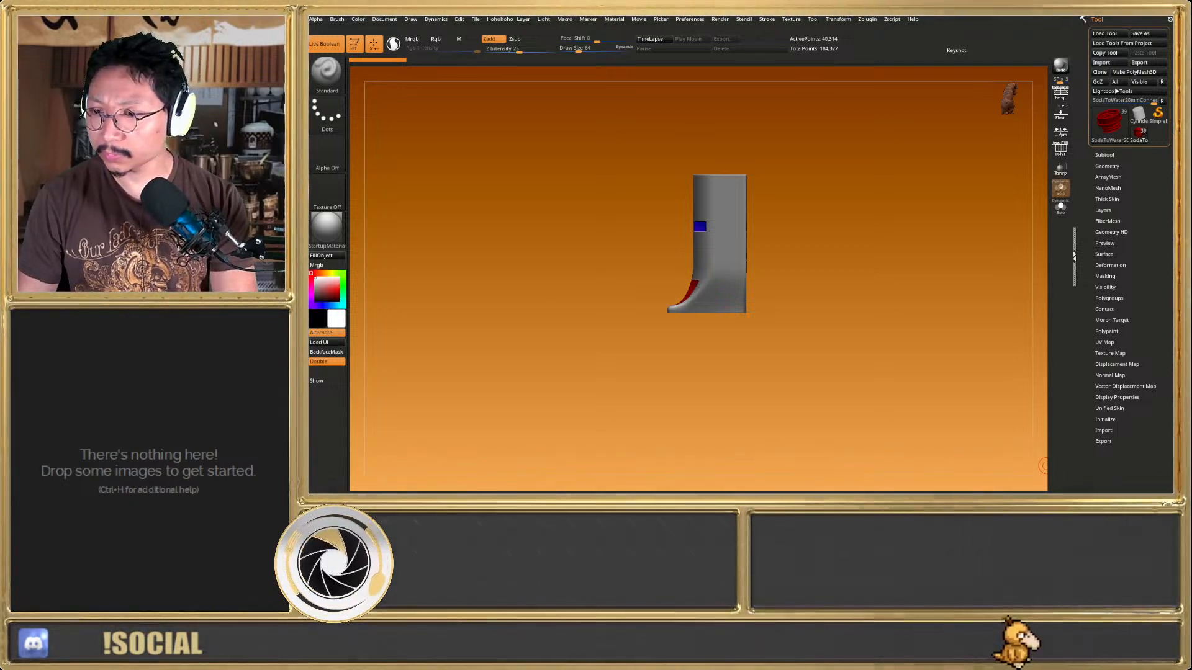
left_click_drag(804, 295, 813, 333)
key("ctrl+shift")
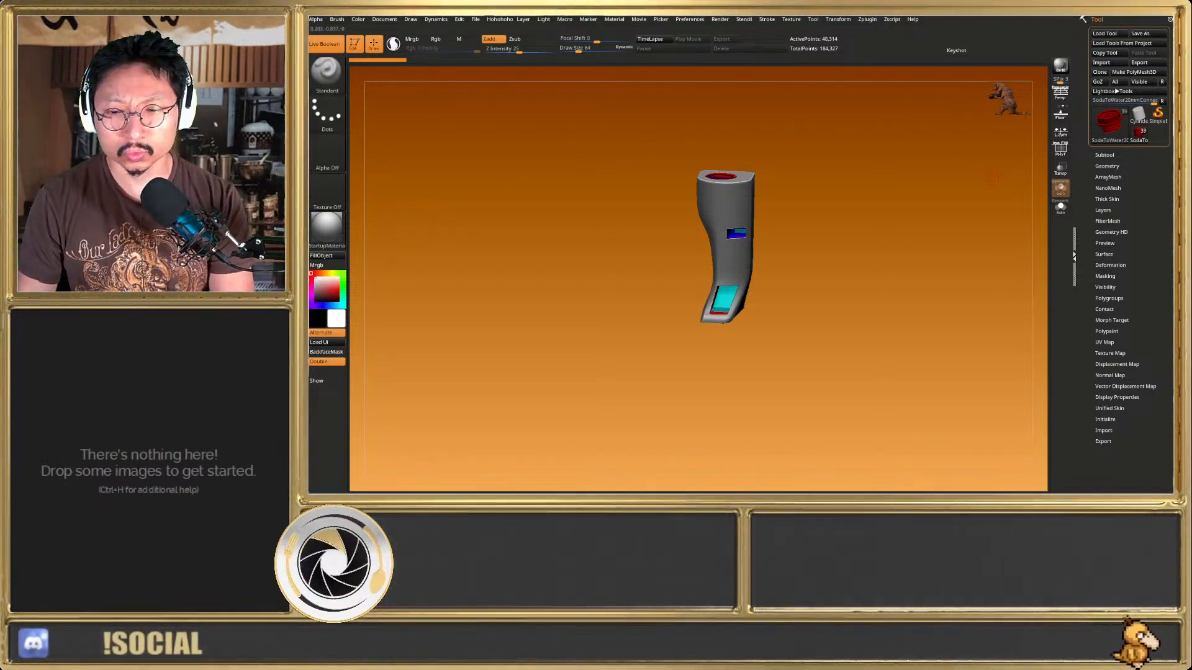
left_click_drag(826, 204, 713, 279)
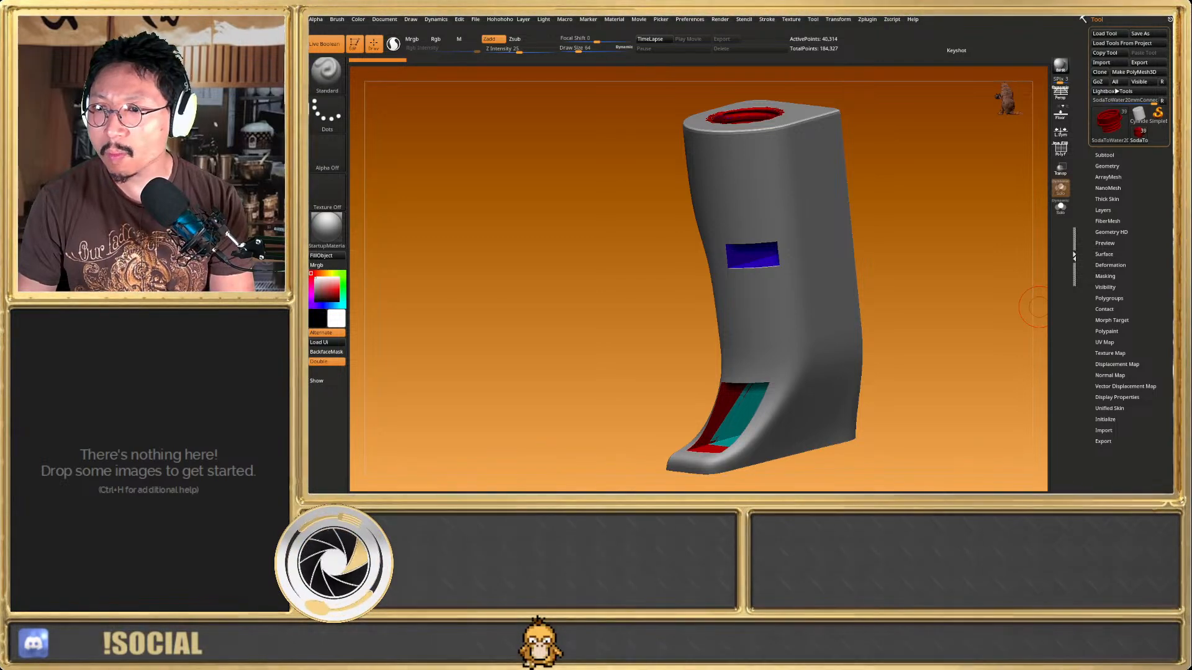
Paste the reference image of the round disc dispenser into the PureRef board and frame the disc with the tray below it
key("ctrl+v")
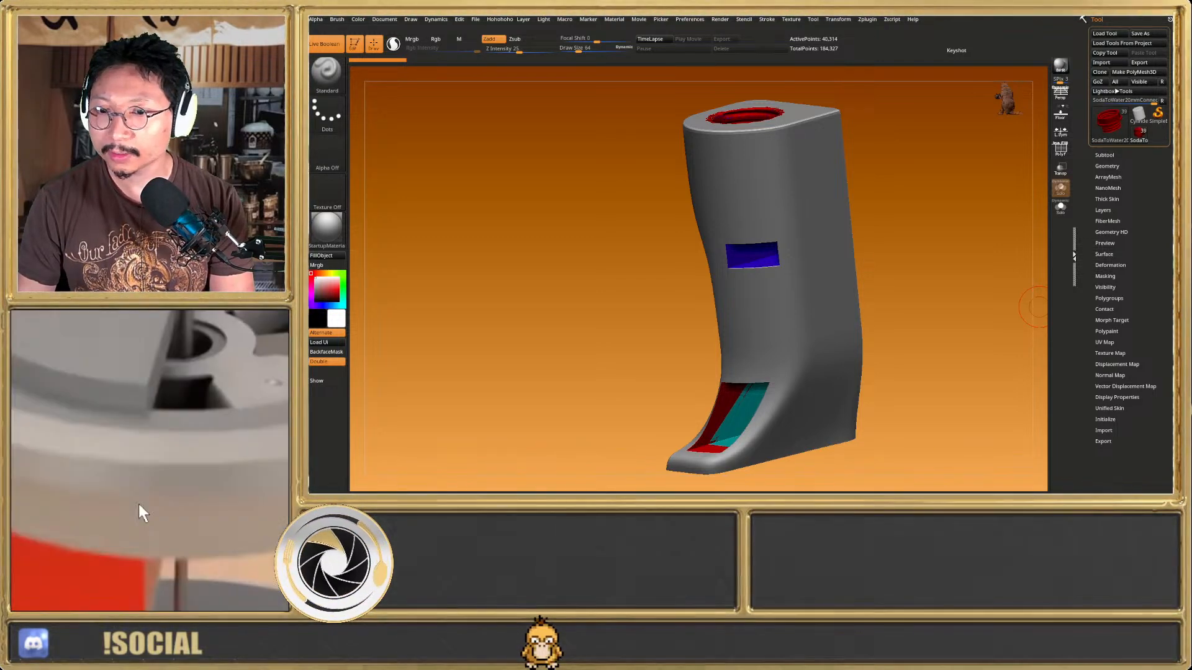
scroll(156, 483, "down", 3)
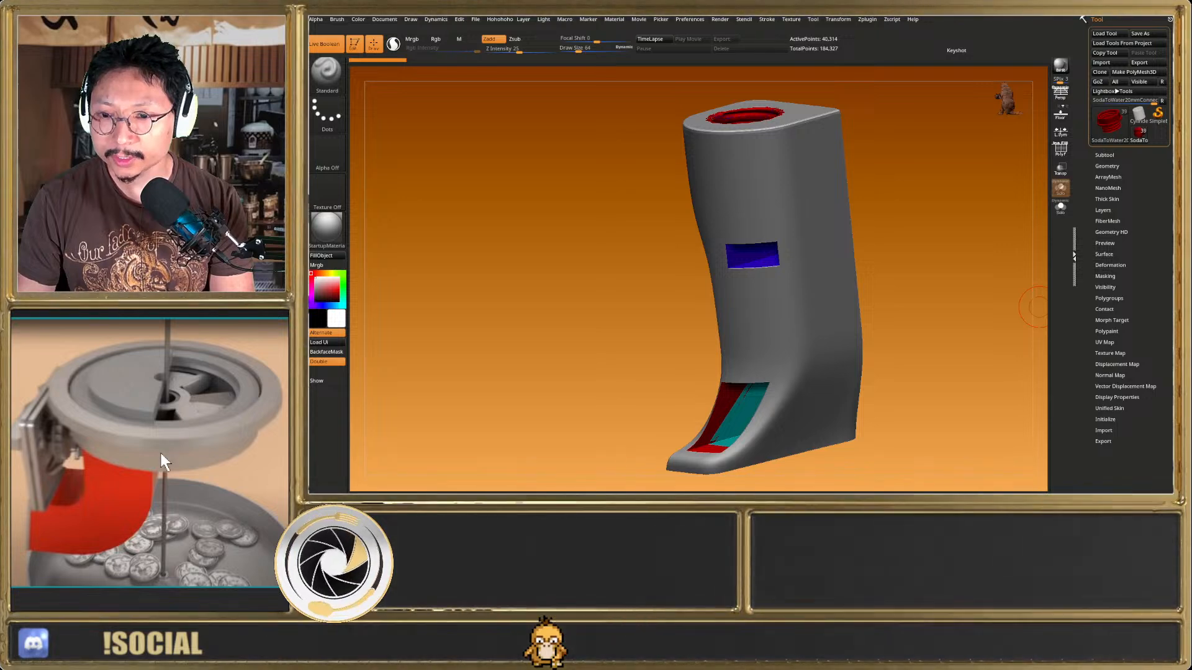
scroll(189, 404, "up", 3)
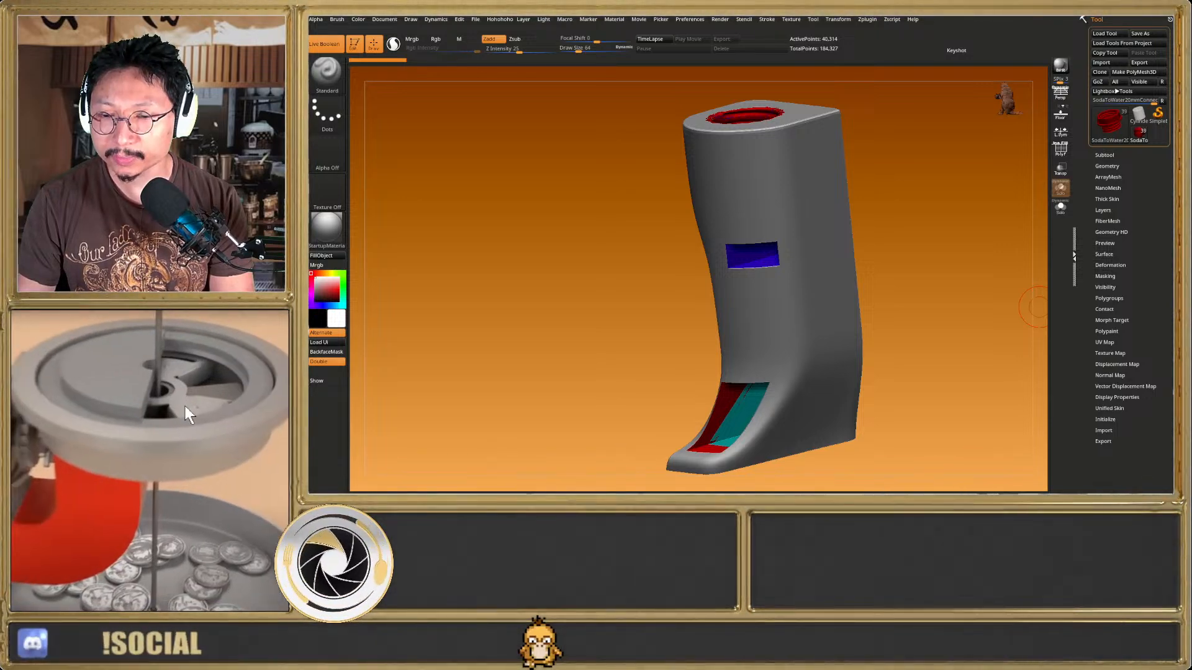
scroll(191, 410, "down", 3)
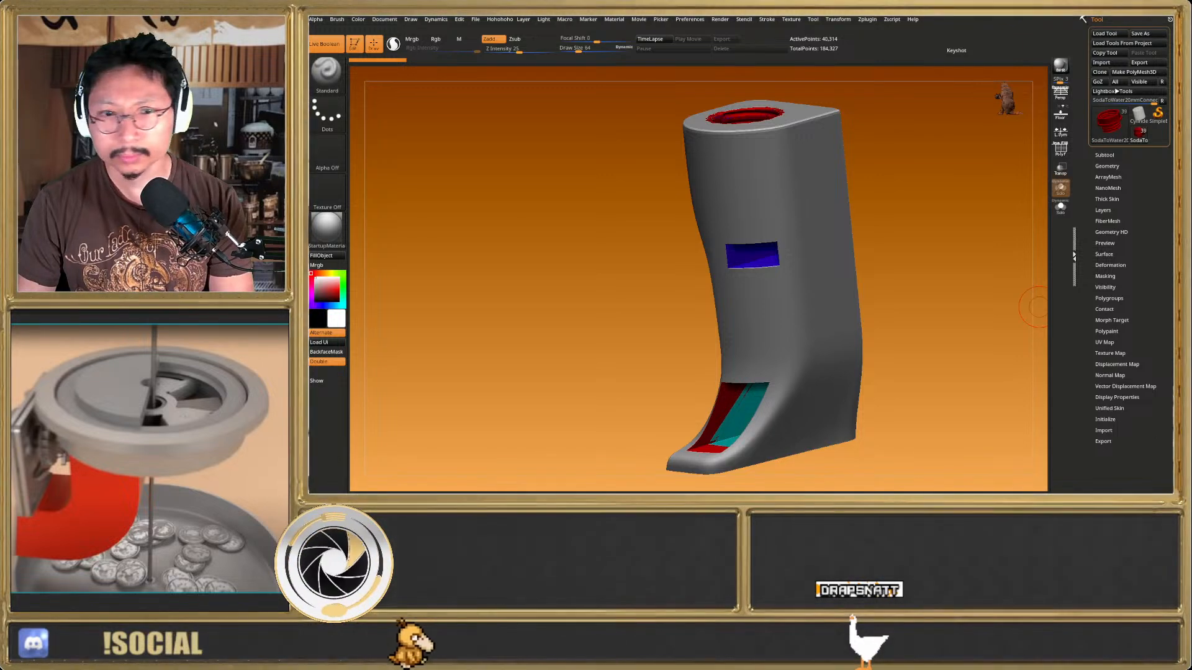
Make the PM3D_Cylinder3D1 dispenser the active tool, comparing it briefly with the SodaToWater connector tool
left_click(1138, 116)
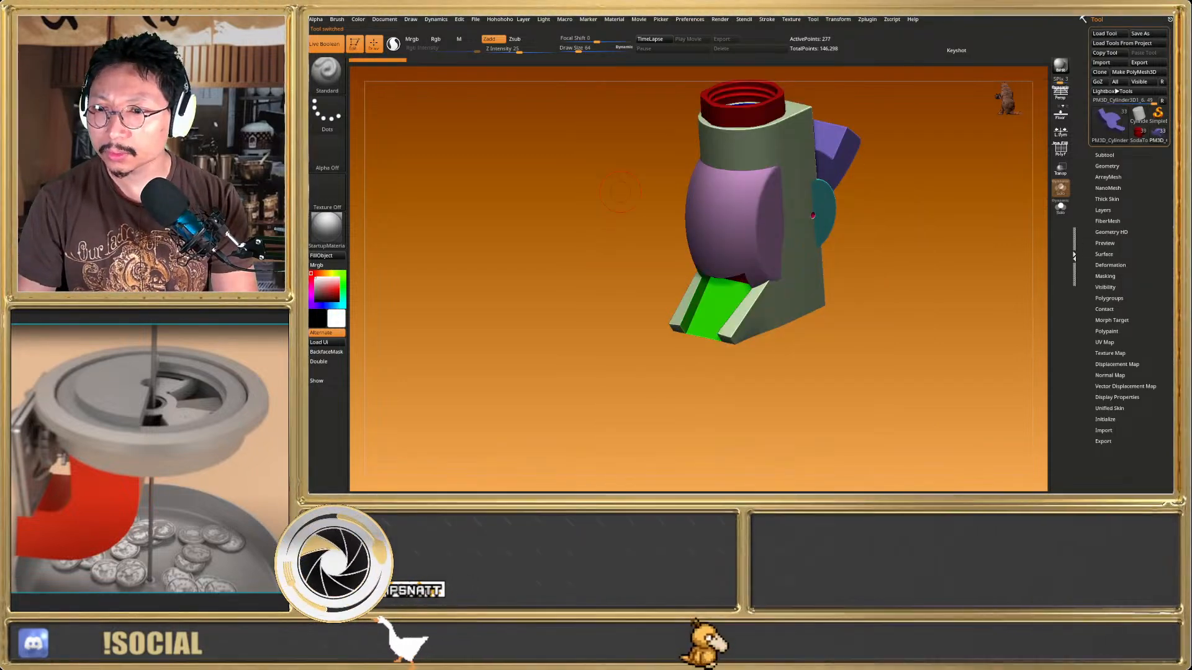
left_click_drag(930, 212, 817, 283)
mouse_move(817, 283)
right_mouse_down("ctrl")
mouse_move(823, 254)
mouse_move(809, 277)
right_mouse_up("ctrl")
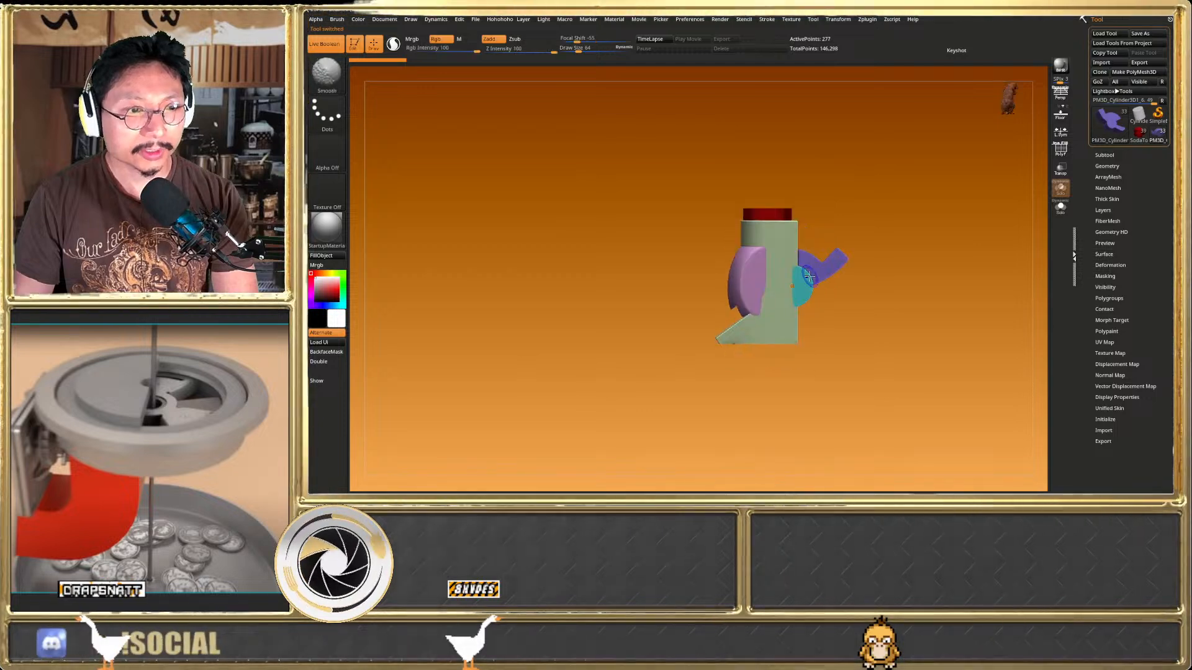
left_click(1138, 133)
right_click_drag(965, 214, 985, 244)
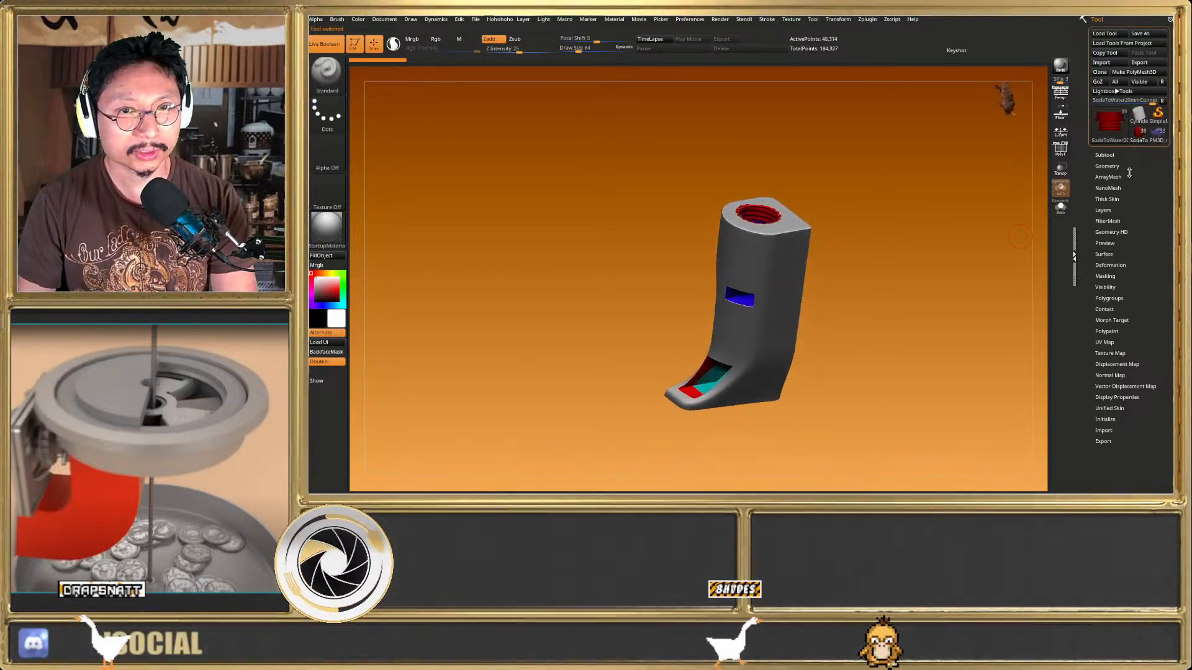
left_click(1158, 134)
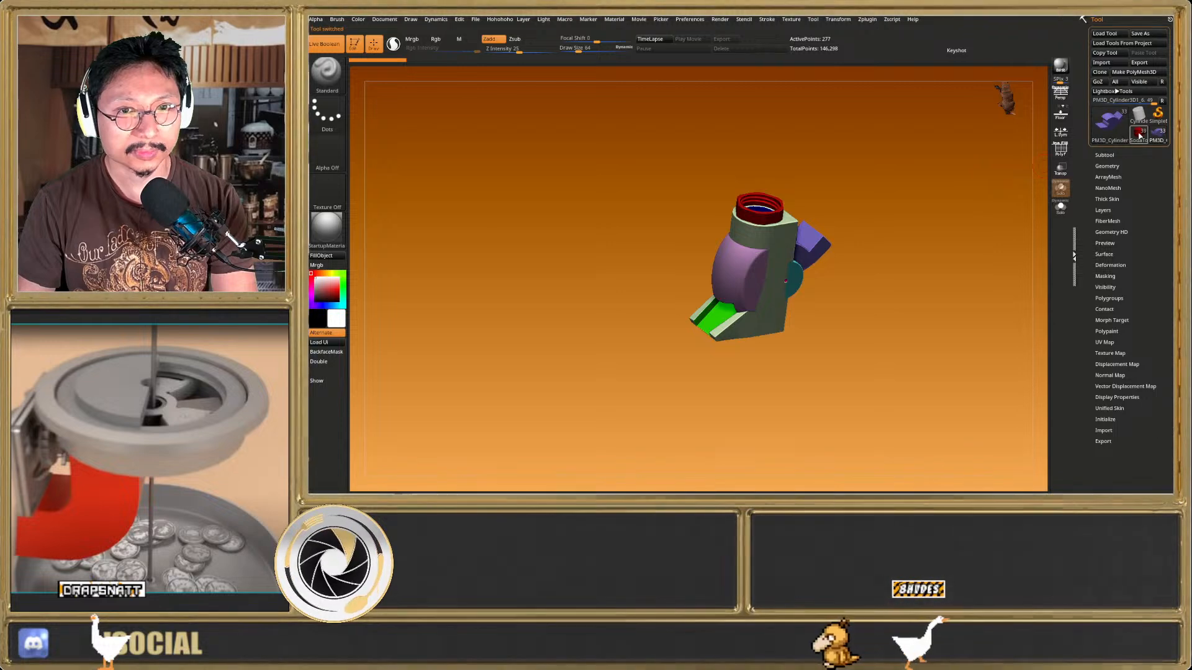
Compare the dispenser with Live Boolean off and on, and examine its lever and hinge from the side and back
left_click(334, 47)
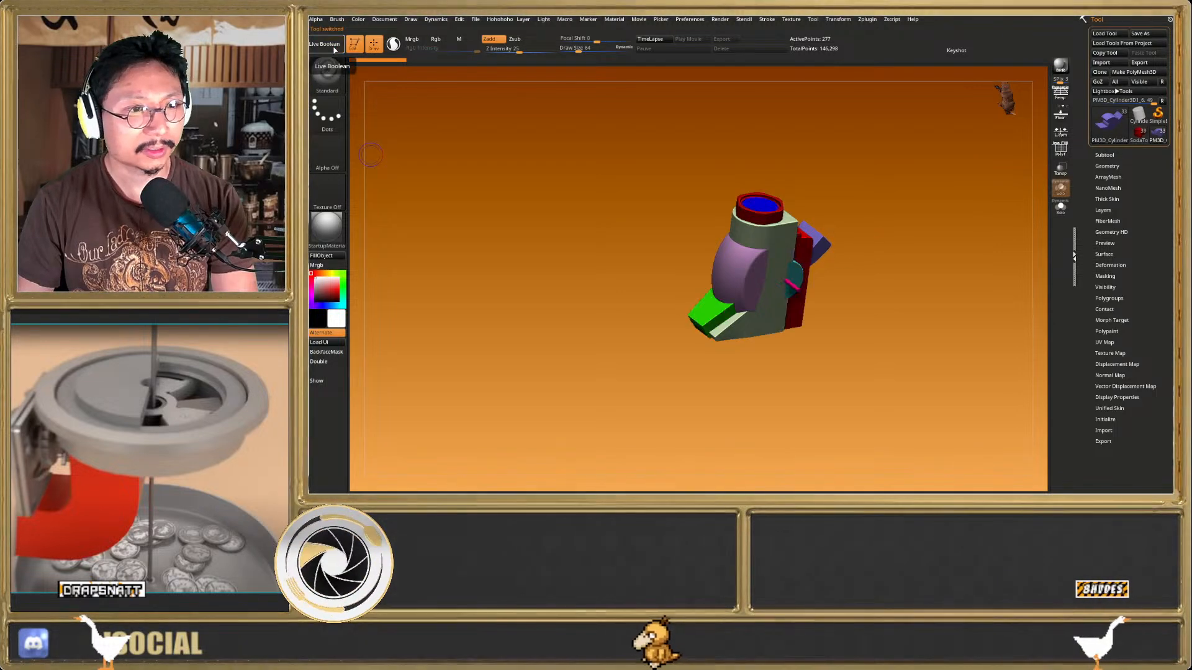
left_click(334, 48)
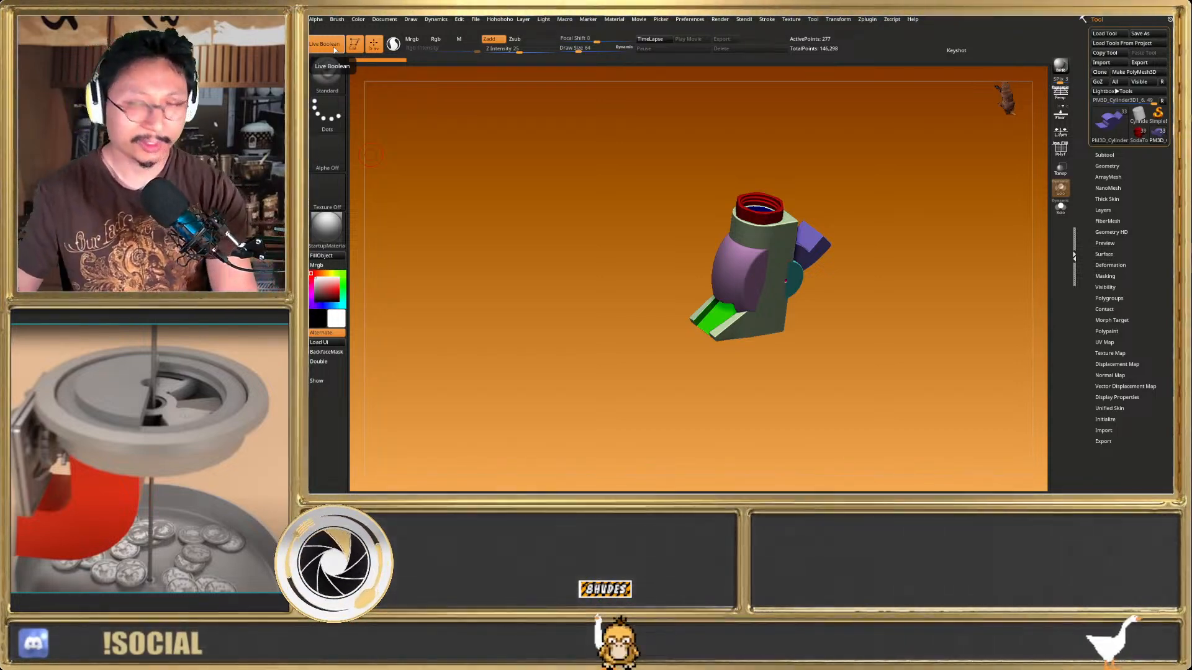
left_click_drag(663, 267, 766, 210)
left_click_drag(658, 297, 766, 303)
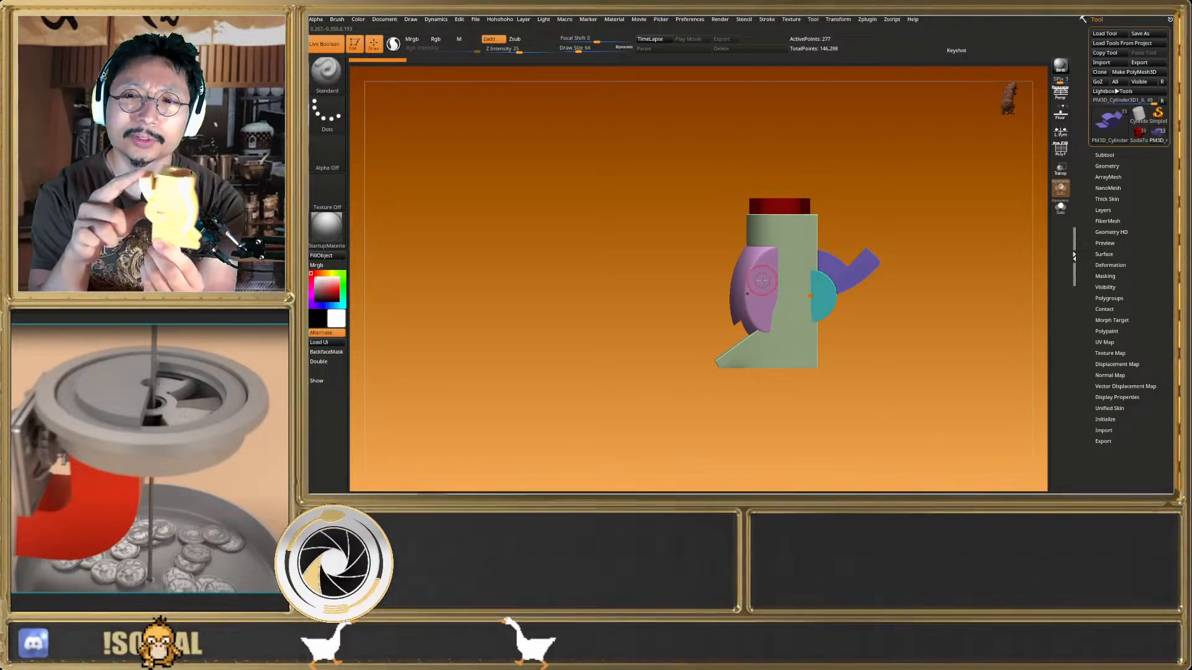
left_click_drag(917, 262, 804, 231)
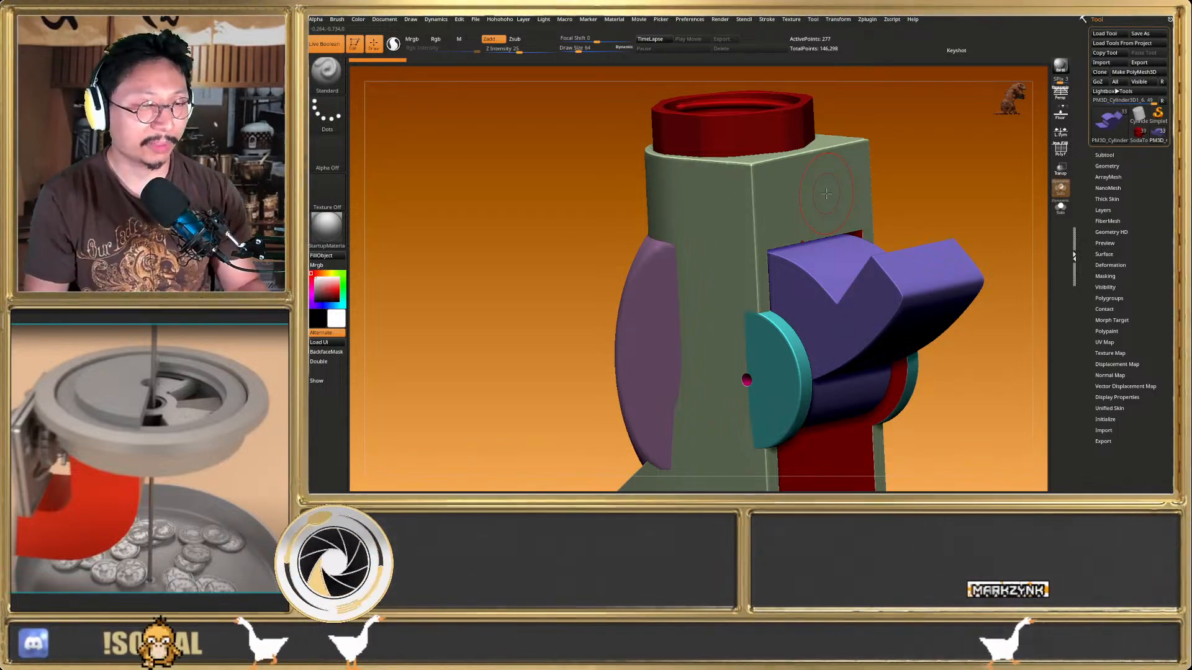
right_click_drag(826, 193, 853, 189)
key("shift+f")
key("shift+f")
Turn on transparency in a side view and try rotating the purple lever about its pivot
left_click(1058, 173)
mouse_move(968, 205)
right_mouse_down("shift")
mouse_move(924, 202)
mouse_move(919, 176)
right_mouse_up("shift")
right_click_drag(918, 177, 916, 248, "alt")
key("w")
left_click_drag(782, 297, 771, 287)
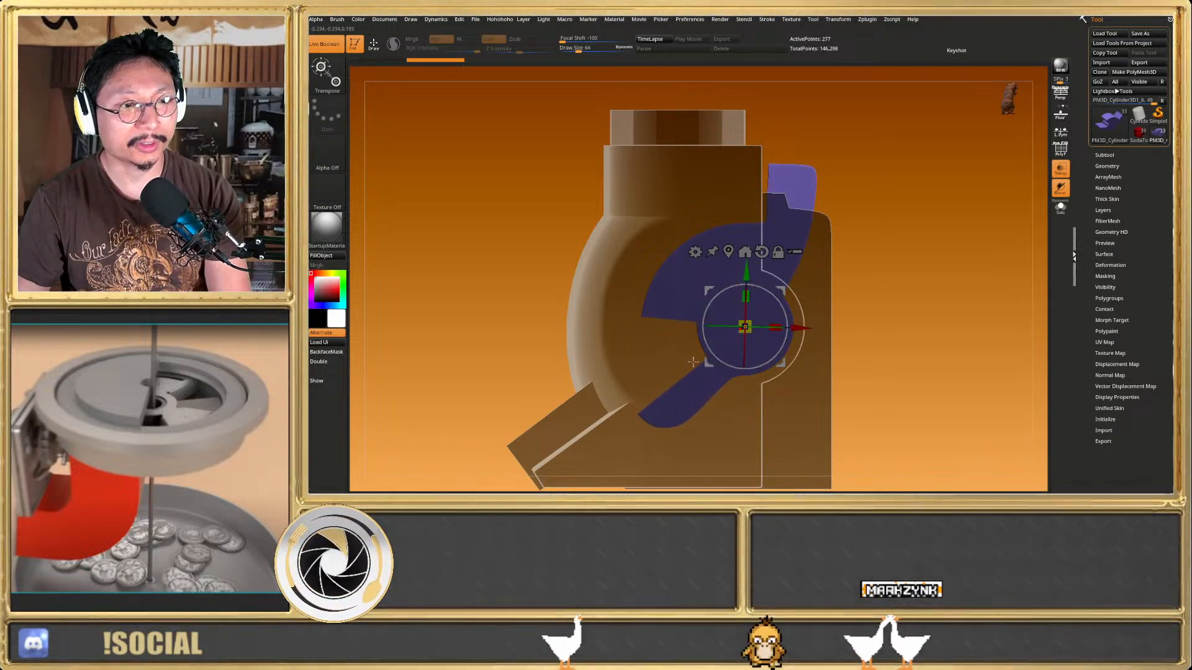
mouse_move(586, 402)
right_mouse_down()
mouse_move(626, 417)
mouse_move(607, 396)
right_mouse_up()
key("ctrl+z")
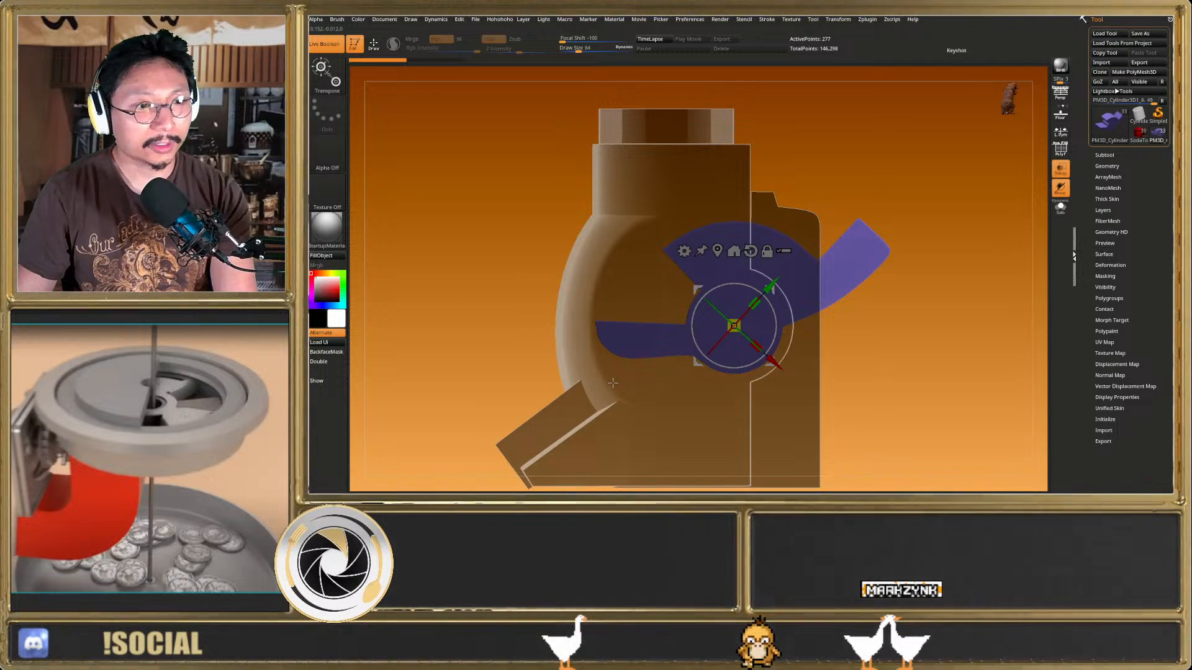
key("q")
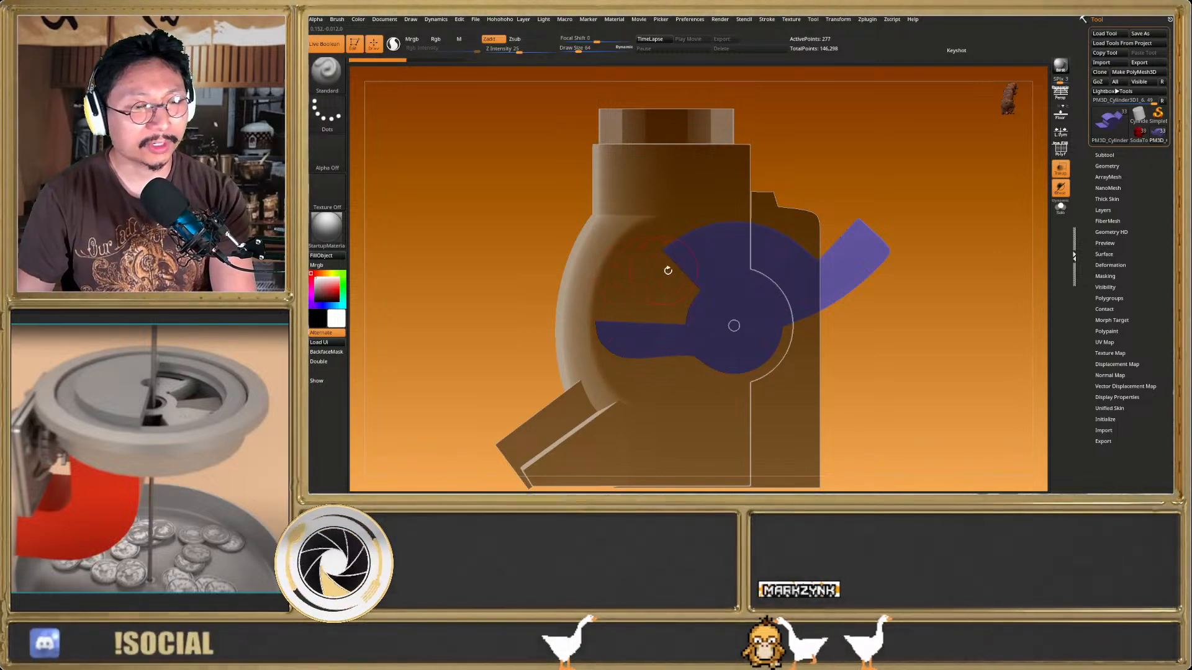
Expand the subtool list and reduce the brush's Draw Size to about 36
right_click_drag(642, 212, 650, 259, "alt")
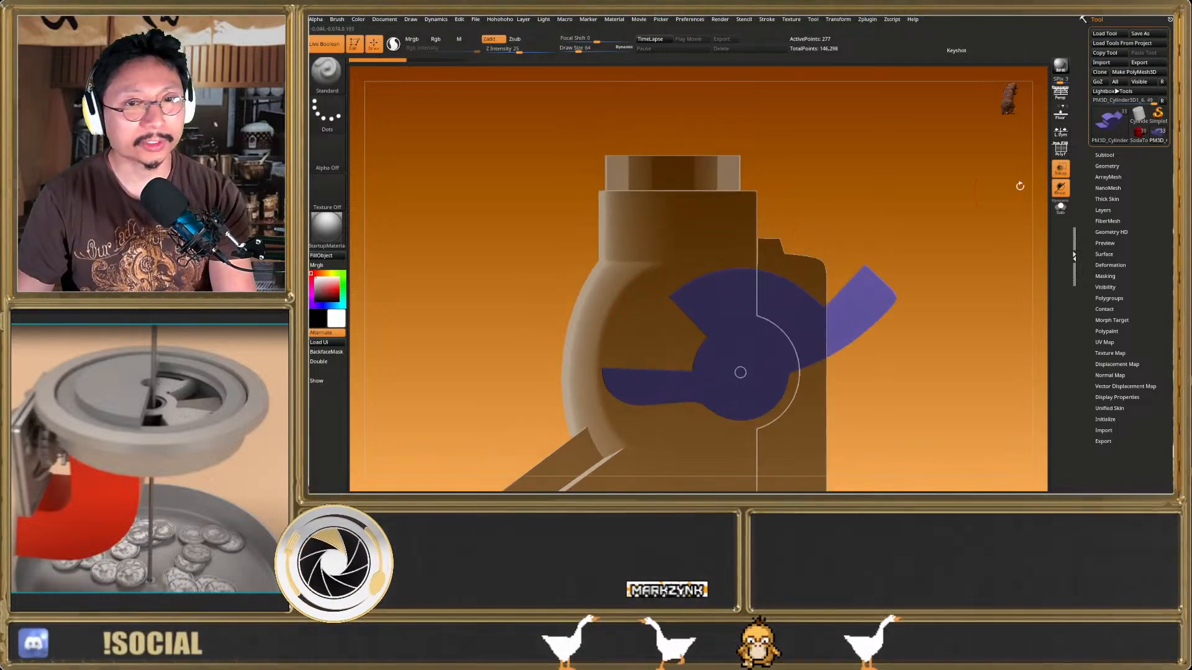
left_click(1104, 154)
mouse_move(825, 227)
right_mouse_down()
mouse_move(809, 262)
mouse_move(814, 247)
right_mouse_up()
key("s")
left_click_drag(668, 268, 662, 268)
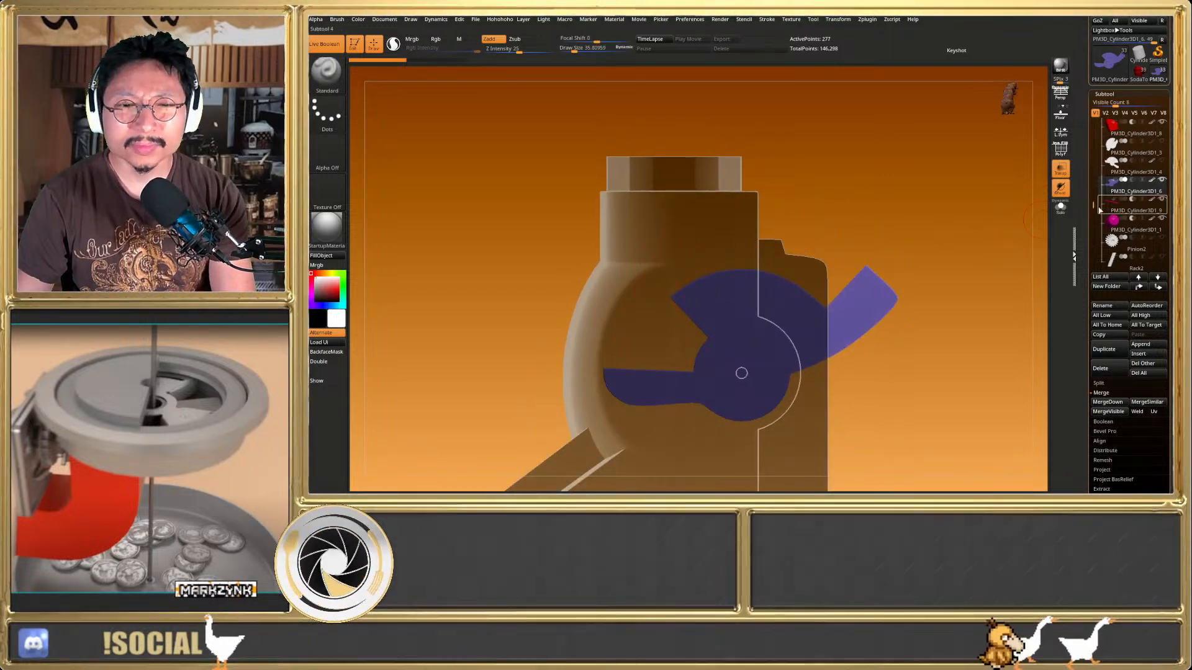
Turn off transparency and insert a 1 Unit Helper cube directly after the actual chip size2 subtool
left_click_drag(1094, 206, 1095, 229)
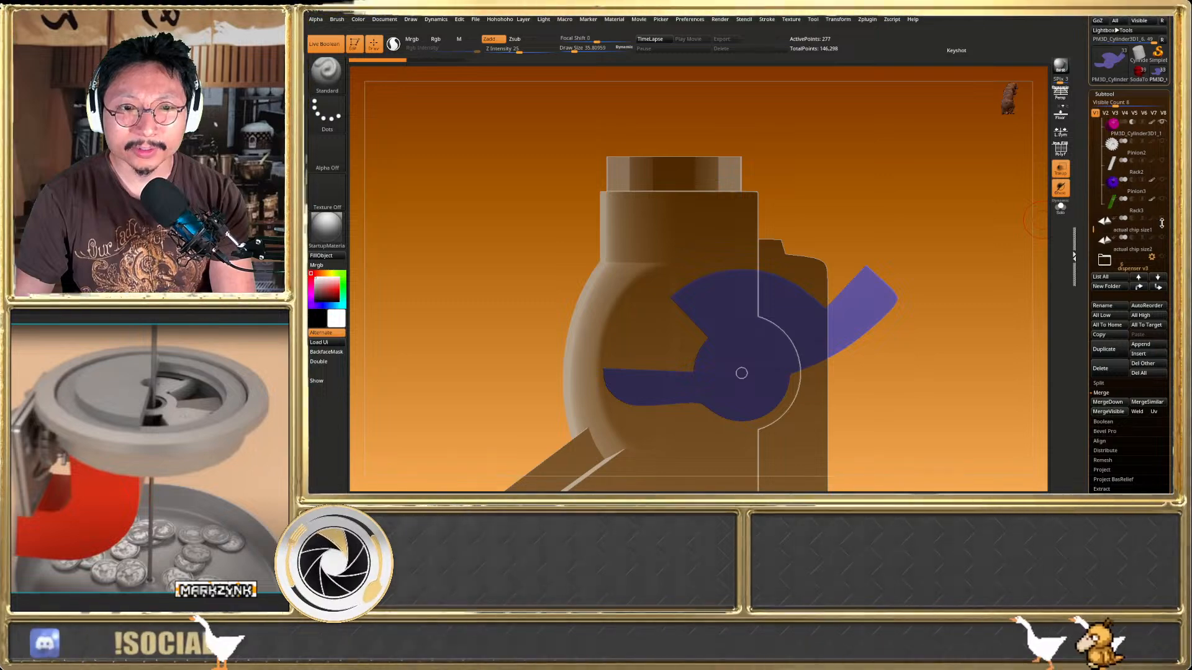
right_click_drag(760, 236, 759, 357)
left_click(1060, 169)
left_click_drag(1093, 231, 1092, 240)
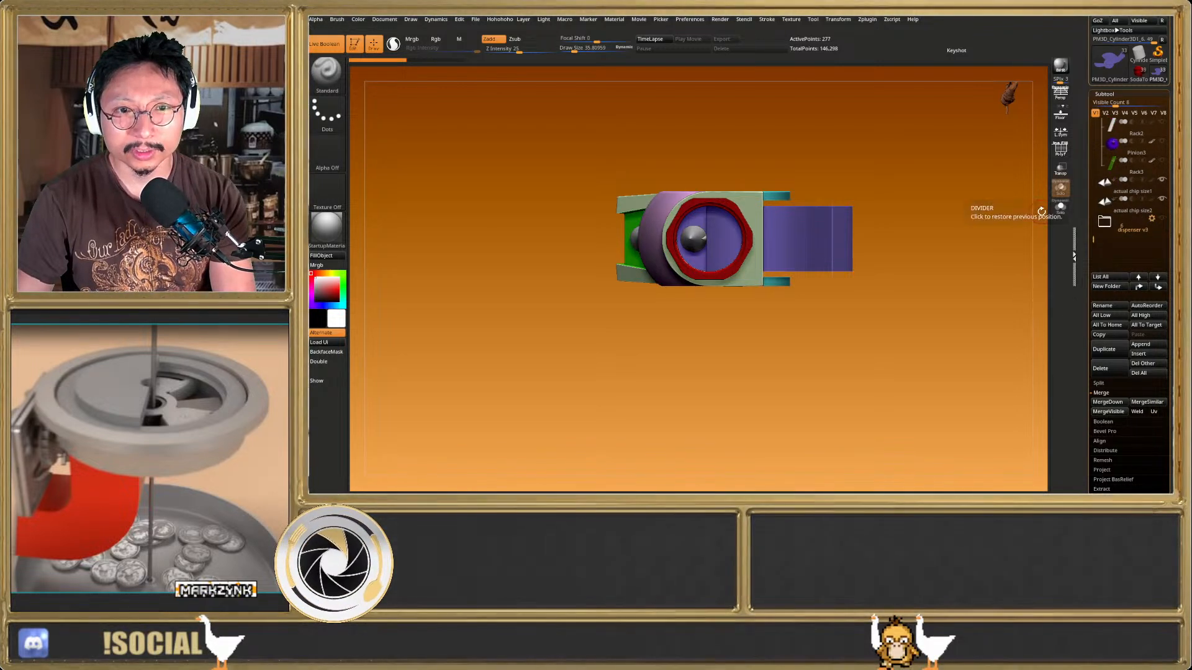
right_click_drag(896, 253, 881, 232)
key("h")
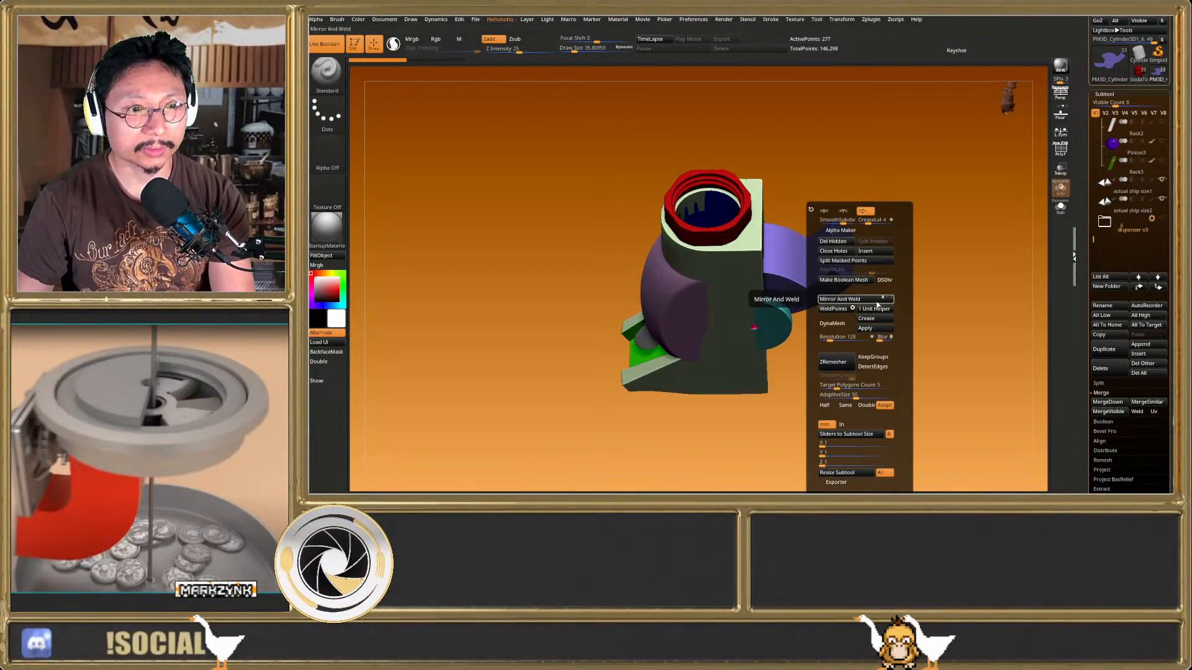
left_click(1101, 206)
key("h")
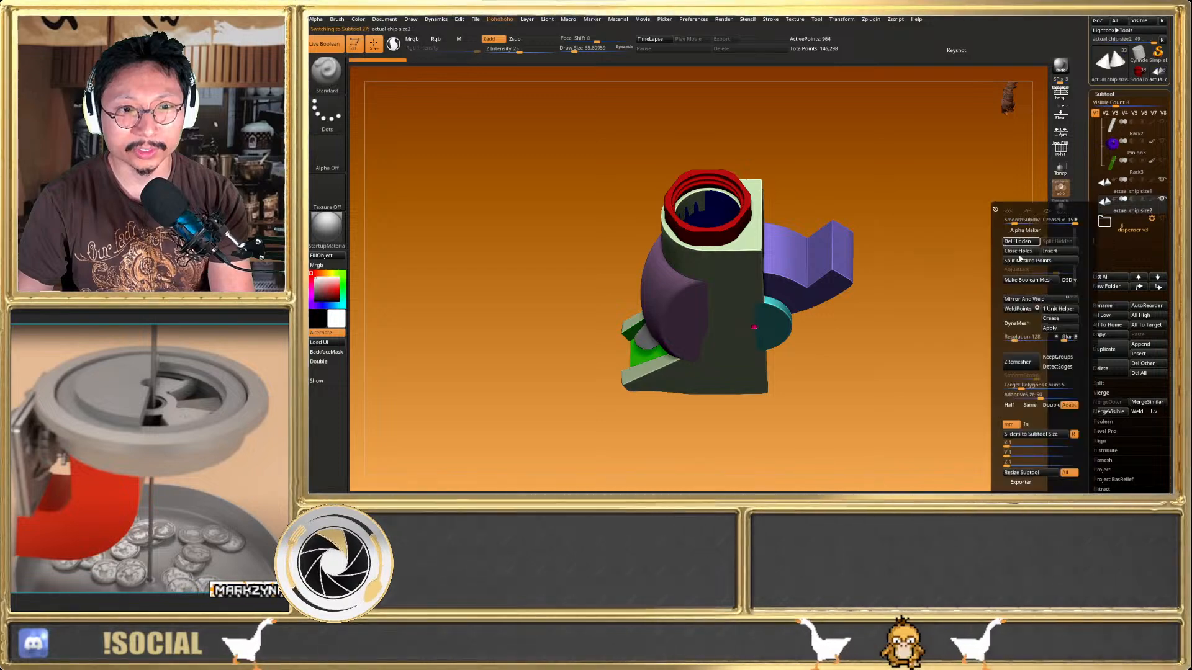
left_click(1049, 310)
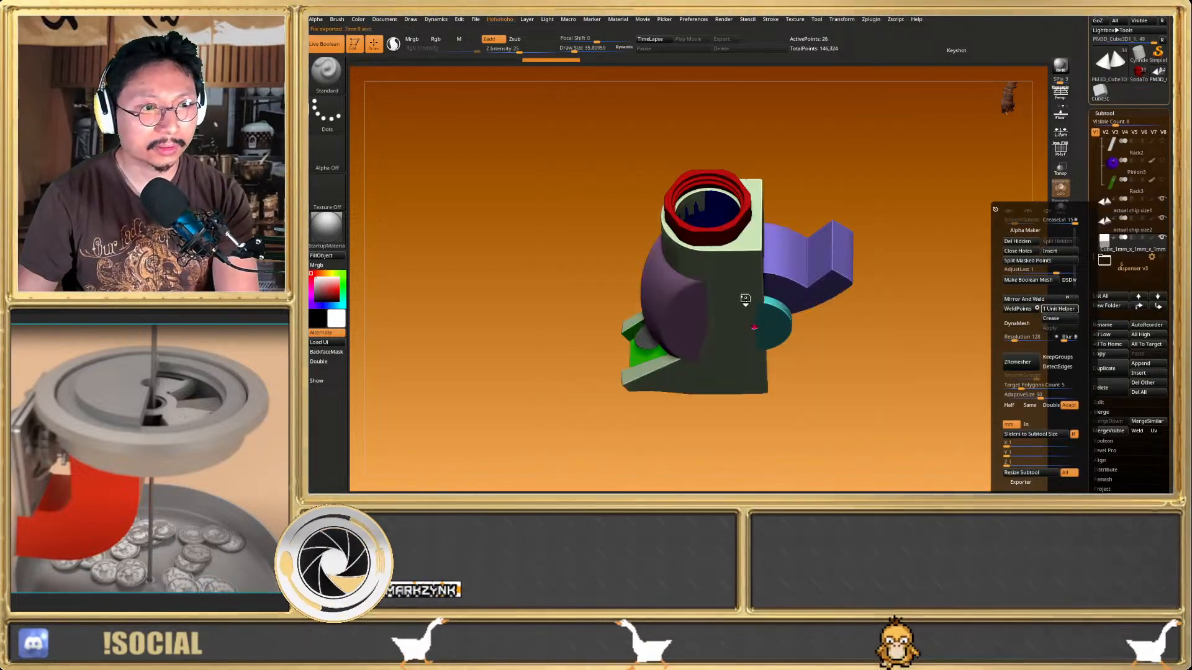
Scale the helper cube up beyond the dispenser's height and offset it sideways so it covers half of the body
right_click_drag(735, 295, 737, 364)
key("w")
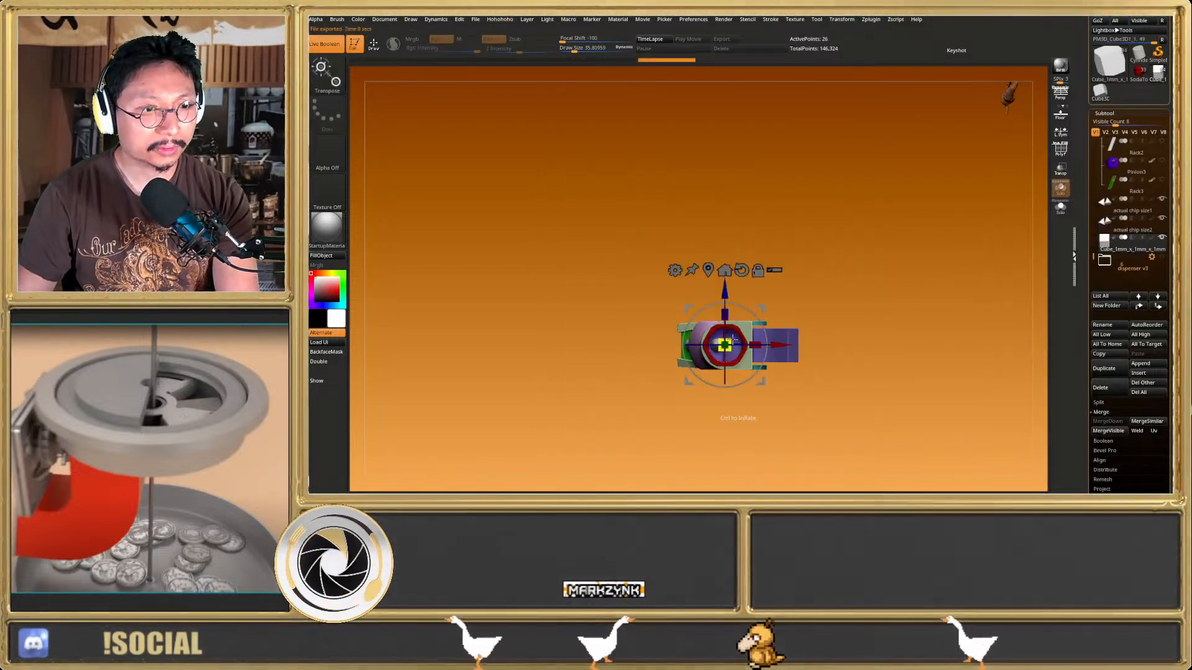
left_click_drag(724, 345, 760, 372)
right_click_drag(759, 378, 820, 338)
mouse_move(819, 338)
left_mouse_down()
mouse_move(935, 286)
mouse_move(884, 288)
left_mouse_up()
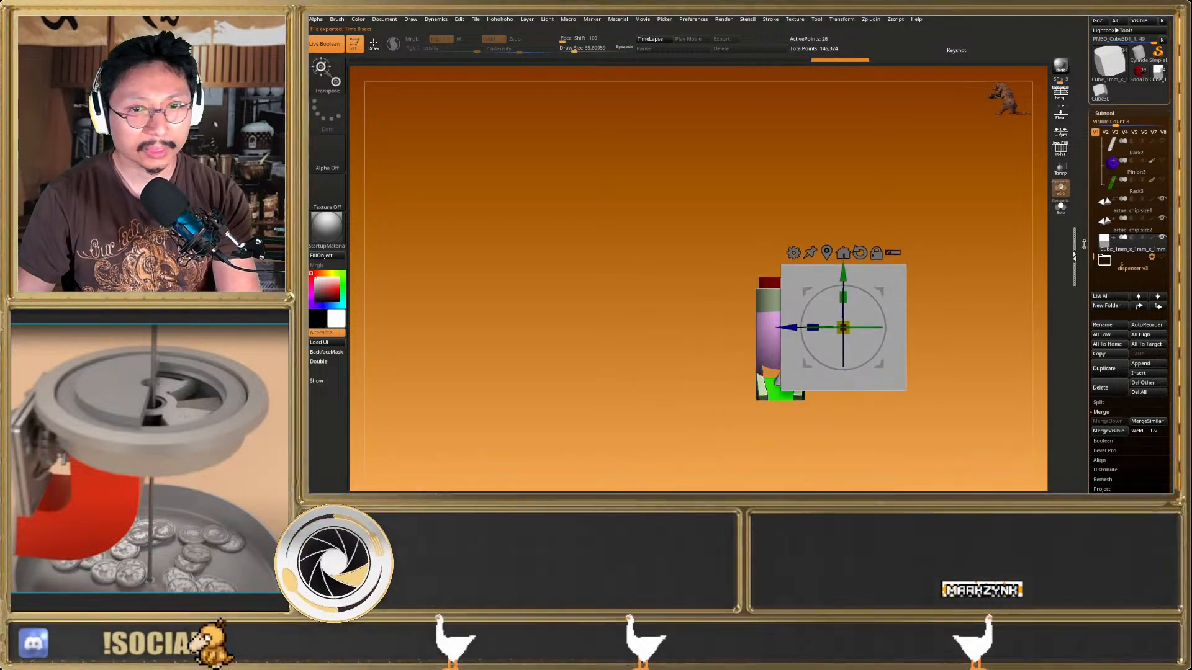
Set the cube to subtract and reorder it above the actual chip size subtools to section the dispenser lengthwise
key("q")
left_click(1132, 238)
right_click_drag(986, 304, 888, 335)
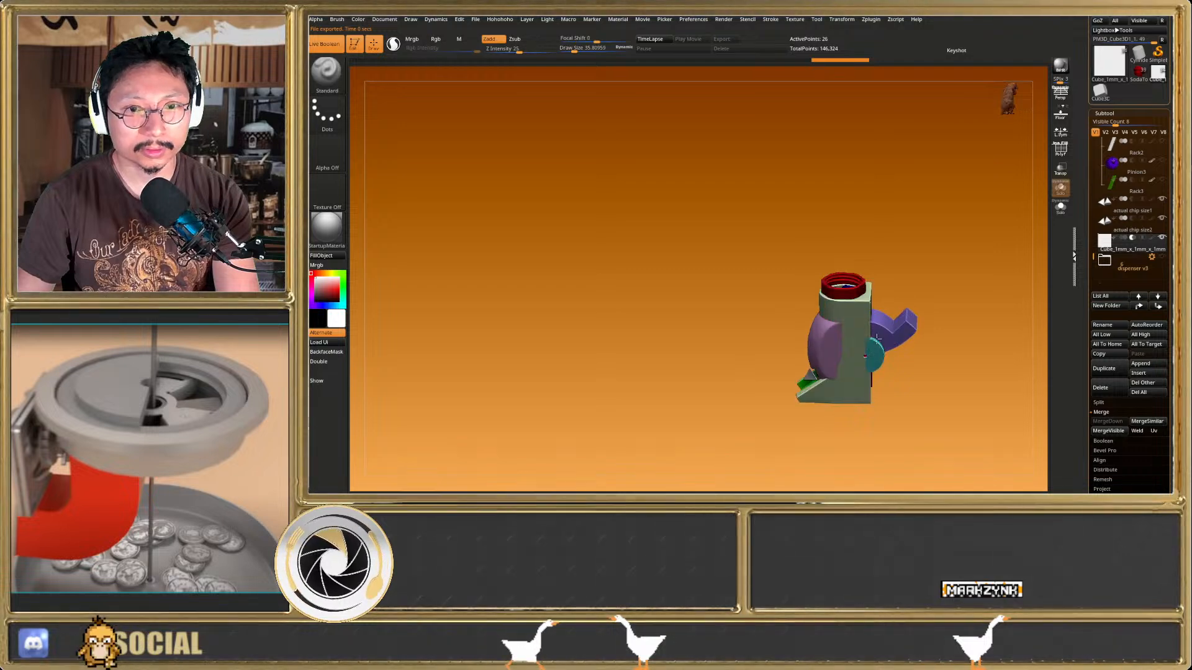
left_click_drag(1091, 257, 1115, 212)
right_click_drag(936, 288, 894, 325)
right_click_drag(894, 326, 858, 313, "shift")
key("w")
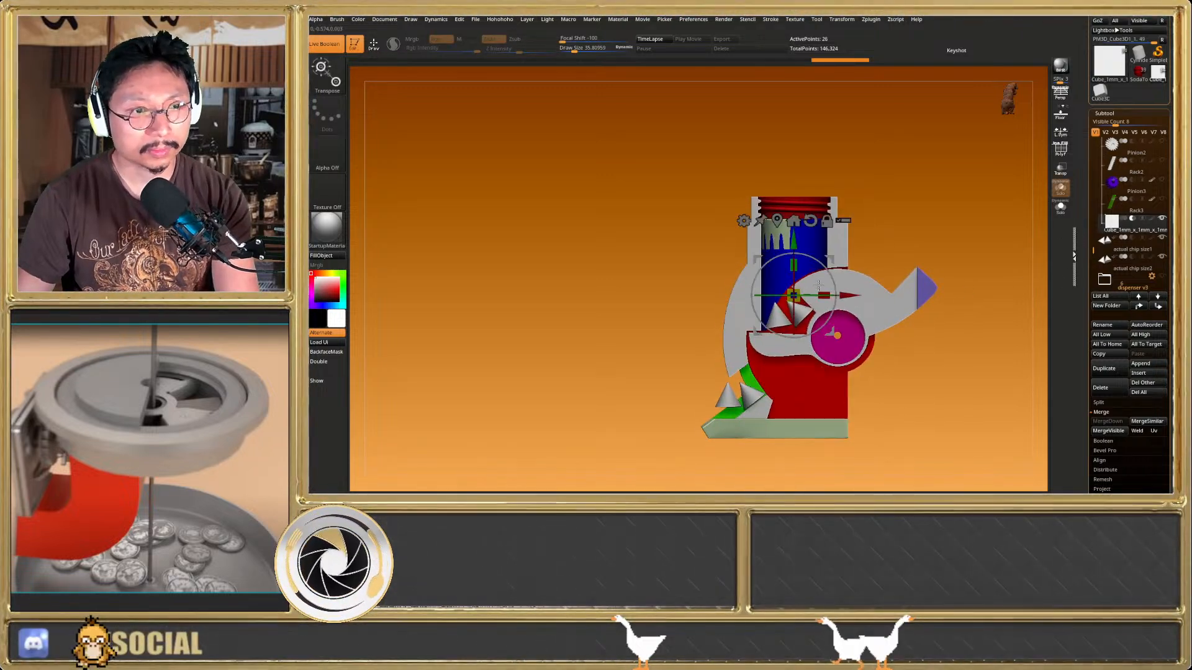
key("q")
Select the lever subtool in the section view and examine how its scoop meets the chips in the chute
mouse_move(946, 291)
right_mouse_down()
mouse_move(967, 233)
mouse_move(925, 283)
right_mouse_up()
left_click(971, 247, "alt")
key("w")
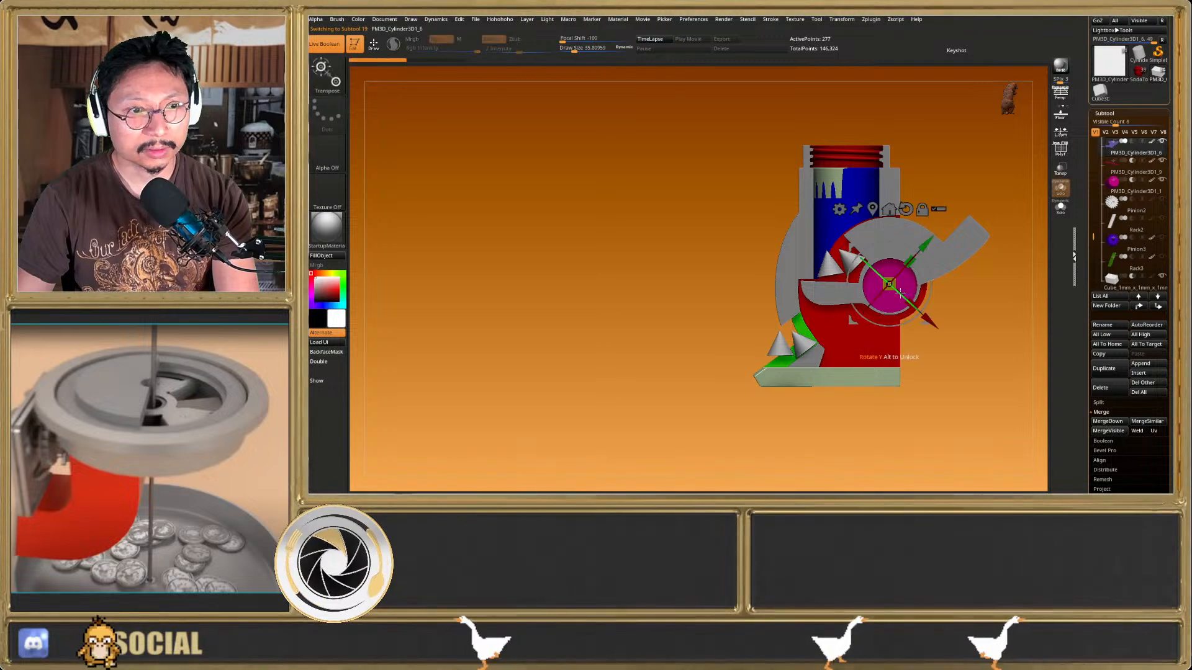
mouse_move(927, 275)
left_mouse_down()
mouse_move(911, 251)
mouse_move(925, 274)
left_mouse_up()
right_click_drag(838, 266, 807, 269, "ctrl")
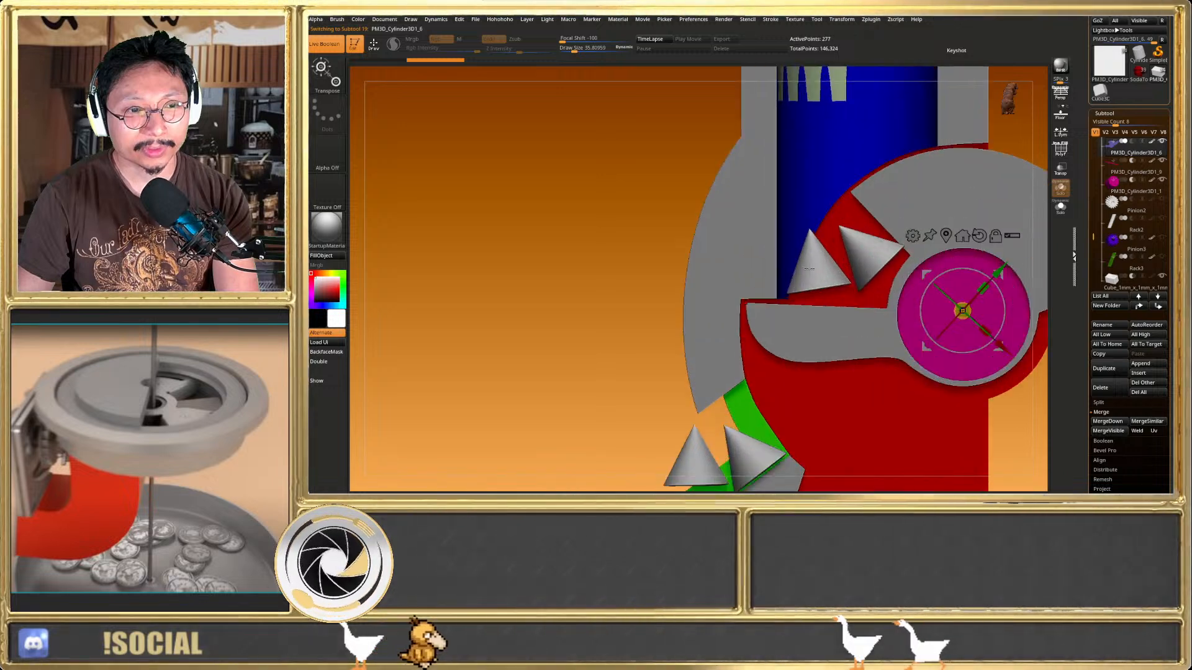
key("q")
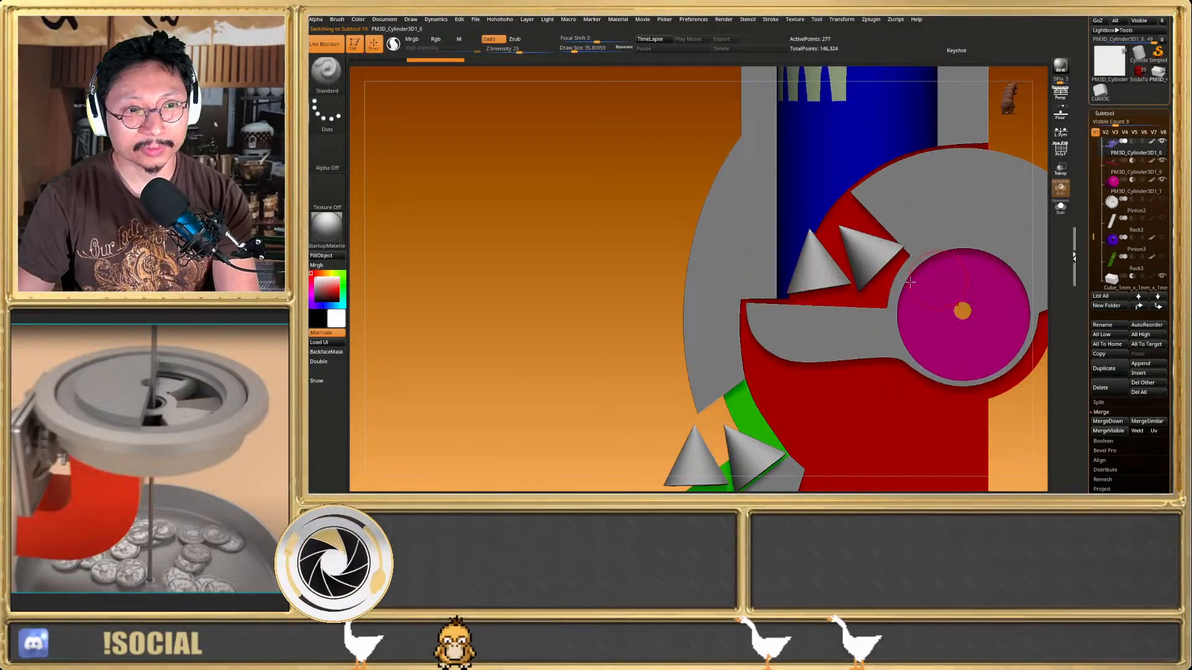
Mask the entire lever subtool and inspect the sectioned dispenser from an angled view
key("w")
key("ctrl+shift")
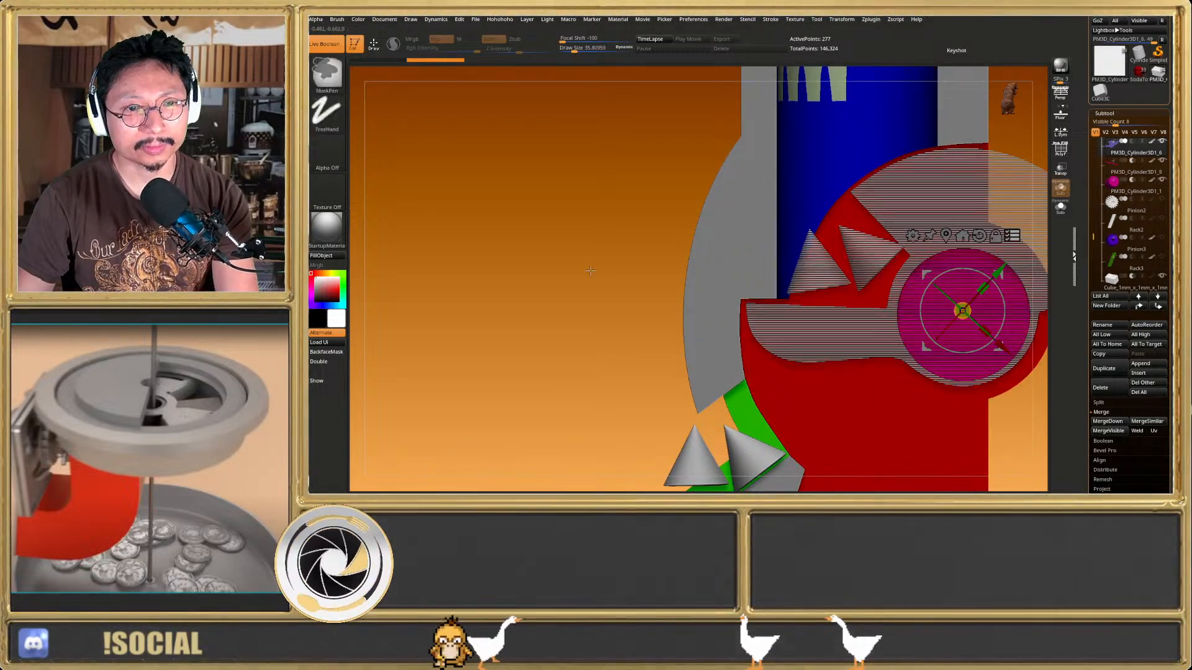
left_click_drag(574, 253, 586, 278, "ctrl+shift")
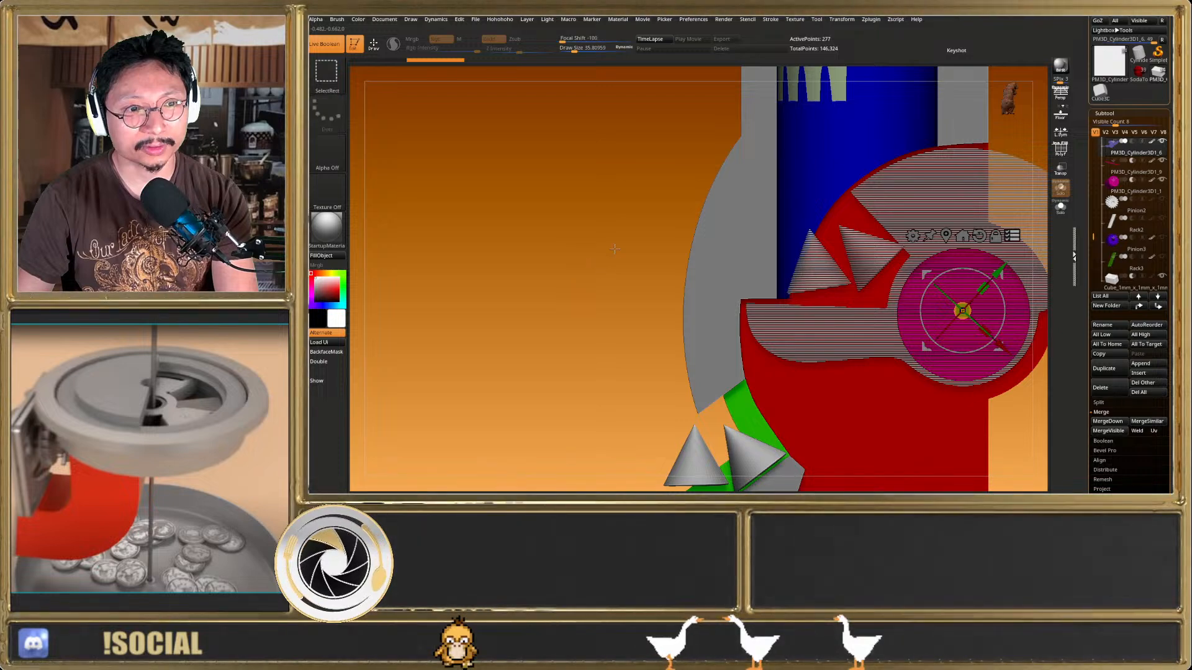
mouse_move(578, 232)
left_mouse_down("ctrl+shift")
mouse_move(625, 287)
mouse_move(587, 291)
mouse_move(499, 251)
left_mouse_up("ctrl+shift")
left_click_drag(621, 261, 575, 288)
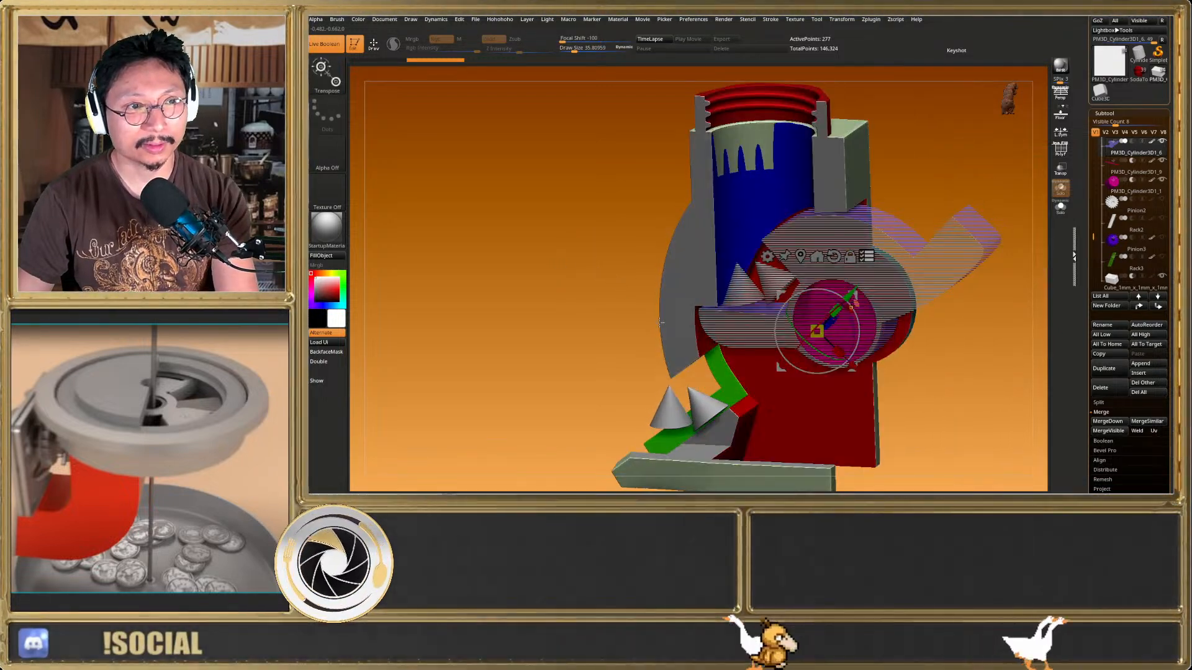
key("shift+f")
left_click_drag(491, 228, 525, 280, "ctrl+shift")
left_click_drag(449, 181, 483, 252, "ctrl+shift")
left_click_drag(618, 187, 632, 263)
right_click_drag(746, 271, 756, 279)
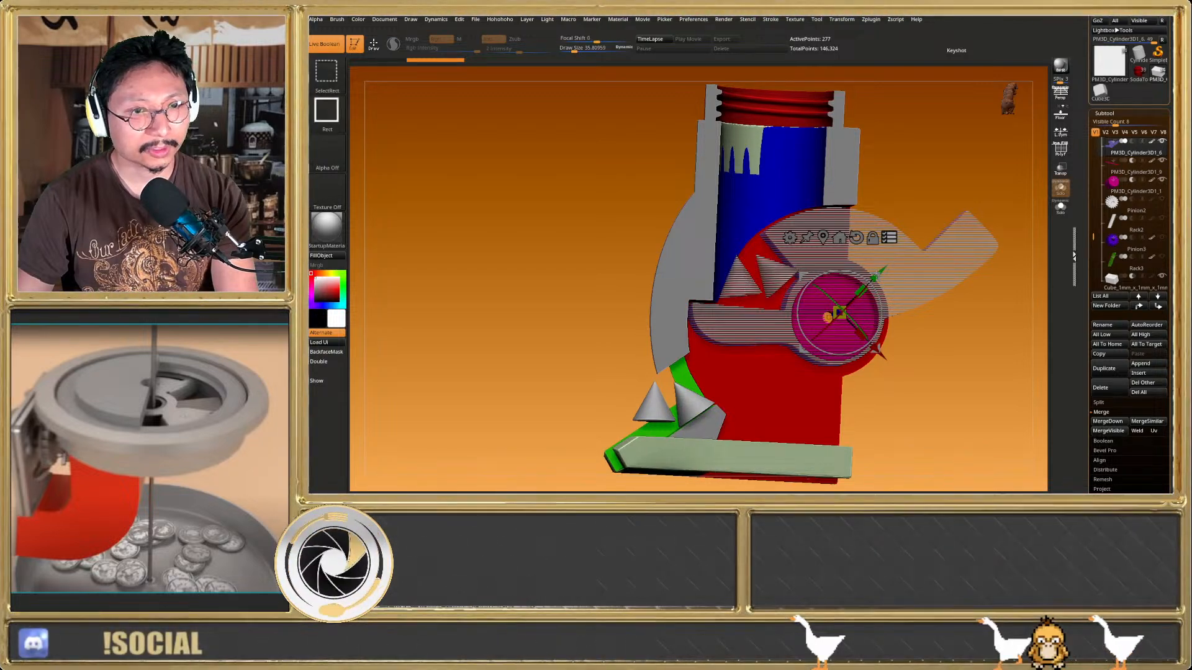
Examine the sectioned lever dispenser around the lever, pivot and chute from several angles and from the straight side
left_click(894, 291, "ctrl+shift")
mouse_move(894, 292)
right_mouse_down()
mouse_move(906, 331)
mouse_move(898, 290)
right_mouse_up()
right_click_drag(623, 211, 577, 239)
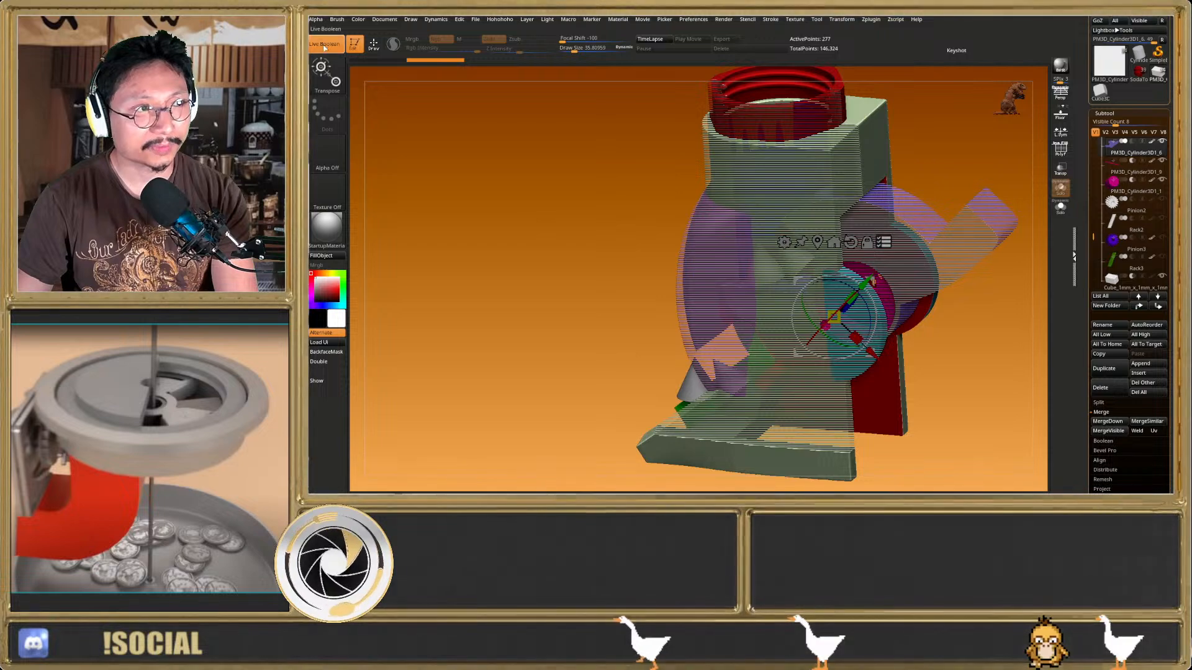
right_click_drag(895, 302, 835, 312)
left_click_drag(448, 188, 481, 230, "ctrl+shift")
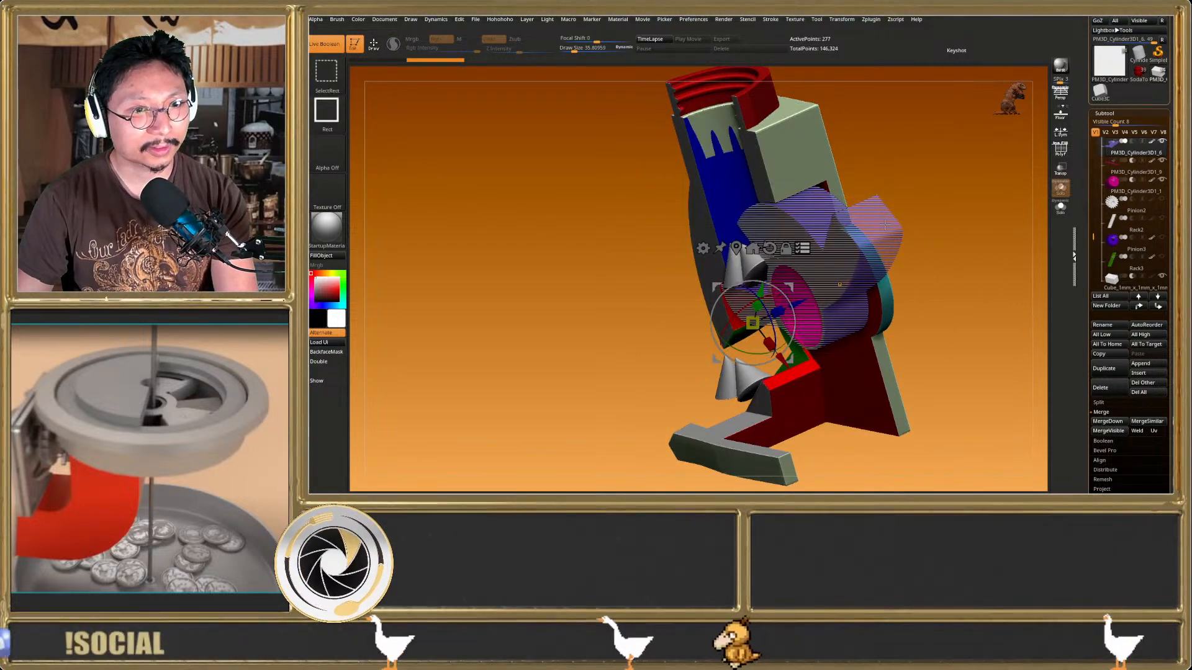
right_click_drag(889, 224, 928, 219)
left_click_drag(929, 223, 939, 252, "ctrl+shift")
right_click_drag(938, 251, 900, 267)
left_click_drag(944, 240, 953, 273, "ctrl+shift")
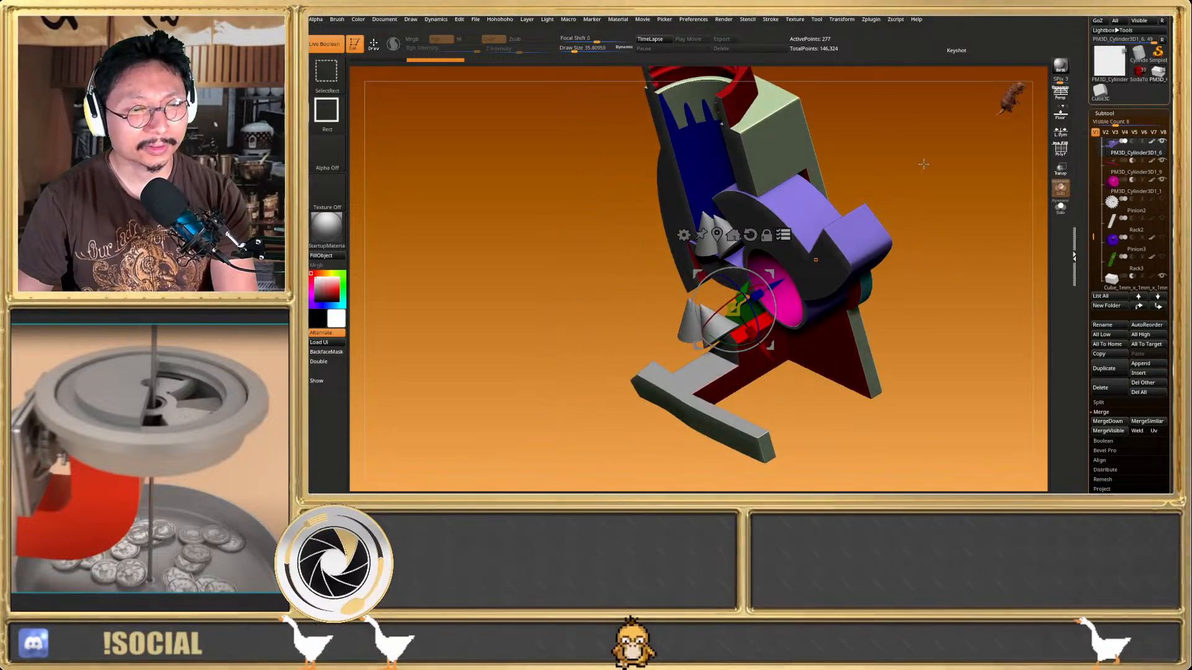
left_click(924, 164, "ctrl+shift")
right_click_drag(884, 243, 859, 269)
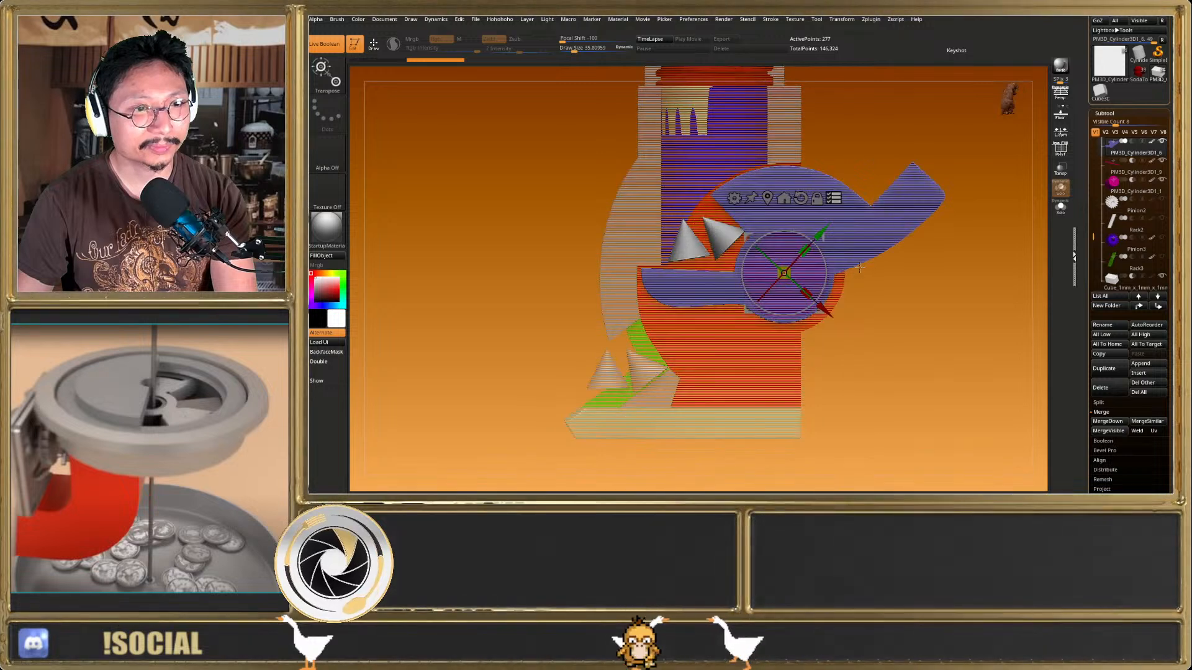
Select the actual chip size1 subtool and duplicate its pair of chips upward into the chute above the originals
mouse_move(832, 268)
left_mouse_down()
mouse_move(827, 236)
mouse_move(844, 255)
left_mouse_up()
key("ctrl")
scroll(1111, 242, "down", 3)
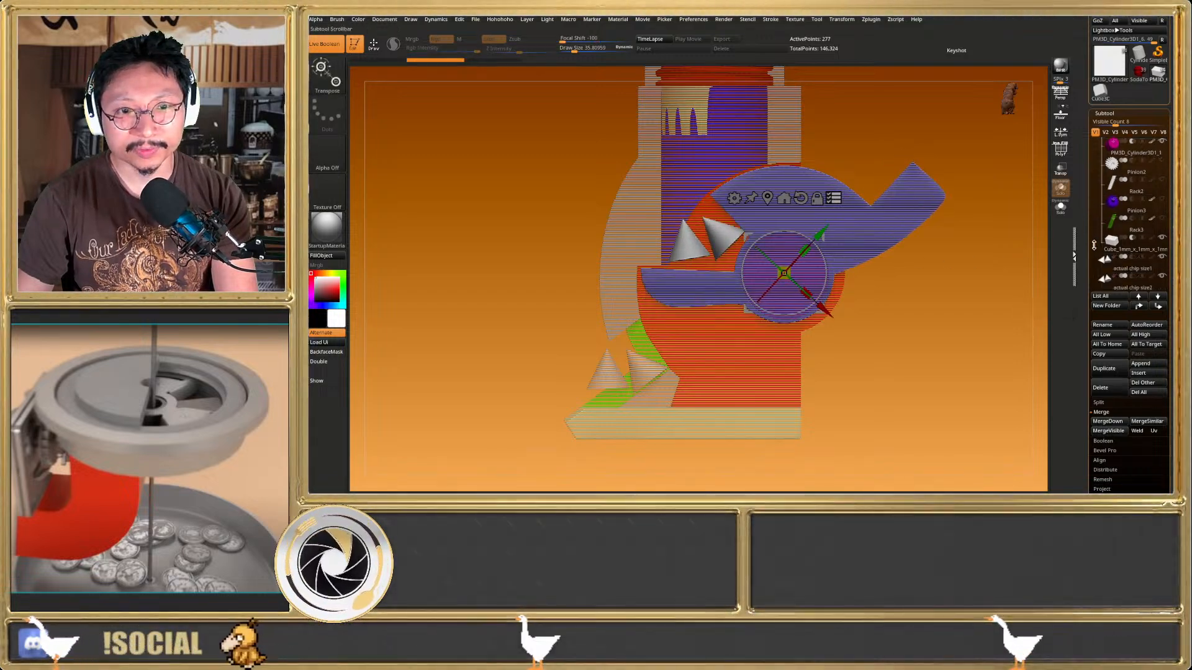
left_click(1110, 259)
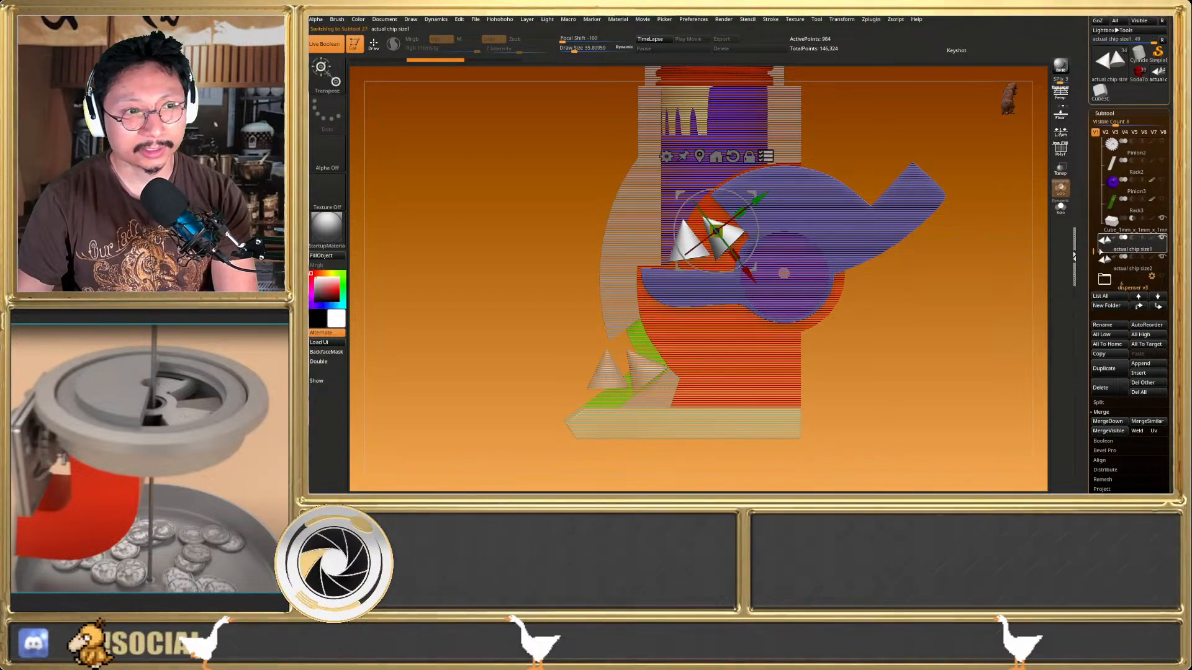
left_click(1105, 268)
left_click_drag(906, 347, 1021, 256)
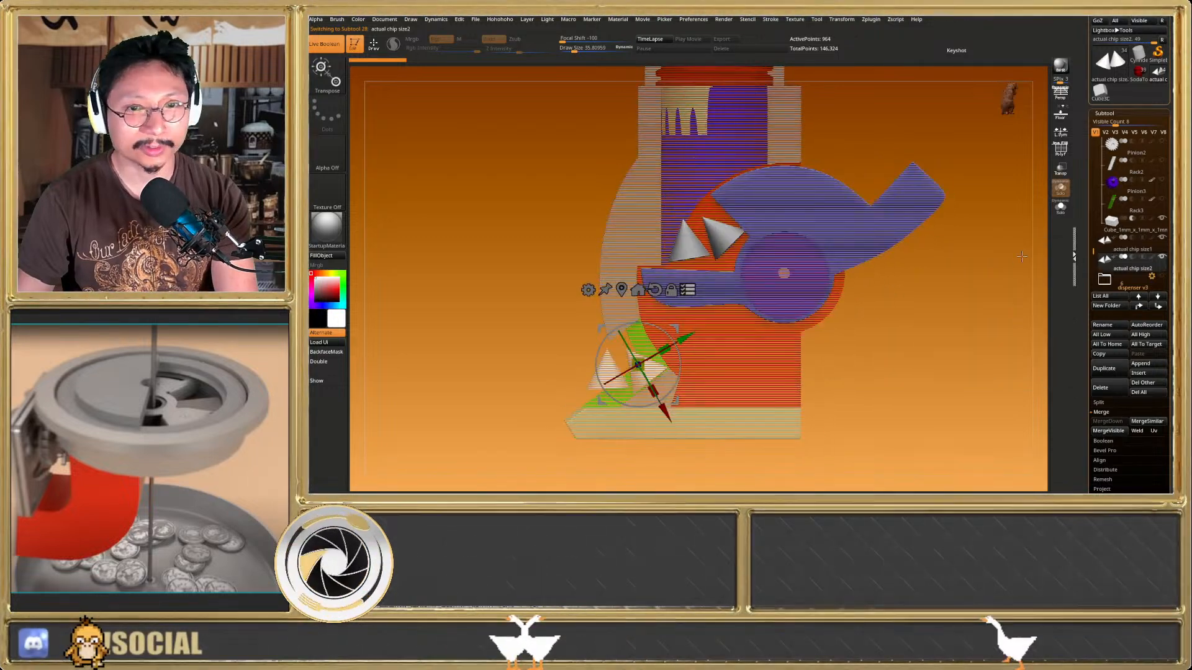
key("q")
left_click(1108, 242)
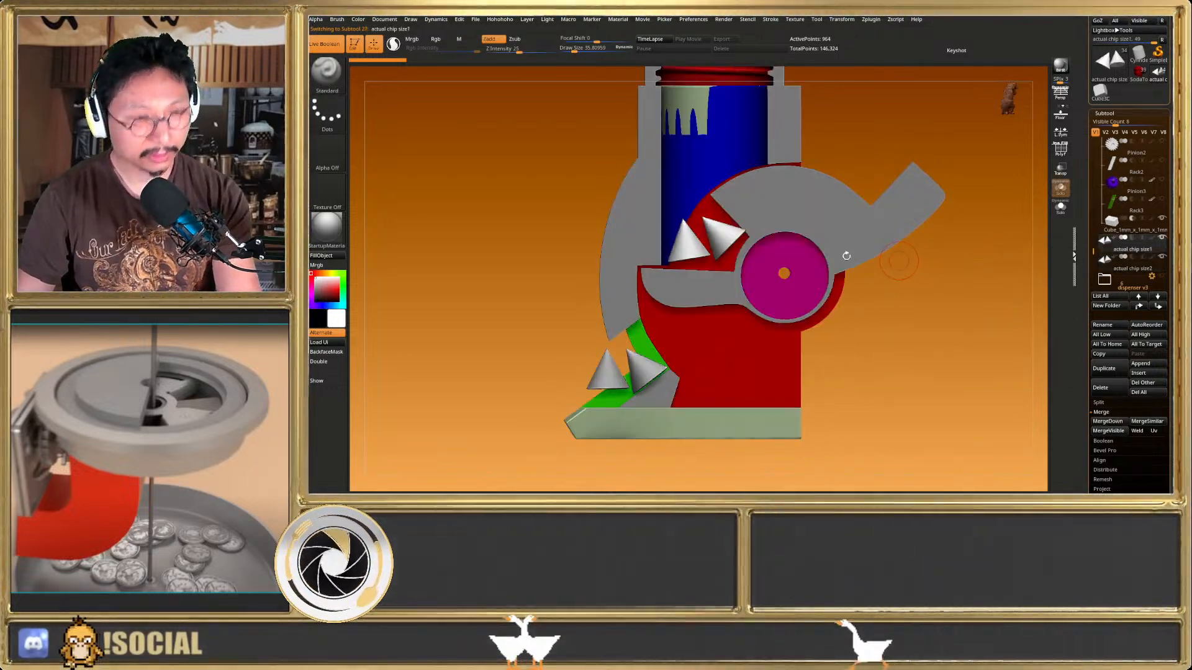
key("w")
mouse_move(744, 190)
left_mouse_down("ctrl")
mouse_move(728, 146)
mouse_move(751, 117)
left_mouse_up("ctrl")
key("q")
left_click(885, 222, "alt")
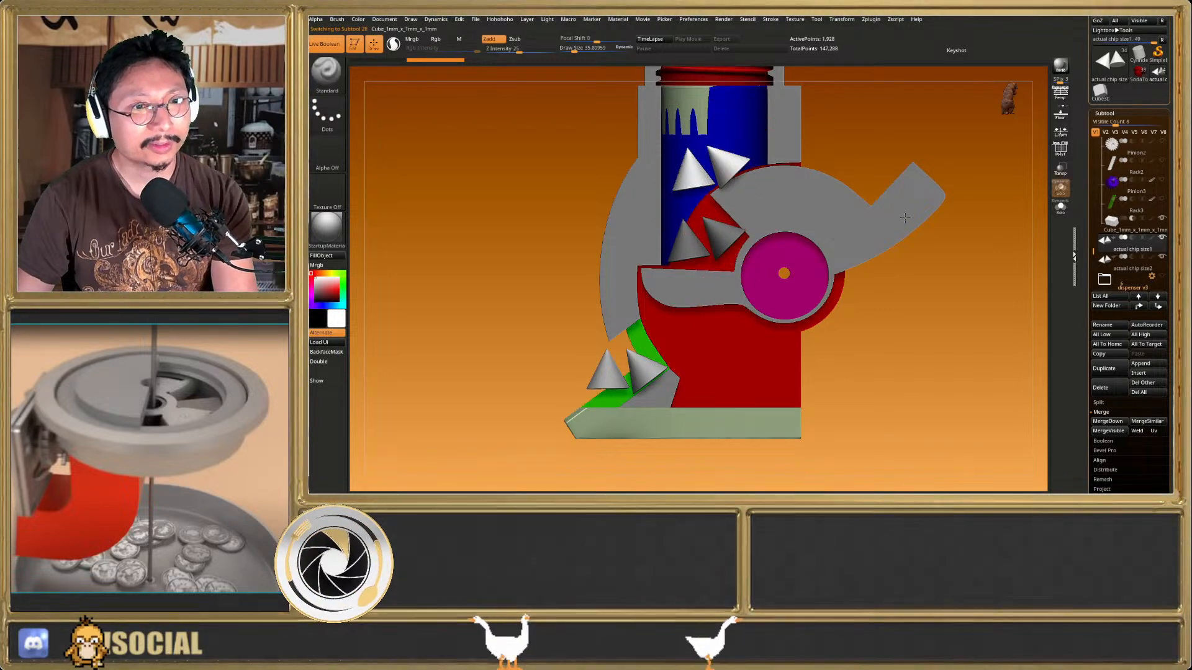
key("w")
left_click_drag(942, 214, 989, 189)
left_click(1002, 165, "alt")
key("q")
mouse_move(1001, 166)
right_mouse_down()
mouse_move(939, 204)
mouse_move(817, 318)
right_mouse_up()
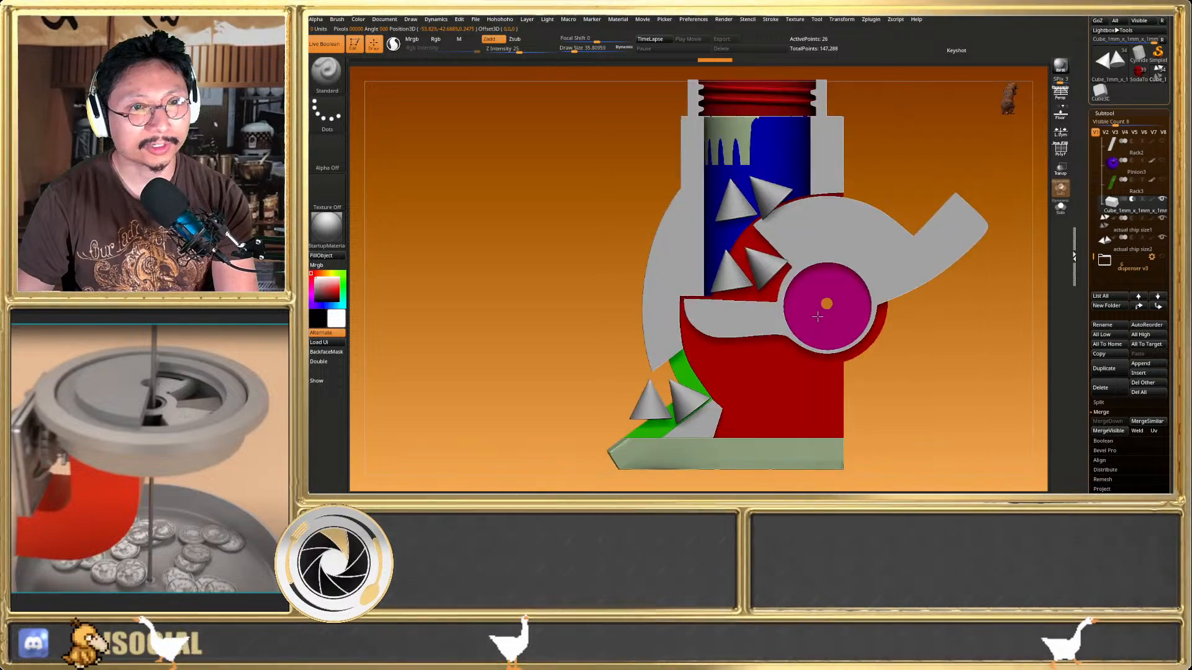
key("w")
left_click(962, 143)
right_click_drag(1007, 194, 968, 231)
Select the lever subtool and rotate it about its pivot until the handle stands upright and the scoop tips down
key("q")
left_click(916, 276, "alt")
right_click_drag(917, 275, 913, 277, "shift")
key("w")
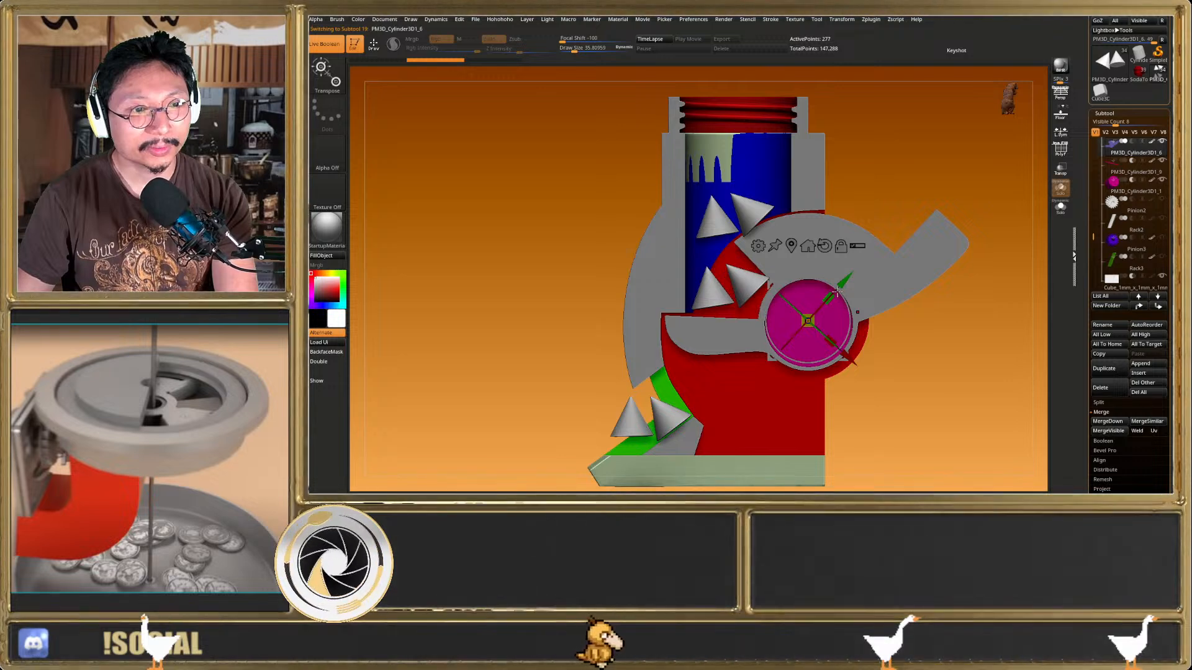
key("q")
key("w")
left_click_drag(853, 312, 836, 283)
key("q")
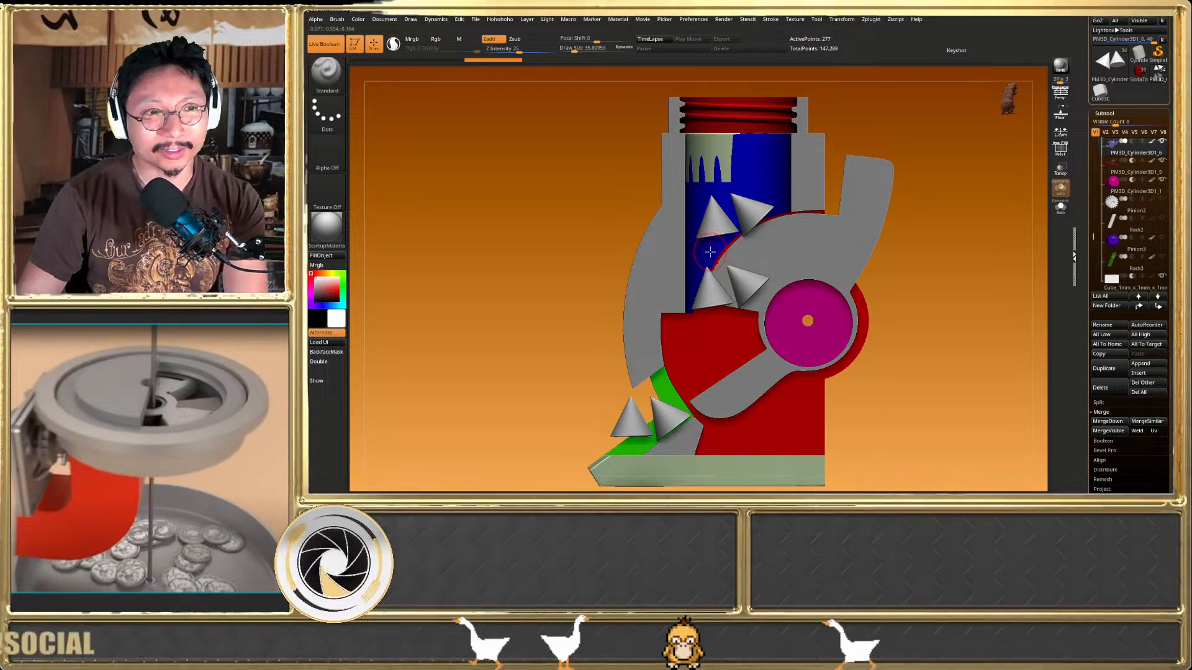
Inspect the path from the chute to the outlet with the lever tipped, and undo the lever rotation
right_click_drag(711, 260, 717, 288)
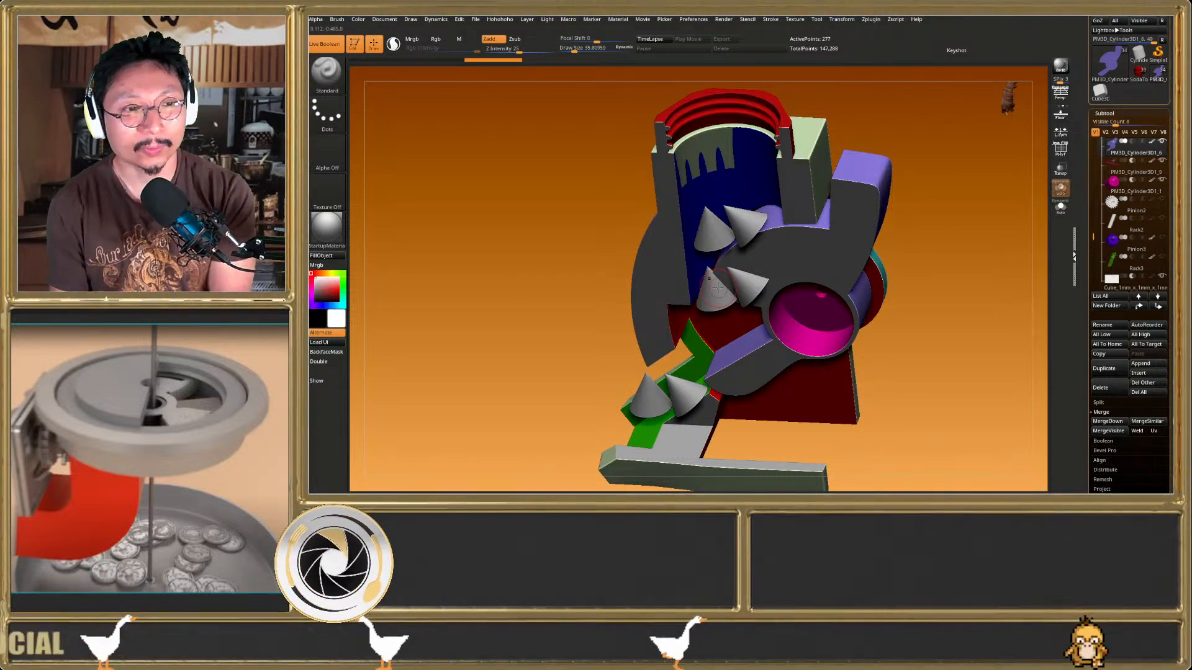
right_click_drag(781, 221, 865, 157)
right_click_drag(847, 303, 856, 262, "alt")
key("ctrl+z")
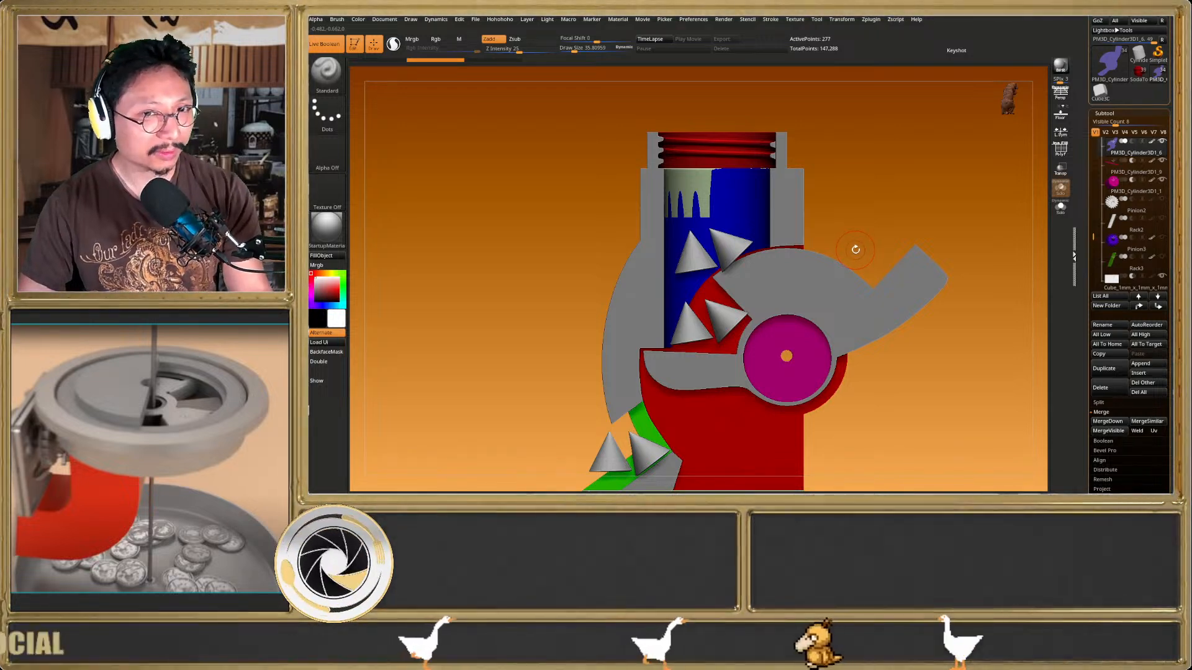
Switch to the SodaToWater dispenser tool and turn off Live Boolean to view its whole body
left_click(1145, 81)
right_click_drag(765, 339, 714, 318)
left_click(322, 47)
right_click_drag(601, 186, 607, 227)
right_click_drag(811, 307, 849, 286)
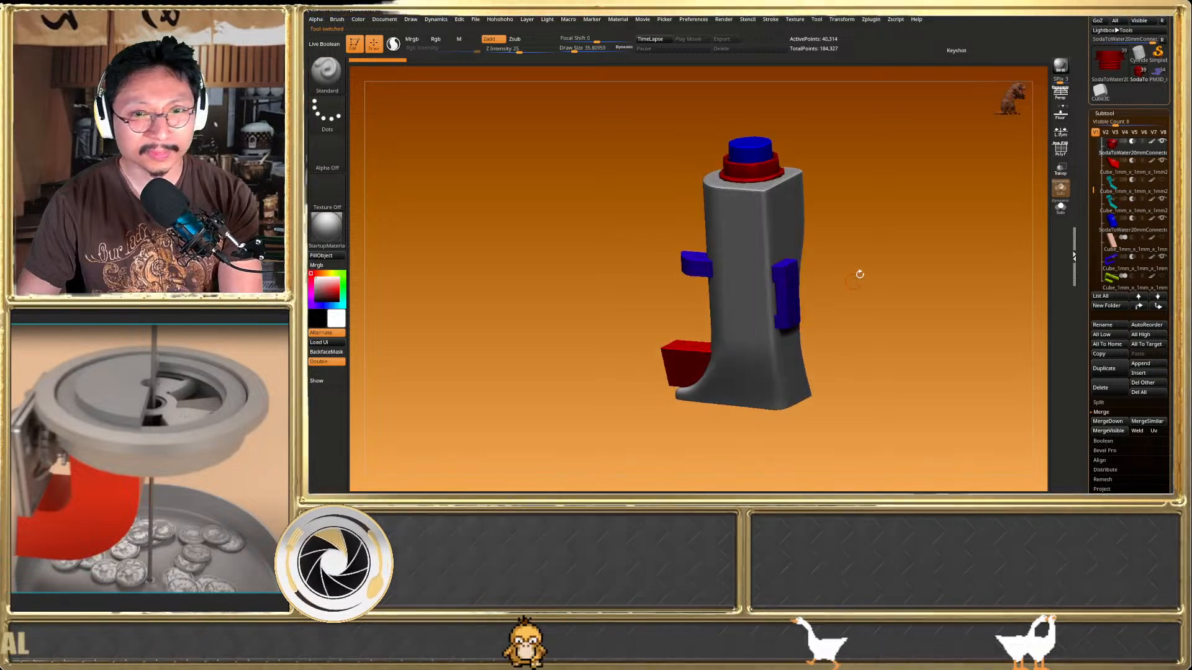
Show the large sectioning cube and enable Live Boolean to view this dispenser in cross-section from the side
left_click_drag(1094, 193, 1095, 232)
left_click(1162, 219)
right_click_drag(891, 264, 827, 309)
left_click(326, 44)
left_click(330, 48)
right_click_drag(670, 266, 797, 246)
mouse_move(797, 245)
right_mouse_down("ctrl")
mouse_move(821, 285)
mouse_move(808, 258)
mouse_move(820, 248)
right_mouse_up("ctrl")
left_click(800, 265, "alt")
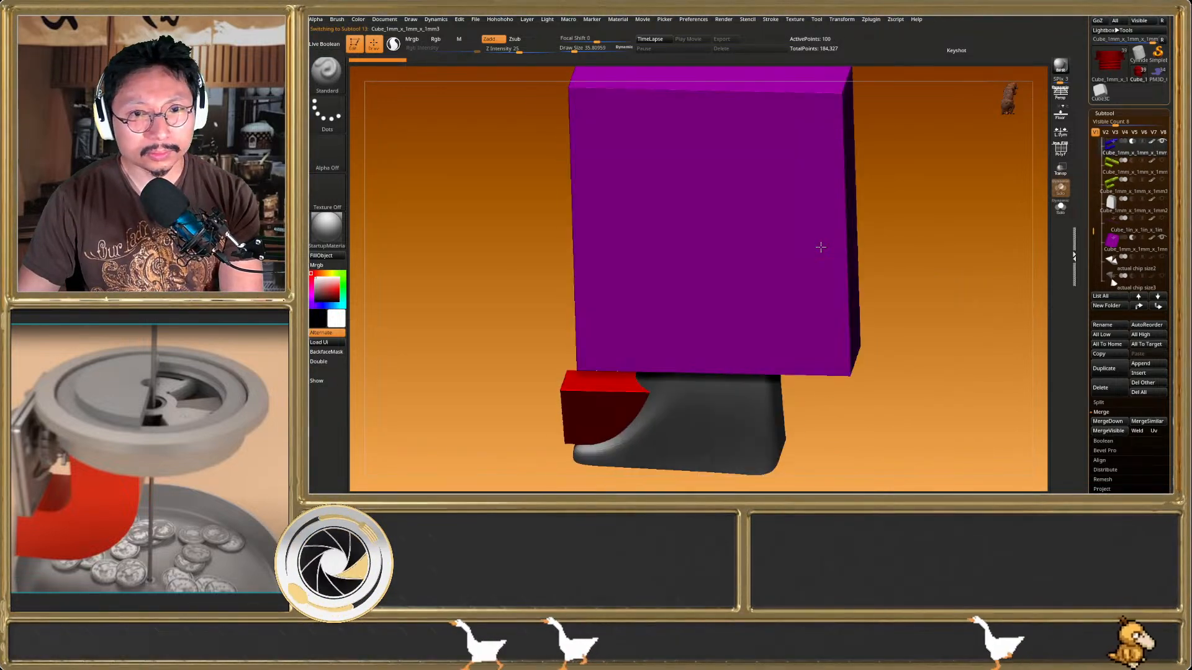
key("shift+f")
left_click(312, 49)
right_click_drag(661, 305, 690, 290, "shift")
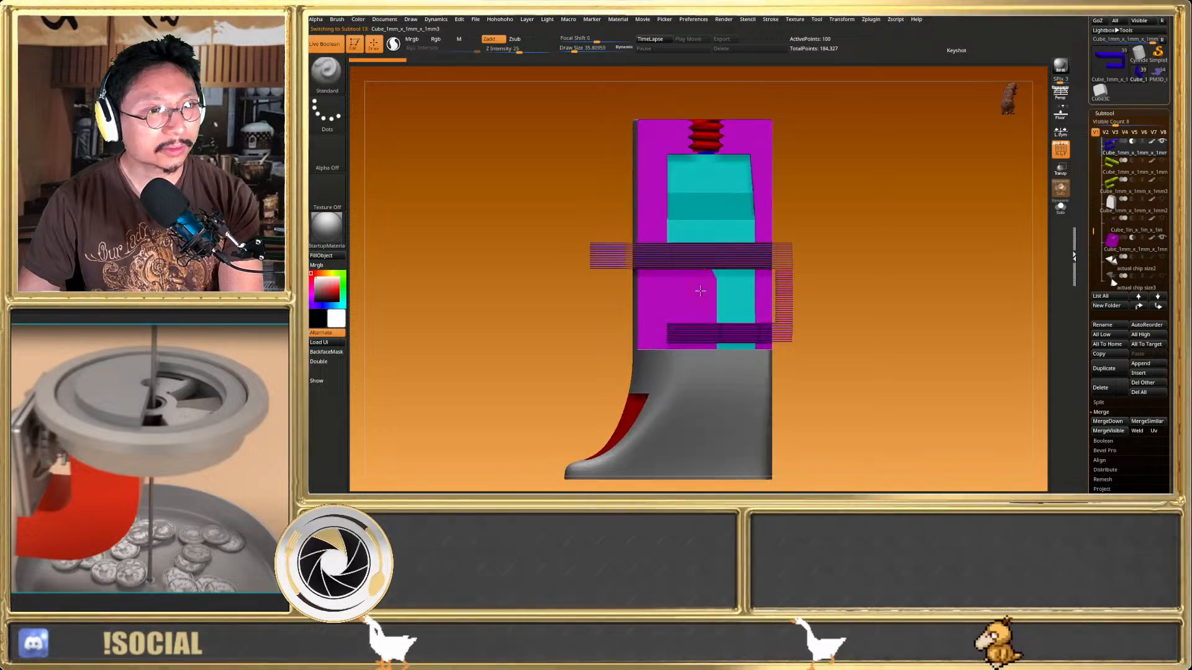
key("shift+f")
Bring the slider into the section view and inspect how it sits in the body's slots from an angle
key("w")
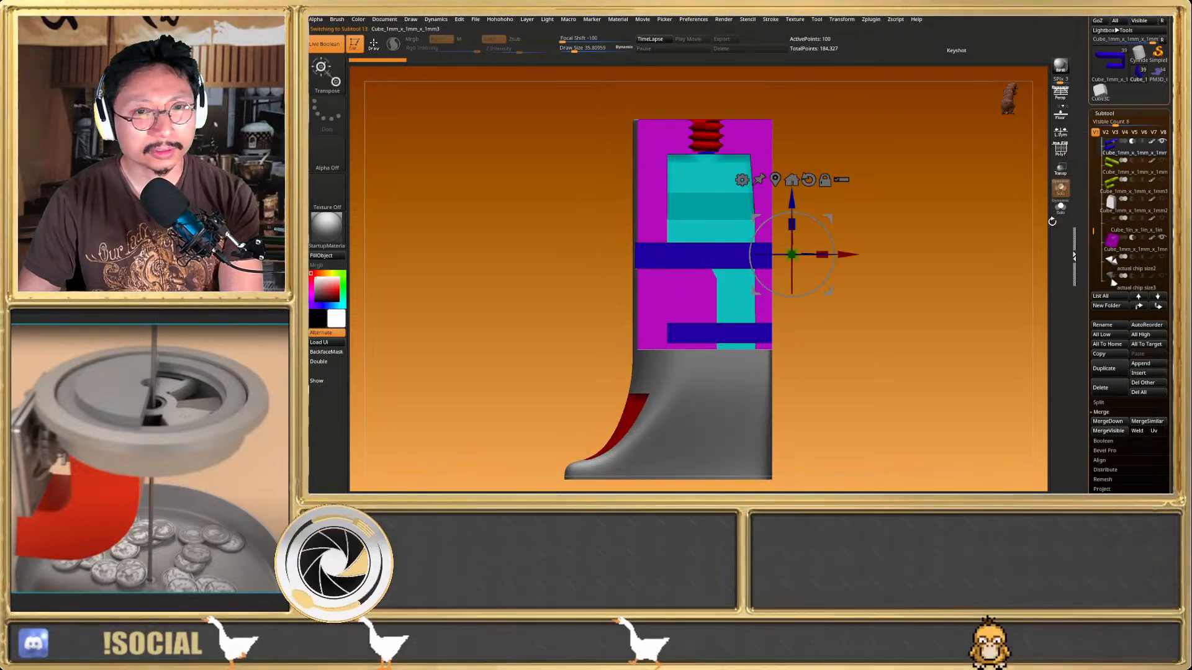
left_click(1138, 162)
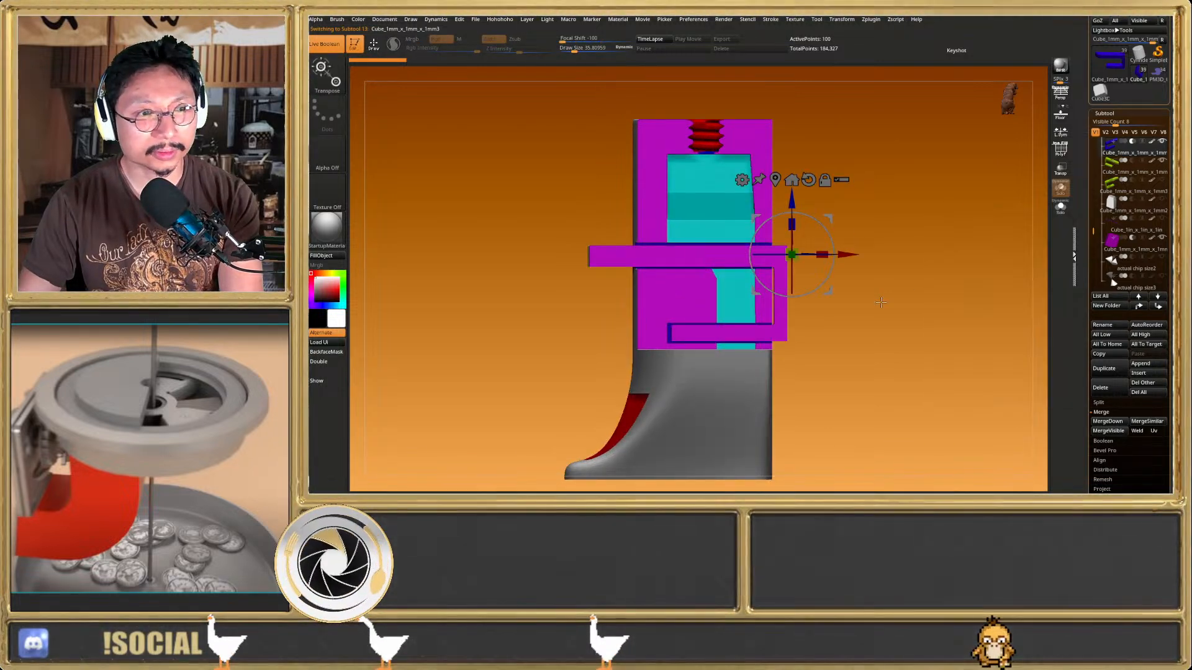
key("q")
key("w")
left_click_drag(825, 261, 789, 320)
left_click(1114, 243)
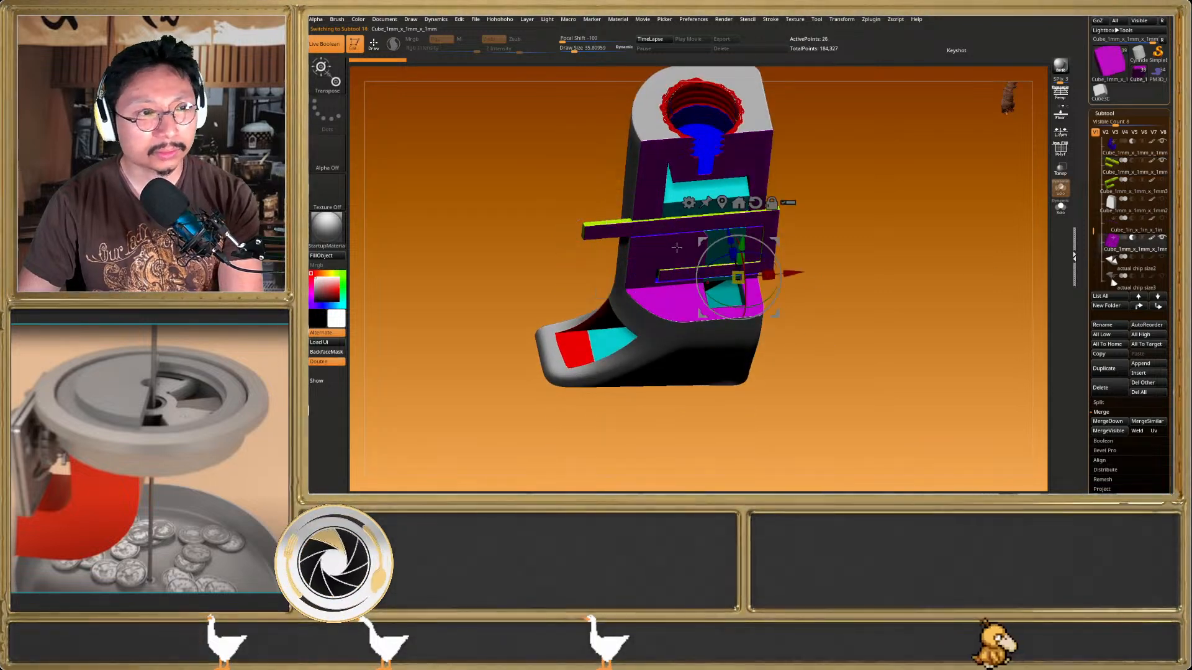
mouse_move(731, 242)
left_mouse_down()
mouse_move(738, 278)
mouse_move(741, 254)
left_mouse_up()
key("q")
left_click_drag(856, 280, 857, 255)
Select the lime-green slider and move it out through the back of the body and forward again along its slot
left_click(1111, 172)
left_click_drag(963, 216, 973, 286)
key("w")
right_click_drag(677, 254, 675, 305, "ctrl")
left_click_drag(568, 293, 655, 283)
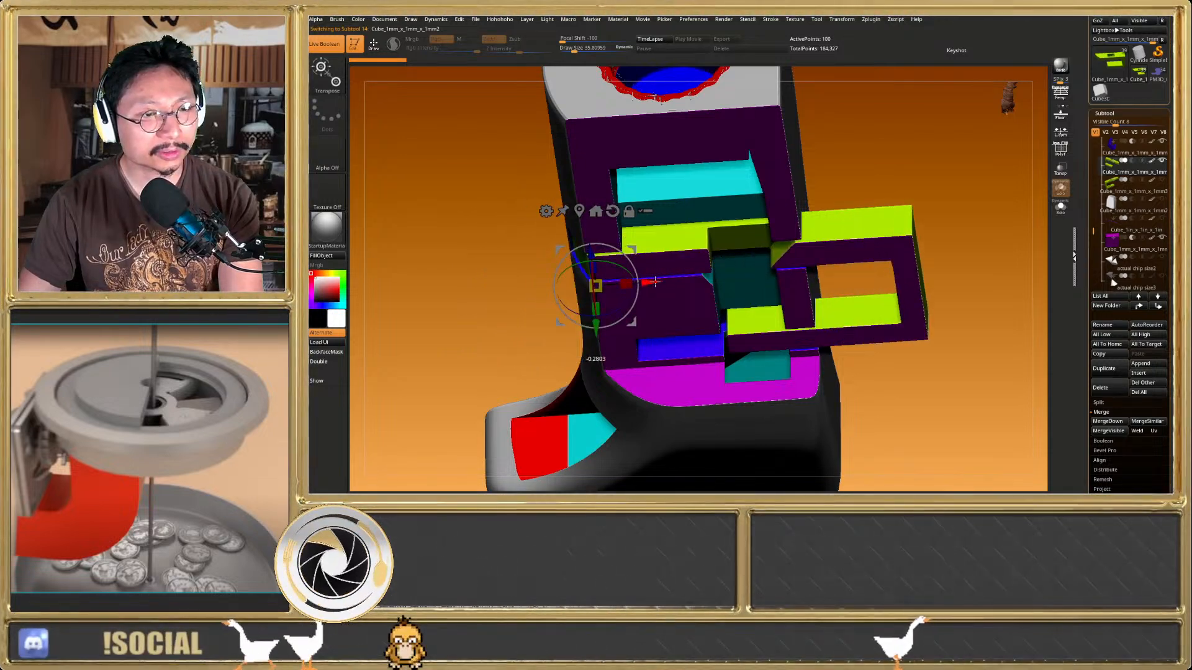
left_click_drag(655, 282, 575, 297)
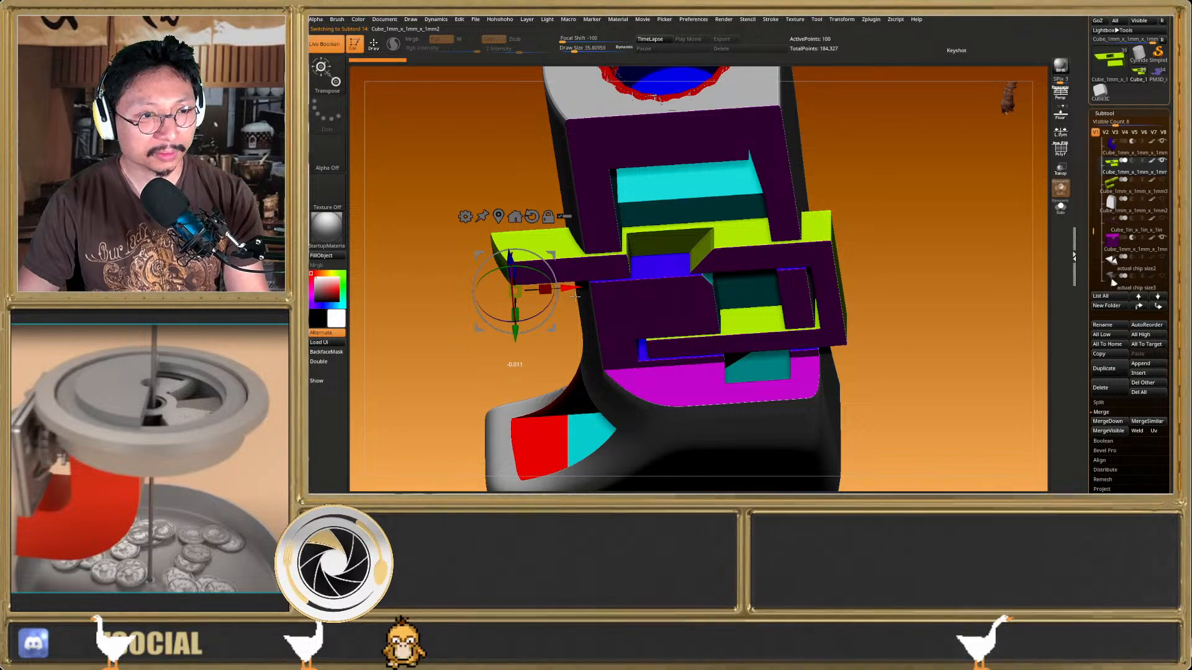
Show the actual chip size2 chips, and slide the slider backward and forward so its pocket lines up around them
right_click_drag(737, 317, 730, 296)
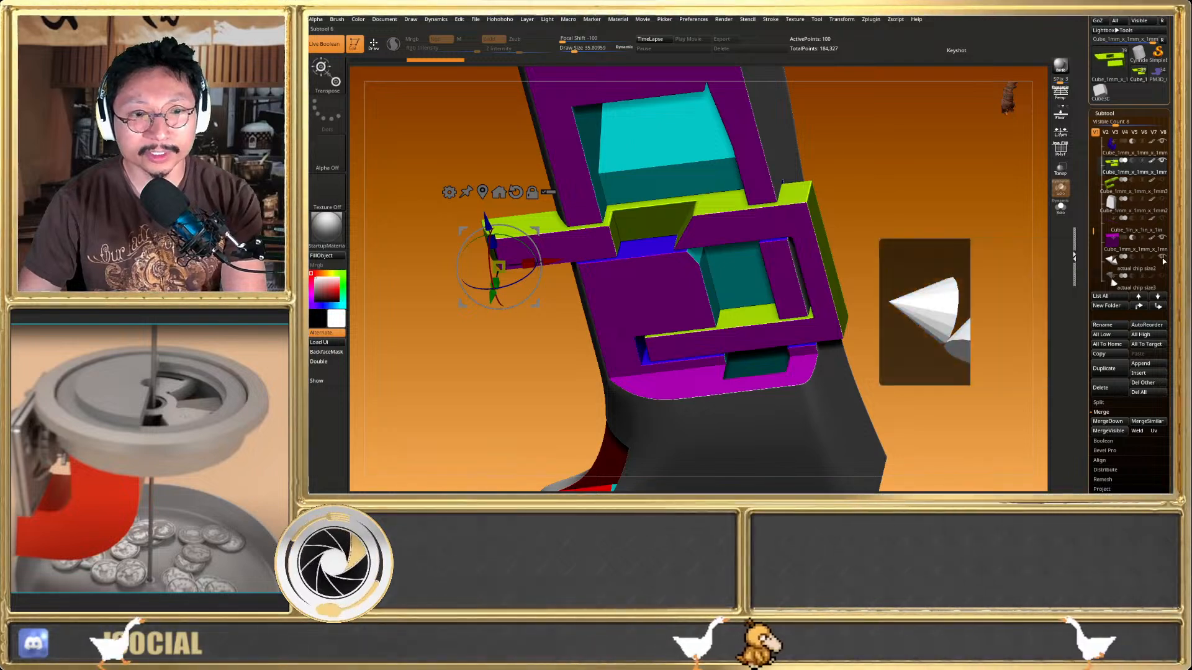
left_click(1161, 257)
mouse_move(585, 296)
right_mouse_down()
mouse_move(680, 295)
mouse_move(601, 294)
right_mouse_up()
left_click_drag(558, 262, 697, 230)
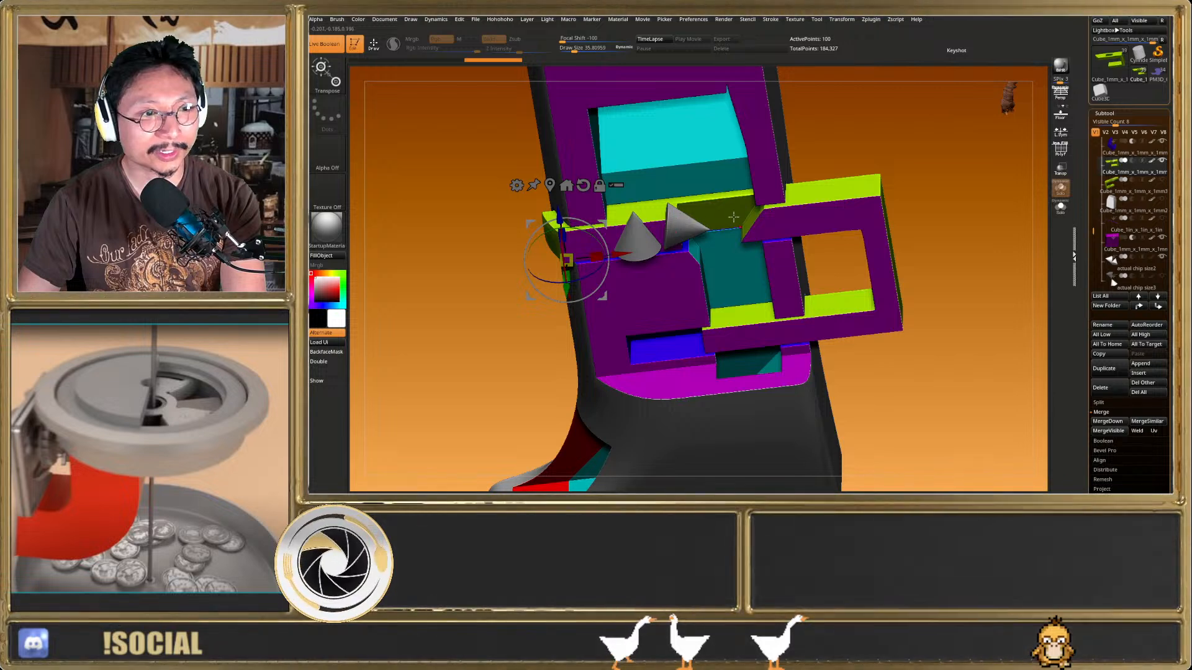
right_click_drag(753, 278, 750, 238, "shift")
right_click_drag(615, 113, 618, 148, "alt")
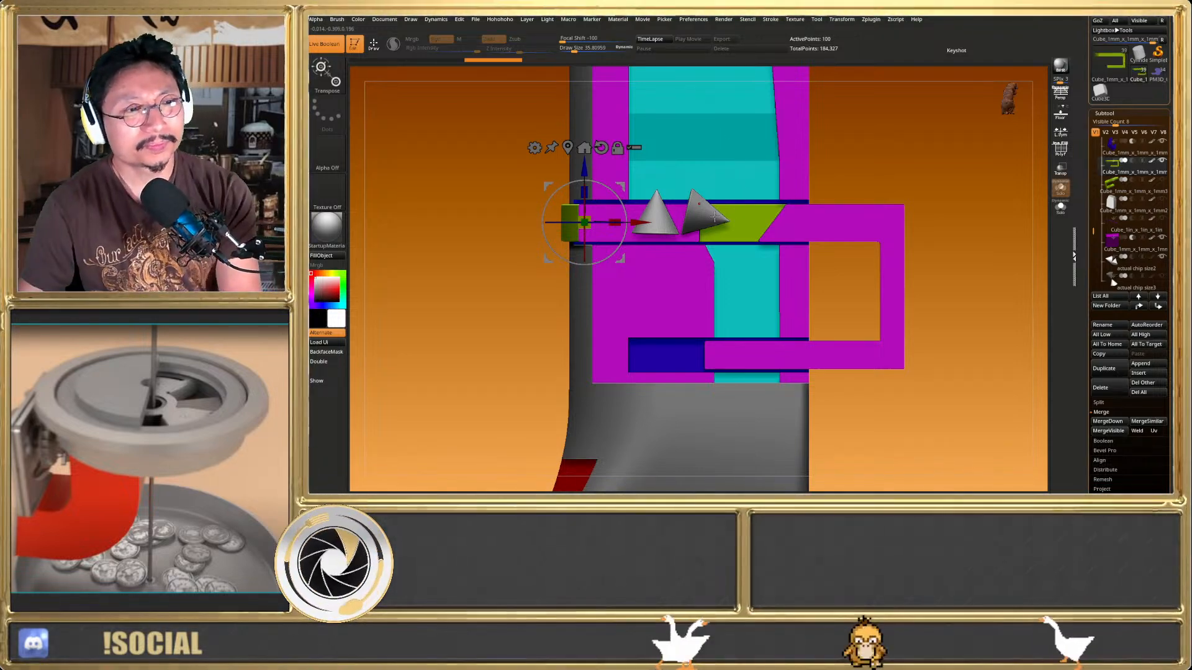
right_click_drag(761, 256, 782, 231)
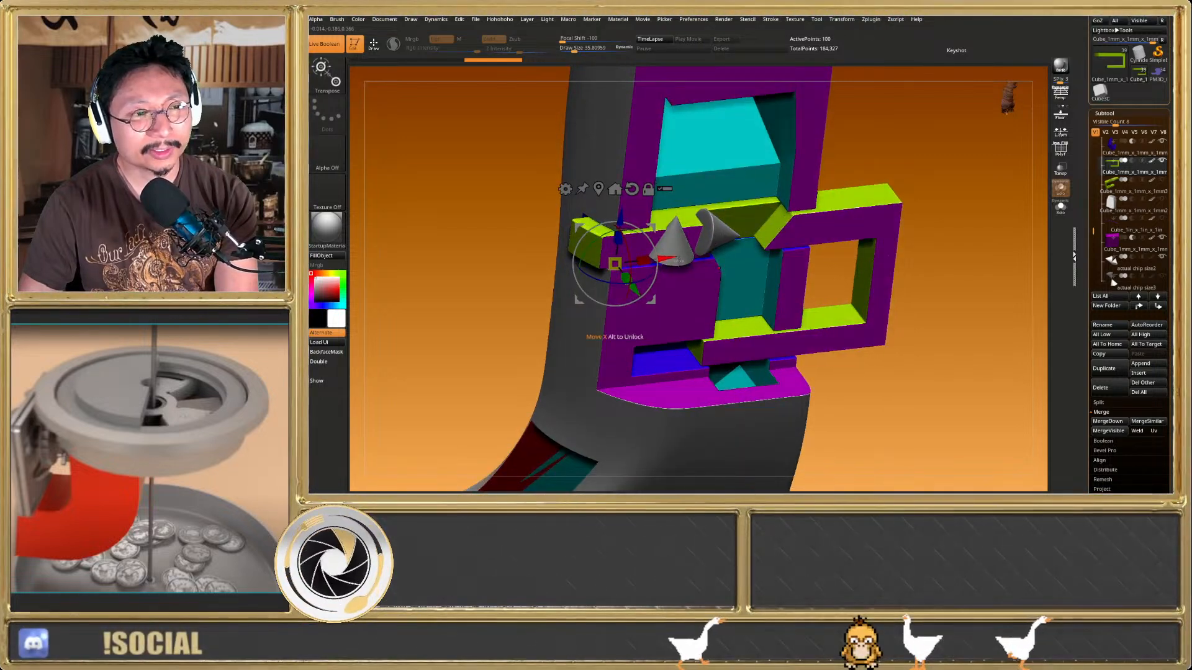
right_click_drag(682, 257, 681, 176)
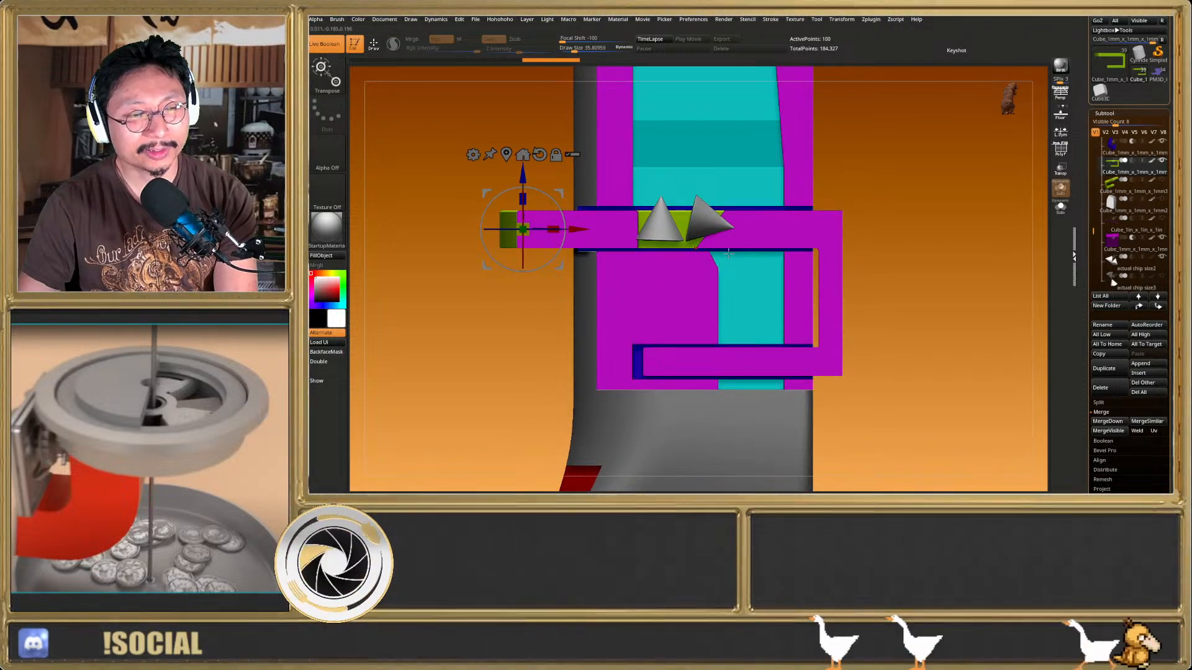
Show the actual chip size3 subtool in the drop chute below the slider's pocket and select it
key("q")
left_click(1163, 279)
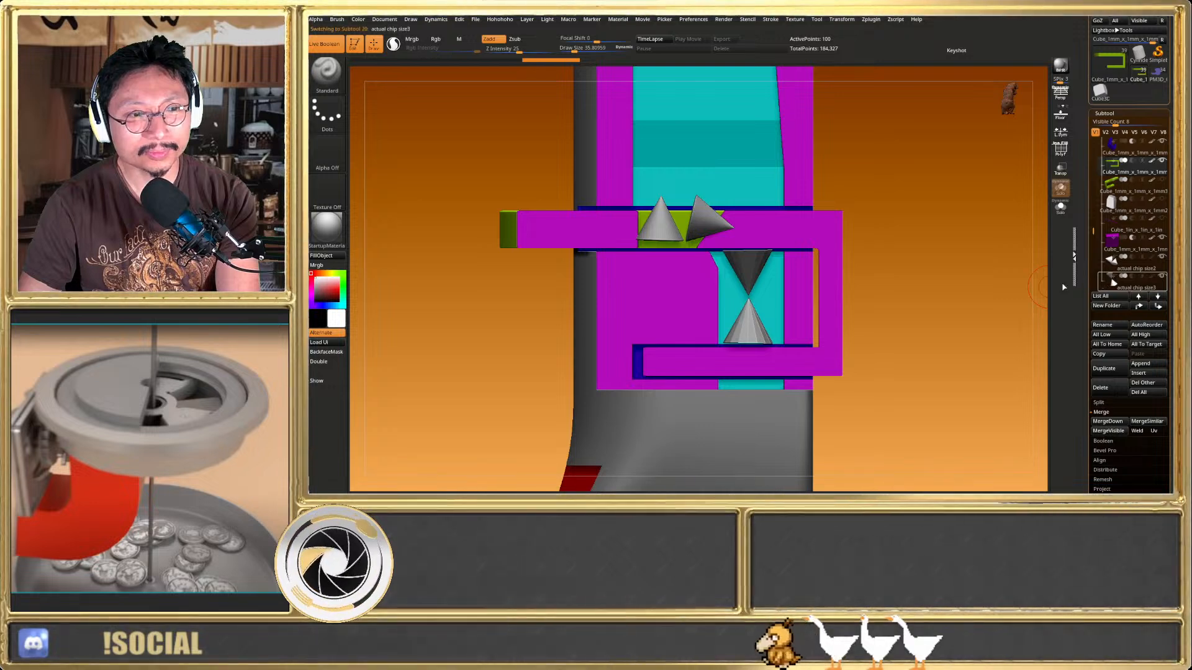
left_click(735, 283, "alt")
left_click_drag(1010, 229, 1002, 255)
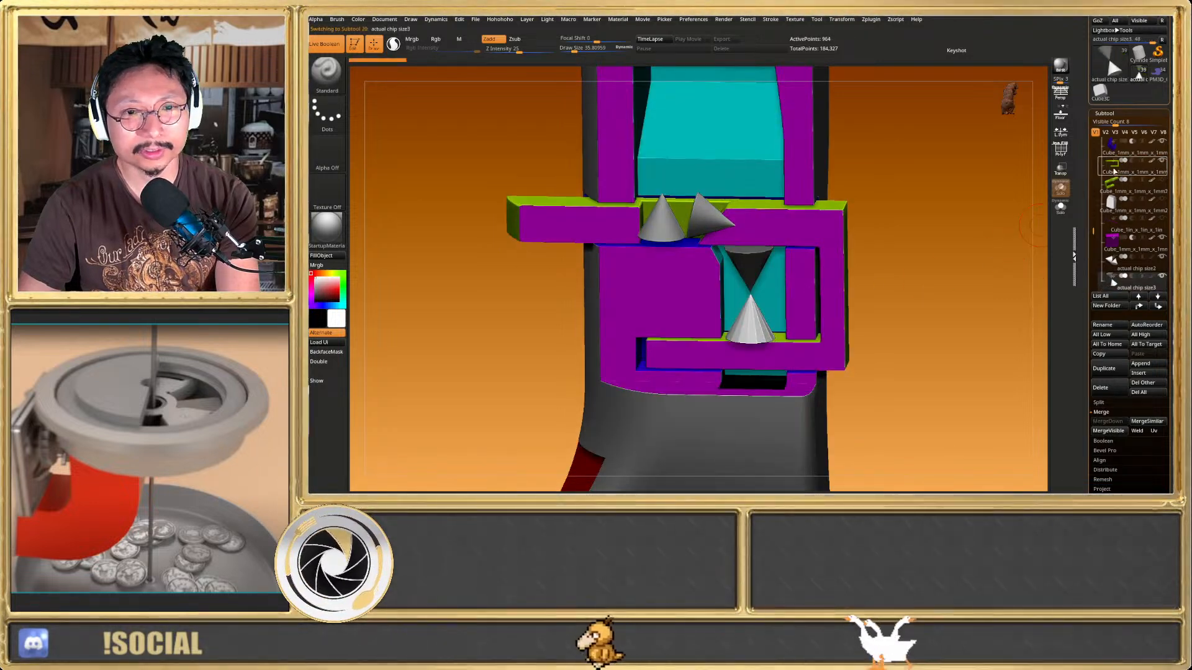
Reselect the slider, move its pocket backward over the drop chute, and return it forward under the hopper
left_click(1112, 168)
key("w")
left_click_drag(583, 234, 655, 235)
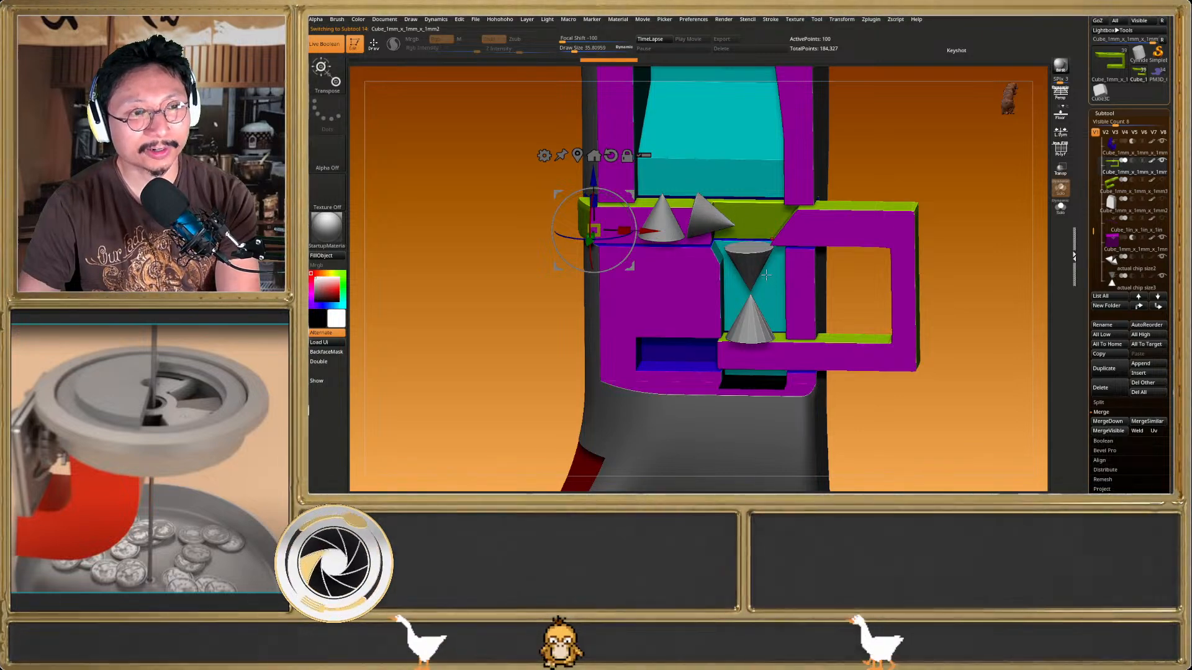
left_click_drag(766, 274, 768, 247)
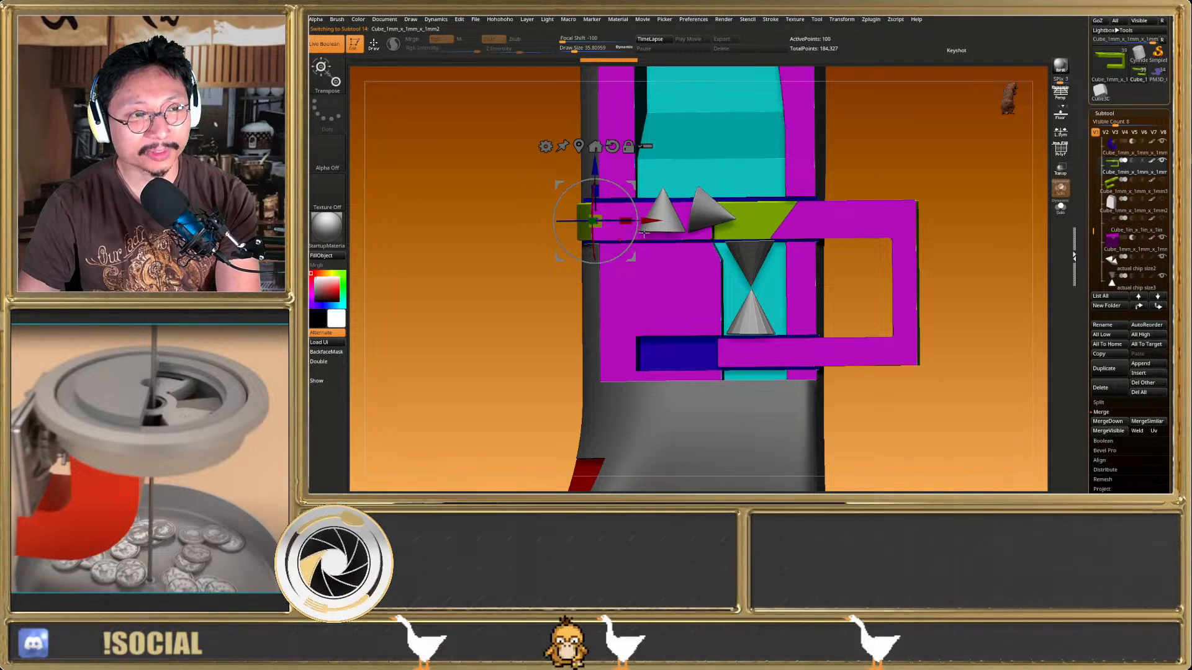
left_click_drag(644, 233, 570, 241)
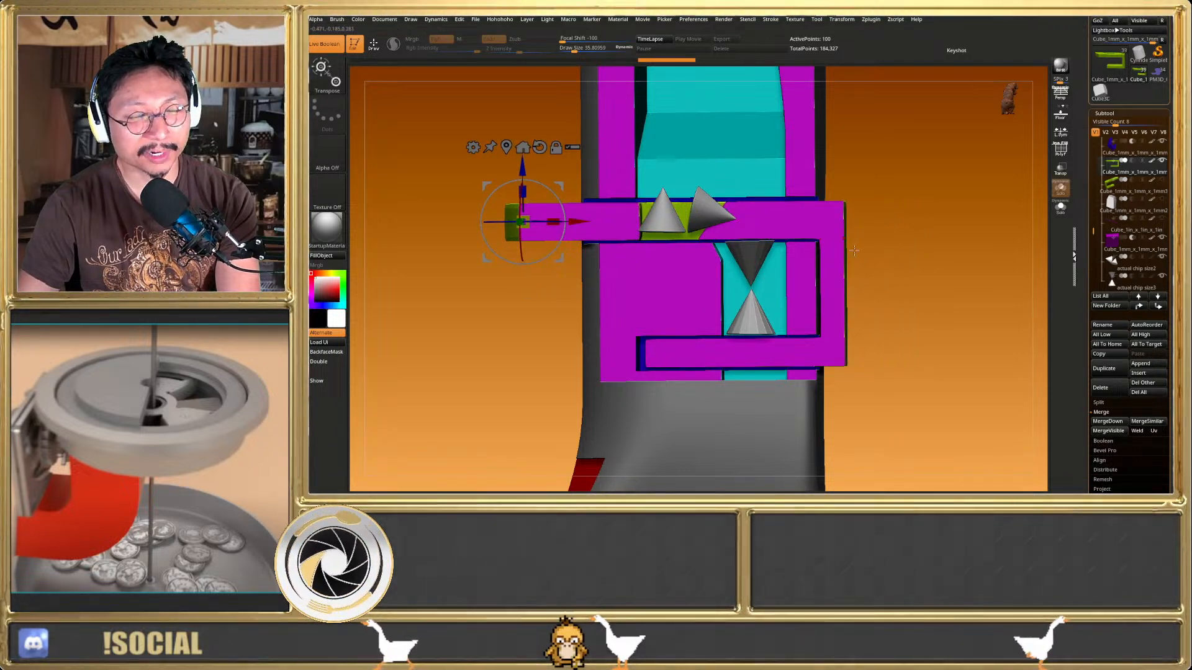
View the loaded slider from above at an angle and nudge it slightly toward the back of the body
key("q")
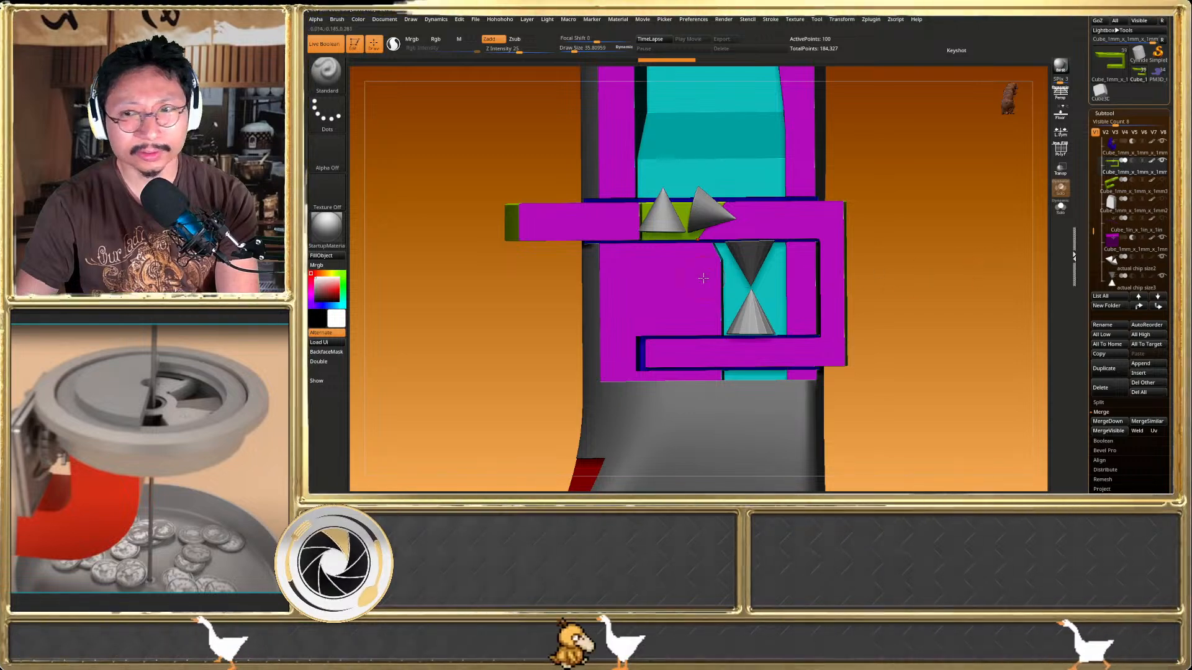
right_click_drag(717, 286, 719, 296)
right_click_drag(694, 237, 775, 329)
key("w")
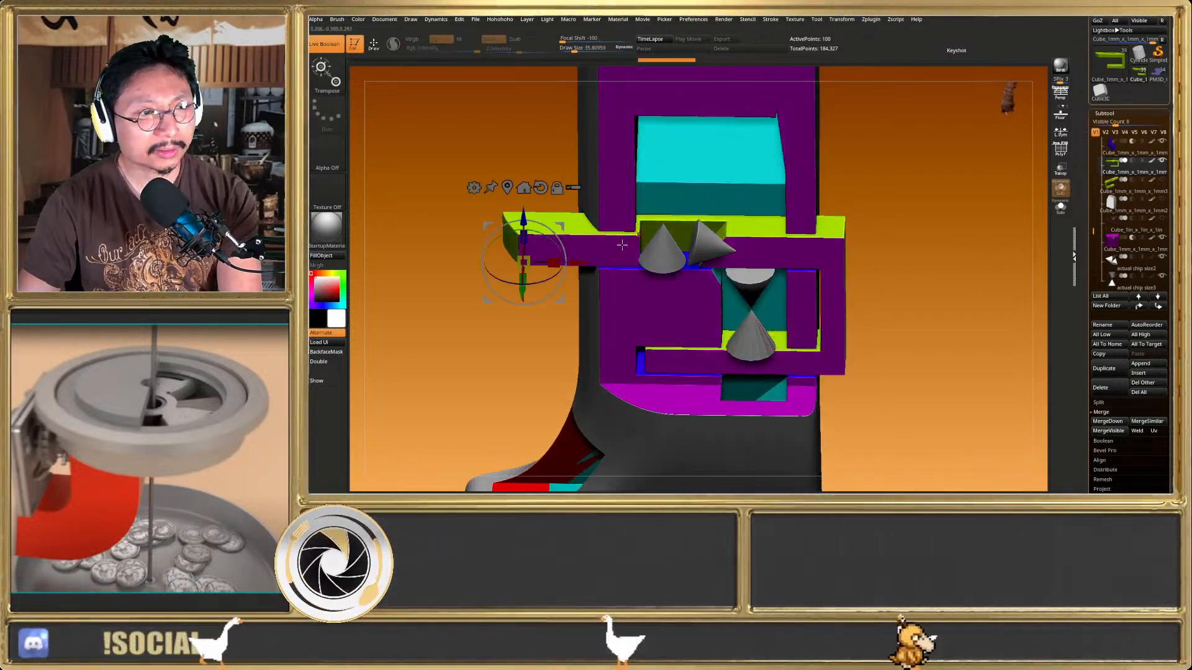
left_click_drag(580, 263, 611, 283)
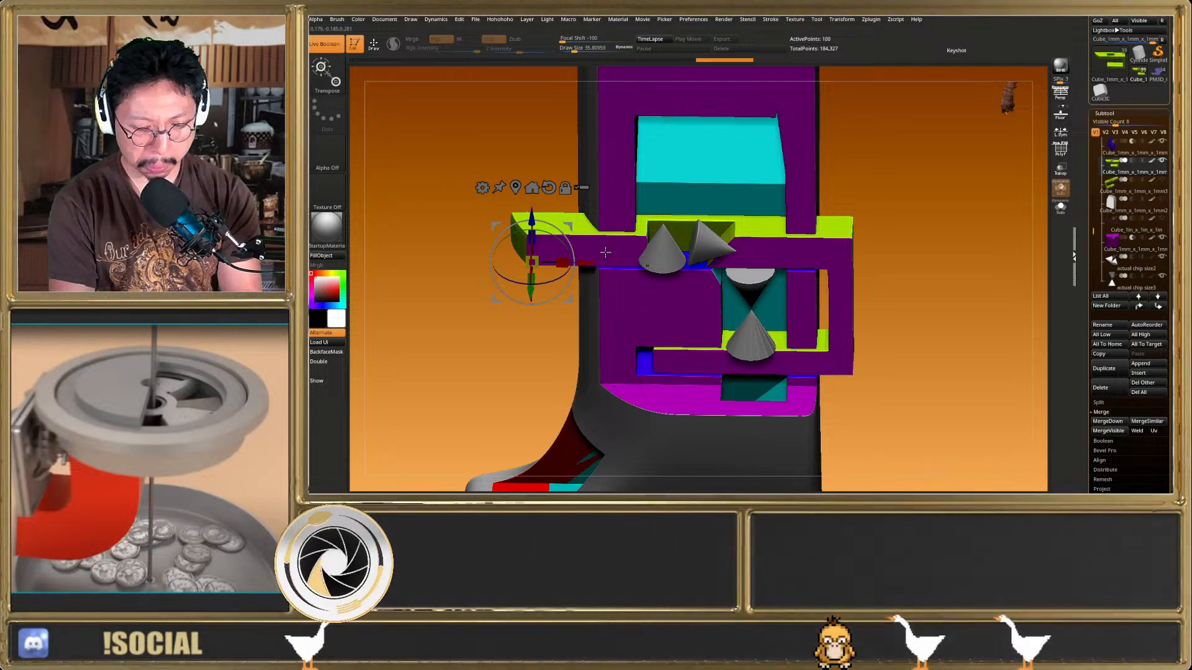
Undo a trial backward slide of the slider, then show and select the alternative slider Cube_1mm_x_1mm_x_1mm3_2 in its place
left_click_drag(614, 263, 659, 261)
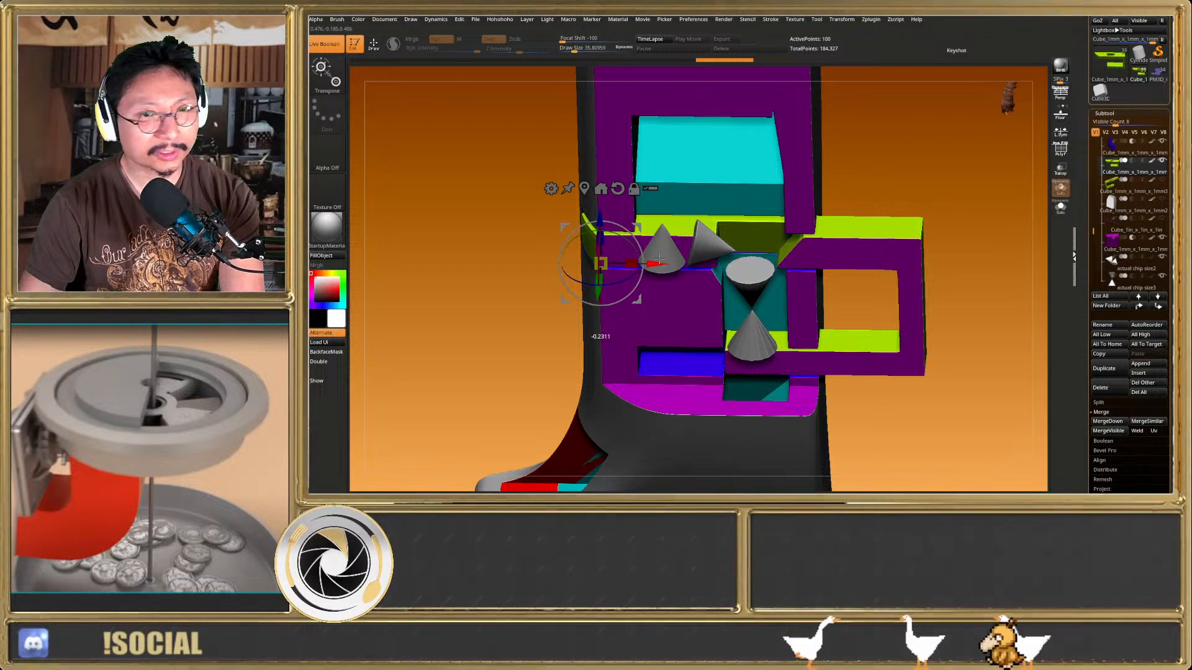
key("ctrl+z")
mouse_move(1163, 184)
key("q")
left_click(1161, 161)
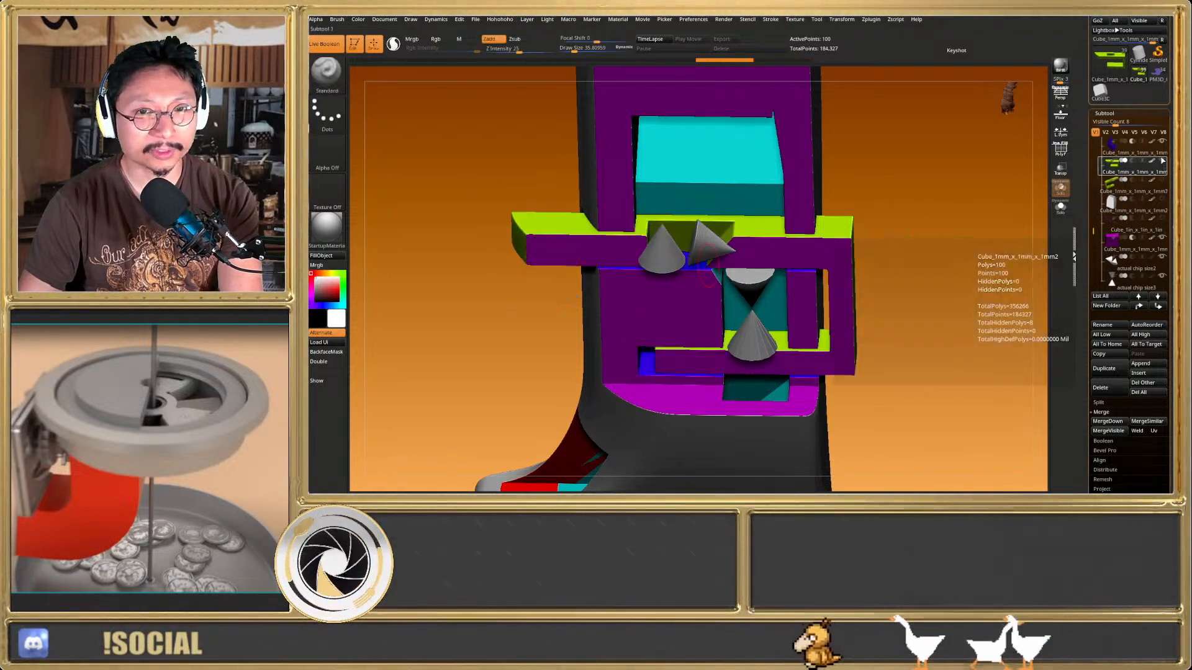
left_click(1161, 180)
left_click(1115, 186)
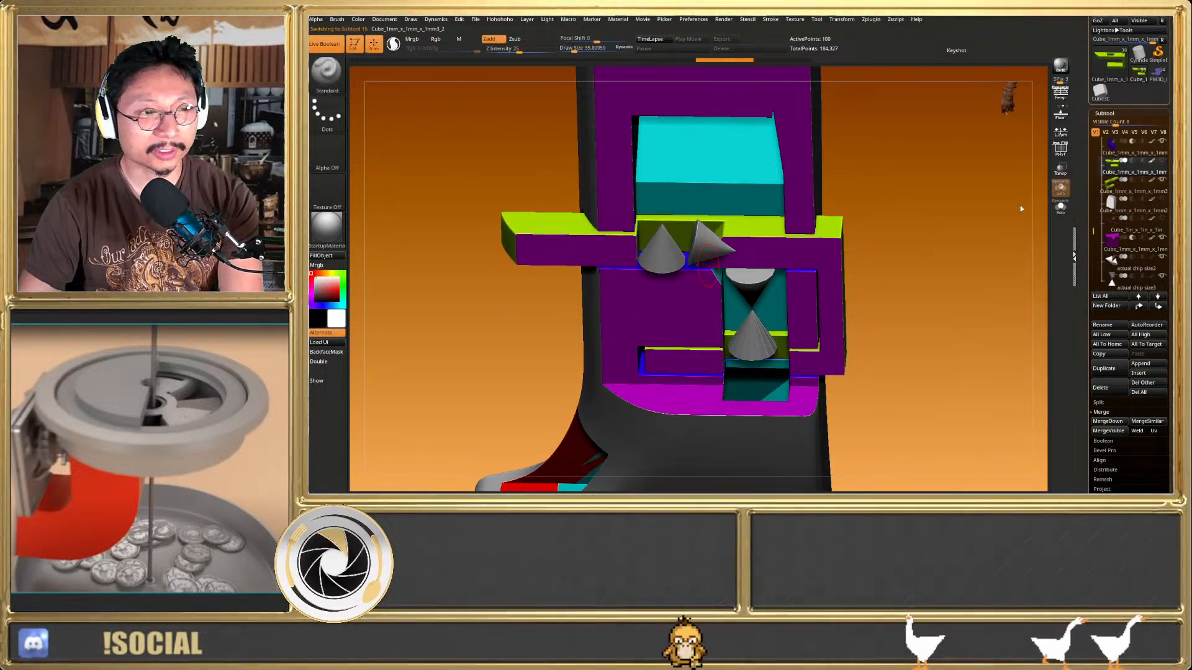
Move the alternative slider backward so its upper pocket lines up with the drop chute, and return it forward under the hopper
key("w")
right_click_drag(826, 263, 805, 263)
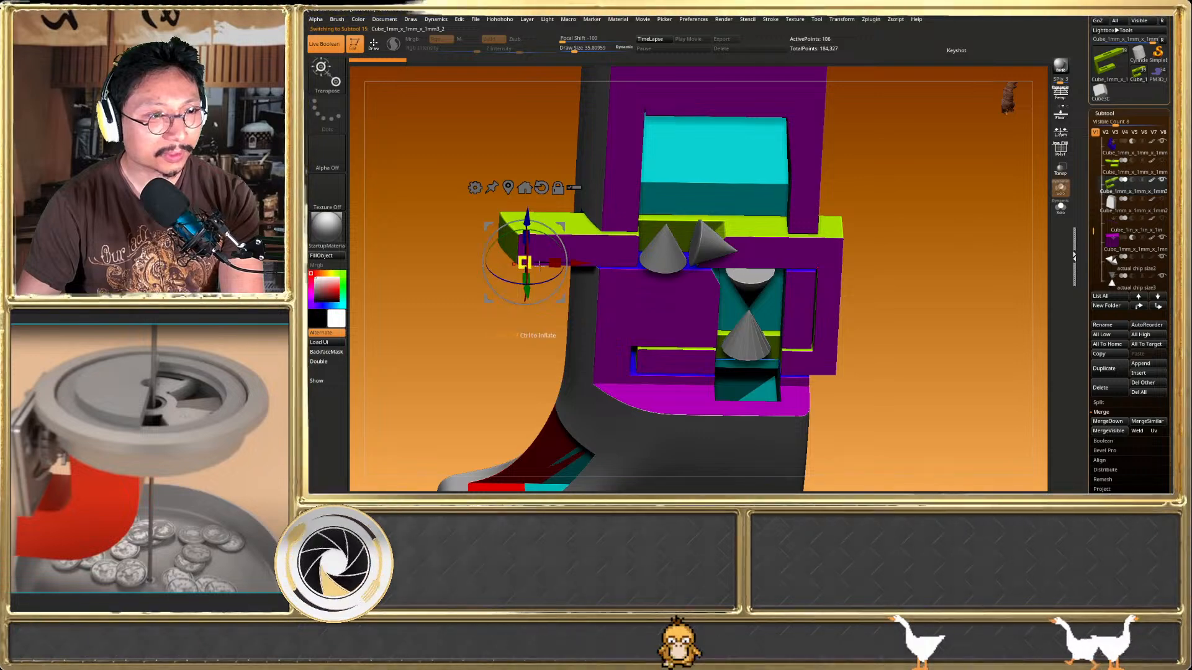
left_click_drag(581, 263, 660, 277)
key("q")
mouse_move(835, 317)
right_mouse_down()
mouse_move(799, 320)
mouse_move(759, 284)
right_mouse_up()
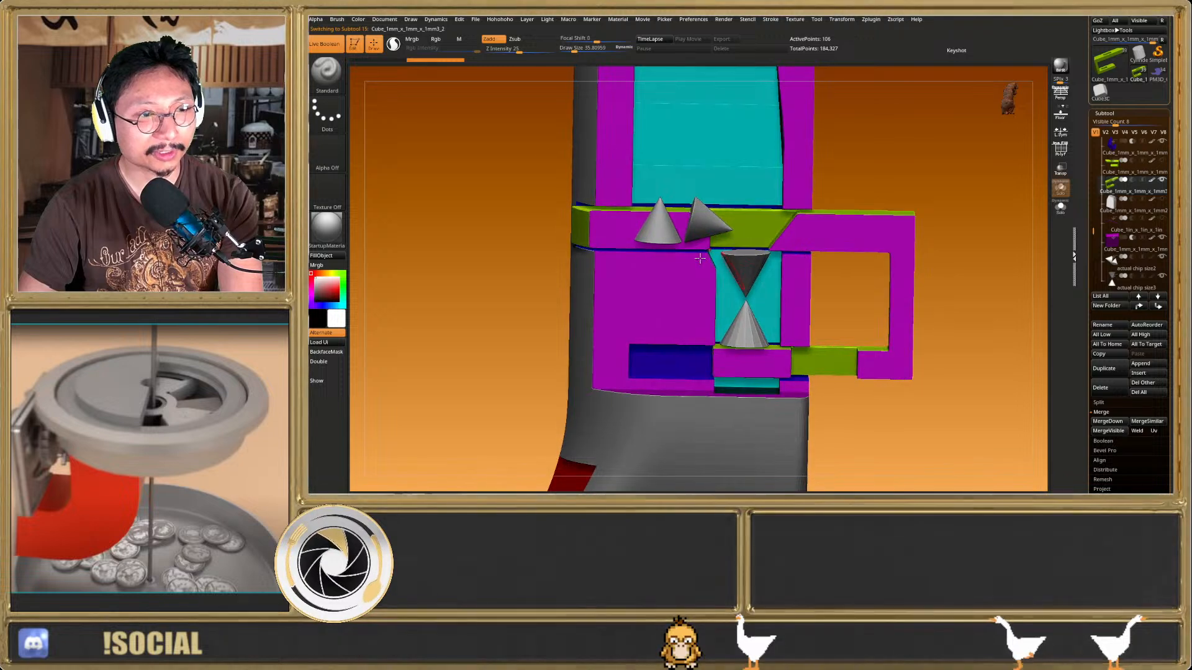
key("w")
left_click_drag(652, 233, 582, 232)
right_click_drag(754, 340, 774, 326)
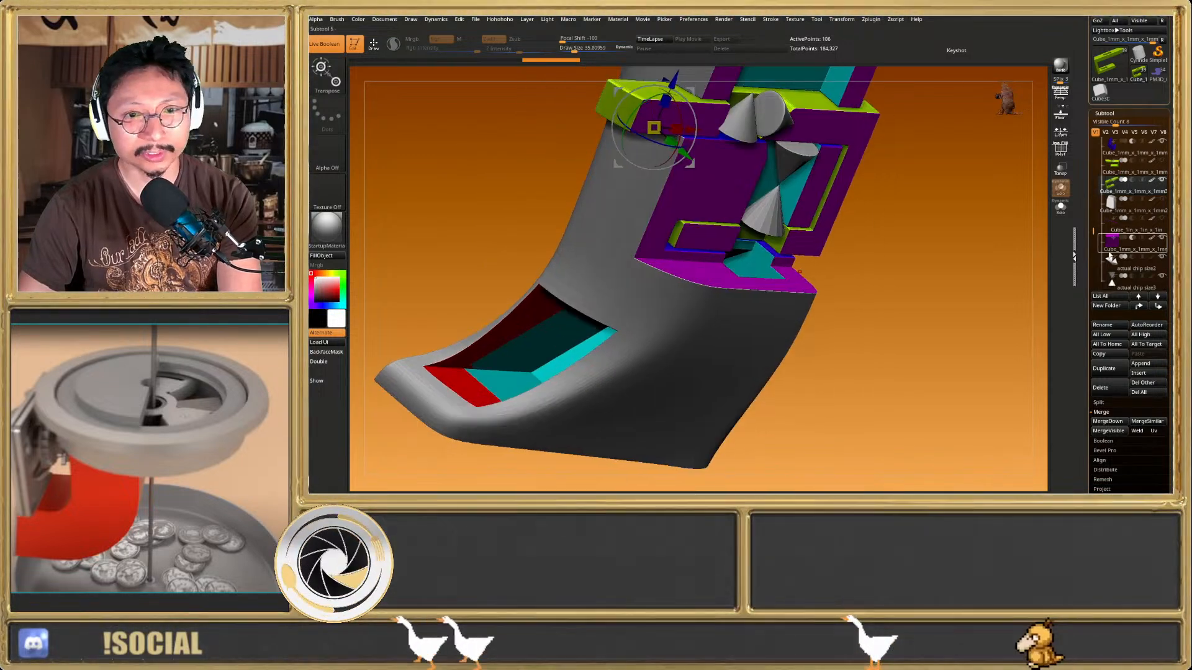
left_click(1113, 239)
right_click_drag(846, 247, 741, 185, "ctrl")
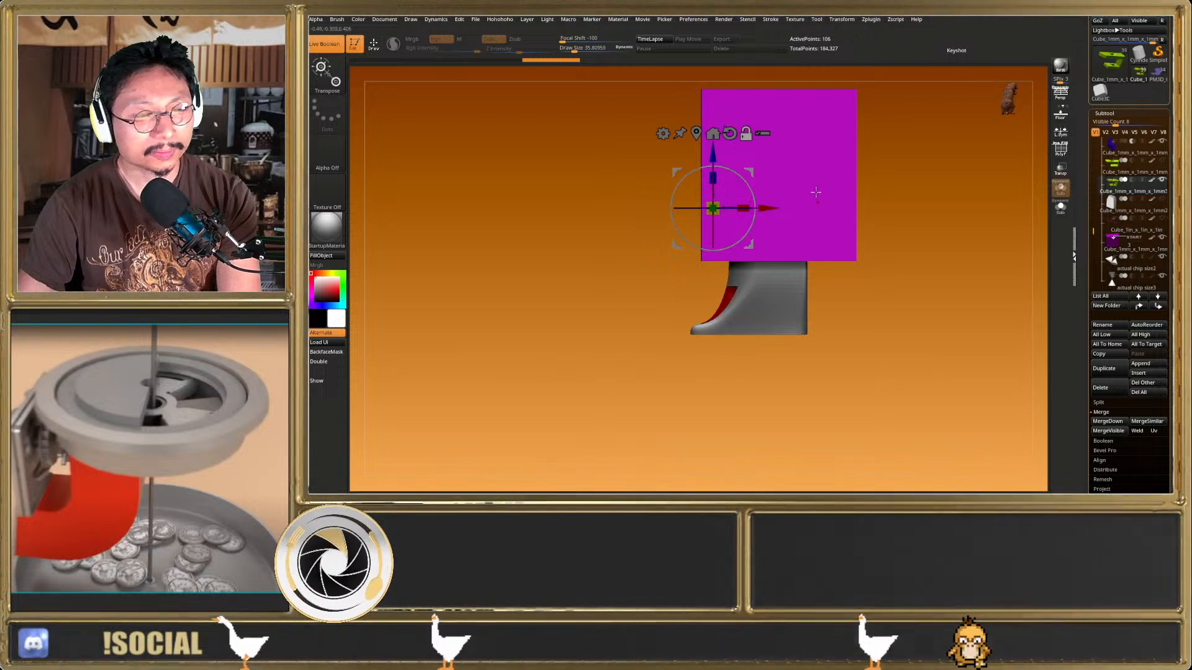
right_click_drag(814, 192, 804, 243, "alt")
left_click(685, 183)
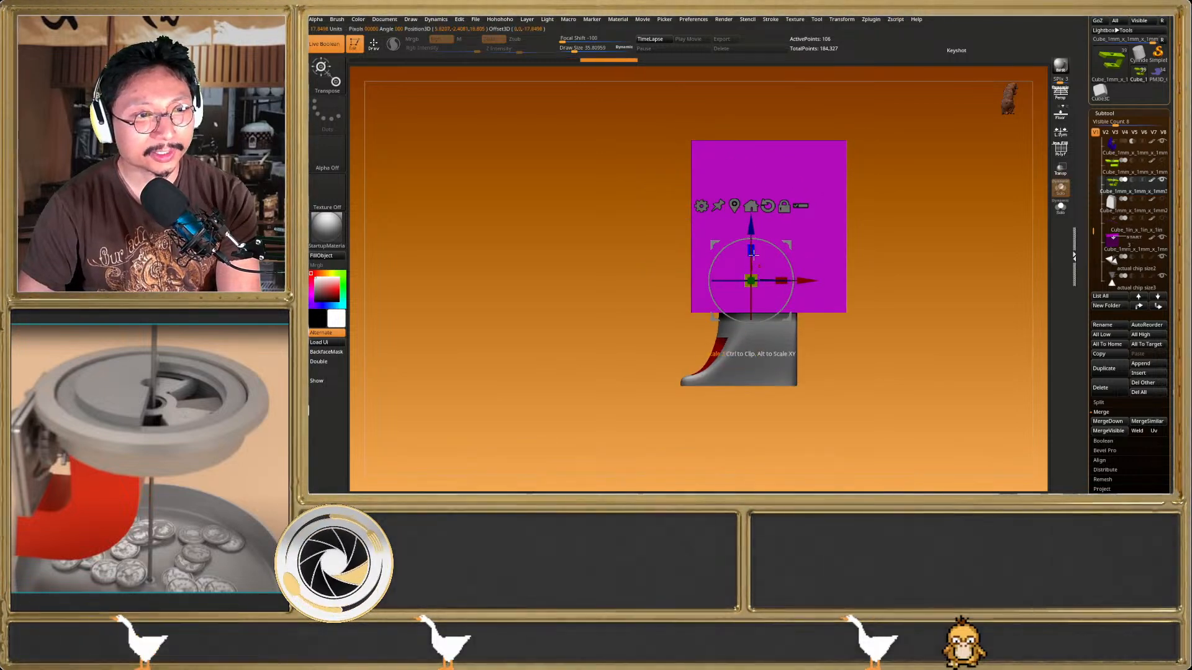
left_click_drag(751, 250, 754, 139, "alt")
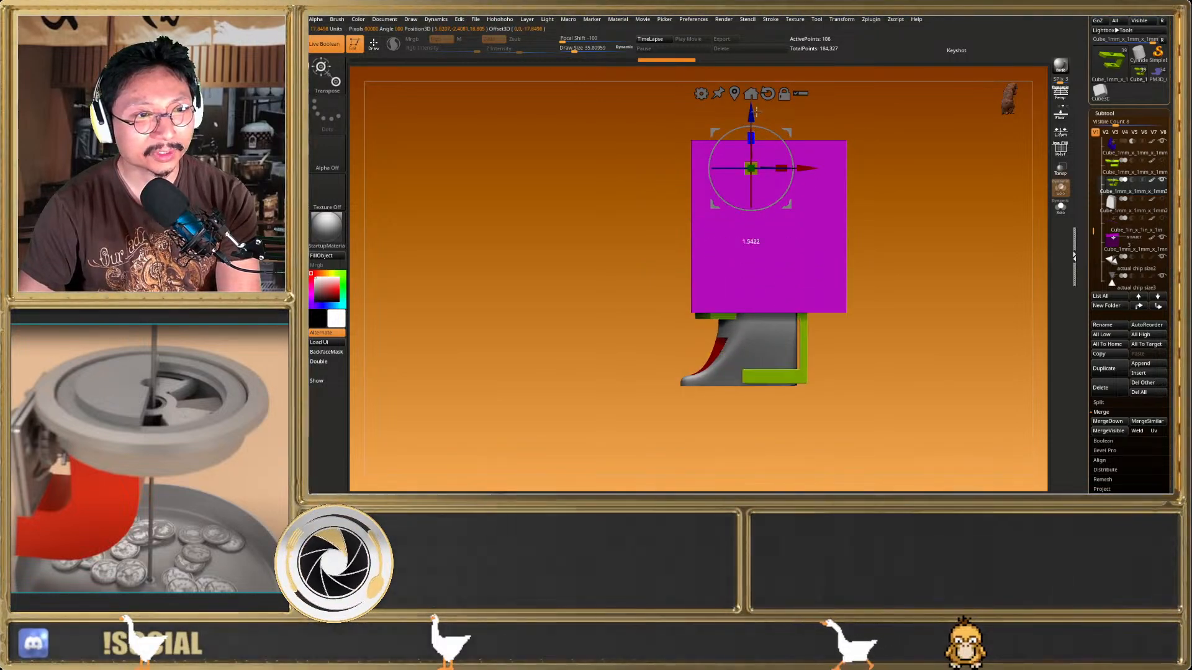
key("q")
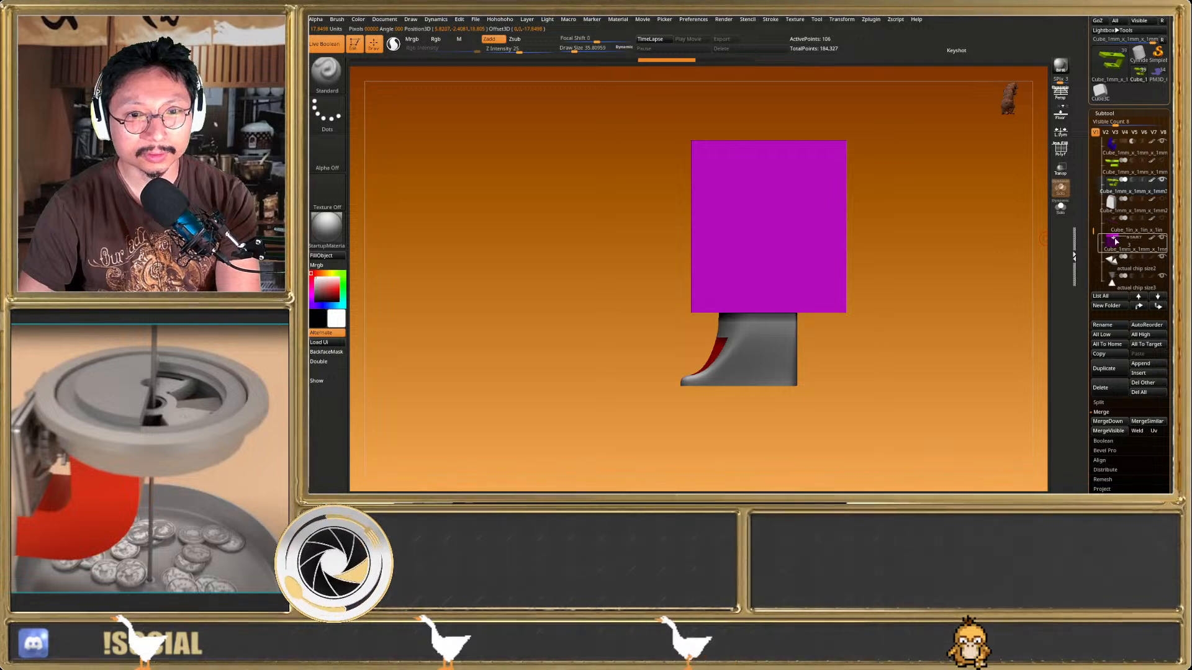
Select the purple cutting cube and extend it downward so the cross-section covers the full height of the dispenser body
left_click(1114, 239)
key("w")
left_click_drag(768, 172, 777, 65, "alt")
key("q")
mouse_move(771, 180)
right_mouse_down()
mouse_move(730, 223)
mouse_move(689, 230)
right_mouse_up()
left_click(1130, 239)
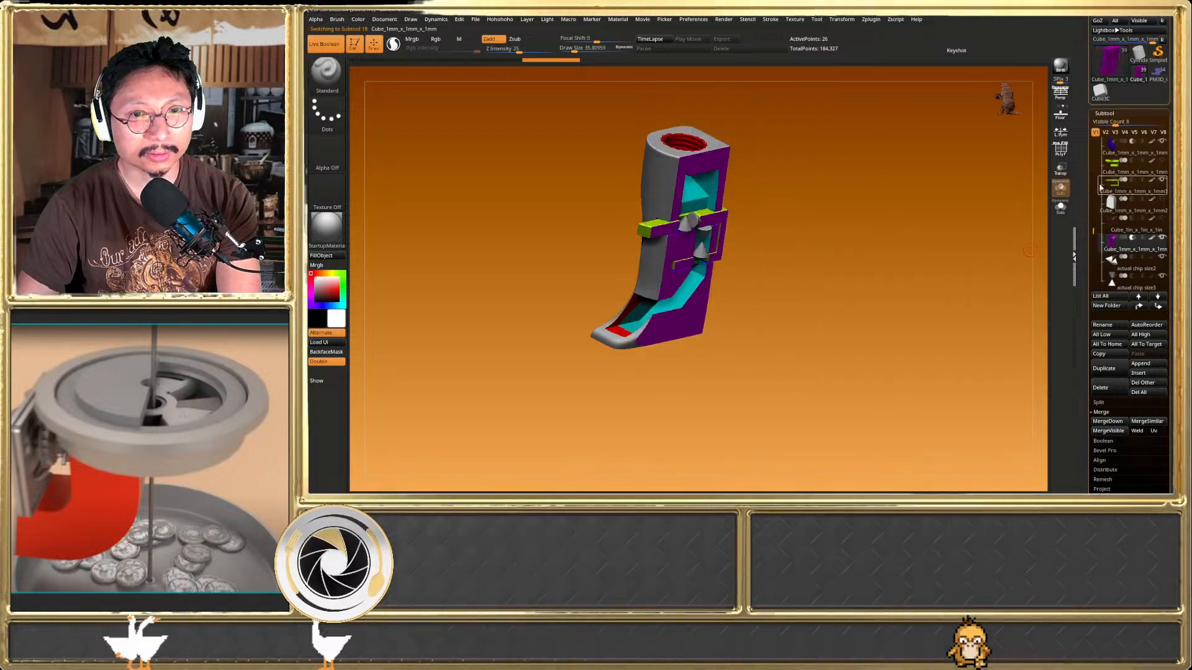
Reselect the cutting cube, bring its gizmo onto the dispenser, and nudge it slightly
left_click(1116, 182)
right_click_drag(881, 231, 931, 267)
left_click(1103, 250)
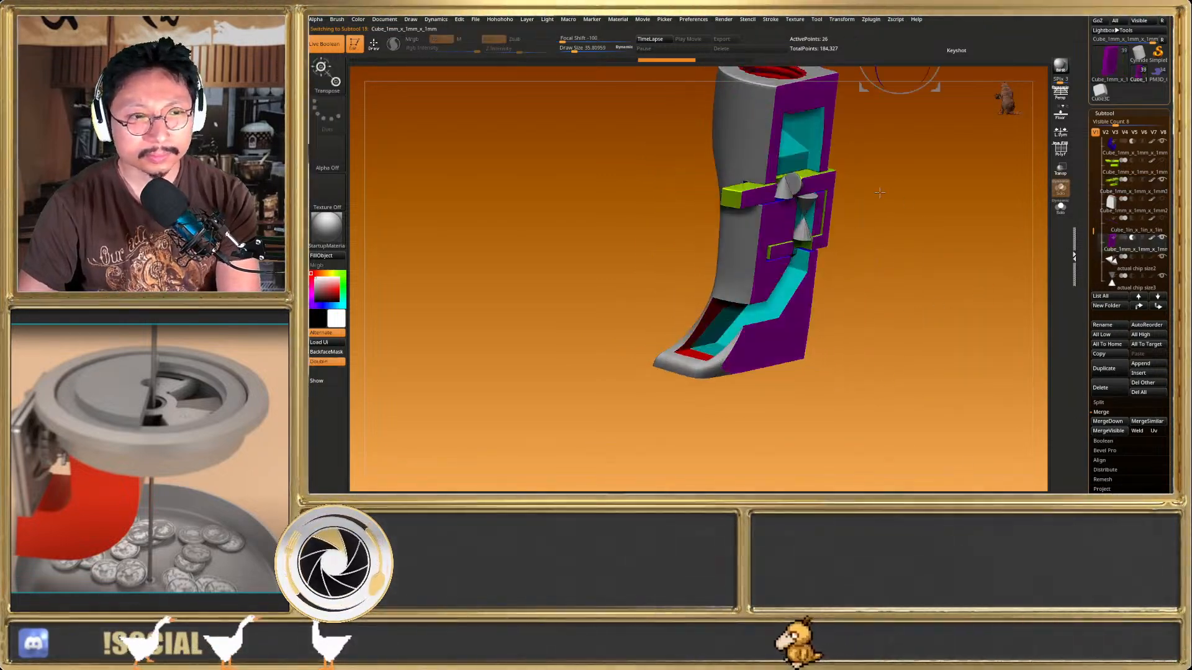
key("w")
right_click_drag(895, 70, 836, 137, "alt")
left_click(831, 134)
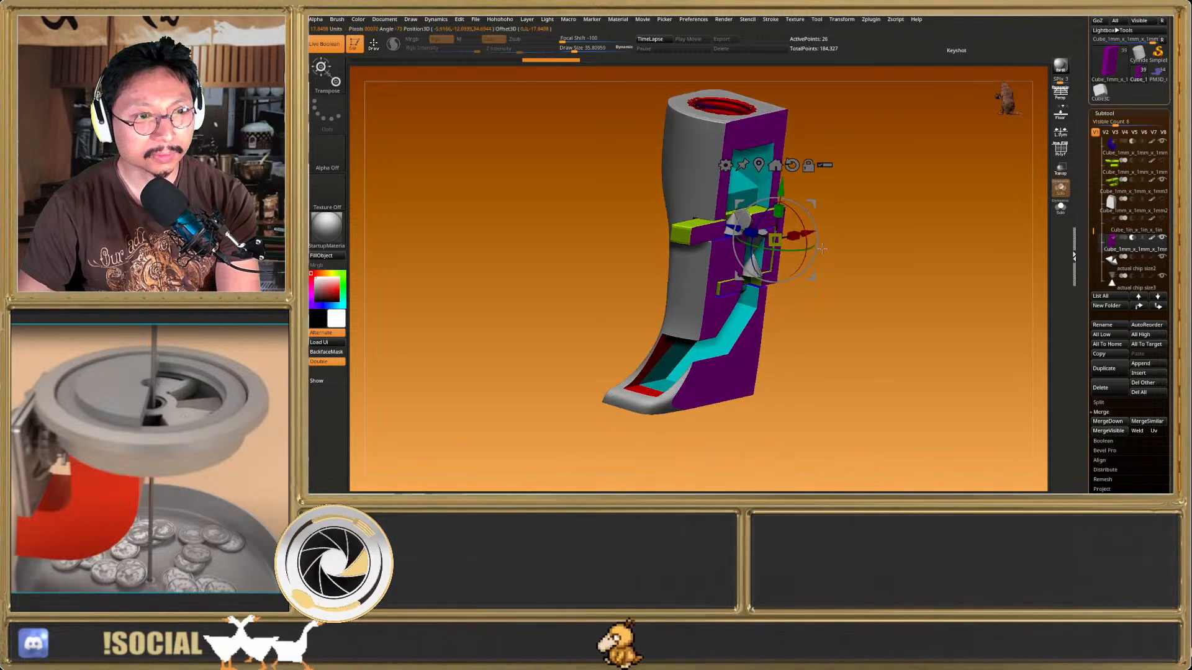
mouse_move(782, 190)
left_mouse_down()
mouse_move(779, 214)
mouse_move(782, 187)
left_mouse_up()
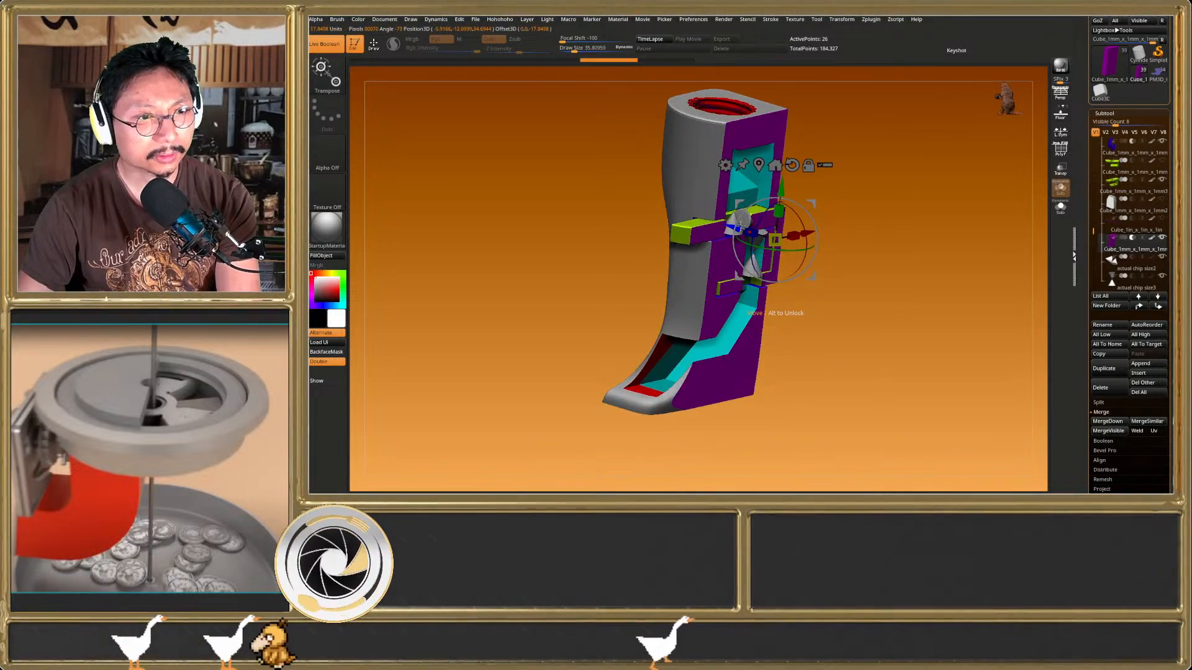
Examine the full-height cross-section through the hopper, slider and exit chute from several angles
key("q")
mouse_move(772, 302)
left_mouse_down()
mouse_move(748, 315)
mouse_move(759, 321)
left_mouse_up()
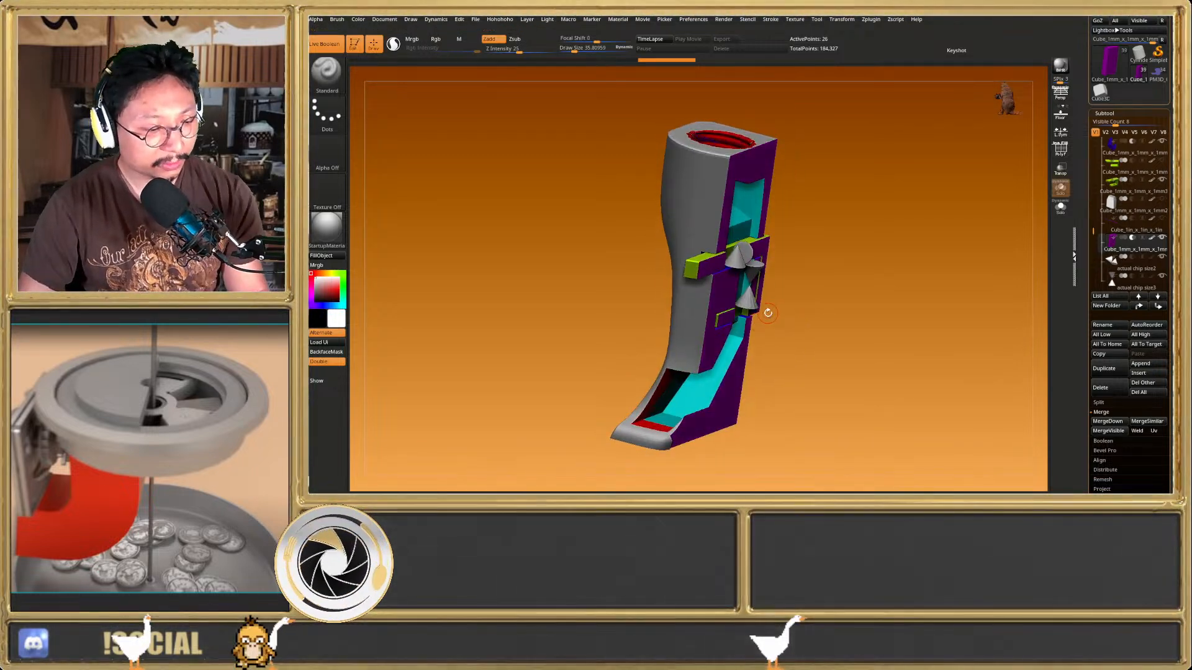
left_click_drag(767, 314, 768, 311)
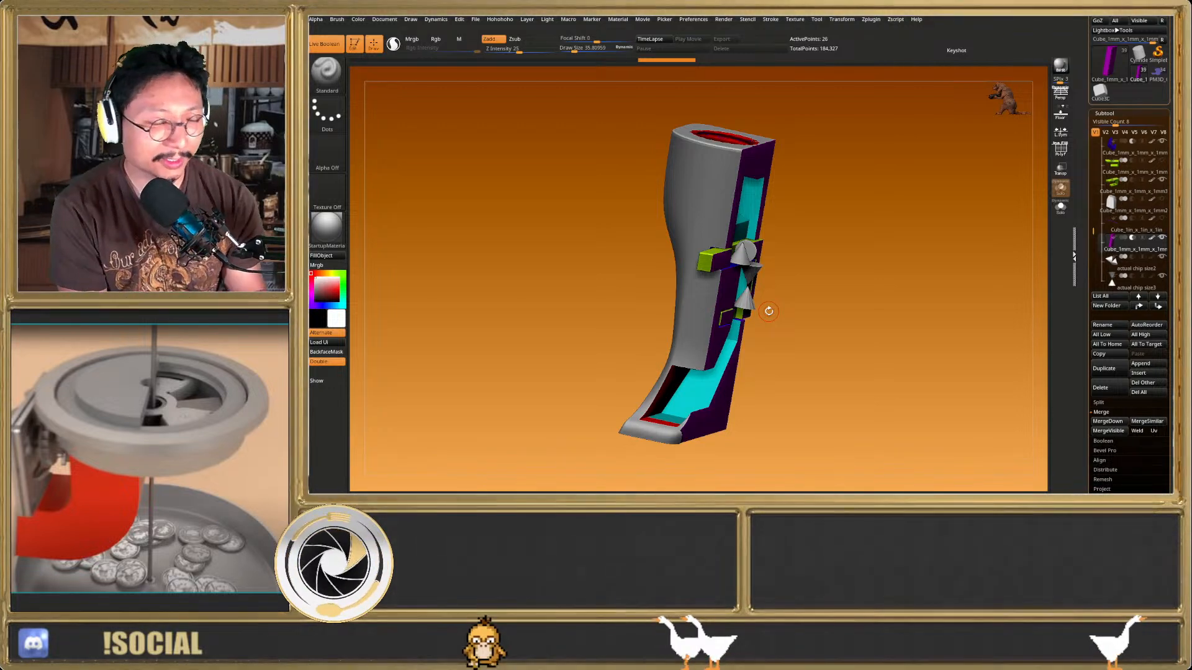
left_click_drag(752, 312, 698, 309)
left_click_drag(801, 326, 734, 285)
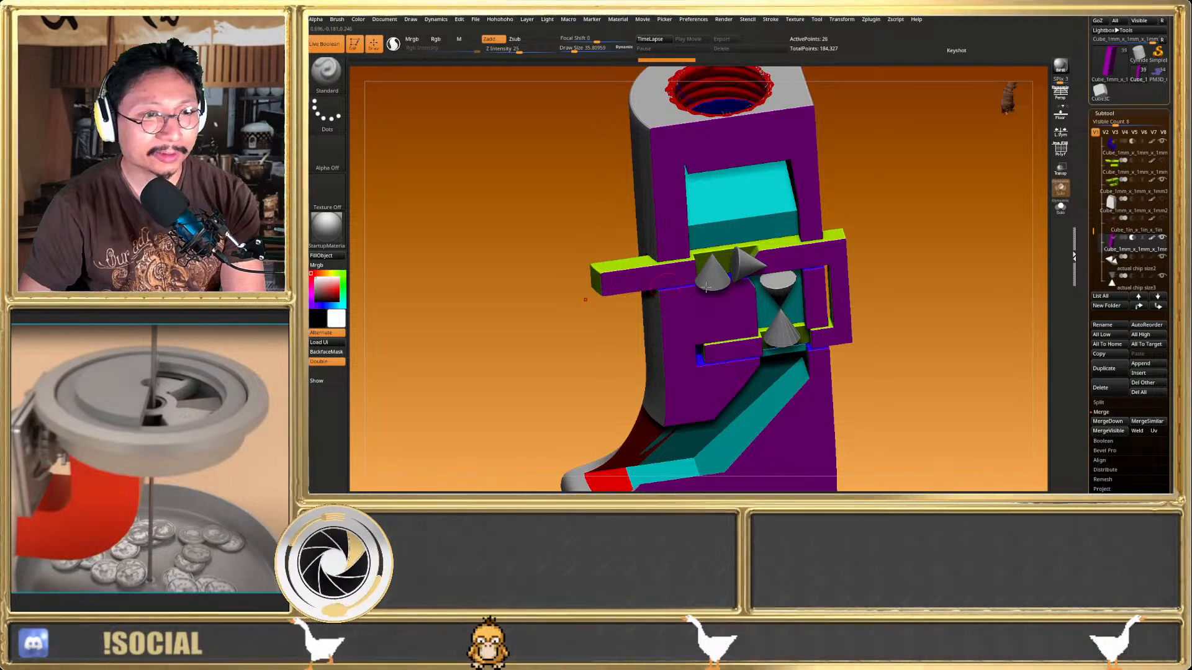
Isolate the alternative slider and examine its upper and lower chip openings with the polygroup wireframe shown
key("shift+f")
left_click(1060, 207)
left_click(1060, 207)
left_click_drag(467, 262, 633, 306)
key("shift+f")
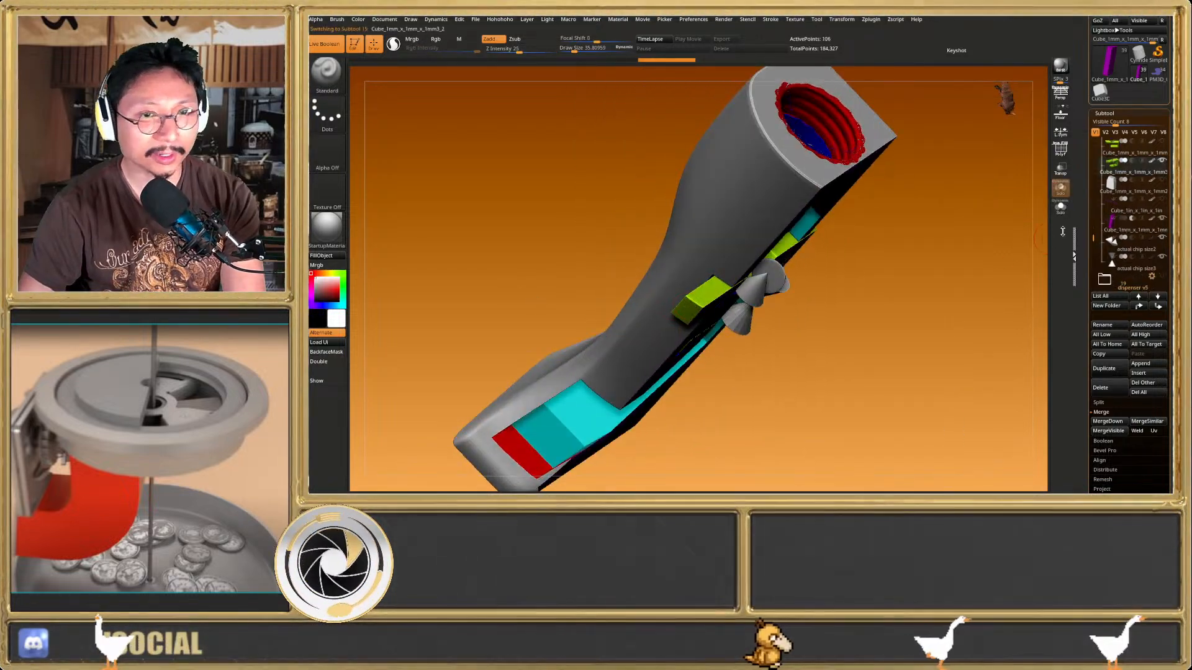
left_click(1061, 210)
left_click_drag(809, 274, 836, 337)
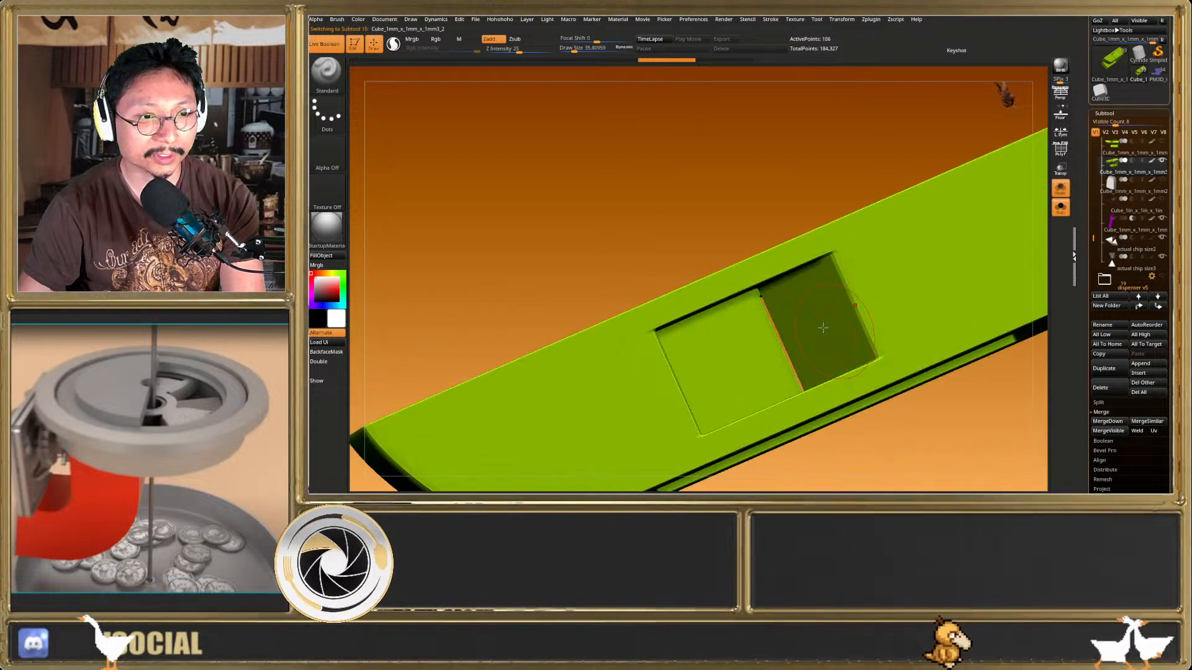
key("shift+f")
key("shift+f")
mouse_move(808, 325)
right_mouse_down()
mouse_move(828, 305)
mouse_move(801, 296)
mouse_move(809, 304)
mouse_move(833, 276)
right_mouse_up()
key("shift+f")
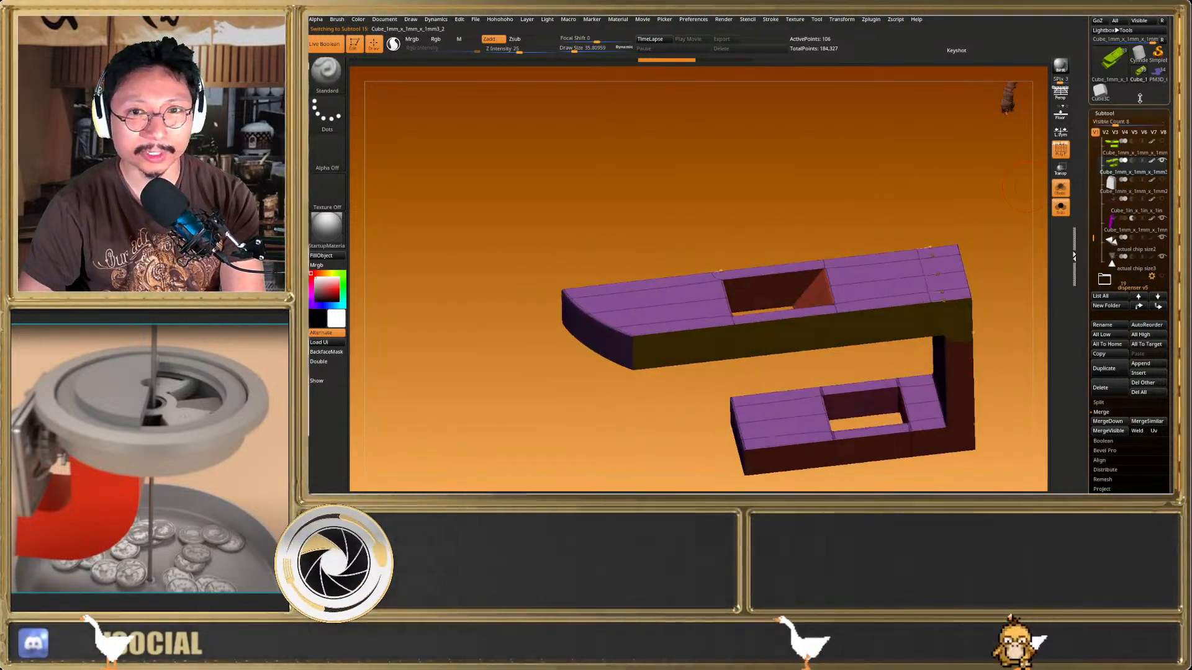
Switch to the lever-operated dispenser tool, exit solo display, and frame its cross-section around the lever
left_click(1157, 73)
mouse_move(776, 214)
right_mouse_down("ctrl")
mouse_move(757, 260)
mouse_move(751, 241)
mouse_move(744, 306)
right_mouse_up("ctrl")
key("shift+f")
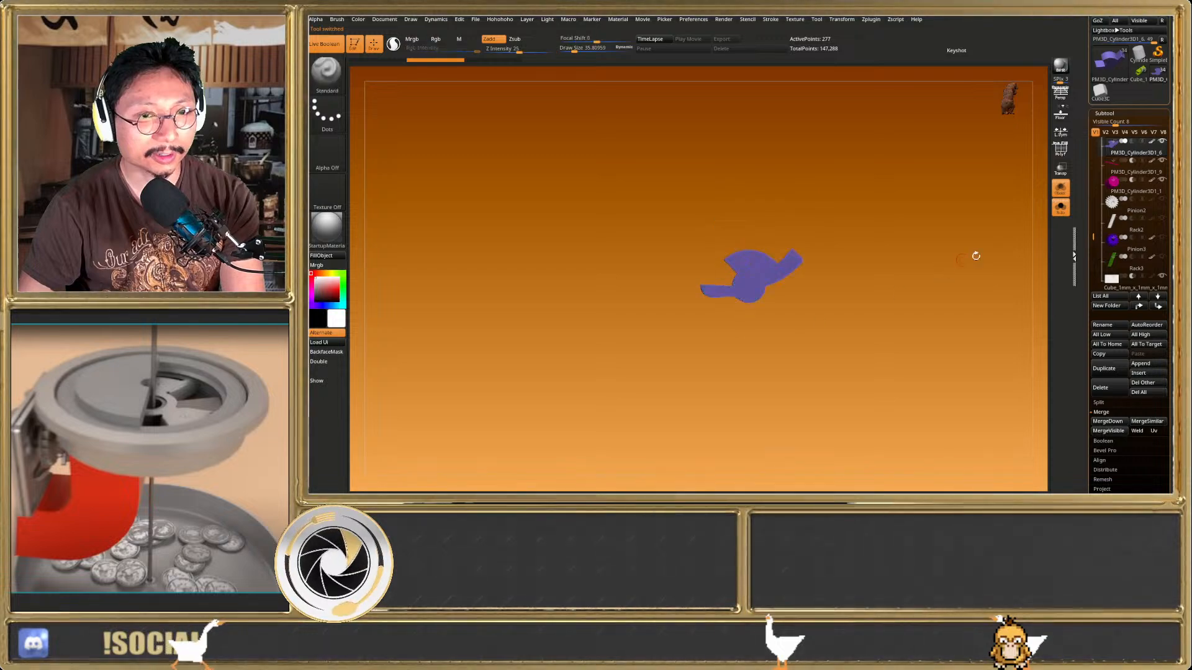
left_click(1057, 213)
right_click_drag(720, 254, 727, 225, "ctrl")
right_click_drag(727, 225, 730, 248)
right_click_drag(729, 291, 967, 255, "ctrl")
Rotate the lever about its pivot until the handle stands upright and its lower paddle swings down to release the chips
right_click_drag(879, 331, 892, 380)
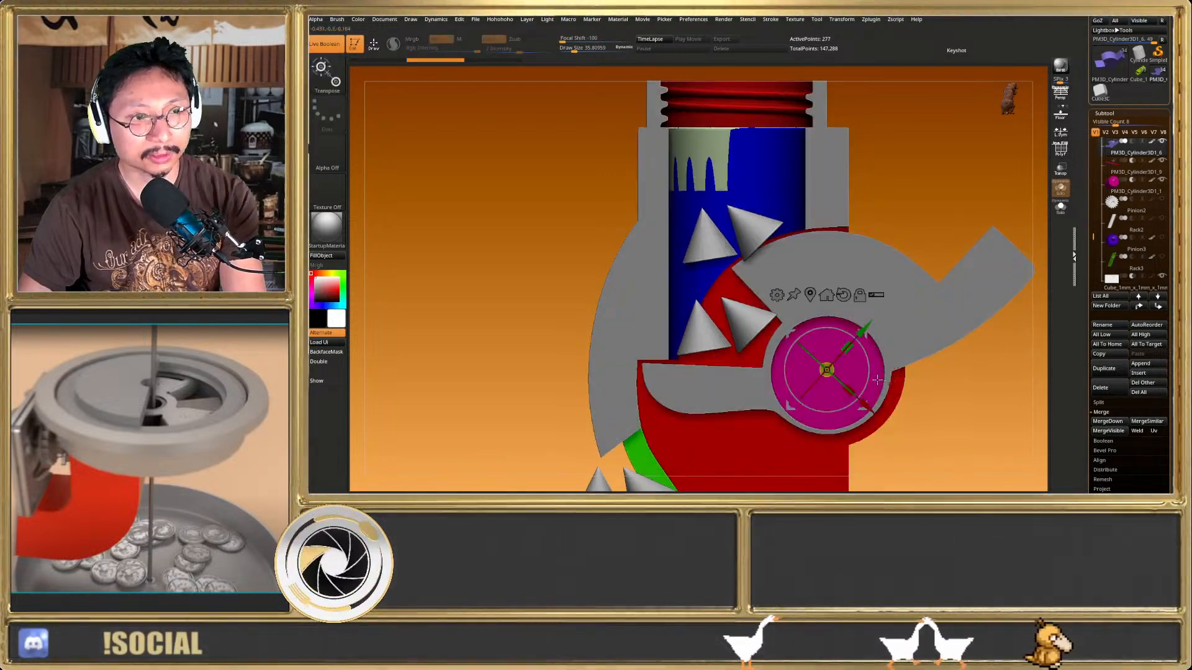
left_click_drag(864, 371, 871, 329)
key("q")
mouse_move(856, 326)
right_mouse_down()
mouse_move(774, 310)
mouse_move(751, 335)
right_mouse_up()
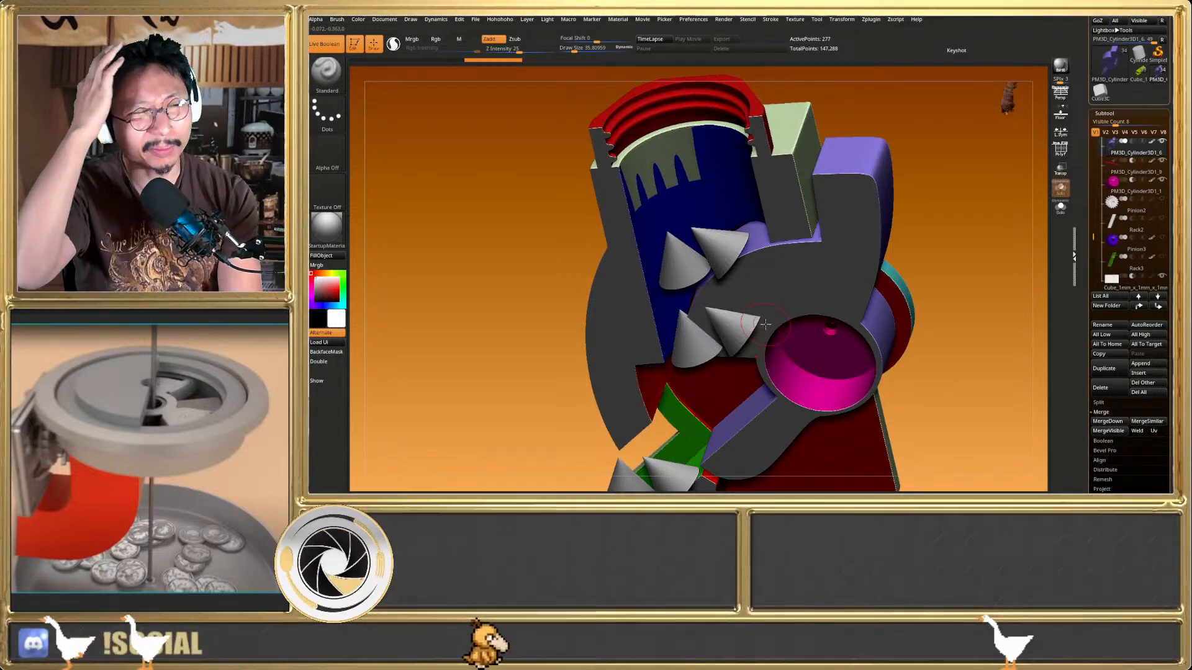
Inspect the lever in isolation, then examine how it meets the loaded chips in the dispenser's cross-section
left_click(1058, 210)
right_click_drag(826, 205, 593, 213)
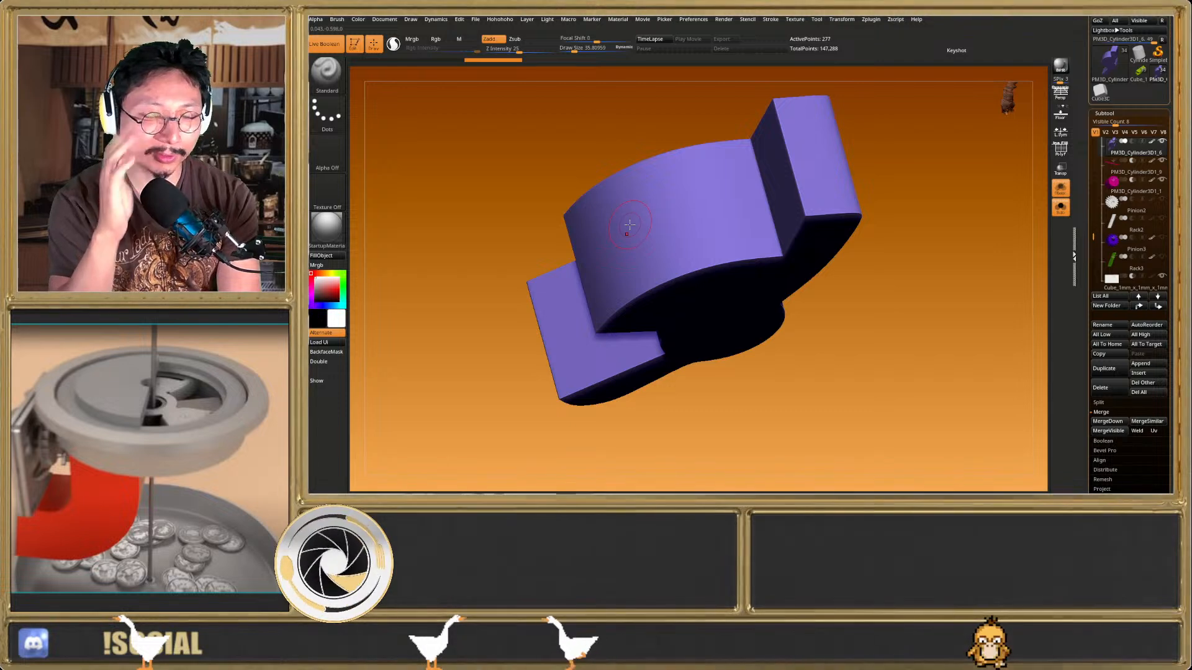
left_click(1064, 211)
right_click_drag(825, 168, 736, 275)
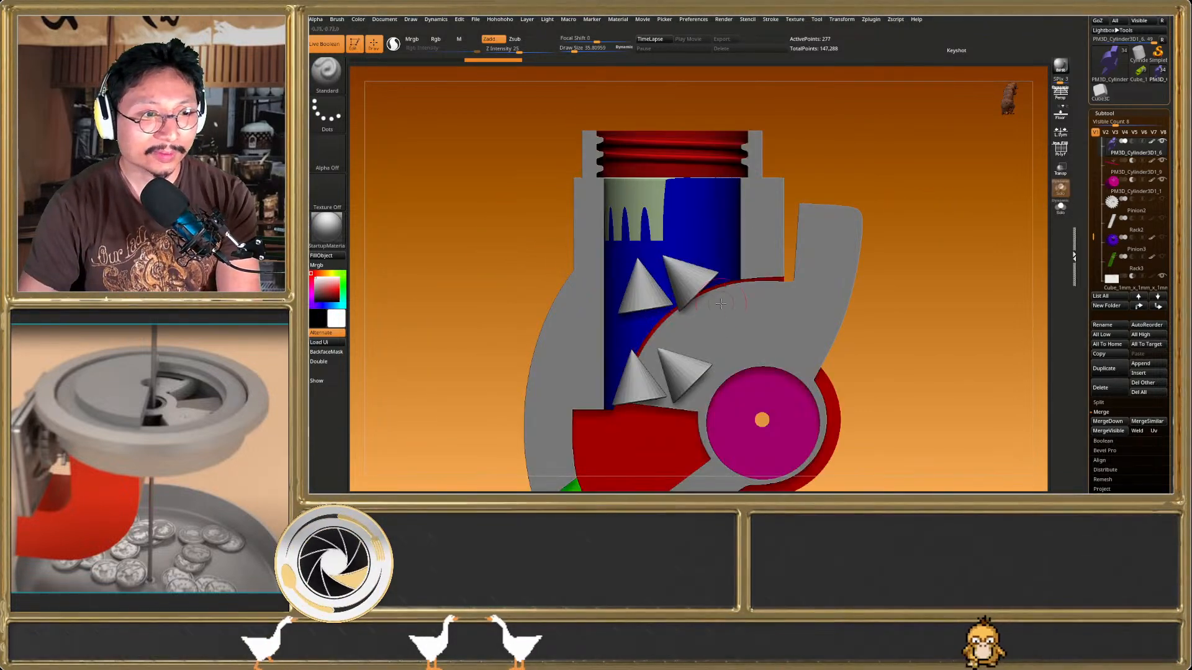
right_click_drag(687, 353, 689, 355)
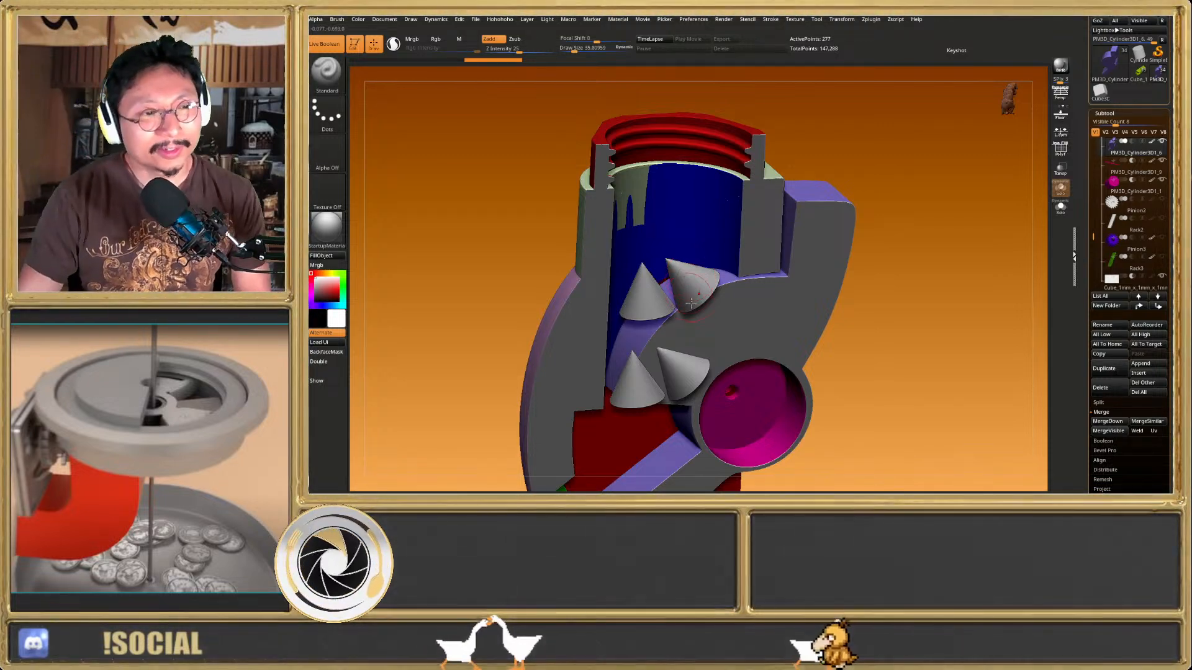
right_click_drag(681, 309, 687, 310)
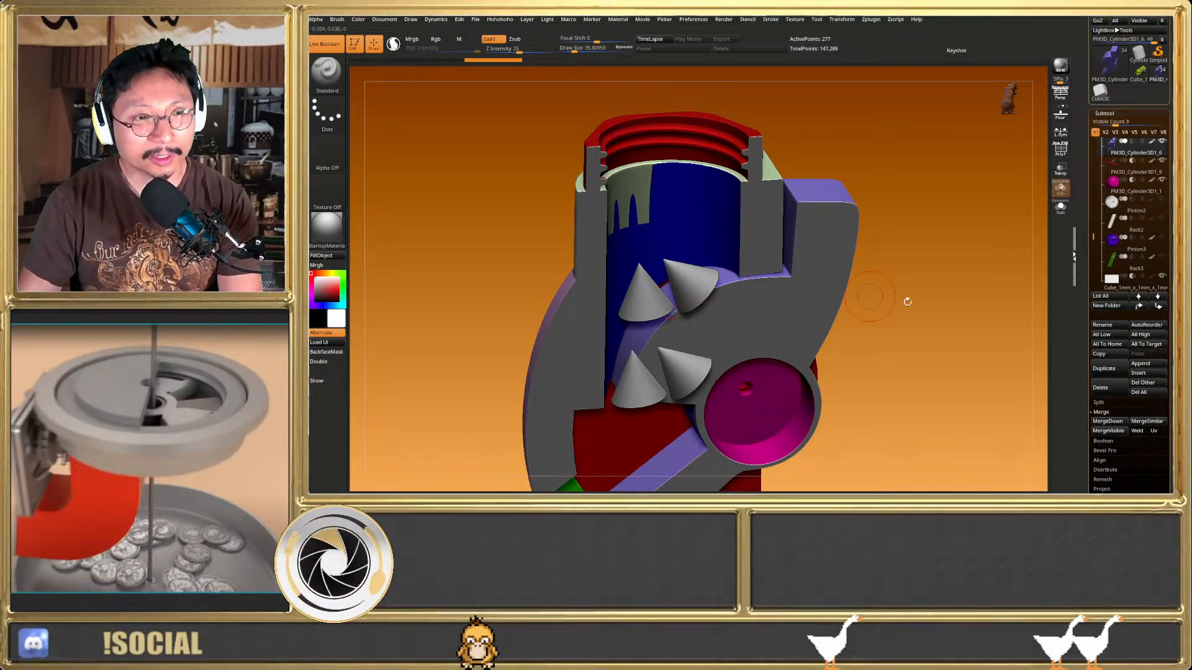
Isolate the lever again, examine its width and side profile, and bring the rest of the dispenser back
left_click(1063, 211)
key("shift+f")
left_click_drag(944, 248, 806, 319, "shift")
key("shift+f")
mouse_move(428, 232)
left_mouse_down("ctrl")
mouse_move(697, 314)
mouse_move(779, 208)
mouse_move(942, 240)
mouse_move(943, 392)
mouse_move(943, 155)
mouse_move(929, 204)
left_mouse_up("ctrl")
mouse_move(883, 274)
left_mouse_down()
mouse_move(820, 299)
mouse_move(817, 320)
left_mouse_up()
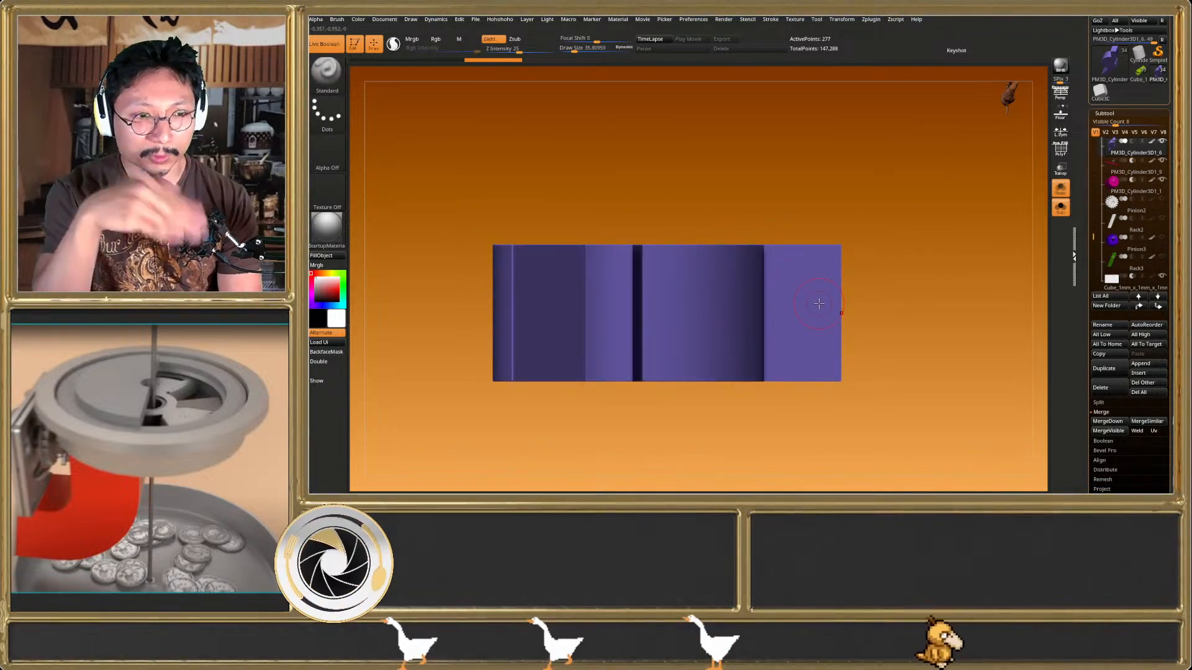
right_click_drag(798, 321, 795, 216)
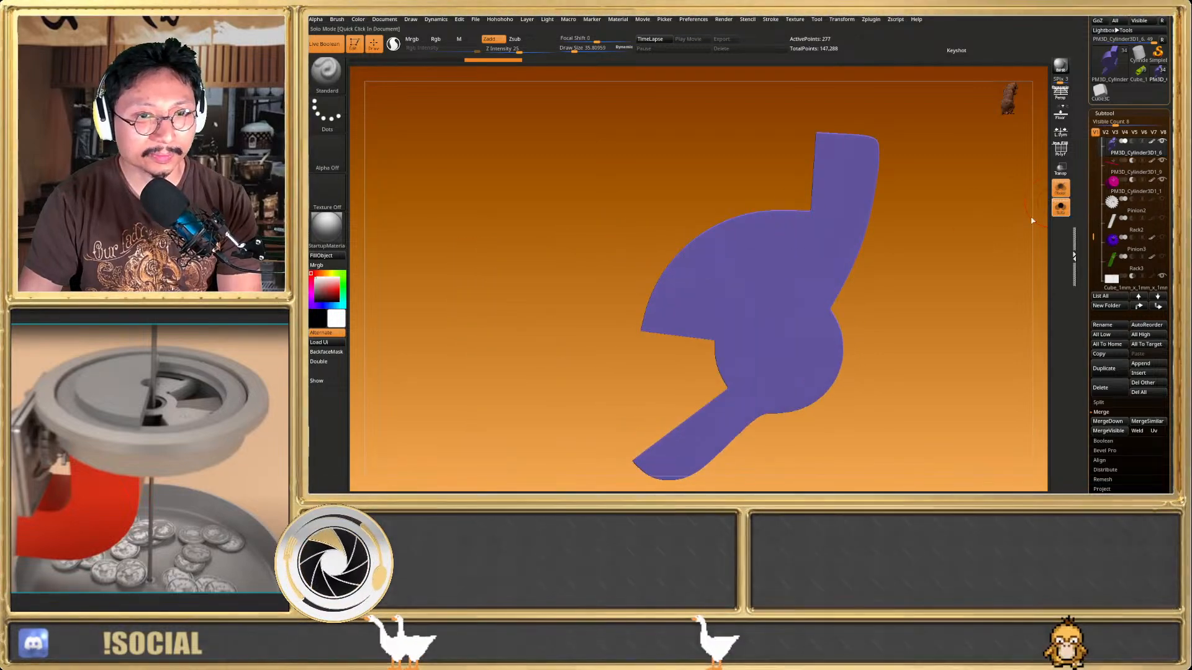
left_click(1060, 208)
Try rotating the lever slightly about its pivot in the cross-section, and undo the rotation
right_click_drag(743, 254, 772, 268, "alt")
key("w")
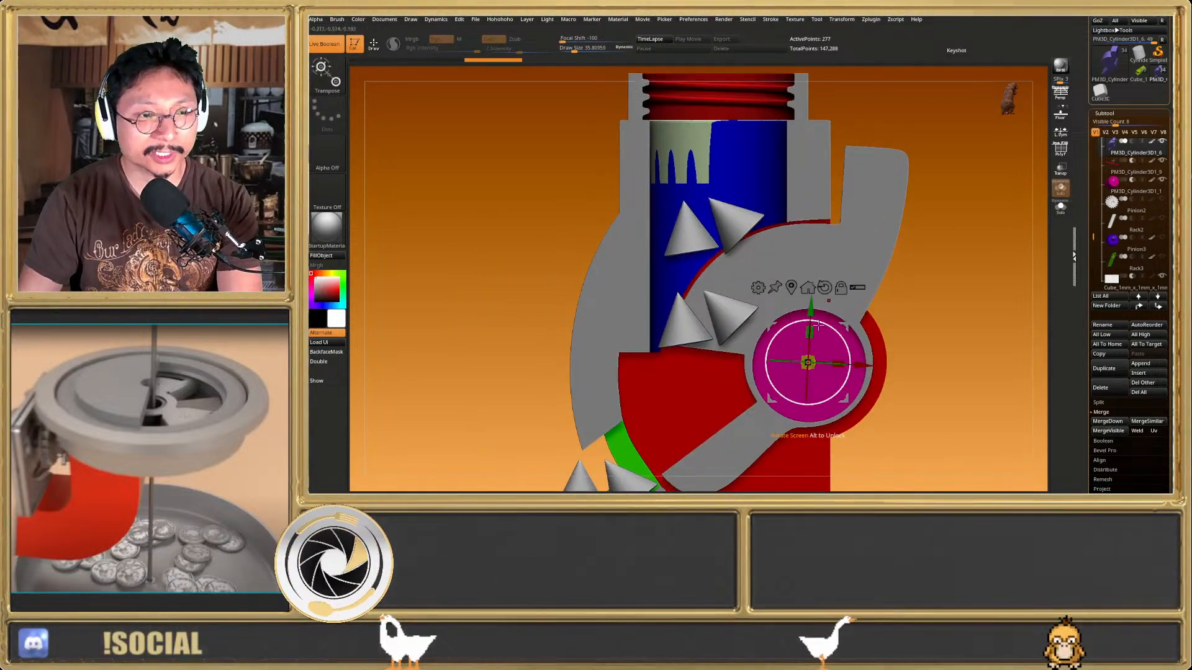
mouse_move(838, 329)
left_mouse_down()
mouse_move(850, 356)
mouse_move(832, 326)
mouse_move(810, 321)
mouse_move(827, 325)
left_mouse_up()
key("ctrl+z")
key("q")
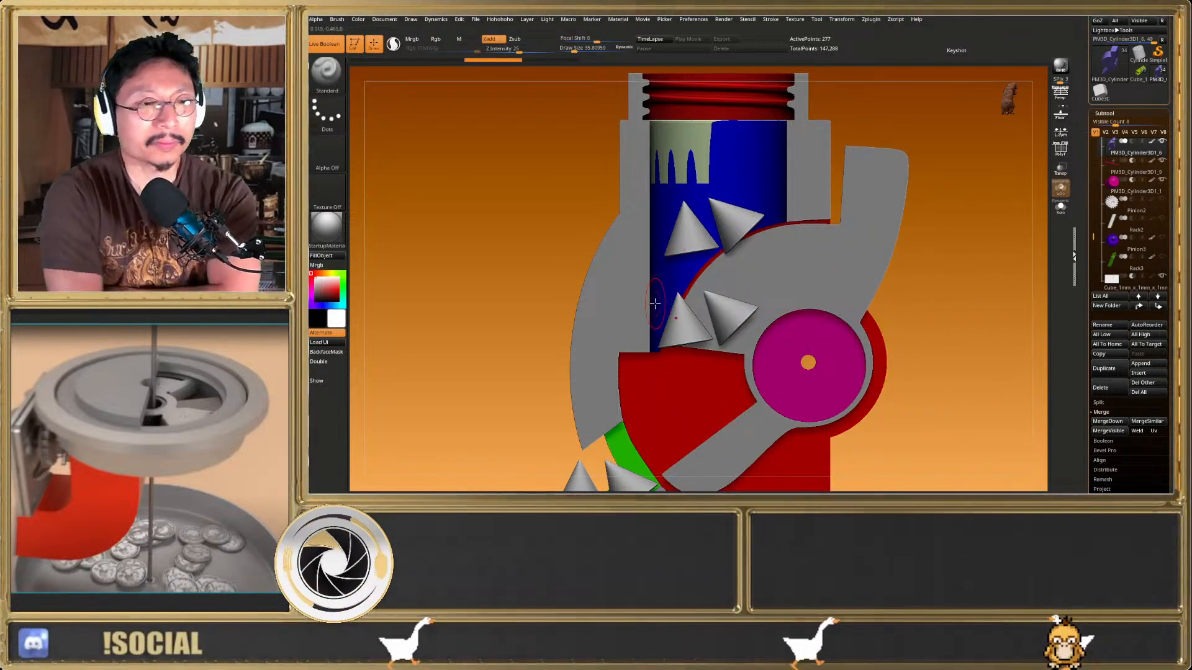
Examine the rotating disc and its openings up close in the coin dispenser reference image
mouse_move(174, 489)
middle_mouse_down()
mouse_move(185, 477)
mouse_move(175, 505)
mouse_move(173, 484)
middle_mouse_up()
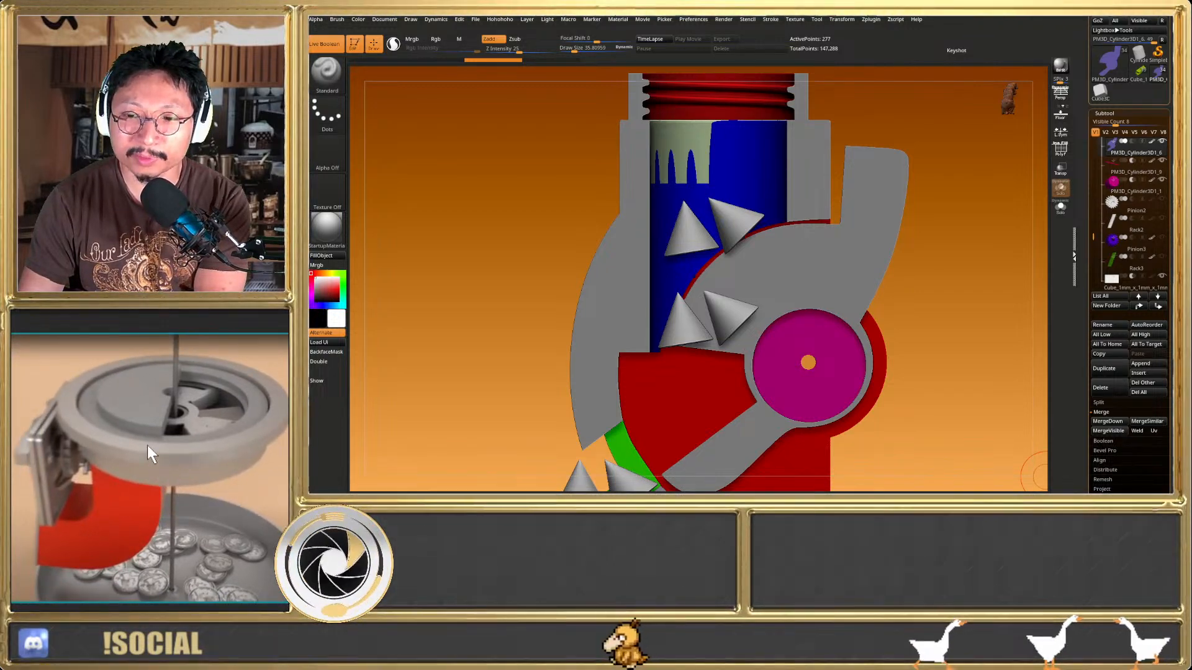
scroll(160, 414, "up", 3)
middle_click_drag(158, 407, 105, 476)
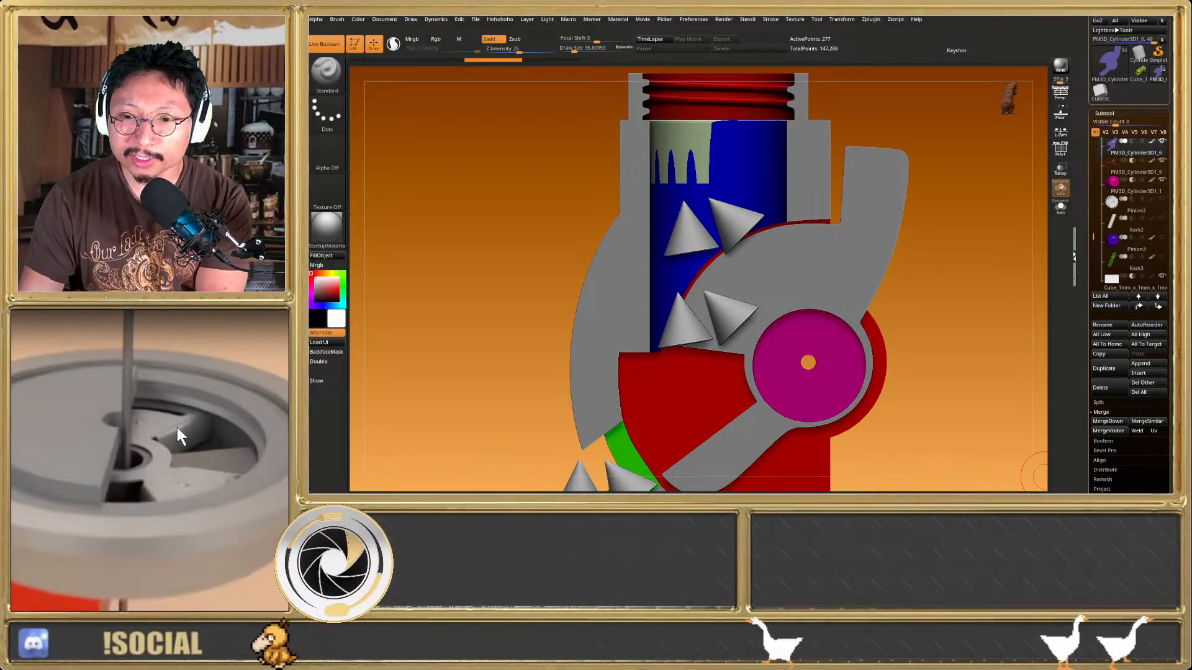
scroll(173, 440, "up", 2)
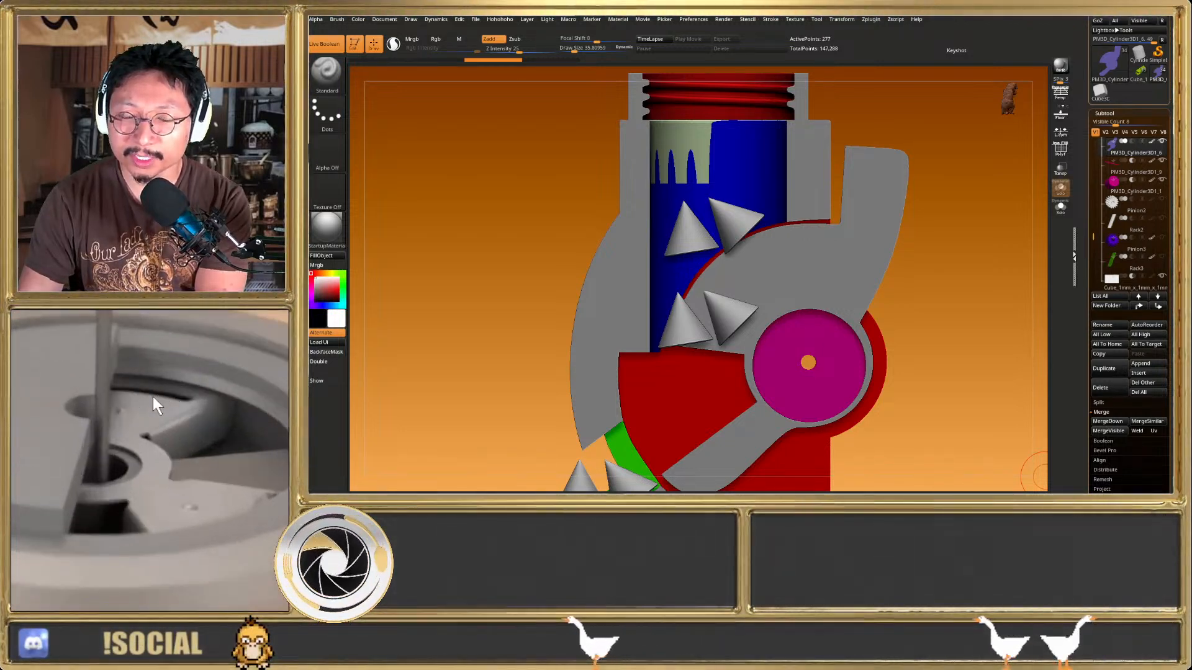
scroll(160, 419, "down", 2)
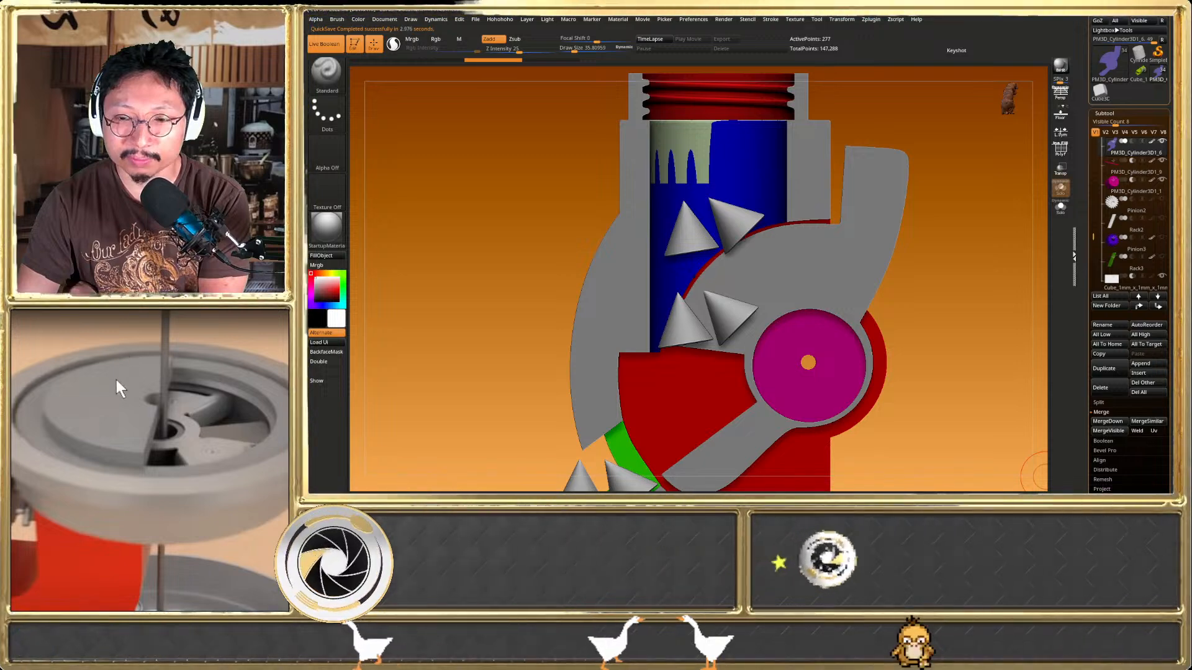
Review the reference image's rotating disc, then examine the lever and loaded chips in the dispenser's cross-section from several angles
scroll(134, 360, "up", 1)
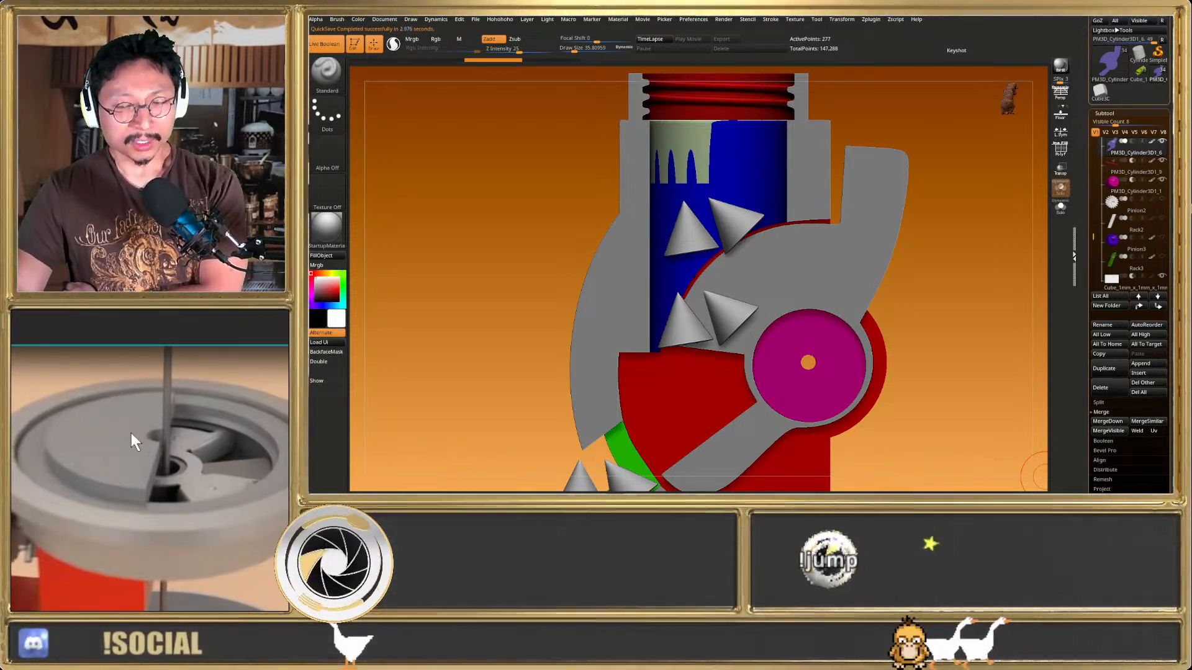
left_click_drag(131, 433, 148, 453)
scroll(129, 425, "up", 1)
scroll(129, 423, "down", 1)
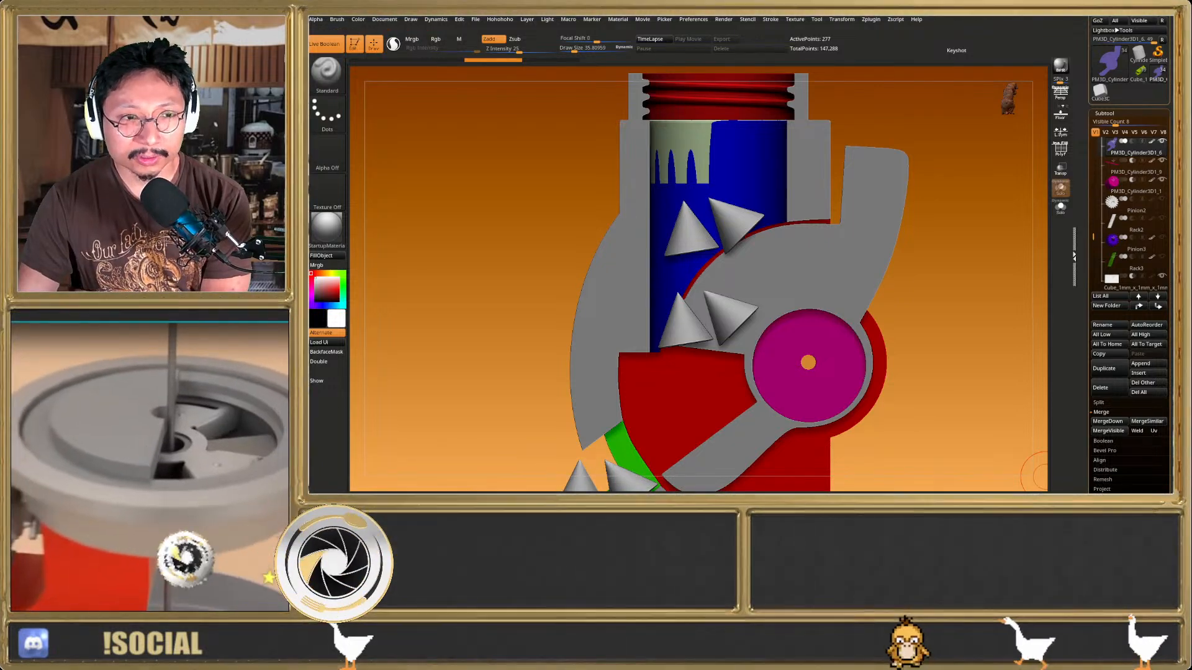
left_click_drag(601, 162, 647, 188)
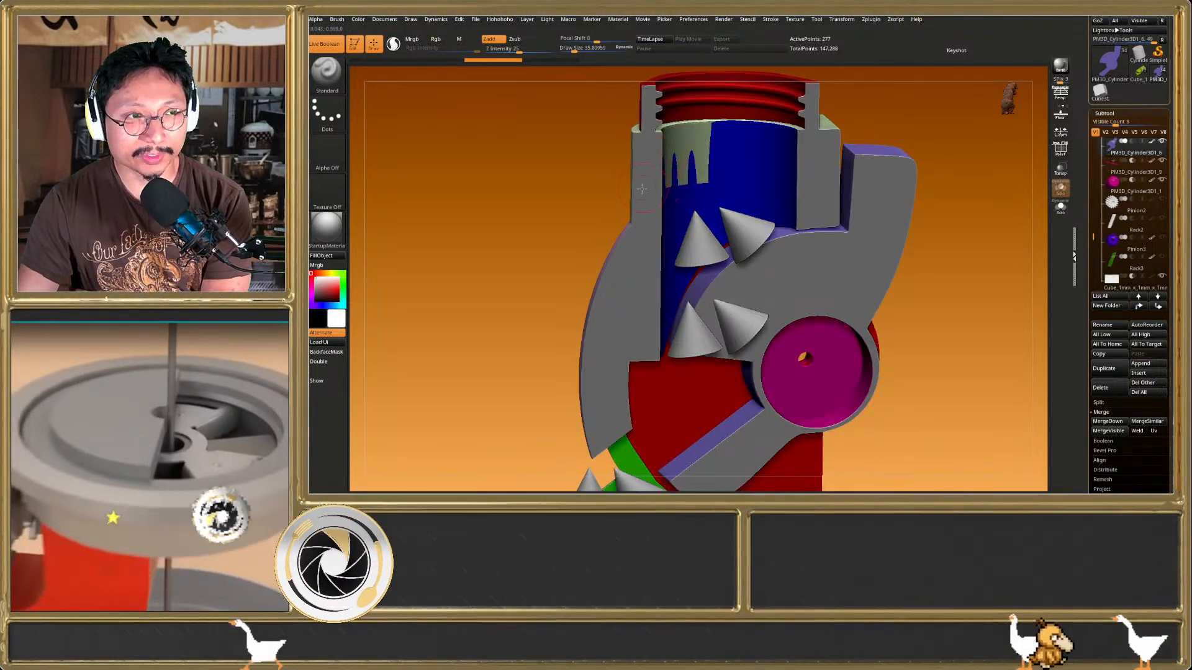
left_click_drag(646, 187, 723, 163)
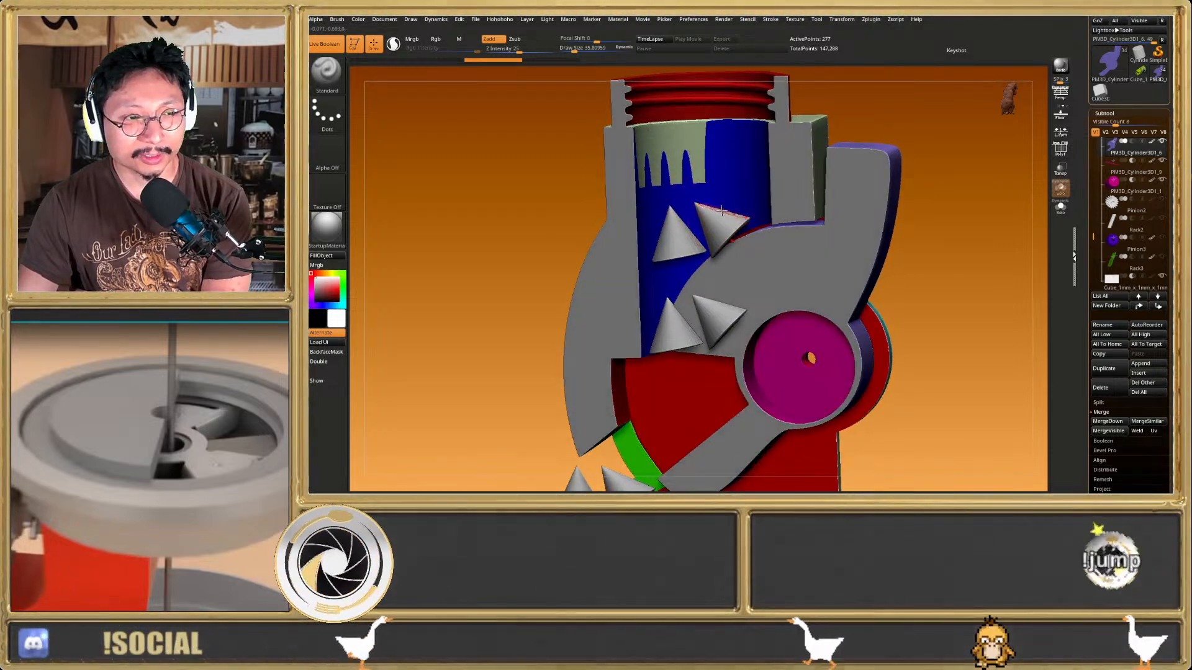
left_click_drag(725, 207, 717, 206)
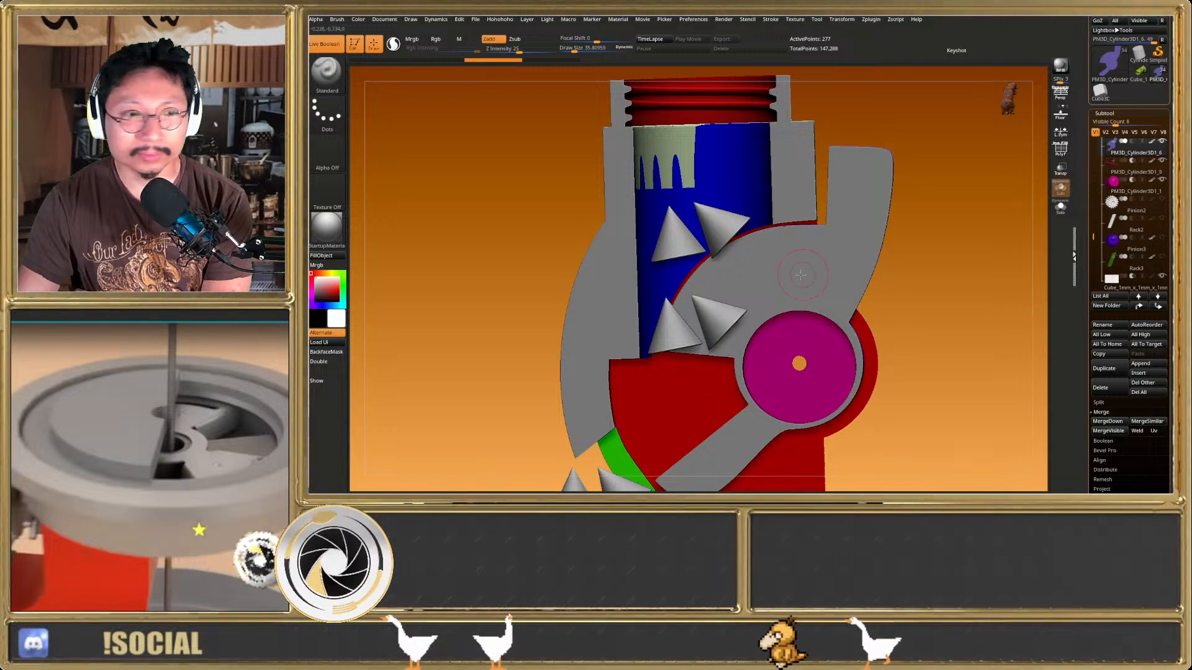
right_click_drag(802, 274, 774, 316)
right_click_drag(782, 309, 844, 314)
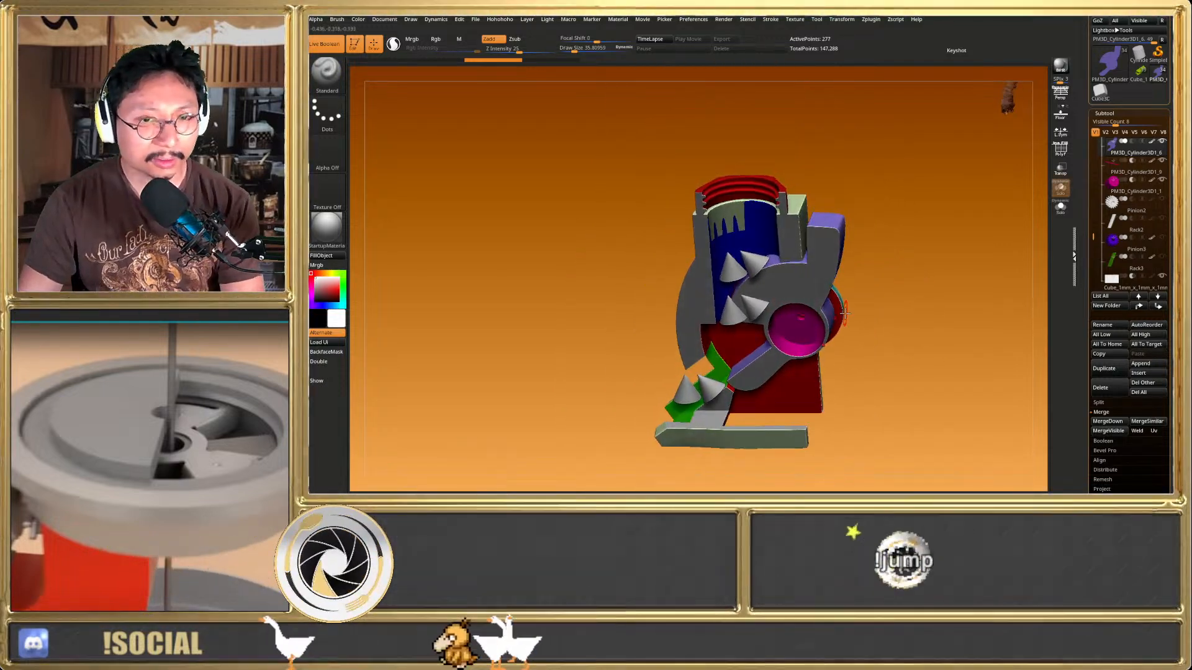
key("shift+f")
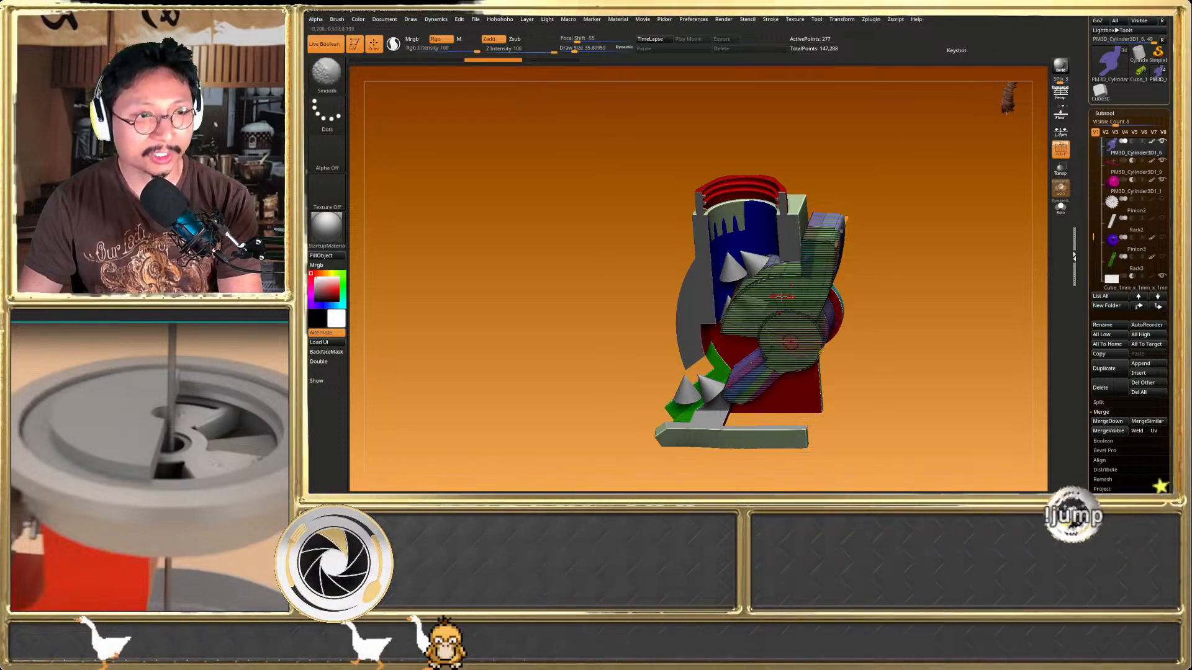
key("shift+f")
Isolate the actual chip size1 subtool, mask its lower pair of chips, and fill the upper pair yellow
left_click_drag(1093, 247, 1092, 255)
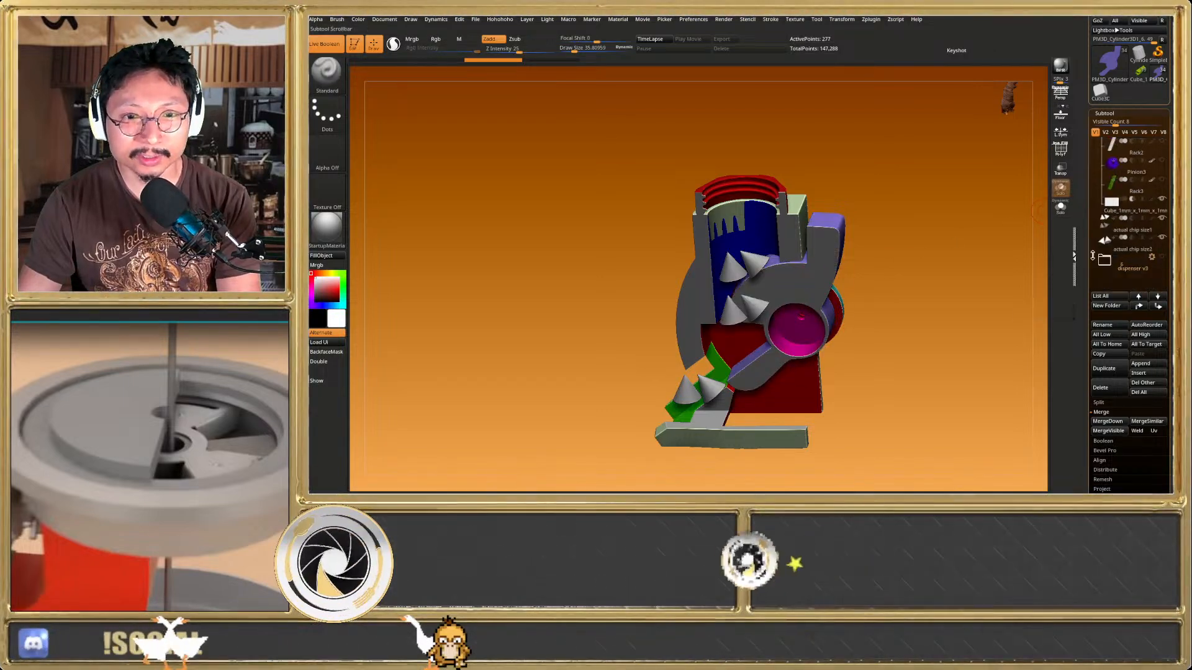
left_click(1105, 229)
left_click(1060, 207)
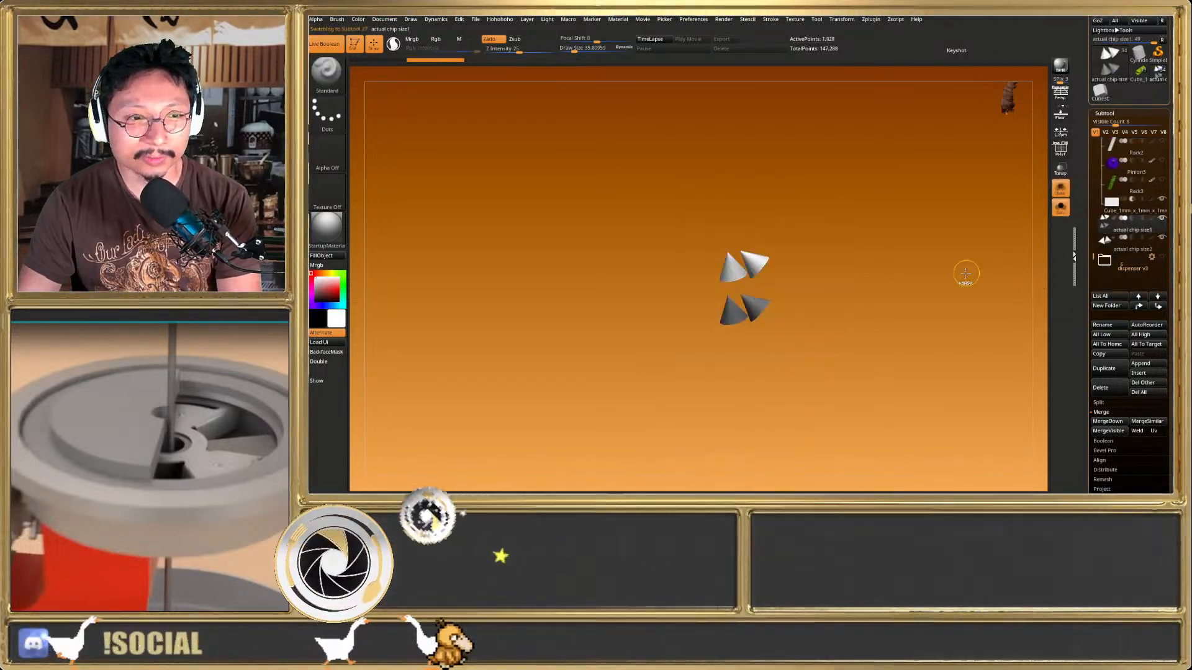
key("shift+f")
left_click_drag(507, 291, 577, 257)
key("shift+f")
left_click_drag(644, 203, 835, 290, "ctrl")
left_click(834, 291, "ctrl")
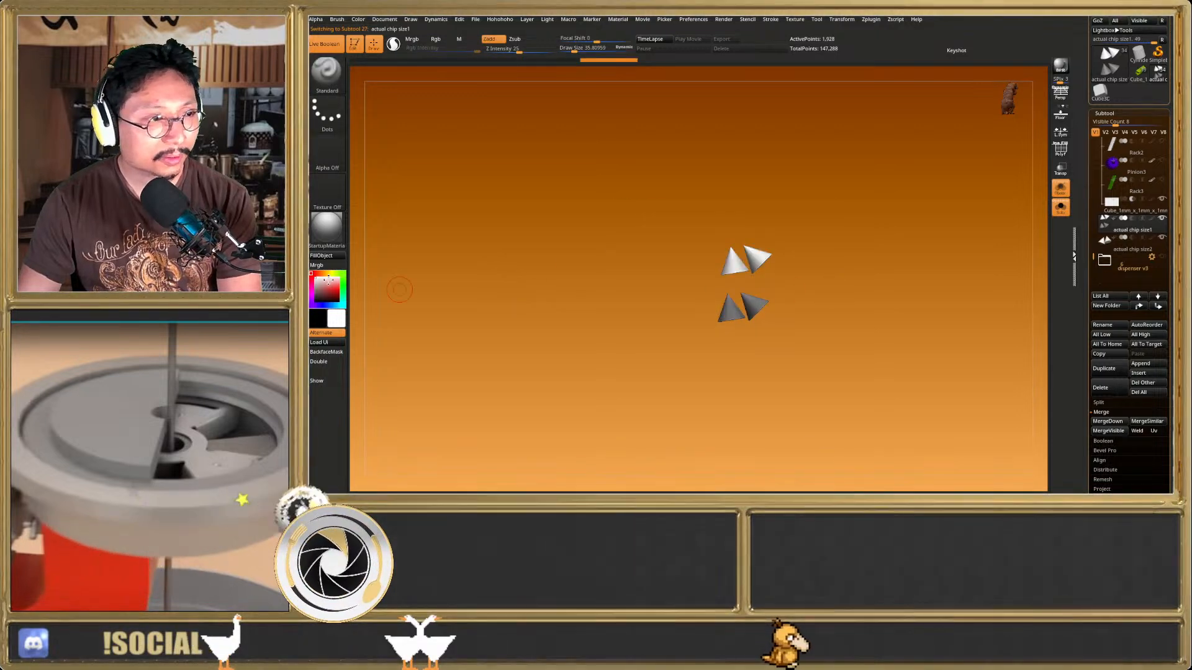
left_click(329, 274)
left_click(338, 290)
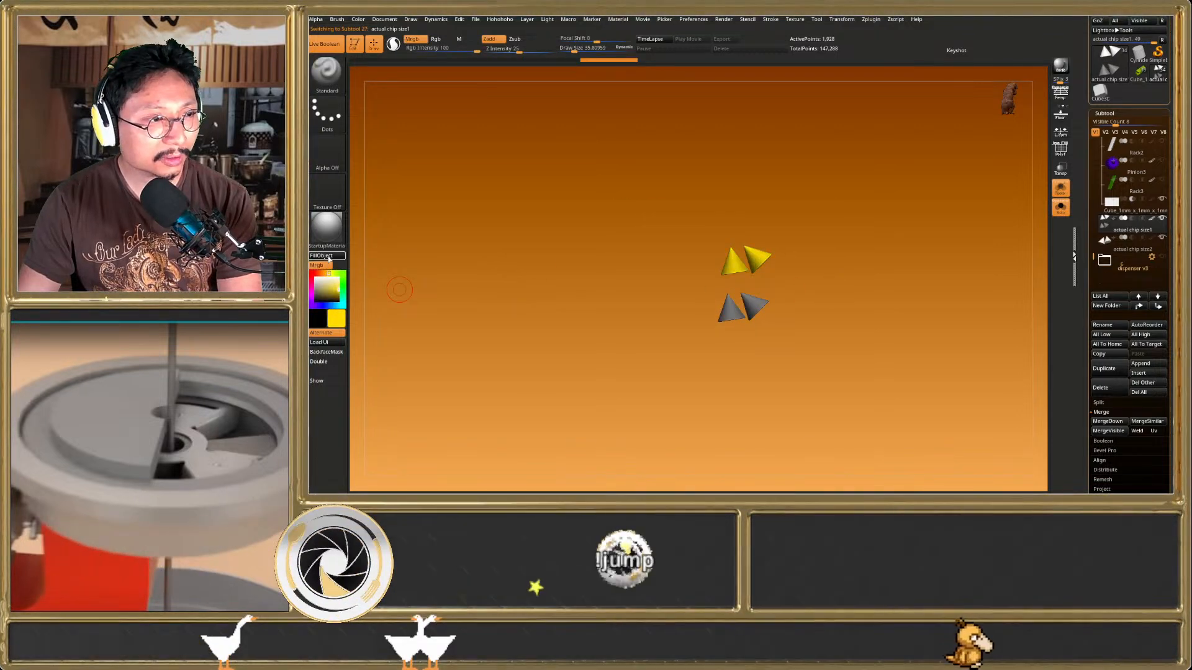
Fill the actual chip size2 pair blue and the lower pair of actual chip size1 magenta, then restore the full dispenser
key("Down")
left_click(325, 305)
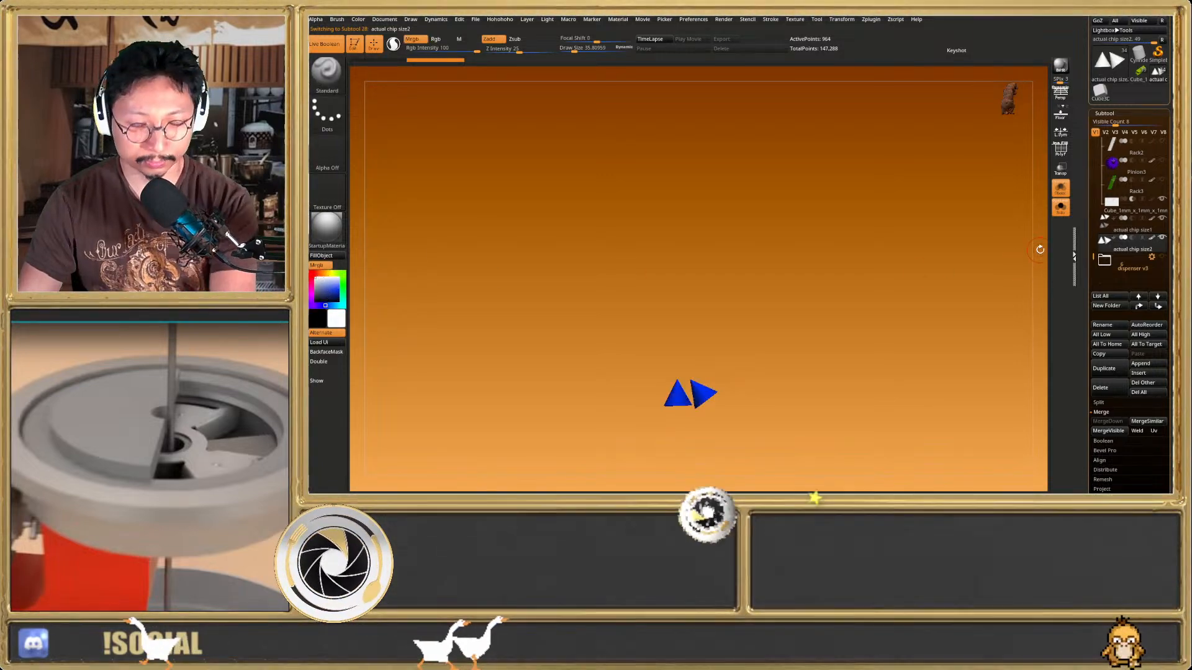
key("Up")
left_click(887, 301, "ctrl")
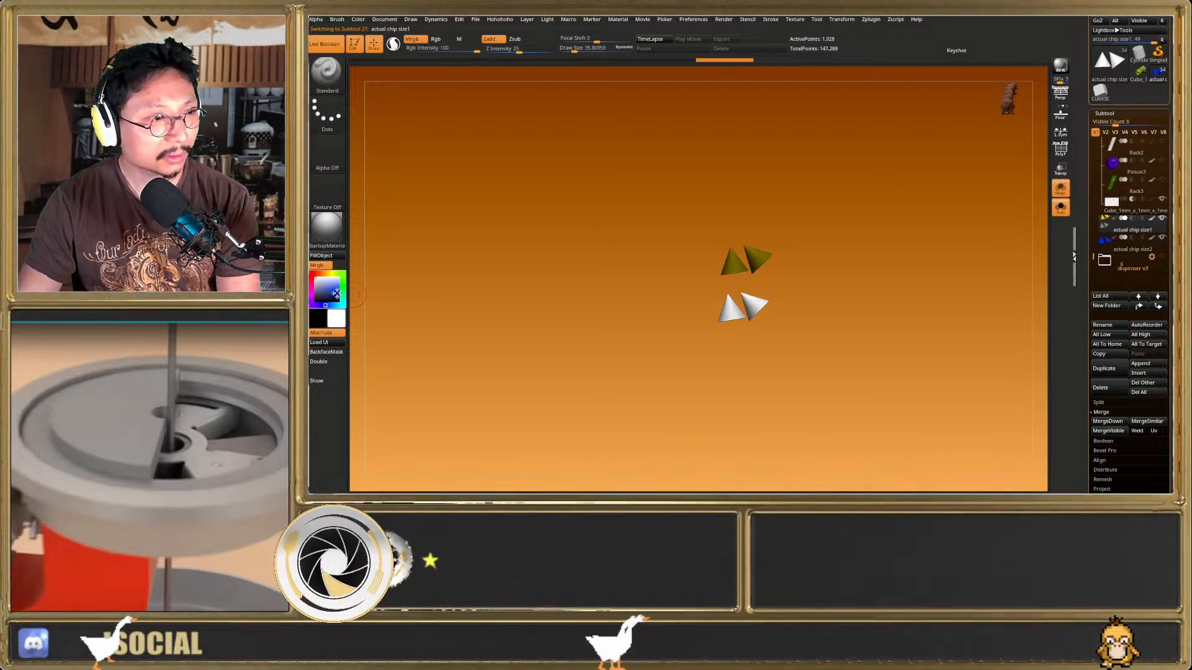
left_click_drag(312, 288, 319, 273)
left_click(331, 258)
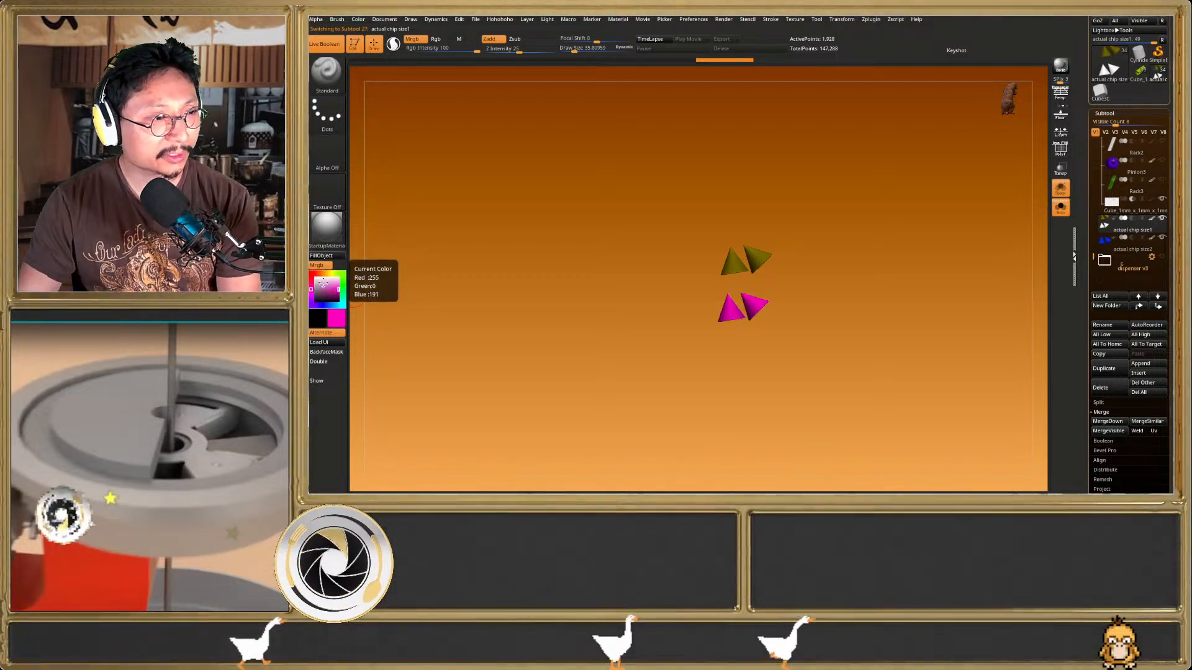
left_click(316, 278)
left_click_drag(599, 271, 633, 283, "ctrl")
left_click(1061, 208)
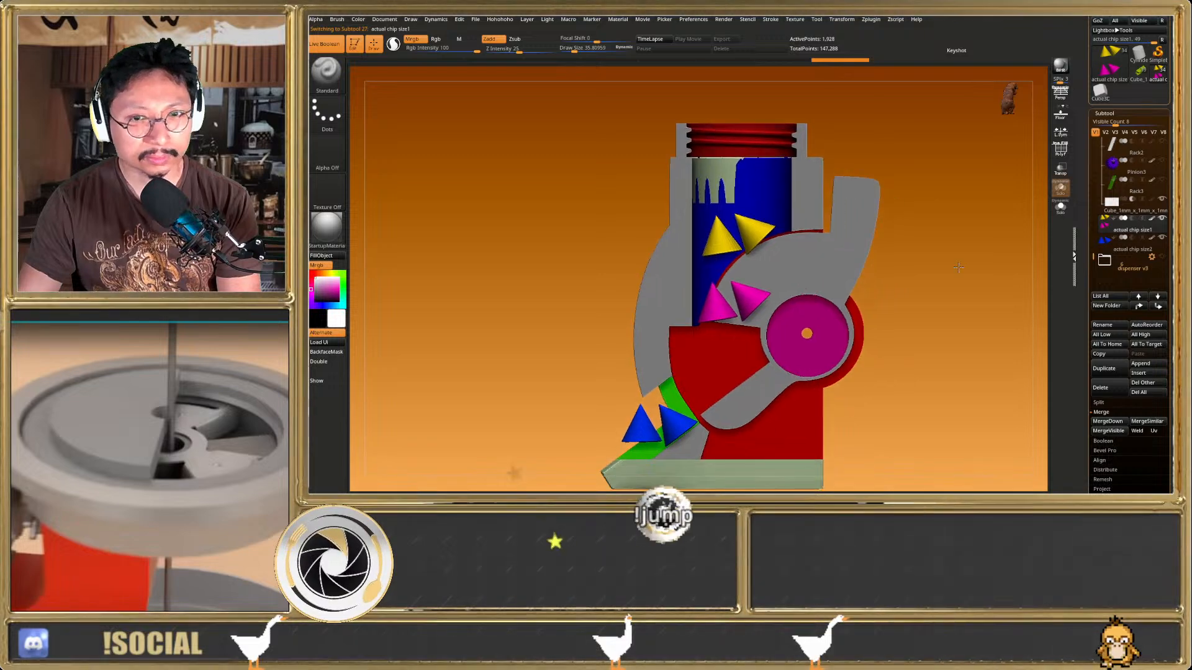
Examine how the yellow, magenta and blue chips sit around the lever in the dispenser's cross-section
key("shift+f")
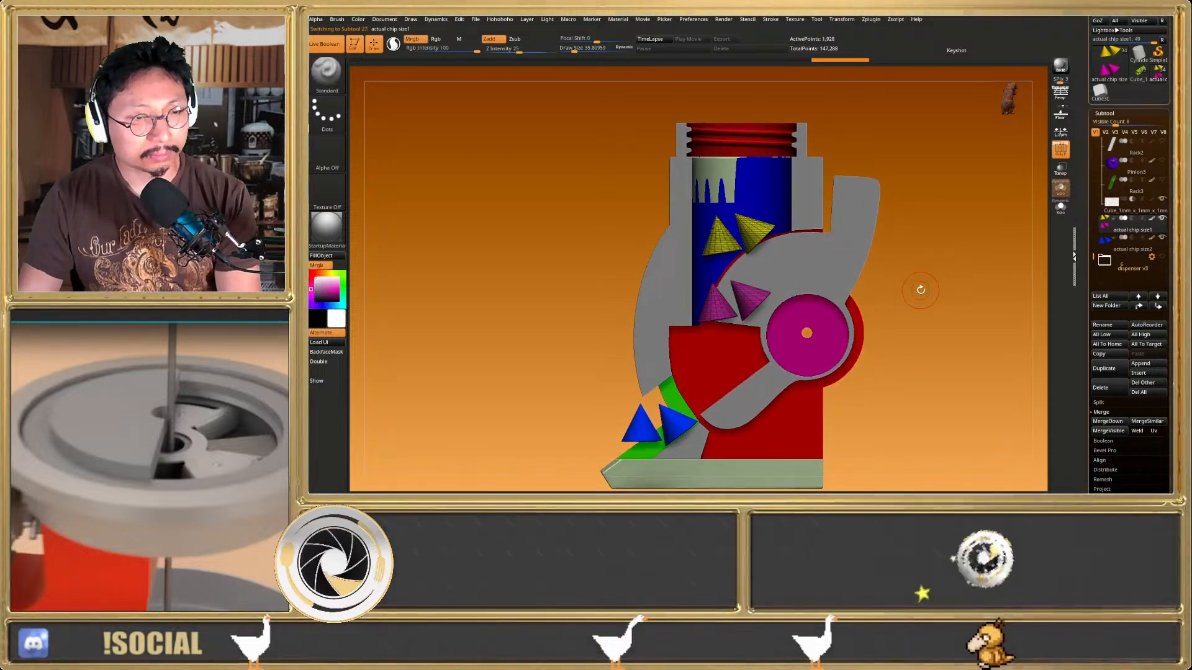
key("shift+f")
mouse_move(918, 291)
left_mouse_down()
mouse_move(867, 275)
mouse_move(816, 298)
mouse_move(804, 267)
mouse_move(787, 297)
mouse_move(776, 272)
mouse_move(740, 273)
mouse_move(821, 280)
left_mouse_up()
left_click_drag(751, 214, 750, 238, "alt")
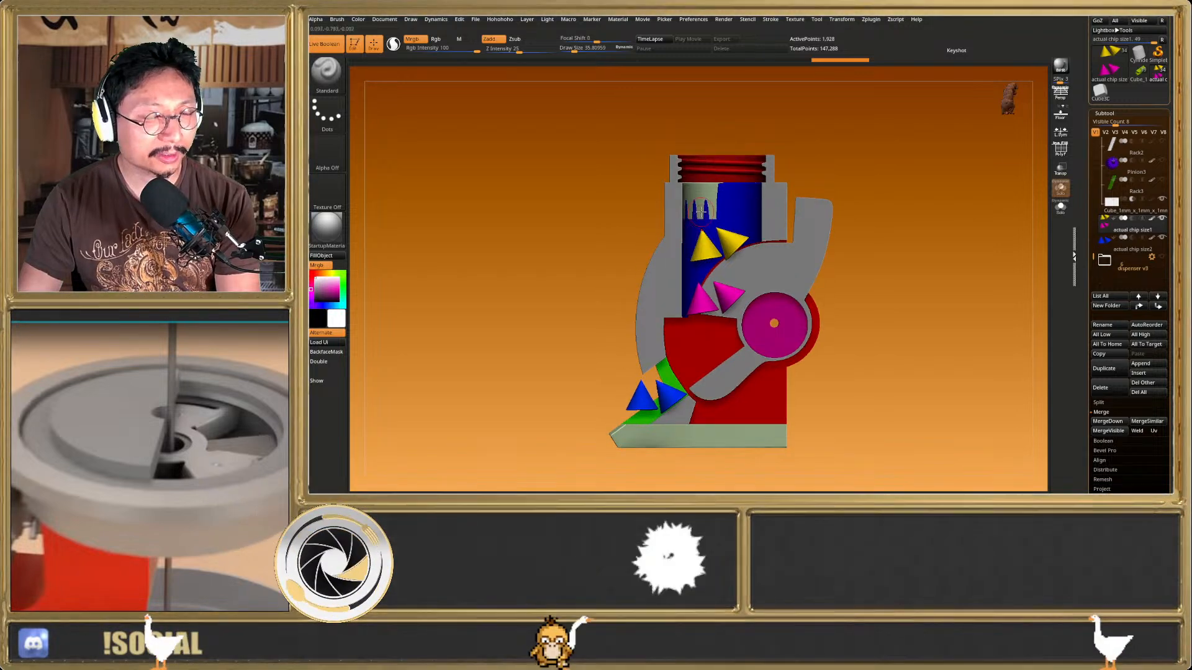
left_click_drag(700, 212, 671, 280, "alt")
right_click_drag(752, 265, 749, 288, "shift")
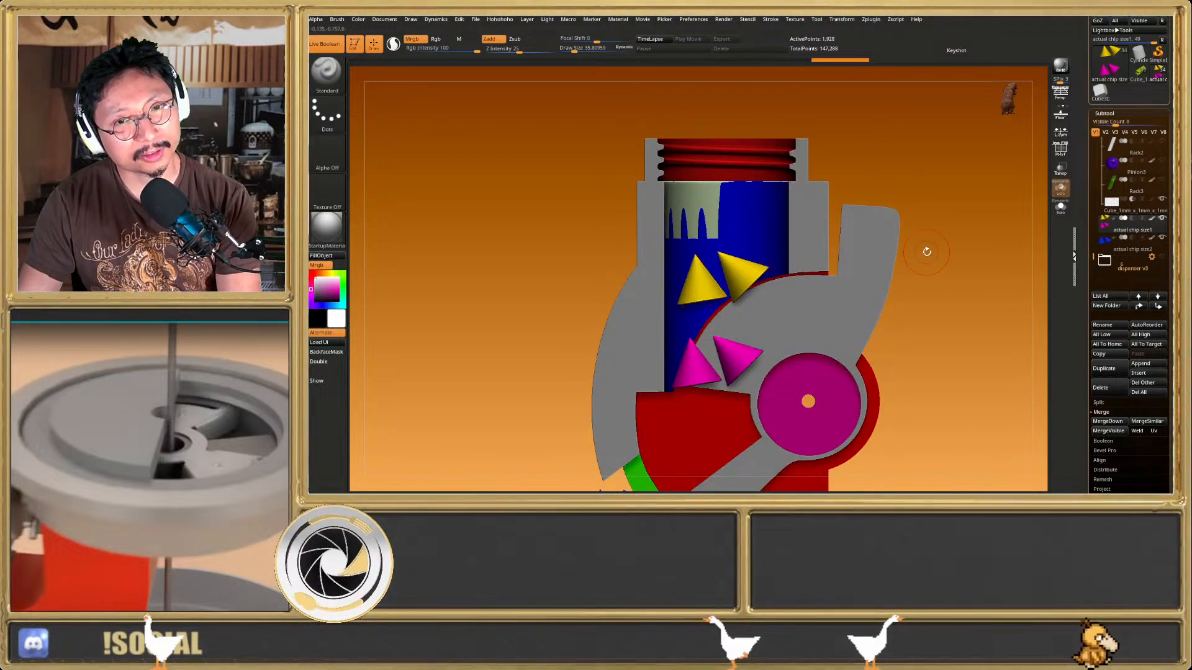
Show the Pinion3 and Rack3 subtools to view the gear and rack at the lever's pivot in the cross-section
key("Up")
key("Up")
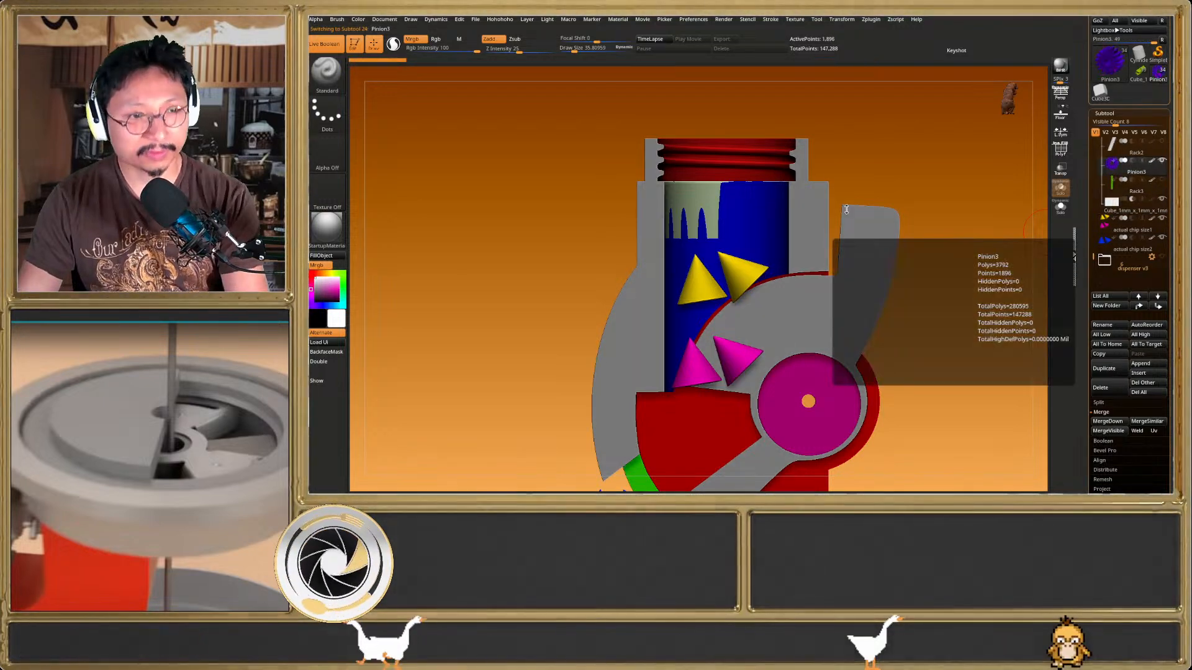
key("f")
key("f")
right_click_drag(800, 229, 799, 204, "ctrl")
right_click_drag(799, 205, 931, 199)
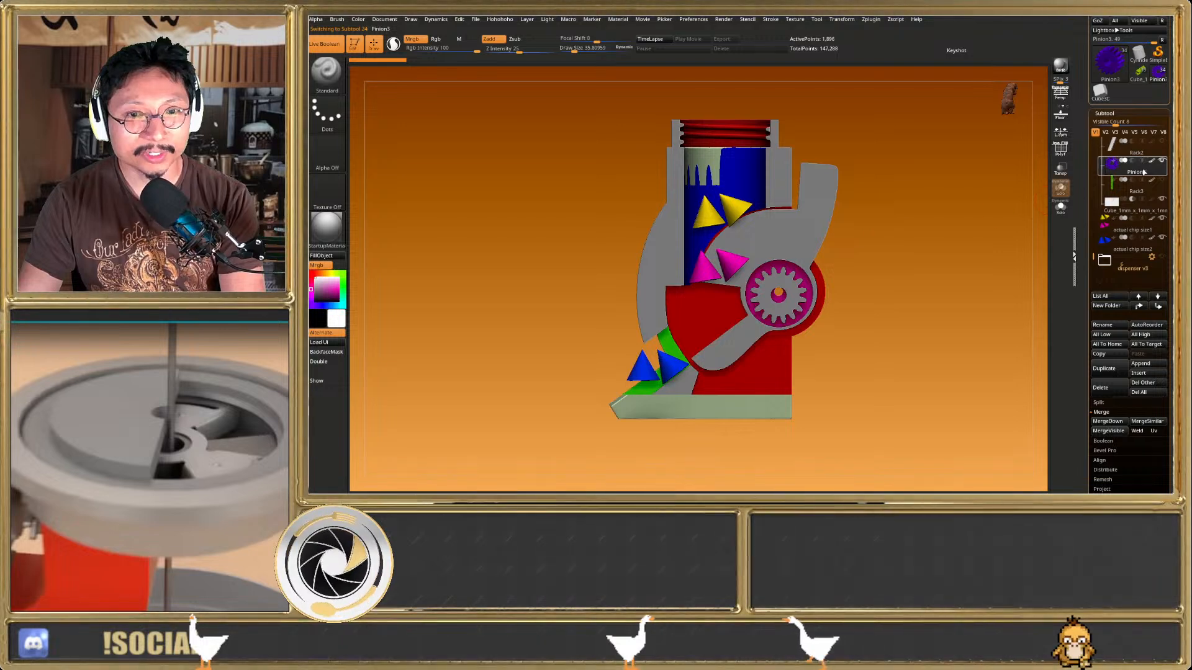
left_click(1162, 179)
mouse_move(898, 260)
right_mouse_down()
mouse_move(791, 273)
mouse_move(903, 258)
right_mouse_up()
Hide the lever to examine the pinion meshing with the racks, and bring the lever back
left_click_drag(1092, 257, 1092, 234)
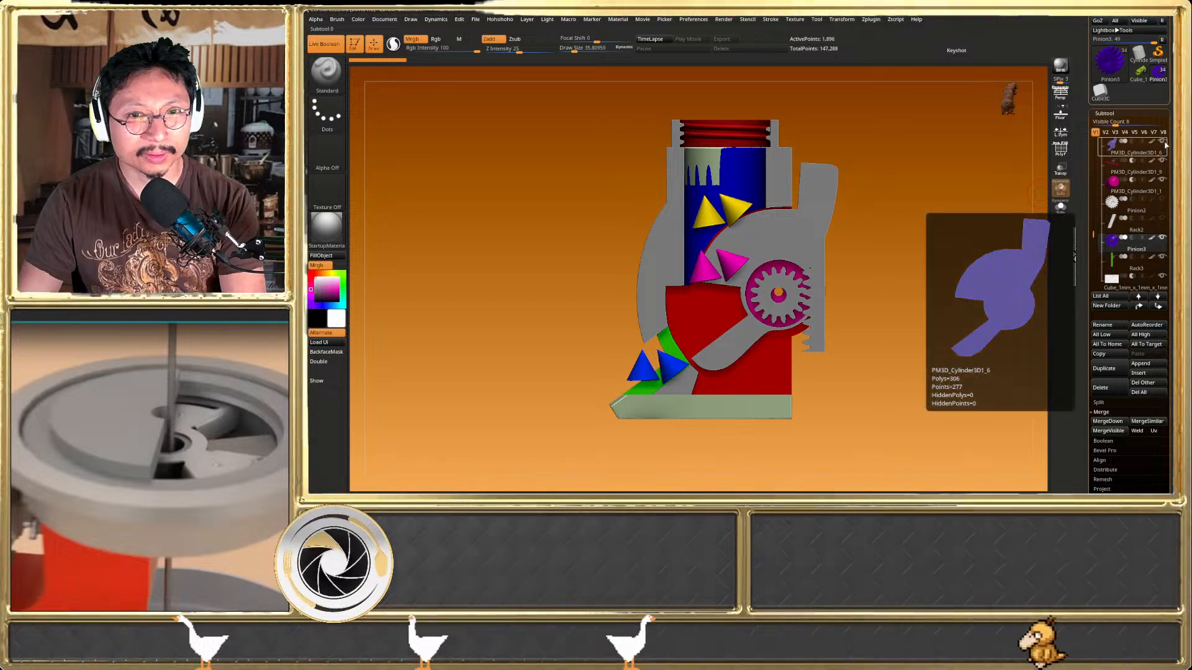
left_click(1161, 160)
right_click_drag(982, 261, 958, 275)
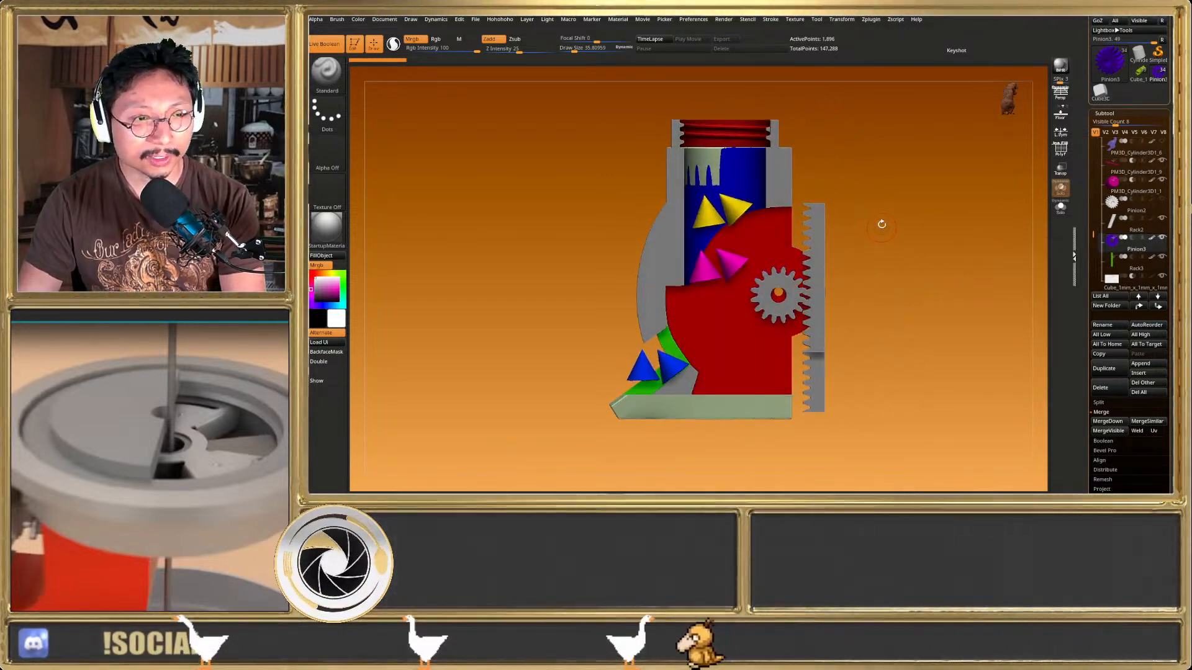
mouse_move(816, 202)
right_mouse_down()
mouse_move(814, 241)
mouse_move(816, 222)
right_mouse_up()
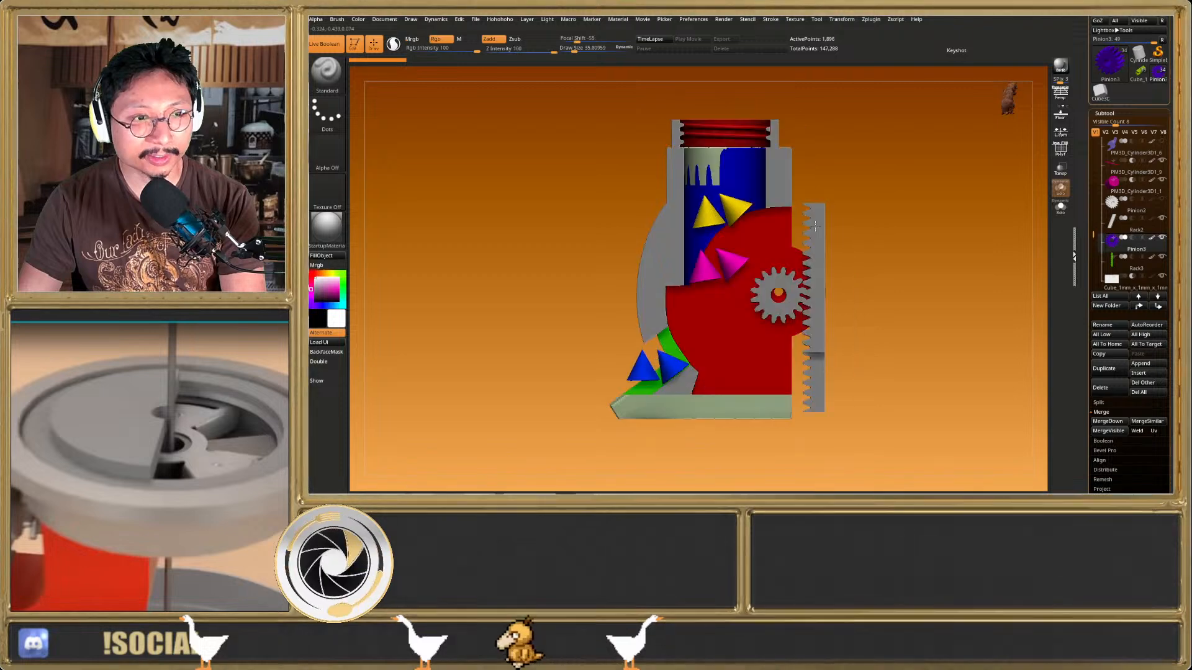
left_click(1161, 142)
right_click_drag(987, 282, 943, 289)
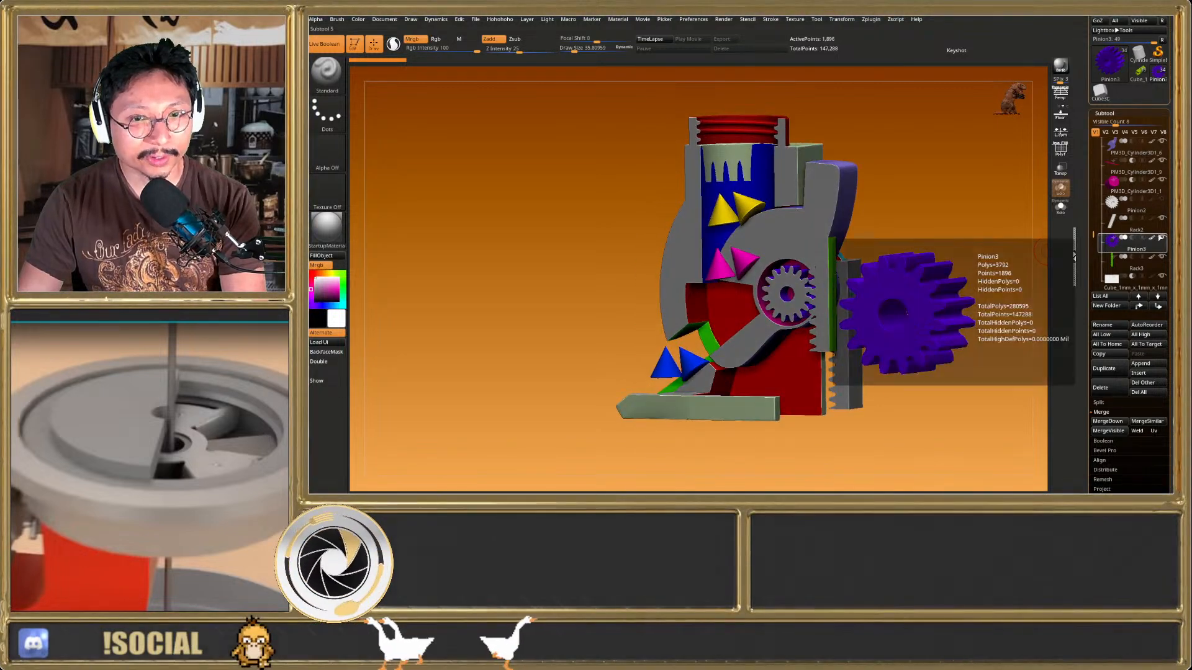
Hide Pinion3 and Rack3 again and inspect the hollow lever hub at an angle
left_click(1161, 257)
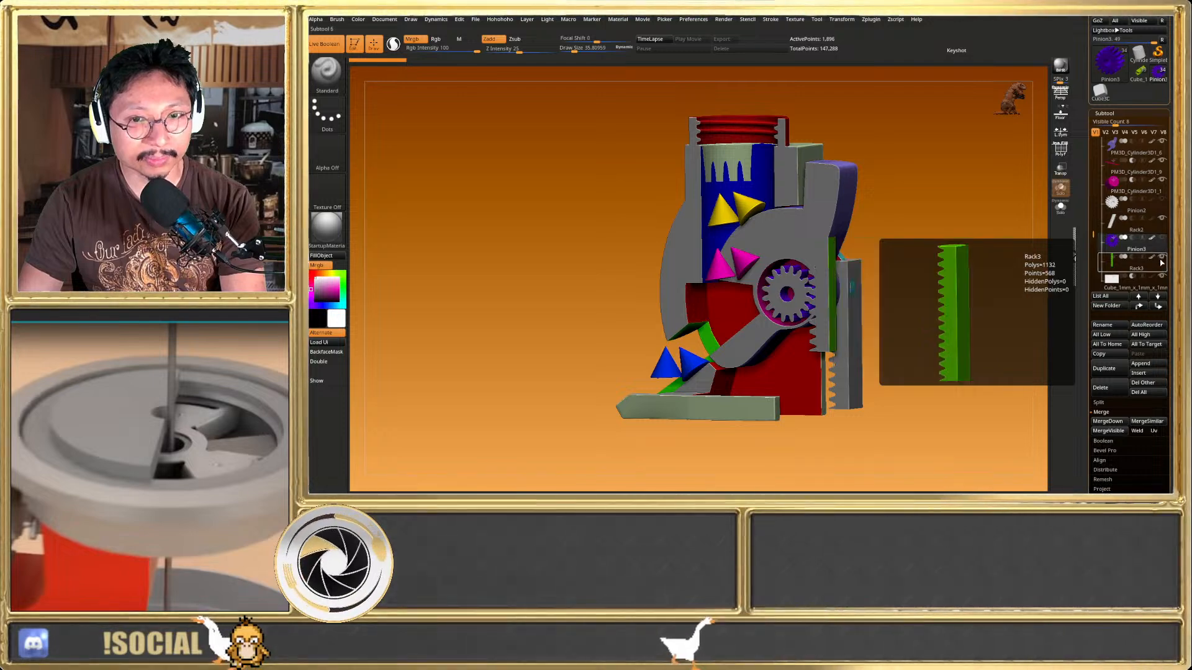
right_click_drag(919, 271, 940, 267, "shift")
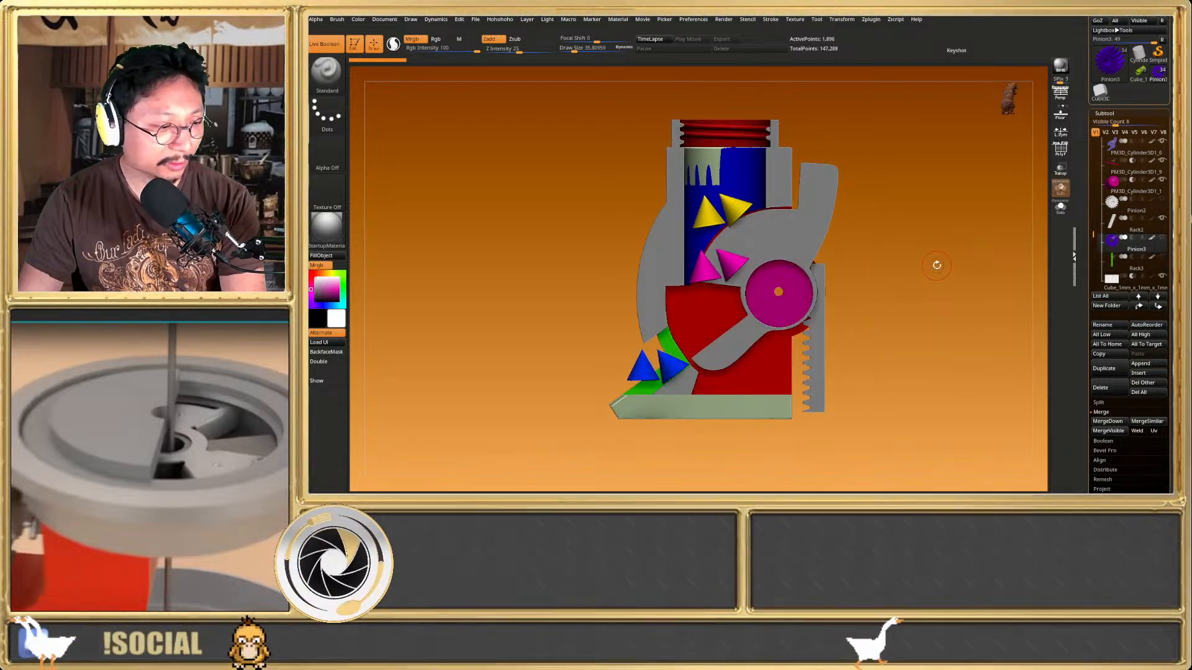
right_click_drag(784, 285, 1025, 270, "ctrl")
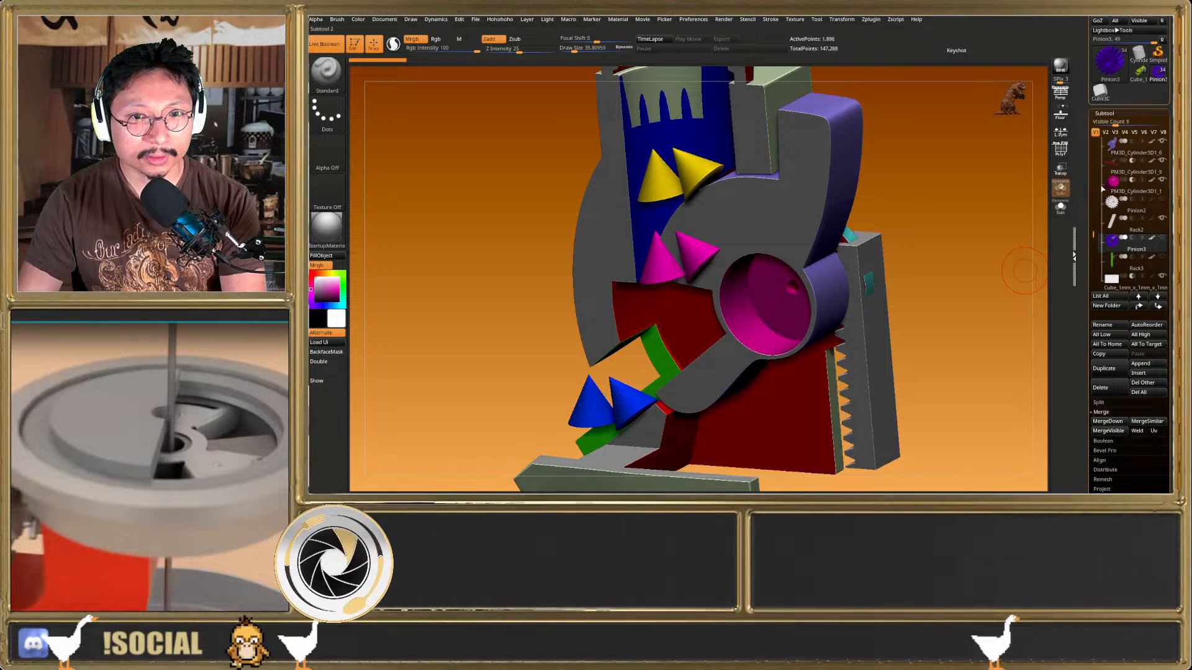
Isolate the pinion briefly, inspect the magenta hub cylinder on its own, and bring the rest of the dispenser back
left_click(1062, 210)
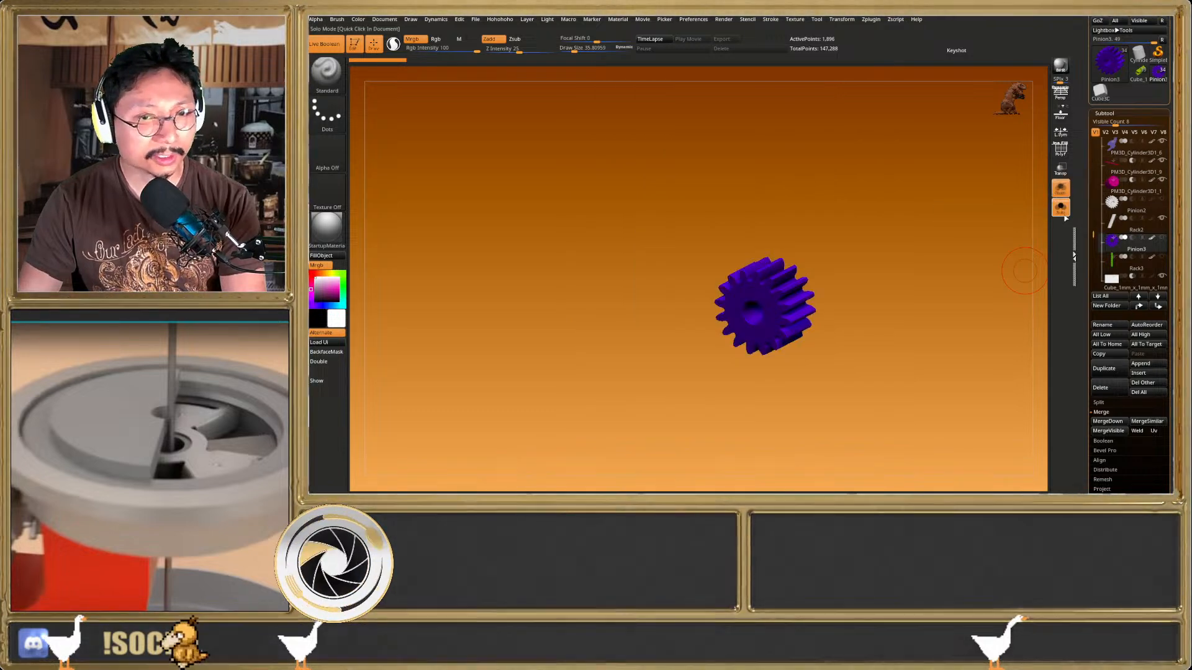
left_click(1061, 210)
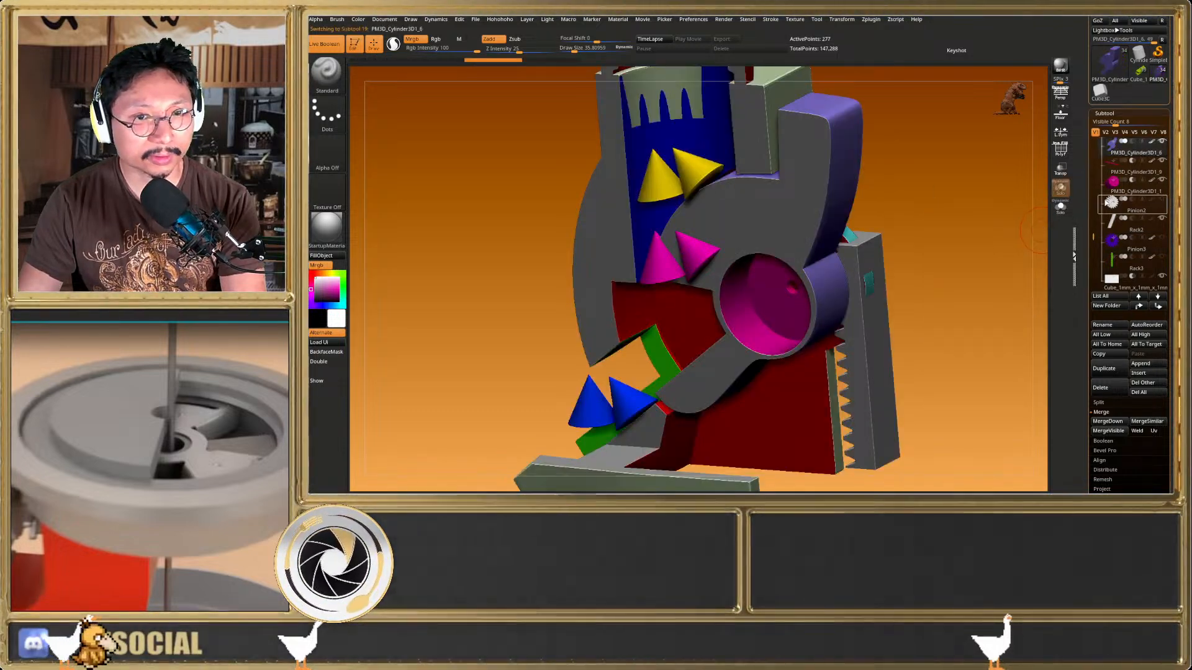
left_click(1111, 186)
left_click(1061, 208)
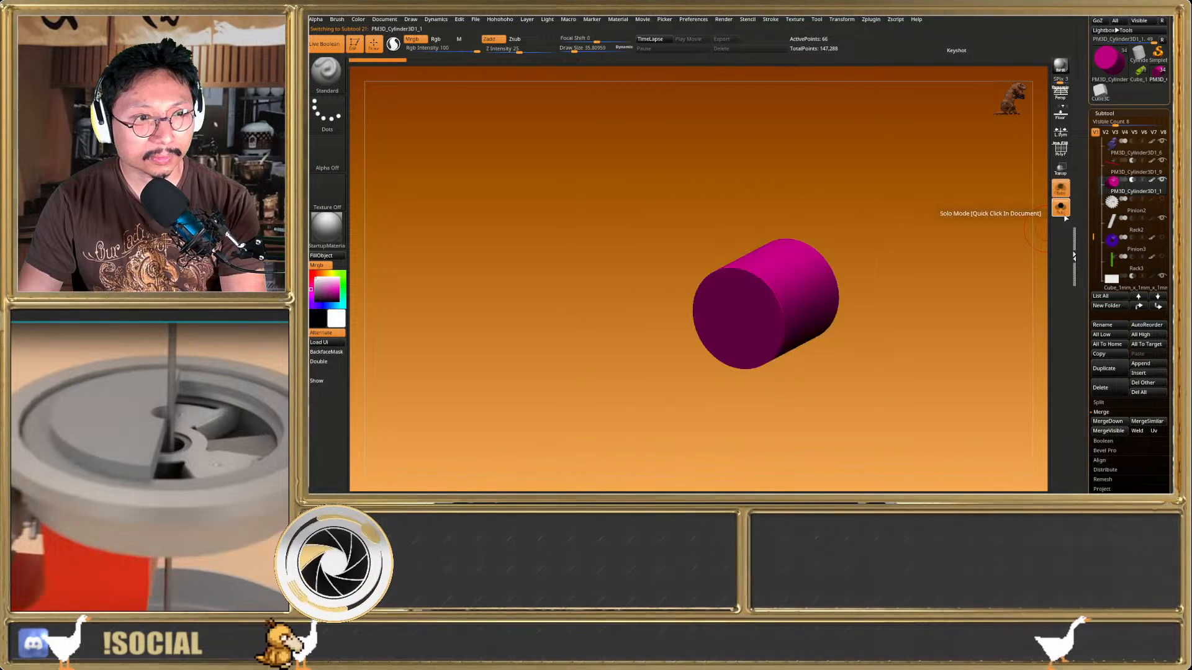
left_click_drag(977, 276, 335, 89)
left_click(1061, 210)
Hide the lever and the remaining rack, turning Live Boolean off and back on to check the visible parts
left_click(1163, 141)
left_click(332, 52)
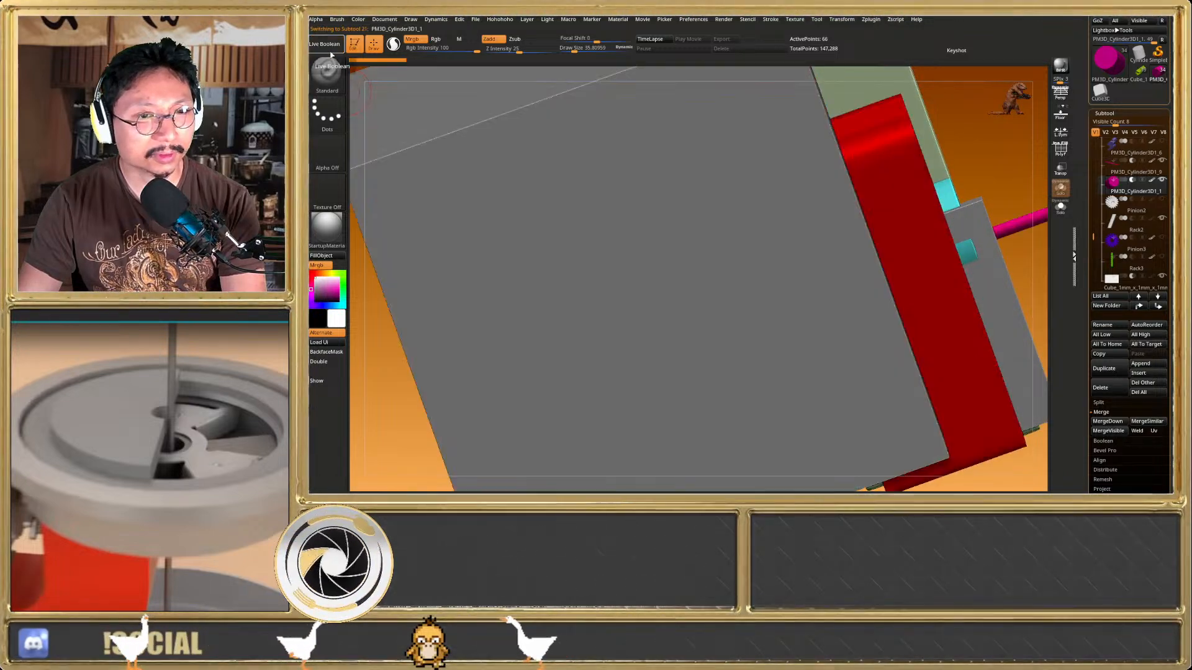
left_click(1162, 218)
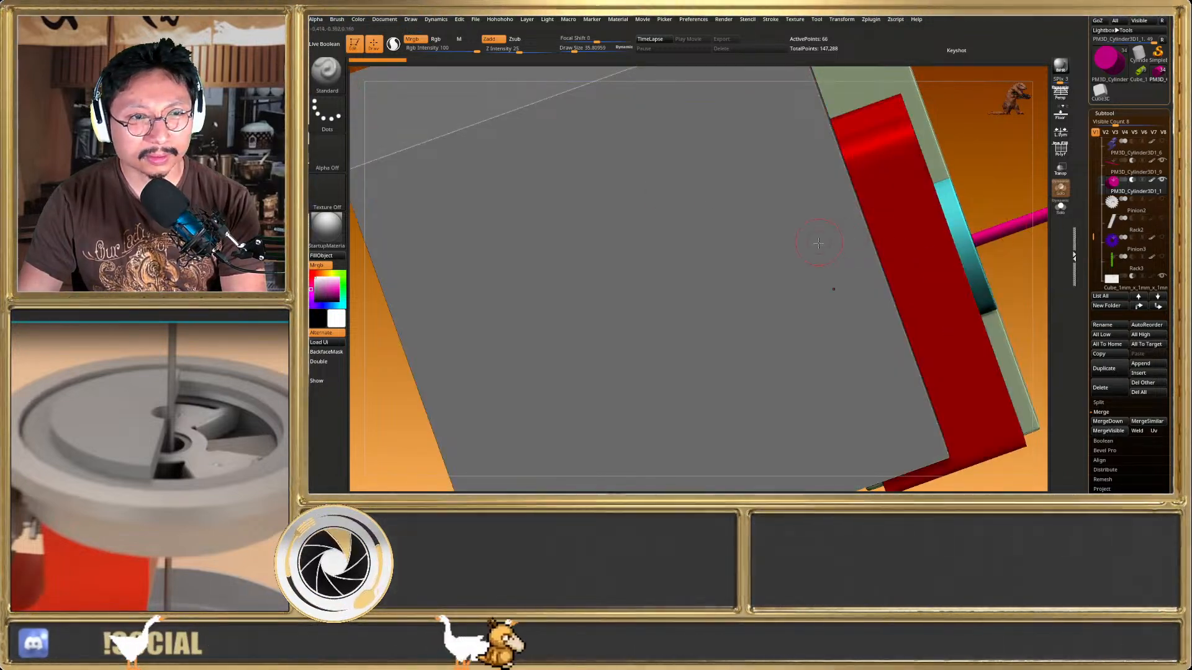
left_click(327, 52)
left_click_drag(619, 194, 890, 248)
Fill the sectioning cube Cube_1mm_x_1mm_x_1mm green and hide it to view the uncut dispenser body
left_click(1010, 266, "alt")
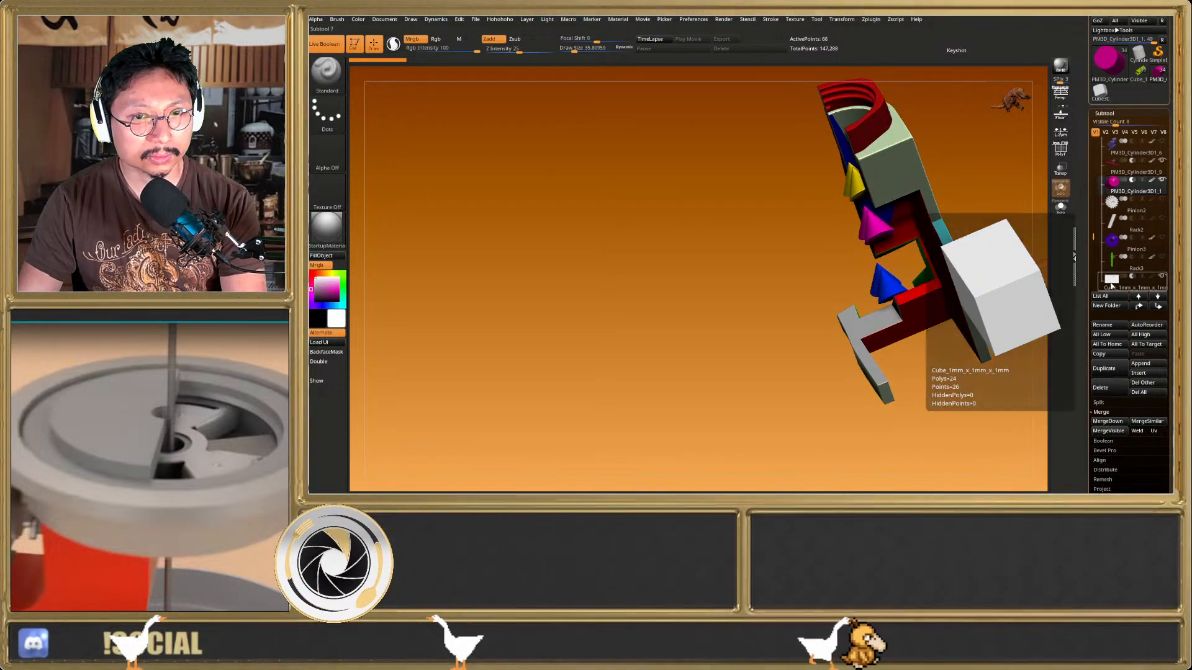
left_click(343, 284)
left_click(335, 256)
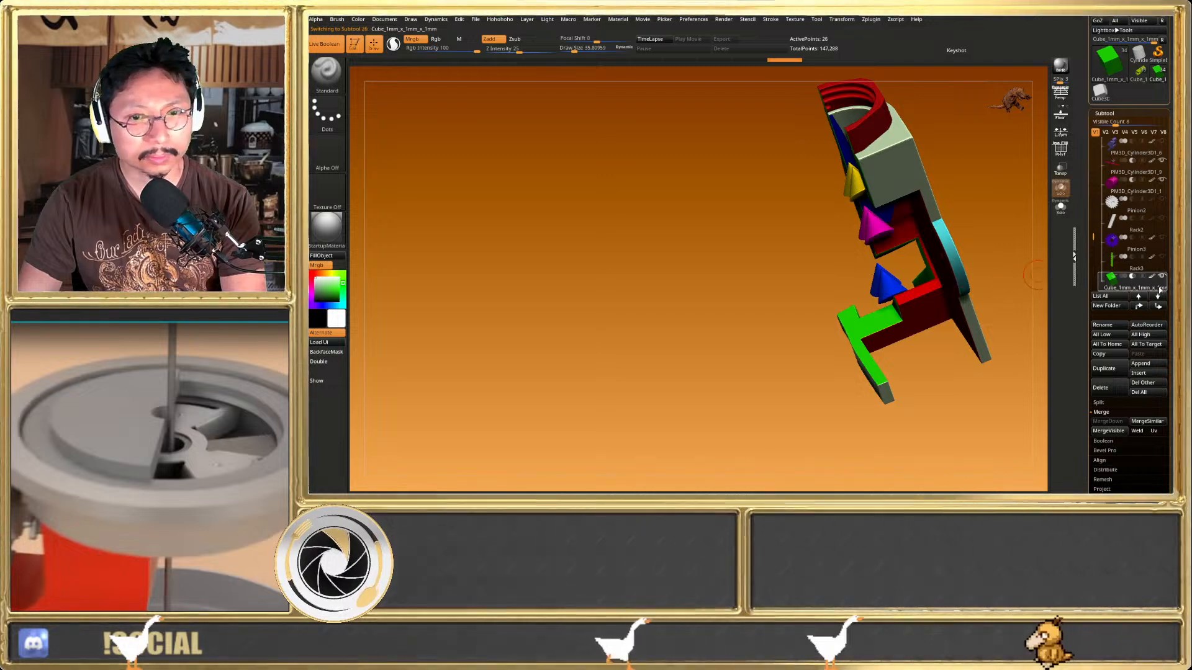
left_click_drag(1035, 275, 1065, 268)
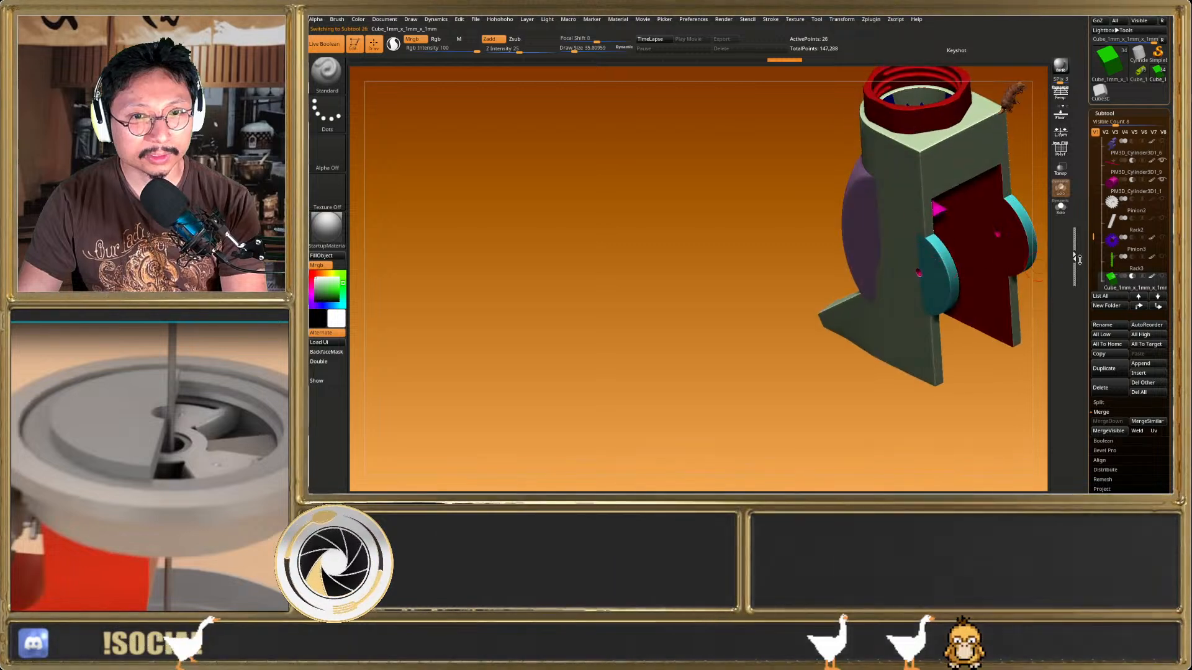
Show the lever again in the uncut dispenser and inspect it from behind
right_click_drag(895, 281, 814, 288, "alt")
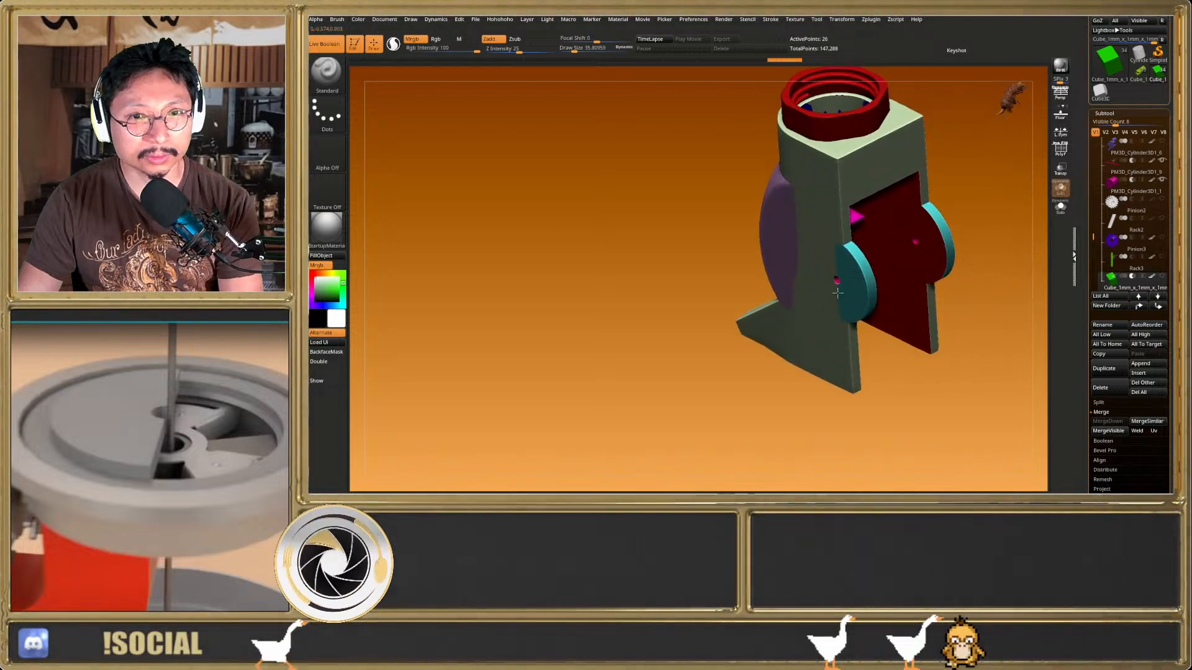
left_click(1162, 142)
right_click_drag(906, 280, 882, 259)
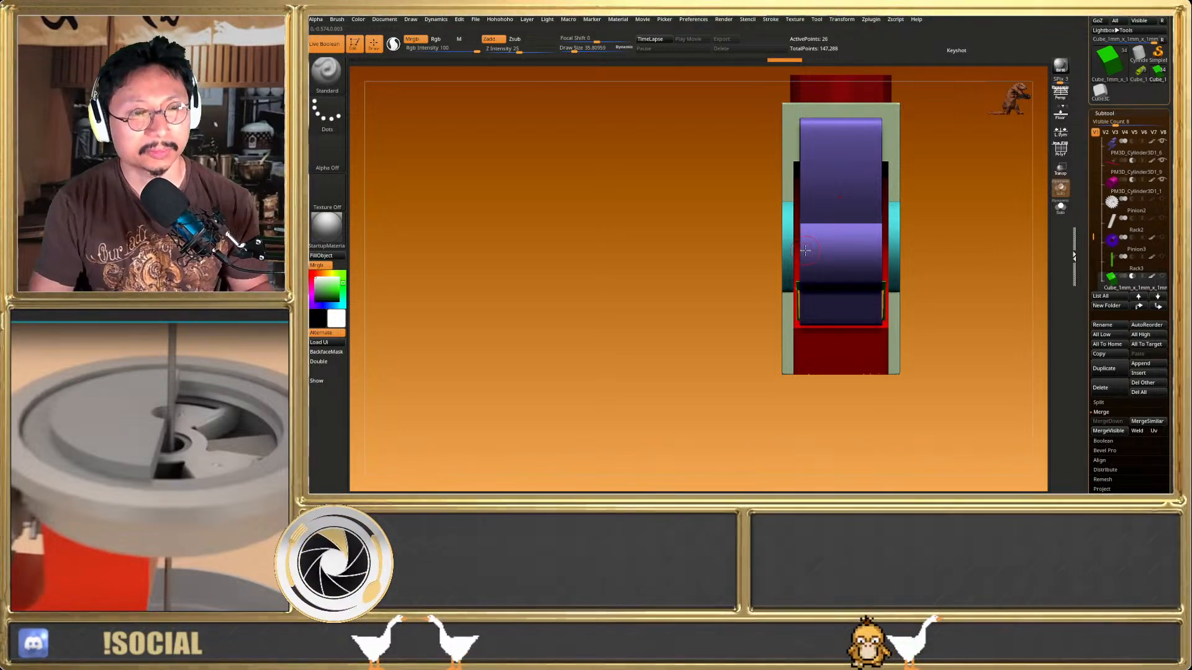
mouse_move(805, 250)
right_mouse_down()
mouse_move(826, 254)
mouse_move(793, 269)
right_mouse_up()
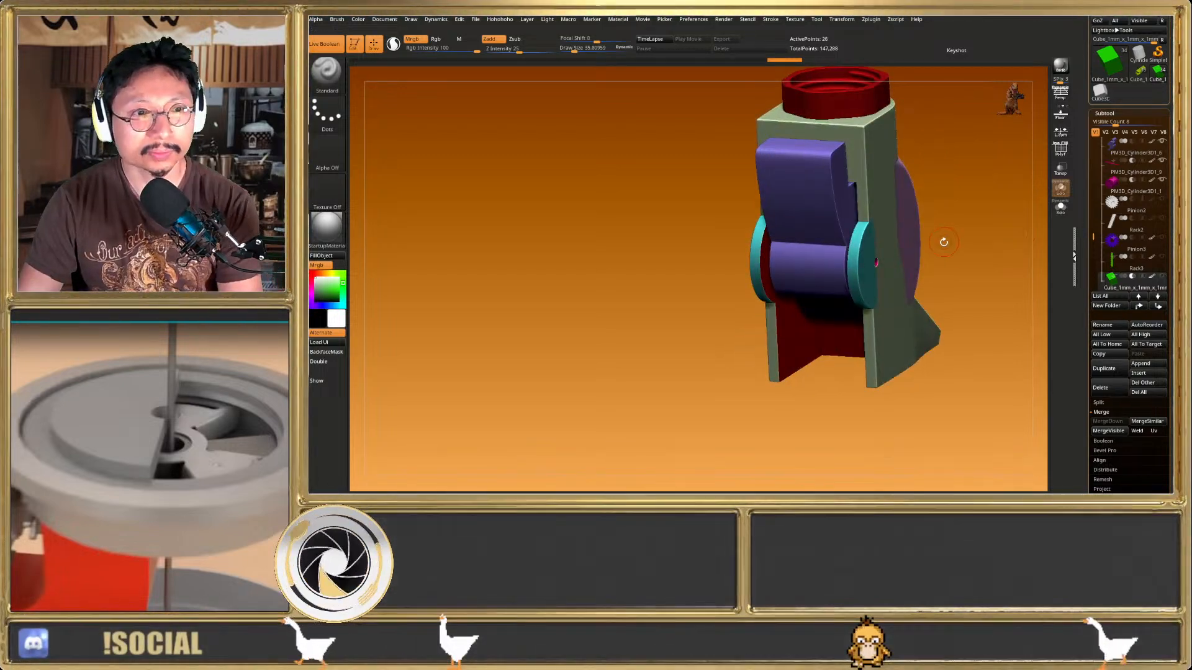
right_click_drag(941, 239, 981, 250)
Turn the sectioning cube Cube_1mm_x_1mm_x_1mm back on and view the dispenser's cross-section from the side and at an angle
mouse_move(1162, 279)
right_click_drag(777, 262, 845, 296)
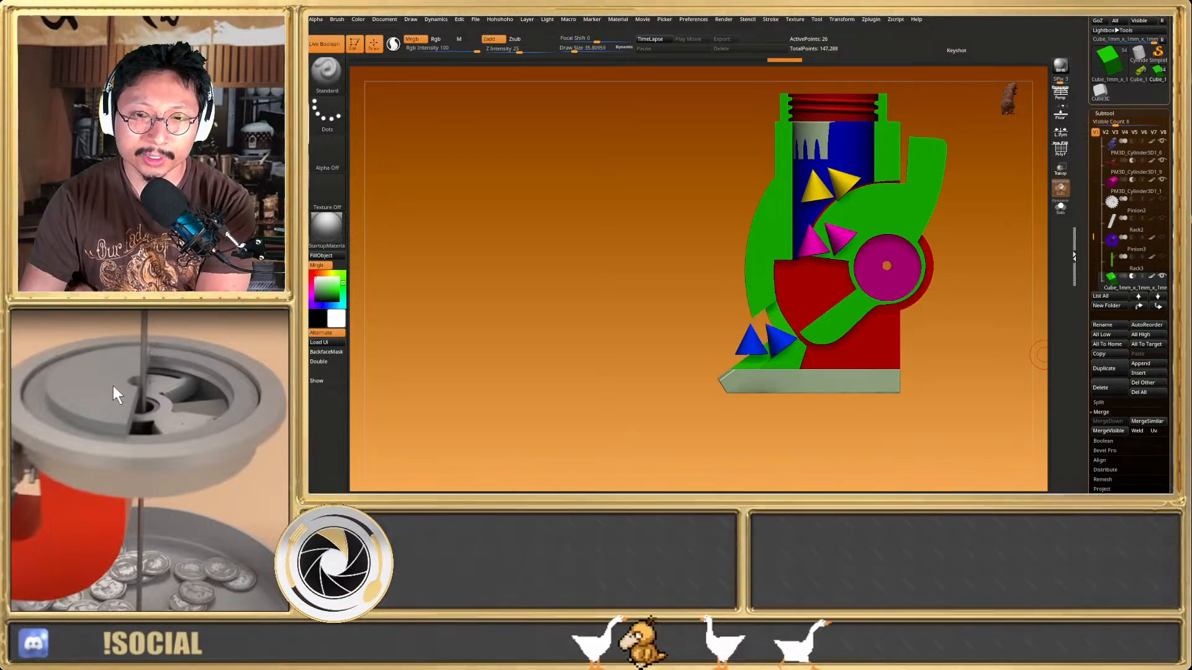
left_click_drag(658, 239, 761, 252)
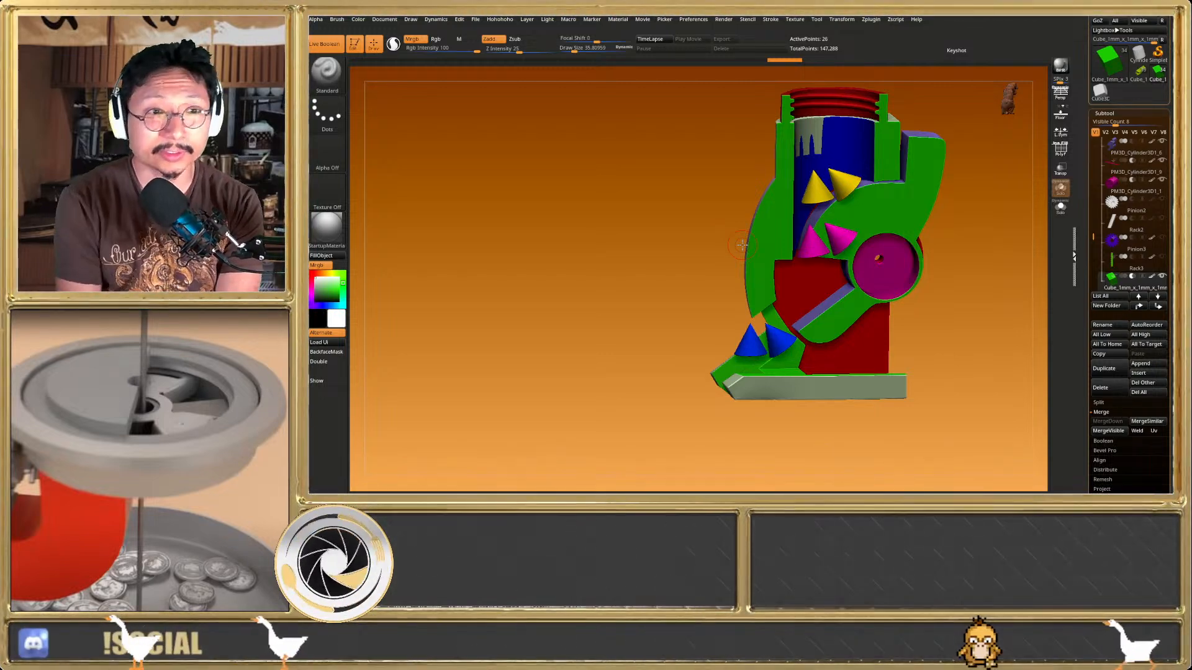
left_click_drag(627, 215, 835, 207)
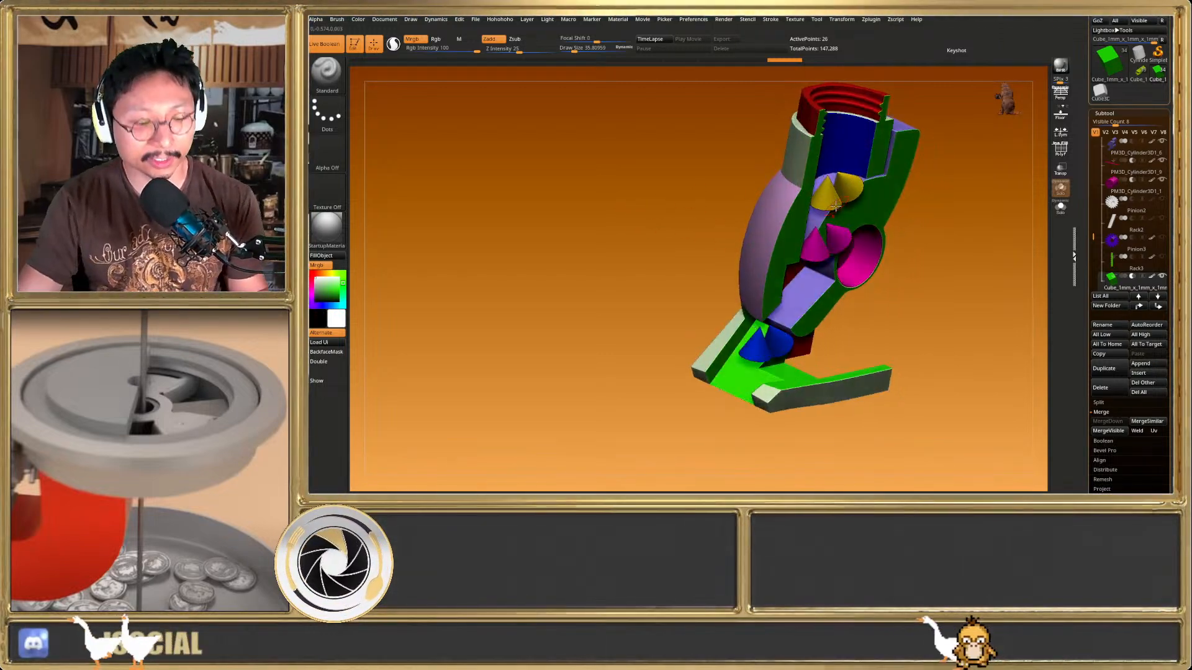
Examine the sectioned chip channel and how the yellow, magenta and blue chips sit around the lever
mouse_move(857, 137)
right_mouse_down("alt")
mouse_move(856, 202)
mouse_move(820, 168)
mouse_move(866, 163)
mouse_move(865, 150)
right_mouse_up("alt")
right_click_drag(873, 194, 808, 292, "alt")
right_click_drag(808, 292, 818, 232)
left_click_drag(789, 177, 849, 274, "ctrl")
left_click_drag(765, 202, 803, 242, "ctrl")
mouse_move(803, 242)
right_mouse_down()
mouse_move(822, 263)
mouse_move(790, 253)
mouse_move(819, 300)
mouse_move(773, 312)
right_mouse_up()
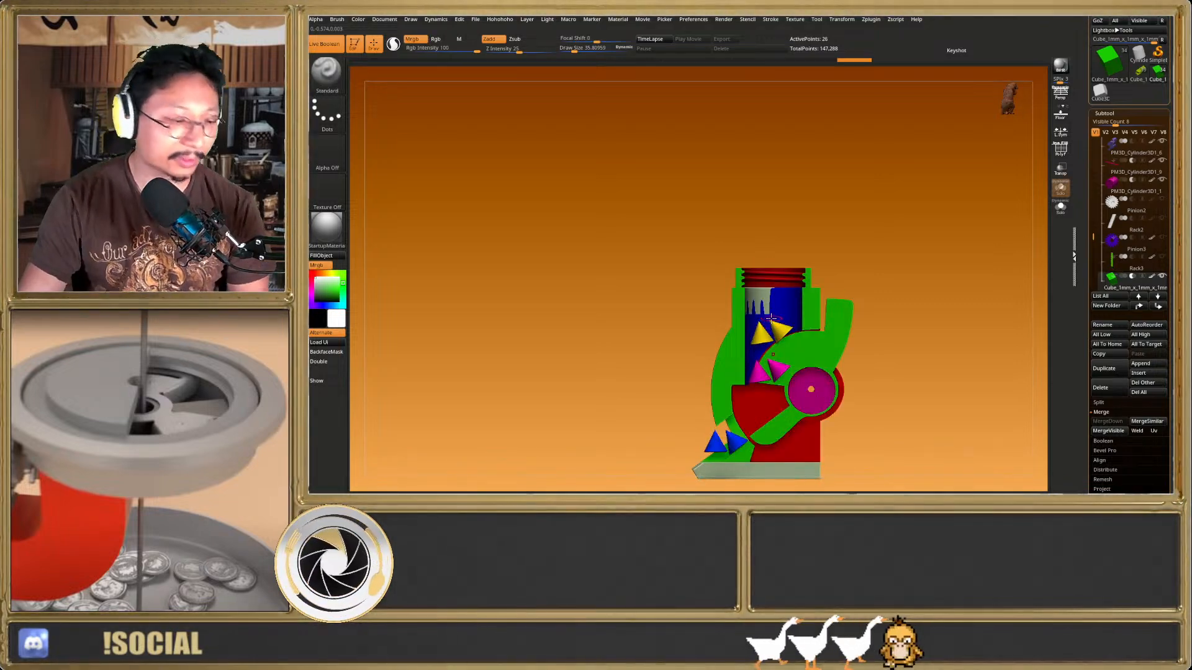
right_click_drag(770, 317, 759, 356)
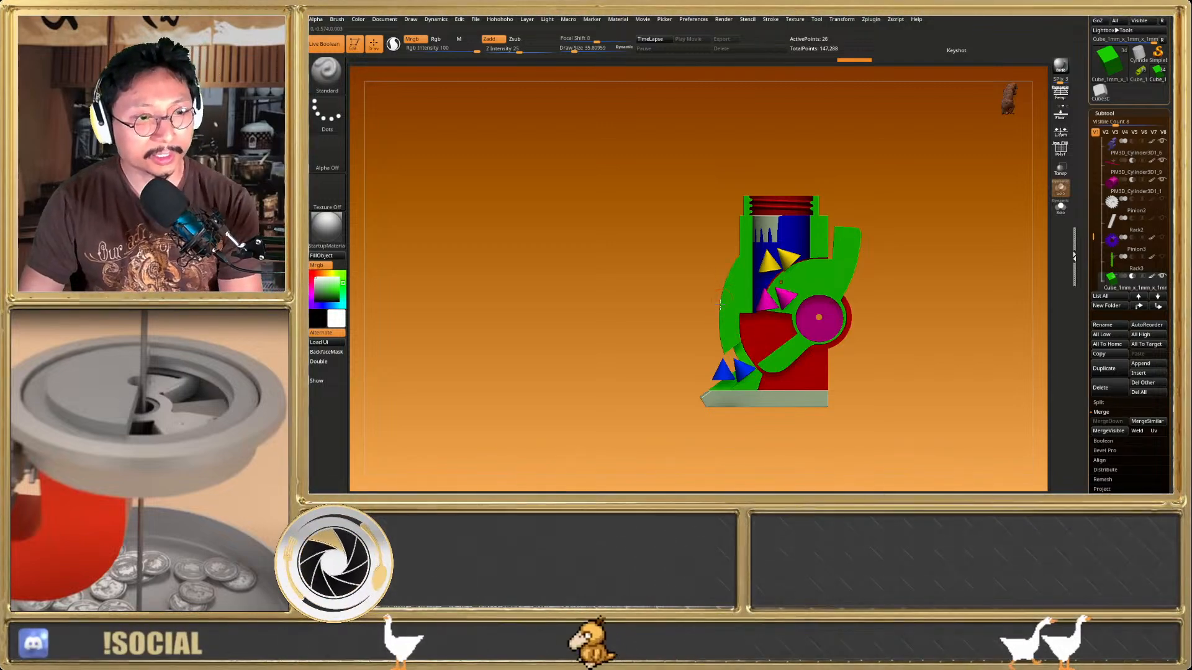
mouse_move(723, 289)
right_mouse_down()
mouse_move(813, 298)
mouse_move(758, 340)
mouse_move(758, 327)
right_mouse_up()
Select the bulged front shell PM3D_Sphere3D2 and hide the lever in a close view of the chip channel
left_click(819, 296, "alt")
right_click_drag(950, 304, 931, 356, "ctrl")
right_click_drag(931, 357, 870, 372, "alt")
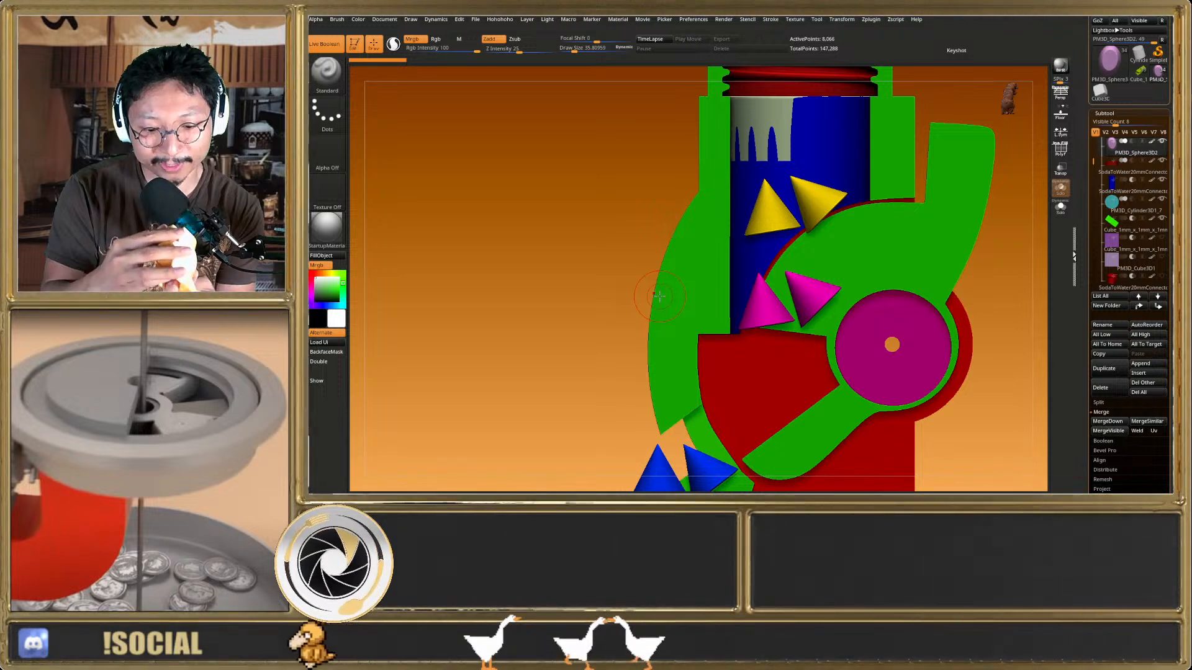
left_click_drag(695, 324, 670, 336)
left_click_drag(1092, 161, 1093, 223)
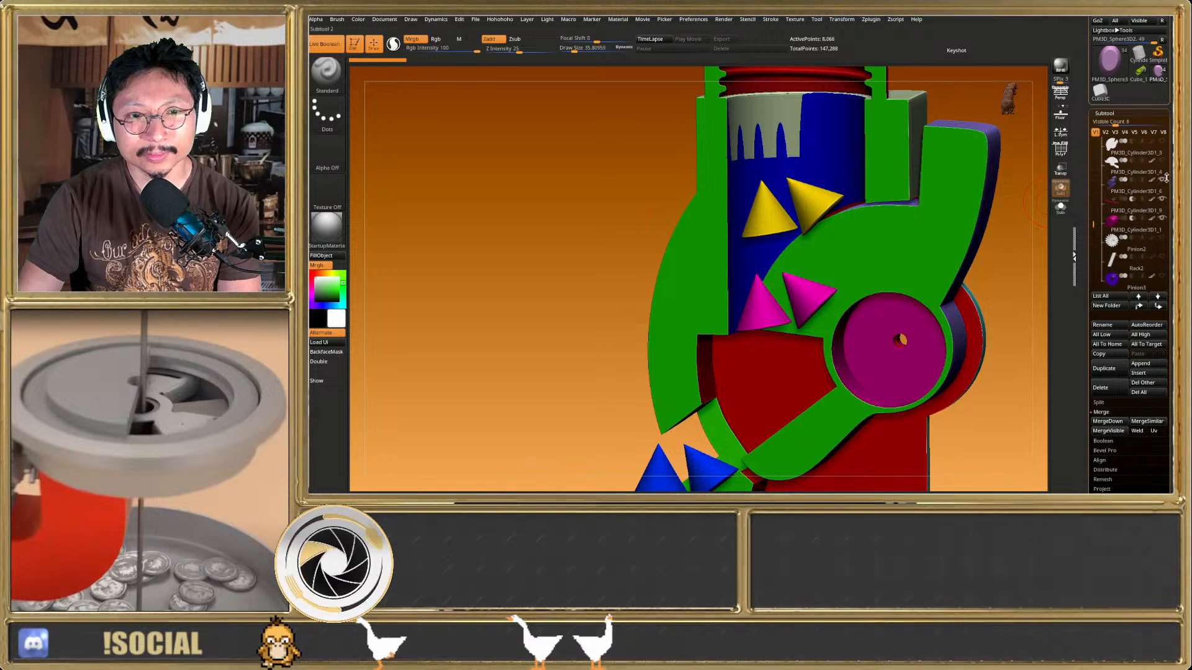
left_click(1162, 180)
Mark the small ledge beside the magenta chips with a temporary mask, and show the lever again
mouse_move(740, 313)
left_mouse_down("shift")
mouse_move(732, 325)
mouse_move(762, 337)
mouse_move(744, 326)
mouse_move(751, 332)
left_mouse_up("shift")
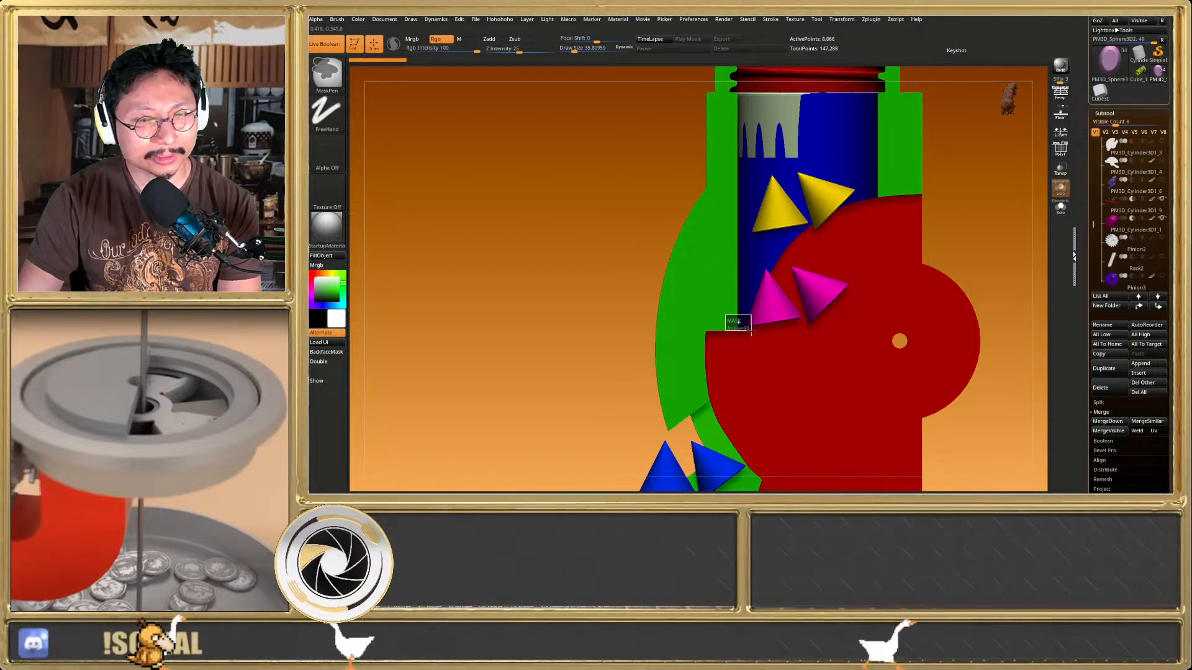
left_click_drag(750, 332, 750, 330, "ctrl")
left_click_drag(517, 339, 535, 364, "ctrl")
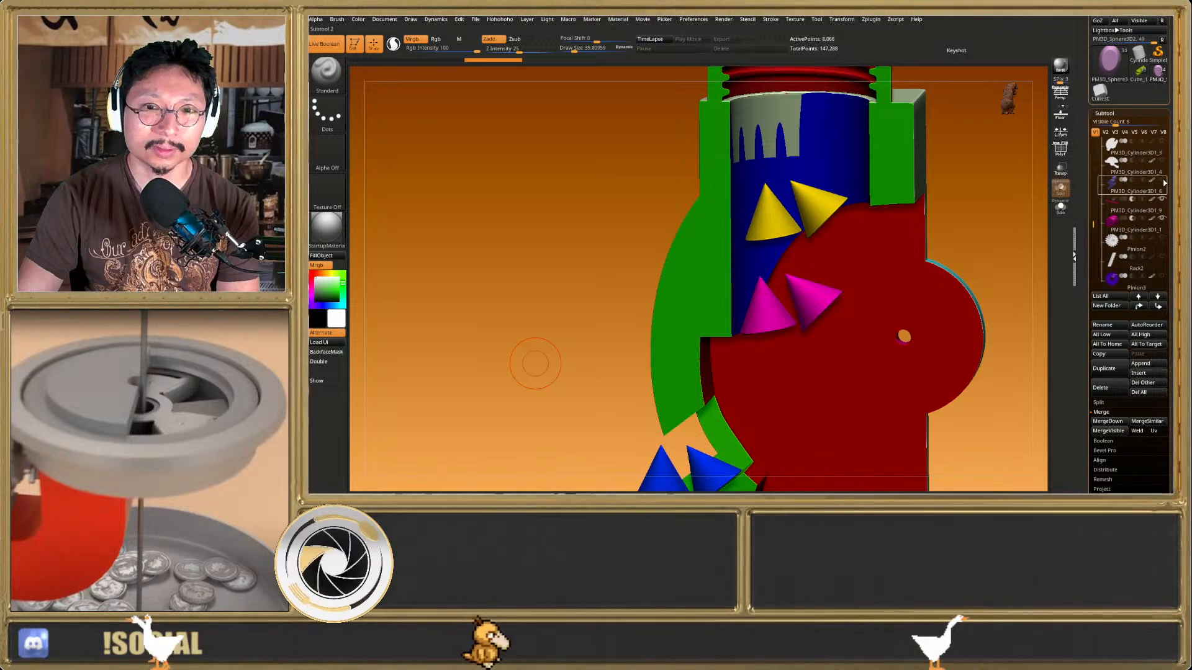
left_click(1163, 181)
right_click_drag(825, 303, 804, 322, "alt")
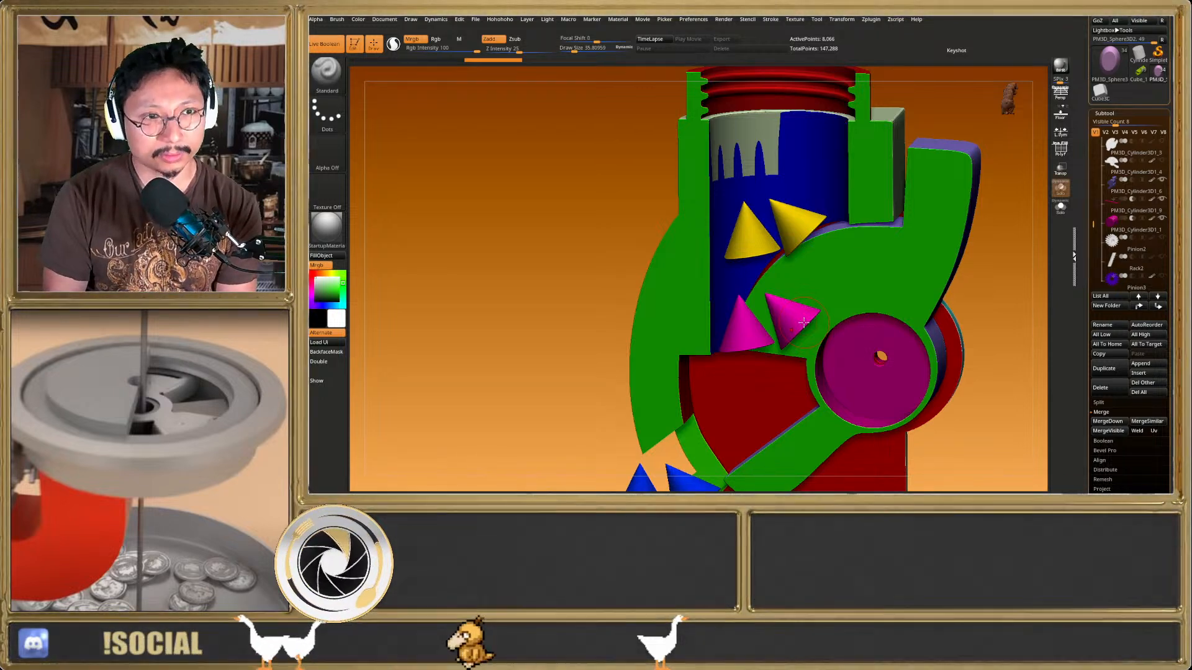
right_click_drag(726, 229, 754, 303)
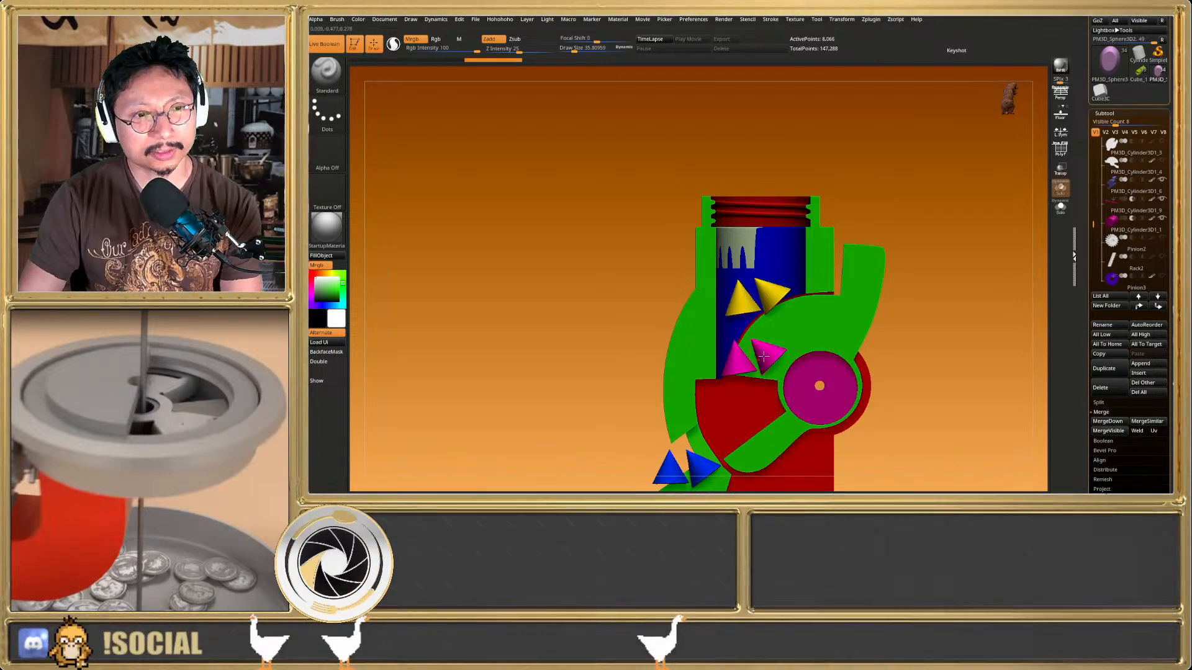
Swing the lever PM3D_Cylinder3D1_6 about its hub and undo the rotation
key("w")
mouse_move(841, 355)
left_mouse_down()
mouse_move(854, 380)
mouse_move(844, 354)
mouse_move(851, 368)
mouse_move(839, 367)
left_mouse_up()
mouse_move(841, 422)
right_mouse_down("alt")
mouse_move(832, 340)
mouse_move(807, 380)
mouse_move(791, 358)
mouse_move(780, 399)
right_mouse_up("alt")
key("q")
key("ctrl+z")
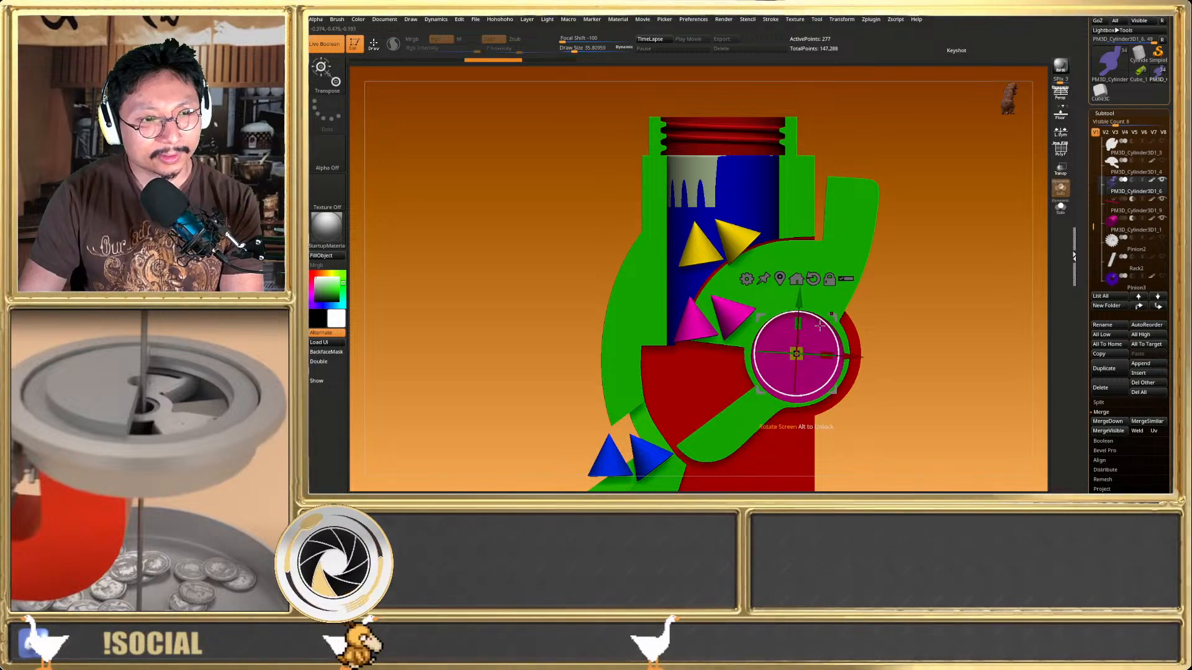
Hide the magenta hub cylinder and rotate the lever slightly toward the chip tube
left_click(1161, 219)
right_click_drag(795, 338, 823, 335)
mouse_move(826, 329)
left_mouse_down()
mouse_move(839, 355)
mouse_move(835, 322)
mouse_move(840, 351)
mouse_move(822, 327)
left_mouse_up()
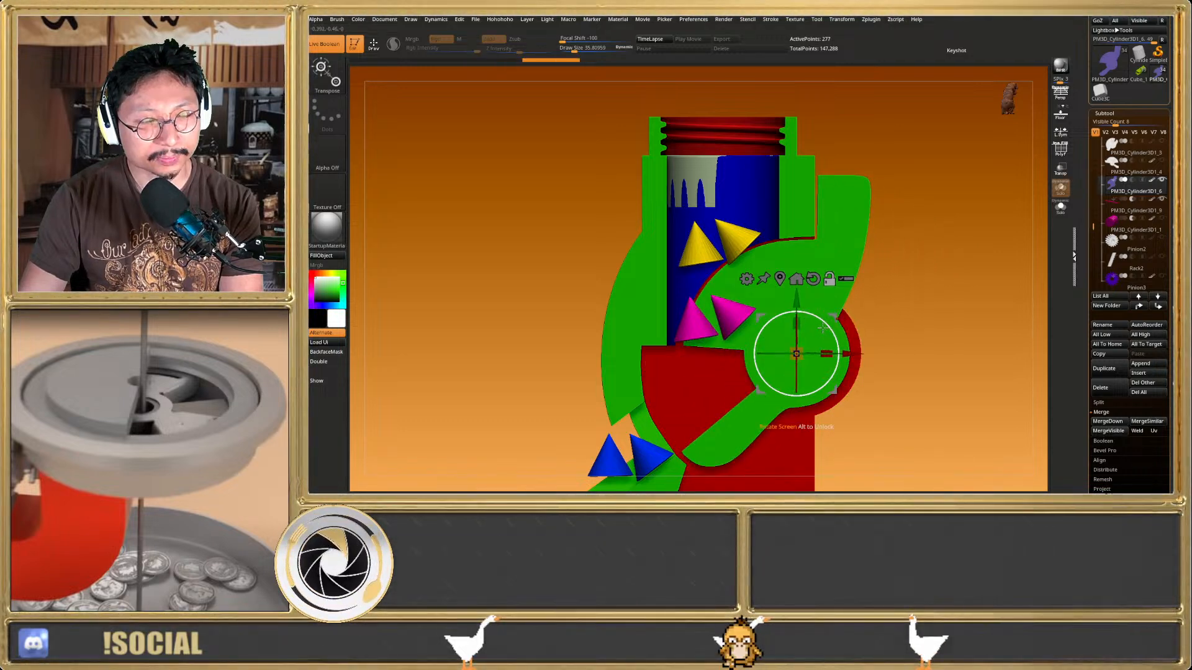
right_click_drag(822, 327, 819, 301, "alt")
key("q")
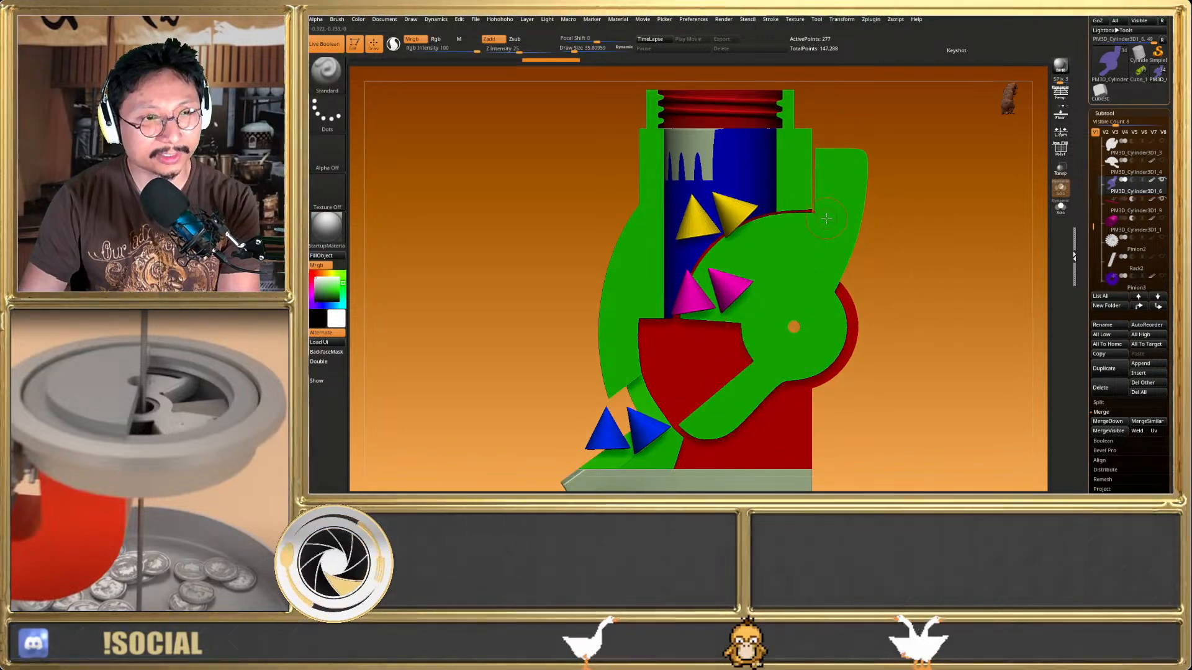
Select the dispenser body chip dispenser_v1p2, display its polygroup wireframe and isolate it
right_click_drag(813, 160, 777, 160)
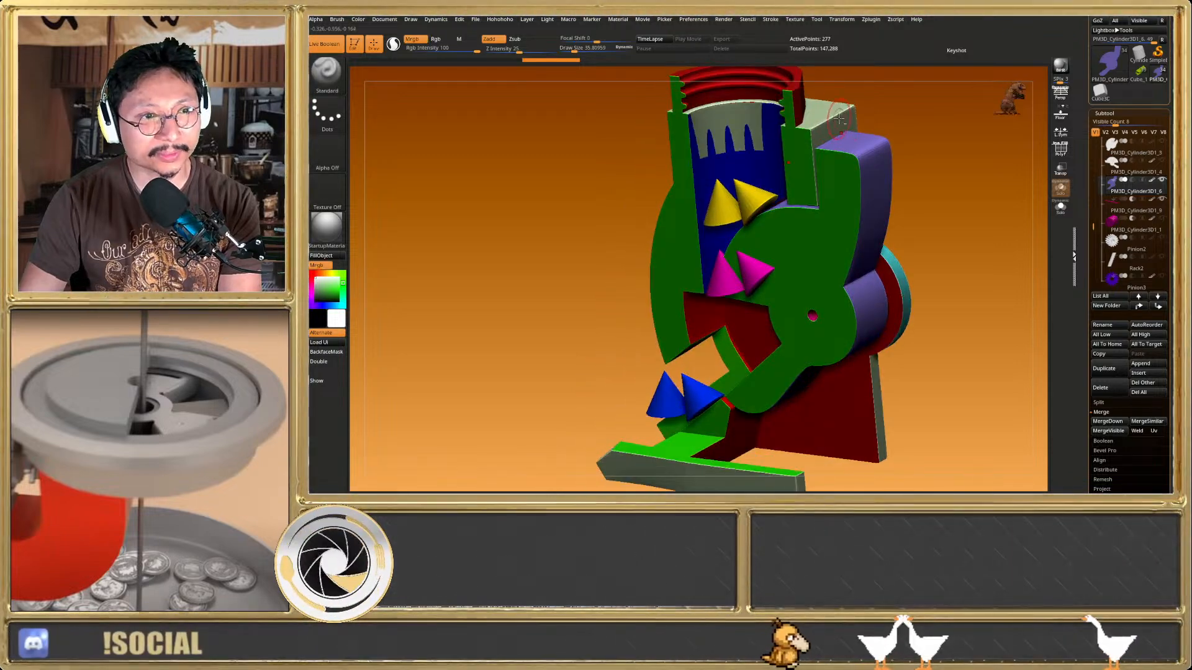
left_click(838, 117, "alt")
key("shift+f")
left_click(1060, 210)
Try shifting the upper part of the body's lever-side wall with an inverted mask, and undo the move
right_click_drag(863, 186, 876, 170)
left_click_drag(886, 170, 865, 202, "ctrl")
left_click(920, 217, "ctrl")
key("w")
left_click(1060, 208)
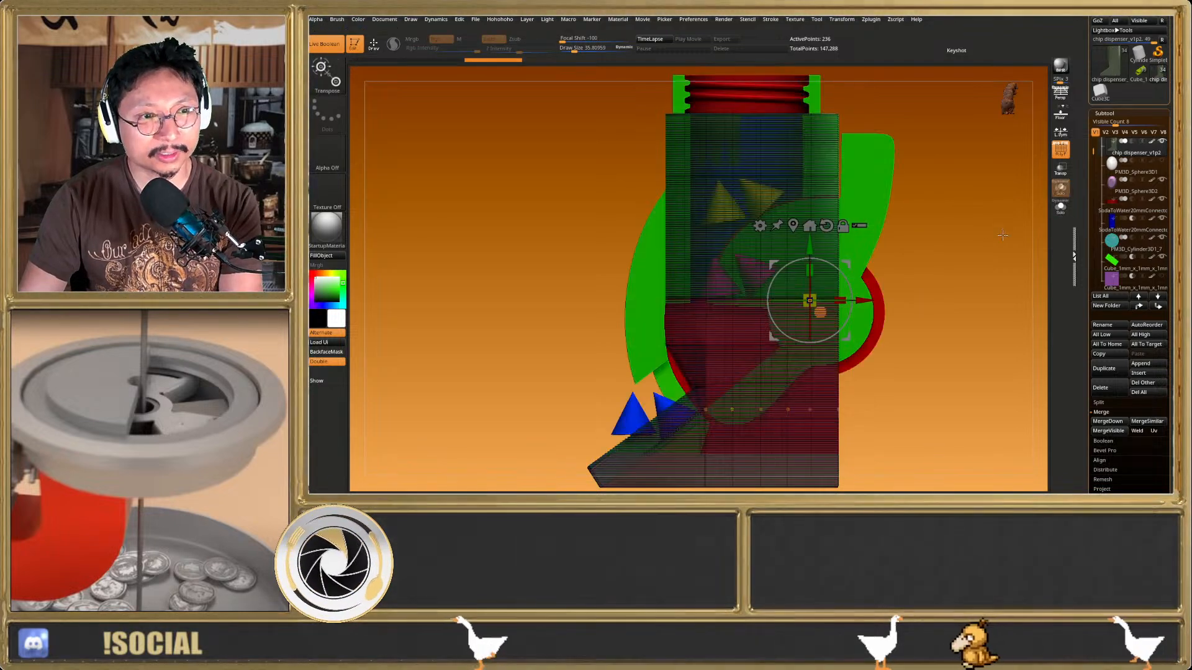
left_click_drag(864, 292, 857, 301)
key("ctrl+z")
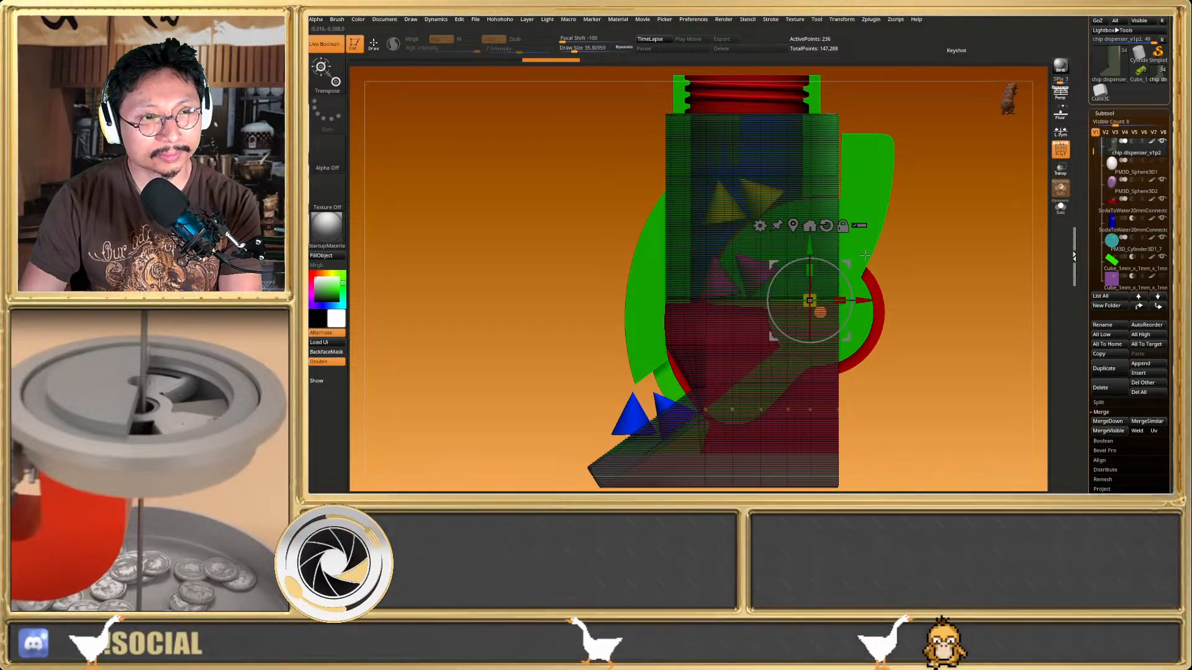
Isolate the dispenser body and insert an edge loop just below the existing upper loop with the ZModeler brush
left_click_drag(941, 227, 1038, 217)
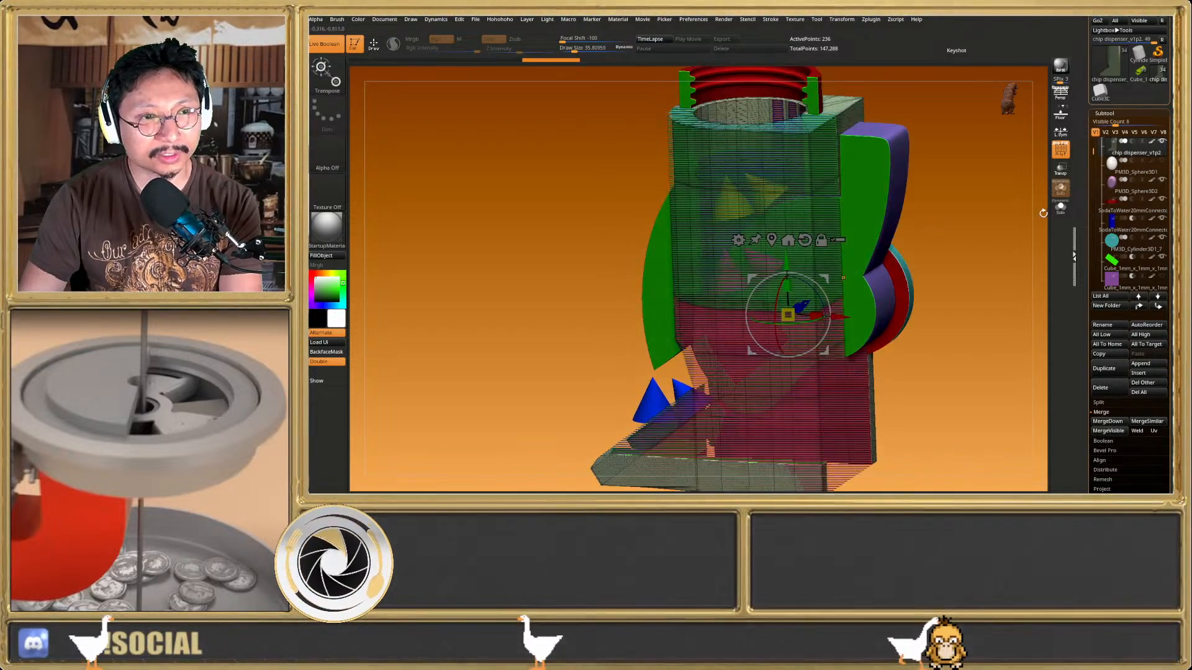
left_click(1060, 207)
key("q")
right_click_drag(803, 263, 812, 241)
key("b")
key("z")
key("m")
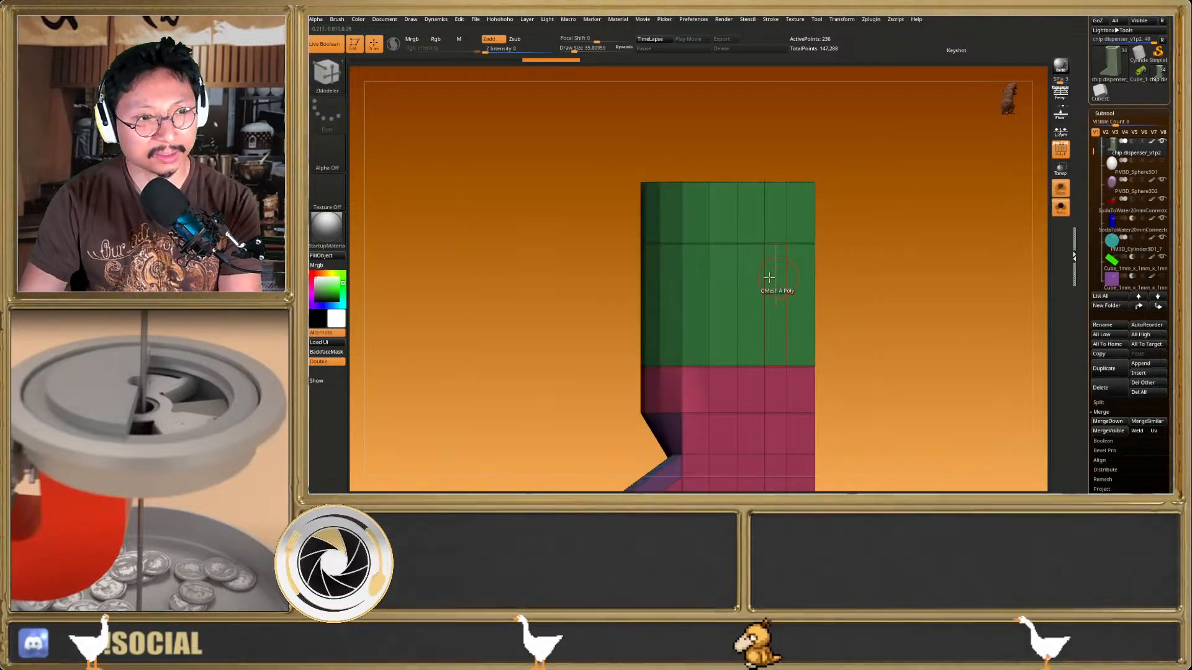
key("space")
left_click(787, 264)
left_click_drag(786, 267, 788, 250)
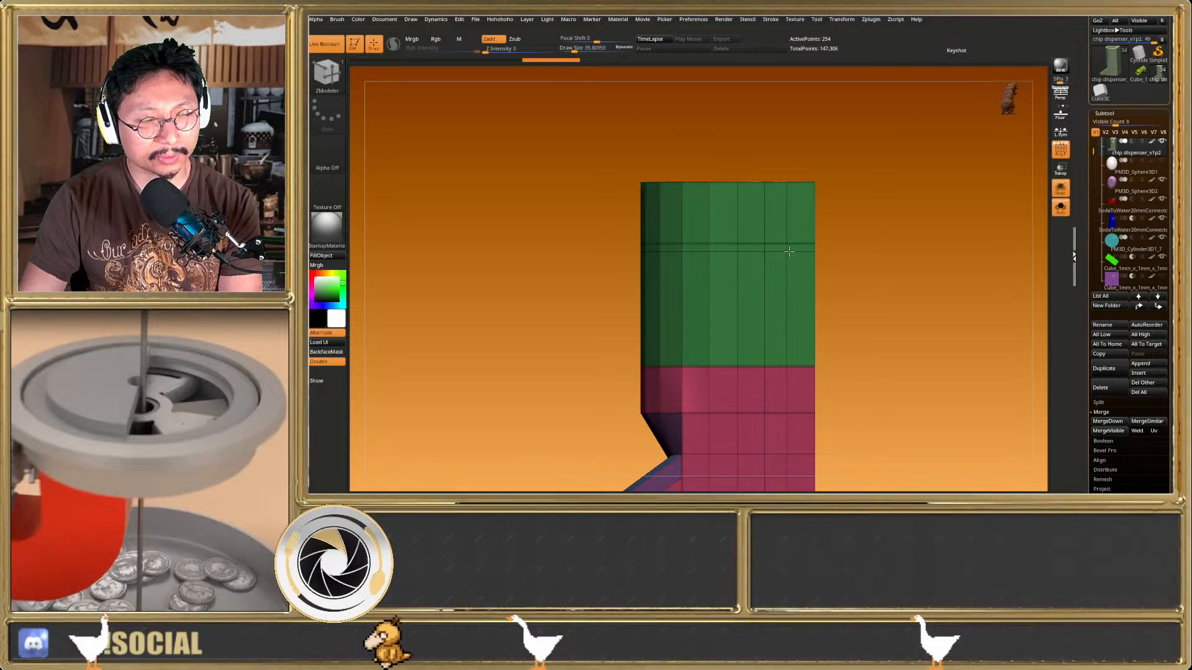
Mask all but the upper lever-side wall, shift that wall inward by 0.0347 and clear the mask
mouse_move(838, 187)
left_mouse_down("ctrl")
mouse_move(875, 248)
mouse_move(850, 249)
left_mouse_up("ctrl")
left_click(877, 251, "ctrl")
key("w")
left_click(1058, 209)
left_click_drag(839, 368, 832, 361)
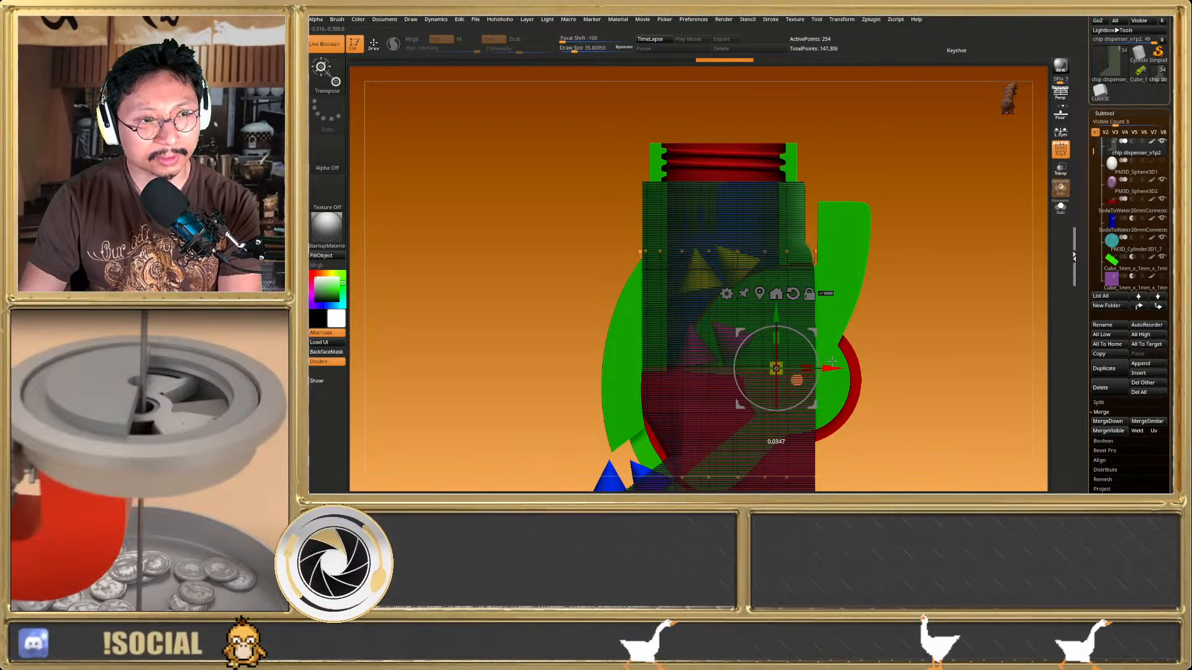
key("q")
left_click_drag(925, 261, 928, 262, "ctrl")
right_click_drag(812, 213, 839, 173, "alt")
mouse_move(840, 173)
right_mouse_down()
mouse_move(826, 199)
mouse_move(837, 184)
right_mouse_up()
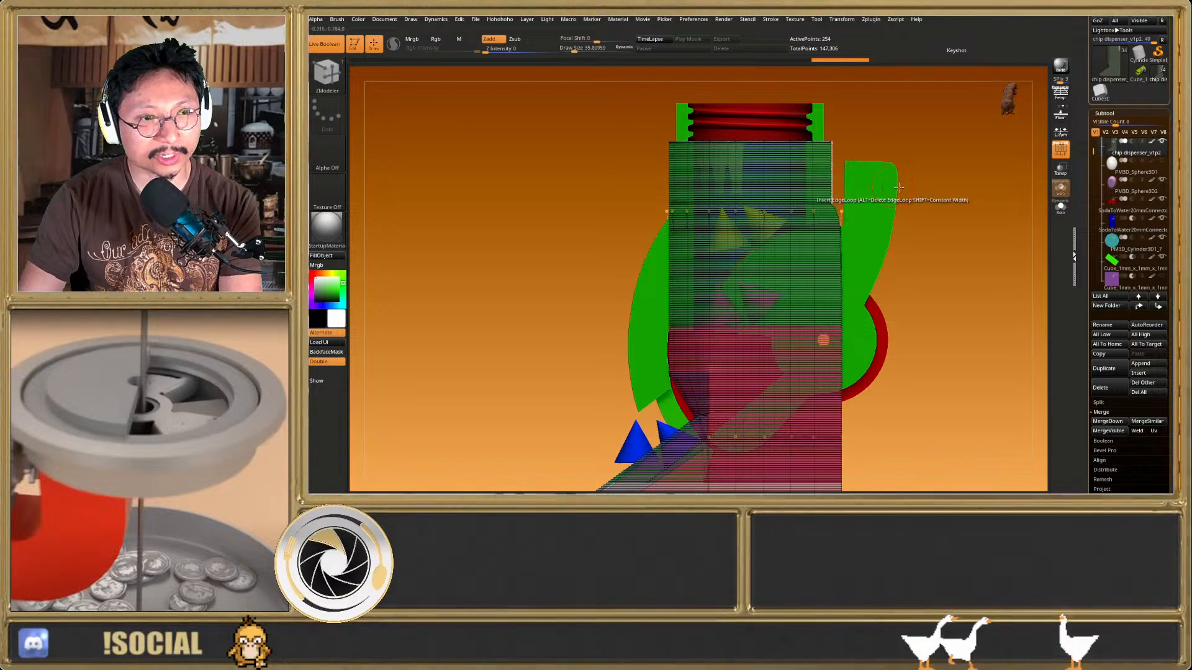
Select the lever, swing it outward about its hub, and rotate it back about 35° to rest near the tube
right_click_drag(907, 178, 882, 211)
left_click(851, 207, "alt")
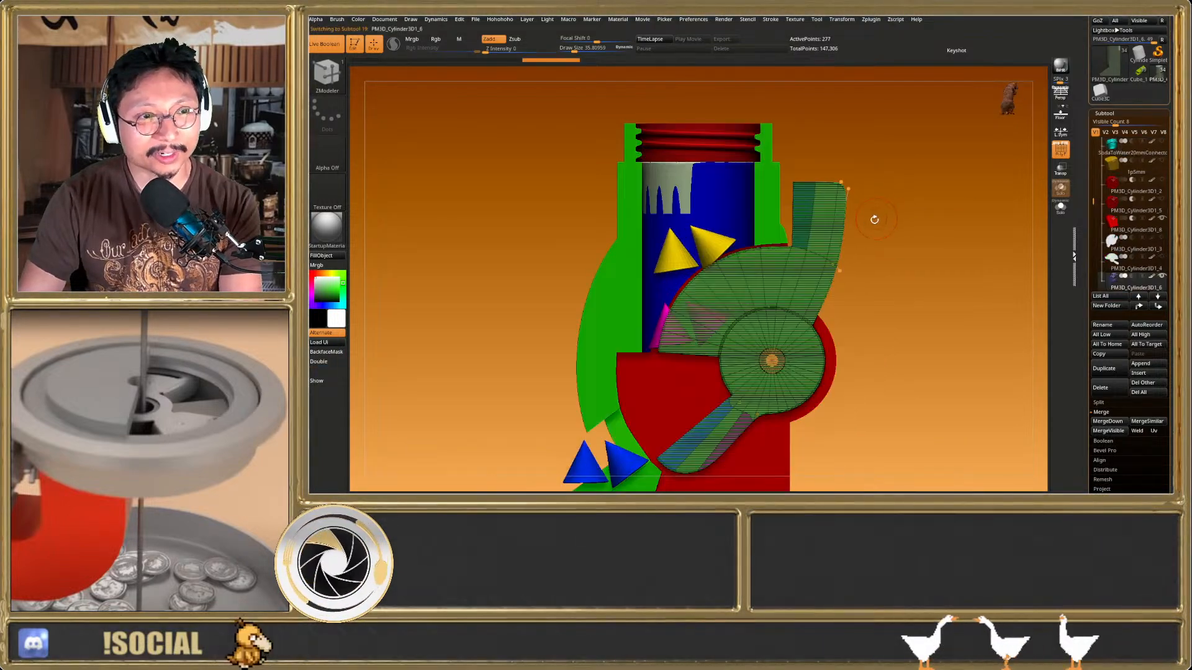
key("w")
left_click_drag(803, 331, 812, 354)
key("q")
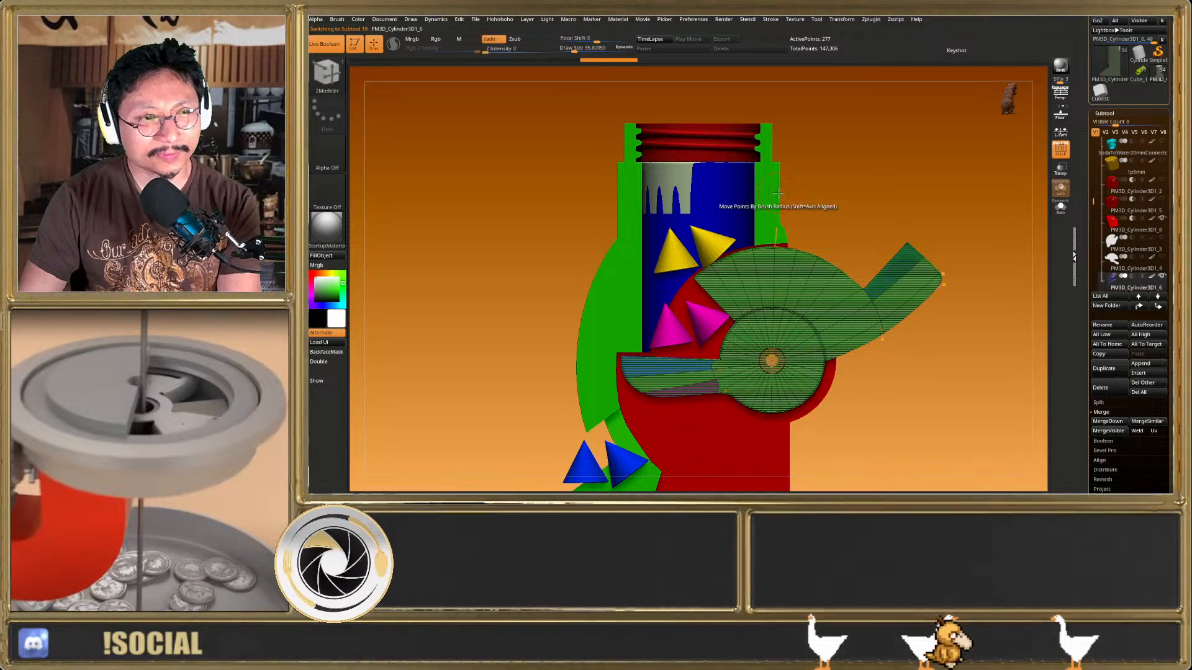
right_click_drag(847, 277, 875, 239, "alt")
key("w")
left_click_drag(840, 313, 832, 286)
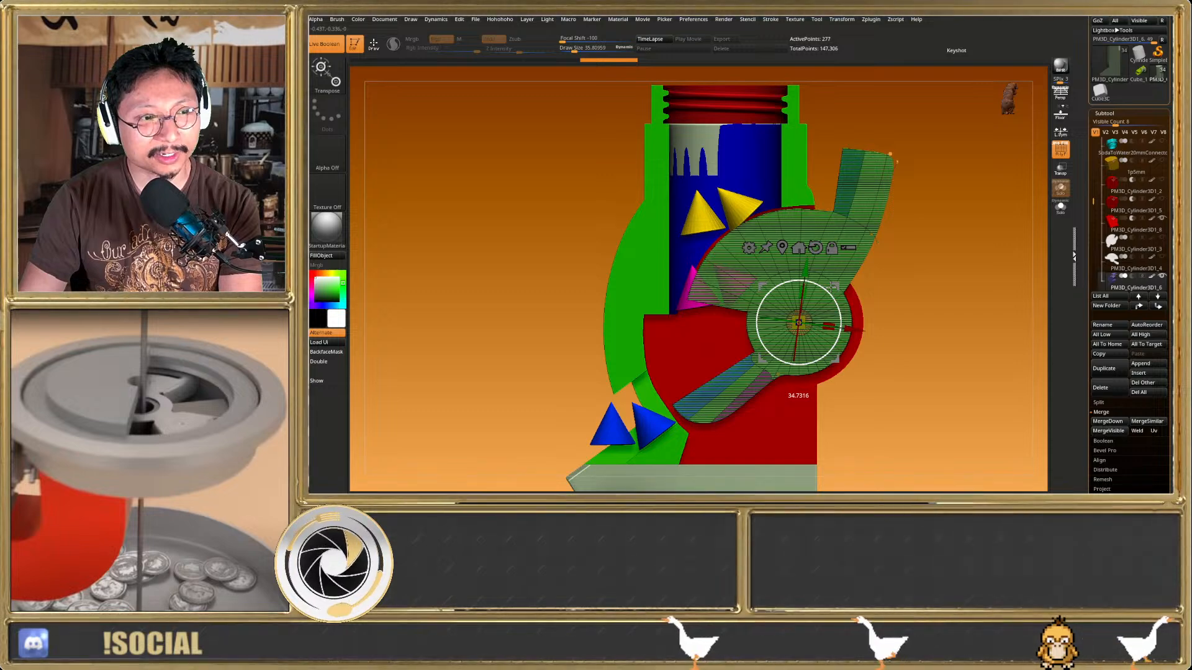
key("q")
Inspect the chip outlet at the base from the side and front, and the lever's clearance behind the tube
right_click_drag(666, 446, 735, 358, "alt")
key("shift+f")
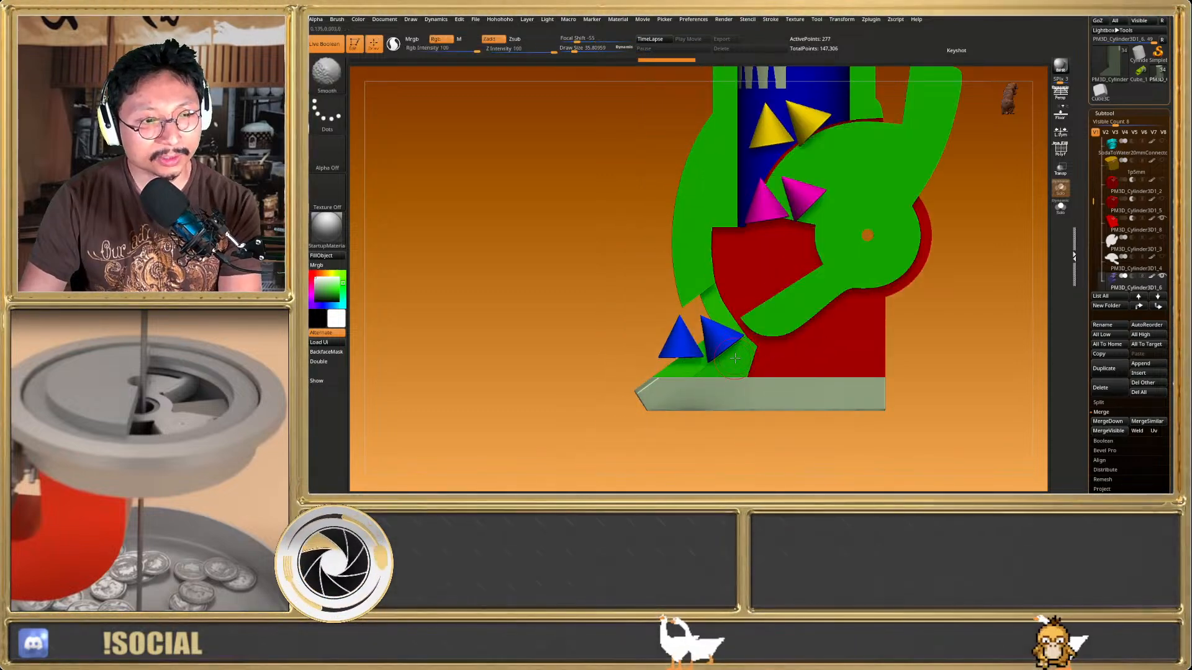
key("shift+f")
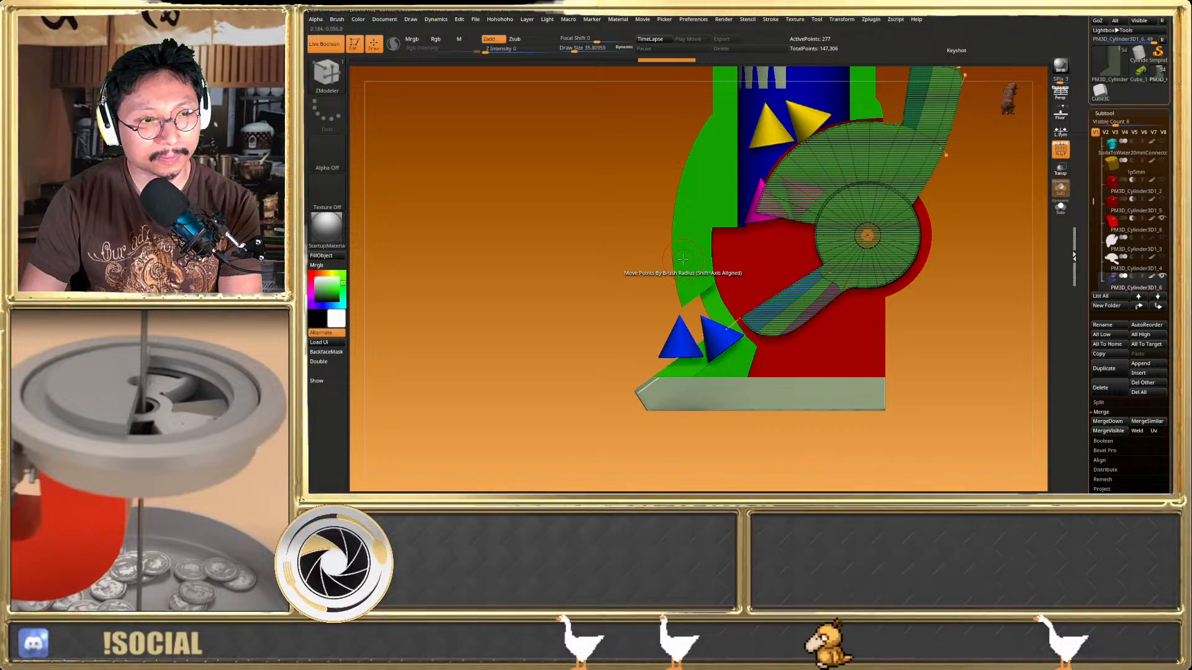
left_click_drag(639, 365, 717, 373)
right_click_drag(706, 382, 681, 414, "ctrl")
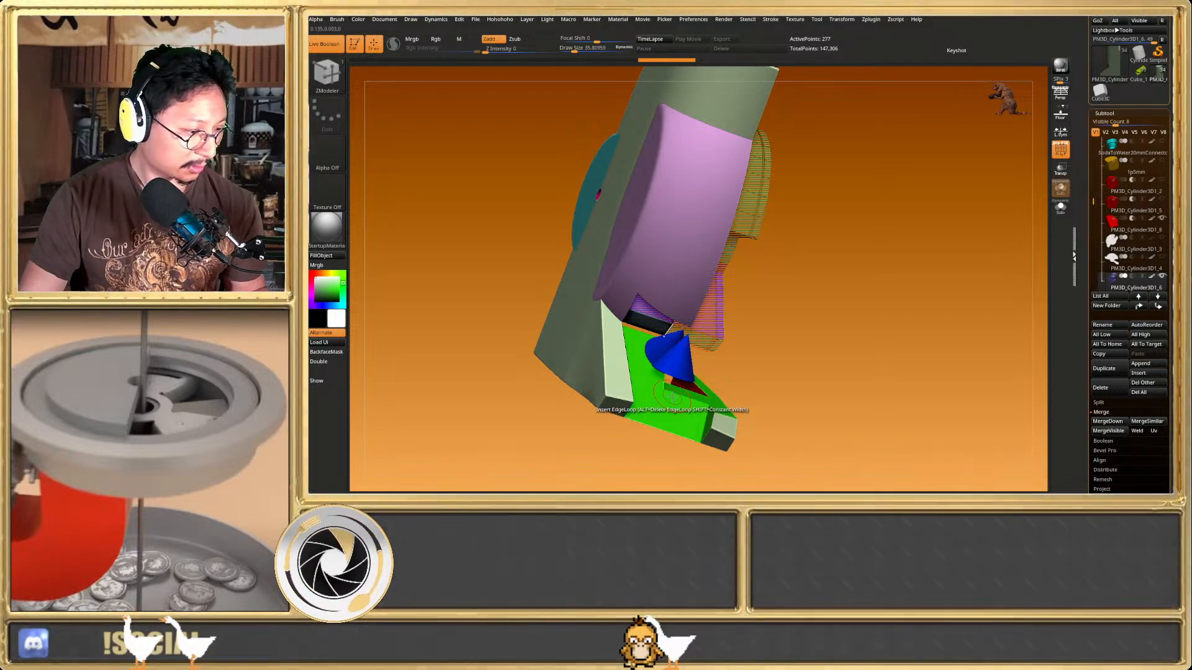
right_click_drag(696, 385, 634, 357)
right_click_drag(812, 263, 785, 339, "alt")
right_click_drag(869, 273, 896, 199, "alt")
right_click_drag(912, 195, 870, 171)
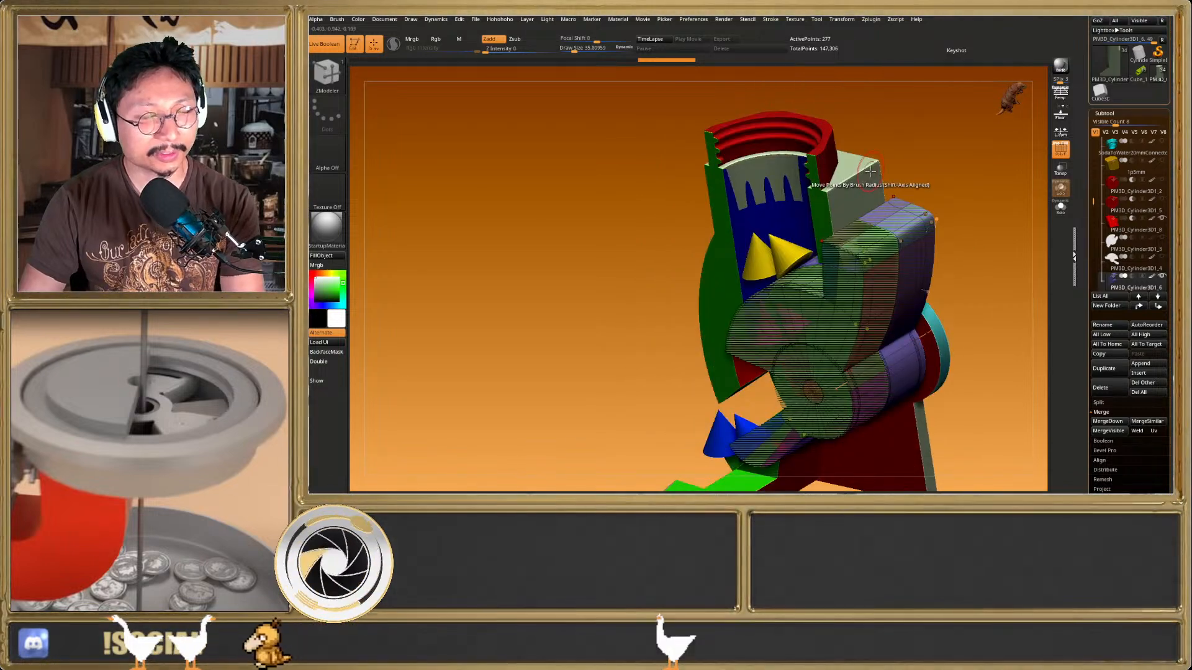
Select chip dispenser_v1p2, isolate it briefly and undo the inserted edge loop and the upper wall shift
key("shift+f")
key("shift+f")
left_click(870, 177, "alt")
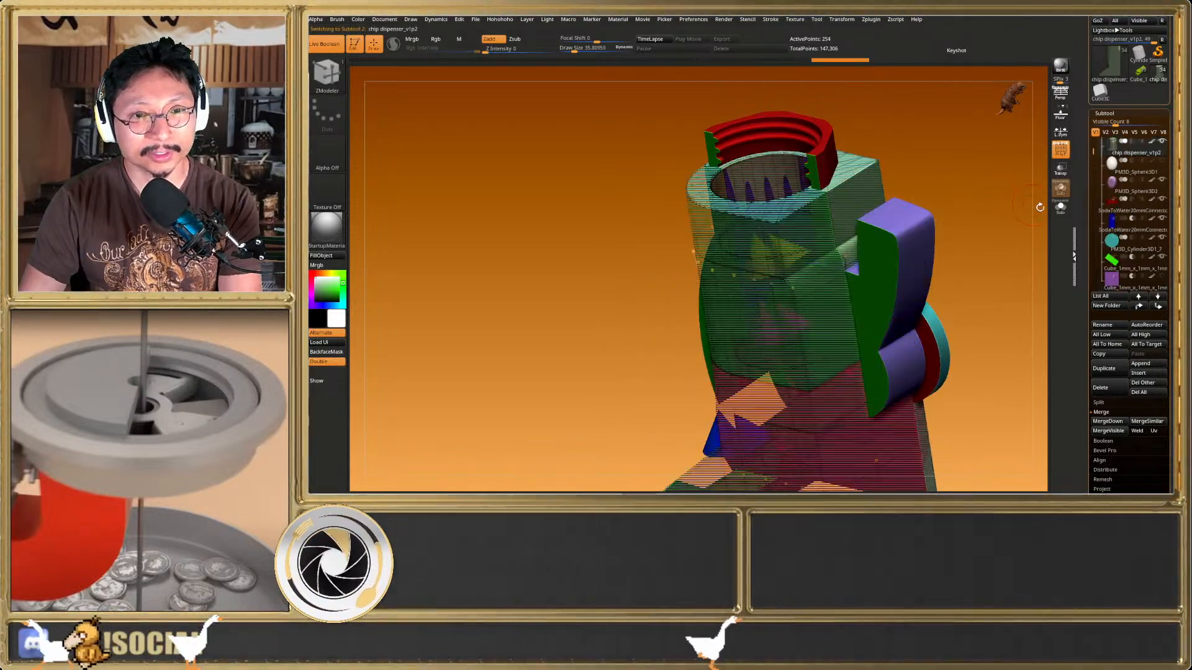
left_click(1060, 206)
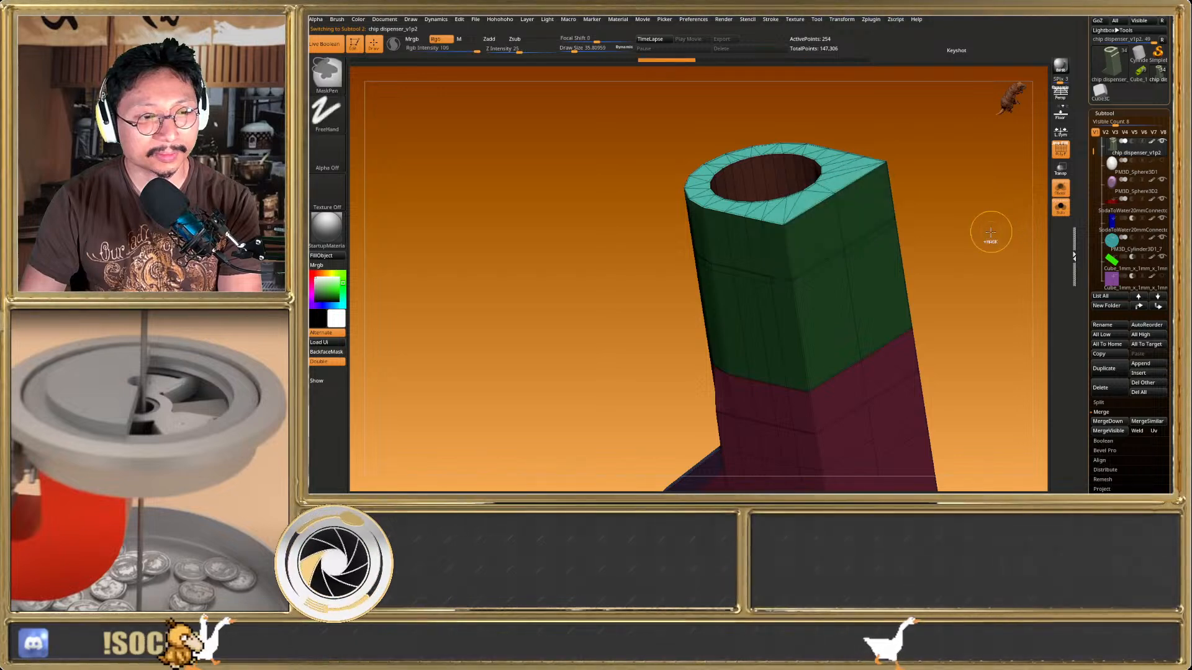
left_click(1060, 207)
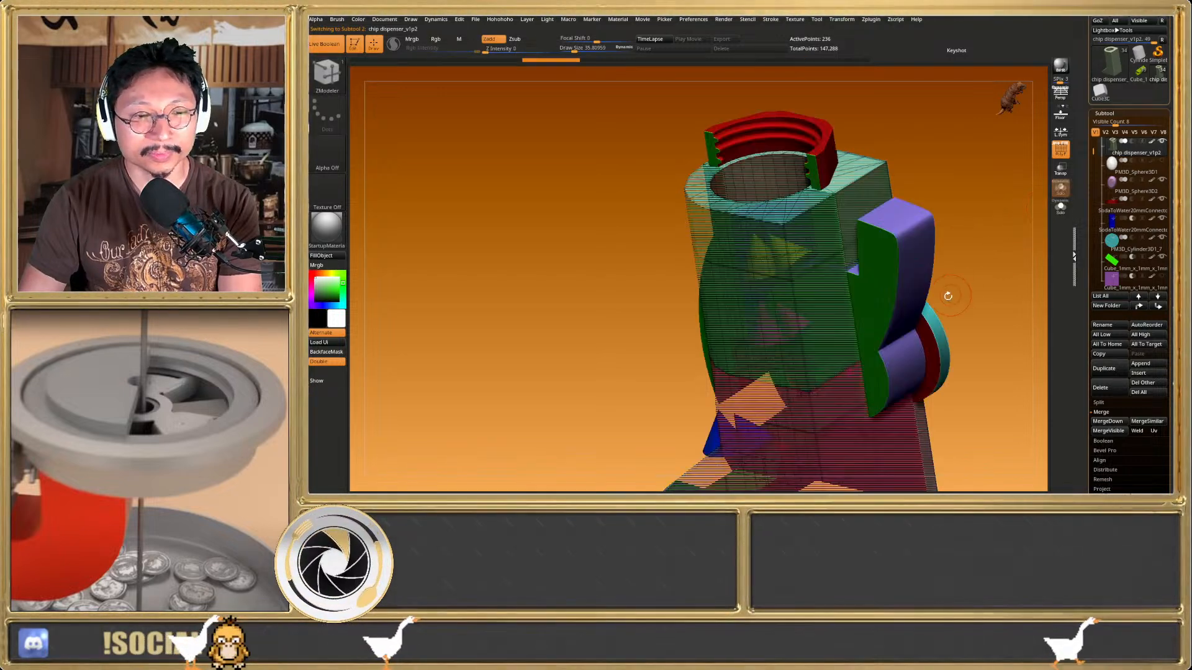
Select the lever PM3D_Cylinder3D1_6 in the dispenser and isolate it in side view
left_click_drag(954, 292, 960, 289)
left_click(936, 243, "alt")
left_click_drag(956, 247, 988, 242)
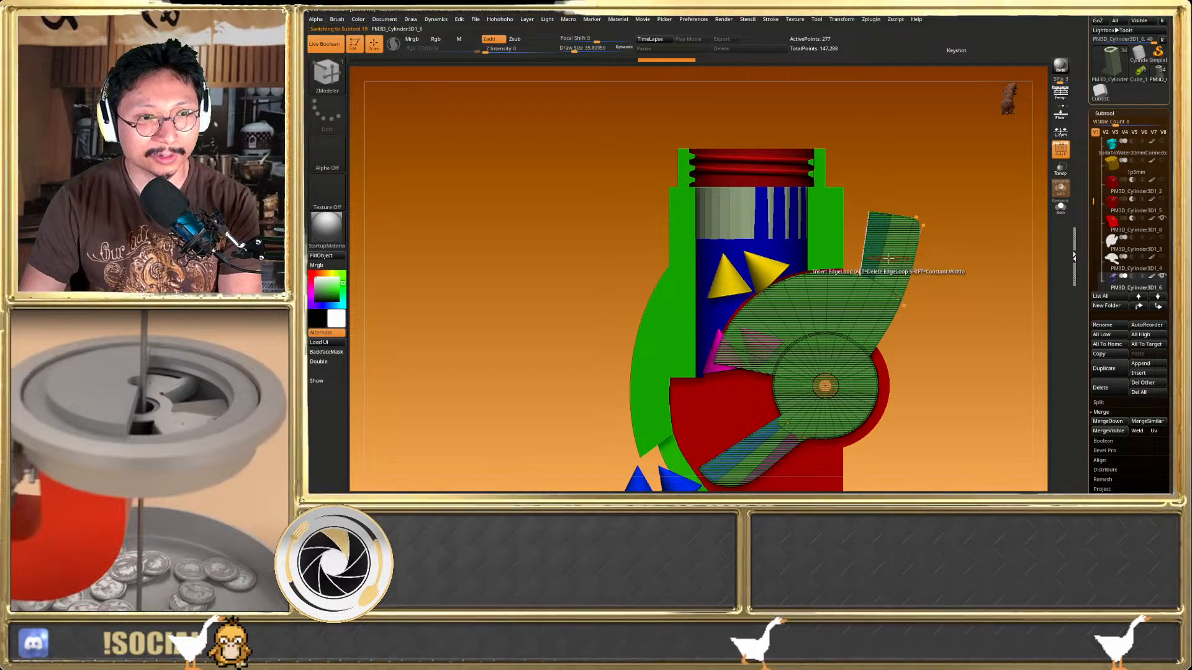
left_click_drag(937, 237, 973, 249)
left_click(1060, 207)
Try thinning the lever's upper finger by pushing its inner face back and creasing its edges
mouse_move(872, 239)
right_mouse_down()
mouse_move(885, 243)
mouse_move(860, 234)
right_mouse_up()
left_click_drag(870, 229, 877, 228)
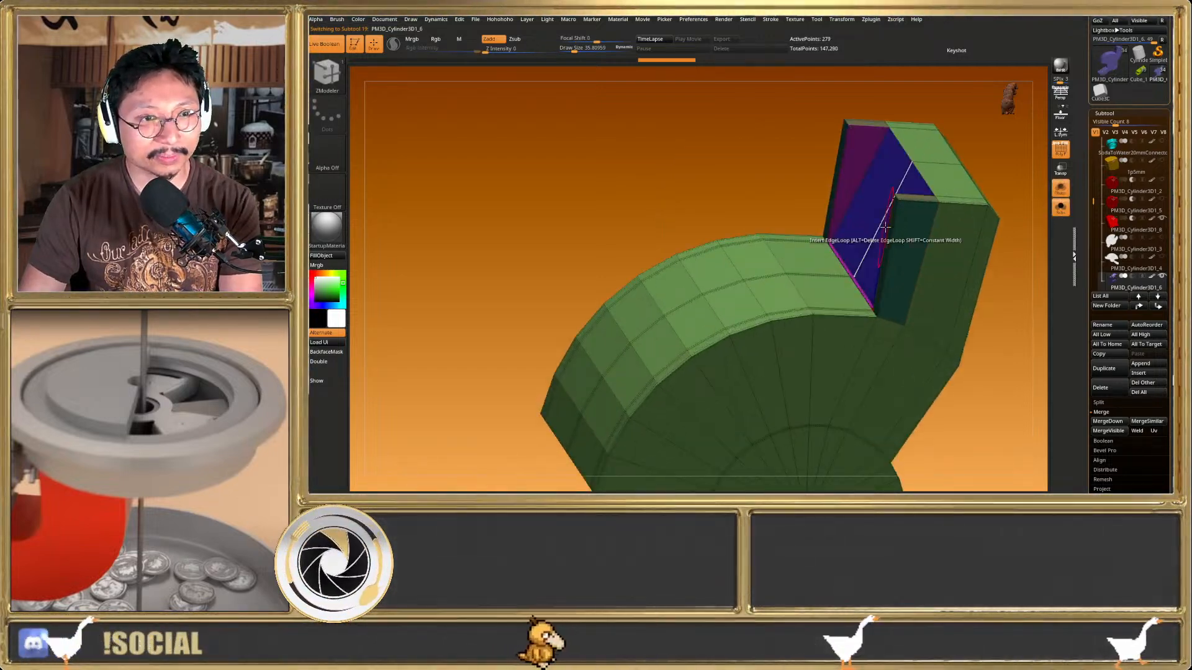
key("ctrl+z")
right_click_drag(882, 228, 889, 235)
left_click(885, 227)
left_click_drag(874, 218, 877, 214)
key("ctrl+space")
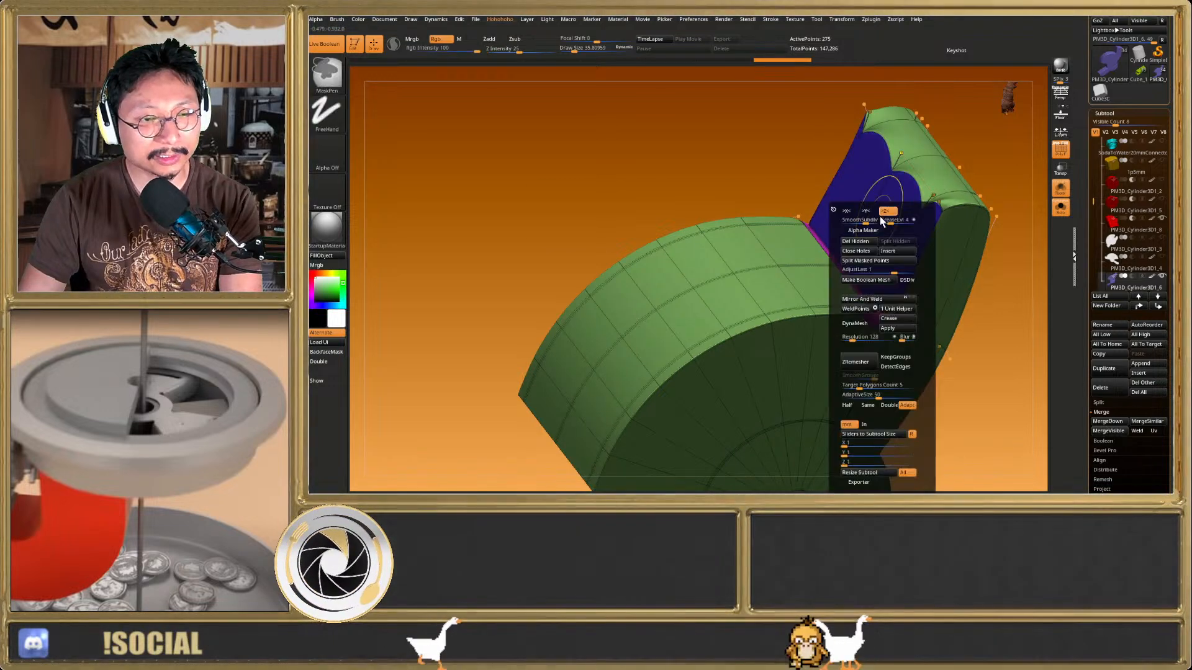
left_click(893, 319)
right_click_drag(726, 236, 711, 227)
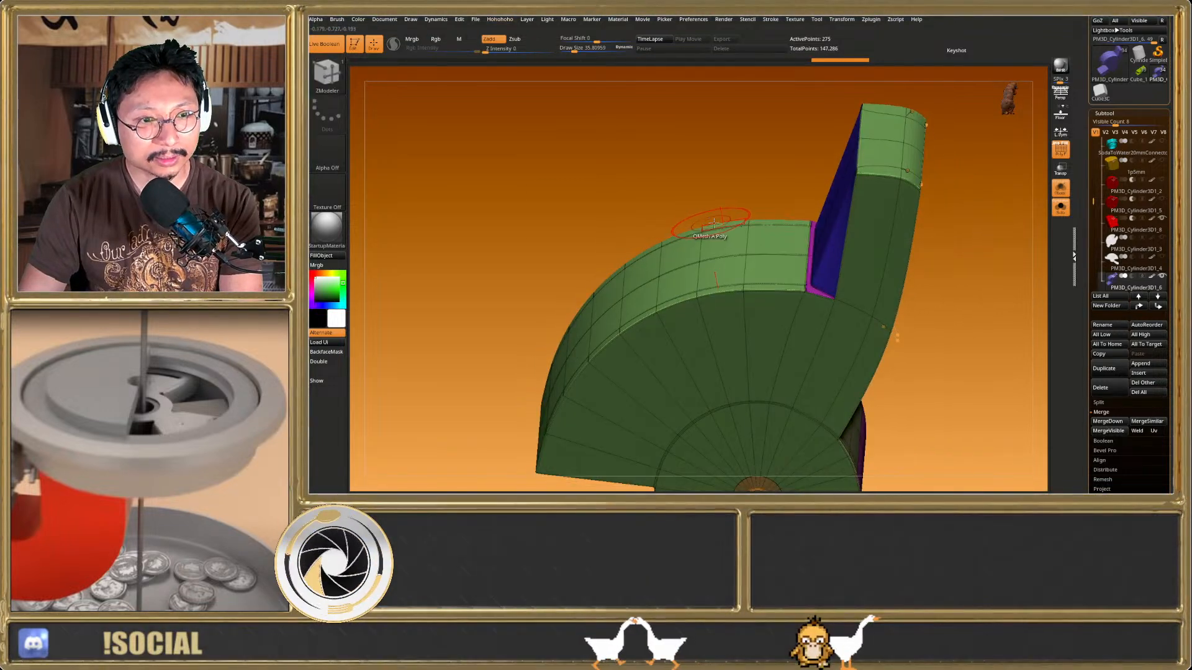
key("ctrl+z")
key("ctrl+z")
key("ctrl+z")
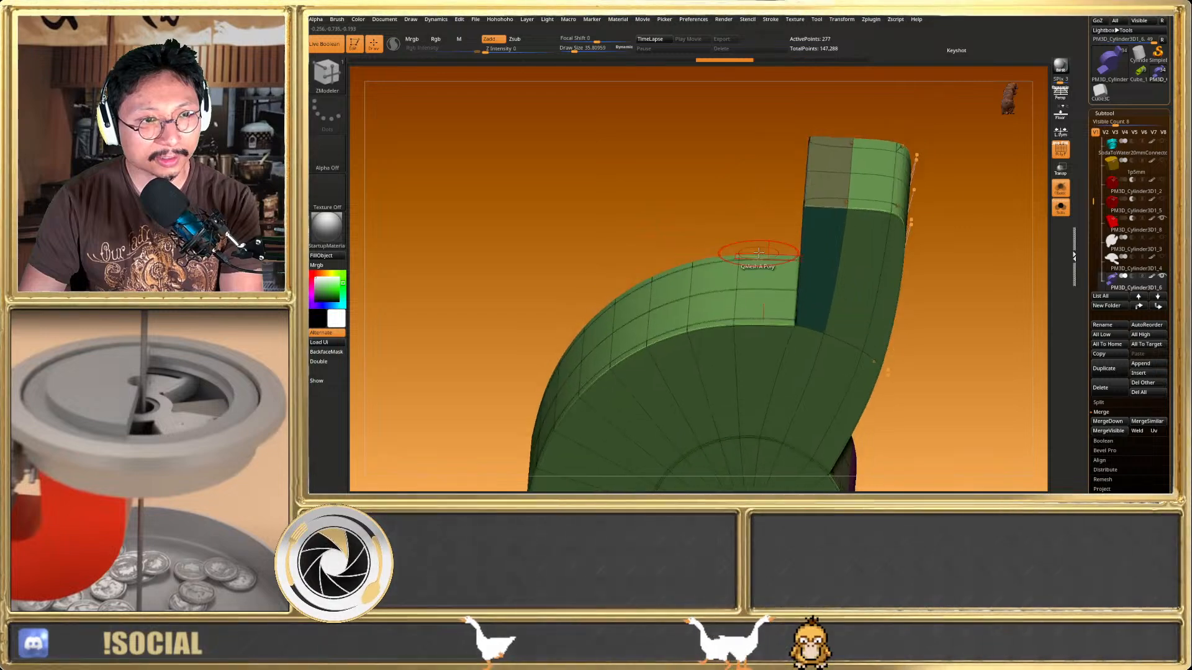
Try pushing the inner face of the upper finger back again while previewing dynamic subdivision
key("shift+d")
right_click_drag(769, 242, 759, 196)
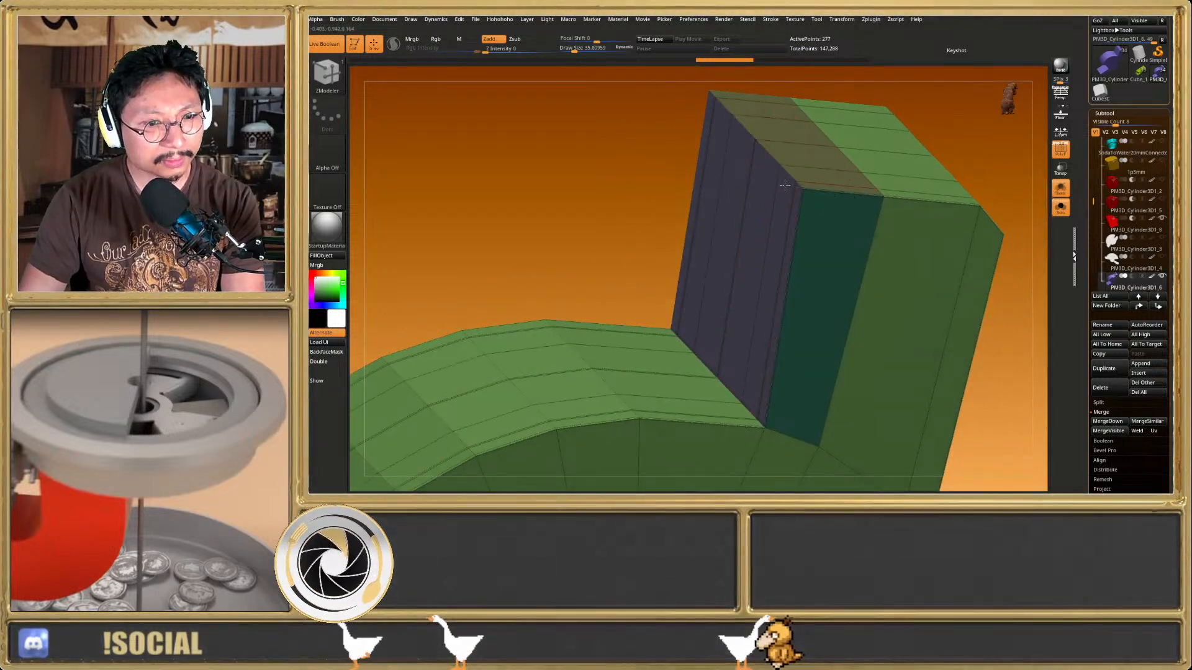
key("d")
left_click_drag(764, 213, 778, 213)
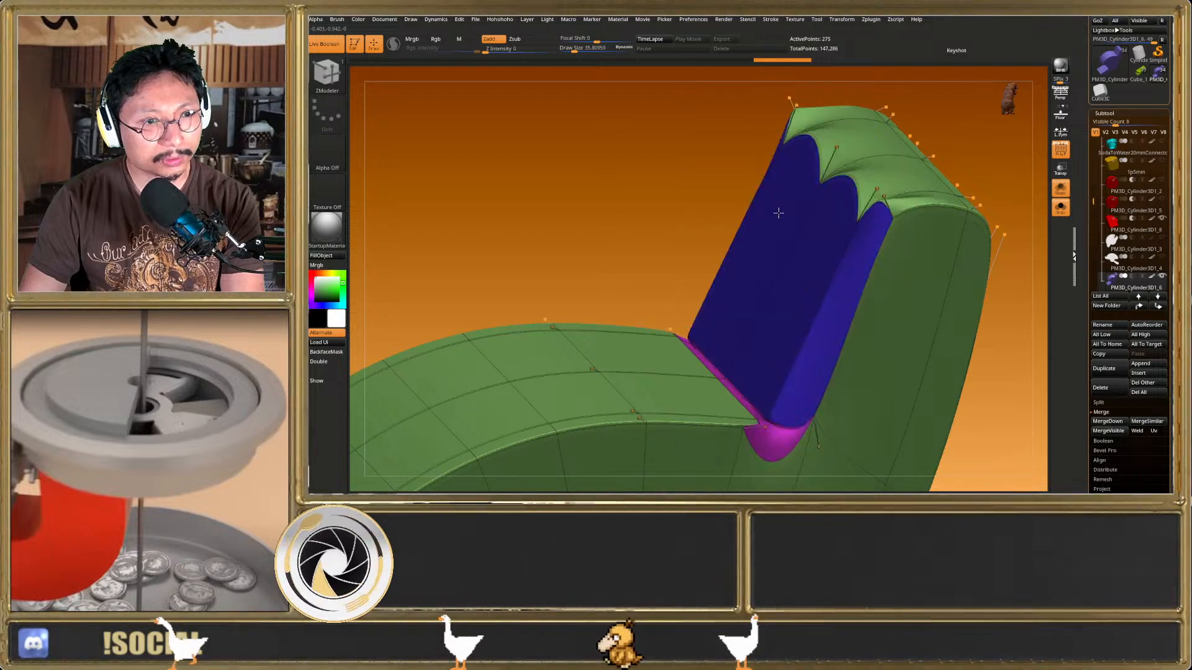
key("shift+d")
mouse_move(777, 224)
right_mouse_down()
mouse_move(784, 253)
mouse_move(772, 277)
mouse_move(754, 235)
mouse_move(742, 275)
mouse_move(732, 222)
mouse_move(737, 242)
mouse_move(768, 229)
right_mouse_up()
key("ctrl+z")
Mark the inner strip on top of the lever's upper finger and push it down to the drum to thin the finger
left_click_drag(770, 226, 766, 193, "alt")
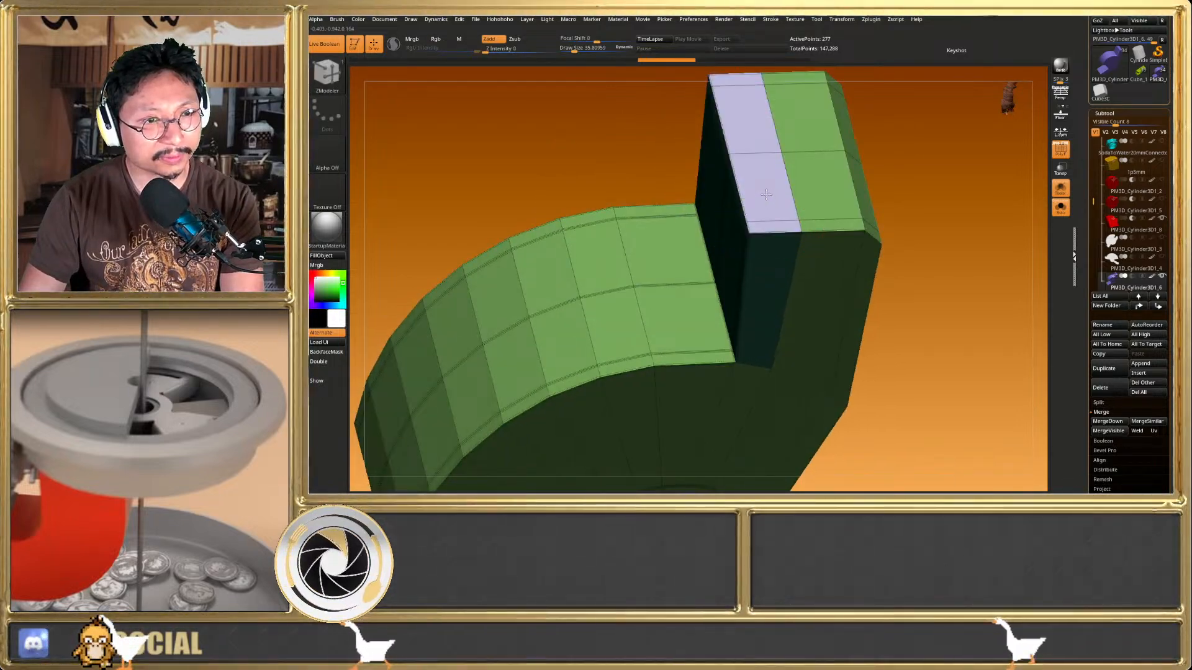
right_click_drag(766, 193, 764, 192)
left_click_drag(764, 193, 751, 329)
key("d")
right_click_drag(747, 328, 746, 282)
key("space")
left_click(756, 301)
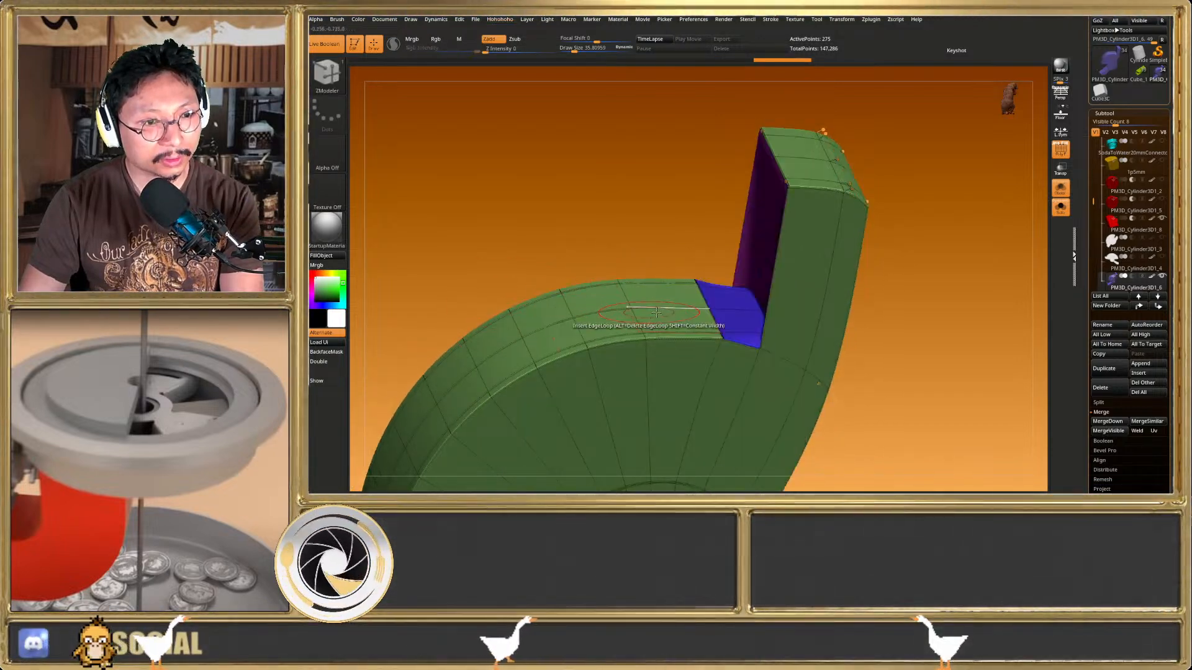
right_click_drag(725, 285, 783, 318, "ctrl")
key("shift+d")
Show only the narrow strip at the finger's base, enable Double-sided display and mask its finger-side edge
left_click(749, 249, "ctrl+shift")
right_click_drag(750, 249, 766, 267, "ctrl")
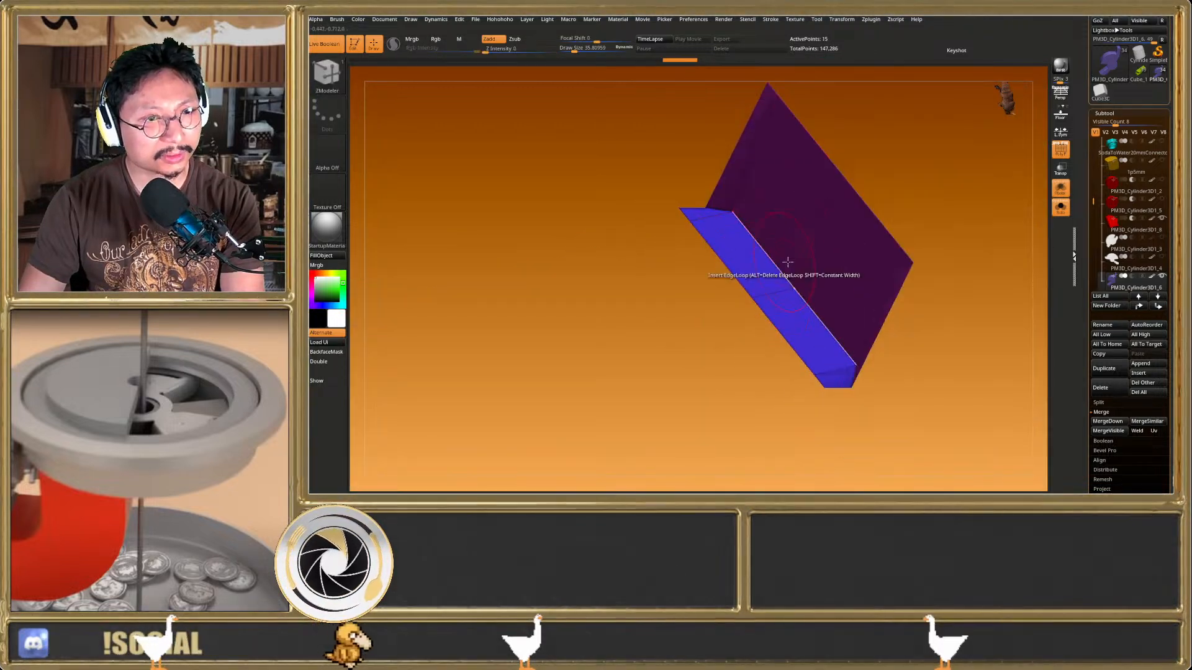
right_click_drag(773, 225, 779, 214)
left_click(832, 186, "ctrl+shift")
right_click_drag(833, 185, 781, 234)
left_click(320, 362)
right_click_drag(877, 345, 726, 373)
left_click_drag(767, 439, 711, 135, "ctrl")
key("w")
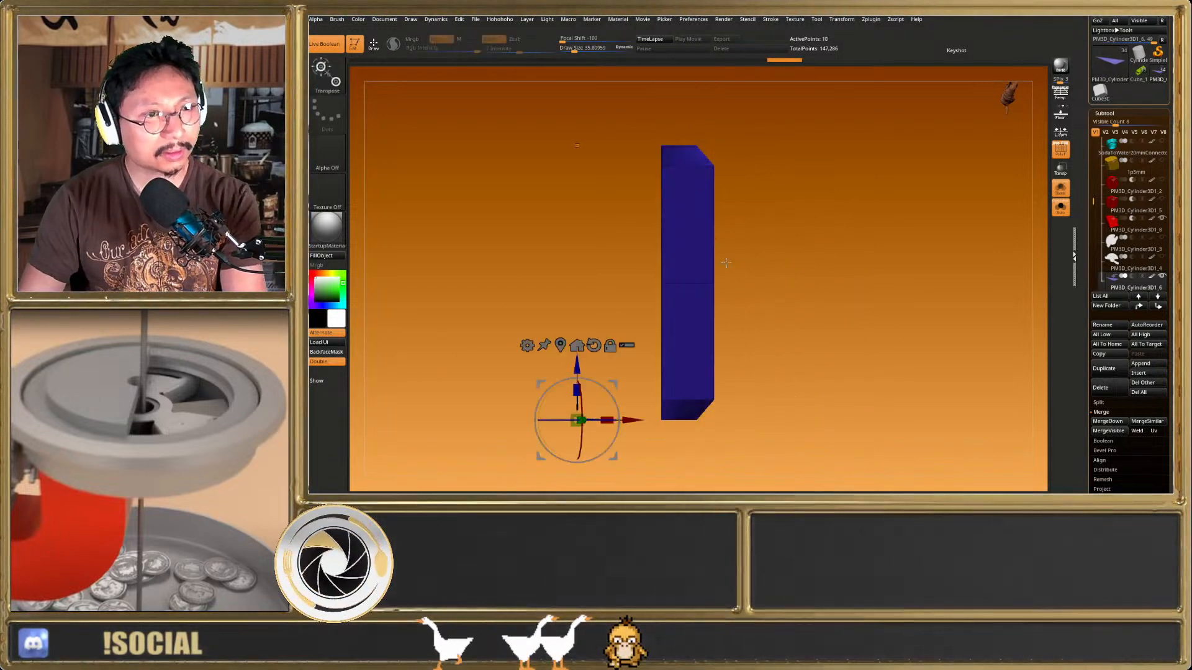
Center the transform gizmo on the strip's masked edge, unhide the whole lever and invert the mask
left_click(699, 285)
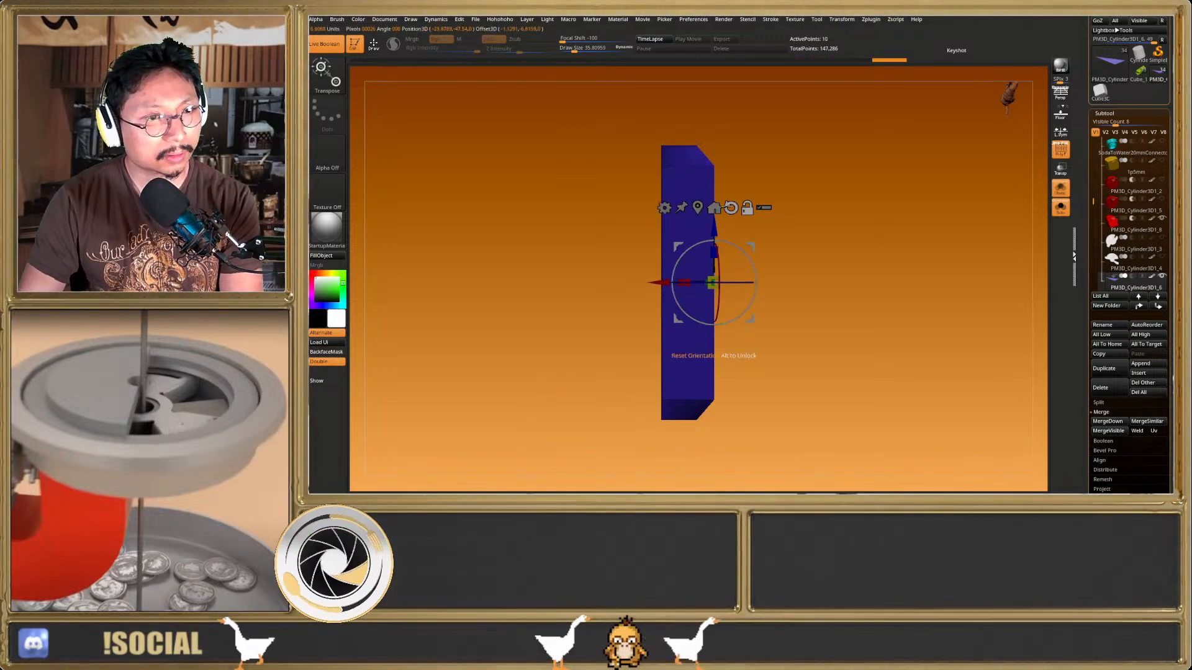
left_click_drag(728, 309, 723, 230)
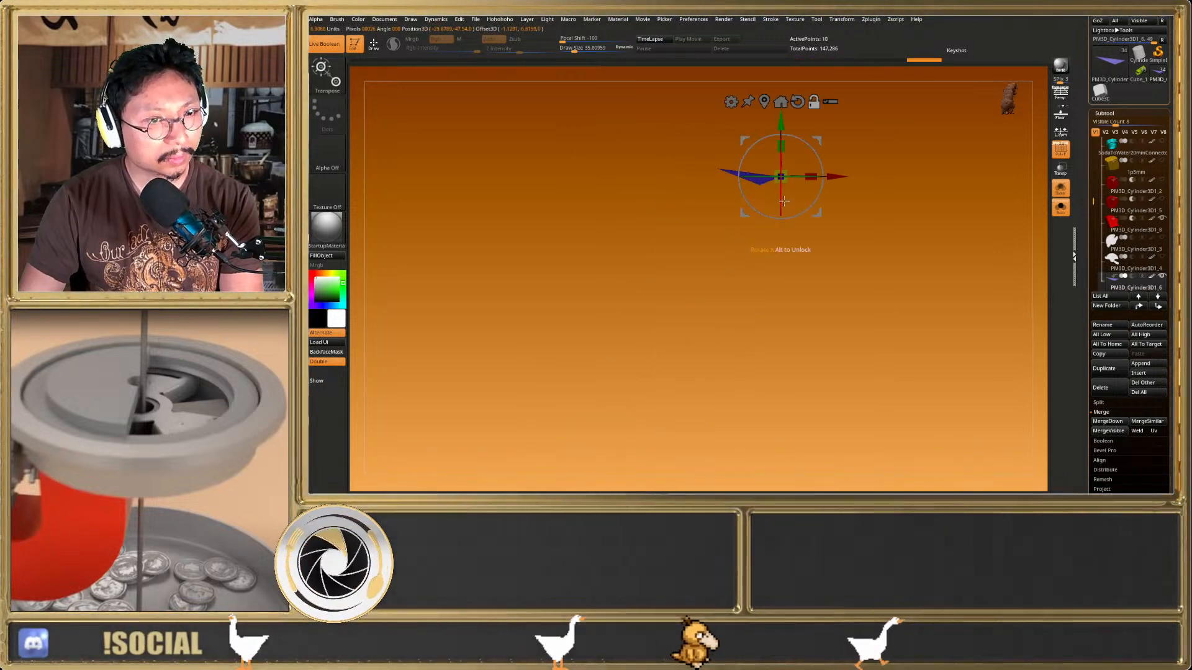
right_click_drag(814, 103, 800, 167, "alt")
mouse_move(805, 204)
left_mouse_down("alt")
mouse_move(785, 203)
mouse_move(752, 285)
mouse_move(732, 302)
left_mouse_up("alt")
key("q")
left_click(882, 230, "ctrl+shift")
left_click(909, 255, "ctrl")
key("w")
Try shifting the strip's edge in the corner where the upper finger meets the drum
right_click_drag(722, 335, 762, 277, "alt")
right_click_drag(762, 277, 718, 367)
key("shift+f")
right_click_drag(713, 319, 724, 391)
right_click_drag(732, 338, 740, 368, "ctrl")
key("shift+f")
right_click_drag(670, 348, 679, 413)
left_click(773, 373, "ctrl")
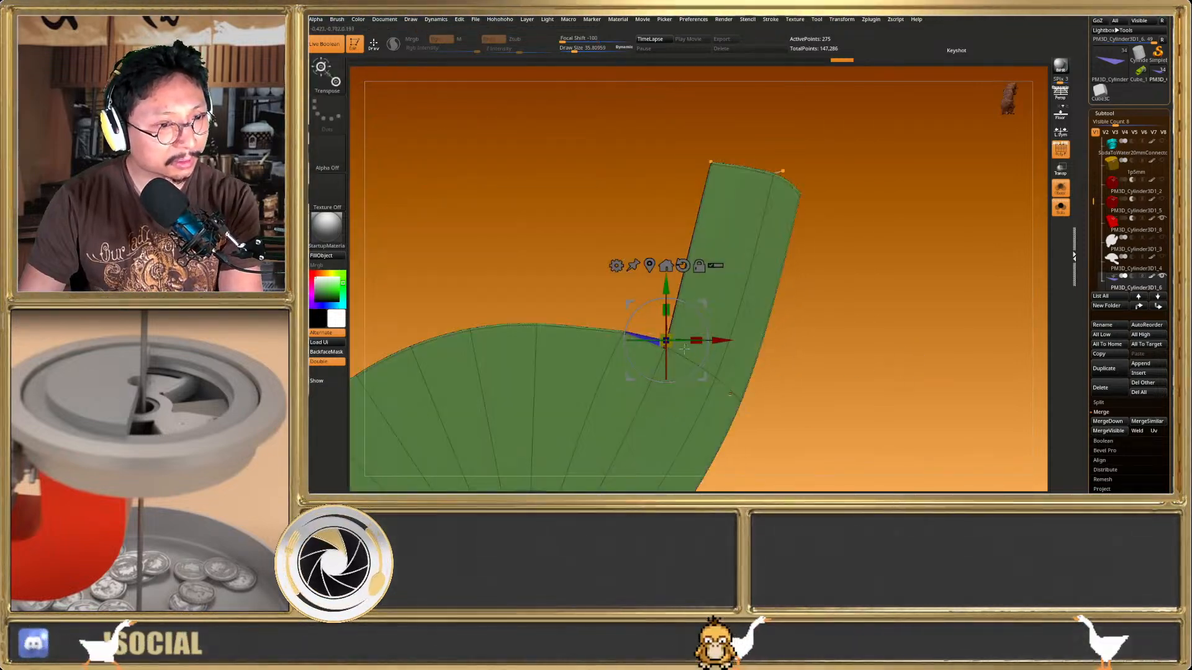
right_click_drag(685, 349, 683, 377, "ctrl")
right_click_drag(639, 340, 642, 368, "ctrl")
left_click(632, 300, "ctrl")
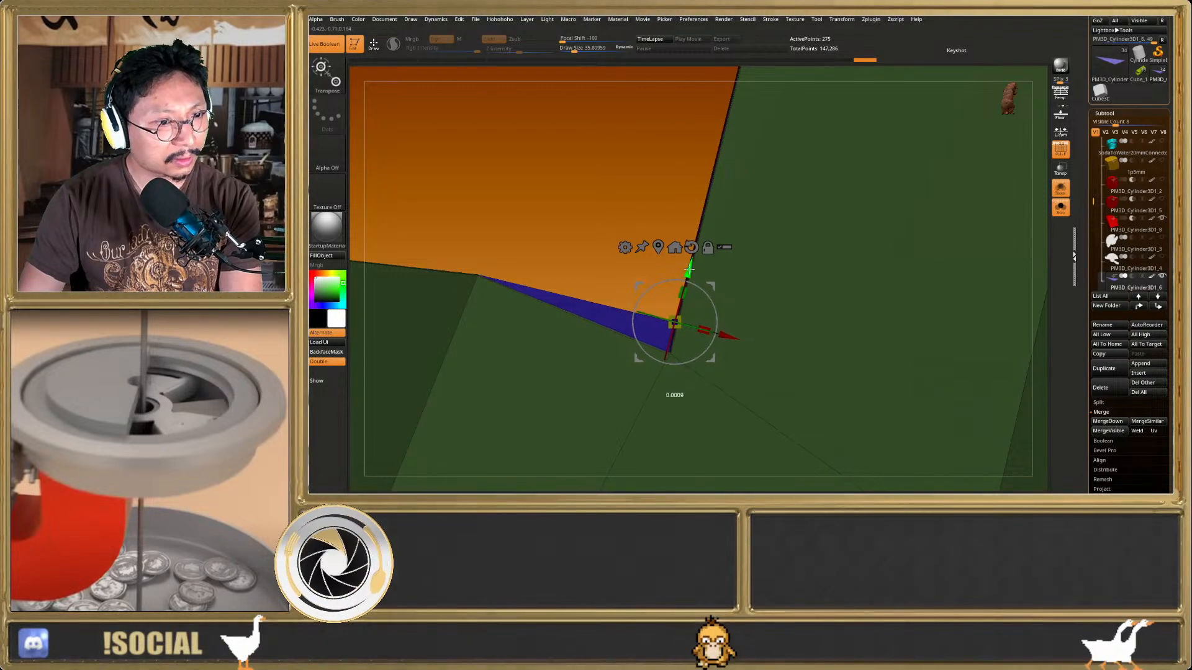
key("ctrl+z")
key("ctrl+z")
key("ctrl+z")
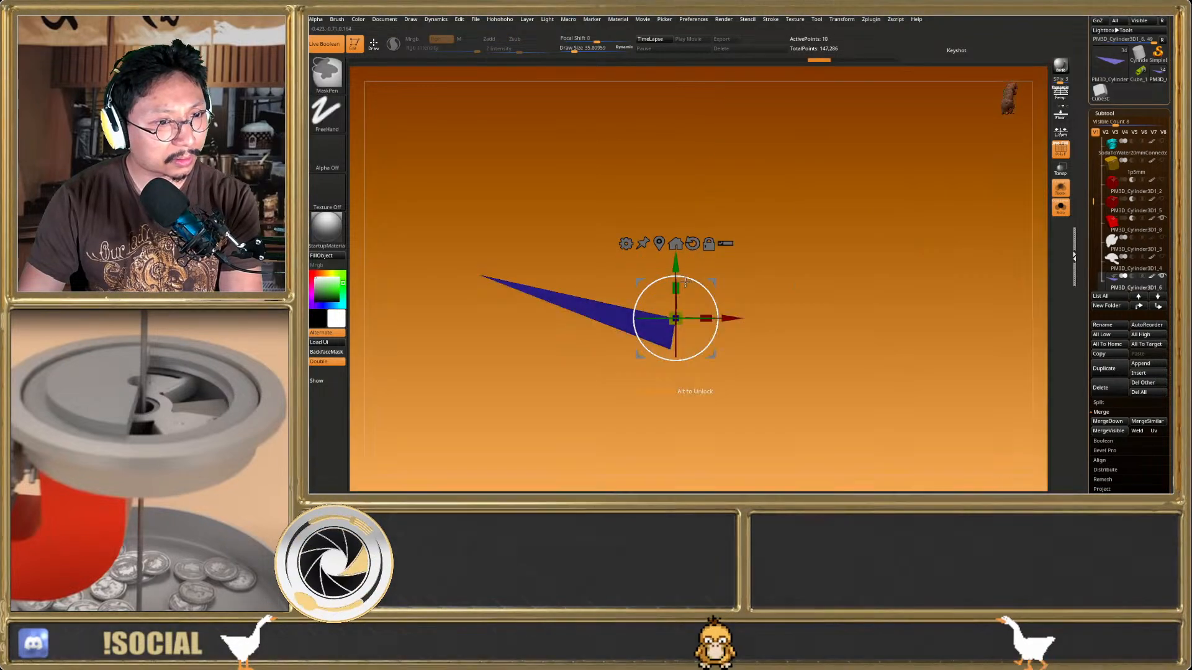
key("ctrl+shift+z")
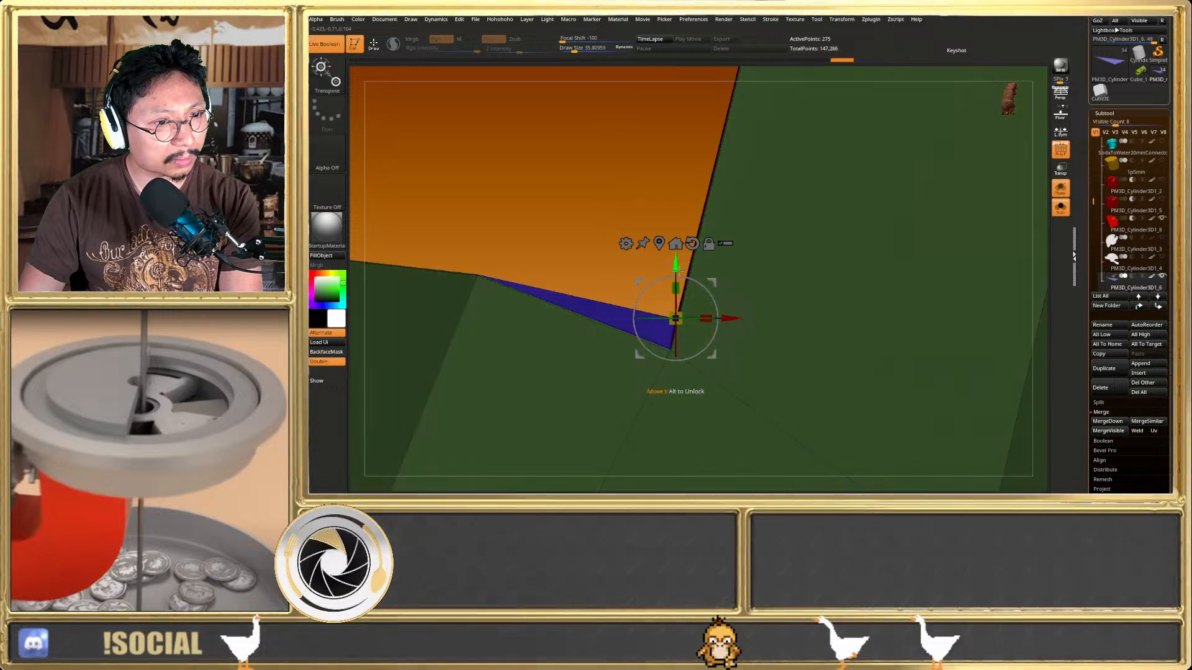
Align the gizmo with the upper finger and move the strip's edge along it by about 0.27
left_click_drag(688, 259, 680, 286)
key("q")
mouse_move(681, 291)
right_mouse_down()
mouse_move(665, 330)
mouse_move(678, 340)
mouse_move(687, 317)
right_mouse_up()
key("w")
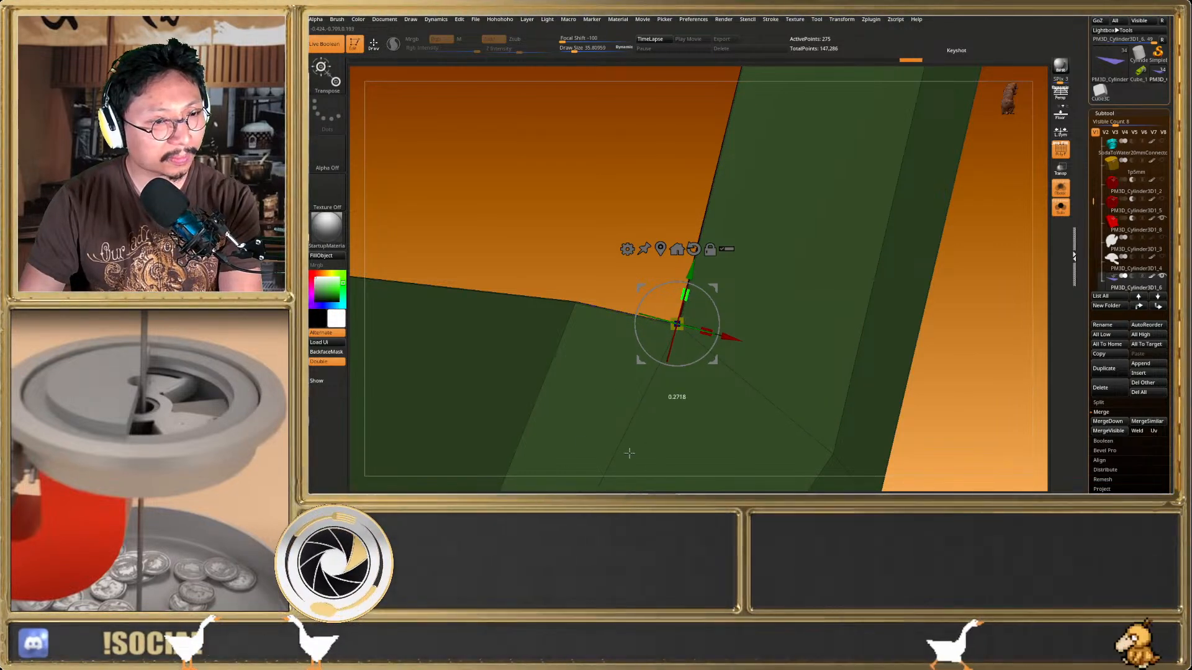
key("q")
key("shift+f")
key("f")
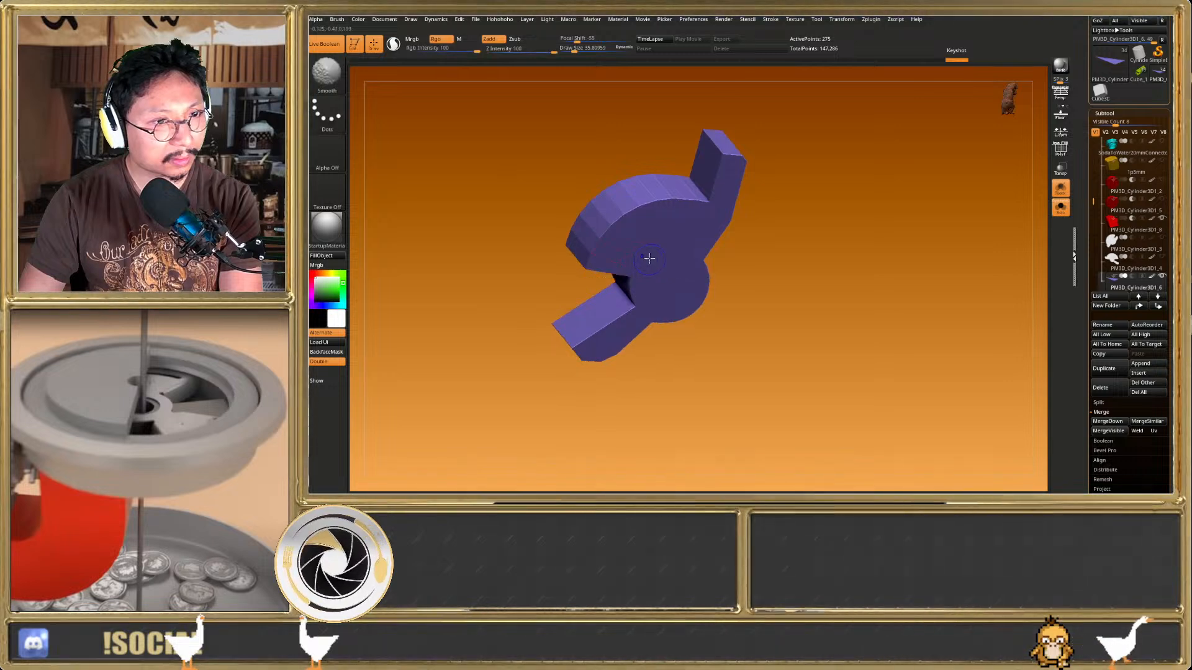
Preview the smoothed lever without polygroup colors and bring back the full dispenser cross-section in side view
key("shift+f")
key("shift+f")
key("d")
left_click(1058, 208)
right_click_drag(818, 221, 799, 220, "shift")
key("w")
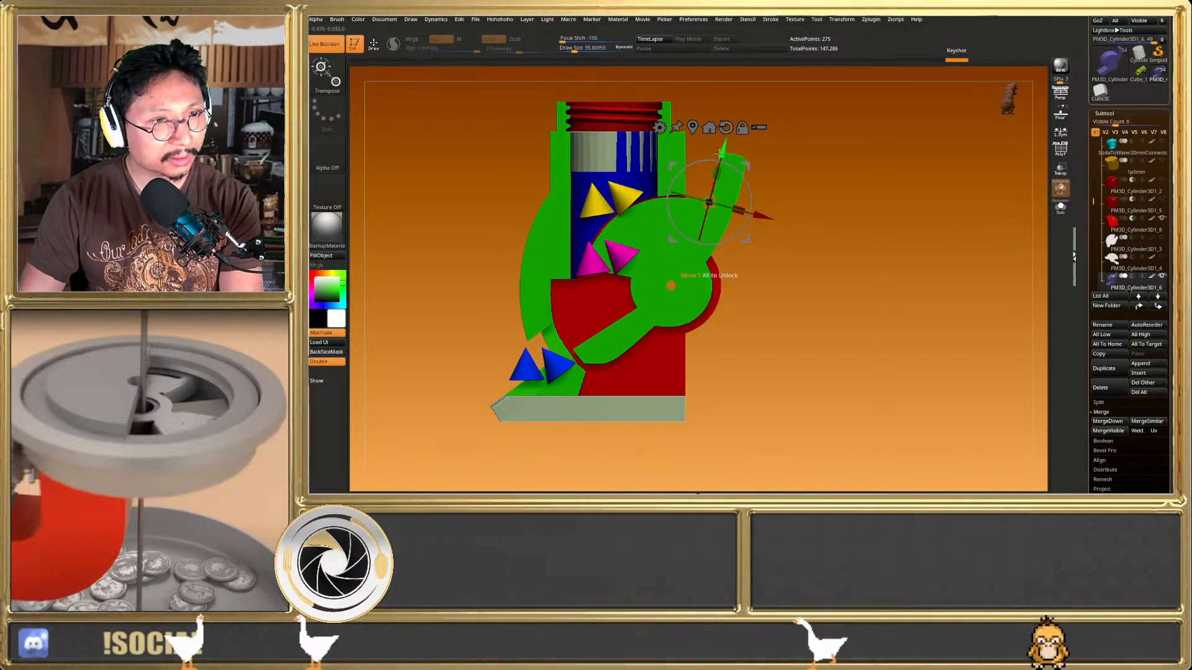
Isolate the lever, center the transform gizmo on its hub and restore the full cross-section
left_click(1061, 210)
key("shift+f")
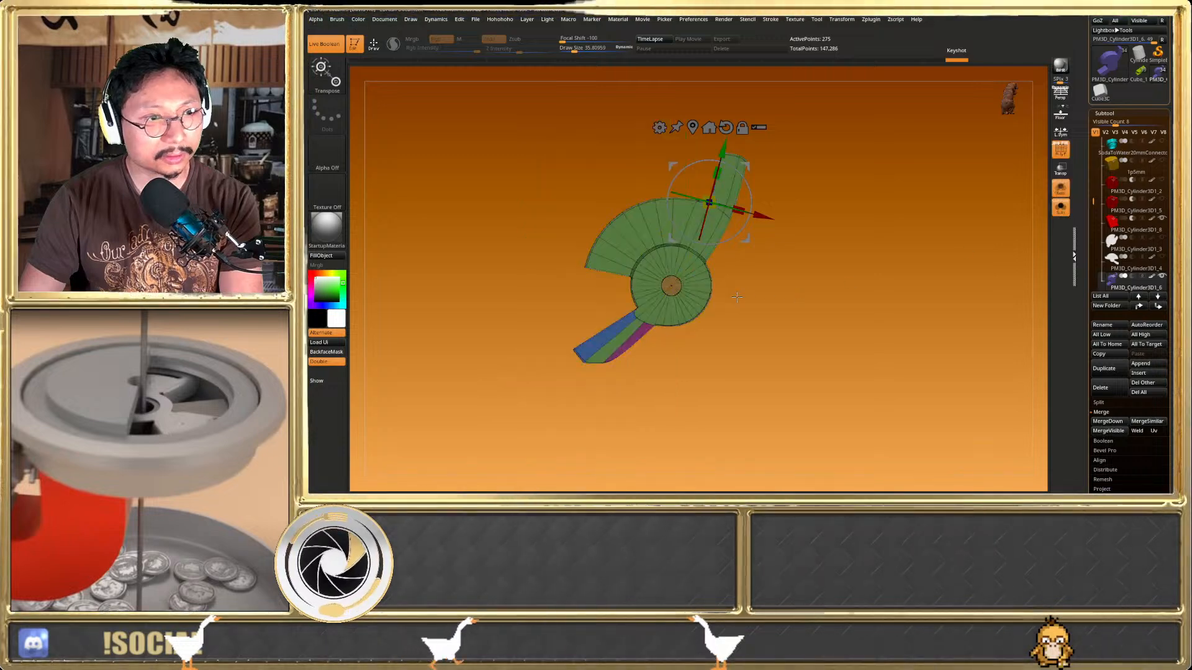
right_click_drag(731, 302, 681, 292, "ctrl")
left_click(654, 279)
left_click(671, 204)
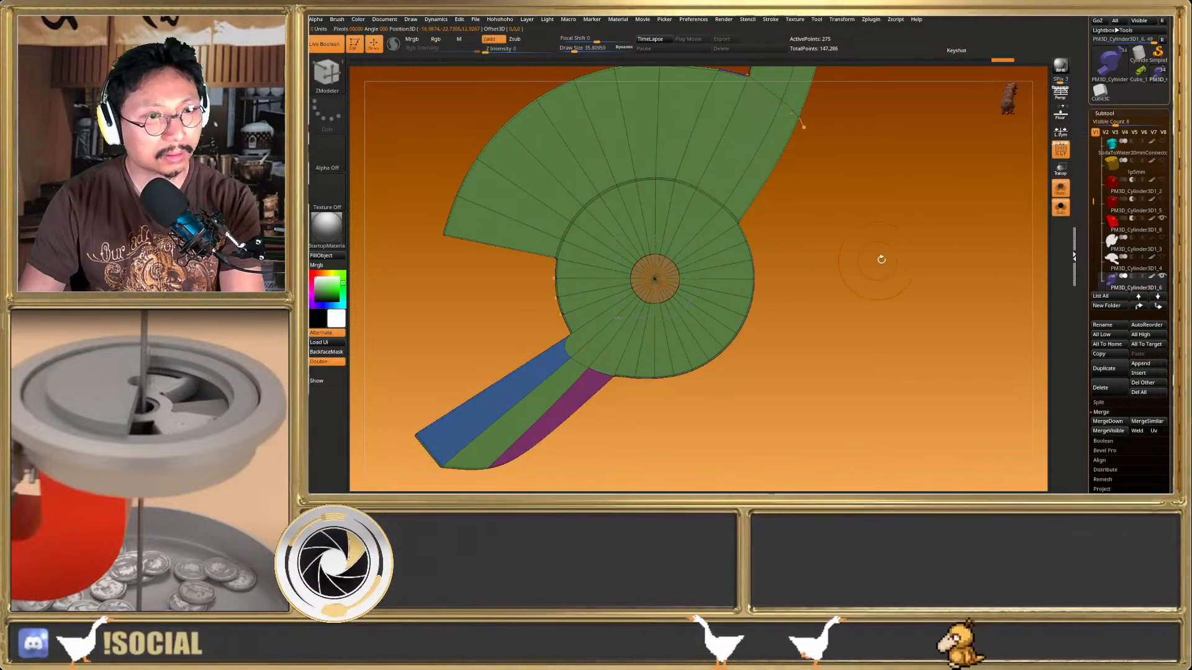
key("q")
right_click_drag(863, 263, 896, 253, "ctrl")
key("shift+f")
left_click(1059, 195)
right_click_drag(778, 244, 834, 311, "alt")
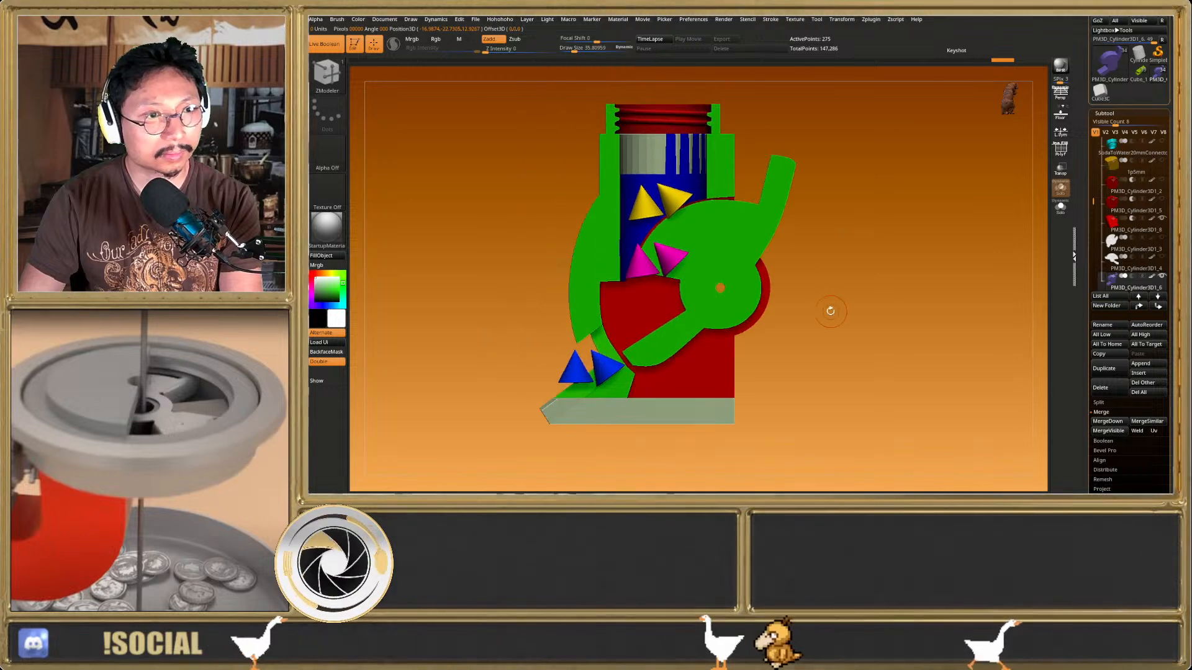
Rotate the lever slightly about its hub to bring the upper finger closer to the tube
key("r")
mouse_move(758, 268)
left_mouse_down()
mouse_move(751, 260)
mouse_move(747, 275)
left_mouse_up()
right_click_drag(747, 275, 753, 216)
left_click_drag(823, 188, 822, 177)
right_click_drag(849, 219, 831, 385, "ctrl")
key("q")
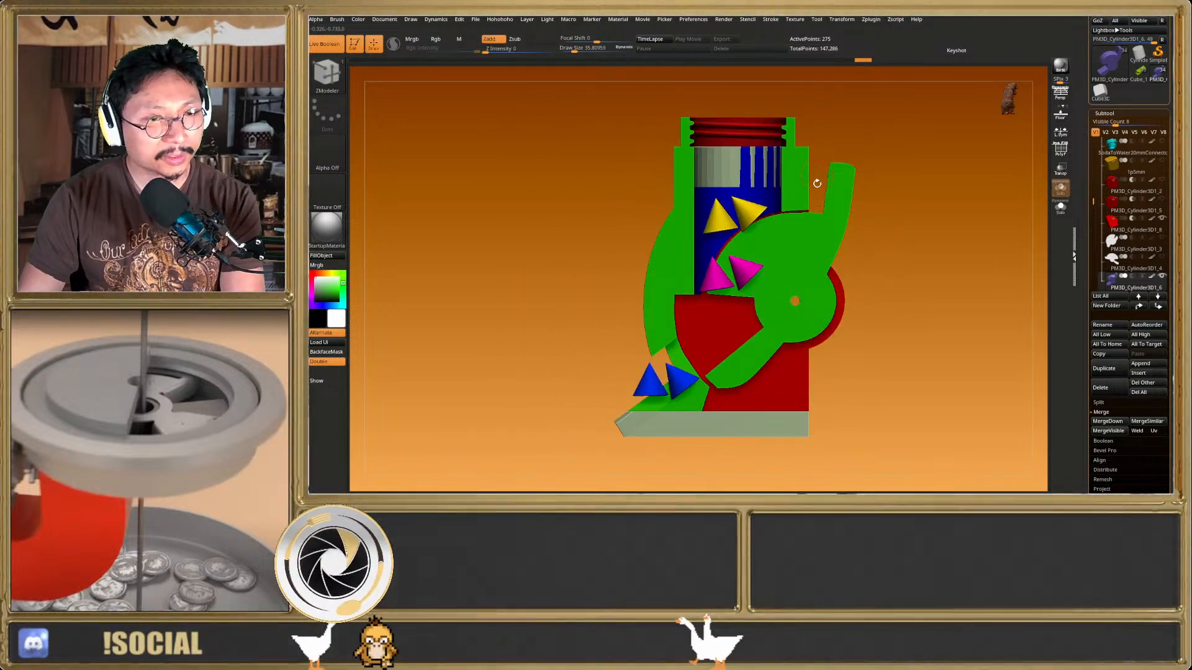
Try swinging the lever outward about its hub and compare both positions through undo and redo
mouse_move(810, 207)
right_mouse_down()
mouse_move(807, 292)
mouse_move(870, 273)
mouse_move(810, 176)
right_mouse_up()
key("w")
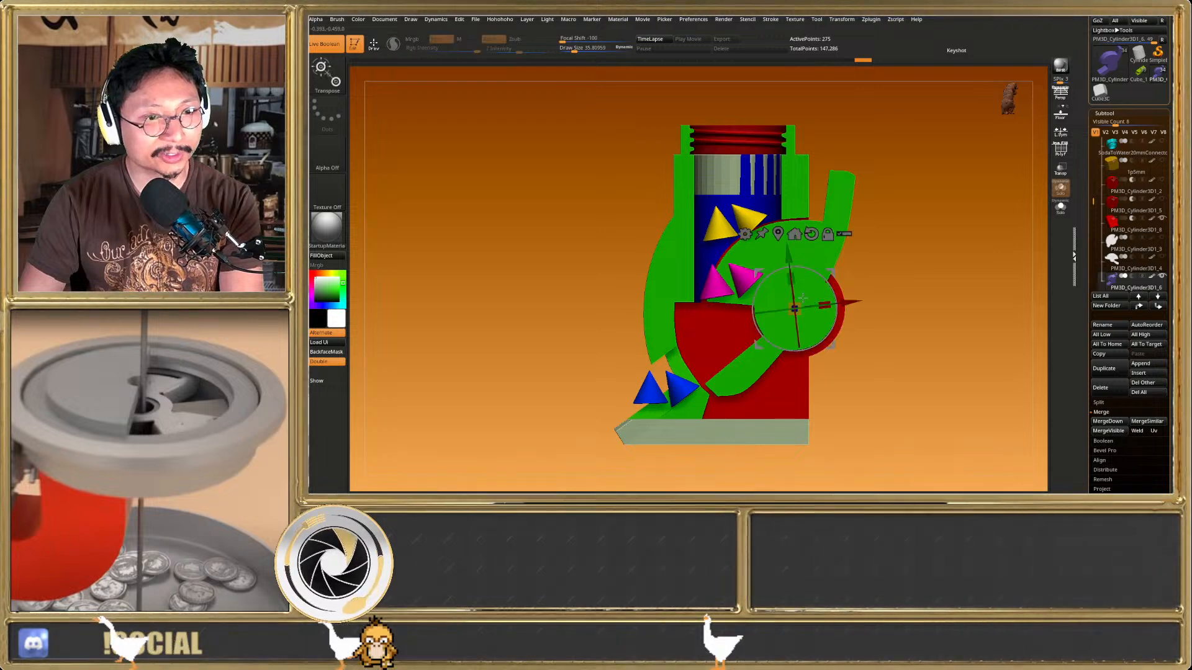
left_click_drag(811, 274, 830, 294)
key("ctrl+z")
key("ctrl+shift+z")
key("ctrl+z")
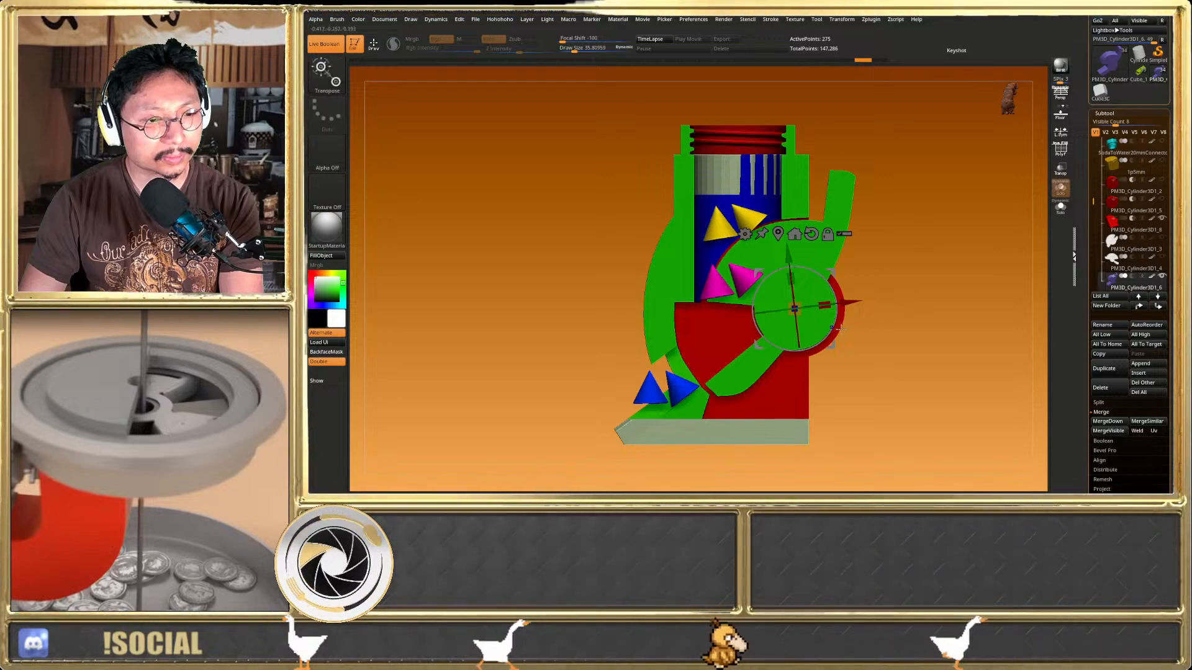
key("ctrl+shift+z")
key("ctrl+z")
Isolate the lever and examine its lower arm from below with the polygroup wireframe on
left_click(1060, 208)
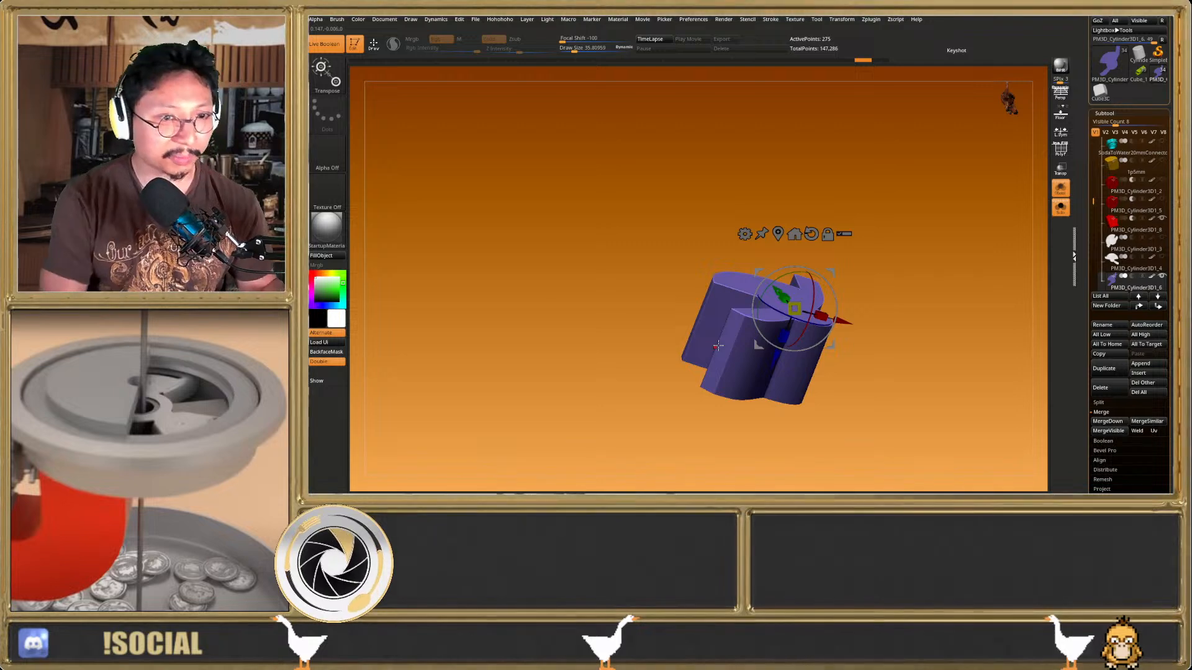
left_click_drag(874, 340, 859, 374)
key("q")
key("shift+f")
right_click_drag(766, 353, 795, 345)
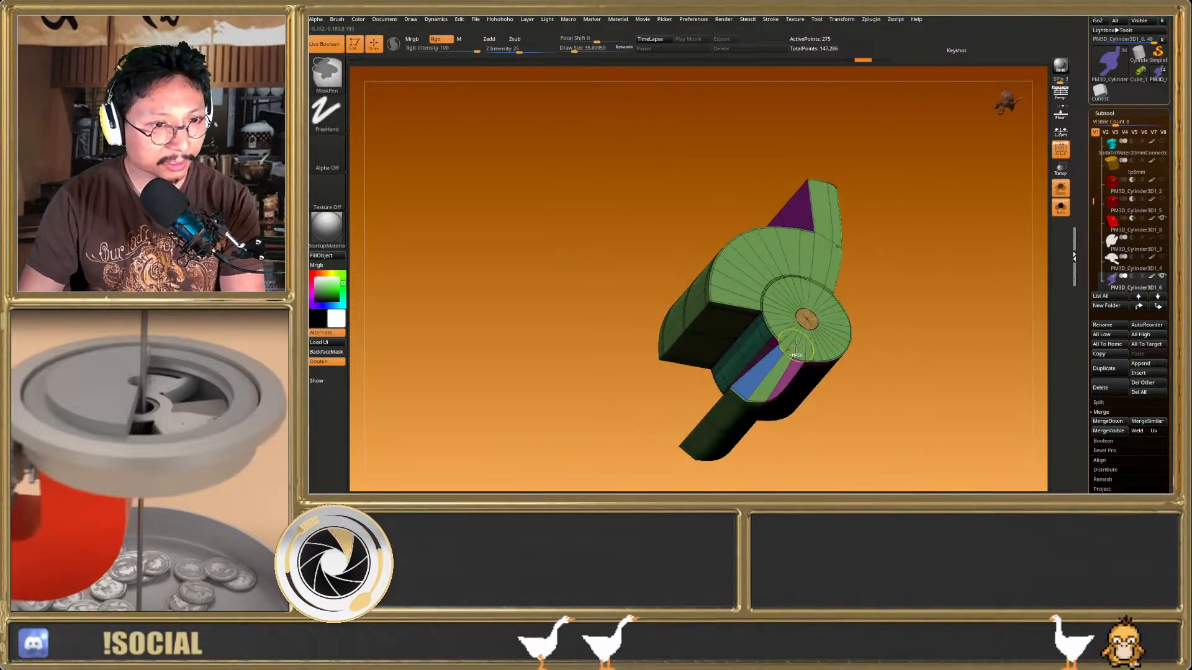
Step the lever's edit history back to before the finger was thinned and forward again
key("ctrl+z")
key("ctrl+z")
key("ctrl+z")
key("ctrl+z")
key("ctrl+z")
key("ctrl+z")
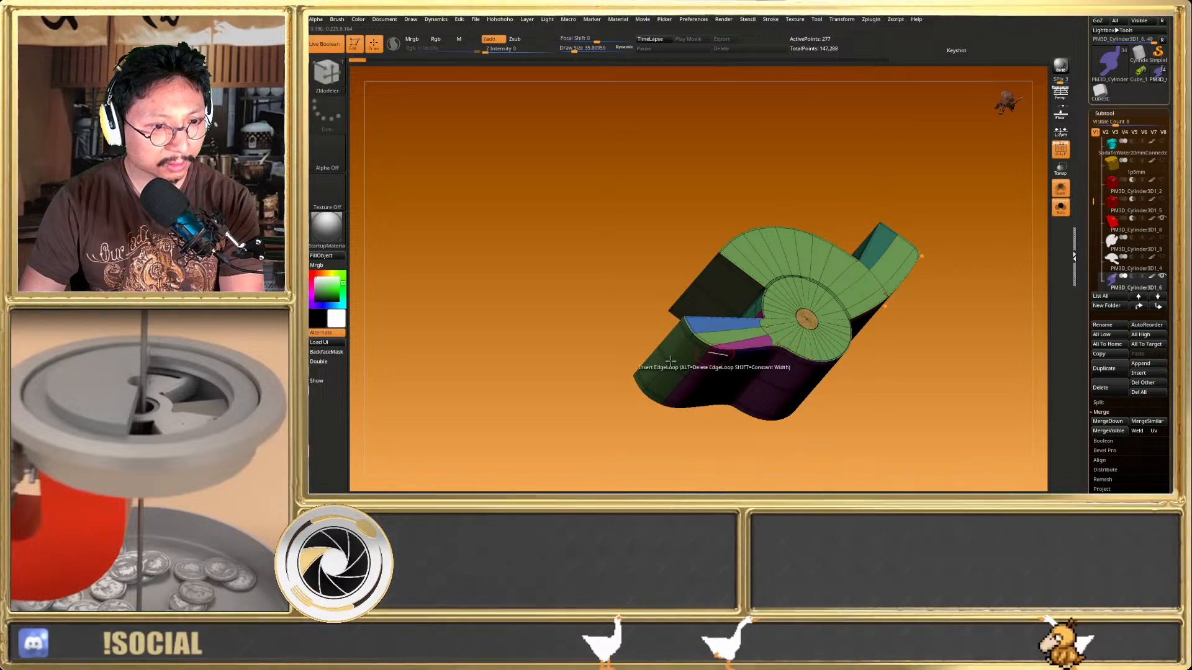
key("ctrl+shift")
key("ctrl+shift+z")
key("ctrl+shift+z")
key("ctrl+shift+z")
key("ctrl+shift+z")
key("ctrl+shift+z")
key("ctrl+shift+z")
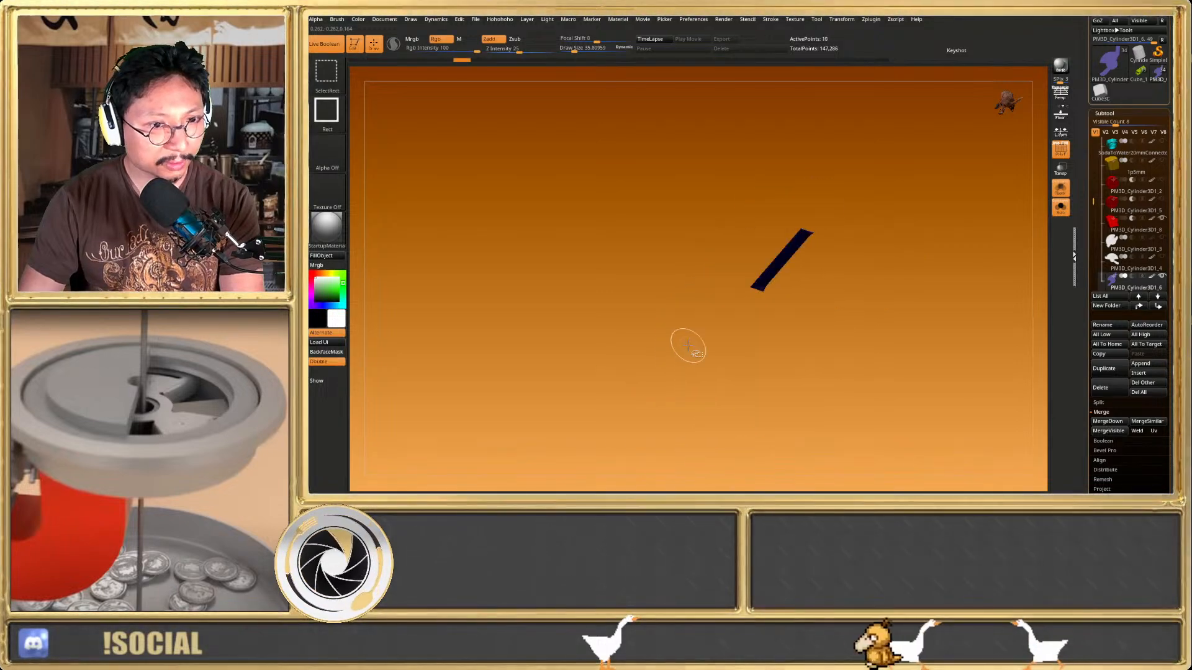
Reduce the draw size to about 20, choose the Crease edge action and uncrease the edge at the lower arm's tip
right_click_drag(687, 361, 671, 340, "ctrl")
key("shift+f")
key("bracketleft")
key("bracketleft")
key("space")
left_click(561, 277)
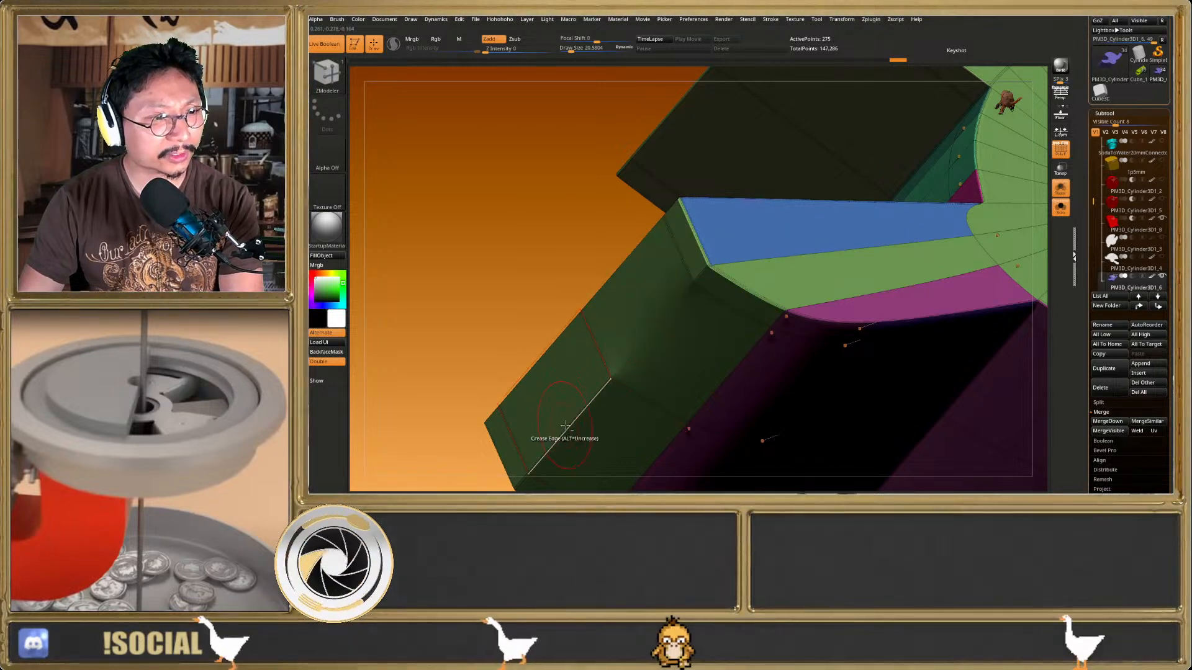
key("shift+f")
key("shift+f")
left_click(701, 275, "alt")
mouse_move(664, 314)
right_mouse_down("ctrl")
mouse_move(646, 367)
mouse_move(666, 323)
right_mouse_up("ctrl")
key("shift+f")
Compare the lower arm's side profile with dynamic subdivision off and on, with and without polygroup wireframe
right_click_drag(610, 357, 645, 386, "ctrl")
key("shift+f")
right_click_drag(750, 336, 764, 394, "alt")
key("w")
key("q")
key("shift+d")
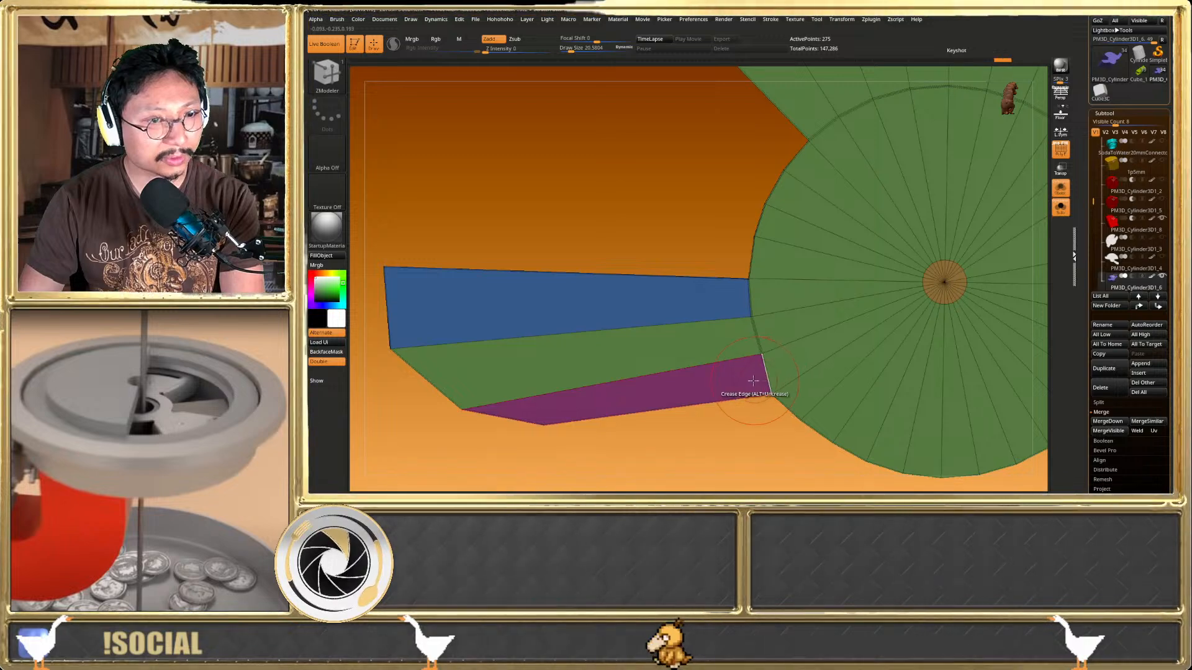
key("d")
key("shift+f")
right_click_drag(733, 380, 753, 348, "ctrl")
key("shift+f")
key("shift+f")
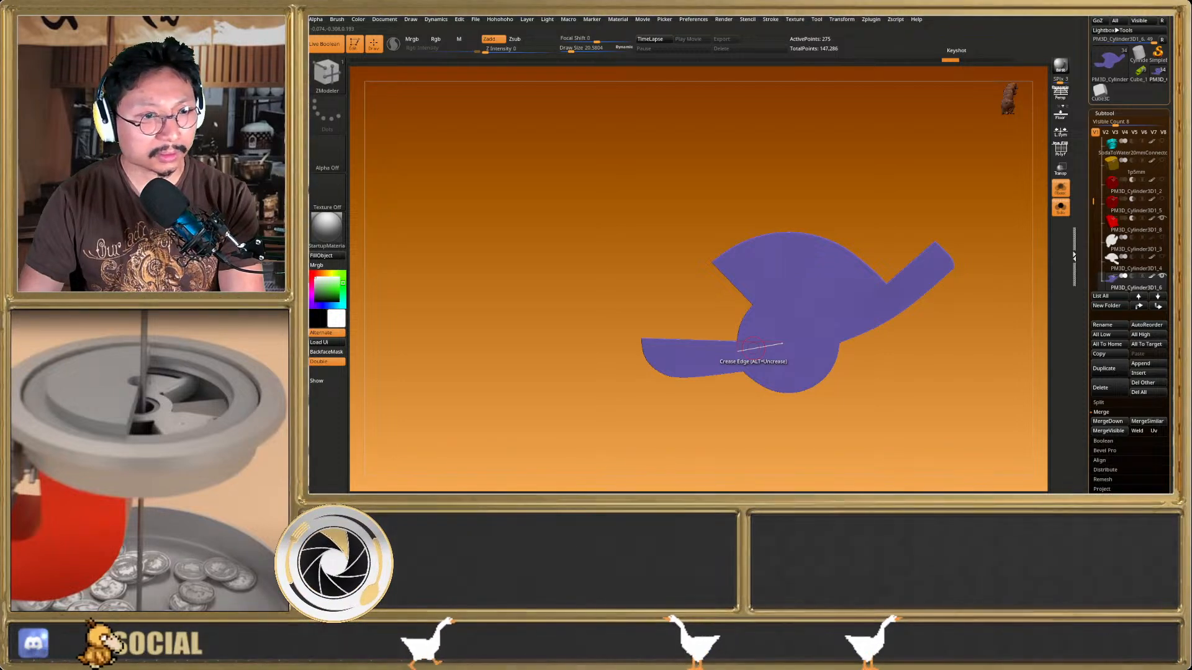
Show the full cross-section again and rotate the lever about 41° around its hub, back toward the tube
left_click(1060, 208)
key("w")
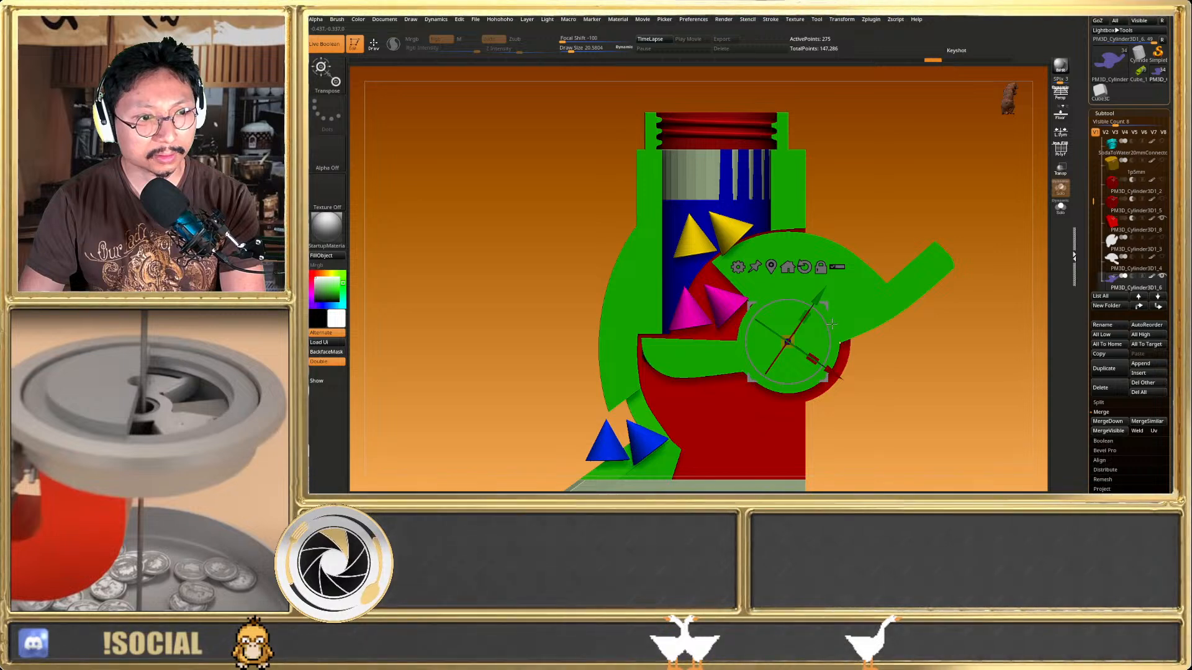
left_click_drag(831, 324, 820, 280)
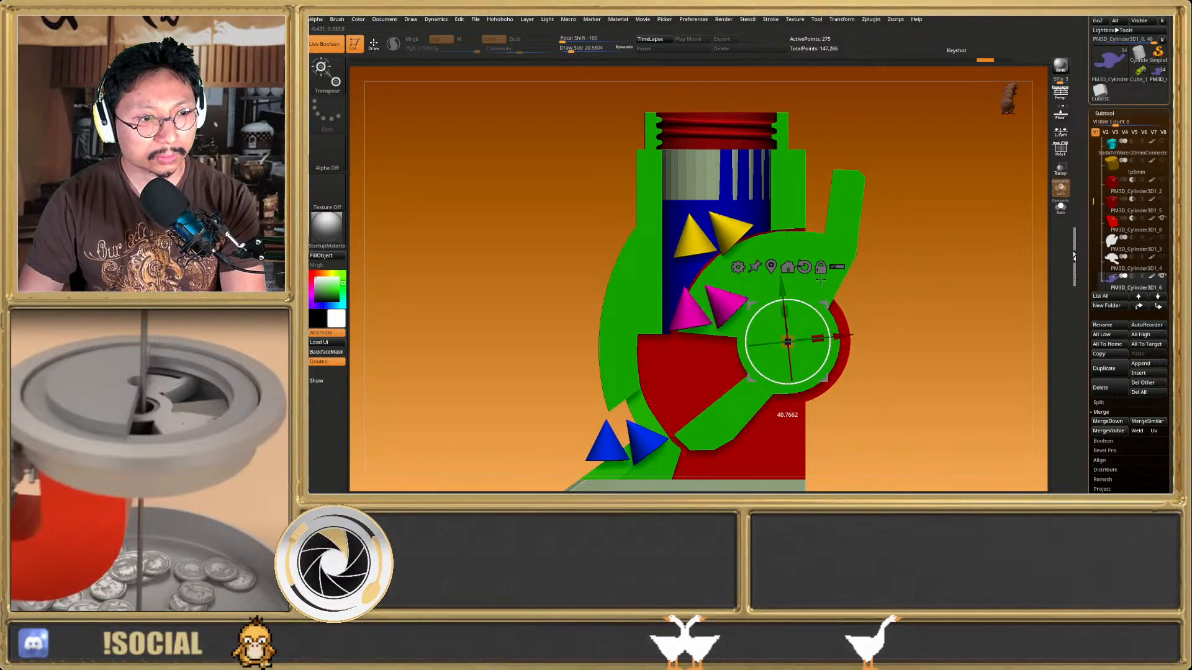
Isolate the lever, frame its upper finger and turn on dynamic subdivision to preview the tip smoothed, with polygroup wireframe shown
key("q")
left_click_drag(862, 258, 851, 291)
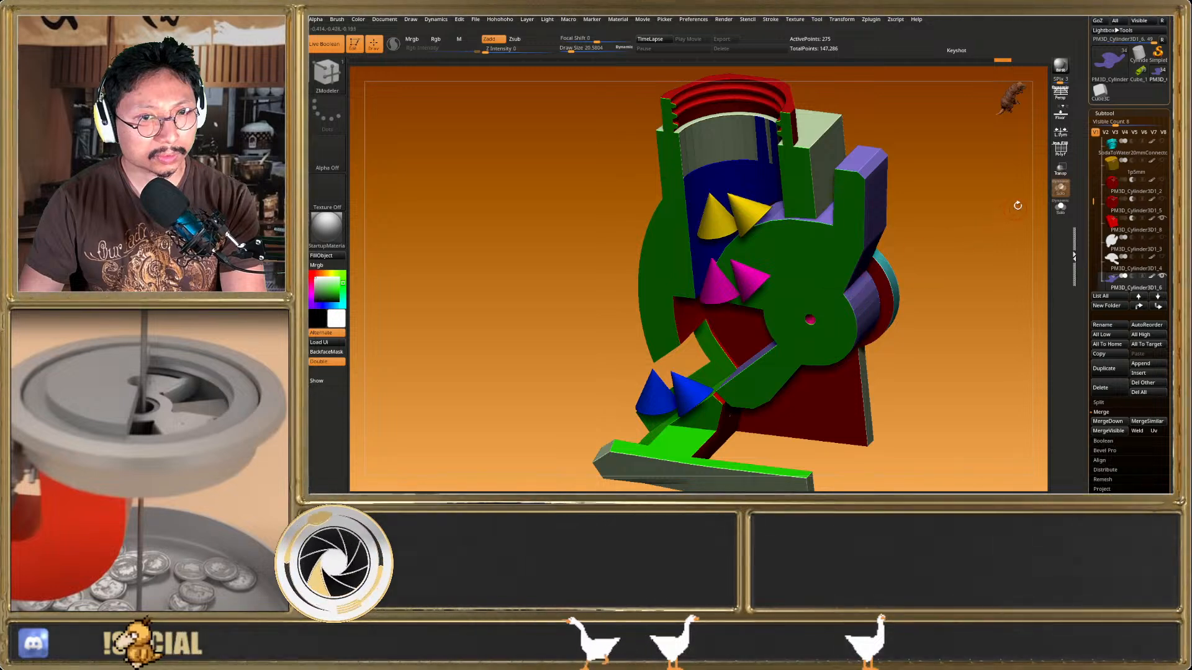
left_click(1058, 209)
right_click_drag(851, 186, 834, 221)
key("shift+f")
right_click_drag(833, 168, 836, 216, "ctrl")
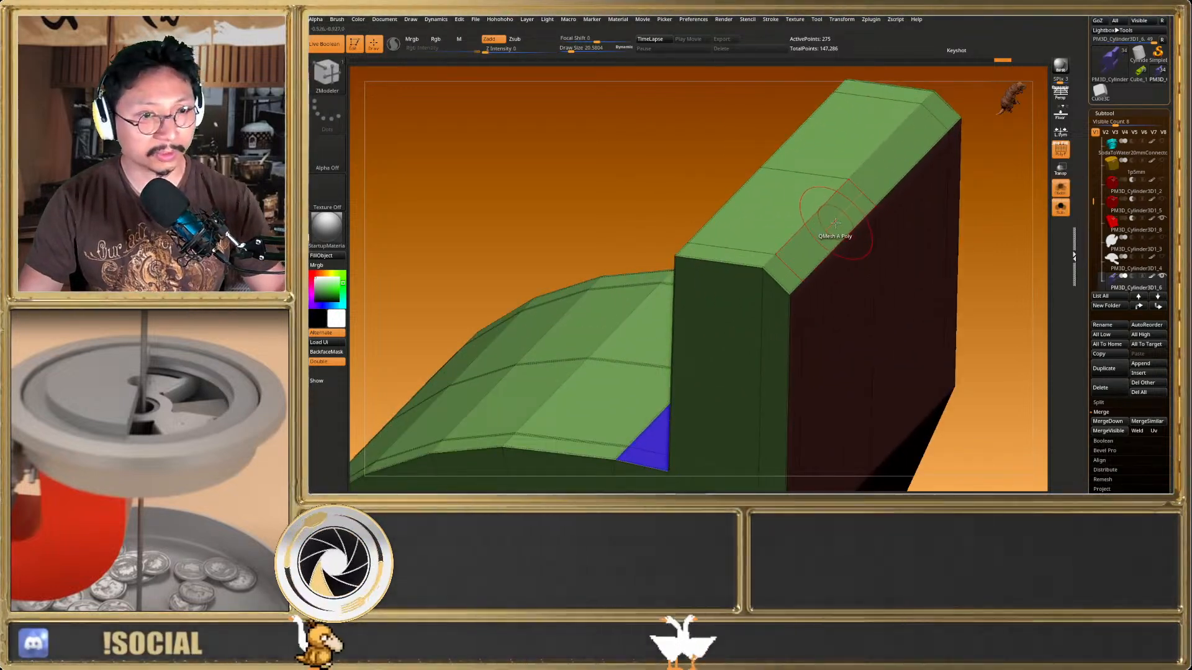
key("shift+f")
key("d")
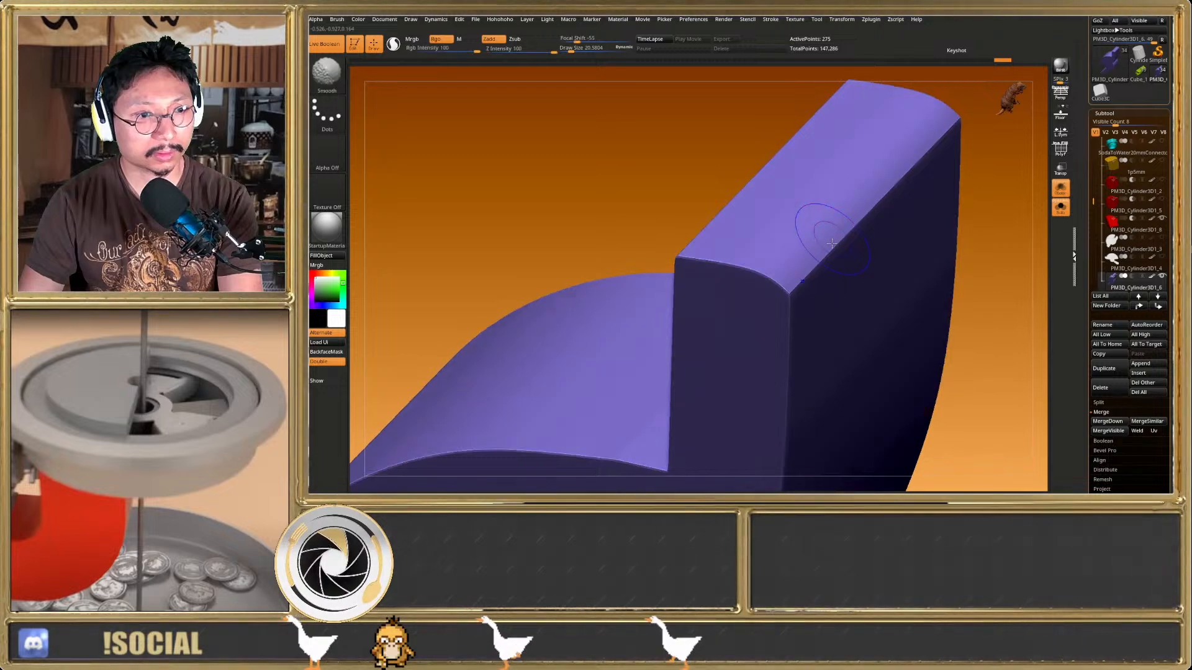
key("shift+f")
Uncrease the outer edges at the tip of the lever's upper finger with the Crease edge action
left_click(841, 255, "alt")
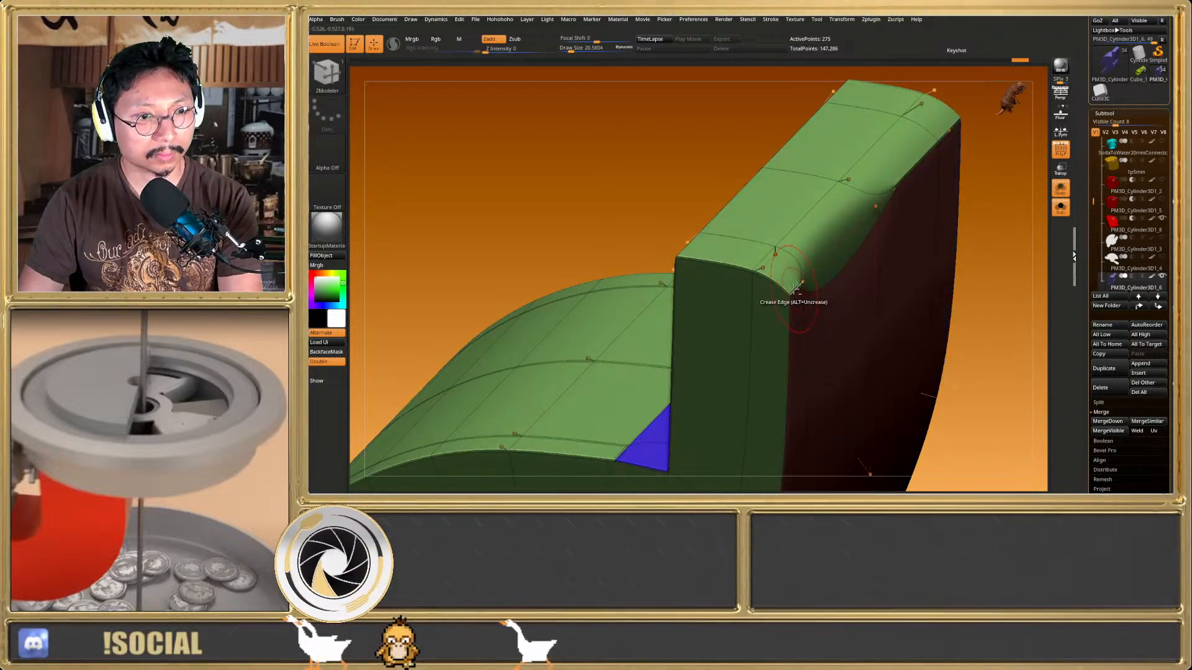
left_click(795, 284, "alt")
left_click(899, 188, "alt")
right_click_drag(914, 164, 870, 174)
left_click(916, 167, "alt")
right_click_drag(887, 216, 888, 258)
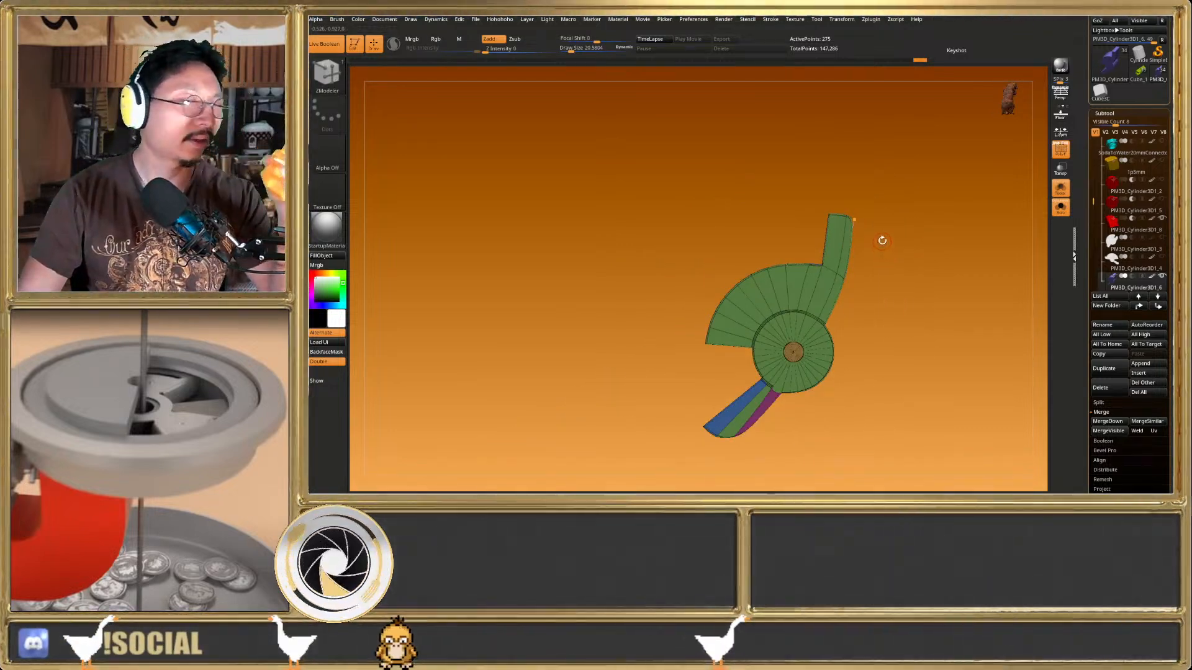
Check the finger's smoothed shape with and without polygroup wireframe, then in the full cross-section from the side
right_click_drag(890, 268, 875, 293)
right_click_drag(849, 217, 845, 268, "ctrl")
key("shift+f")
key("shift+f")
key("shift+f")
right_click_drag(846, 268, 831, 197)
left_click(1059, 209)
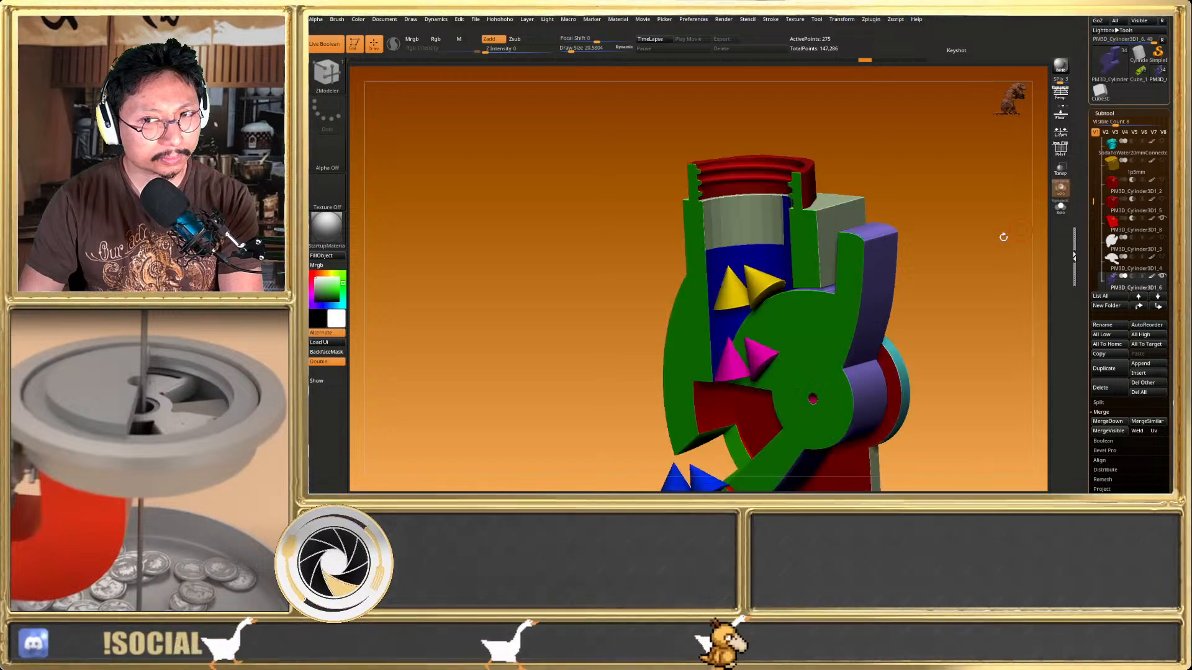
right_click_drag(963, 258, 891, 251)
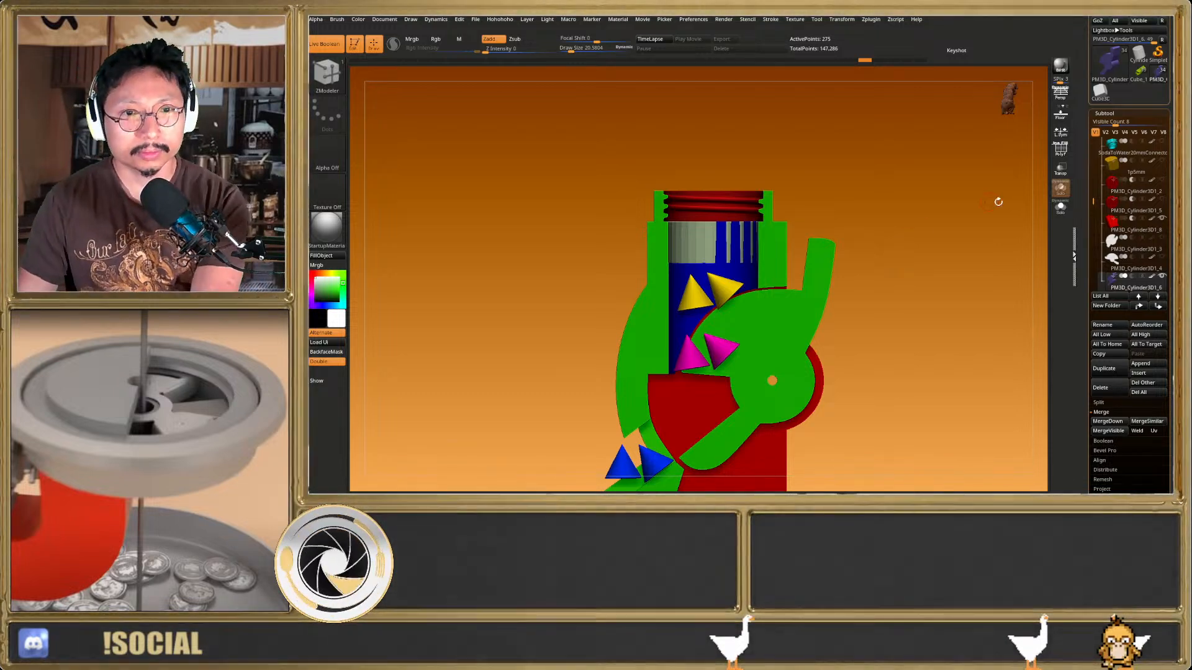
Compare the lever on its own with the full assembly cross-section, examining how it sits against the tube and chips
left_click(1060, 209)
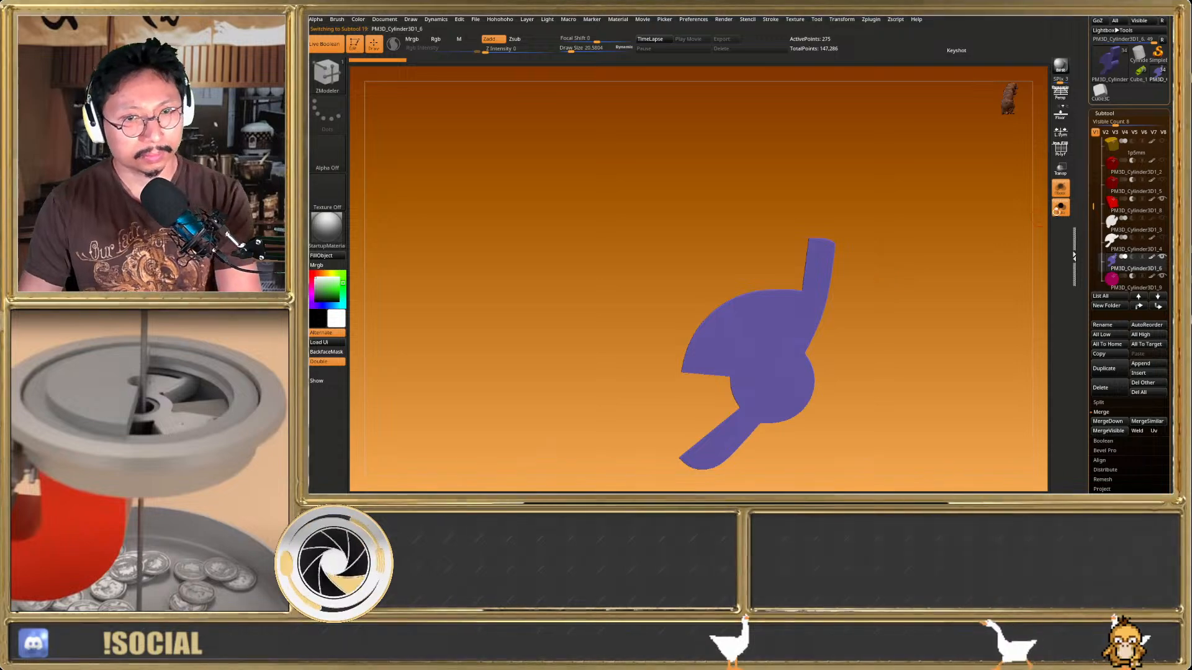
left_click(1060, 208)
key("shift+f")
key("shift+f")
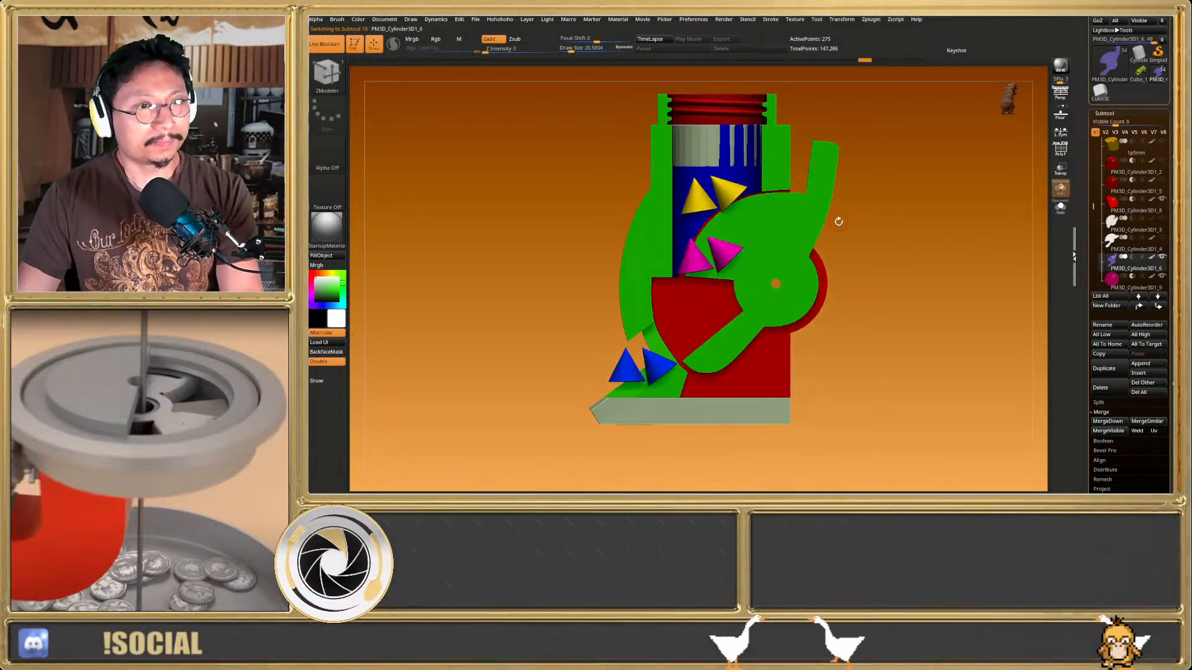
left_click_drag(837, 225, 851, 212, "alt")
scroll(135, 436, "down", 2)
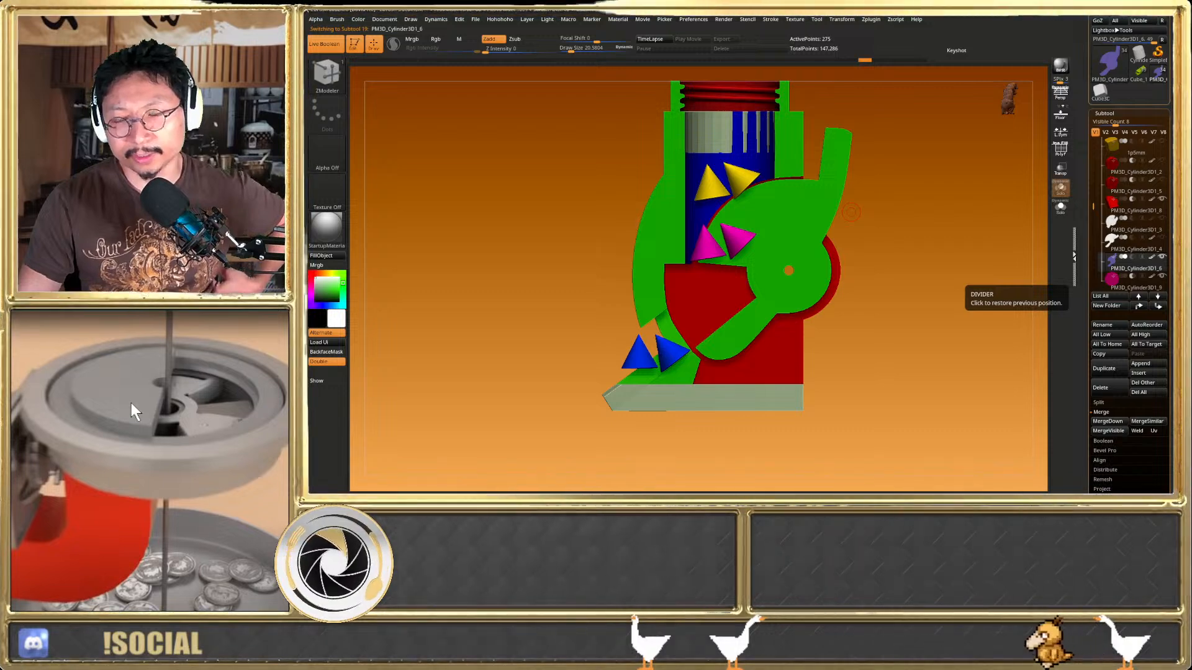
left_click_drag(894, 208, 875, 226)
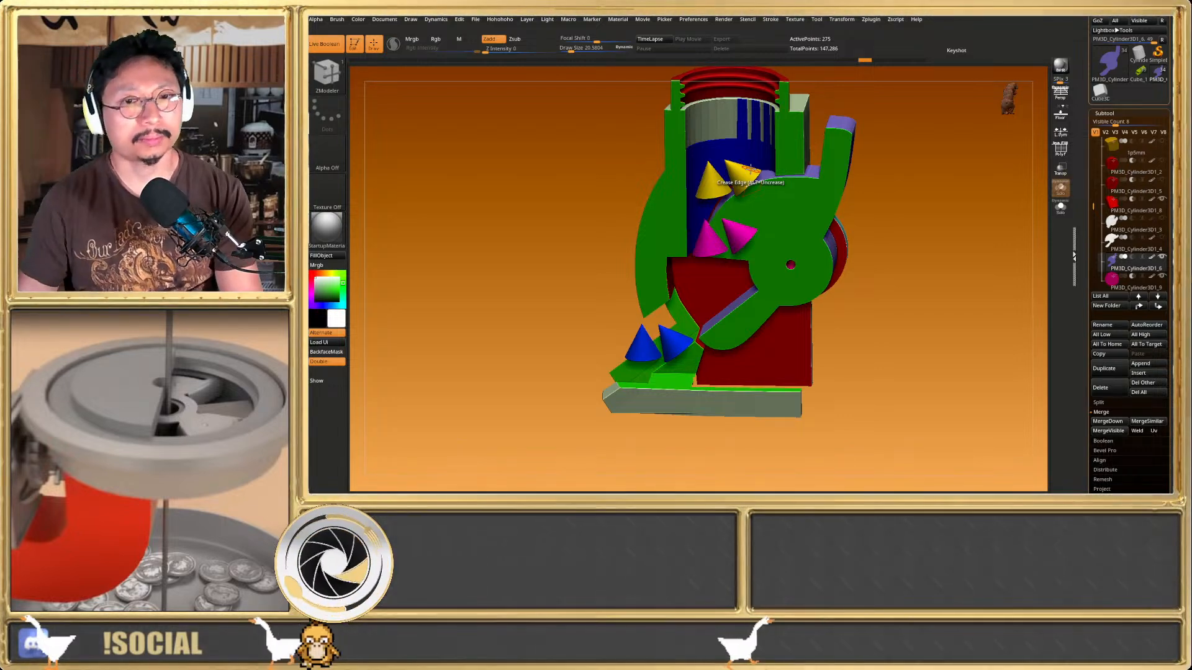
right_click_drag(751, 167, 768, 160, "shift")
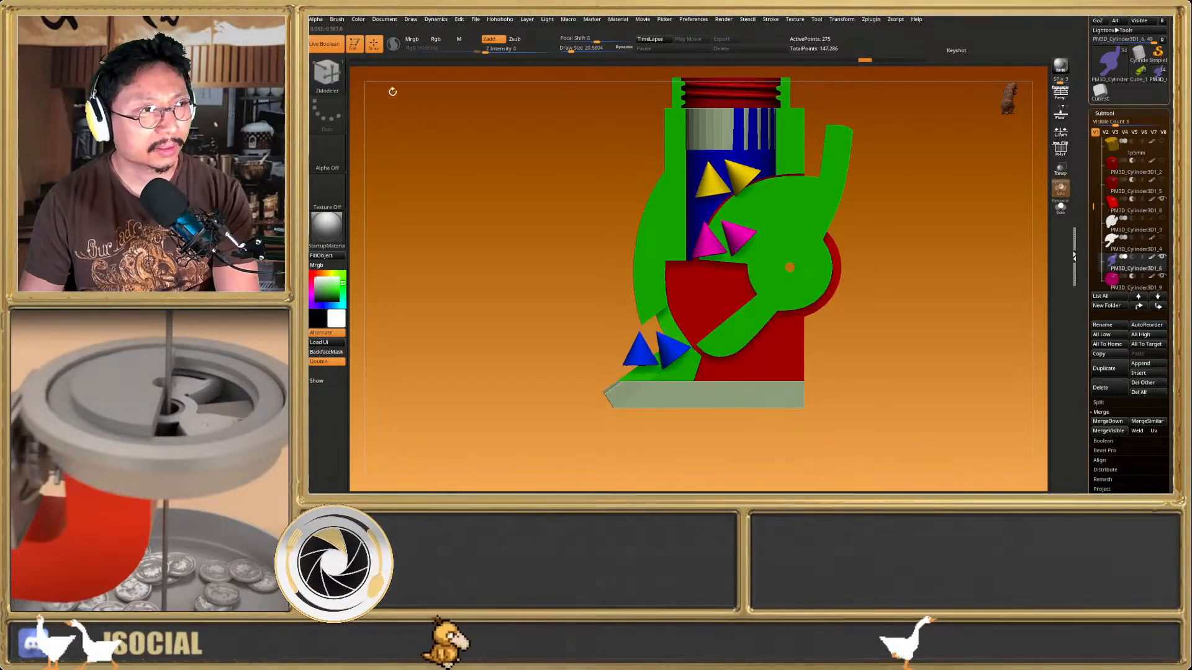
Go to the end of the subtool list and save the project
left_click_drag(1092, 207, 1089, 248)
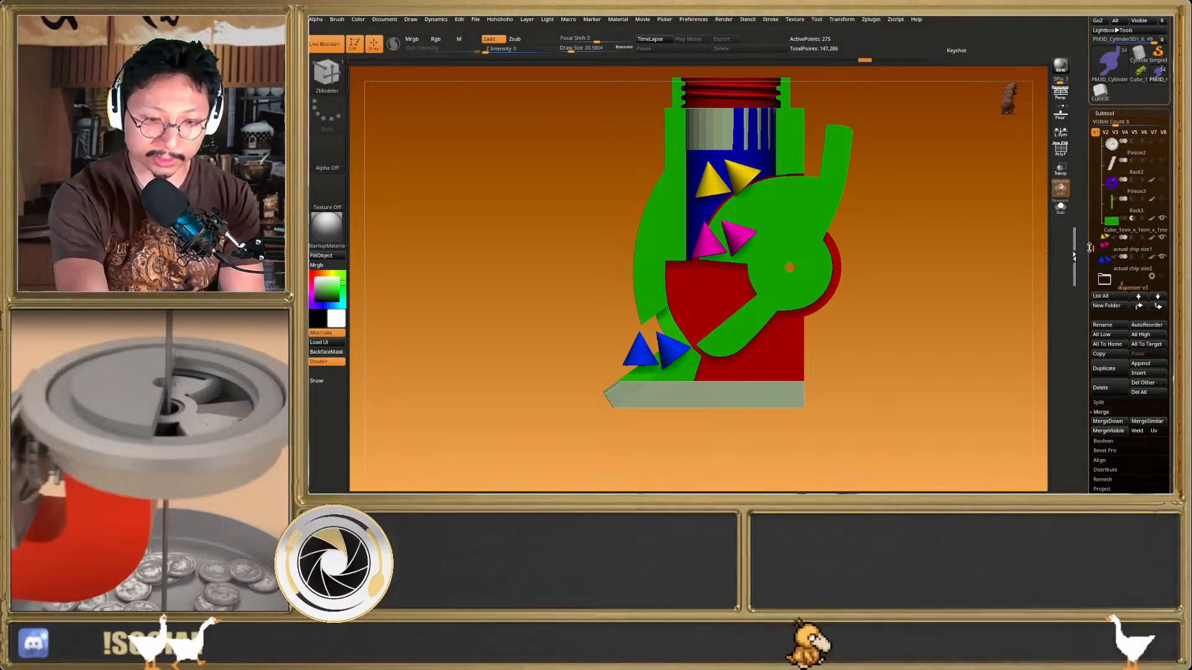
key("ctrl+s")
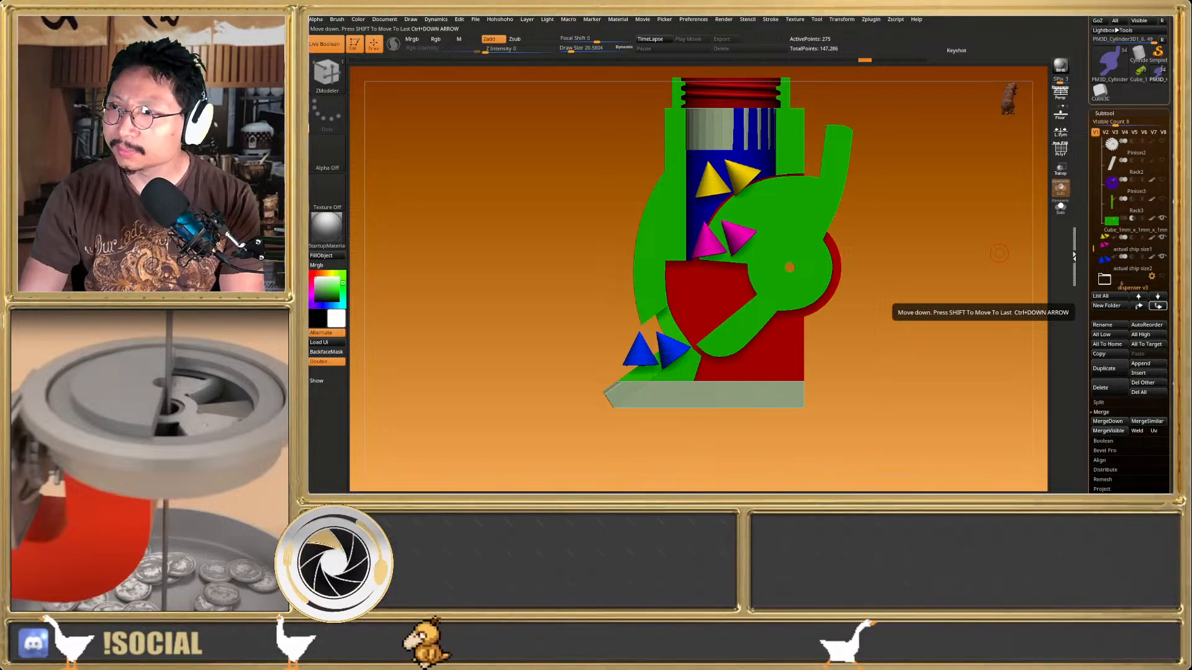
left_click_drag(999, 254, 903, 271)
key("shift+f")
Select the green section cube, insert a new white cube subtool after it and reorder it above the Rack3 subtool
left_click(1125, 234)
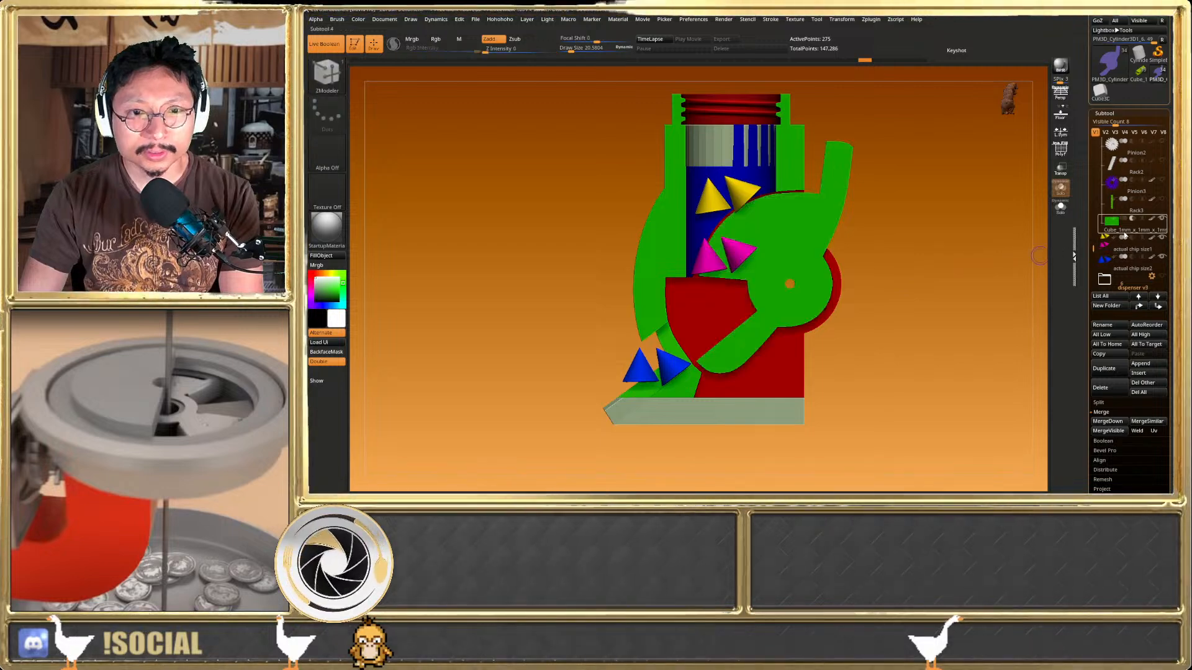
left_click(1112, 228)
key("space")
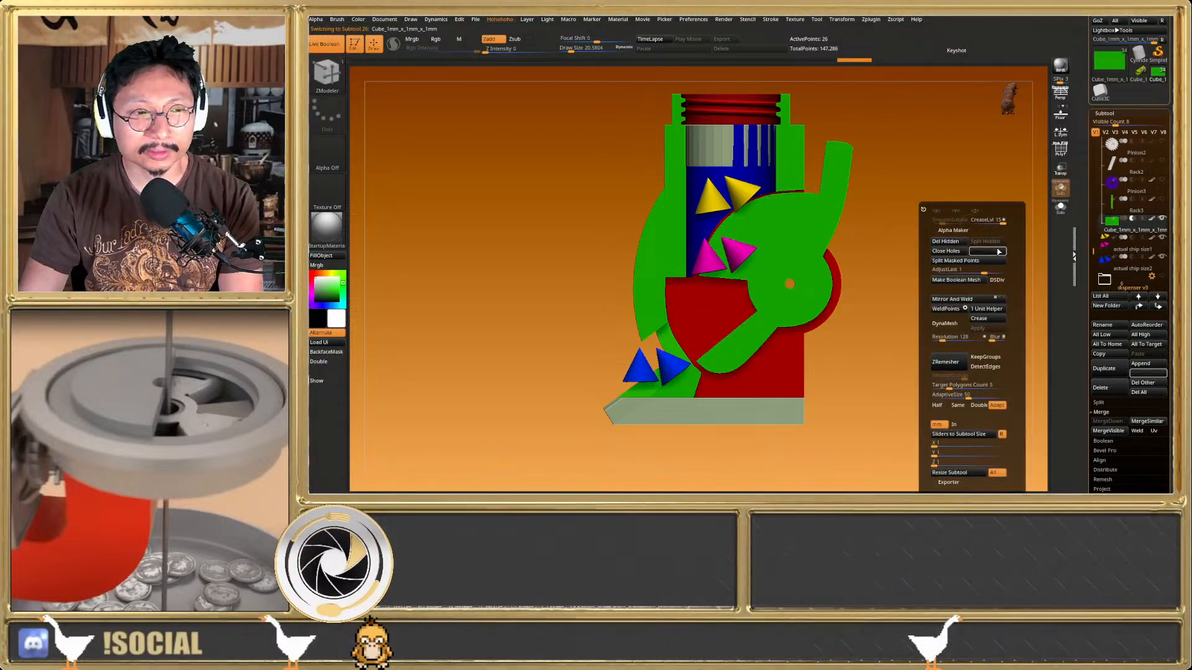
left_click(998, 251)
left_click(669, 268)
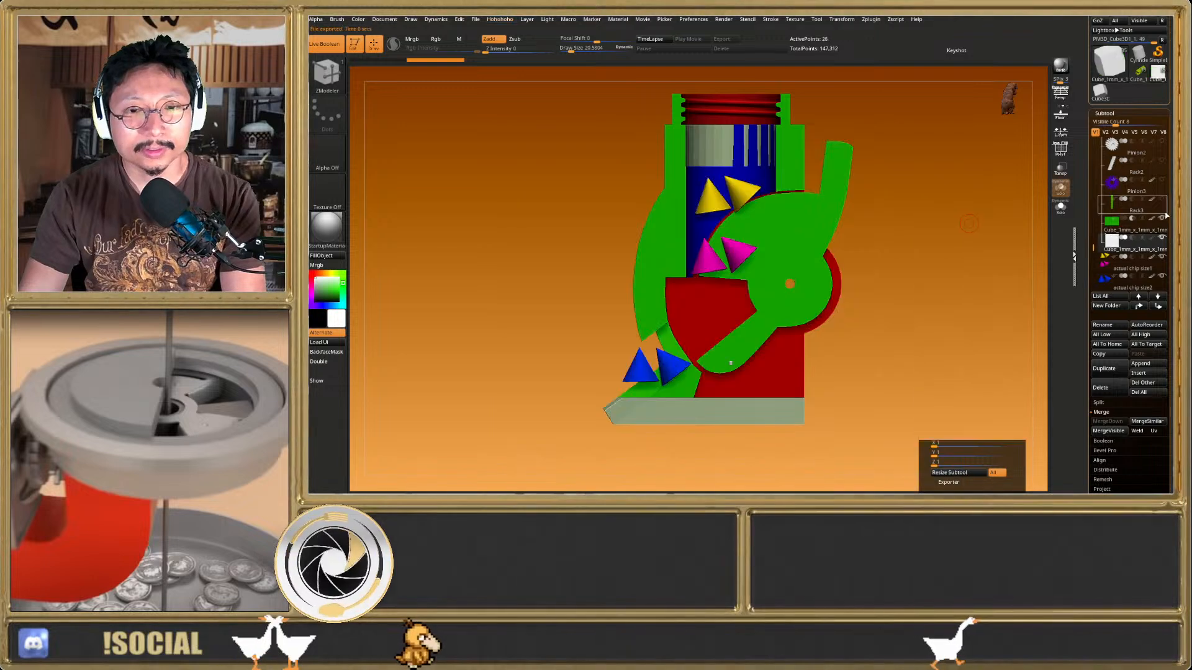
mouse_move(1113, 216)
left_mouse_down()
mouse_move(1113, 231)
mouse_move(1115, 200)
left_mouse_up()
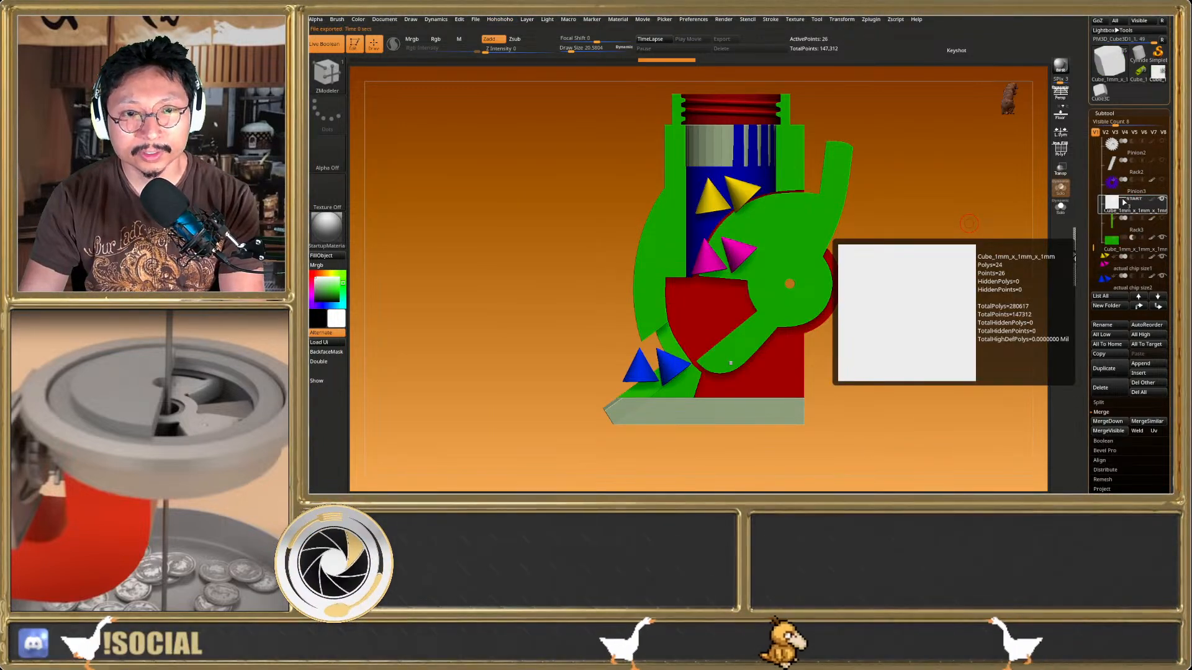
left_click(1119, 199)
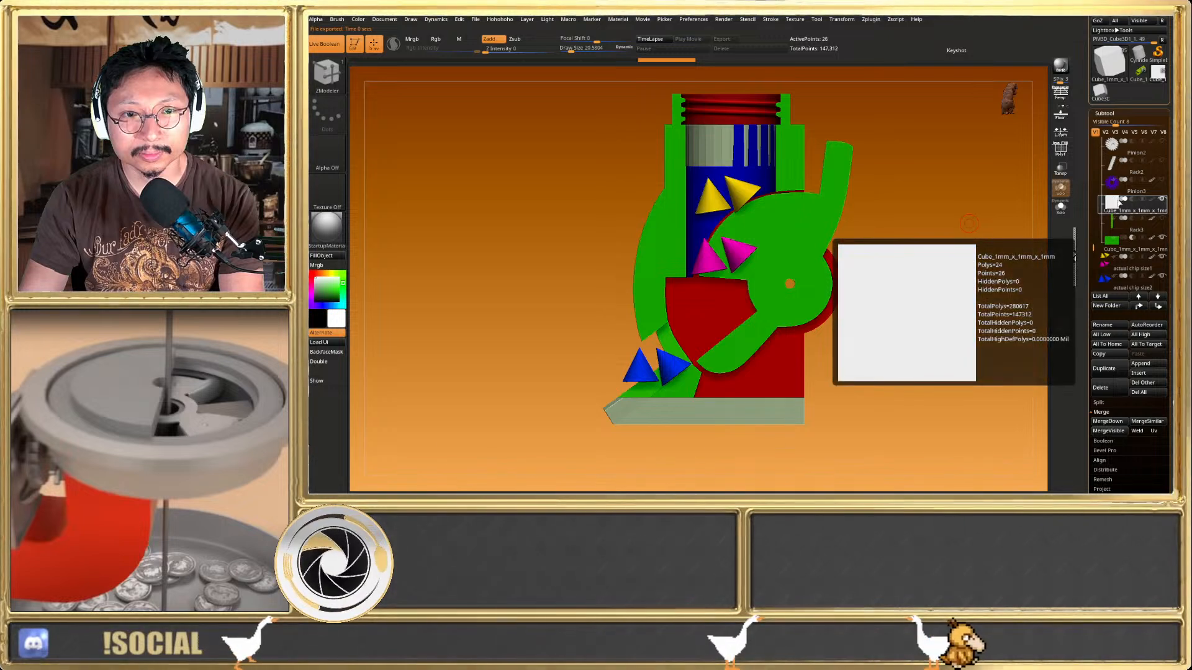
Frame the new white cube and move it up into the dispenser's tube, shaping it as a thin flat plate
key("w")
key("f")
left_click_drag(698, 355, 712, 142)
right_click_drag(712, 142, 732, 228)
left_click_drag(698, 198, 713, 177)
right_click_drag(714, 177, 729, 127)
Reorder the white plate below the green section cube and adjust its position in the tube just above the yellow chips
left_click_drag(1112, 204, 1116, 247)
right_click_drag(763, 277, 758, 218)
right_click_drag(874, 256, 867, 223)
left_click_drag(700, 162, 709, 207)
mouse_move(739, 152)
left_mouse_down()
mouse_move(715, 159)
mouse_move(717, 148)
left_mouse_up()
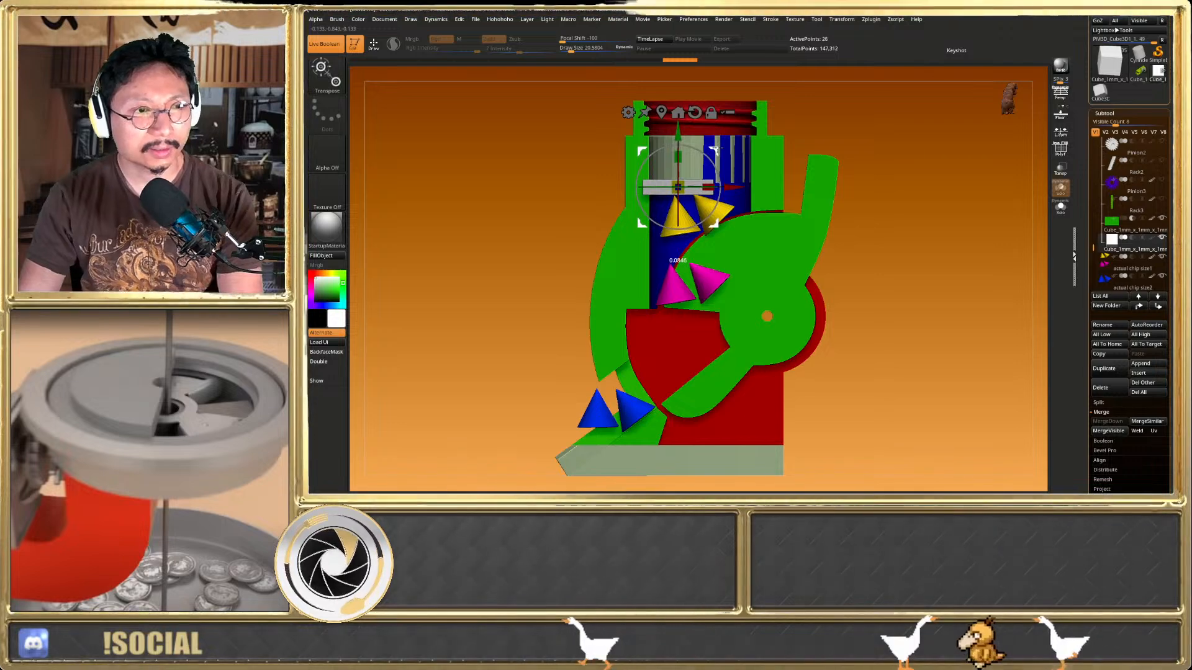
key("q")
right_click_drag(746, 149, 757, 238, "alt")
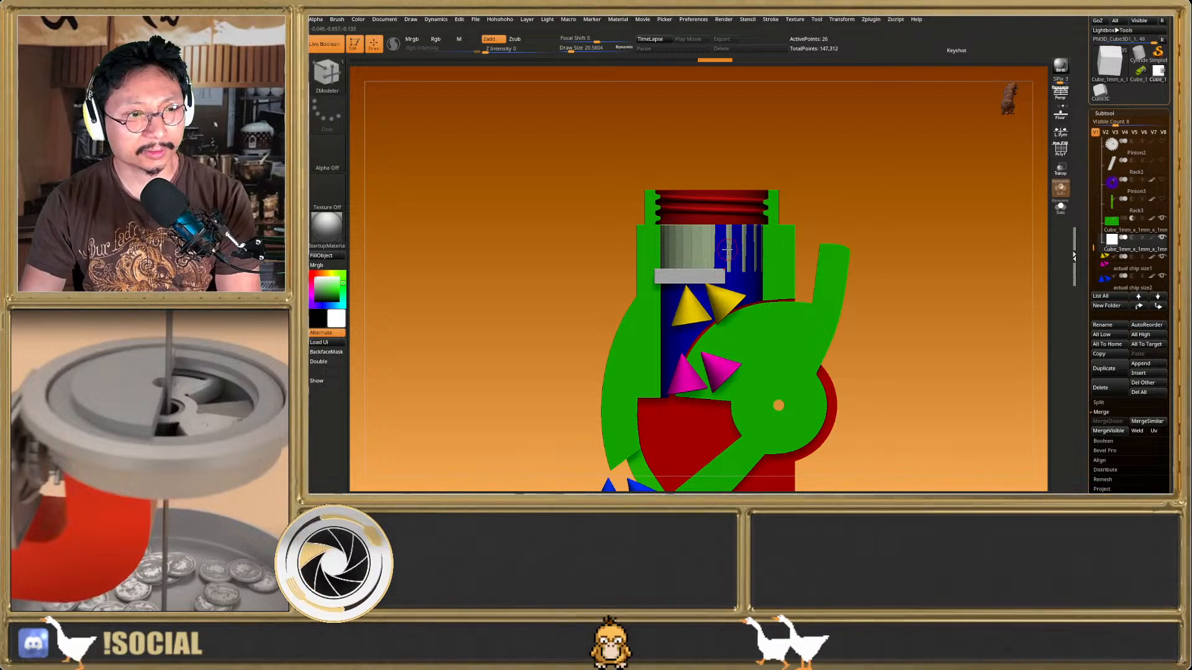
Tilt the white plate diagonally so it slopes from the tube's wall down to the lever's curved top
right_click_drag(714, 289, 717, 332, "ctrl")
key("w")
mouse_move(729, 269)
left_mouse_down("alt")
mouse_move(664, 268)
mouse_move(682, 266)
mouse_move(672, 254)
mouse_move(674, 271)
left_mouse_up("alt")
key("q")
mouse_move(838, 315)
right_mouse_down("ctrl")
mouse_move(836, 297)
mouse_move(776, 249)
right_mouse_up("ctrl")
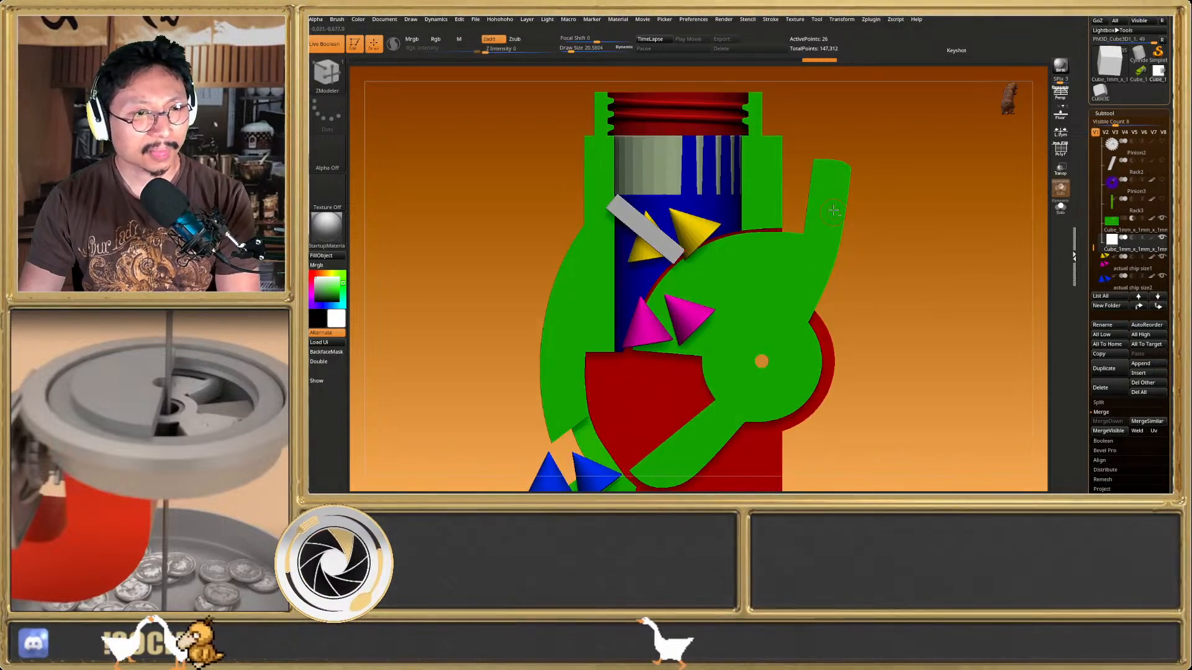
Select the lever and rotate it around its hub until the finger swings outward and the lower arm lies nearly level
left_click(779, 243, "alt")
key("w")
mouse_move(926, 184)
right_mouse_down()
mouse_move(880, 222)
mouse_move(685, 281)
right_mouse_up()
key("q")
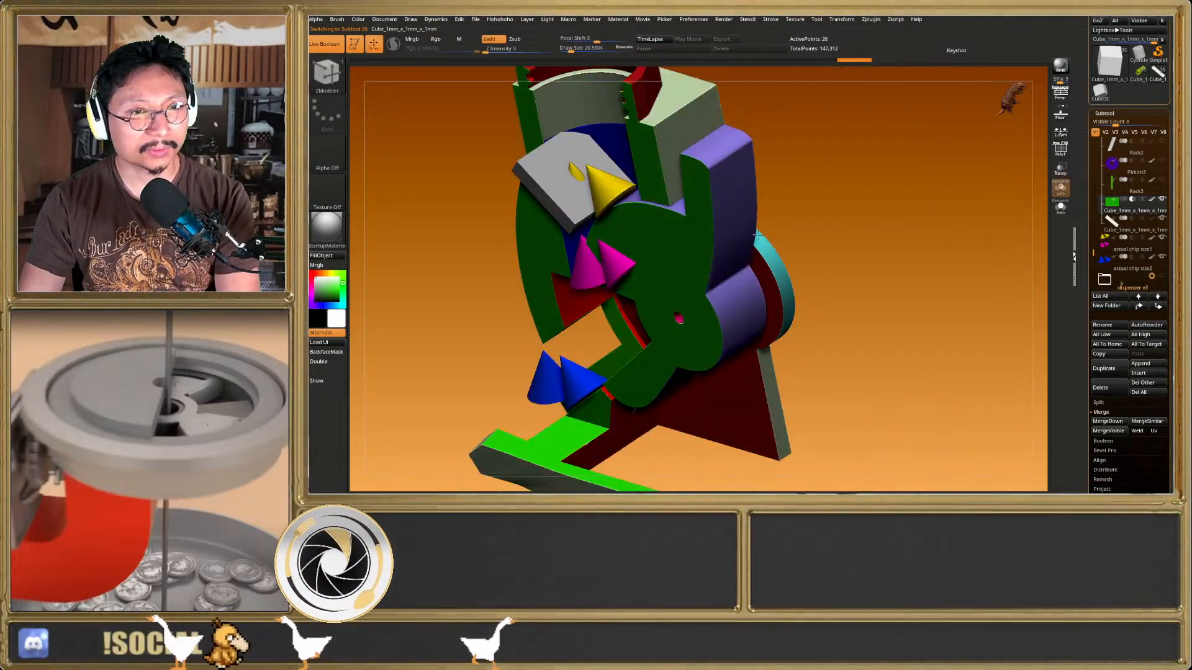
left_click(745, 166, "alt")
right_click_drag(768, 186, 732, 205)
key("w")
right_click_drag(720, 282, 760, 258, "alt")
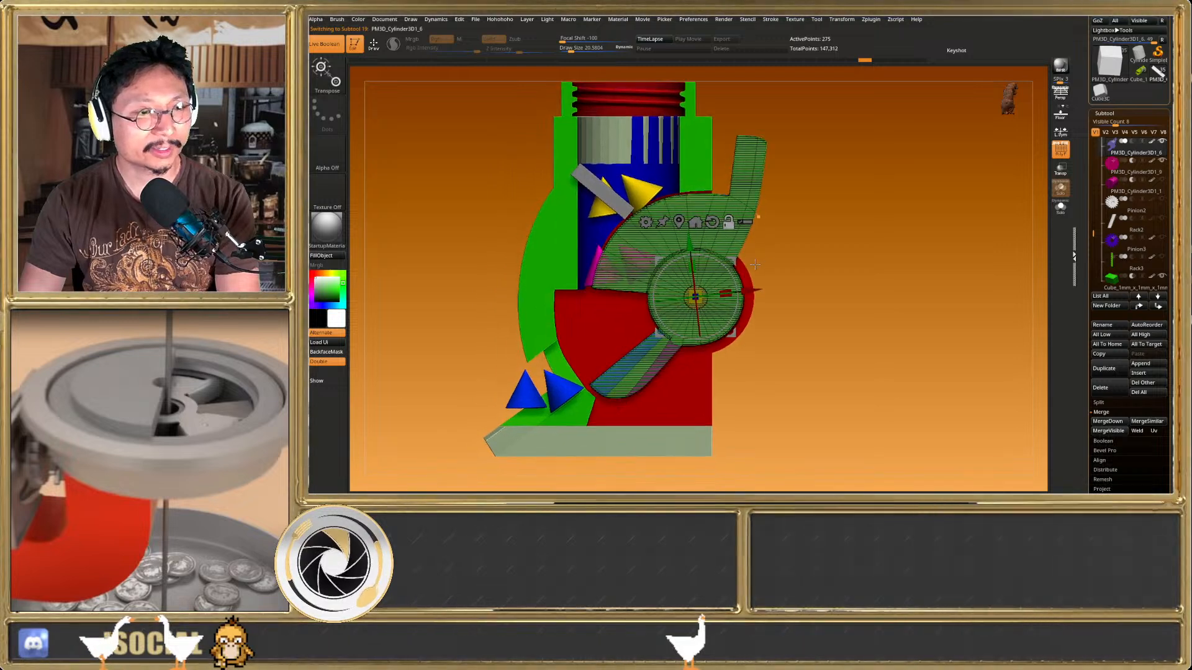
key("shift+f")
left_click_drag(720, 263, 731, 288)
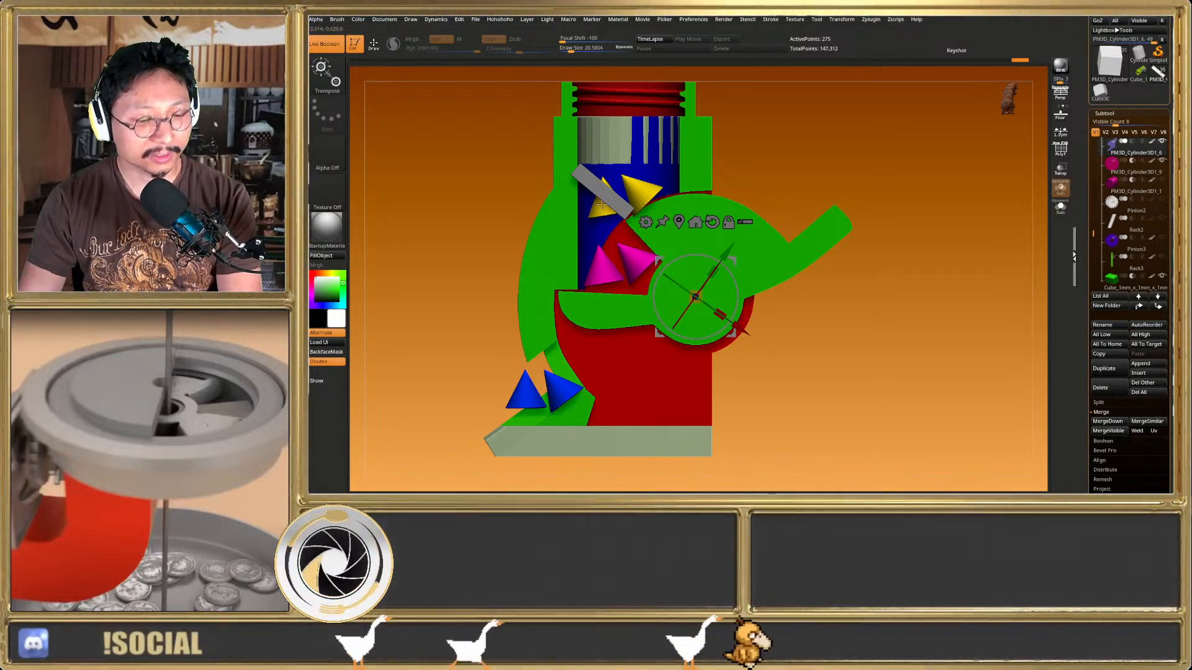
Select the white plate, swing it about 42° to level around its wall end, then tilt it back onto the lever's curved top
key("q")
right_click_drag(605, 195, 597, 186, "ctrl")
left_click(581, 176, "alt")
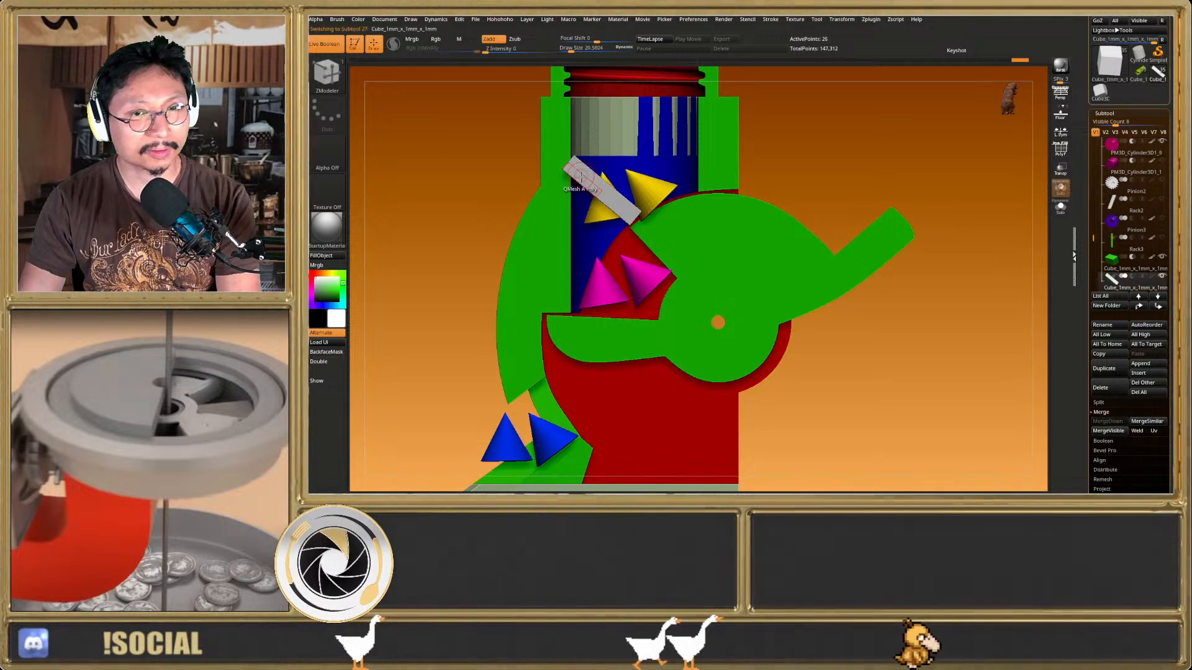
key("r")
mouse_move(611, 159)
left_mouse_down()
mouse_move(635, 221)
mouse_move(625, 227)
mouse_move(654, 165)
mouse_move(648, 129)
mouse_move(614, 89)
mouse_move(633, 107)
mouse_move(634, 162)
left_mouse_up()
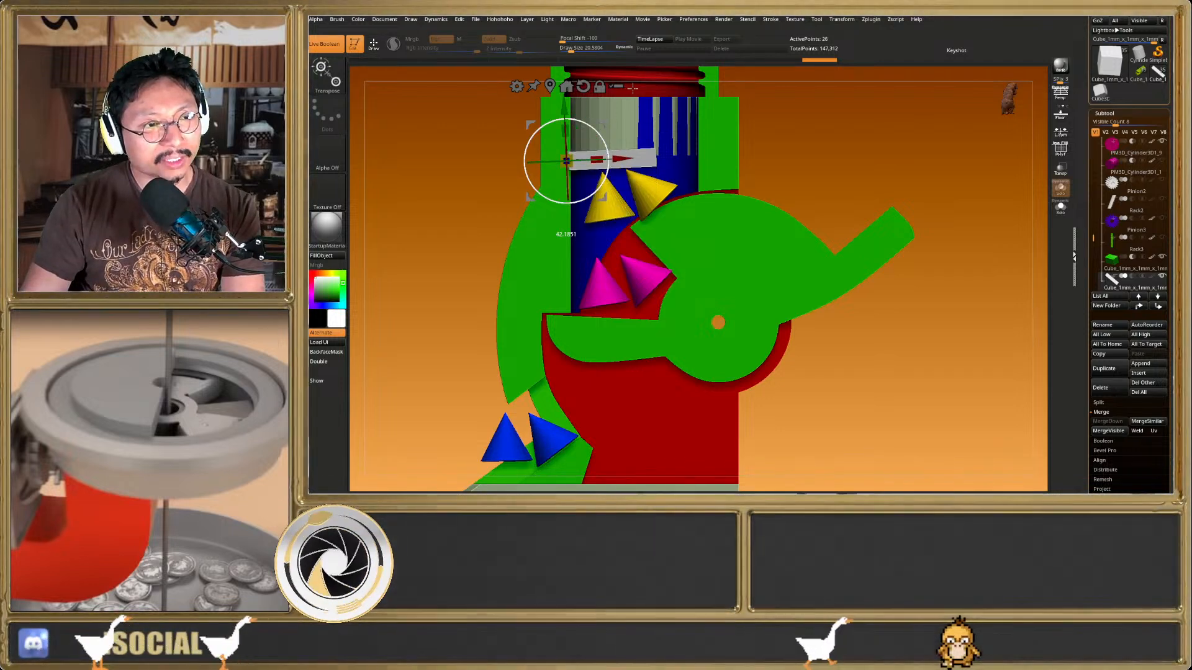
left_click_drag(632, 91, 639, 138)
left_click_drag(596, 173, 613, 157)
Reselect the lever in the side view and rotate it very slightly further around its hub
left_click(767, 247, "alt")
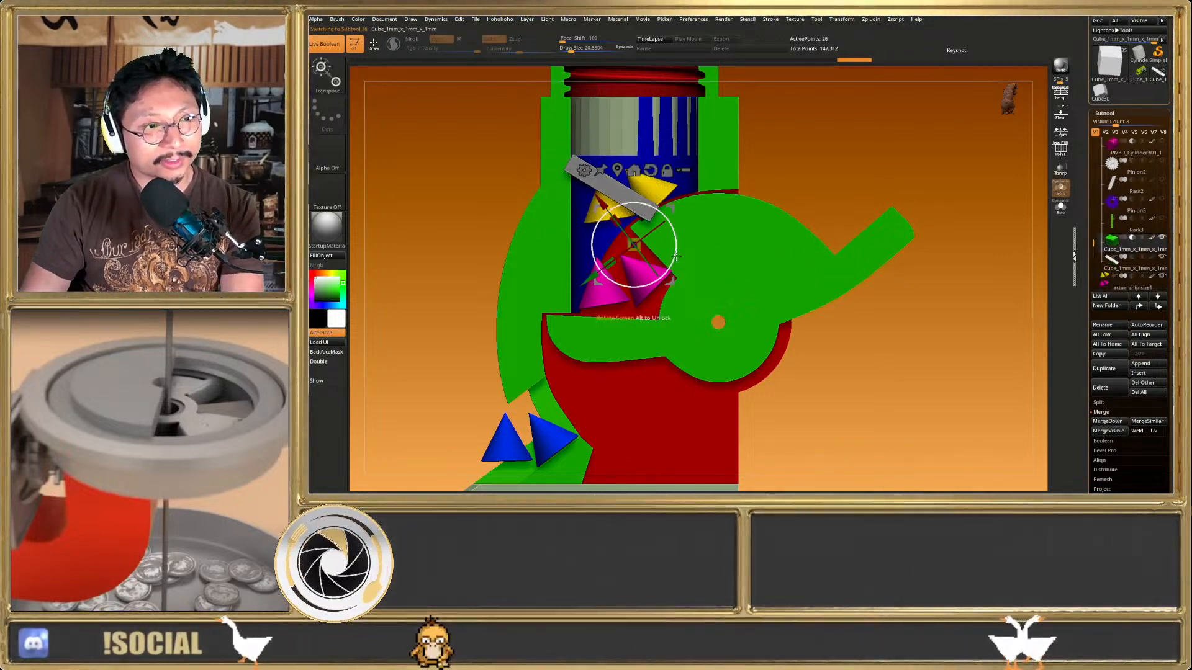
left_click_drag(925, 243, 1015, 185)
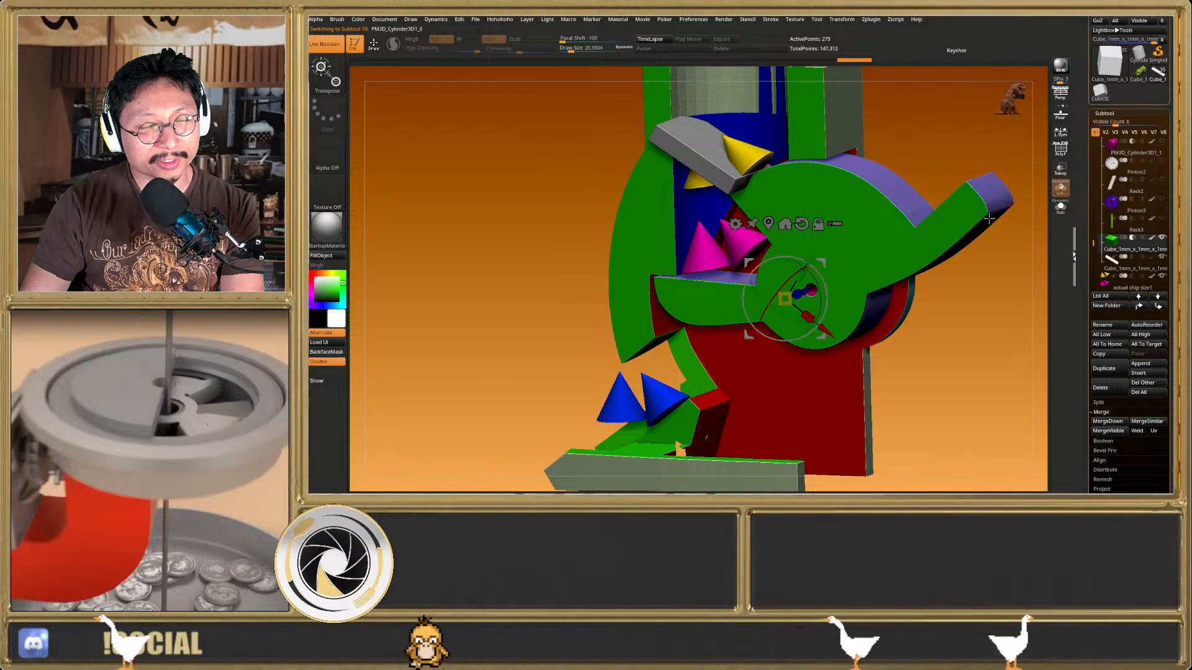
left_click(993, 212, "alt")
left_click_drag(1008, 229, 989, 241, "shift")
left_click_drag(855, 271, 855, 272)
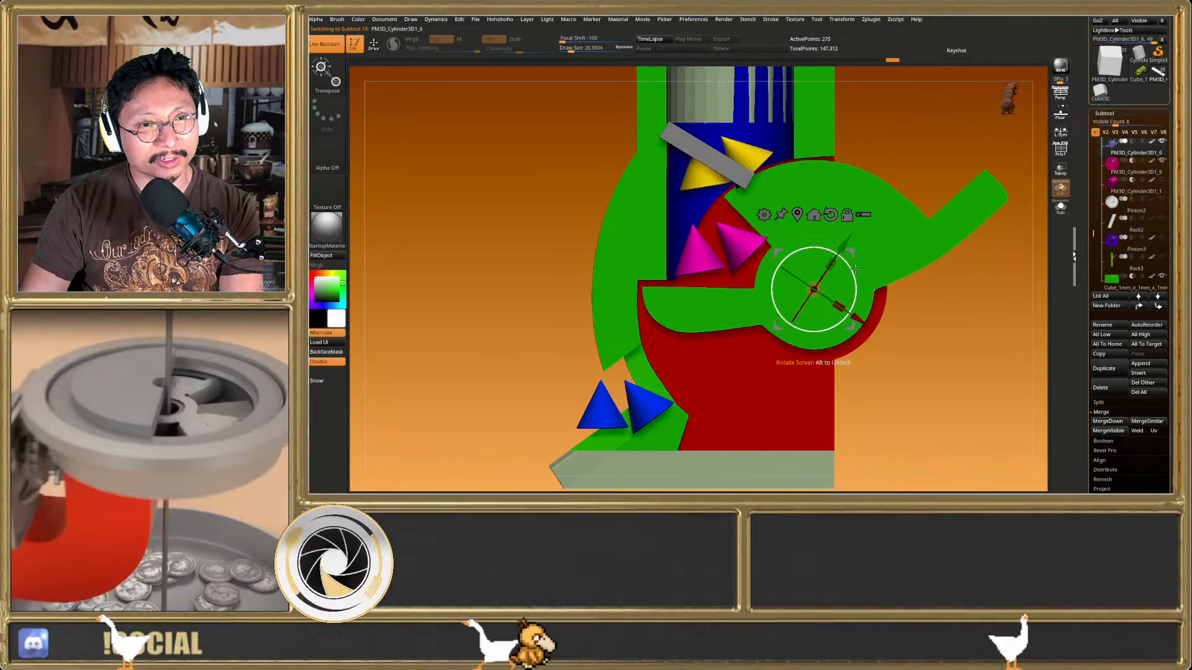
Select the green section cube and adjust its extent so it cuts the lever's body but leaves the upper finger whole
left_click(1113, 281)
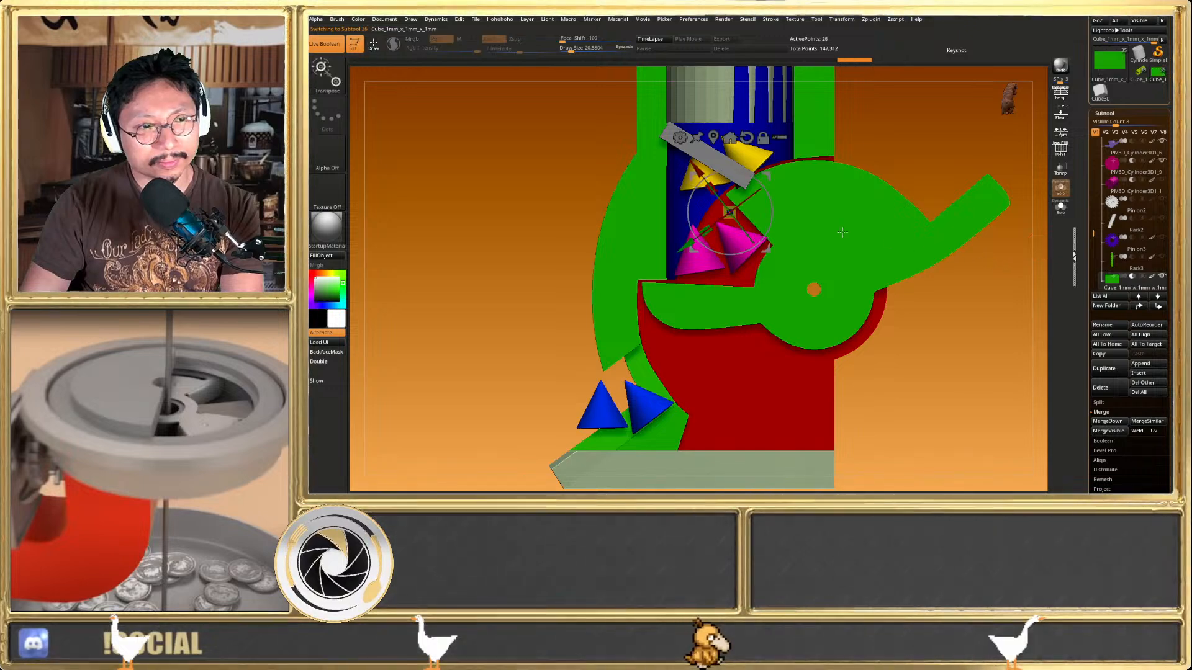
key("shift+f")
scroll(746, 199, "down", 4)
left_click(756, 129, "alt")
scroll(747, 192, "up", 2)
left_click_drag(745, 211, 596, 232)
key("shift+f")
scroll(911, 206, "up", 3)
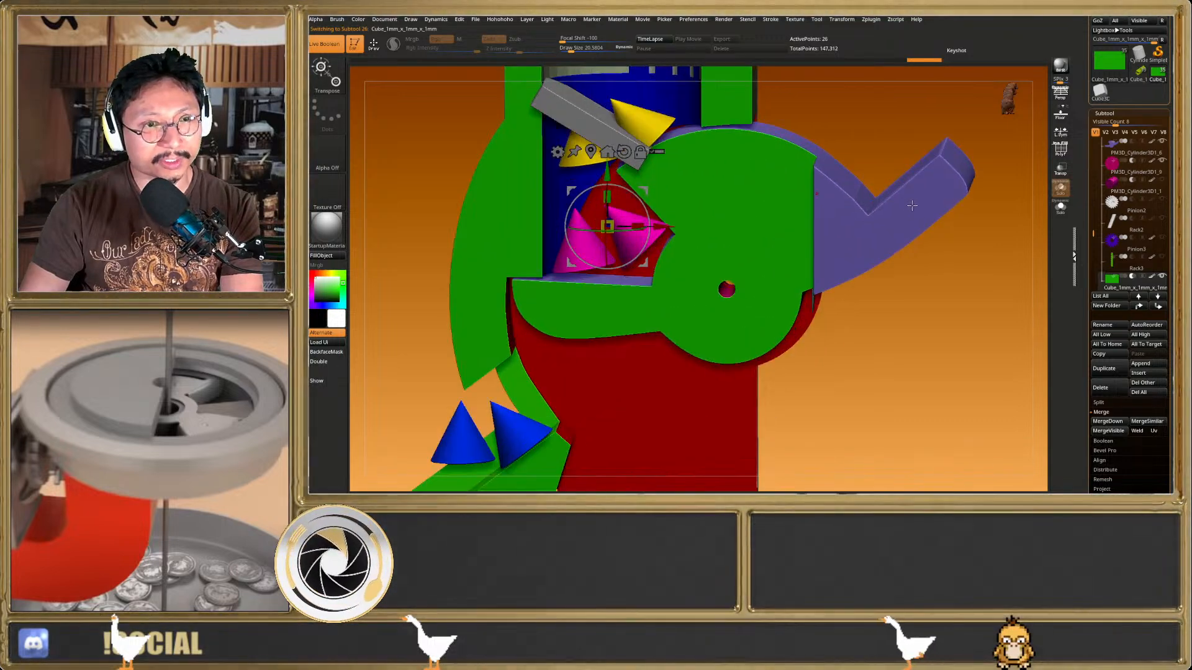
left_click_drag(659, 228, 752, 225)
Select the lever, return to the side view and test its rotation around the hub against the tilted plate
key("q")
left_click(898, 231, "alt")
right_click_drag(932, 192, 786, 263)
key("shift+f")
key("f")
key("shift+f")
key("w")
mouse_move(764, 275)
left_mouse_down()
mouse_move(749, 250)
mouse_move(765, 288)
mouse_move(747, 253)
left_mouse_up()
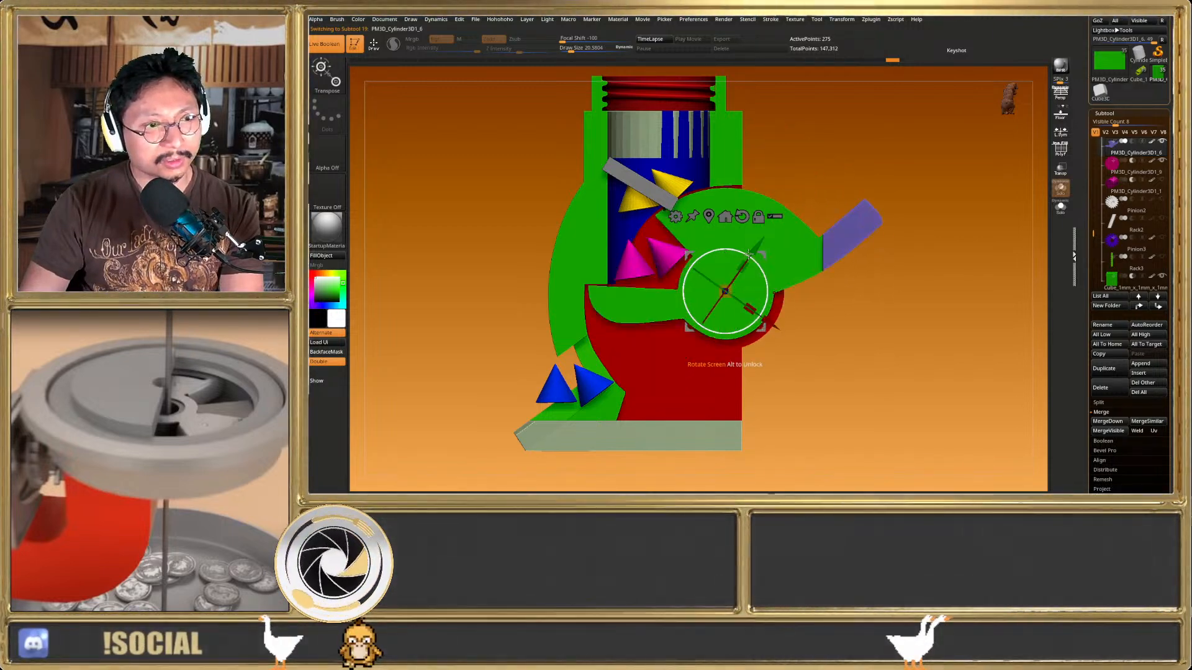
Hide the tilted white plate inside the tube and bring the lever's upper finger into close view
key("q")
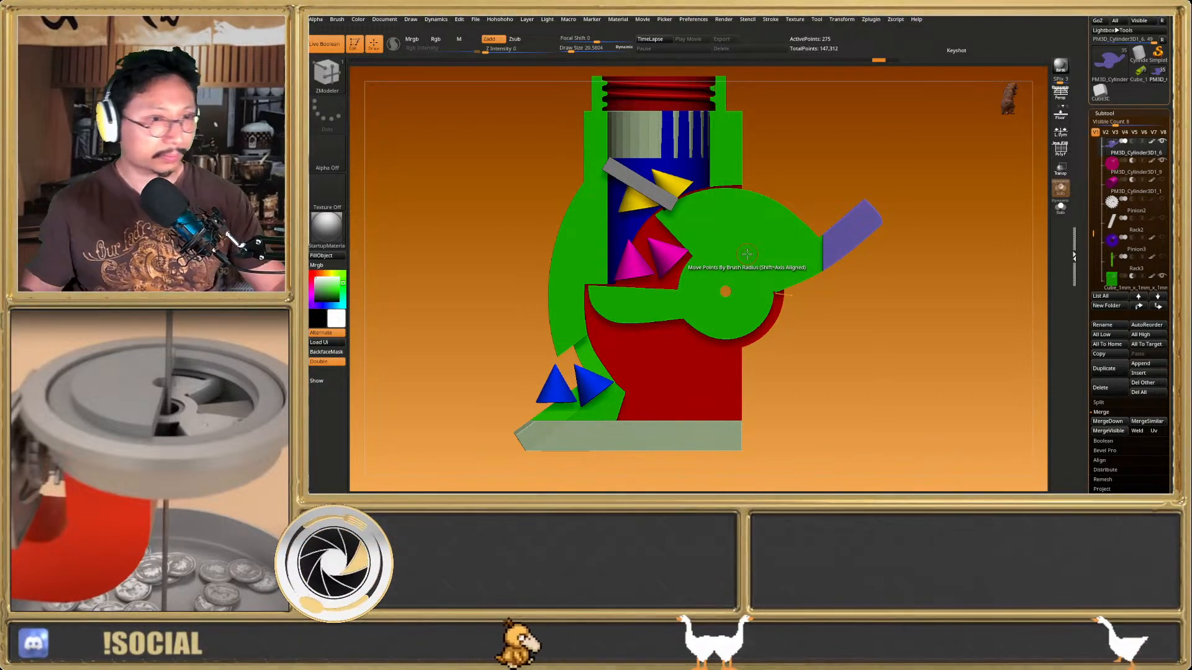
mouse_move(690, 241)
right_mouse_down()
mouse_move(667, 273)
mouse_move(677, 289)
right_mouse_up()
key("shift+f")
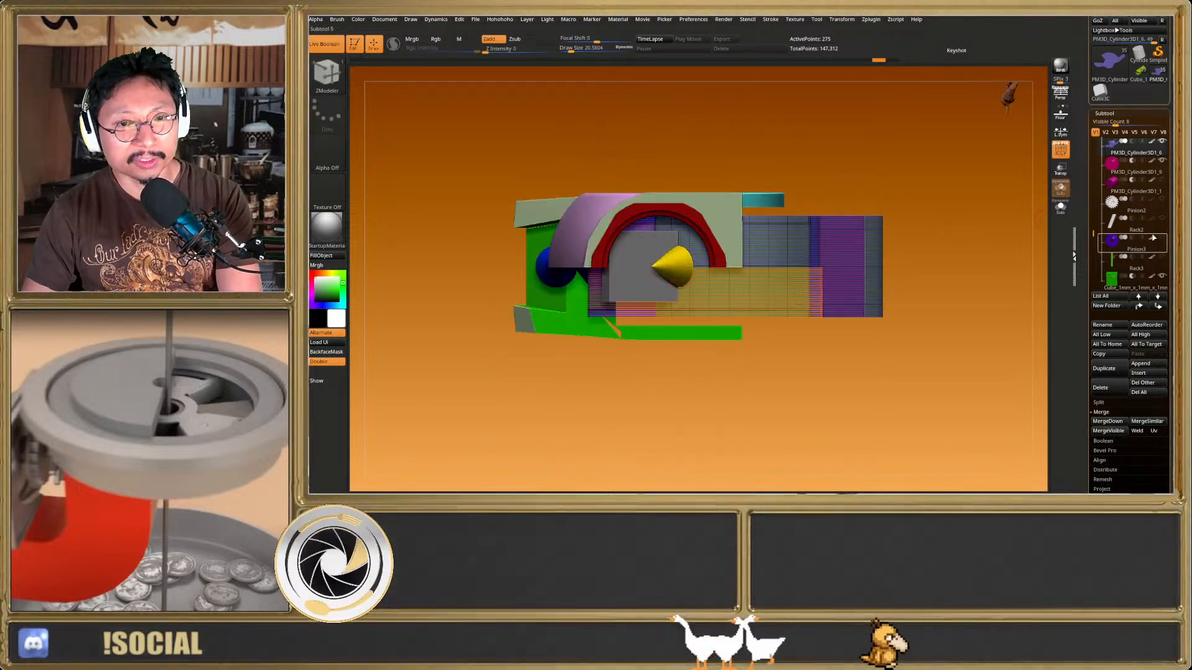
left_click_drag(1090, 231, 1092, 246)
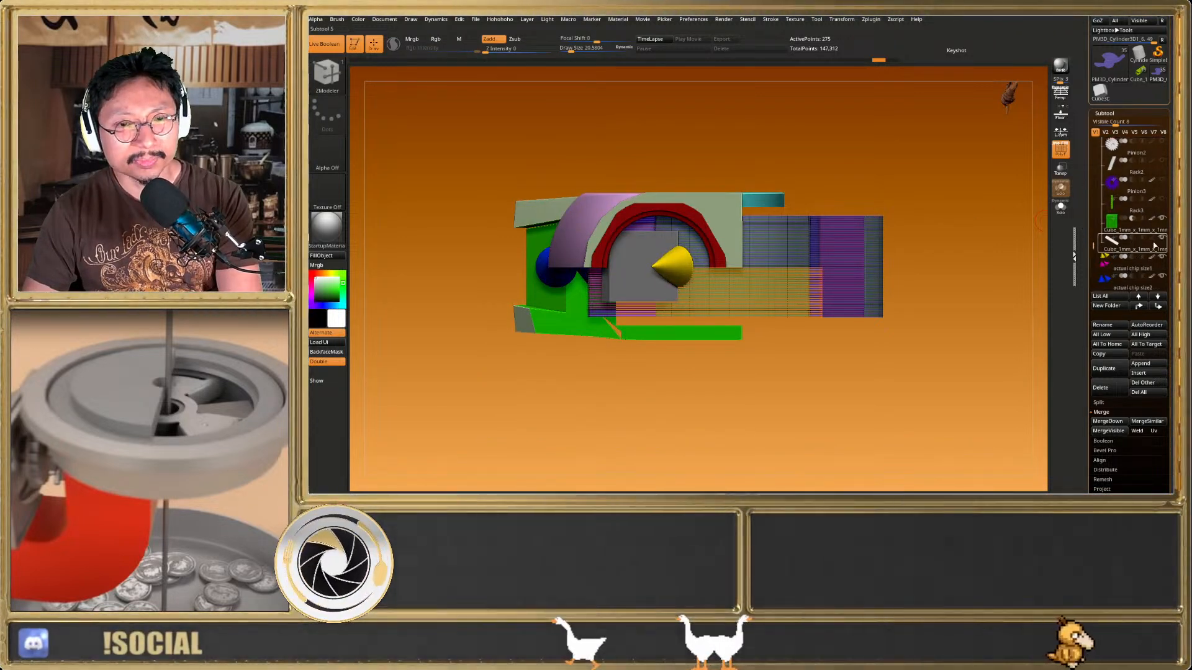
left_click(1162, 238)
mouse_move(747, 238)
right_mouse_down()
mouse_move(766, 204)
mouse_move(766, 234)
right_mouse_up()
key("shift+f")
scroll(635, 255, "up", 6)
right_click_drag(628, 256, 733, 306)
mouse_move(862, 369)
right_mouse_down()
mouse_move(897, 377)
mouse_move(896, 356)
mouse_move(884, 366)
right_mouse_up()
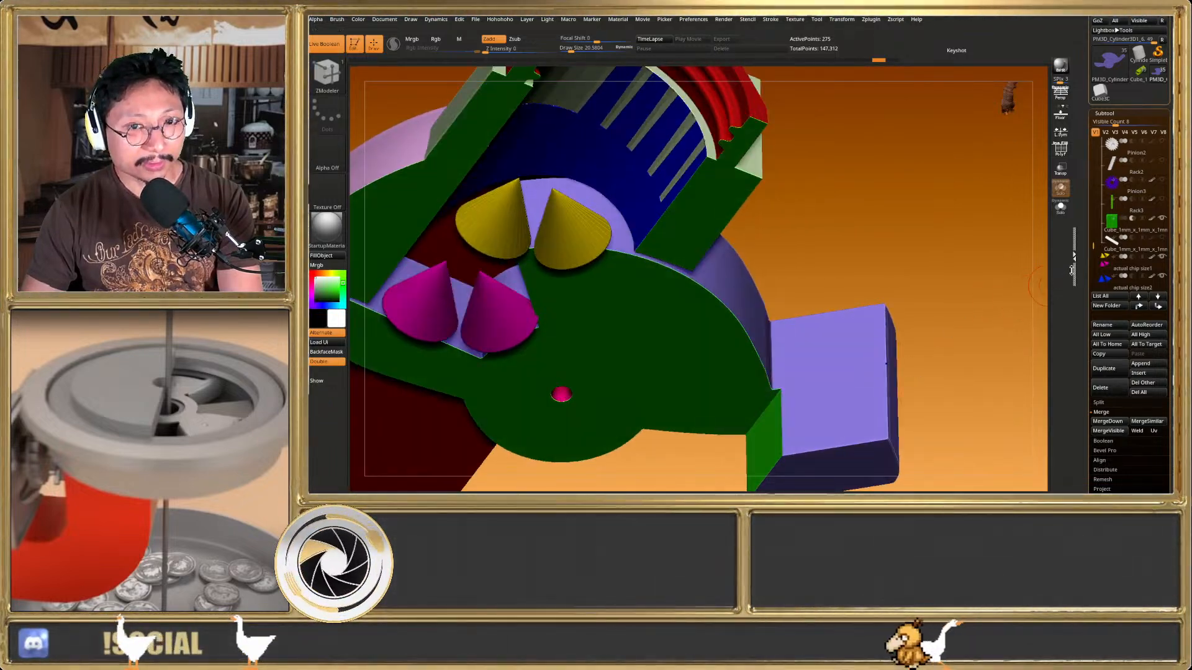
Isolate the lever and uncrease the edges along the tip of its upper finger to soften it
left_click(1060, 207)
key("shift+f")
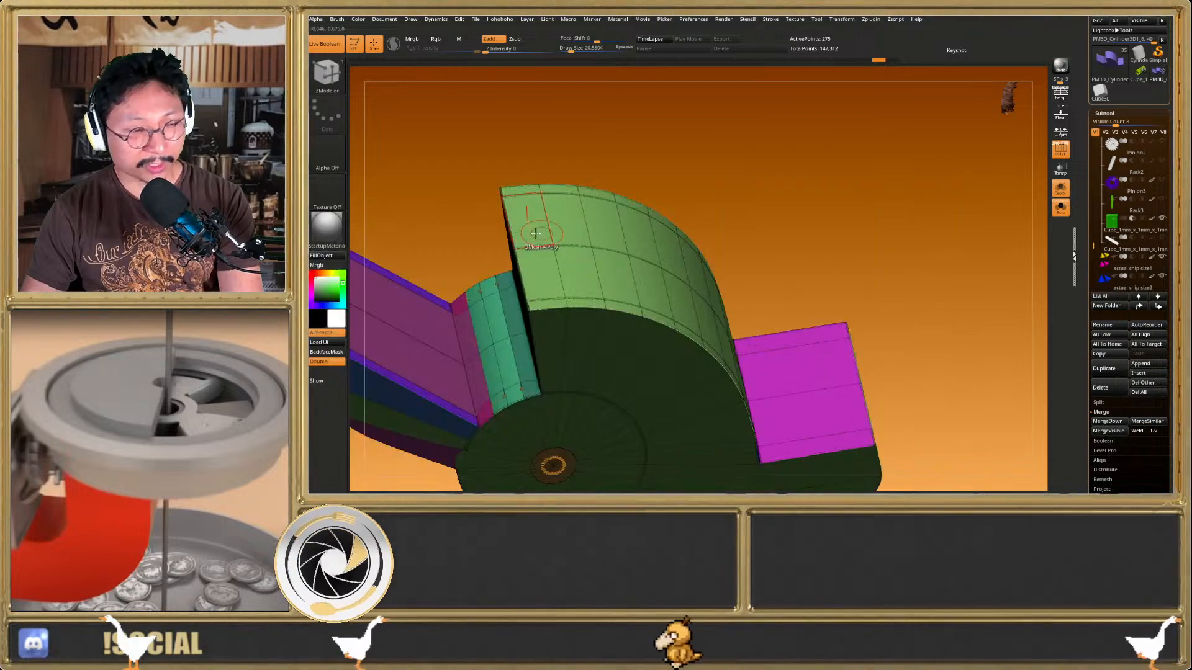
right_click_drag(535, 233, 550, 311)
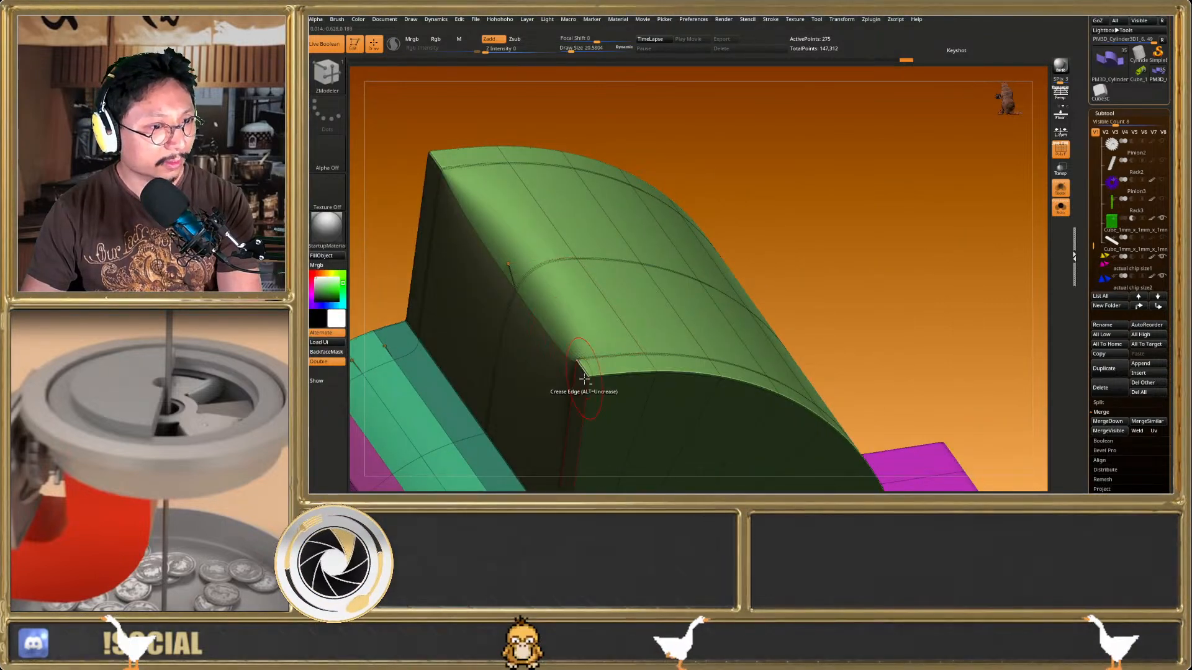
right_click_drag(566, 359, 496, 298)
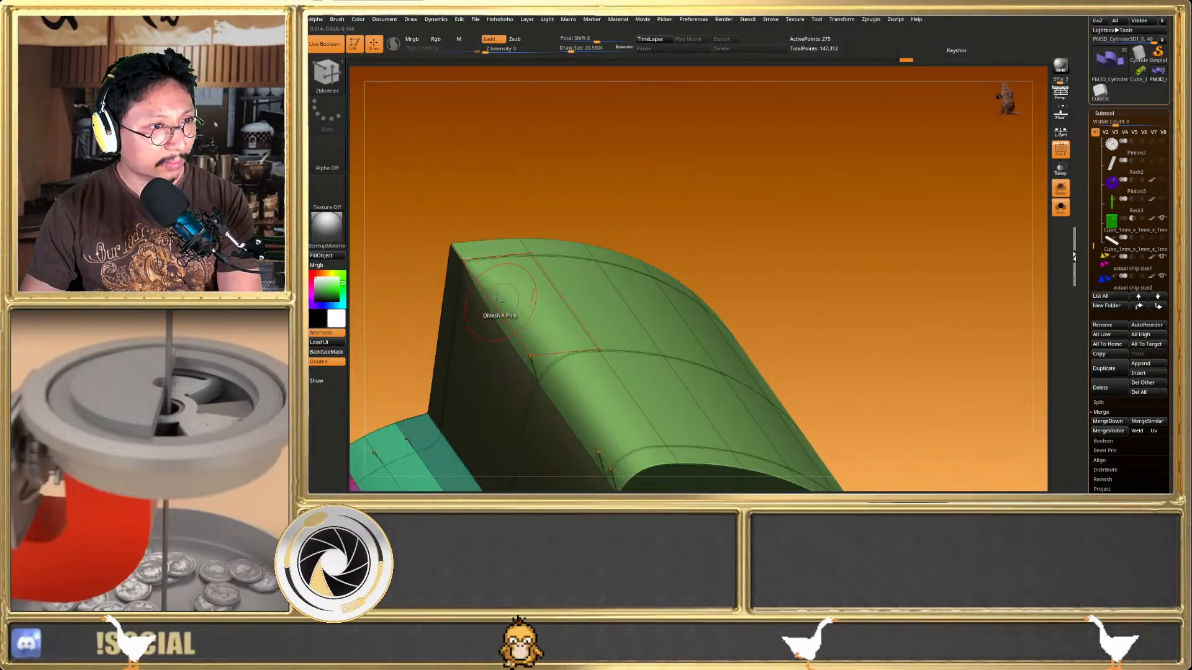
left_click(456, 254)
right_click_drag(457, 255, 519, 351)
Compare the upper finger with creased and uncreased tip edges by stepping through the undo history
key("shift+f")
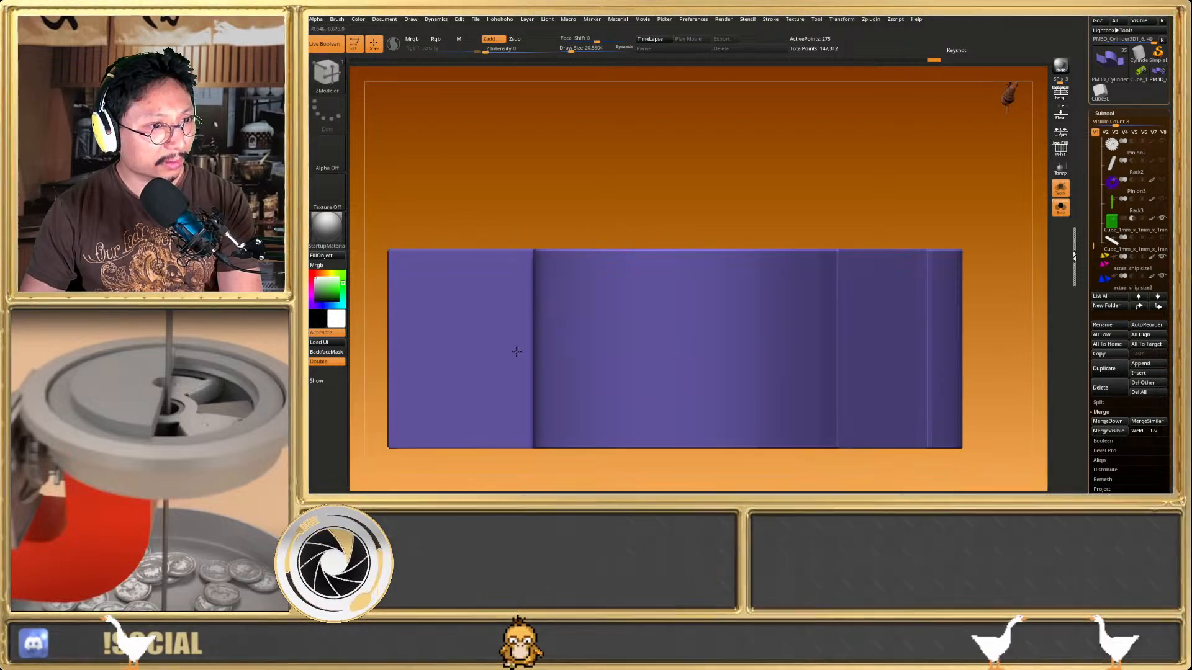
right_click_drag(590, 339, 594, 305, "alt")
key("ctrl")
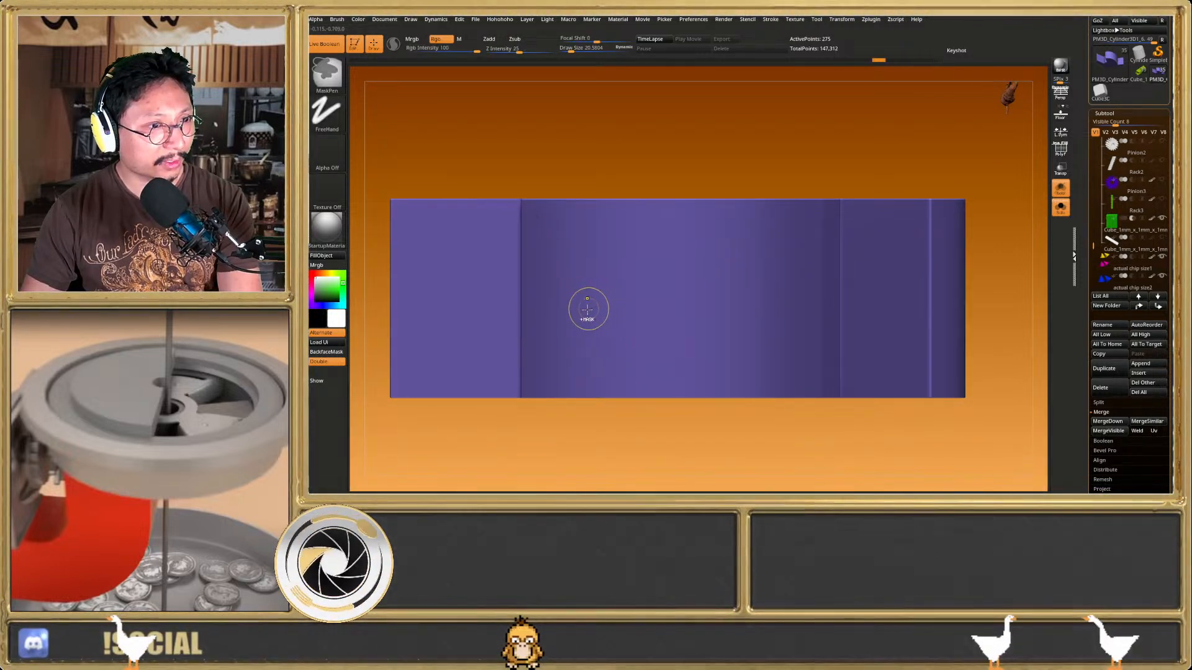
key("ctrl+shift+z")
key("ctrl+shift+z")
key("ctrl+shift+z")
key("ctrl+shift+z")
key("shift+f")
mouse_move(620, 322)
right_mouse_down()
mouse_move(515, 293)
mouse_move(667, 309)
mouse_move(1036, 228)
right_mouse_up()
key("shift+f")
Show all parts again and examine the softened finger against the chips and tube in the cross-section
left_click(1059, 211)
right_click_drag(656, 359, 719, 293, "alt")
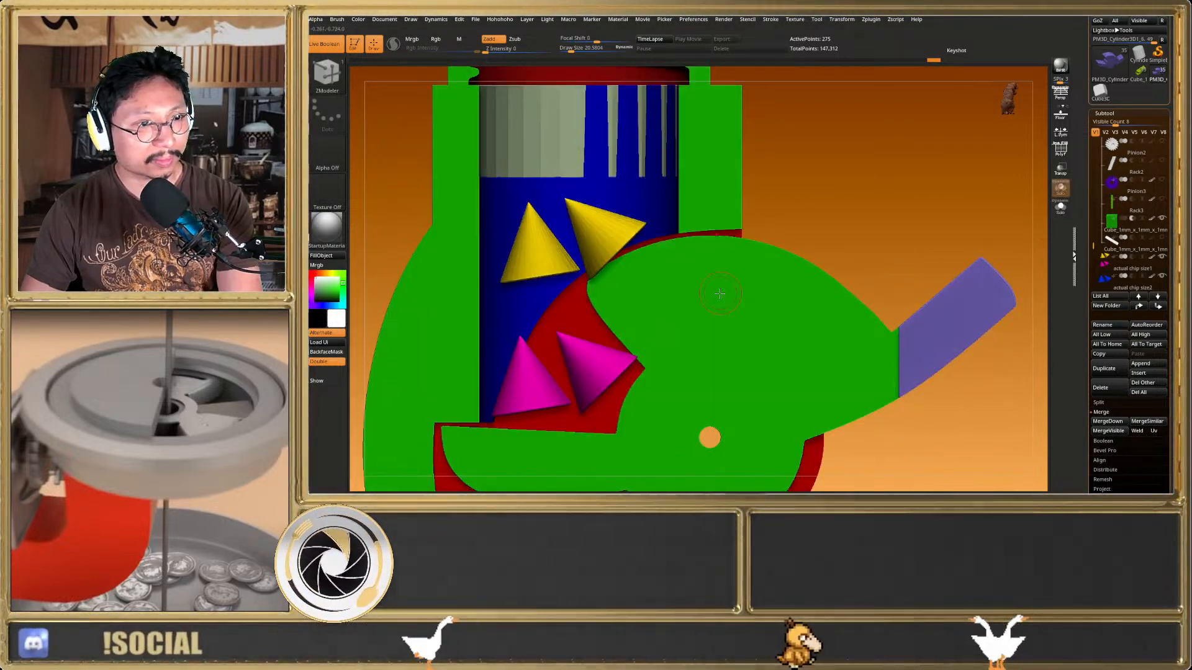
mouse_move(752, 430)
left_mouse_down()
mouse_move(738, 386)
mouse_move(756, 430)
left_mouse_up()
key("q")
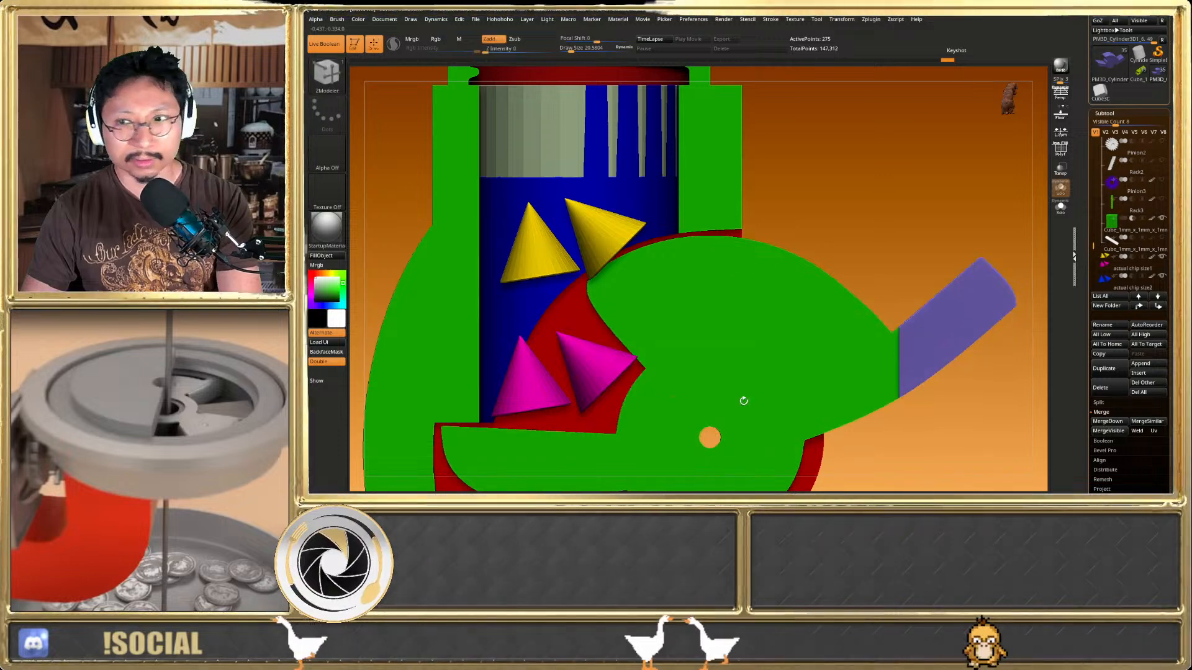
right_click_drag(742, 402, 750, 340, "ctrl")
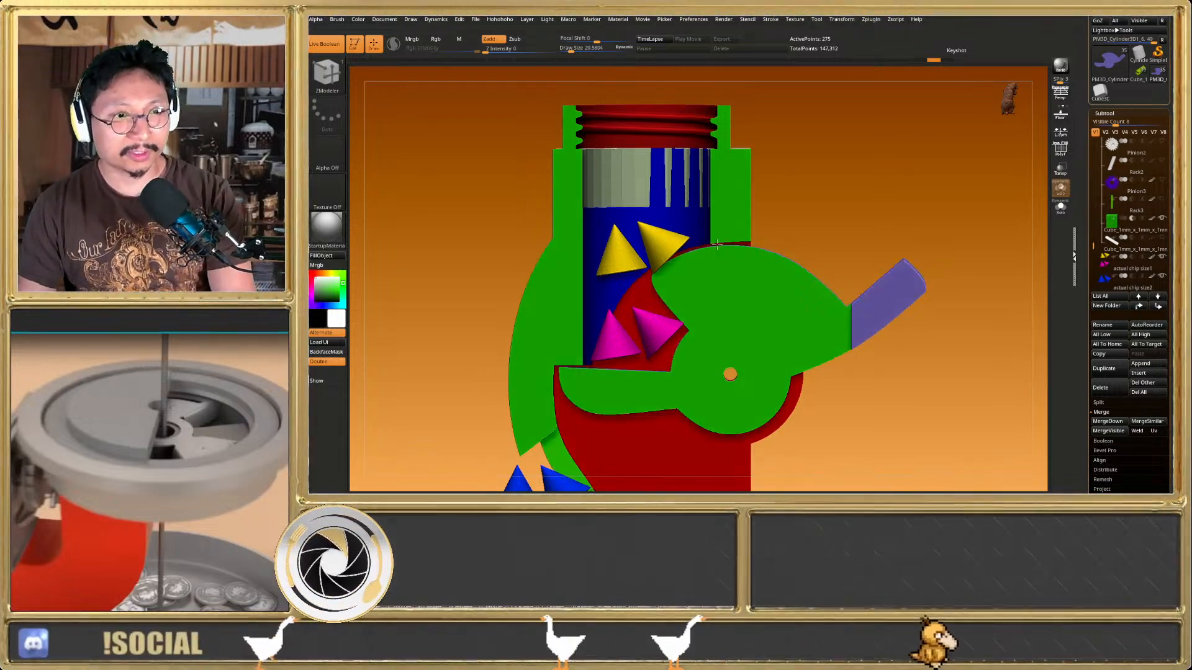
right_click_drag(694, 228, 758, 253, "alt")
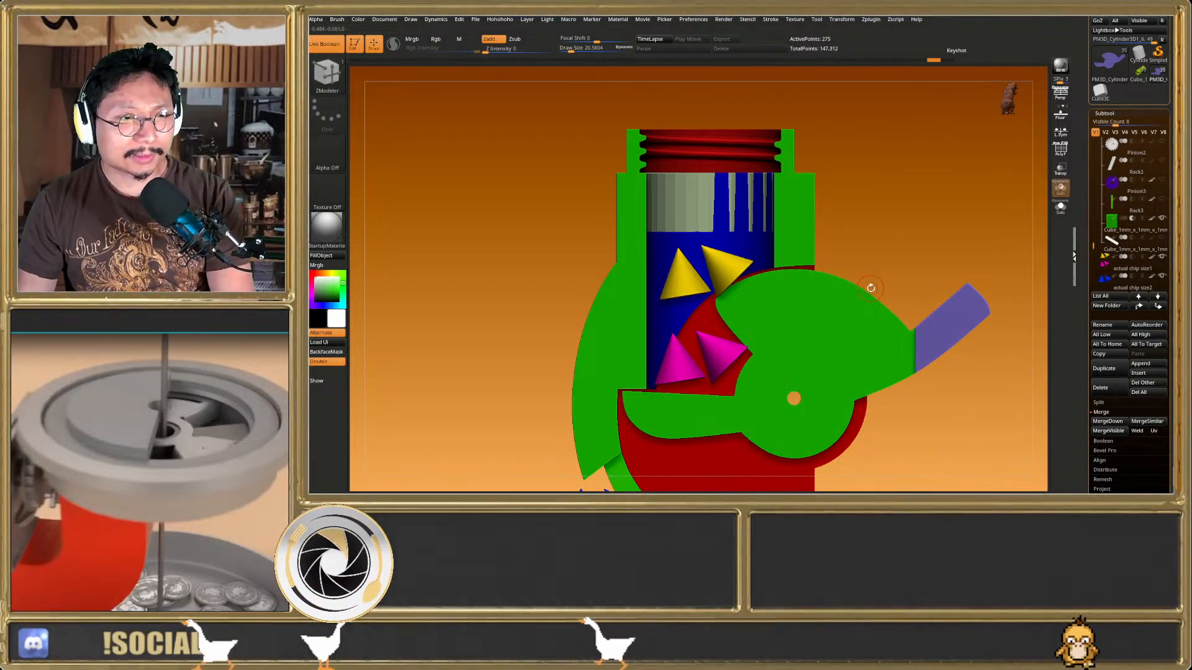
scroll(858, 288, "down", 3)
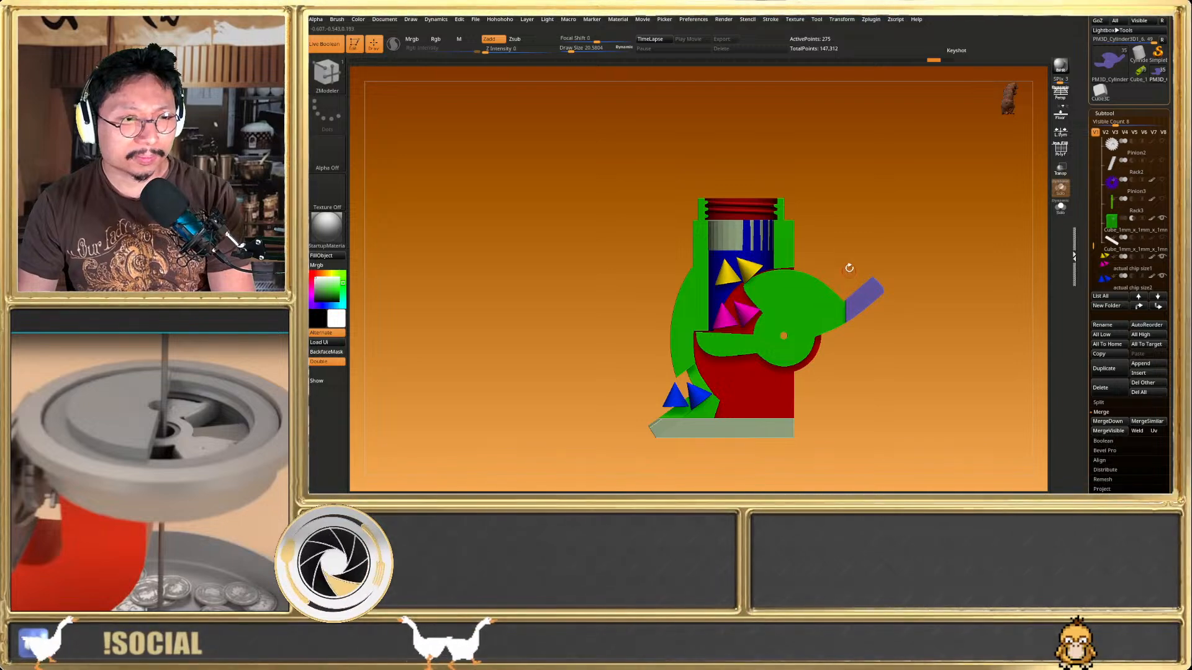
right_click_drag(817, 176, 810, 403)
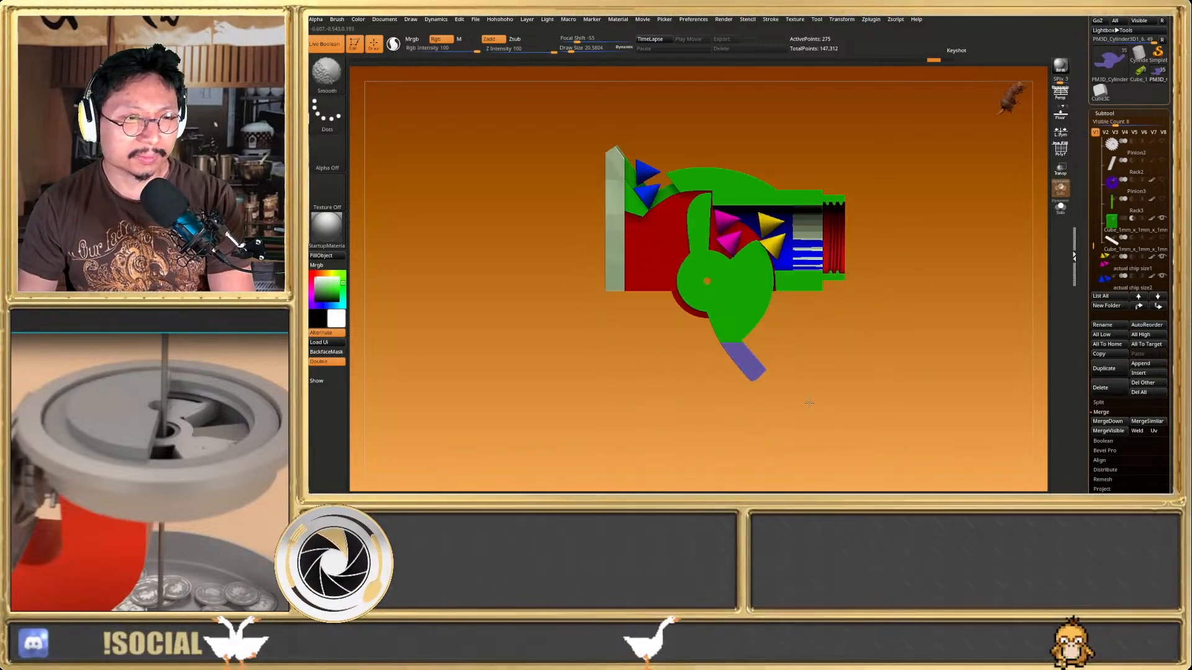
mouse_move(827, 248)
right_mouse_down()
mouse_move(781, 266)
mouse_move(807, 256)
right_mouse_up()
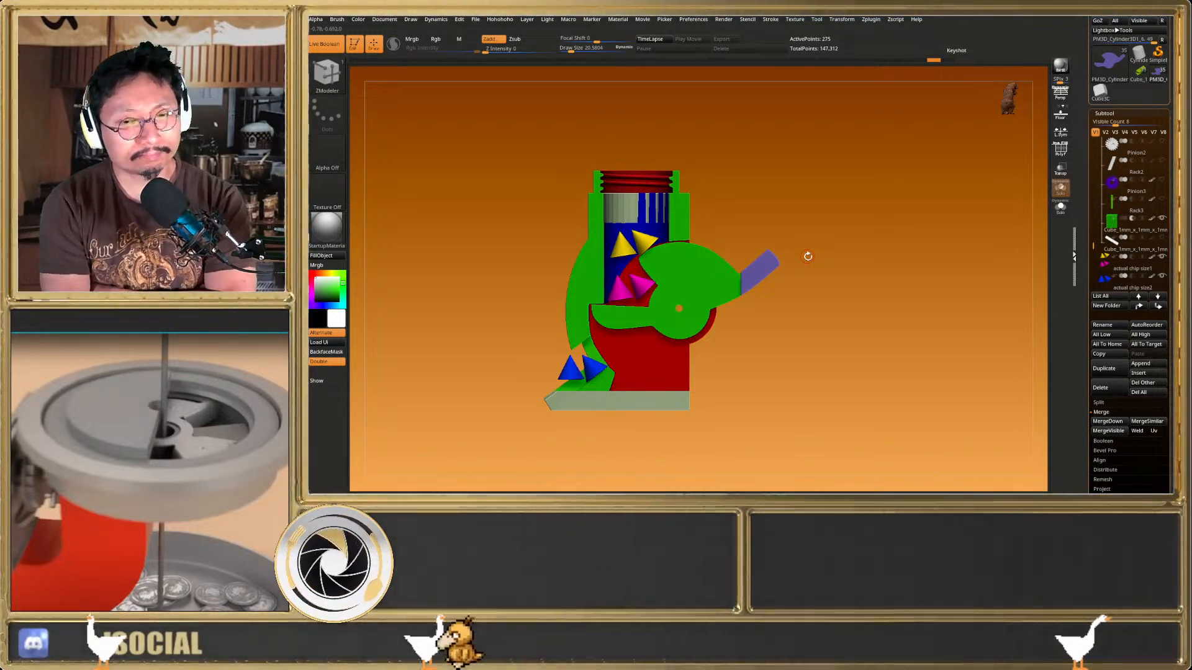
Undo the uncreasing of the upper finger's tip edges
mouse_move(808, 256)
right_mouse_down()
mouse_move(819, 295)
mouse_move(785, 279)
right_mouse_up()
key("shift+f")
key("shift+f")
scroll(686, 265, "up", 5)
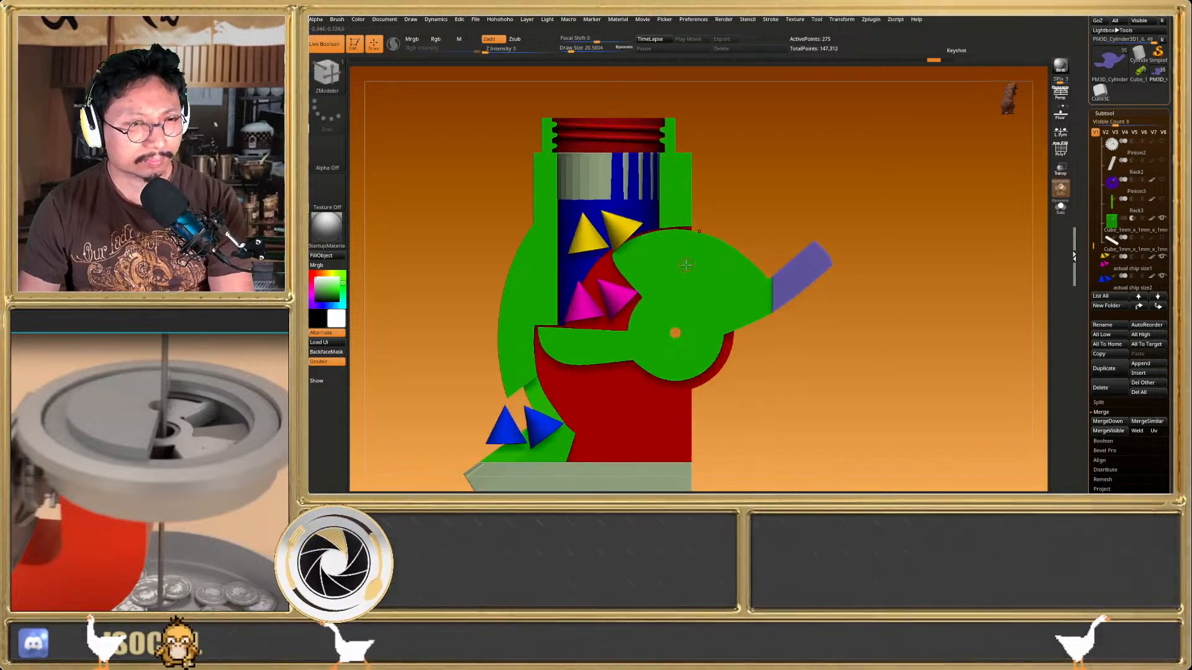
key("ctrl+z")
key("ctrl+z")
Test the lever's swing by rotating it about 44° around its hub, then undo the rotation
mouse_move(686, 265)
right_mouse_down()
mouse_move(723, 282)
mouse_move(766, 254)
right_mouse_up()
key("w")
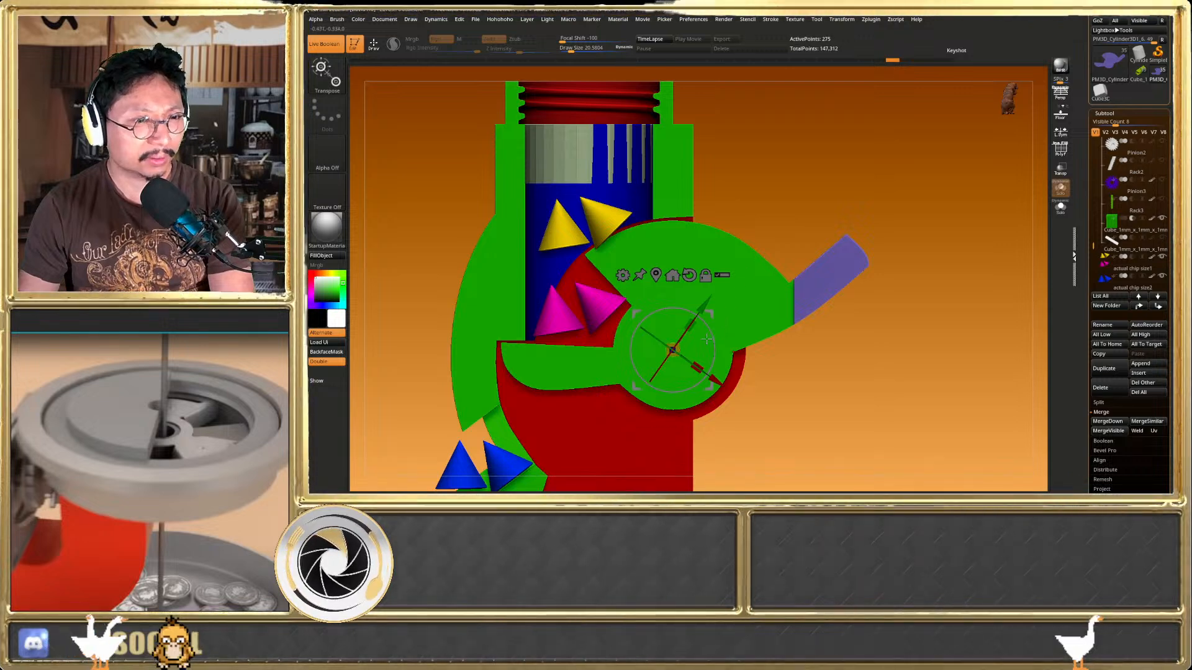
left_click_drag(712, 323, 698, 294)
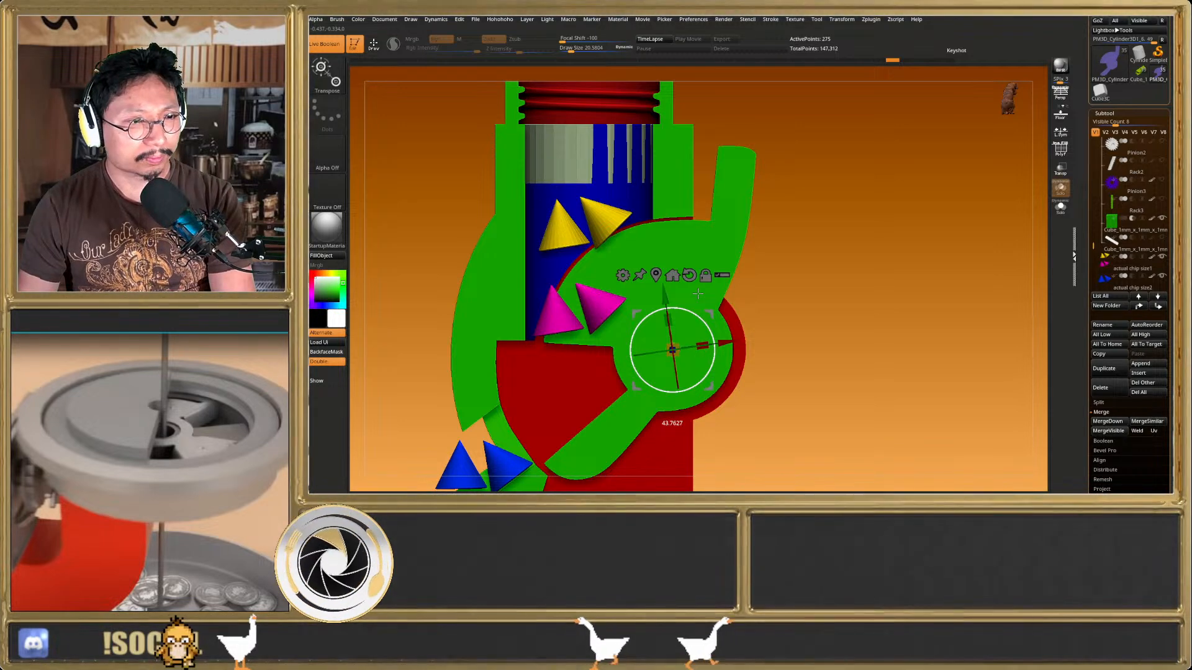
key("ctrl+z")
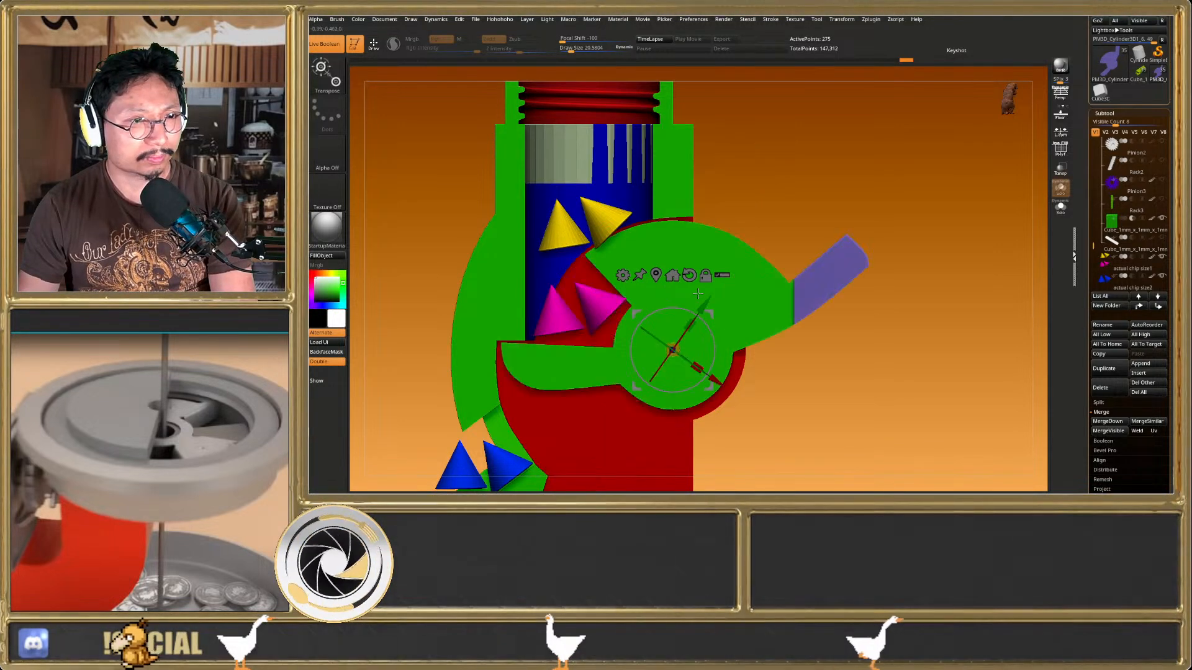
Isolate the lever, show its wireframe and duplicate it as a new subtool
key("q")
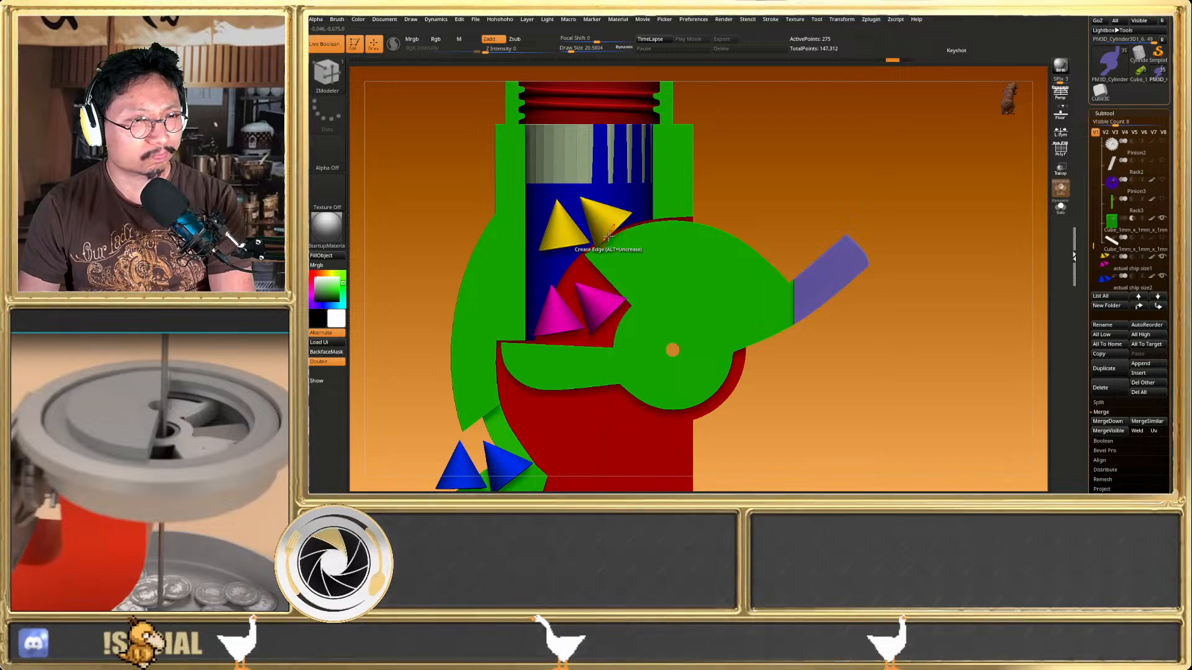
left_click(1060, 206)
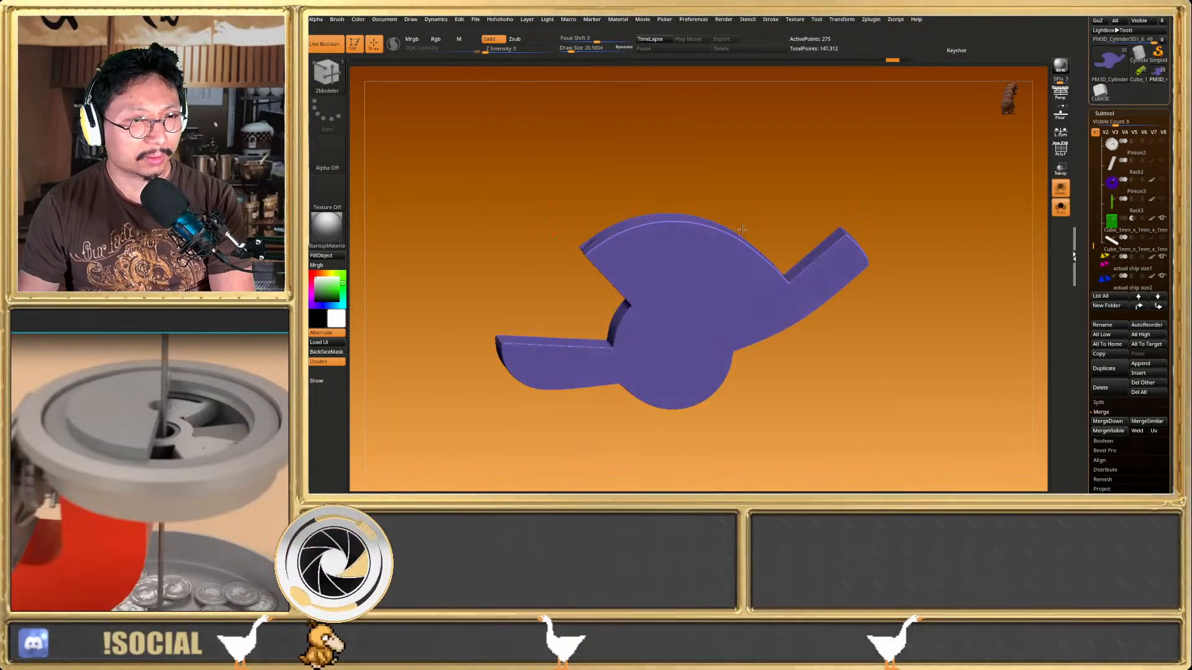
right_click_drag(741, 228, 749, 239)
key("shift+f")
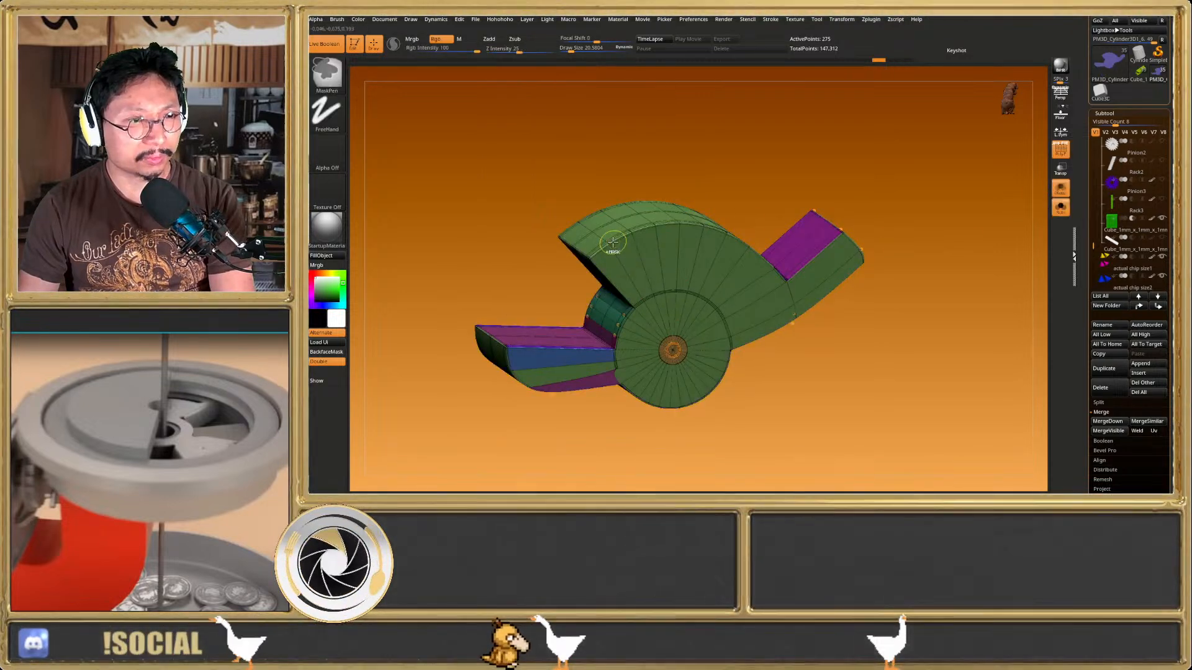
key("ctrl+shift+d")
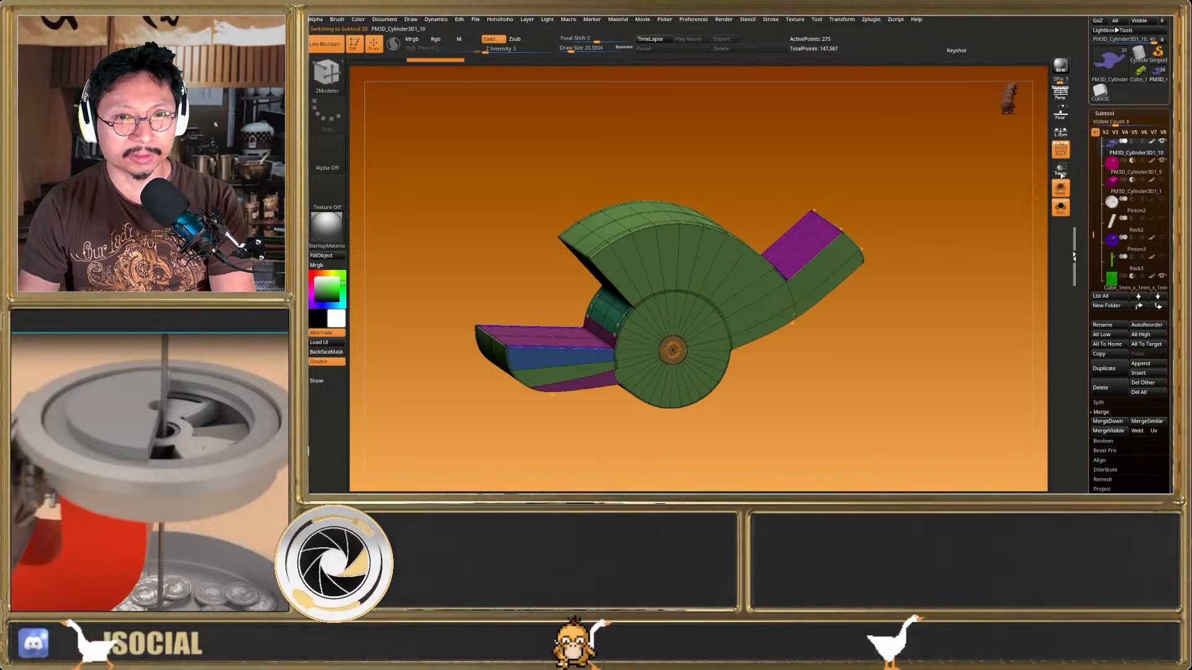
Select the original lever and roll its undo history back to the earliest state
scroll(1148, 193, "up", 3)
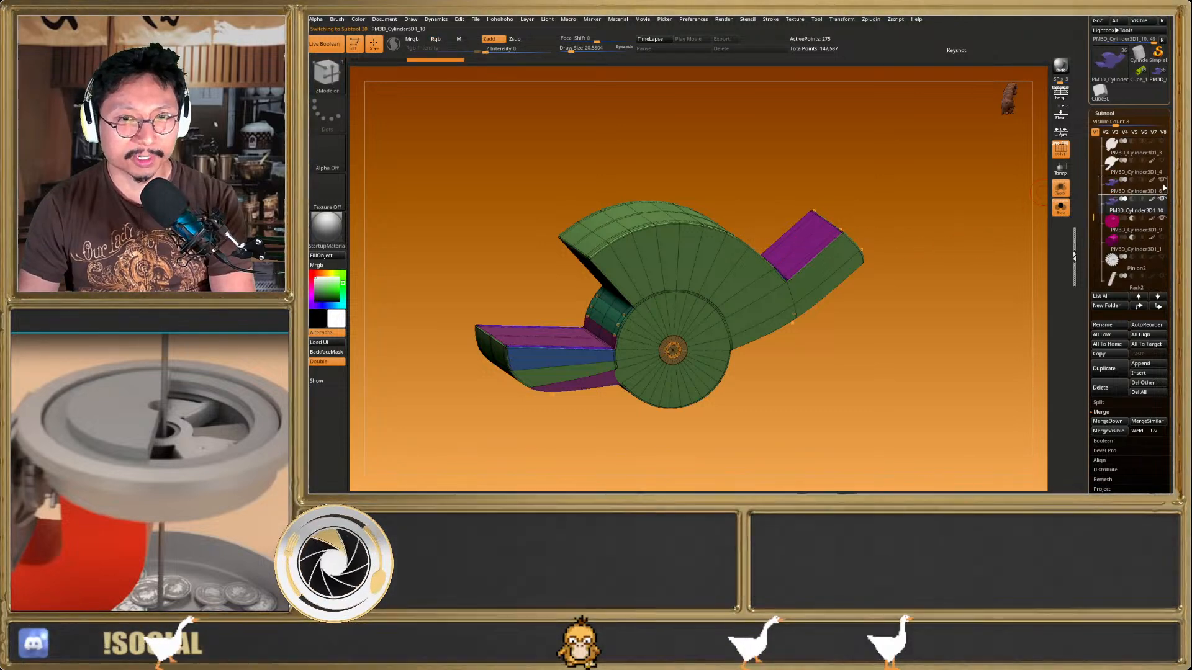
mouse_move(1134, 186)
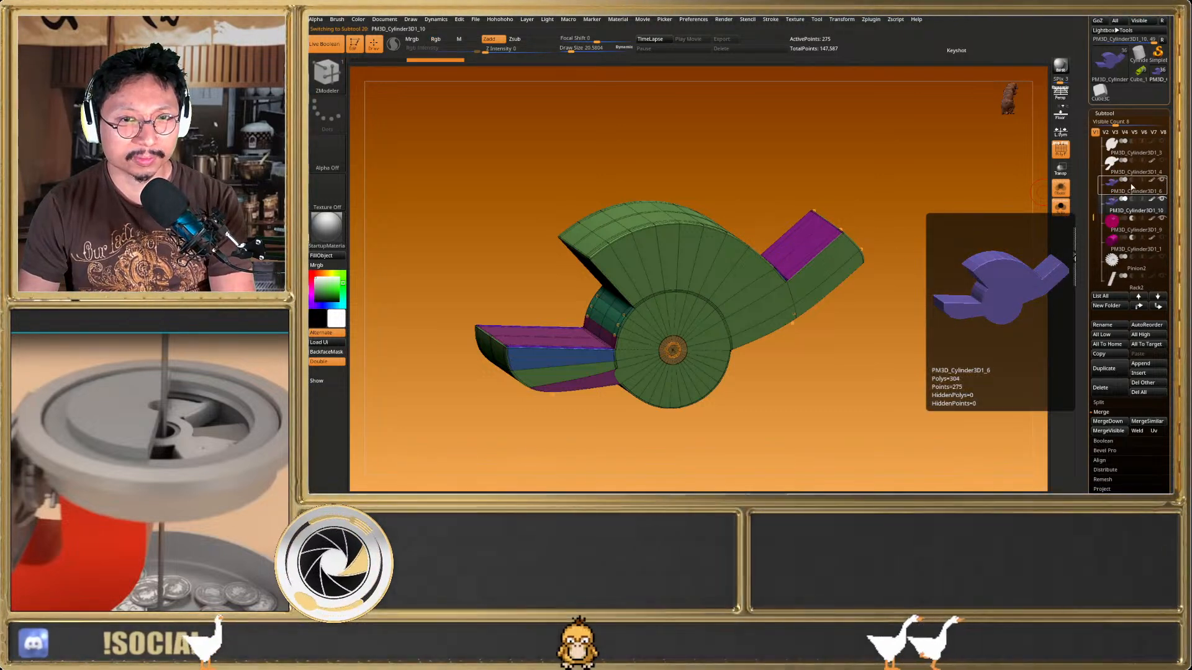
left_click(1133, 186)
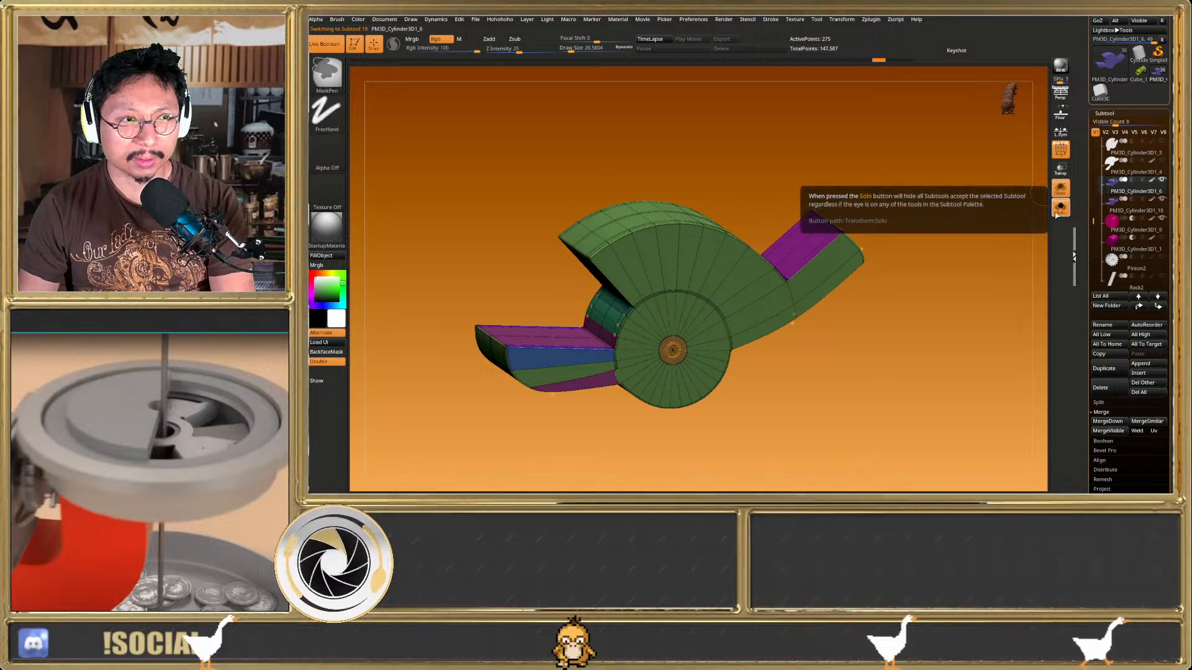
left_click_drag(872, 59, 350, 57)
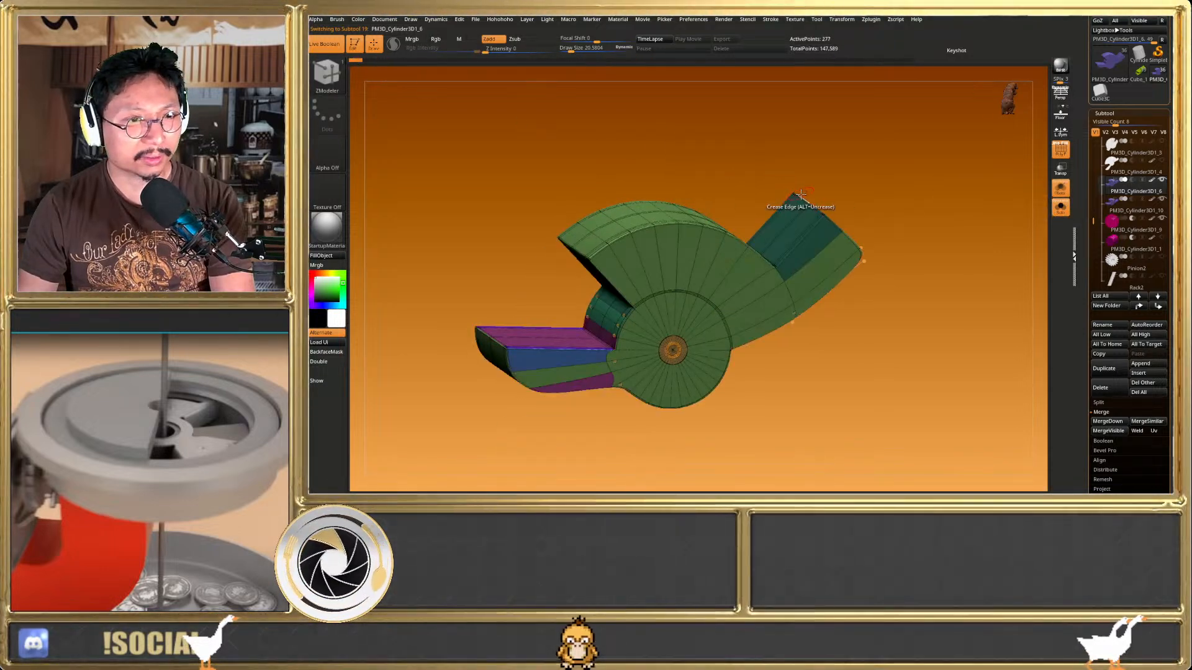
key("shift+f")
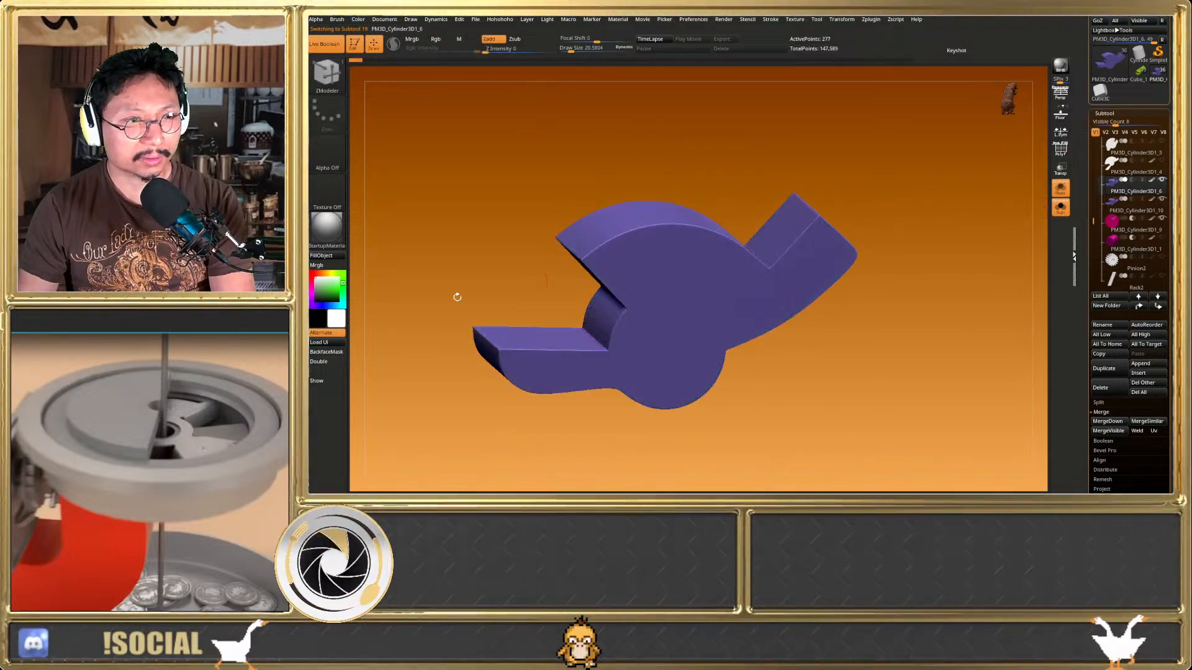
Fill the original lever with white colour and material, then select the purple duplicate and hide the original
left_click(316, 266)
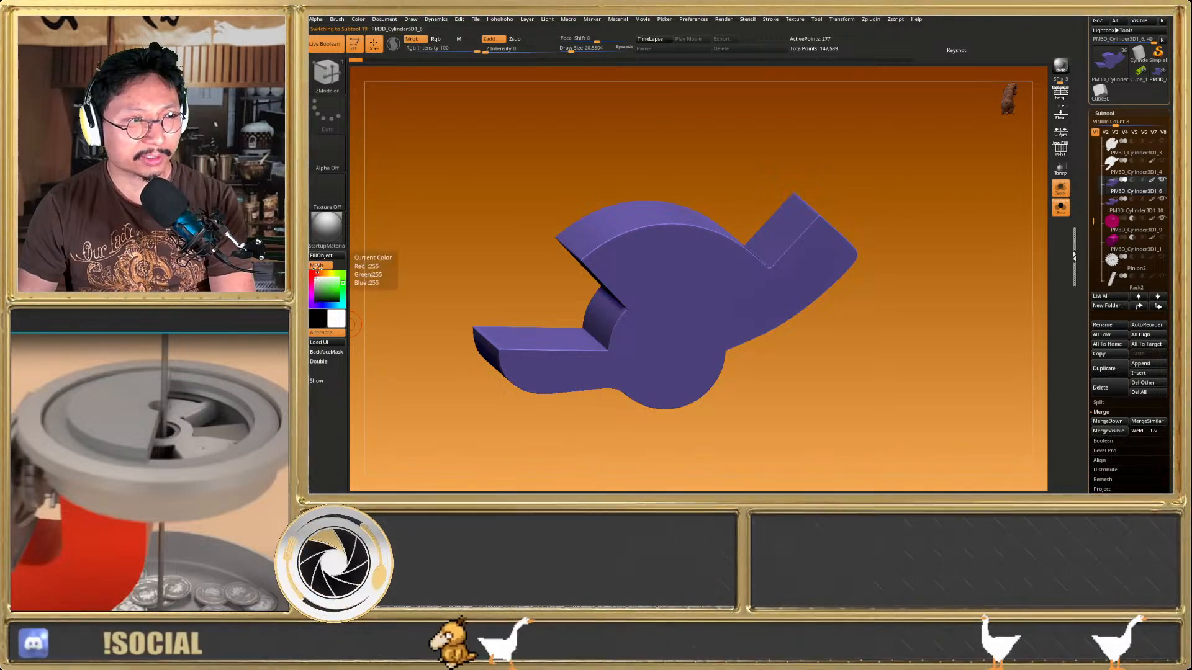
left_click(321, 255)
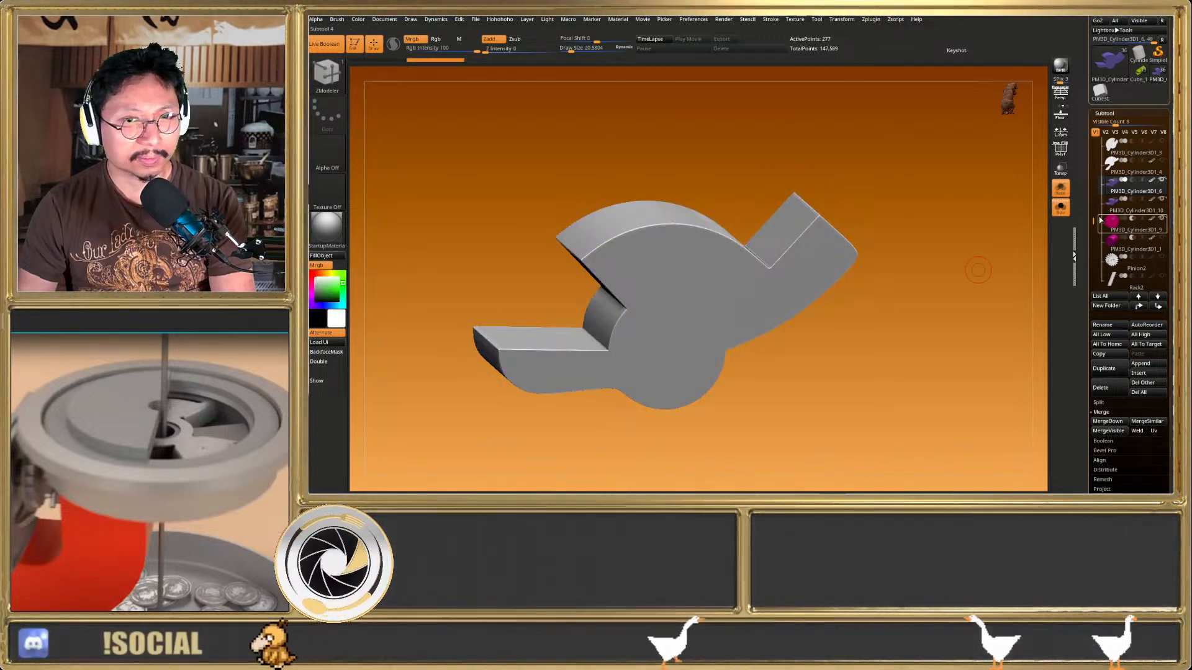
left_click(1124, 207)
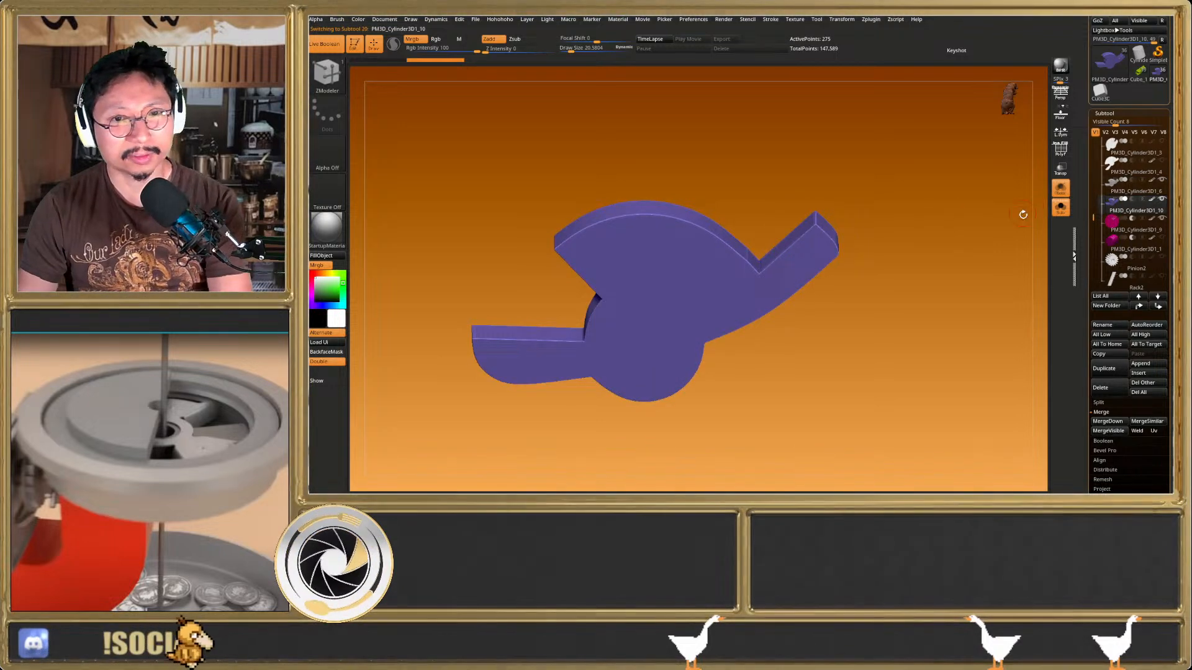
left_click(1163, 180)
Uncrease the edge at the tip of the duplicated lever's upper finger with the ZModeler brush to round it
left_click_drag(870, 251, 863, 231)
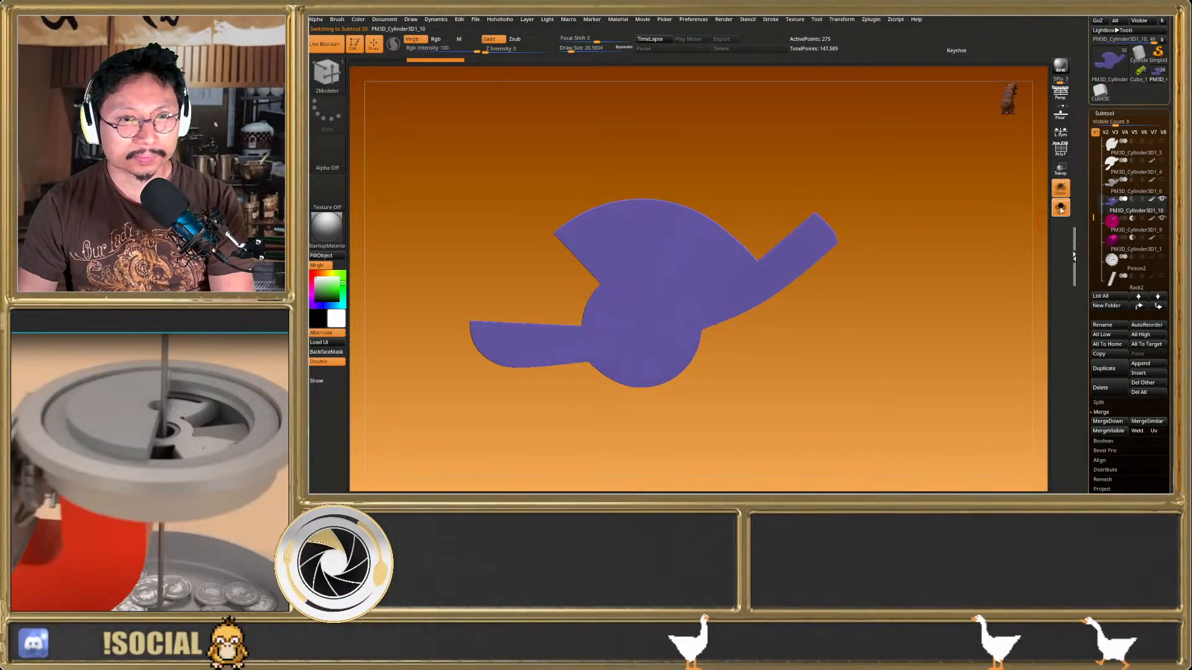
key("shift+s")
right_click_drag(742, 276, 838, 301, "alt")
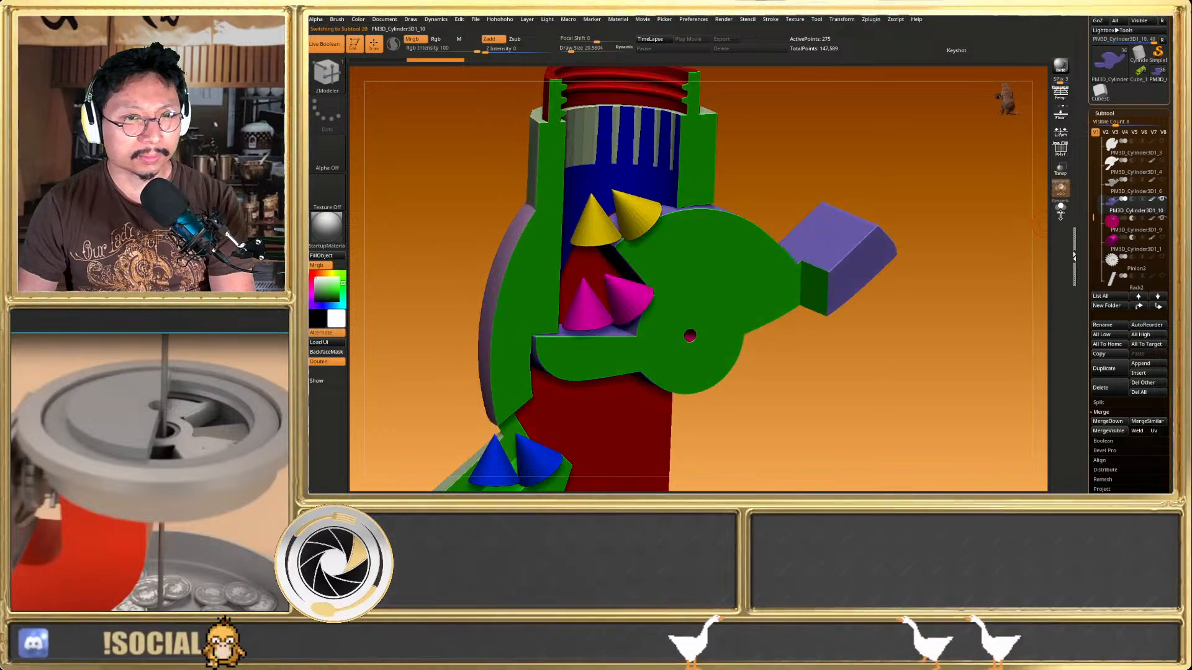
left_click(1059, 209)
key("shift+f")
mouse_move(574, 242)
right_mouse_down()
mouse_move(617, 254)
mouse_move(649, 241)
right_mouse_up()
scroll(617, 254, "up", 5)
key("b")
key("z")
key("m")
left_click(649, 244)
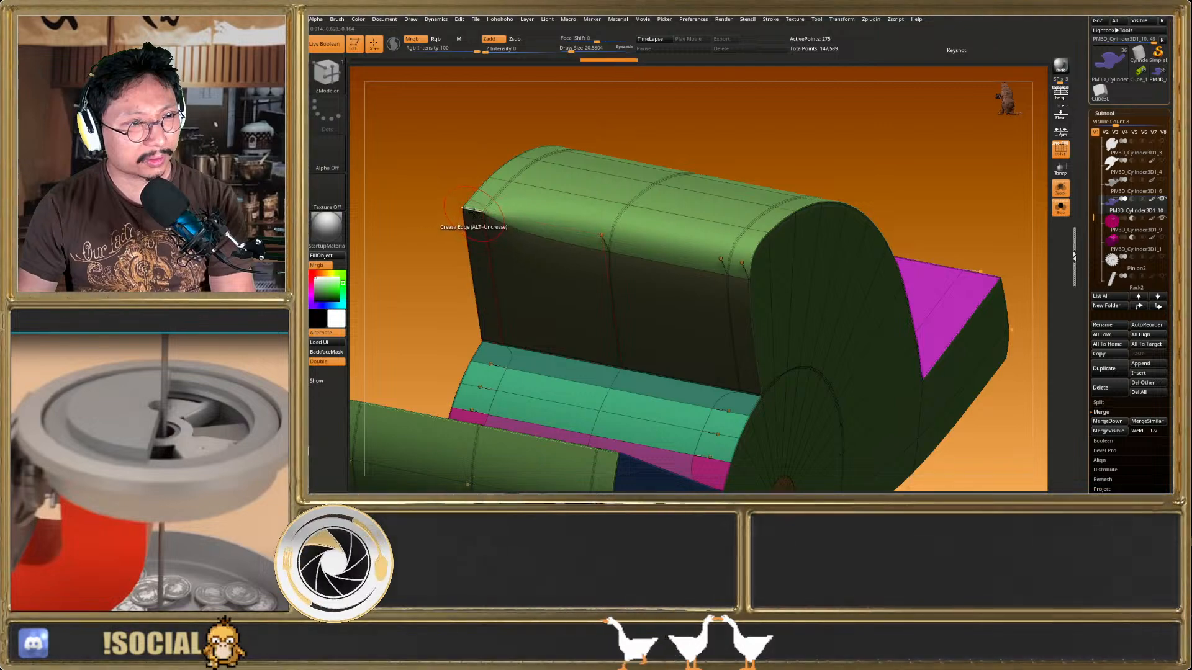
right_click_drag(606, 266, 654, 282)
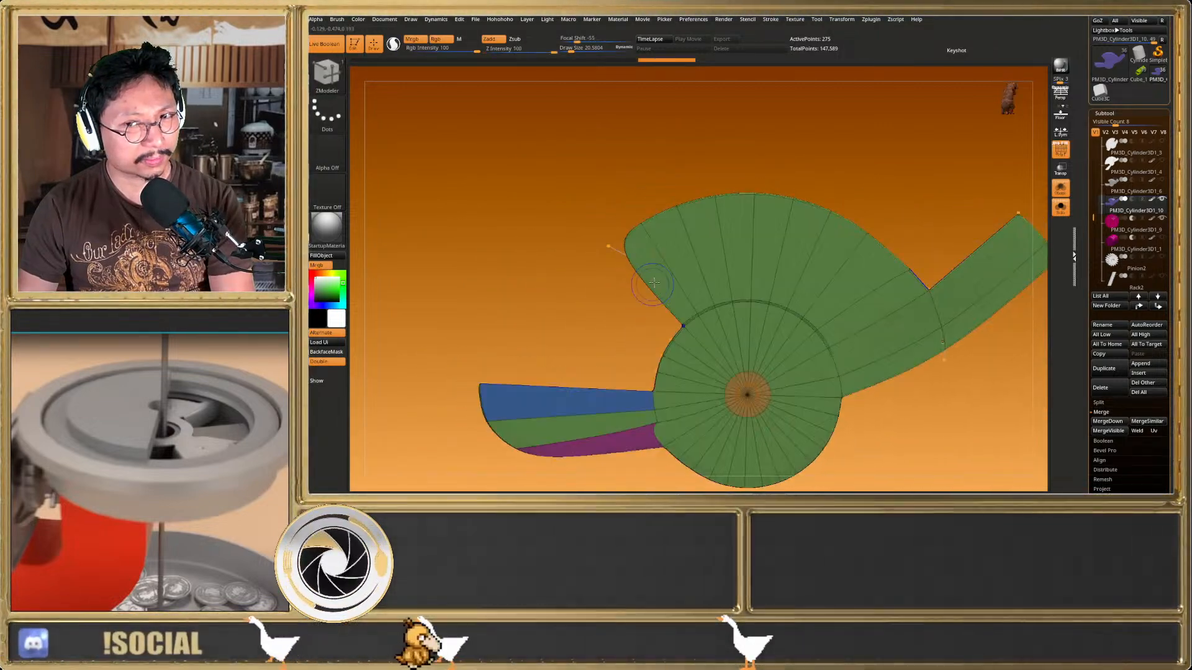
Hide the wireframe and show the full dispenser to check the rounded finger's clearance from the chips in cross-section
key("shift+f")
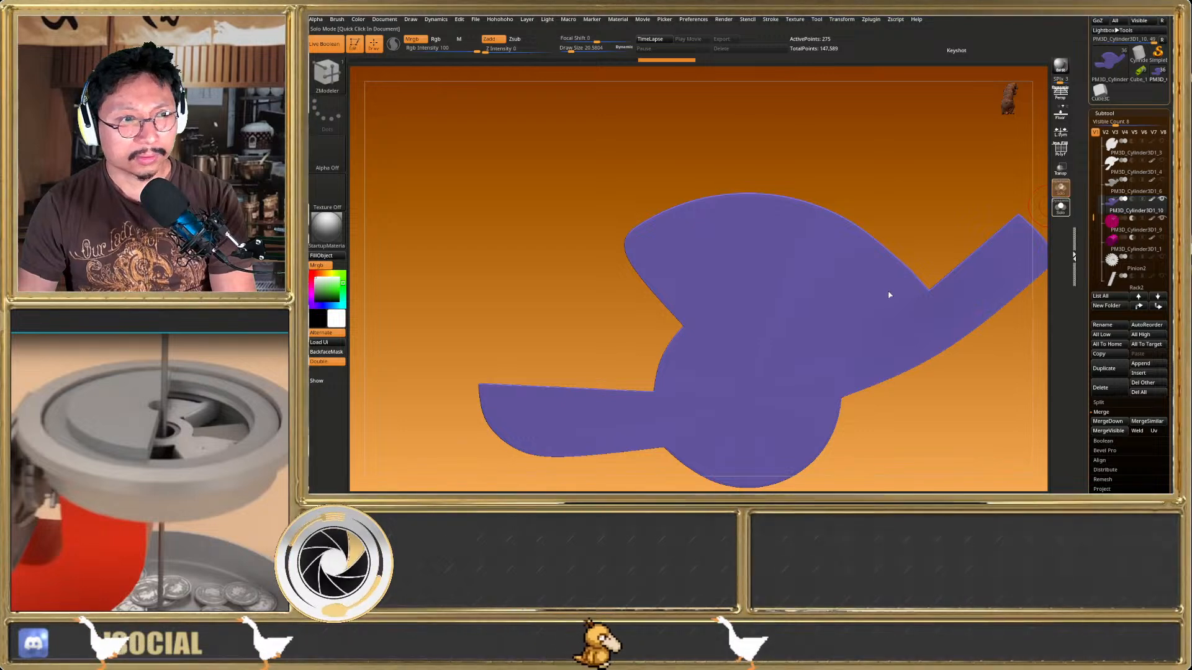
right_click_drag(889, 295, 821, 291)
mouse_move(754, 352)
left_mouse_down()
mouse_move(734, 293)
mouse_move(760, 341)
left_mouse_up()
key("q")
mouse_move(662, 249)
right_mouse_down()
mouse_move(670, 402)
mouse_move(659, 237)
mouse_move(671, 261)
right_mouse_up()
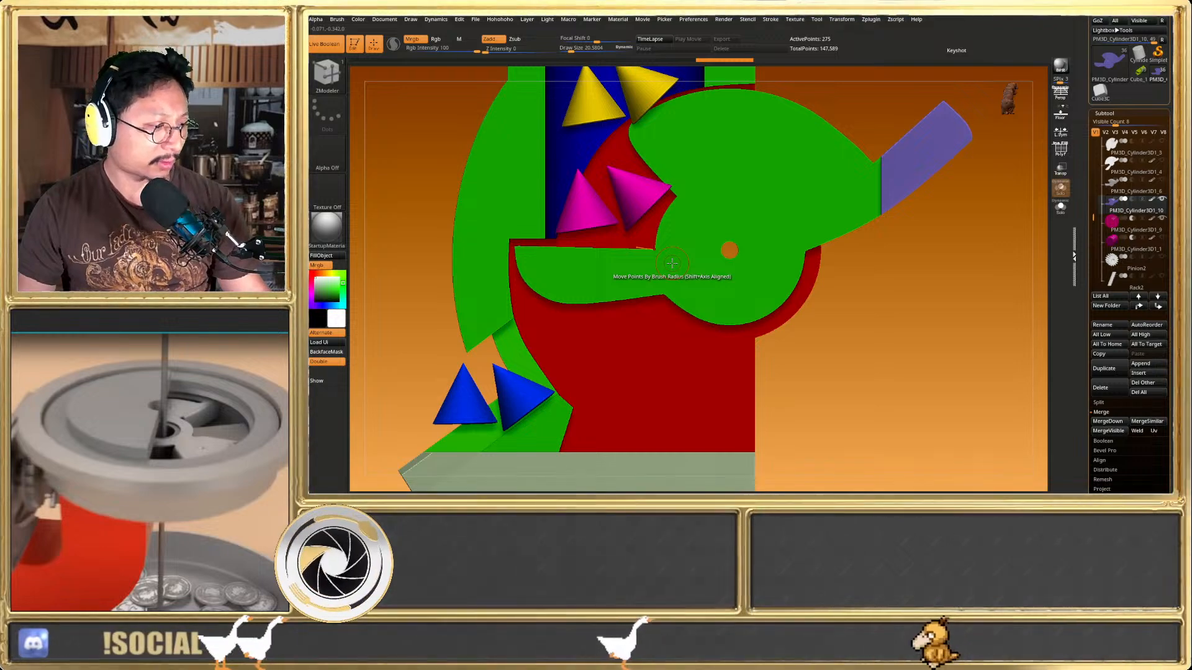
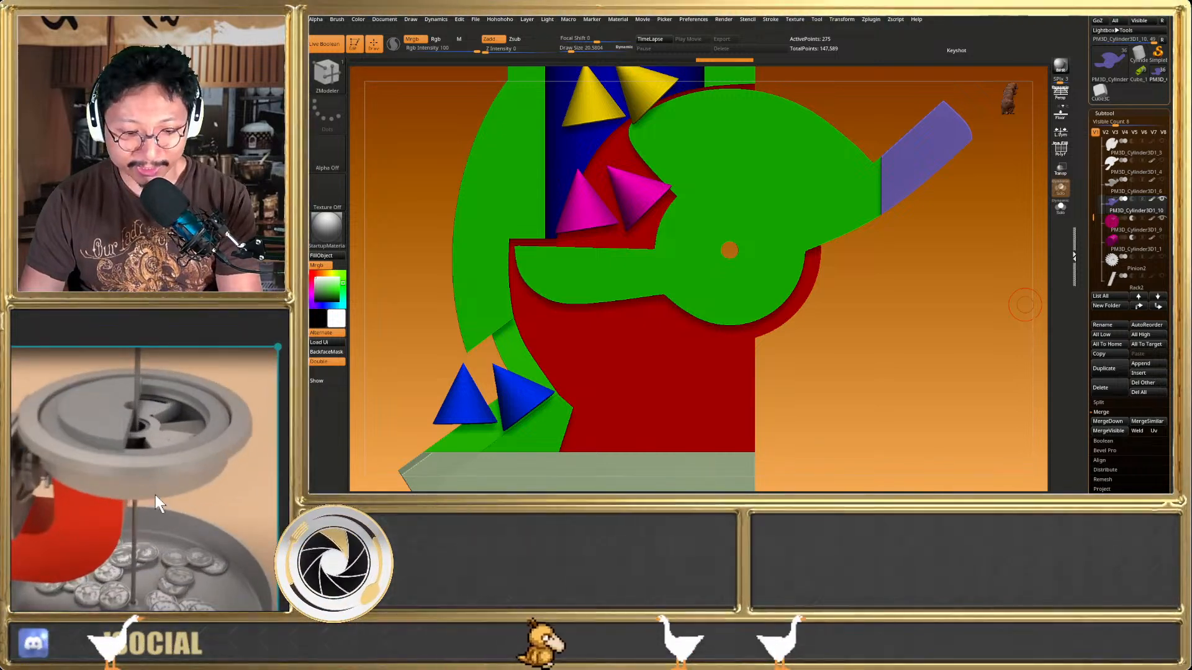
Examine the earlier lever, pinion and rack designs on the reference board and return to the coin mechanism image
key("ctrl+v")
mouse_move(154, 498)
left_mouse_down()
mouse_move(153, 427)
mouse_move(150, 479)
left_mouse_up()
scroll(96, 483, "up", 3)
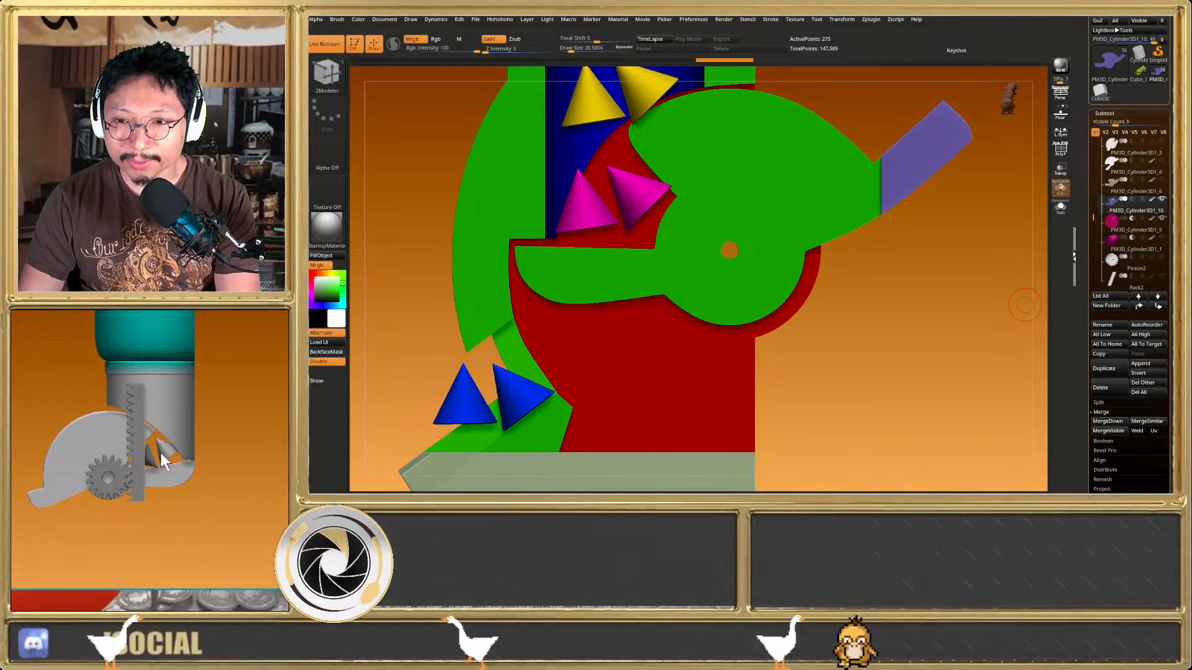
left_click_drag(192, 477, 165, 478)
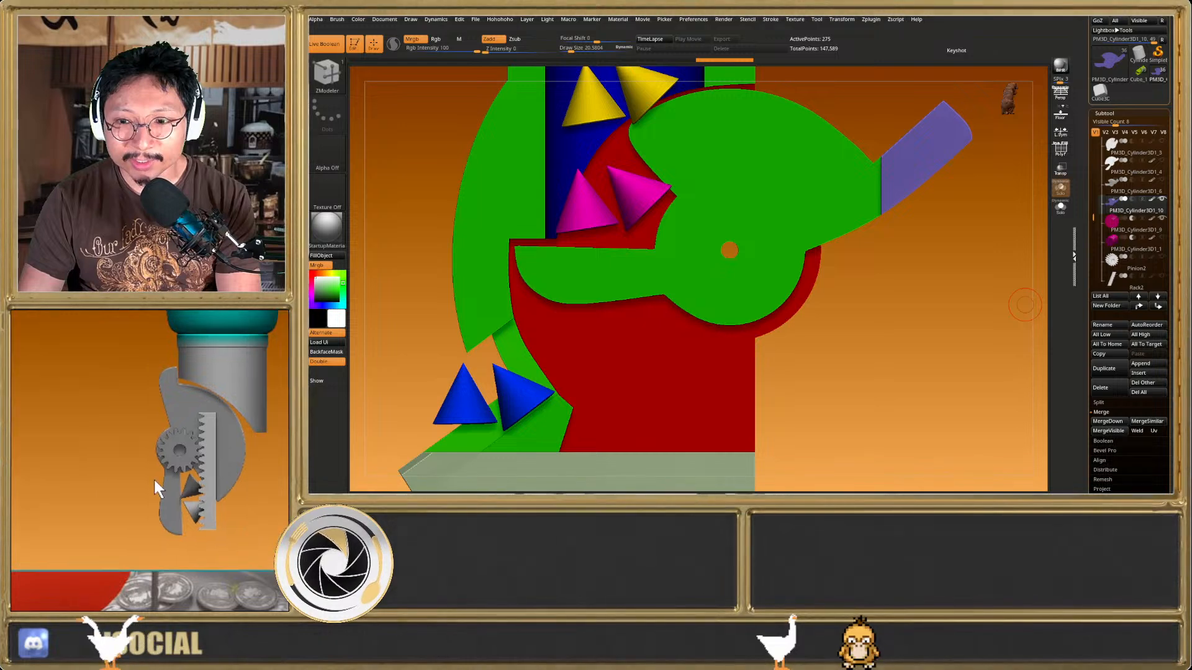
scroll(180, 448, "up", 4)
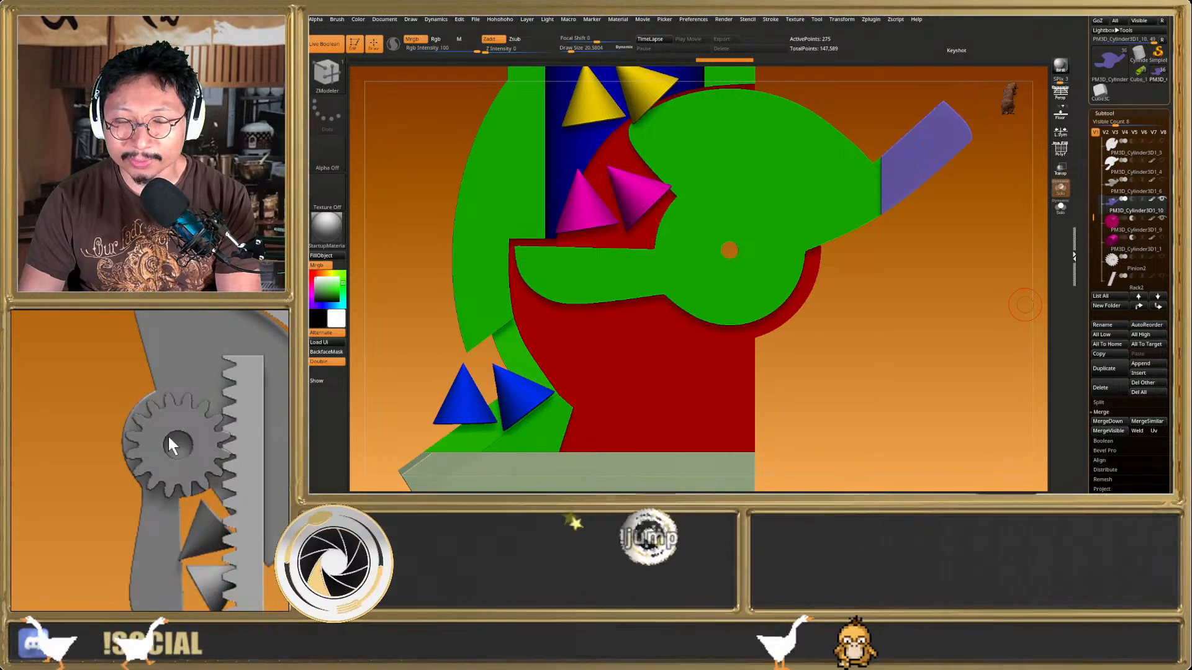
scroll(167, 443, "down", 3)
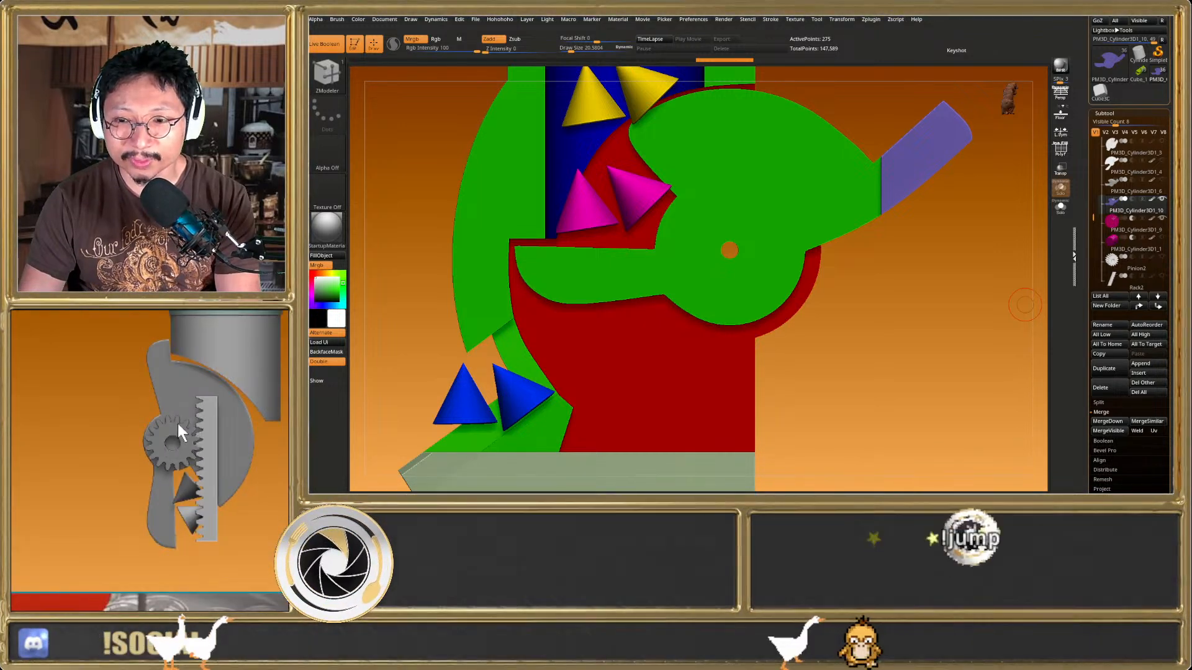
scroll(163, 426, "down", 2)
left_click_drag(121, 425, 87, 419)
scroll(114, 421, "down", 2)
left_click_drag(156, 439, 151, 453)
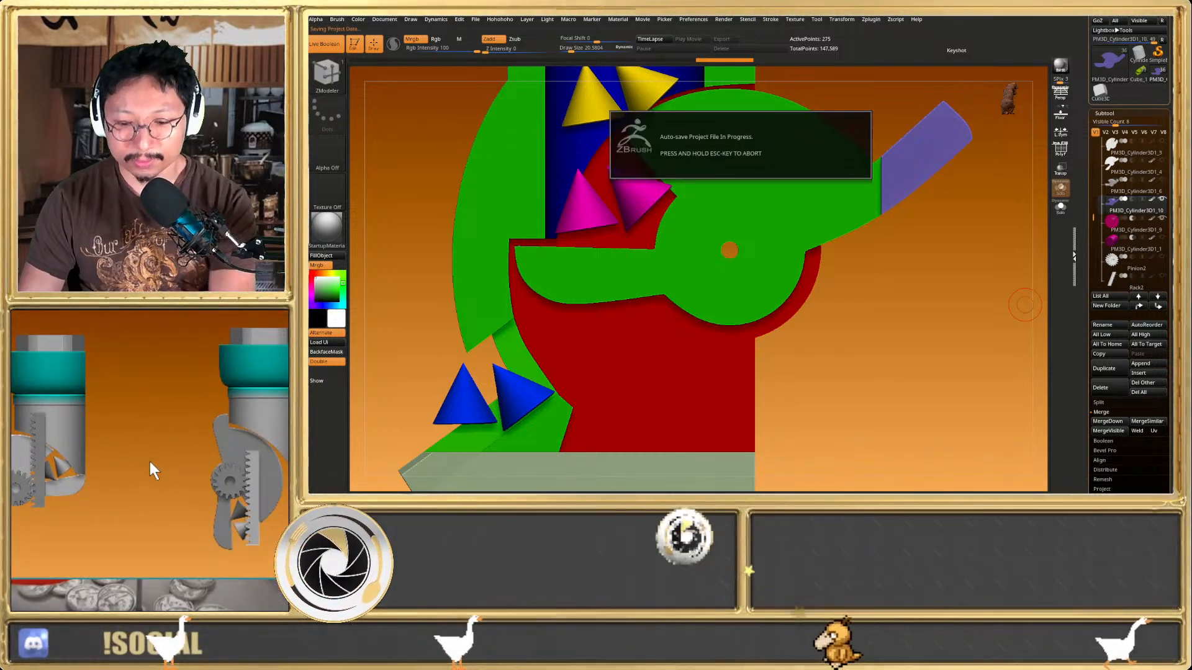
double_click(147, 459)
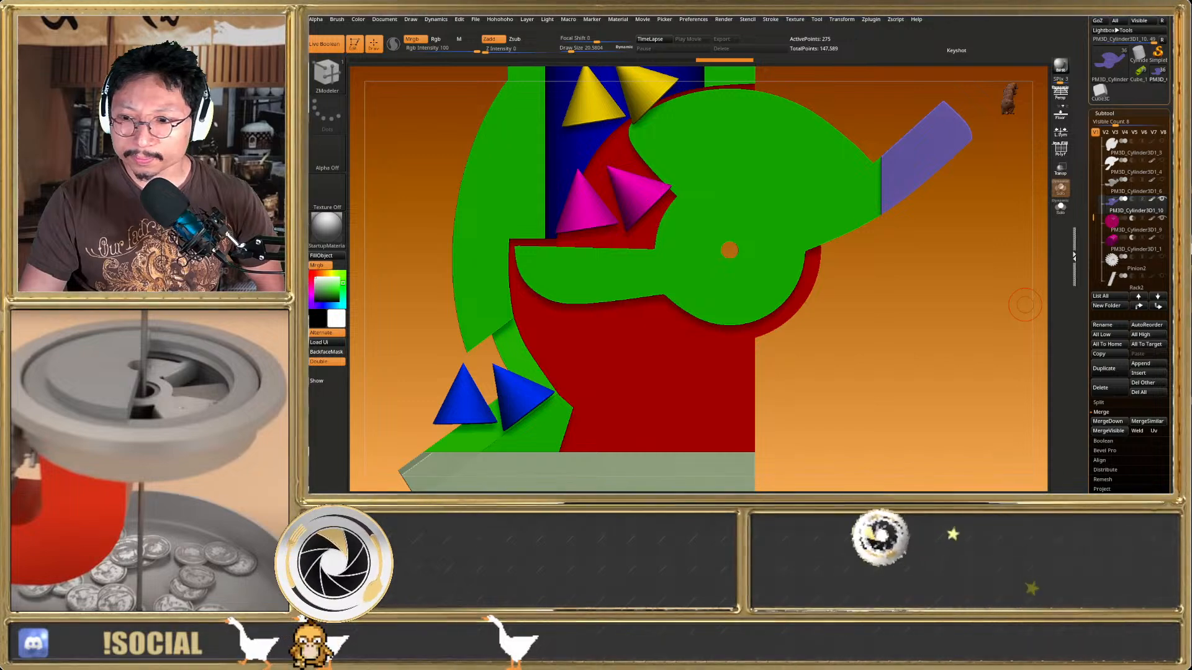
Inspect the dispenser from its back and side, then isolate the grey-green body and examine its wireframe
left_click_drag(1025, 304, 681, 277)
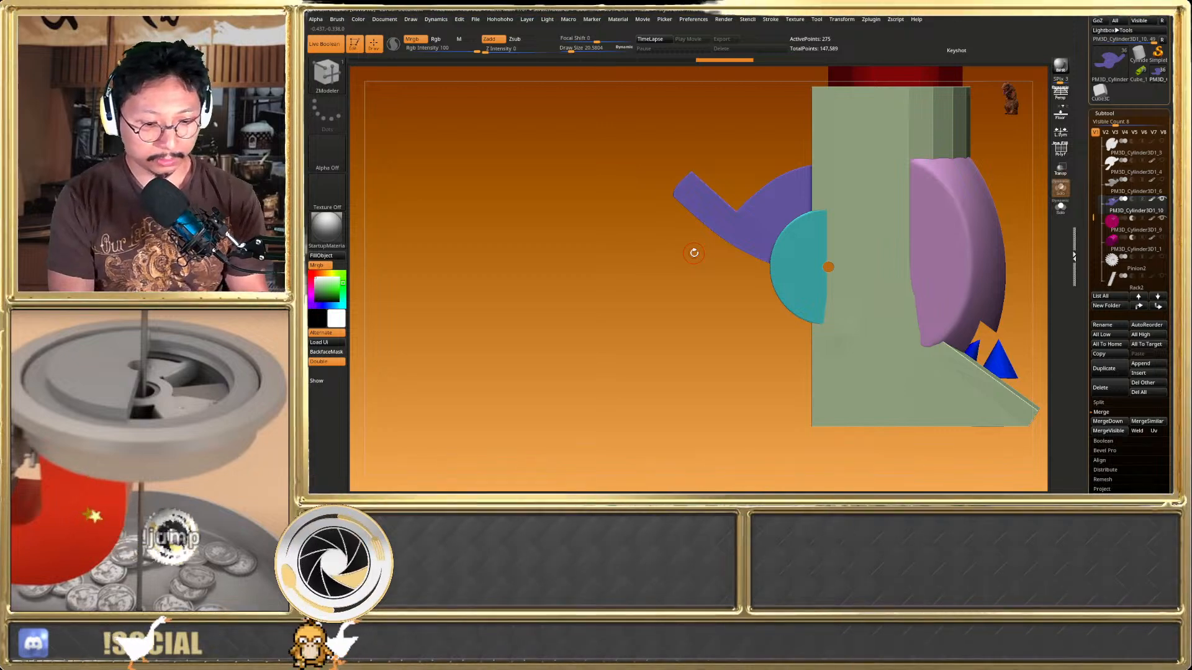
left_click_drag(727, 257, 842, 244)
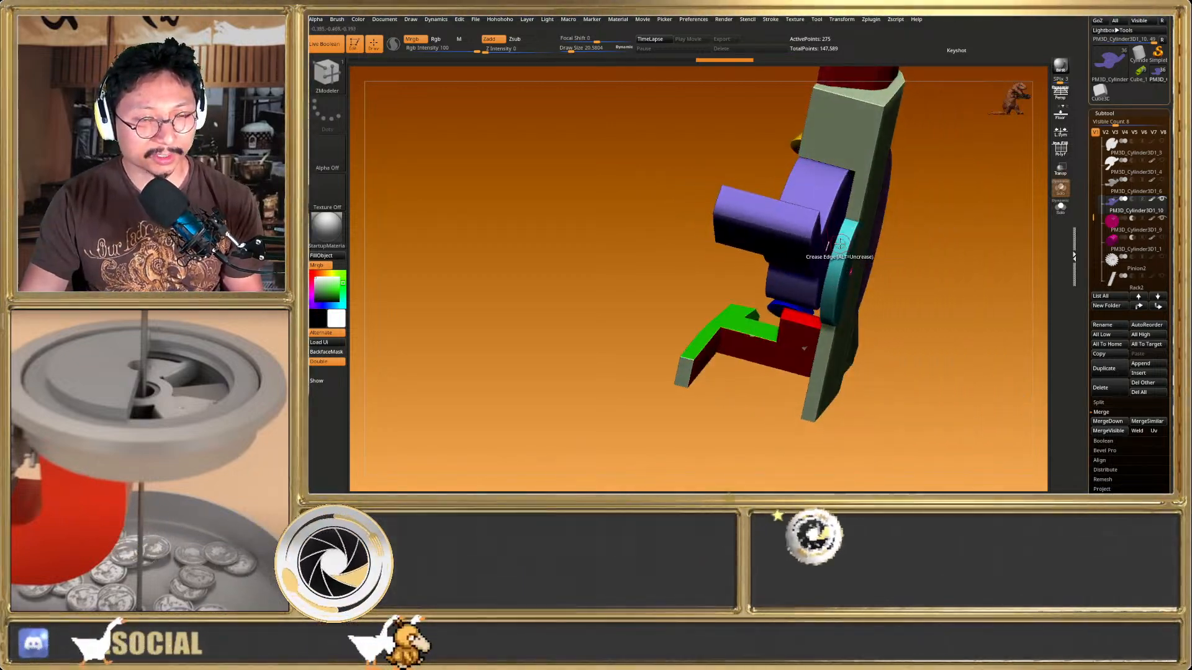
right_click_drag(838, 242, 842, 211)
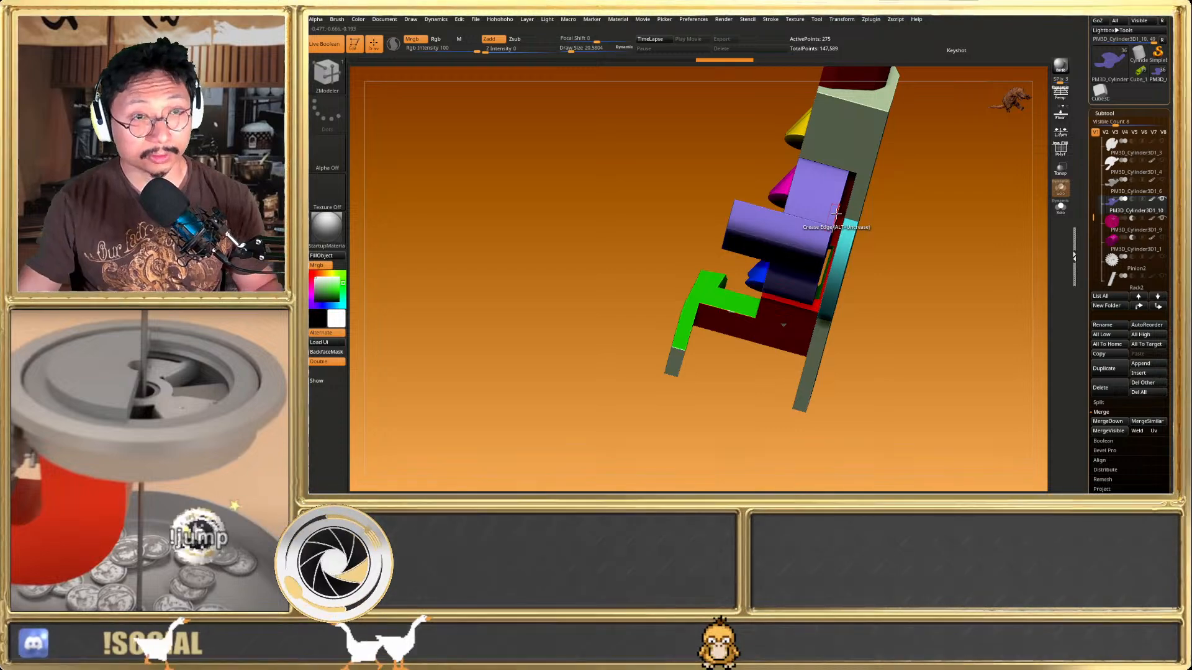
right_click_drag(856, 117, 844, 227)
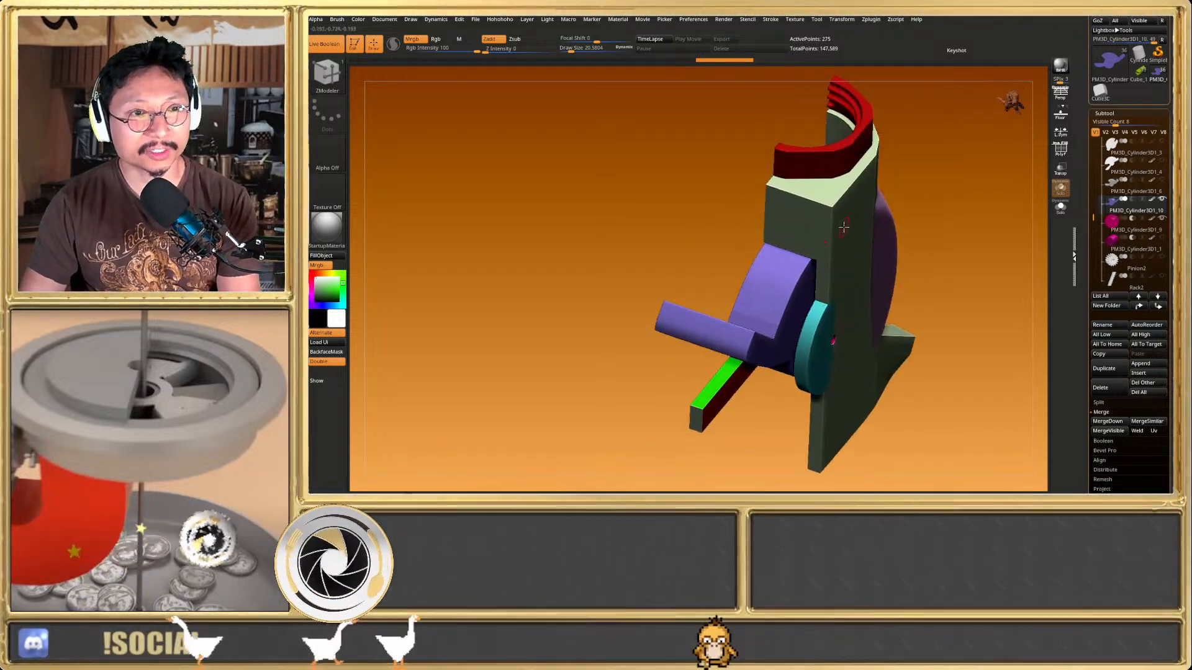
left_click(846, 183, "alt")
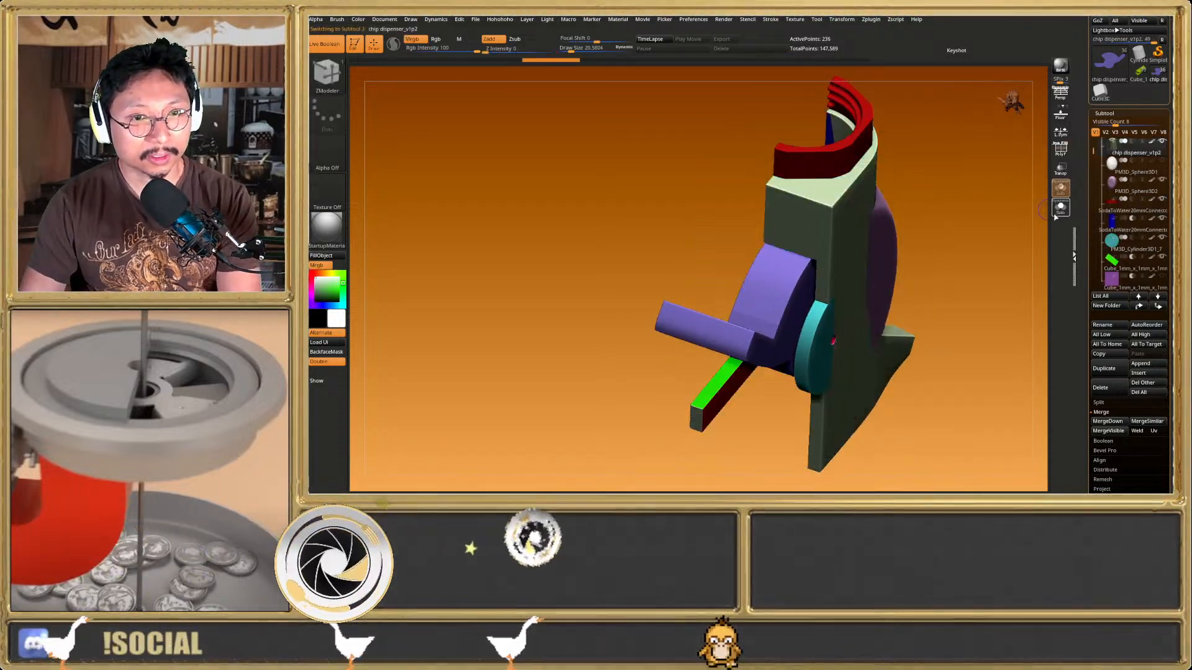
left_click(1060, 206)
right_click_drag(951, 268, 957, 267, "shift")
key("shift+f")
right_click_drag(765, 255, 872, 262)
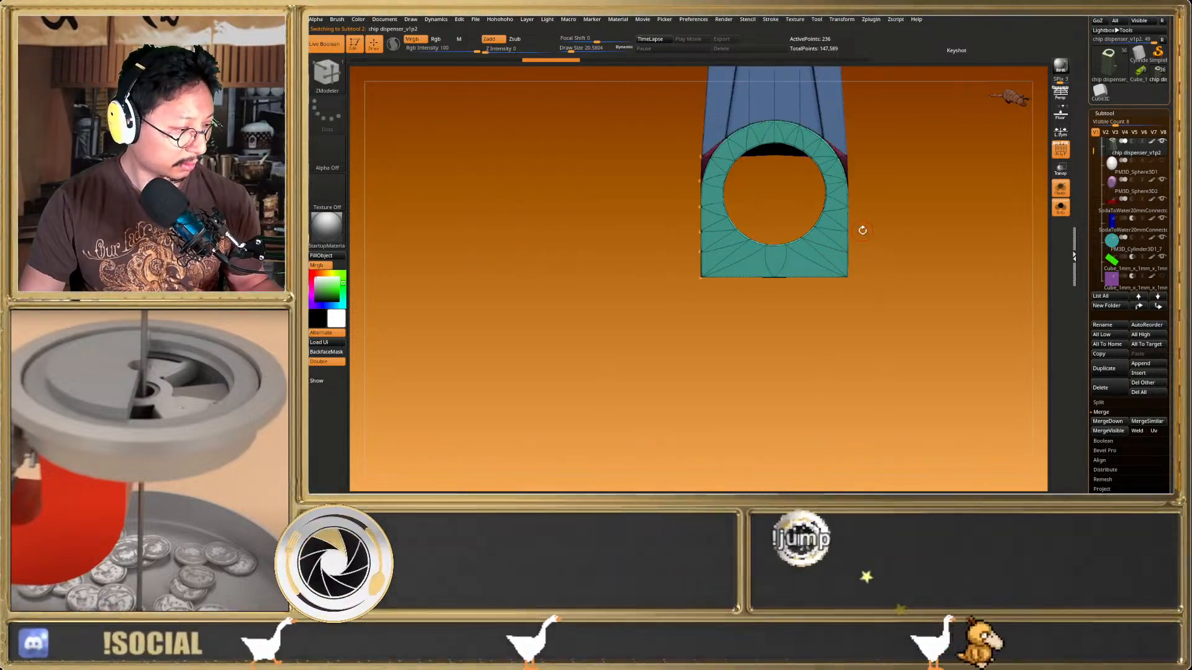
right_click_drag(871, 231, 993, 219)
Show all the parts again and examine the body's neck and wall around the lever from the side and in cross-section
left_click(1060, 208)
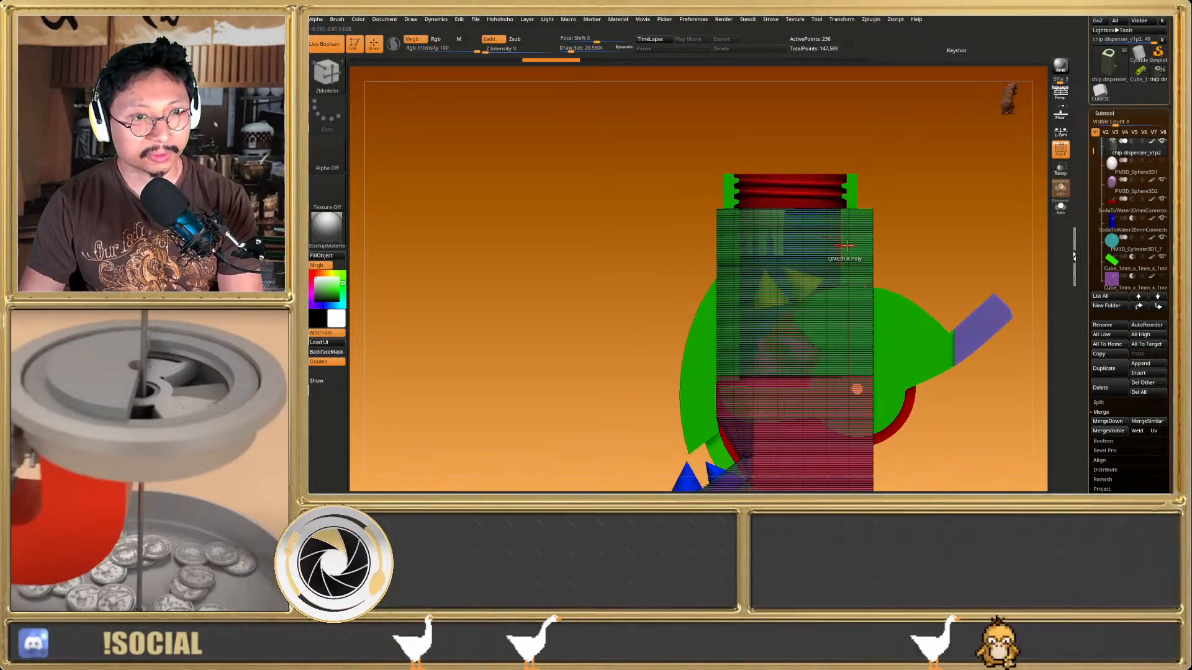
key("shift")
mouse_move(907, 237)
left_mouse_down("ctrl")
mouse_move(893, 253)
mouse_move(902, 291)
left_mouse_up("ctrl")
mouse_move(946, 231)
left_mouse_down()
mouse_move(904, 258)
mouse_move(888, 244)
mouse_move(866, 298)
mouse_move(832, 228)
left_mouse_up()
key("shift+f")
key("shift+f")
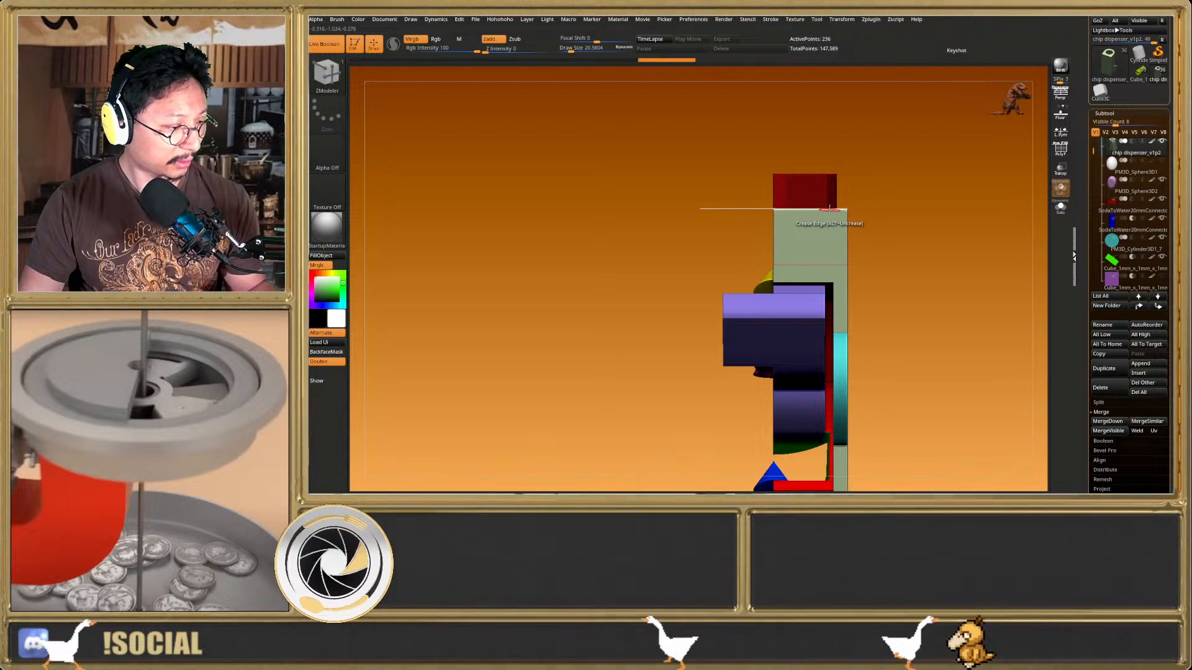
mouse_move(850, 217)
left_mouse_down()
mouse_move(861, 247)
mouse_move(863, 228)
left_mouse_up()
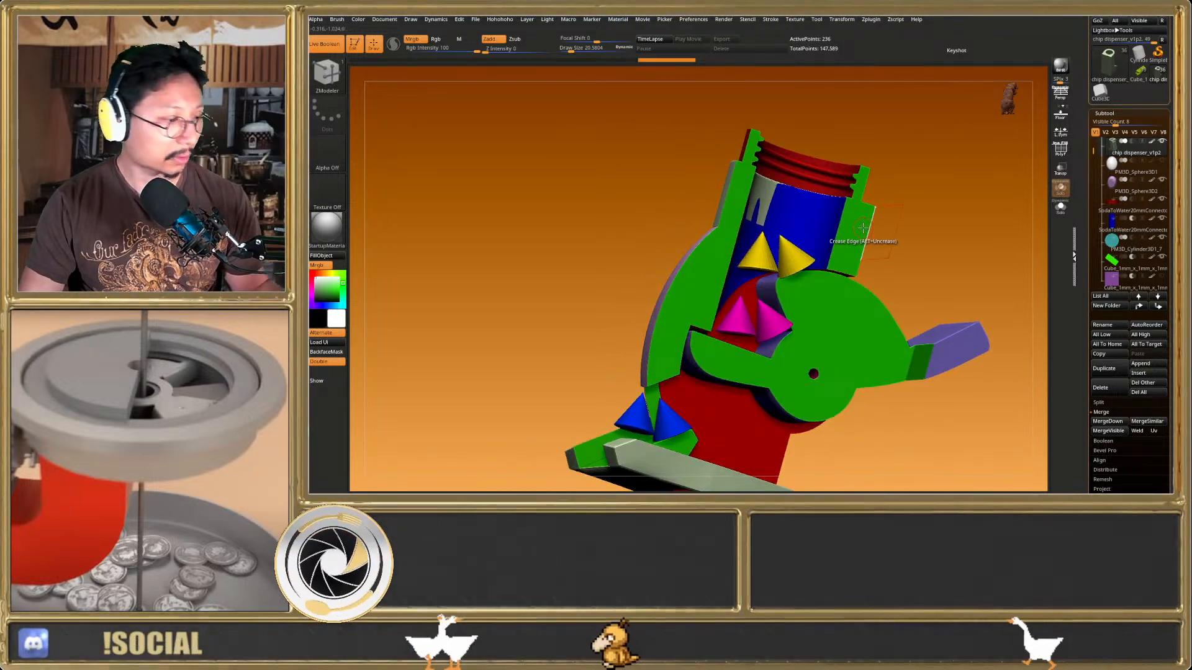
mouse_move(417, 70)
left_mouse_down()
mouse_move(465, 74)
mouse_move(420, 68)
left_mouse_up()
left_click_drag(925, 155, 835, 170)
Select the red threaded connector ring and view it in isolation
left_click(835, 170, "alt")
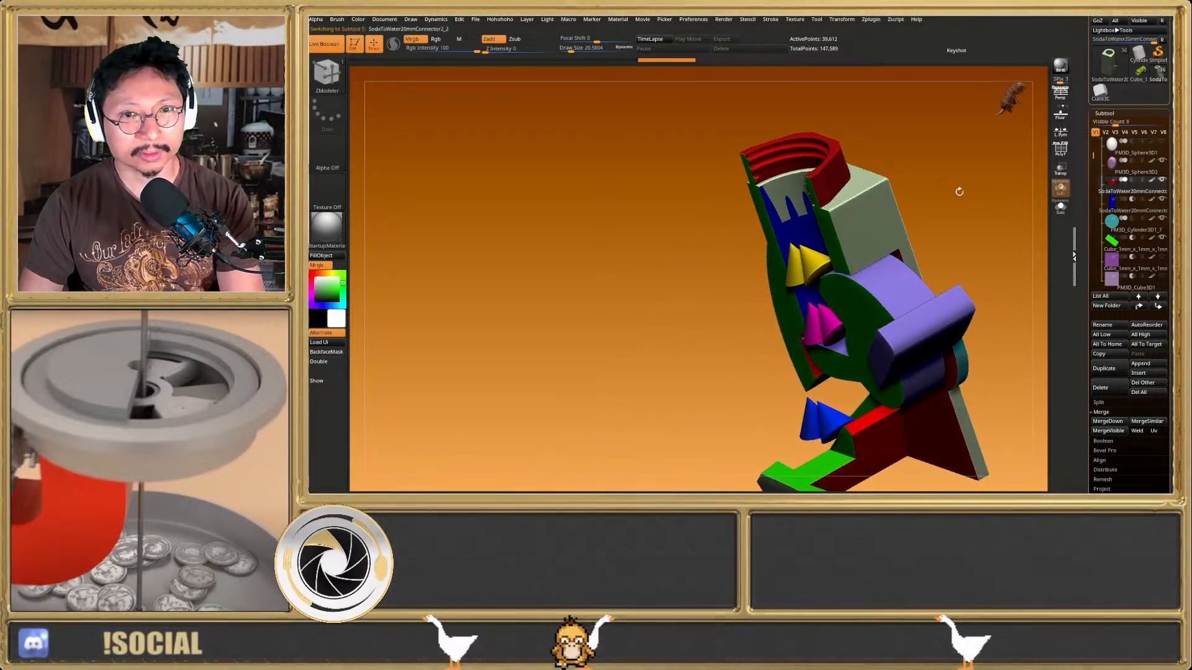
left_click(1060, 208)
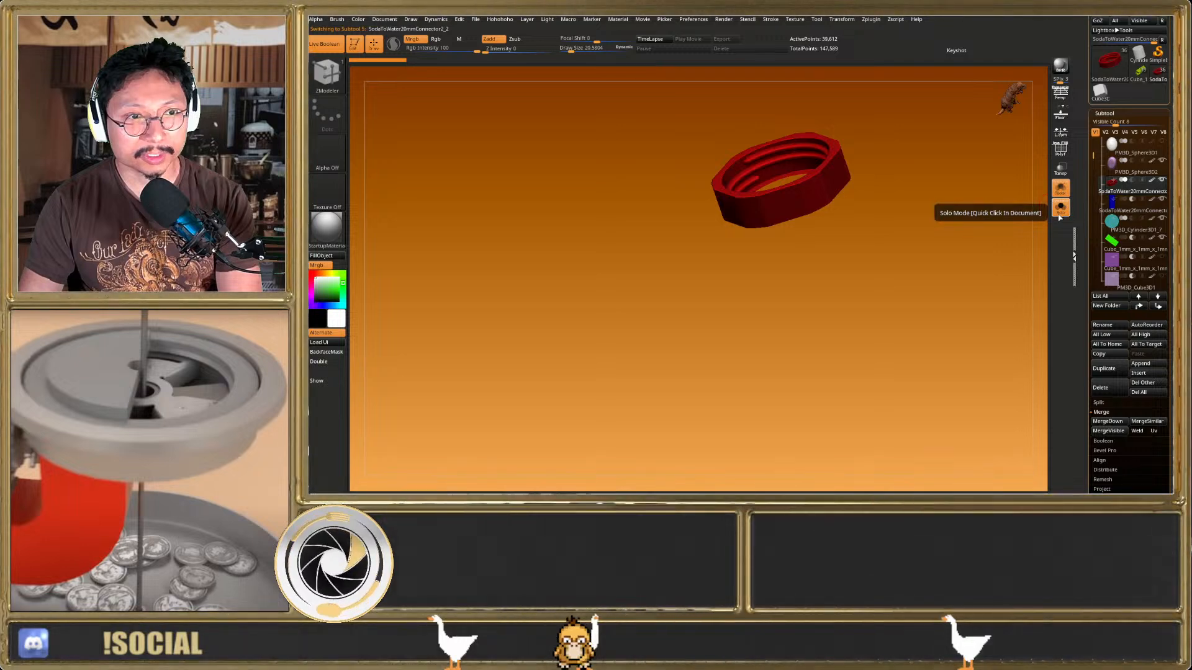
left_click(1060, 209)
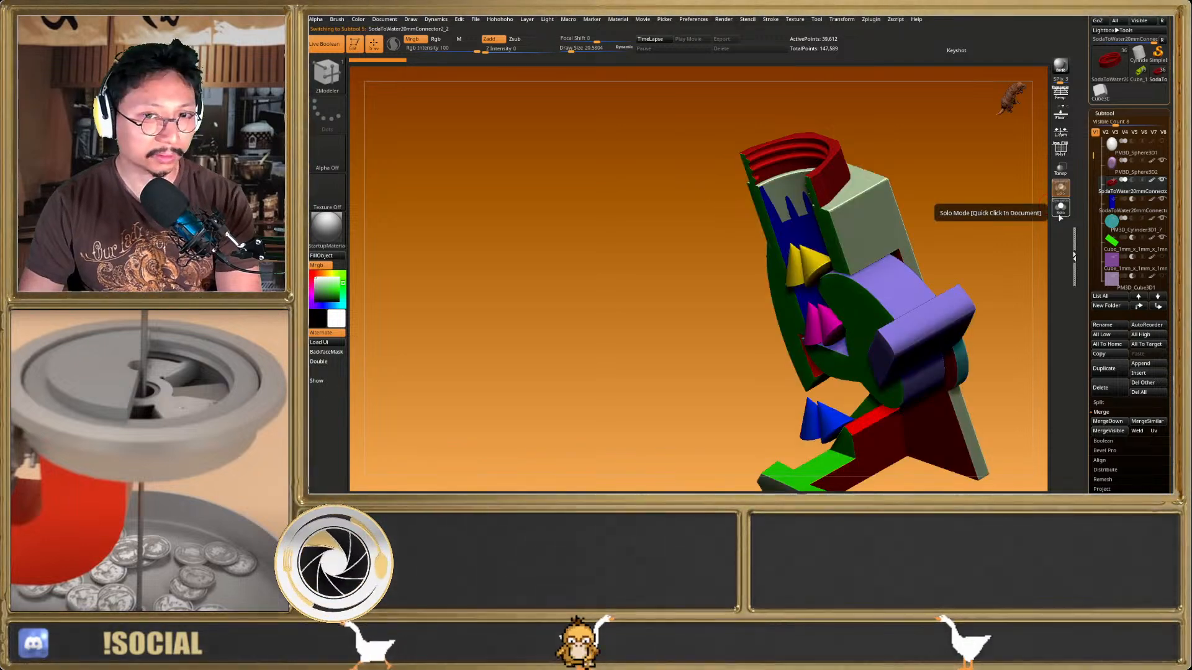
left_click(1060, 209)
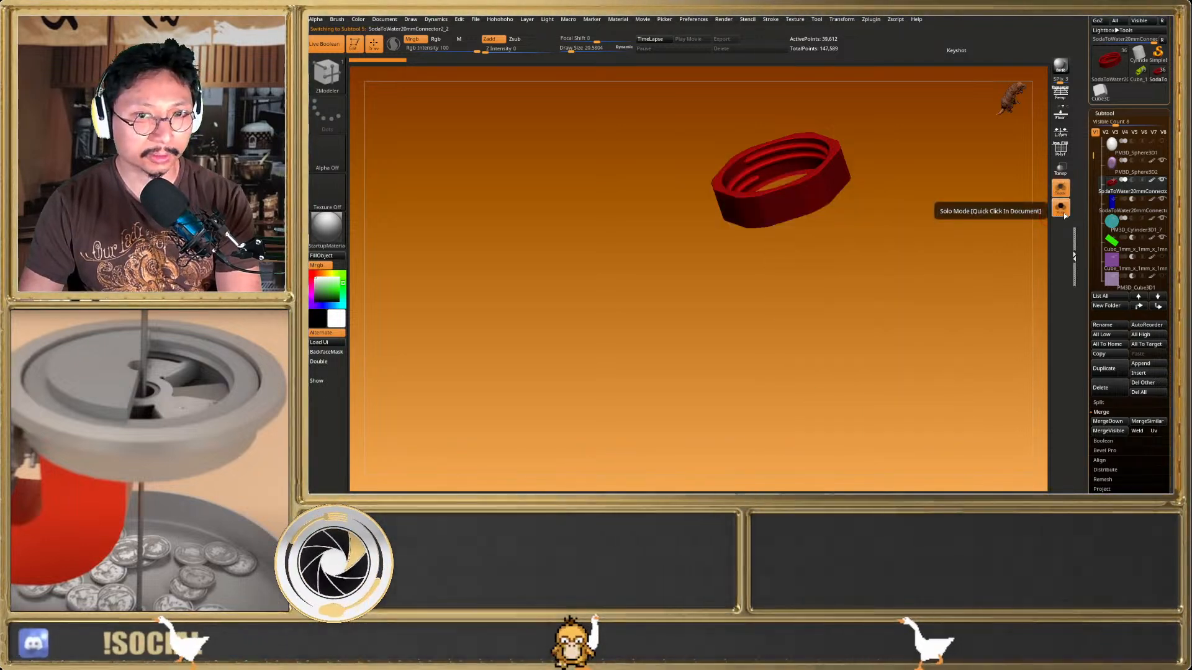
Collapse the dispenser v4 subtool folder and look through the contents of the dispenser v3 folder
mouse_move(1104, 204)
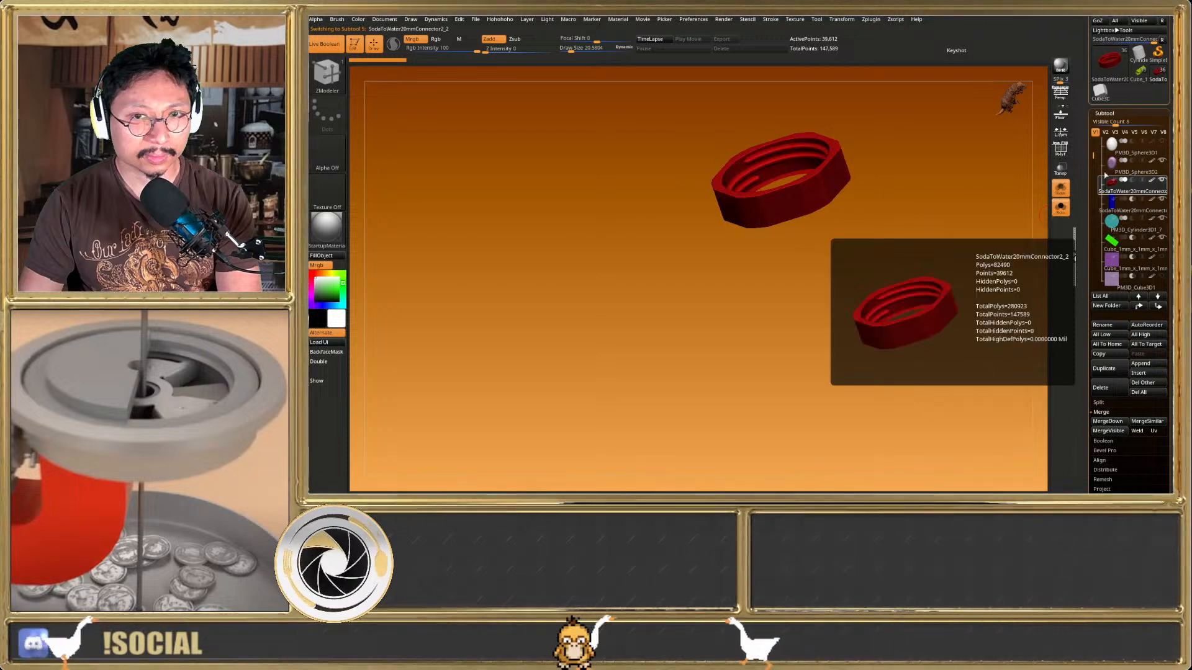
scroll(1102, 143, "up", 3)
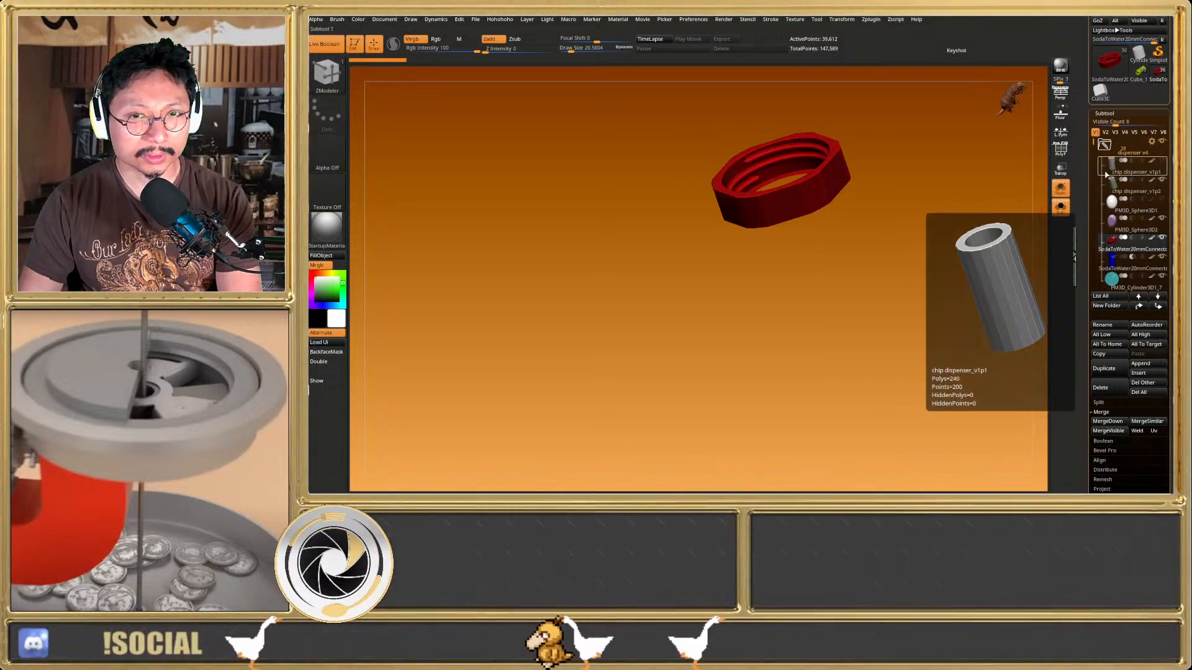
left_click(1104, 144)
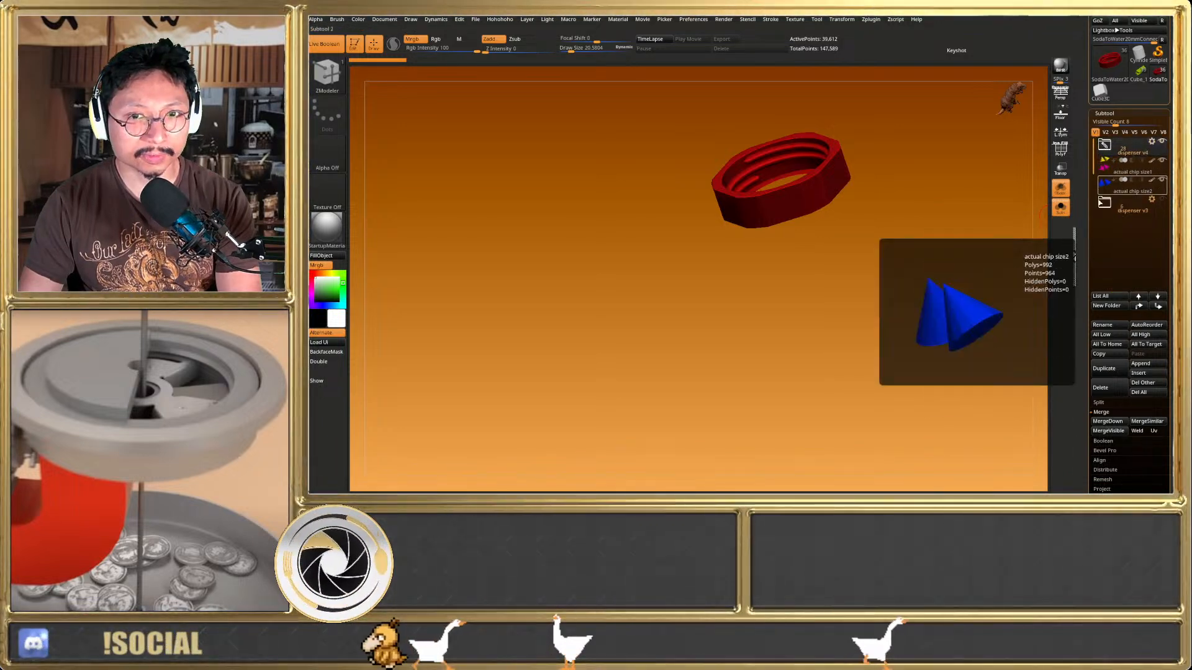
left_click(1108, 203)
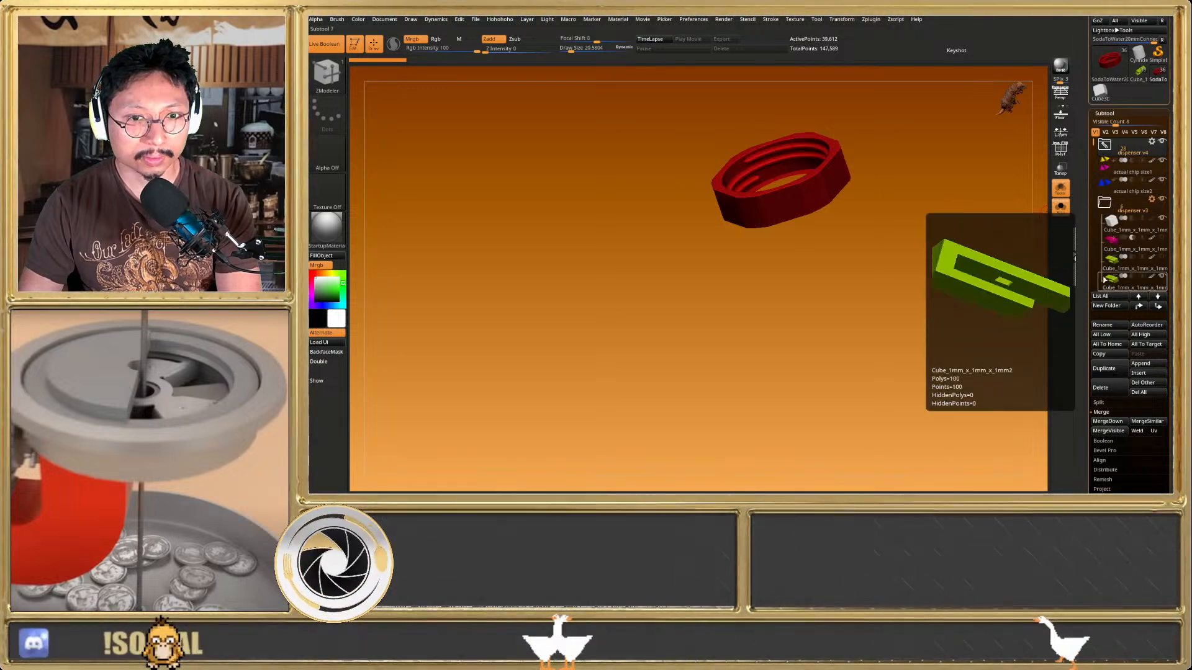
mouse_move(1095, 148)
left_mouse_down()
mouse_move(1095, 185)
mouse_move(1097, 171)
left_mouse_up()
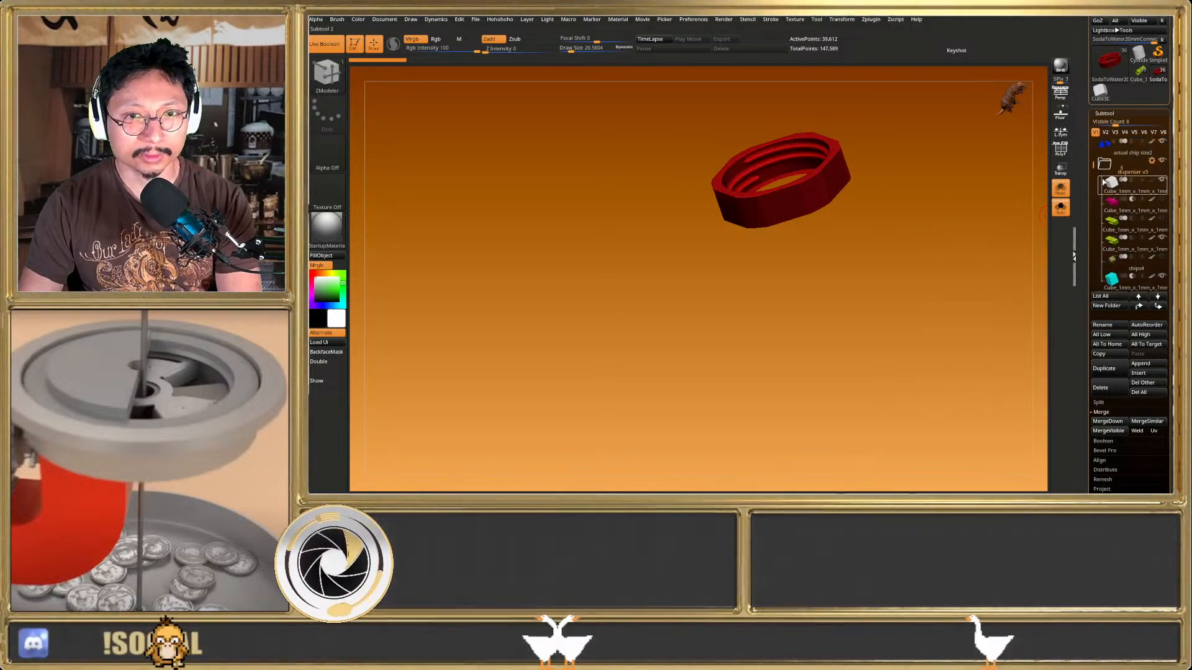
left_click(1105, 165)
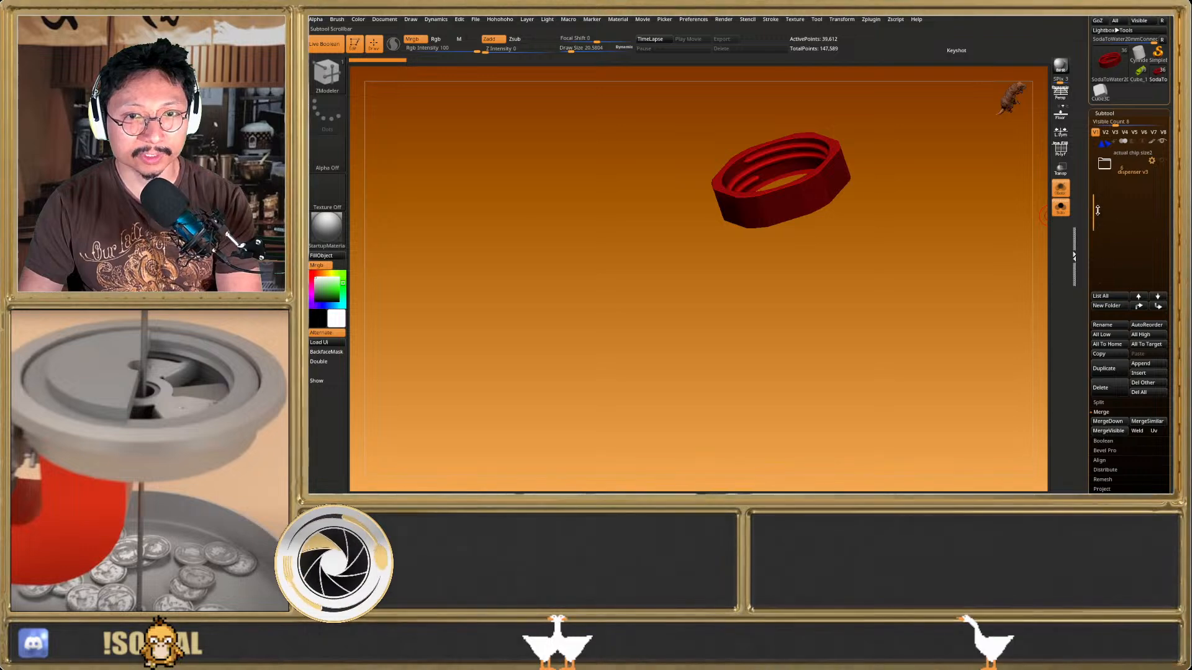
left_click_drag(1096, 215, 1102, 146)
Leave the connector's isolated view, inspect the whole dispenser in cross-section and from the side, and expand the dispenser v4 folder
left_click_drag(950, 204, 974, 224)
left_click(1059, 209)
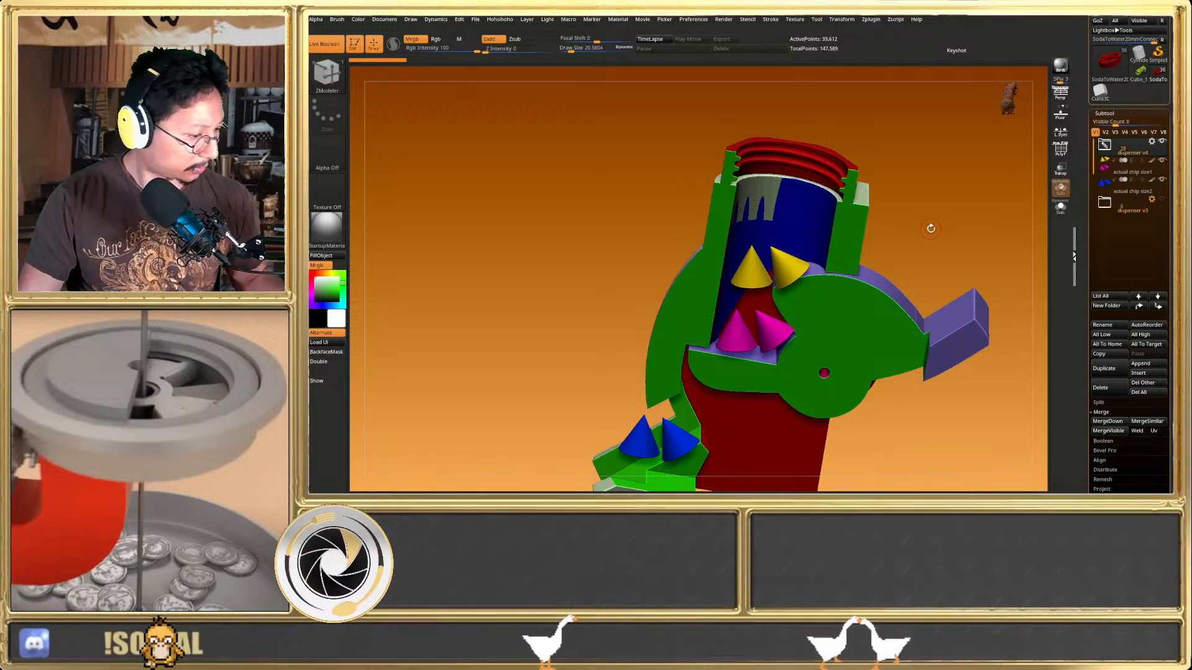
left_click_drag(916, 223, 856, 223)
right_click_drag(852, 223, 828, 284, "alt")
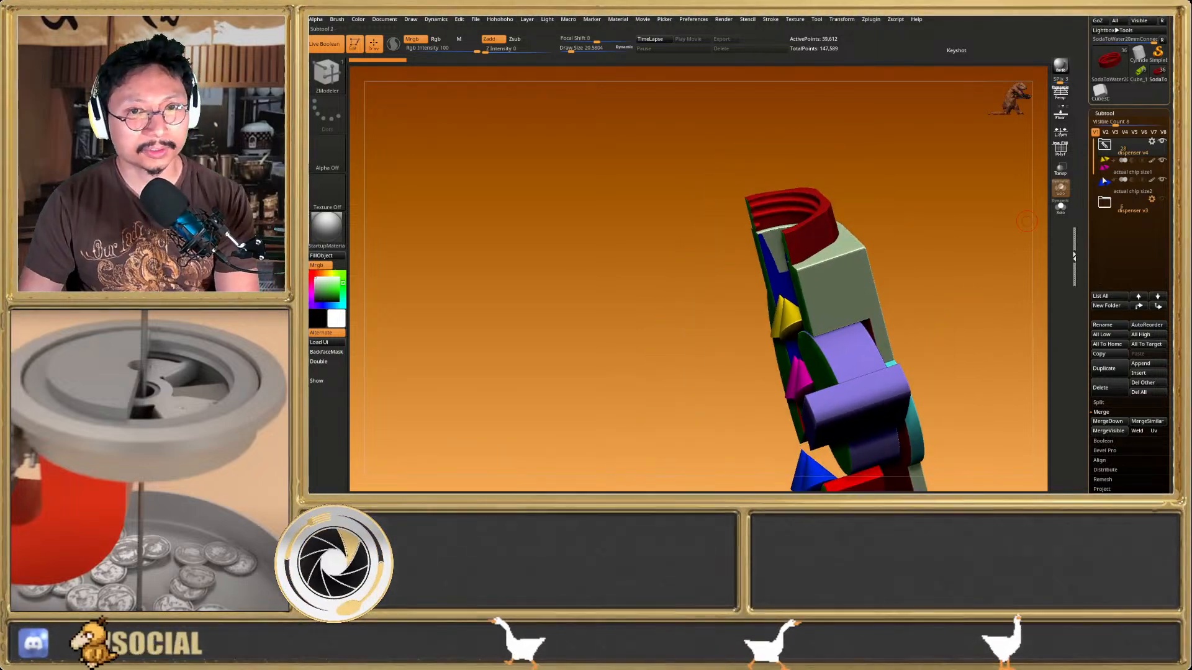
left_click(1104, 146)
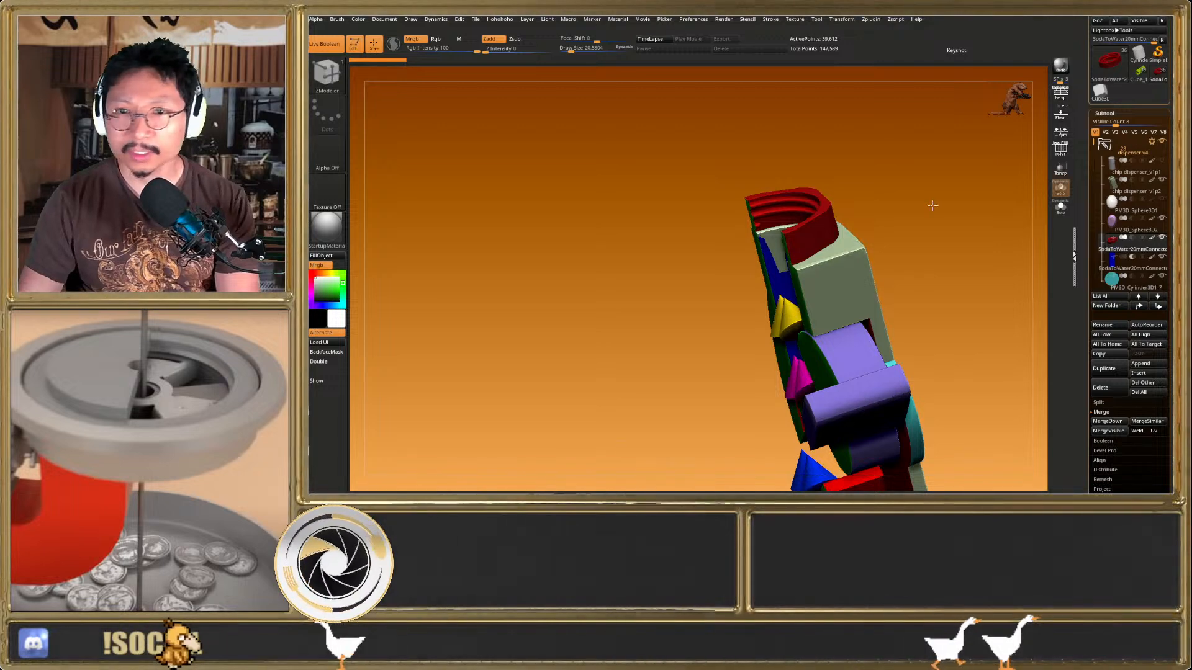
Inspect the red connector ring's mesh in isolation and return to the whole dispenser's cross-section view
left_click_drag(932, 205, 959, 206)
key("shift+f")
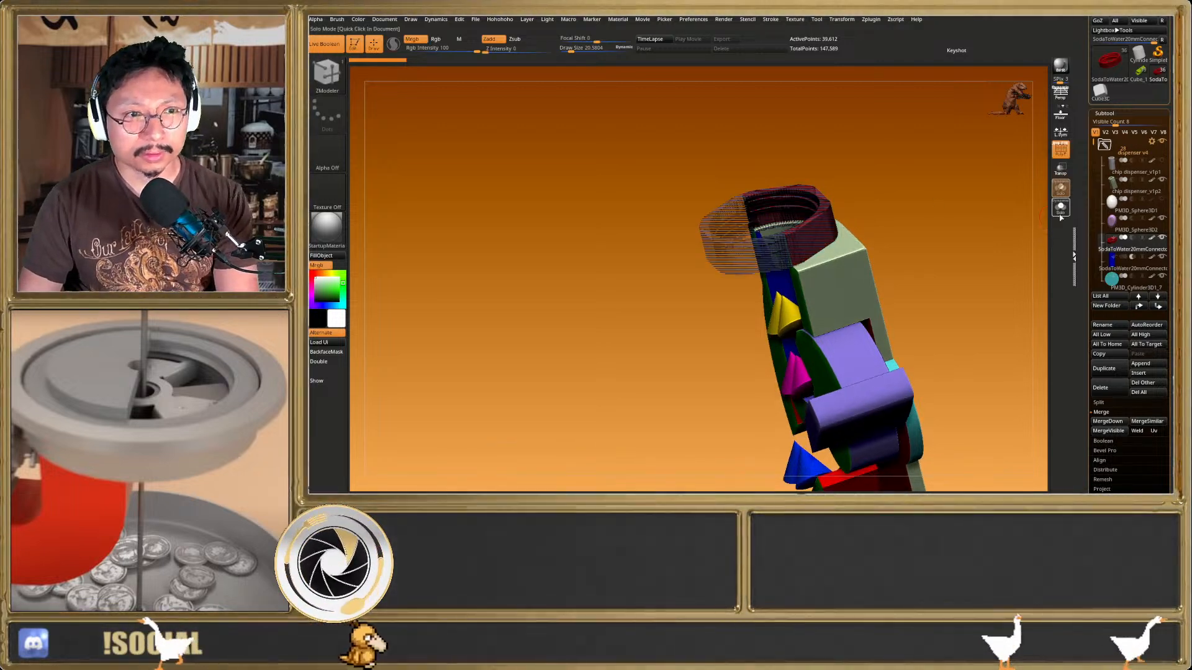
left_click(1060, 209)
key("shift+f")
key("w")
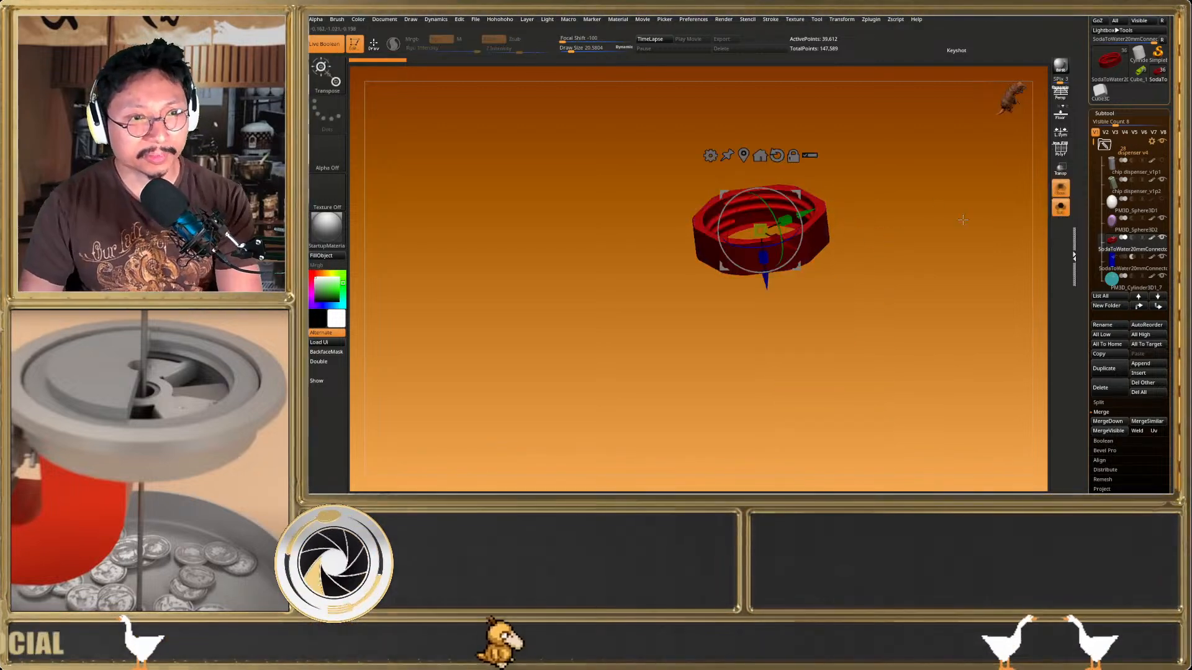
left_click(1058, 209)
left_click_drag(772, 285, 768, 310)
key("q")
right_click_drag(773, 312, 834, 313)
key("ctrl+z")
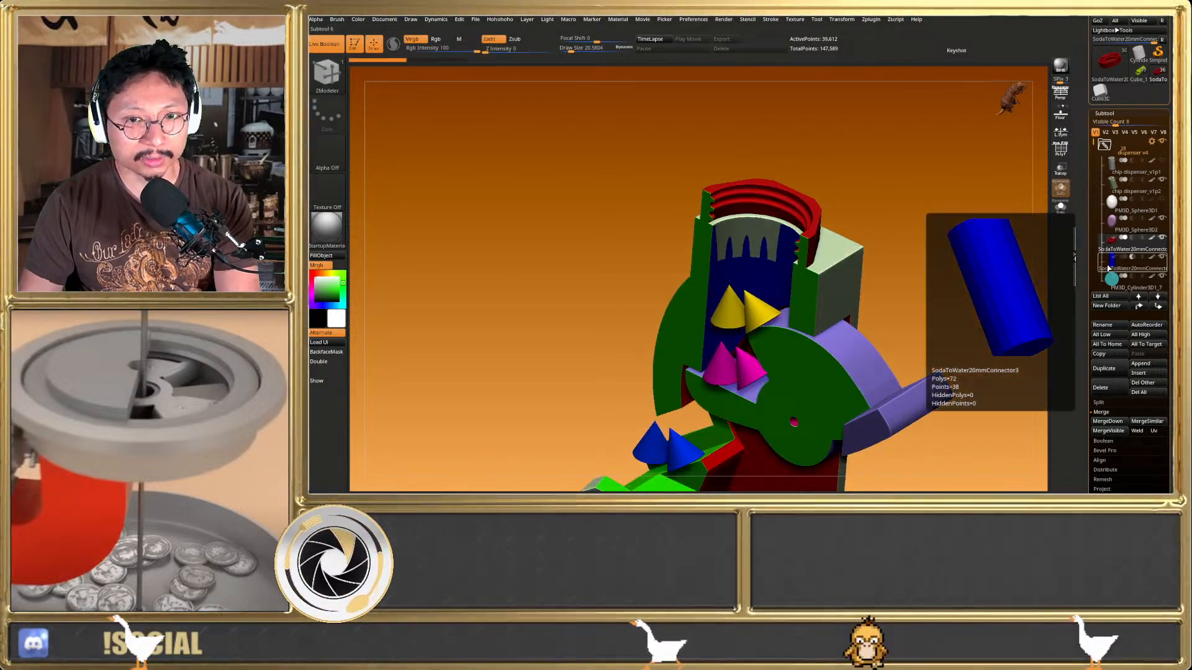
Select the blue bore cylinder and inspect it alone, from the front and through the transparent body
left_click(1113, 269)
left_click(1058, 208)
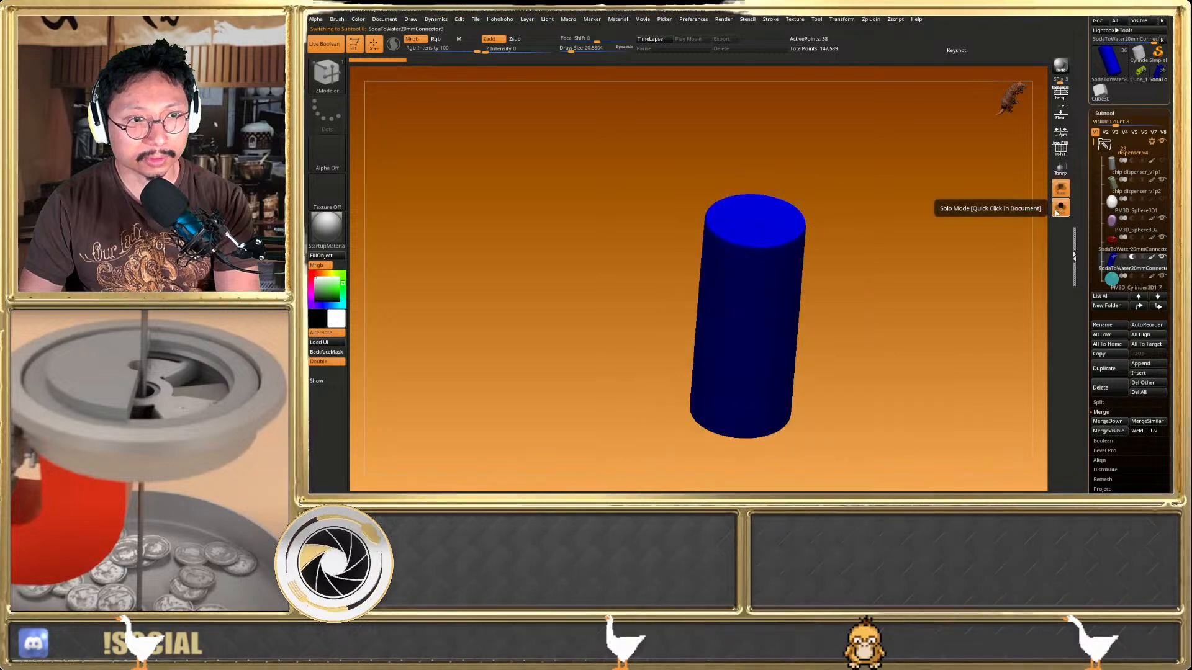
left_click(1059, 207)
key("w")
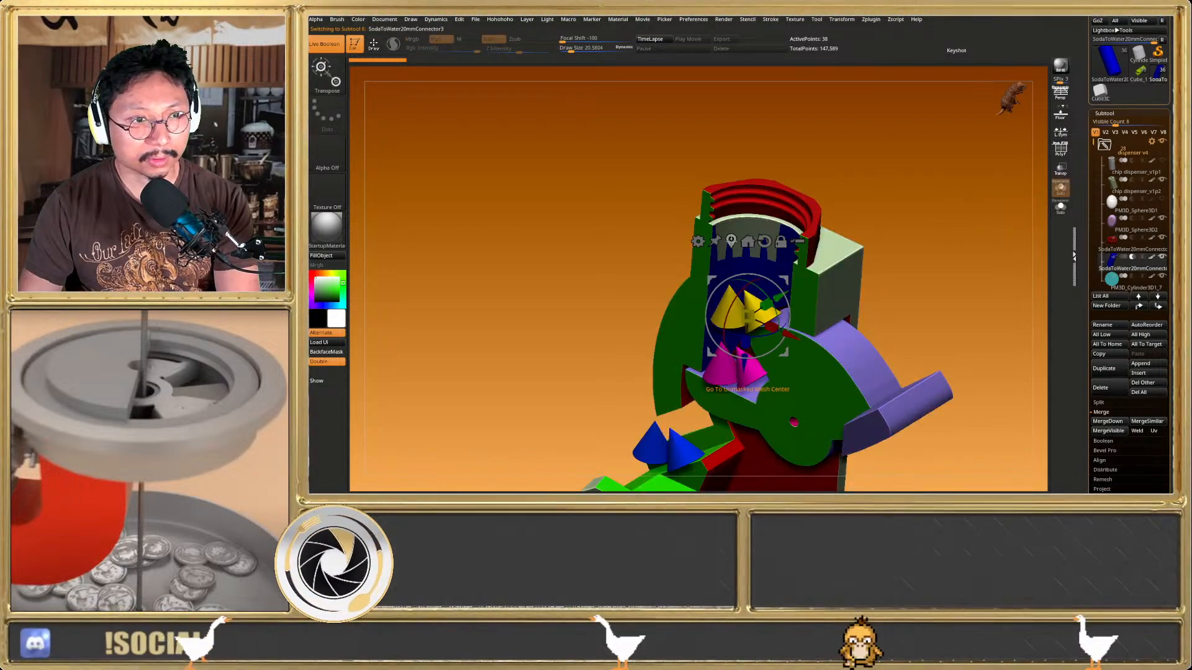
left_click_drag(813, 280, 827, 248, "shift")
left_click(1061, 171)
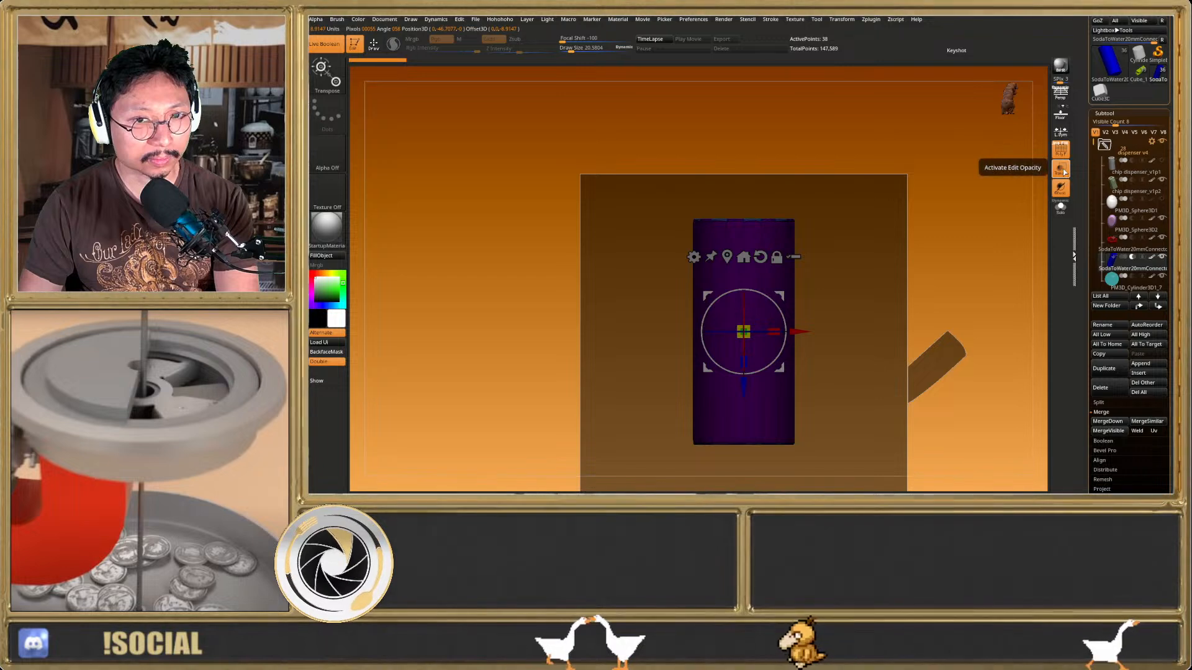
left_click(1061, 171)
left_click(1062, 171)
left_click(1062, 170)
Select the upper red connector ring and examine how it sits on the body in cross-section
key("q")
left_click_drag(924, 206, 935, 290)
left_click(1109, 248)
key("w")
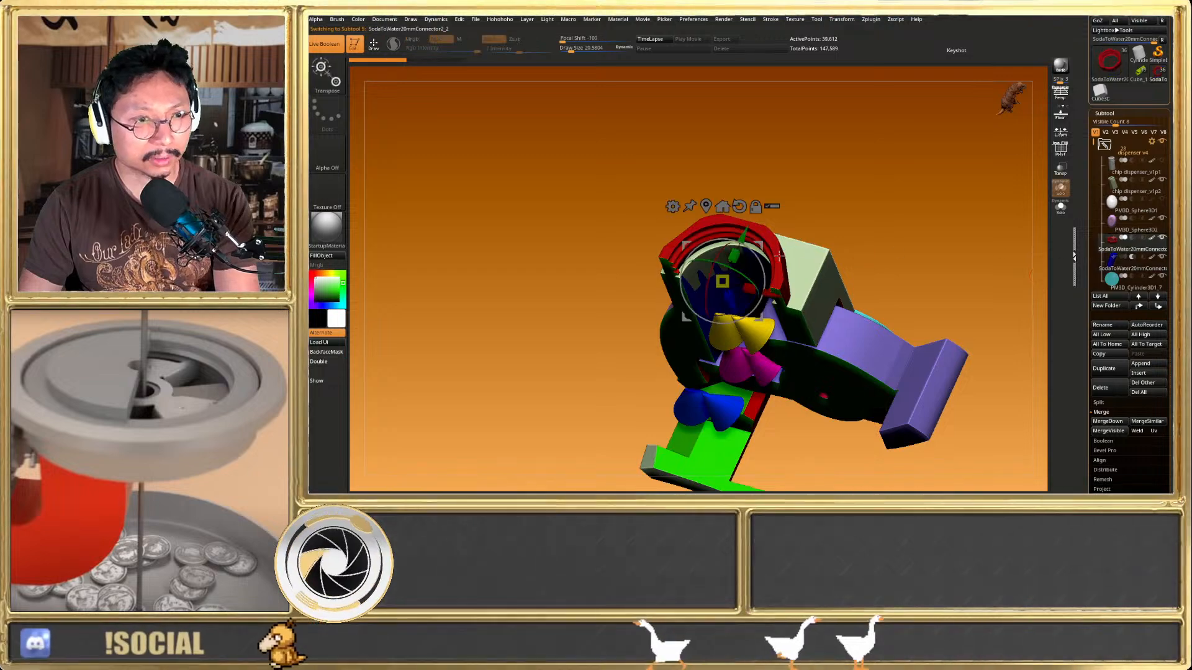
left_click_drag(717, 286, 715, 287)
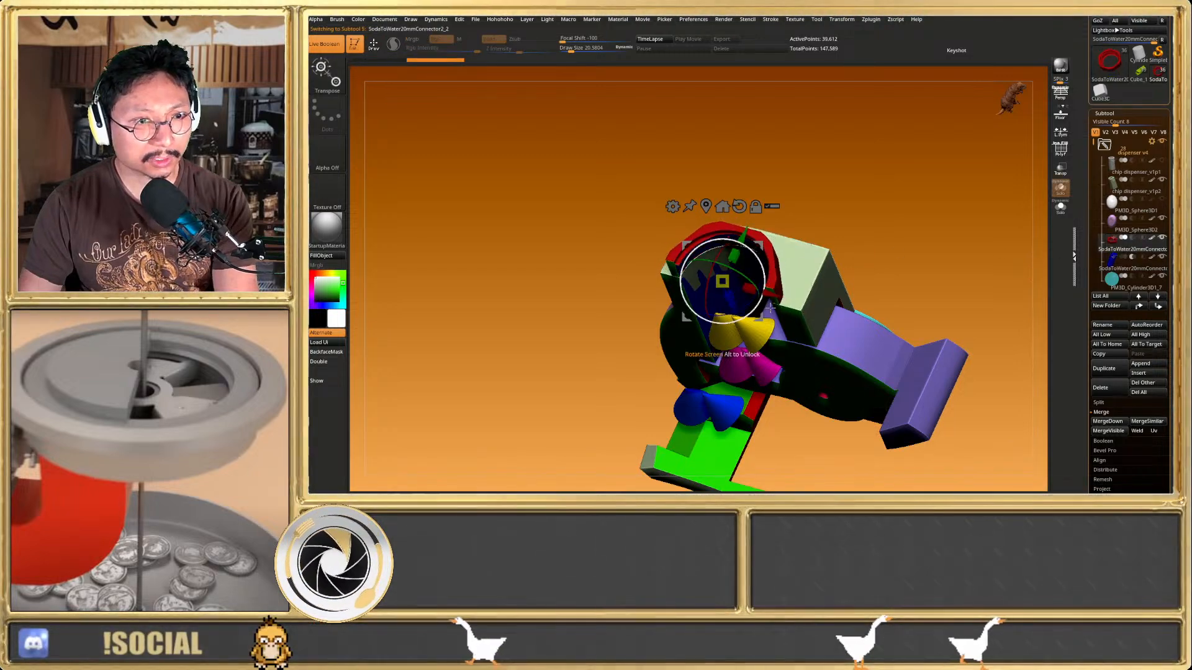
right_click_drag(717, 288, 732, 242)
key("q")
mouse_move(809, 305)
right_mouse_down()
mouse_move(795, 287)
mouse_move(813, 310)
mouse_move(801, 326)
mouse_move(819, 335)
mouse_move(797, 345)
mouse_move(838, 351)
mouse_move(771, 356)
right_mouse_up()
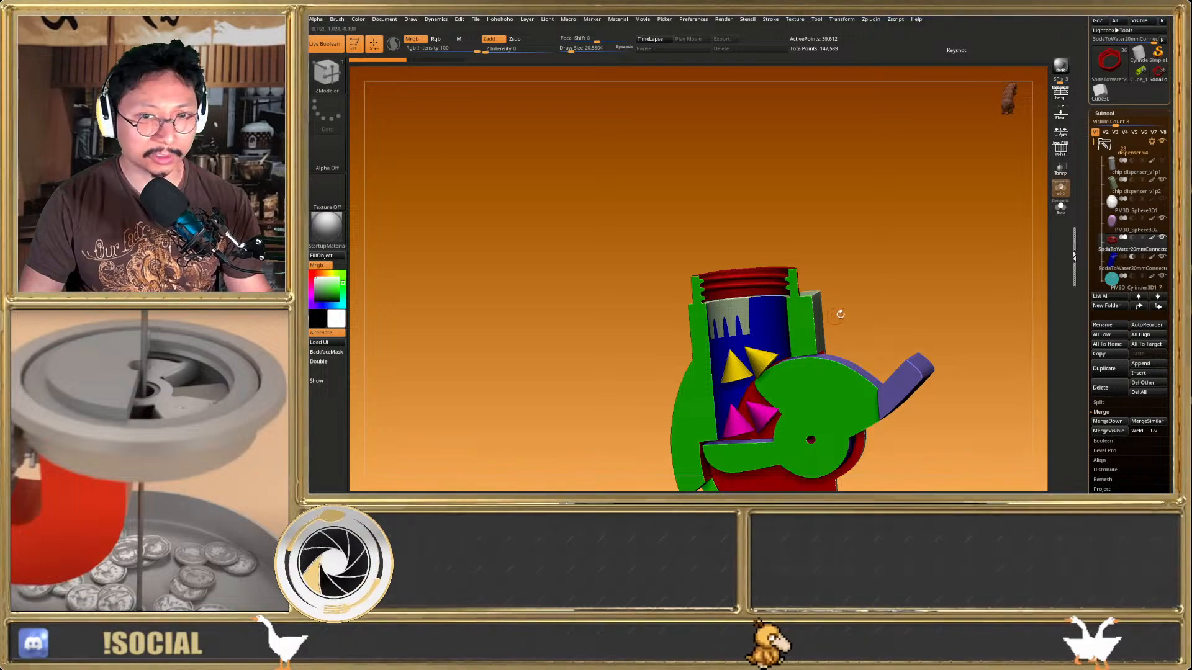
right_click_drag(833, 311, 930, 304)
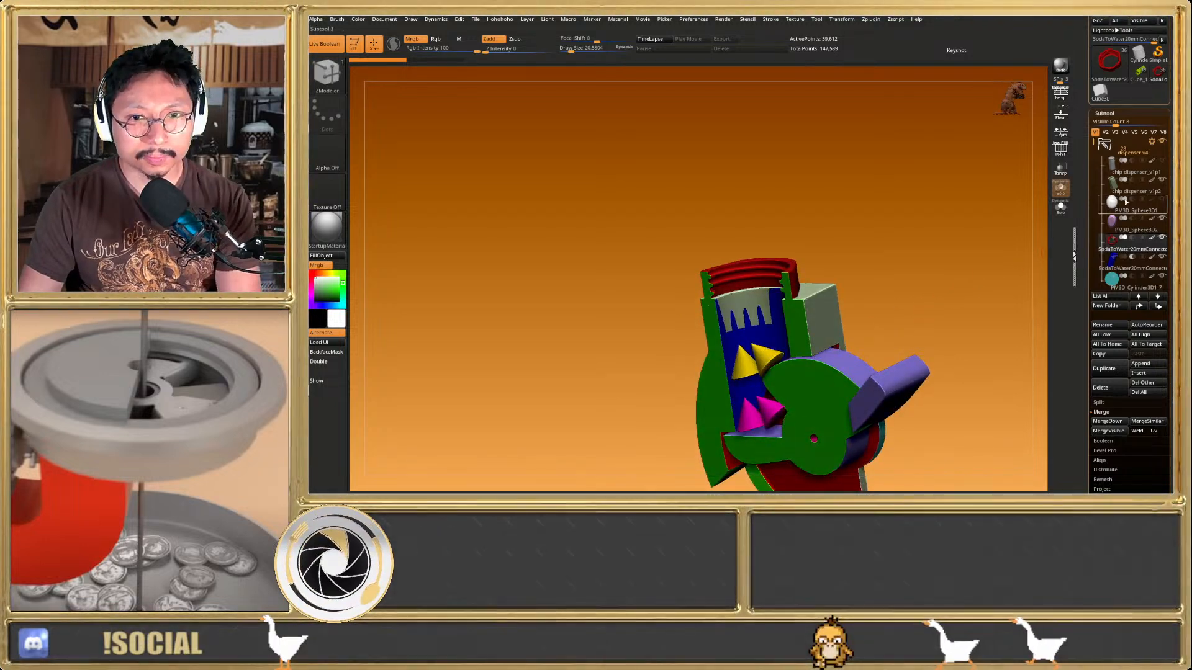
Look through the dispenser v4 subtools, selecting the green box, the purple cube part and the large PM3D_Cube3D1 cube
mouse_move(1114, 168)
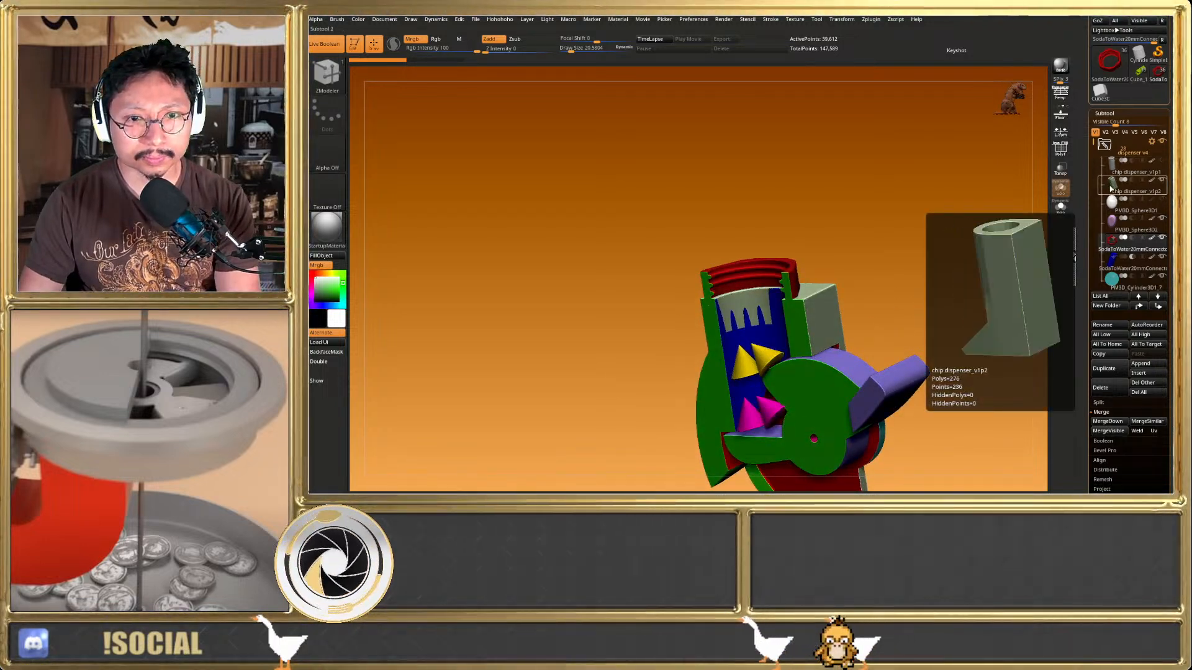
scroll(1092, 142, "down", 3)
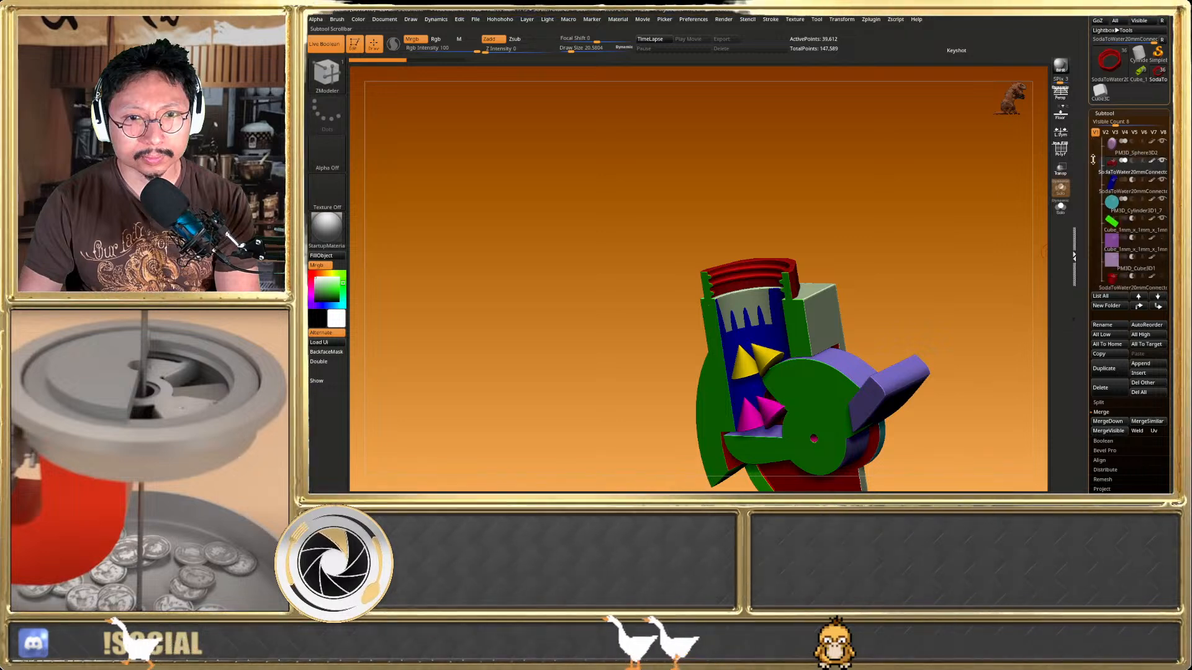
mouse_move(1114, 204)
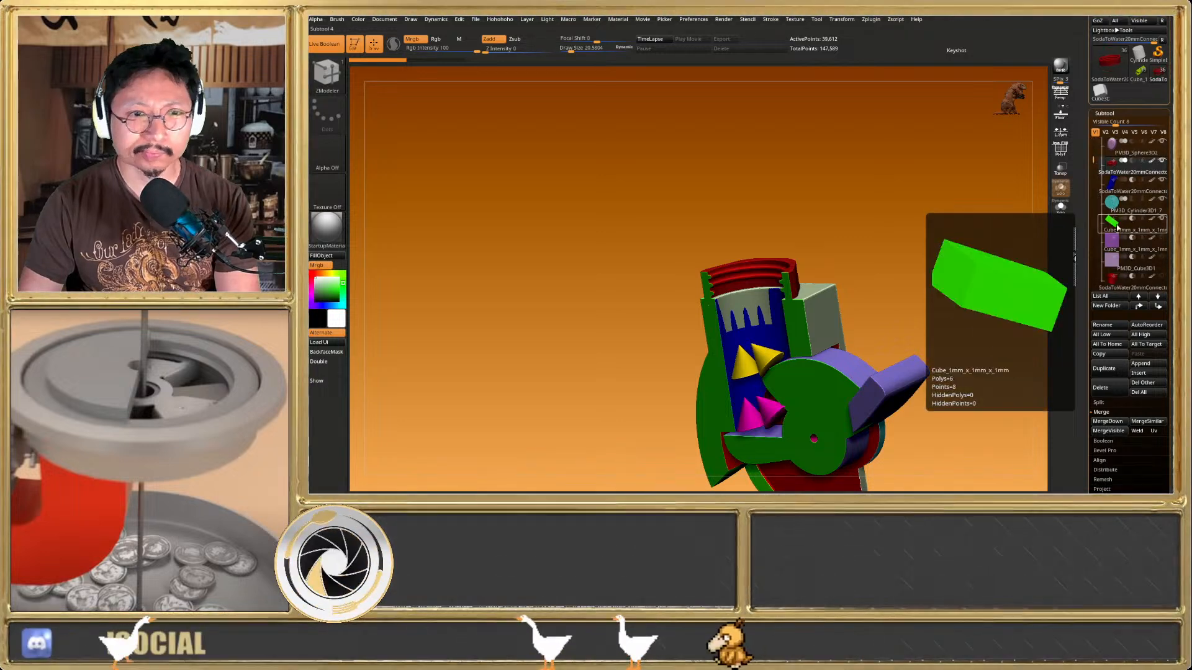
left_click(1113, 229)
left_click_drag(1001, 250, 1042, 236, "shift")
mouse_move(1102, 244)
left_click(1118, 251)
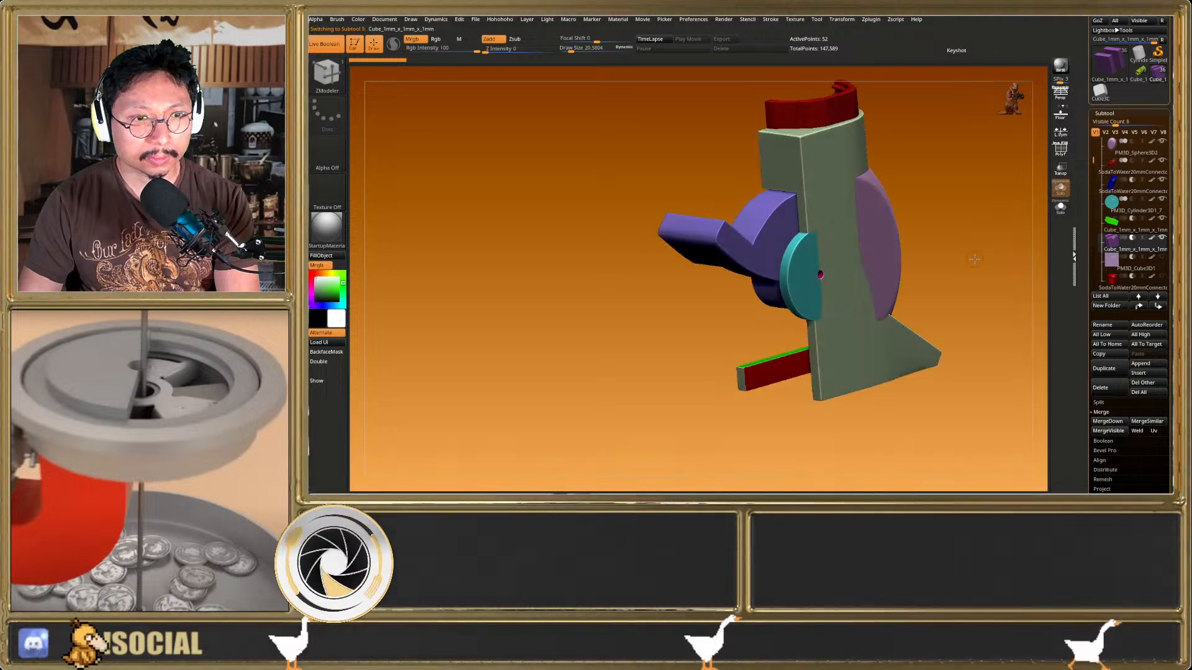
left_click(1111, 260)
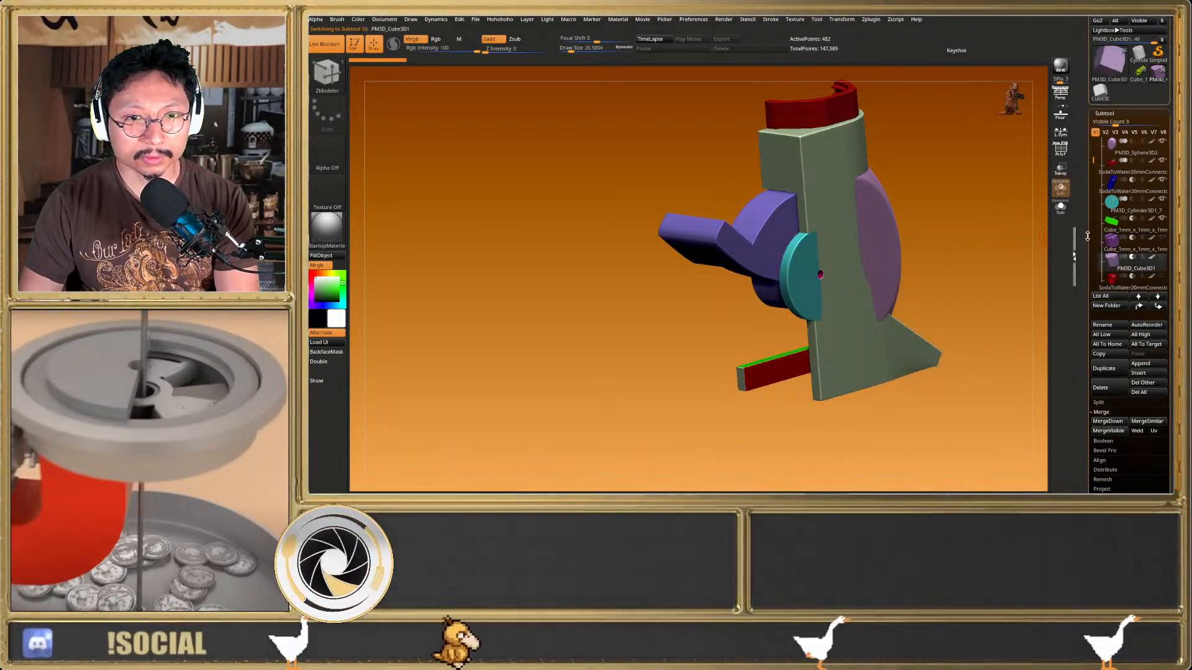
Inspect the large PM3D_Cube3D1 cube in isolation with its wireframe and toggle its visibility in the full assembly
left_click(1060, 209)
key("shift+f")
left_click_drag(1043, 239, 993, 239)
key("shift+f")
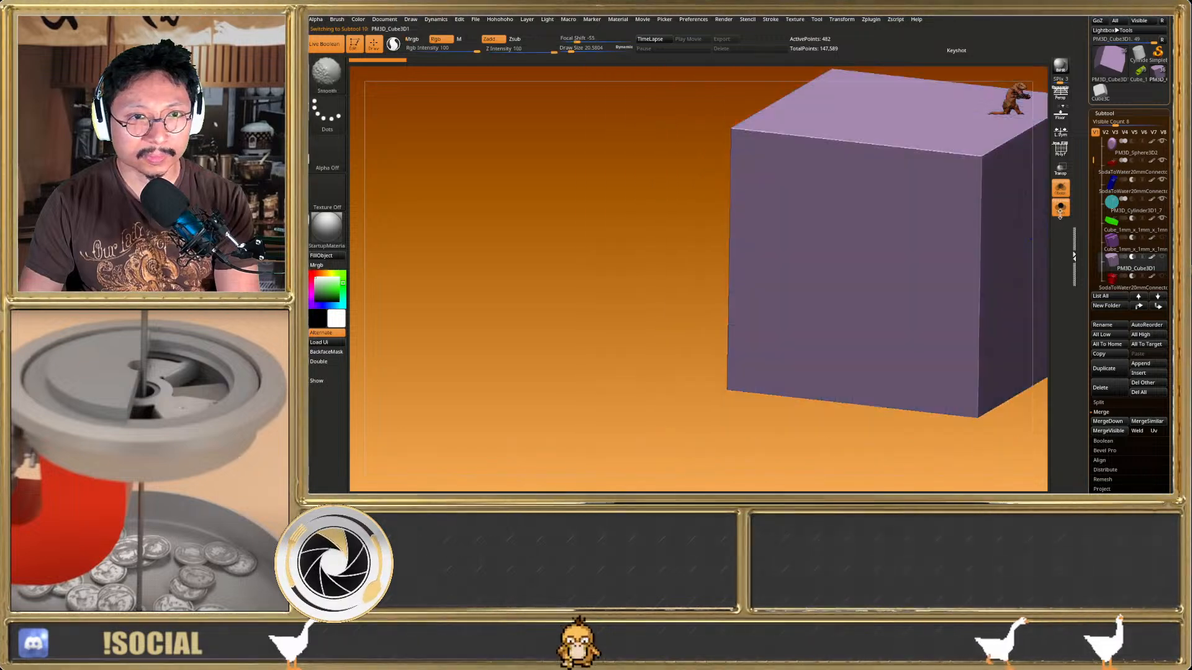
left_click(1060, 211)
right_click_drag(900, 265, 801, 274, "shift")
key("shift+f")
key("shift+f")
left_click(1162, 256)
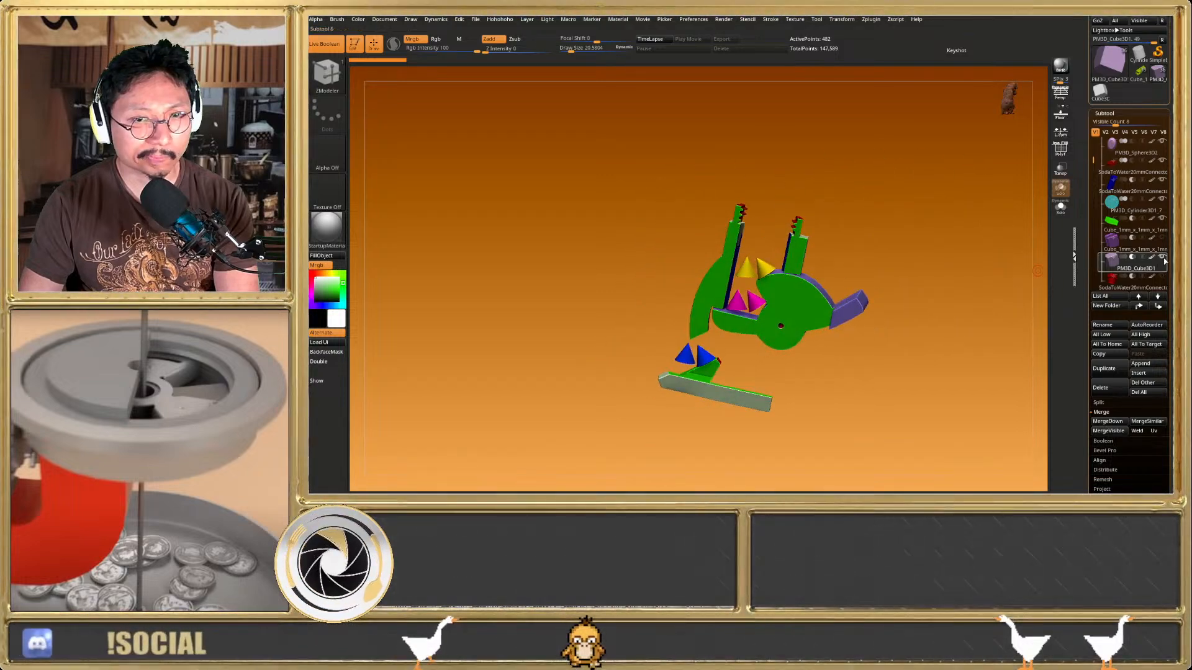
Select the red SodaToWater20mmConnector1 subtool and hide the upper connector ring to expose the threads in the body's neck
left_click(1111, 283)
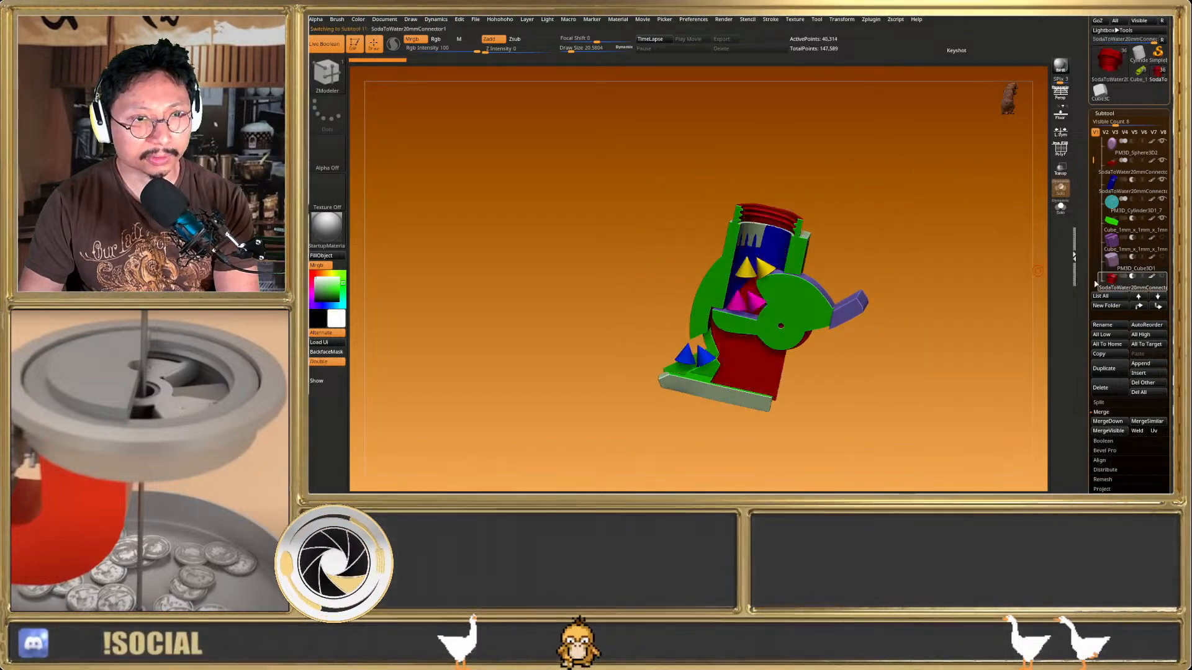
left_click(1162, 278)
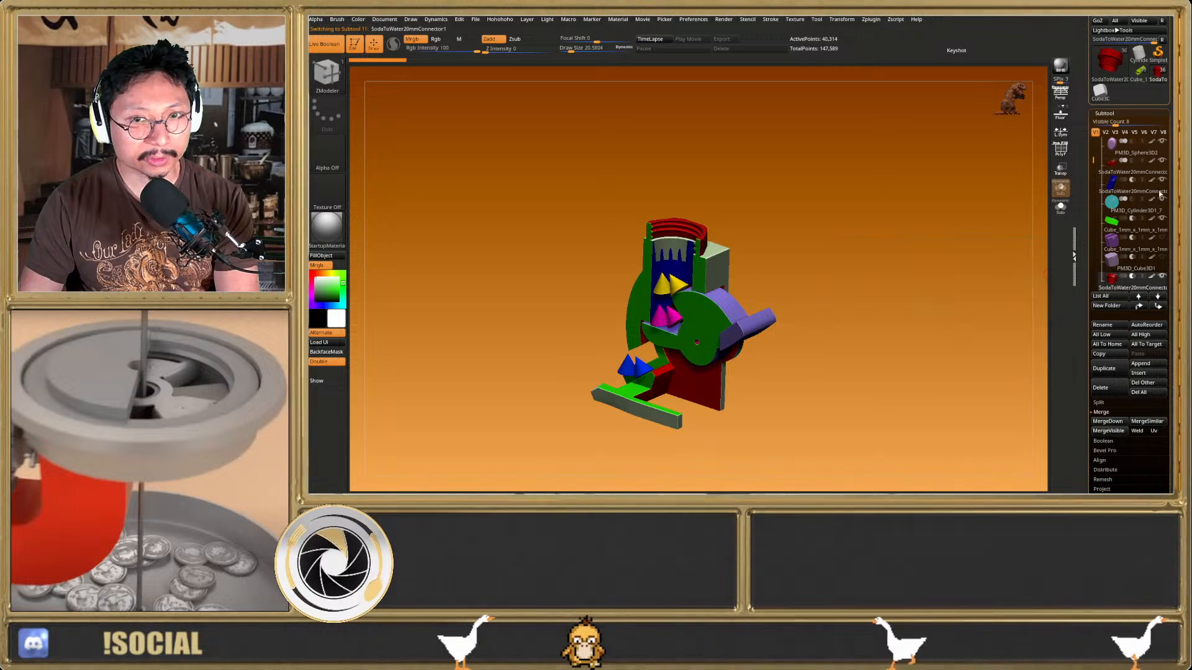
left_click(1162, 161)
right_click_drag(827, 249, 834, 244, "shift")
right_click_drag(714, 267, 823, 242, "alt")
right_click_drag(754, 265, 783, 215, "alt")
Inspect the threaded connector's shape and wireframe in isolation and compare it with the threads cut into the neck
left_click(1060, 208)
key("shift+f")
right_click_drag(893, 219, 885, 208)
right_click(865, 217)
key("shift+f")
key("space")
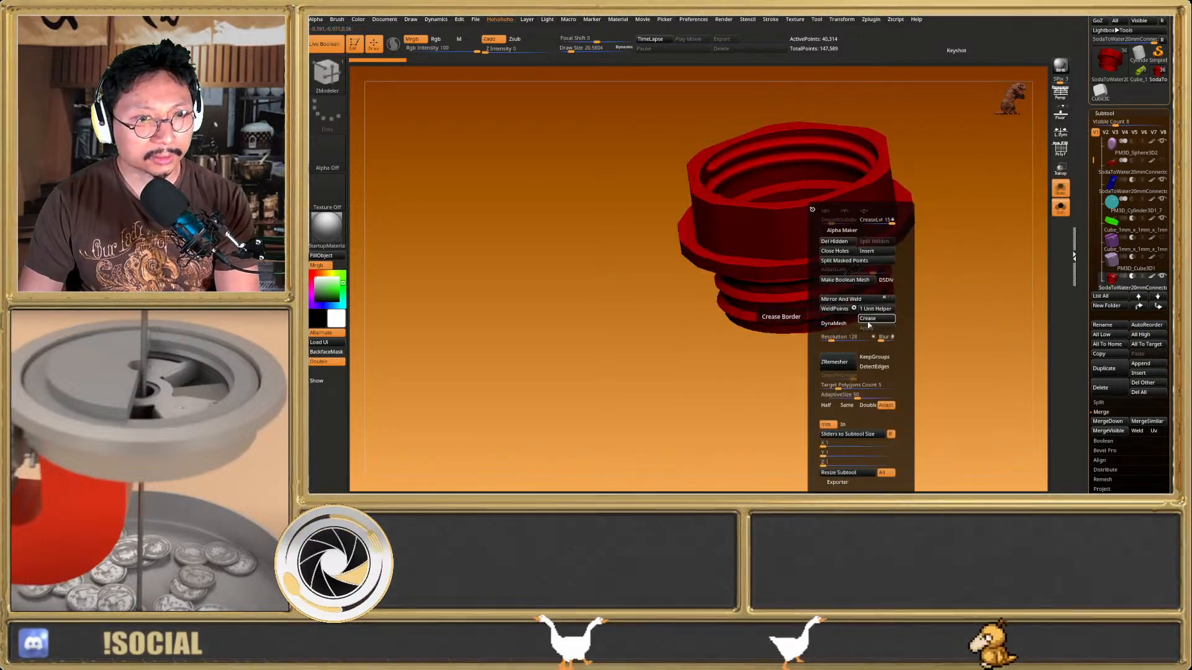
mouse_move(789, 307)
right_mouse_down("alt")
mouse_move(767, 319)
mouse_move(831, 298)
right_mouse_up("alt")
key("shift+f")
key("shift+f")
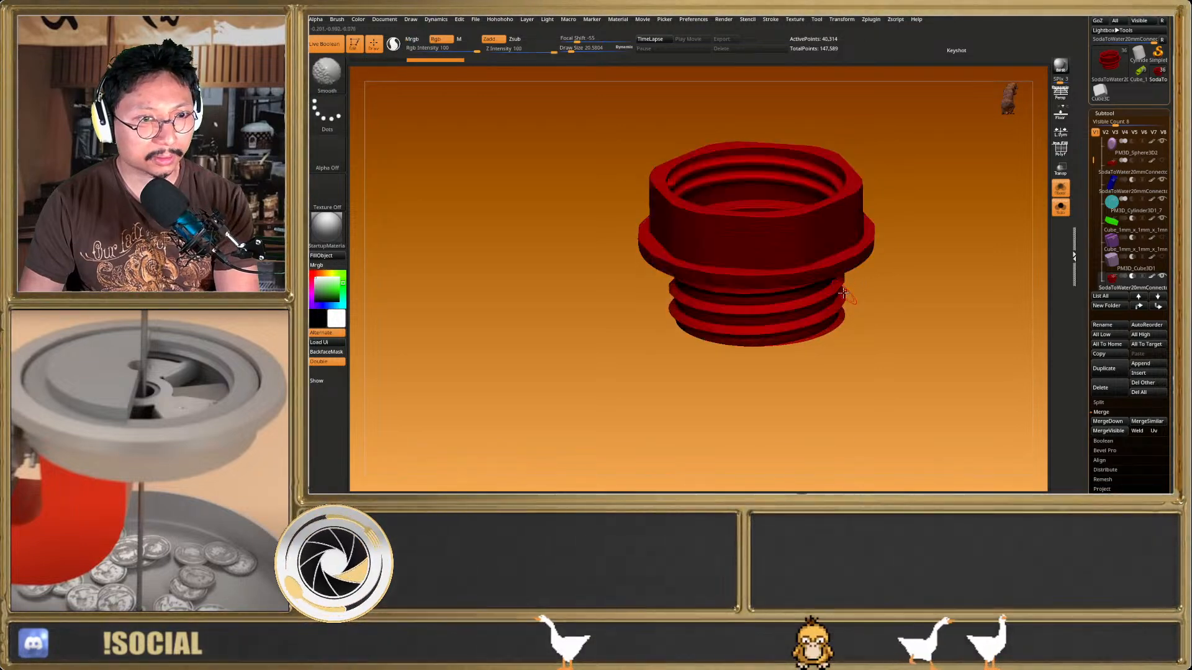
left_click(1060, 207)
scroll(826, 289, "up", 3)
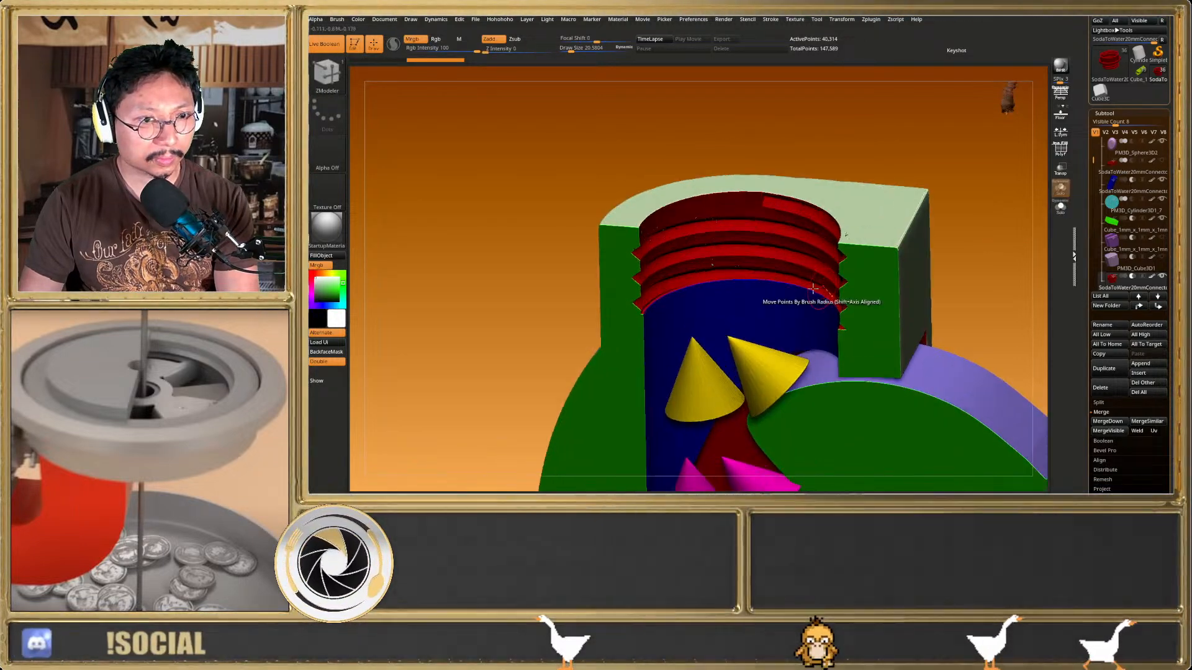
Raise the threaded connector's smooth subdivision, lower its crease level and switch off its subdivision preview
key("space")
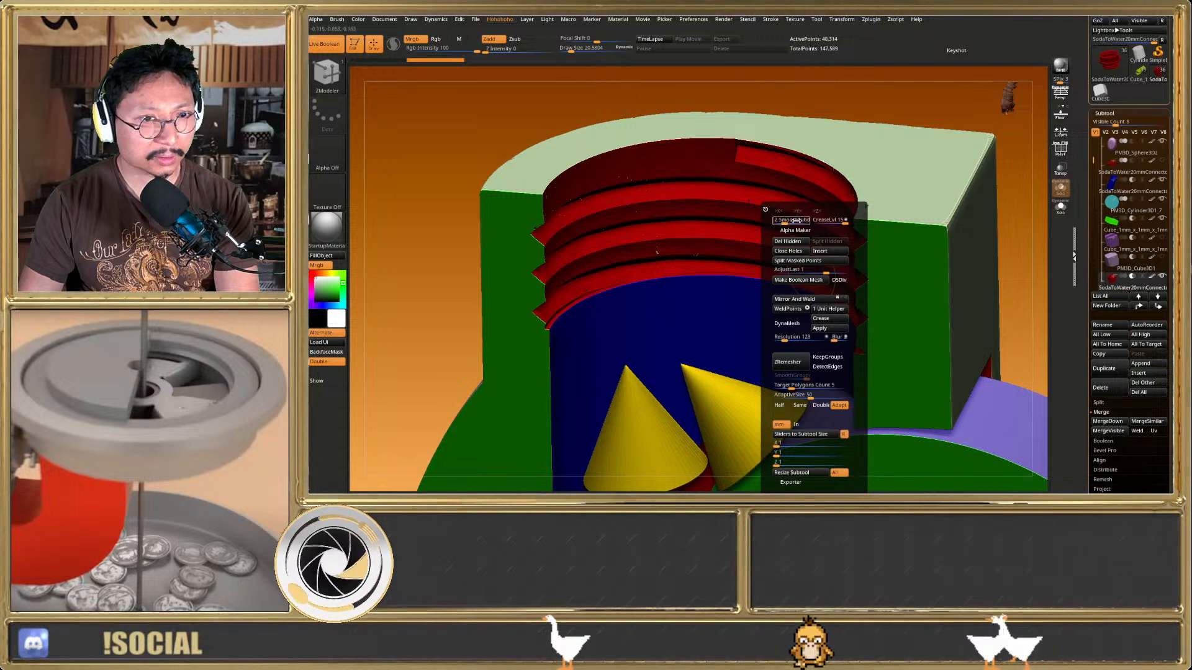
left_click(820, 221)
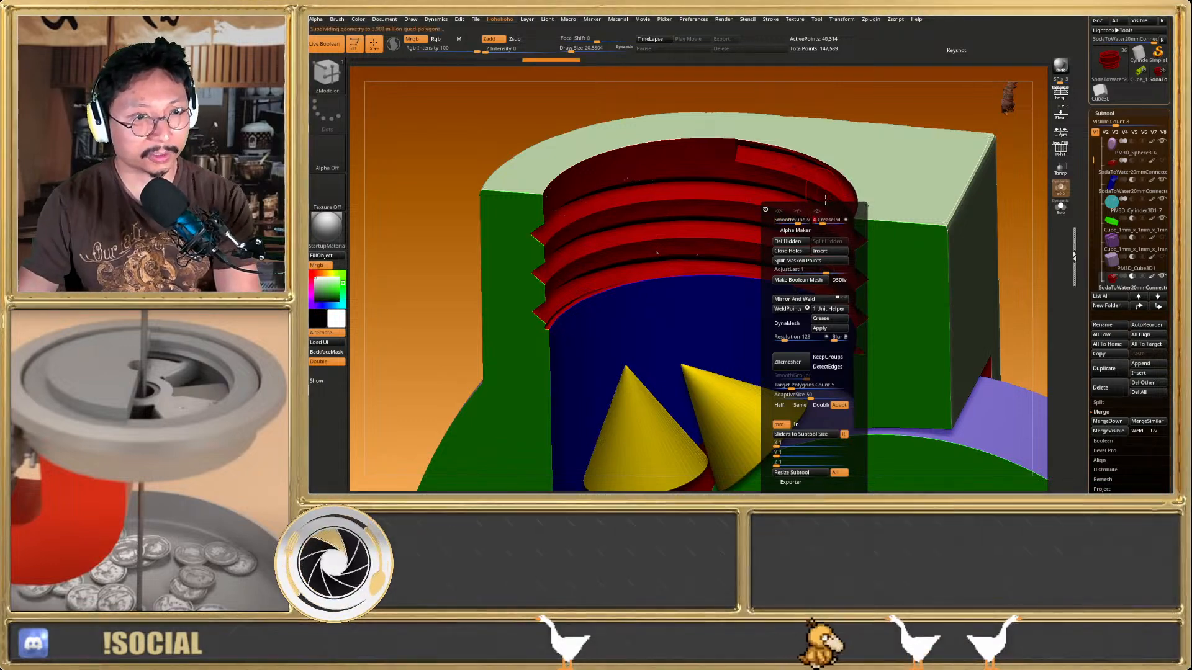
key("shift+d")
key("shift+f")
key("shift+f")
scroll(737, 262, "down", 3)
right_click_drag(754, 232, 758, 230)
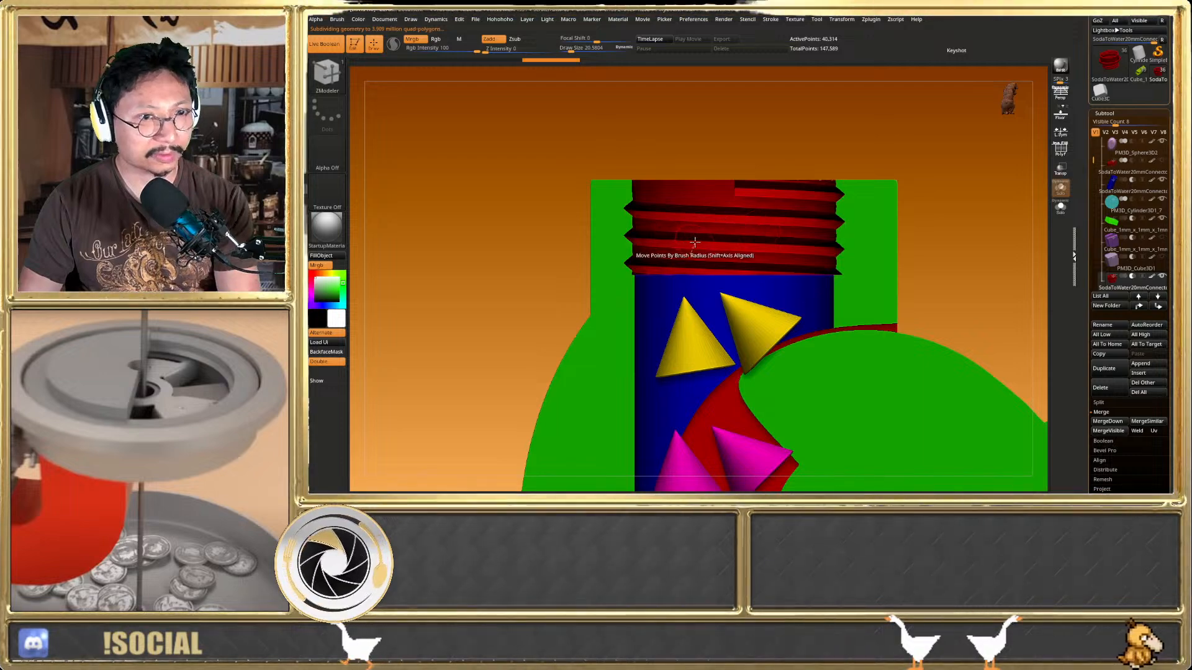
scroll(694, 242, "down", 2)
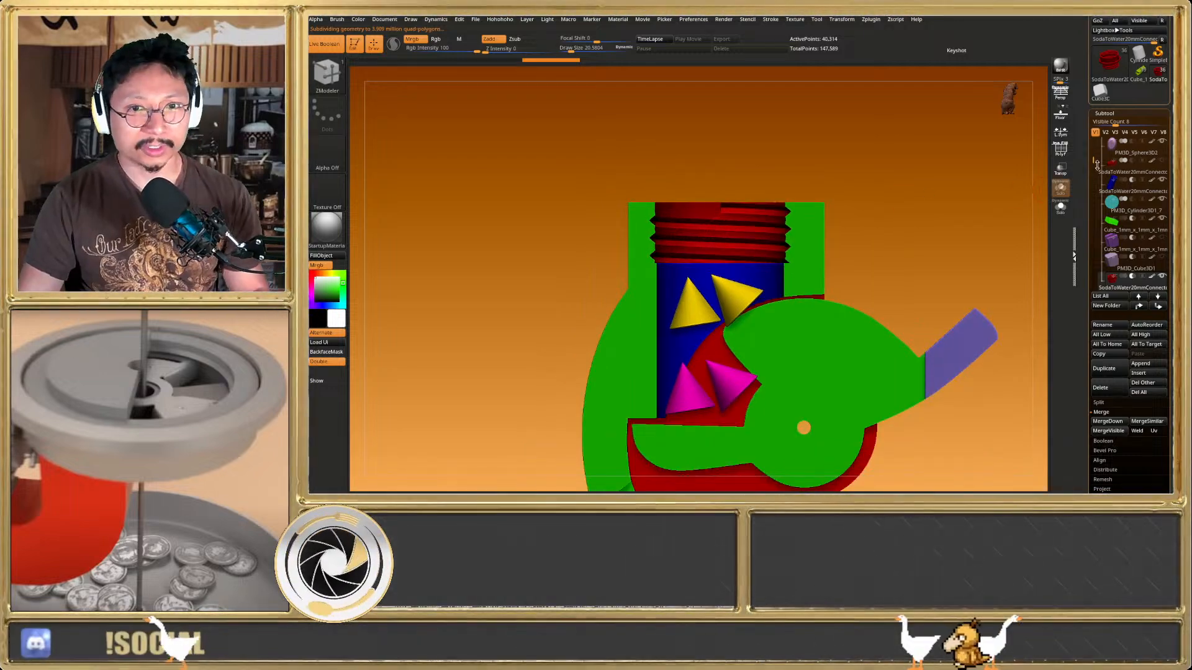
Show and hide the upper connector ring to compare its threads with the neck's, and examine the whole side cross-section
left_click(1159, 164)
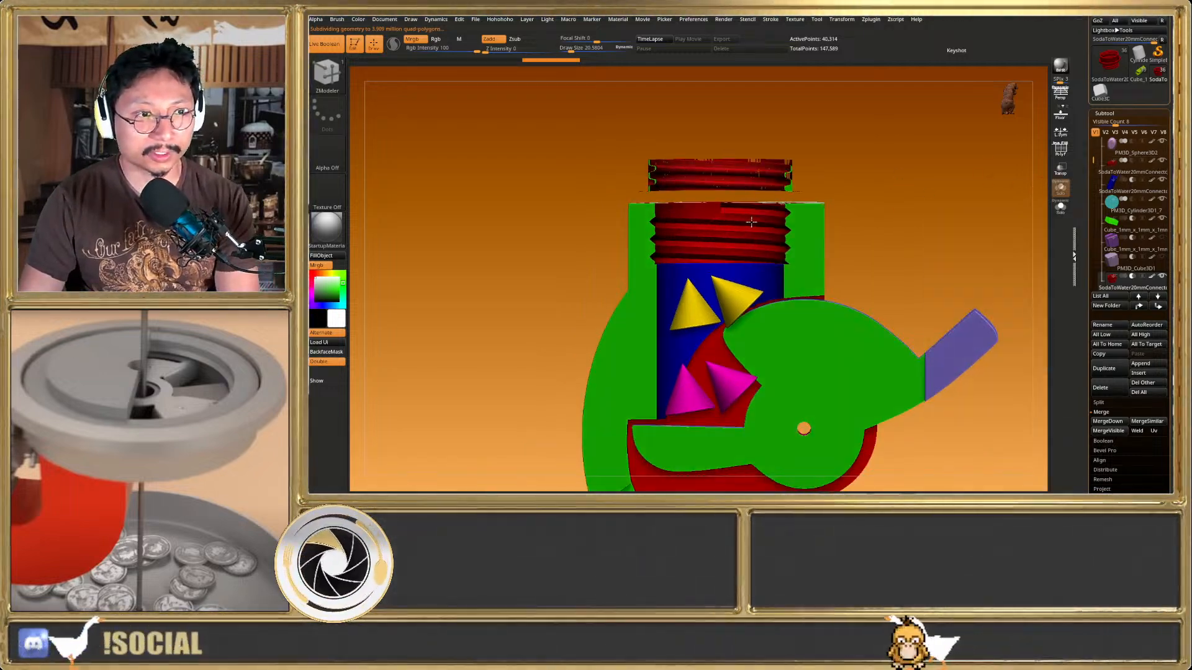
right_click_drag(747, 279, 807, 305)
left_click(1162, 162)
right_click_drag(840, 242, 775, 248)
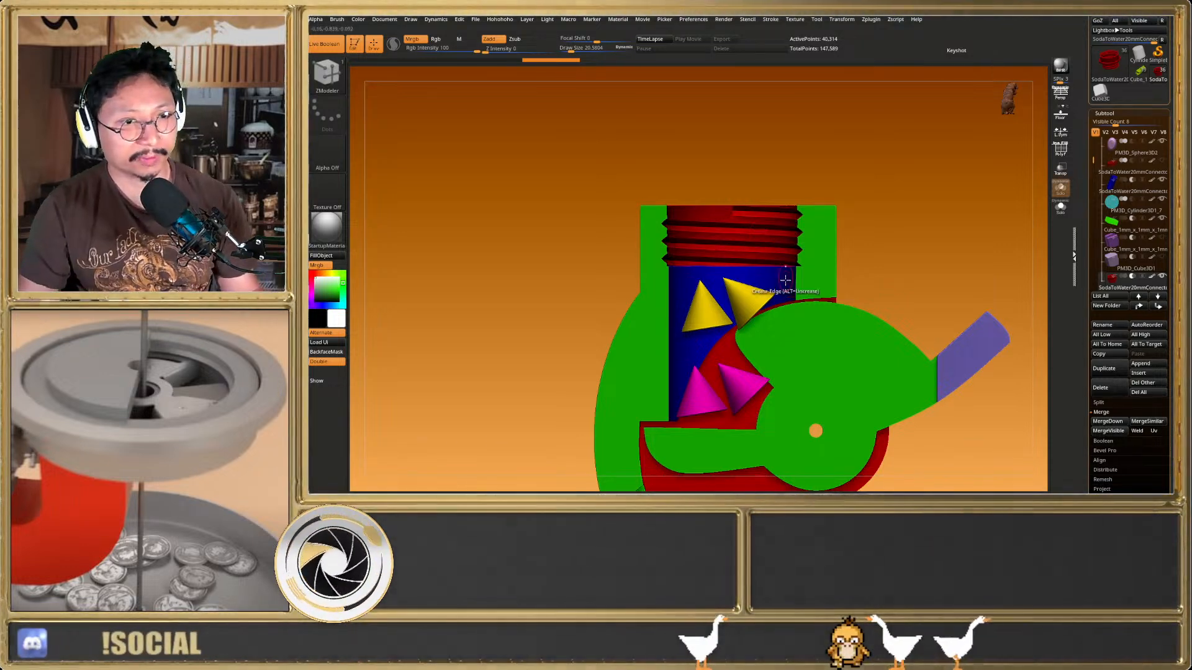
right_click_drag(812, 308, 850, 368)
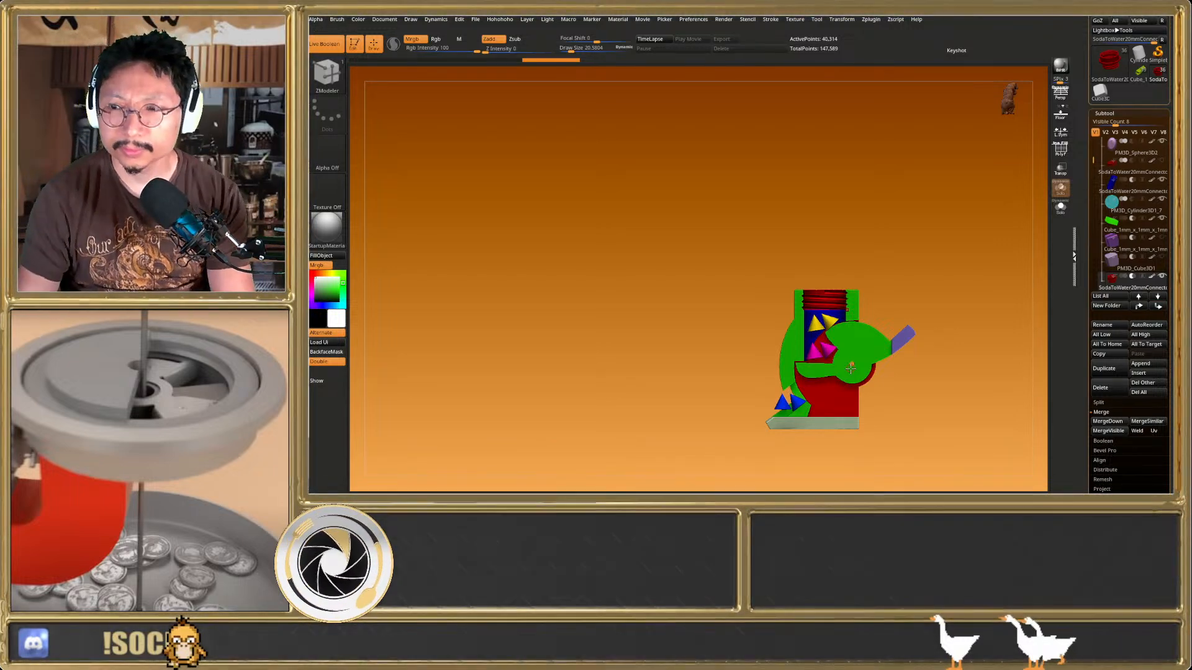
right_click_drag(851, 369, 744, 297, "ctrl")
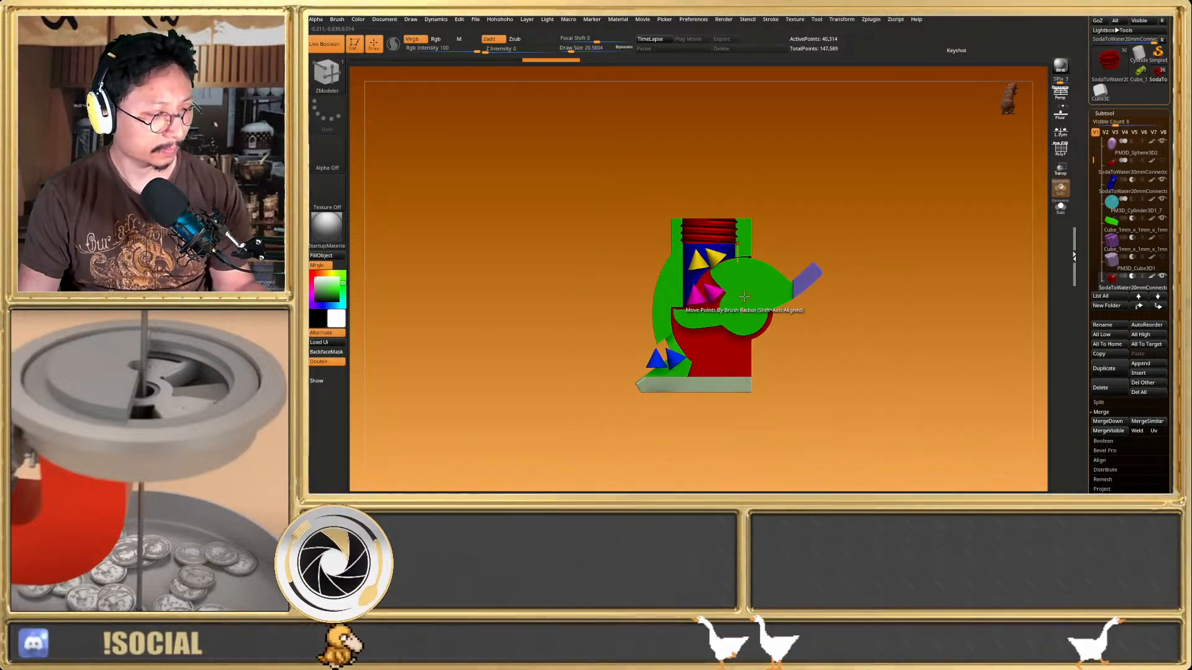
mouse_move(822, 295)
right_mouse_down()
mouse_move(838, 299)
mouse_move(814, 277)
right_mouse_up()
Select the lever, try rotating it about its pivot in the side cross-section and undo the attempt
left_click(810, 277, "alt")
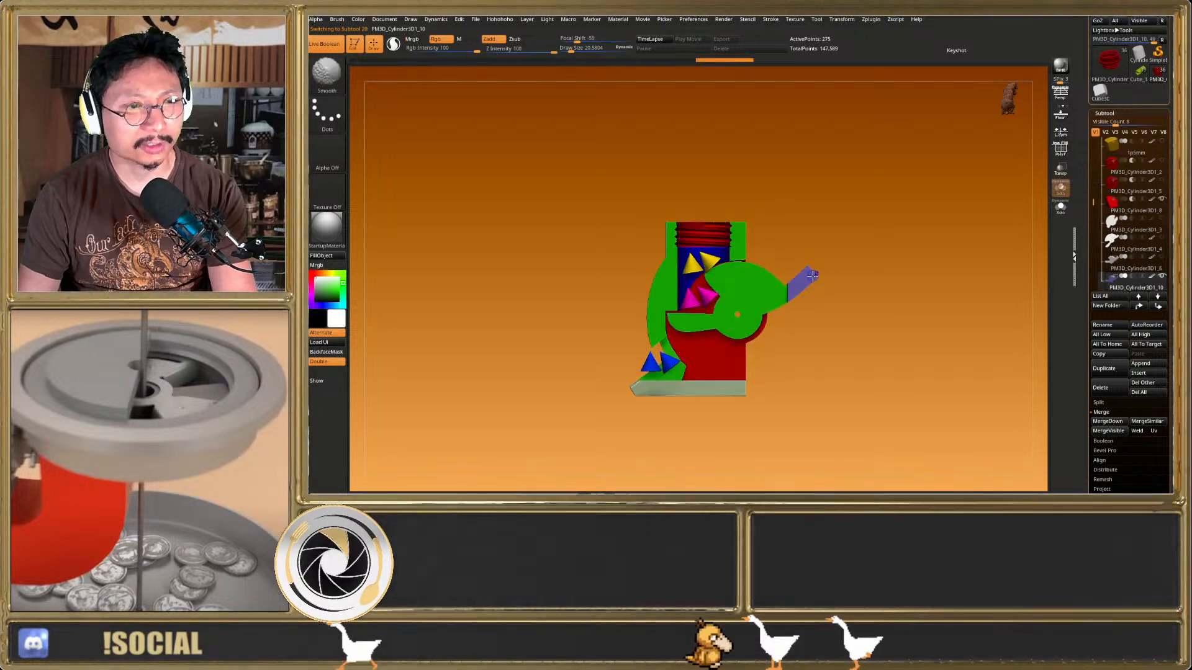
key("w")
right_click_drag(728, 303, 731, 322, "ctrl")
left_click_drag(785, 311, 838, 298)
key("ctrl+z")
Undo and redo the lever's earlier rotation repeatedly to preview its swing between the pressed and upright positions, ending upright
key("ctrl+z")
key("ctrl+shift+z")
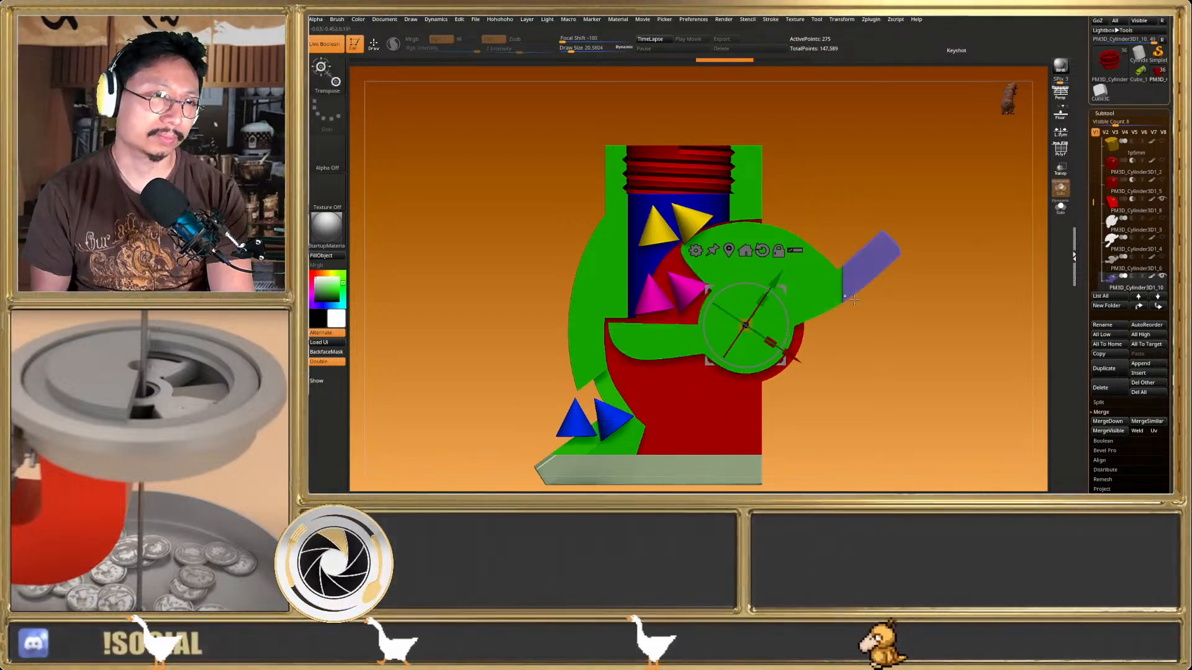
key("ctrl+z")
key("ctrl+shift+z")
key("ctrl+z")
key("ctrl+shift+z")
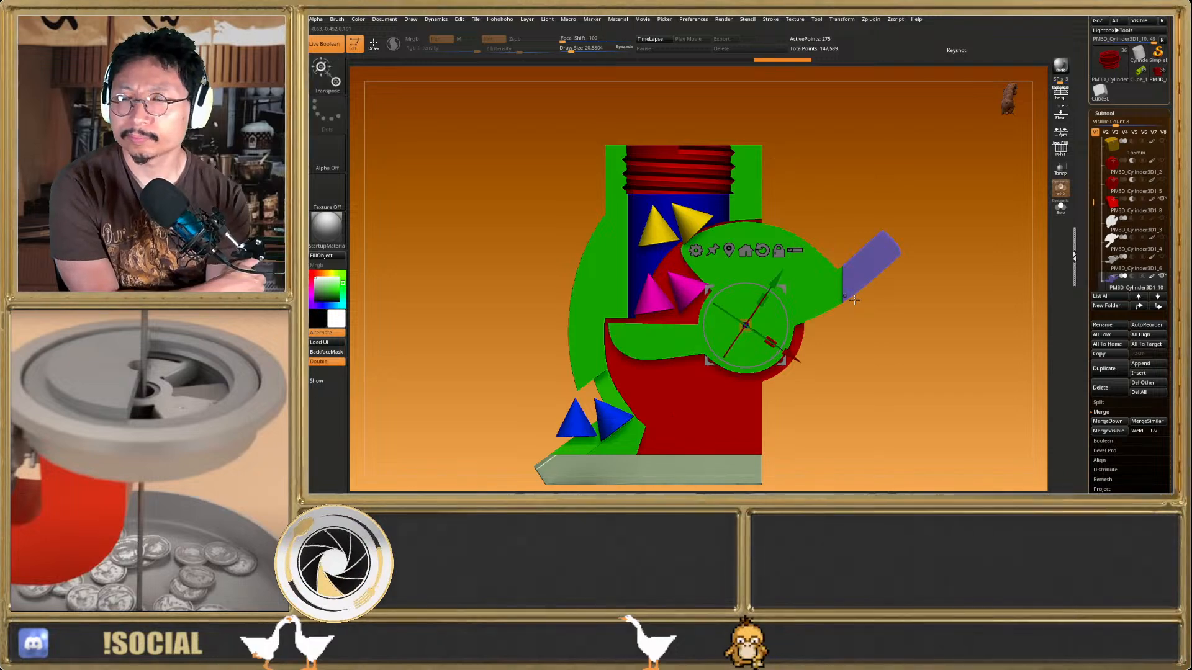
key("ctrl+z")
key("ctrl+shift+z")
key("ctrl+z")
key("ctrl+shift+z")
key("ctrl+z")
key("ctrl+shift+z")
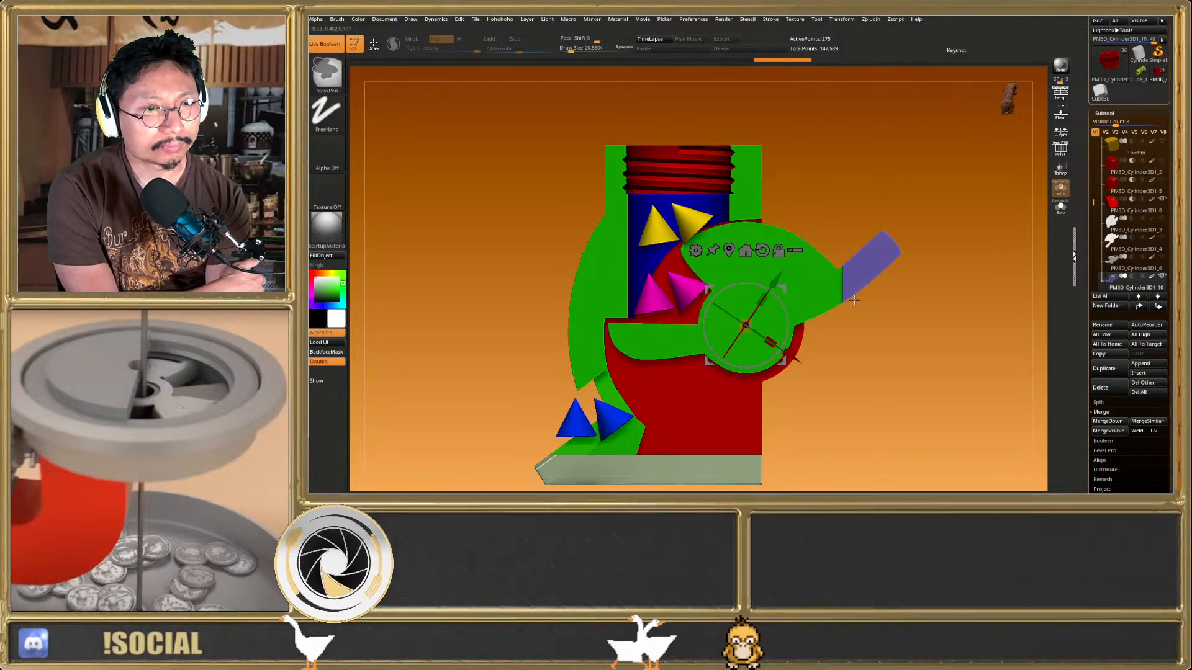
key("ctrl+z")
key("ctrl+shift+z")
key("ctrl+z")
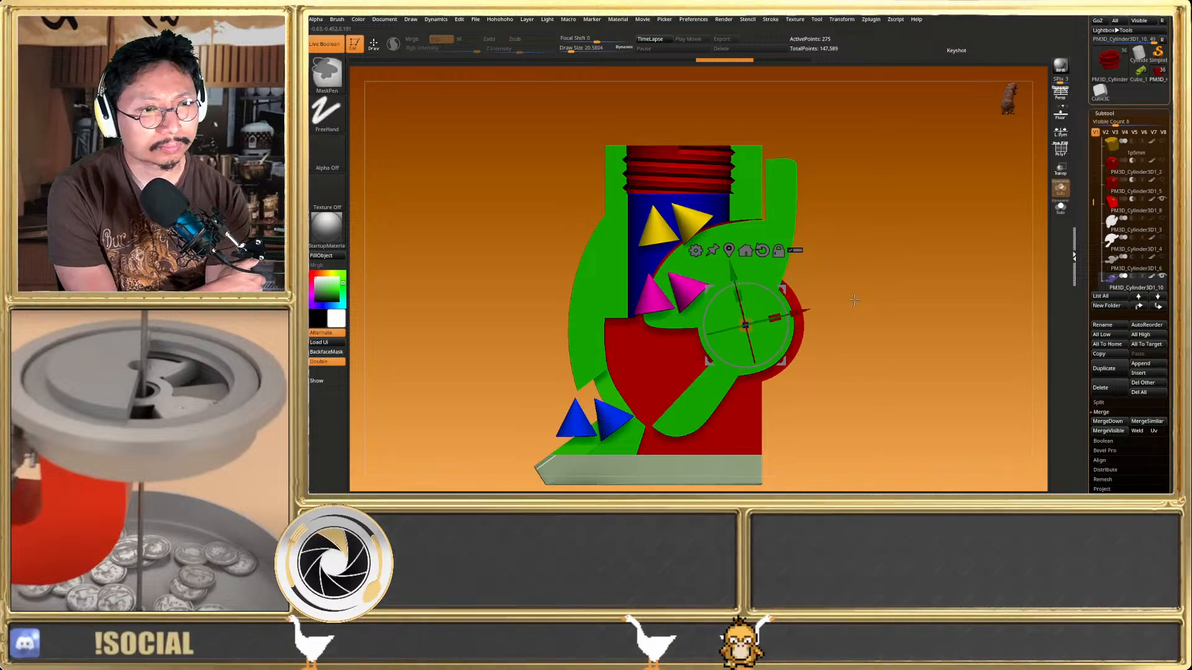
Rotate the lever about its pivot from the upright to the pressed position in the side cross-section
key("ctrl+shift+z")
key("ctrl+shift+z")
key("ctrl+z")
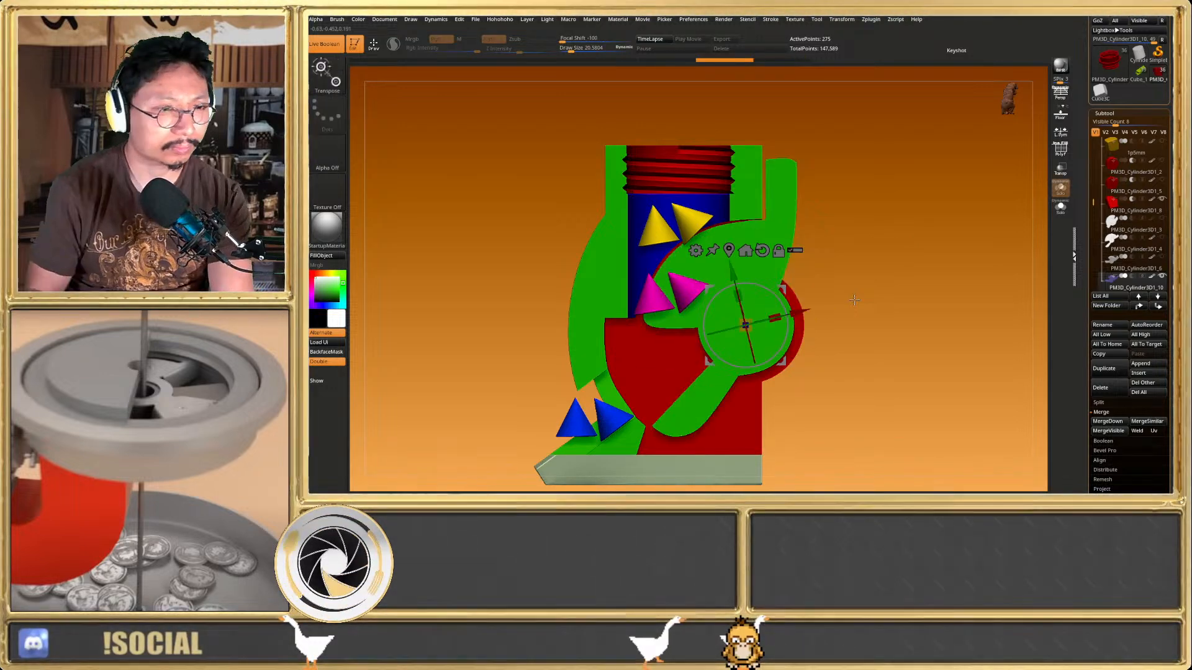
left_click_drag(767, 289, 792, 324)
key("q")
key("w")
key("q")
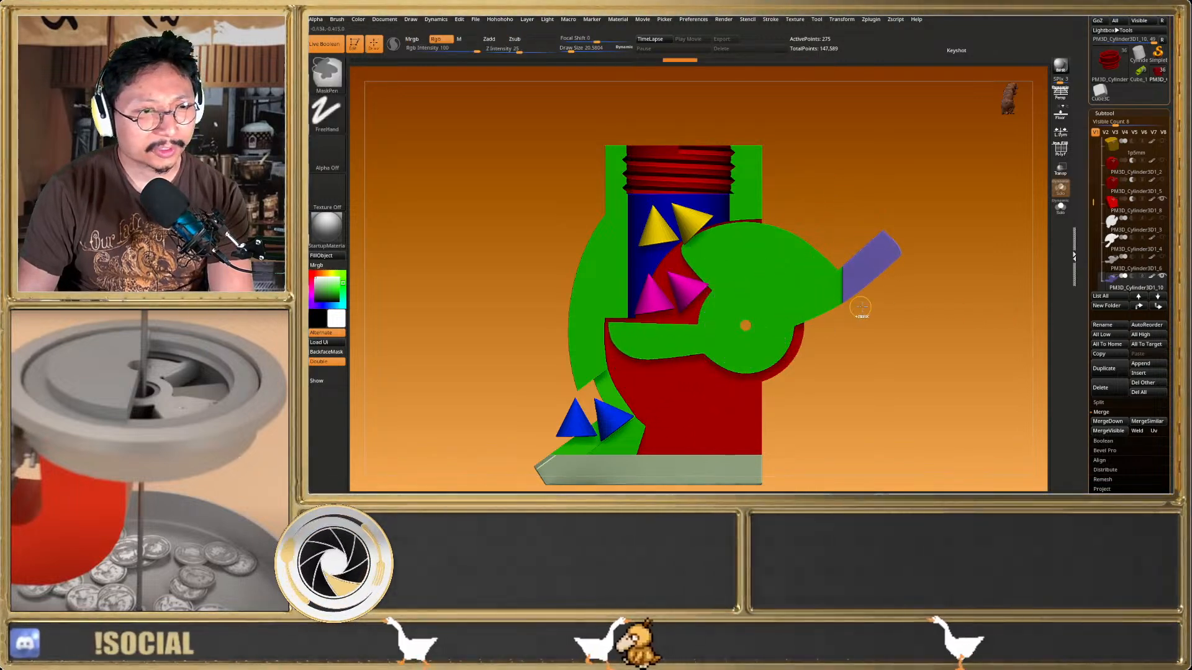
Step back and forth through the lever's new rotation to check its swing against the cutters, finishing with it upright
key("ctrl+z")
key("ctrl+shift+z")
key("ctrl+z")
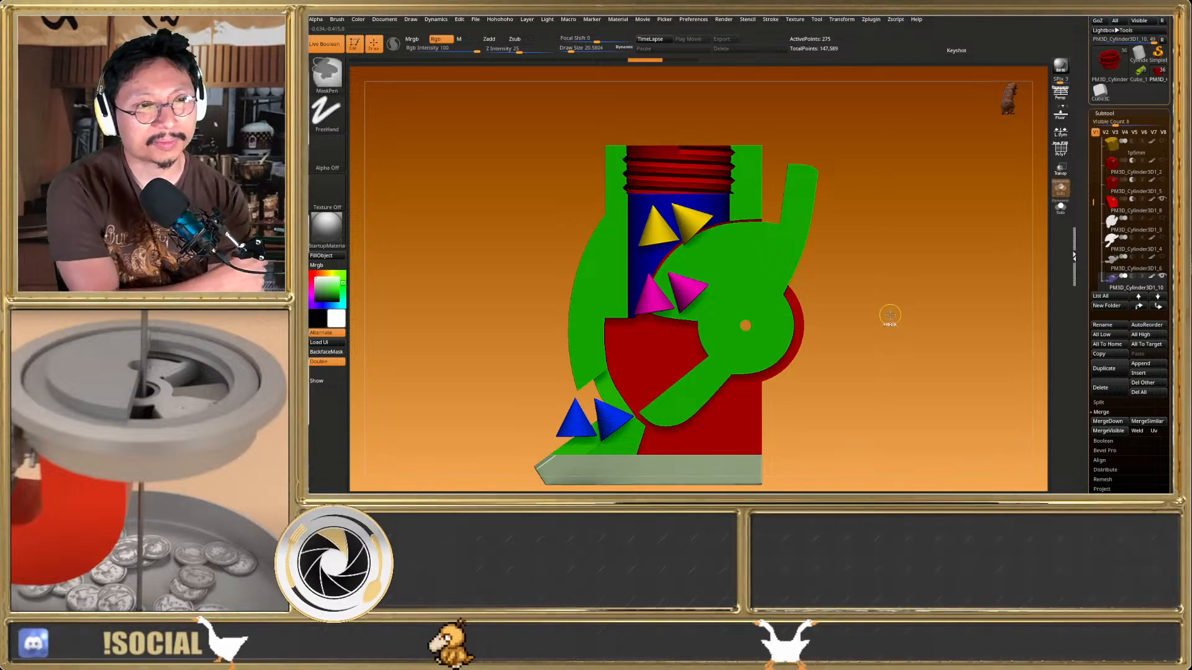
key("ctrl+z")
key("ctrl+shift+z")
key("ctrl+shift+z")
key("ctrl+z")
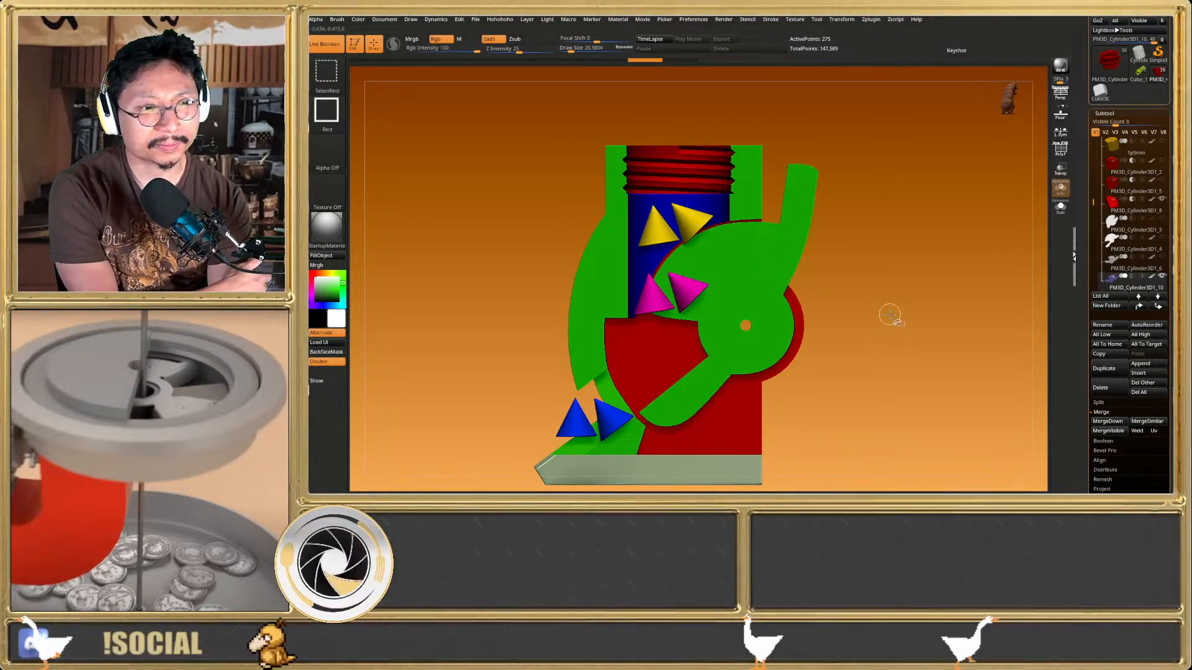
key("ctrl+shift+z")
key("ctrl+shift+z")
key("ctrl+shift+z")
key("ctrl+z")
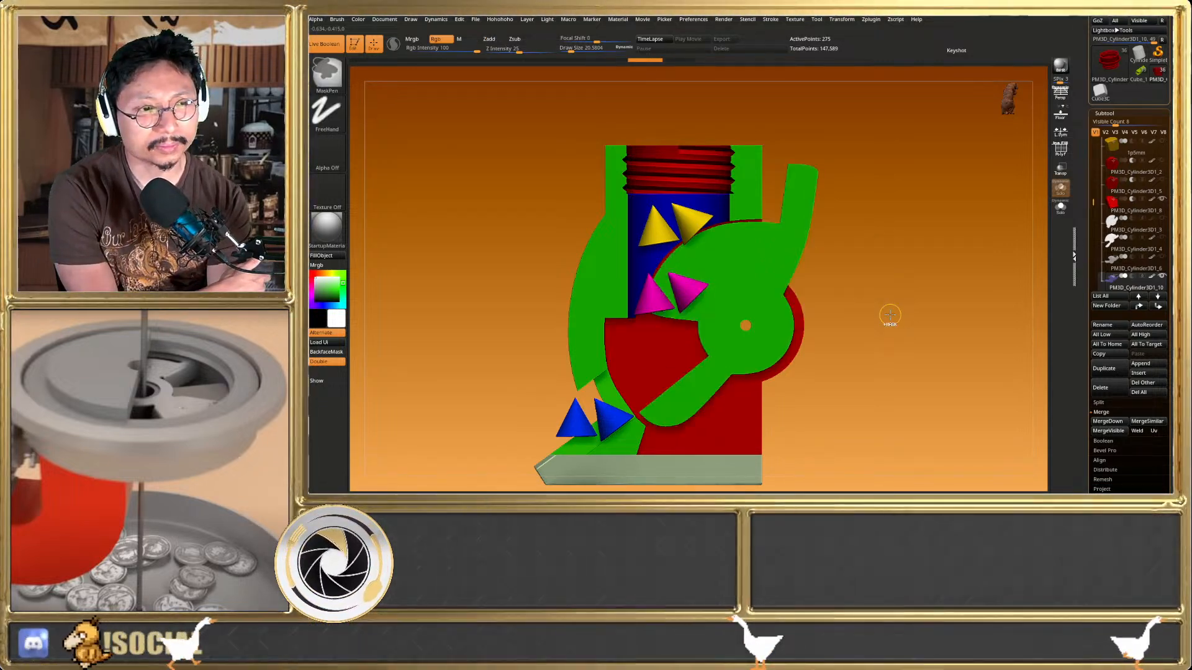
key("ctrl+z")
key("ctrl+shift+z")
key("ctrl+shift+z")
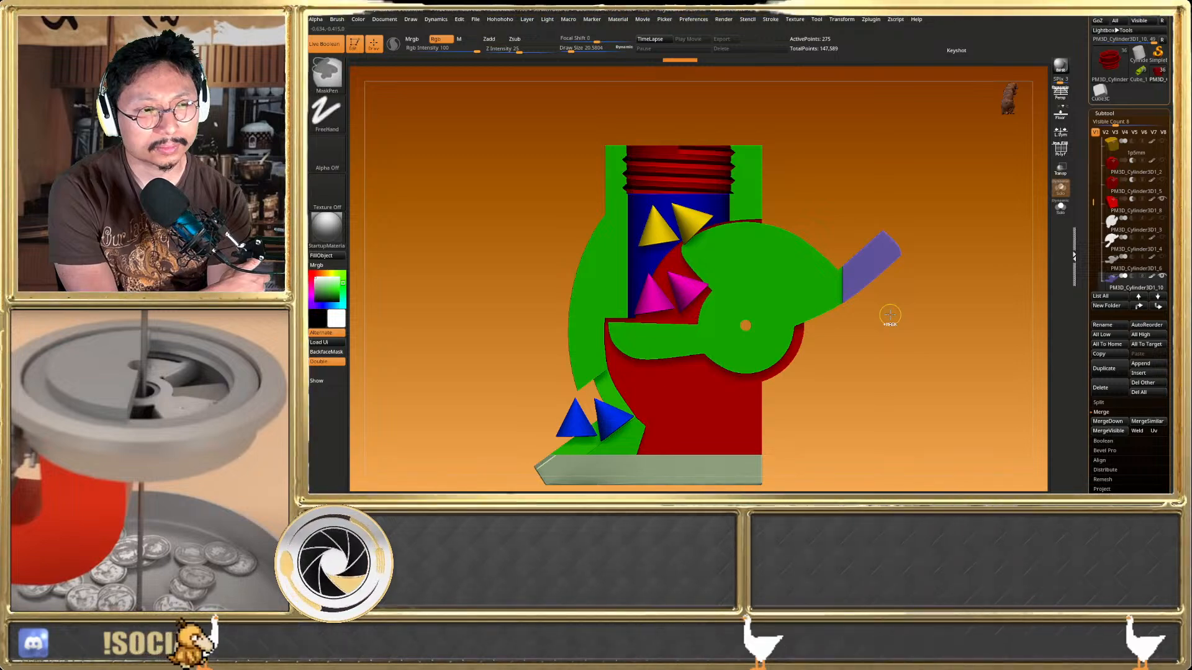
key("ctrl+z")
key("ctrl+z")
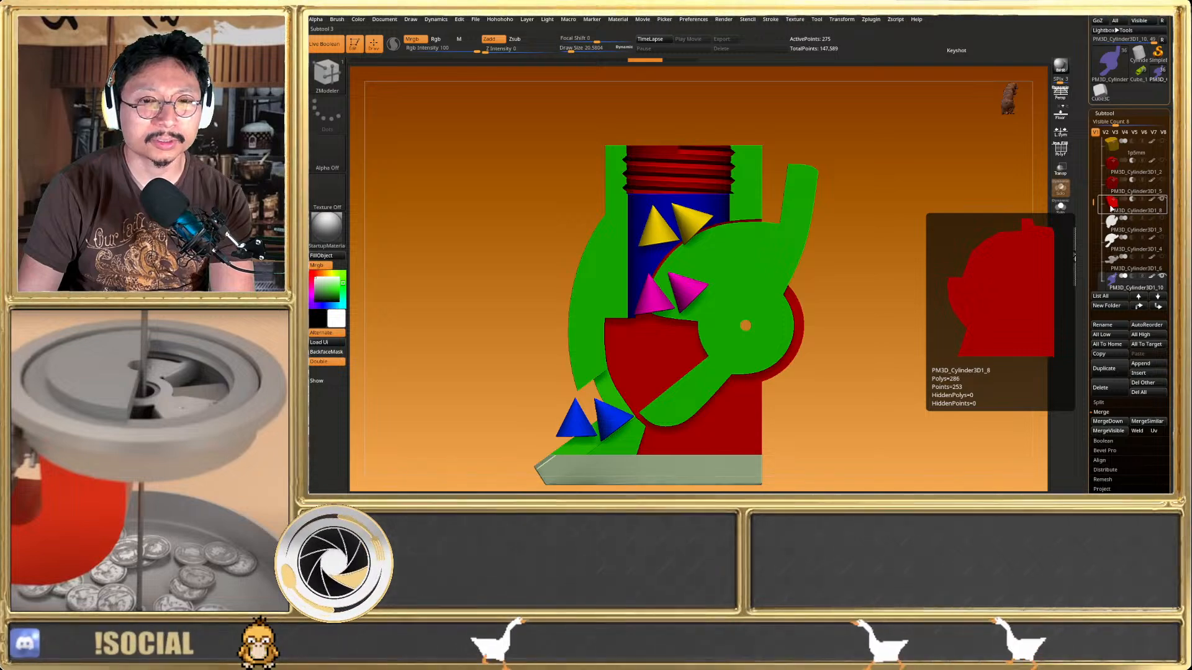
Select the red inner body PM3D_Cylinder3D1_8, examine it in isolation and with its wireframe, and show the whole assembly again
left_click(1111, 208)
left_click(1059, 208)
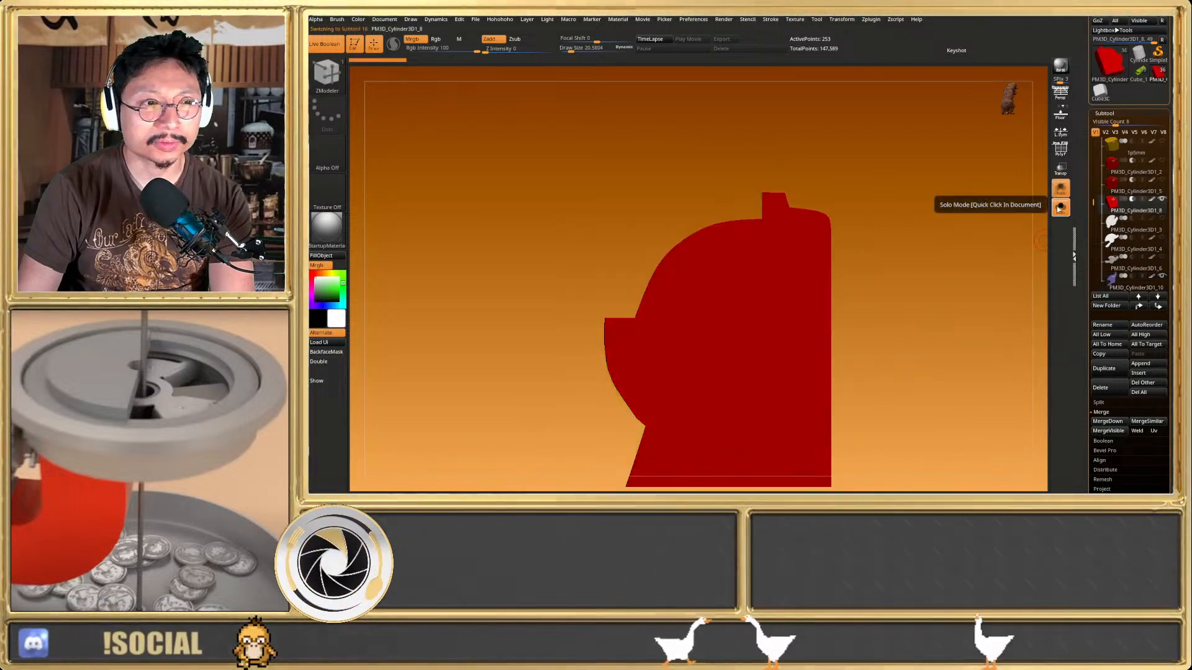
key("shift+f")
key("shift+f")
left_click(1057, 209)
right_click_drag(757, 261, 695, 267)
key("shift+f")
key("shift+f")
key("shift+f")
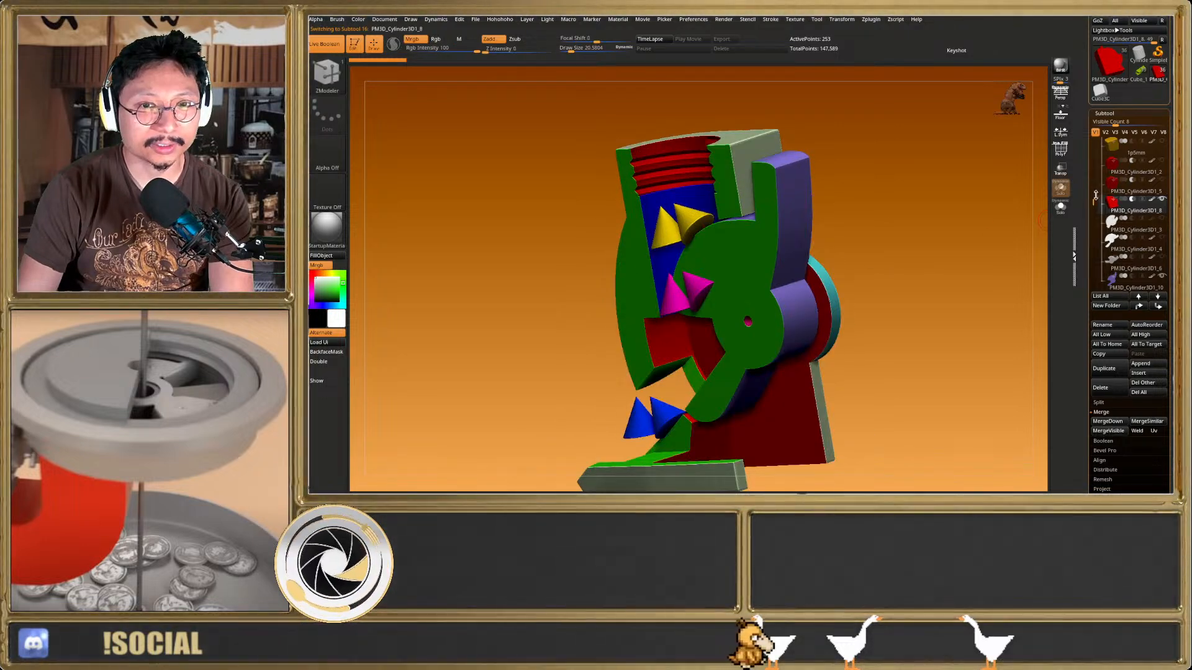
Select the threaded SodaToWater20mm connector and fill it with magenta
scroll(1104, 198, "up", 4)
left_click(1107, 202)
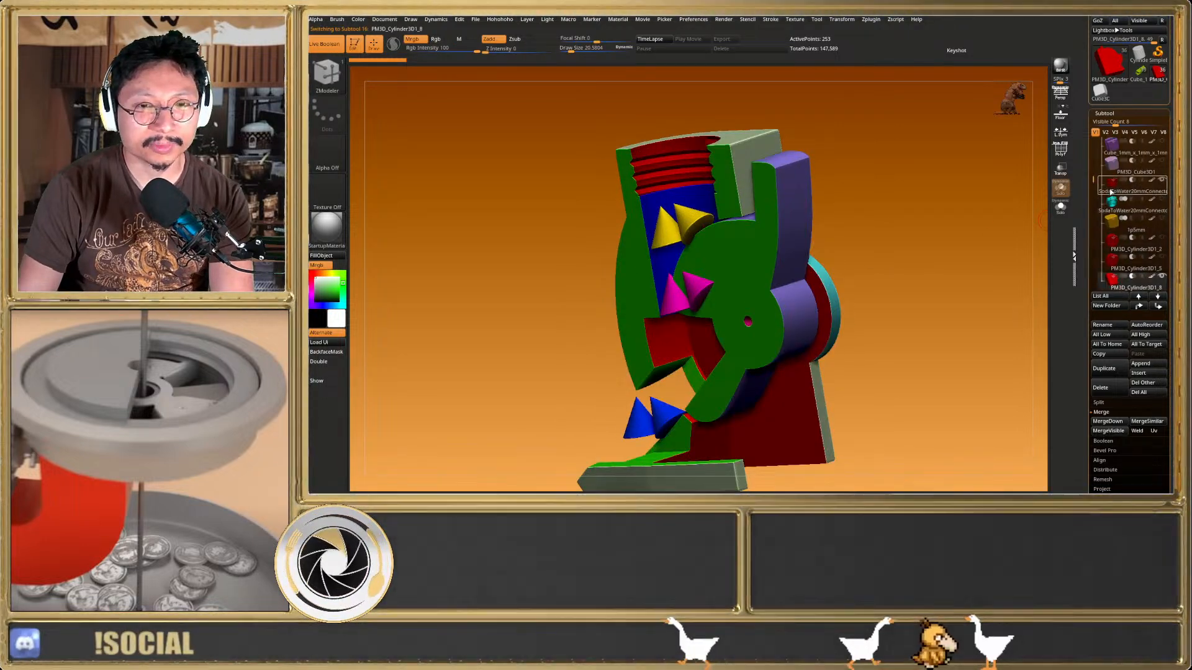
left_click(306, 292)
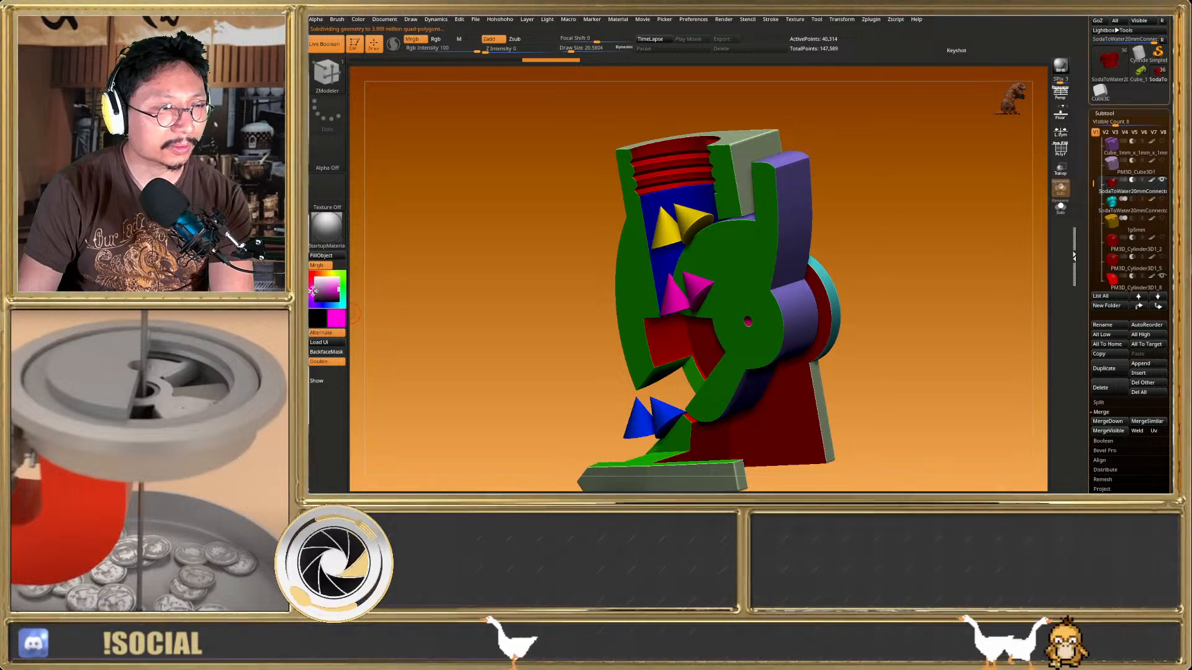
left_click(334, 257)
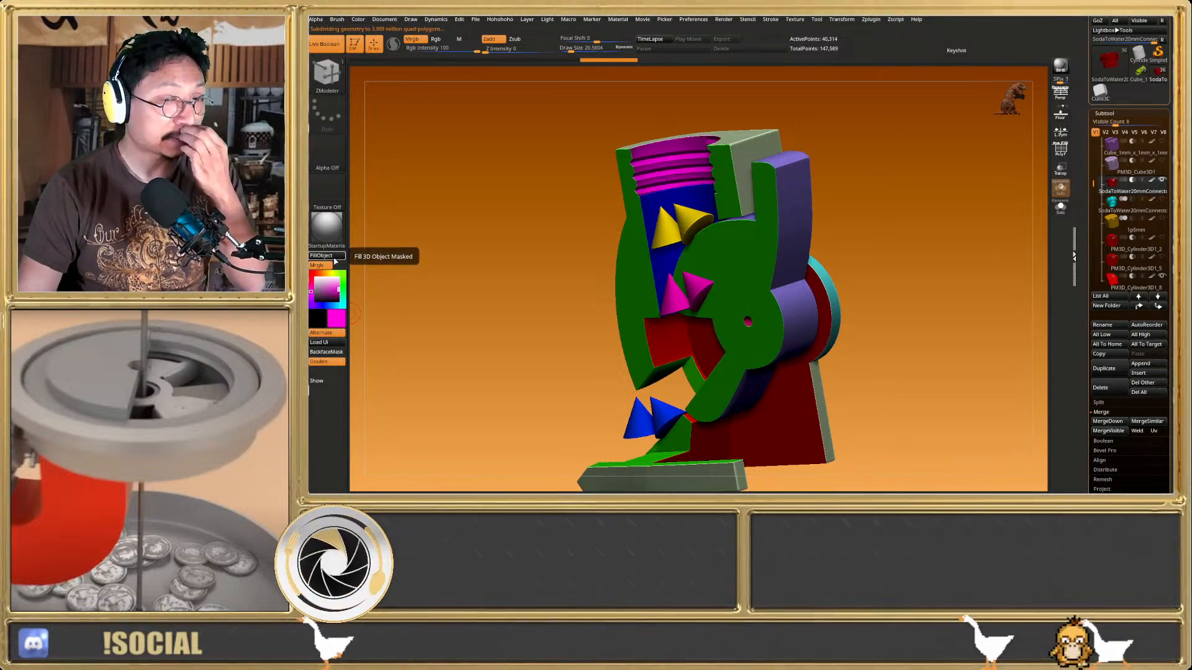
Inflate the magenta threaded connector slightly to enlarge its thread cut in the dispenser's neck
right_click_drag(667, 270, 740, 253)
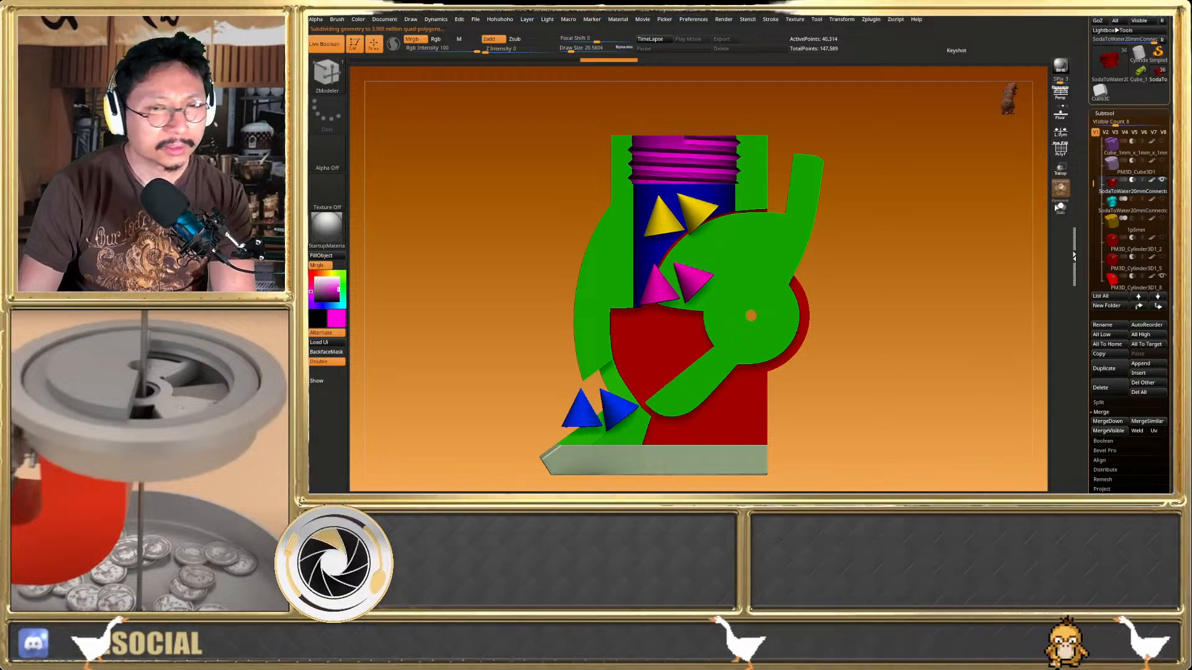
key("shift+f")
key("shift+f")
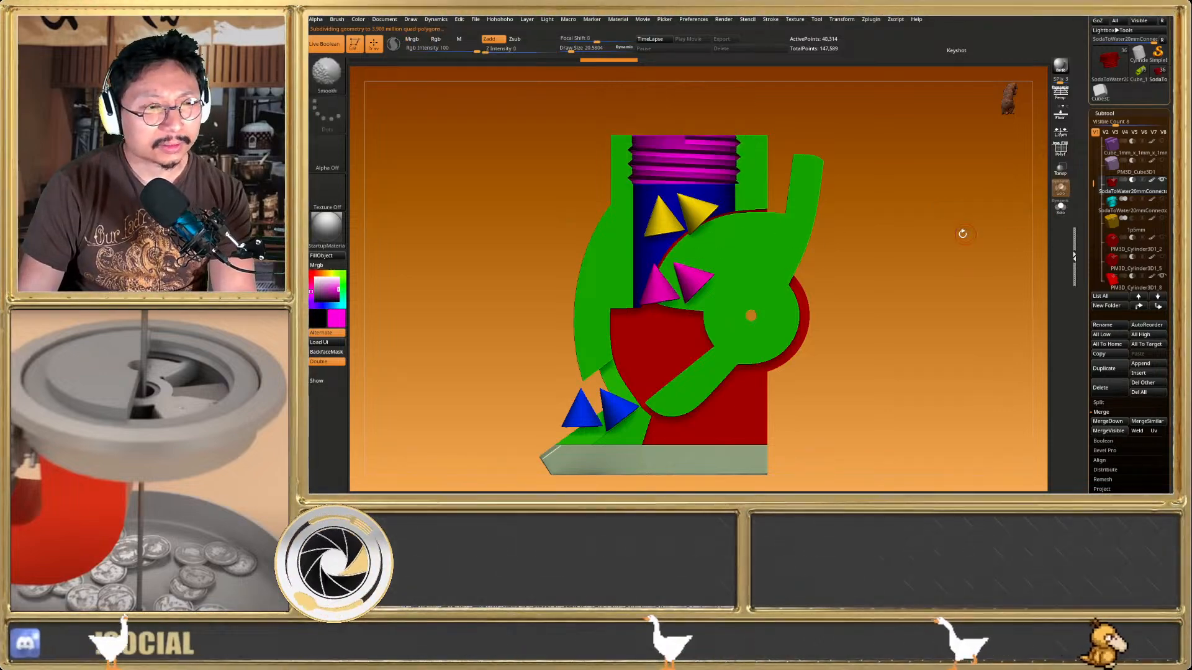
key("h")
left_click(952, 230)
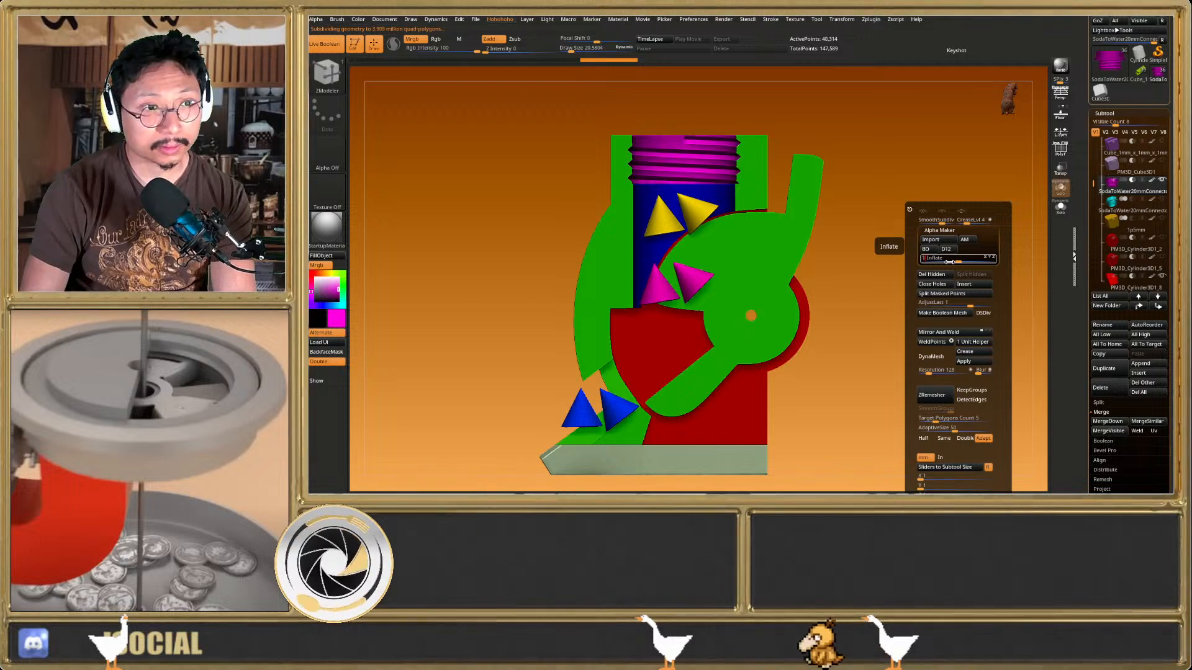
mouse_move(684, 112)
right_mouse_down("ctrl")
mouse_move(681, 136)
mouse_move(780, 234)
right_mouse_up("ctrl")
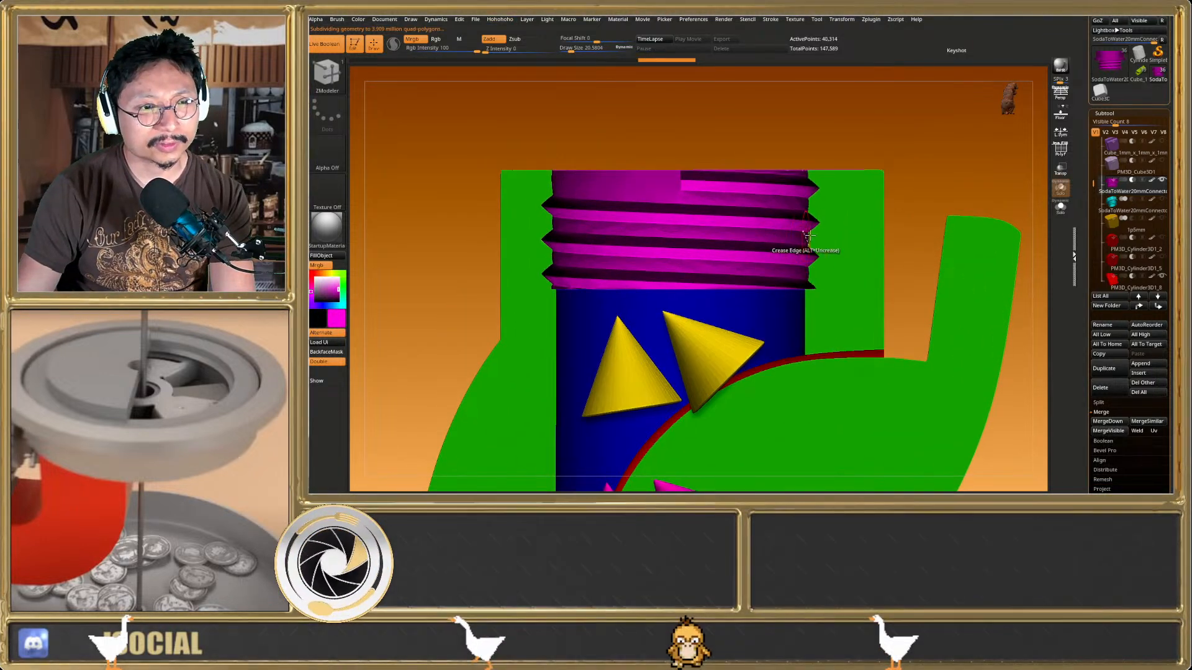
key("ctrl+z")
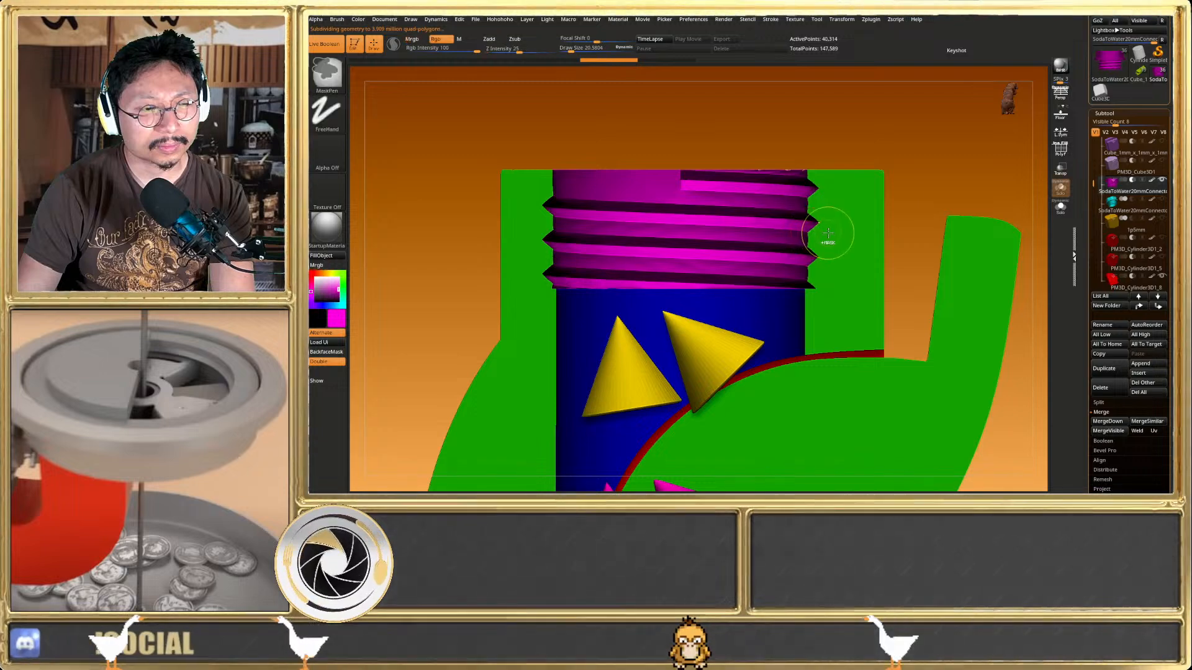
key("space")
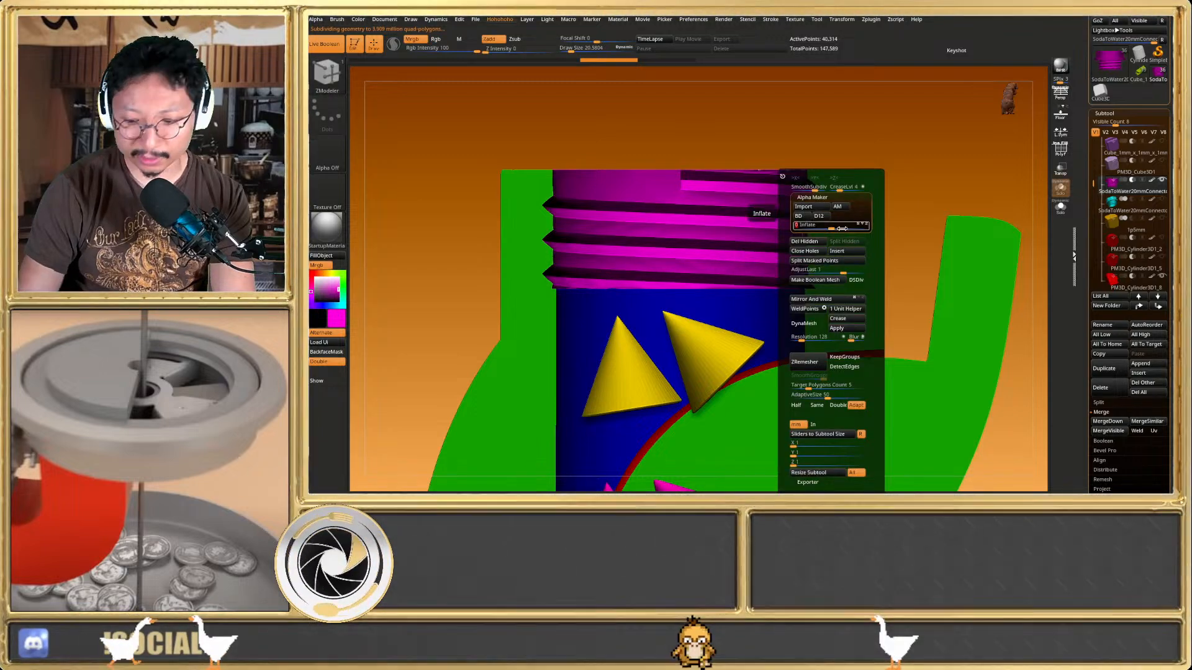
key("Return")
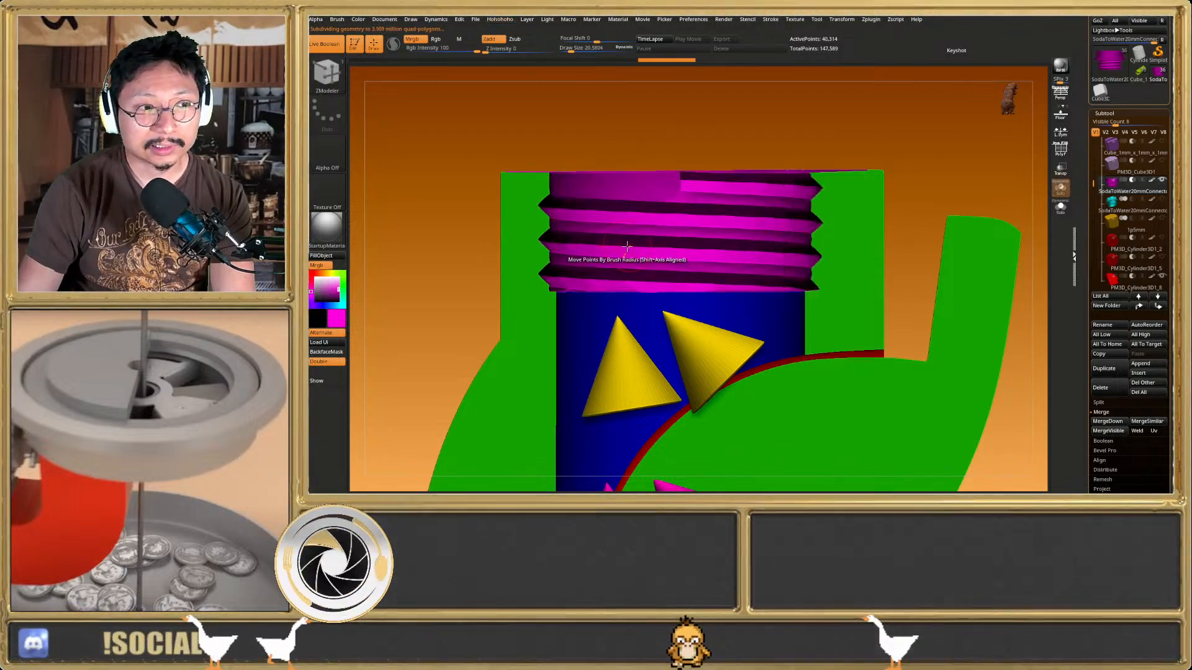
Undo and redo the connector's inflation to compare the threads and the neck's top face, ending inflated
right_click_drag(640, 282, 638, 297)
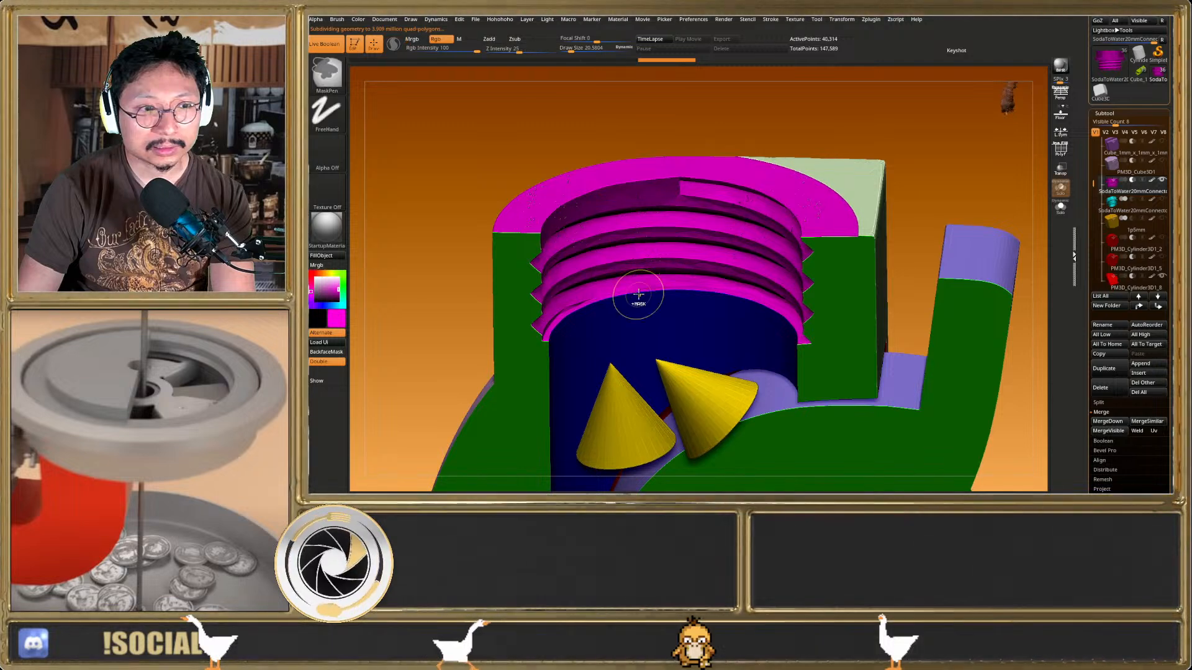
key("ctrl+z")
key("ctrl+shift")
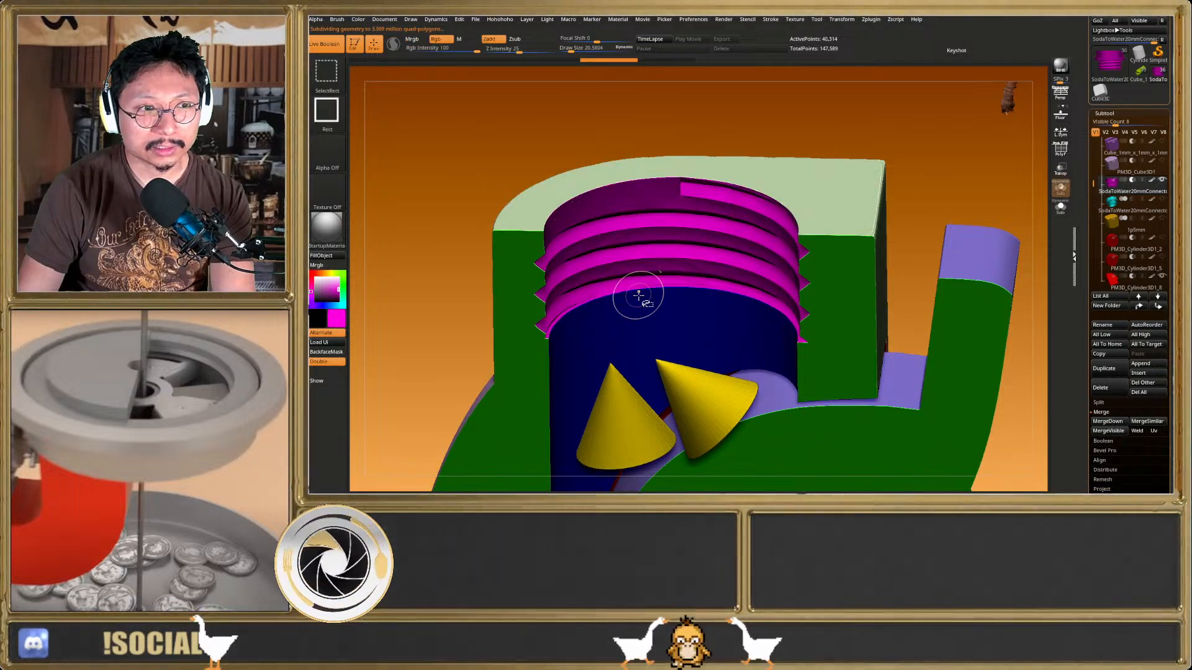
key("ctrl+shift+z")
right_click_drag(638, 280, 665, 266)
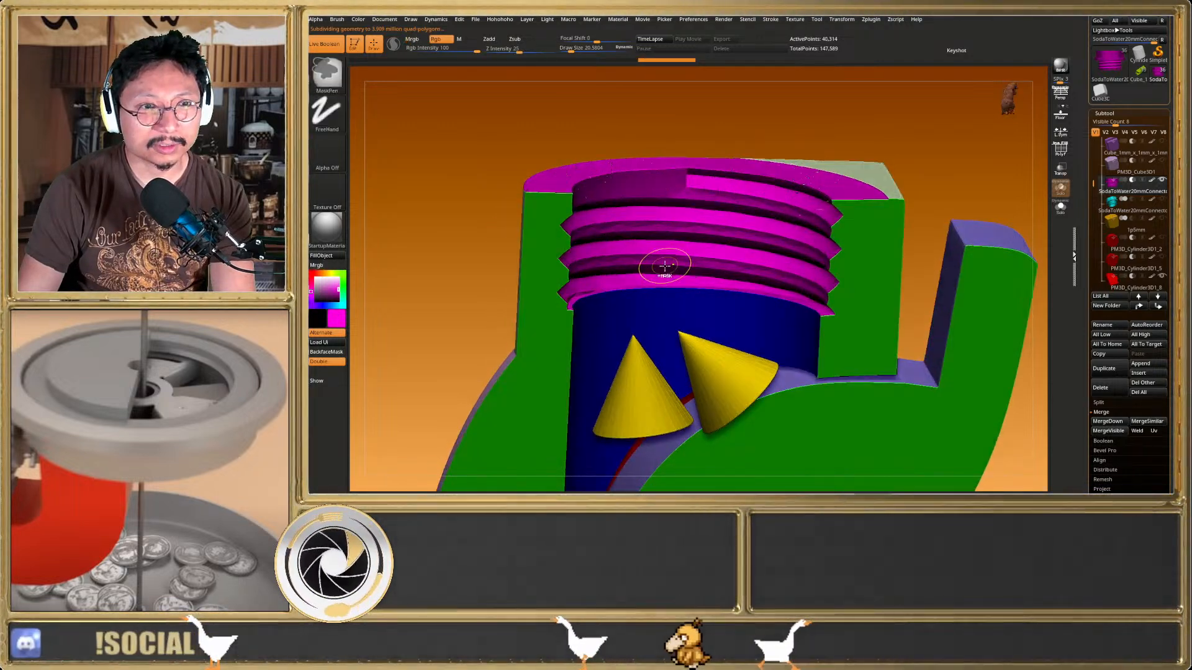
key("ctrl+z")
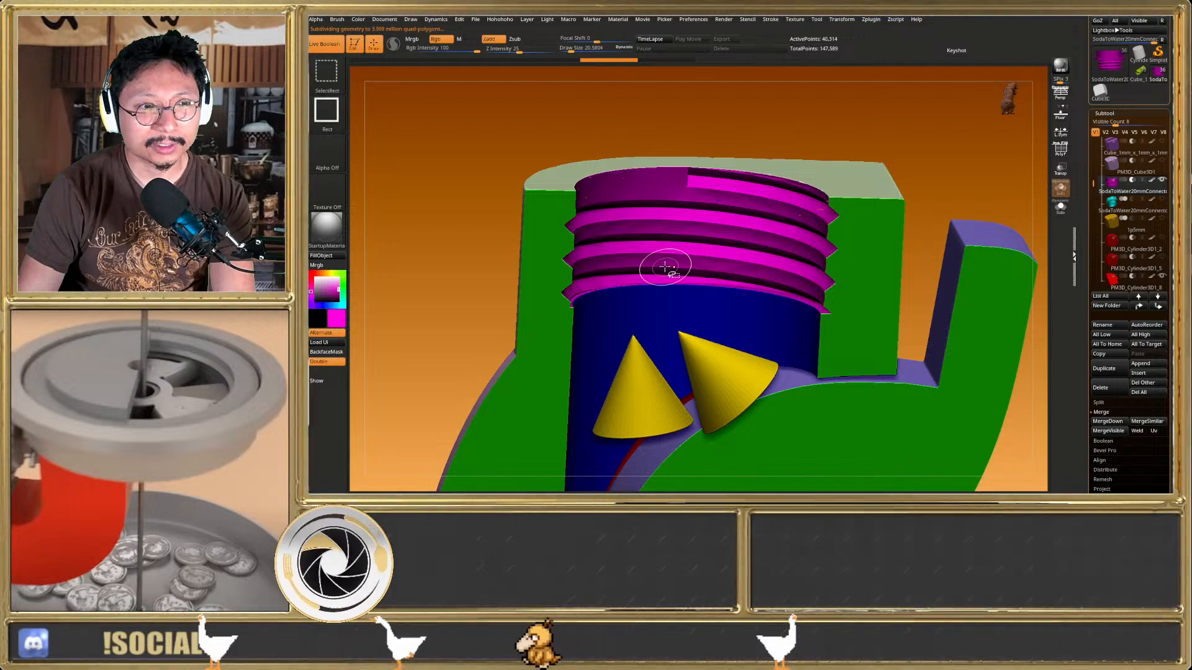
key("ctrl+shift+z")
Shift the threaded connector slightly upward and compare its threads close up by undoing and redoing the recent changes
key("w")
left_click_drag(698, 256, 699, 252)
key("q")
right_click_drag(699, 169, 665, 220, "ctrl")
key("ctrl+z")
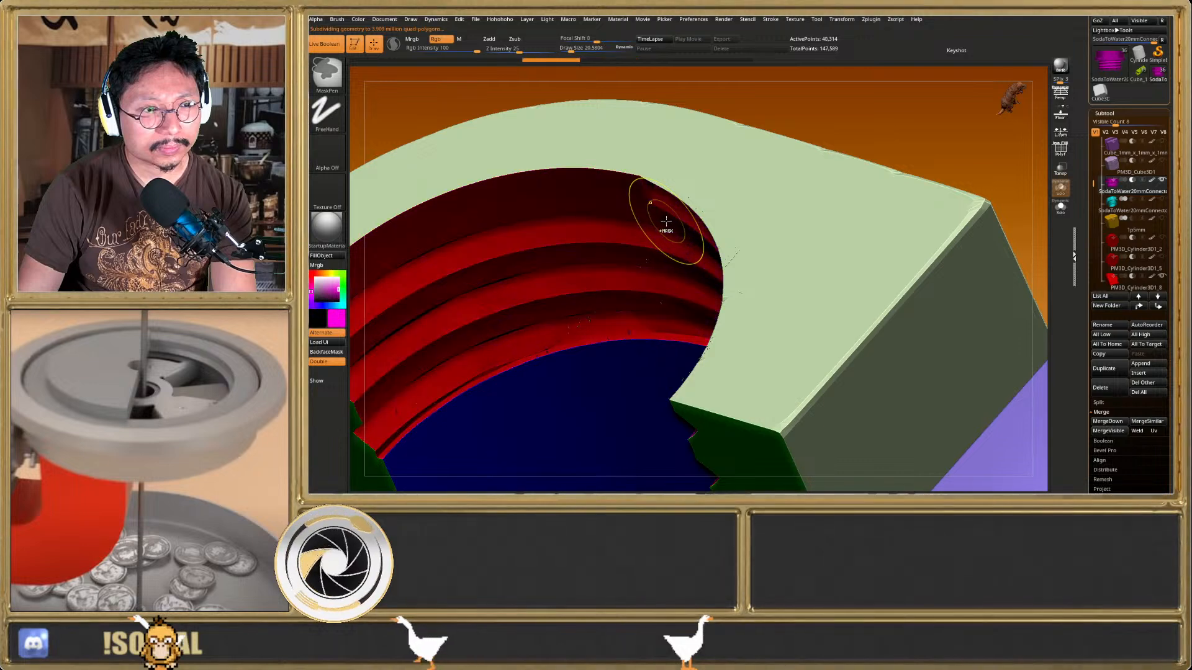
key("ctrl+shift+z")
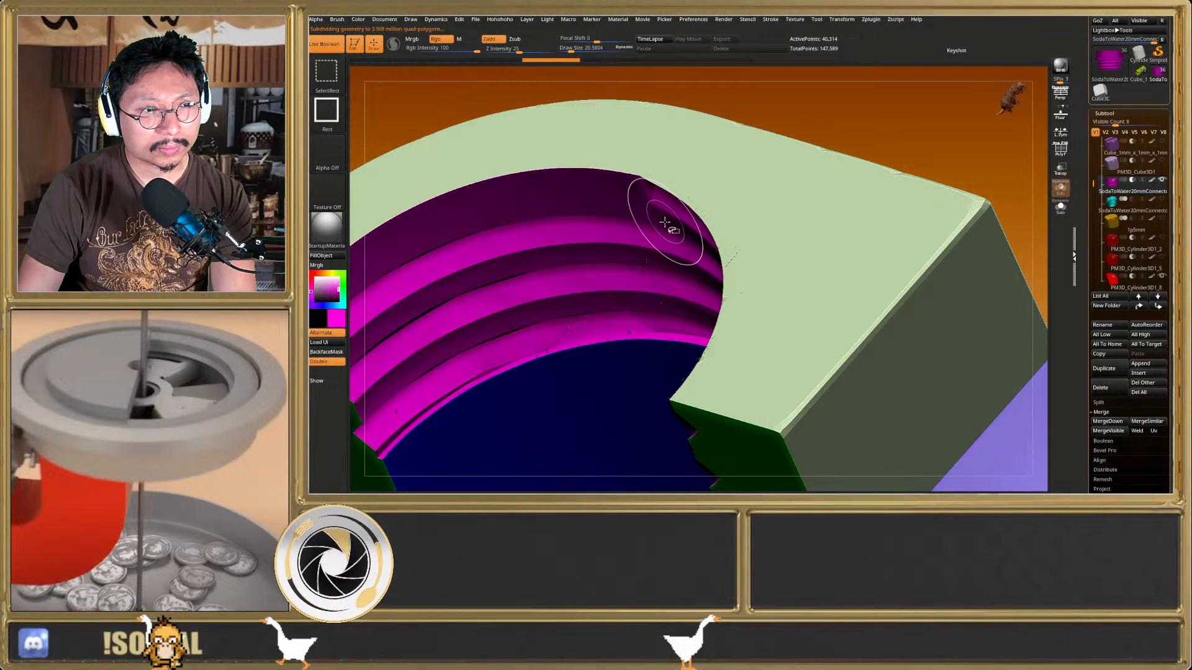
Examine the threaded neck and the sectioned dispenser from several angles and compare them with the reference image of the slotted disc
key("ctrl+shift+z")
right_click_drag(665, 222, 685, 195, "ctrl")
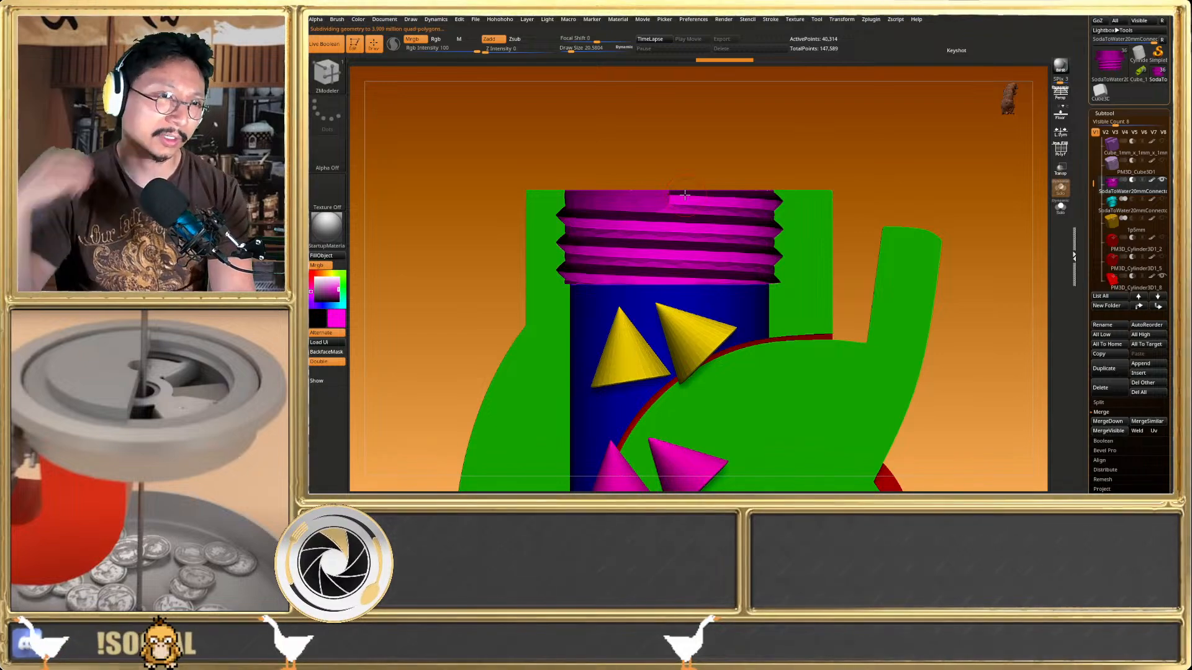
key("ctrl")
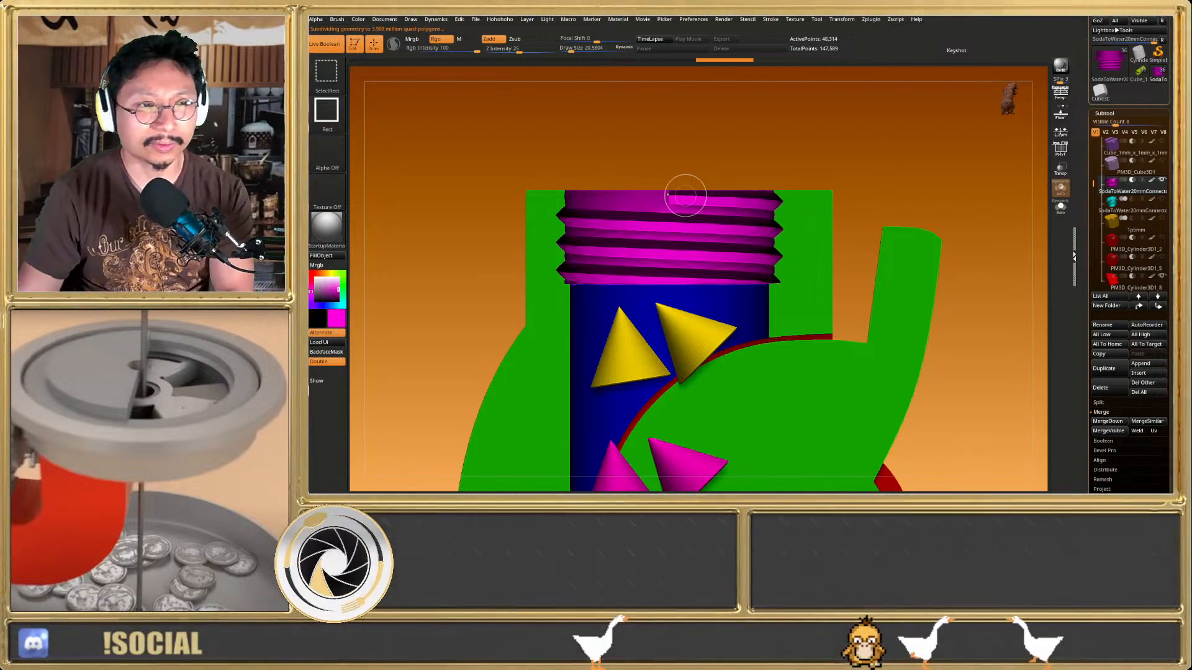
mouse_move(754, 241)
right_mouse_down()
mouse_move(731, 243)
mouse_move(728, 266)
right_mouse_up()
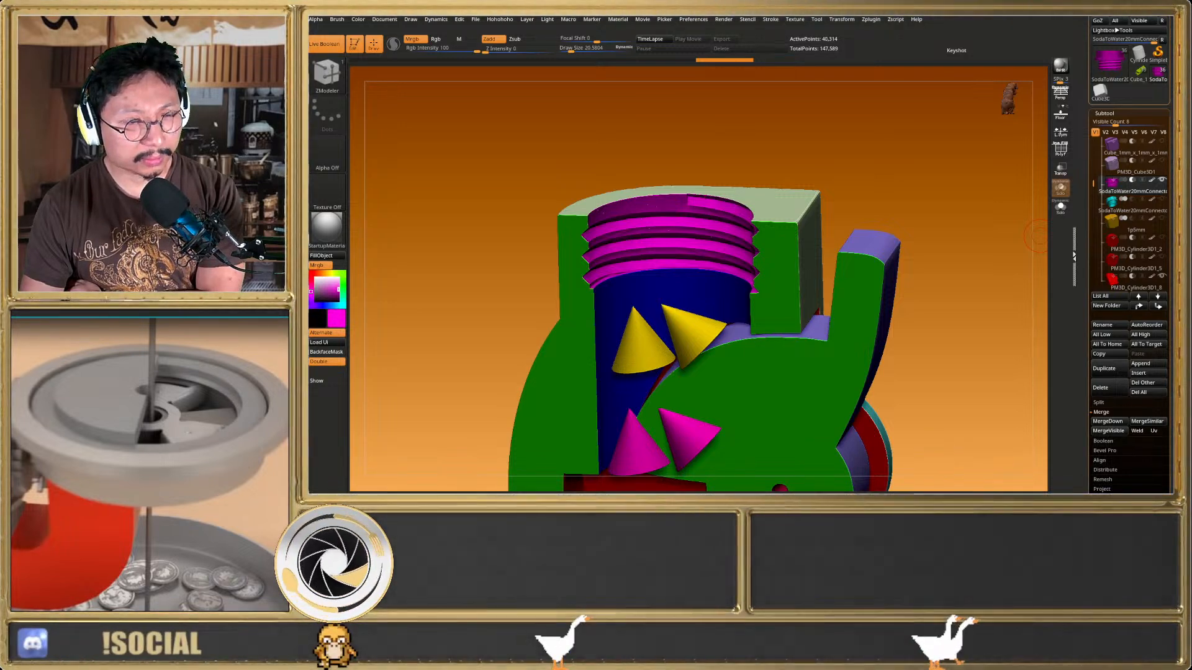
scroll(109, 464, "down", 3)
middle_click_drag(110, 464, 134, 485)
scroll(155, 463, "up", 1)
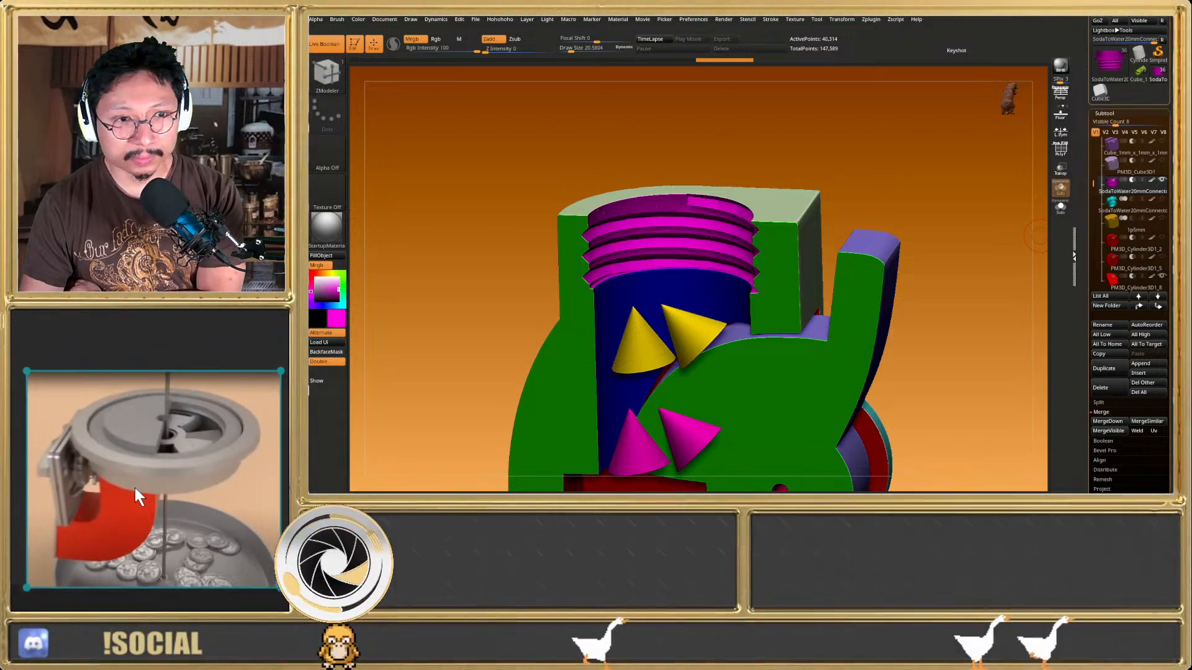
scroll(134, 486, "up", 1)
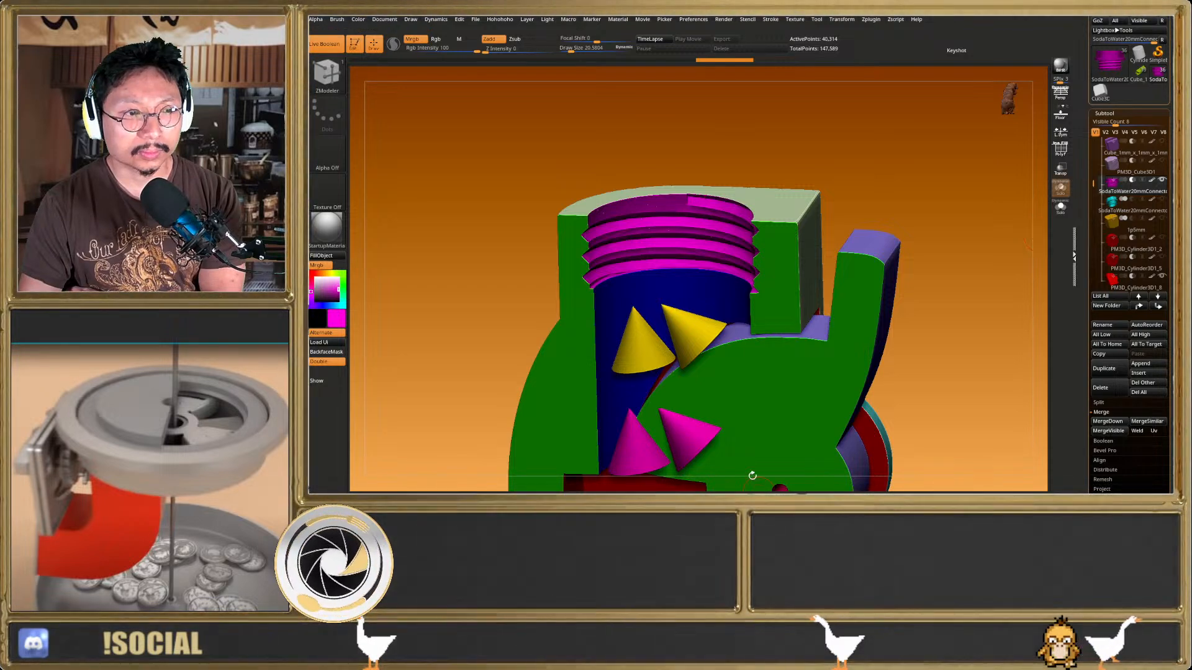
right_click_drag(807, 321, 843, 273)
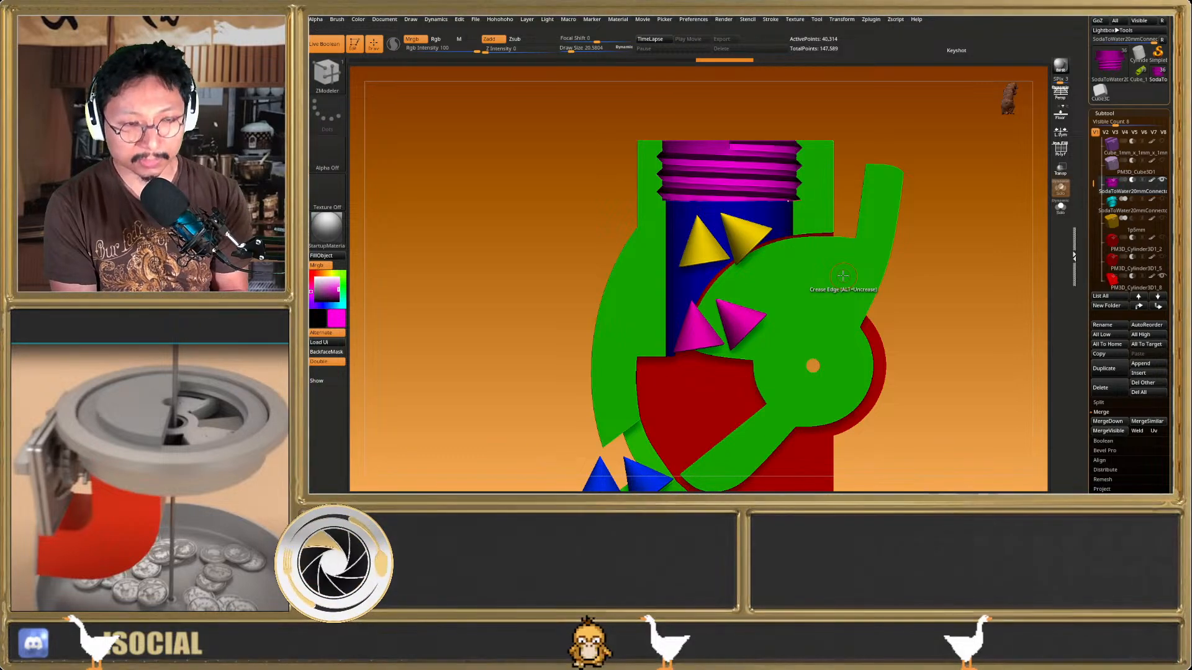
scroll(838, 297, "down", 4)
right_click_drag(837, 298, 819, 366)
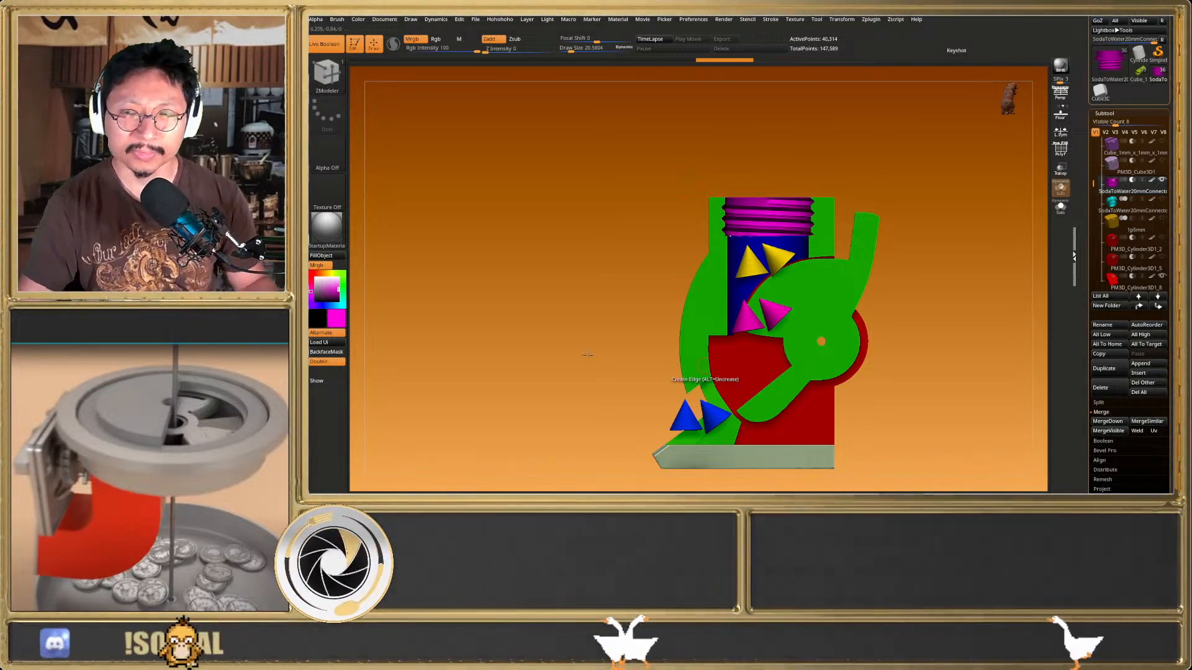
right_click_drag(826, 294, 793, 312)
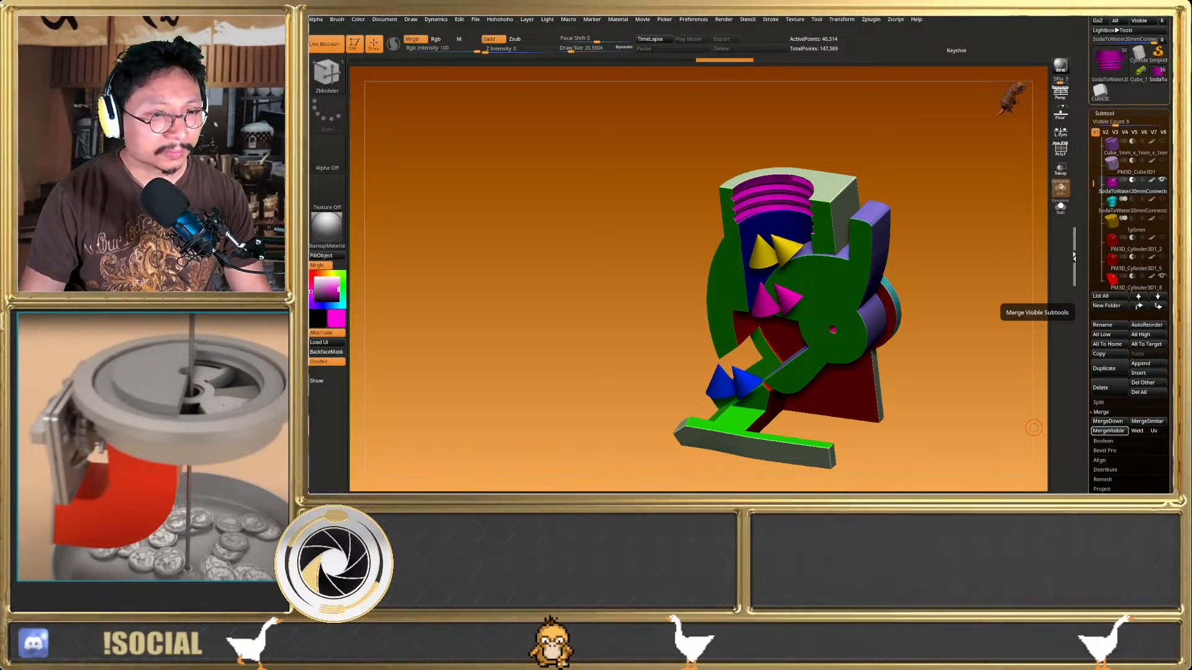
right_click_drag(807, 361, 820, 335)
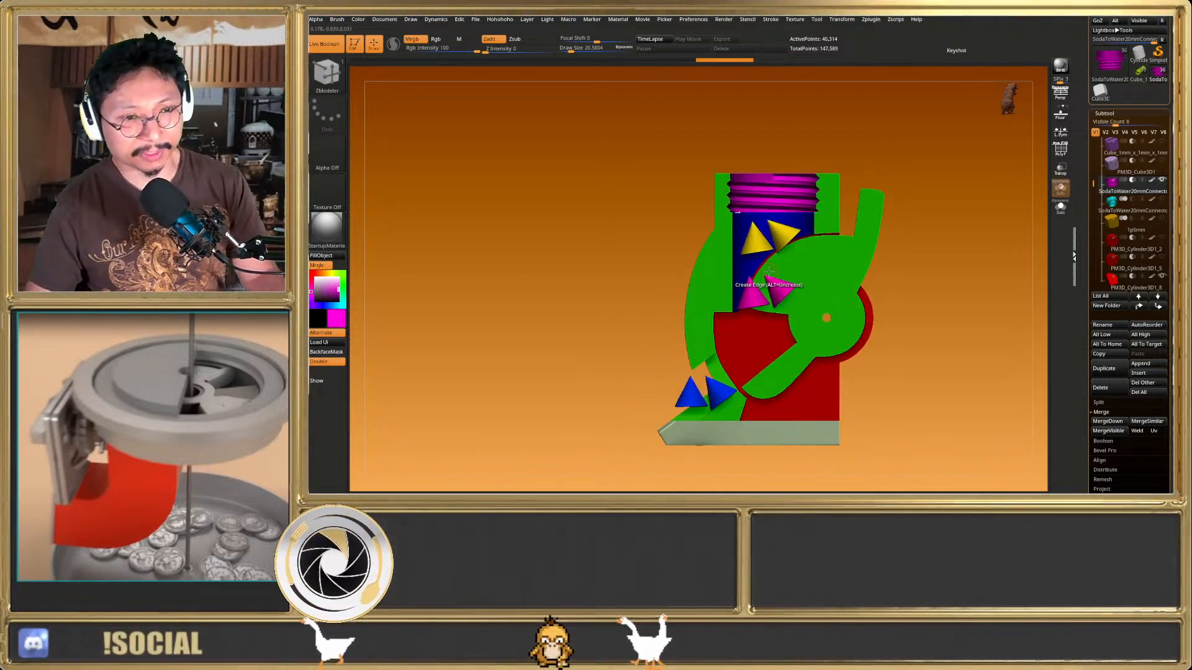
Show the hidden Cube_1mm_x_1mm_x_1mm plate crossing the bore, select it and fill it with white
right_click_drag(775, 244, 693, 300, "alt")
left_click_drag(1097, 197, 1094, 249)
mouse_move(1159, 245)
left_click(1164, 240)
left_click_drag(956, 279, 899, 331)
left_click(1105, 244)
left_click(315, 277)
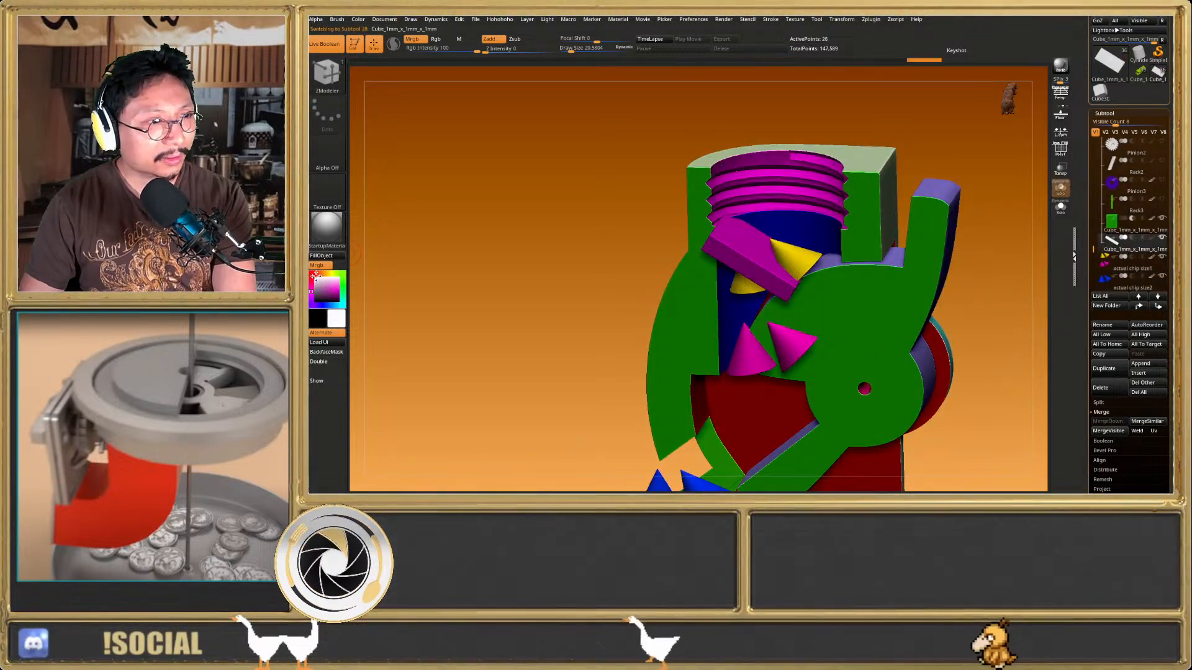
left_click(322, 256)
left_click_drag(831, 281, 855, 262)
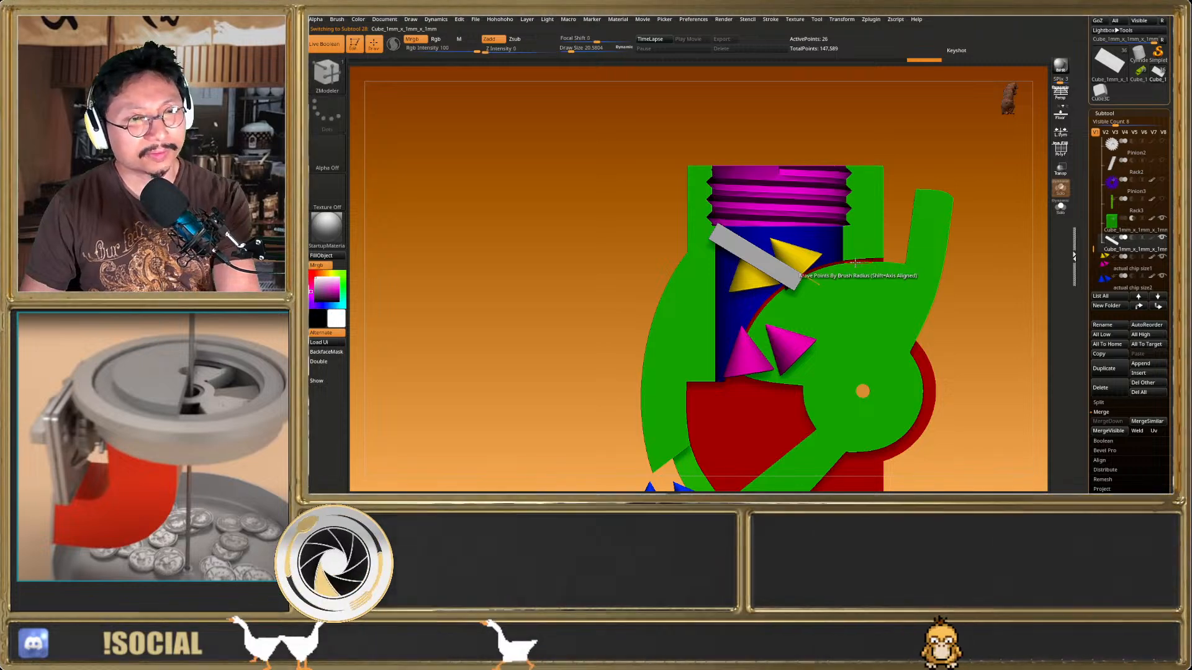
Shift the plate slightly downward, perpendicular to its length, inside the bore below the threads
key("w")
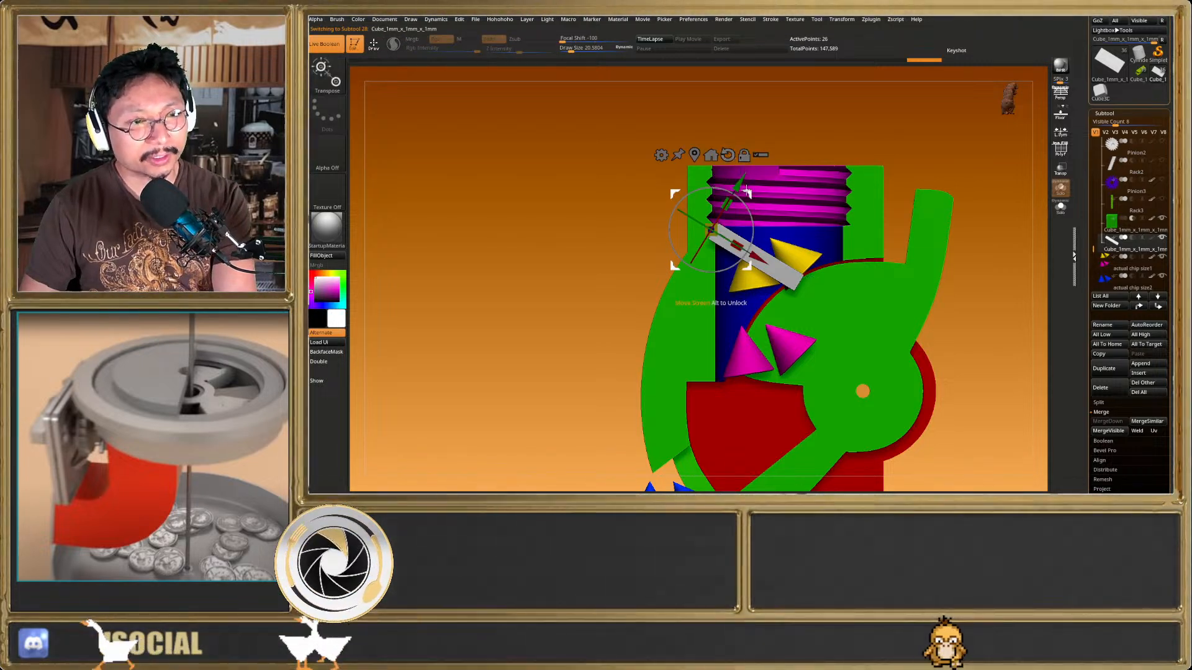
left_click_drag(748, 194, 748, 202)
key("q")
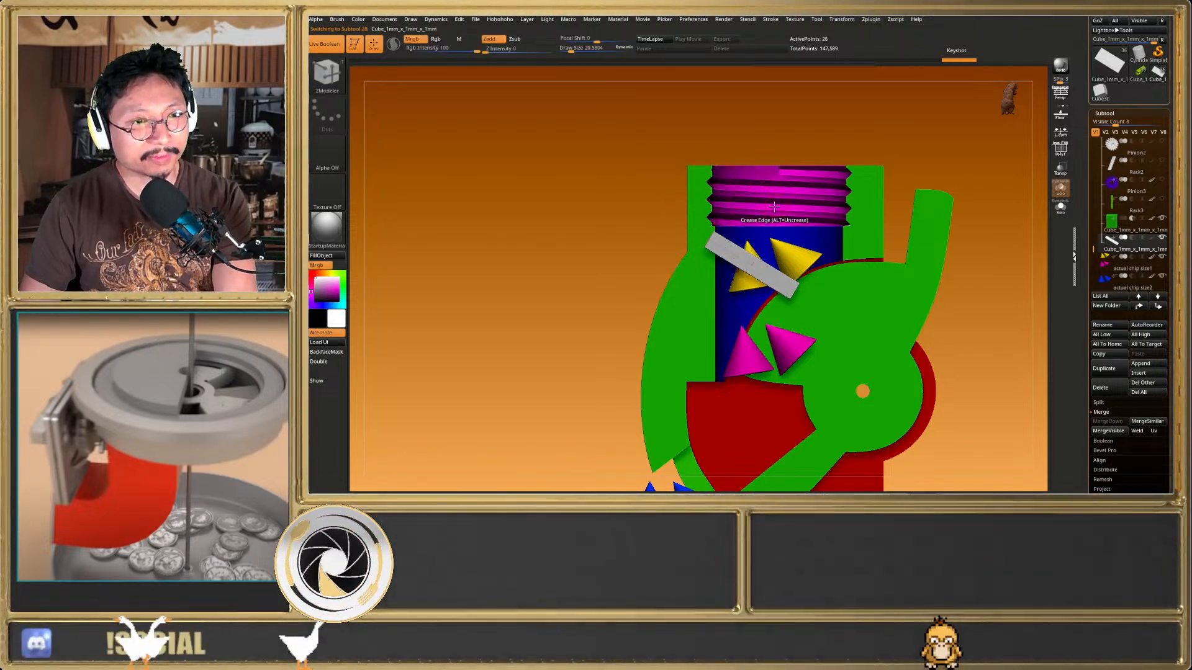
Examine how the slanted plate sits in the bore from the side and from above, with the plate hidden and shown
right_click_drag(821, 166, 803, 195)
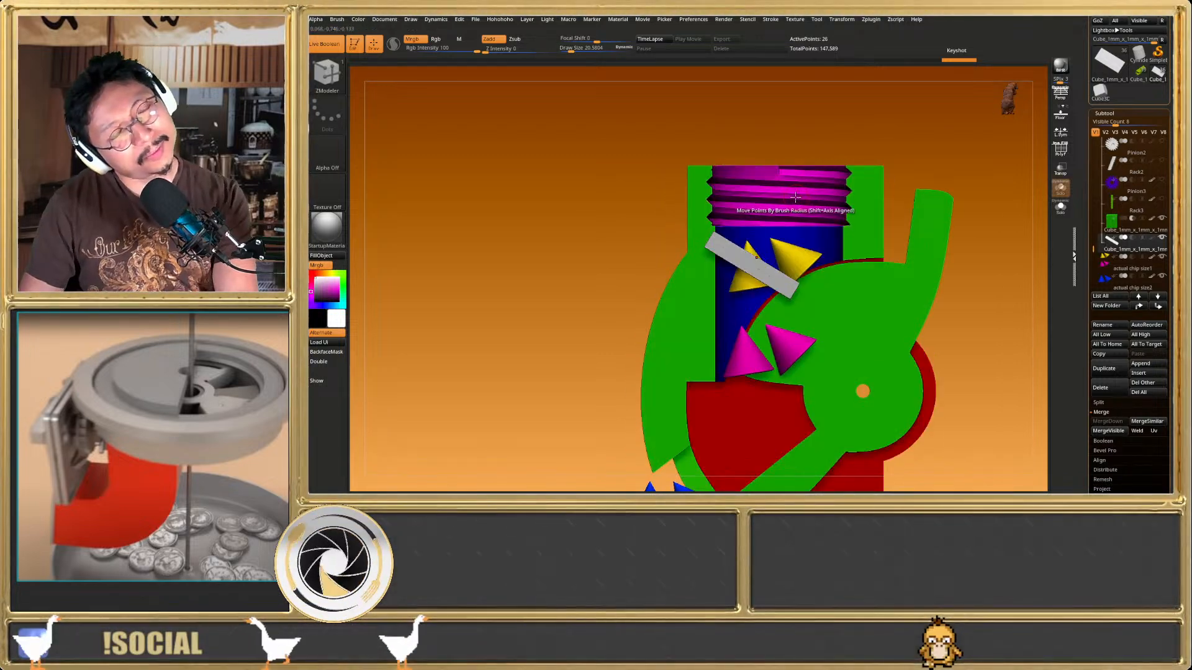
right_click_drag(800, 124, 813, 261, "alt")
mouse_move(646, 114)
left_mouse_down("ctrl")
mouse_move(782, 237)
mouse_move(924, 277)
mouse_move(934, 313)
left_mouse_up("ctrl")
right_click_drag(692, 297, 685, 247, "alt")
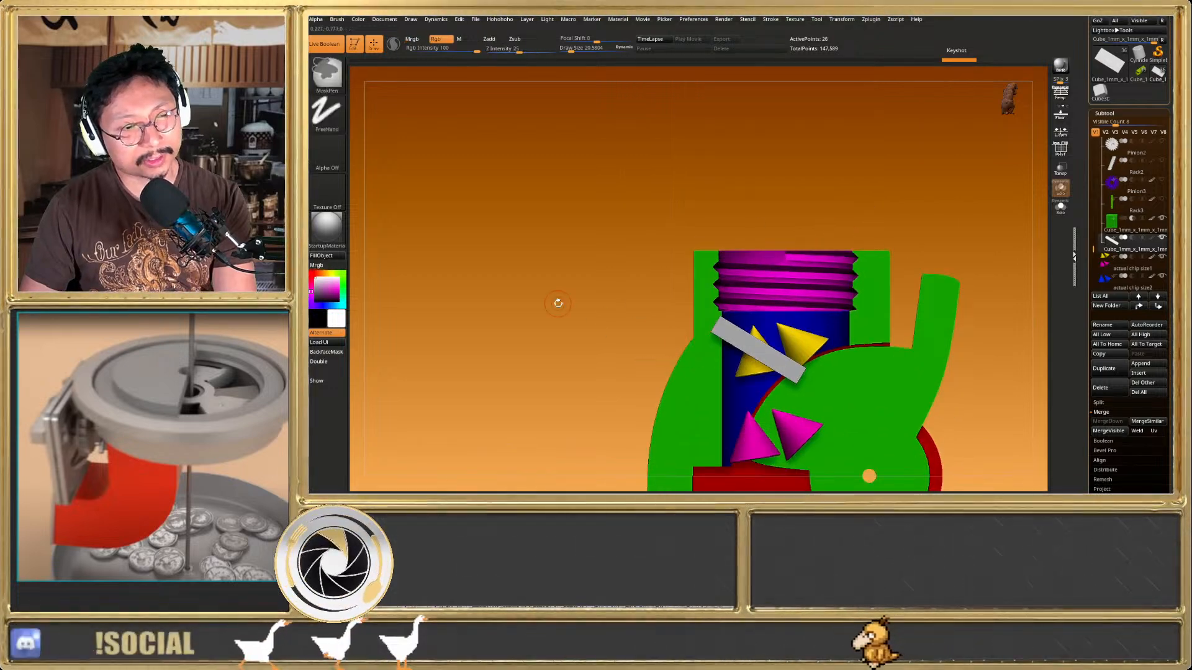
right_click_drag(706, 335, 690, 284, "alt")
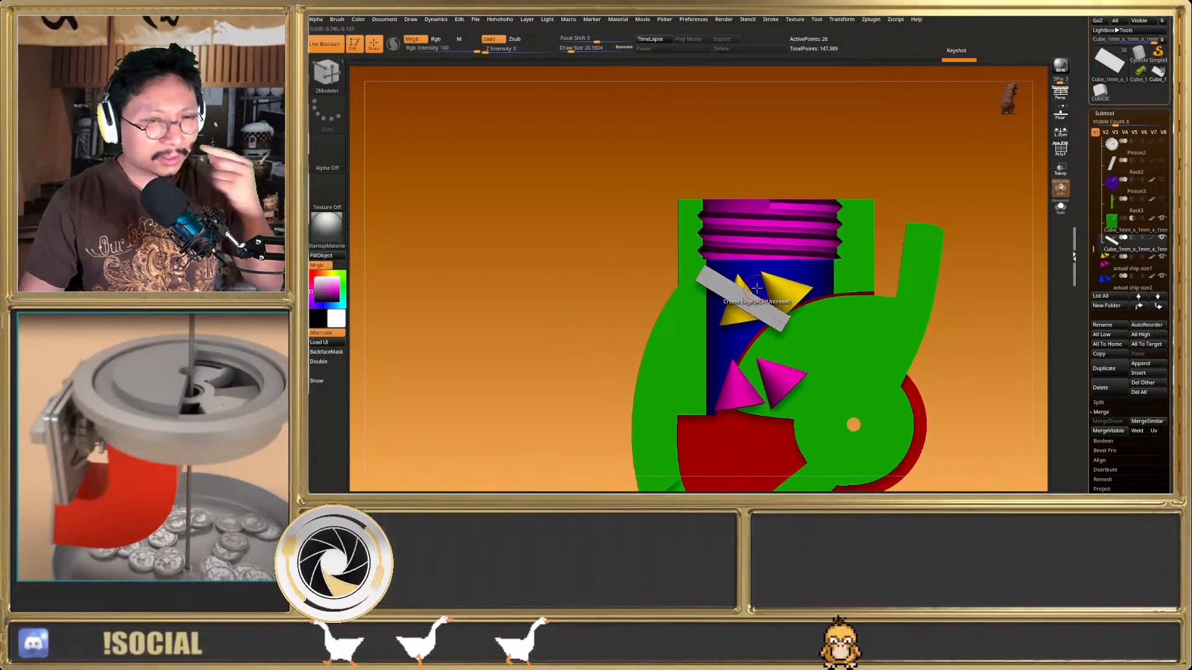
right_click_drag(762, 281, 769, 383)
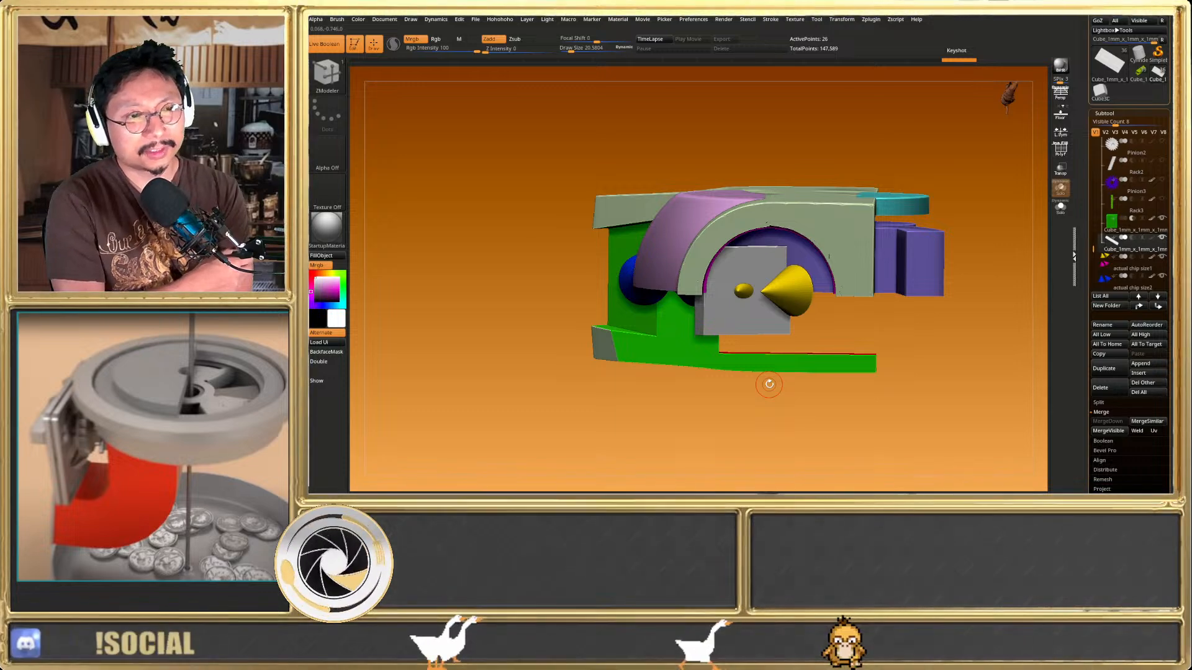
right_click_drag(768, 384, 771, 283)
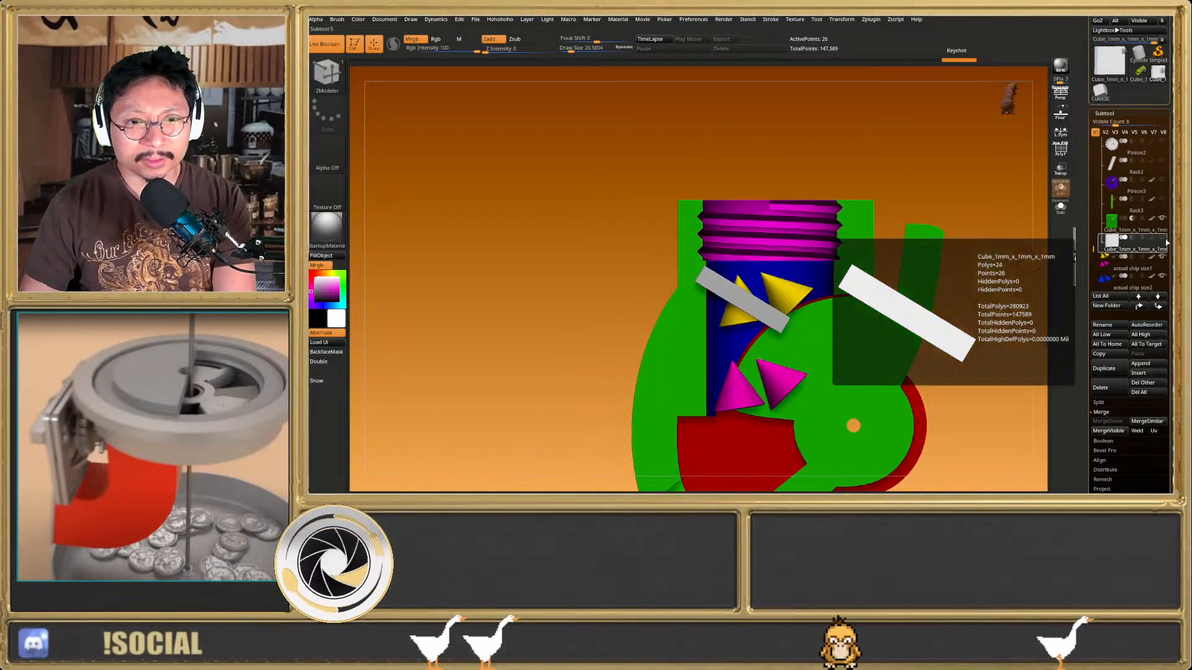
left_click(1103, 229)
right_click_drag(856, 299, 742, 239)
left_click(1117, 239)
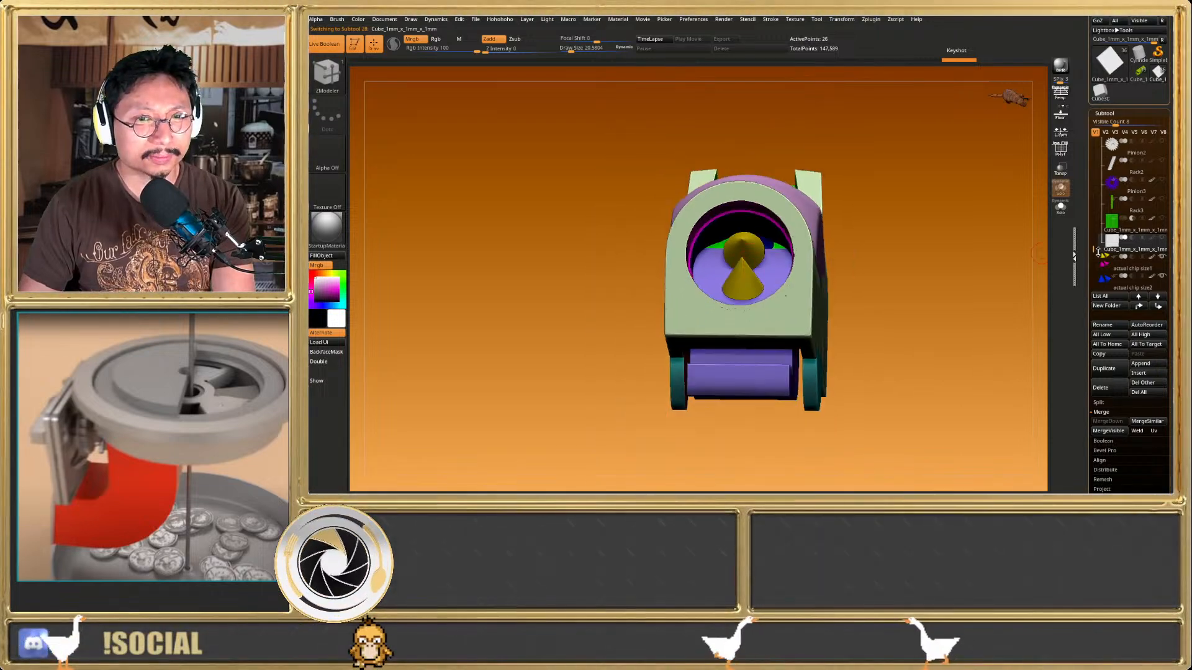
left_click(1163, 239)
right_click_drag(906, 275, 845, 247)
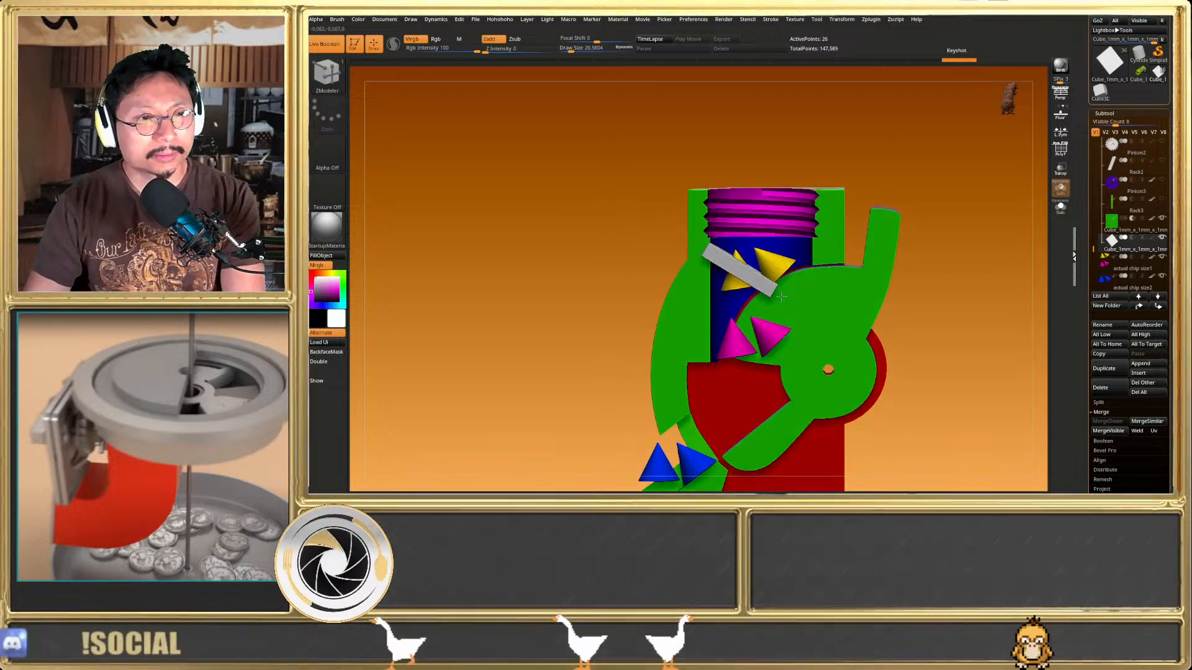
left_click_drag(602, 205, 640, 215)
right_click_drag(780, 301, 776, 291, "shift")
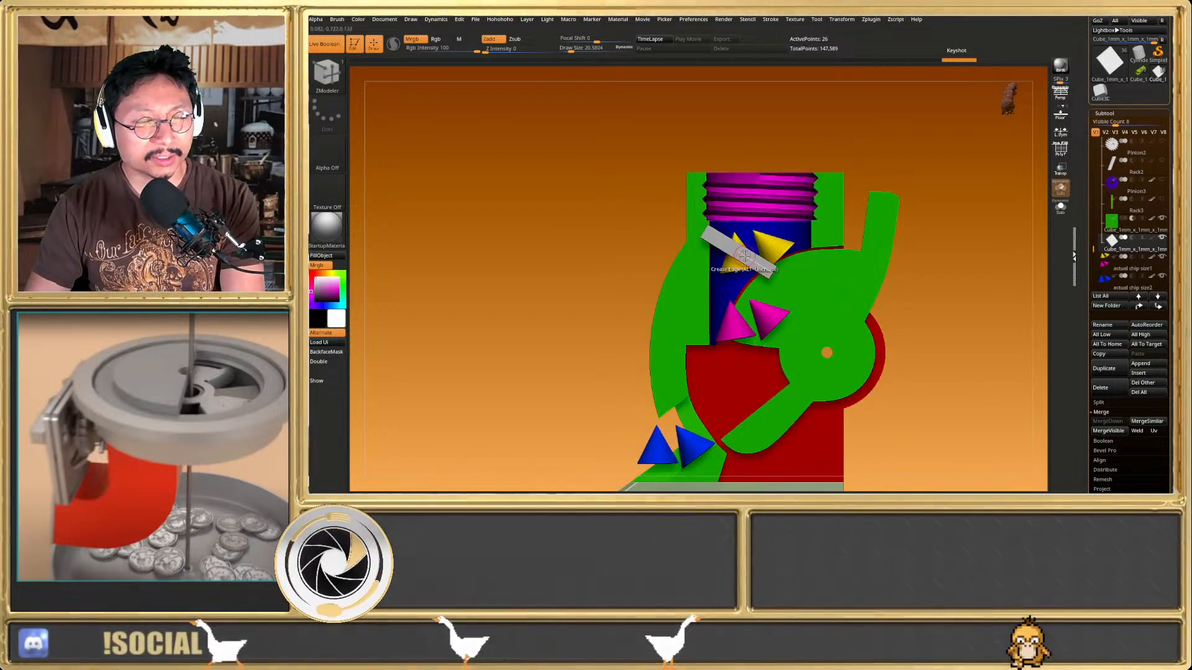
Rotate the plate to a shallower slope just below the threads
key("w")
mouse_move(744, 226)
left_mouse_down()
mouse_move(748, 161)
mouse_move(749, 215)
left_mouse_up()
key("q")
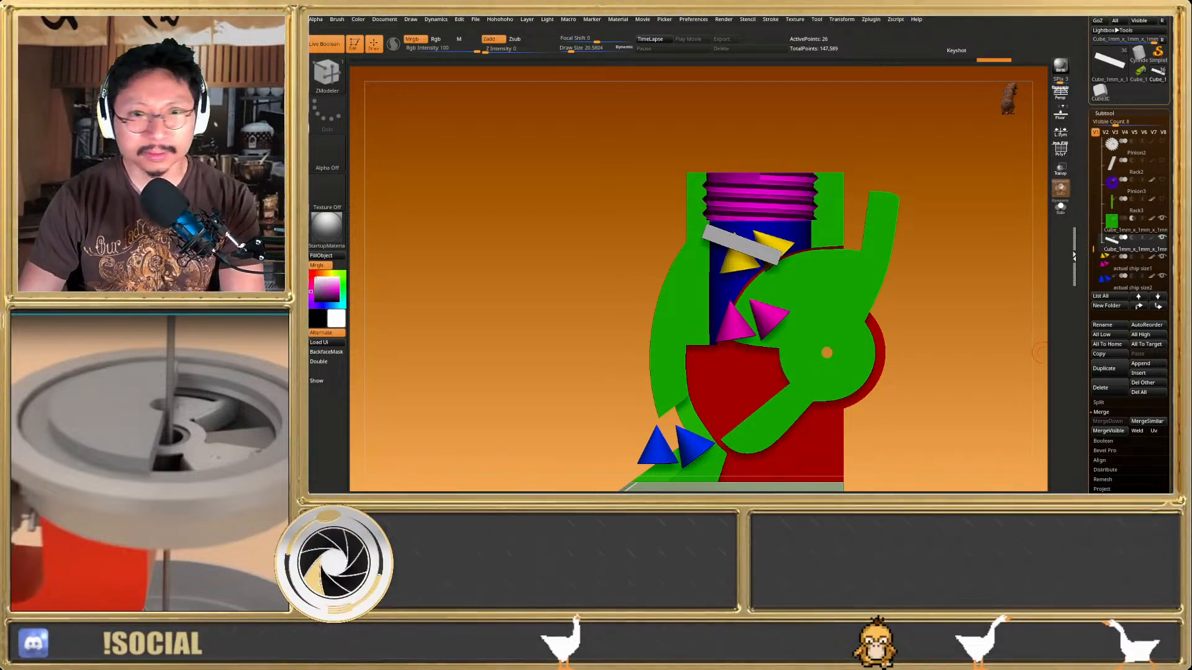
left_click_drag(696, 243, 714, 298)
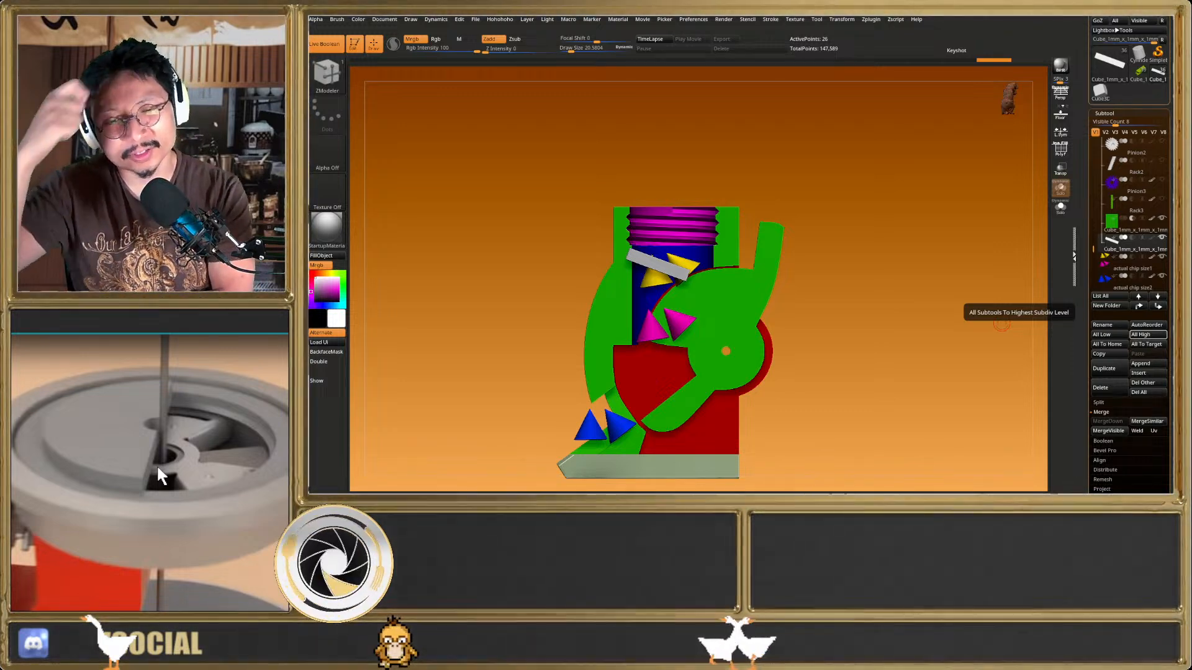
Move the plate sideways along the bore's width so that it covers only one half of the opening
left_click_drag(1001, 325, 807, 323)
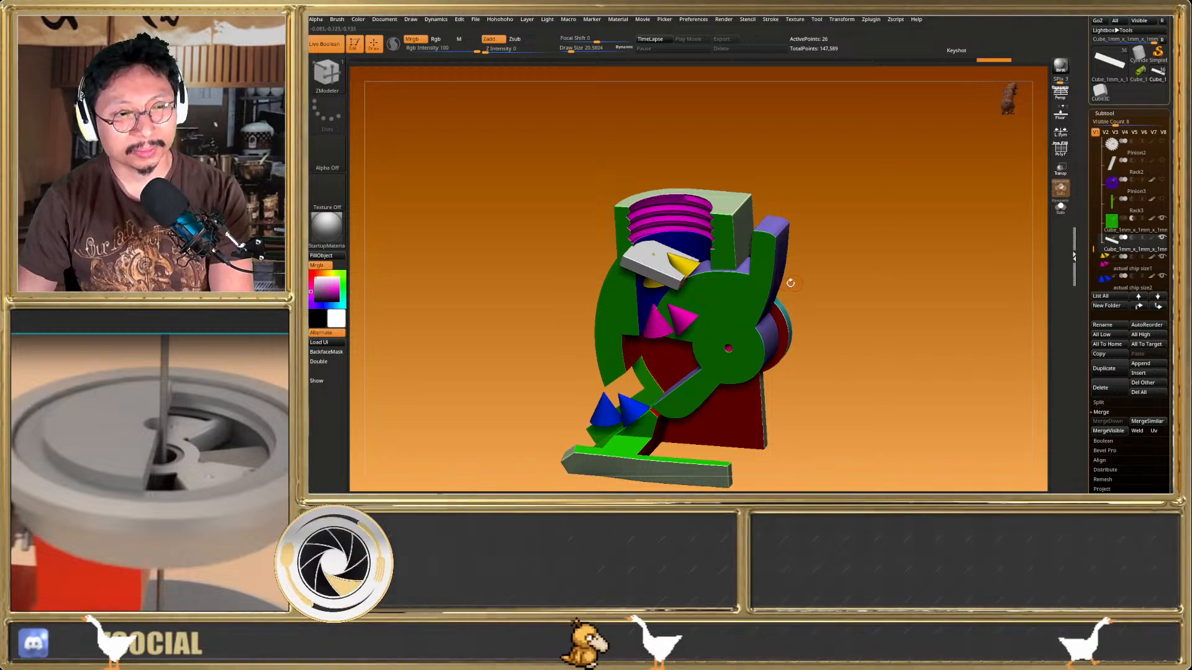
left_click_drag(767, 186, 722, 301)
key("w")
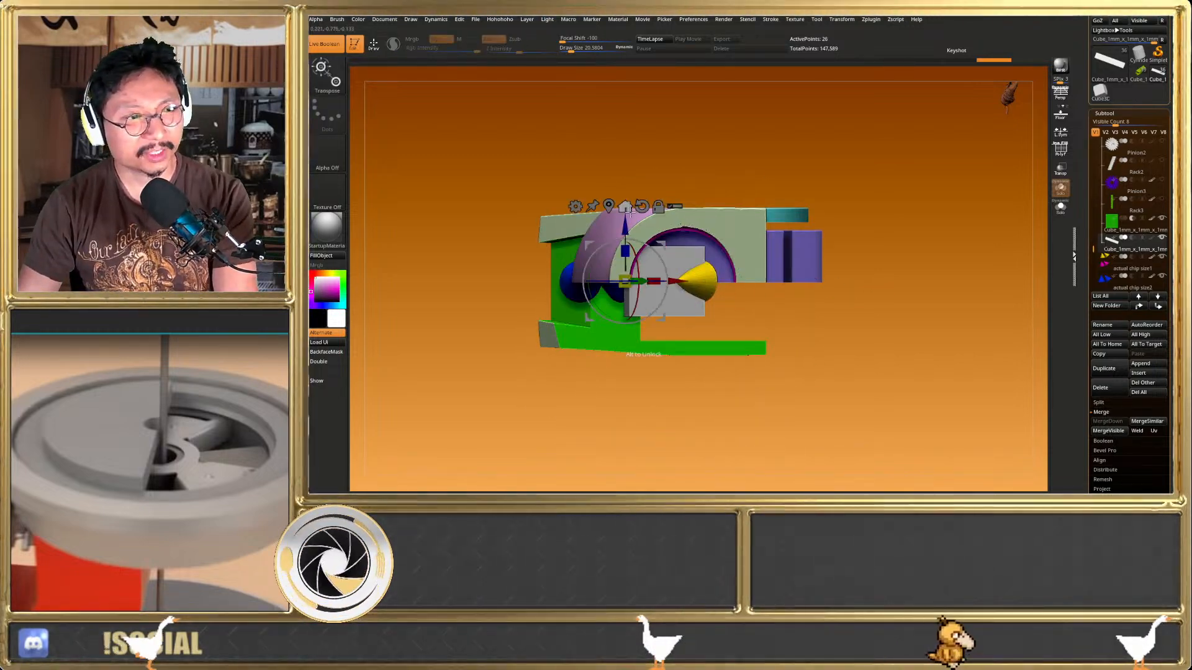
left_click_drag(624, 230, 625, 263)
key("q")
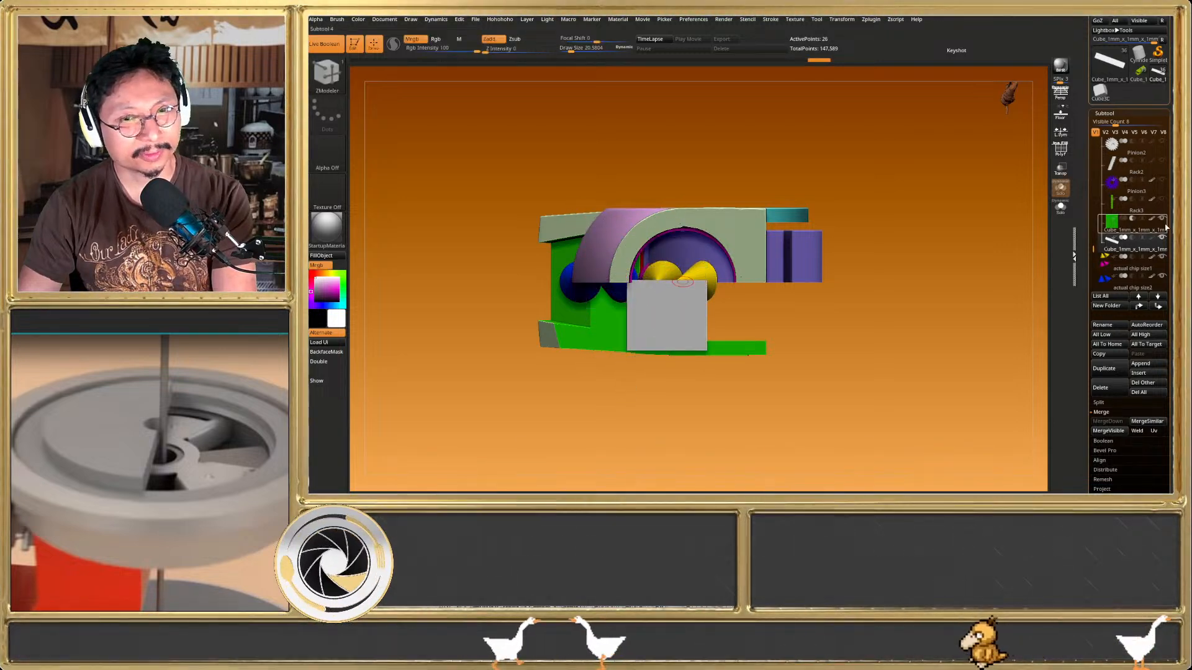
Hide the green cube that sections the model and stretch the plate lengthwise until it spans half of the round opening
left_click(1162, 219)
key("w")
left_click_drag(656, 315, 684, 316)
key("q")
mouse_move(700, 318)
right_mouse_down()
mouse_move(701, 277)
mouse_move(699, 321)
right_mouse_up()
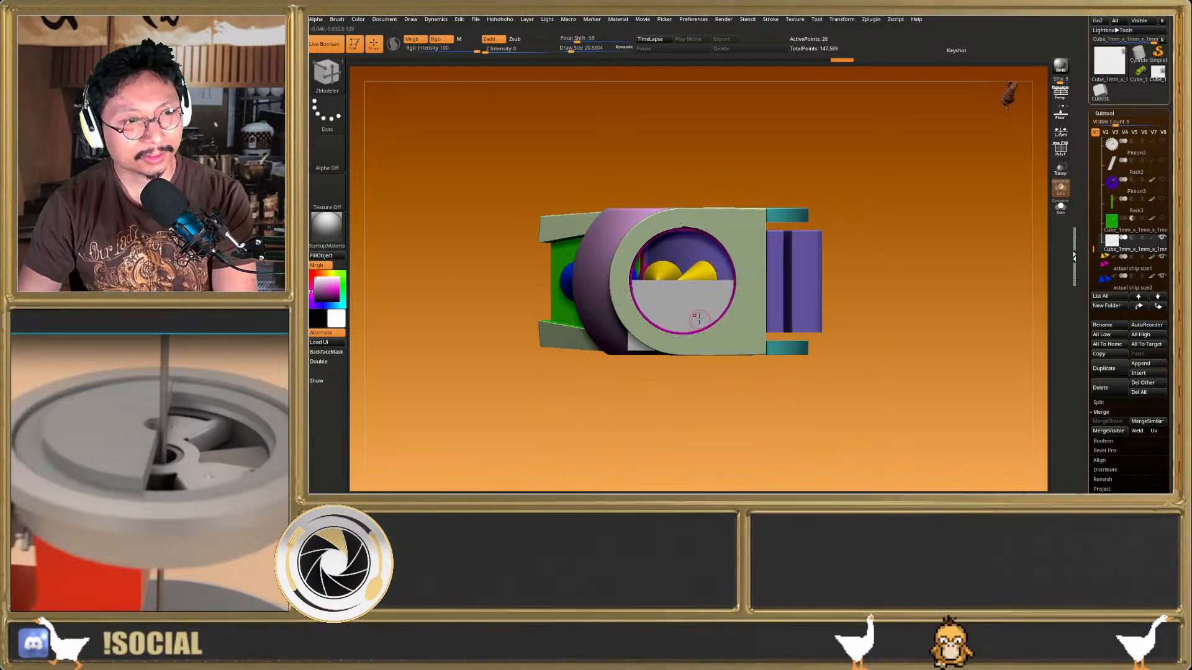
right_click_drag(694, 281, 693, 250, "ctrl")
right_click_drag(693, 250, 662, 247)
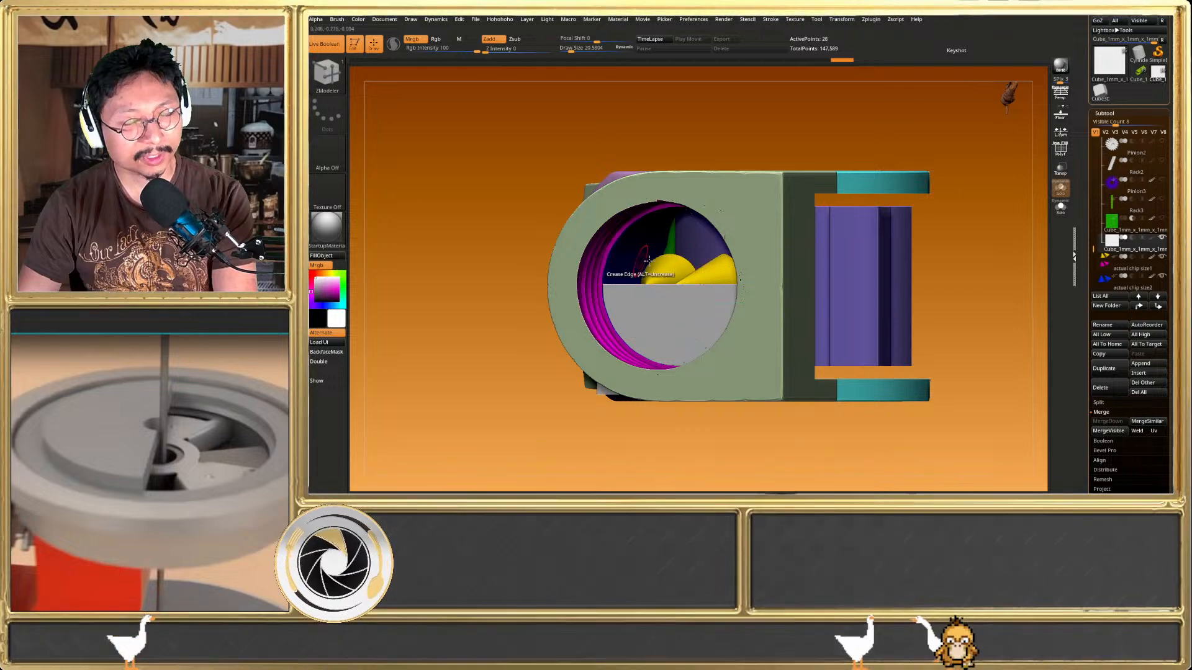
mouse_move(662, 252)
right_mouse_down()
mouse_move(683, 236)
mouse_move(714, 254)
right_mouse_up()
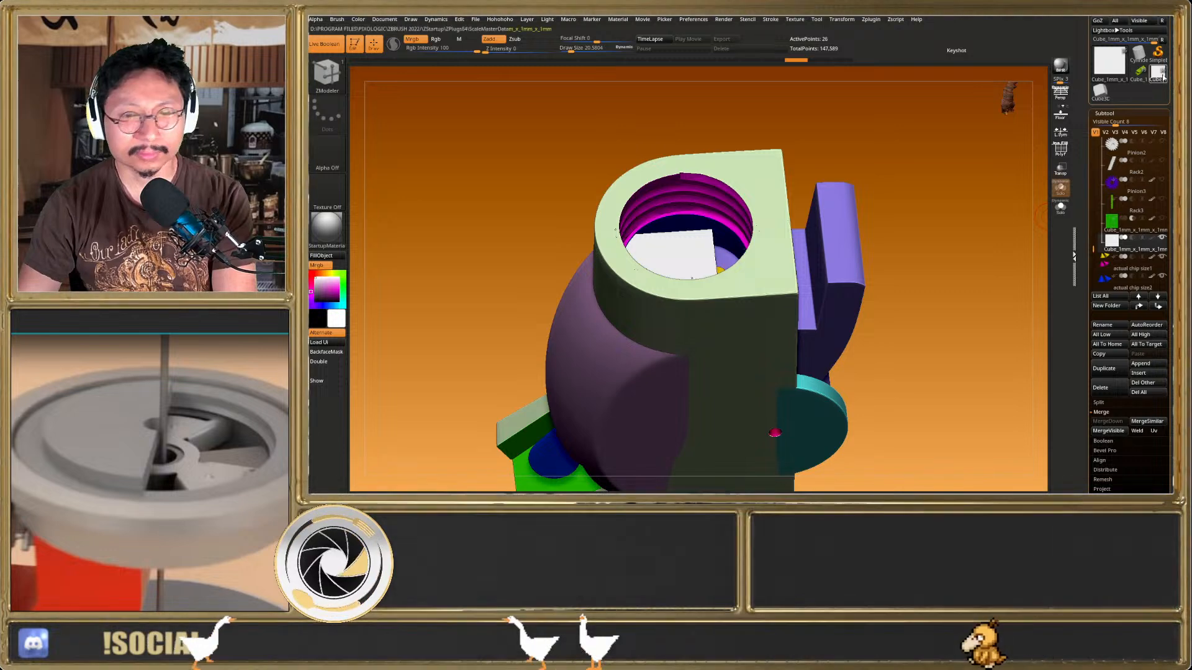
Switch the active tool to the Helix3D primitive and frame it in a straight side view
mouse_move(1163, 77)
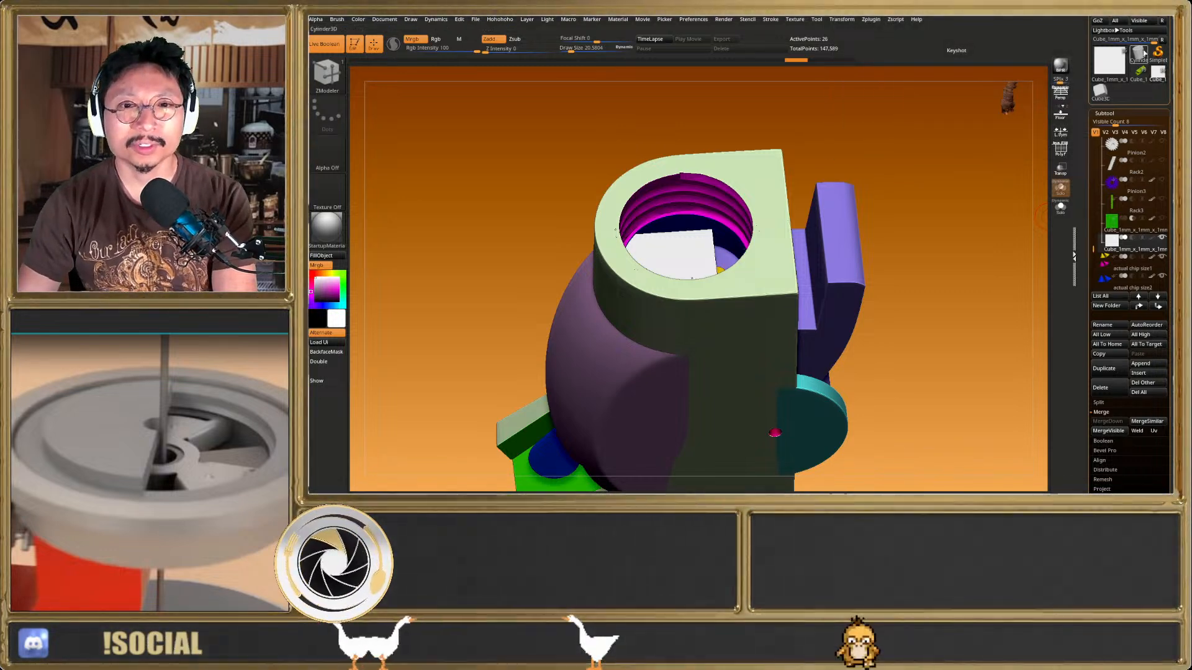
left_click(1141, 54)
scroll(1110, 75, "up", 3)
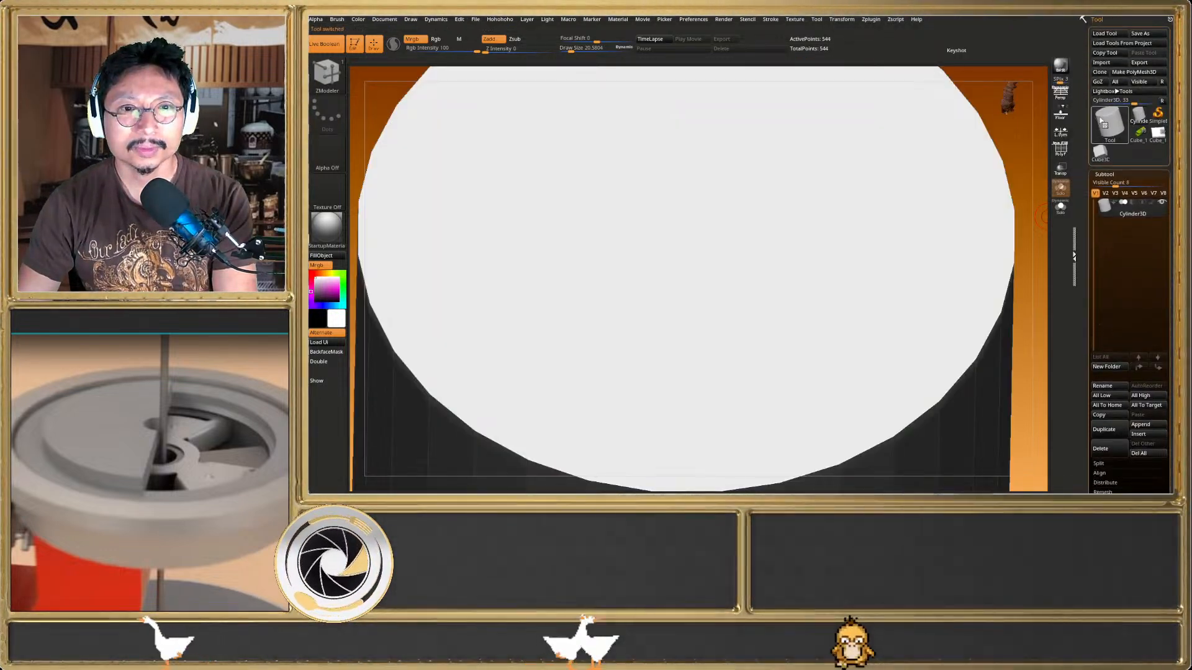
left_click(1104, 123)
left_click(869, 182)
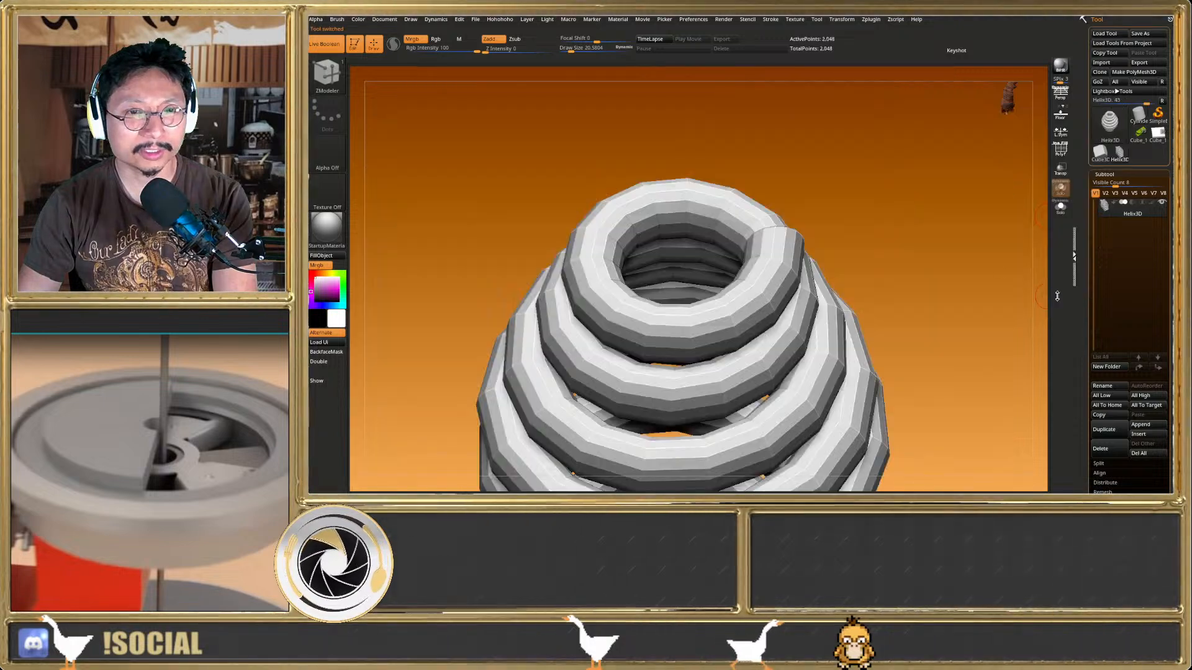
left_click_drag(1085, 285, 1088, 244)
right_click_drag(839, 311, 833, 273, "shift")
key("f")
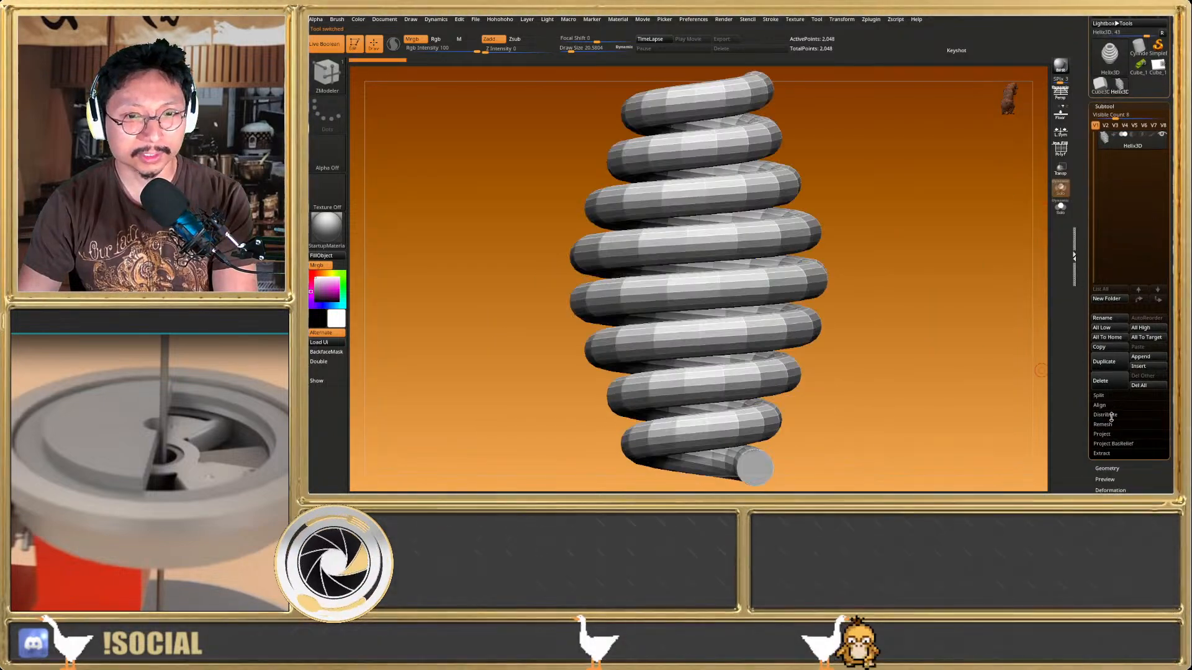
Expand the helix's Initialize settings and remove the middle point of the Radius curve to give the coil an even radius
left_click_drag(1086, 441, 1105, 318)
left_click(1114, 286)
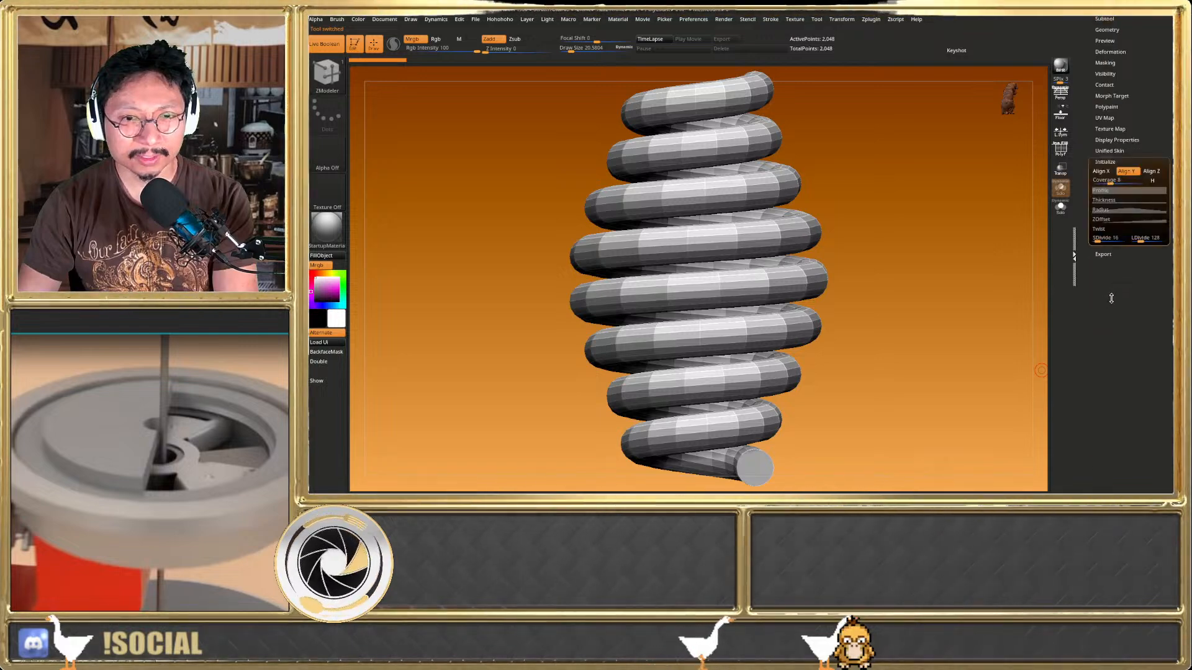
left_click(1117, 210)
left_click_drag(1127, 223, 1083, 223)
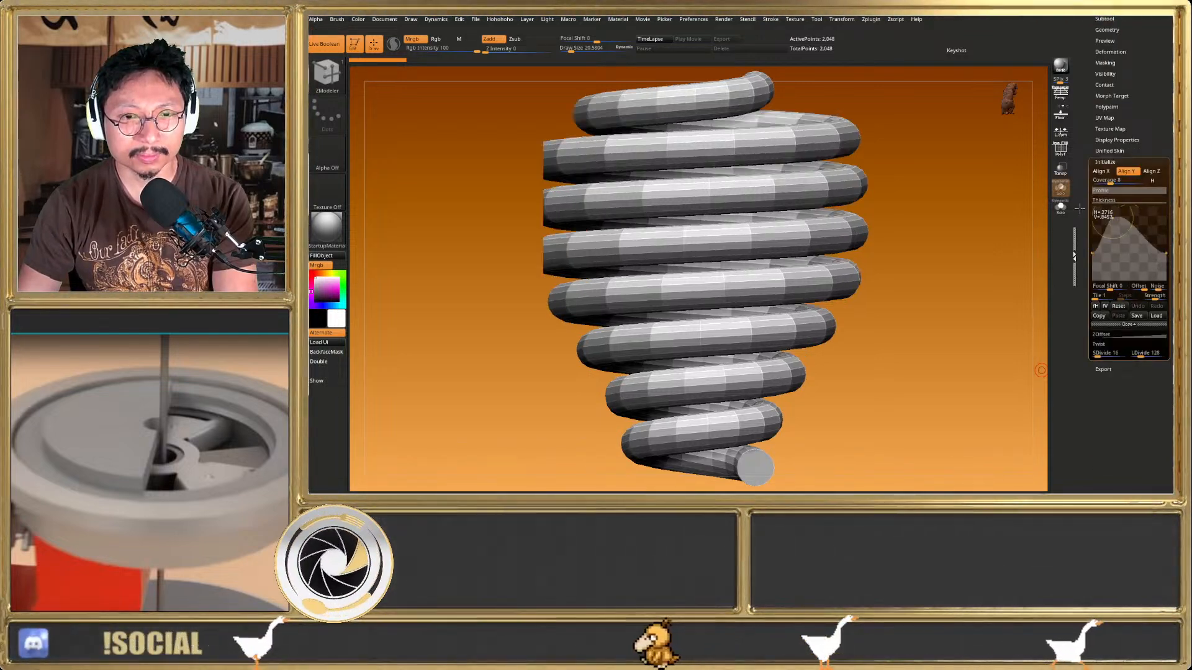
left_click_drag(878, 253, 901, 226)
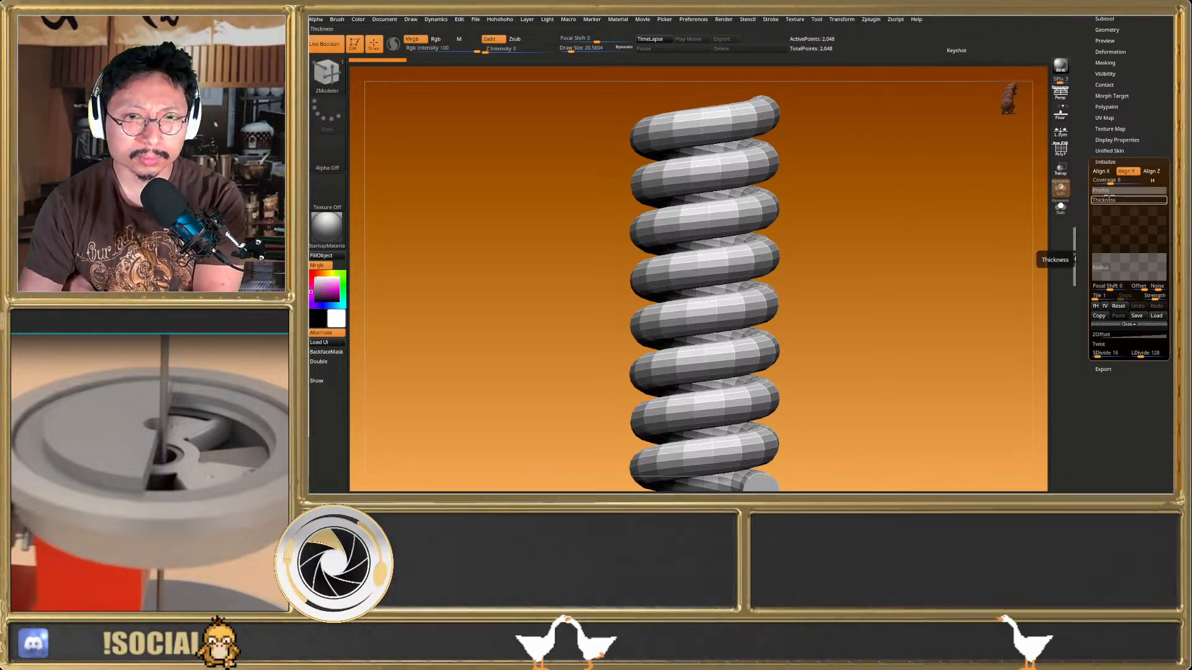
left_click(1121, 324)
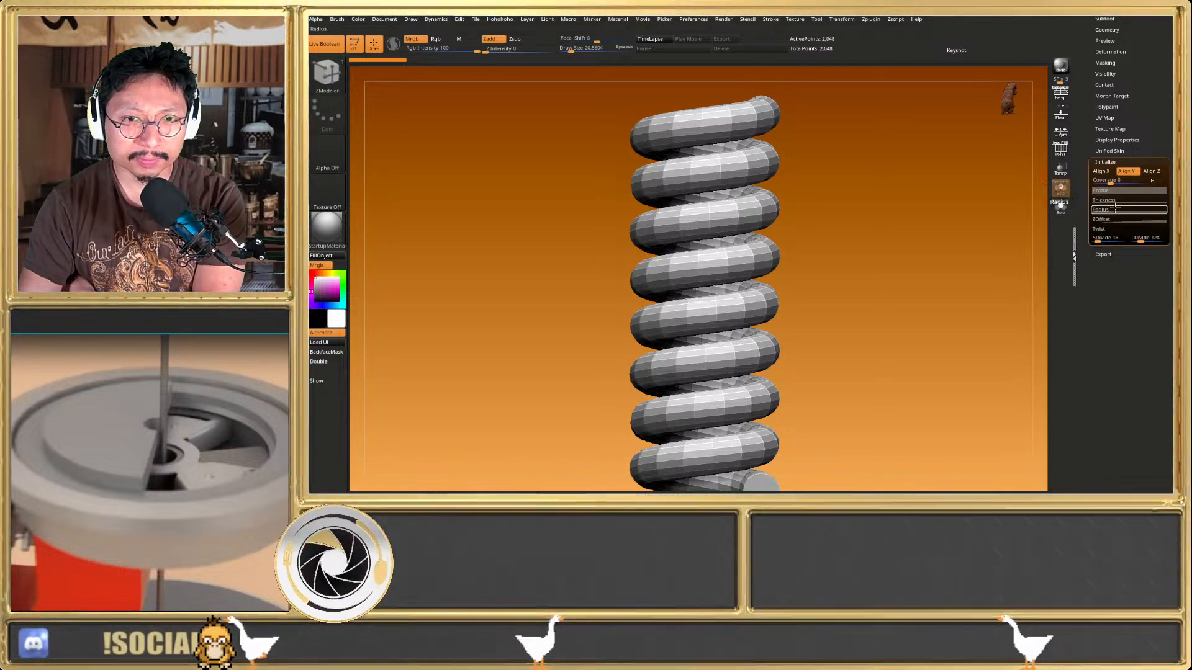
Raise the end point of the helix's ZOffset curve to the maximum to stretch it into an open spring
left_click(1115, 200)
left_click(1129, 324)
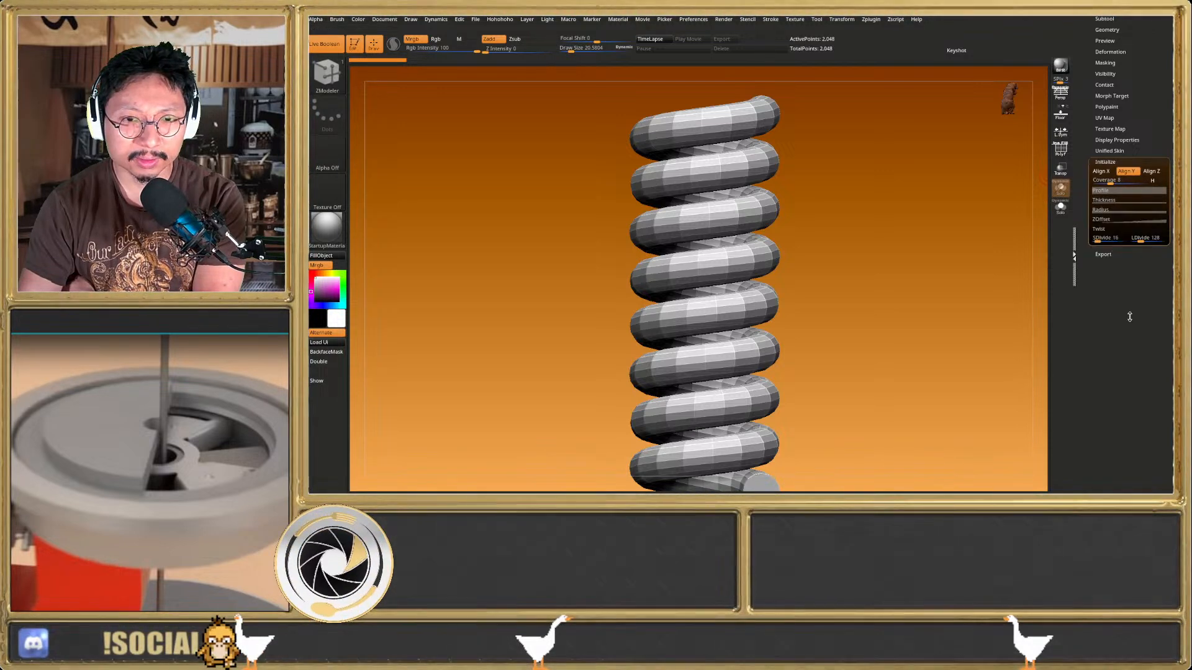
left_click(1126, 220)
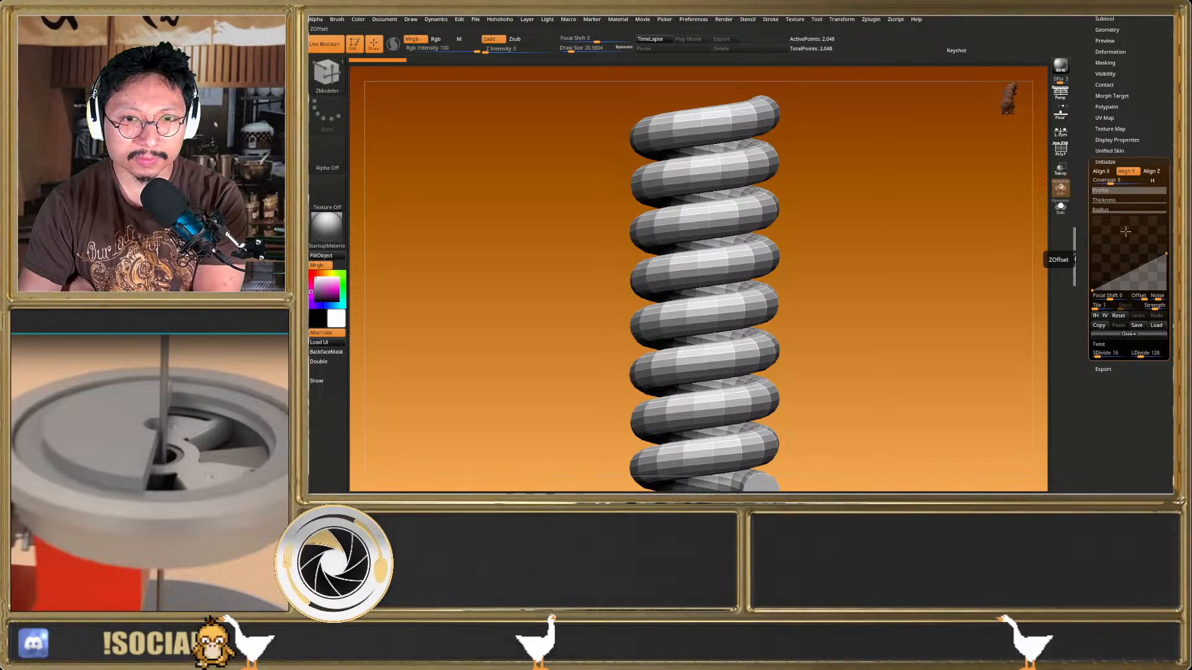
left_click_drag(1166, 255, 1159, 211)
left_click_drag(770, 150, 723, 154)
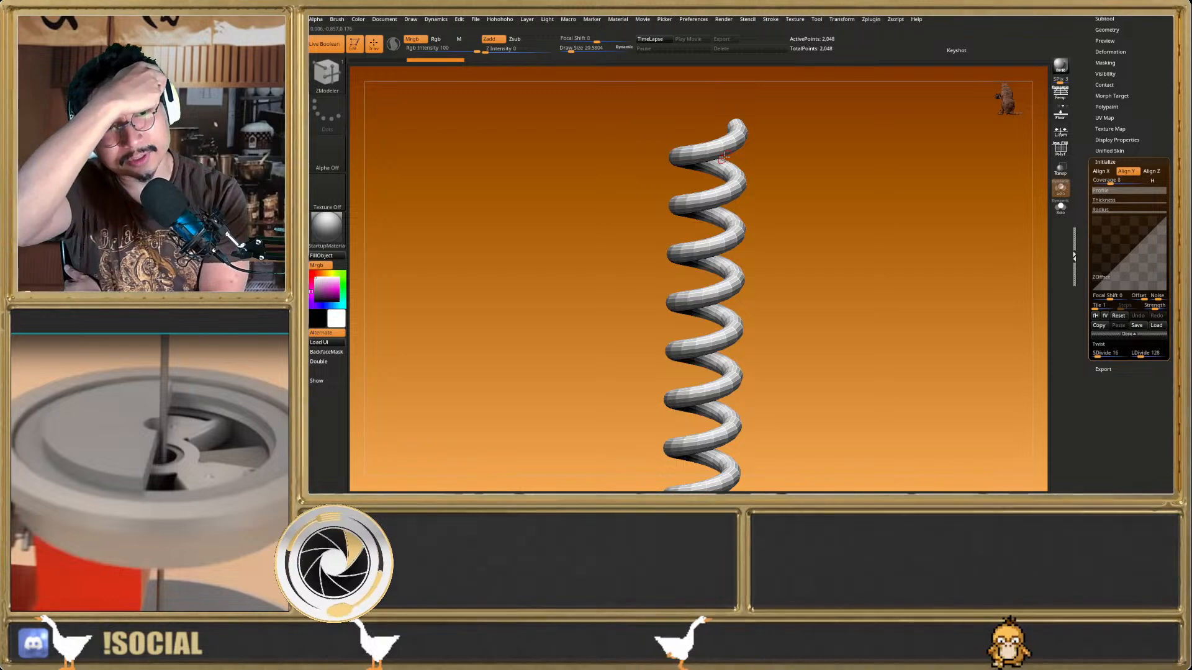
left_click_drag(722, 159, 727, 220)
left_click_drag(702, 169, 709, 174)
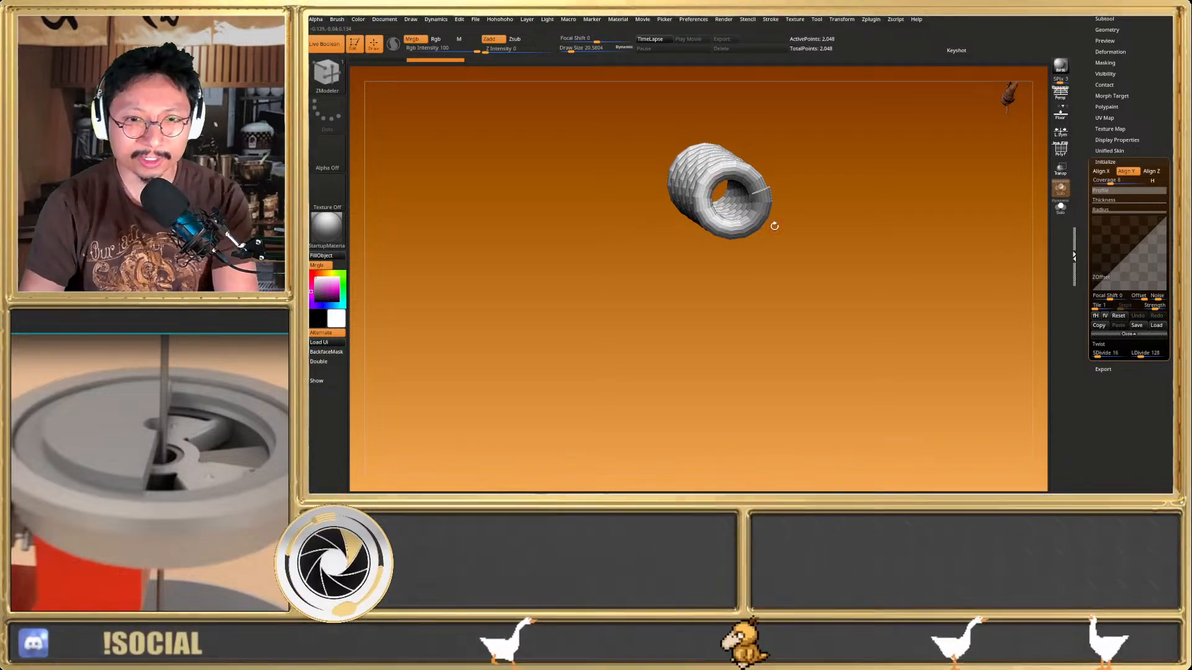
left_click(1116, 334)
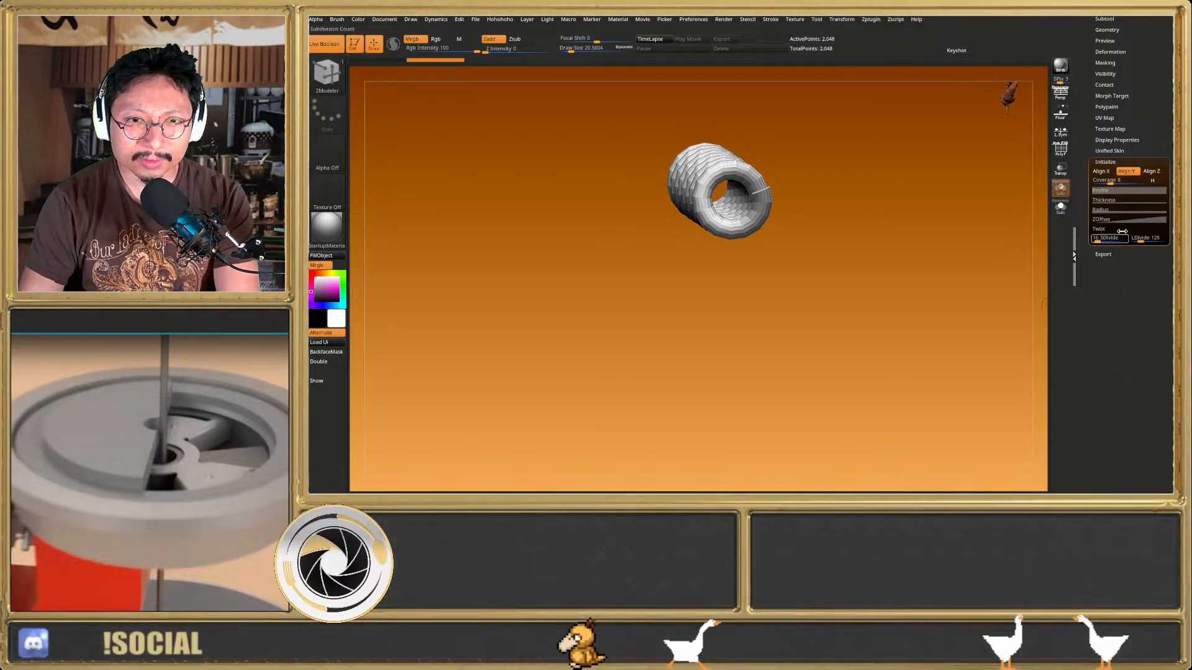
Rework the helix's Radius curve: remove its middle point and lower both end points to about 0.136 for a narrow, even coil
left_click(1123, 208)
left_click_drag(1096, 254, 1027, 249)
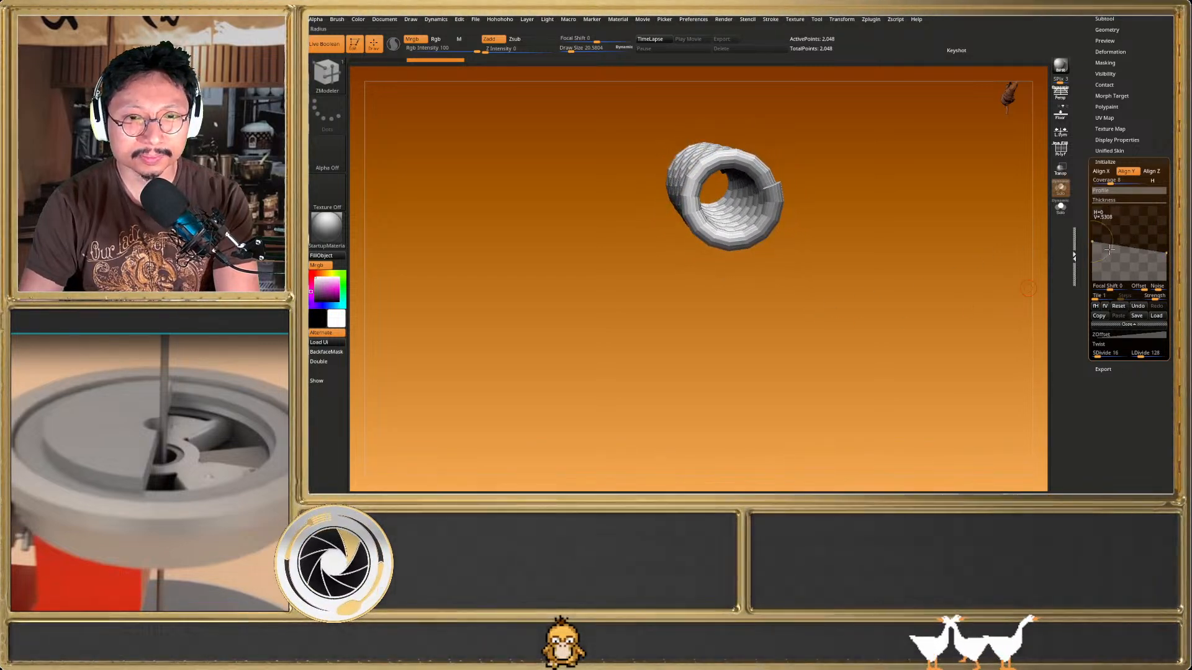
left_click(1136, 306)
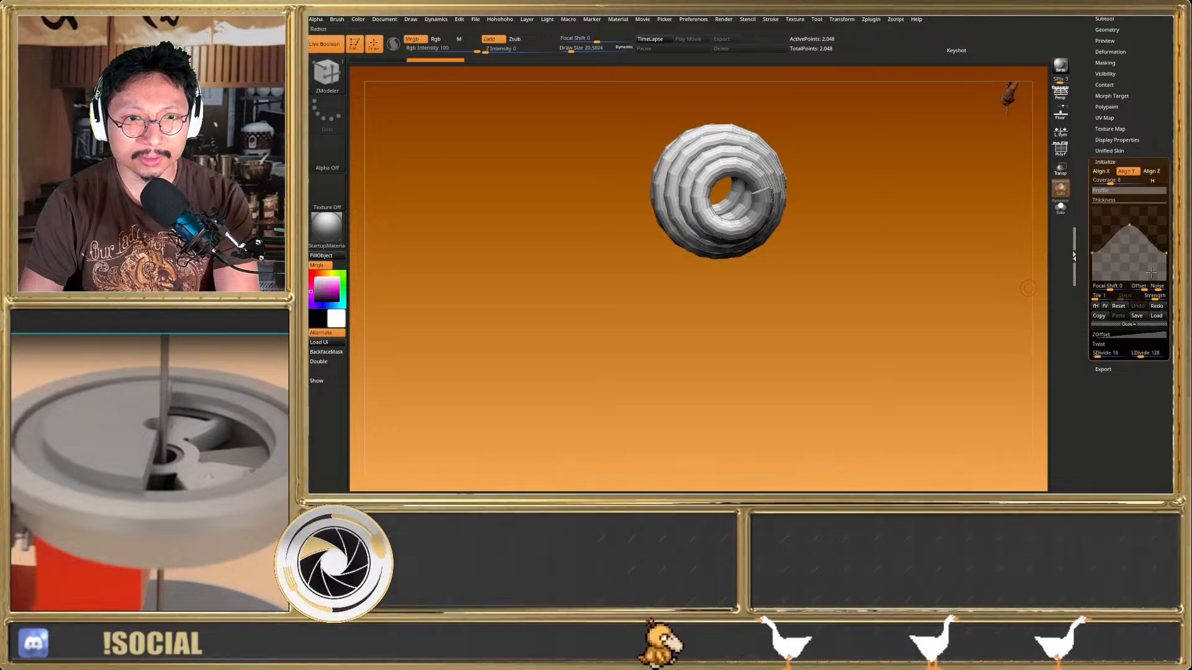
left_click_drag(873, 270, 1017, 283)
left_click_drag(1127, 229, 976, 250)
left_click_drag(1093, 254, 1149, 274)
left_click_drag(798, 162, 754, 151)
right_click_drag(754, 150, 824, 190)
left_click_drag(1167, 255, 1167, 270)
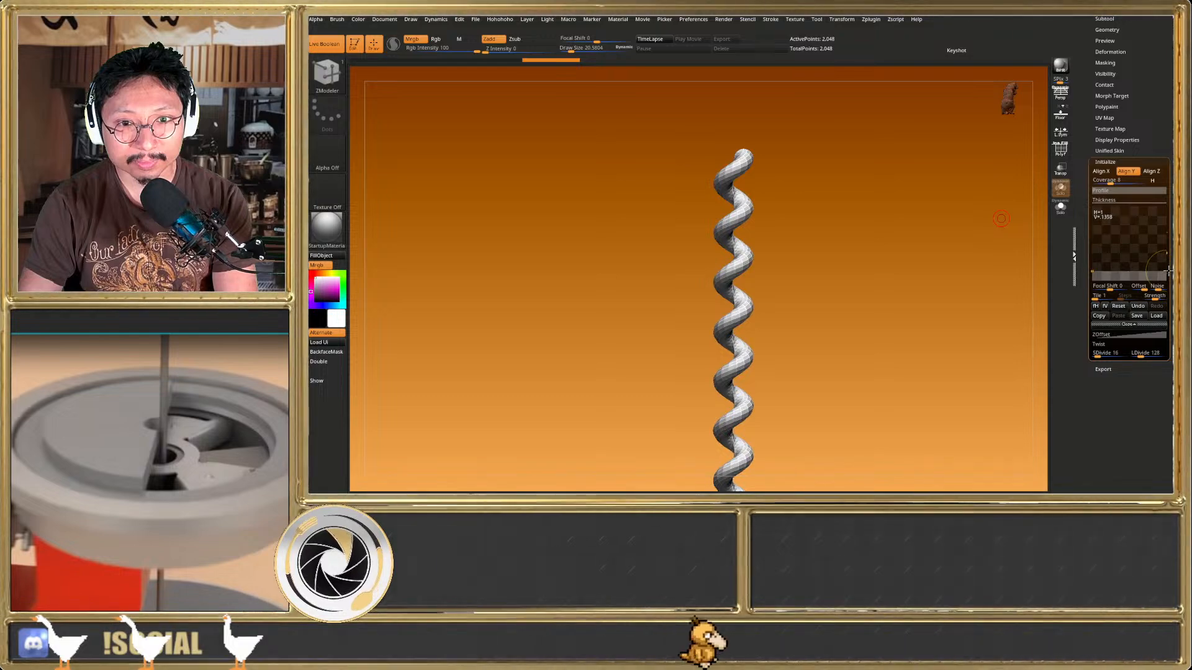
Show the helix's polyframe and convert the primitive to a PolyMesh3D
right_click_drag(804, 292, 806, 241, "alt")
right_click_drag(805, 241, 728, 242)
key("shift+f")
key("shift+f")
key("shift+f")
right_click_drag(727, 242, 718, 166)
right_click_drag(721, 221, 800, 225)
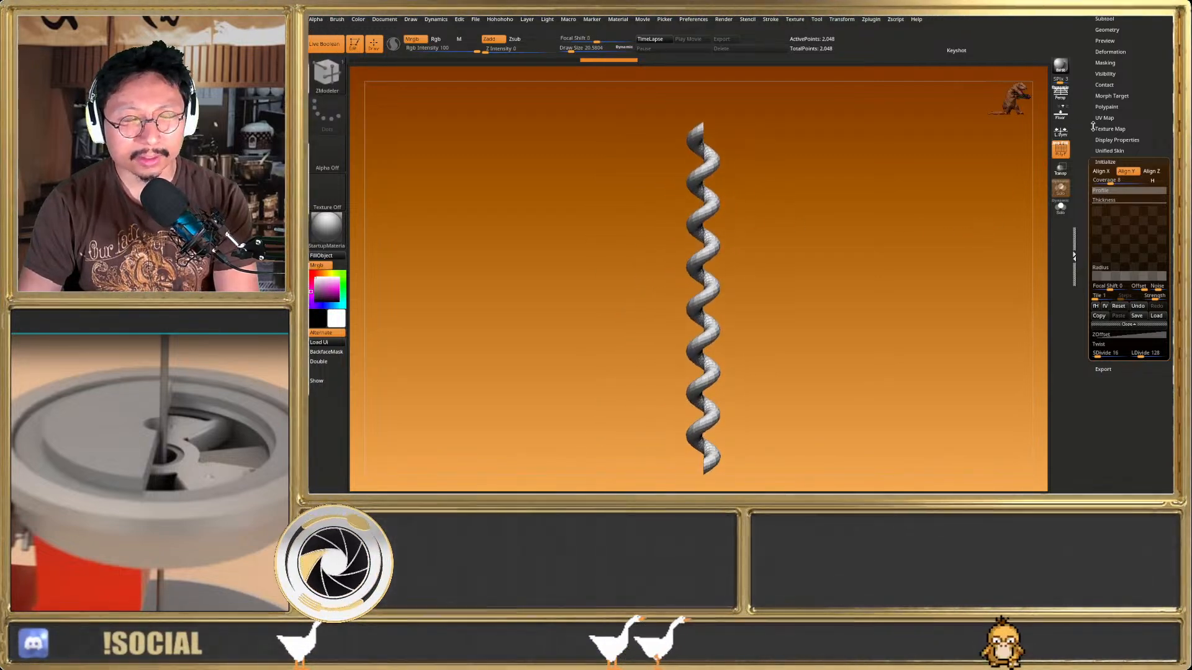
scroll(1093, 107, "up", 5)
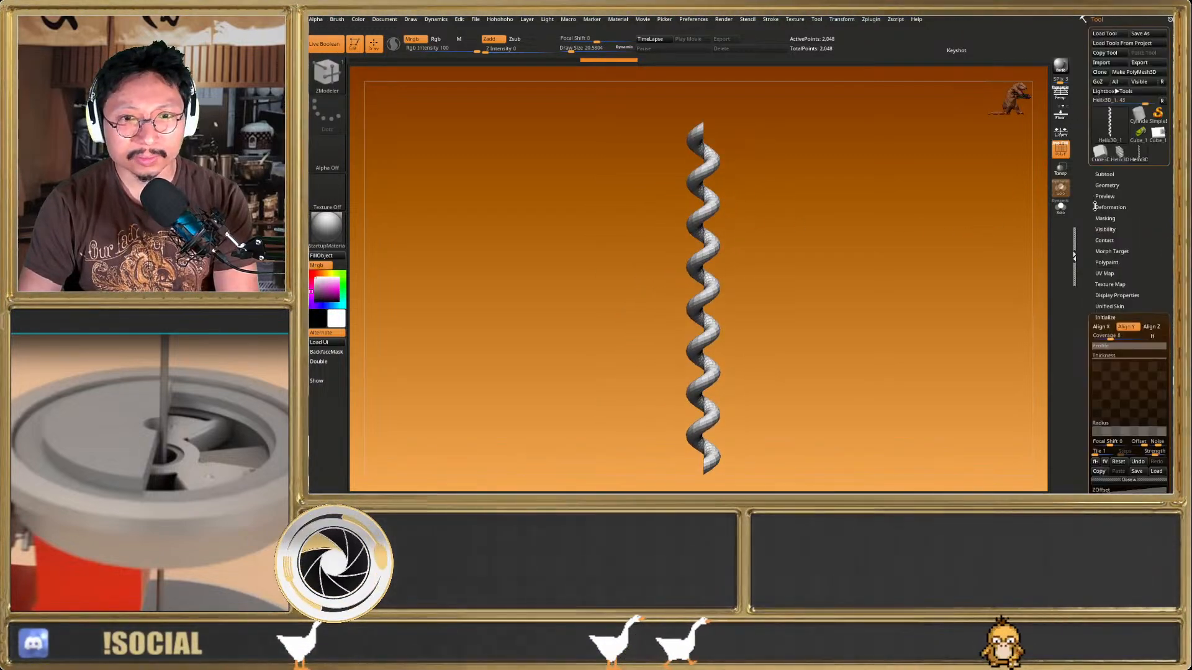
left_click(1133, 72)
Switch the active tool back to the dispenser assembly and show the green cube that sections the model
left_click(1137, 142)
right_click_drag(857, 200, 771, 235)
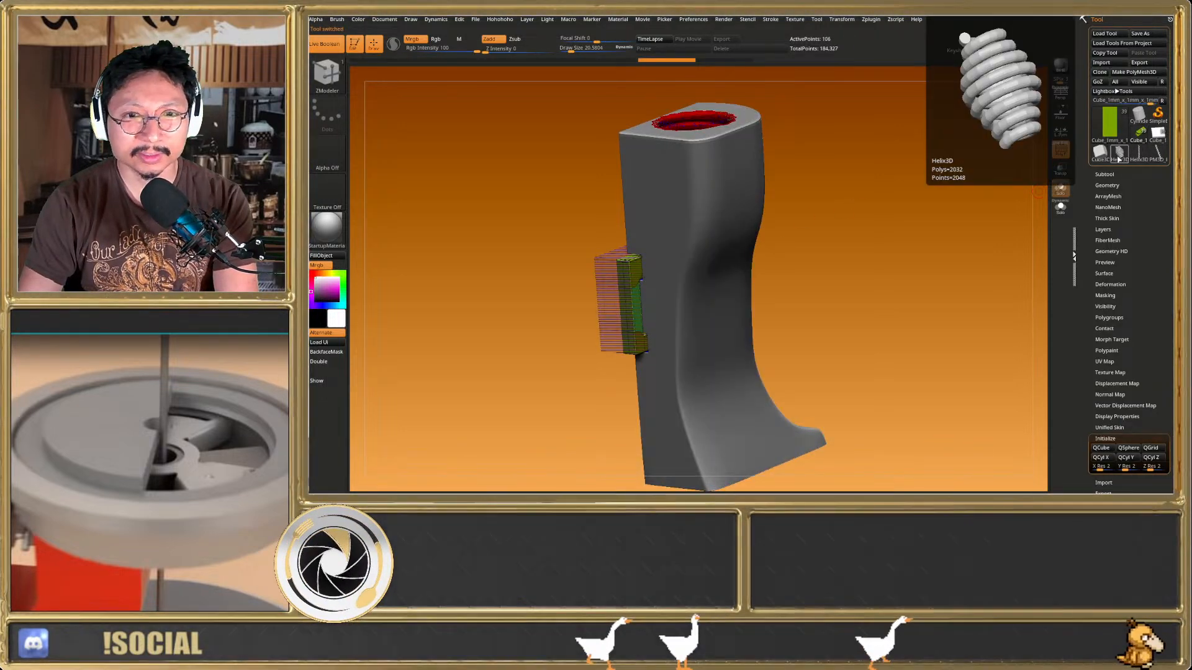
left_click(1157, 135)
right_click_drag(886, 266, 1005, 243)
left_click(1117, 174)
right_click_drag(881, 214, 901, 216)
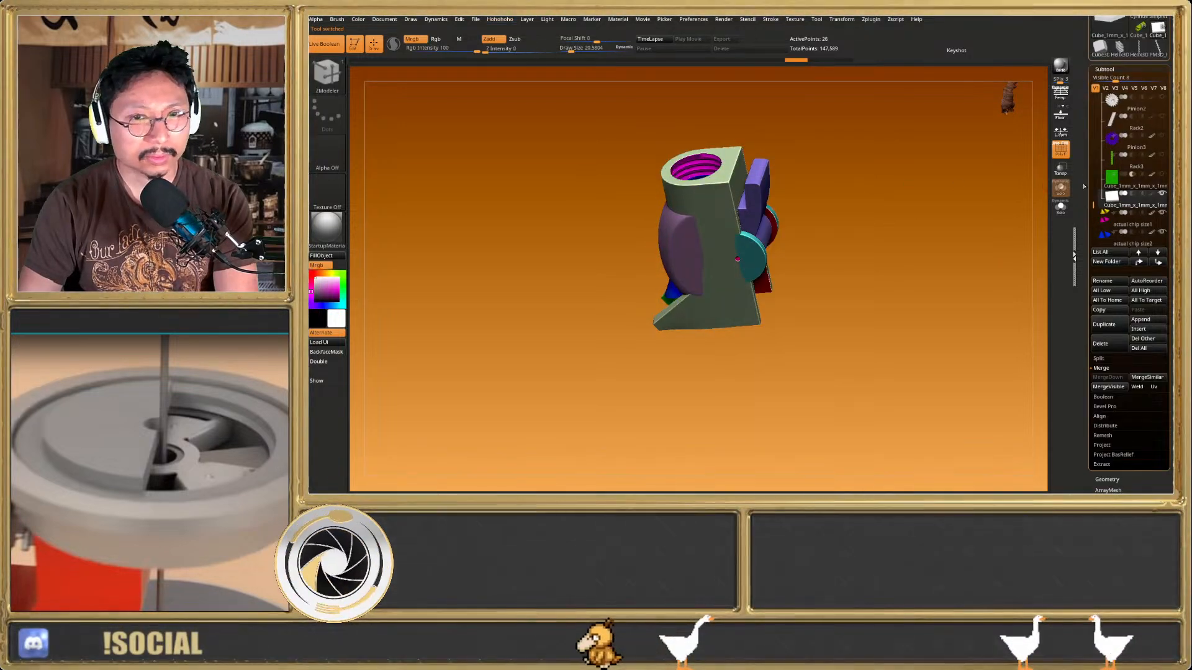
left_click(1162, 175)
Insert the converted helix mesh into the dispenser assembly as a new subtool
key("space")
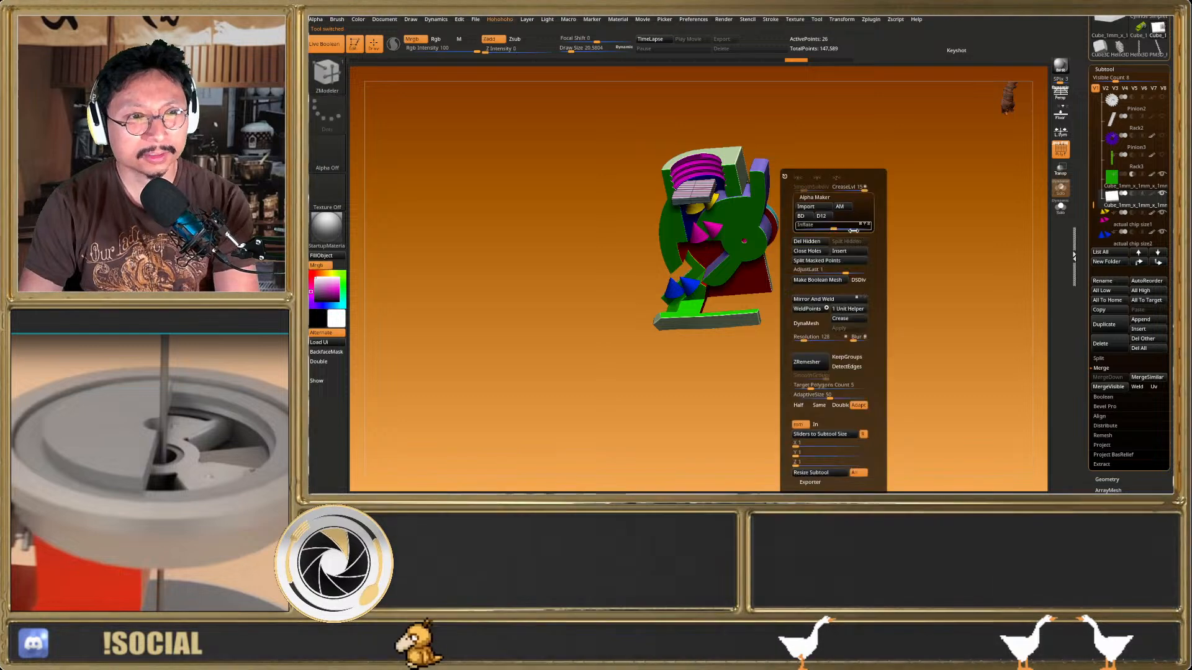
left_click(839, 251)
left_click(530, 348)
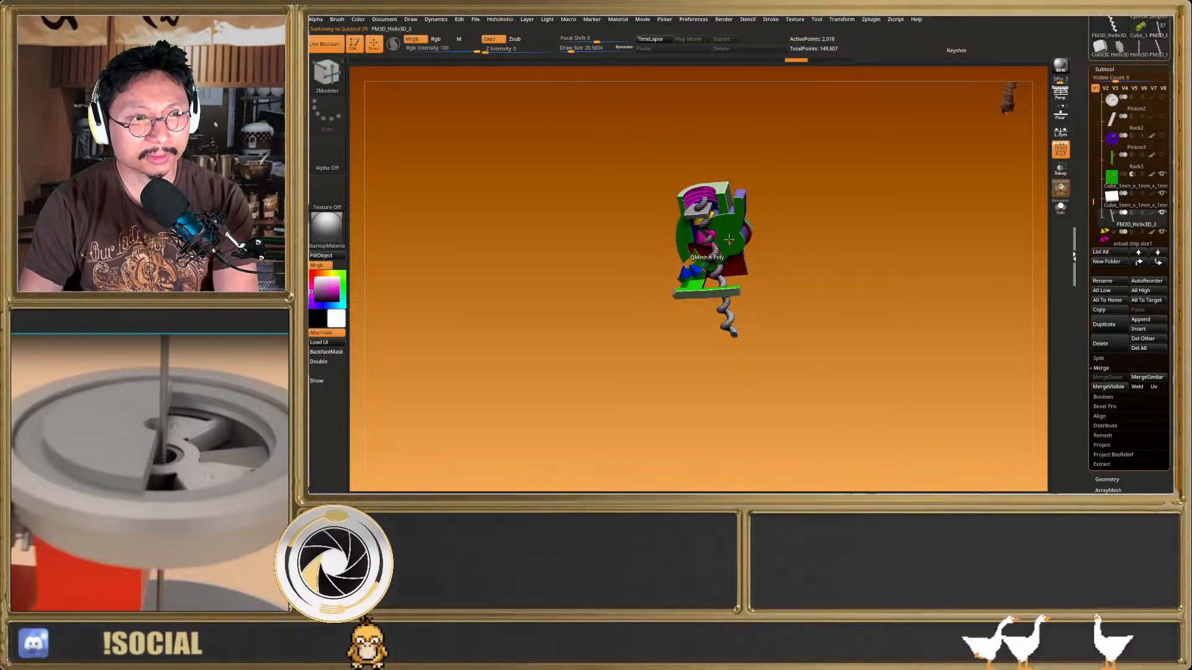
Move the helix straight down along the bore until its upper end sits inside the threaded neck
key("w")
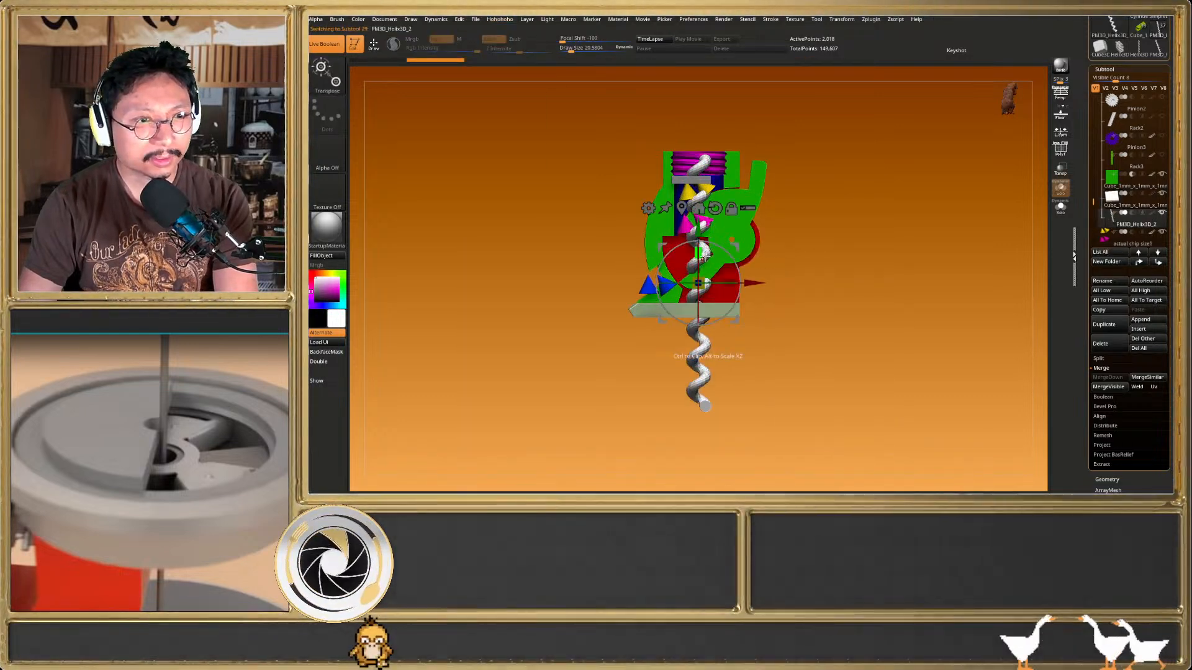
right_click_drag(707, 339, 706, 249, "shift")
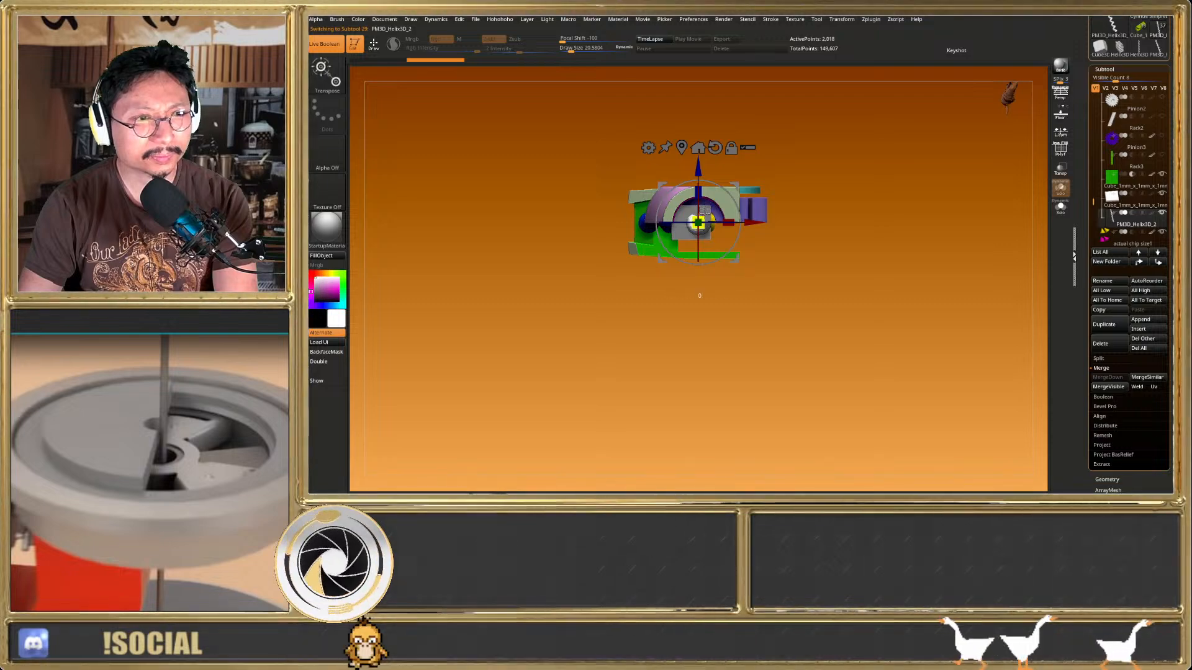
key("q")
right_click_drag(697, 223, 736, 214)
key("w")
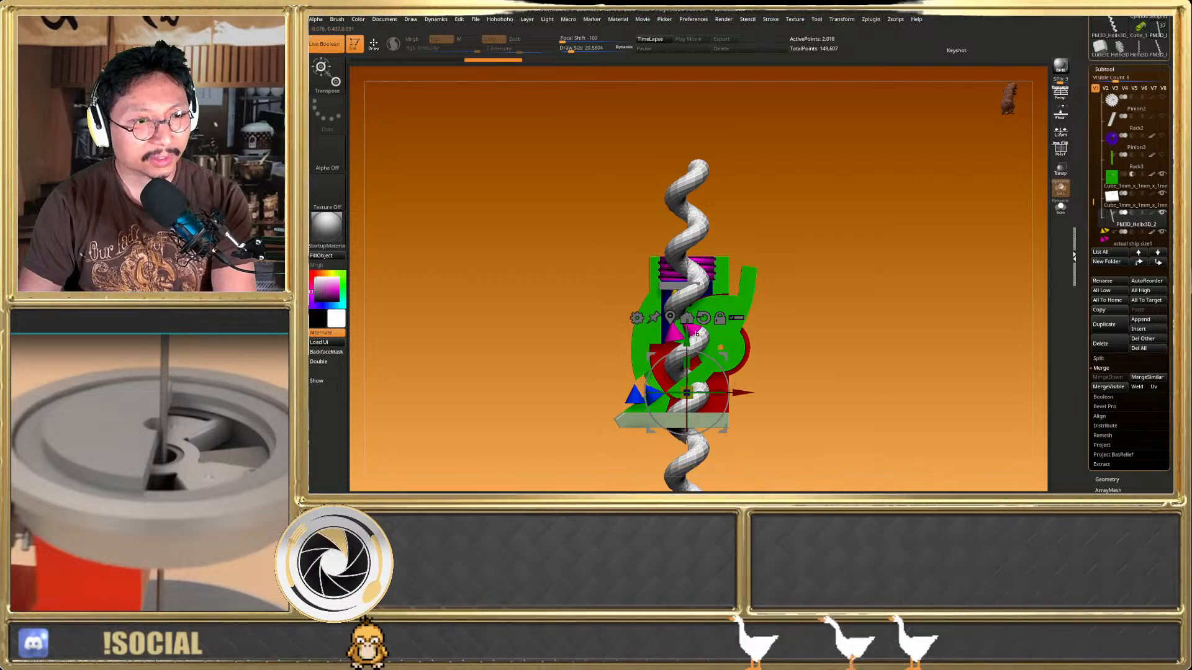
left_click_drag(686, 340, 687, 440)
key("q")
mouse_move(711, 307)
right_mouse_down("alt")
mouse_move(696, 208)
mouse_move(710, 182)
right_mouse_up("alt")
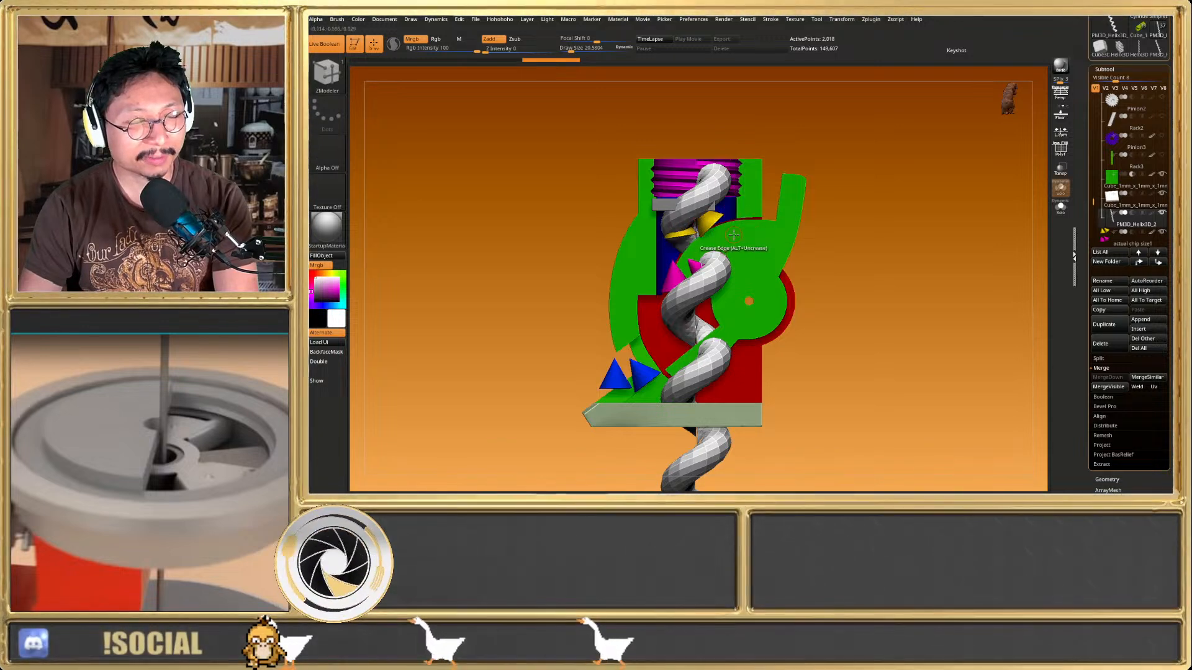
mouse_move(710, 239)
right_mouse_down()
mouse_move(684, 279)
mouse_move(705, 230)
right_mouse_up()
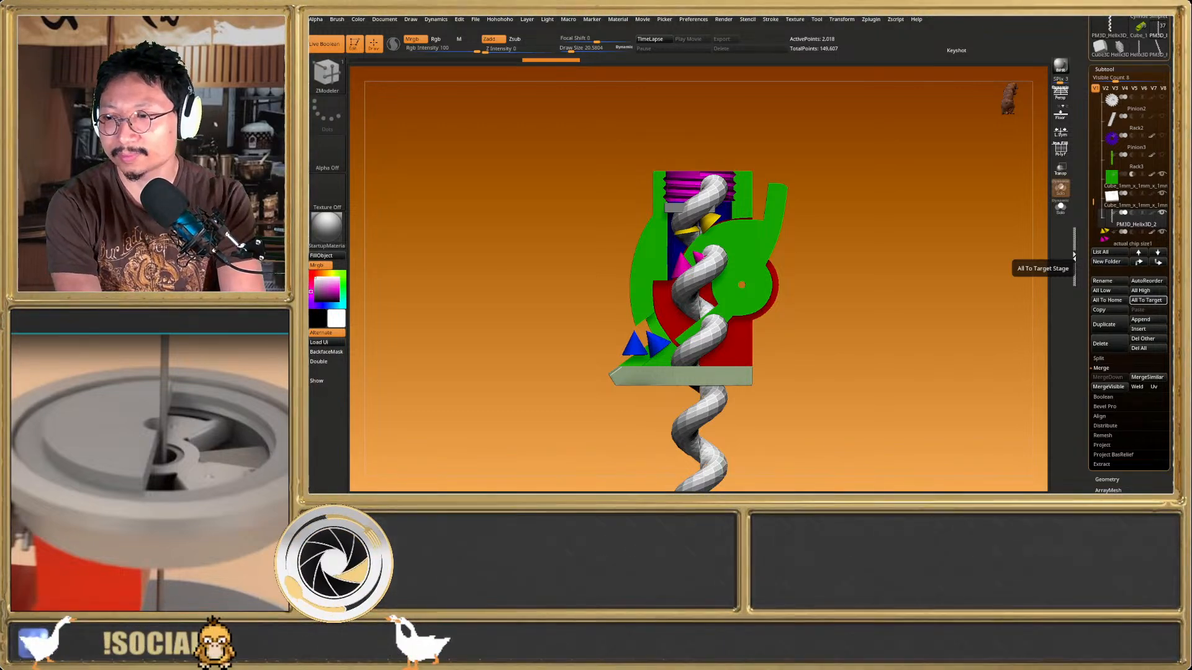
Raise the helix along the bore so that its upper coil sticks out above the threaded neck
left_click_drag(826, 193, 627, 242)
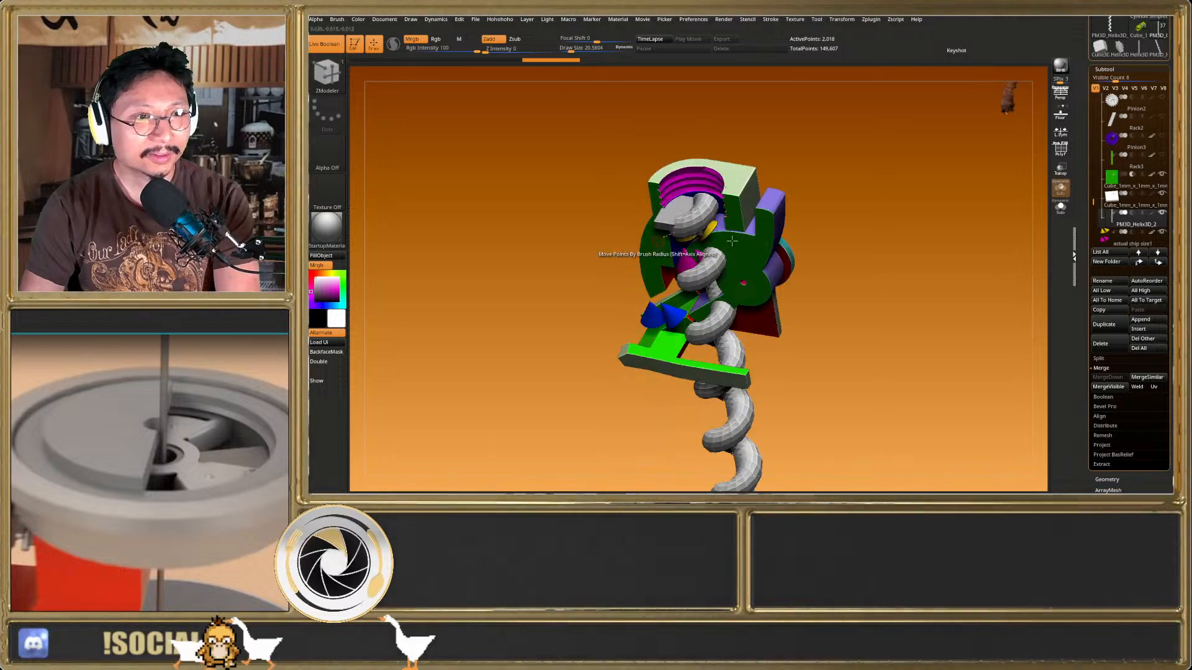
left_click_drag(1009, 233, 854, 343)
key("shift+f")
key("shift+f")
left_click_drag(785, 322, 801, 243)
key("w")
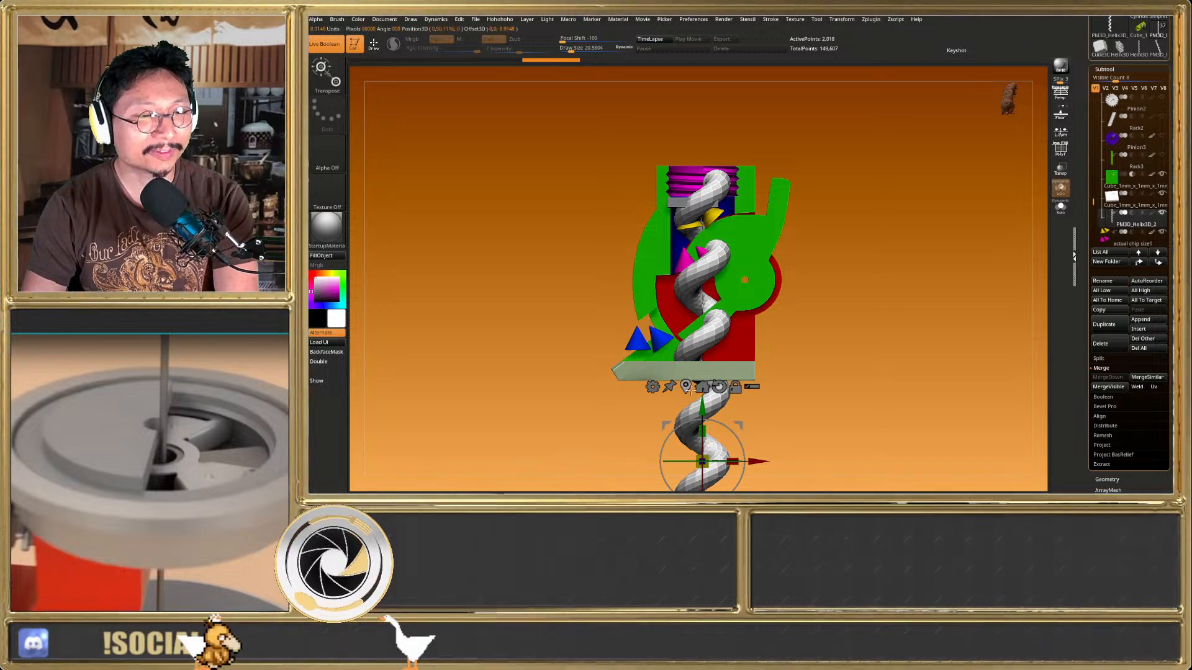
left_click_drag(702, 407, 702, 368)
key("q")
left_click_drag(792, 295, 787, 324, "shift")
key("w")
left_click_drag(787, 386, 786, 420, "alt")
left_click_drag(700, 365, 712, 349)
Examine how the helix fits inside the threaded neck and the dispenser's chamber from the front and from above
key("q")
left_click_drag(760, 397, 740, 317)
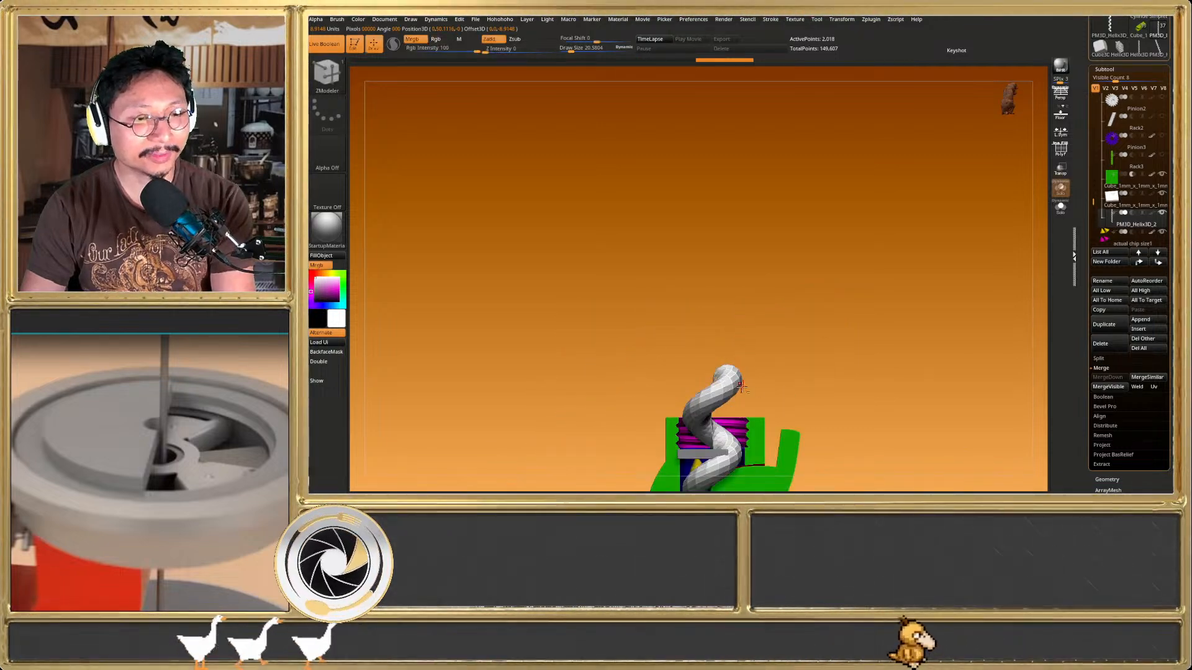
left_click_drag(742, 386, 743, 282, "alt")
left_click_drag(743, 337, 717, 360)
left_click_drag(718, 360, 752, 360)
key("shift+f")
key("shift+f")
right_click_drag(753, 361, 796, 246, "shift")
key("w")
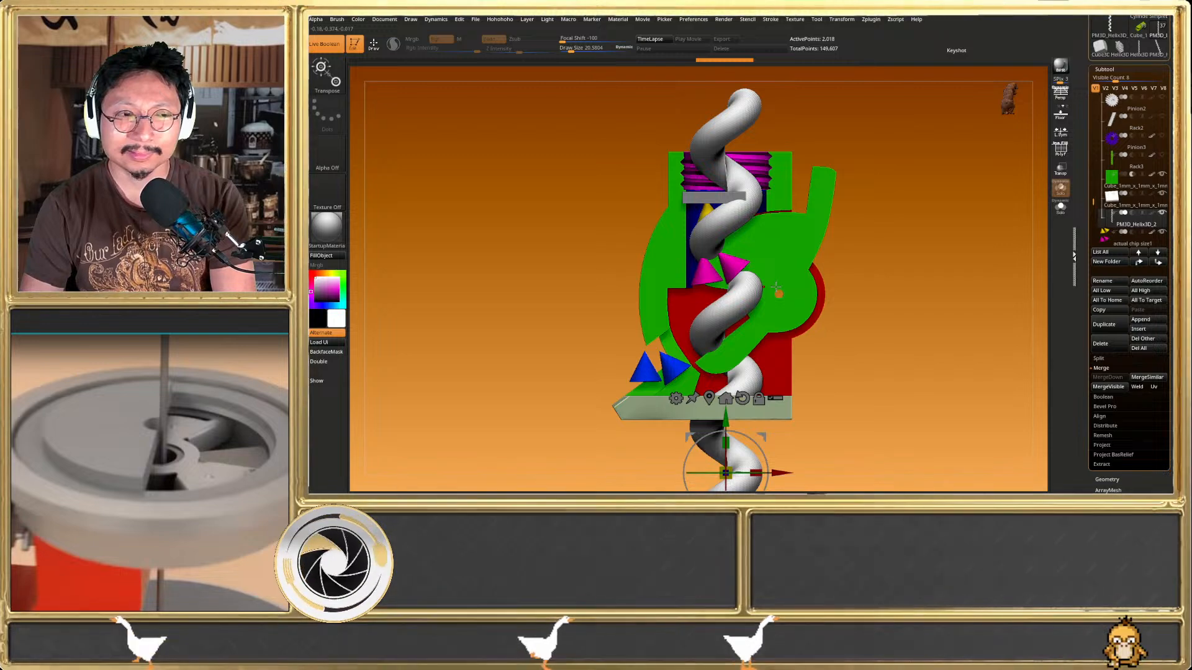
right_click_drag(788, 275, 794, 344)
key("q")
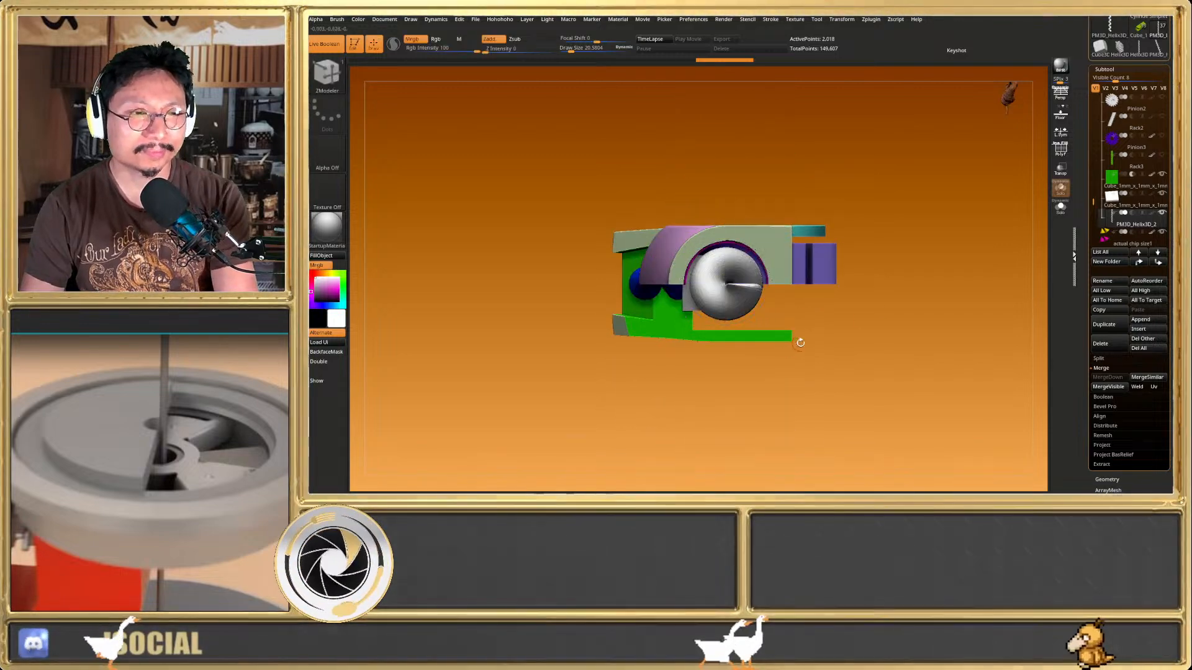
key("shift+f")
key("shift+f")
key("shift+f")
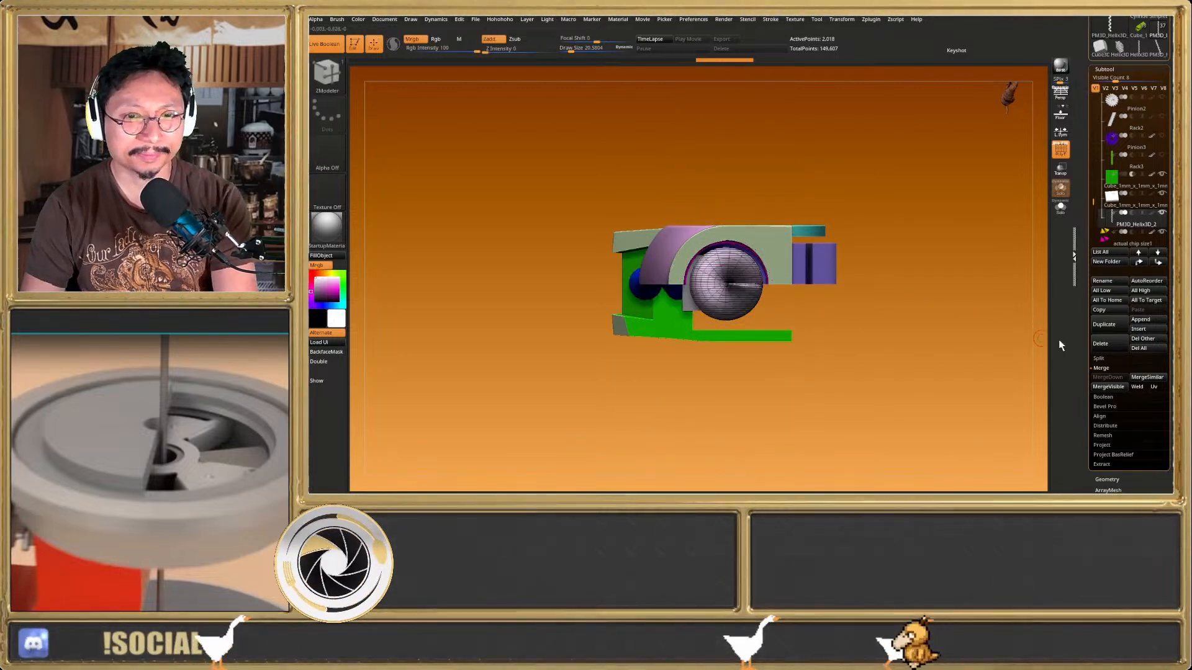
key("shift+f")
Delete the helix subtool from the assembly and make the half-covering plate the active subtool
left_click(1108, 350)
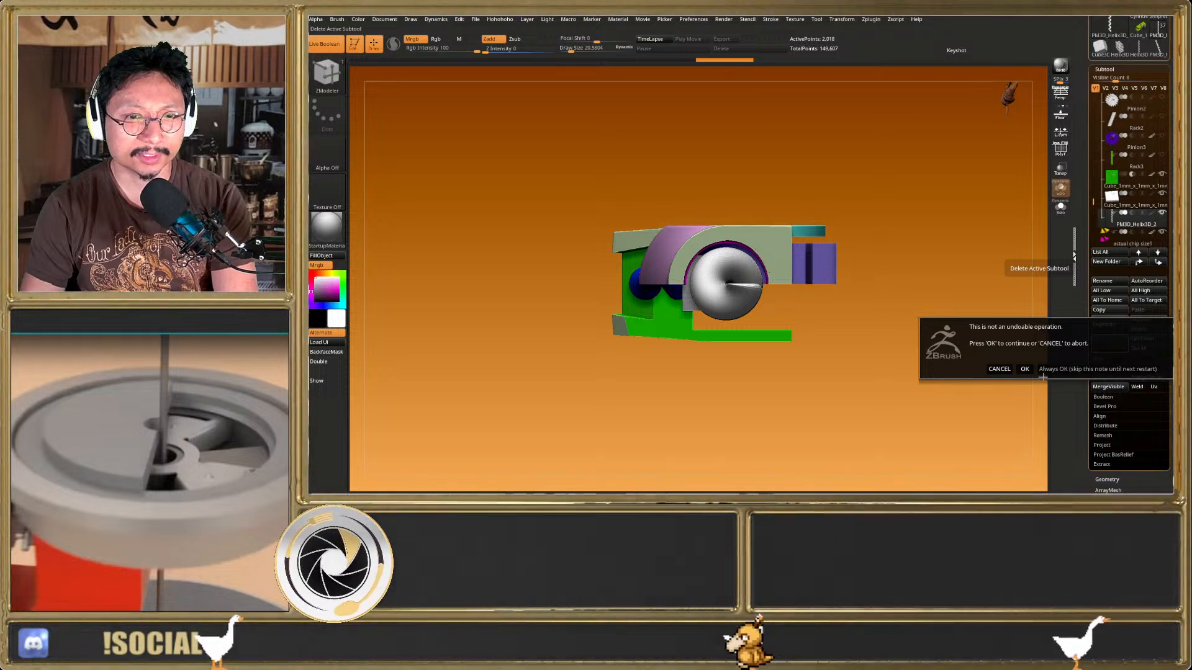
key("Return")
right_click_drag(849, 239, 780, 217)
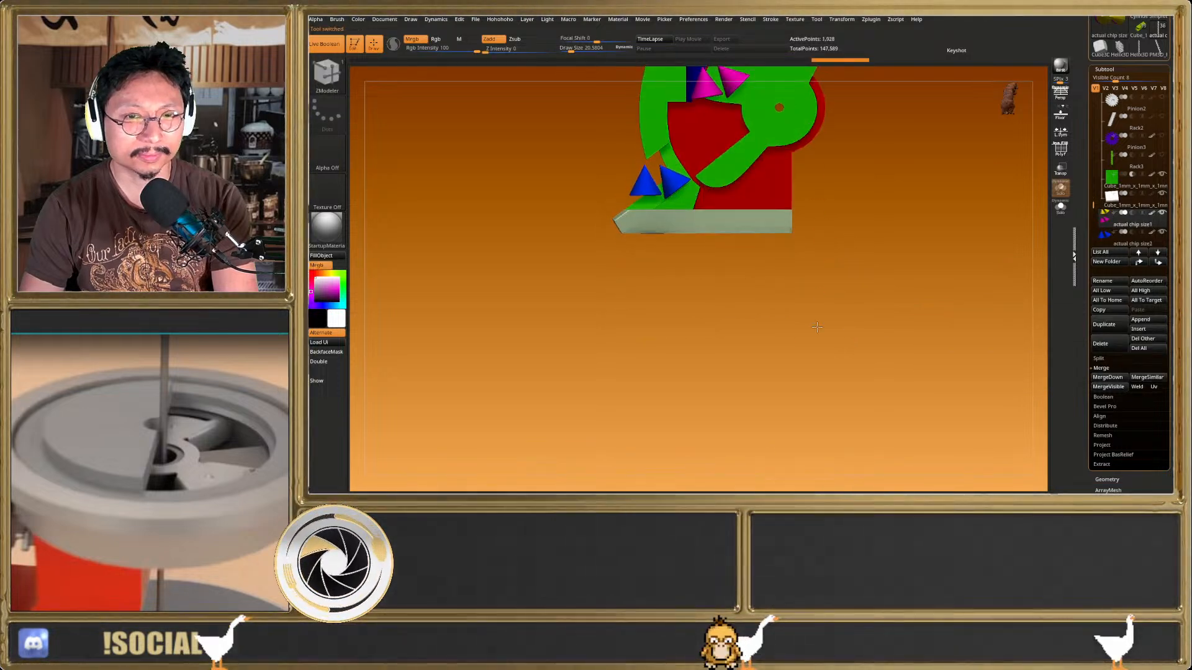
right_click_drag(817, 293, 817, 432, "alt")
left_click(1114, 200)
right_click_drag(864, 176, 828, 294)
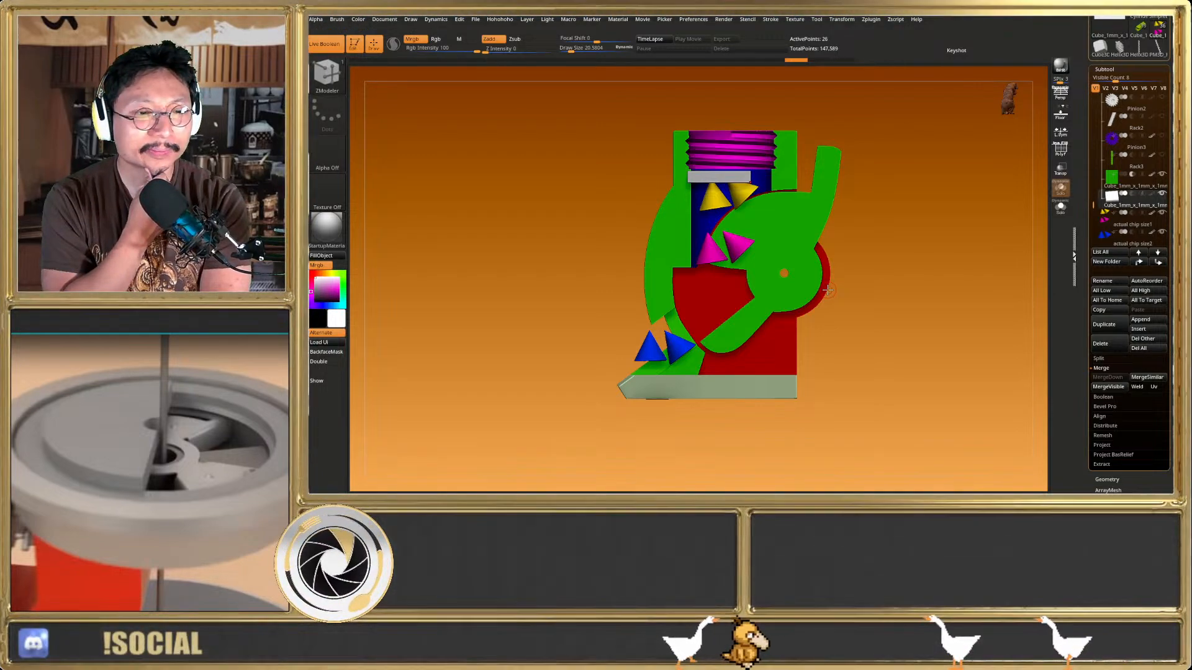
Inspect the sectioned mechanism and make the PM3D_Cylinder3D1_10 part the active subtool
left_click_drag(851, 208, 870, 218)
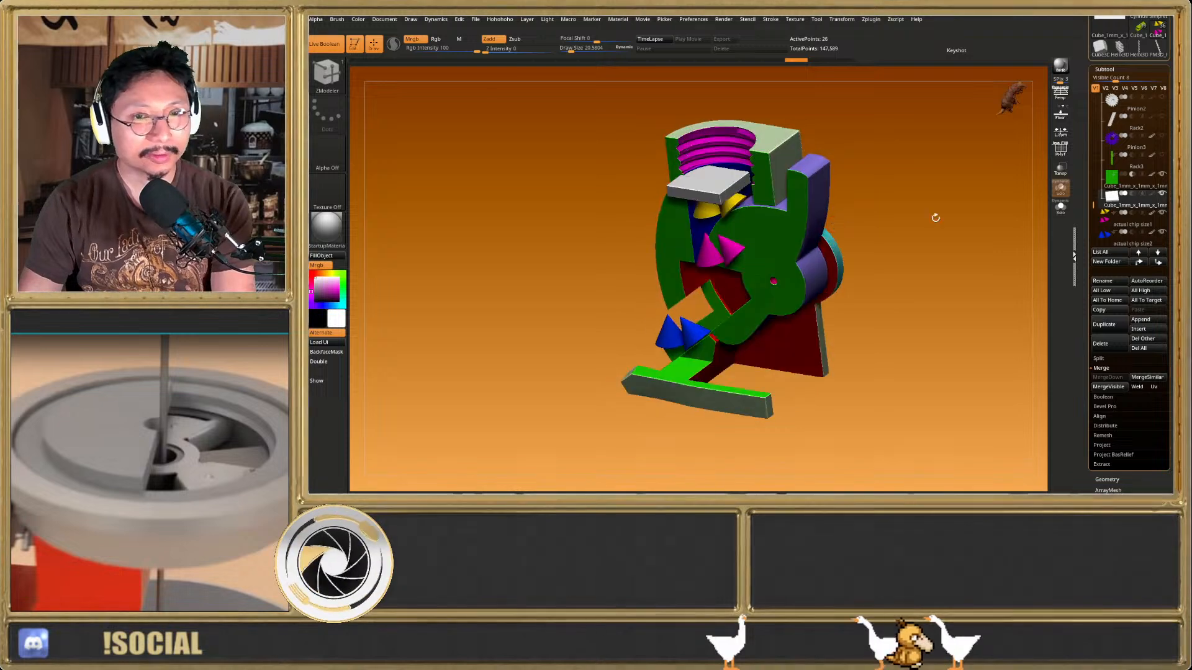
mouse_move(962, 191)
left_mouse_down()
mouse_move(907, 258)
mouse_move(841, 267)
mouse_move(803, 306)
mouse_move(738, 307)
mouse_move(779, 284)
mouse_move(849, 277)
left_mouse_up()
left_click(722, 301, "alt")
key("shift+f")
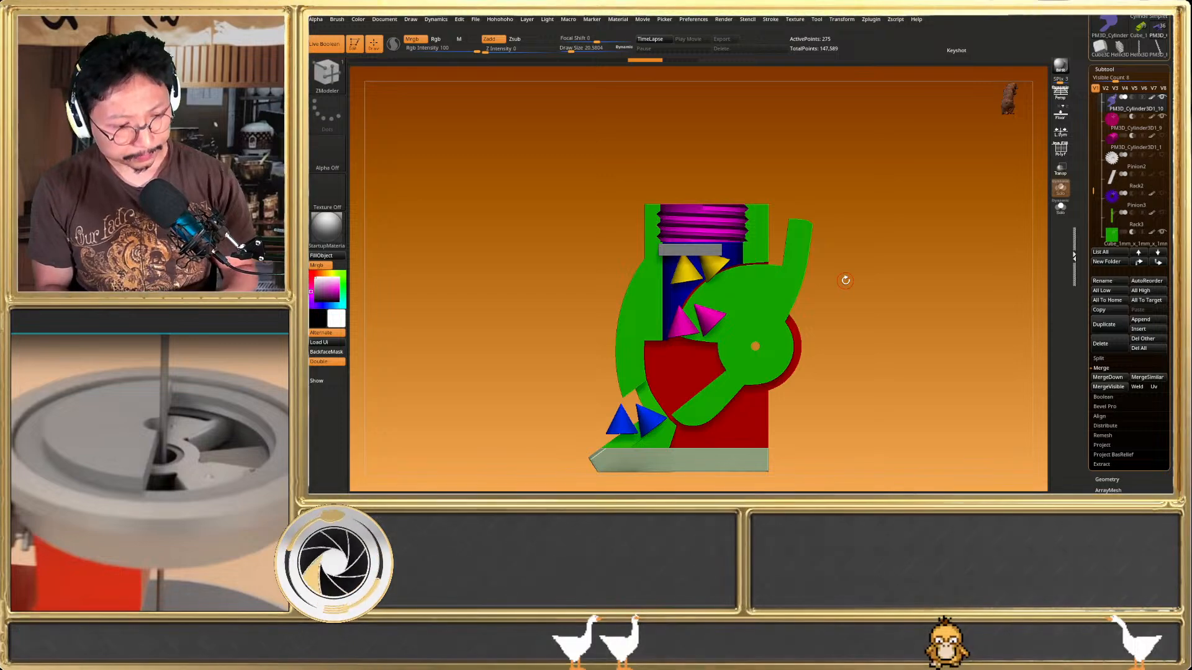
left_click_drag(845, 281, 839, 289)
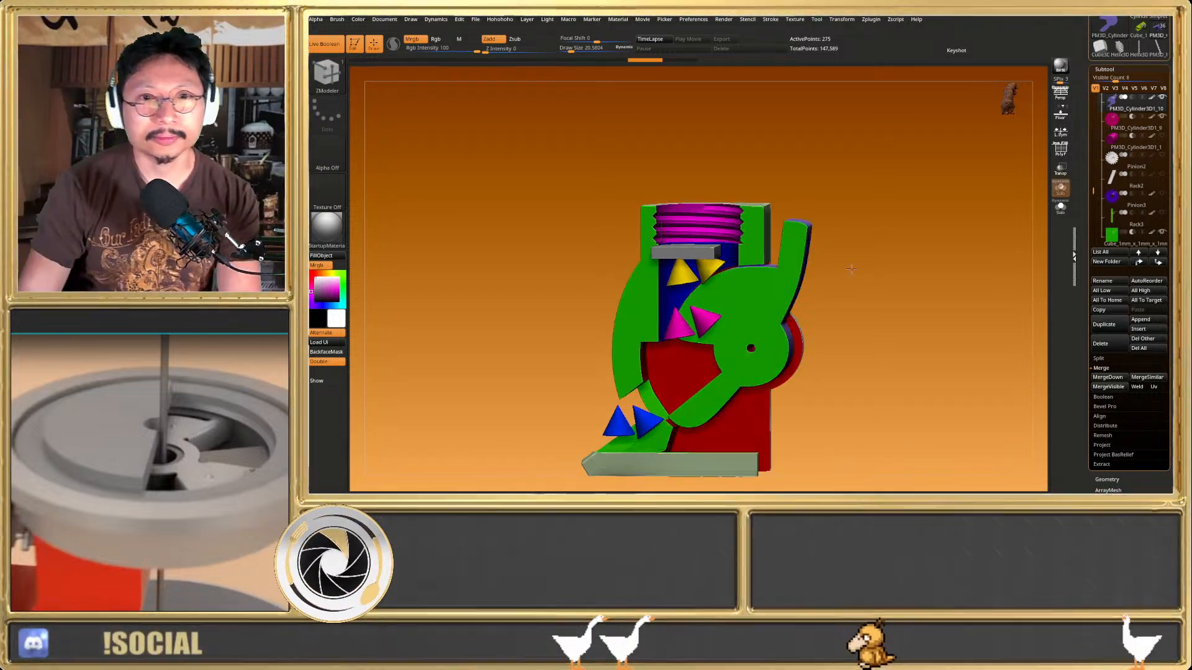
Compare the slotted slide in the other dispenser tool with the pivoting lever, and turn solo mode off in the sectioned assembly
left_click(1140, 34)
right_click_drag(706, 346, 705, 322, "ctrl")
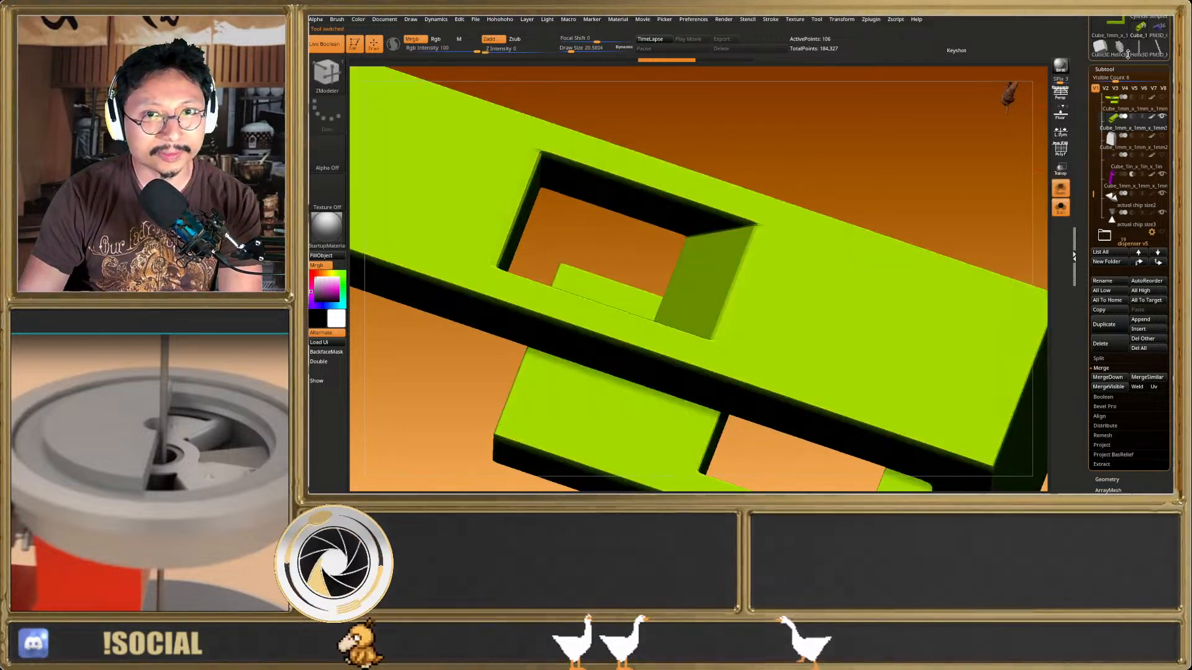
left_click(1158, 27)
right_click_drag(698, 269, 724, 205)
right_click_drag(724, 205, 730, 282, "alt")
key("shift+f")
key("shift+f")
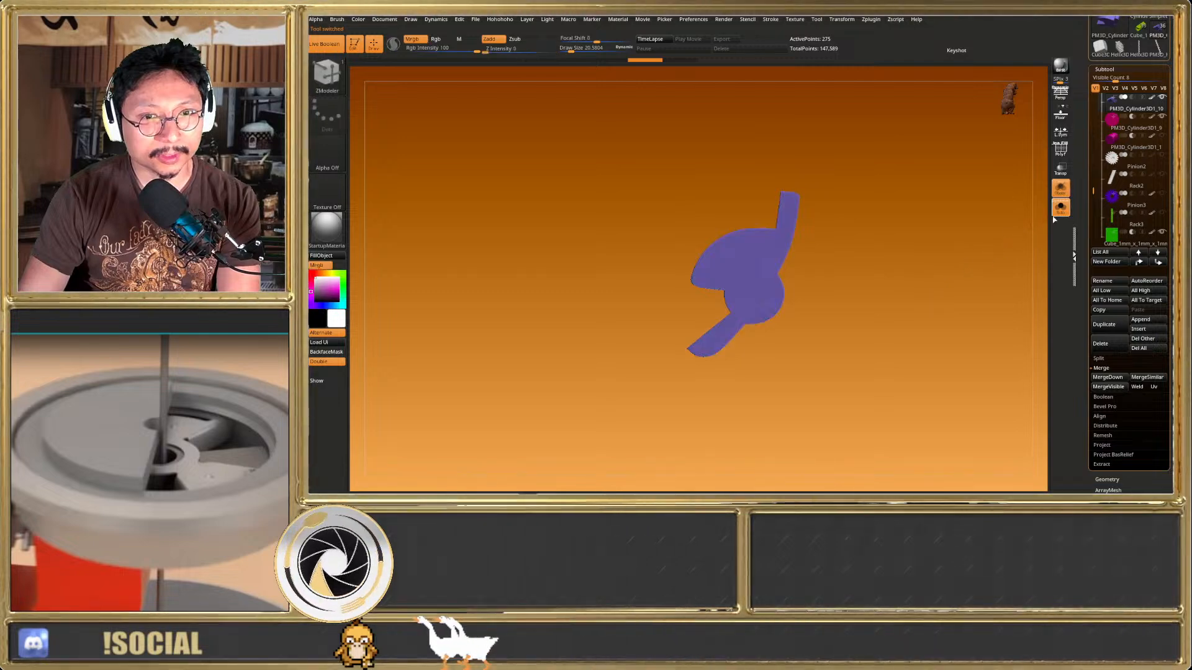
left_click(1059, 208)
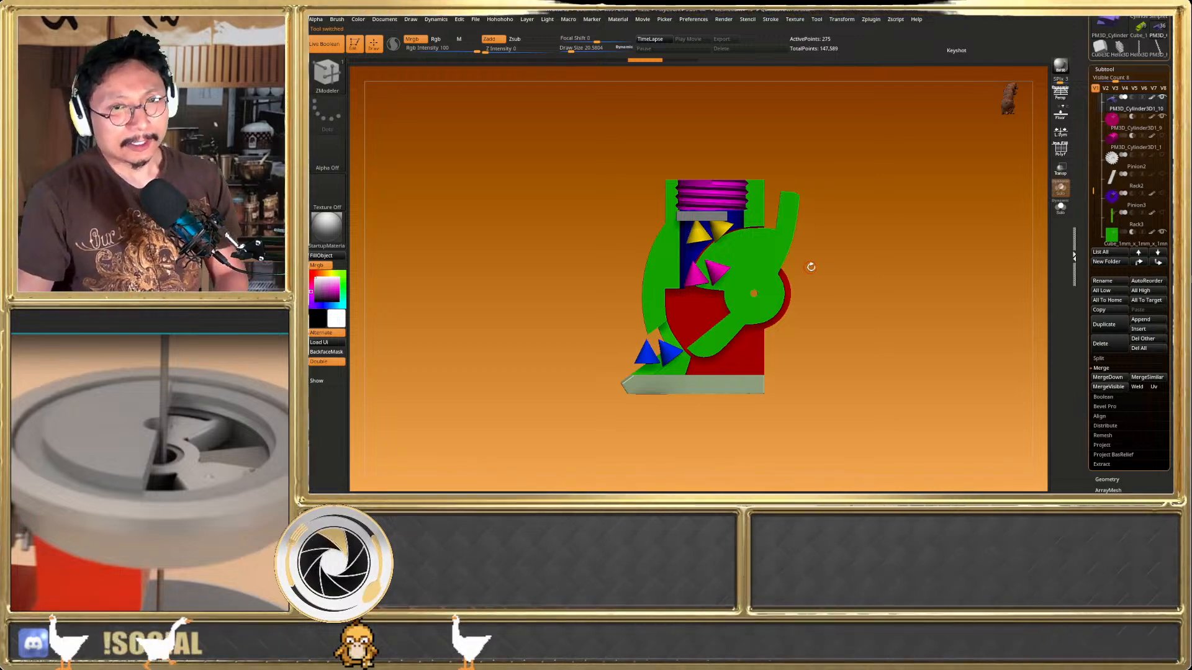
key("shift+f")
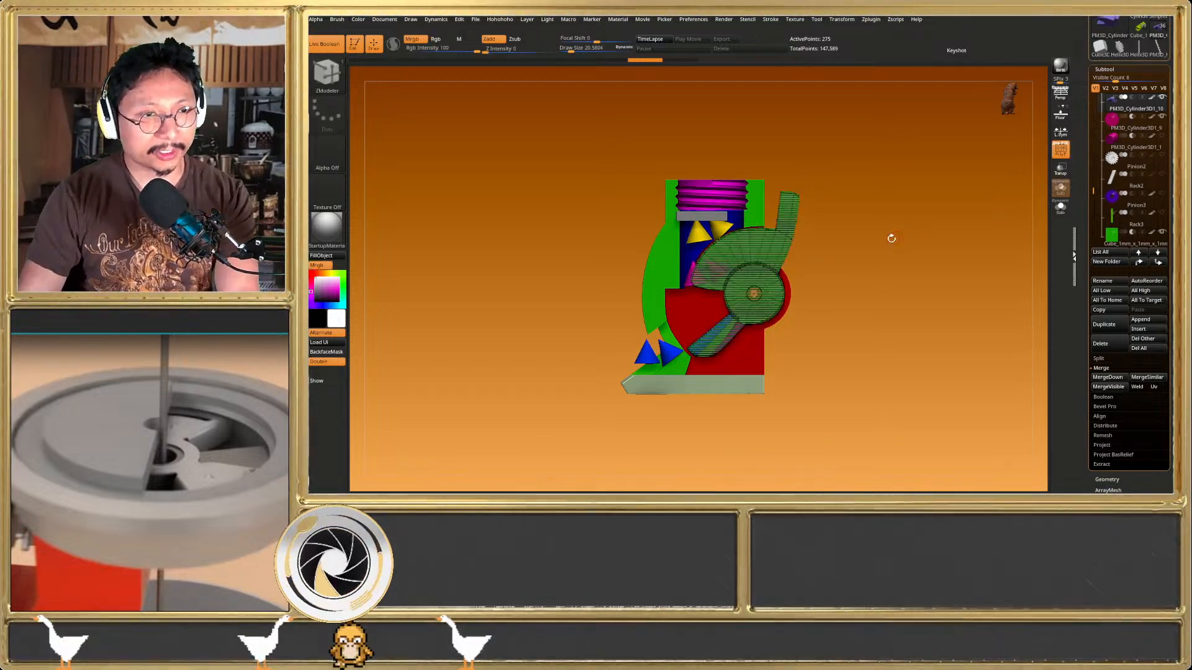
key("shift+f")
Rotate the pivoting lever clockwise about its pivot, comparing its two positions with undo and redo before keeping the rotated one
key("w")
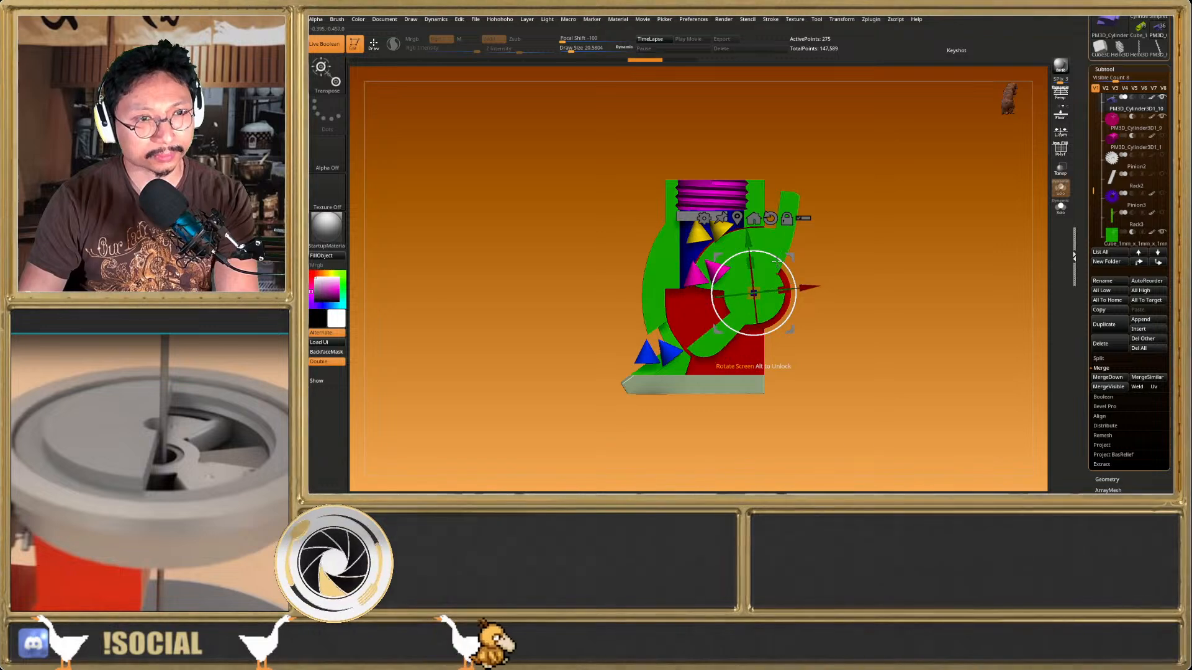
left_click_drag(777, 262, 794, 283)
key("ctrl+z")
key("ctrl+shift+z")
key("ctrl+z")
key("ctrl+shift+z")
key("ctrl+z")
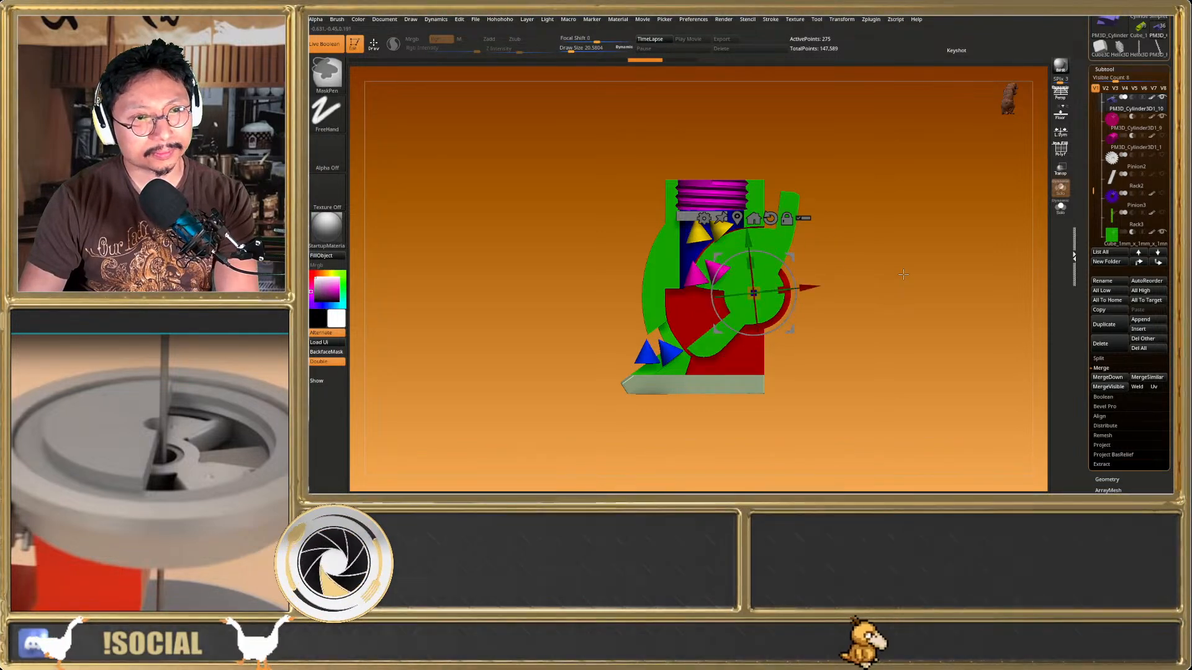
key("ctrl+shift+z")
key("ctrl+z")
key("ctrl+z")
key("ctrl+shift+z")
key("ctrl+shift+z")
key("q")
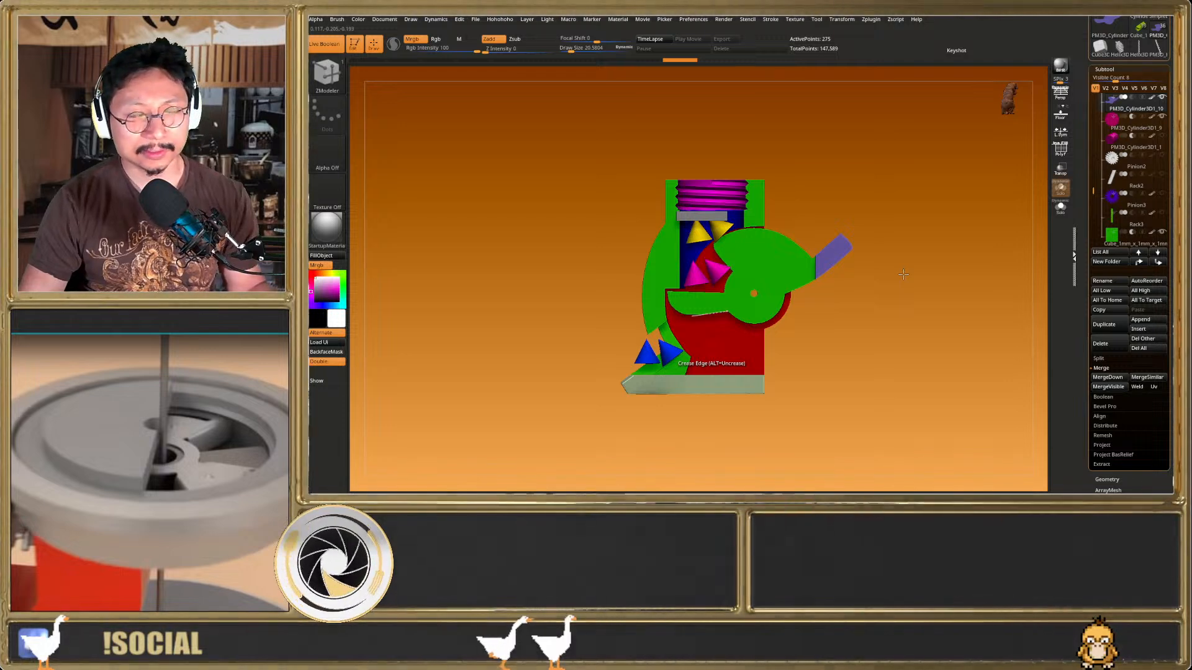
Examine the rotated lever's fit against the chip channel and red chamber in perspective, from the front, and in wireframe
left_click_drag(903, 274, 827, 308)
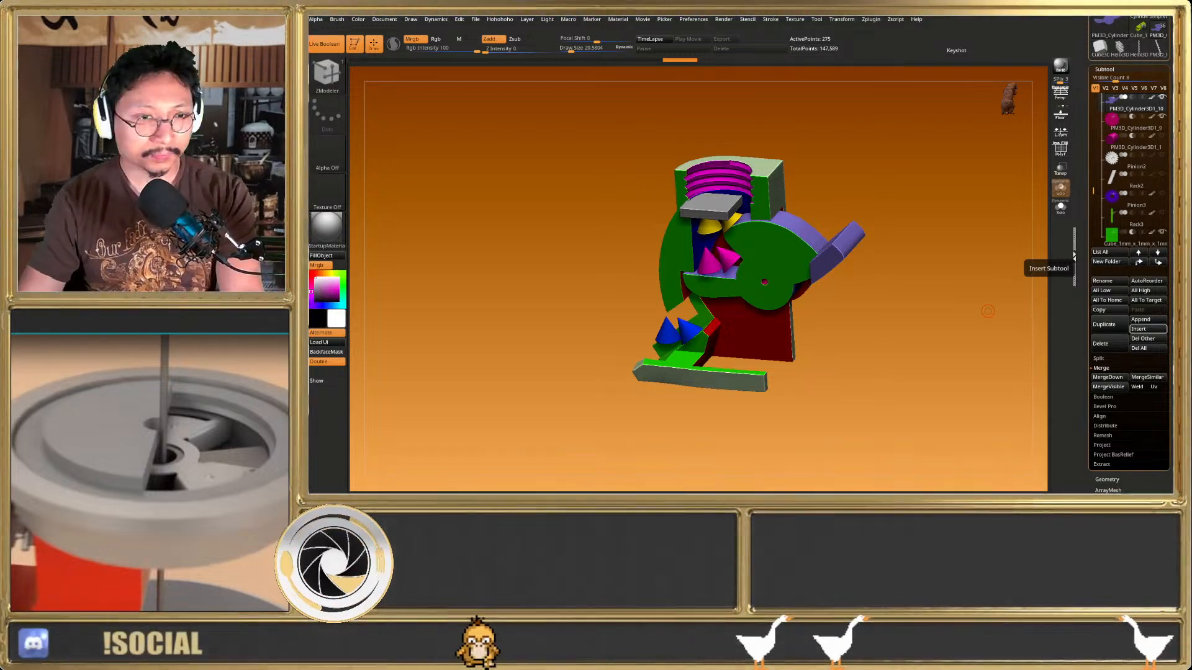
left_click_drag(987, 311, 797, 301)
right_click_drag(797, 301, 798, 271, "shift")
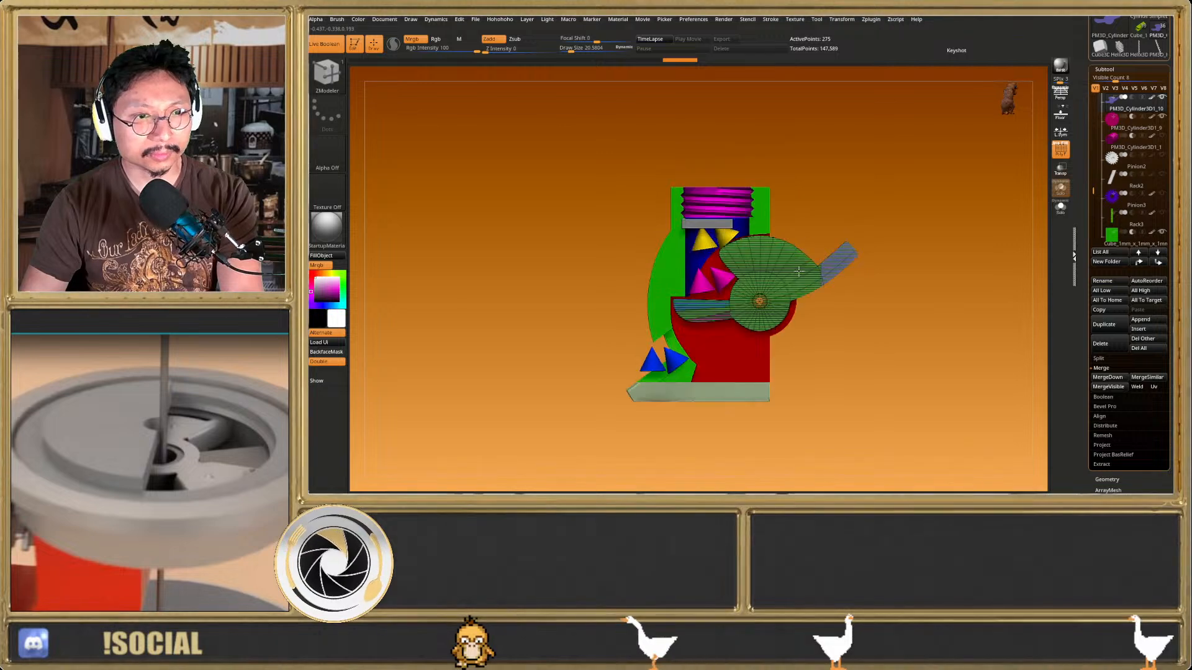
key("shift+f")
key("shift+f")
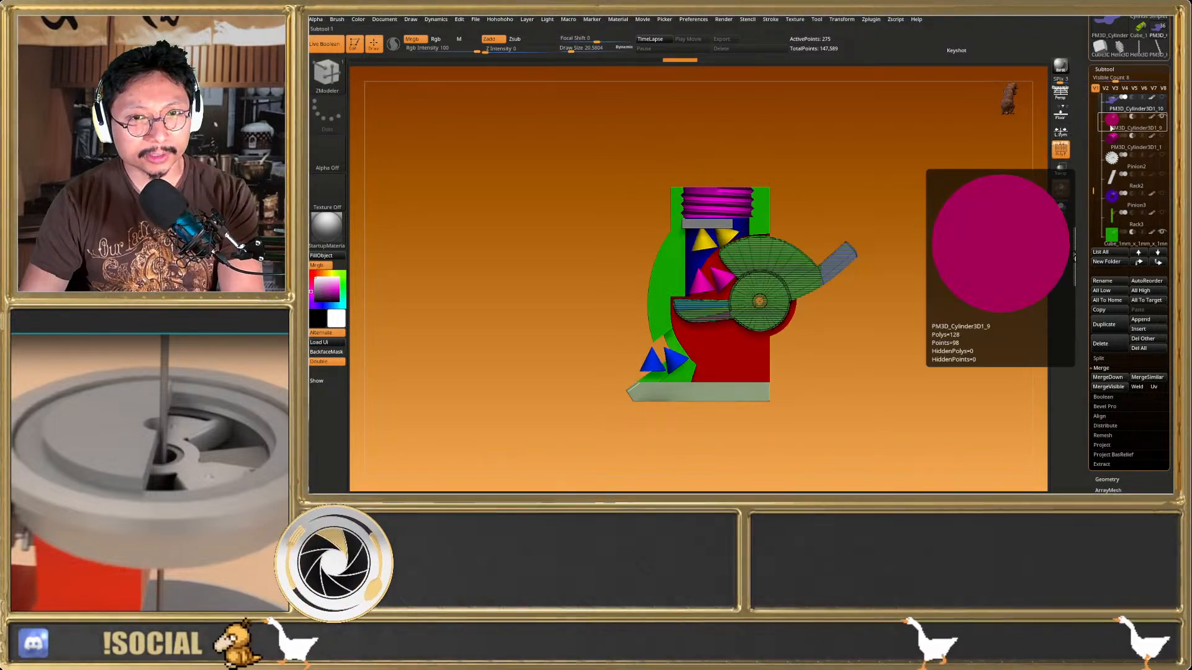
Make PM3D_Cylinder3D1_9 the active subtool and toggle the lever's visibility to check the chamber behind it
left_click(1132, 129)
left_click_drag(900, 224, 896, 249)
key("shift+f")
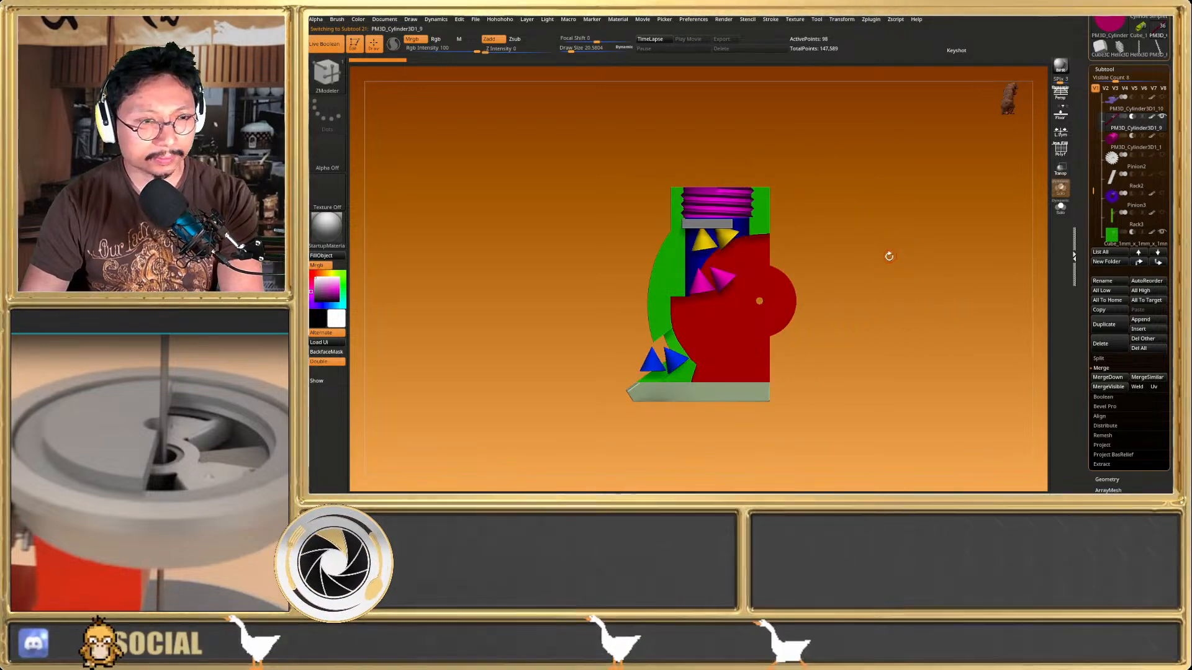
left_click_drag(850, 276, 760, 299)
right_click_drag(742, 235, 736, 322)
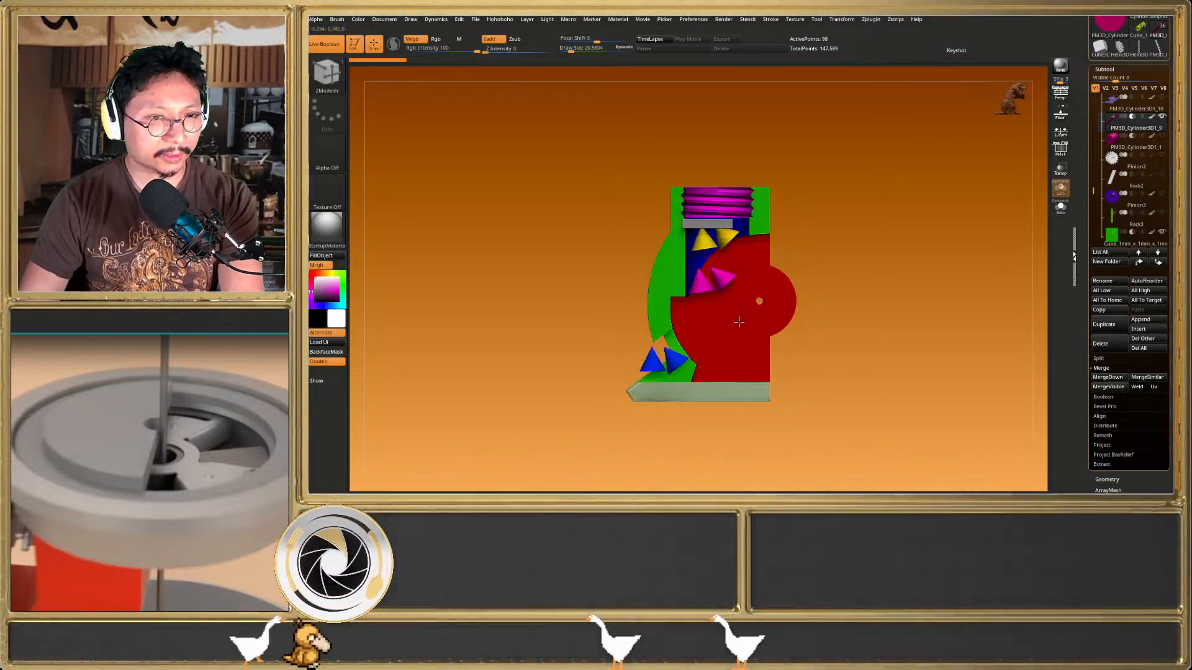
left_click(1163, 99)
right_click_drag(906, 270, 907, 276)
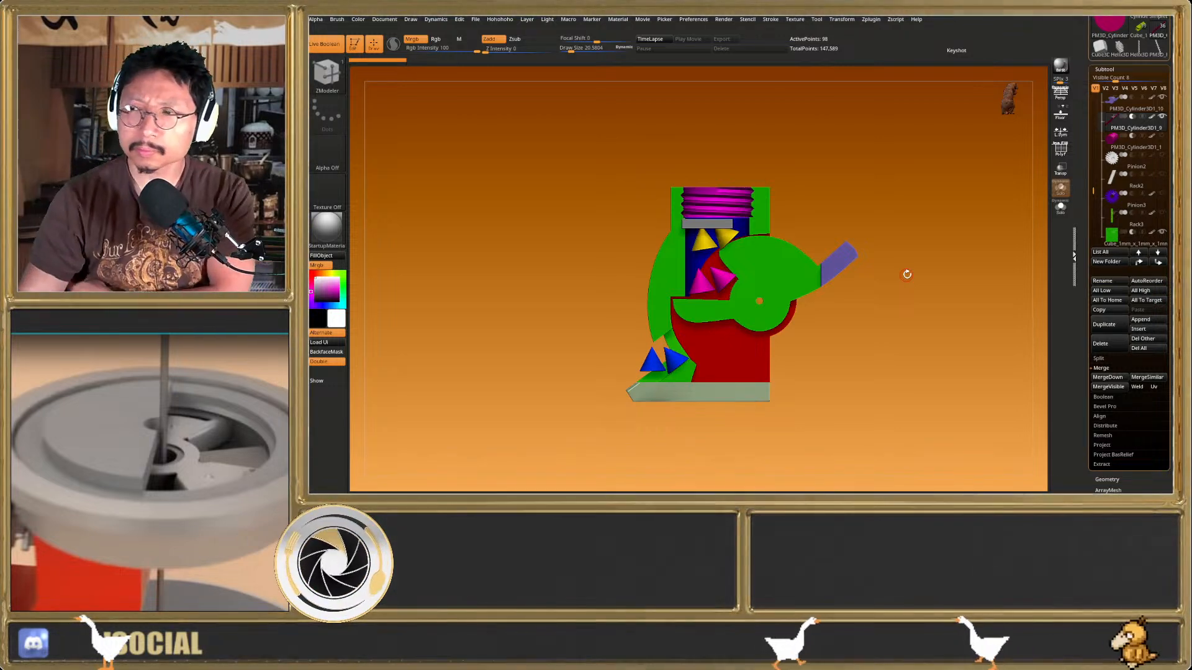
Inspect the lever and chip path from an angle and from the front, temporarily showing the PM3D_Cylinder3D1_1 part
mouse_move(1111, 180)
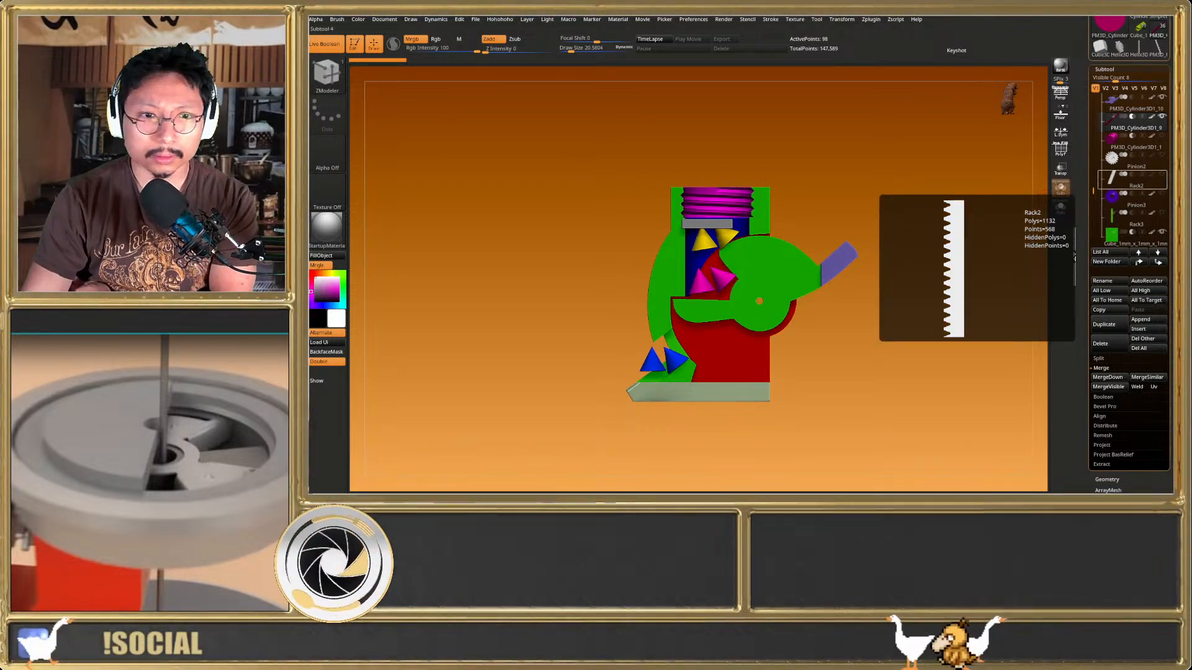
left_click_drag(817, 175, 809, 220)
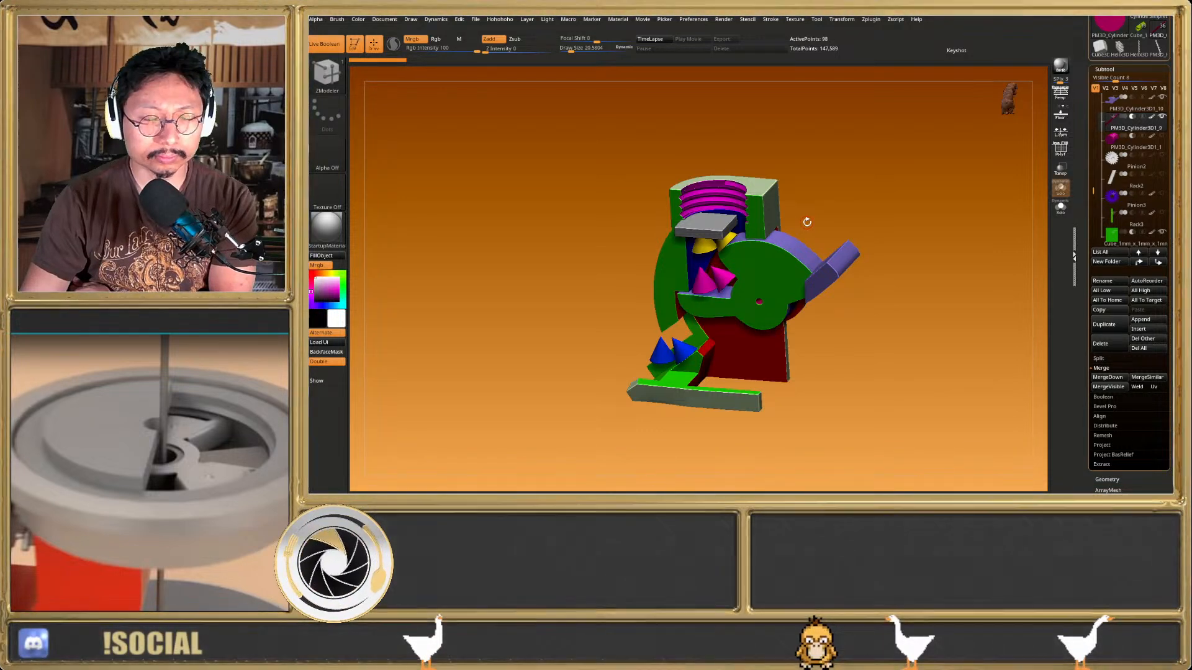
left_click_drag(827, 233, 825, 233)
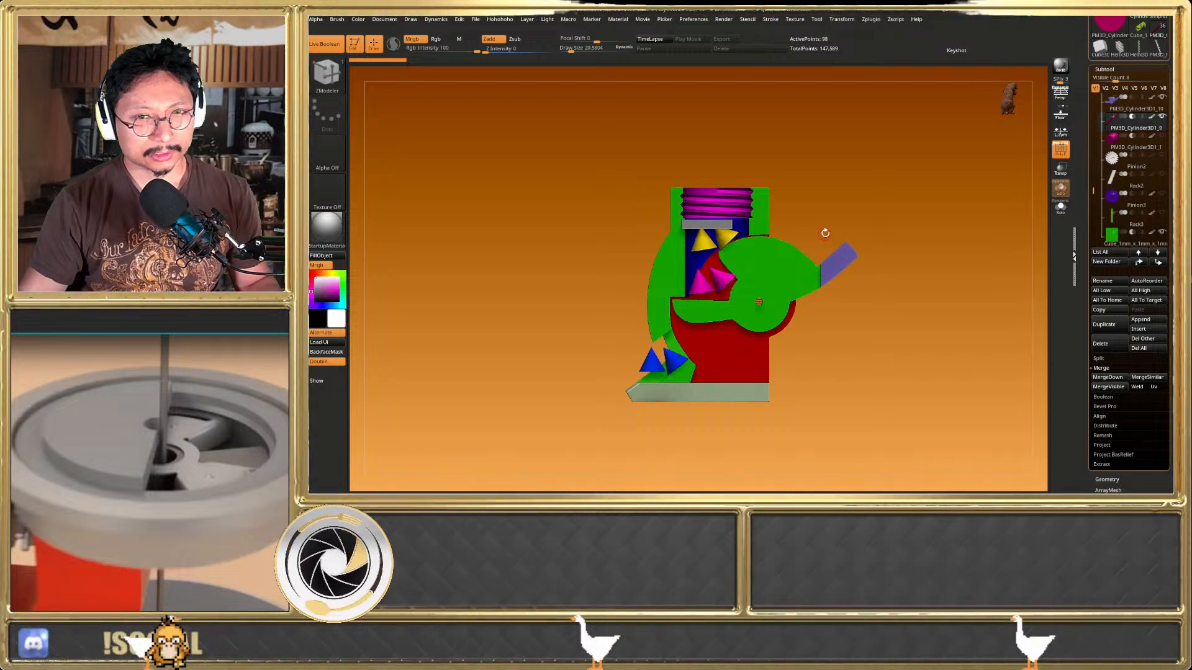
left_click_drag(979, 216, 1013, 198)
left_click(1161, 136)
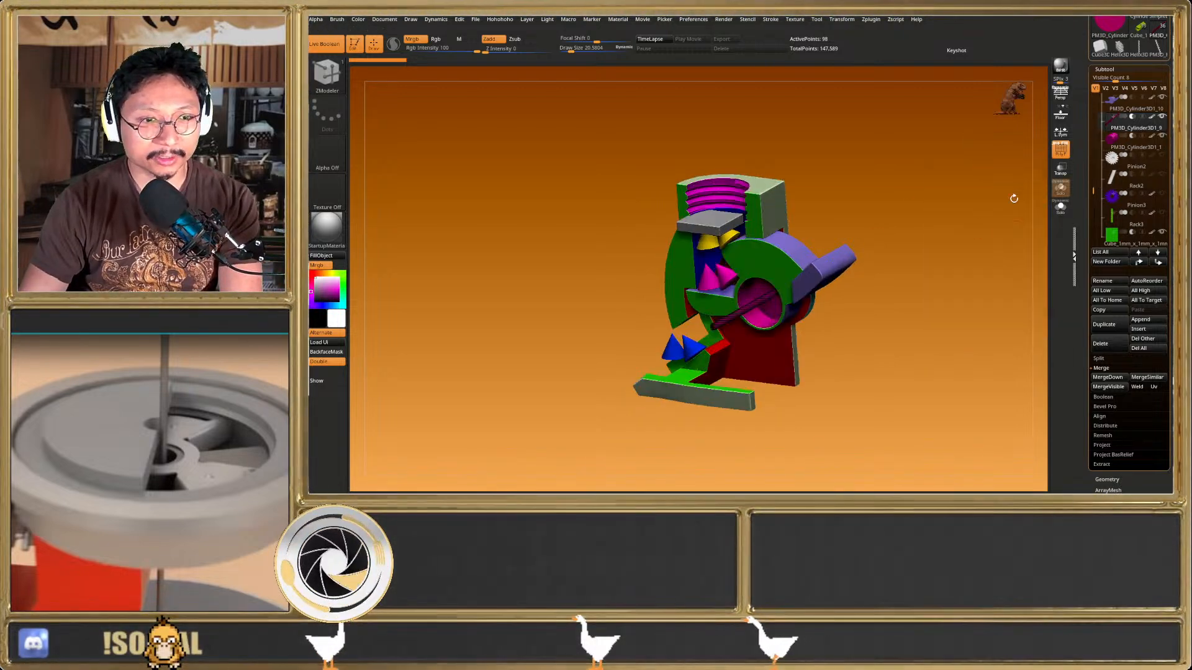
left_click(1162, 136)
left_click_drag(938, 221, 941, 212, "shift")
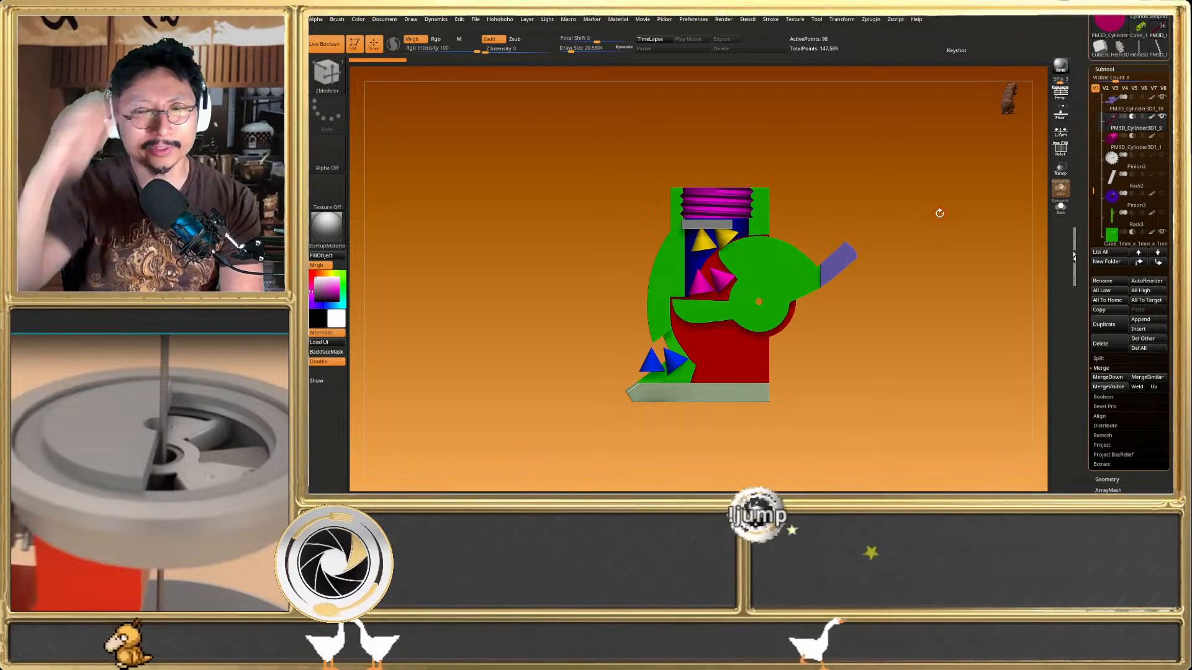
left_click_drag(923, 230, 920, 252, "alt")
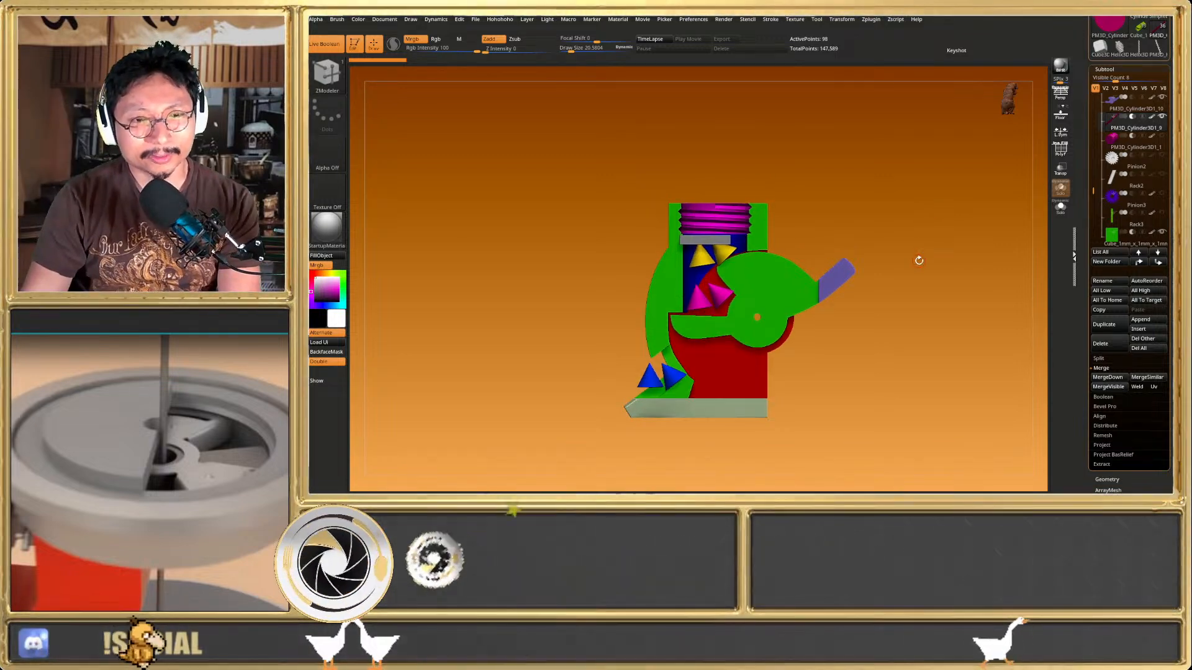
Save the file and hide the lever and the PM3D_Cylinder3D1_9 pivot pin
key("ctrl+shift")
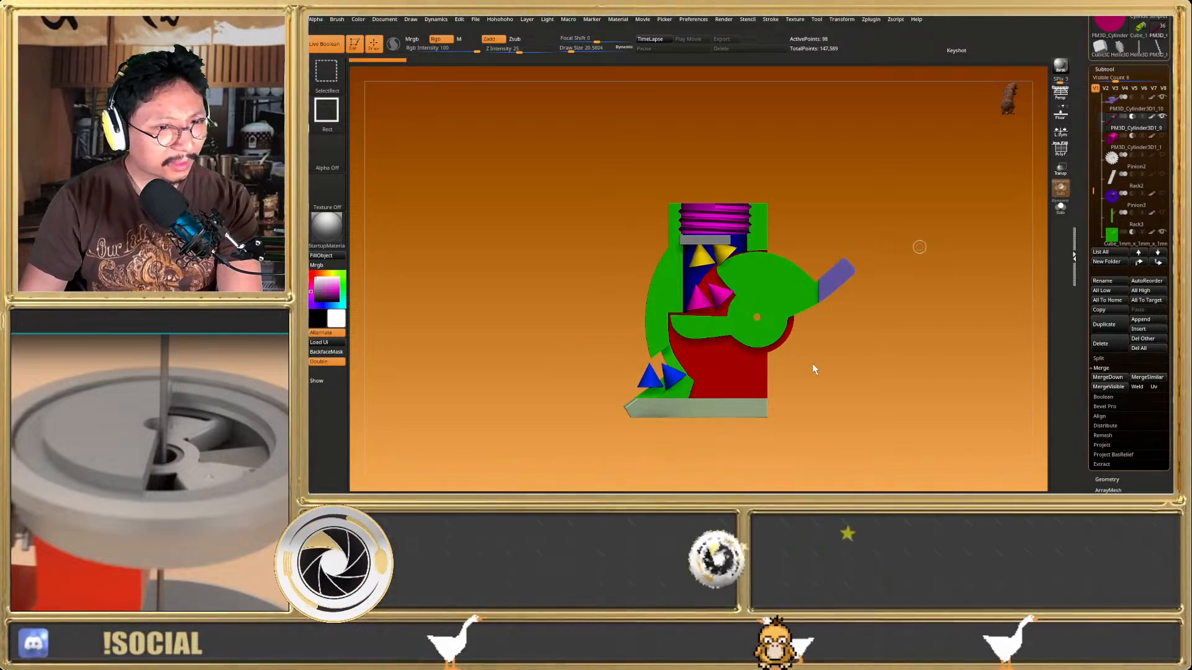
left_click_drag(946, 247, 905, 239)
left_click(1159, 99)
key("shift+f")
mouse_move(854, 287)
left_mouse_down()
mouse_move(897, 242)
mouse_move(885, 298)
left_mouse_up()
key("shift+f")
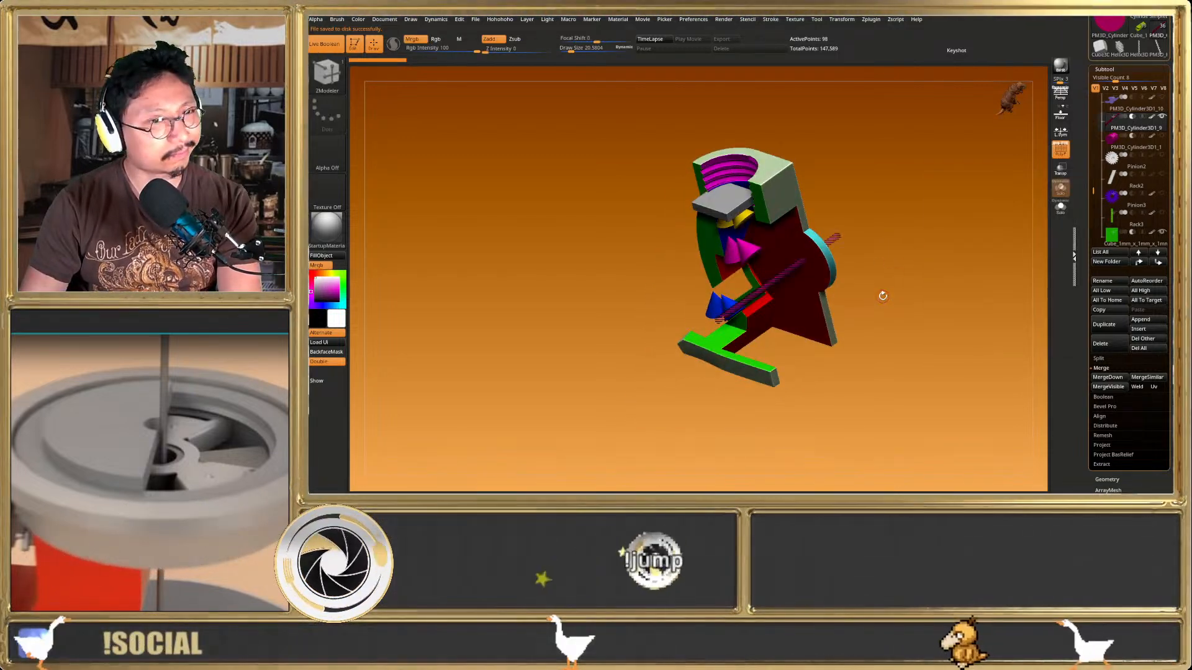
left_click(1162, 118)
left_click_drag(939, 257, 856, 270)
key("shift+f")
Turn Live Boolean off, make the PM3D_Cylinder3D1_8 chamber part the active subtool, and turn Live Boolean back on
left_click(320, 44)
left_click_drag(792, 295, 950, 286)
left_click(914, 324, "alt")
key("shift+f")
left_click(324, 45)
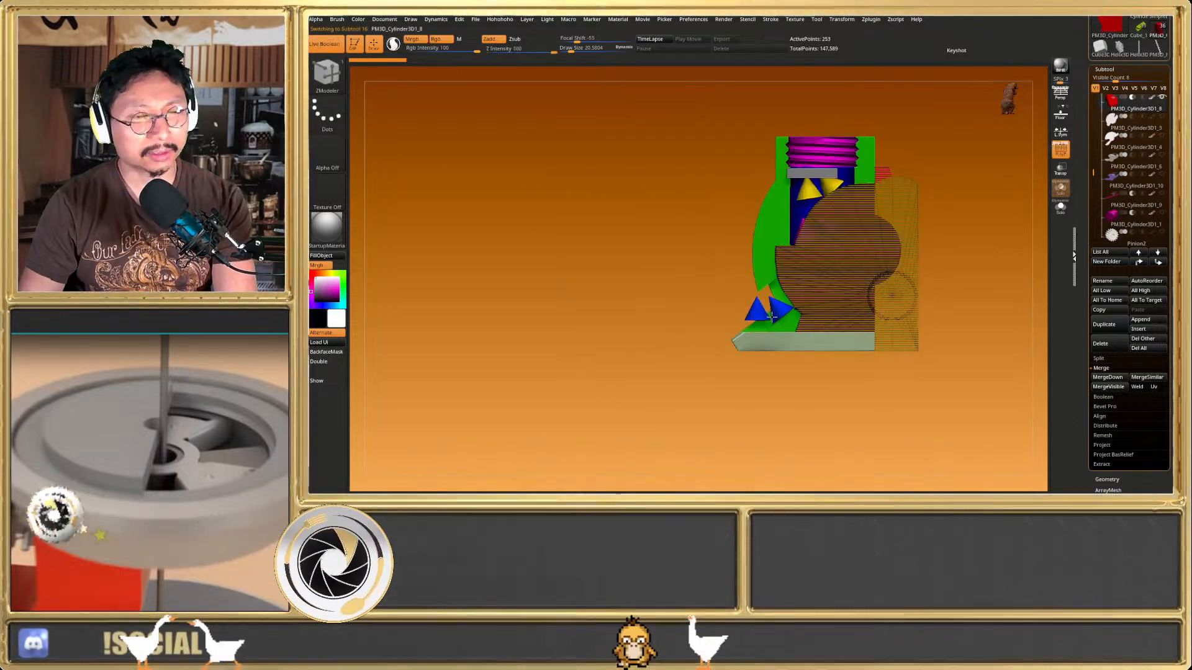
Examine the chamber part's wireframe against the chip channel and base from the front, with polyframe display on and off
key("shift+f")
mouse_move(771, 313)
left_mouse_down()
mouse_move(740, 339)
mouse_move(767, 326)
left_mouse_up()
key("shift+f")
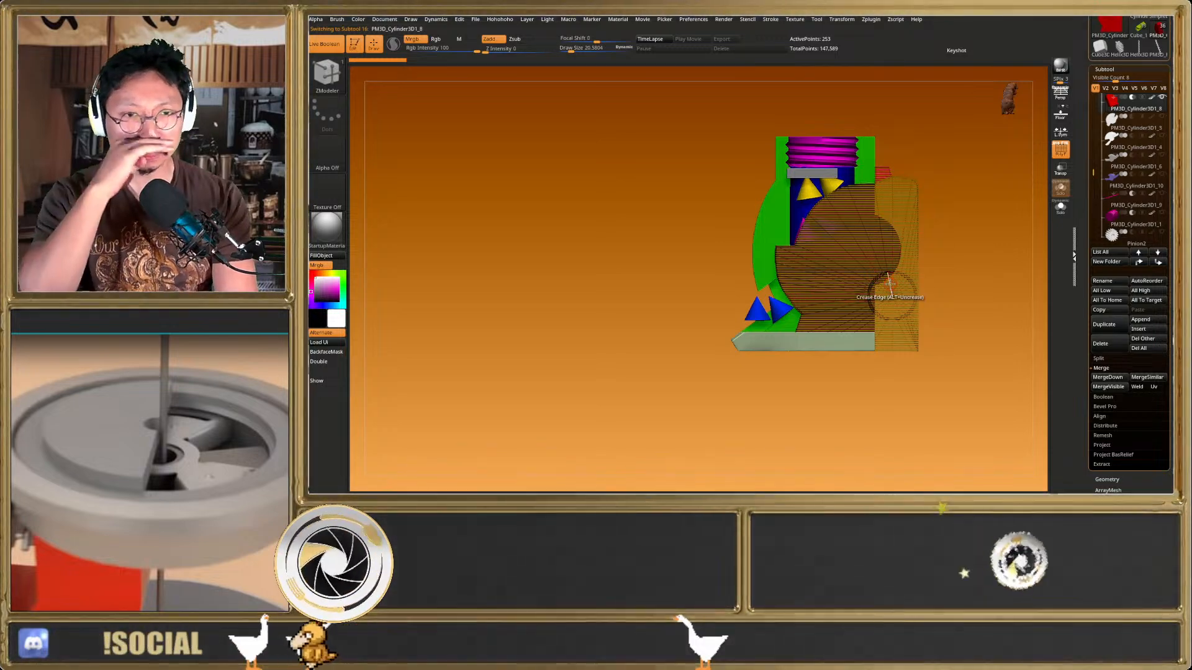
key("shift+f")
key("shift+f")
key("shift+f")
mouse_move(889, 285)
left_mouse_down()
mouse_move(878, 338)
mouse_move(801, 332)
mouse_move(861, 344)
mouse_move(835, 360)
left_mouse_up()
key("shift+f")
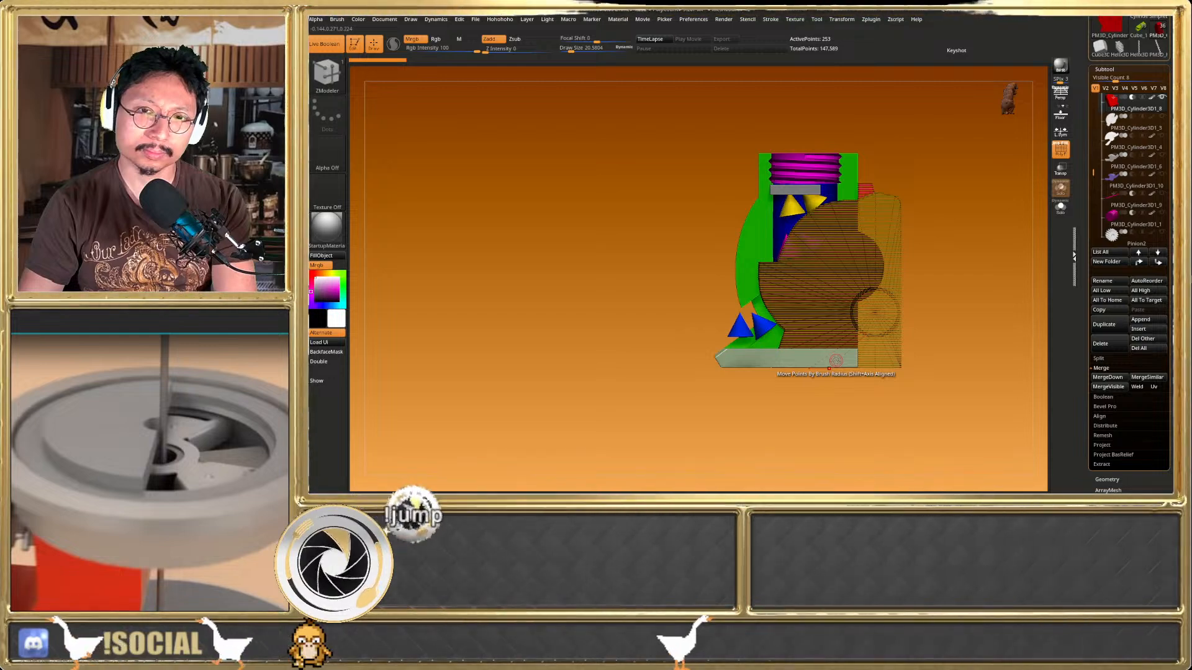
mouse_move(835, 360)
right_mouse_down()
mouse_move(842, 262)
mouse_move(830, 339)
right_mouse_up()
key("shift+f")
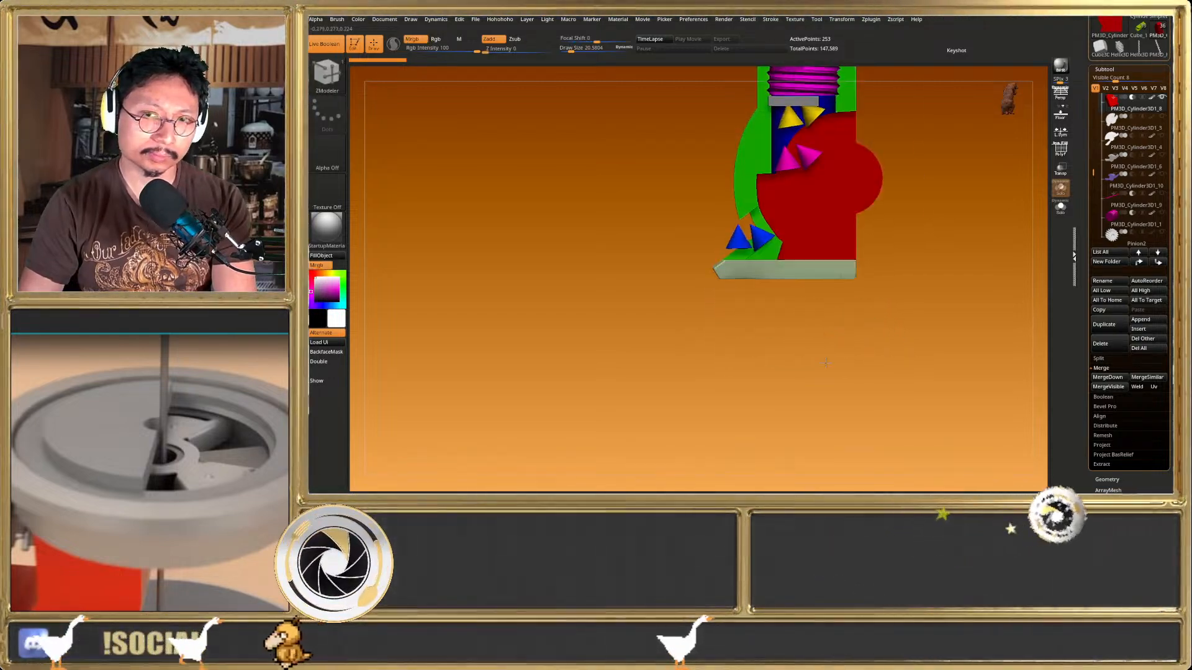
left_click_drag(830, 338, 826, 369, "alt")
key("shift+f")
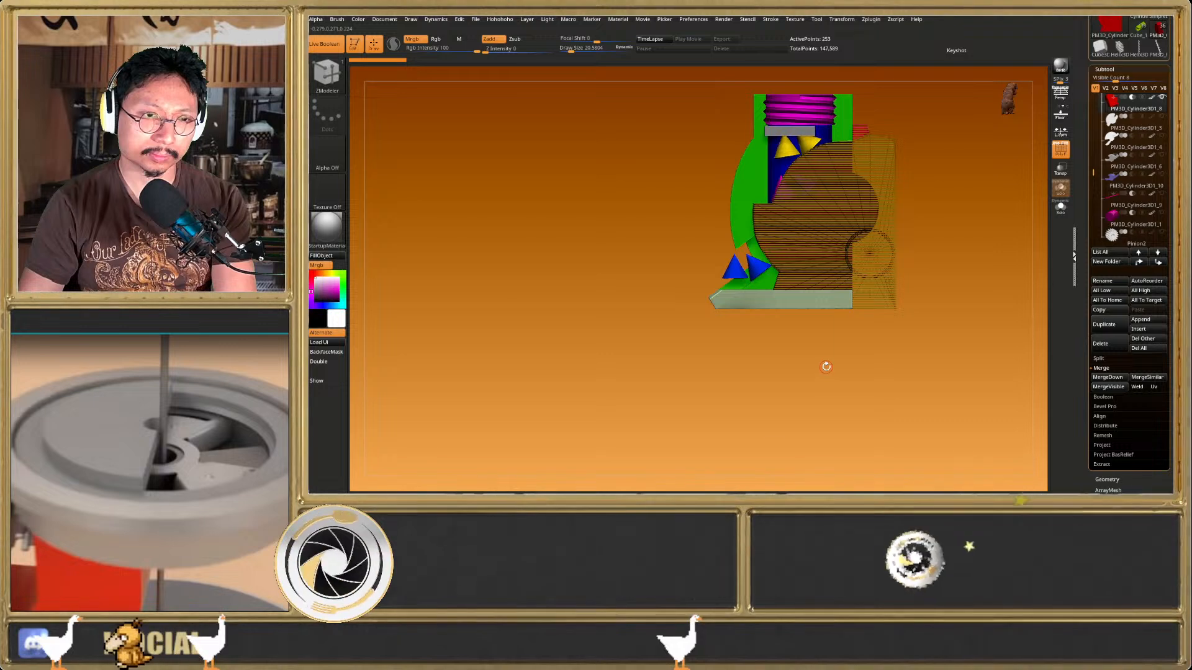
Make the half-covering plate the active subtool and look over the slotted slide in the other dispenser tool
key("shift+f")
right_click_drag(838, 280, 825, 327, "alt")
right_click_drag(766, 239, 778, 167, "ctrl")
right_click_drag(778, 167, 783, 199)
key("shift+f")
key("shift+f")
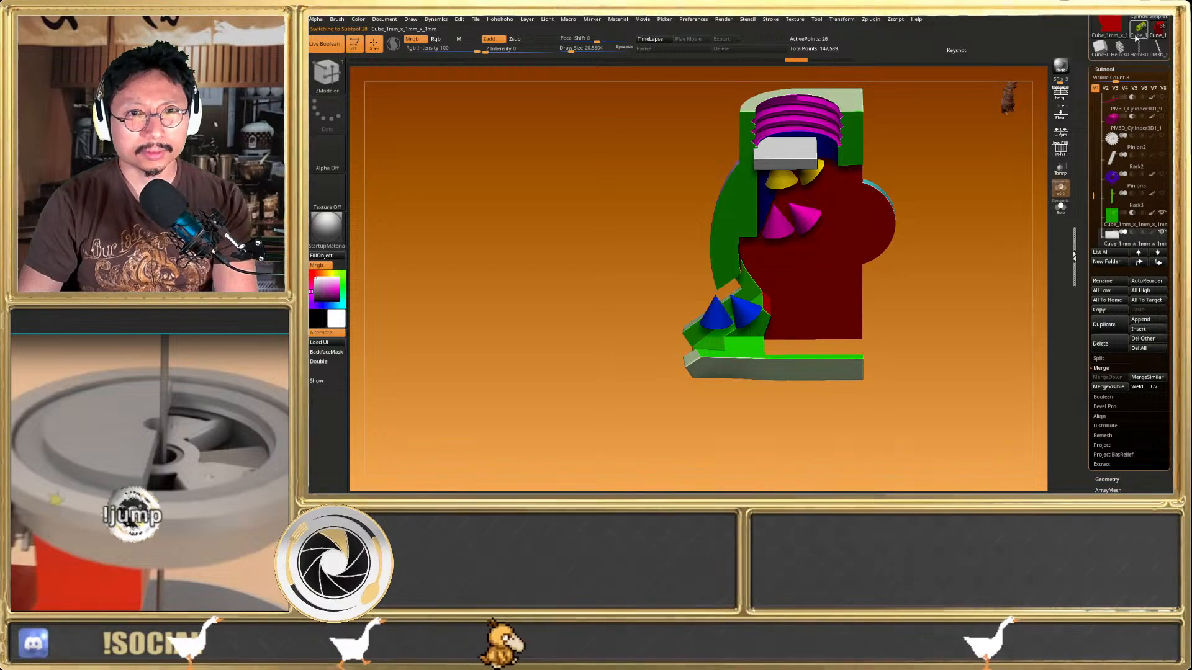
left_click(1139, 28)
right_click_drag(931, 214, 888, 258)
key("shift+f")
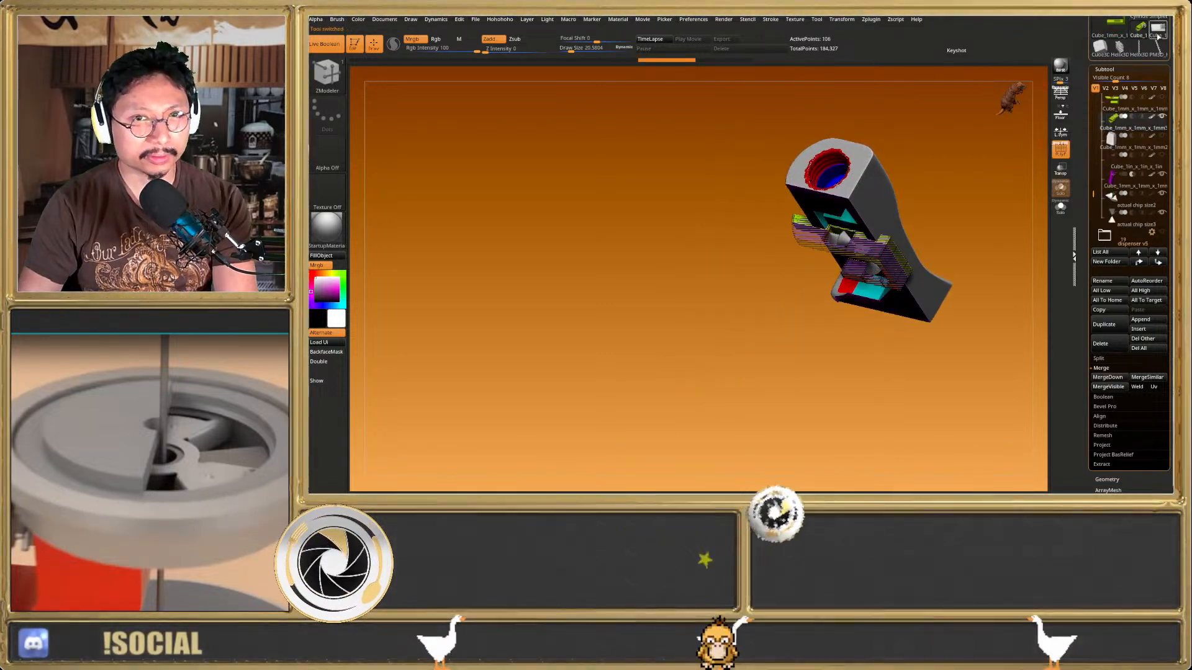
Insert the slotted slide from the other dispenser into the sectioned assembly as a subtool and make it active
left_click(1158, 31)
right_click_drag(915, 214, 884, 199)
key("ctrl+q")
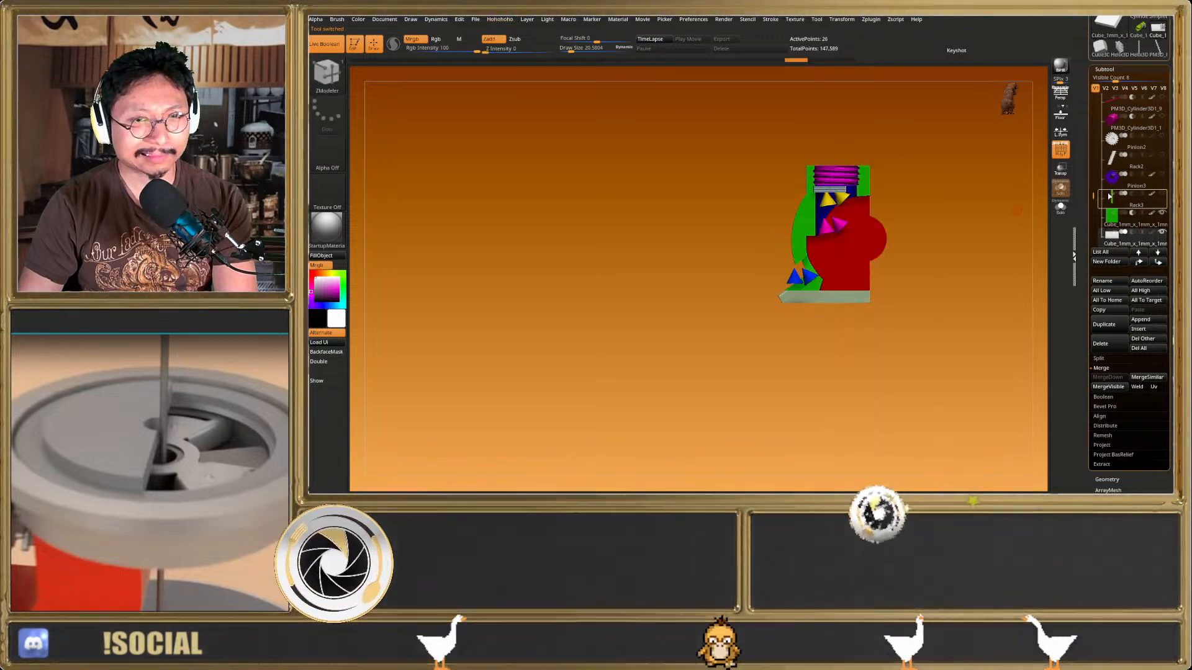
scroll(1093, 194, "down", 4)
key("ctrl+q")
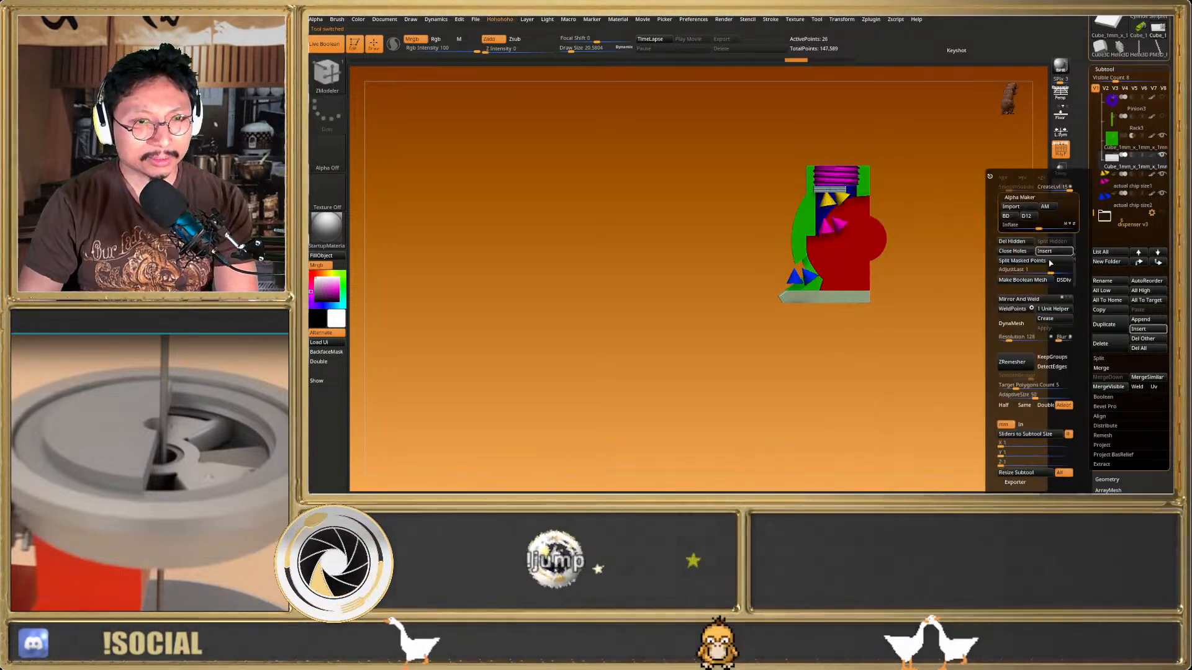
left_click(1057, 252)
key("ctrl+q")
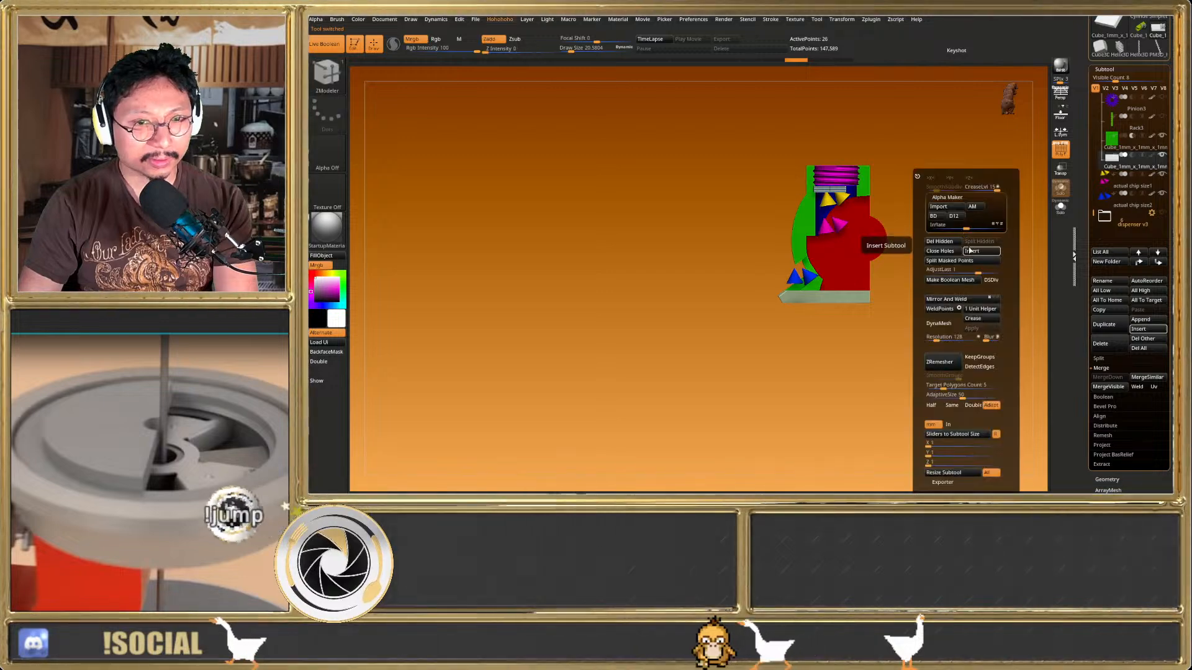
left_click(962, 251)
left_click(782, 270)
left_click(800, 250, "alt")
right_click_drag(789, 248, 816, 288)
Center the gizmo on the inserted slide and raise the slide to the chip channel's height below the neck
key("w")
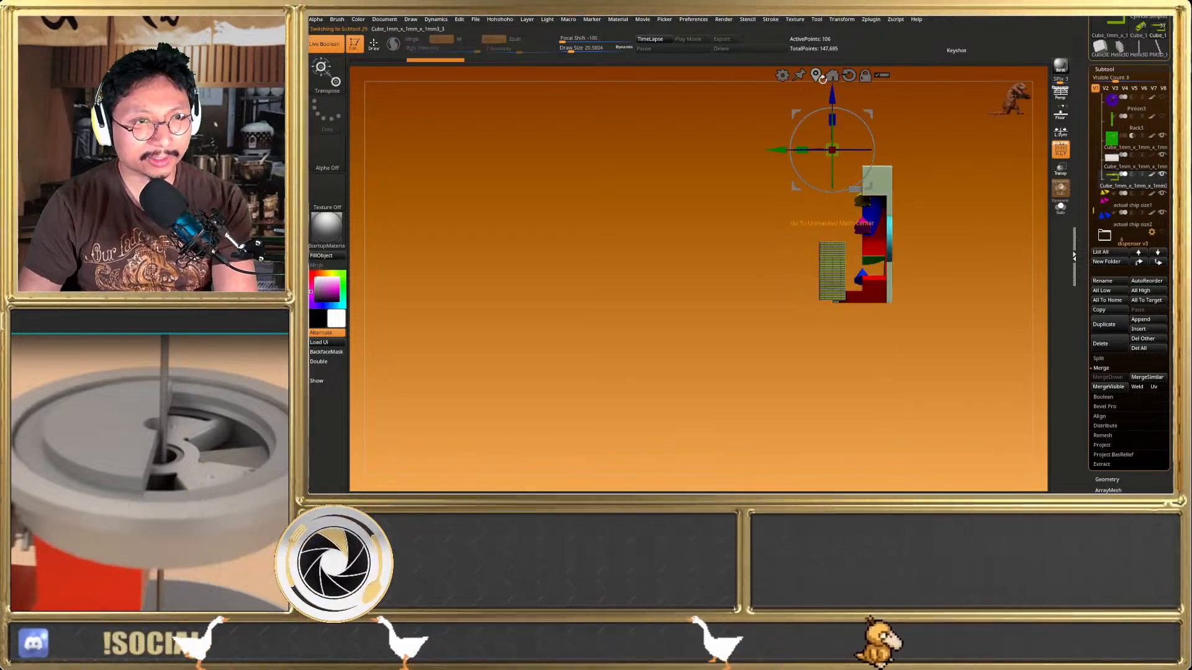
left_click(816, 75)
left_click_drag(831, 218, 832, 175)
key("q")
mouse_move(783, 214)
right_mouse_down()
mouse_move(826, 227)
mouse_move(827, 267)
right_mouse_up()
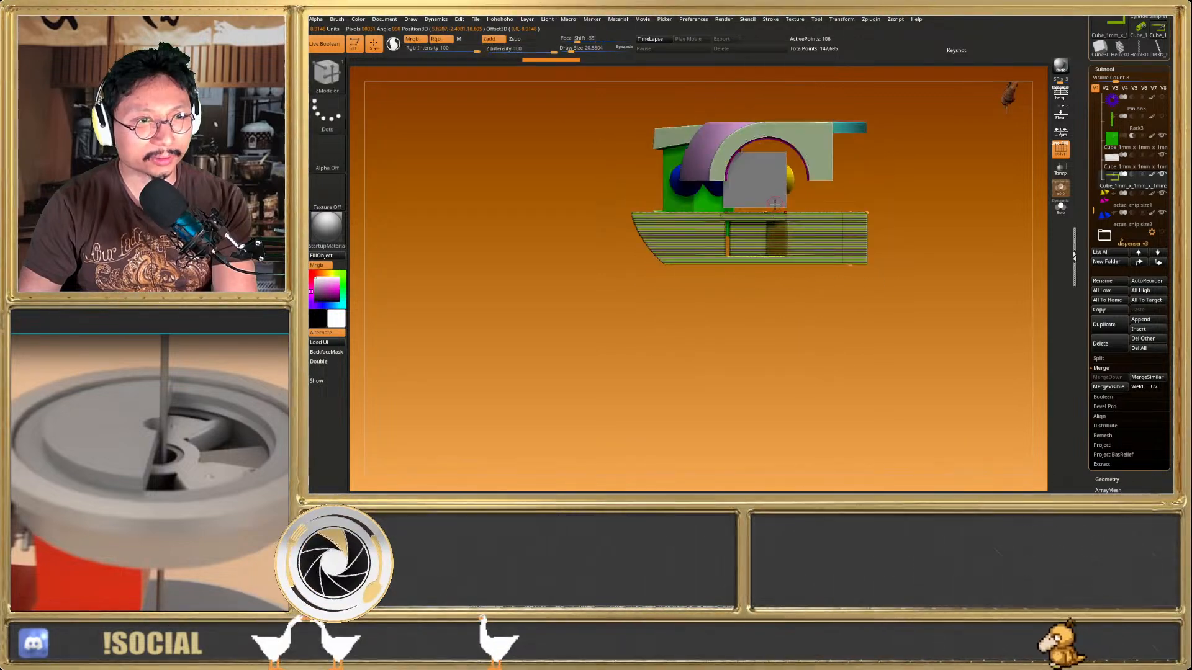
Hide the half-covering plate and move the slotted slide back into the dispenser body, across the chip channel
left_click(1162, 155)
key("w")
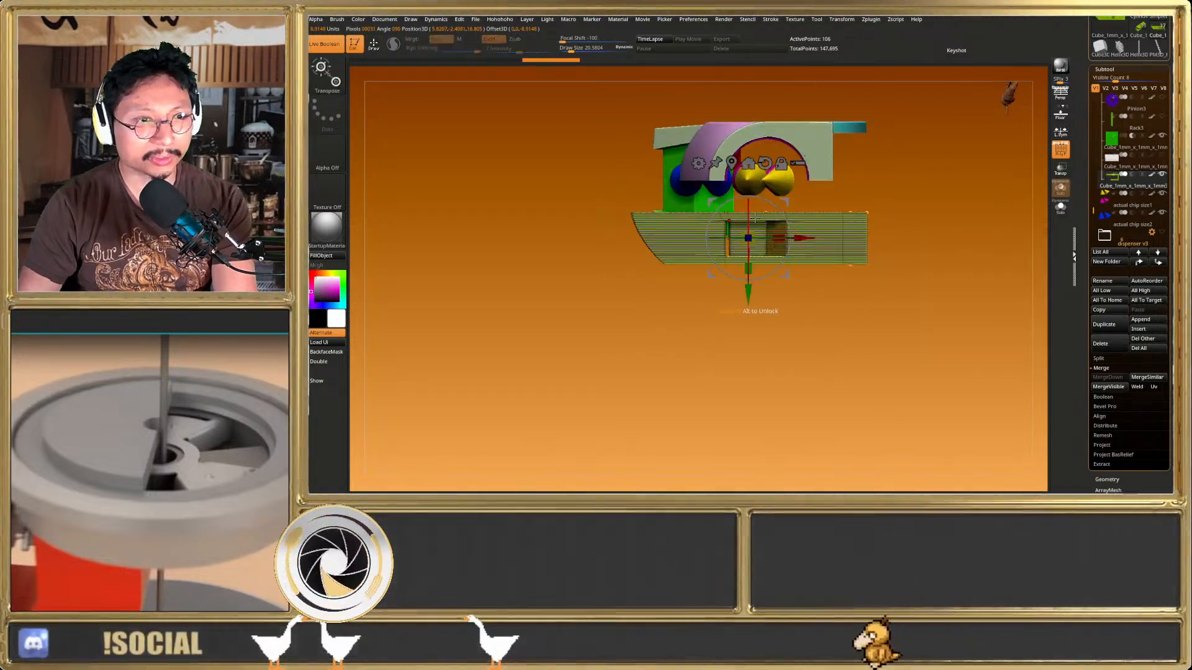
left_click(749, 166)
right_click_drag(768, 208, 776, 306)
left_click_drag(762, 275, 762, 189)
key("q")
mouse_move(784, 208)
right_mouse_down()
mouse_move(793, 310)
mouse_move(779, 229)
right_mouse_up()
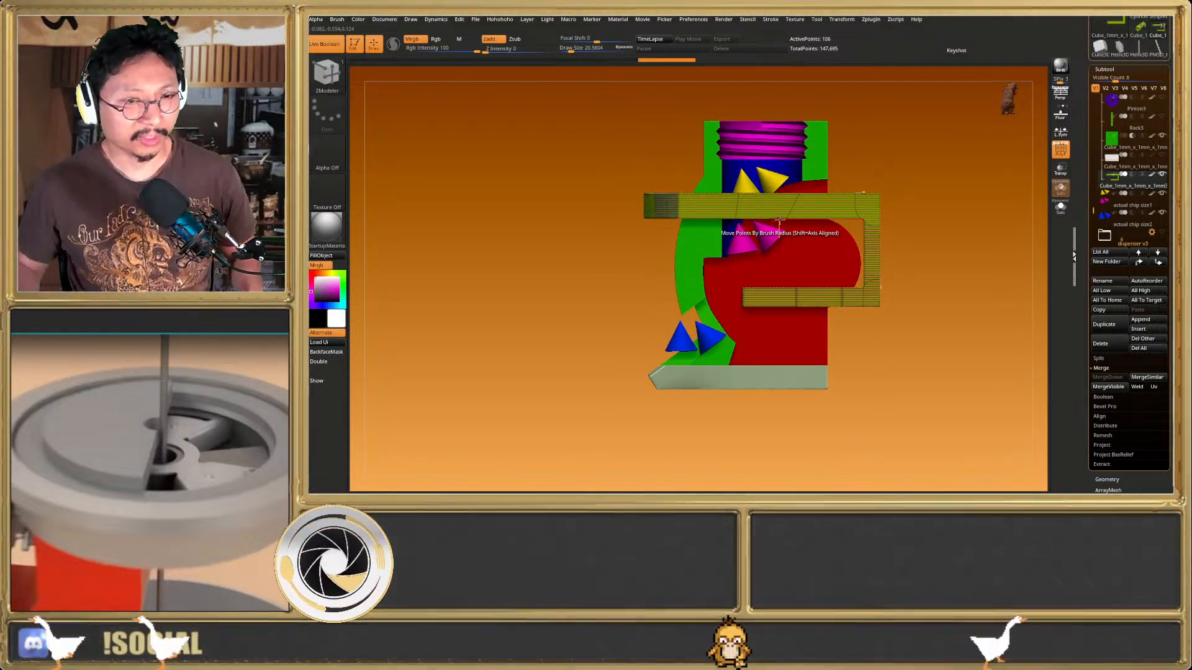
Switch to the earlier dispenser version, center the gizmo on its slotted slide and examine the slide in the section
mouse_move(780, 219)
right_mouse_down()
mouse_move(750, 346)
mouse_move(755, 313)
right_mouse_up()
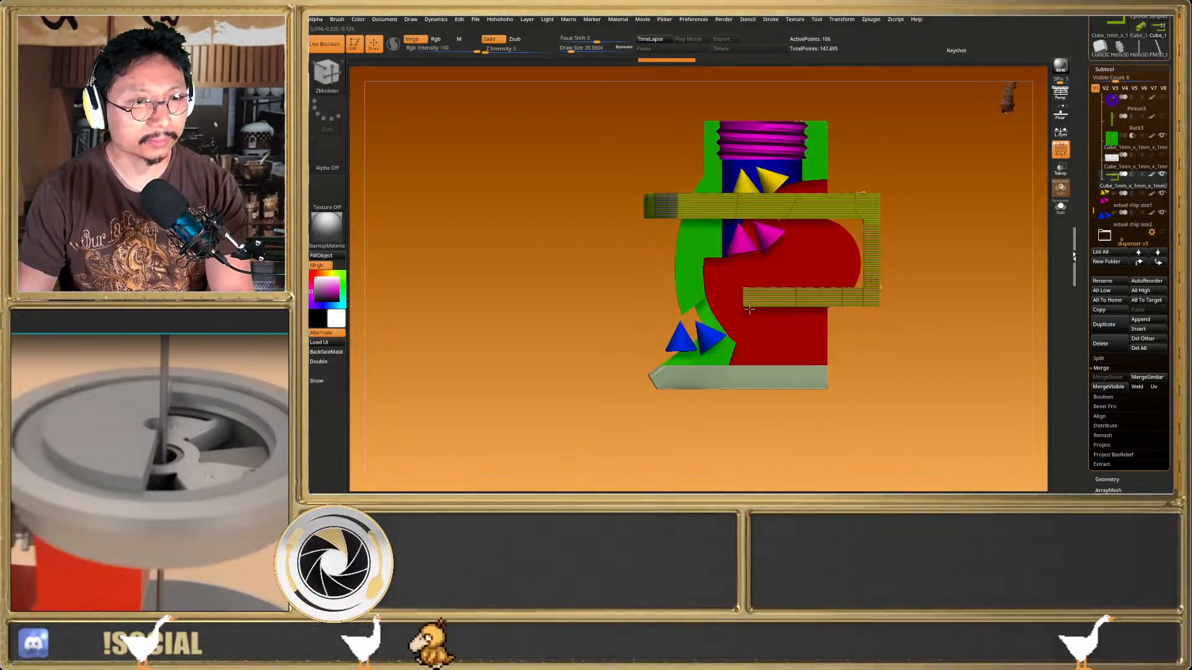
left_click_drag(1090, 93, 1091, 185)
left_click(1139, 119)
right_click_drag(854, 222, 715, 302)
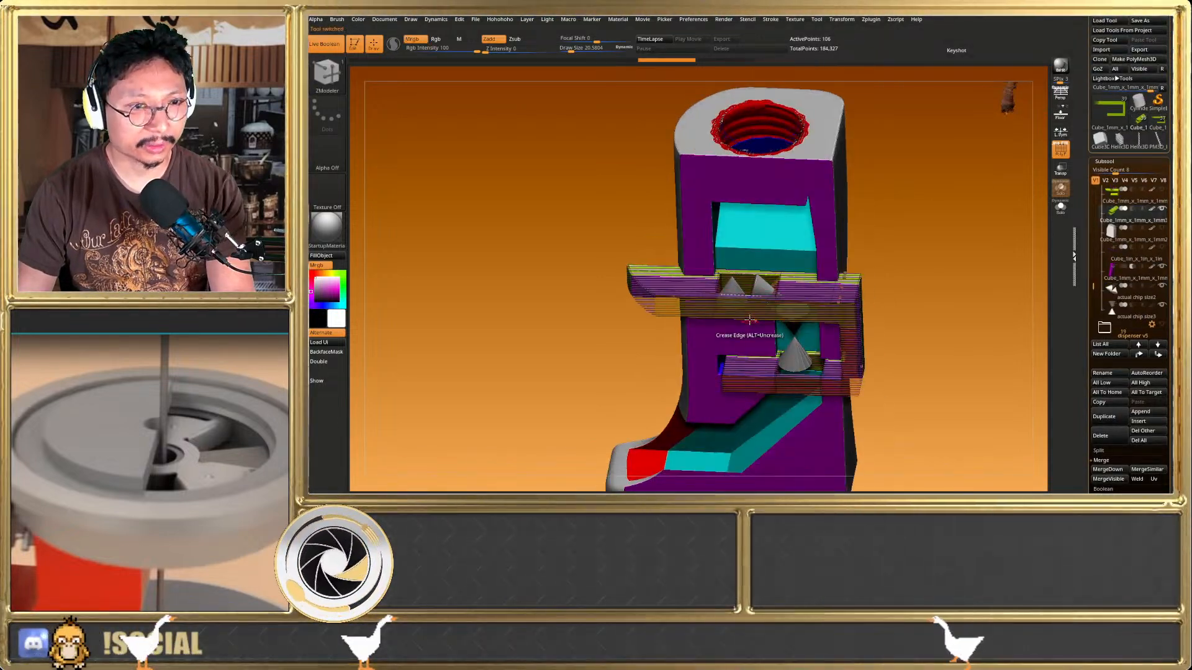
key("w")
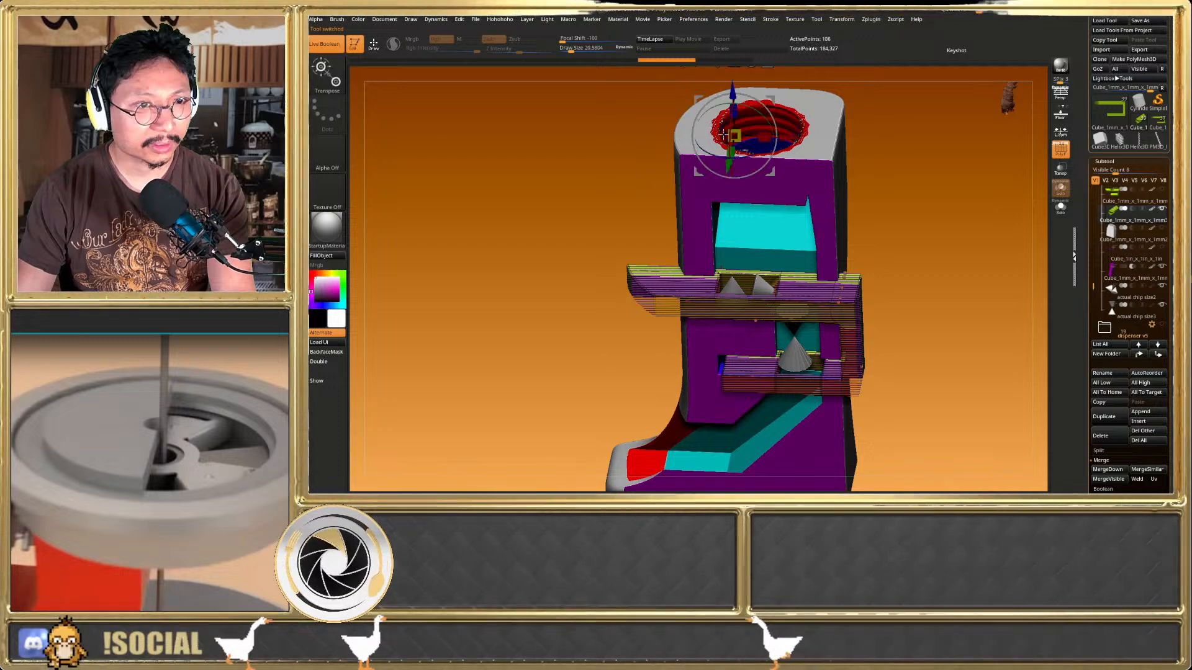
right_click_drag(791, 207, 792, 248, "alt")
key("shift+f")
key("shift+f")
left_click(719, 102)
right_click_drag(798, 180, 825, 158)
key("shift+f")
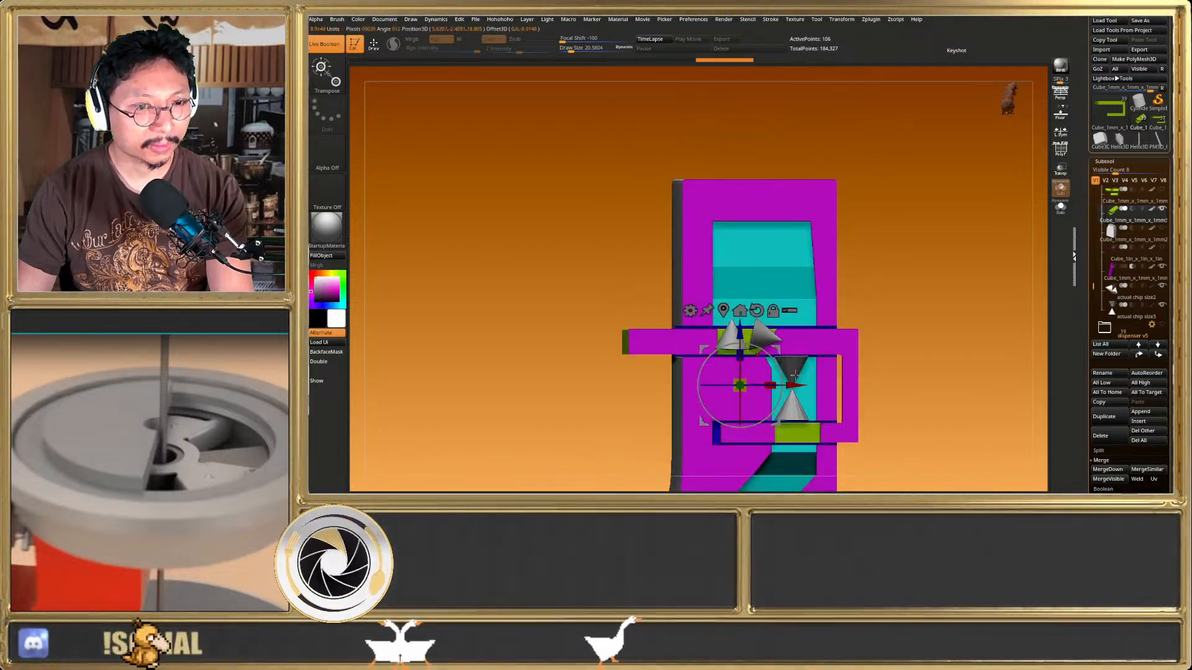
right_click_drag(796, 384, 803, 412)
mouse_move(801, 383)
left_mouse_down()
mouse_move(857, 393)
mouse_move(788, 394)
mouse_move(851, 392)
mouse_move(809, 391)
mouse_move(804, 371)
left_mouse_up()
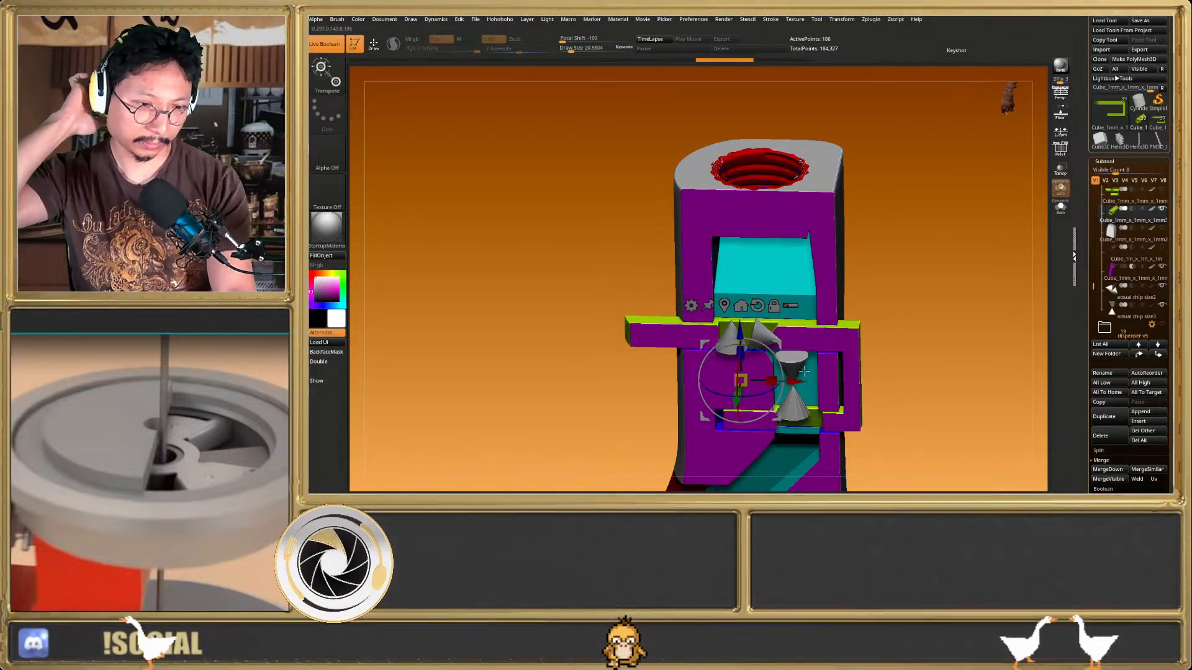
Try pulling the earlier dispenser's slotted slide outward through the body to test the chip feed
key("q")
right_click_drag(781, 367, 770, 425, "ctrl")
right_click_drag(740, 313, 746, 261, "alt")
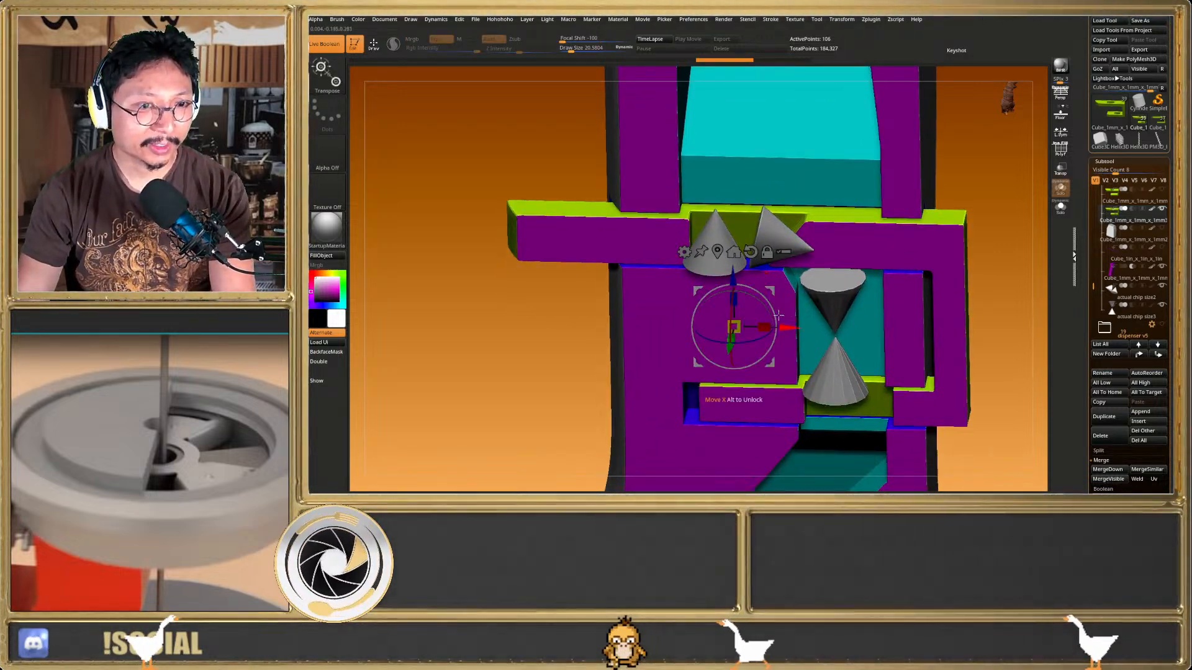
key("w")
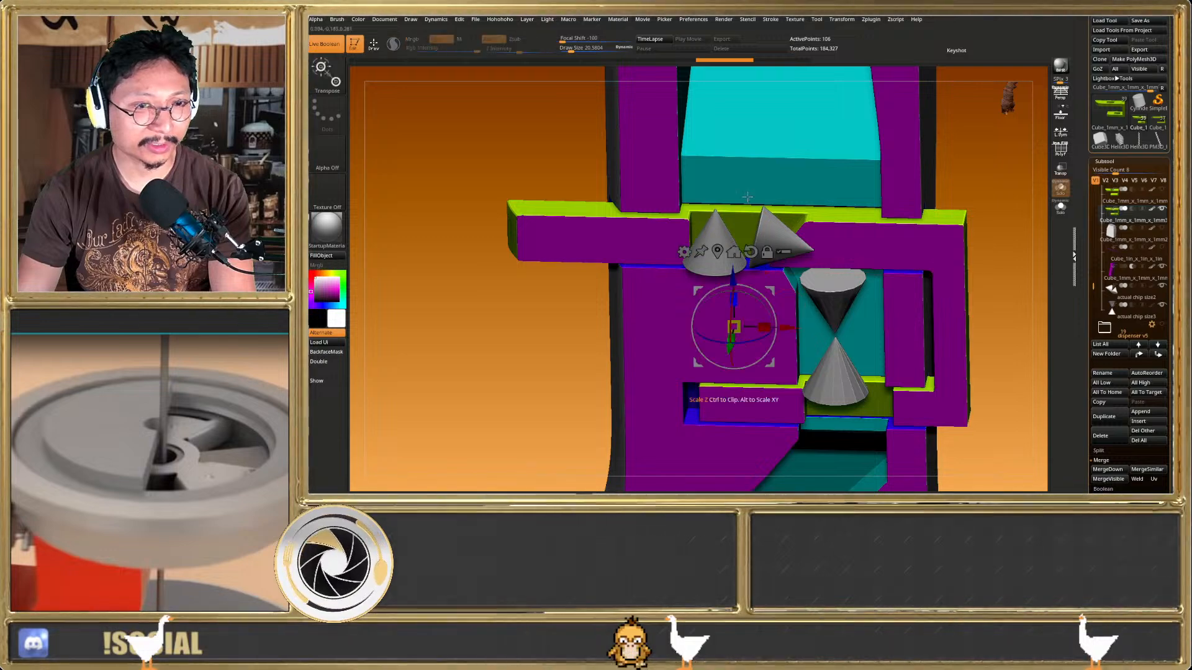
left_click_drag(861, 352, 888, 359)
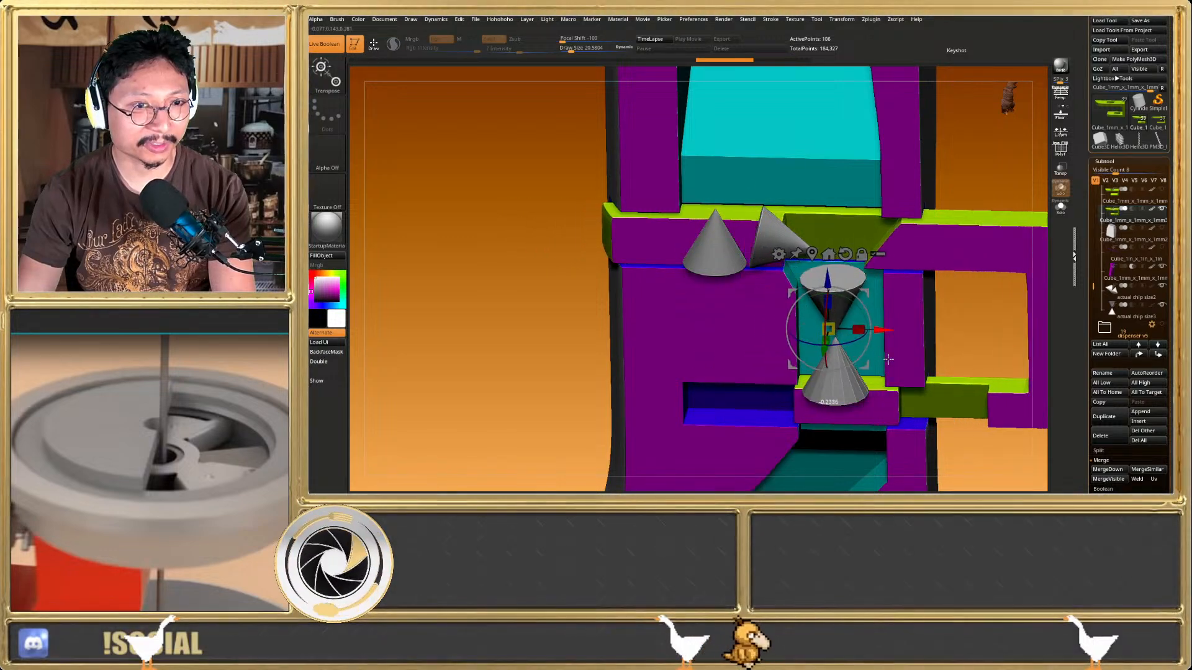
key("ctrl+z")
key("q")
key("shift+f")
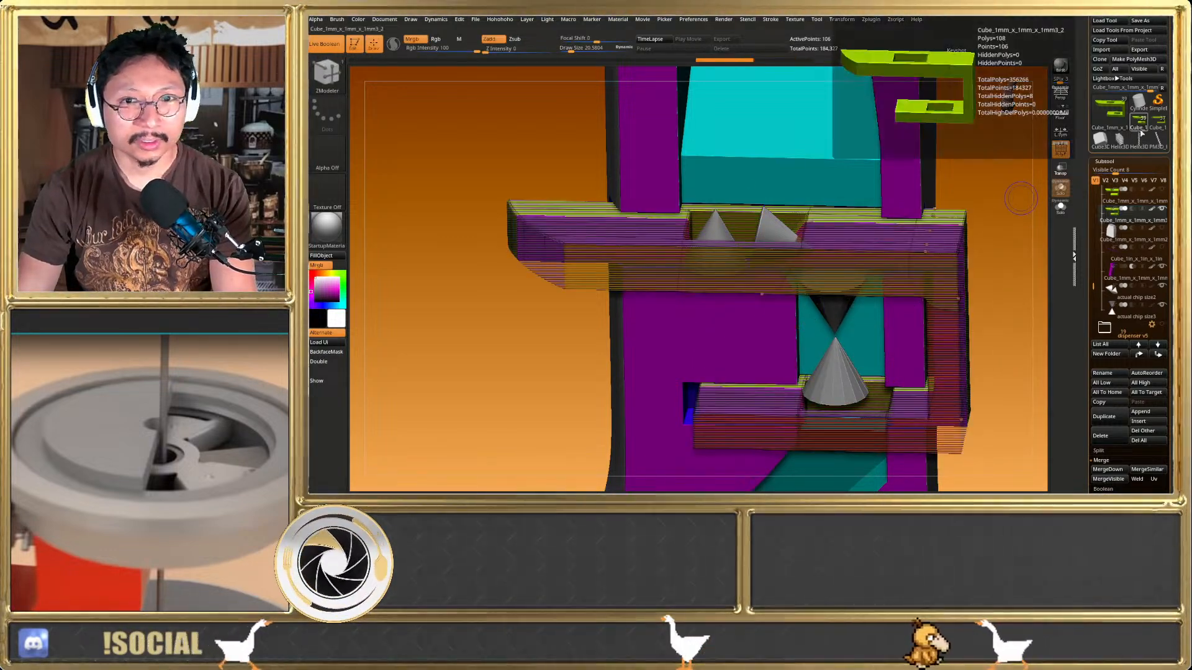
Return to the sectioned assembly and examine how the slide's slots line up with the chips and the channel
left_click(1156, 127)
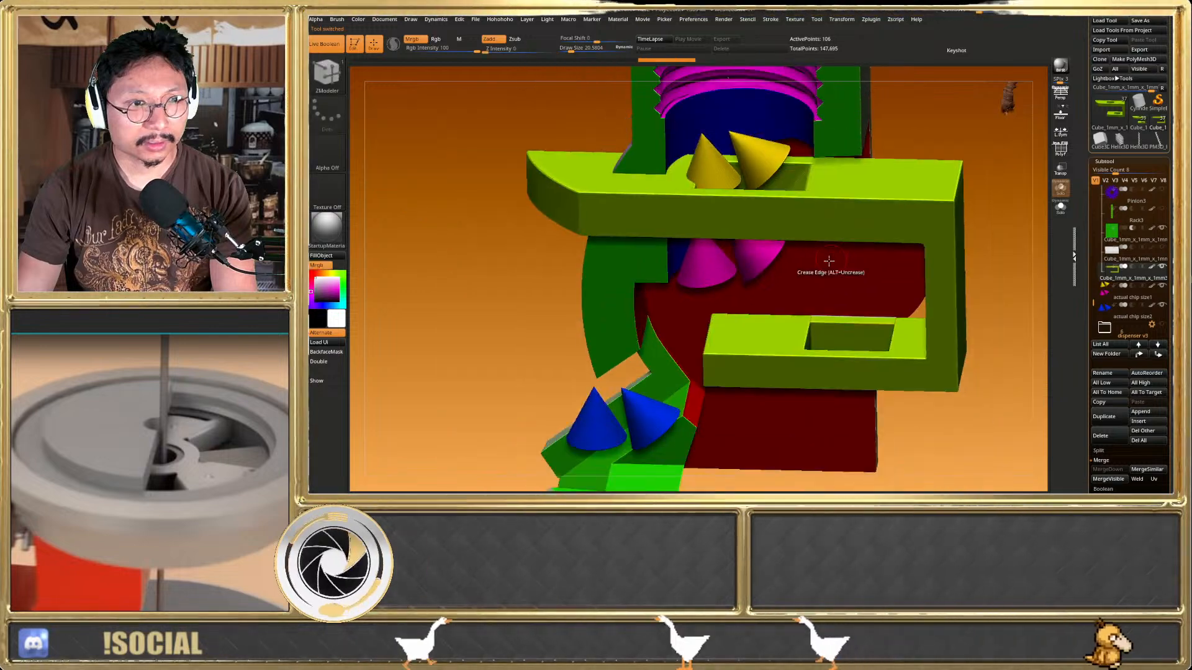
right_click_drag(827, 233, 819, 304)
key("w")
left_click_drag(824, 168, 807, 175)
key("q")
left_click_drag(811, 223, 811, 245)
right_click_drag(811, 244, 801, 214)
right_click_drag(800, 214, 779, 147, "ctrl")
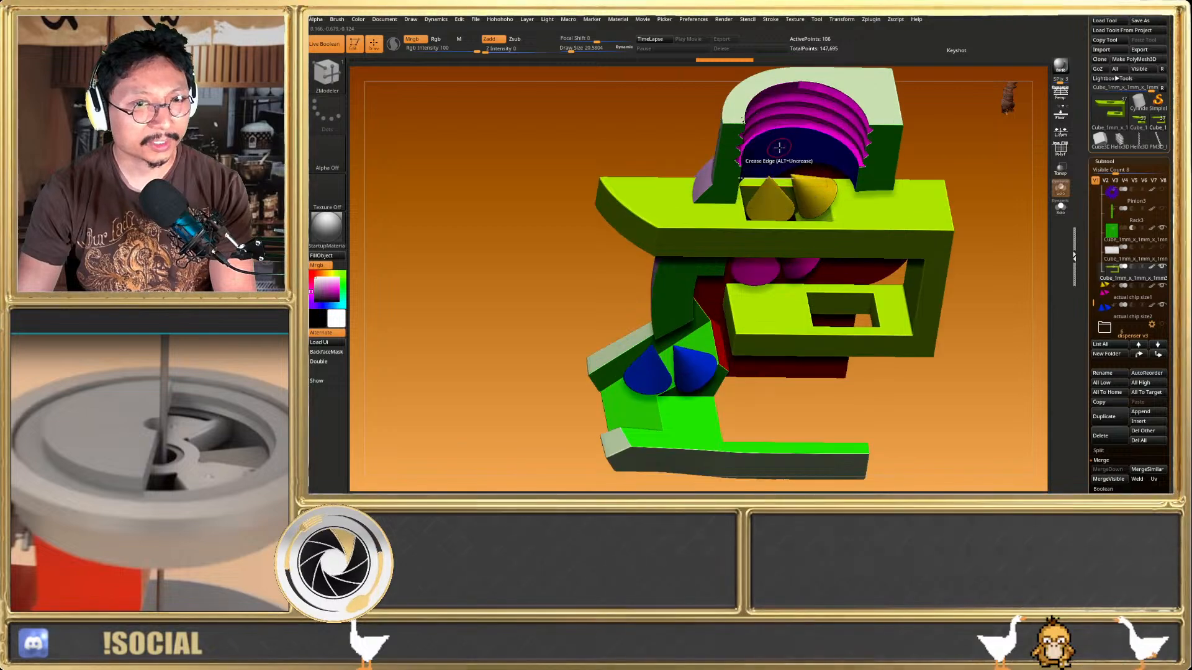
Turn off the live Boolean preview, make the blue channel cylinder the active subtool, and turn the preview back on
left_click(328, 45)
right_click_drag(819, 282, 722, 195)
left_click(657, 130, "alt")
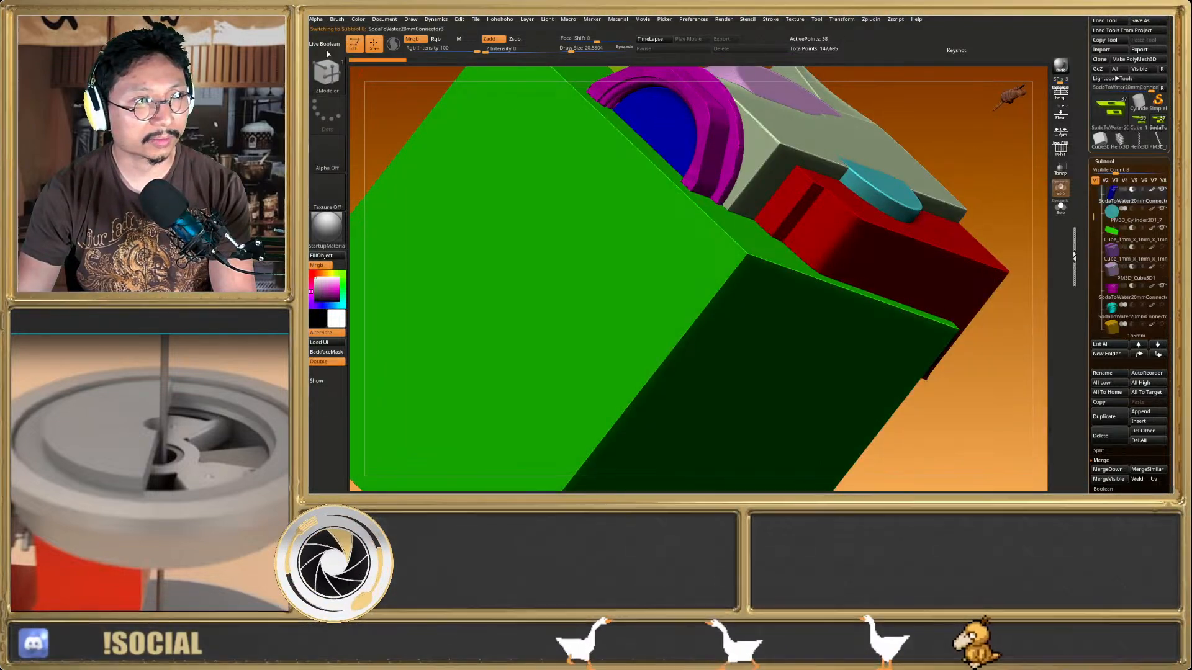
left_click(326, 44)
right_click_drag(705, 263, 738, 251)
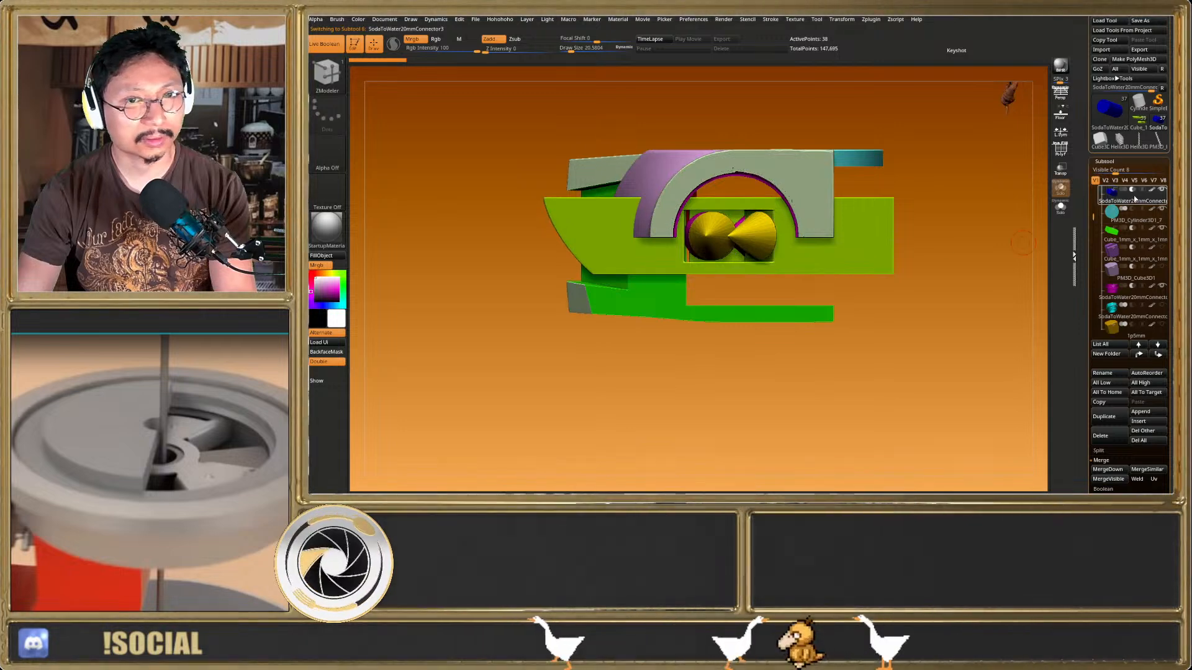
Center the gizmo on the channel cylinder and clip its side flat in line with the slide's long edge
left_click(1062, 167)
key("w")
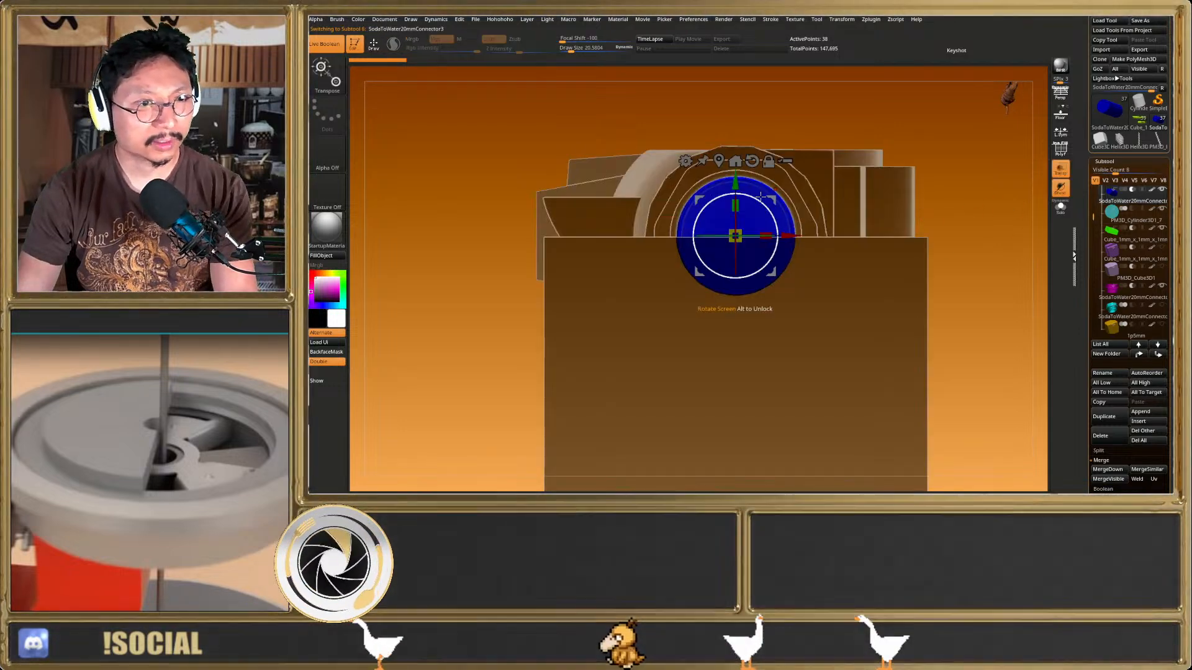
key("space")
left_click(735, 178)
mouse_move(695, 265)
right_mouse_down()
mouse_move(695, 233)
mouse_move(695, 277)
right_mouse_up()
right_click_drag(806, 276, 921, 290)
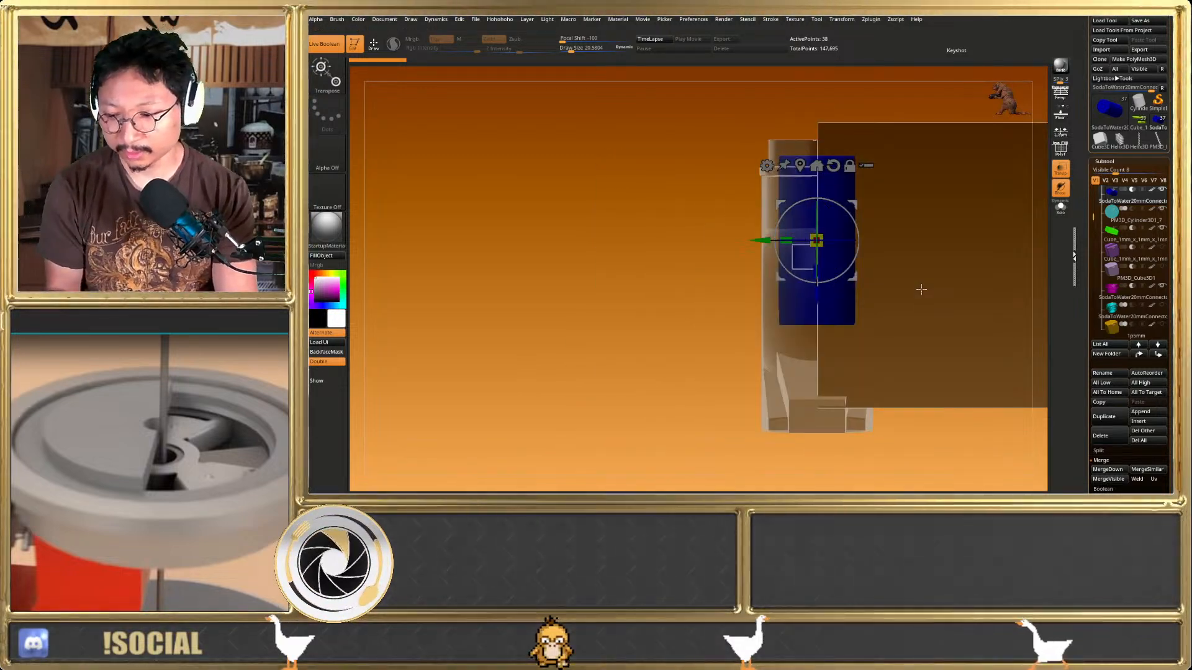
right_click_drag(859, 278, 879, 361)
right_click_drag(791, 242, 819, 234, "ctrl")
left_click(1060, 169)
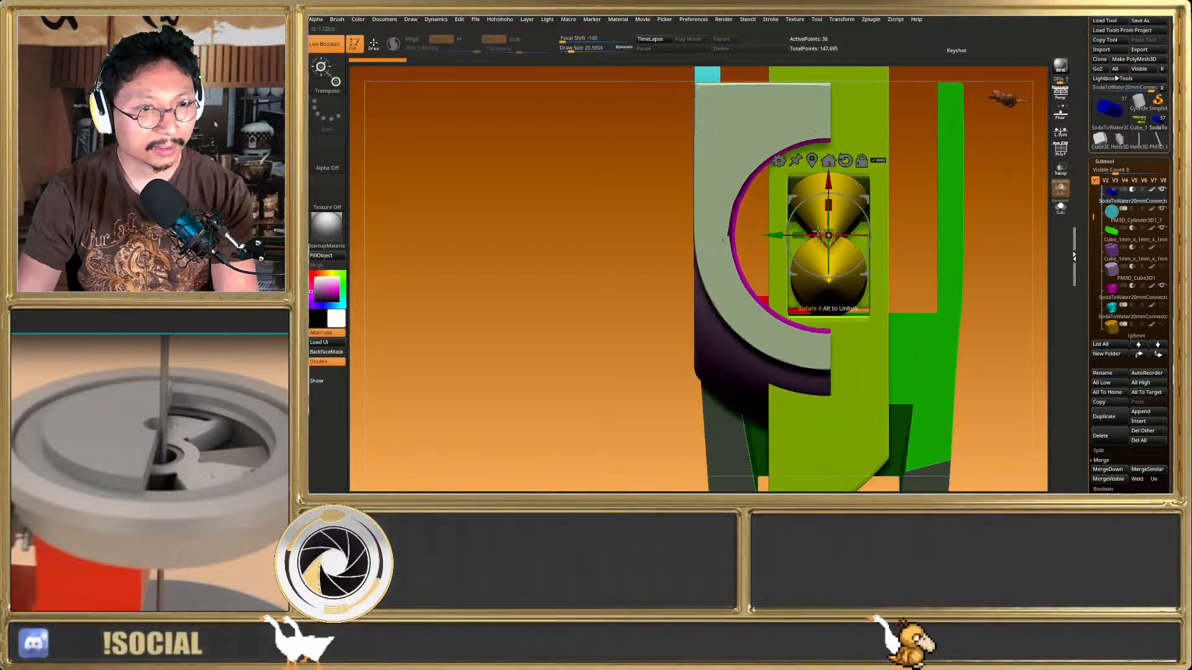
left_click_drag(799, 236, 909, 242)
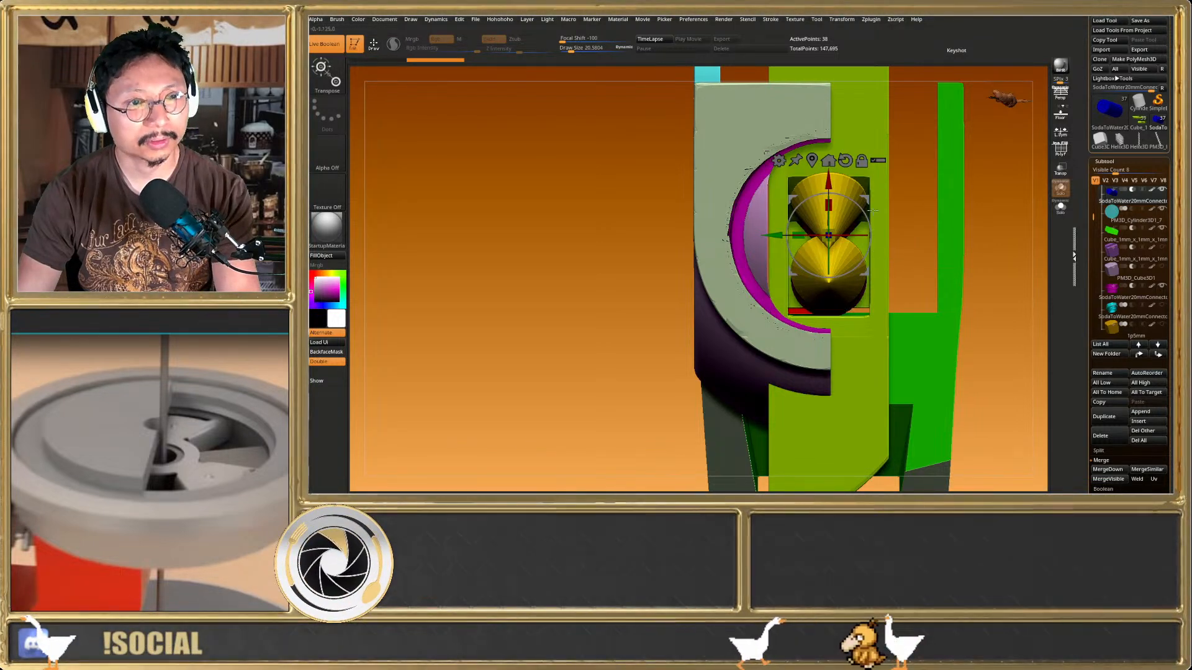
left_click(1055, 172)
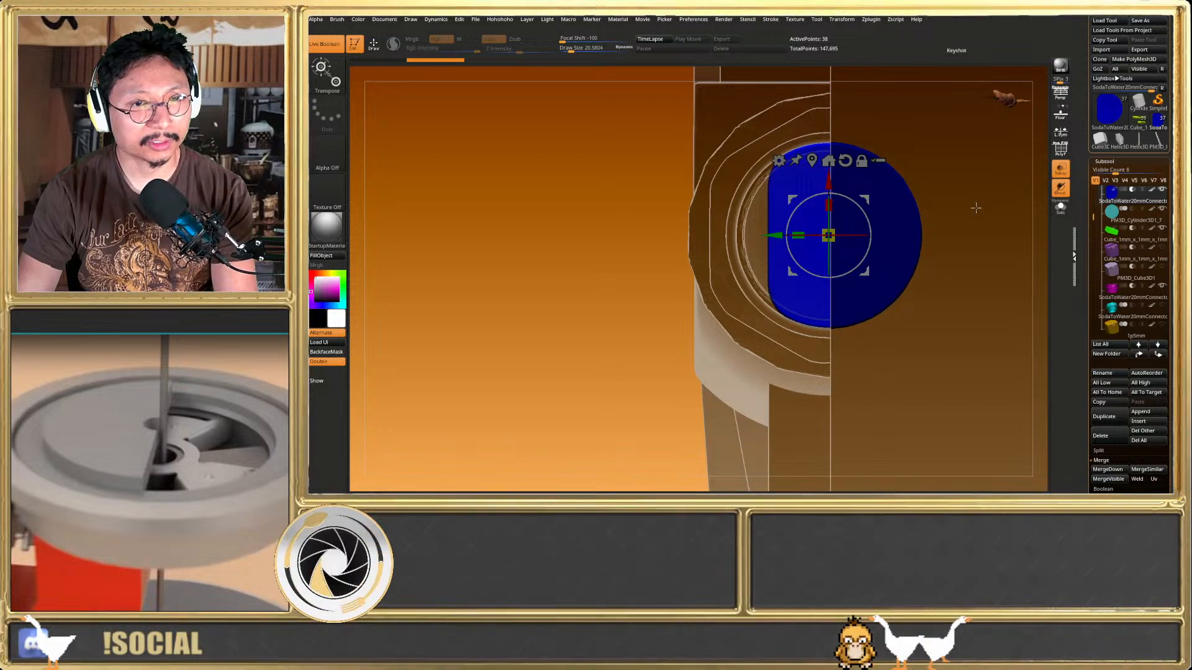
left_click_drag(931, 268, 960, 273)
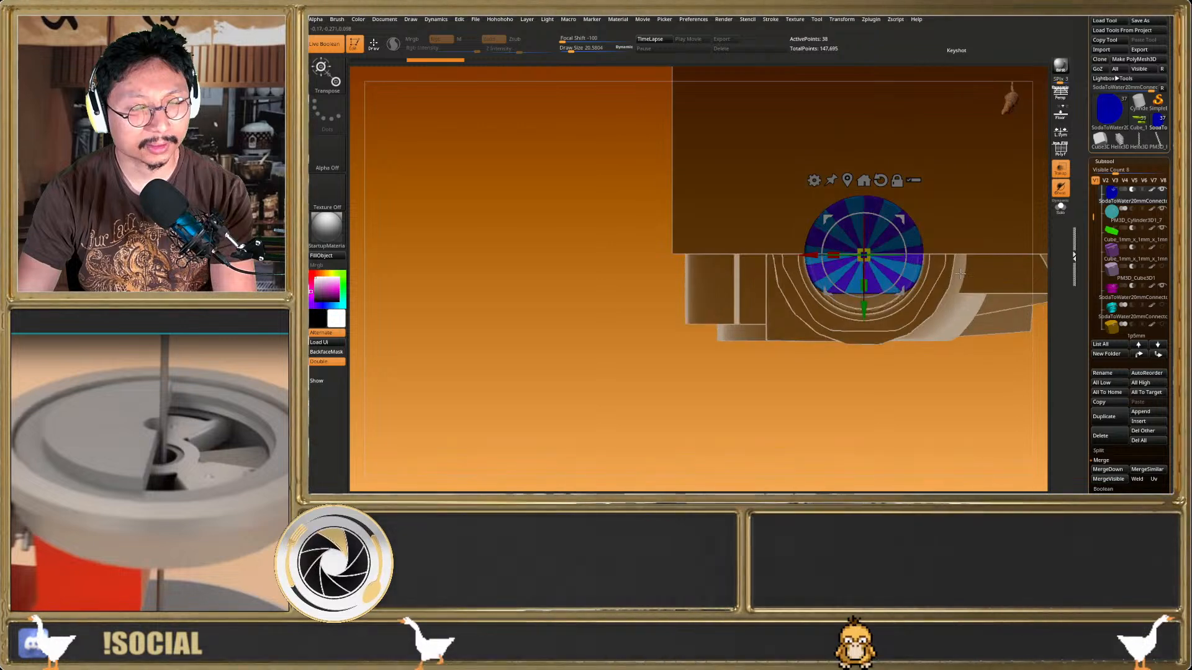
Mirror and weld the channel cylinder so its opposite side is flat as well
key("shift+f")
key("space")
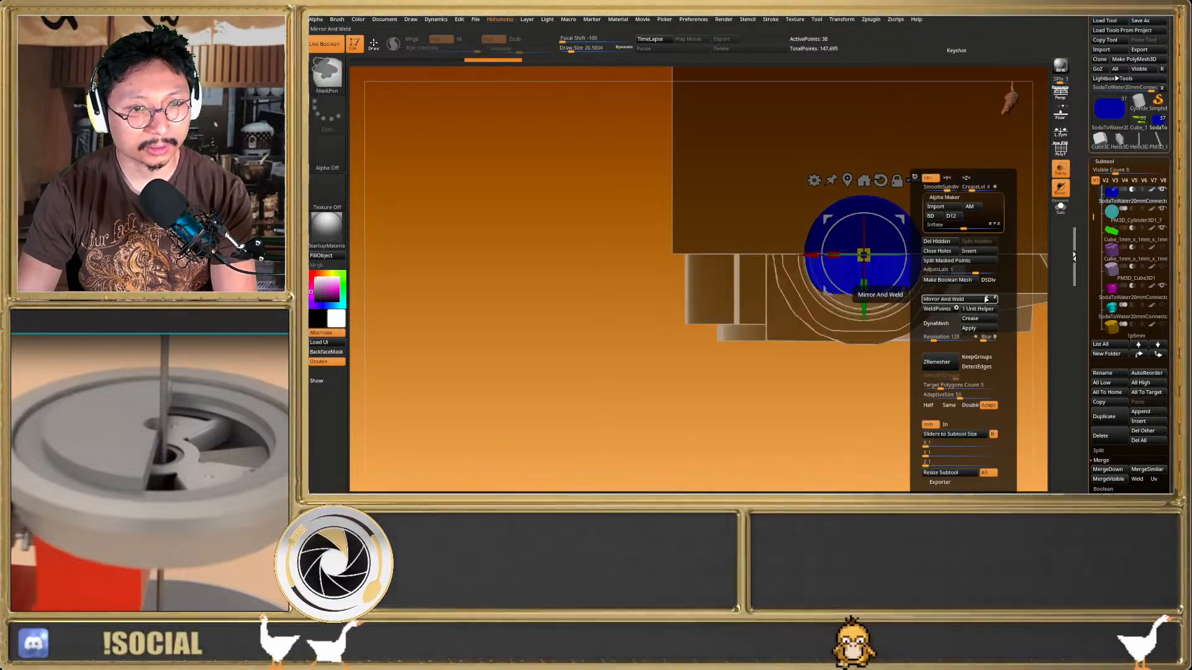
left_click(971, 303)
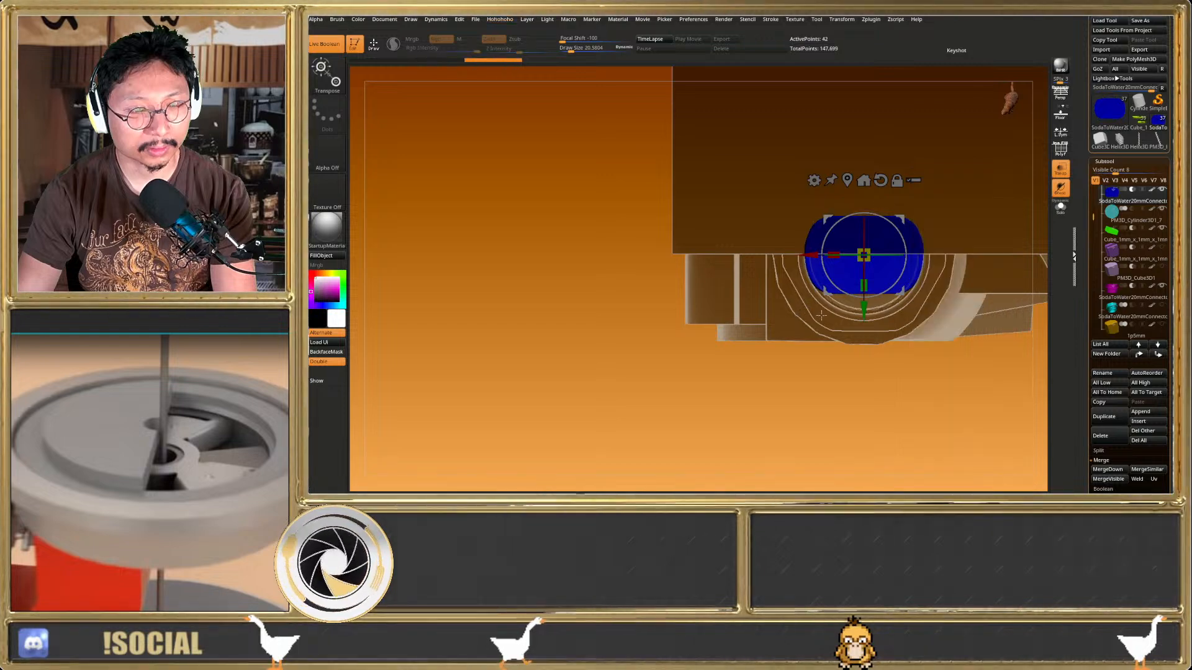
key("shift+f")
left_click_drag(1004, 179, 968, 260)
key("shift+f")
left_click(1060, 174)
key("q")
left_click(1062, 177)
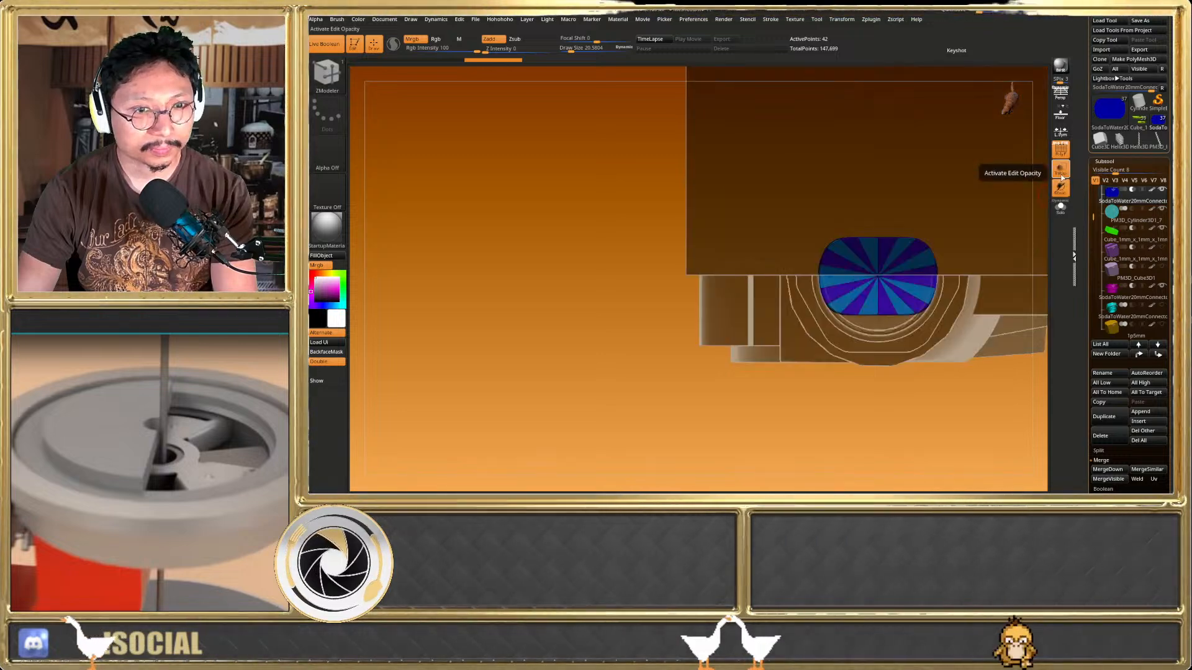
left_click(1062, 175)
Examine the flattened channel against the slide, the chips and the neck thread in the section
left_click_drag(1033, 209, 925, 248)
key("shift+f")
left_click_drag(936, 342, 810, 270)
left_click_drag(810, 270, 917, 314)
left_click(957, 303, "alt")
right_click_drag(957, 304, 987, 310, "shift")
key("shift+f")
key("shift+f")
left_click(1117, 237)
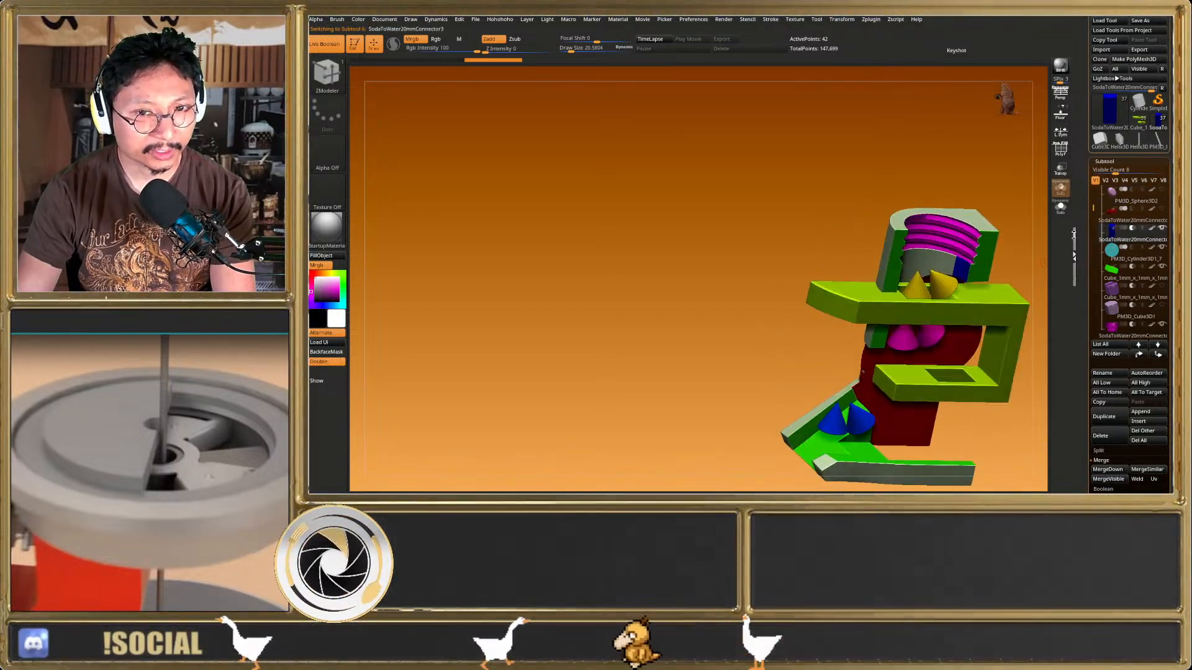
left_click(1163, 191)
mouse_move(894, 366)
right_mouse_down()
mouse_move(847, 381)
mouse_move(863, 362)
right_mouse_up()
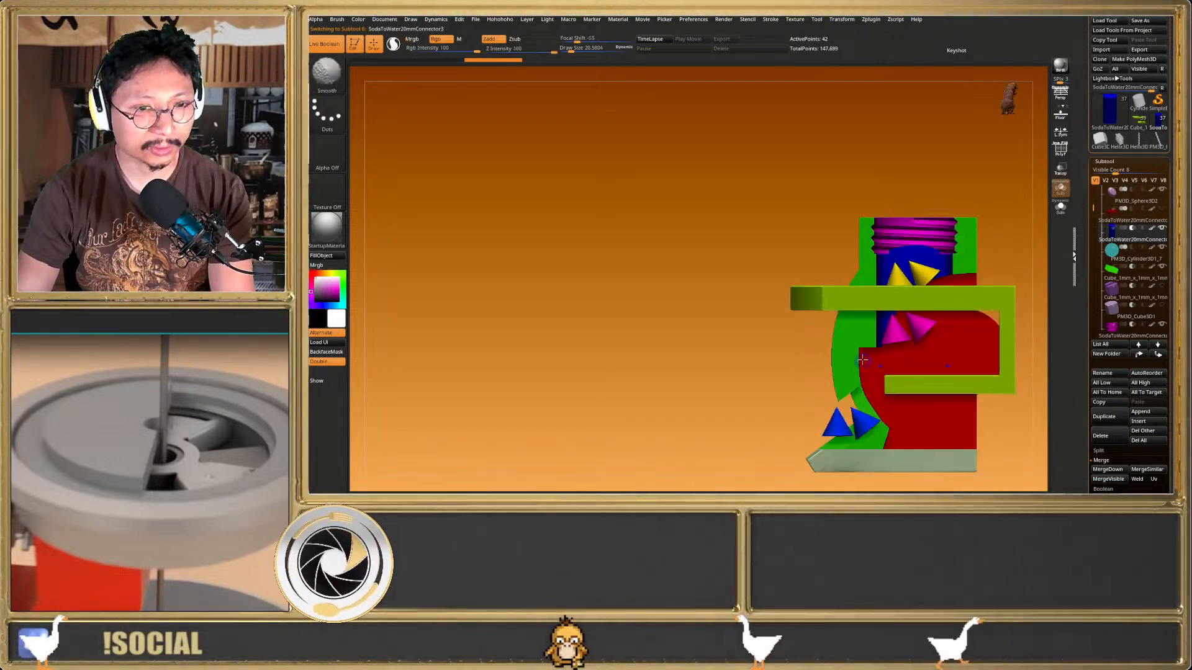
key("shift+f")
key("shift+f")
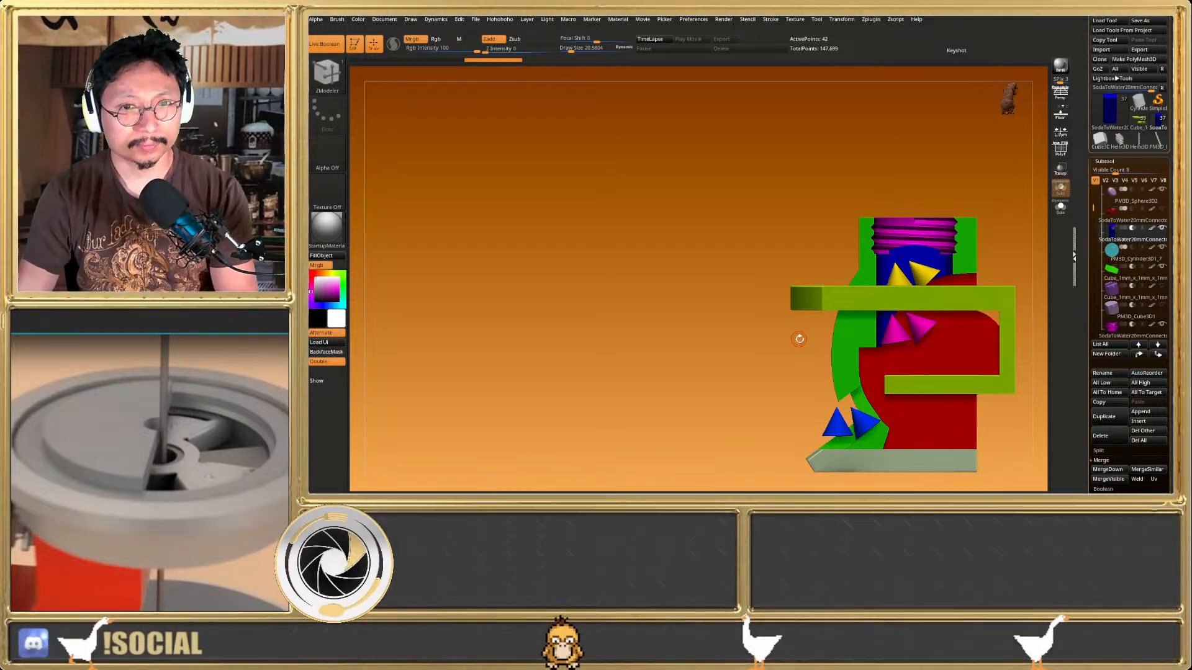
Make the ellipsoid body the active subtool, center the gizmo on it, and reduce its height to clear the neck thread
right_click_drag(912, 224, 962, 248)
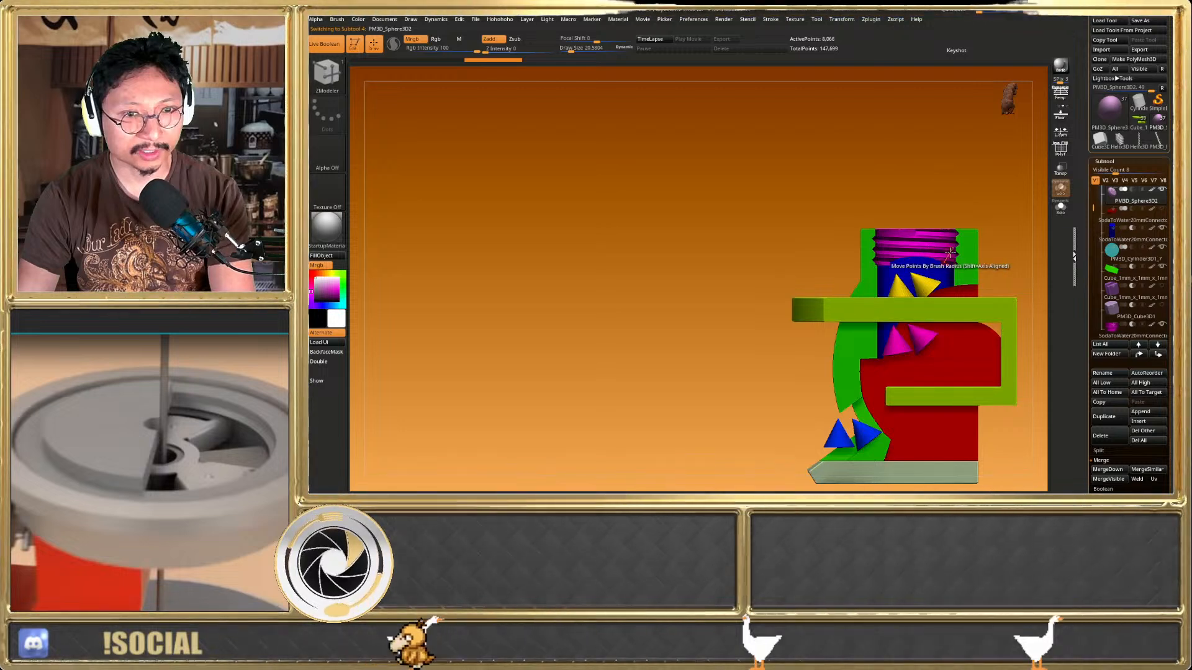
key("w")
left_click(1060, 168)
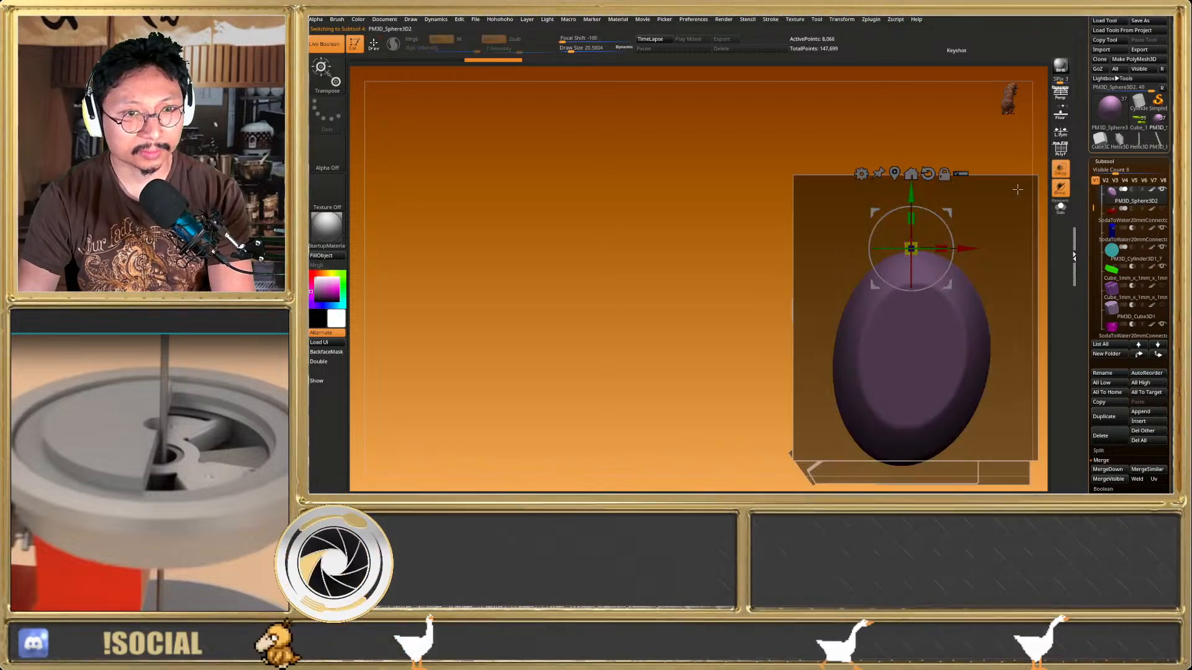
left_click(911, 174)
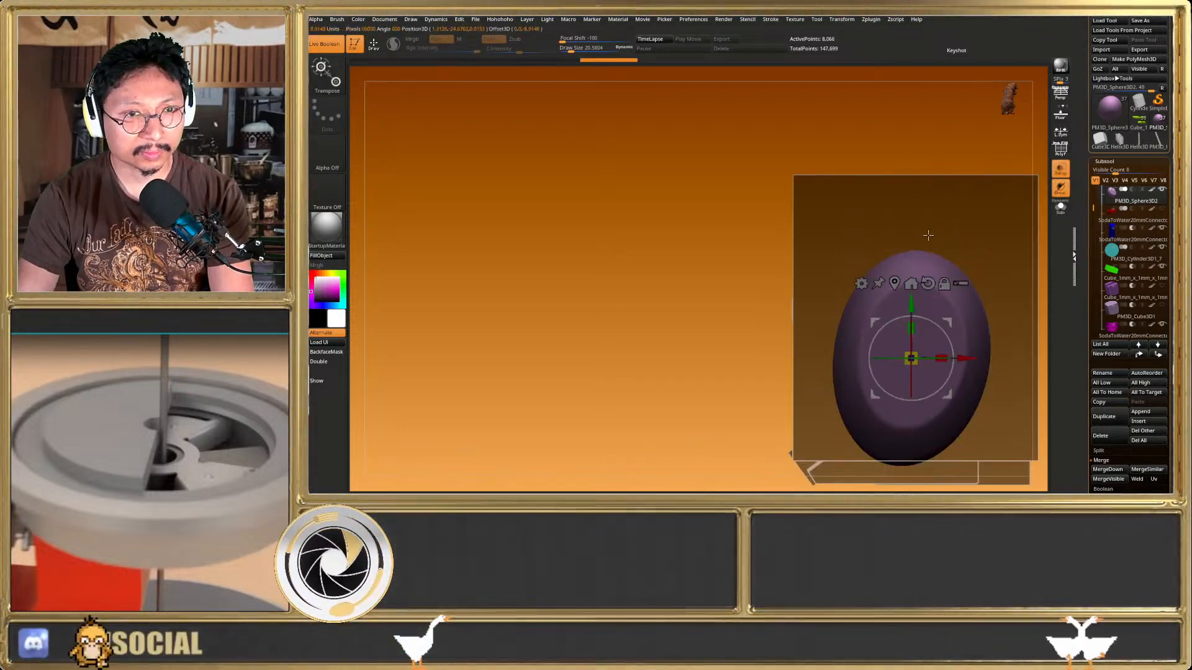
left_click(1058, 177)
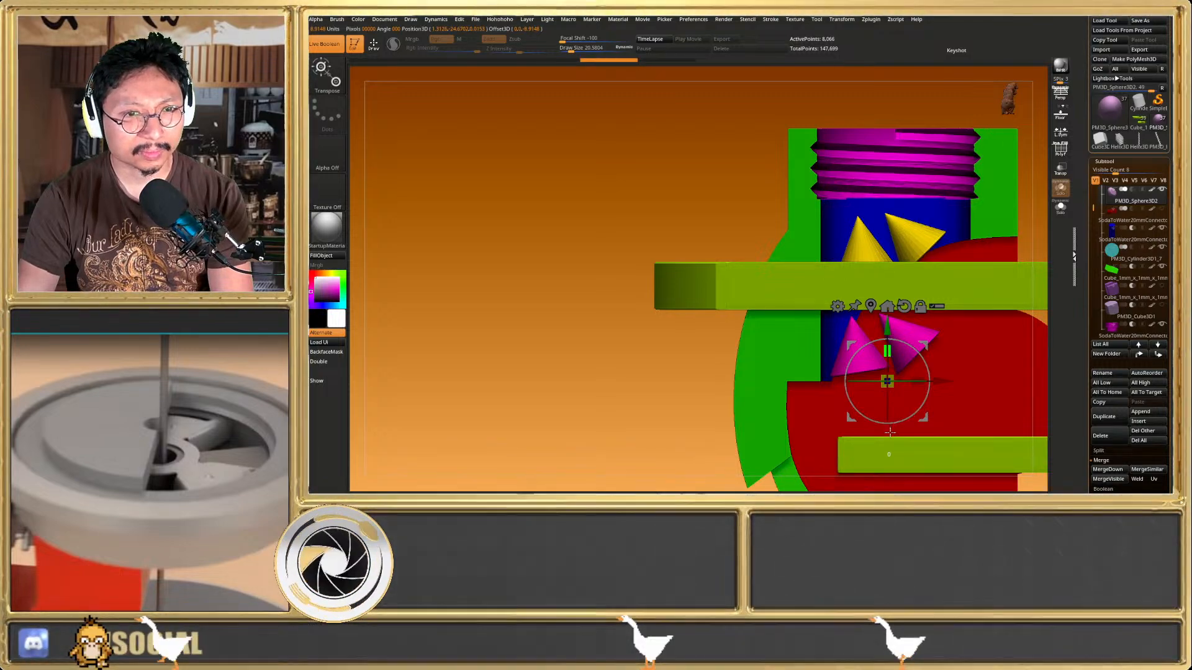
Inspect the threaded neck, the chips in the slide's slot and the chute around the sectioned dispenser
right_click_drag(946, 286, 923, 338)
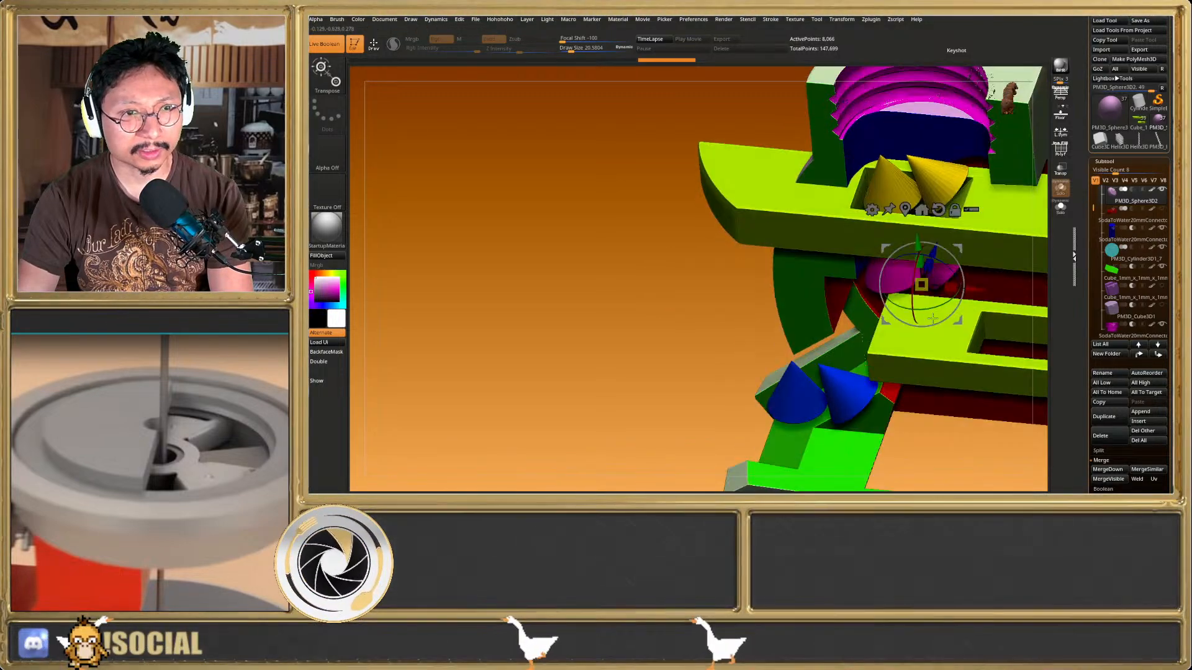
right_click_drag(972, 186, 911, 304, "alt")
scroll(911, 305, "up", 4)
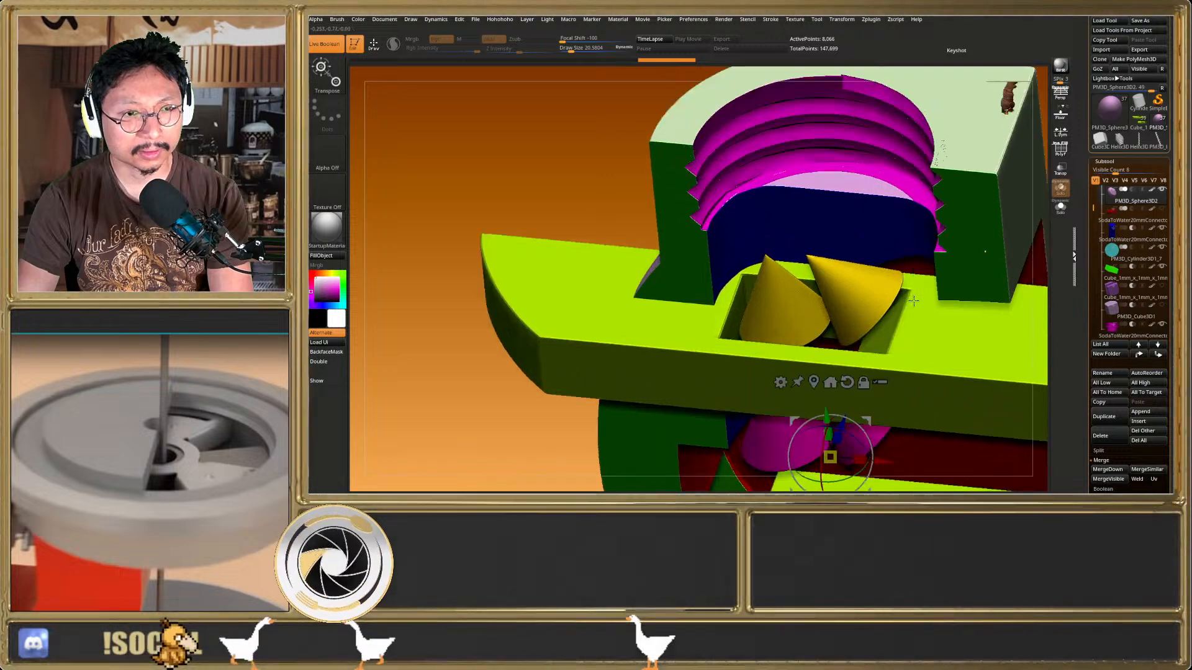
key("q")
scroll(909, 294, "down", 4)
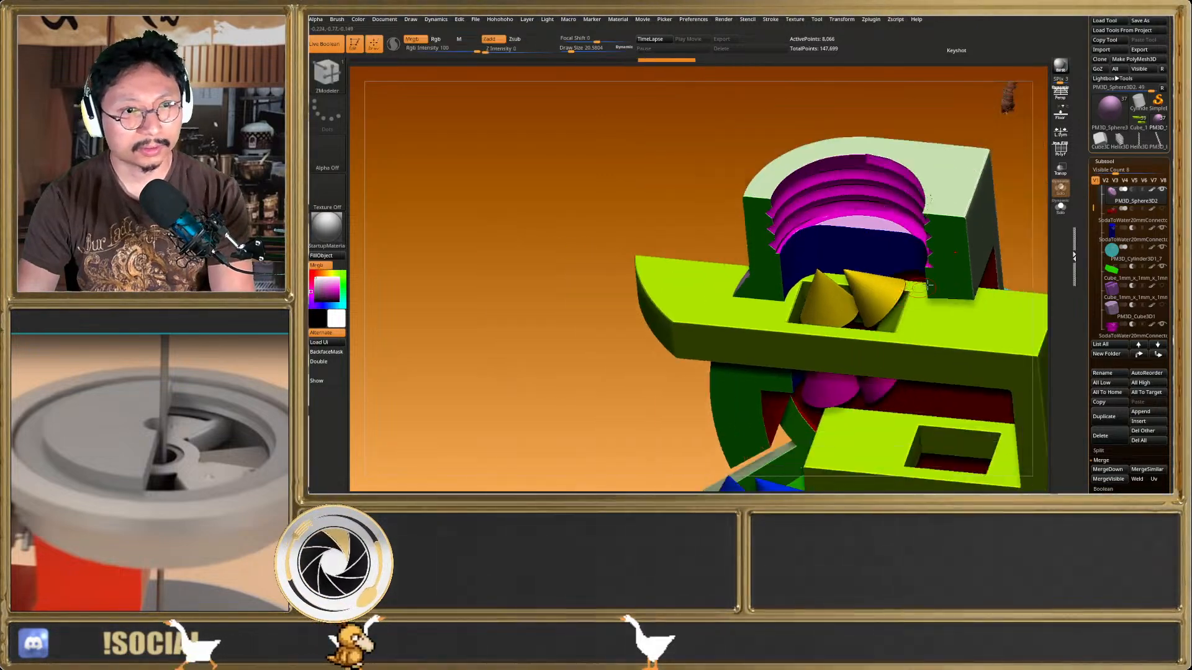
scroll(910, 295, "down", 2)
mouse_move(909, 294)
right_mouse_down("shift")
mouse_move(910, 351)
mouse_move(901, 263)
mouse_move(882, 341)
right_mouse_up("shift")
scroll(901, 263, "down", 2)
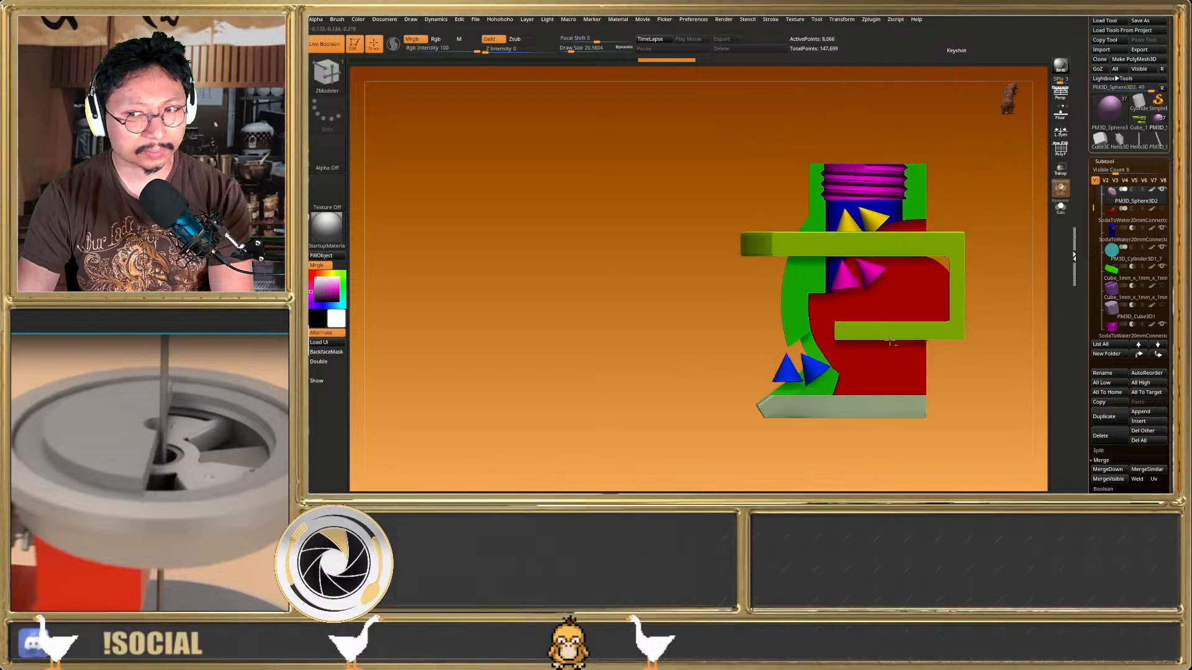
right_click_drag(852, 244, 894, 335)
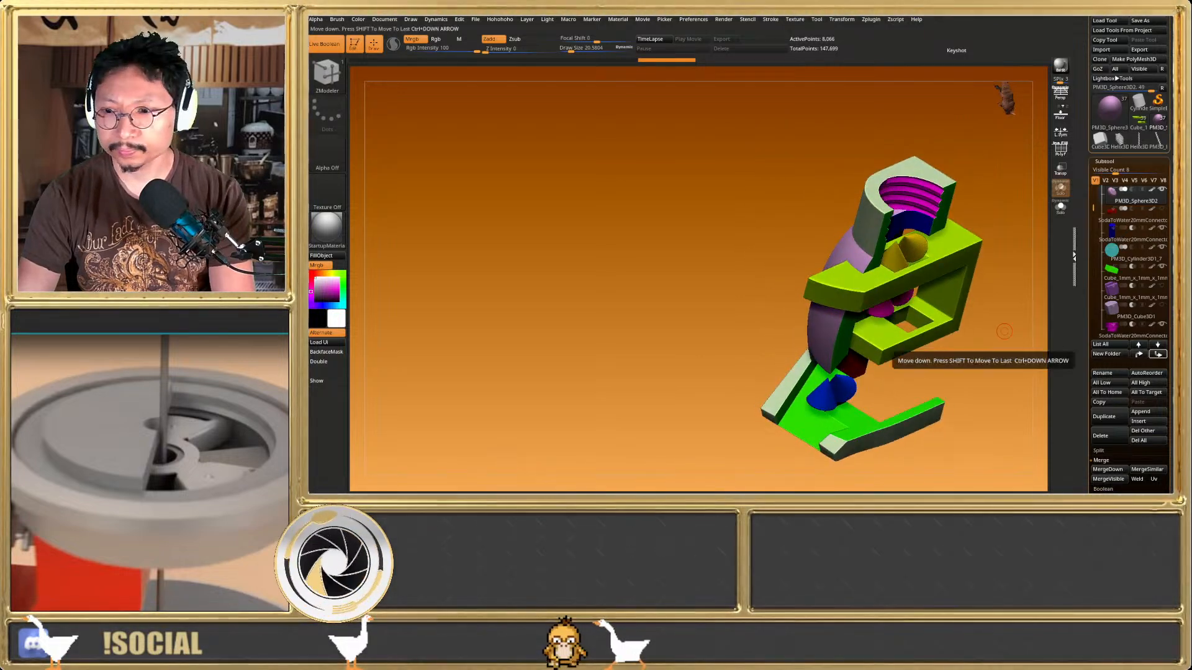
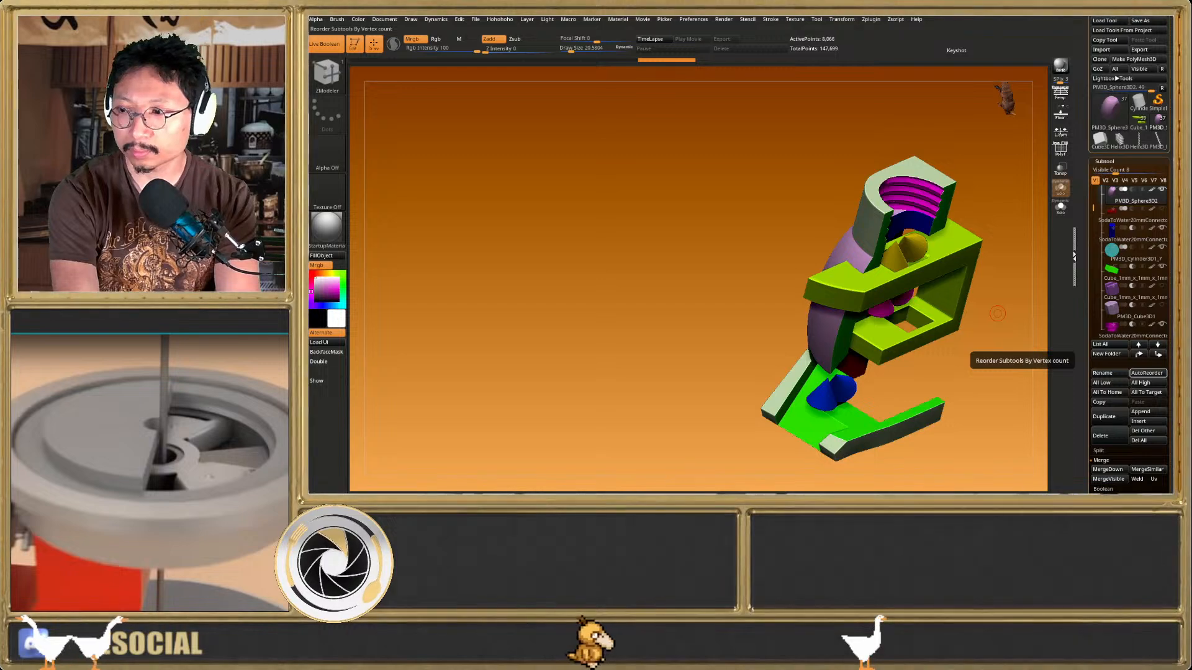
Examine the sectioned dispenser from above, close to the chips in the slide's slot beneath the threaded neck
left_click_drag(997, 313, 838, 285)
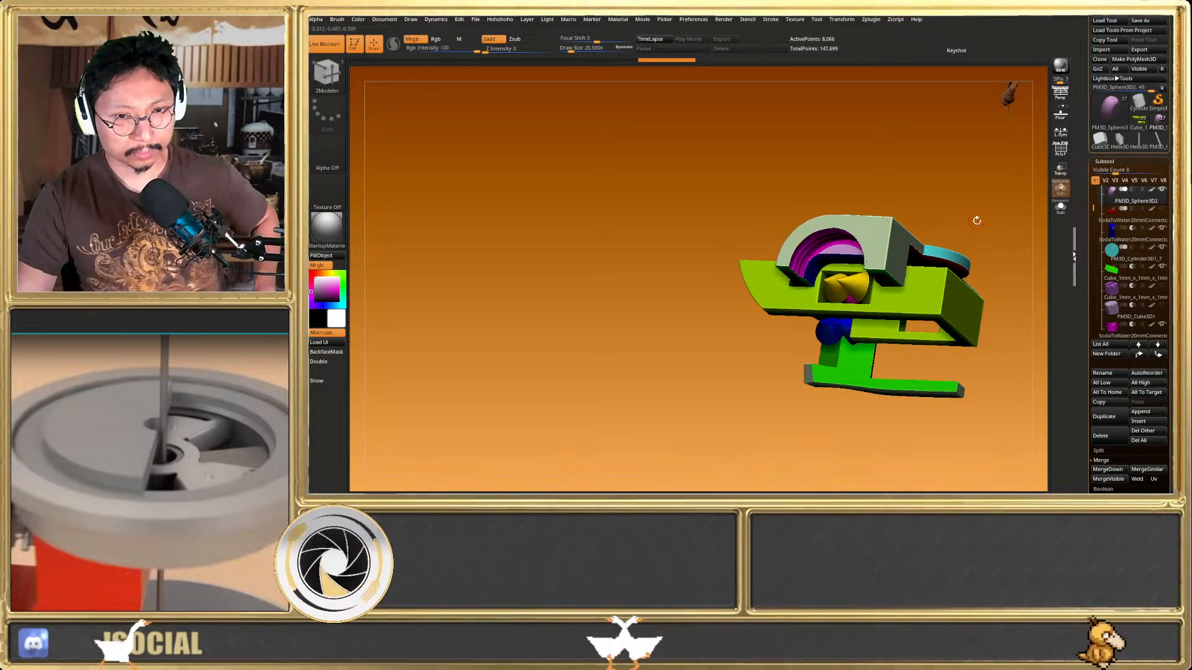
key("w")
left_click(848, 231)
left_click_drag(869, 203, 843, 252)
right_click_drag(843, 252, 818, 242, "ctrl")
left_click_drag(829, 266, 820, 361)
key("q")
mouse_move(820, 361)
right_mouse_down()
mouse_move(874, 250)
mouse_move(851, 272)
mouse_move(859, 375)
mouse_move(825, 232)
right_mouse_up()
scroll(825, 231, "up", 5)
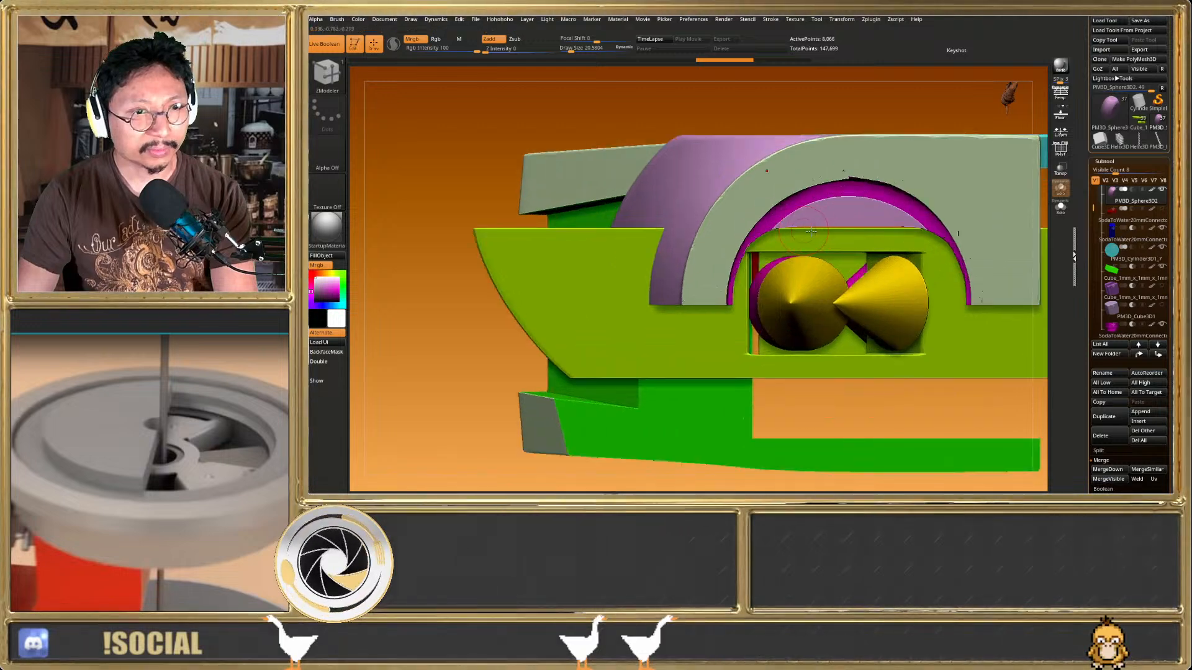
Make the blue flattened channel the active subtool and inspect it alone and within the section
left_click(1113, 239)
left_click(1060, 209)
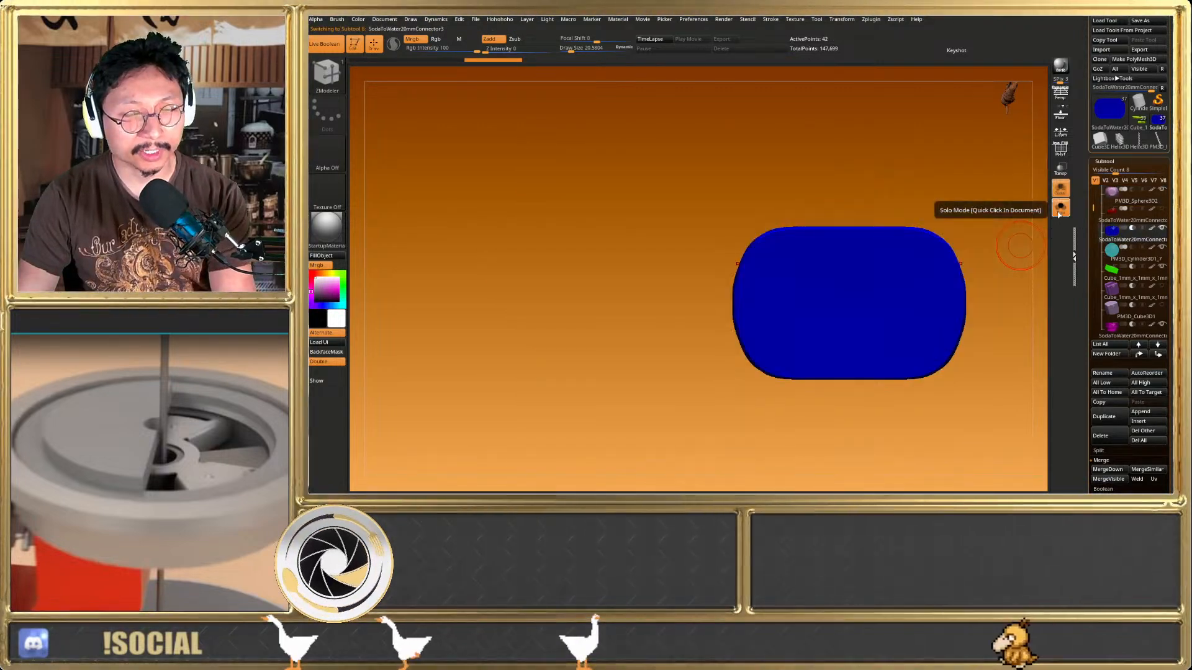
left_click(1060, 210)
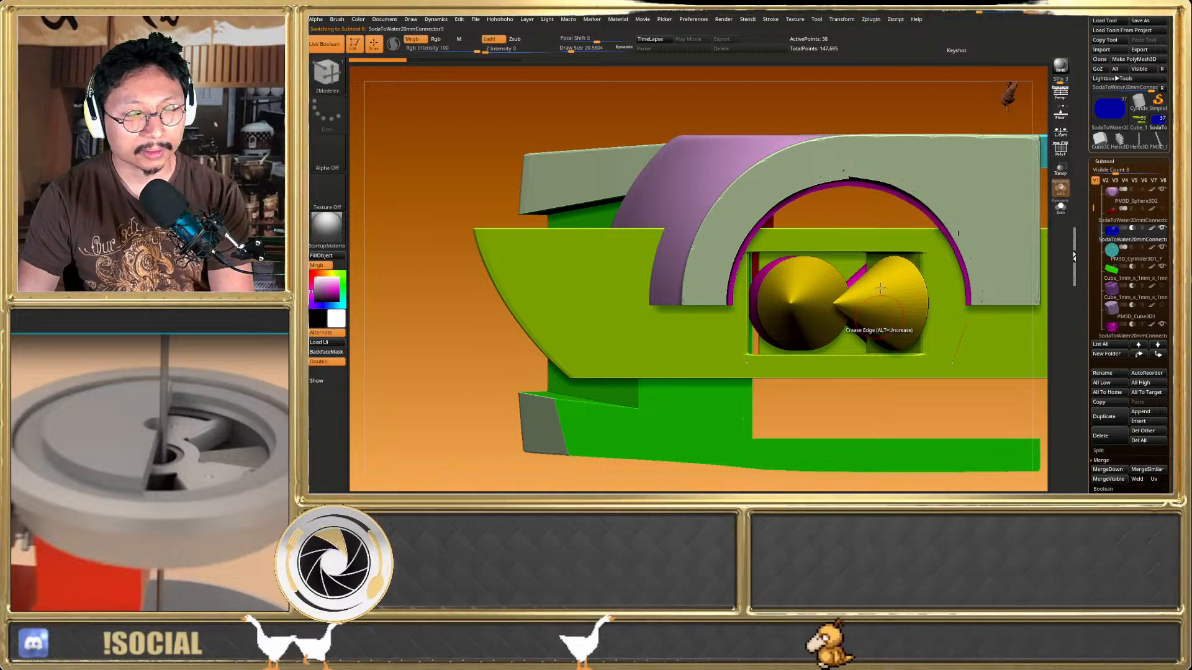
right_click_drag(871, 304, 822, 283, "alt")
right_click_drag(832, 368, 834, 321, "alt")
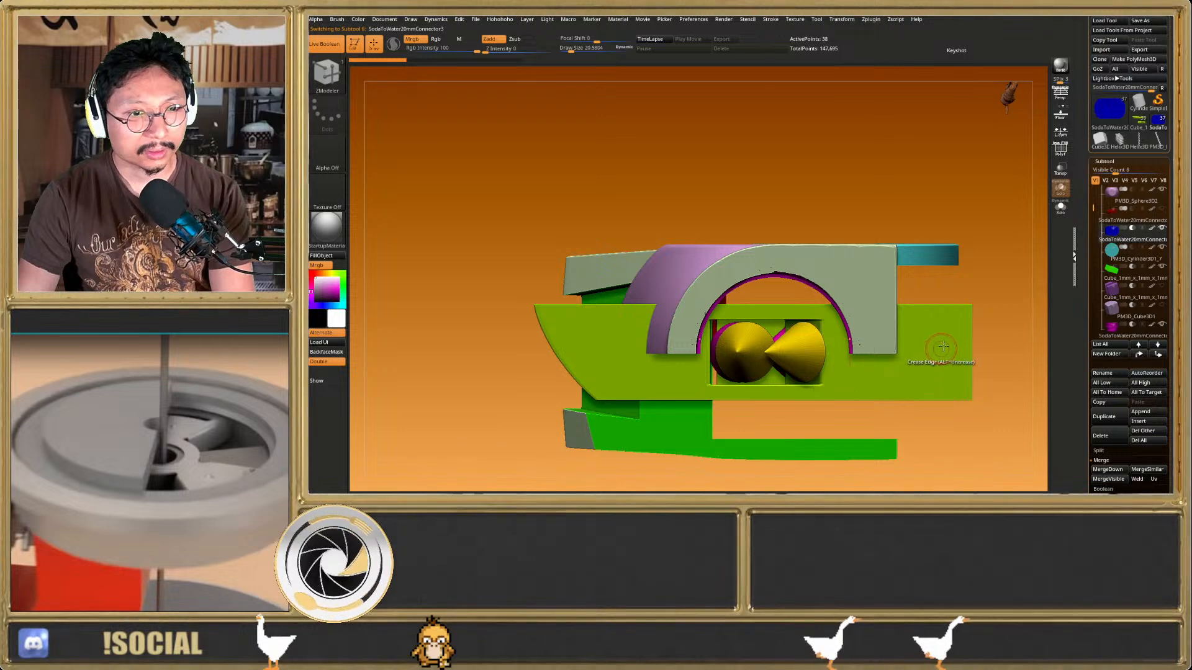
Make the slotted slide the active subtool and check its slot against the chips and the neck opening
key("w")
left_click(811, 314, "alt")
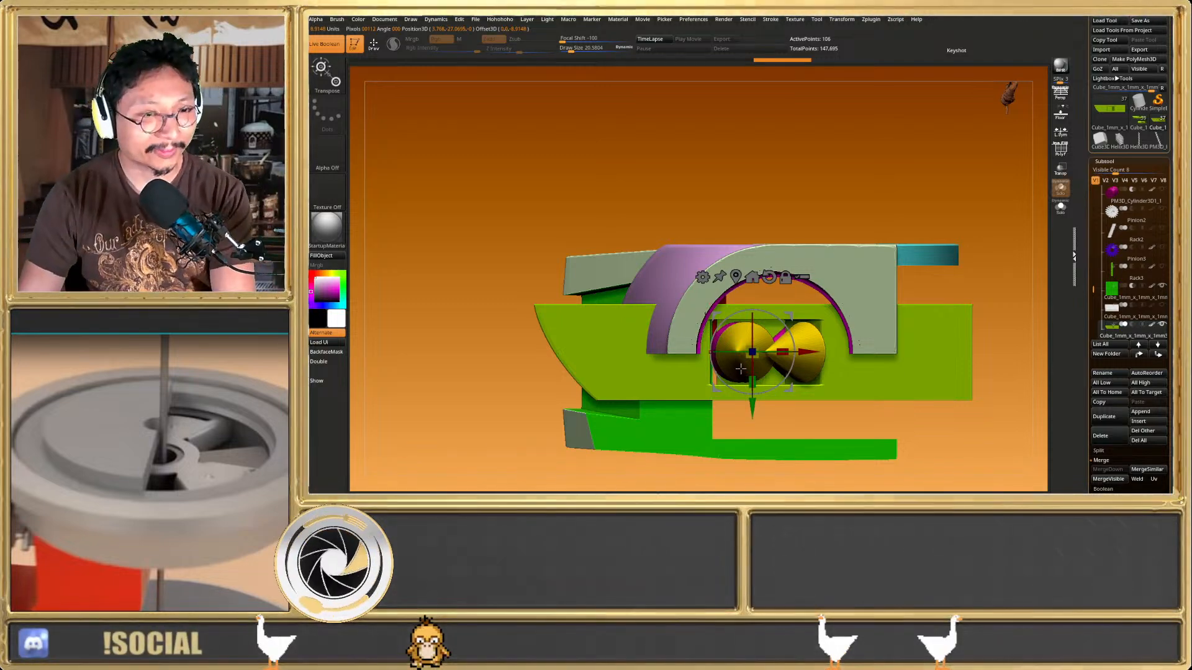
mouse_move(752, 406)
left_mouse_down()
mouse_move(757, 451)
mouse_move(760, 335)
mouse_move(779, 251)
left_mouse_up()
key("q")
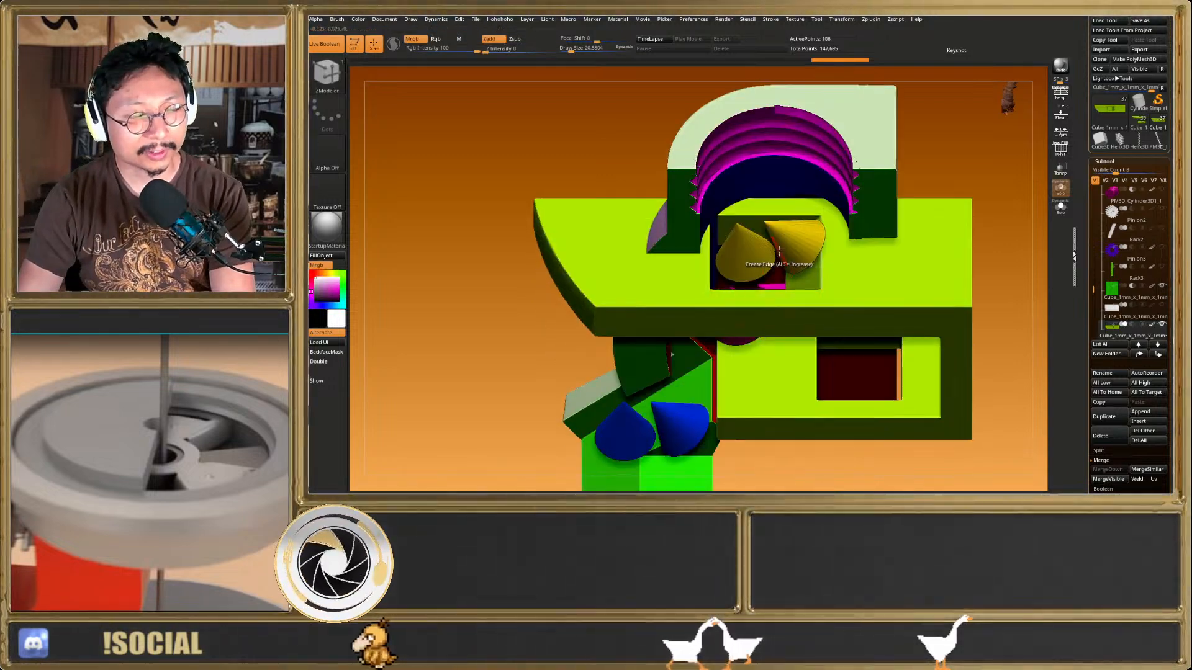
right_click_drag(785, 208, 775, 305)
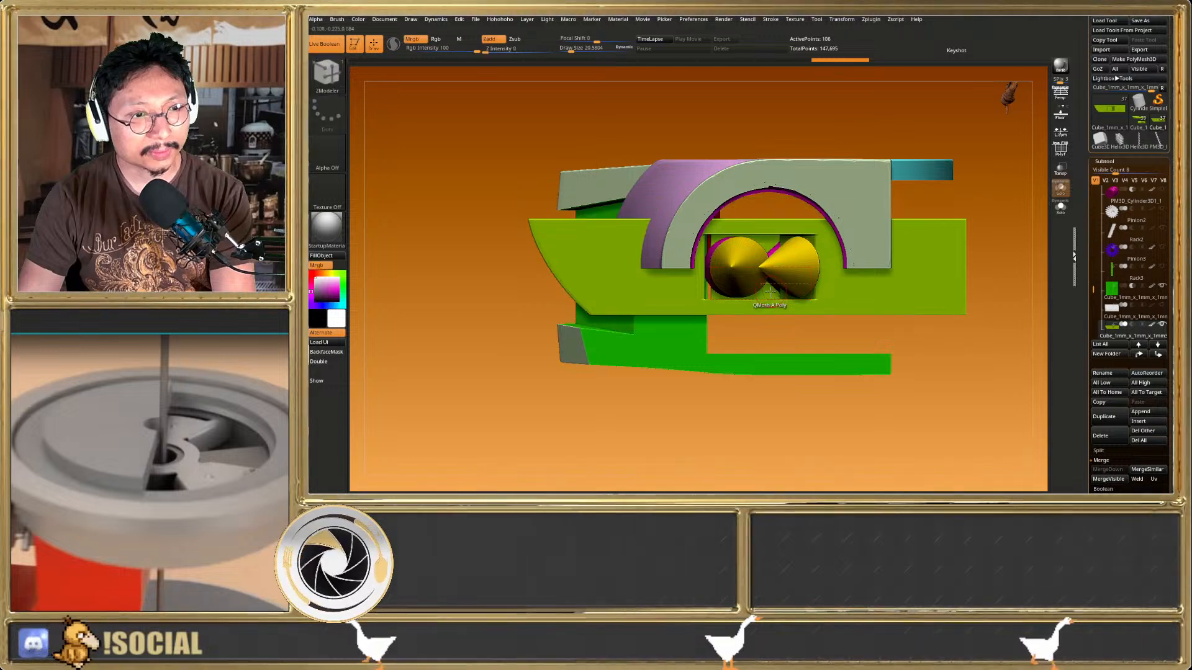
right_click_drag(772, 310, 776, 272)
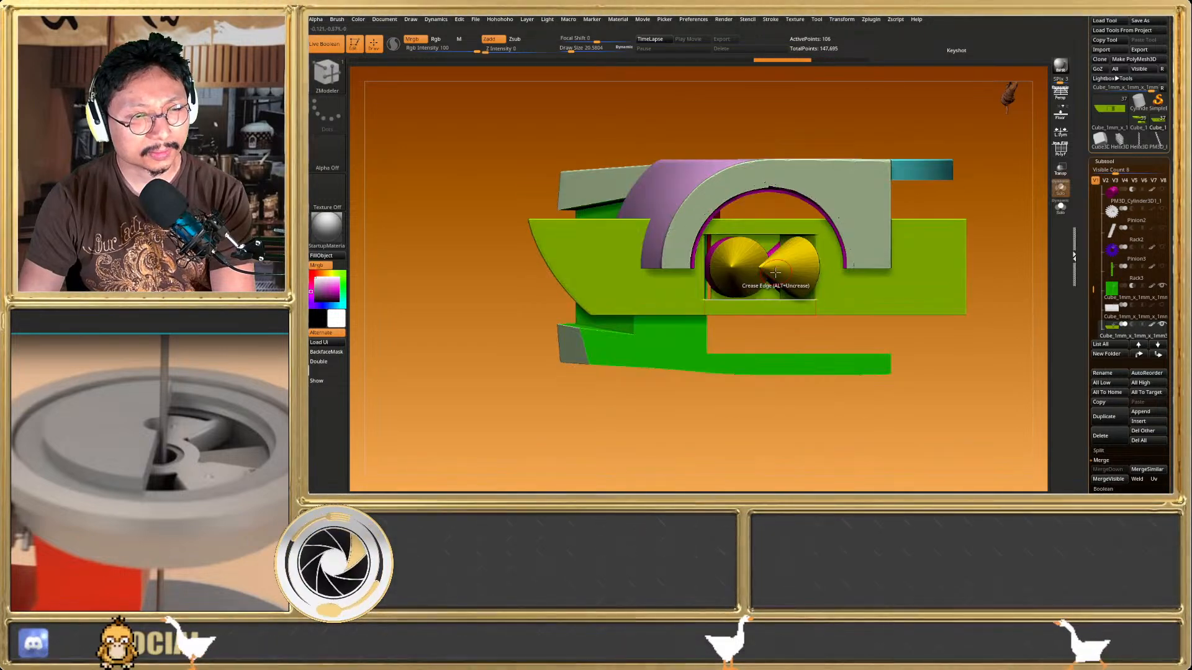
Inspect the slide in isolation and toggle the green cube part's visibility to compare it with the assembly
left_click(1061, 209)
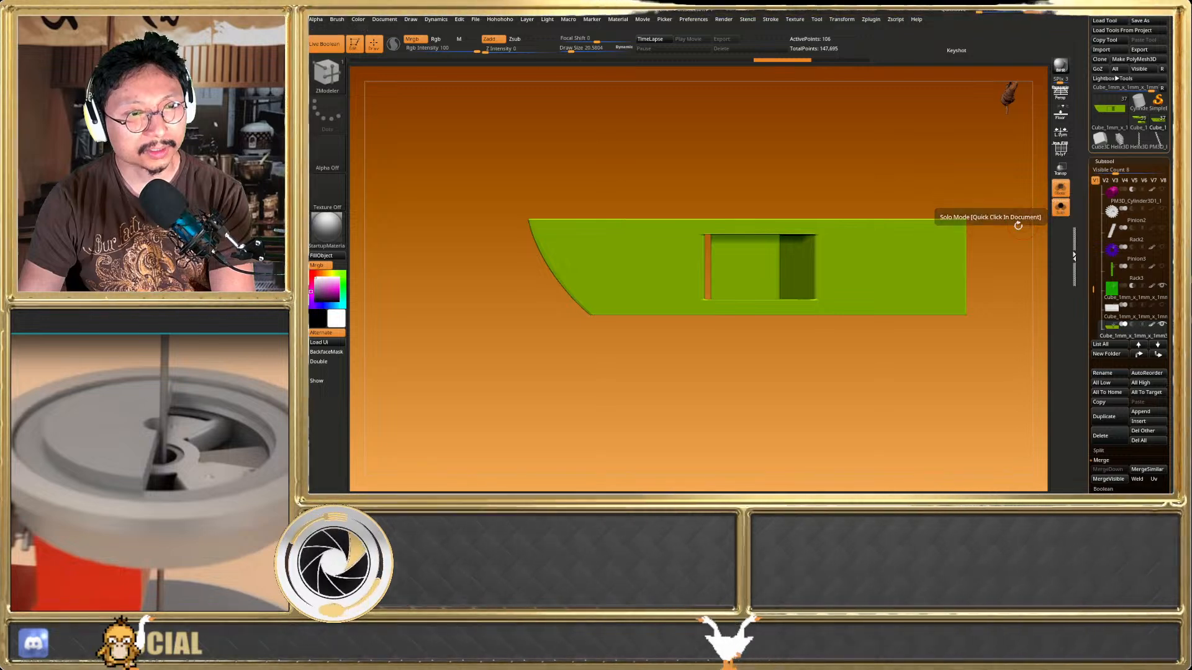
left_click(1067, 212)
right_click_drag(818, 260, 982, 233)
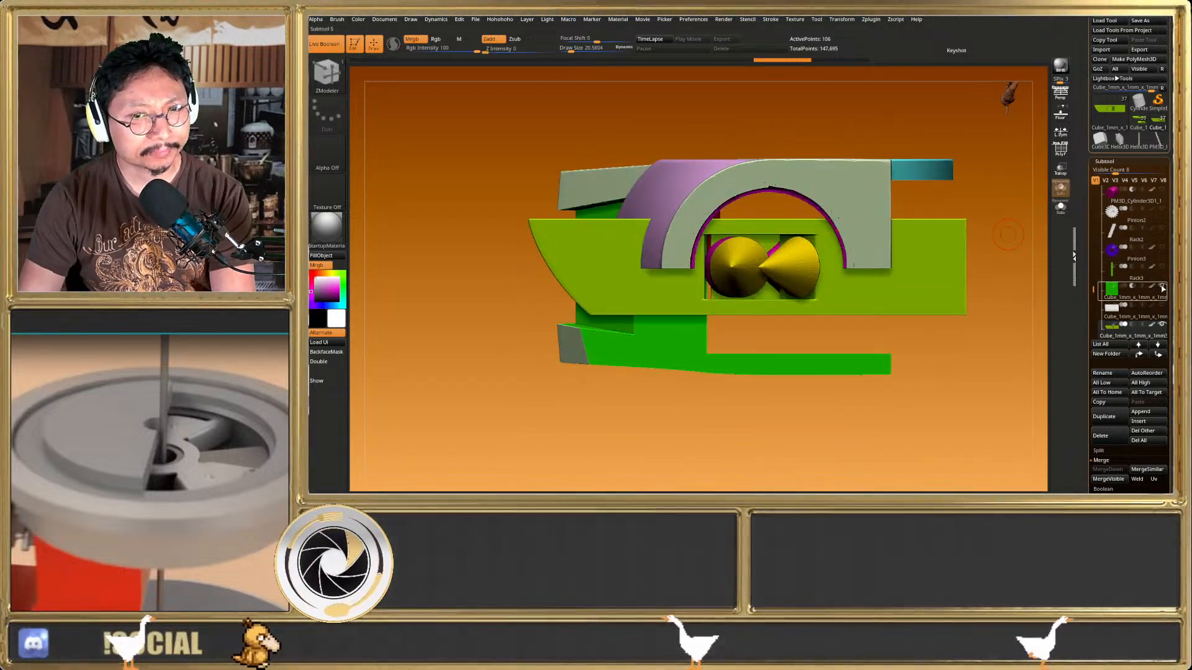
left_click(1163, 289)
left_click(1163, 289)
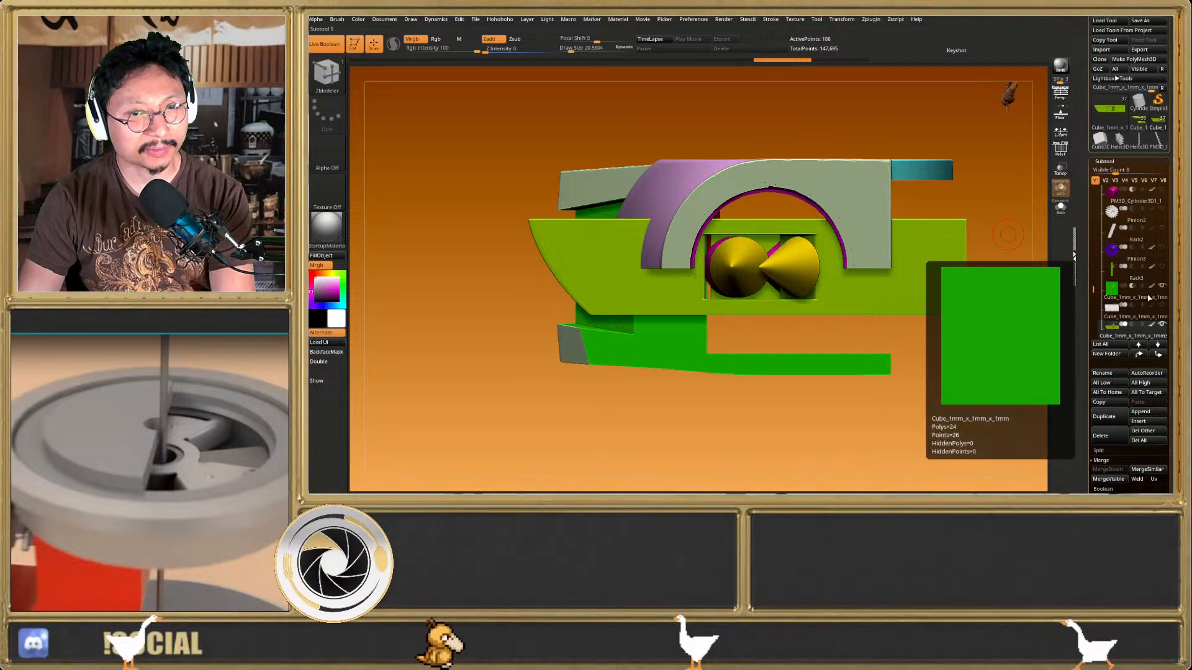
Isolate the slide with its polyframe shown, mask everything except its curved end, flatten that end square, and clear the mask
key("shift+f")
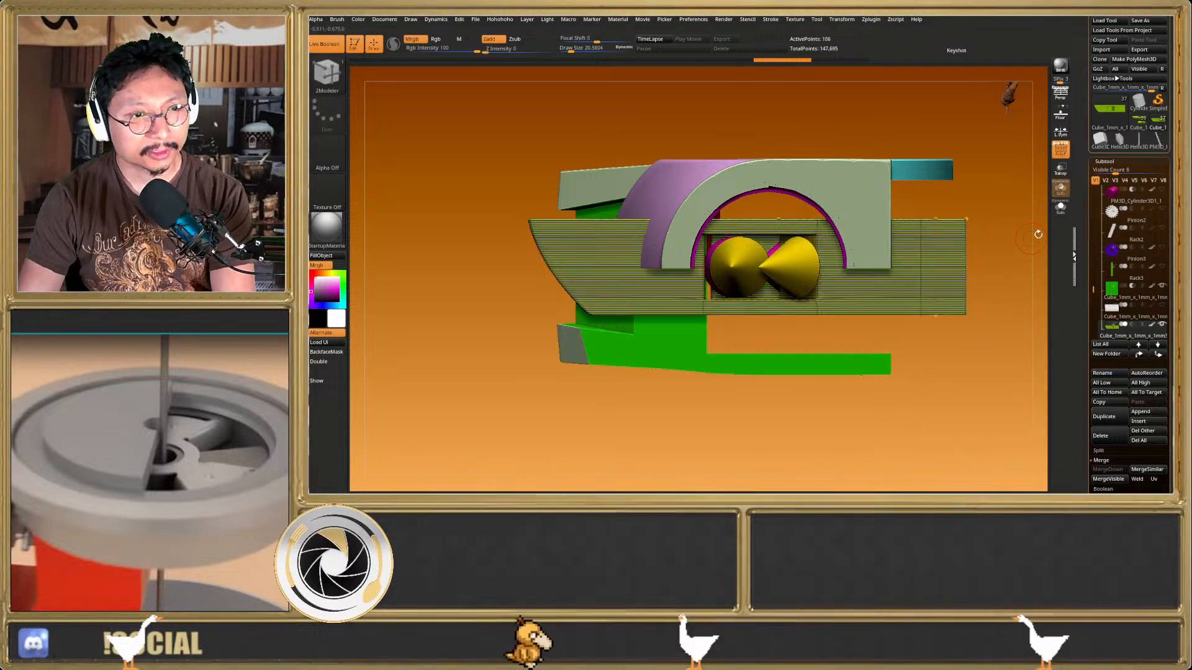
left_click(1060, 210)
right_click_drag(849, 258, 854, 269)
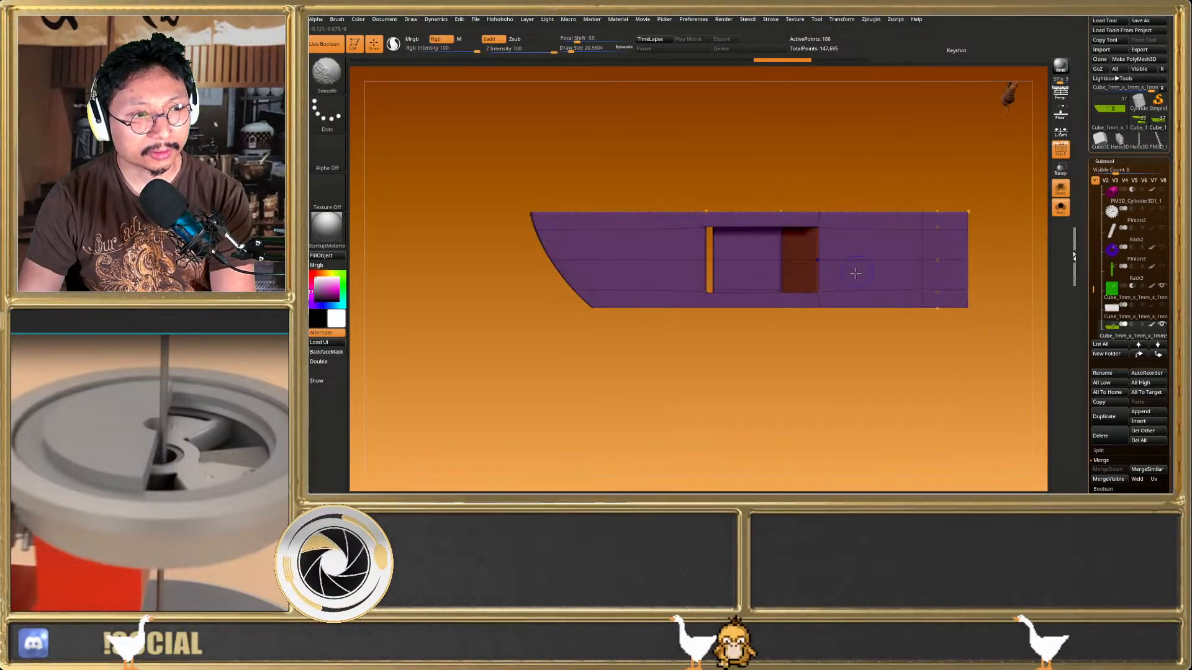
left_click_drag(478, 187, 646, 396, "ctrl")
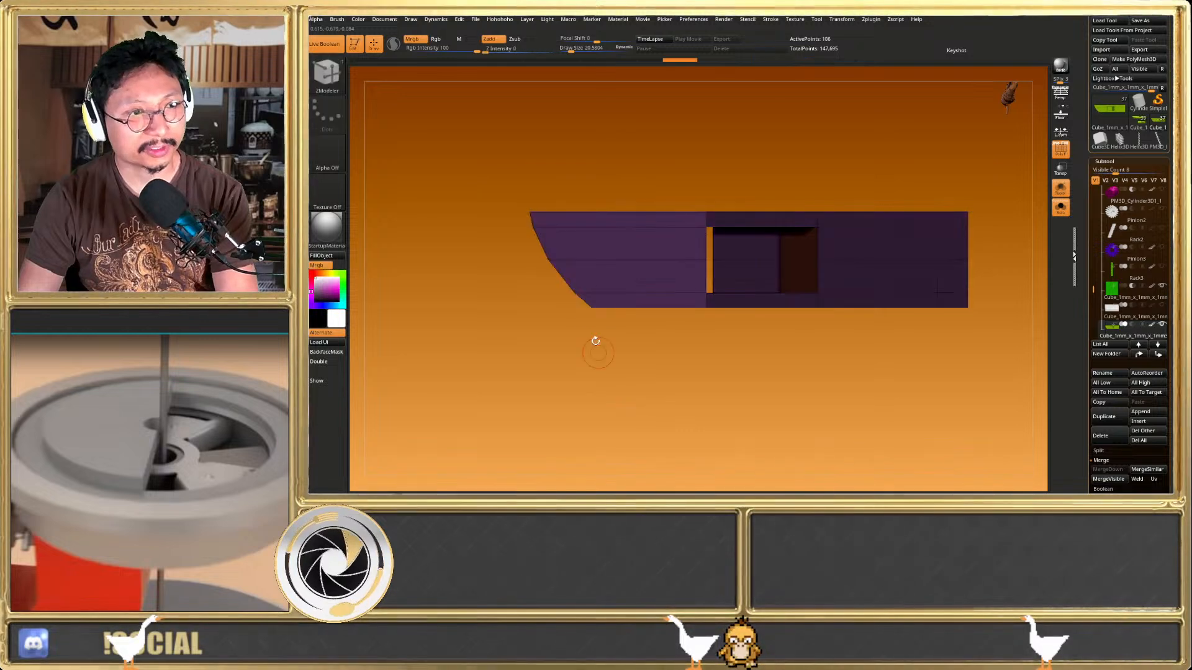
key("w")
left_click_drag(588, 260, 568, 258)
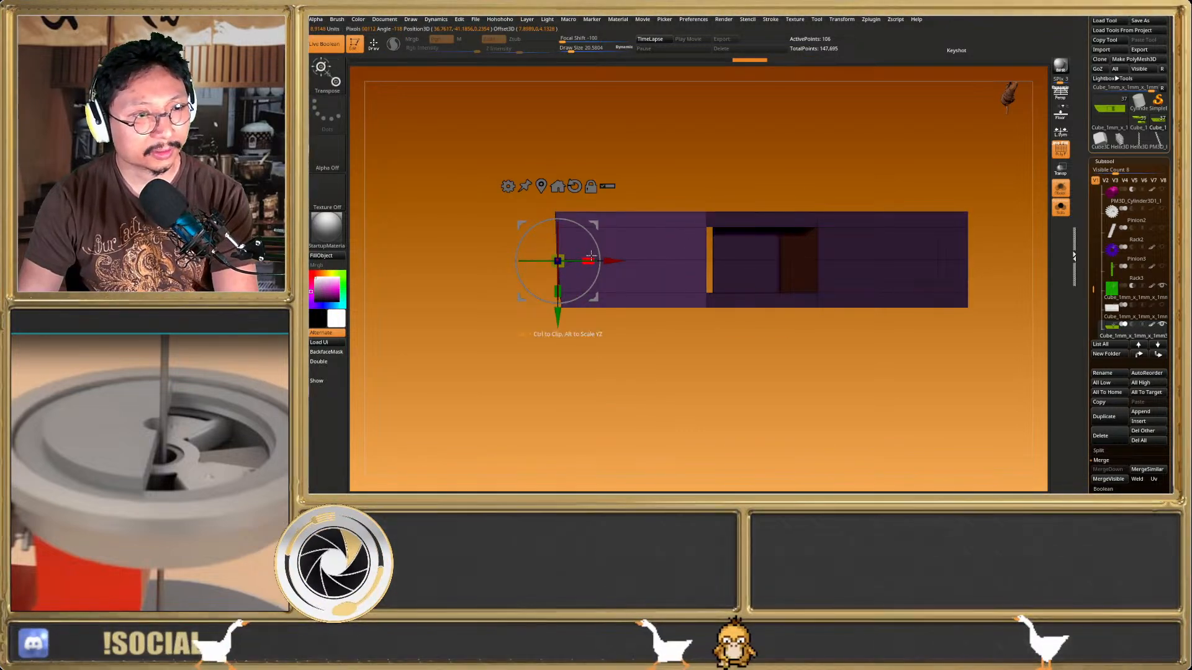
key("q")
left_click_drag(628, 365, 700, 407, "ctrl")
Inspect the squared slide end-on and from its slotted face, alone and among the other parts, and clear its mask
mouse_move(769, 323)
left_mouse_down()
mouse_move(818, 266)
mouse_move(850, 261)
mouse_move(840, 303)
mouse_move(855, 281)
mouse_move(757, 289)
mouse_move(803, 269)
left_mouse_up()
left_click_drag(804, 269, 829, 428, "alt")
left_click_drag(841, 376, 651, 419, "ctrl")
left_click(871, 233, "ctrl")
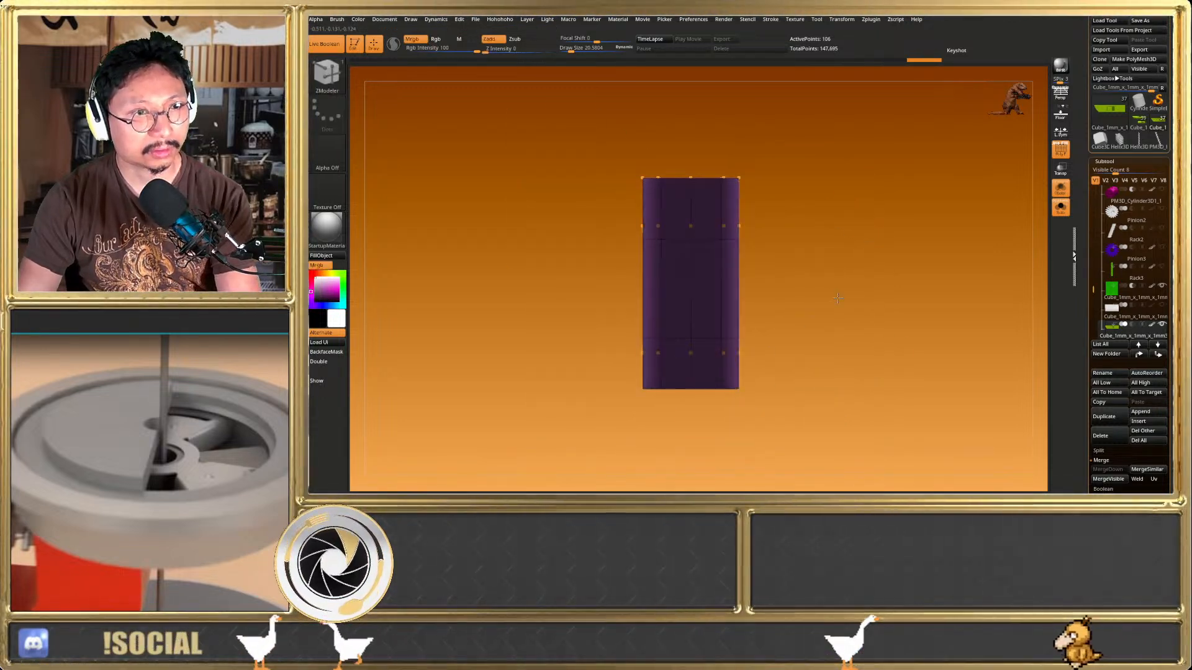
key("w")
mouse_move(814, 234)
left_mouse_down("shift")
mouse_move(832, 294)
mouse_move(884, 192)
left_mouse_up("shift")
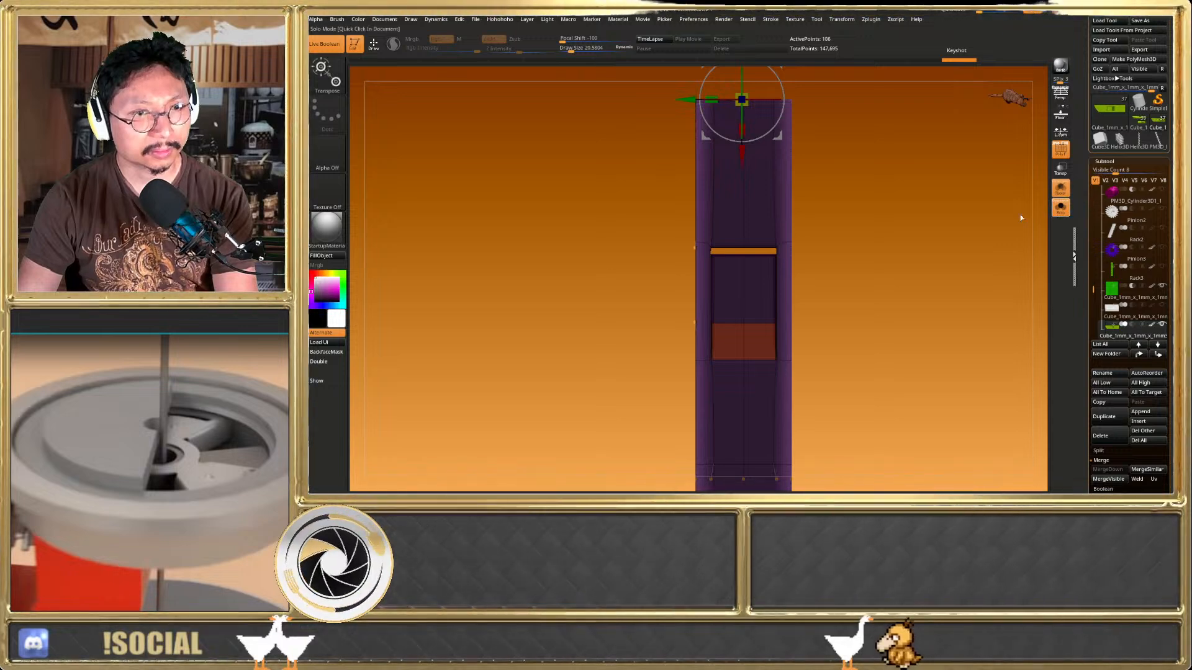
left_click(1059, 208)
left_click(750, 179)
left_click_drag(736, 386, 698, 263, "alt")
key("q")
right_click_drag(828, 316, 822, 215)
left_click_drag(928, 239, 943, 273, "ctrl")
Isolate the slide around its slot, show its polyframe, and turn on local symmetry
left_click(1060, 208)
mouse_move(788, 280)
right_mouse_down()
mouse_move(832, 287)
mouse_move(785, 279)
right_mouse_up()
key("shift+f")
key("shift+f")
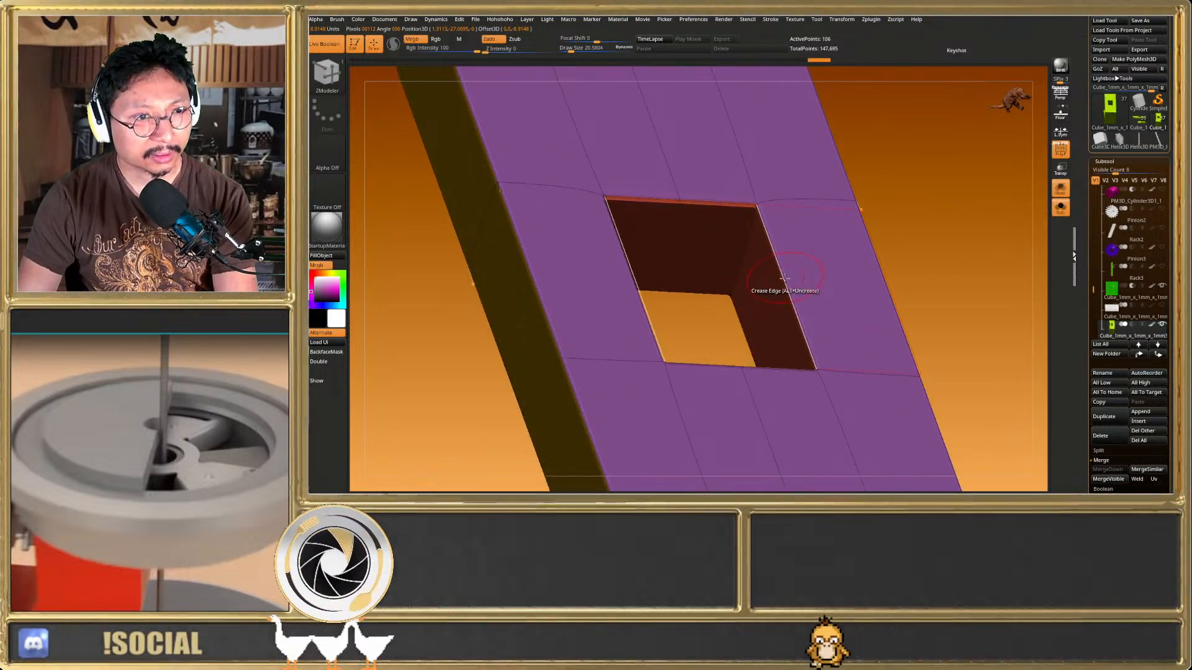
mouse_move(787, 311)
right_mouse_down()
mouse_move(816, 282)
mouse_move(836, 293)
mouse_move(818, 309)
mouse_move(801, 302)
right_mouse_up()
right_click_drag(673, 293, 679, 277)
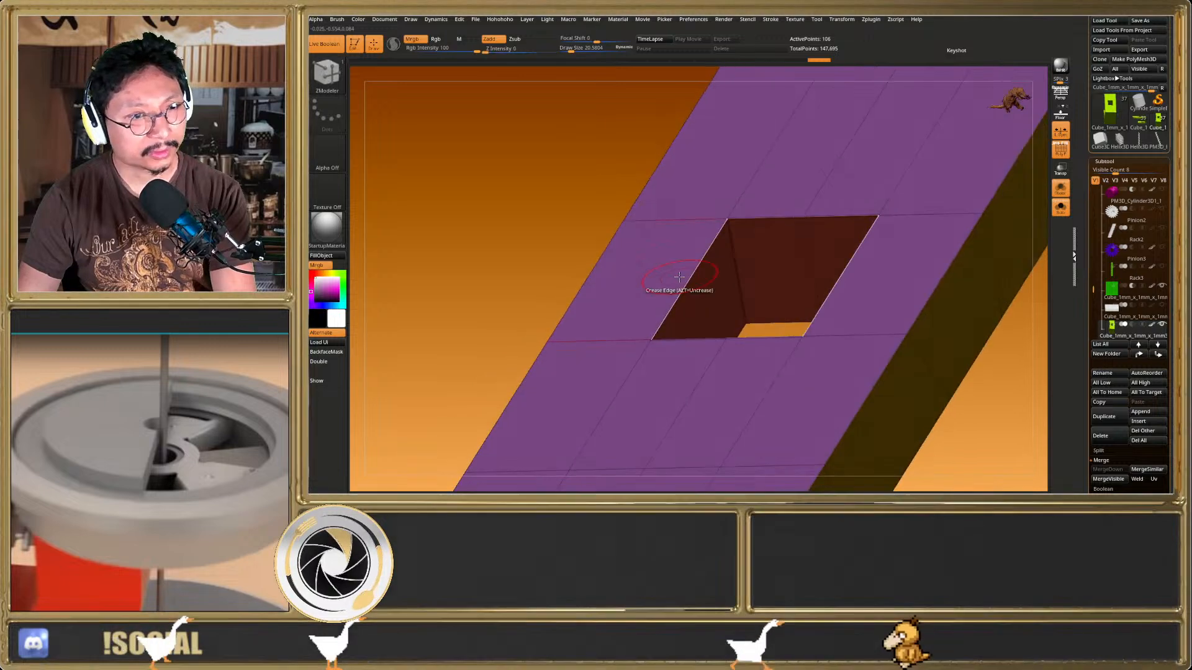
Try to bevel the complete edge loops along both sides of the slide's slot with ZModeler
key("space")
left_click(597, 242)
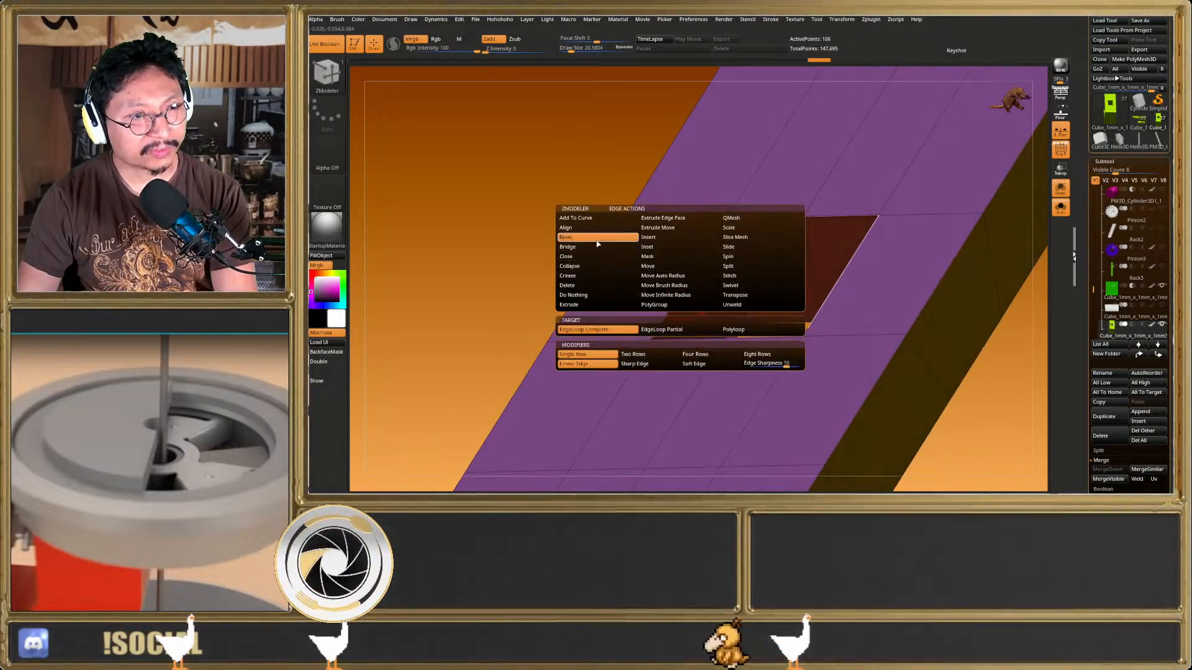
left_click_drag(673, 304, 677, 303)
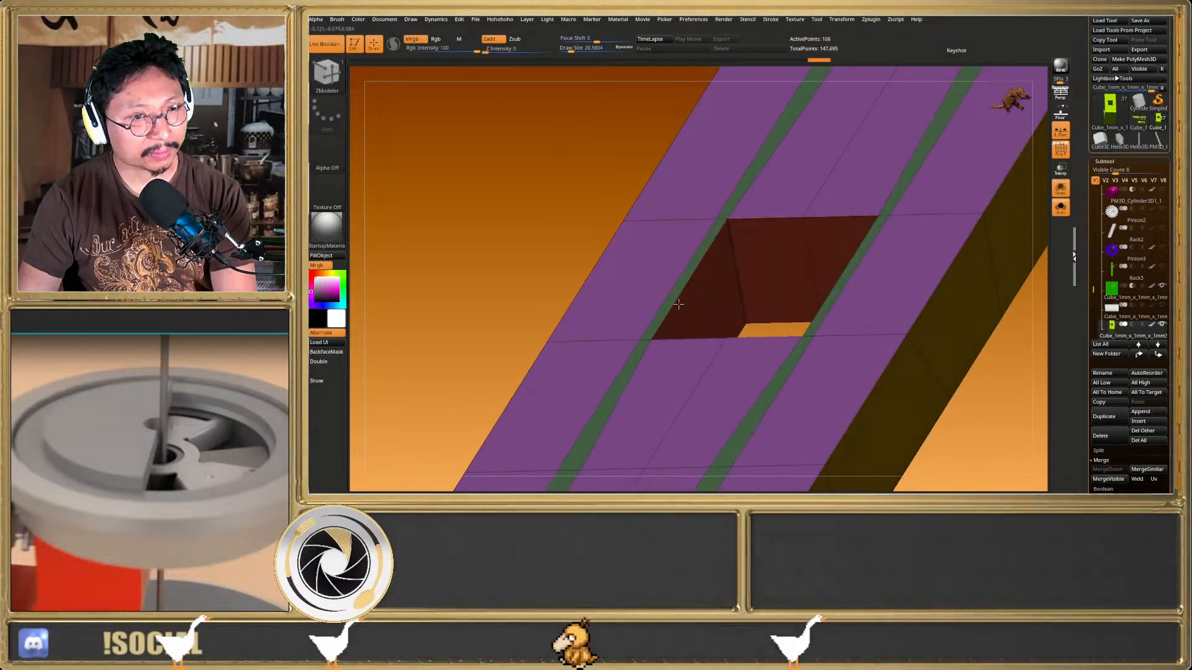
right_click_drag(680, 306, 639, 322)
key("ctrl+z")
Try sliding the complete edge loops beside the slot to slope the slide's face, and check it against the chips
key("space")
left_click(685, 248)
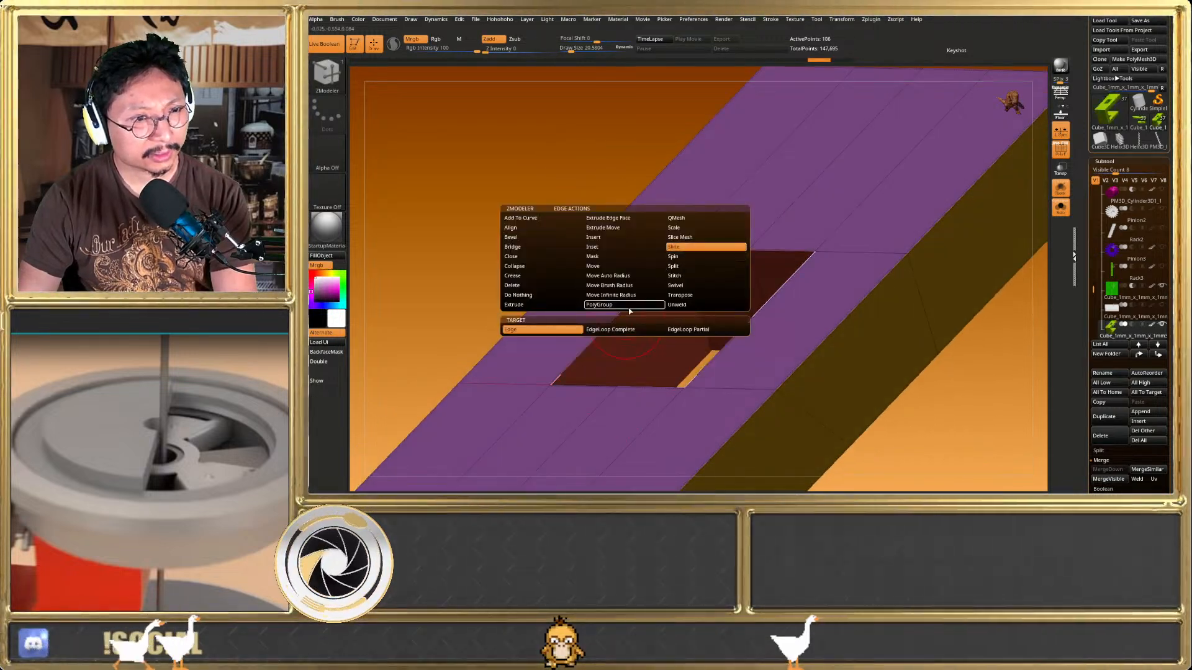
left_click(586, 332)
left_click_drag(594, 332, 609, 349)
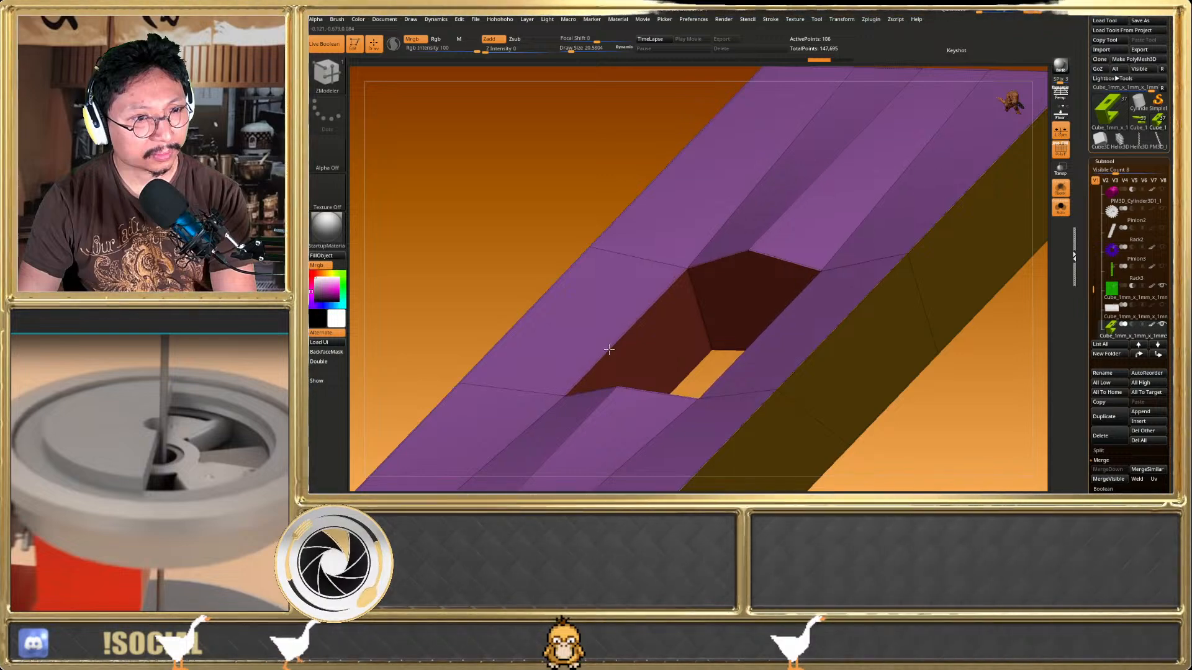
left_click(1062, 214)
right_click_drag(790, 293, 835, 256)
left_click(1060, 208)
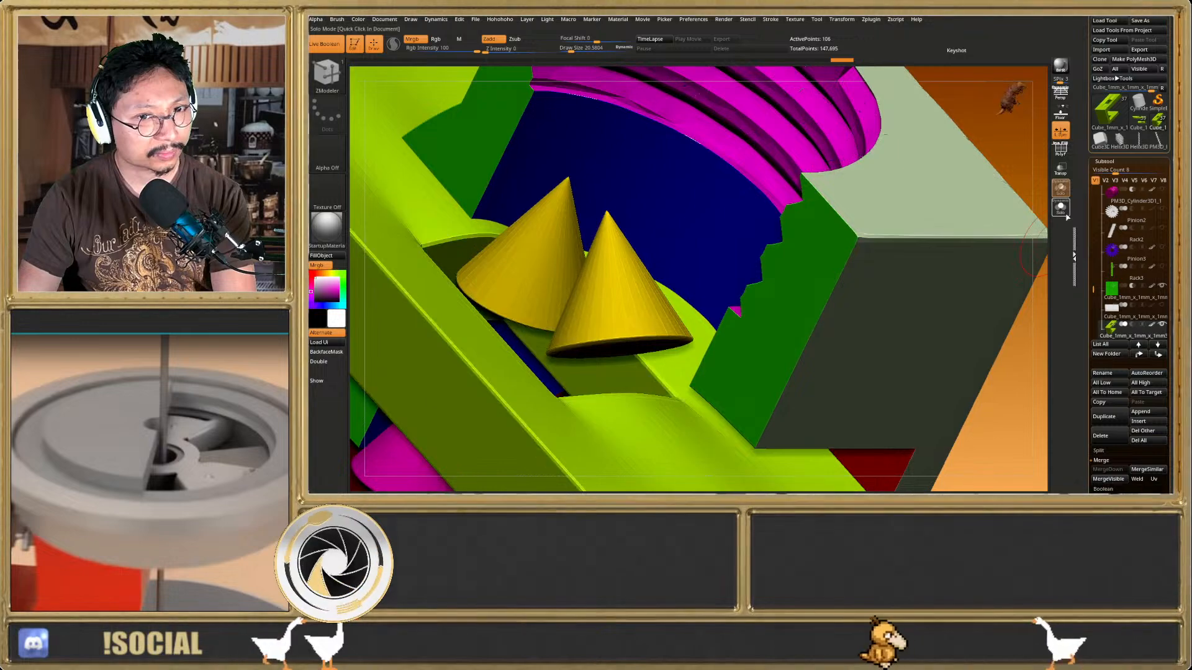
Step through the undo history of the edge slide and revert the slide's face to flat
right_click_drag(916, 281, 792, 324, "shift")
key("ctrl+z")
key("shift+f")
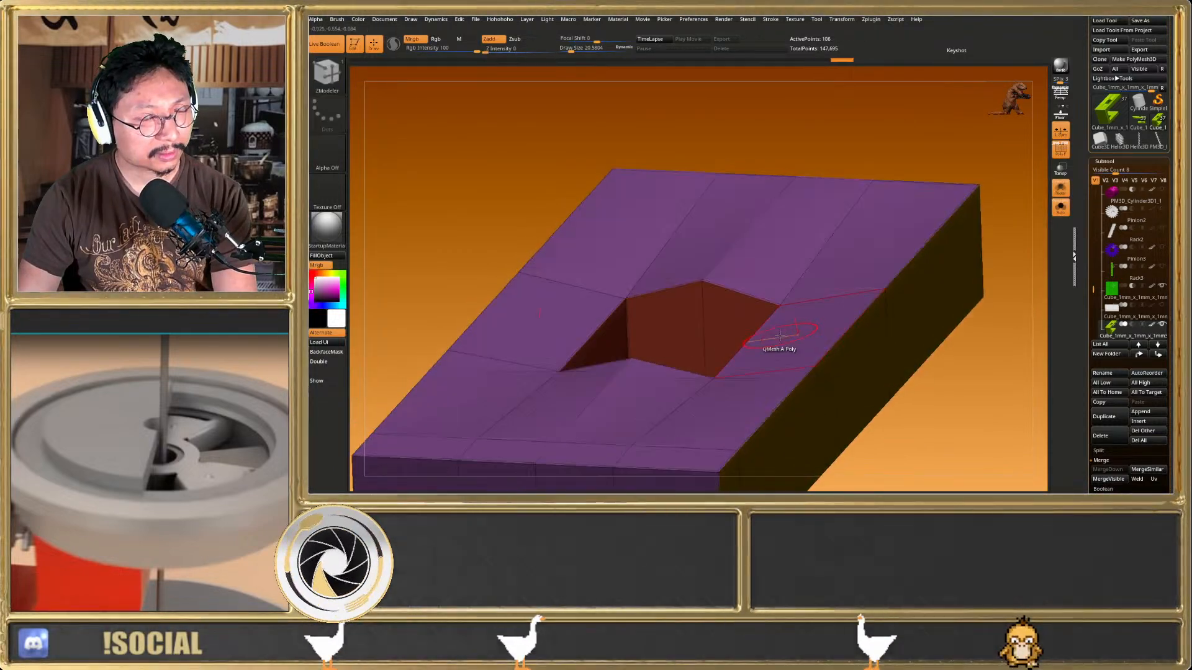
key("ctrl+z")
key("ctrl+shift+z")
key("ctrl+shift+z")
key("ctrl+shift+z")
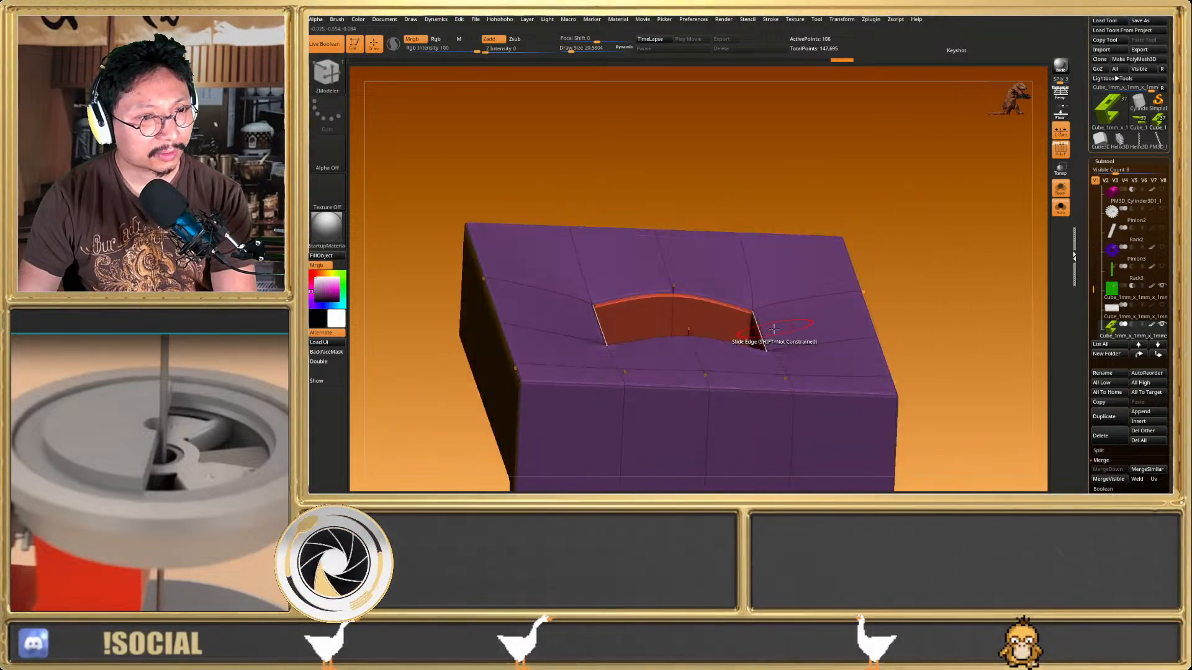
right_click_drag(761, 332, 725, 380)
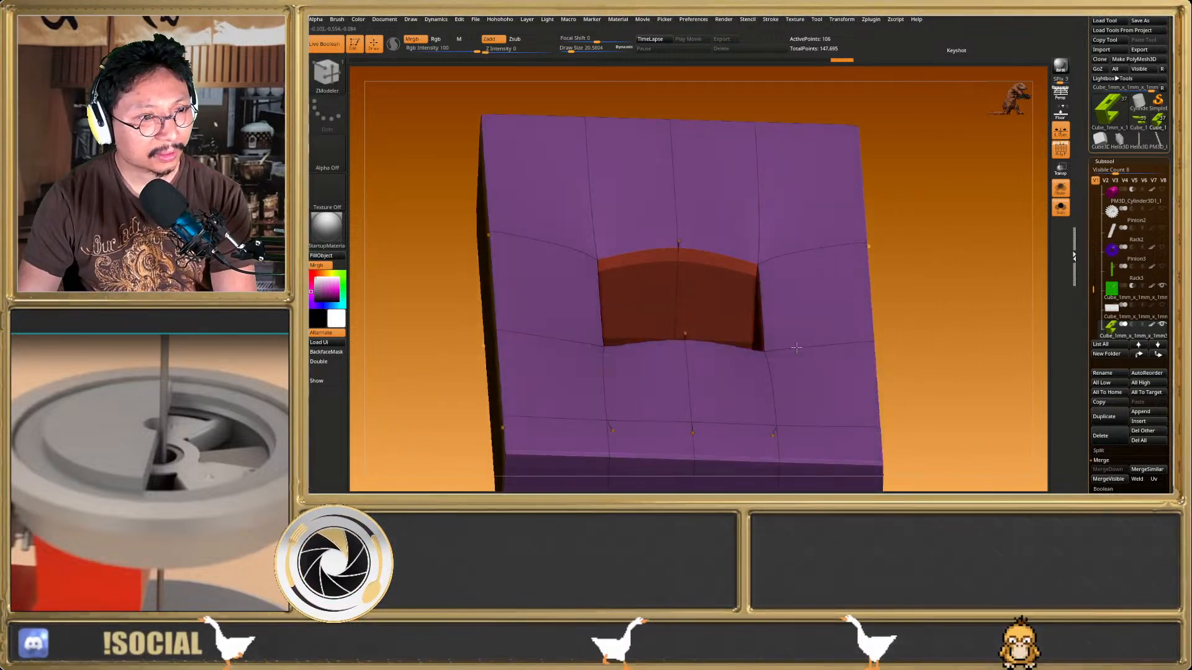
right_click_drag(828, 293, 787, 315)
key("ctrl+z")
key("shift+f")
key("shift+f")
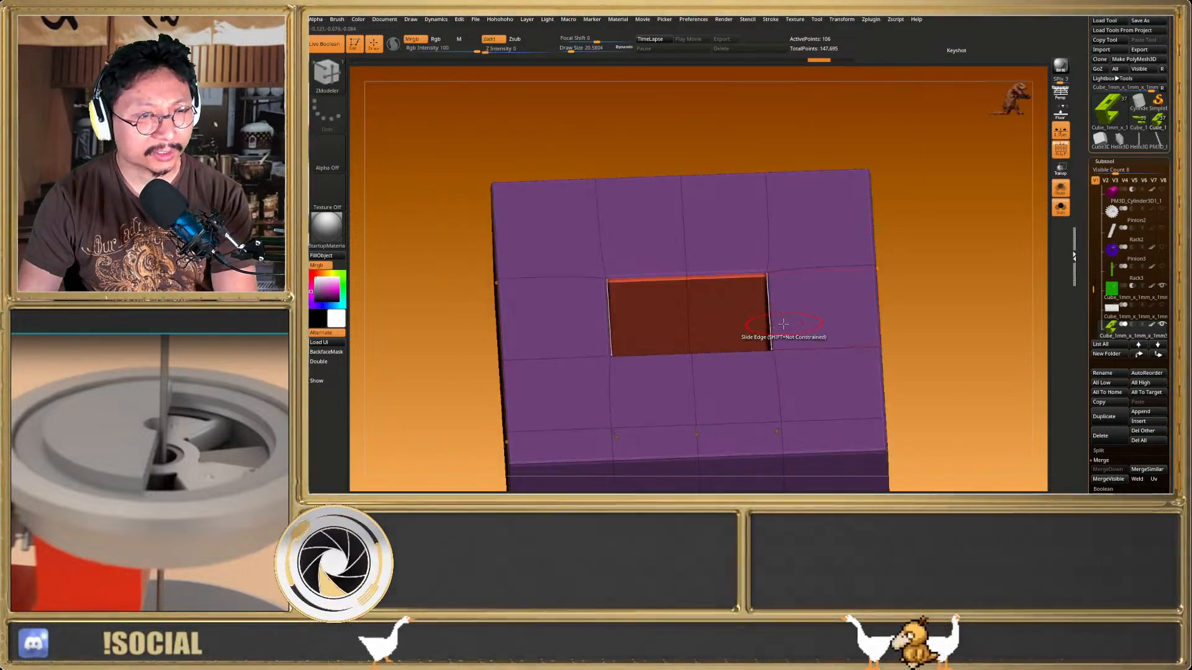
Turn off the smoothed subdivision preview and QMesh the polygons on both sides of the slot up into two raised blocks
left_click_drag(734, 275, 732, 289)
right_click_drag(732, 291, 834, 282)
key("shift+d")
scroll(837, 304, "up", 1)
scroll(863, 314, "down", 1)
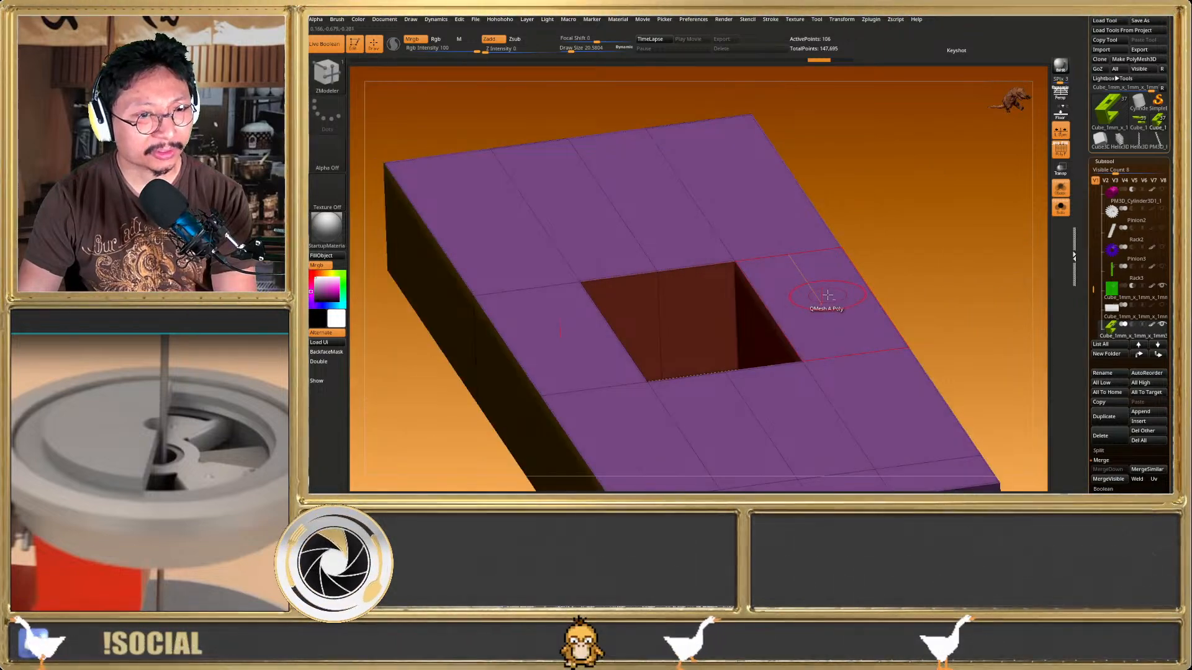
left_click(827, 296)
left_click_drag(829, 304, 832, 267)
right_click_drag(832, 267, 816, 271)
key("space")
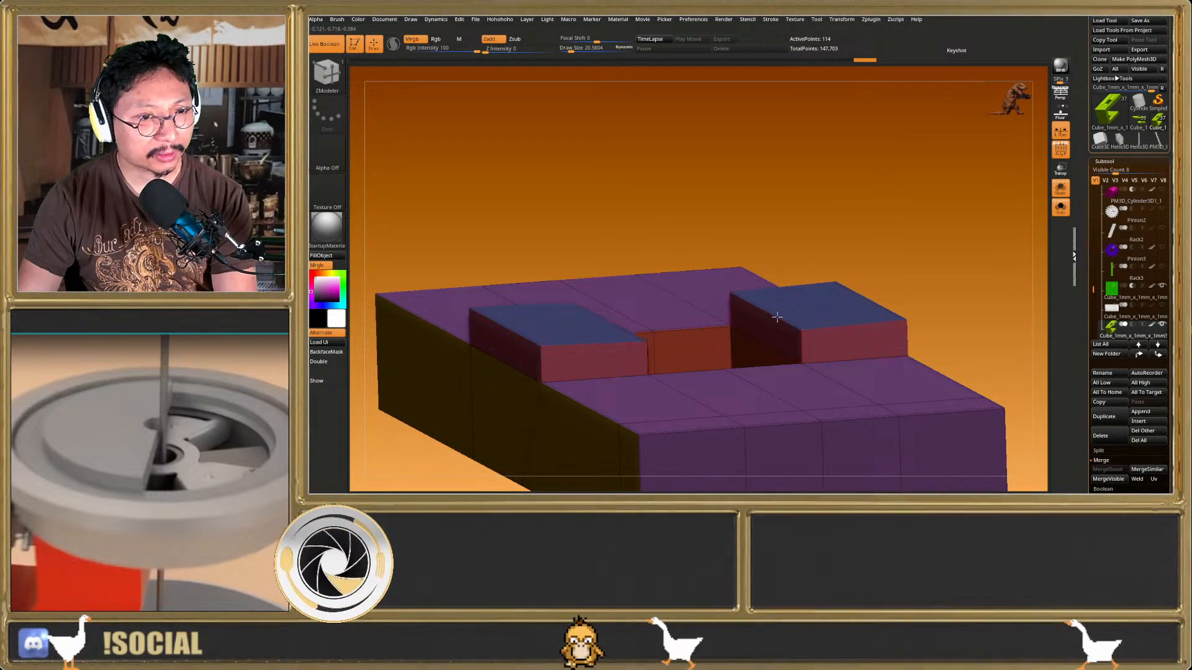
key("ctrl+z")
key("ctrl+z")
key("ctrl+z")
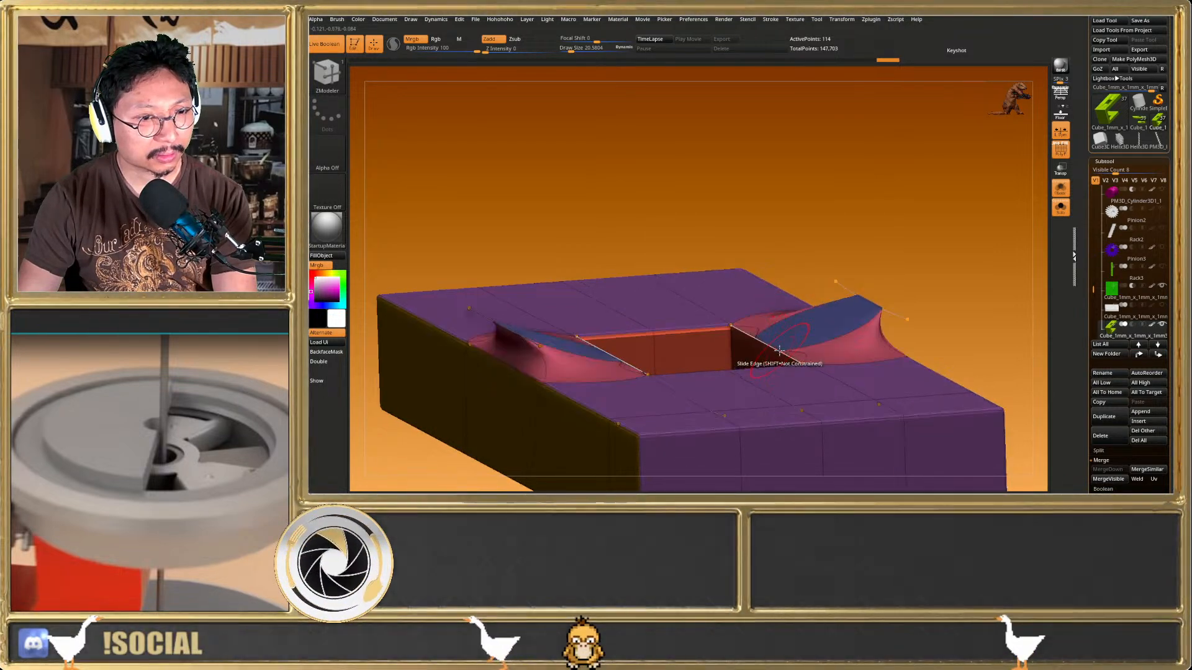
key("ctrl+shift+z")
key("ctrl+z")
key("ctrl+shift+z")
Try to stitch the inner top corner points of both raised blocks down to the slot's rim with ZModeler's point Stitch action
left_click_drag(795, 340, 790, 339)
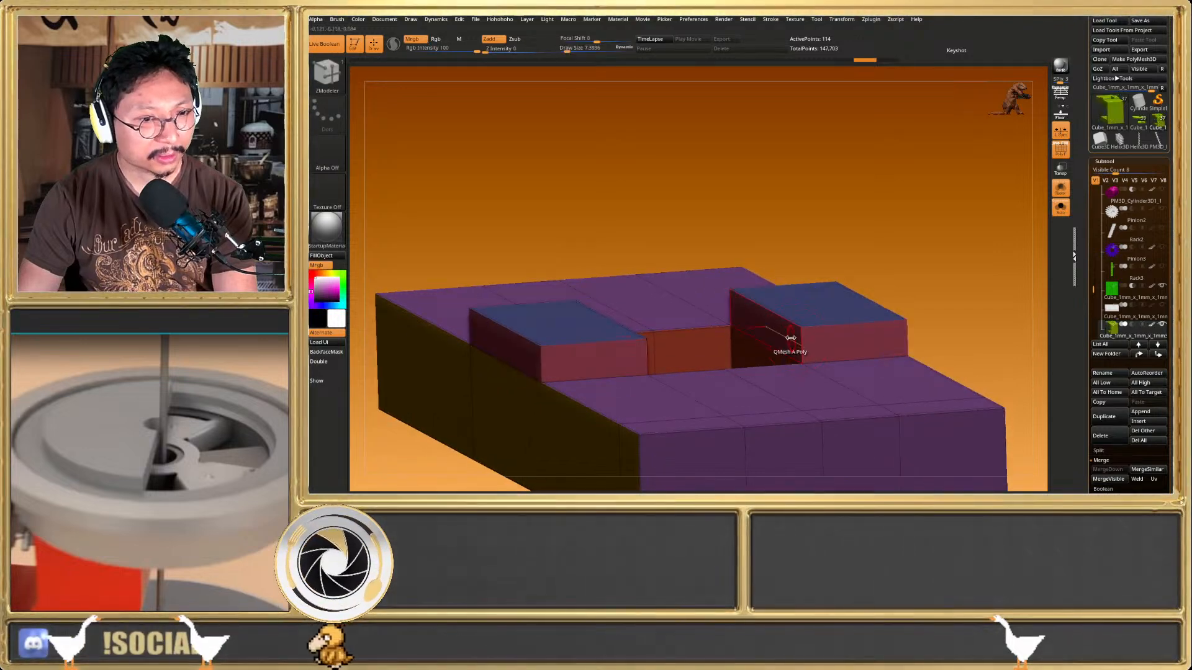
right_click_drag(791, 330, 807, 326, "ctrl")
key("space")
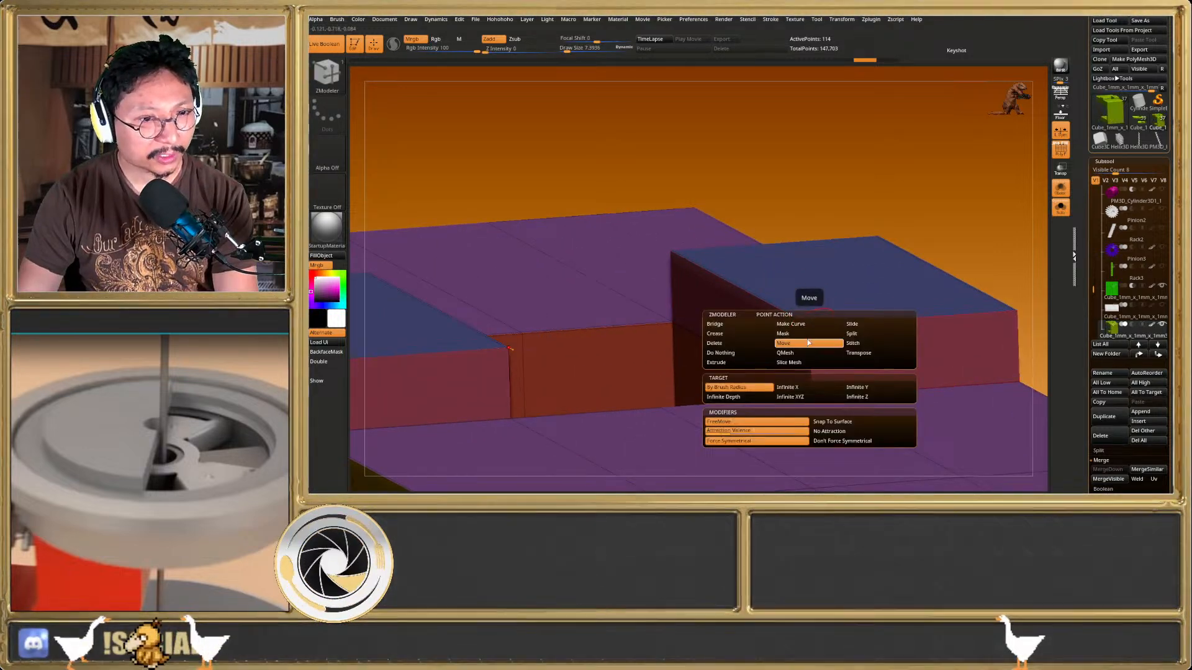
left_click(848, 345)
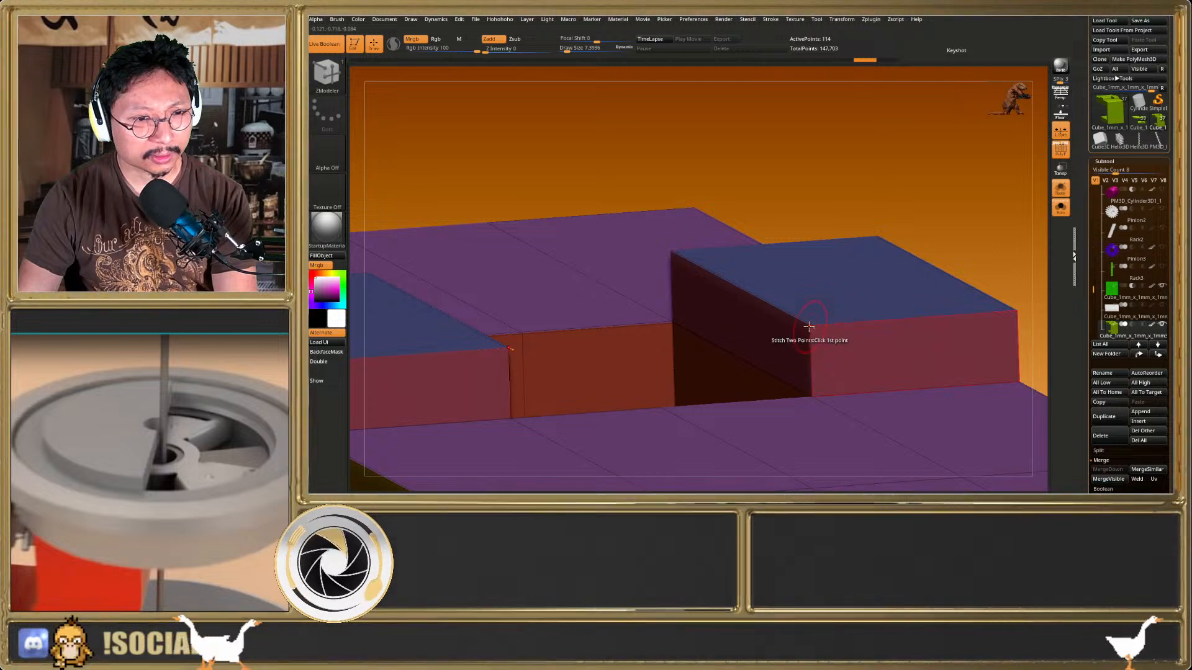
left_click(812, 394)
right_click_drag(708, 335, 852, 386, "alt")
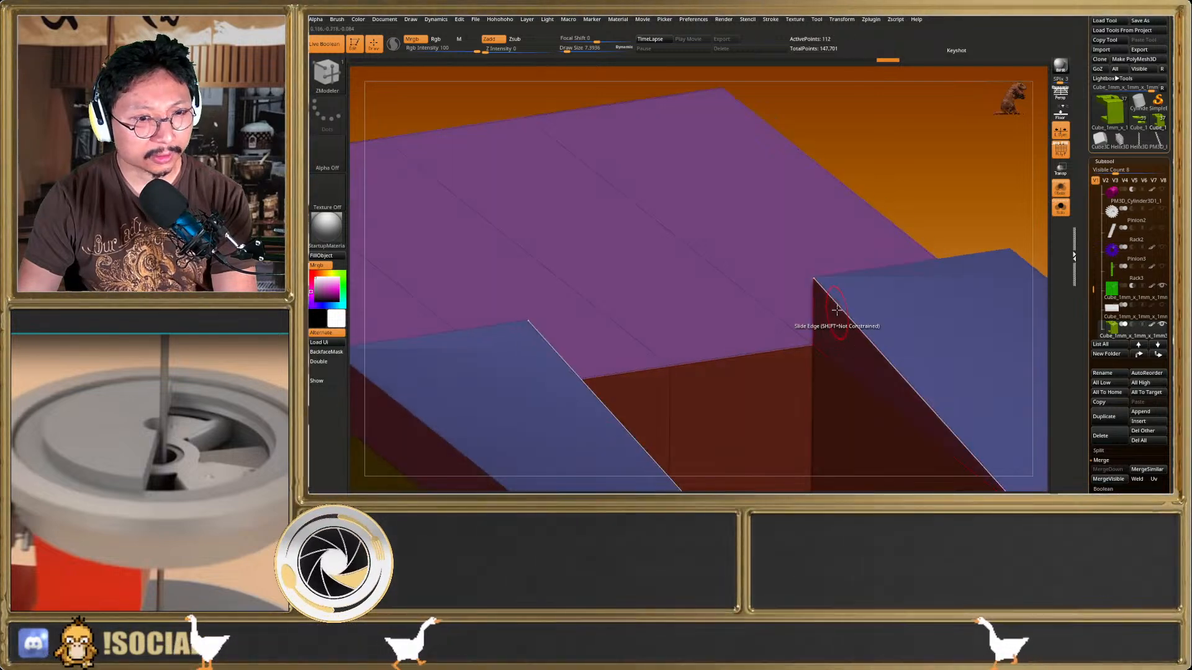
left_click(810, 349)
right_click_drag(810, 349, 877, 352, "ctrl")
key("ctrl+space")
left_click(886, 319)
right_click_drag(706, 354, 1012, 280, "ctrl")
Check the wedge-shaped blocks against the chips in the assembly, and try moving the slide with the gizmo
key("shift+f")
left_click(923, 244)
right_click_drag(922, 244, 950, 248, "ctrl")
right_click_drag(794, 292, 776, 236, "ctrl")
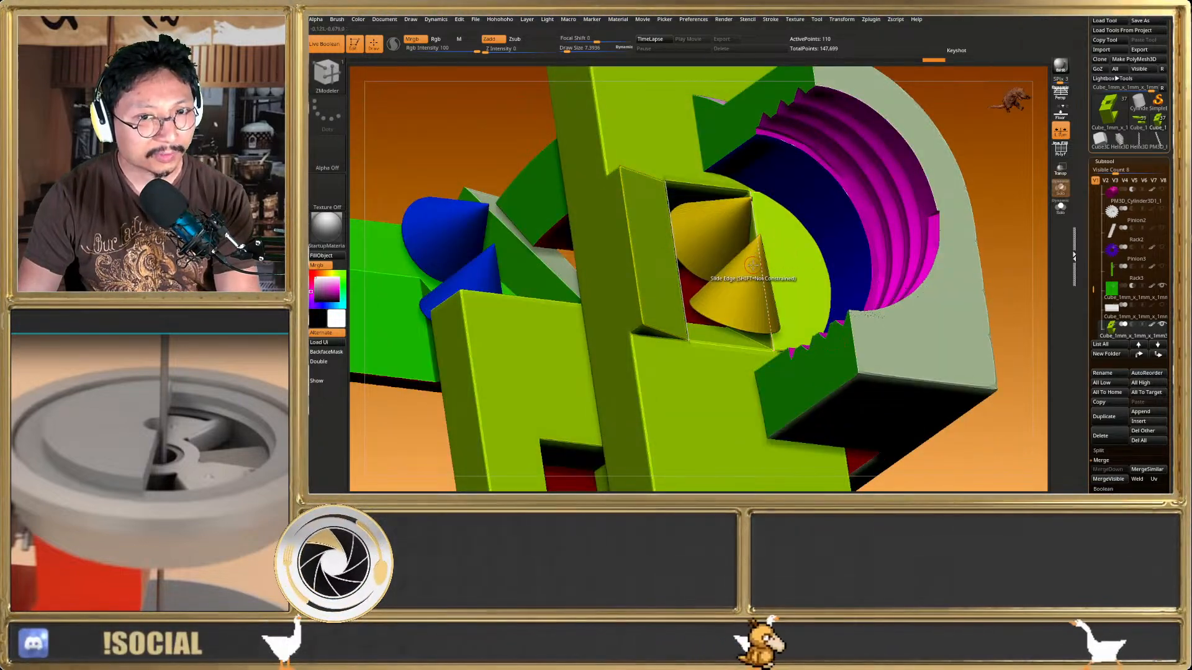
key("w")
left_click_drag(638, 390, 657, 408)
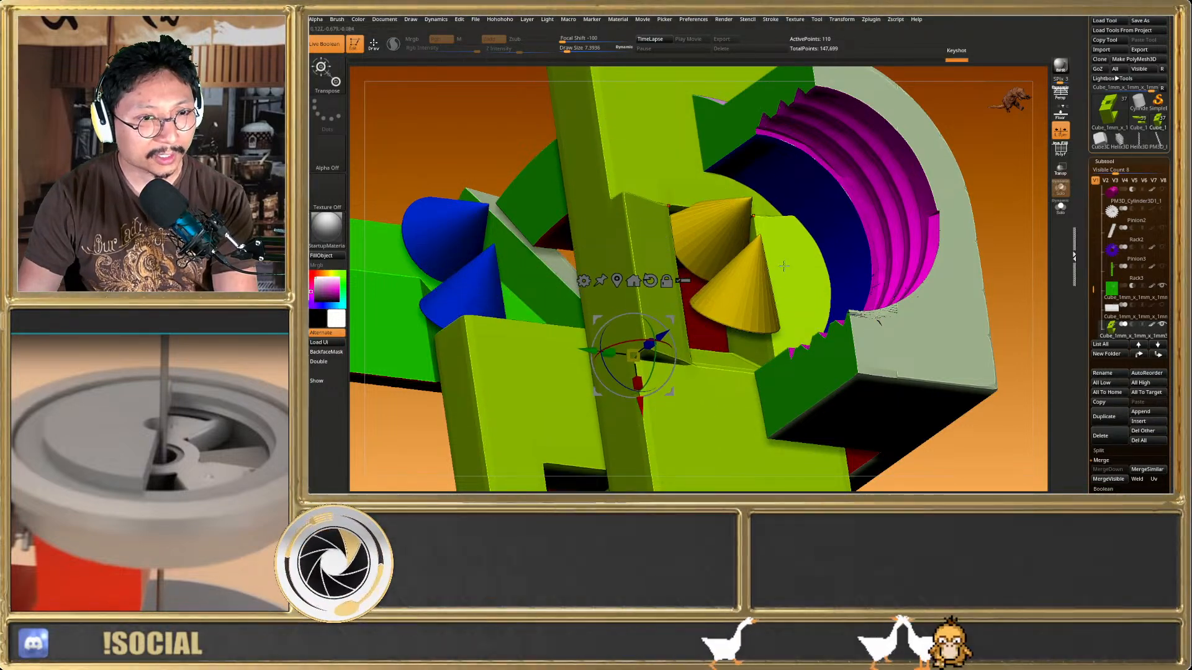
key("ctrl+z")
left_click(1060, 210)
key("shift+f")
right_click_drag(989, 272, 841, 296)
right_click_drag(654, 300, 688, 313, "alt")
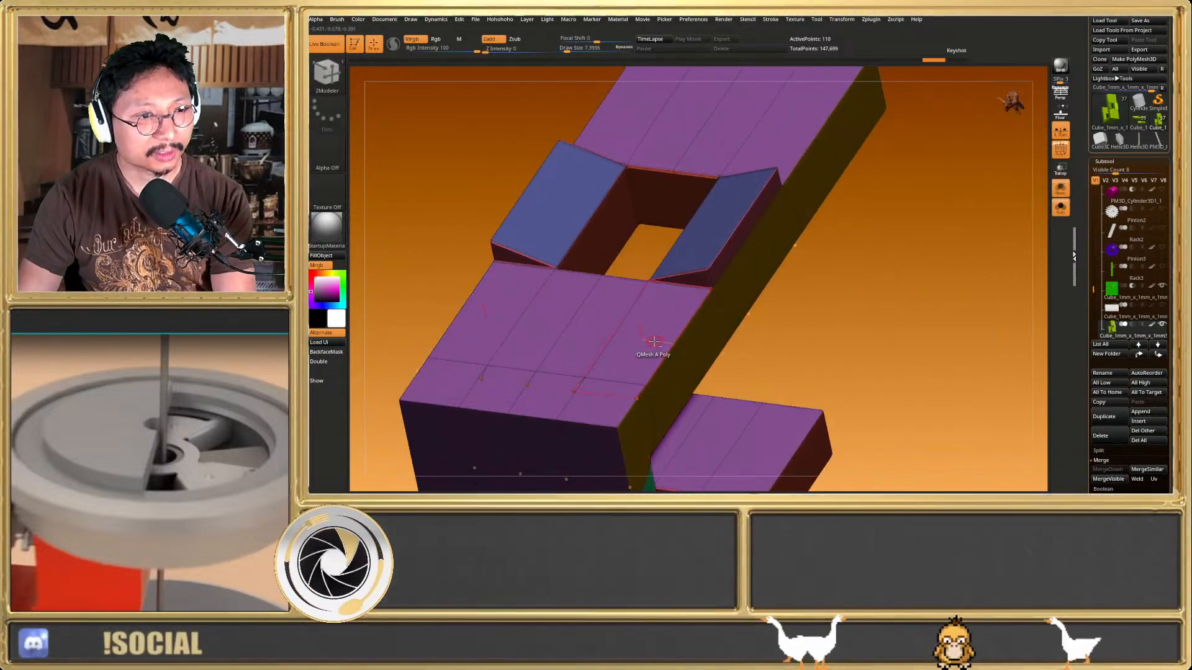
Undo the corner stitching on the slide's two raised blocks
left_click_drag(653, 338, 652, 333)
key("ctrl+z")
key("ctrl+z")
key("ctrl+z")
key("ctrl+z")
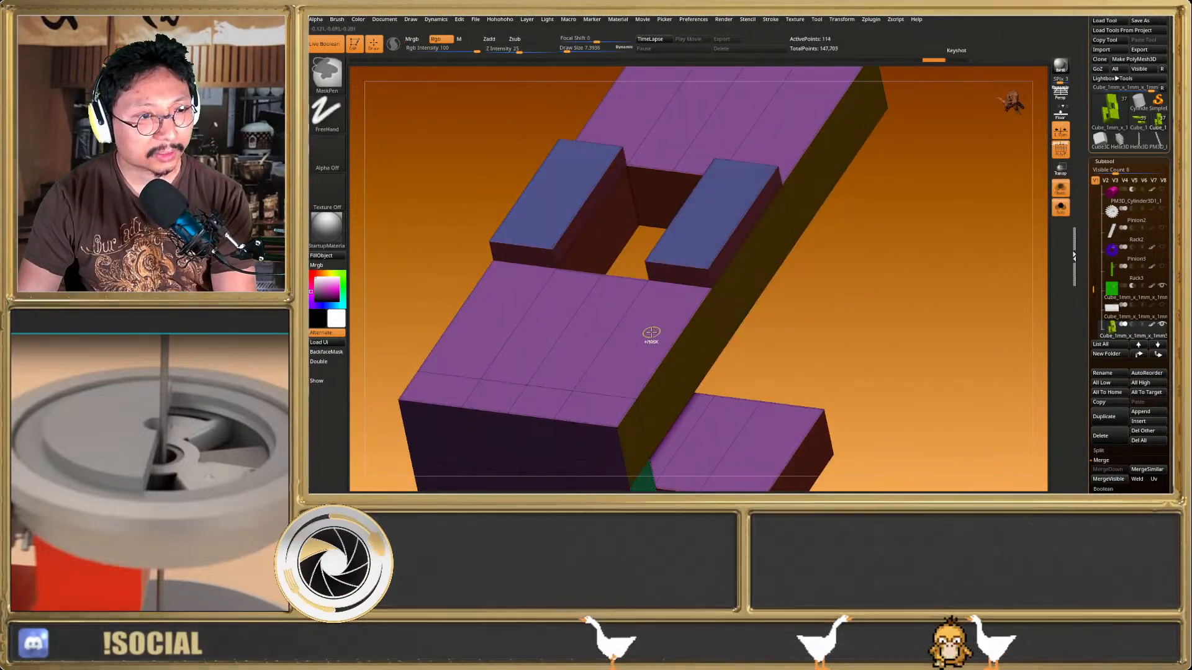
Revert the short raised blocks and QMesh the full-length polygon strips on both sides of the slot up into thin raised strips
mouse_move(653, 332)
right_mouse_down("alt")
mouse_move(654, 383)
mouse_move(667, 324)
right_mouse_up("alt")
left_click(760, 206)
left_click(640, 390)
left_click(629, 383)
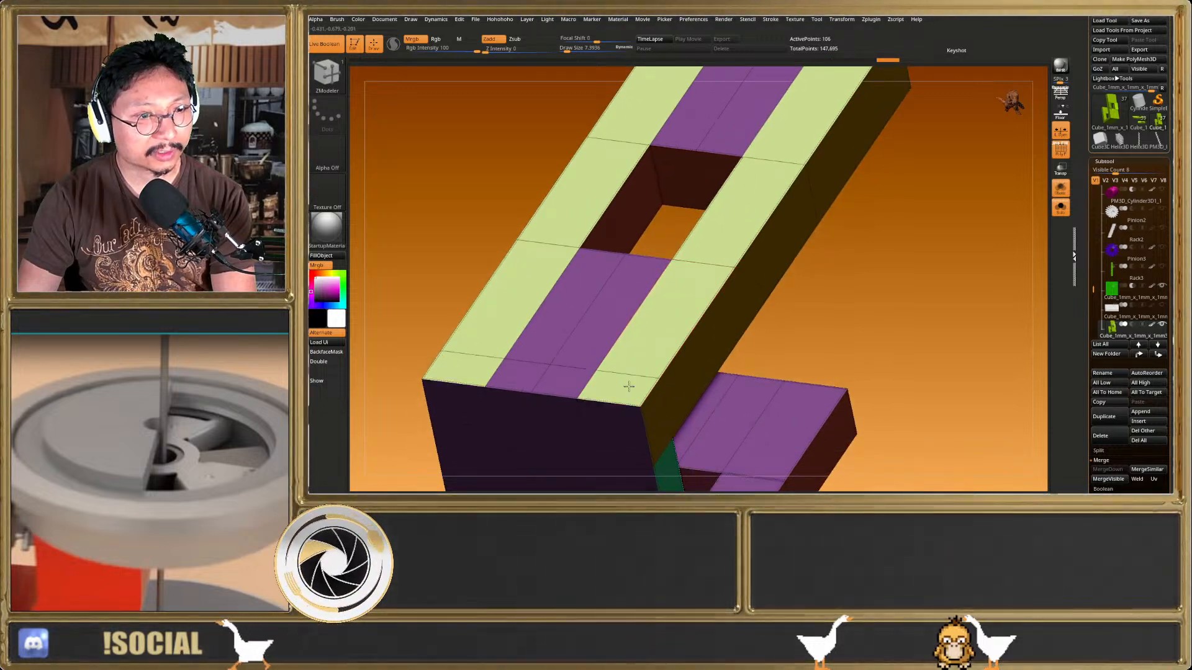
right_click_drag(628, 382, 656, 295)
left_click_drag(658, 320, 657, 314)
right_click_drag(658, 318, 690, 325)
Try sliding the inner top edges of the raised strips down toward the slot's rim, and undo the slides
left_click(582, 232)
left_click(720, 347)
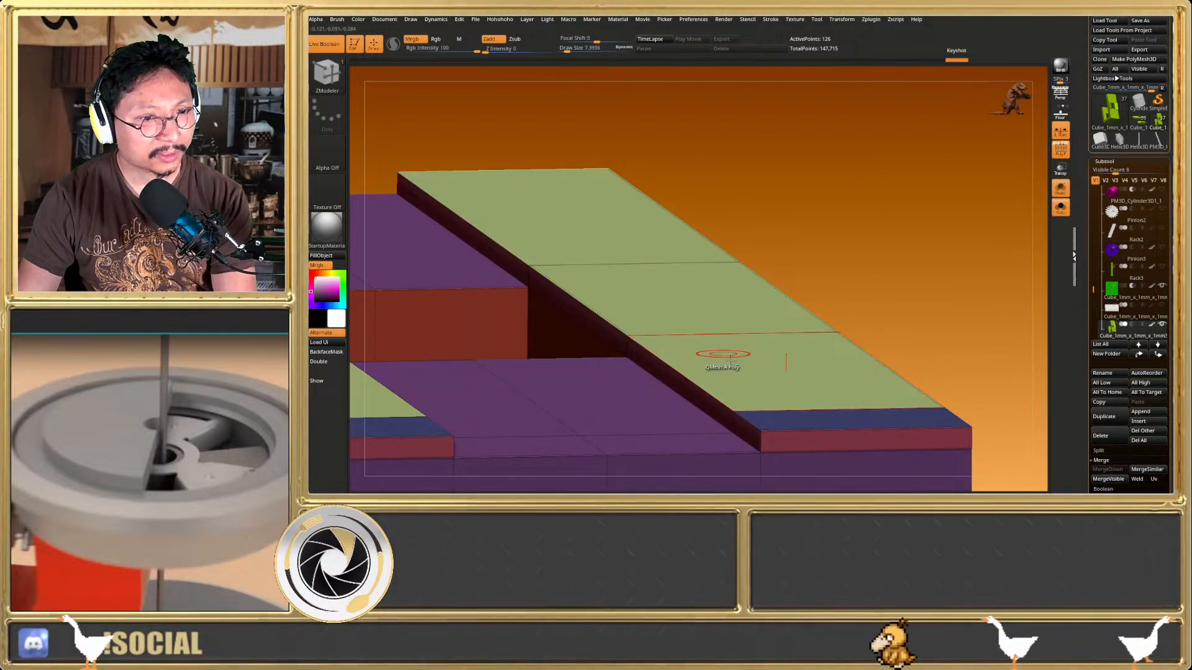
left_click(785, 408)
key("ctrl+z")
left_click(792, 418)
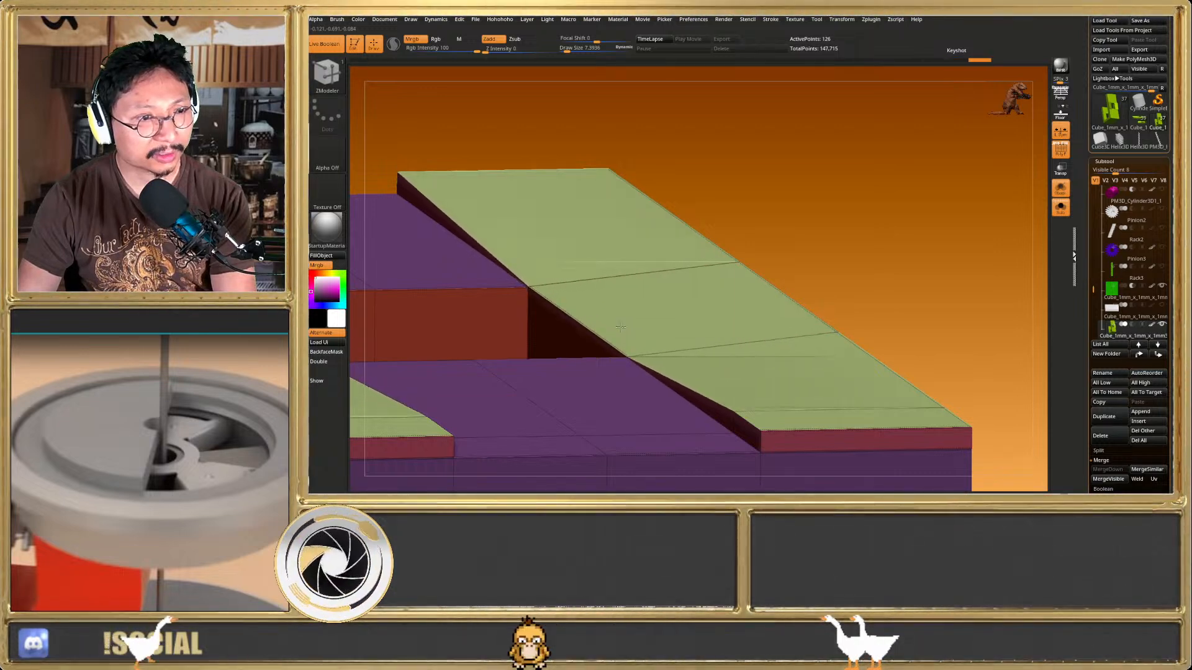
right_click_drag(639, 332, 730, 343, "ctrl")
mouse_move(729, 342)
right_mouse_down()
mouse_move(715, 290)
mouse_move(739, 312)
right_mouse_up()
key("ctrl+z")
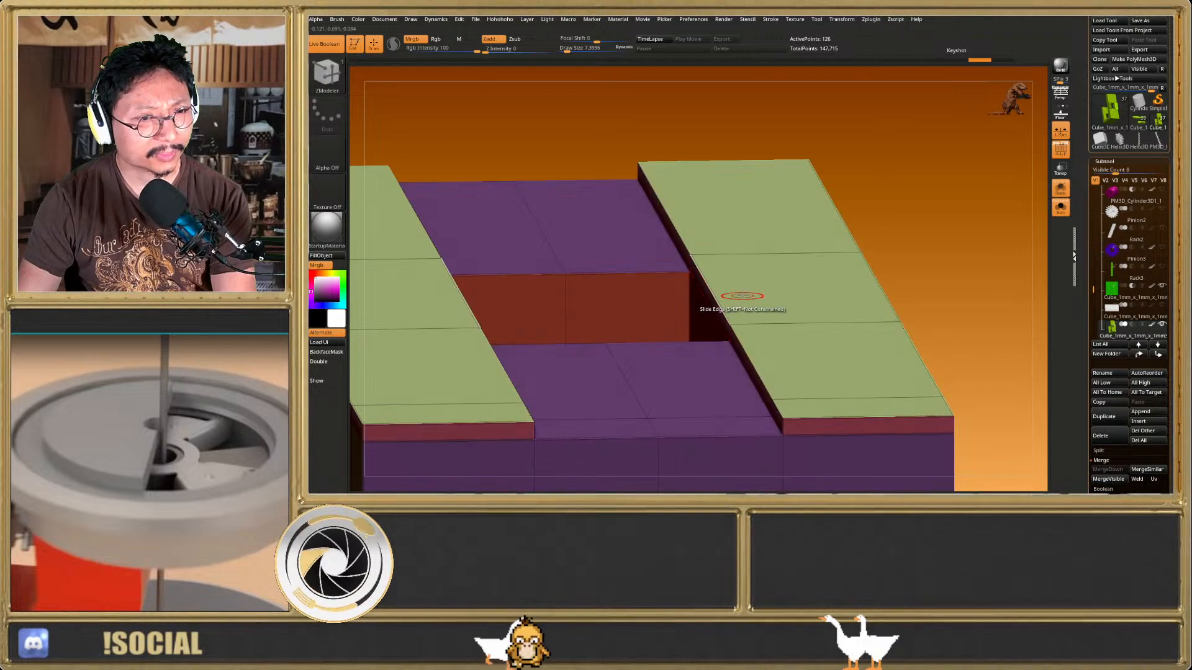
left_click_drag(753, 294, 768, 256)
mouse_move(752, 275)
right_mouse_down("ctrl")
mouse_move(724, 292)
mouse_move(732, 328)
right_mouse_up("ctrl")
key("ctrl+z")
left_click_drag(732, 327, 754, 325)
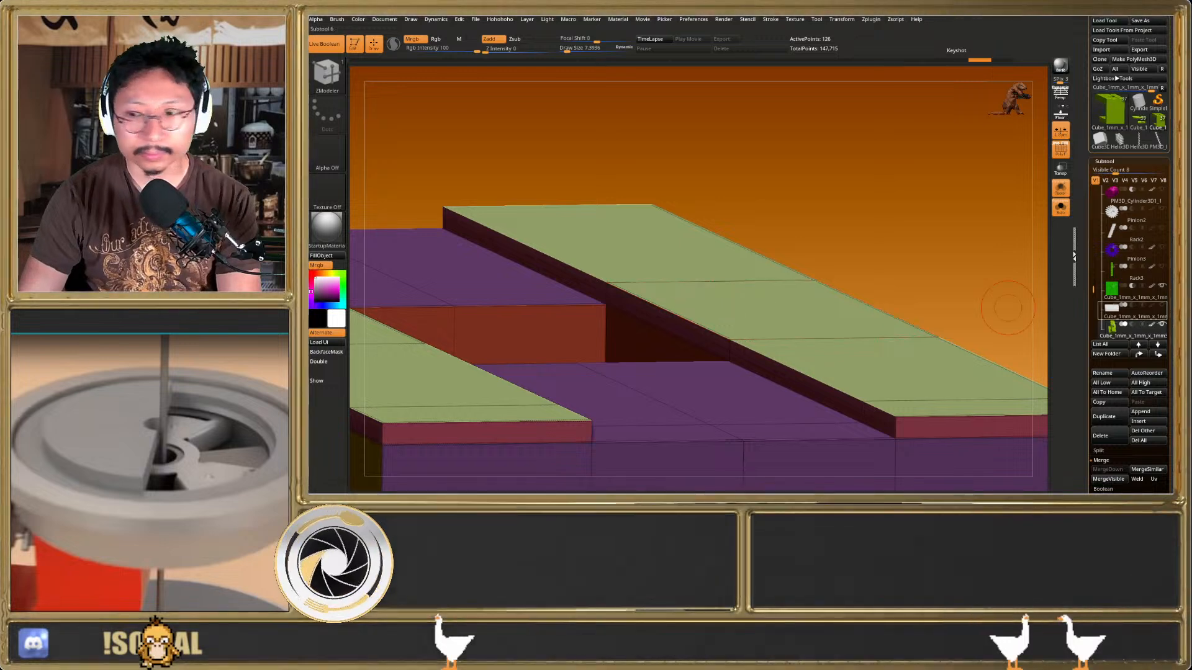
Stitch the raised strips' inner top points down to the flat centre from the slide's front end up to the slot
mouse_move(1114, 307)
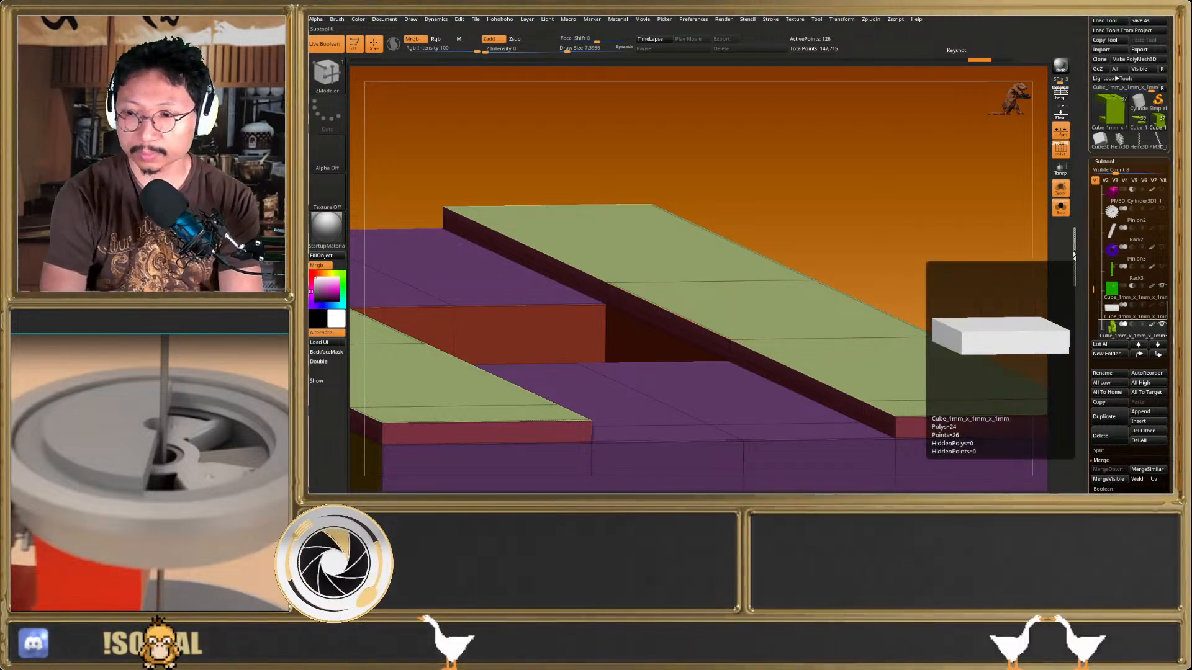
left_click_drag(826, 261, 855, 309)
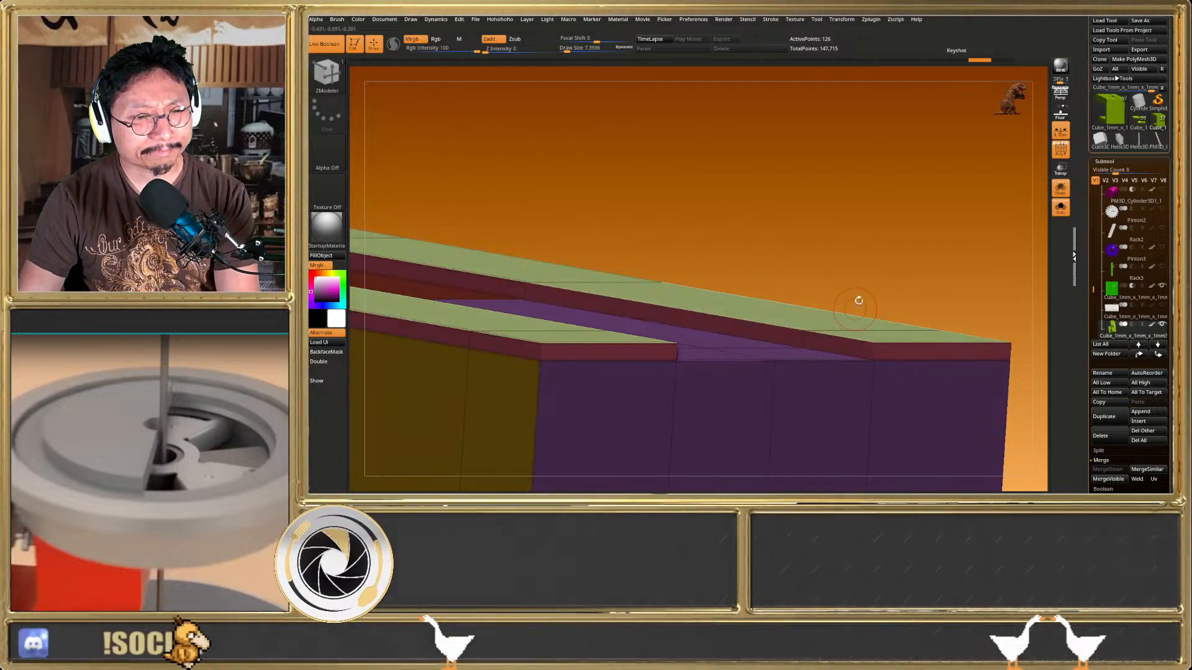
left_click_drag(869, 248, 864, 256)
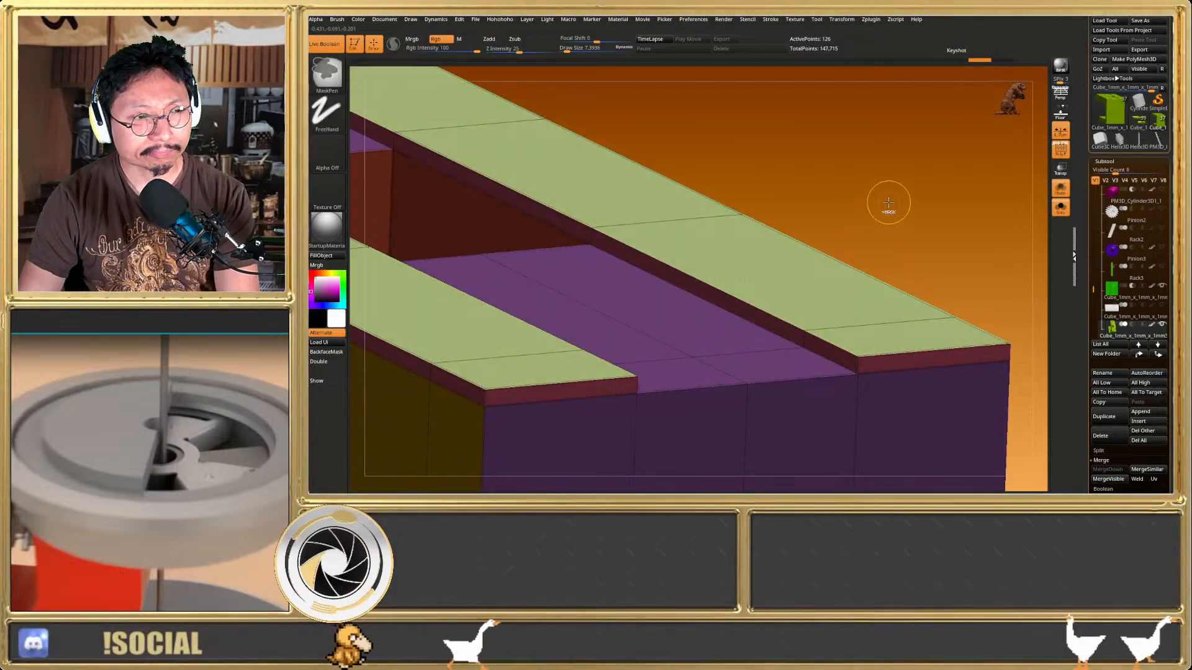
key("ctrl+z")
key("ctrl+z")
key("ctrl+z")
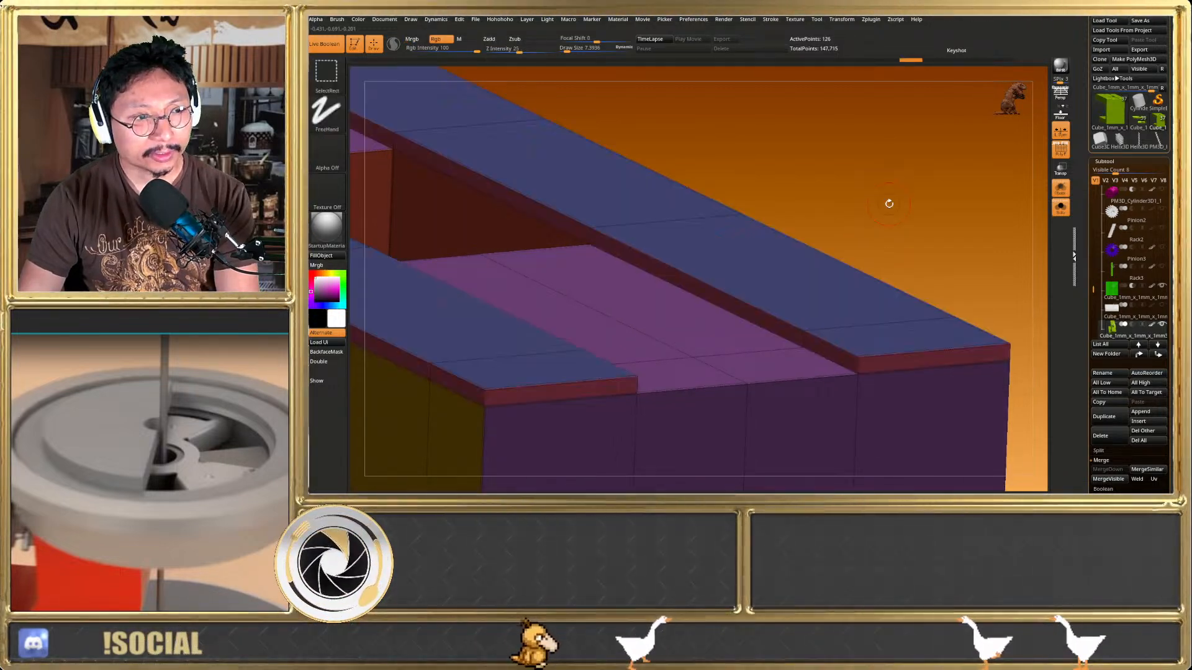
right_click_drag(872, 347, 855, 360, "ctrl")
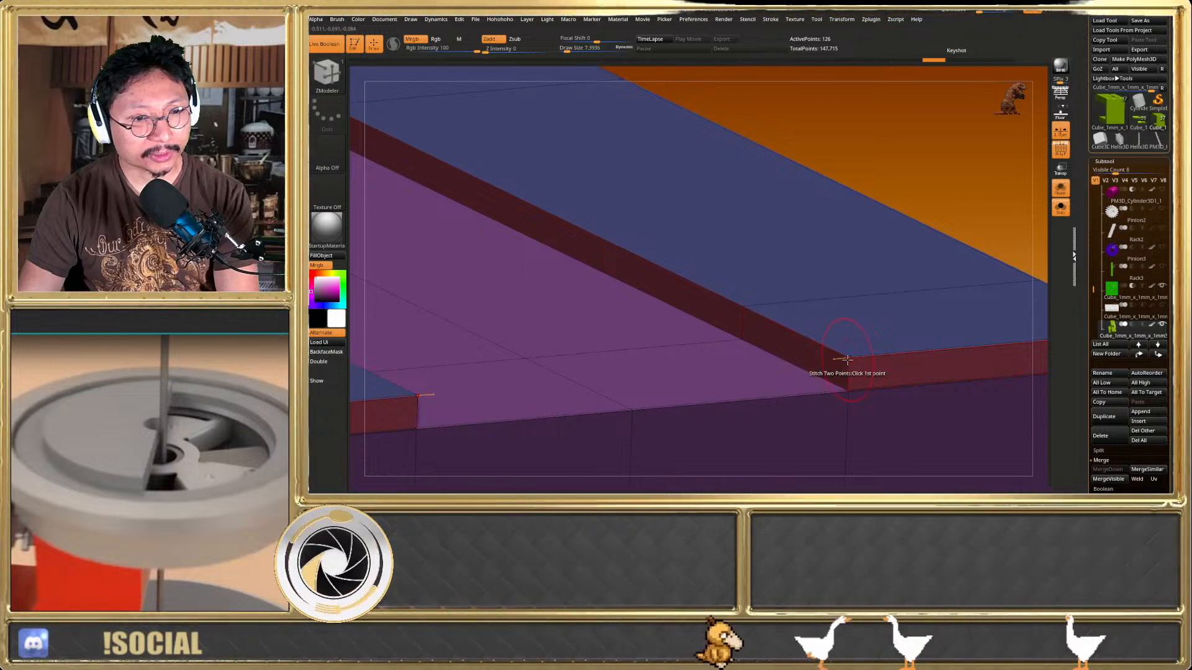
left_click(847, 358)
left_click(843, 391)
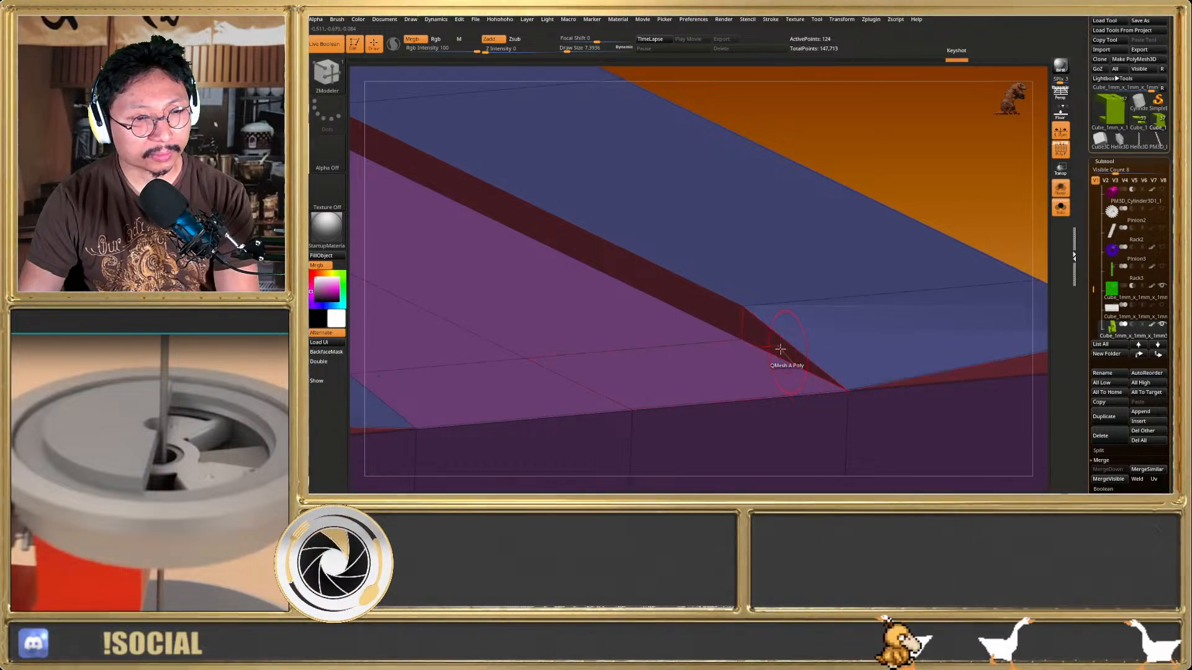
left_click(741, 339)
right_click_drag(741, 339, 779, 258, "alt")
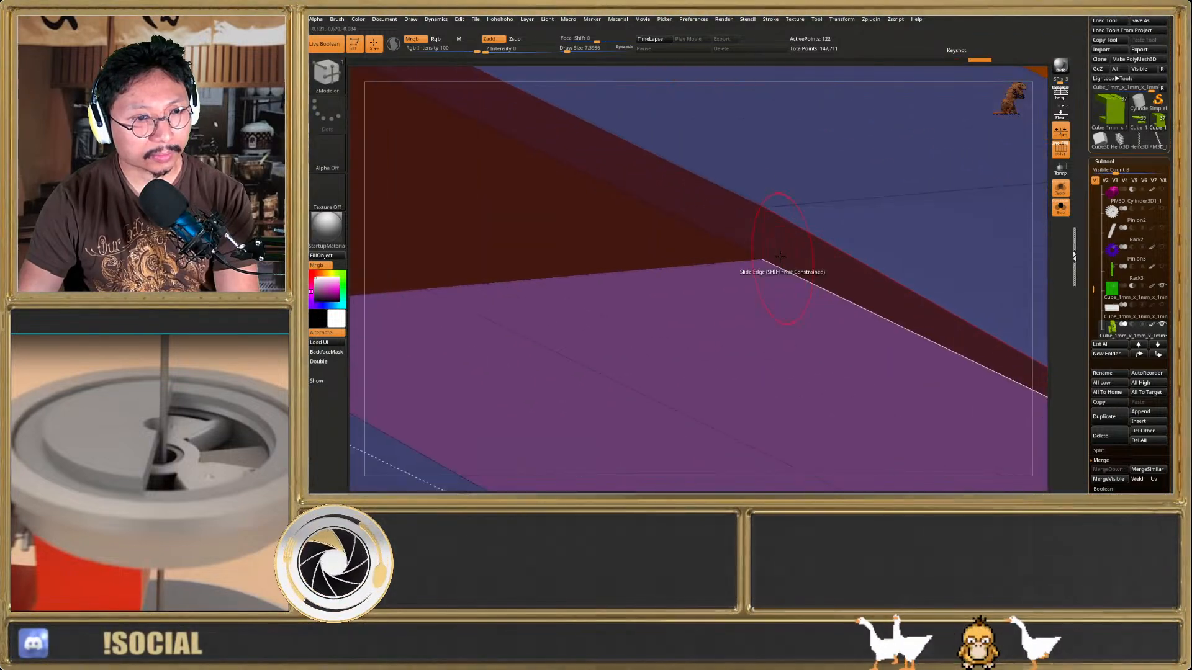
left_click(761, 209)
left_click(760, 260)
Stitch the remaining inner top points at the slide's far end down to the flat centre on both sides
right_click_drag(759, 259, 979, 354, "alt")
right_click_drag(979, 354, 716, 275, "ctrl")
left_click(767, 269)
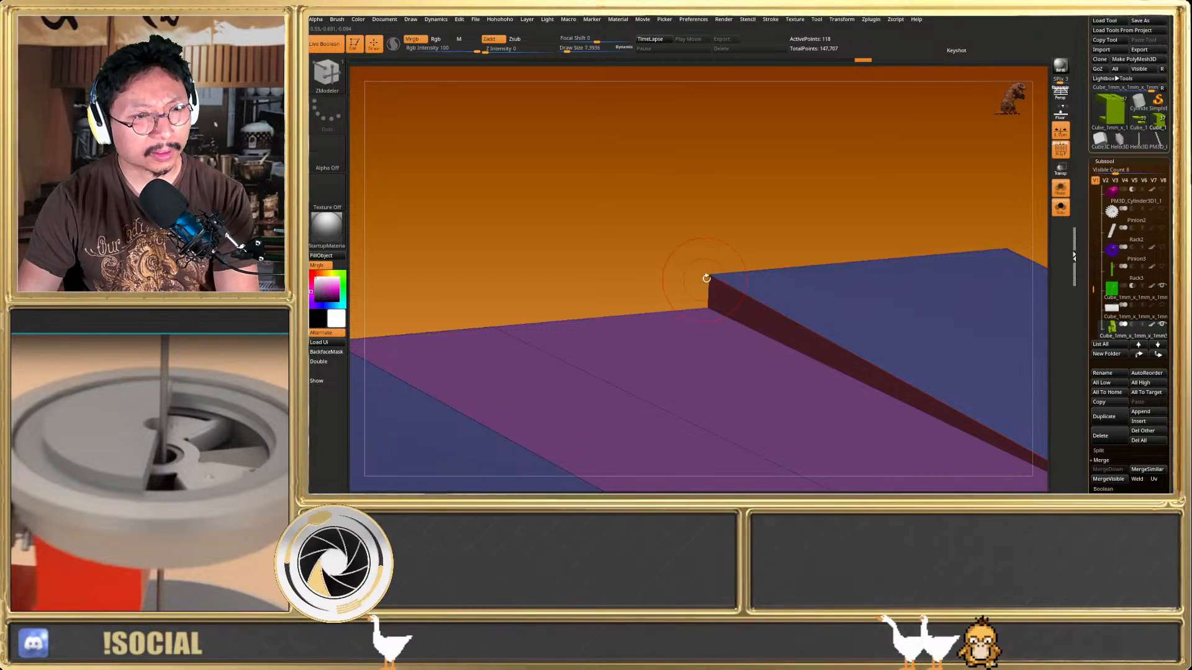
left_click(708, 308)
key("space")
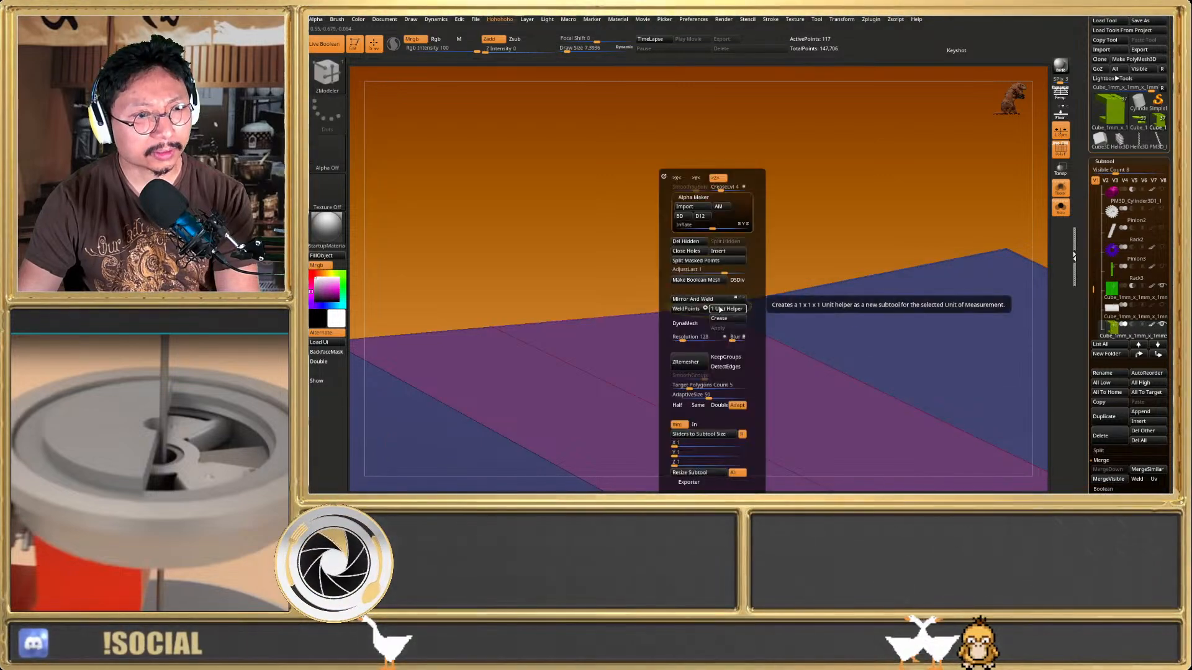
mouse_move(625, 306)
right_mouse_down()
mouse_move(790, 319)
mouse_move(749, 229)
mouse_move(667, 323)
mouse_move(683, 336)
mouse_move(685, 376)
right_mouse_up()
mouse_move(638, 271)
right_mouse_down()
mouse_move(665, 279)
mouse_move(642, 283)
right_mouse_up()
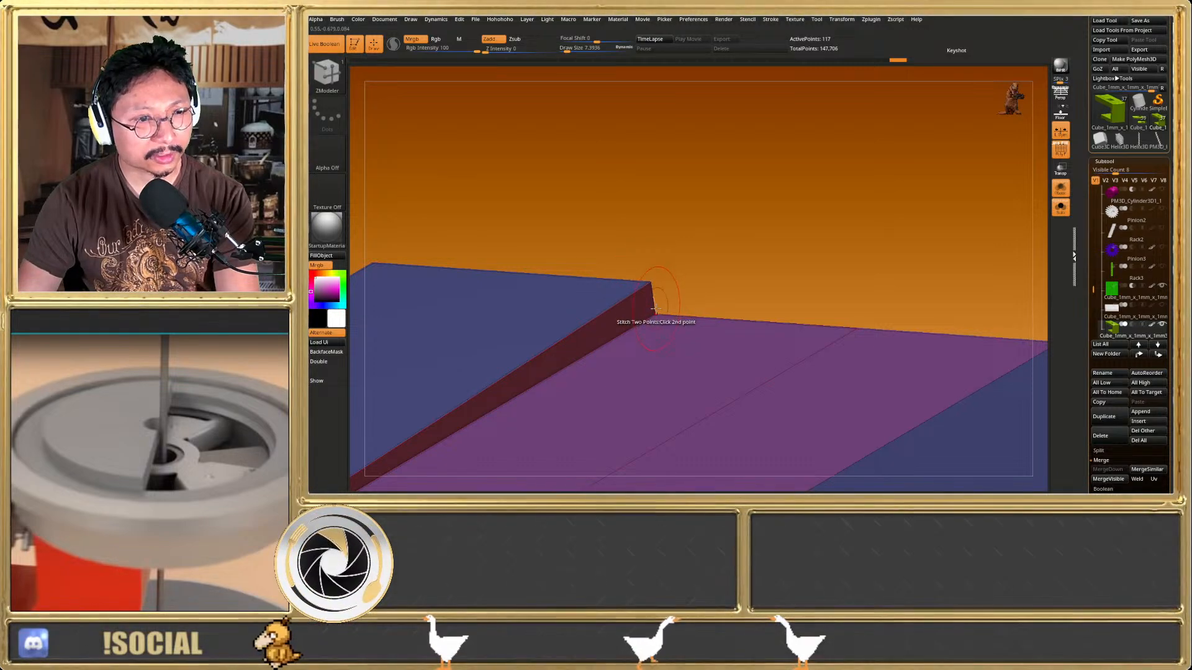
left_click(655, 310)
mouse_move(656, 331)
right_mouse_down("ctrl")
mouse_move(705, 371)
mouse_move(737, 314)
mouse_move(678, 324)
mouse_move(690, 316)
right_mouse_up("ctrl")
key("shift+f")
key("shift+f")
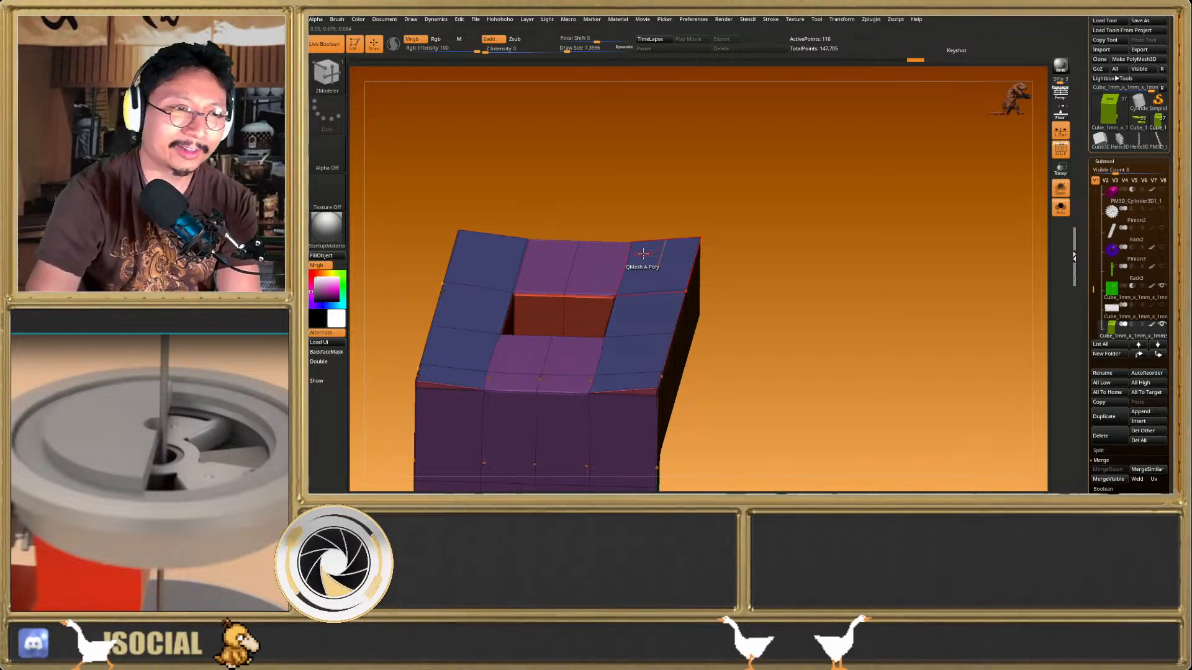
Set ZModeler's edge action to Crease with the Edge target and start creasing the borders between the slide's sloped sides and flat centre
key("ctrl+z")
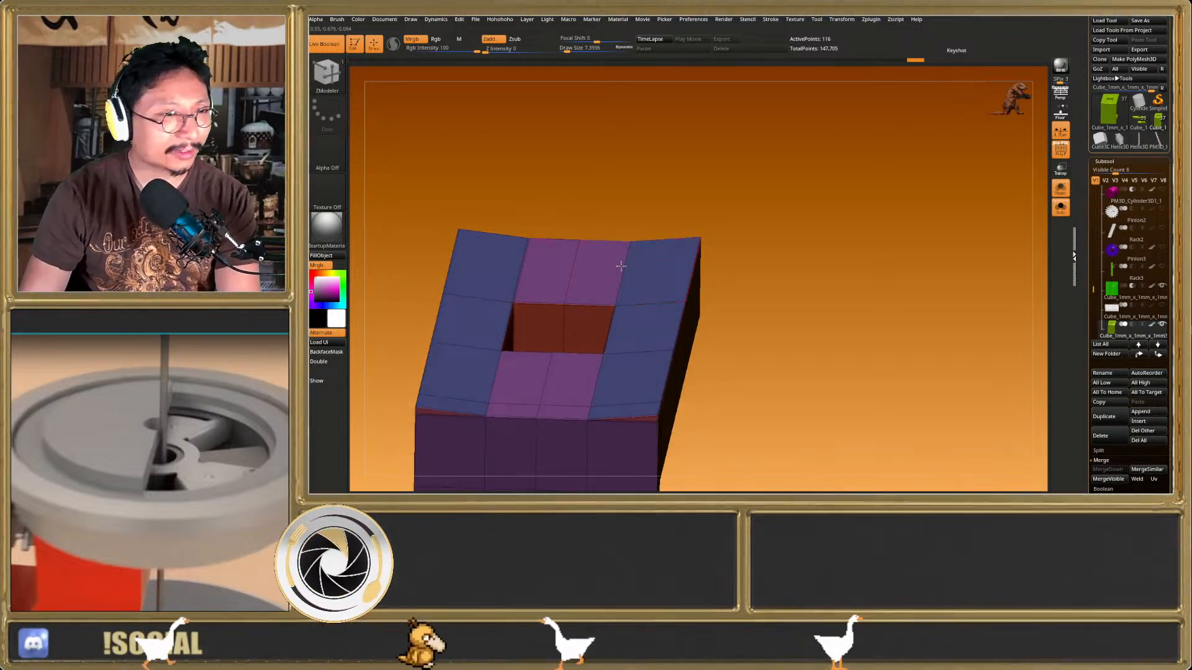
key("space")
left_click(522, 277)
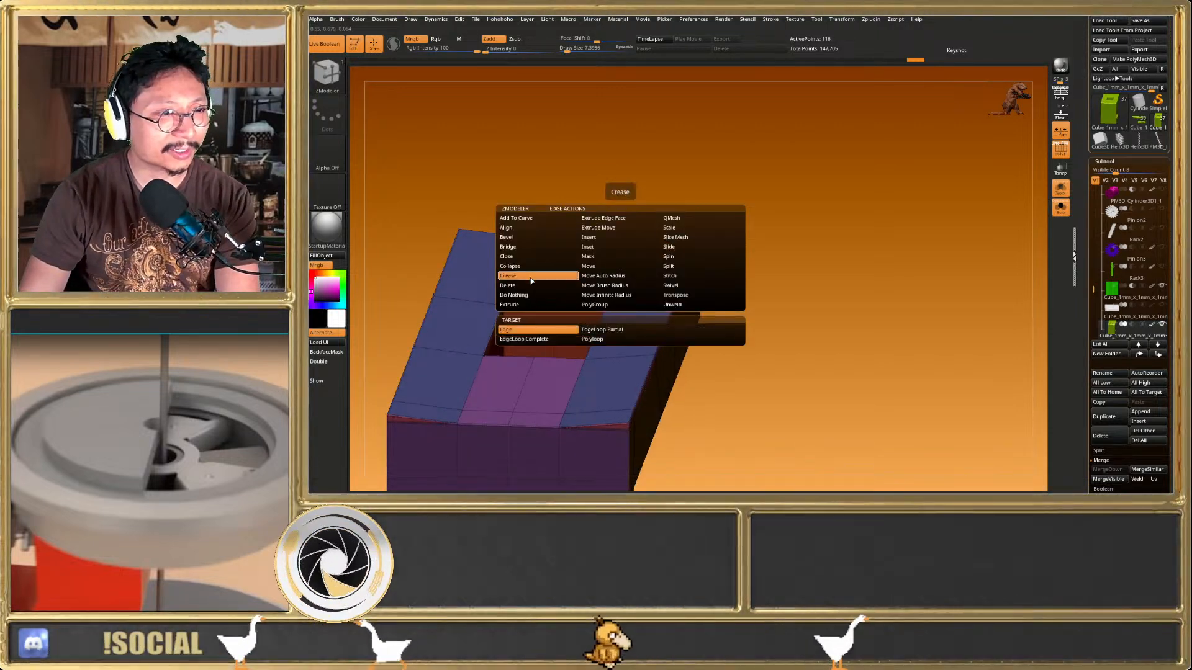
right_click_drag(612, 354, 637, 318, "alt")
left_click(548, 361)
right_click_drag(548, 362, 514, 374)
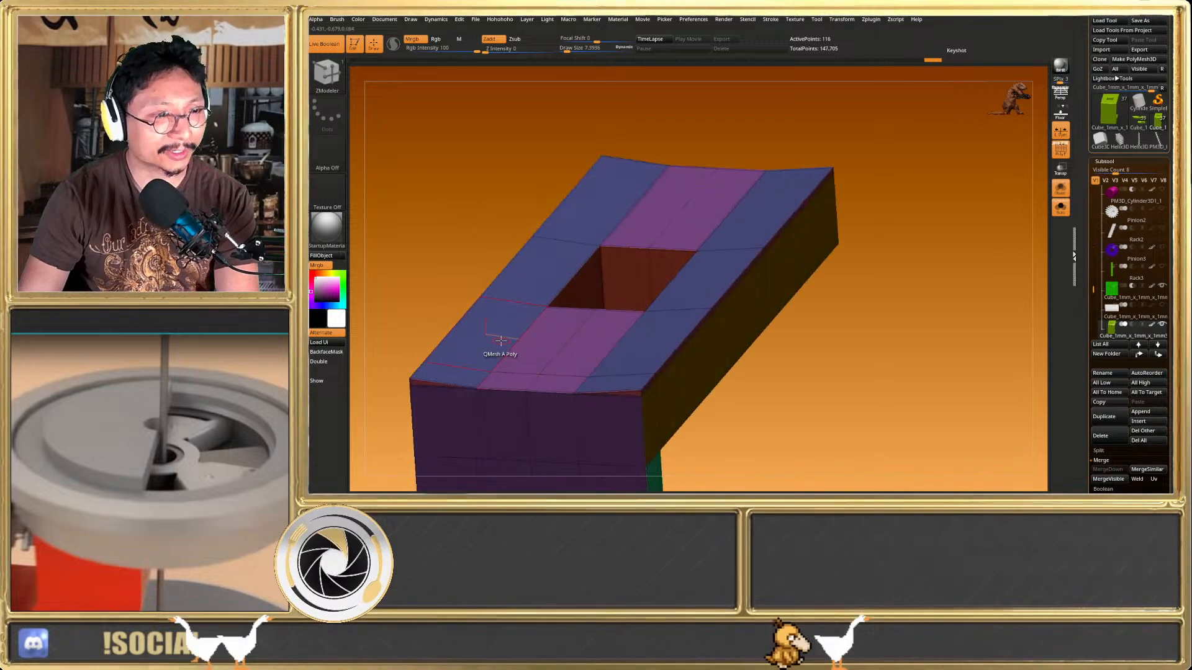
left_click(585, 387)
mouse_move(607, 354)
right_mouse_down()
mouse_move(595, 366)
mouse_move(622, 423)
mouse_move(584, 312)
right_mouse_up()
left_click(606, 357)
key("shift+f")
key("shift+f")
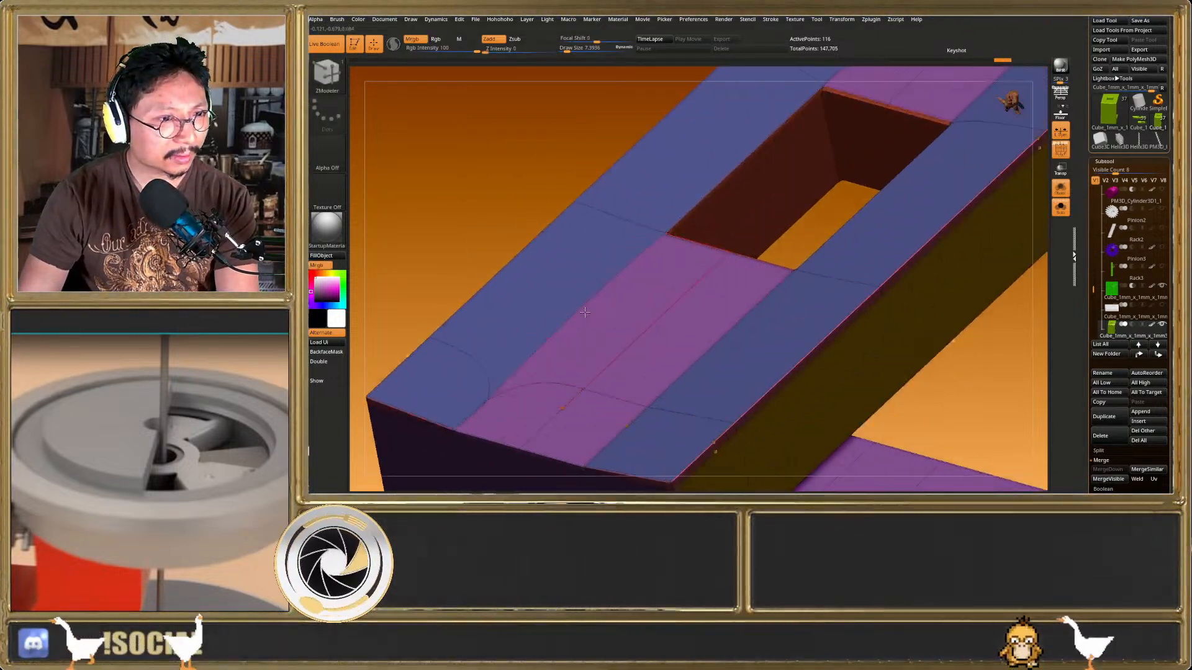
Crease the remaining edges between the sloped sides and the flat centre before and beyond the slot
left_click(481, 403)
right_click_drag(615, 433, 625, 435)
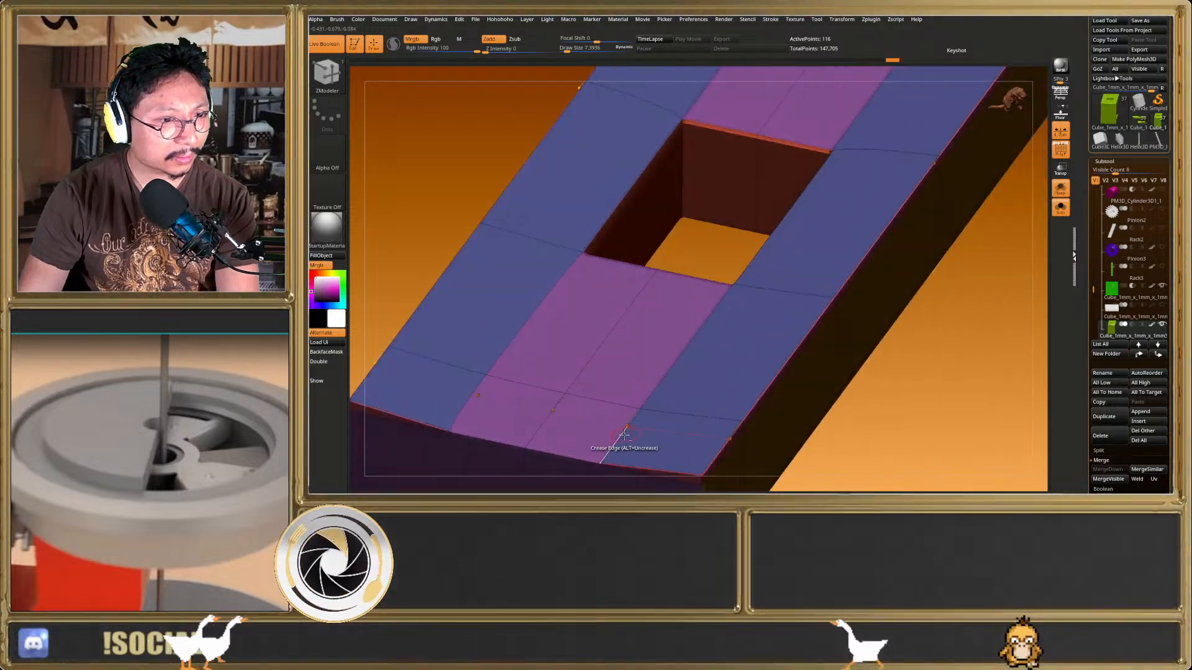
left_click(676, 363)
right_click_drag(714, 301, 763, 167)
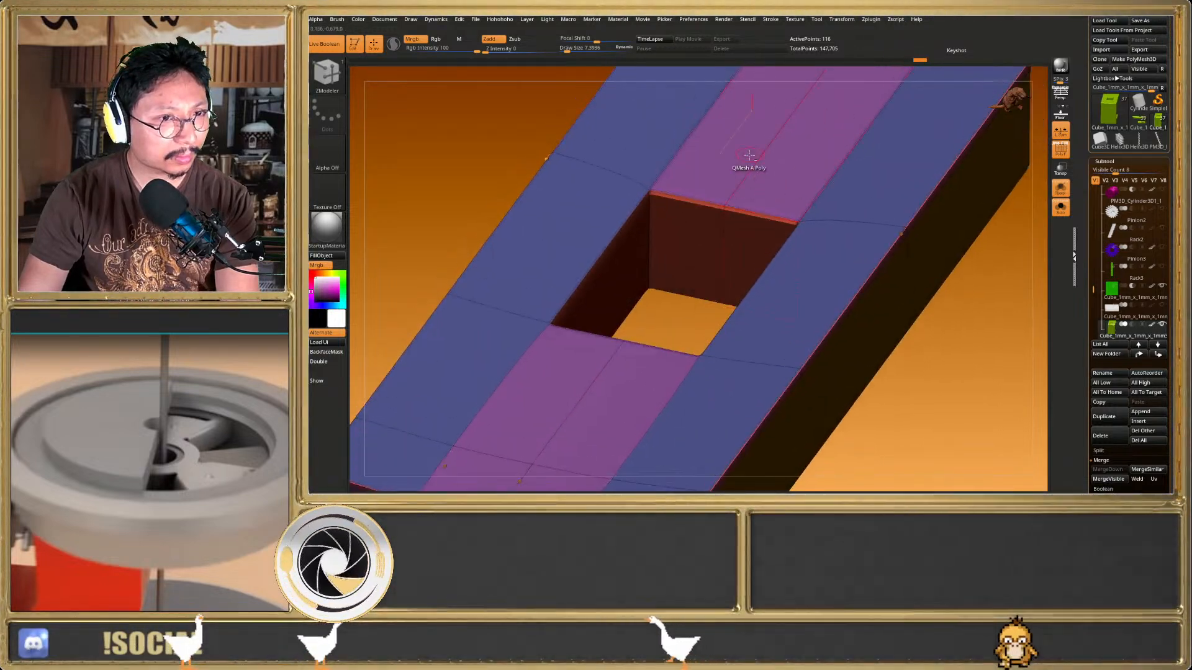
left_click(692, 132)
right_click_drag(820, 242, 813, 239)
key("shift+f")
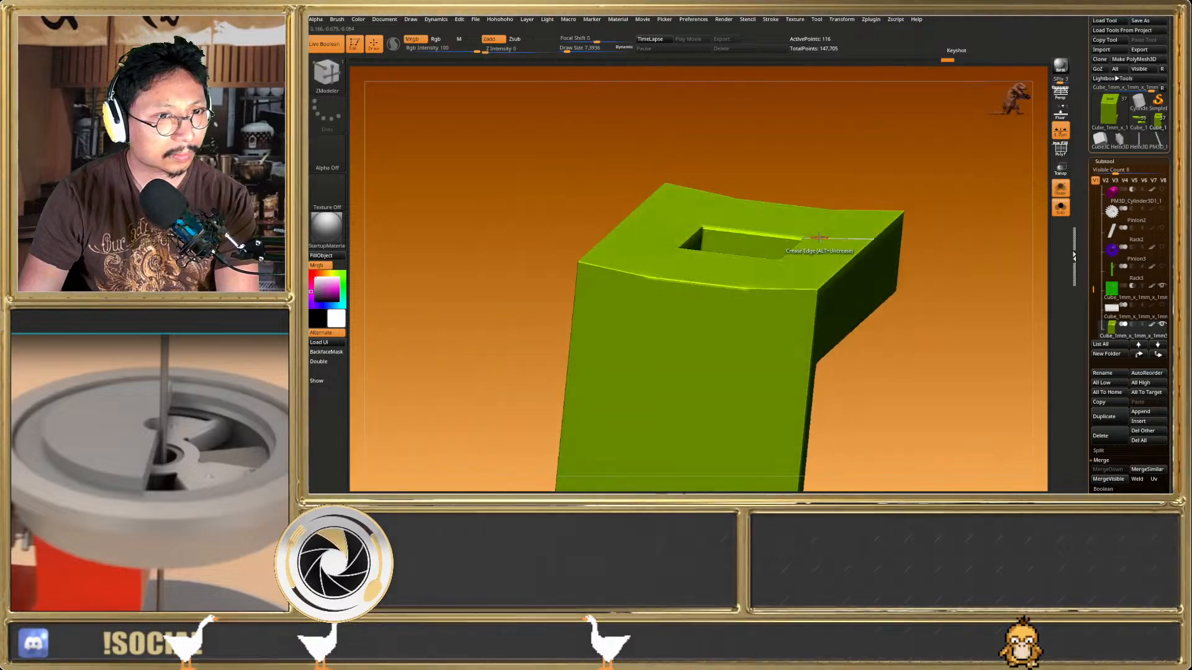
key("shift+f")
Crease the top edge of the slide's front end and check the corners in the smoothed preview
scroll(700, 290, "up", 2)
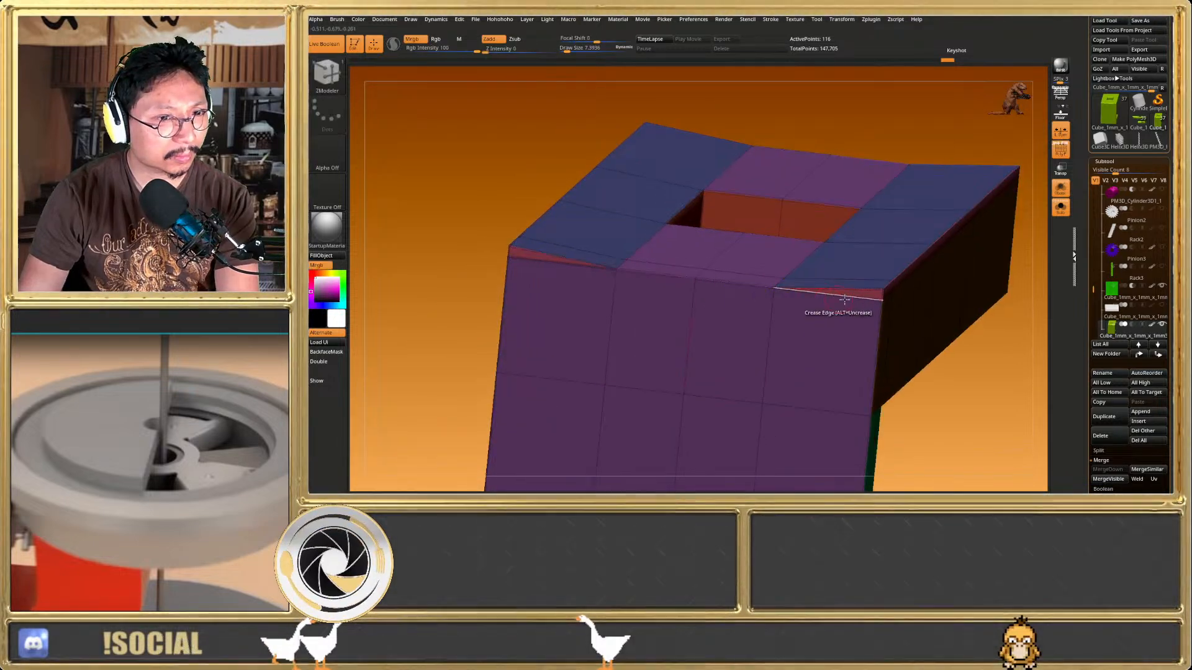
scroll(846, 300, "up", 2)
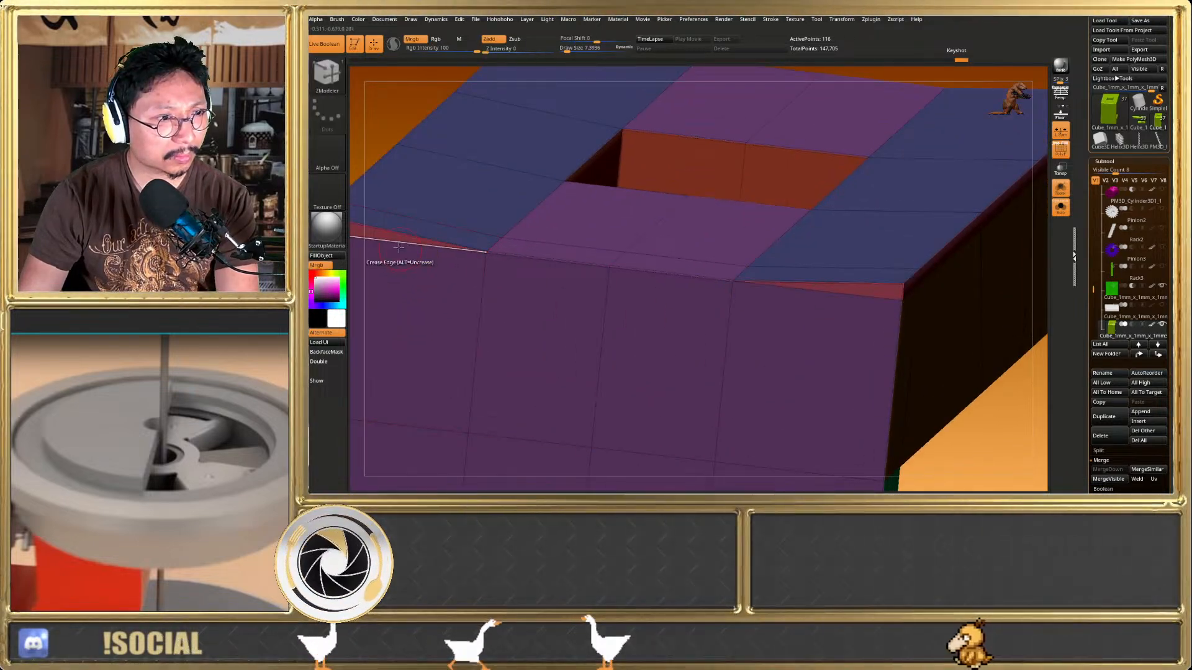
left_click(600, 282)
scroll(601, 281, "down", 2)
key("shift+f")
right_click_drag(756, 288, 728, 288)
key("shift+f")
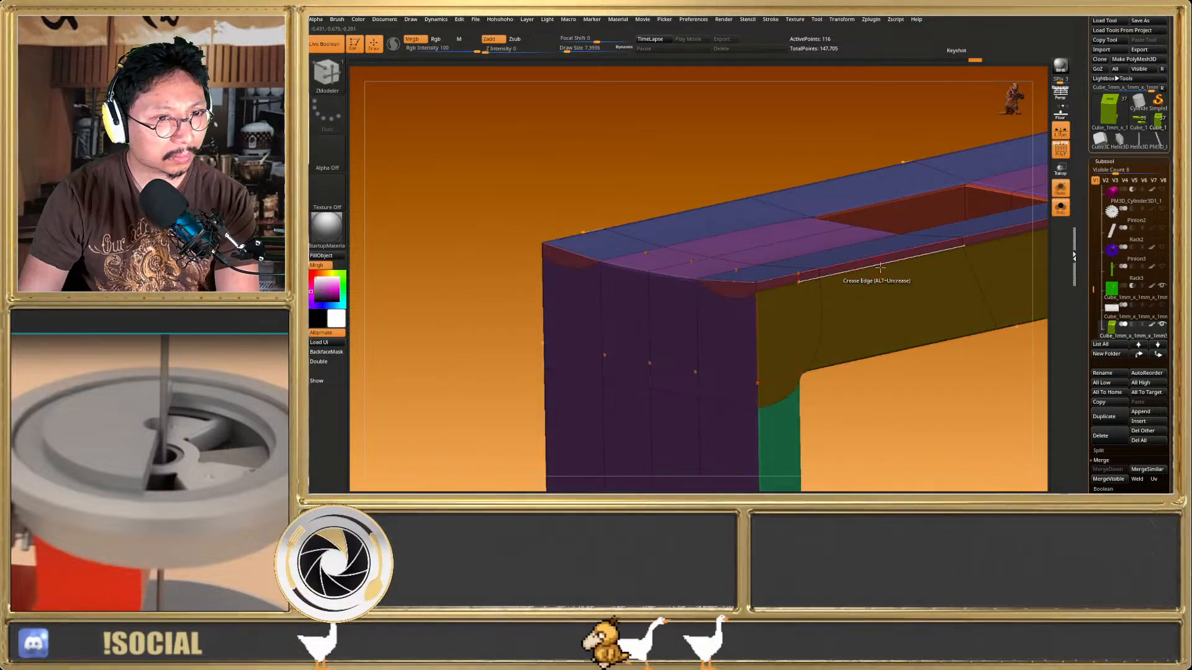
Switch the Crease target to EdgeLoop Complete and crease the loop beneath the sloped strip along the slide's outer side
key("space")
left_click(802, 337)
left_click(876, 268)
key("shift+f")
scroll(869, 274, "down", 3)
right_click_drag(869, 274, 703, 292)
key("shift+f")
scroll(704, 292, "up", 3)
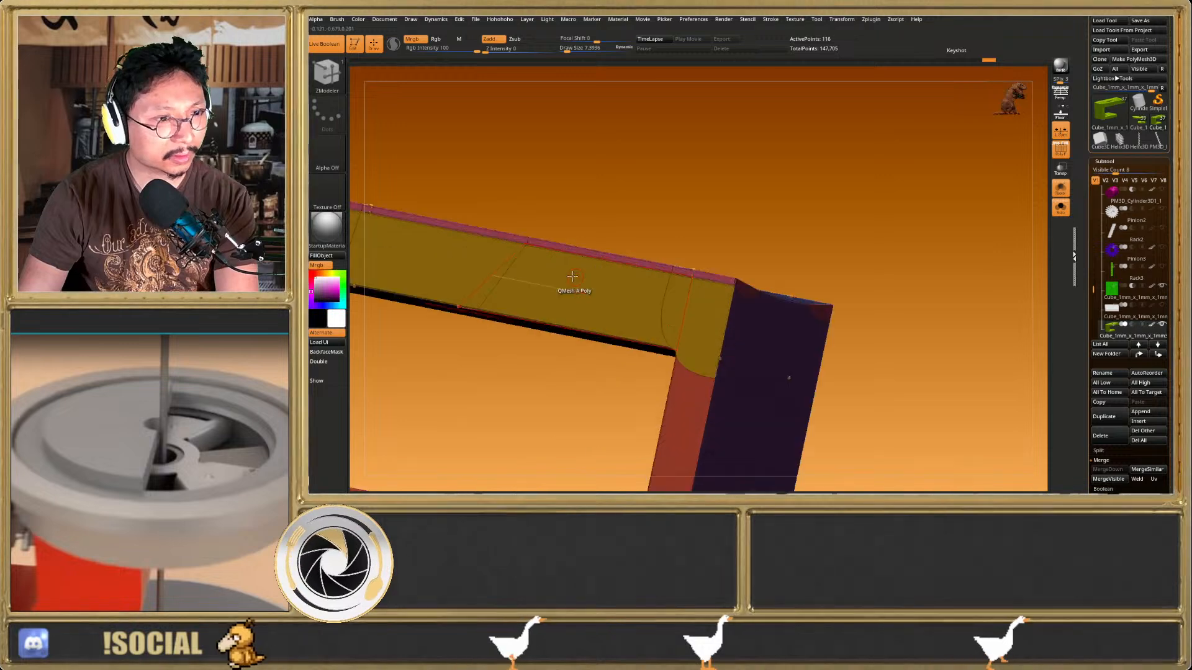
Continue creasing the edge loop around the slide's sloped strips and examine the creased corner at the slide's end
scroll(568, 255, "down", 2)
mouse_move(568, 255)
right_mouse_down()
mouse_move(566, 279)
mouse_move(496, 268)
right_mouse_up()
left_click(568, 264)
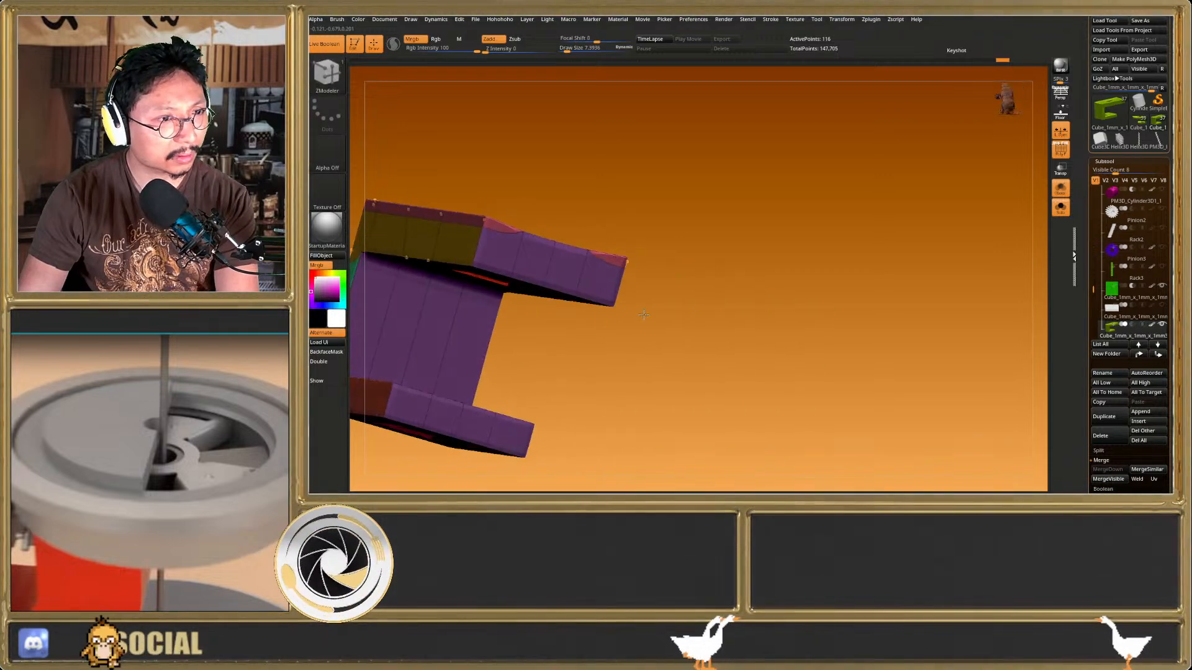
scroll(583, 266, "up", 2)
right_click_drag(591, 267, 601, 265)
key("shift+f")
key("shift+f")
scroll(624, 253, "up", 3)
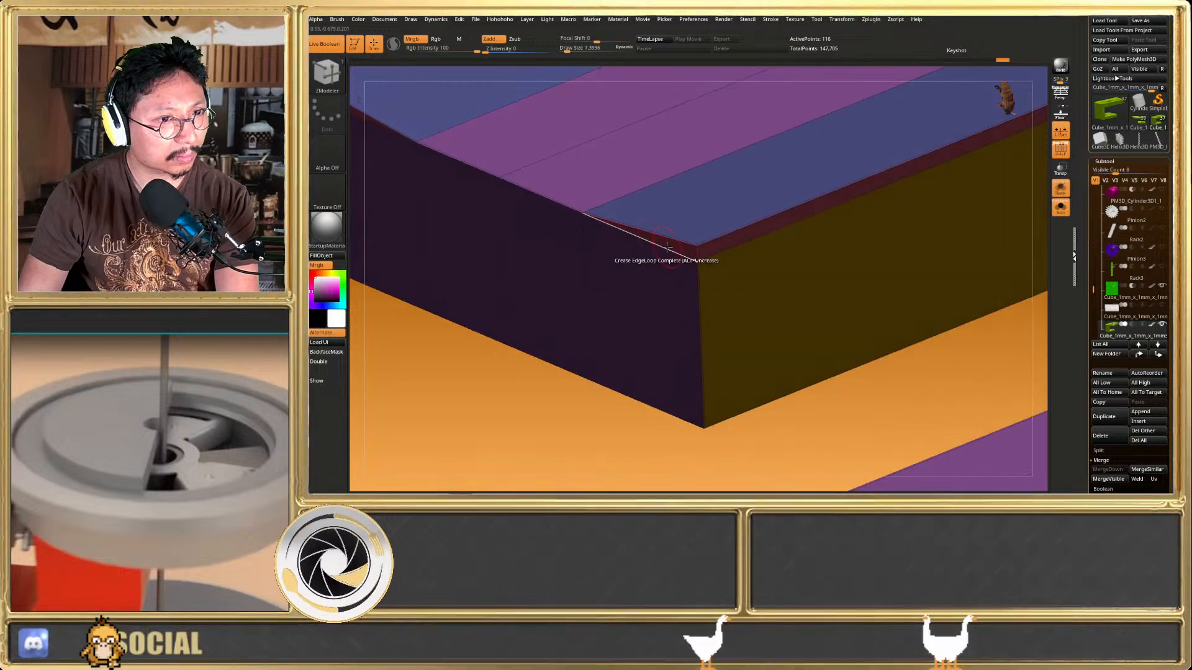
Check the creased slide's corners in the smoothed preview with the polyframe on and off, and undo the last edit
scroll(666, 273, "down", 2)
key("d")
key("shift+f")
mouse_move(627, 273)
right_mouse_down()
mouse_move(601, 267)
mouse_move(668, 263)
mouse_move(688, 298)
mouse_move(616, 270)
mouse_move(668, 260)
mouse_move(749, 277)
right_mouse_up()
key("shift+f")
key("shift+f")
key("shift+f")
scroll(688, 298, "down", 3)
key("shift+f")
scroll(614, 269, "up", 4)
key("shift+f")
key("ctrl+z")
key("d")
key("shift+f")
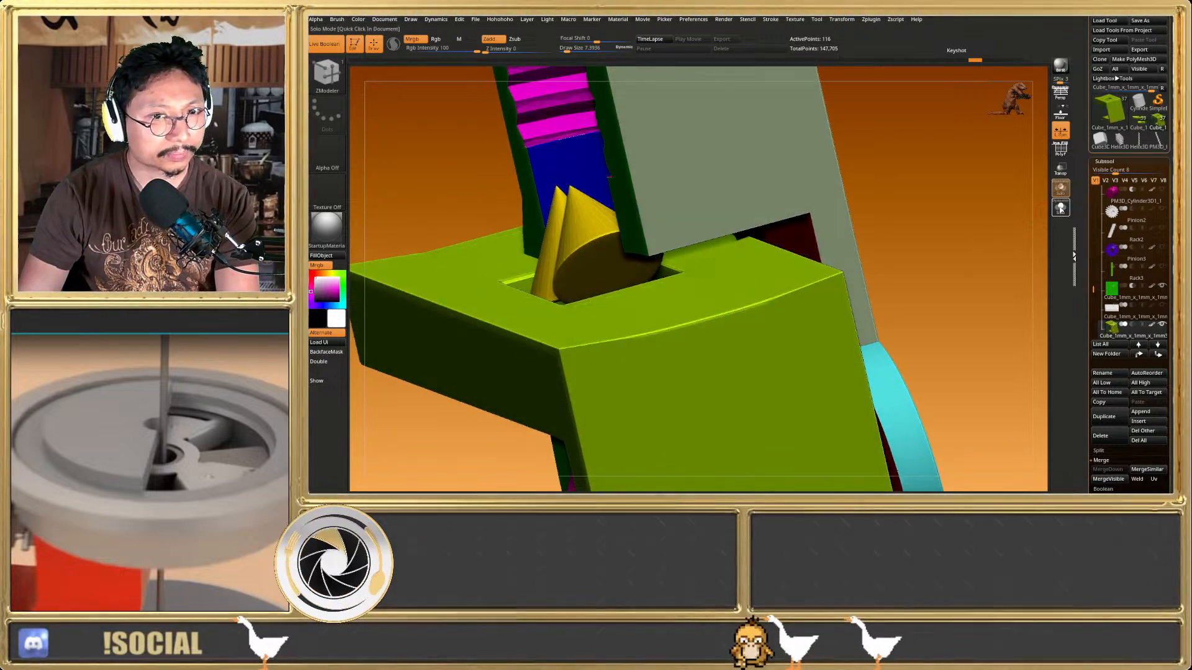
Isolate the slide, mask all but its outer top edges, raise those edges to steepen the sides, and clear the mask
left_click(1060, 208)
right_click_drag(894, 266, 869, 269, "shift")
key("shift+f")
right_click_drag(800, 283, 833, 278)
left_click_drag(853, 283, 865, 296, "ctrl")
left_click(871, 259, "ctrl")
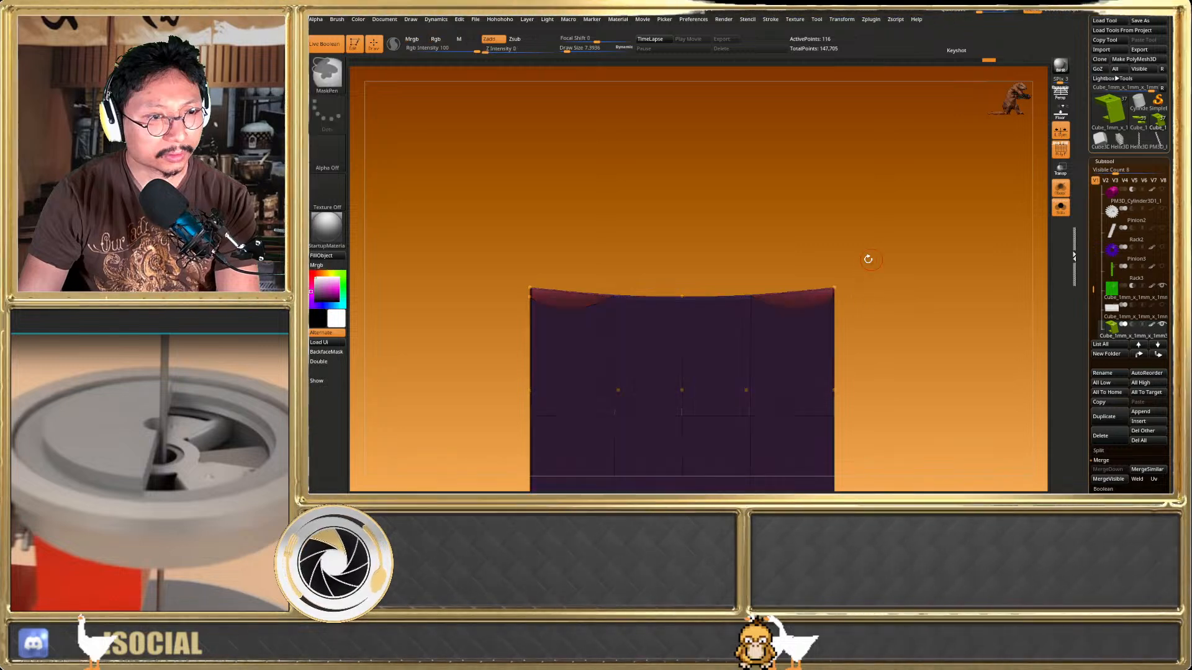
left_click(833, 288)
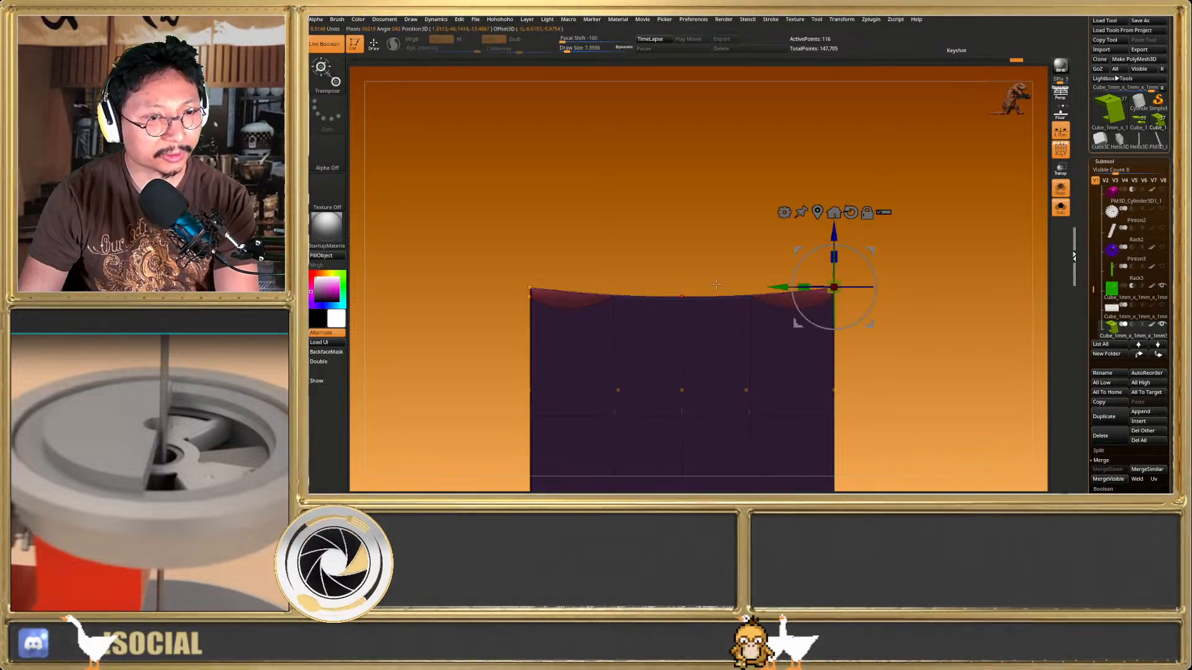
left_click_drag(834, 234, 834, 214)
key("q")
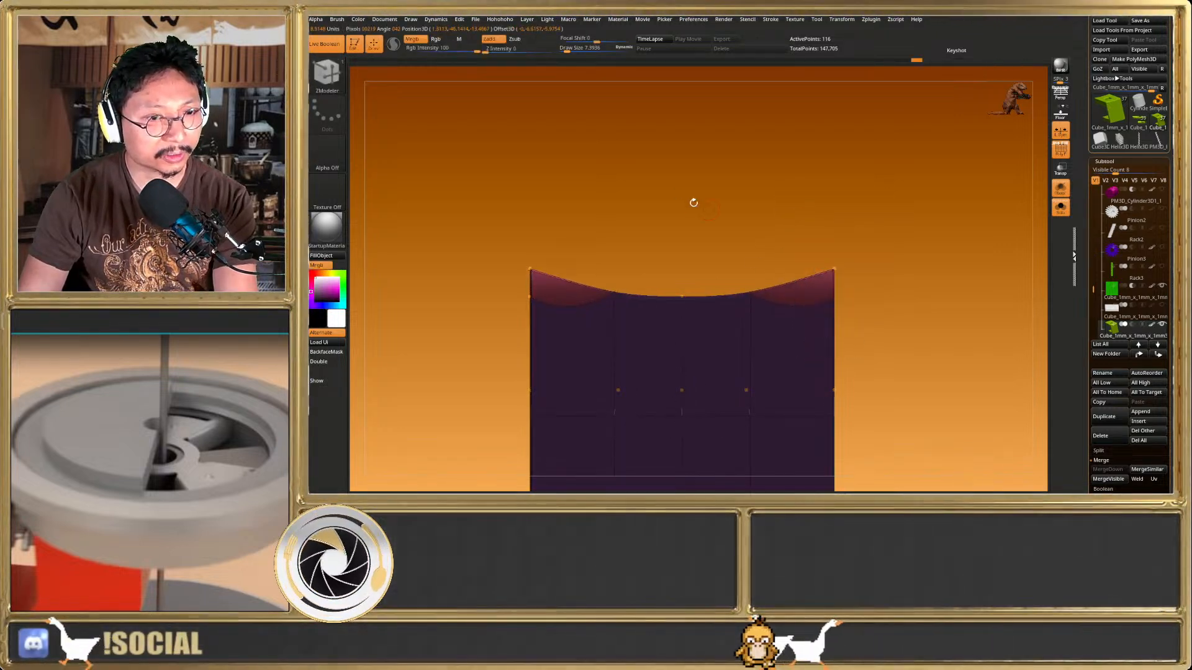
left_click(723, 251, "ctrl")
left_click_drag(731, 253, 756, 295)
Examine the steepened slide alone and with the hopper and chips from the front and above, using transparency to see through the parts
key("shift+f")
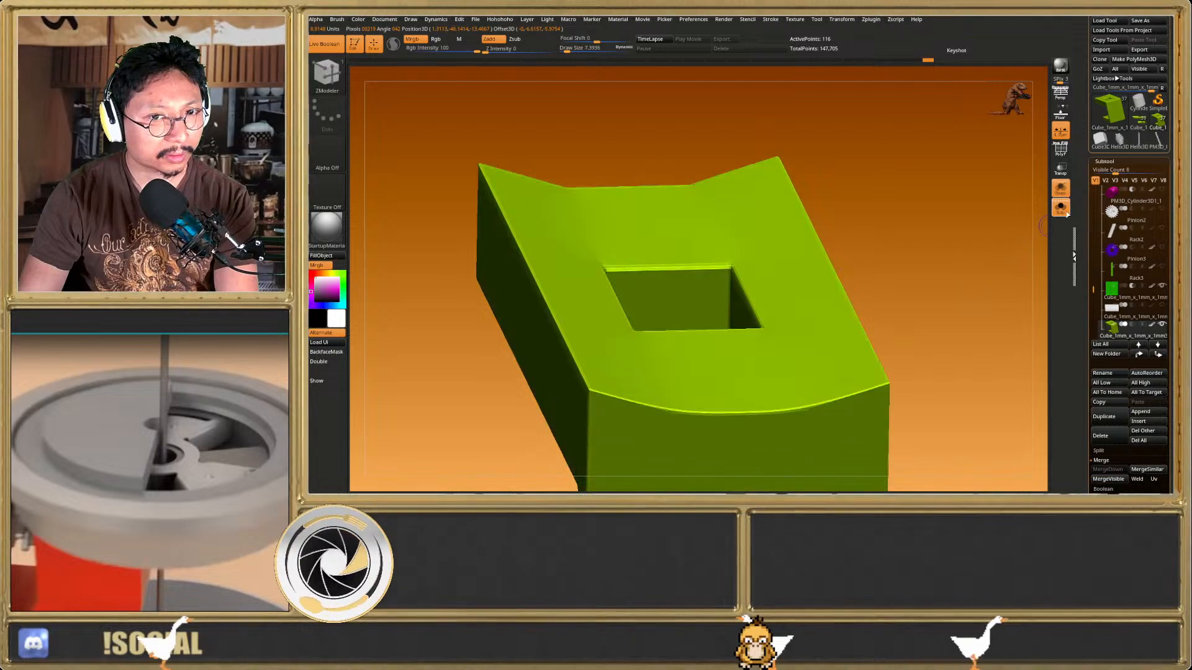
right_click_drag(747, 274, 636, 379)
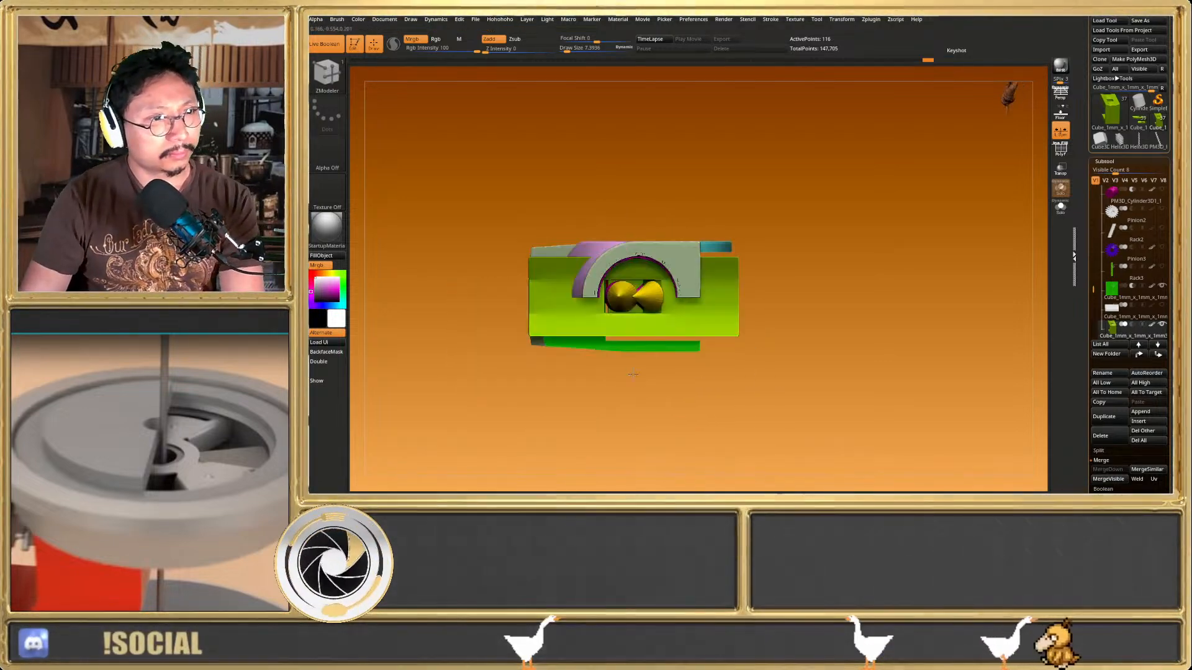
key("shift+f")
scroll(566, 291, "up", 4)
right_click_drag(626, 315, 628, 265)
key("shift+f")
key("w")
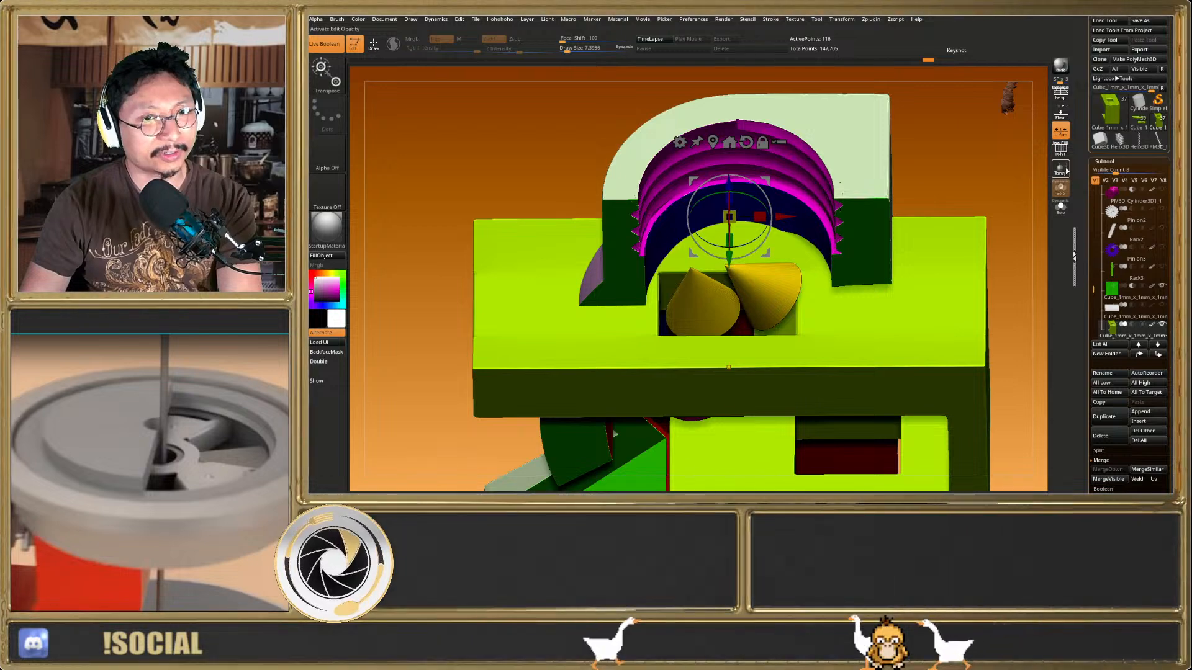
left_click(1060, 167)
key("q")
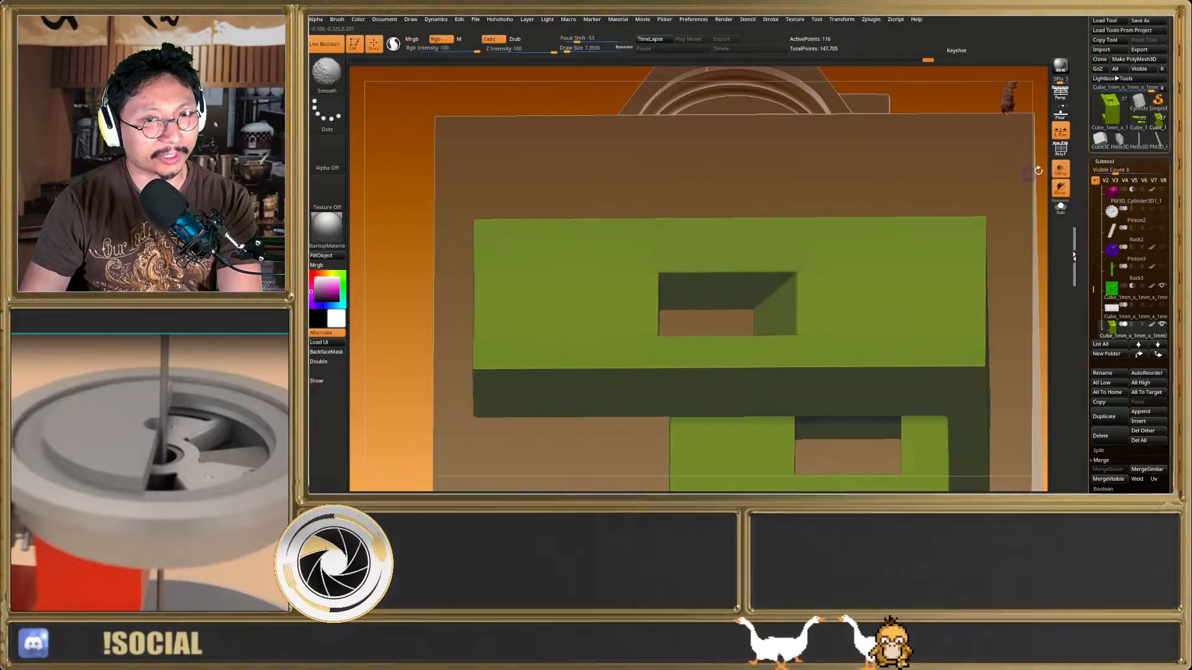
key("shift+f")
left_click(1060, 170)
right_click_drag(828, 263, 775, 306)
key("shift+f")
Centre the gizmo on the slide, try shifting it along X until the slot clears the chips, and undo the moves
key("w")
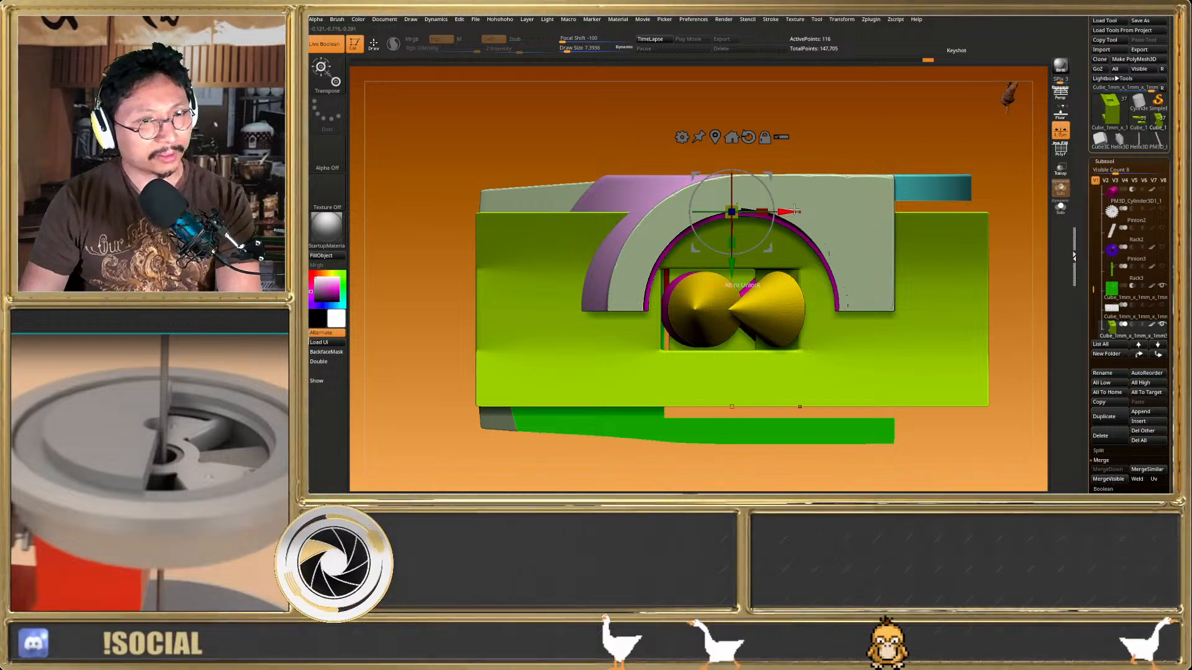
left_click(714, 136)
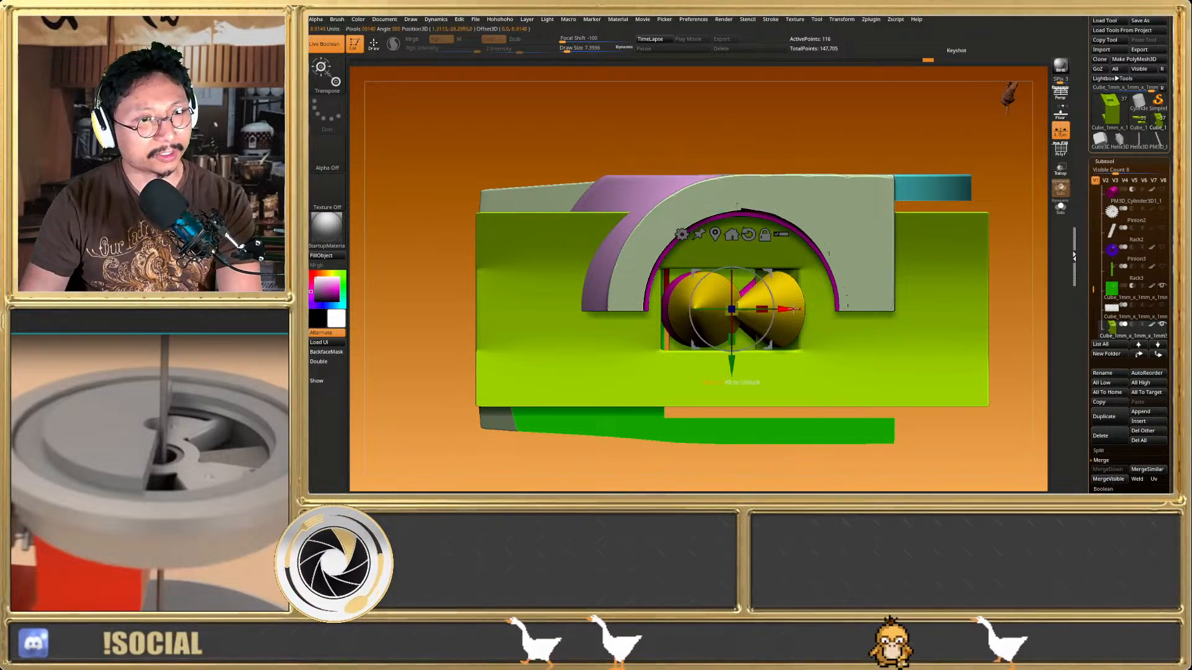
left_click_drag(789, 309, 920, 301)
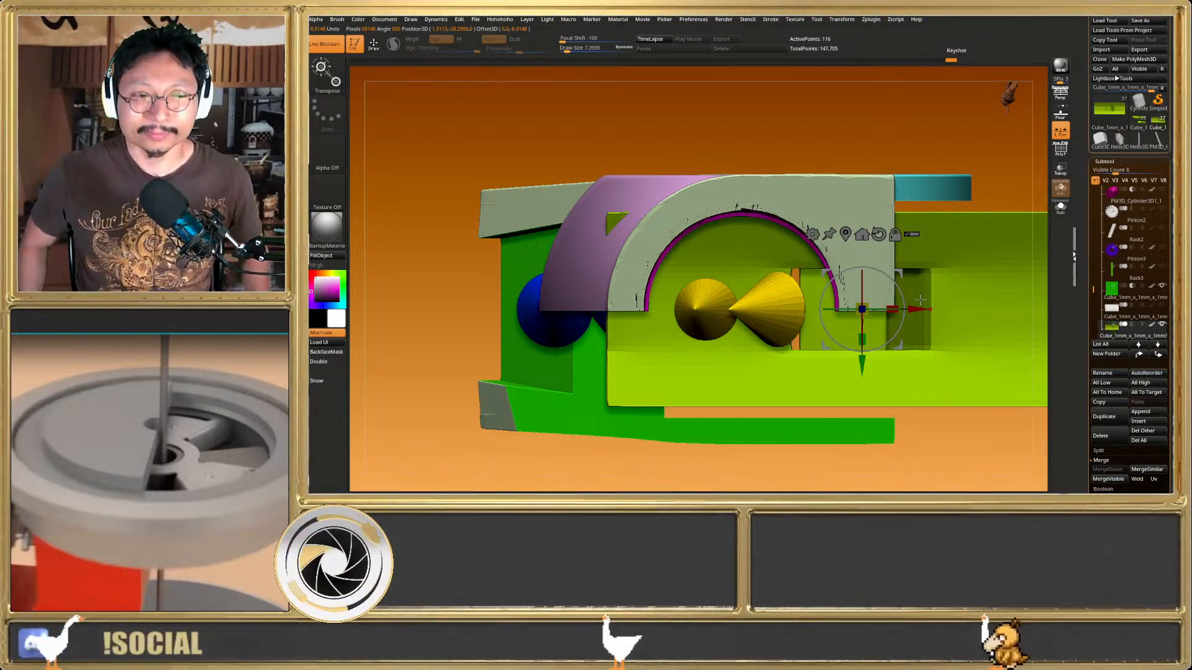
left_click_drag(920, 313, 816, 320)
key("ctrl+z")
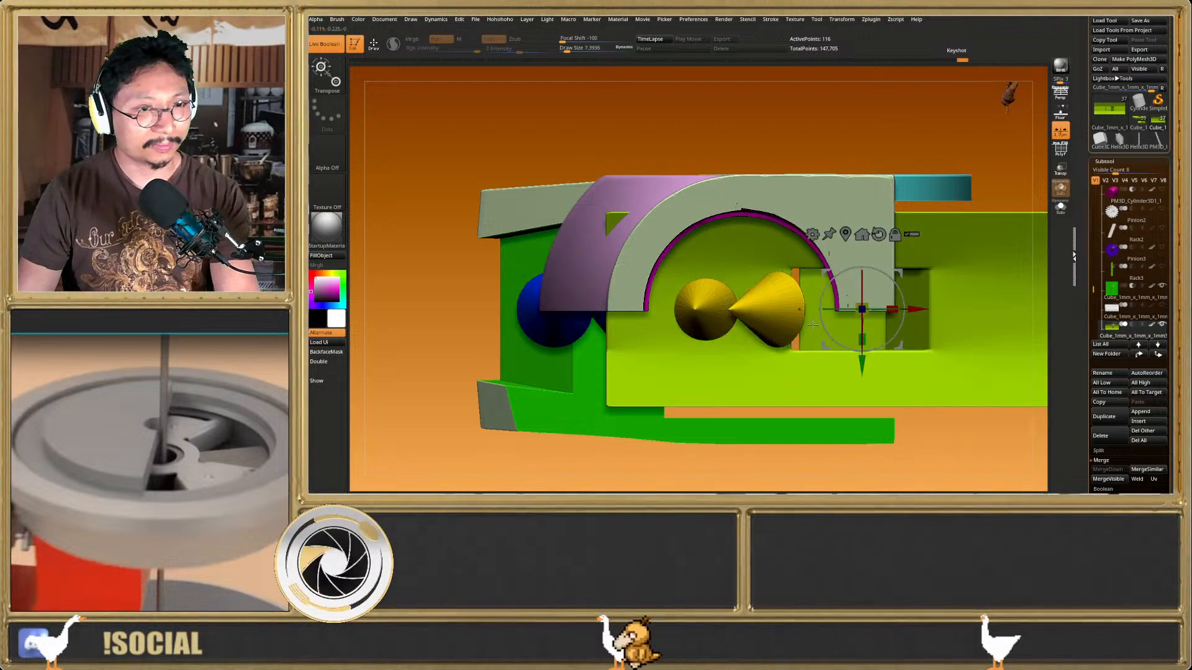
key("ctrl+z")
Mask the isolated slide except for its free end, lengthen that end outward along X, and clear the mask
key("q")
key("shift+f")
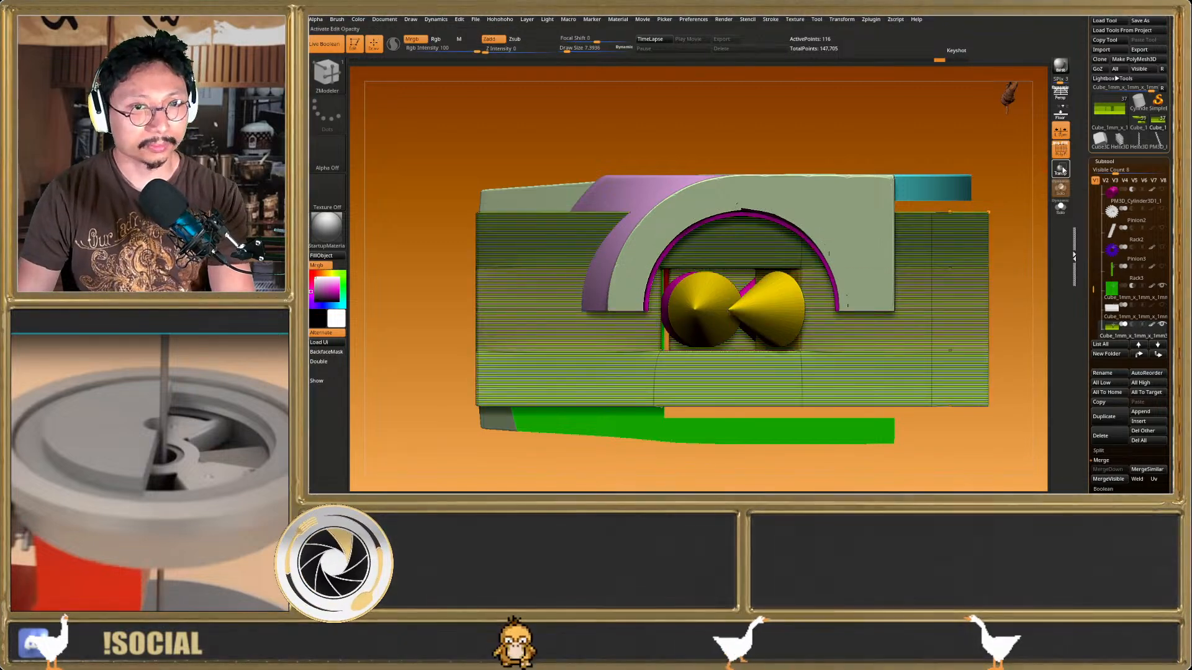
left_click(1062, 169)
right_click_drag(843, 321, 1039, 266, "alt")
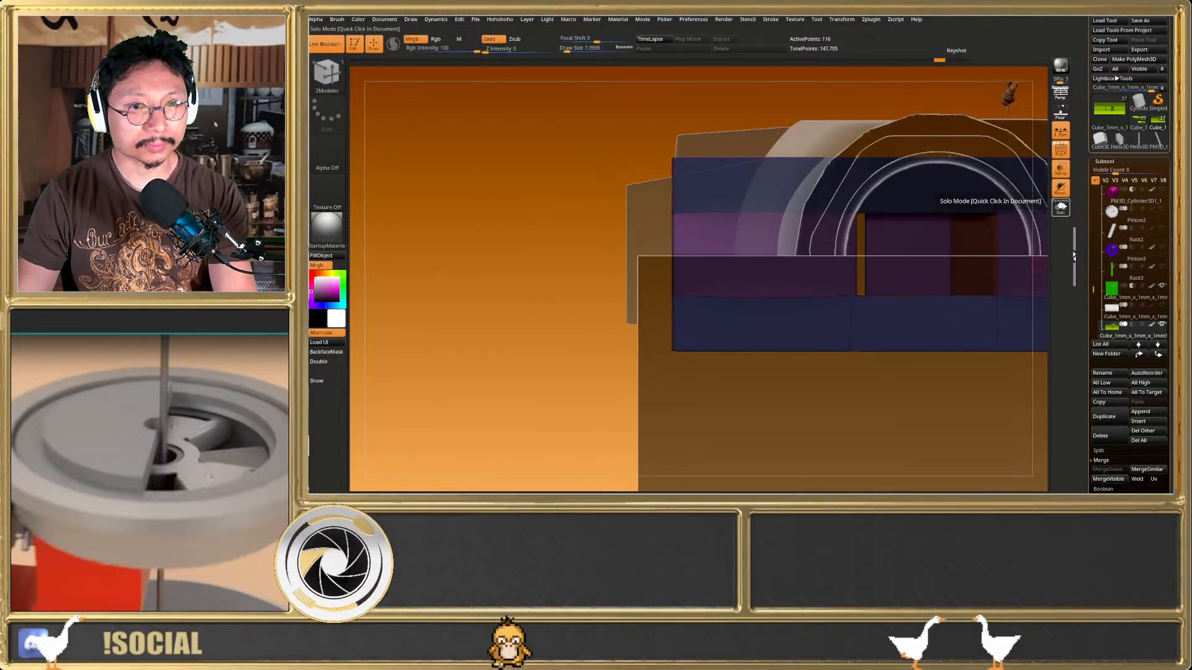
left_click(1061, 206)
key("shift+f")
right_click_drag(819, 300, 774, 242)
key("shift+f")
left_click_drag(619, 160, 708, 442, "ctrl")
left_click(694, 443, "ctrl")
key("w")
left_click_drag(980, 378, 922, 378)
key("q")
left_click_drag(686, 163, 779, 190, "ctrl")
mouse_move(907, 297)
right_mouse_down()
mouse_move(925, 332)
mouse_move(1024, 304)
right_mouse_up()
Show the full assembly again and shift the lengthened slide along X until its slot moves past the chips
key("w")
left_click(1060, 208)
right_click_drag(893, 322, 775, 347, "alt")
key("shift+f")
left_click(1060, 170)
left_click_drag(759, 304, 913, 331)
key("q")
Compare the slide's shifted and original positions around the chips and slot with undo and redo, leaving the shift undone
right_click_drag(869, 359, 868, 310)
right_click_drag(868, 310, 866, 241, "alt")
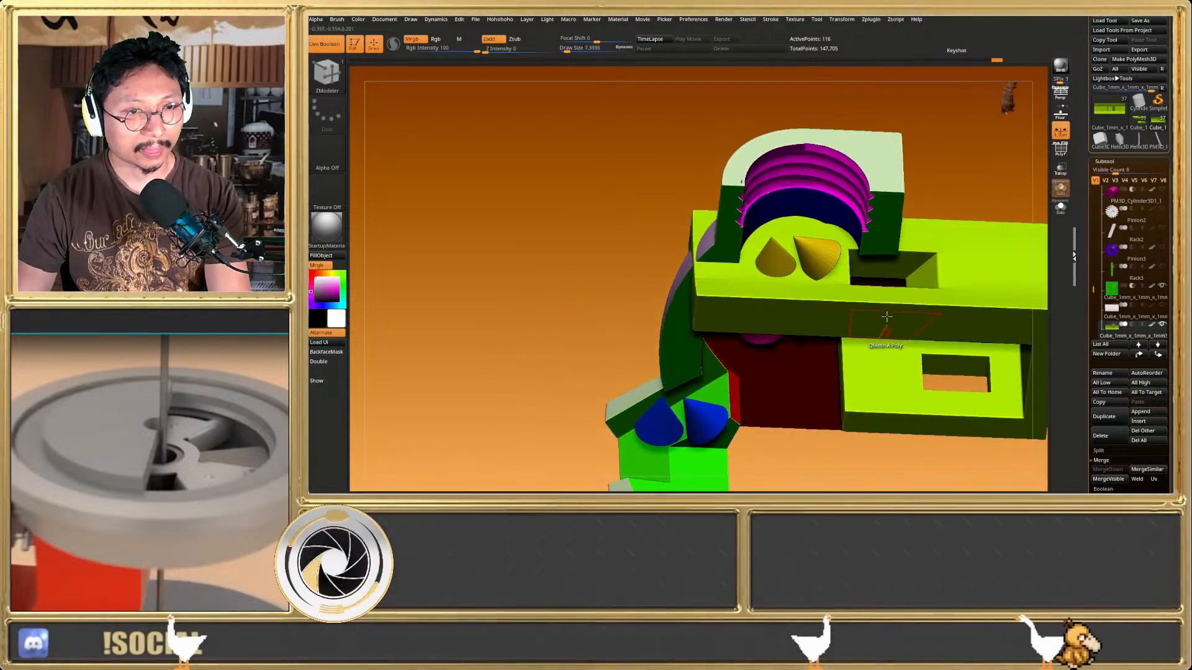
right_click_drag(884, 353, 872, 329, "shift")
right_click_drag(904, 423, 888, 452)
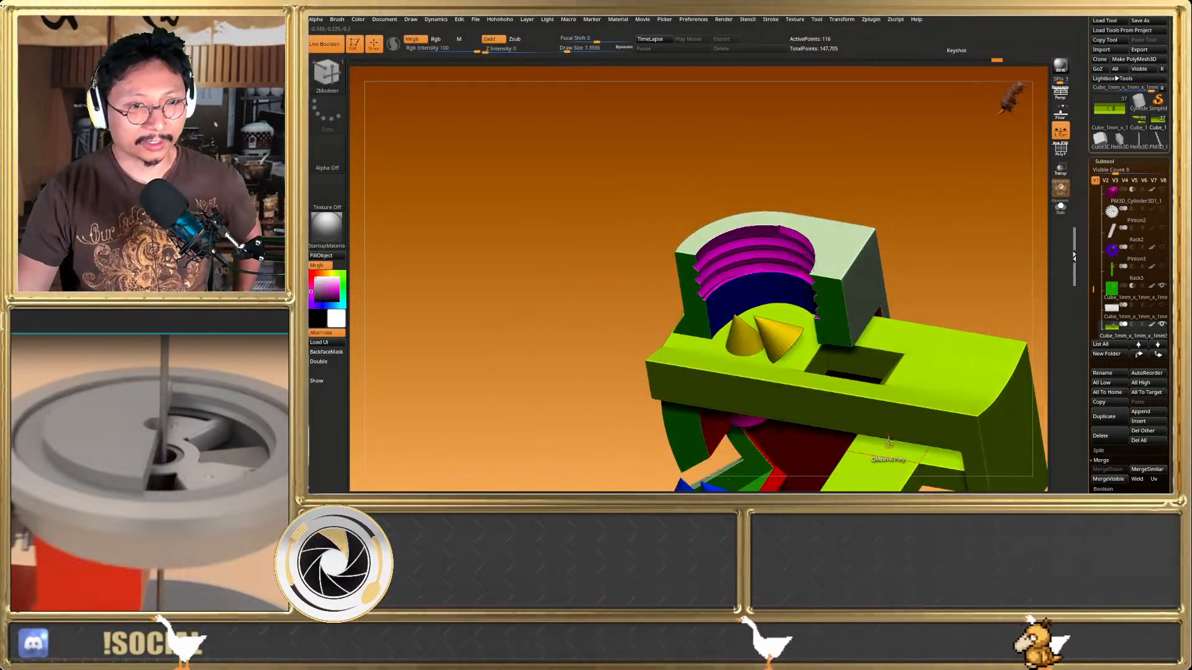
right_click_drag(892, 392, 899, 341)
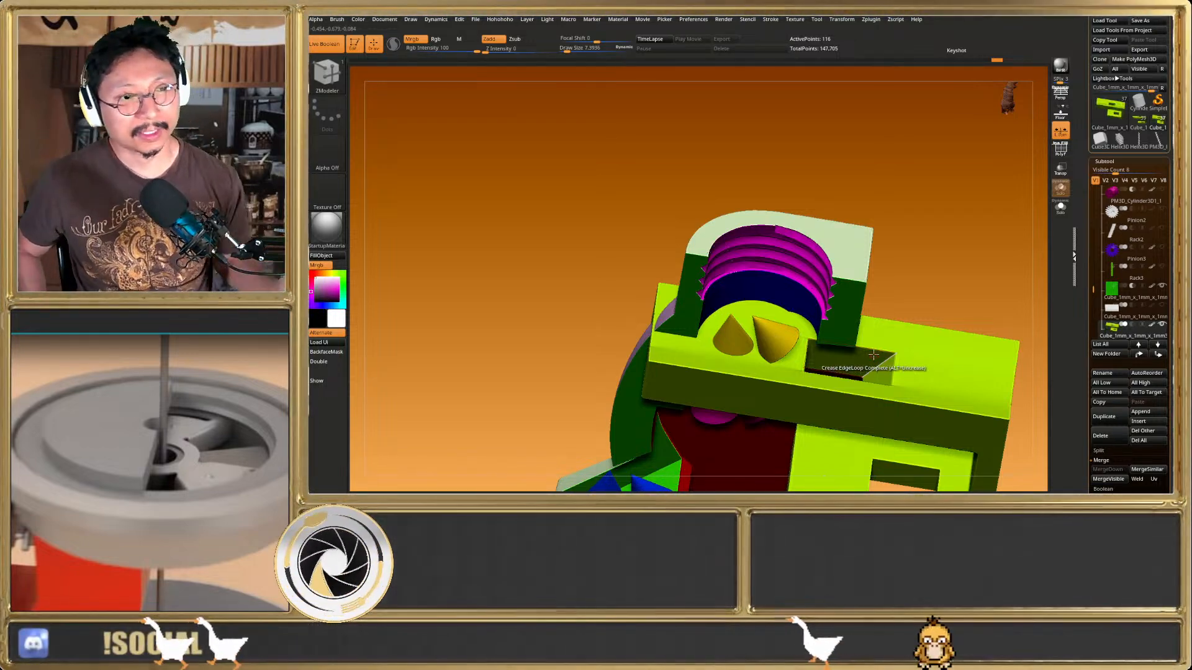
mouse_move(874, 353)
right_mouse_down()
mouse_move(869, 323)
mouse_move(796, 289)
mouse_move(801, 269)
mouse_move(736, 226)
right_mouse_up()
key("ctrl+z")
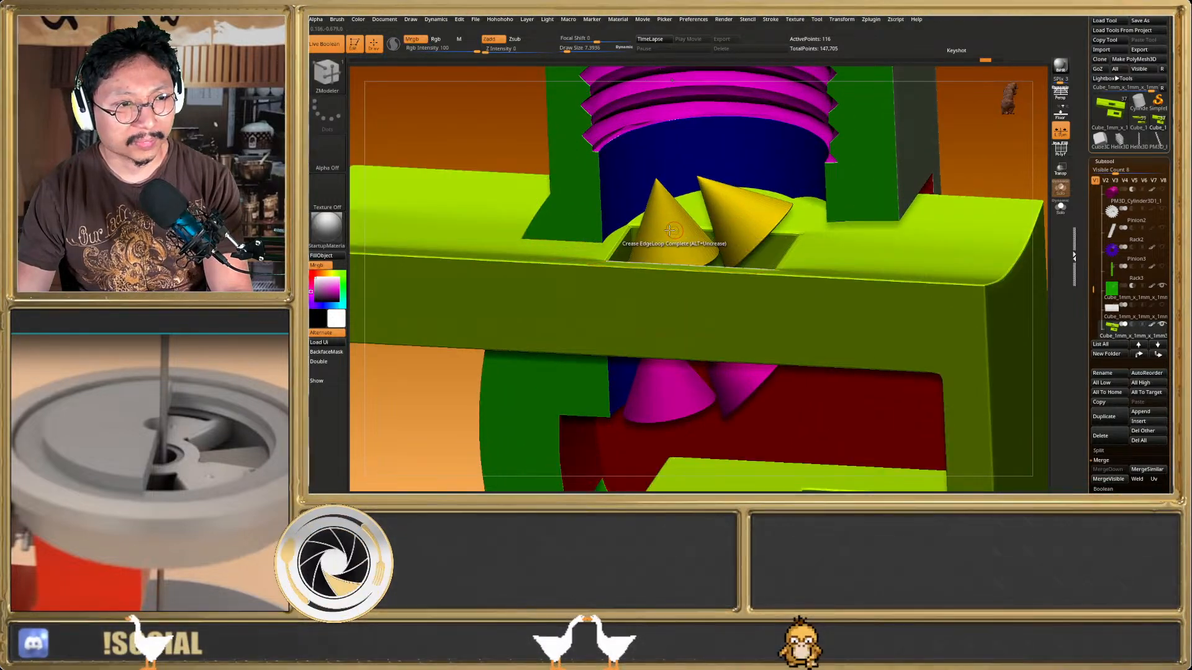
key("ctrl+shift+z")
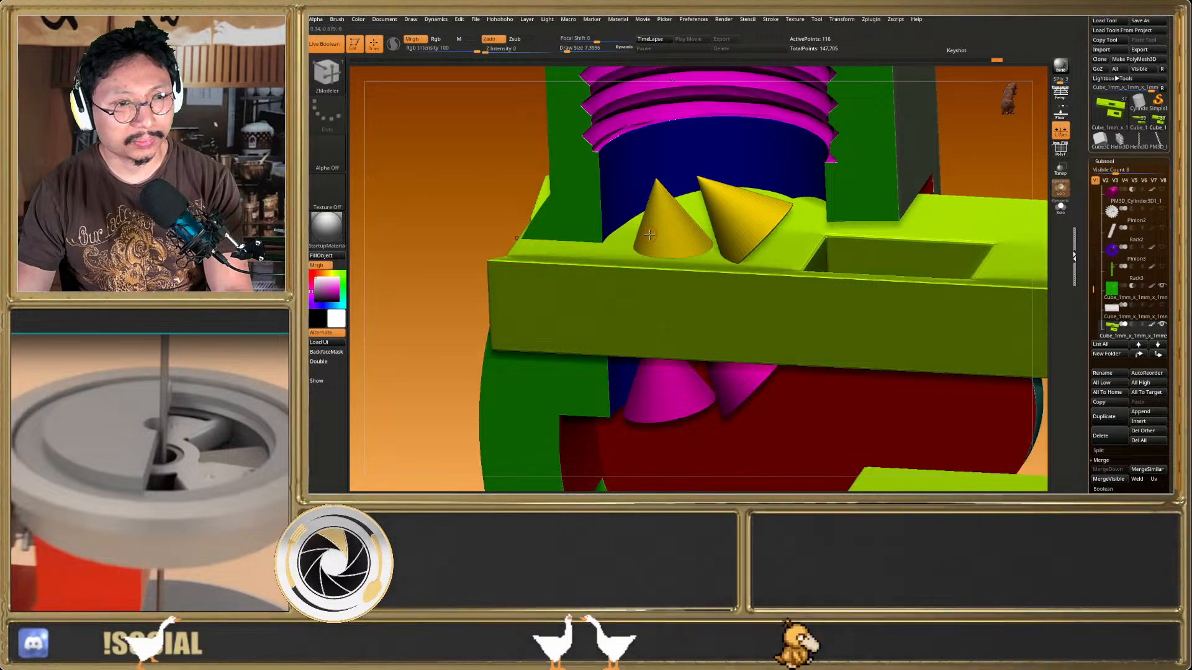
right_click_drag(732, 248, 755, 243)
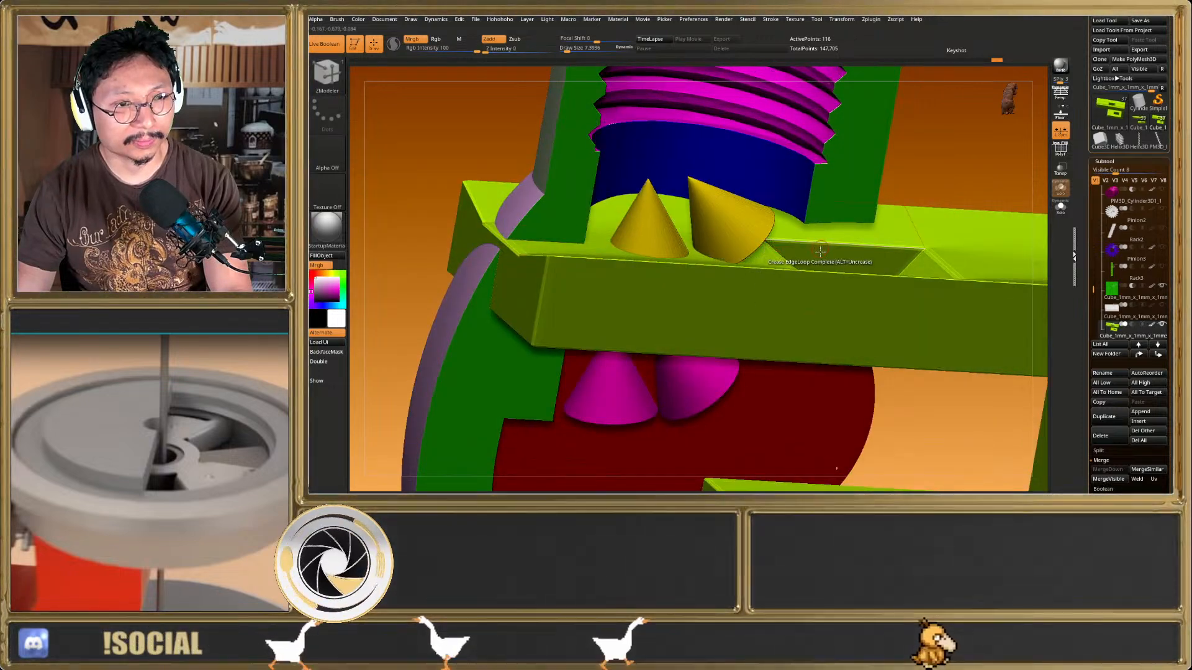
scroll(820, 250, "down", 3)
right_click_drag(870, 259, 866, 279)
key("ctrl+z")
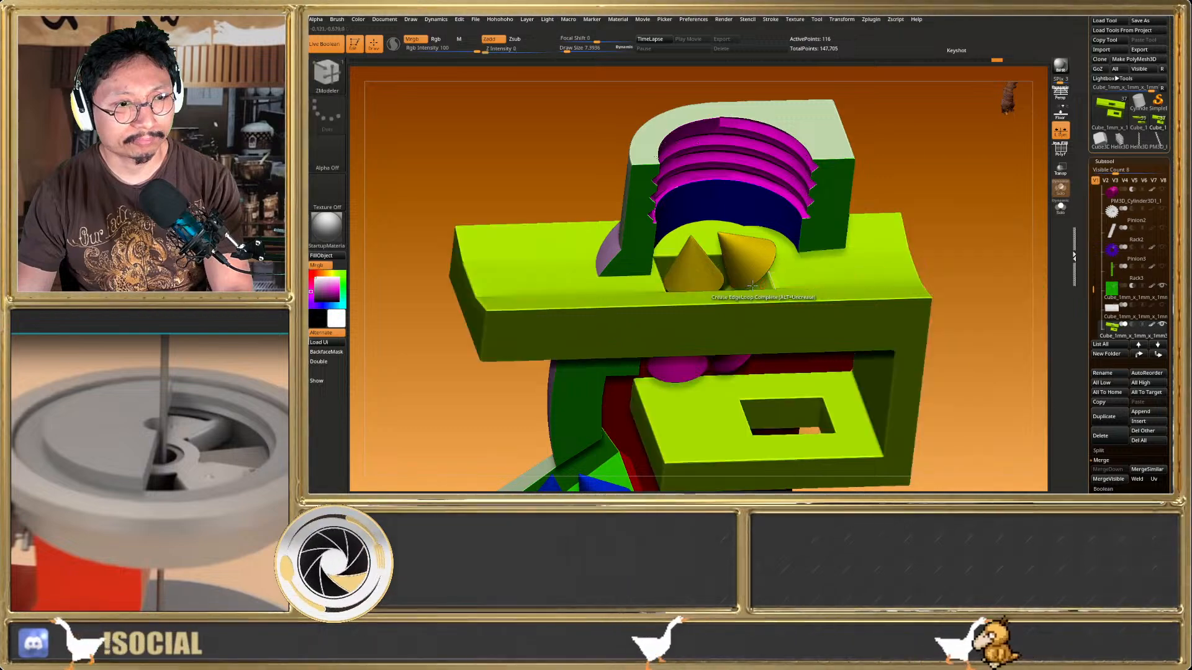
Shift the slide along X toward its upright end so the slot sits beside the chips, and inspect the fit
key("w")
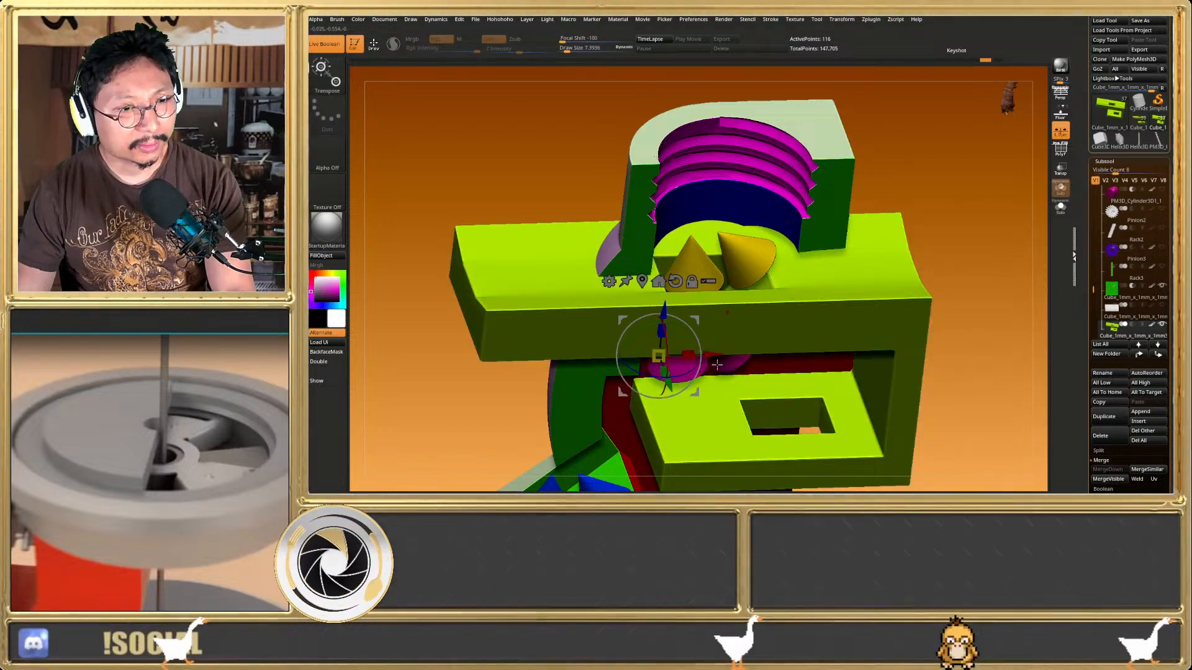
left_click_drag(714, 356, 825, 346)
key("q")
mouse_move(818, 300)
right_mouse_down()
mouse_move(778, 264)
mouse_move(740, 255)
right_mouse_up()
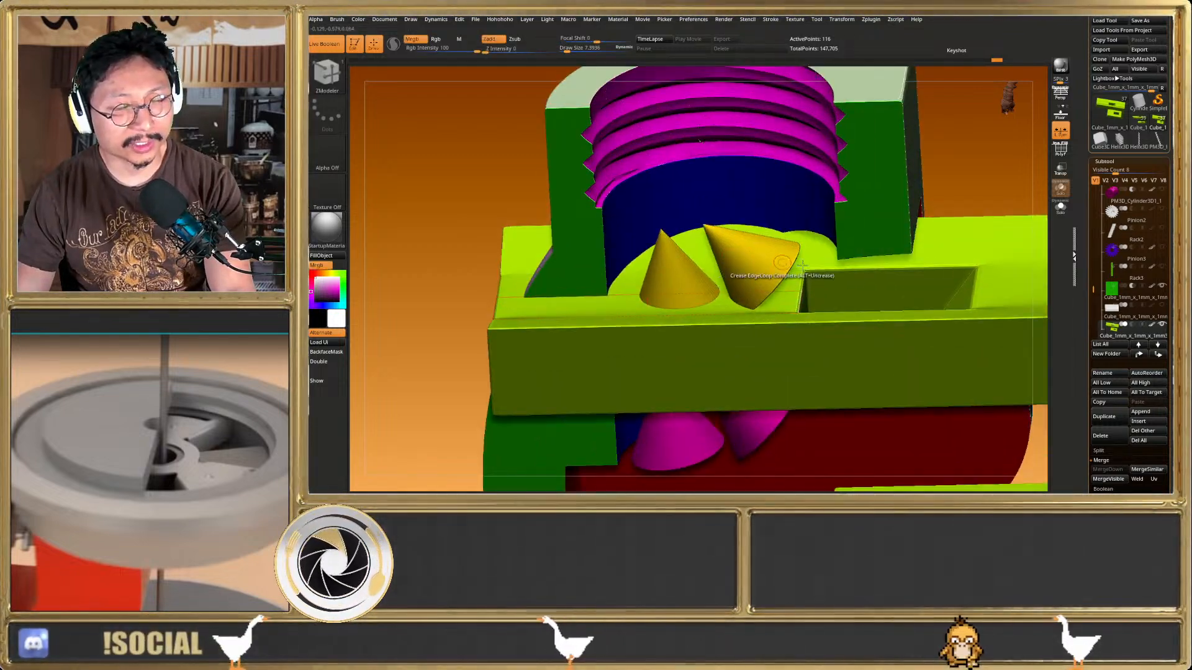
right_click_drag(835, 304, 822, 269)
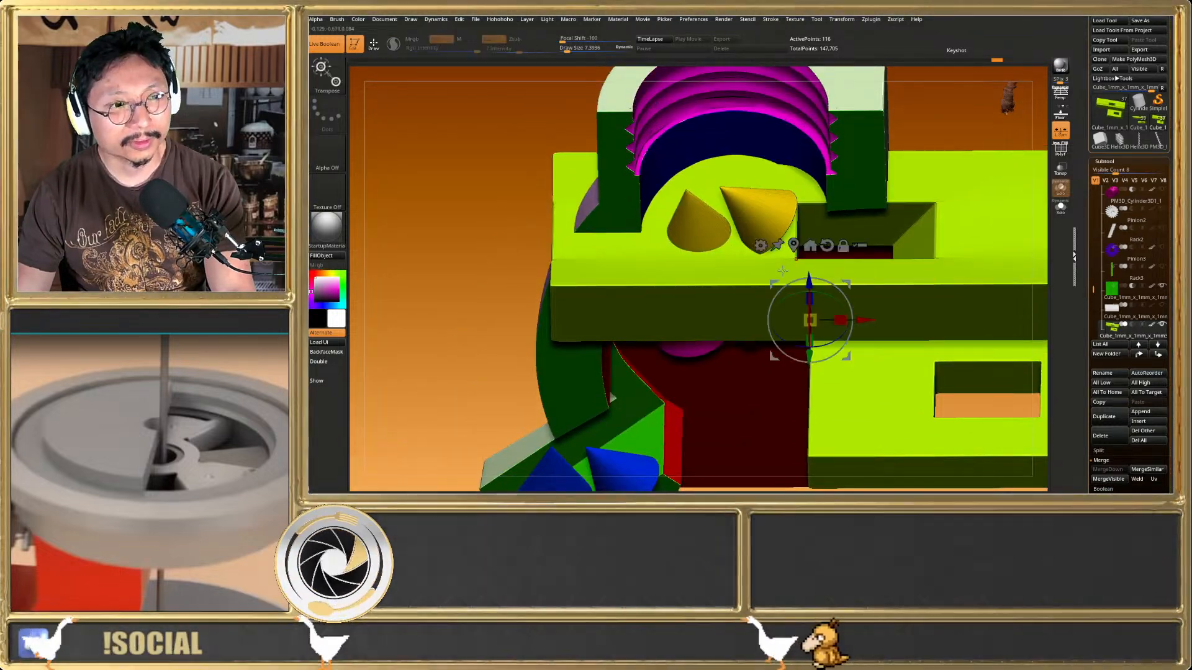
Move the slide partly back toward the chips and nudge it slightly outward, checking how the slot overlaps them
left_click_drag(867, 323, 830, 322)
key("q")
right_click_drag(832, 263, 837, 314)
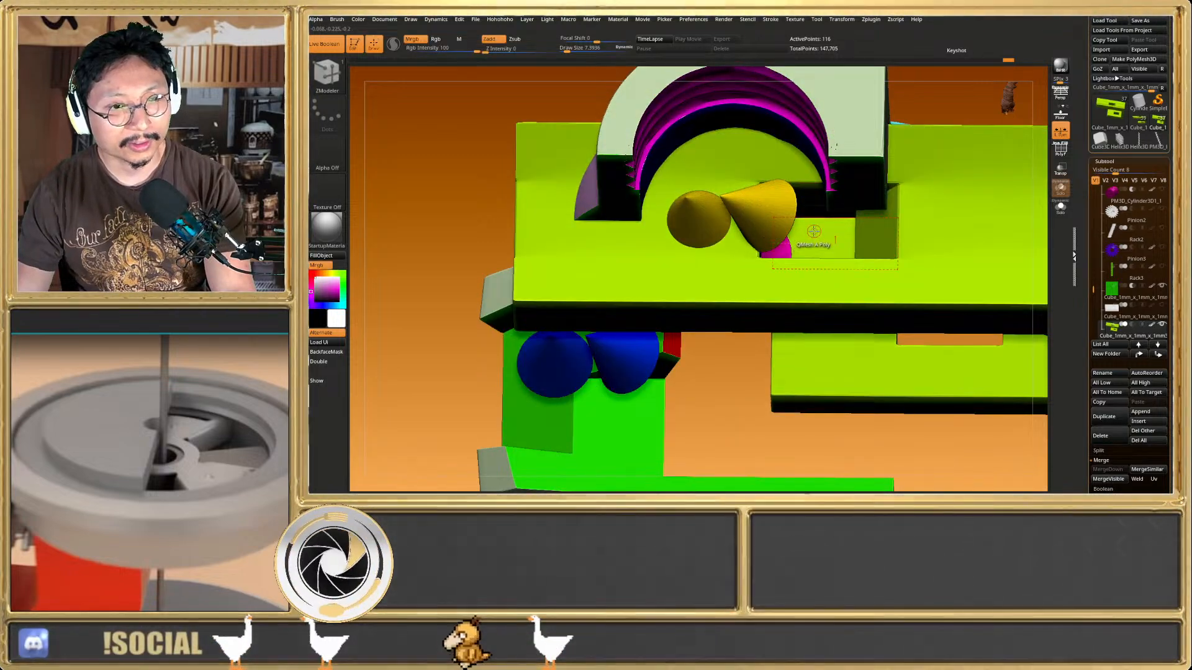
key("w")
left_click_drag(830, 268, 842, 267)
key("q")
right_click_drag(797, 214, 836, 222)
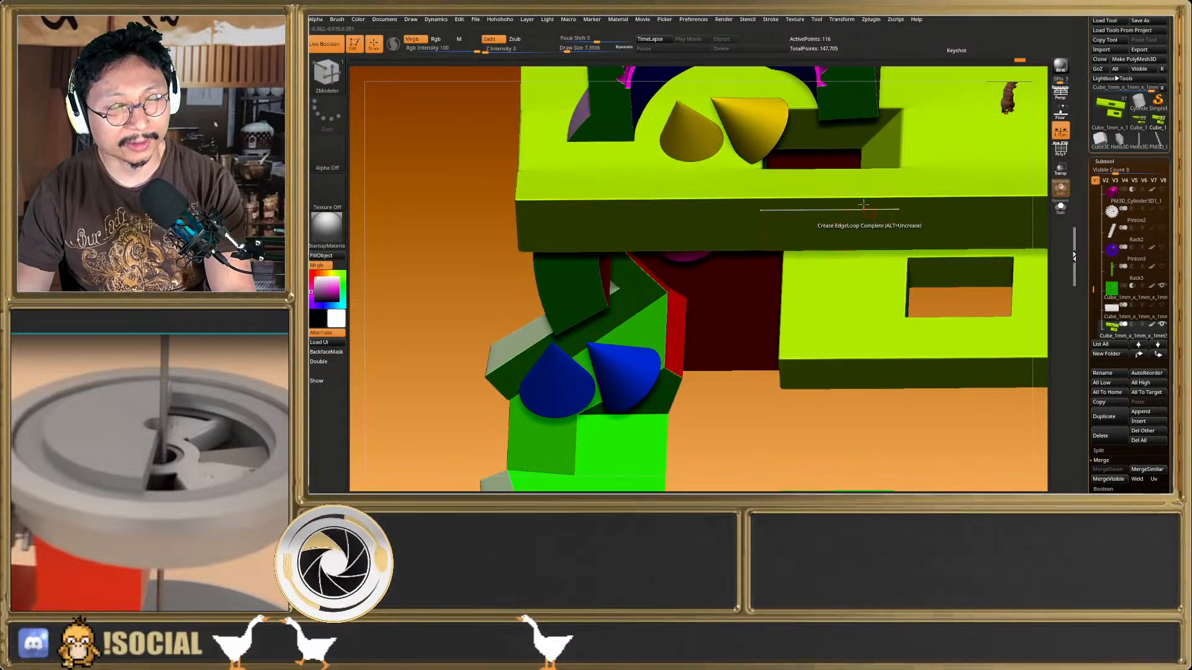
Try shifting the slide farther outward so the slot clears the chips, and undo the move
right_click_drag(869, 298, 819, 279)
key("w")
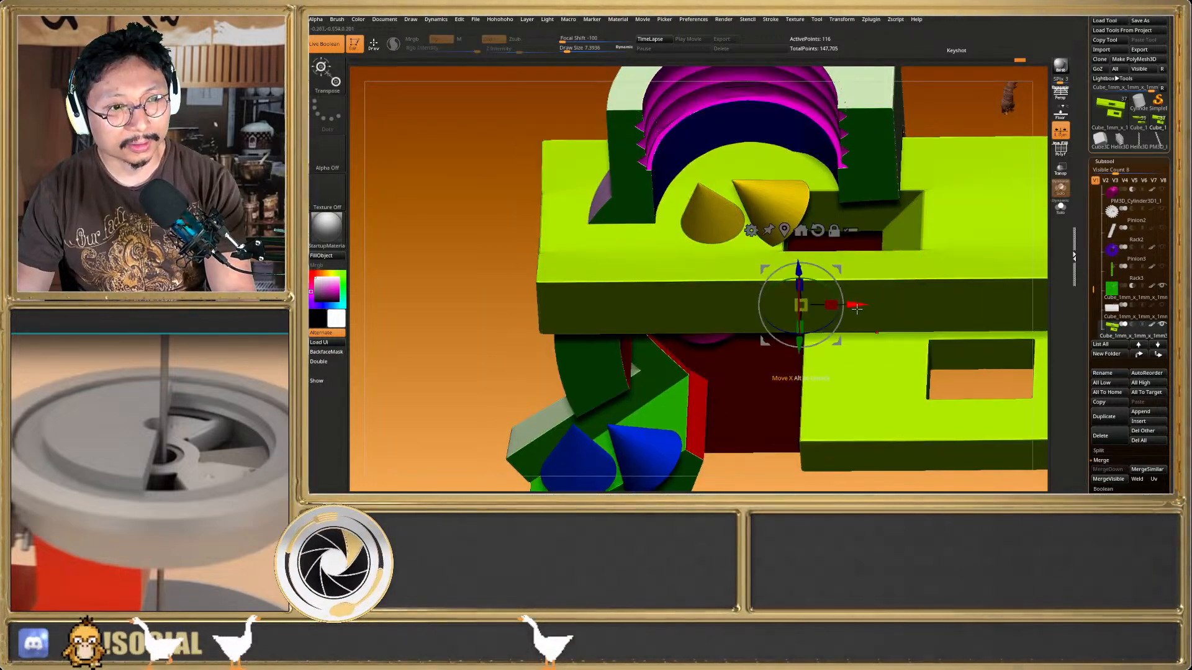
left_click_drag(858, 307, 895, 308)
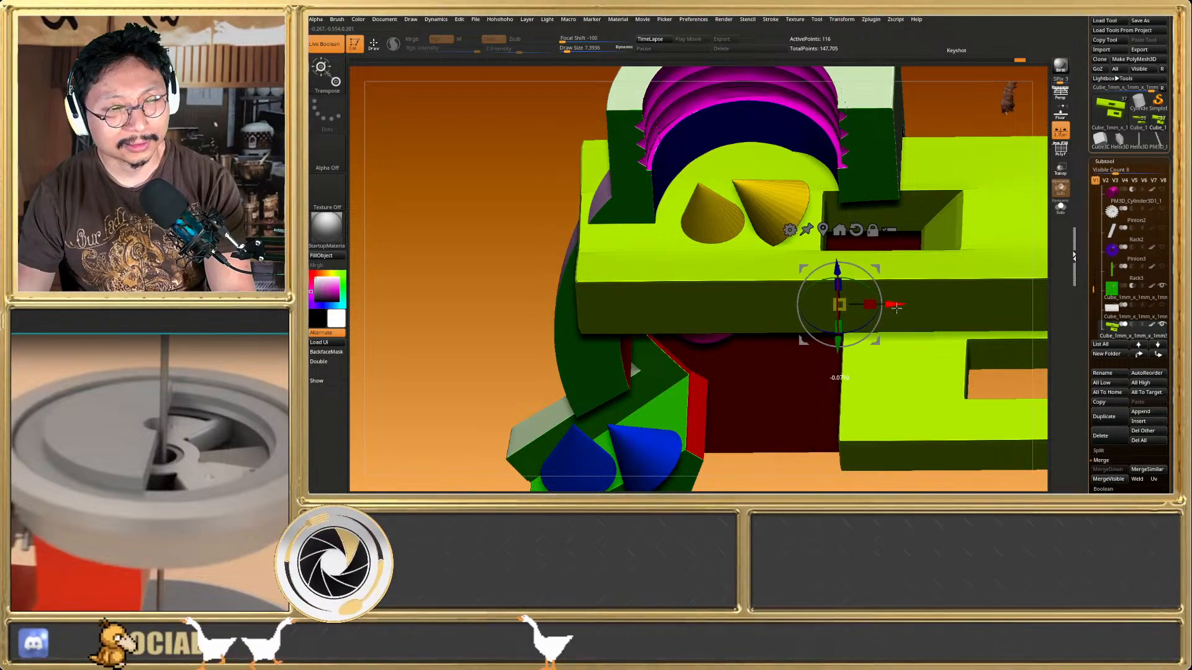
key("ctrl+z")
key("q")
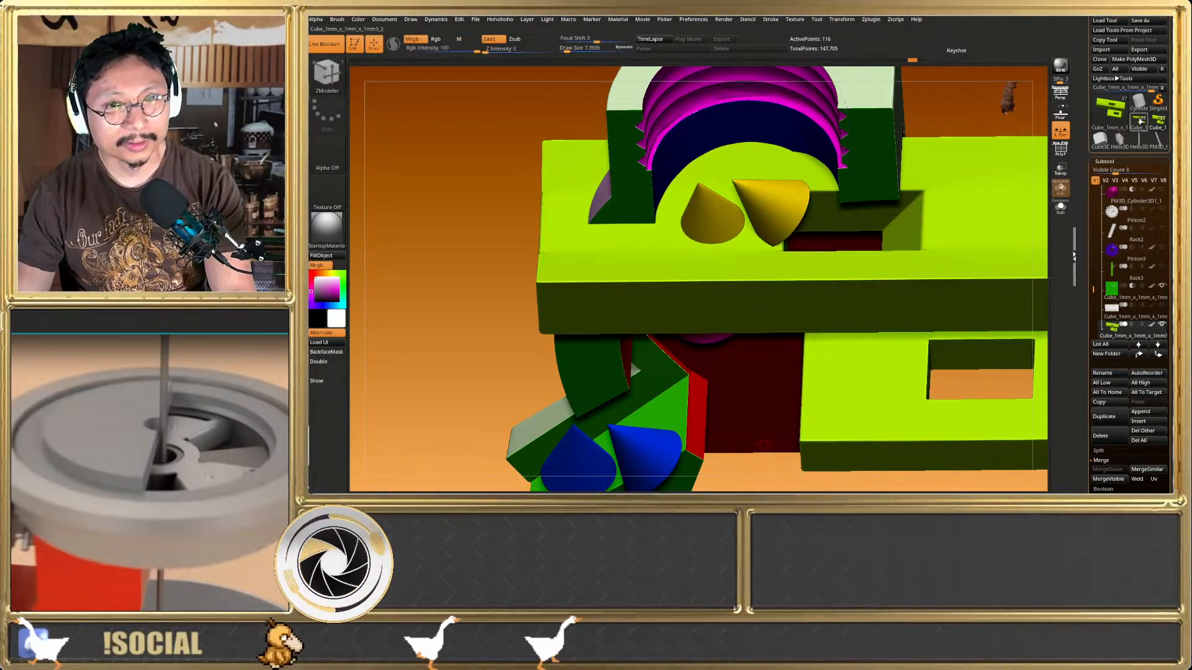
Switch to the other sectioned dispenser model and shift its slotted slide outward past the grey chips
left_click(1139, 120)
mouse_move(888, 207)
right_mouse_down("ctrl")
mouse_move(762, 269)
mouse_move(707, 285)
mouse_move(671, 278)
right_mouse_up("ctrl")
key("shift+f")
key("shift+f")
key("w")
left_click_drag(735, 283, 845, 284)
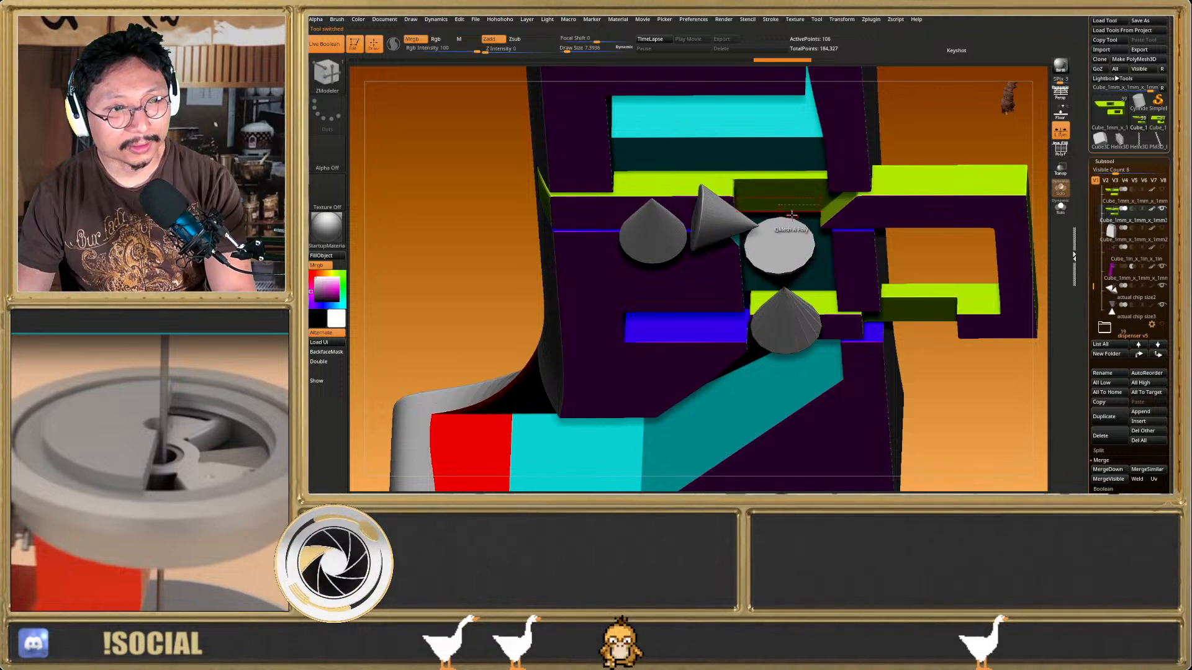
Undo the slide moves in this model, examine its hopper and chip path, and switch back to the funnel-slide dispenser
right_click_drag(793, 221, 797, 174)
mouse_move(838, 284)
left_mouse_down()
mouse_move(745, 287)
mouse_move(740, 307)
mouse_move(735, 282)
mouse_move(831, 268)
left_mouse_up()
key("ctrl+z")
key("ctrl+z")
key("q")
right_click_drag(805, 274, 817, 352, "alt")
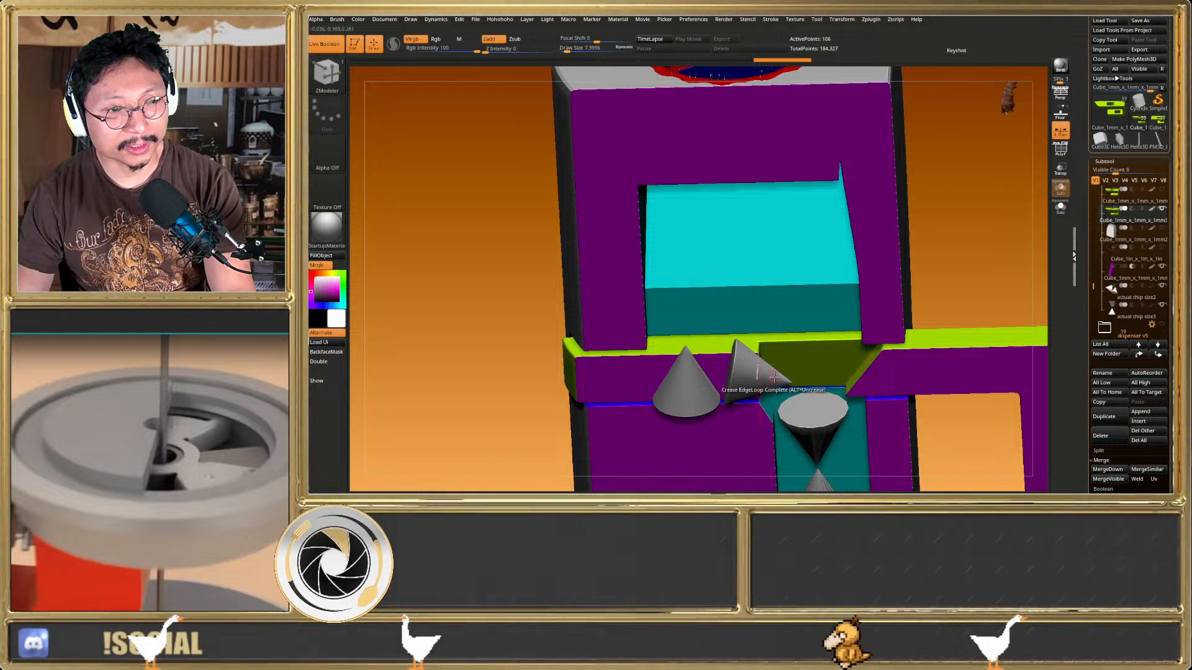
right_click_drag(778, 370, 779, 301, "alt")
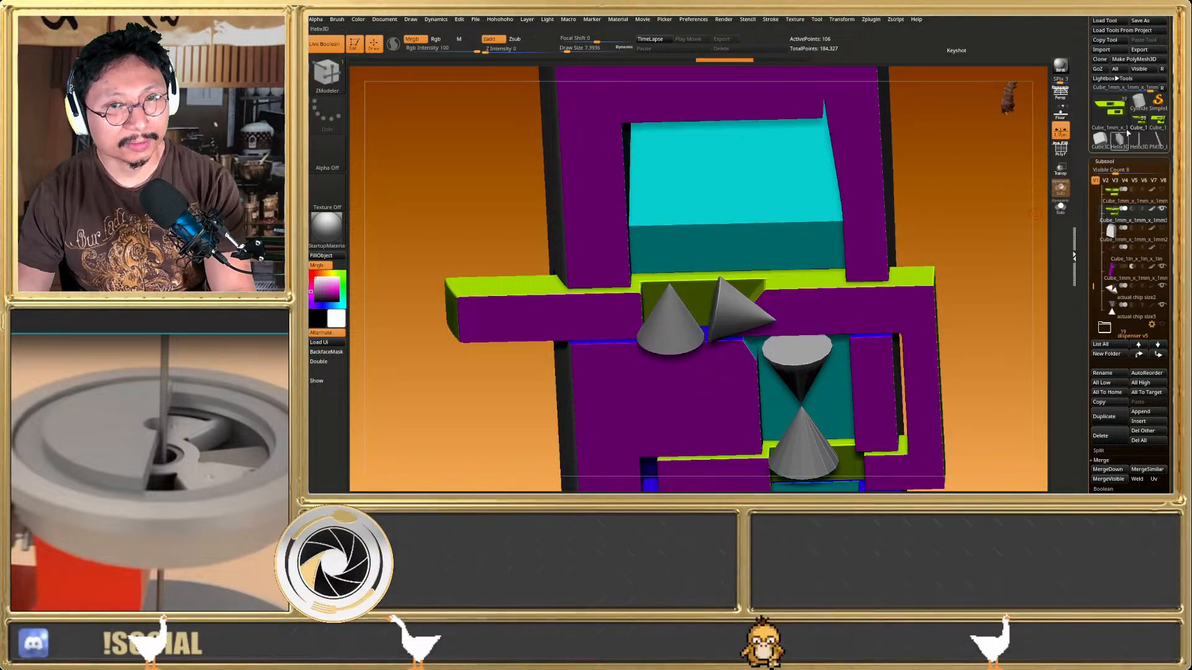
left_click(1158, 123)
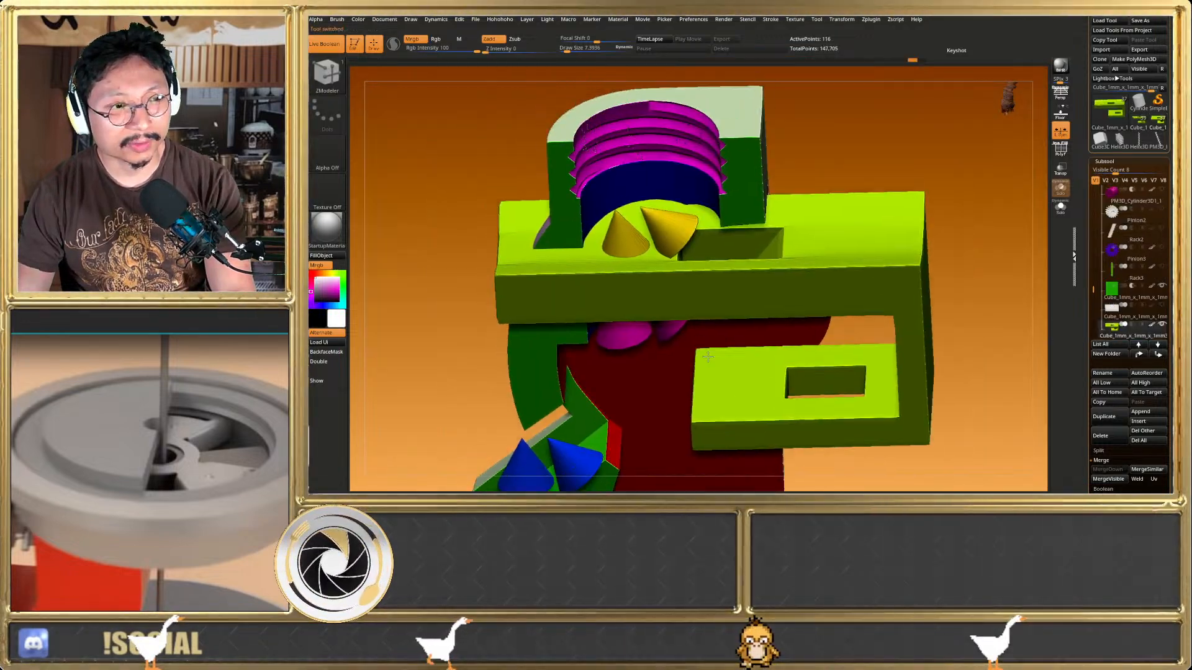
Shift the slotted slide farther outward so its slot moves past the yellow chips, and inspect the overlap from above
key("w")
left_click_drag(756, 323, 778, 324)
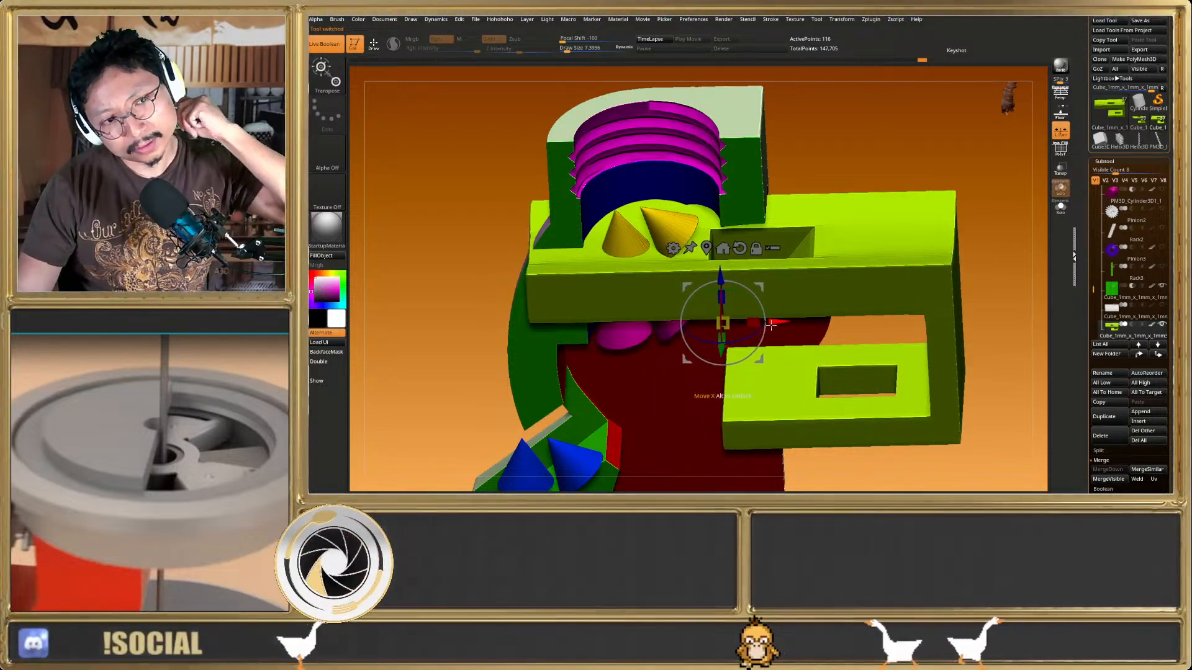
right_click_drag(753, 351, 753, 378)
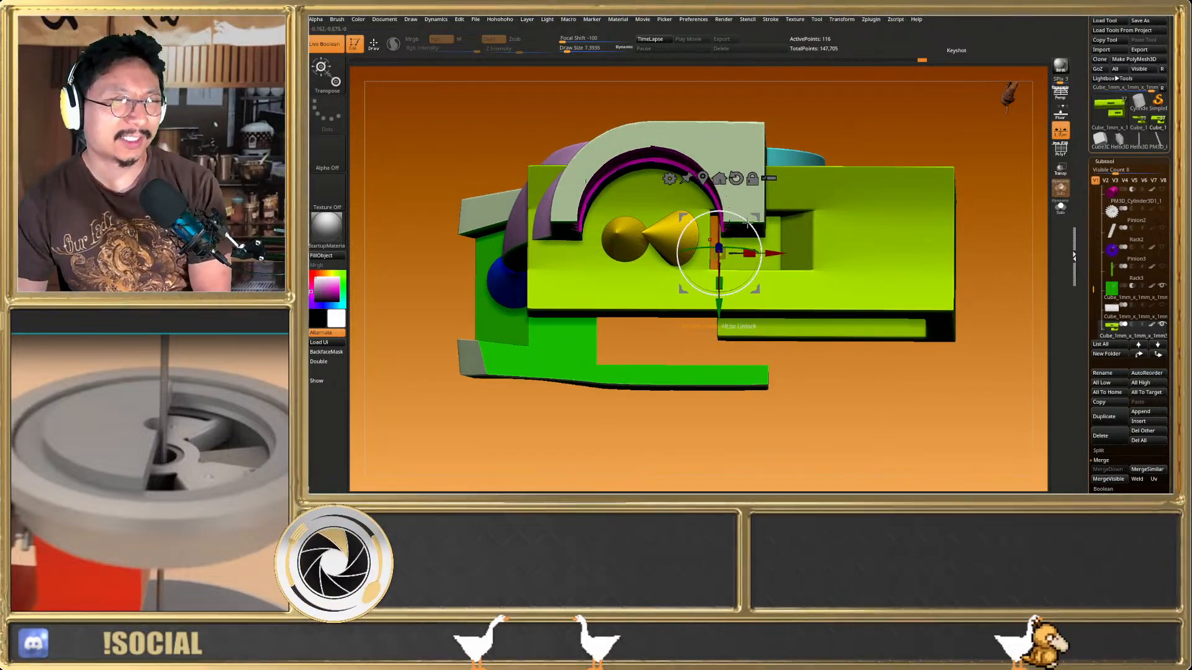
right_click_drag(781, 254, 794, 186)
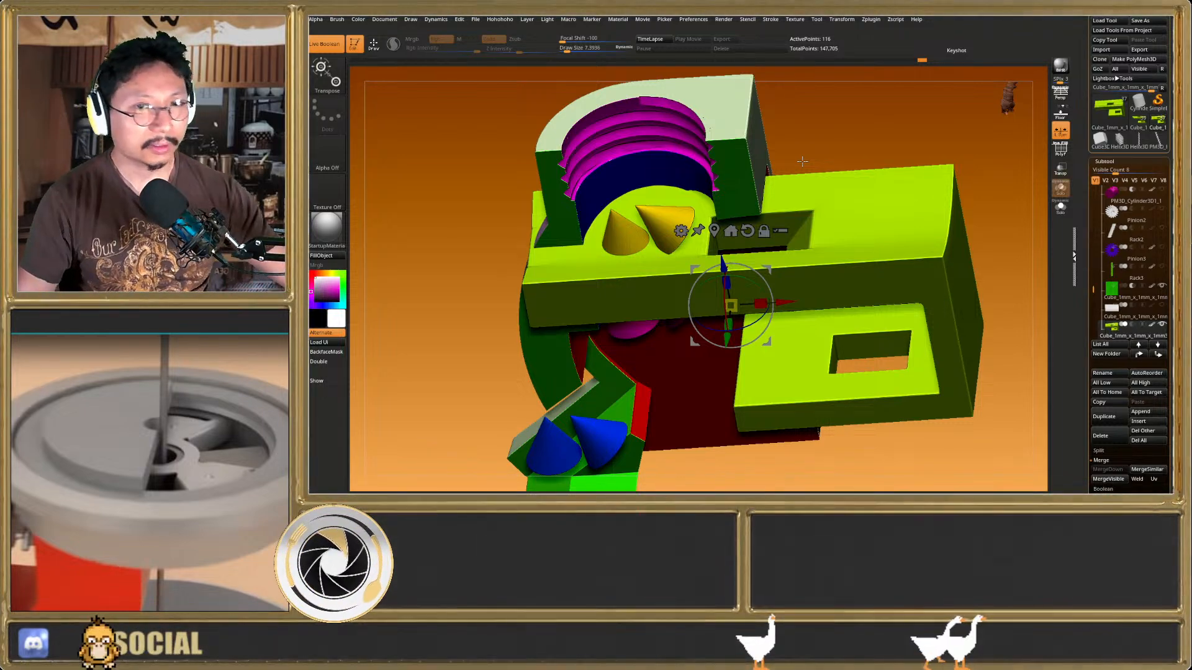
Switch to the other dispenser model, turn off Live Boolean and hide the section cutter to examine the whole body
left_click(1138, 120)
right_click_drag(707, 232, 658, 248, "ctrl")
left_click(326, 44)
mouse_move(694, 321)
right_mouse_down("alt")
mouse_move(710, 262)
mouse_move(689, 236)
mouse_move(728, 188)
mouse_move(738, 271)
mouse_move(704, 276)
mouse_move(707, 266)
right_mouse_up("alt")
key("f")
left_click(1162, 272)
key("f")
key("shift+f")
key("f")
right_click_drag(701, 215, 738, 199)
key("b")
key("z")
key("m")
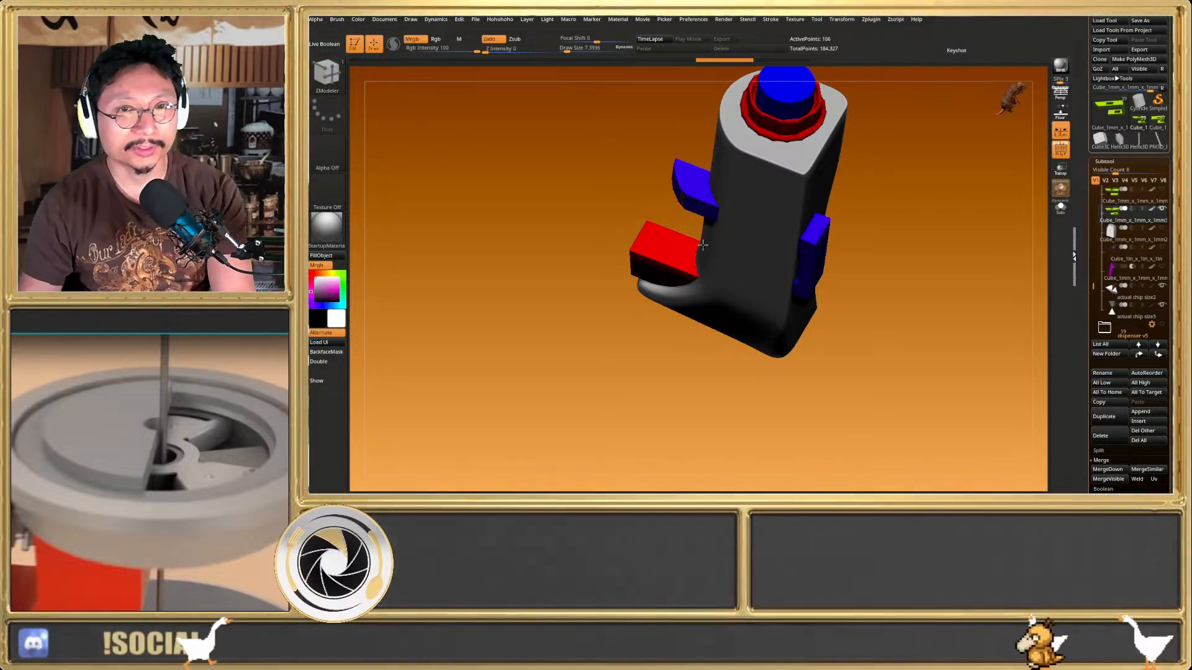
Compare the two dispenser models by switching to the funnel-slide one and back, viewing the overall body
left_click(1157, 121)
right_click_drag(869, 292, 712, 309, "ctrl")
key("shift+f")
left_click(1137, 123)
key("shift+f")
key("shift+f")
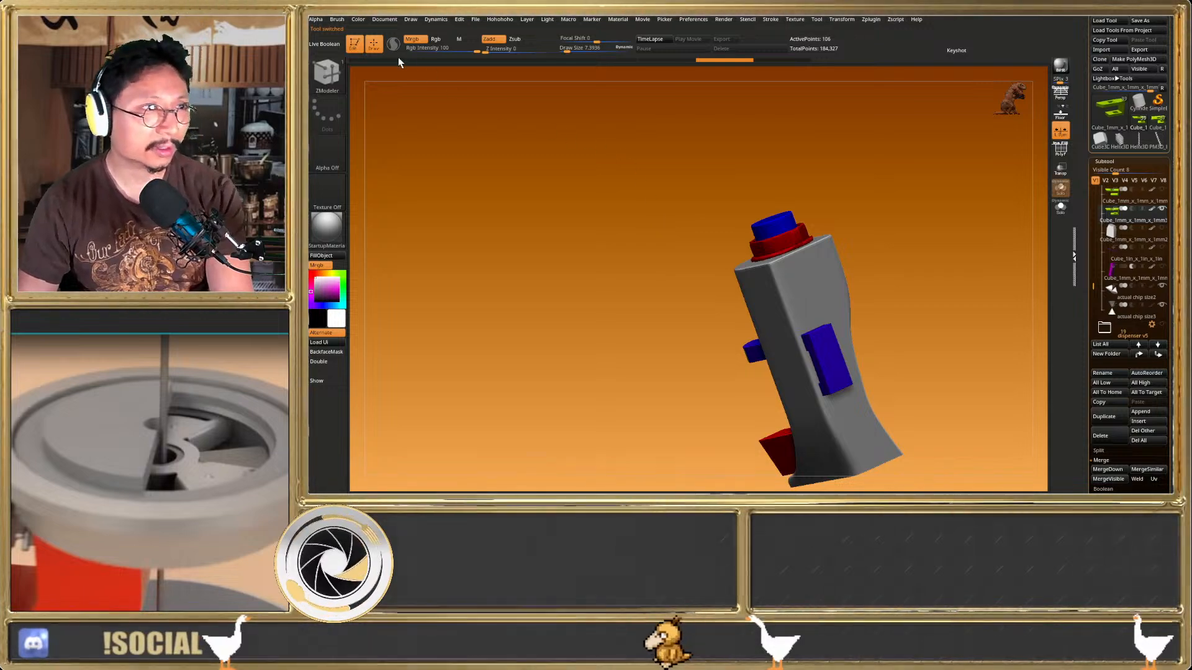
Turn Live Boolean back on and inspect the threaded opening in the top of the closed body
left_click(325, 45)
right_click_drag(732, 261, 812, 333)
key("shift+f")
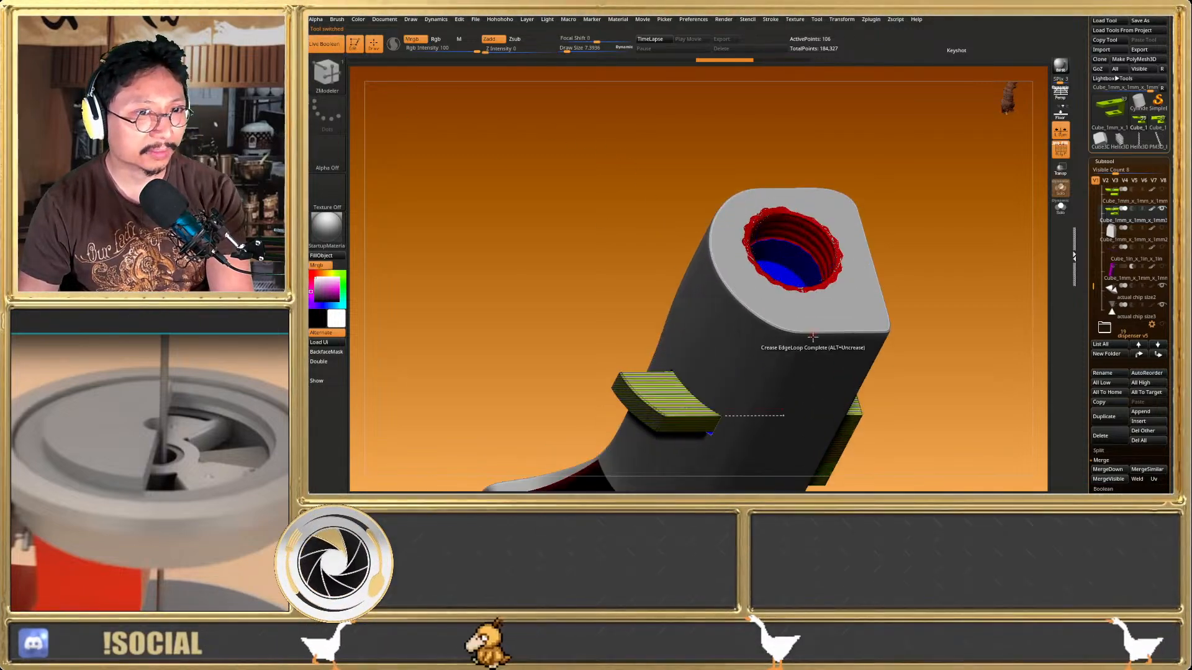
key("shift+f")
right_click_drag(832, 402, 834, 330, "alt")
Show the section cutter again and examine the cut-open hopper, slide and chips from several angles
left_click(1162, 267)
right_click_drag(946, 329, 892, 325, "ctrl")
right_click_drag(892, 325, 890, 285)
right_click_drag(883, 352, 874, 281, "alt")
right_click_drag(874, 281, 898, 311)
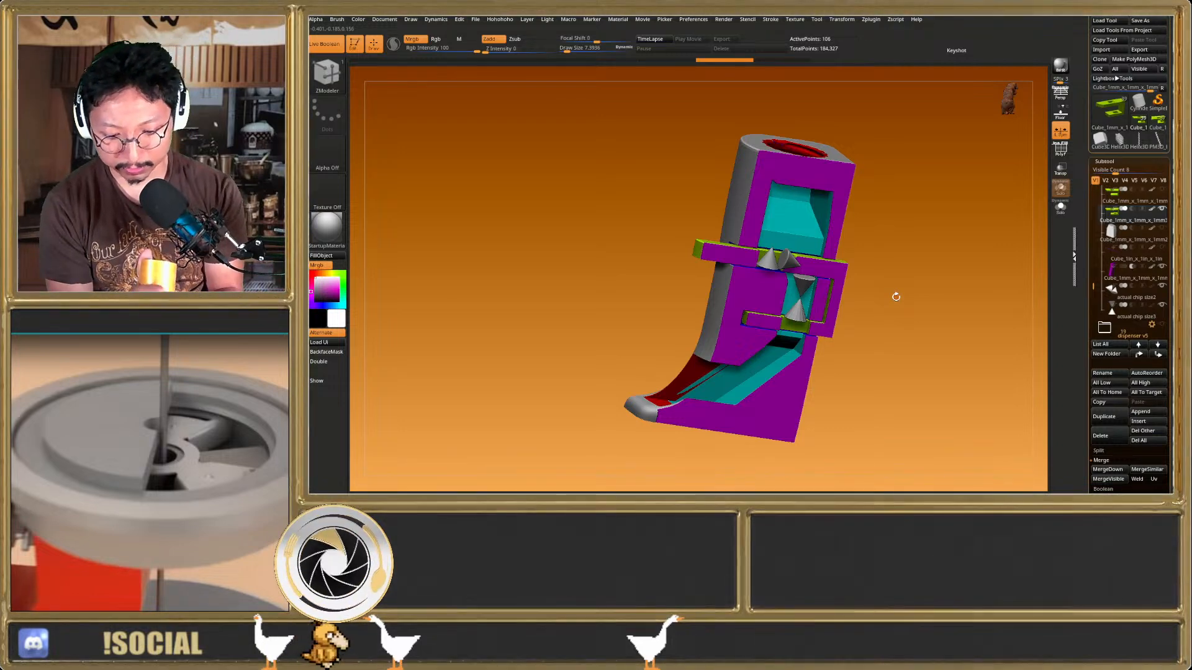
right_click_drag(895, 297, 872, 368)
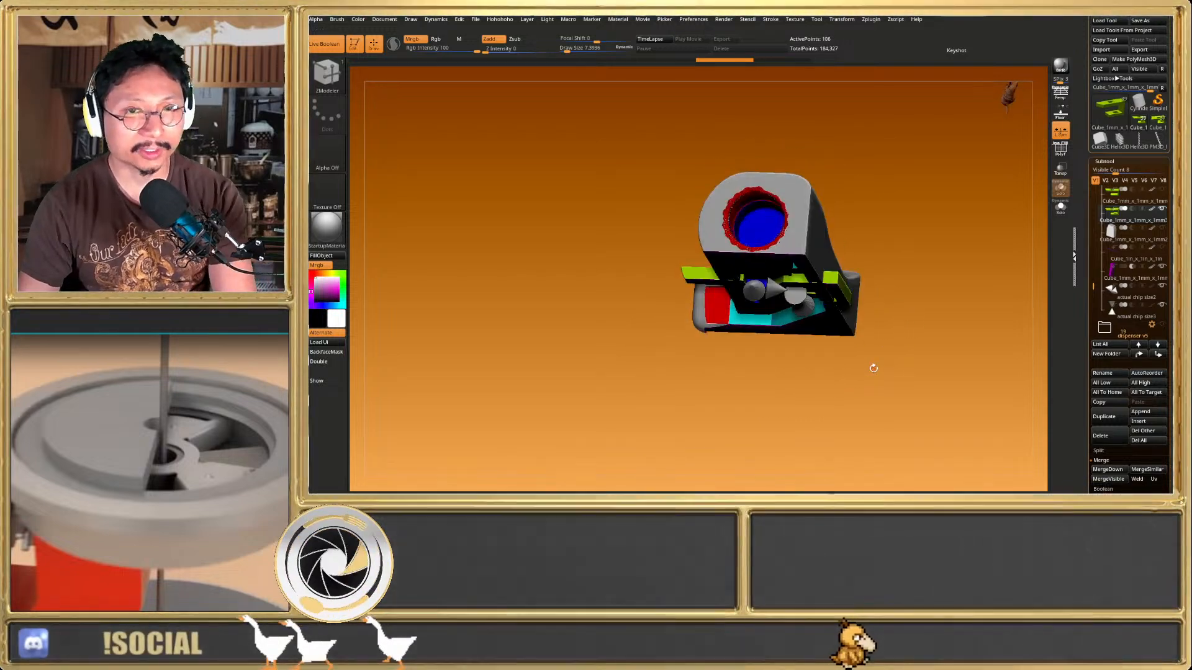
mouse_move(1117, 330)
right_click_drag(786, 275, 726, 278)
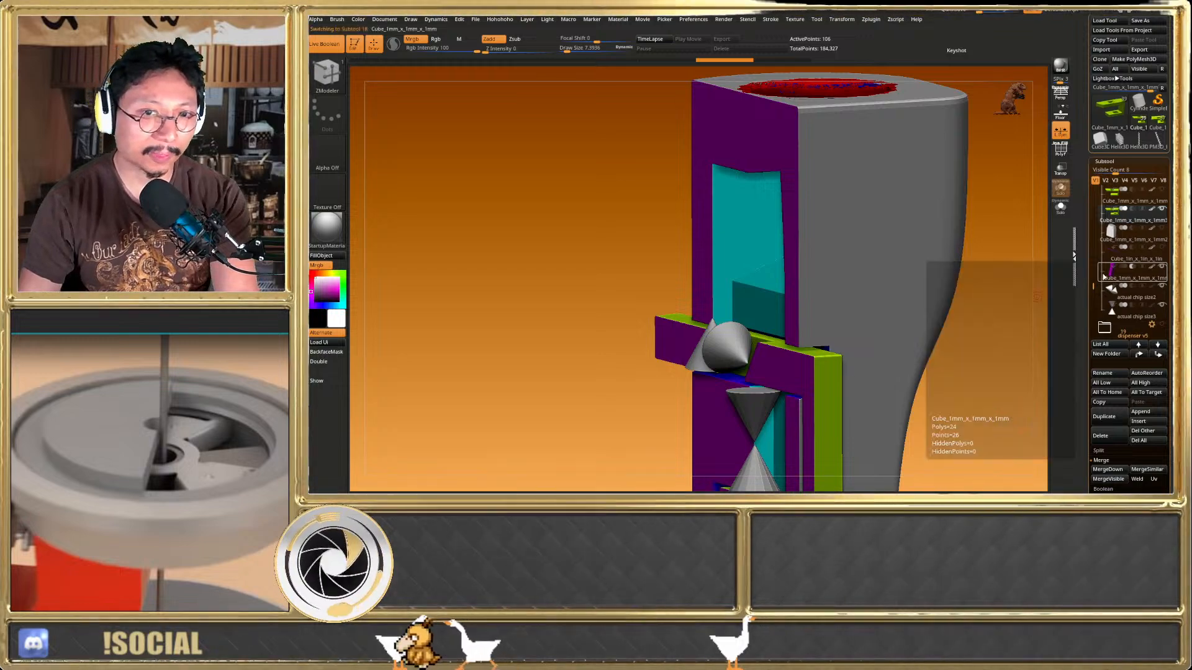
Select the section cutter, shift it to adjust the cut through the body, and inspect the hopper and slide
left_click(1105, 275)
key("w")
left_click_drag(736, 377, 702, 397)
key("q")
mouse_move(732, 372)
right_mouse_down()
mouse_move(805, 318)
mouse_move(802, 298)
right_mouse_up()
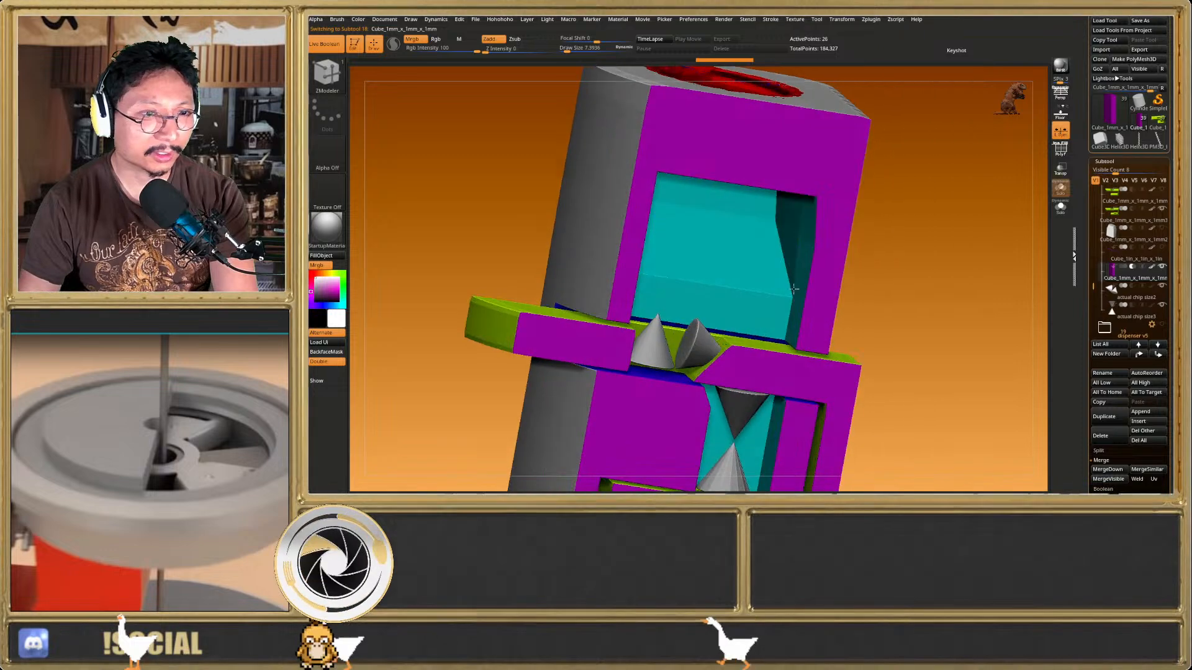
mouse_move(752, 216)
right_mouse_down()
mouse_move(726, 192)
mouse_move(672, 177)
right_mouse_up()
right_click_drag(796, 295, 720, 375)
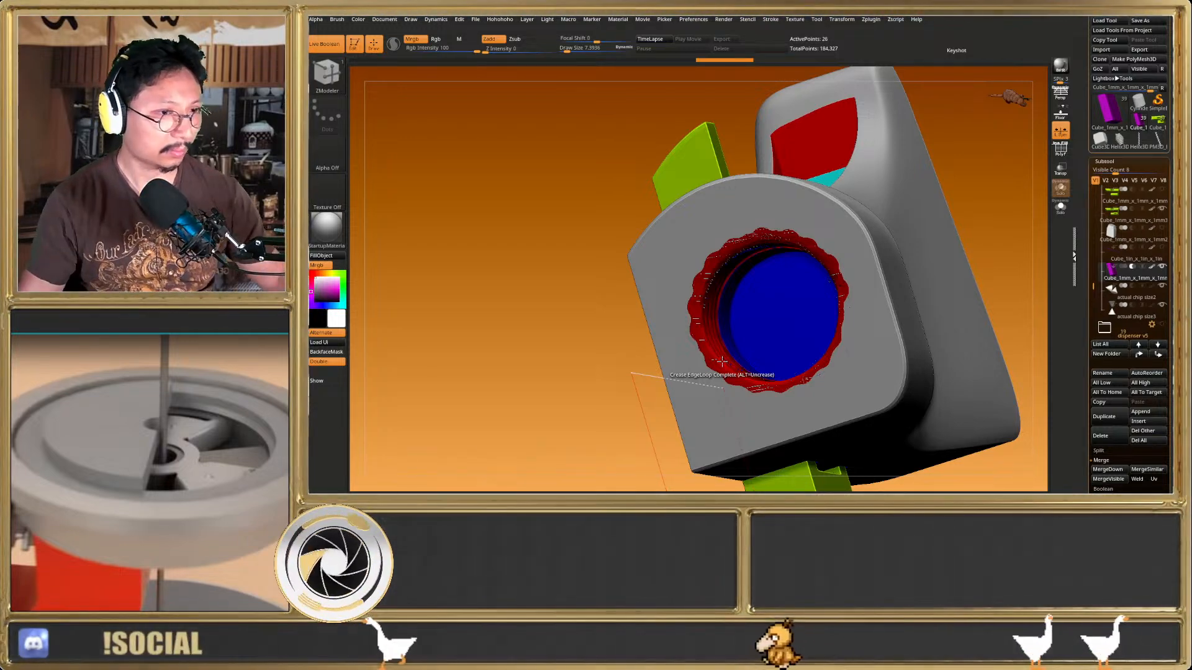
Try shifting the section cutter once more, and undo the move
right_click_drag(769, 337, 847, 281)
key("w")
left_click_drag(747, 358, 770, 336)
mouse_move(748, 354)
right_mouse_down()
mouse_move(778, 375)
mouse_move(780, 399)
mouse_move(807, 401)
mouse_move(875, 322)
mouse_move(779, 416)
mouse_move(713, 335)
mouse_move(760, 351)
mouse_move(761, 398)
mouse_move(760, 374)
right_mouse_up()
key("ctrl+z")
key("q")
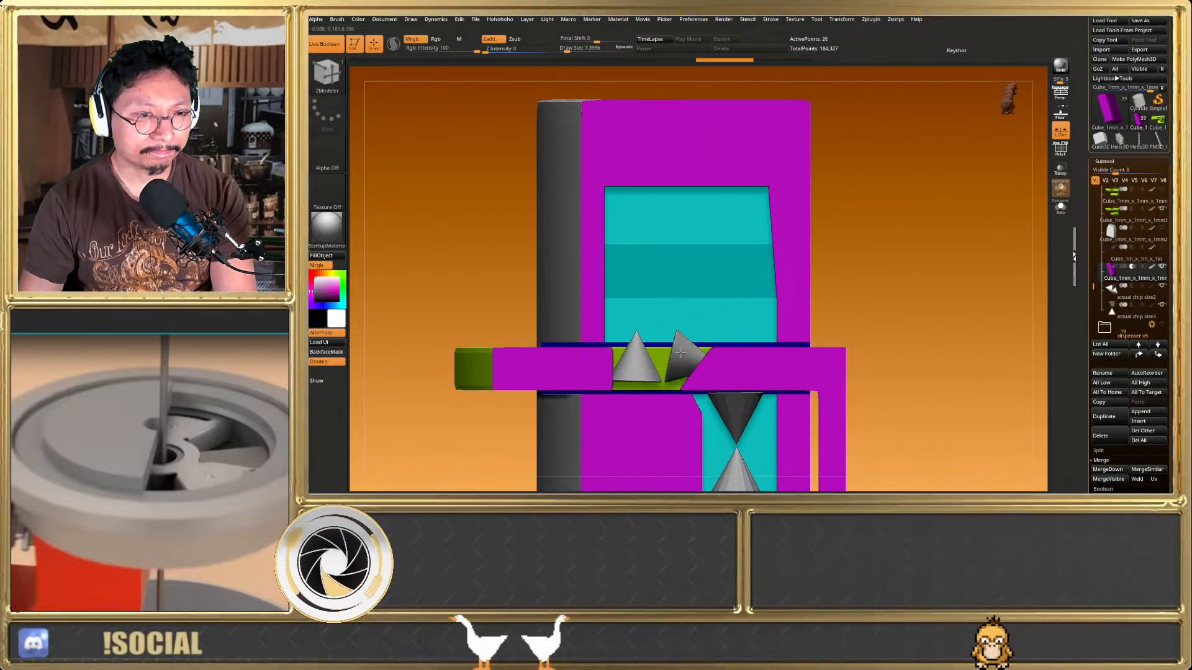
Switch back to the funnel-slide dispenser, try moving its slide slightly inward, and undo the move
left_click(681, 352, "alt")
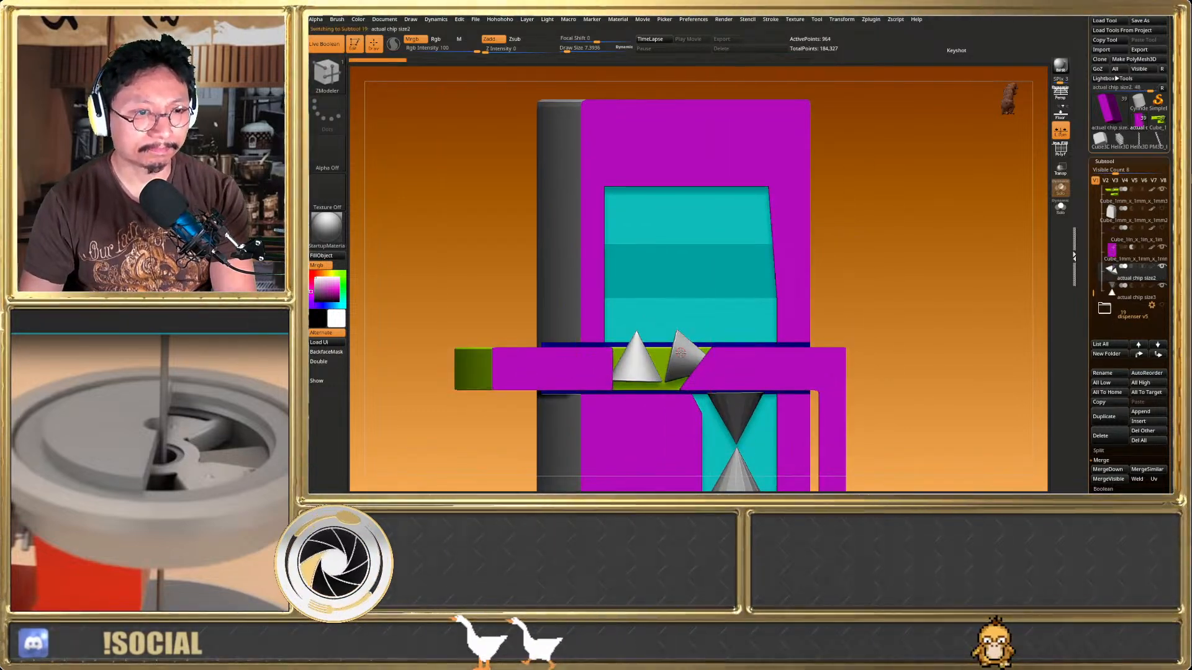
left_click(1158, 120)
right_click_drag(839, 342, 828, 278, "ctrl")
right_click_drag(828, 278, 786, 289)
key("w")
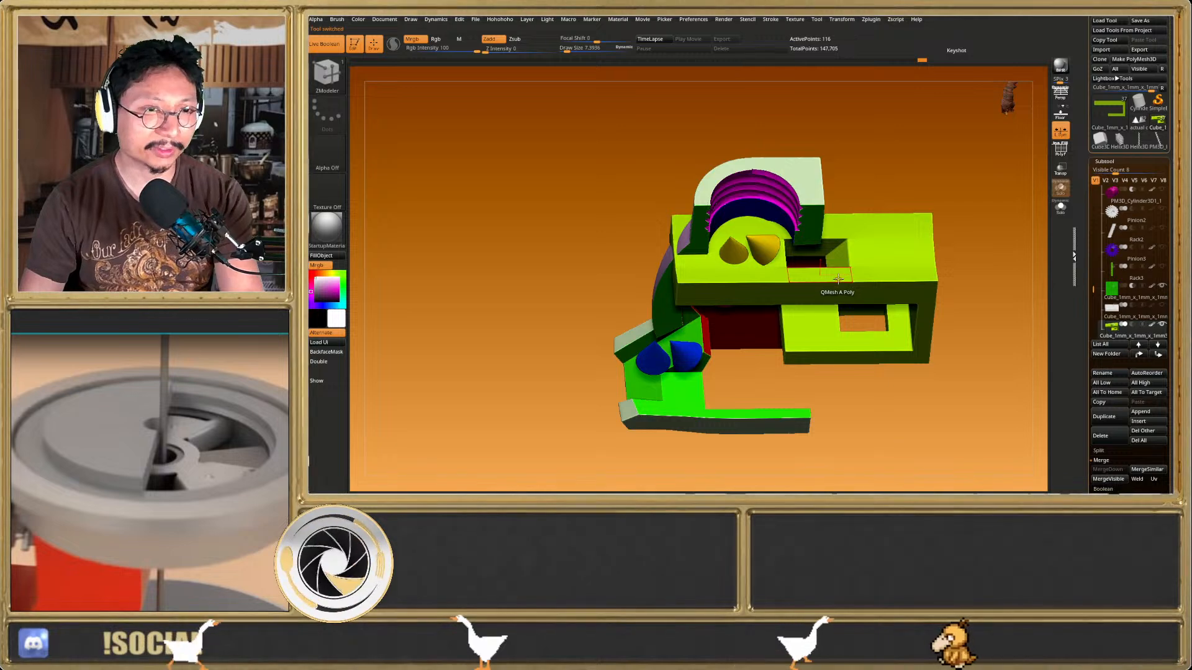
left_click_drag(786, 289, 762, 290)
key("q")
key("ctrl+z")
Step back and forth through the slide's edit history to compare its inward and outward positions over the chips
right_click_drag(828, 307, 824, 287, "shift")
key("ctrl+z")
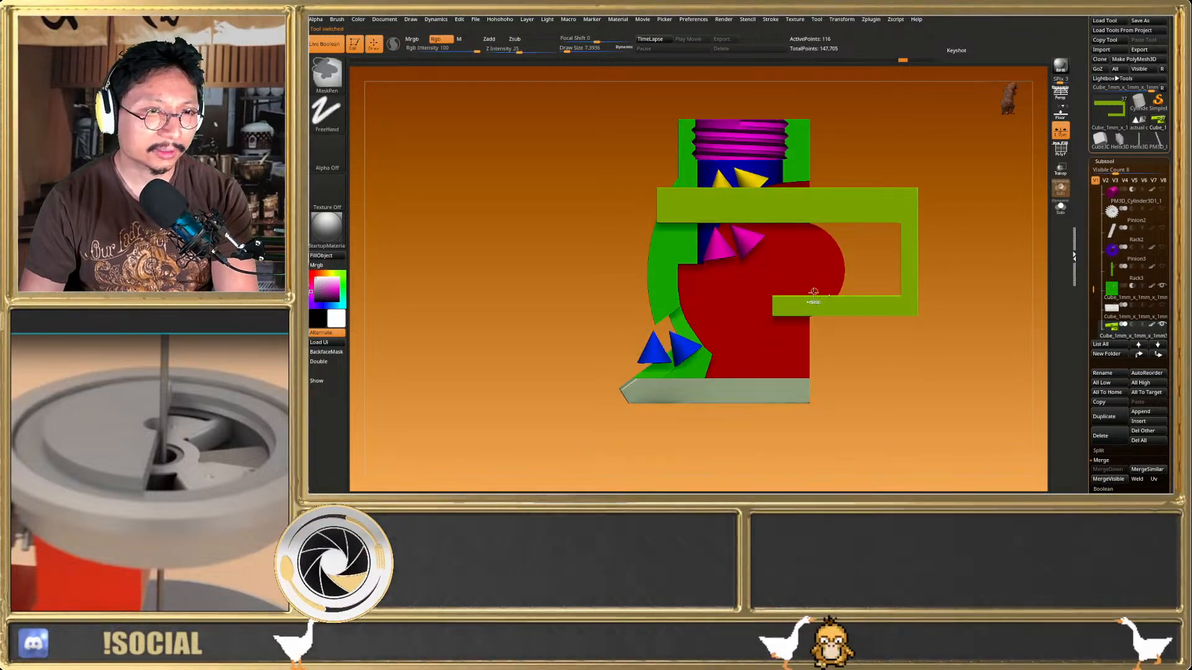
key("ctrl+z")
key("ctrl+z")
key("ctrl+z")
mouse_move(804, 304)
right_mouse_down()
mouse_move(795, 351)
mouse_move(791, 339)
right_mouse_up()
key("ctrl+shift+z")
key("ctrl+shift+z")
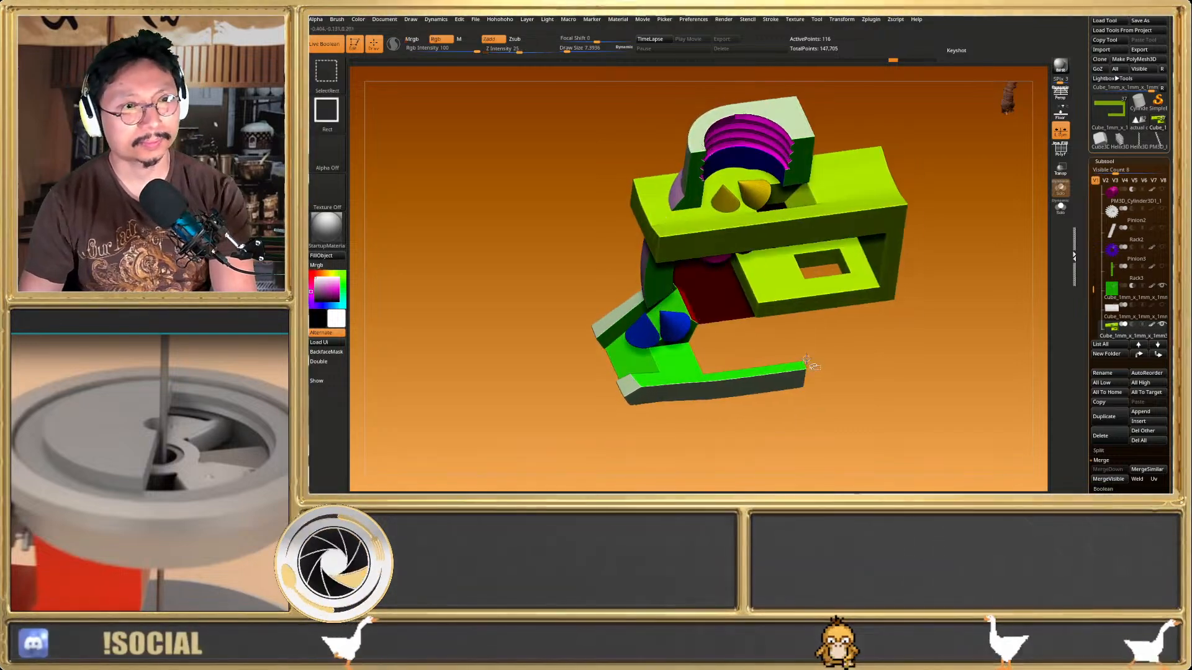
key("ctrl+z")
key("ctrl+z")
key("ctrl+shift+z")
right_click_drag(787, 344, 760, 345)
key("w")
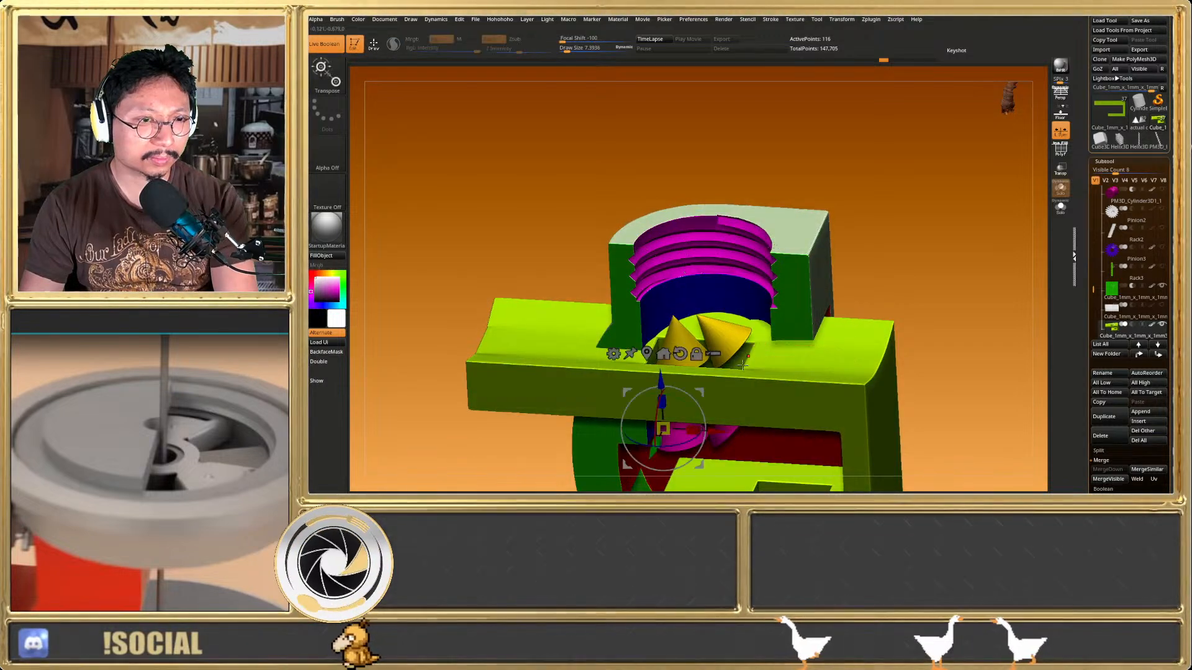
key("ctrl+shift+z")
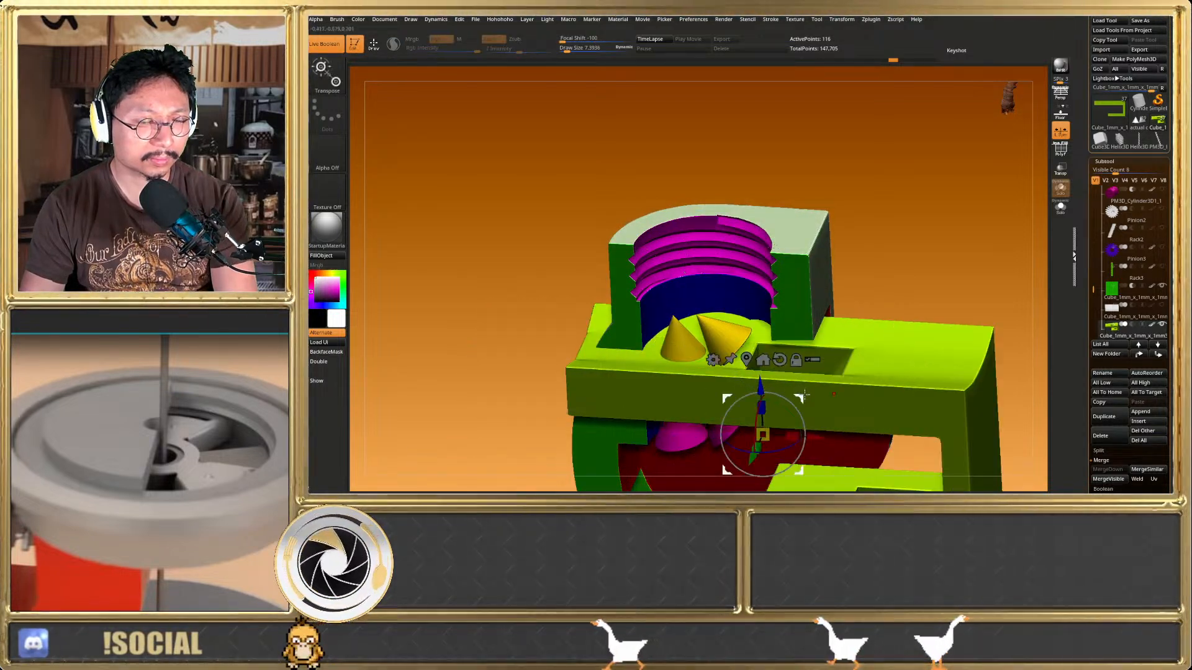
Isolate the slide and undo its edits back to the flat-topped version with the shorter free end
left_click(1060, 208)
right_click_drag(937, 351, 689, 247)
key("shift+f")
key("ctrl+z")
key("ctrl+z")
key("ctrl+z")
key("ctrl+z")
key("ctrl+z")
key("ctrl+z")
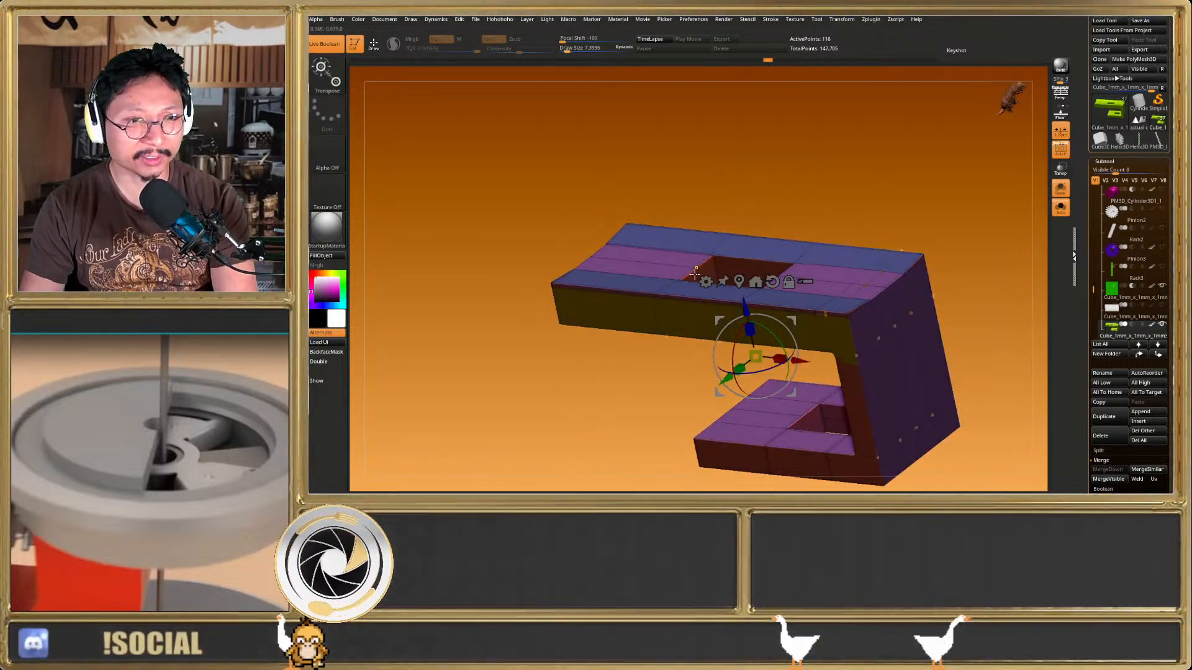
key("ctrl+z")
key("ctrl+z")
key("ctrl+z")
key("ctrl+z")
key("ctrl+z")
key("ctrl+z")
key("ctrl+z")
key("ctrl+z")
key("ctrl+z")
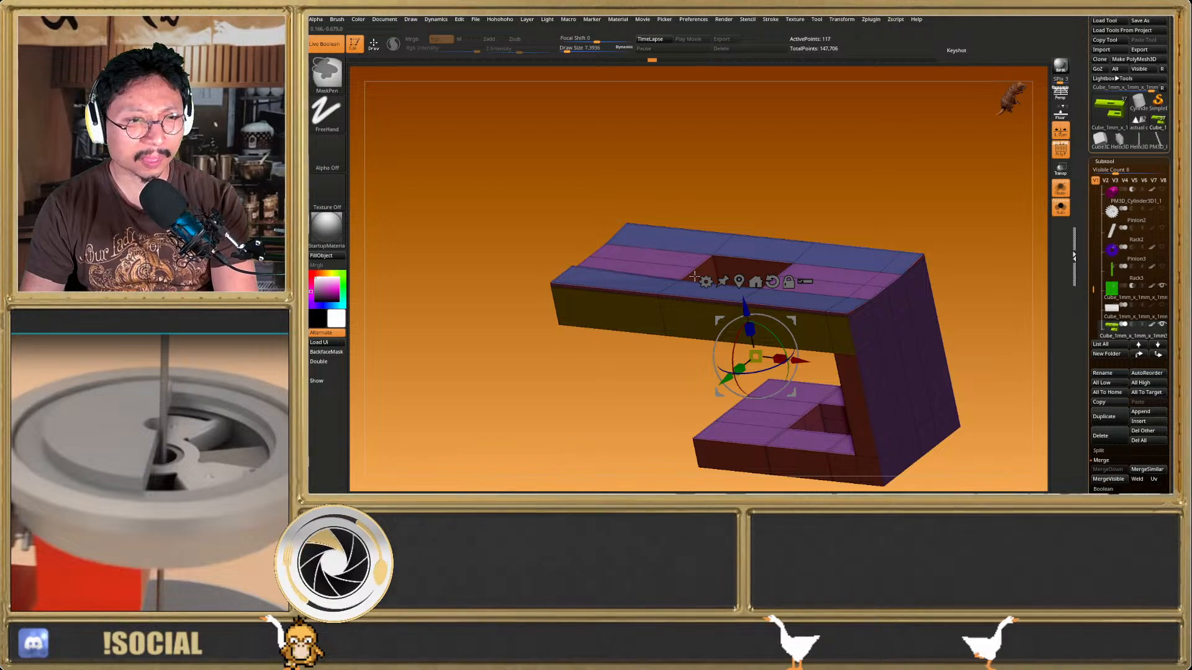
key("ctrl+z")
key("ctrl+z")
key("ctrl+z")
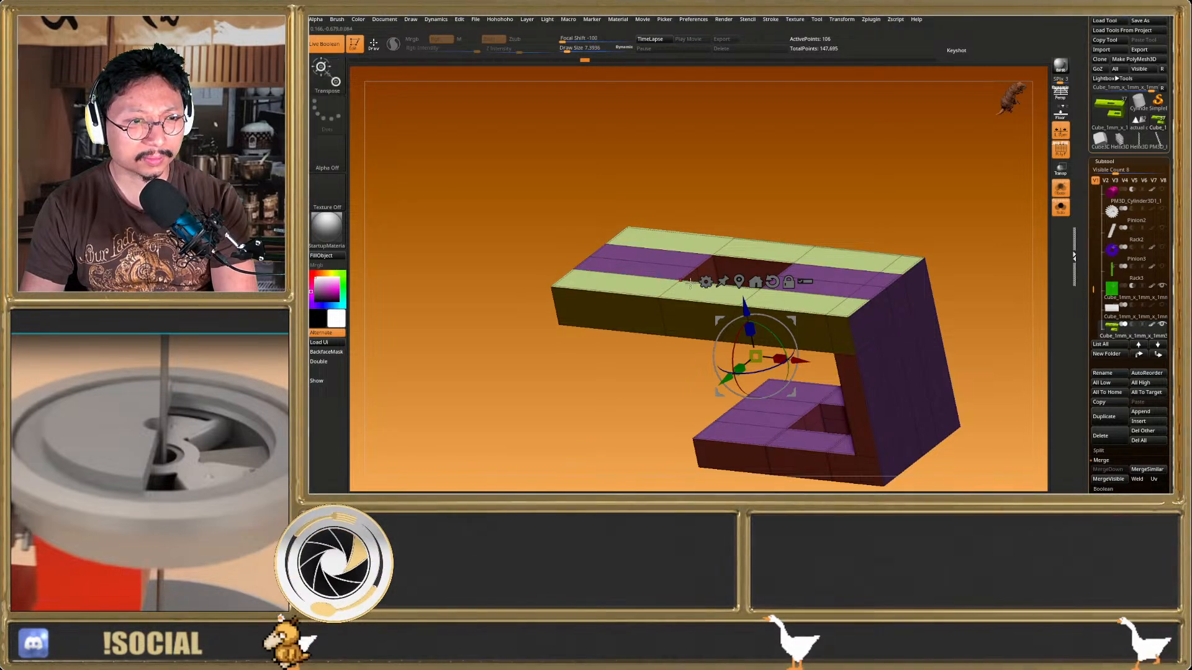
key("ctrl+z")
key("ctrl+z")
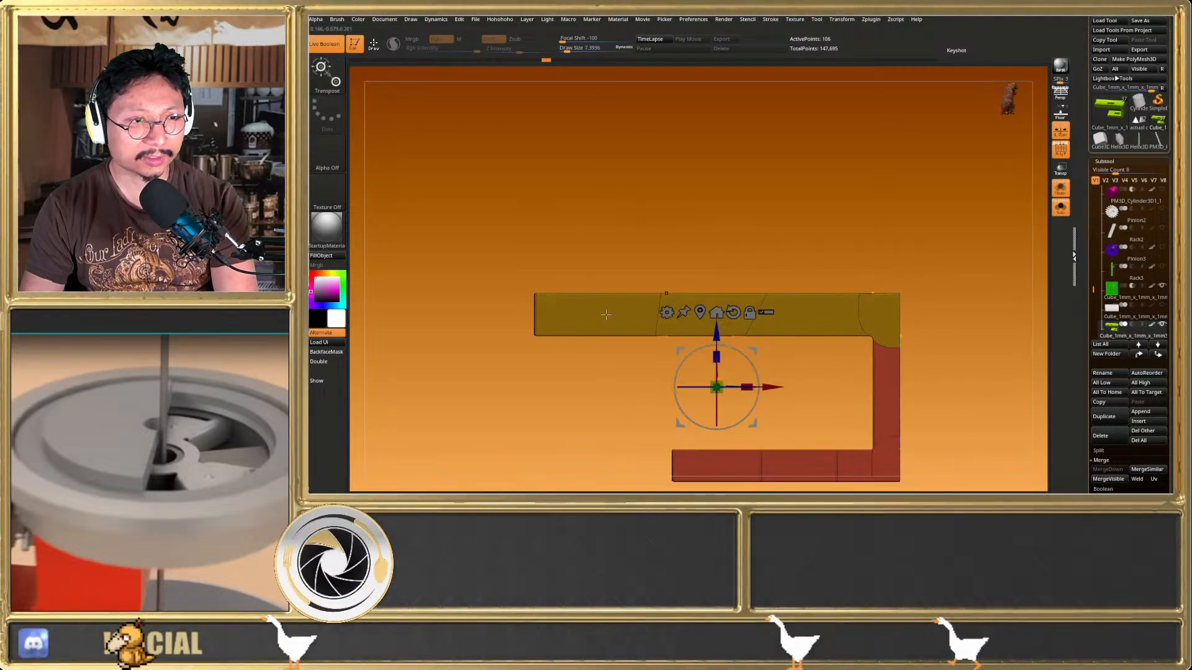
Mask all of the slide except its upper free end, discard the newer history, lengthen that end, and clear the mask
mouse_move(481, 261)
left_mouse_down("ctrl")
mouse_move(527, 407)
mouse_move(547, 405)
left_mouse_up("ctrl")
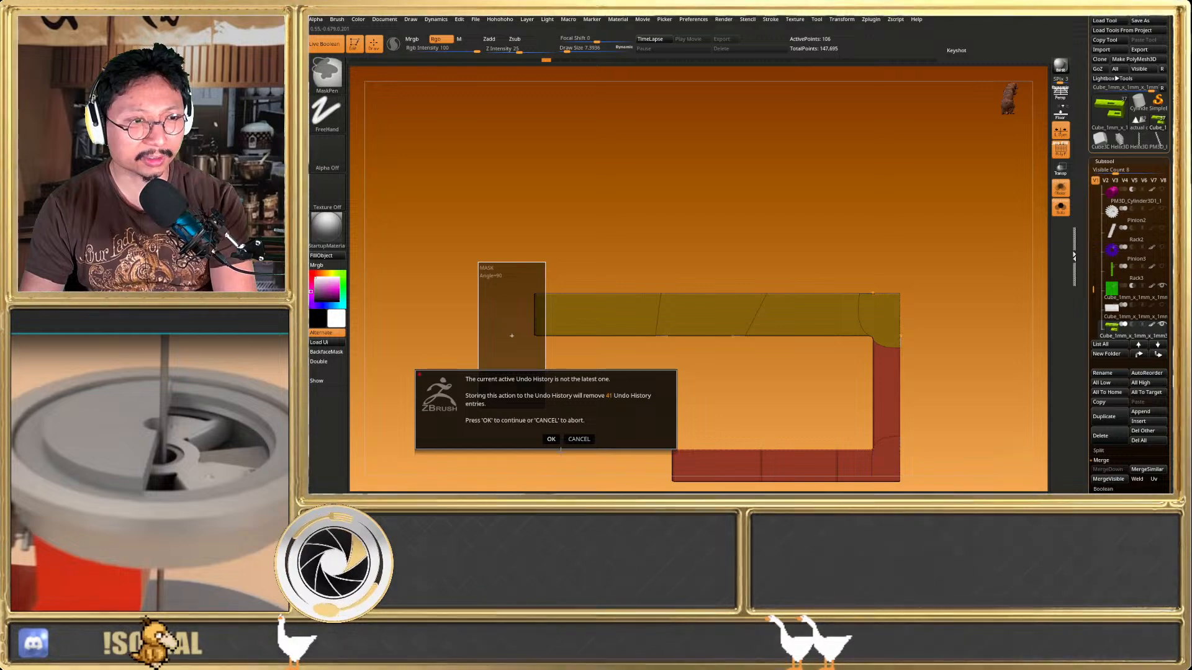
left_click(551, 439)
key("w")
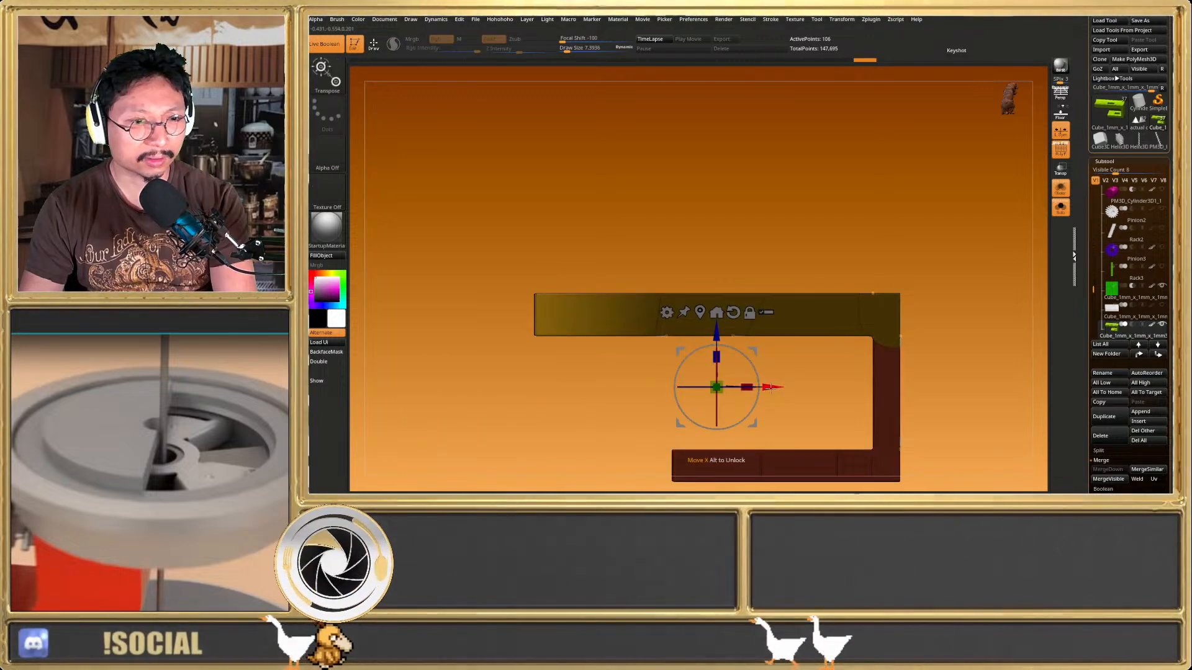
left_click(1060, 209)
mouse_move(950, 280)
left_mouse_down()
mouse_move(799, 384)
mouse_move(671, 376)
left_mouse_up()
key("q")
mouse_move(936, 232)
left_mouse_down("ctrl")
mouse_move(953, 267)
mouse_move(931, 353)
mouse_move(910, 291)
left_mouse_up("ctrl")
Shift the slide outward until its slot clears the yellow chips, and shorten its upper free end slightly
key("w")
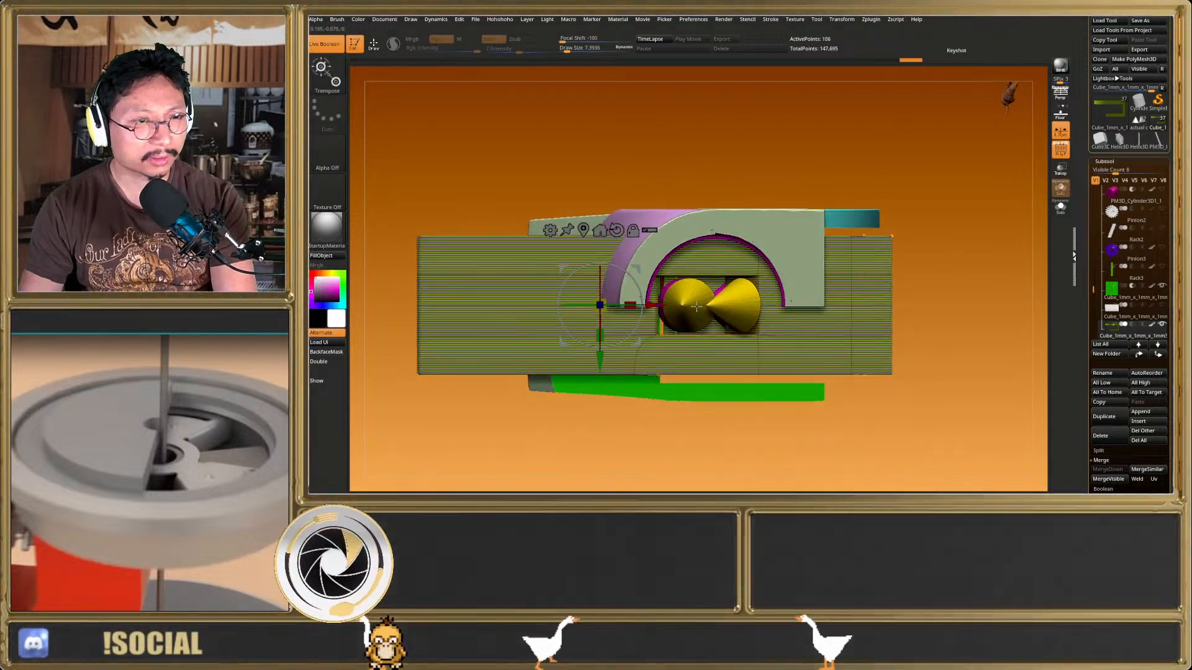
key("shift+f")
left_click_drag(661, 308, 745, 350)
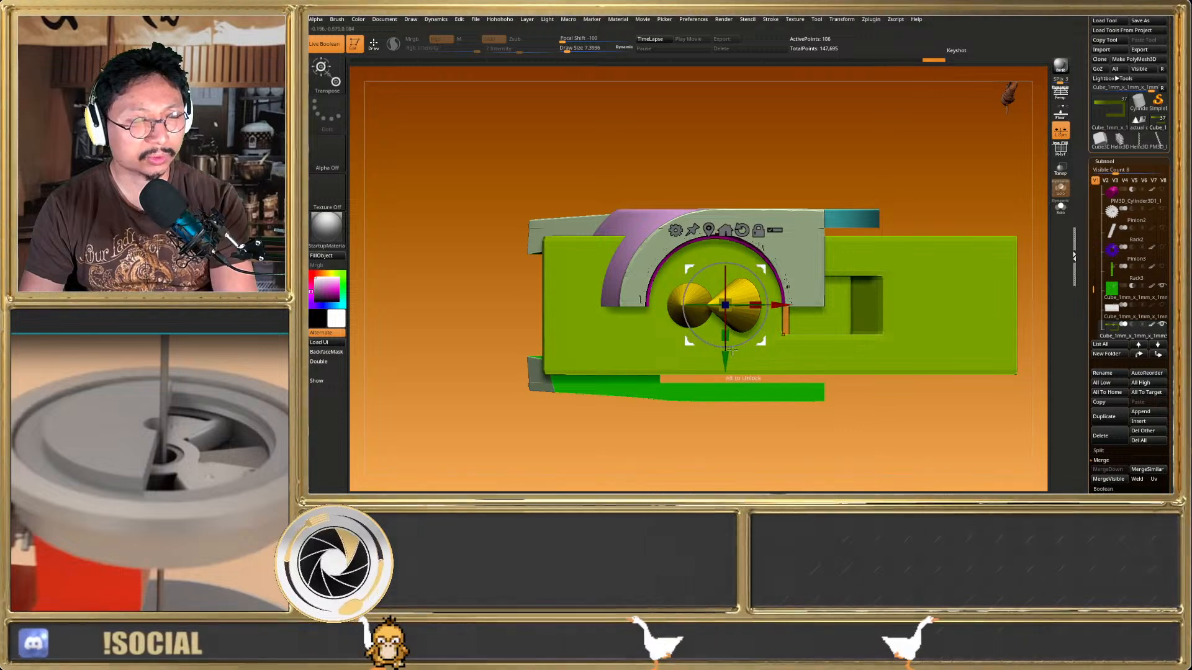
key("q")
left_click(1060, 169)
left_click_drag(499, 205, 554, 415, "ctrl")
key("w")
mouse_move(797, 306)
left_mouse_down()
mouse_move(859, 305)
mouse_move(832, 306)
left_mouse_up()
key("q")
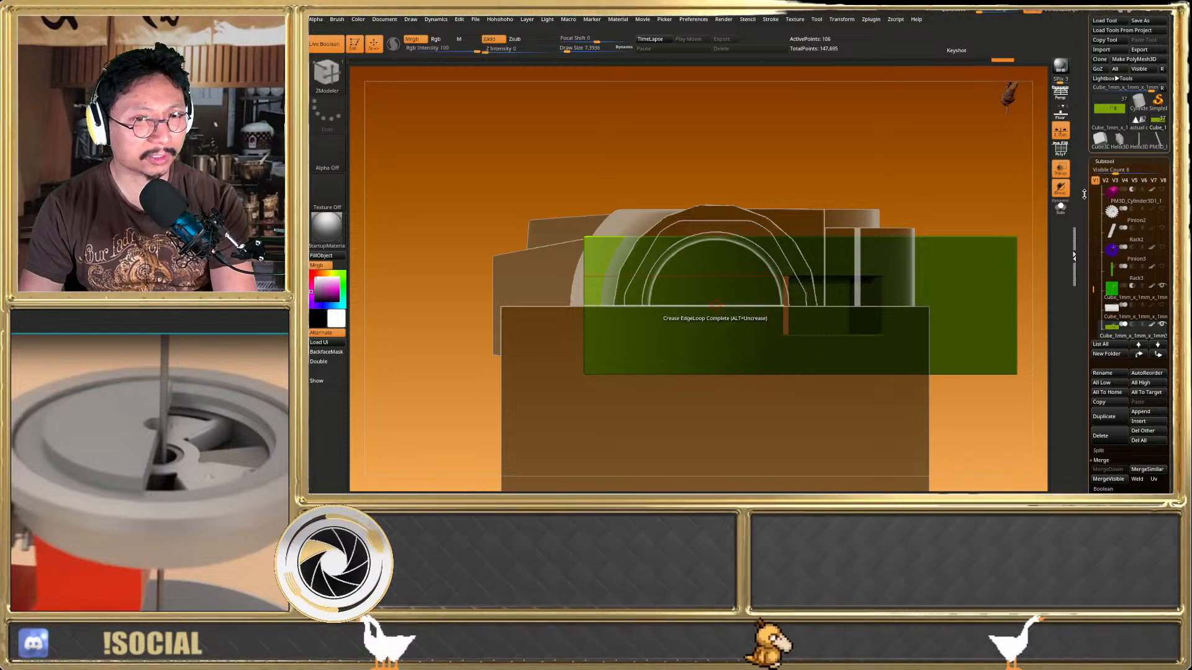
Turn off transparency, move the slide back inward until its slot sits under the yellow chips, and inspect the fit
left_click(1060, 168)
right_click_drag(918, 265, 850, 304)
key("w")
left_click_drag(822, 340, 702, 340)
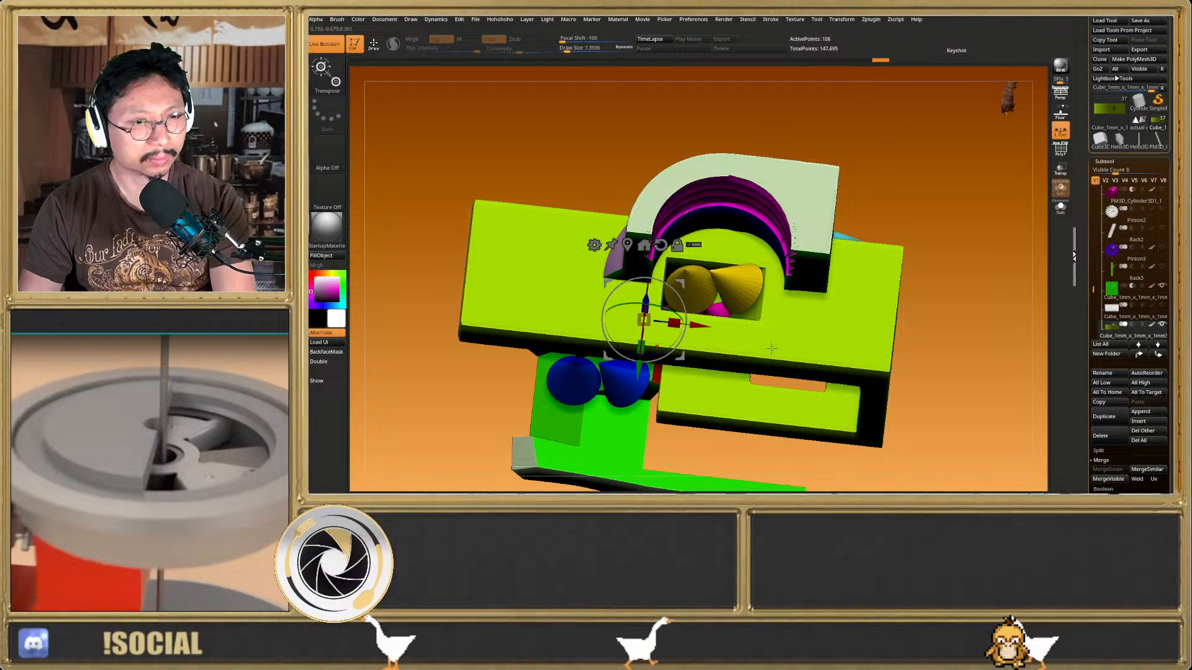
right_click_drag(769, 347, 759, 335)
key("q")
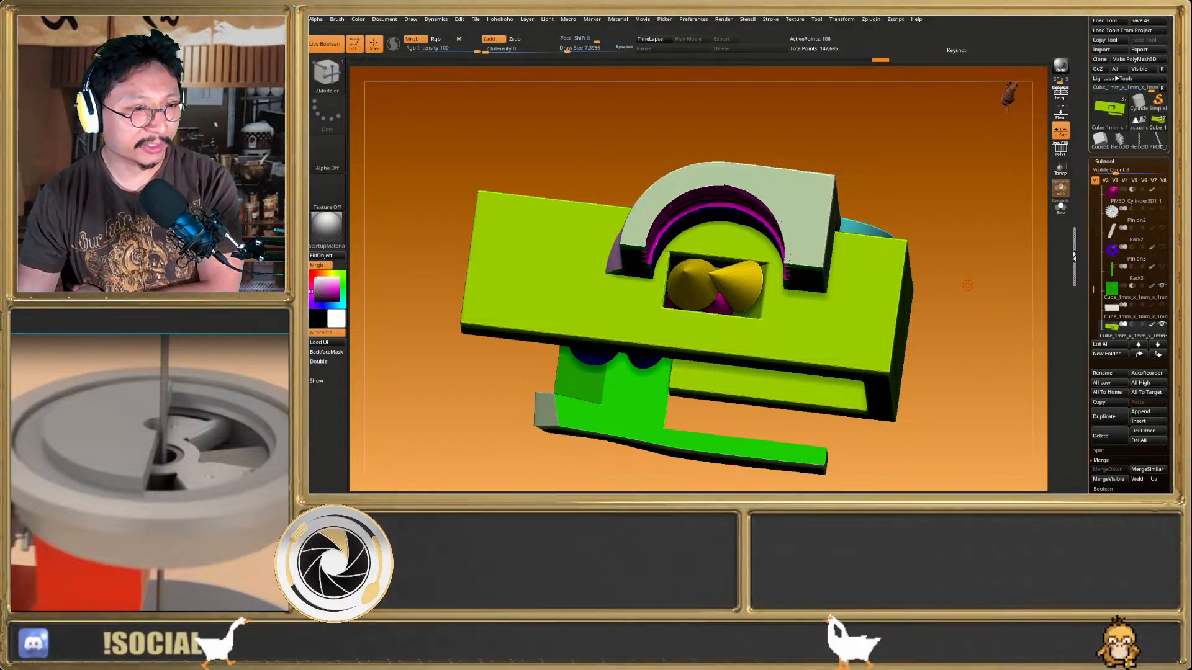
right_click_drag(762, 348, 764, 379)
right_click_drag(763, 379, 745, 282, "ctrl")
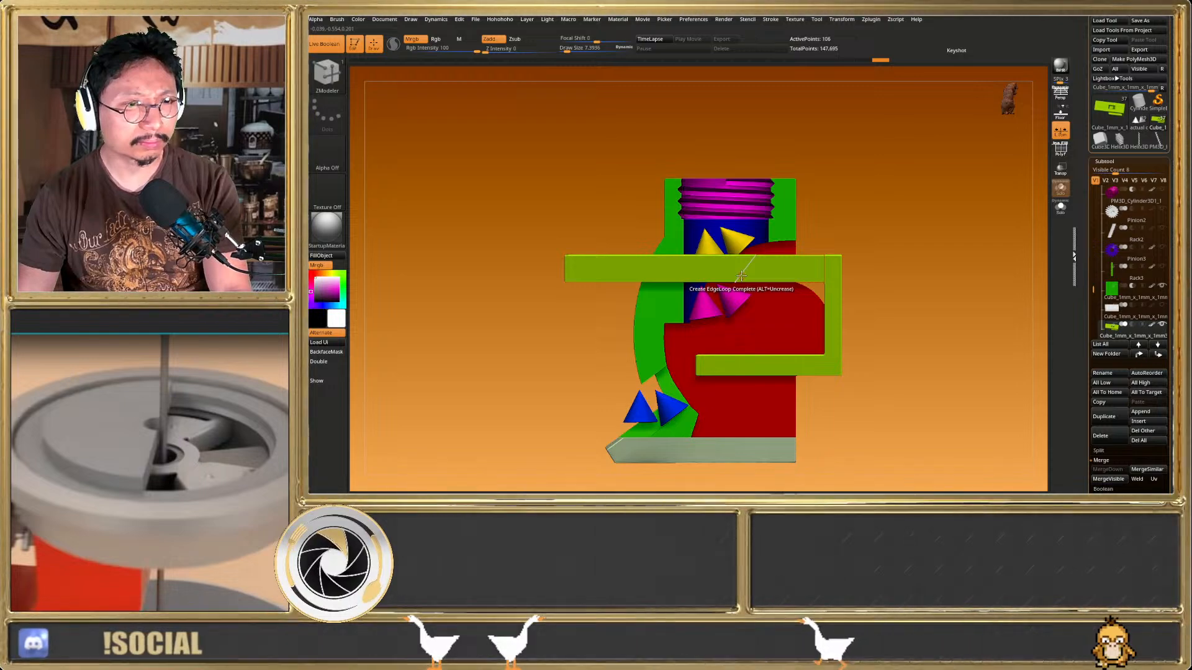
right_click_drag(741, 275, 736, 259)
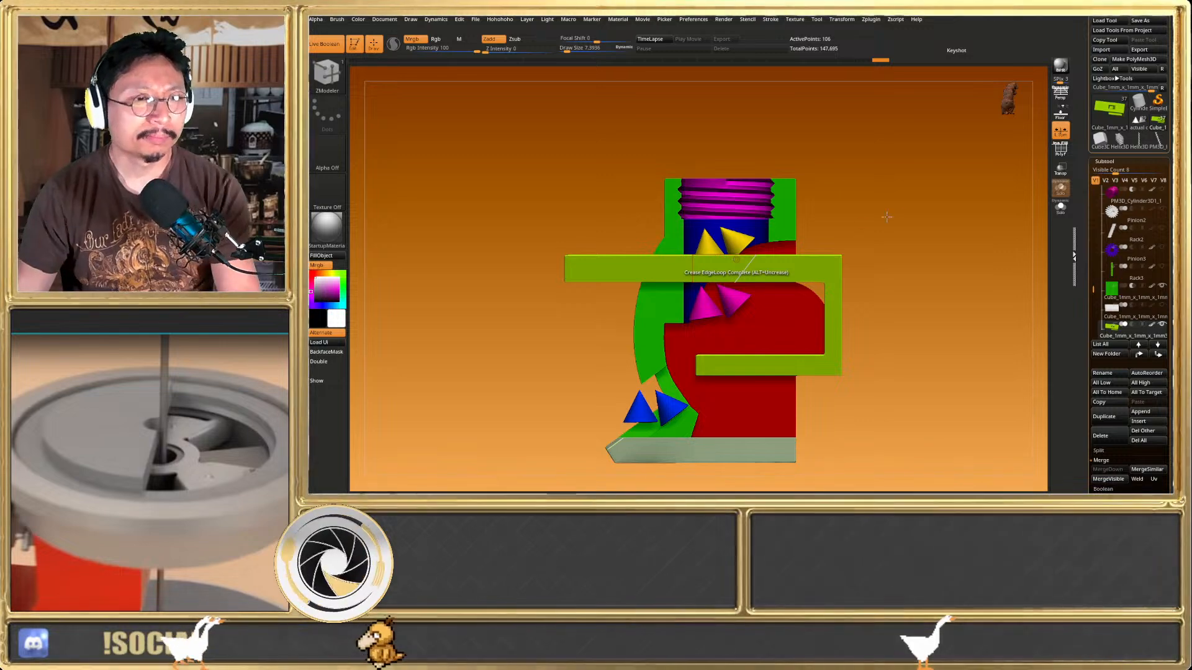
Try sliding the slide far outward past the chips, and undo the move
right_click_drag(783, 241, 769, 332)
key("shift+f")
key("shift+f")
key("w")
right_click_drag(726, 163, 717, 209, "ctrl")
mouse_move(712, 204)
left_mouse_down()
mouse_move(693, 204)
mouse_move(876, 210)
left_mouse_up()
key("ctrl+z")
key("q")
Examine the slide's width from the side and compare it with the slide in the other dispenser model
right_click_drag(877, 310, 878, 289, "ctrl")
mouse_move(878, 288)
right_mouse_down()
mouse_move(892, 241)
mouse_move(890, 322)
mouse_move(897, 247)
mouse_move(859, 271)
mouse_move(842, 220)
right_mouse_up()
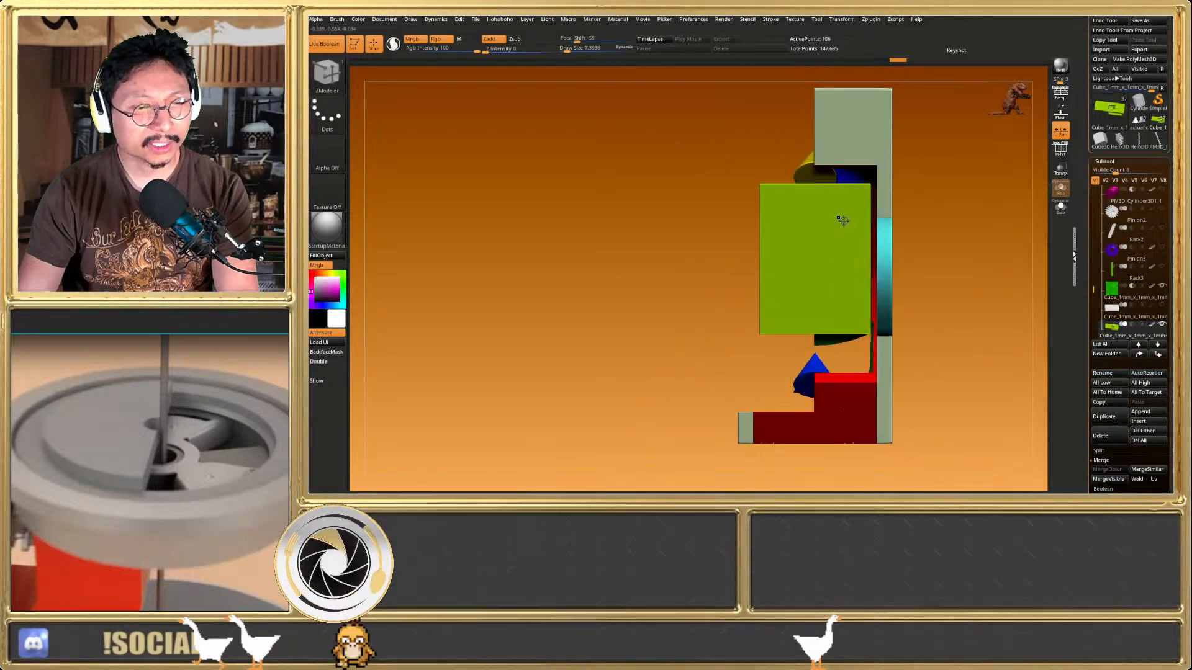
key("shift+f")
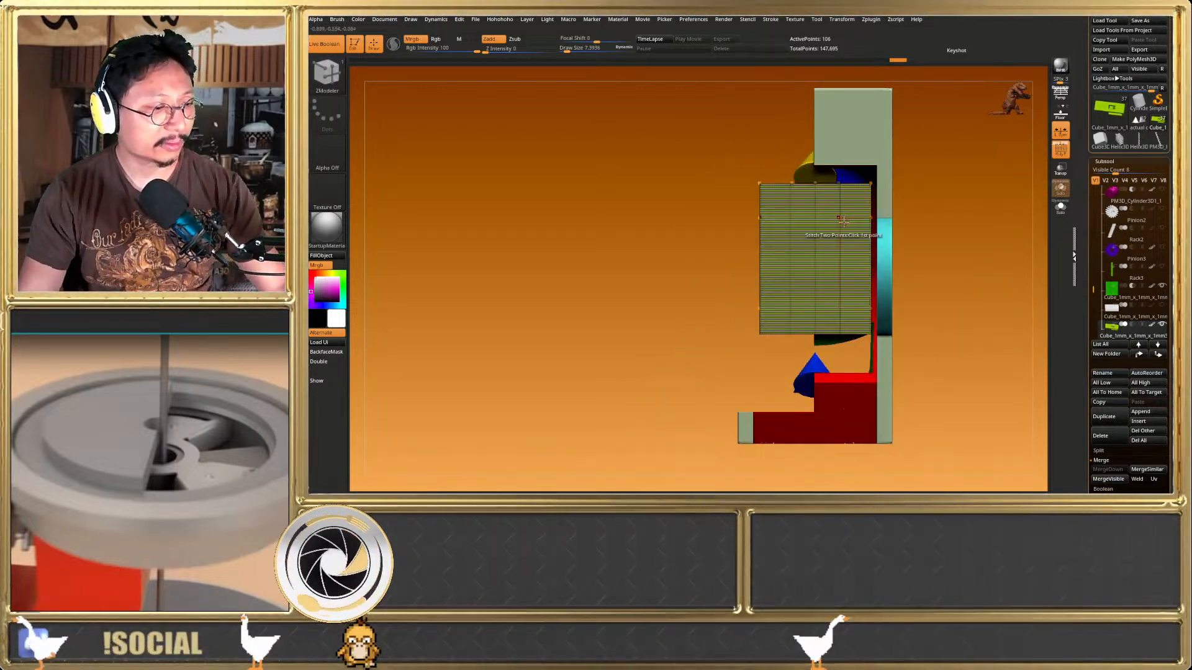
right_click_drag(841, 220, 725, 245)
left_click(1136, 121)
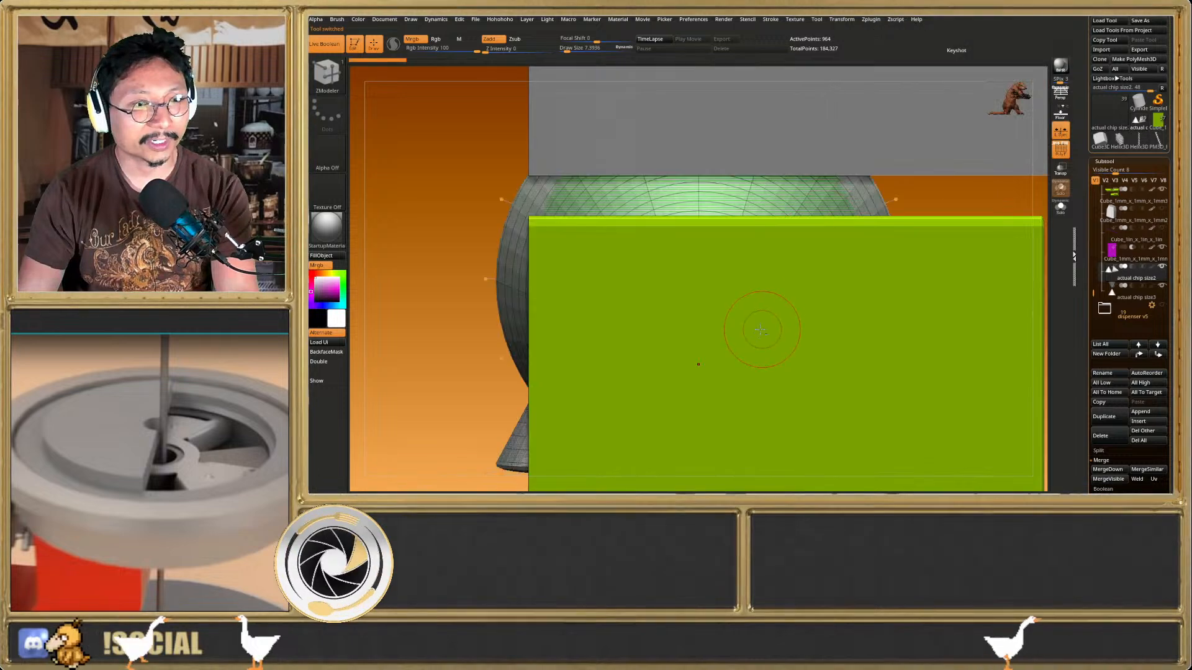
key("shift+f")
key("shift+f")
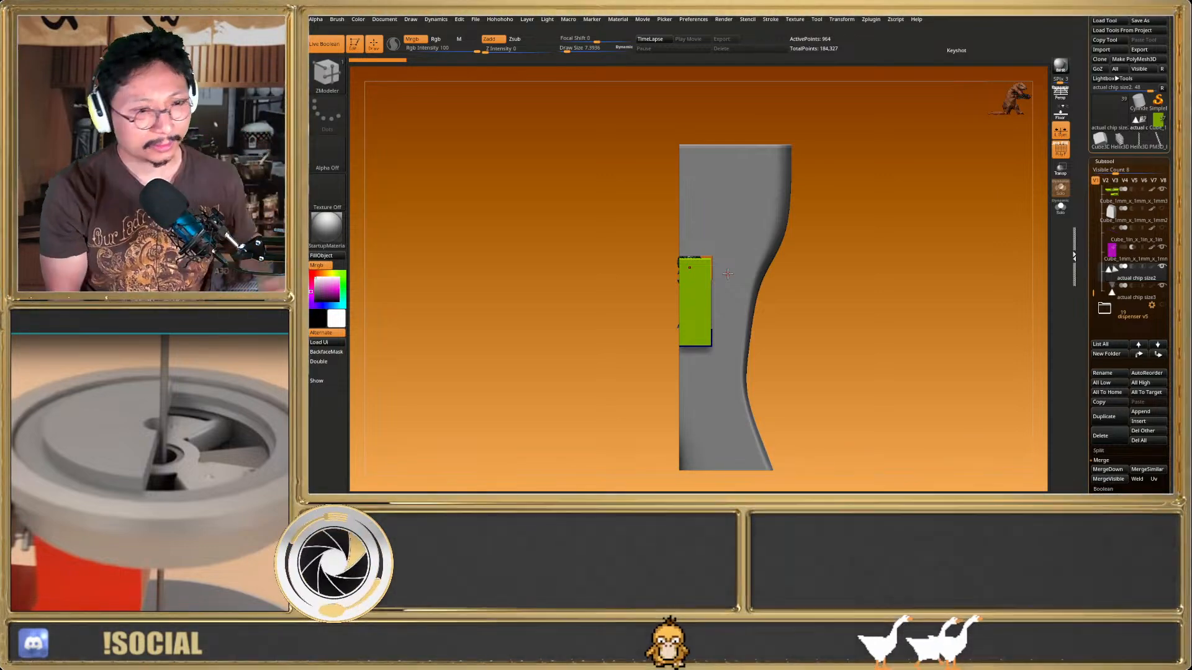
Examine the outer body of the sectioned dispenser from several sides, also isolated from the other parts
right_click_drag(692, 306, 733, 385)
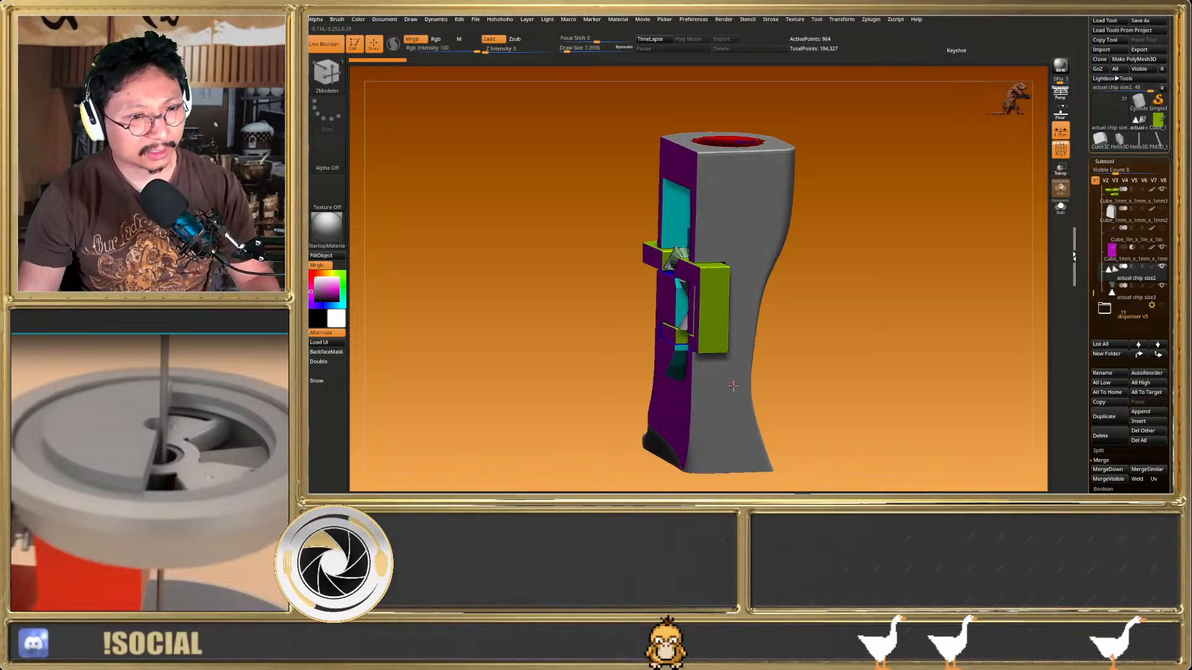
right_click_drag(733, 445, 734, 445, "shift")
key("shift+f")
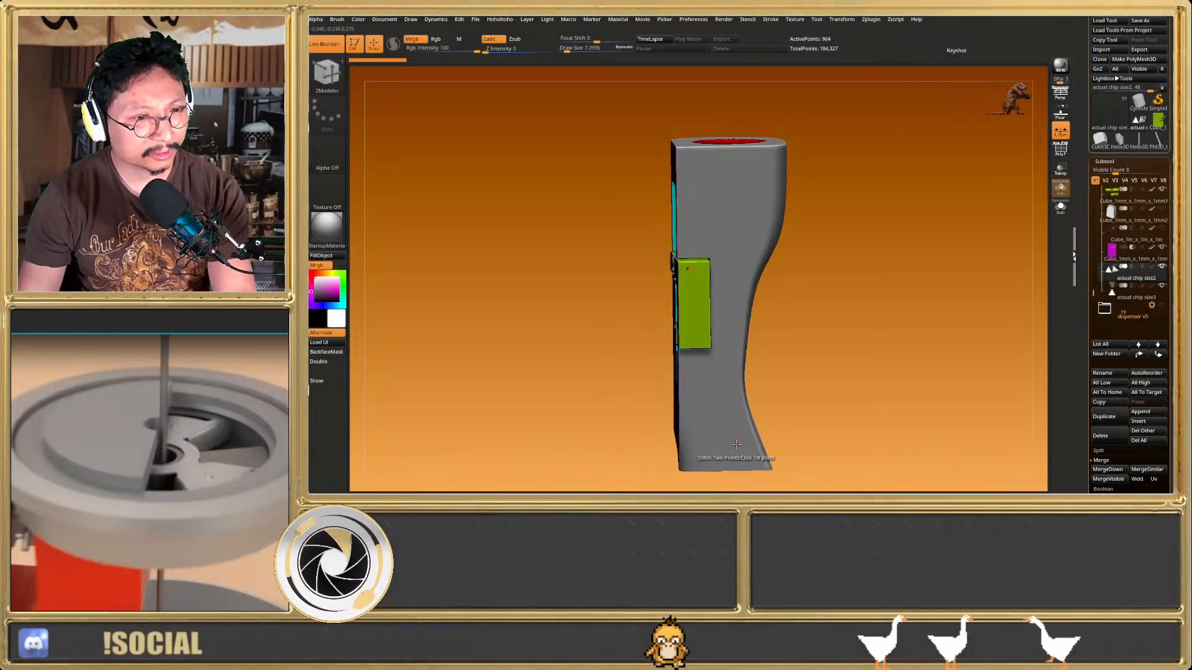
left_click(774, 194, "alt")
key("shift+f")
left_click(1060, 209)
right_click_drag(732, 397, 740, 324, "alt")
key("shift+f")
key("shift+f")
right_click_drag(688, 372, 747, 386)
key("shift+f")
key("shift+f")
right_click_drag(925, 217, 973, 359)
key("shift+f")
right_click_drag(1009, 283, 1004, 239)
left_click(1060, 208)
Select the purple box that cuts the dispenser's section view
right_click_drag(931, 289, 790, 342)
key("shift+f")
key("shift+f")
left_click_drag(1092, 229, 1093, 305)
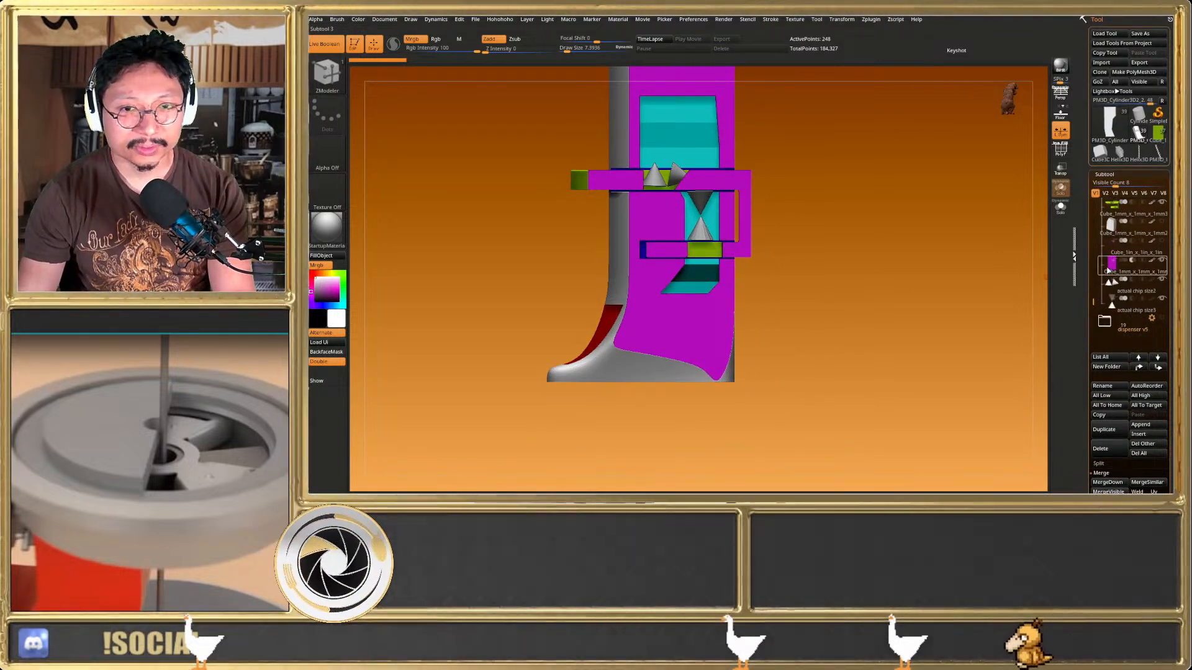
left_click(1112, 265)
right_click_drag(746, 307, 773, 305, "alt")
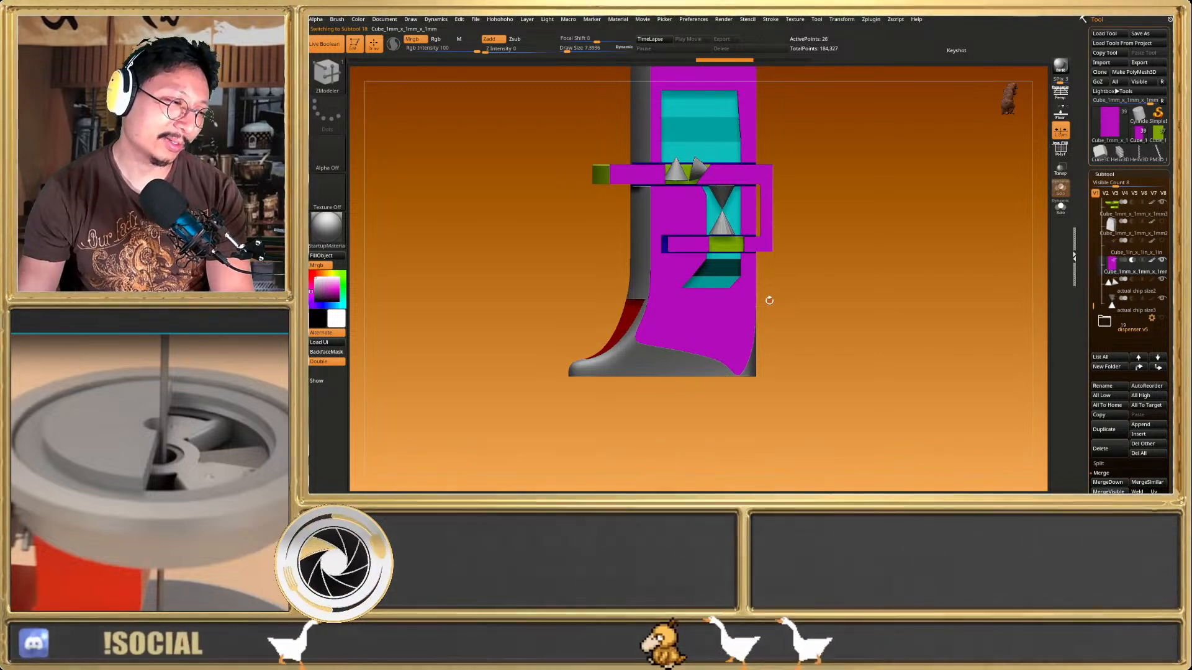
Try moving the section box sideways into the dispenser to cut past the slide, and undo the move
right_click_drag(784, 292, 727, 245)
key("shift+f")
key("shift+f")
key("w")
mouse_move(727, 222)
left_mouse_down()
mouse_move(724, 232)
mouse_move(756, 203)
left_mouse_up()
key("q")
mouse_move(809, 279)
right_mouse_down()
mouse_move(820, 268)
mouse_move(810, 271)
mouse_move(817, 317)
right_mouse_up()
key("shift+f")
key("shift+f")
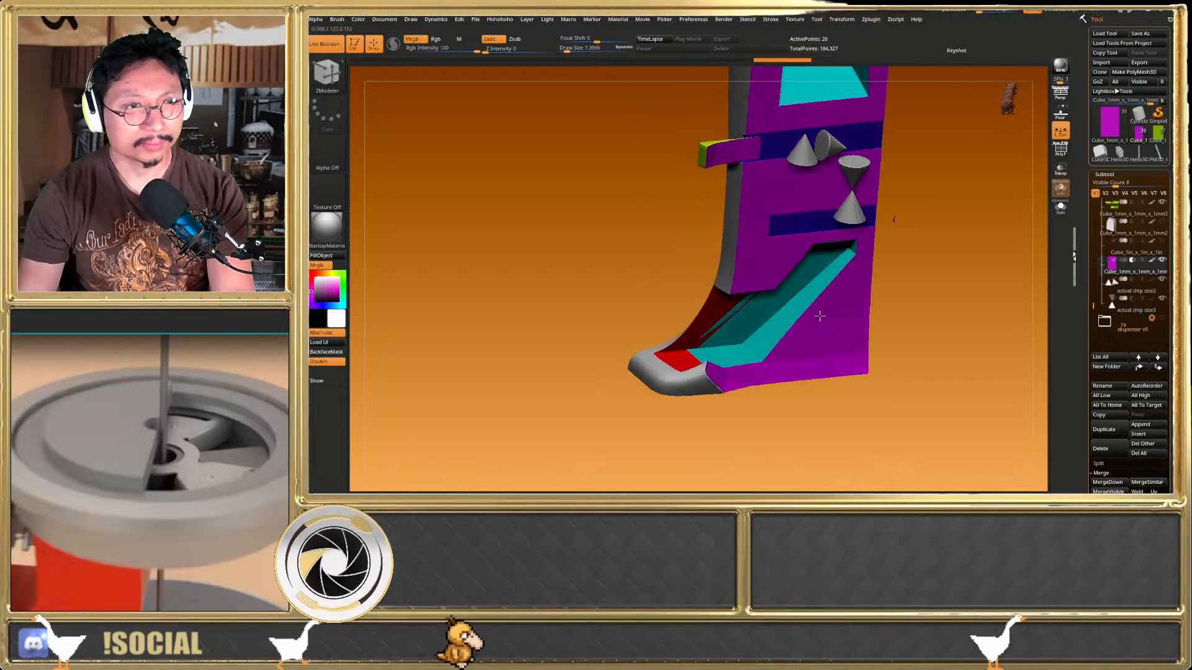
key("ctrl+z")
key("ctrl+z")
Move the section box slightly deeper into the dispenser to open up the sloped chute, and inspect the cut
key("w")
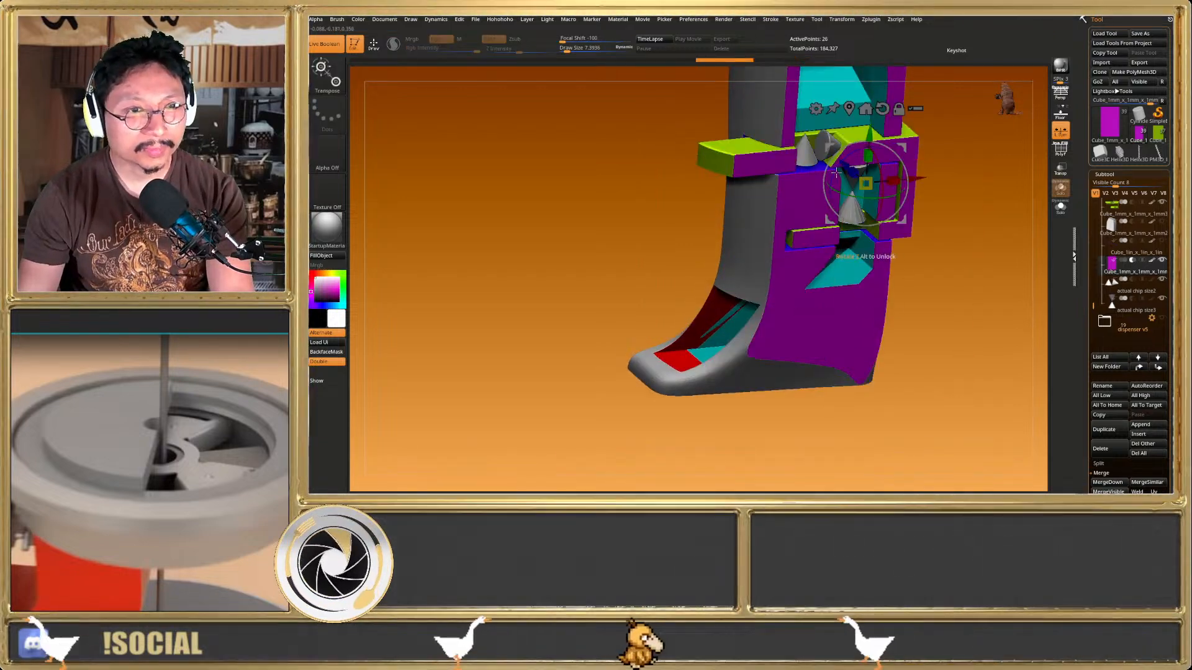
left_click_drag(848, 164, 839, 151)
key("q")
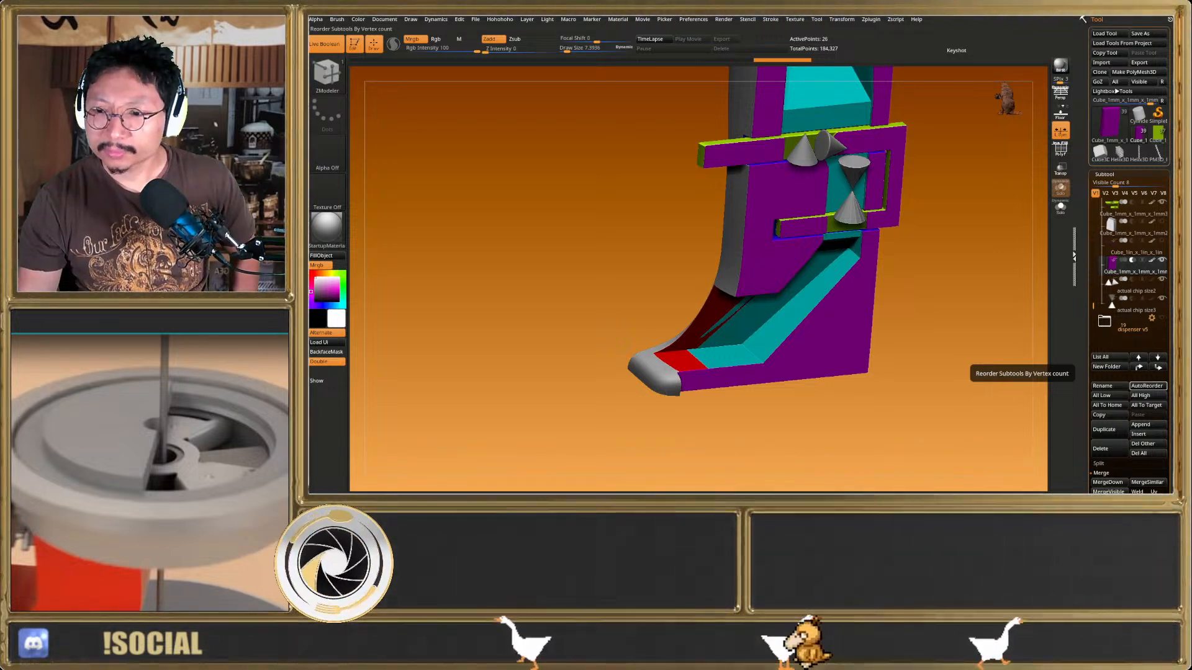
mouse_move(852, 357)
right_mouse_down()
mouse_move(811, 339)
mouse_move(862, 346)
right_mouse_up()
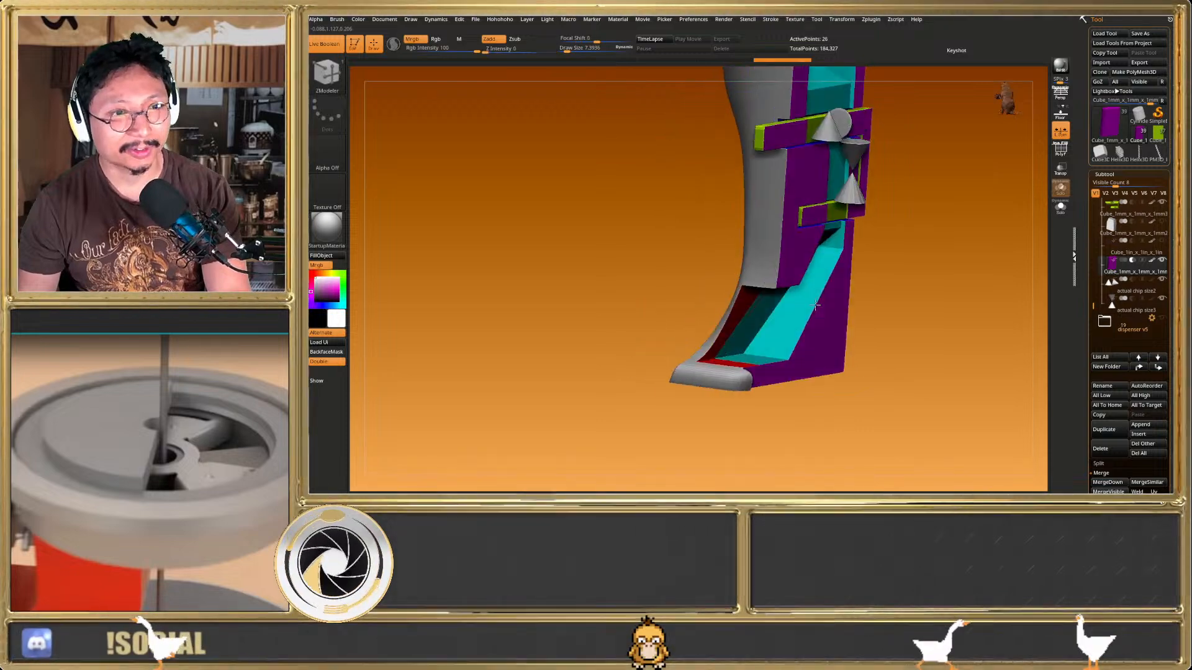
key("shift+f")
key("shift+f")
Toggle the section box's visibility off and on to compare the whole and the cut dispenser
mouse_move(868, 256)
right_mouse_down("alt")
mouse_move(857, 279)
mouse_move(881, 263)
mouse_move(854, 261)
mouse_move(876, 281)
right_mouse_up("alt")
left_click(1163, 260)
key("shift+f")
key("shift+f")
left_click(1162, 260)
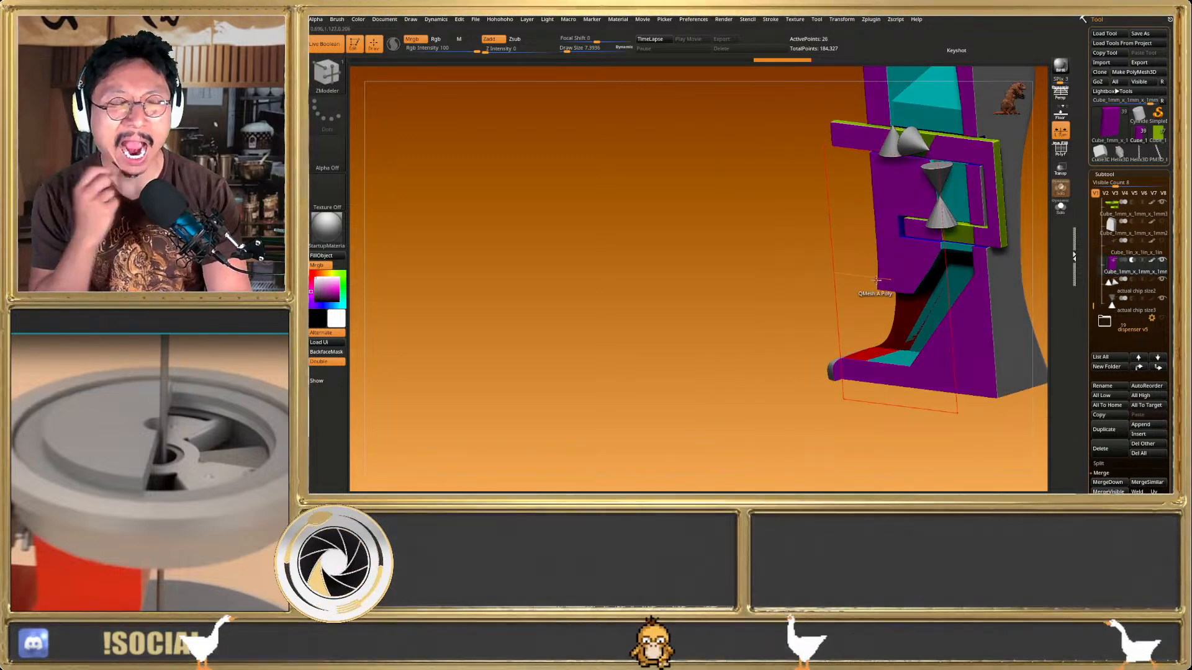
Shift the section box partly back outward and view the section straight on
key("w")
left_click_drag(940, 163, 930, 179)
key("q")
mouse_move(878, 220)
right_mouse_down()
mouse_move(908, 226)
mouse_move(835, 324)
right_mouse_up()
key("q")
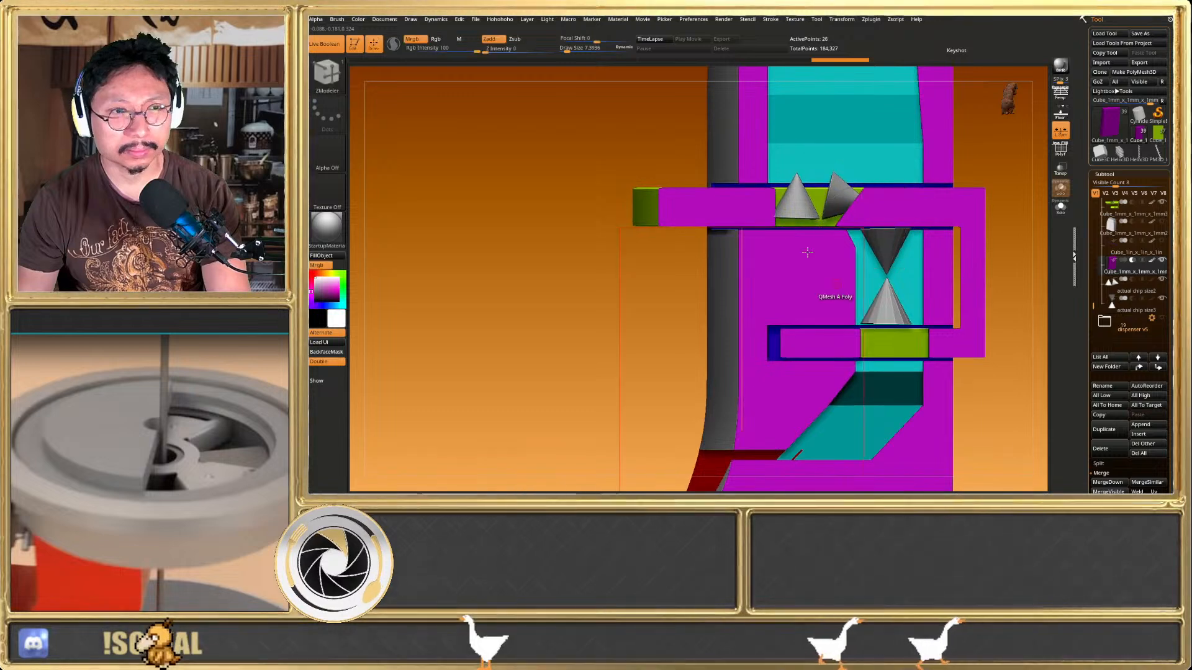
Select the slide and step back and forth through its move history to compare its inward and outward positions
left_click(648, 214, "alt")
key("w")
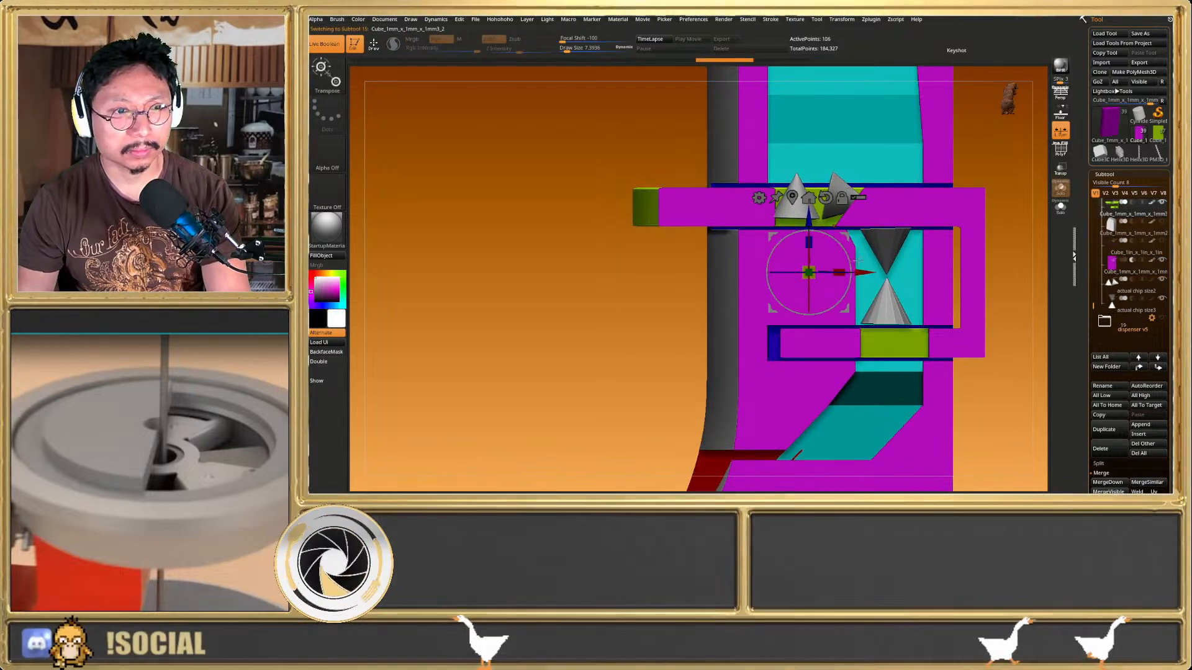
key("q")
key("ctrl+shift+z")
right_click_drag(915, 290, 910, 318)
key("ctrl+shift+z")
key("ctrl+z")
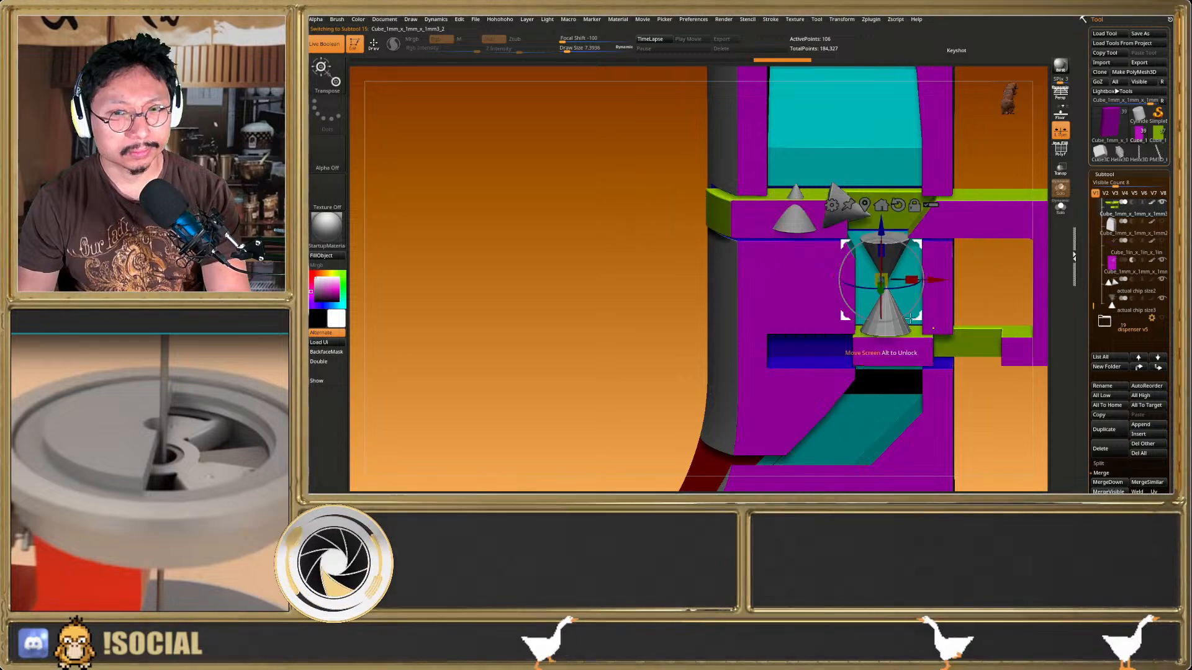
key("ctrl+shift+z")
key("ctrl+z")
key("ctrl+shift+z")
key("q")
right_click_drag(903, 315, 902, 345)
right_click_drag(902, 345, 884, 315, "ctrl")
key("ctrl+z")
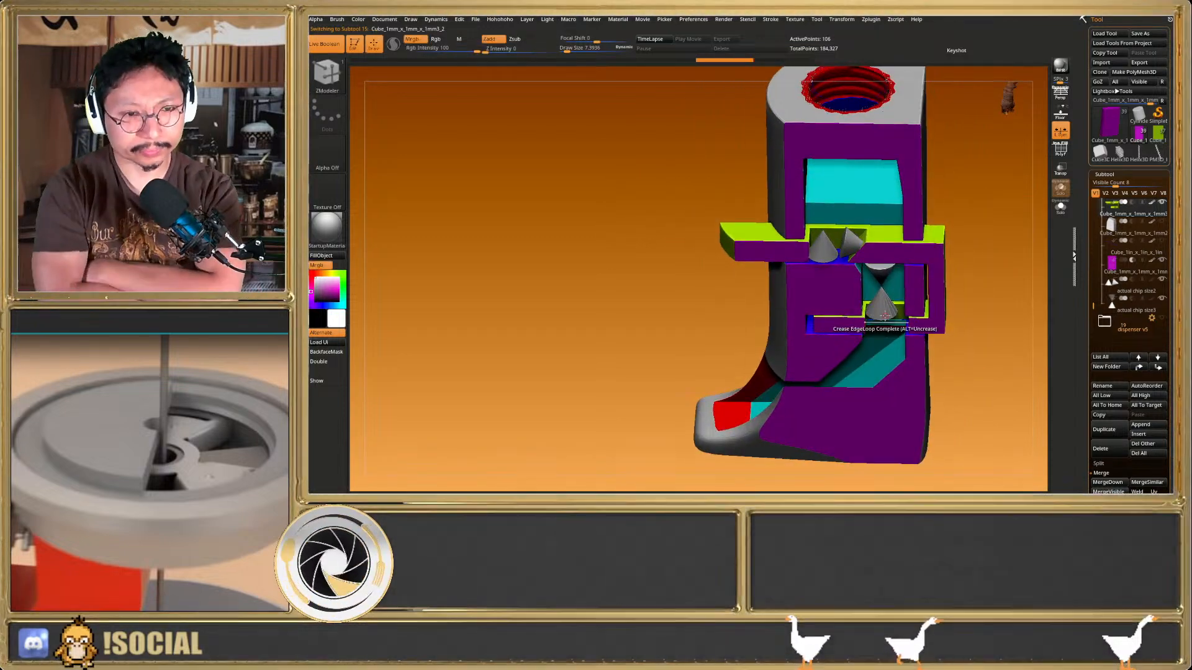
mouse_move(884, 316)
right_mouse_down()
mouse_move(929, 275)
mouse_move(908, 293)
mouse_move(908, 272)
right_mouse_up()
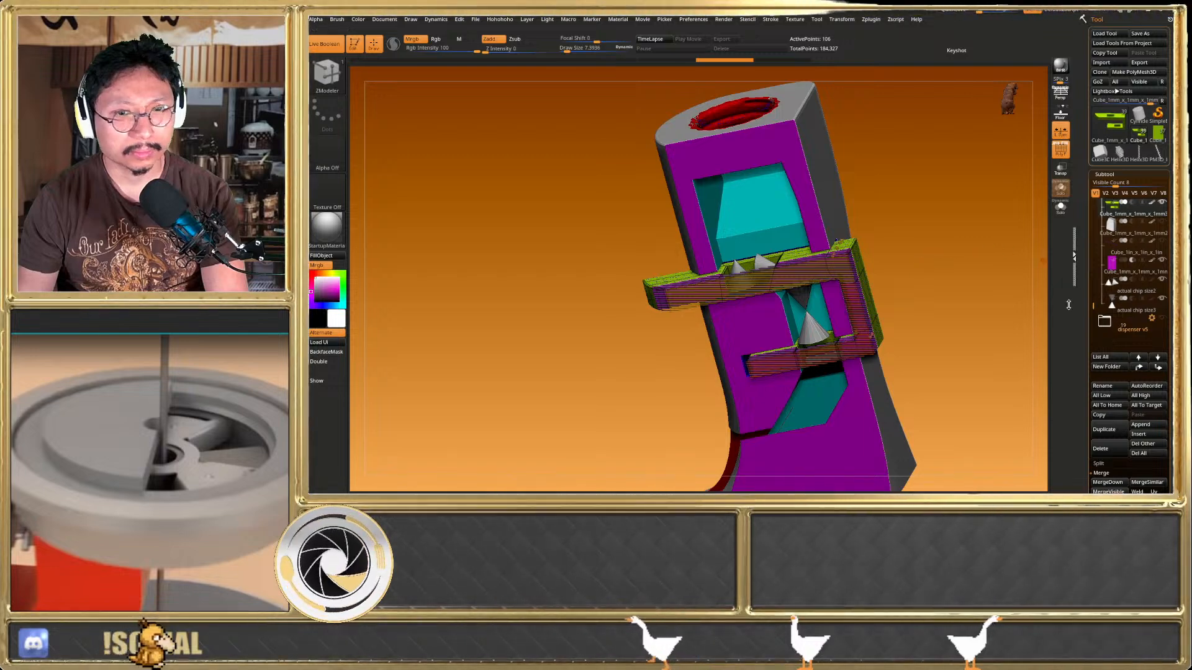
Select the teal chute volume, isolate it, and examine its shape with and without the wireframe and smoothing
right_click_drag(837, 198, 826, 338)
left_click(731, 236, "alt")
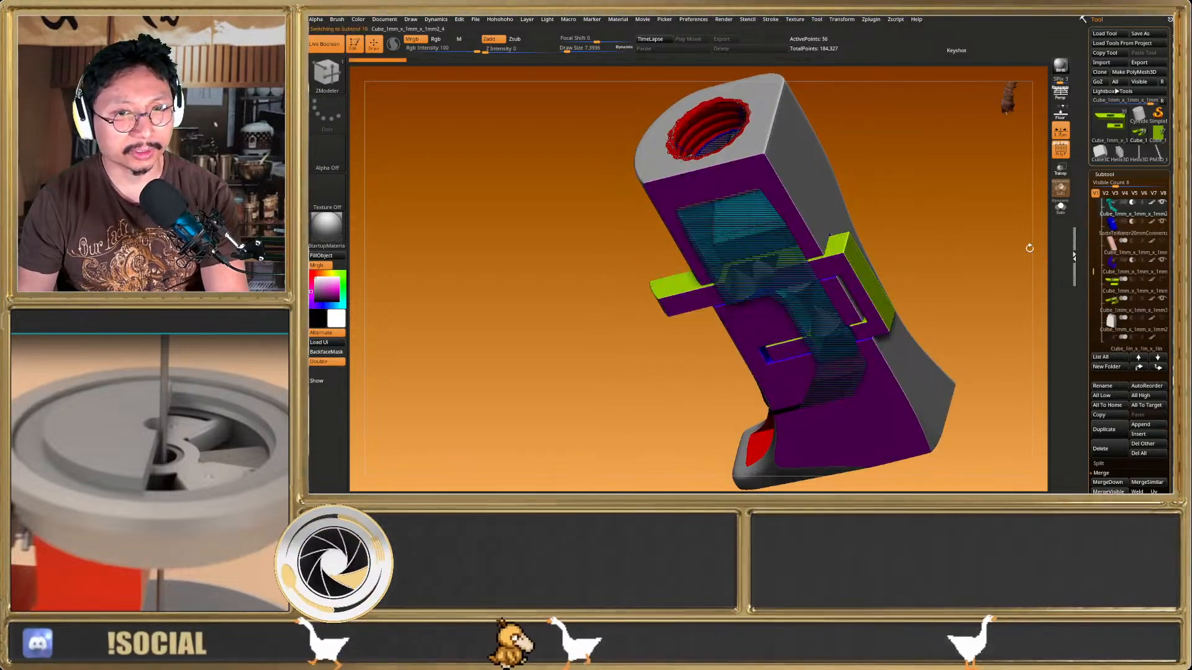
left_click(1060, 207)
right_click_drag(918, 211, 888, 205)
key("shift+f")
right_click_drag(864, 252, 883, 273)
key("shift+f")
key("d")
mouse_move(819, 293)
right_mouse_down("shift")
mouse_move(776, 305)
mouse_move(857, 233)
mouse_move(838, 194)
mouse_move(829, 252)
right_mouse_up("shift")
key("shift+d")
key("shift+f")
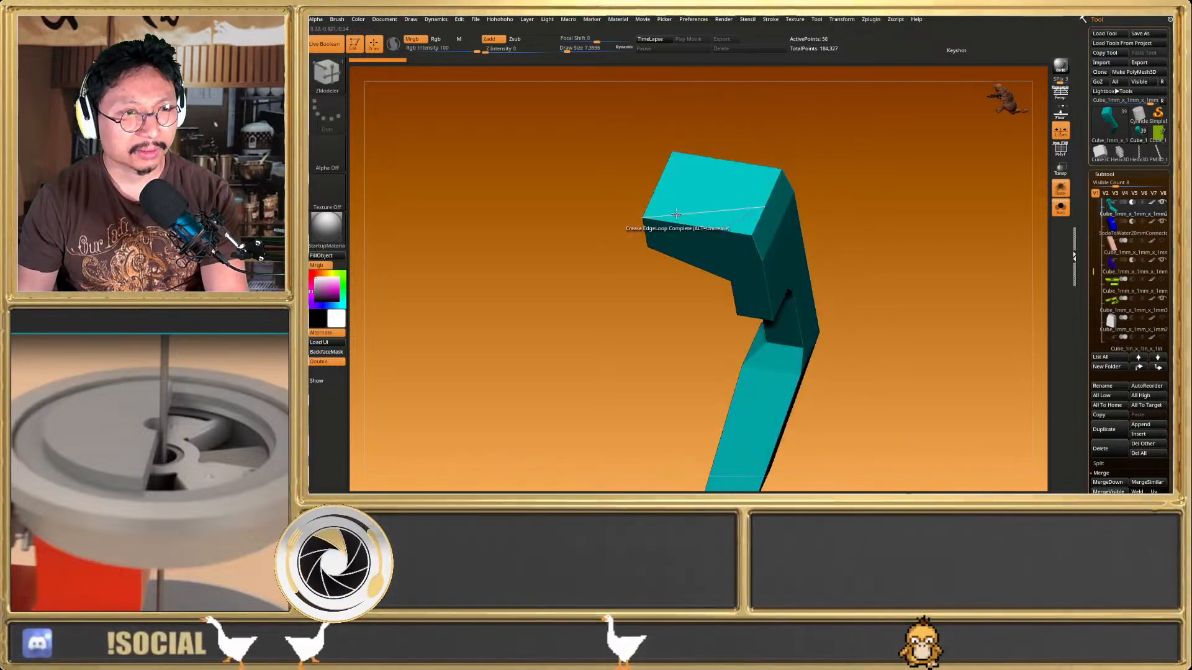
key("shift+f")
mouse_move(821, 190)
right_mouse_down()
mouse_move(842, 159)
mouse_move(836, 200)
right_mouse_up()
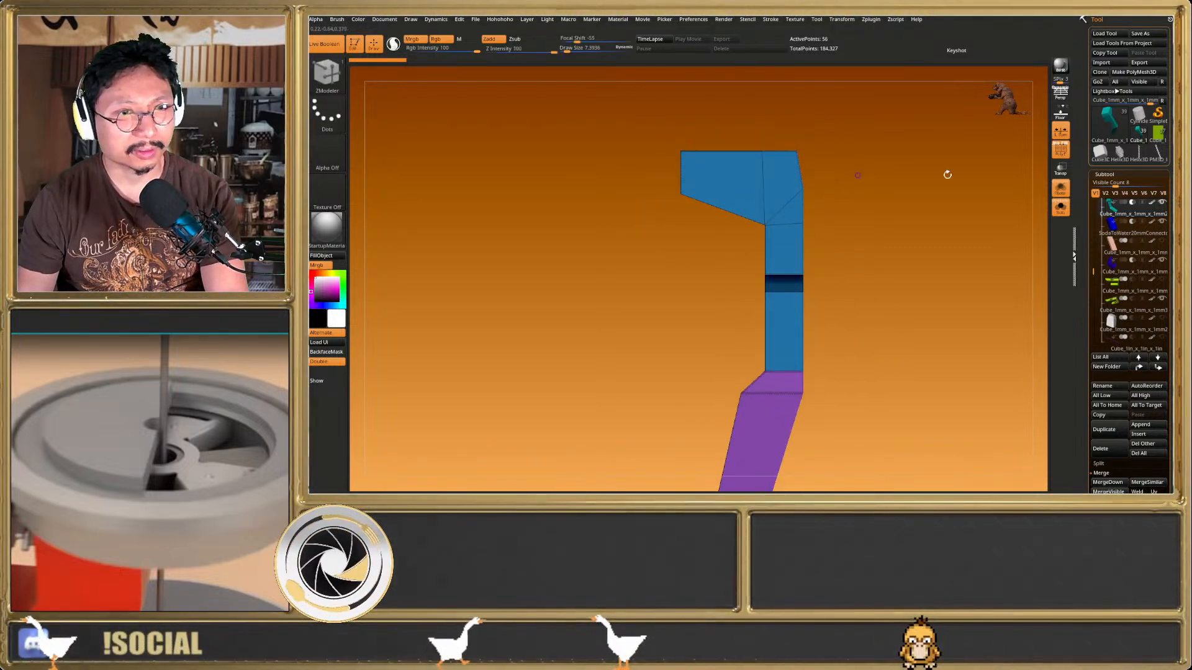
Turn on transparency and check from the front and top how the chute sits beneath the bottle neck
left_click(1060, 208)
left_click(1060, 167)
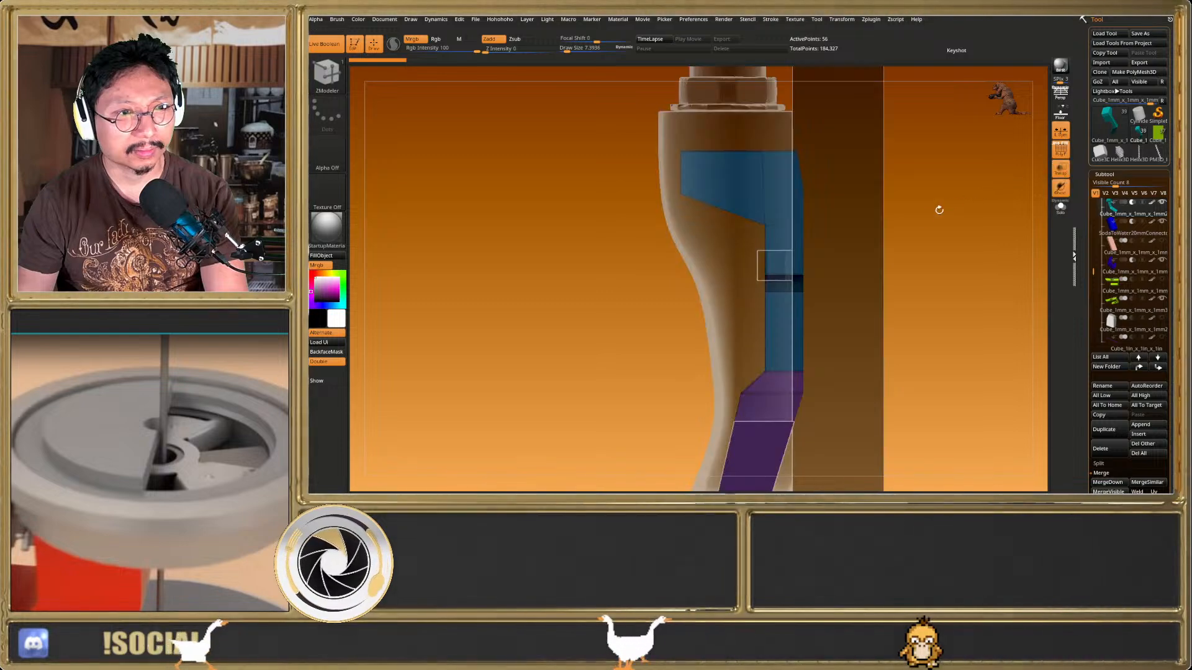
right_click_drag(752, 233, 756, 261)
right_click_drag(799, 133, 758, 261)
scroll(718, 214, "up", 5)
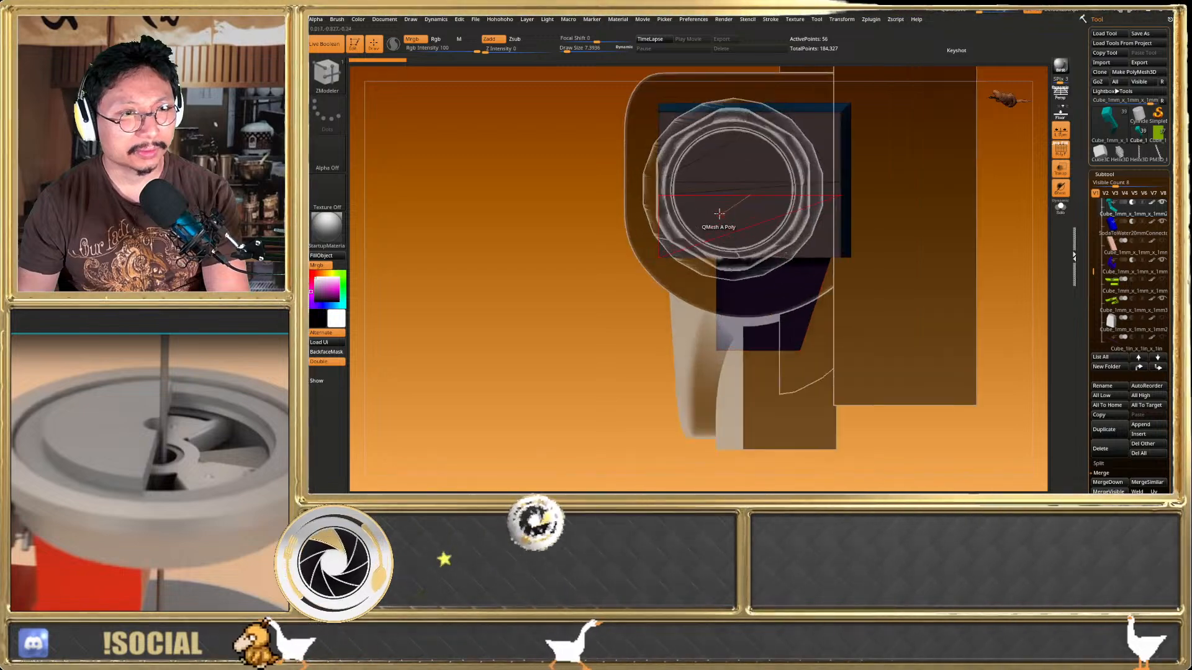
scroll(717, 218, "down", 3)
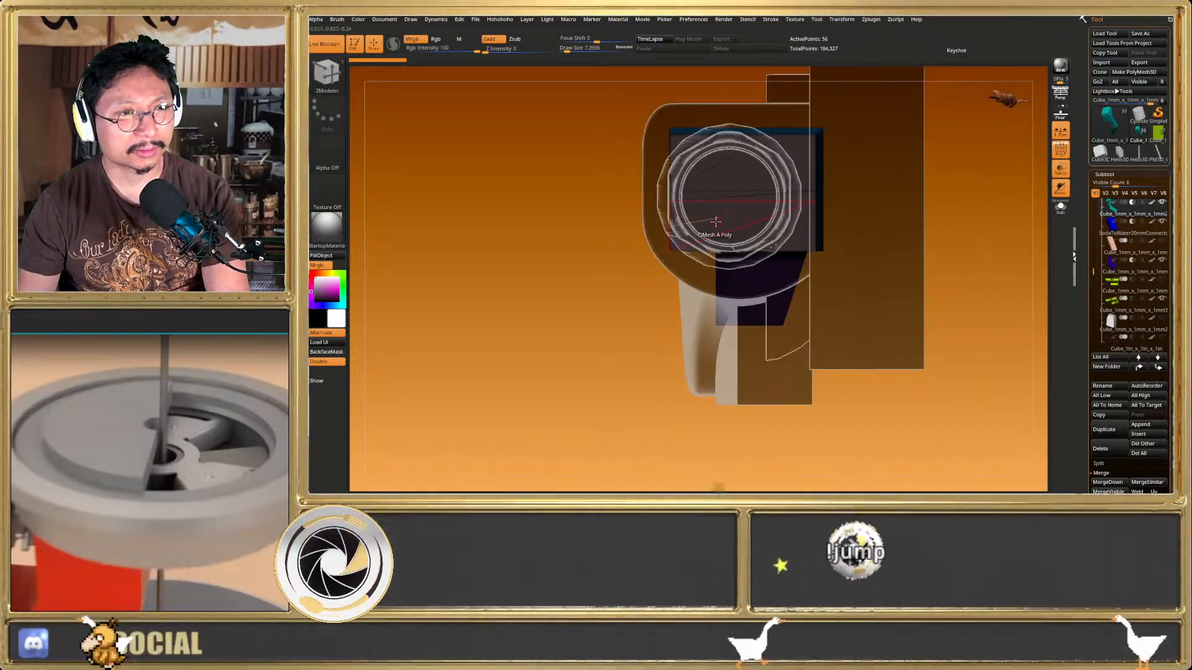
key("p")
key("p")
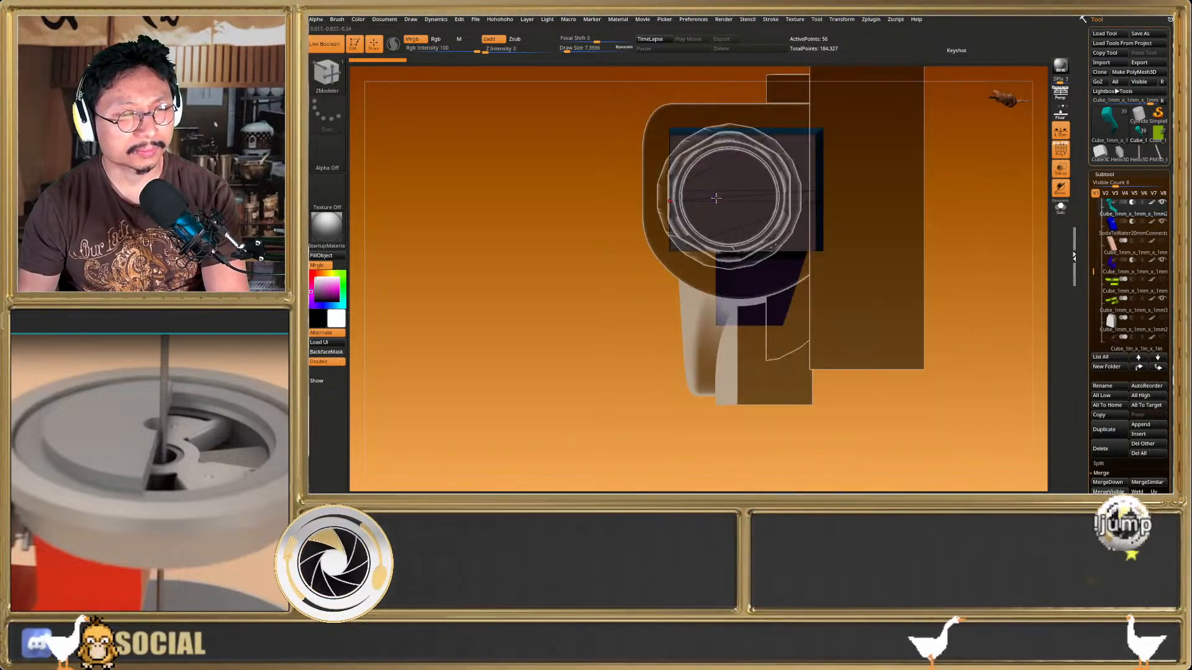
key("shift+f")
right_click_drag(757, 263, 994, 268)
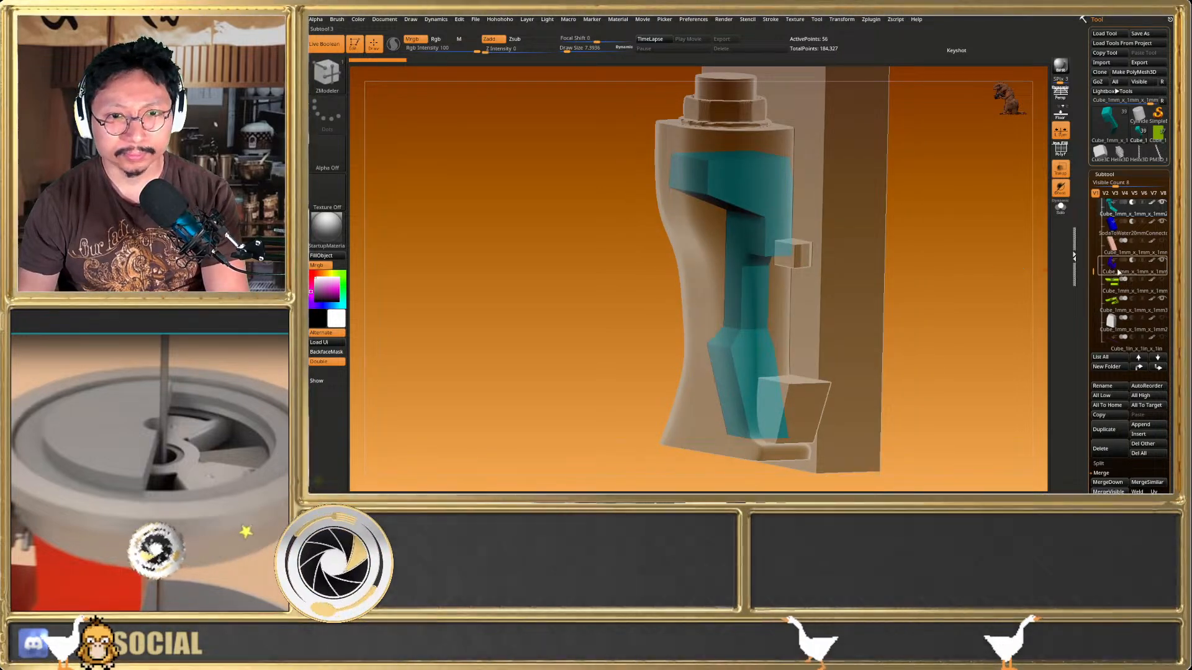
Show the pink block, inspect its placement against the chute outlet with transparency off, and hide it again
scroll(1106, 225, "down", 1)
mouse_move(1105, 225)
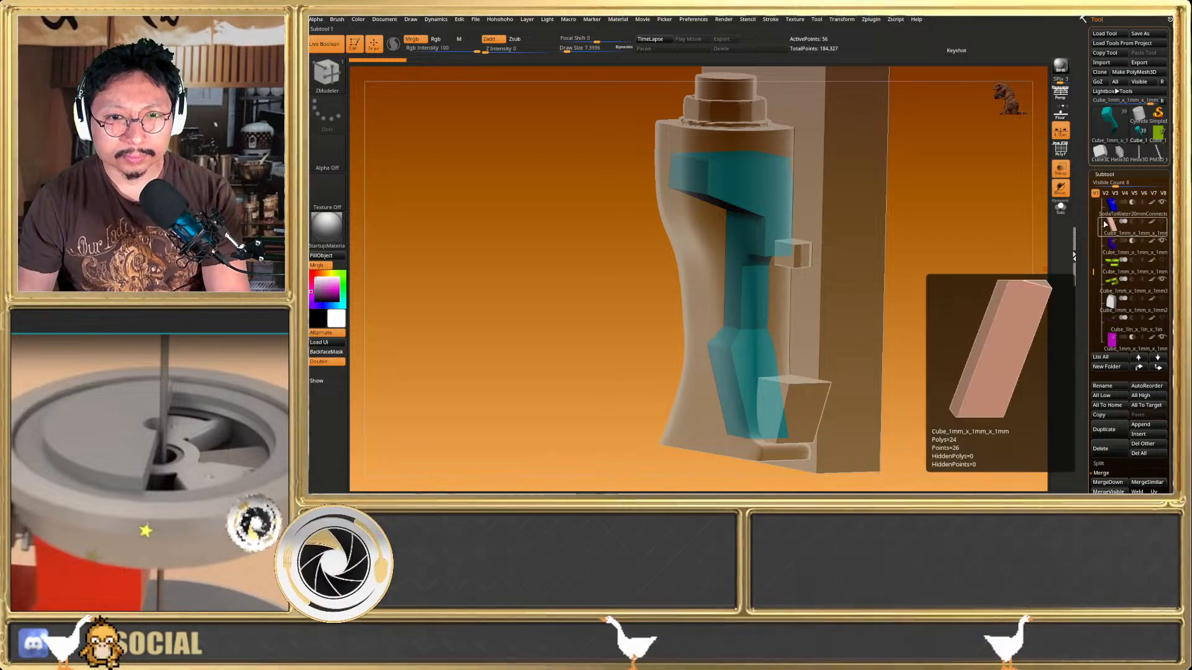
left_click(1163, 222)
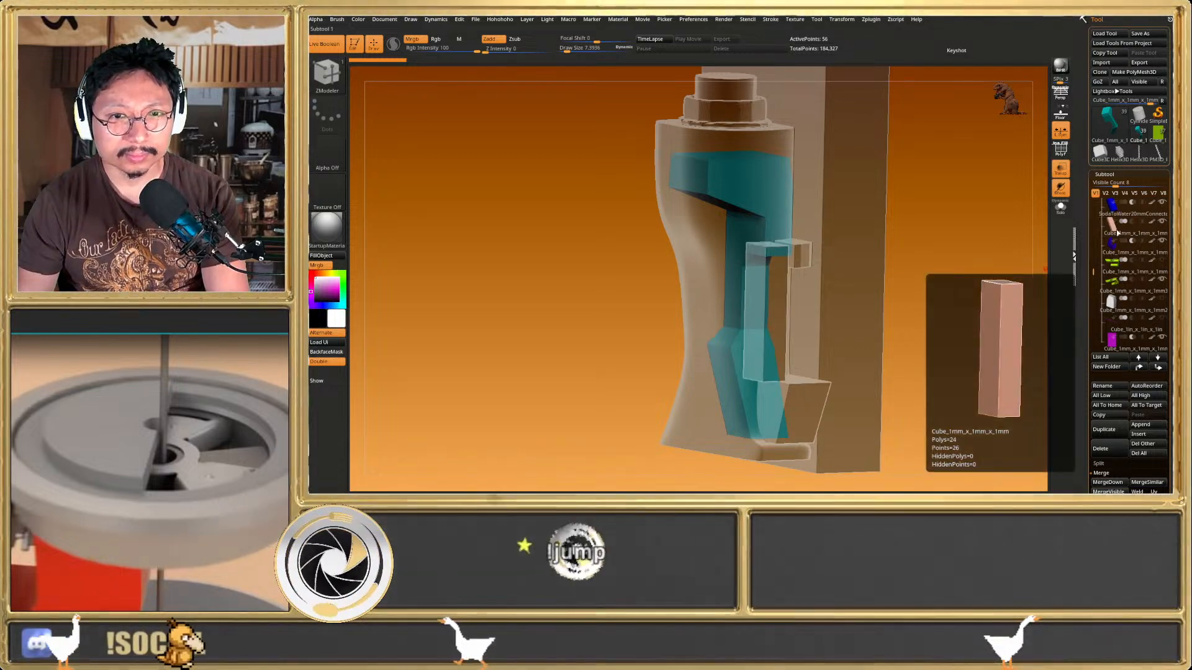
left_click(1112, 231)
left_click(1059, 174)
left_click_drag(867, 307, 863, 354)
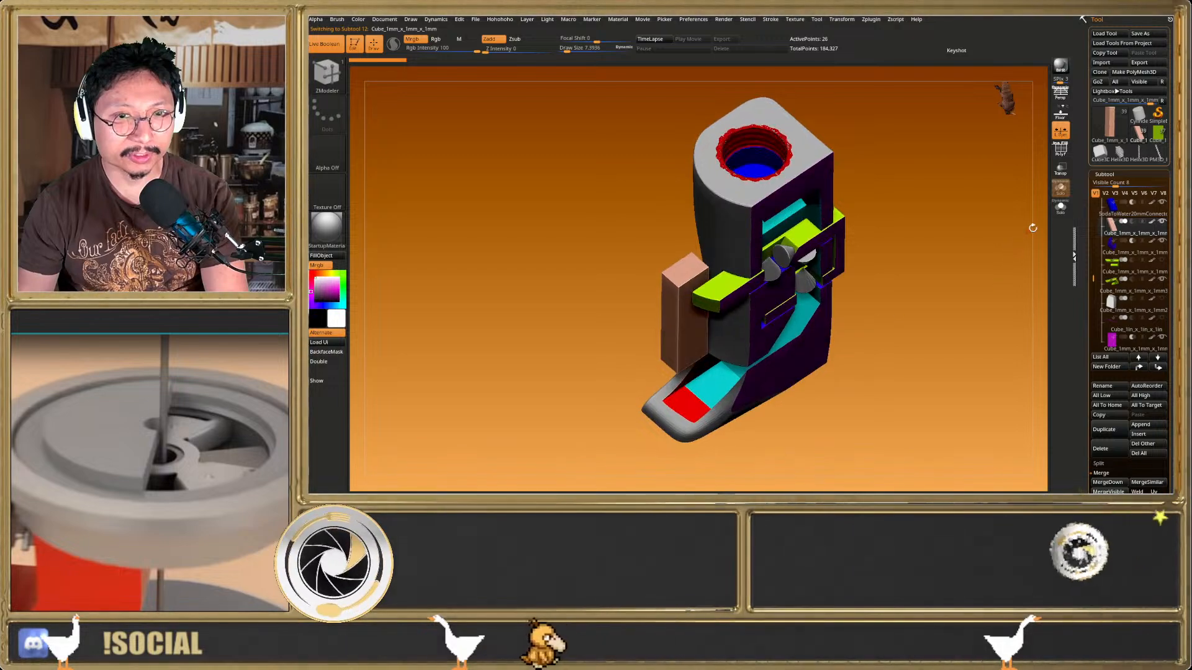
left_click(1059, 214)
left_click(1059, 215)
left_click_drag(918, 304, 825, 263)
left_click_drag(642, 325, 683, 351)
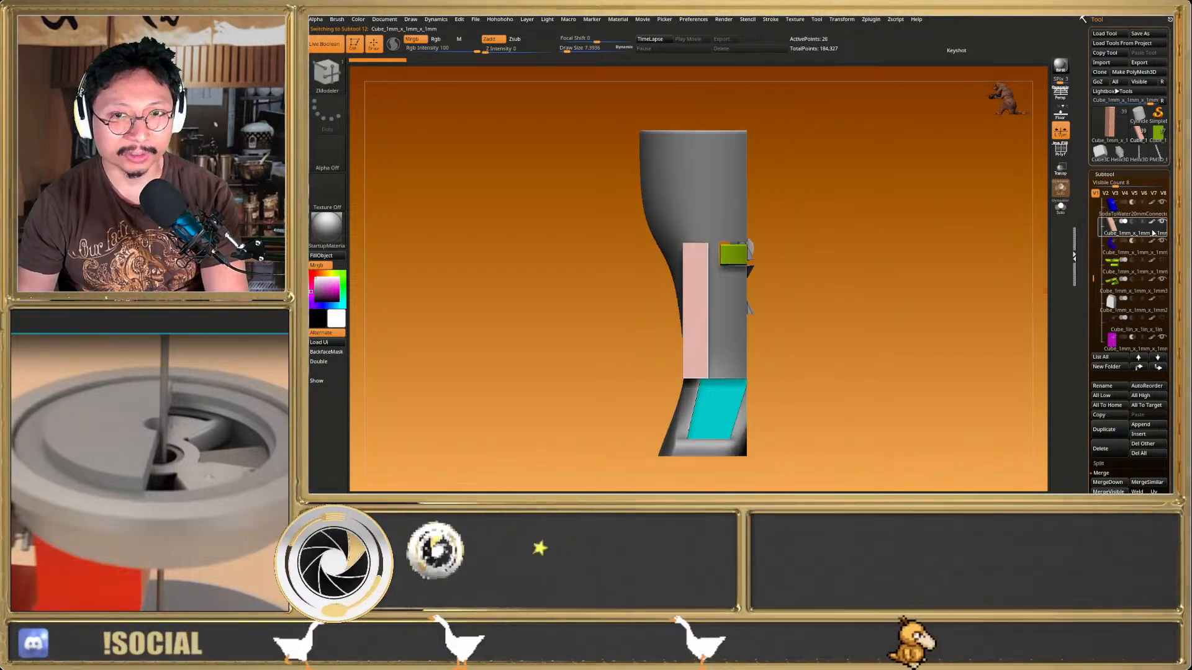
left_click_drag(790, 267, 739, 221)
Select the teal chute volume, isolate it, and examine its front outline and wireframe
left_click(718, 300, "alt")
right_click_drag(718, 301, 709, 313)
key("shift+f")
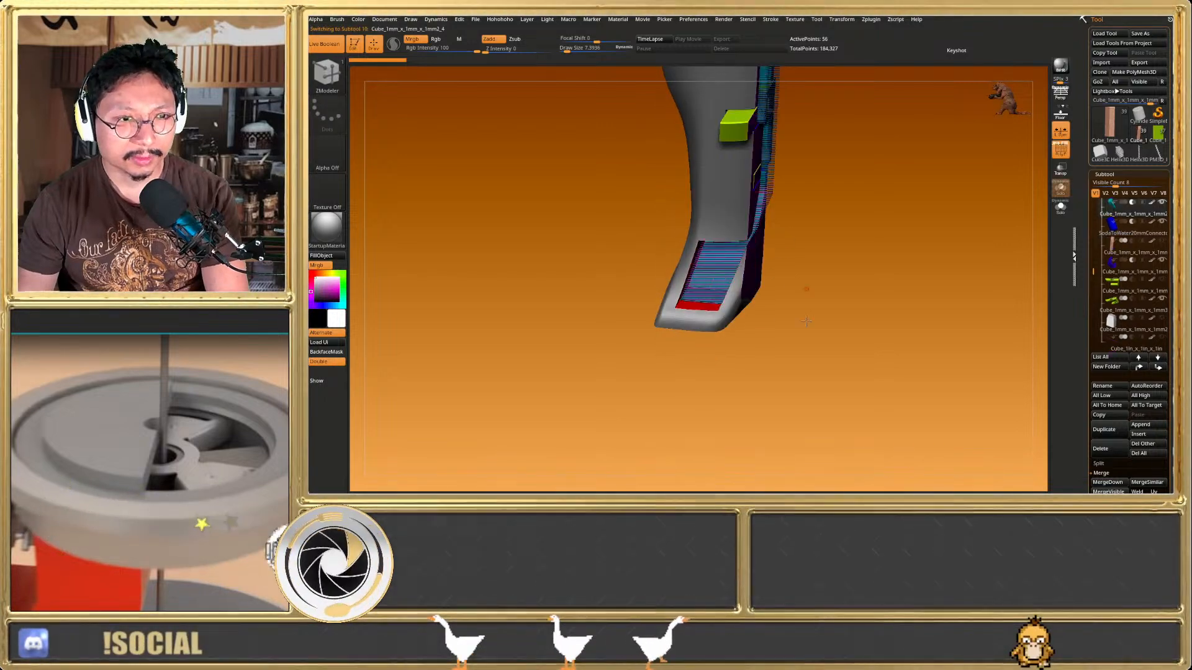
left_click_drag(807, 285, 814, 338, "alt")
key("shift+f")
left_click(1062, 215)
left_click_drag(931, 253, 876, 327, "shift")
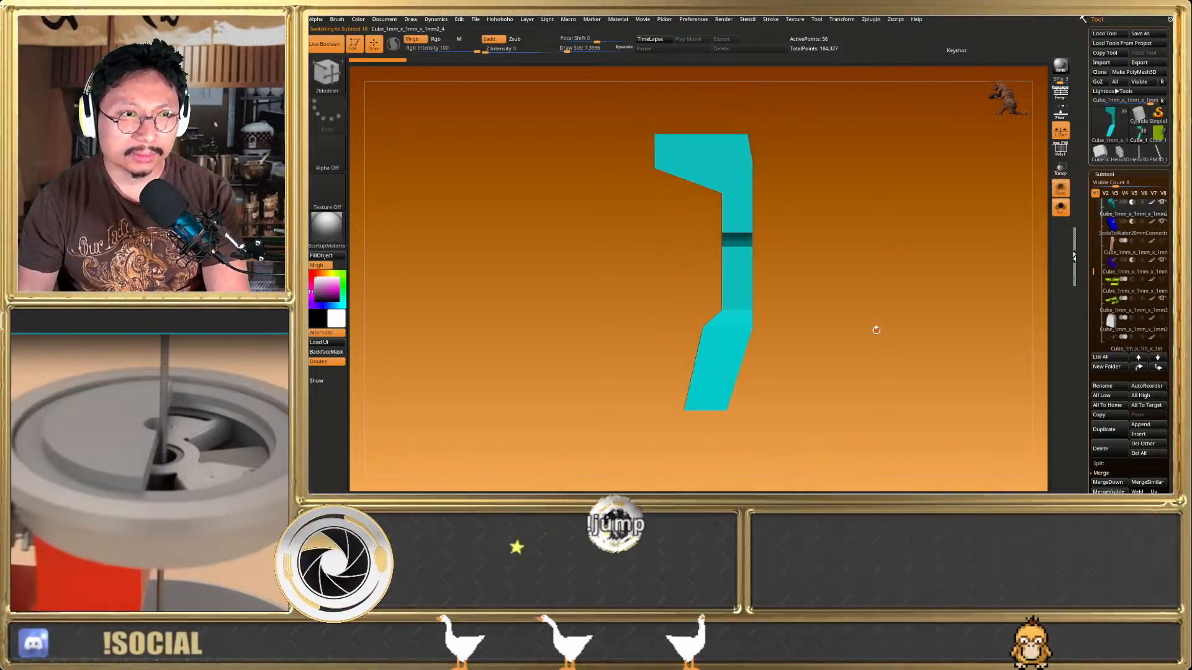
key("shift+f")
mouse_move(798, 313)
left_mouse_down()
mouse_move(710, 333)
mouse_move(804, 334)
left_mouse_up()
key("shift+f")
Compare the chute's side and front profiles, switching between the isolated part and the full dispenser
left_click(1061, 208)
mouse_move(959, 280)
left_mouse_down()
mouse_move(926, 303)
mouse_move(944, 275)
mouse_move(965, 314)
mouse_move(907, 322)
mouse_move(922, 293)
mouse_move(939, 303)
mouse_move(896, 250)
mouse_move(870, 267)
mouse_move(869, 251)
mouse_move(870, 352)
mouse_move(950, 345)
mouse_move(904, 347)
left_mouse_up()
left_click(1061, 211)
left_click_drag(950, 298, 802, 353)
key("shift+f")
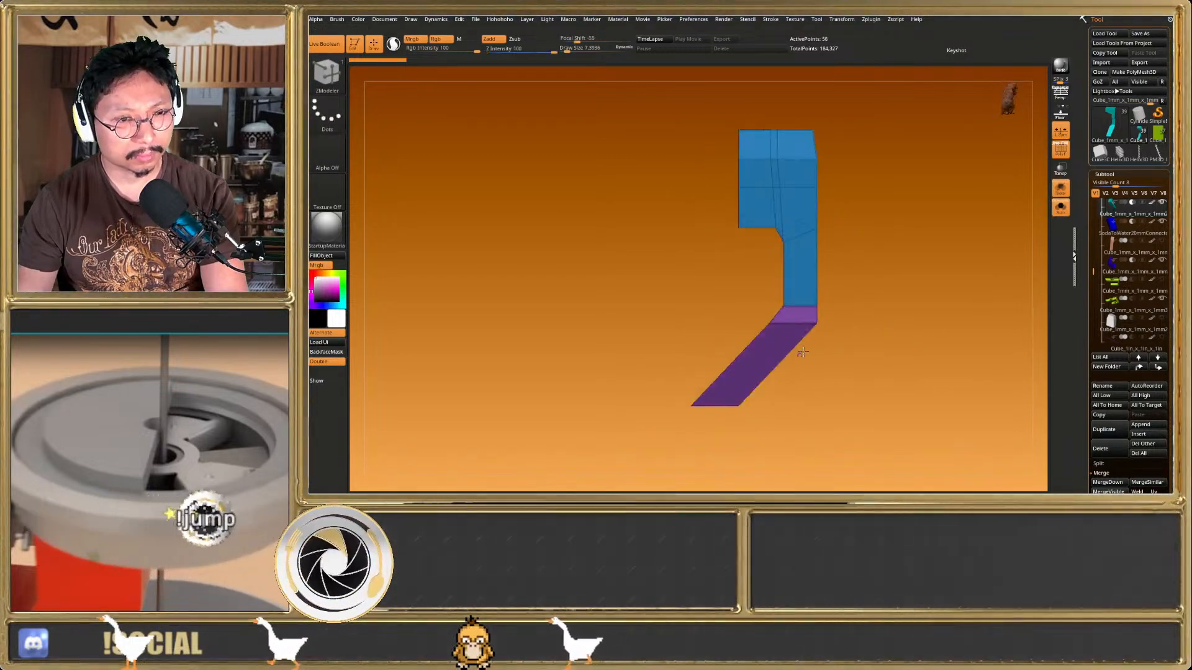
left_click(1060, 209)
left_click_drag(983, 263, 863, 352)
left_click(1061, 211)
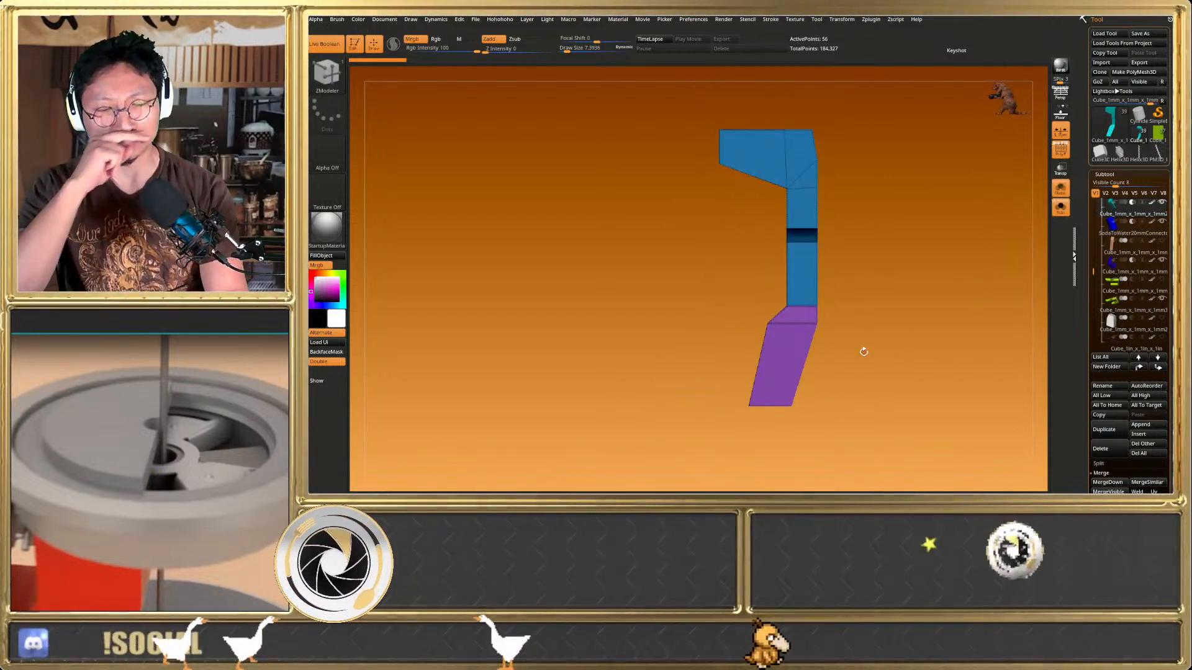
left_click(1061, 212)
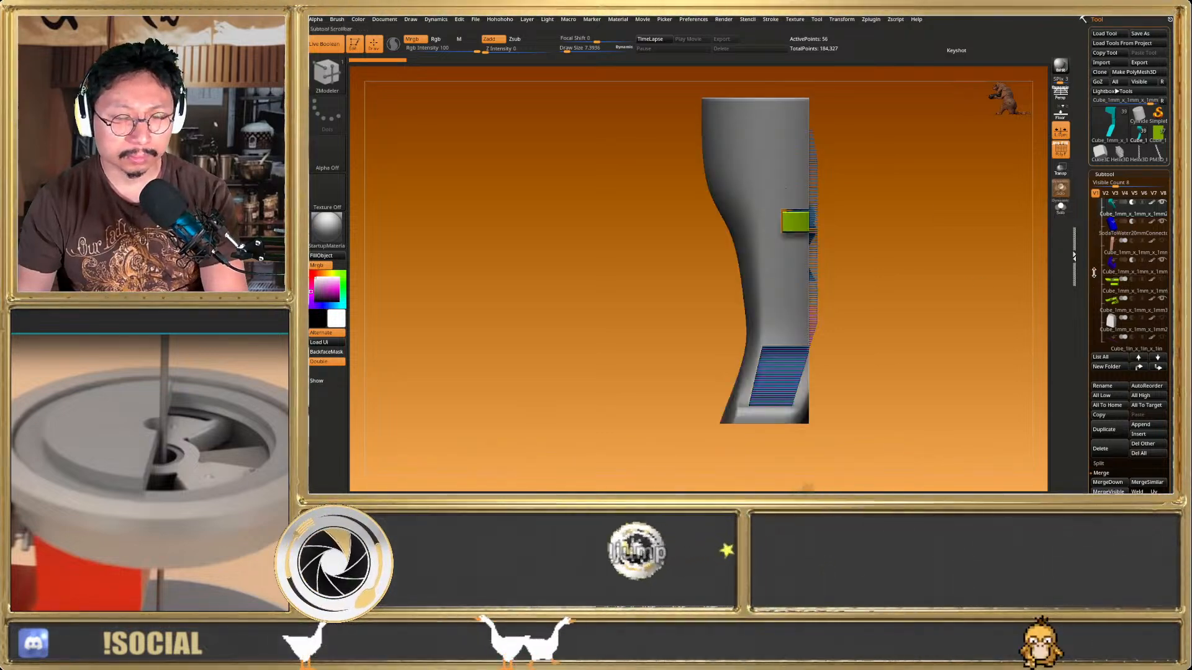
Hide the section box and turn on transparency to see the chute inside the whole dispenser
left_click_drag(1093, 270, 1095, 299)
left_click(1163, 281)
left_click_drag(897, 357, 929, 293, "alt")
key("shift+f")
key("shift+f")
left_click(1060, 170)
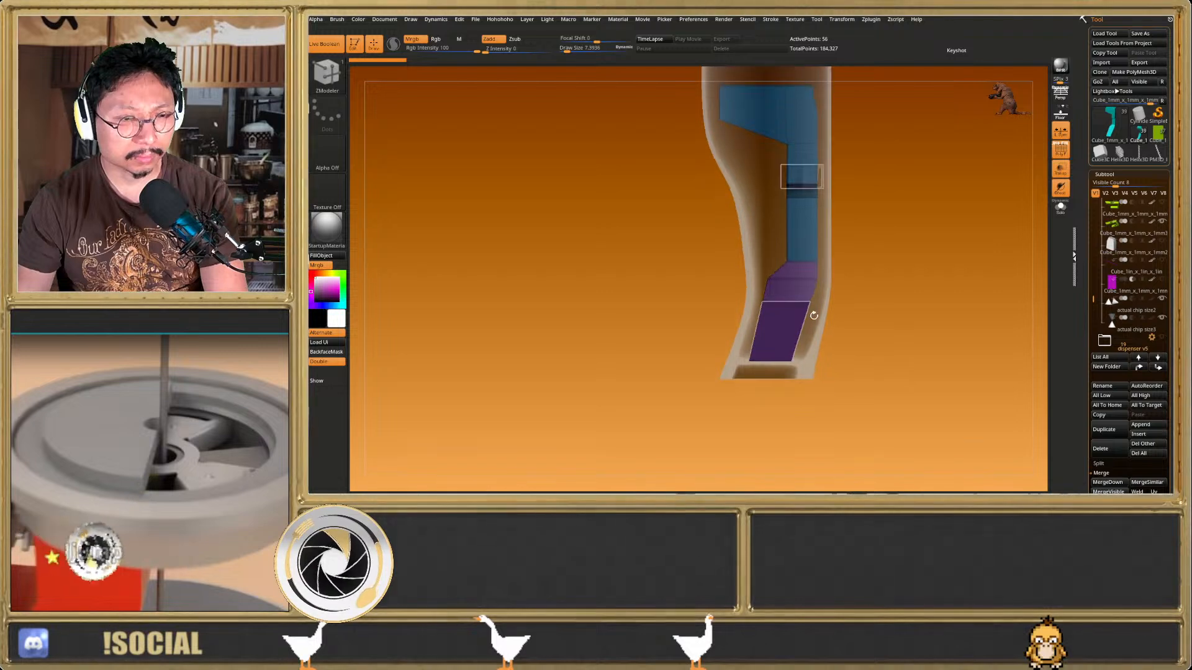
Mask the chute except its lower outlet and adjust that end against the transparent dispenser body
left_click_drag(807, 353, 805, 371)
left_click_drag(861, 416, 768, 321, "ctrl")
left_click(822, 317, "ctrl")
key("w")
left_click_drag(840, 172, 790, 295, "alt")
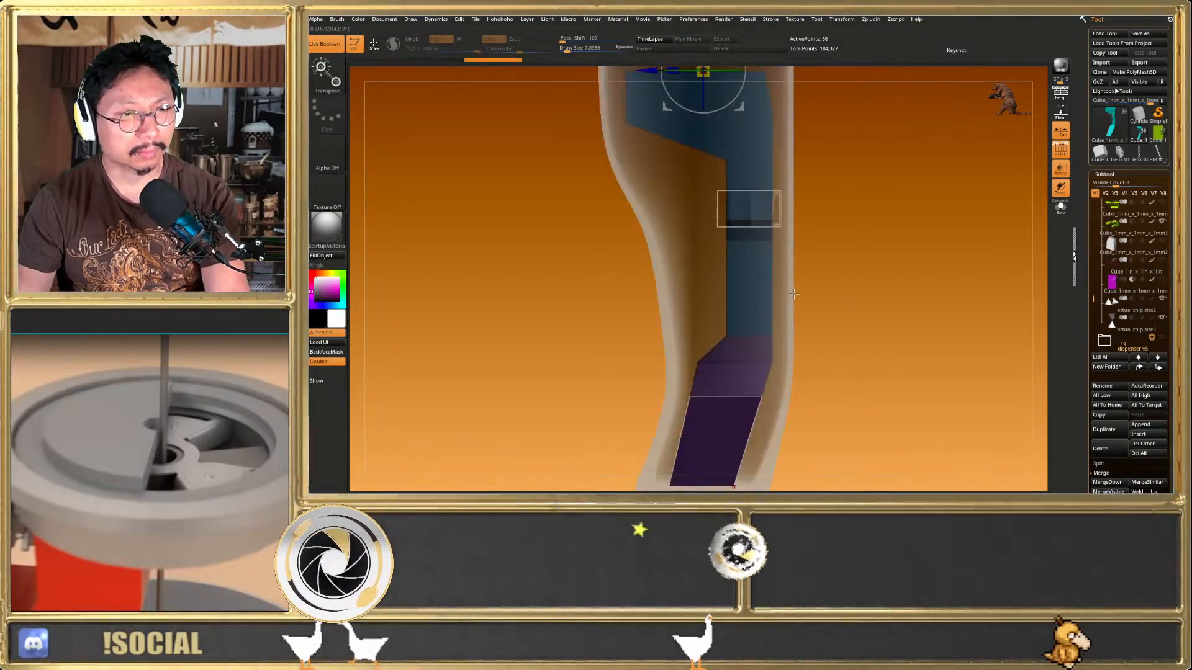
left_click_drag(813, 177, 813, 291, "alt")
left_click(686, 111)
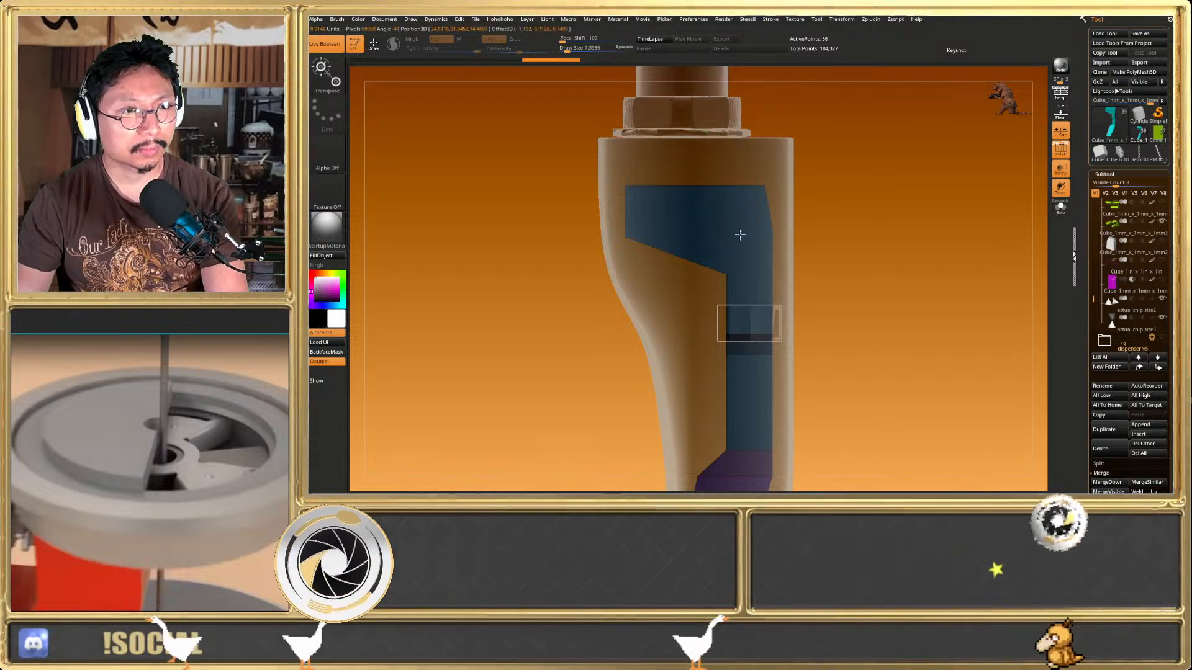
left_click_drag(815, 373, 812, 178, "alt")
key("shift+f")
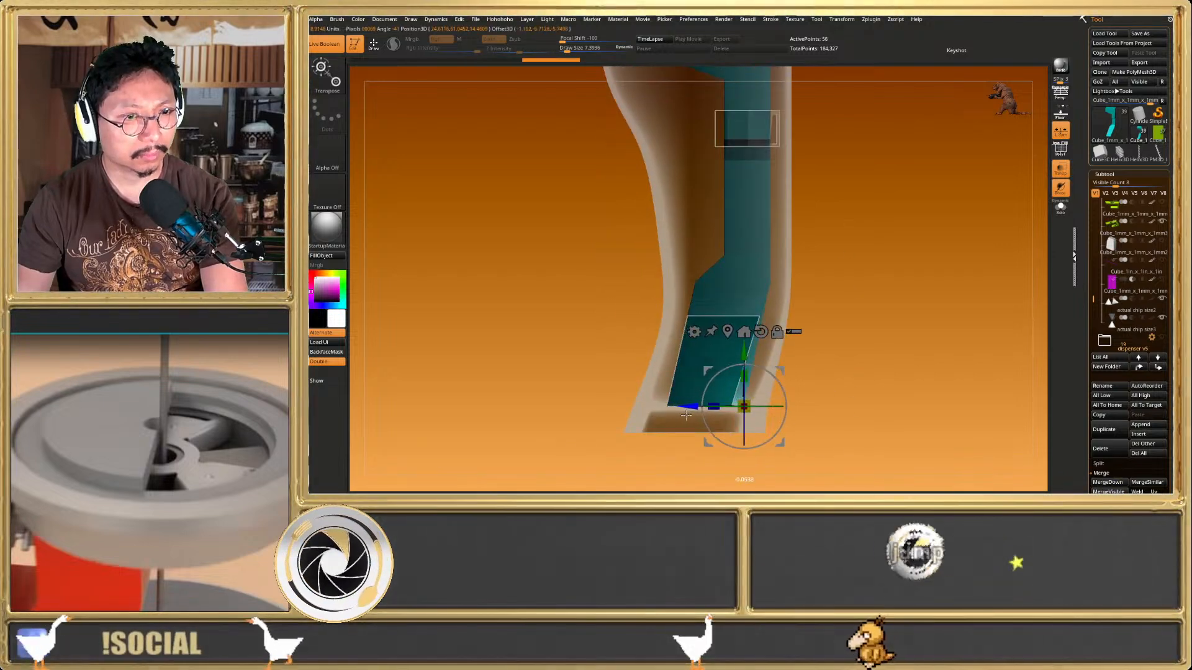
Turn off transparency and examine the dispenser's outlet opening from an angled view
key("q")
mouse_move(819, 399)
left_mouse_down()
mouse_move(847, 393)
mouse_move(856, 335)
mouse_move(912, 285)
left_mouse_up()
key("shift+f")
left_click(1061, 176)
key("shift+f")
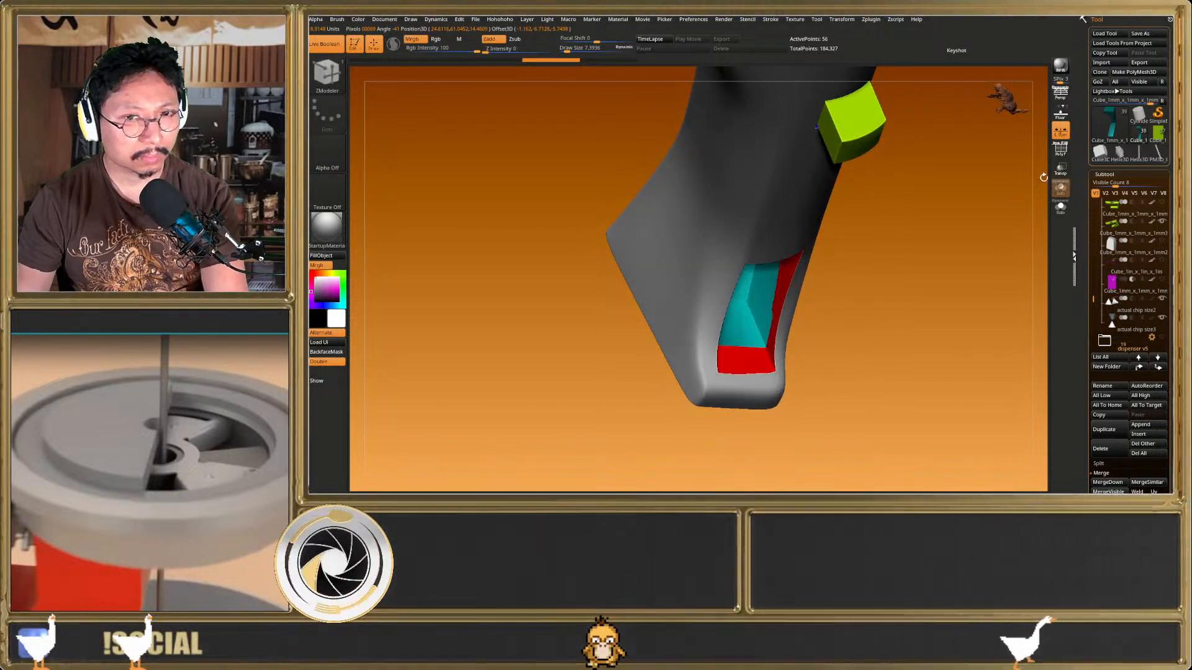
Turn off Live Boolean, select the red outlet block, and isolate it to examine its front outline
left_click(335, 46)
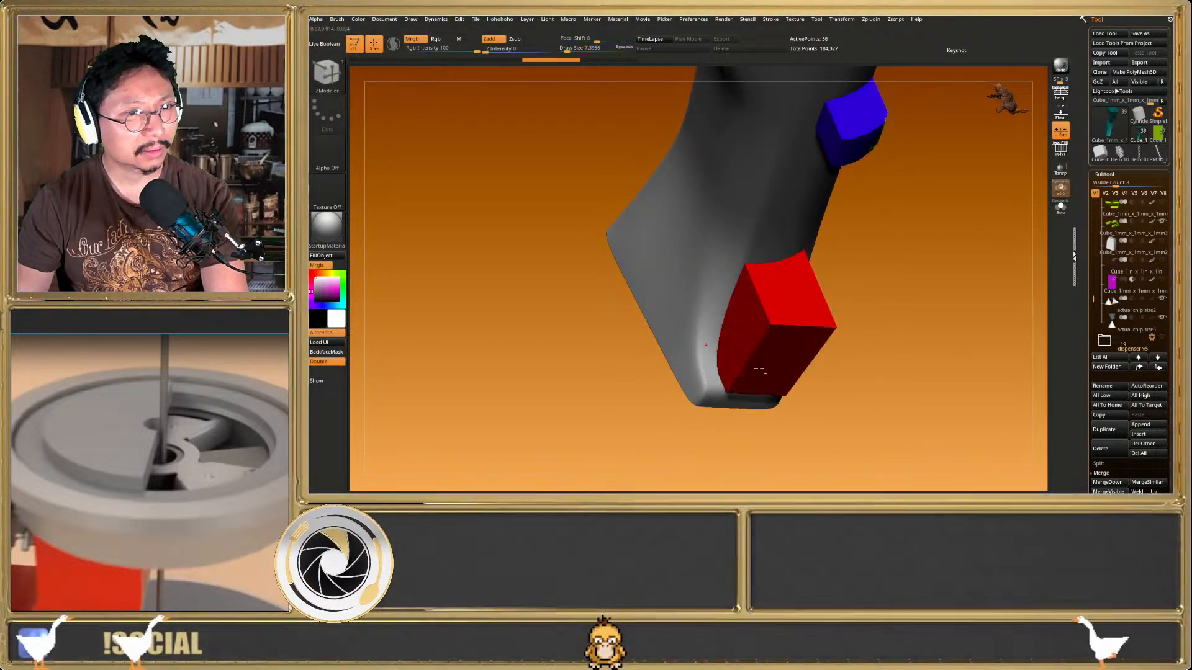
left_click(784, 331, "alt")
left_click(1061, 207)
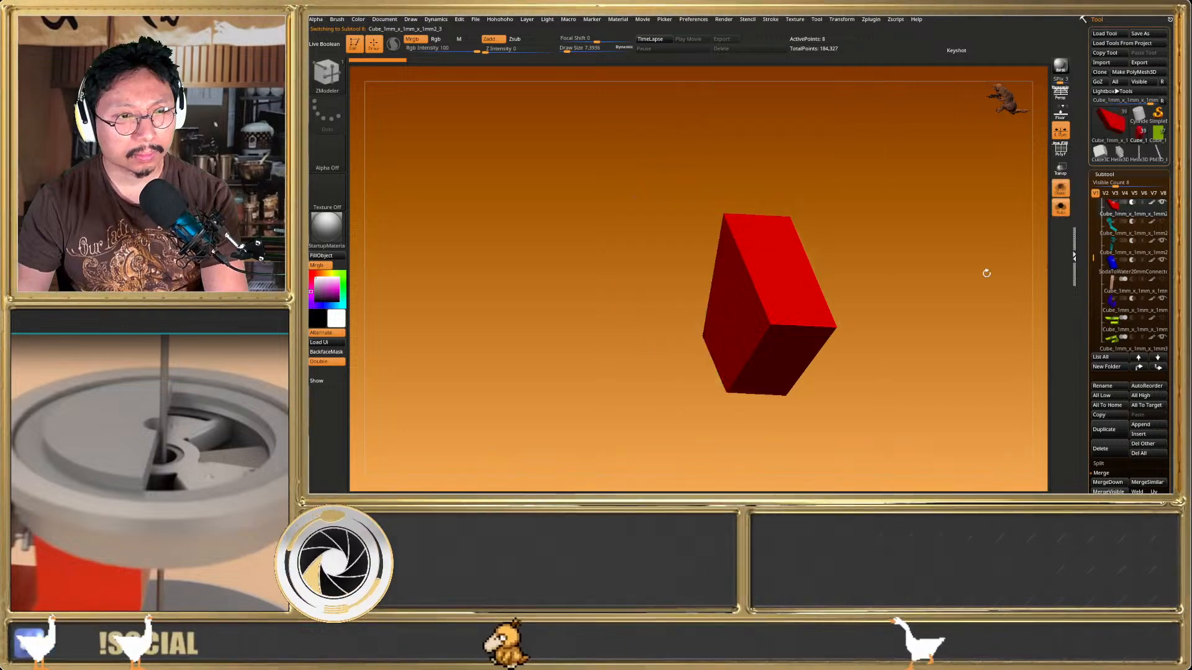
left_click_drag(1013, 258, 971, 244)
left_click(1061, 211)
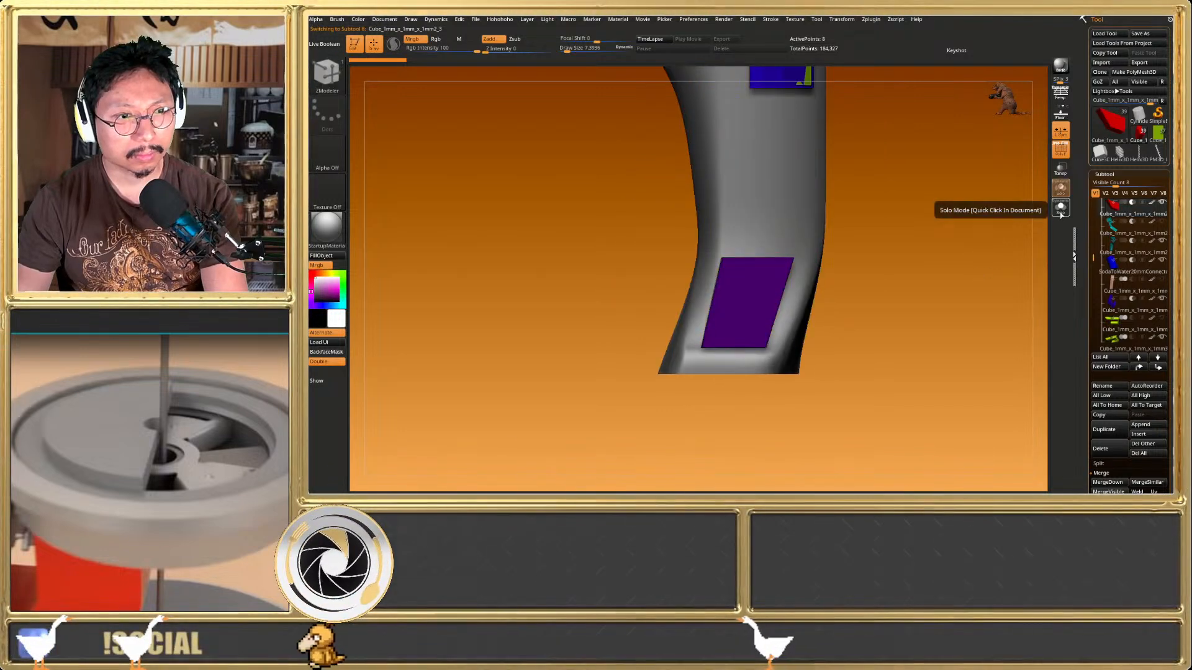
Isolate the other teal chute version and compare its lower end with the red outlet block on the dispenser
left_click(1060, 215)
mouse_move(1040, 232)
left_mouse_down()
mouse_move(971, 271)
mouse_move(1050, 229)
left_mouse_up()
left_click(1101, 238)
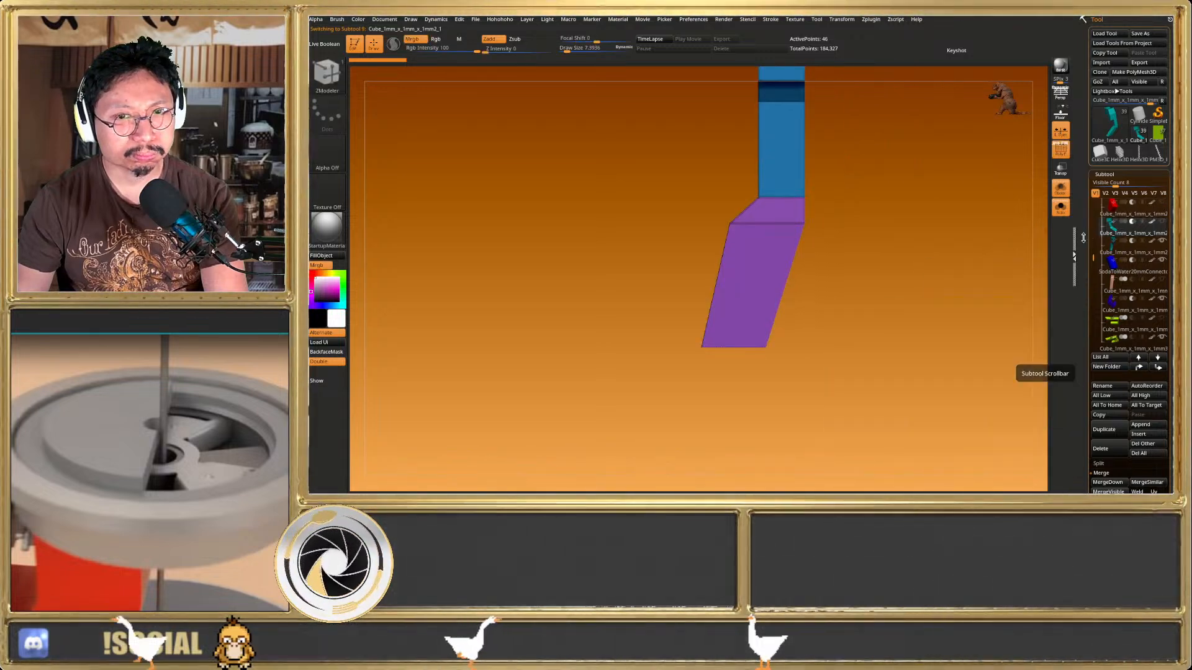
left_click_drag(935, 309, 931, 318)
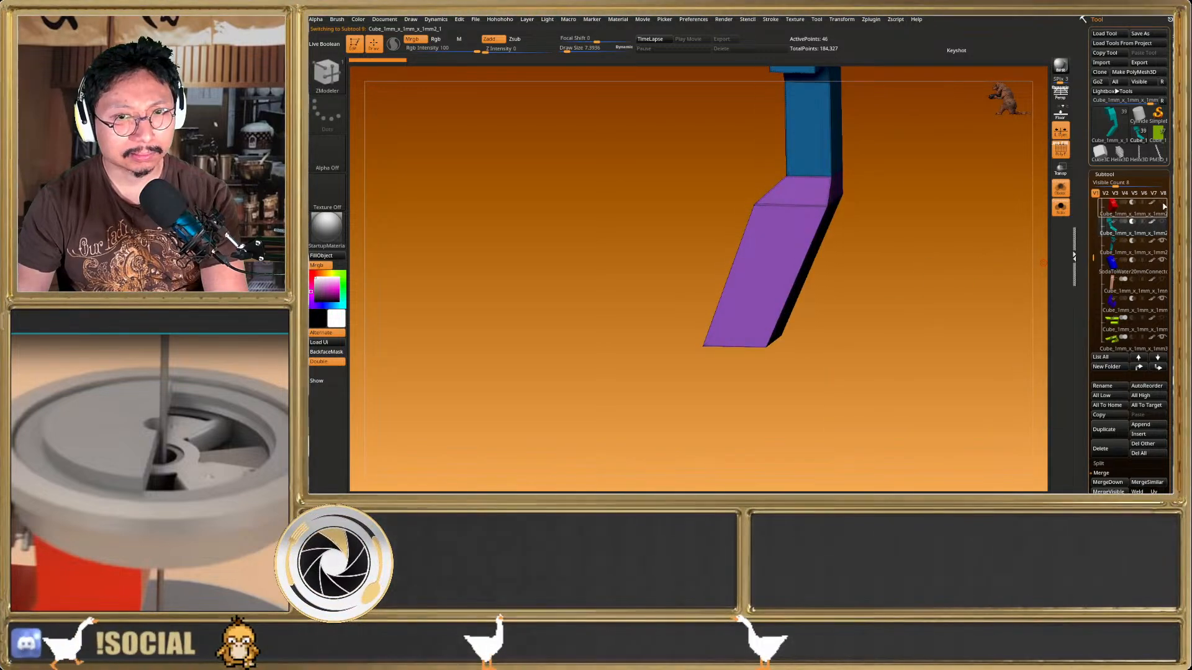
left_click(1059, 210)
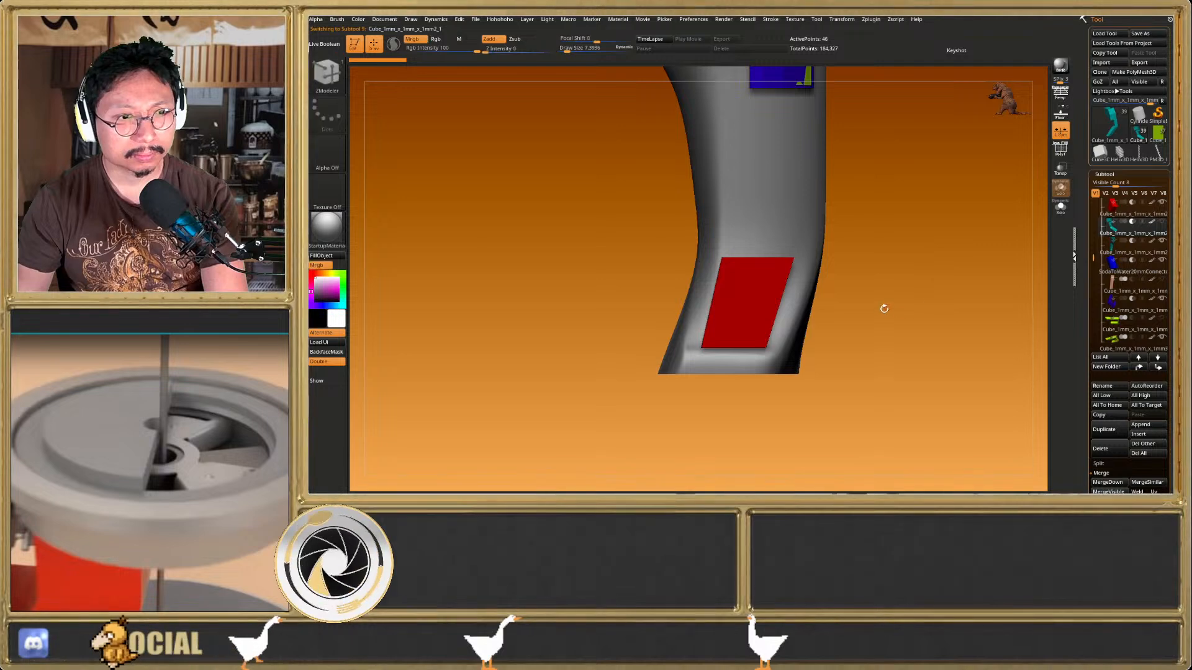
left_click_drag(871, 334, 809, 361)
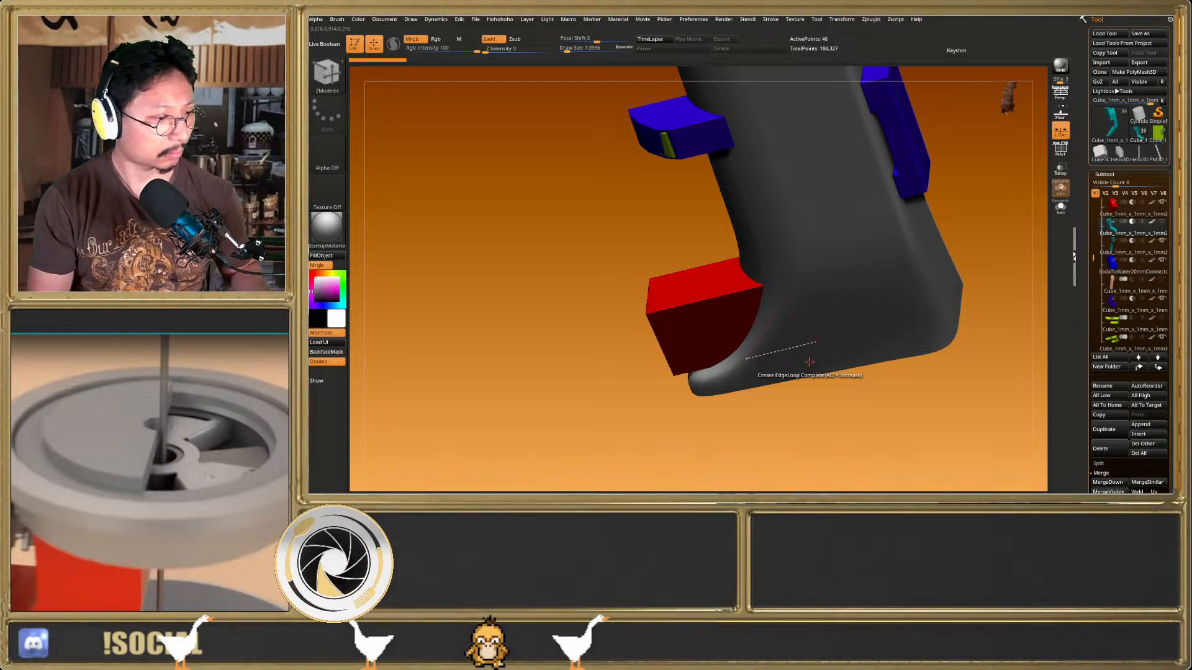
Compare the two teal chute versions in isolation, and examine the side profile and wireframe of the steeper-angled one
left_click(1061, 204)
left_click(1122, 246)
left_click_drag(907, 297, 869, 444)
left_click_drag(904, 347, 846, 418)
key("Up")
key("f")
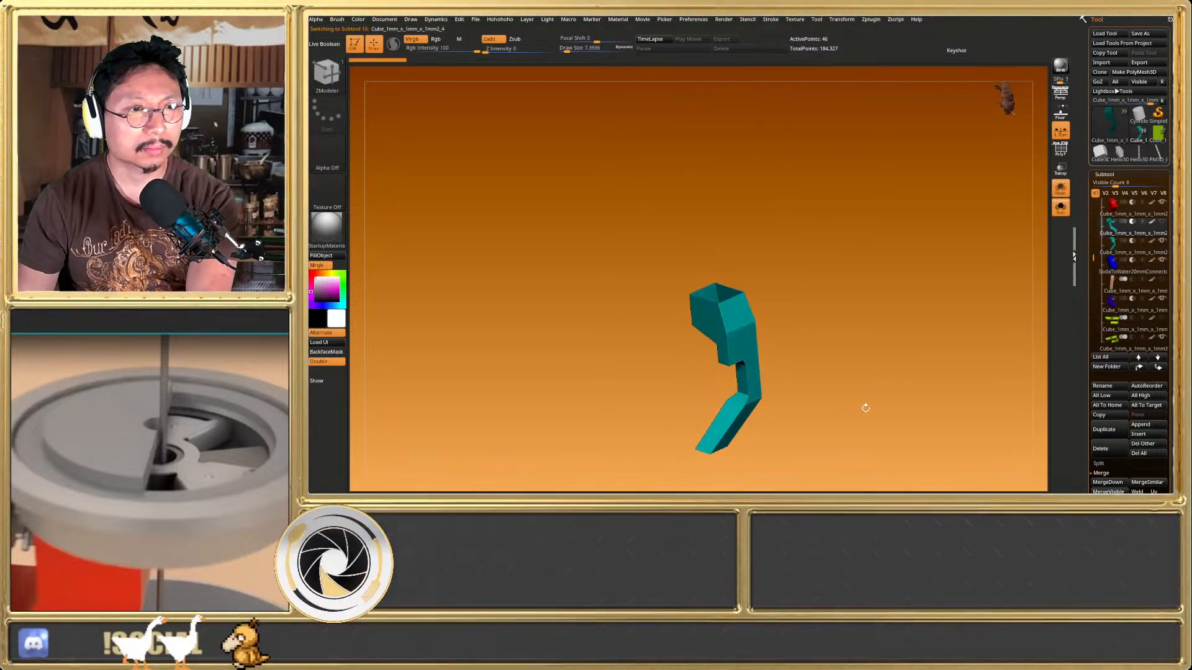
key("Down")
left_click_drag(894, 397, 924, 350)
key("shift+f")
left_click_drag(789, 386, 796, 338, "alt")
scroll(795, 338, "up", 5)
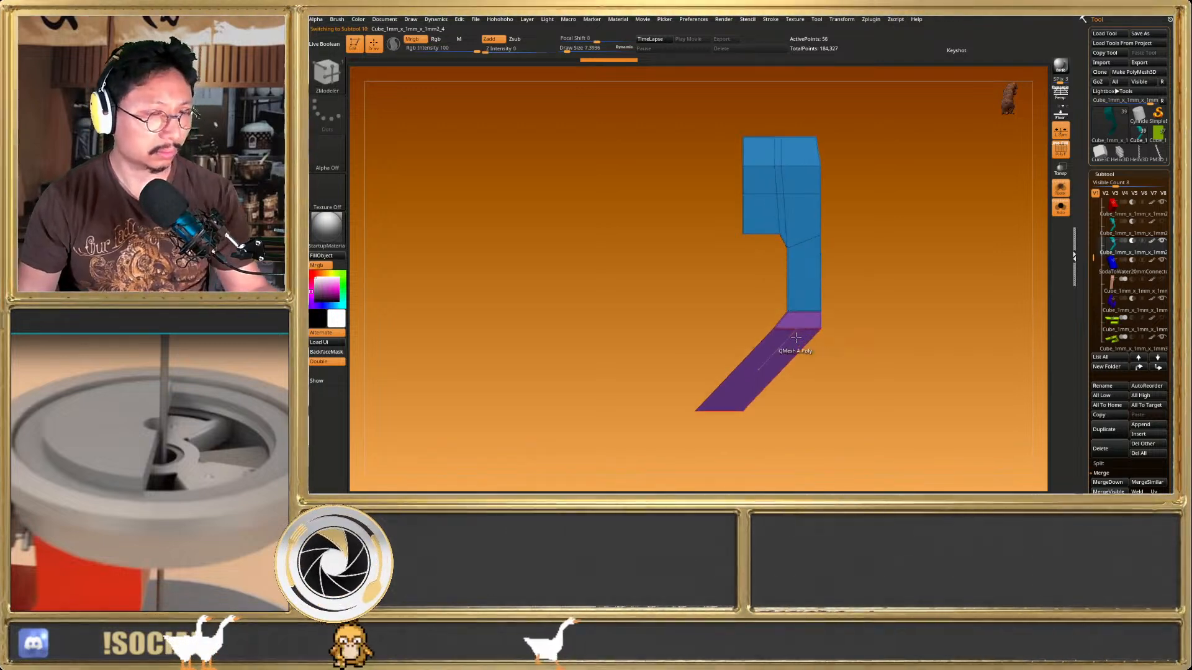
Show the whole dispenser with the magenta section box and turn on Live Boolean for a side cross-section
left_click(1059, 209)
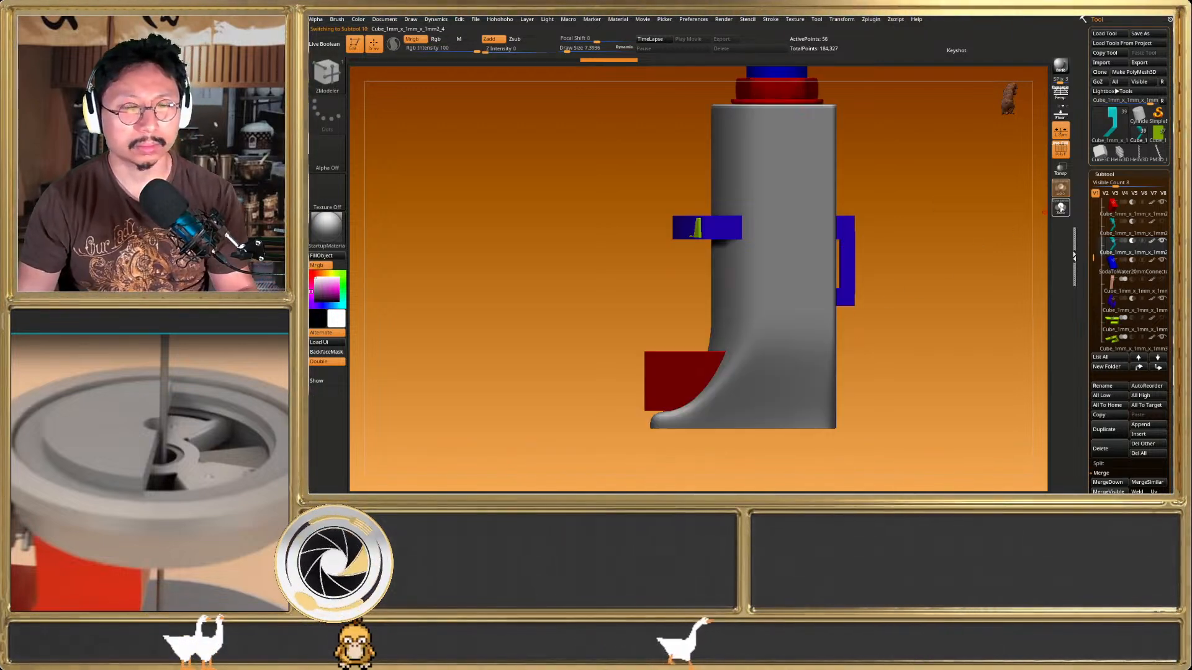
left_click(1060, 168)
left_click(1060, 168)
left_click_drag(896, 279, 888, 301)
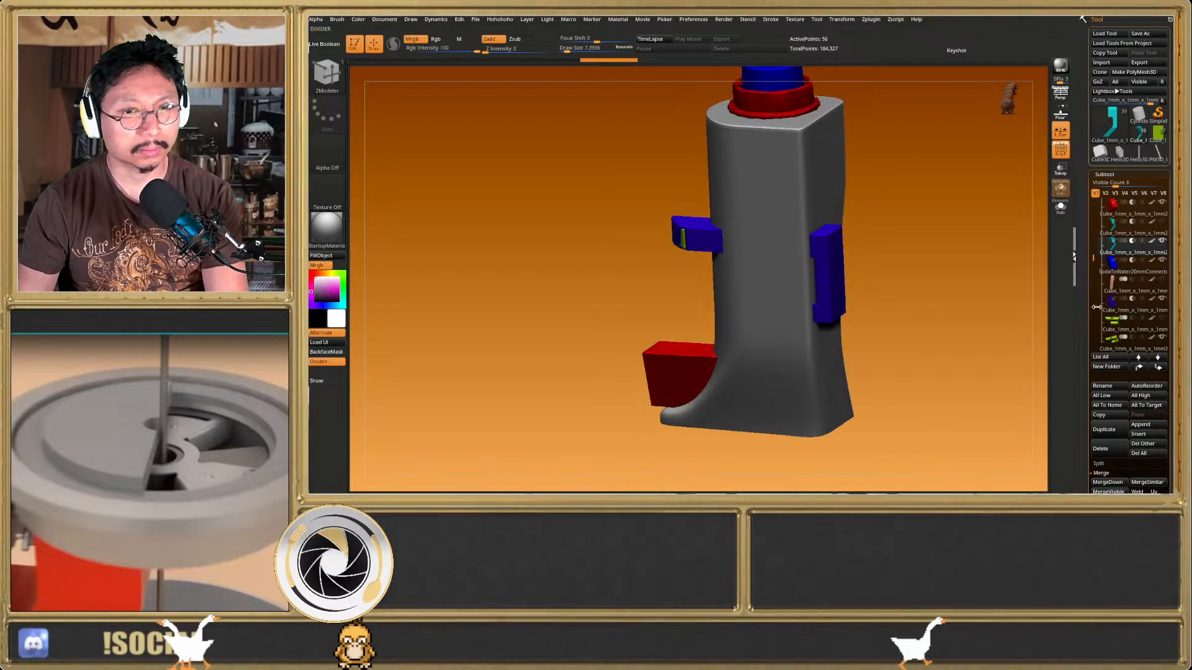
left_click_drag(1094, 256, 1102, 293)
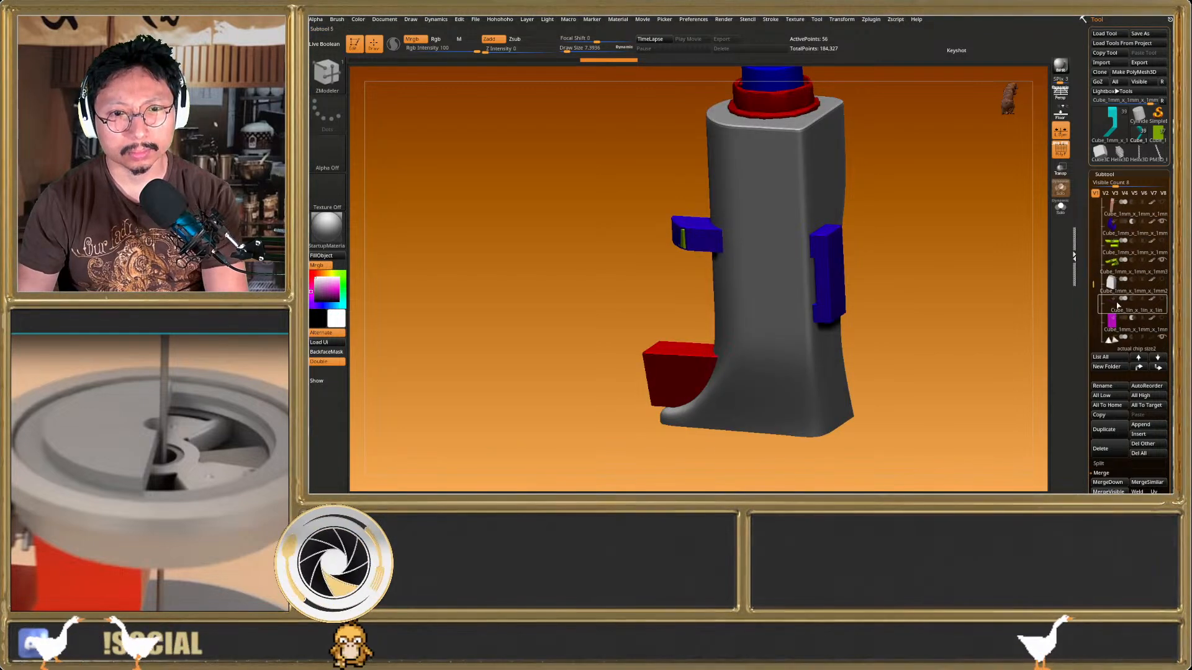
left_click(1162, 318)
left_click(338, 50)
right_click_drag(780, 202, 776, 251, "shift")
key("shift+f")
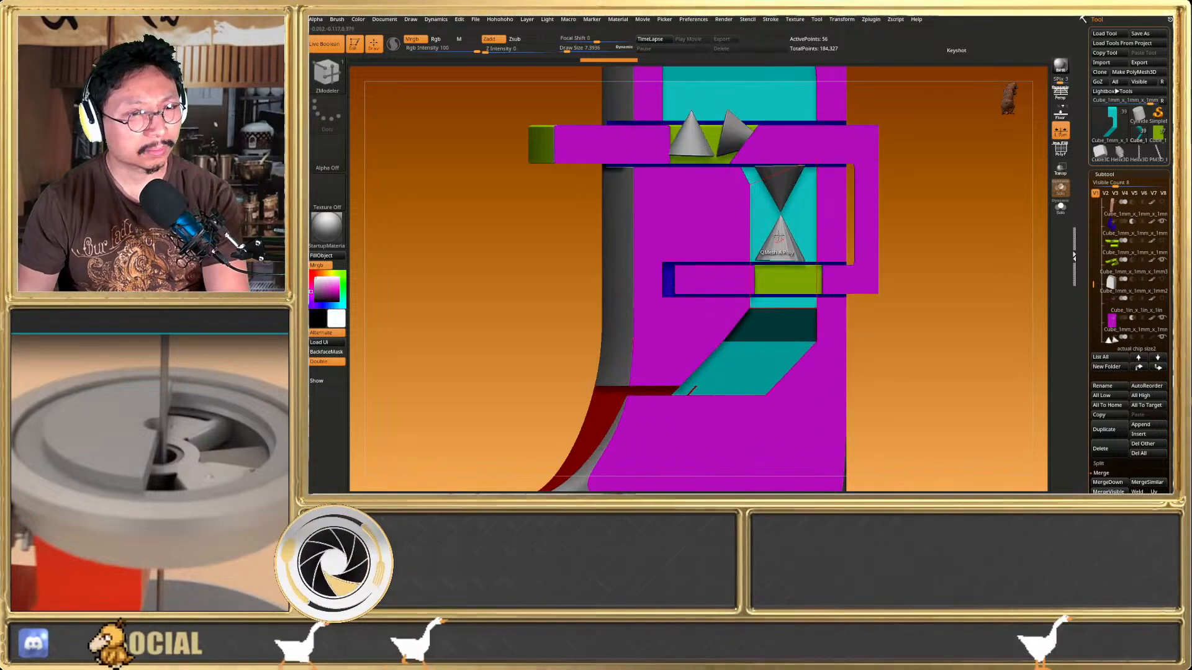
Check the chute's full side profile against the cross-section by switching transparency on and off
right_click_drag(784, 345, 1007, 224)
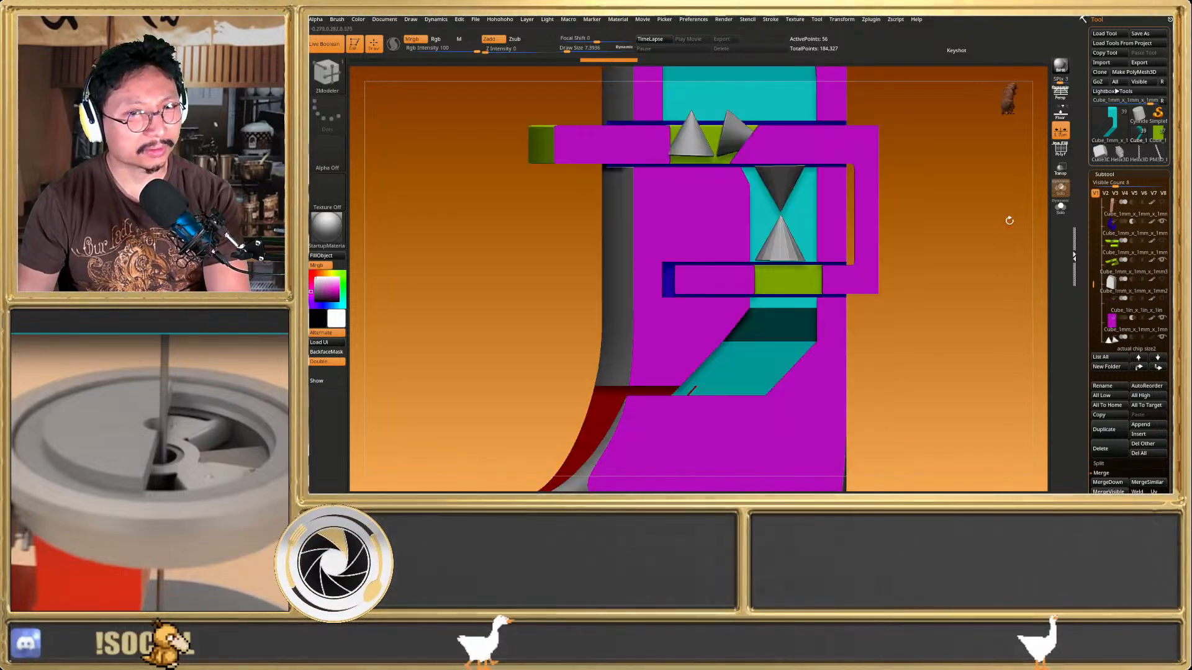
left_click(1063, 174)
right_click_drag(869, 296, 878, 281, "alt")
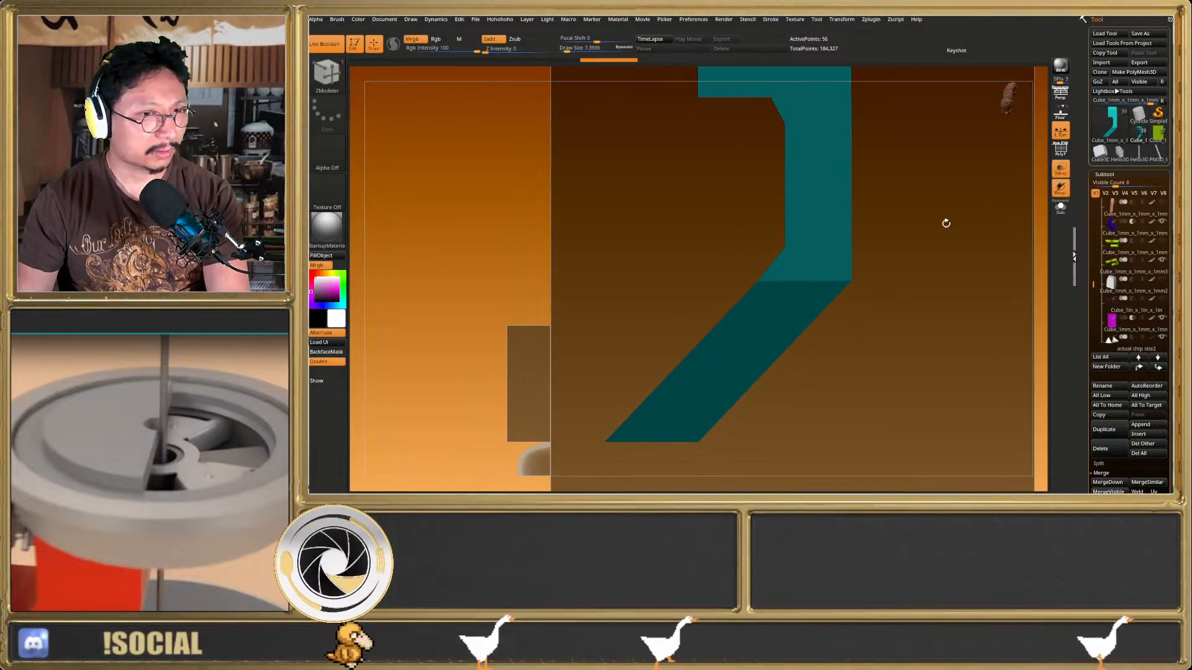
left_click(1061, 171)
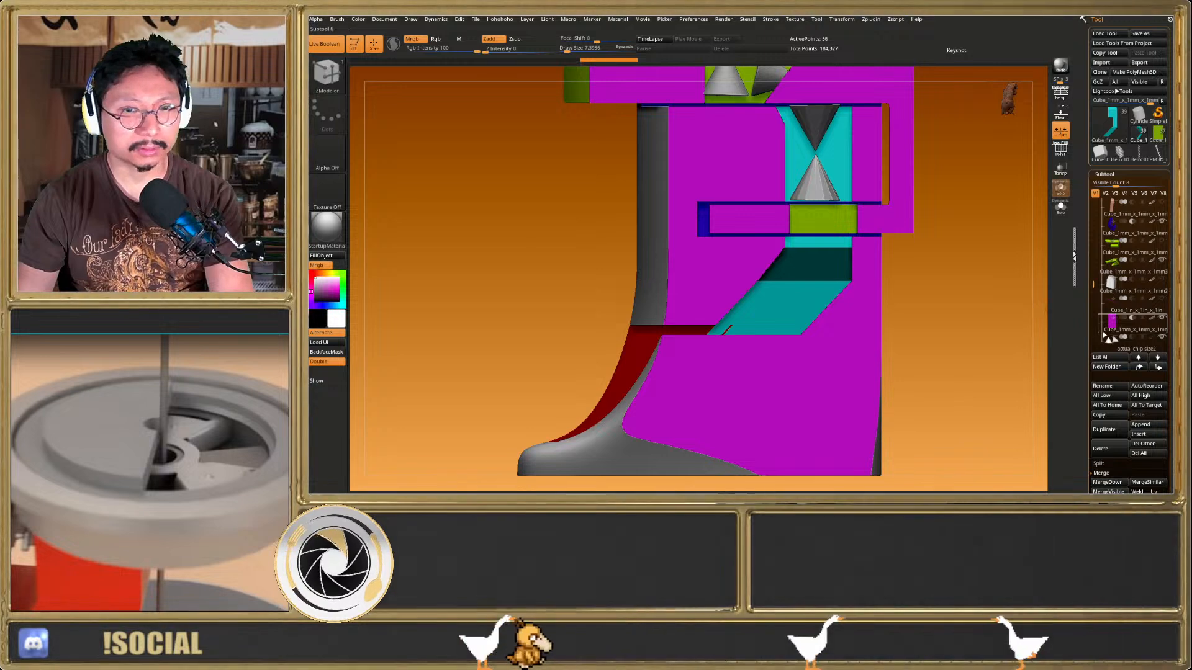
Move the magenta section box so the cut exposes the chute's entire lower ramp, and reselect the teal chute
right_click_drag(914, 332, 950, 346)
key("w")
mouse_move(811, 158)
left_mouse_down()
mouse_move(823, 162)
mouse_move(814, 125)
left_mouse_up()
key("q")
right_click_drag(814, 125, 852, 360, "shift")
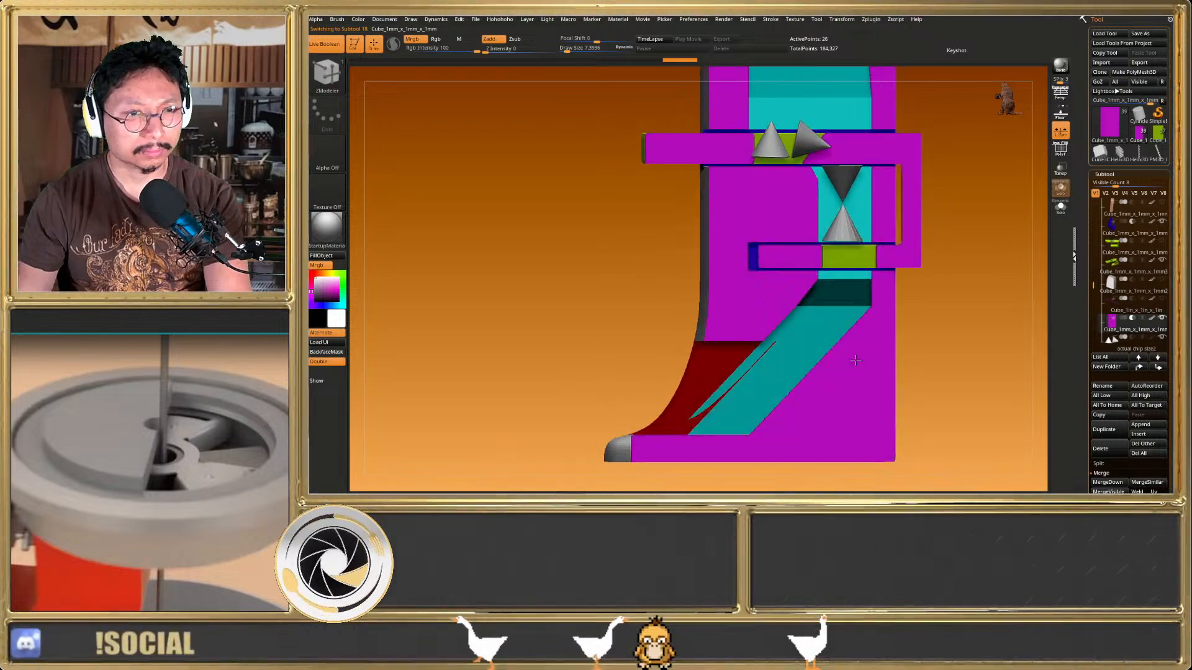
left_click_drag(1092, 275, 1099, 254)
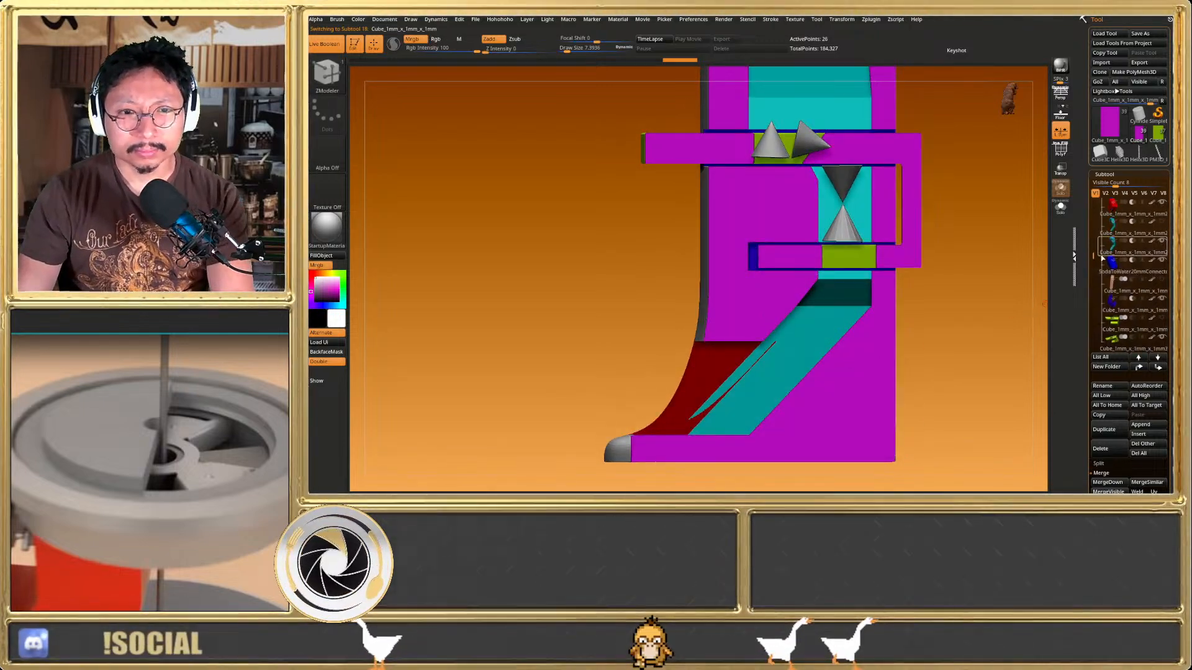
left_click(1107, 252)
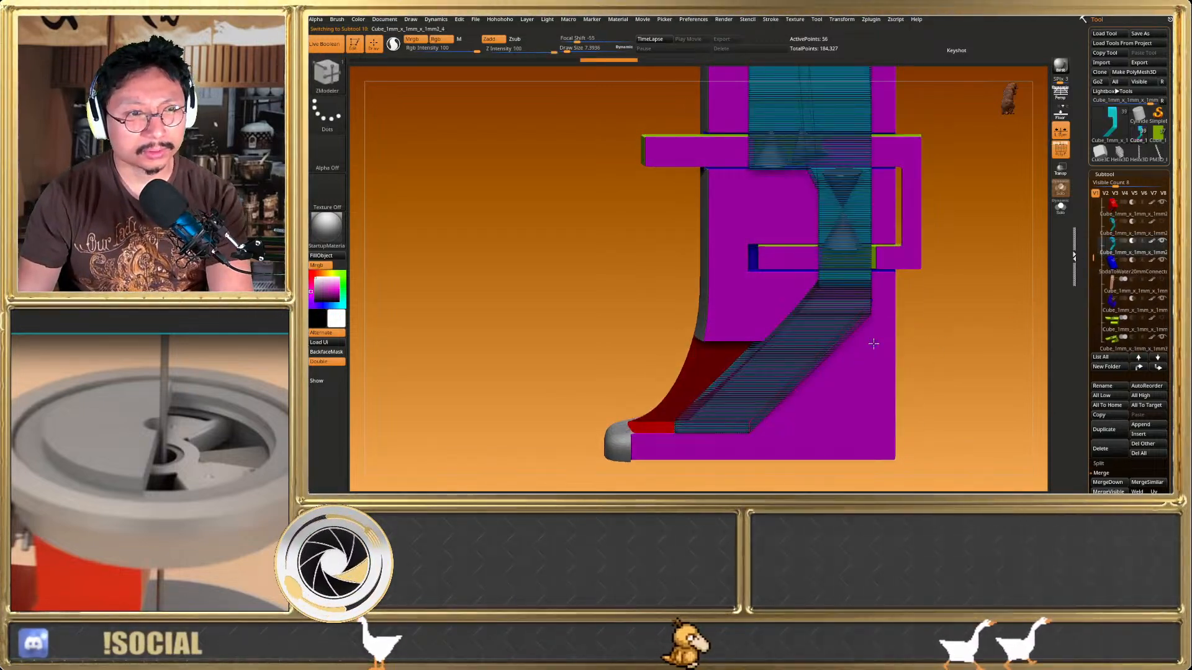
right_click_drag(883, 314, 882, 311, "shift")
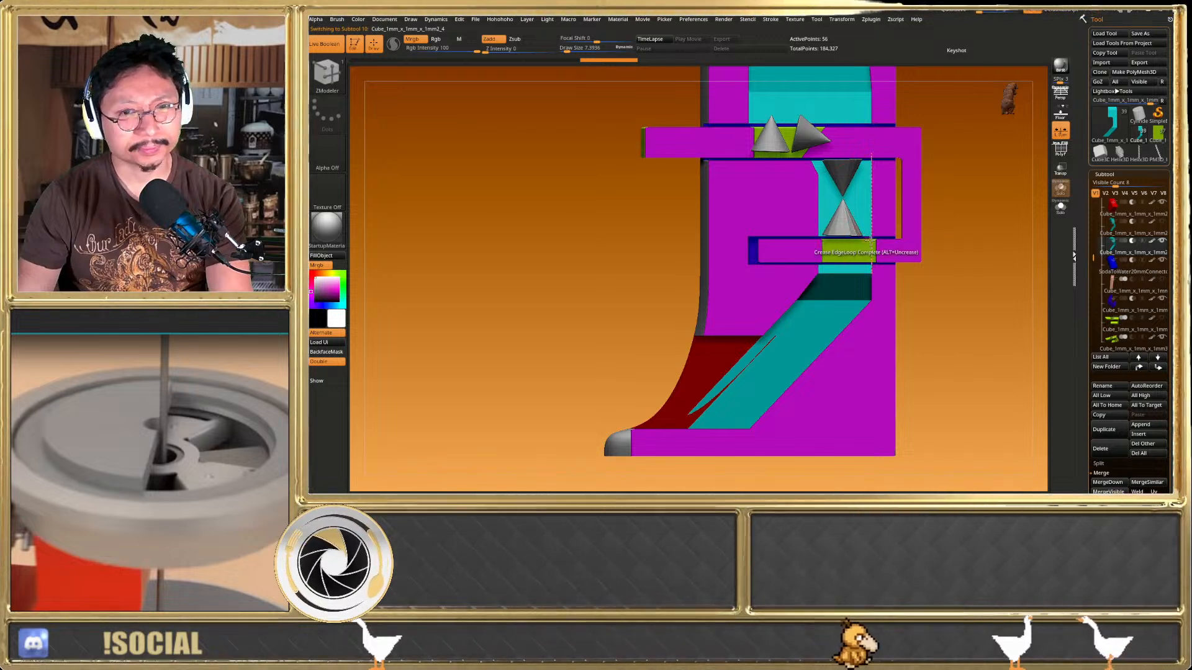
Select the lower chip cone and move and rotate it down the chute to the outlet to test its fit
left_click(842, 170, "alt")
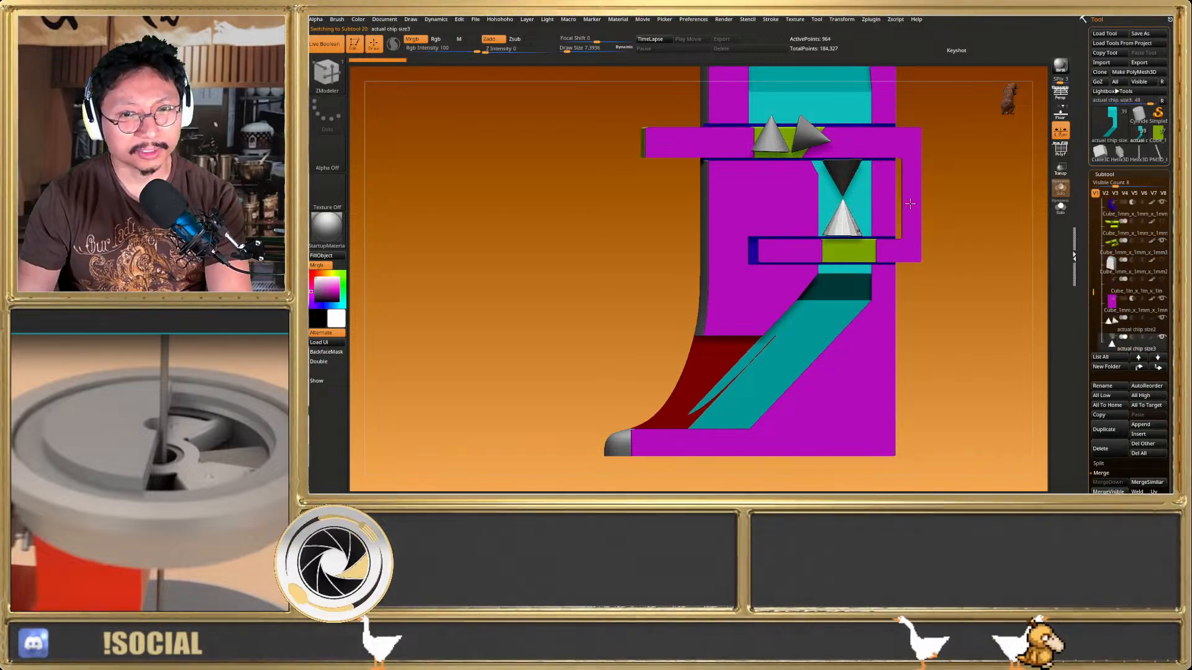
left_click(1063, 216)
key("w")
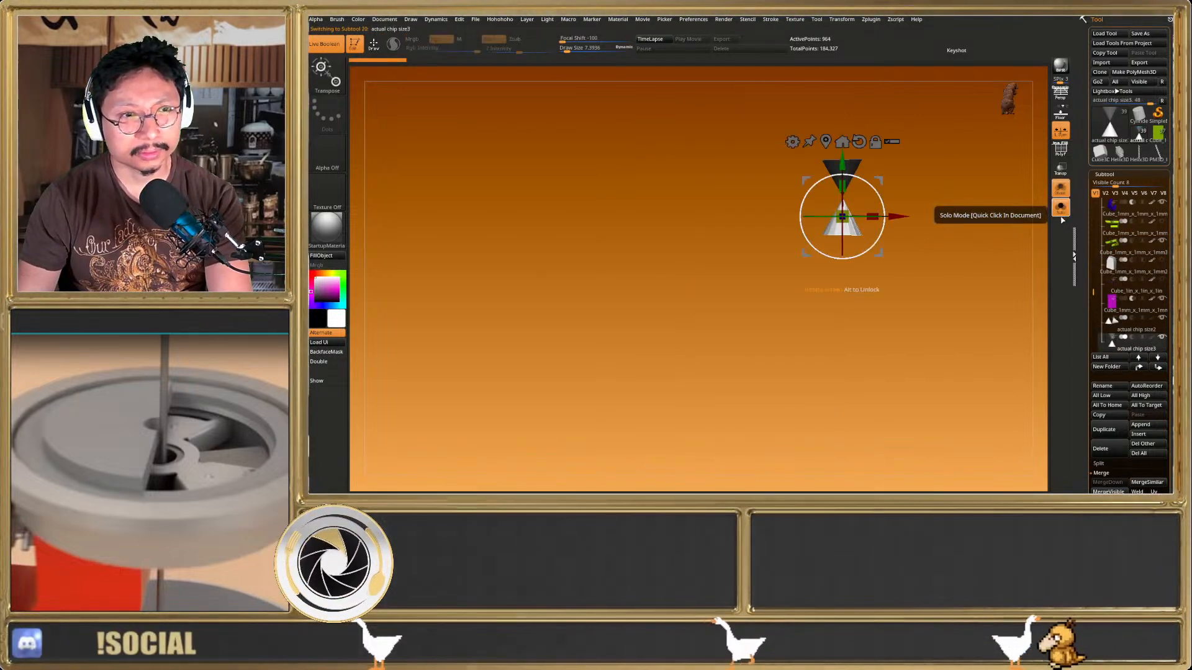
left_click(1064, 217)
left_click_drag(877, 181, 808, 323)
right_click_drag(798, 348, 811, 324)
left_click_drag(811, 322, 743, 370)
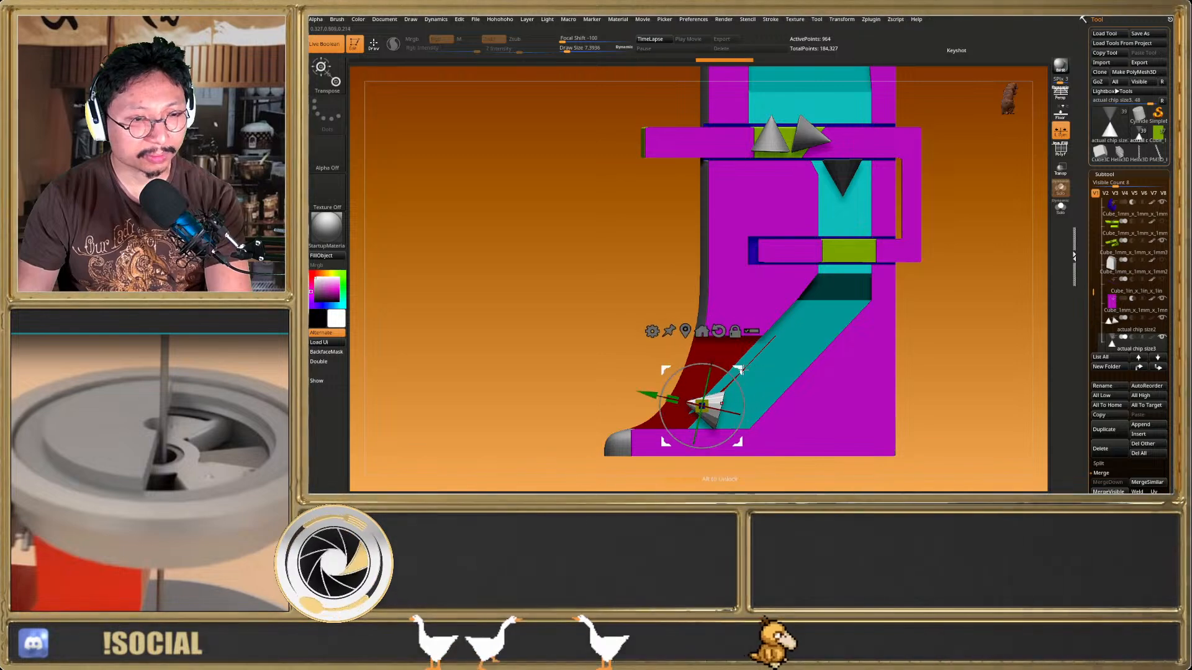
key("q")
right_click_drag(769, 371, 806, 391)
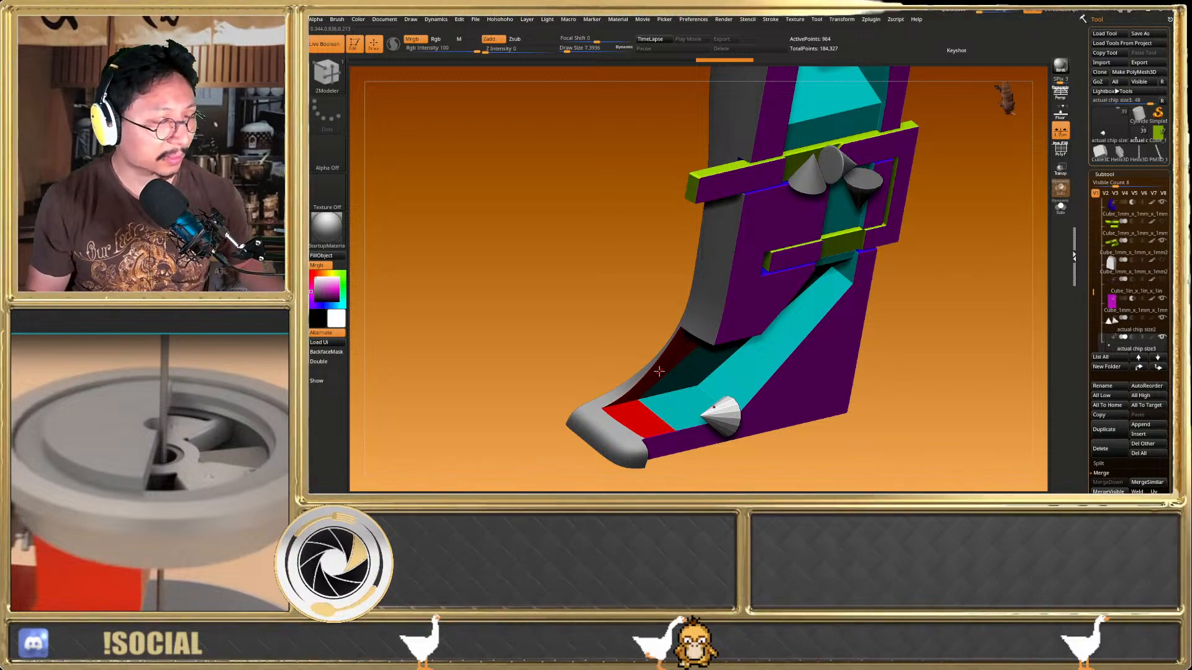
right_click_drag(795, 411, 785, 394)
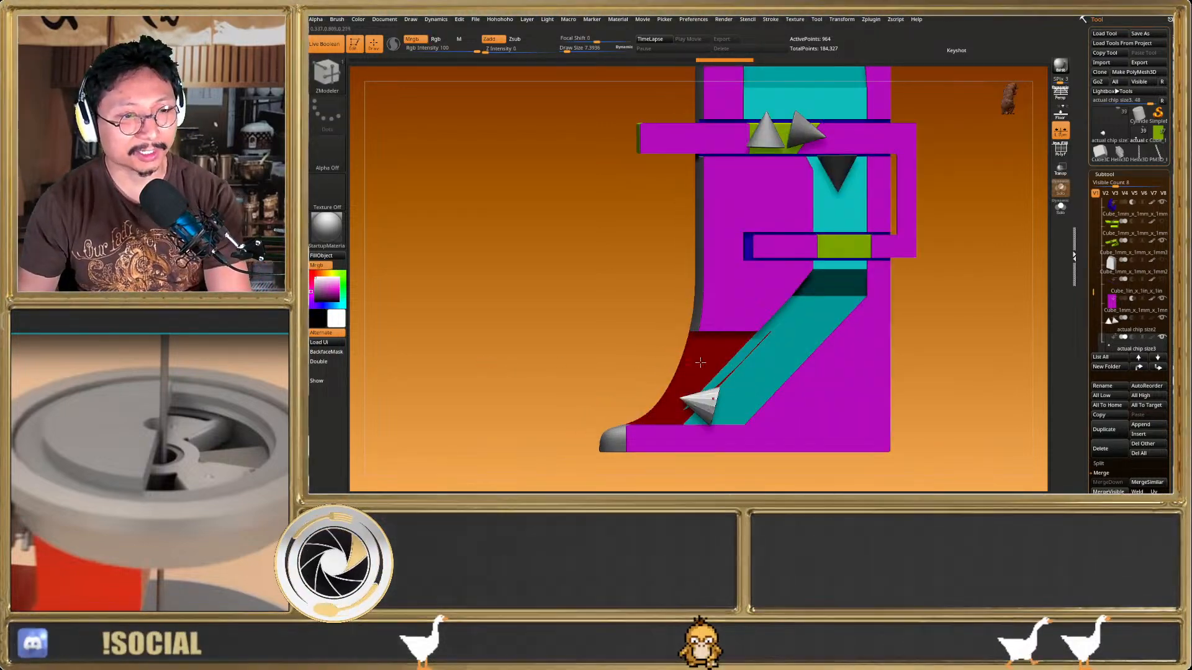
Undo the chip cone's moves and rotations through the chute
key("shift+f")
key("ctrl+z")
key("ctrl+z")
key("ctrl+z")
key("ctrl+z")
key("ctrl+z")
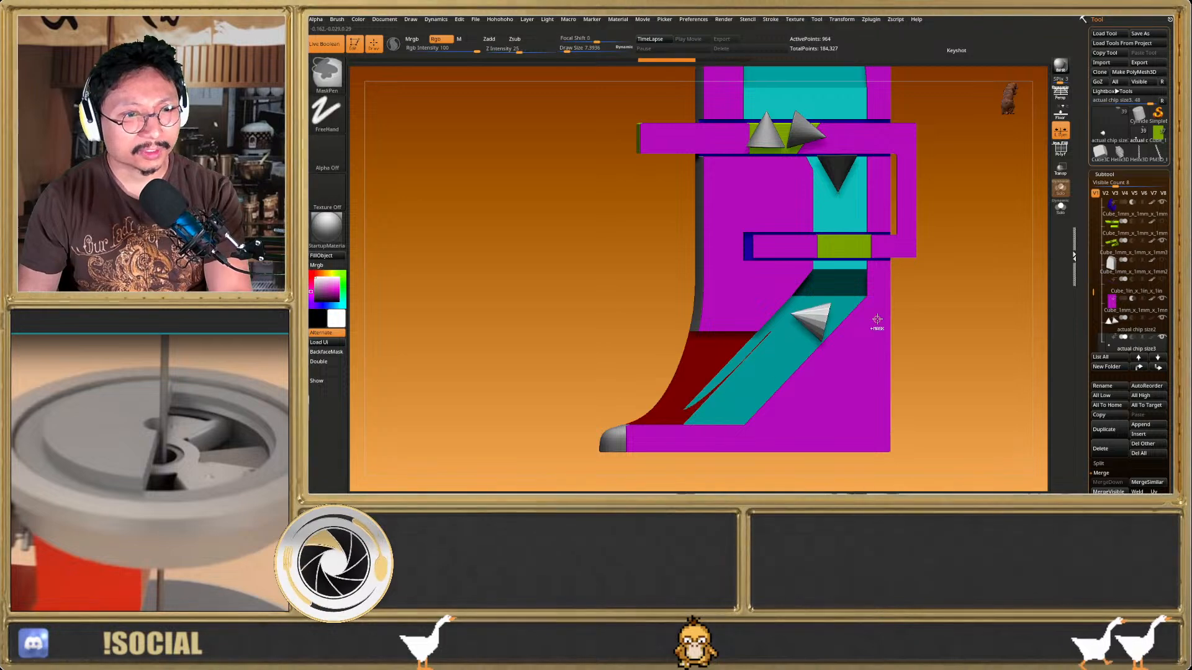
Turn off Live Boolean, select the teal chute, and display its wireframe in side view with transparency on
right_click_drag(980, 292, 962, 338)
left_click(328, 42)
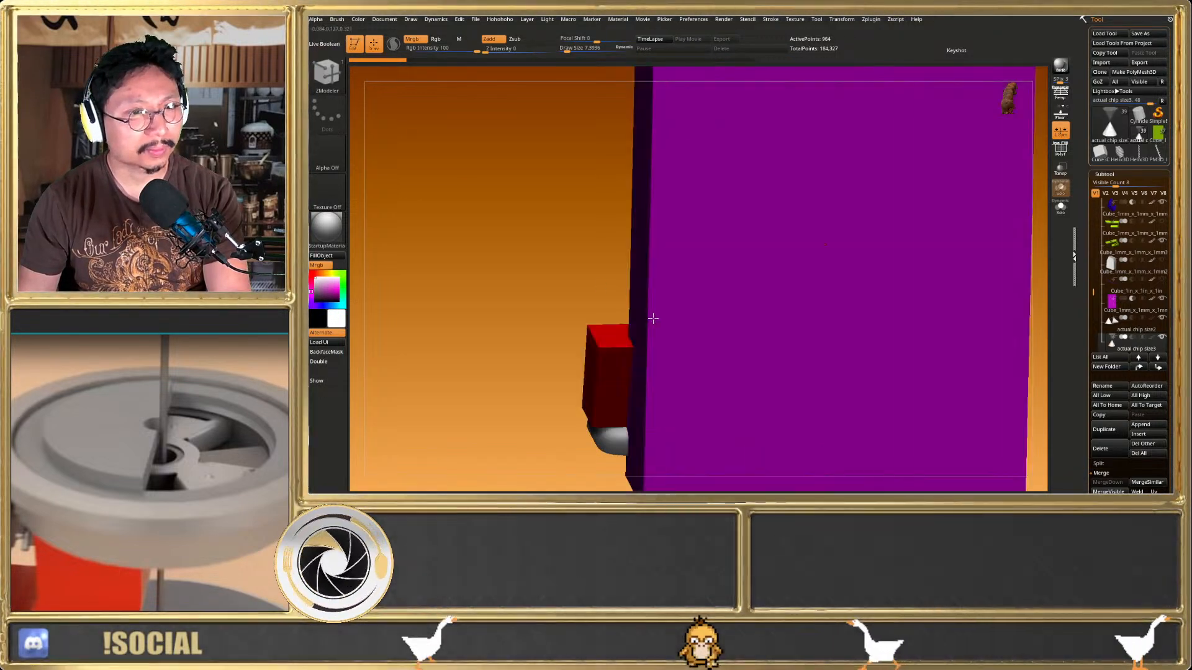
right_click_drag(652, 319, 676, 335)
left_click_drag(1094, 295, 1093, 264)
left_click(1112, 226)
right_click_drag(872, 328, 982, 243)
left_click(1066, 167)
mouse_move(894, 330)
right_mouse_down()
mouse_move(850, 334)
mouse_move(851, 362)
right_mouse_up()
key("shift+f")
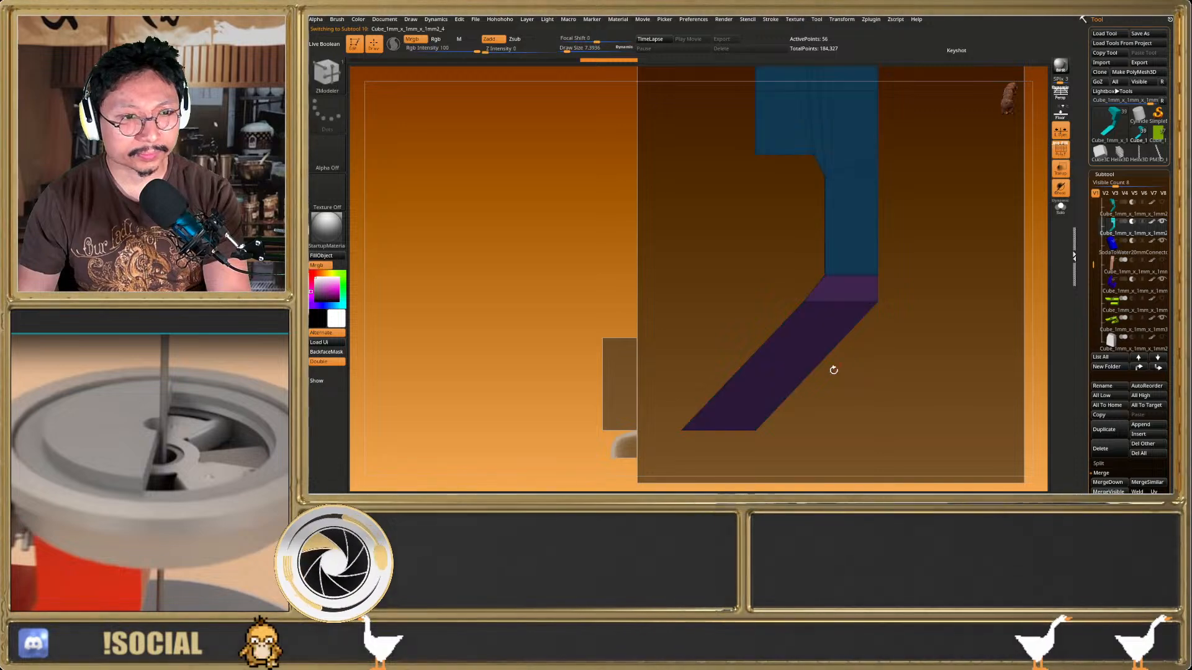
Mask the upper chute and shift the unmasked points of the lower ramp toward the dispenser's front opening
left_click_drag(859, 421, 861, 423, "ctrl")
mouse_move(819, 420)
left_mouse_down("ctrl")
mouse_move(914, 479)
mouse_move(765, 460)
mouse_move(792, 462)
mouse_move(748, 429)
mouse_move(727, 428)
mouse_move(738, 430)
left_mouse_up("ctrl")
left_click(832, 452, "ctrl")
key("w")
key("q")
left_click(825, 426, "ctrl")
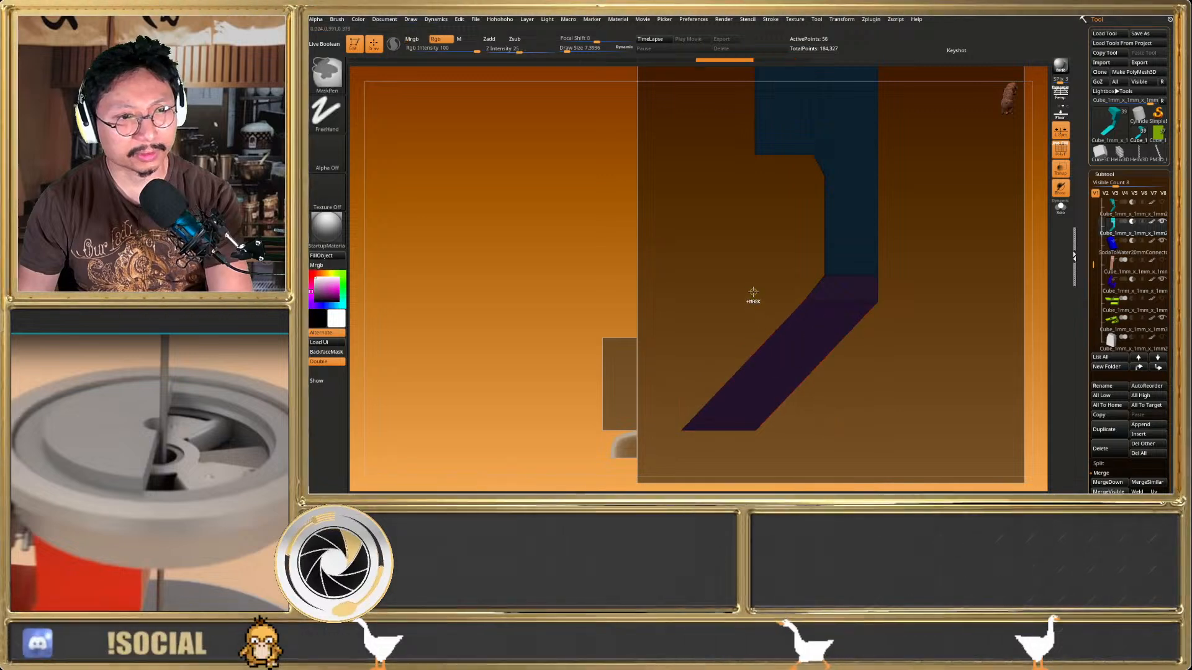
key("w")
left_click_drag(770, 434, 736, 443)
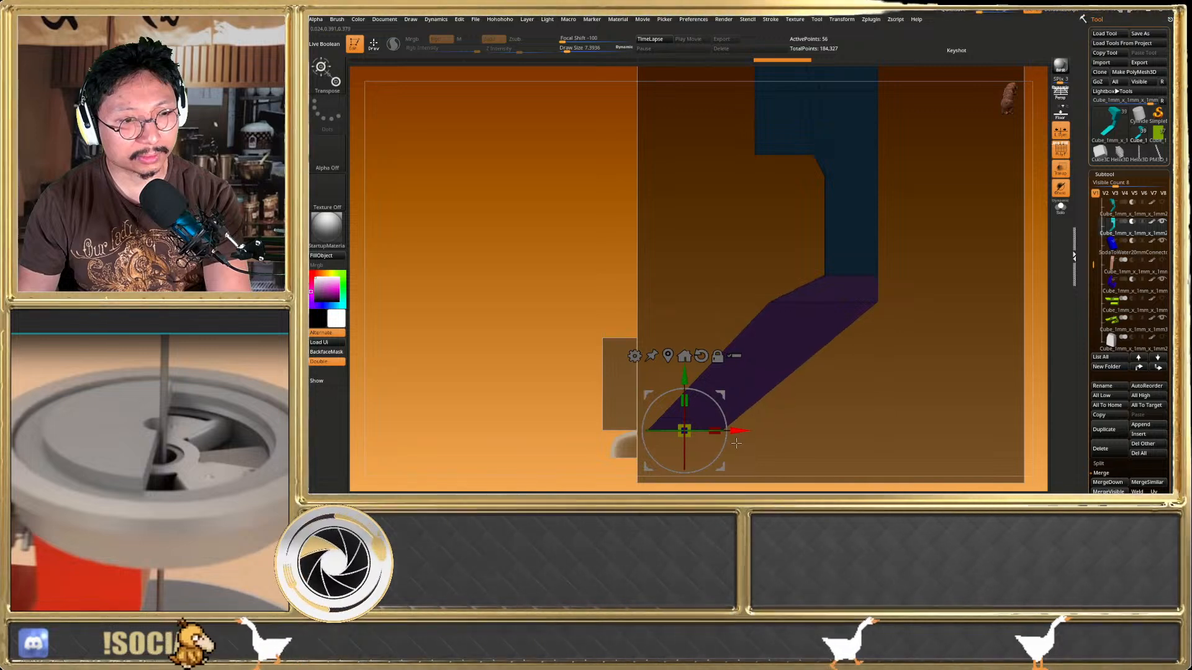
key("q")
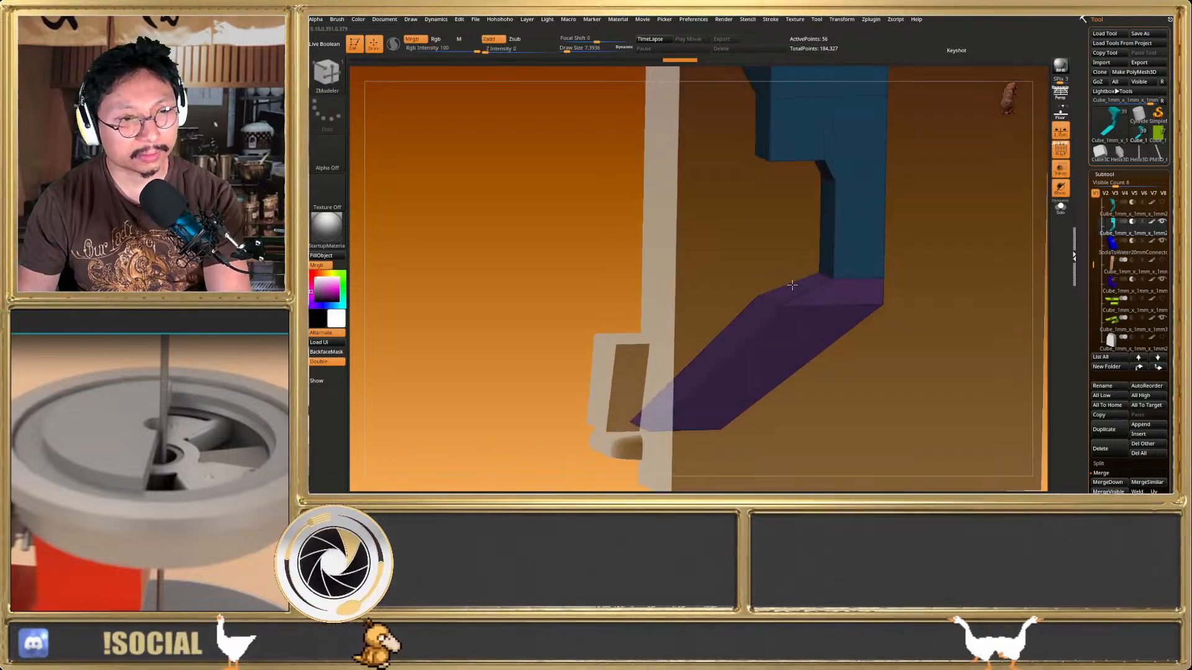
Try to shift the unmasked front points at the chute's bend toward the dispenser's front opening
key("w")
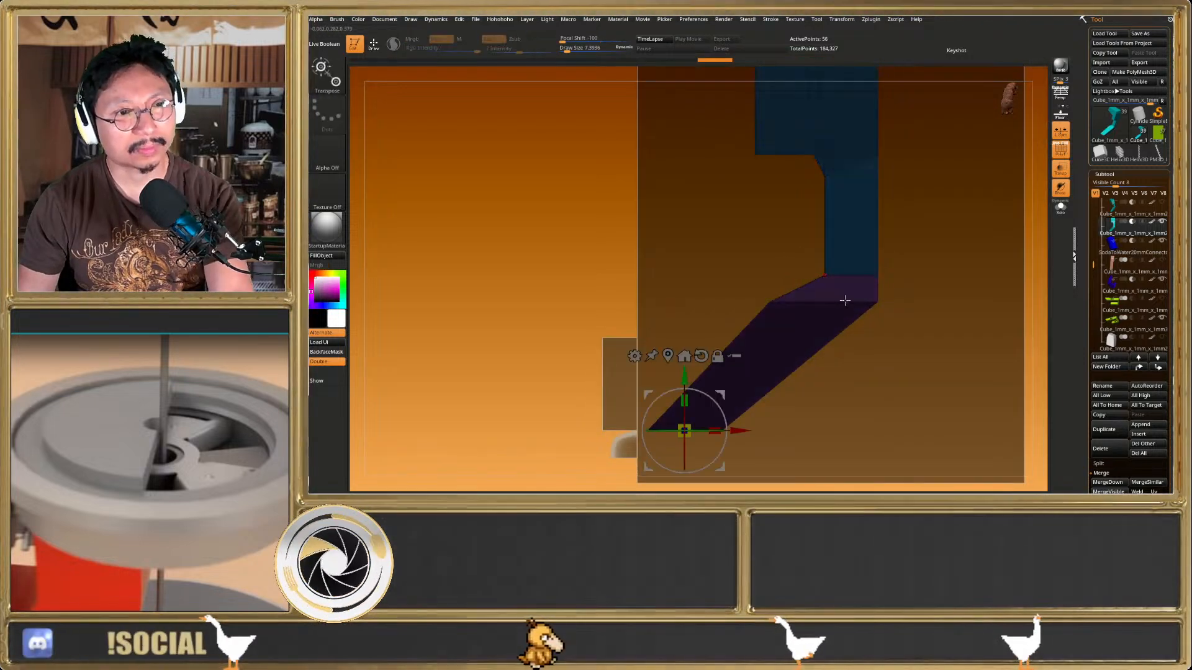
left_click_drag(744, 430, 706, 430)
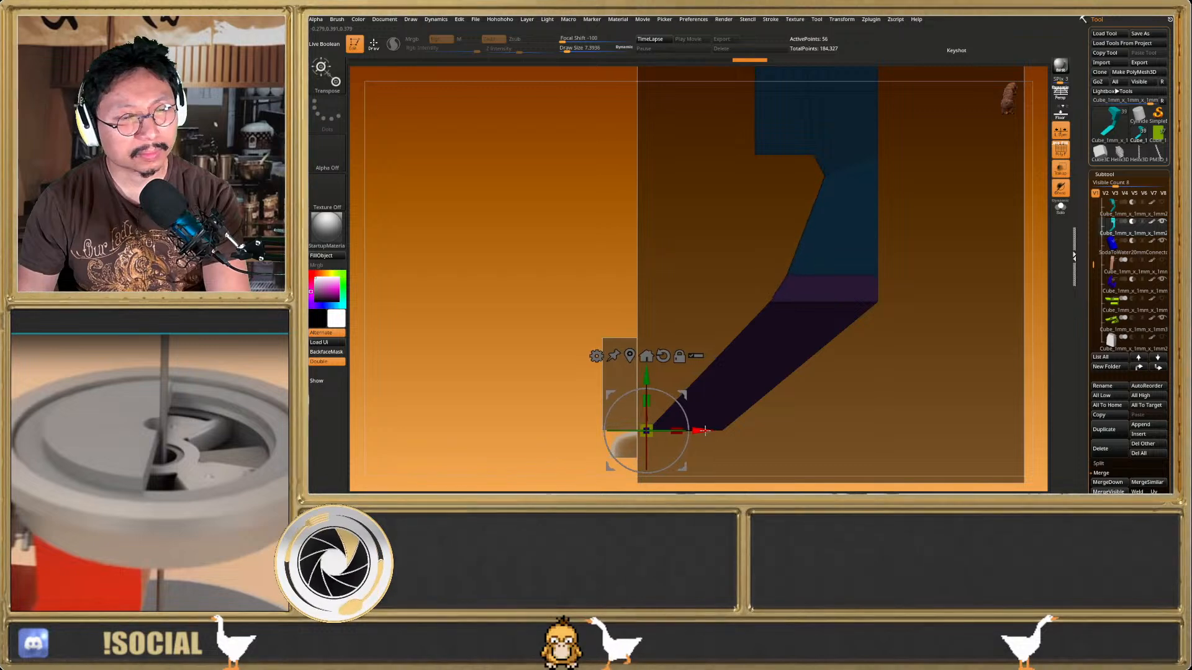
key("q")
Turn off transparency, restore the Live Boolean section view, and isolate the chute
left_click(1059, 173)
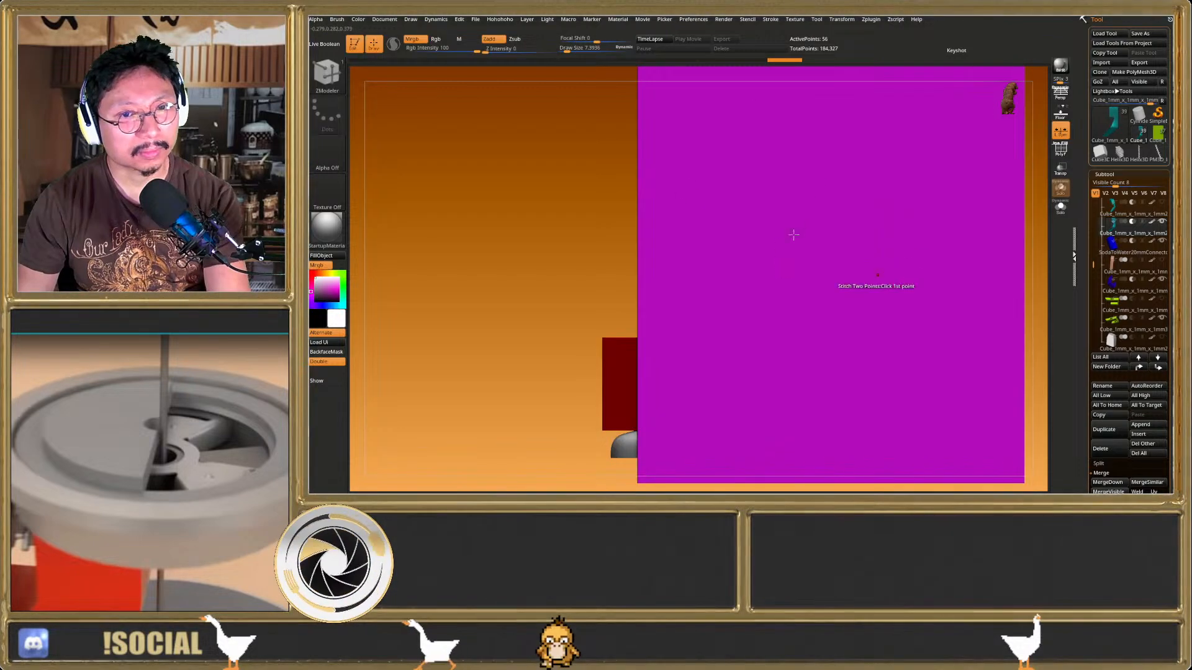
left_click(334, 47)
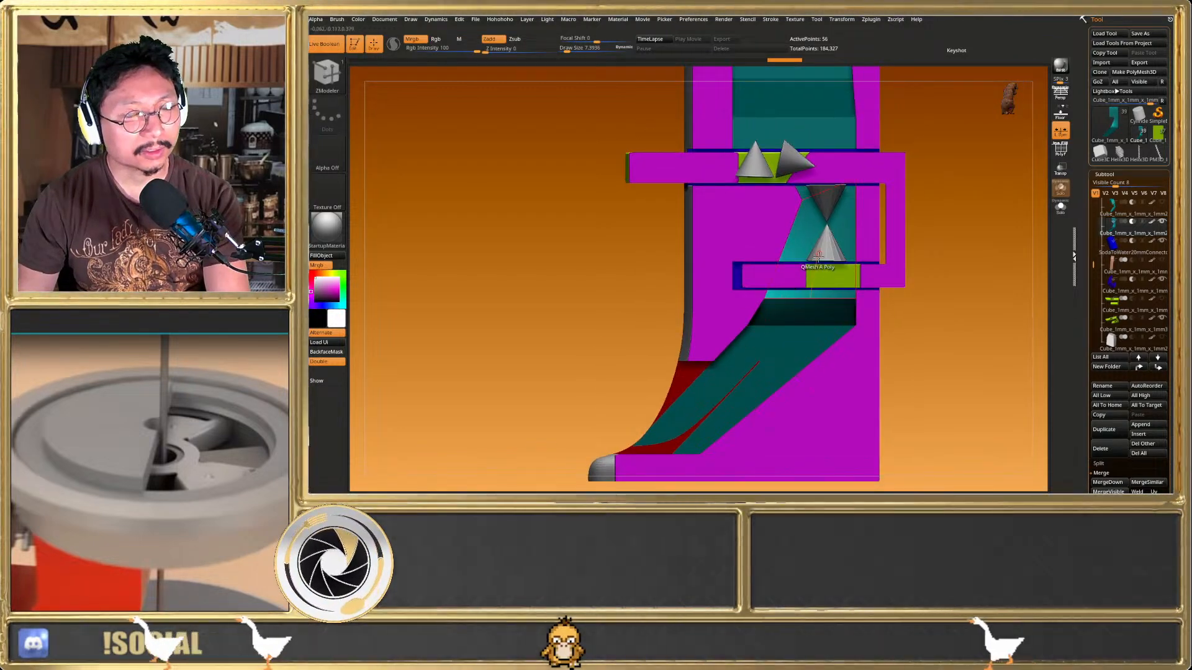
right_click_drag(818, 280, 822, 269, "shift")
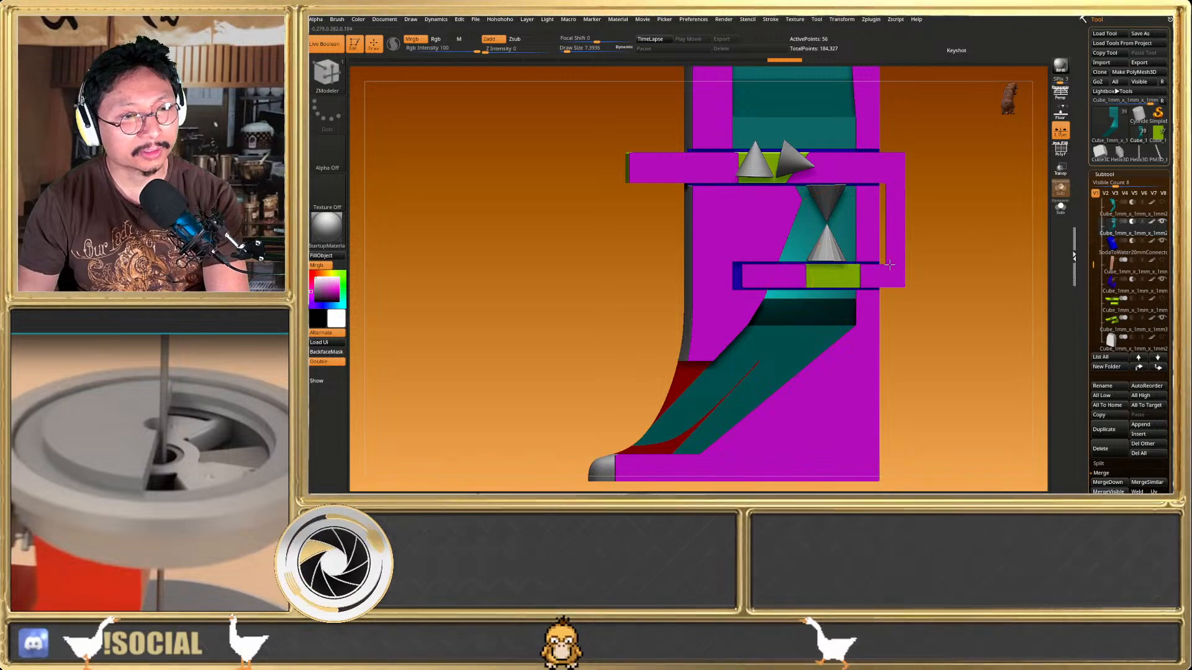
right_click_drag(900, 259, 886, 283, "alt")
left_click(1060, 208)
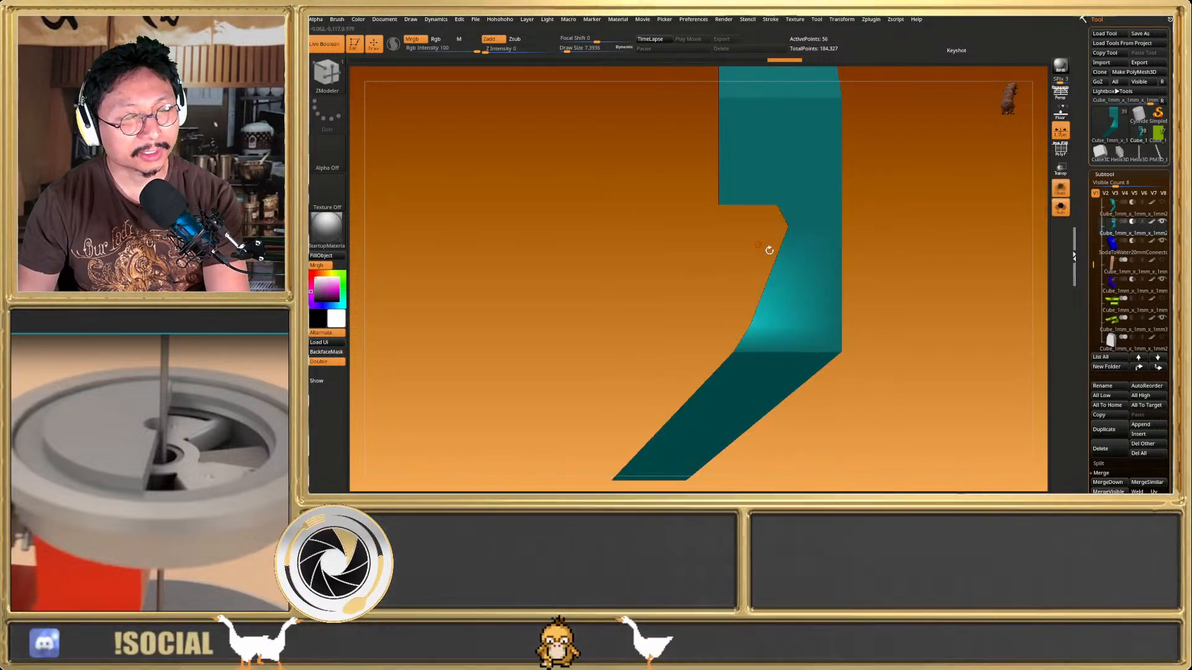
Undo the last point move on the chute and compare its wireframe with the sectioned dispenser
key("shift+f")
key("ctrl")
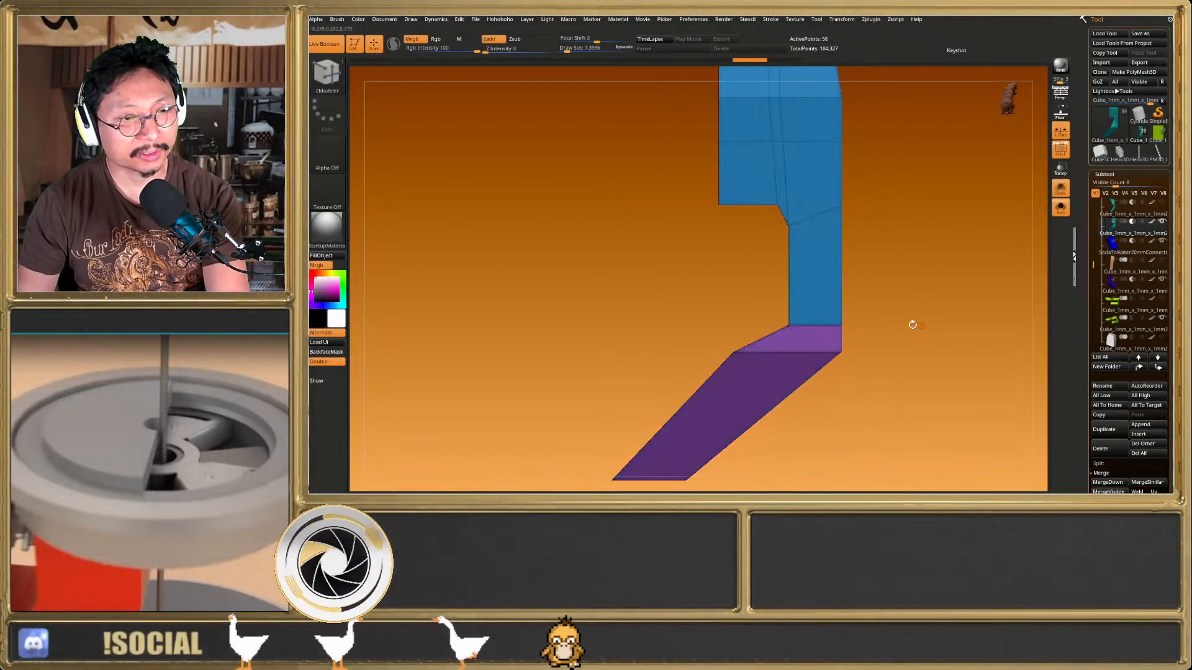
left_click(1061, 211)
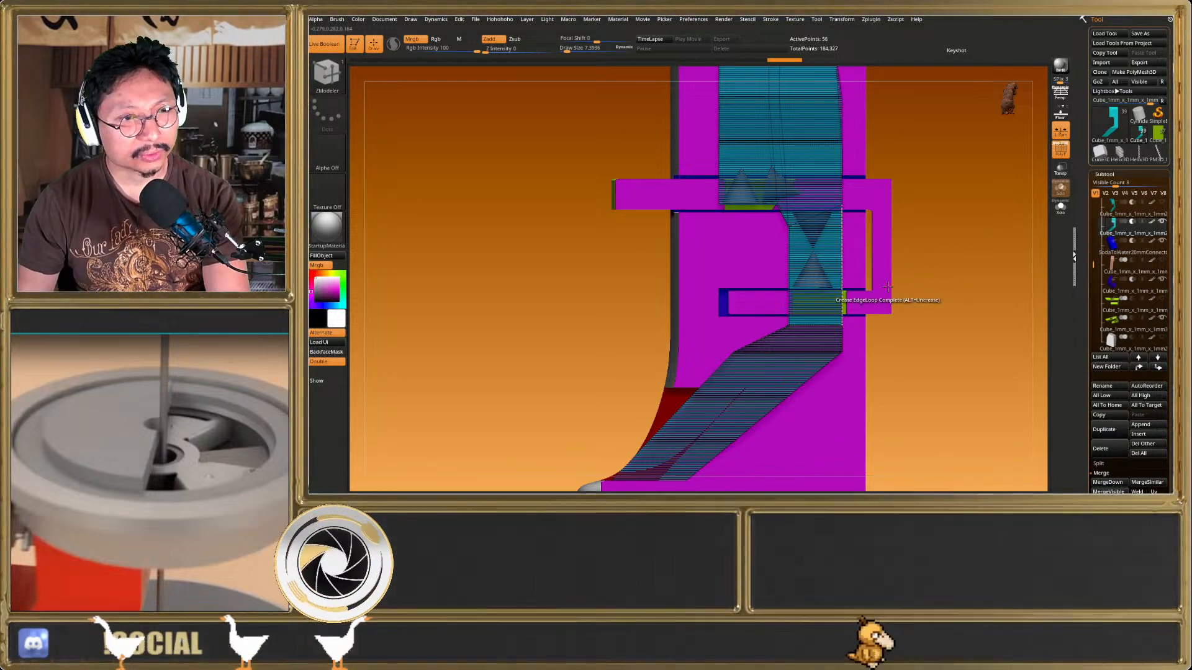
right_click_drag(814, 328, 1029, 235, "ctrl")
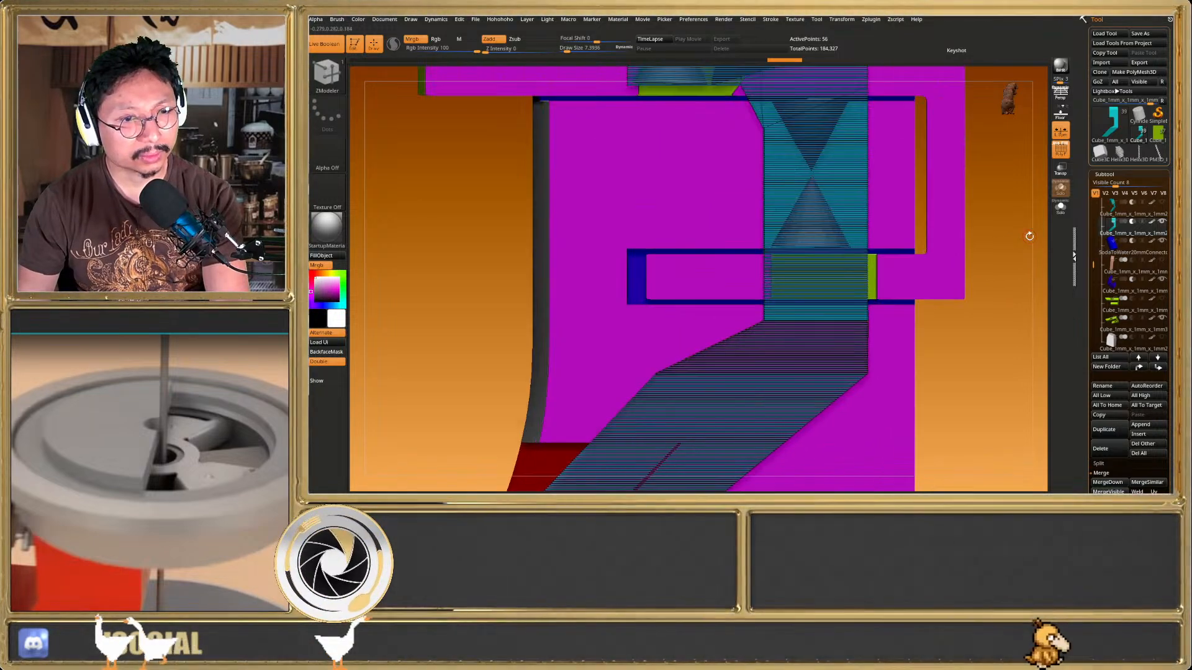
left_click(1056, 210)
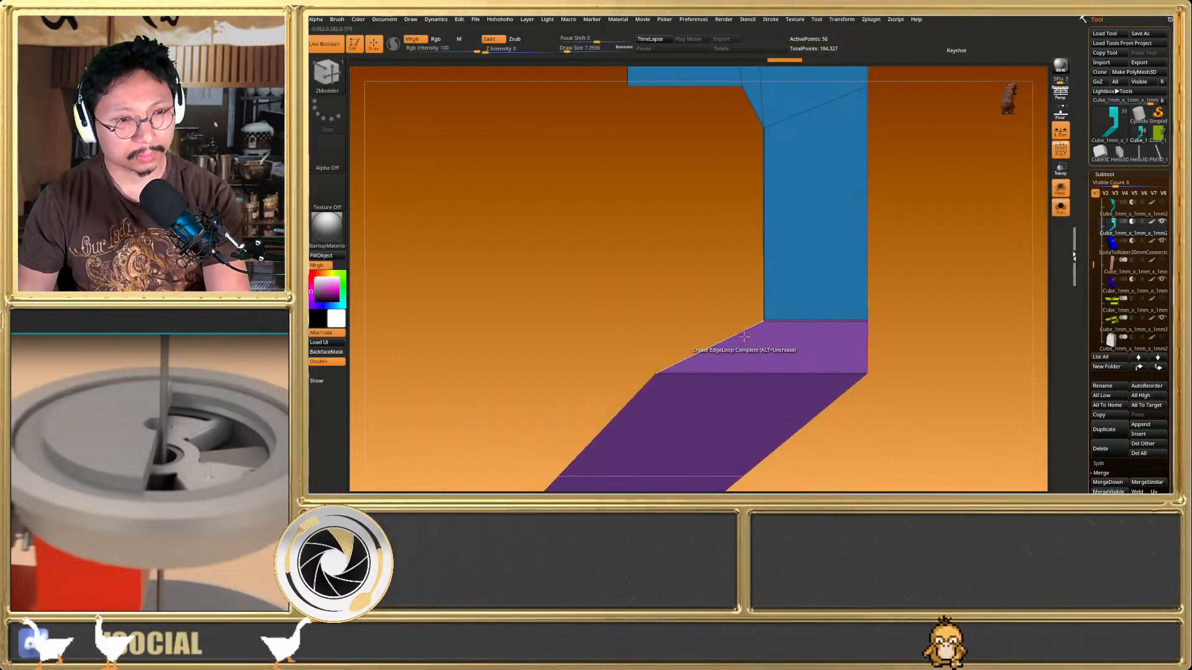
Insert an edge loop around the lower chute just below its vertical section
key("space")
left_click(746, 238)
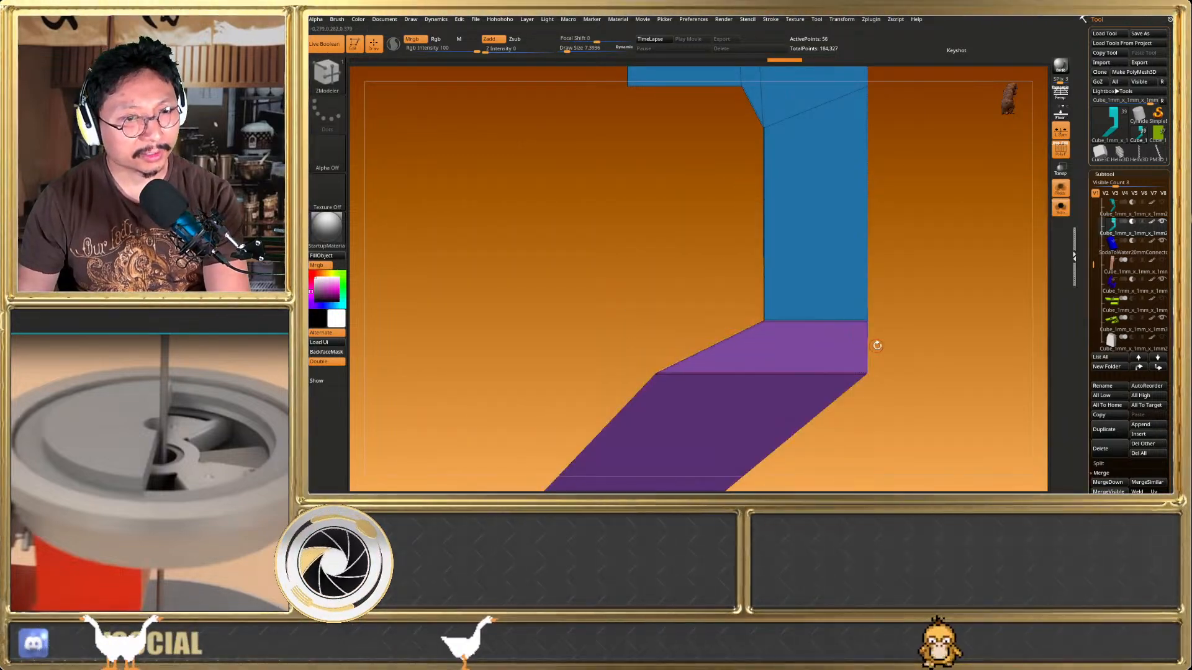
left_click(868, 334)
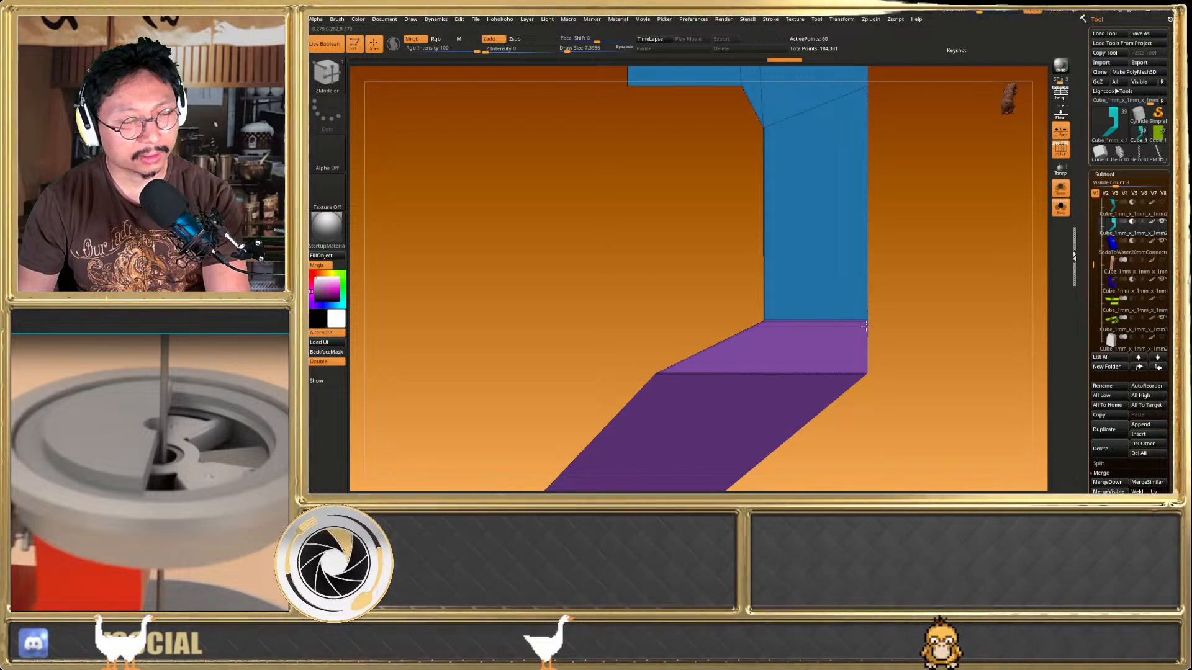
Isolate the new loop's front points with a mask and move them toward the front opening to widen the bend
left_click_drag(717, 303, 756, 337, "ctrl")
key("w")
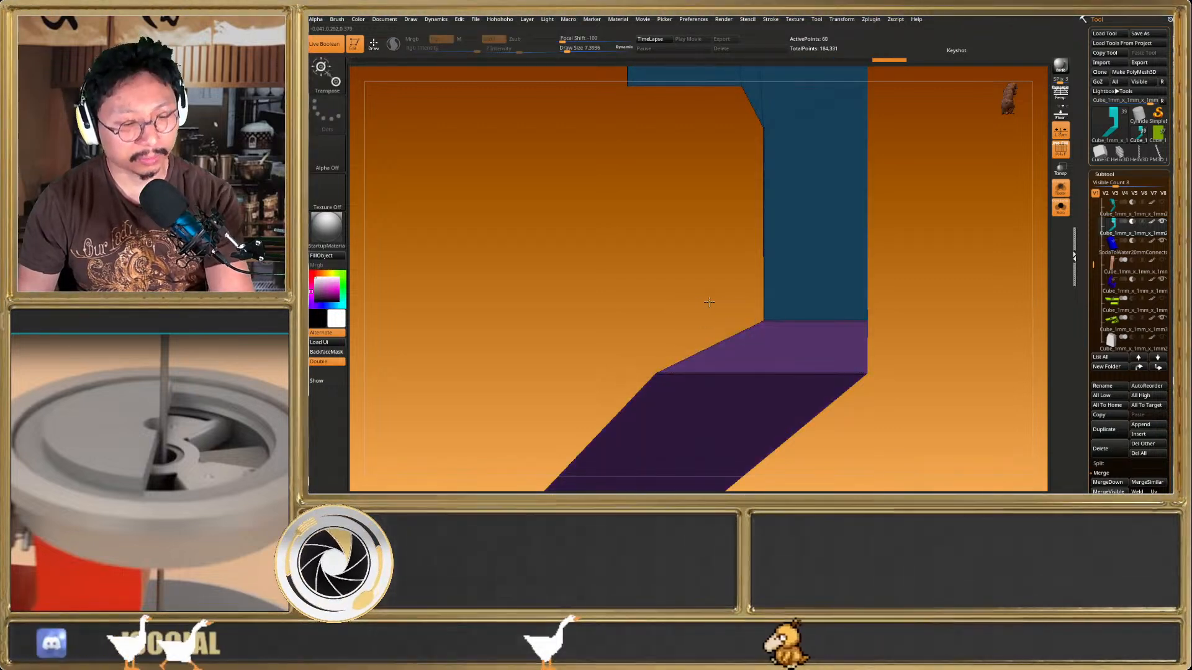
left_click(815, 292)
left_click_drag(753, 292, 695, 308)
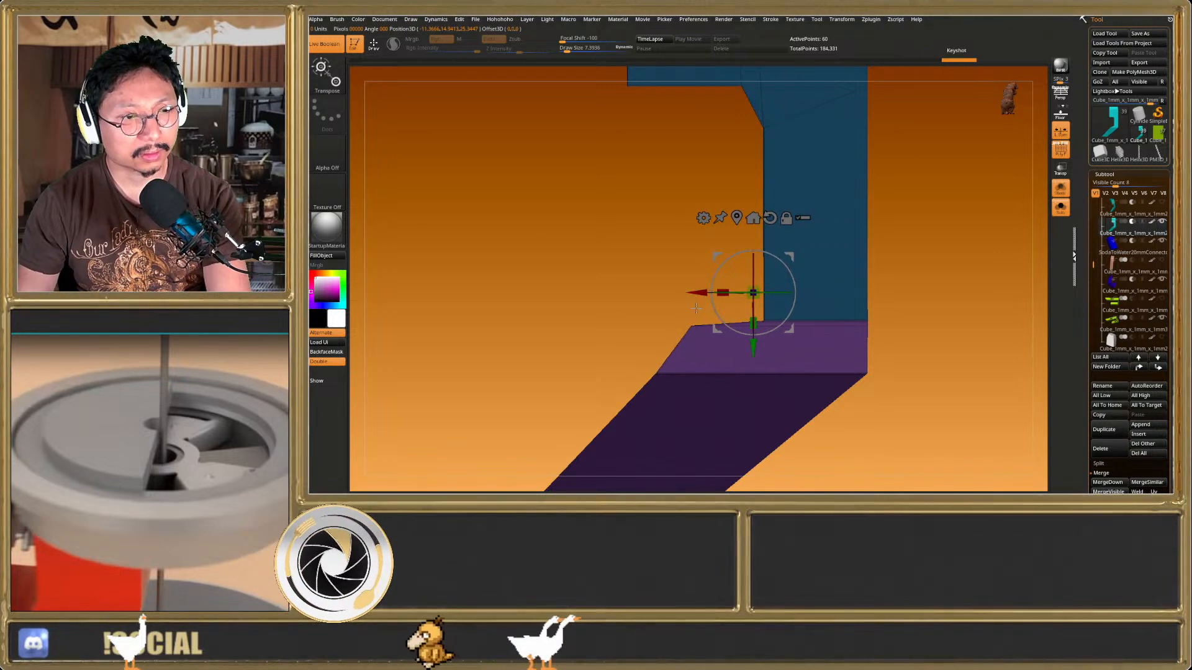
key("q")
Fine-tune the bend's front points against the sectioned dispenser, clear the mask, and hide the wireframe
left_click(1061, 212)
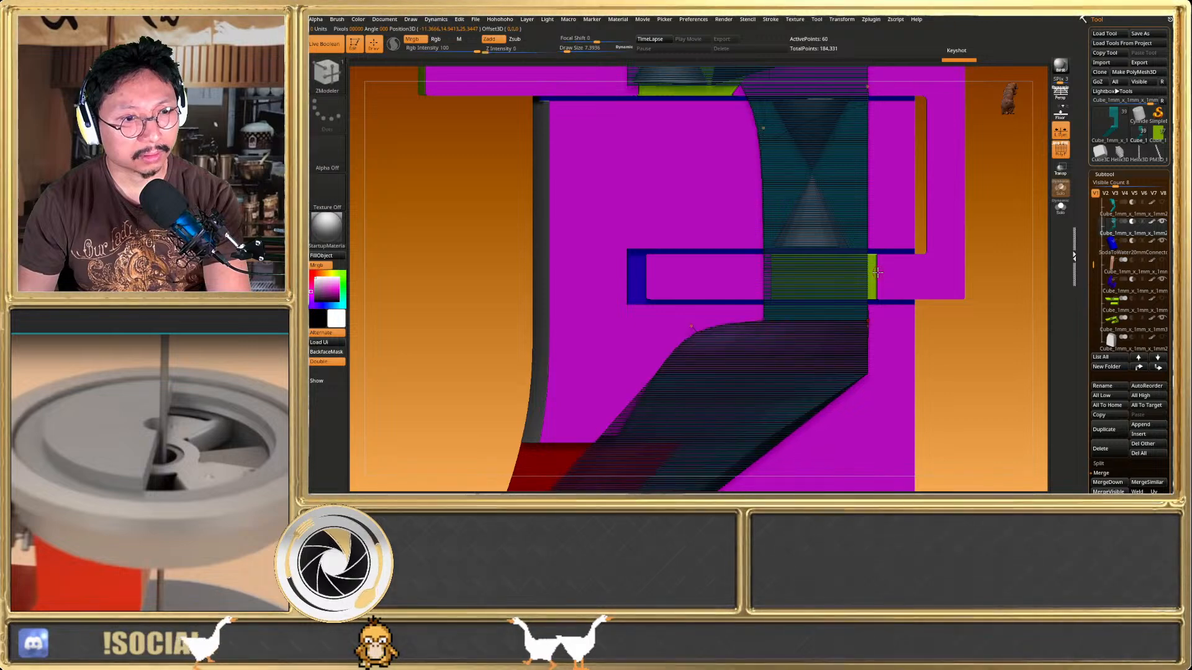
key("w")
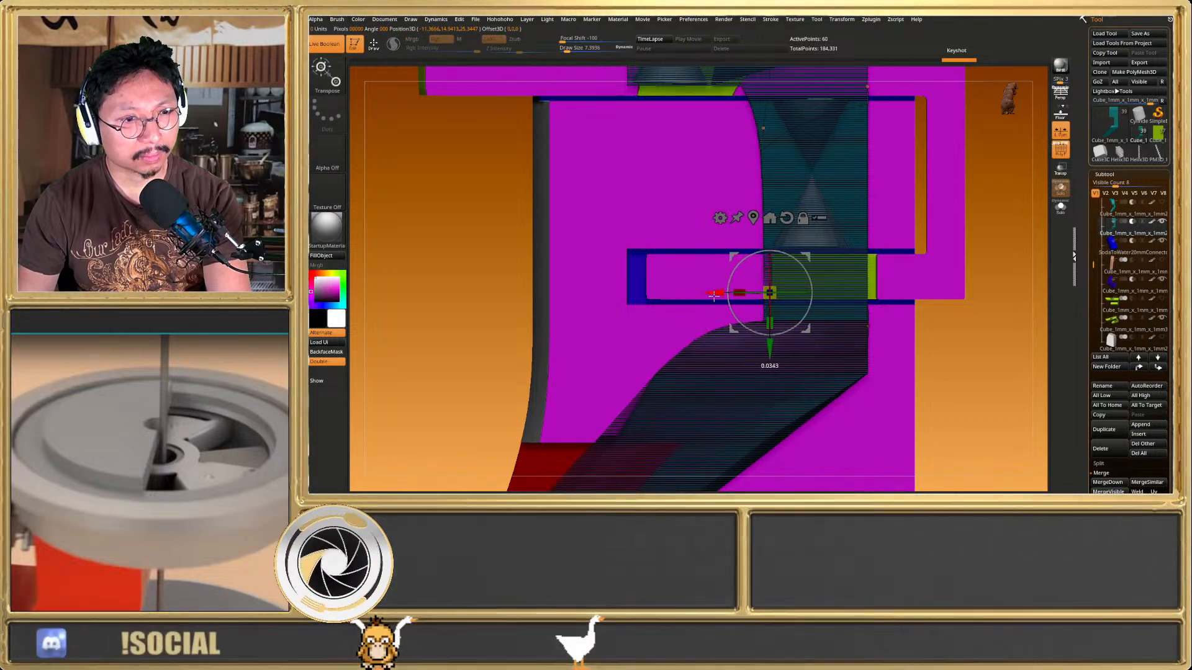
key("q")
key("shift+f")
mouse_move(519, 349)
left_mouse_down("alt")
mouse_move(494, 340)
mouse_move(574, 352)
left_mouse_up("alt")
left_click_drag(574, 352, 598, 325, "alt")
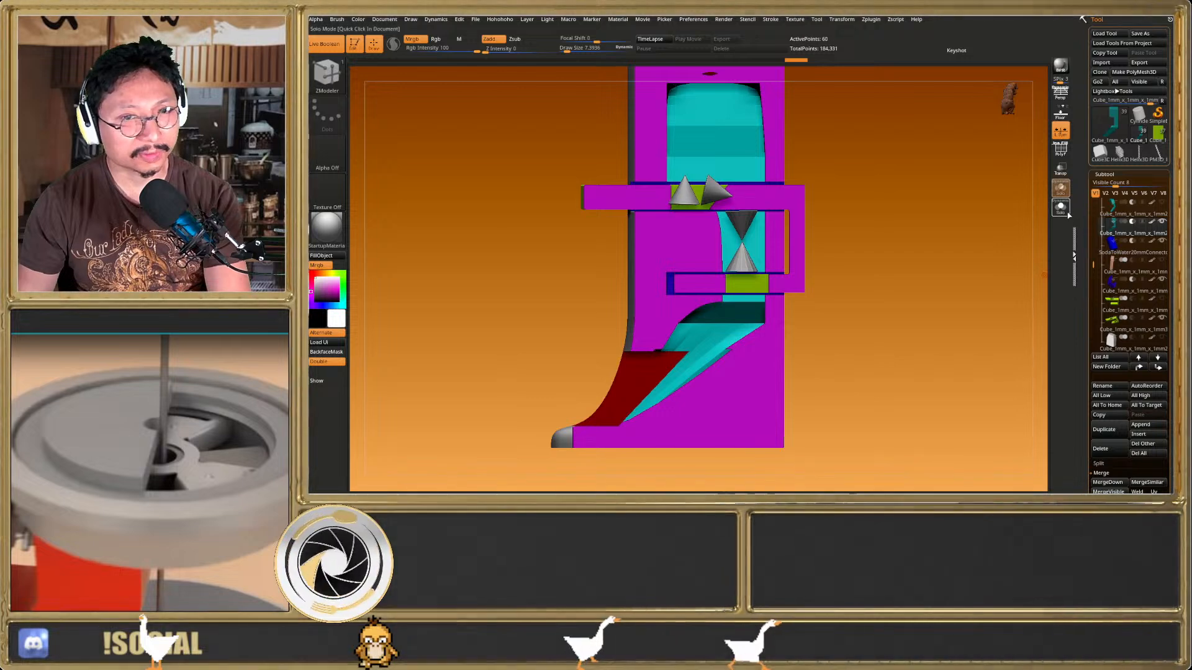
Isolate the chute, show its wireframe, and set the ZModeler polygon action to QMesh on a single poly
left_click(1067, 213)
left_click_drag(911, 268, 840, 314)
key("shift+f")
right_click_drag(695, 375, 670, 371)
key("space")
left_click(581, 276)
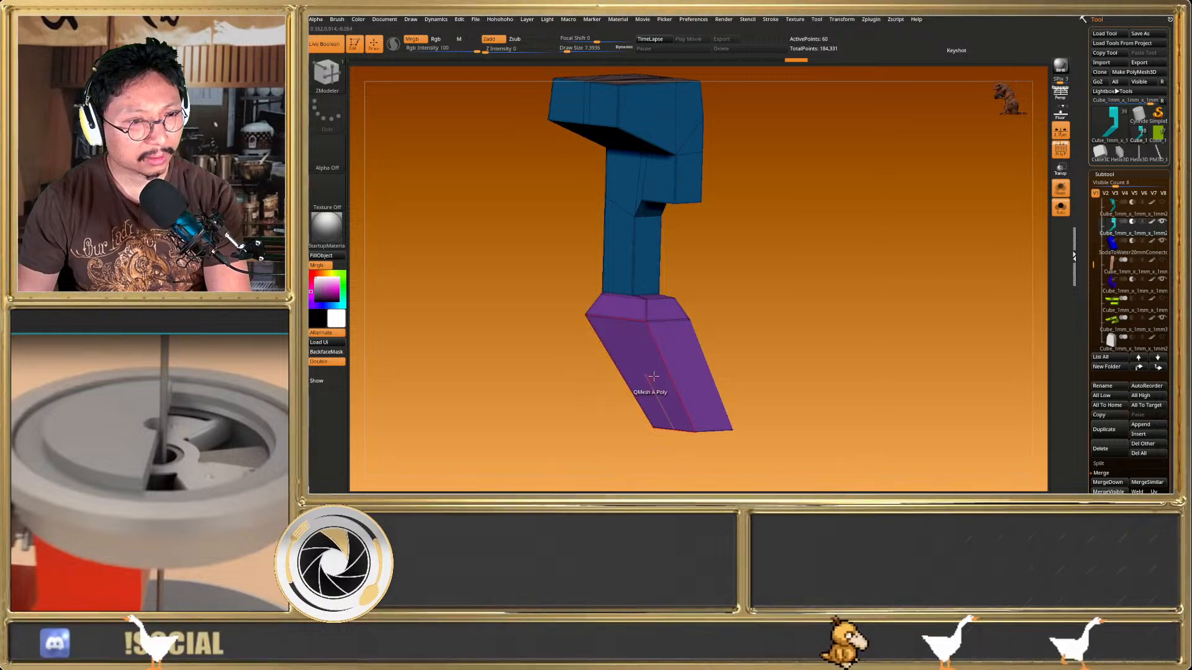
Isolate the end geometry at the chute's outlet and invert the visibility to hide it
right_click_drag(675, 374, 831, 378)
left_click_drag(830, 378, 784, 305, "ctrl+shift")
left_click(874, 309, "ctrl+shift")
left_click_drag(892, 314, 871, 322, "ctrl+shift")
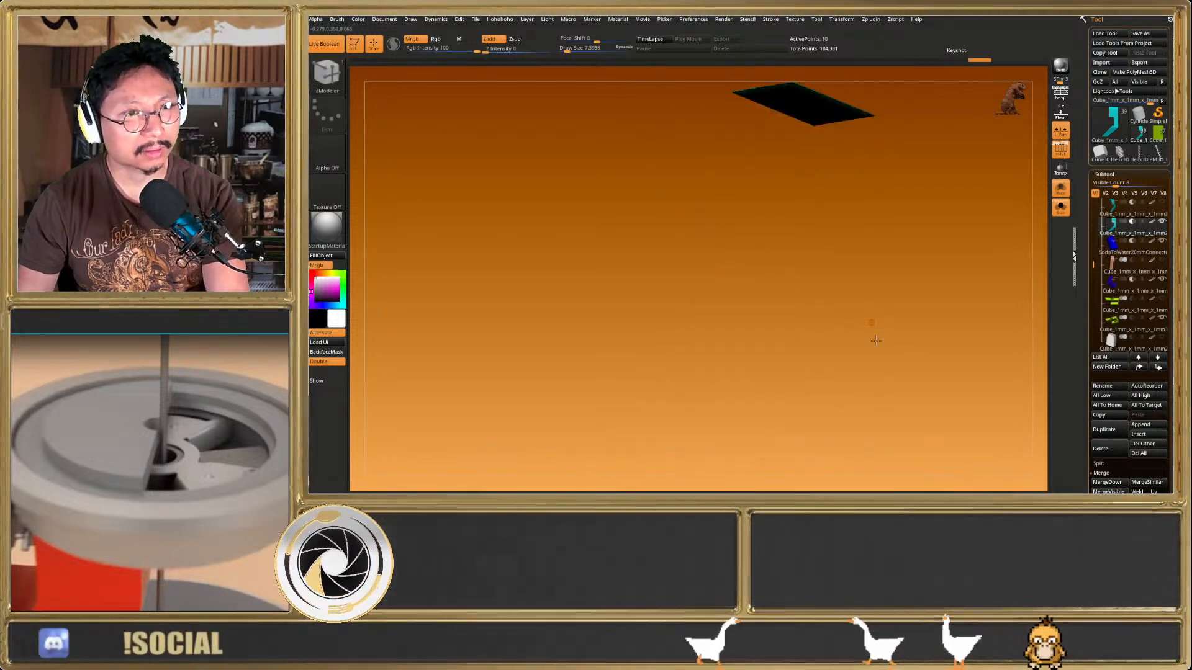
right_click_drag(871, 322, 897, 397)
left_click(918, 345, "ctrl+shift")
right_click_drag(918, 345, 842, 334, "alt")
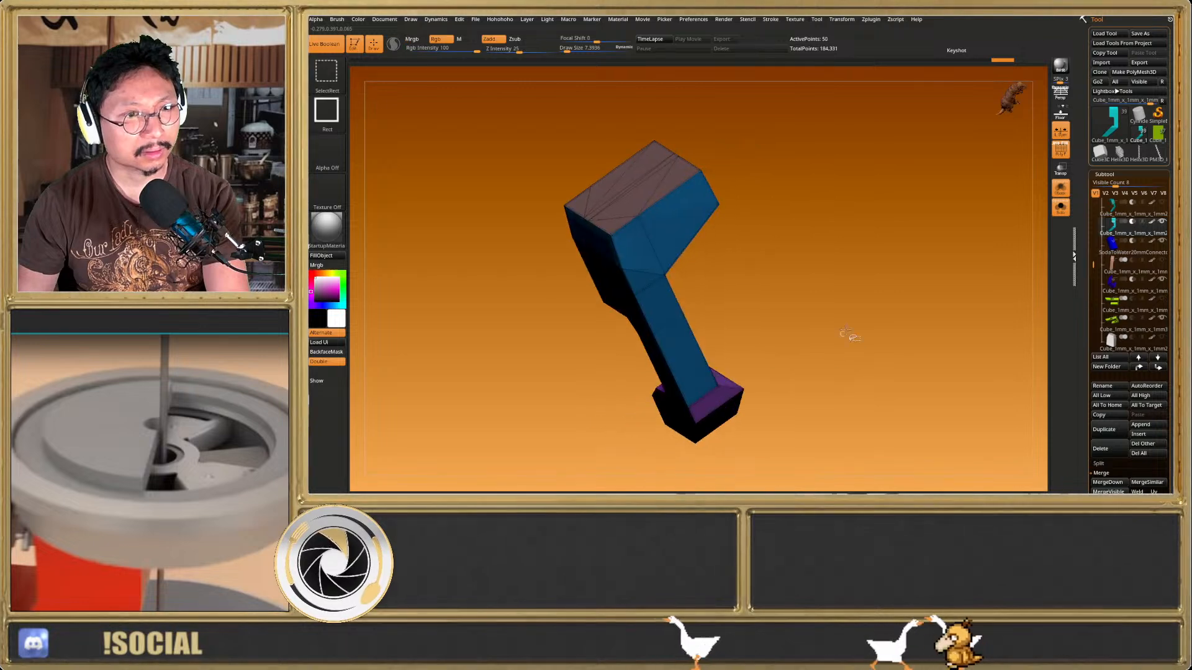
Delete the hidden outlet-end geometry from the chute
left_click_drag(842, 334, 849, 311, "ctrl+shift")
key("1")
left_click_drag(782, 254, 805, 280, "ctrl+shift")
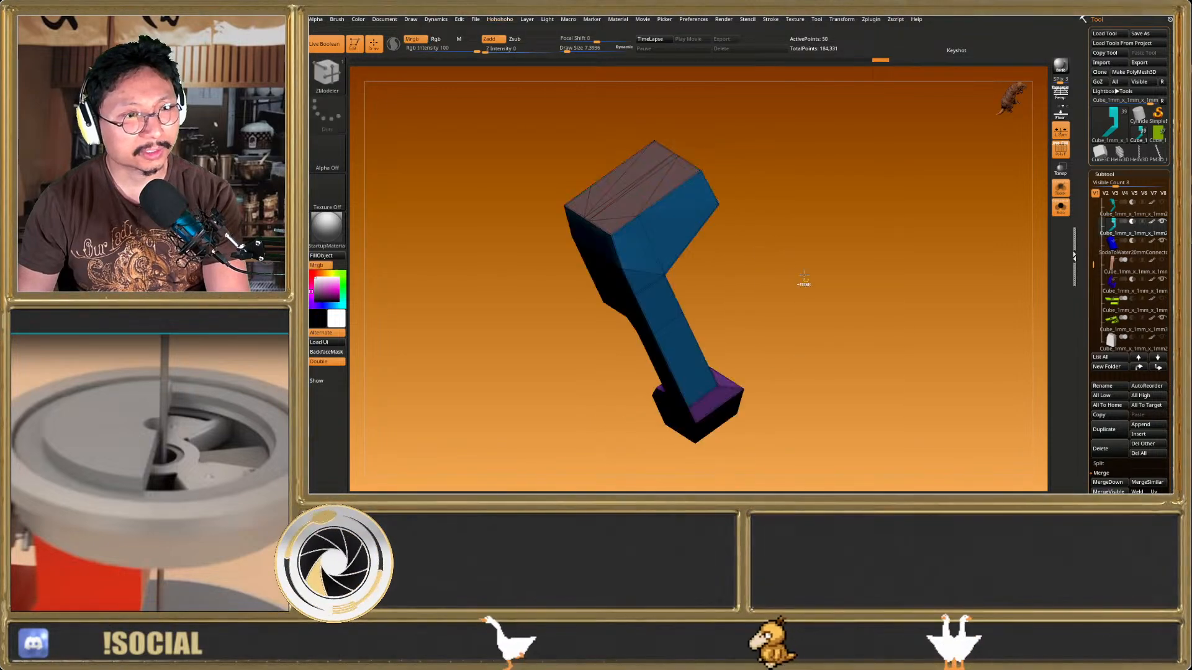
key("1")
left_click(778, 242)
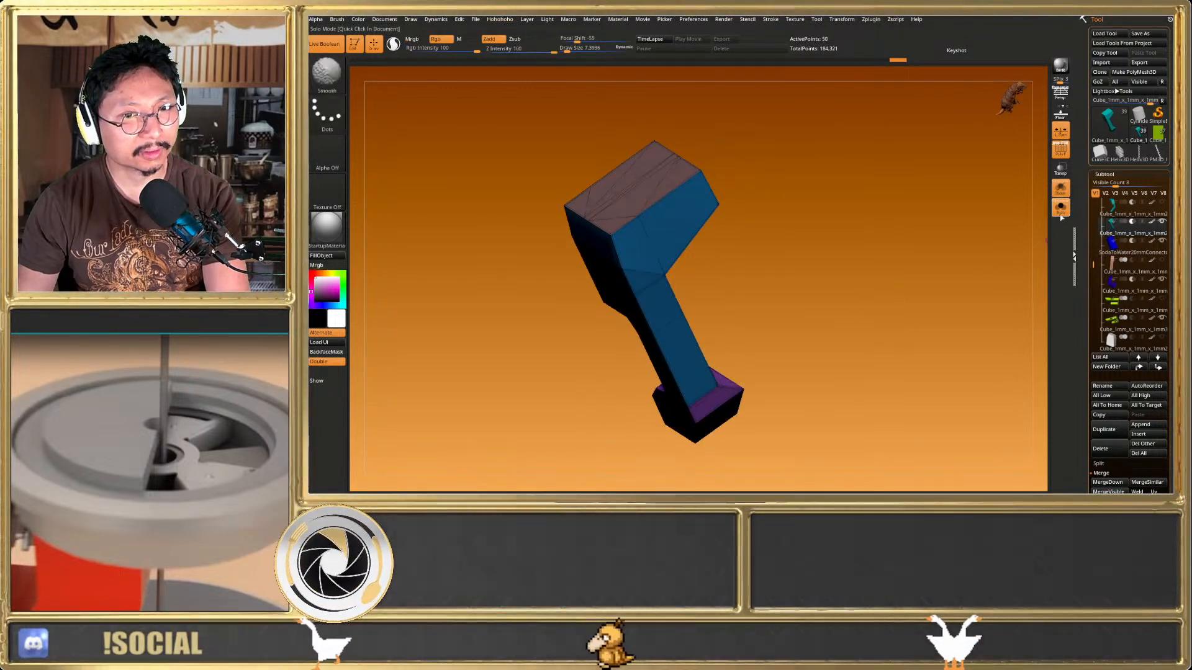
Show the whole dispenser again and examine the reshaped ramp and outlet in the section view
left_click(1060, 207)
left_click_drag(877, 260, 961, 328)
left_click(1060, 209)
left_click(1059, 209)
left_click_drag(925, 230, 835, 267)
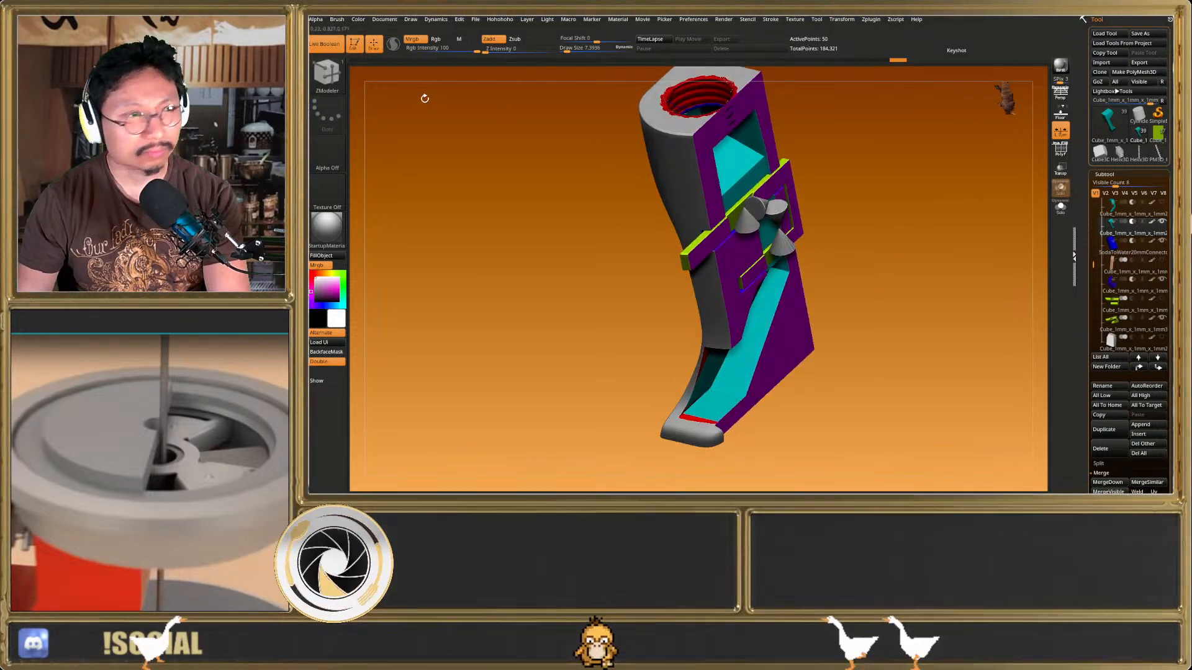
Turn off Live Boolean, select the purple sectioning block, and hide it to expose the full dispenser body
left_click(334, 48)
left_click(881, 306, "alt")
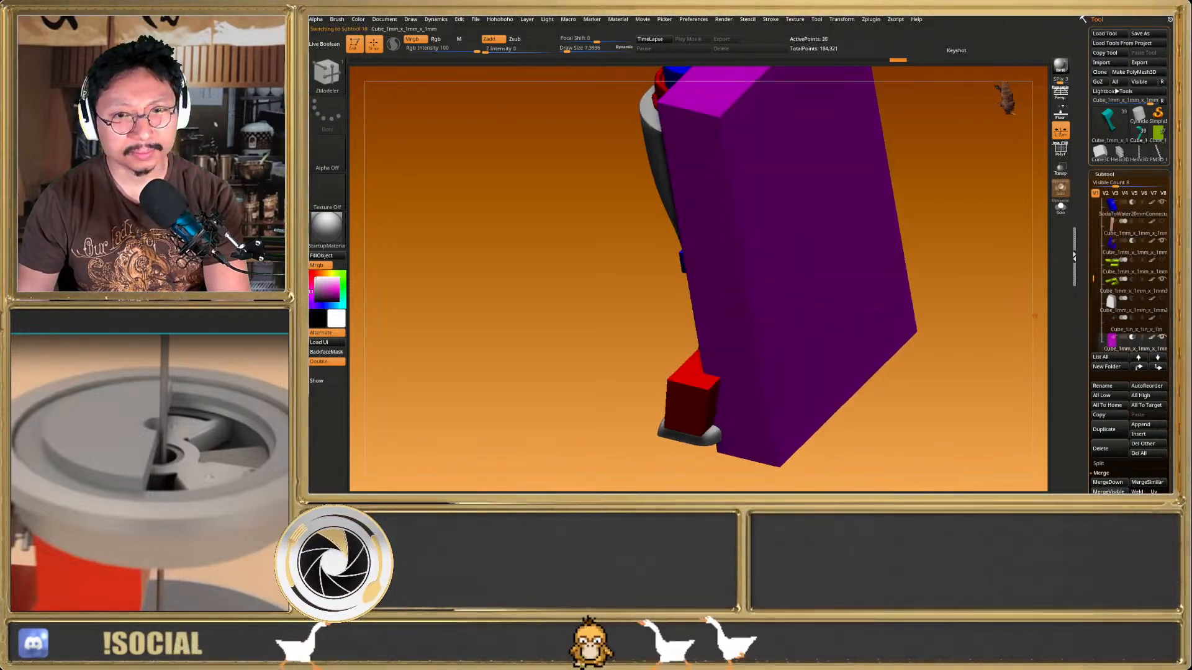
left_click_drag(447, 146, 461, 142)
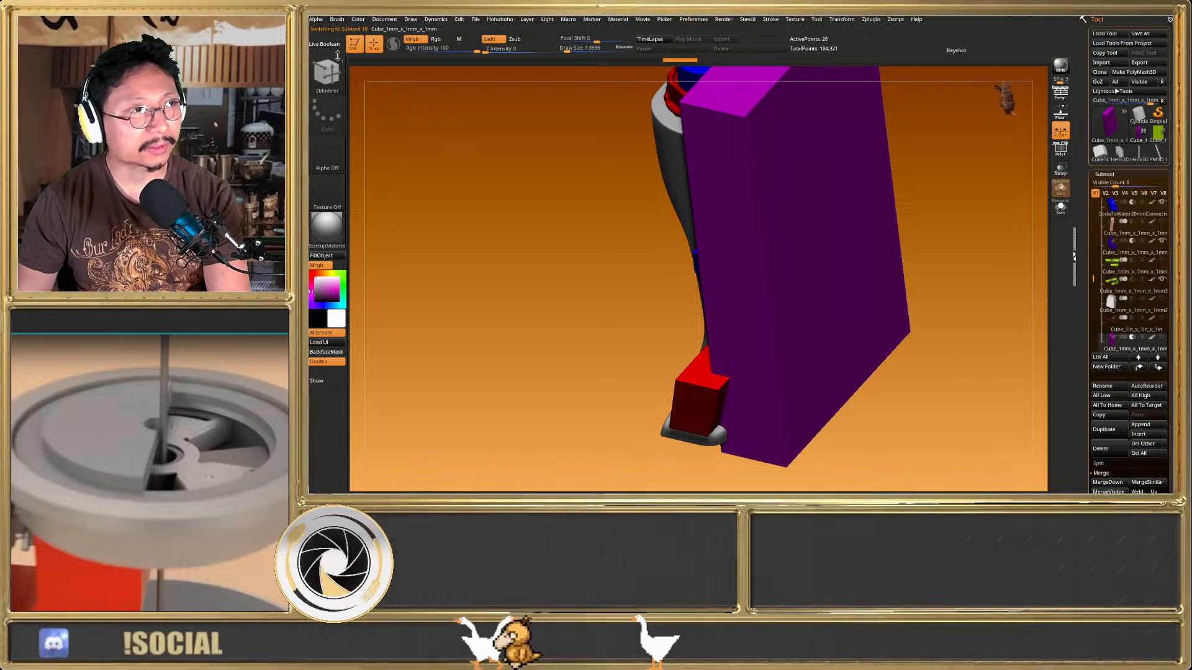
left_click(333, 48)
left_click_drag(534, 204, 789, 369)
left_click(333, 47)
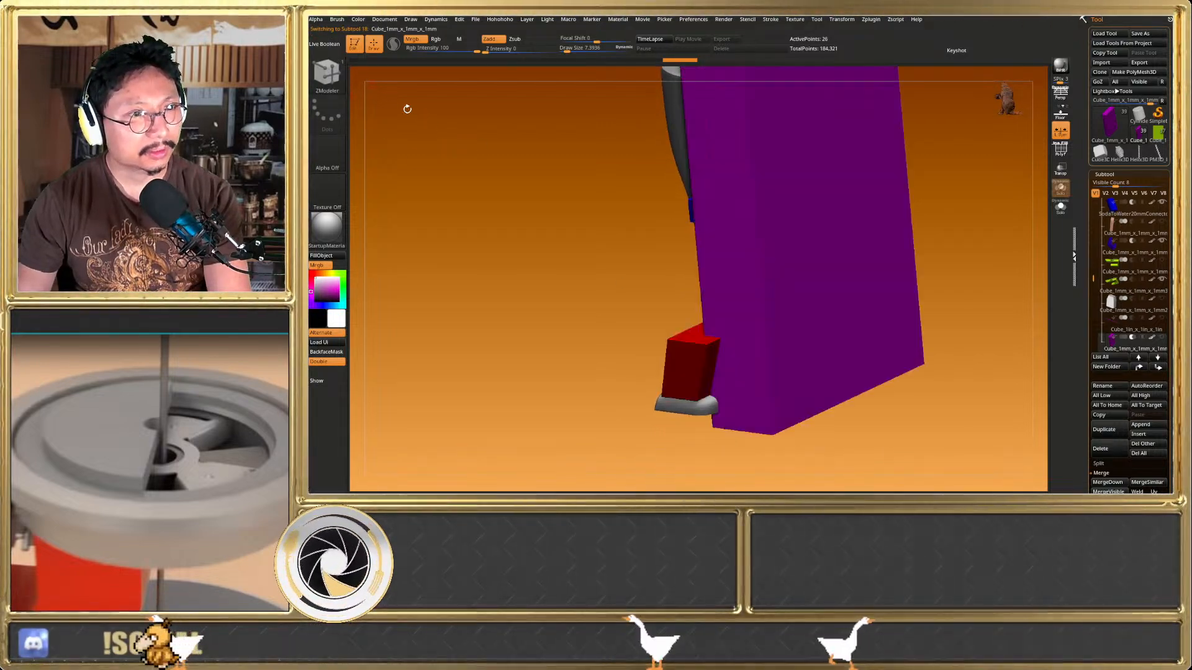
left_click_drag(611, 270, 745, 317)
Delete the red box subtool at the dispenser's front opening and make the teal chute active
left_click(662, 351, "alt")
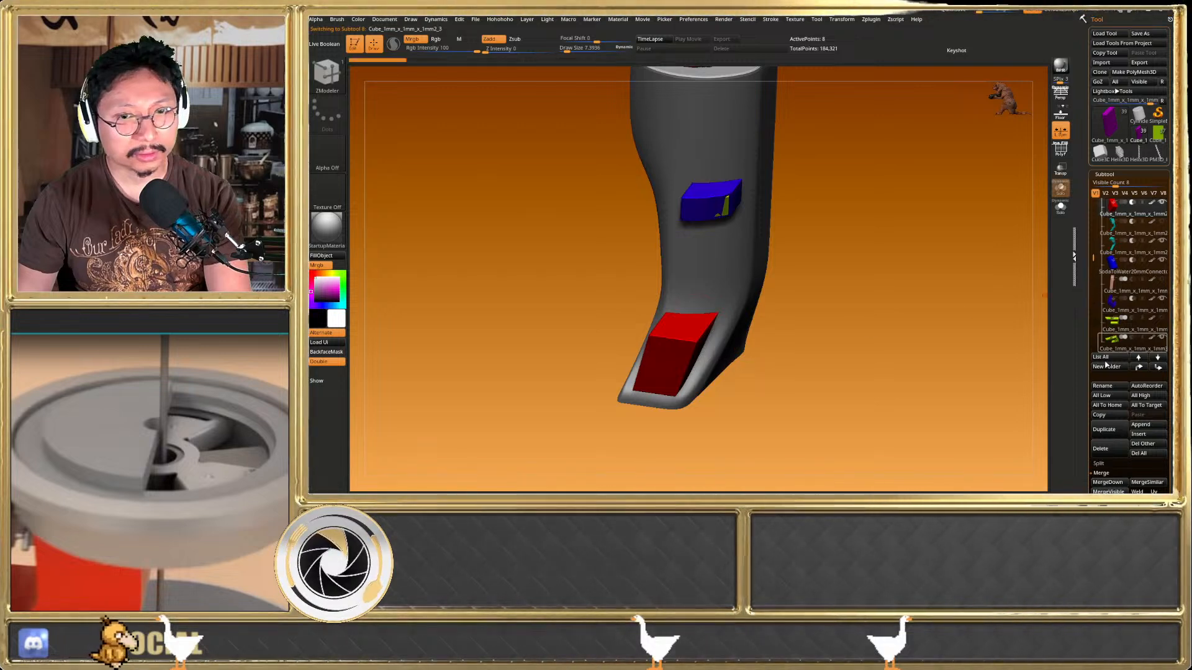
left_click(1100, 448)
key("Down")
Isolate the chute with its wireframe shown and try a QMesh extrusion on the lower ramp's front face
left_click(1056, 214)
key("shift+f")
right_click_drag(765, 321, 681, 322)
mouse_move(709, 300)
left_mouse_down()
mouse_move(689, 318)
mouse_move(677, 306)
mouse_move(689, 313)
left_mouse_up()
key("ctrl+z")
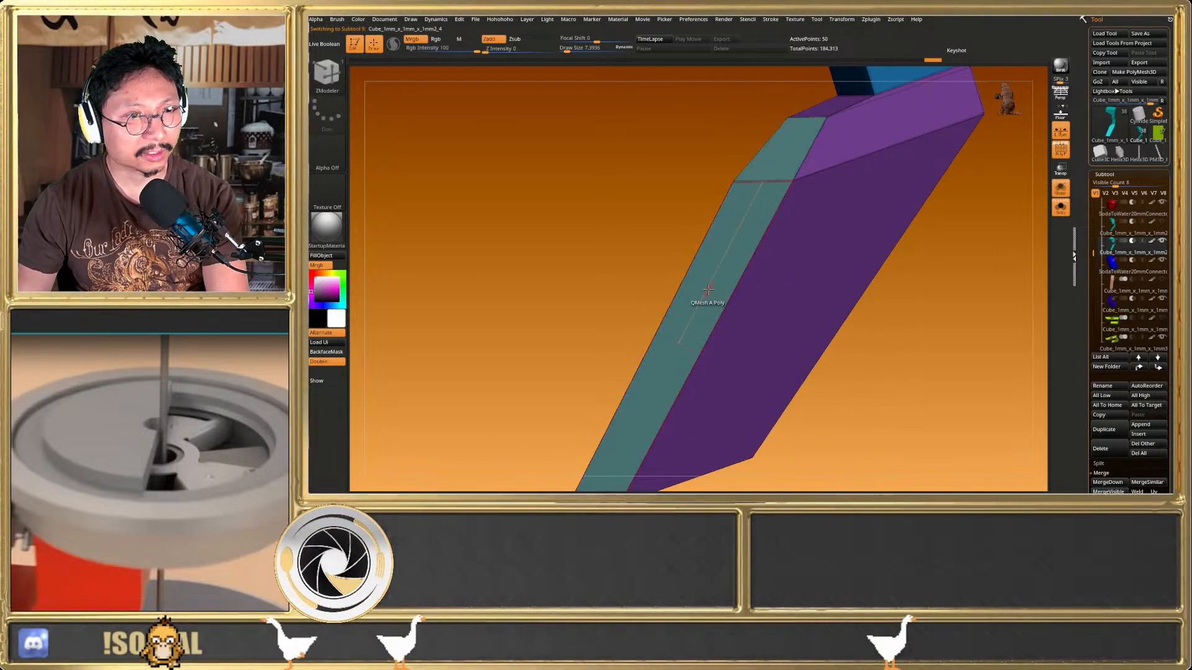
Isolate the narrow two-polygon side strip of the angled lower section and separate it into its own subtool with Split Hidden
key("space")
key("ctrl+shift+z")
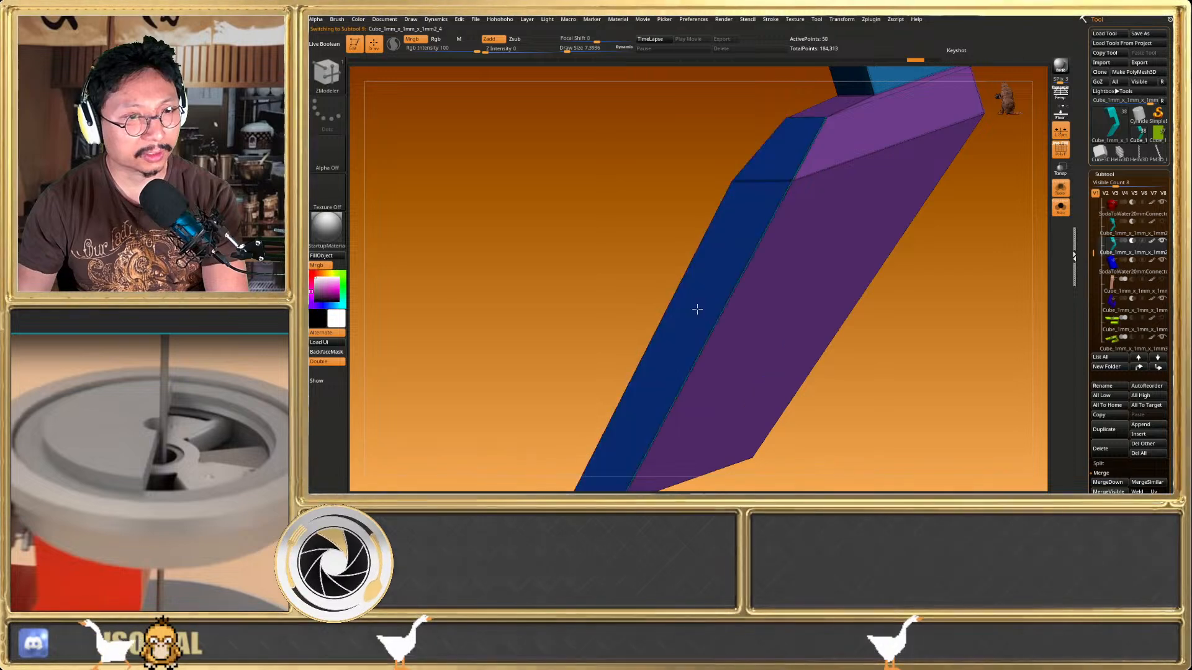
key("shift")
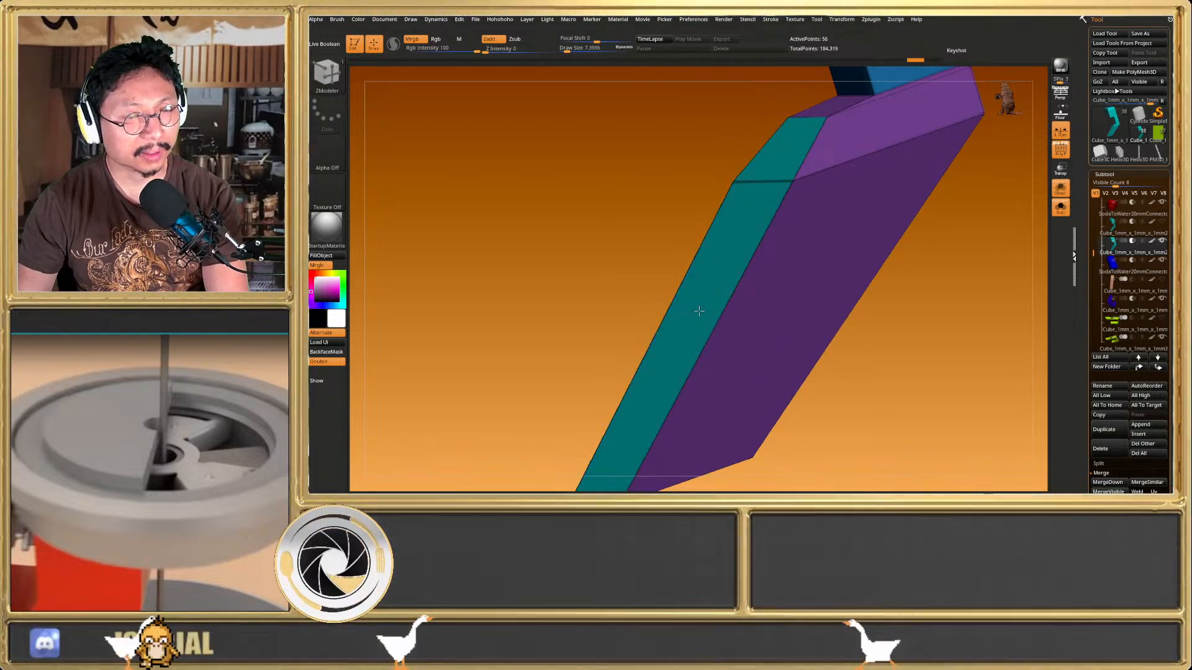
right_click_drag(747, 302, 917, 246, "ctrl")
key("ctrl+shift+z")
key("ctrl+shift+z")
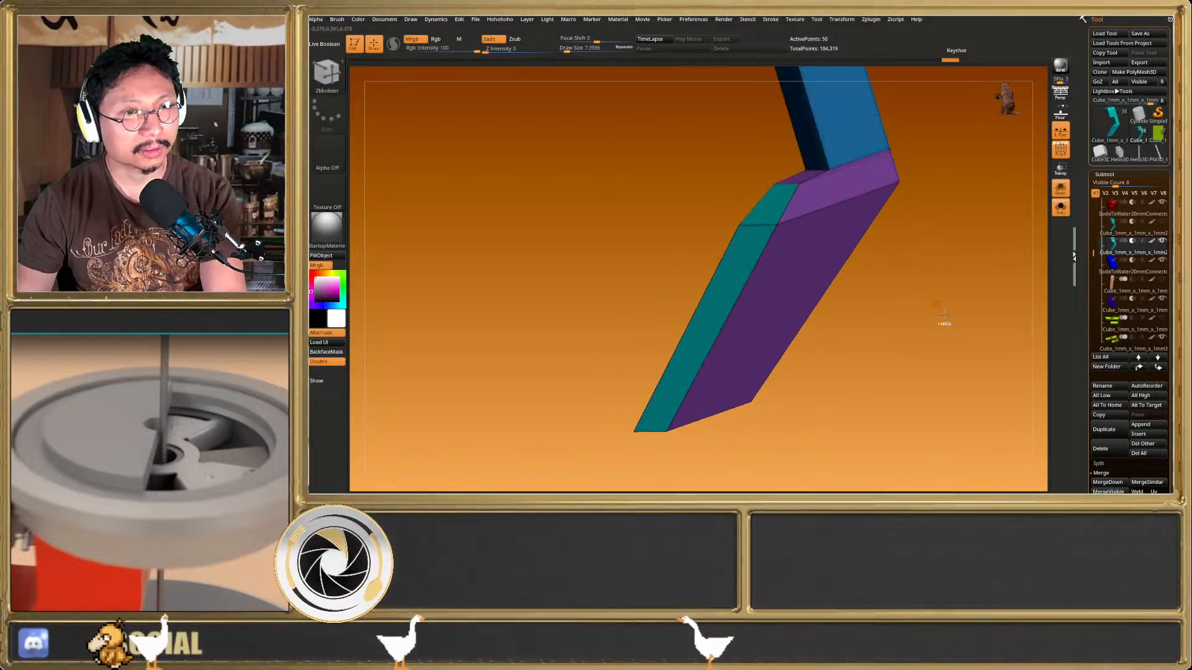
key("ctrl+w")
left_click(929, 294, "ctrl+shift")
key("1")
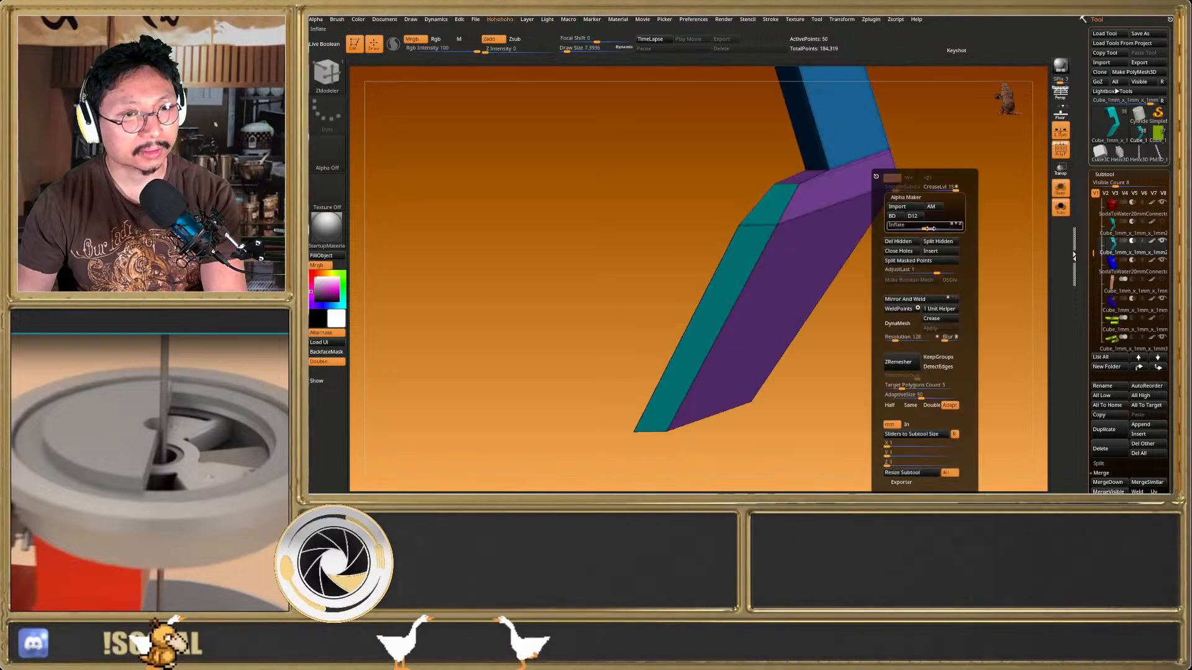
left_click(938, 242)
Try to extrude the two-polygon strip into a solid bar
left_click_drag(859, 309, 681, 283)
key("space")
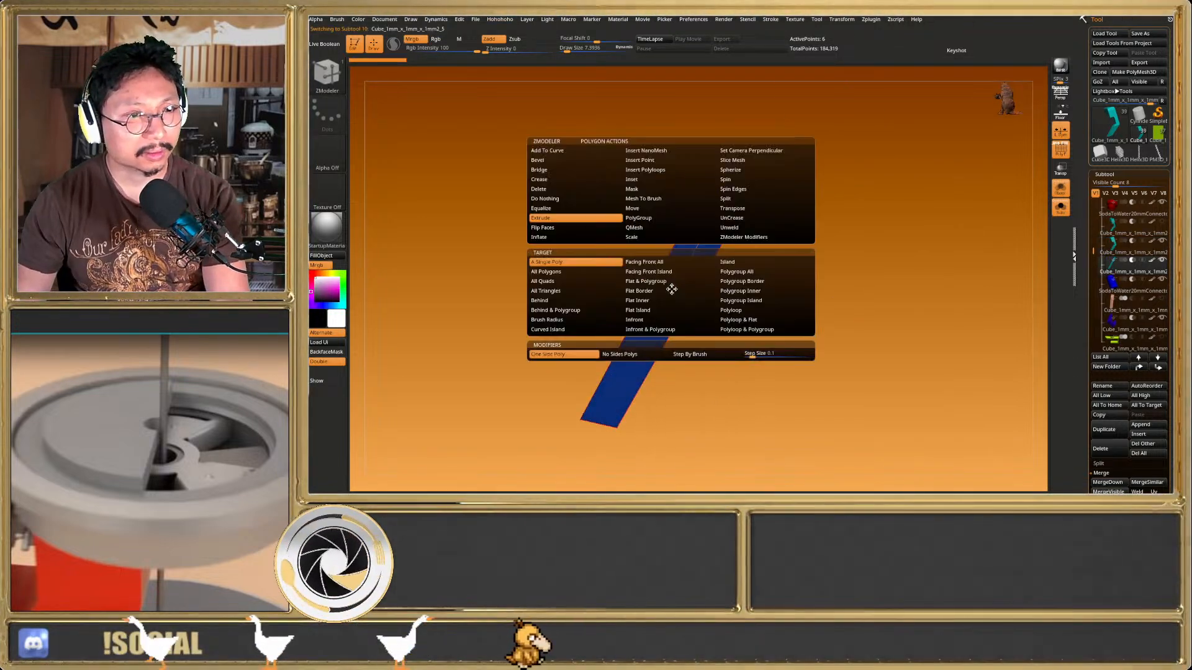
left_click(686, 267, "alt")
left_click(722, 205, "alt")
left_click_drag(684, 273, 644, 277)
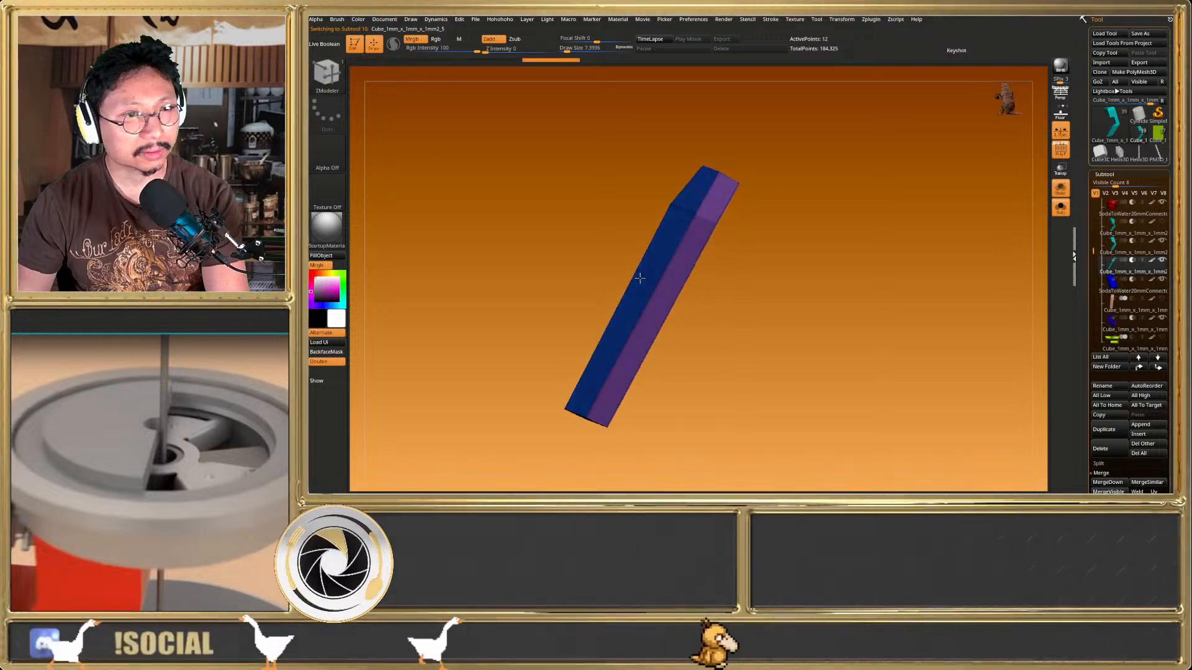
right_click_drag(643, 276, 640, 263, "shift")
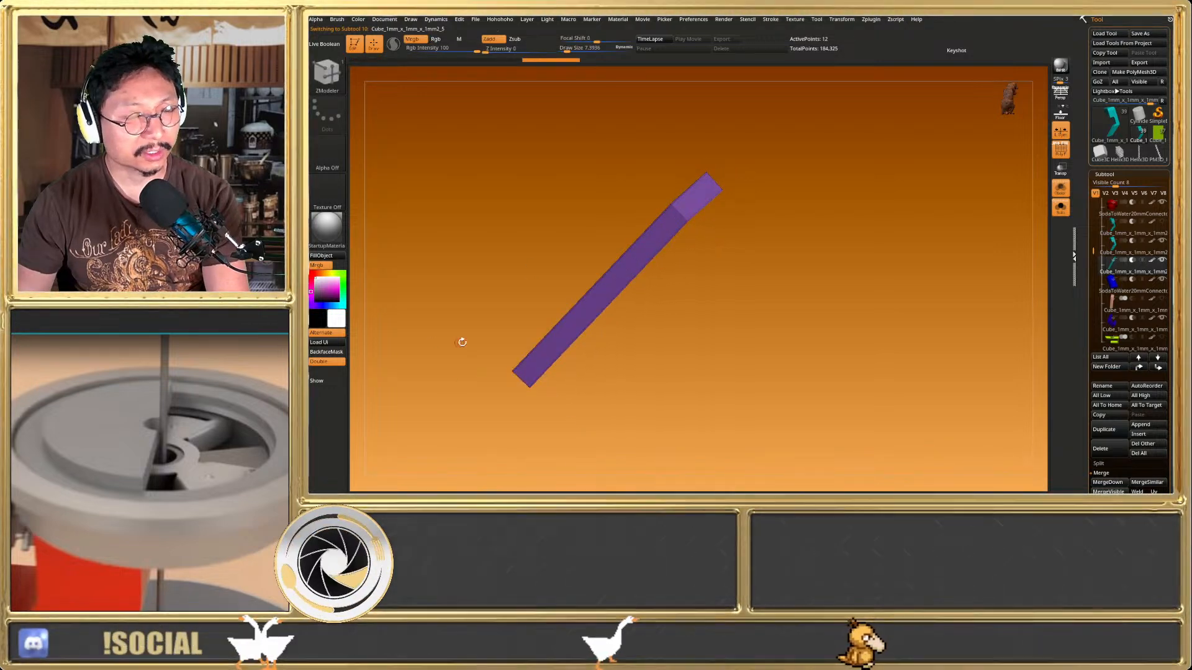
key("ctrl+z")
key("ctrl+z")
key("ctrl+z")
Centre the transform gizmo on the strip and pull out a duplicate sideways, parallel to the original
key("w")
right_click_drag(817, 327, 894, 233)
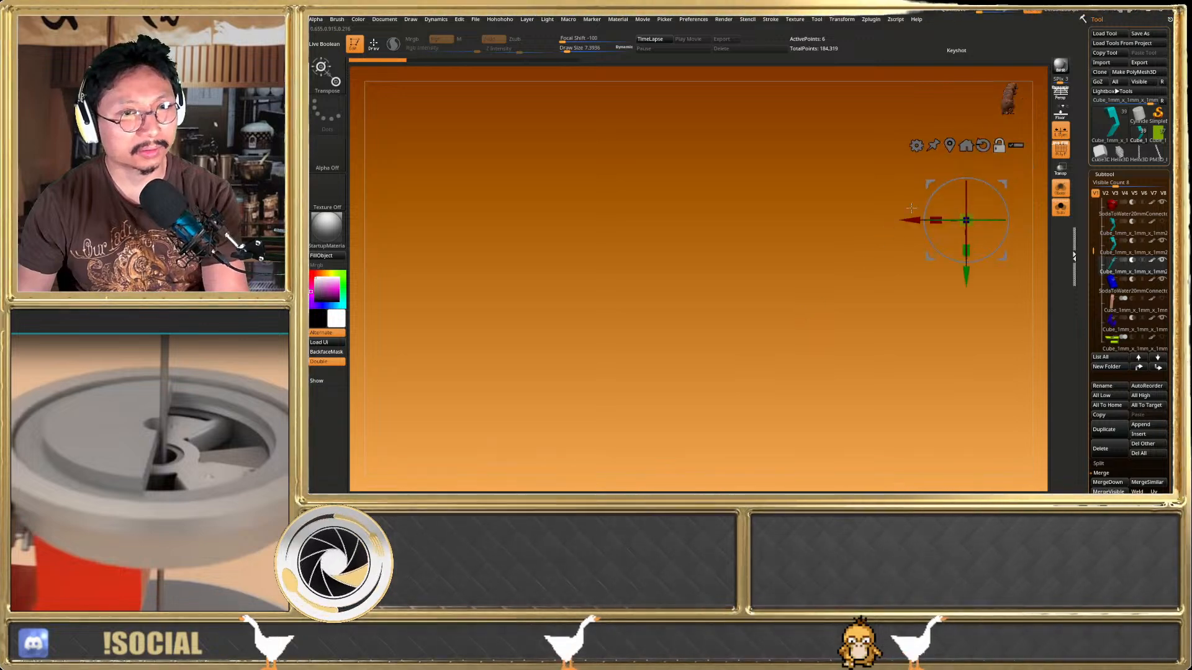
left_click(947, 146)
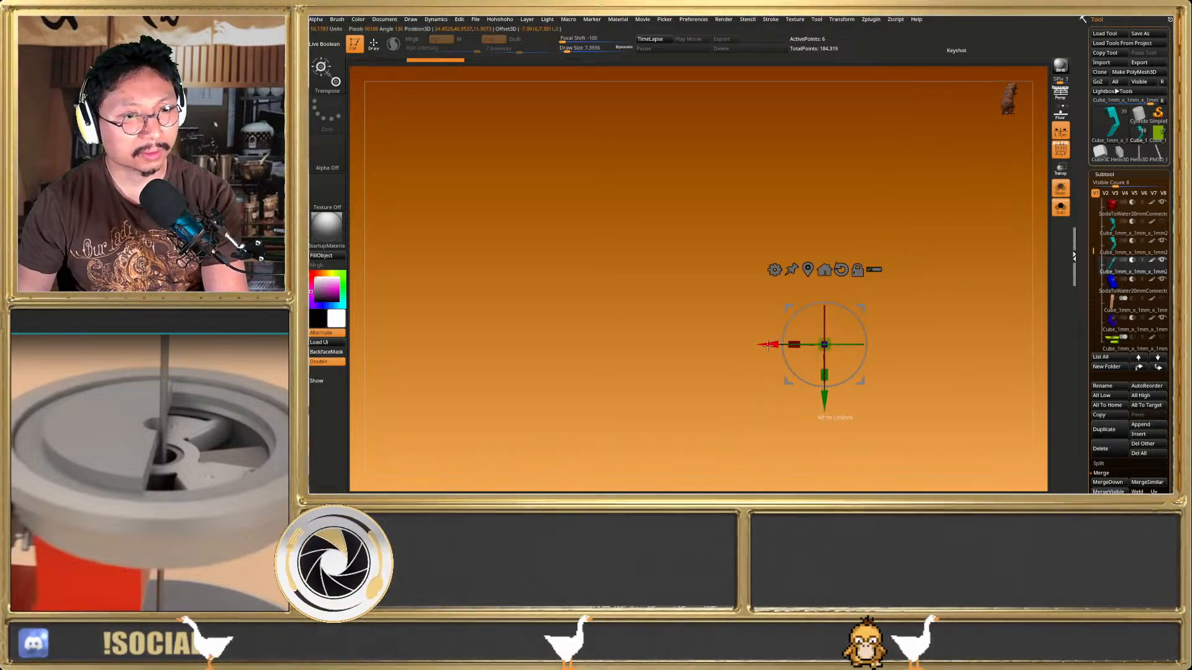
left_click_drag(766, 349, 707, 350)
right_click_drag(707, 350, 736, 368)
left_click_drag(763, 346, 712, 350, "ctrl")
mouse_move(716, 352)
right_mouse_down("shift")
mouse_move(701, 353)
mouse_move(719, 364)
right_mouse_up("shift")
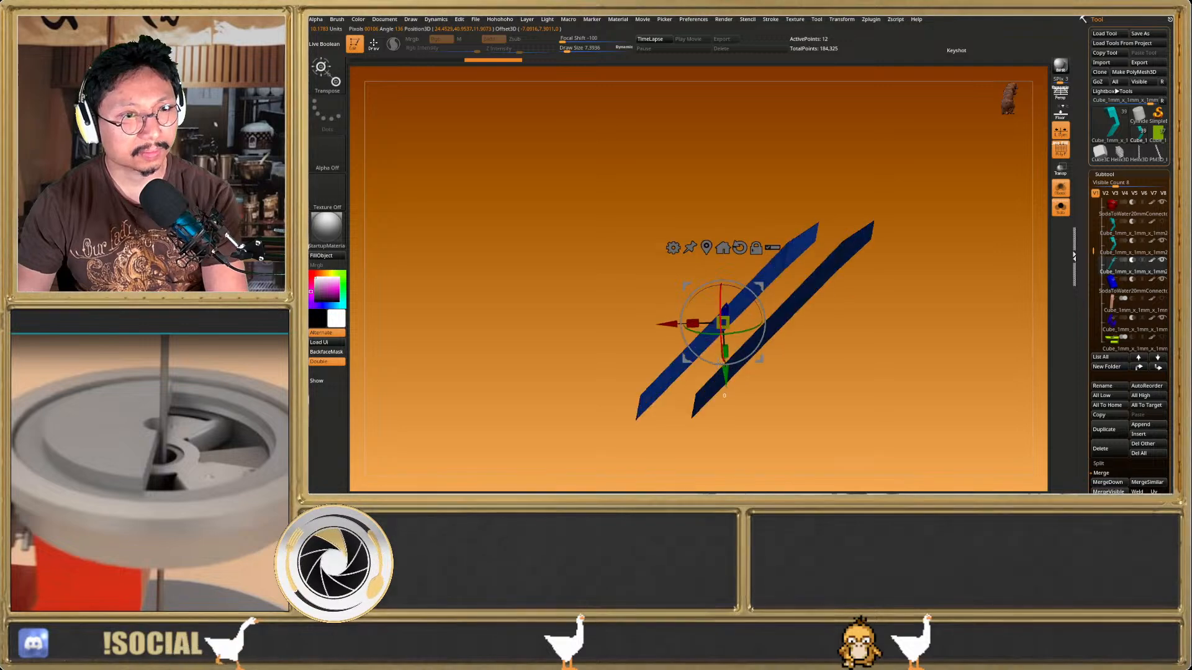
key("q")
right_click_drag(735, 320, 678, 337)
key("space")
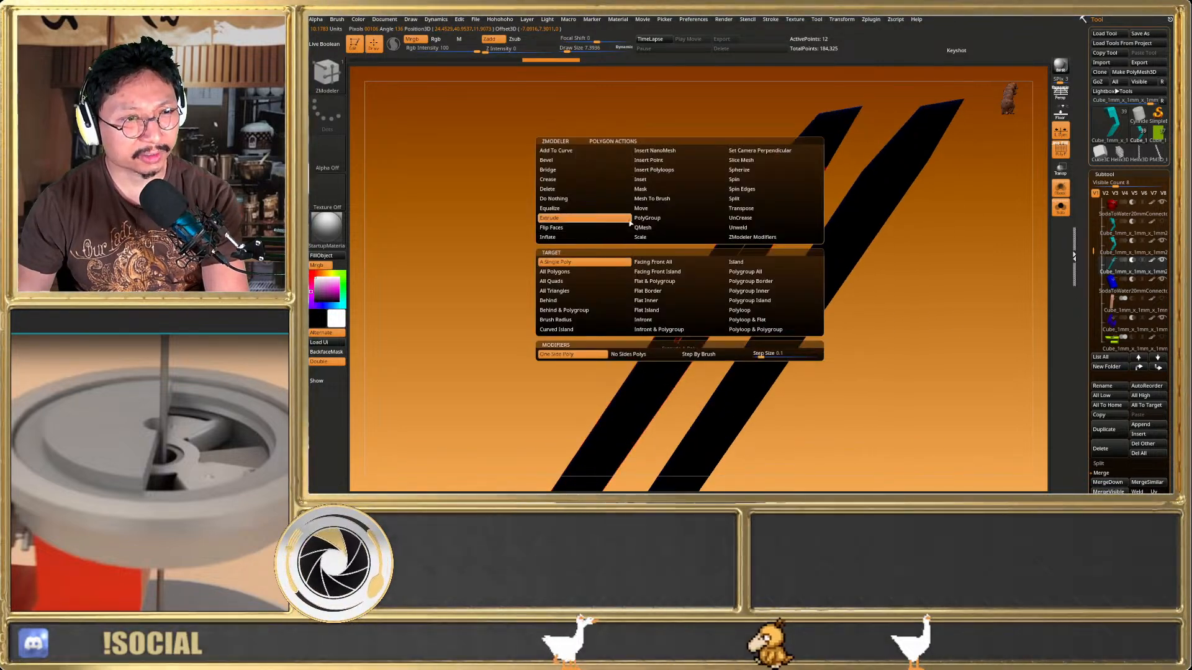
left_click(548, 180)
left_click_drag(735, 226, 805, 303)
key("ctrl+z")
mouse_move(805, 303)
right_mouse_down("ctrl")
mouse_move(814, 325)
mouse_move(803, 321)
right_mouse_up("ctrl")
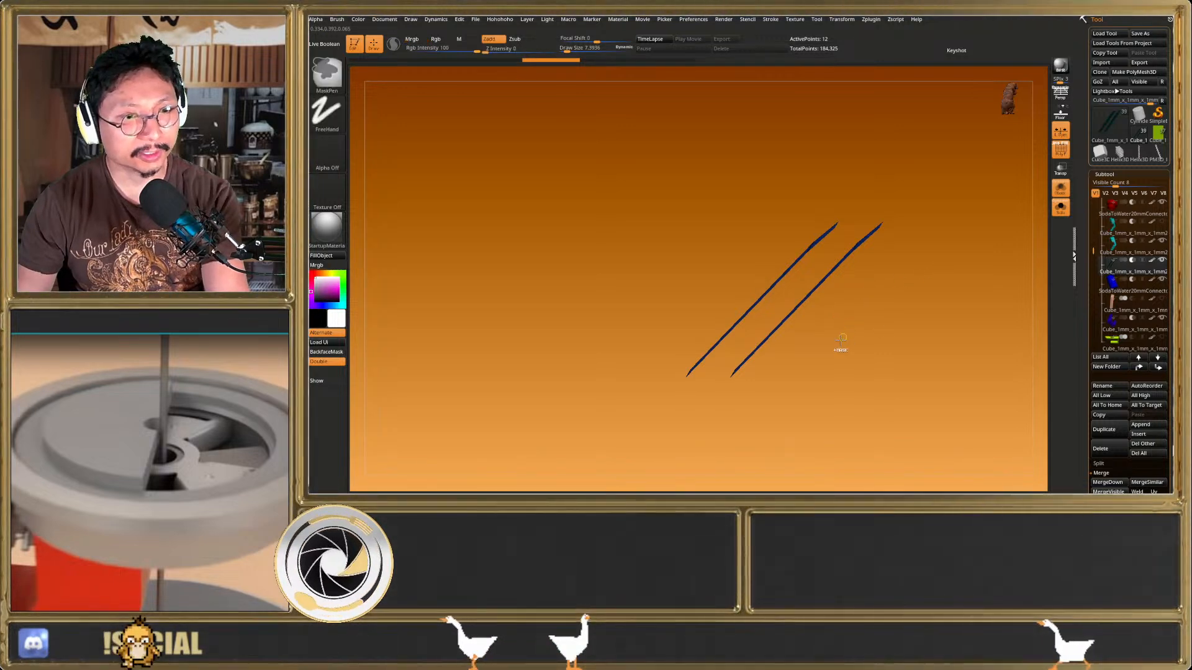
Move the duplicate strip sideways to widen its gap from the original, then return to the ZModeler brush
key("w")
left_click_drag(696, 316, 607, 316)
key("q")
key("b")
key("z")
key("m")
right_click_drag(768, 283, 700, 245)
Try to bridge the end edges of the two strips using the ZModeler Bridge Two Edges action
key("space")
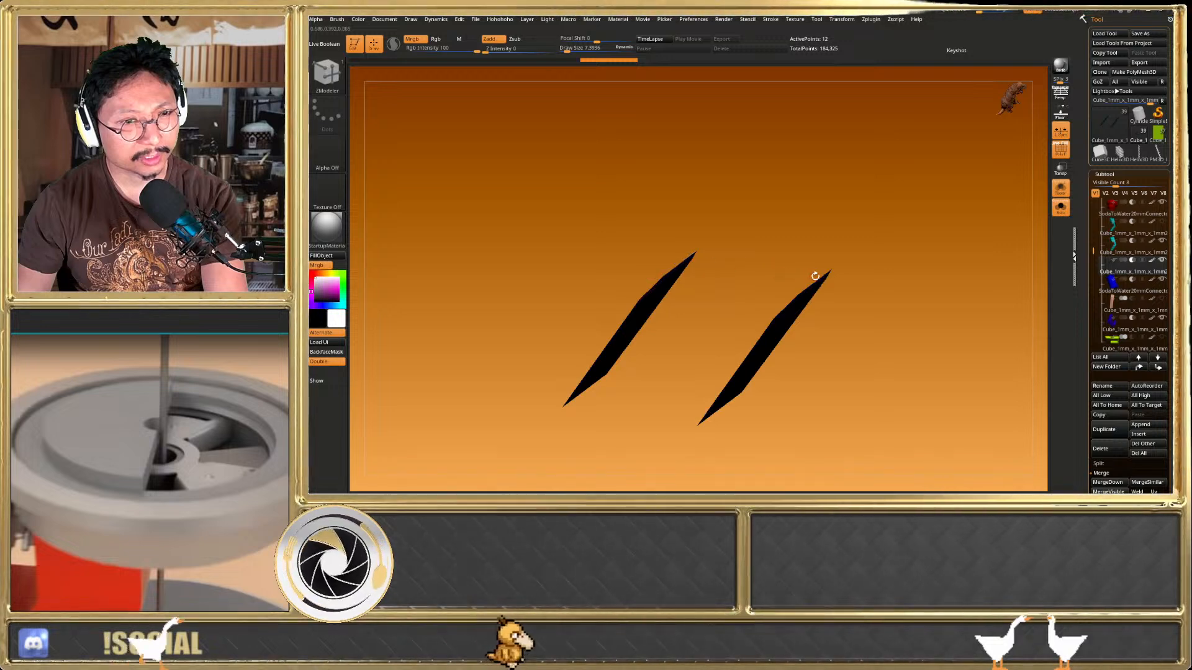
right_click_drag(821, 281, 751, 265)
left_click(946, 290)
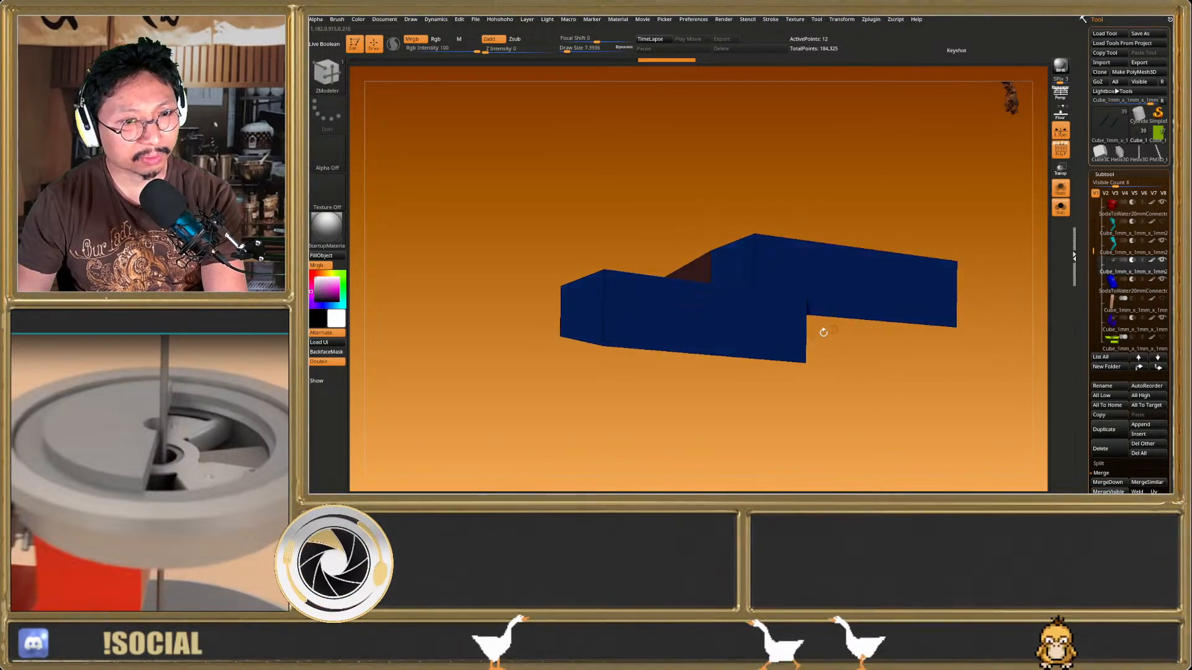
right_click_drag(809, 334, 823, 409)
right_click_drag(507, 391, 372, 374)
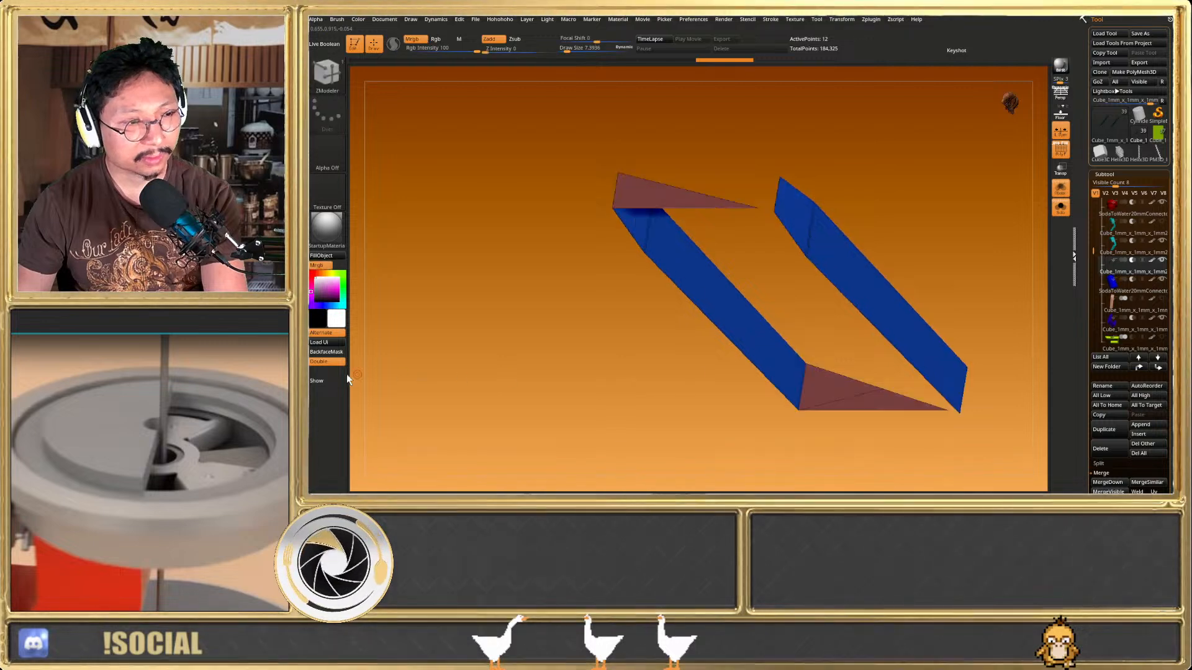
left_click(319, 362)
left_click(319, 362)
right_click_drag(713, 224, 818, 268)
key("ctrl+z")
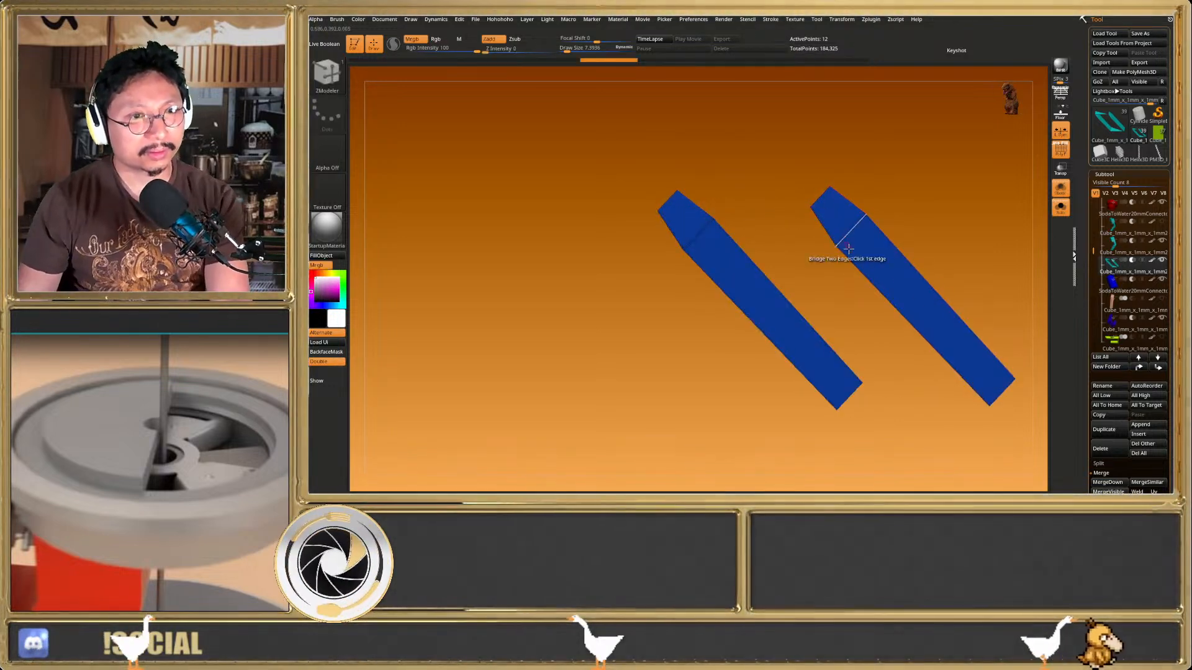
Try to bridge the long edges and neighbouring end edges between the two parallel strips
left_click(867, 285)
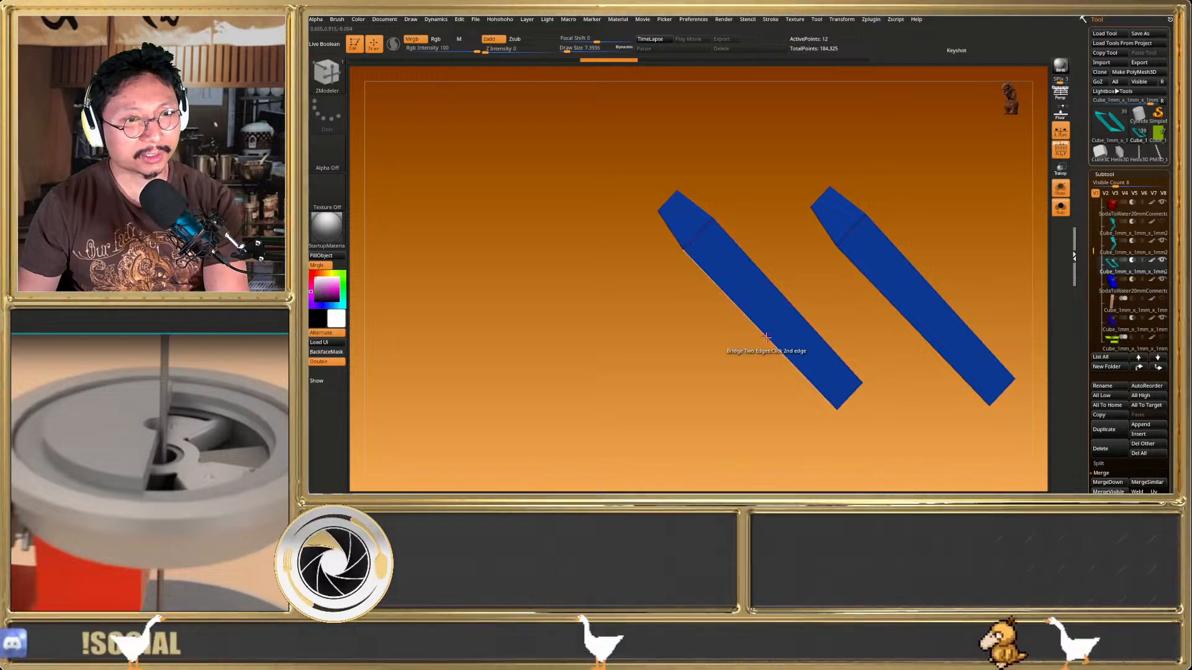
left_click(769, 342)
right_click_drag(768, 341, 767, 293)
left_click(771, 291)
left_click(863, 234)
right_click_drag(862, 234, 847, 267)
right_click_drag(875, 170, 841, 275)
left_click(902, 162)
left_click(885, 150)
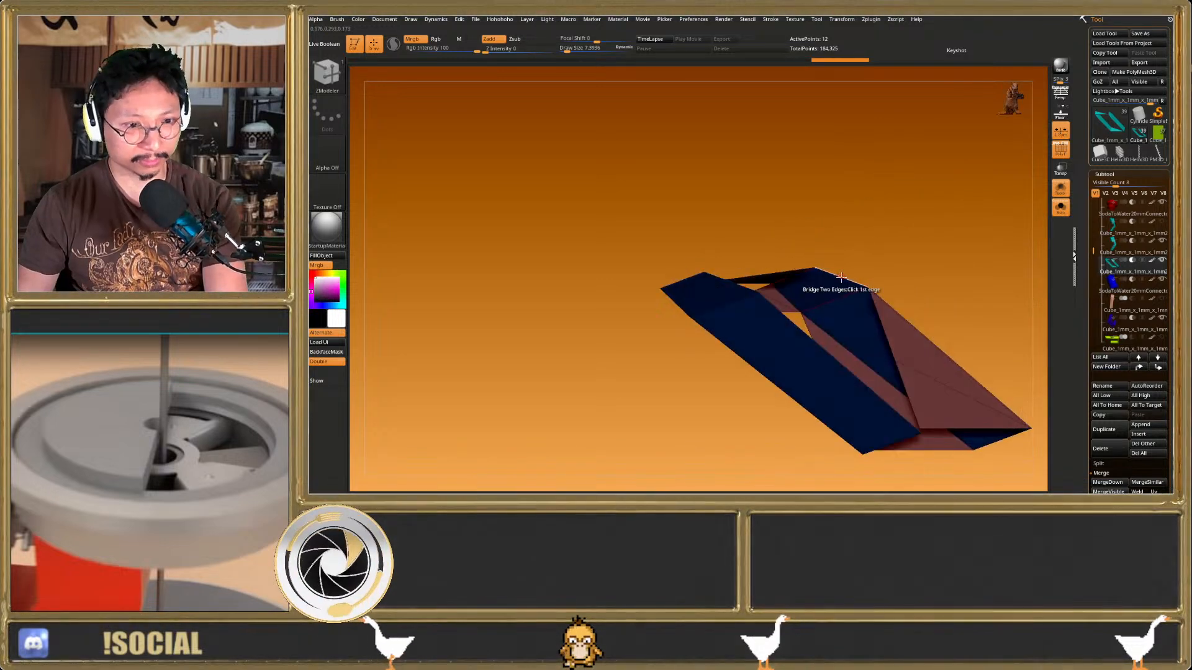
right_click_drag(739, 279, 741, 273)
right_click_drag(767, 360, 773, 338)
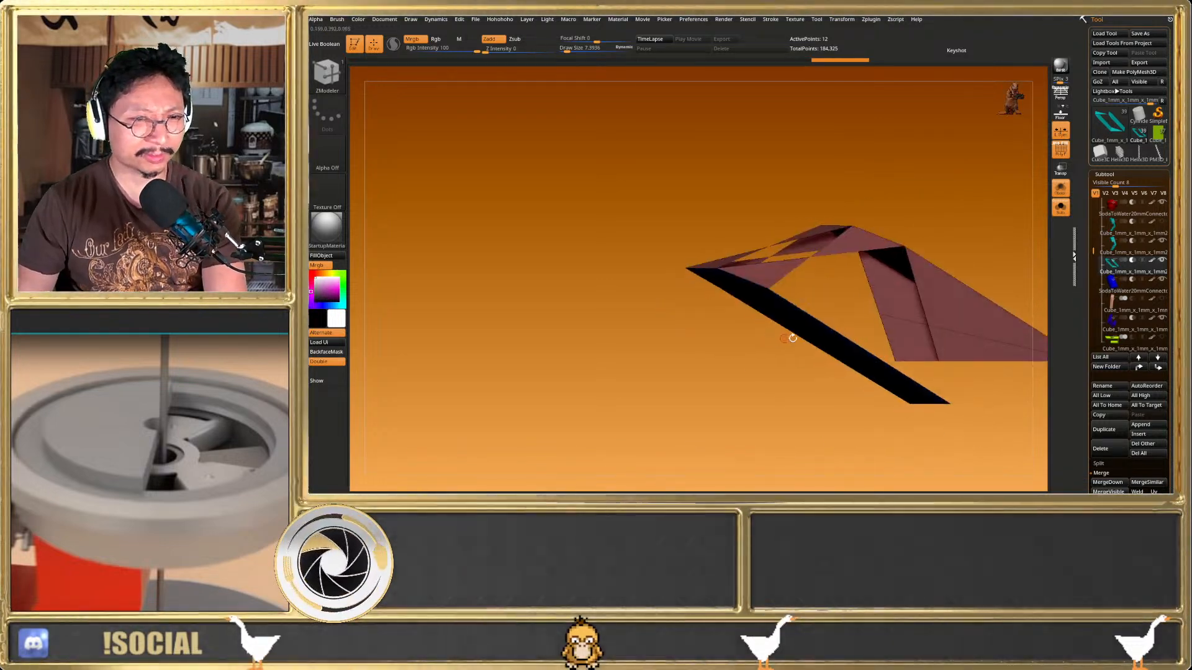
Weld the points of the bridged mesh and check it with the dynamic subdivision preview
key("d")
key("shift+d")
key("h")
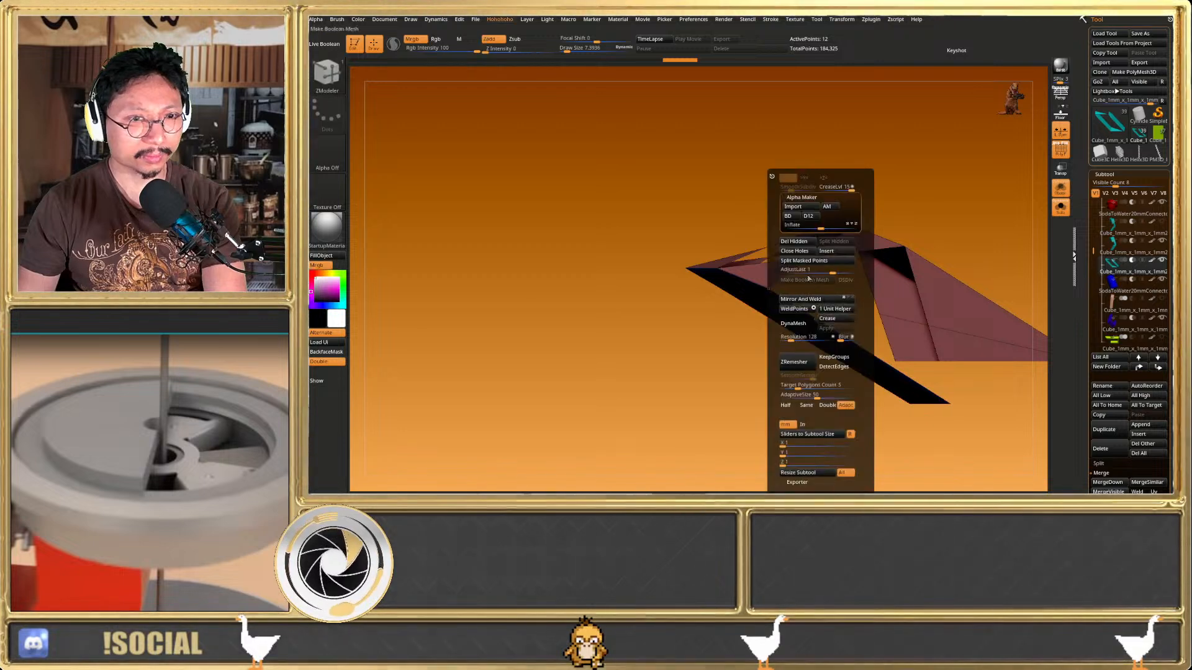
left_click(794, 309)
key("d")
key("shift+d")
key("ctrl")
key("shift+f")
mouse_move(783, 325)
left_mouse_down()
mouse_move(818, 337)
mouse_move(702, 391)
mouse_move(745, 295)
mouse_move(758, 323)
mouse_move(691, 341)
mouse_move(664, 285)
left_mouse_up()
key("shift+f")
Undo the point weld and the bridges back to the two separate strips
key("ctrl+z")
key("ctrl+z")
key("ctrl+z")
key("ctrl+z")
key("ctrl+z")
key("ctrl+z")
key("ctrl+z")
key("ctrl+z")
key("ctrl+shift+z")
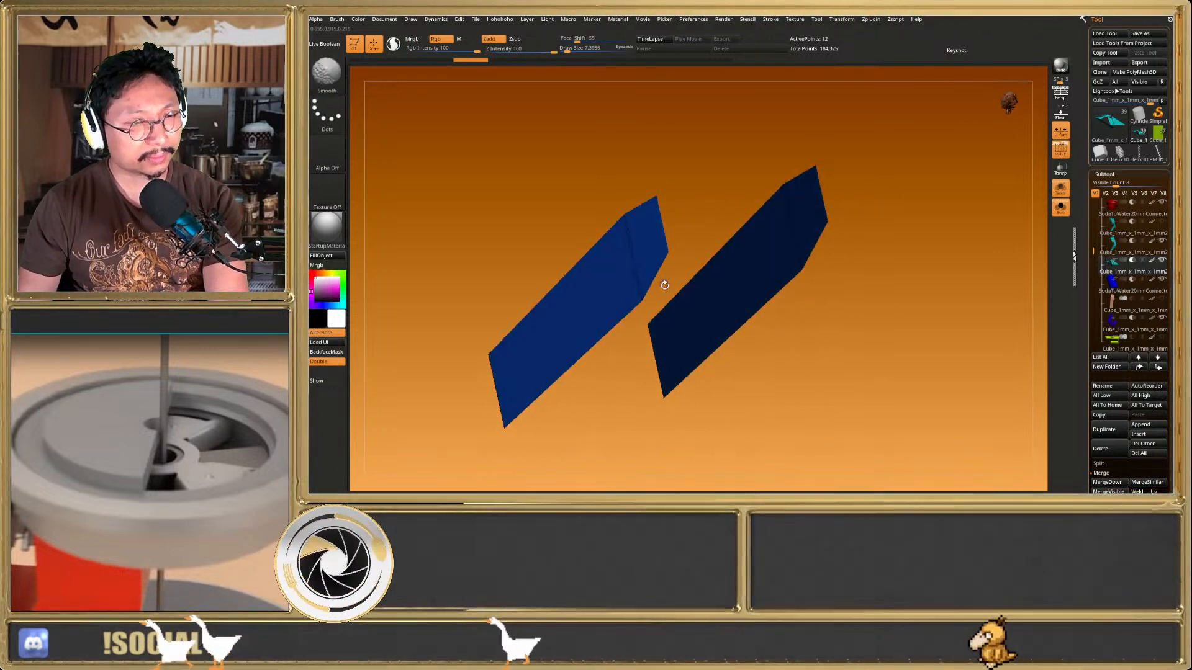
key("space")
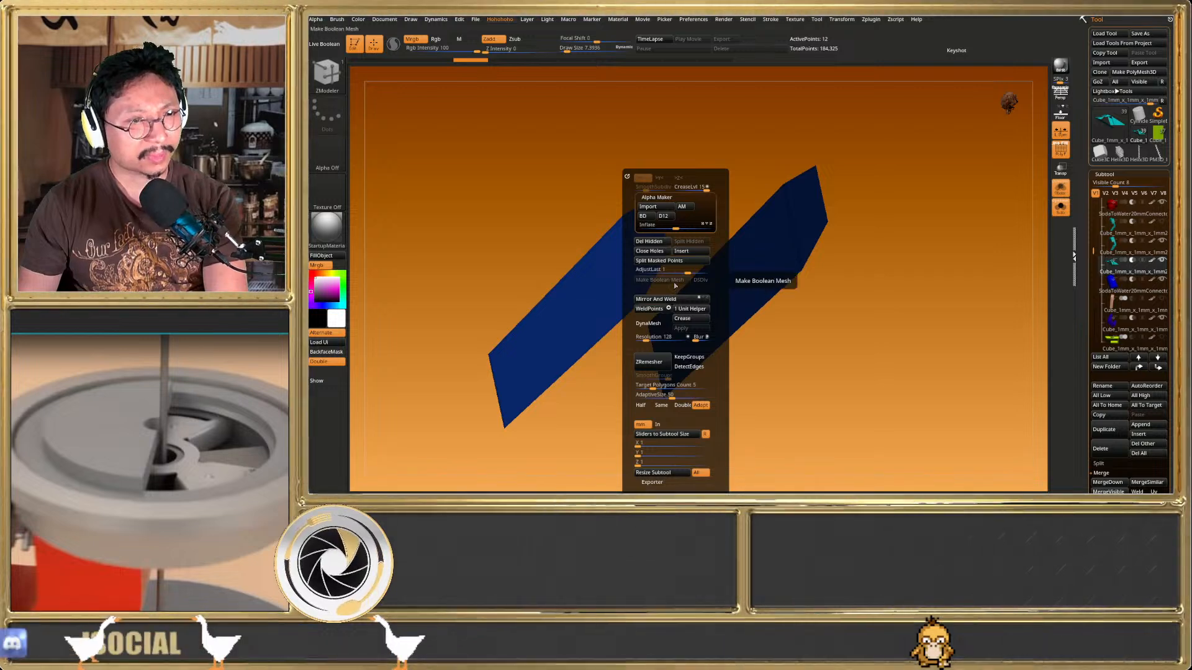
left_click(658, 258)
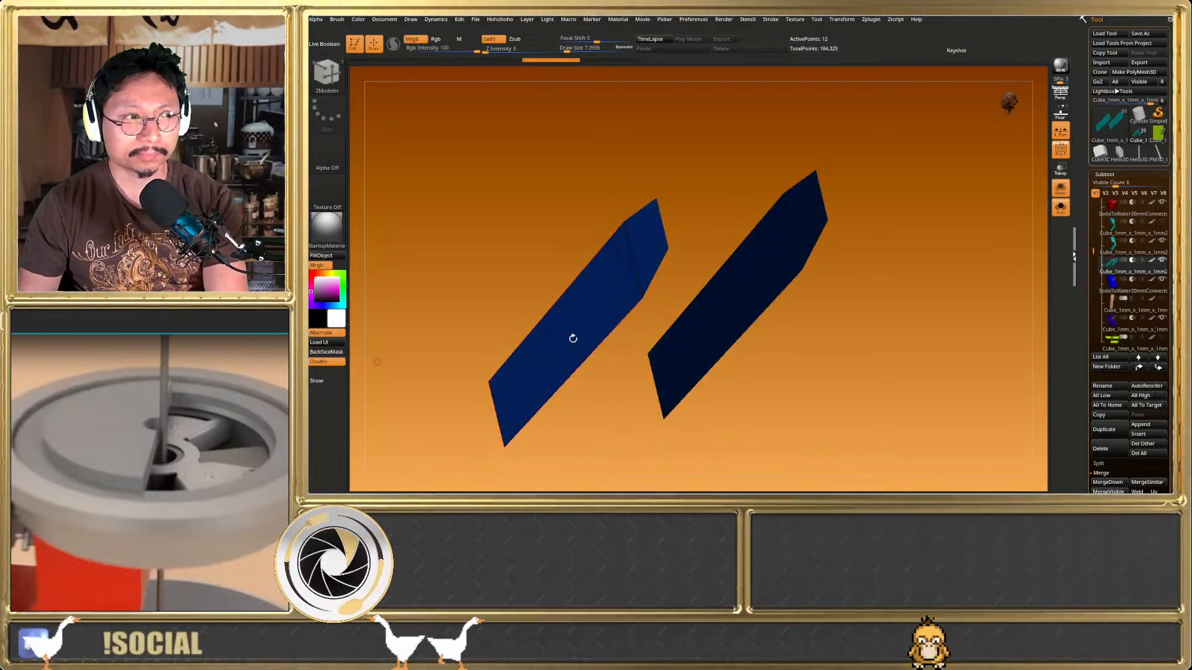
Turn off double-sided display for the strips in the display properties
left_click(1110, 174)
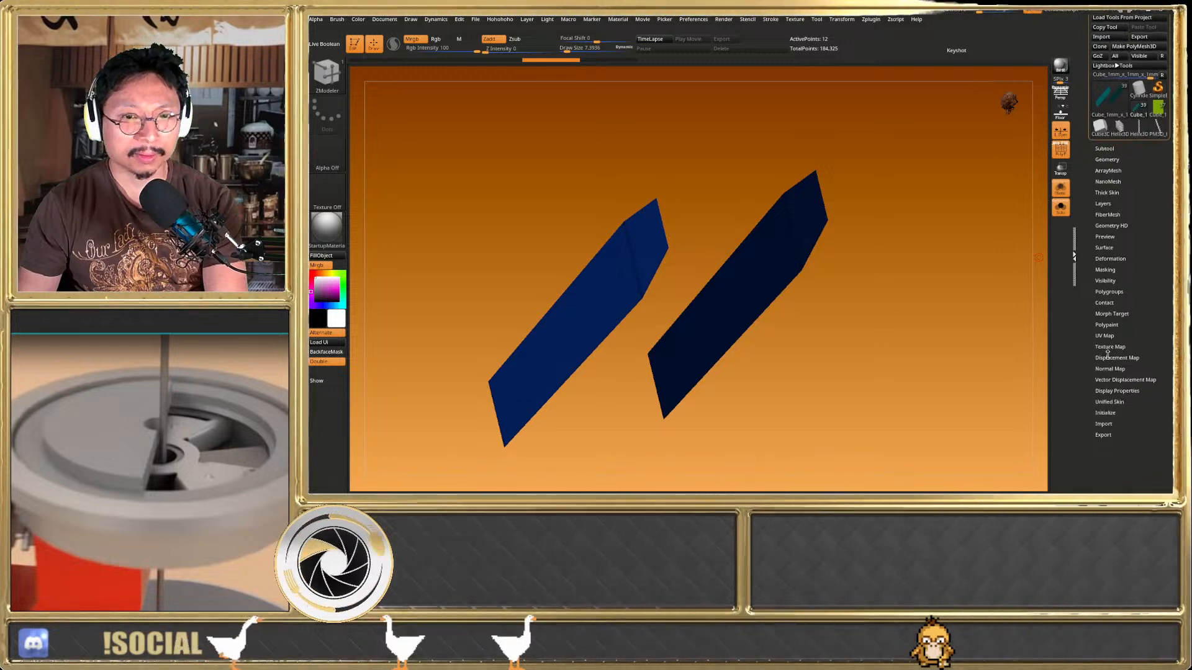
left_click(1111, 390)
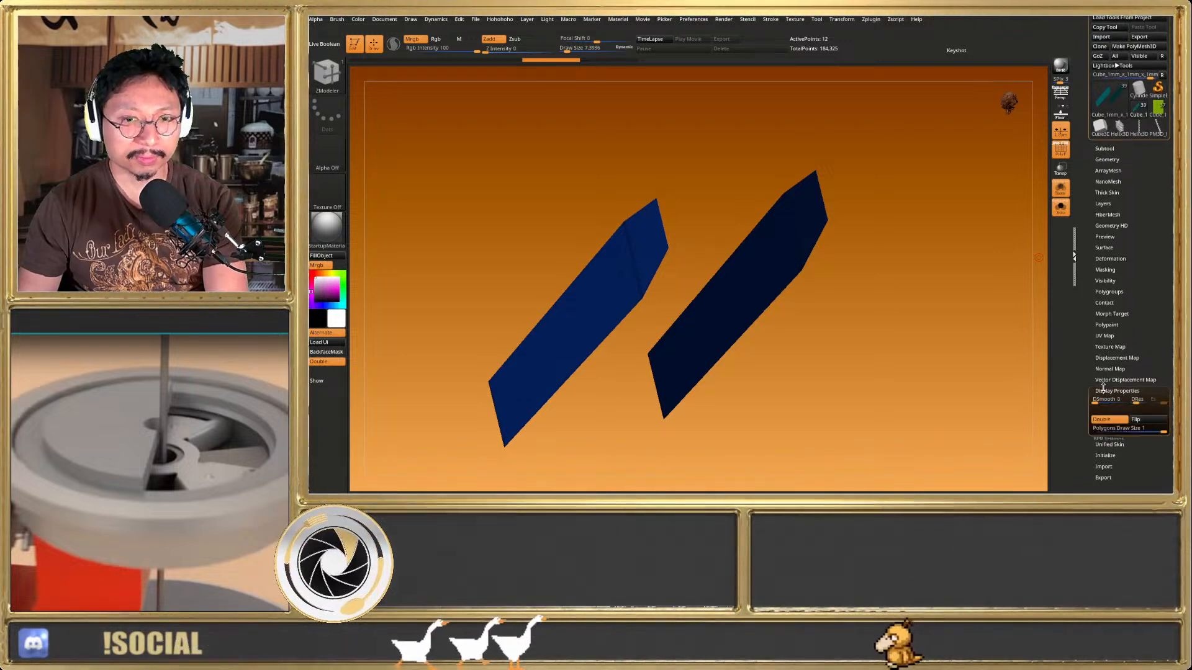
left_click(1118, 421)
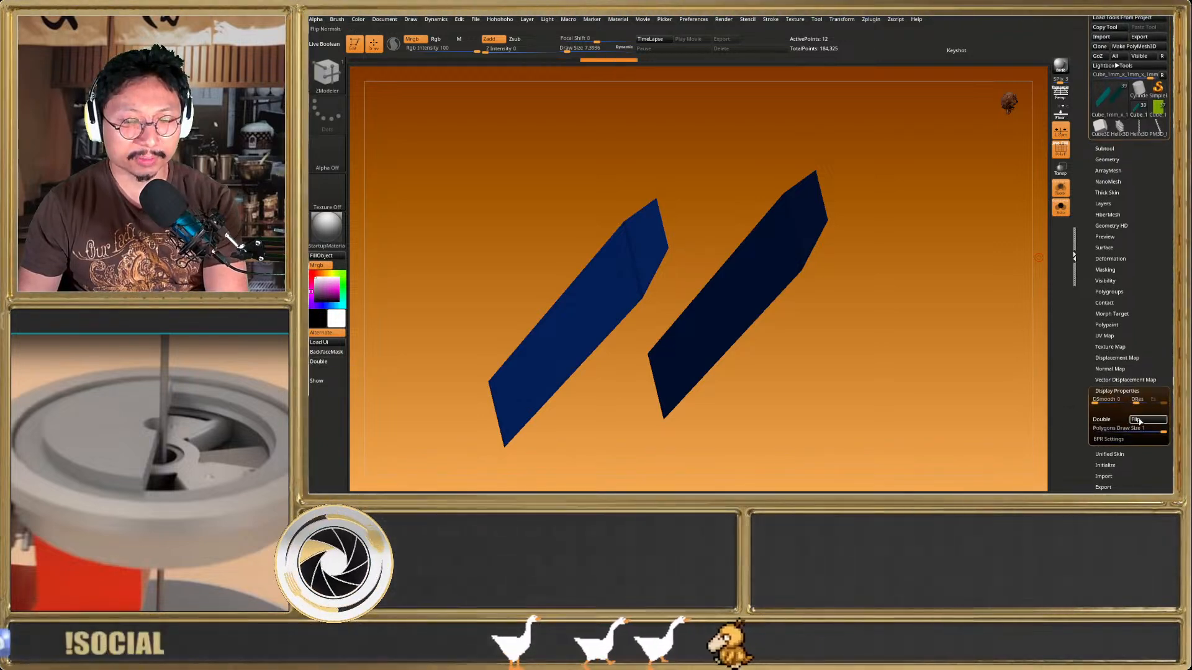
Try to bridge the upper end edges of the two strips, checking the face with double-sided display
left_click_drag(875, 388, 878, 356)
left_click_drag(759, 336, 726, 343)
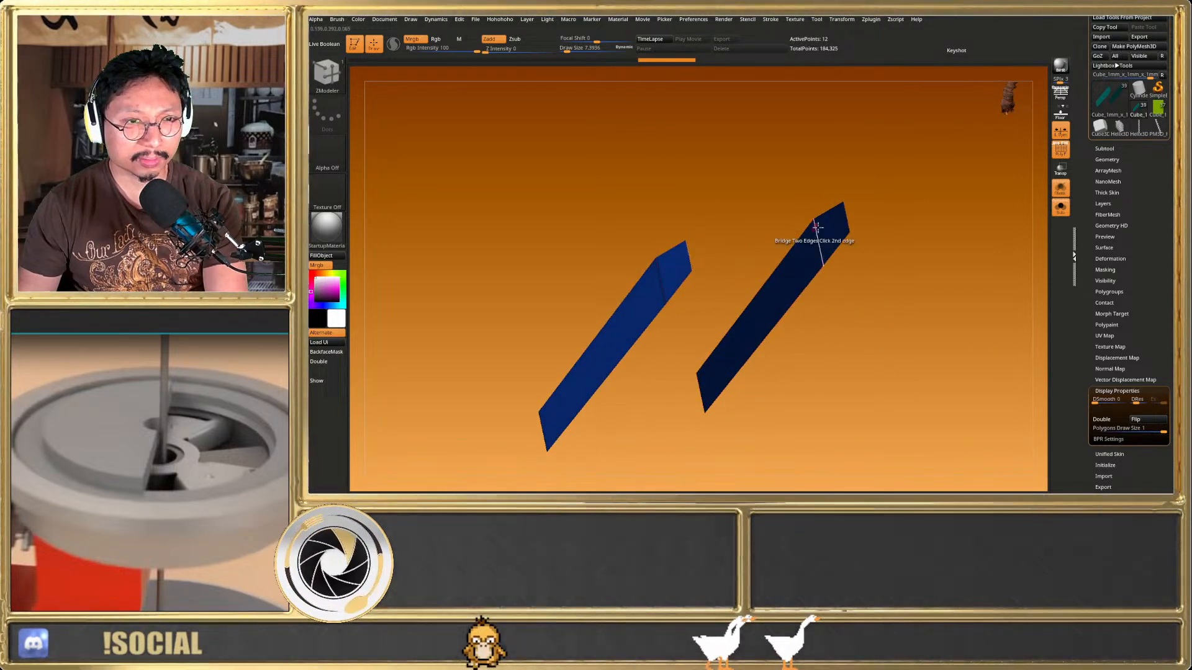
left_click(844, 221)
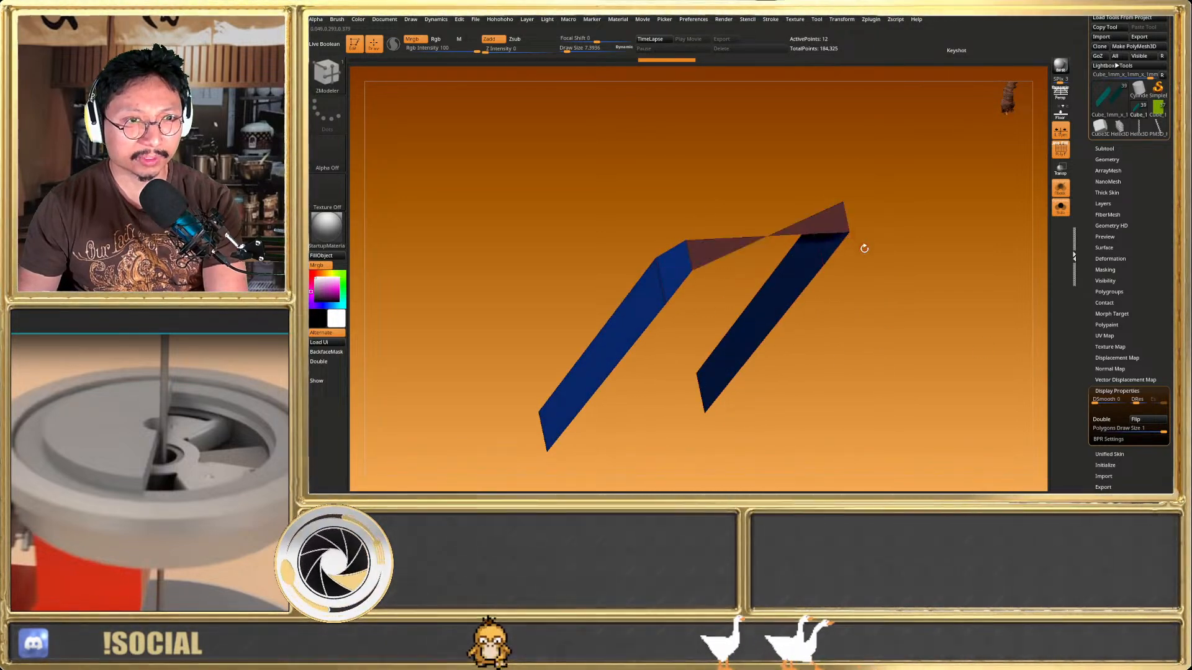
left_click(1136, 421)
left_click(1122, 422)
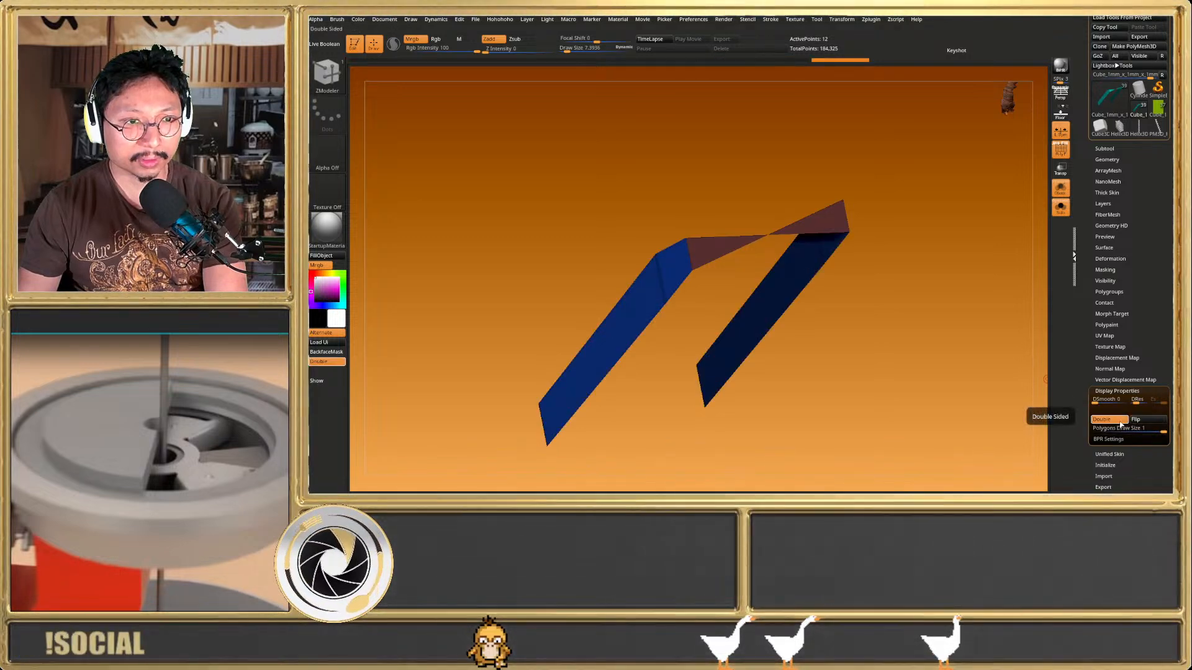
key("ctrl")
left_click(1111, 421)
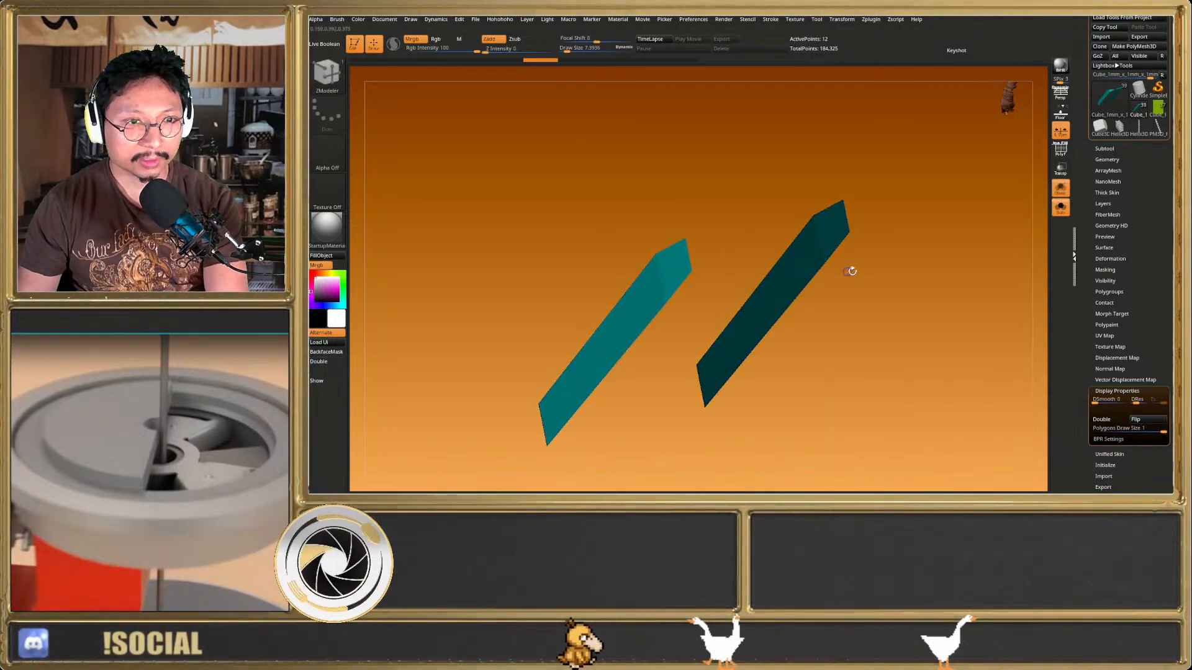
Bridge the matching edges at the upper ends of the two strips and inspect the faces with double-sided display on
left_click(687, 254)
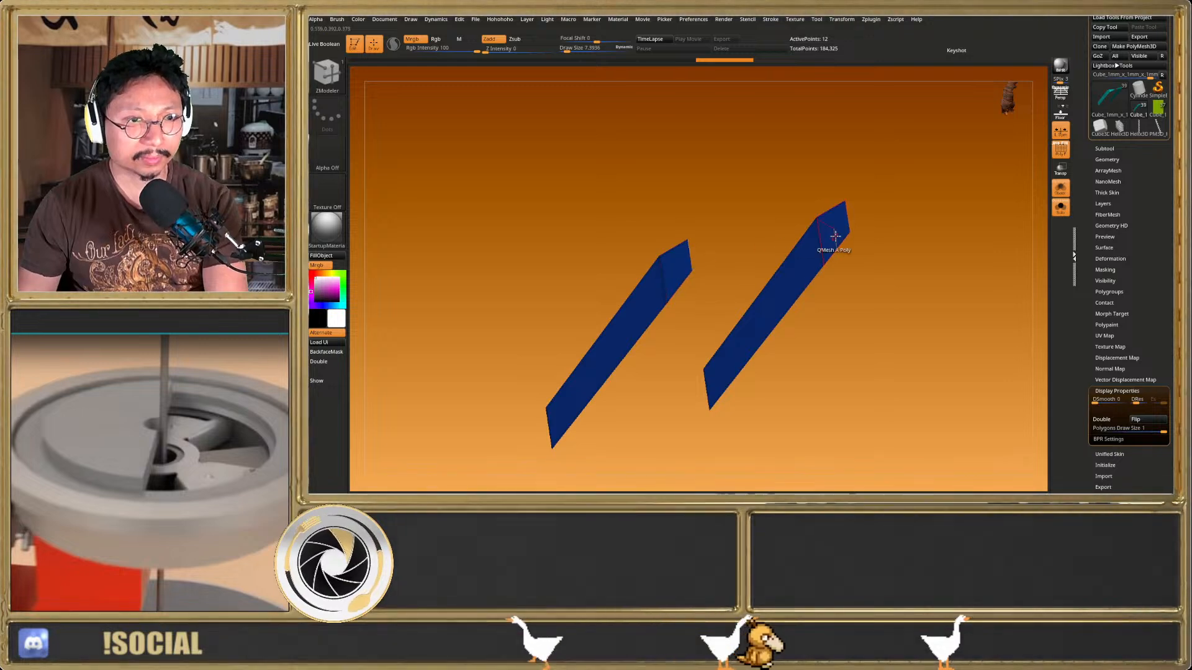
left_click(847, 220)
left_click_drag(861, 231, 767, 226)
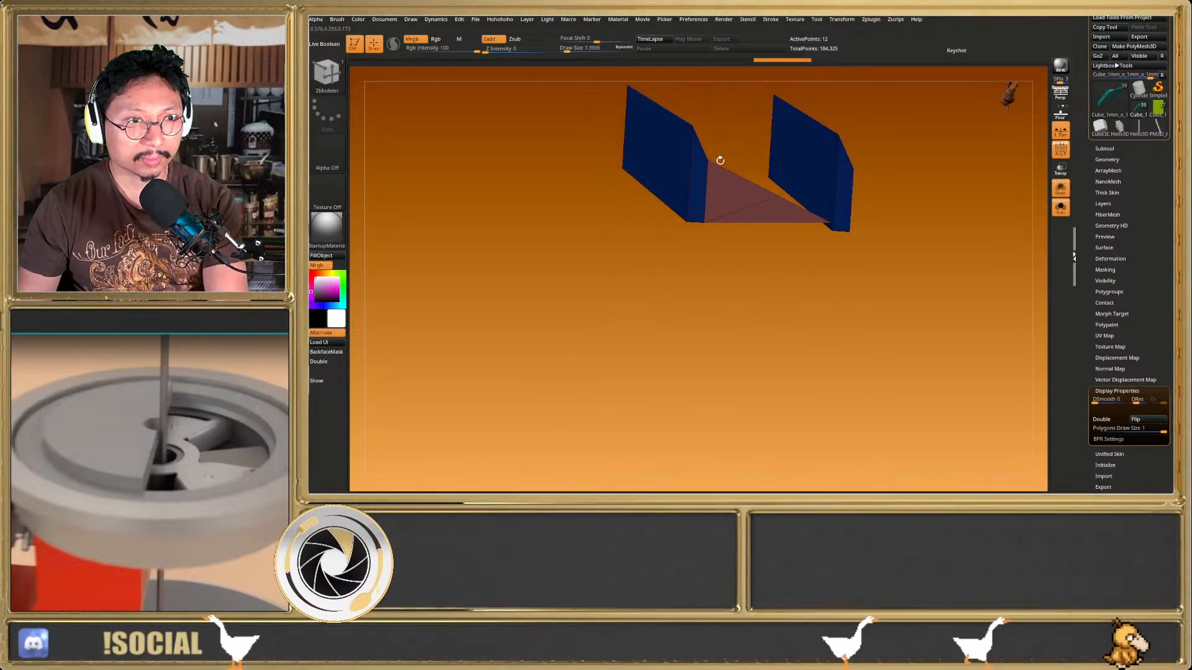
left_click_drag(841, 180, 384, 319)
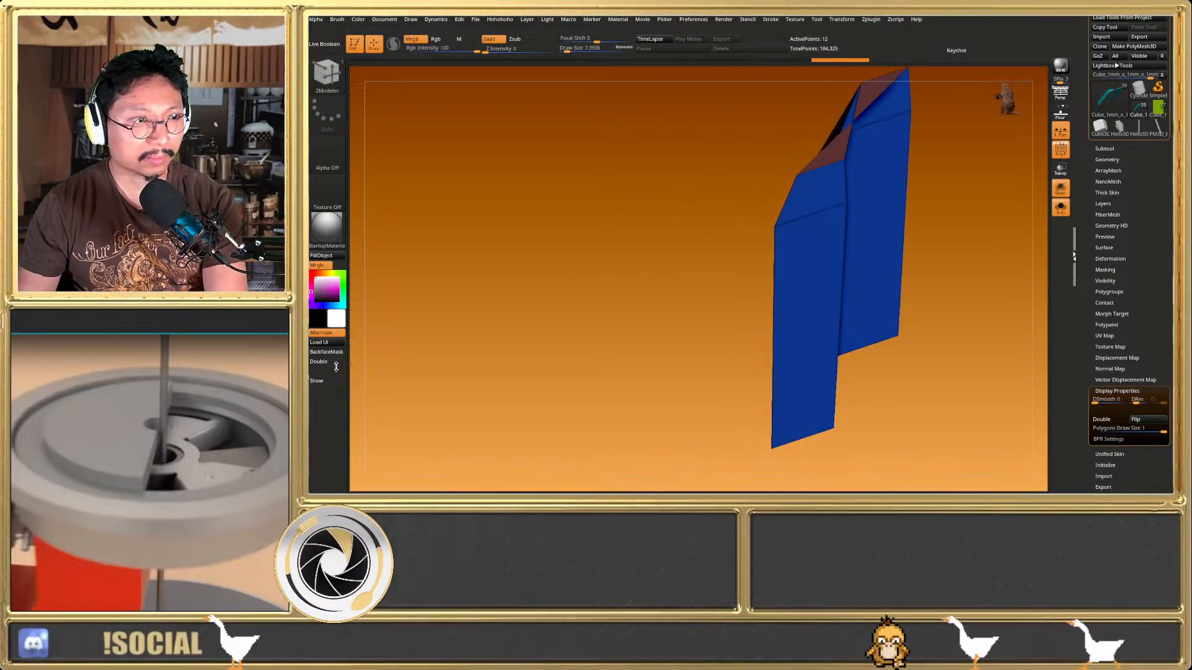
left_click_drag(847, 209, 662, 282, "alt")
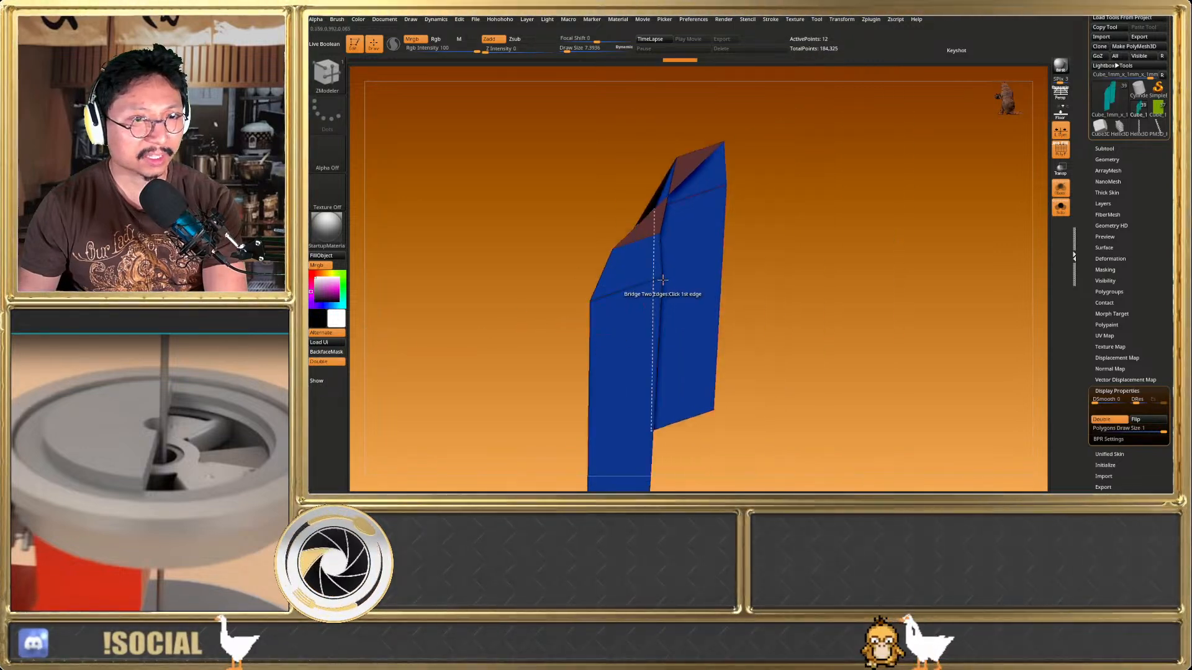
right_click_drag(676, 177, 681, 201)
key("d")
key("shift+d")
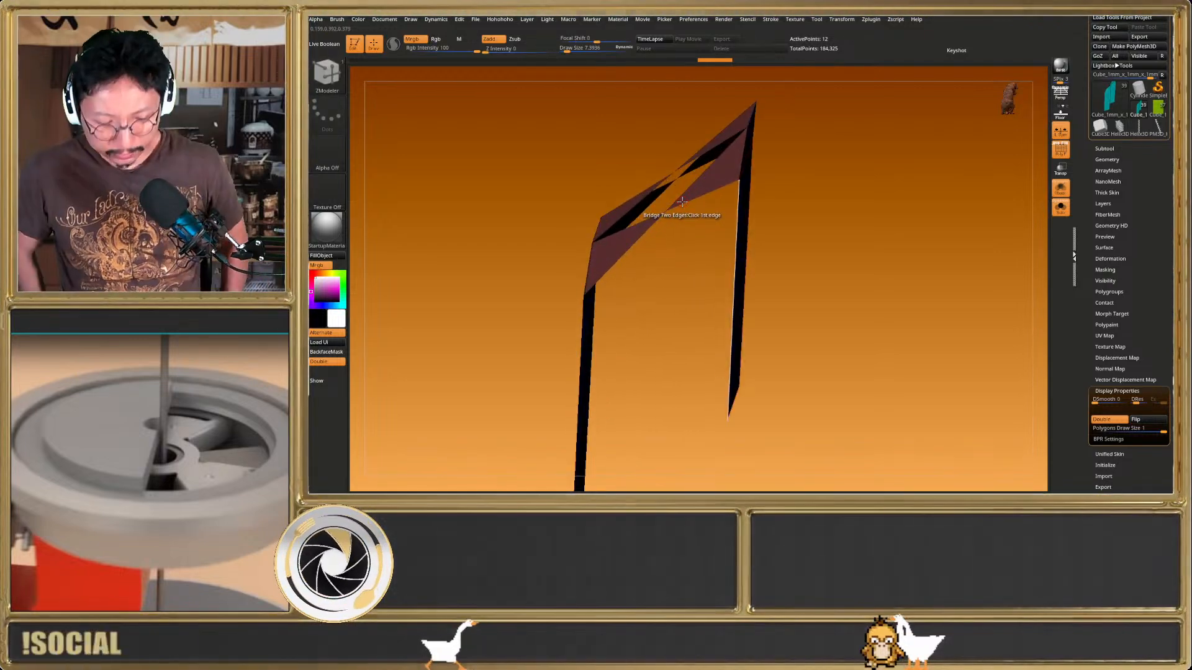
Inspect the bridged faces from below and undo the bridges back to the two separate strips
right_click_drag(682, 202, 682, 245)
right_click_drag(676, 206, 719, 192)
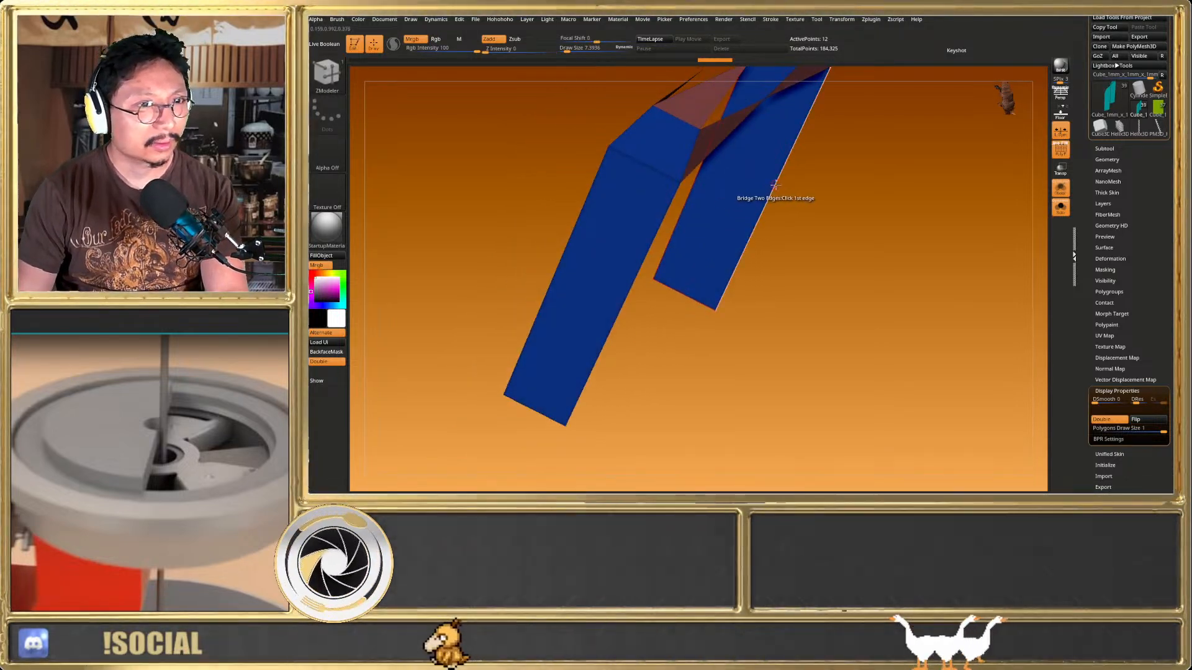
right_click_drag(617, 287, 505, 199)
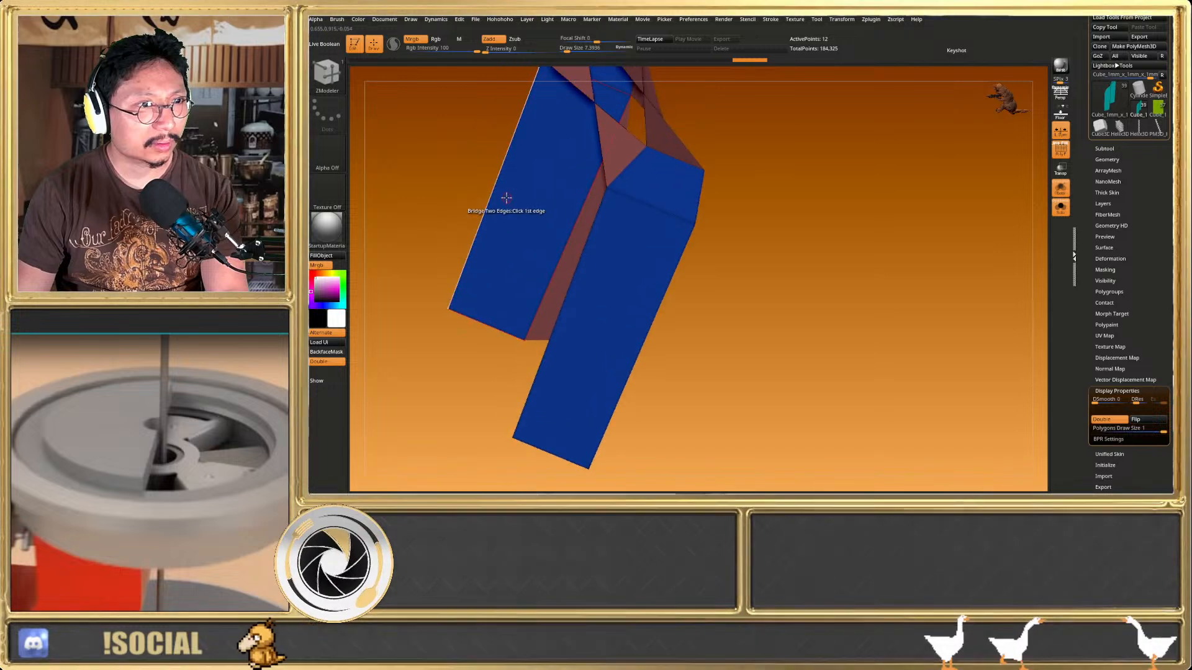
mouse_move(578, 273)
right_mouse_down()
mouse_move(577, 326)
mouse_move(523, 315)
mouse_move(565, 257)
mouse_move(593, 278)
right_mouse_up()
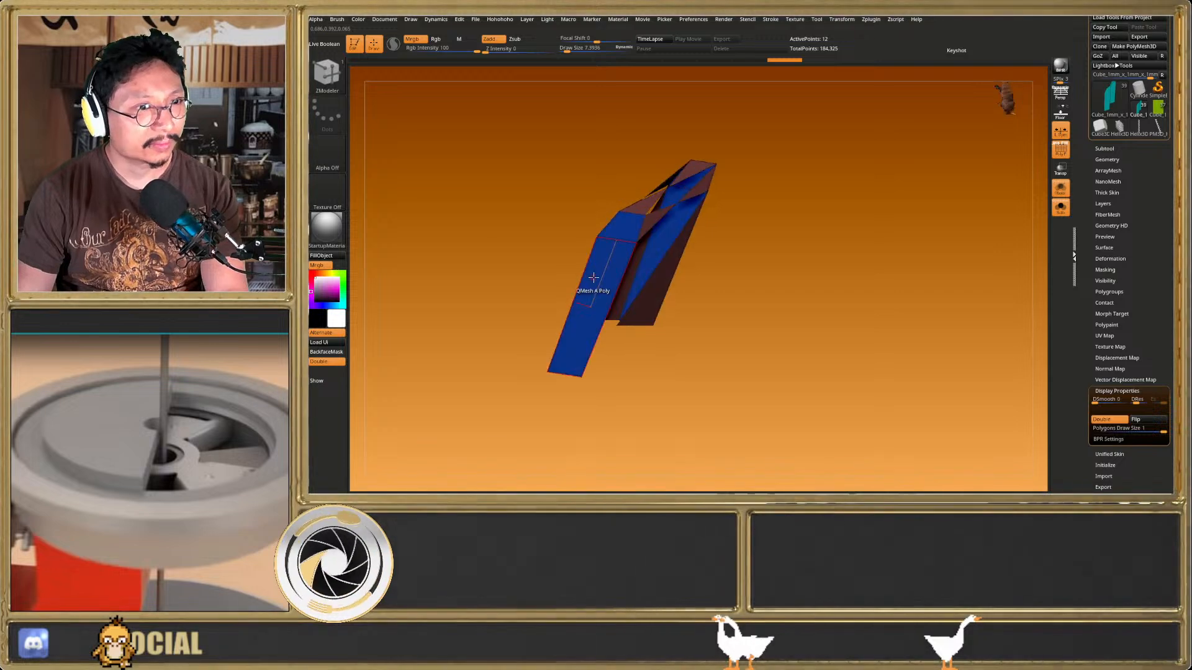
key("ctrl")
key("ctrl+z")
key("ctrl+z")
key("ctrl+z")
key("ctrl+z")
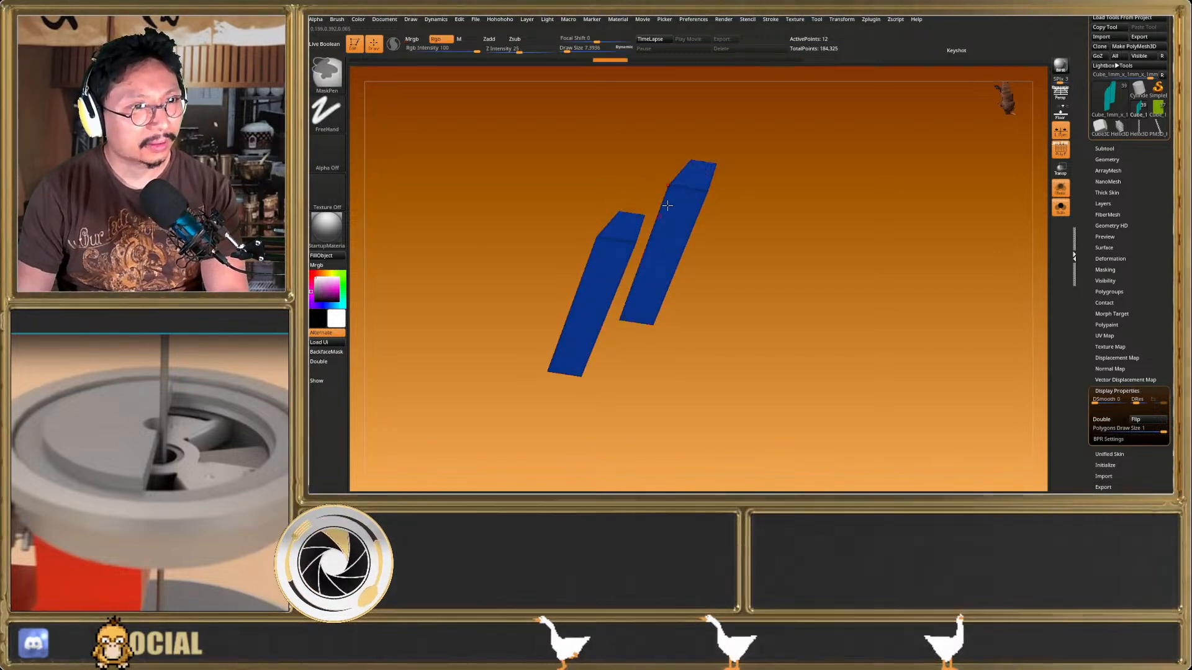
key("ctrl+z")
Set the edge action to Extrude and extrude the upper end edge of one strip across to the matching edge of the other
key("space")
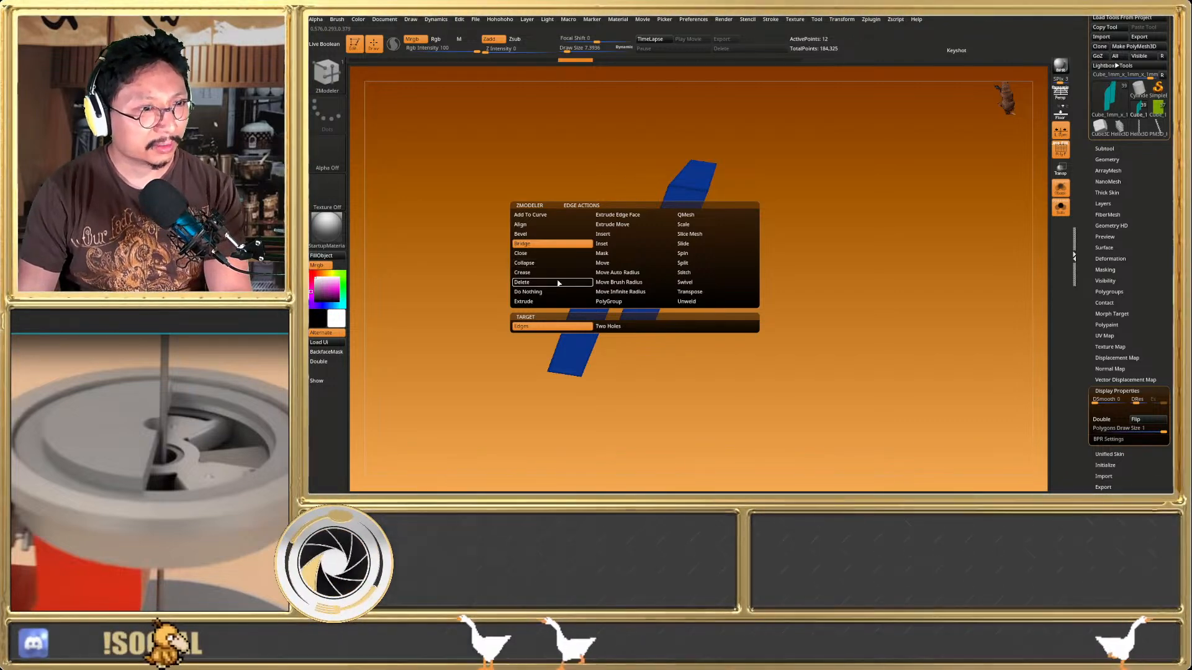
left_click(528, 292)
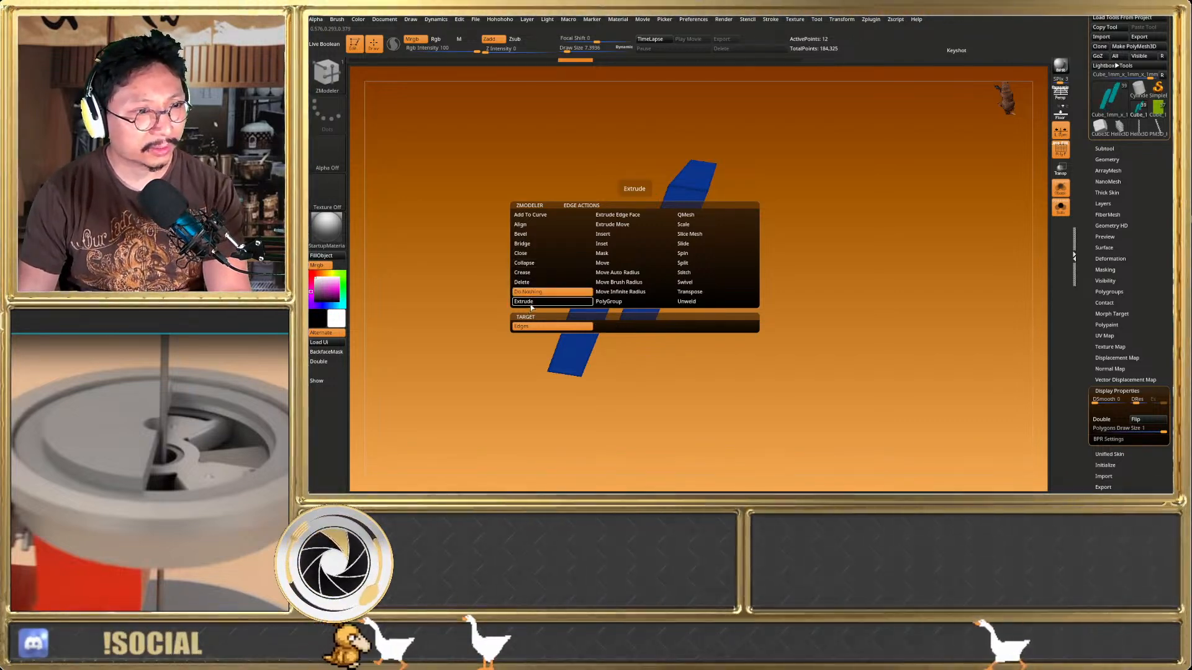
left_click(530, 304)
right_click_drag(627, 214, 613, 250, "ctrl")
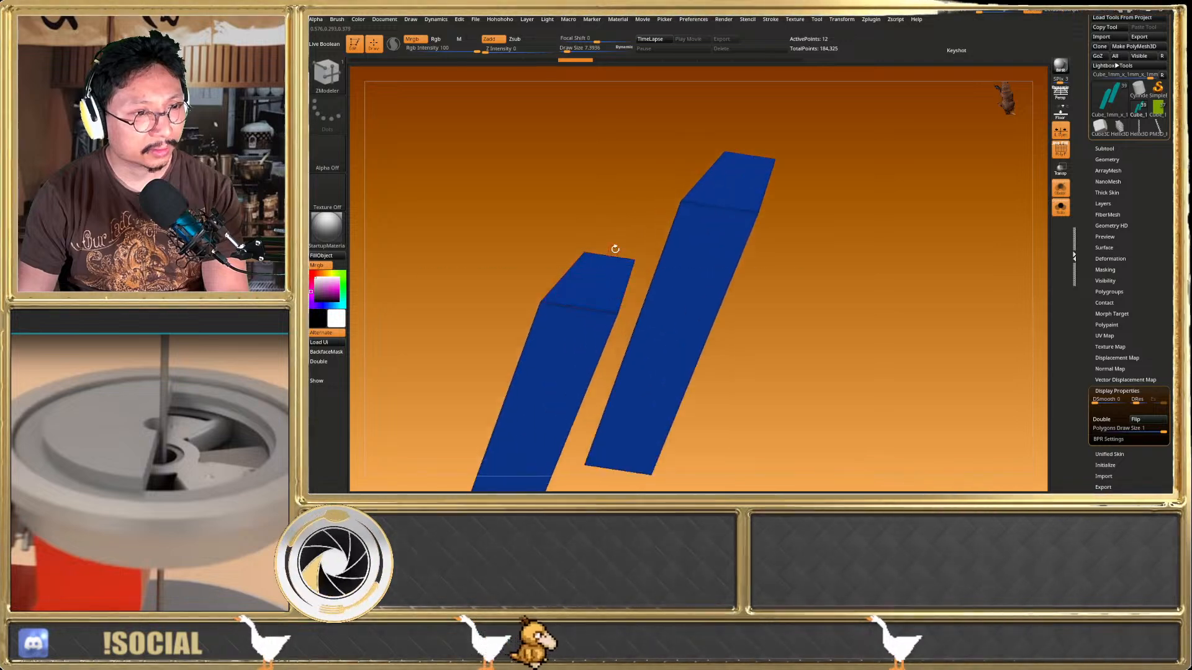
left_click_drag(613, 254, 780, 141)
right_click_drag(770, 203, 779, 131)
key("d")
mouse_move(783, 191)
right_mouse_down()
mouse_move(793, 265)
mouse_move(777, 208)
right_mouse_up()
key("shift+d")
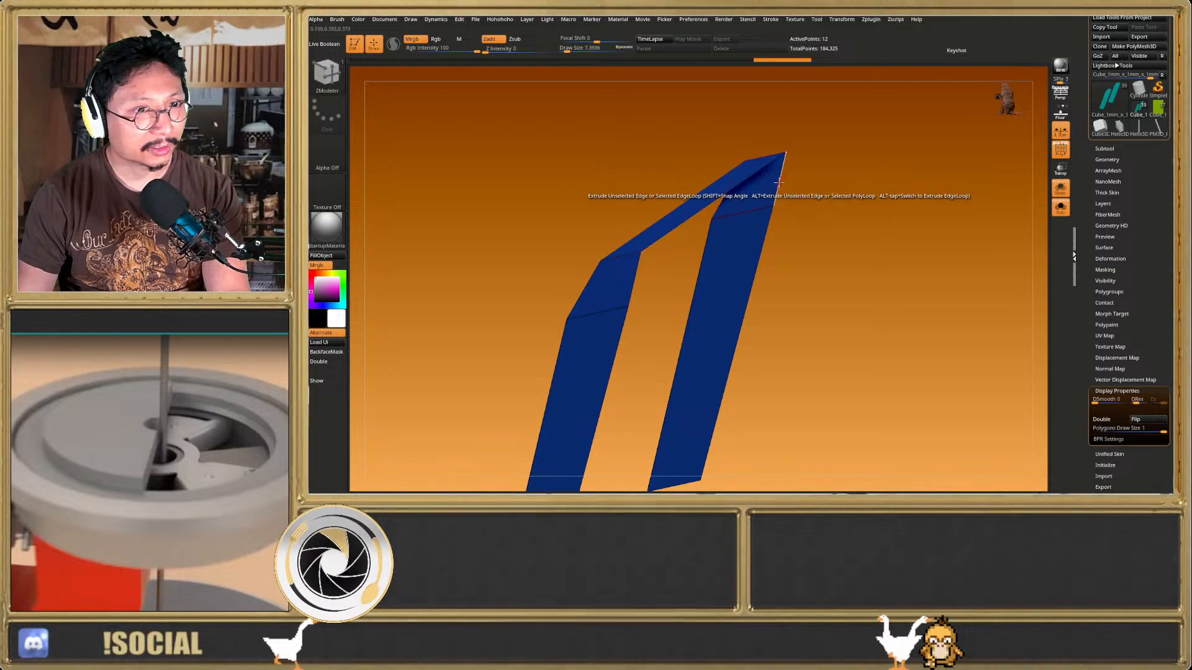
left_click(779, 185)
key("ctrl+z")
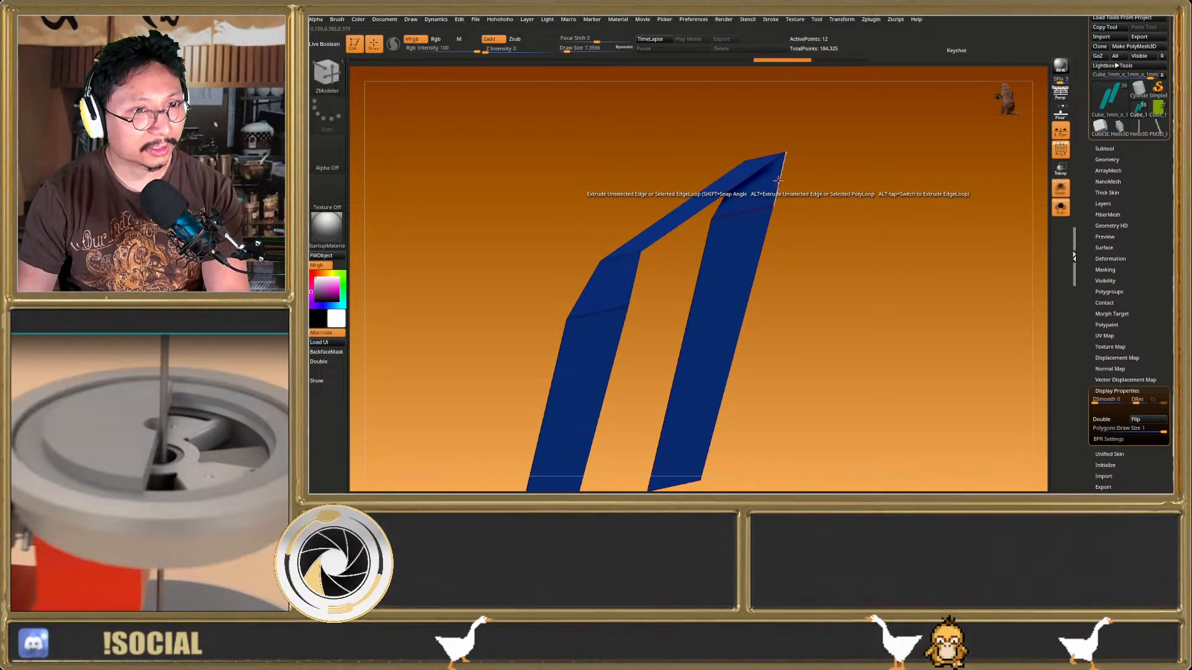
Turn on double-sided display and extrude the long side edge of one strip across to the other strip
mouse_move(715, 250)
right_mouse_down()
mouse_move(740, 279)
mouse_move(766, 234)
right_mouse_up()
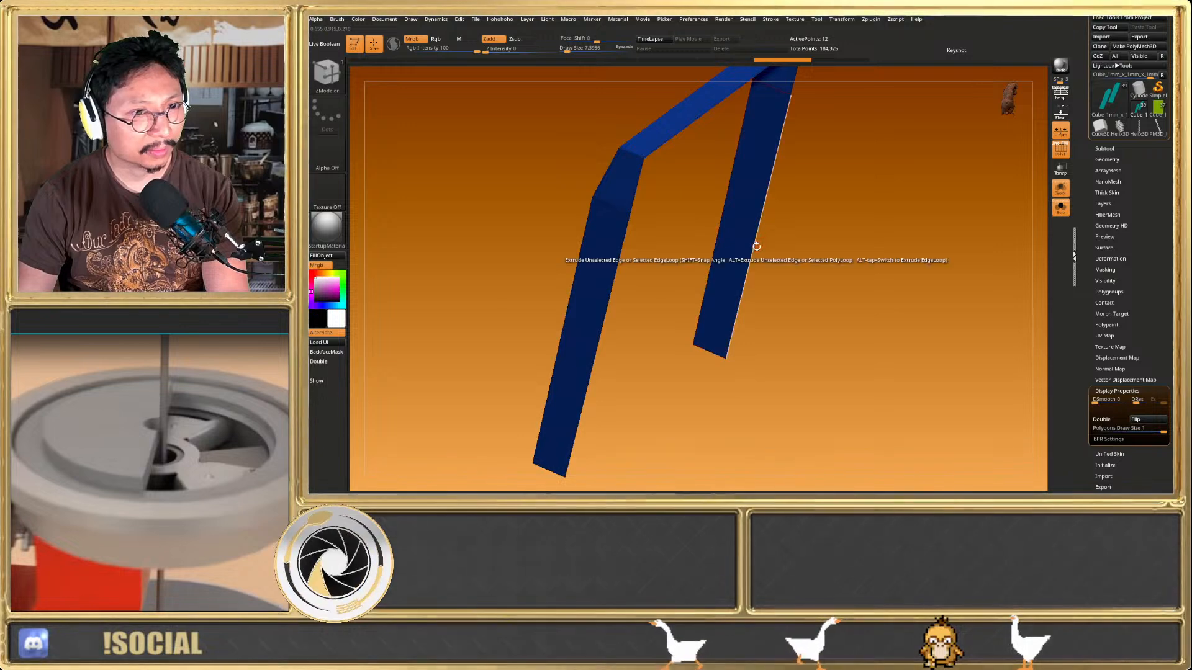
left_click(756, 246)
left_click_drag(530, 345, 669, 327)
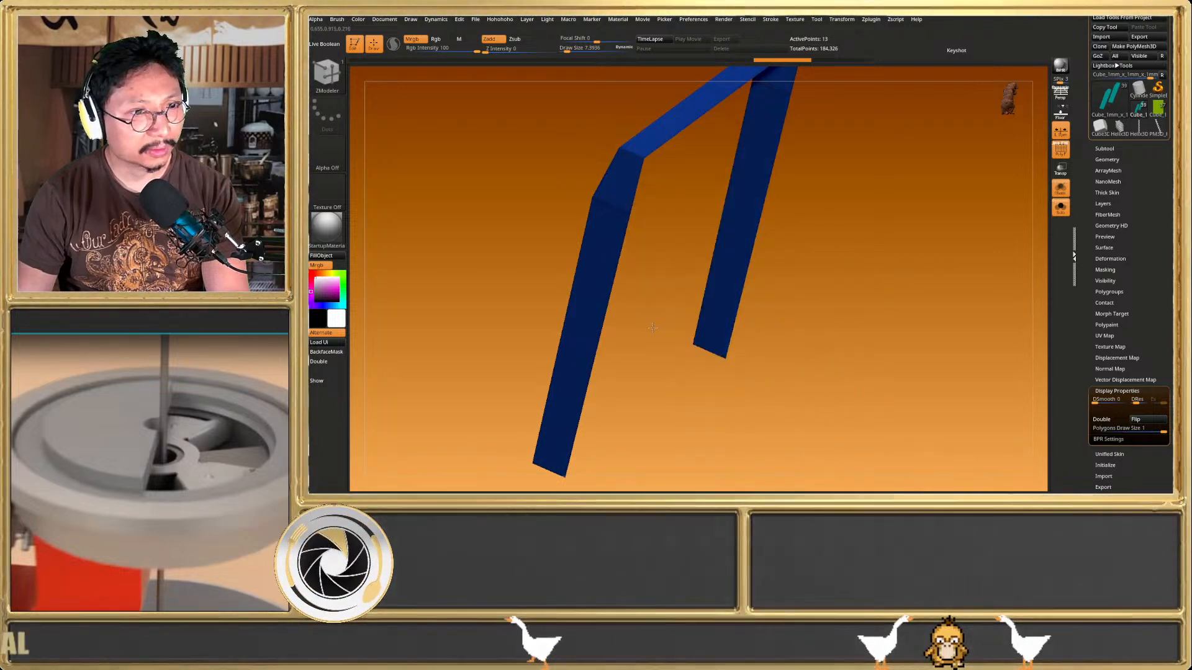
left_click(337, 361)
left_click_drag(720, 223, 598, 314)
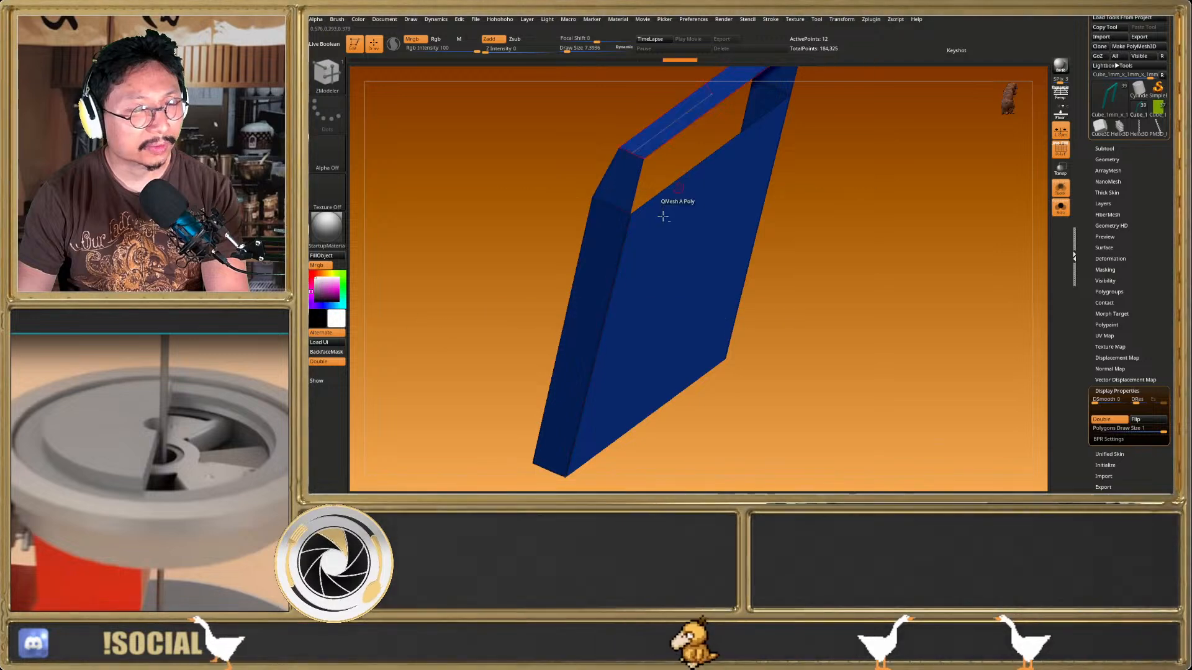
Extrude edges between the two strips to fill the open faces around their angled upper section
right_click_drag(684, 176, 609, 309, "alt")
left_click_drag(561, 317, 717, 203)
right_click_drag(715, 204, 742, 272)
right_click_drag(531, 152, 537, 165)
left_click_drag(537, 166, 699, 283)
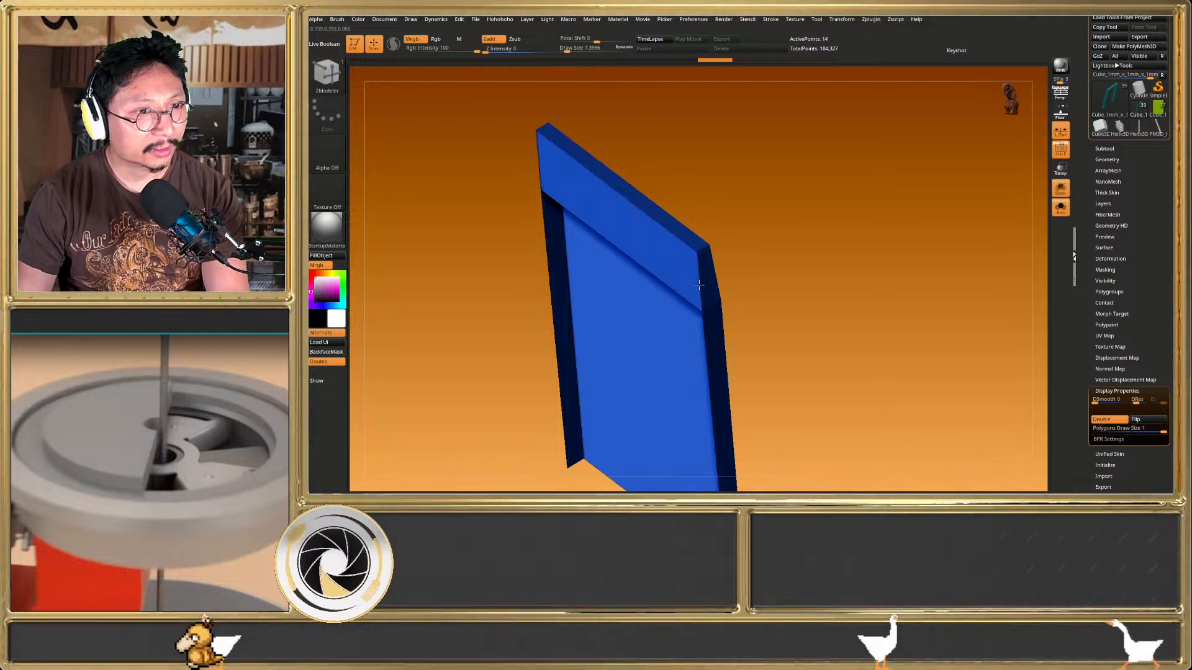
Extrude the remaining long side and lower end edges across to close the strips into a solid block
right_click_drag(701, 323, 720, 227, "alt")
left_click_drag(573, 235, 732, 354)
right_click_drag(731, 354, 771, 220)
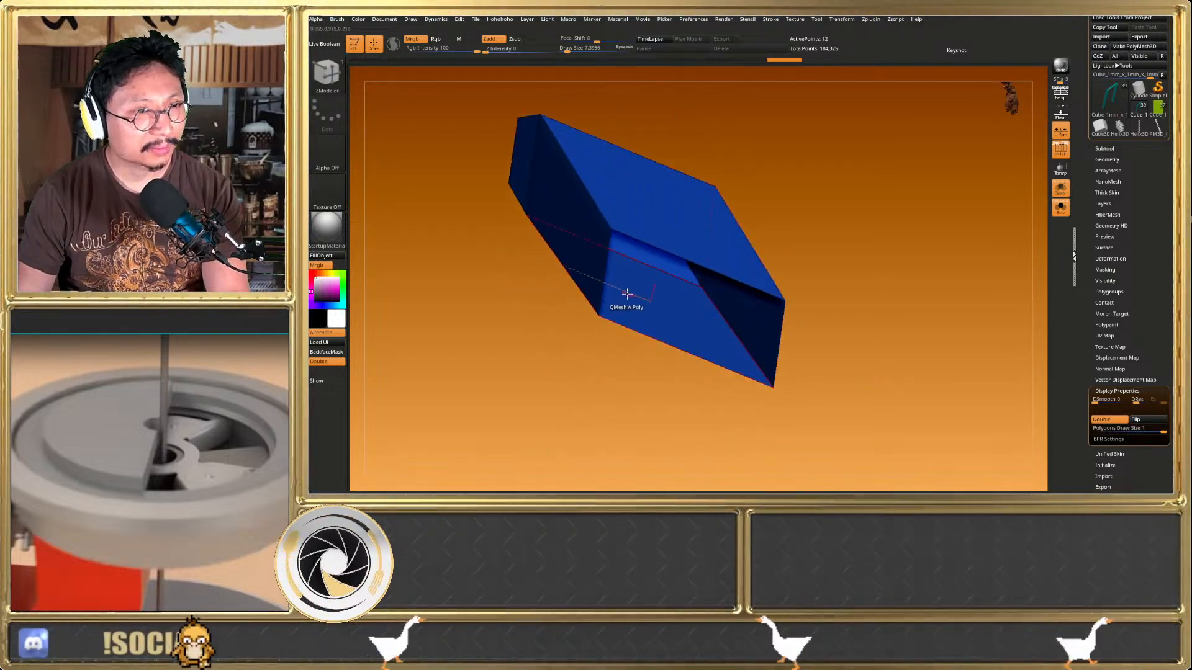
left_click_drag(602, 278, 779, 346)
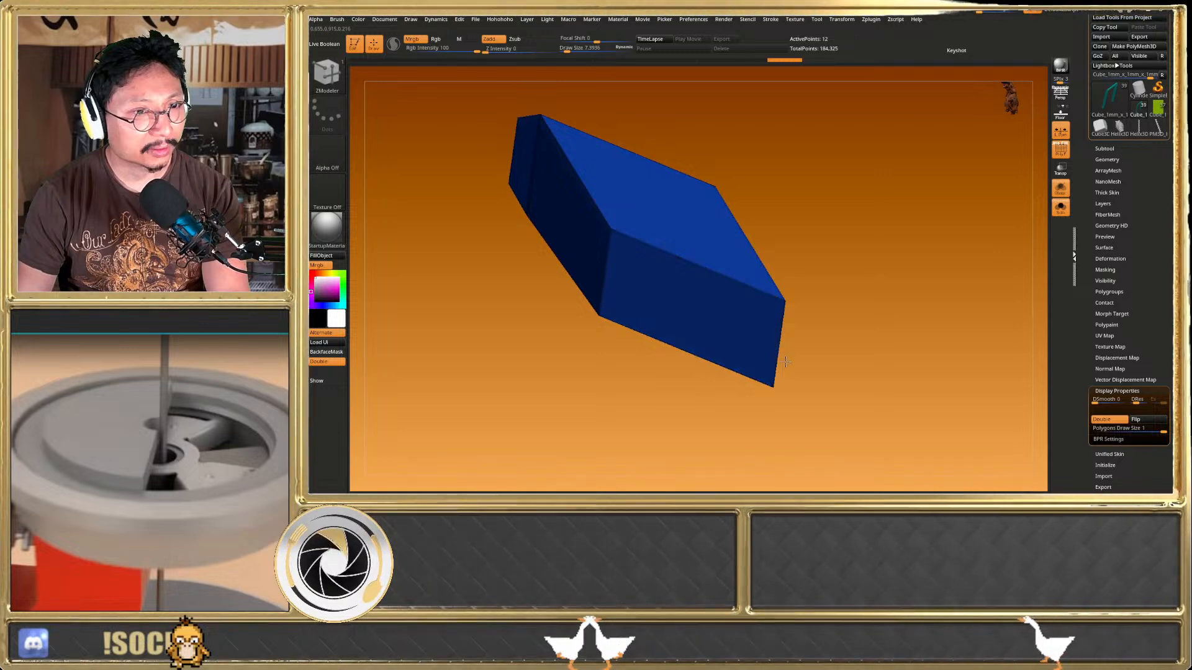
Check the closed block, turn off solo display to show the whole assembly, and open the subtool list
key("d")
right_click_drag(836, 261, 759, 306)
key("shift+d")
key("ctrl+space")
left_click(772, 311)
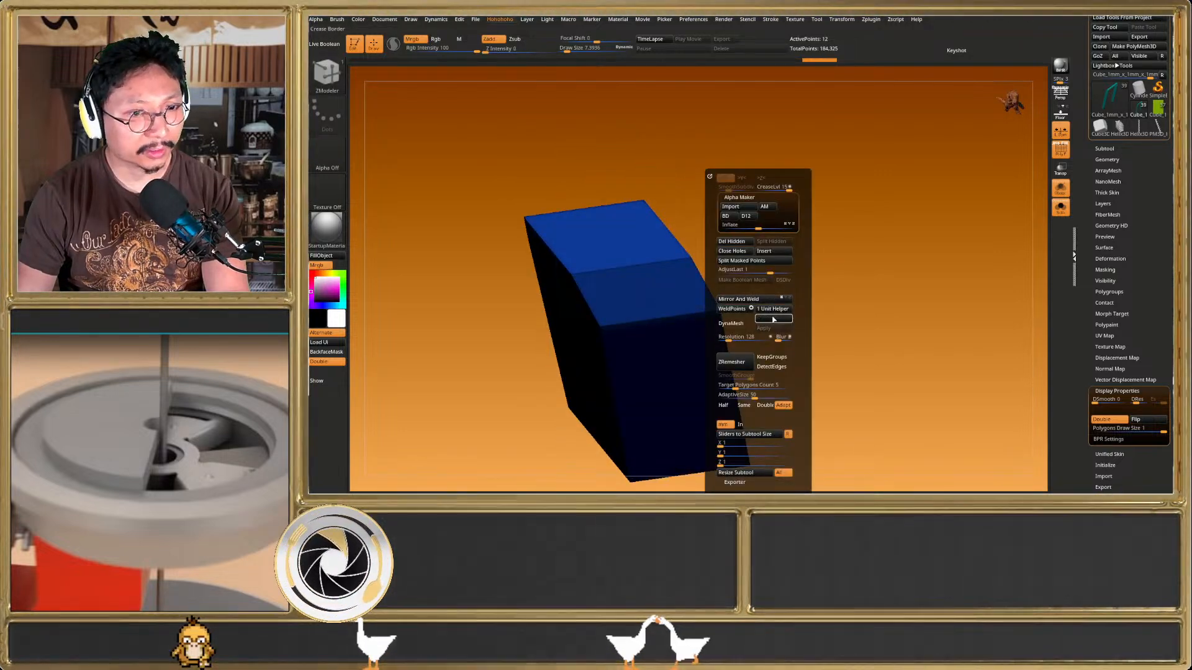
key("shift+f")
left_click(1059, 208)
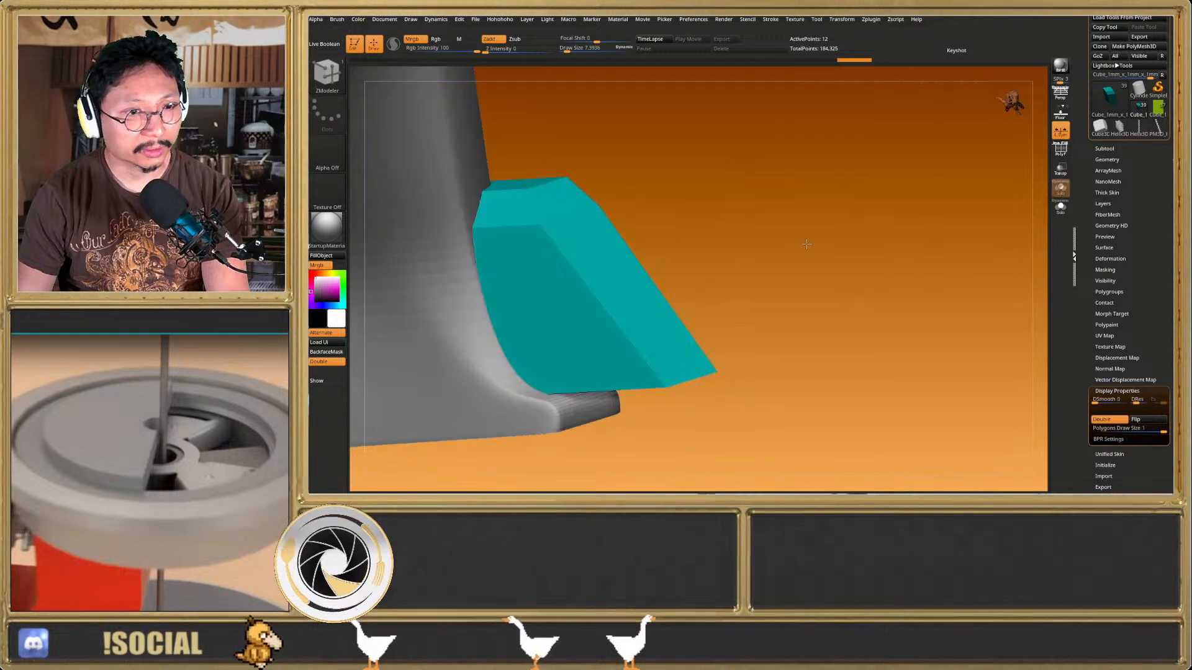
left_click(1061, 168)
left_click(1104, 149)
left_click_drag(968, 208, 874, 236)
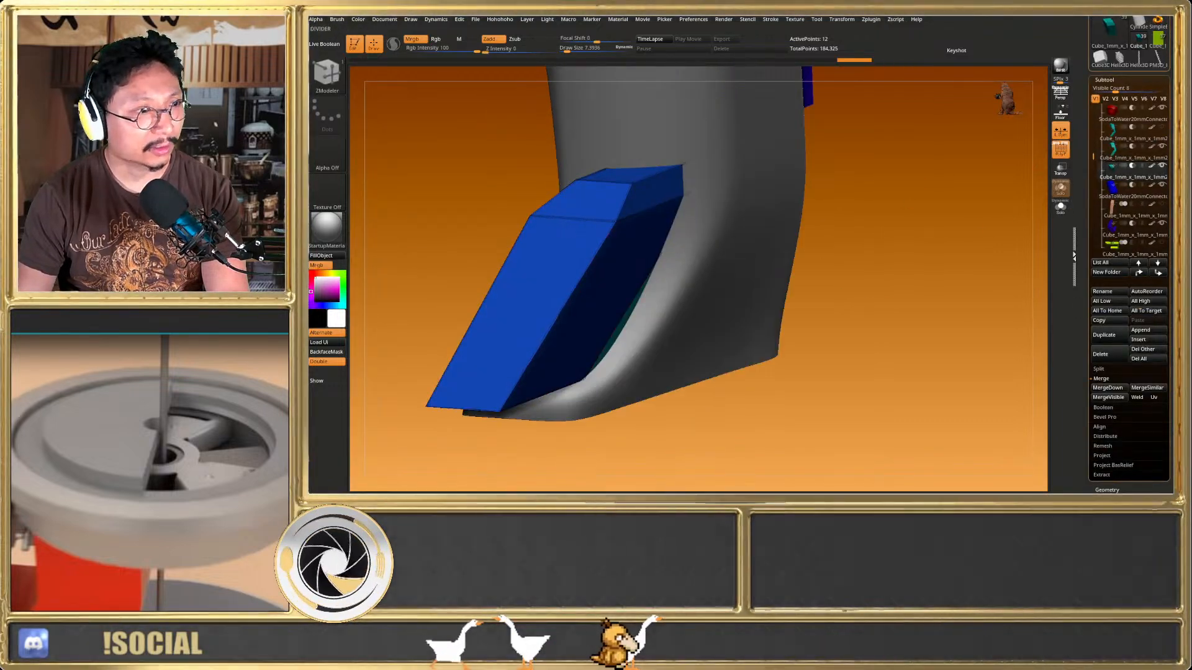
Fill the new solid block with red and check it against the grey body
left_click(311, 274)
left_click(321, 256)
key("shift+f")
right_click_drag(551, 261, 629, 273)
key("shift+f")
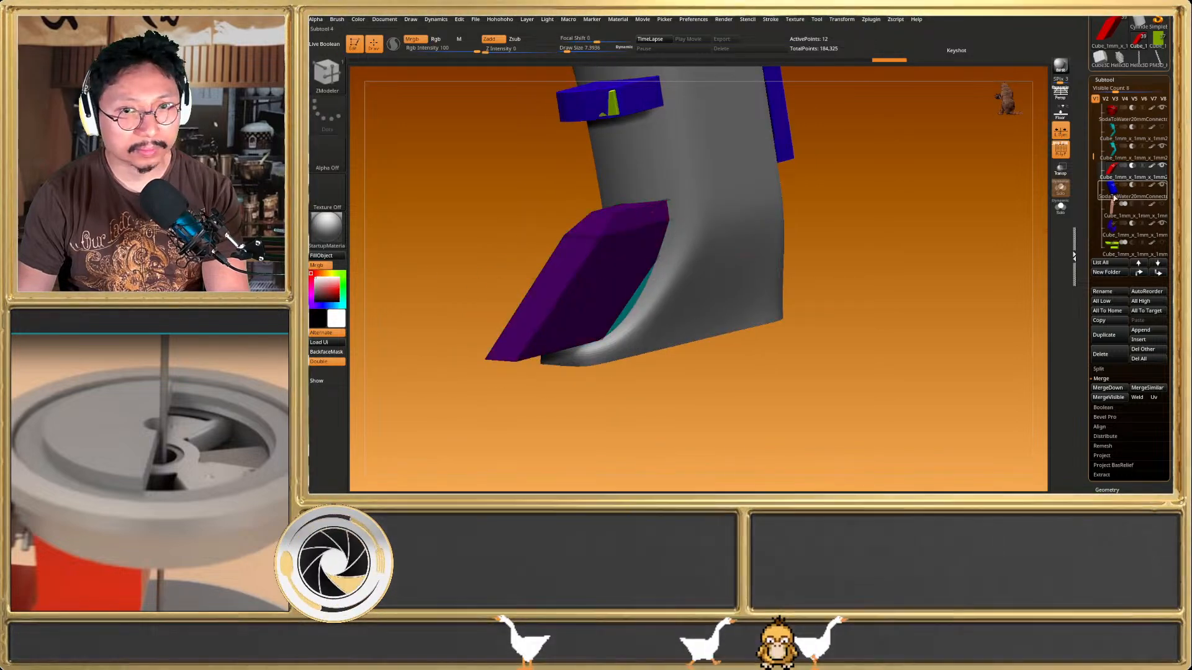
Turn on Live Boolean and inspect the cut that the red block makes in the grey body
left_click(333, 46)
right_click_drag(599, 258, 738, 265)
key("shift+f")
right_click_drag(663, 231, 870, 223)
right_click_drag(775, 227, 1082, 187)
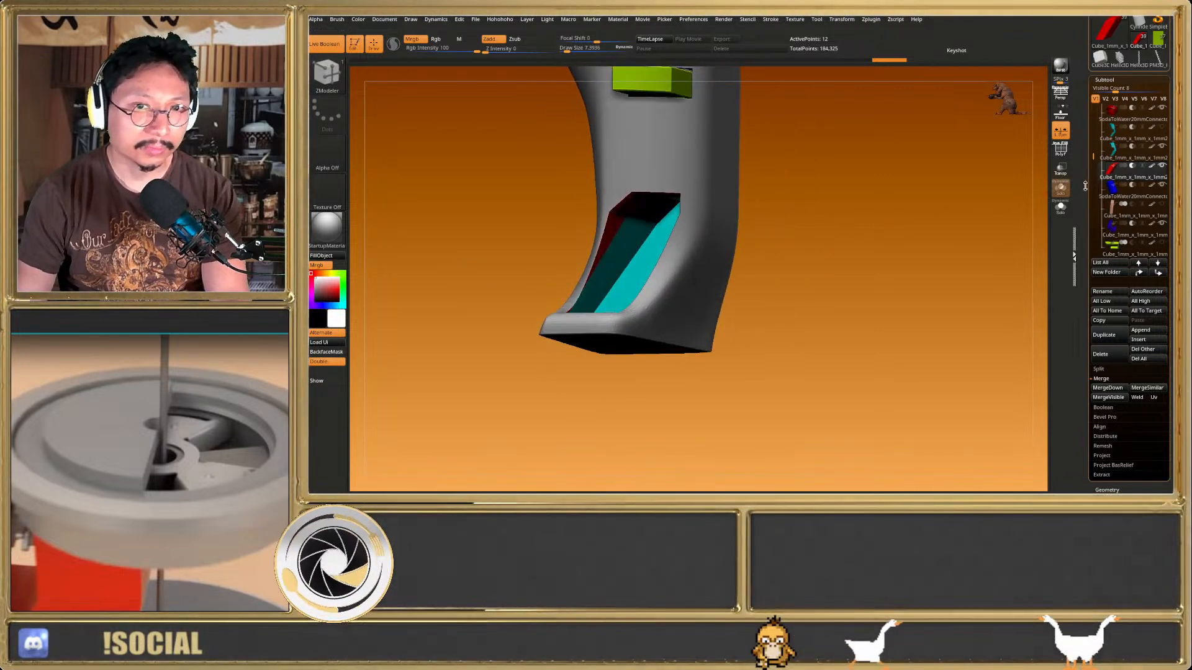
Select the teal inner cavity piece and examine it in isolation and within the assembly
left_click(1112, 153)
left_click(1061, 210)
right_click_drag(838, 232, 677, 273)
key("shift+f")
key("shift+f")
key("shift+f")
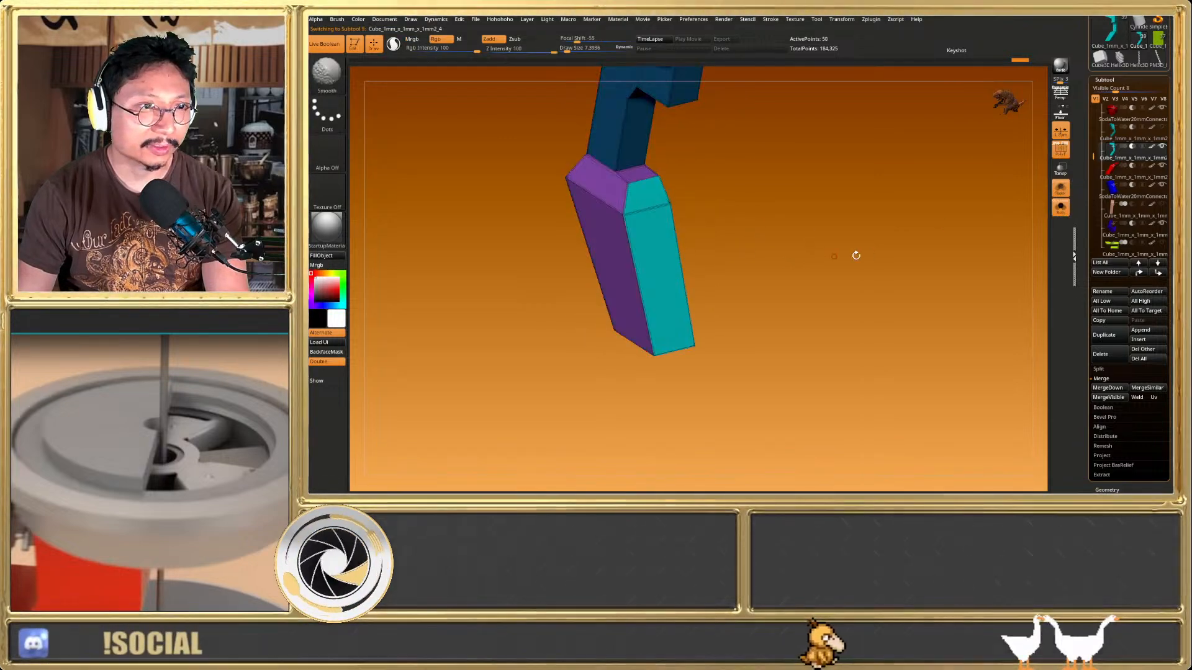
left_click(1066, 213)
right_click_drag(1017, 210, 723, 227)
key("shift+f")
Show the purple cutting cube to section the assembly and examine the sloped channel inside
left_click_drag(1097, 160, 1096, 198)
left_click(1163, 206)
right_click_drag(742, 217, 725, 271, "ctrl")
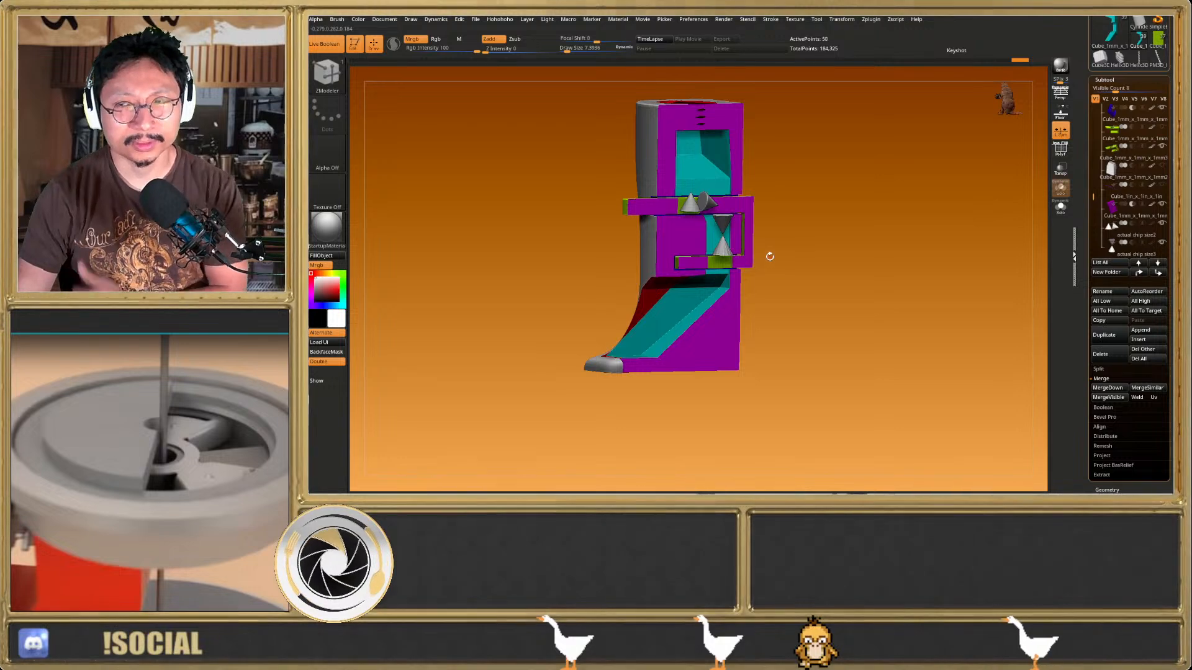
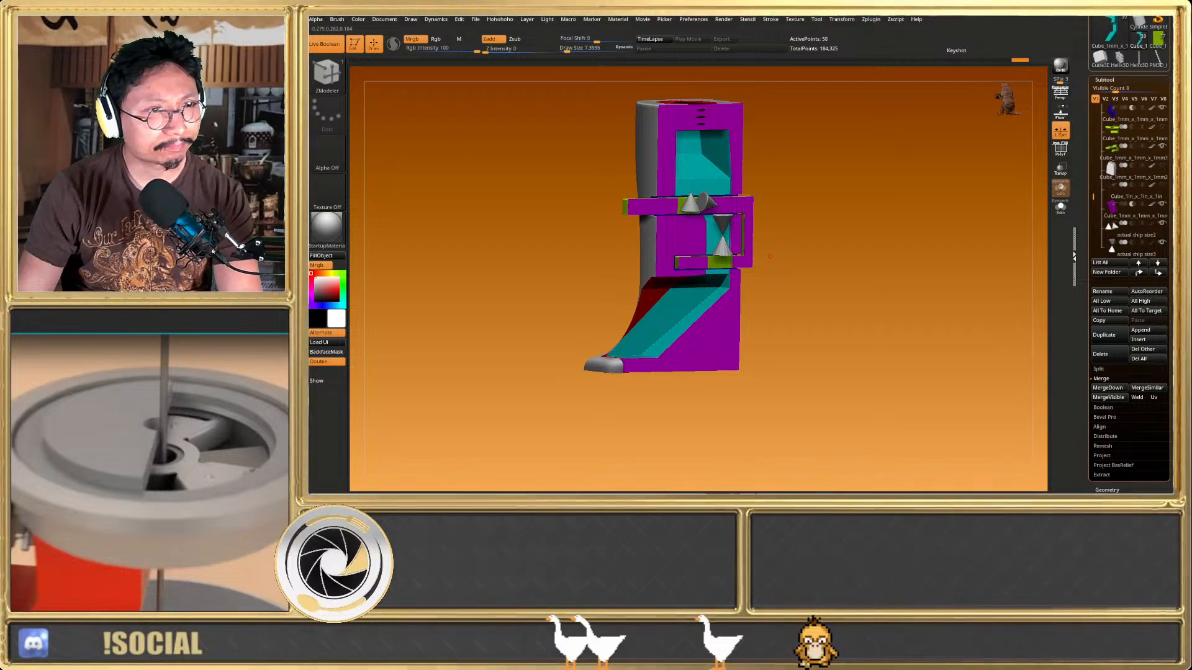
right_click_drag(609, 224, 682, 292)
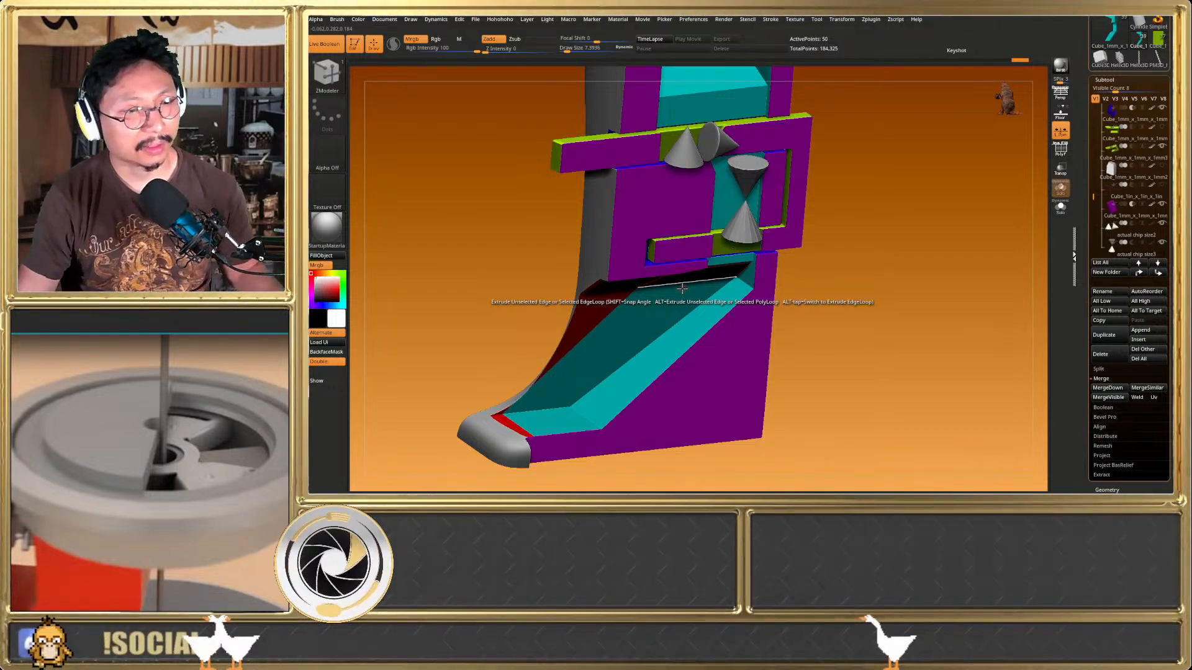
right_click_drag(652, 338, 647, 387)
Select the outer body and compare its smoothed and unsmoothed shapes, both isolated and in the sectioned assembly
left_click(561, 406, "alt")
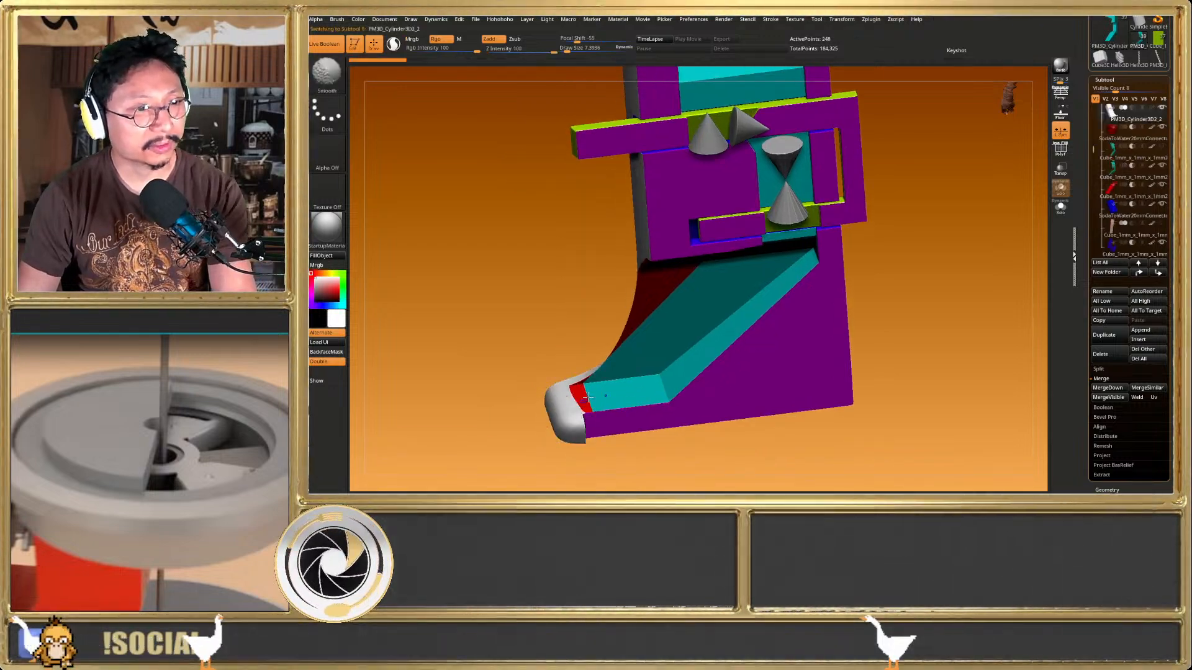
left_click(1058, 210)
key("shift+d")
key("shift+f")
key("d")
right_click_drag(700, 343, 838, 295)
key("shift+d")
key("d")
key("shift+f")
left_click(1058, 208)
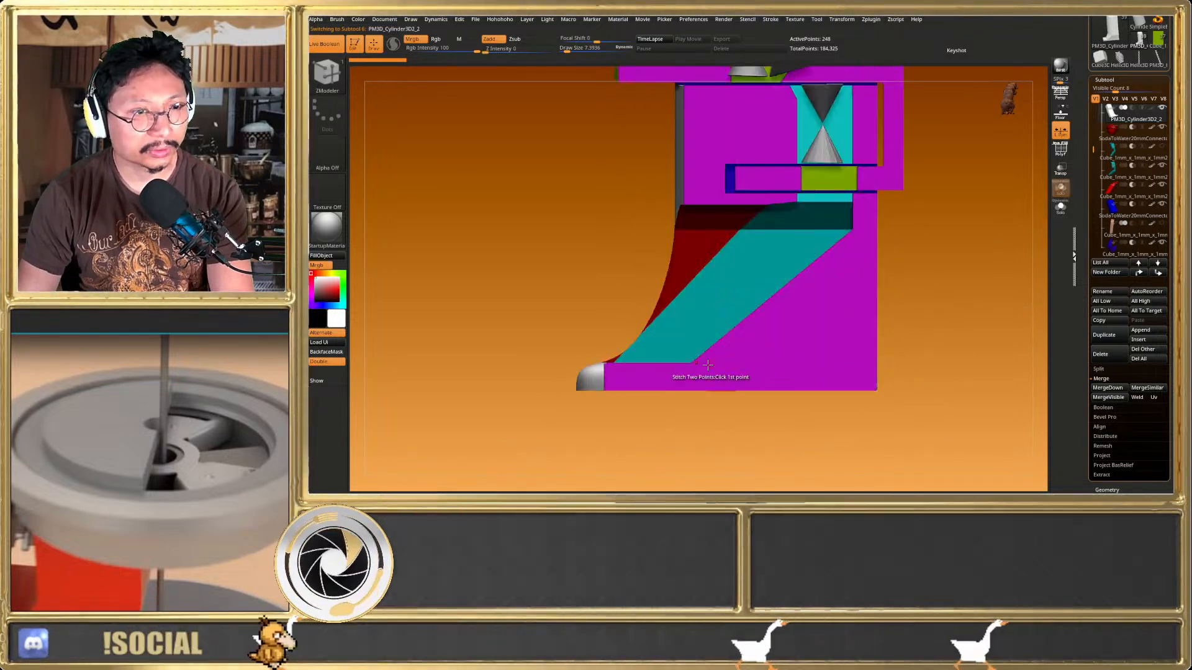
key("shift+d")
right_click_drag(578, 391, 570, 376)
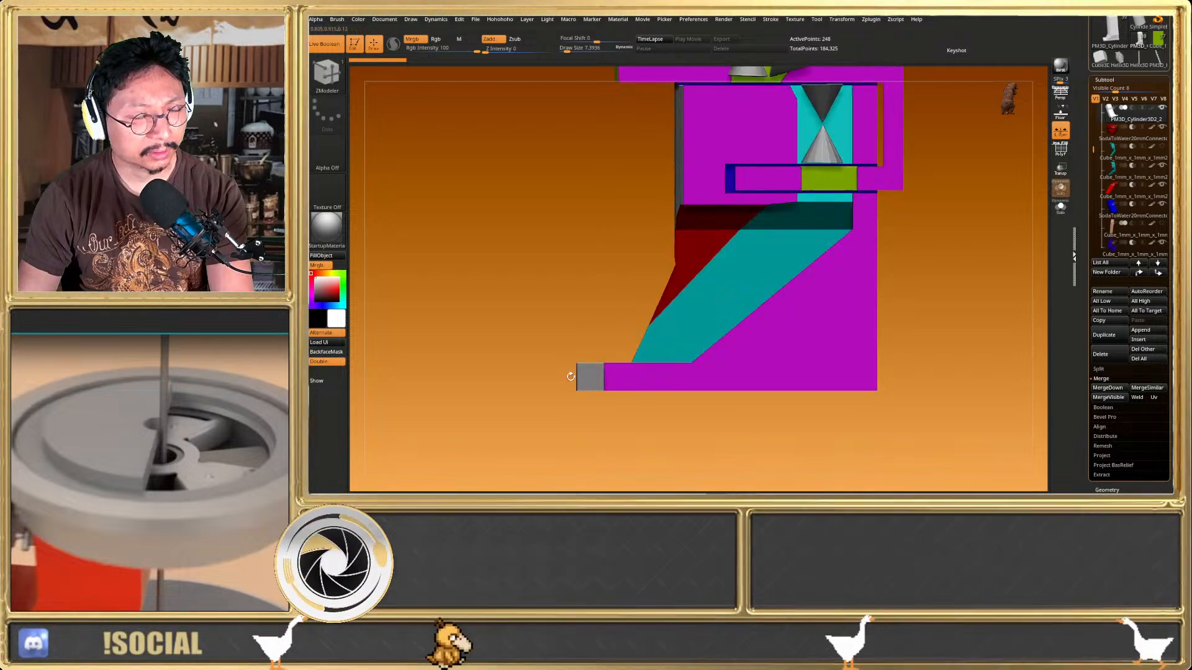
key("d")
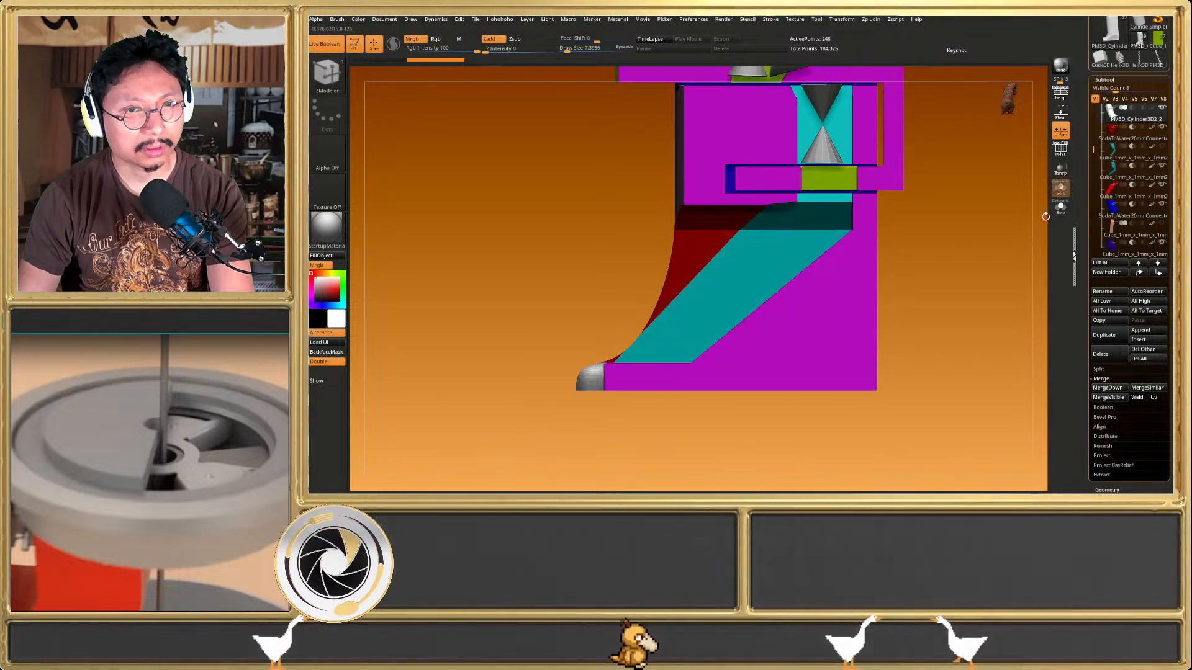
Try moving the front lip of the outer body inward with the gizmo
left_click(1060, 207)
key("shift+d")
right_click_drag(672, 354, 655, 335)
key("w")
left_click(720, 316)
key("d")
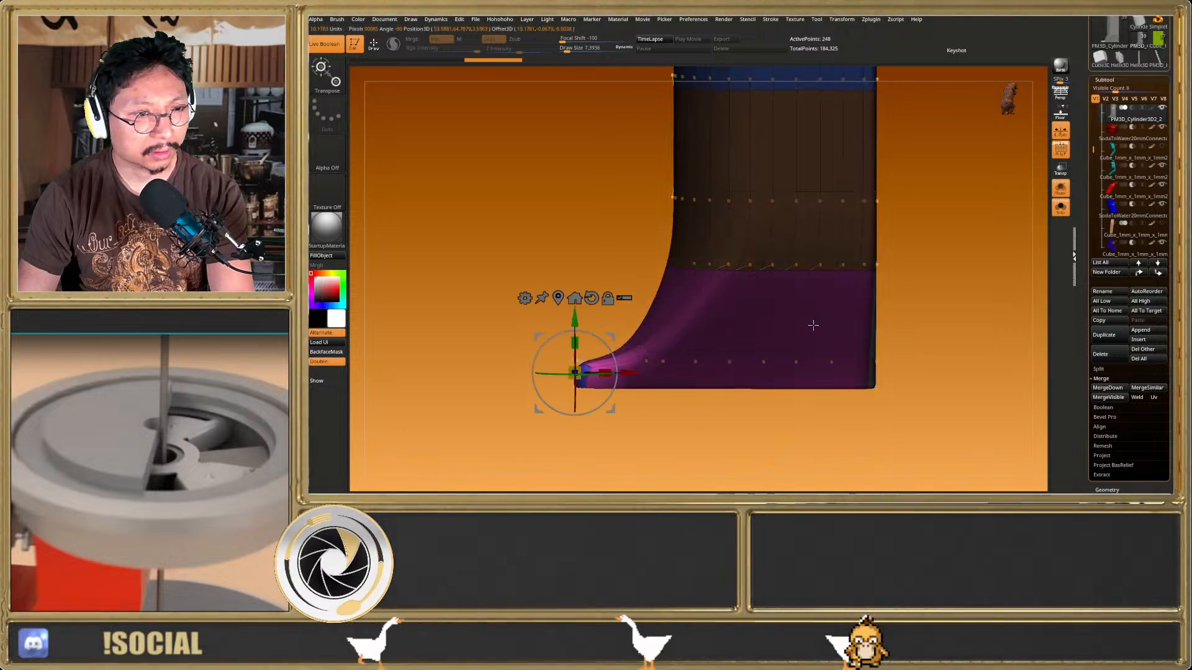
left_click_drag(574, 322, 575, 272)
left_click(1060, 207)
key("shift+f")
left_click_drag(637, 324, 685, 324)
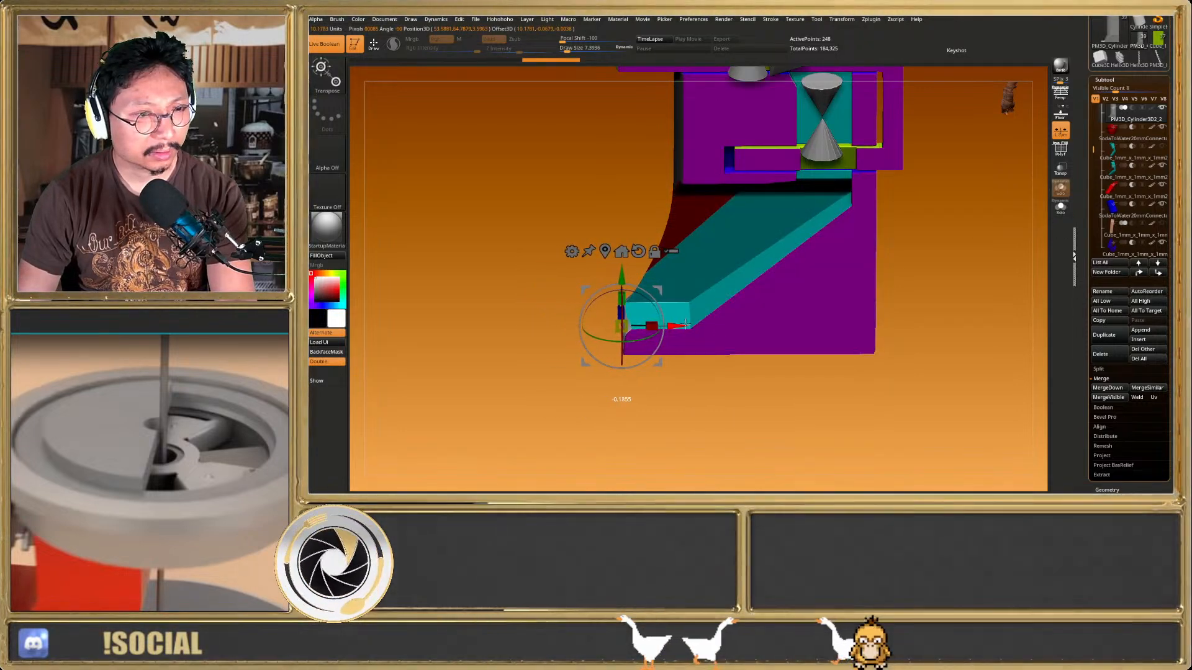
key("q")
left_click(1059, 213)
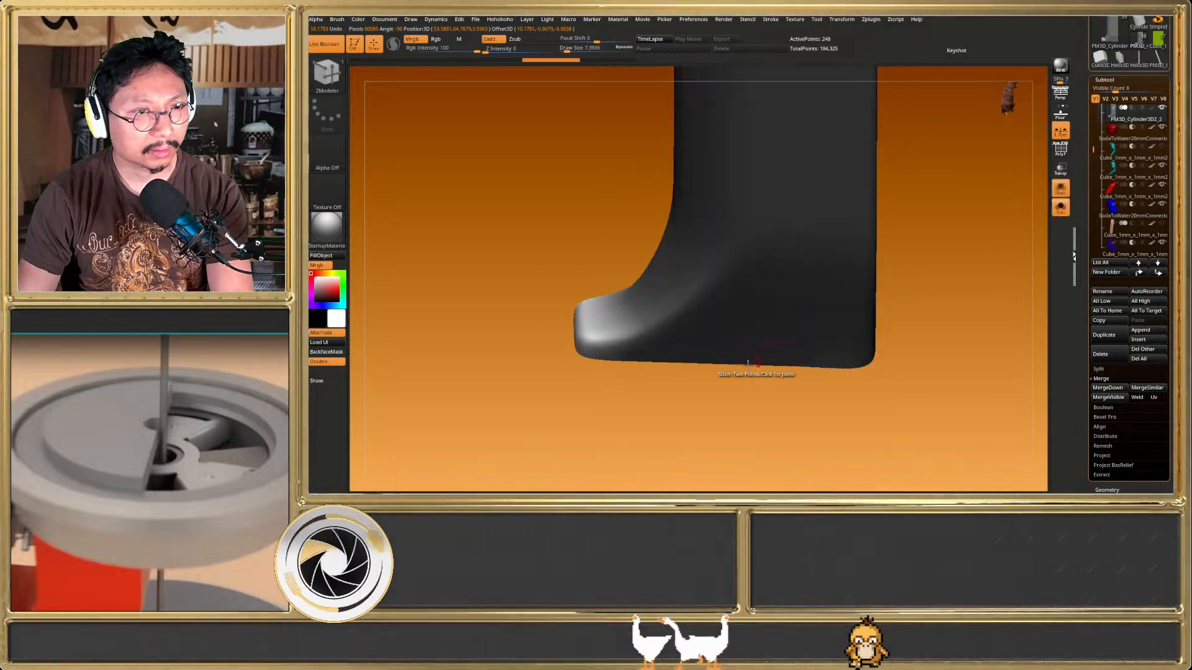
Turn off smoothing on the outer body and mask everything except its base
key("shift+f")
key("shift+d")
left_click_drag(651, 394, 957, 265, "shift")
left_click_drag(926, 329, 875, 318, "ctrl")
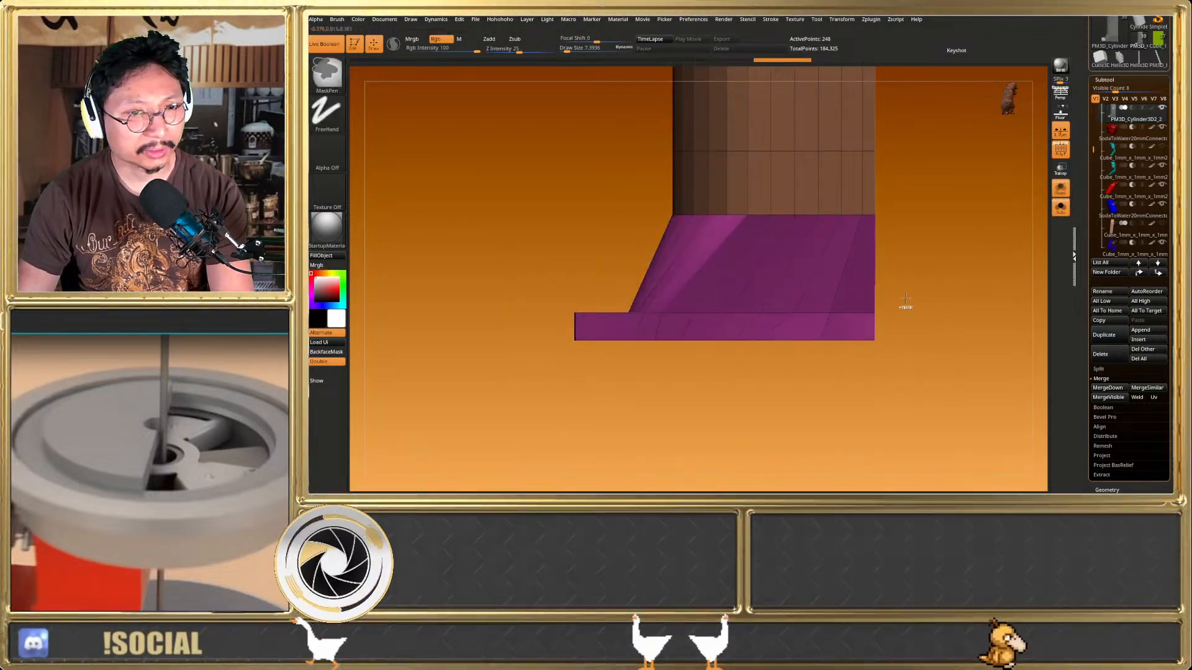
key("w")
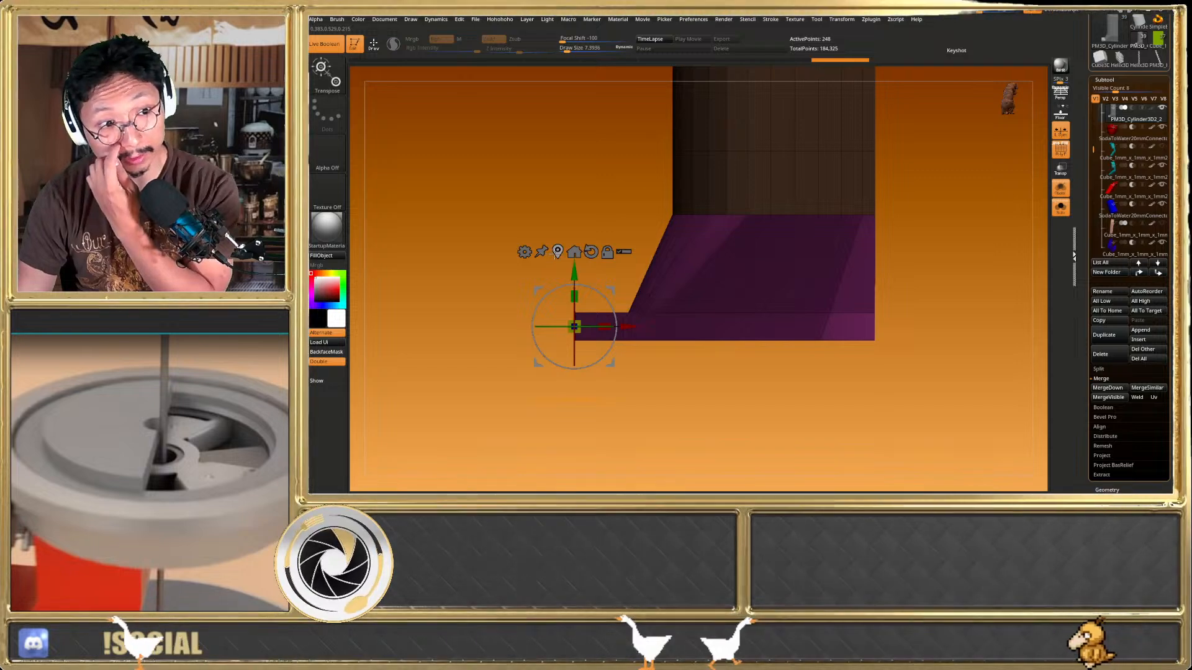
left_click(557, 252)
key("q")
left_click_drag(483, 385, 921, 284, "ctrl")
left_click(956, 303, "ctrl")
Examine the smoothed outer body's base and front lip in the sectioned assembly from several angles
key("w")
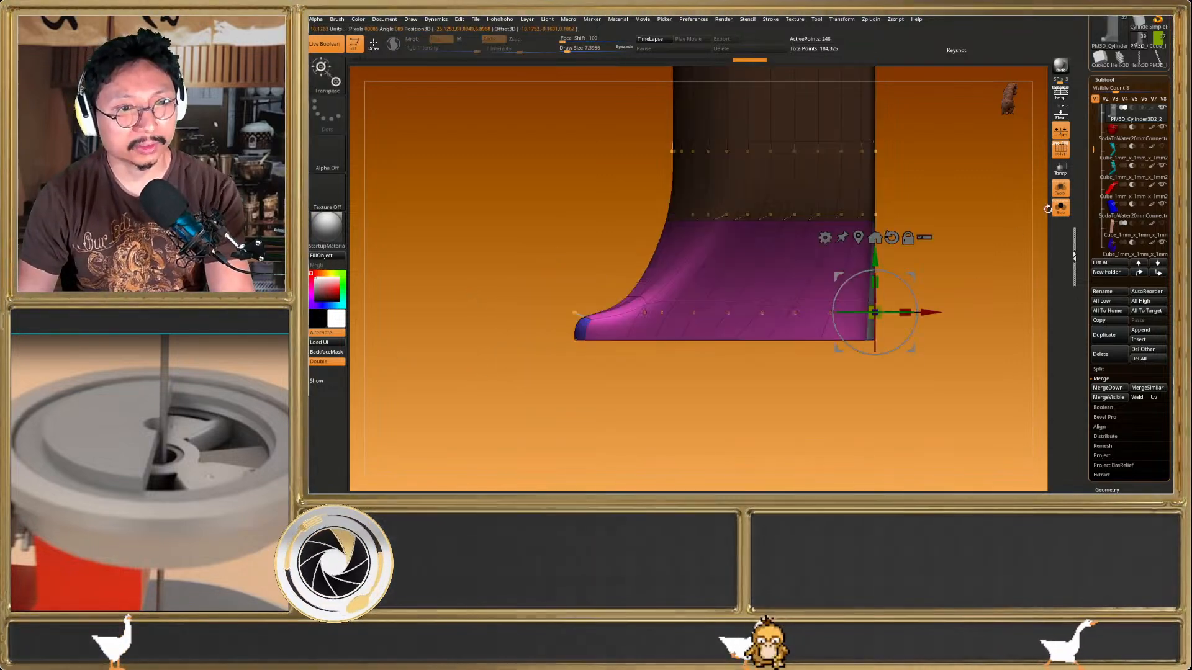
left_click(1062, 210)
left_click_drag(976, 244, 988, 263)
key("shift+f")
mouse_move(905, 310)
left_mouse_down()
mouse_move(877, 311)
mouse_move(890, 302)
left_mouse_up()
key("q")
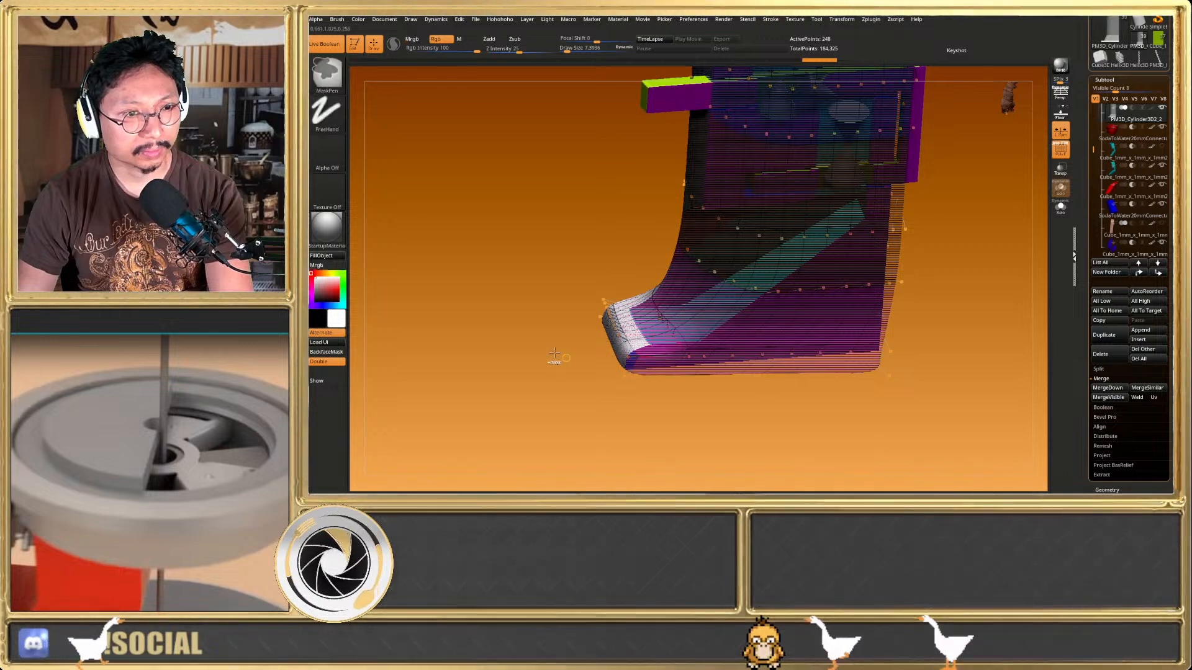
key("shift+f")
mouse_move(545, 345)
left_mouse_down()
mouse_move(631, 374)
mouse_move(694, 376)
mouse_move(806, 302)
mouse_move(831, 310)
left_mouse_up()
key("ctrl")
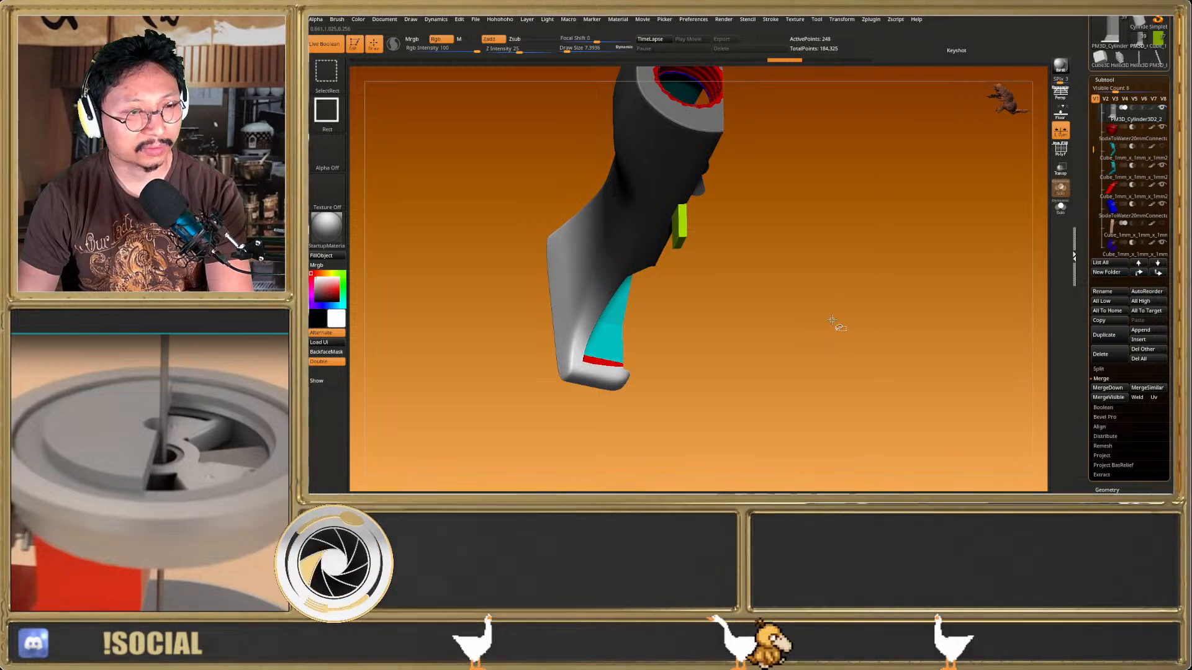
left_click_drag(800, 333, 783, 308)
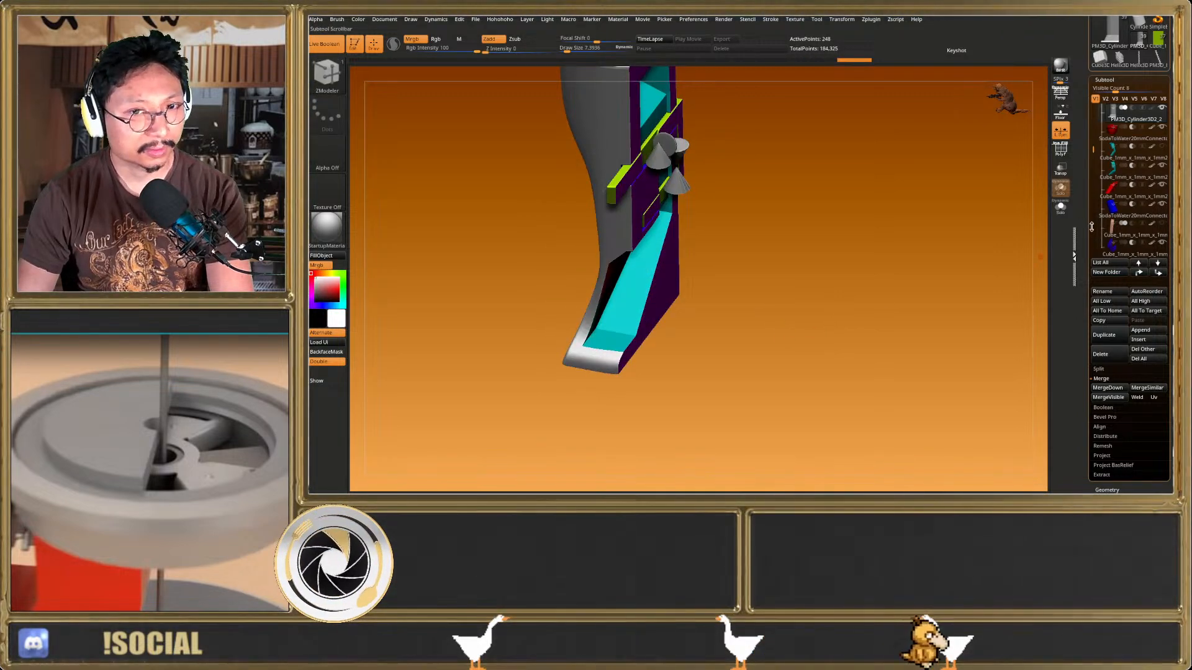
Isolate the outer body, mask everything except the upper front edge of its lip, turn smoothing on and centre the gizmo on that edge
left_click(1067, 210)
key("shift+f")
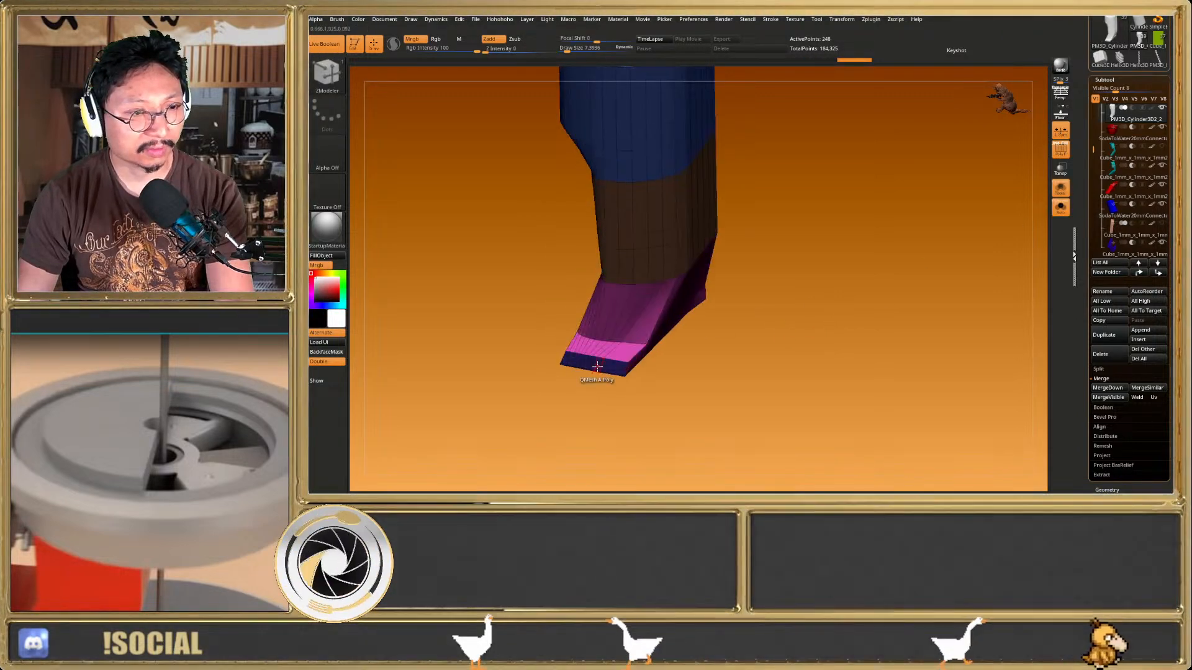
mouse_move(581, 367)
right_mouse_down()
mouse_move(620, 360)
mouse_move(634, 384)
mouse_move(613, 384)
mouse_move(599, 325)
right_mouse_up()
left_click_drag(586, 328, 636, 382, "ctrl")
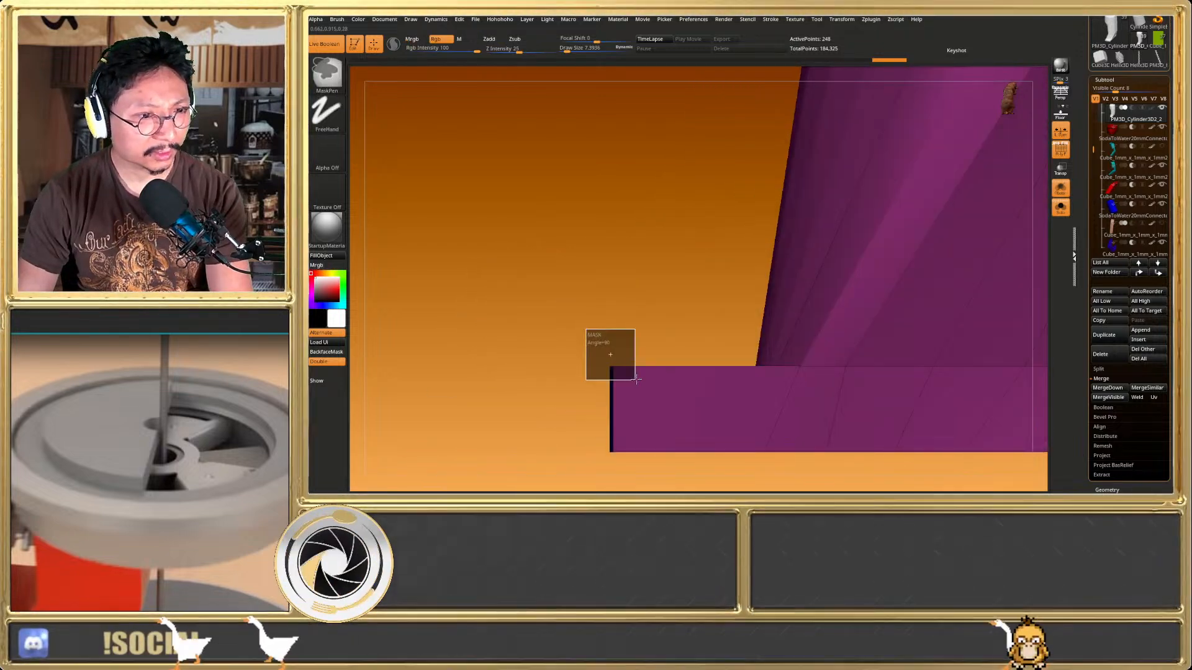
left_click(640, 316, "ctrl")
key("w")
key("d")
left_click(718, 404, "alt")
left_click(701, 332)
left_click(627, 291)
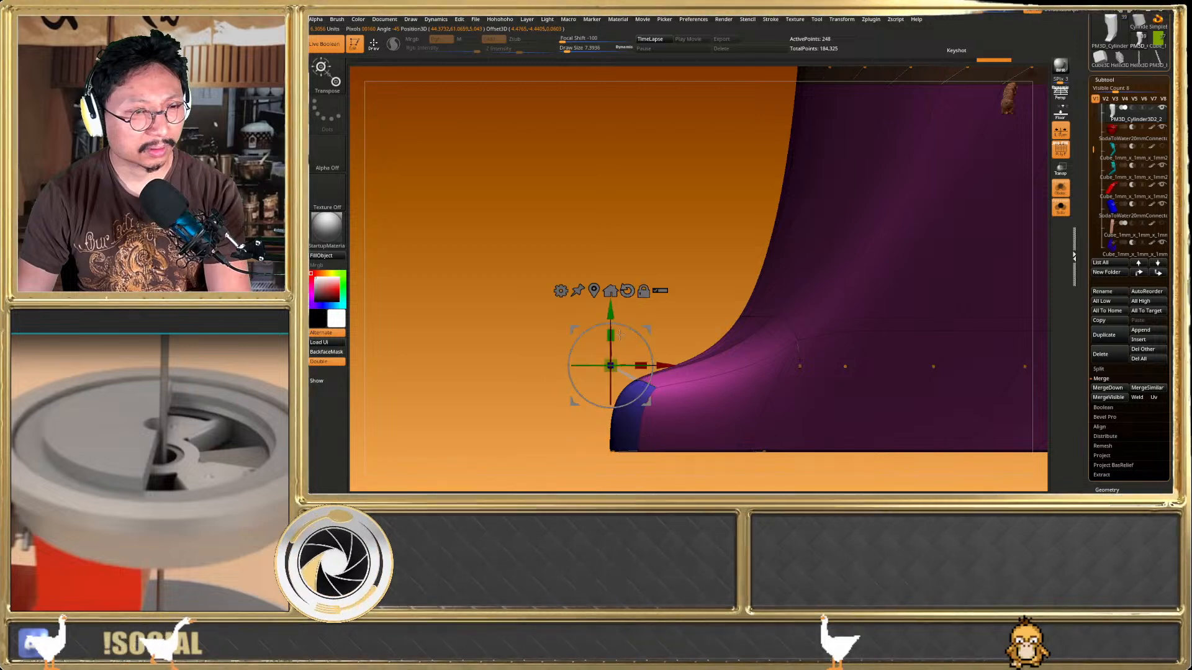
Adjust the height of the lip's upper front edge with the gizmo while viewing the sectioned assembly, undoing the first downward move
left_click(1060, 208)
right_click_drag(714, 267, 695, 311)
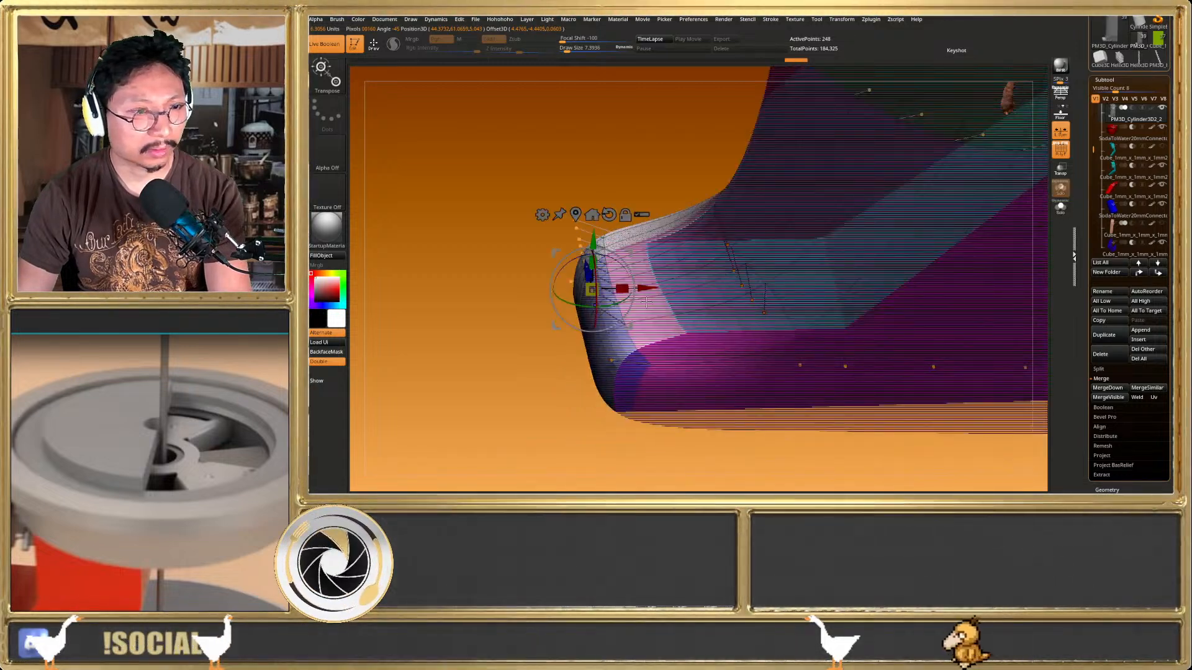
key("shift+f")
left_click_drag(593, 242, 594, 274)
right_click_drag(979, 263, 795, 281)
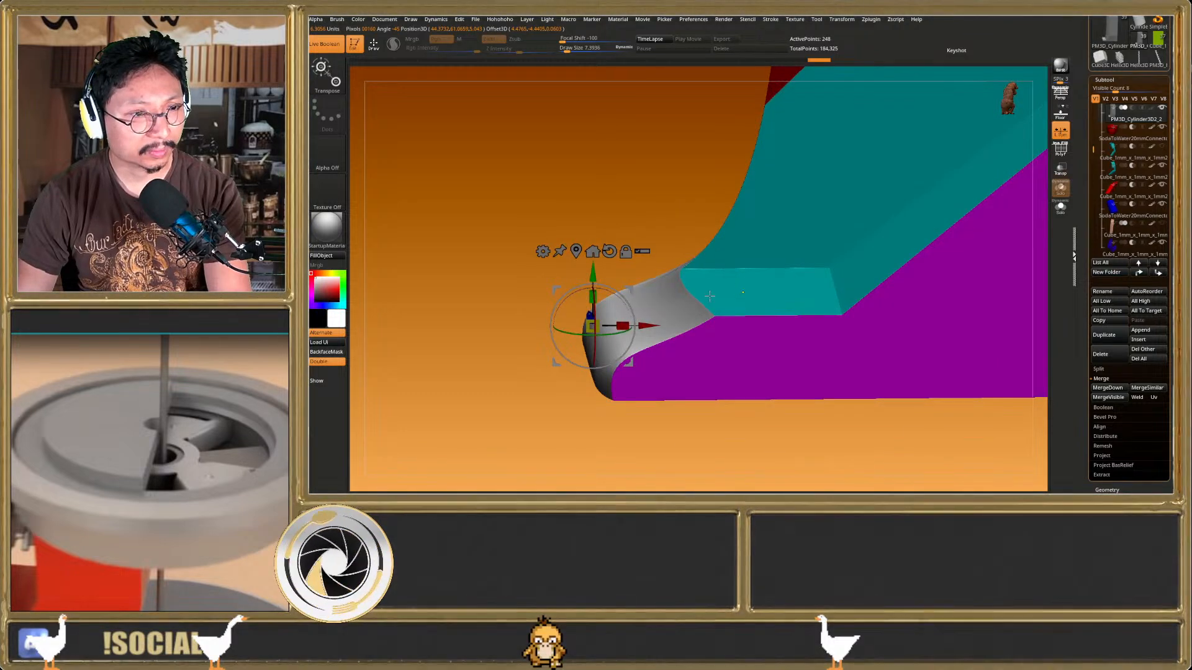
key("ctrl+z")
left_click_drag(594, 245, 603, 190)
key("q")
right_click_drag(612, 242, 761, 281)
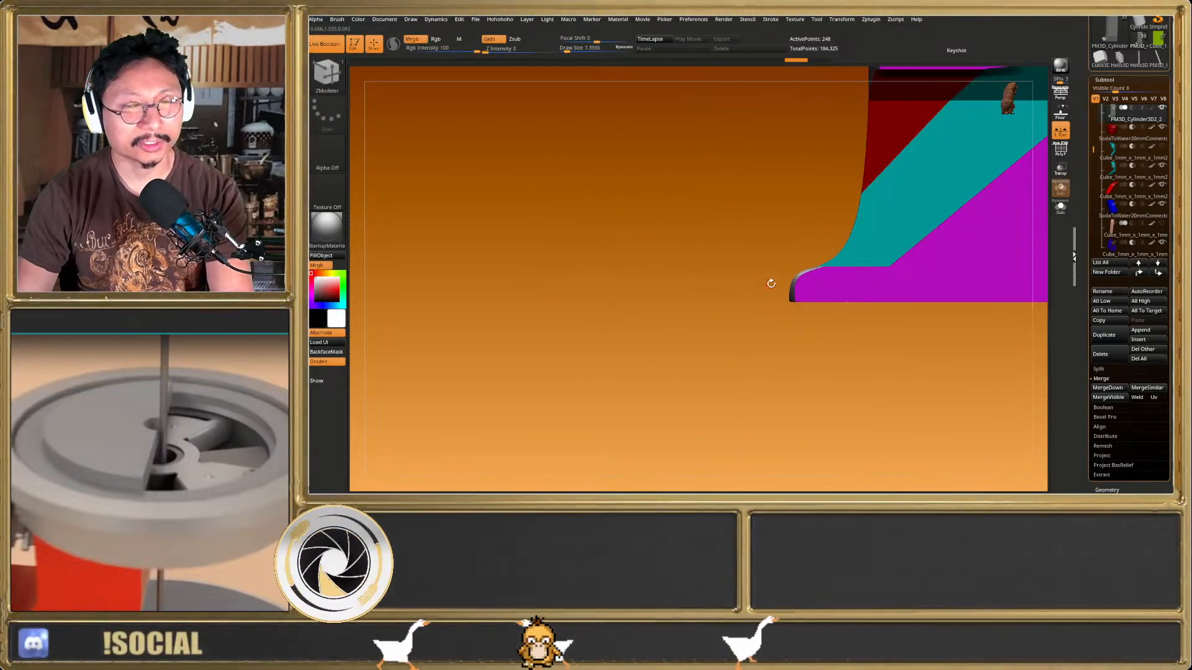
Select the red sloped block, view it against the transparent assembly and mask everything except its bottom edge
left_click(1113, 188)
left_click(1058, 215)
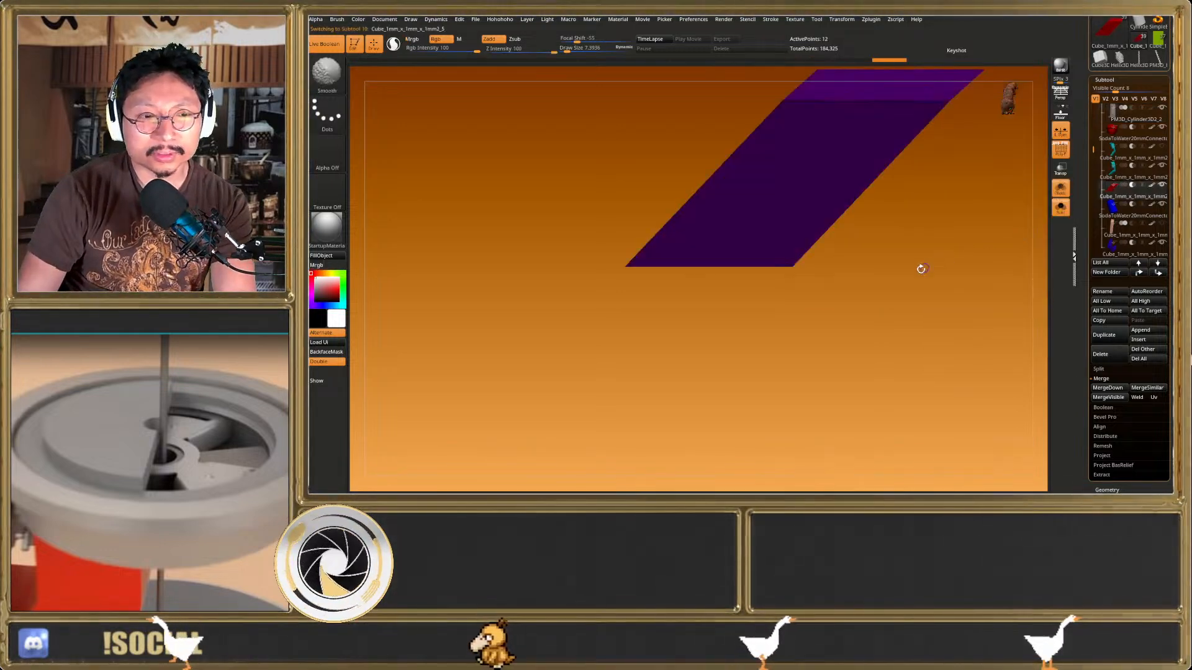
key("shift+f")
key("shift+f")
left_click(1060, 187)
left_click(1059, 169)
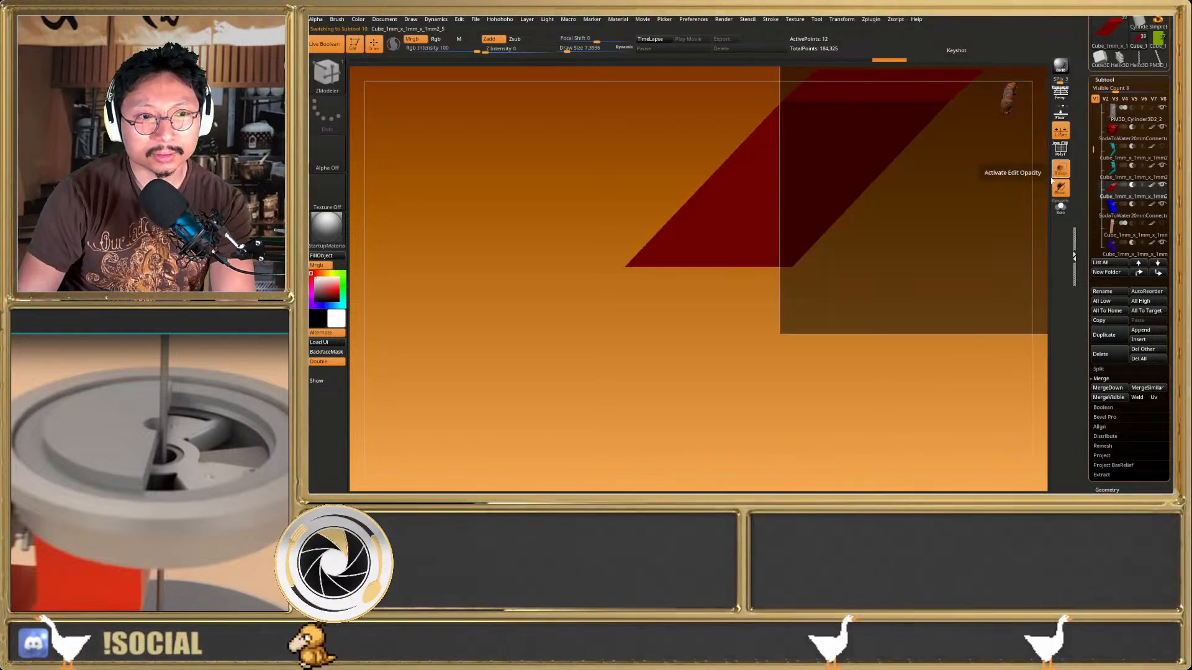
left_click_drag(570, 334, 867, 242, "ctrl")
left_click(820, 345, "ctrl")
Place the gizmo on the inner bottom corner of the red block and rotate its bottom edge to slope down toward the front
key("w")
right_click_drag(771, 239, 772, 261, "alt")
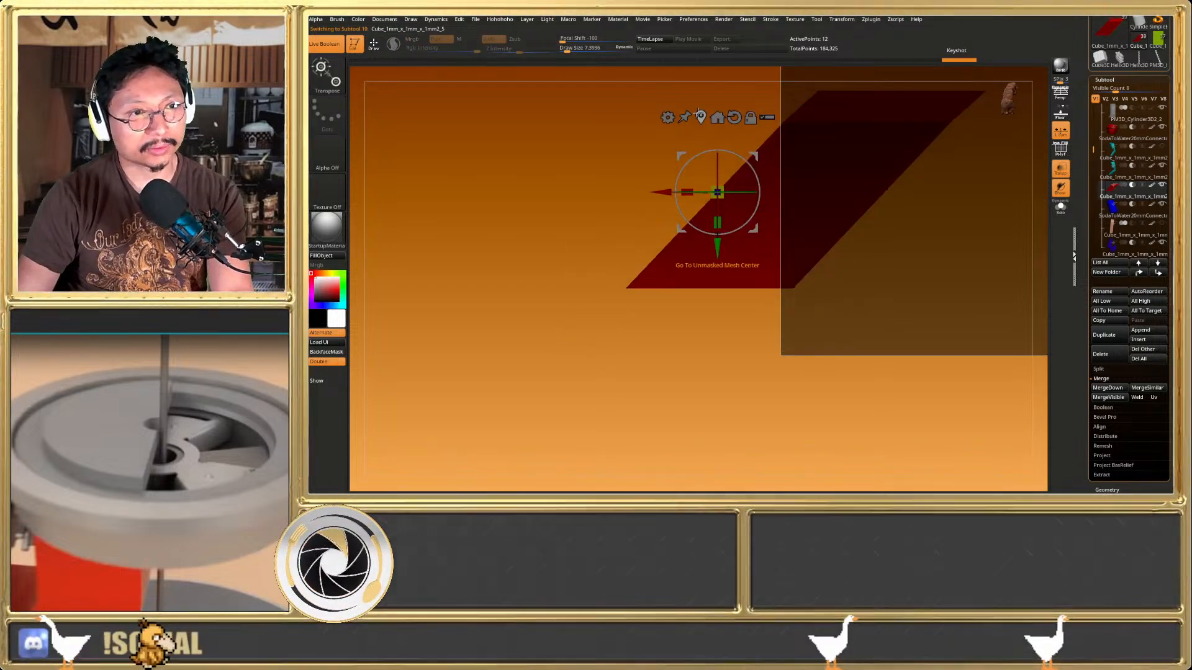
left_click(701, 117)
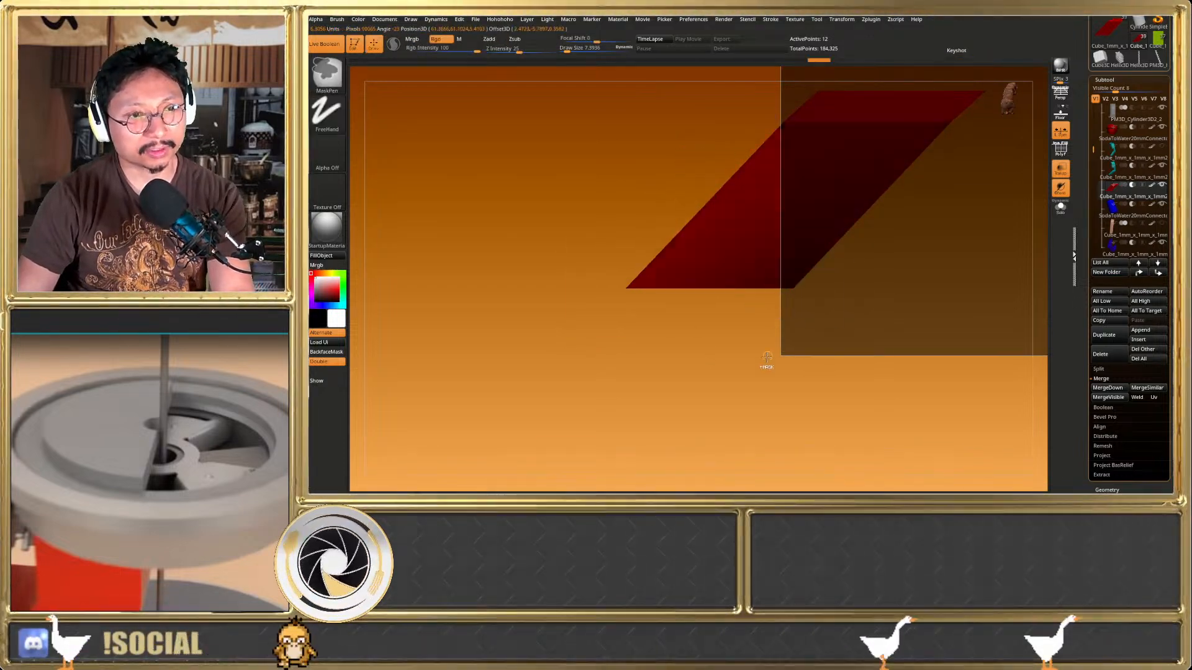
left_click(693, 213)
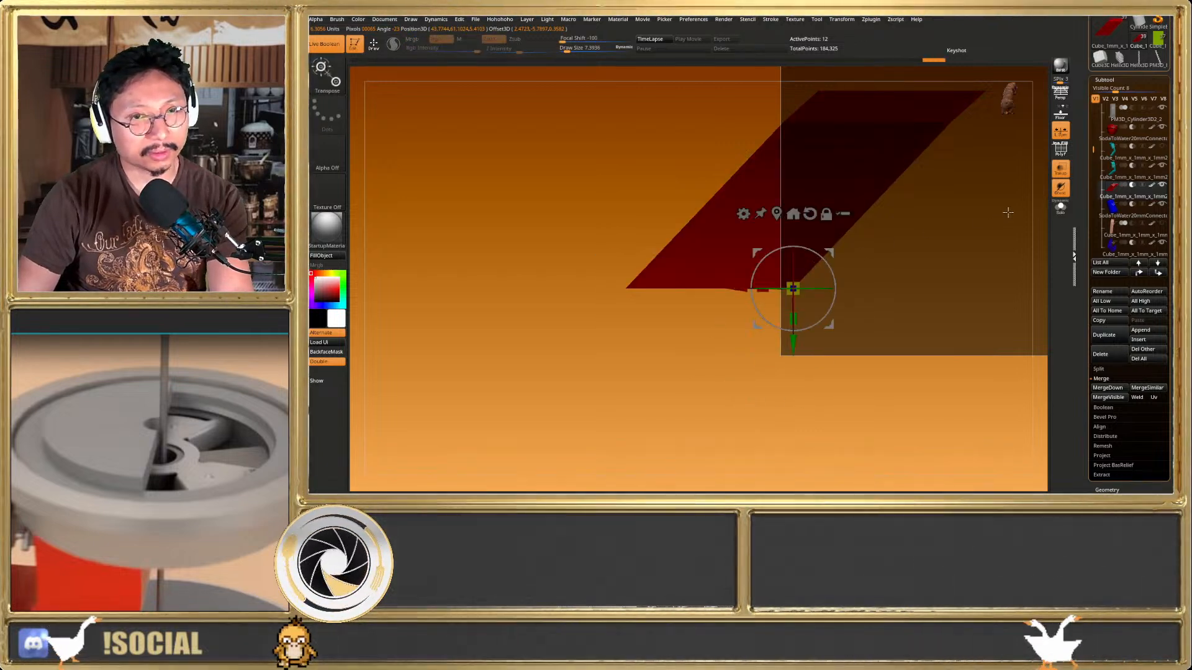
left_click(1061, 168)
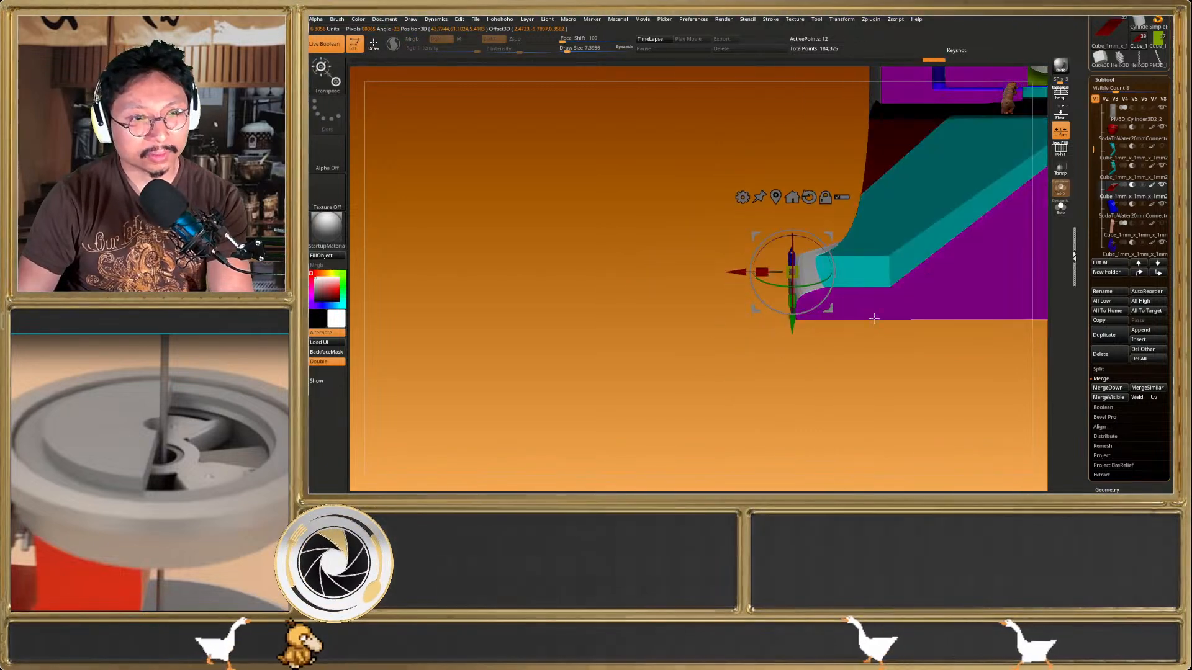
left_click_drag(817, 246, 805, 236)
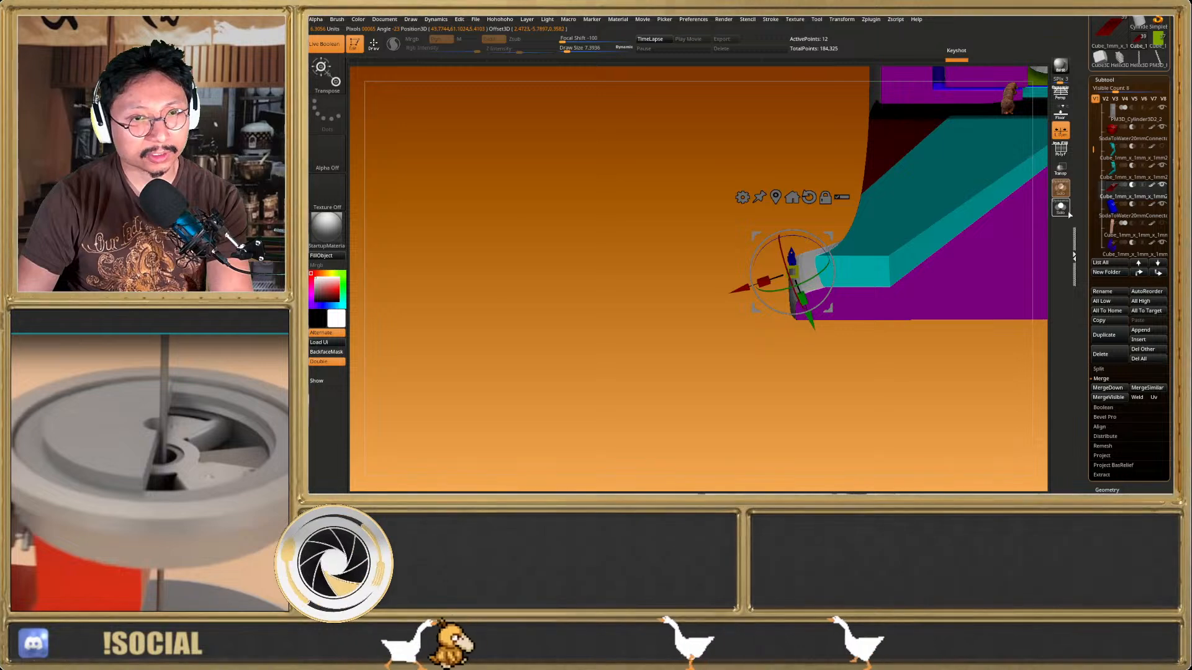
left_click(1063, 171)
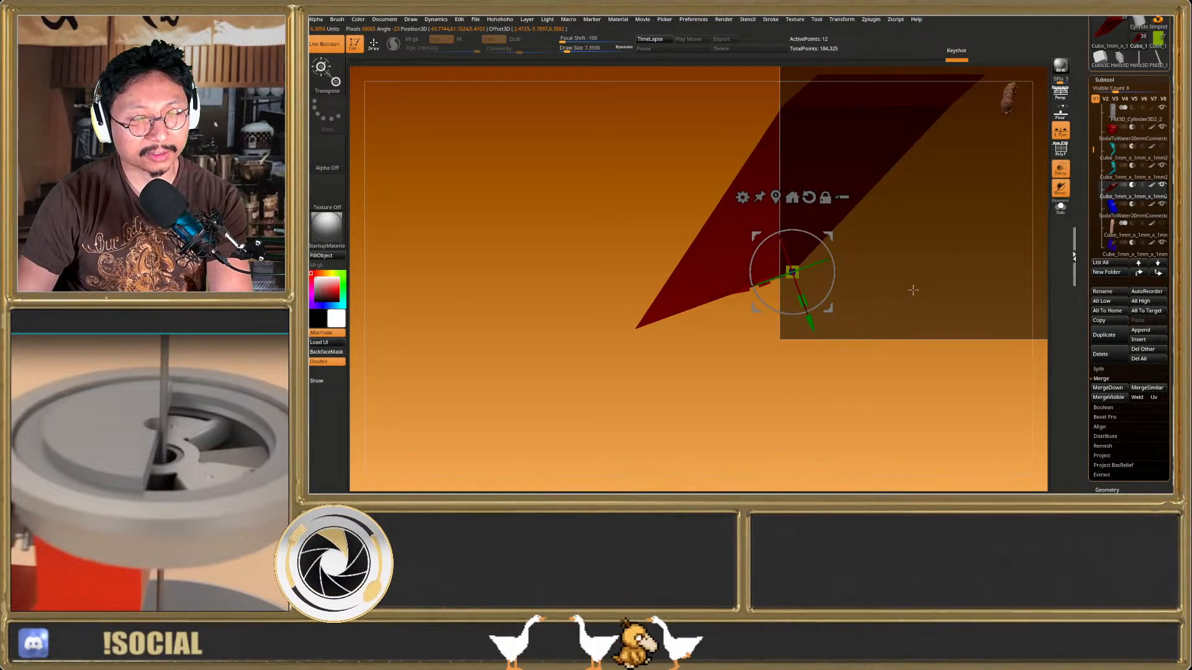
key("q")
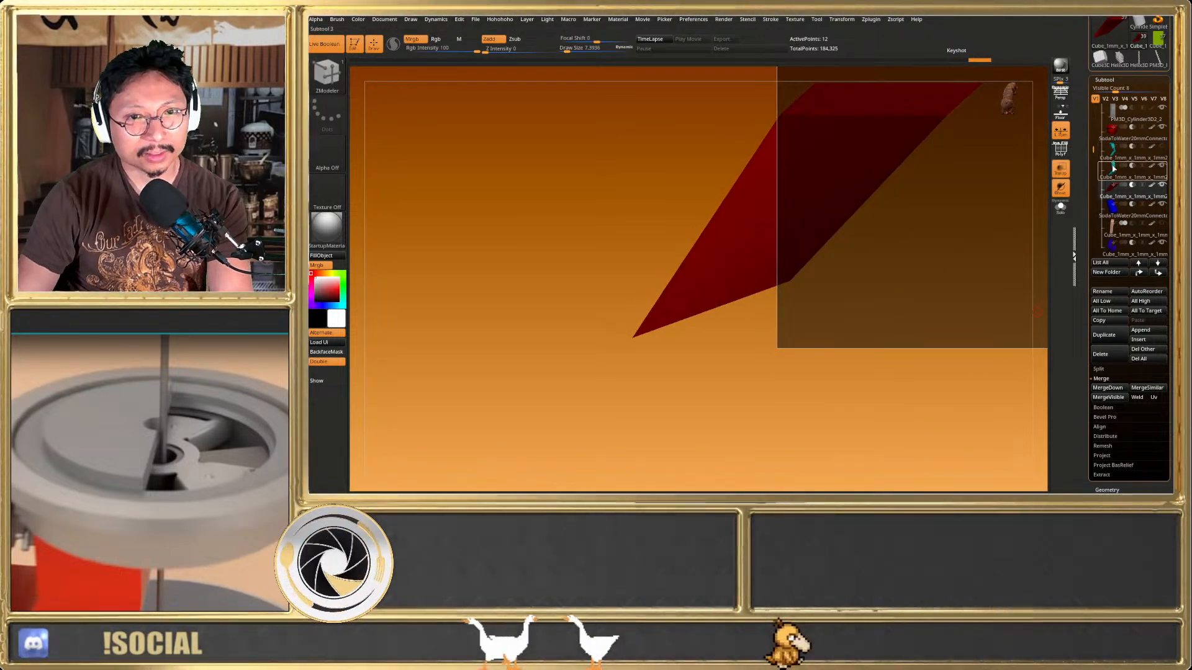
Select and isolate the teal channel block, mask everything except its bottom edge and centre the gizmo there
mouse_move(1113, 169)
left_click(1113, 169)
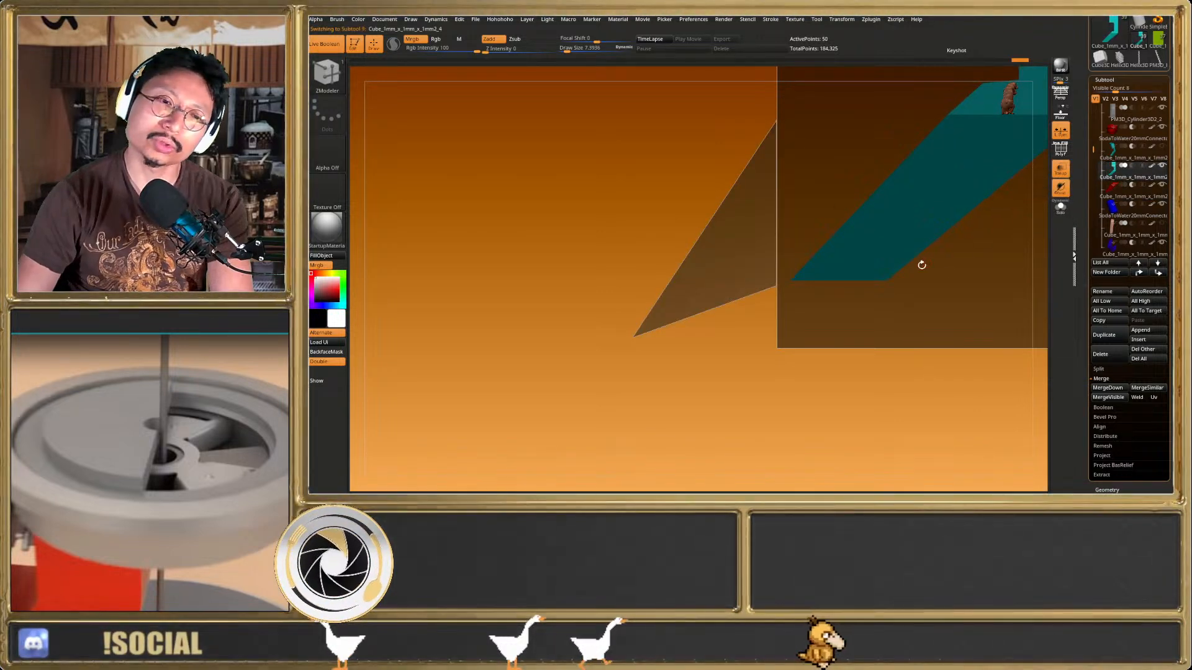
left_click_drag(762, 338, 930, 253, "ctrl")
left_click(920, 333, "ctrl")
key("w")
left_click(1061, 210)
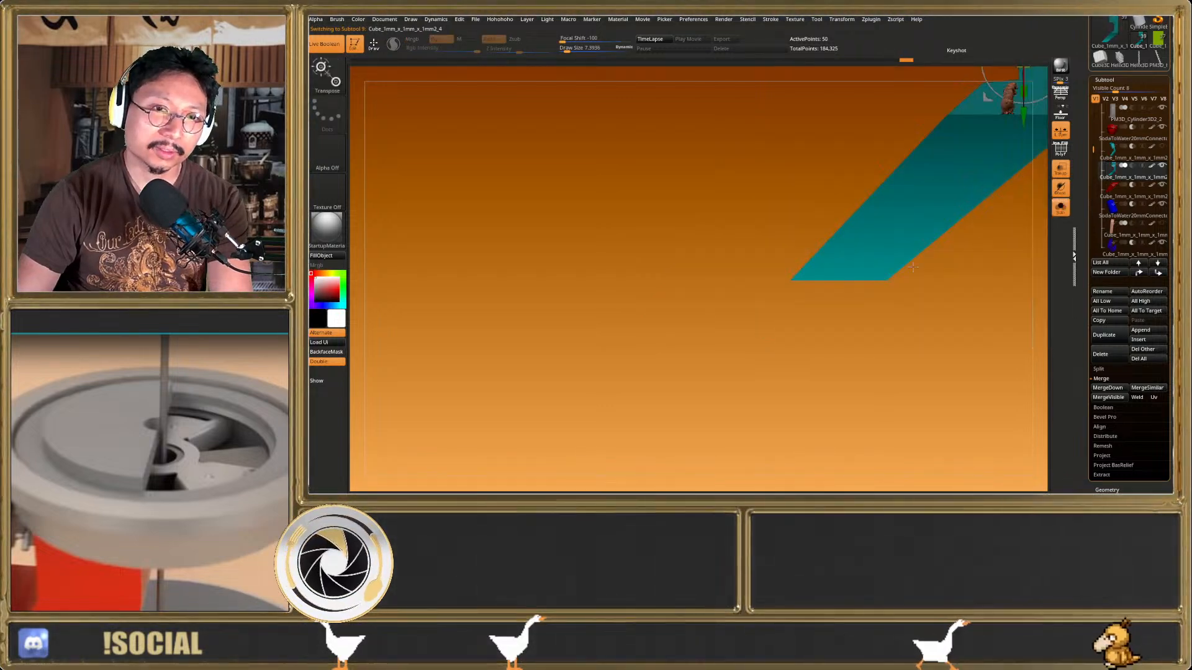
left_click(943, 76)
left_click(943, 77)
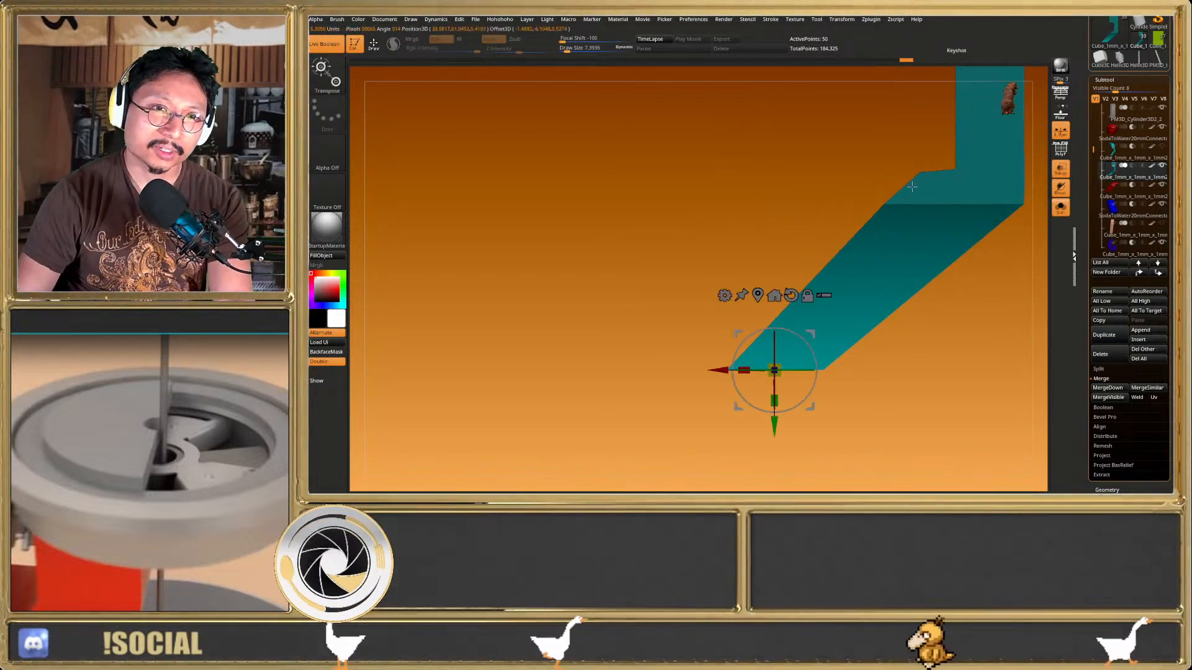
Leave only the inner bottom corner of the teal channel block unmasked and centre the gizmo on it
left_click_drag(928, 112, 932, 69, "alt")
key("q")
left_click_drag(866, 366, 811, 308, "ctrl")
left_click(838, 308, "ctrl")
key("w")
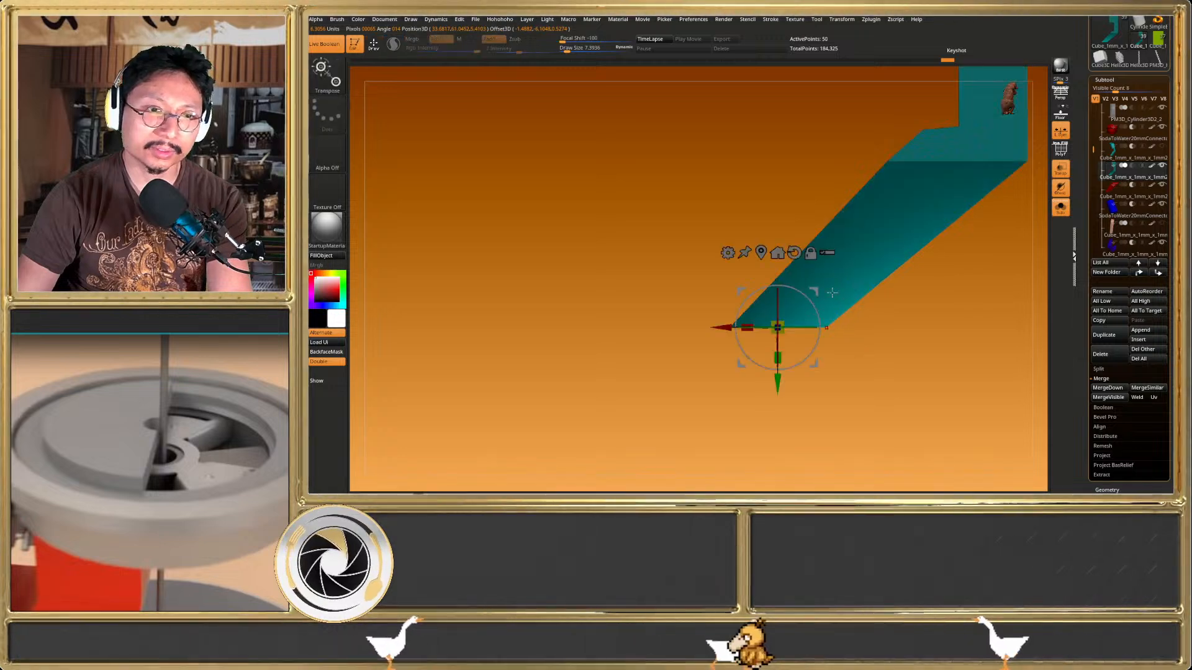
left_click(761, 252)
Unmask the teal block's whole bottom edge and rotate it about the inner corner to slope down toward the front
key("q")
left_click_drag(842, 386, 852, 395, "ctrl")
left_click_drag(878, 381, 706, 311, "ctrl")
left_click(789, 365, "ctrl")
key("w")
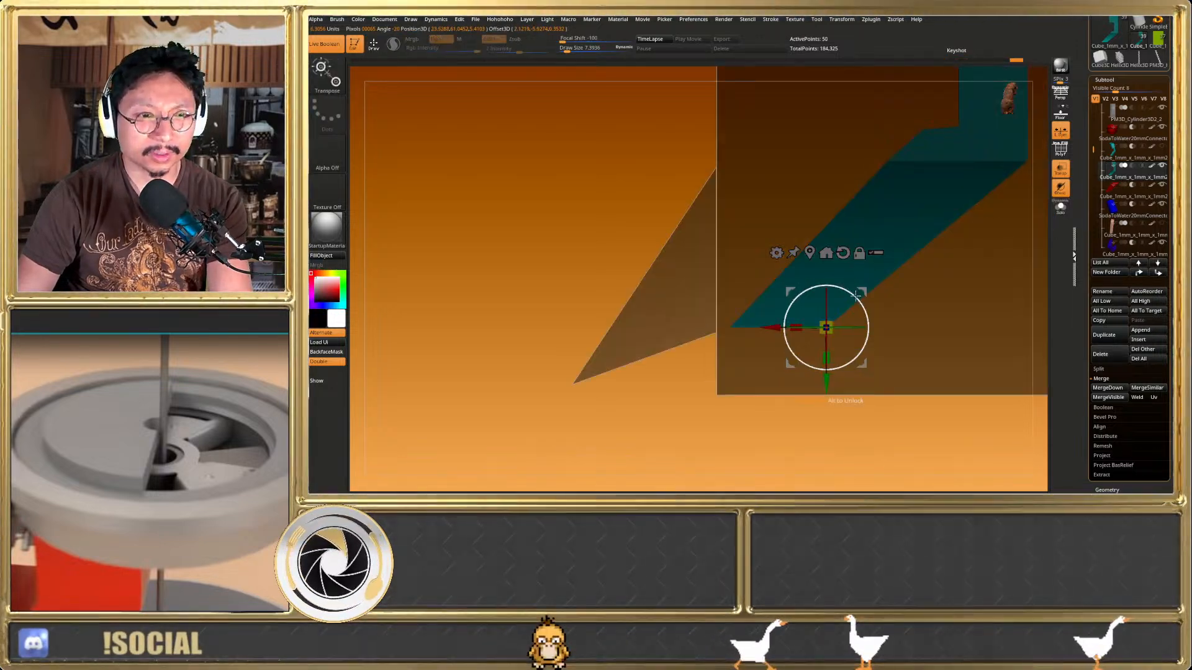
left_click_drag(850, 288, 845, 279)
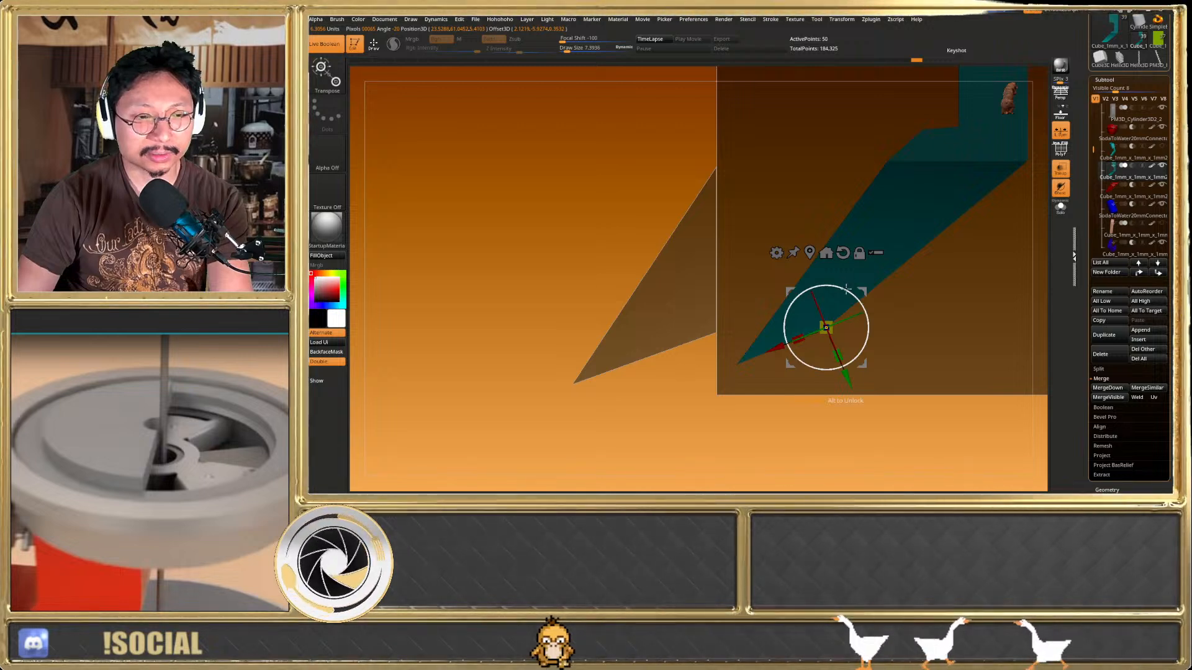
key("ctrl+z")
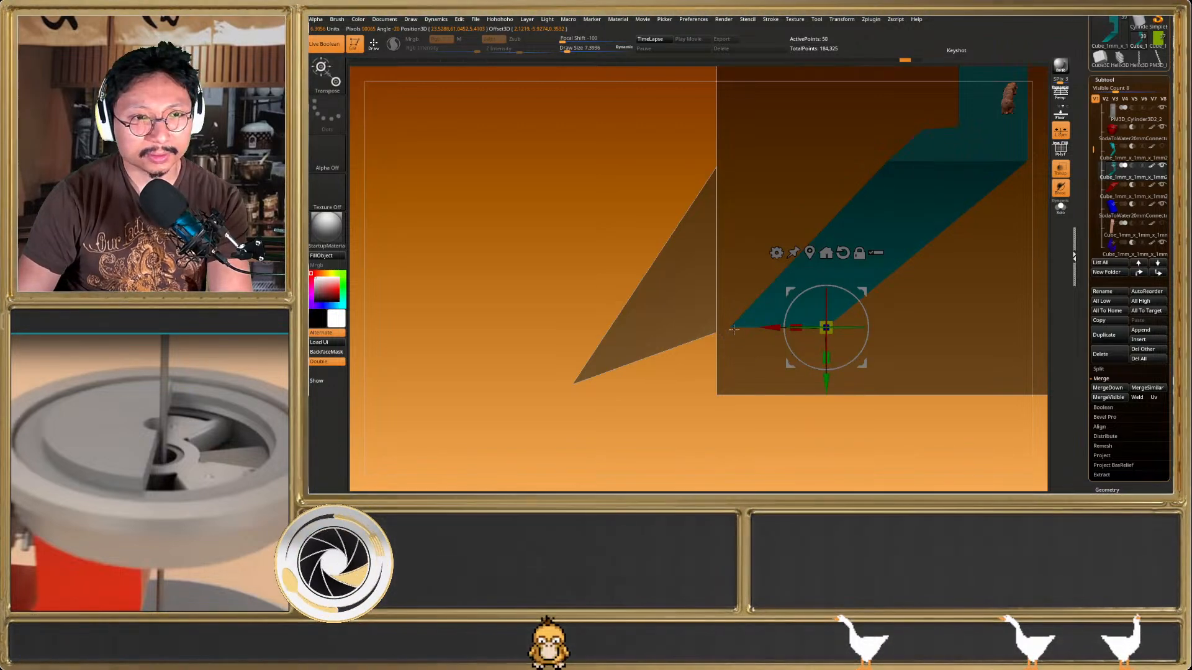
key("ctrl+shift+z")
key("q")
Return to the opaque sectioned assembly, set the teal channel block to subtract from the body and inspect the reshaped channel
left_click(1064, 167)
right_click_drag(813, 288, 832, 345)
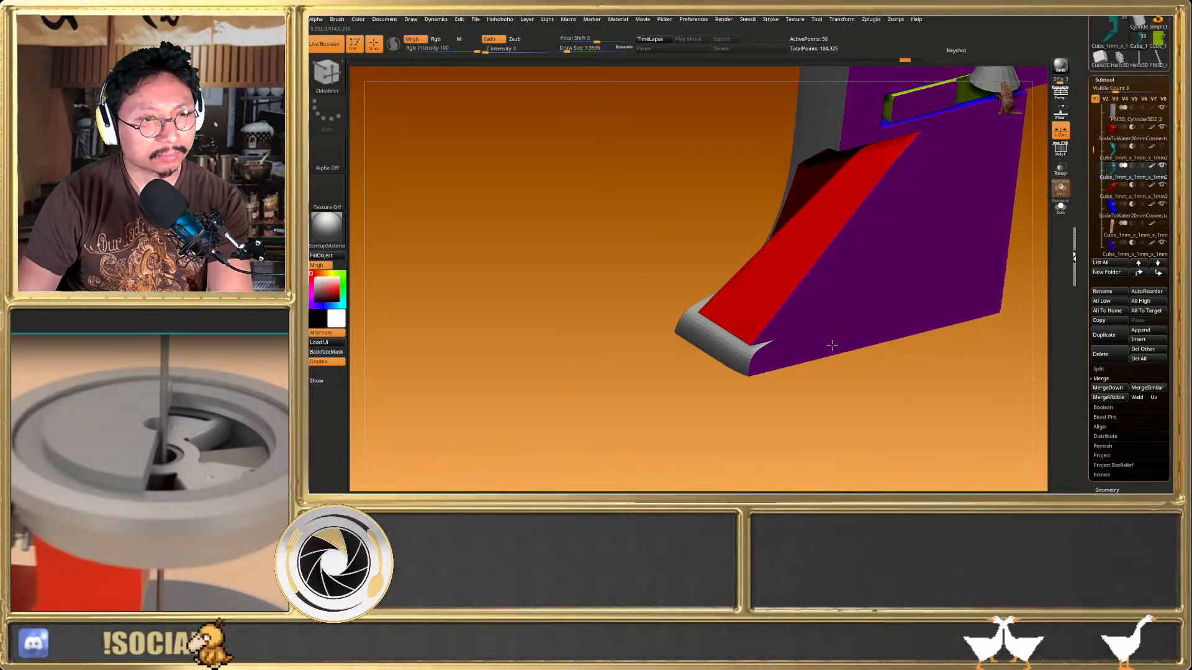
left_click(1133, 165)
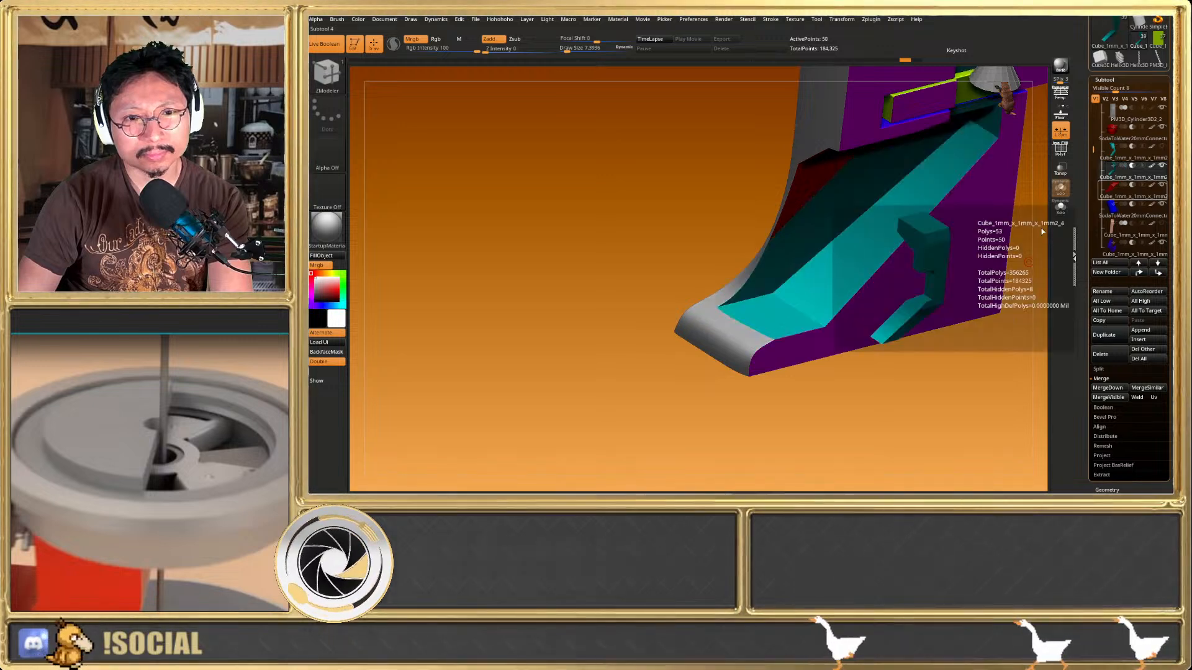
right_click_drag(828, 351, 814, 323)
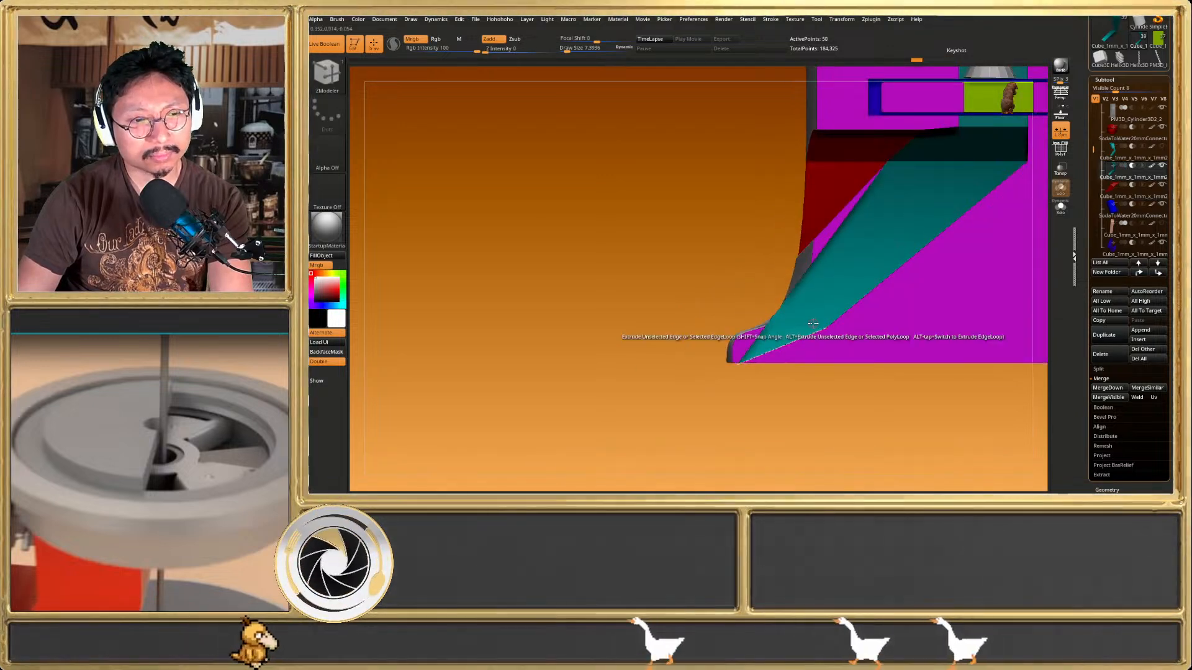
right_click_drag(818, 387, 823, 447, "alt")
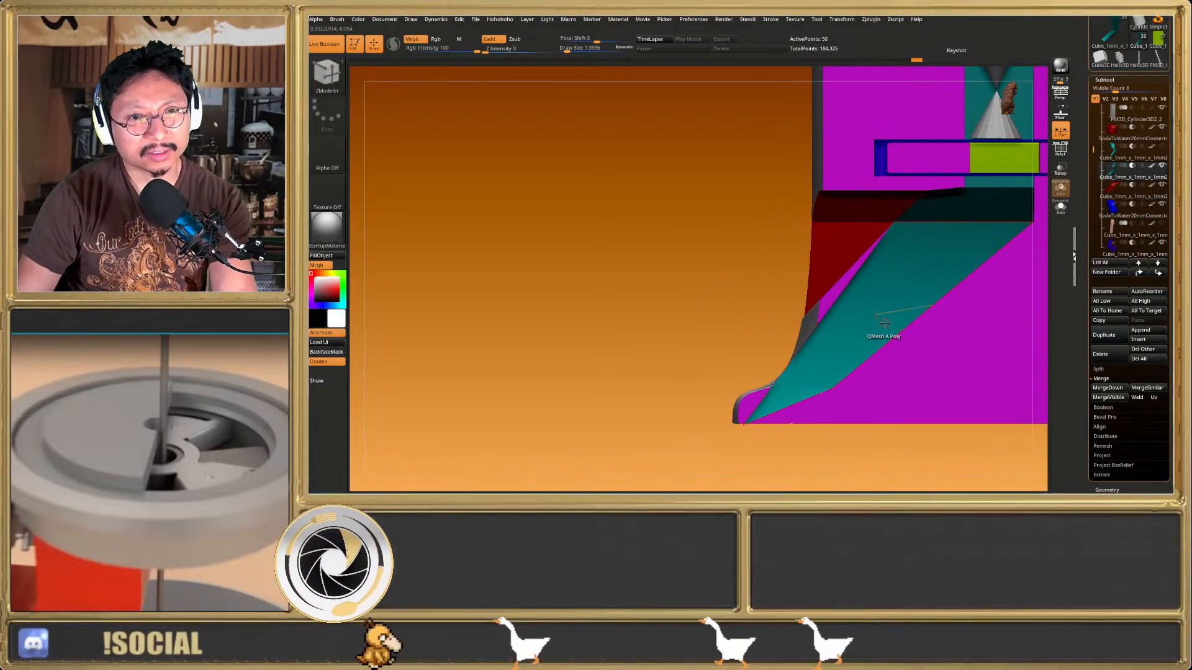
Isolate the teal channel block, slide its lowest tip forward with the gizmo, clear the mask and return to the sectioned assembly
left_click(1062, 211)
key("shift+f")
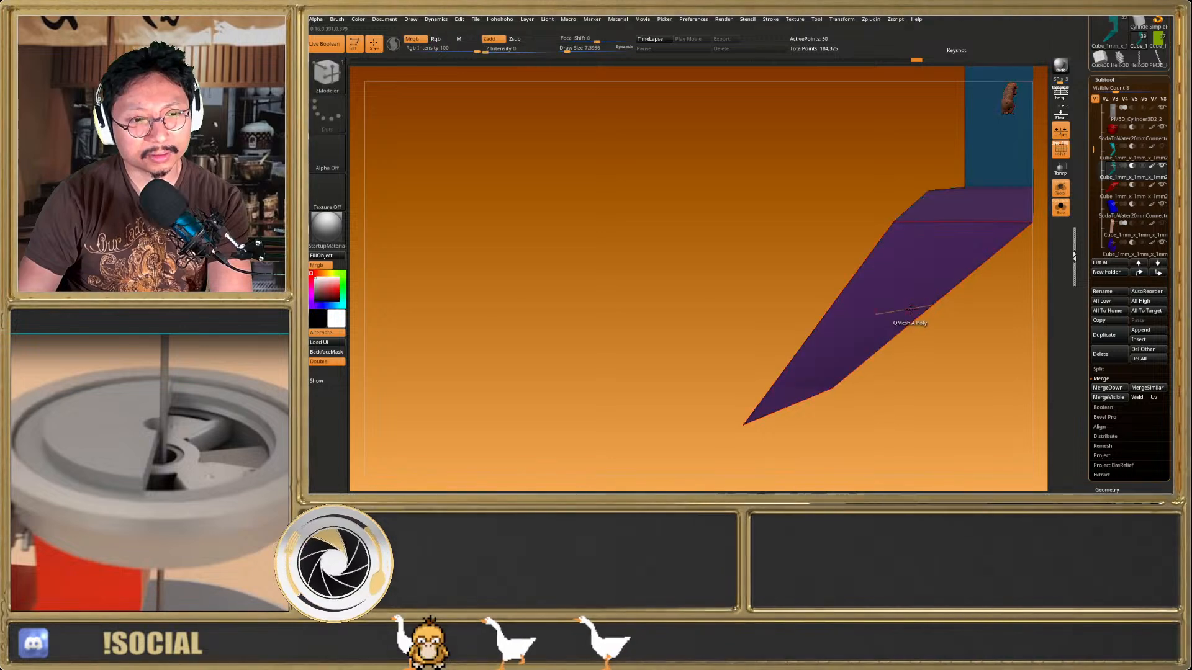
key("ctrl+z")
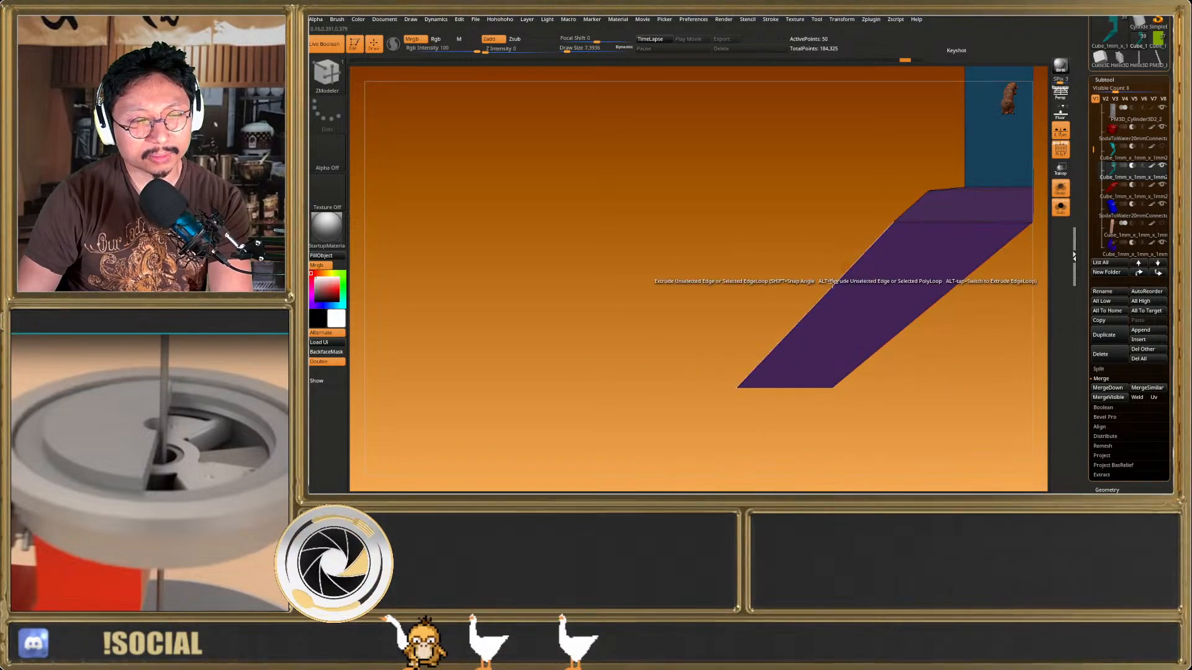
key("ctrl")
mouse_move(878, 412)
left_mouse_down("alt")
mouse_move(496, 380)
mouse_move(540, 373)
mouse_move(487, 401)
left_mouse_up("alt")
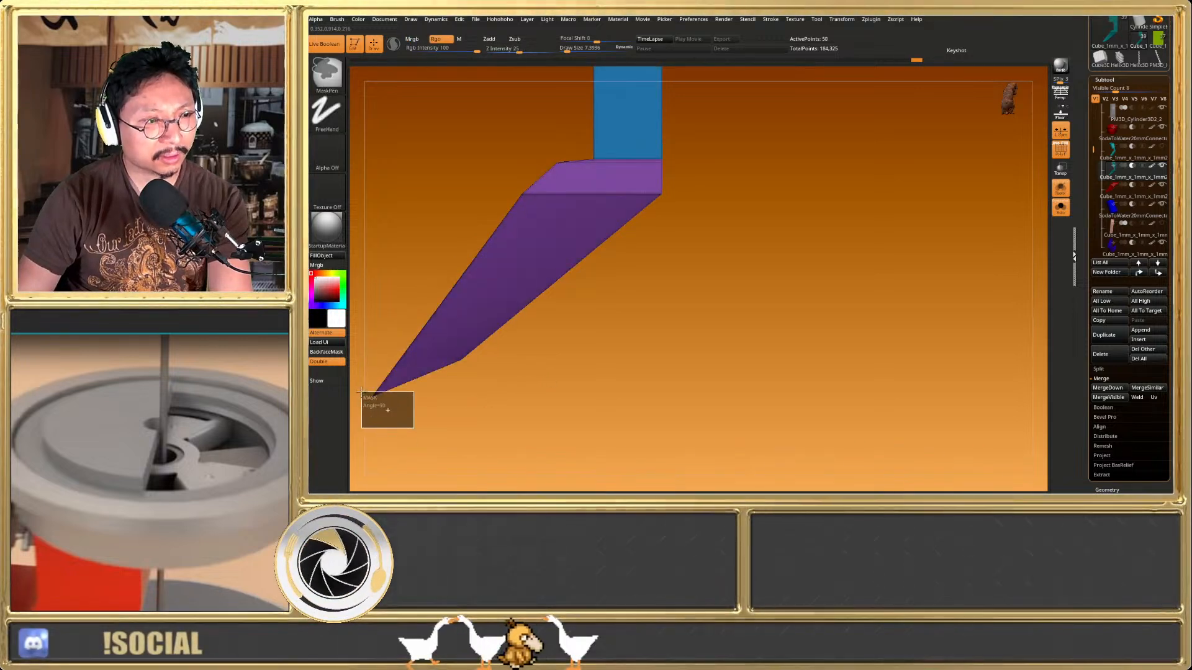
key("w")
left_click(477, 284)
left_click_drag(518, 359, 487, 358)
key("q")
left_click_drag(708, 326, 805, 346, "ctrl")
left_click_drag(602, 357, 855, 367, "alt")
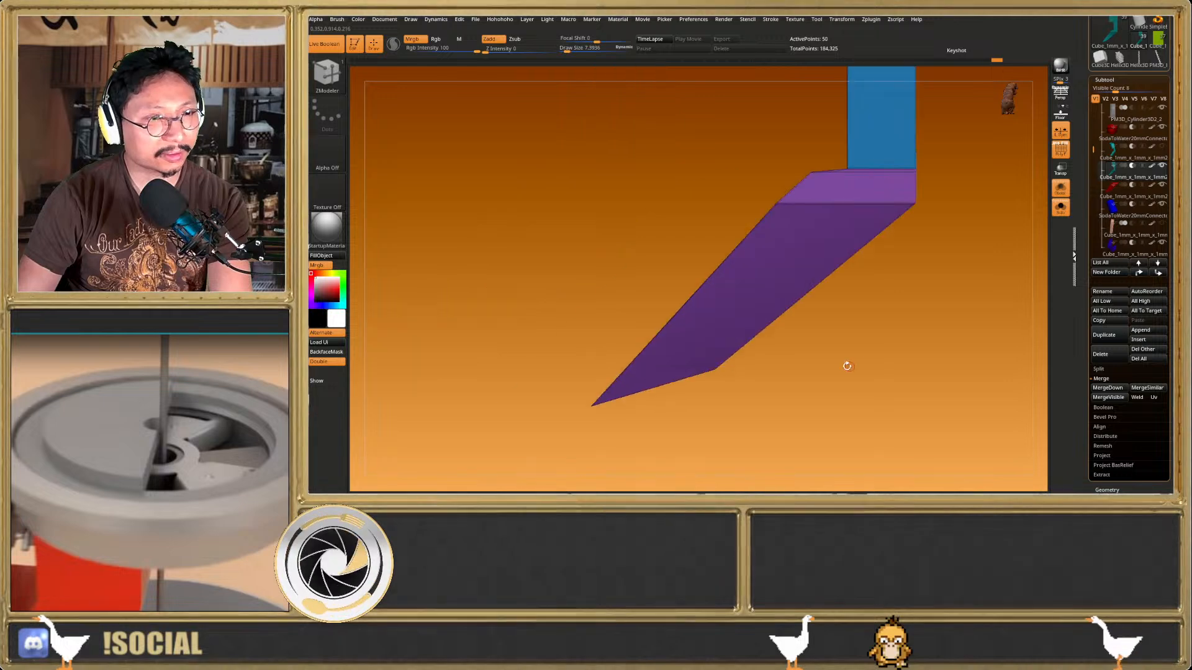
key("shift+f")
left_click(1061, 214)
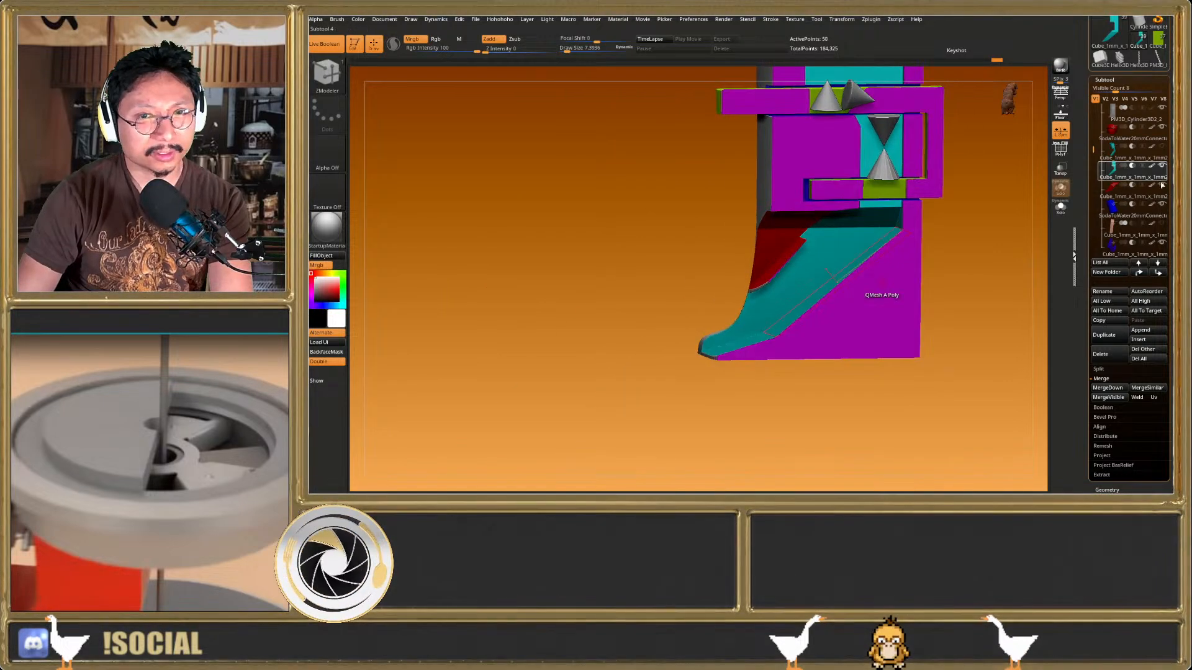
Examine the sectioned channel from several angles and check the isolated red cutting block's shape against it
mouse_move(1159, 190)
left_click_drag(695, 379, 801, 328)
left_click_drag(963, 214, 985, 245)
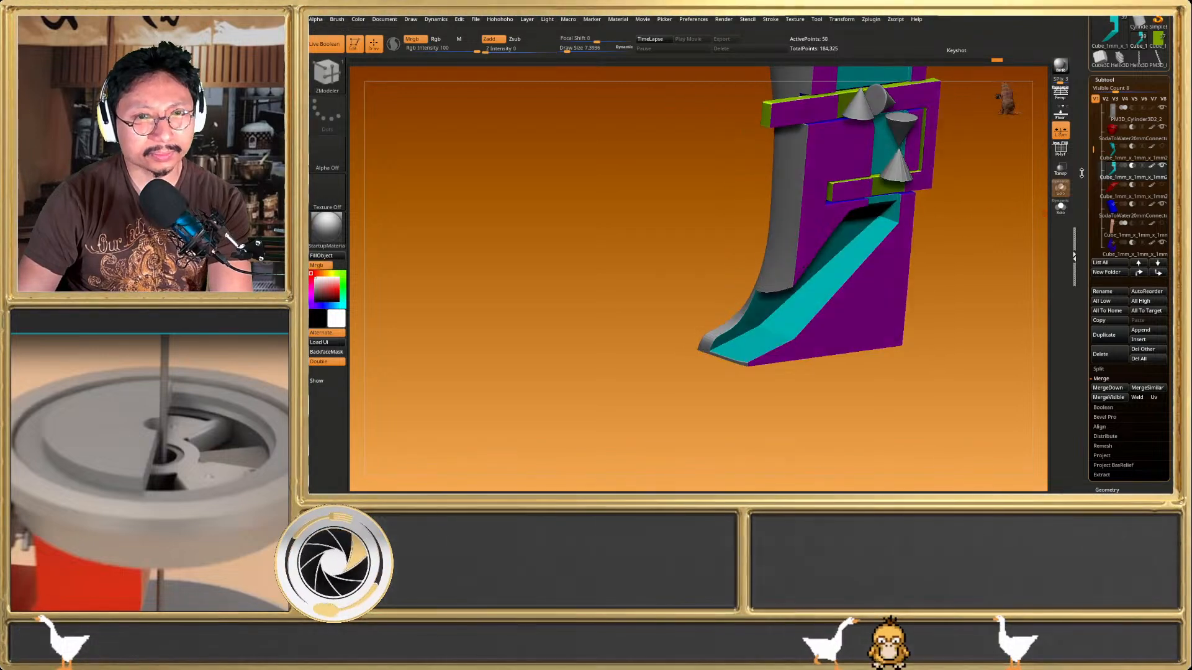
left_click_drag(924, 270, 941, 258)
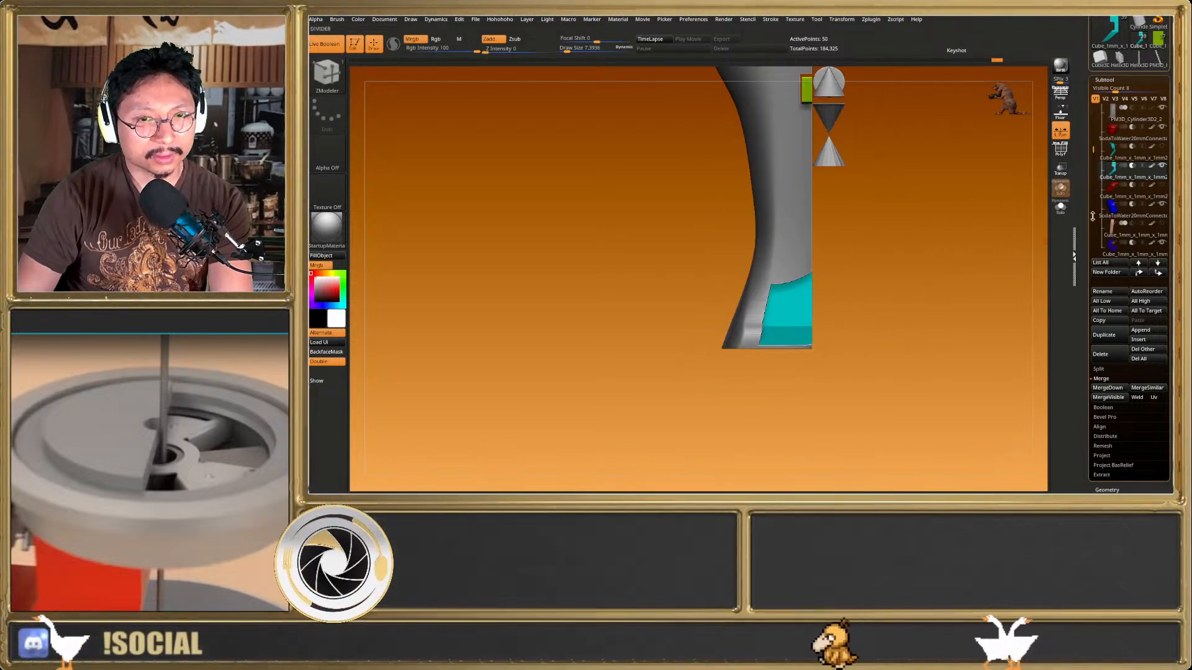
mouse_move(1111, 190)
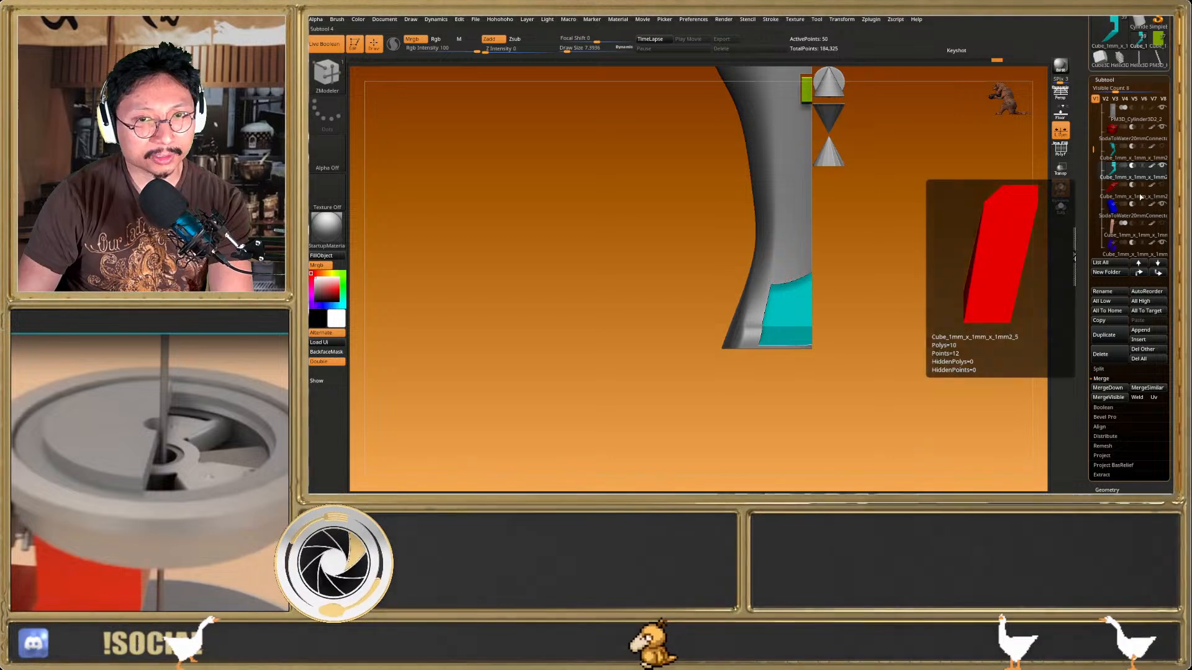
left_click(1110, 190)
left_click_drag(971, 273, 985, 283)
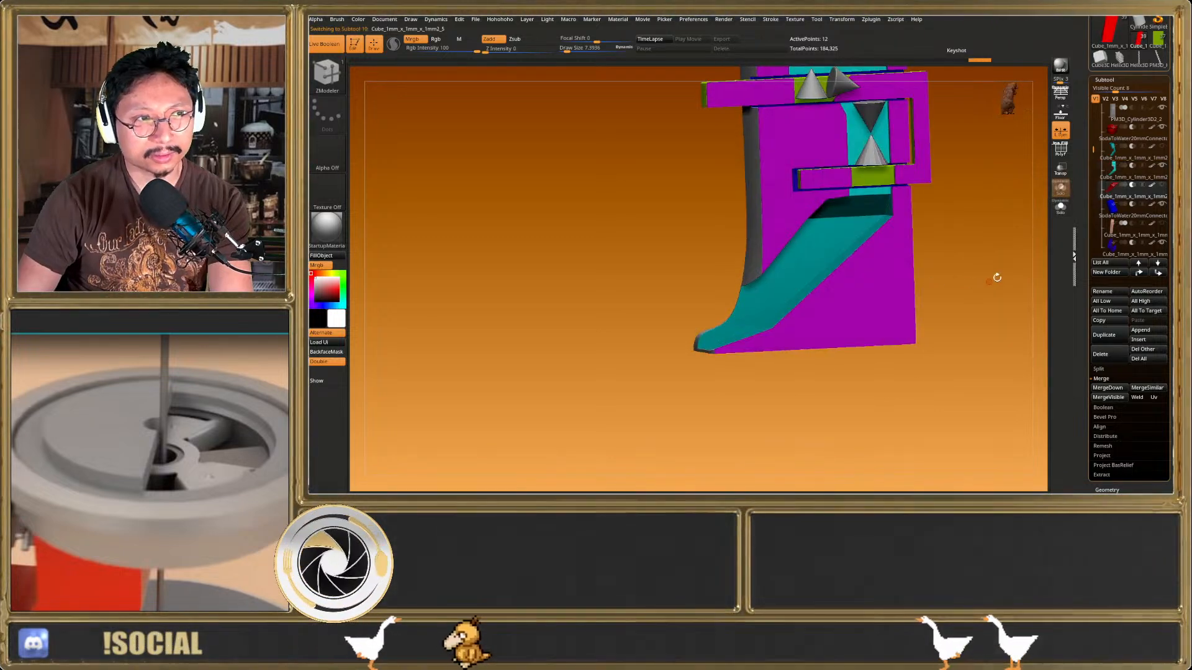
left_click(1061, 208)
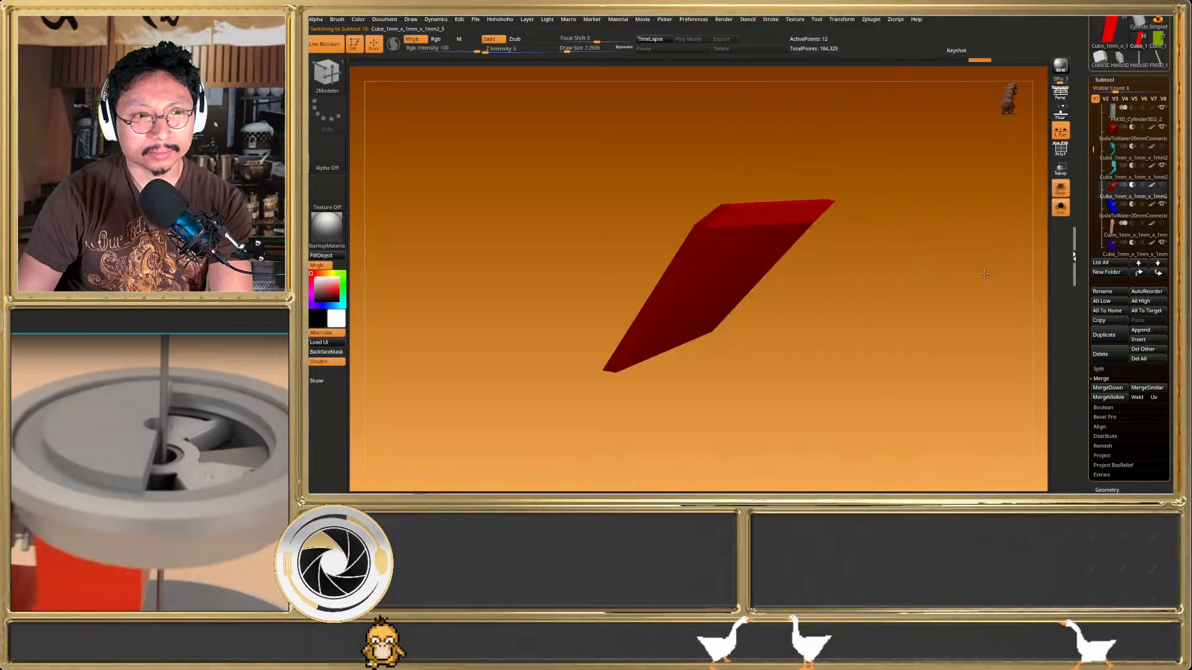
mouse_move(897, 299)
left_mouse_down()
mouse_move(954, 317)
mouse_move(899, 332)
mouse_move(896, 322)
mouse_move(1037, 220)
mouse_move(1038, 258)
mouse_move(949, 289)
left_mouse_up()
left_click(1060, 208)
key("shift+f")
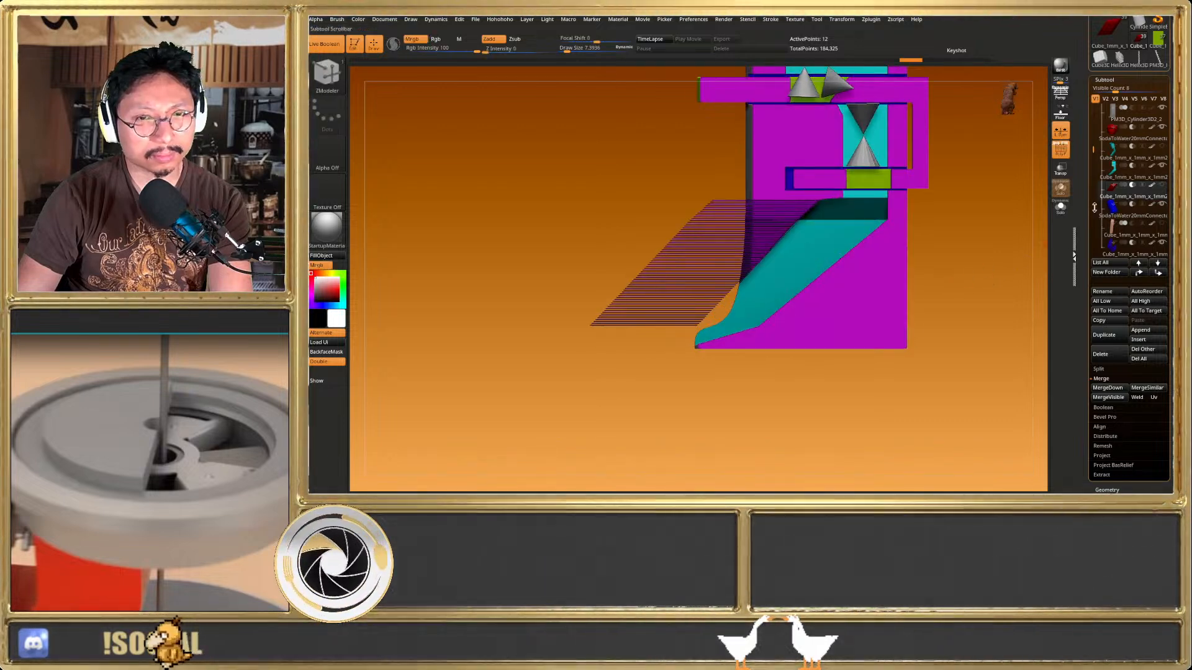
Compare the teal channel block with the red cutting block, and delete the red block's subtool
left_click(1111, 175)
mouse_move(1107, 174)
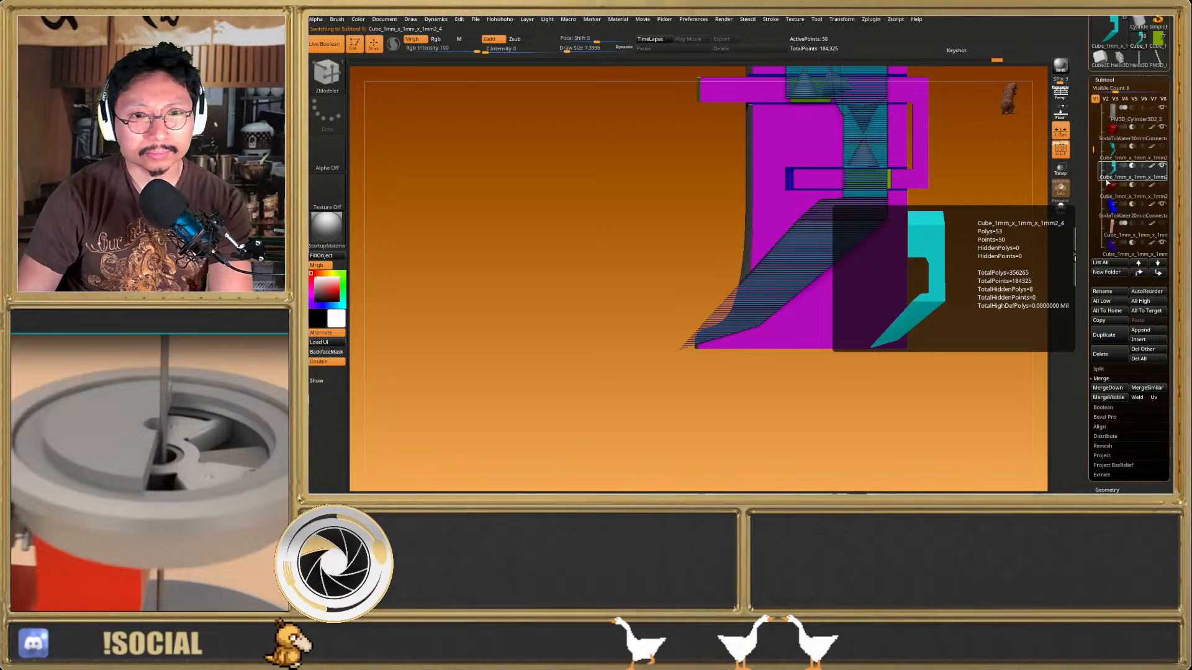
left_click(1117, 197)
left_click(1100, 354)
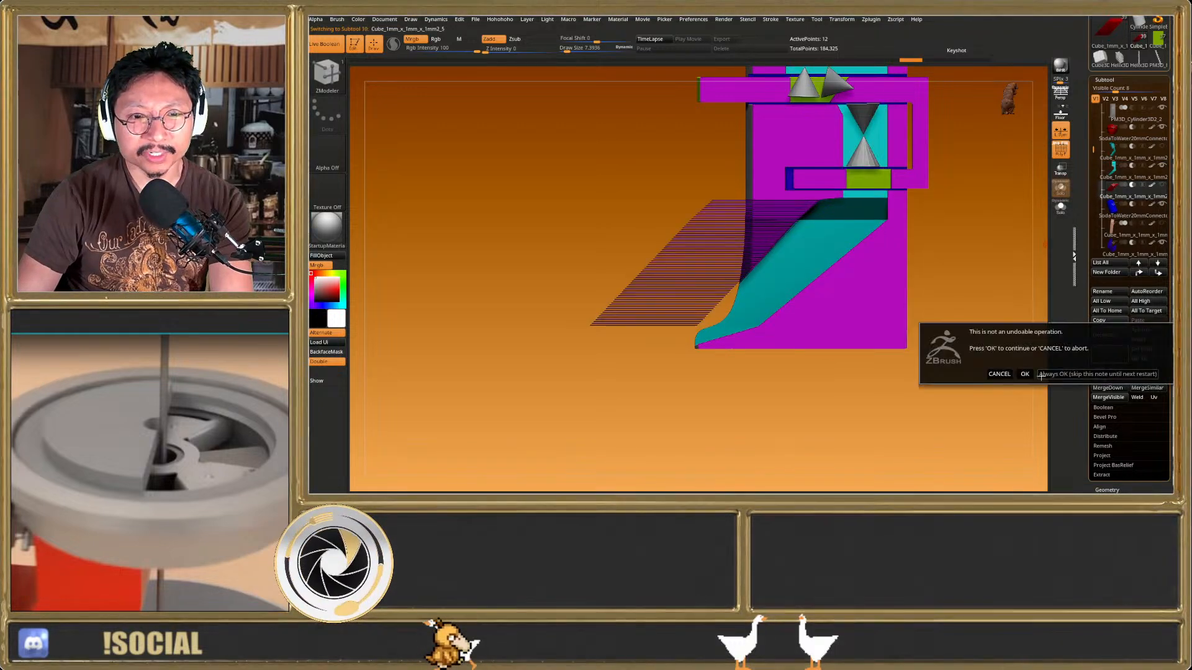
left_click(1025, 374)
Isolate the teal channel block and extrude its sloped front faces by a minimal distance with ZModeler
left_click(1111, 177)
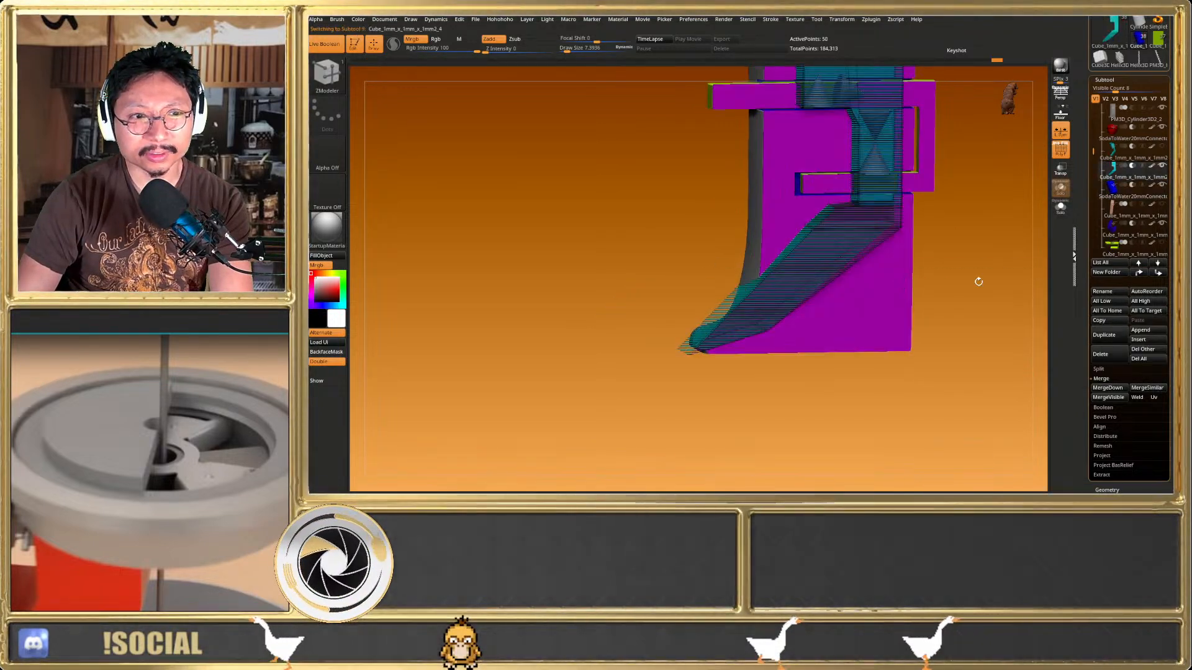
key("shift+f")
left_click(1060, 208)
left_click_drag(944, 277, 714, 221)
key("shift+f")
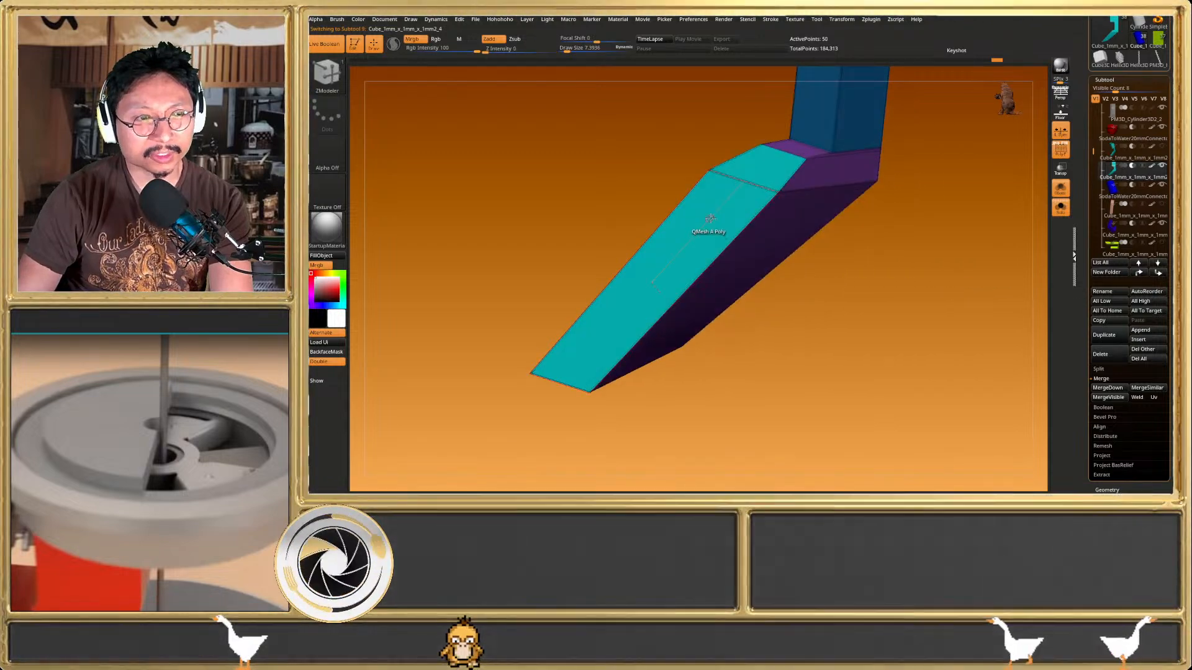
key("space")
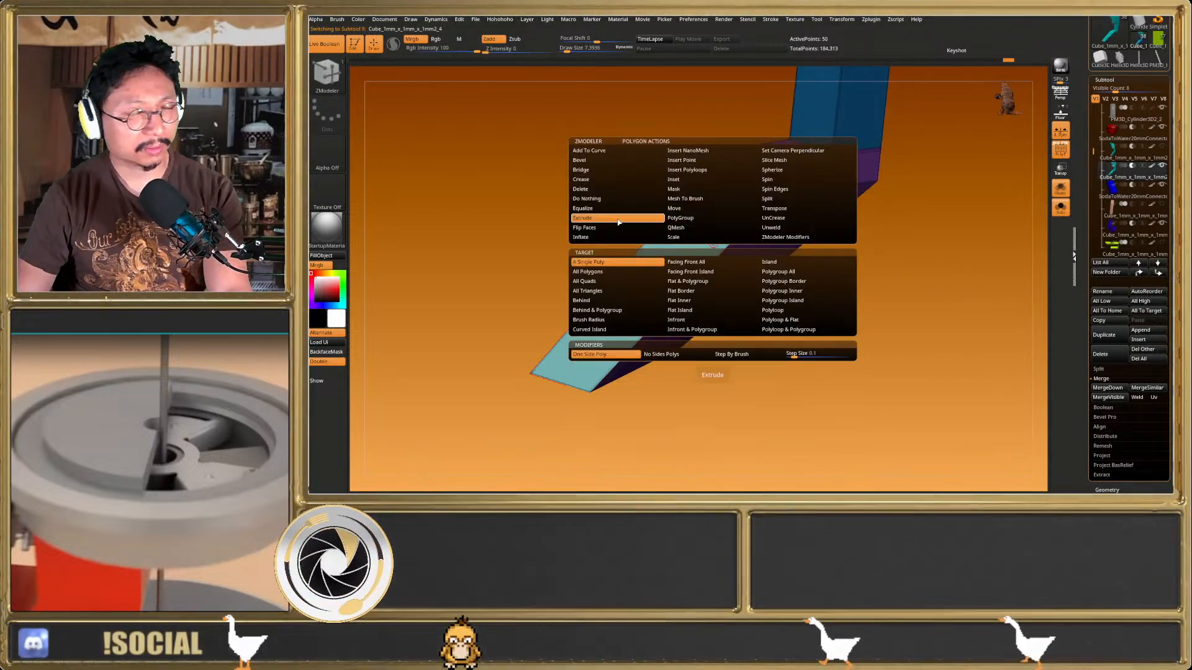
left_click(618, 220)
left_click_drag(657, 258, 660, 257)
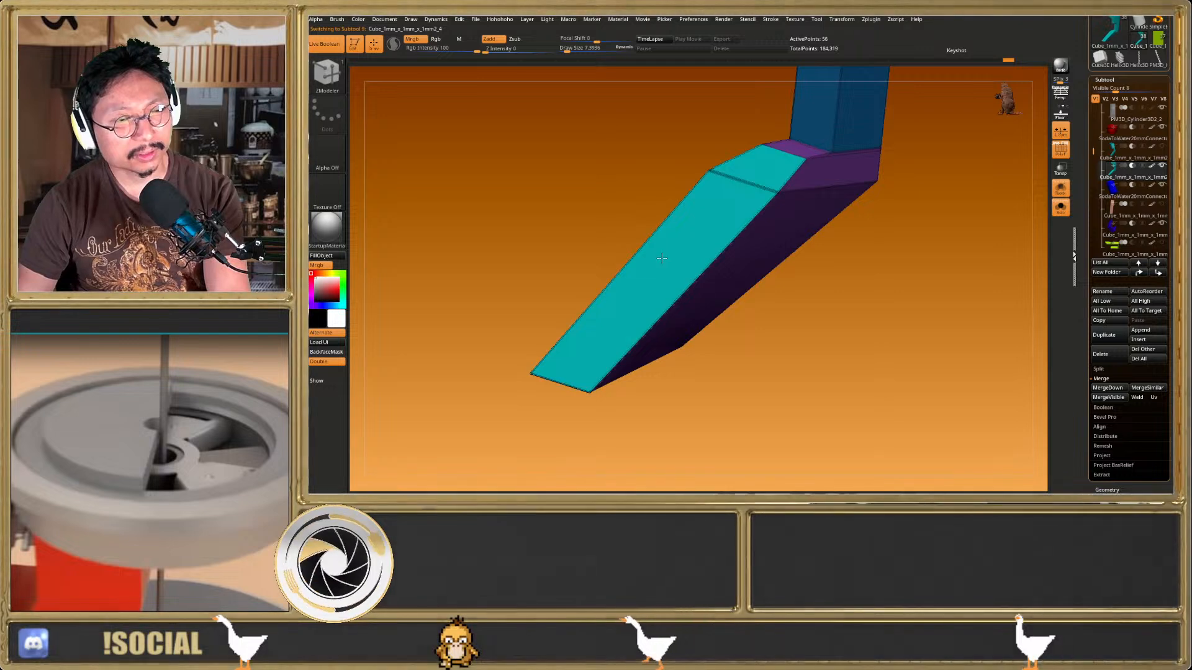
Leave only the teal block's extruded front faces visible and split them off into a separate subtool
left_click_drag(922, 220, 864, 168, "ctrl+shift")
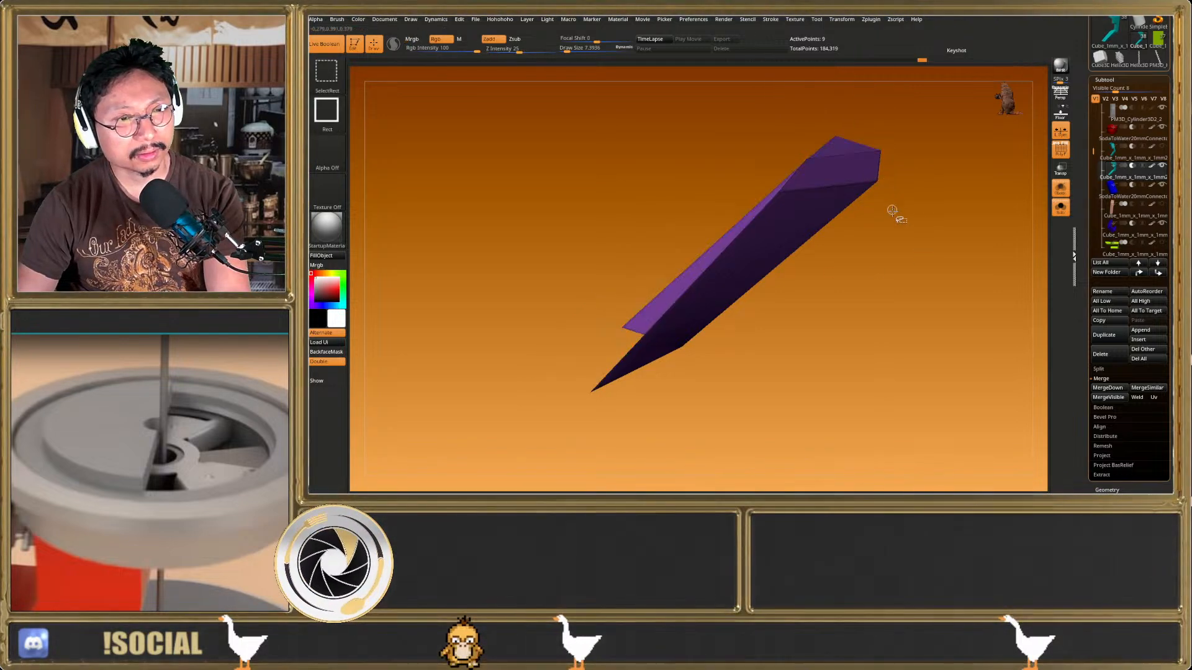
key("ctrl+shift+a")
left_click_drag(936, 239, 953, 263, "ctrl+shift")
key("2")
left_click(966, 241)
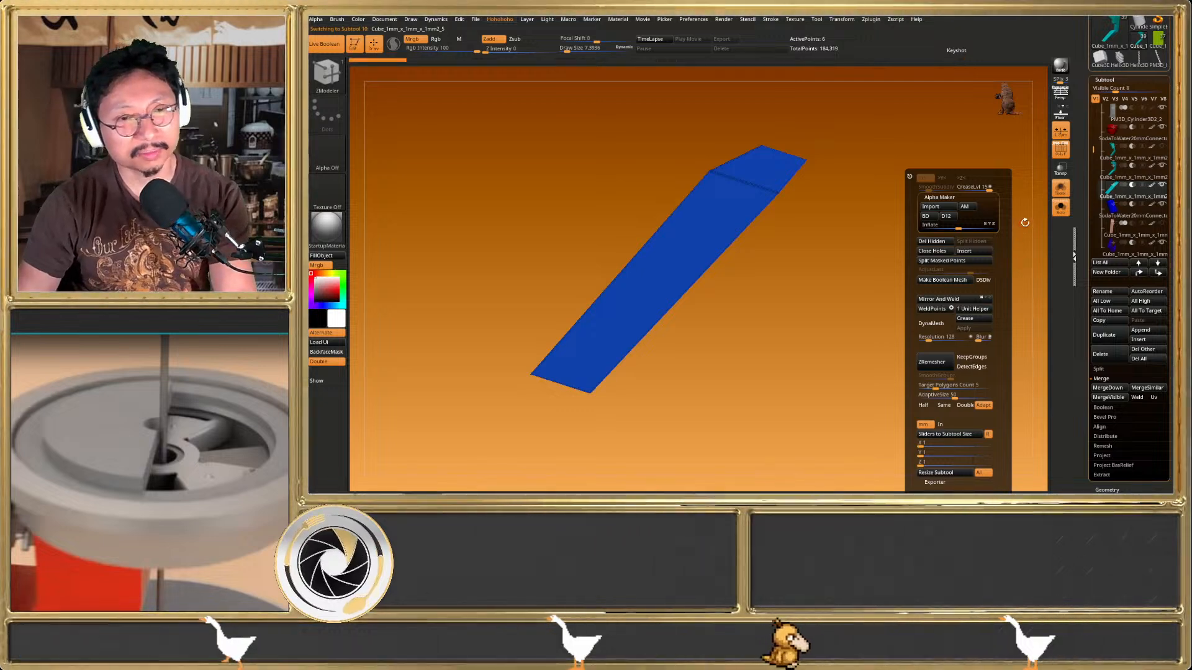
Isolate the split-off front strip, centre the gizmo on it and extrude its faces into a thick block
left_click(1062, 210)
right_click_drag(869, 280, 872, 333, "shift")
left_click(1060, 170)
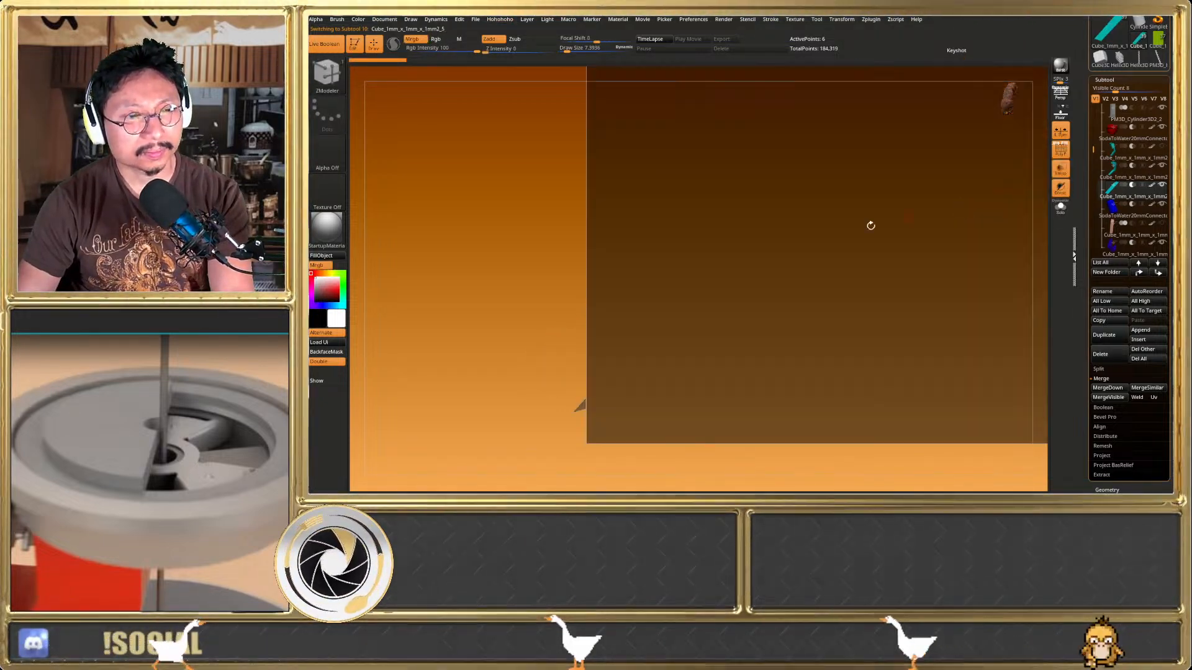
key("w")
left_click(1059, 210)
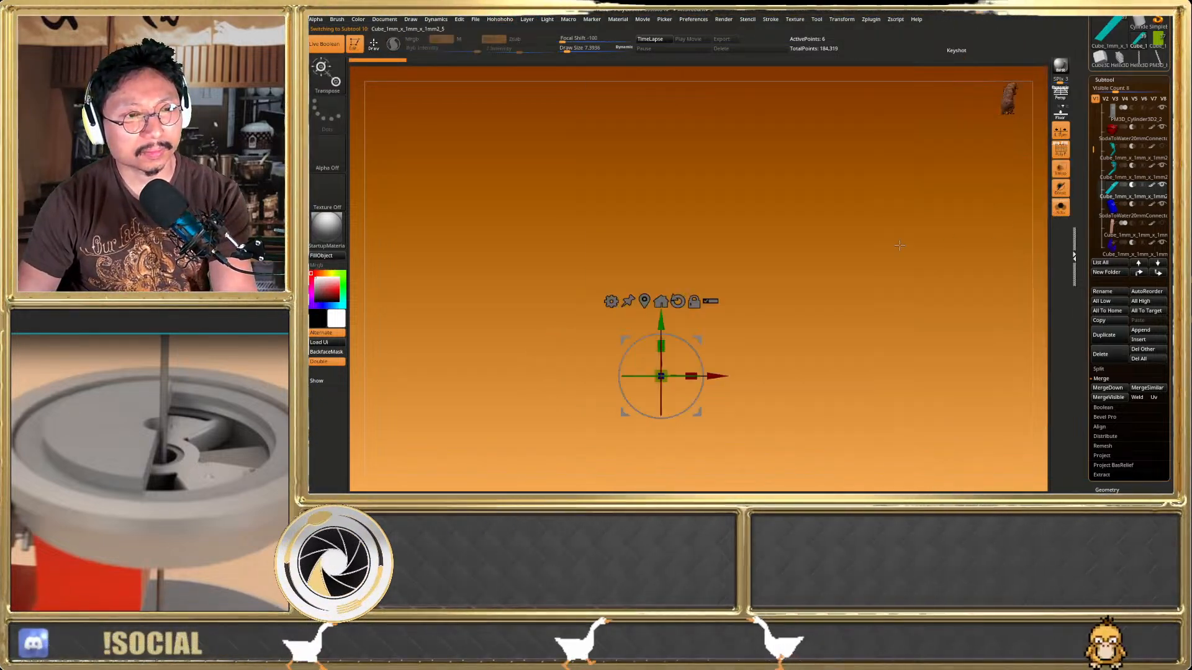
left_click(646, 301)
mouse_move(725, 300)
left_mouse_down("ctrl")
mouse_move(648, 300)
mouse_move(741, 317)
mouse_move(793, 355)
left_mouse_up("ctrl")
key("q")
left_click_drag(742, 205, 780, 236)
key("space")
left_click_drag(754, 289, 767, 265)
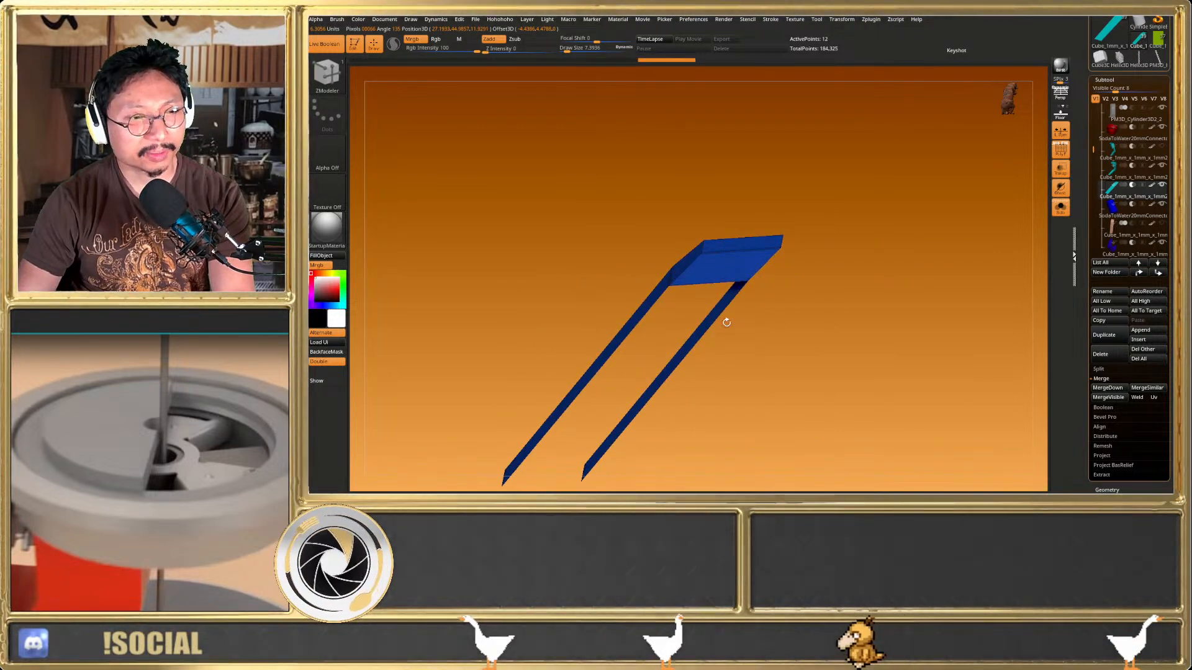
Check the thickened block from all sides, crease its edges and bring it back into the assembly
left_click_drag(727, 322, 798, 235, "alt")
left_click_drag(682, 276, 739, 295)
left_click_drag(670, 125, 686, 180)
left_click_drag(702, 221, 601, 199)
left_click_drag(732, 251, 662, 246)
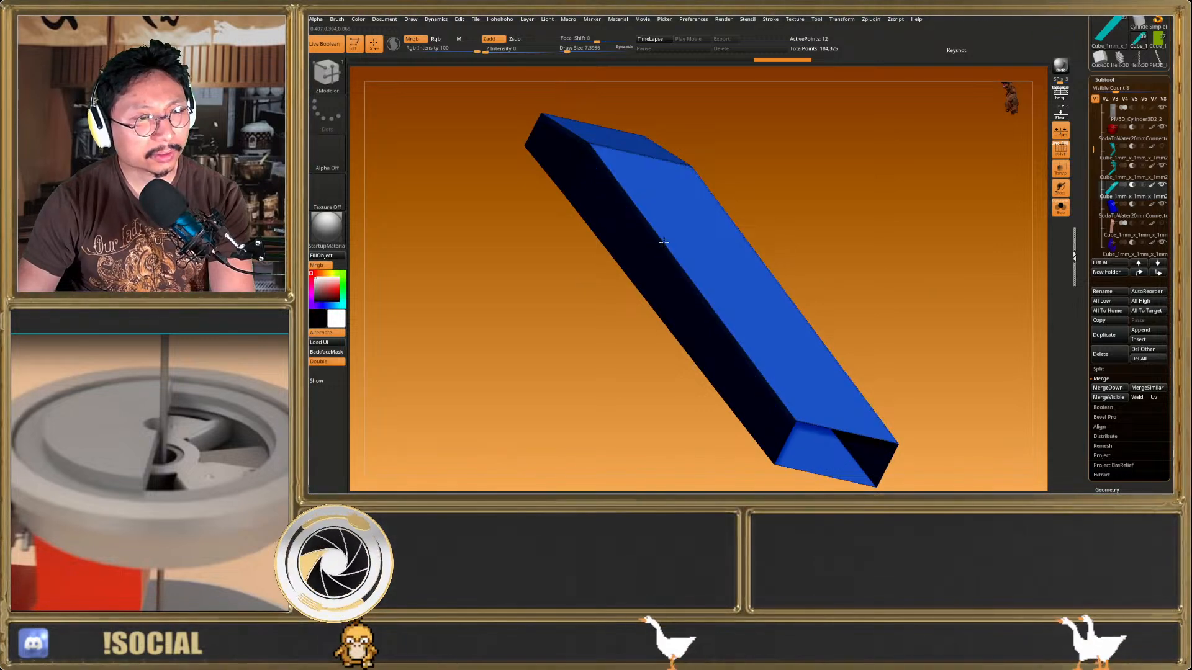
left_click_drag(891, 469, 764, 298, "alt")
right_click_drag(764, 298, 832, 257, "ctrl")
key("grave")
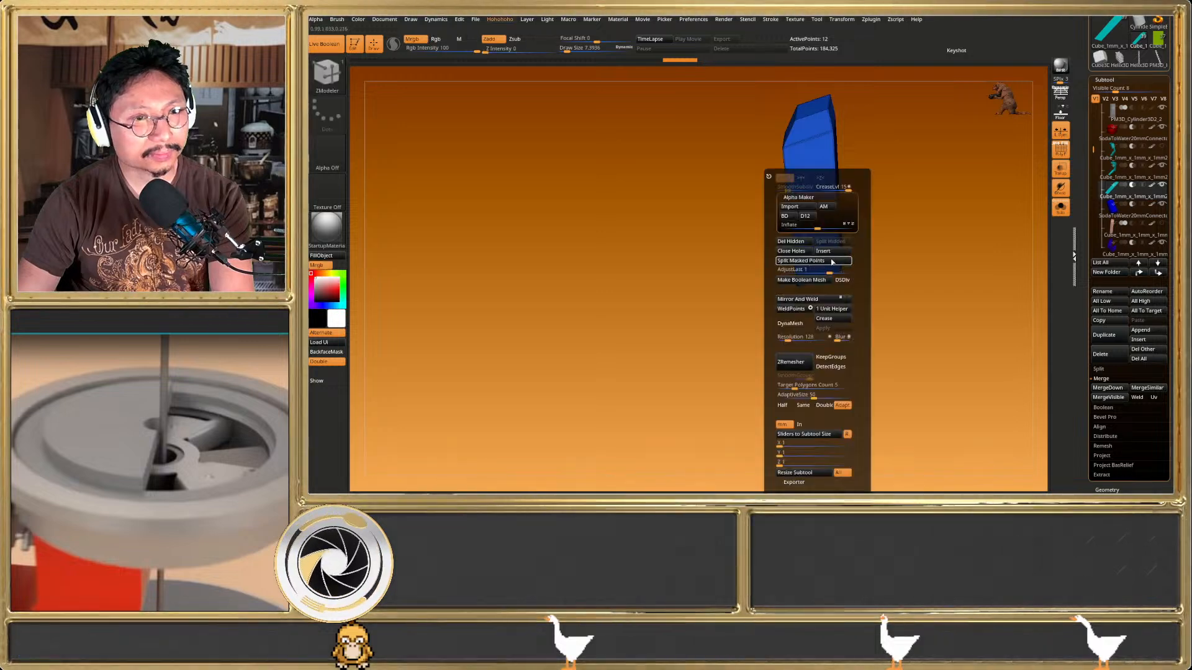
left_click(826, 323)
left_click(1063, 211)
key("shift+f")
mouse_move(918, 267)
right_mouse_down("shift")
mouse_move(922, 252)
mouse_move(896, 298)
mouse_move(913, 262)
right_mouse_up("shift")
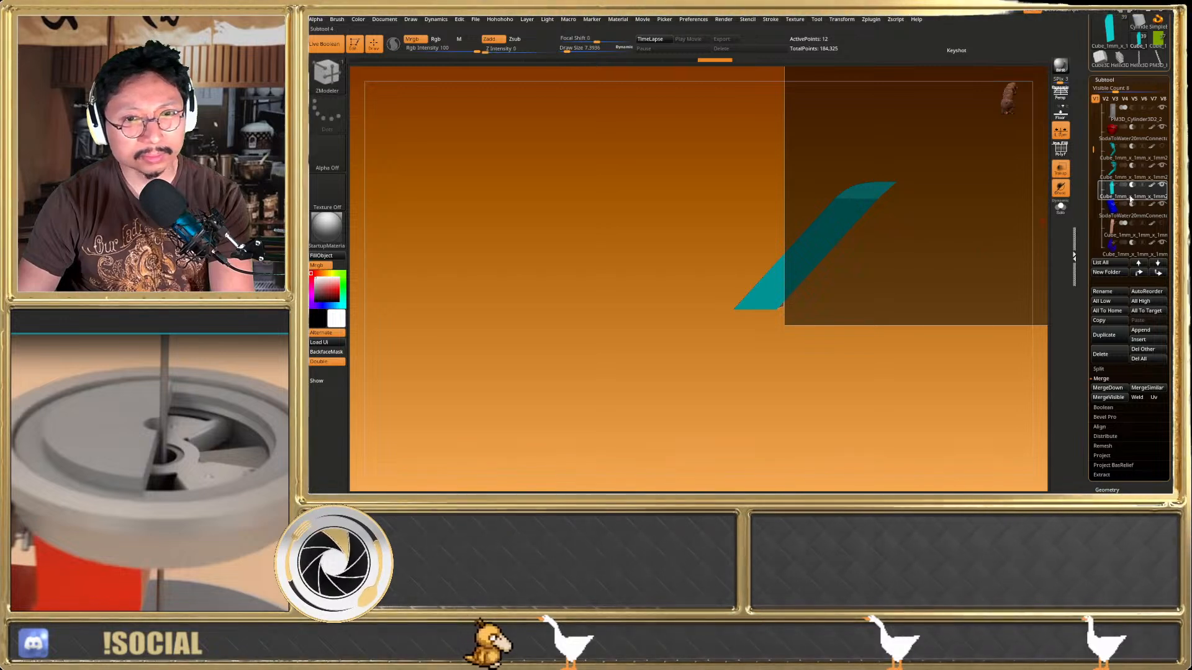
Try to slide the new block slightly toward the body in the opaque sectioned assembly, and undo the move
left_click(1063, 176)
mouse_move(847, 251)
right_mouse_down()
mouse_move(925, 250)
mouse_move(873, 247)
right_mouse_up()
key("shift+f")
mouse_move(959, 243)
right_mouse_down()
mouse_move(937, 245)
mouse_move(943, 255)
right_mouse_up()
key("w")
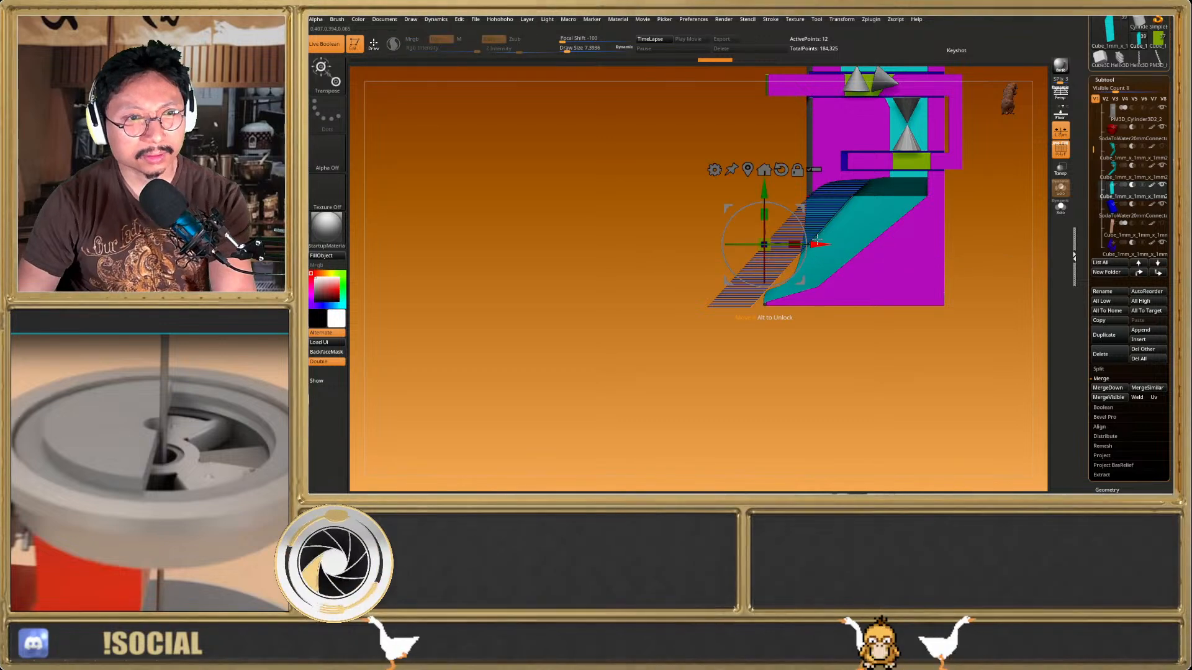
right_click_drag(818, 241, 846, 265)
left_click_drag(829, 250, 836, 249)
key("ctrl+z")
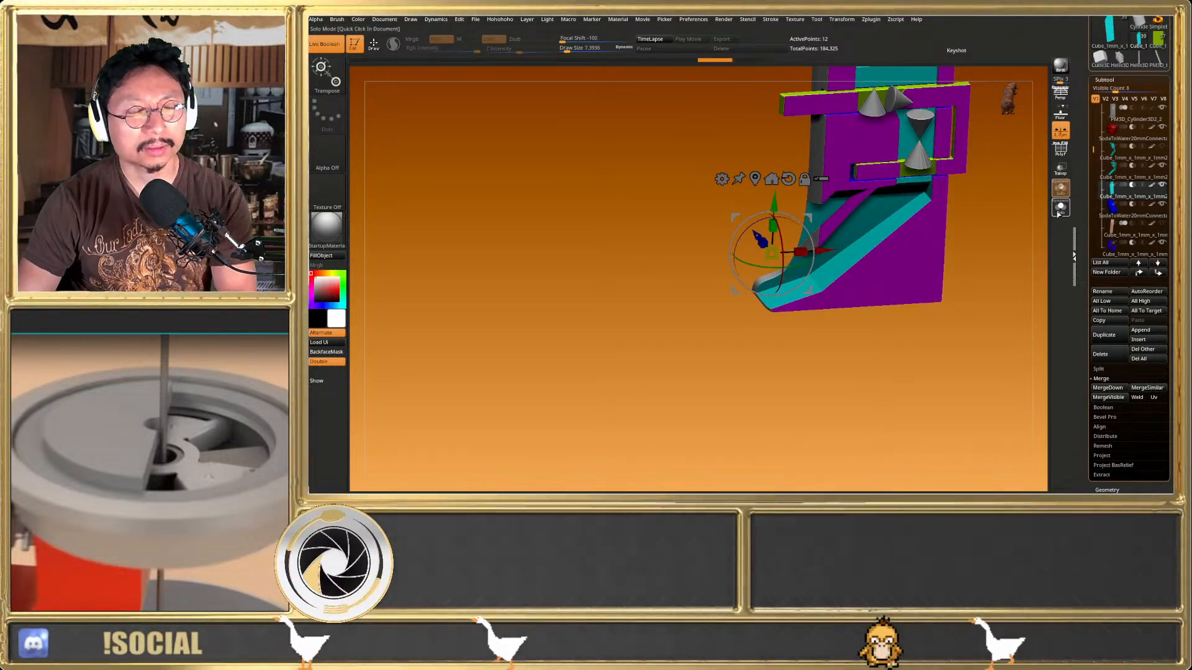
Examine the new block in isolation and in side view against the transparent assembly
left_click(1059, 209)
right_click_drag(1033, 214, 923, 245)
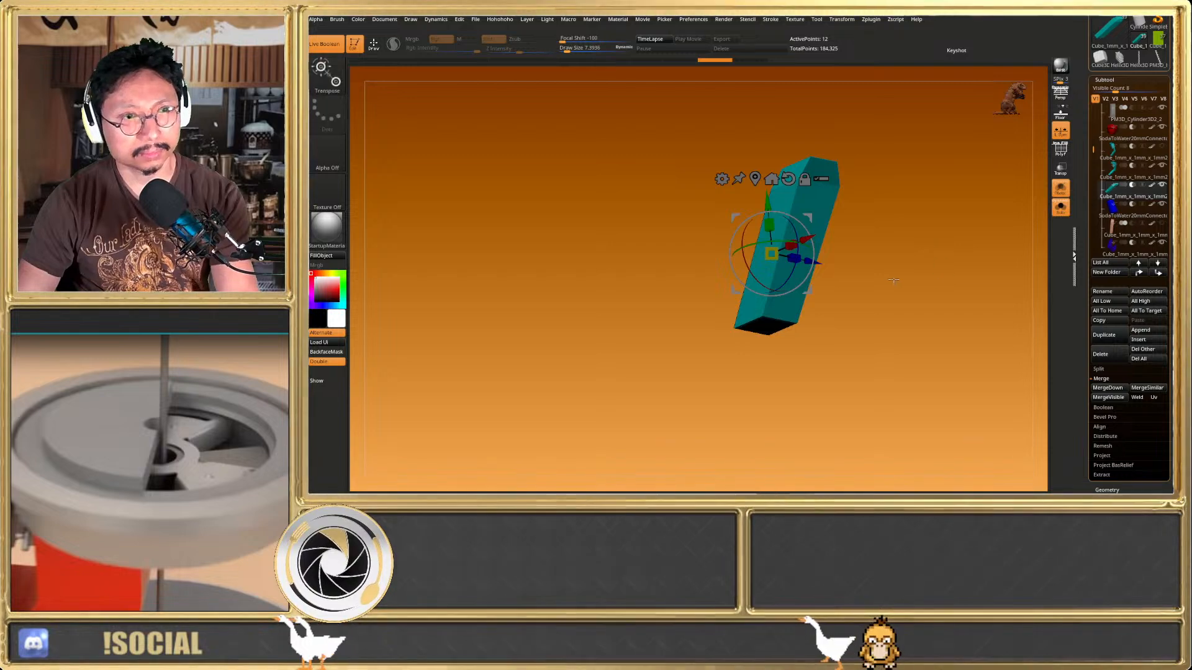
key("q")
key("shift+f")
left_click(1060, 209)
right_click_drag(861, 250, 1047, 184)
left_click(1061, 173)
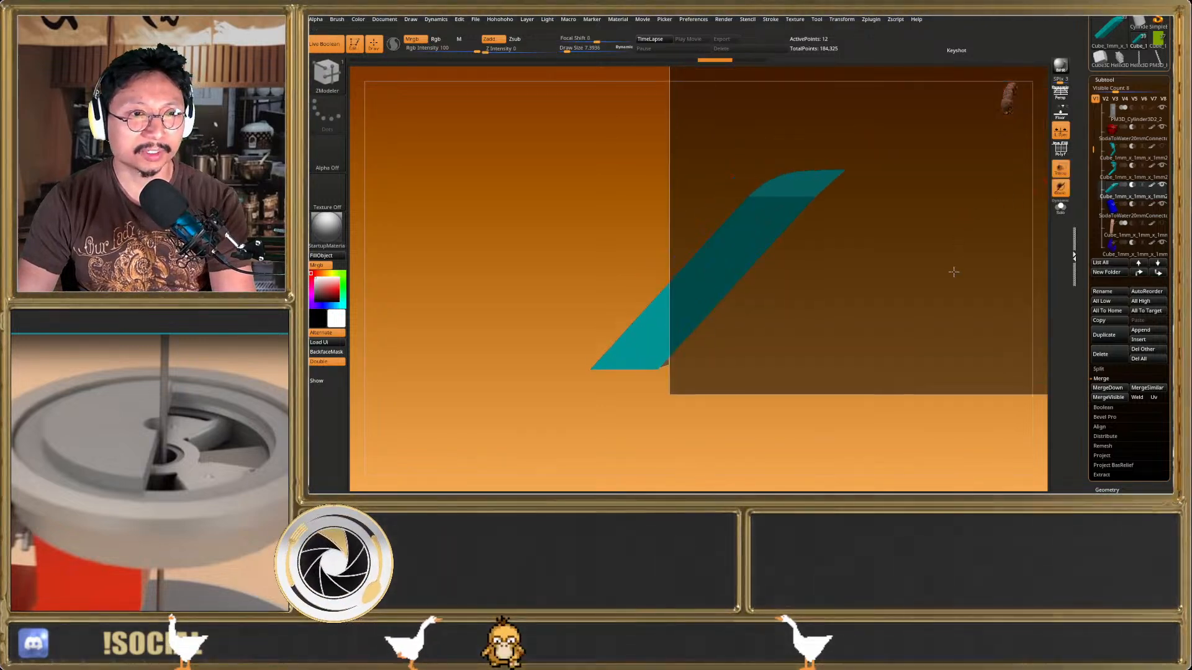
key("shift+f")
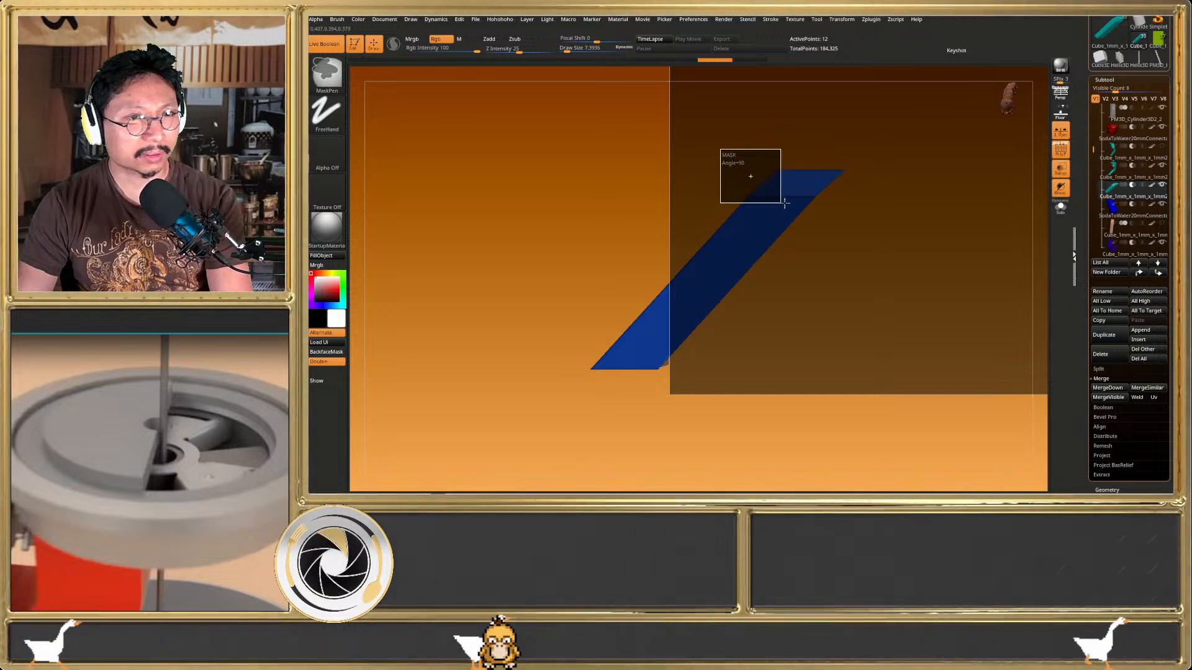
Leave only the new block's front edges unmasked and slide them forward to widen the block
left_click_drag(500, 230, 606, 392, "ctrl")
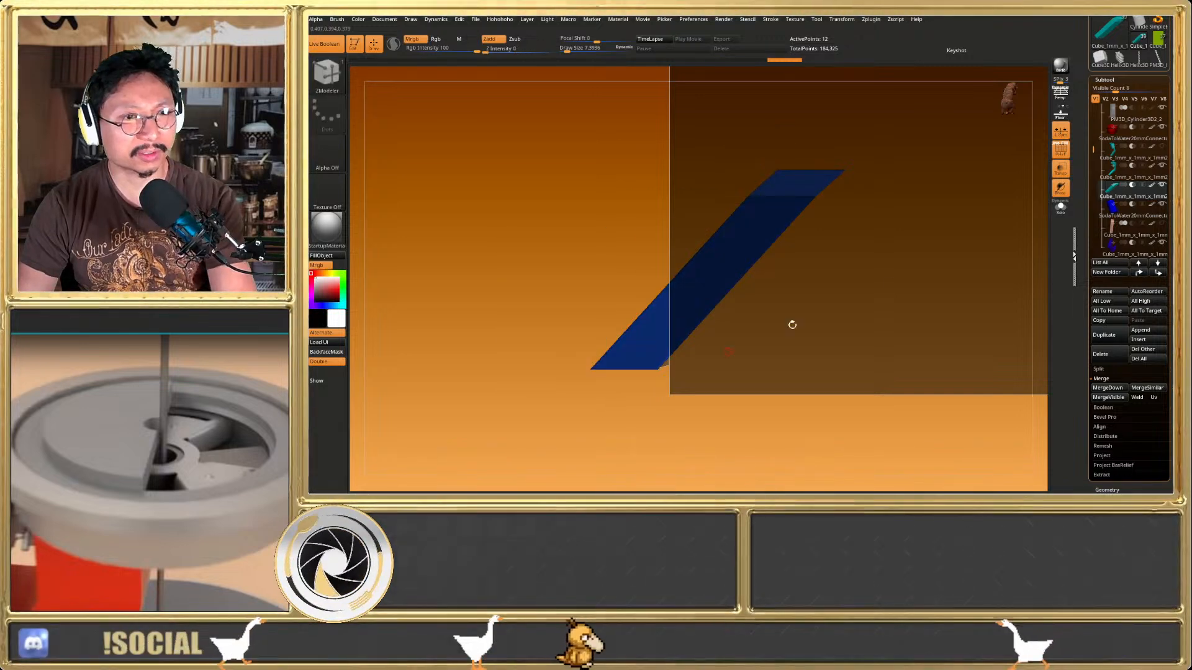
key("w")
left_click_drag(733, 270, 607, 271)
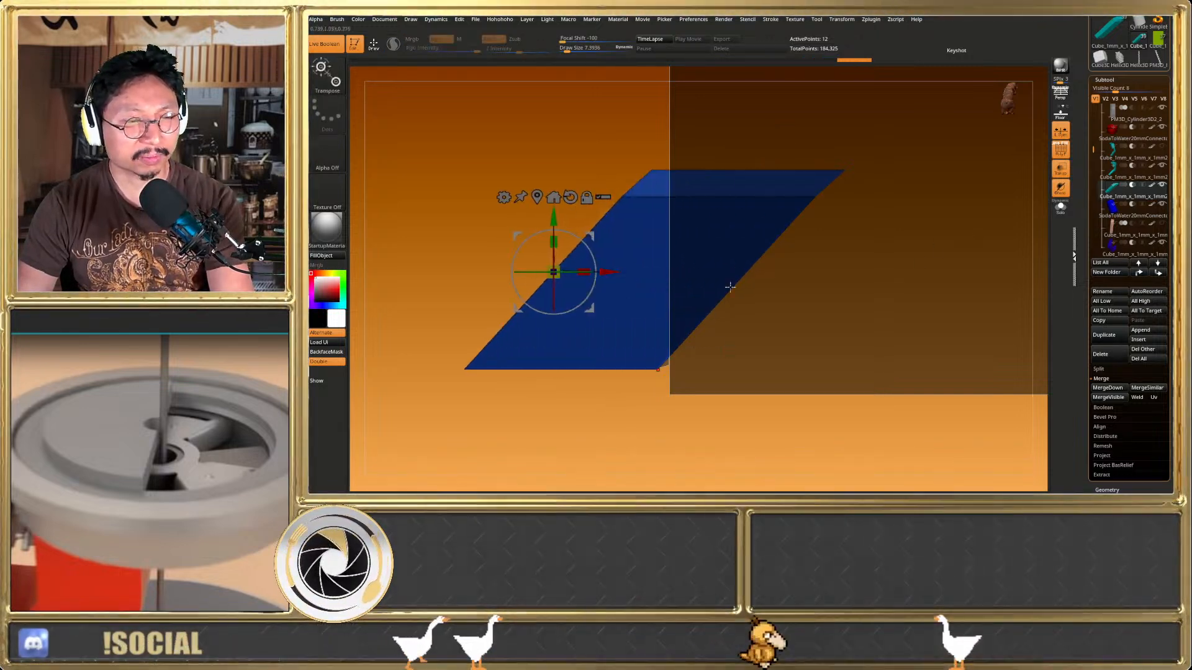
Return to the opaque sectioned assembly and examine the cut that the widened block makes above the front lip
key("q")
key("shift+f")
left_click(1067, 177)
key("shift+f")
right_click_drag(819, 264, 1017, 265)
key("shift+f")
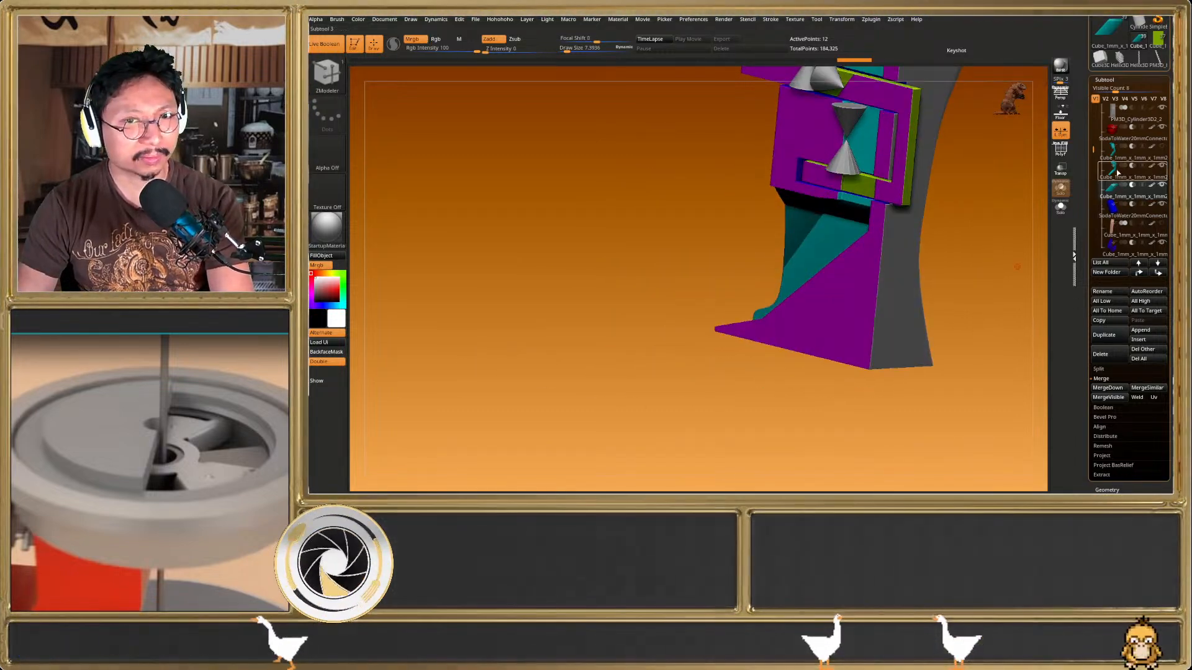
right_click_drag(846, 269, 644, 302)
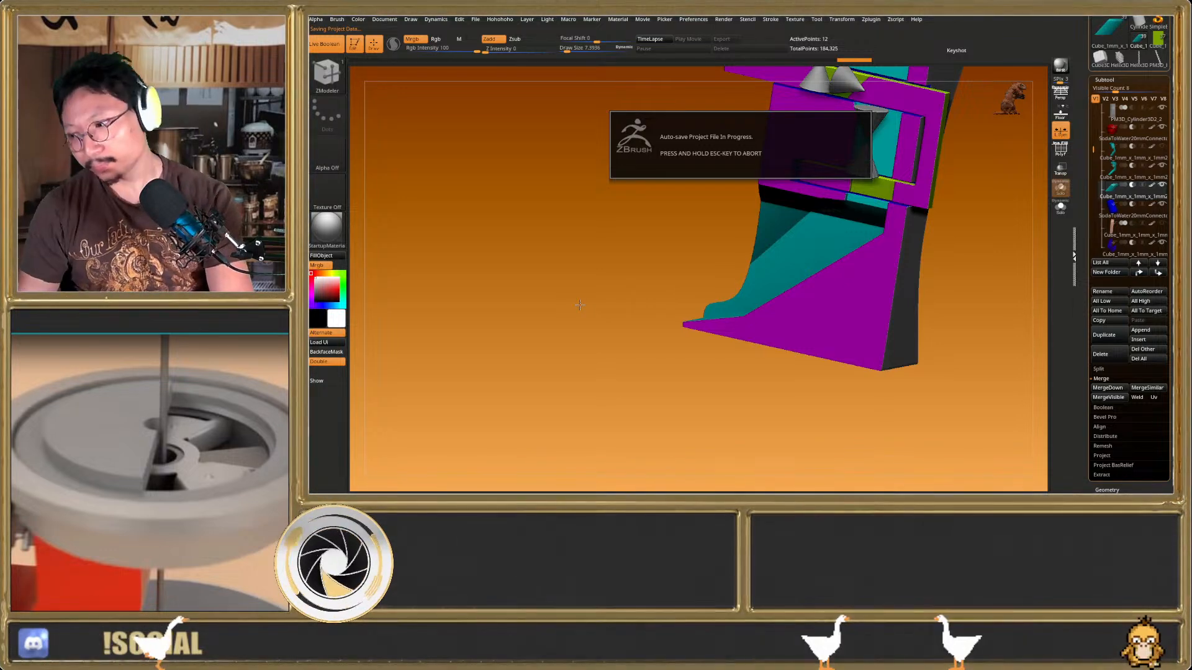
right_click_drag(579, 304, 580, 304)
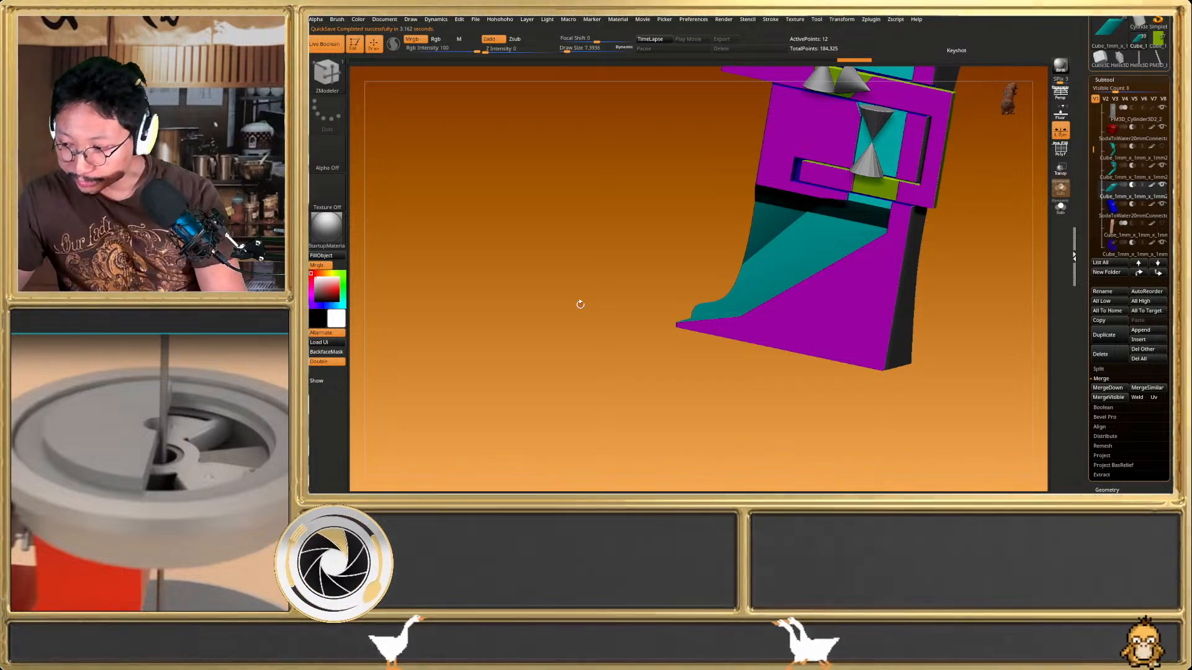
right_click_drag(581, 304, 594, 272)
Clear the mask, slide the whole widened block slightly toward the body and inspect the resulting cut
key("shift+f")
left_click_drag(616, 389, 620, 373, "ctrl")
key("w")
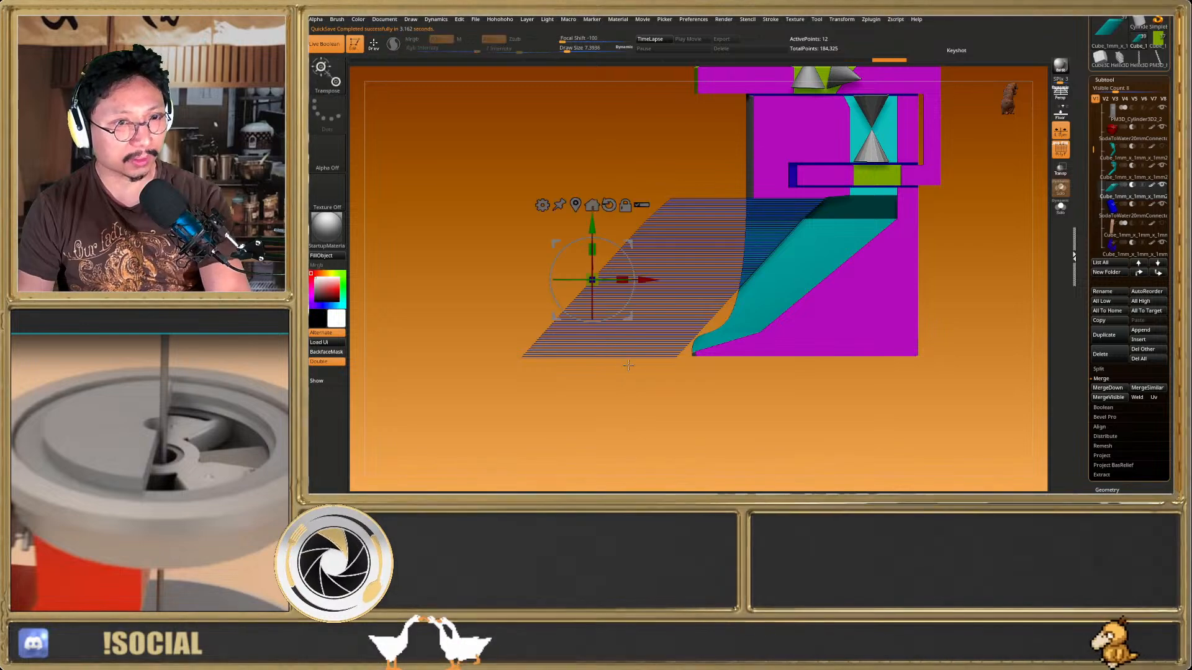
key("shift+f")
right_click_drag(663, 374, 674, 381)
left_click_drag(645, 279, 662, 279)
key("q")
mouse_move(671, 286)
right_mouse_down()
mouse_move(799, 242)
mouse_move(781, 302)
mouse_move(826, 311)
right_mouse_up()
key("shift+f")
key("shift+f")
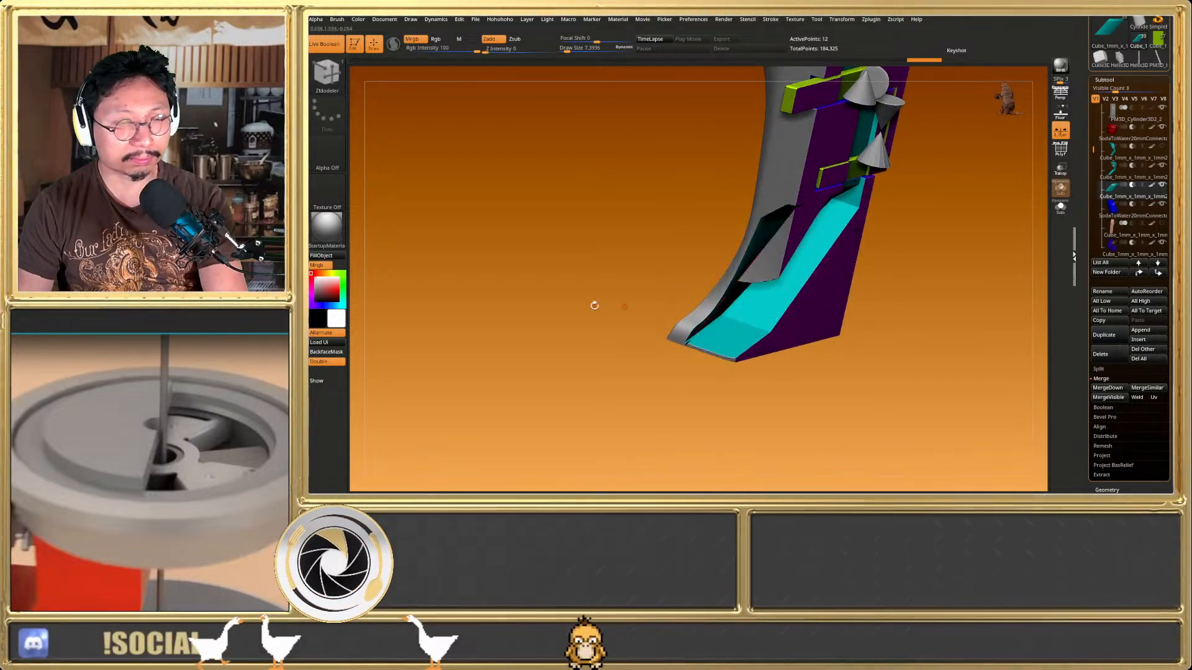
Try to slide the widened block further into the body, compare it in the transparent assembly and undo the move
key("w")
mouse_move(736, 293)
left_mouse_down()
mouse_move(642, 322)
mouse_move(729, 304)
mouse_move(791, 308)
left_mouse_up()
key("q")
mouse_move(791, 310)
right_mouse_down()
mouse_move(904, 267)
mouse_move(908, 221)
mouse_move(969, 198)
right_mouse_up()
key("shift+f")
left_click(1064, 175)
right_click_drag(981, 242, 900, 293)
key("ctrl+z")
mouse_move(828, 304)
right_mouse_down("shift")
mouse_move(921, 310)
mouse_move(852, 353)
right_mouse_up("shift")
key("shift+f")
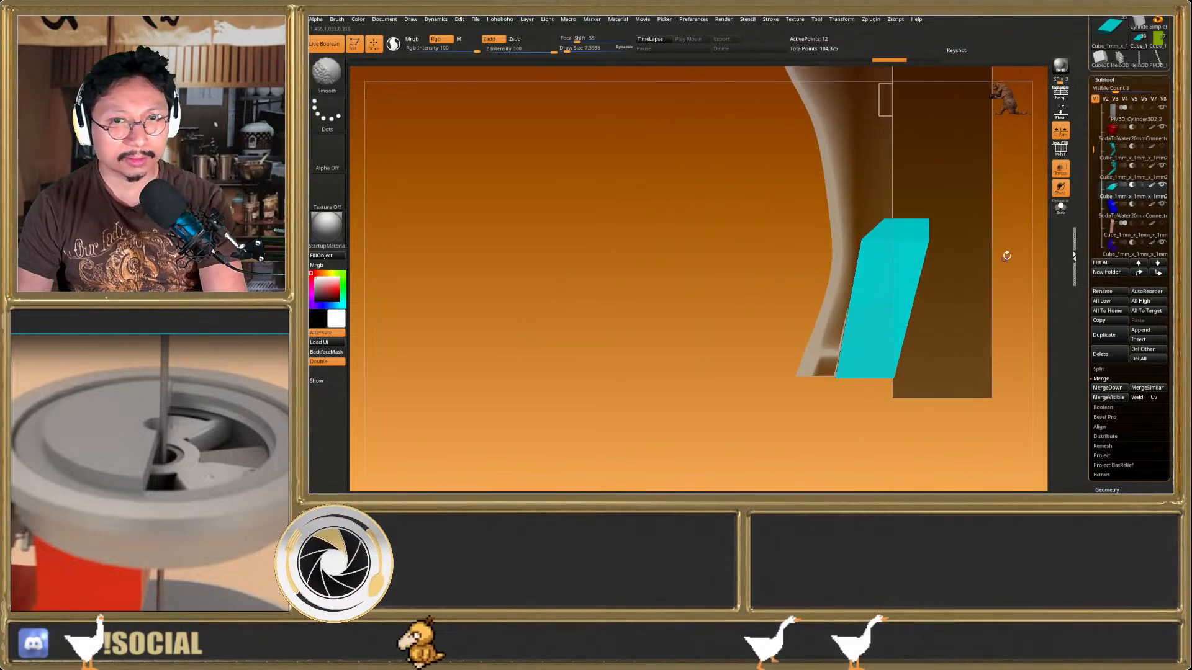
Select the widened teal block that was added above the front lip and permanently delete it
left_click(1103, 176)
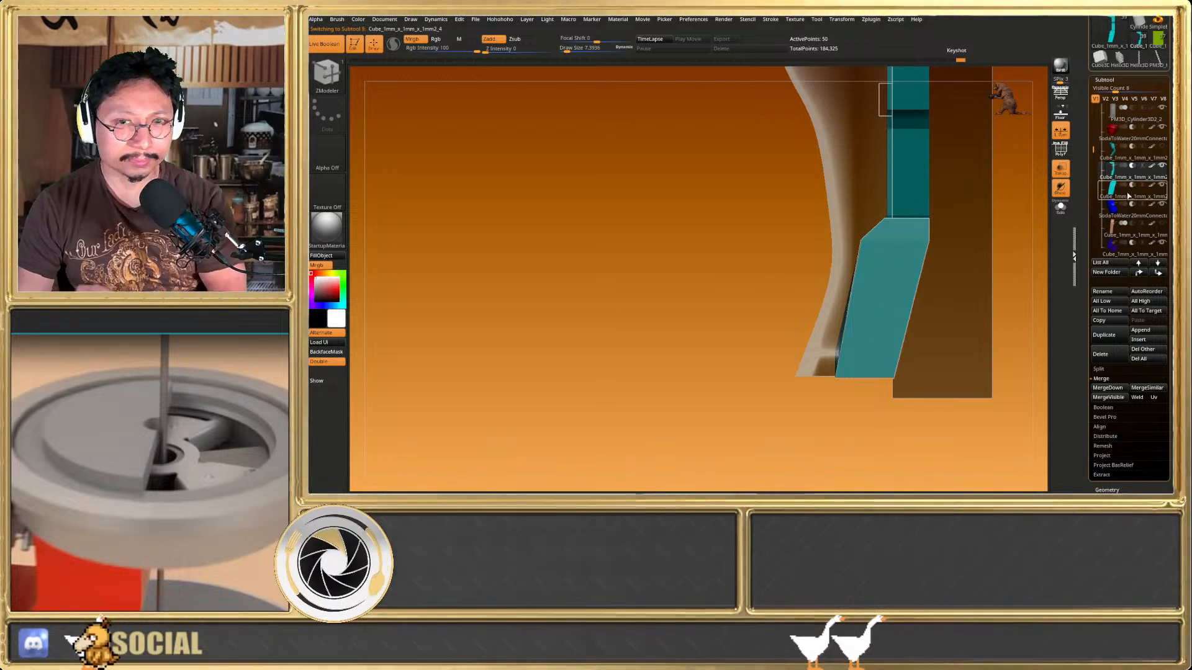
left_click(1109, 198)
left_click(1100, 352)
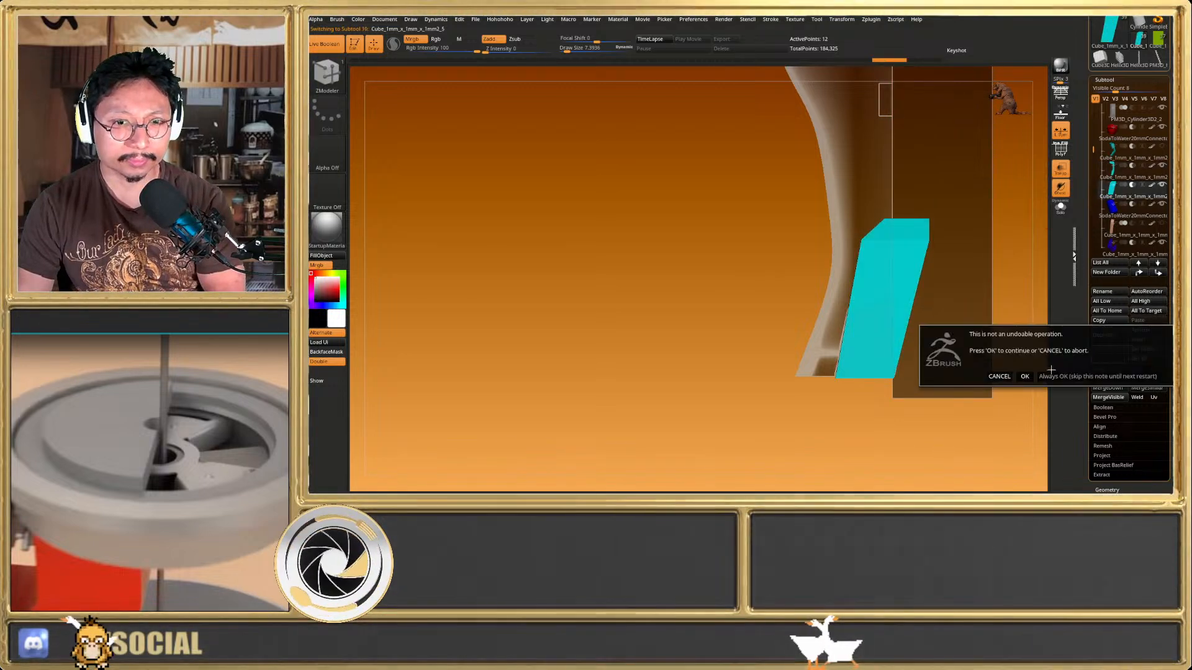
left_click(1025, 376)
mouse_move(1024, 375)
left_mouse_down()
mouse_move(965, 282)
mouse_move(862, 288)
mouse_move(872, 317)
mouse_move(864, 311)
mouse_move(856, 330)
mouse_move(833, 310)
left_mouse_up()
Return to the opaque assembly, select the long teal channel cutter and examine the channel in section
left_click(1061, 171)
left_click(839, 285, "alt")
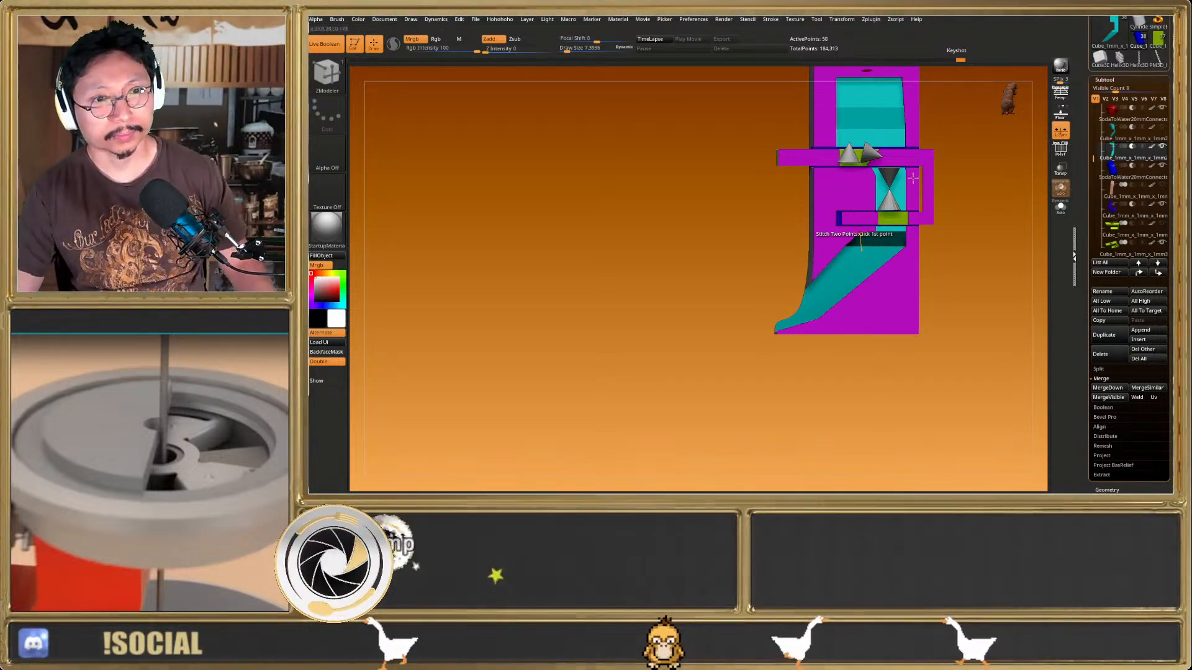
mouse_move(888, 217)
right_mouse_down()
mouse_move(868, 197)
mouse_move(886, 226)
mouse_move(807, 330)
mouse_move(834, 303)
right_mouse_up()
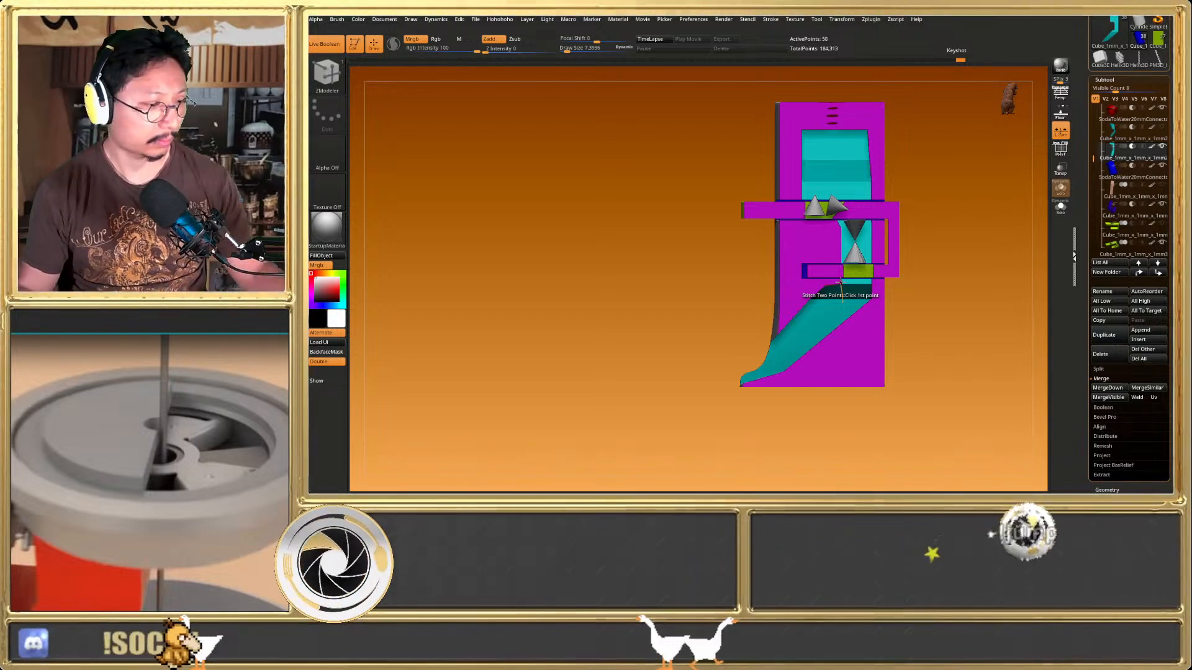
right_click_drag(869, 267, 857, 337)
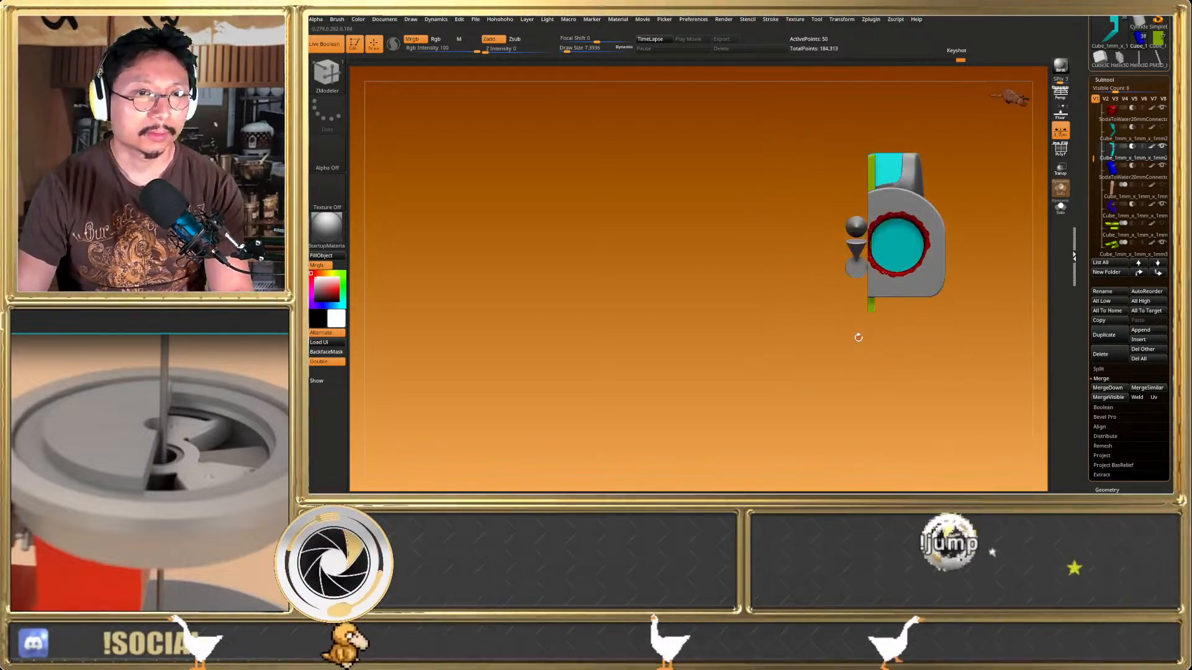
Slide the purple sectioning block about 0.27 away so it clears the grey body, and preview the unsectioned Live Boolean result
left_click(332, 44)
left_click(777, 231, "alt")
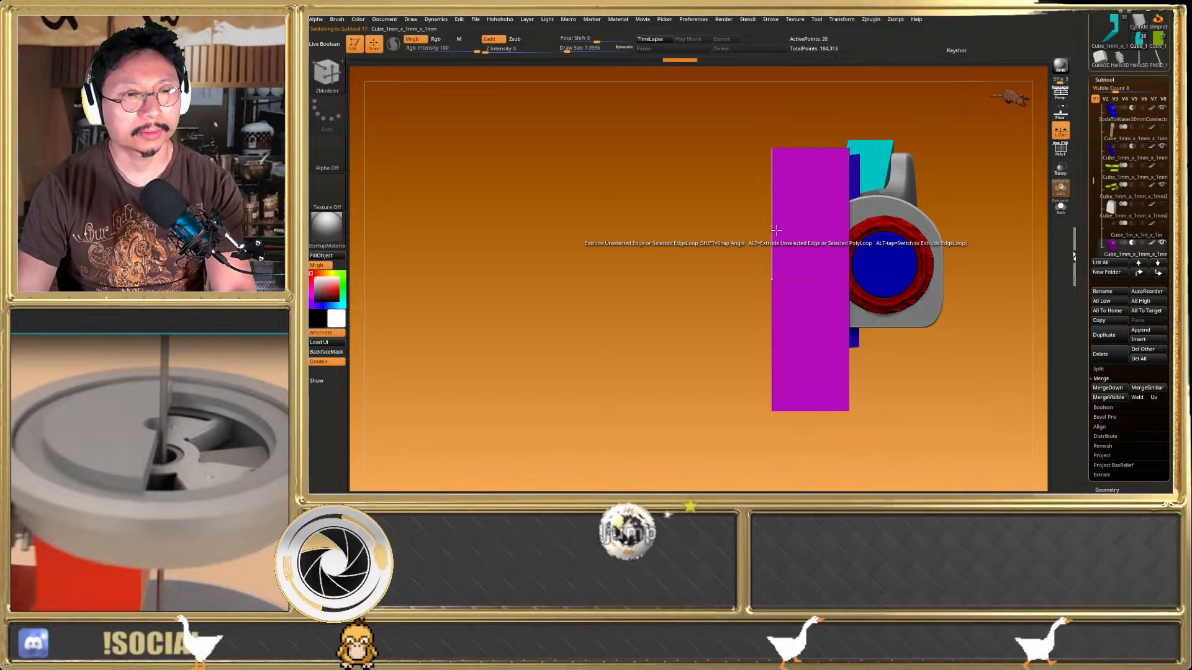
key("w")
left_click_drag(841, 279, 794, 279)
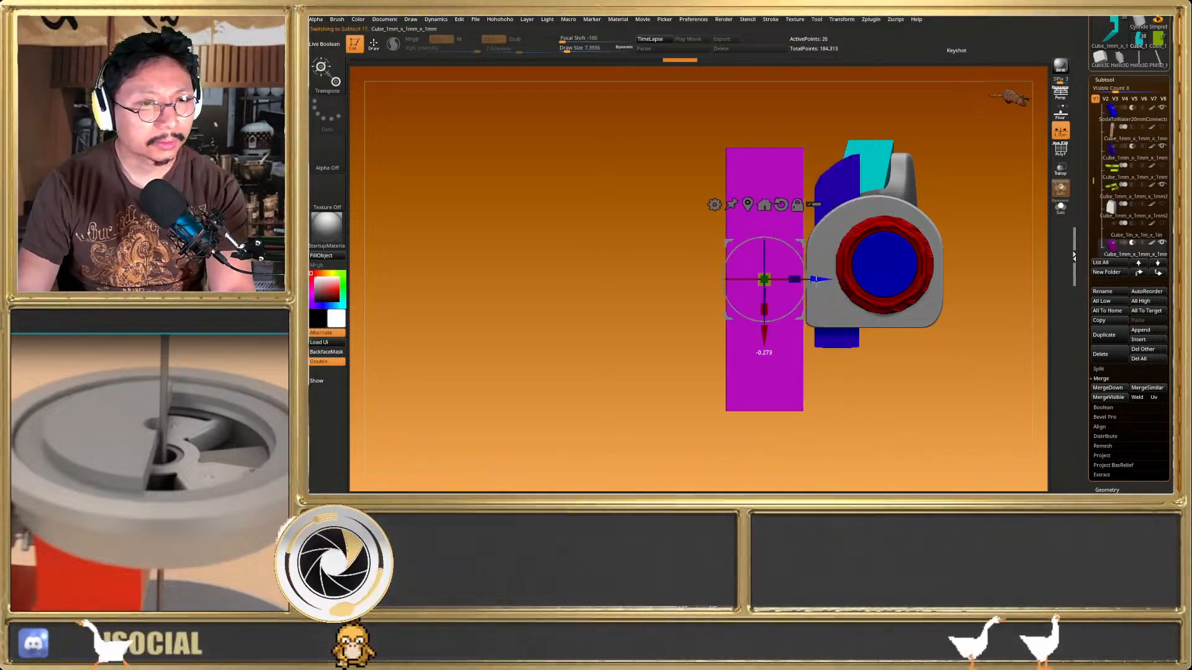
left_click(324, 44)
right_click_drag(696, 234, 707, 193)
key("q")
mouse_move(800, 297)
right_mouse_down()
mouse_move(878, 330)
mouse_move(863, 363)
right_mouse_up()
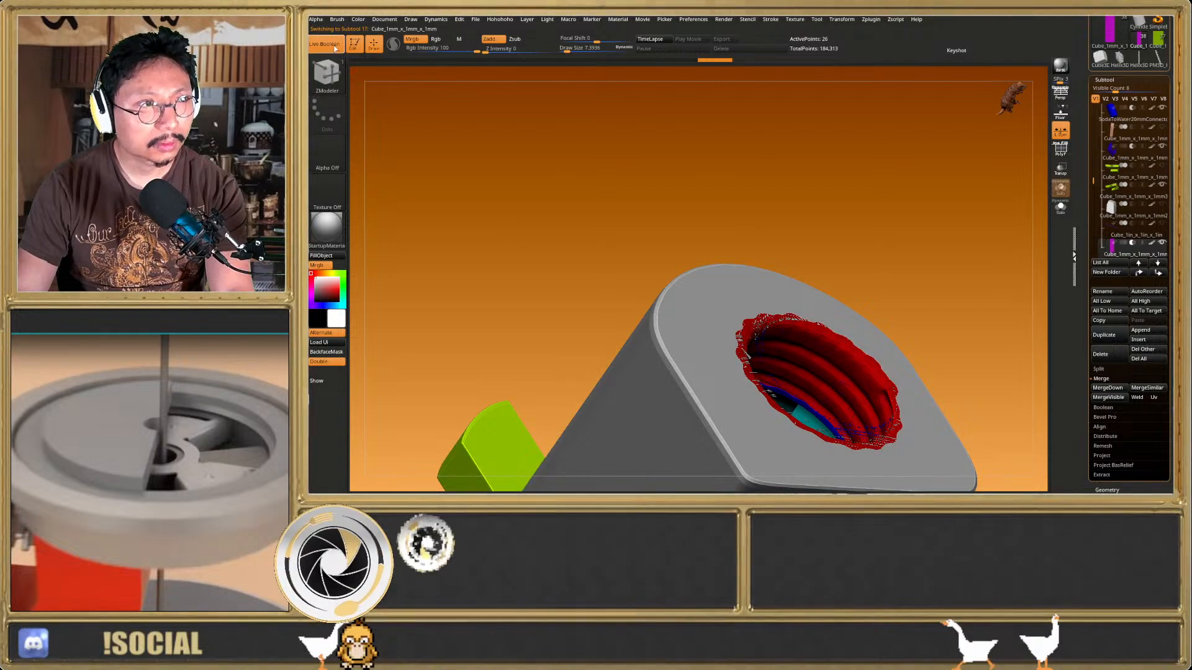
Isolate the red threaded connector and close the holes in its mesh
left_click(334, 47)
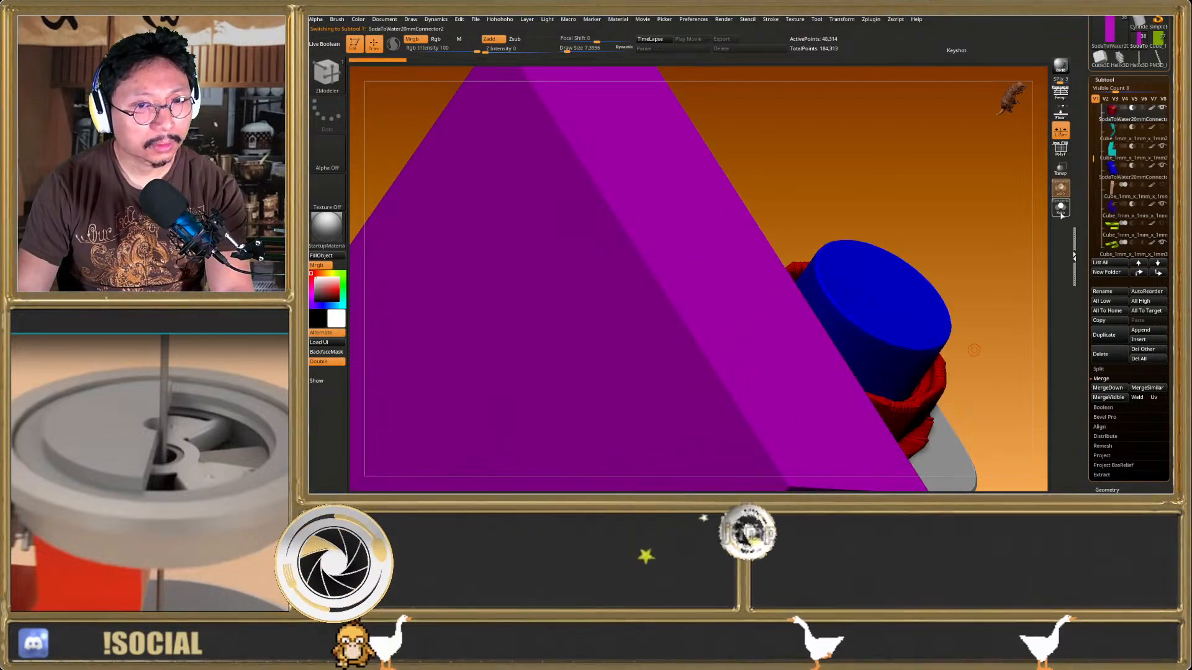
left_click(1060, 209)
key("shift+f")
key("space")
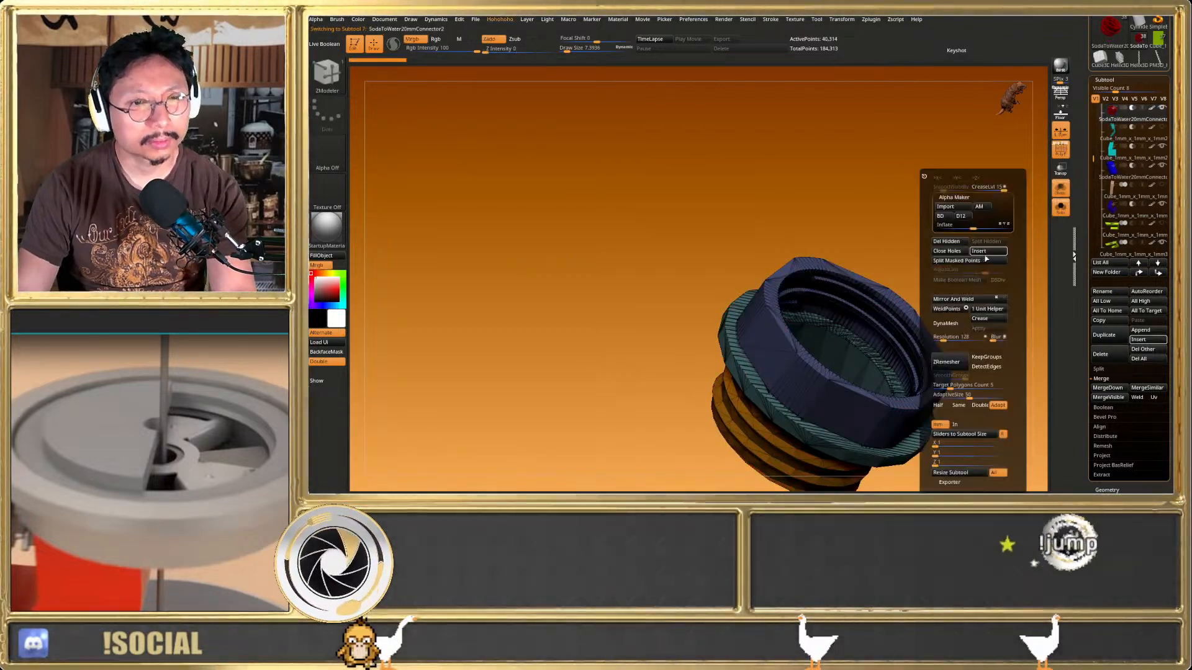
left_click(957, 250)
key("shift+f")
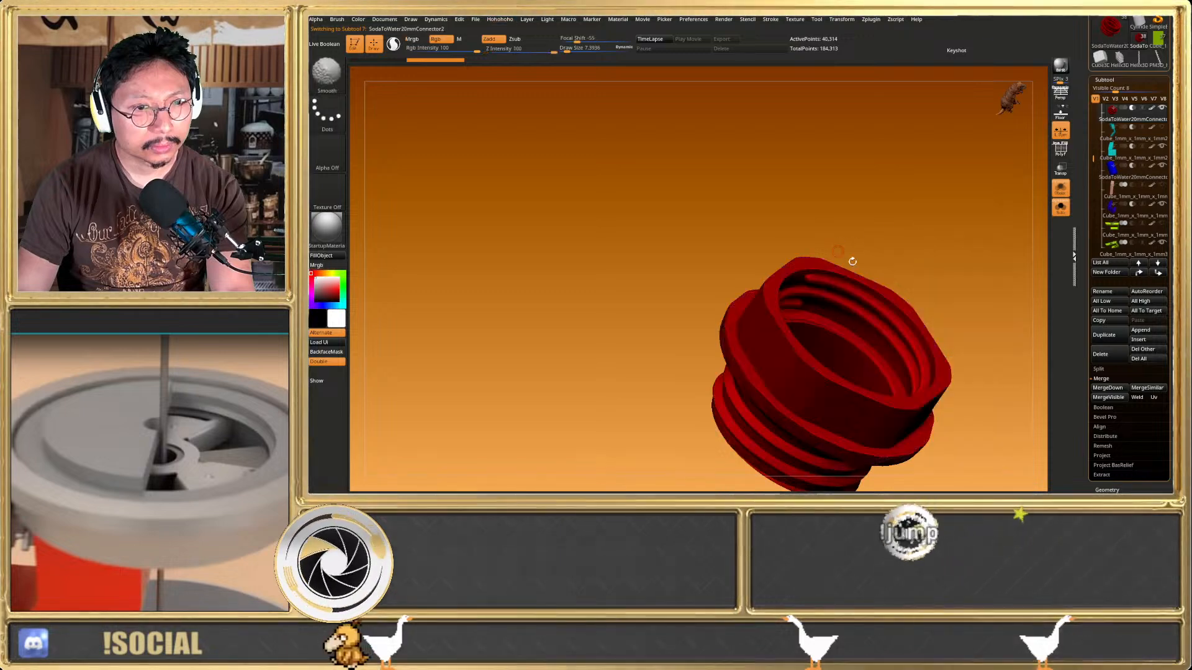
left_click_drag(840, 253, 865, 279)
Inflate the red connector by 1 and bring back the whole assembly with Live Boolean on
key("space")
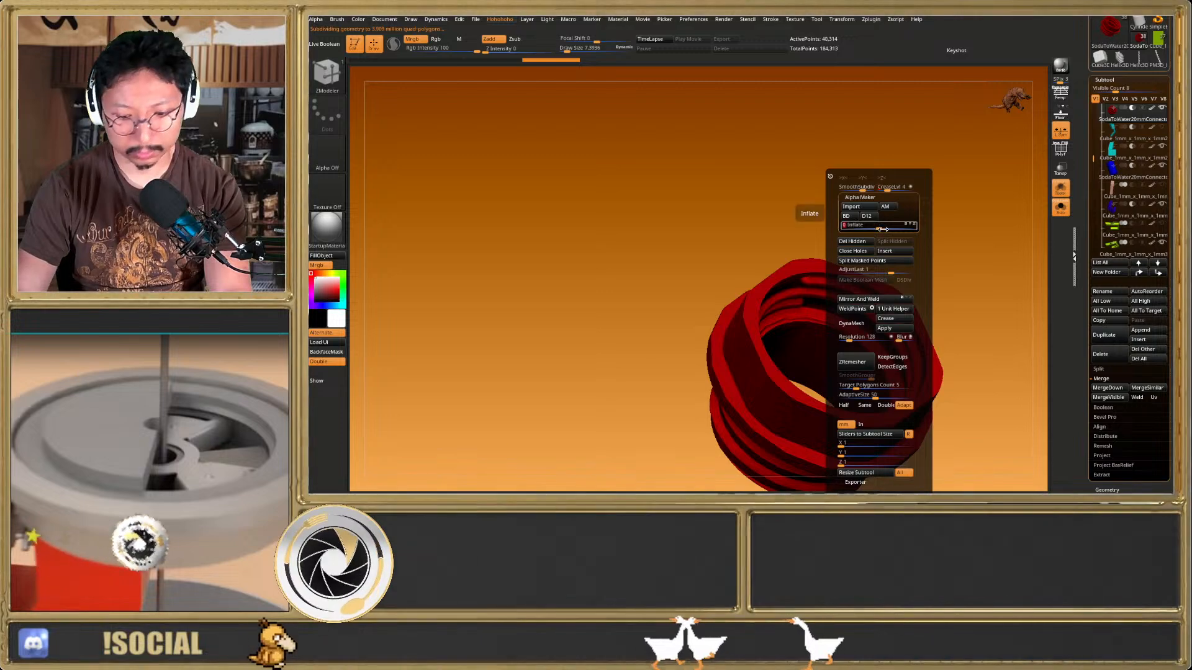
type("1")
key("Return")
key("shift+f")
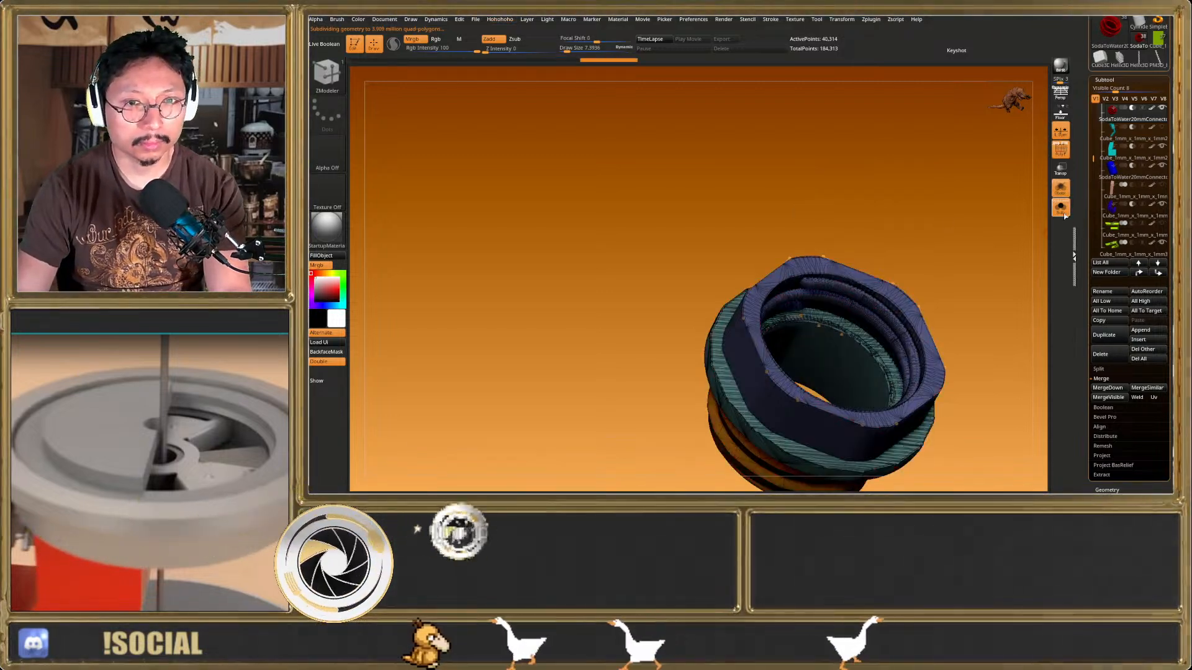
left_click(1063, 216)
key("shift+f")
left_click_drag(936, 314, 462, 159, "alt")
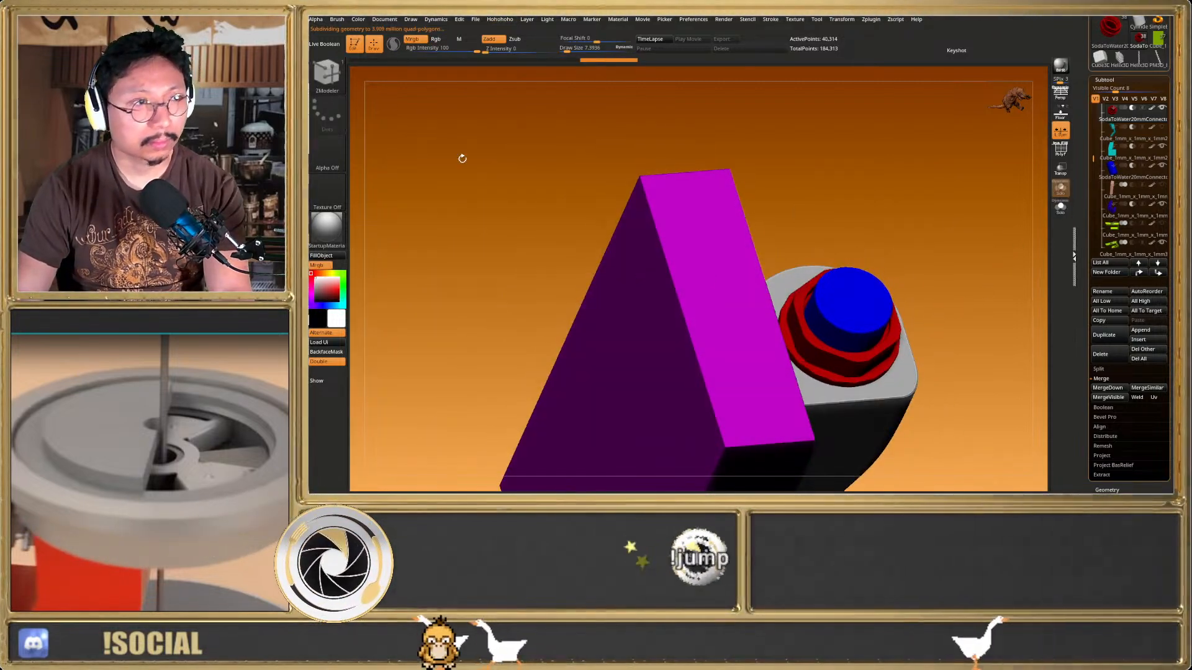
left_click(315, 46)
left_click_drag(829, 304, 847, 400, "alt")
Nudge the red connector along the bore's axis at the body's top face and fine-tune that move with Adjust Last
key("w")
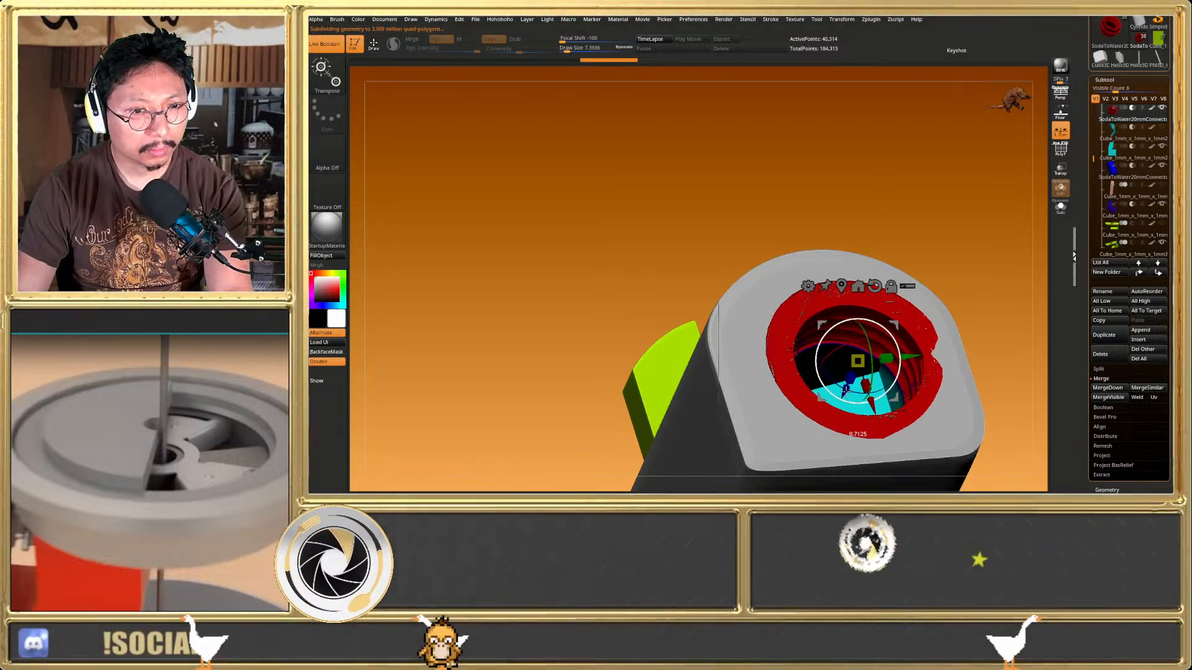
scroll(843, 401, "up", 2)
left_click_drag(846, 383, 849, 377)
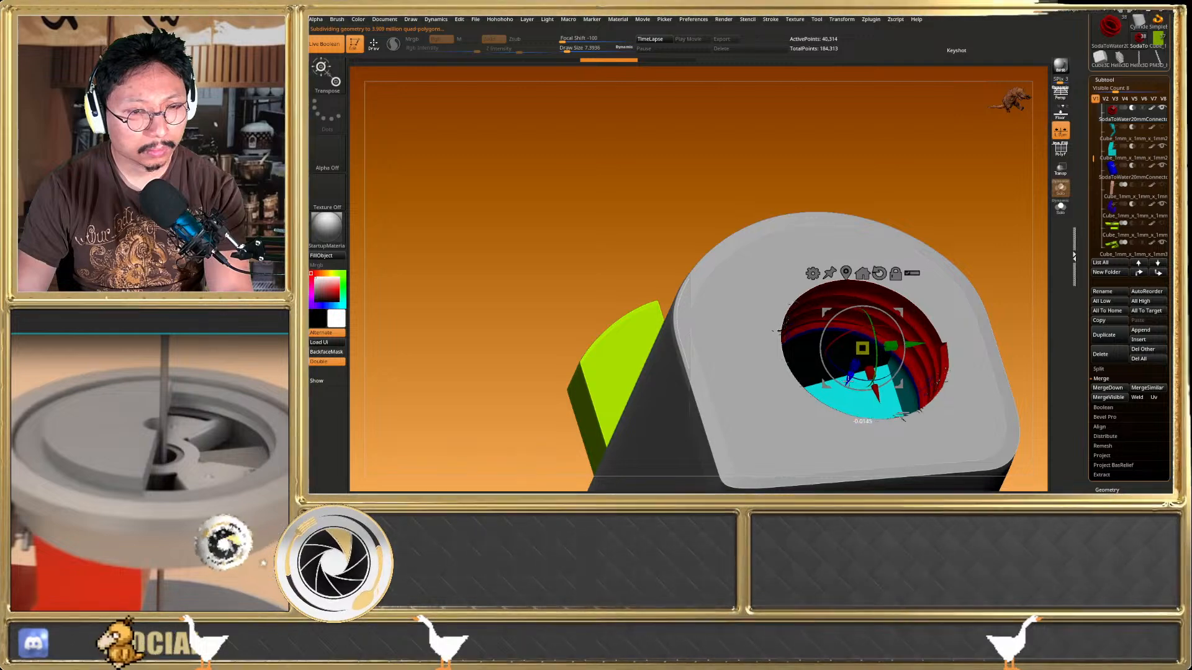
key("q")
key("ctrl+space")
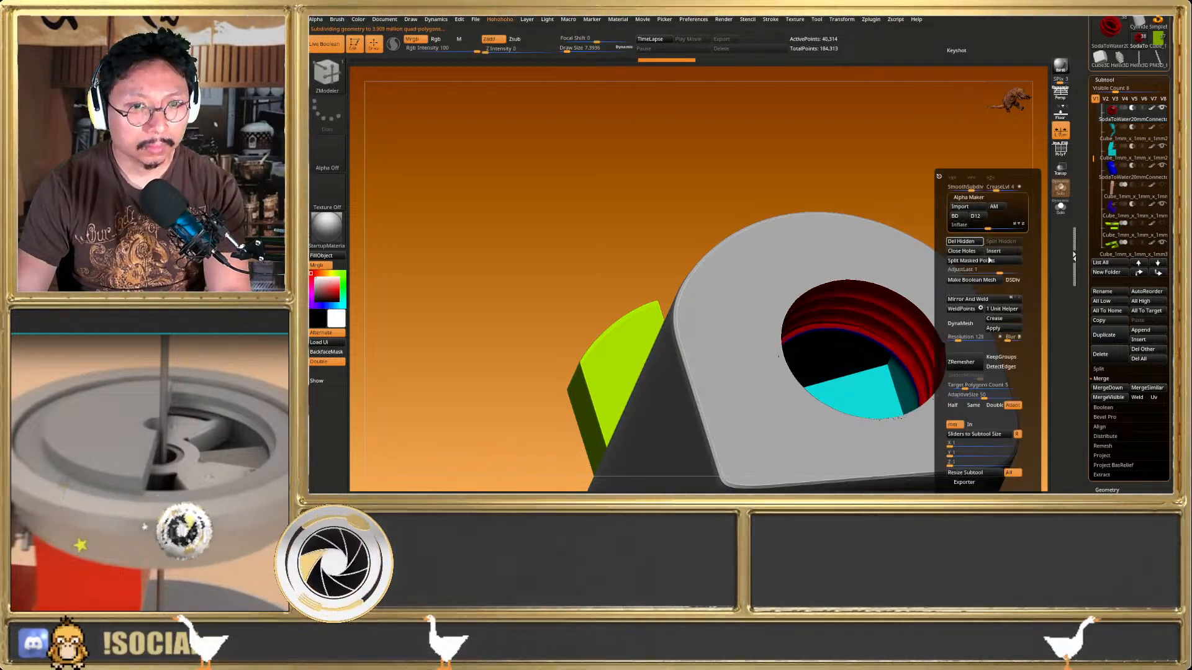
mouse_move(991, 268)
left_mouse_down()
mouse_move(967, 270)
mouse_move(978, 269)
left_mouse_up()
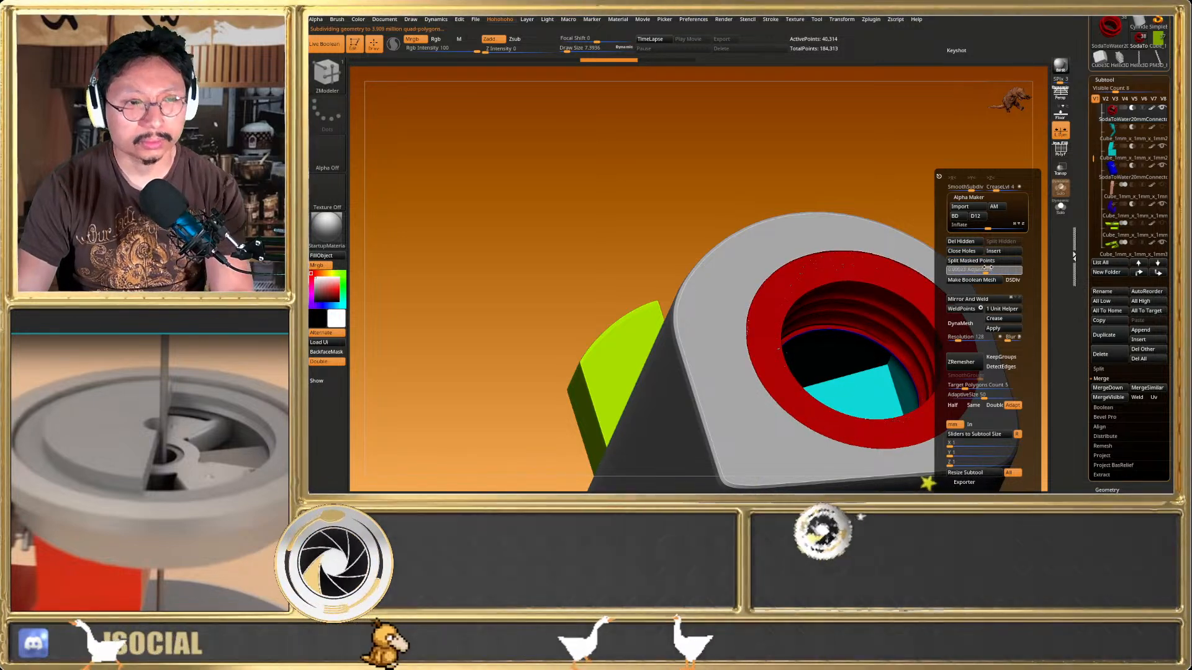
left_click_drag(992, 268, 999, 265)
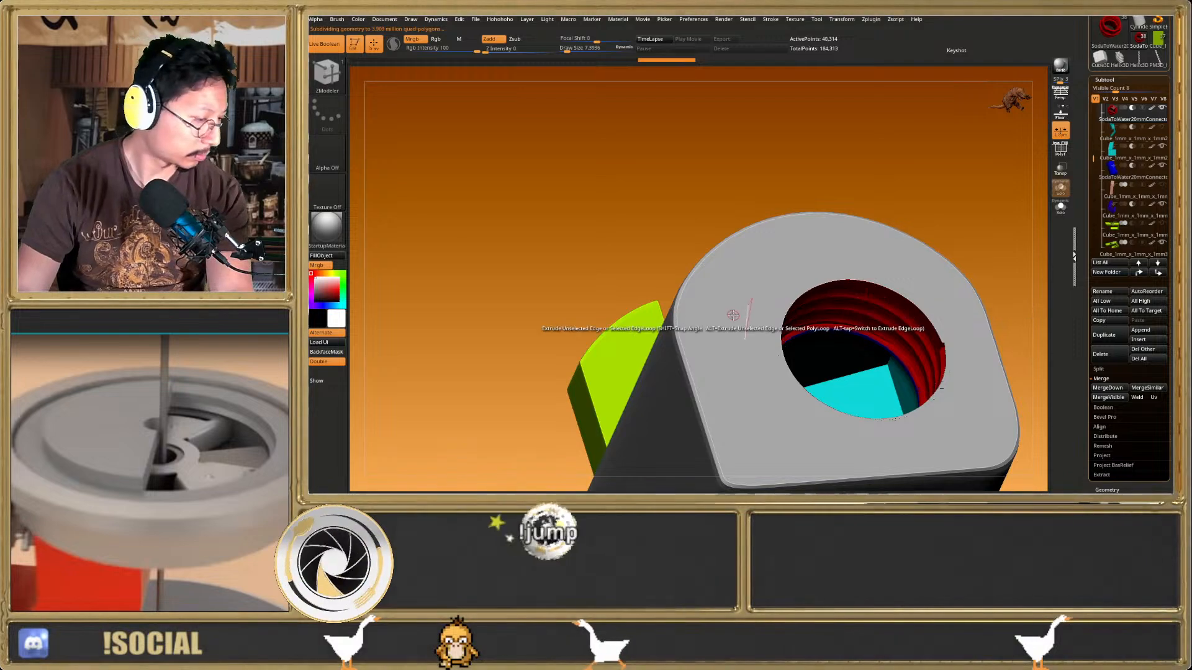
Isolate the teal channel cutter, leave only its lower end unmasked and centre the transform gizmo on that end
right_click_drag(897, 325, 940, 347)
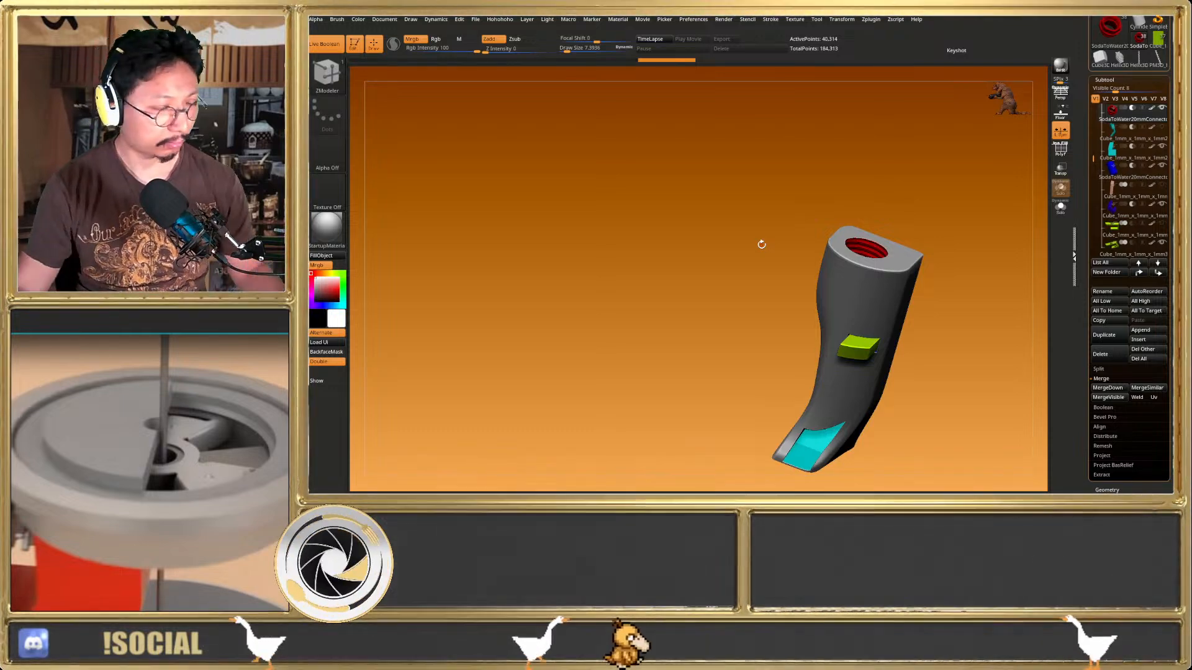
left_click_drag(909, 386, 909, 331)
right_click_drag(894, 337, 876, 396, "ctrl")
left_click(1111, 151)
left_click(1061, 207)
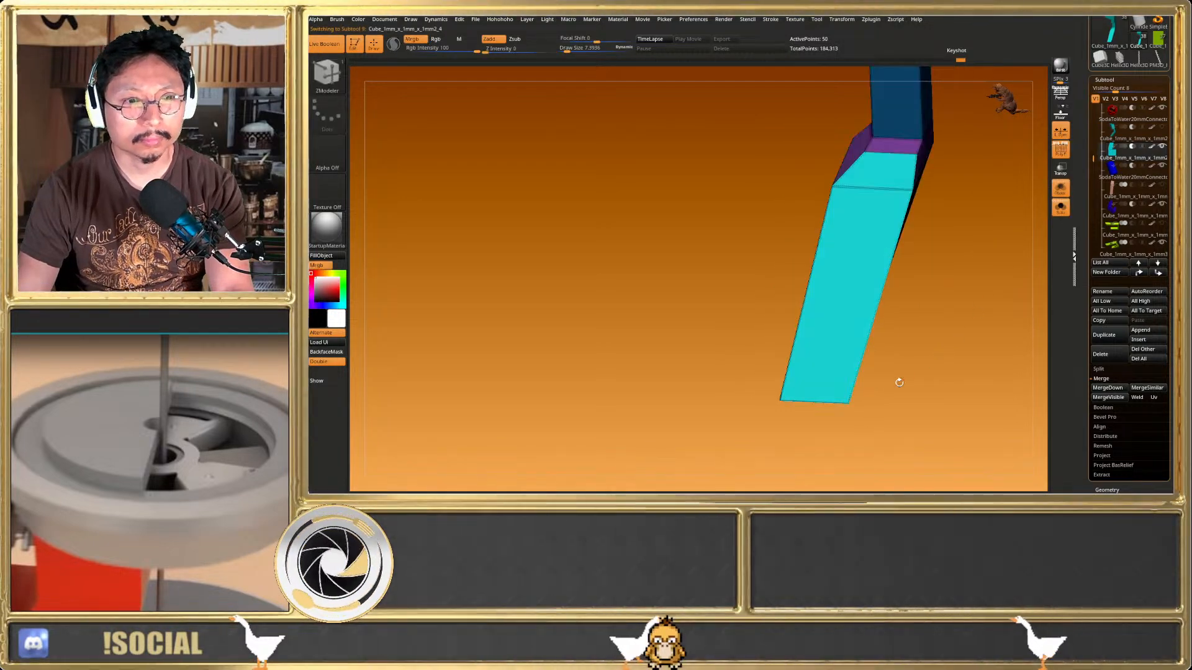
right_click_drag(741, 423, 699, 434)
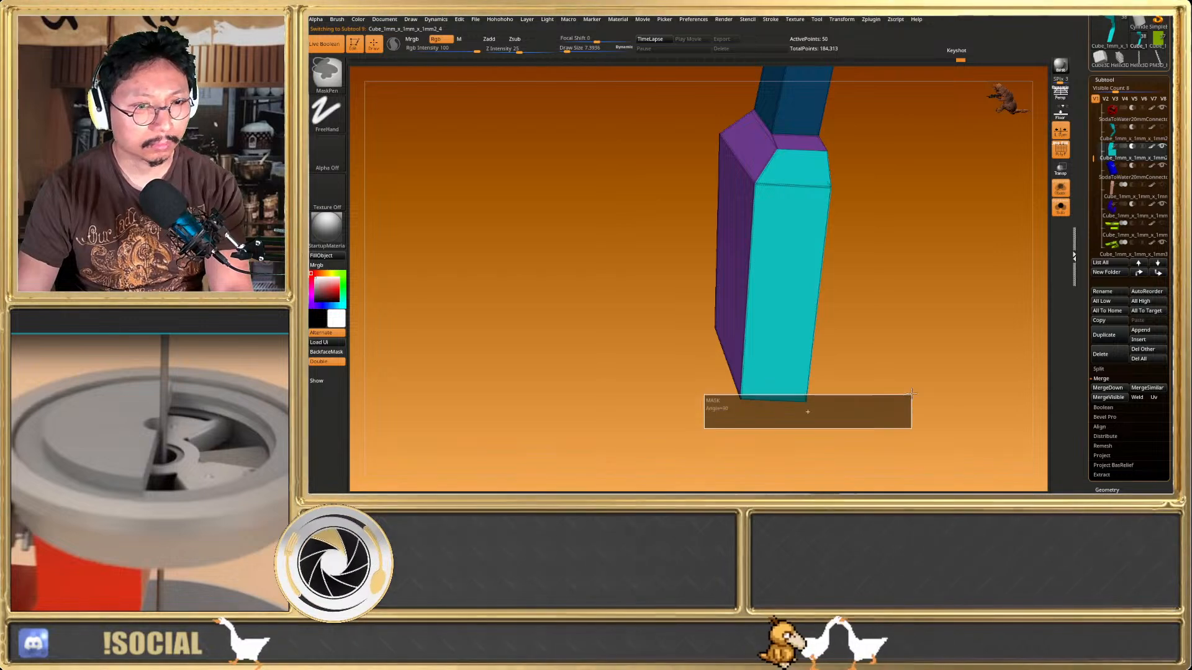
key("w")
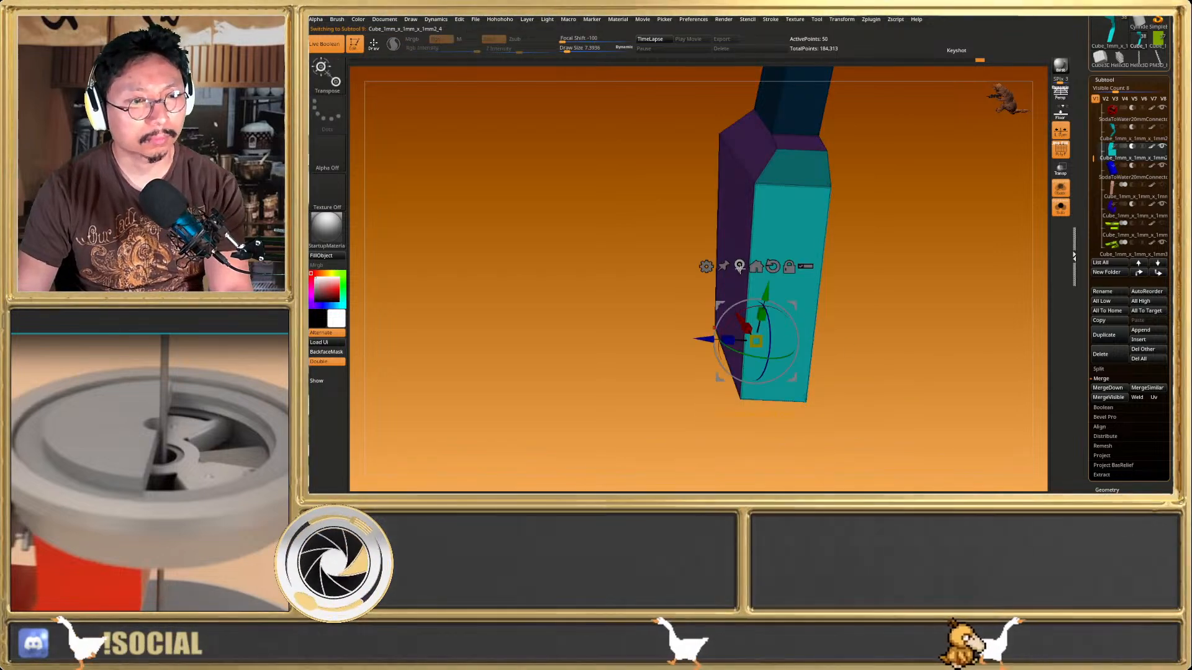
left_click(740, 267)
Slide the unmasked lower end of the teal cutter sideways across the front lip in the full assembly
left_click(1058, 209)
right_click_drag(986, 303, 953, 313)
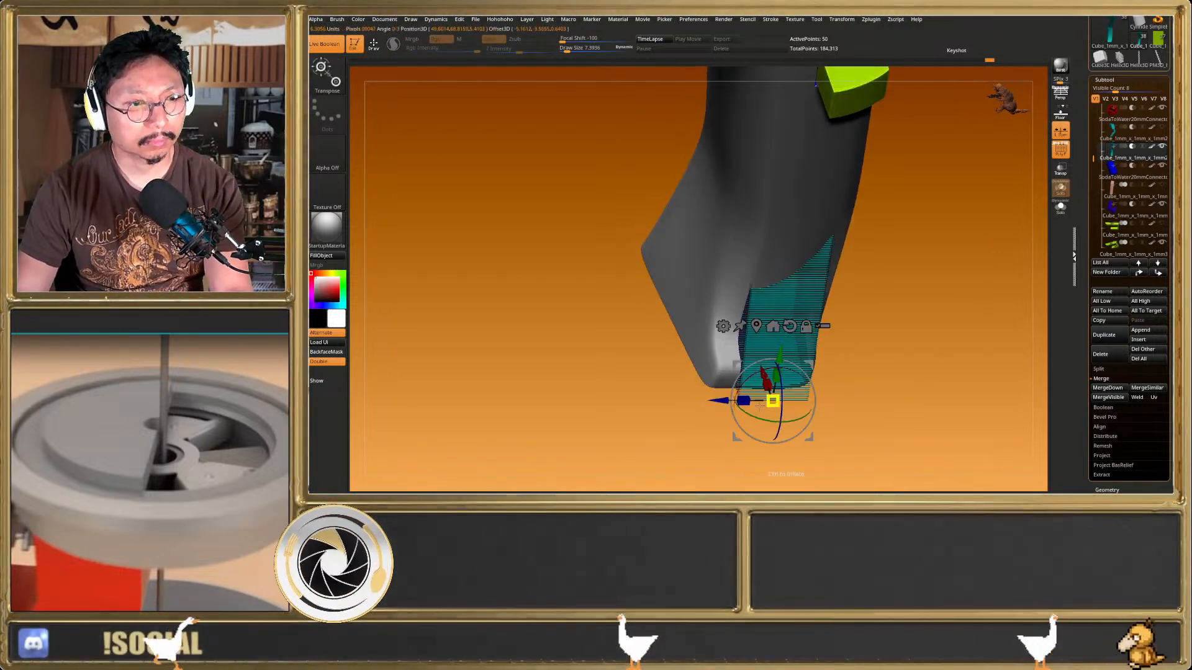
key("shift+f")
left_click_drag(744, 401, 711, 402)
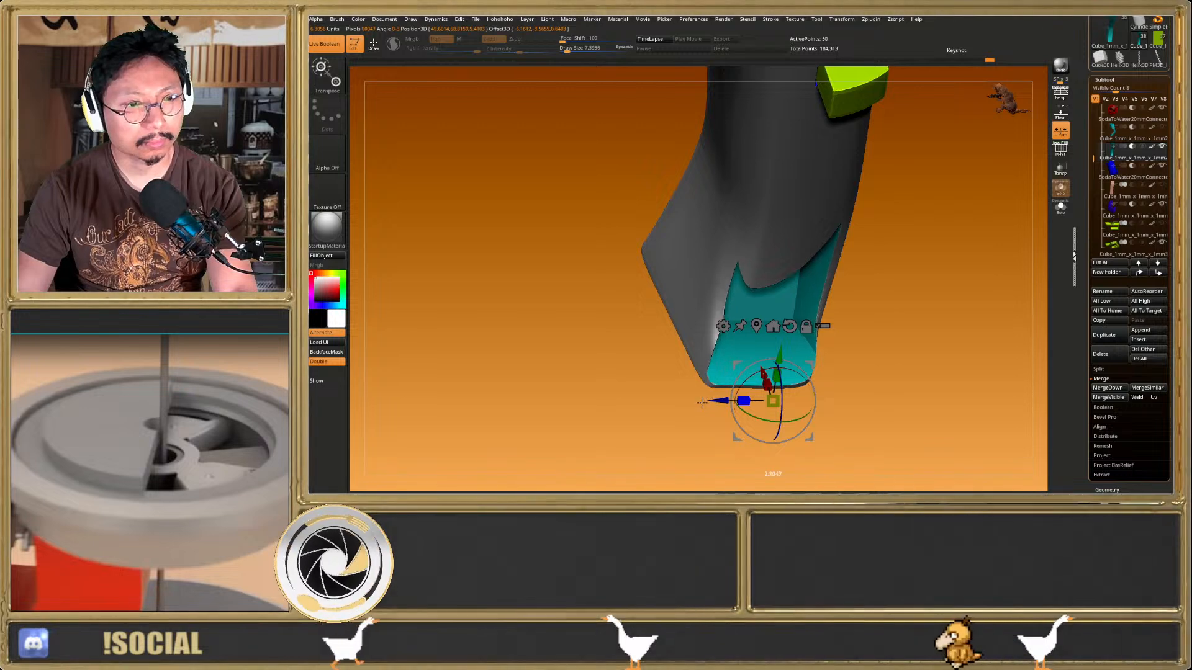
key("q")
mouse_move(959, 347)
right_mouse_down()
mouse_move(912, 340)
mouse_move(837, 363)
mouse_move(788, 415)
mouse_move(807, 365)
mouse_move(806, 412)
mouse_move(784, 417)
right_mouse_up()
key("w")
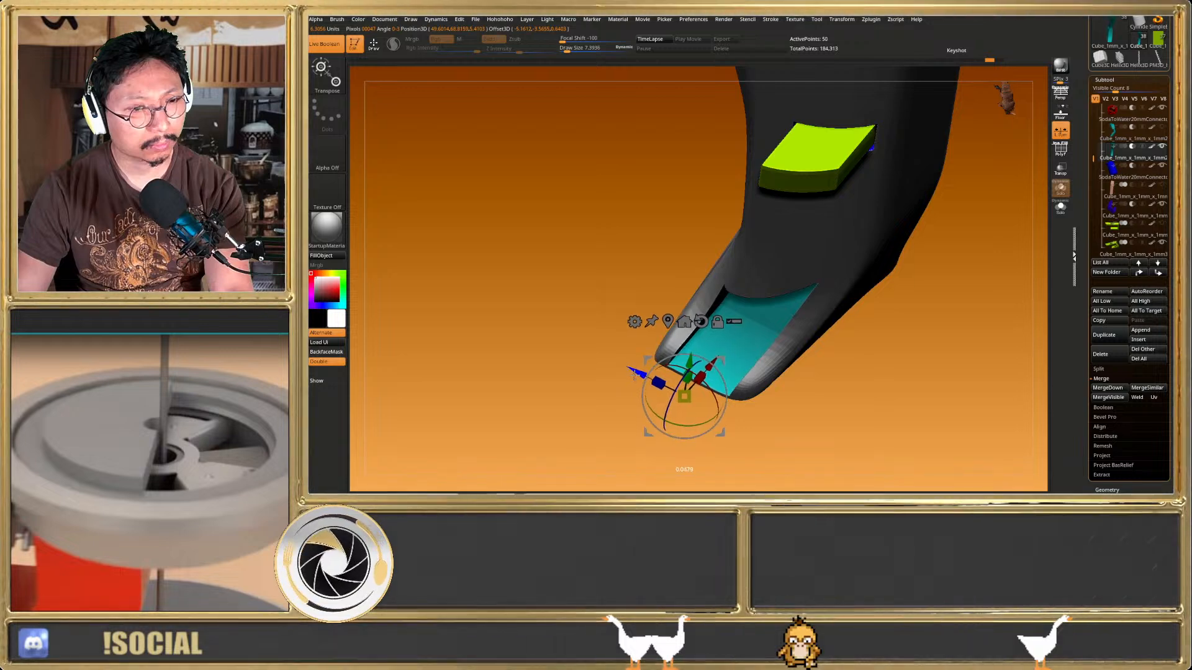
key("q")
Examine the shifted channel exit at the lip in both the transparent and the opaque assembly
mouse_move(642, 372)
right_mouse_down()
mouse_move(638, 332)
mouse_move(658, 332)
mouse_move(747, 358)
mouse_move(725, 353)
mouse_move(735, 349)
mouse_move(739, 376)
right_mouse_up()
key("shift+f")
key("shift+f")
key("shift+f")
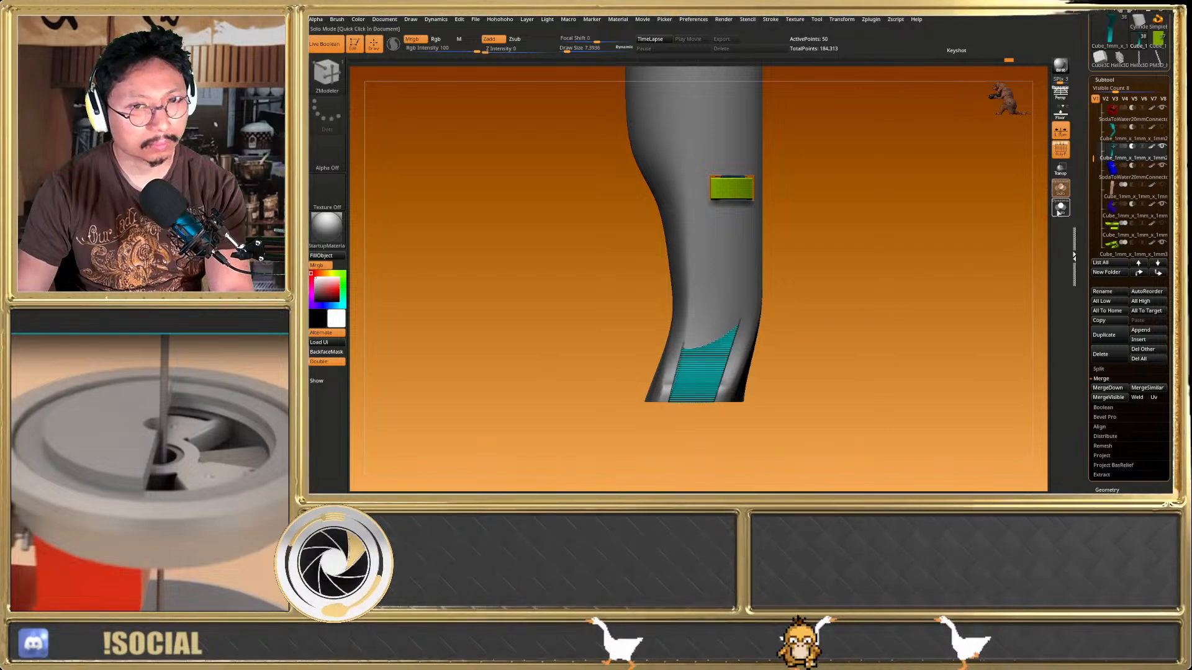
left_click(1060, 169)
right_click_drag(822, 340, 780, 335)
left_click(1060, 169)
right_click_drag(869, 311, 829, 390)
key("shift+f")
key("shift")
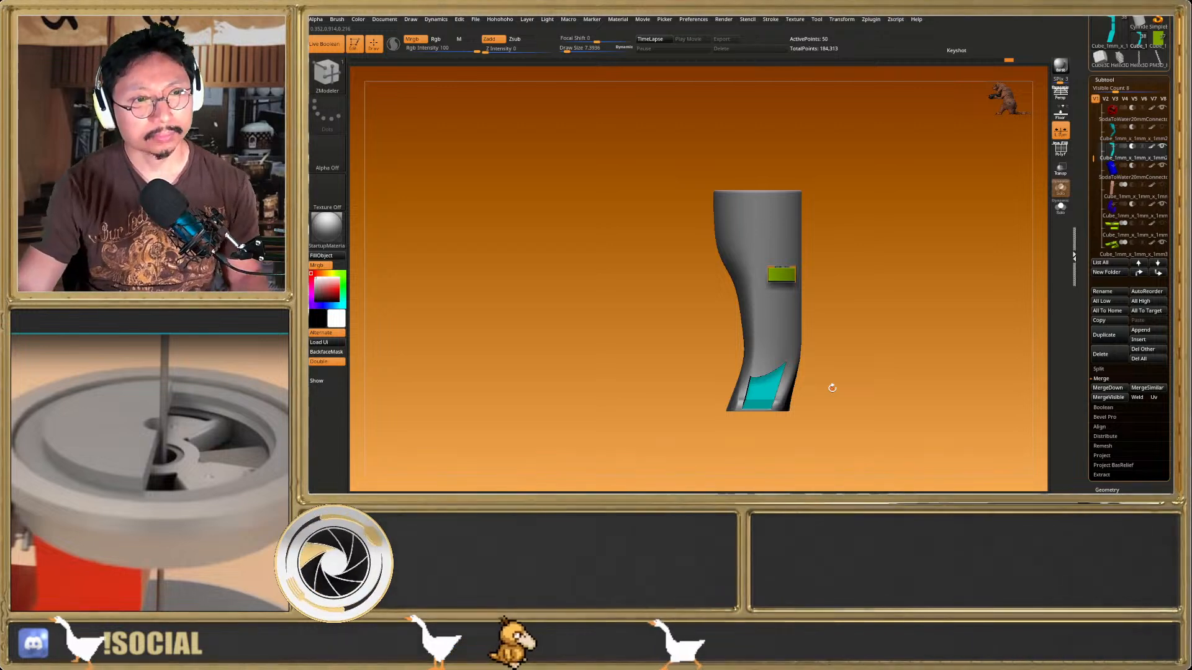
right_click_drag(832, 260, 808, 281)
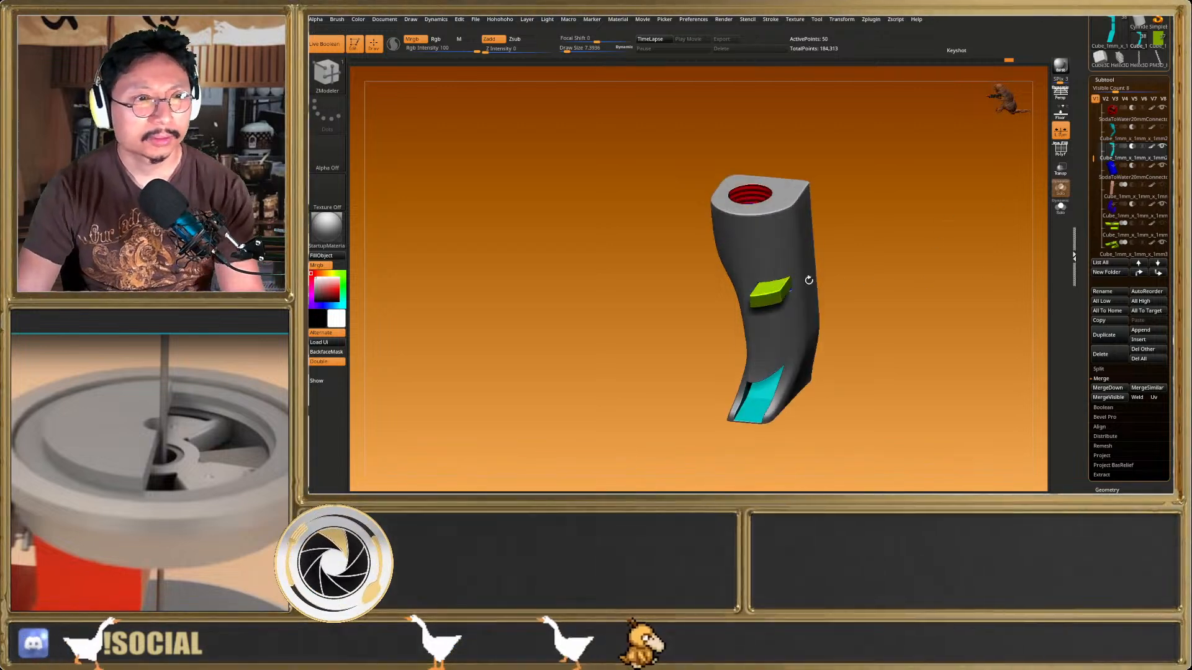
Select the grey body and examine it alone and in the assembly, from its top opening round to its back
left_click(737, 234, "alt")
key("shift+f")
key("shift+d")
left_click(1064, 213)
right_click_drag(897, 314, 859, 444, "shift")
key("shift+f")
key("shift+f")
key("shift+d")
key("shift+f")
left_click(1061, 211)
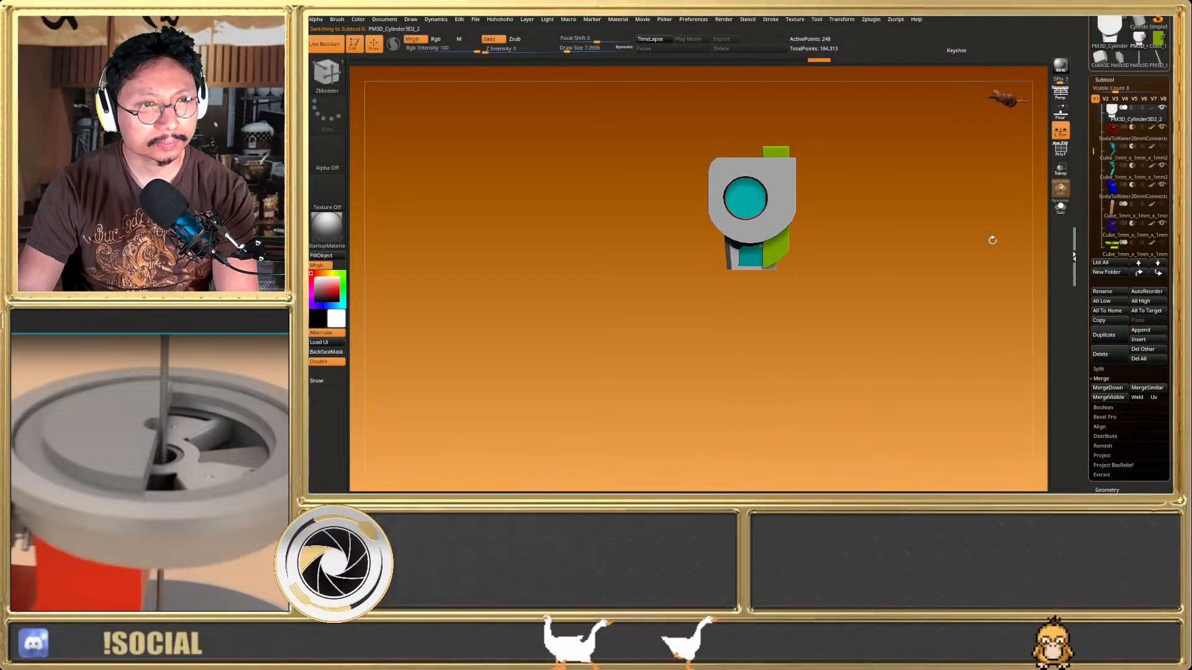
right_click_drag(943, 241, 925, 290, "alt")
right_click_drag(844, 193, 798, 242)
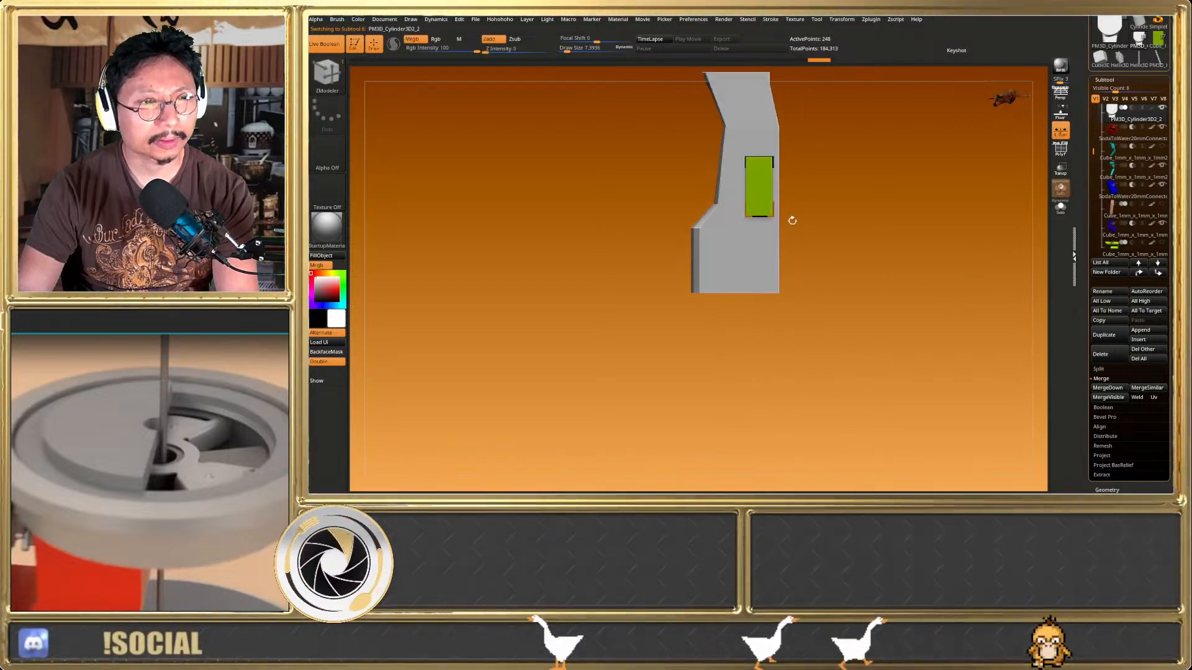
Turn off Live Boolean, select the blue slot cutter on the body's back with polygroups shown and set up its transform gizmo
left_click(325, 44)
right_click_drag(701, 170, 758, 178, "ctrl")
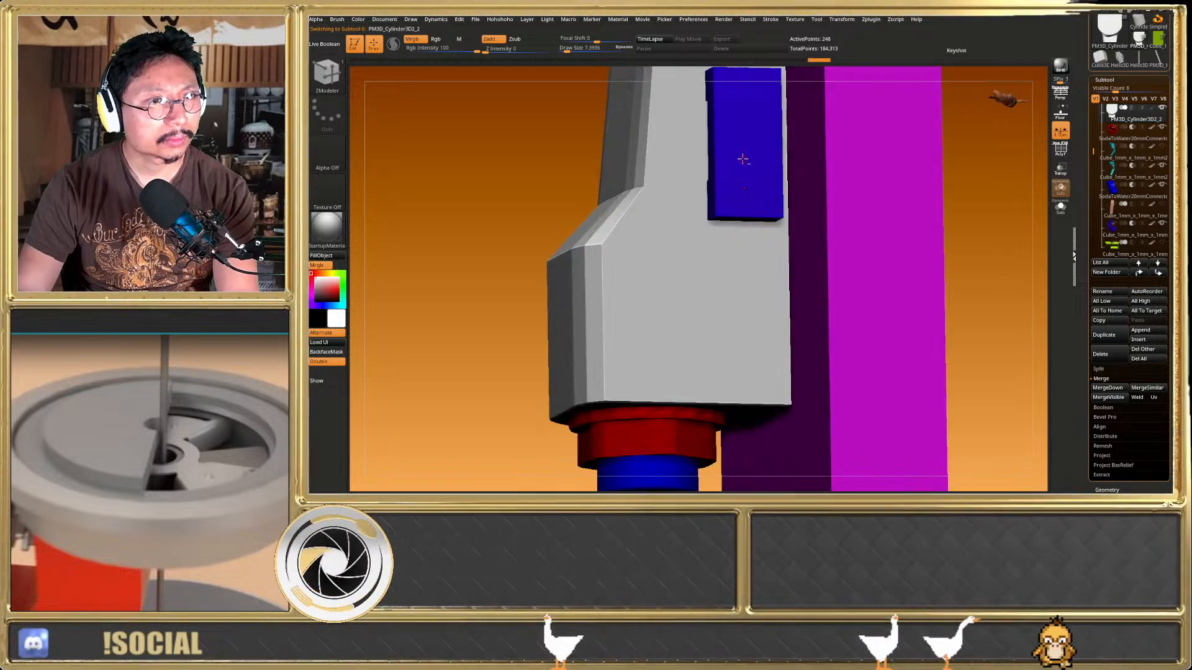
left_click(743, 159, "alt")
key("shift+f")
right_click_drag(881, 197, 872, 278, "alt")
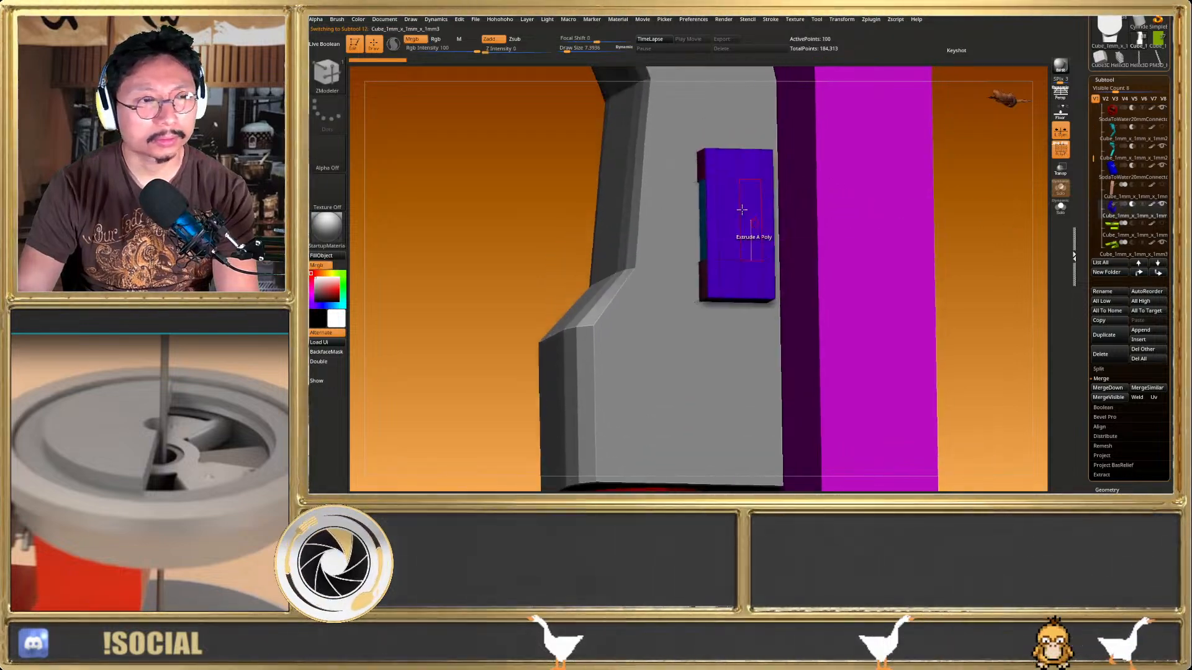
key("w")
left_click(750, 203)
Toggle polygroup visibility on the blue slot cutter and check its ends against the body from the threaded end
left_click_drag(506, 171, 519, 185, "ctrl+shift")
left_click_drag(506, 173, 522, 195, "ctrl+shift")
right_click_drag(681, 199, 758, 186)
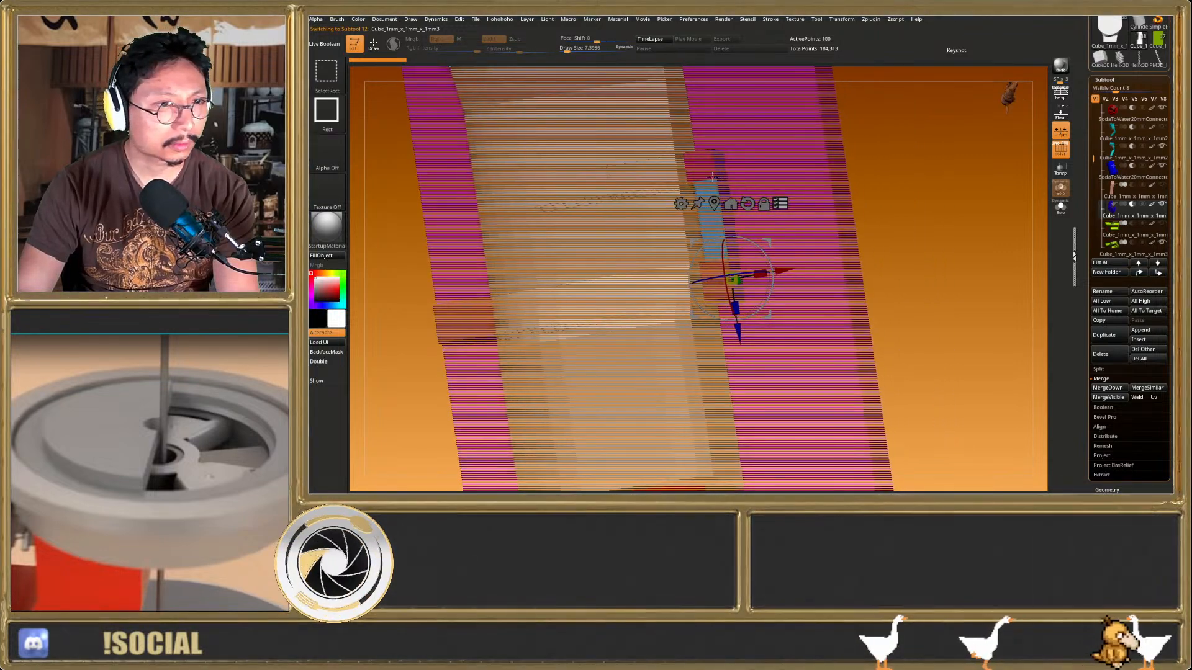
left_click(718, 174, "ctrl+shift")
right_click_drag(629, 304, 623, 276, "ctrl")
right_click_drag(623, 276, 517, 295)
left_click(523, 296, "ctrl+shift")
right_click_drag(626, 323, 767, 359, "ctrl")
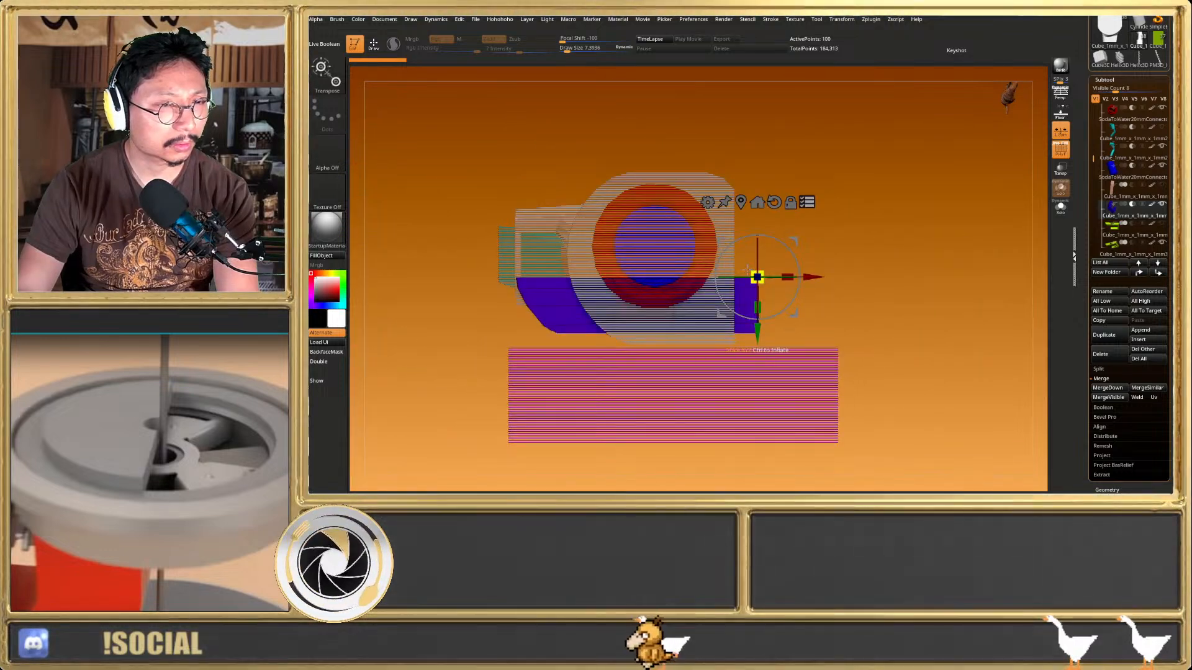
key("shift+f")
right_click_drag(827, 249, 795, 307)
key("shift+f")
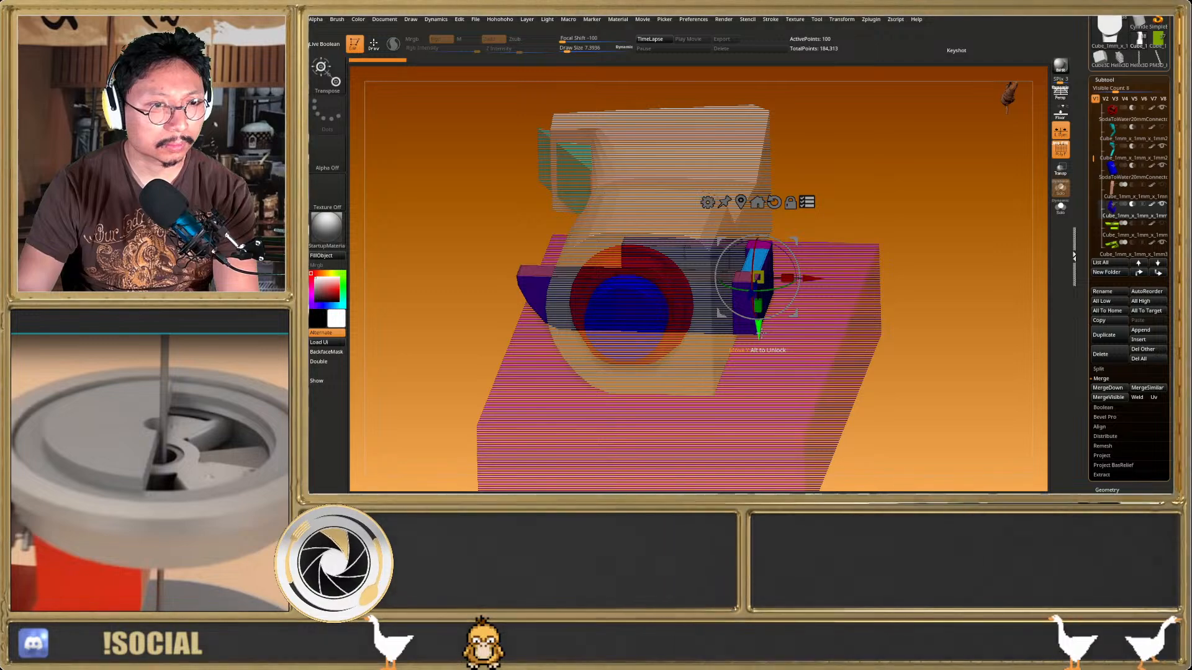
Turn on Live Boolean and try to move the slot cutter with the gizmo
left_click(330, 48)
key("q")
mouse_move(773, 345)
right_mouse_down()
mouse_move(779, 309)
mouse_move(775, 334)
mouse_move(726, 331)
right_mouse_up()
key("w")
left_click_drag(764, 316, 783, 248)
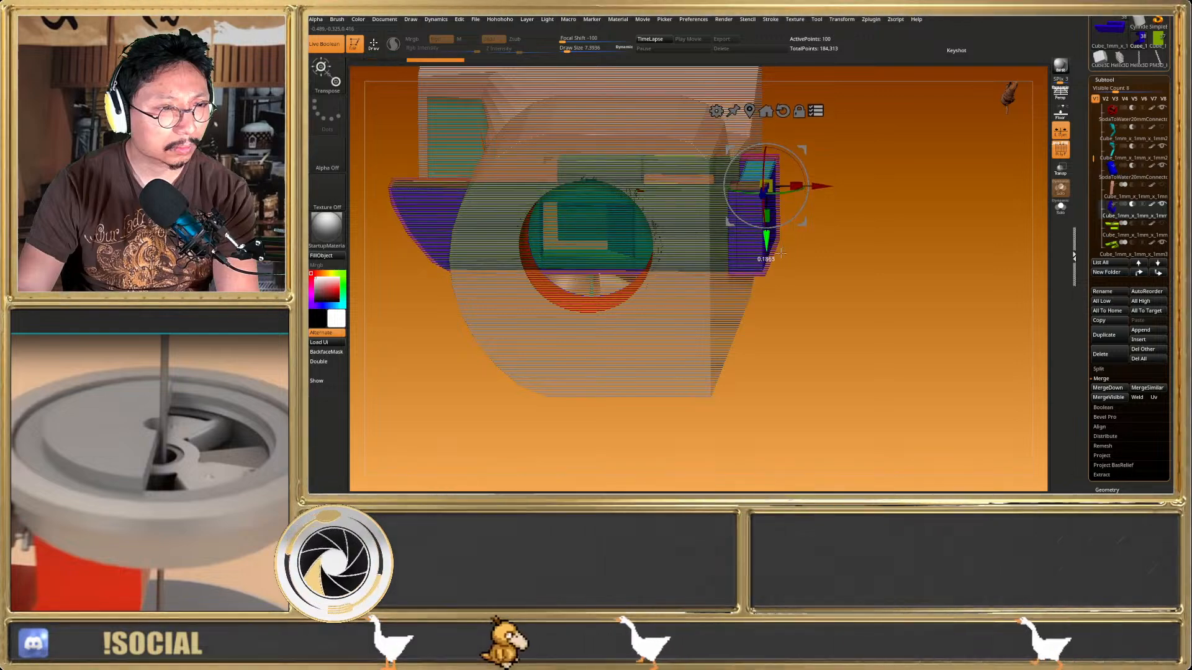
key("ctrl+z")
Examine the green insert and slot in the Live Boolean result, from the threaded opening round to the body's back
key("q")
mouse_move(714, 301)
right_mouse_down()
mouse_move(761, 375)
mouse_move(734, 344)
mouse_move(777, 347)
right_mouse_up()
key("shift+f")
key("w")
key("shift+f")
key("shift+f")
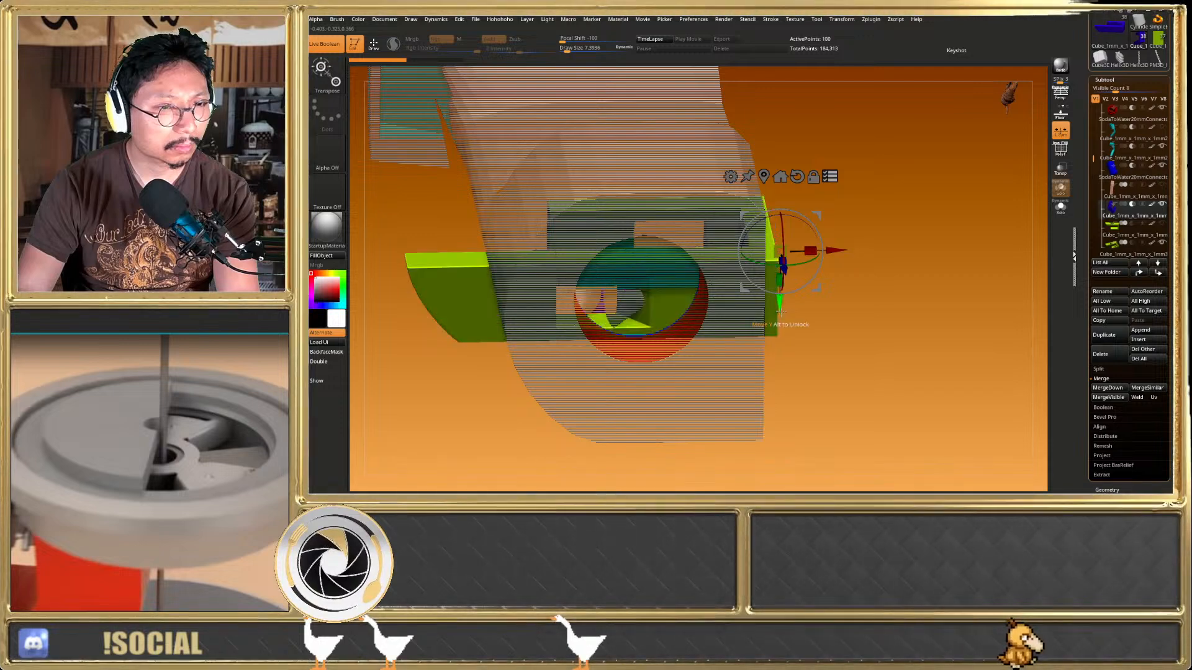
key("q")
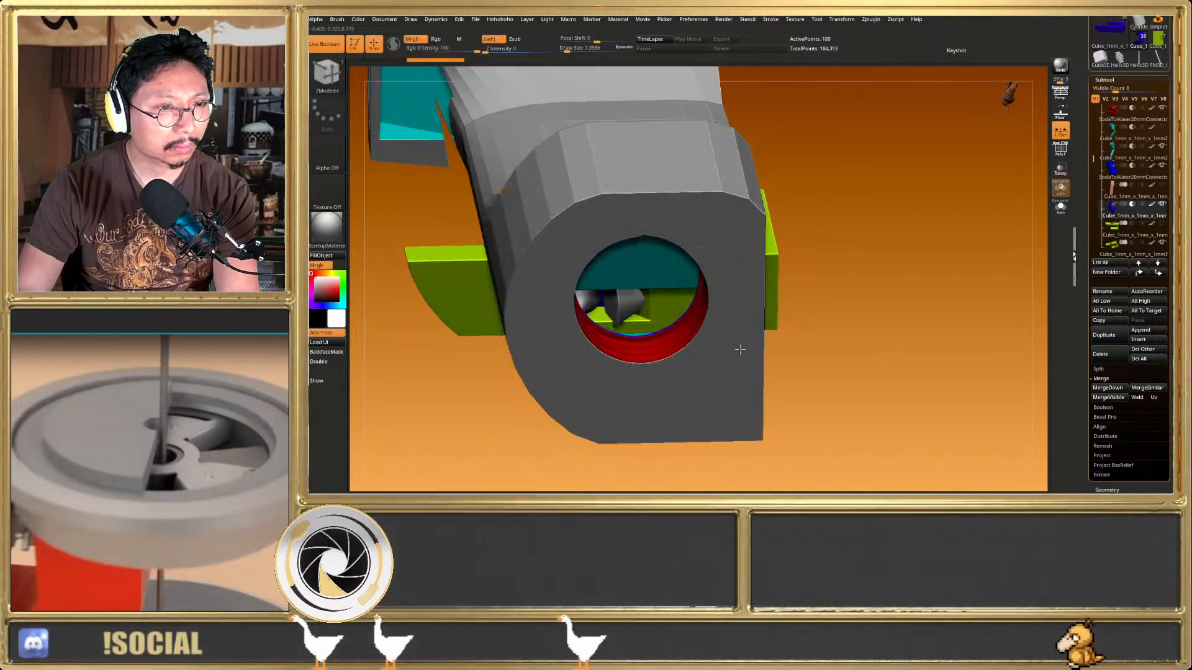
mouse_move(739, 348)
right_mouse_down()
mouse_move(738, 369)
mouse_move(734, 344)
right_mouse_up()
right_click_drag(736, 342, 960, 240)
left_click_drag(1096, 161, 1095, 191)
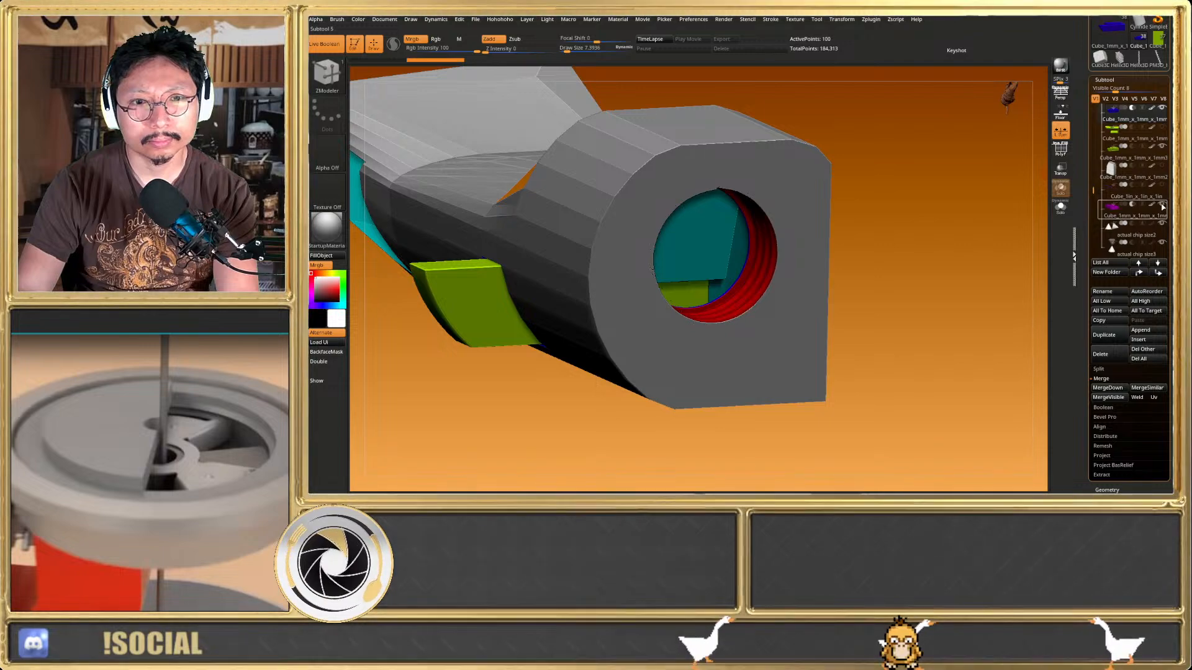
key("f")
right_click_drag(711, 245, 715, 222)
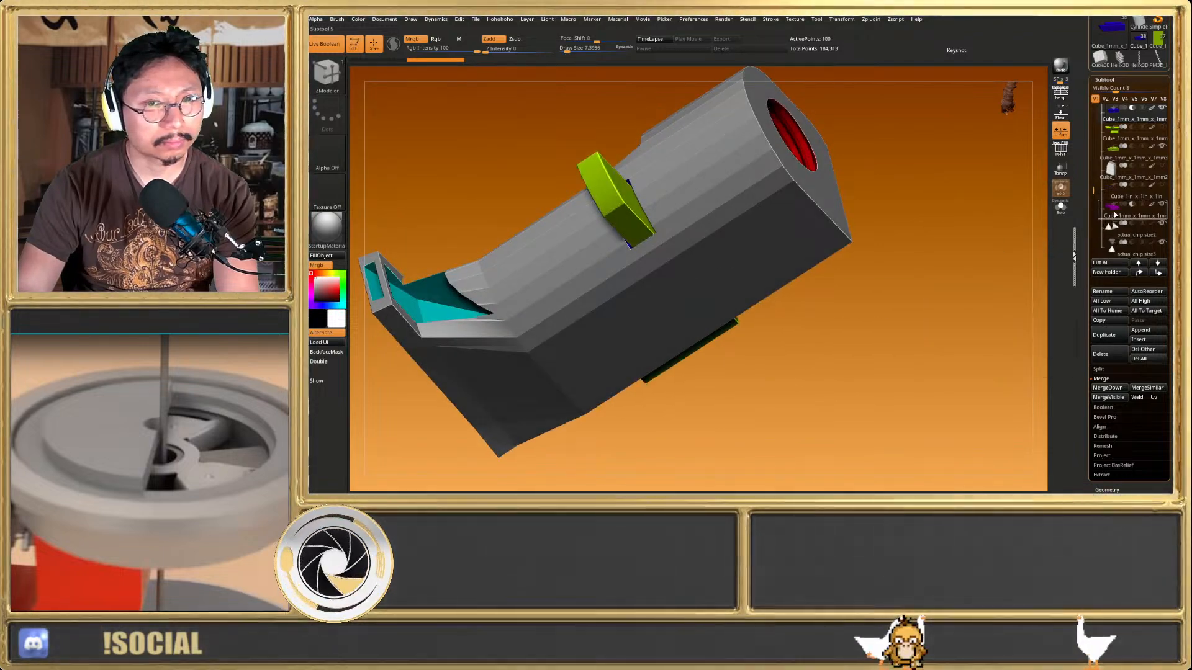
mouse_move(1115, 215)
right_click_drag(745, 248, 604, 242)
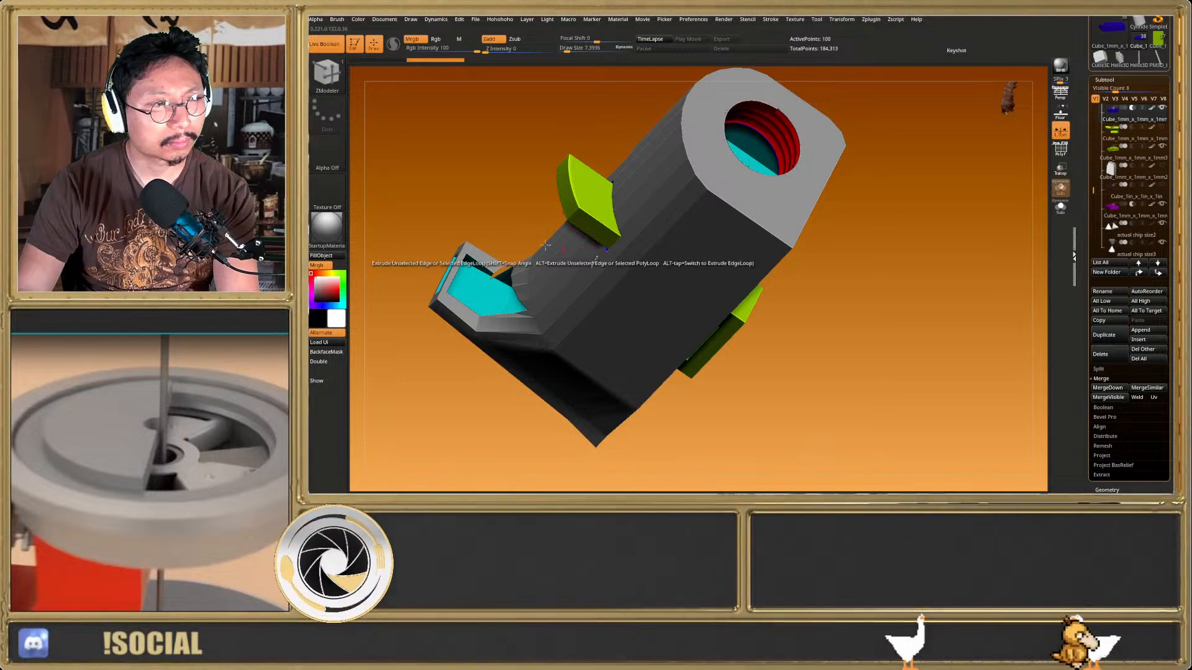
right_click_drag(501, 229, 497, 317)
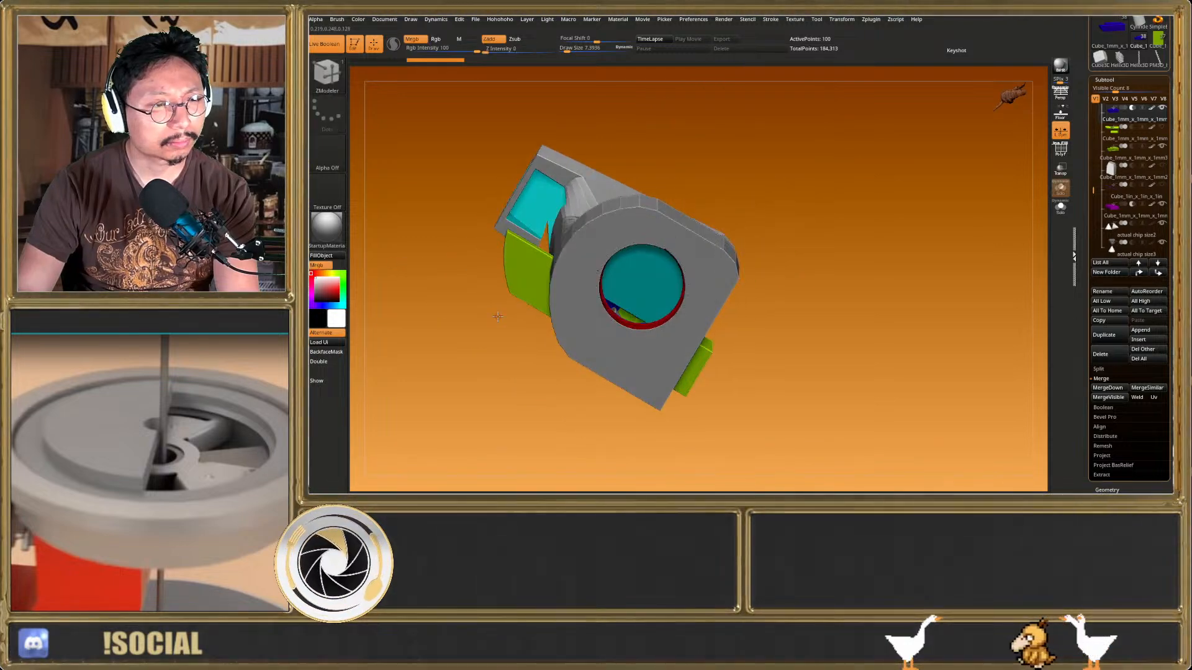
With Live Boolean off, select the magenta block, shift it into the body's back, and turn Live Boolean on again
key("w")
left_click(322, 45)
key("q")
right_click_drag(602, 385, 574, 342)
left_click(449, 252, "alt")
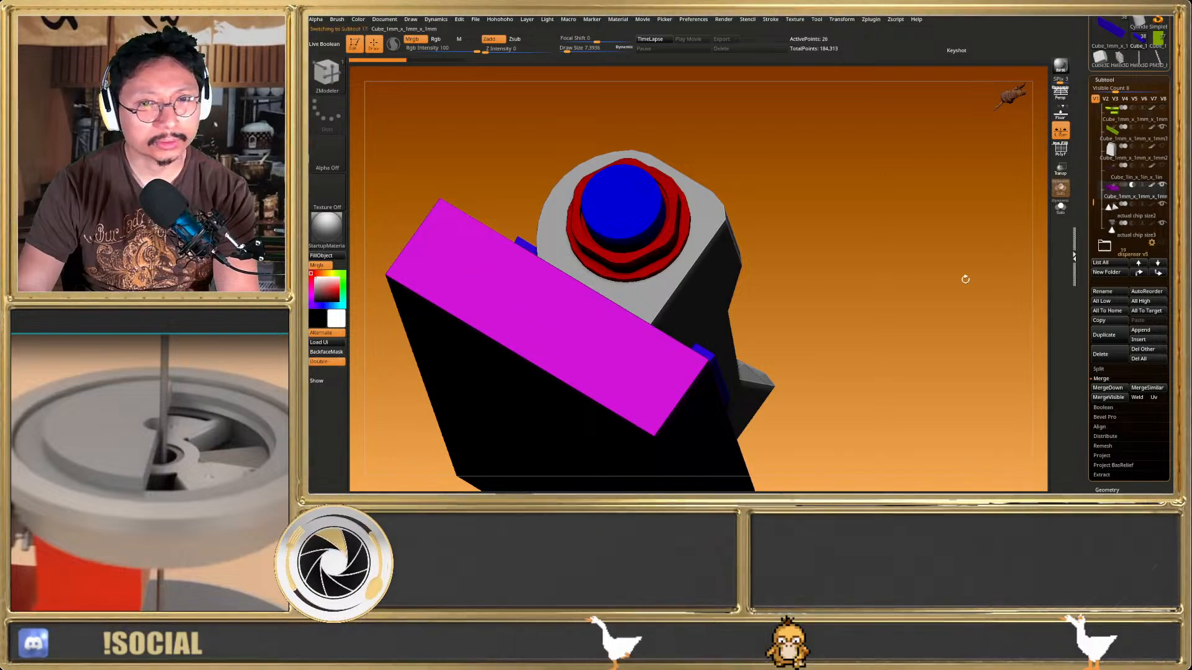
right_click_drag(766, 235, 705, 278)
left_click(328, 50)
right_click_drag(612, 244, 748, 270)
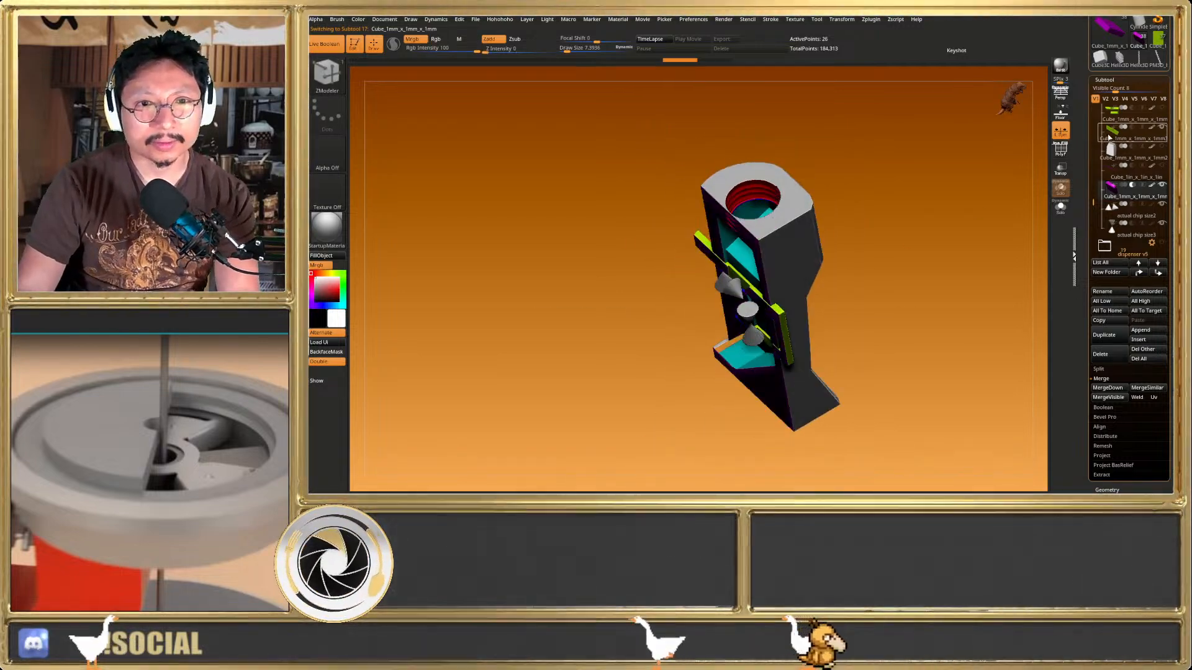
Select the green insert in the back slot and try to slide it with the gizmo
right_click_drag(970, 255, 918, 282)
left_click_drag(1091, 201, 1094, 184)
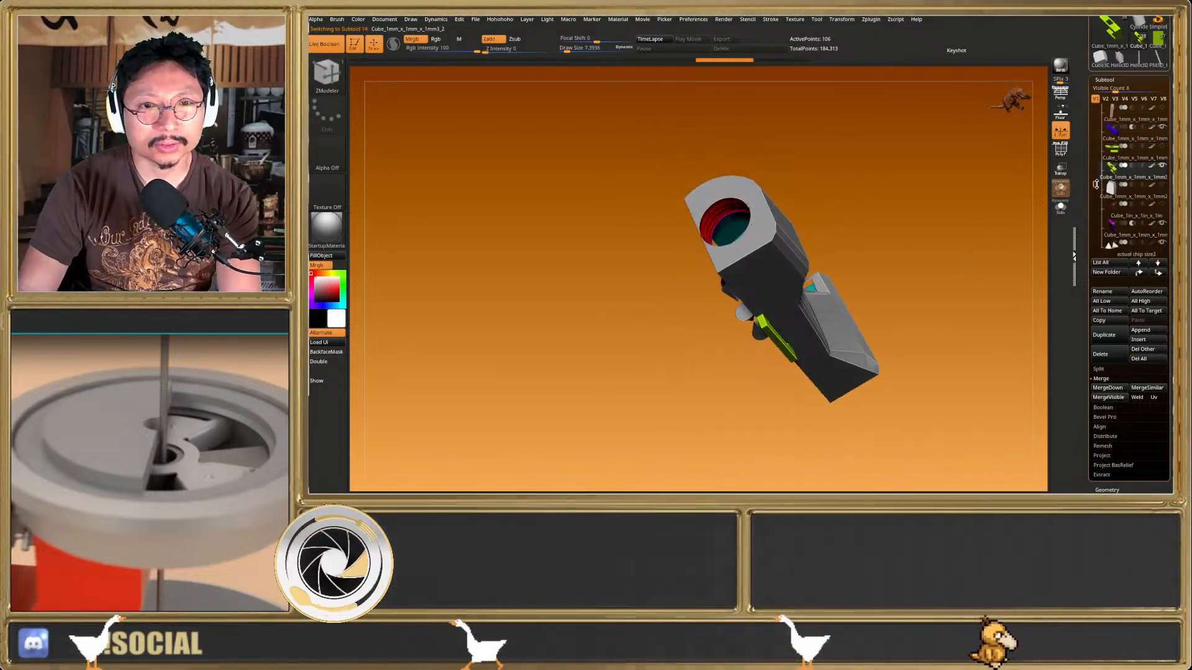
key("w")
right_click_drag(813, 304, 842, 261)
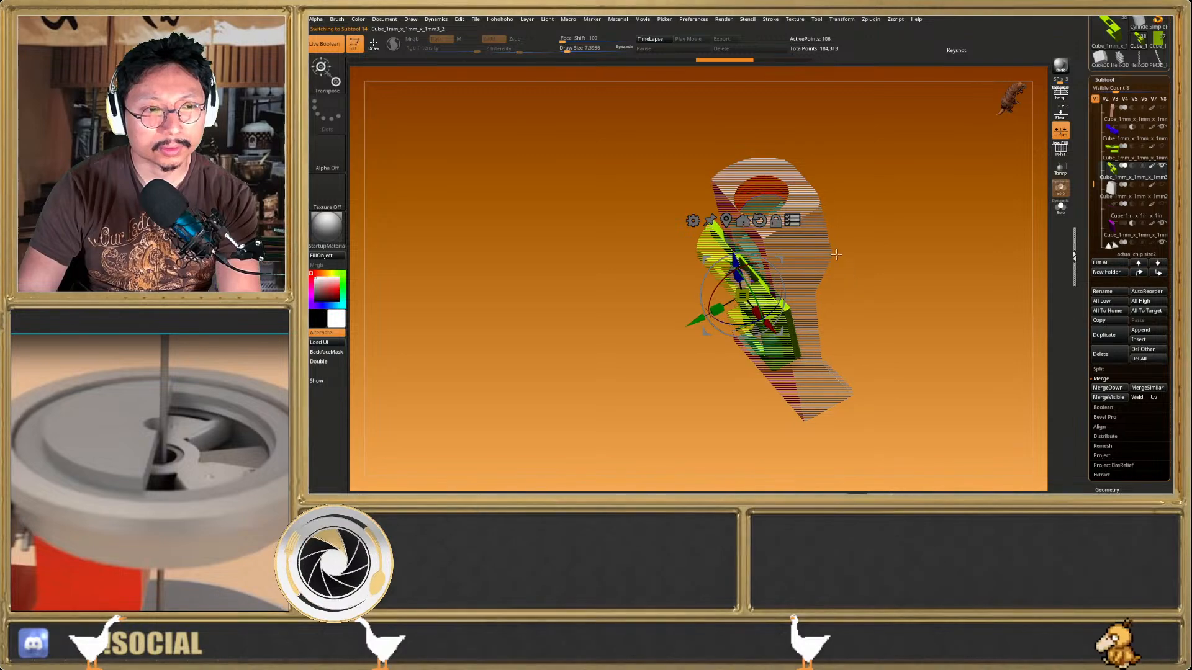
left_click(317, 45)
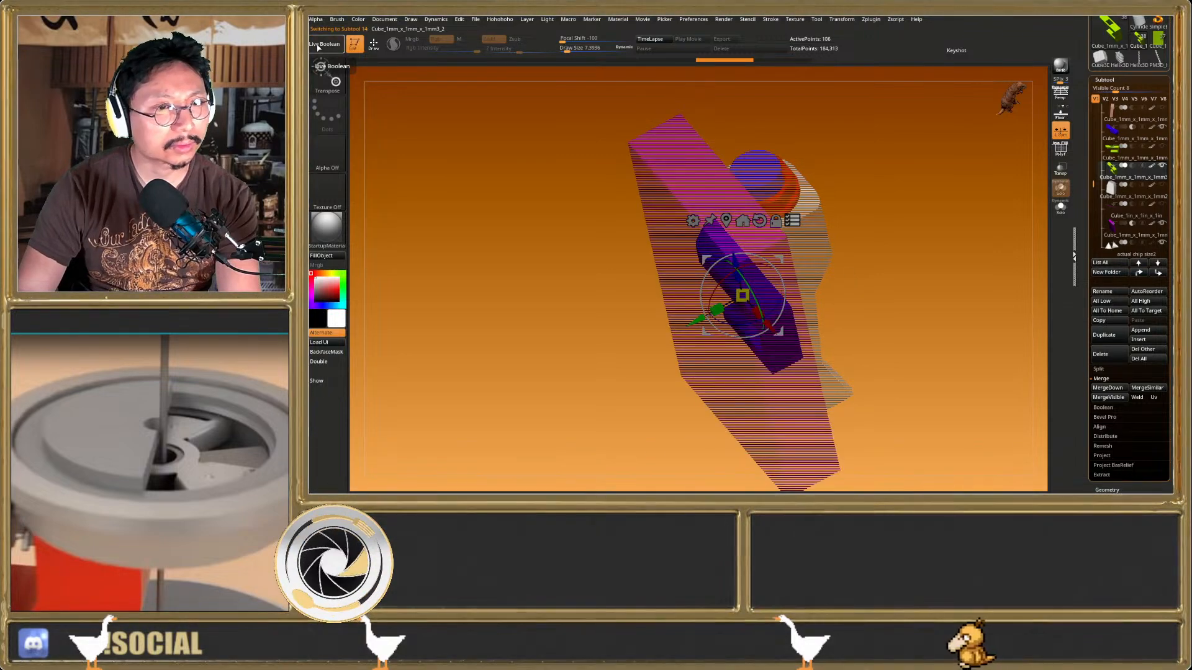
left_click(318, 47)
right_click_drag(868, 273, 713, 301)
left_click_drag(713, 301, 708, 303)
mouse_move(707, 303)
right_mouse_down()
mouse_move(736, 276)
mouse_move(729, 294)
mouse_move(705, 303)
right_mouse_up()
left_click_drag(673, 312, 767, 282)
key("ctrl+z")
Select the grey body, isolate it and turn on its dynamic subdivision smoothing
right_click_drag(769, 279, 834, 408)
right_click_drag(817, 331, 797, 356, "alt")
key("q")
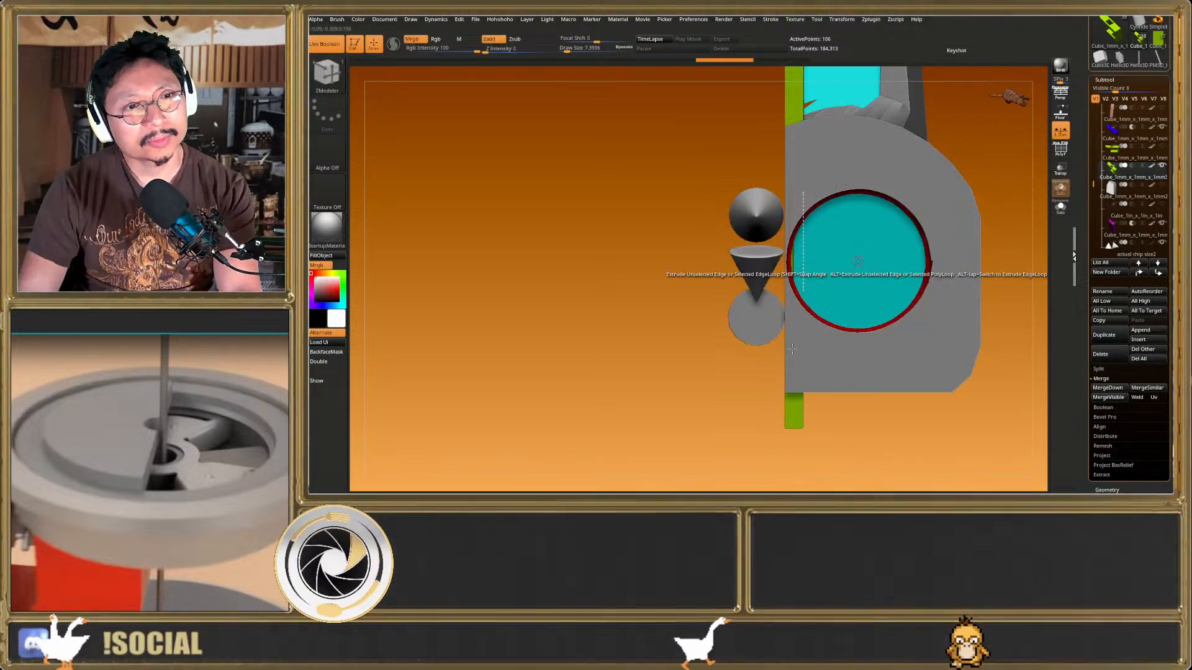
key("w")
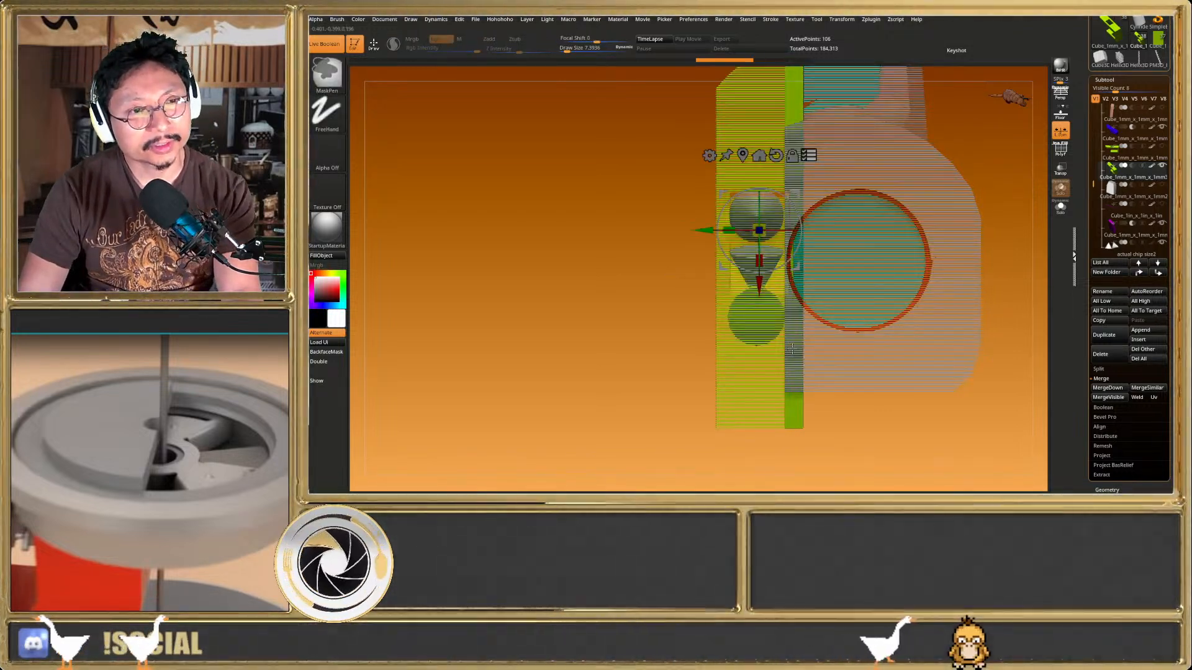
key("q")
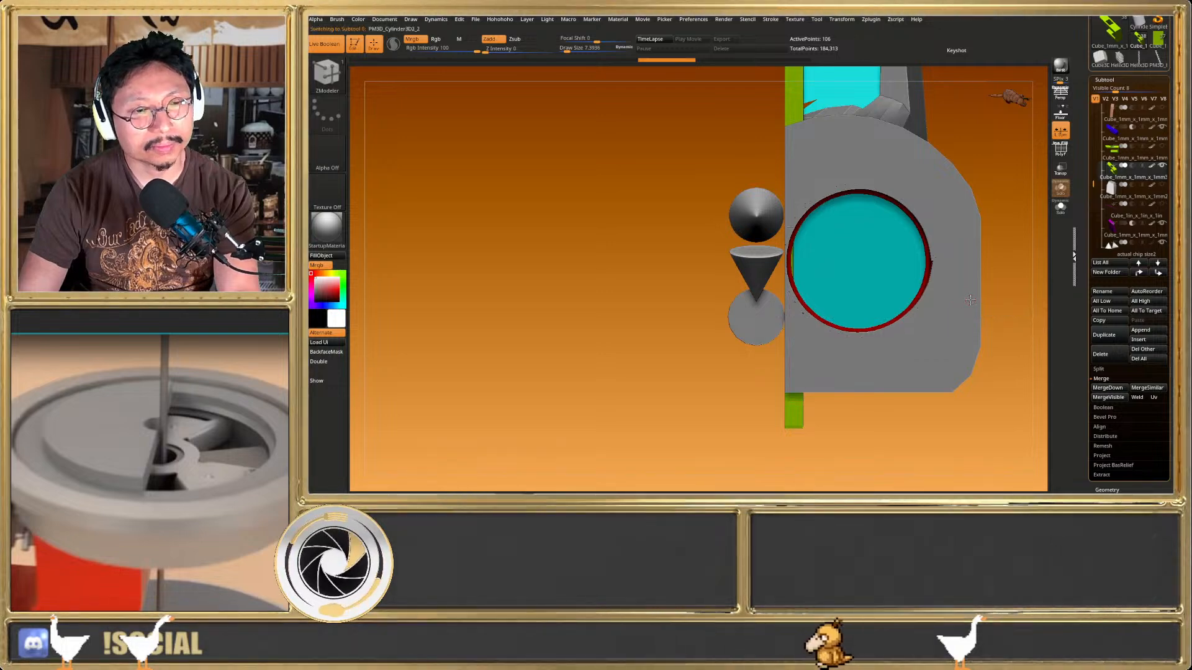
left_click(970, 299, "alt")
left_click(1062, 215)
right_click_drag(795, 288, 748, 342, "ctrl")
key("d")
key("shift+d")
key("d")
key("shift+d")
Mask part of the isolated body, set the gizmo at its flat back and show the full assembly again
left_click_drag(612, 386, 753, 205, "ctrl")
key("w")
right_click_drag(846, 124, 870, 181, "alt")
left_click(789, 161)
key("shift+f")
left_click(1060, 208)
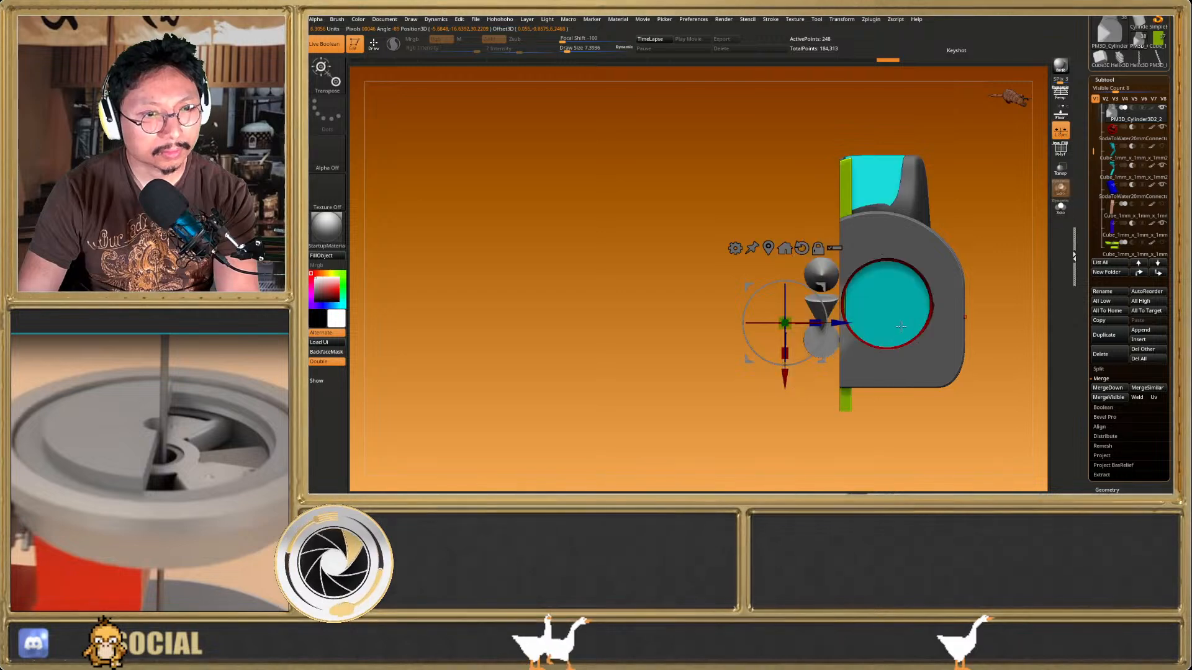
Select the magenta block and pull it outward from the body's back
right_click_drag(774, 281, 780, 263)
key("q")
right_click_drag(1033, 296, 1033, 252)
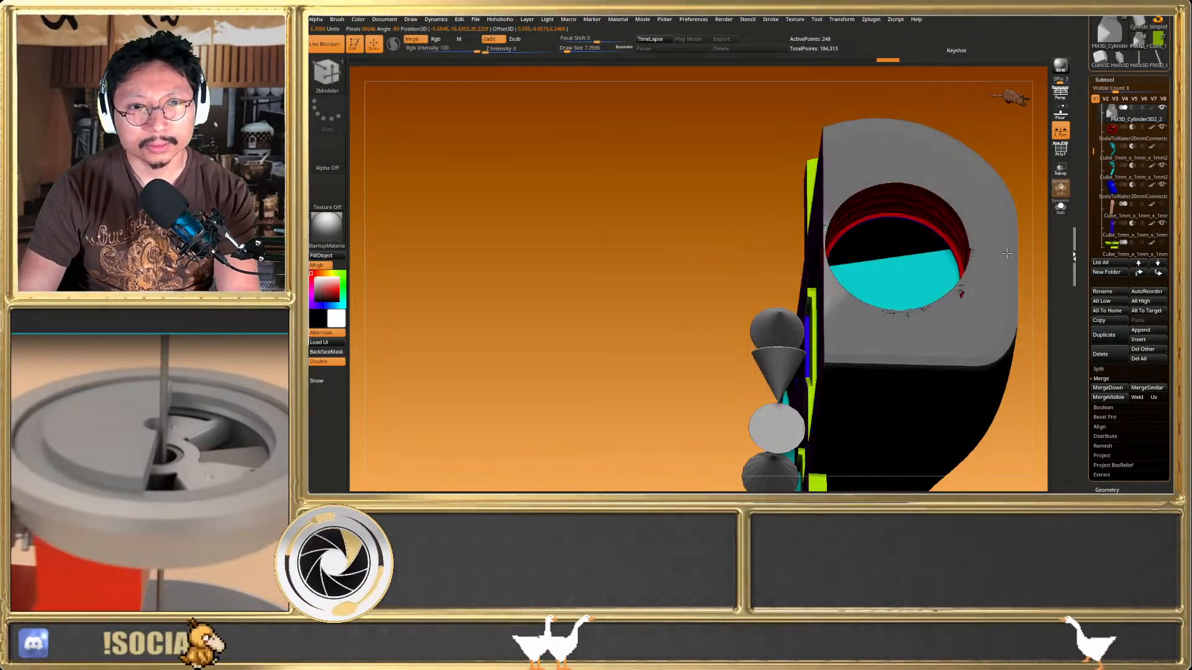
left_click_drag(1093, 154, 1094, 189)
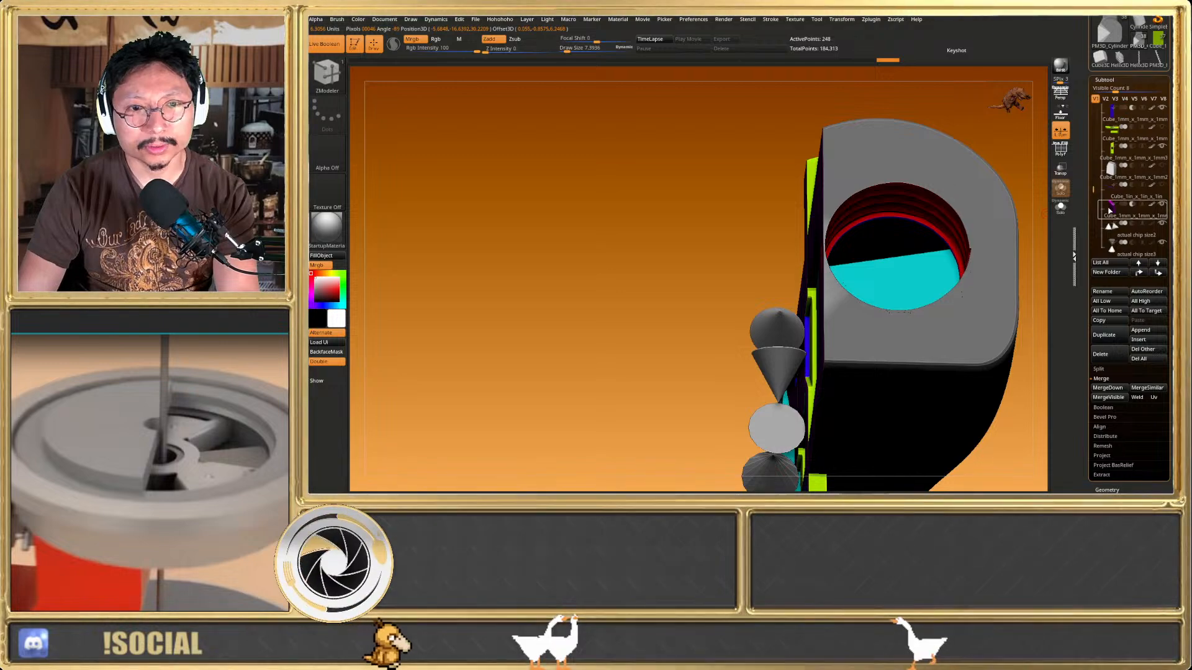
left_click(1109, 211)
key("w")
left_click_drag(776, 406, 709, 405)
right_click_drag(755, 388, 770, 373)
right_click_drag(745, 429, 747, 363, "alt")
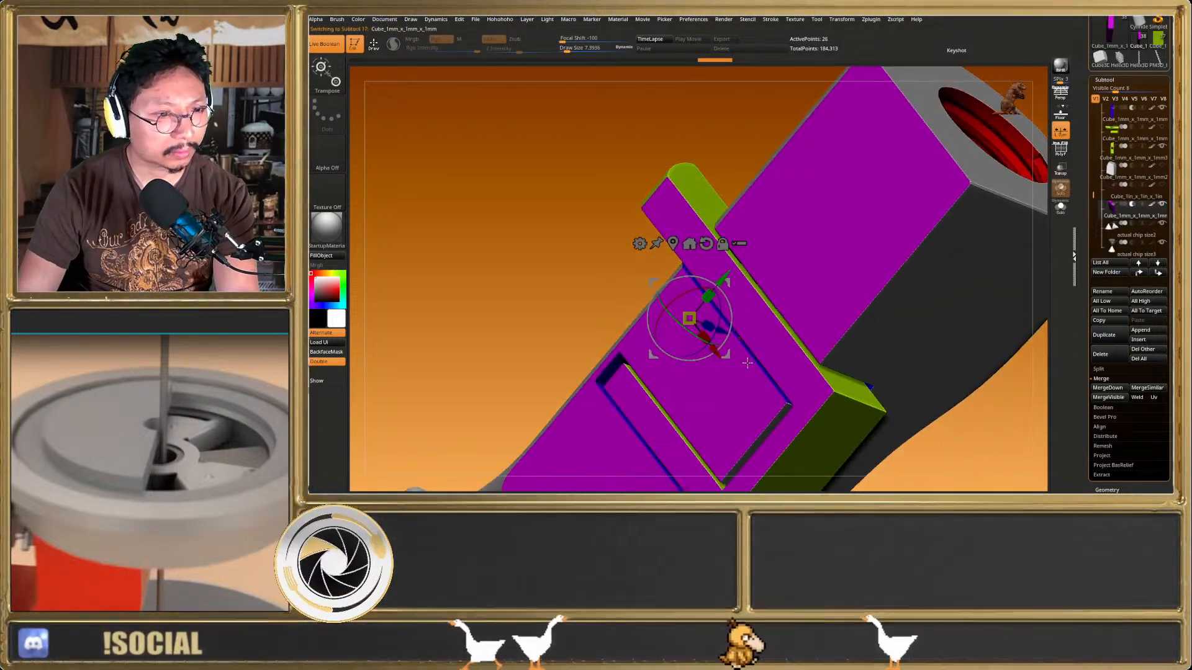
Fine-tune the magenta block's depth at the body's back so its cut clears the green insert
left_click_drag(714, 330, 715, 337)
right_click_drag(714, 337, 714, 358, "ctrl")
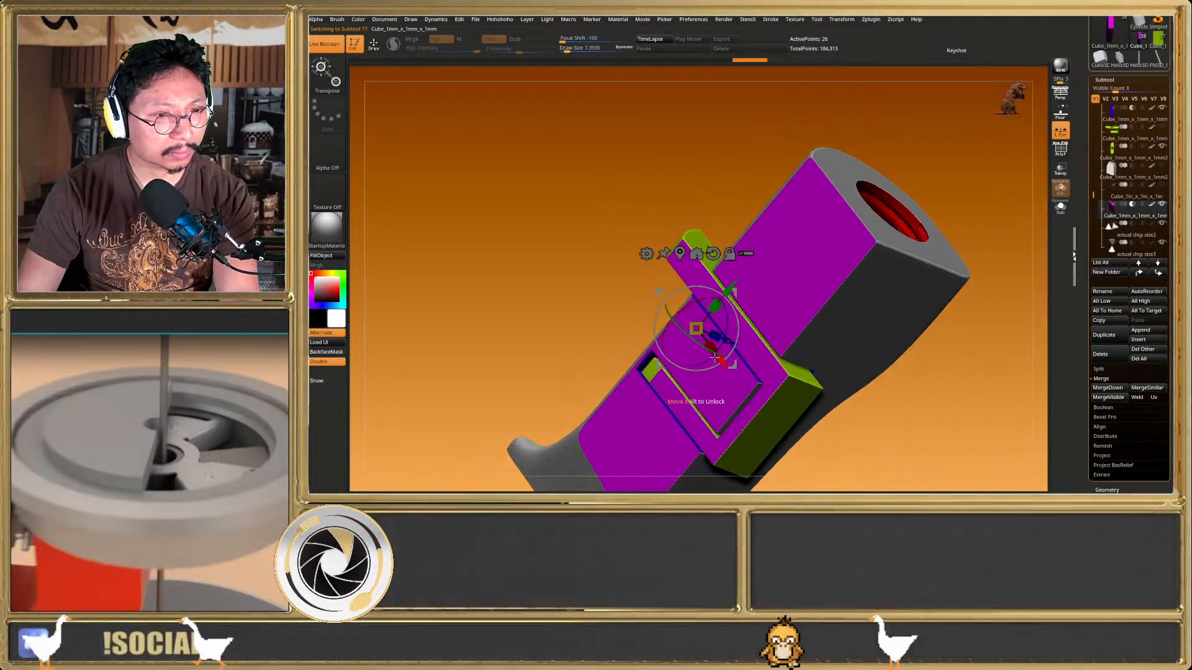
left_click_drag(720, 360, 735, 327)
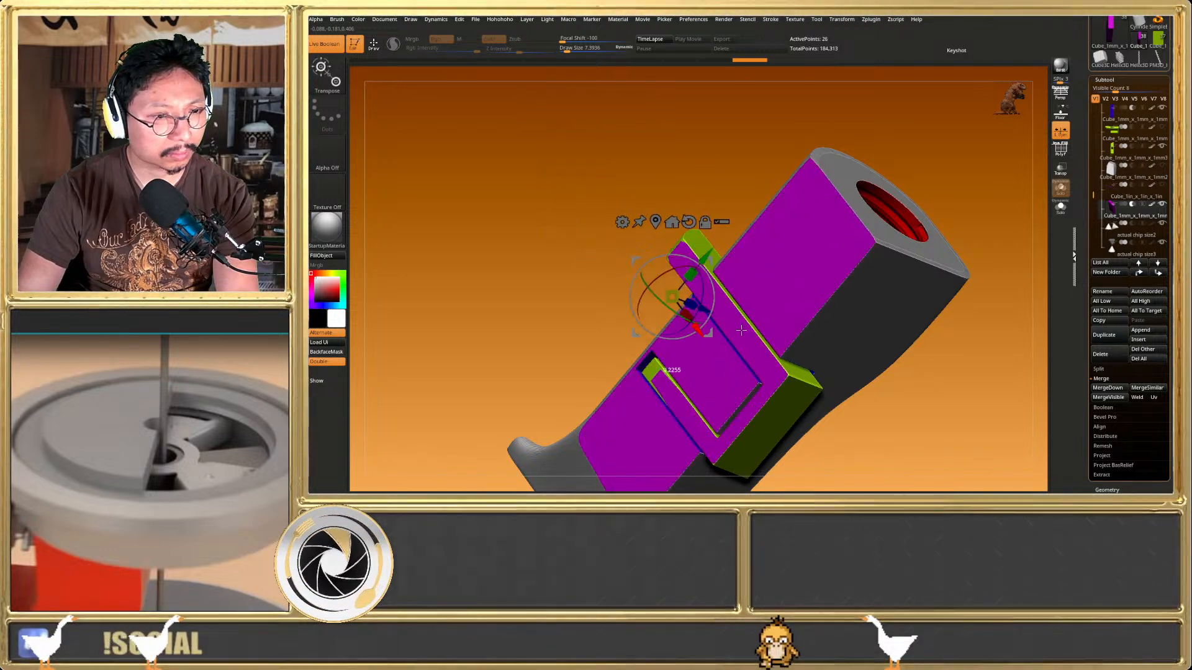
left_click_drag(831, 369, 862, 376)
key("q")
right_click_drag(856, 348, 848, 331)
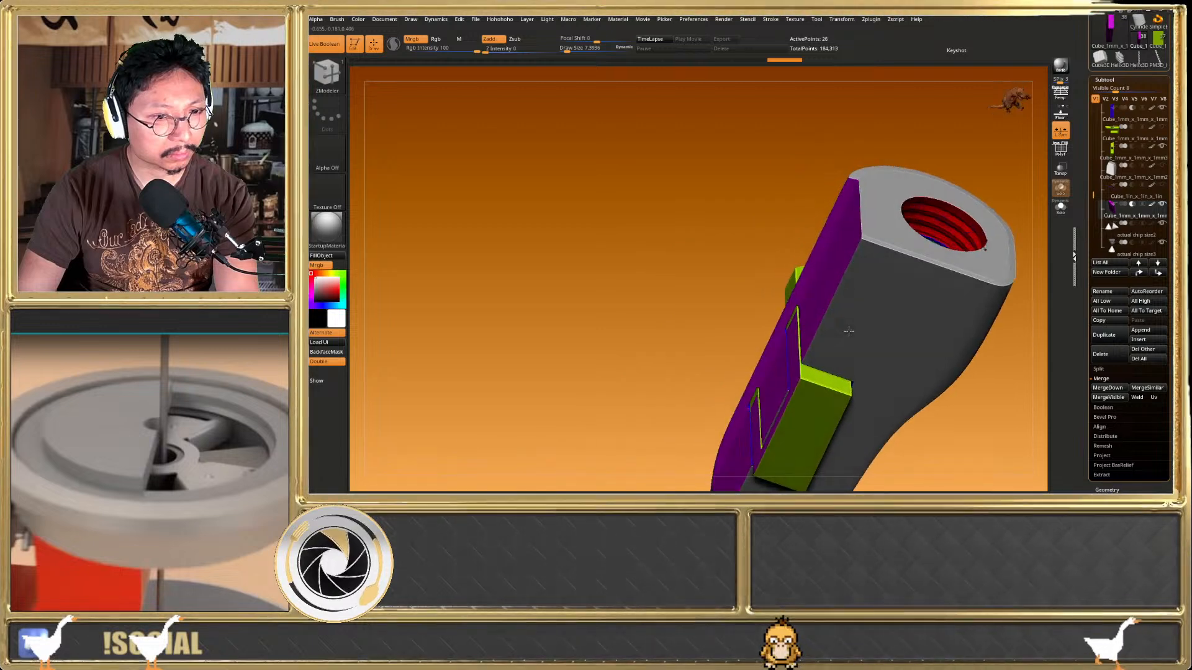
right_click_drag(935, 302, 939, 312)
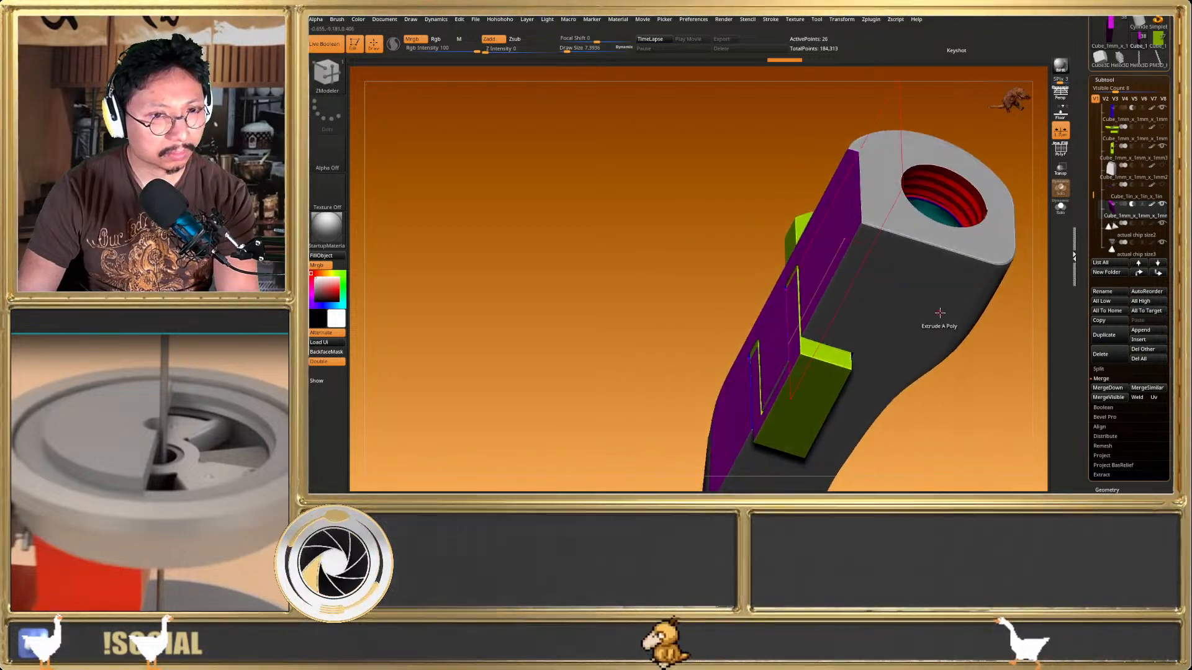
key("ctrl+z")
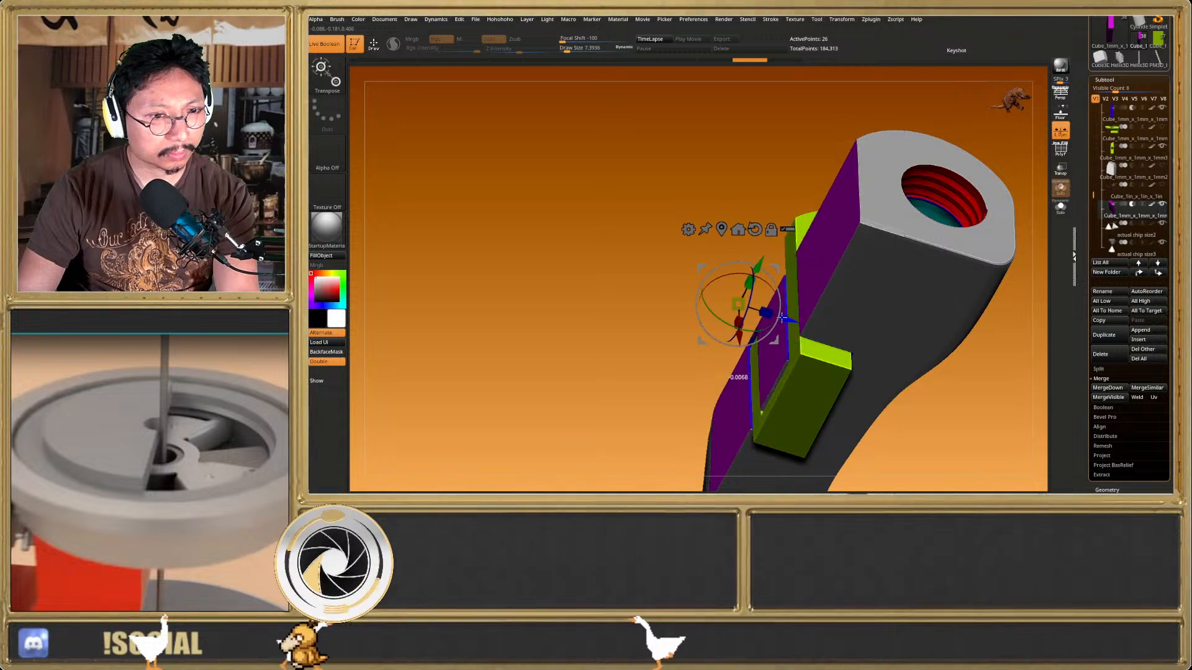
mouse_move(785, 315)
left_mouse_down()
mouse_move(795, 321)
mouse_move(777, 319)
left_mouse_up()
key("q")
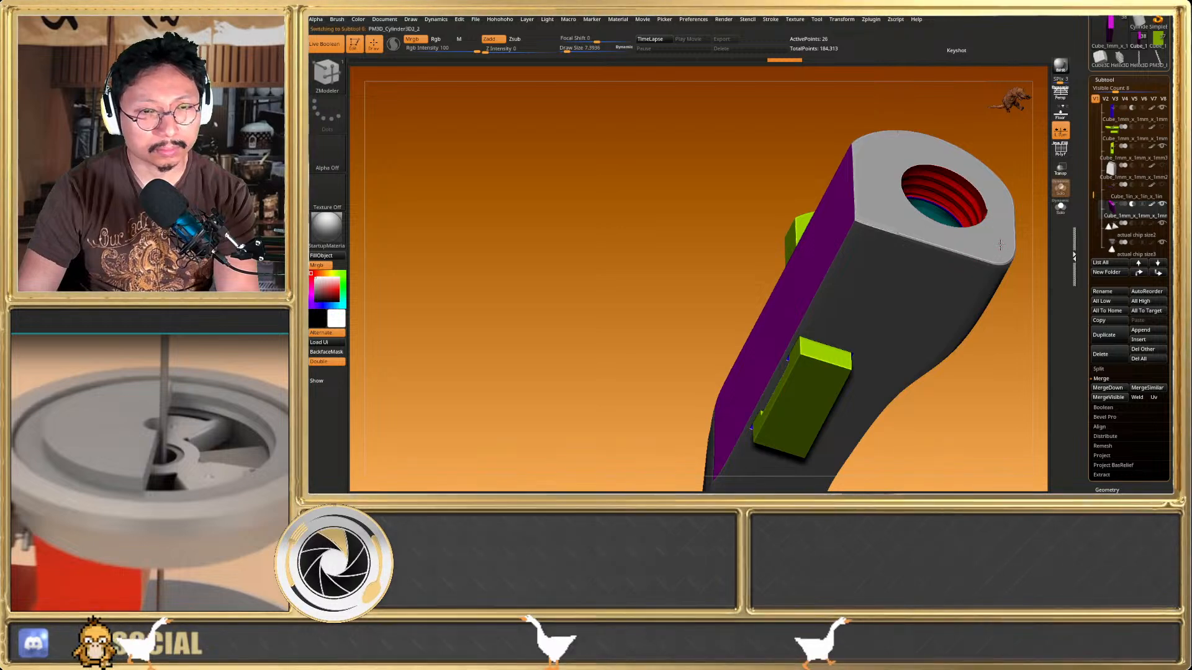
Nudge the grey body's unmasked back slightly outward and check its side profile alone and in the assembly
left_click(1000, 245, "alt")
key("w")
left_click_drag(837, 322, 831, 319)
key("q")
left_click(1061, 213)
mouse_move(969, 236)
right_mouse_down()
mouse_move(910, 285)
mouse_move(905, 328)
mouse_move(889, 284)
right_mouse_up()
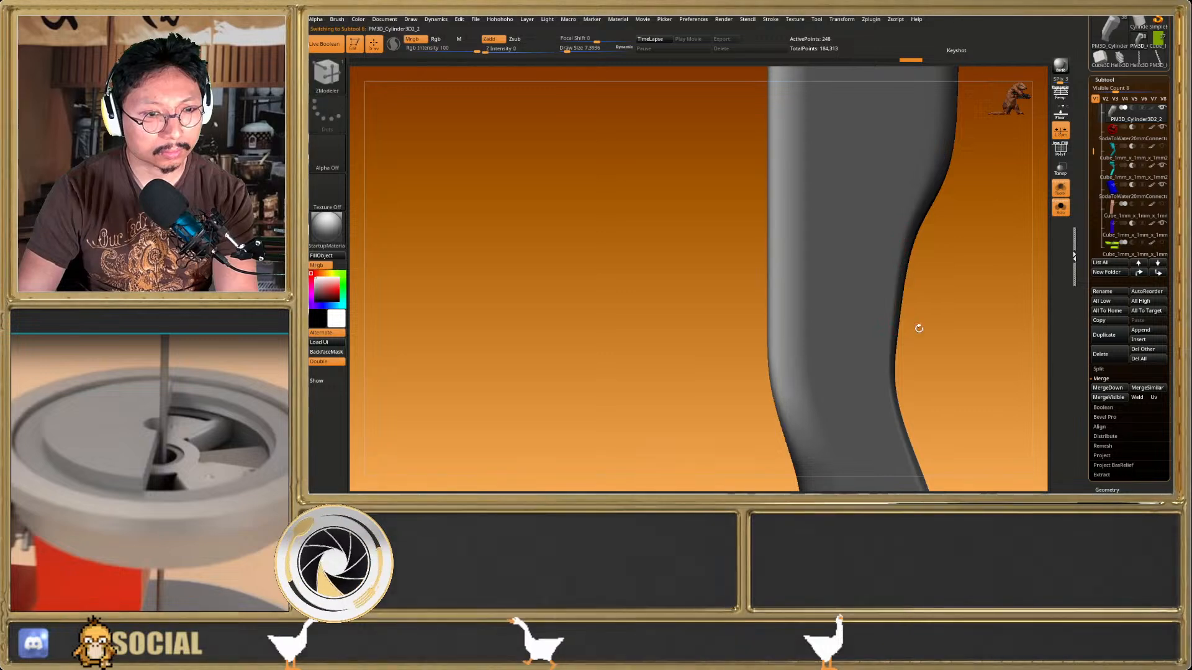
right_click_drag(918, 327, 901, 281, "alt")
key("shift+f")
left_click(1061, 211)
key("shift+f")
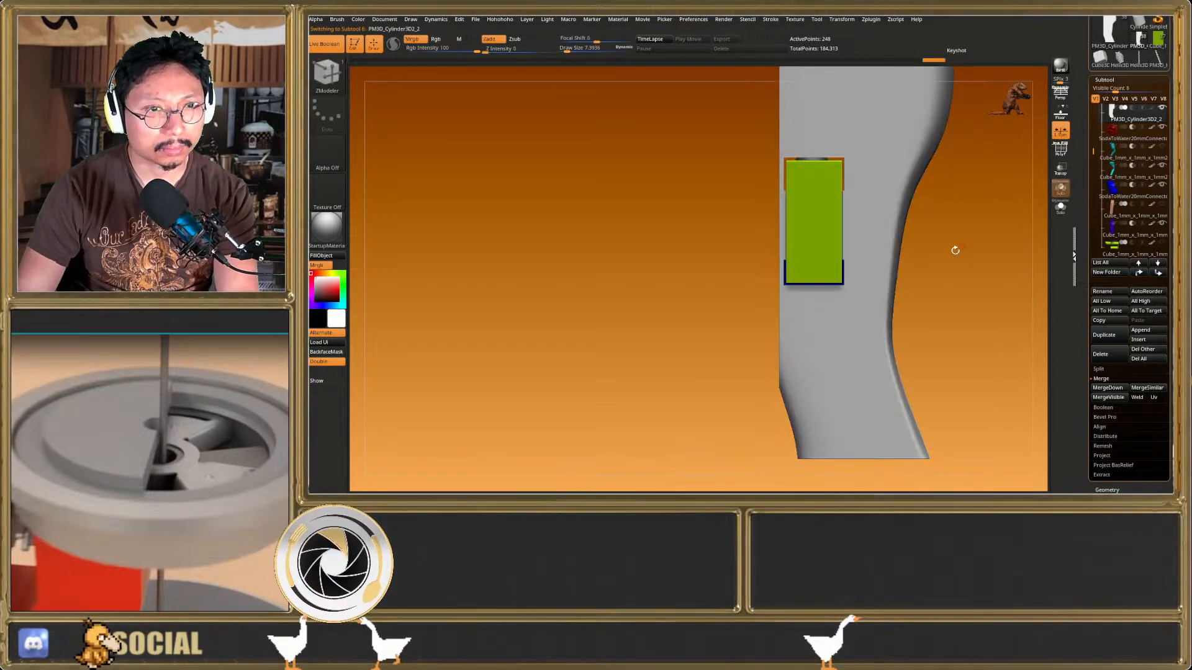
right_click_drag(916, 256, 869, 224)
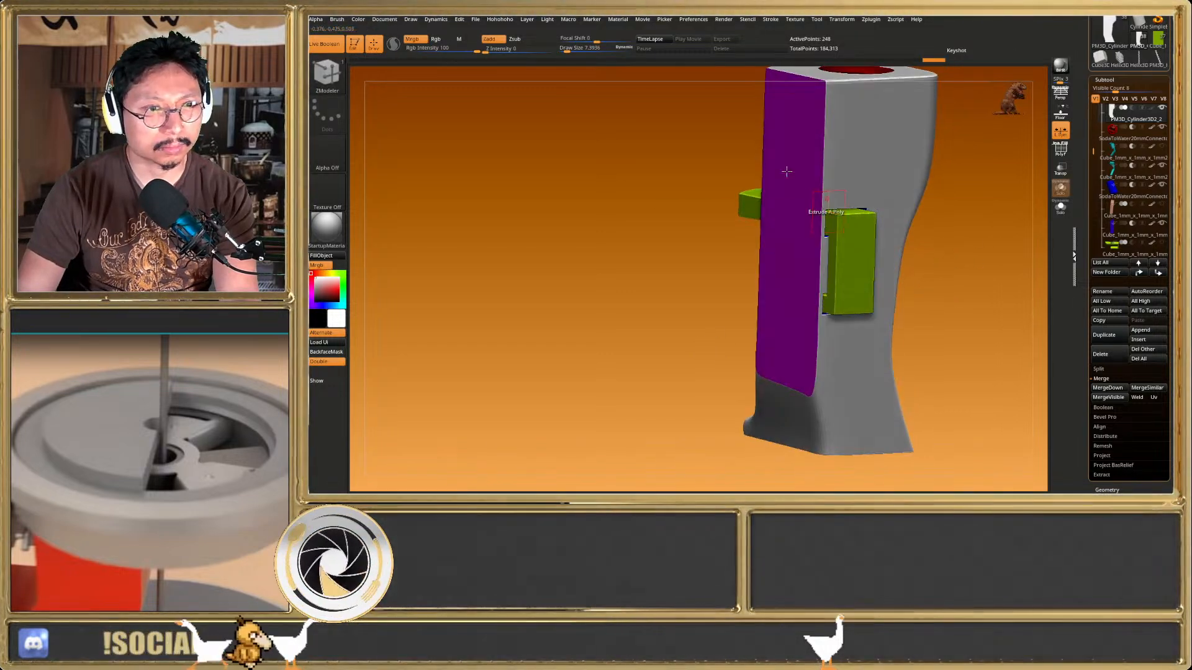
Select the magenta block and push it into the body's back to section through the insert and the channel
left_click_drag(1092, 147, 1092, 194)
left_click(1114, 209)
key("w")
scroll(809, 282, "up", 2)
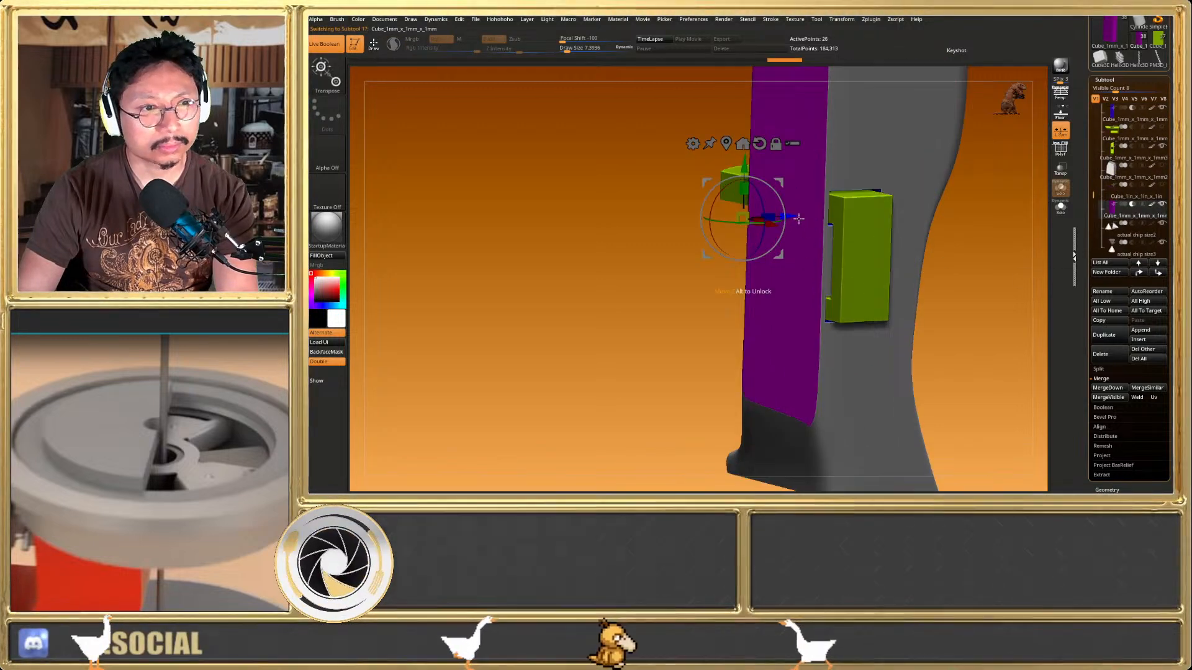
left_click_drag(798, 213, 843, 216)
key("q")
right_click_drag(859, 159, 873, 191, "ctrl")
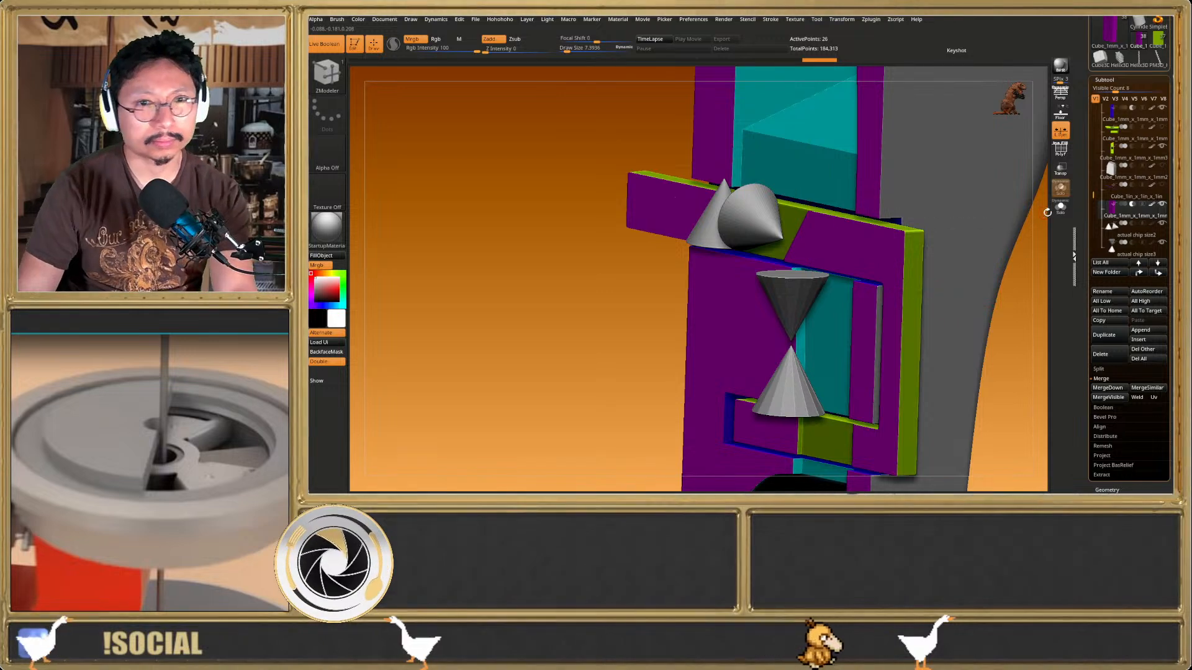
Select the teal channel cutter and isolate it with its polygroups and edges shown
left_click_drag(1092, 196, 1093, 137)
left_click(1109, 210)
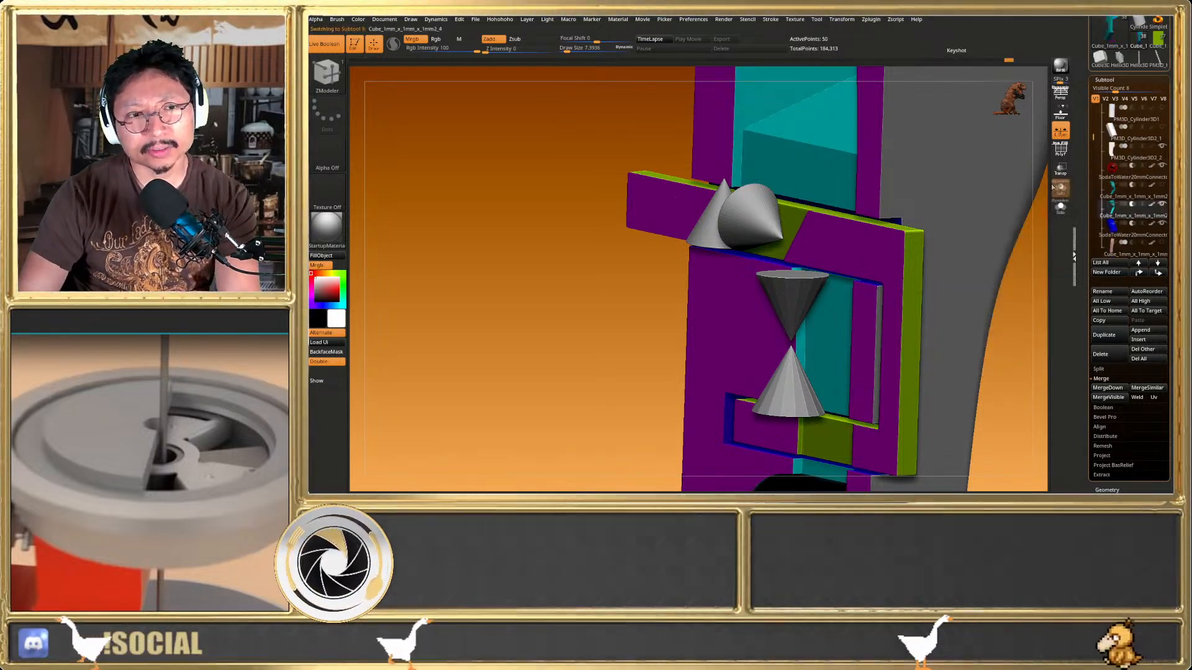
left_click(1060, 209)
key("shift+f")
right_click_drag(938, 214, 846, 198)
right_click_drag(765, 168, 762, 155)
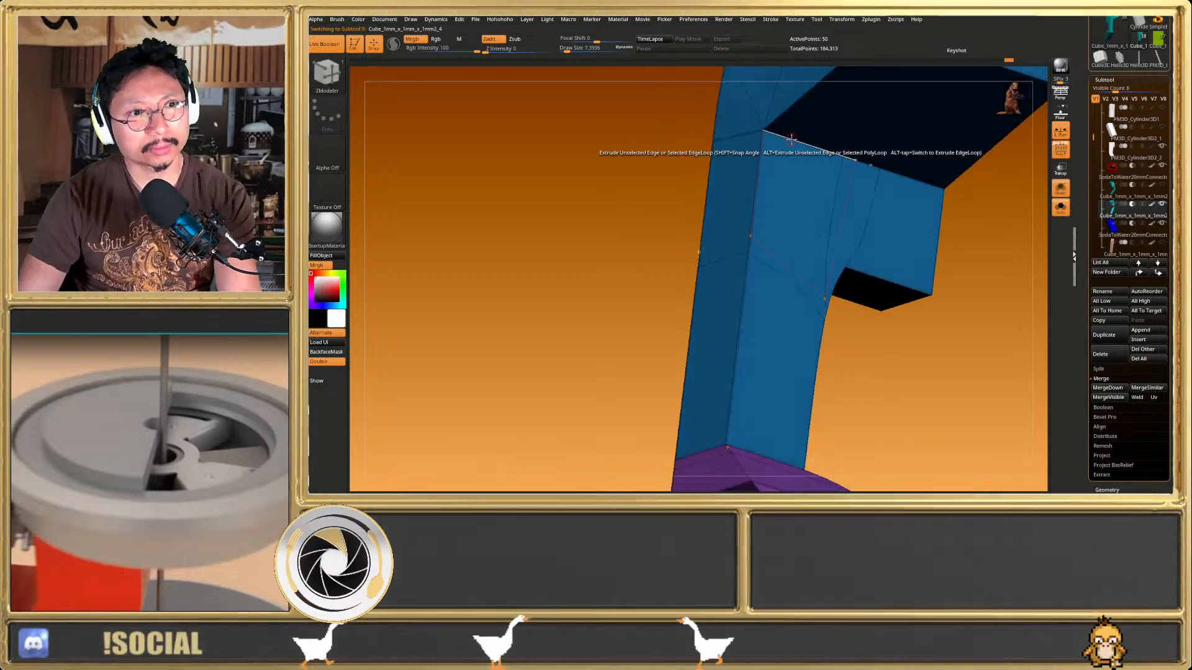
Set the ZModeler edge action to Crease and preview the teal channel cutter's stepped corner with Dynamic Subdivision
key("space")
left_click(684, 197)
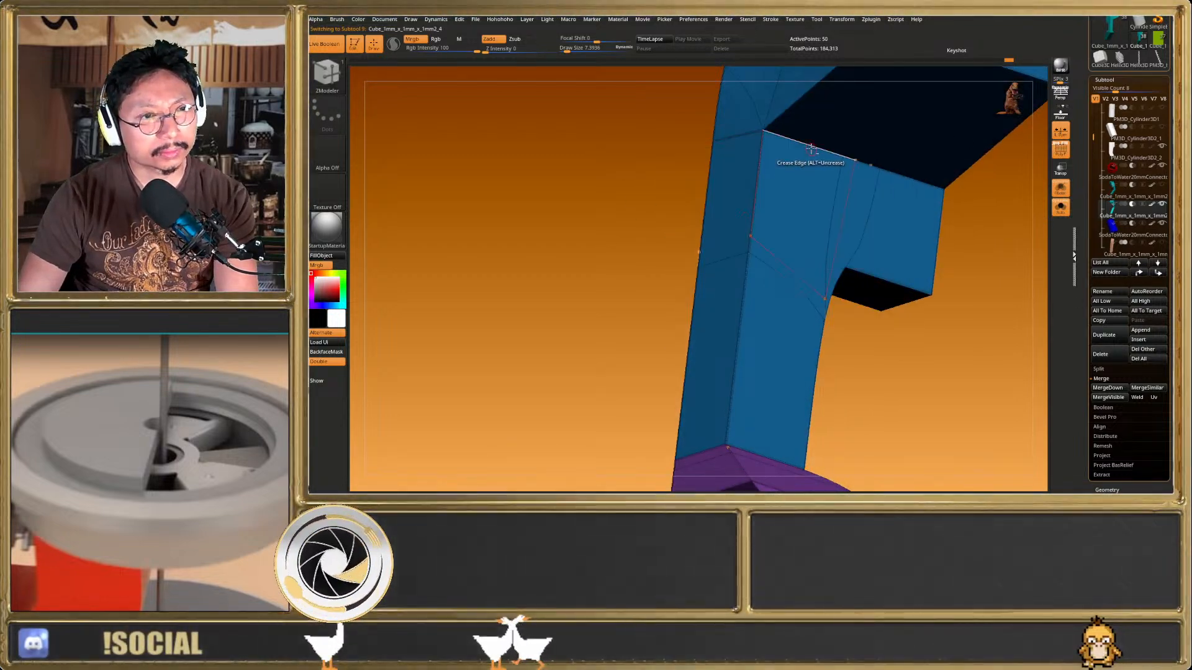
key("d")
mouse_move(856, 155)
right_mouse_down("ctrl")
mouse_move(868, 178)
mouse_move(859, 164)
right_mouse_up("ctrl")
key("shift+d")
key("d")
right_click_drag(838, 214, 859, 266)
key("shift+f")
key("shift+f")
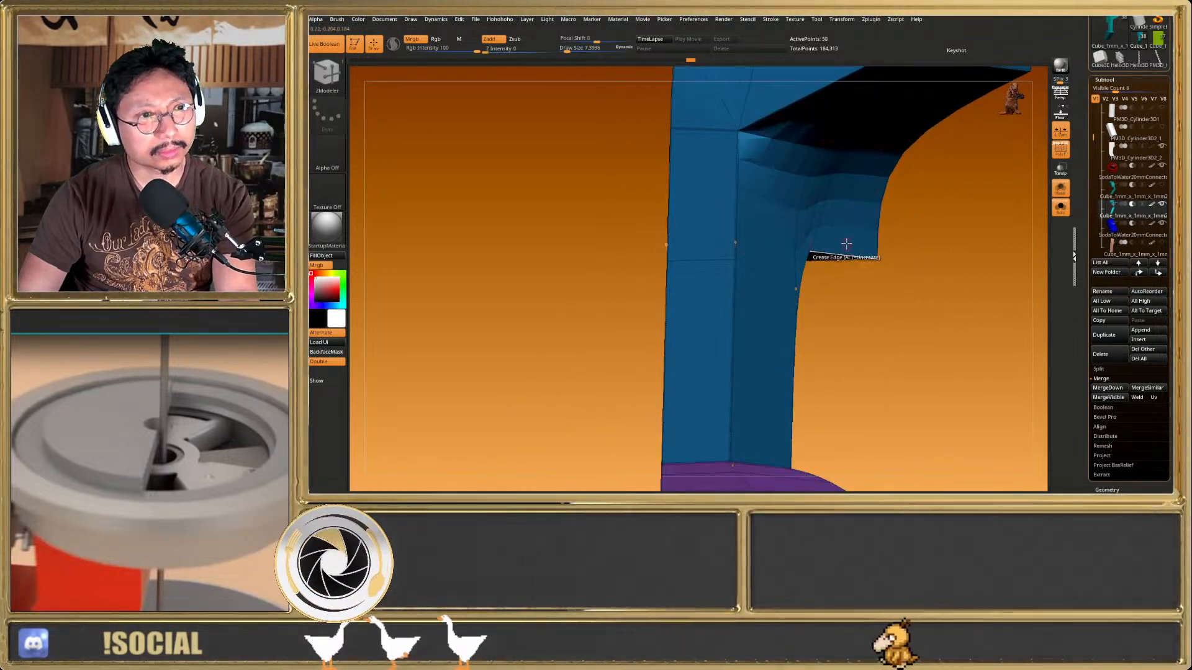
Compare the channel cutter's faceted and smoothed shapes alone and inside the sectioned assembly
key("2")
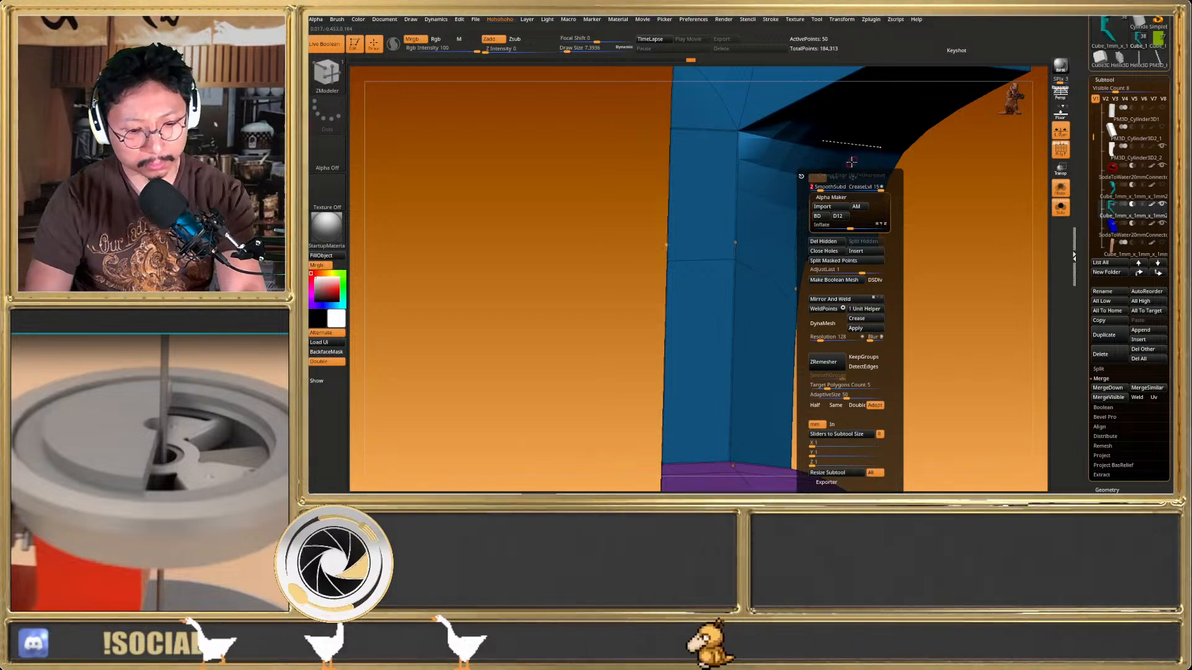
key("shift+f")
mouse_move(819, 226)
right_mouse_down()
mouse_move(790, 224)
mouse_move(840, 238)
mouse_move(841, 374)
mouse_move(801, 282)
mouse_move(785, 335)
mouse_move(795, 257)
mouse_move(803, 267)
mouse_move(780, 300)
mouse_move(794, 310)
mouse_move(744, 279)
mouse_move(800, 329)
mouse_move(856, 288)
mouse_move(1022, 236)
mouse_move(895, 275)
mouse_move(976, 287)
mouse_move(905, 298)
mouse_move(888, 314)
mouse_move(836, 301)
mouse_move(888, 277)
mouse_move(879, 275)
right_mouse_up()
key("shift+f")
key("shift+d")
key("d")
key("shift+f")
left_click(1058, 210)
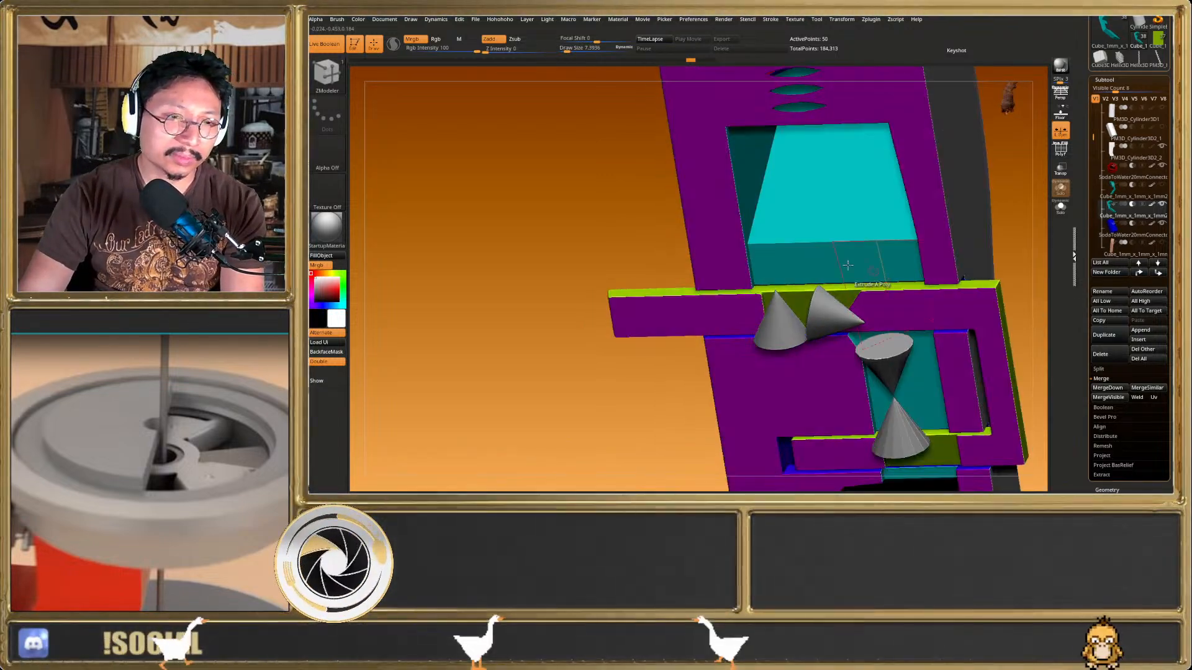
right_click_drag(775, 250, 767, 236)
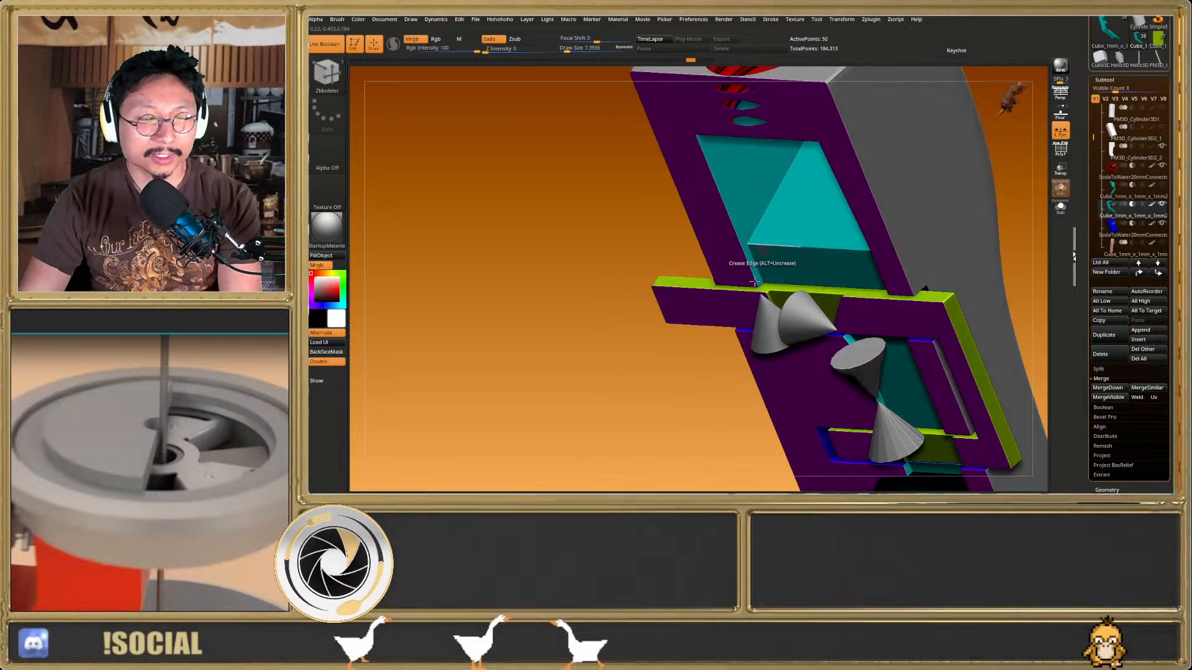
left_click(798, 268)
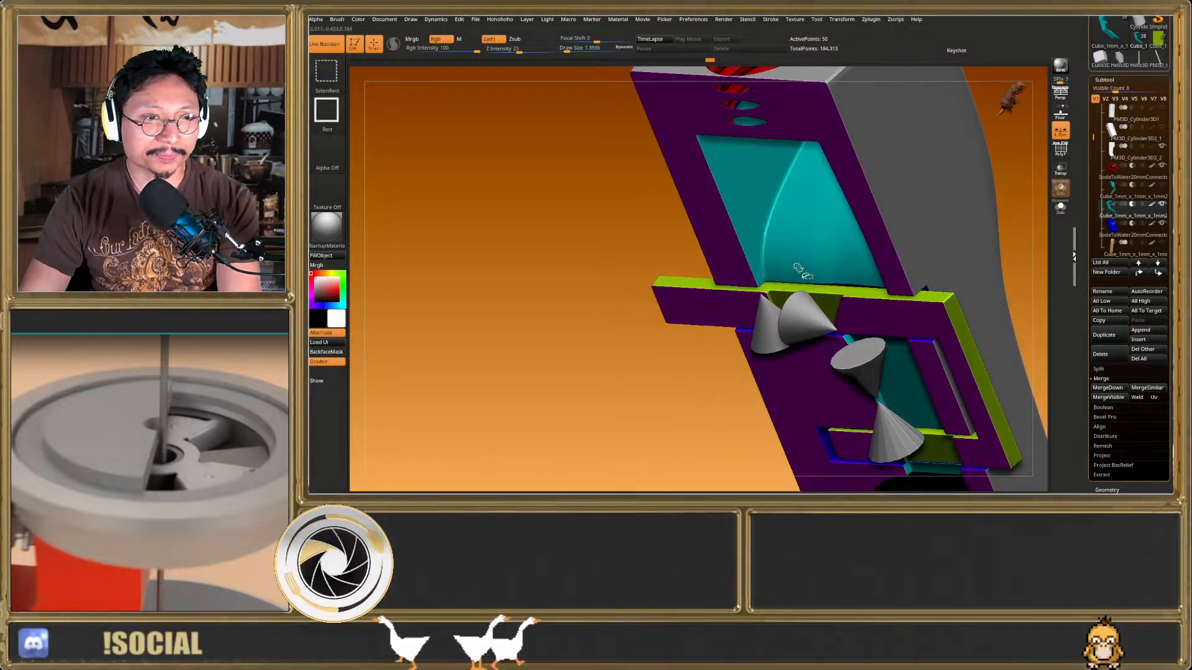
mouse_move(798, 268)
right_mouse_down()
mouse_move(784, 259)
mouse_move(801, 266)
right_mouse_up()
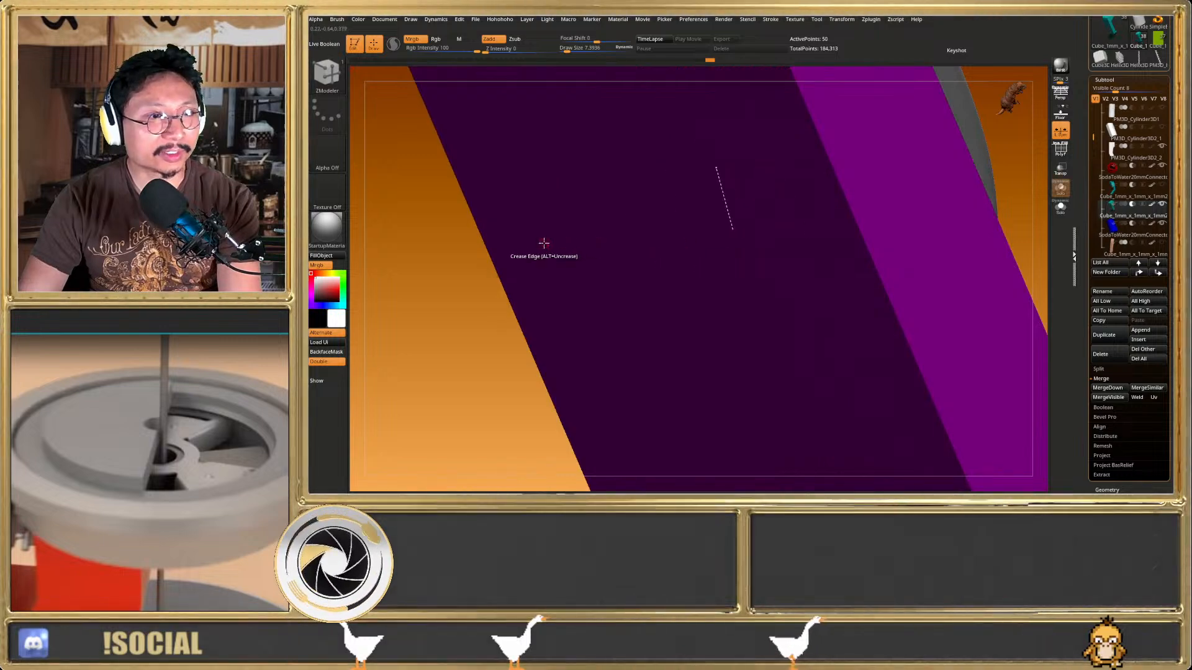
Select the magenta block and shift its section cut through the body to expose the channel and insert
key("w")
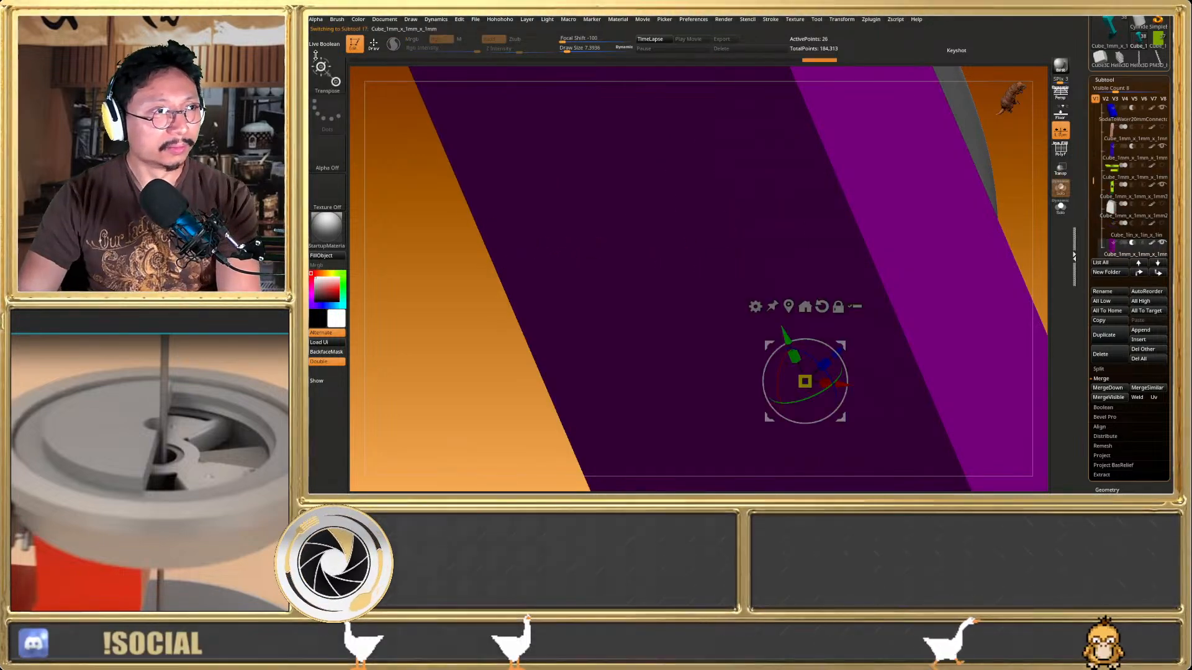
left_click(321, 44)
left_click_drag(839, 349, 807, 368)
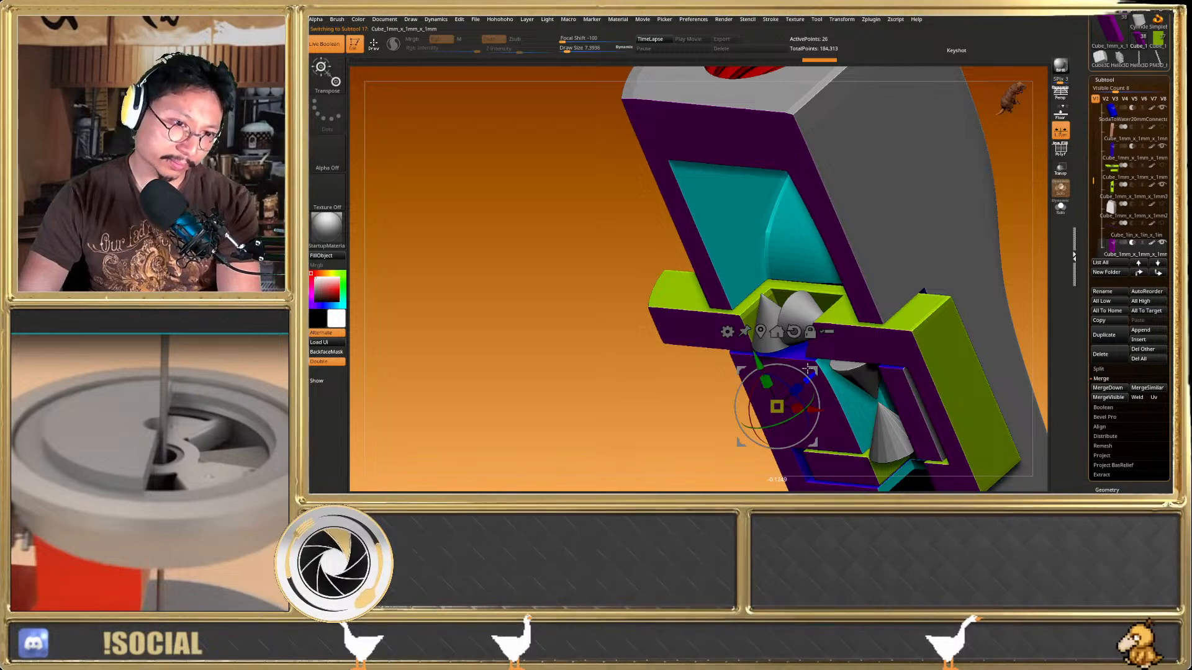
key("q")
mouse_move(904, 332)
right_mouse_down()
mouse_move(941, 321)
mouse_move(917, 308)
right_mouse_up()
right_click_drag(854, 281, 872, 321)
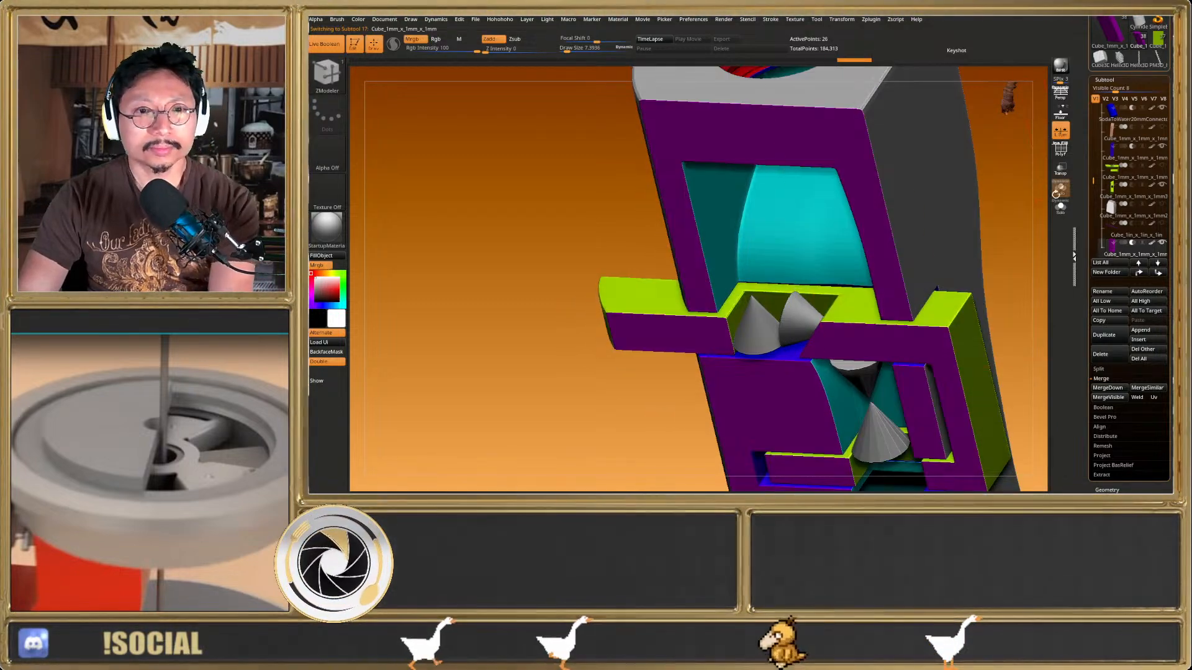
Reselect the teal channel cutter and check its smoothed and faceted forms in the section and isolated with polygroups shown
left_click_drag(1089, 182, 1095, 139)
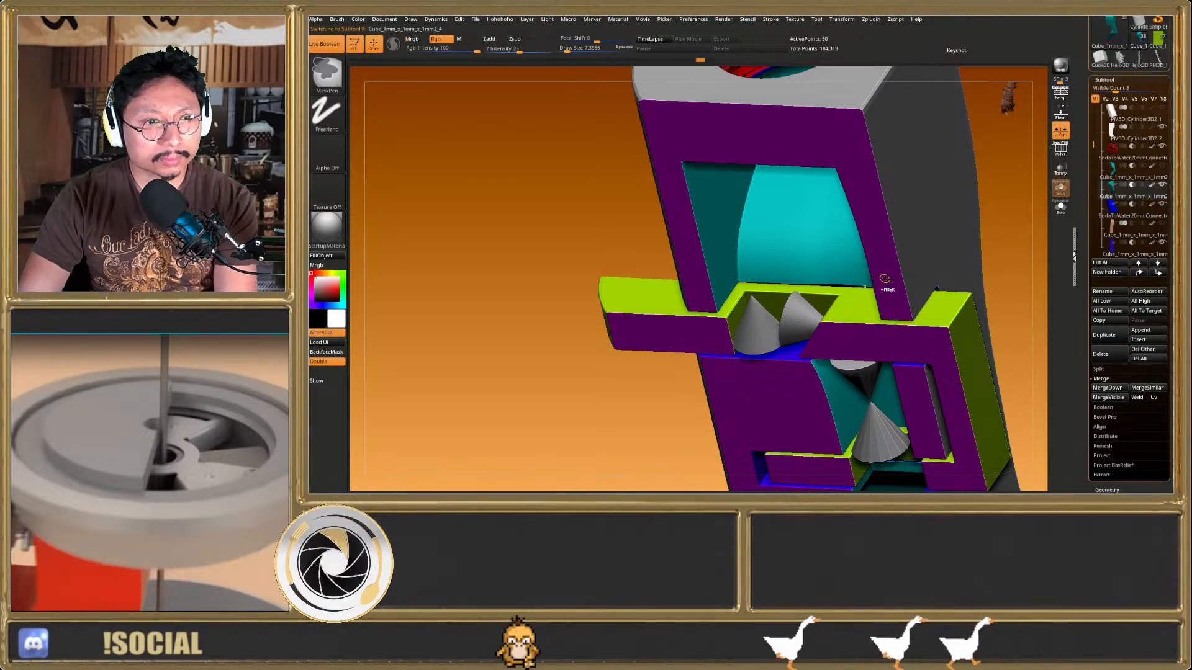
key("ctrl+z")
right_click_drag(888, 282, 919, 278)
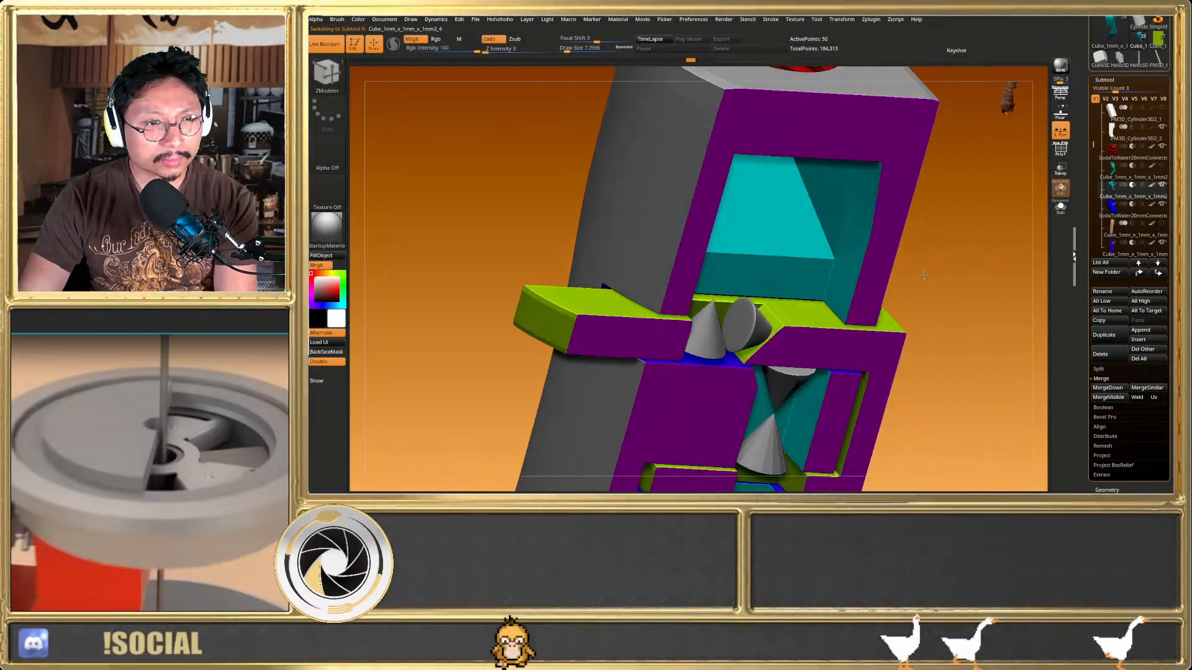
mouse_move(804, 293)
right_mouse_down()
mouse_move(804, 323)
mouse_move(755, 298)
right_mouse_up()
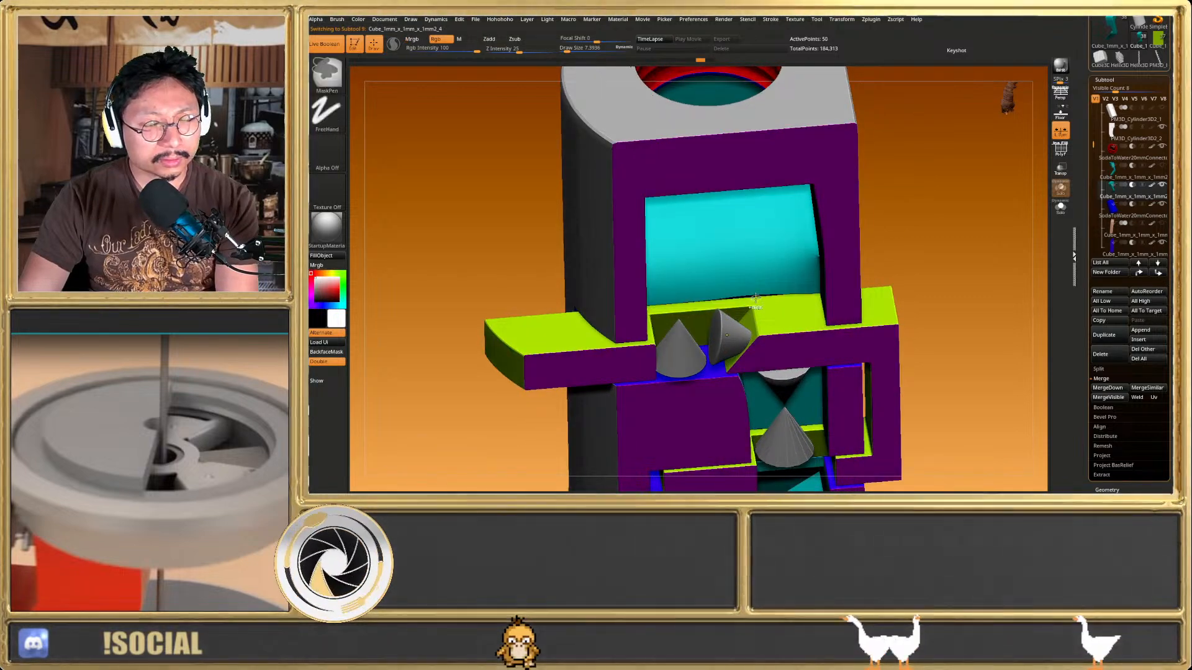
left_click(1057, 209)
key("shift+f")
right_click_drag(925, 273, 923, 303)
key("shift+f")
key("shift+f")
key("shift+f")
key("shift+f")
left_click(1059, 210)
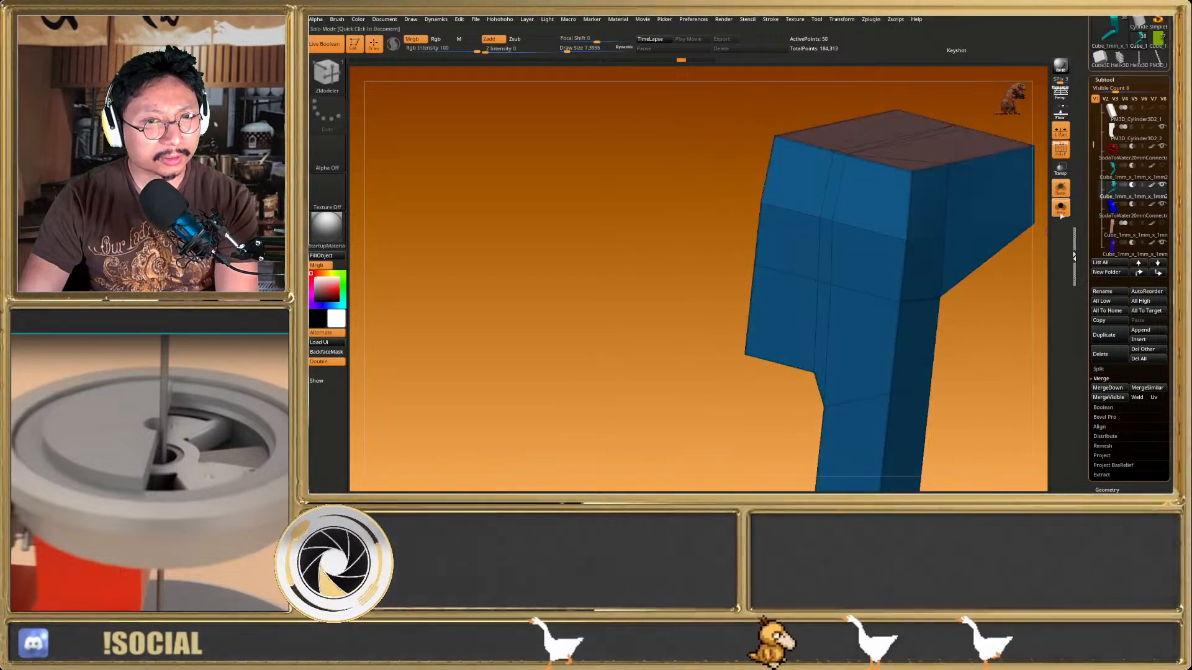
Examine the cutter's tapered upper back corner against the sectioned body, alternating between the isolated part and the assembly
right_click_drag(832, 285, 869, 338, "shift")
key("shift+f")
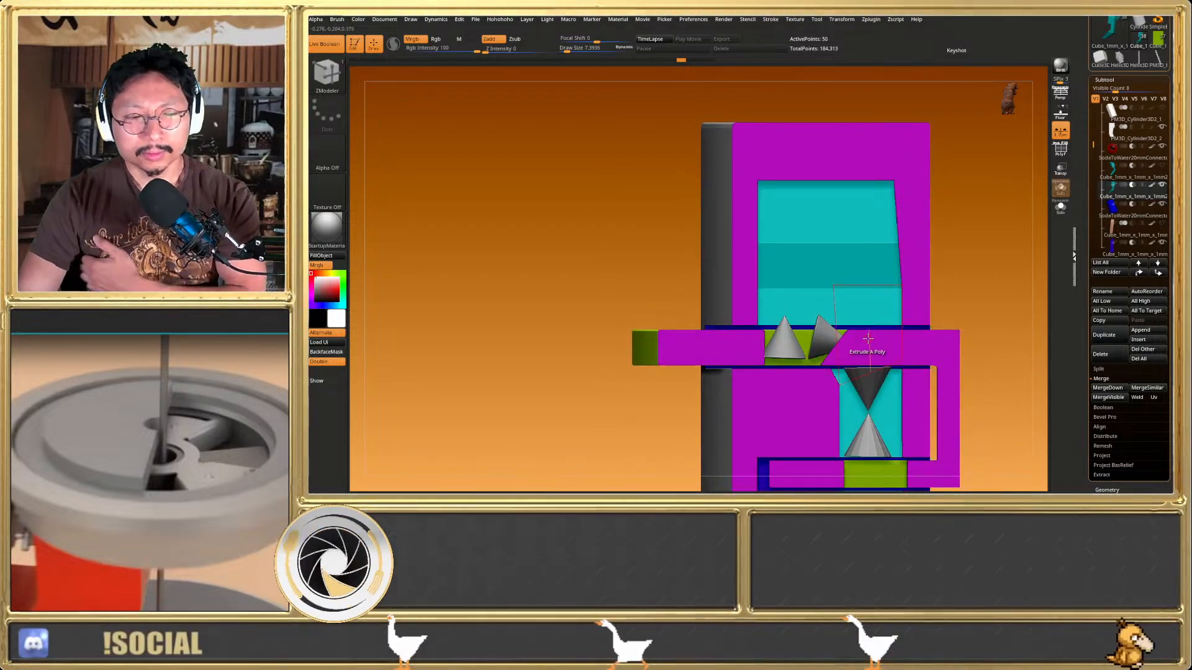
right_click_drag(868, 338, 1033, 214)
left_click(1060, 215)
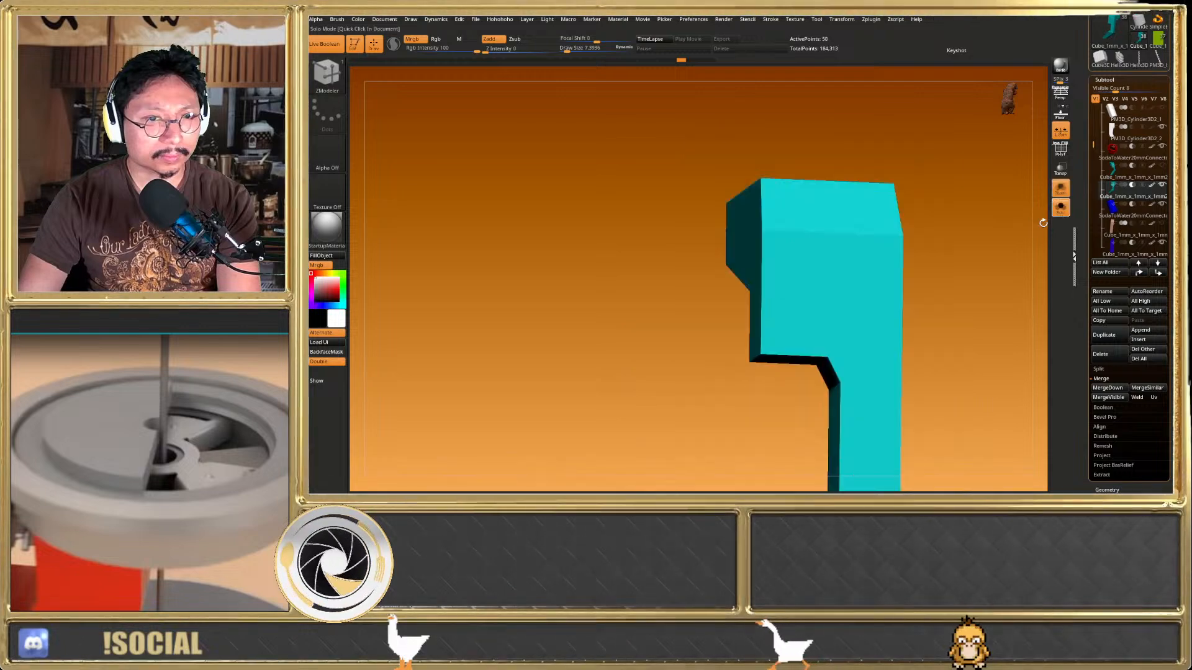
key("shift+f")
right_click_drag(971, 271, 944, 211)
left_click(1059, 211)
right_click_drag(979, 261, 919, 198)
key("shift+f")
left_click(1058, 211)
key("shift+f")
Mask all but the channel cutter's upper back corner and nudge that corner by about 0.018 within the assembly
left_click_drag(928, 174, 956, 202, "ctrl")
left_click(969, 207, "ctrl")
key("w")
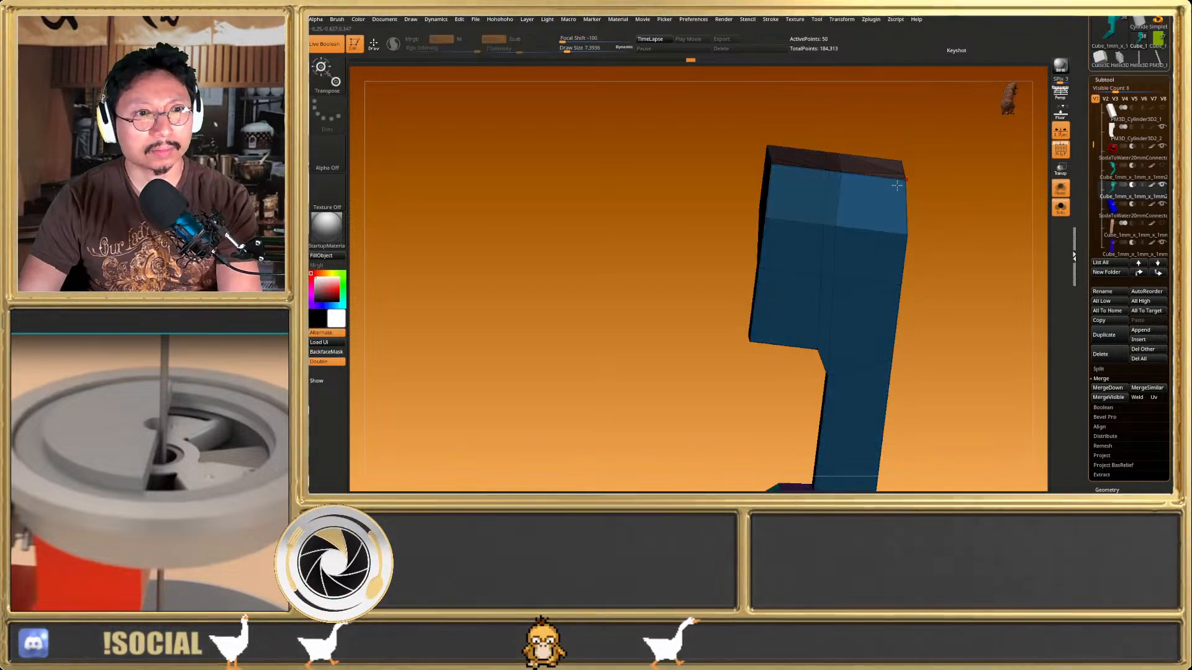
left_click(877, 162)
left_click(1060, 211)
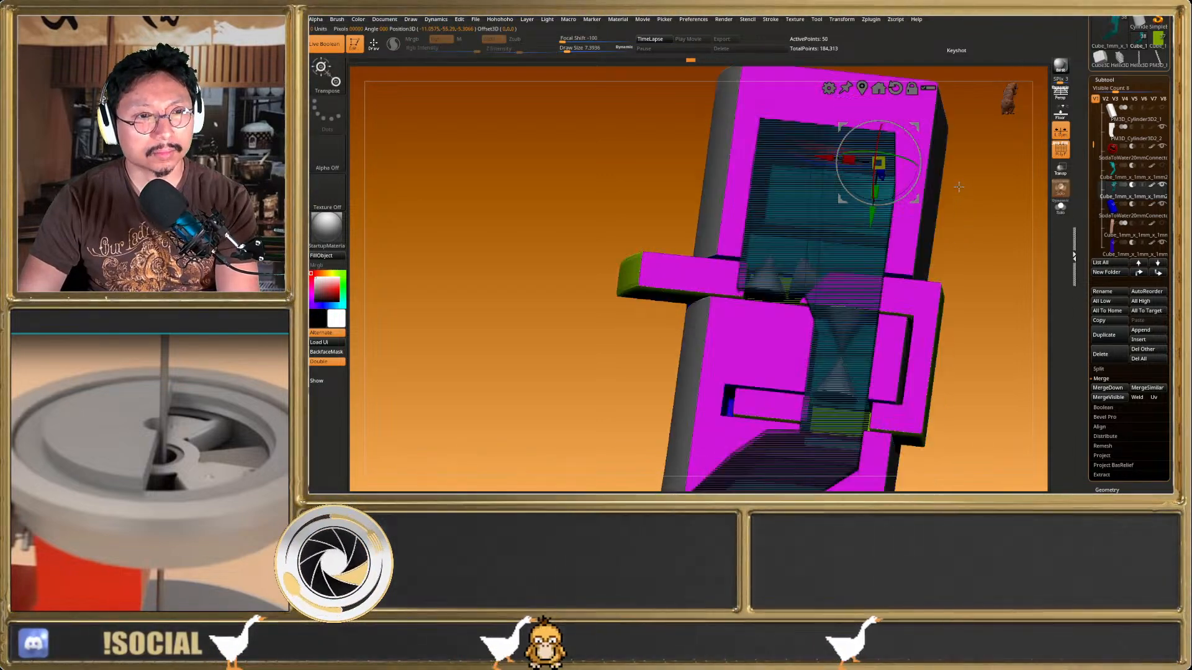
mouse_move(822, 169)
right_mouse_down()
mouse_move(808, 158)
mouse_move(828, 167)
right_mouse_up()
left_click_drag(832, 159, 827, 157)
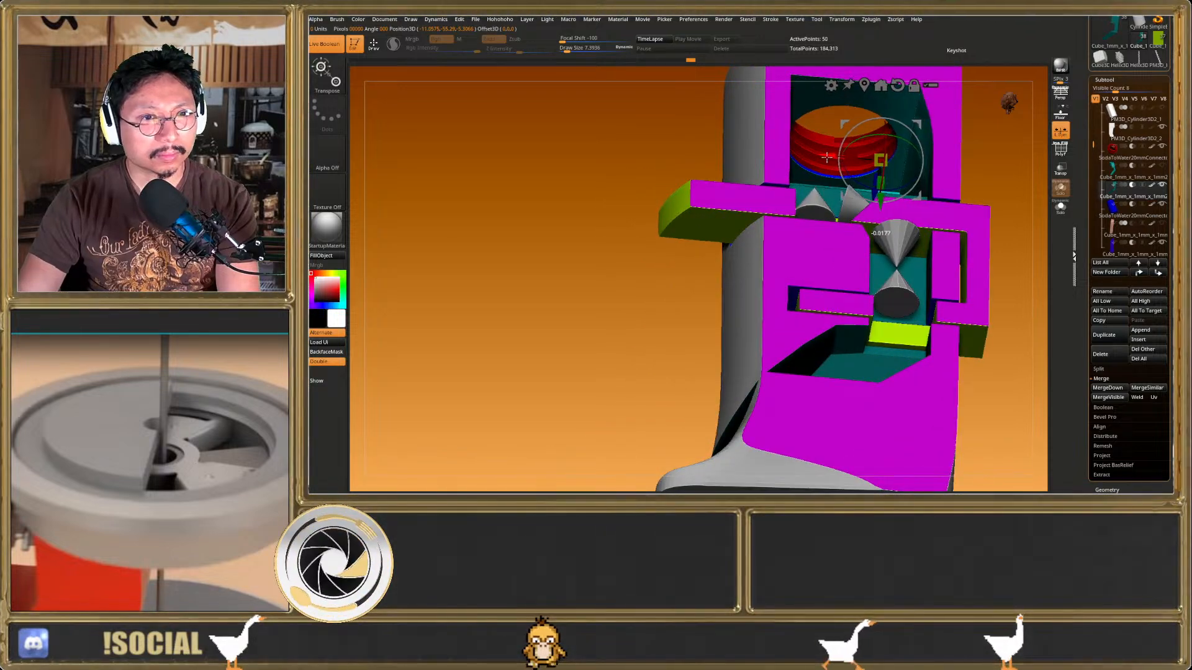
key("q")
left_click_drag(993, 192, 983, 227)
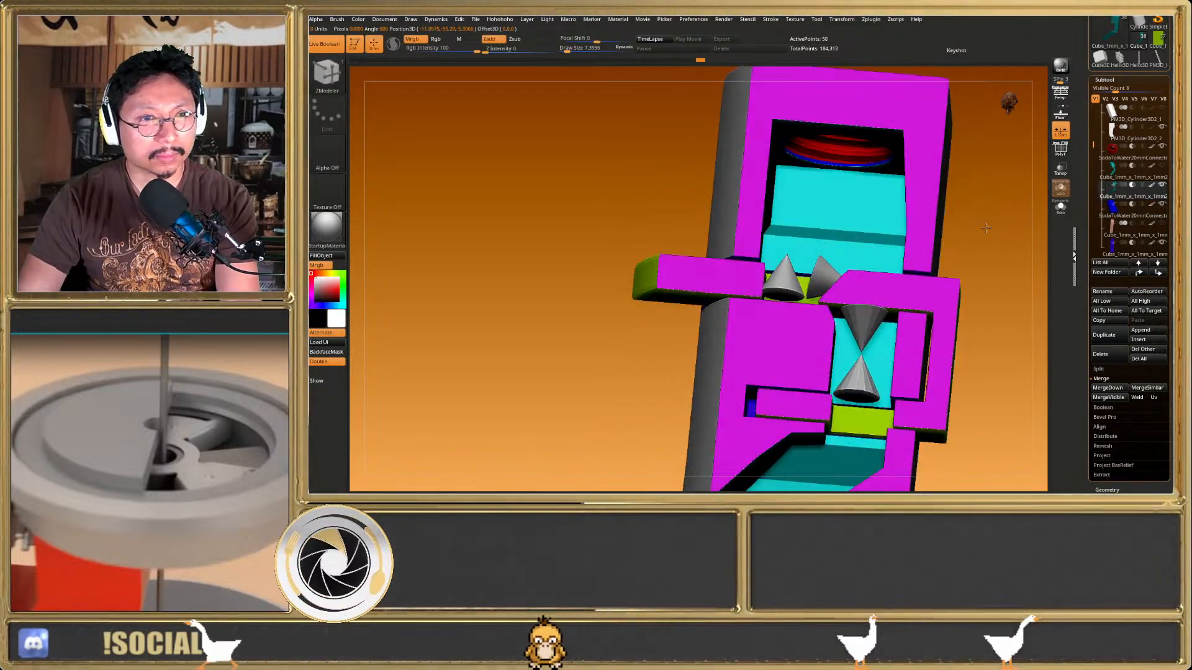
Mask the cutter again except its upper back edge, place the gizmo there, check the fit in the assembly, and clear the mask
key("shift+f")
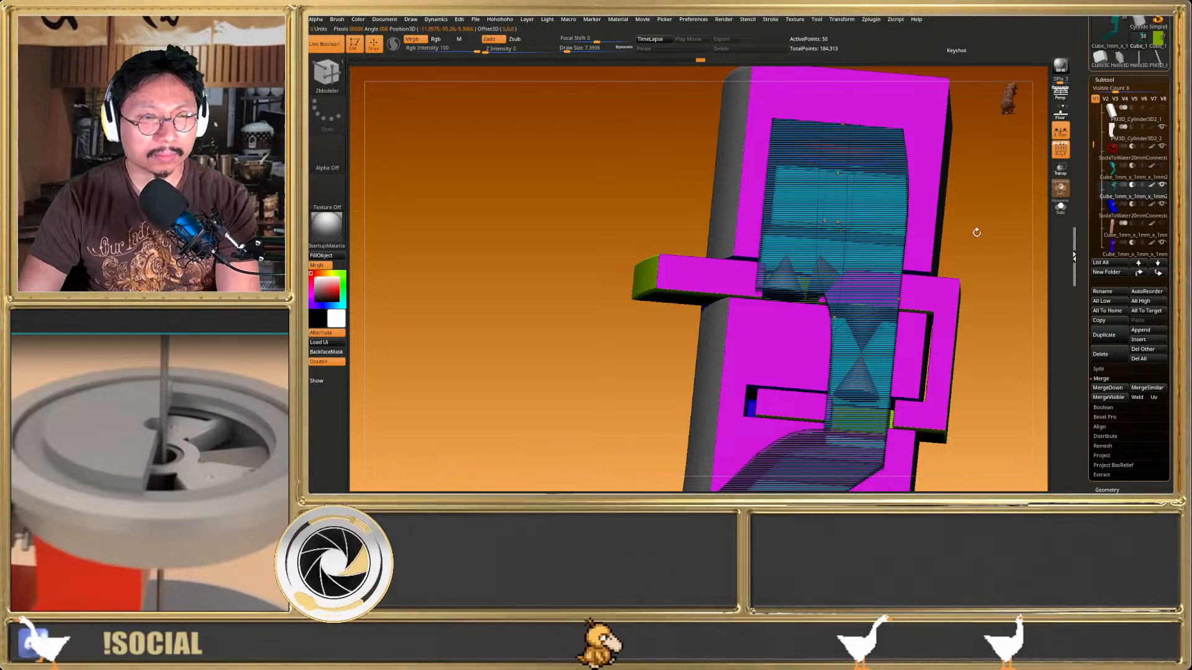
left_click(947, 282, "ctrl")
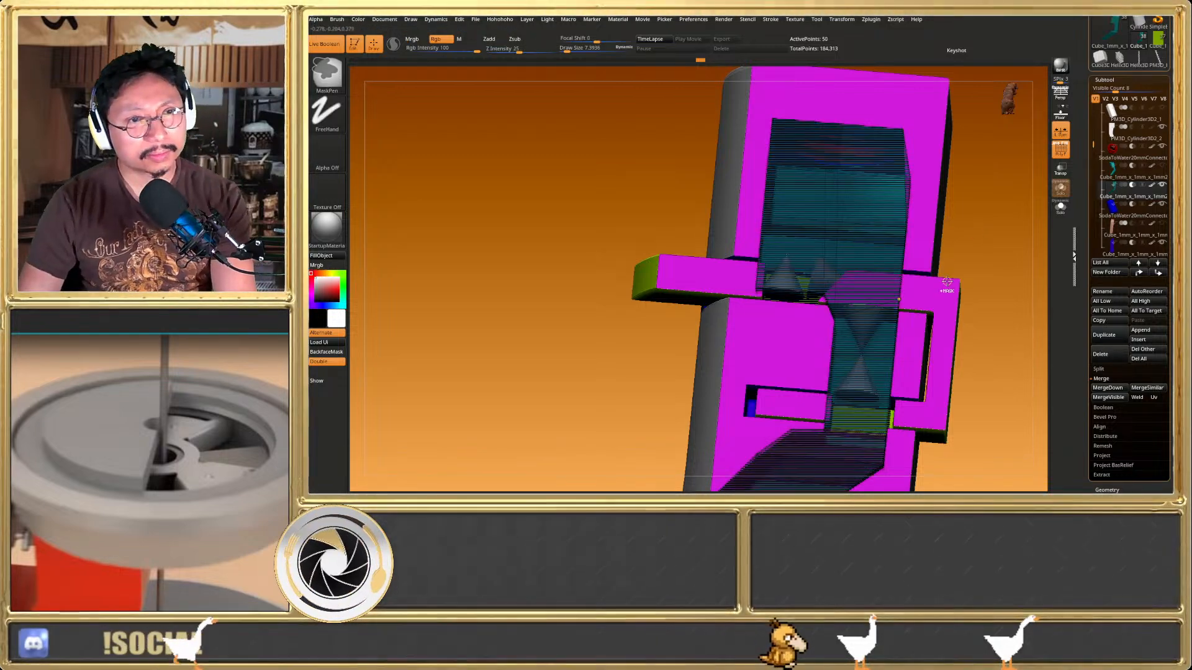
left_click(1060, 212)
mouse_move(1005, 218)
left_mouse_down()
mouse_move(975, 227)
mouse_move(952, 214)
mouse_move(828, 246)
mouse_move(925, 231)
left_mouse_up()
key("shift+f")
key("shift+f")
left_click(943, 200, "ctrl")
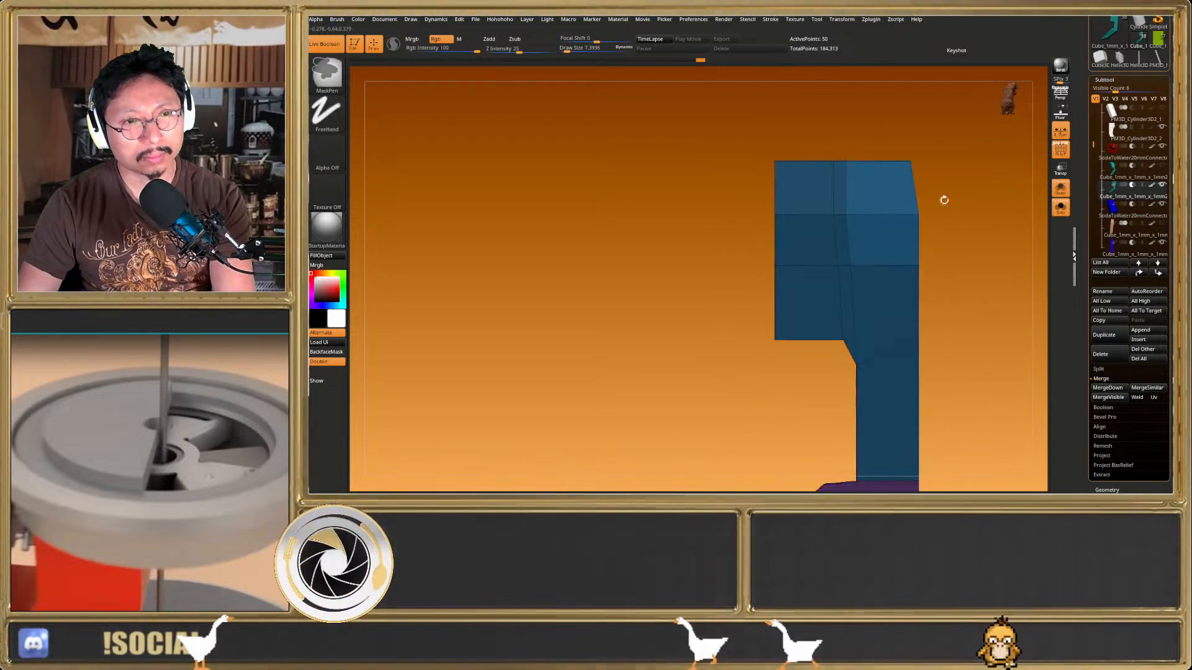
key("w")
left_click(868, 85)
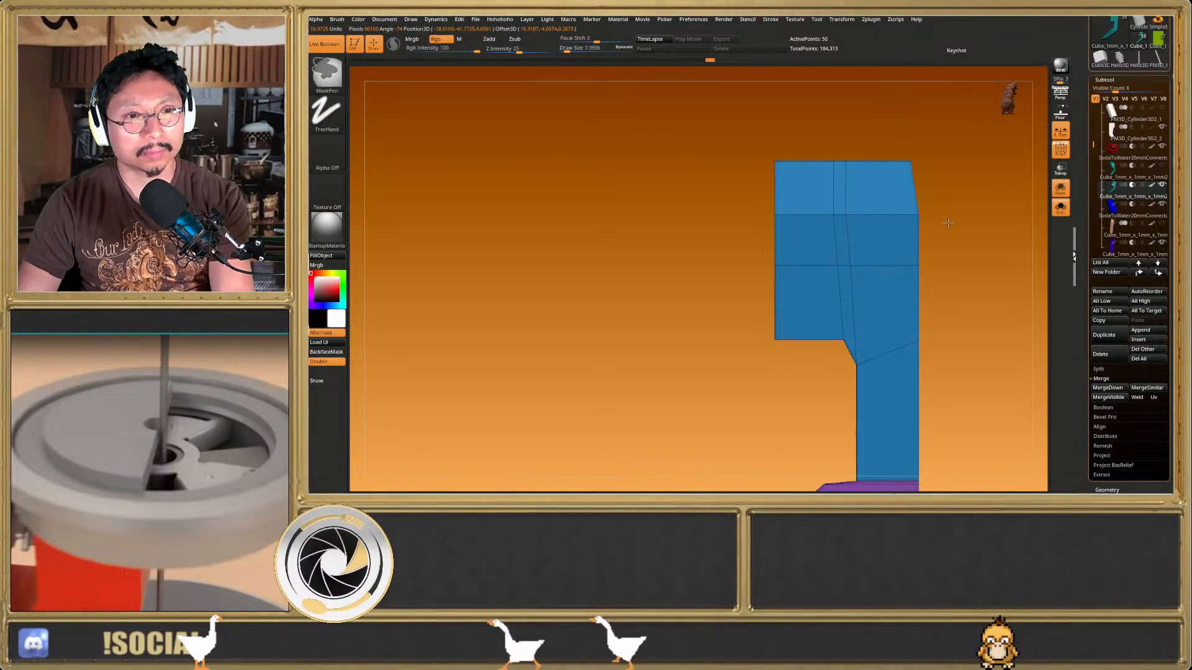
key("shift+f")
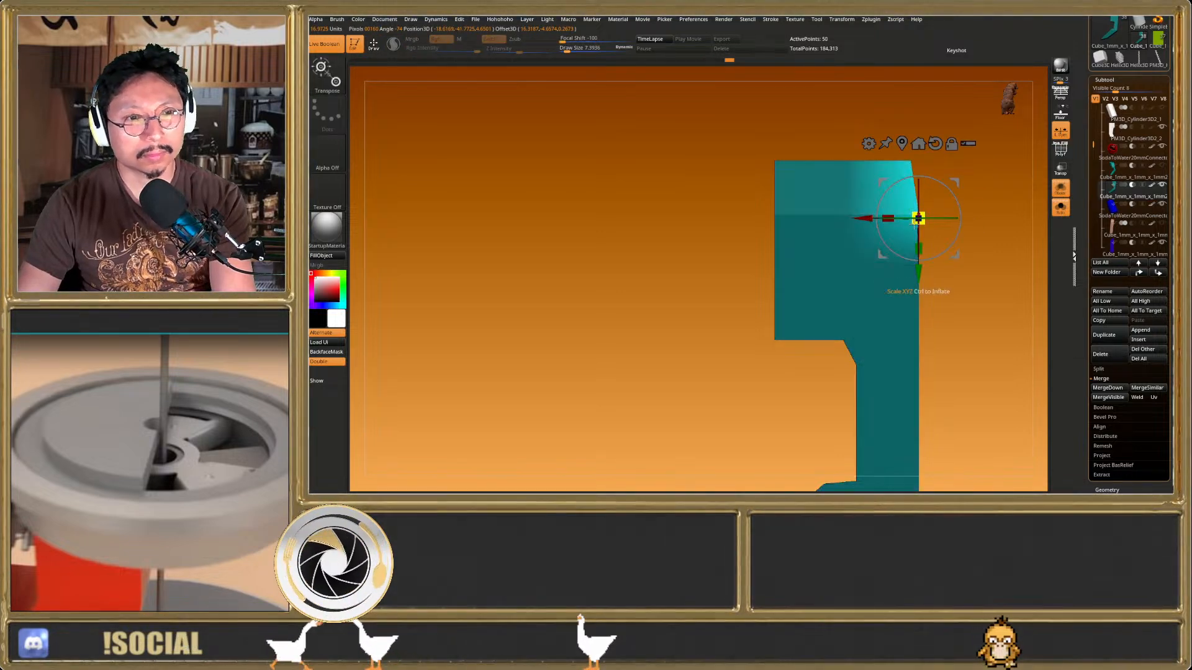
left_click(1060, 207)
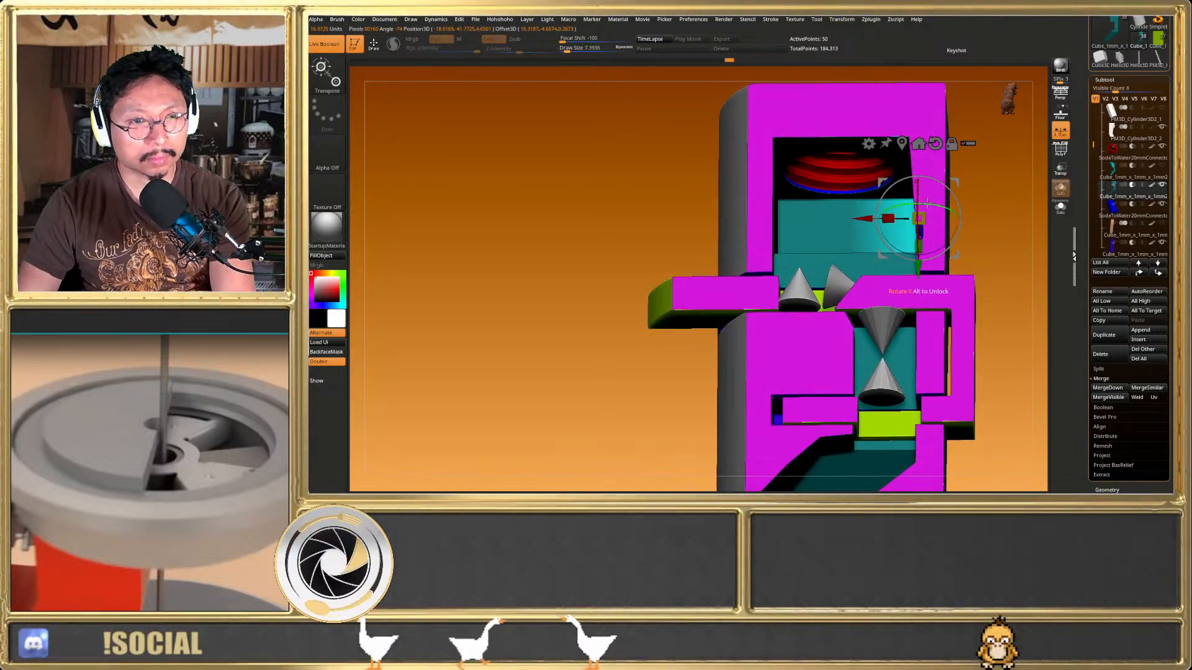
right_click_drag(884, 233, 914, 212)
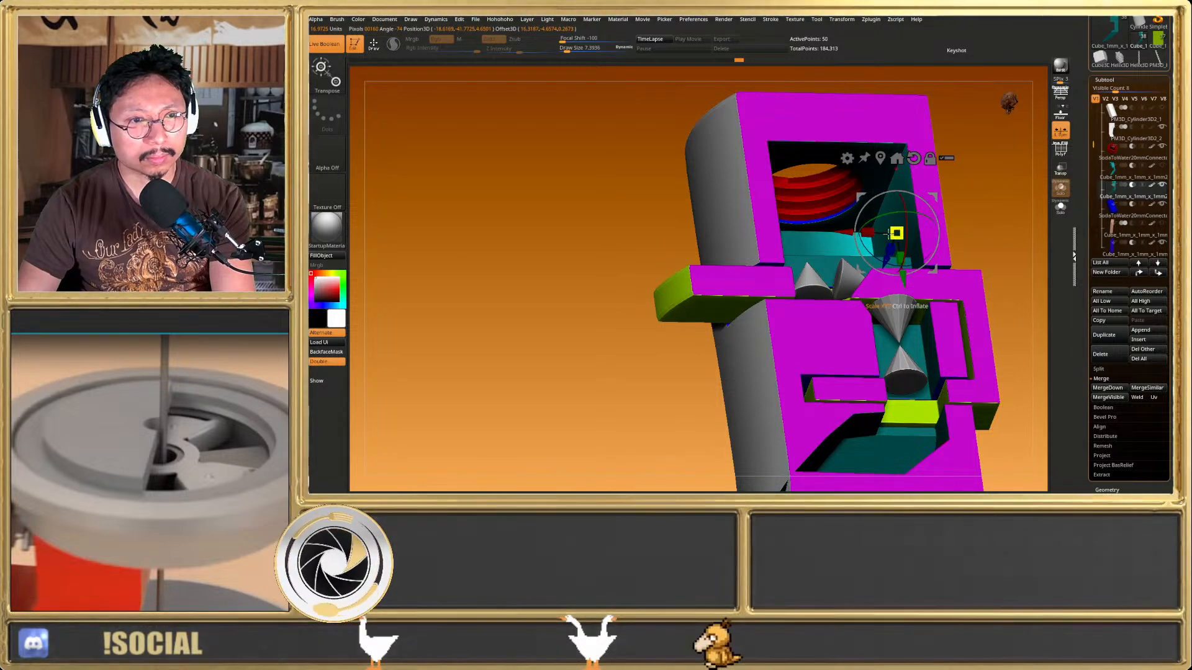
key("q")
left_click_drag(1045, 196, 1008, 239, "ctrl")
mouse_move(1008, 237)
right_mouse_down()
mouse_move(961, 223)
mouse_move(942, 315)
right_mouse_up()
Select the red threaded connector cutter and choose the connector parts around the hole for a shared Transpose move
left_click(1106, 158)
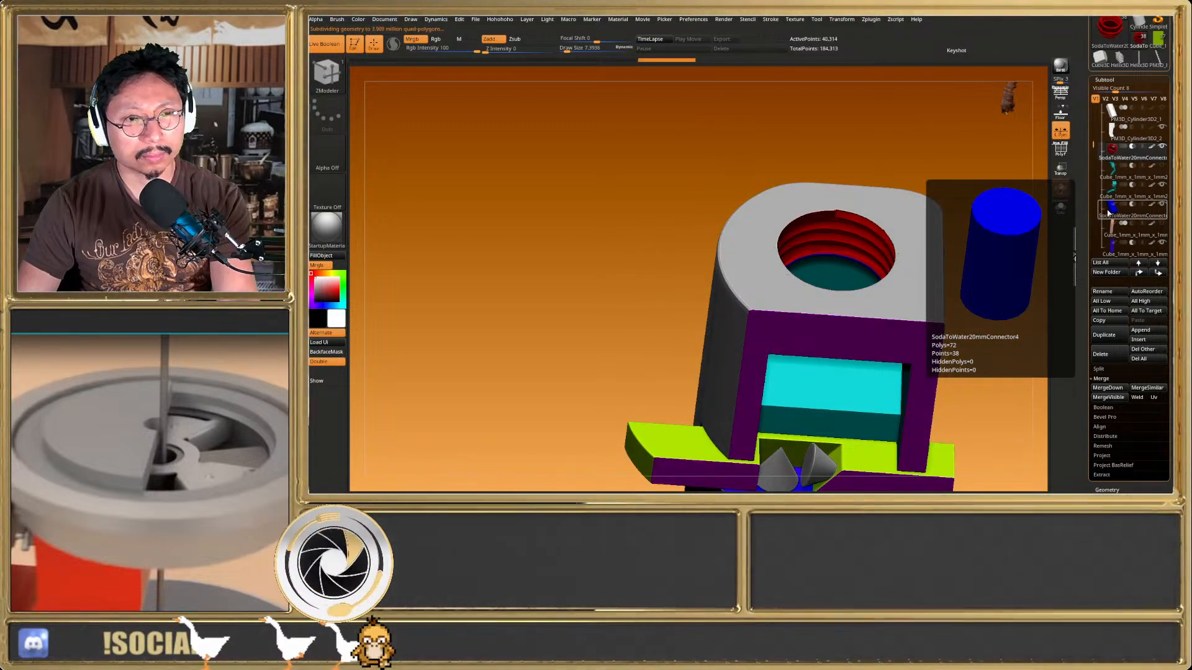
key("w")
left_click(886, 179)
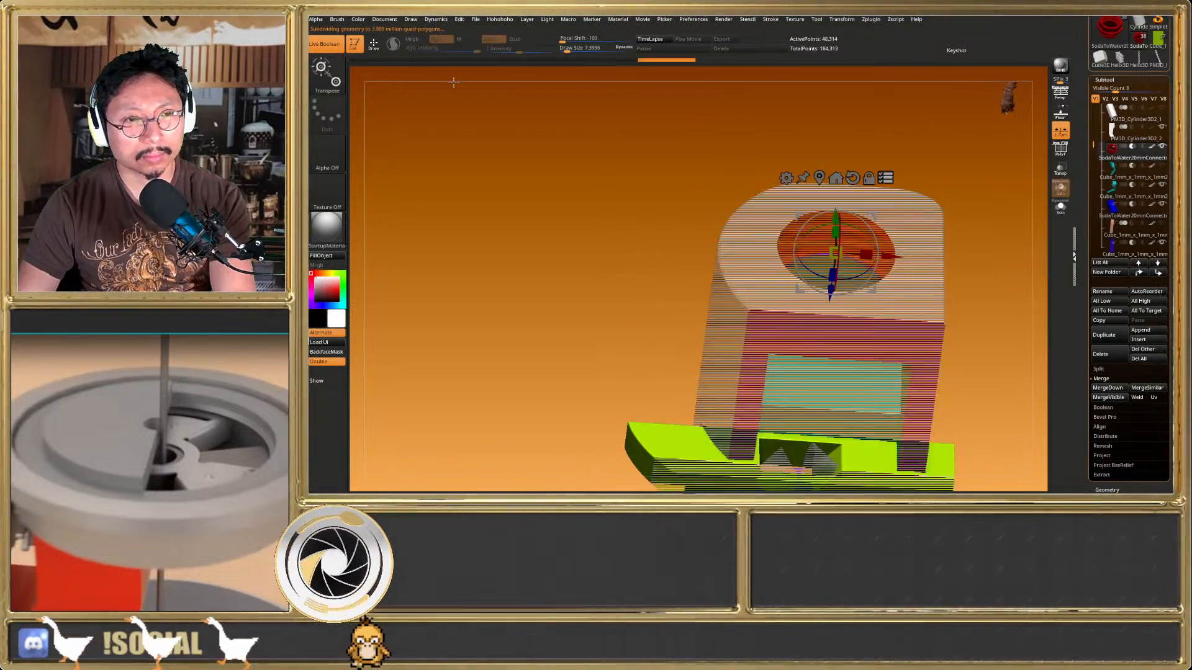
left_click(329, 45)
right_click_drag(768, 216, 756, 137)
left_click(749, 139, "ctrl+shift")
left_click(756, 138, "ctrl+shift")
left_click_drag(798, 149, 882, 164, "ctrl+shift")
right_click_drag(844, 180, 965, 285)
left_click(324, 44)
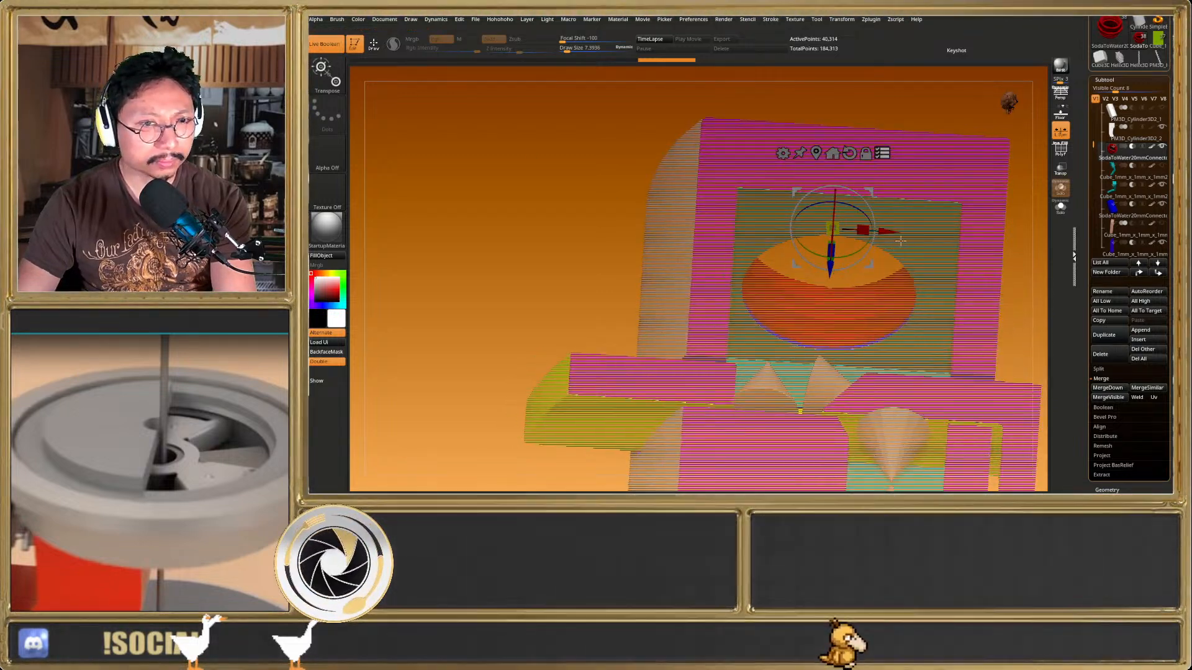
Try shifting the threaded connector hole sideways by about 0.079, undo the move, and turn off multi-subtool transposing
left_click_drag(892, 234, 927, 244)
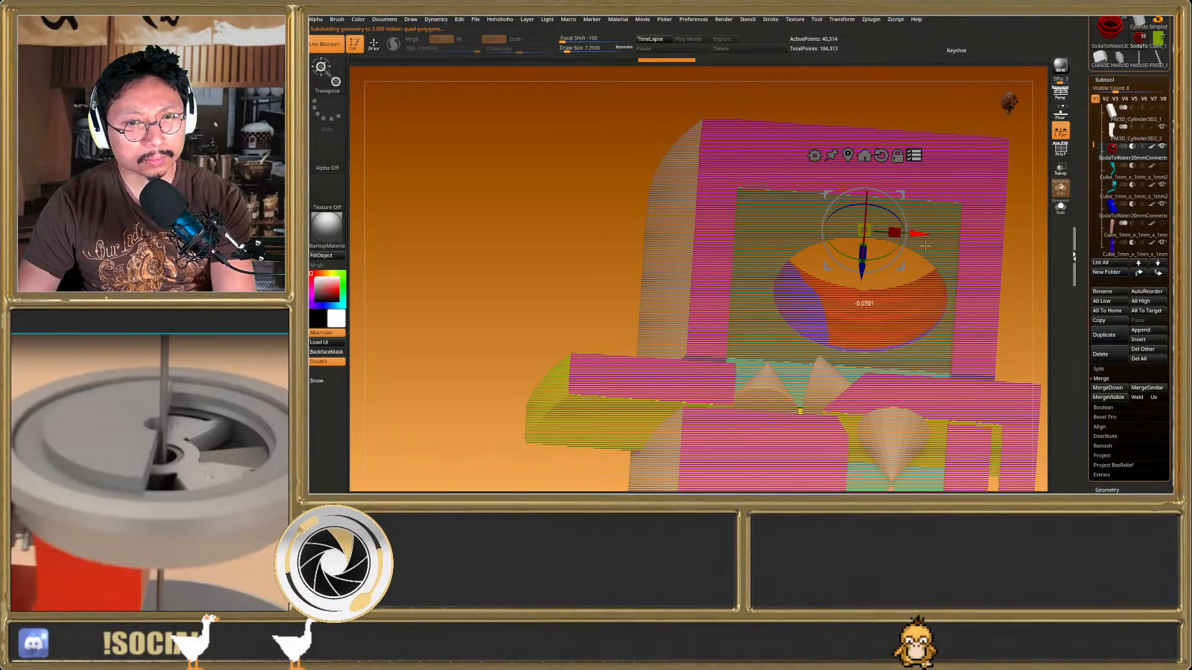
right_click_drag(999, 287, 853, 278)
key("ctrl+z")
key("q")
key("w")
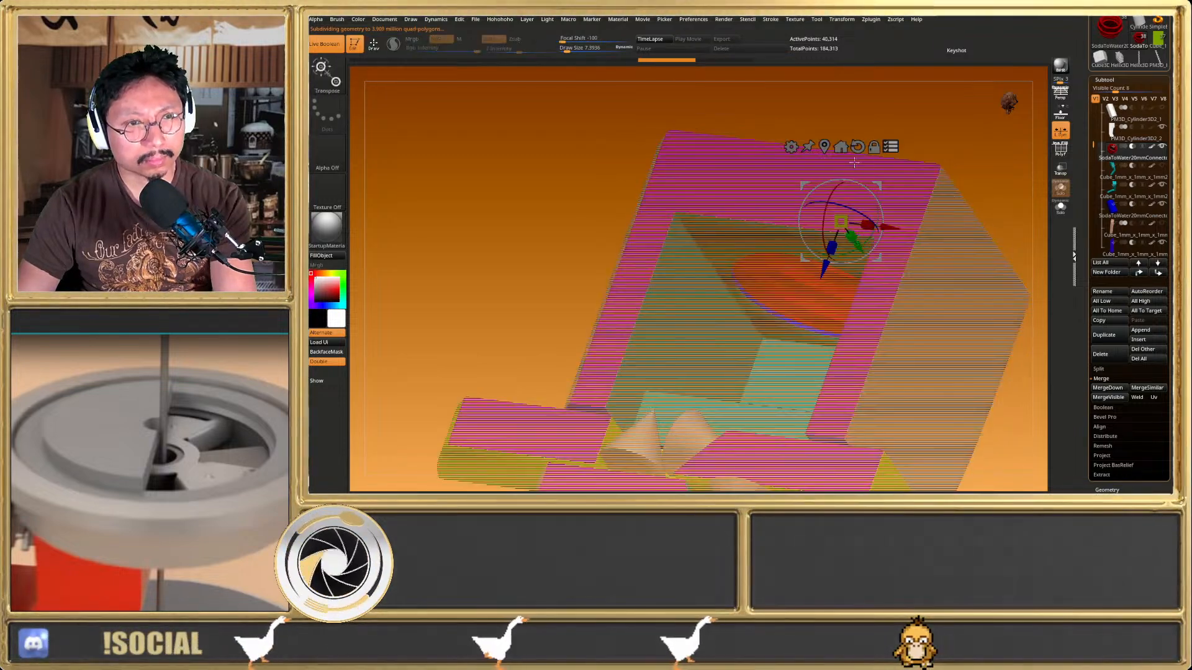
left_click(890, 146)
Turn off Live Boolean and check the threaded connector cutter's polyframe against the spout body
right_click_drag(942, 232, 921, 281)
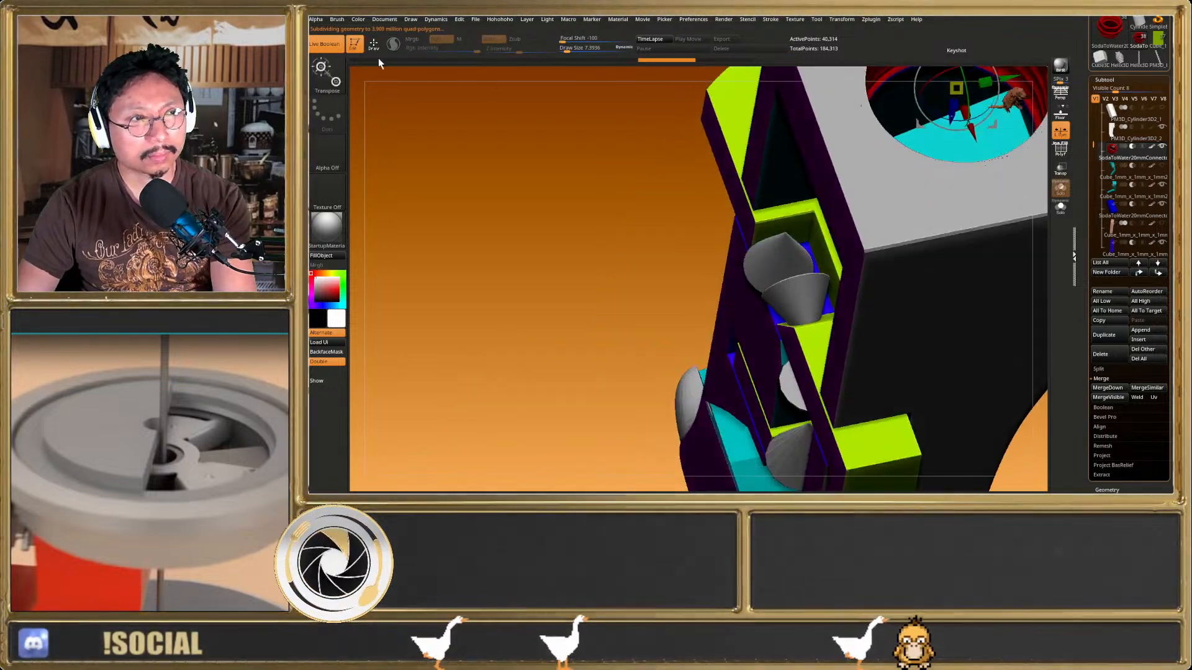
left_click(349, 52)
left_click(405, 70)
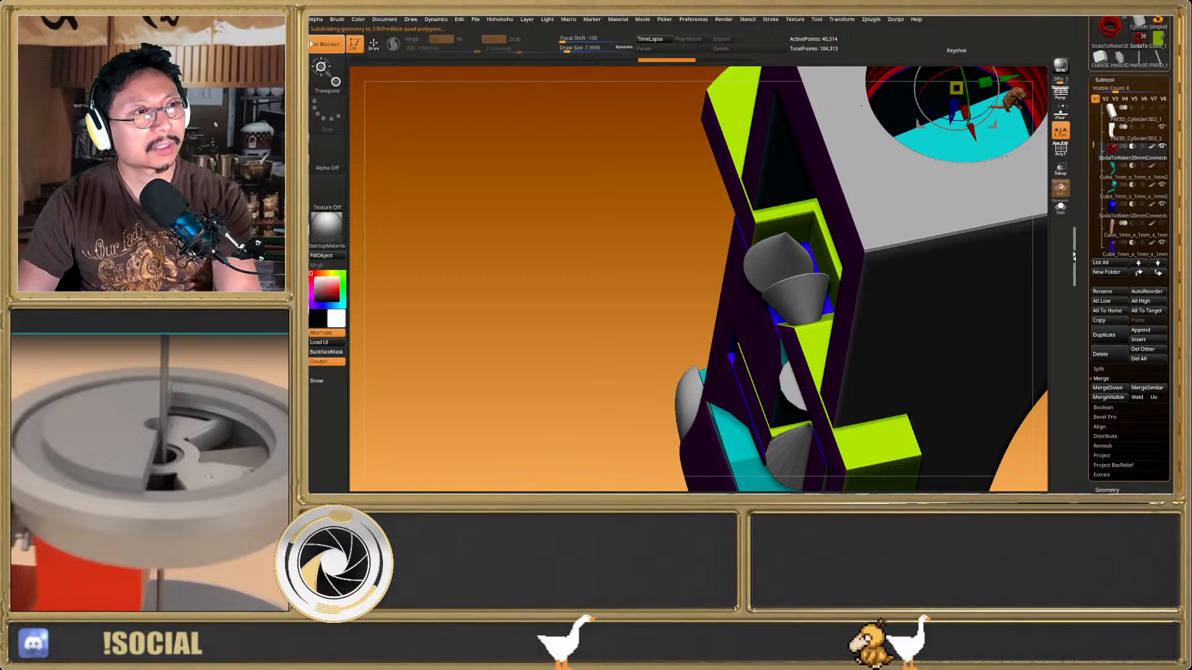
left_click(324, 44)
right_click_drag(808, 210, 583, 336, "alt")
key("shift+f")
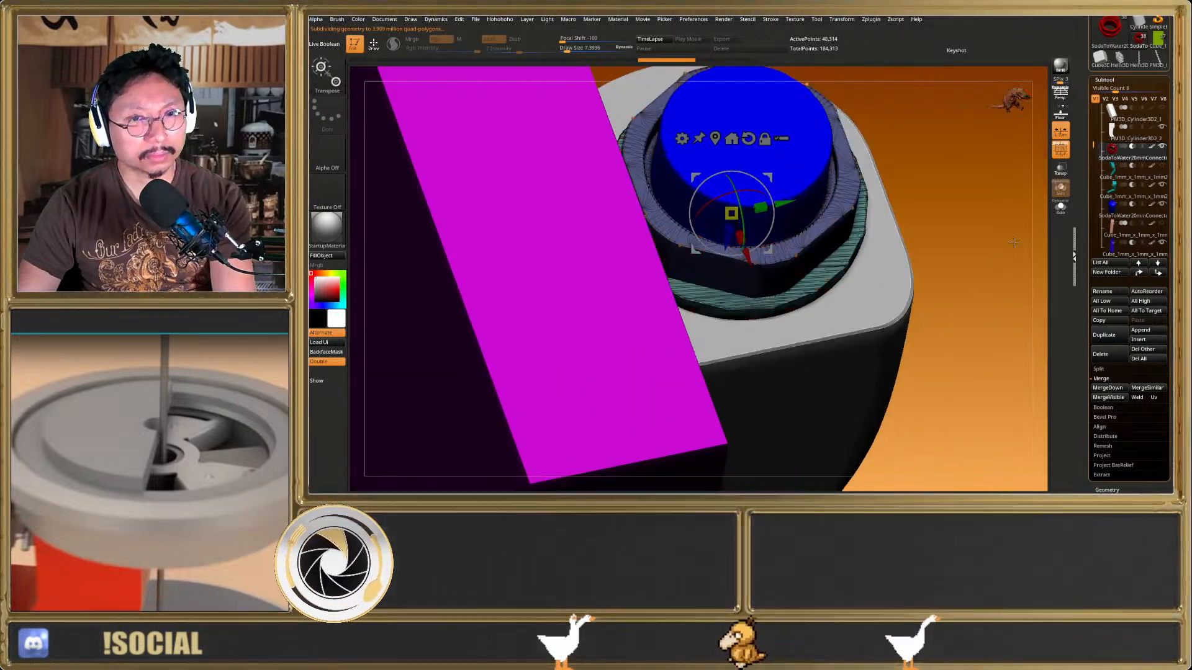
Isolate the red threaded connector cutter and shift it slightly downward in its front view
left_click(1060, 209)
right_click_drag(965, 278, 950, 242, "ctrl")
right_click_drag(950, 242, 917, 306)
key("shift+f")
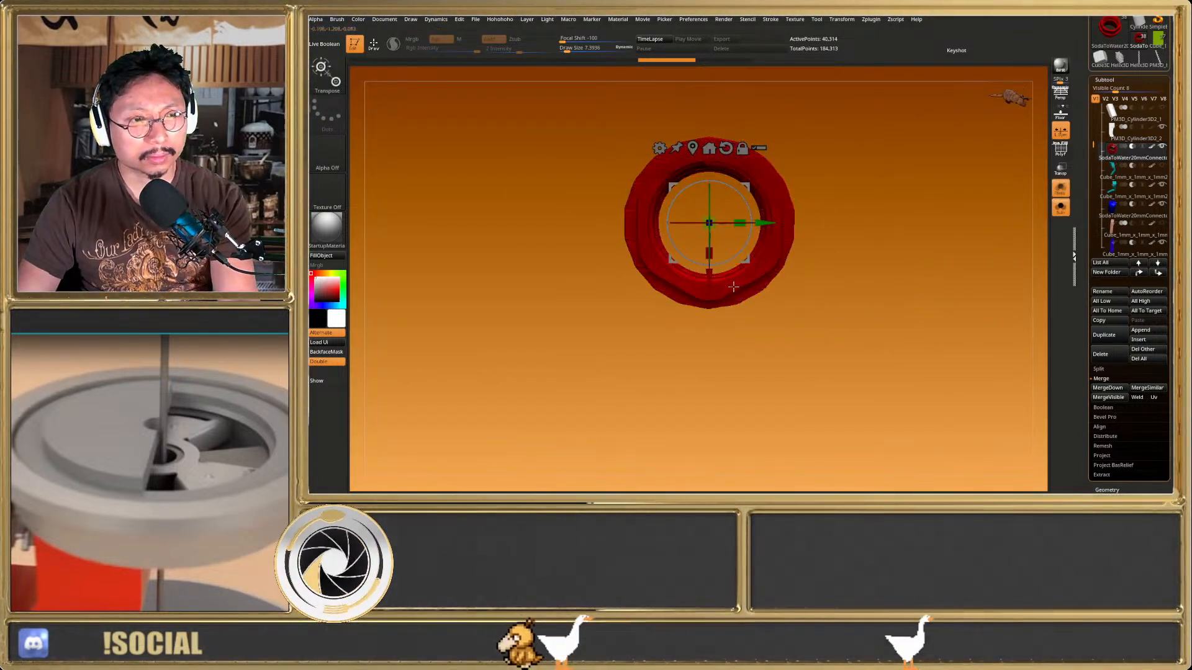
left_click_drag(707, 282, 707, 322)
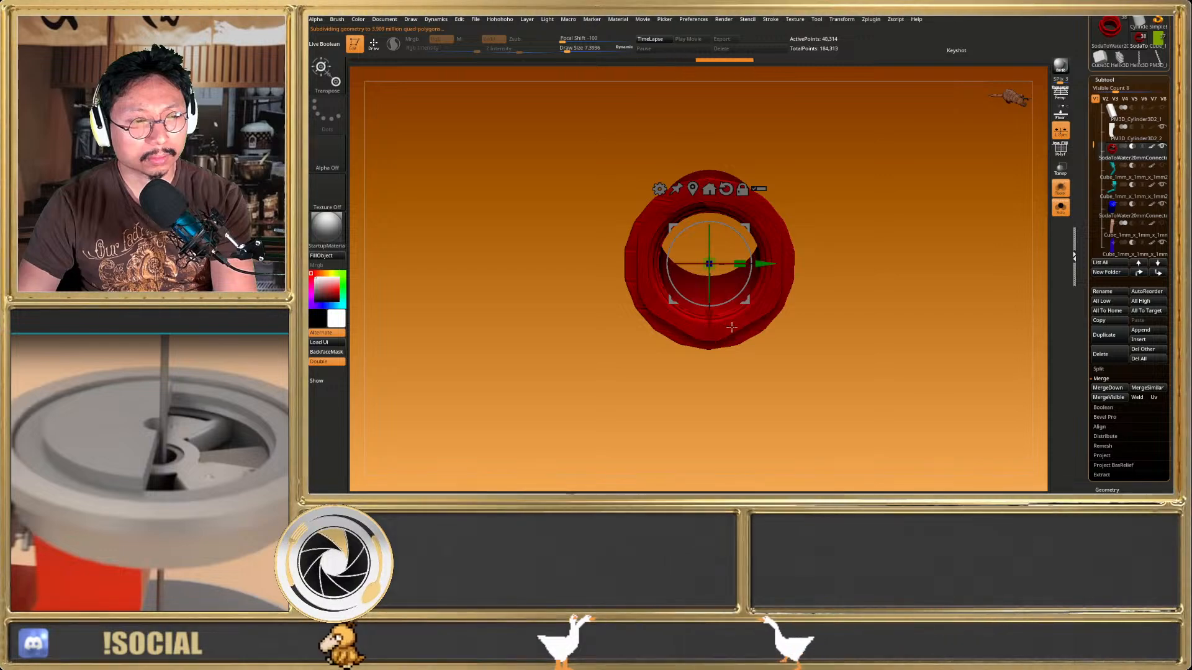
Inspect the isolated connector's threads and rim up close, and bring the whole assembly back with the gizmo active
right_click_drag(721, 326, 789, 304)
right_click_drag(720, 238, 754, 276, "ctrl")
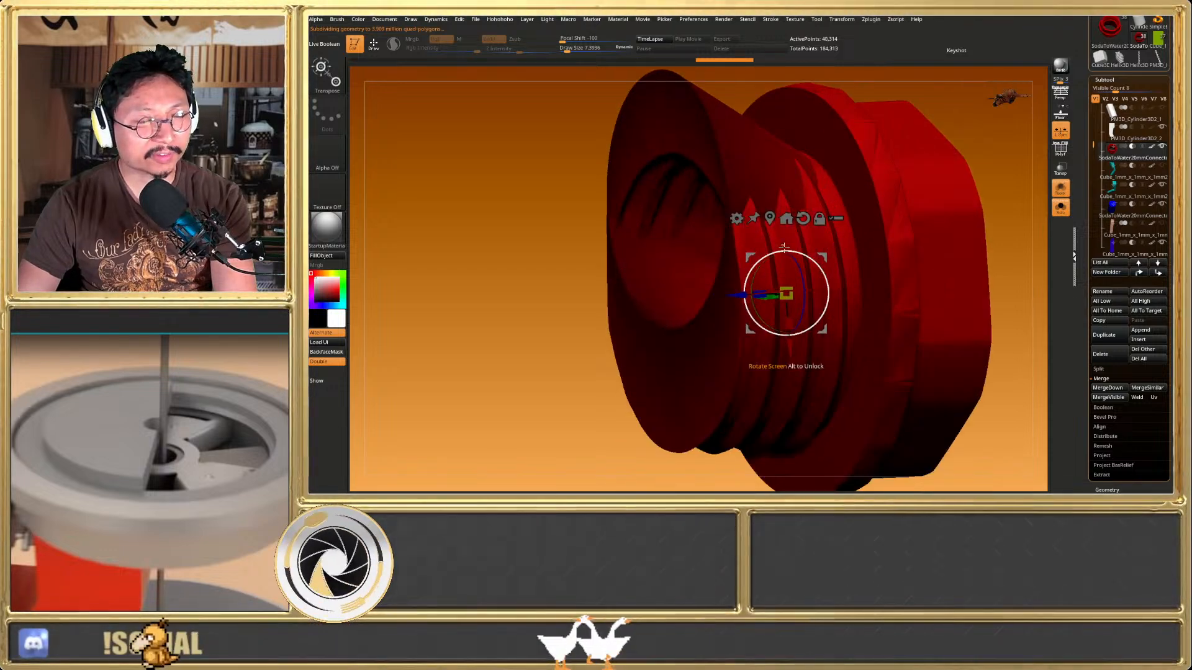
key("q")
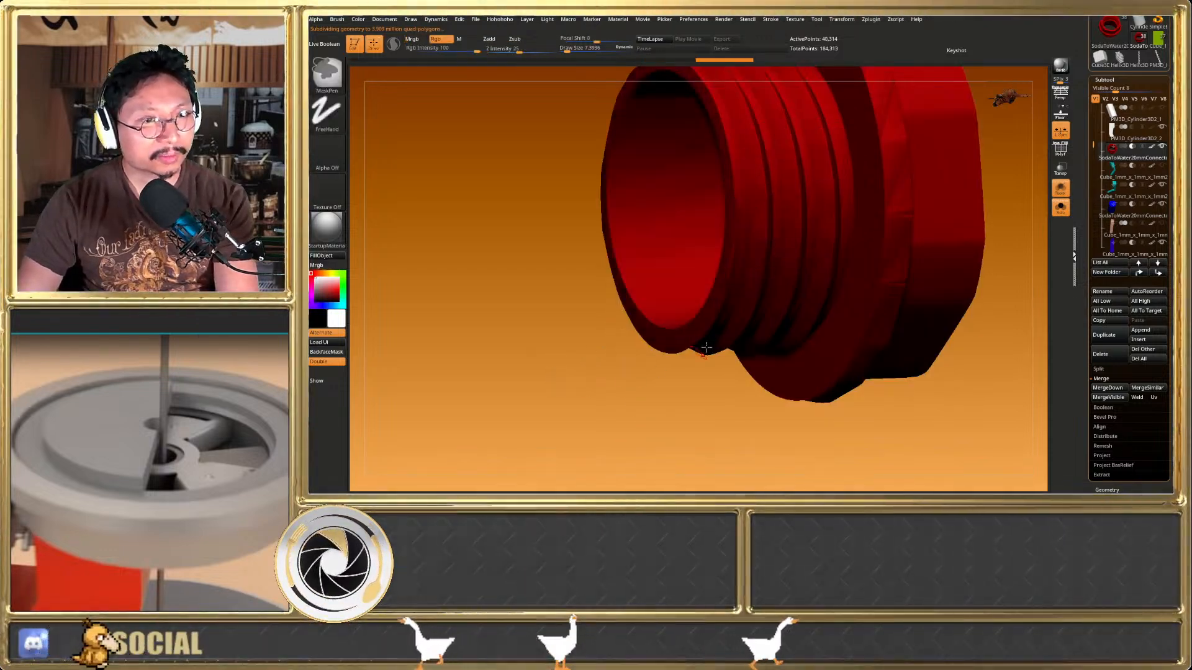
key("shift+f")
right_click_drag(723, 343, 674, 366, "ctrl")
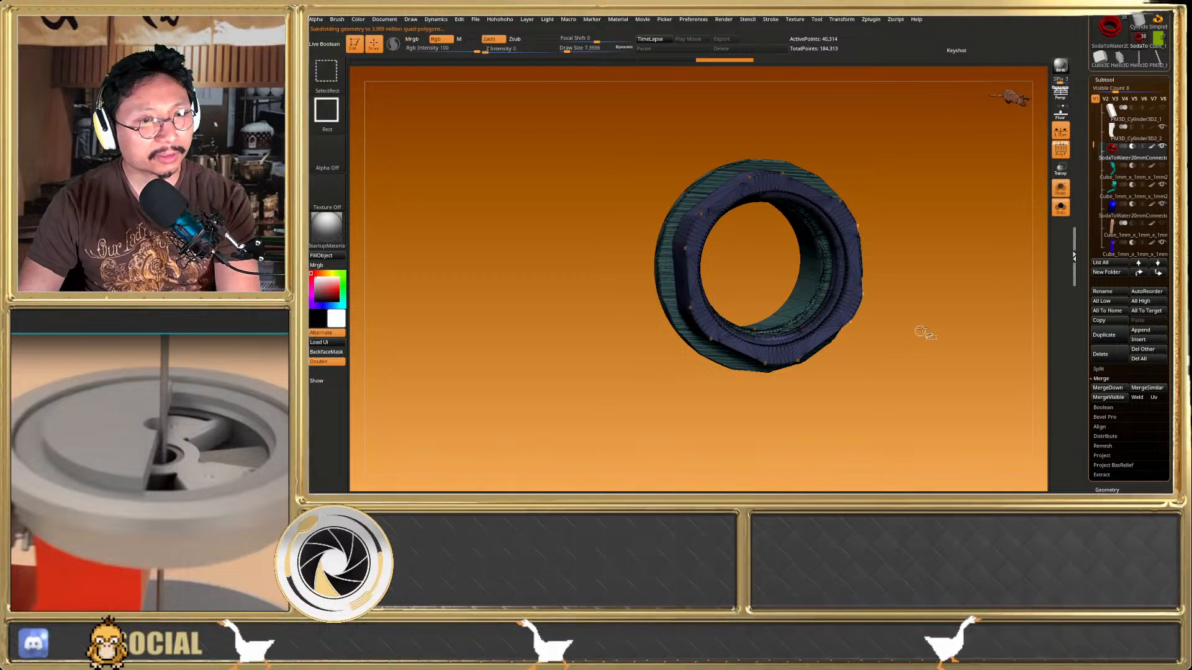
key("shift+f")
left_click_drag(895, 326, 869, 253)
left_click(1061, 208)
key("w")
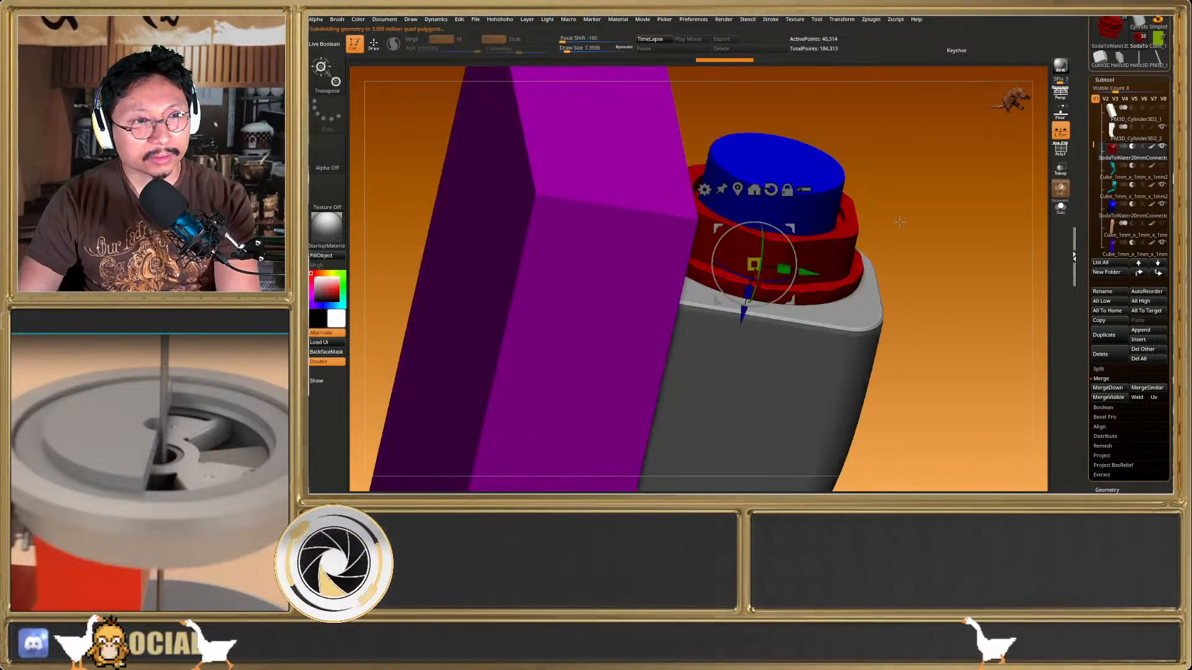
Transpose the threaded connector parts together sideways by about 0.007 and check the hole's centring in the end face with Live Boolean on
left_click(811, 195)
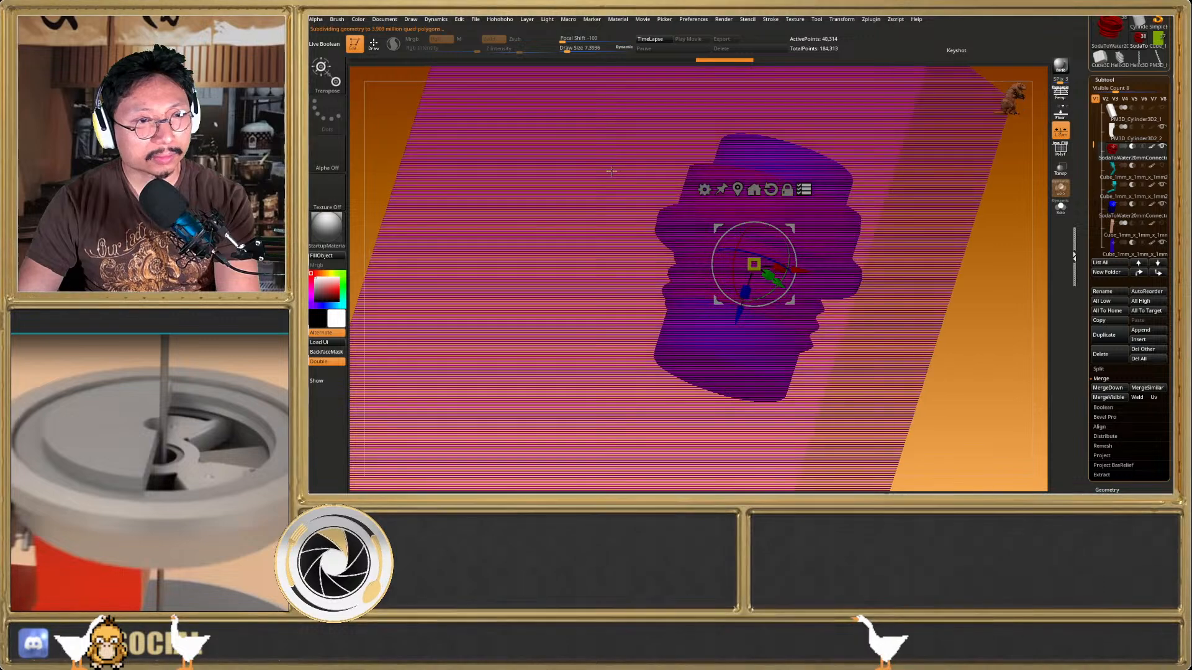
left_click_drag(358, 83, 770, 256)
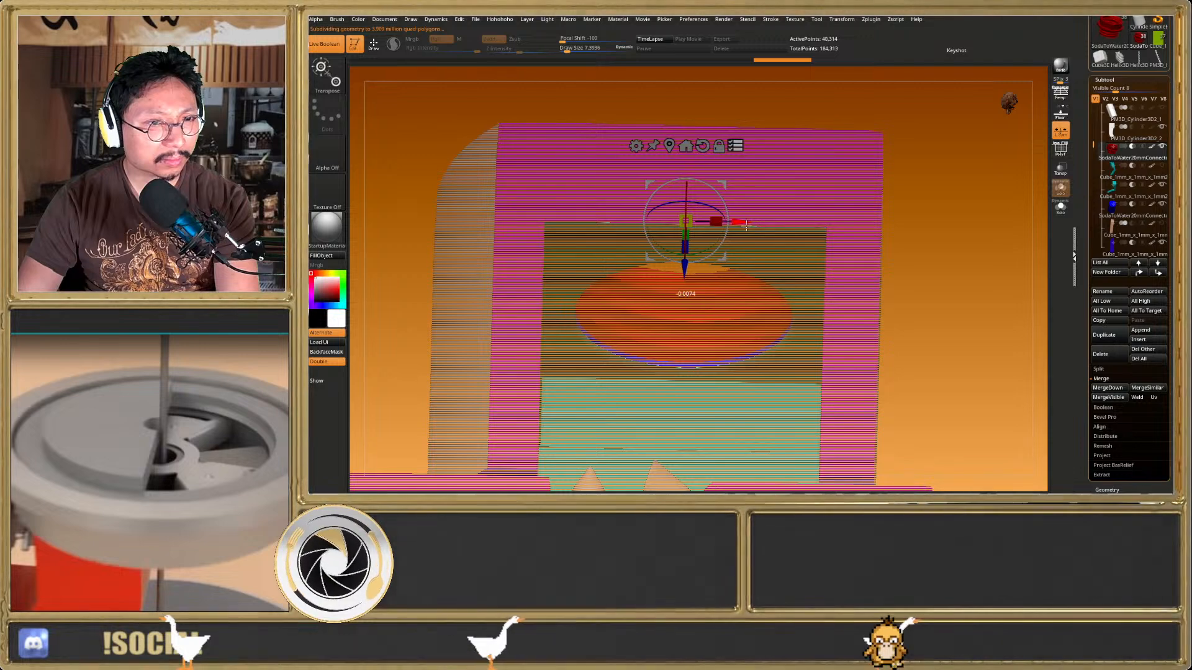
key("q")
right_click_drag(799, 328, 795, 366)
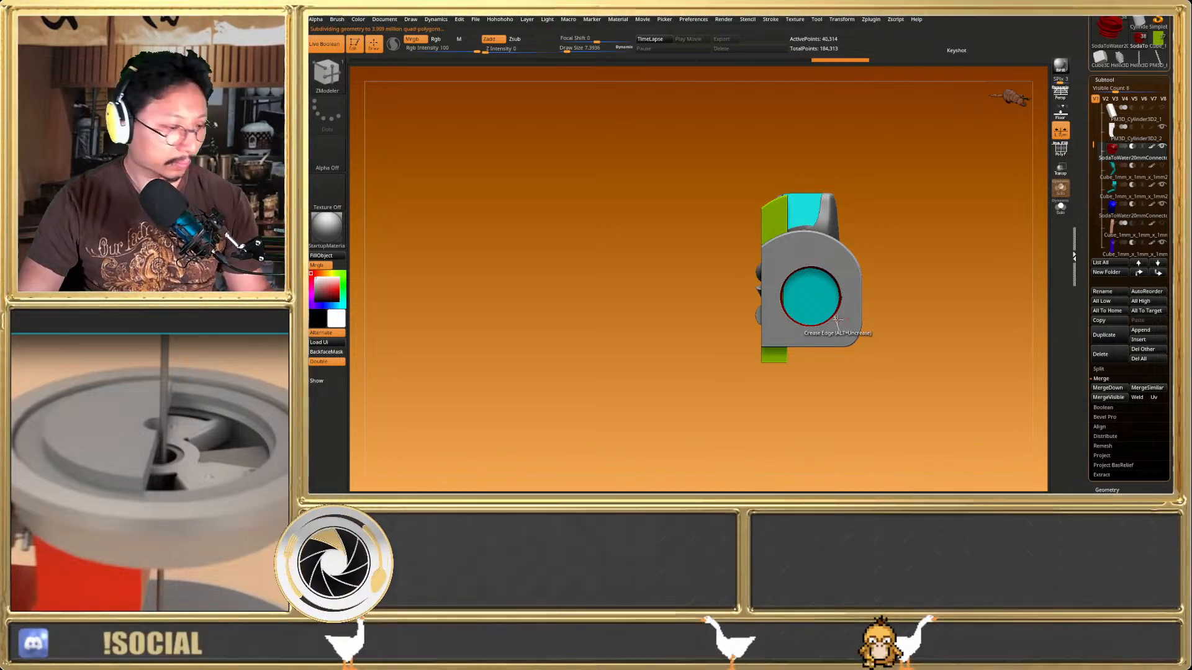
right_click_drag(797, 247, 775, 259, "ctrl")
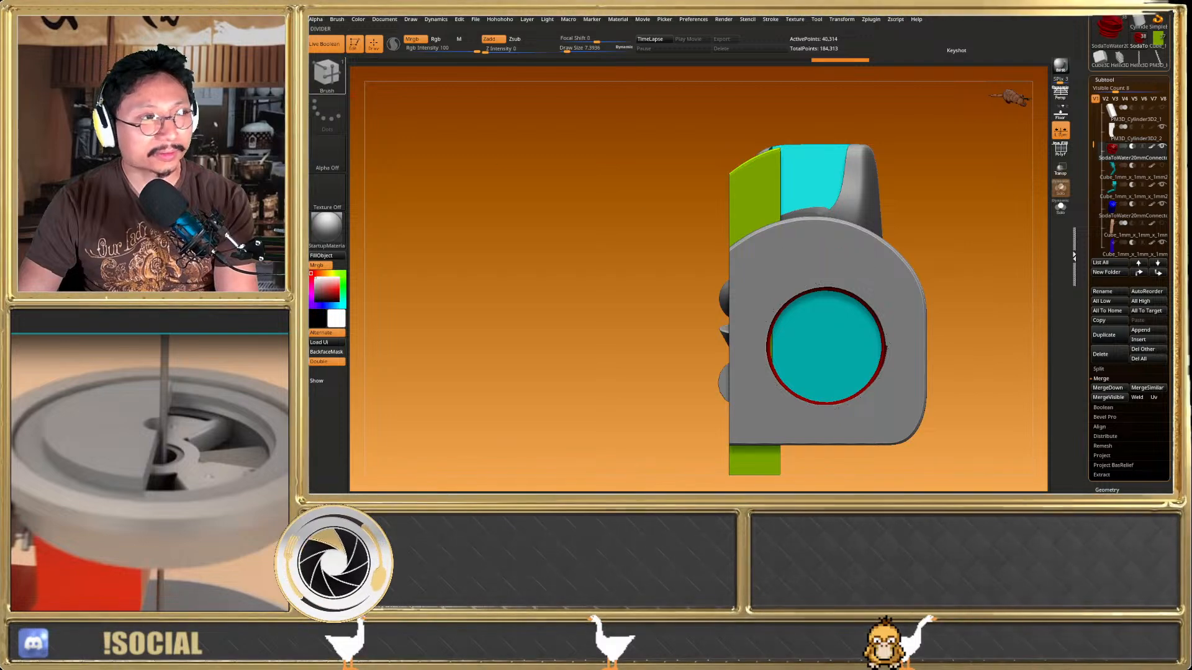
With Live Boolean off, select the grey spout body for ZModeler editing and hide the red connector and the blue cylinder
left_click(322, 48)
right_click_drag(1005, 367, 924, 348)
key("shift+f")
left_click(1059, 210)
left_click(1059, 212)
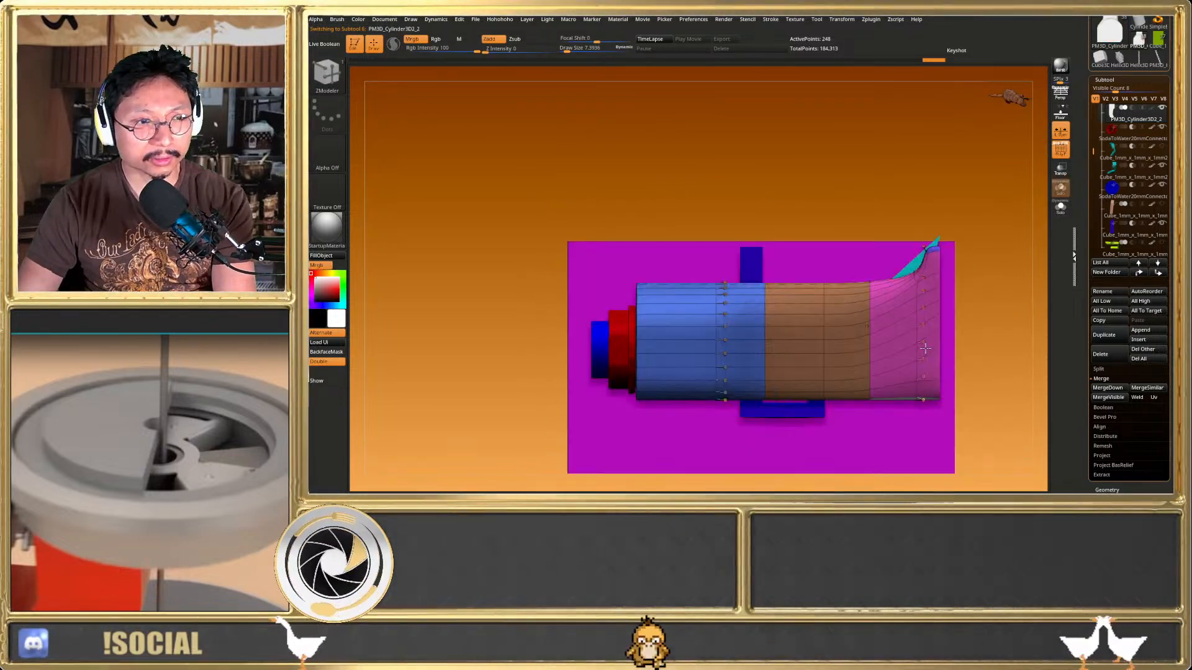
right_click_drag(657, 397, 733, 351)
scroll(712, 334, "up", 5)
key("b")
key("z")
key("m")
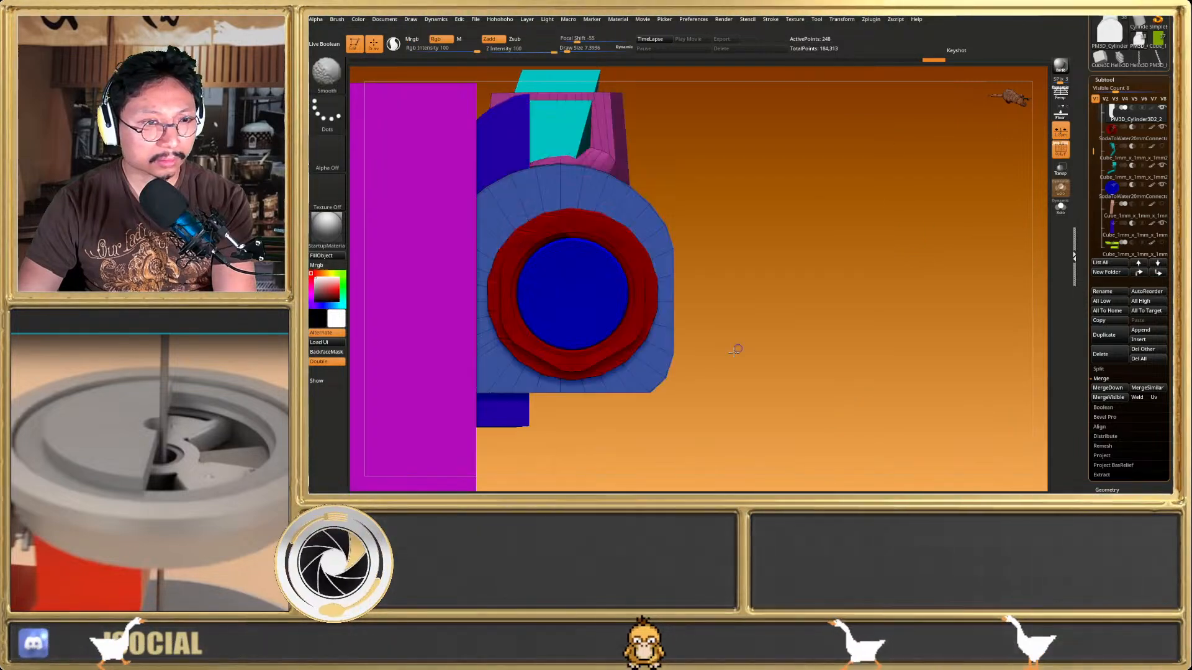
left_click(1162, 127)
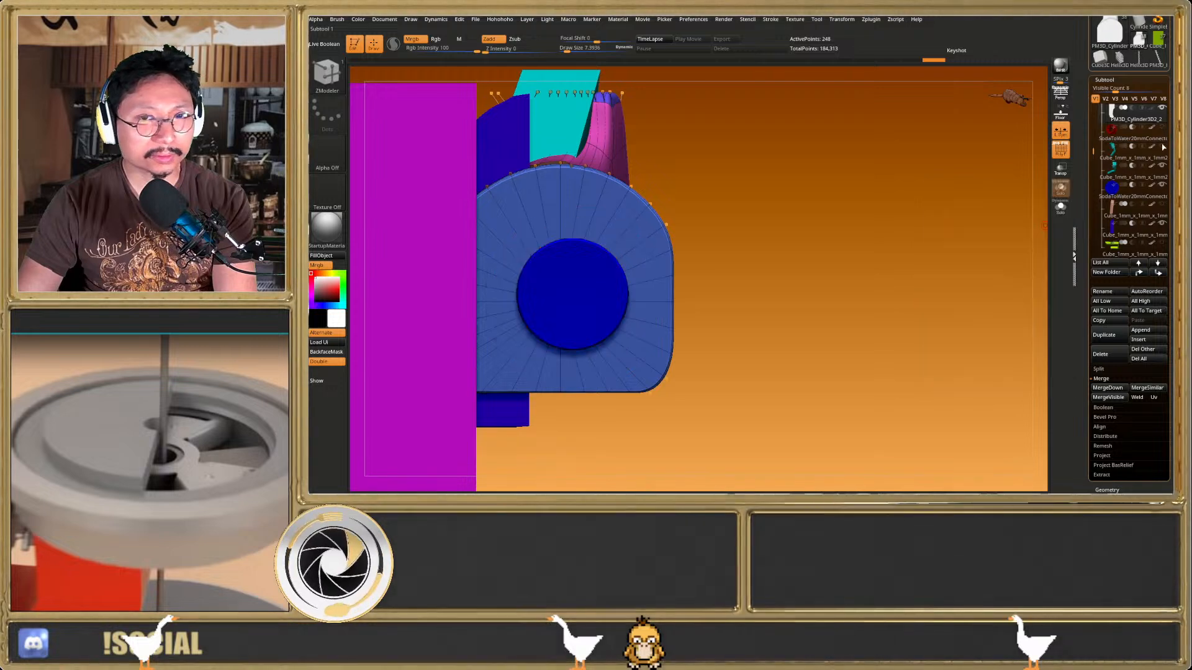
left_click(1162, 185)
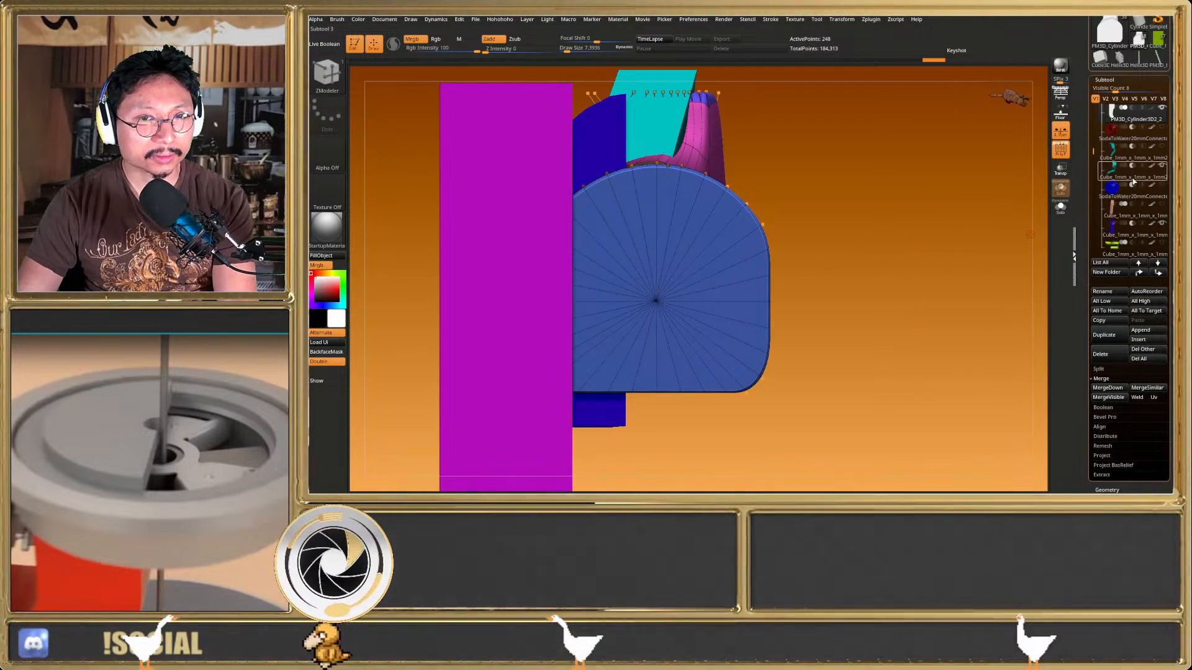
Make the surrounding subtools transparent and show the spout body's unsmoothed polygons around the connector end
left_click(1060, 175)
key("shift+f")
key("shift+f")
mouse_move(702, 267)
right_mouse_down()
mouse_move(676, 285)
mouse_move(709, 286)
mouse_move(660, 287)
right_mouse_up()
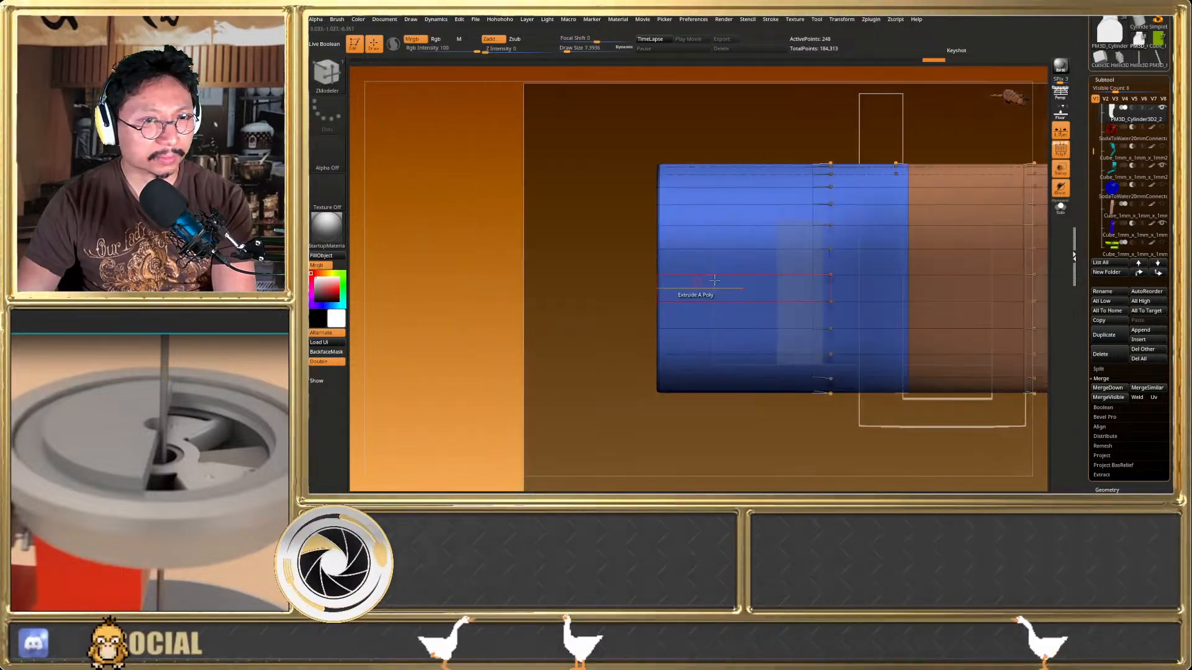
right_click_drag(750, 285, 705, 304, "alt")
key("shift+d")
mouse_move(732, 248)
right_mouse_down()
mouse_move(750, 245)
mouse_move(688, 250)
right_mouse_up()
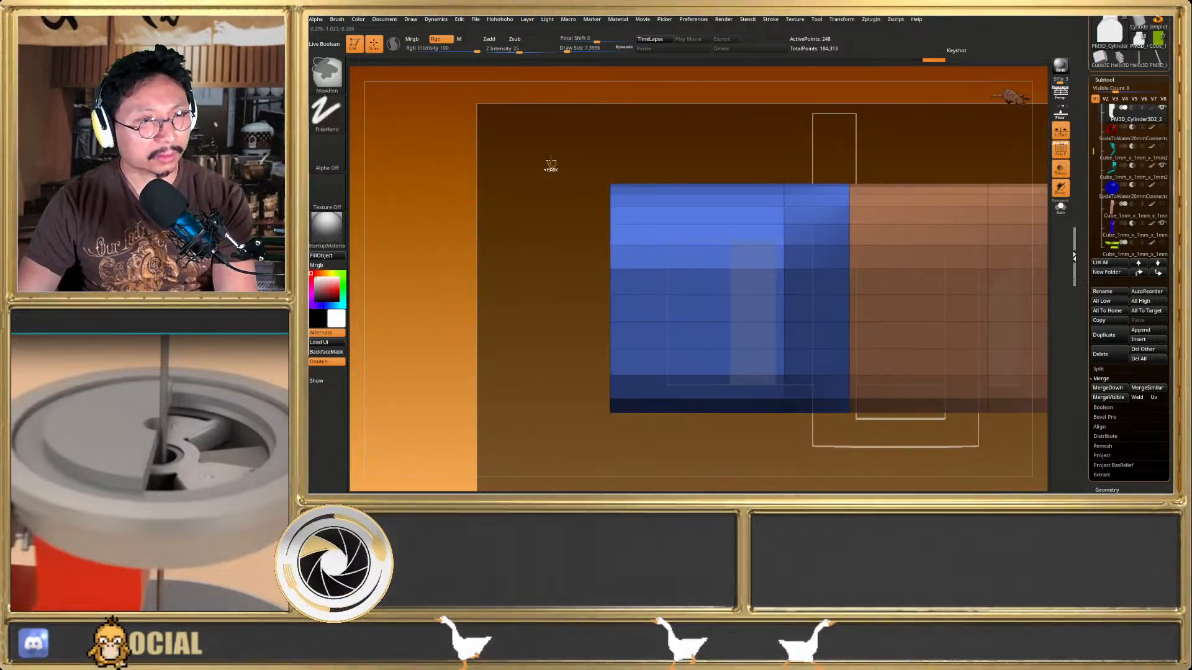
Try inserting a ZModeler edge loop around the body's connector end, just before the existing loop
key("b")
key("z")
key("m")
right_click_drag(779, 229, 766, 223, "ctrl")
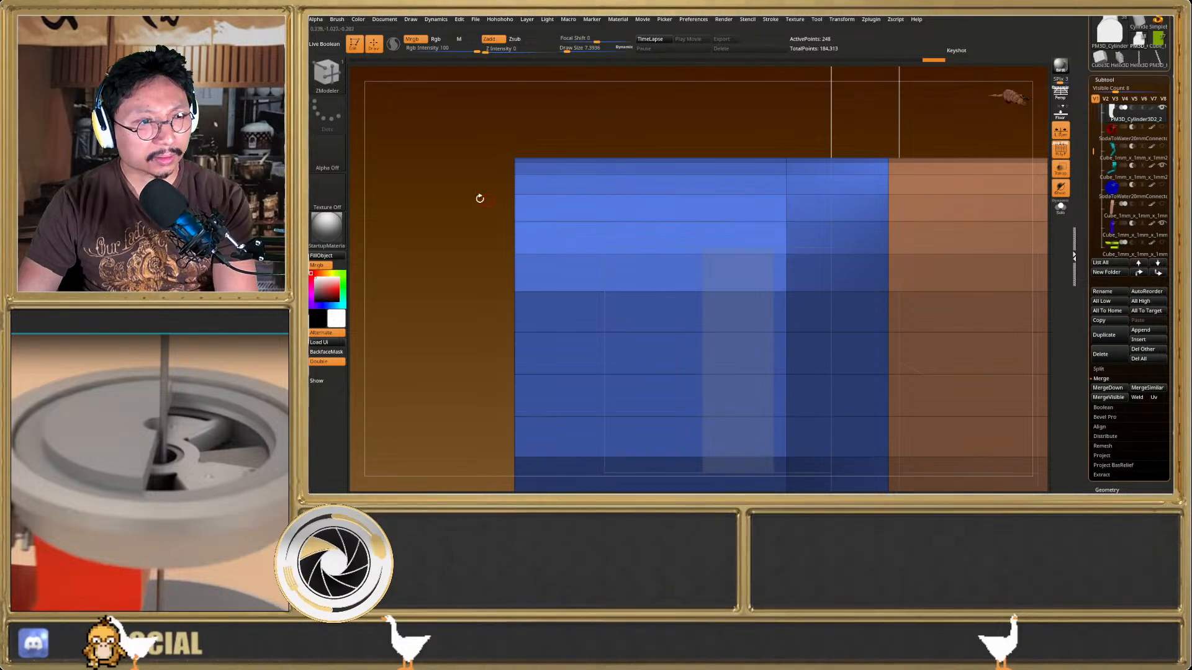
left_click_drag(474, 205, 490, 220, "ctrl")
key("space")
left_click(759, 237)
left_click(774, 222)
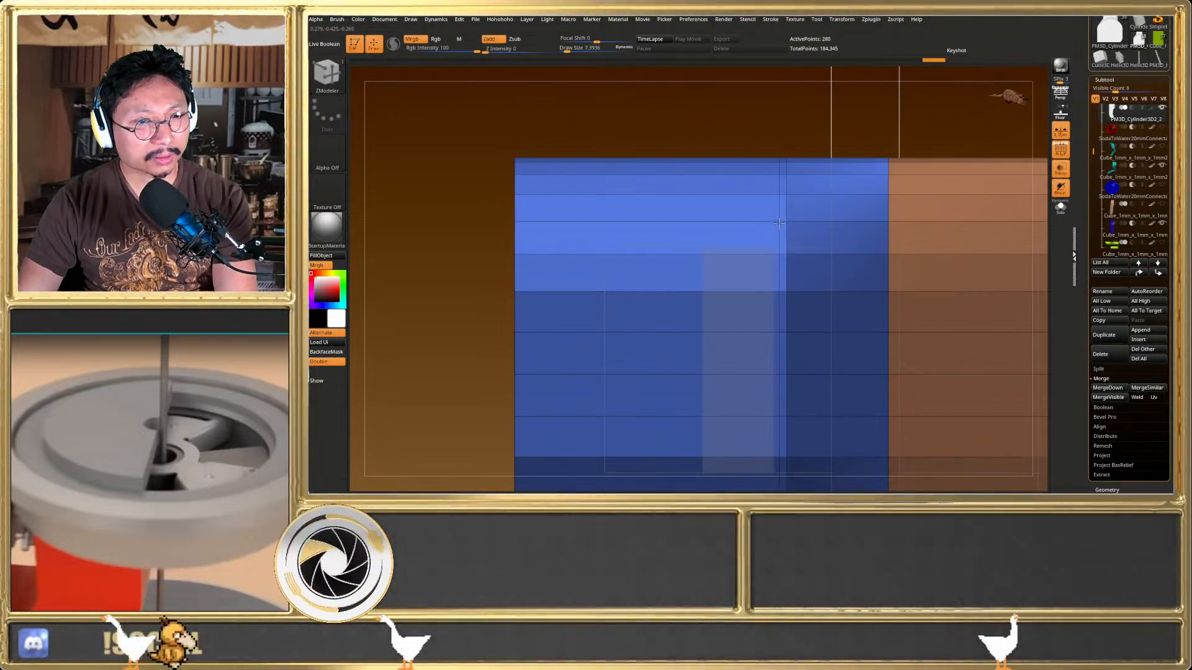
Mask everything but the connector end's upper rows, centre the gizmo on them, and try a small move before undoing it
left_click_drag(464, 114, 625, 229, "ctrl")
left_click(607, 136, "ctrl")
key("w")
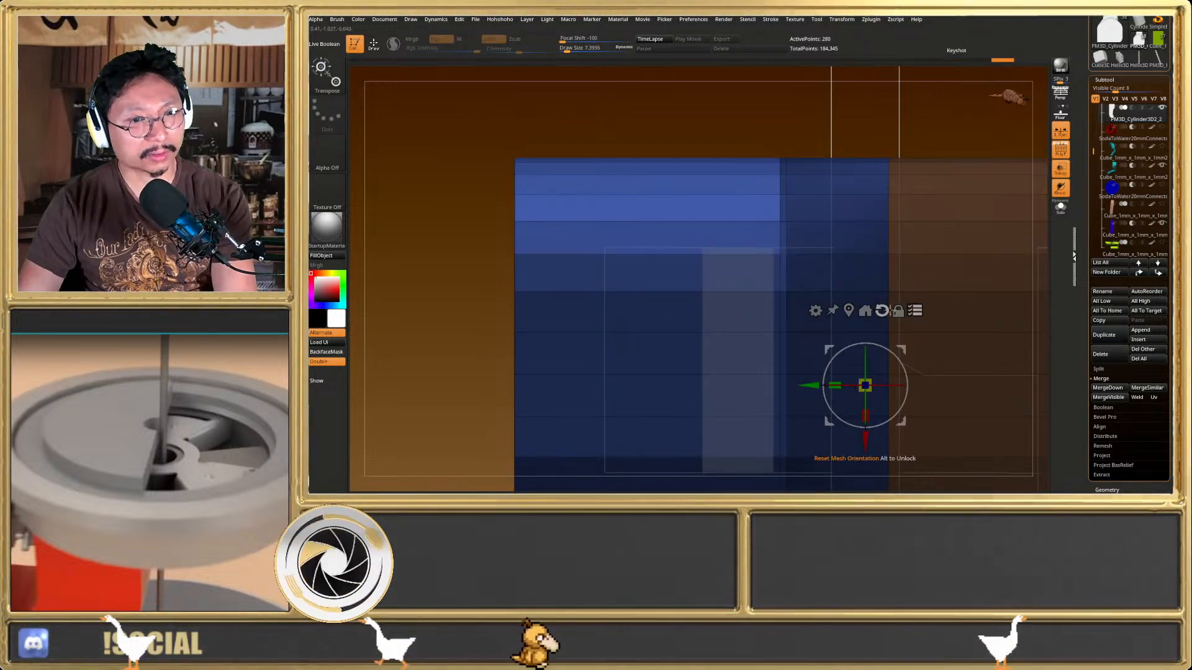
left_click(863, 309)
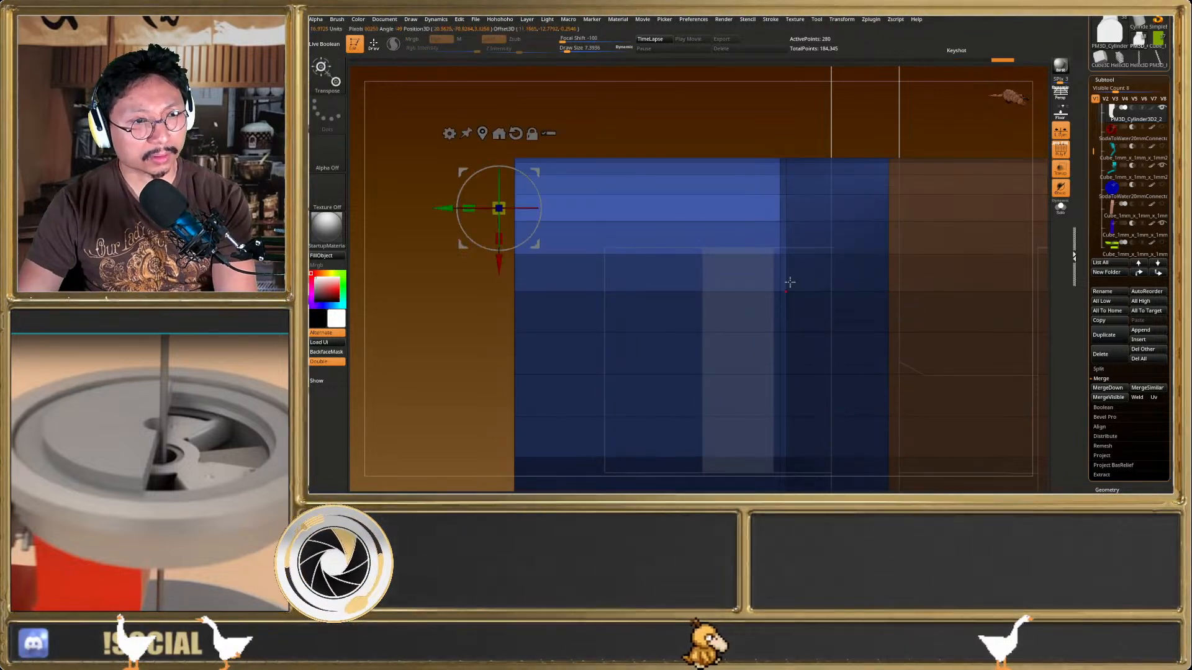
mouse_move(500, 263)
left_mouse_down()
mouse_move(500, 280)
mouse_move(500, 251)
left_mouse_up()
key("ctrl+z")
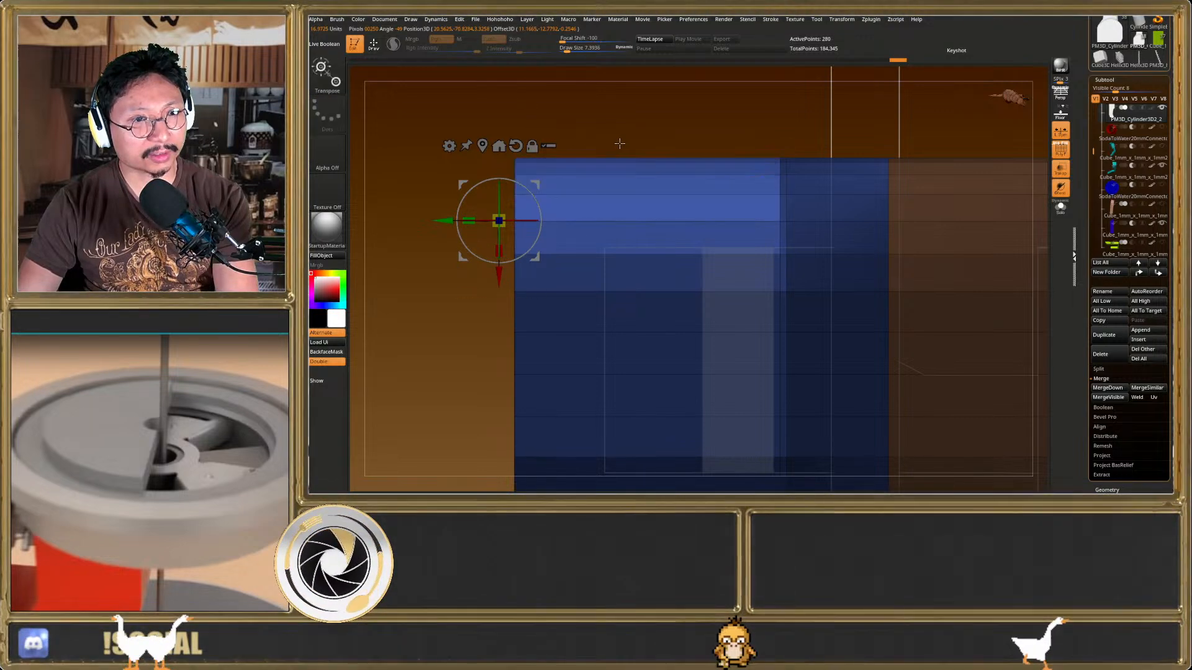
Extend the mask over the new edge loop, flatten the connector end's upper rows into a step, and preview it smoothed
key("q")
left_click_drag(745, 120, 783, 219, "ctrl")
key("w")
mouse_move(503, 249)
left_mouse_down()
mouse_move(499, 223)
mouse_move(505, 249)
left_mouse_up()
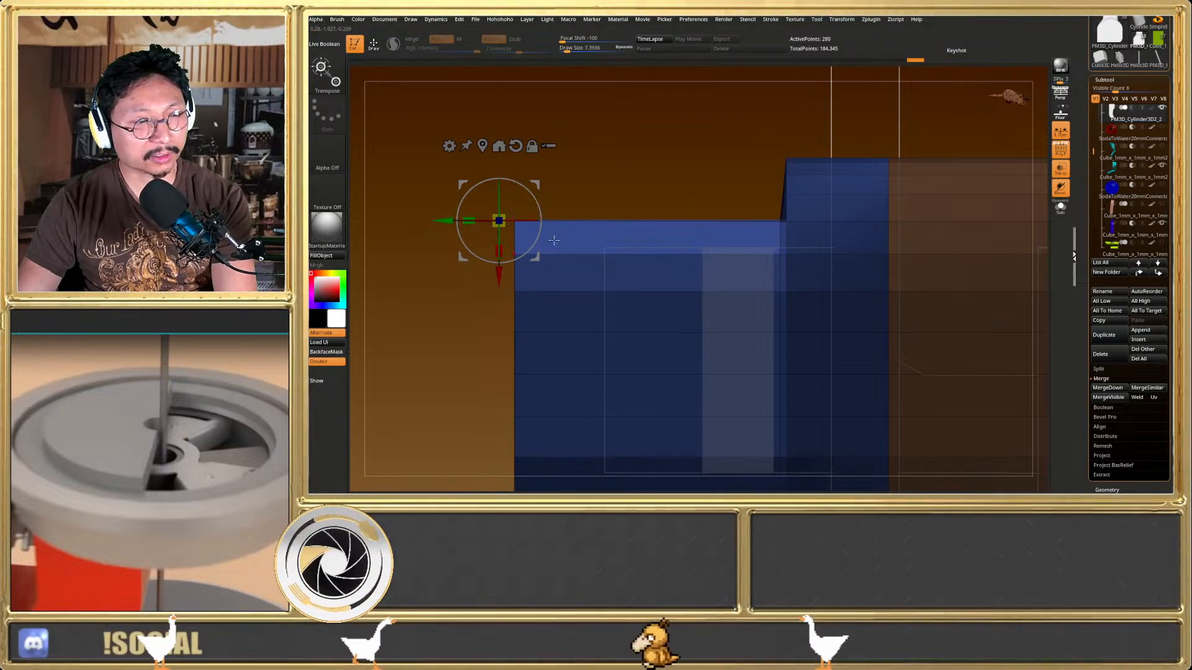
key("q")
left_click_drag(599, 167, 622, 175, "ctrl")
key("d")
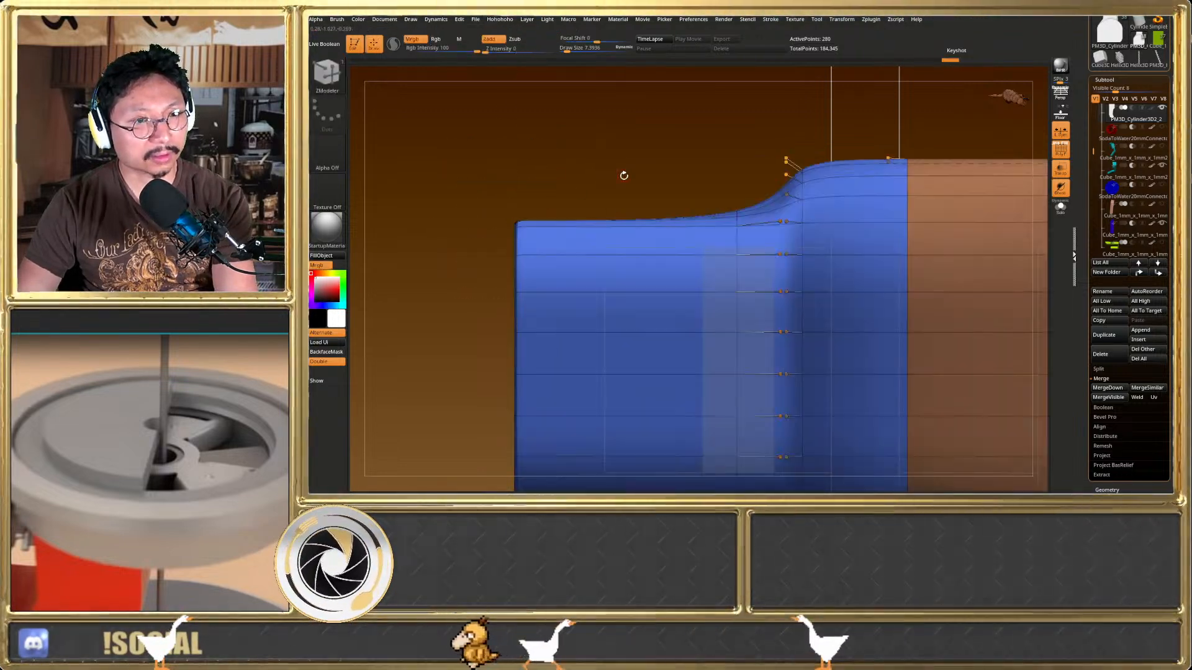
Examine the stepped connector end from the side and end, with the surrounding subtools solid and transparent
key("shift+f")
right_click_drag(624, 176, 645, 210, "ctrl")
left_click(1061, 176)
right_click_drag(645, 273, 698, 264)
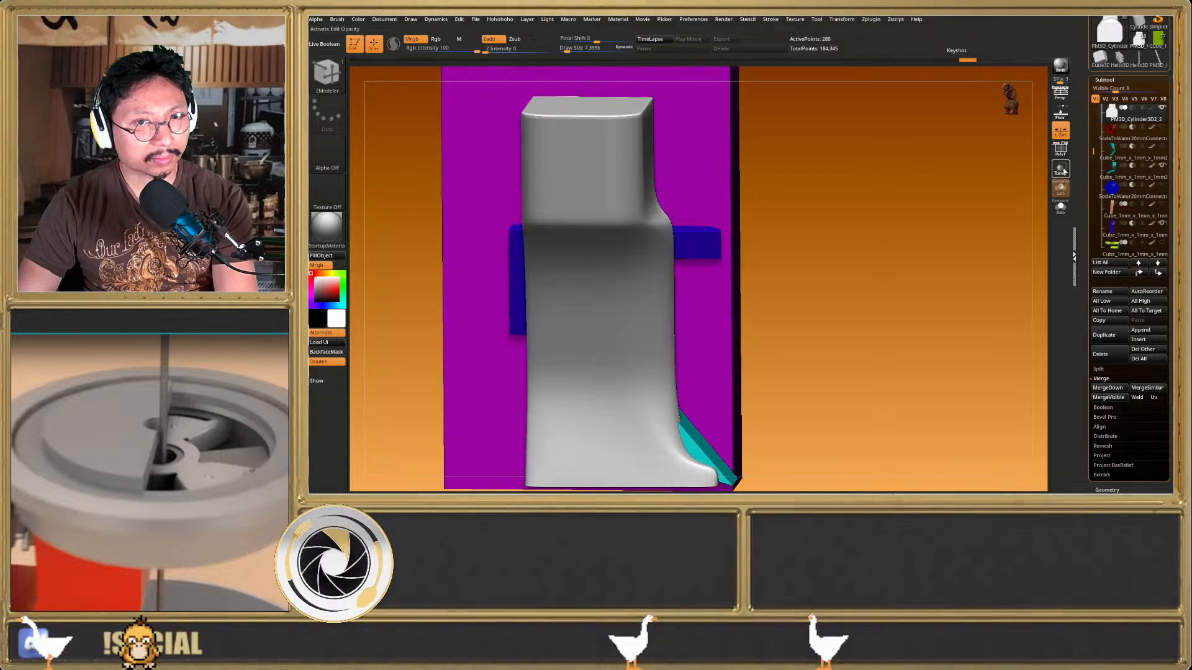
left_click(1060, 170)
right_click_drag(757, 214, 754, 279, "shift")
key("shift+f")
right_click_drag(604, 317, 619, 322, "ctrl")
right_click_drag(619, 322, 694, 312, "alt")
Try the Flat Color material on the spout body and switch back to the startup material
left_click(345, 245)
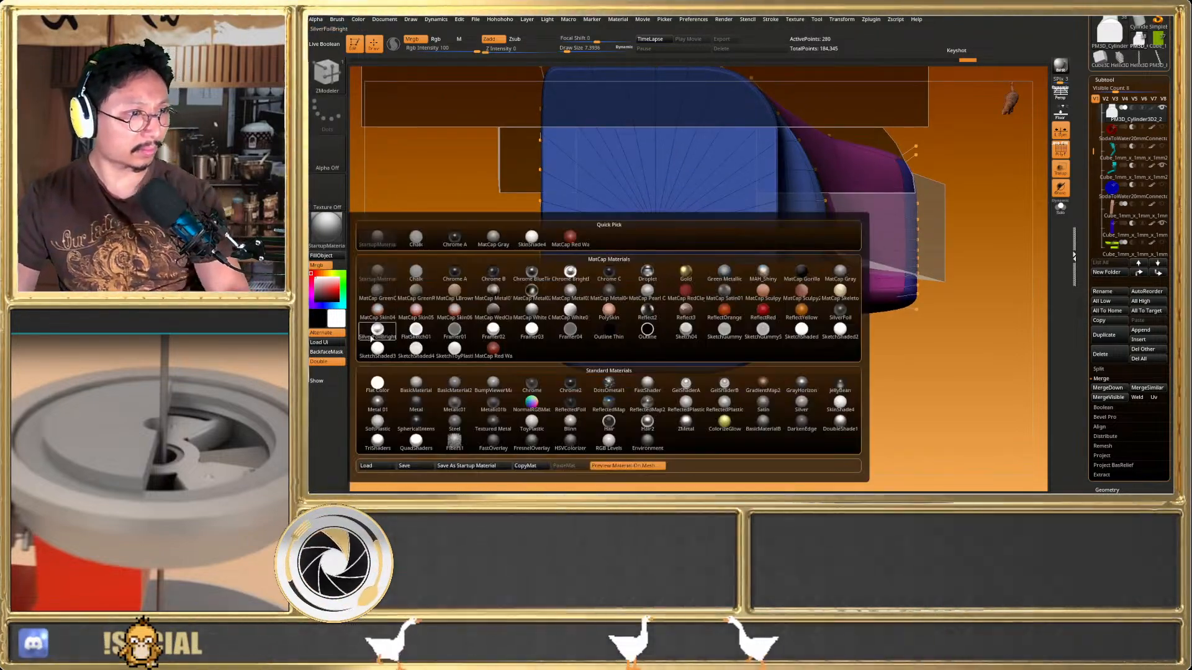
left_click(383, 381)
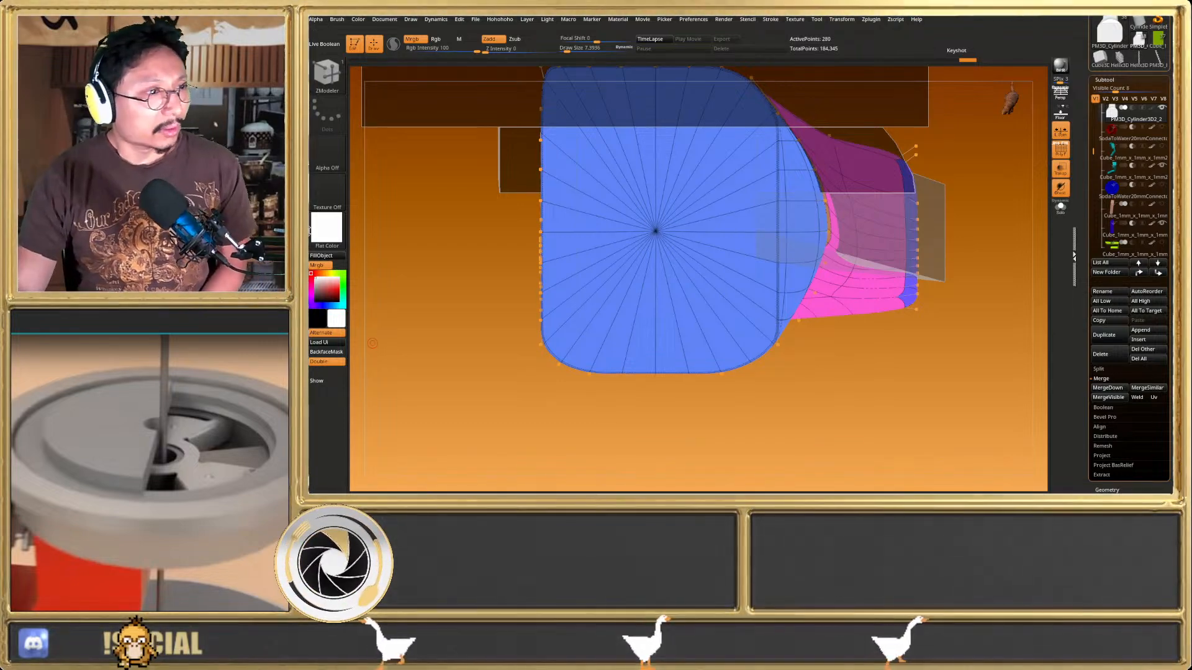
left_click(372, 268)
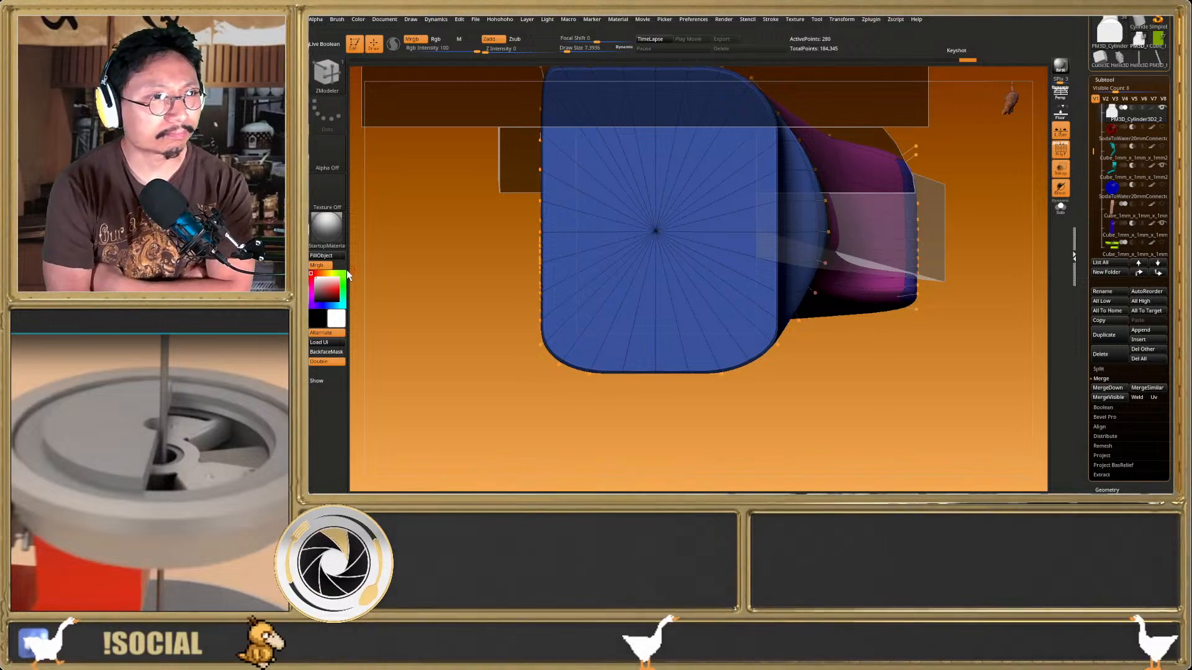
right_click_drag(665, 309, 663, 341, "alt")
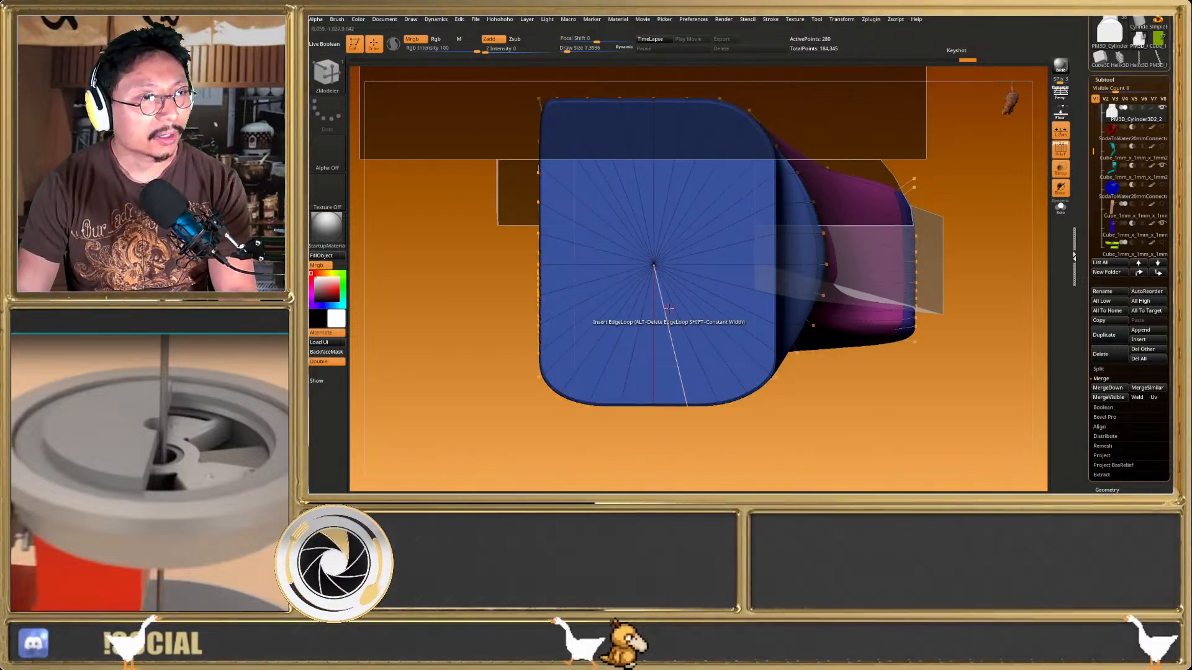
key("shift")
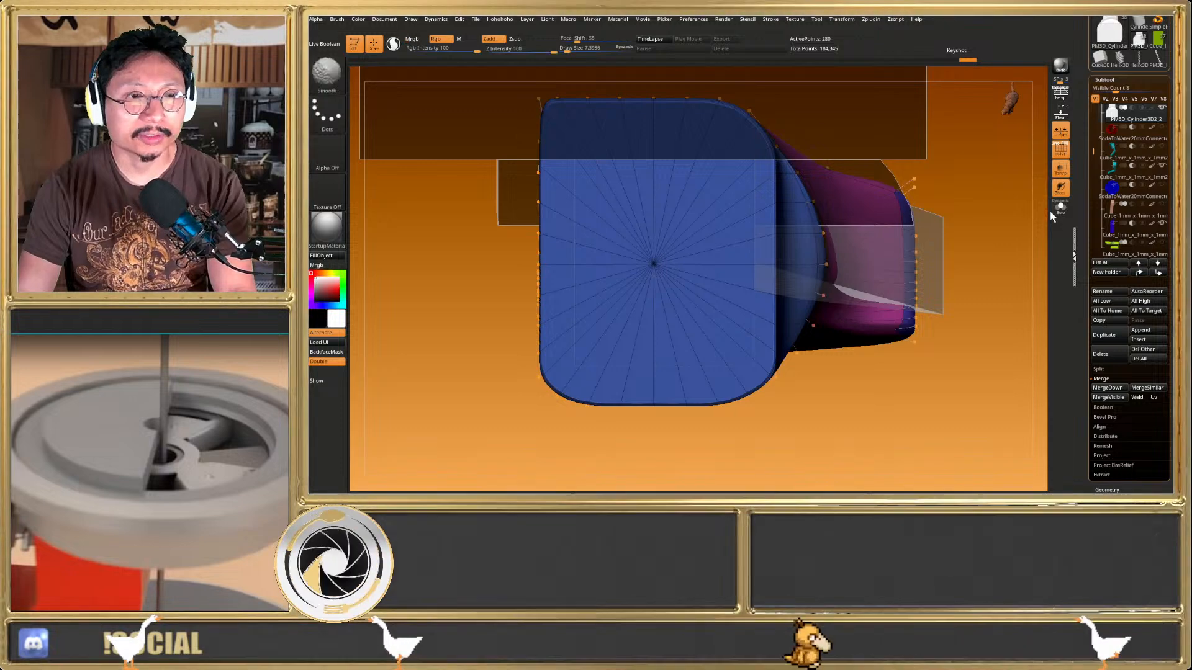
Undo the connector end's step edits, masks and inserted edge loop on the spout body
key("ctrl+z")
key("ctrl+z")
key("ctrl+z")
key("ctrl+z")
key("ctrl+z")
key("ctrl+z")
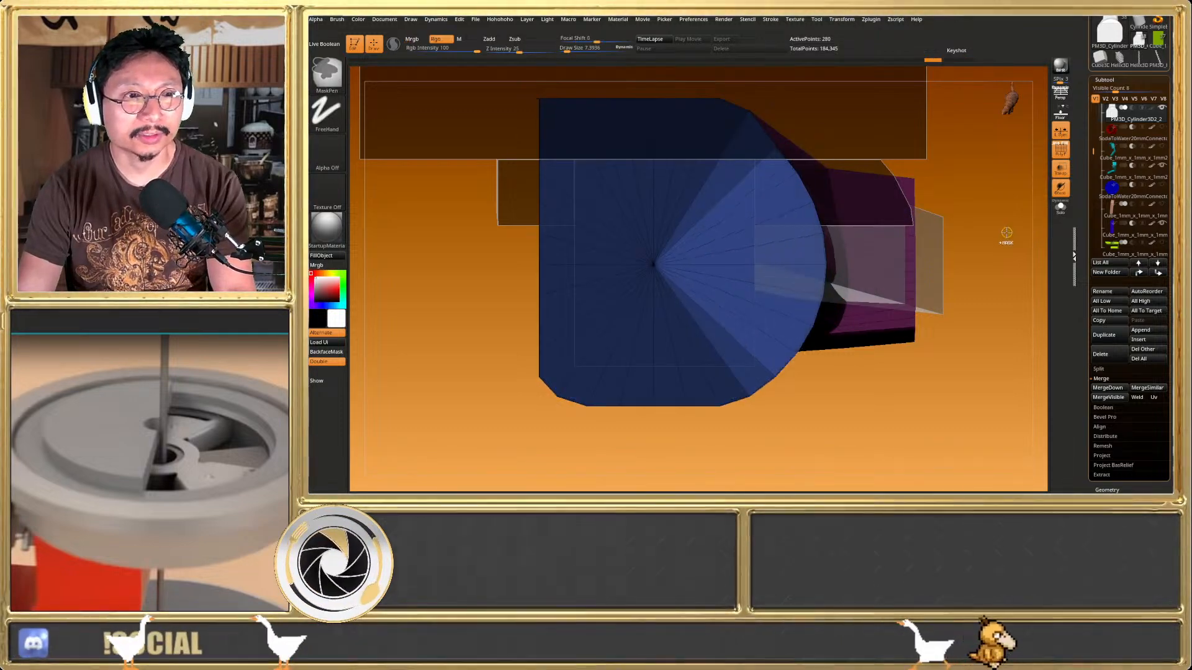
key("ctrl+z")
key("ctrl+z")
key("ctrl+z")
key("ctrl+z")
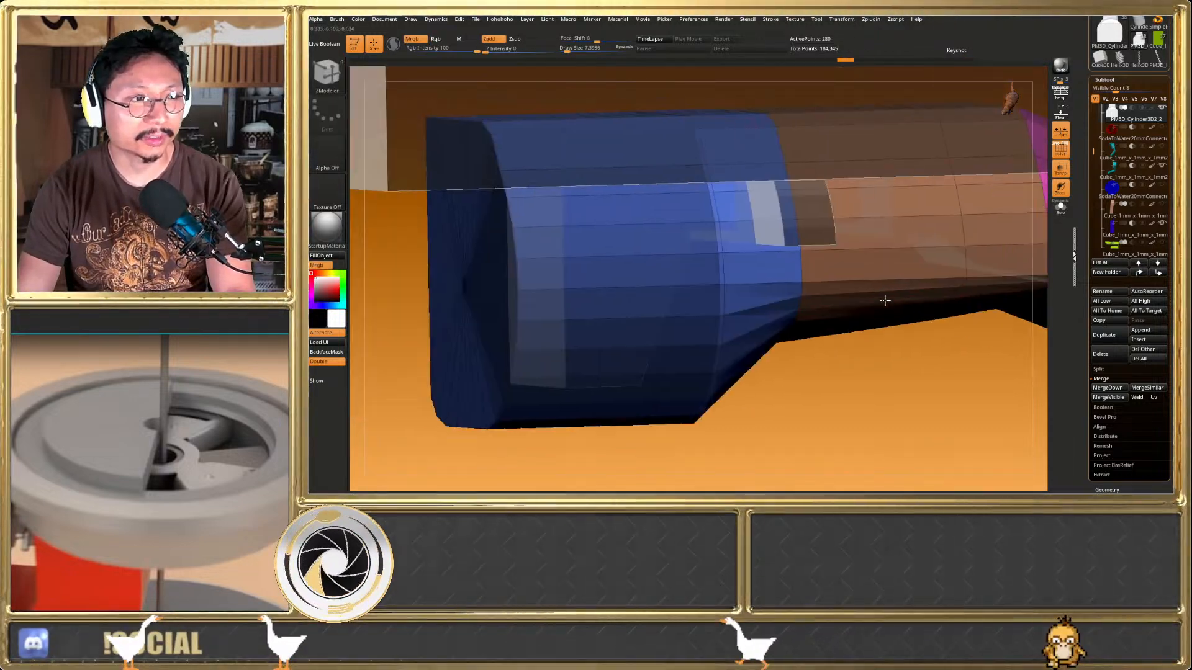
key("ctrl+z")
key("ctrl+z")
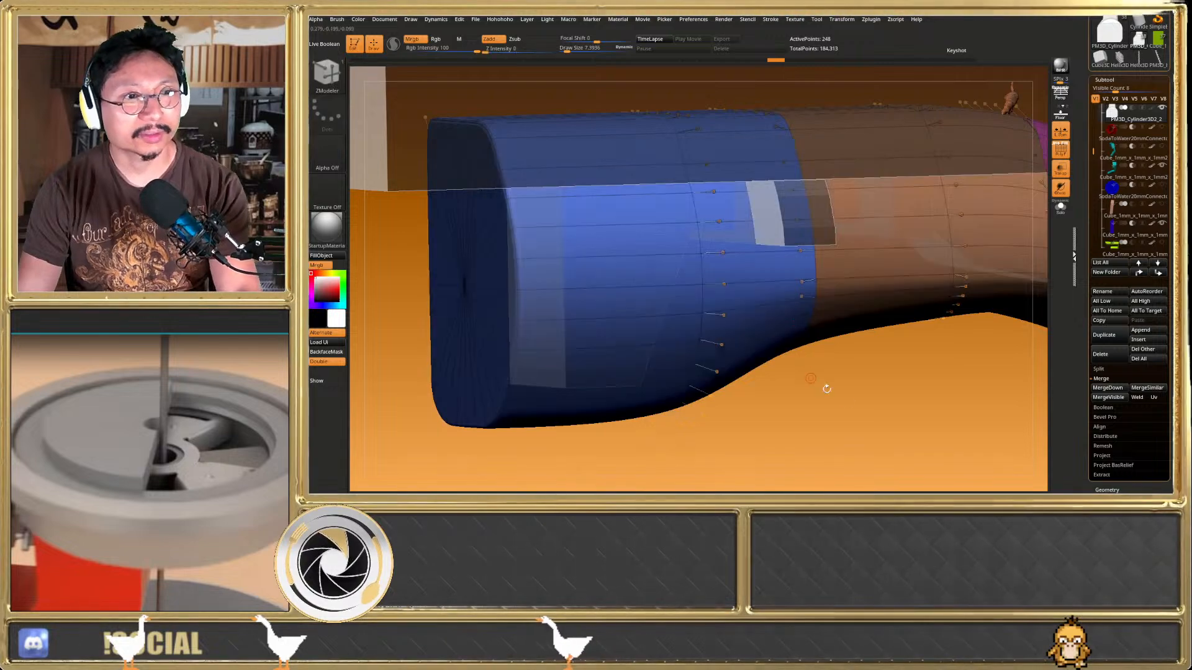
Bring back the surrounding subtools, select the teal hook-shaped channel cutter and isolate it with its polygroups displayed
key("shift+f")
left_click_drag(950, 392, 1030, 172)
left_click(1060, 169)
right_click_drag(559, 251, 645, 266)
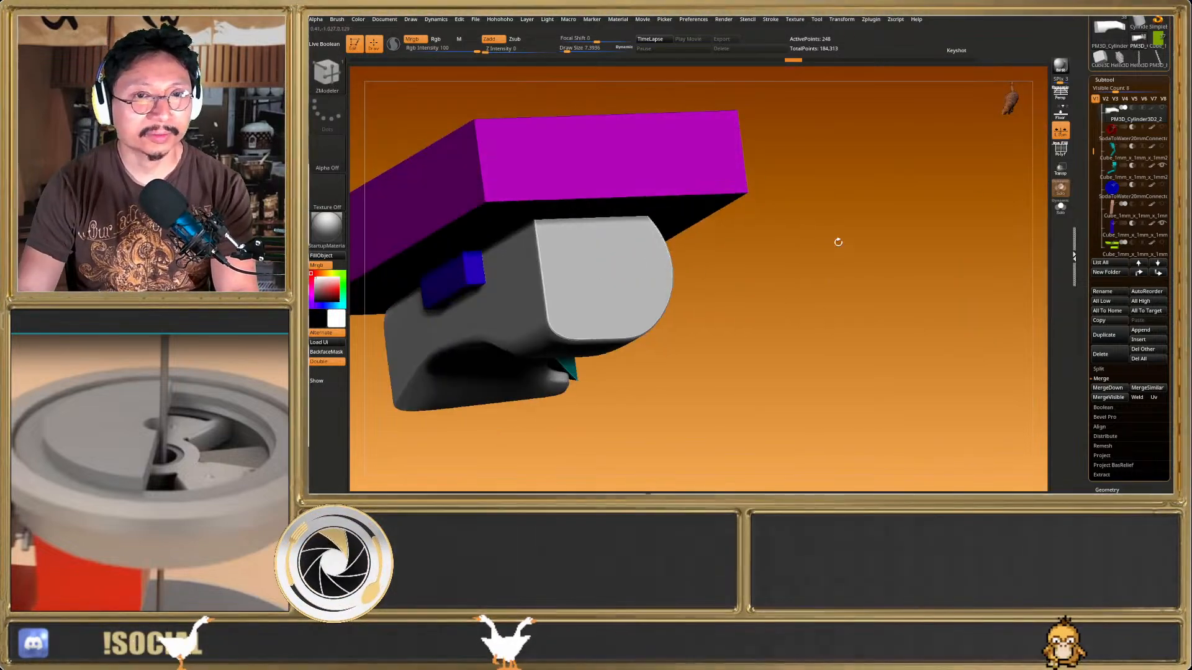
left_click(1109, 175)
right_click_drag(772, 285, 662, 260)
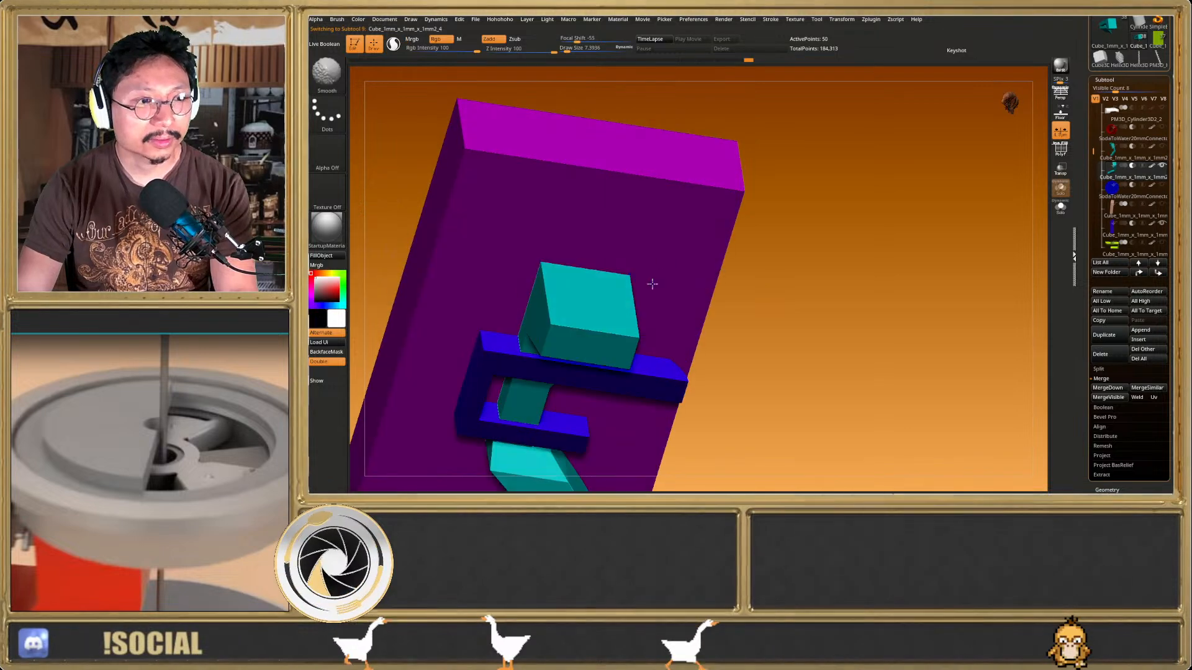
key("shift+f")
right_click_drag(607, 341, 620, 319)
key("shift+f")
left_click(1060, 208)
key("shift+f")
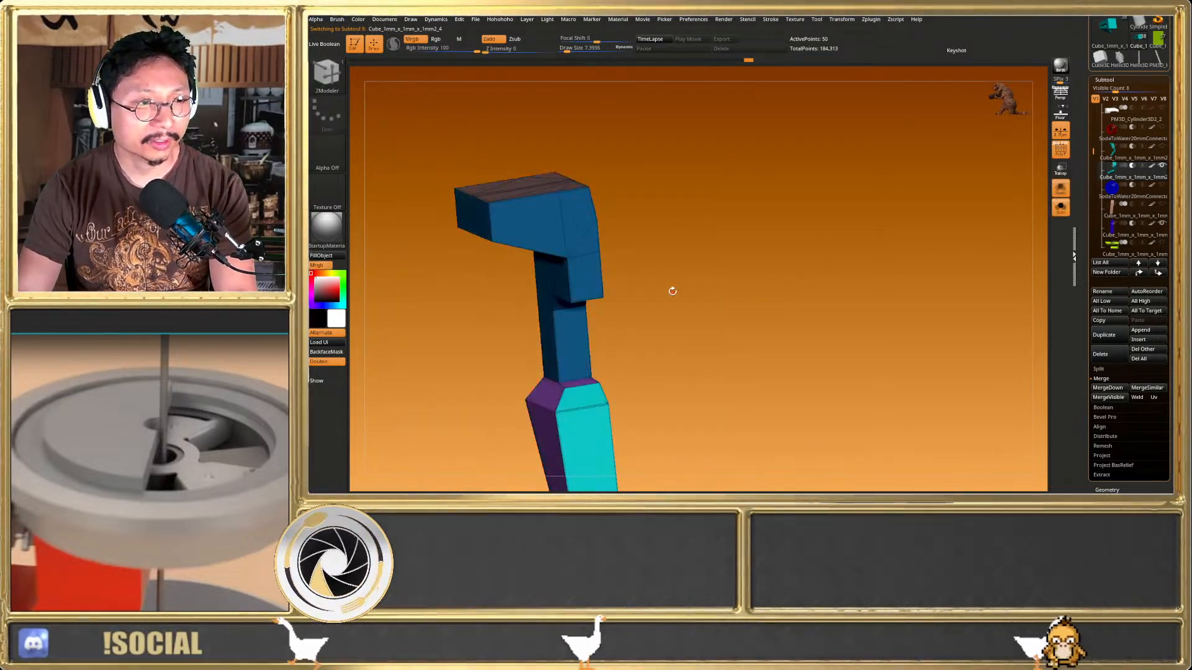
Duplicate the teal channel cutter, group the copy into a single polygroup and switch to the ZModeler brush
right_click_drag(673, 288, 708, 274)
key("w")
key("q")
key("ctrl+w")
key("b")
key("z")
key("m")
right_click_drag(566, 302, 569, 277, "ctrl")
Set the ZModeler polygon action to Extrude with Polygroup All as its target
key("space")
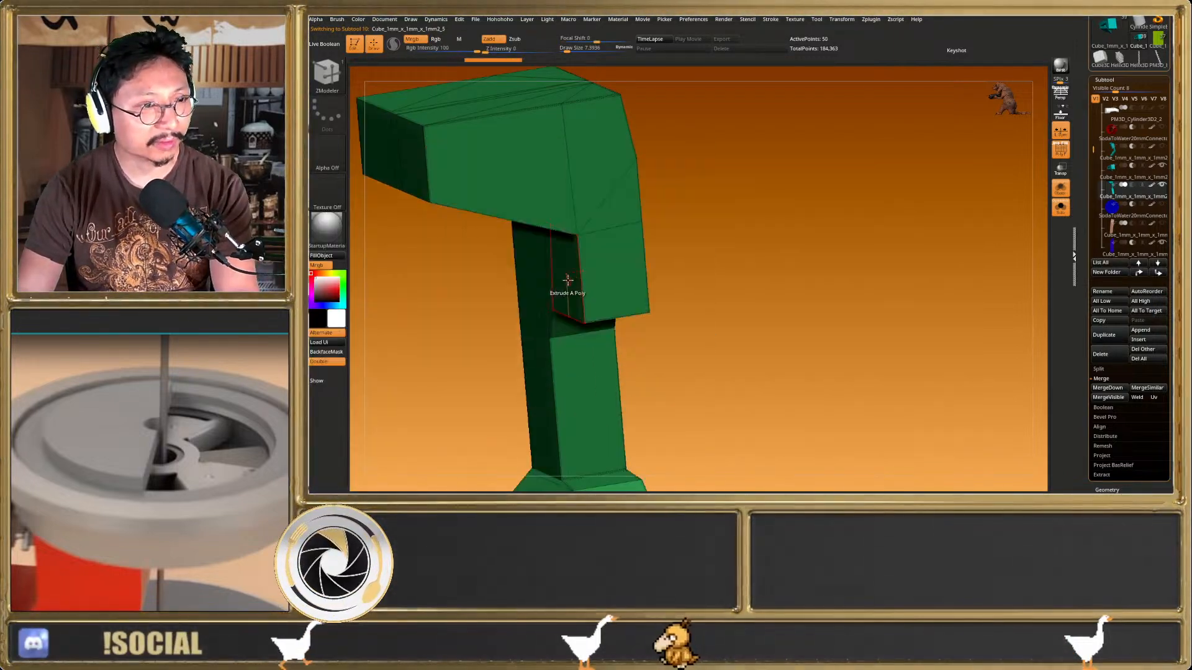
key("space")
left_click(639, 271)
right_click_drag(560, 276, 676, 348)
key("shift+f")
key("shift+f")
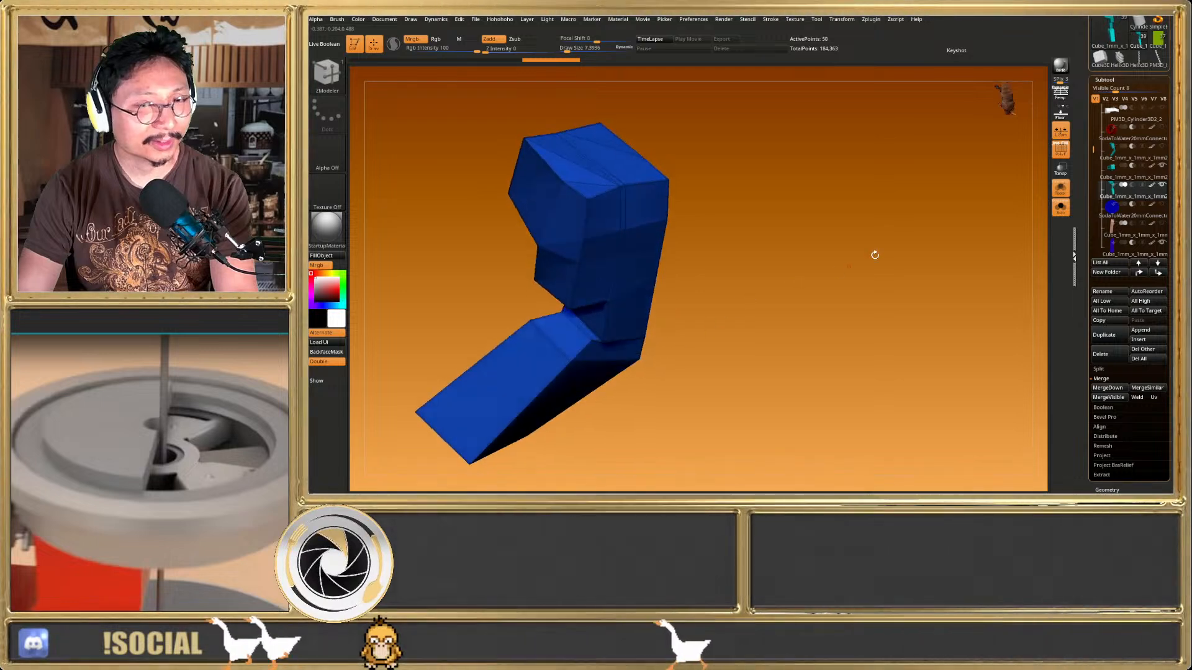
Move the cutter copy directly below the spout body in the subtool order and fill it yellow
left_click_drag(1117, 196, 1115, 129)
right_click_drag(492, 258, 490, 263)
left_click(329, 274)
left_click(338, 279)
left_click(322, 256)
key("shift+f")
key("d")
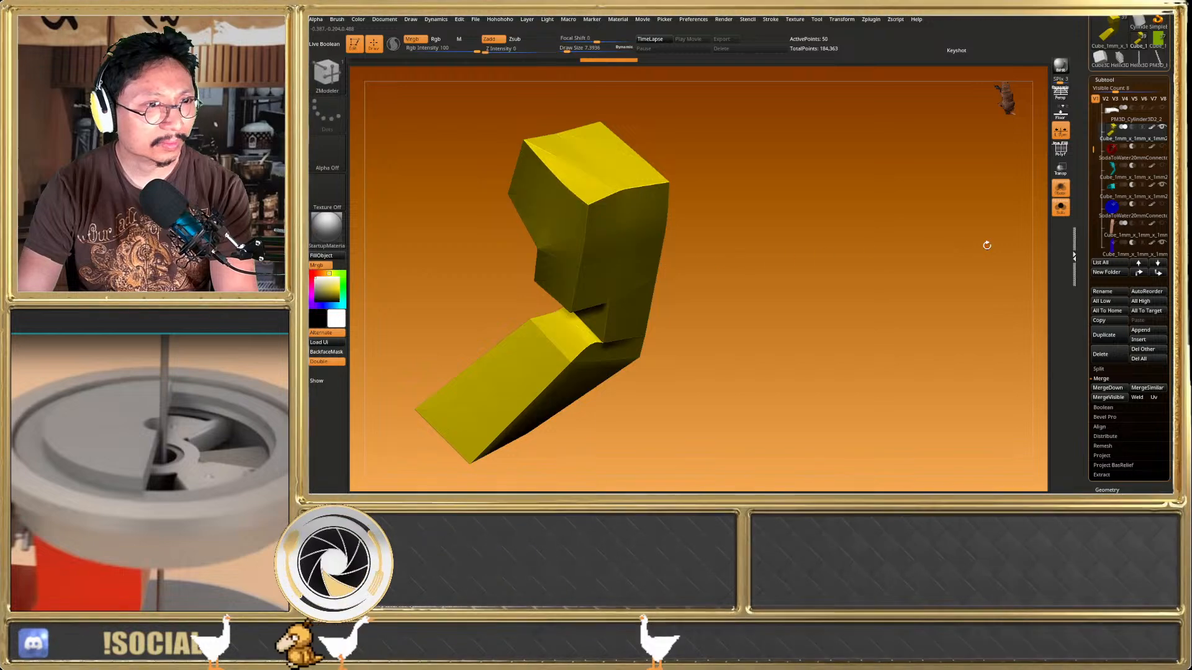
Turn on Live Boolean among the surrounding subtools, isolate the cutter copy and undo its yellow fill
left_click(1060, 207)
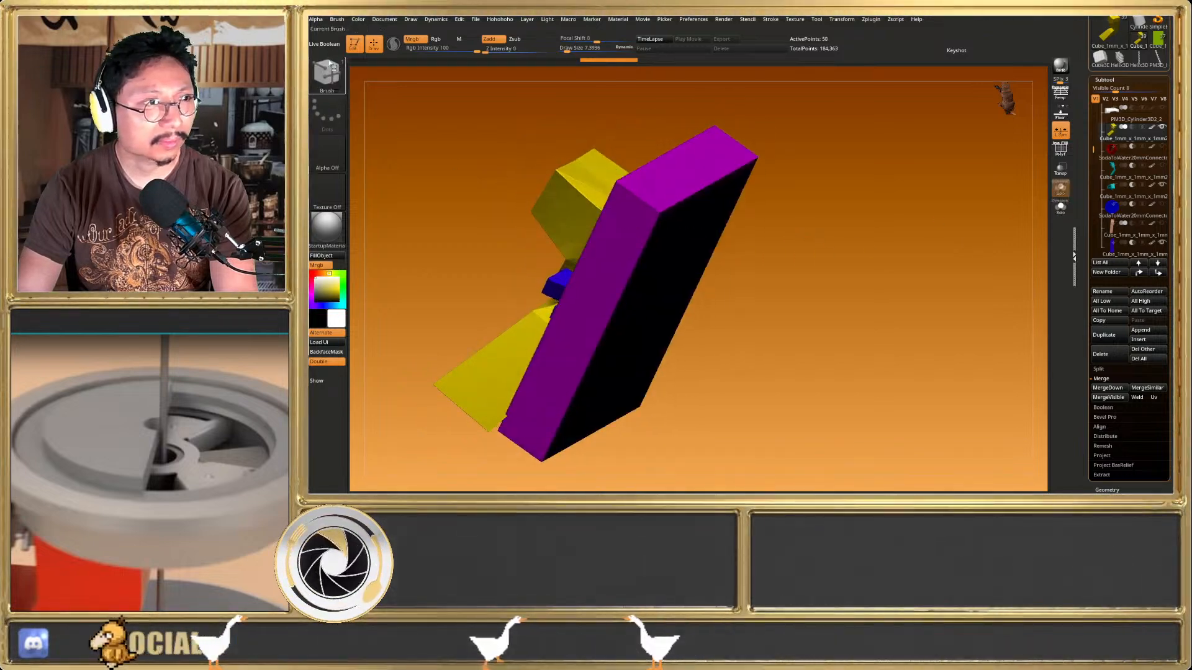
left_click(325, 44)
mouse_move(409, 98)
left_mouse_down()
mouse_move(630, 226)
mouse_move(750, 322)
mouse_move(813, 324)
mouse_move(904, 252)
mouse_move(748, 262)
mouse_move(762, 246)
mouse_move(742, 247)
left_mouse_up()
key("shift+f")
key("ctrl+z")
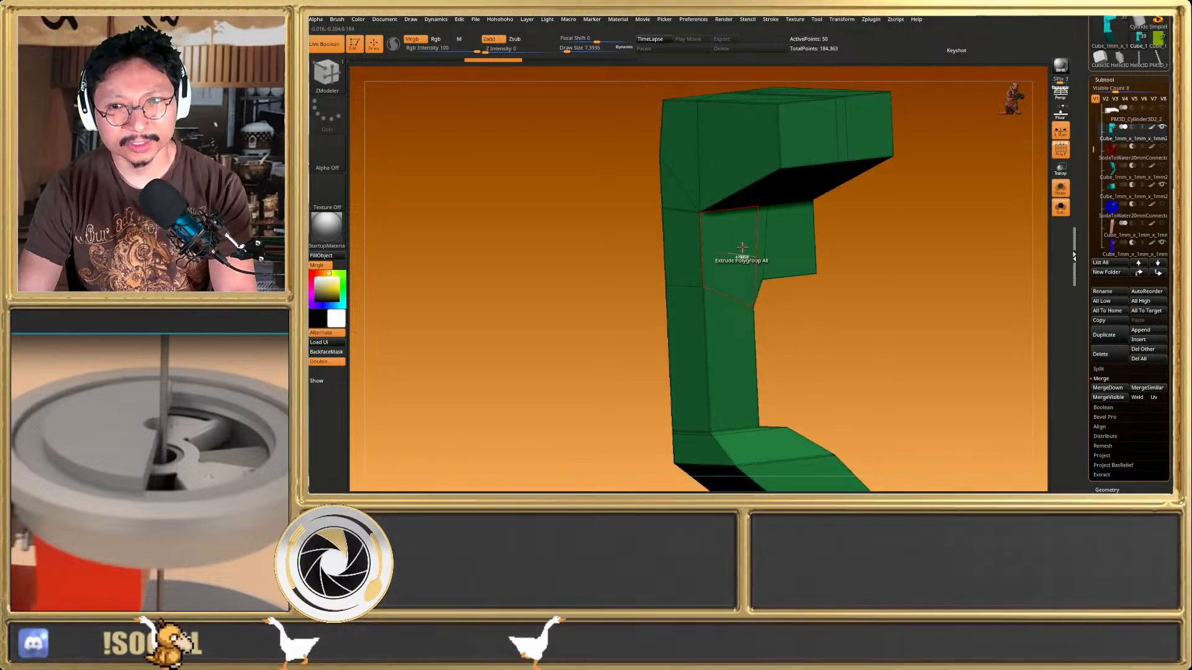
Set the DynaMesh blur to 0 for the cutter copy
key("ctrl+space")
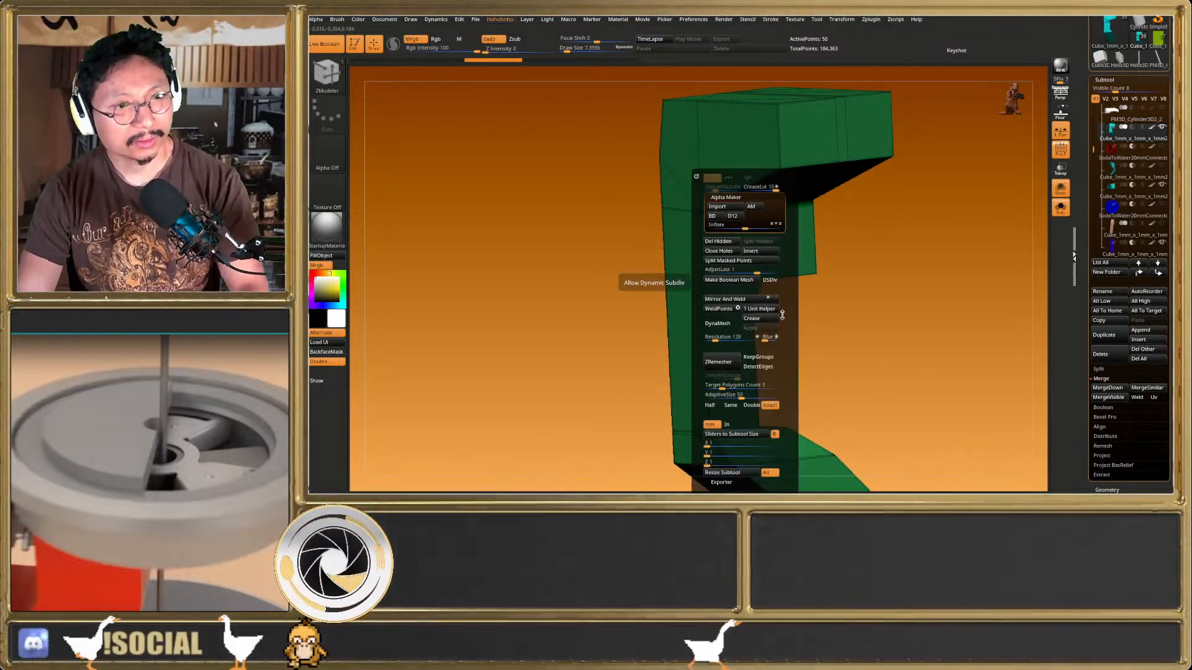
left_click(764, 340)
type("0")
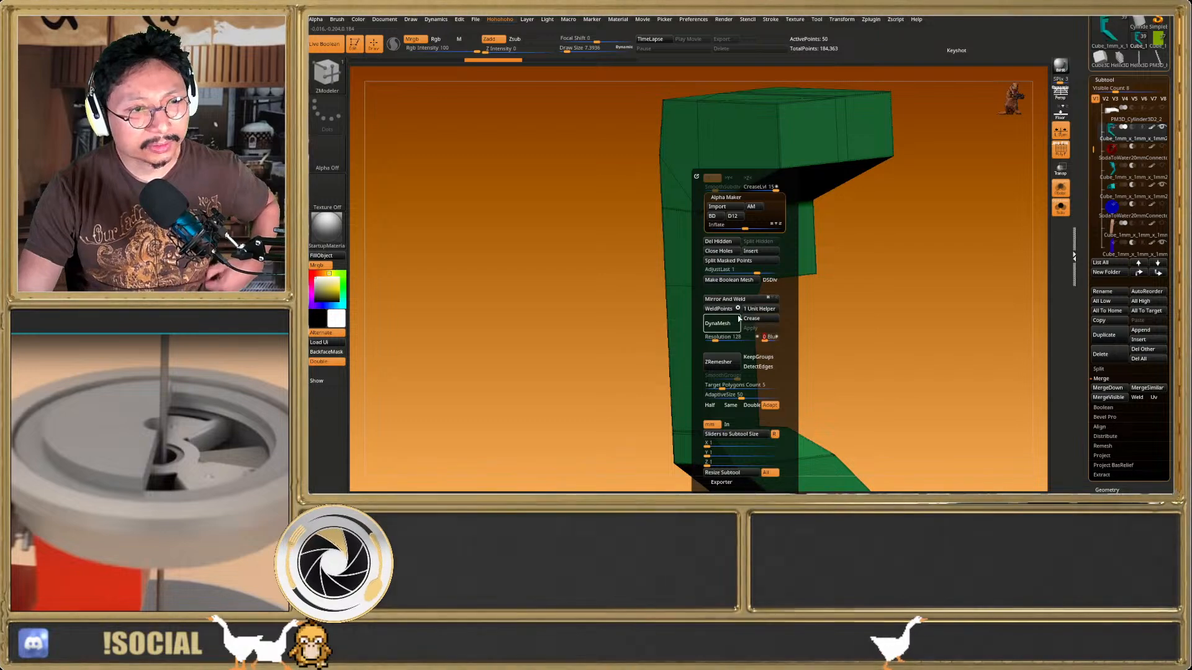
Try remeshing the cutter copy with DynaMesh, starting at resolution 128, and undo the attempts
left_click(728, 323)
left_click_drag(652, 324, 829, 307)
key("shift+f")
key("shift+f")
key("shift+f")
key("ctrl+z")
key("shift+f")
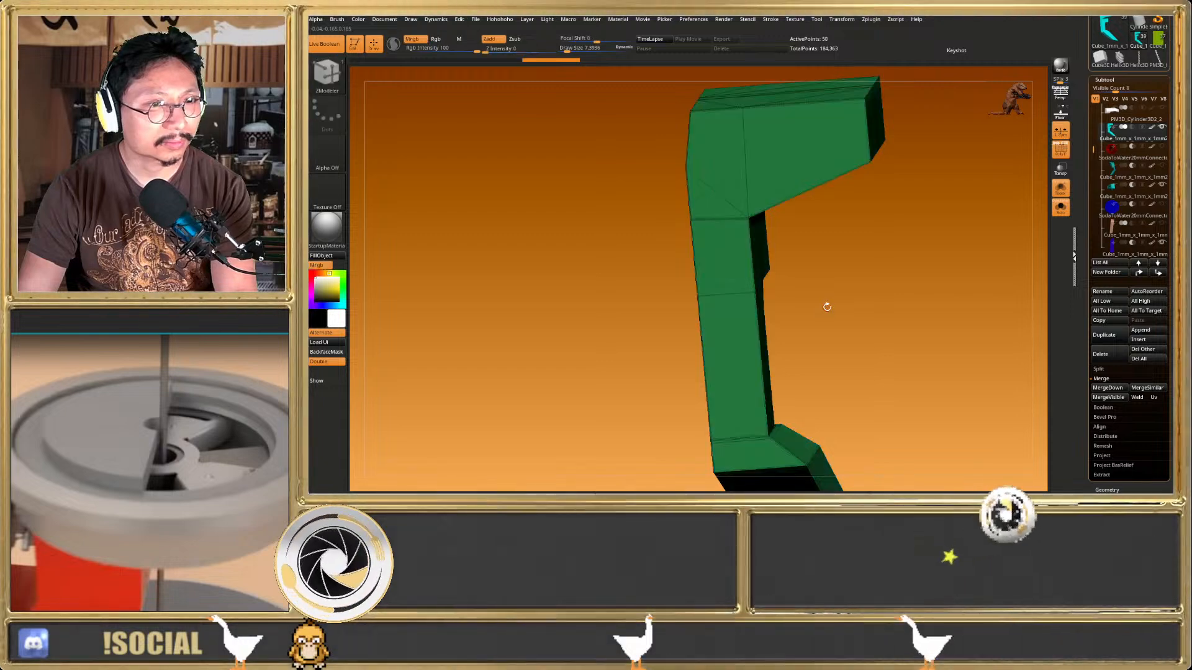
key("space")
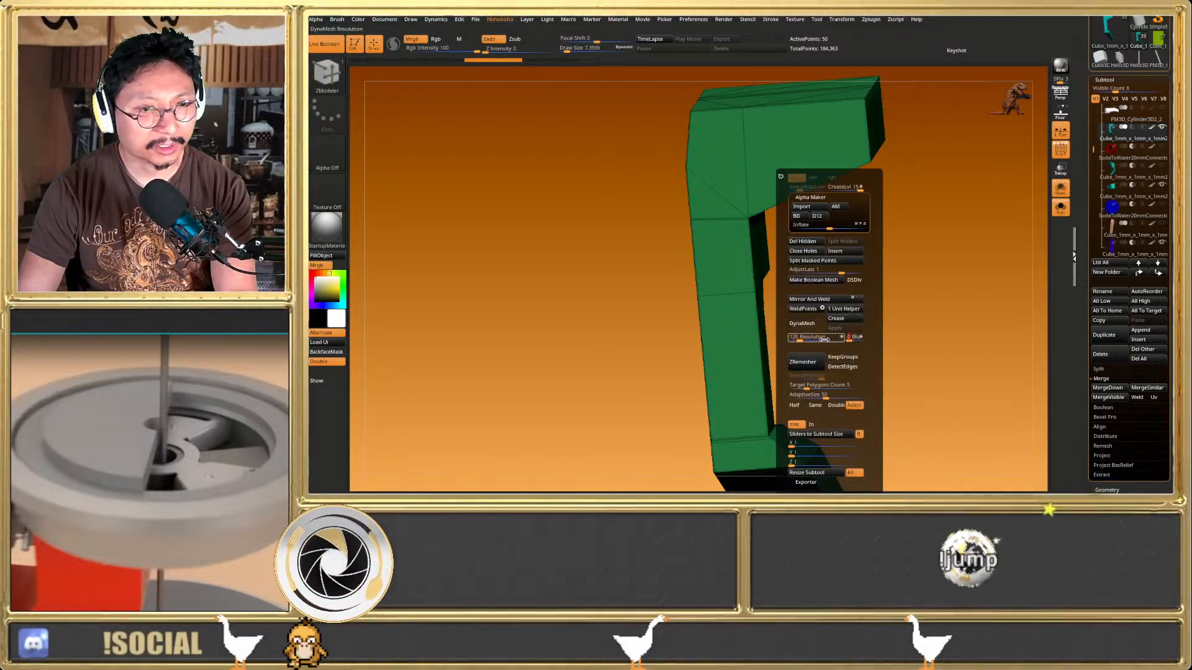
left_click(801, 322)
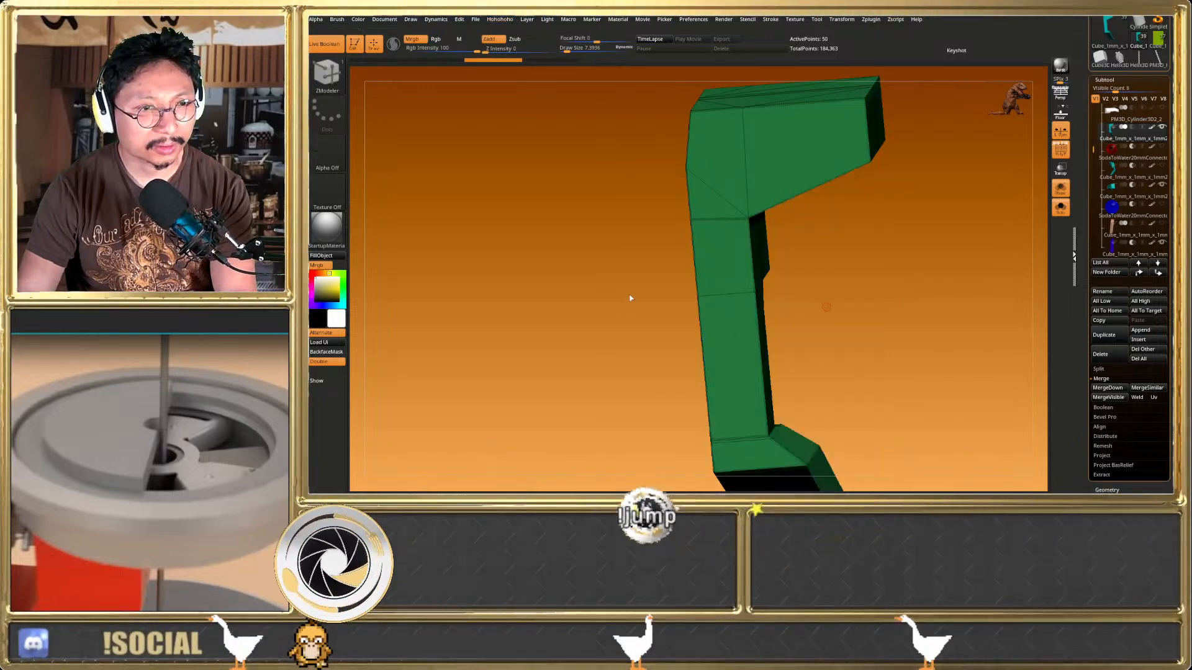
left_click_drag(785, 277, 754, 273)
key("shift+f")
key("space")
key("ctrl+z")
key("shift+f")
Remesh the cutter copy with DynaMesh at resolution 200 and quick-save the project
key("space")
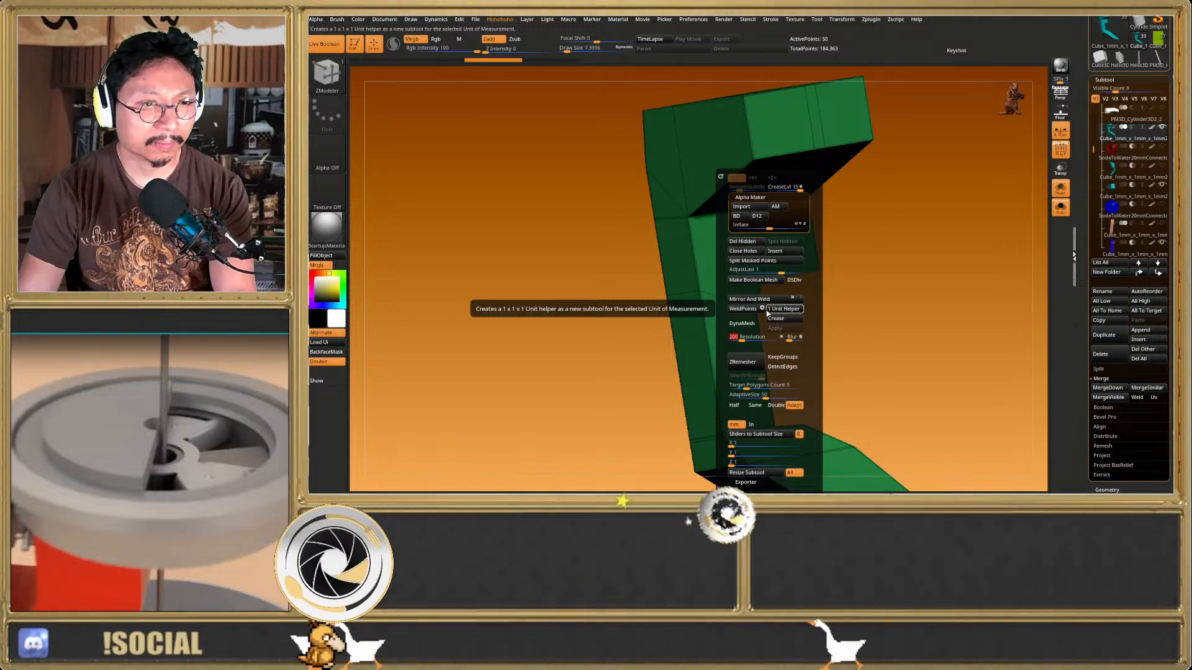
left_click(748, 324)
scroll(712, 239, "up", 5)
key("b")
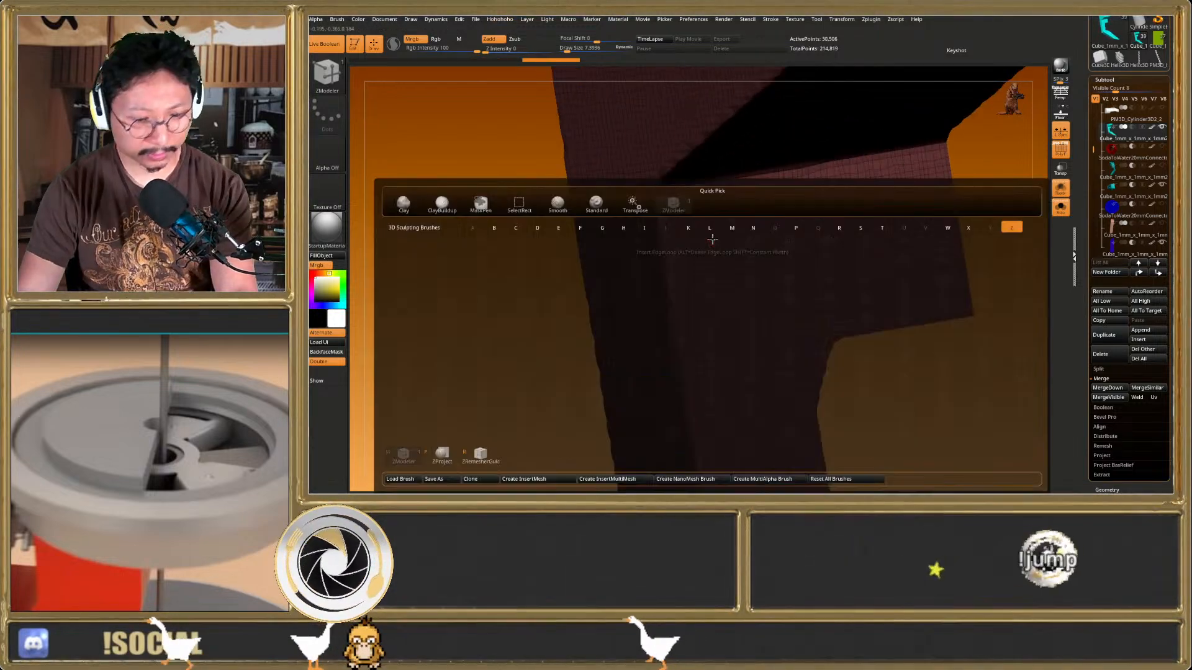
key("m")
scroll(673, 245, "up", 4)
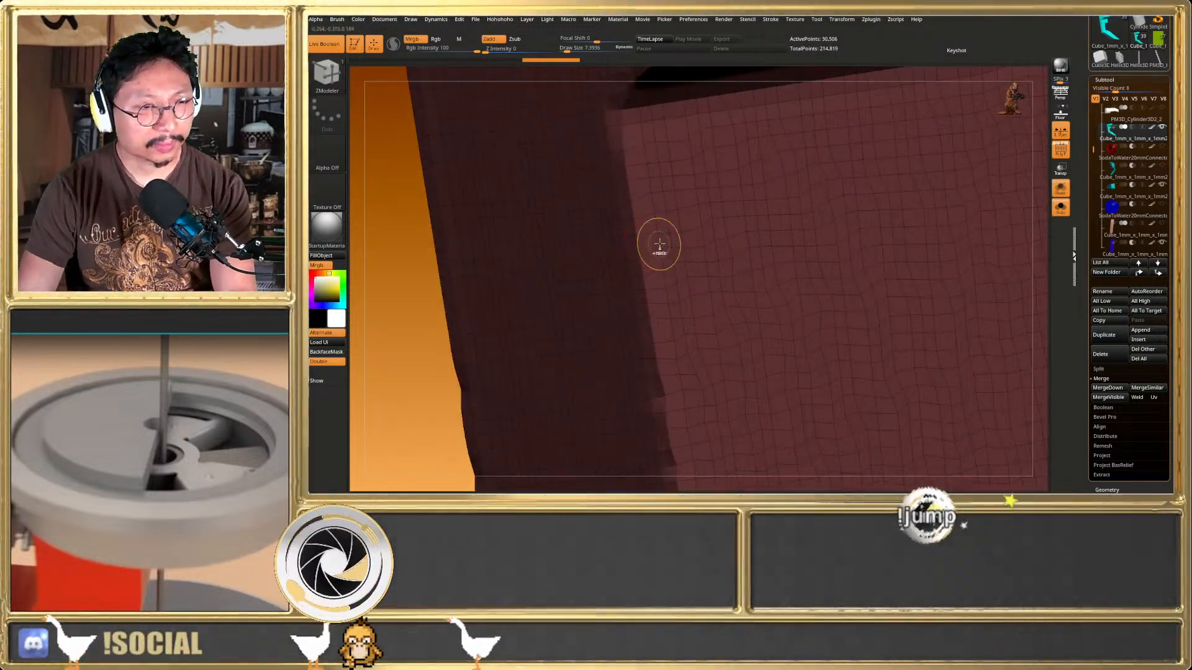
key("1")
left_click(631, 405)
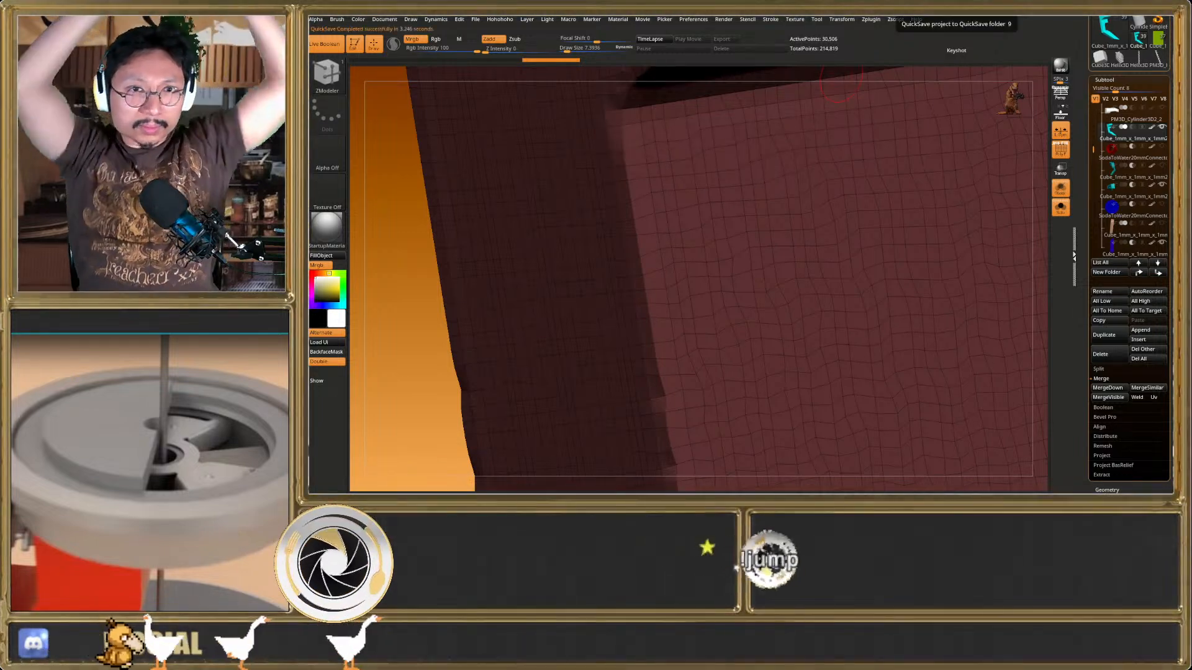
Try thickening the remeshed cutter copy by extruding its whole polygroup outward, check it beside the other subtools, and undo it
key("b")
key("z")
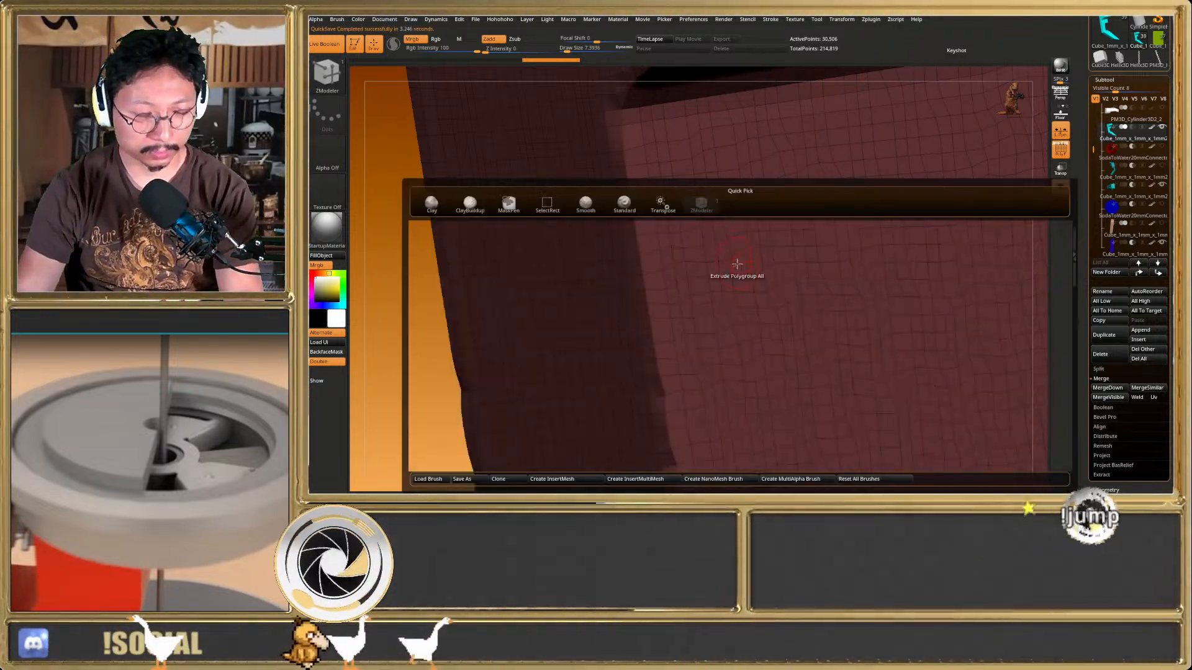
key("m")
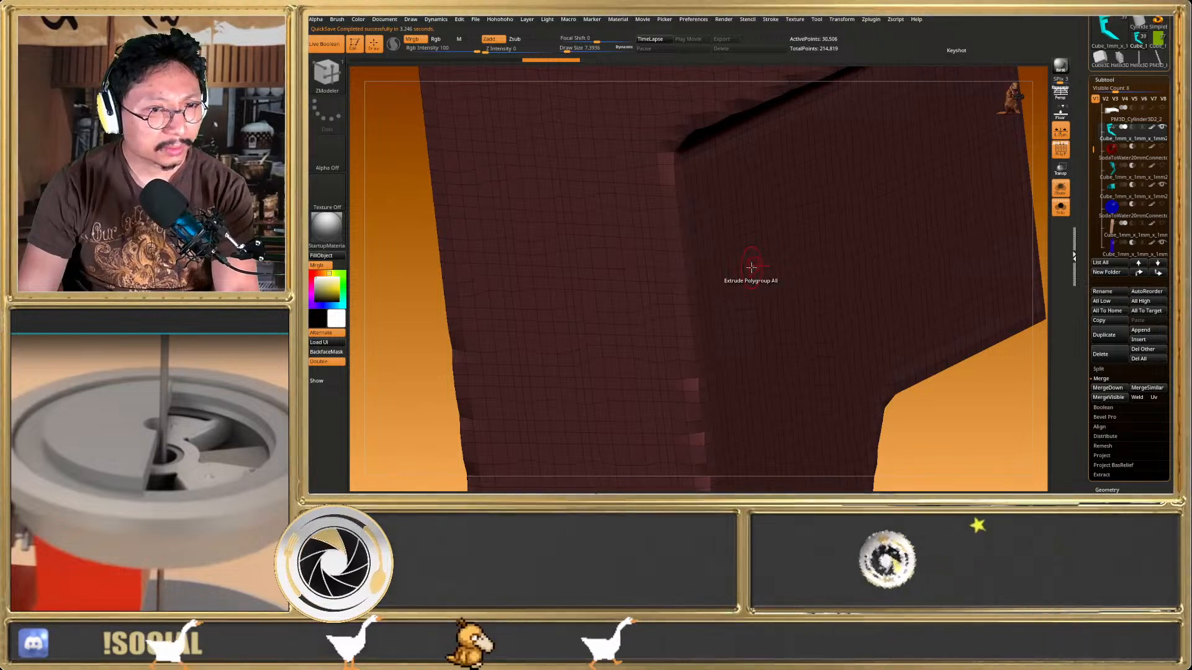
right_click_drag(756, 268, 813, 298)
key("shift+f")
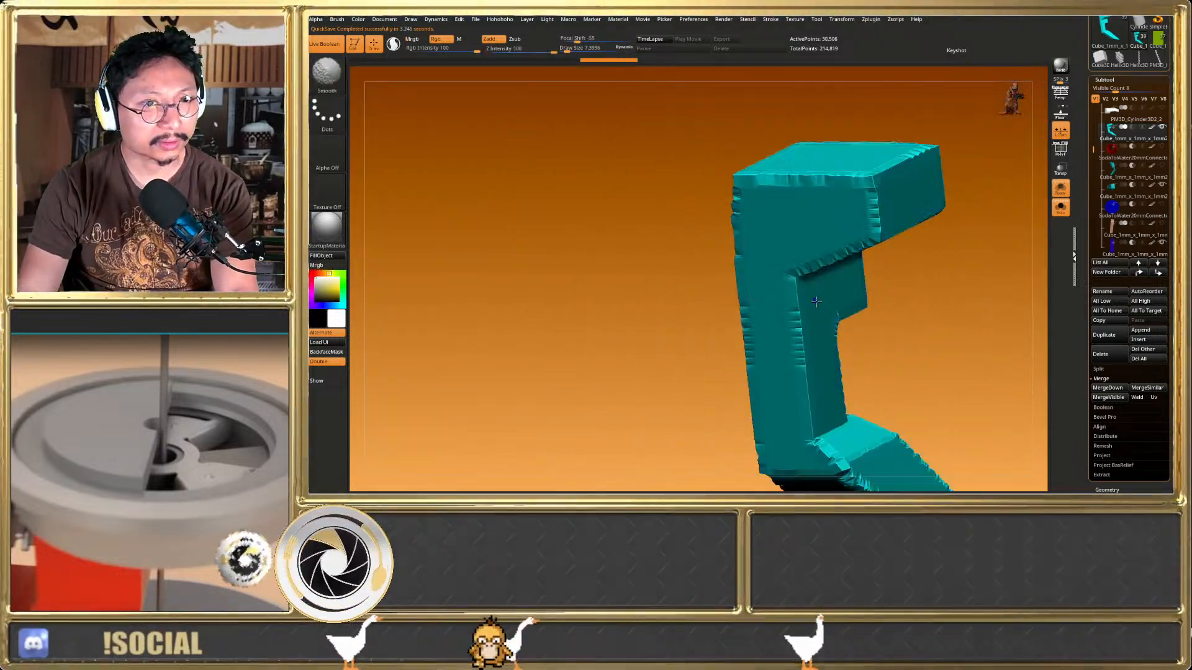
right_click_drag(845, 363, 720, 324, "alt")
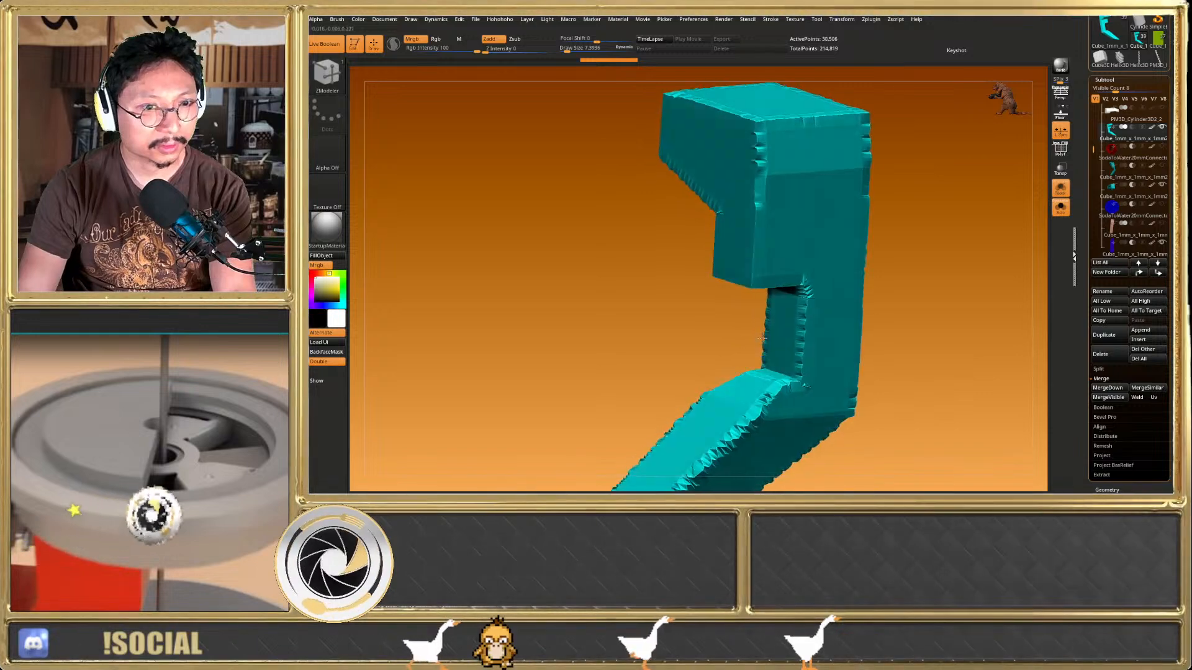
left_click(1057, 210)
right_click_drag(878, 278, 896, 267, "shift")
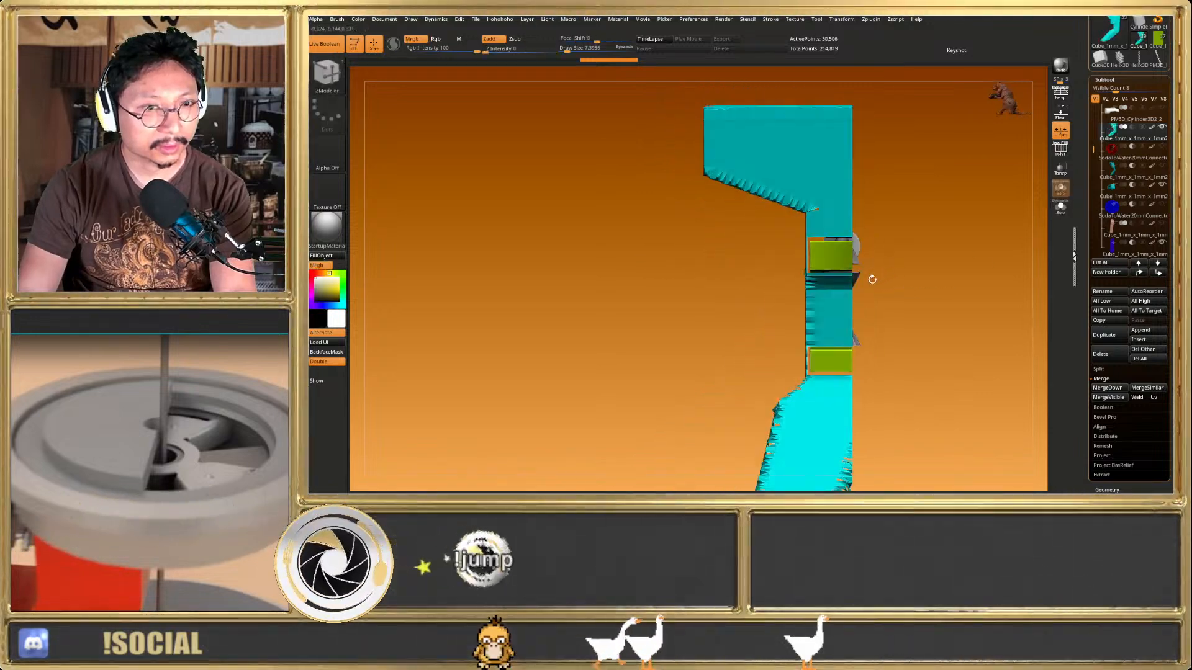
key("ctrl+z")
Extrude the whole polygroup of the remeshed cutter copy outward to thicken it around the original channel
right_click_drag(809, 273, 821, 286)
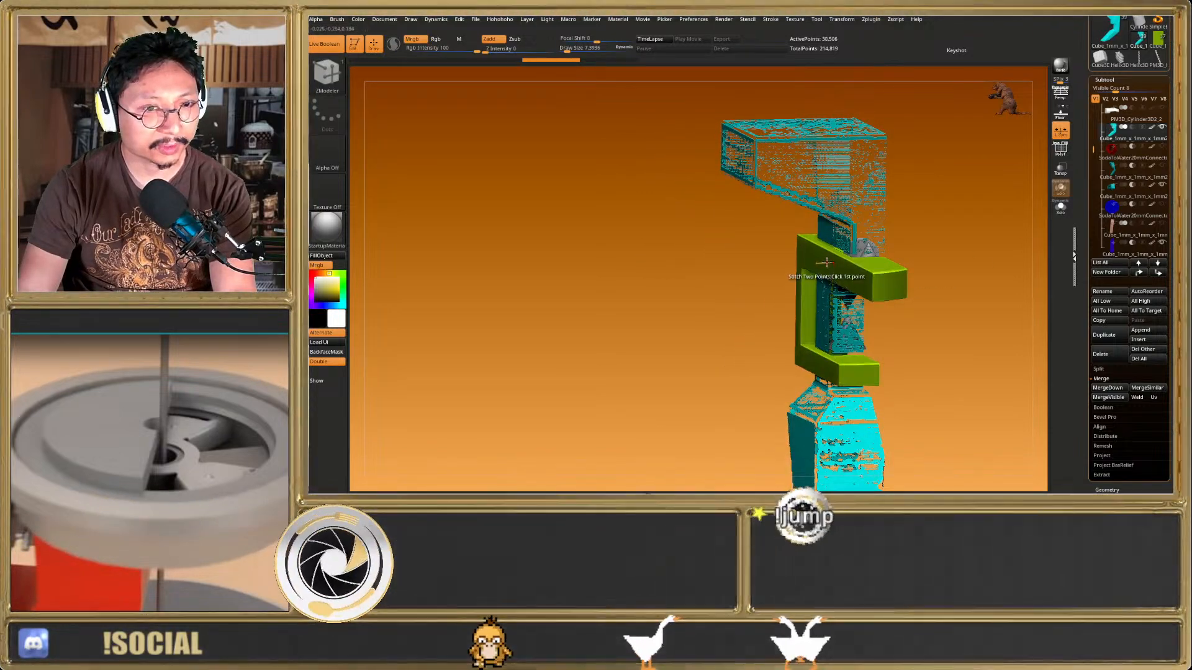
scroll(826, 262, "up", 3)
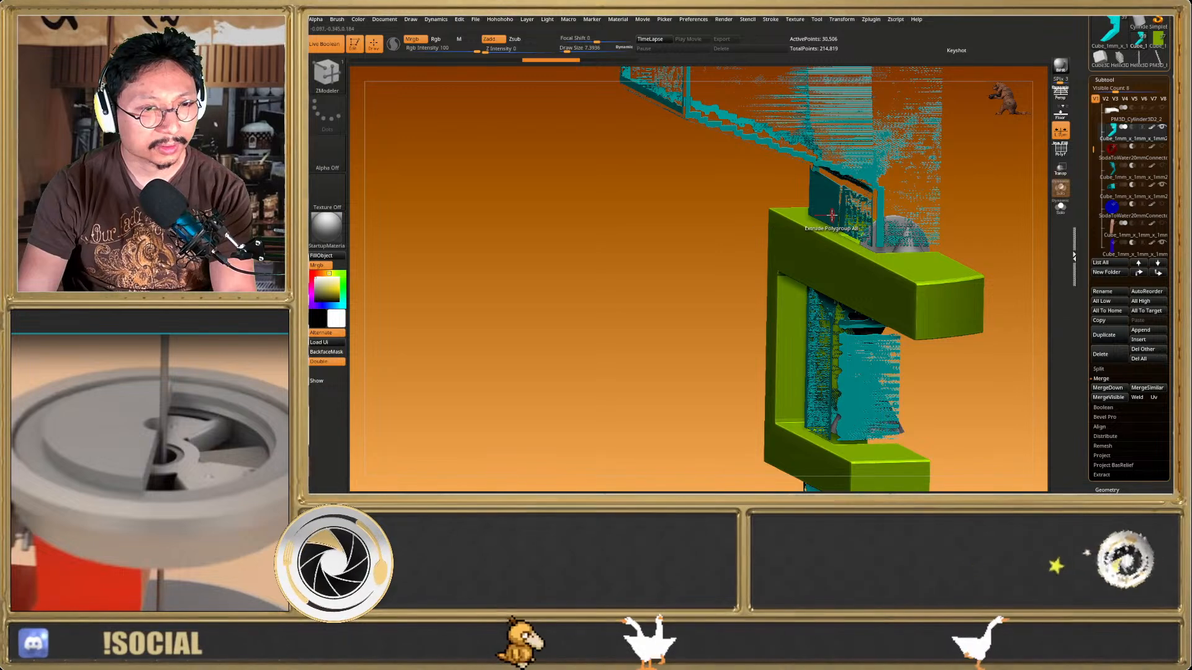
left_click_drag(827, 212, 767, 245)
scroll(785, 248, "down", 5)
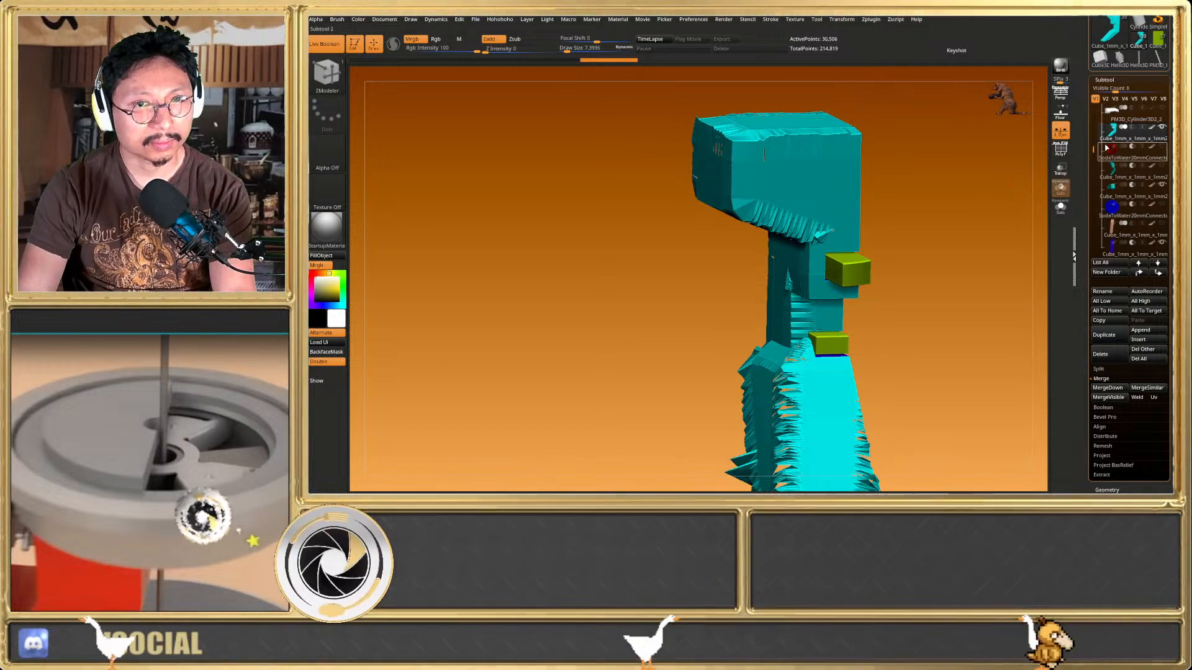
Hide the large purple cutting block so that it stops slicing away part of the thickened cutter copy
left_click_drag(1095, 149, 1091, 191)
left_click(1162, 205)
mouse_move(919, 310)
right_mouse_down("shift")
mouse_move(873, 320)
mouse_move(858, 273)
mouse_move(854, 298)
right_mouse_up("shift")
key("shift+f")
key("shift+f")
key("s")
key("shift+f")
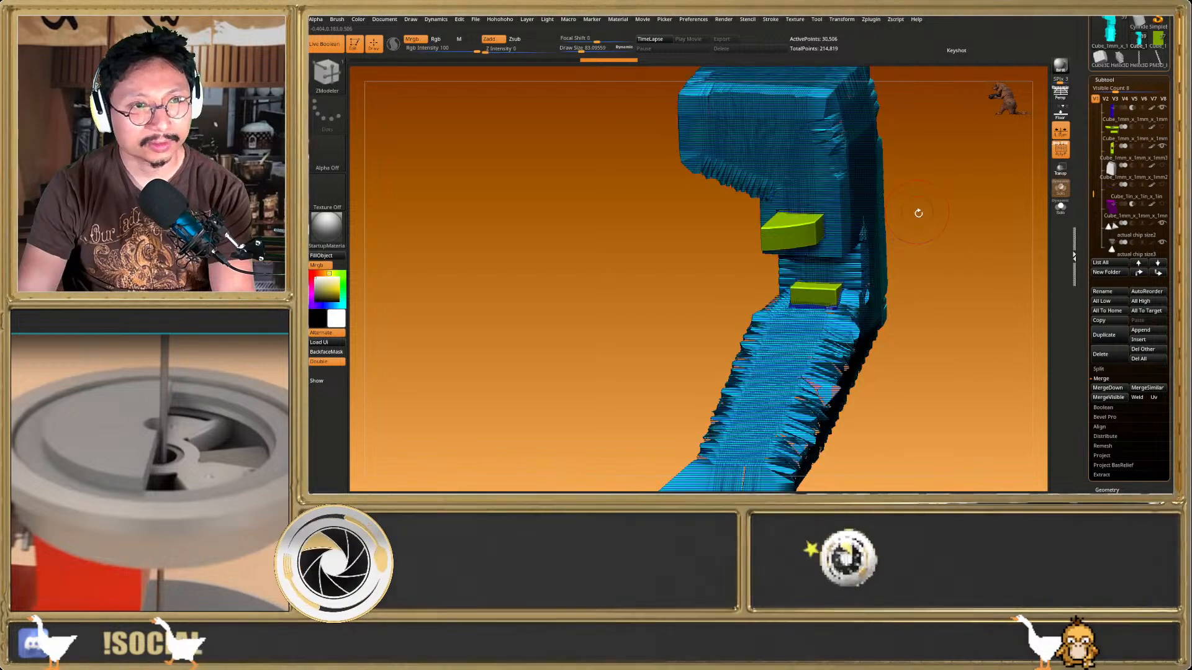
right_click_drag(917, 210, 895, 251, "alt")
key("shift+f")
Try a deformation on the thickened cutter copy, undo it, and apply the Polish deformation instead
left_click(1110, 80)
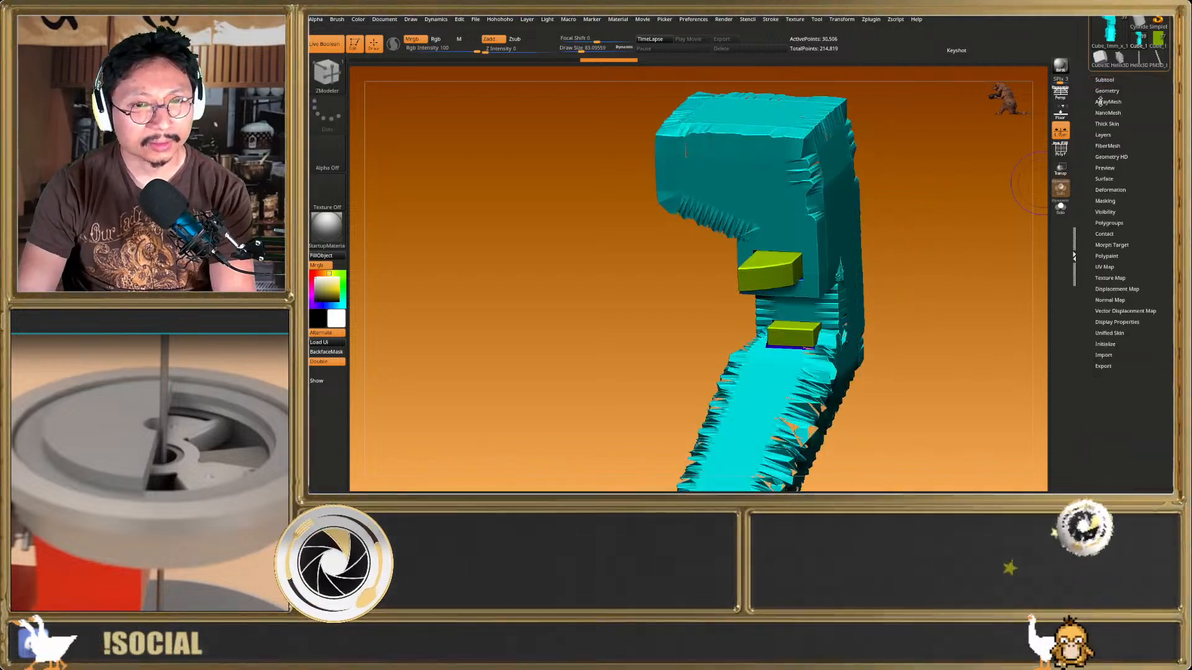
left_click(1109, 189)
left_click_drag(1132, 396, 1159, 396)
key("ctrl+z")
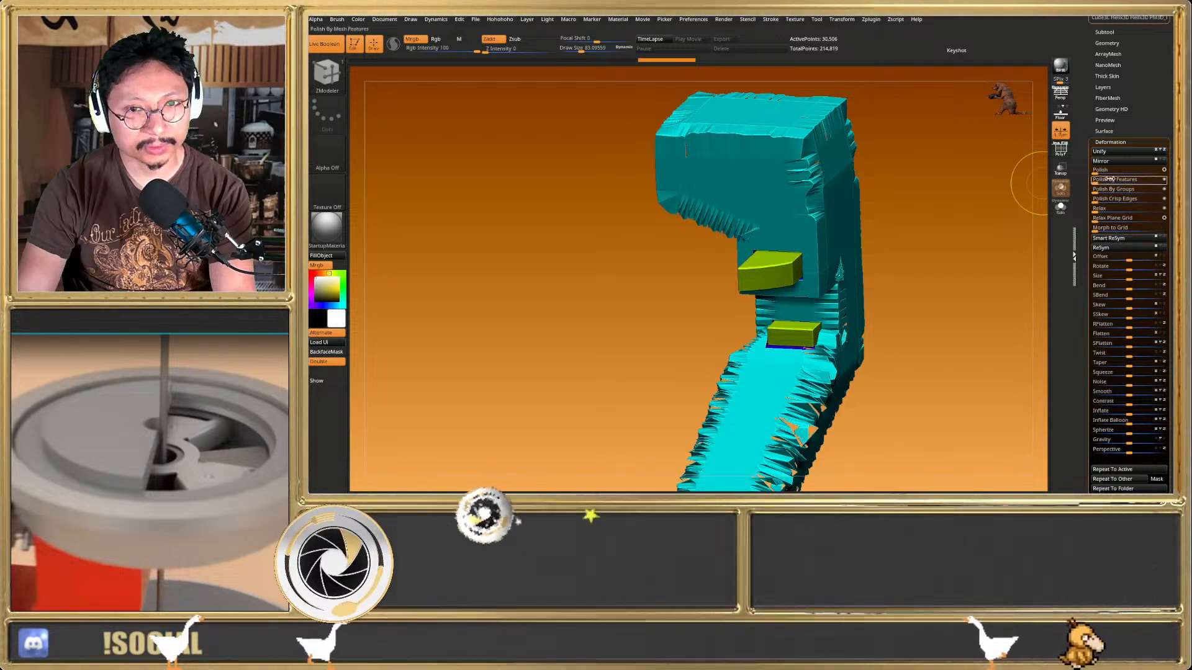
left_click_drag(1100, 173, 1116, 173)
mouse_move(806, 295)
right_mouse_down("shift")
mouse_move(828, 273)
mouse_move(846, 335)
mouse_move(828, 336)
mouse_move(822, 312)
mouse_move(860, 310)
mouse_move(813, 306)
mouse_move(808, 278)
mouse_move(835, 307)
right_mouse_up("shift")
key("shift+f")
key("shift+f")
key("shift+f")
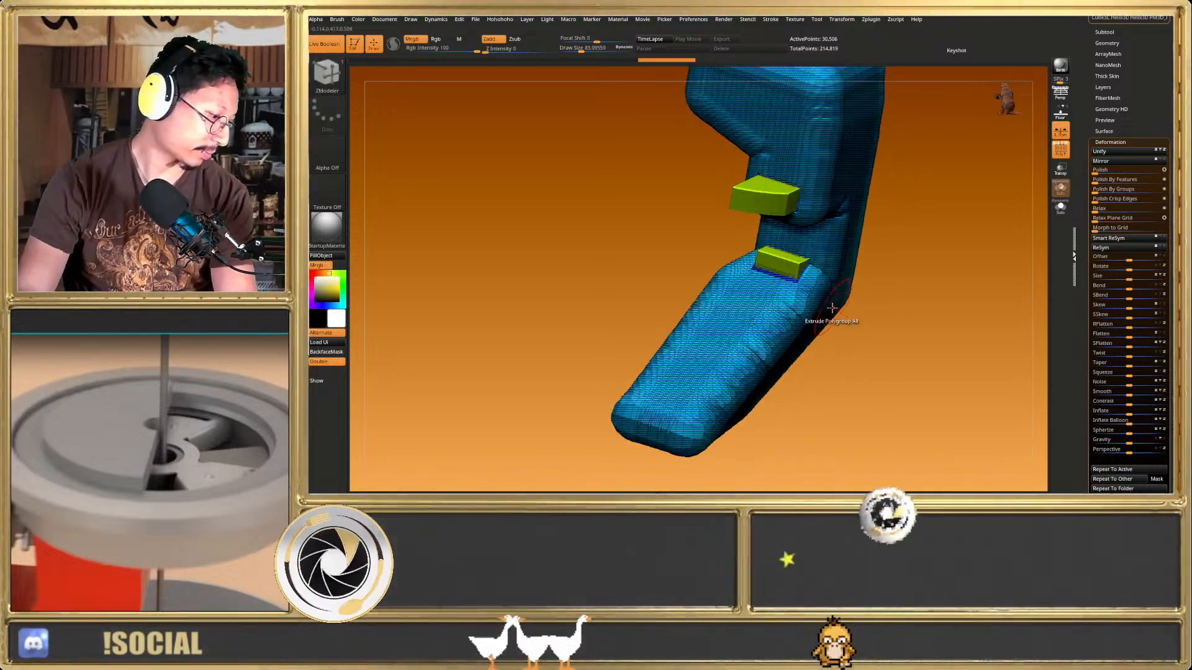
Examine the polished cutter copy from several sides with and without polyframes, and undo the polish
mouse_move(828, 319)
right_mouse_down()
mouse_move(782, 312)
mouse_move(818, 304)
mouse_move(819, 332)
right_mouse_up()
key("shift+f")
mouse_move(819, 332)
right_mouse_down()
mouse_move(851, 345)
mouse_move(847, 326)
mouse_move(904, 323)
mouse_move(827, 319)
mouse_move(912, 337)
mouse_move(864, 352)
mouse_move(844, 337)
right_mouse_up()
key("shift+f")
key("shift+f")
key("shift+f")
key("shift+f")
key("shift+f")
key("shift+d")
key("shift+f")
key("ctrl+z")
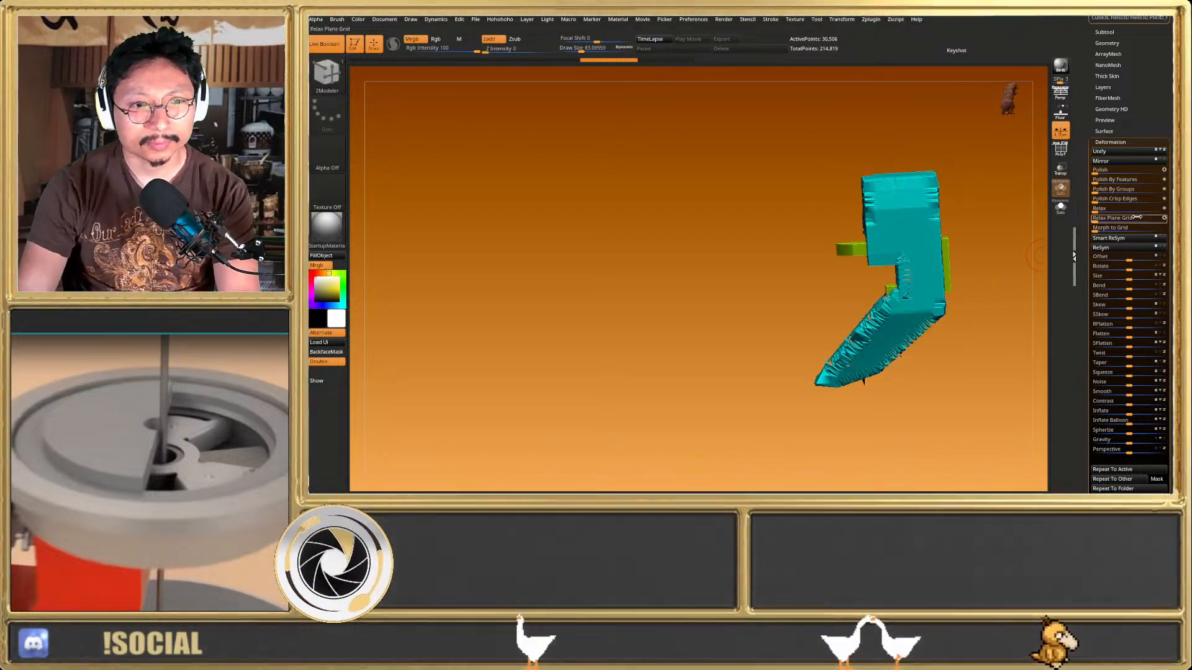
Smooth the thickened cutter copy with the Polish deformation in its alternate mode and inspect it all around
left_click_drag(1169, 162, 1169, 181)
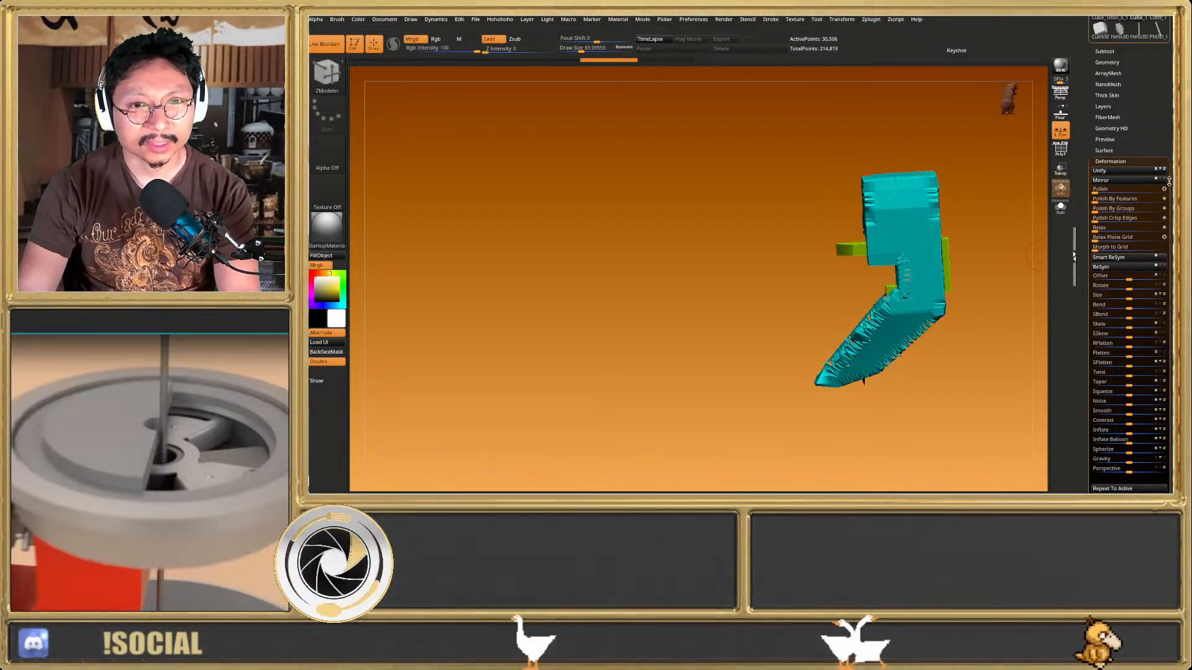
left_click(1099, 189)
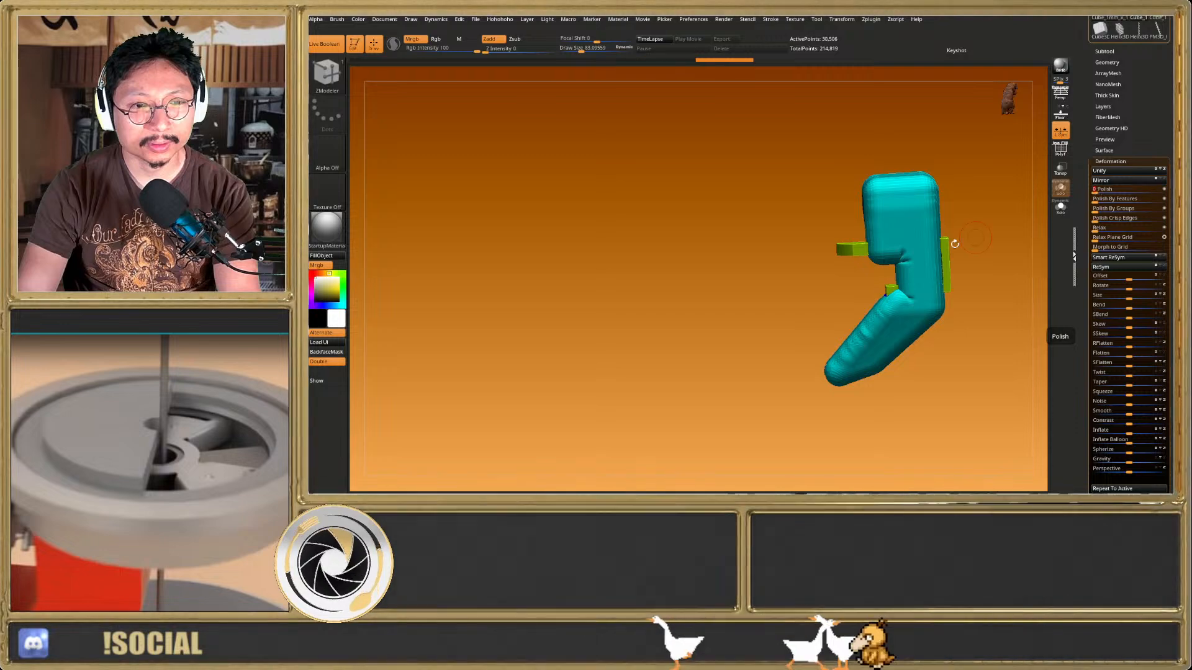
key("shift+f")
right_click_drag(974, 292, 999, 294)
key("shift+f")
right_click_drag(912, 283, 916, 322, "ctrl")
right_click_drag(878, 310, 860, 270)
right_click_drag(860, 270, 916, 281)
key("shift+f")
key("shift+f")
Return to the subtool list and fill the polished cutter copy with white
left_click(1104, 51)
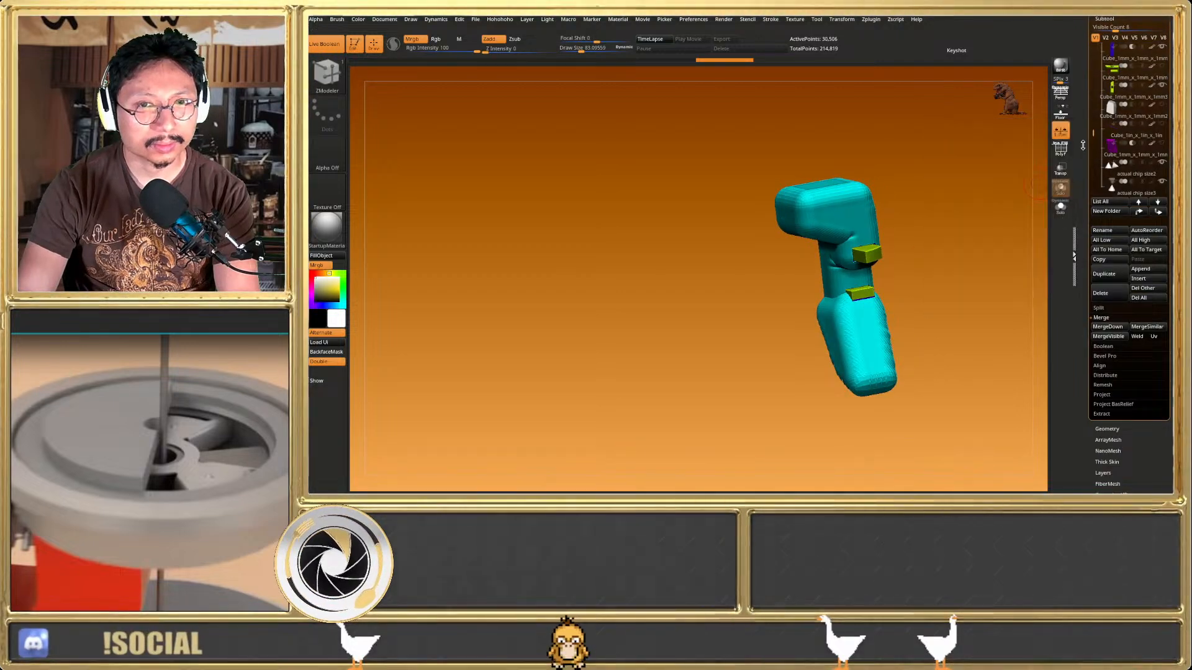
left_click_drag(1095, 128, 1100, 81)
left_click_drag(519, 218, 583, 271)
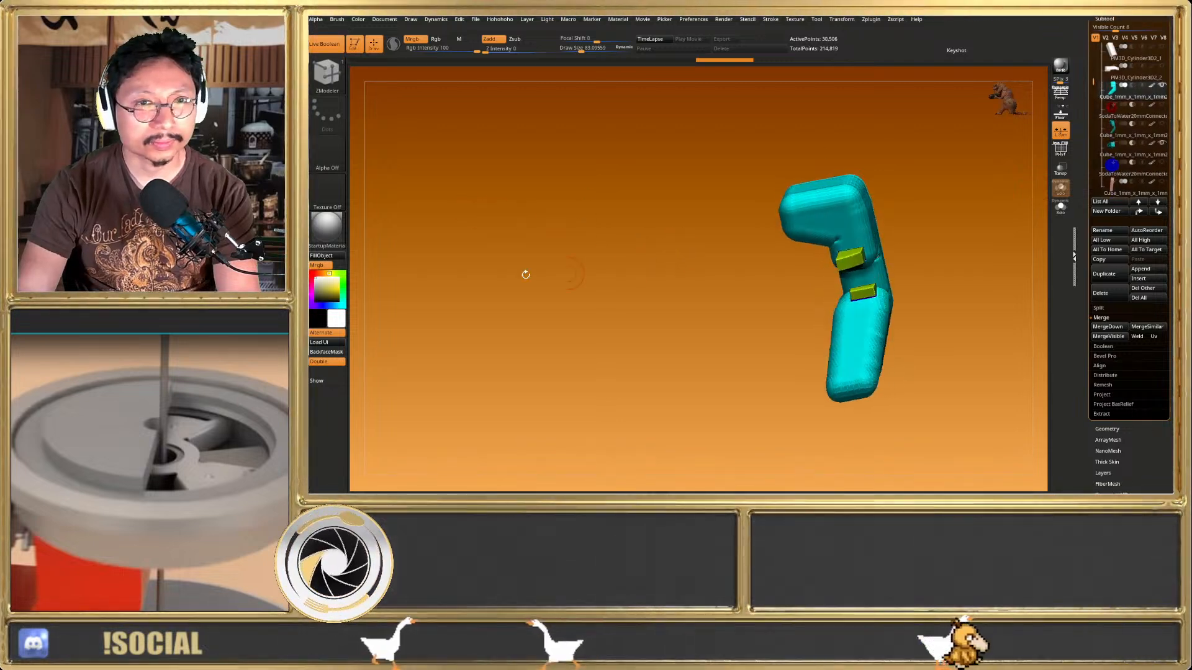
key("shift+f")
key("shift+f")
left_click(311, 275)
left_click(320, 280)
left_click(321, 255)
left_click_drag(434, 285, 465, 314)
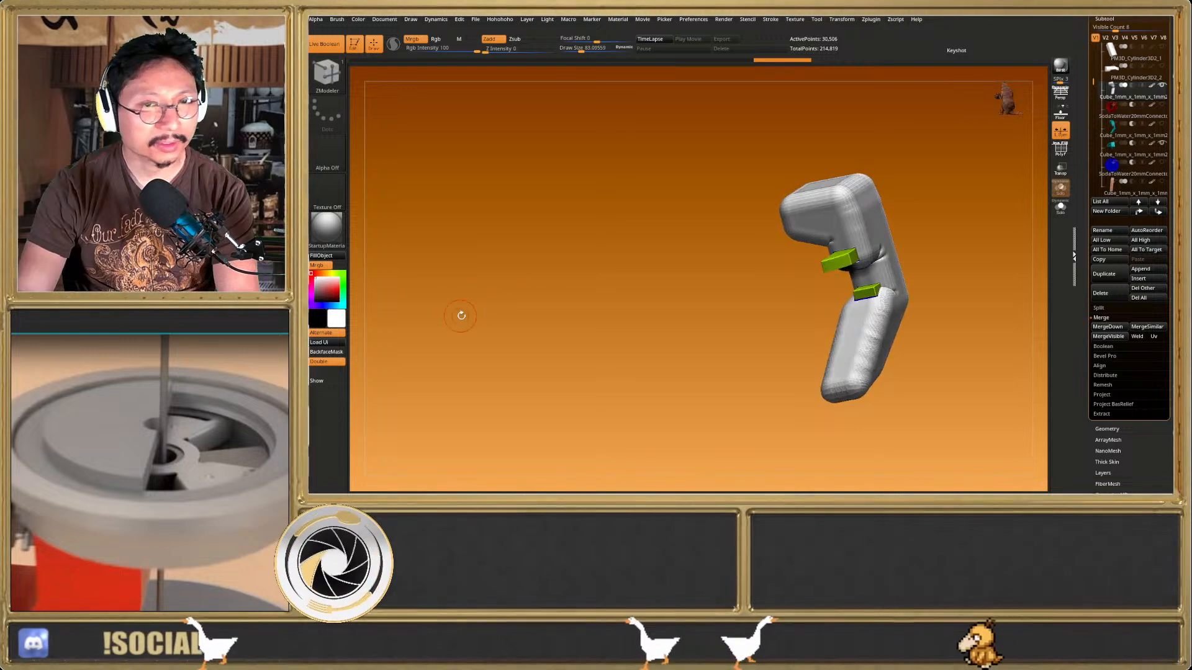
Compare the channel cutter and the two cylinder body subtools in transparency mode from the side
left_click(1114, 152)
mouse_move(1022, 224)
left_mouse_down()
mouse_move(999, 215)
mouse_move(1020, 202)
left_mouse_up()
left_click(1062, 171)
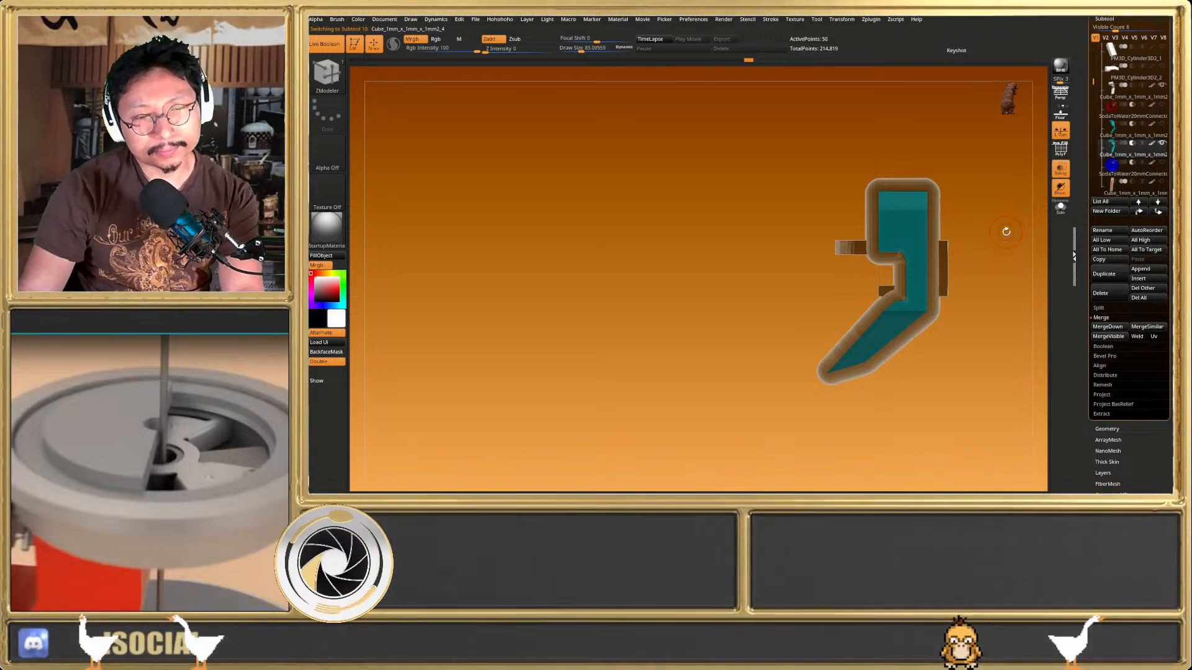
left_click(1111, 56)
mouse_move(848, 268)
left_mouse_down()
mouse_move(912, 289)
mouse_move(864, 279)
left_mouse_up()
left_click(1108, 78)
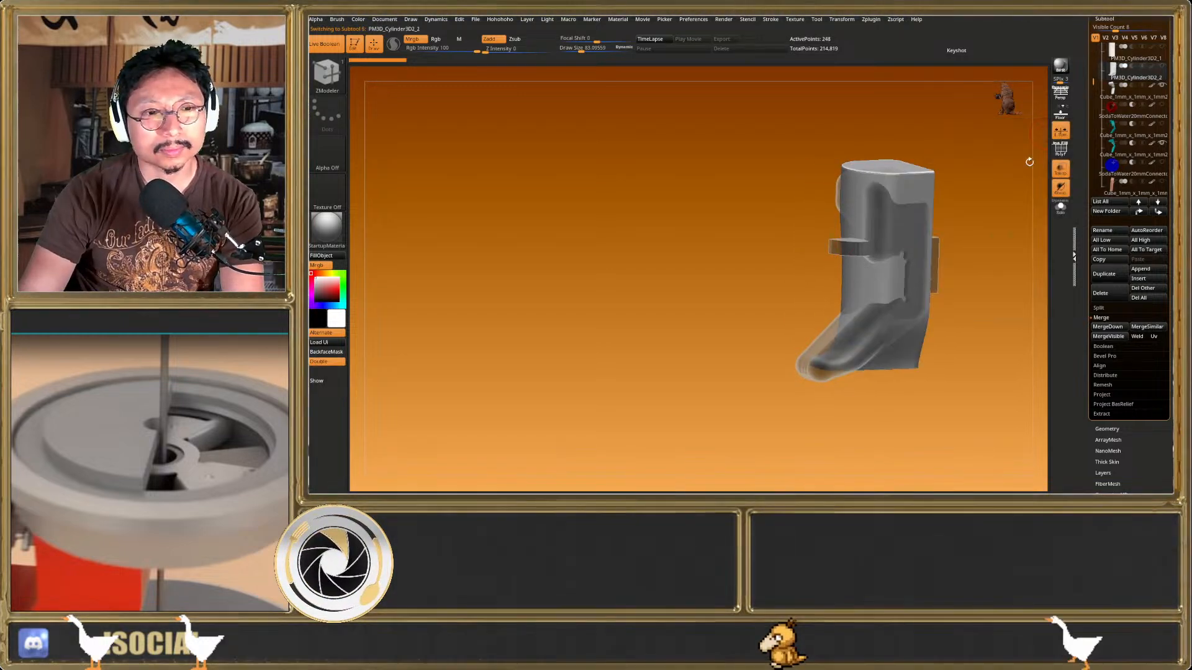
left_click_drag(969, 214, 952, 208, "shift")
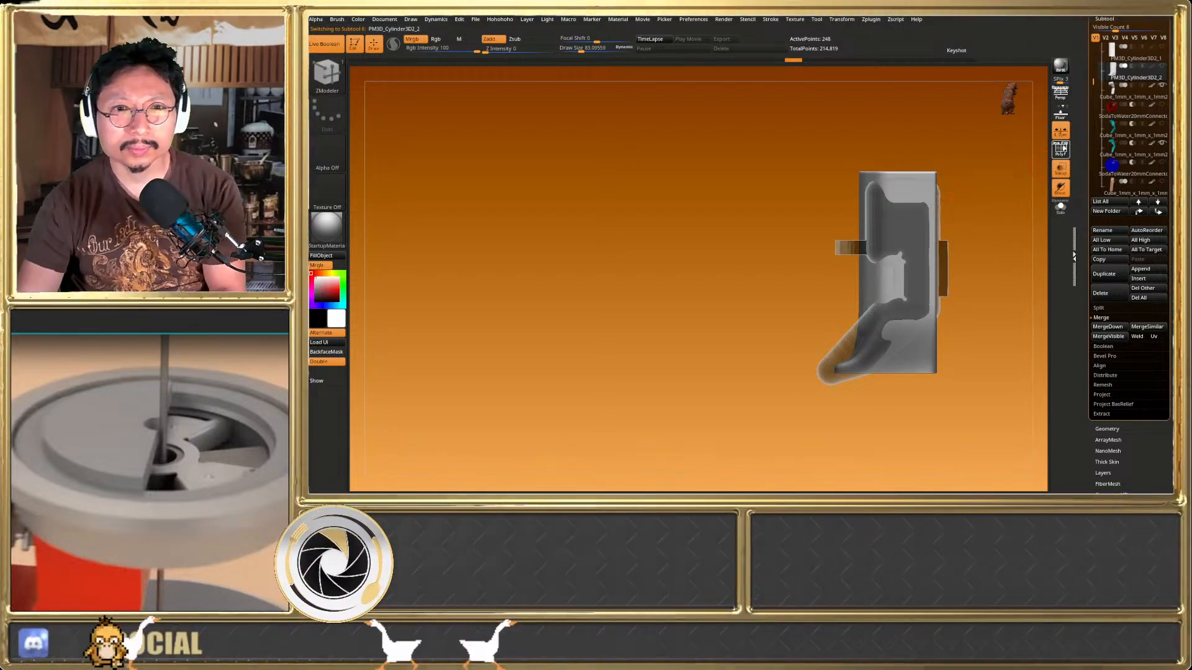
Select the polished cutter copy and examine its outline around the connectors, with and without polyframes
left_click(1110, 98)
left_click_drag(987, 253, 1005, 221)
key("shift+f")
key("f")
key("shift+f")
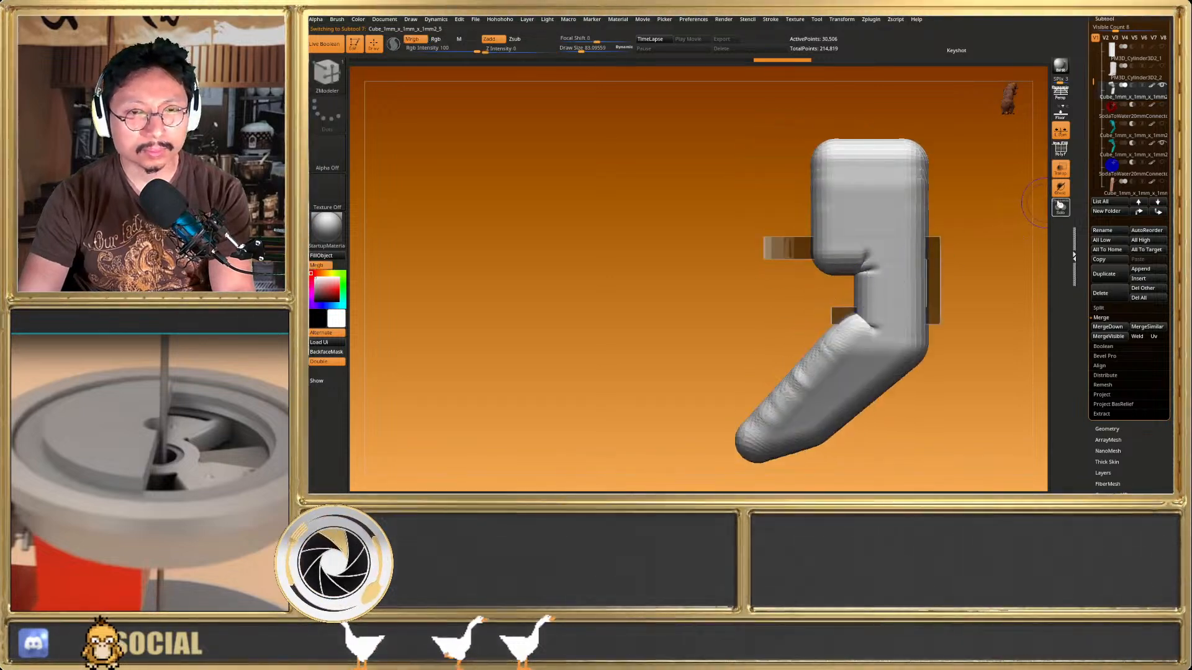
key("shift+f")
left_click_drag(823, 279, 900, 288)
key("shift+f")
left_click_drag(999, 297, 977, 265, "alt")
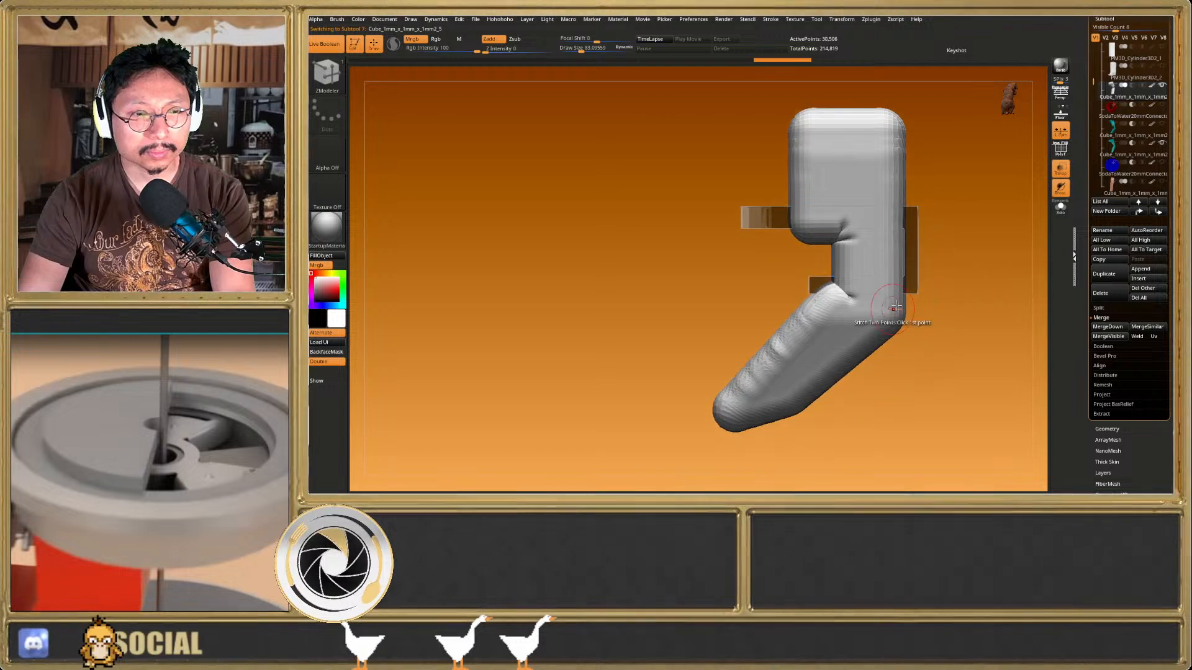
Slice off the lower tip of the polished cutter copy along a horizontal line with the KnifeCurve brush
key("shift+f")
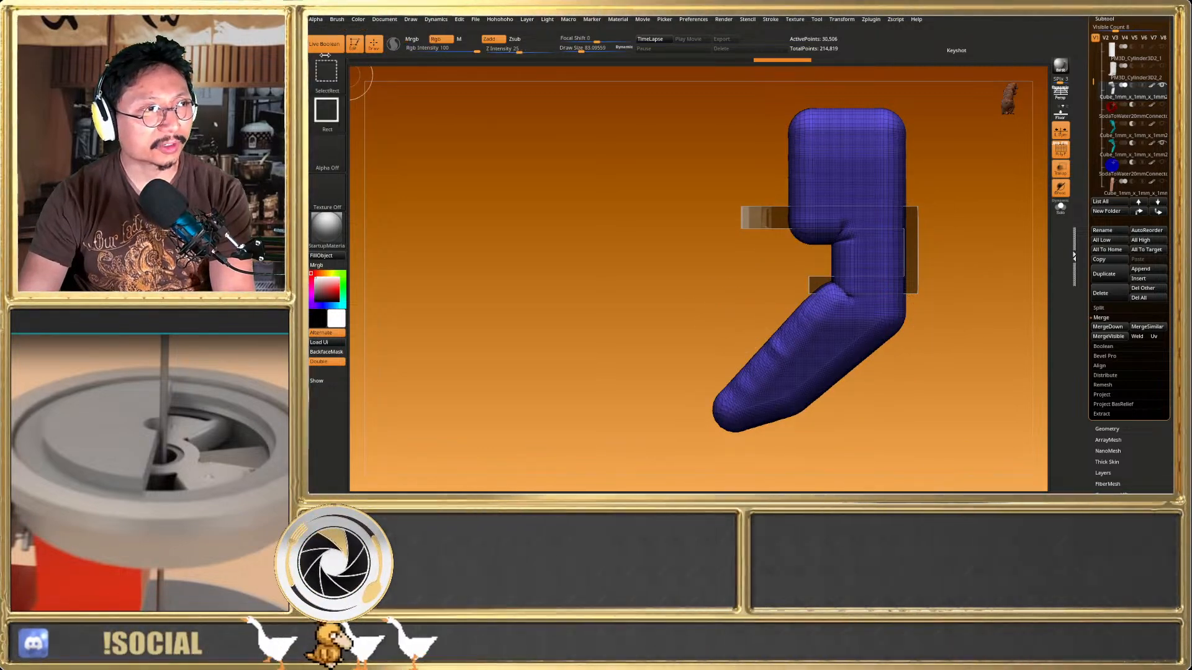
key("b")
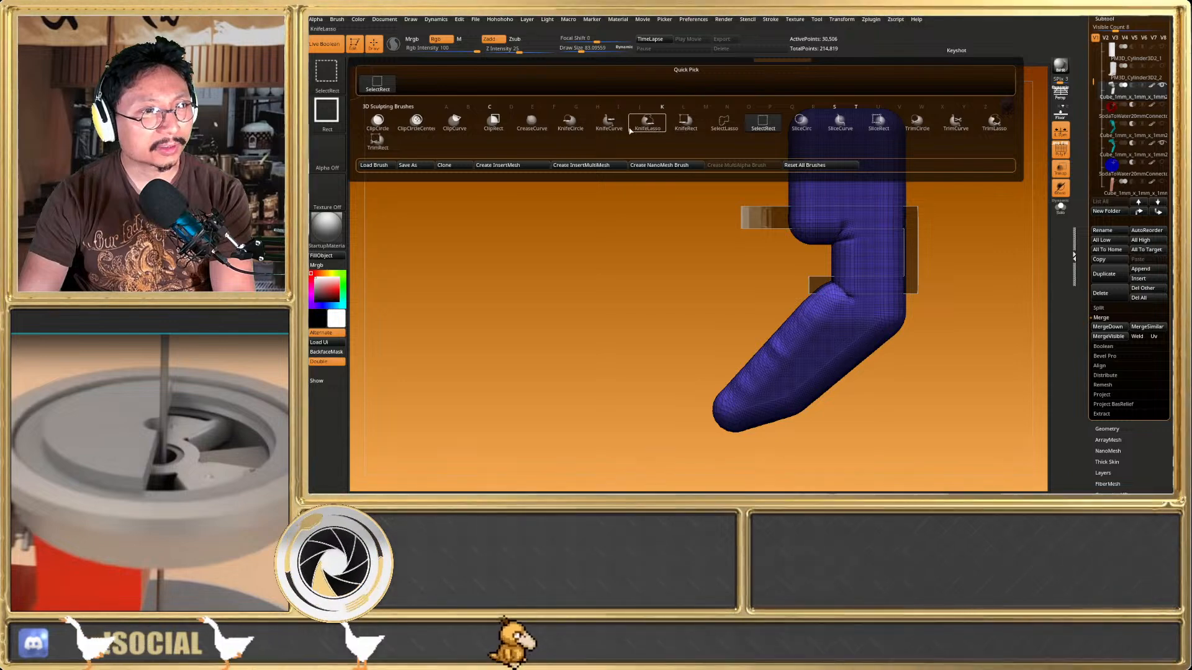
left_click(608, 121)
left_click_drag(923, 412, 521, 385)
key("shift+f")
left_click_drag(716, 368, 806, 309)
key("shift+f")
key("shift+f")
Inspect the horizontally trimmed spout end with transparency on and off, and undo the cut
left_click(1061, 174)
left_click_drag(931, 348, 813, 362, "alt")
key("shift+f")
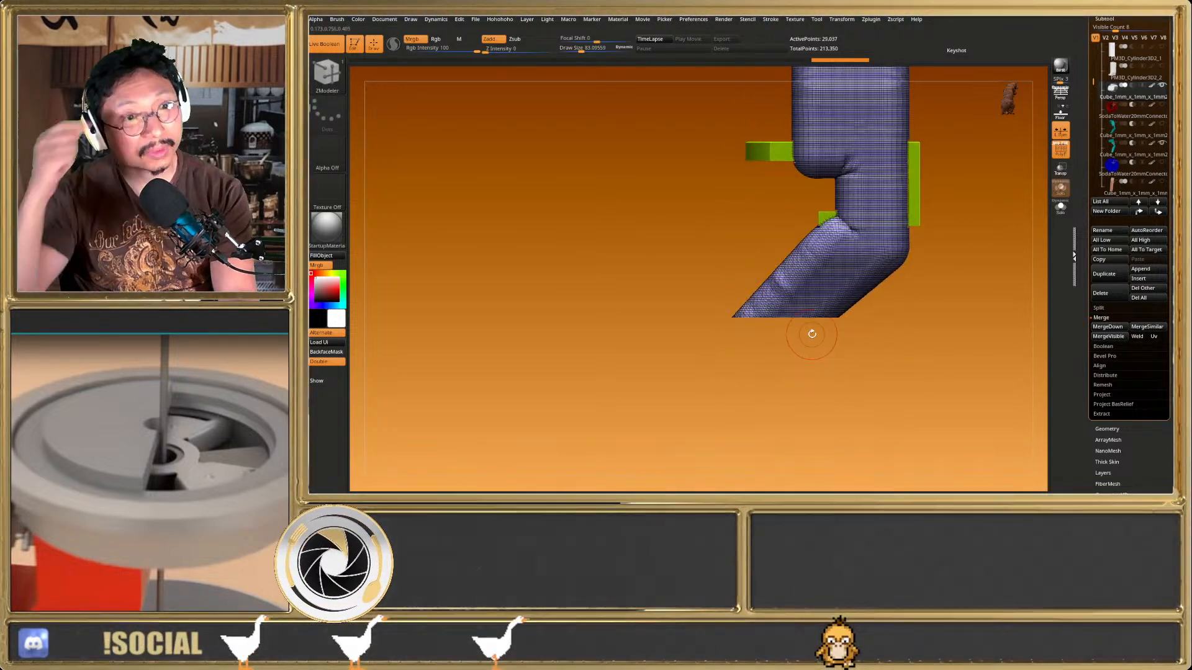
key("shift+f")
key("shift+f")
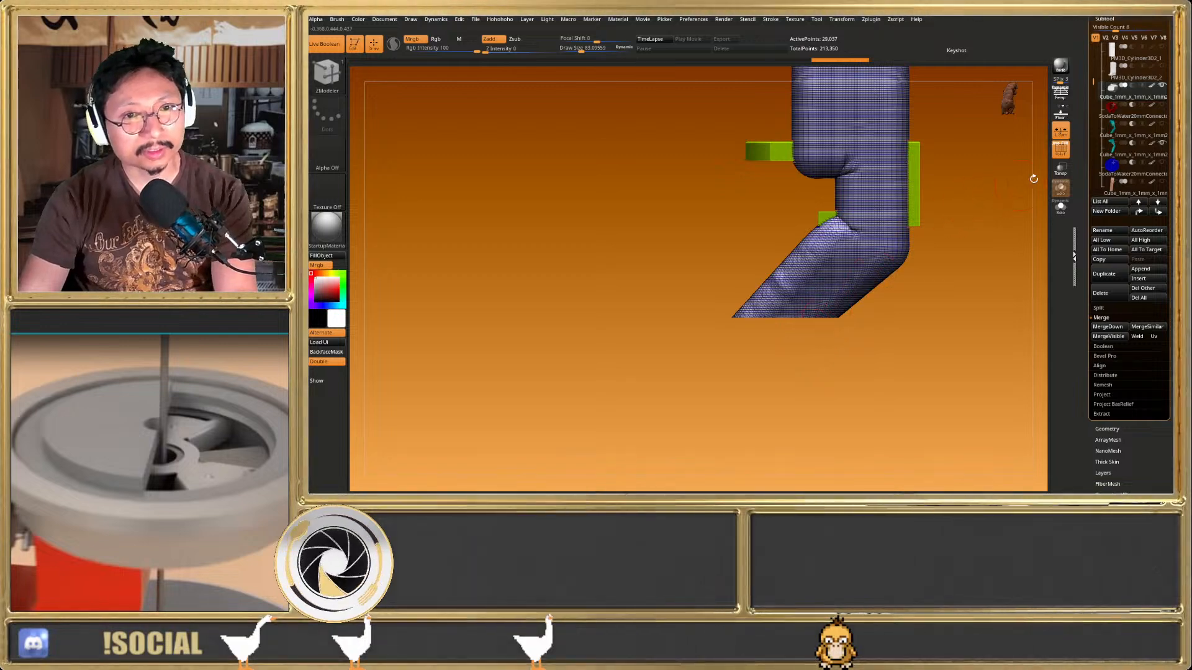
left_click(1058, 173)
left_click_drag(983, 214, 896, 248, "shift")
key("shift+f")
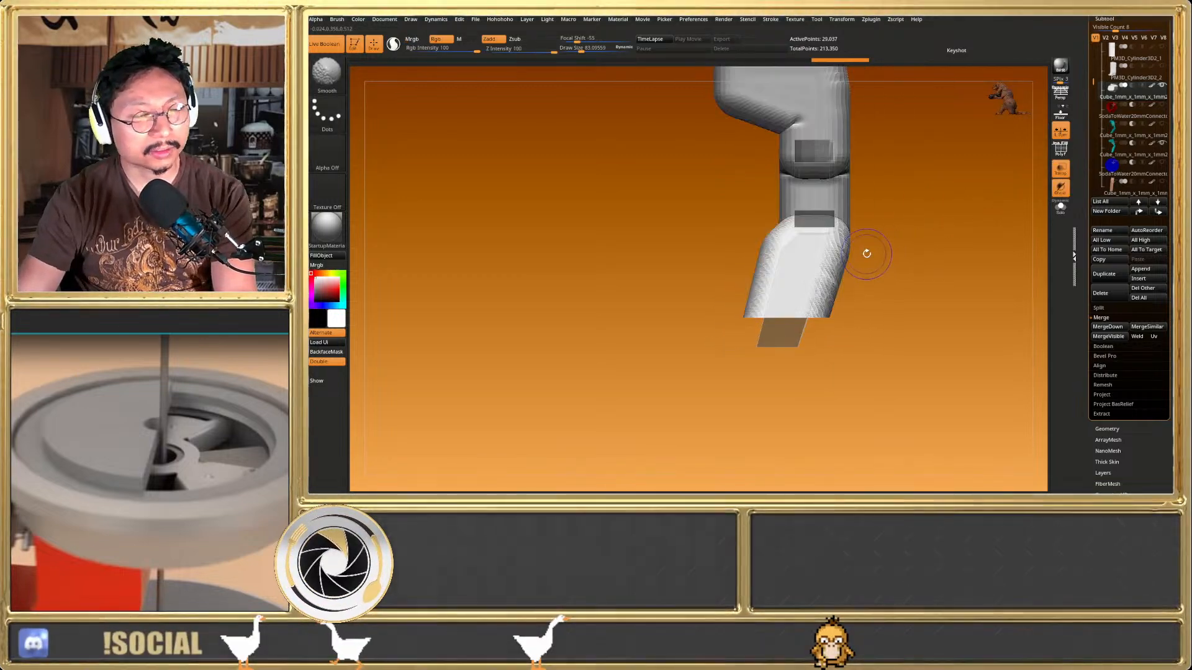
key("shift+f")
left_click_drag(827, 317, 772, 319)
key("shift+f")
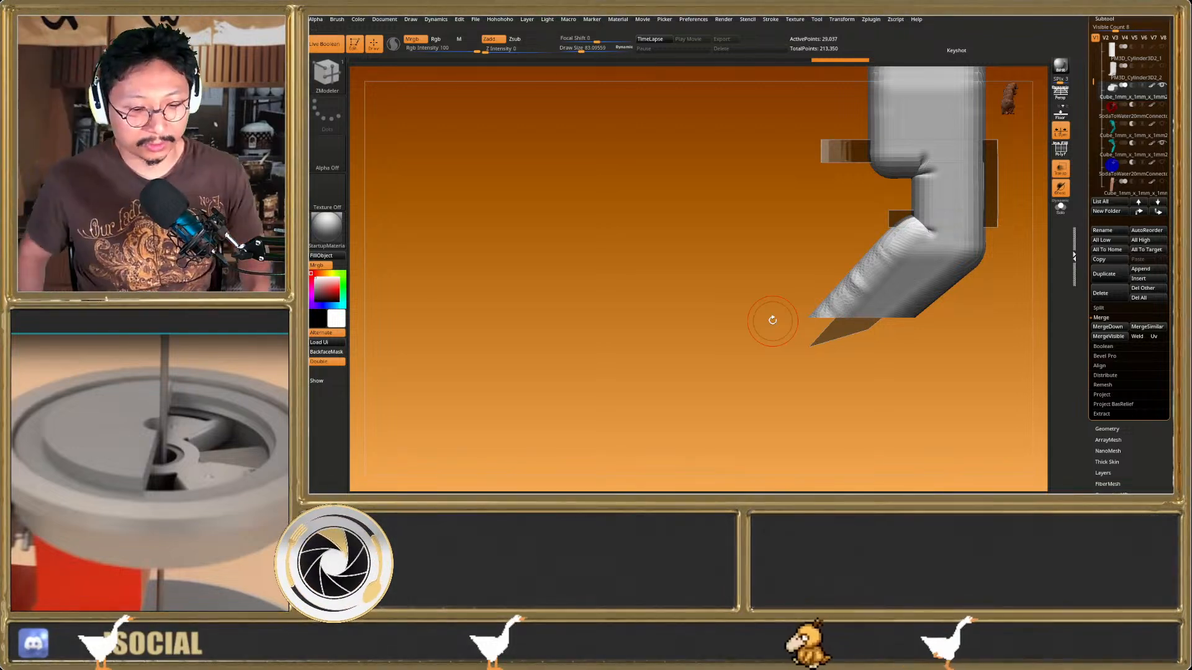
key("shift+f")
key("ctrl+z")
Slice the lower end of the polished cutter copy at a steep slant and inspect the cut in and out of transparency
mouse_move(703, 401)
left_mouse_down("ctrl+shift")
mouse_move(842, 317)
mouse_move(750, 358)
mouse_move(825, 361)
mouse_move(869, 273)
mouse_move(874, 284)
mouse_move(856, 253)
mouse_move(870, 241)
left_mouse_up("ctrl+shift")
key("shift+f")
mouse_move(839, 298)
left_mouse_down()
mouse_move(890, 342)
mouse_move(965, 312)
mouse_move(864, 325)
mouse_move(903, 367)
mouse_move(931, 373)
mouse_move(859, 388)
left_mouse_up()
key("shift+f")
key("shift+f")
left_click(1061, 172)
key("shift+f")
key("shift+f")
key("shift+f")
key("shift+f")
key("shift+f")
key("shift+f")
Try another nearly horizontal slice across the lower spout, undo it, and inspect the slanted opening from the front
mouse_move(963, 375)
left_mouse_down("ctrl+shift")
mouse_move(630, 376)
mouse_move(659, 350)
left_mouse_up("ctrl+shift")
key("shift+f")
key("ctrl+z")
left_click_drag(792, 372, 863, 337)
key("shift+f")
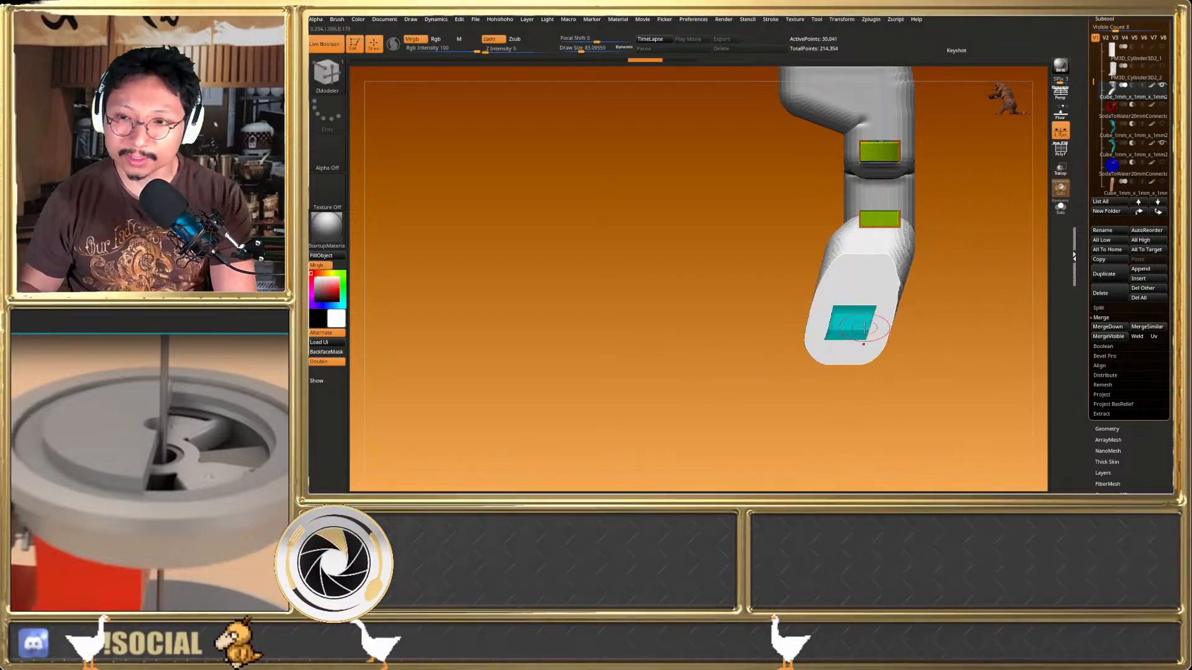
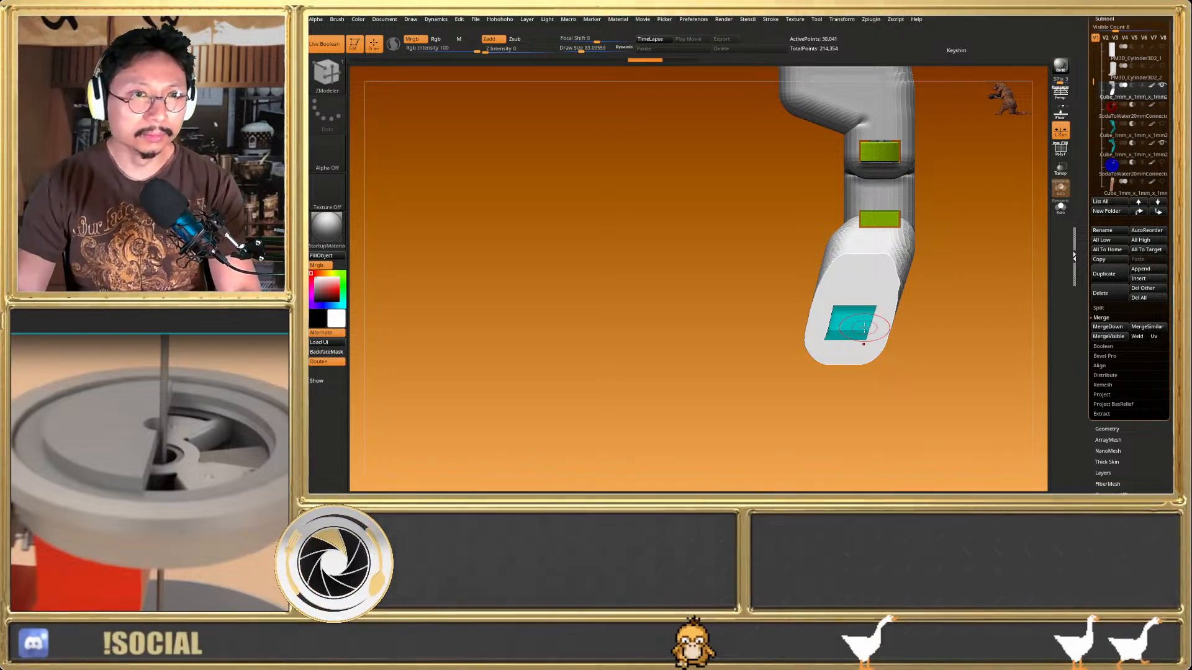
right_click_drag(898, 225, 795, 319)
key("shift+f")
right_click_drag(906, 267, 944, 281)
key("shift+f")
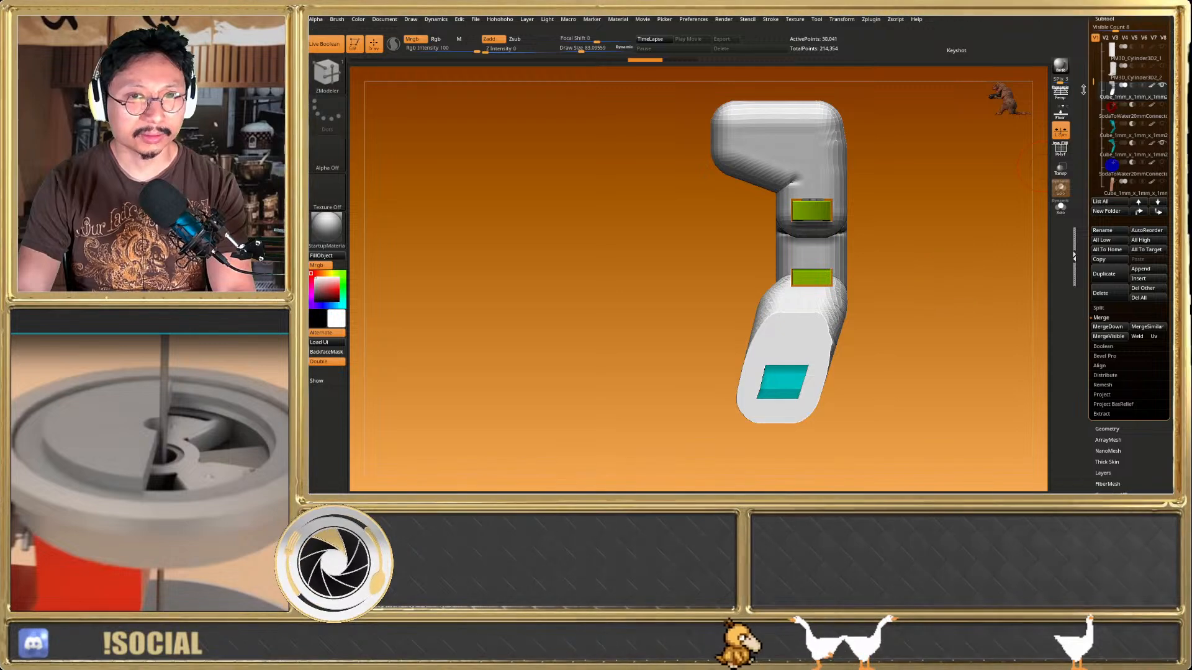
Switch to the tool containing the green block assembly and zoom in on the thin wall beside the block
left_click_drag(1083, 87, 1083, 176)
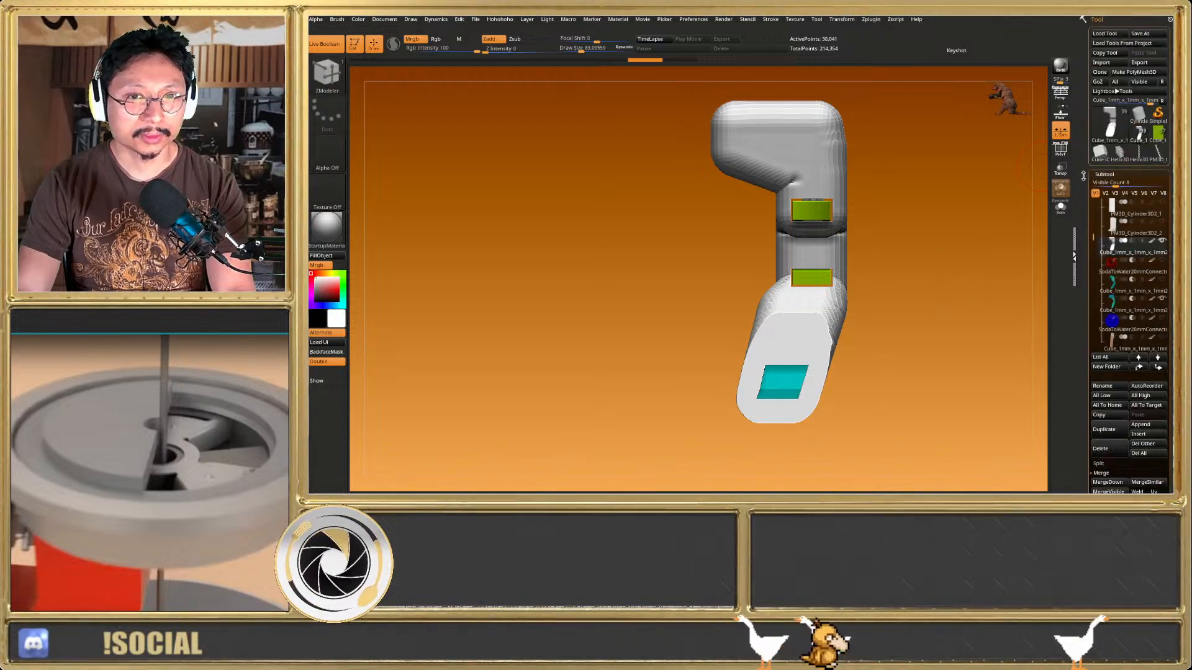
left_click(1158, 132)
right_click_drag(861, 253, 800, 208)
right_click_drag(852, 128, 847, 99, "ctrl")
mouse_move(847, 99)
right_mouse_down("alt")
mouse_move(798, 208)
mouse_move(796, 156)
right_mouse_up("alt")
key("shift+f")
key("shift+f")
Add a 1 mm helper cube, place it over the thin wall, and measure the wall's thickness with a transpose line
key("3")
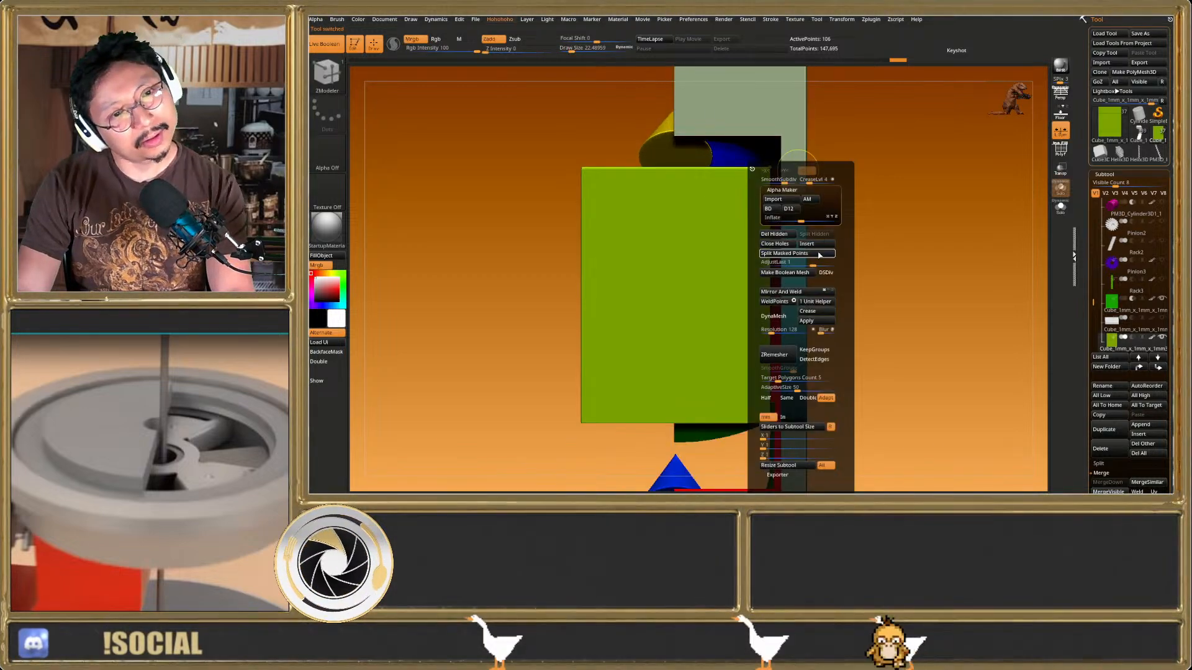
left_click(817, 304)
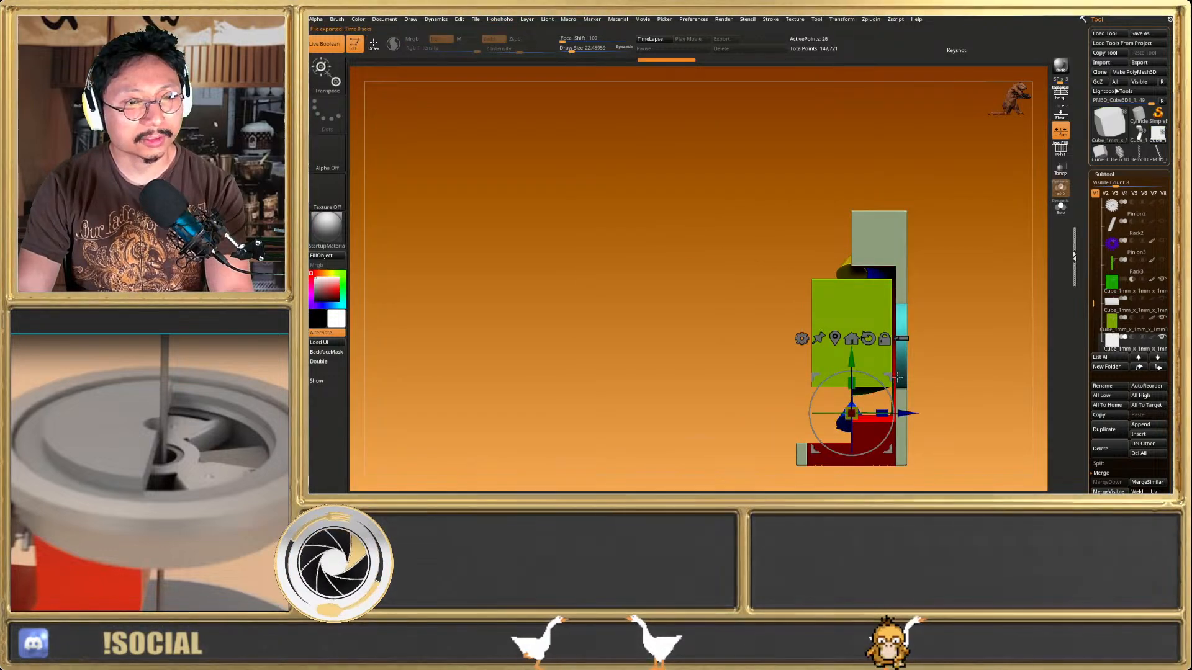
left_click_drag(889, 383, 936, 246)
right_click_drag(936, 245, 787, 324)
left_click_drag(812, 300, 827, 300)
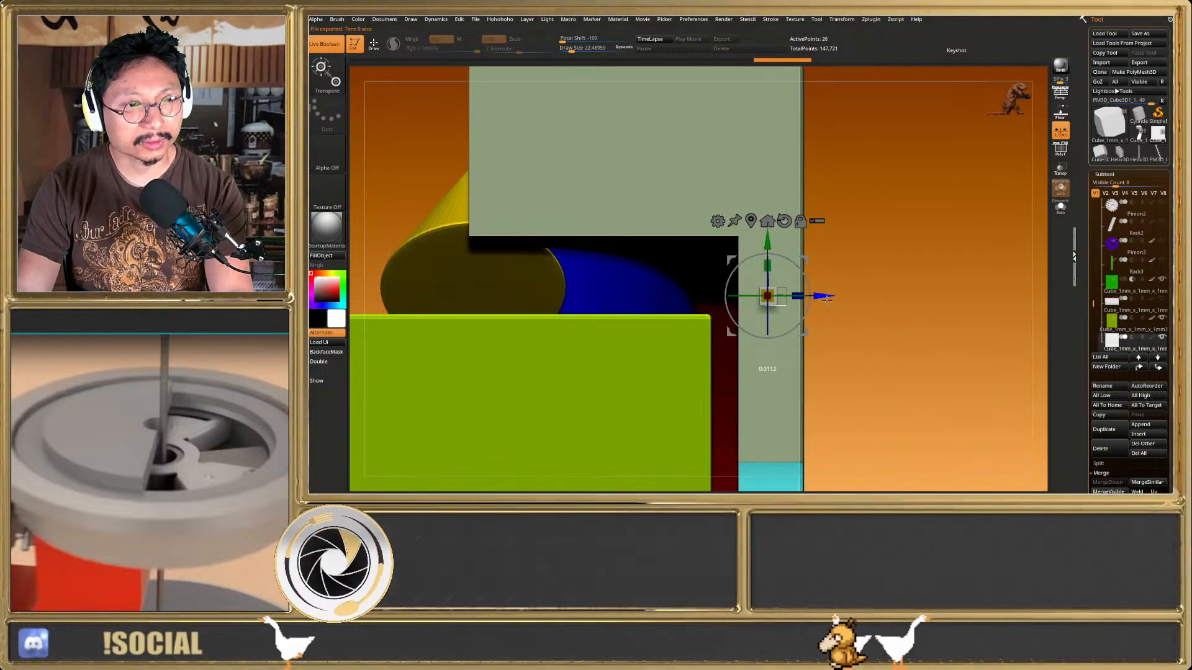
key("q")
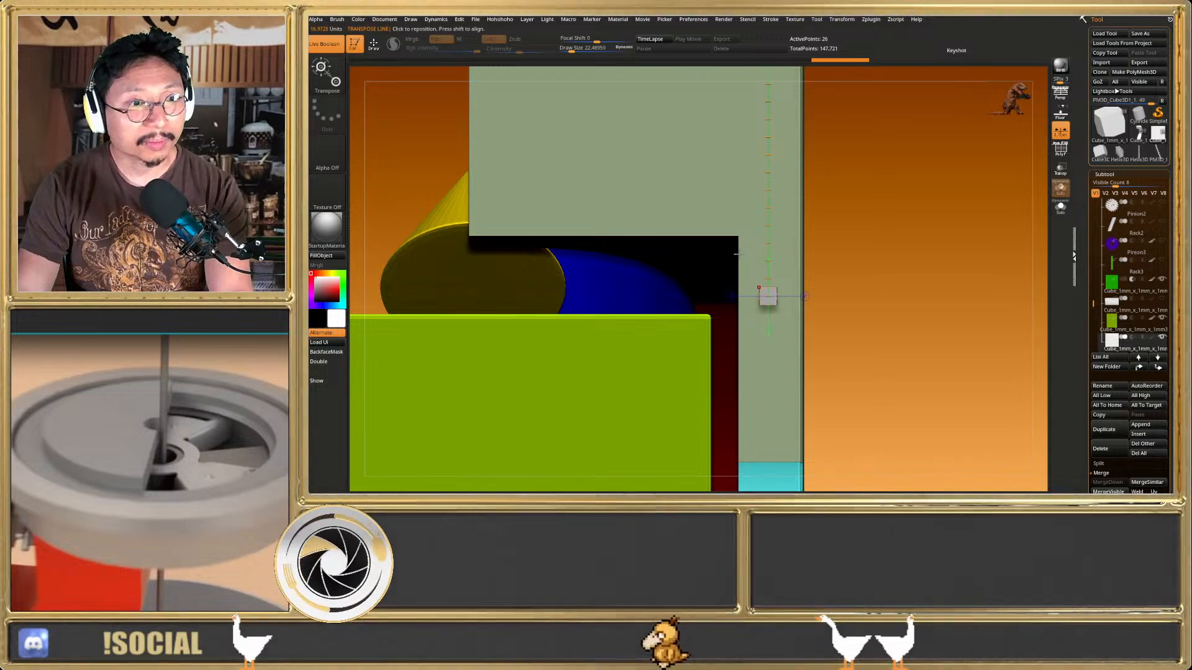
left_click_drag(738, 253, 799, 251)
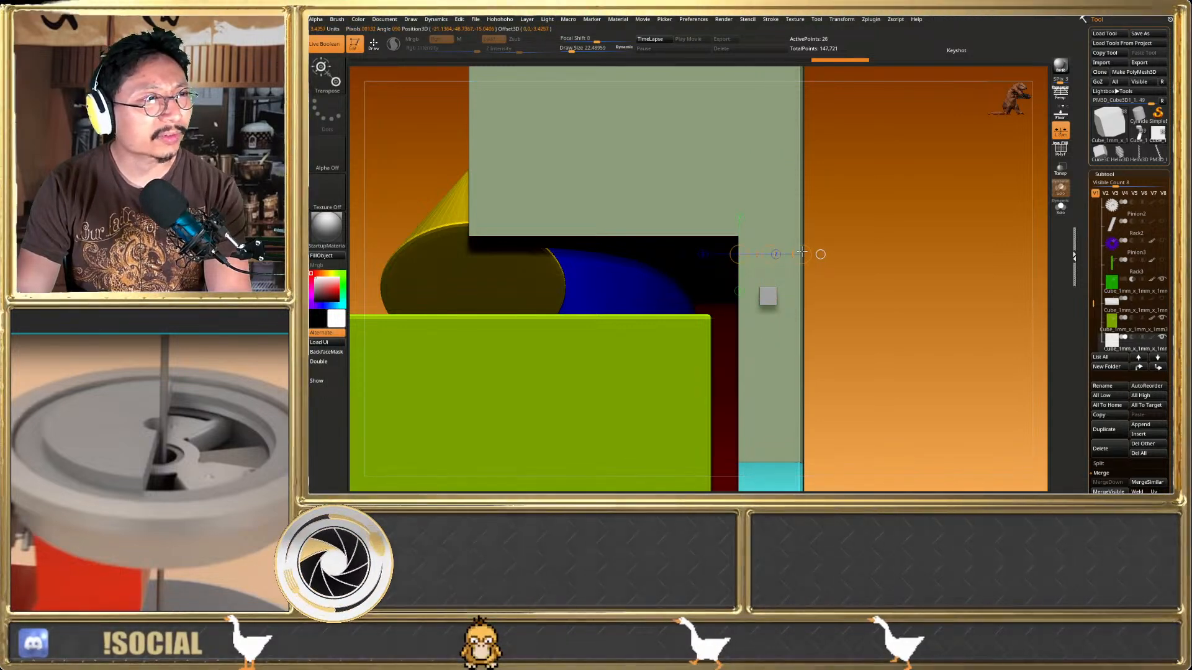
Resize the helper cube to 3.5 mm on the X, Y and Z axes
key("q")
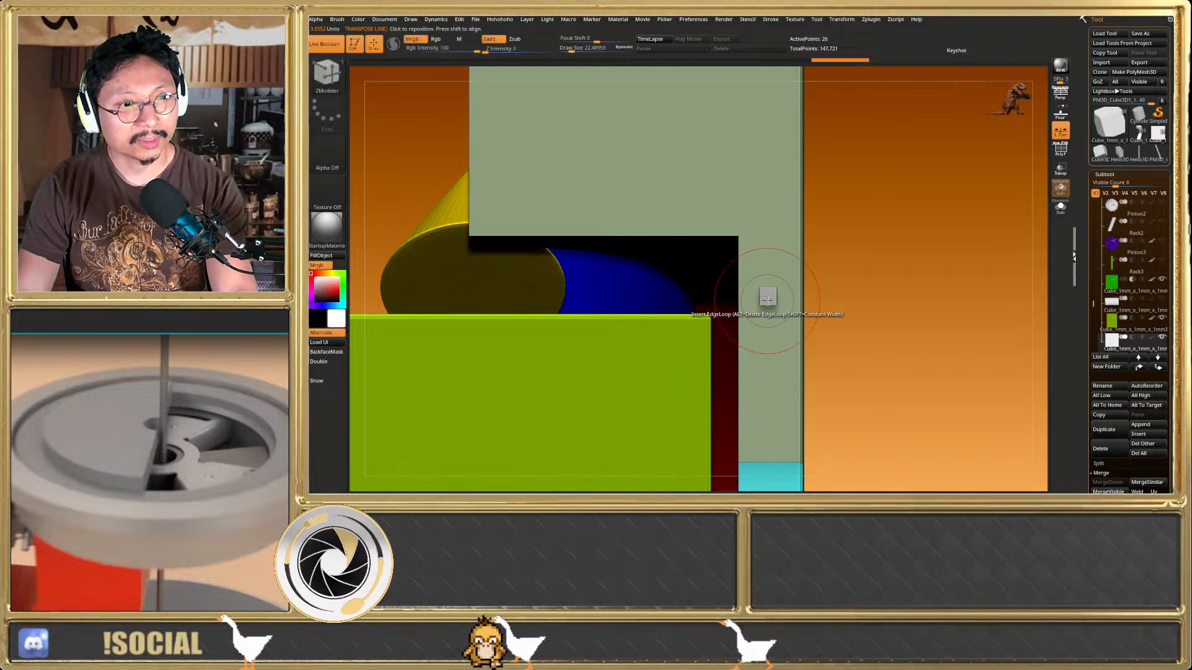
key("ctrl+q")
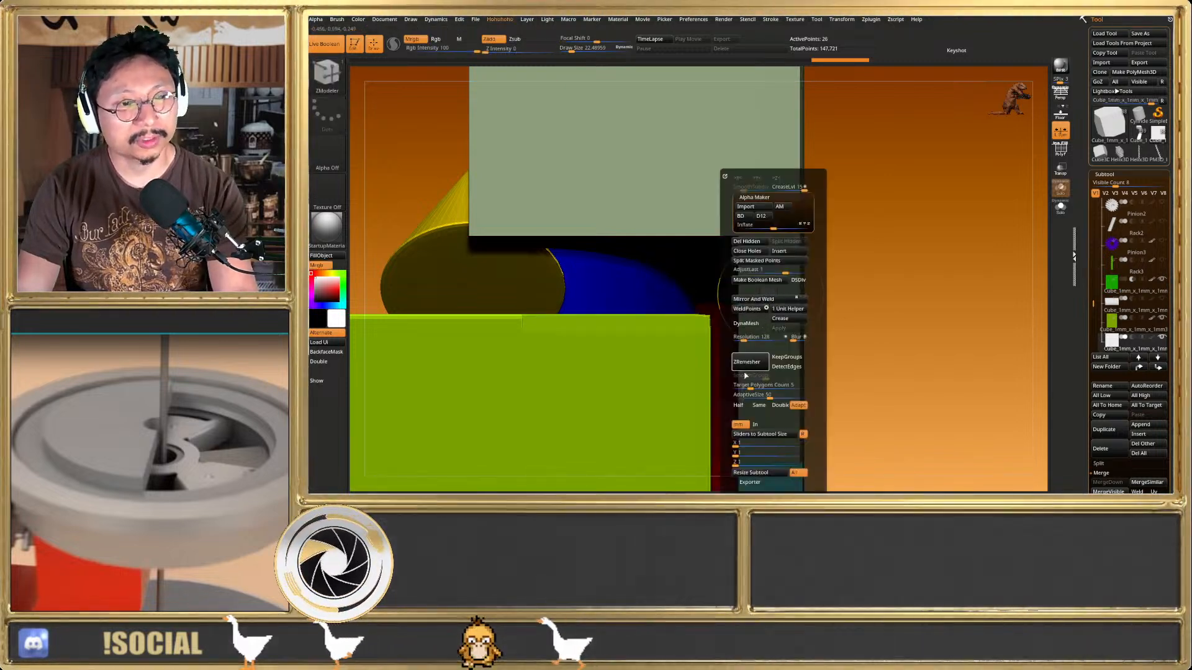
left_click(738, 433)
left_click(744, 442)
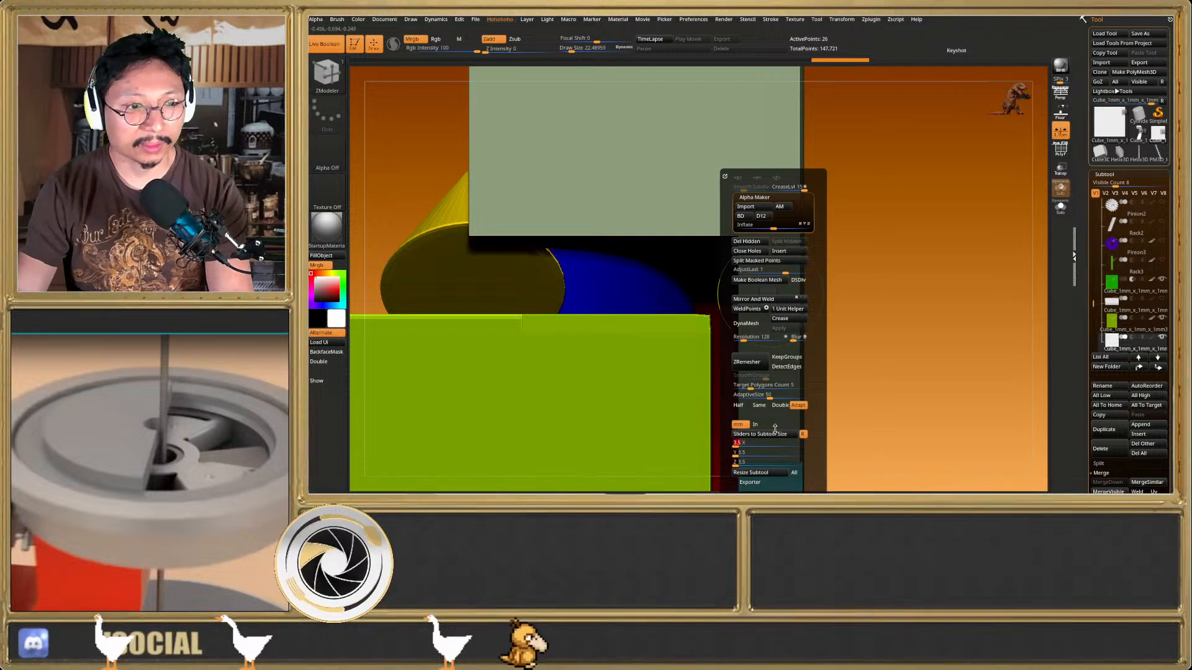
left_click(766, 463)
left_click(767, 473)
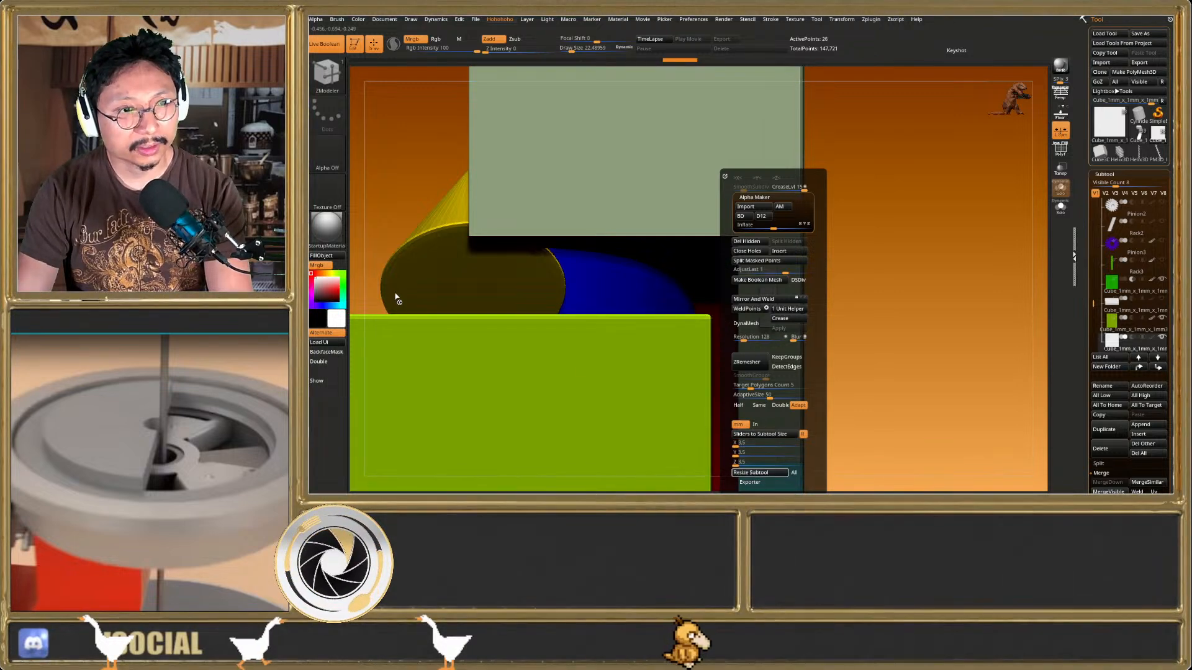
Compare the helper cube against the wall thickness with polyframes shown, and delete the cube
key("shift+f")
key("w")
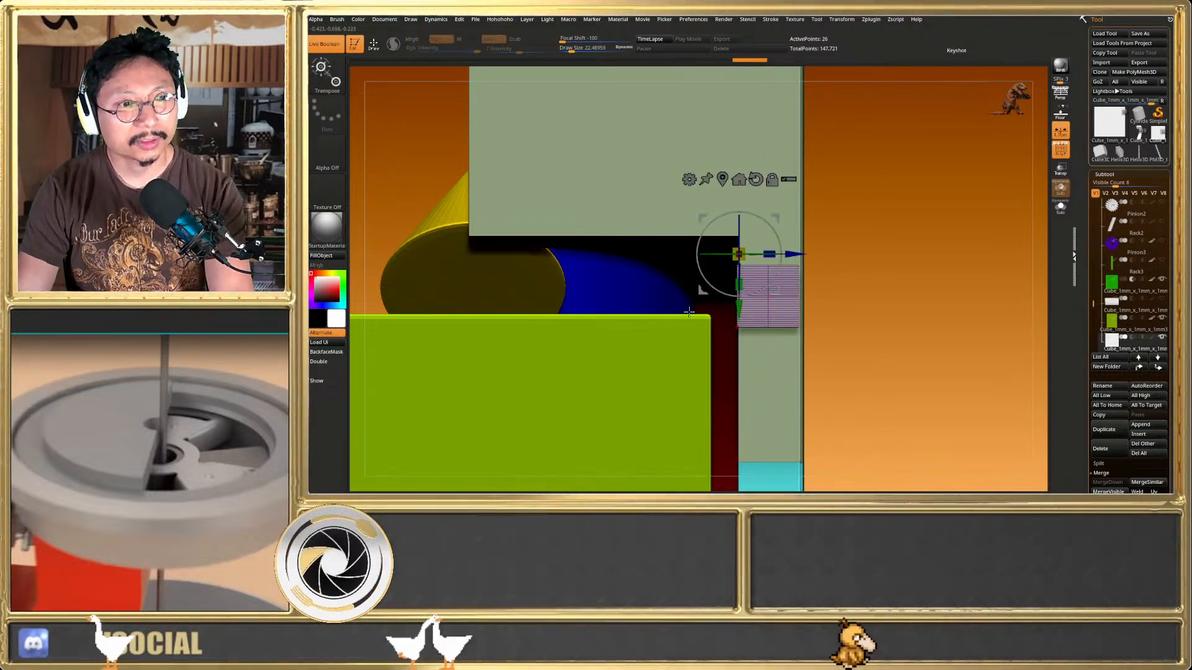
key("q")
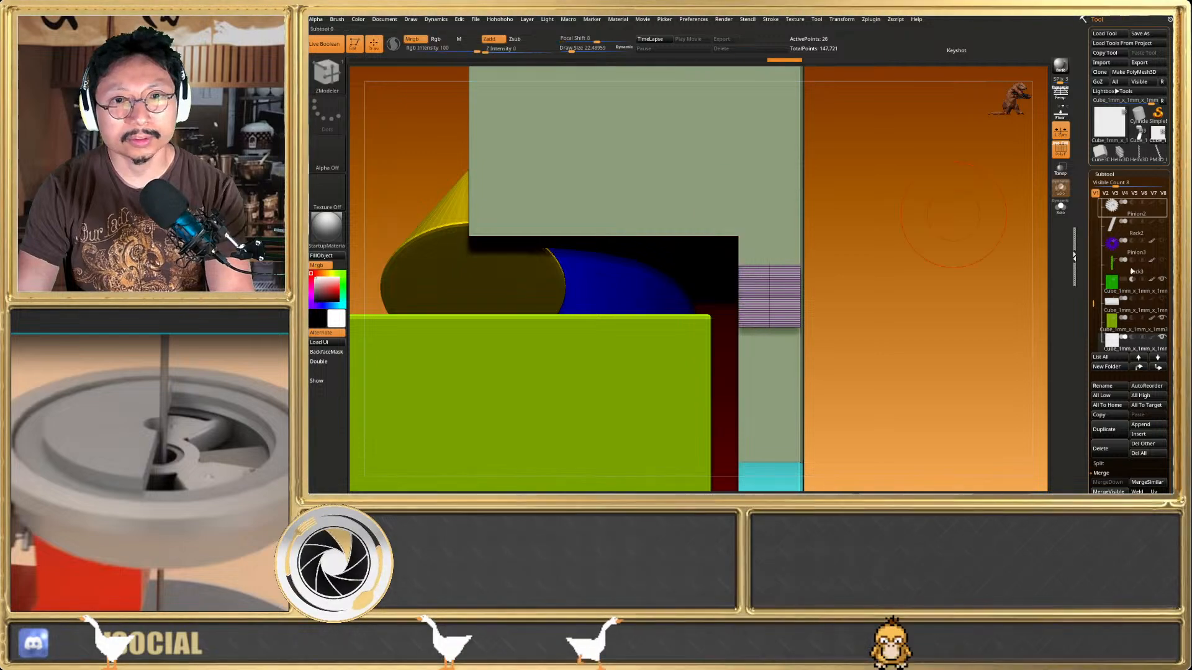
left_click(1105, 448)
left_click(1026, 469)
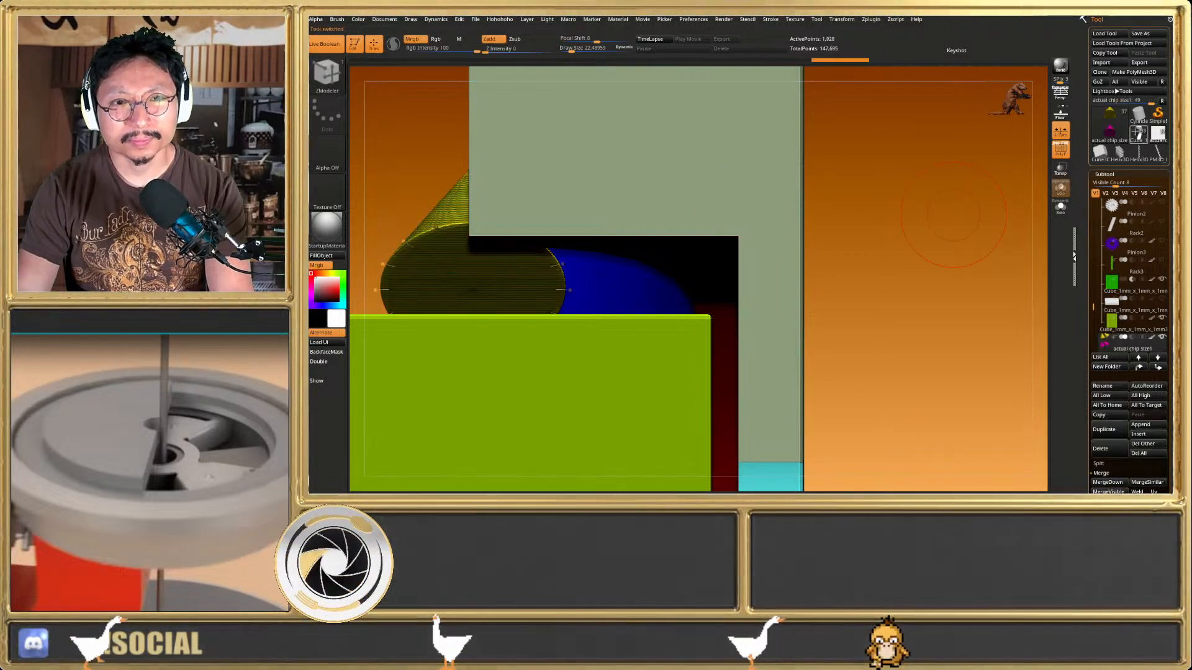
Switch back to the spout tool and undo the cutter copy's slice, white fill, polish and thickening
left_click(1139, 133)
scroll(649, 310, "down", 5)
key("shift+f")
scroll(650, 310, "down", 5)
mouse_move(650, 310)
right_mouse_down()
mouse_move(678, 374)
mouse_move(707, 206)
mouse_move(641, 302)
right_mouse_up()
key("ctrl+z")
key("ctrl+z")
key("ctrl+z")
key("ctrl+z")
key("ctrl+z")
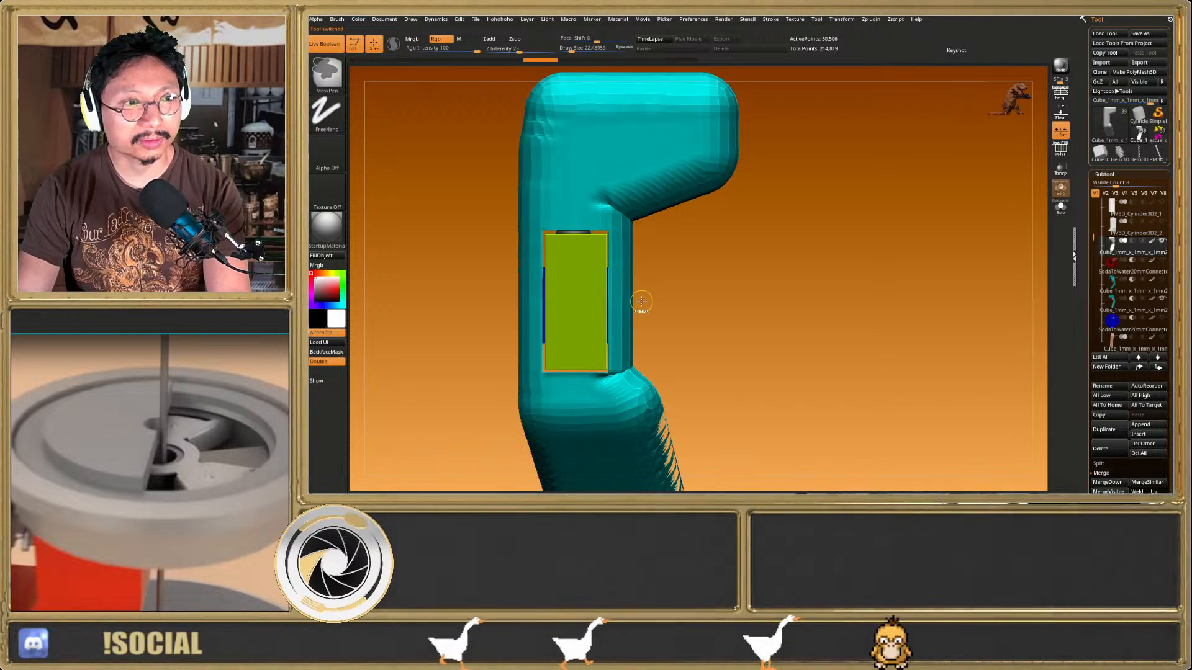
mouse_move(659, 290)
right_mouse_down()
mouse_move(698, 259)
mouse_move(679, 253)
right_mouse_up()
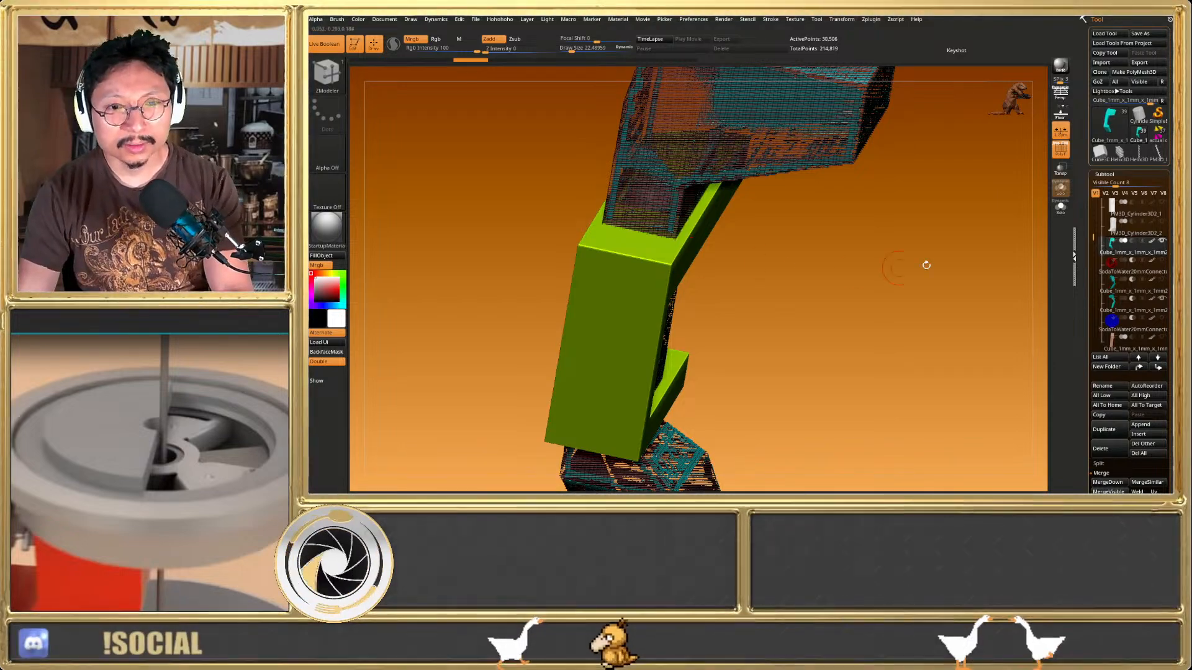
Add a 1 mm helper cube after the actual chip size3 subtool and resize it to 3.5 mm
left_click_drag(1093, 240, 1092, 309)
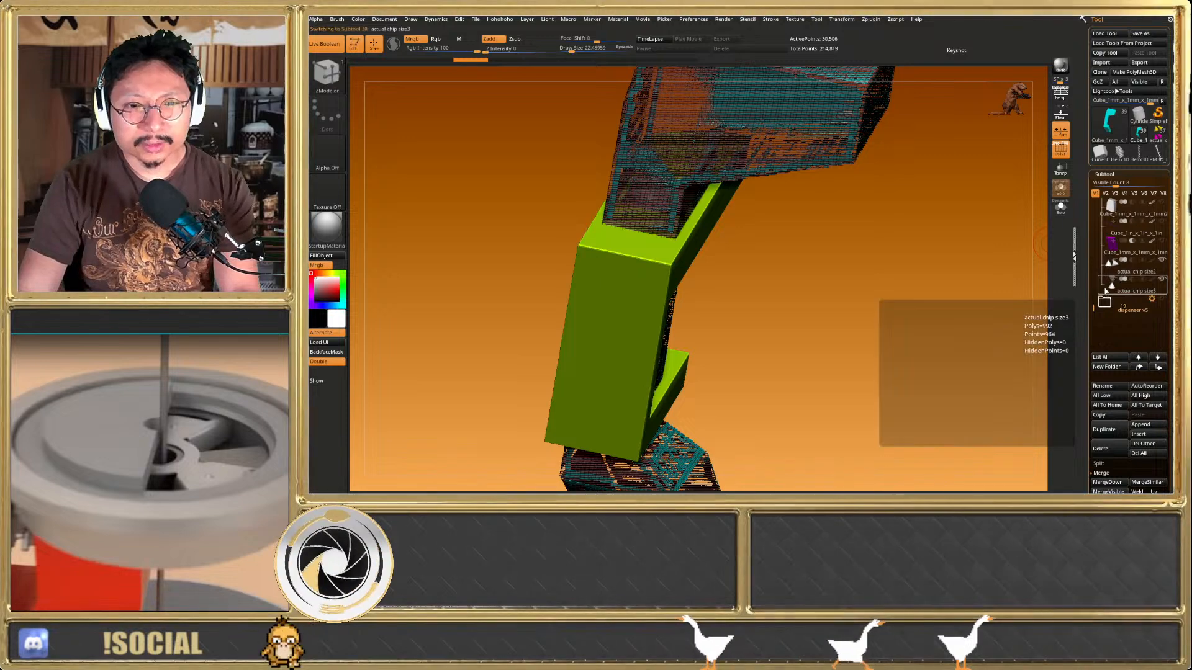
left_click(1107, 287)
key("h")
left_click(1050, 309)
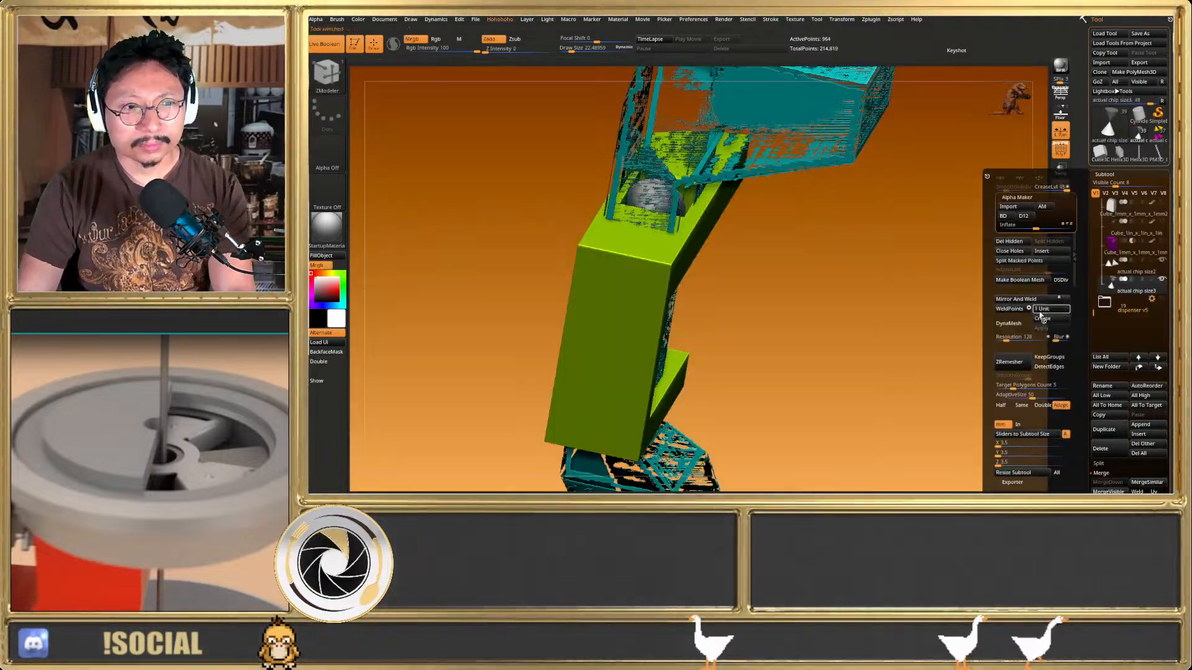
key("h")
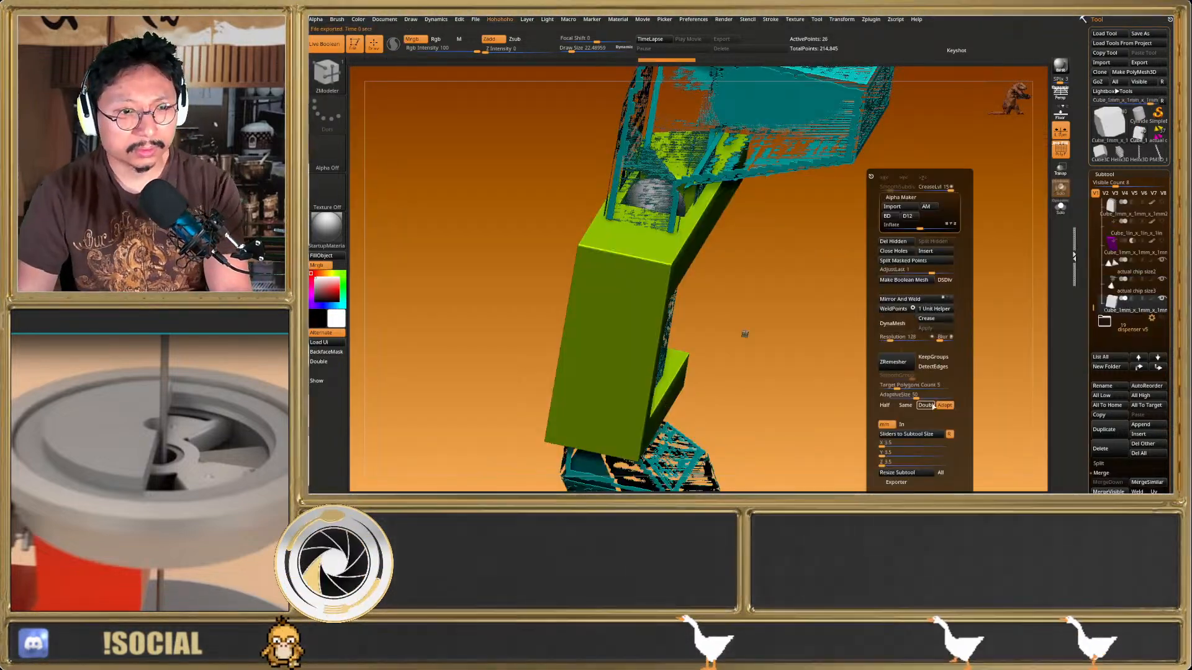
left_click(910, 435)
type("3.5")
key("Return")
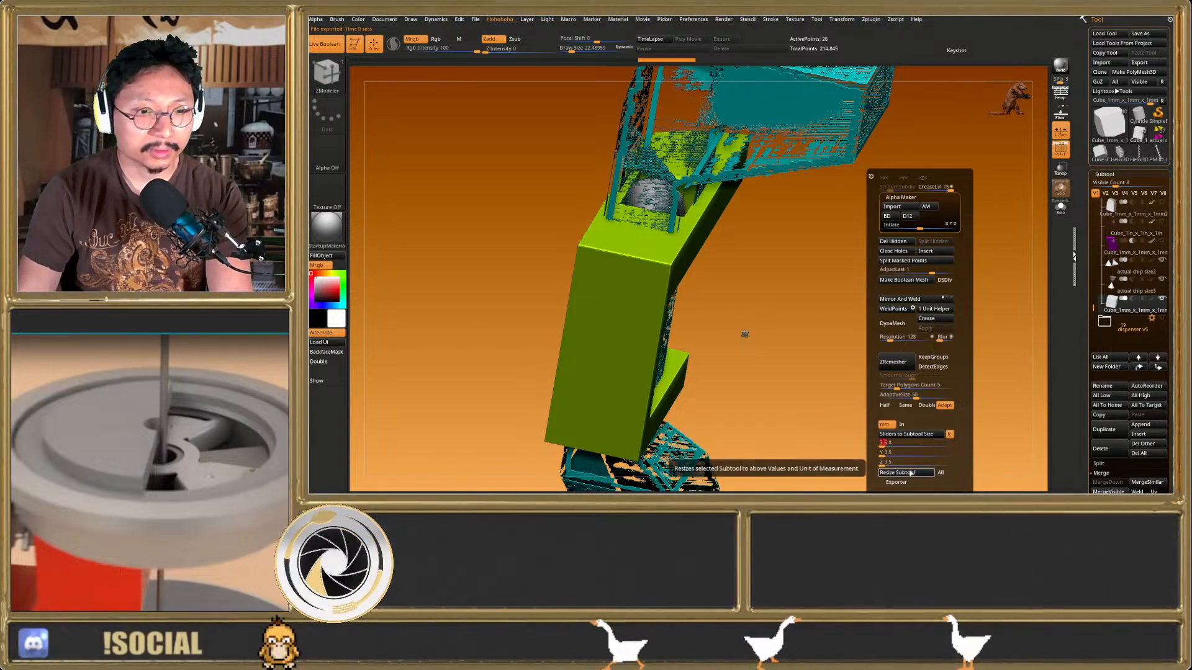
Move the 3.5 mm helper cube alongside the green connector near the channel's upper section
key("shift+f")
left_click_drag(774, 304, 622, 179)
key("w")
mouse_move(646, 218)
left_mouse_down()
mouse_move(699, 226)
mouse_move(648, 225)
mouse_move(657, 219)
left_mouse_up()
key("q")
Select the cyan channel copy and extrude its whole polygroup outward, using the 3.5 mm helper cube as the thickness guide
mouse_move(779, 220)
left_mouse_down("alt")
mouse_move(775, 261)
mouse_move(687, 212)
left_mouse_up("alt")
left_click(675, 131, "alt")
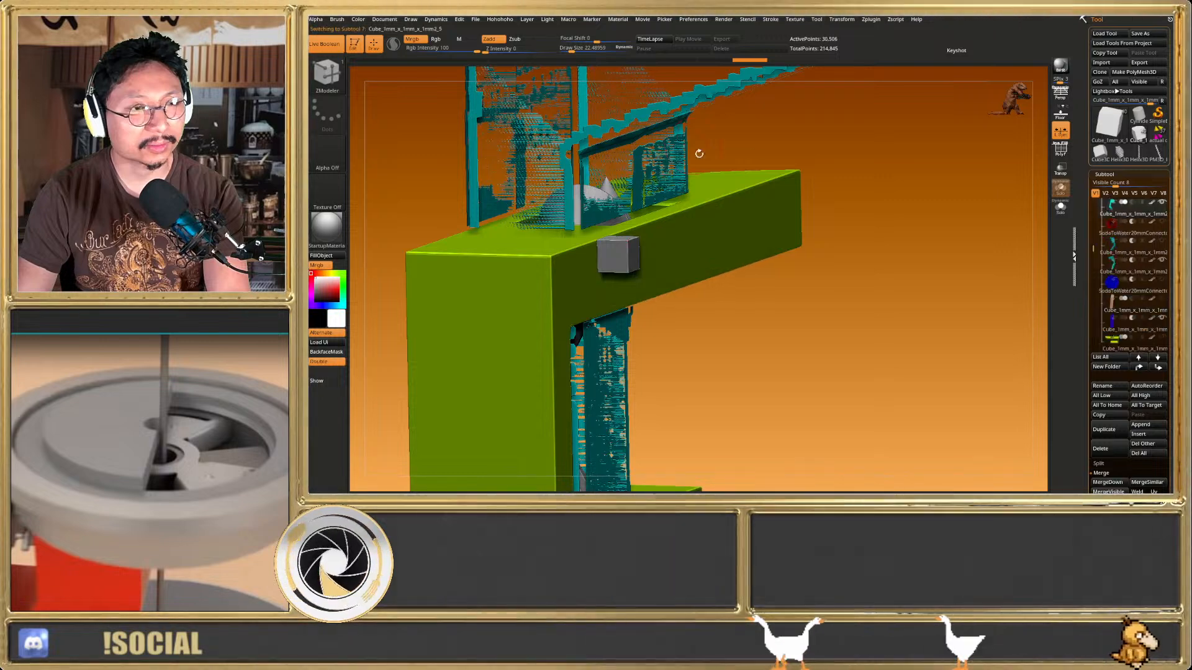
key("shift+f")
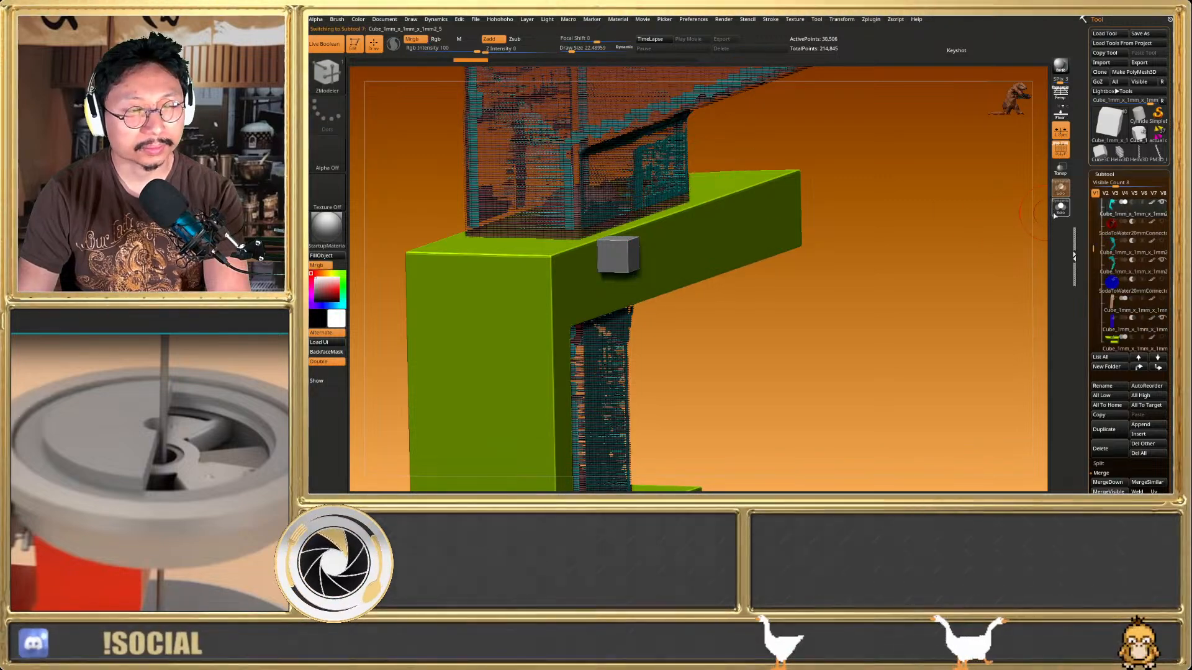
left_click(1056, 211)
left_click(1056, 211)
key("b")
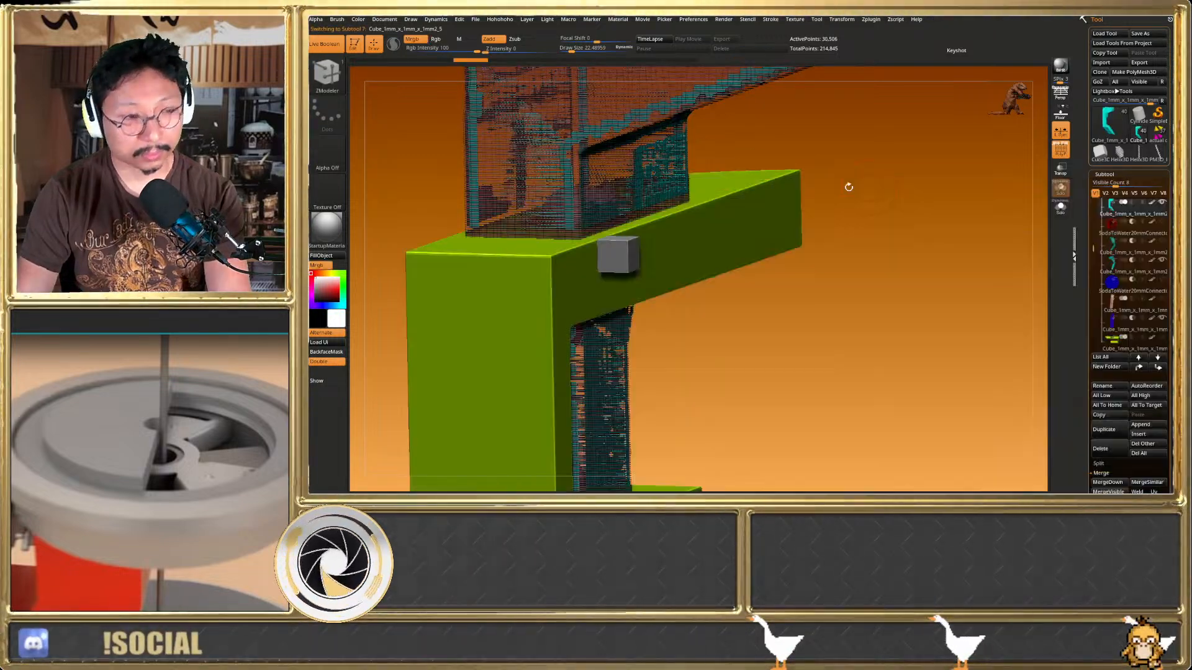
key("shift+f")
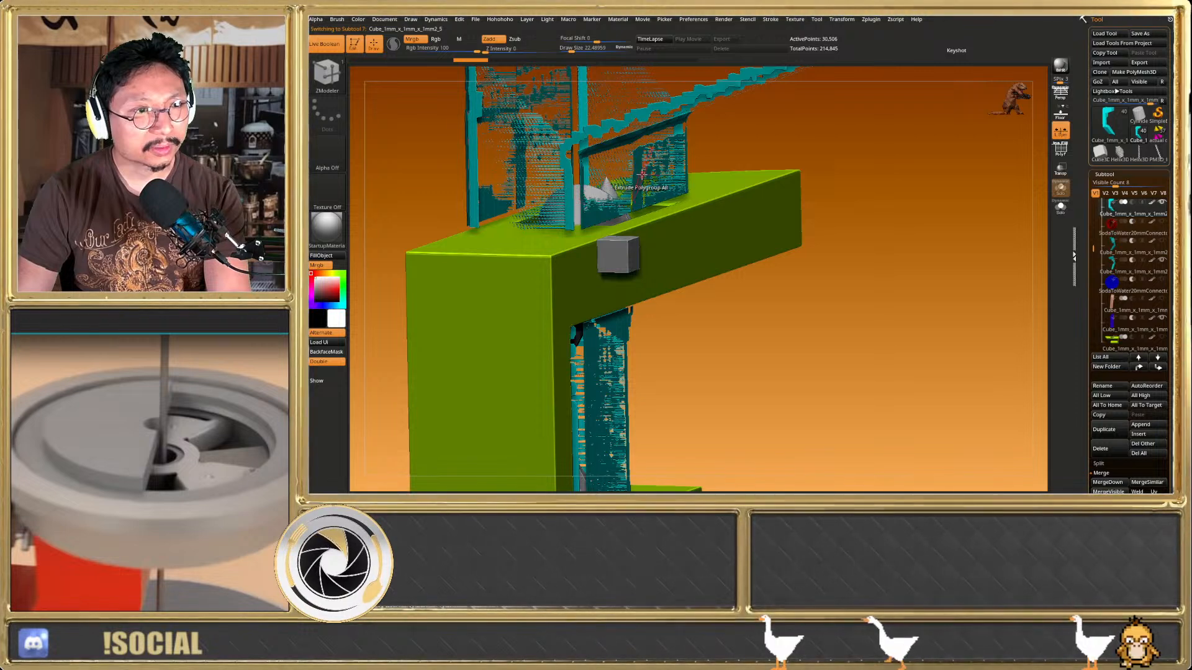
left_click_drag(643, 176, 697, 195)
key("f")
right_click_drag(665, 225, 999, 218)
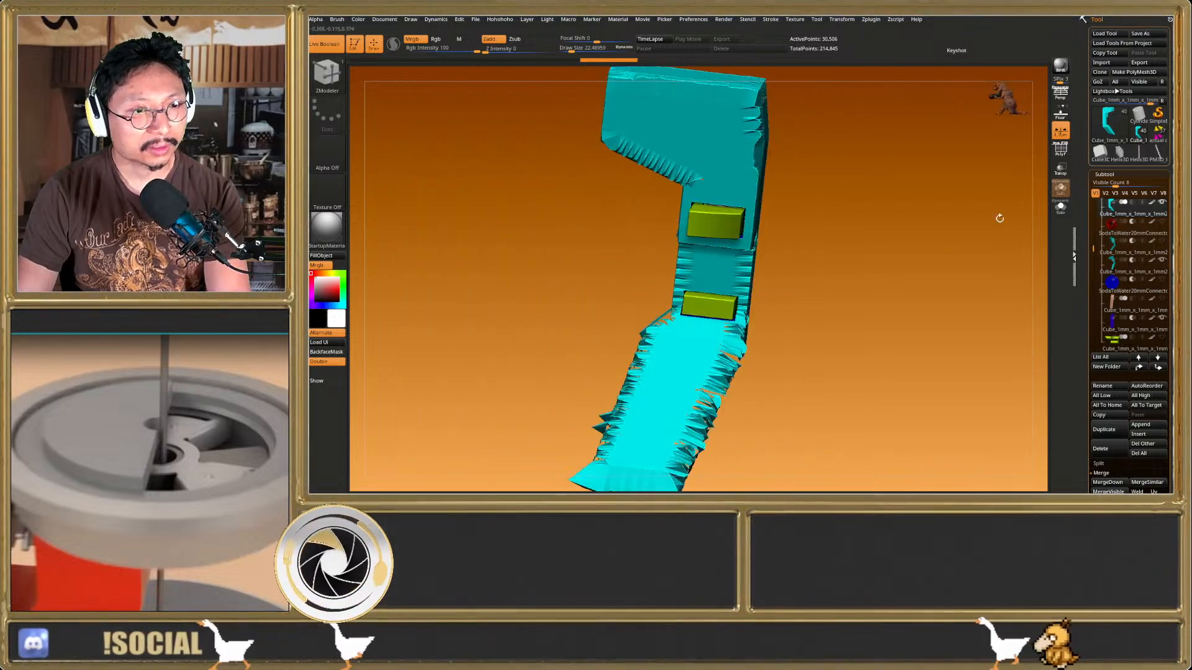
Apply the Polish deformation to the extruded channel body to smooth its spiky surfaces and edges
left_click(1106, 174)
left_click(1111, 274)
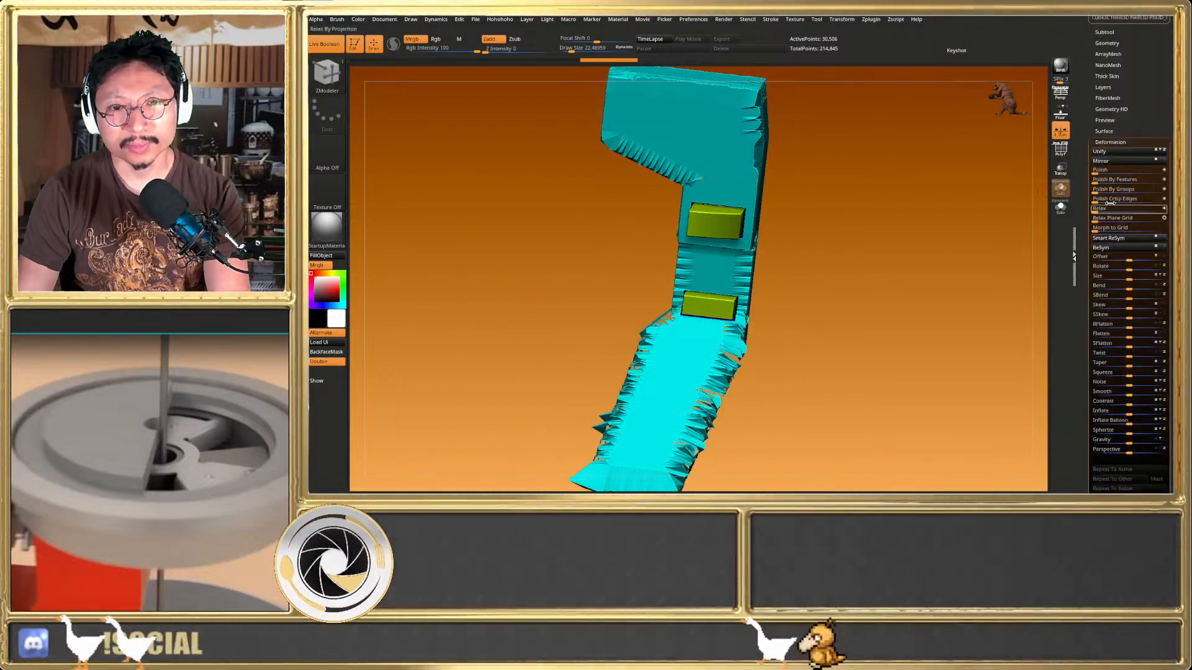
left_click(1097, 170)
right_click_drag(780, 273, 779, 290)
right_click_drag(695, 301, 571, 292)
key("shift+f")
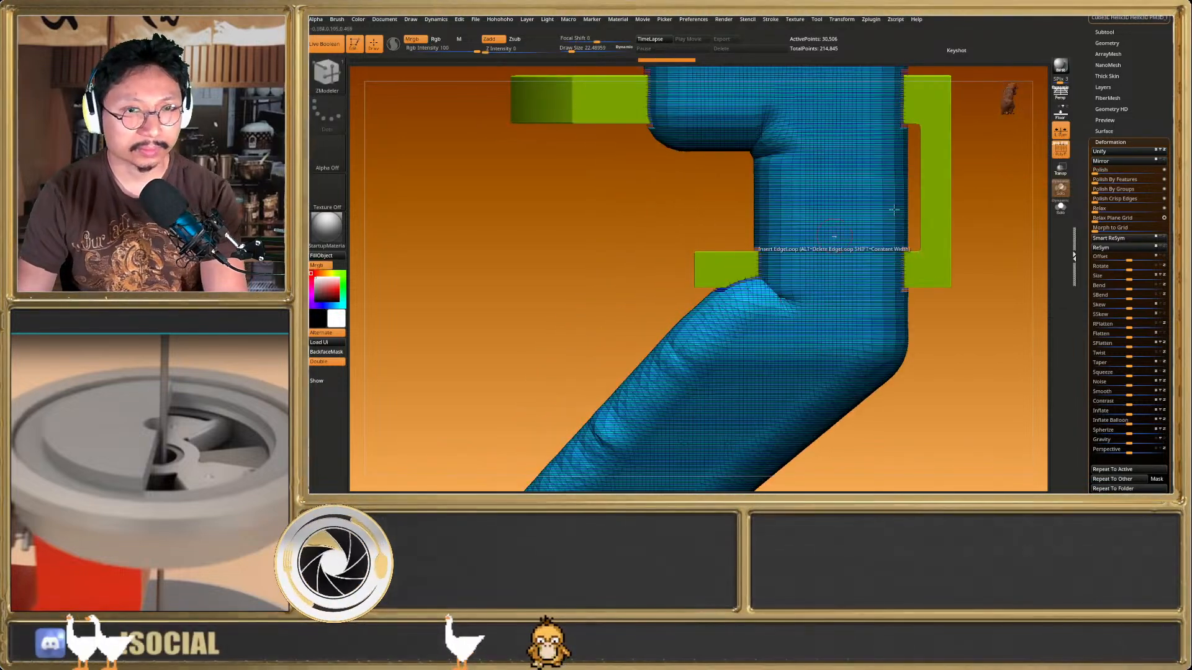
Examine the polished body's mesh and its fit around the green connectors with transparency and polyframes shown
left_click(1060, 169)
left_click(1060, 169)
mouse_move(807, 203)
right_mouse_down("ctrl")
mouse_move(737, 234)
mouse_move(726, 296)
mouse_move(775, 319)
mouse_move(747, 276)
mouse_move(692, 238)
mouse_move(683, 215)
mouse_move(713, 208)
right_mouse_up("ctrl")
key("shift+f")
key("shift+f")
key("shift+f")
key("shift+f")
key("shift+f")
key("f")
left_click_drag(666, 227, 636, 286, "alt")
key("shift+f")
key("shift+f")
right_click_drag(685, 277, 688, 290, "ctrl")
mouse_move(688, 290)
right_mouse_down()
mouse_move(718, 283)
mouse_move(687, 289)
right_mouse_up()
key("shift+f")
key("shift+f")
scroll(689, 291, "down", 2)
Quick-save the project and check the body's mesh in the side view
key("ctrl+s")
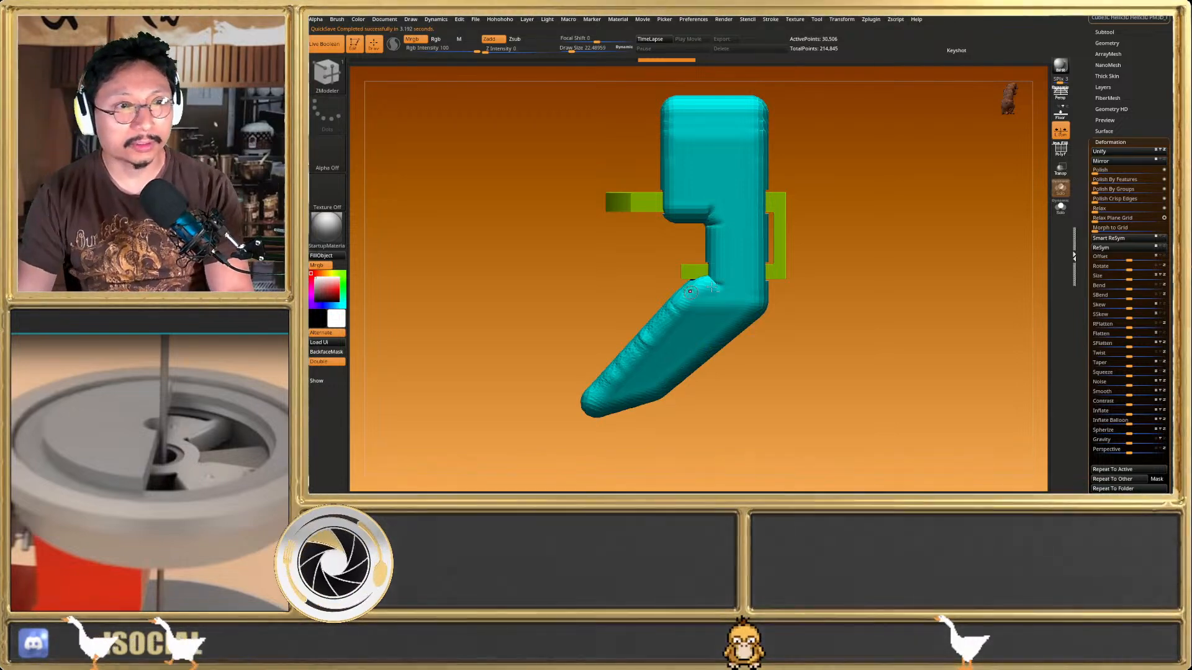
right_click_drag(691, 292, 720, 309, "alt")
key("shift+f")
scroll(793, 258, "up", 3)
scroll(924, 299, "down", 2)
key("shift+f")
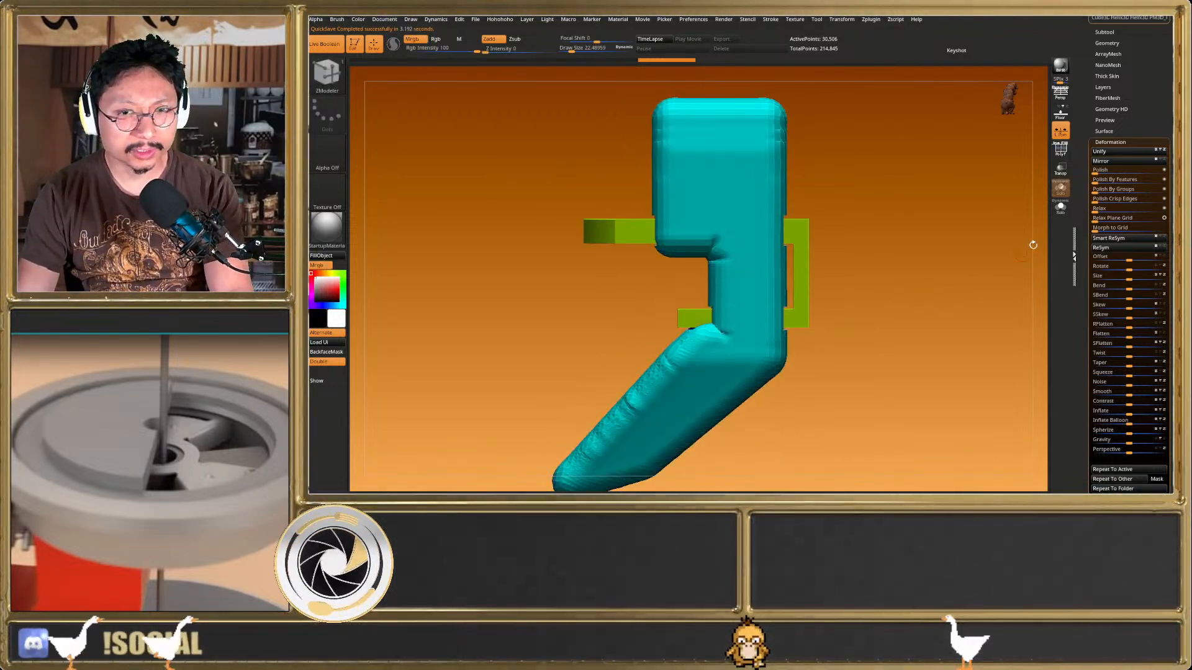
Relax the spout body's mesh and apply another Polish deformation to it
left_click_drag(1093, 209, 1101, 210)
right_click_drag(1045, 224, 967, 236)
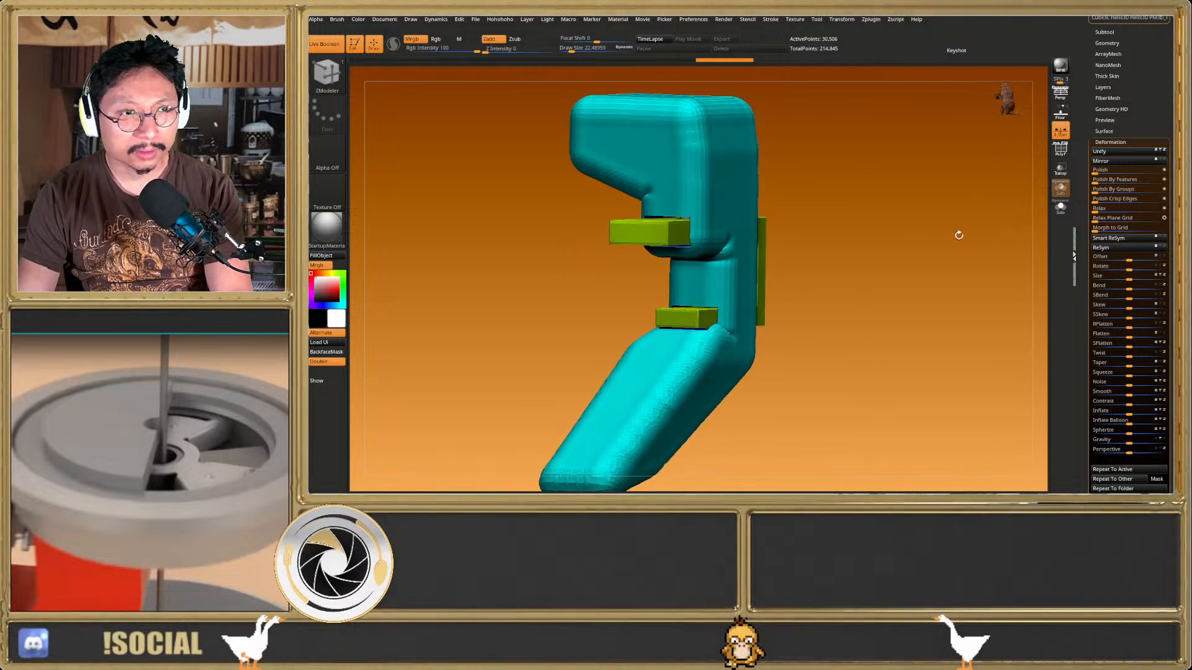
key("ctrl")
key("shift+f")
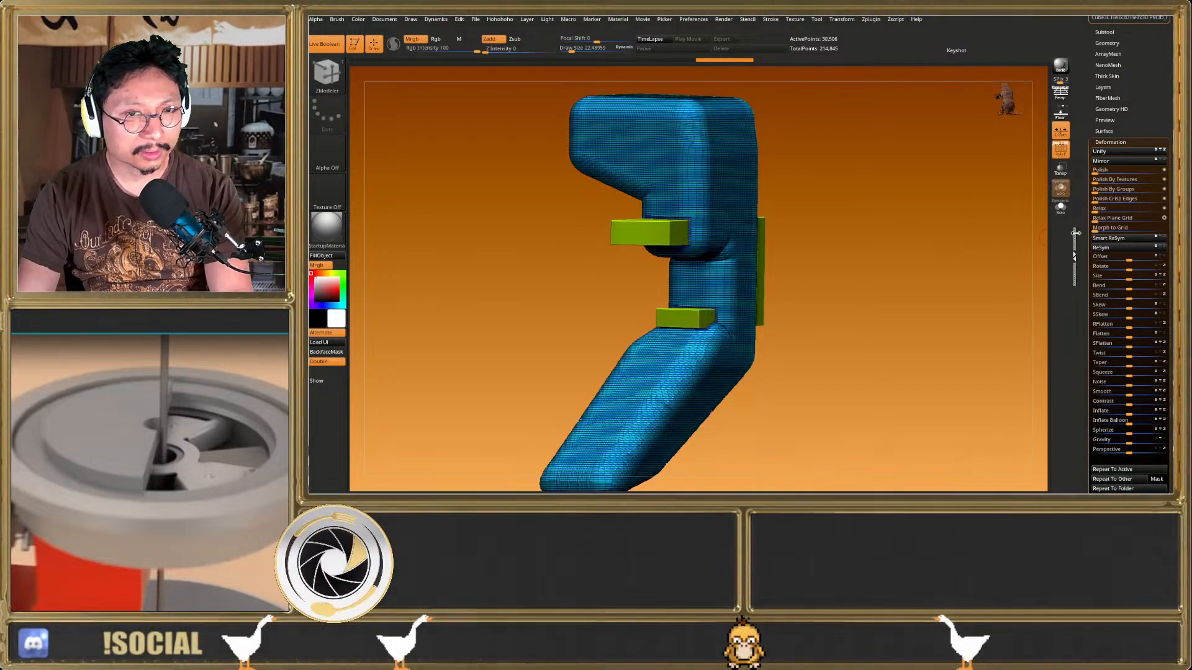
key("shift+f")
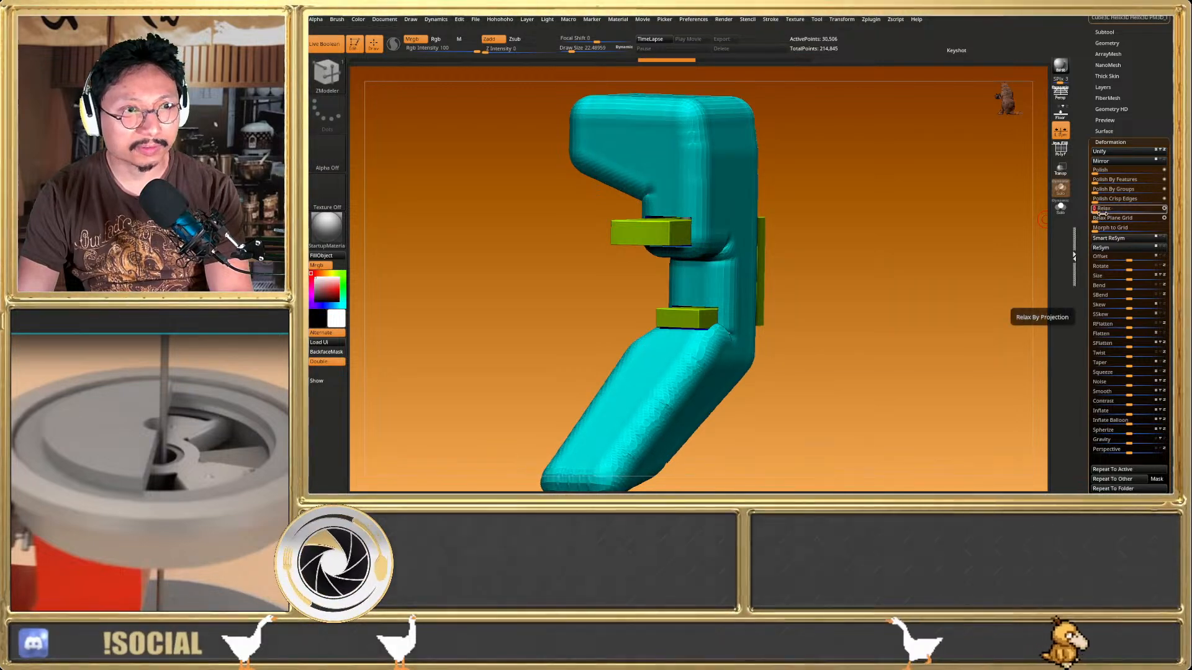
left_click(1102, 172)
left_click_drag(840, 257, 769, 265, "shift")
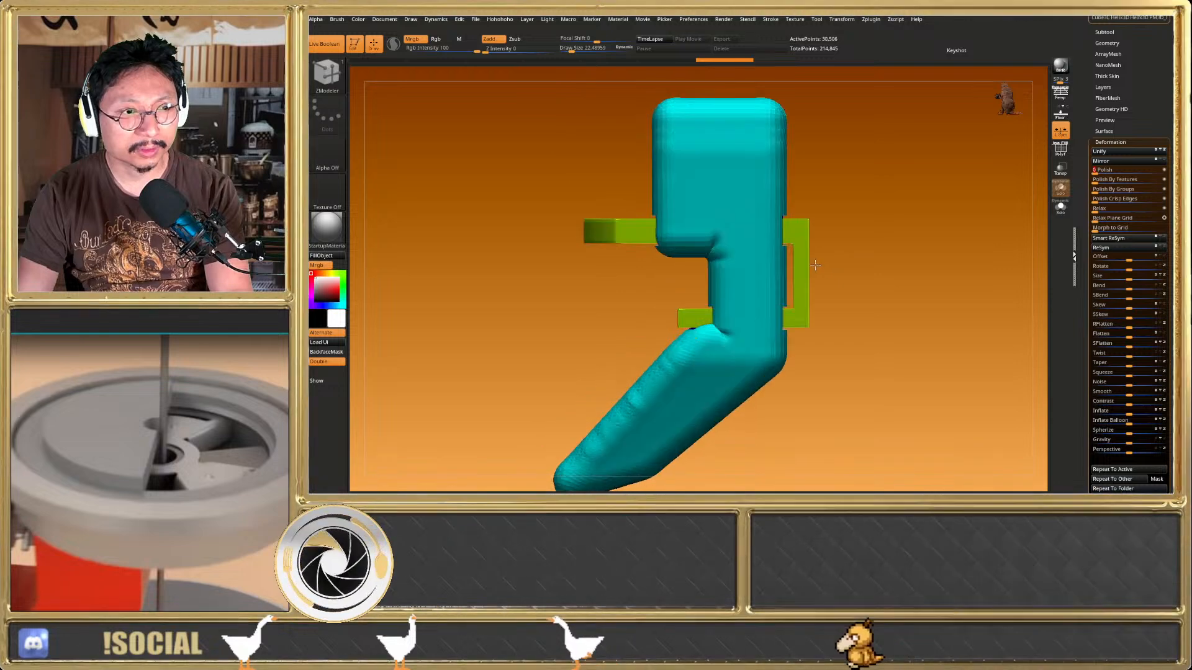
Inspect the spout body's walls around the green connectors from the front and side with transparency shown
key("shift+f")
left_click_drag(600, 248, 729, 242)
key("shift+f")
left_click_drag(620, 249, 1034, 182)
left_click(1057, 175)
left_click_drag(813, 194, 652, 185)
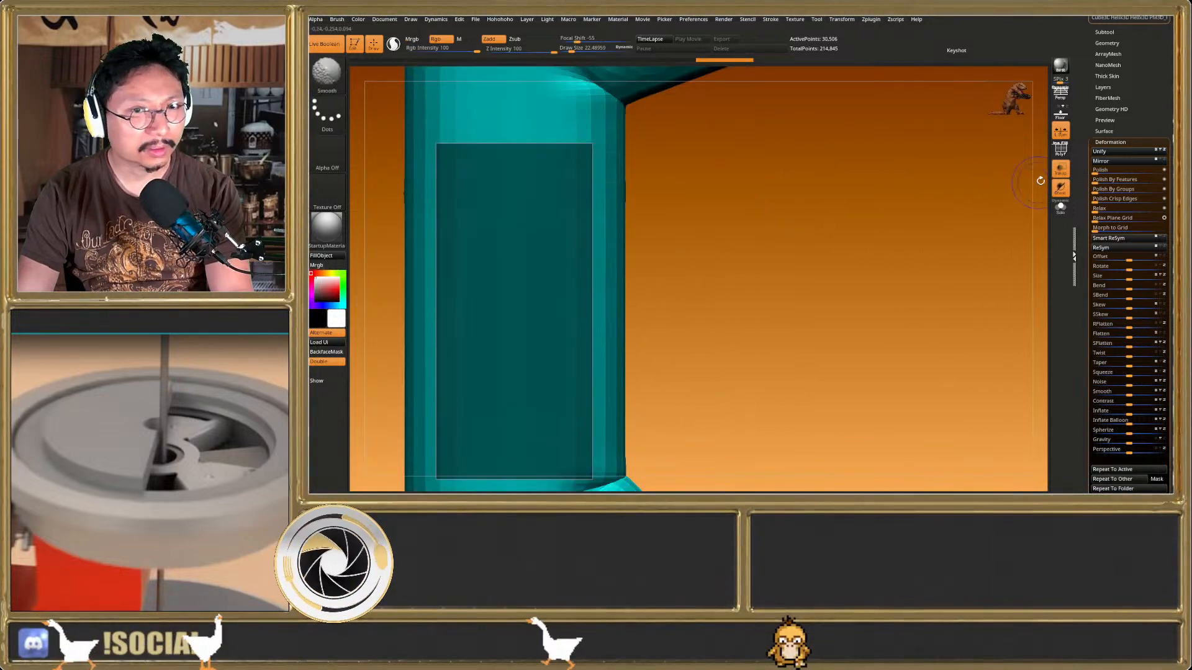
key("shift+f")
left_click(1059, 174)
left_click_drag(720, 248, 605, 144, "alt")
key("shift+f")
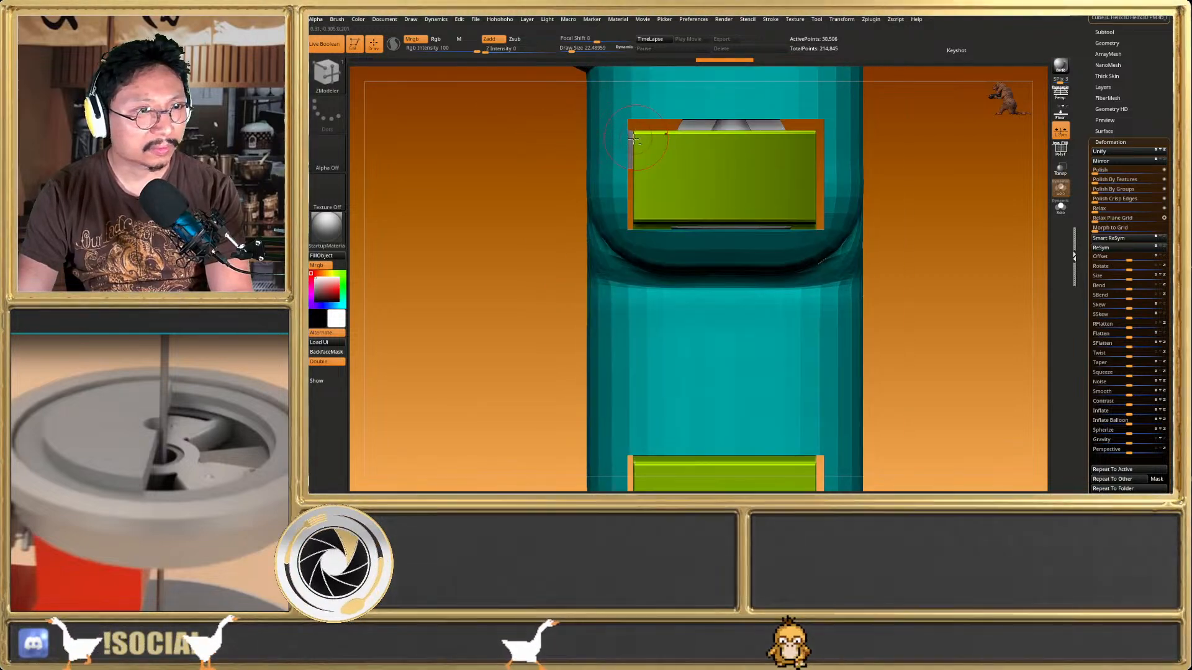
Select the helper cube and move it outward into the spout wall beside the upper green connector
scroll(629, 142, "up", 3)
left_click(632, 133, "alt")
key("w")
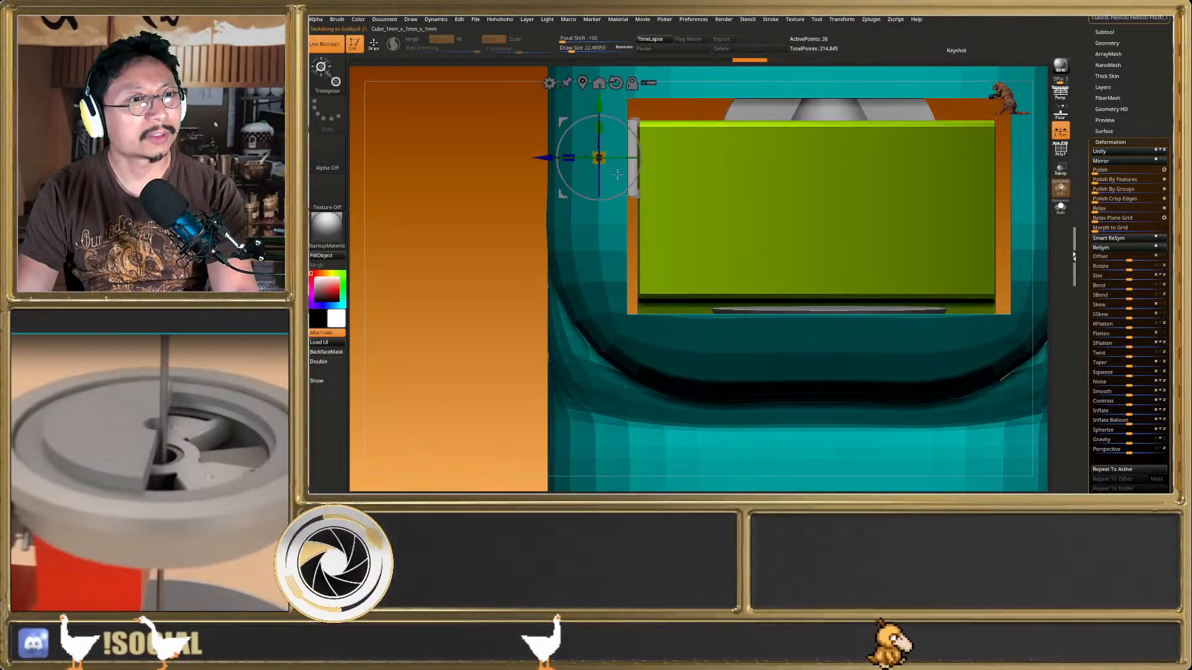
mouse_move(551, 164)
left_mouse_down()
mouse_move(512, 159)
mouse_move(534, 159)
left_mouse_up()
right_click_drag(535, 159, 553, 187, "ctrl")
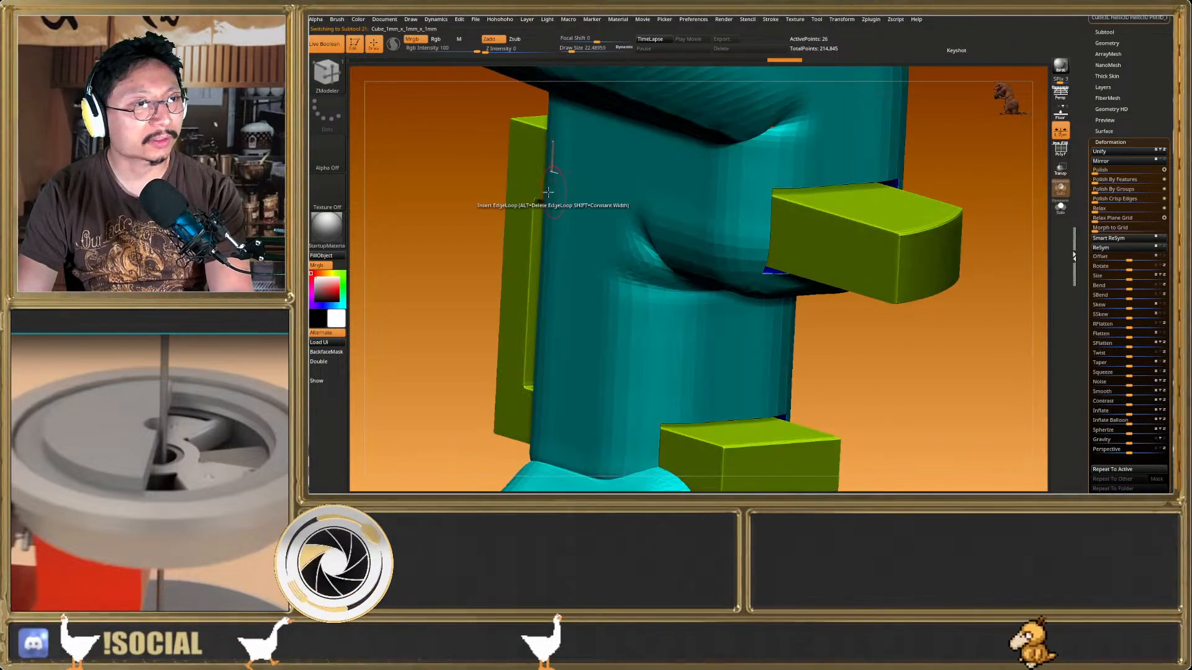
left_click_drag(520, 160, 507, 161)
key("q")
mouse_move(508, 161)
right_mouse_down("ctrl")
mouse_move(541, 267)
mouse_move(619, 298)
mouse_move(531, 227)
mouse_move(633, 298)
mouse_move(615, 255)
mouse_move(619, 229)
right_mouse_up("ctrl")
scroll(1099, 133, "up", 3)
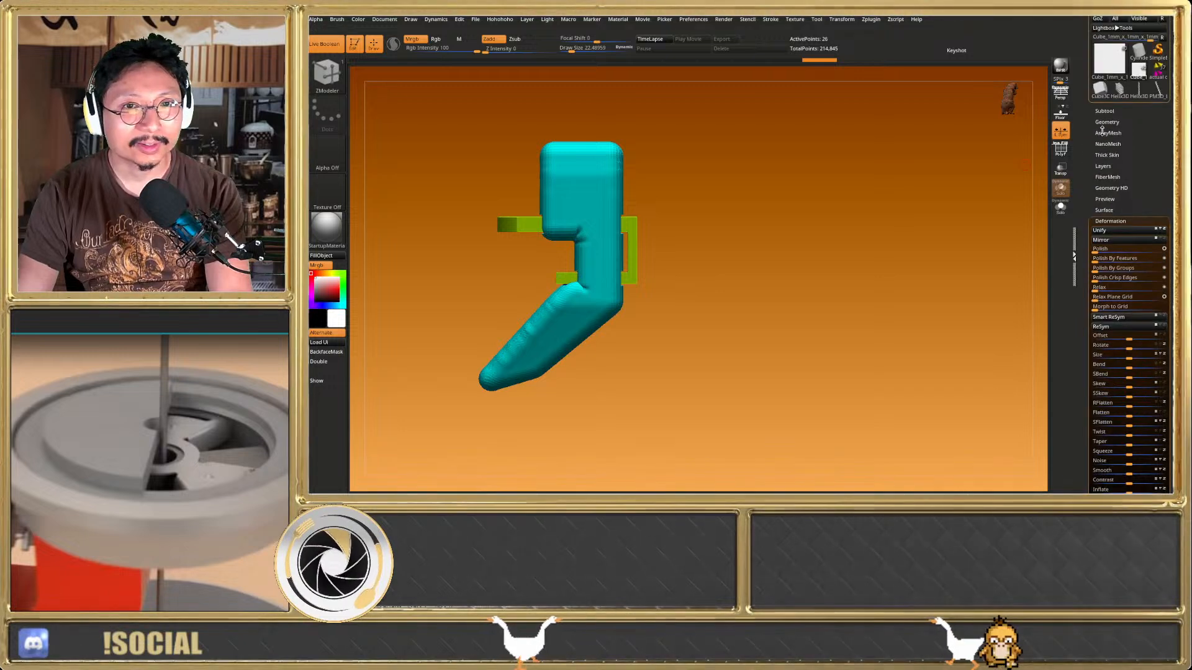
Review the parts in the subtool list and examine the spout body from the front and side
left_click(1111, 112)
left_click_drag(1093, 133, 1099, 80)
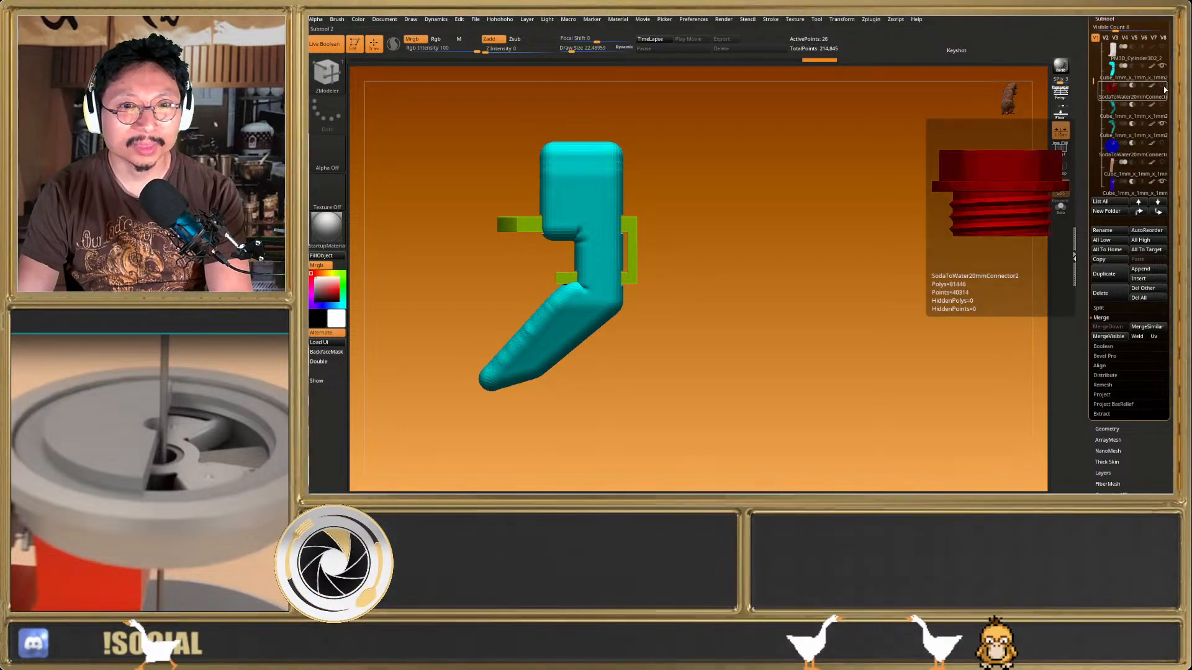
mouse_move(1165, 150)
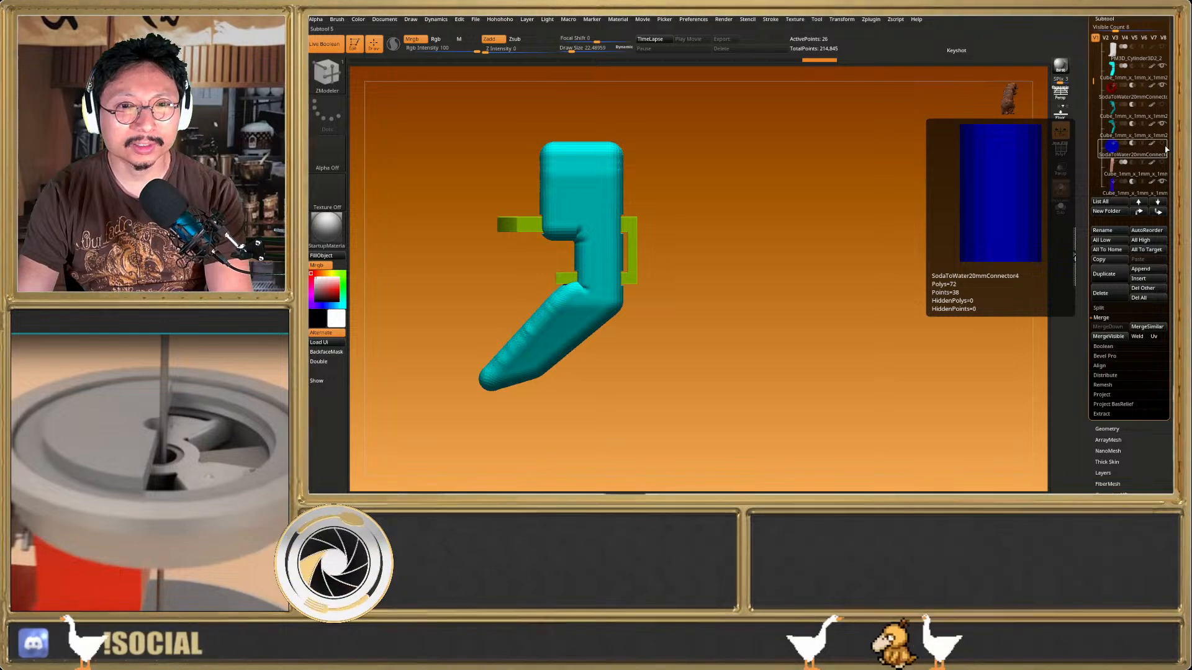
left_click_drag(949, 157, 676, 286)
mouse_move(677, 286)
right_mouse_down("shift")
mouse_move(662, 273)
mouse_move(652, 195)
mouse_move(649, 241)
mouse_move(622, 295)
mouse_move(639, 301)
mouse_move(627, 299)
mouse_move(724, 255)
right_mouse_up("shift")
key("shift+f")
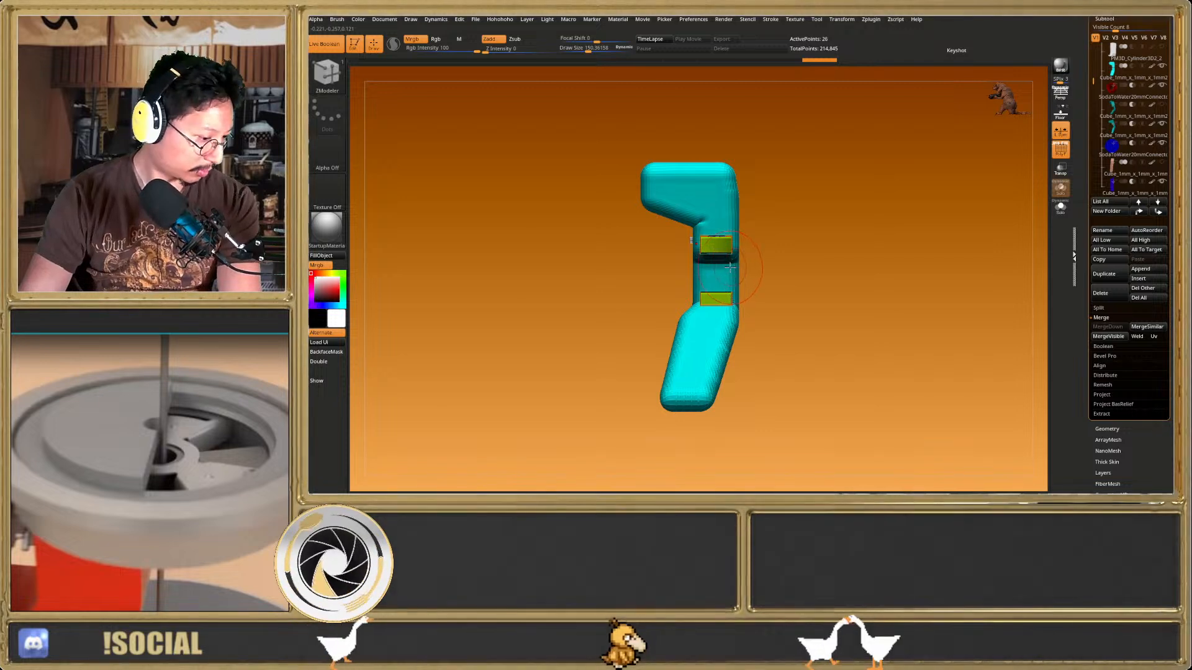
mouse_move(726, 267)
right_mouse_down()
mouse_move(696, 301)
mouse_move(709, 243)
mouse_move(726, 269)
mouse_move(689, 247)
mouse_move(716, 296)
mouse_move(690, 270)
mouse_move(724, 245)
mouse_move(728, 357)
mouse_move(649, 265)
right_mouse_up()
key("s")
mouse_move(618, 161)
right_mouse_down()
mouse_move(643, 224)
mouse_move(639, 265)
right_mouse_up()
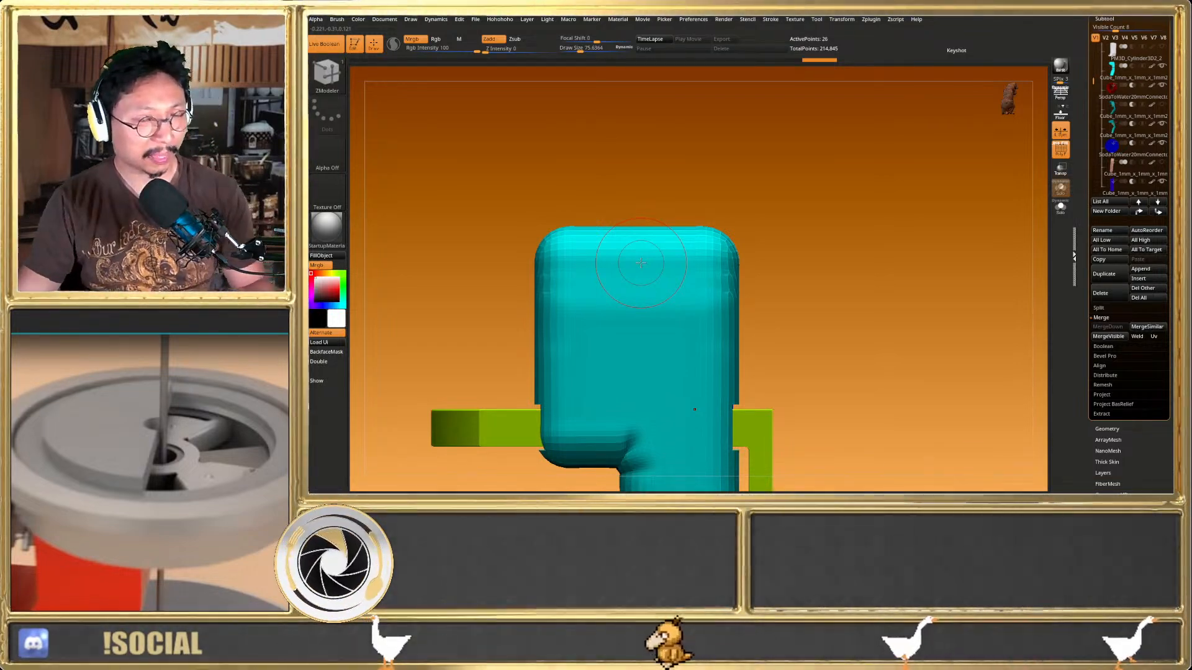
mouse_move(746, 322)
left_mouse_down()
mouse_move(770, 254)
mouse_move(722, 286)
left_mouse_up()
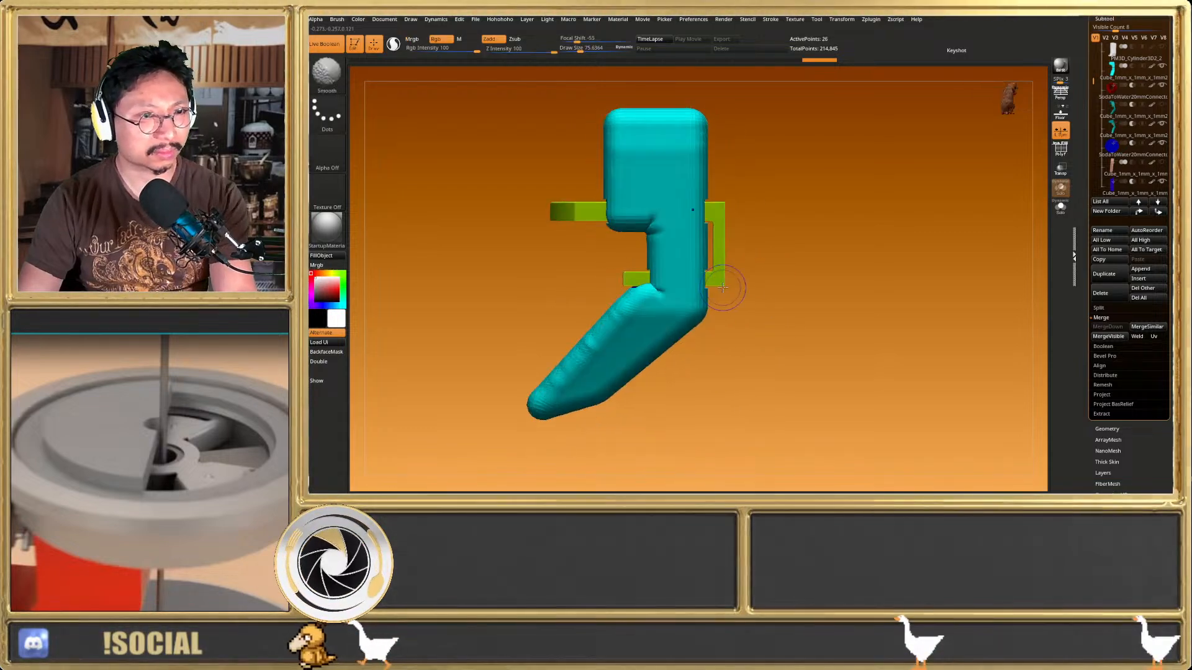
Select the spout body and check how it sits against the connectors with transparency and polyframes shown
left_click(1057, 172)
left_click_drag(926, 182, 1002, 200, "alt")
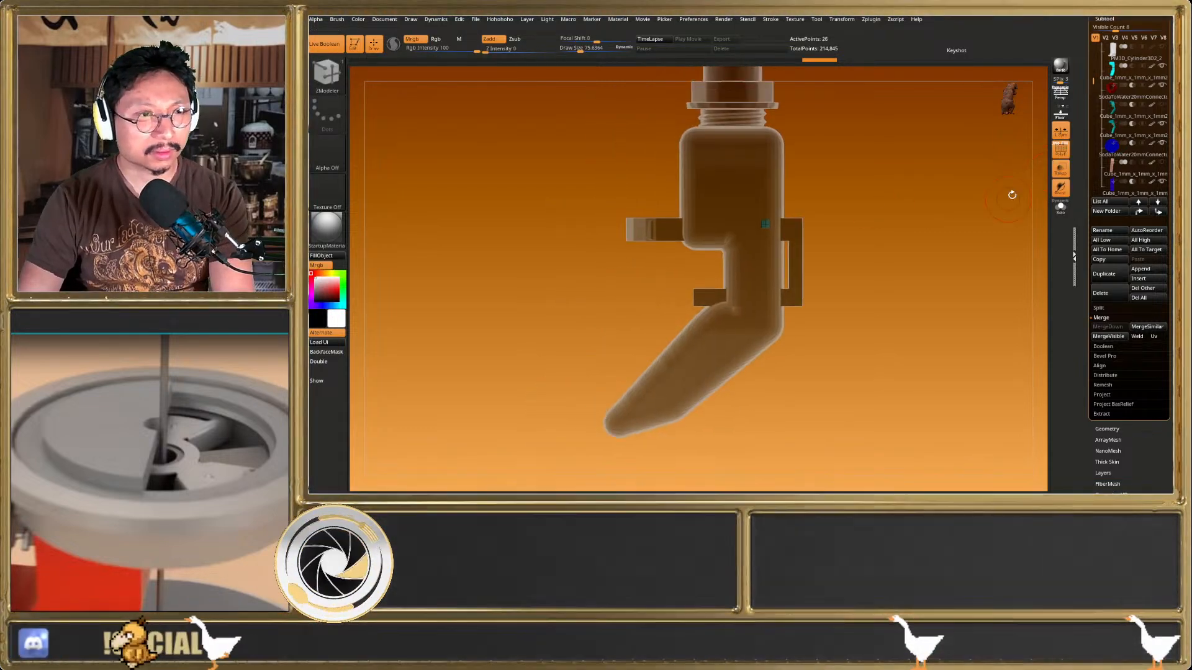
left_click(1065, 168)
right_click_drag(733, 168, 791, 217, "alt")
mouse_move(791, 217)
right_mouse_down()
mouse_move(788, 275)
mouse_move(801, 230)
right_mouse_up()
left_click(778, 262, "alt")
key("shift+f")
right_click_drag(806, 375, 808, 259, "alt")
key("shift+f")
key("shift+f")
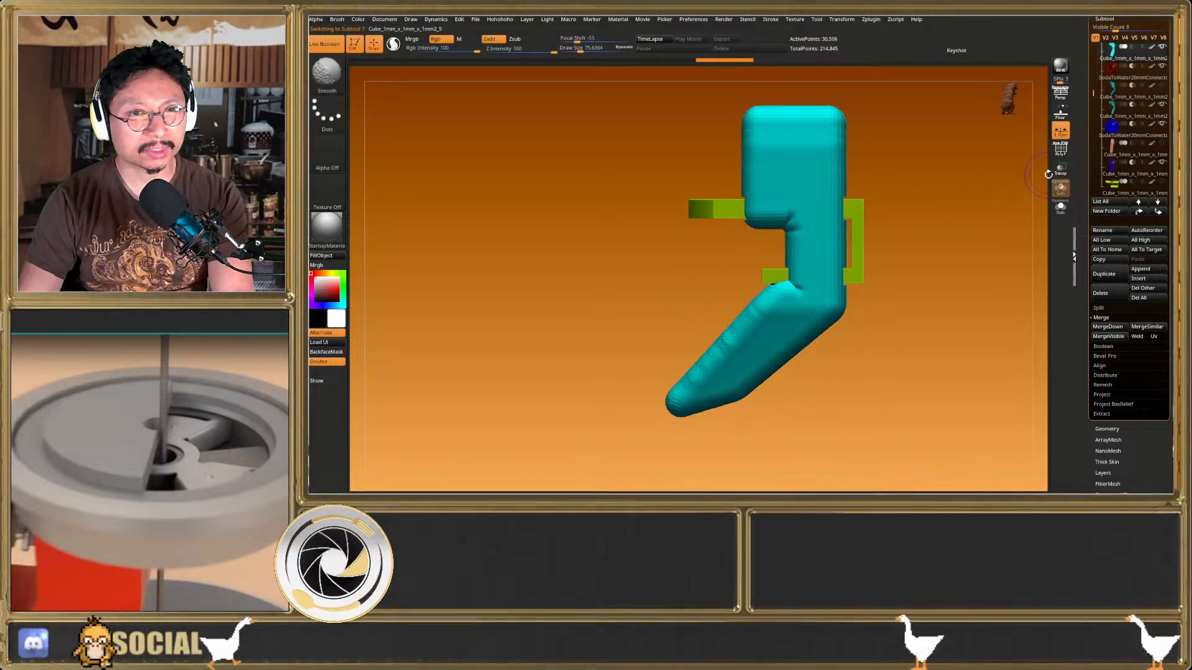
left_click(1059, 168)
key("shift+f")
left_click(1059, 169)
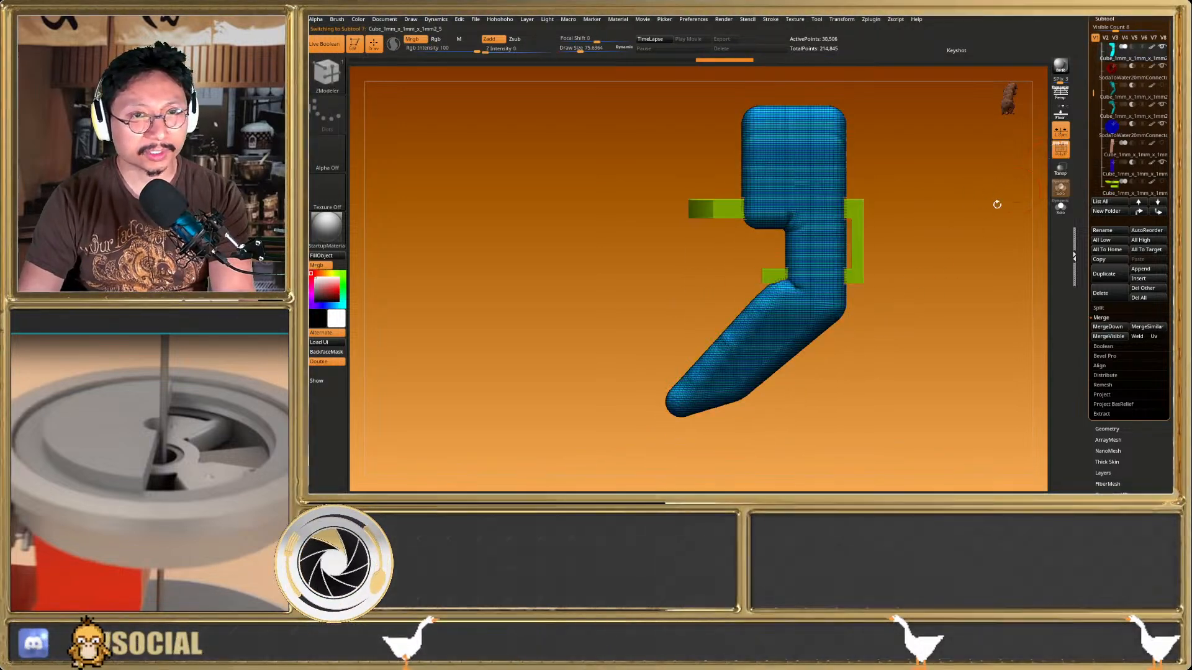
Try trimming the lower spout's front edge and tip with KnifeCurve cuts, and undo them
key("shift+f")
left_click_drag(906, 307, 752, 305, "ctrl+shift")
mouse_move(862, 388)
left_mouse_down("ctrl+shift")
mouse_move(434, 388)
mouse_move(452, 389)
left_mouse_up("ctrl+shift")
mouse_move(552, 387)
right_mouse_down()
mouse_move(643, 296)
mouse_move(657, 378)
mouse_move(663, 345)
right_mouse_up()
key("b")
key("z")
key("m")
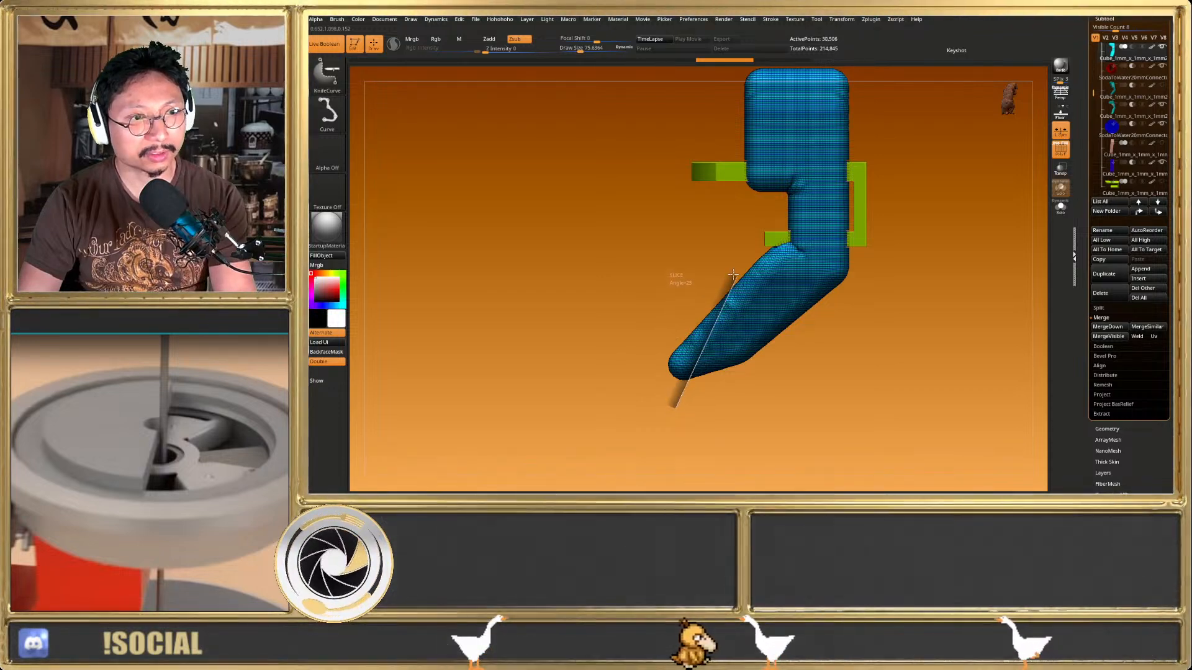
mouse_move(732, 297)
right_mouse_down()
mouse_move(753, 353)
mouse_move(761, 325)
mouse_move(737, 338)
mouse_move(857, 245)
mouse_move(832, 298)
mouse_move(843, 327)
mouse_move(886, 310)
right_mouse_up()
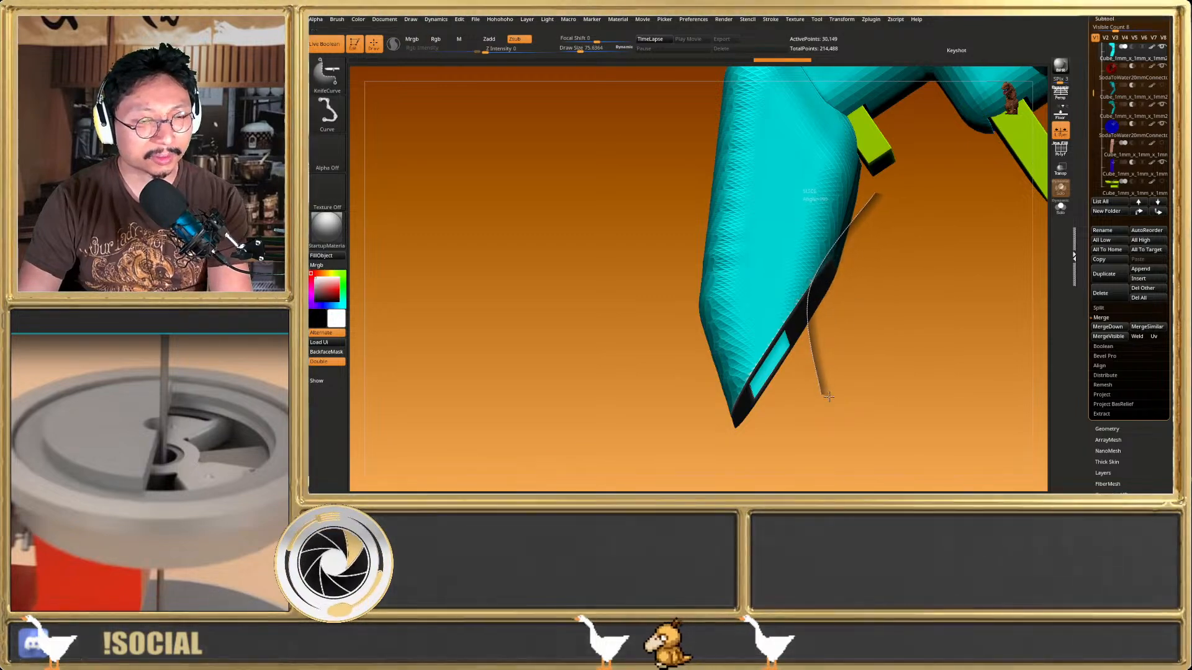
left_click_drag(828, 397, 859, 434, "ctrl+shift")
mouse_move(829, 366)
right_mouse_down()
mouse_move(776, 341)
mouse_move(840, 313)
mouse_move(832, 355)
mouse_move(819, 362)
mouse_move(793, 332)
mouse_move(847, 270)
mouse_move(878, 280)
mouse_move(871, 261)
right_mouse_up()
key("ctrl+z")
key("ctrl+z")
right_click_drag(871, 261, 810, 318, "alt")
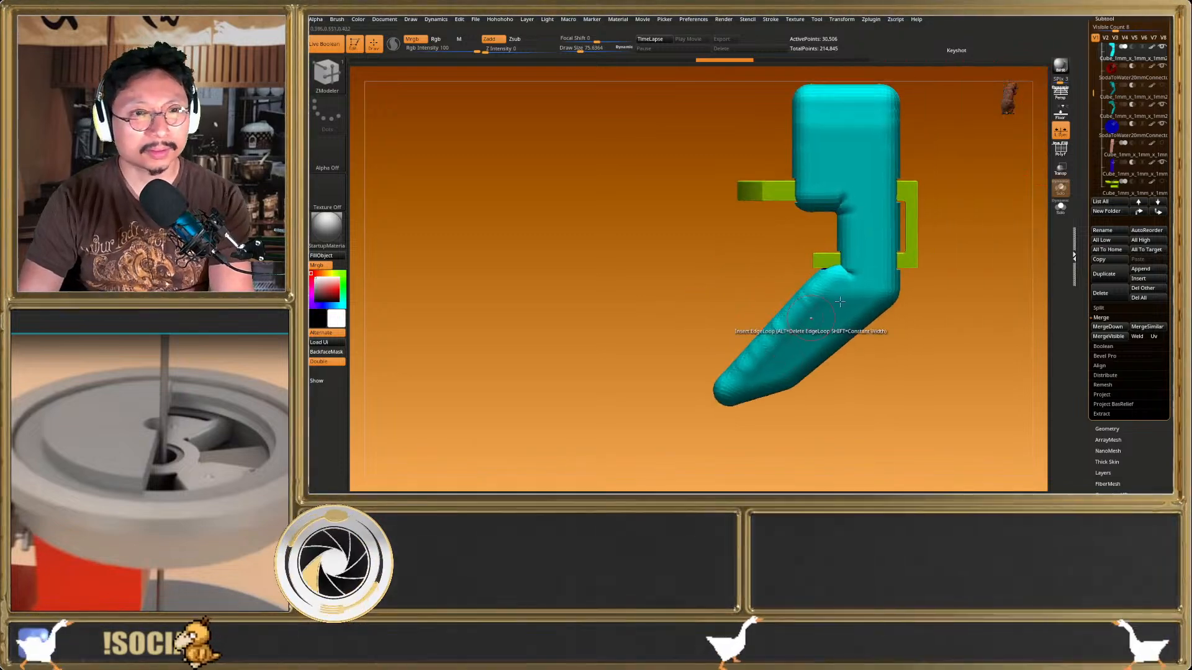
Examine the lower spout section's mesh up close with transparency and polyframes shown
left_click(1065, 175)
key("shift+f")
scroll(805, 348, "up", 5)
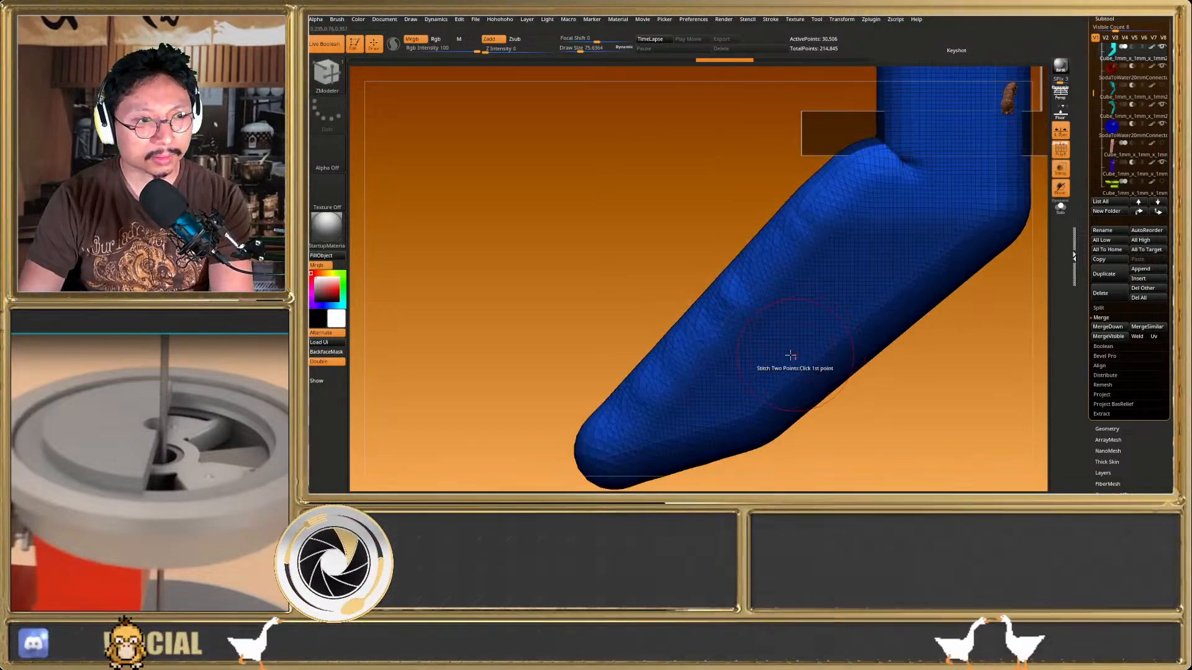
mouse_move(704, 354)
right_mouse_down()
mouse_move(755, 349)
mouse_move(749, 357)
mouse_move(777, 372)
mouse_move(770, 382)
mouse_move(707, 343)
right_mouse_up()
key("ctrl+shift+z")
key("ctrl+z")
mouse_move(796, 328)
right_mouse_down()
mouse_move(790, 335)
mouse_move(780, 314)
right_mouse_up()
key("shift+f")
left_click(1065, 176)
mouse_move(924, 295)
right_mouse_down("alt")
mouse_move(899, 242)
mouse_move(881, 292)
right_mouse_up("alt")
key("shift+f")
key("shift+f")
Try a horizontal knife cut across the lower tip of the spout, and undo it
key("ctrl+shift")
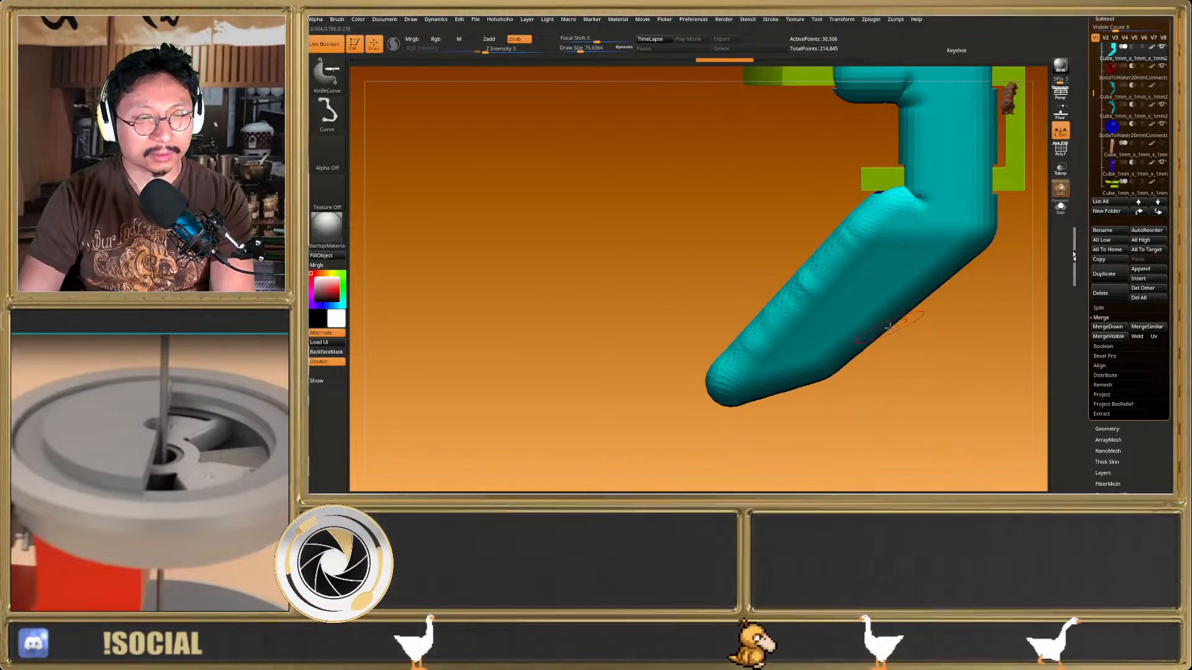
left_click(1063, 170)
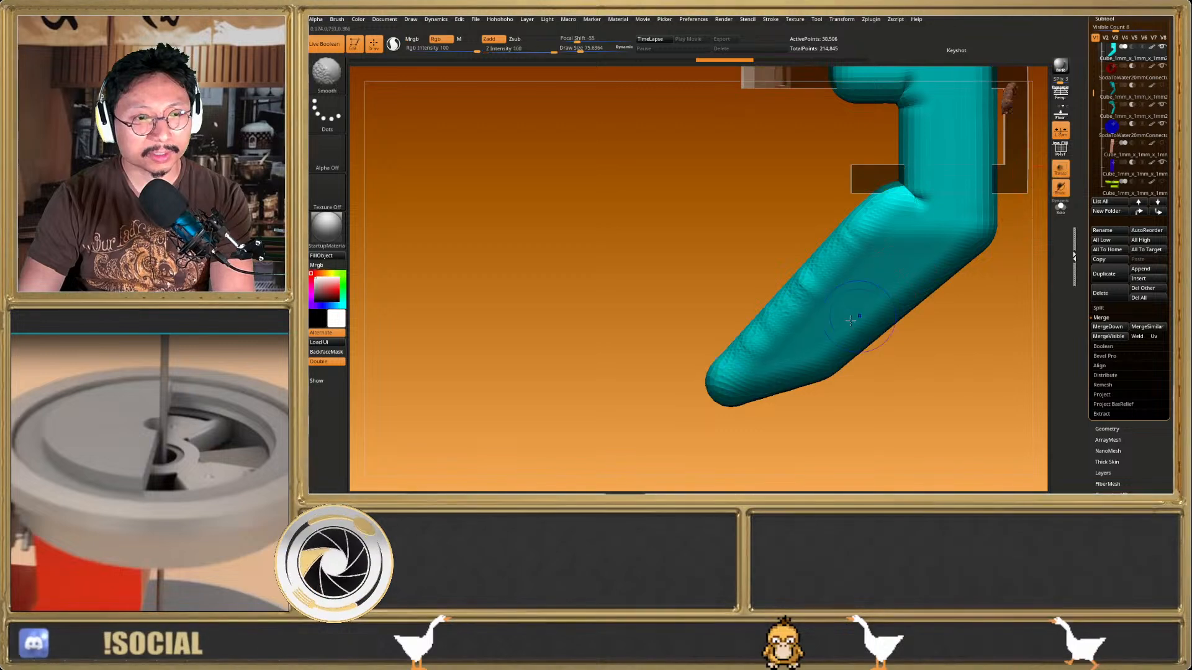
key("shift+f")
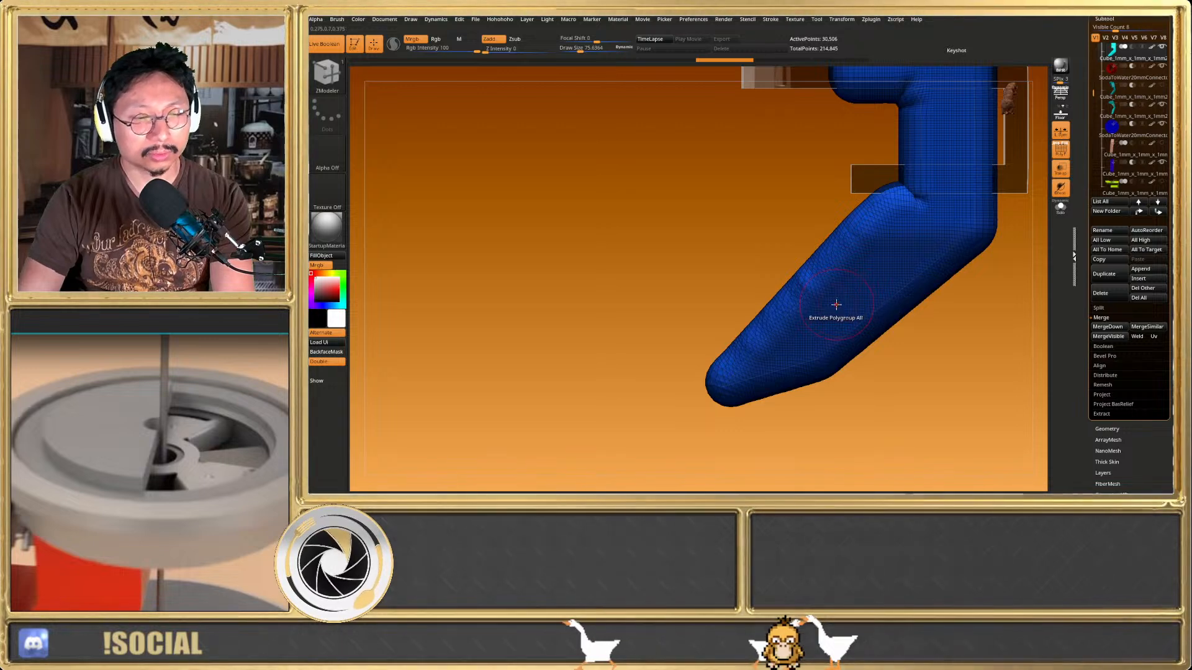
key("ctrl+shift")
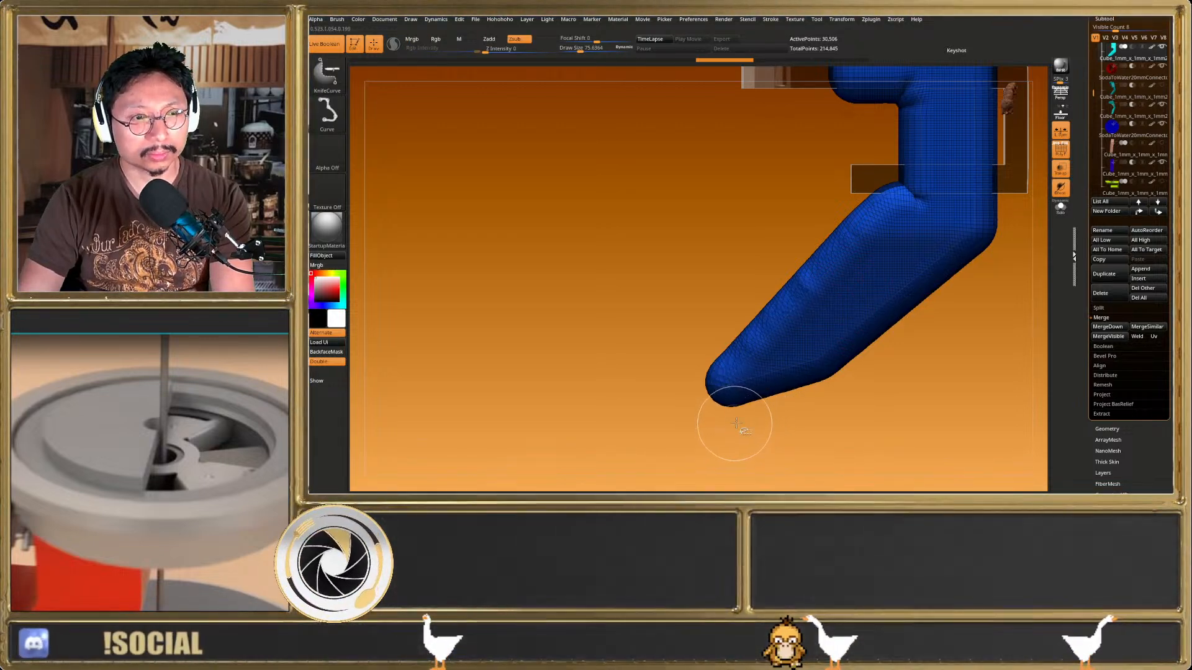
mouse_move(925, 385)
left_mouse_down("ctrl+shift")
mouse_move(559, 354)
mouse_move(573, 342)
mouse_move(548, 371)
left_mouse_up("ctrl+shift")
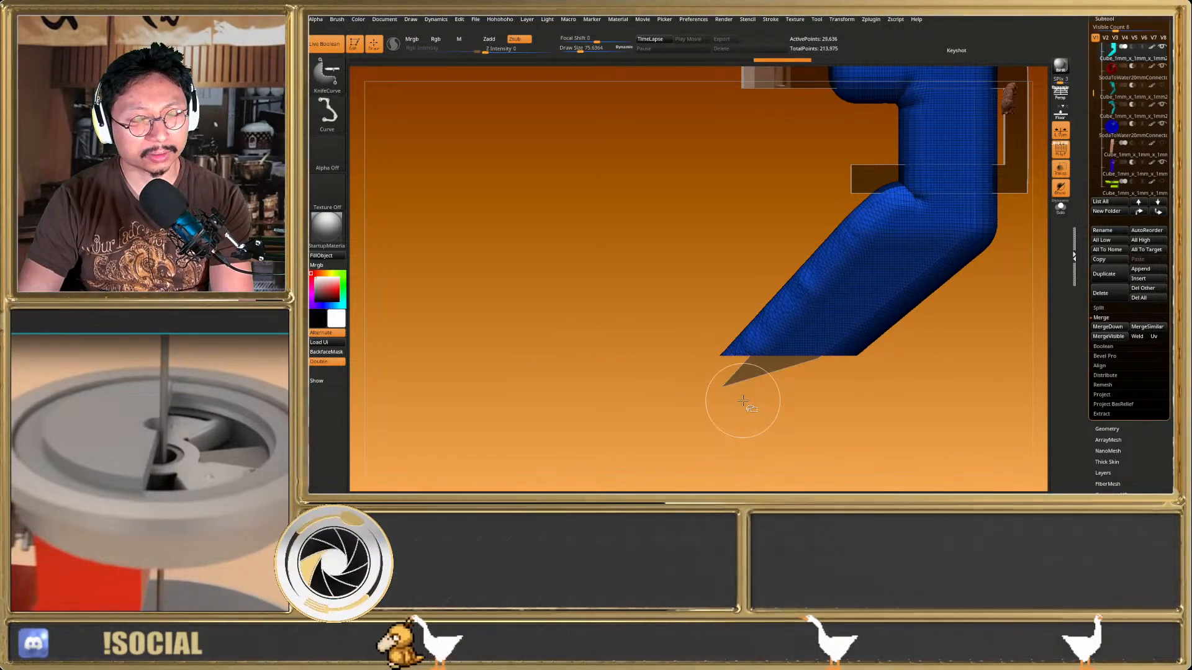
key("ctrl+z")
Slice the rounded end off the spout with a steep straight knife cut and check the cut in side view
mouse_move(654, 440)
left_mouse_down("ctrl+shift")
mouse_move(769, 295)
mouse_move(798, 341)
mouse_move(788, 271)
mouse_move(819, 225)
left_mouse_up("ctrl+shift")
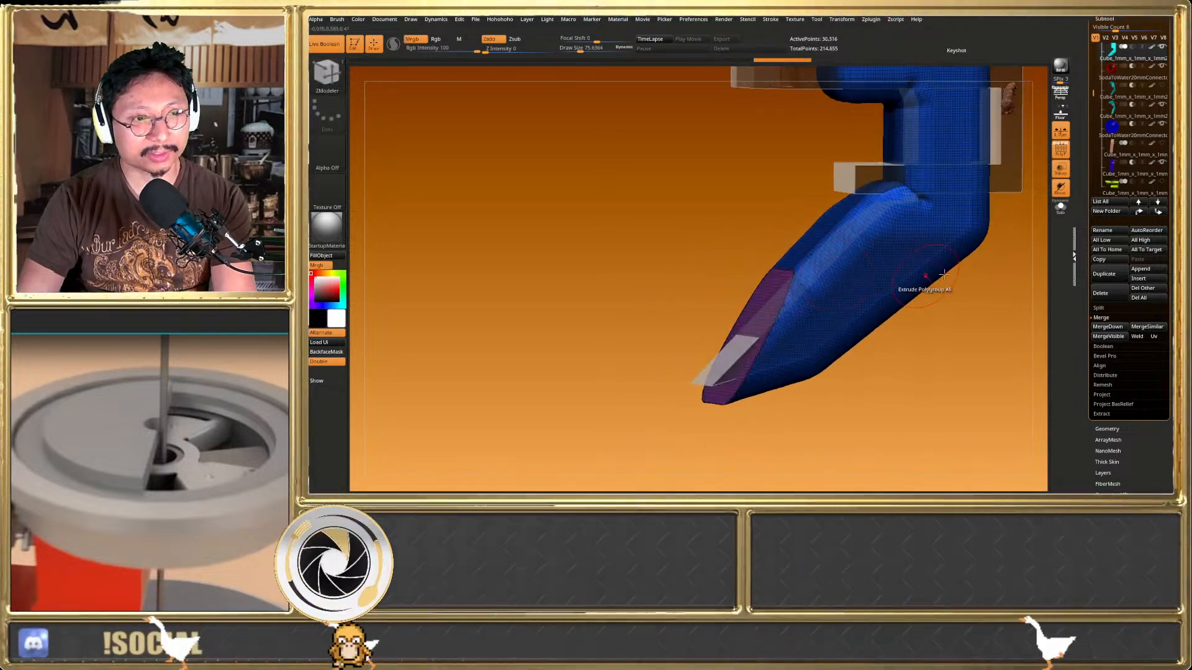
right_click_drag(774, 291, 733, 372)
right_click_drag(732, 373, 621, 311)
key("shift+f")
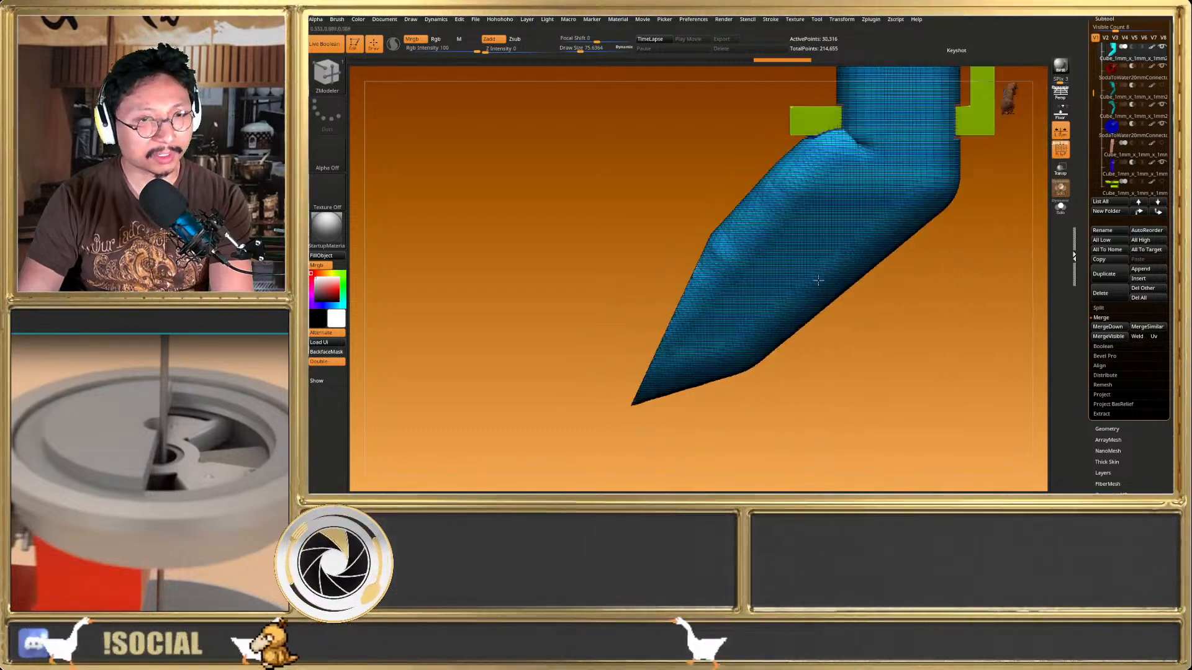
key("shift+f")
left_click(1063, 171)
key("shift+f")
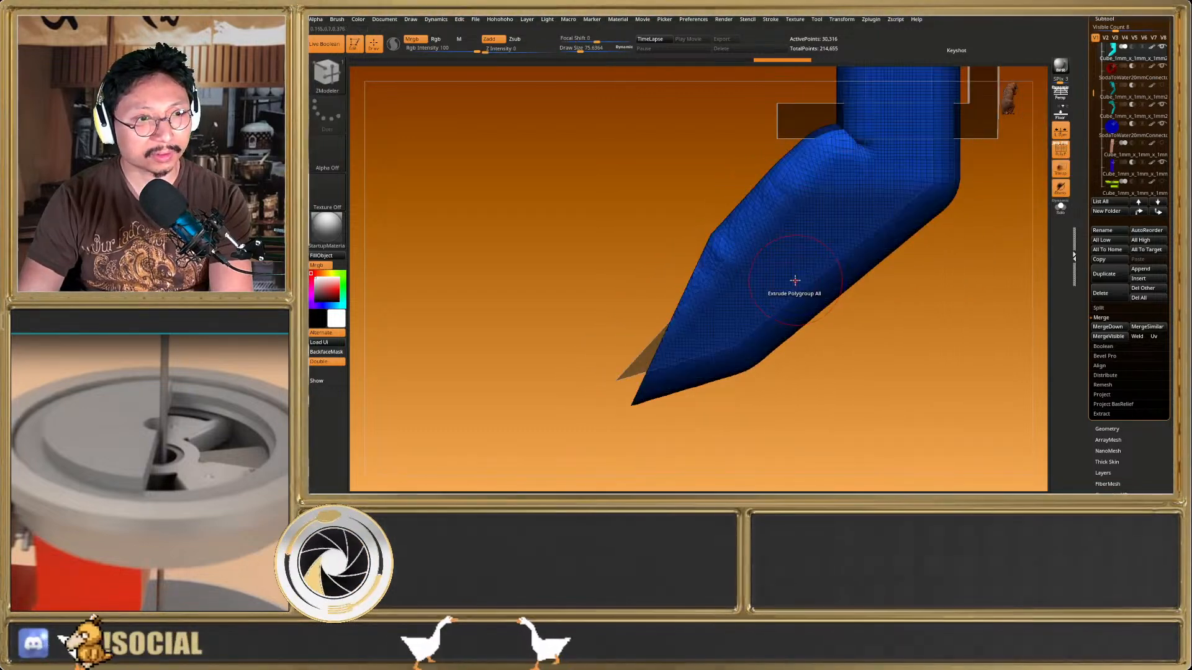
Carve a deep concave curve out of the spout's sloping front face with the KnifeCurve brush
left_click_drag(593, 292, 620, 317, "ctrl+shift")
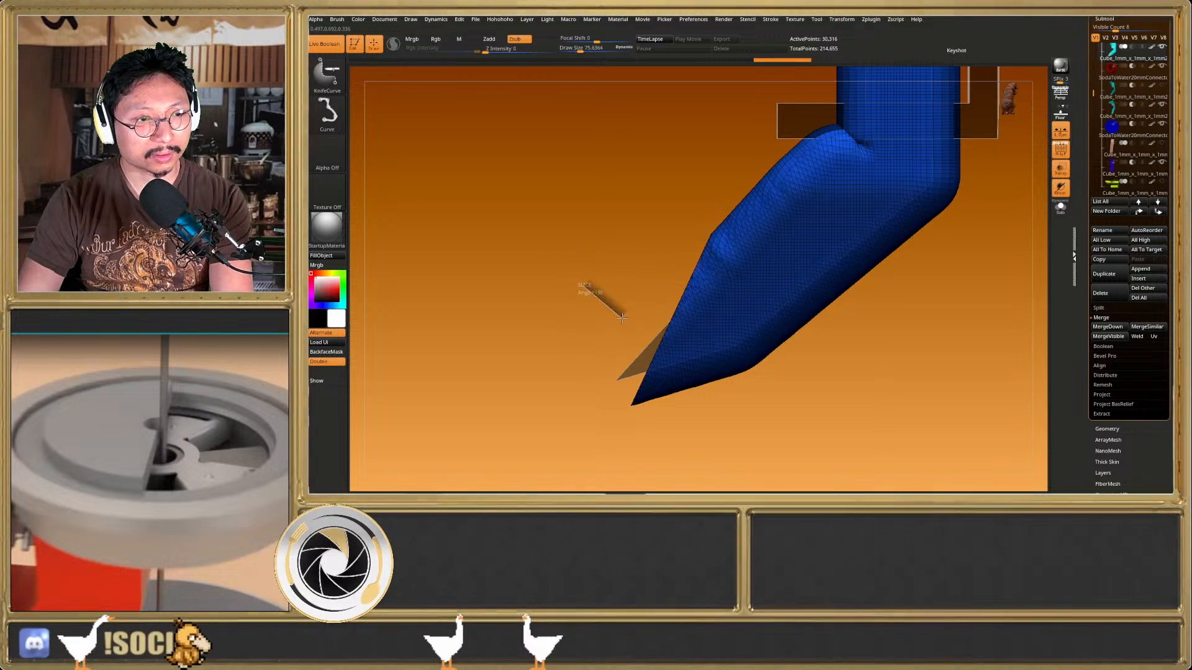
mouse_move(693, 326)
left_mouse_down("ctrl+shift")
mouse_move(736, 281)
mouse_move(746, 289)
mouse_move(762, 206)
mouse_move(749, 154)
left_mouse_up("ctrl+shift")
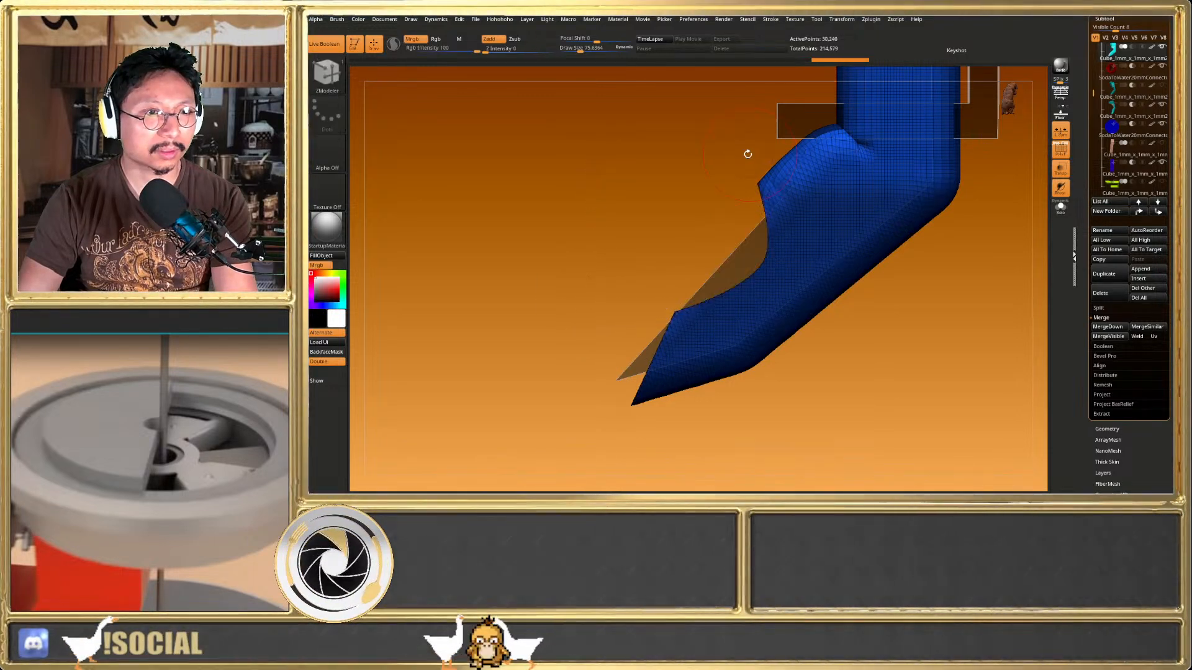
key("shift+f")
left_click_drag(927, 263, 797, 253)
right_click_drag(725, 220, 766, 271)
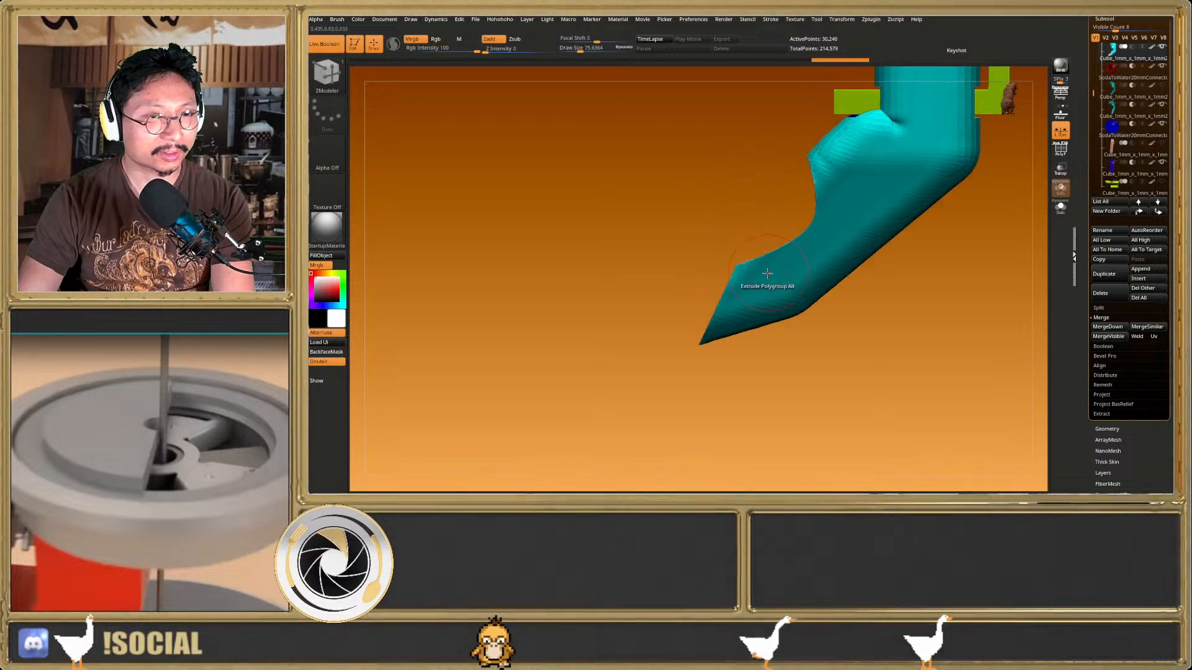
Undo the curved cut and the straight tip cut on the spout, with transparency turned back on
key("ctrl+z")
key("ctrl+z")
key("shift+f")
left_click(1060, 168)
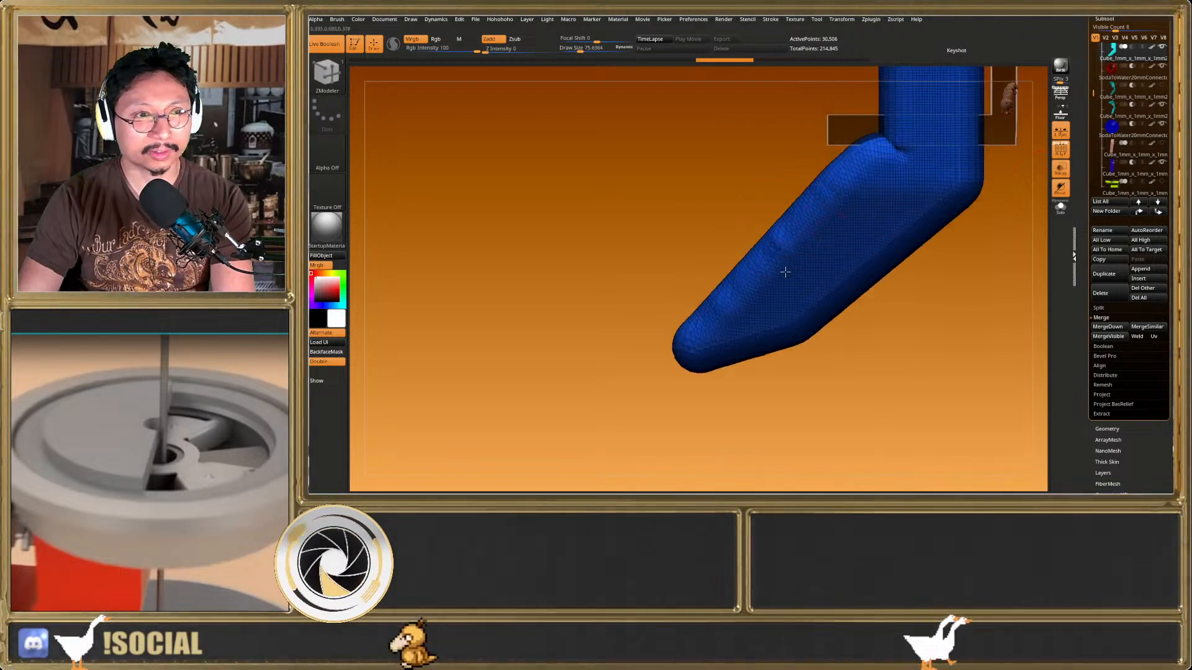
Slice off the rounded spout tip with a new steep straight KnifeCurve cut
key("ctrl+shift")
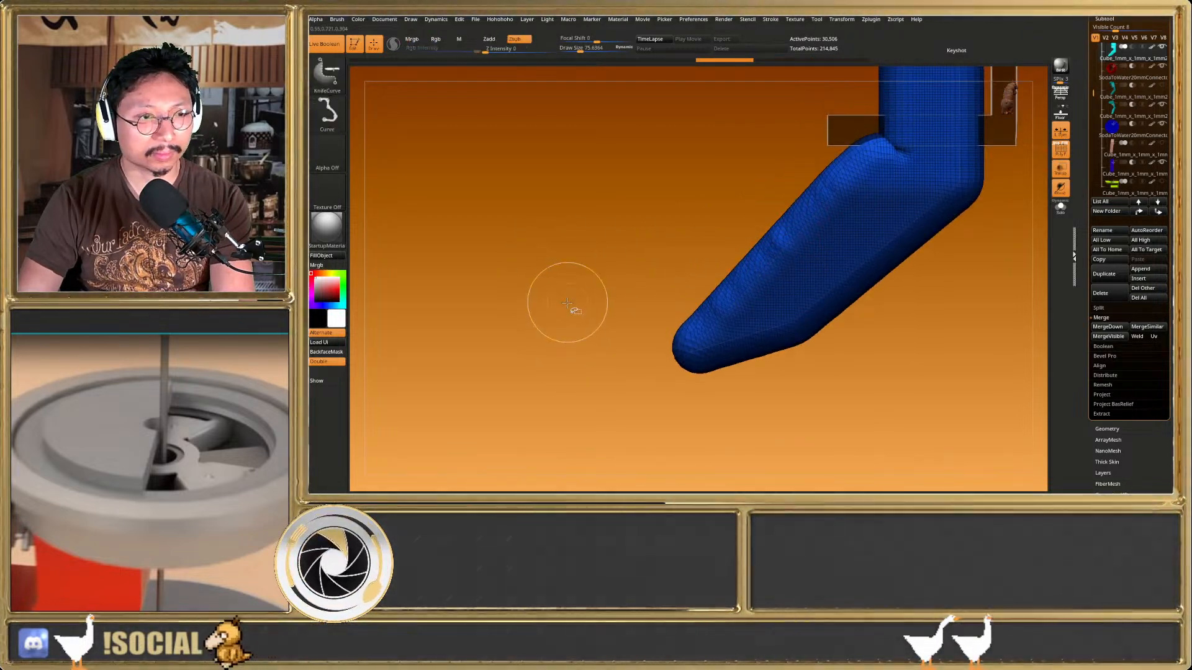
key("ctrl+shift+z")
key("ctrl+z")
mouse_move(657, 396)
left_mouse_down("ctrl+shift")
mouse_move(736, 264)
mouse_move(726, 236)
mouse_move(754, 231)
mouse_move(758, 217)
left_mouse_up("ctrl+shift")
Cut a concave curve along the spout's front face and inspect the cut edge up close without transparency
mouse_move(630, 252)
left_mouse_down("ctrl+shift")
mouse_move(713, 300)
mouse_move(788, 252)
mouse_move(740, 305)
left_mouse_up("ctrl+shift")
mouse_move(802, 279)
left_mouse_down("ctrl+shift")
mouse_move(835, 194)
mouse_move(833, 154)
left_mouse_up("ctrl+shift")
key("shift+f")
left_click(1060, 169)
left_click_drag(627, 298, 725, 354)
key("shift+f")
key("shift+f")
right_click_drag(725, 354, 595, 278, "ctrl")
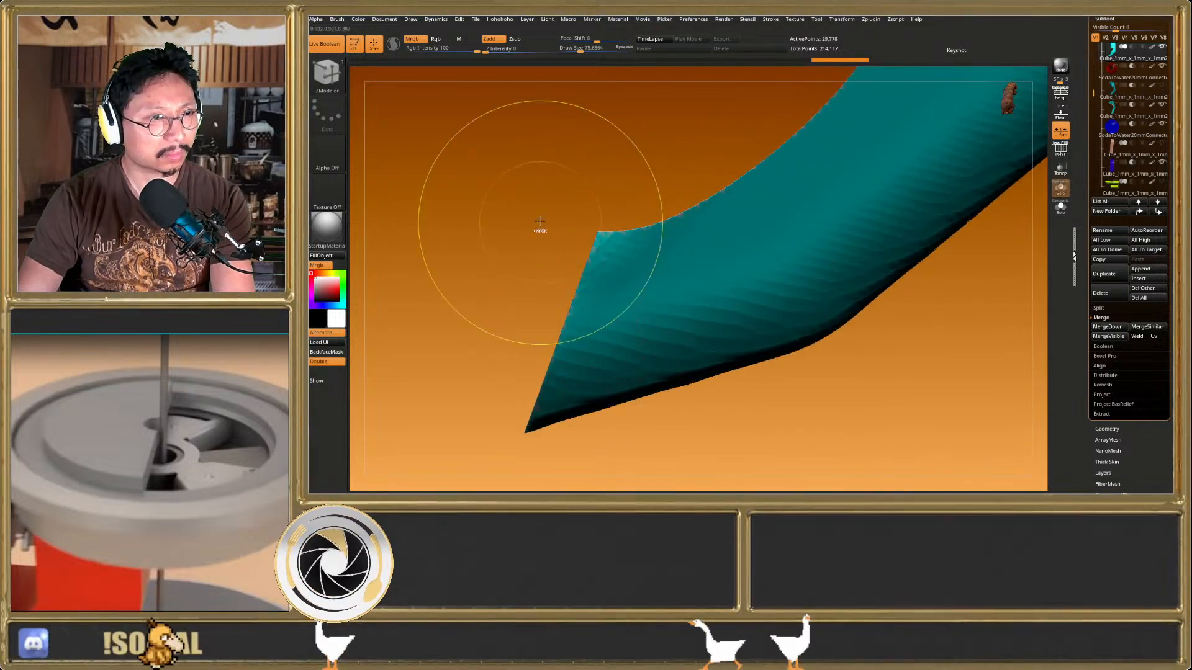
Try another steep straight knife cut through the end of the curved spout and inspect its opening
mouse_move(523, 463)
left_mouse_down("ctrl+shift")
mouse_move(574, 283)
mouse_move(640, 137)
left_mouse_up("ctrl+shift")
key("shift+f")
right_click_drag(616, 256, 714, 270)
key("shift+f")
key("shift+f")
right_click_drag(689, 280, 712, 298)
Step back through the undo history to the spout with only the straight tip cut
key("ctrl+z")
key("shift+f")
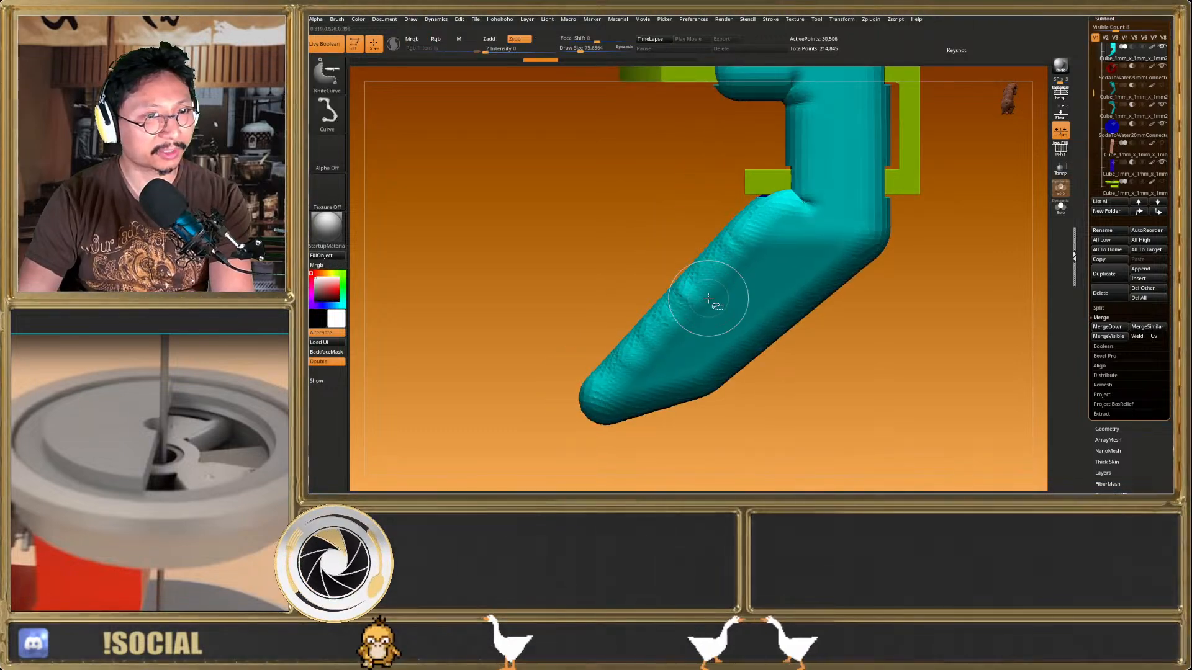
key("ctrl+shift+z")
key("ctrl+shift+z")
key("shift+f")
key("shift+f")
key("ctrl+z")
key("ctrl+shift+z")
key("shift+f")
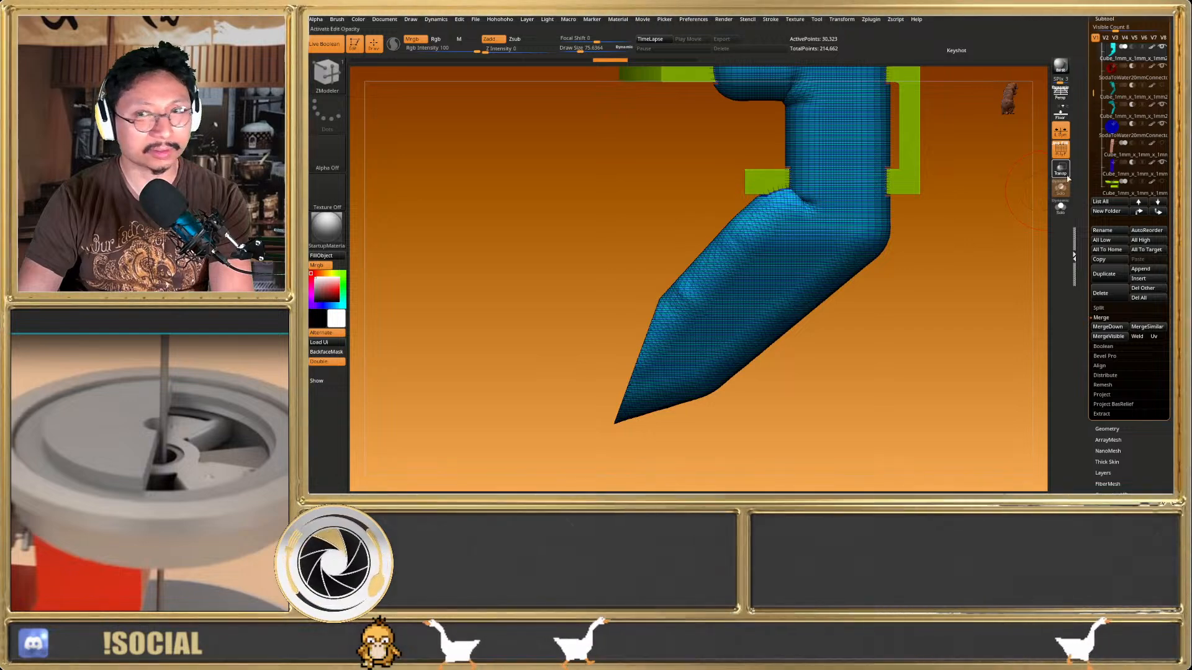
Carve a shallow concave curve along the spout's front face, exposing the inner channel, and check it opaque
left_click(1060, 169)
mouse_move(517, 368)
left_mouse_down("ctrl+shift")
mouse_move(634, 370)
mouse_move(721, 289)
left_mouse_up("ctrl+shift")
mouse_move(740, 227)
left_mouse_down("ctrl+shift")
mouse_move(771, 208)
mouse_move(754, 180)
left_mouse_up("ctrl+shift")
key("shift+f")
left_click(1059, 170)
left_click_drag(931, 205, 679, 278)
key("shift+f")
key("shift+f")
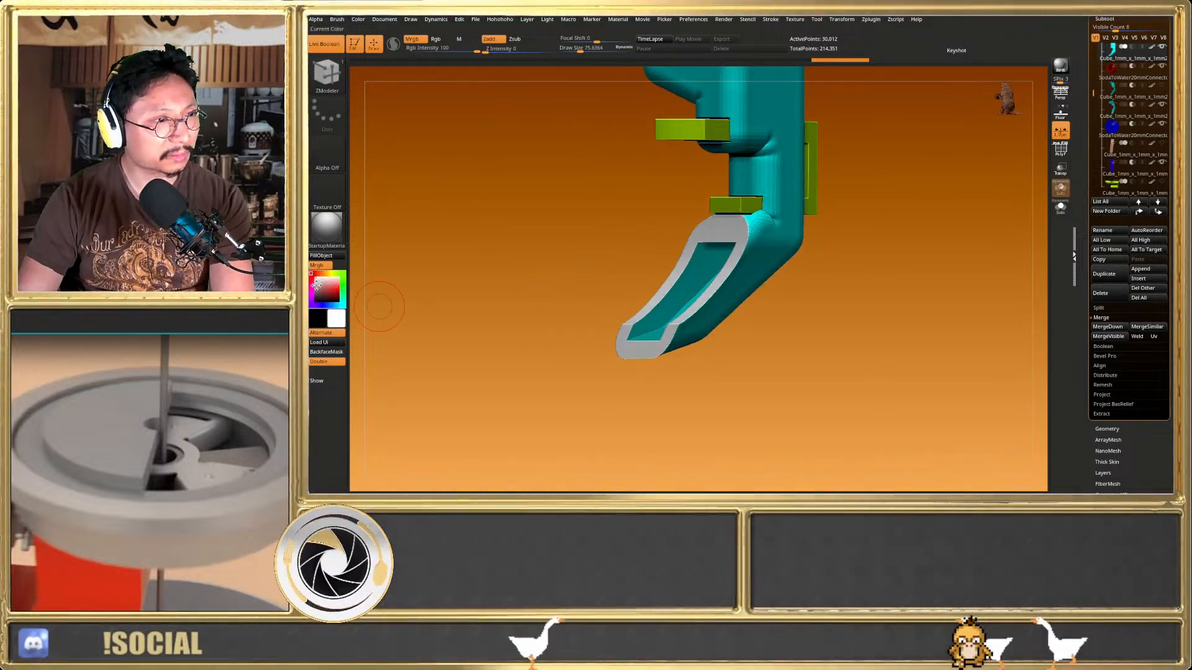
Choose a light grey colour, fill the body subtool with it, and frame the body in view
left_click(315, 282)
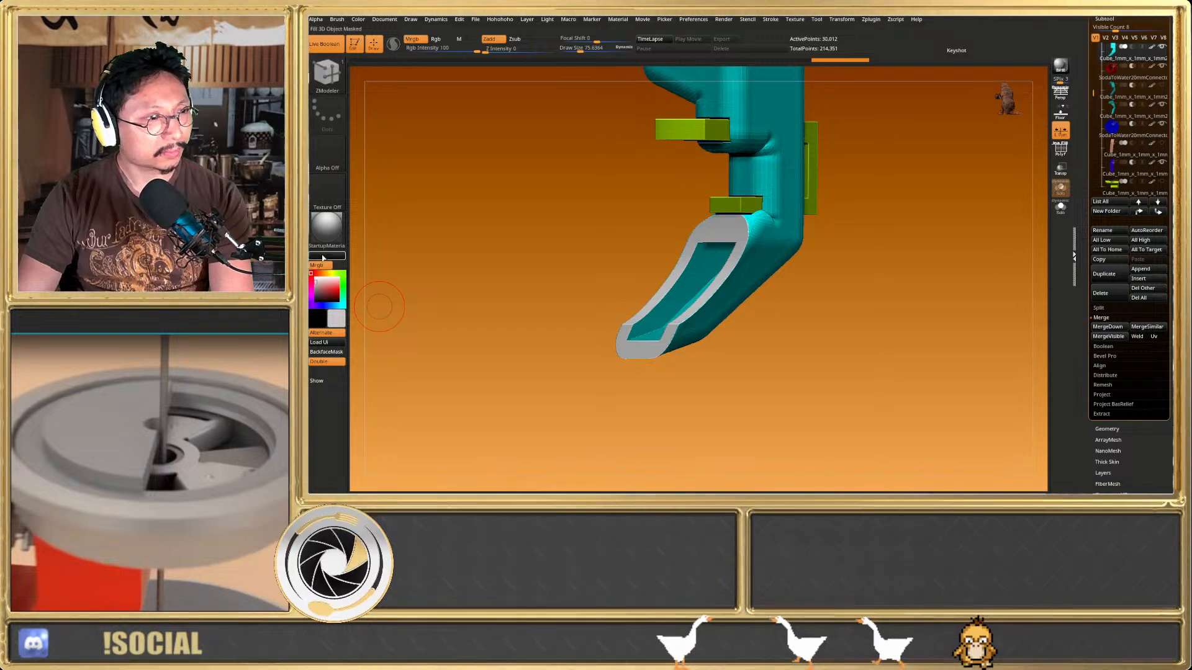
left_click(322, 258)
left_click(315, 277)
key("f")
mouse_move(744, 279)
right_mouse_down()
mouse_move(683, 292)
mouse_move(725, 362)
mouse_move(762, 357)
mouse_move(663, 353)
mouse_move(646, 338)
mouse_move(676, 362)
mouse_move(660, 325)
mouse_move(655, 365)
mouse_move(627, 241)
mouse_move(692, 203)
mouse_move(687, 214)
mouse_move(701, 186)
mouse_move(686, 212)
right_mouse_up()
key("shift+f")
key("shift+f")
key("shift+f")
key("shift+f")
key("shift+f")
Select the small cube beside the upper bracket and try nudging it towards the body with transparency on
left_click(694, 199, "alt")
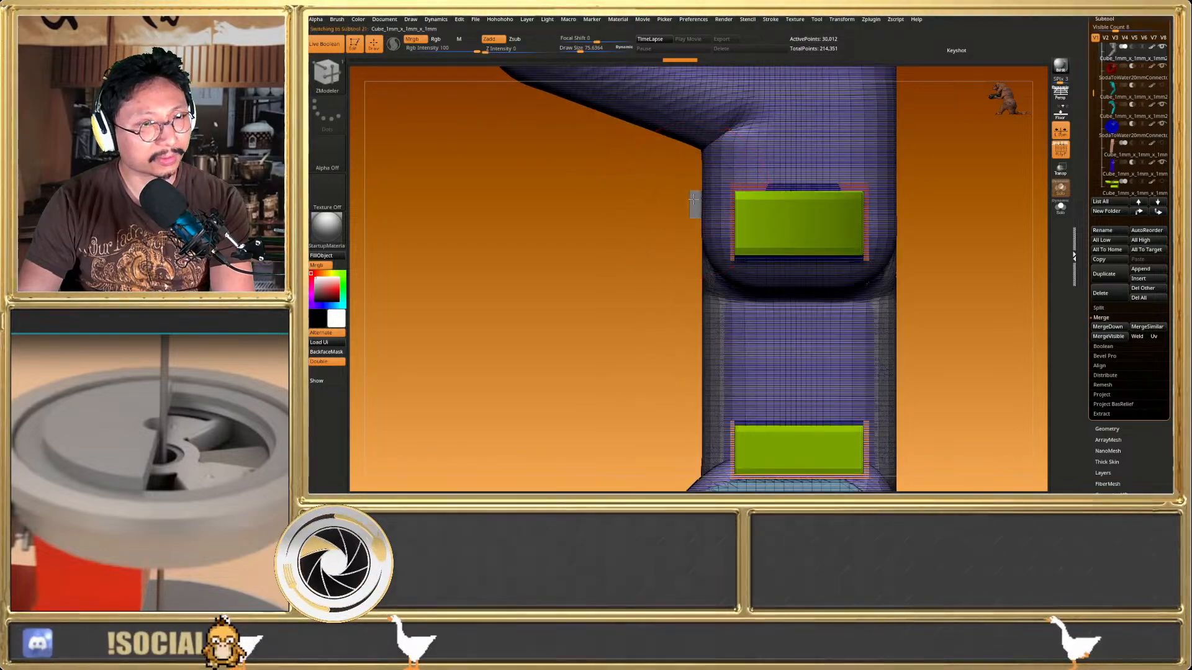
left_click(1060, 169)
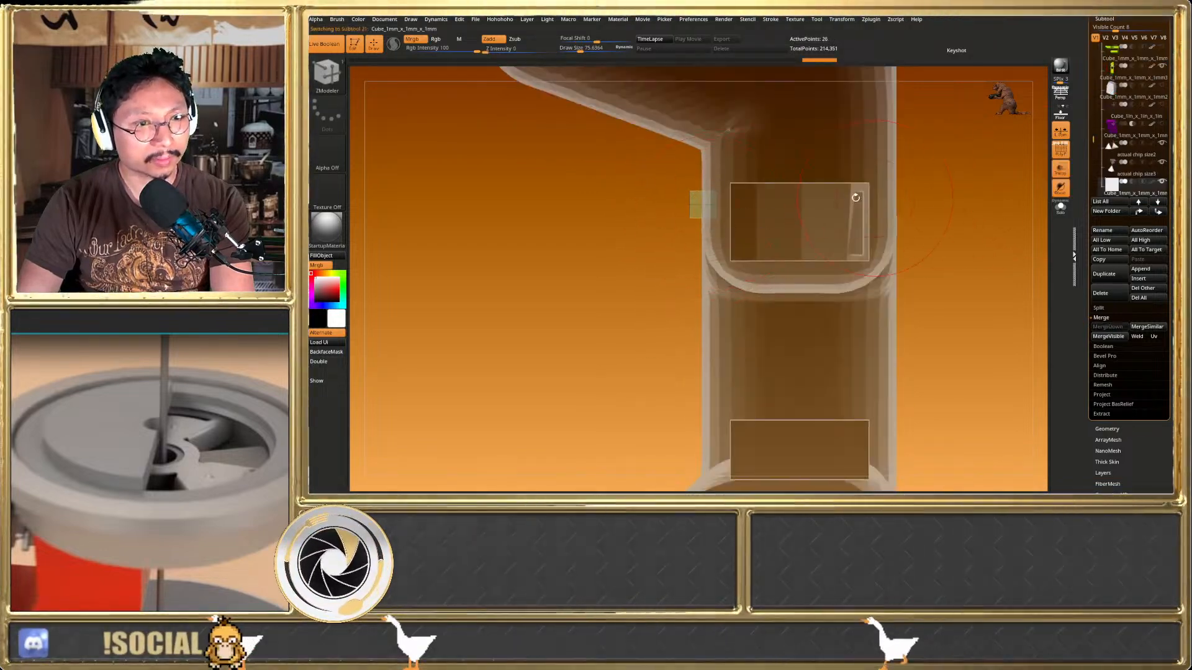
key("w")
right_click_drag(691, 216, 683, 189, "ctrl")
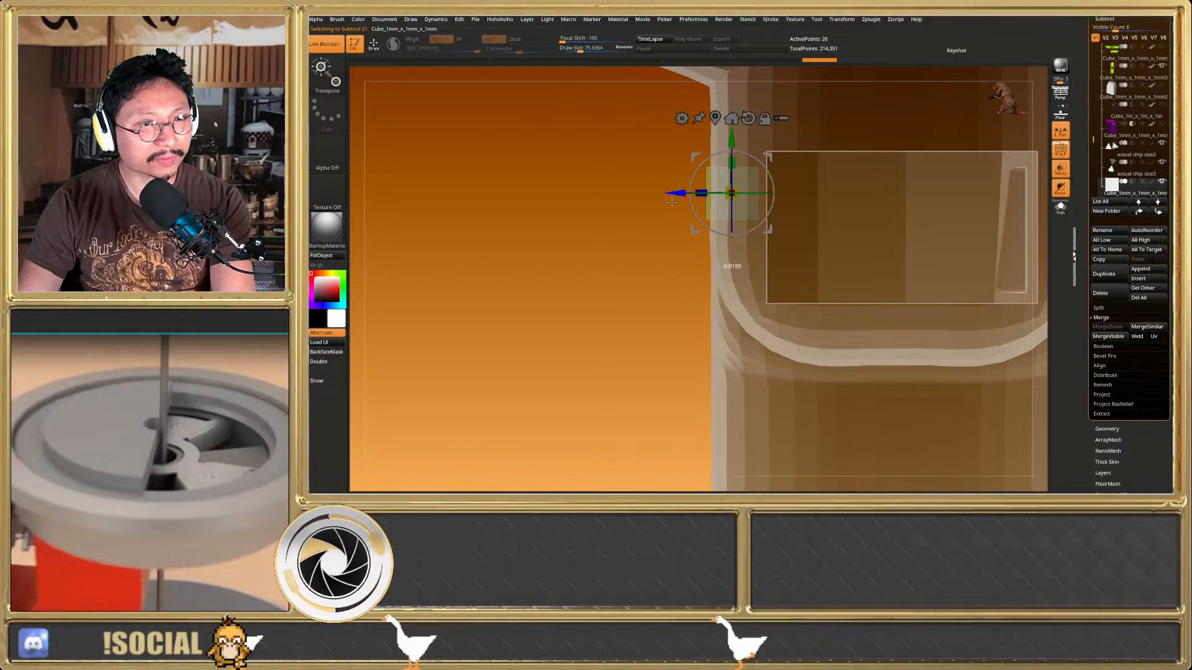
key("q")
key("ctrl+z")
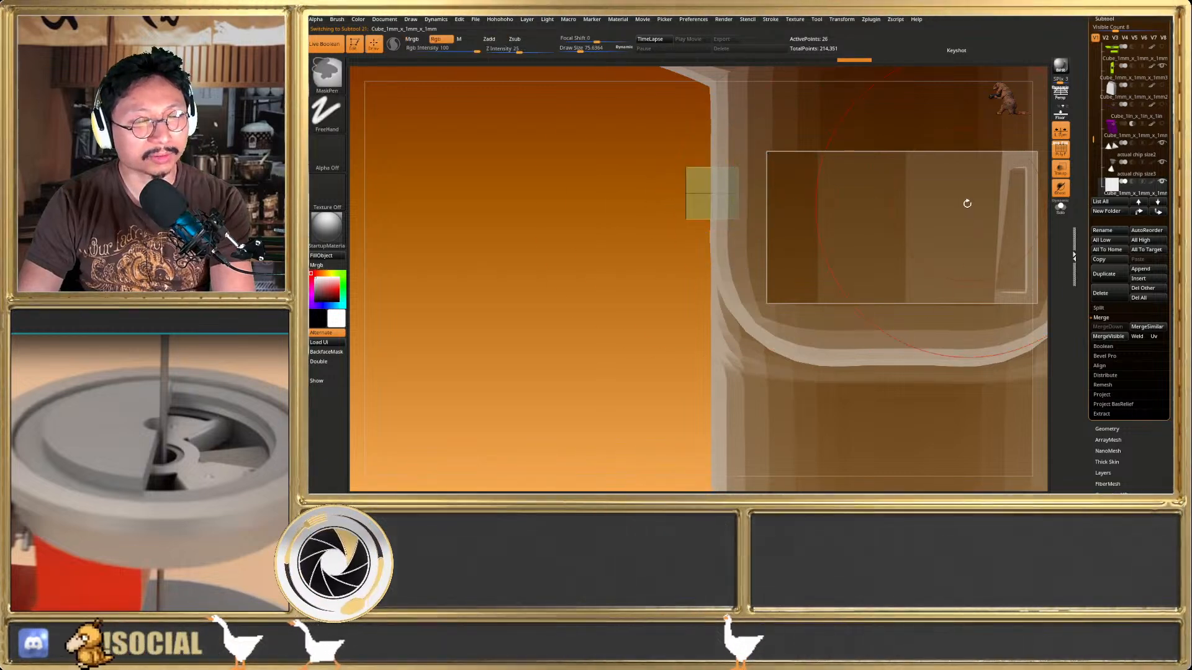
key("ctrl+shift+z")
Delete the small cube subtool beside the upper bracket
key("shift+f")
right_click_drag(708, 217, 705, 256, "ctrl")
key("shift+f")
right_click_drag(832, 253, 923, 250)
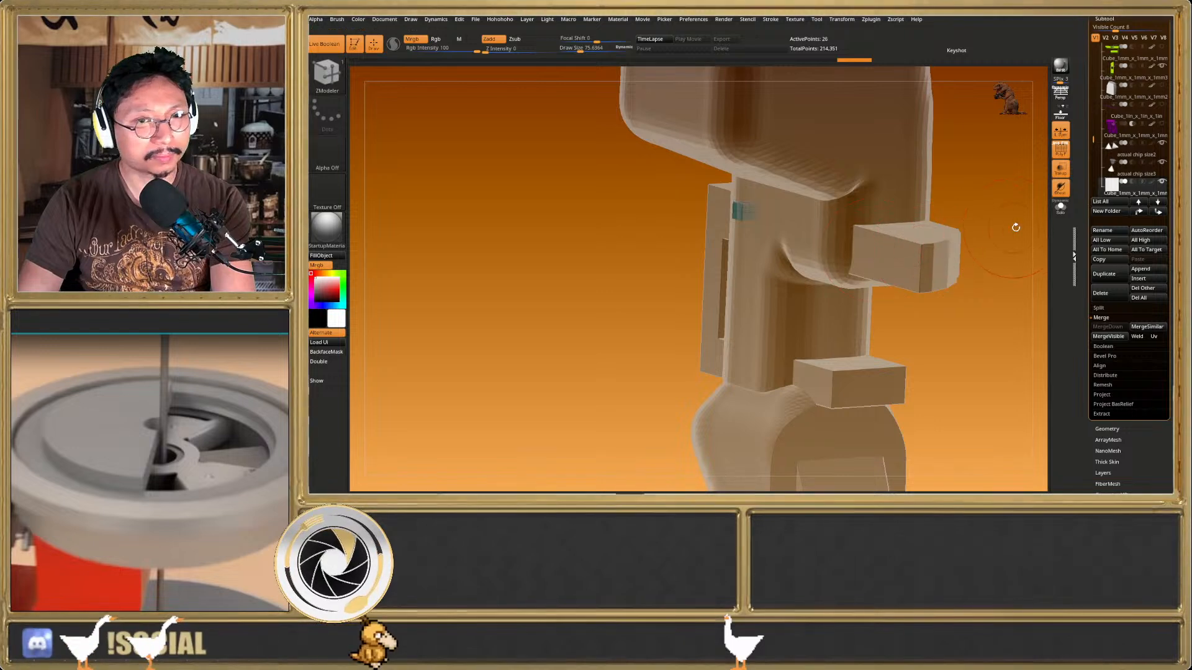
right_click_drag(851, 264, 849, 289, "ctrl")
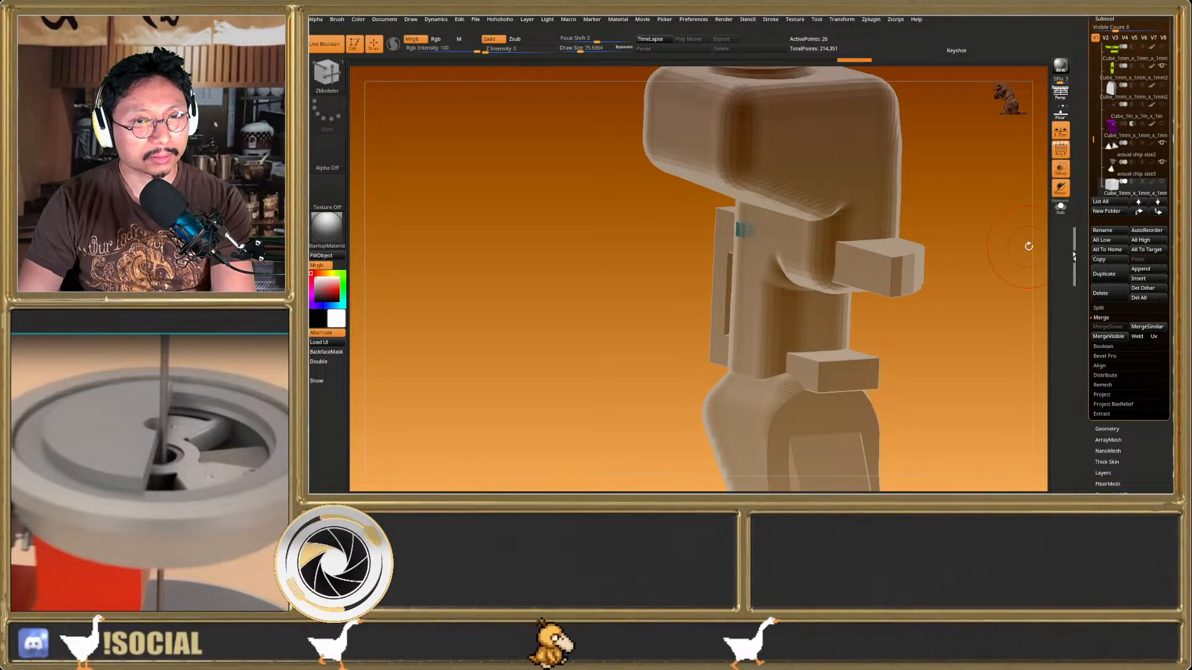
left_click(1097, 295)
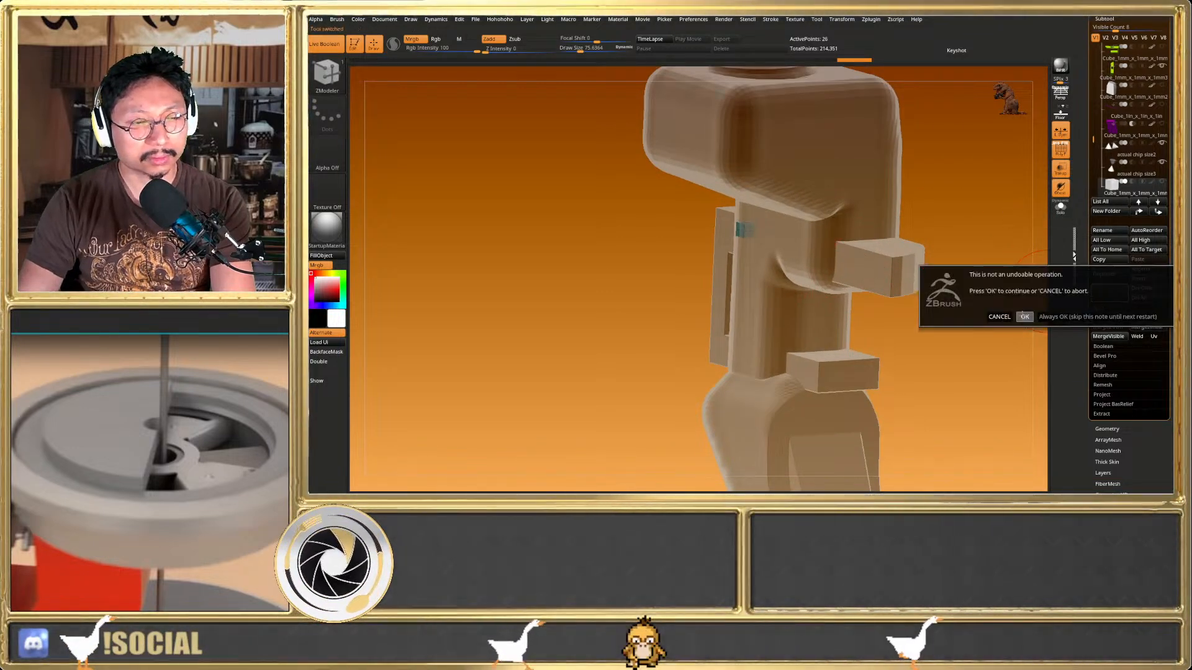
left_click(1023, 317)
Select the body again, turn off transparency, and compare the model with Live Boolean off and on
left_click(886, 191, "alt")
right_click_drag(886, 191, 899, 132, "ctrl")
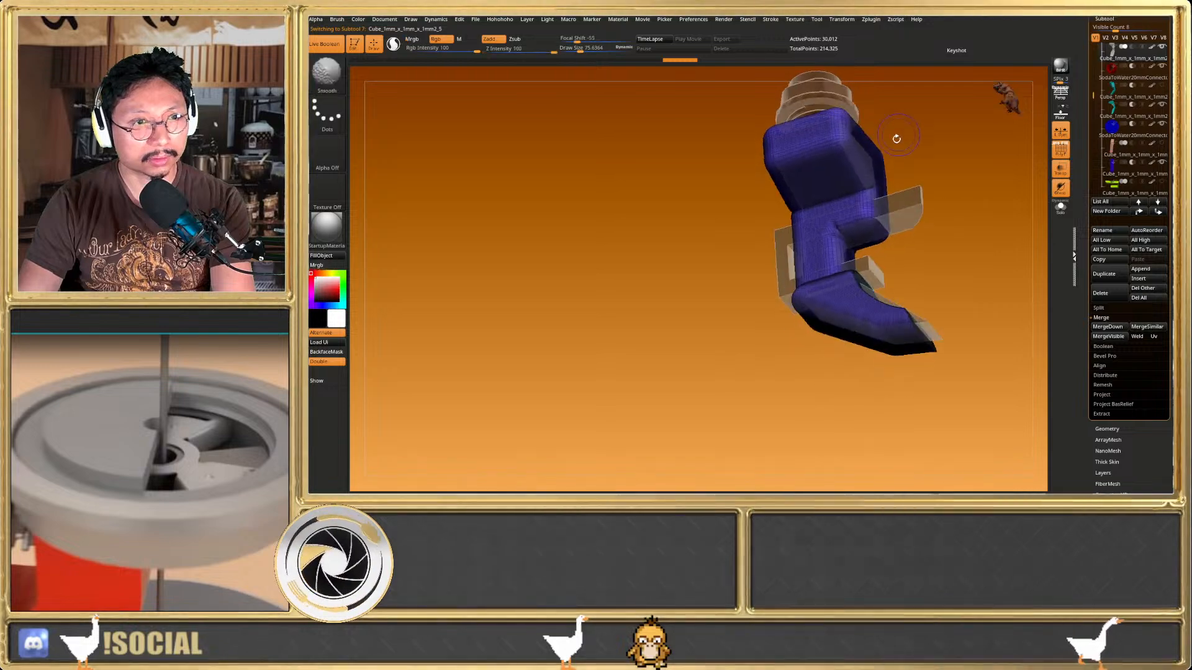
key("shift+f")
right_click_drag(925, 195, 891, 300, "shift")
left_click(324, 49)
left_click(1062, 172)
right_click_drag(822, 311, 888, 318)
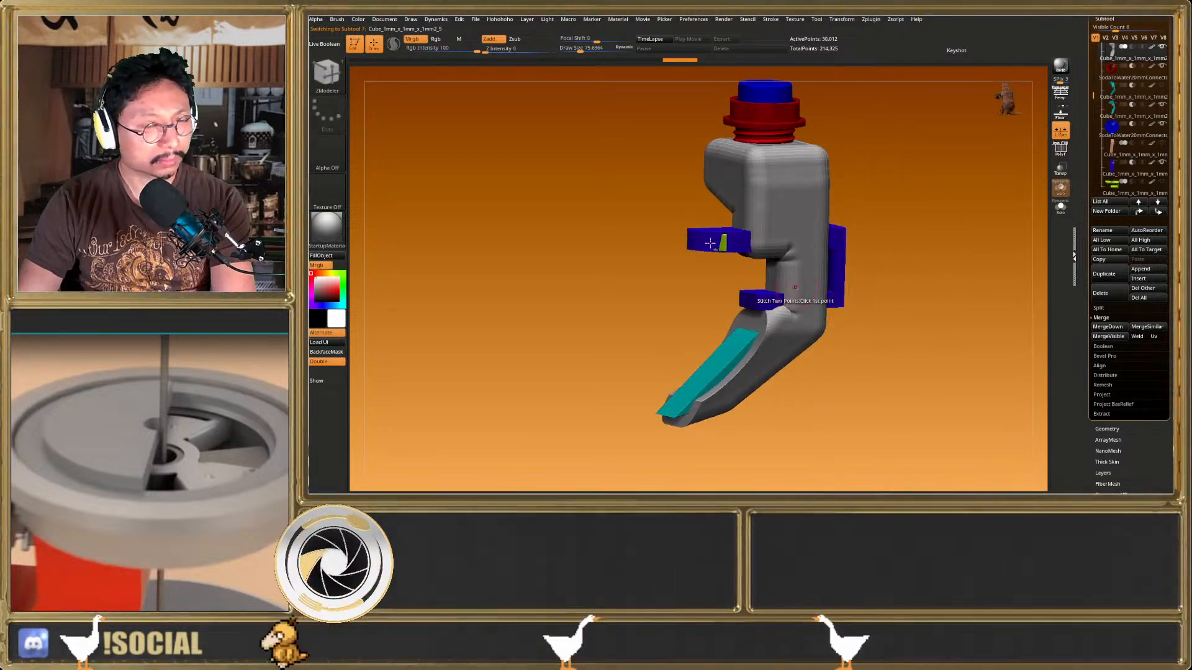
left_click(333, 43)
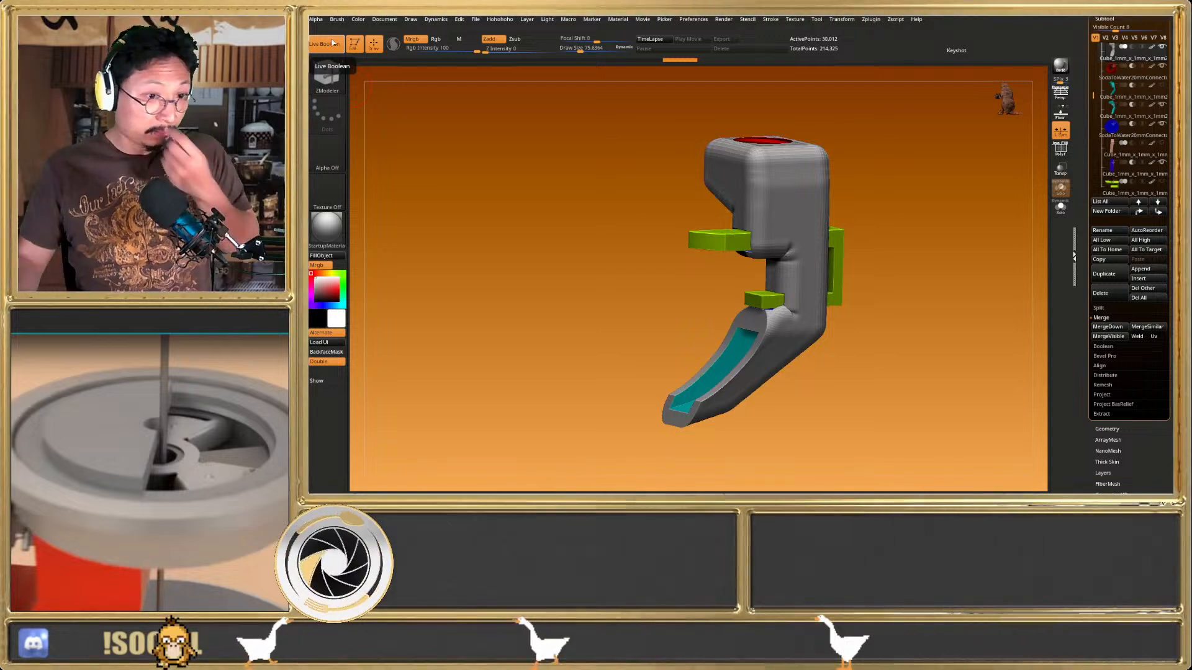
Examine how the bracket fits around the body and spout from the side and front
mouse_move(894, 291)
right_mouse_down()
mouse_move(837, 295)
mouse_move(790, 314)
mouse_move(779, 332)
right_mouse_up()
key("shift+f")
key("shift+f")
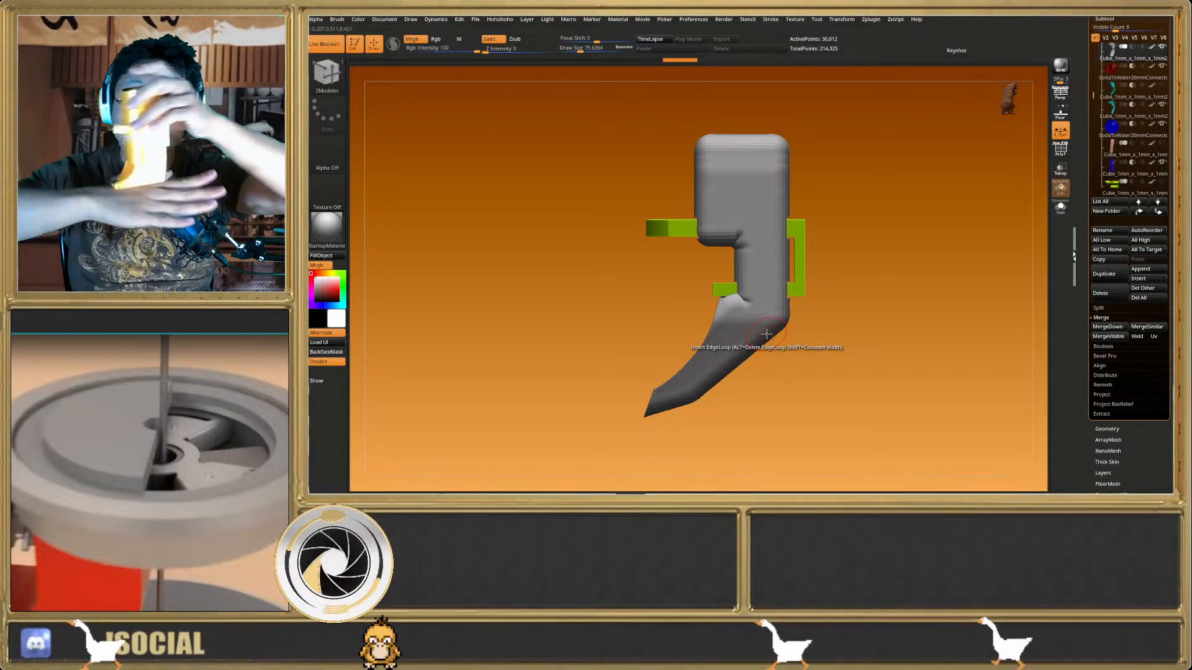
right_click_drag(768, 337, 823, 352)
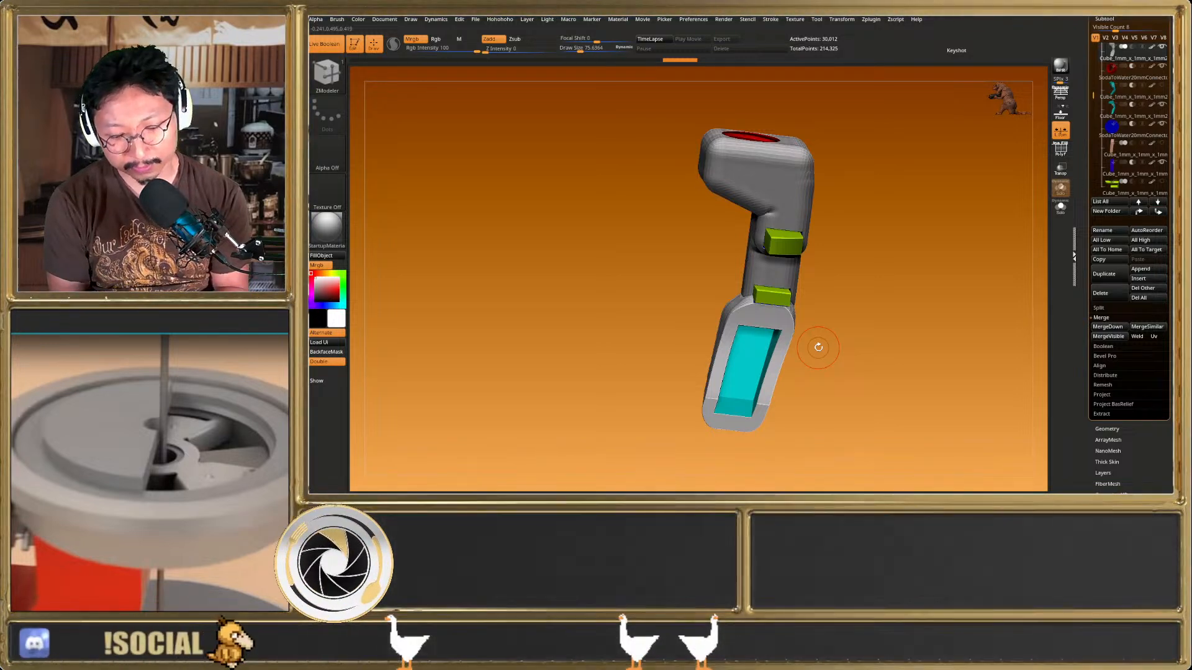
right_click_drag(818, 348, 769, 308, "shift")
right_click_drag(765, 228, 775, 250, "ctrl")
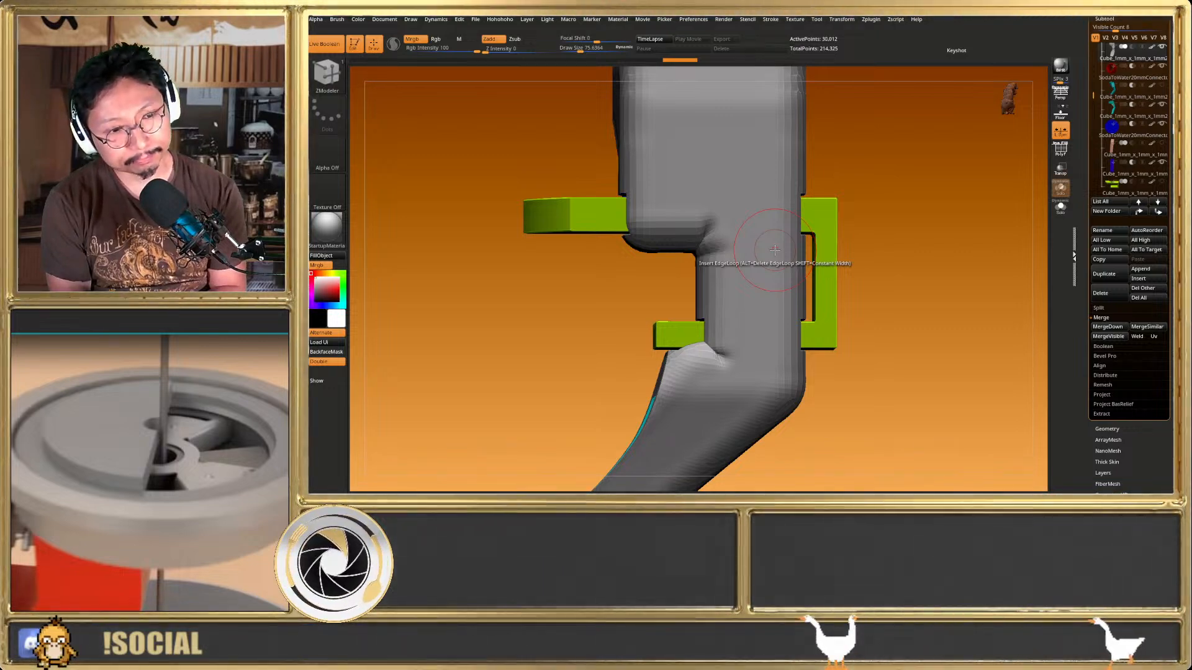
right_click_drag(771, 274, 796, 280)
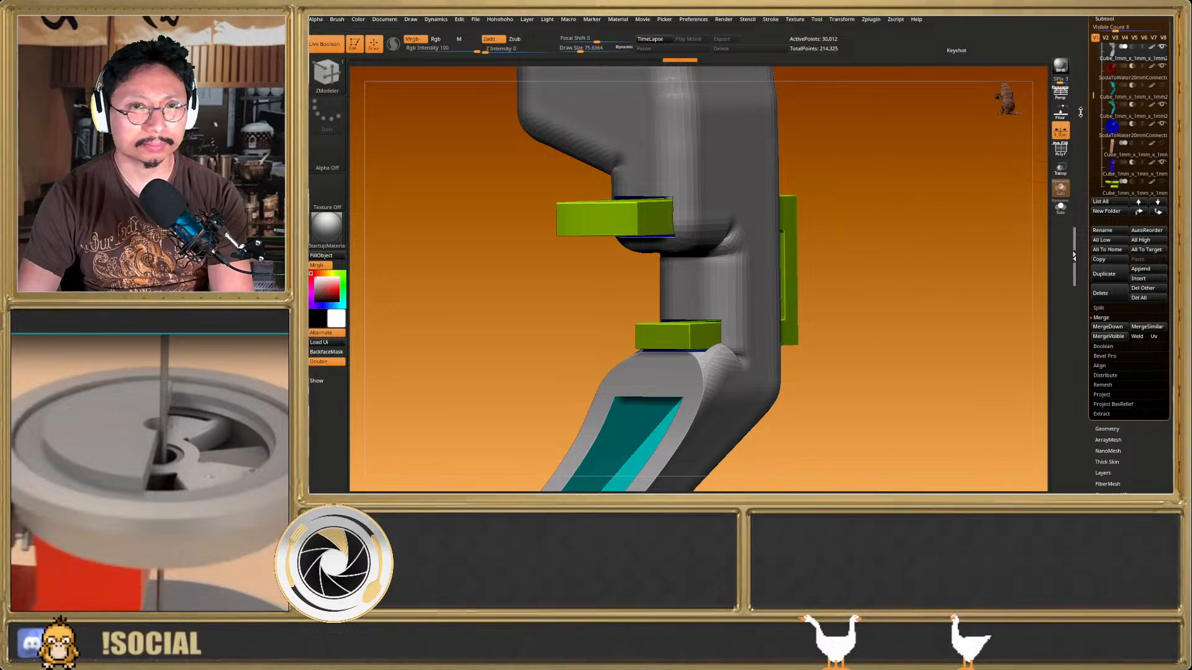
Select the chip dispenser_v1p3 subtool and isolate it in Solo mode
left_click_drag(1092, 92, 1095, 56)
key("ctrl+shift")
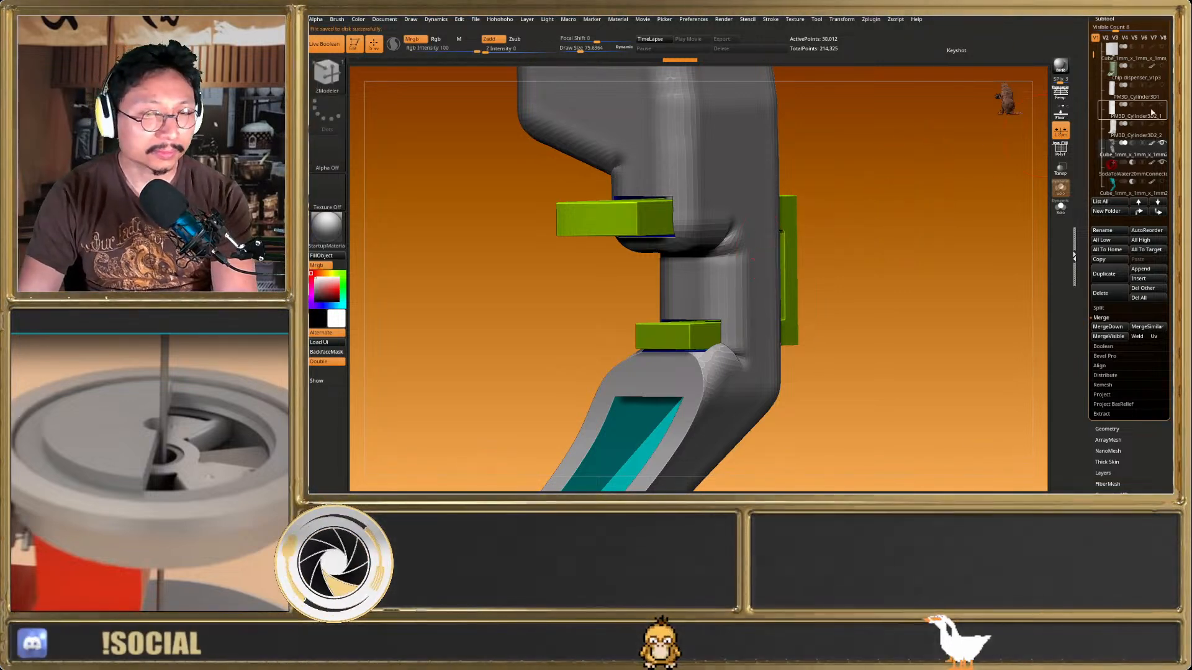
left_click(1109, 70)
left_click(1060, 207)
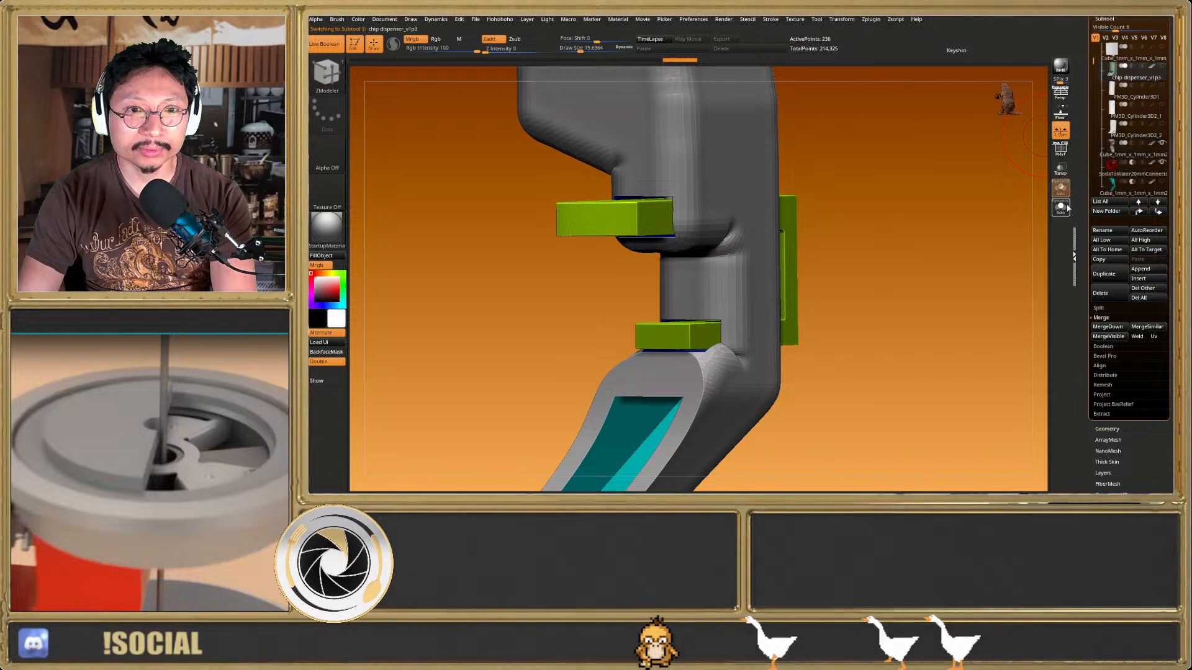
key("f")
Examine the isolated dispenser part from several angles, restore the other subtools, and look into the body's top opening
right_click_drag(772, 281, 755, 322)
key("f")
key("shift+f")
key("shift+f")
mouse_move(755, 321)
right_mouse_down()
mouse_move(732, 322)
mouse_move(754, 322)
right_mouse_up()
key("shift+f")
right_click_drag(661, 316, 689, 329, "ctrl")
right_click_drag(688, 329, 746, 301)
left_click(1057, 211)
right_click_drag(882, 419, 898, 276)
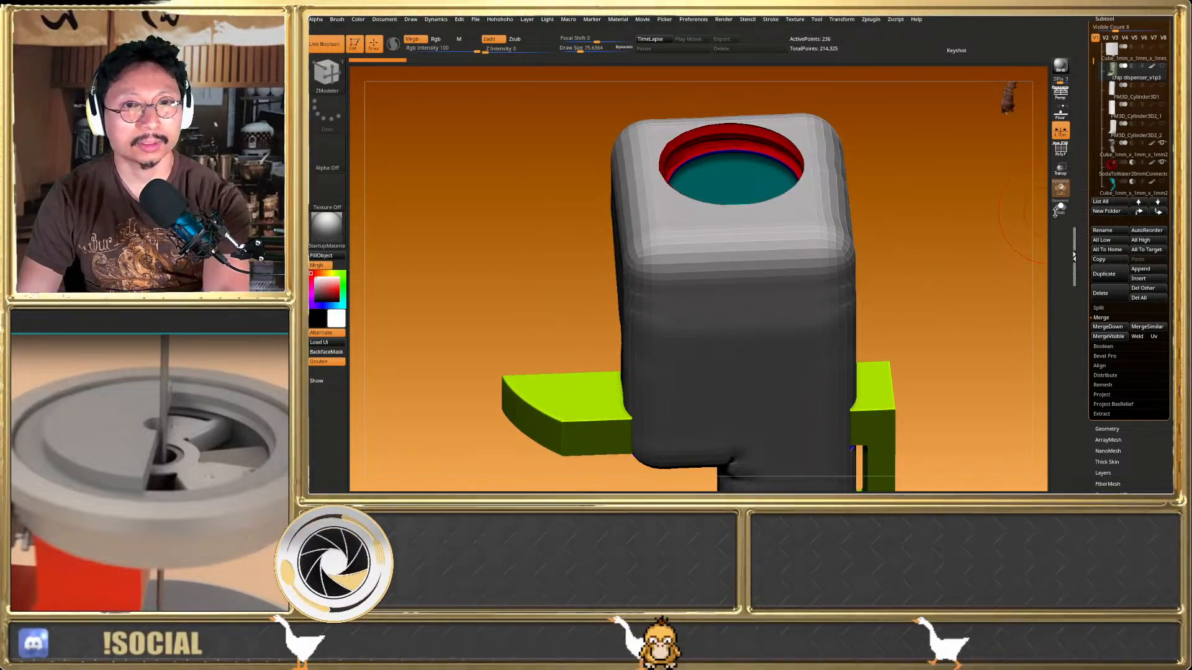
Inspect the PM3D_Cylinder subtools one by one in Solo mode, and bring the full assembly back into view
left_click(1058, 210)
key("f")
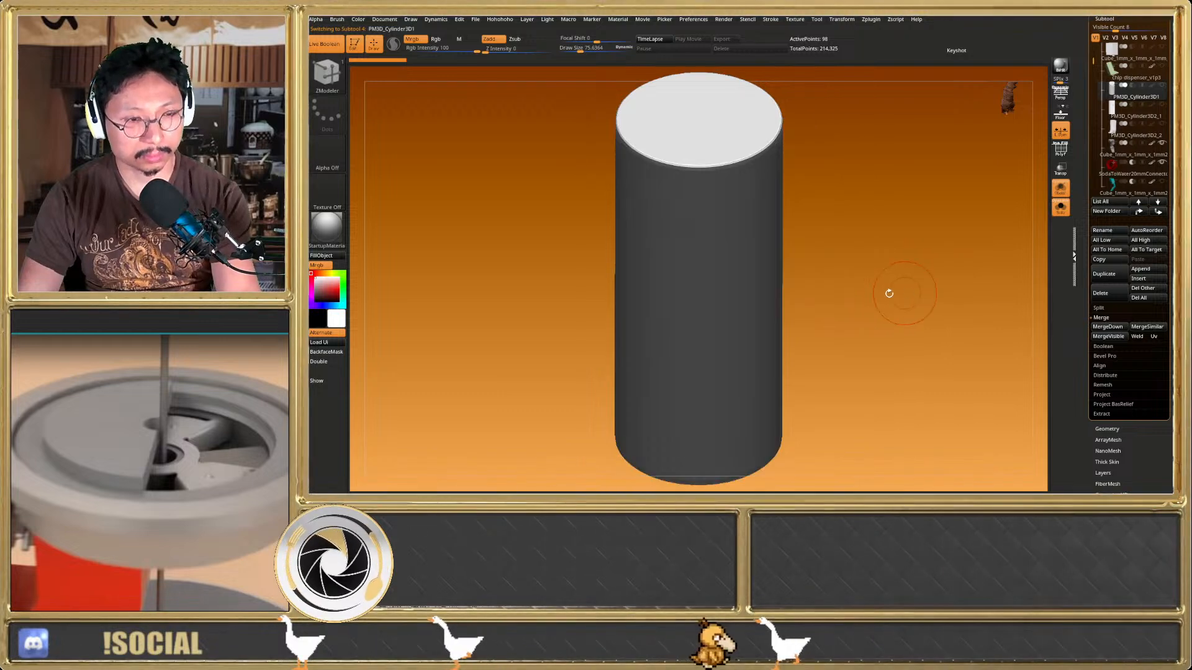
key("Down")
key("Down")
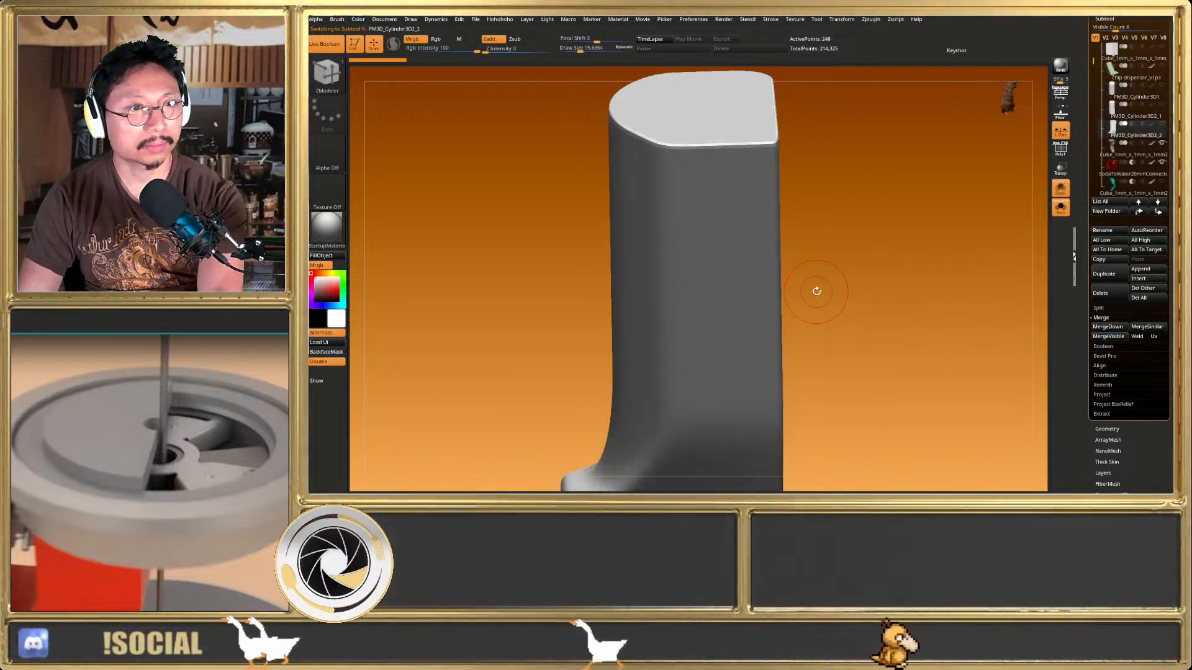
left_click_drag(831, 297, 870, 276)
left_click(1059, 216)
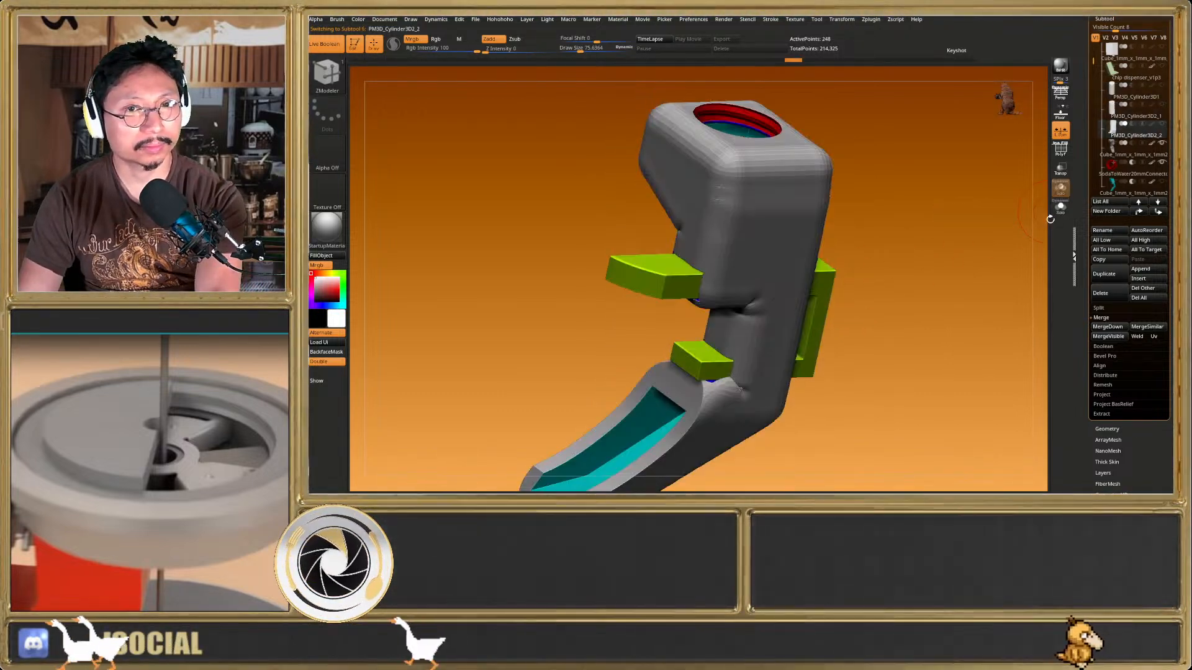
Select the body subtool and examine its wireframe where the bracket meets the neck
left_click(778, 280, "alt")
key("f")
right_click_drag(786, 289, 820, 298)
key("shift+f")
key("shift+f")
key("shift+f")
mouse_move(769, 242)
right_mouse_down()
mouse_move(851, 292)
mouse_move(767, 240)
mouse_move(776, 314)
mouse_move(745, 208)
mouse_move(750, 234)
right_mouse_up()
key("shift+f")
key("shift+f")
key("shift+f")
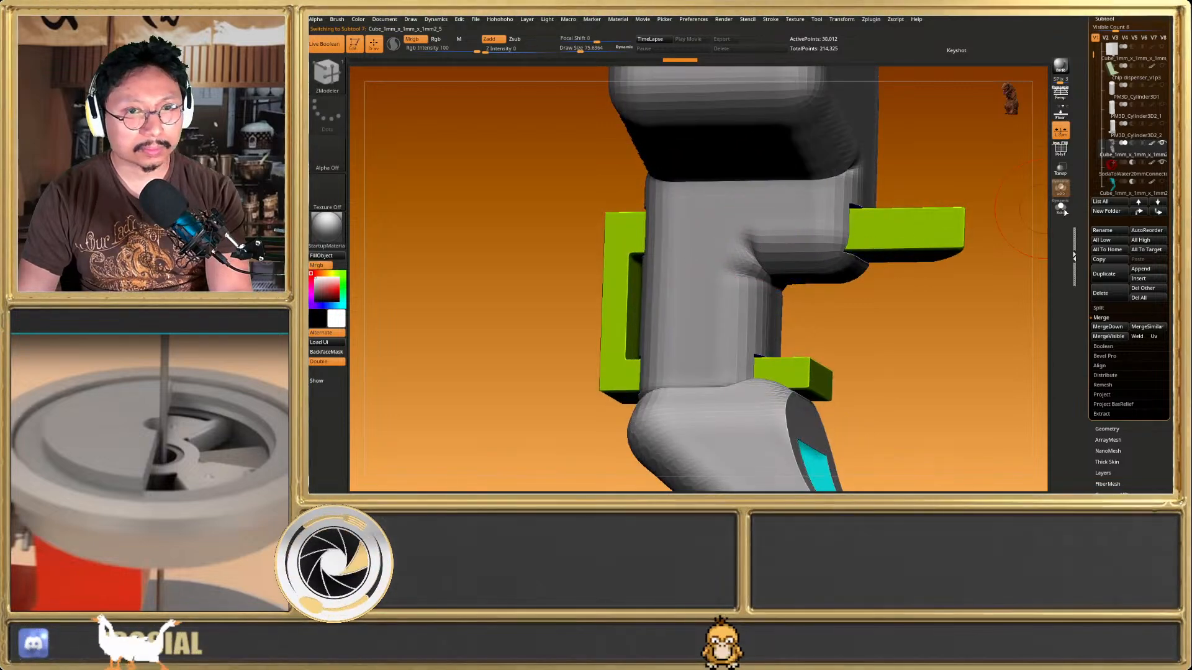
Isolate the body in Solo mode, inspect the mesh around the neck corner, and show the other subtools again
left_click(1061, 208)
key("shift+f")
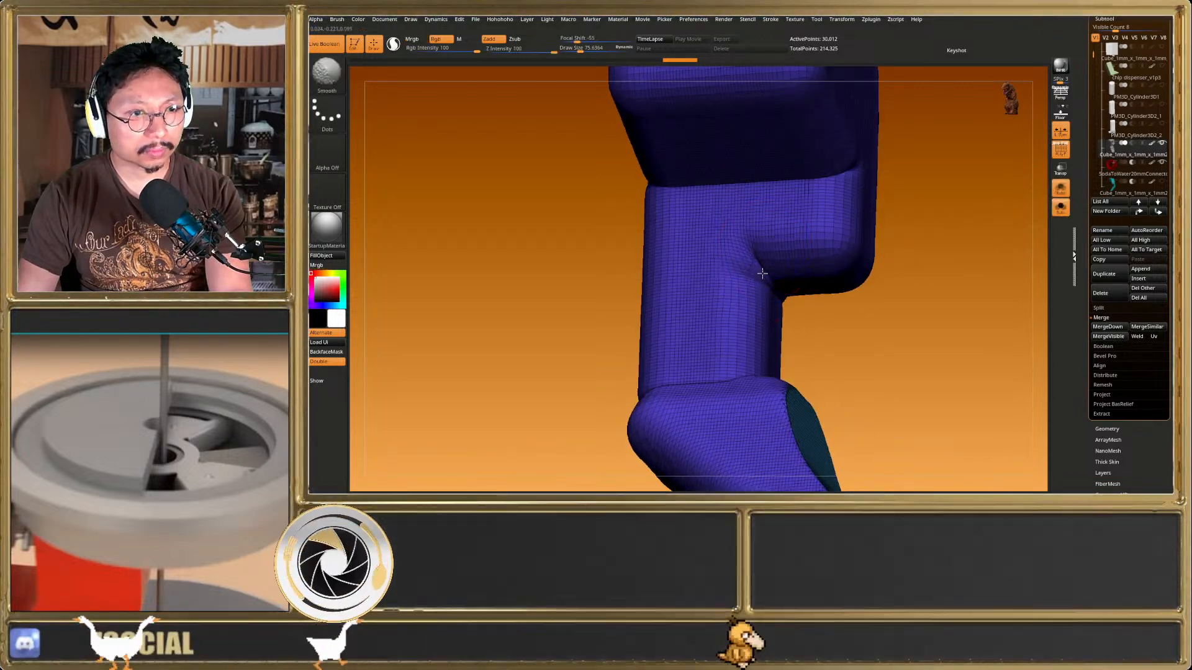
key("shift+f")
mouse_move(769, 264)
right_mouse_down()
mouse_move(951, 233)
mouse_move(900, 248)
right_mouse_up()
left_click(1062, 216)
key("ctrl+z")
right_click_drag(788, 276, 762, 277)
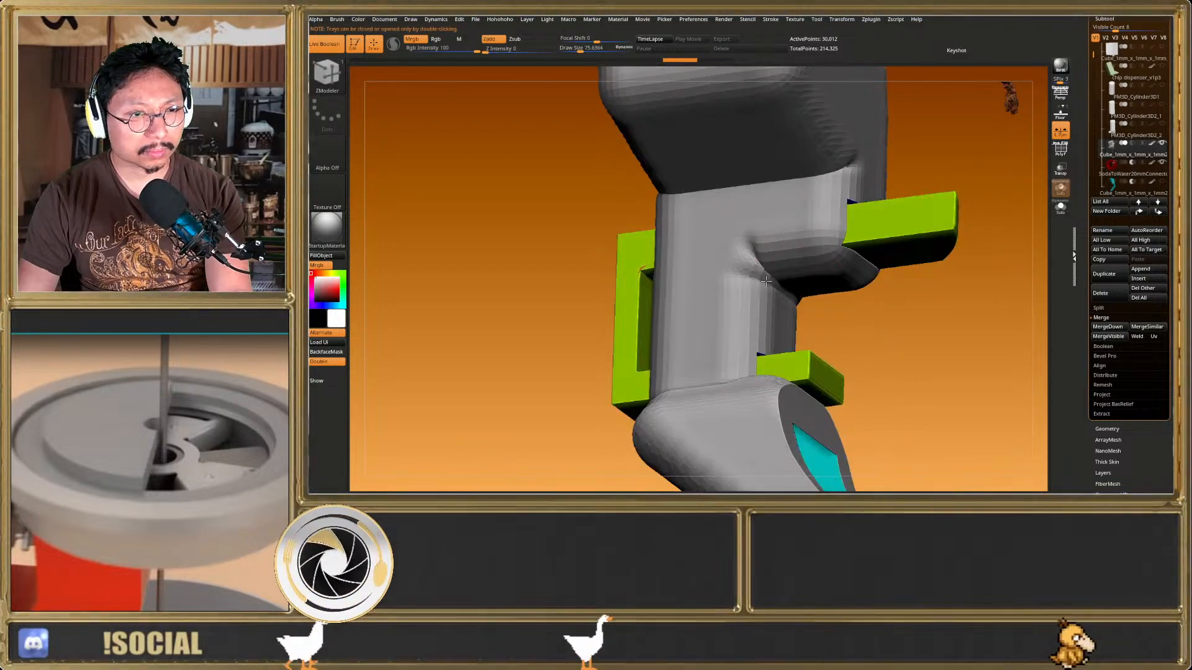
Try to remesh the body with DynaMesh, check its wireframe, and open the Deformation settings
key("shift+f")
key("shift+f")
key("space")
left_click_drag(534, 261, 526, 290, "ctrl")
key("shift+f")
key("shift+f")
left_click_drag(749, 256, 776, 256, "shift")
mouse_move(779, 257)
right_mouse_down()
mouse_move(800, 254)
mouse_move(838, 314)
mouse_move(932, 315)
right_mouse_up()
key("ctrl+z")
key("shift+f")
key("shift+f")
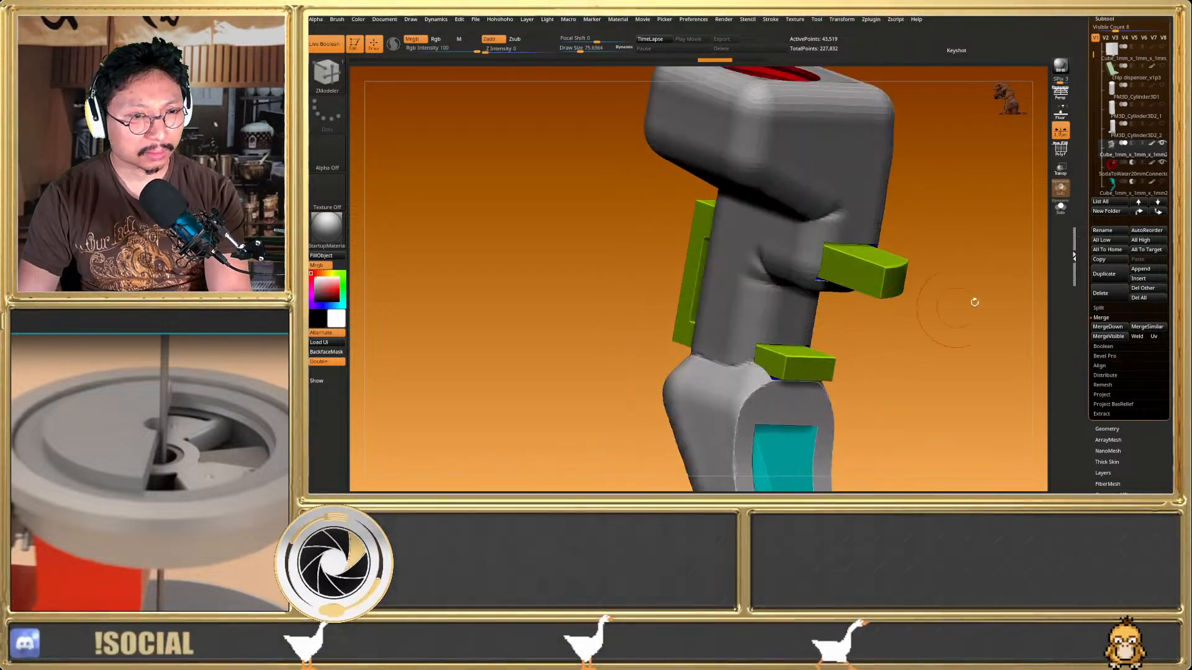
left_click(1105, 18)
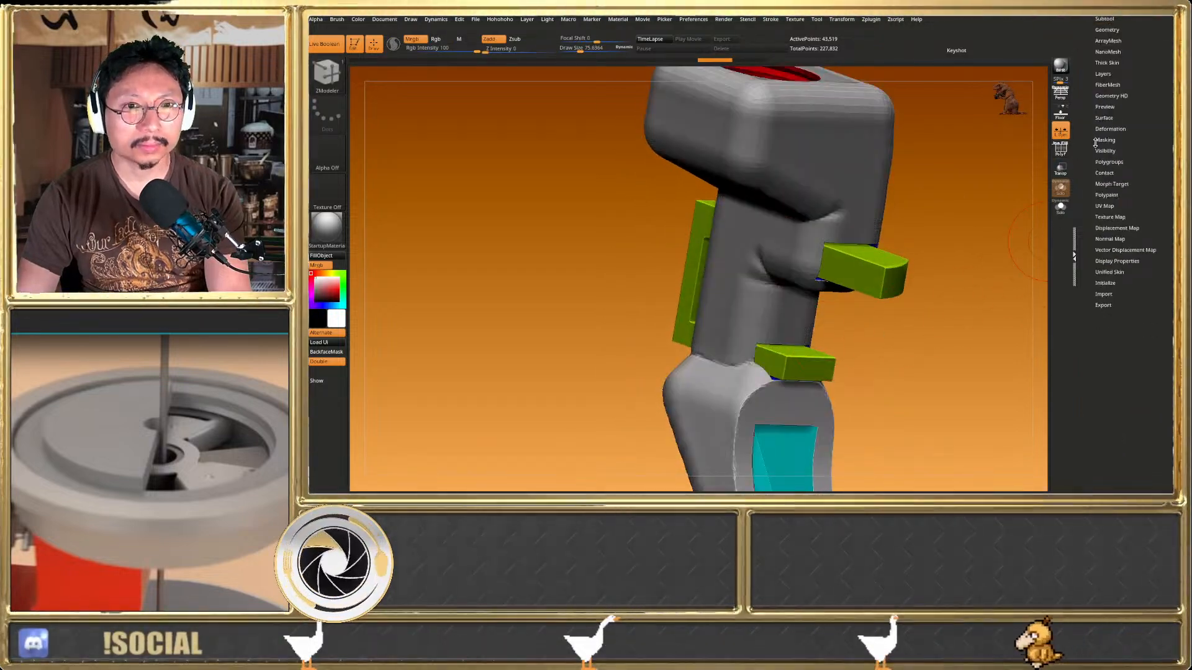
left_click(1111, 128)
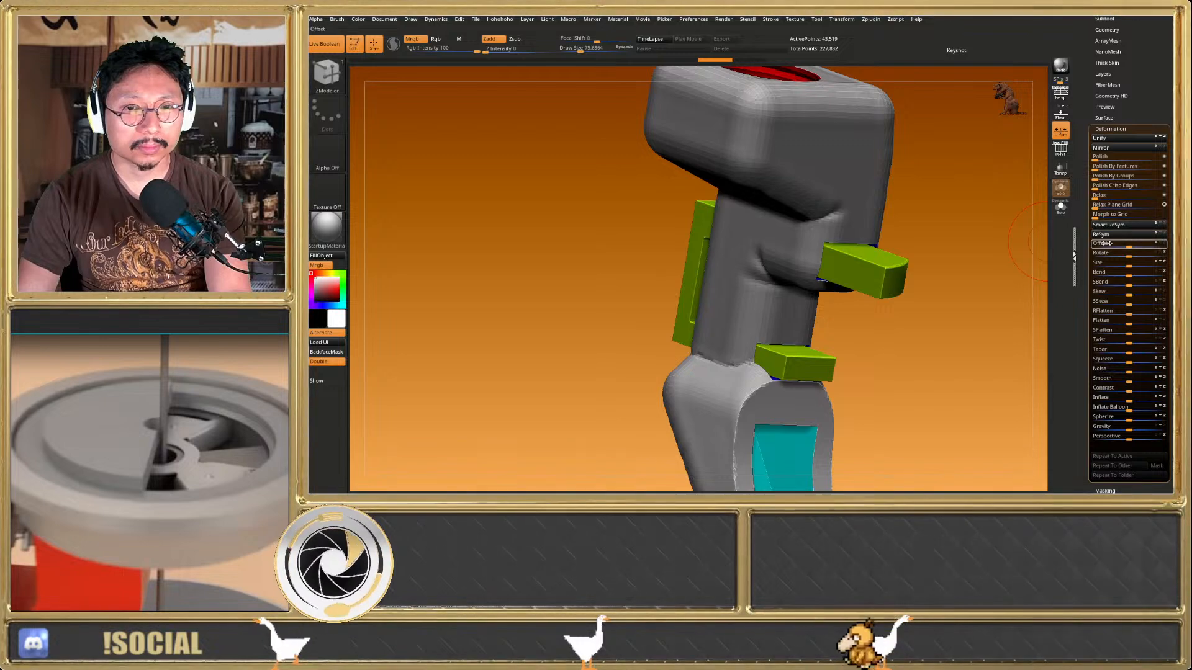
Duplicate the original body subtool and remesh the copy with DynaMesh
key("shift+f")
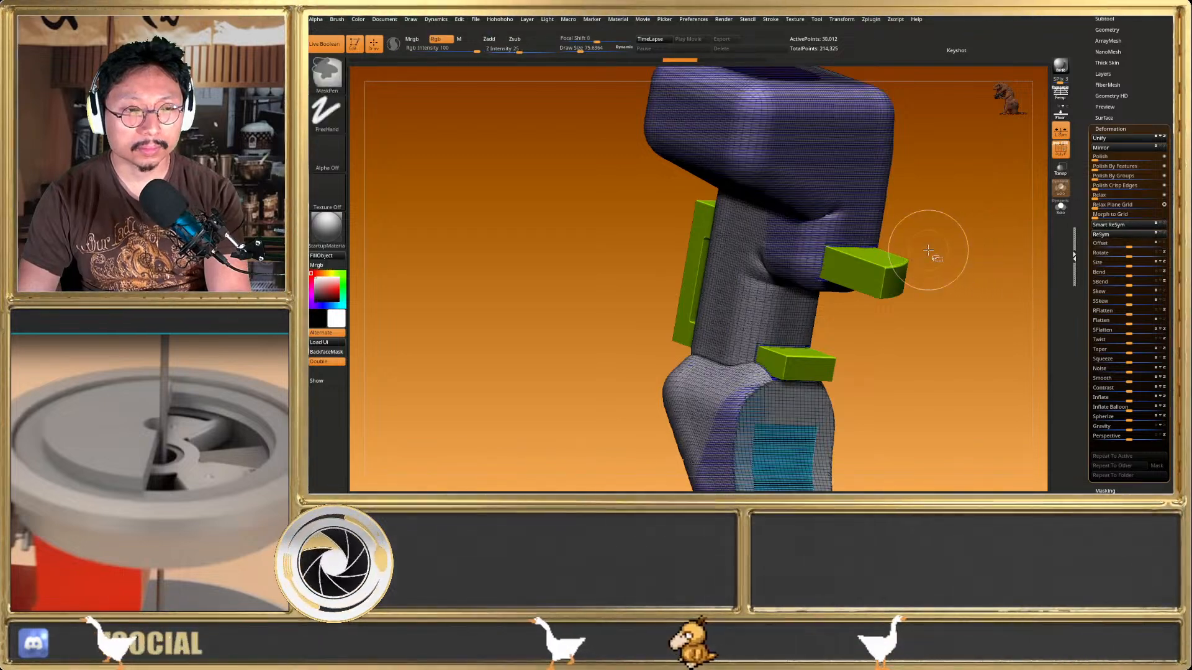
key("shift+f")
key("shift+f")
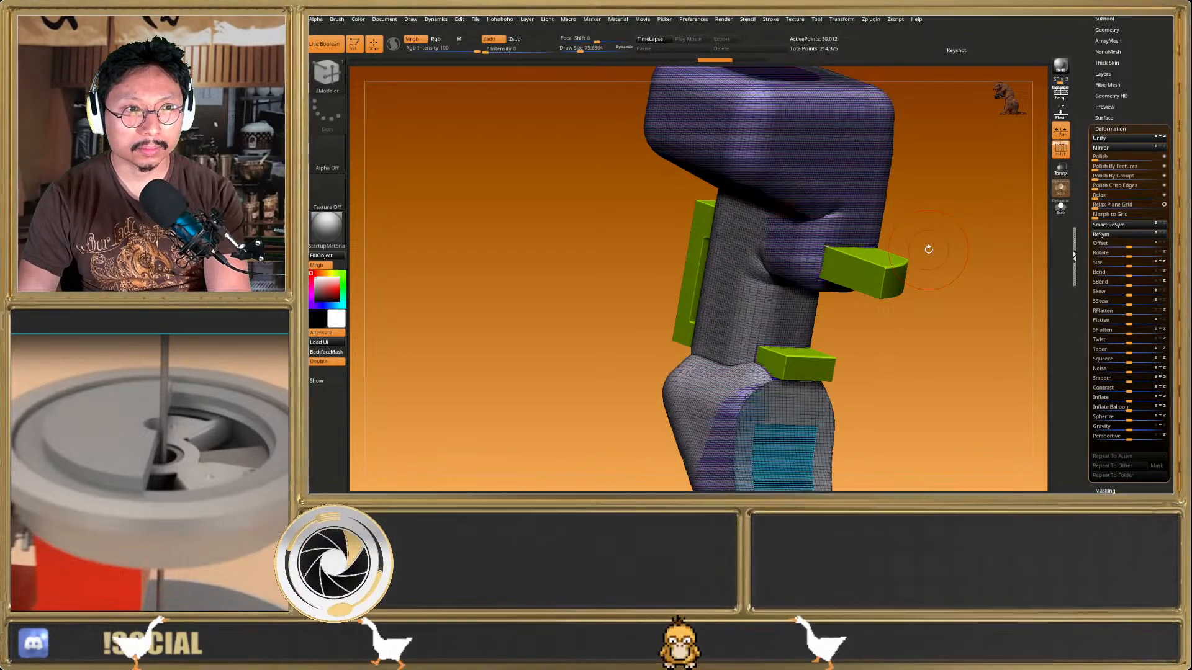
key("shift+f")
left_click(1111, 67)
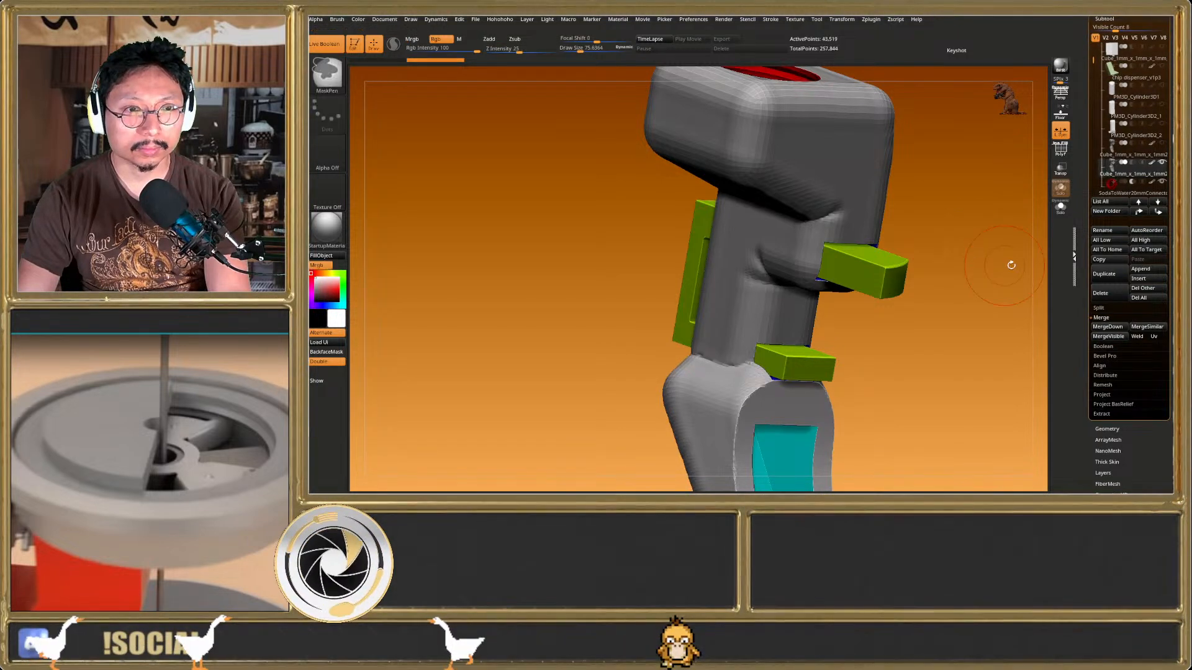
left_click_drag(989, 266, 1001, 271, "ctrl")
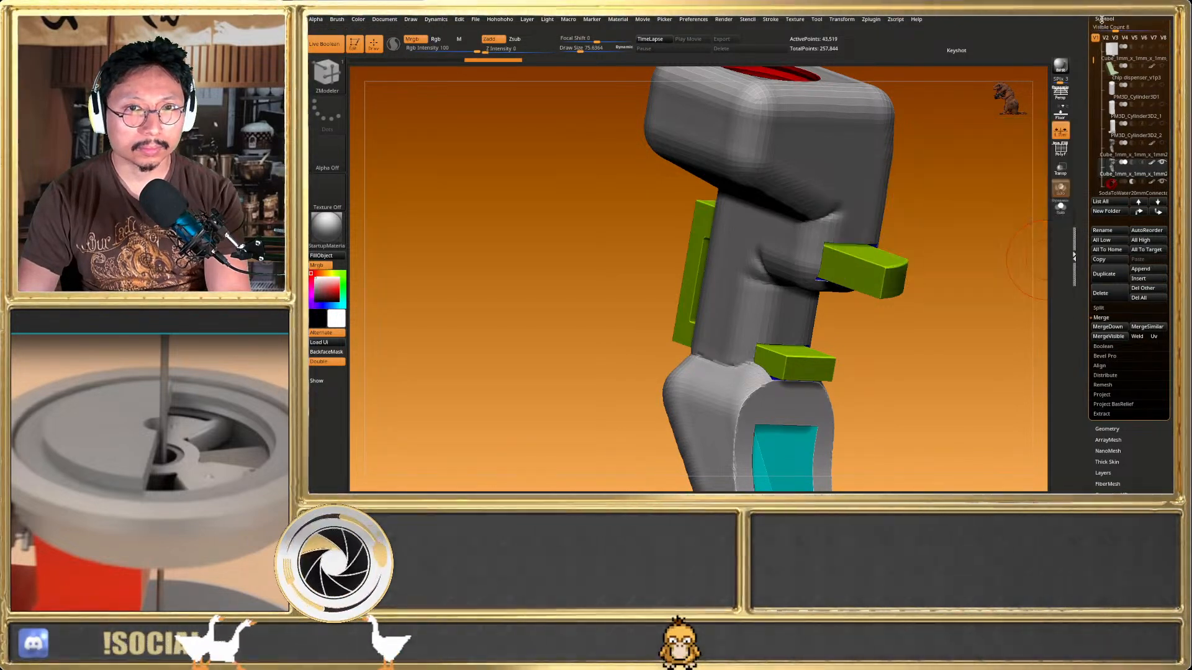
Smooth the remeshed body copy with the Polish deformation
left_click(1104, 19)
left_click(1110, 129)
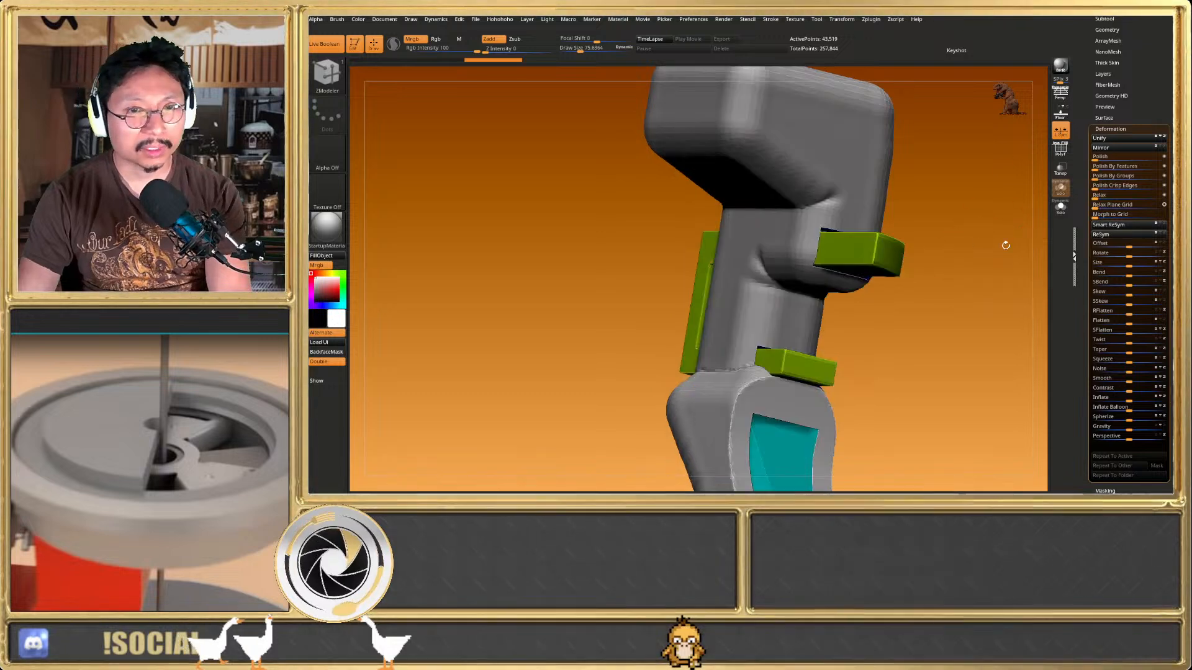
left_click(1100, 157)
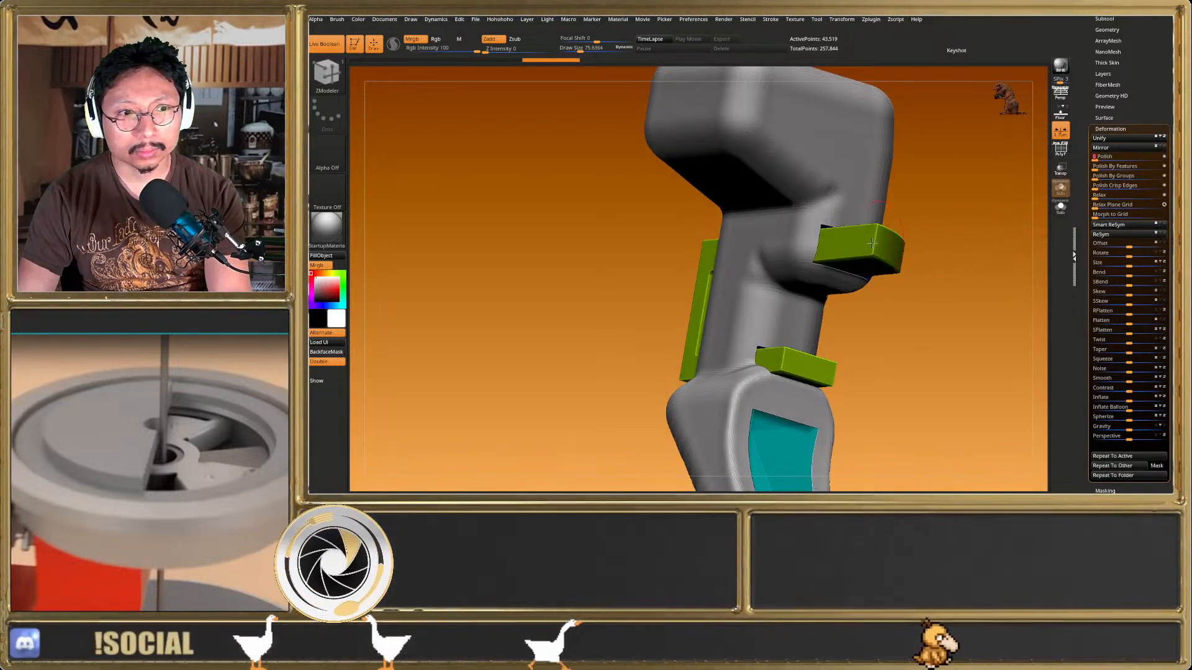
Examine the polished body's surface and wireframe around the bracket from the front, back and underside
right_click_drag(929, 223, 887, 273, "ctrl")
key("shift+f")
key("shift+f")
right_click_drag(833, 300, 835, 345)
right_click_drag(835, 345, 834, 320, "ctrl")
right_click_drag(834, 320, 810, 248)
key("shift+f")
key("shift+f")
right_click_drag(810, 249, 794, 211, "ctrl")
right_click_drag(794, 211, 810, 229)
right_click_drag(810, 230, 763, 194)
key("shift+f")
key("shift+f")
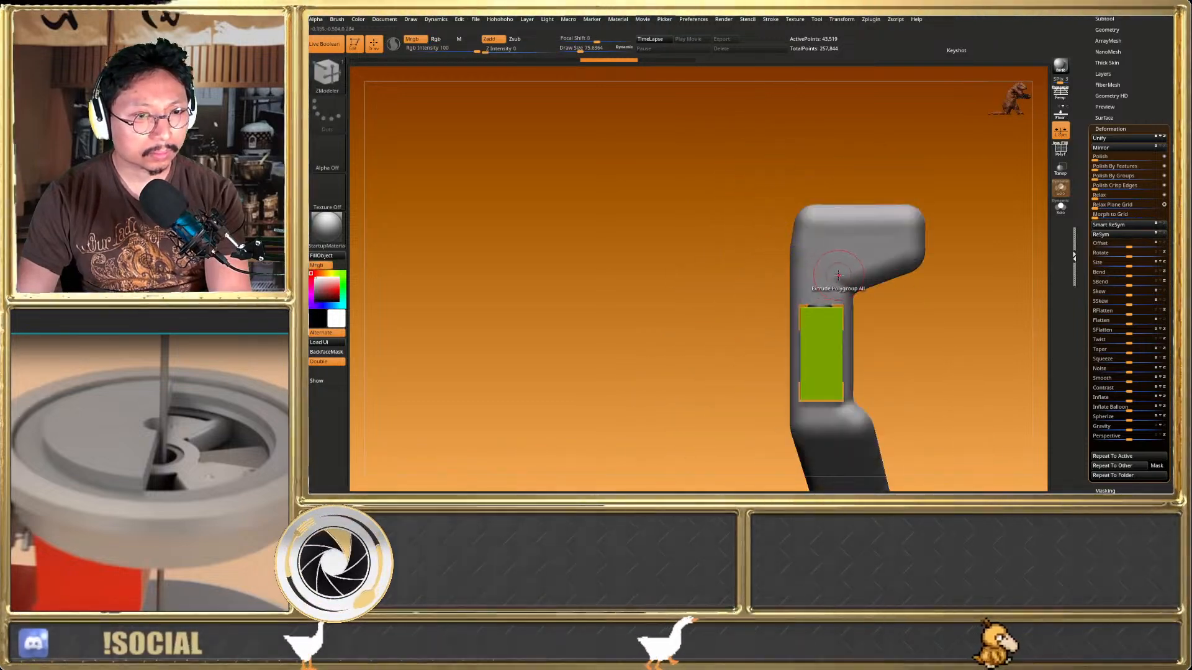
right_click_drag(838, 276, 851, 271, "ctrl")
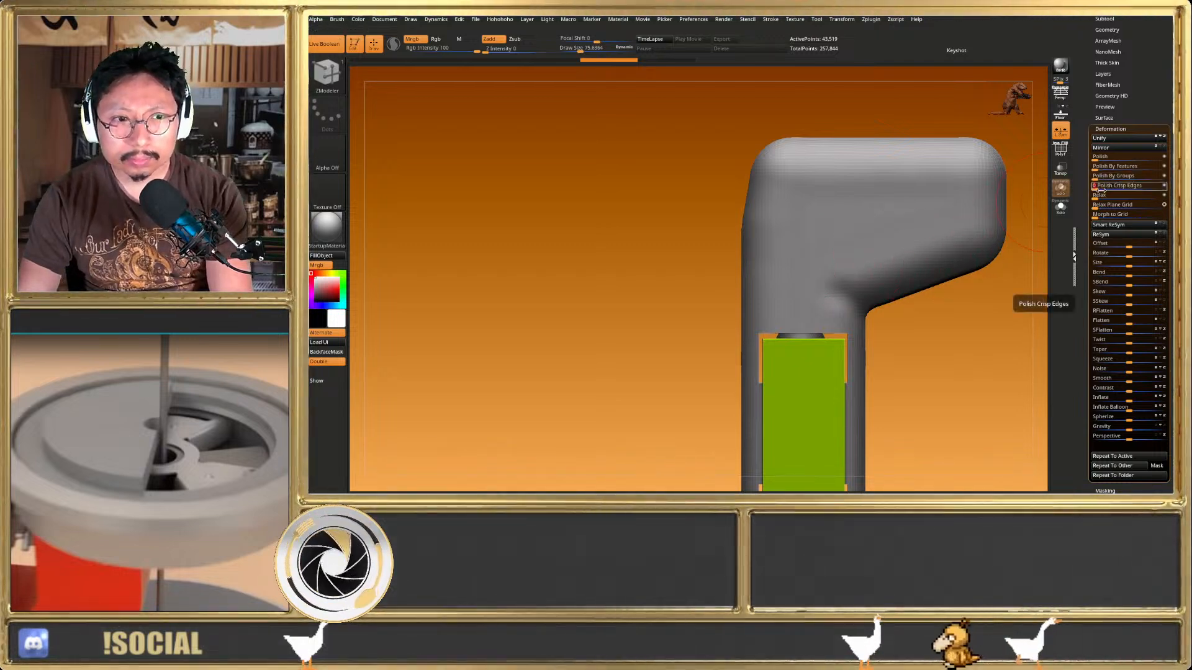
right_click_drag(893, 243, 875, 251)
key("shift+f")
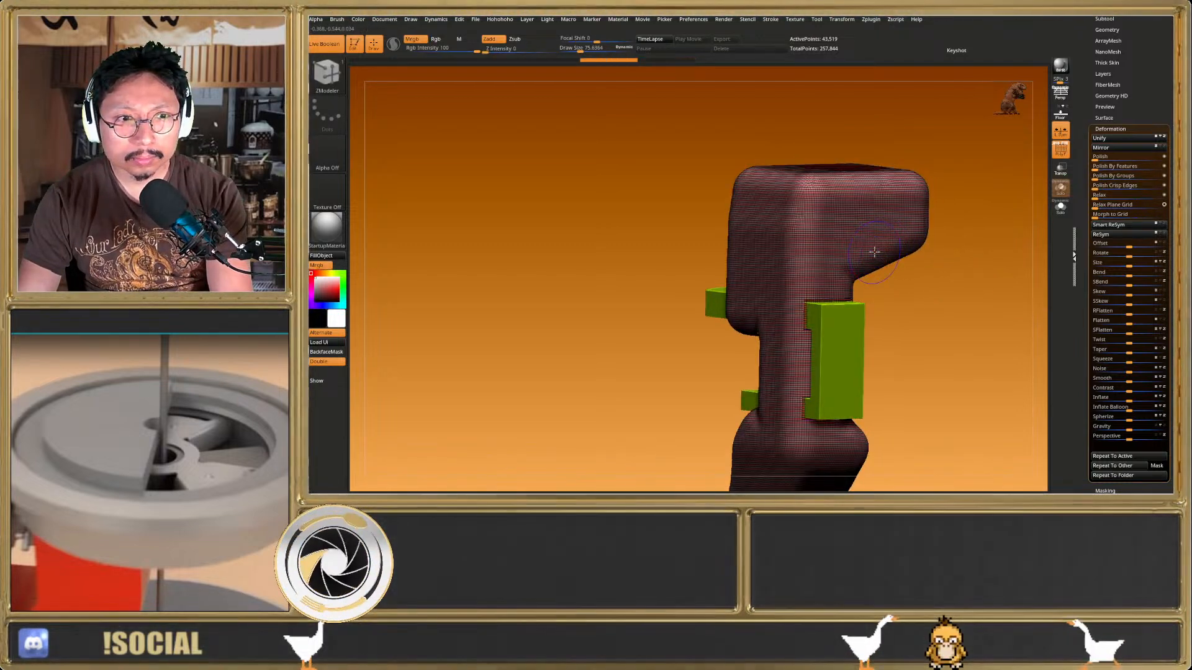
key("shift+f")
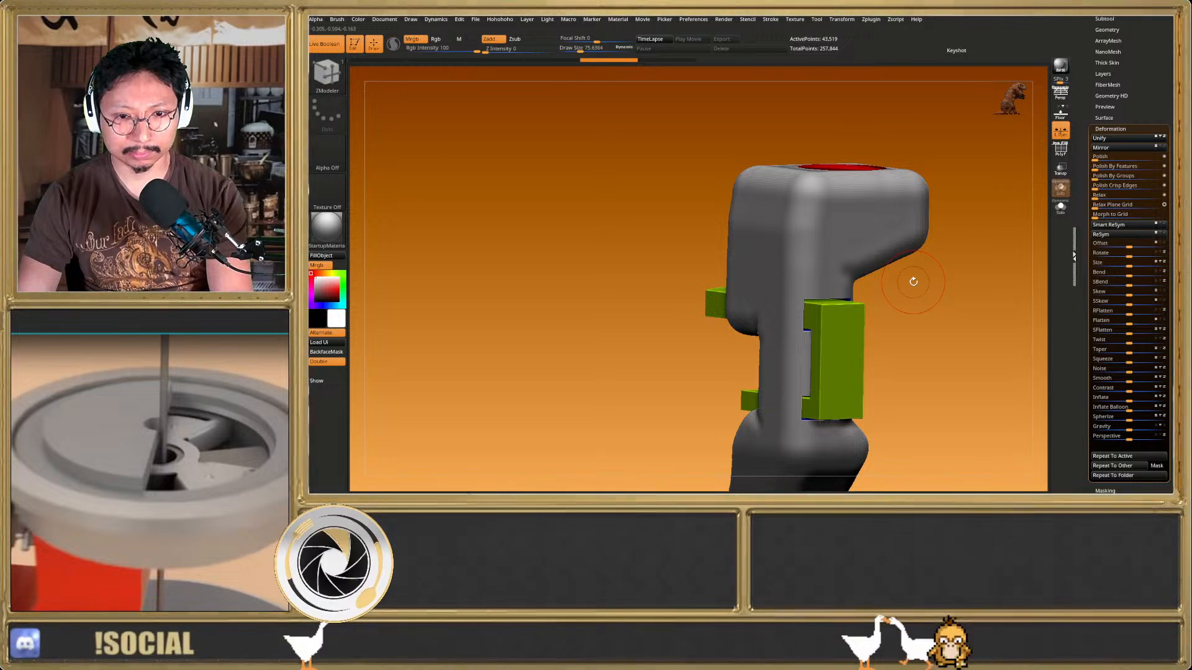
Examine the body's side profile down to the spout tip, and look into the top opening
mouse_move(889, 295)
right_mouse_down("shift")
mouse_move(902, 305)
mouse_move(895, 266)
right_mouse_up("shift")
key("shift+f")
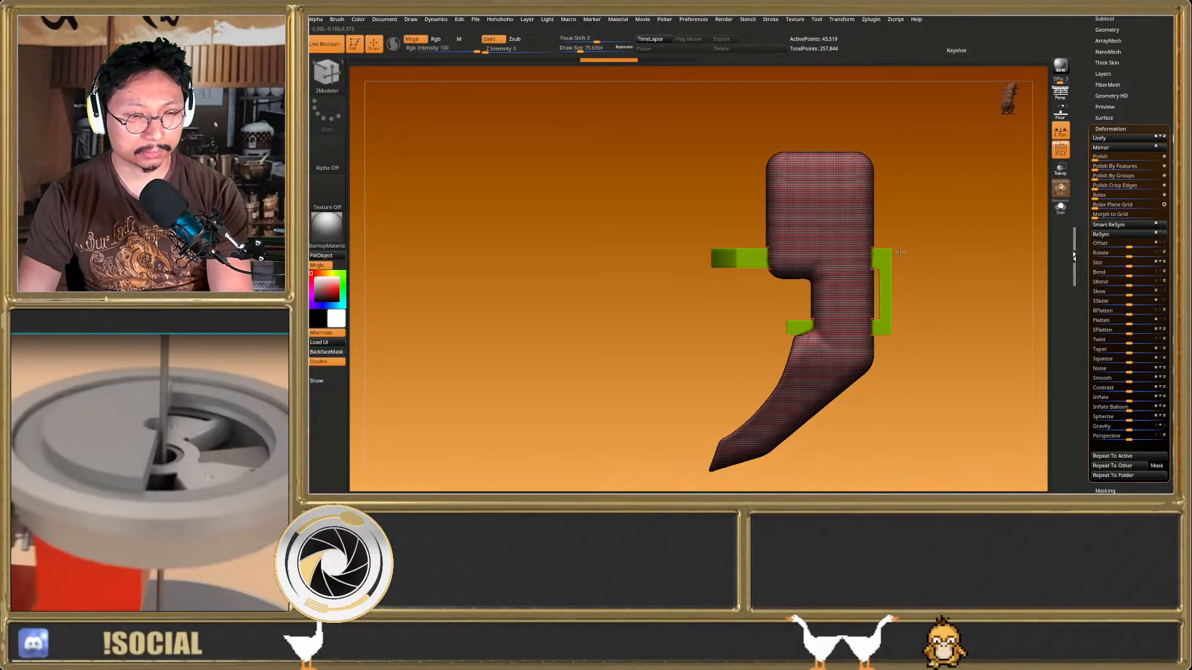
key("shift+f")
mouse_move(807, 293)
right_mouse_down()
mouse_move(863, 303)
mouse_move(804, 291)
right_mouse_up()
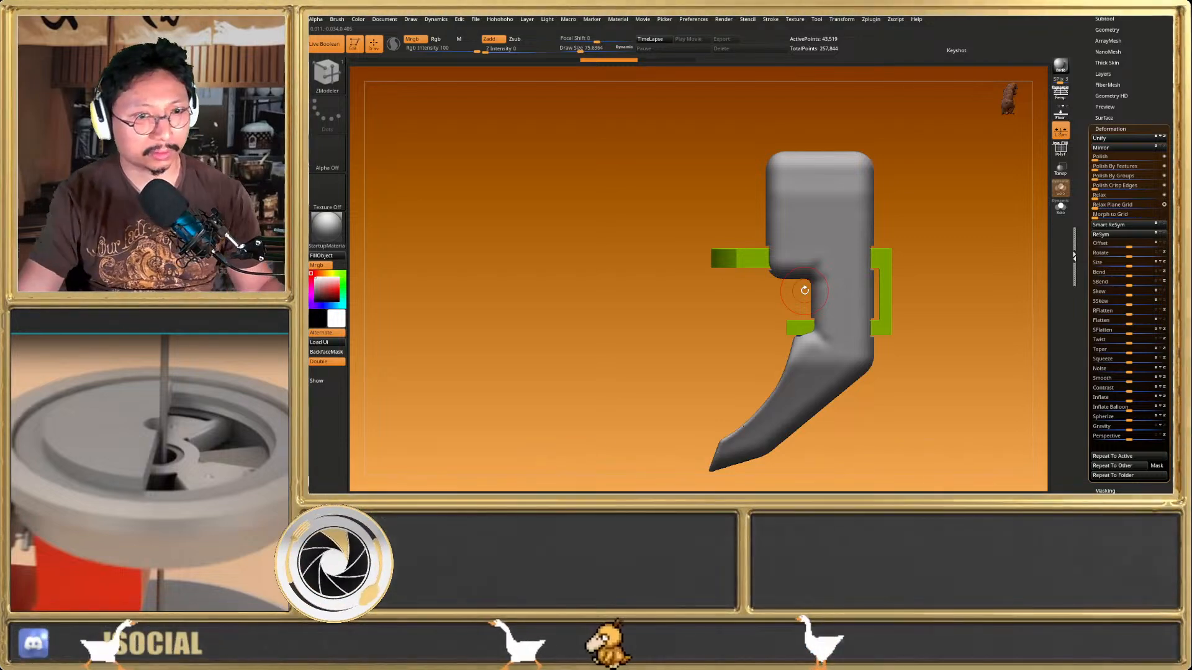
mouse_move(805, 329)
right_mouse_down()
mouse_move(869, 345)
mouse_move(798, 338)
right_mouse_up()
right_click_drag(720, 470, 869, 298, "alt")
mouse_move(856, 254)
right_mouse_down("alt")
mouse_move(890, 406)
mouse_move(884, 248)
mouse_move(869, 278)
mouse_move(874, 335)
mouse_move(864, 284)
mouse_move(846, 325)
mouse_move(786, 305)
mouse_move(885, 324)
mouse_move(858, 298)
mouse_move(853, 324)
right_mouse_up("alt")
key("shift+f")
key("shift+f")
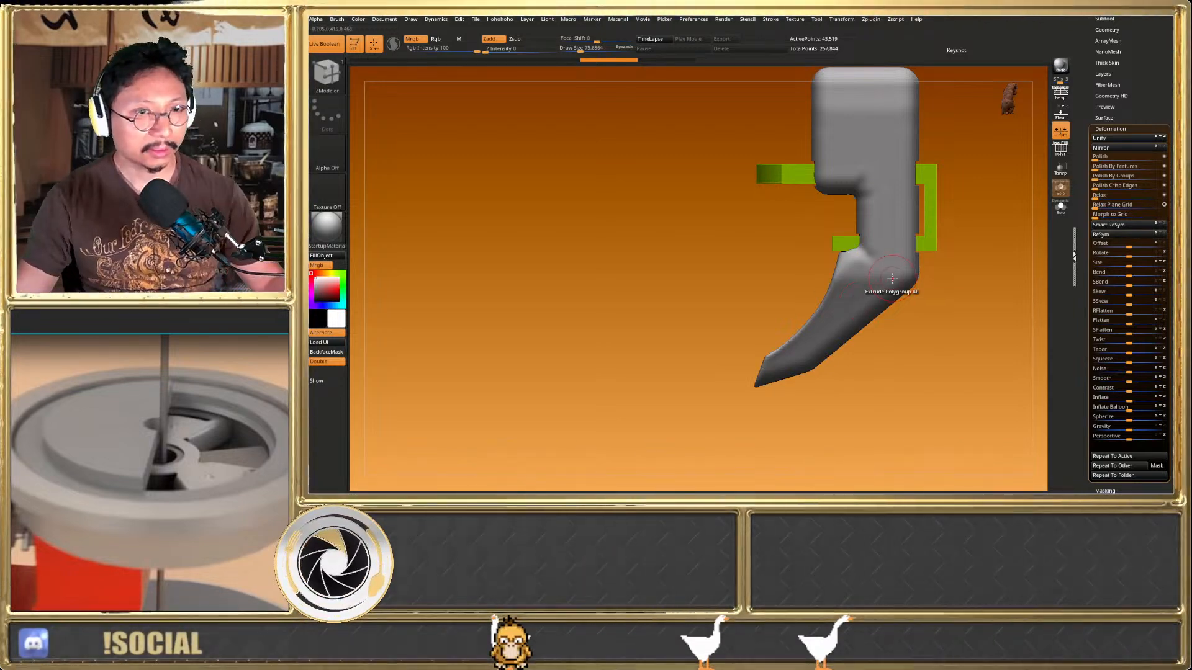
right_click_drag(855, 203, 857, 326, "alt")
right_click_drag(859, 240, 828, 253)
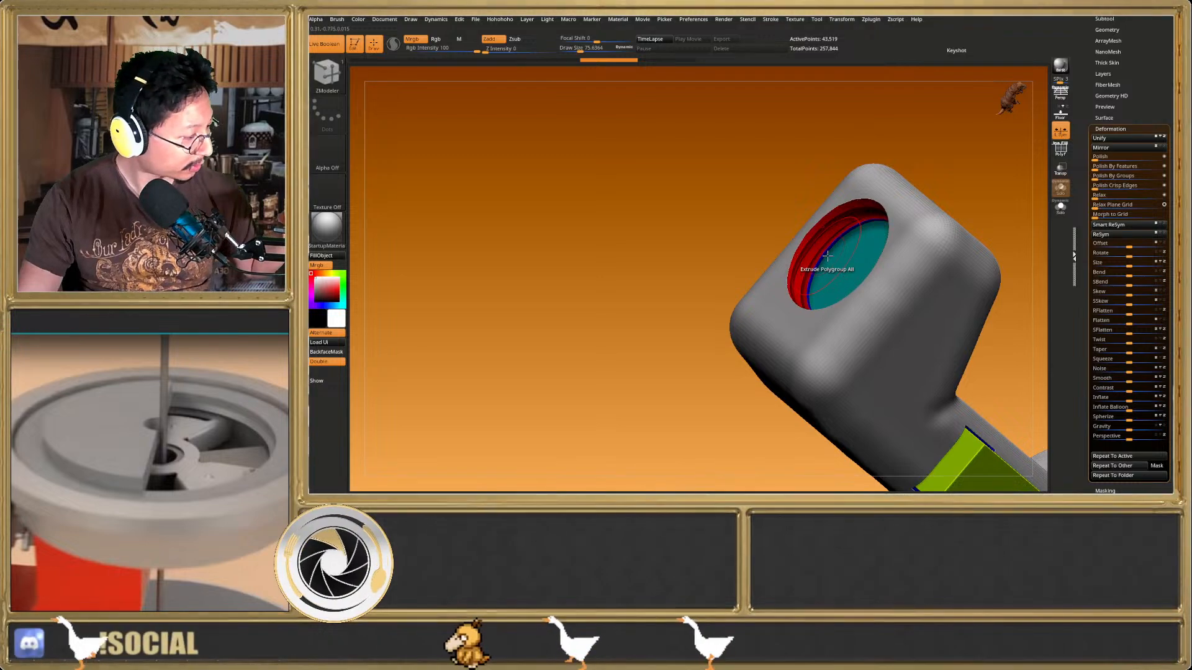
right_click_drag(838, 252, 989, 173)
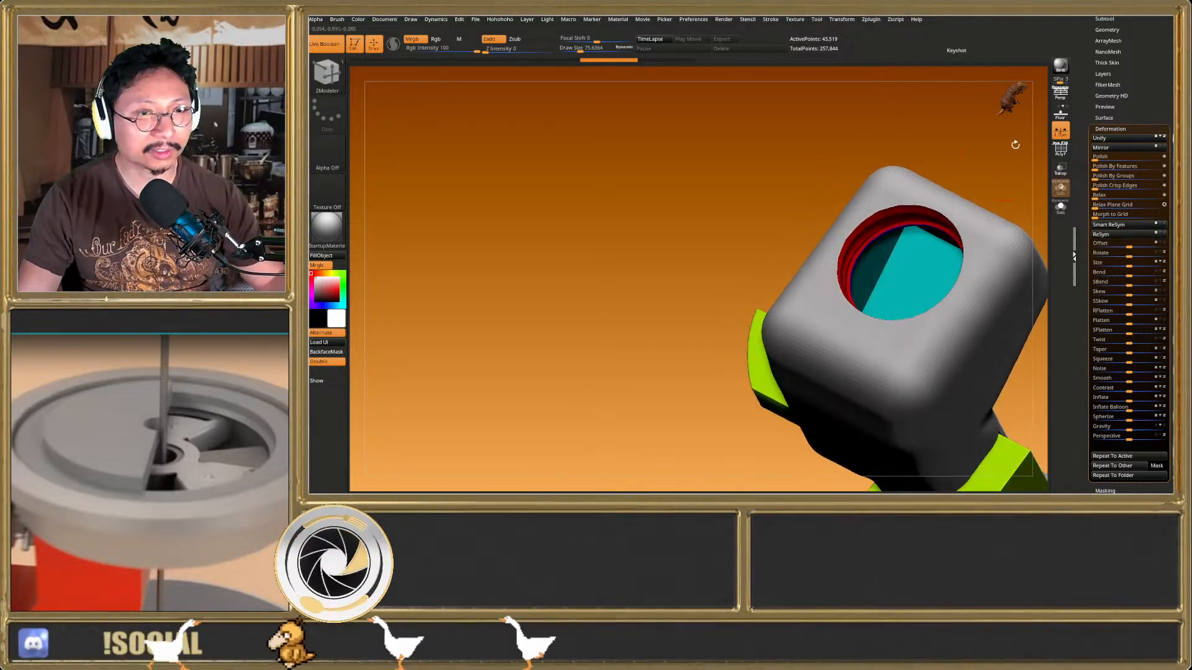
Toggle the visibility of the body and PM3D_Cylinder3D2_2 subtools to compare how they enclose the red threaded connector
left_click_drag(1088, 91, 1088, 145)
left_click(1107, 128)
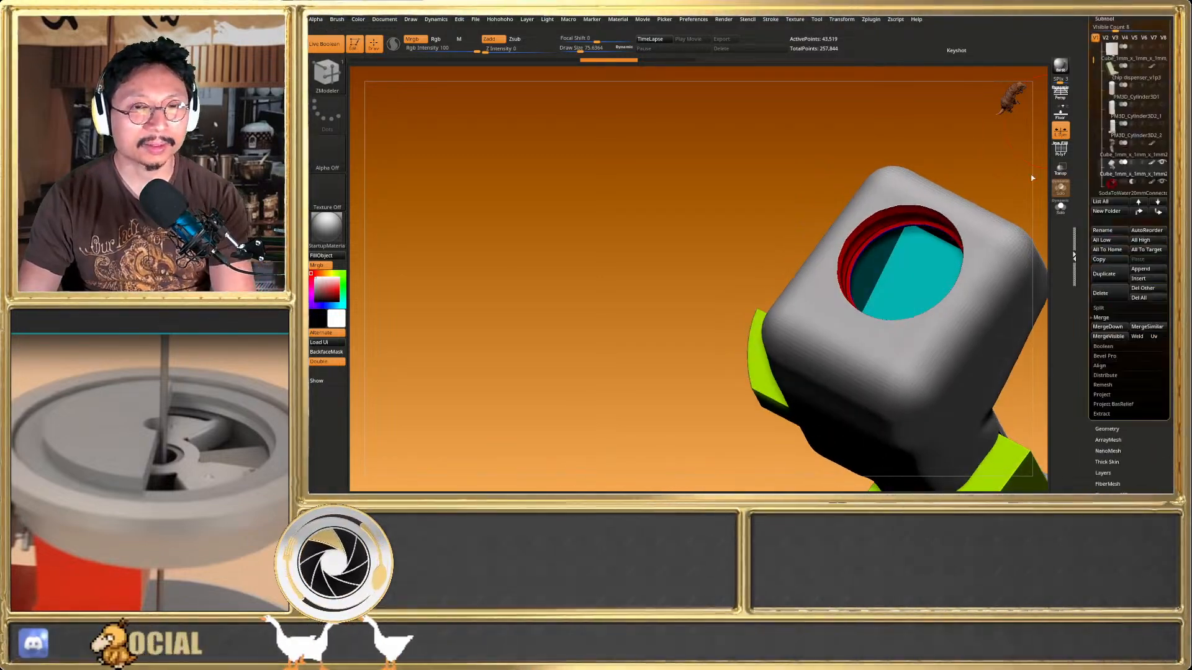
right_click_drag(1037, 148, 986, 235, "alt")
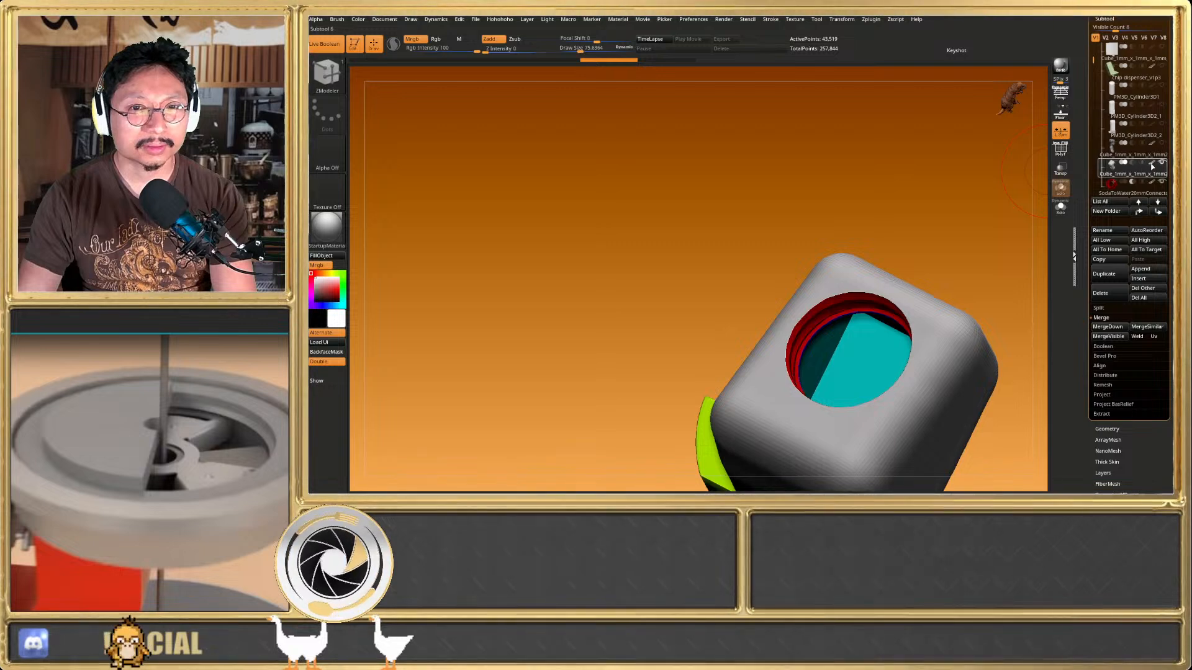
left_click(1152, 128)
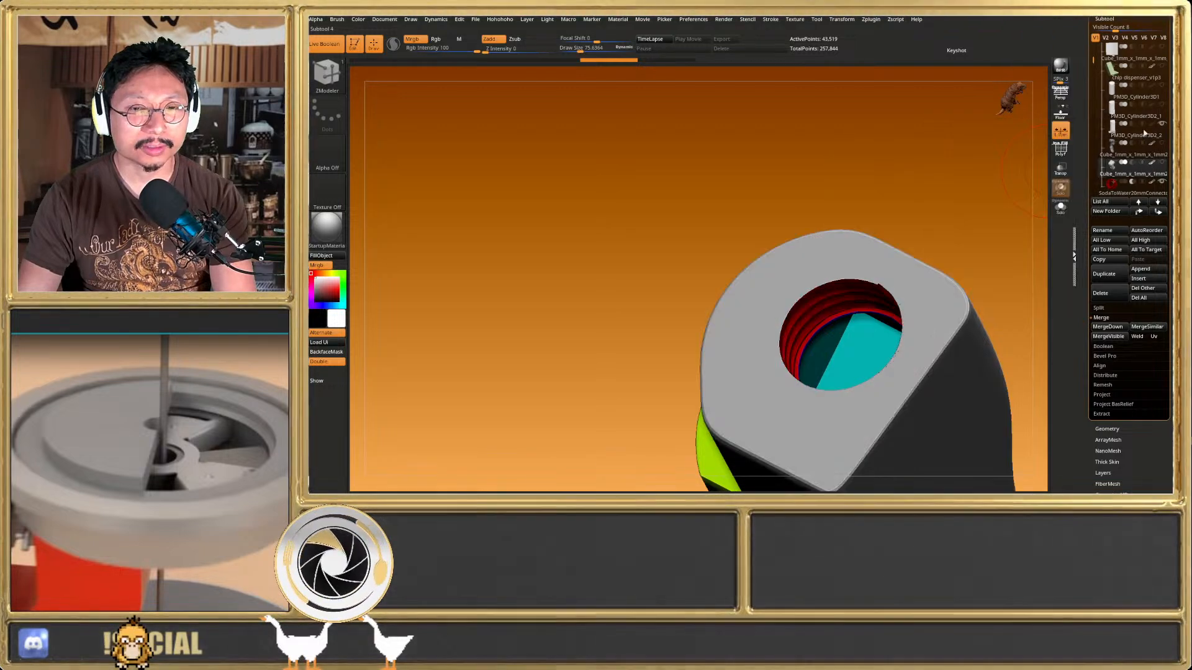
right_click_drag(923, 314, 876, 296)
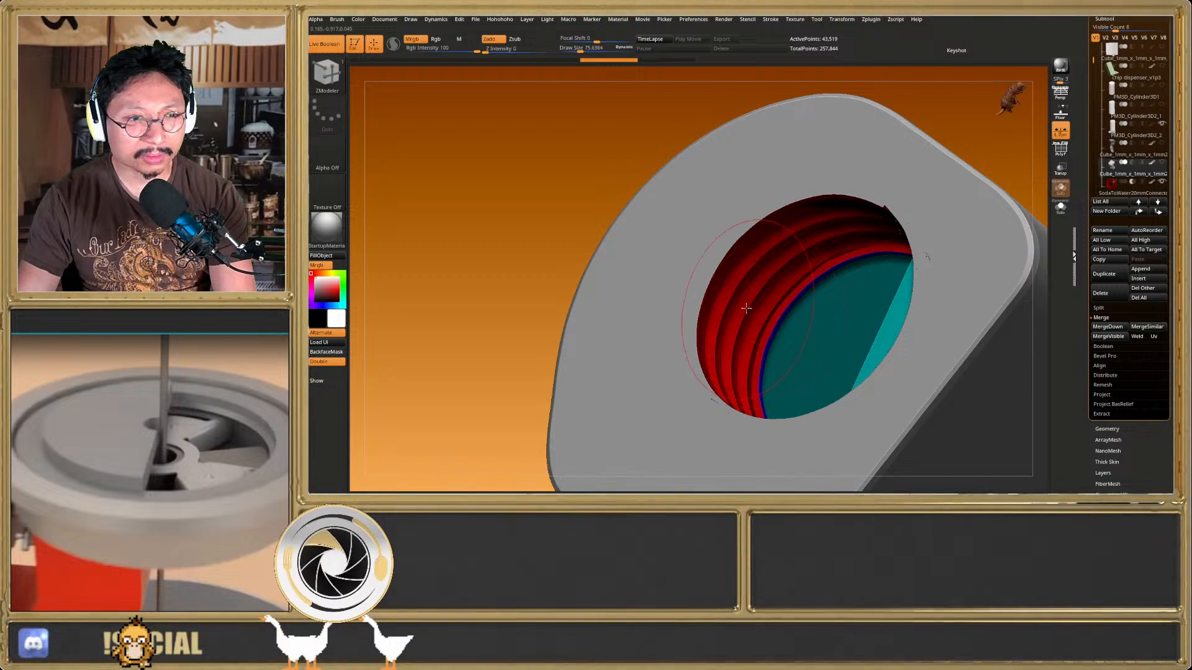
left_click(1161, 156)
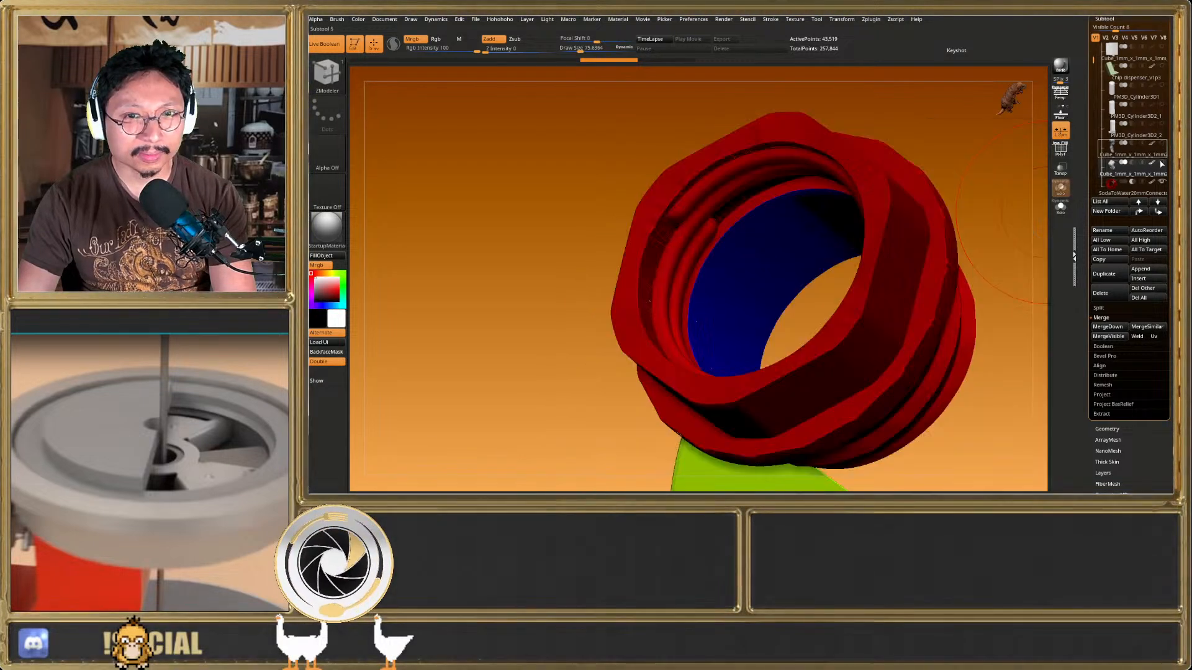
left_click(1161, 164)
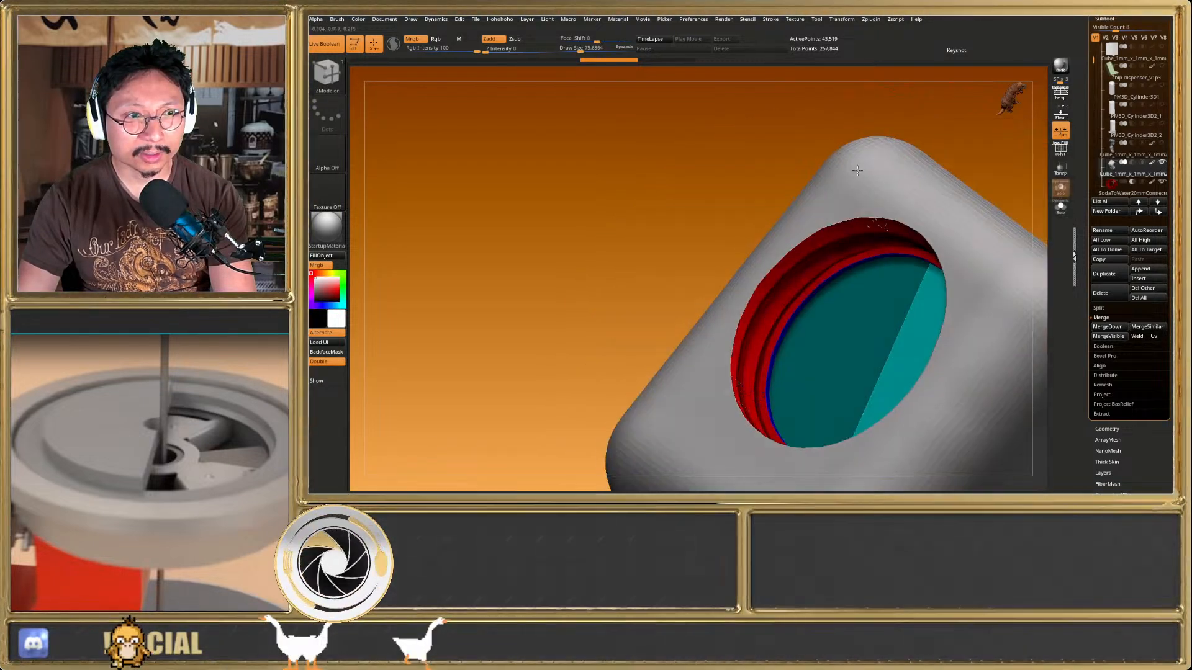
right_click_drag(804, 290, 782, 258, "alt")
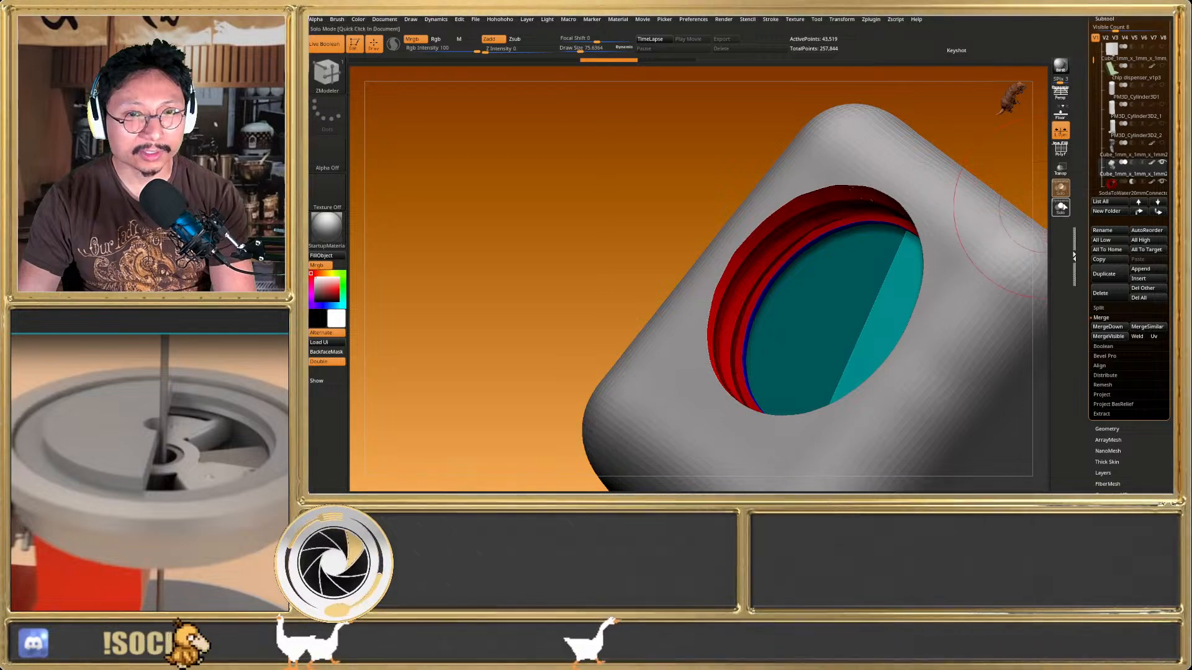
Mask everything except the body's top end, raise that end slightly with the gizmo, and update the DynaMesh
left_click(1060, 205)
left_click_drag(989, 234, 793, 317)
left_click_drag(655, 273, 939, 371, "ctrl")
left_click(949, 362, "ctrl")
key("w")
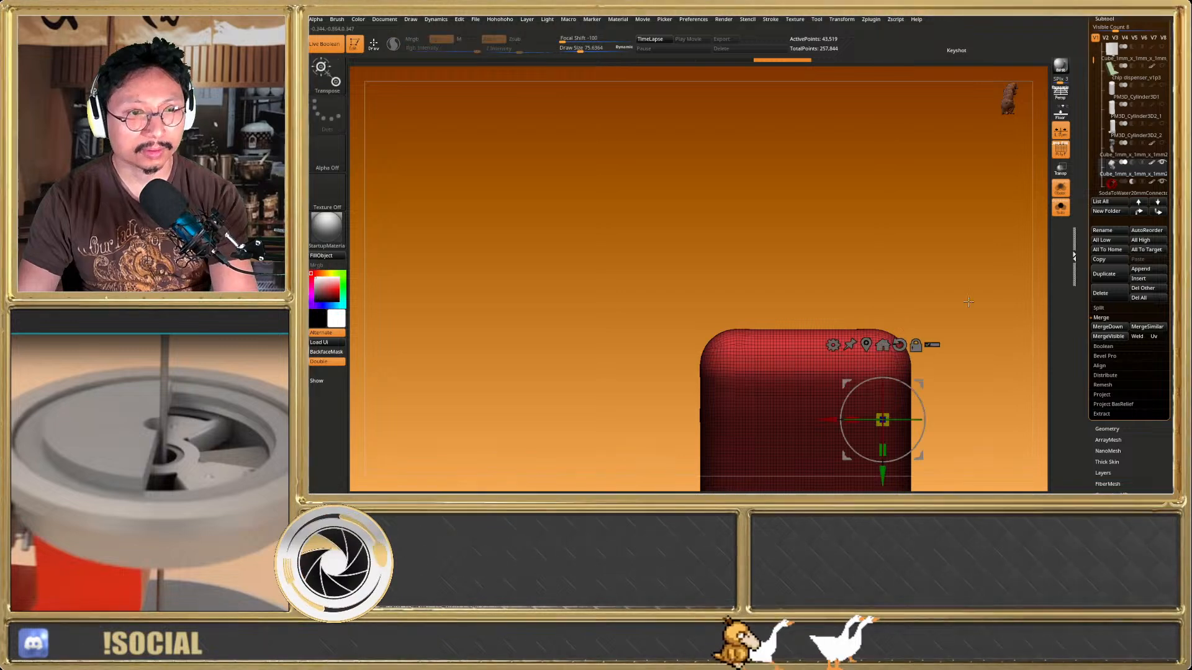
left_click(881, 345)
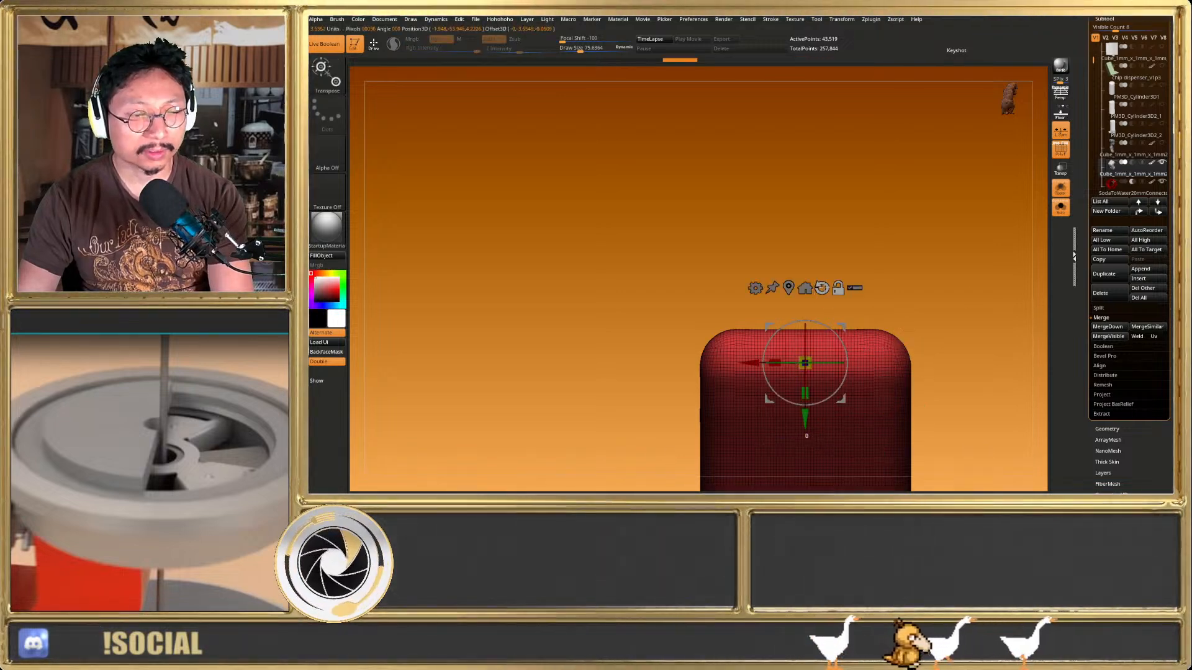
left_click(821, 287)
key("shift+f")
left_click(1060, 216)
left_click_drag(1008, 239, 958, 276)
left_click_drag(805, 306, 803, 281)
key("q")
Examine the raised body from the side and back with its wireframe on and off
mouse_move(804, 282)
right_mouse_down()
mouse_move(815, 295)
mouse_move(804, 284)
mouse_move(801, 299)
mouse_move(790, 284)
mouse_move(780, 301)
mouse_move(800, 252)
mouse_move(759, 340)
right_mouse_up()
key("shift+f")
key("shift+f")
key("shift+f")
key("shift+f")
right_click_drag(630, 252, 706, 231)
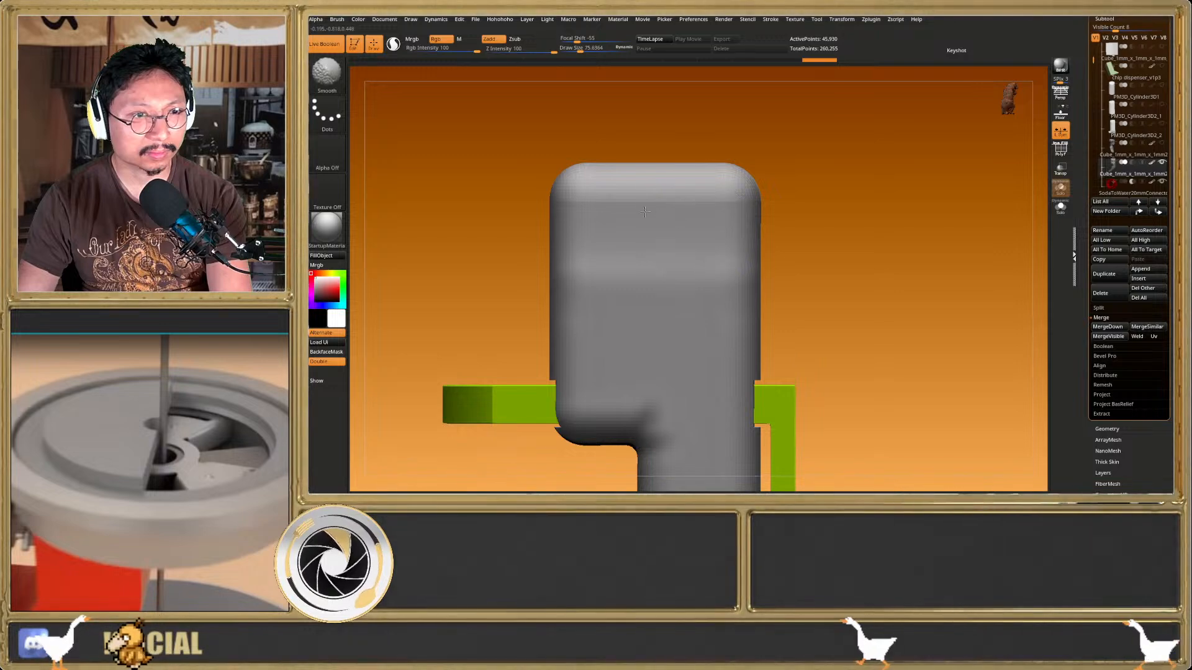
right_click_drag(623, 251, 632, 292, "ctrl")
right_click_drag(632, 292, 643, 260)
key("shift+f")
key("shift+f")
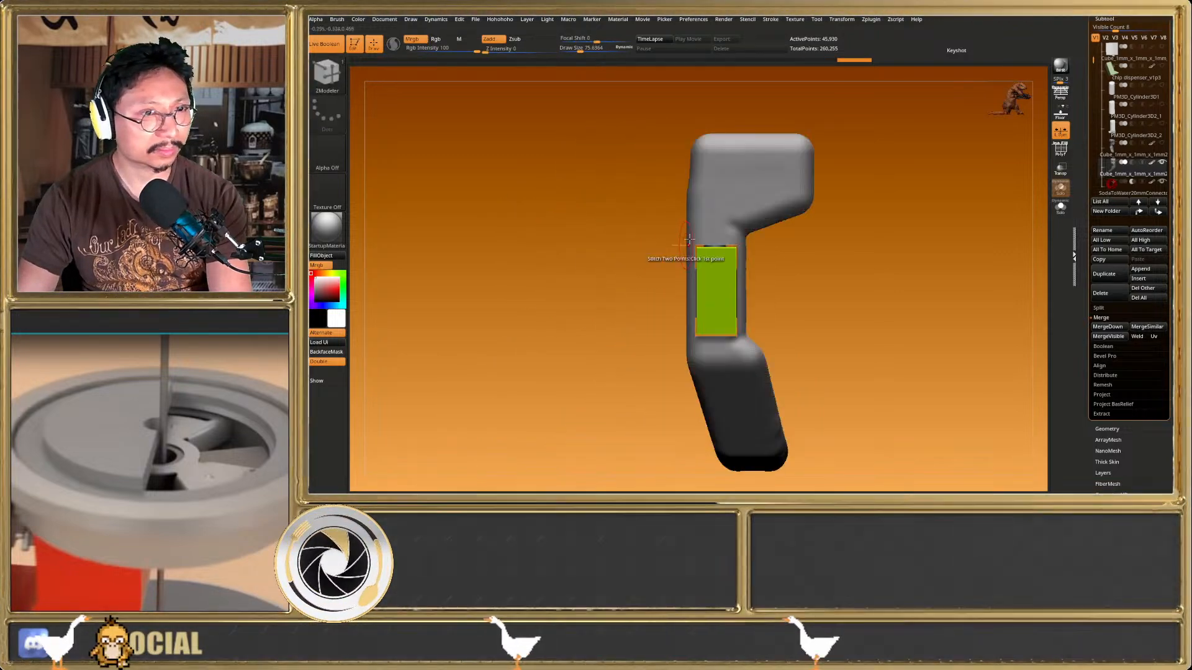
Examine the dispenser body from the side and look into its opening, selecting the actual chip size2 cones inside
mouse_move(694, 182)
right_mouse_down("ctrl")
mouse_move(698, 163)
mouse_move(700, 217)
mouse_move(650, 211)
mouse_move(638, 248)
mouse_move(710, 246)
mouse_move(793, 222)
mouse_move(709, 250)
mouse_move(760, 252)
mouse_move(771, 402)
mouse_move(767, 389)
right_mouse_up("ctrl")
key("shift+f")
key("shift+f")
right_click_drag(720, 294, 715, 268)
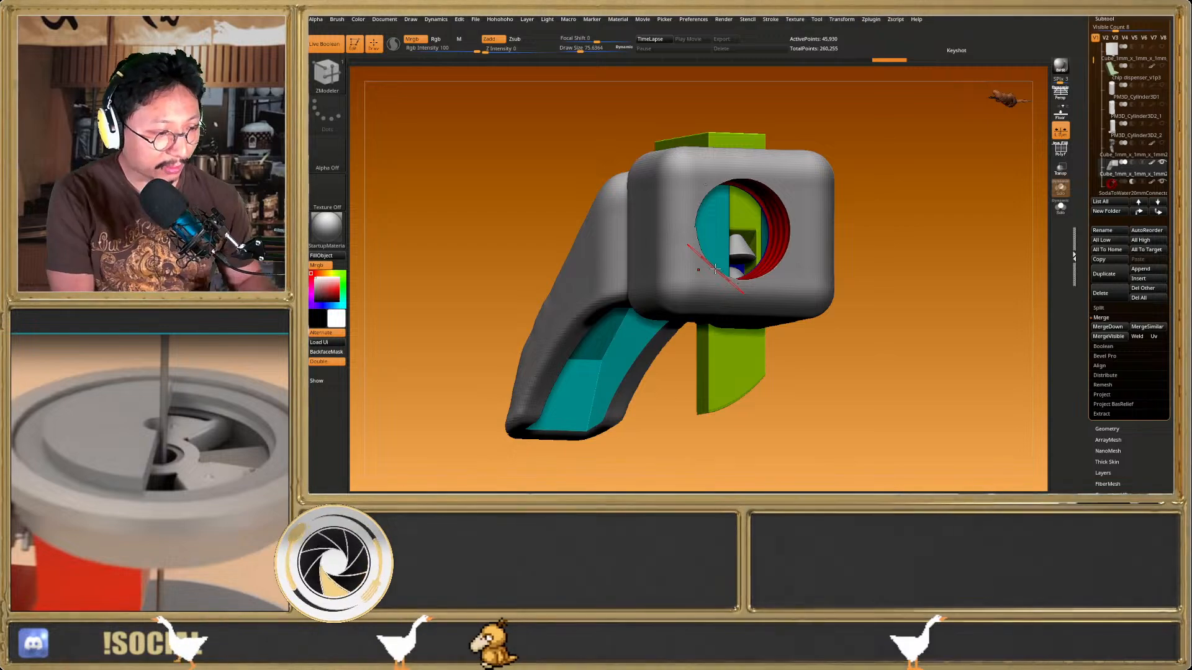
right_click_drag(715, 269, 736, 233)
right_click_drag(808, 210, 788, 256, "alt")
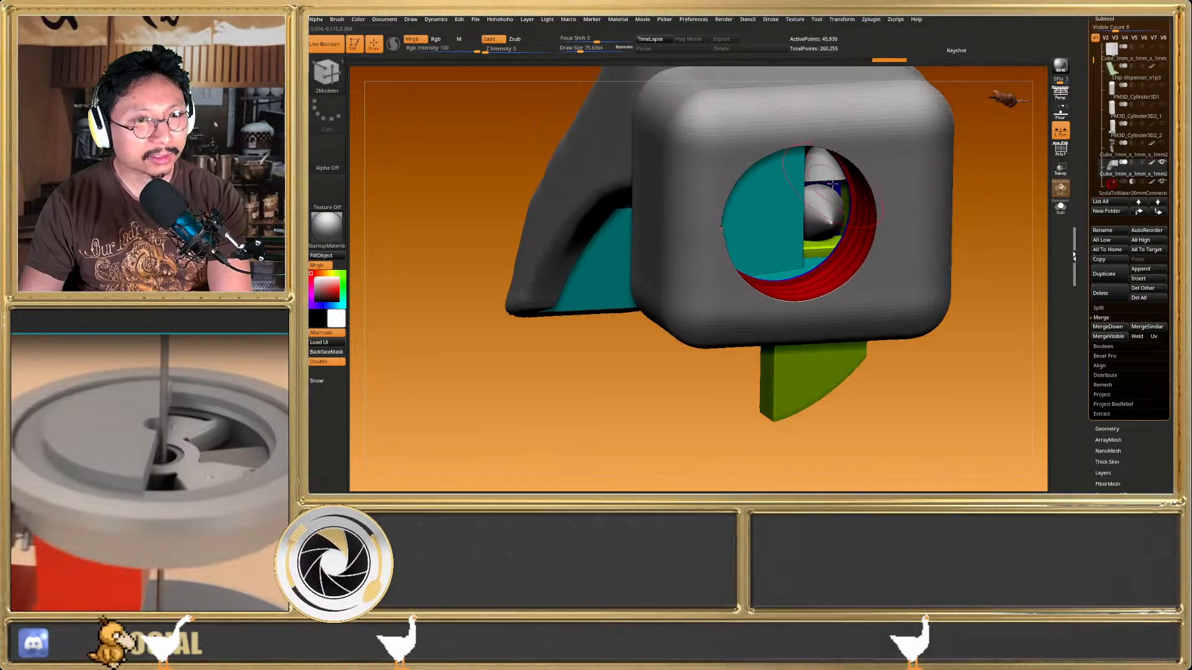
left_click(828, 200, "alt")
right_click_drag(827, 200, 835, 169)
key("shift+f")
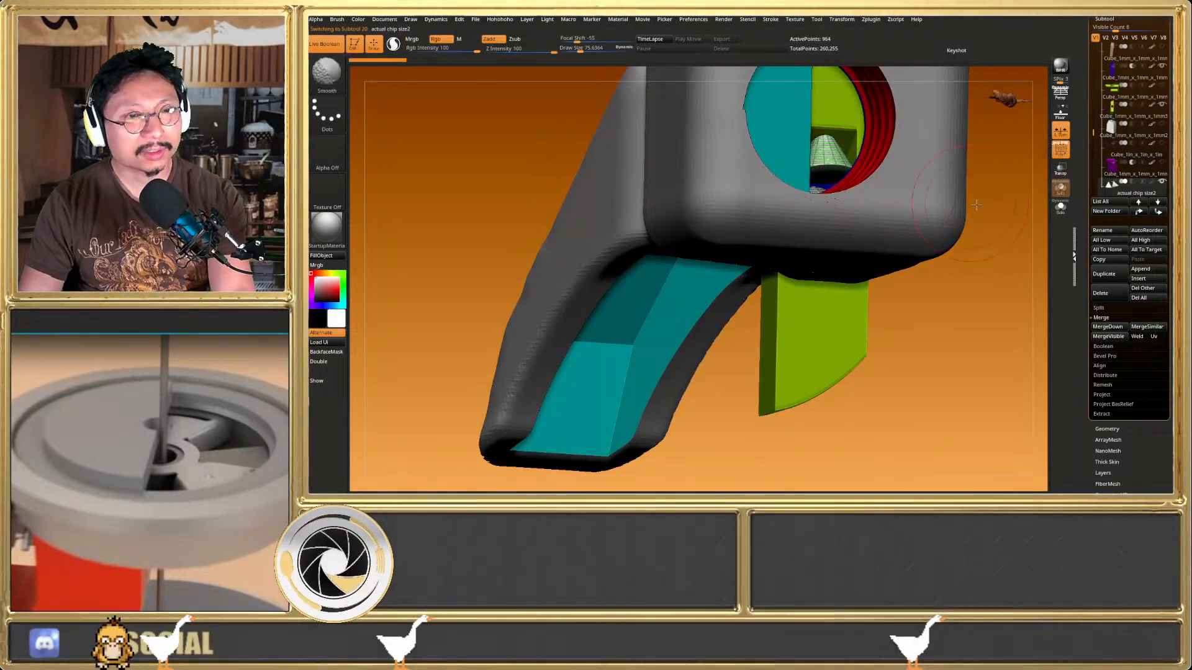
left_click(1060, 206)
right_click_drag(984, 258, 834, 235)
left_click(1060, 207)
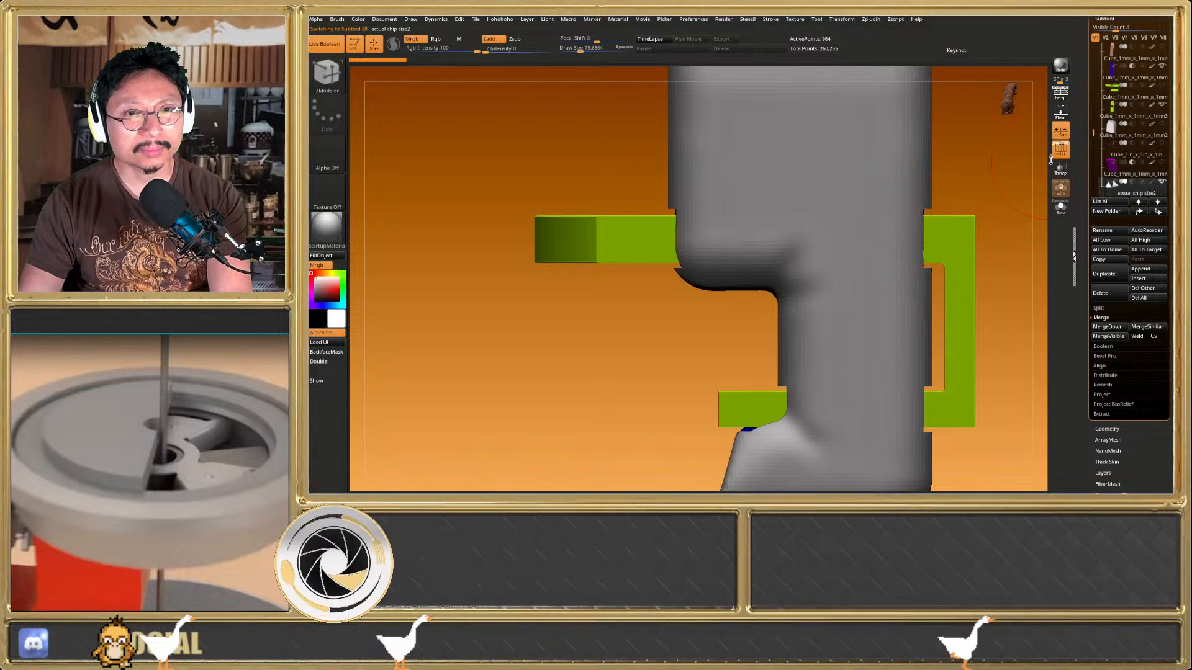
Show the purple section block subtool so Live Boolean cuts the dispenser open along its side
left_click(1163, 163)
right_click_drag(767, 214, 732, 243)
key("w")
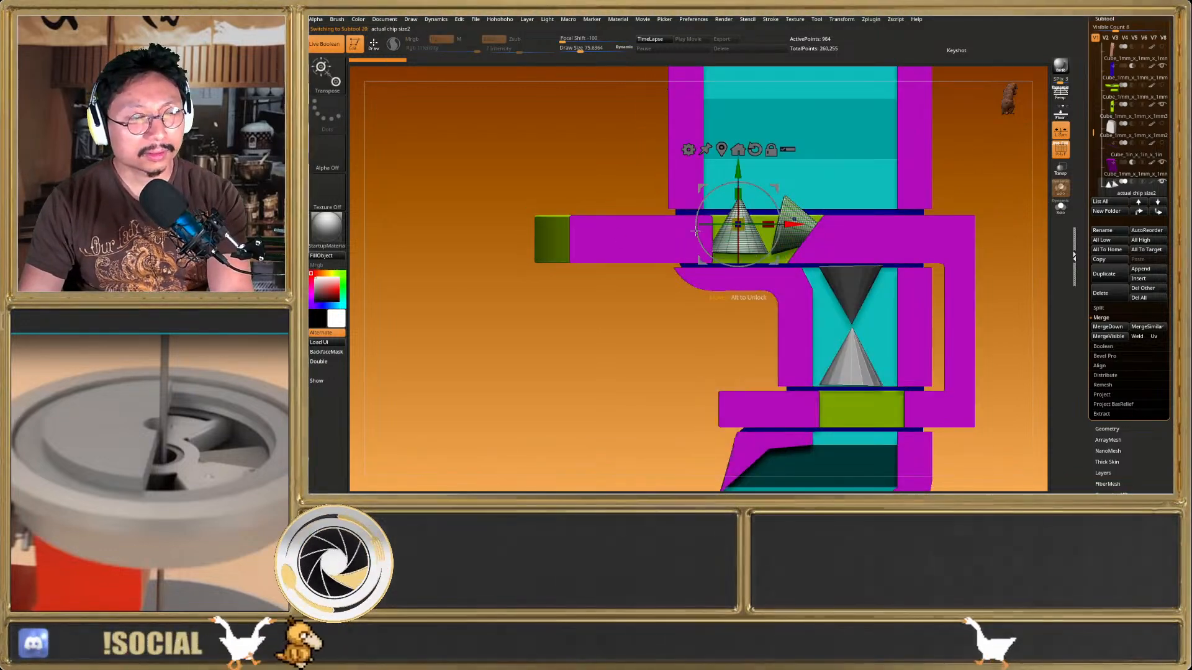
key("shift+f")
Centre the gizmo on the green slider, try sliding its upper pocket over the chute, and undo the slide
left_click(547, 234, "alt")
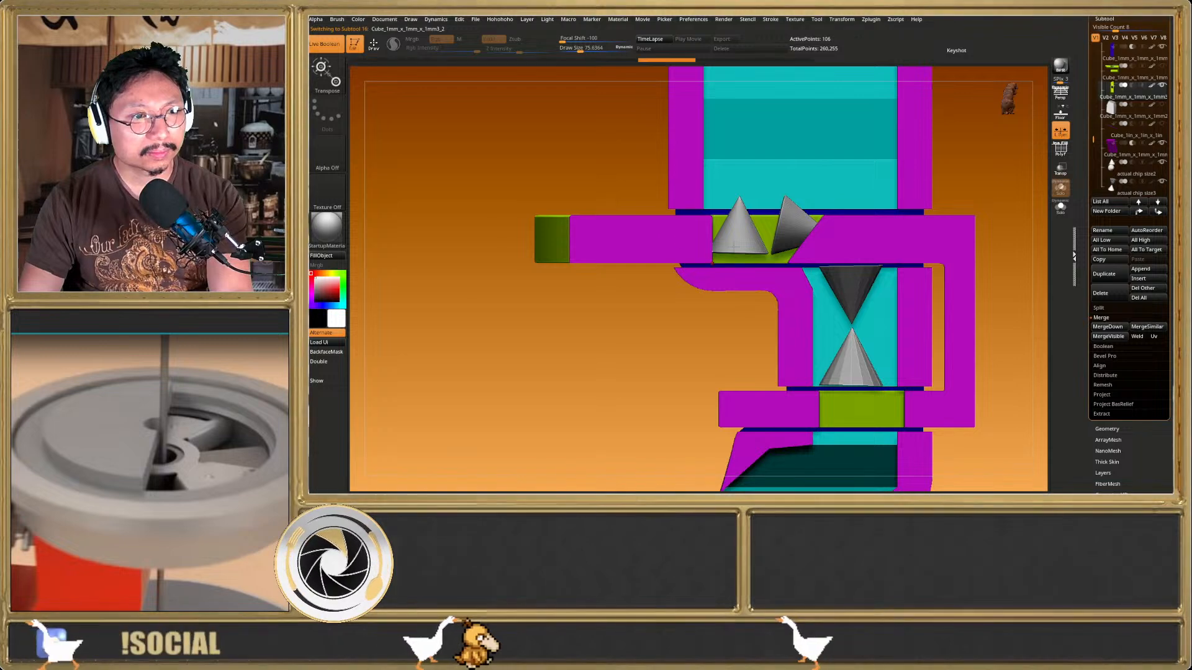
left_click(544, 247)
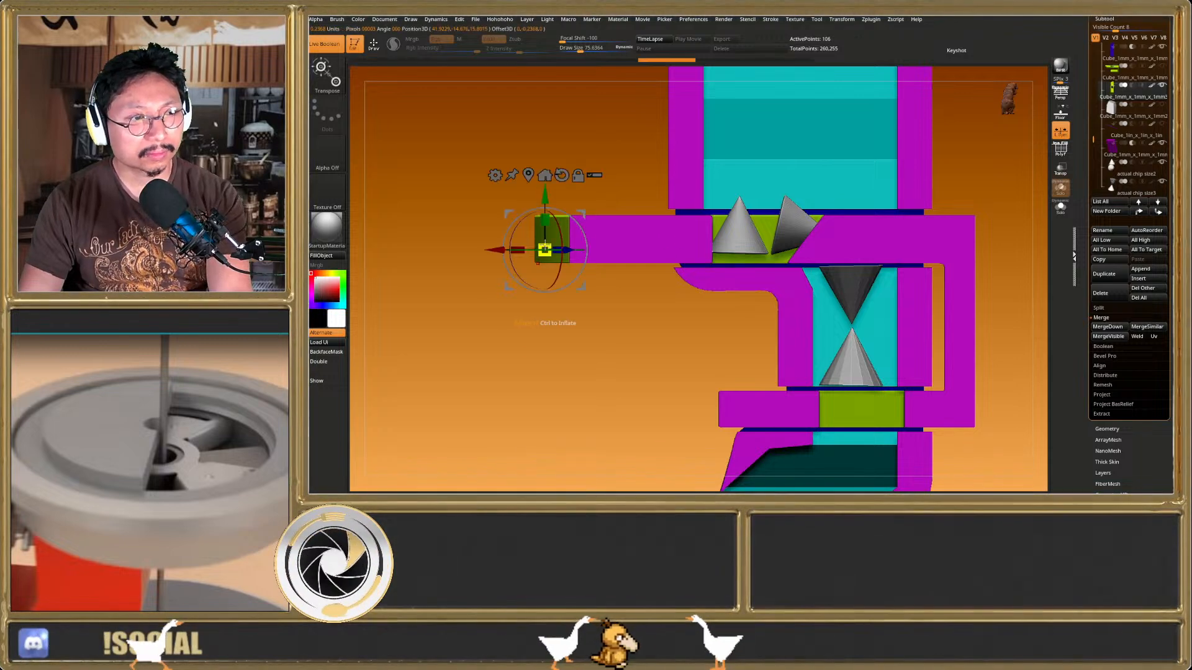
left_click(528, 173)
left_click(771, 245)
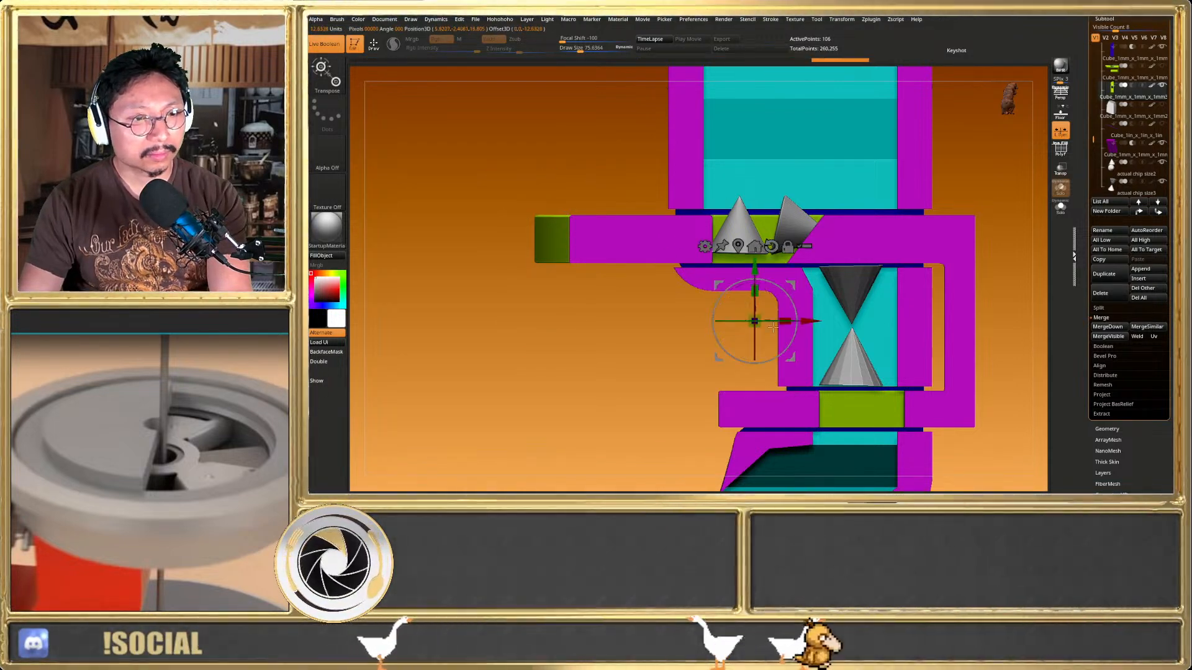
mouse_move(814, 321)
left_mouse_down()
mouse_move(926, 328)
mouse_move(917, 347)
left_mouse_up()
key("q")
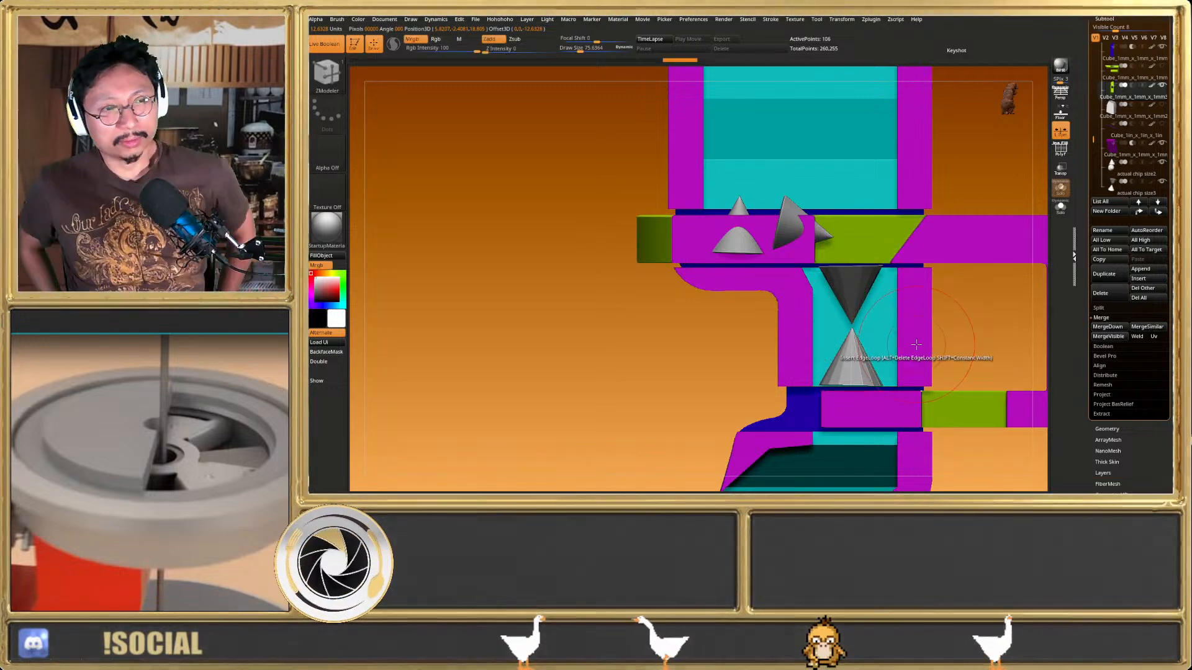
mouse_move(769, 310)
left_mouse_down()
mouse_move(780, 340)
mouse_move(779, 241)
left_mouse_up()
key("ctrl+z")
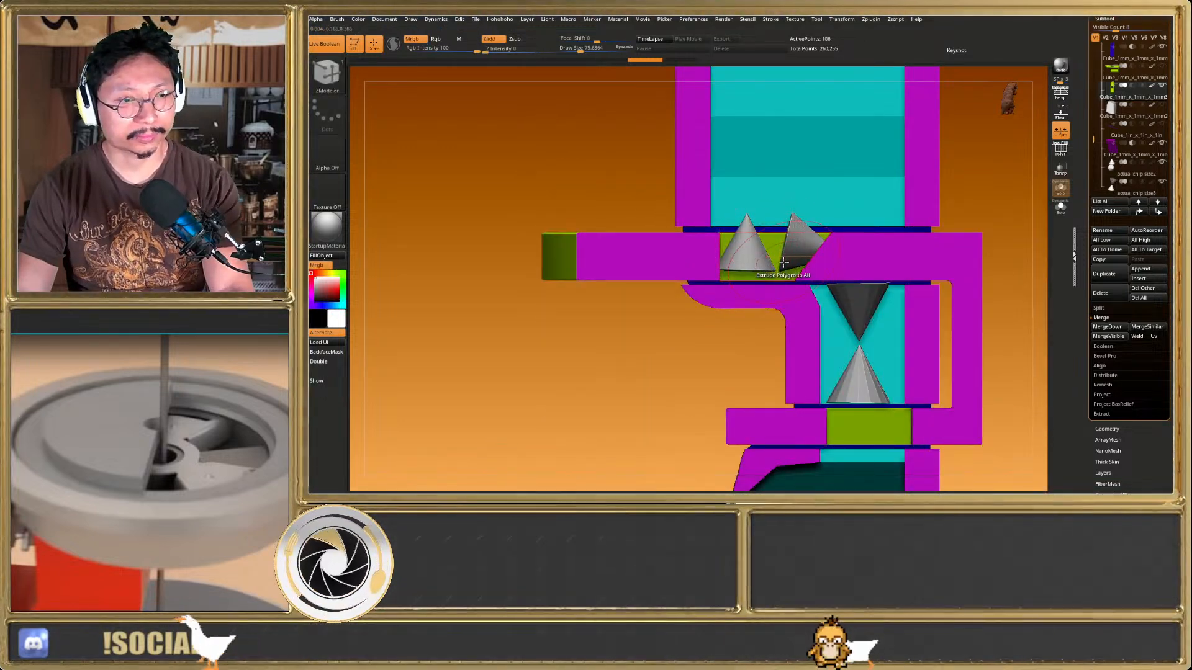
Nudge the green slider slightly back and forth along its travel, checking the pockets from a tilted view
key("w")
left_click_drag(821, 338, 810, 339)
key("q")
right_click_drag(807, 264, 804, 304)
right_click_drag(767, 264, 773, 285)
key("w")
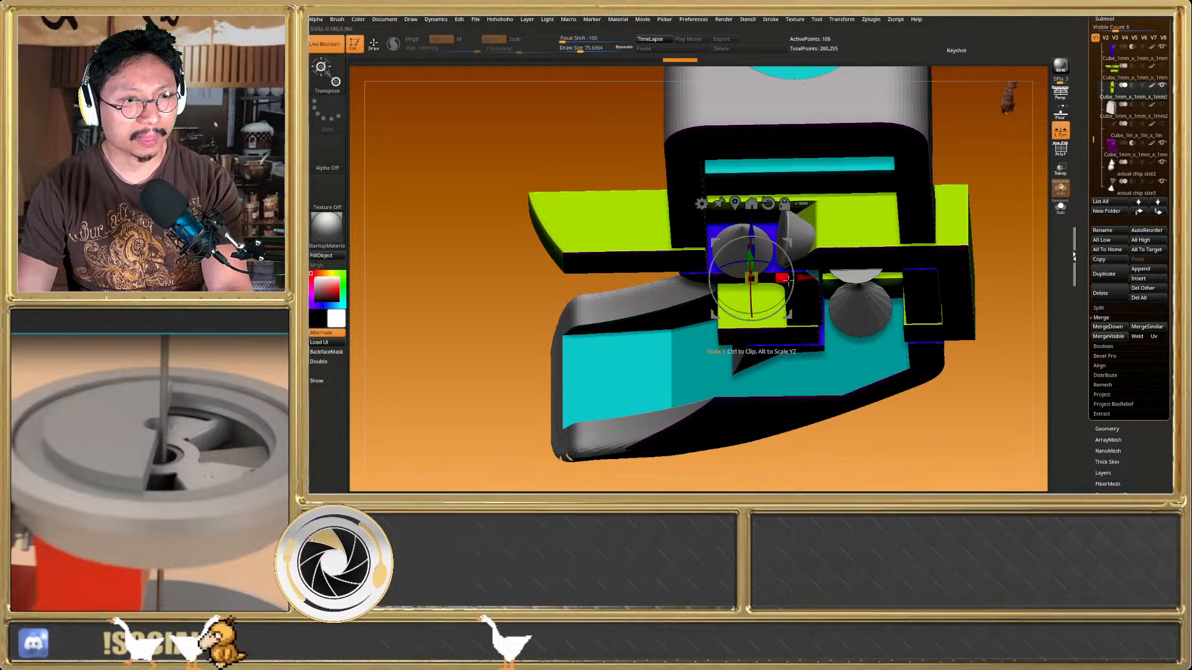
left_click_drag(805, 275, 810, 275)
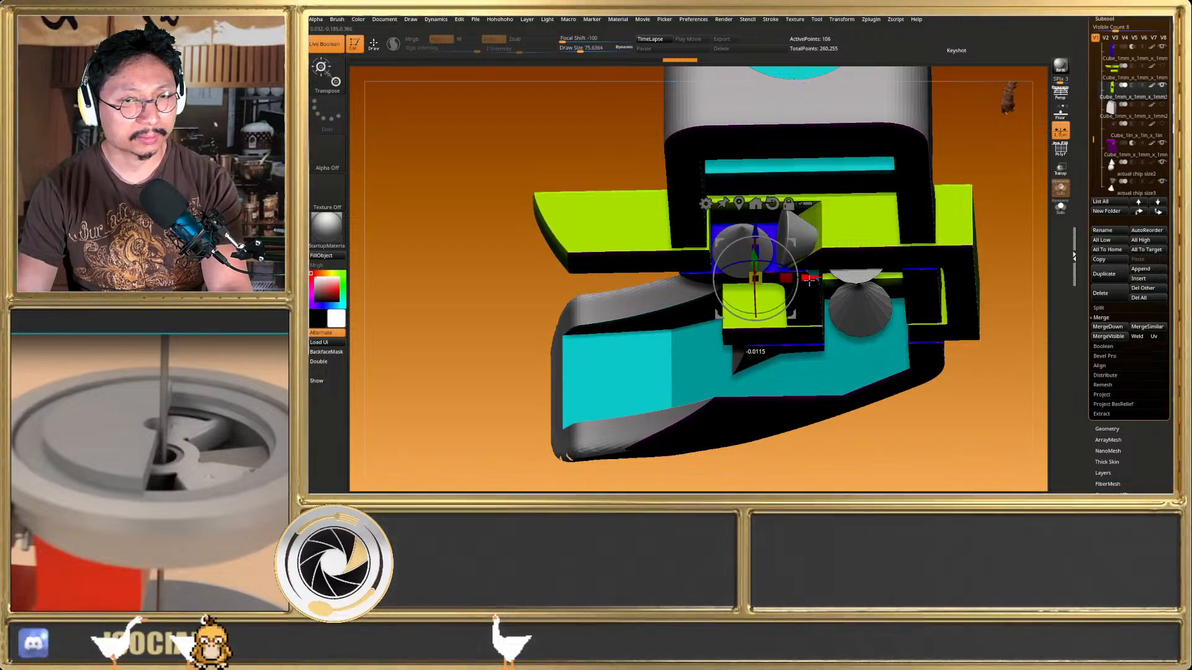
key("q")
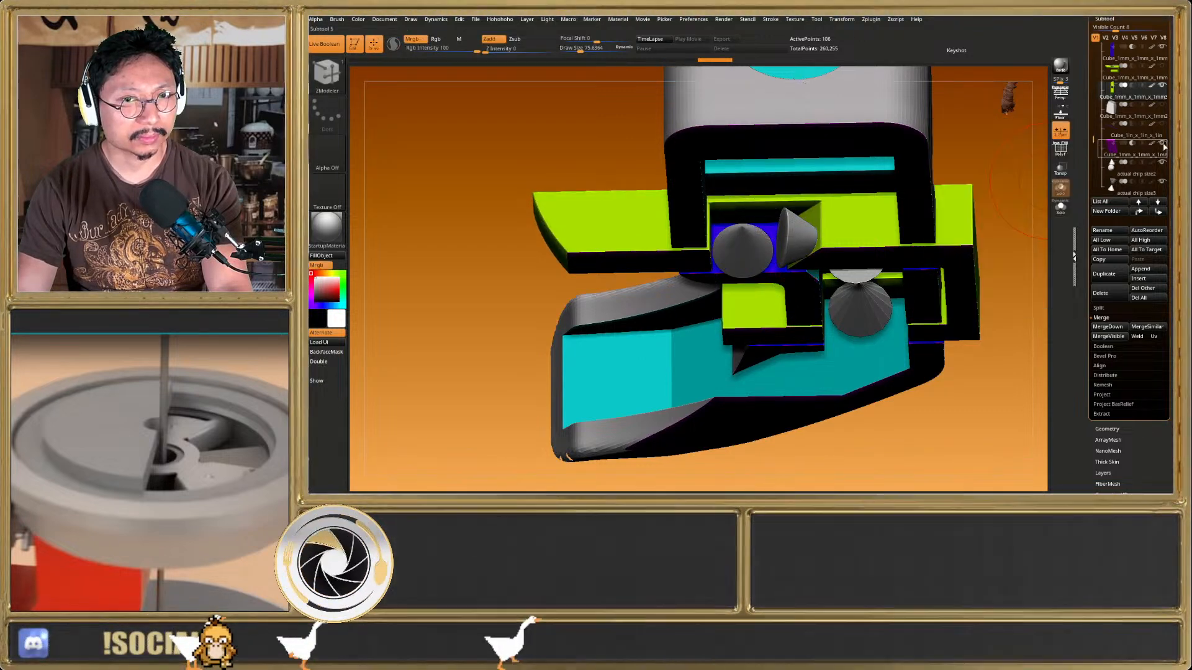
Select the purple section block and move it slightly along its depth axis to shift the cut plane
key("w")
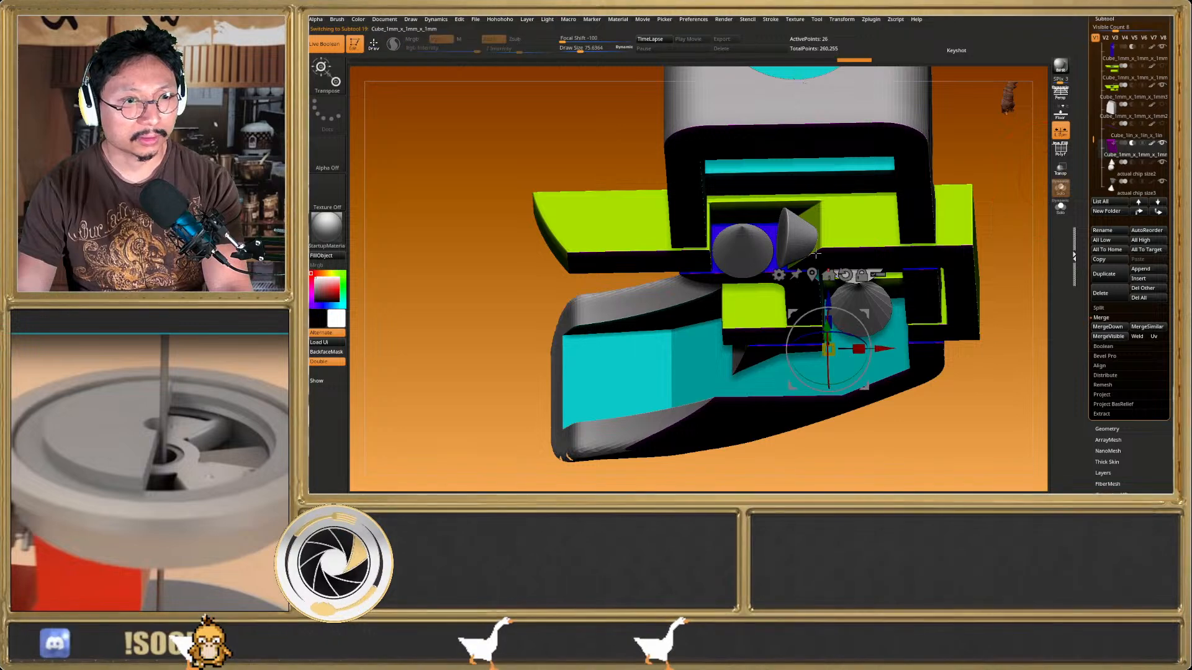
mouse_move(830, 297)
left_mouse_down()
mouse_move(836, 329)
mouse_move(839, 312)
left_mouse_up()
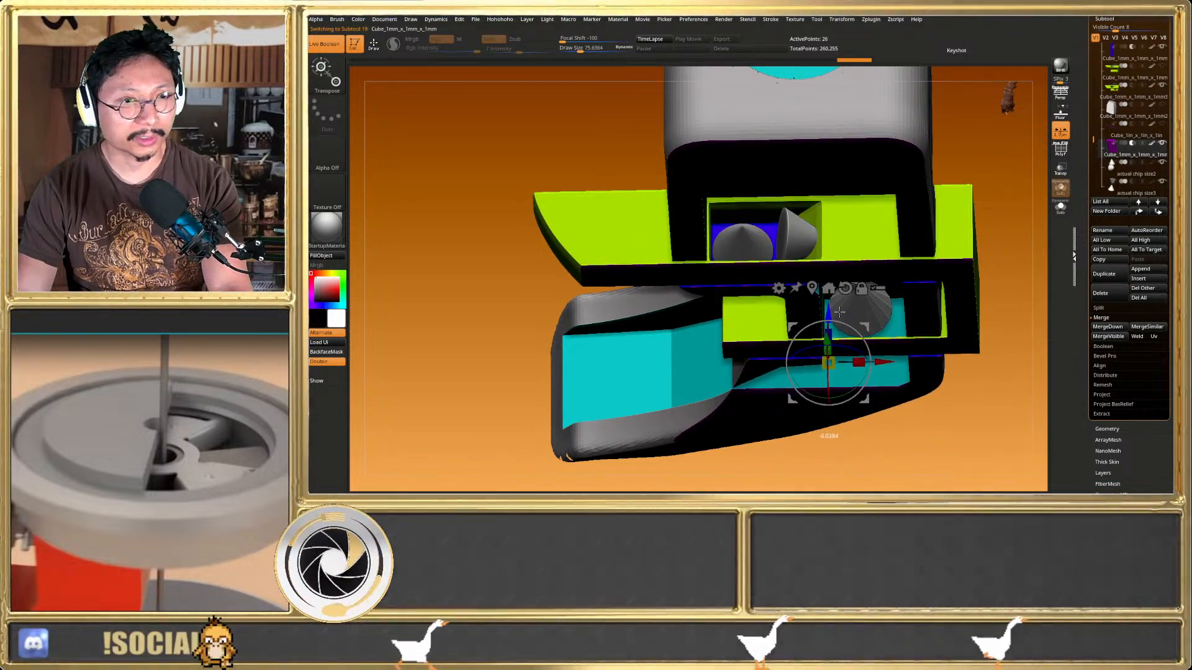
key("q")
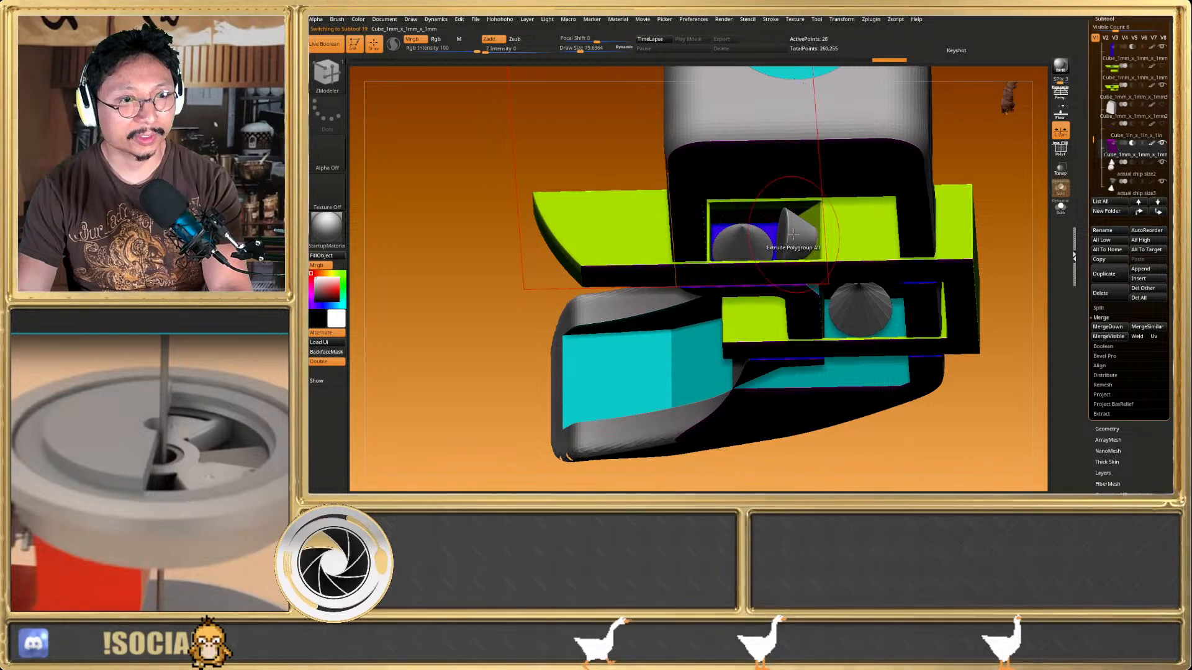
Isolate the chip cones, show all parts again, and inspect the sectioned dispenser with the section block selected
left_click(793, 234, "alt")
left_click(1062, 209)
key("w")
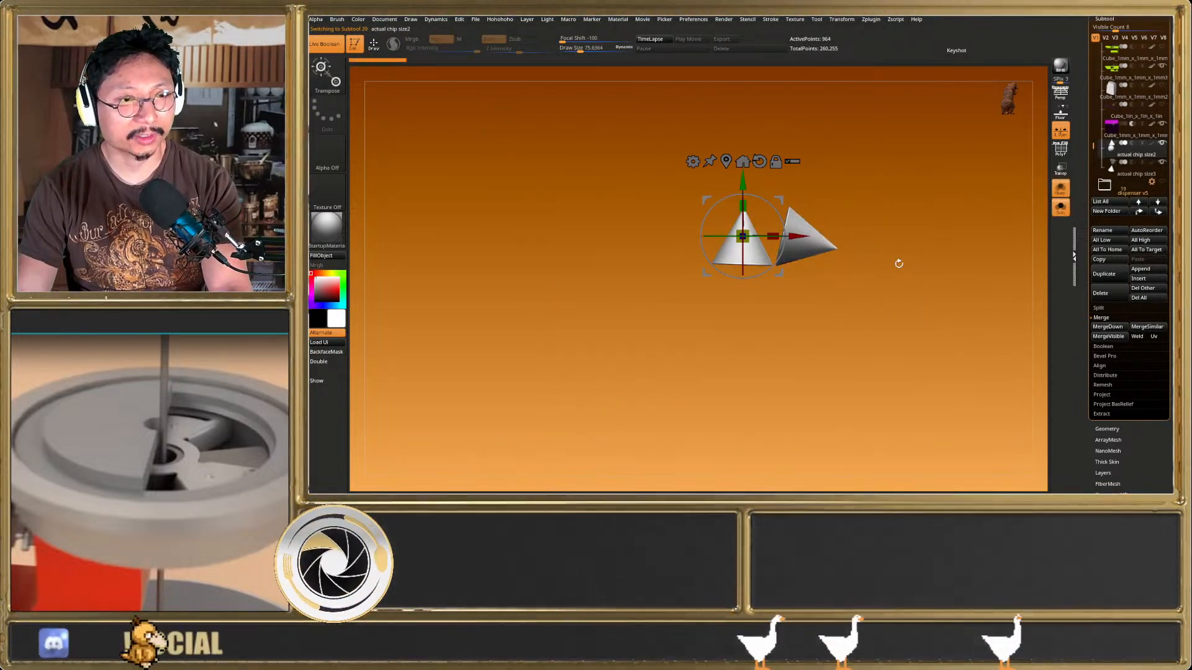
key("q")
left_click(1061, 209)
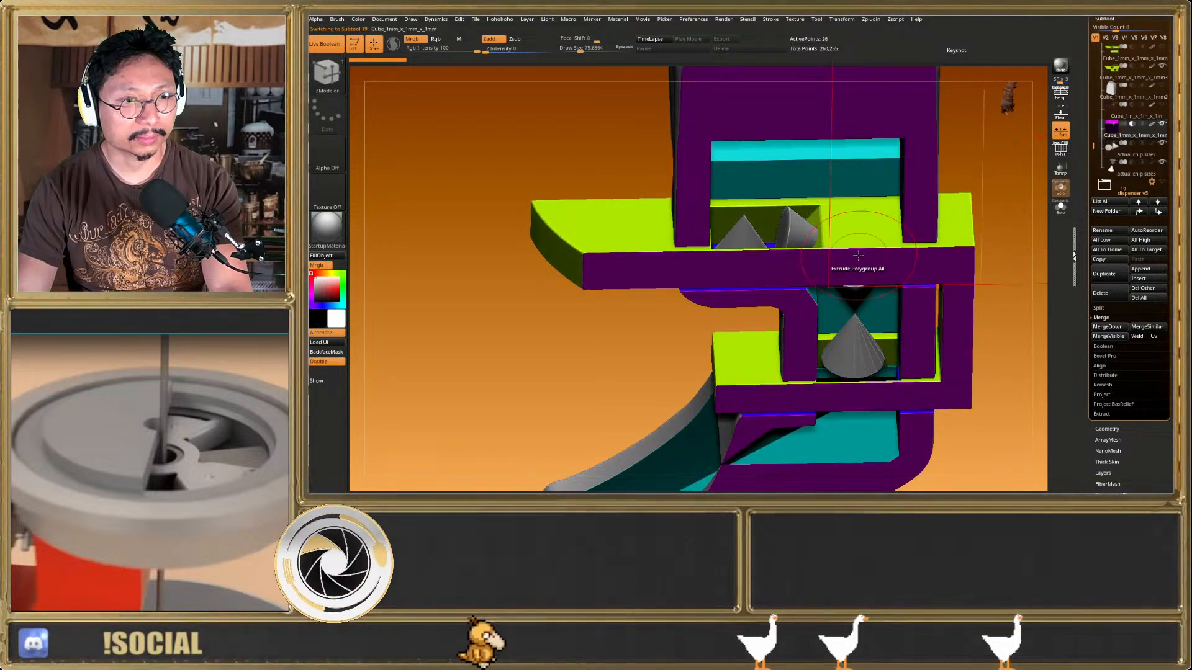
left_click(852, 262, "alt")
mouse_move(843, 296)
right_mouse_down()
mouse_move(847, 249)
mouse_move(835, 317)
right_mouse_up()
right_click_drag(761, 310, 758, 273)
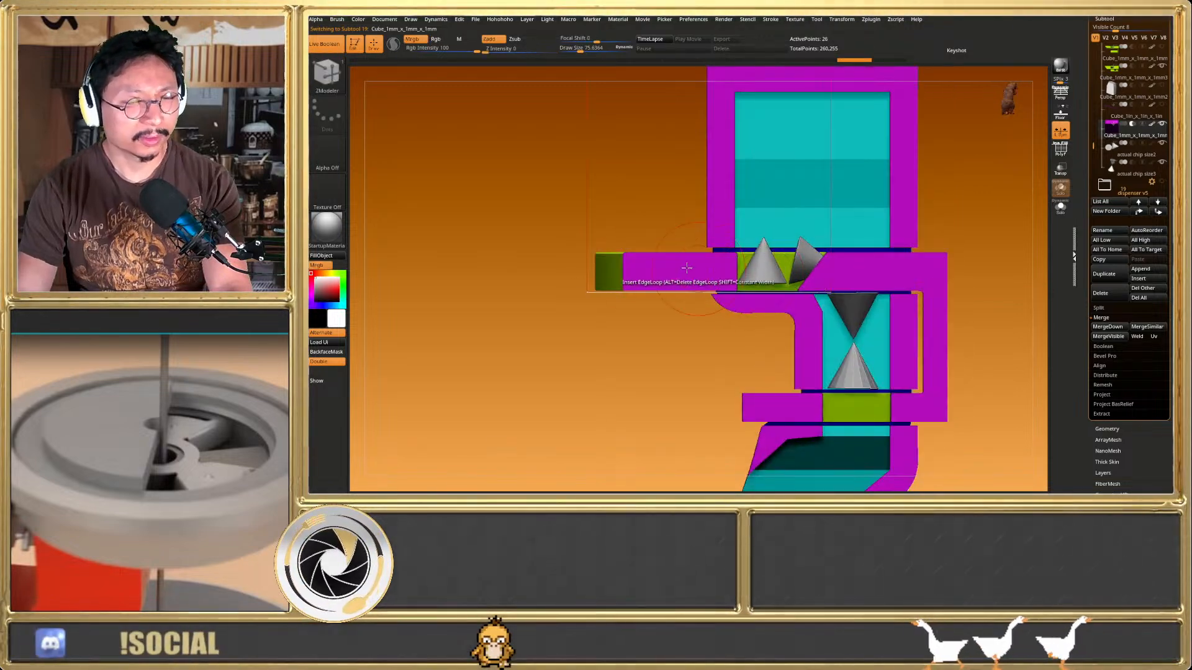
Select the green slider and slide it sideways by about 0.28 so its upper pocket sits over the chute
left_click(598, 270, "alt")
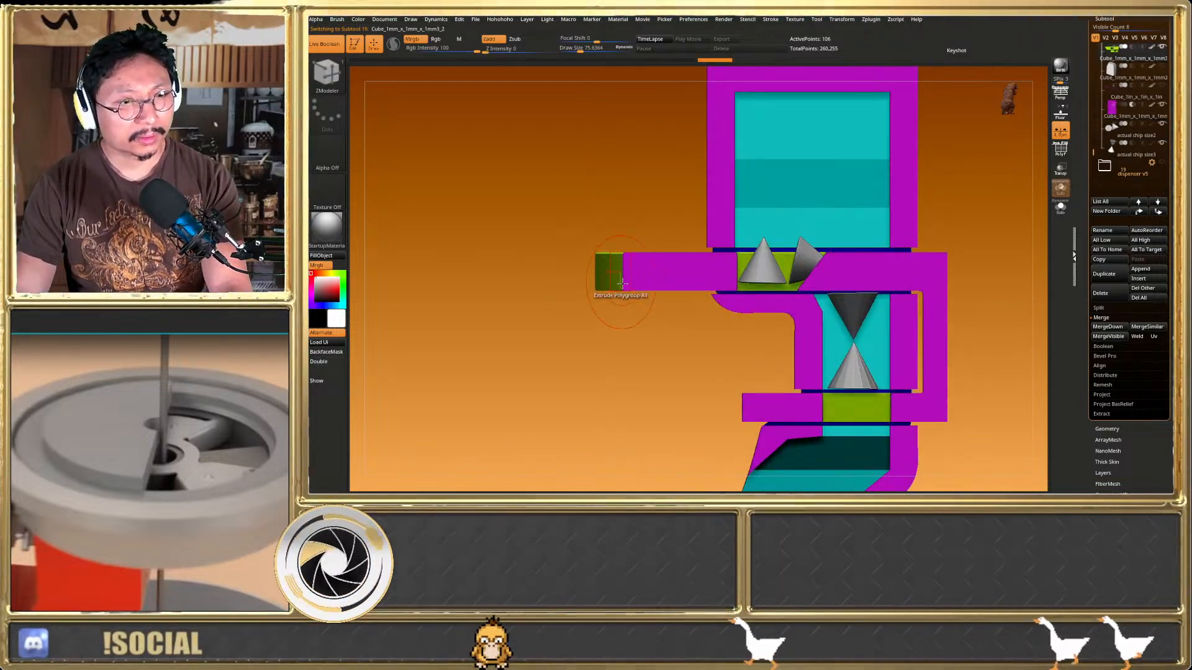
right_click_drag(611, 289, 628, 324)
key("w")
right_click_drag(823, 306, 826, 306, "shift")
left_click_drag(822, 316, 907, 313)
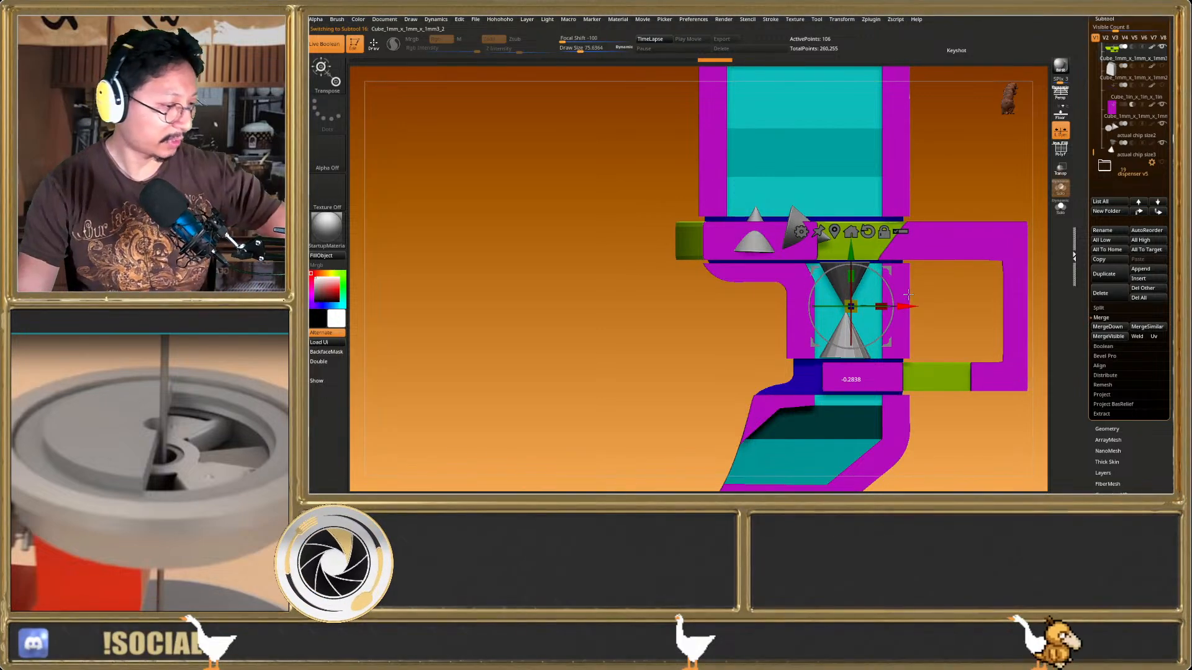
left_click_drag(907, 295, 907, 295)
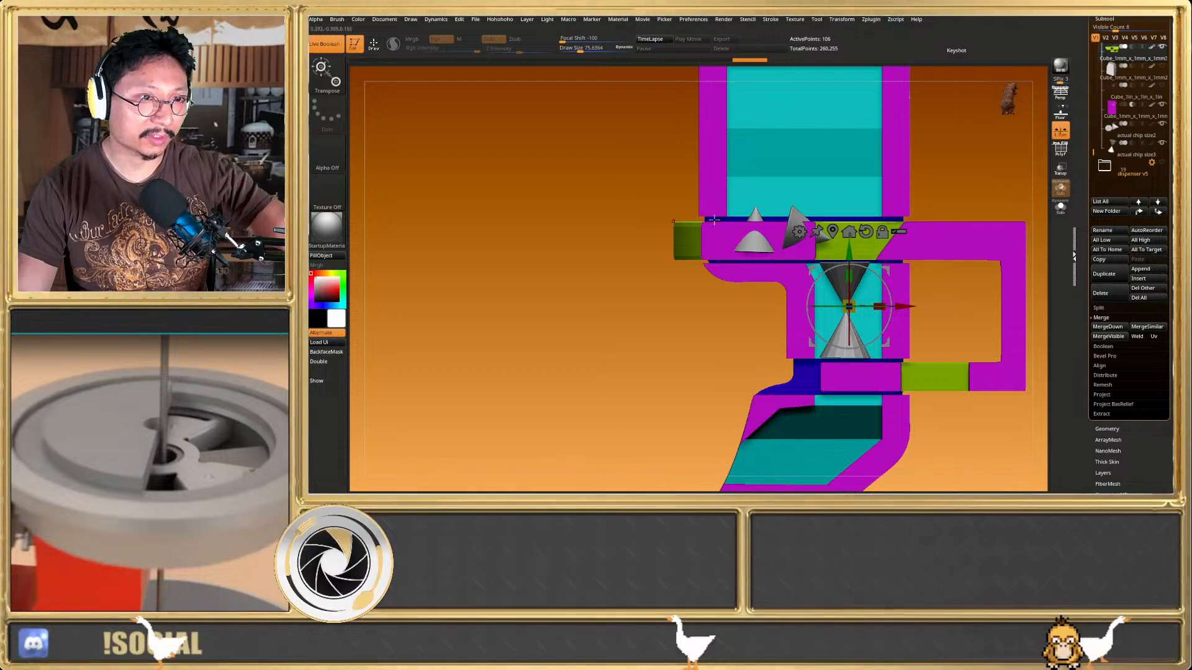
Fine-tune the slider's travel until the foot of its slanted pocket wall lines up with the chute's wall, undoing and repeating the nudge
left_click_drag(695, 203, 708, 242)
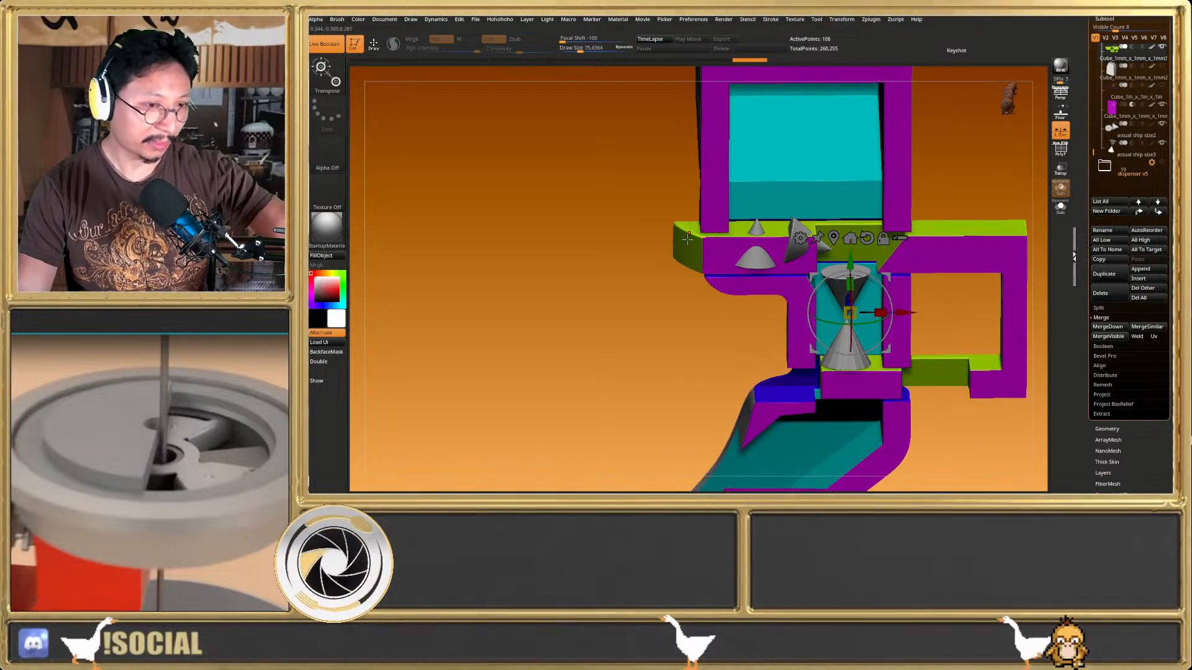
left_click_drag(926, 322, 924, 293)
right_click_drag(919, 326, 921, 316, "ctrl")
mouse_move(921, 315)
left_mouse_down("shift")
mouse_move(916, 300)
mouse_move(909, 320)
left_mouse_up("shift")
key("q")
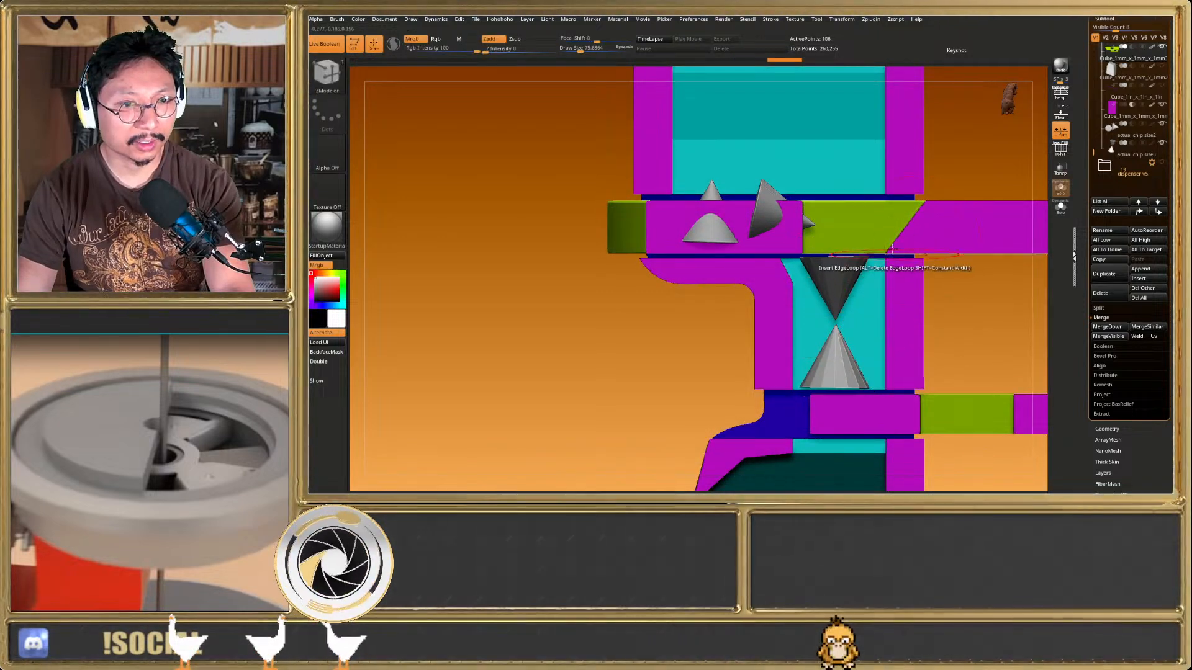
key("ctrl+z")
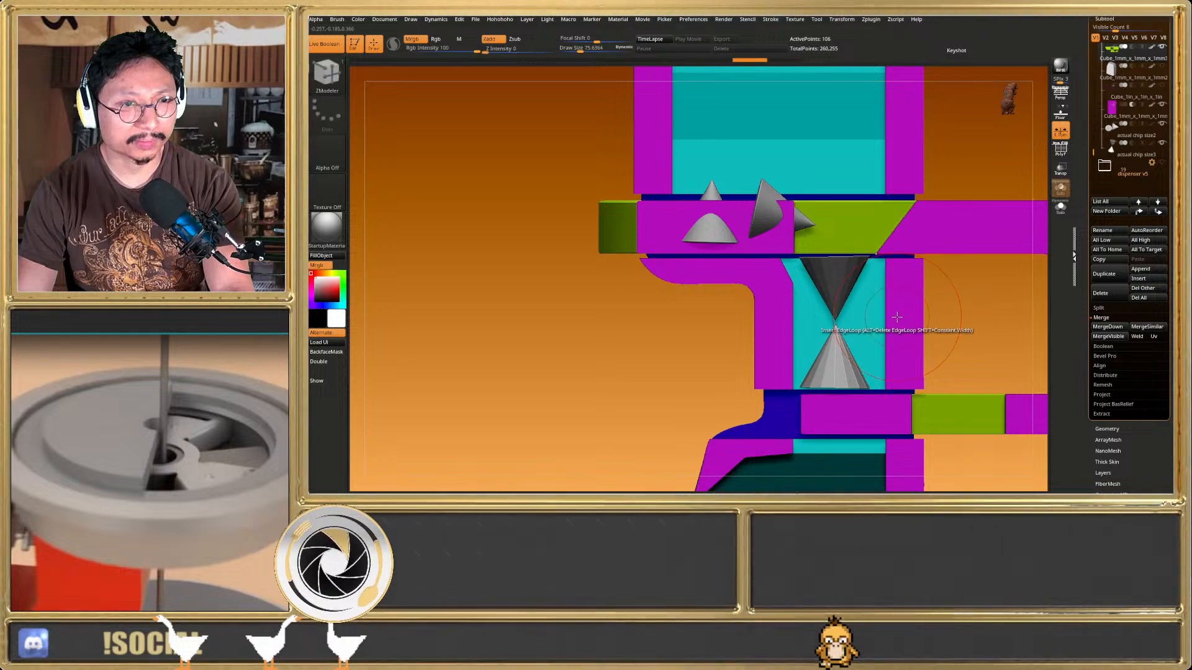
key("w")
mouse_move(881, 318)
left_mouse_down()
mouse_move(758, 319)
mouse_move(790, 341)
mouse_move(900, 328)
left_mouse_up()
key("q")
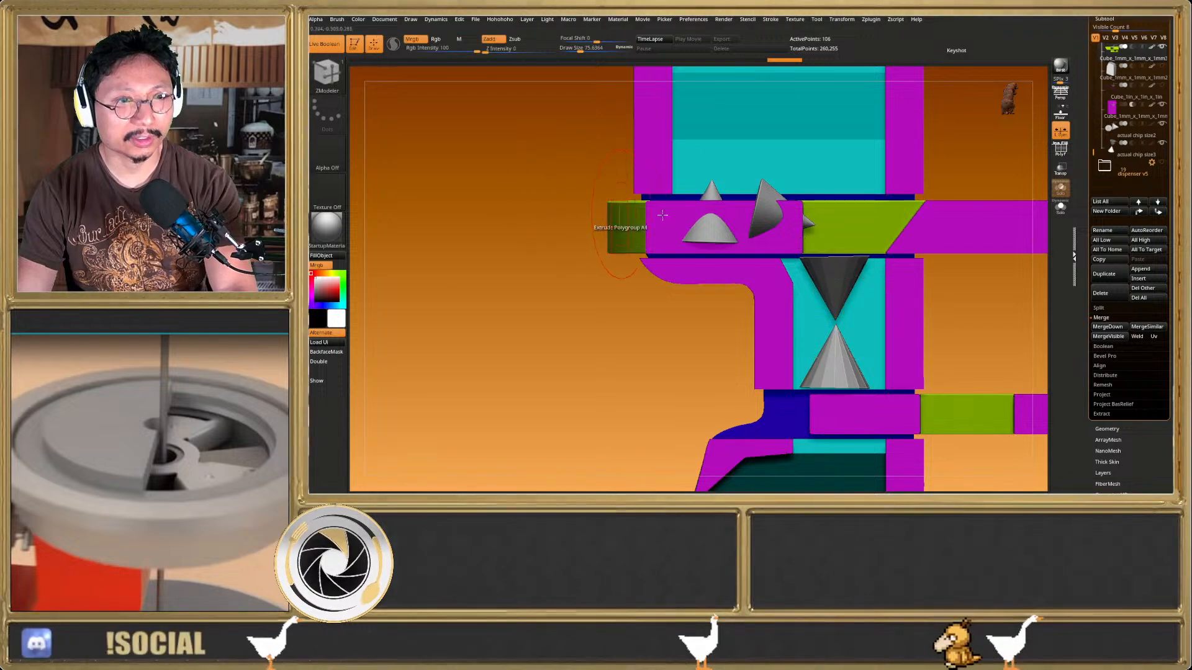
Turn on transparency and examine the slider's curved end against the body from above, with its wireframe on and off
left_click(1065, 179)
right_click_drag(960, 186, 771, 439)
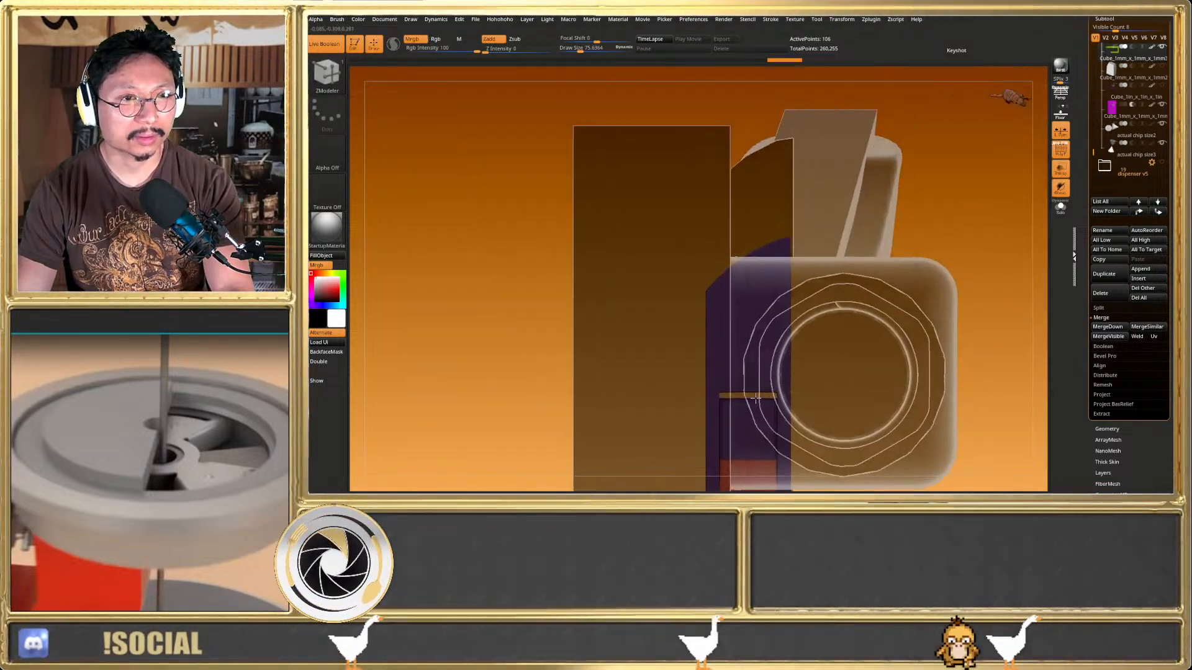
key("shift+f")
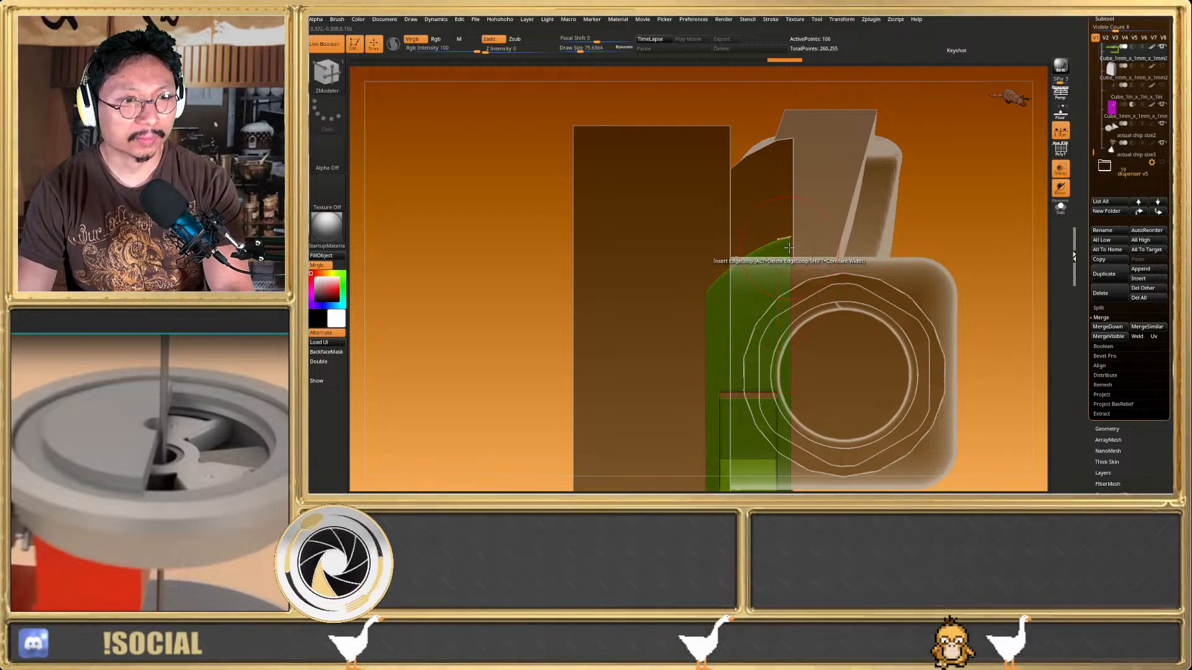
right_click_drag(790, 249, 788, 283, "ctrl")
key("shift+f")
scroll(736, 263, "up", 3)
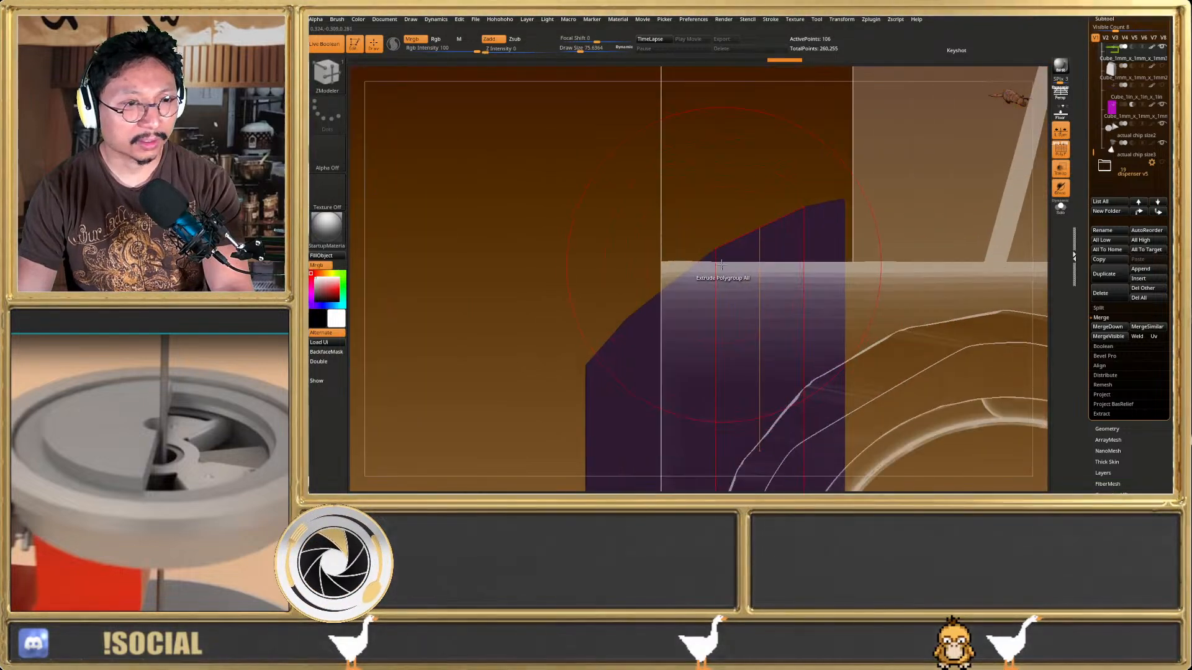
scroll(685, 262, "down", 2)
Try masking around the slider's curved end where the body's corner crosses it, isolate the slider, and clear the mask
left_click_drag(655, 237, 676, 297, "ctrl")
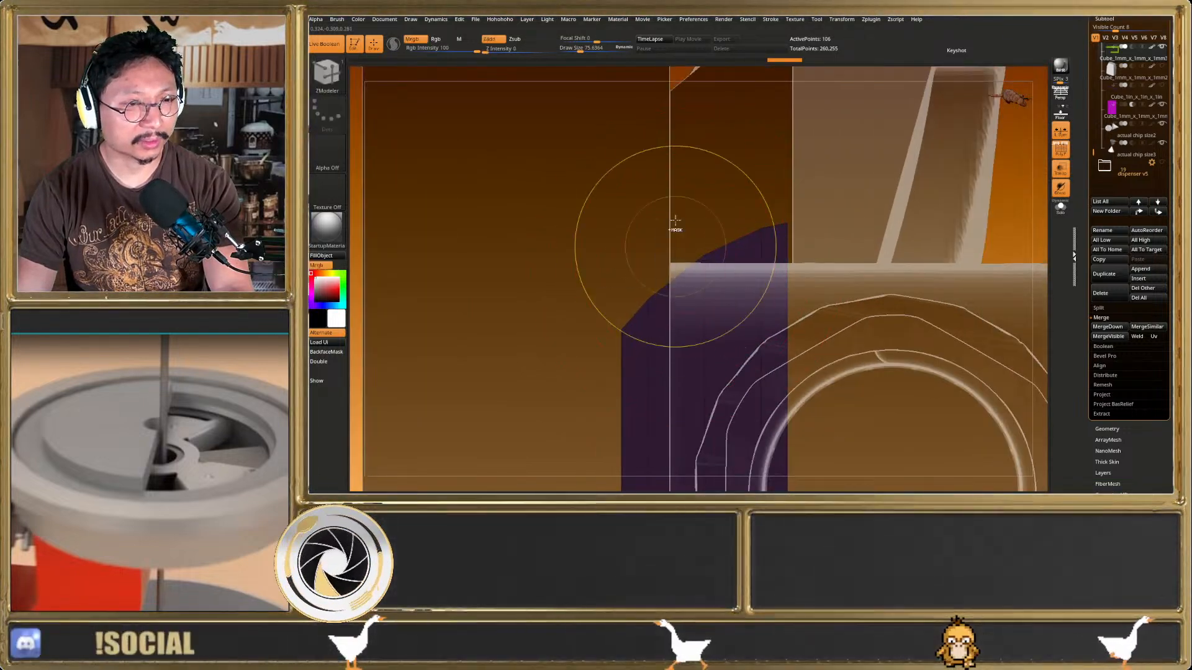
left_click(675, 252, "ctrl")
key("w")
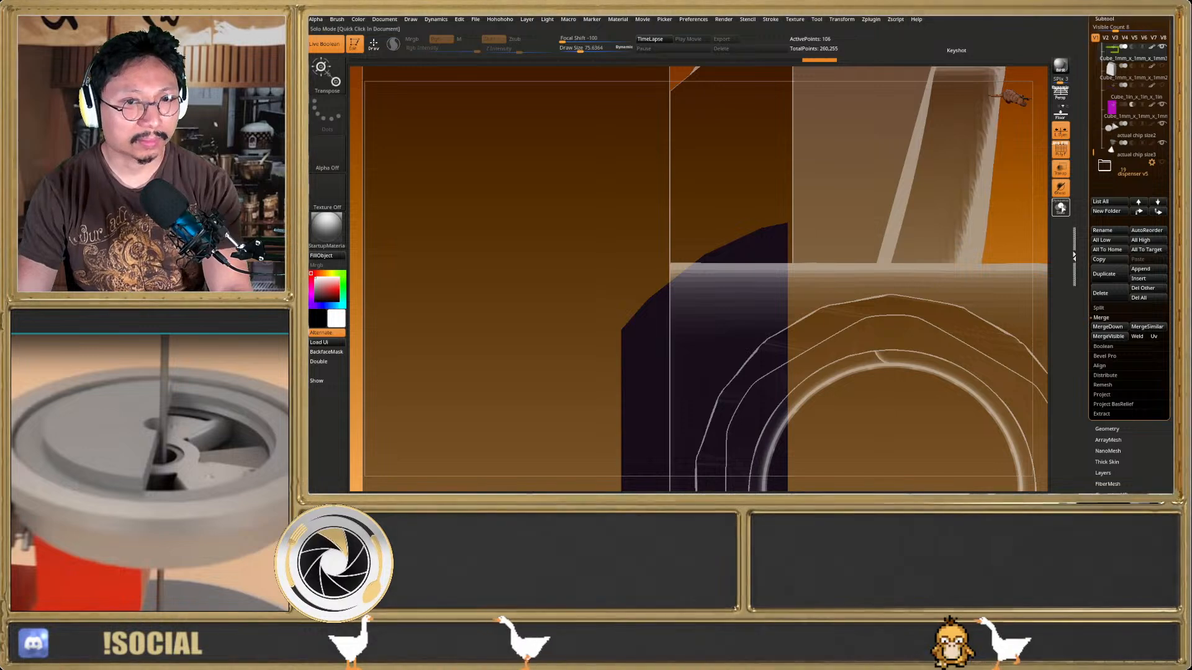
left_click(1060, 209)
left_click(716, 281, "alt")
left_click(701, 205)
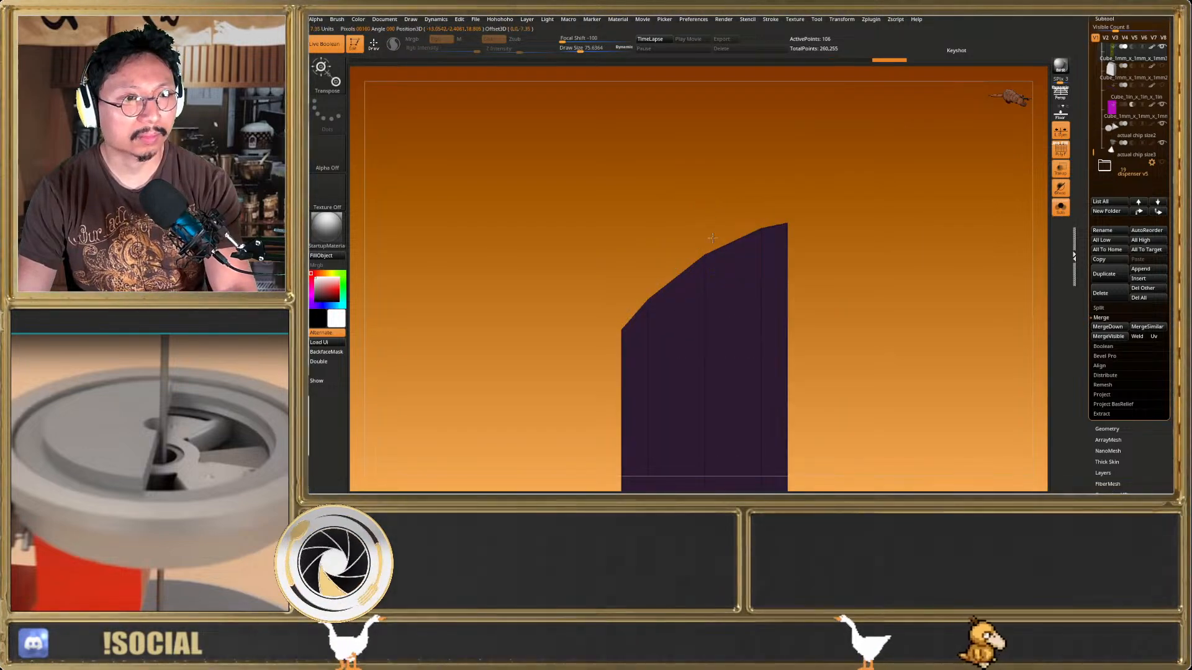
left_click(655, 228, "ctrl")
Mask the slider's curved end except its second outer edge and move that edge outward by about 0.0467, level with the body's border
key("shift+f")
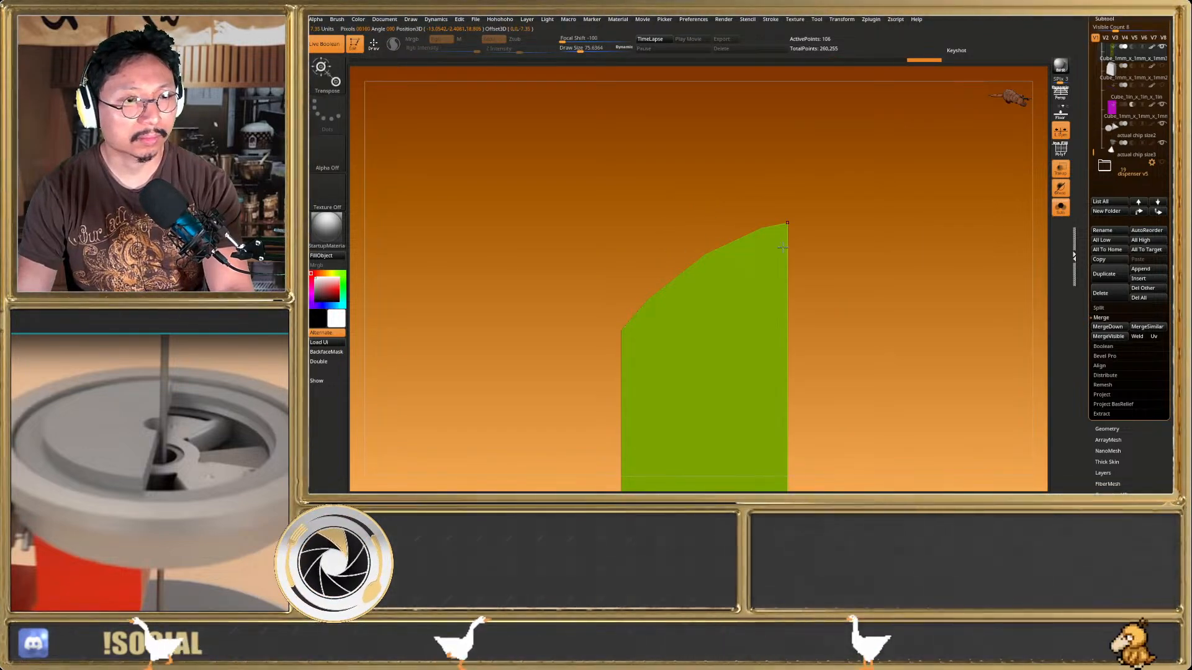
key("shift+f")
left_click(1060, 208)
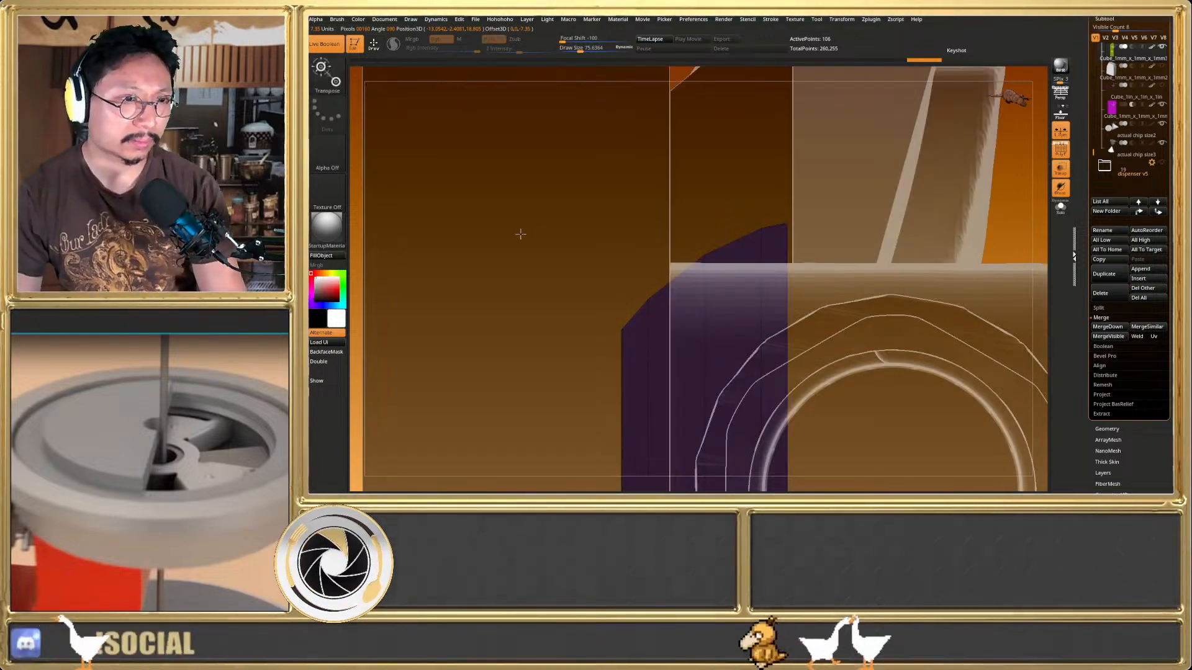
left_click_drag(631, 240, 667, 317, "ctrl")
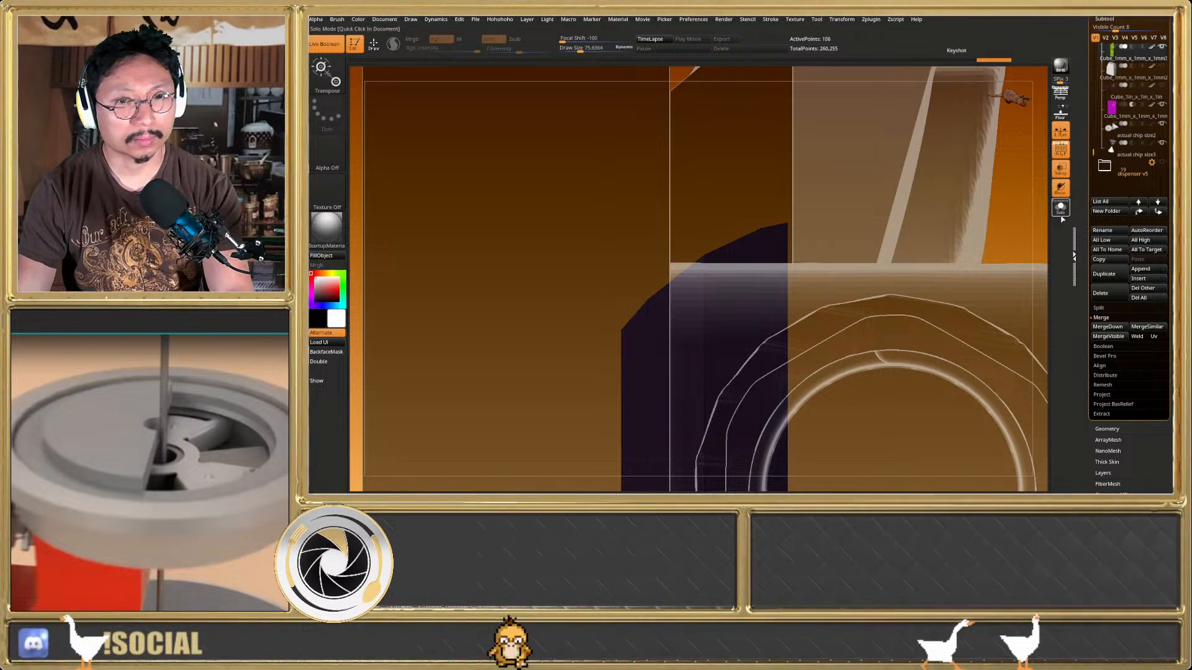
left_click(1060, 209)
key("w")
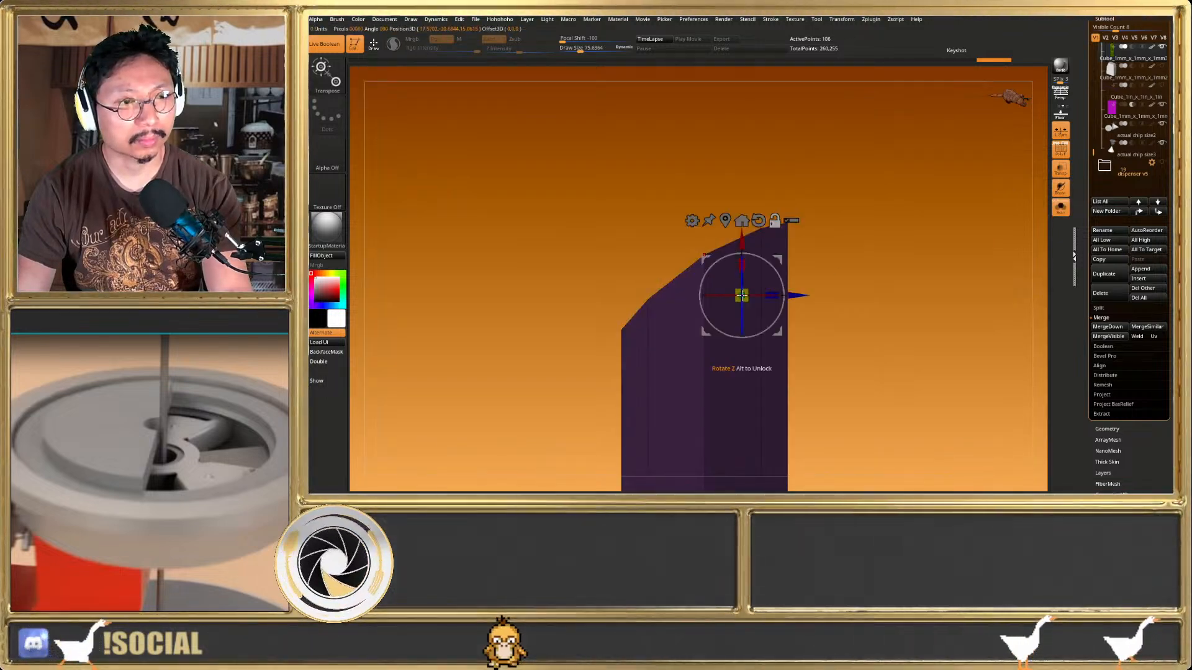
left_click(725, 223)
key("shift+f")
left_click(1060, 209)
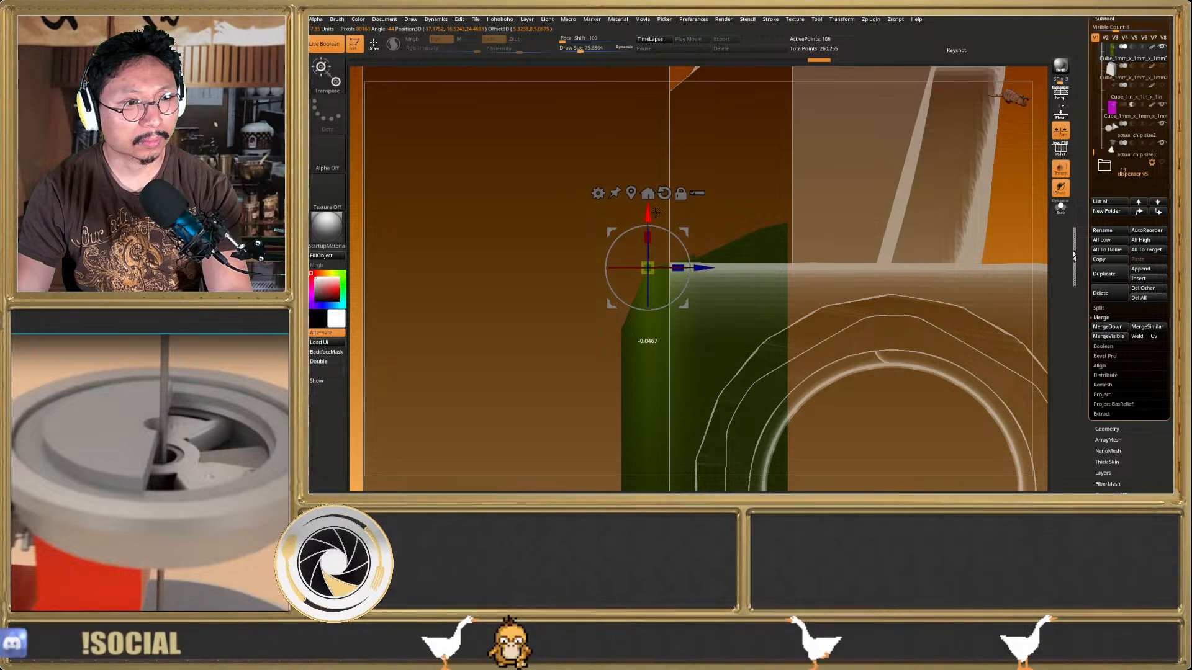
key("q")
key("d")
key("shift+f")
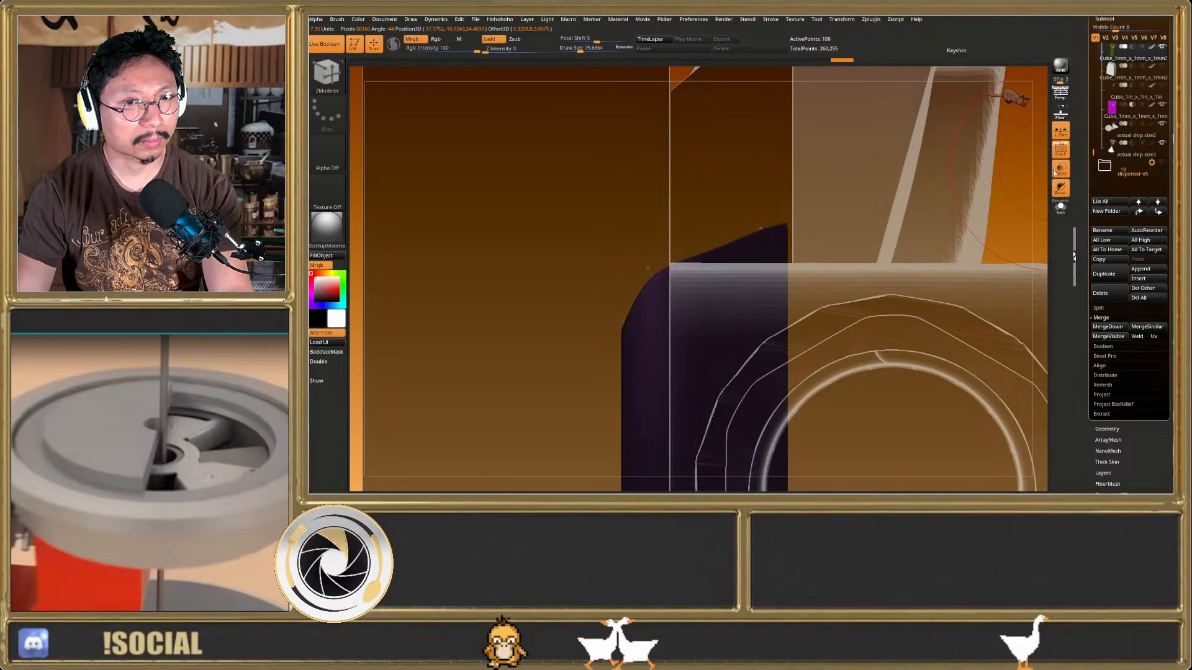
Turn off transparency and move the two innermost edges of the slider's end inward by about 0.0357, plus a small further nudge
left_click(1059, 169)
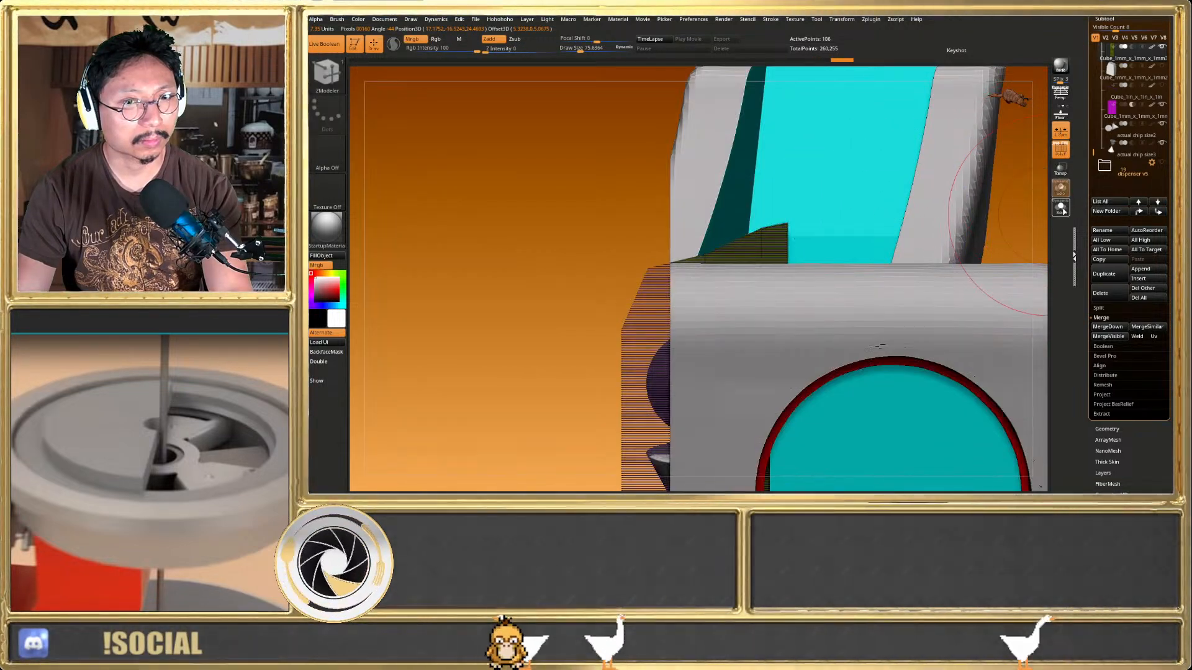
left_click(1061, 208)
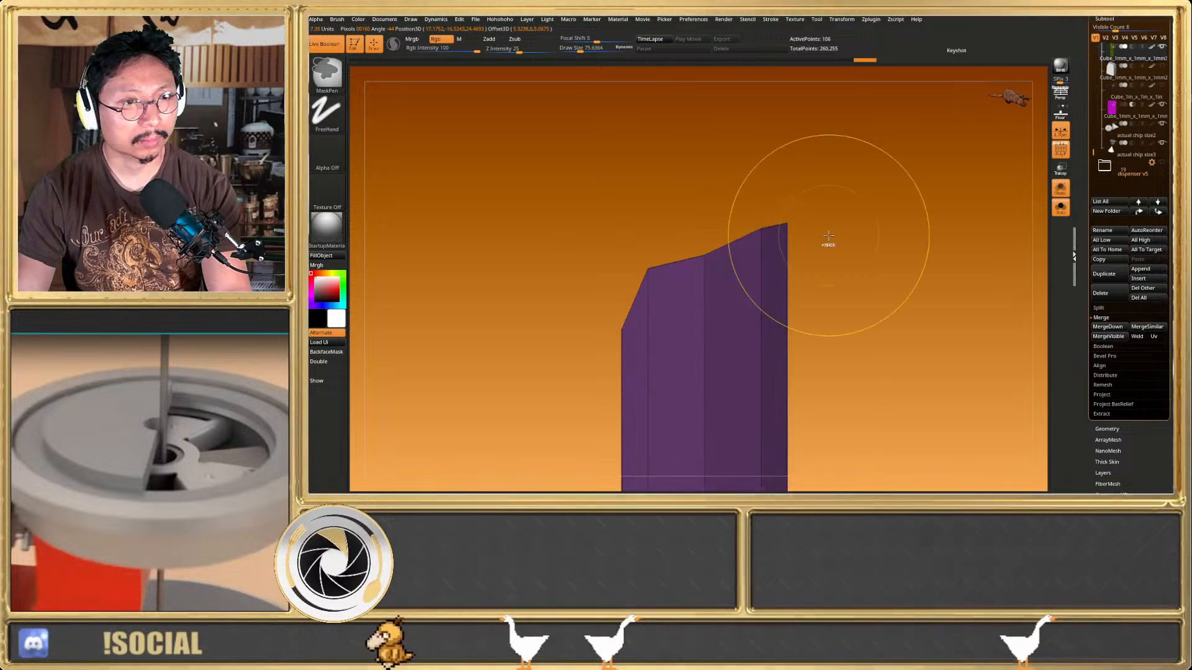
key("w")
left_click_drag(651, 235, 655, 238)
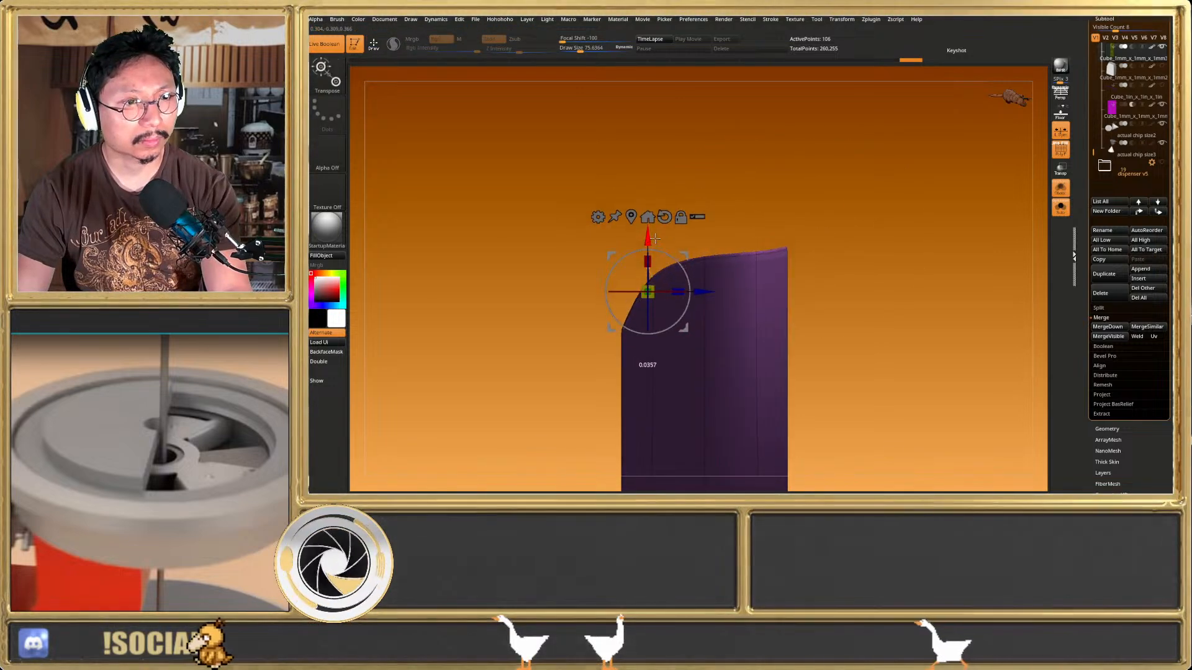
left_click(1061, 208)
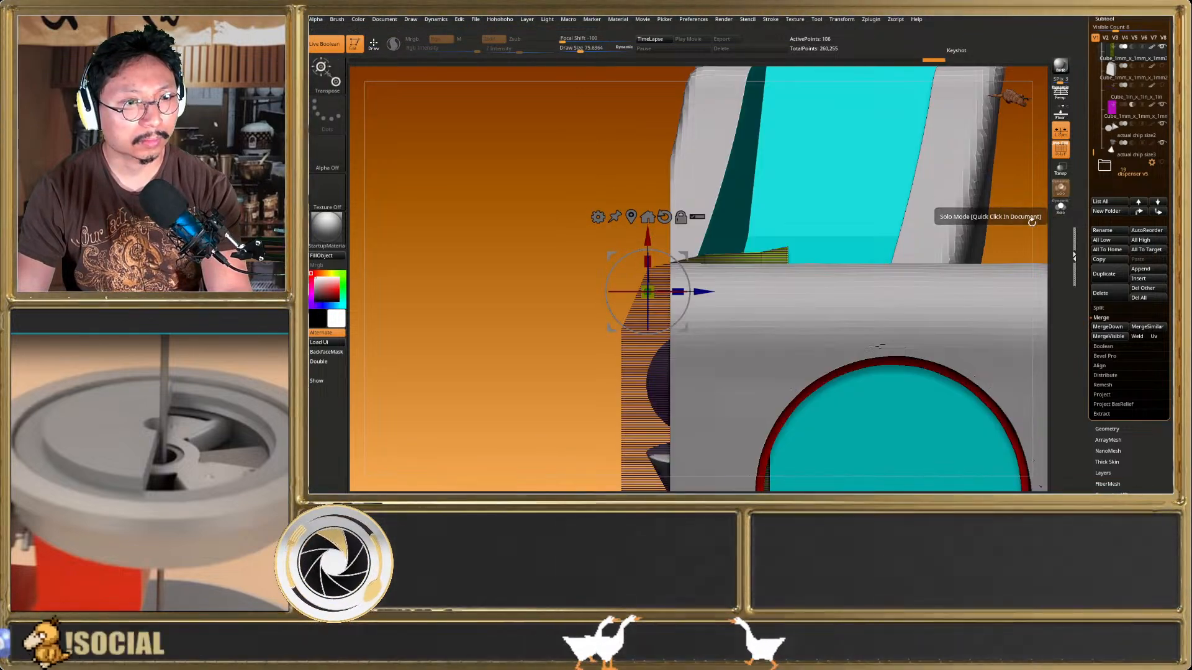
left_click_drag(647, 232, 646, 237)
key("q")
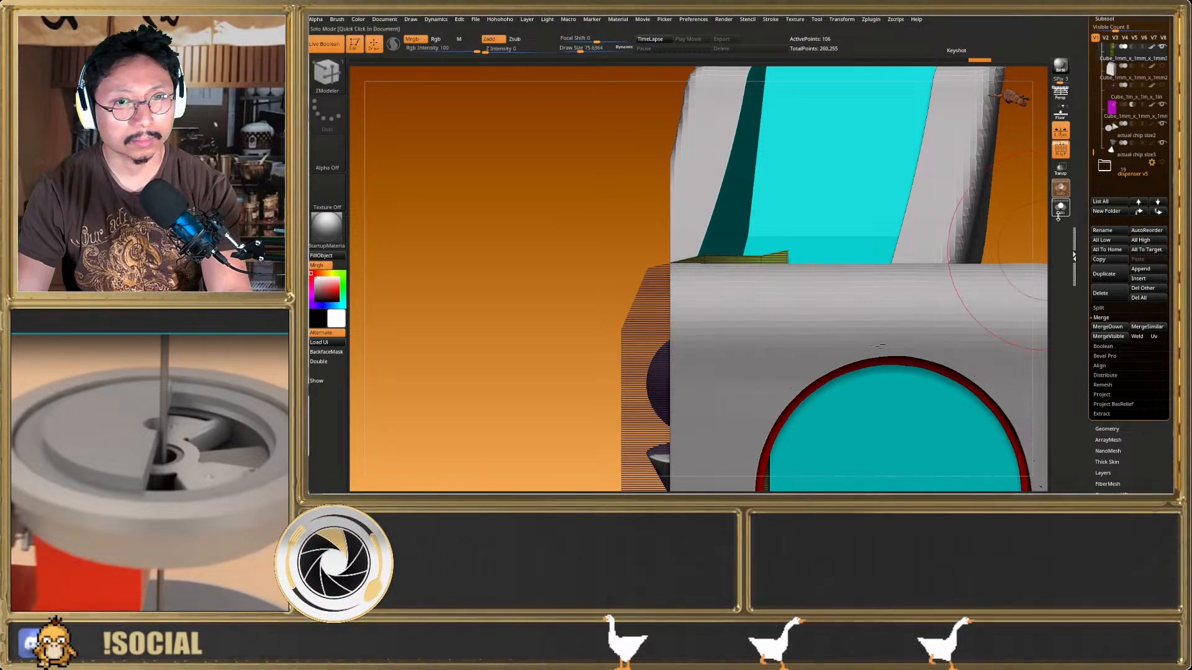
Mask all but the innermost edge of the slider's end and move it inward just past the neighbouring edge
left_click(1061, 208)
left_click_drag(860, 234, 857, 233, "ctrl")
mouse_move(817, 219)
left_mouse_down("ctrl")
mouse_move(806, 278)
mouse_move(792, 282)
left_mouse_up("ctrl")
left_click(807, 278, "ctrl")
key("w")
left_click_drag(648, 245, 651, 257)
key("q")
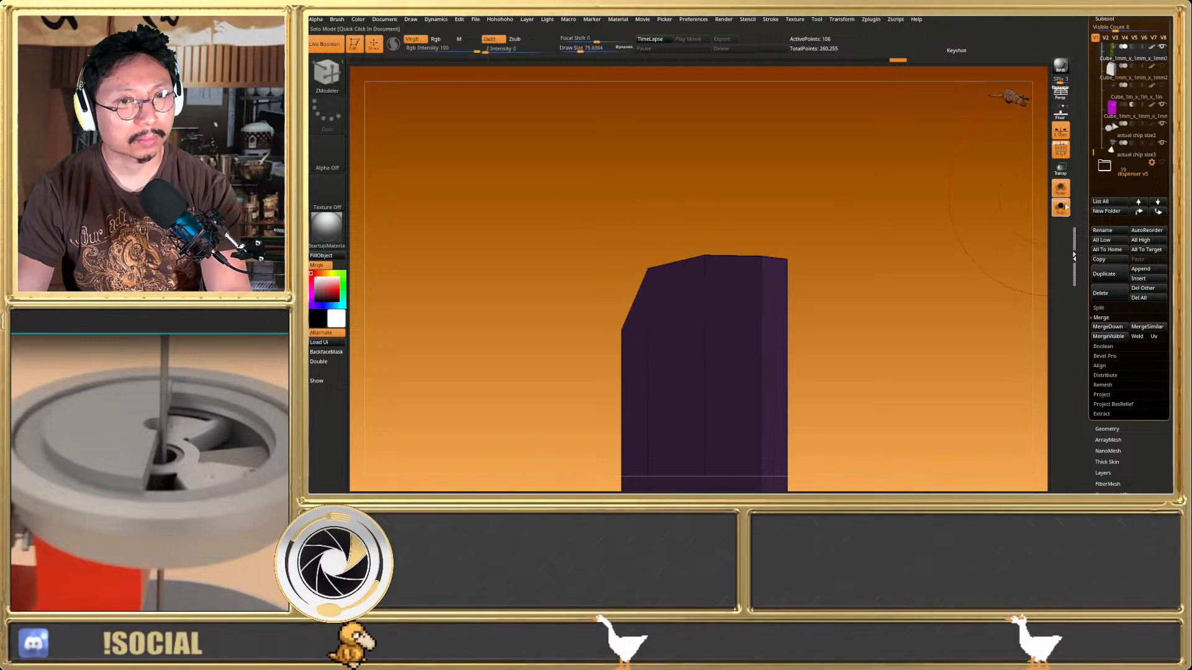
Nudge the innermost edge slightly further inward to give the slider's end an even rounding, checking it against the body
left_click(861, 245)
key("w")
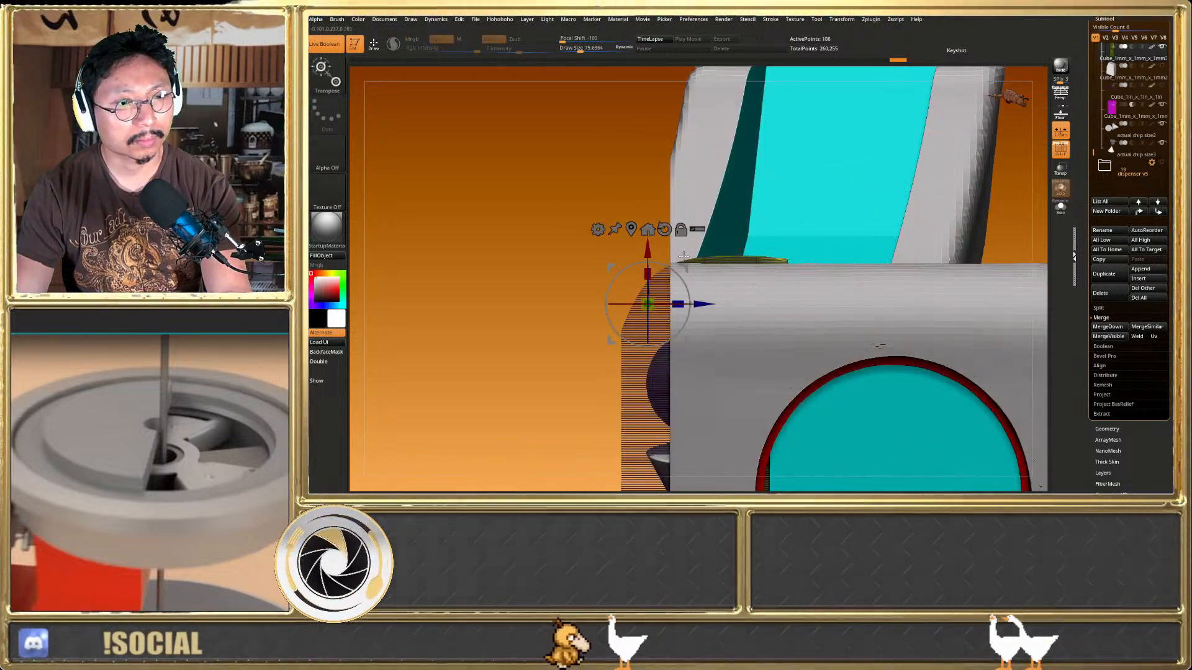
key("q")
key("w")
left_click_drag(648, 249, 652, 254)
key("q")
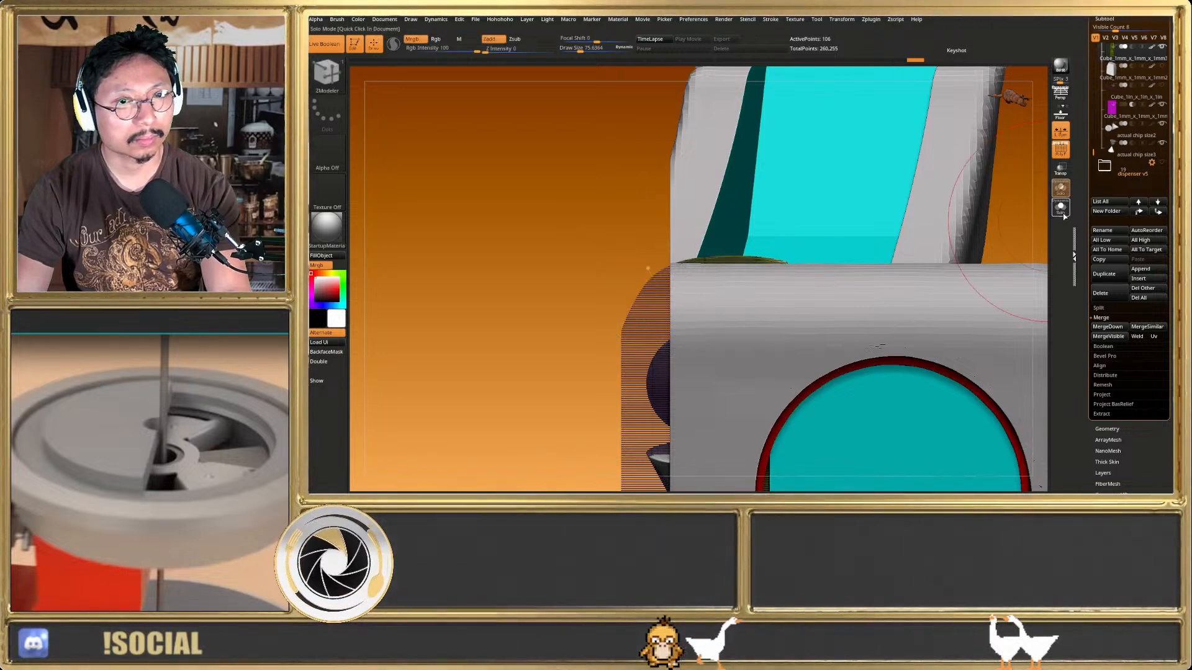
Clear the mask on the isolated slider and bring back the rest of the dispenser
left_click(1059, 208)
left_click_drag(682, 205, 722, 217, "ctrl")
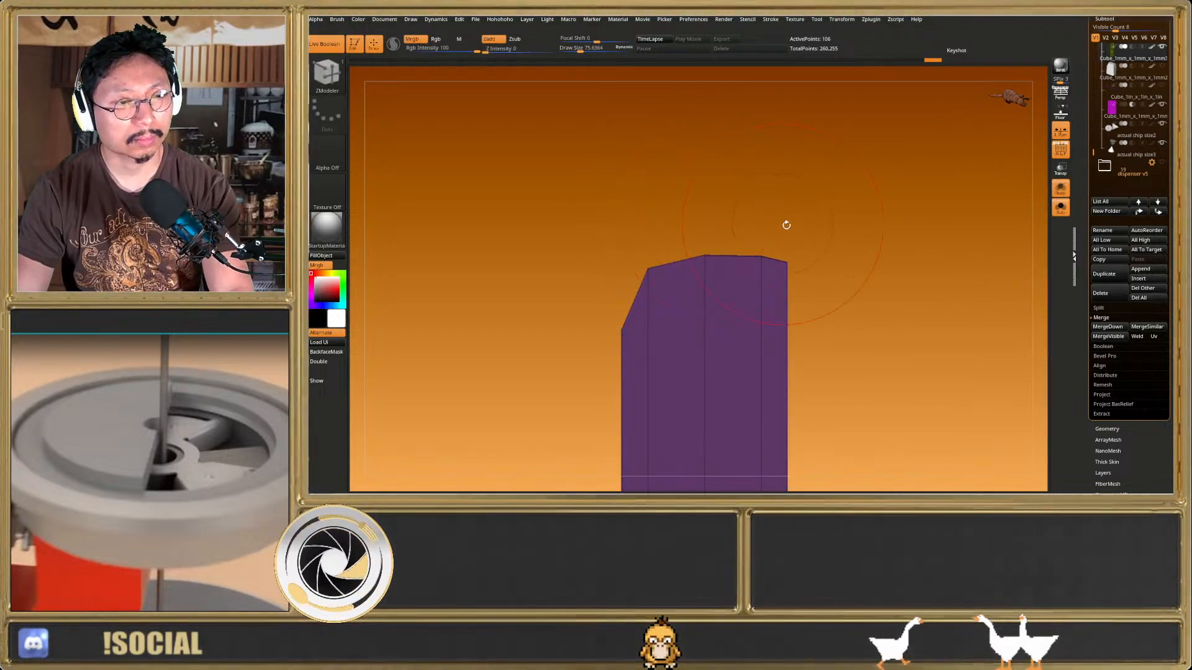
key("shift+f")
right_click_drag(763, 250, 741, 286, "ctrl")
key("shift+f")
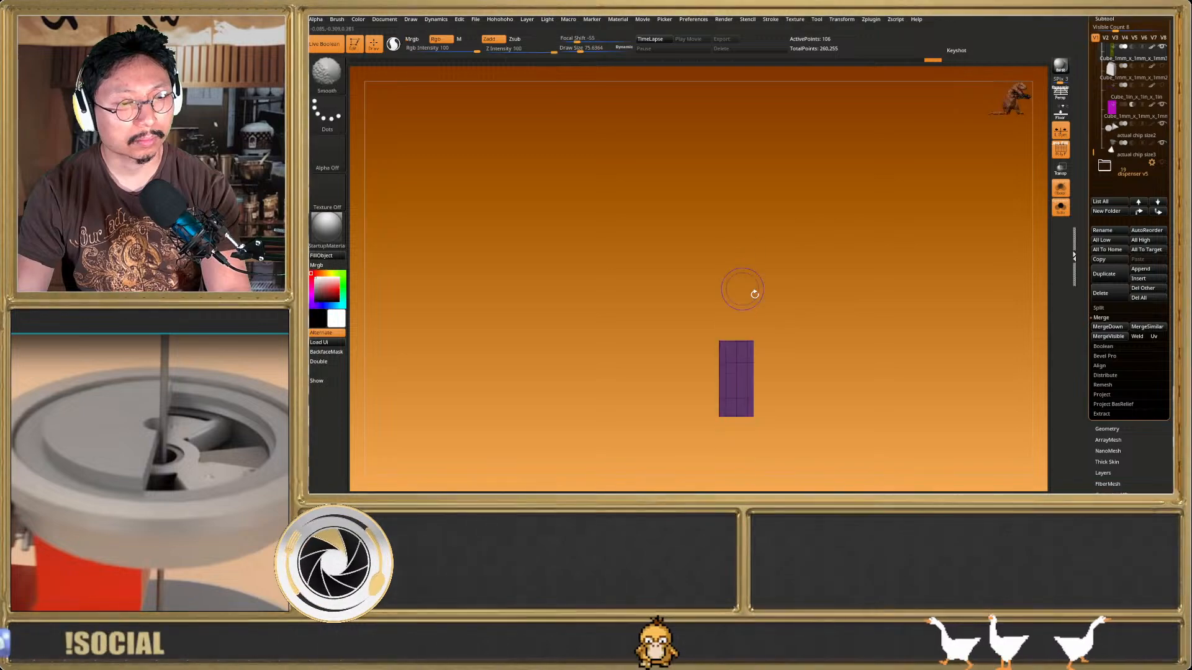
left_click(1060, 208)
Try sliding the slider outward in the side section view, and undo the move
left_click_drag(831, 286, 766, 422)
right_click_drag(630, 332, 645, 297, "ctrl")
right_click_drag(645, 297, 717, 308)
right_click_drag(905, 312, 834, 312, "ctrl")
key("w")
right_click_drag(970, 337, 720, 296, "alt")
left_click_drag(646, 322, 572, 322)
key("q")
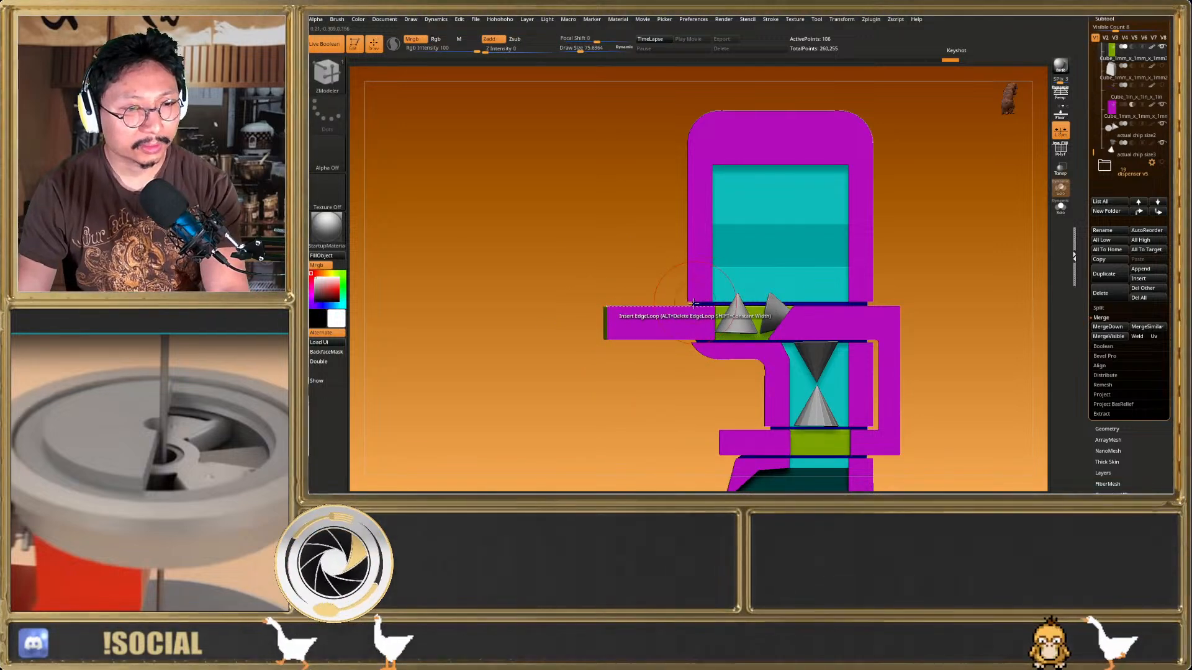
key("w")
key("ctrl+z")
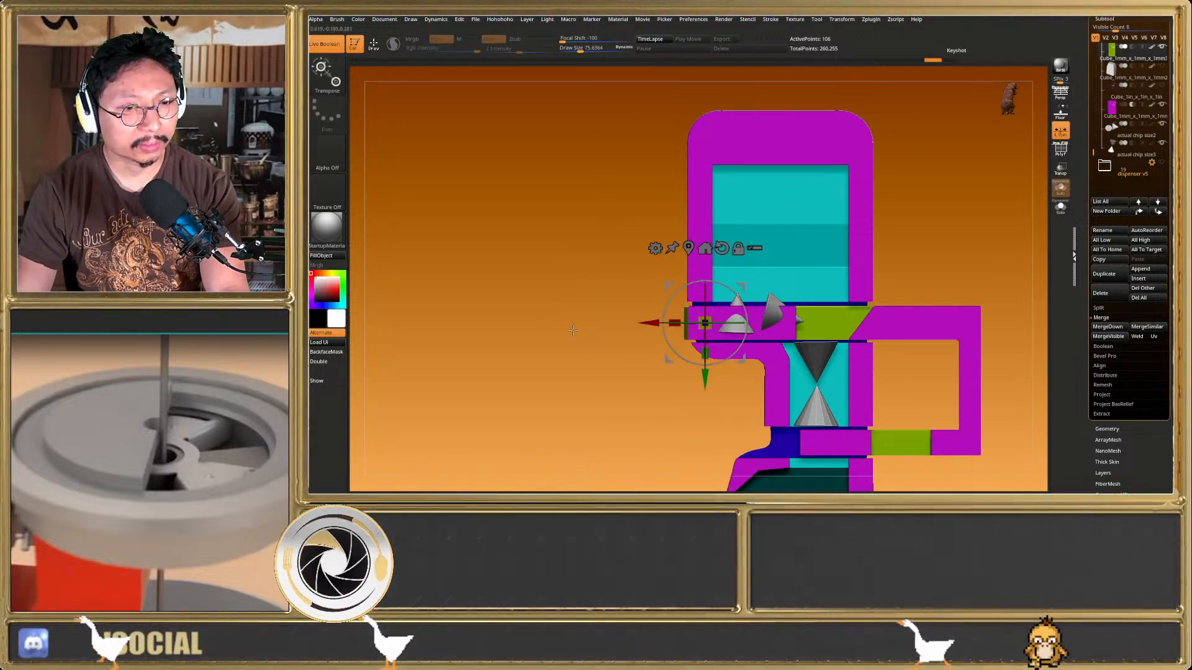
Slide the slider outward and partly back until the foot of its slanted pocket wall meets the chute's wall
right_click_drag(718, 348, 703, 305, "alt")
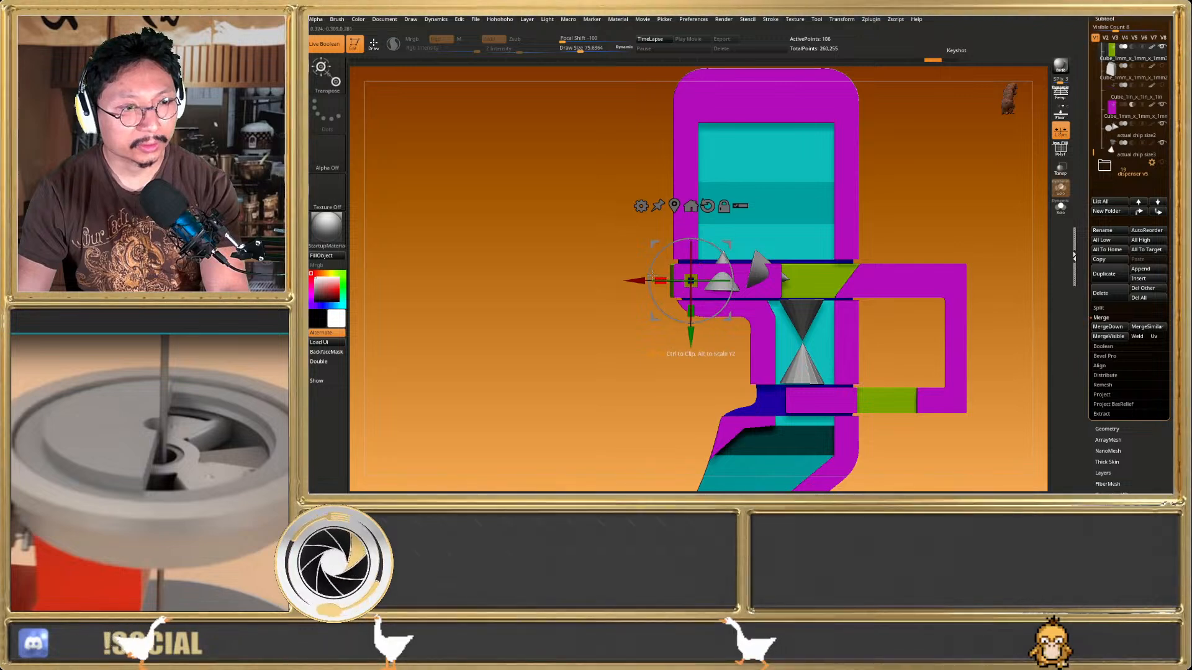
left_click_drag(635, 280, 618, 287)
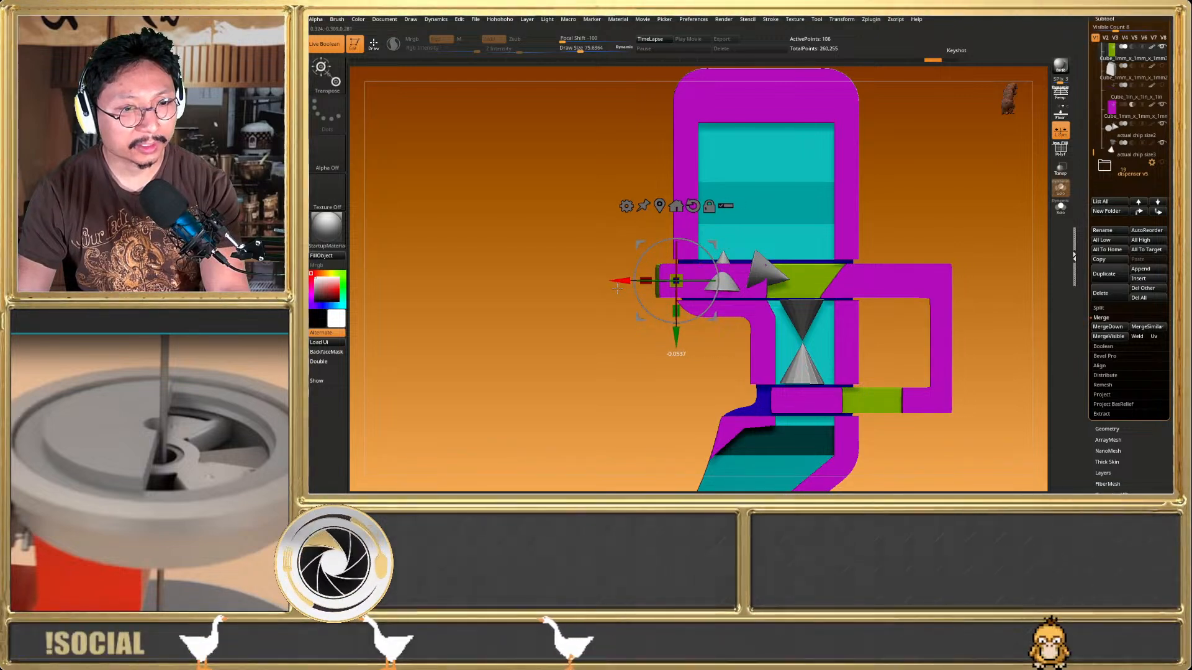
right_click_drag(767, 426, 779, 356, "ctrl")
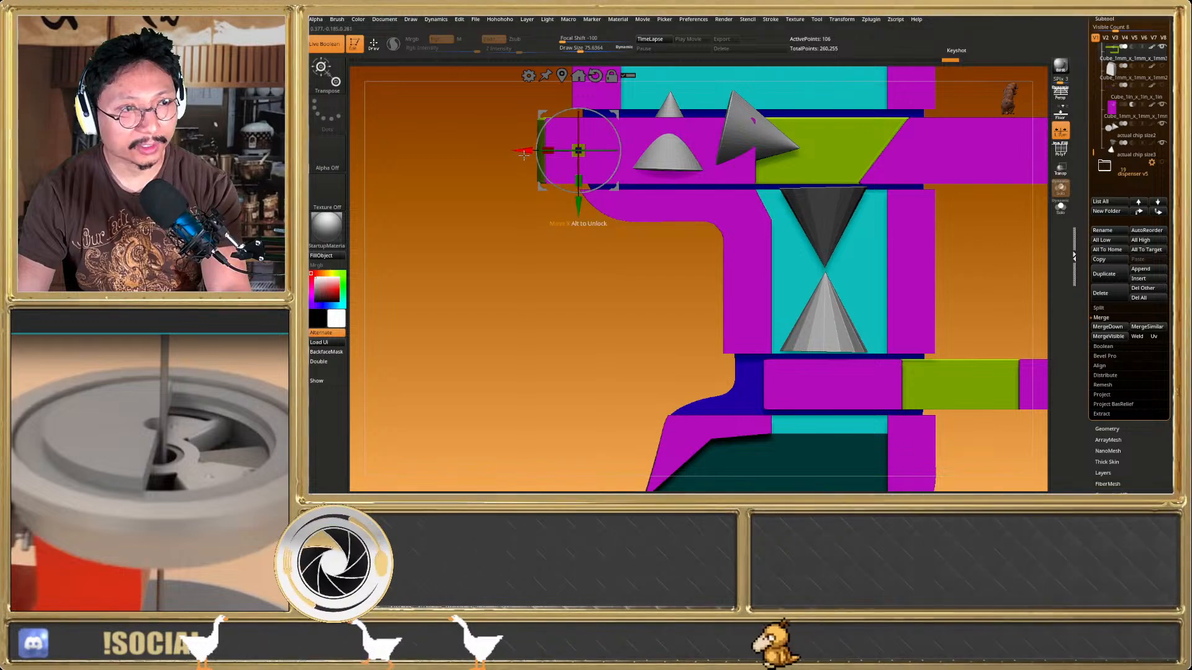
left_click_drag(524, 153, 552, 153)
mouse_move(793, 352)
right_mouse_down()
mouse_move(787, 328)
mouse_move(801, 326)
mouse_move(787, 333)
mouse_move(745, 295)
right_mouse_up()
left_click(785, 335, "ctrl")
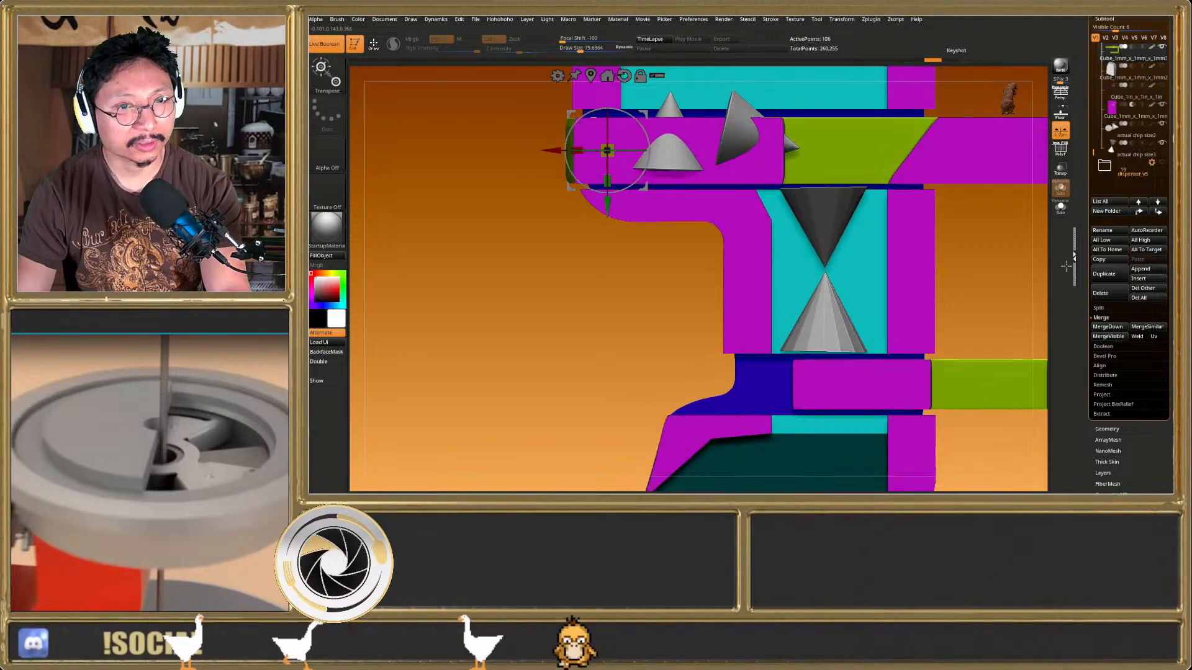
Mask all of the slider except its lower arm's free end and move that end outward to lengthen the arm
key("q")
left_click(1060, 208)
key("shift+f")
mouse_move(734, 344)
right_mouse_down()
mouse_move(760, 376)
mouse_move(731, 333)
right_mouse_up()
left_click_drag(733, 335, 826, 442, "ctrl")
left_click(690, 345, "ctrl")
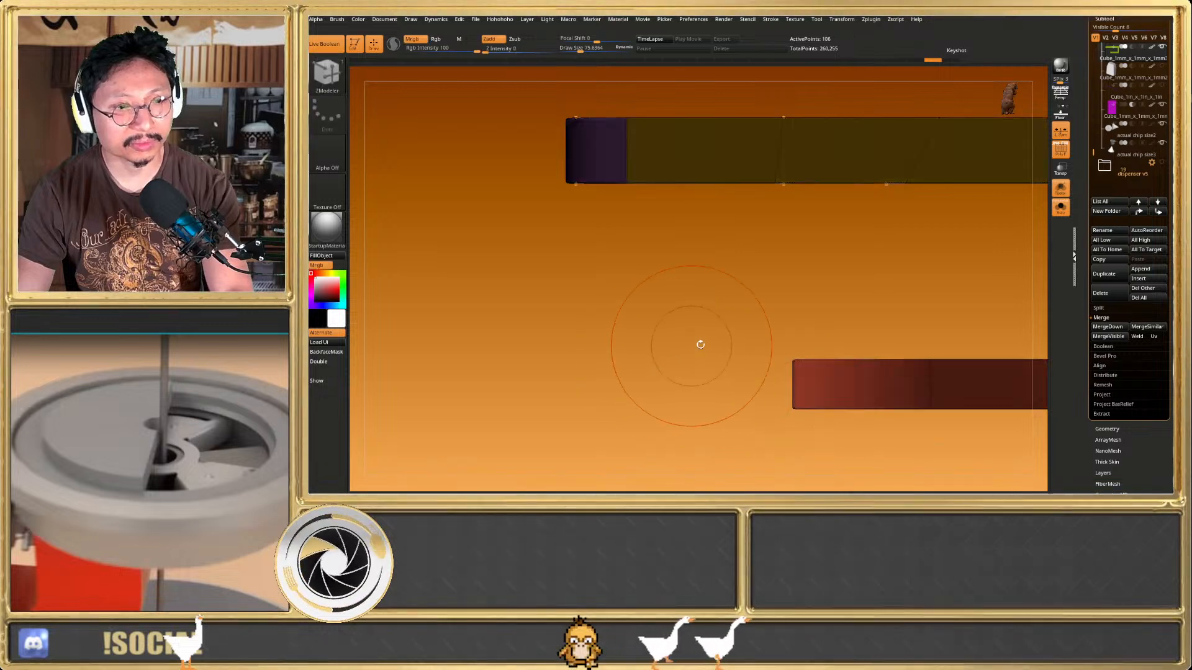
key("w")
left_click(590, 77)
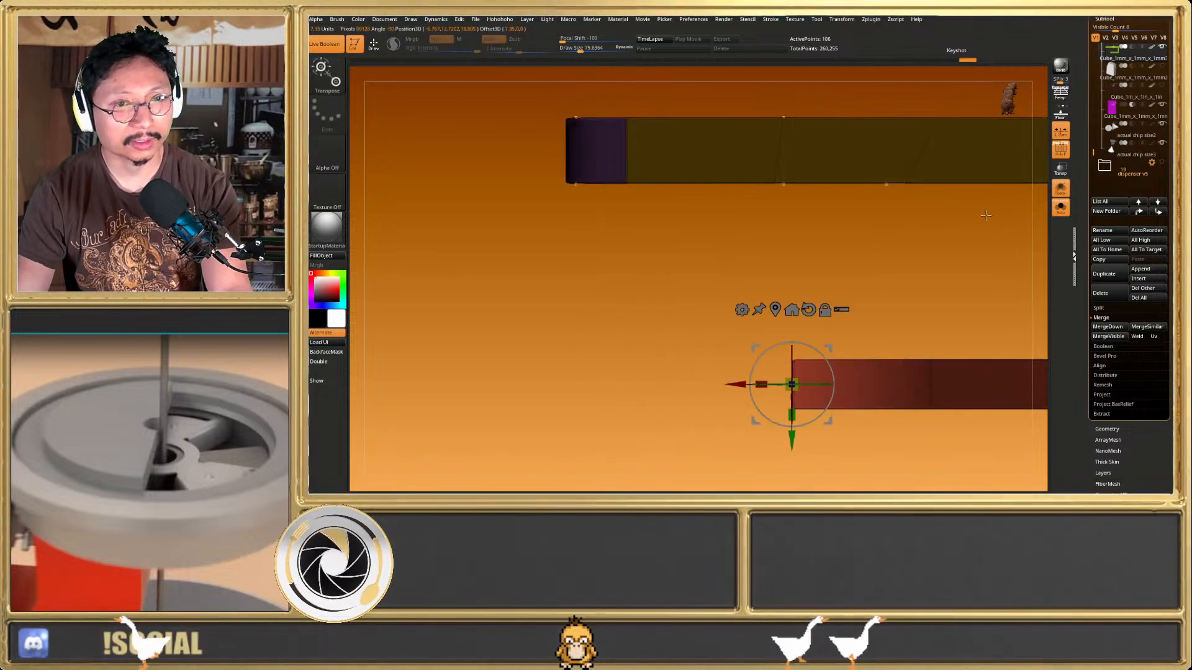
left_click(1058, 209)
left_click_drag(741, 384, 670, 392)
Clear the mask and slide the whole slider by about 0.313 so its lower pocket sits over the chute
mouse_move(613, 343)
left_mouse_down("ctrl")
mouse_move(656, 345)
mouse_move(648, 380)
mouse_move(510, 397)
mouse_move(512, 416)
left_mouse_up("ctrl")
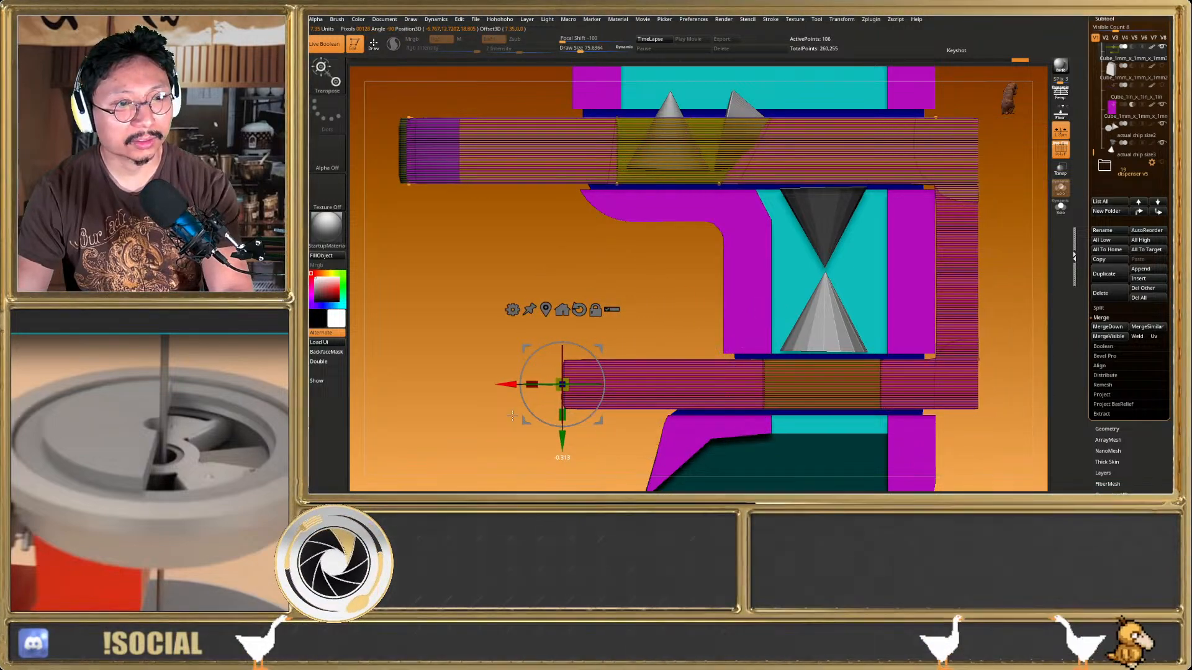
key("q")
key("shift+f")
left_click_drag(700, 329, 754, 280, "alt")
left_click_drag(943, 283, 842, 284)
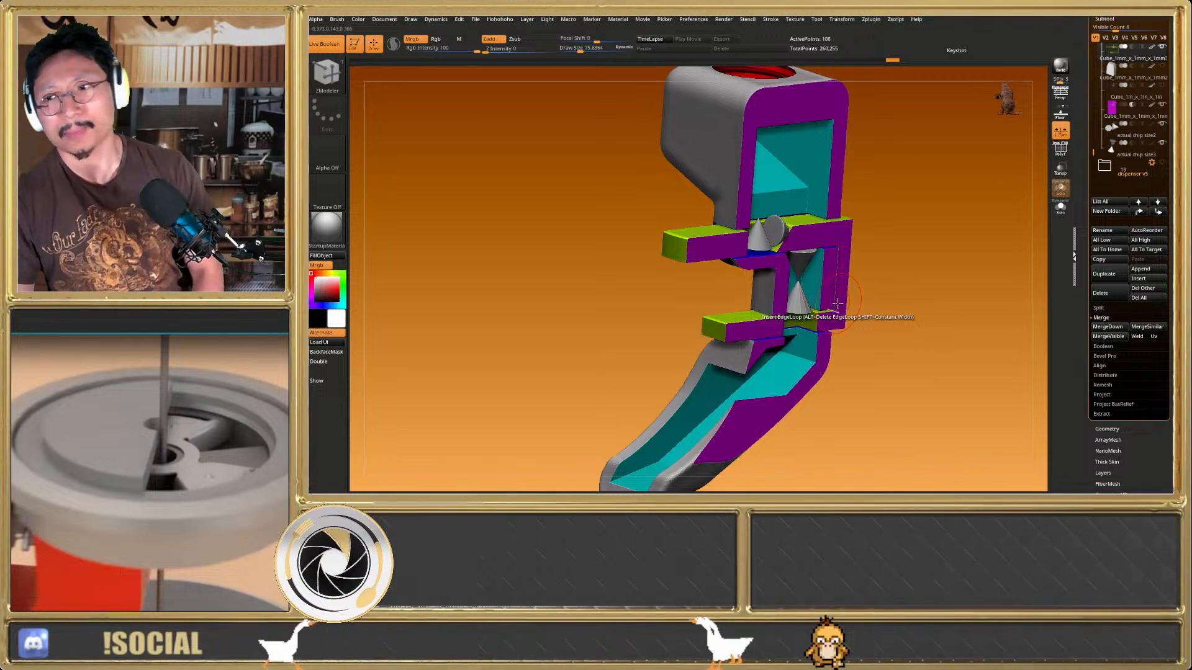
Compare the slider's positions from the front by undoing and redoing the latest changes
key("w")
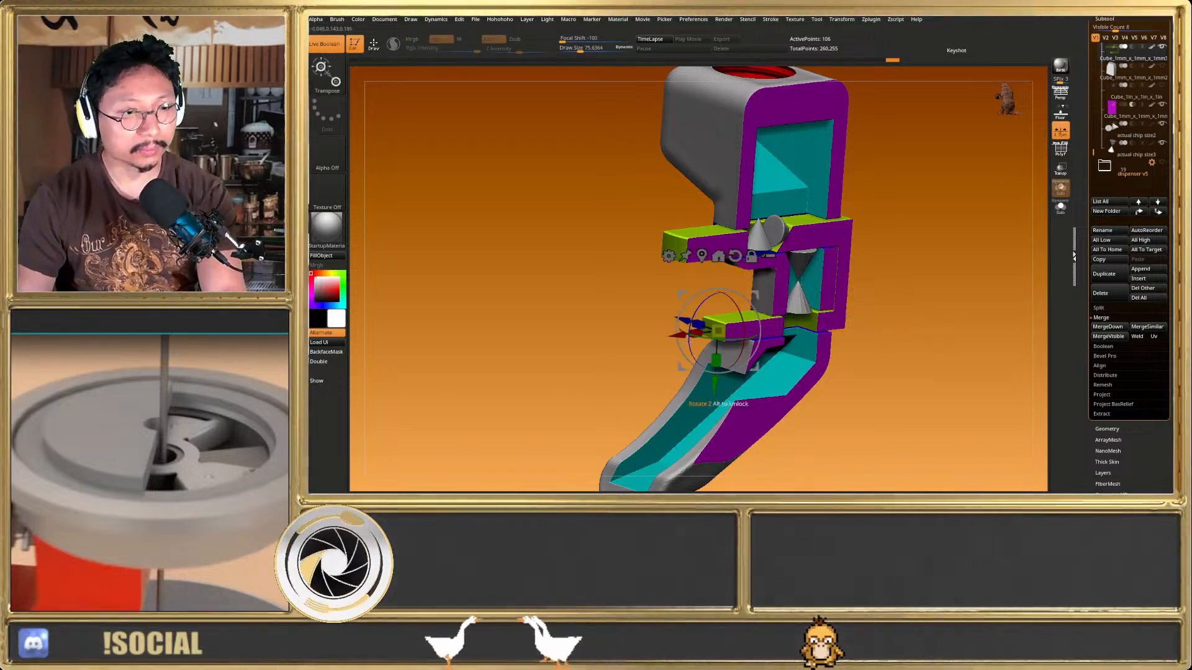
mouse_move(679, 340)
right_mouse_down()
mouse_move(648, 354)
mouse_move(671, 375)
mouse_move(694, 348)
mouse_move(696, 359)
mouse_move(574, 296)
mouse_move(653, 329)
right_mouse_up()
key("ctrl+z")
key("q")
key("ctrl+z")
key("ctrl+shift+z")
key("ctrl+z")
key("ctrl+shift+z")
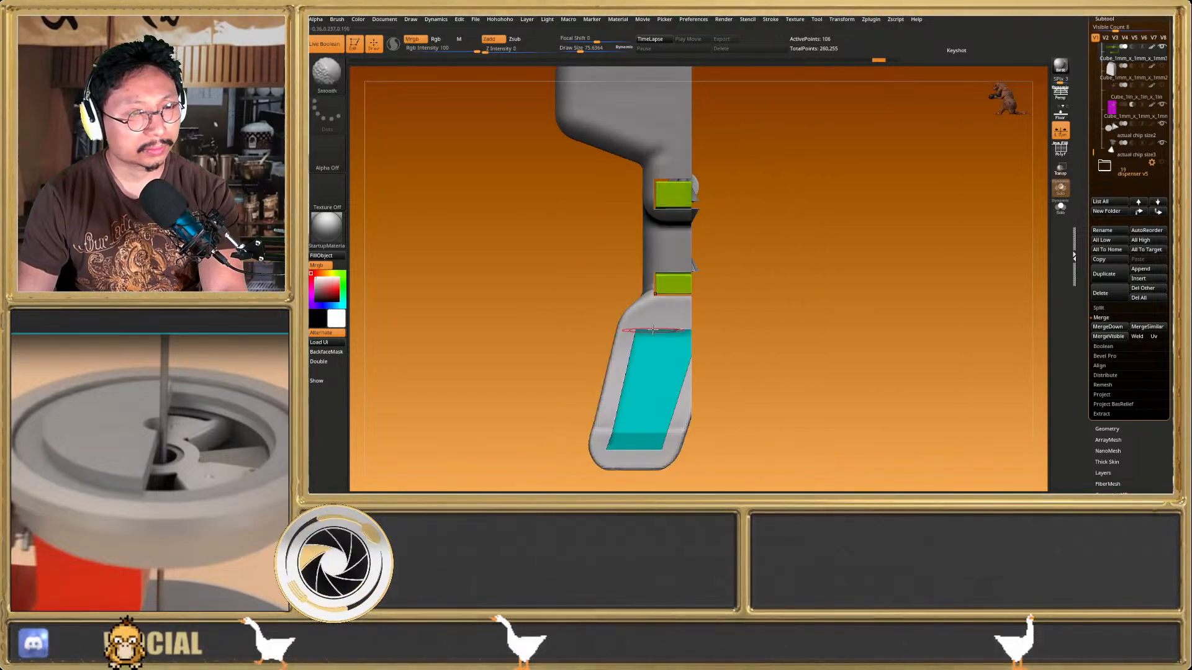
Hide the magenta cutting cube and examine the slider's rear connecting bar from the side, with its wireframe on and off
left_click(1163, 105)
left_click_drag(960, 218, 954, 193)
left_click_drag(826, 214, 724, 288, "alt")
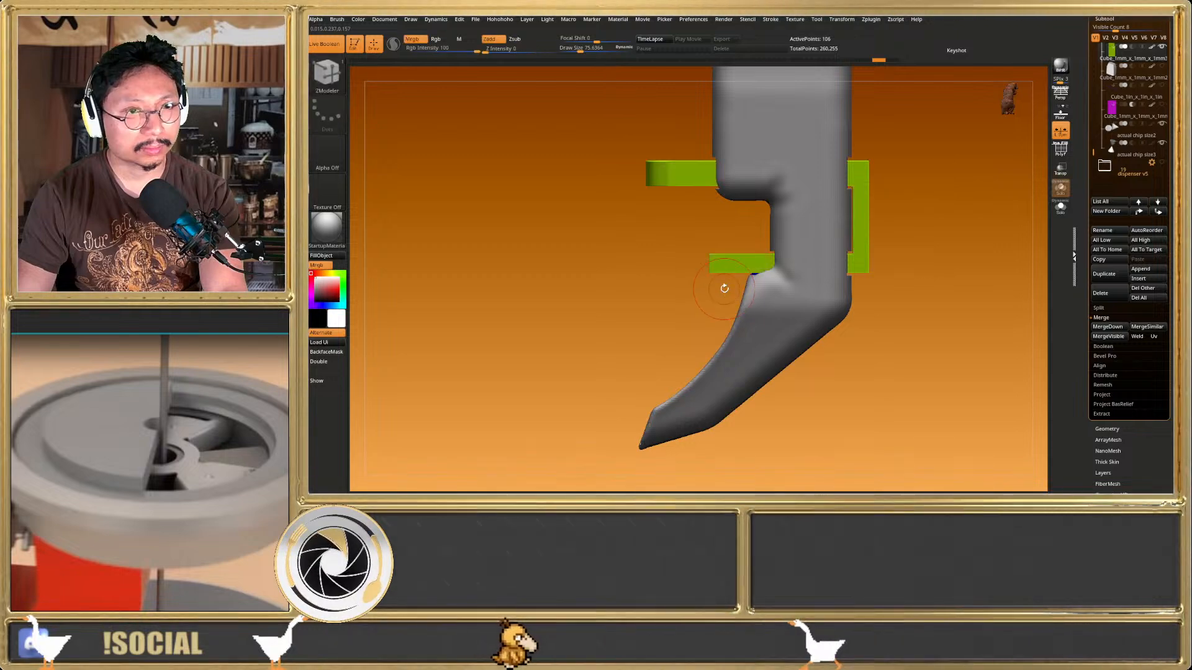
key("shift+f")
right_click_drag(853, 168, 865, 235, "ctrl")
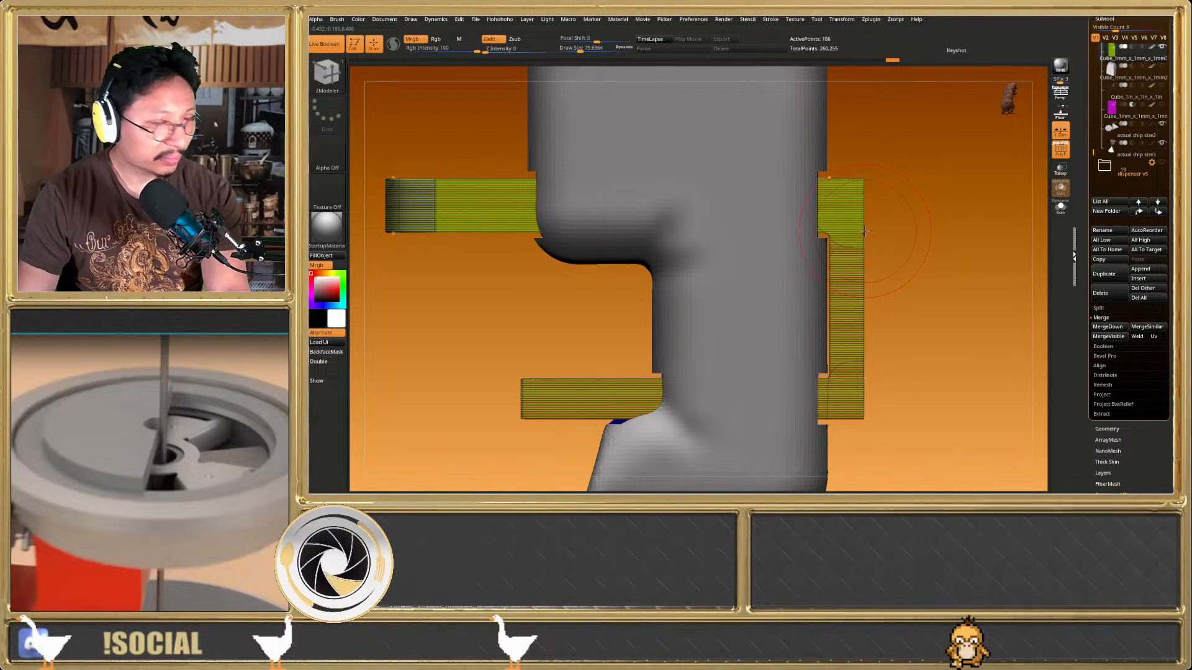
key("shift+f")
right_click_drag(860, 205, 863, 244)
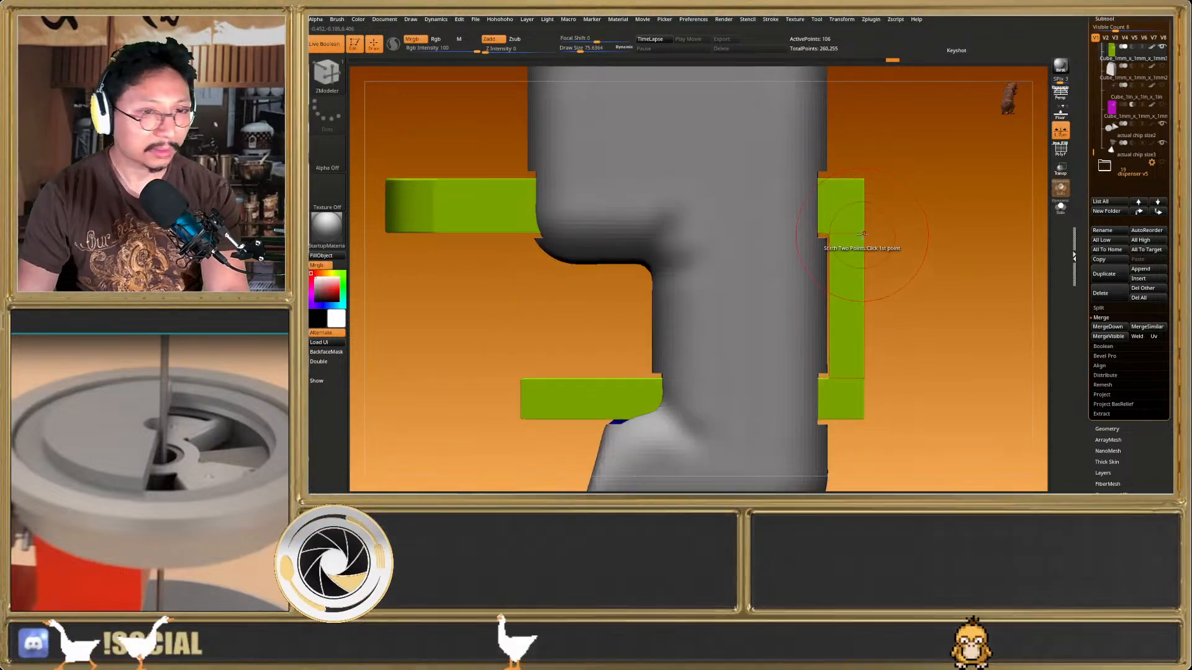
key("shift+f")
key("shift+f")
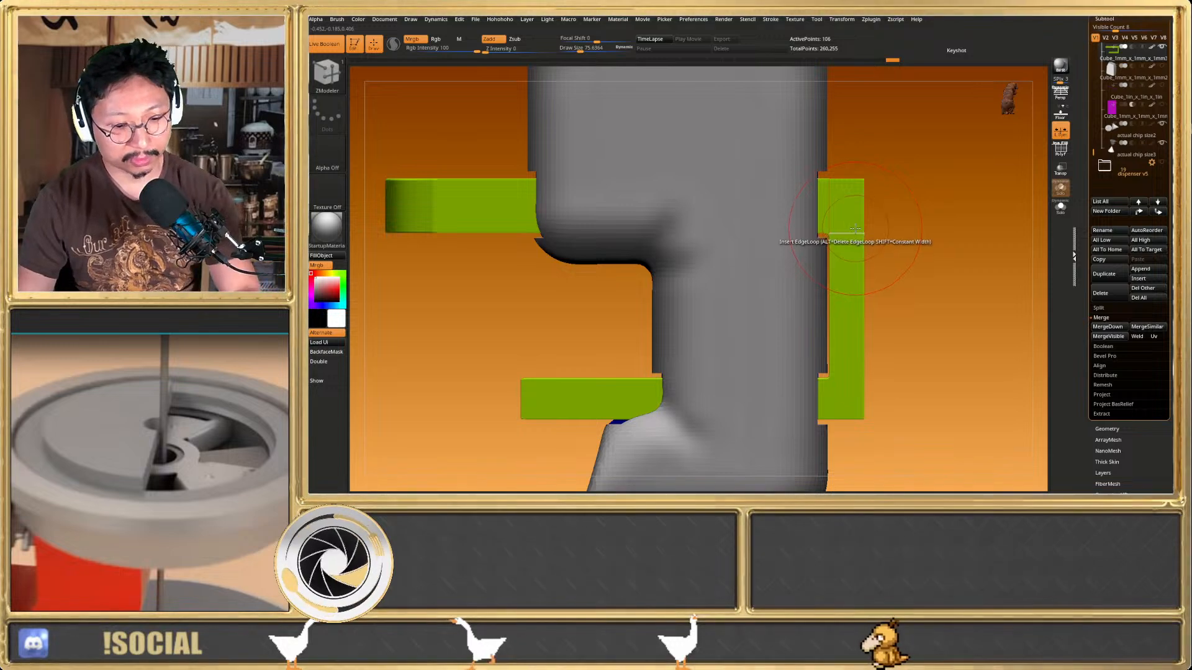
Measure the thickness of the slider's rear connecting bar with a transpose line, and step back through the recent changes
key("w")
key("y")
right_click_drag(836, 244, 828, 262, "ctrl")
left_click_drag(823, 265, 905, 265)
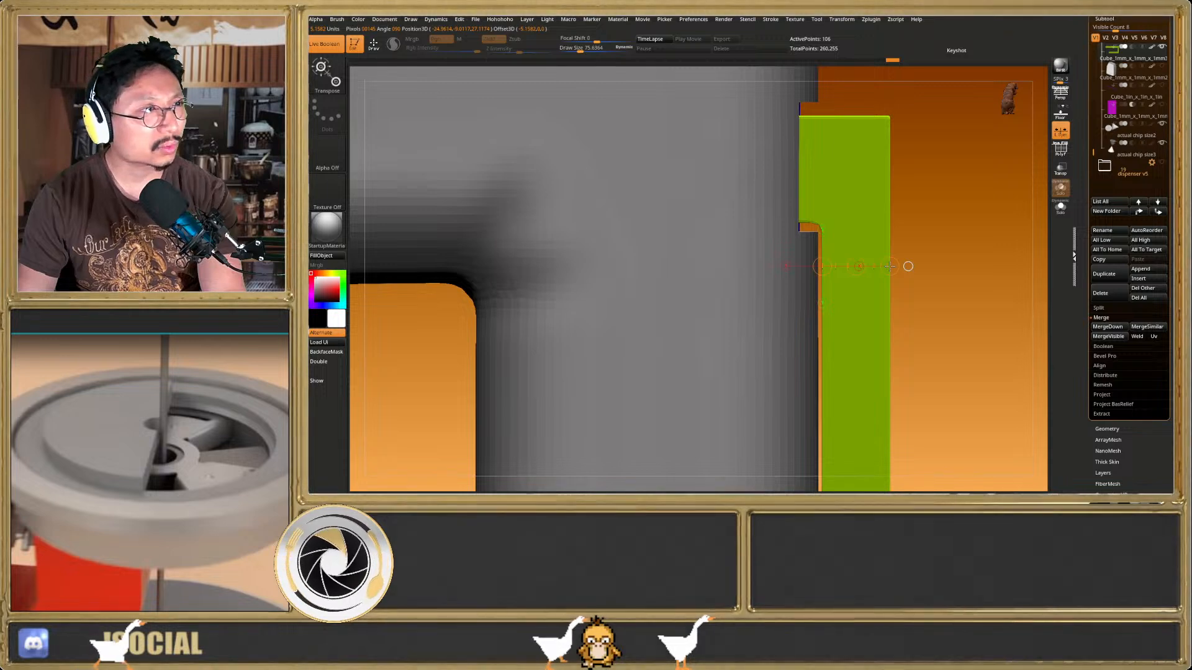
key("ctrl+z")
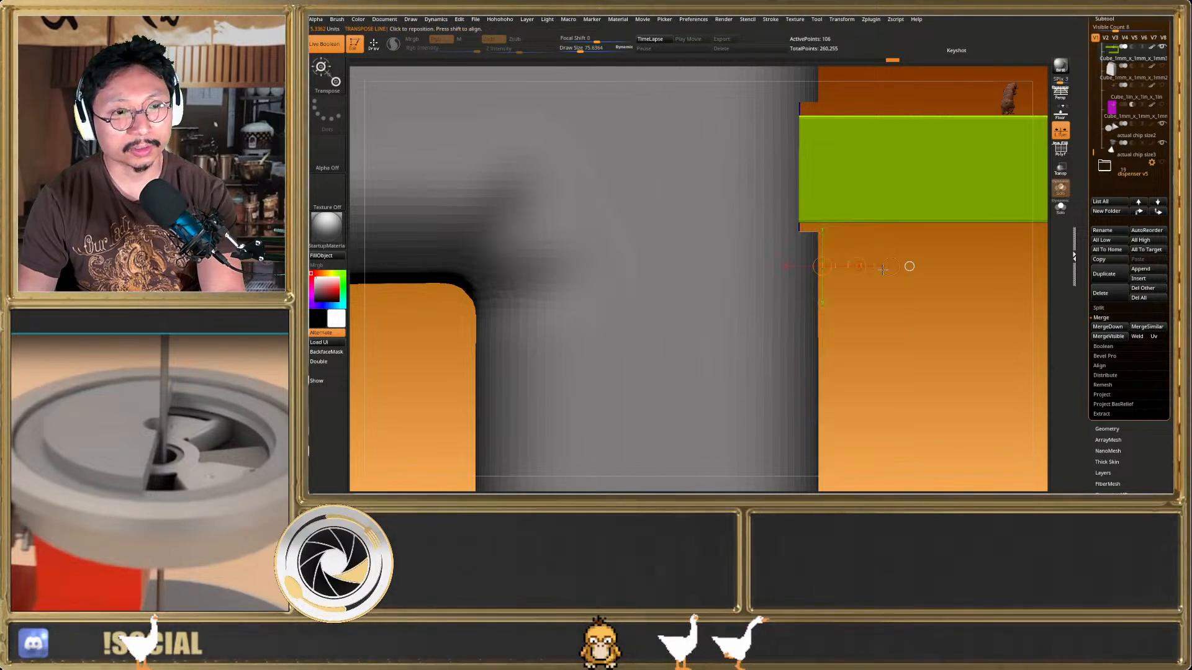
key("q")
right_click_drag(878, 302, 875, 272, "ctrl")
key("ctrl+z")
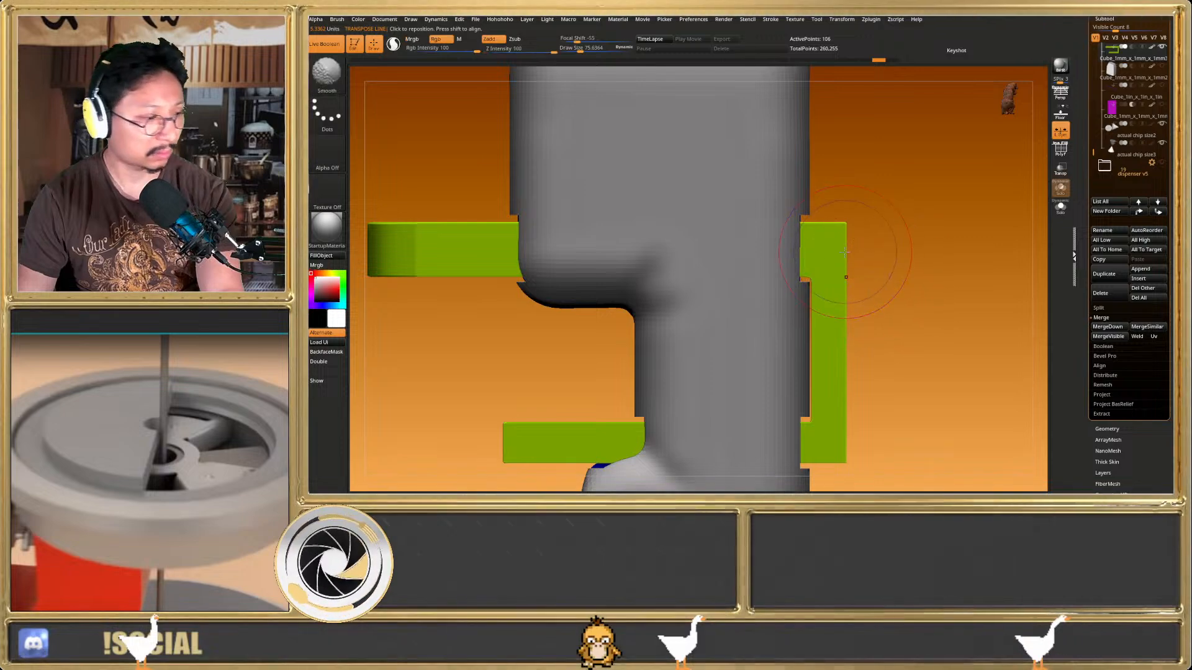
Switch to the ZModeler brush and view the slider against the whole dispenser from the side
key("b")
key("z")
key("m")
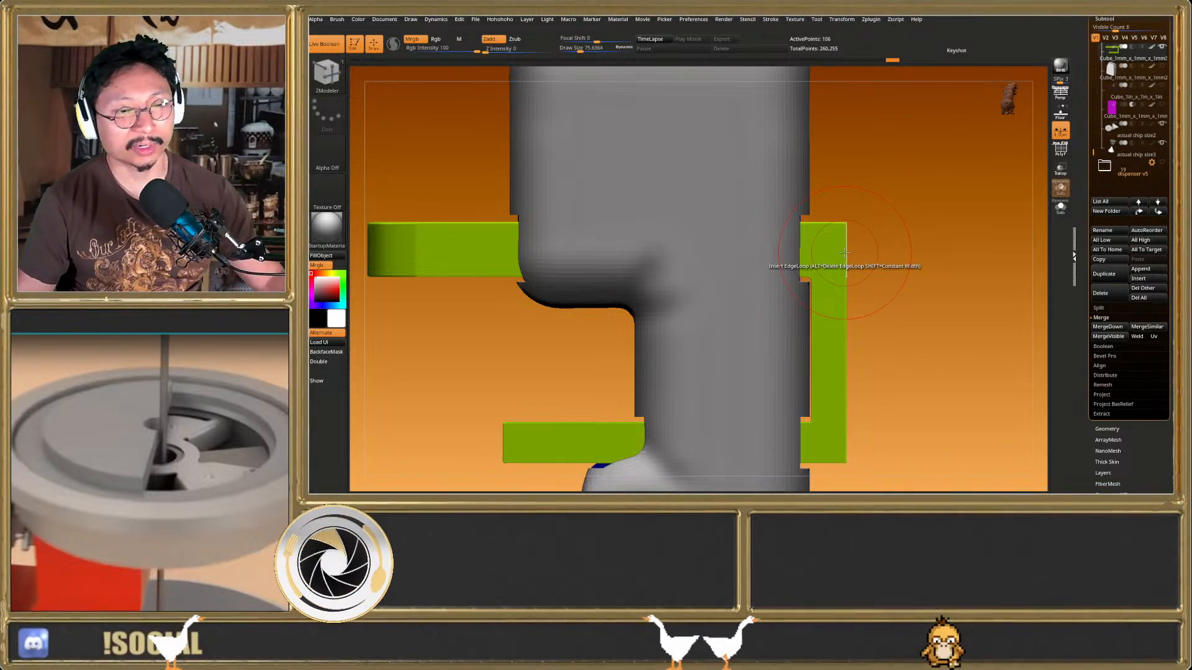
scroll(838, 295, "down", 3)
right_click_drag(838, 296, 710, 325, "alt")
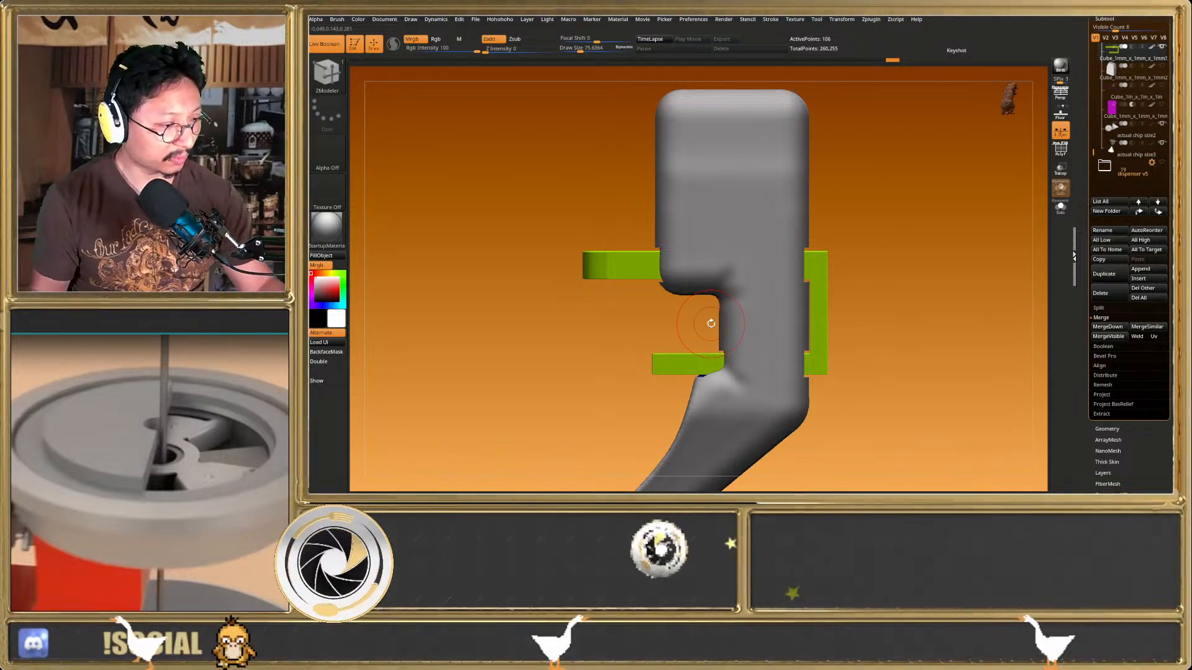
right_click_drag(669, 330, 724, 237, "alt")
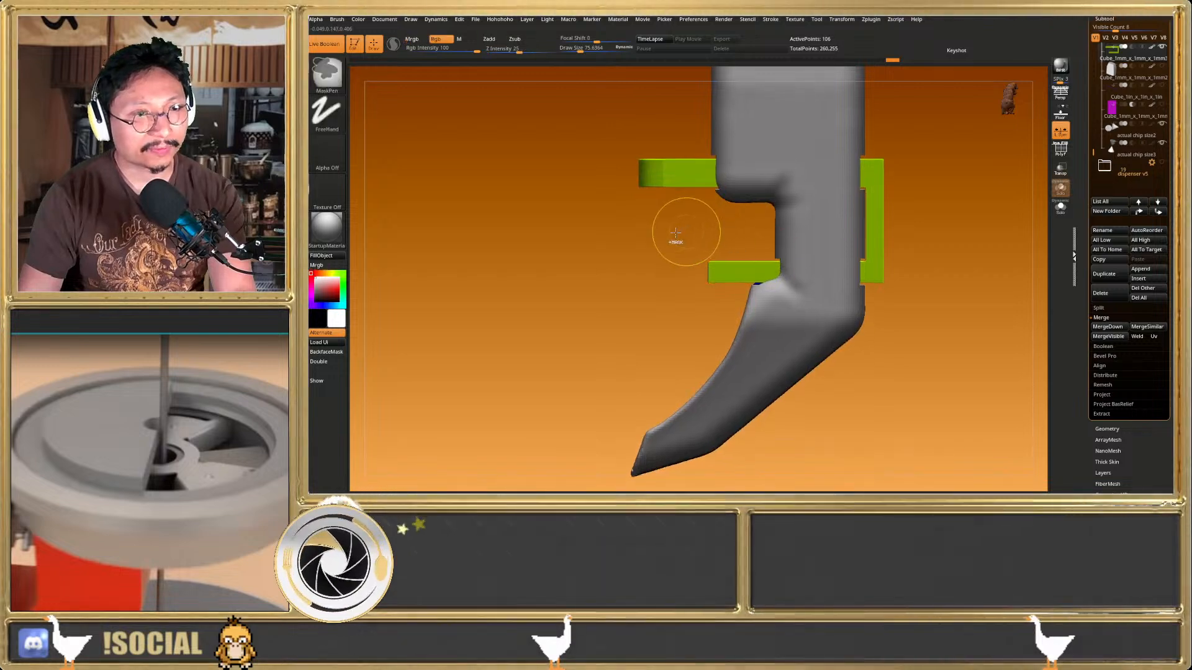
Set the masking stroke to Circle and try a circular mask around the dispenser's chute bend, clearing it again
left_click(329, 118, "ctrl")
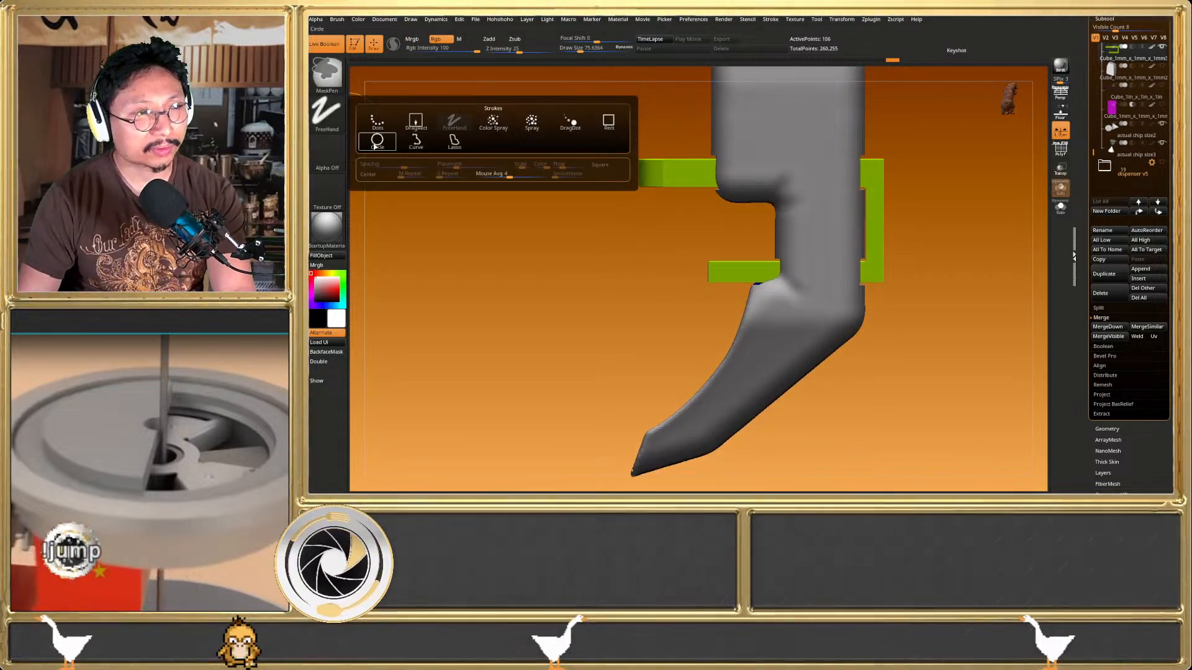
left_click(376, 142)
mouse_move(679, 252)
left_mouse_down("ctrl")
mouse_move(859, 443)
mouse_move(855, 467)
mouse_move(851, 453)
mouse_move(865, 447)
mouse_move(846, 457)
left_mouse_up("ctrl")
left_click_drag(621, 326, 646, 360, "ctrl")
Examine the slider inside the dispenser from the front and above, with wireframe and transparency on and off
key("shift+f")
key("shift+f")
mouse_move(645, 360)
left_mouse_down()
mouse_move(706, 364)
mouse_move(853, 341)
mouse_move(649, 365)
mouse_move(691, 357)
mouse_move(700, 323)
mouse_move(735, 294)
mouse_move(769, 316)
mouse_move(760, 343)
mouse_move(738, 346)
mouse_move(721, 436)
mouse_move(738, 325)
mouse_move(771, 301)
left_mouse_up()
key("ctrl+shift")
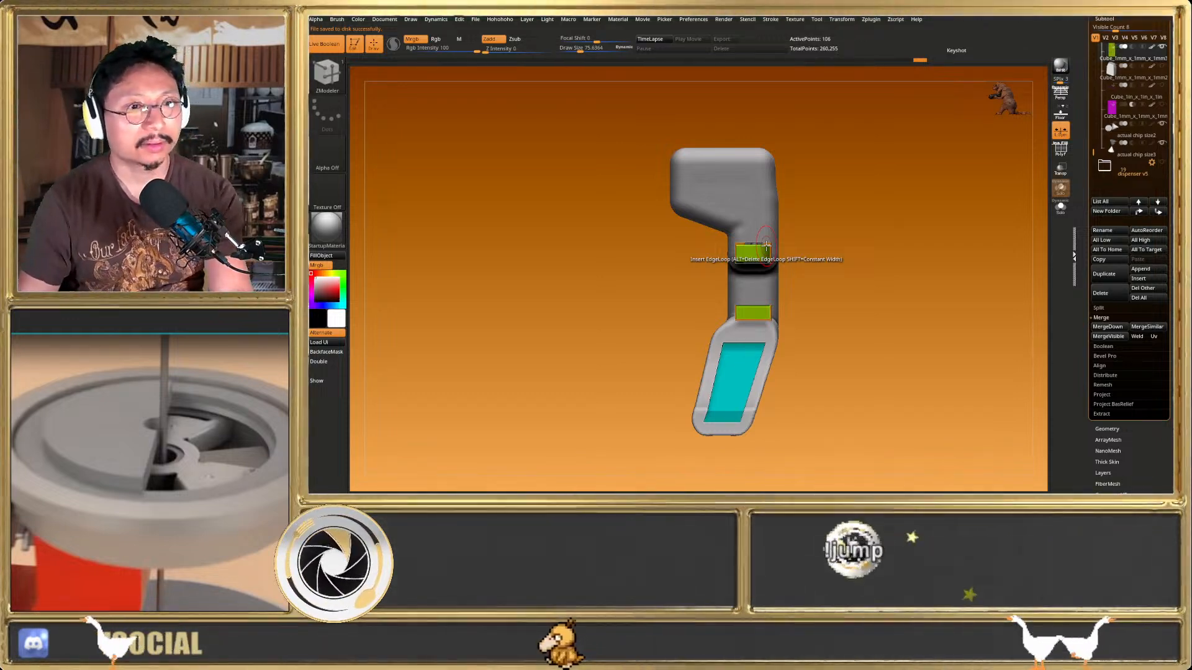
left_click(1061, 169)
left_click(1061, 169)
left_click_drag(913, 188, 795, 333, "alt")
right_click_drag(713, 304, 705, 268, "ctrl")
Select the gray dispenser body and inspect its upper block from behind with wireframe and transparency toggled
left_click(746, 314, "alt")
key("shift+f")
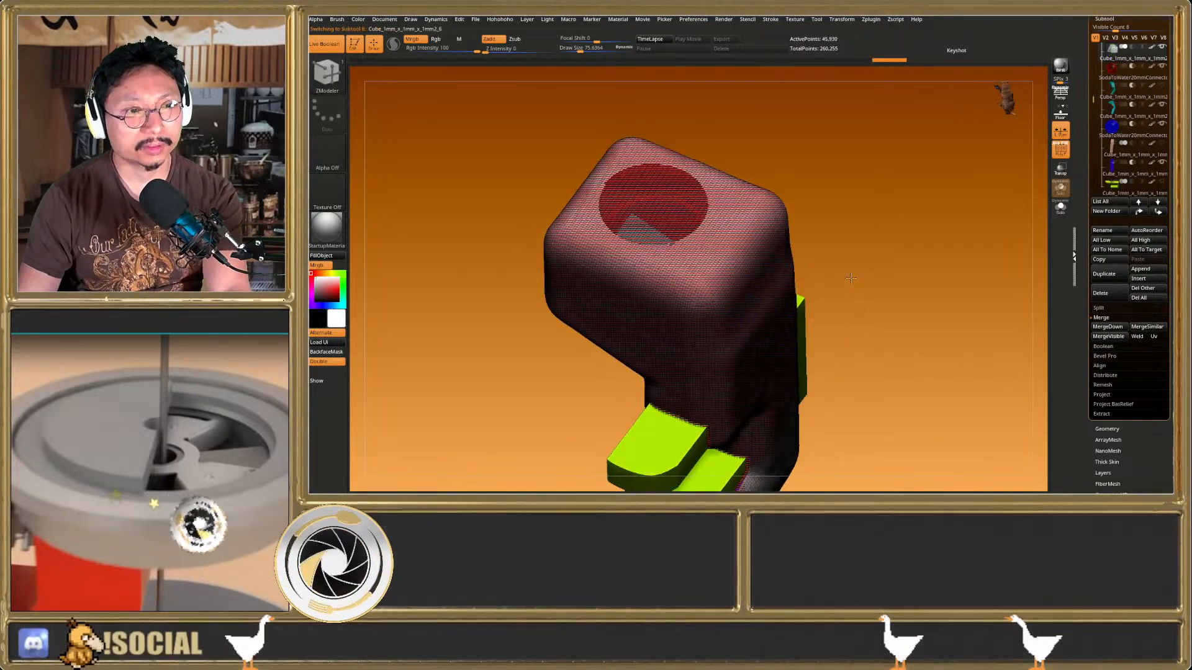
left_click_drag(850, 285, 909, 242, "shift")
left_click(1061, 169)
key("shift+f")
key("shift+f")
mouse_move(724, 256)
right_mouse_down()
mouse_move(766, 280)
mouse_move(718, 276)
mouse_move(761, 255)
right_mouse_up()
key("shift+f")
Try to cut off the dispenser body's upper rear corner with a Knife Curve
mouse_move(729, 195)
left_mouse_down("ctrl+shift")
mouse_move(801, 269)
mouse_move(745, 248)
mouse_move(784, 273)
mouse_move(847, 272)
left_mouse_up("ctrl+shift")
right_click_drag(859, 273, 805, 291)
key("shift+f")
key("shift+f")
left_click(1058, 170)
right_click_drag(860, 239, 814, 254, "shift")
key("shift+f")
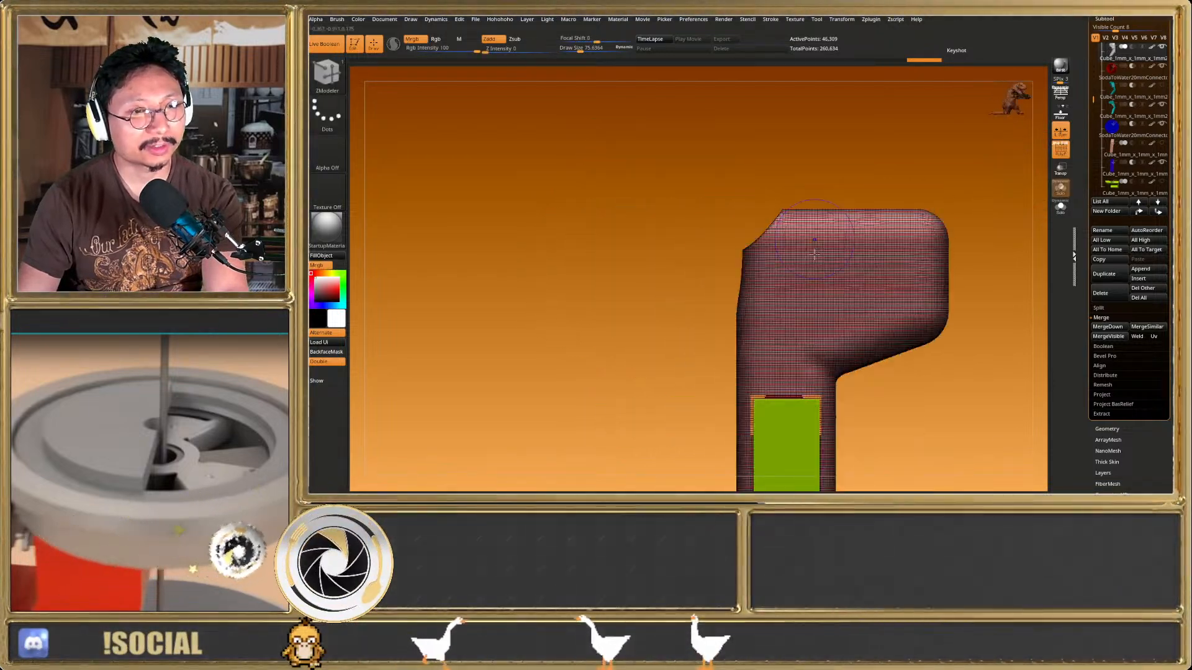
key("shift+f")
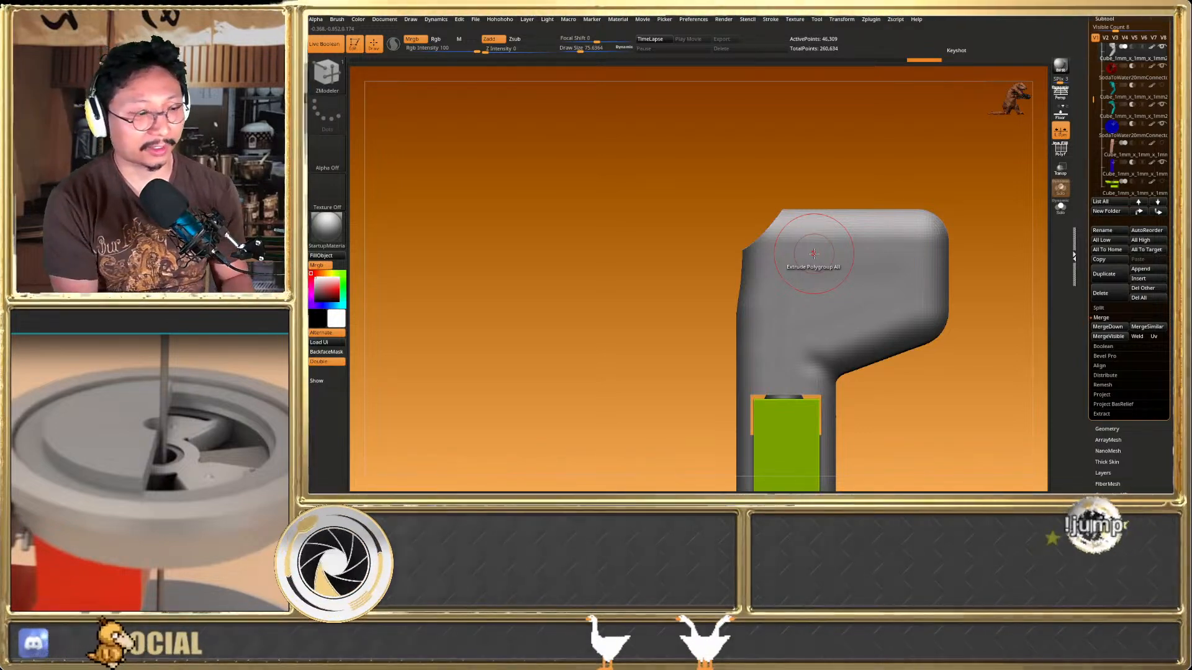
mouse_move(814, 253)
right_mouse_down()
mouse_move(854, 265)
mouse_move(828, 292)
mouse_move(829, 250)
mouse_move(748, 211)
right_mouse_up()
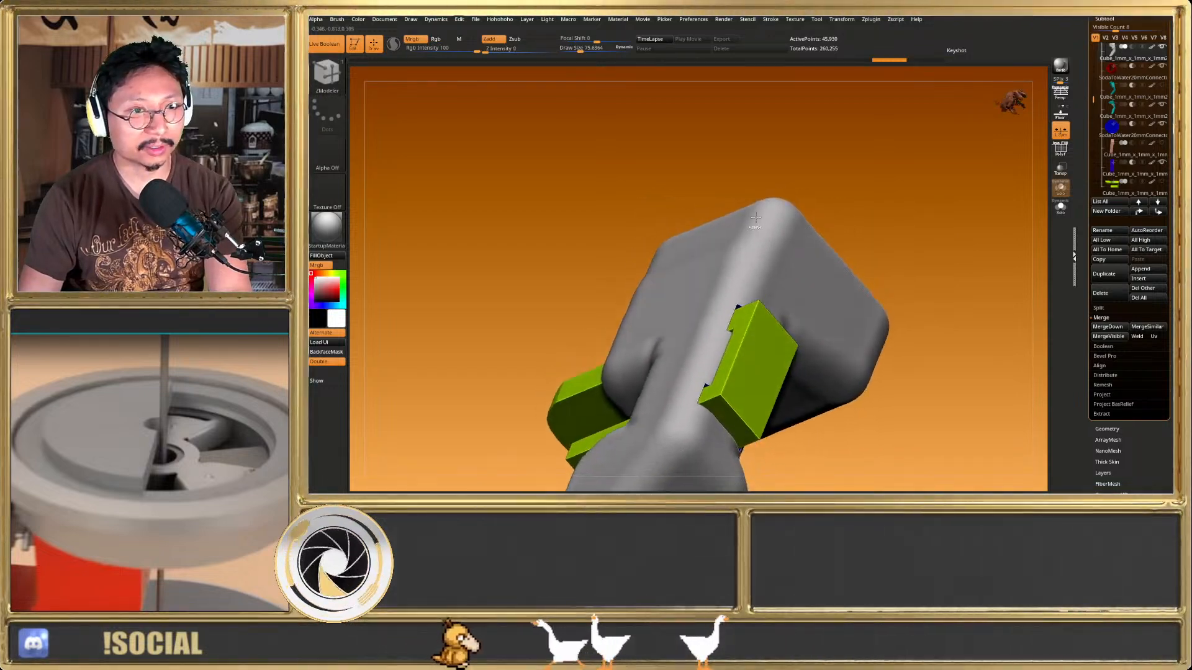
Choose the KnifeCircle brush and try a rounded cut through the dispenser body's upper rear corner
left_click(331, 74, "ctrl+shift")
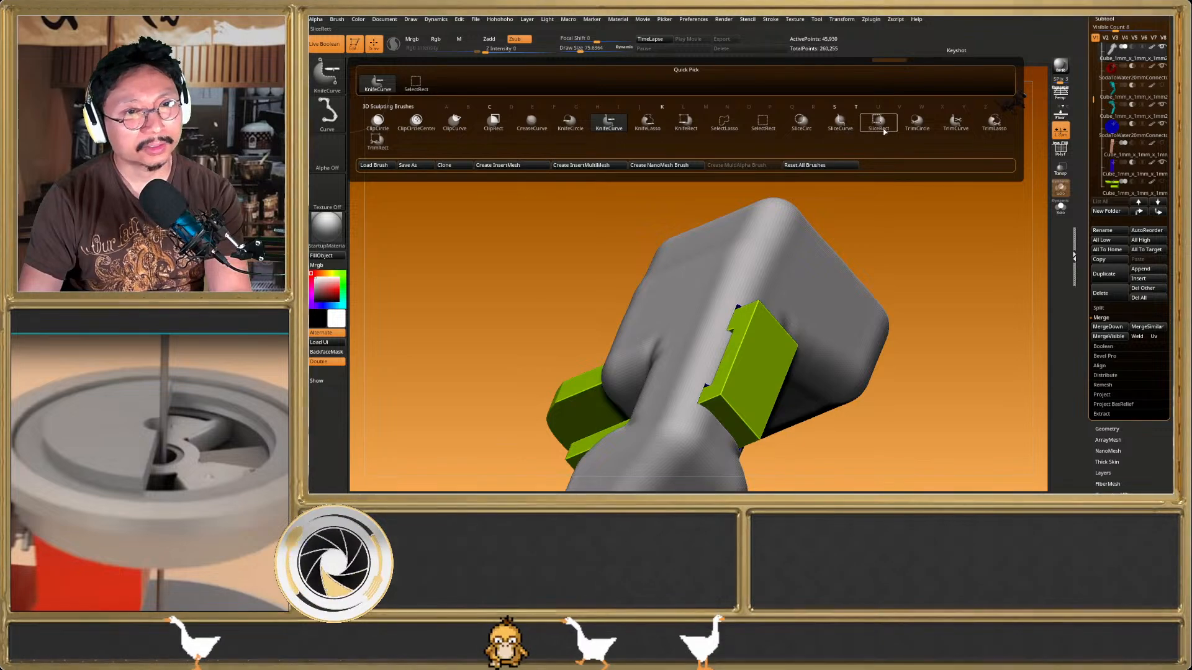
left_click(582, 128)
left_click_drag(745, 165, 825, 230)
mouse_move(826, 230)
right_mouse_down()
mouse_move(817, 311)
mouse_move(848, 321)
mouse_move(756, 336)
mouse_move(795, 325)
mouse_move(836, 205)
right_mouse_up()
mouse_move(718, 208)
left_mouse_down("ctrl+shift")
mouse_move(835, 265)
mouse_move(829, 278)
mouse_move(841, 267)
left_mouse_up("ctrl+shift")
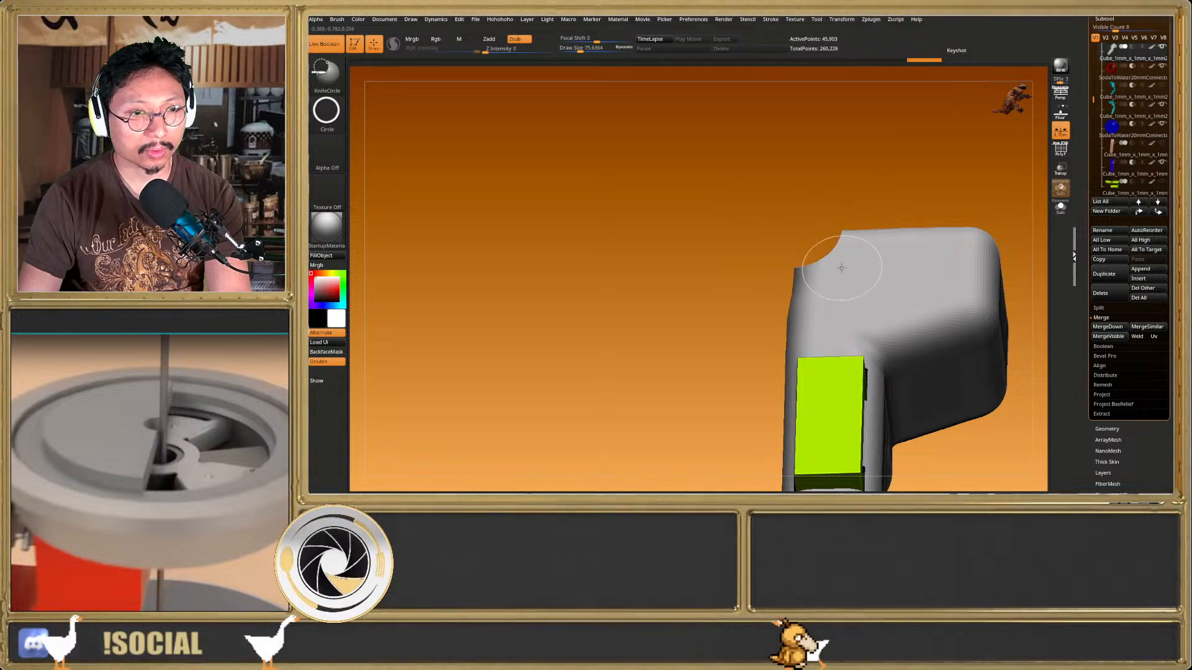
Enable the Square option for the circle stroke, try a round notch in the body's upper corner, and undo it
left_click(326, 111, "ctrl+shift")
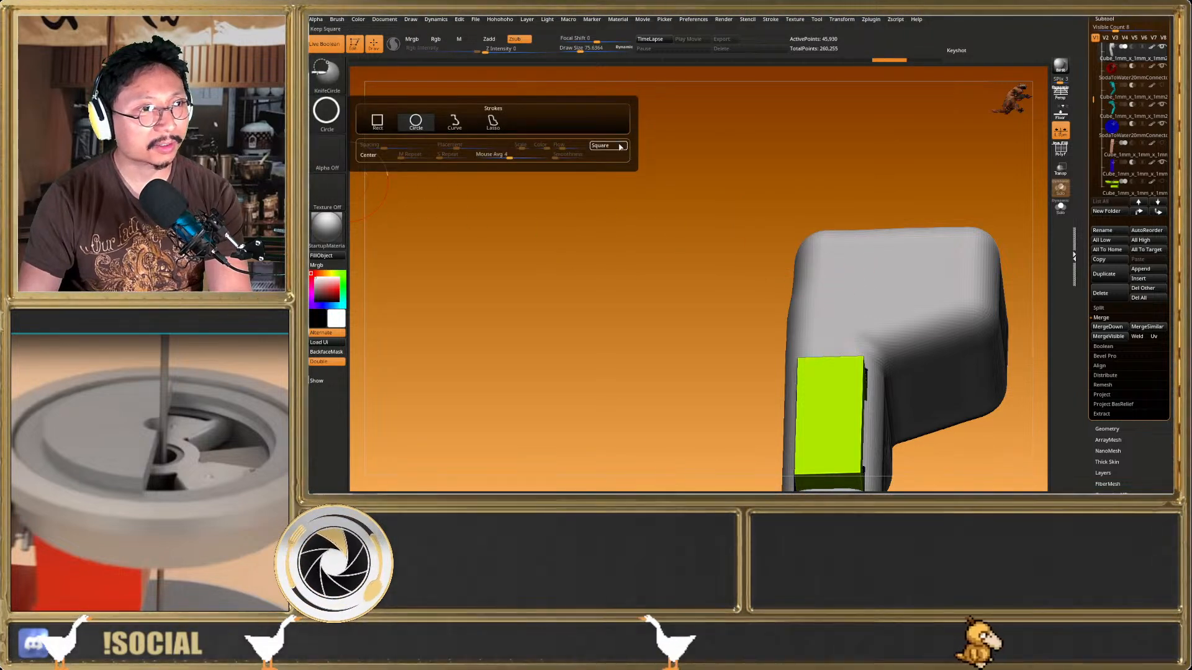
left_click(620, 145)
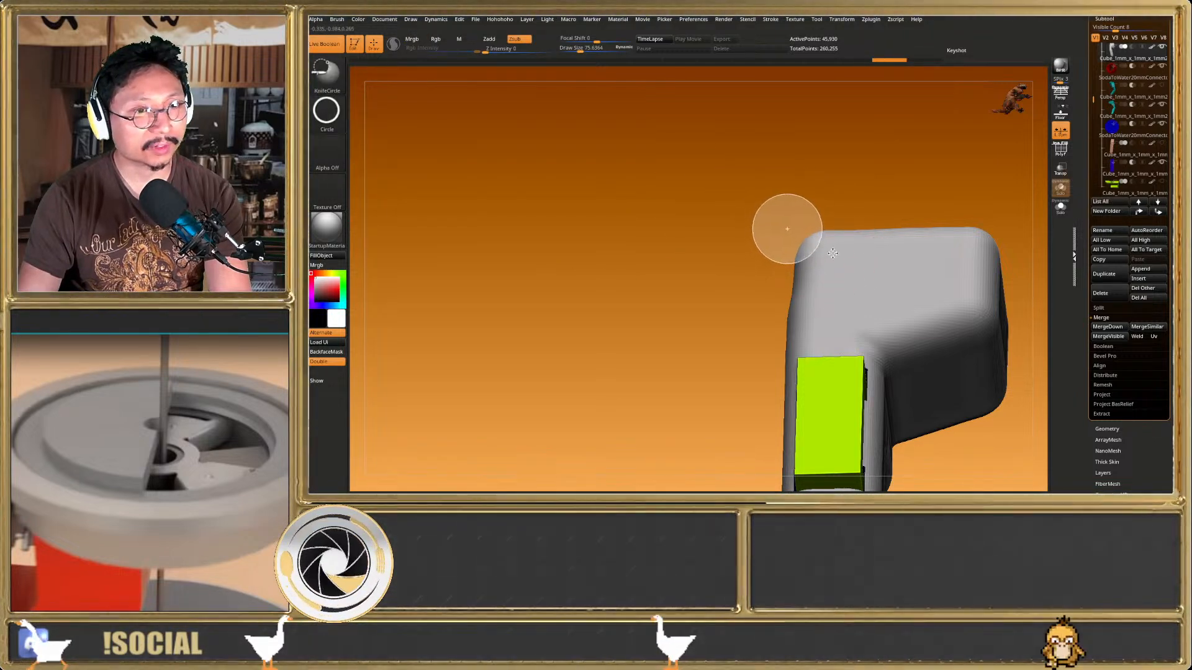
left_click_drag(842, 256, 842, 257, "ctrl+shift")
right_click_drag(889, 246, 846, 298)
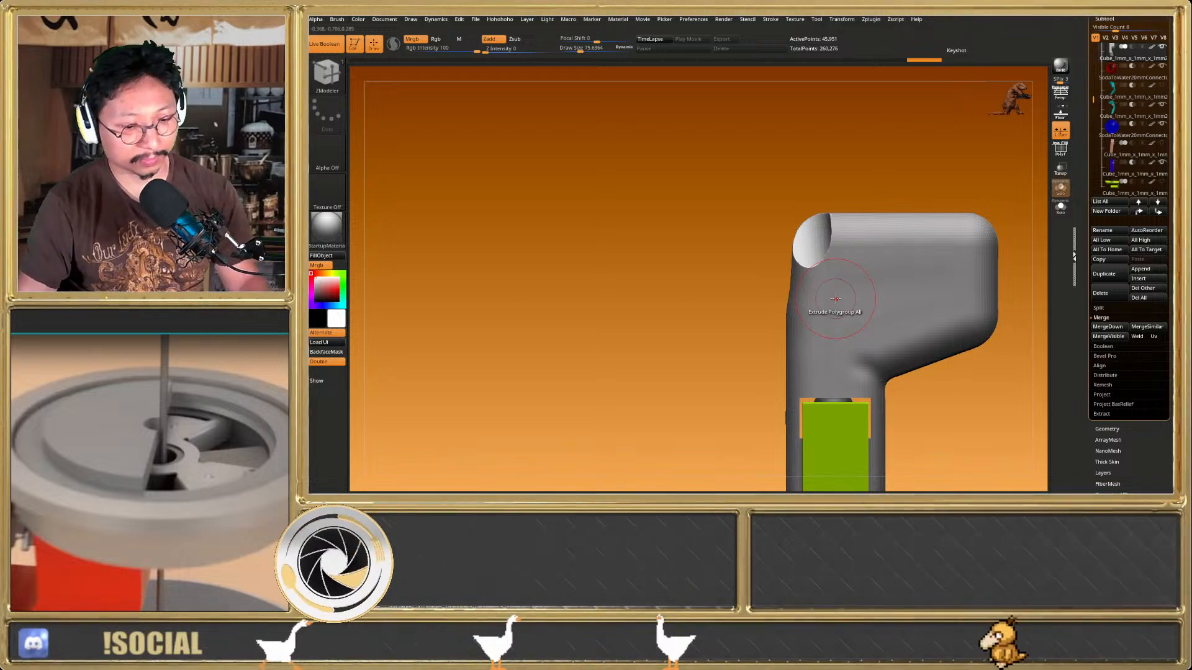
key("ctrl+z")
Try another circular cut at the body's upper corner from a tilted angle and undo it
mouse_move(826, 268)
right_mouse_down()
mouse_move(830, 219)
mouse_move(810, 206)
right_mouse_up()
mouse_move(789, 202)
left_mouse_down("ctrl")
mouse_move(859, 267)
mouse_move(805, 224)
mouse_move(794, 192)
mouse_move(848, 261)
left_mouse_up("ctrl")
right_click_drag(843, 248, 860, 296)
key("ctrl+z")
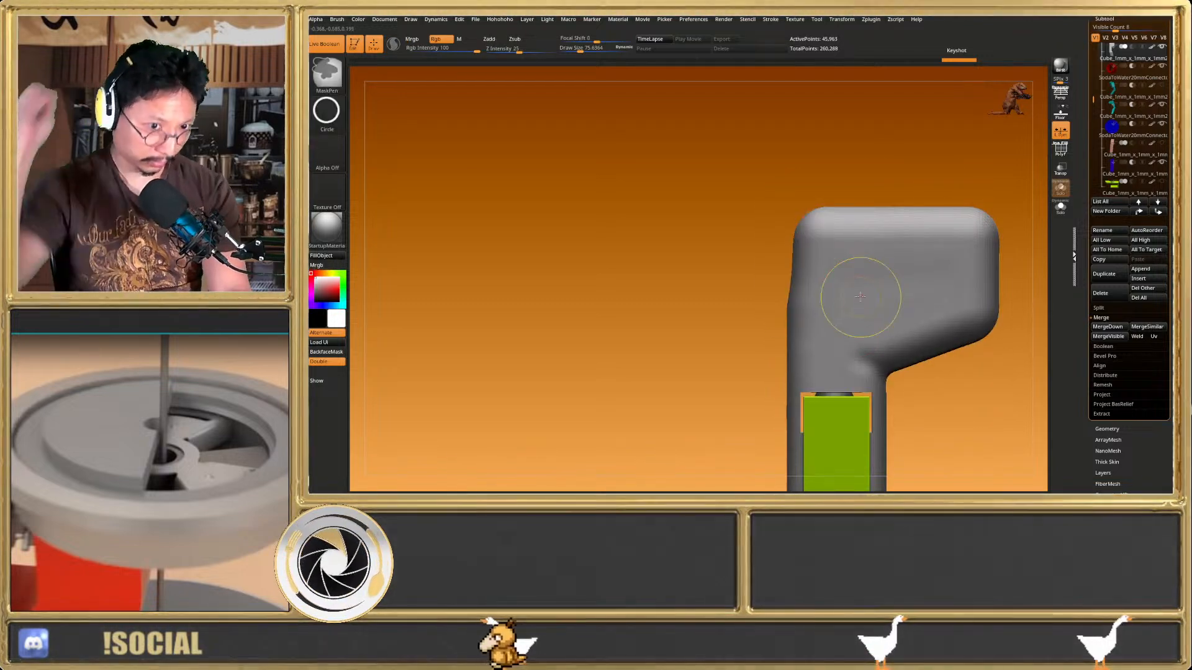
Cut a scooped circular notch through the dispenser body's upper rear corner with KnifeCircle
mouse_move(829, 224)
right_mouse_down()
mouse_move(926, 202)
mouse_move(925, 221)
right_mouse_up()
mouse_move(769, 185)
left_mouse_down("ctrl+shift")
mouse_move(827, 233)
mouse_move(874, 229)
left_mouse_up("ctrl+shift")
right_click_drag(840, 210, 849, 248, "shift")
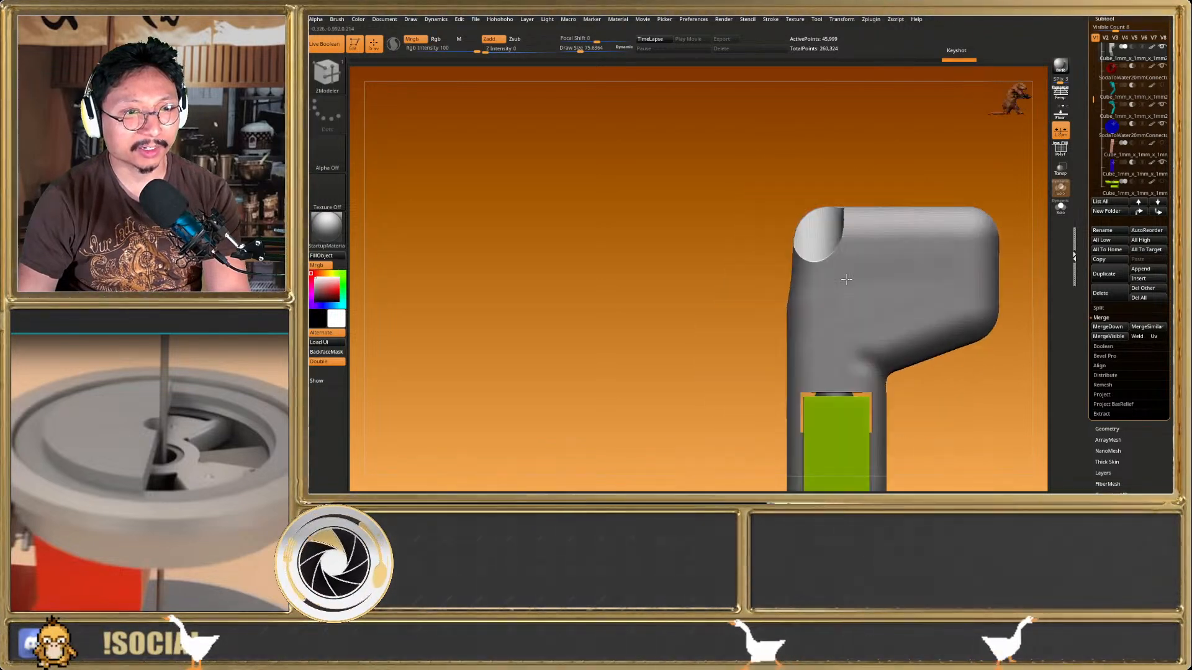
mouse_move(835, 299)
right_mouse_down()
mouse_move(868, 327)
mouse_move(827, 303)
right_mouse_up()
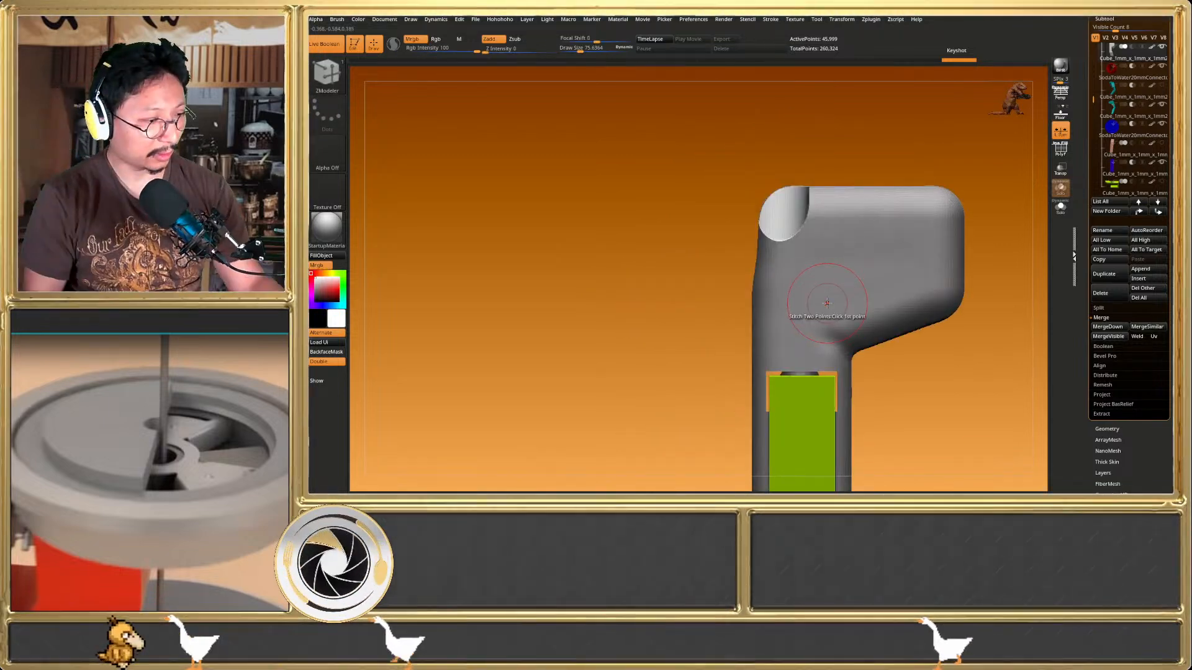
Duplicate the notched dispenser body and restore the uncut shape on the original copy
mouse_move(814, 300)
right_mouse_down()
mouse_move(844, 261)
mouse_move(801, 273)
mouse_move(786, 258)
right_mouse_up()
key("shift+f")
key("shift+f")
right_click_drag(786, 257, 778, 304)
mouse_move(778, 304)
right_mouse_down("ctrl")
mouse_move(779, 318)
mouse_move(801, 313)
right_mouse_up("ctrl")
key("shift+f")
key("shift+f")
left_click(841, 288, "alt")
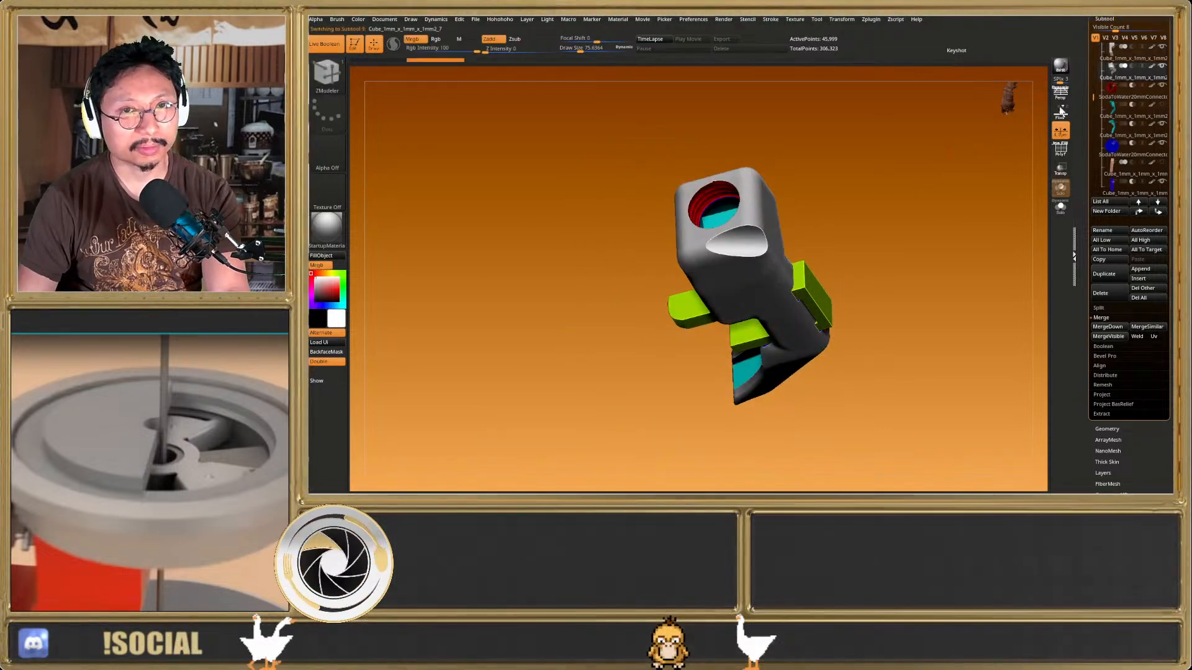
left_click(1104, 56)
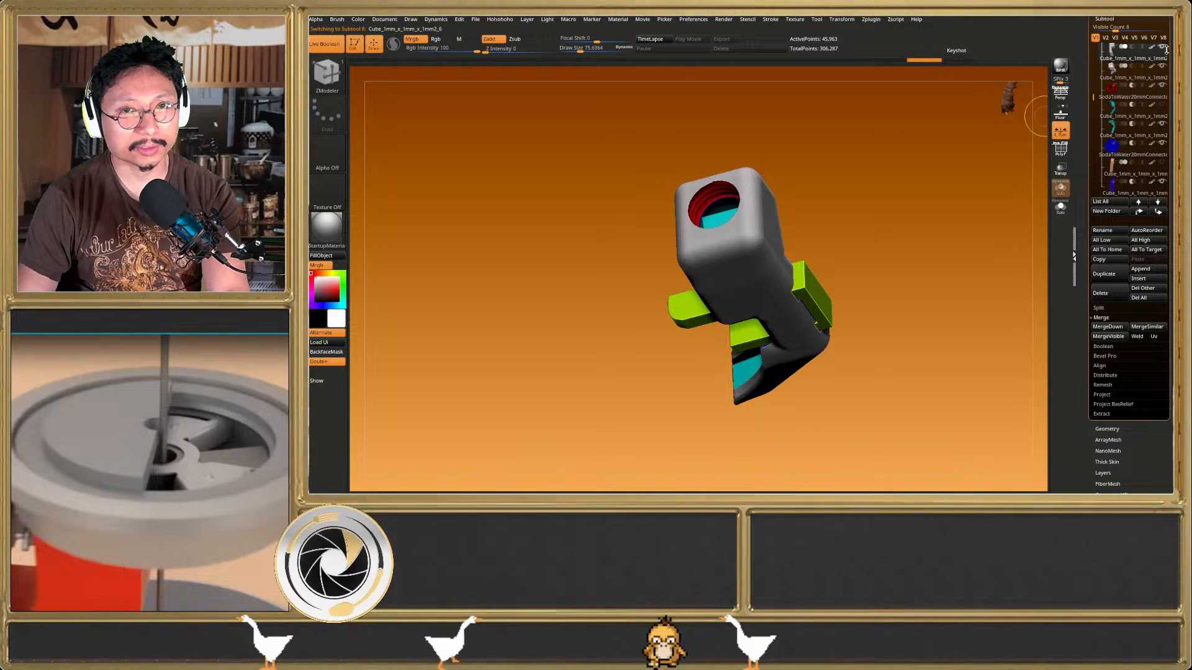
Isolate the uncut body and step through the neighbouring body copies with the wireframe on
left_click(1060, 206)
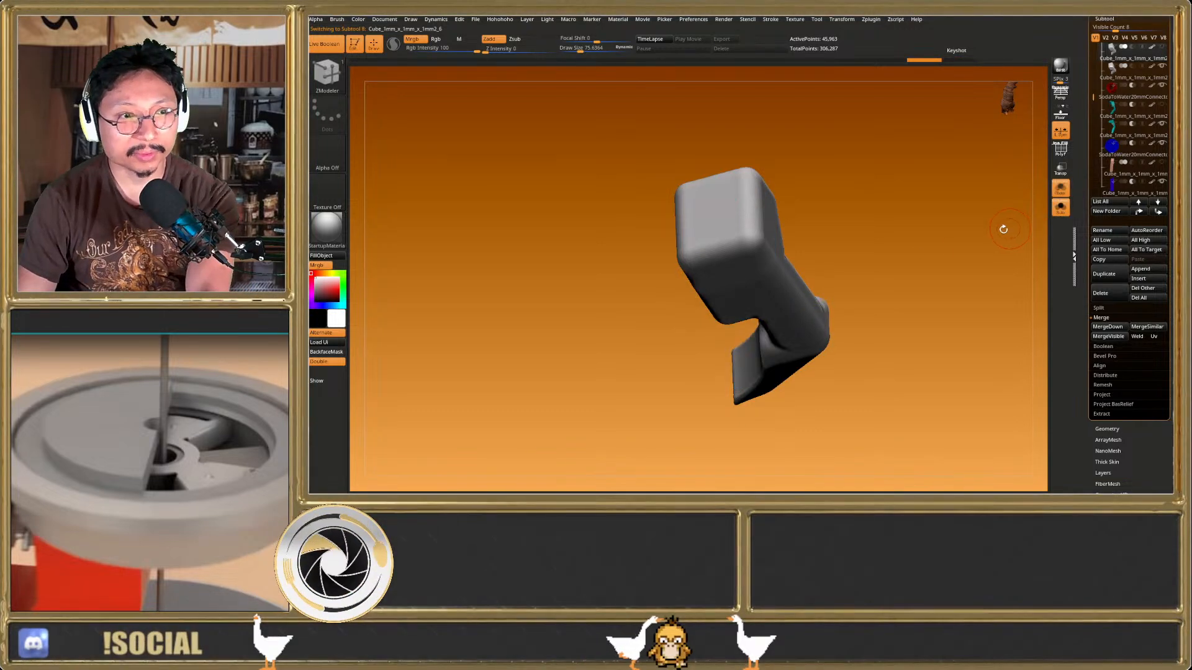
key("Up")
left_click_drag(867, 277, 902, 240)
key("shift+f")
key("Up")
key("Down")
key("Down")
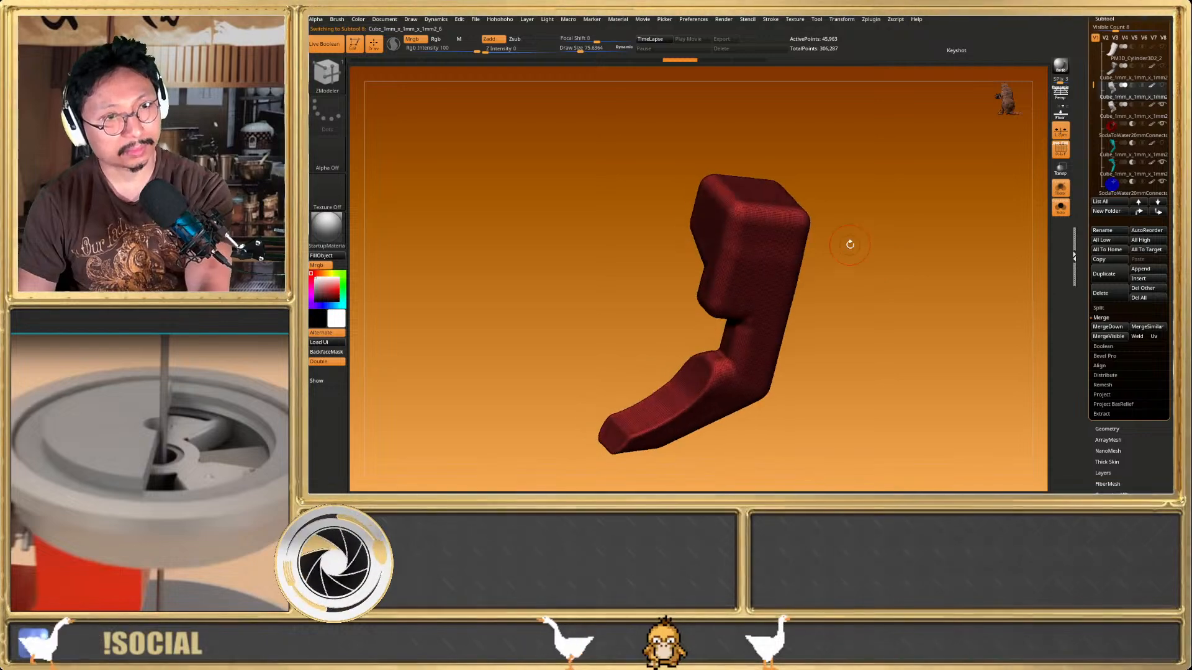
key("Up")
key("Up")
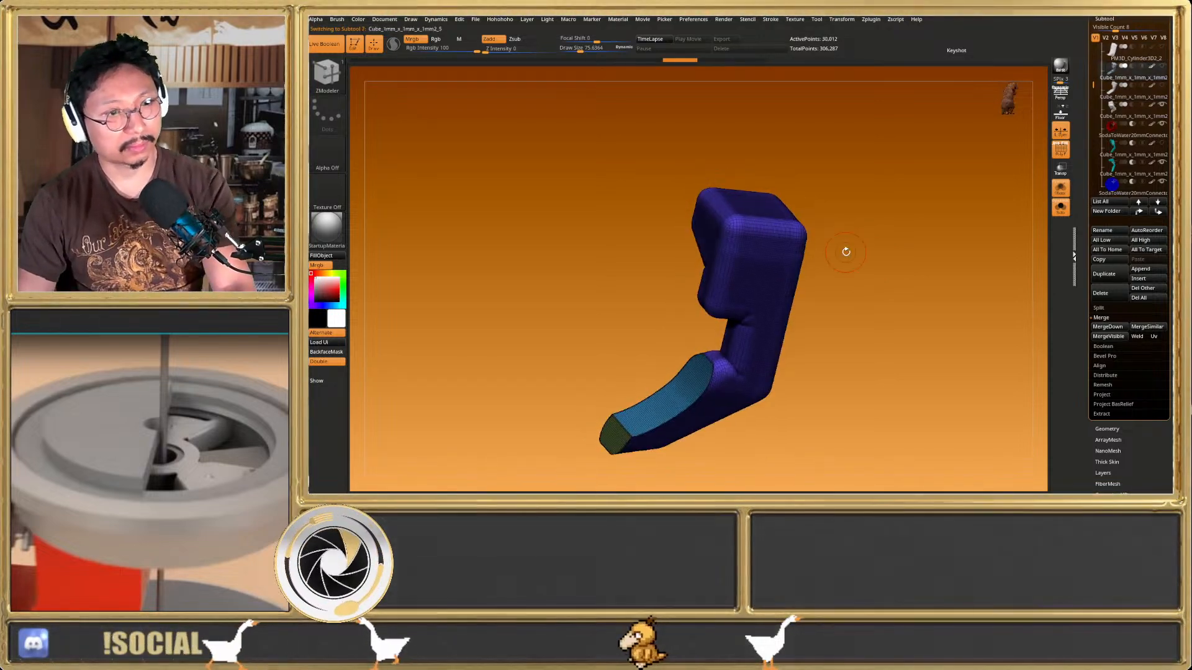
Compare the older body copy with the notched copy in isolation, and return to the full dispenser view
key("shift+f")
key("ctrl+a")
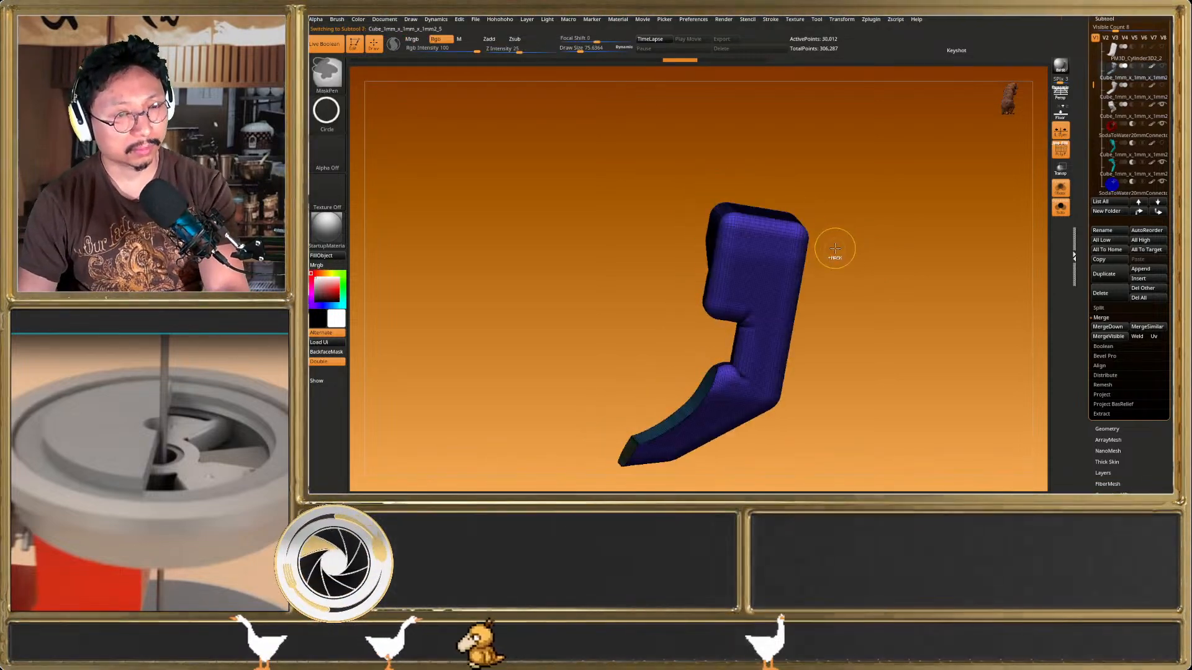
left_click_drag(835, 247, 921, 230)
key("shift+f")
key("Down")
key("Down")
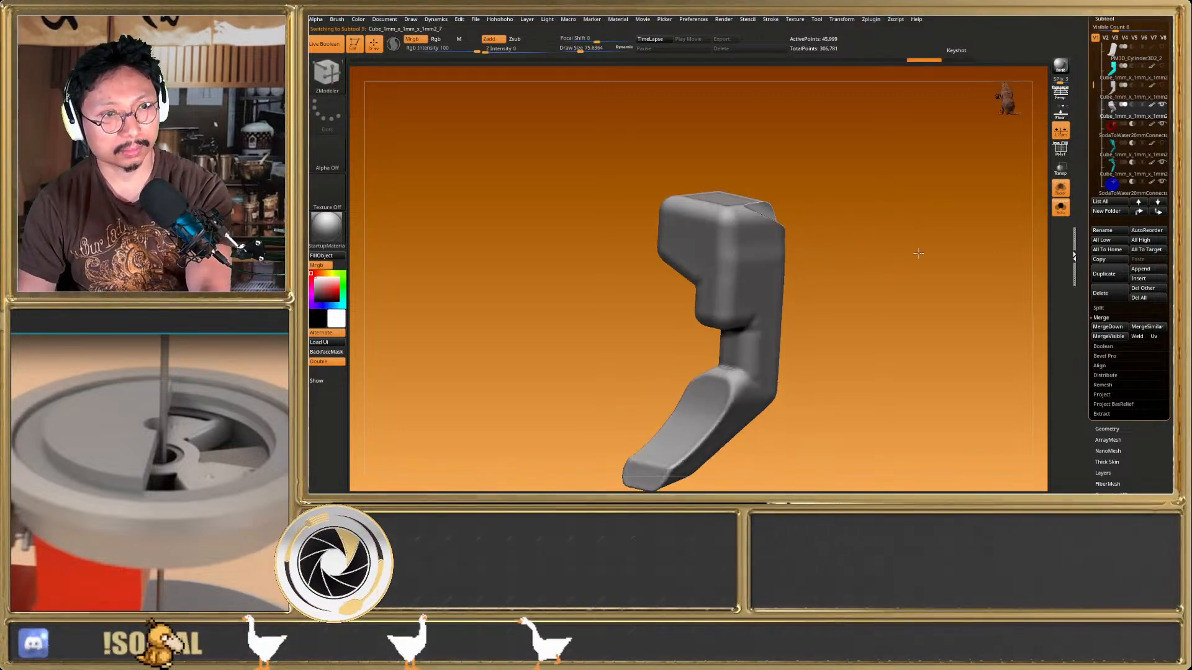
key("shift+f")
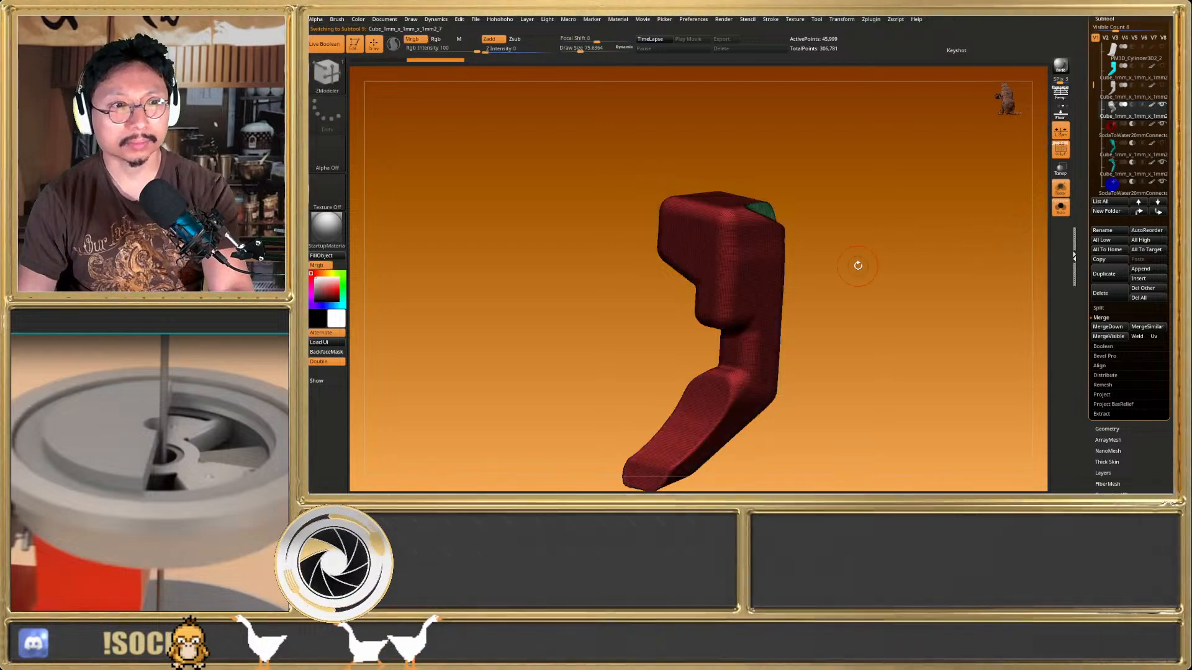
left_click_drag(857, 263, 870, 277)
key("shift+f")
left_click(1060, 210)
Examine the notched upper corner and the slider from the side and back, toggling the wireframe
left_click_drag(939, 223, 887, 291)
key("shift+f")
key("shift+f")
left_click_drag(733, 284, 805, 298, "shift")
key("shift+f")
key("shift+f")
key("shift+f")
key("shift+f")
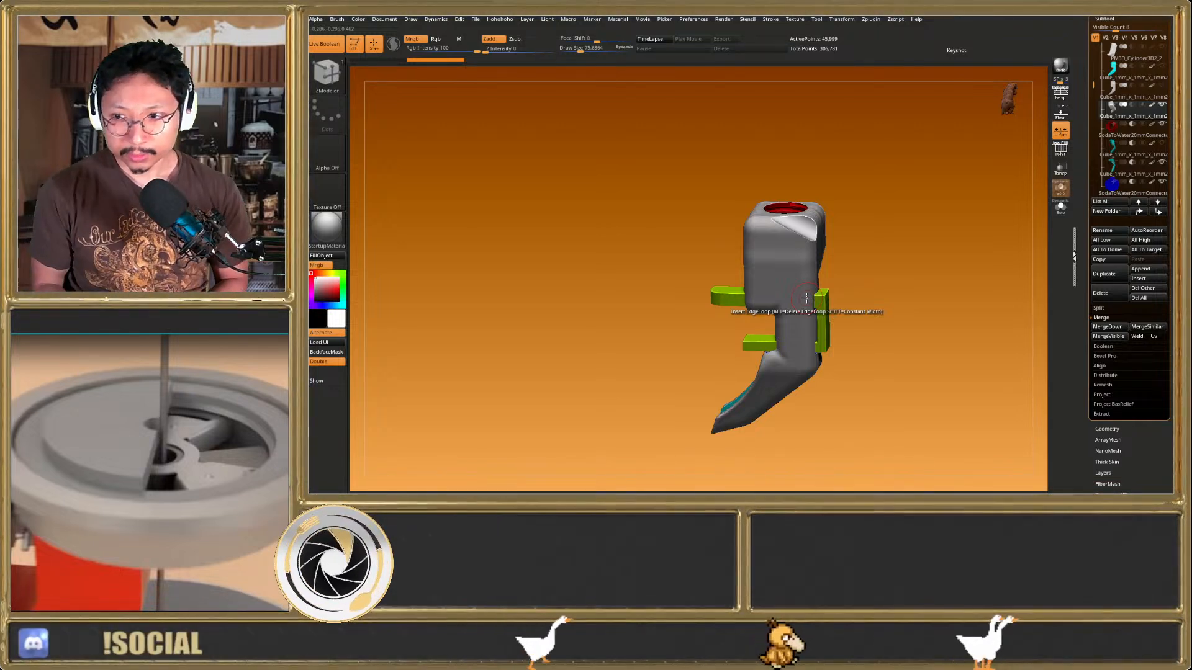
right_click_drag(695, 279, 697, 230)
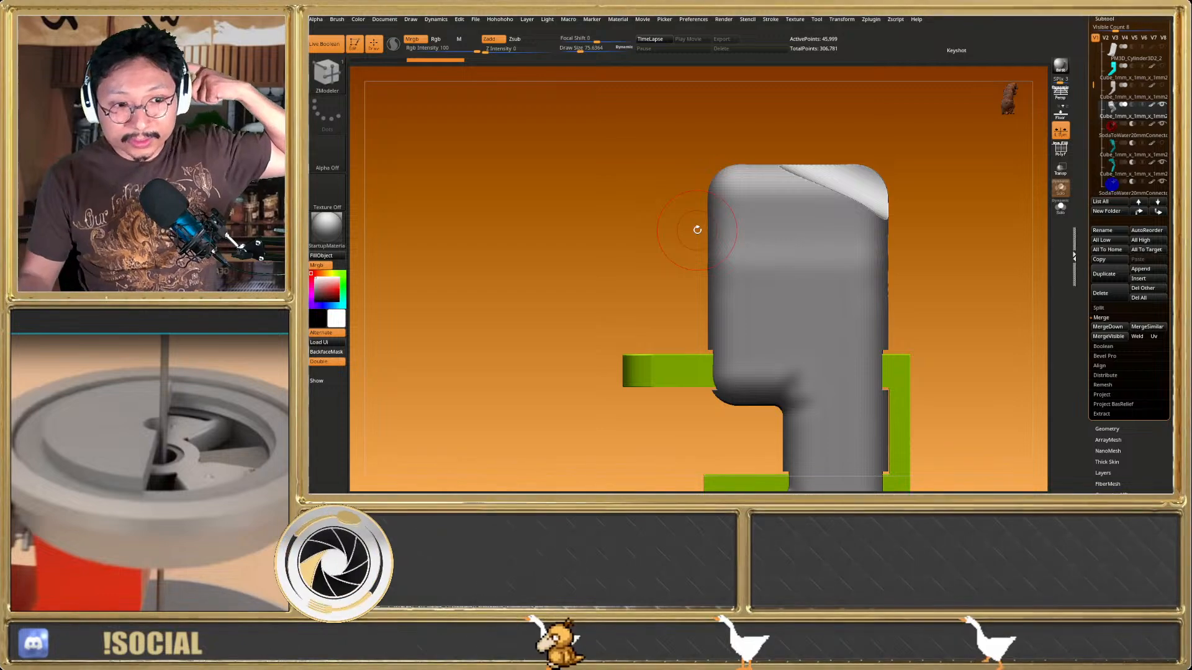
right_click_drag(697, 229, 747, 251)
right_click_drag(856, 327, 739, 245)
right_click_drag(740, 199, 757, 218)
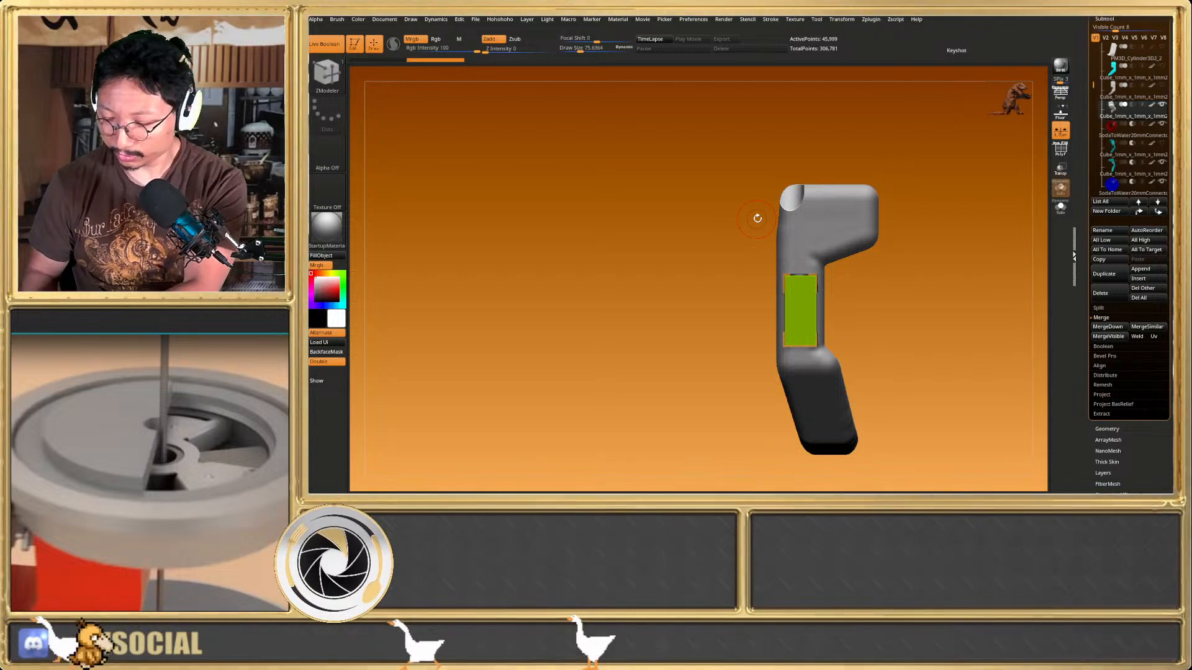
Insert a Sphere3D subtool and raise it above the dispenser body
left_click_drag(757, 219, 776, 301)
key("shift+f")
key("shift+f")
key("space")
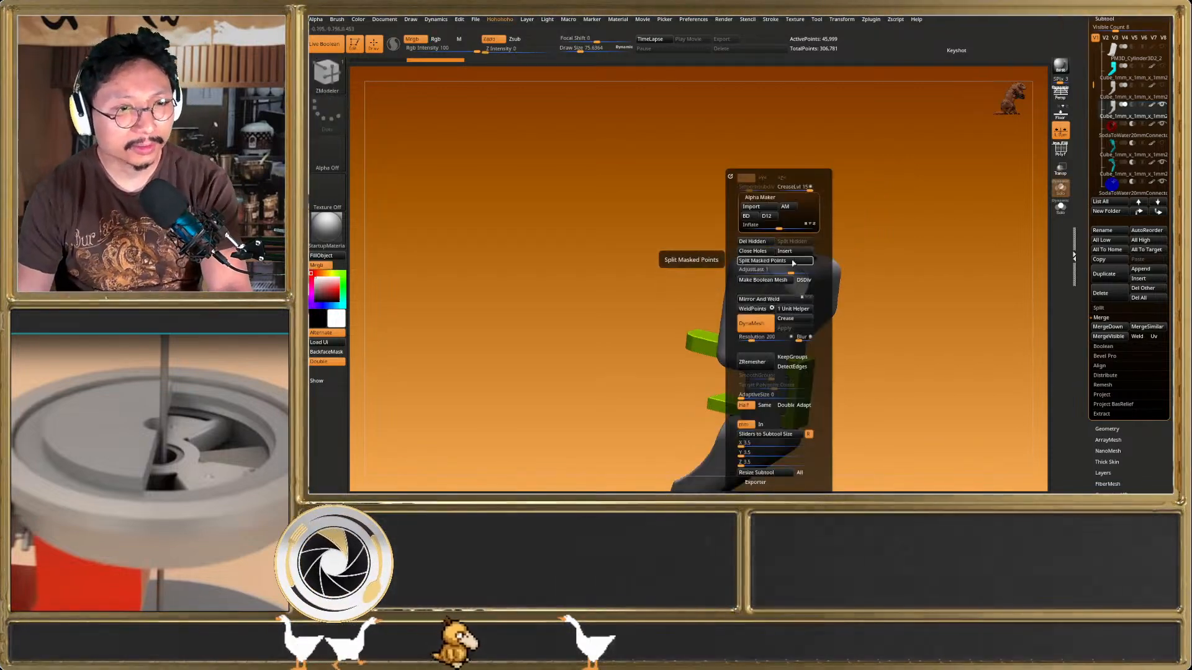
left_click(798, 252)
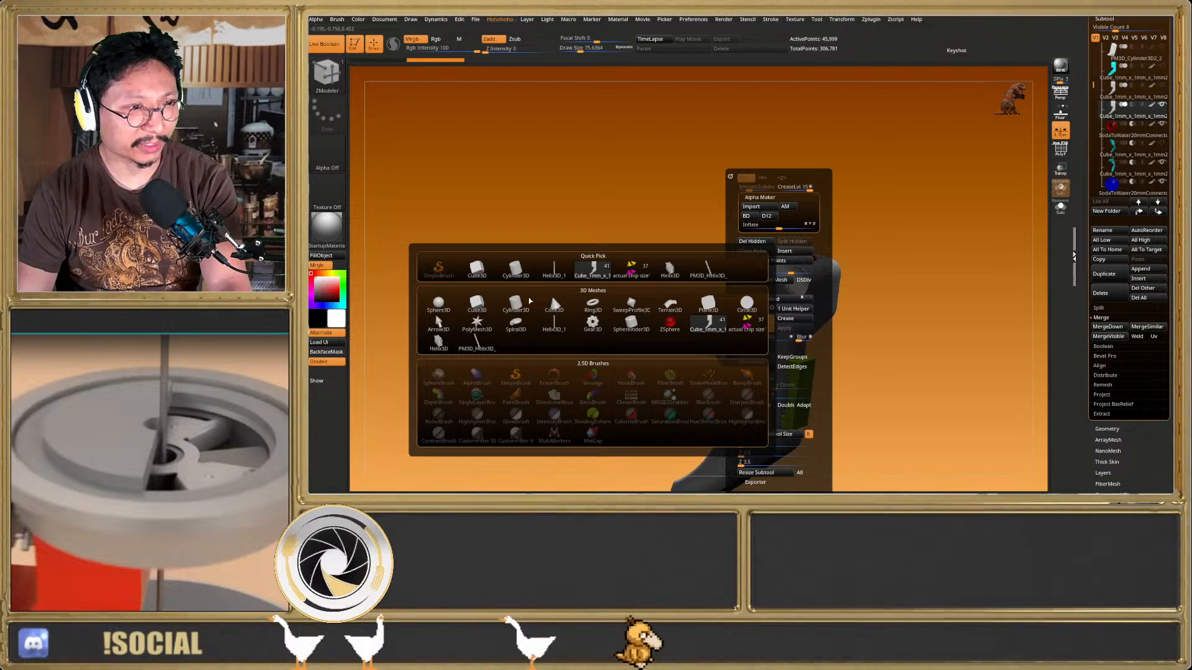
left_click(438, 304)
key("w")
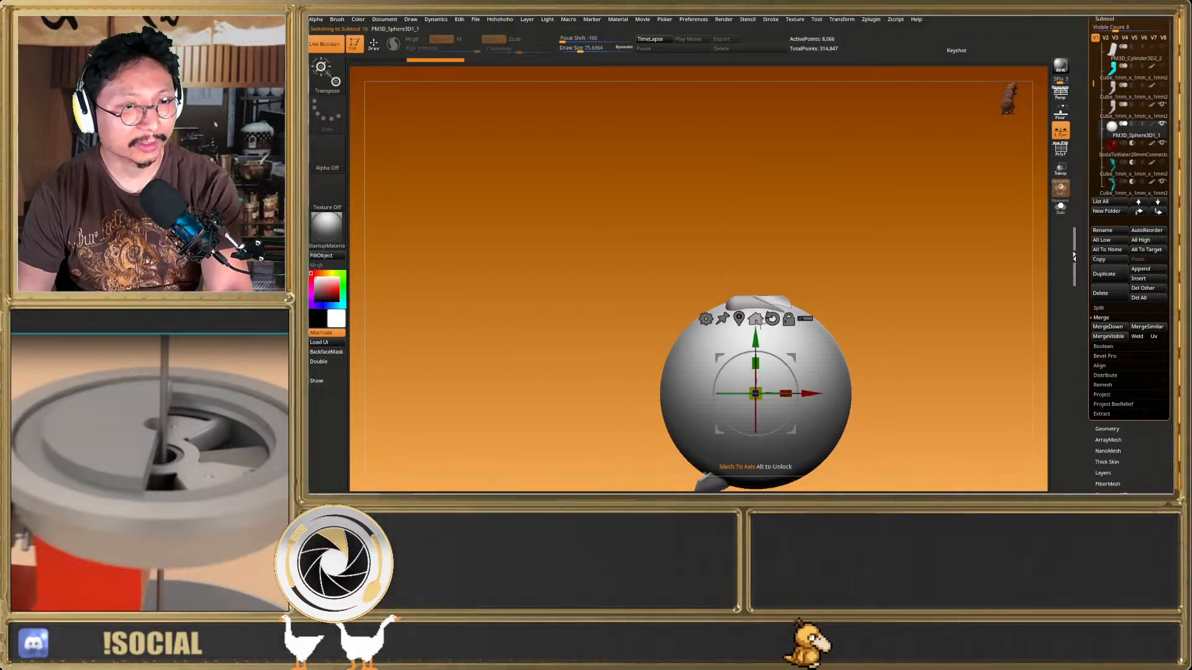
left_click_drag(755, 393, 755, 238)
Check the sphere's size against the dispenser from the back and delete the sphere subtool
key("q")
mouse_move(733, 257)
right_mouse_down("ctrl")
mouse_move(741, 236)
mouse_move(774, 309)
mouse_move(722, 290)
mouse_move(723, 275)
right_mouse_up("ctrl")
key("shift+f")
key("shift+f")
key("shift+f")
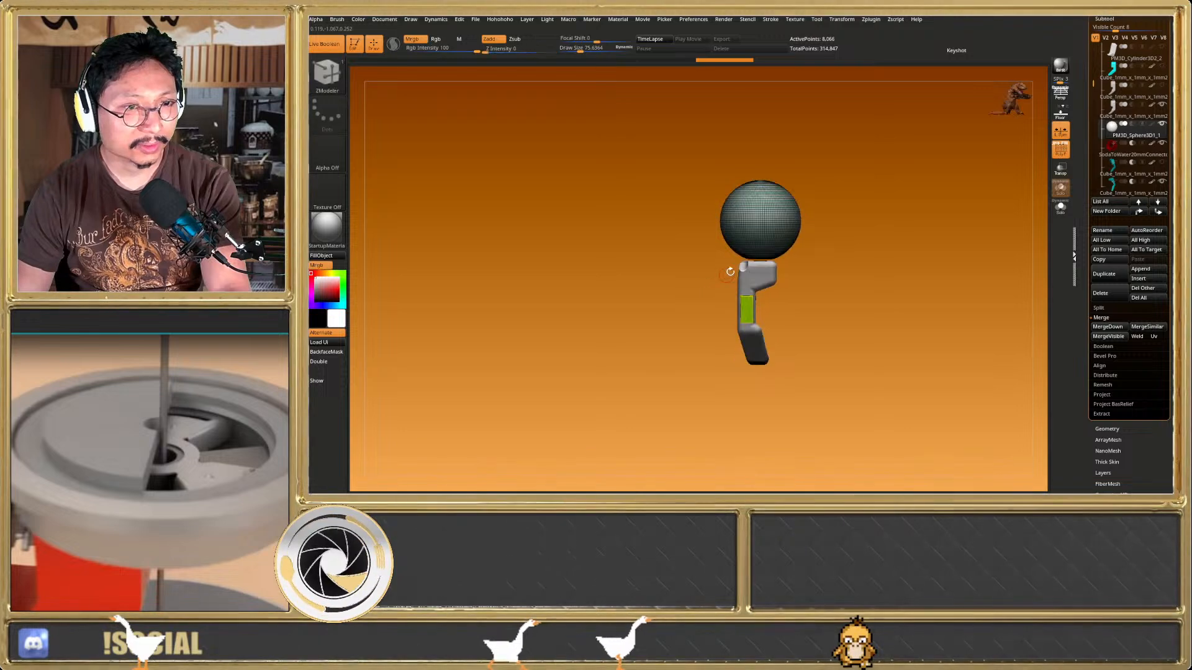
key("w")
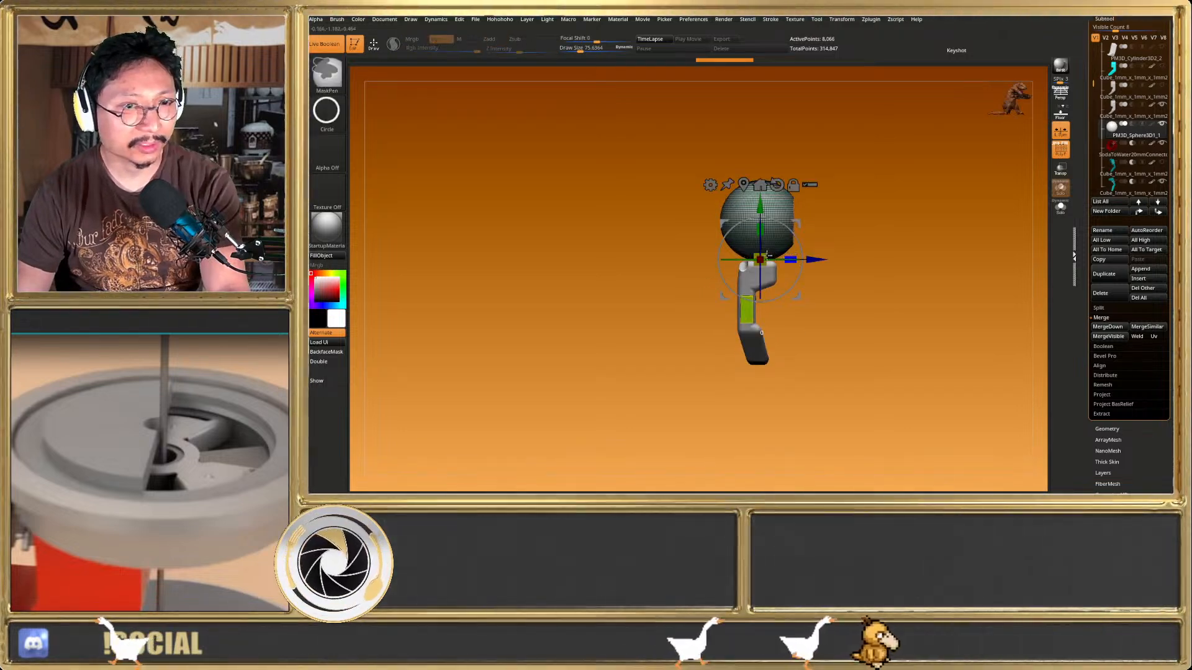
key("q")
key("shift+f")
left_click(1100, 293)
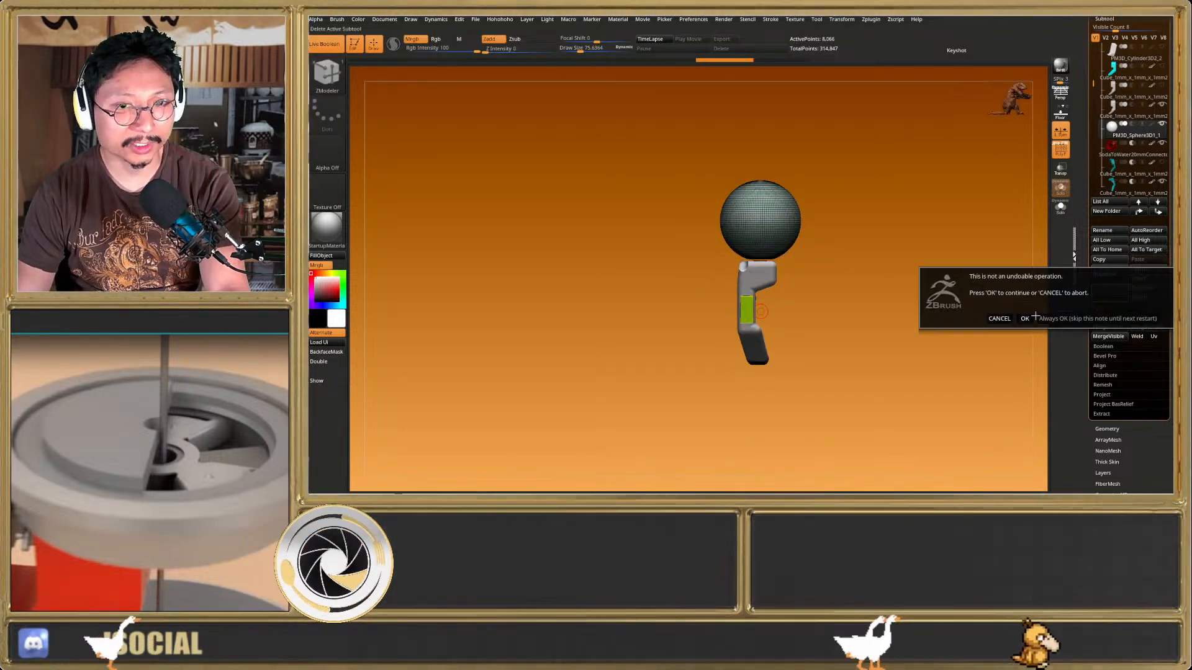
left_click(1028, 317)
Insert a Cylinder3D subtool and raise it above the centre of the dispenser body
key("space")
left_click(844, 254)
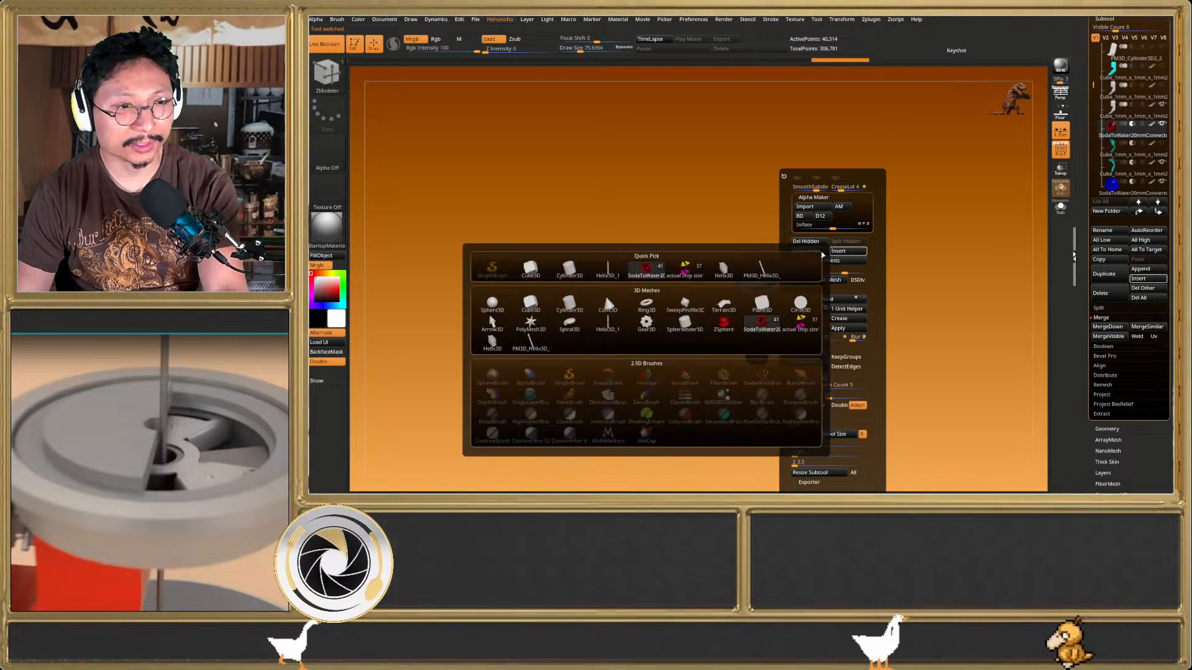
left_click(562, 307)
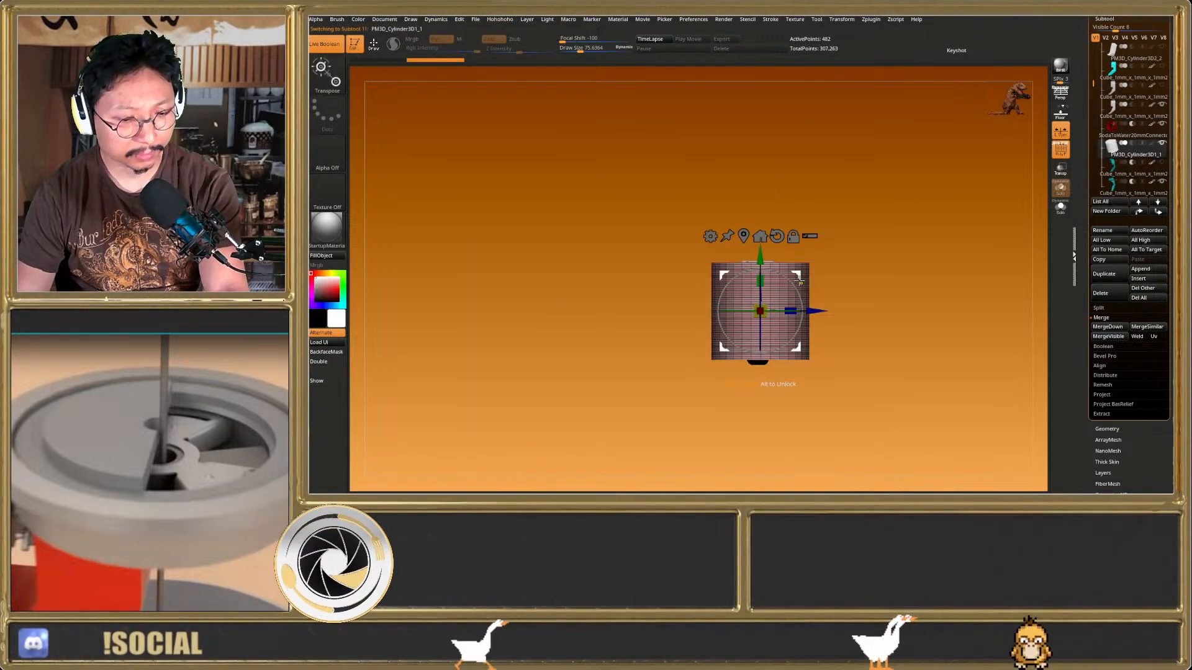
left_click_drag(752, 257, 760, 209)
left_click_drag(760, 267, 751, 283)
key("q")
Check the cylinder's alignment with the dispenser body from above using transparency
right_click_drag(772, 237, 777, 333, "shift")
right_click_drag(763, 216, 758, 245, "ctrl")
key("w")
left_click(1059, 174)
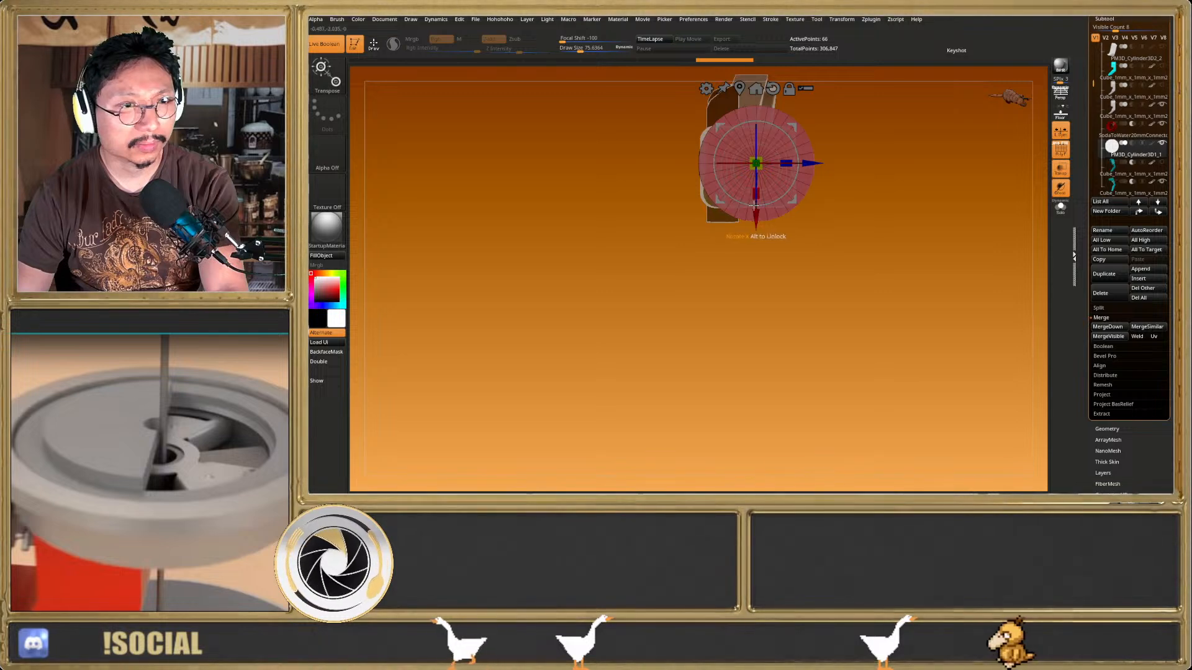
key("q")
left_click(1059, 170)
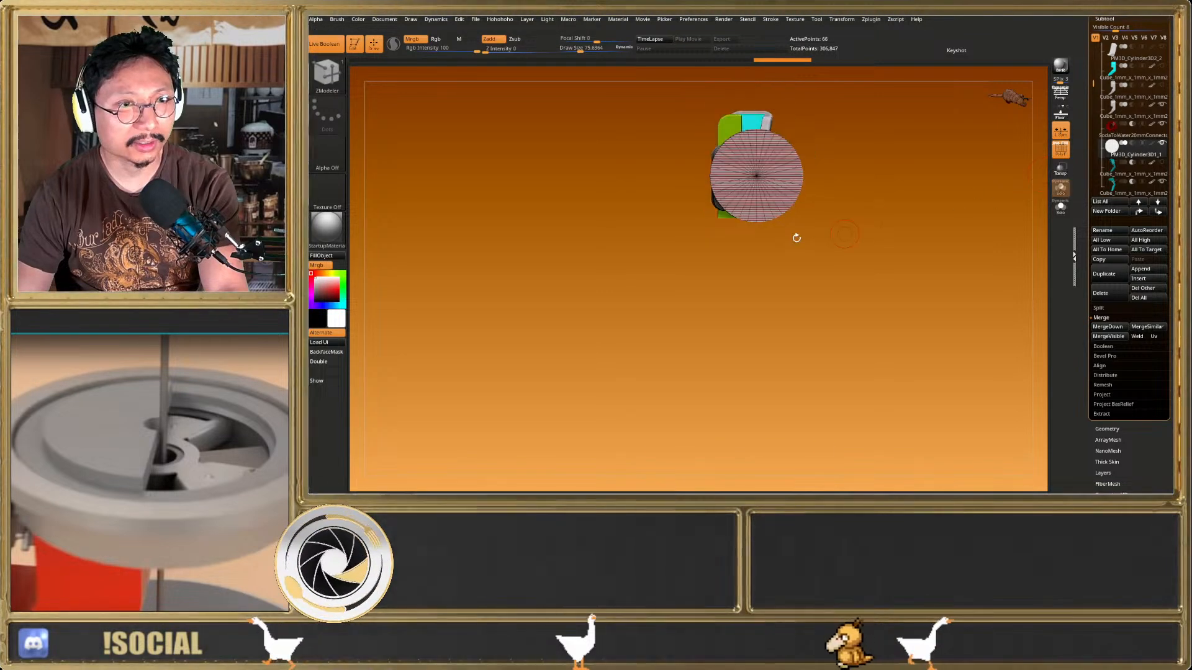
Raise the cylinder until it sits clear above the top of the dispenser body
right_click_drag(801, 240, 801, 139)
key("shift+f")
right_click_drag(828, 211, 764, 202)
key("w")
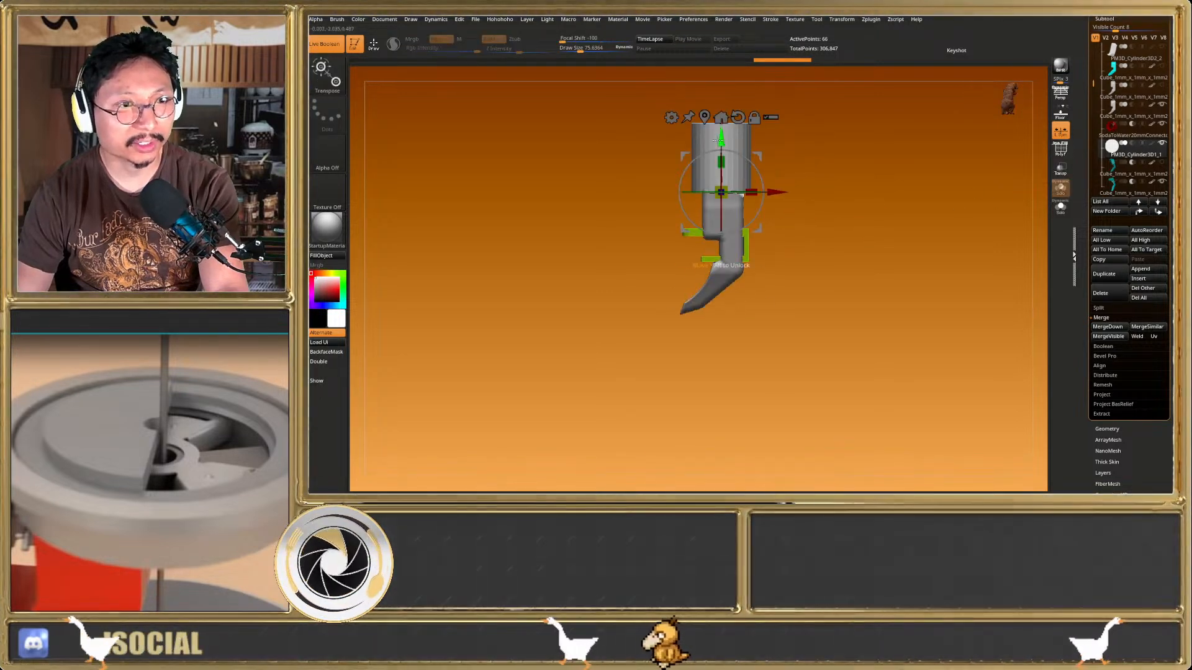
left_click_drag(721, 137, 721, 128)
key("q")
right_click_drag(742, 180, 777, 193, "shift")
key("shift+f")
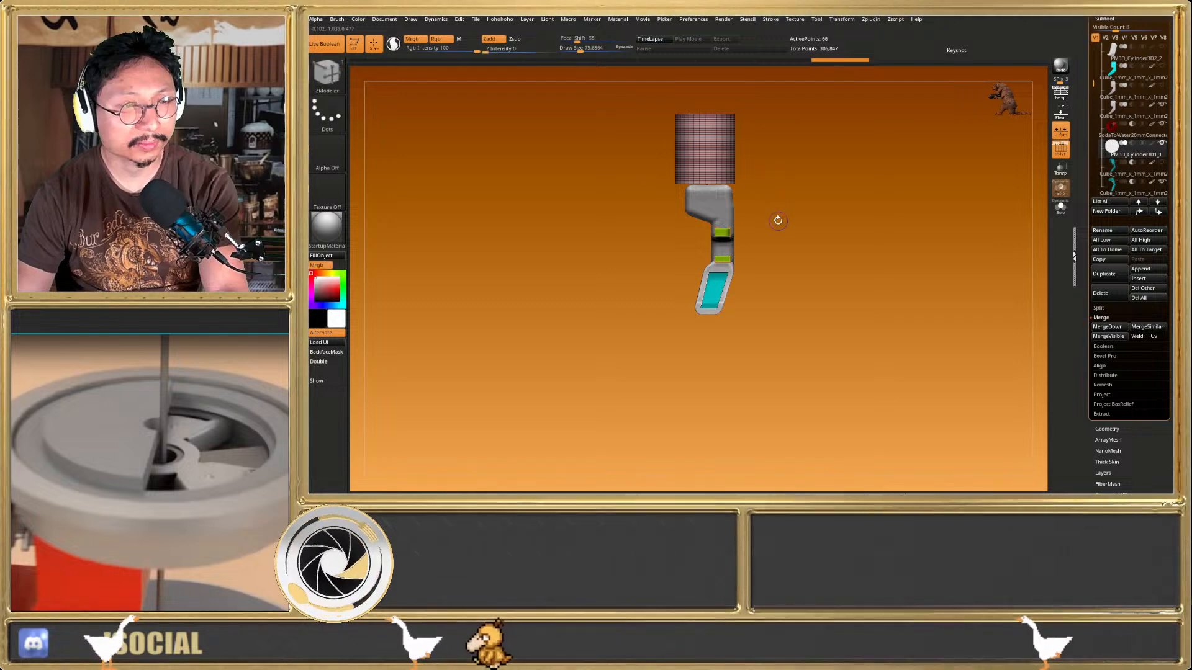
key("shift+f")
Smooth the cylinder with dynamic subdivision, setting the crease level to 4 and creasing its edges
key("shift+d")
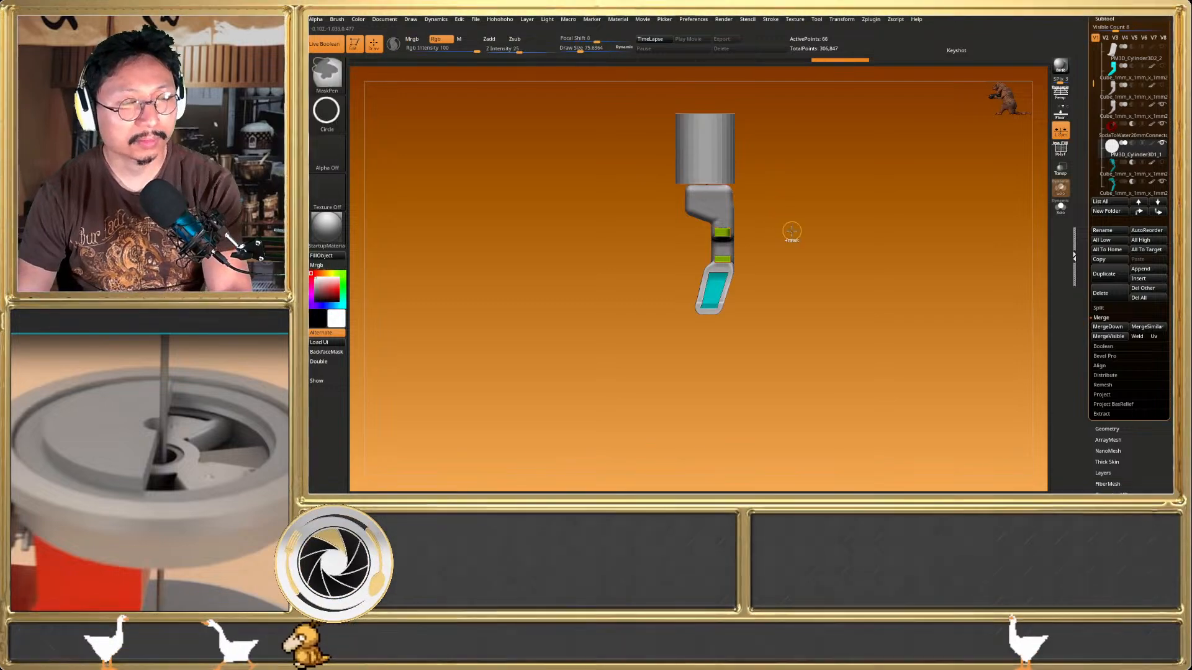
key("1")
key("d")
left_click(770, 187)
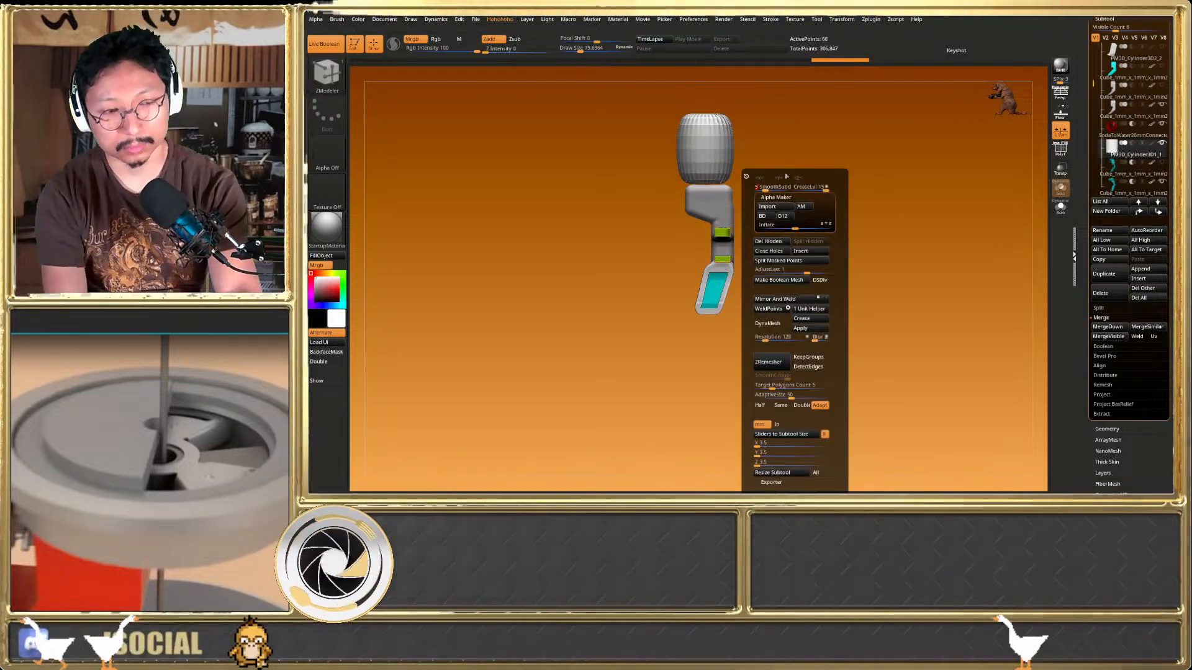
key("Return")
left_click(802, 188)
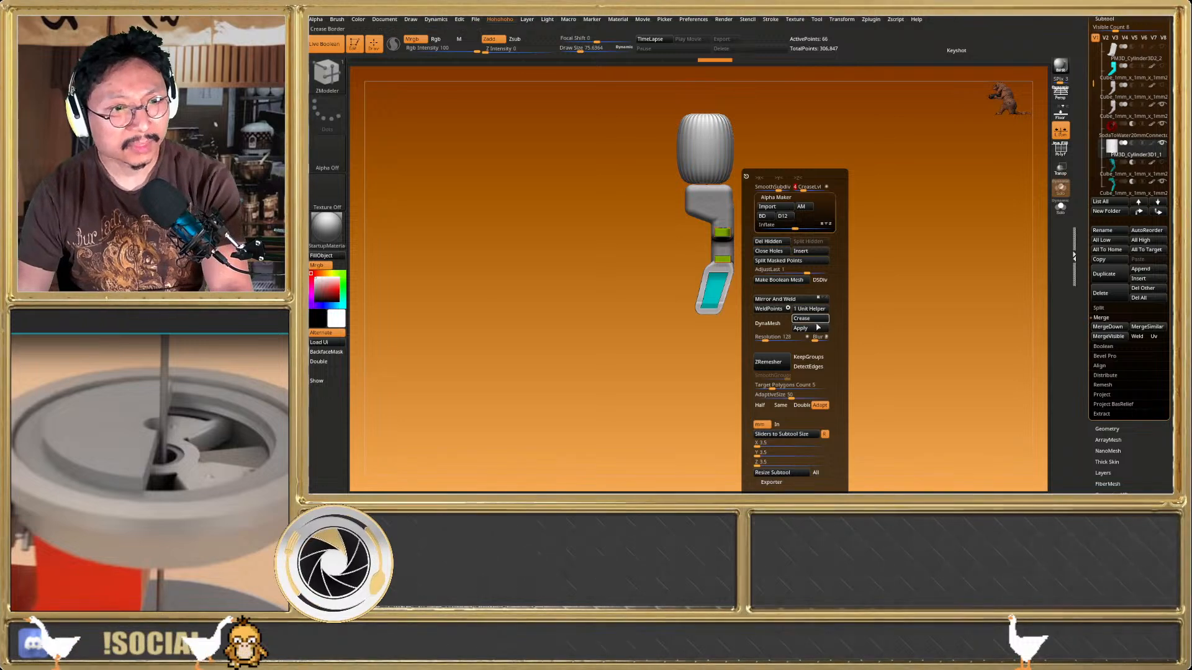
left_click(812, 320)
key("shift+f")
key("shift+f")
Try the cylinder at a smaller size over the body's top face and scale it back up
mouse_move(765, 250)
right_mouse_down()
mouse_move(749, 255)
mouse_move(733, 235)
mouse_move(730, 253)
mouse_move(748, 279)
mouse_move(760, 274)
mouse_move(686, 284)
mouse_move(780, 259)
right_mouse_up()
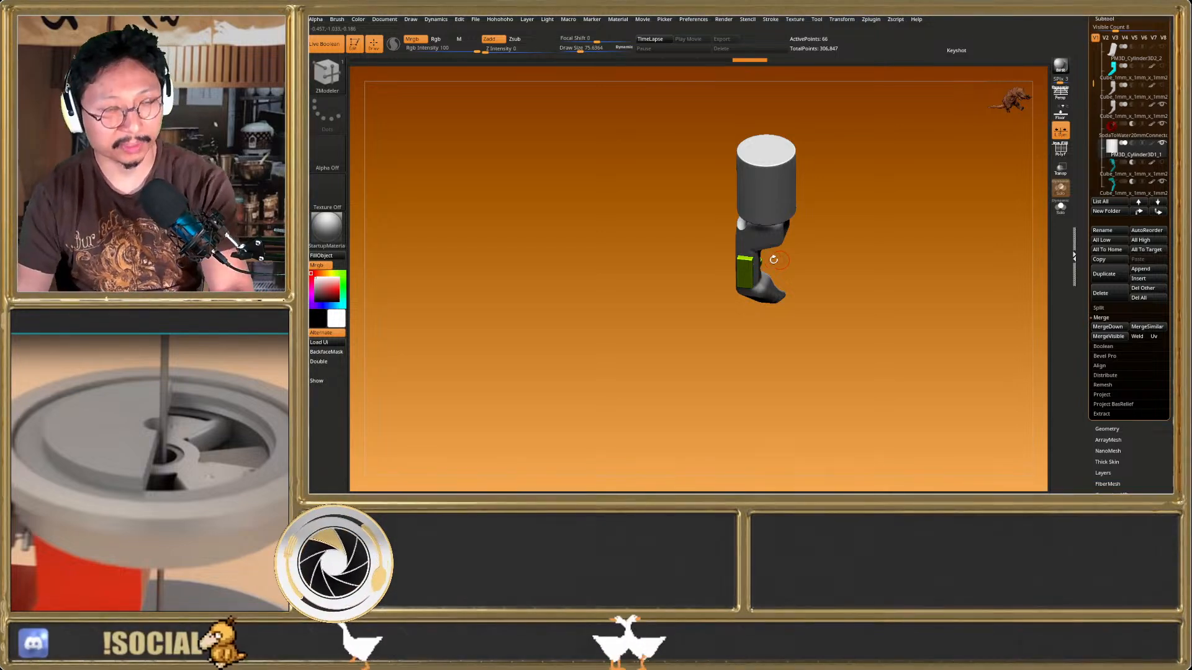
key("w")
right_click_drag(780, 259, 787, 277, "ctrl")
left_click_drag(767, 178, 745, 223)
right_click_drag(746, 225, 773, 239)
left_click_drag(771, 228, 772, 234)
left_click_drag(609, 133, 711, 261, "ctrl")
key("shift+f")
key("ctrl+z")
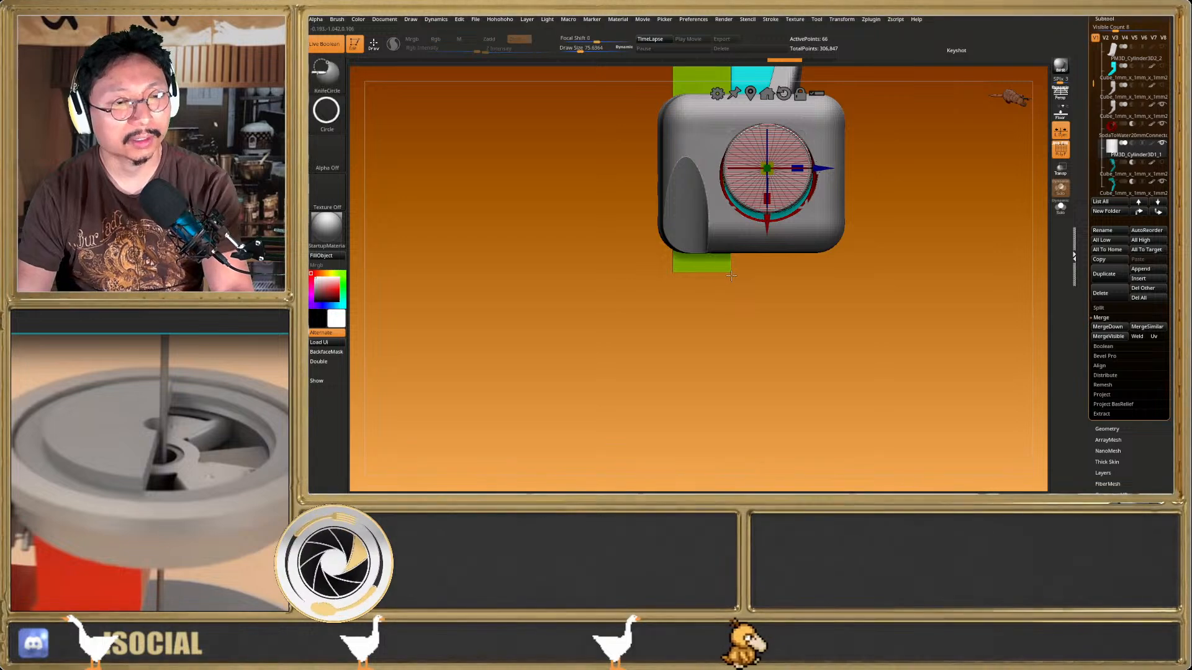
key("ctrl+shift+z")
left_click_drag(767, 174, 881, 98)
Examine the cylinder's placement above the notched body from the side and back
key("q")
mouse_move(869, 118)
right_mouse_down()
mouse_move(784, 205)
mouse_move(778, 176)
right_mouse_up()
key("shift+f")
right_click_drag(754, 442, 754, 258, "alt")
right_click_drag(754, 257, 639, 239)
left_click_drag(628, 188, 700, 329, "ctrl")
mouse_move(633, 300)
right_mouse_down()
mouse_move(638, 165)
mouse_move(591, 211)
right_mouse_up()
right_click_drag(697, 225, 682, 278)
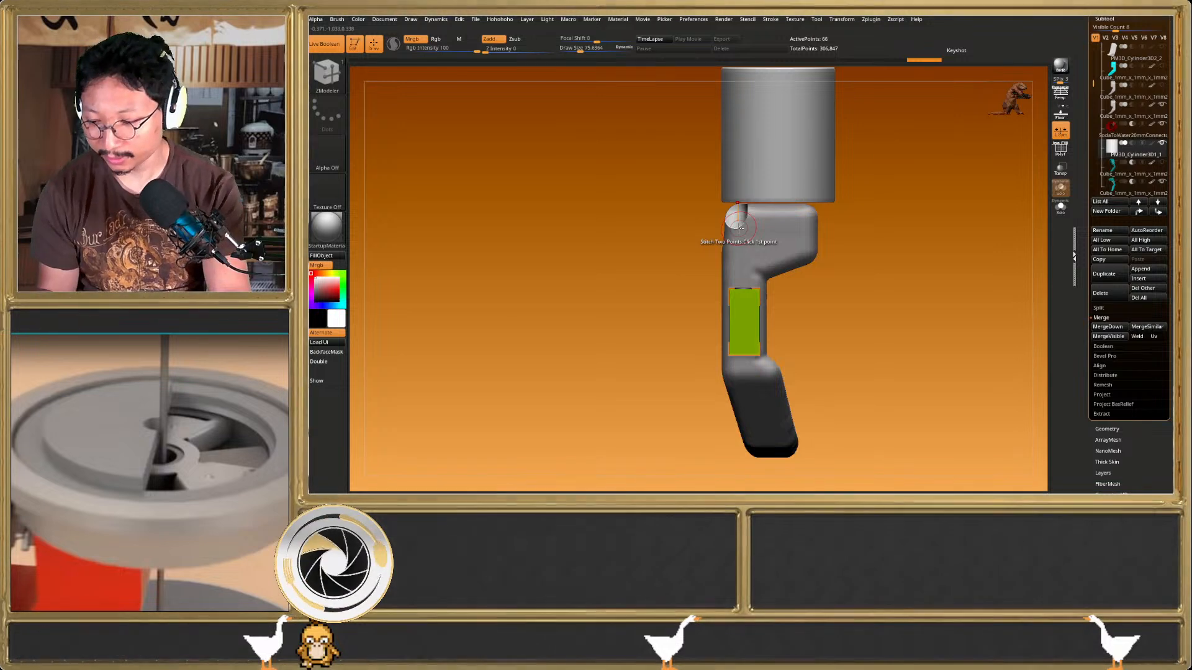
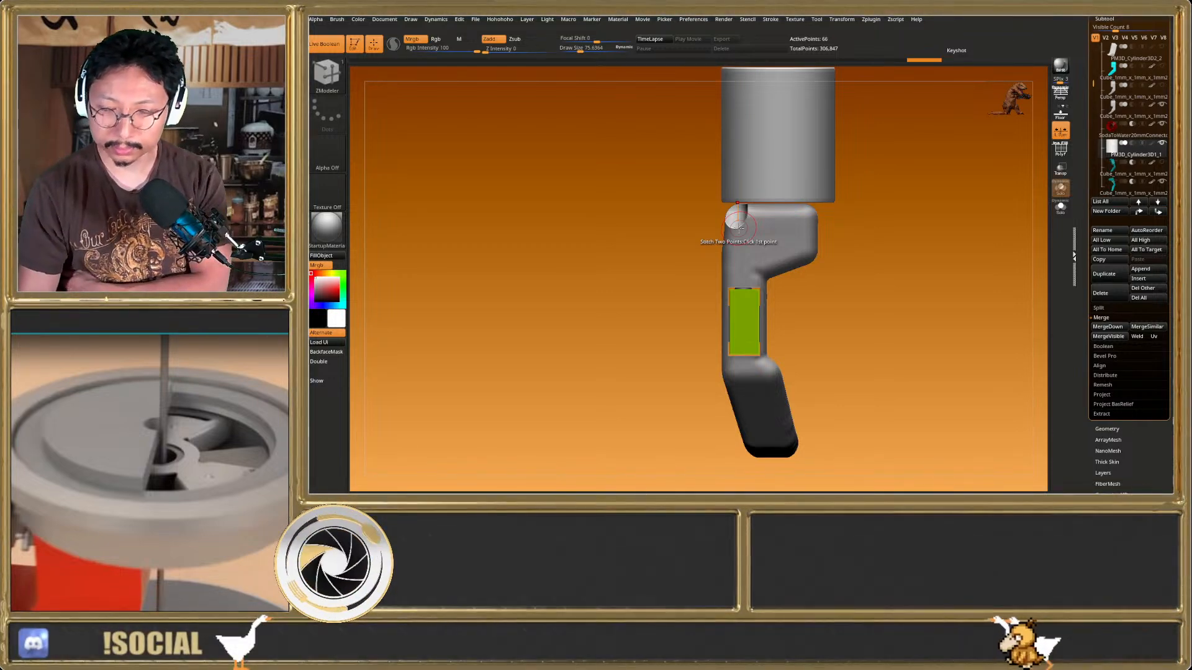
right_click_drag(767, 162, 797, 240)
key("shift+f")
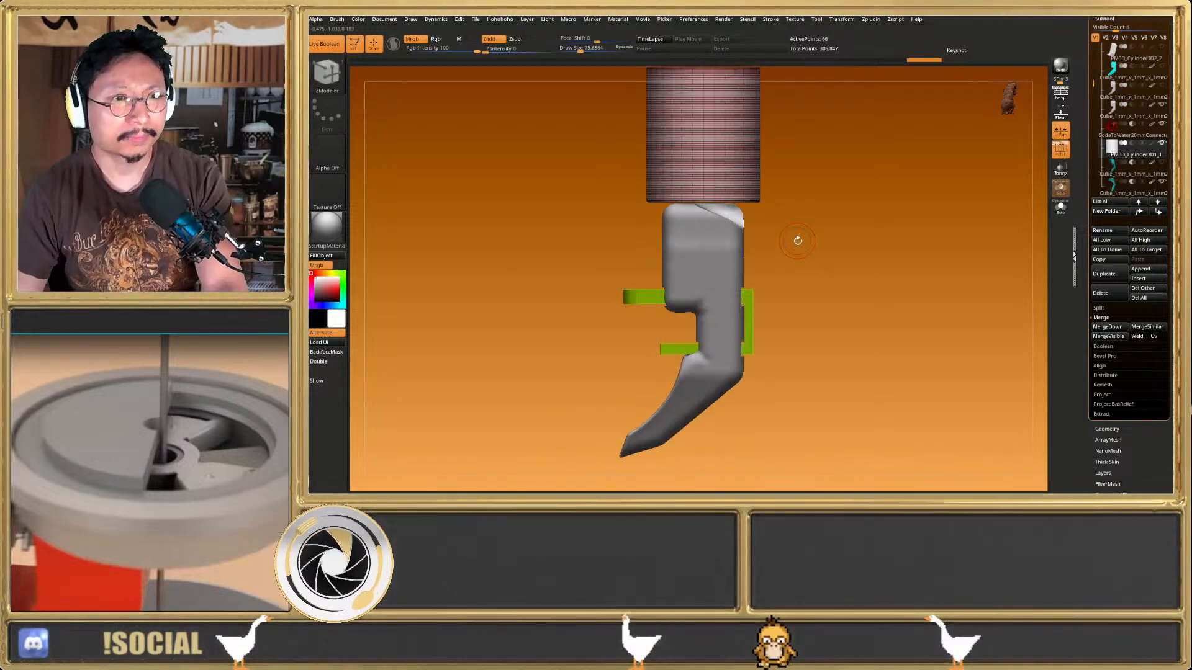
Select the notched dispenser body and insert a 1 mm cube helper as a new subtool
left_click(710, 274, "alt")
key("shift+f")
key("shift+f")
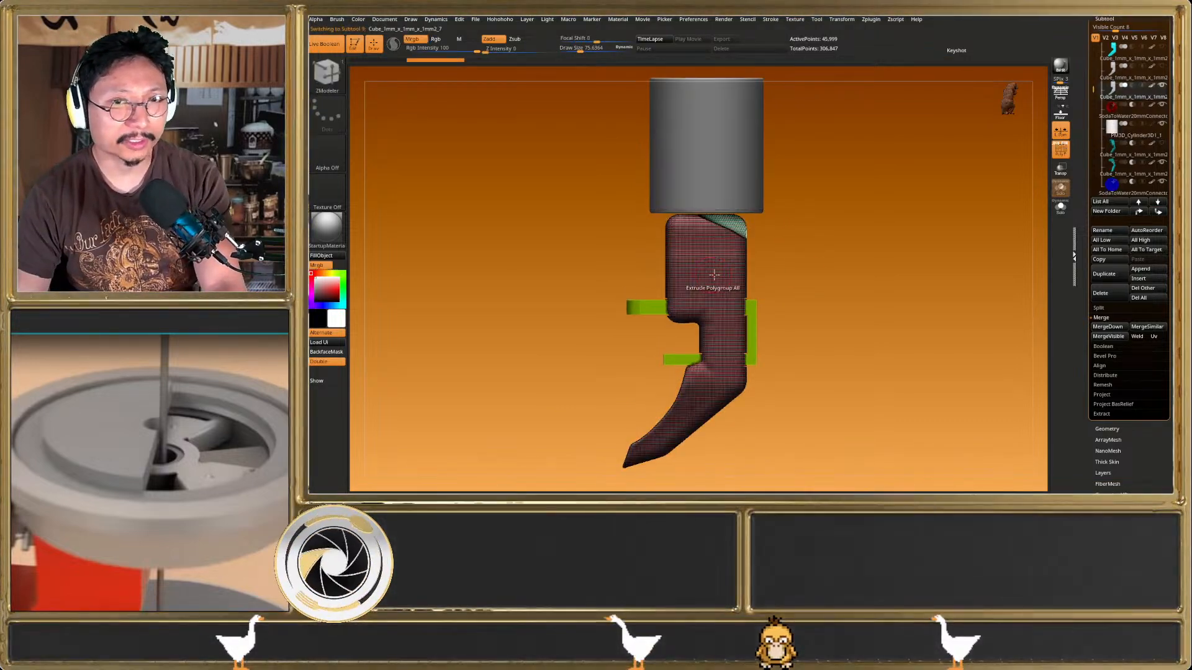
key("space")
left_click(744, 251)
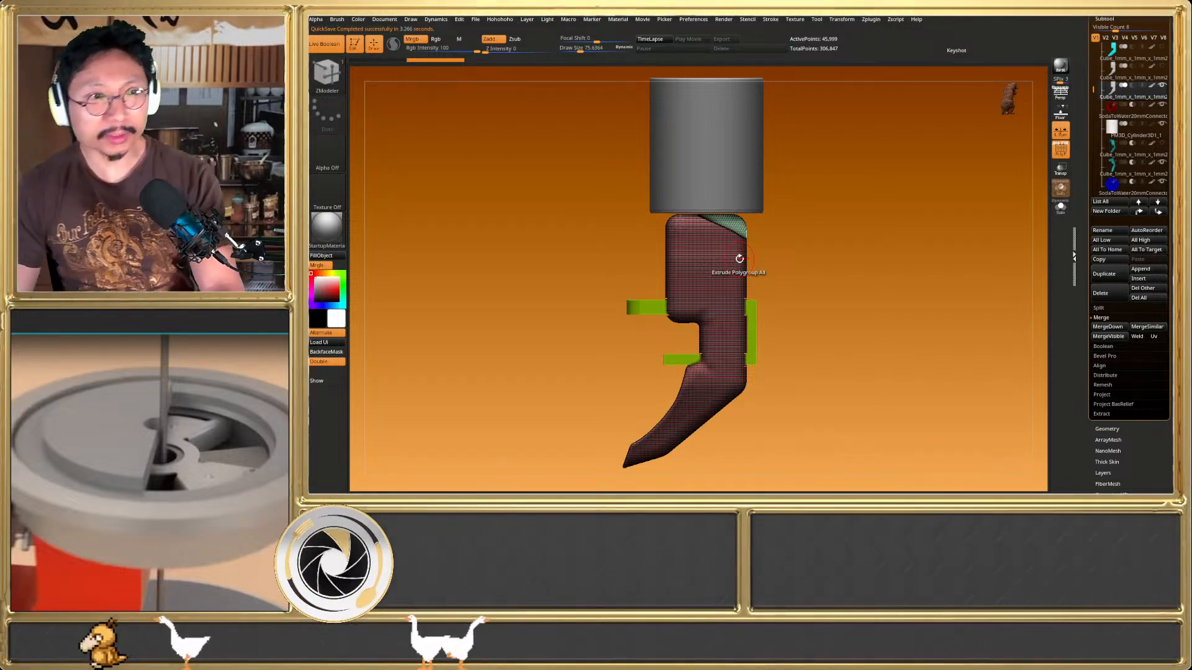
key("shift+f")
key("shift+f")
key("a")
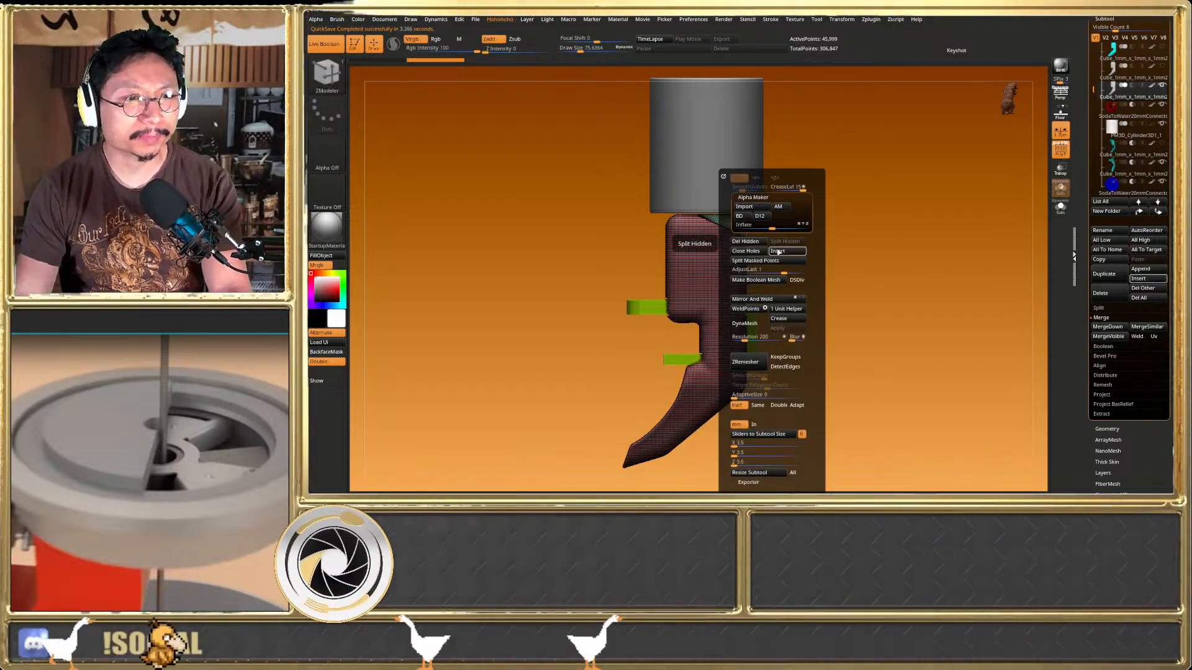
left_click(784, 309)
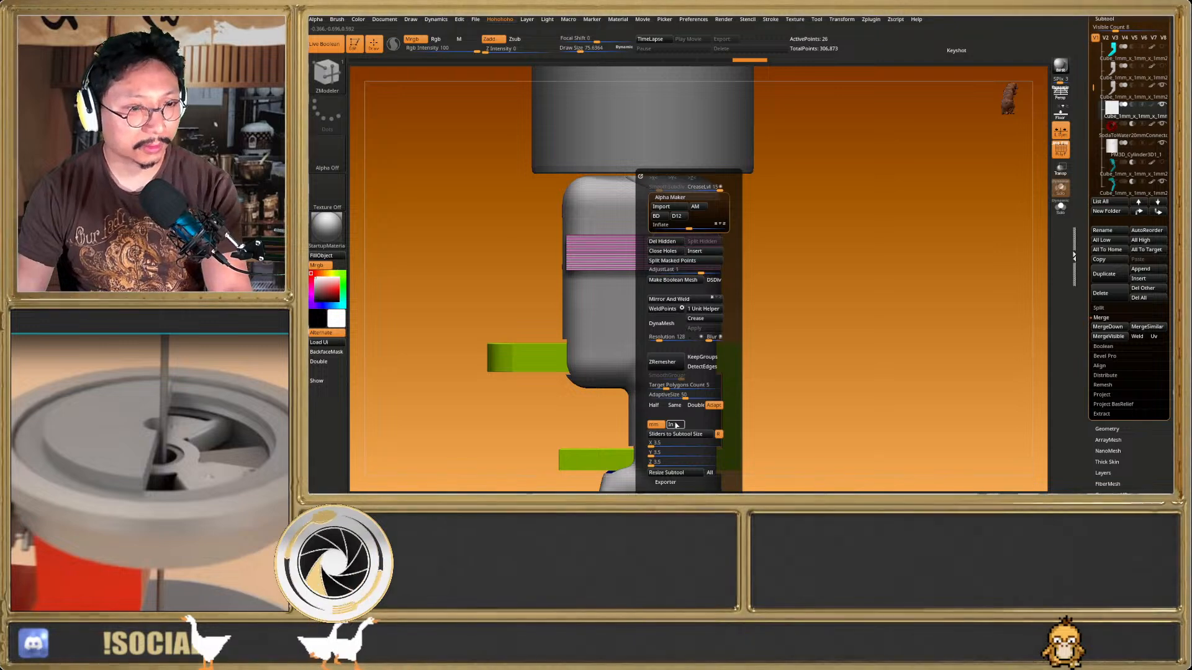
Switch the size units to inches and resize the bar on the body's rear to 1.5 × 0.34 × 0.34
left_click(675, 425)
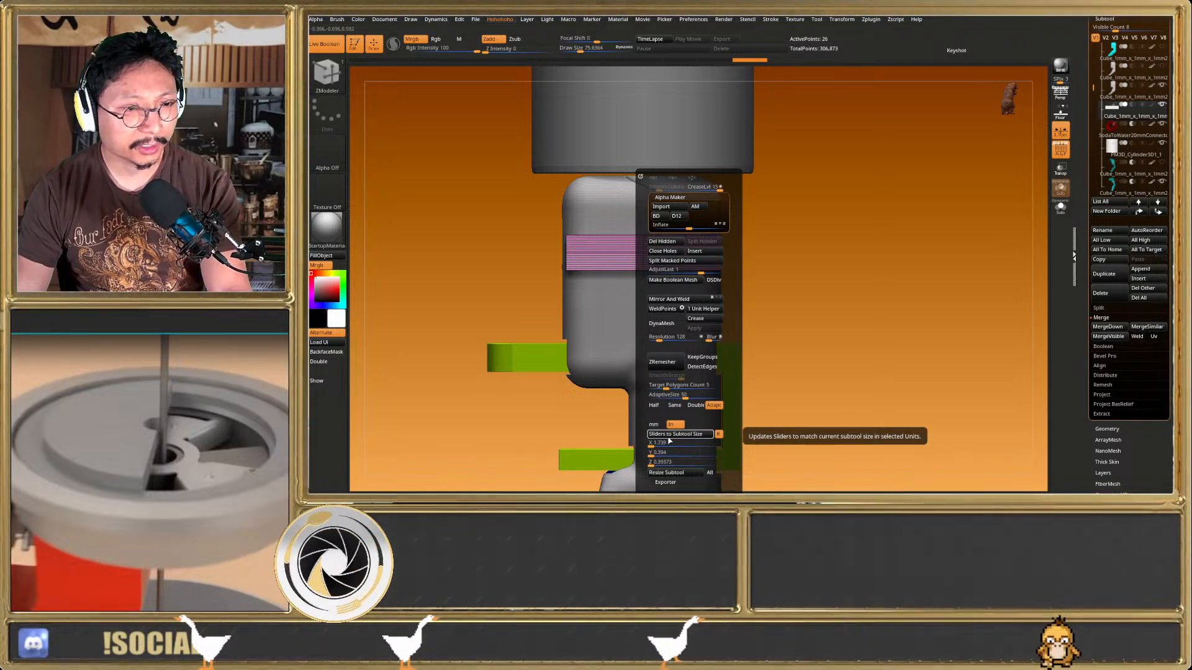
left_click_drag(875, 289, 835, 280)
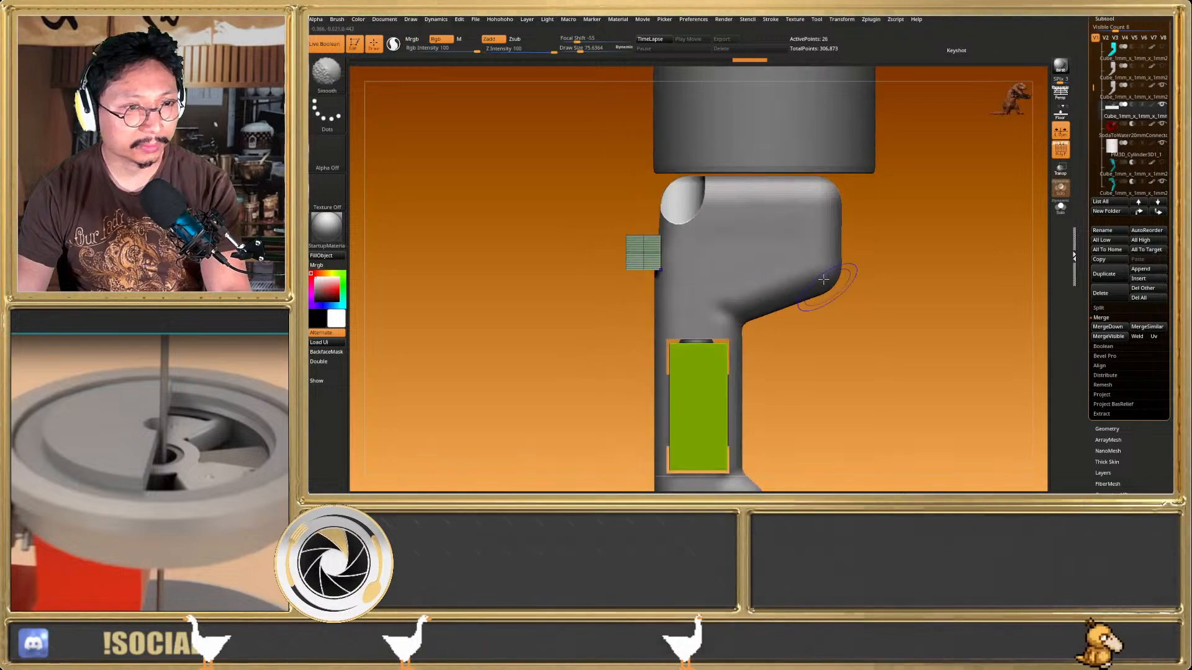
key("shift+f")
left_click_drag(718, 269, 765, 296, "shift")
key("h")
left_click(737, 446)
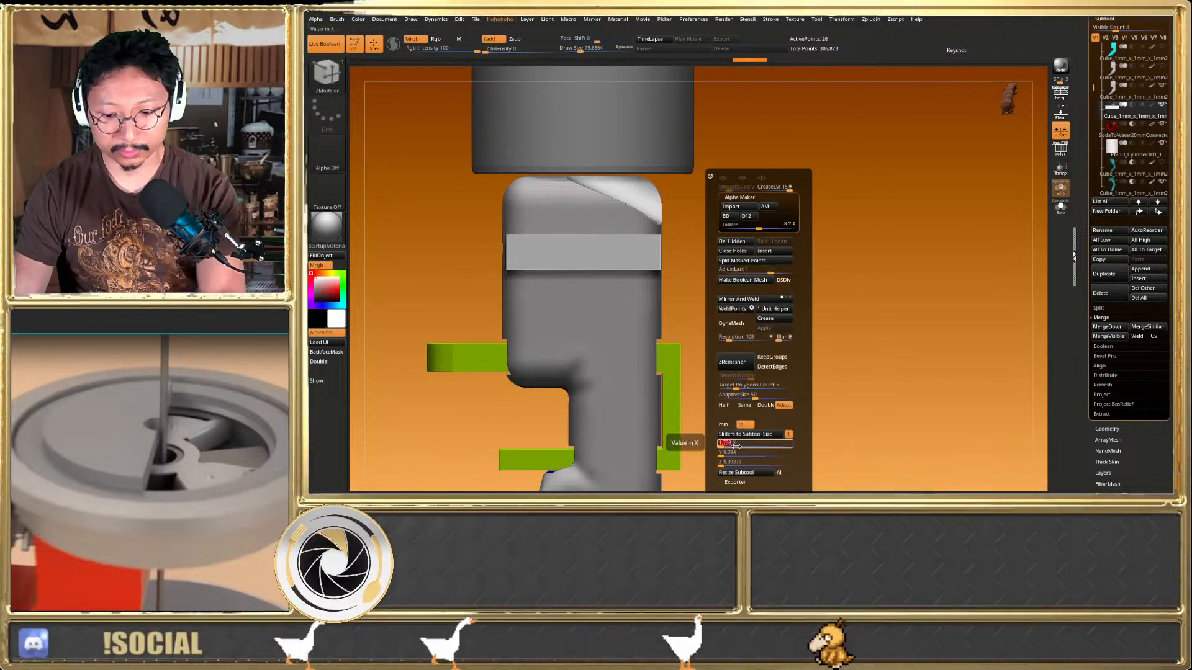
type("1.5")
key("Return")
left_click(741, 463)
left_click(741, 473)
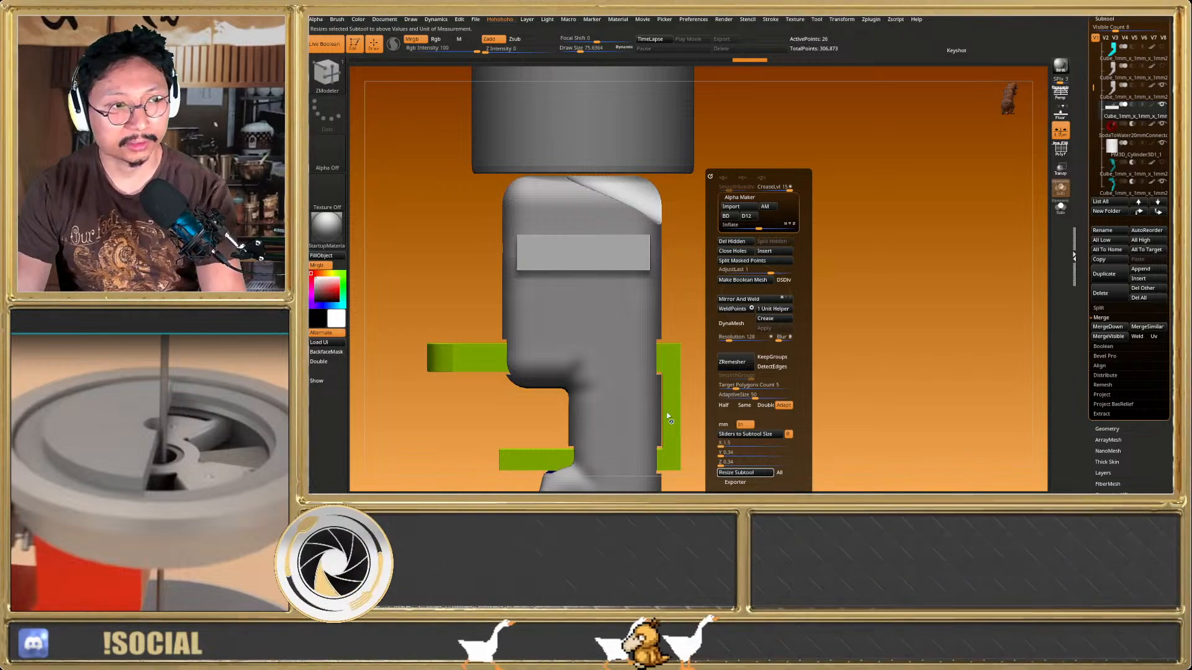
key("shift+f")
Isolate the bar, delete the centre edge loops across its faces, and bring back the full dispenser view
left_click_drag(667, 310, 624, 331)
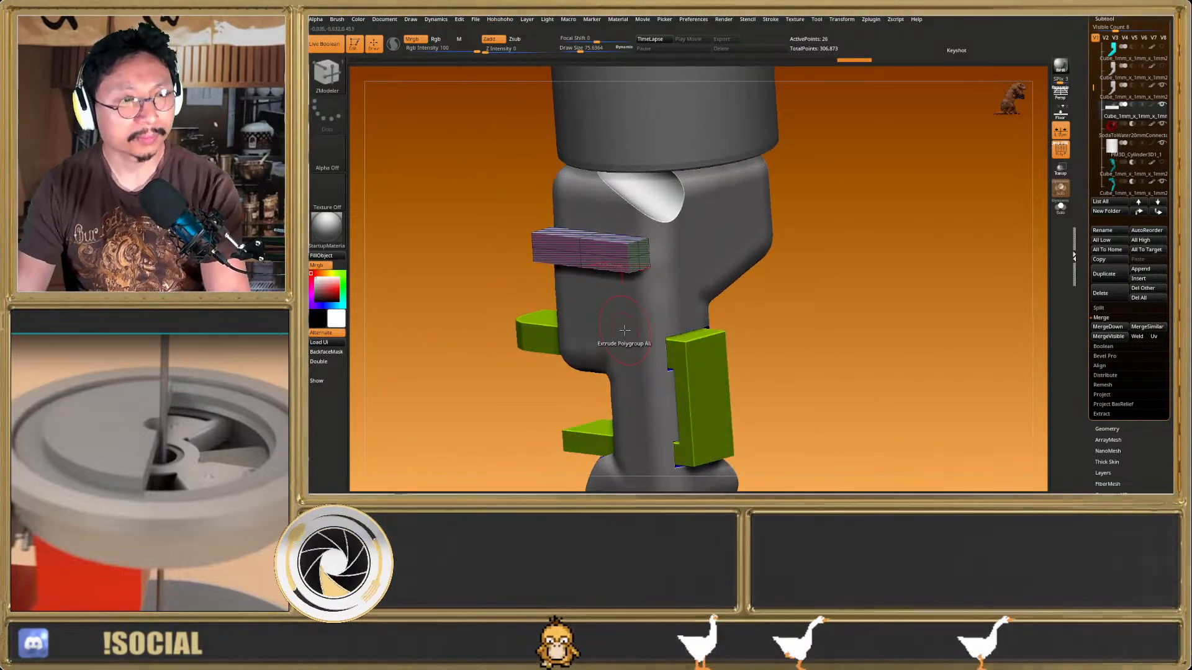
right_click_drag(646, 258, 641, 243)
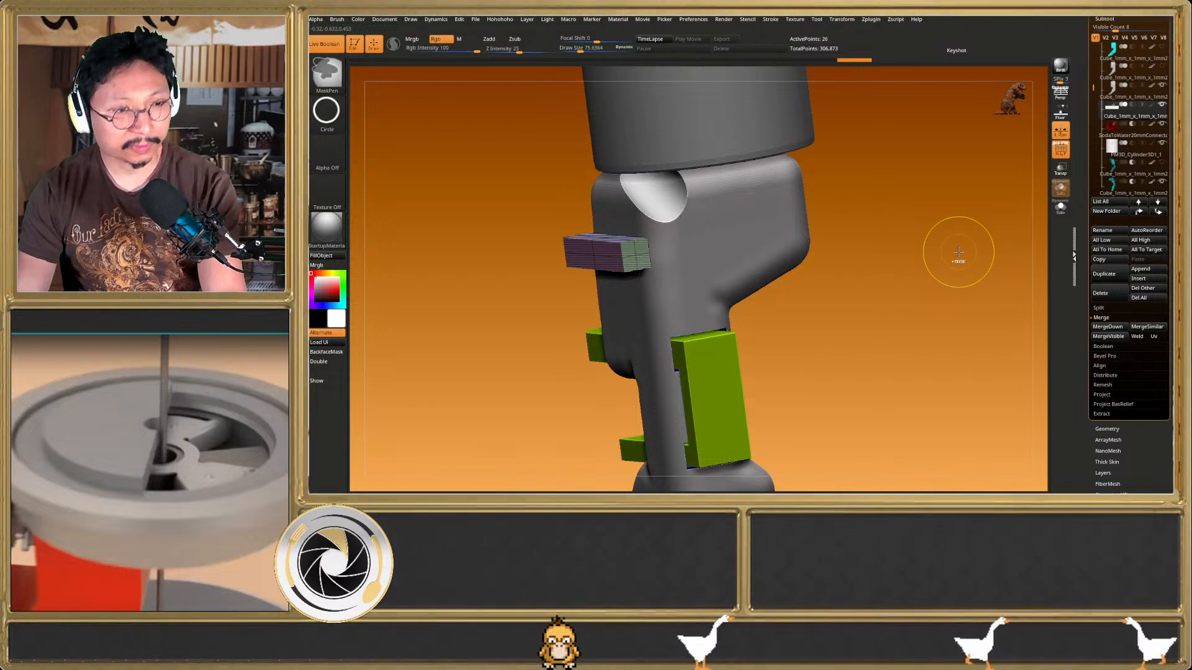
left_click(1061, 209)
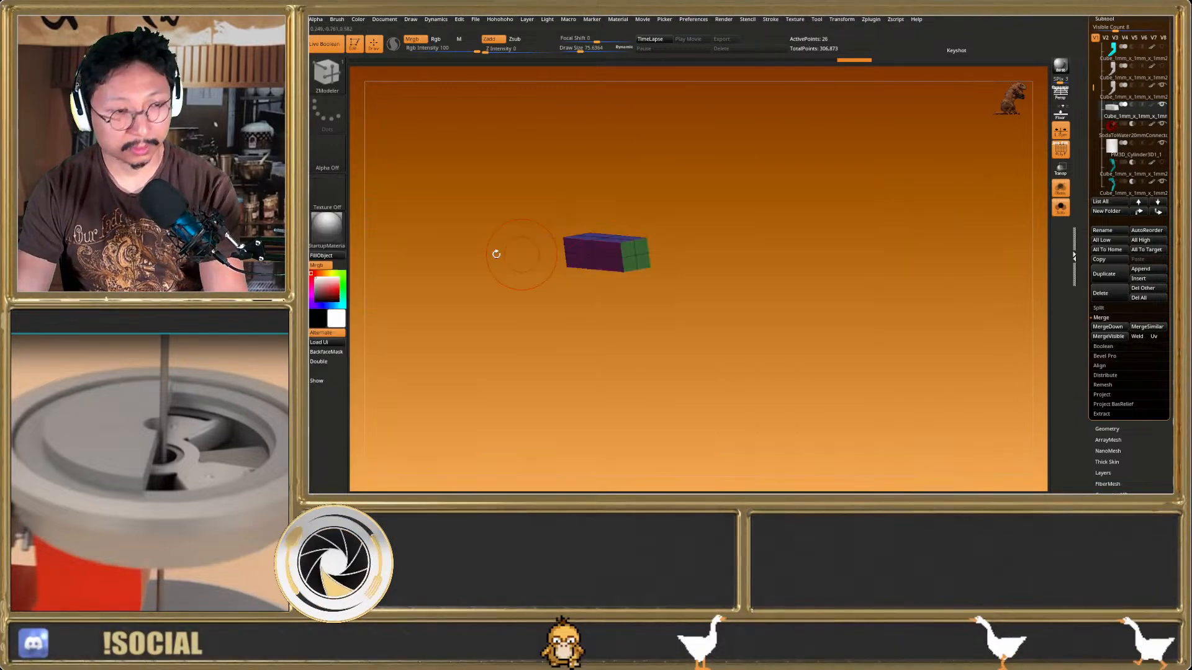
right_click_drag(527, 253, 568, 230)
key("f")
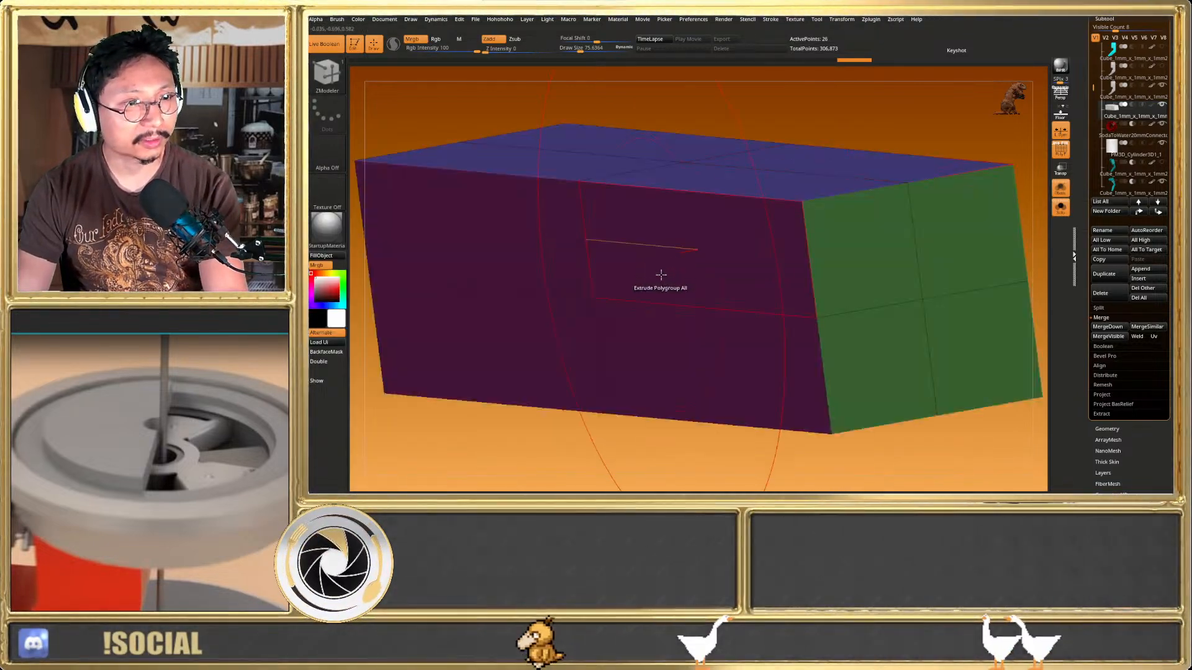
key("space")
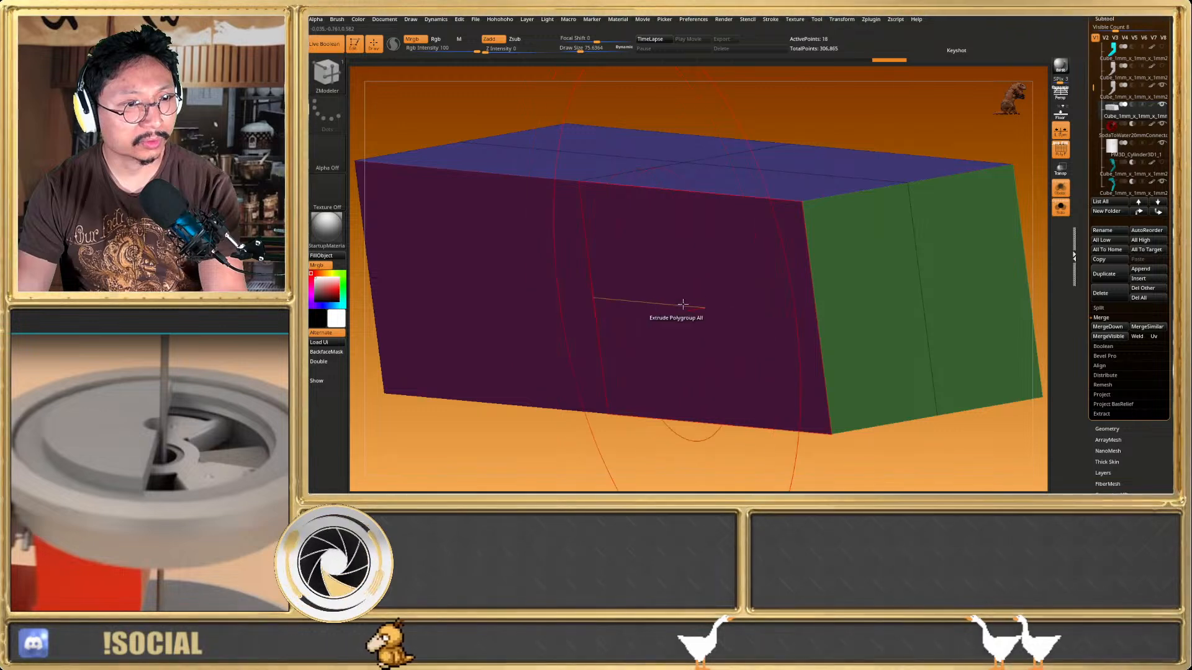
left_click(578, 289, "alt")
key("f")
mouse_move(585, 290)
right_mouse_down()
mouse_move(607, 287)
mouse_move(595, 279)
right_mouse_up()
key("shift+f")
left_click(1060, 207)
right_click_drag(730, 285, 727, 314, "ctrl")
Crease the bar's edges and adjust its smooth subdivision and crease levels
key("shift+f")
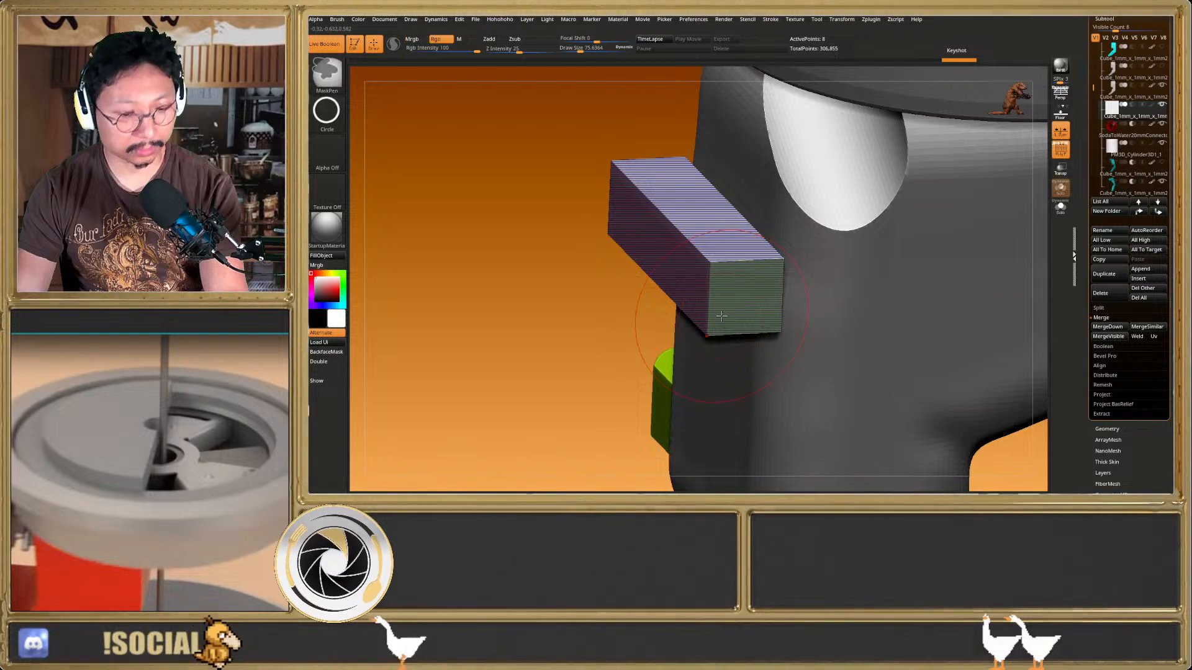
key("ctrl+q")
left_click(732, 318)
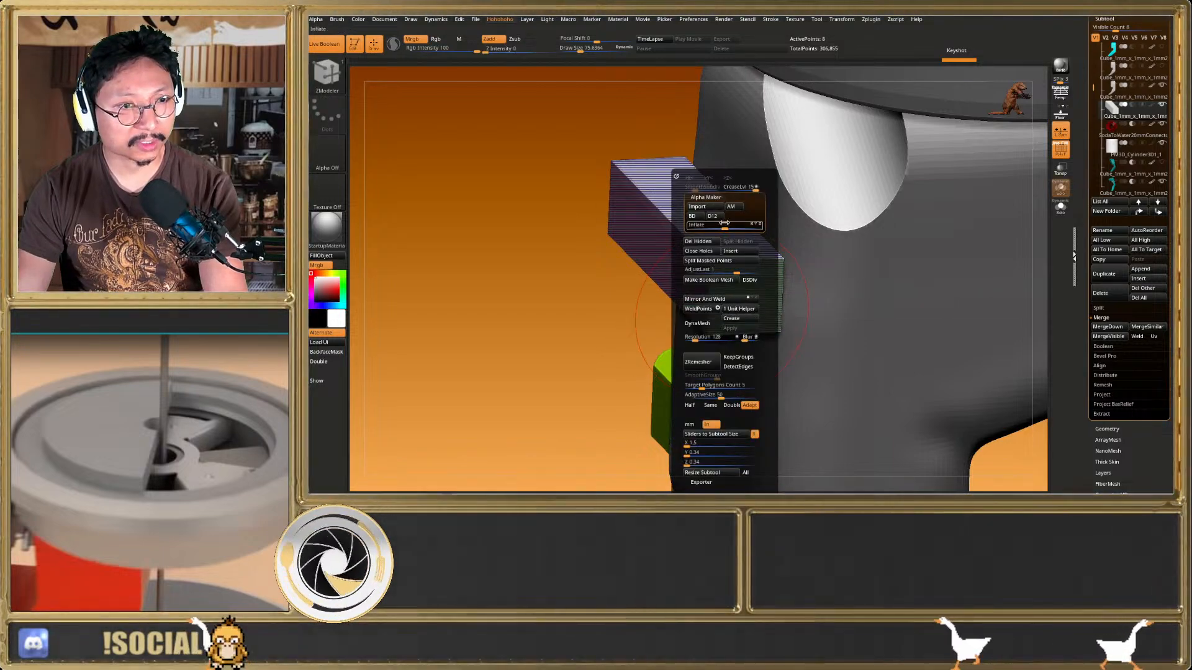
left_click(691, 186)
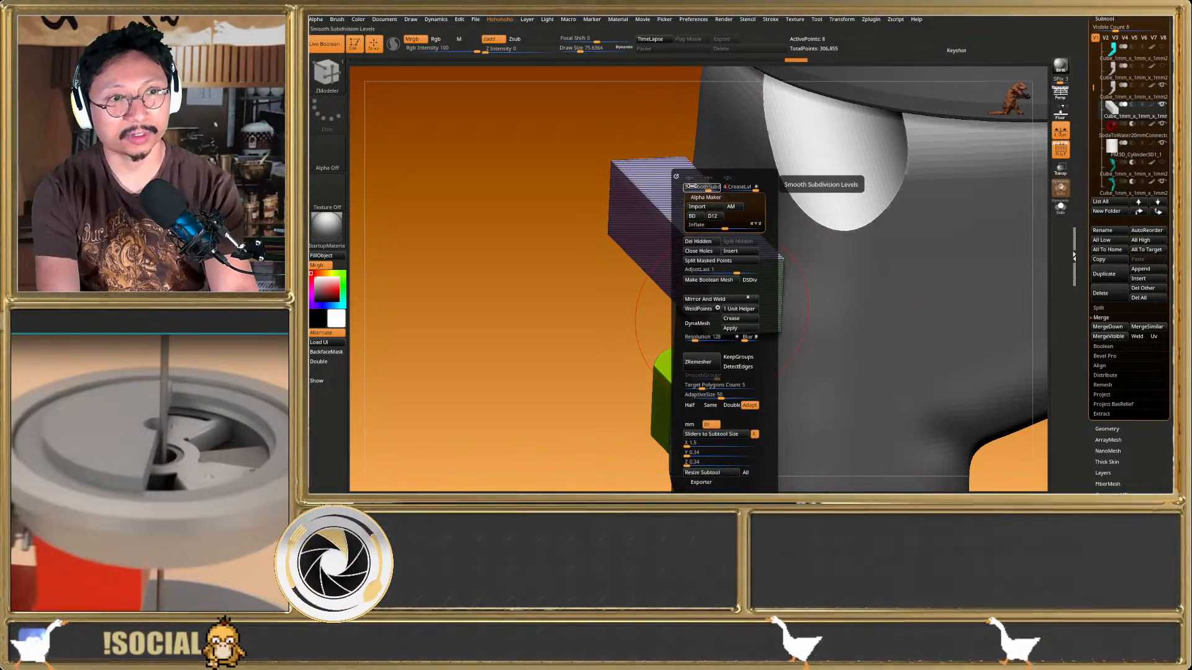
key("shift+f")
Move the bar partway into the rear face of the dispenser body, below the notch
key("w")
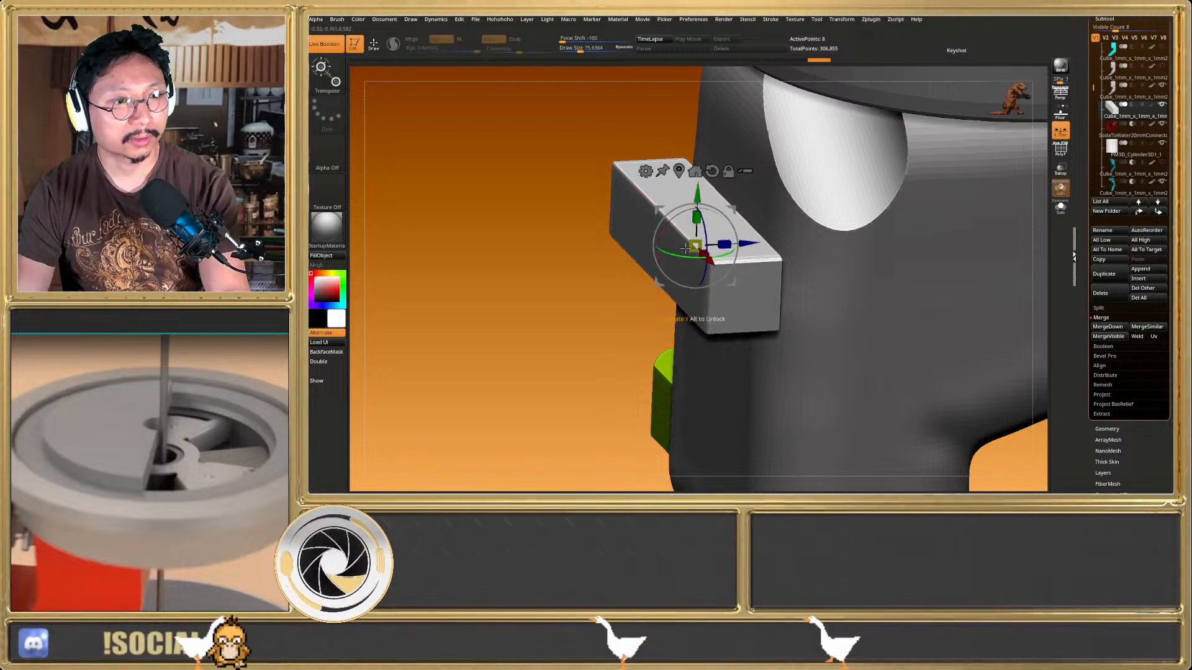
left_click_drag(748, 243, 797, 243)
key("q")
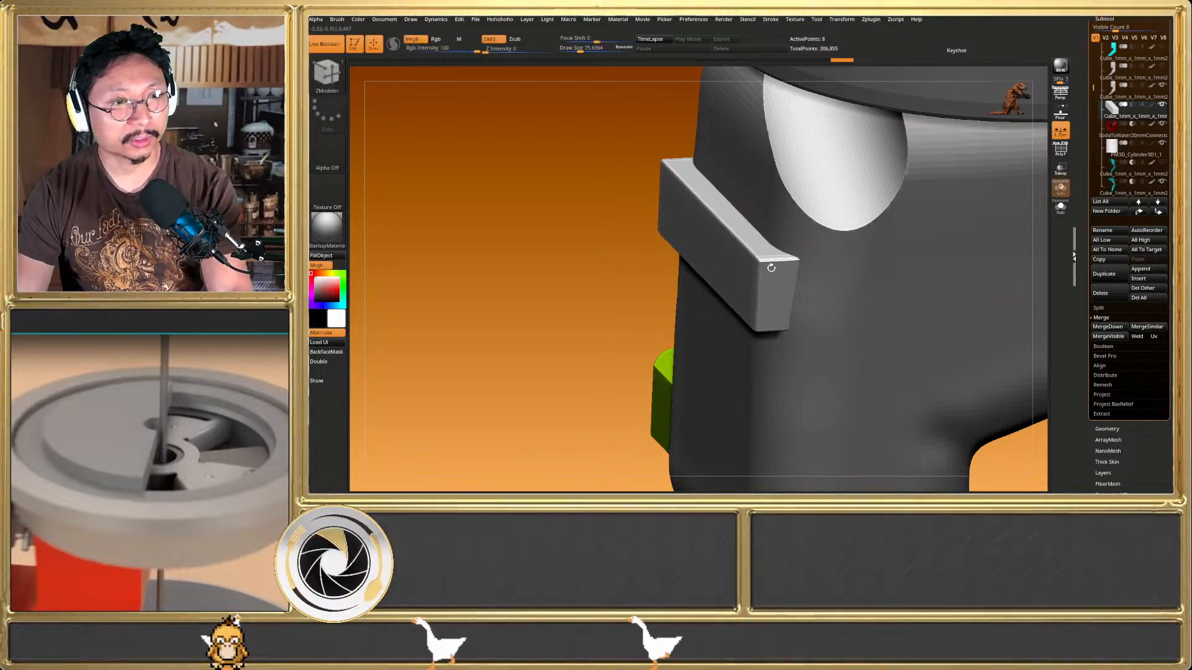
right_click_drag(771, 267, 833, 292)
right_click_drag(692, 299, 718, 284)
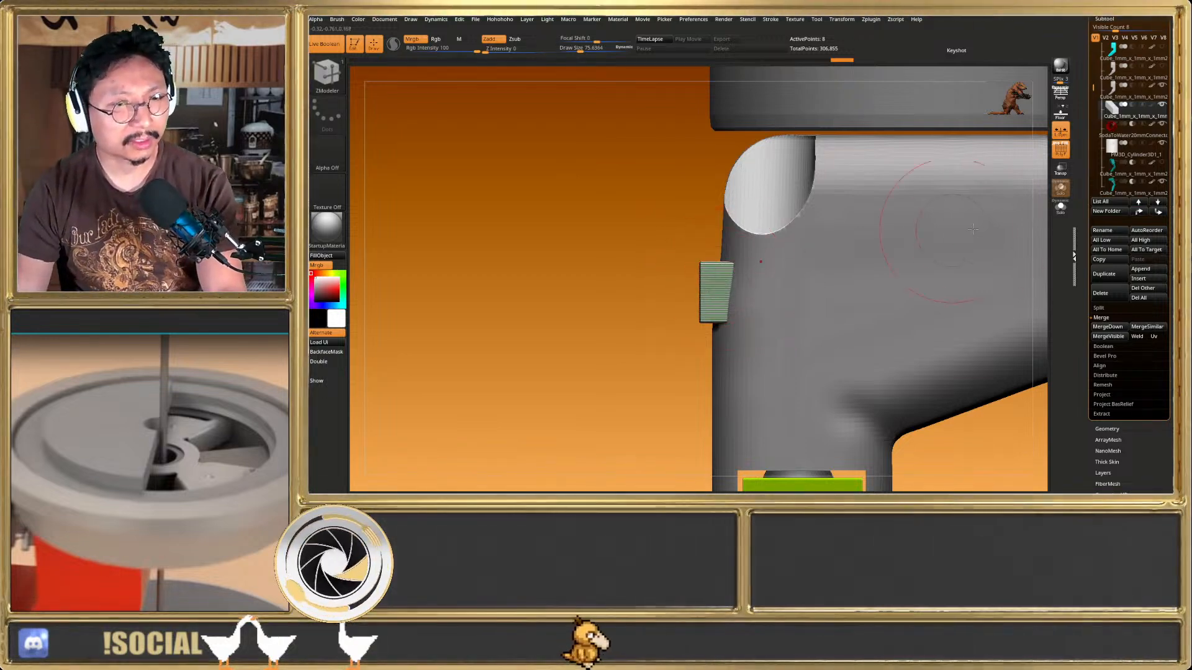
Make the surrounding dispenser parts transparent and insert one horizontal edge loop around the middle of the bar
left_click(1061, 172)
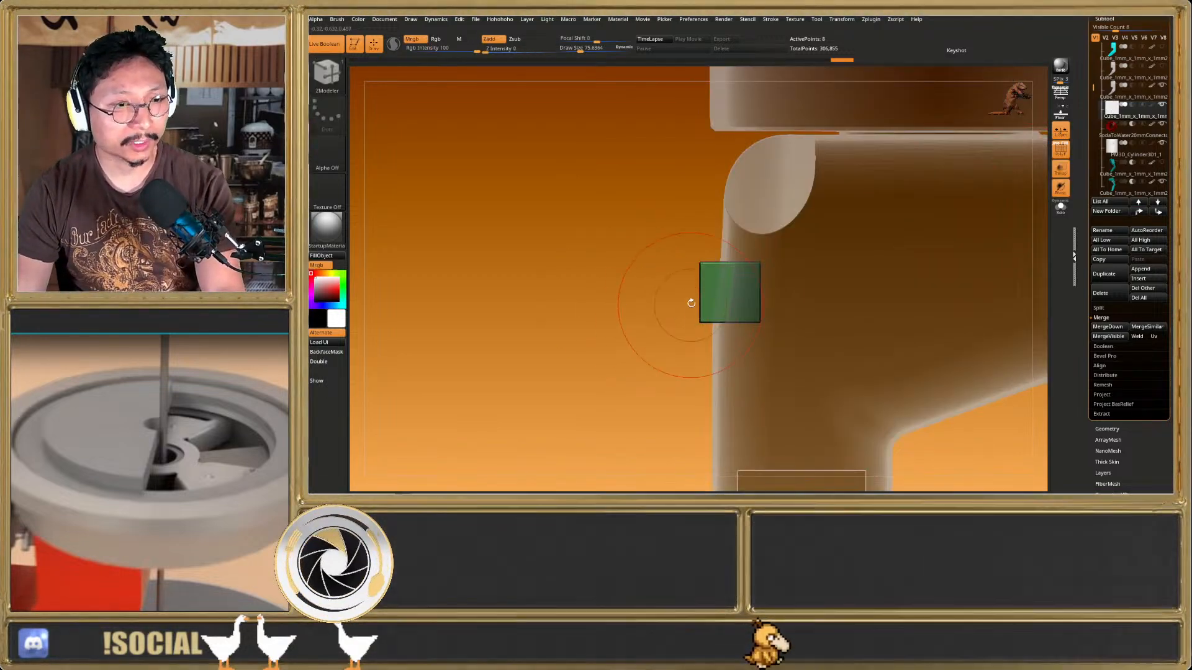
key("space")
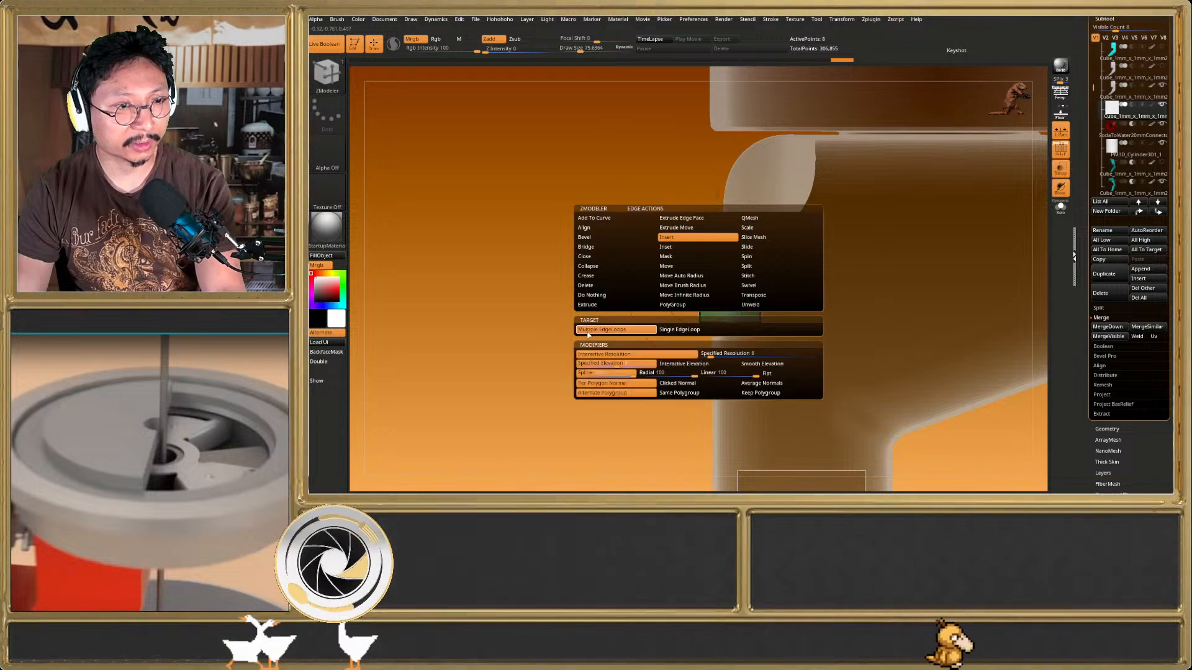
left_click(620, 330)
left_click(700, 288)
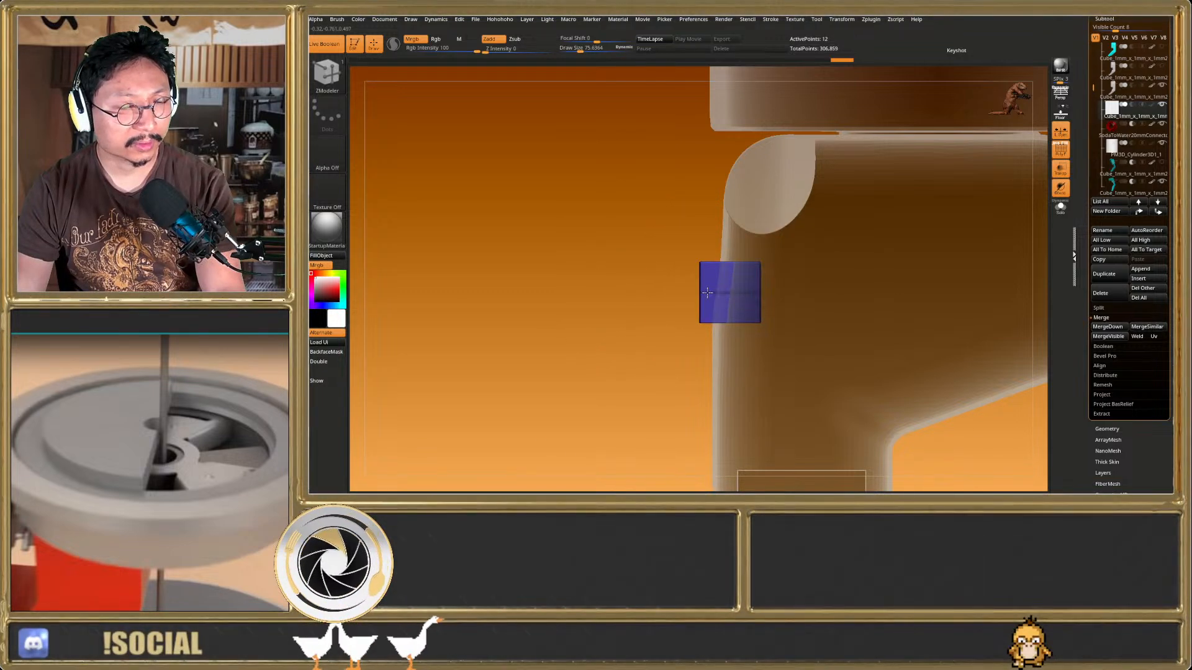
Set the ZModeler edge action to Crease with the complete edge loop as its target
left_click_drag(686, 292, 645, 291)
key("space")
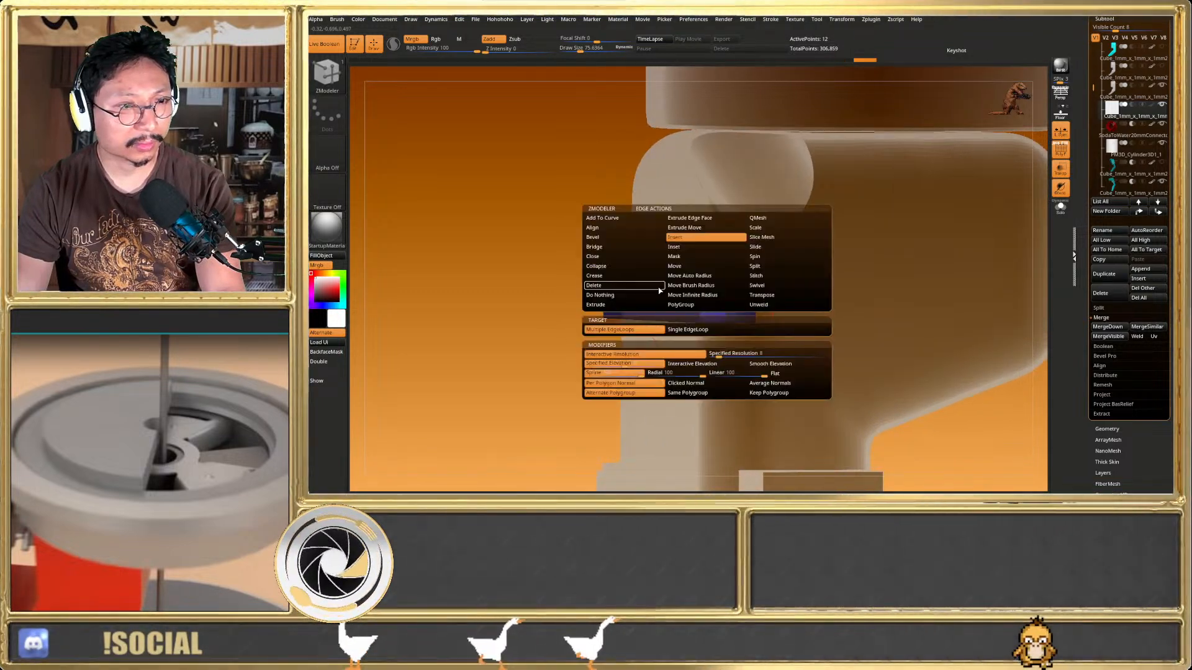
left_click(611, 282)
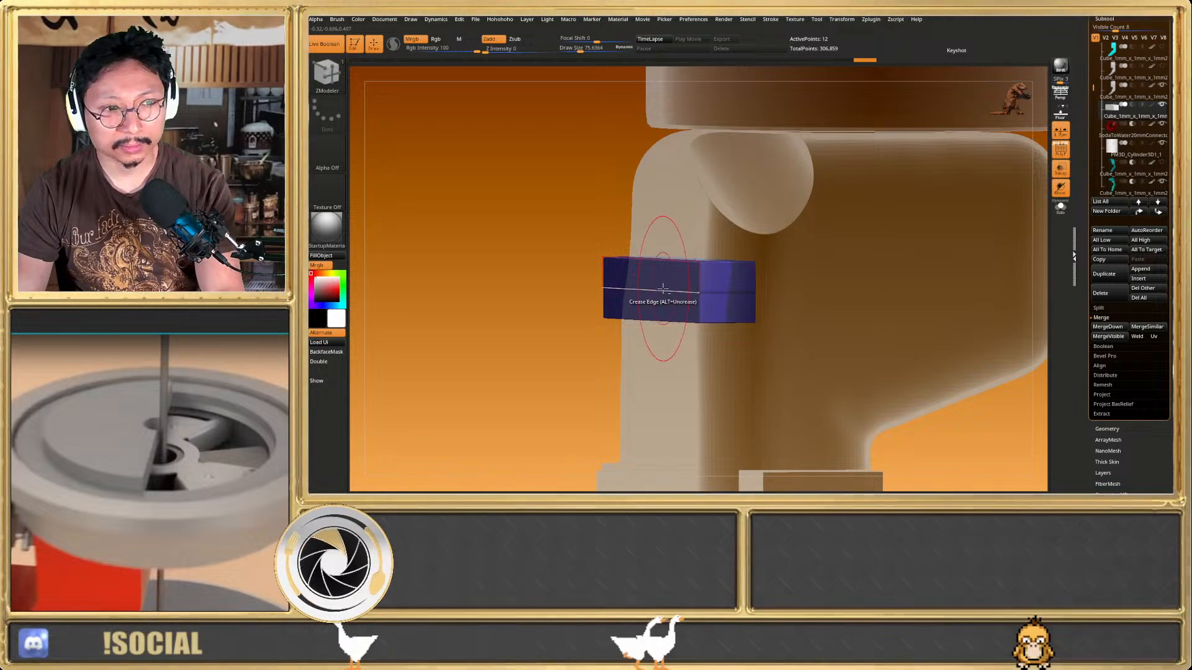
key("space")
left_click(566, 339)
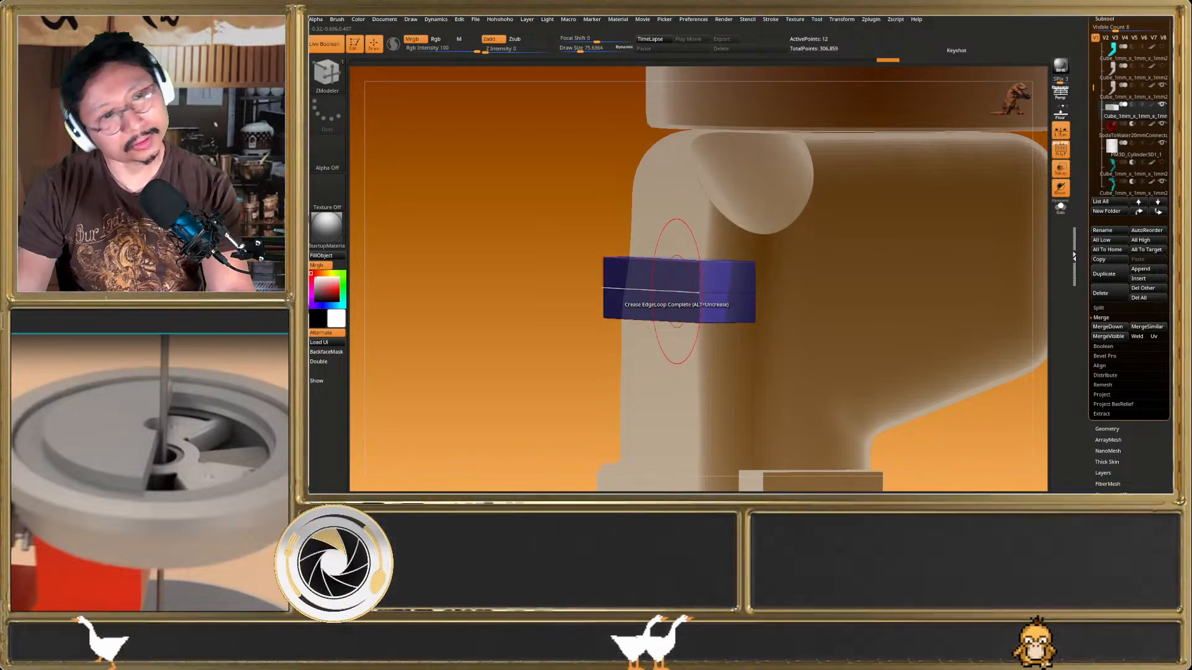
right_click_drag(677, 292, 651, 292)
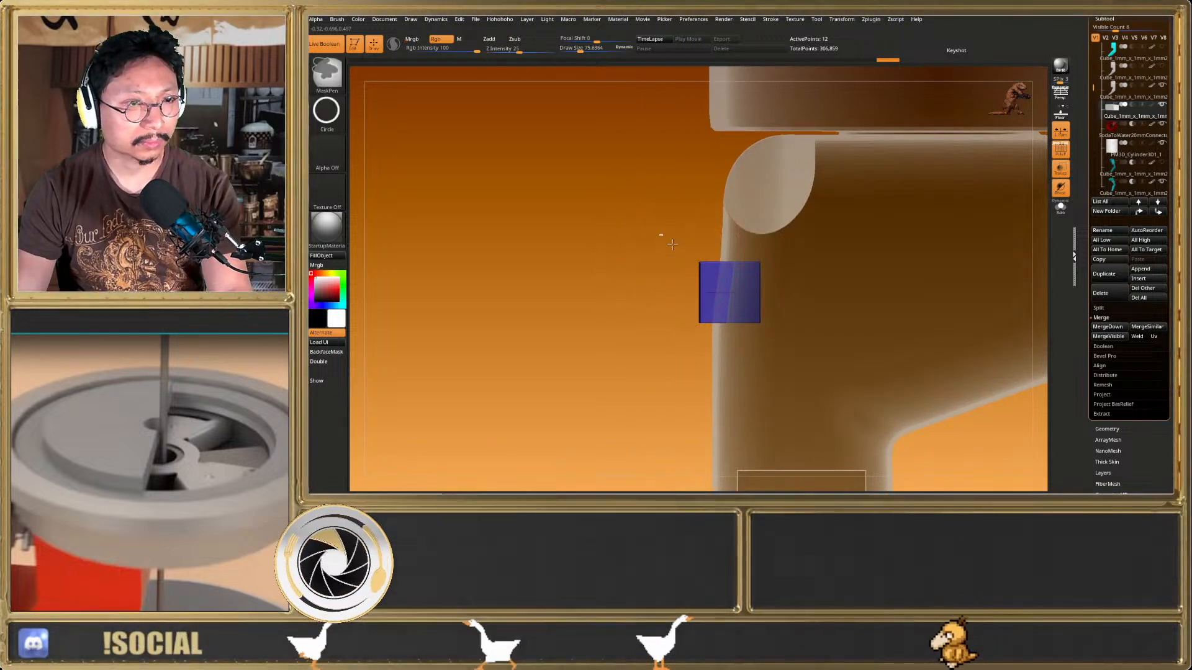
Try to pull the upper part of the bar's rear face outward, undoing both attempts
key("w")
left_click_drag(762, 294, 747, 292)
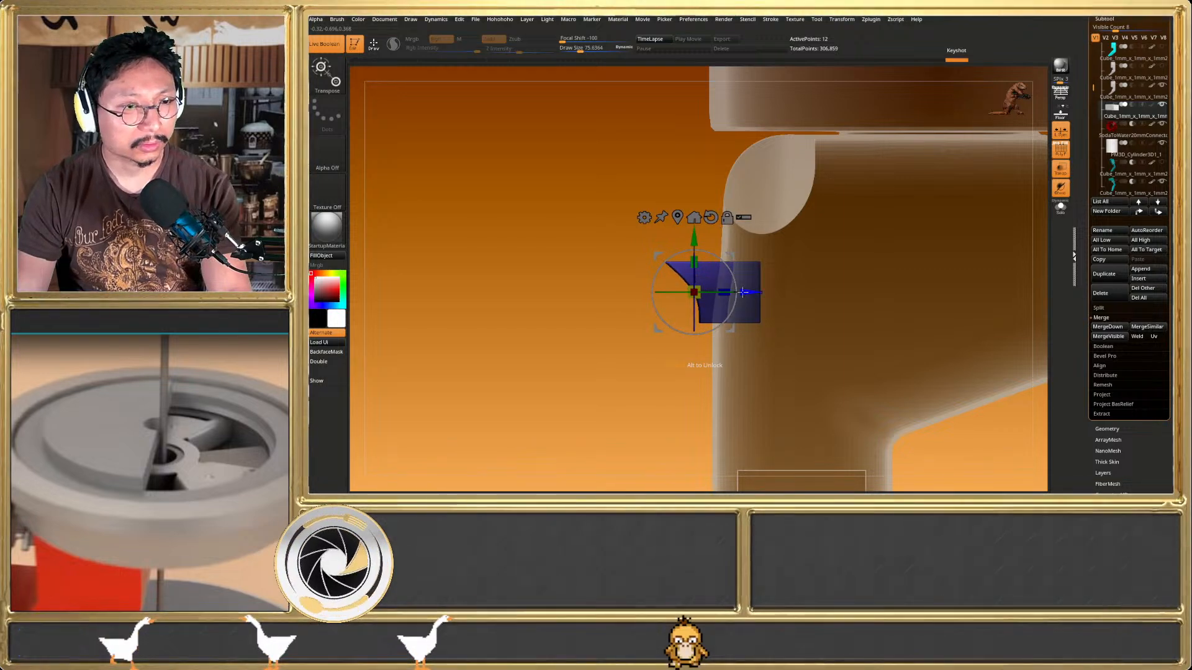
mouse_move(633, 346)
left_mouse_down()
mouse_move(655, 339)
mouse_move(641, 343)
left_mouse_up()
key("q")
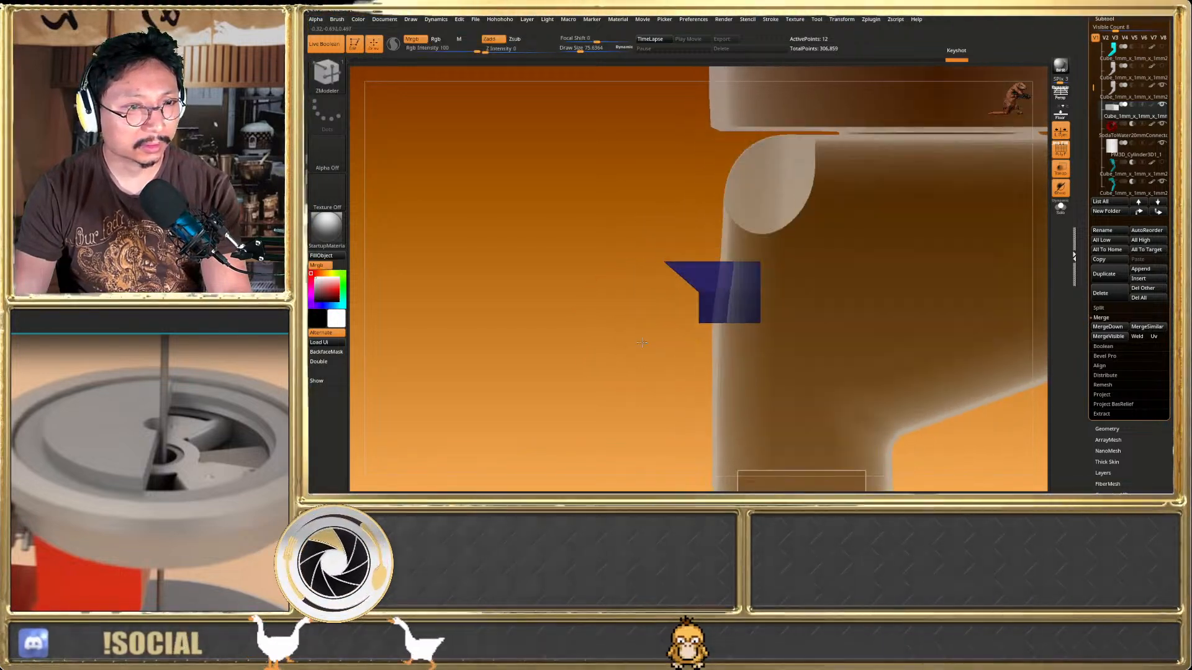
key("ctrl+z")
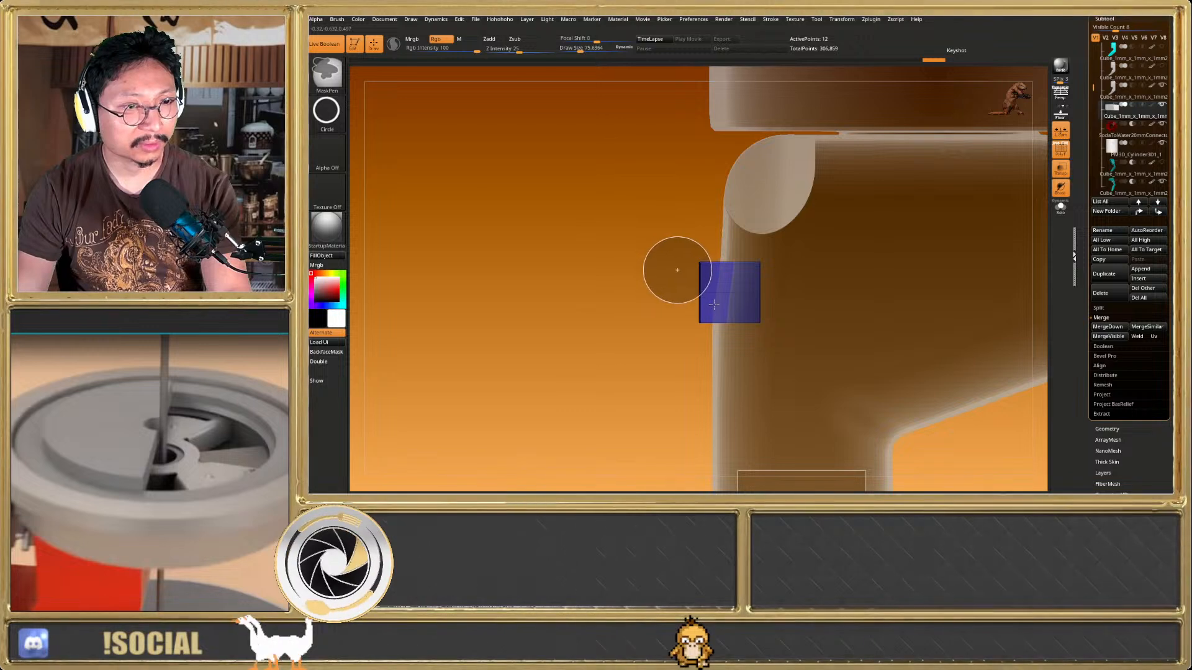
key("w")
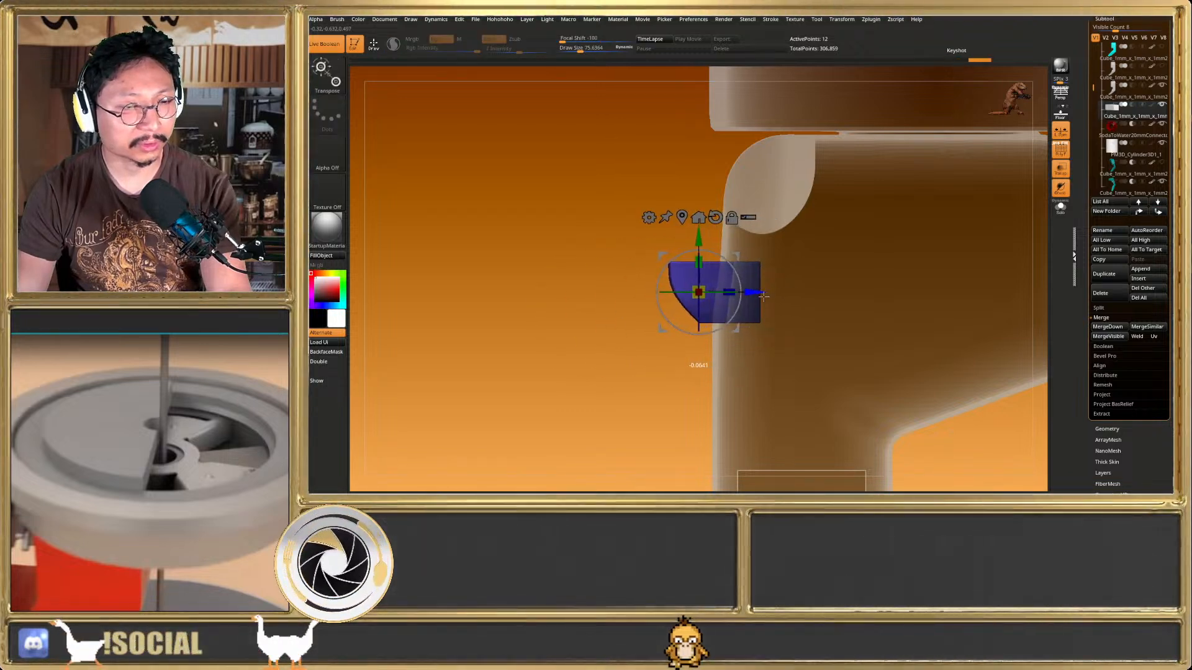
key("q")
mouse_move(727, 334)
left_mouse_down()
mouse_move(747, 310)
mouse_move(735, 318)
left_mouse_up()
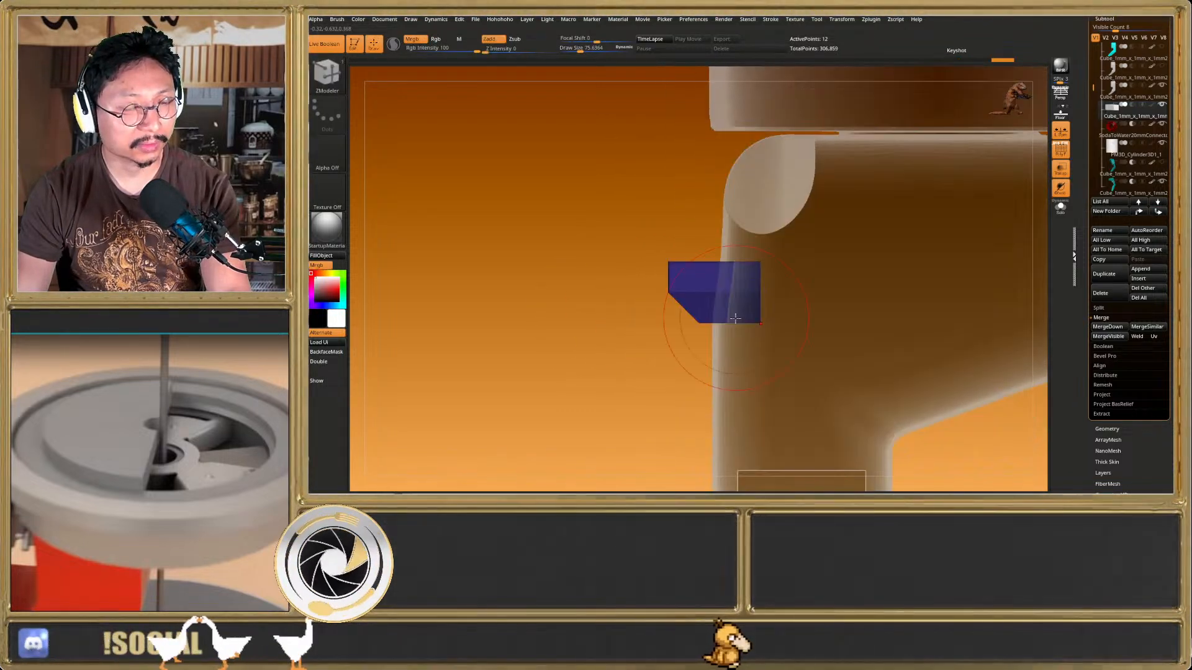
key("ctrl+z")
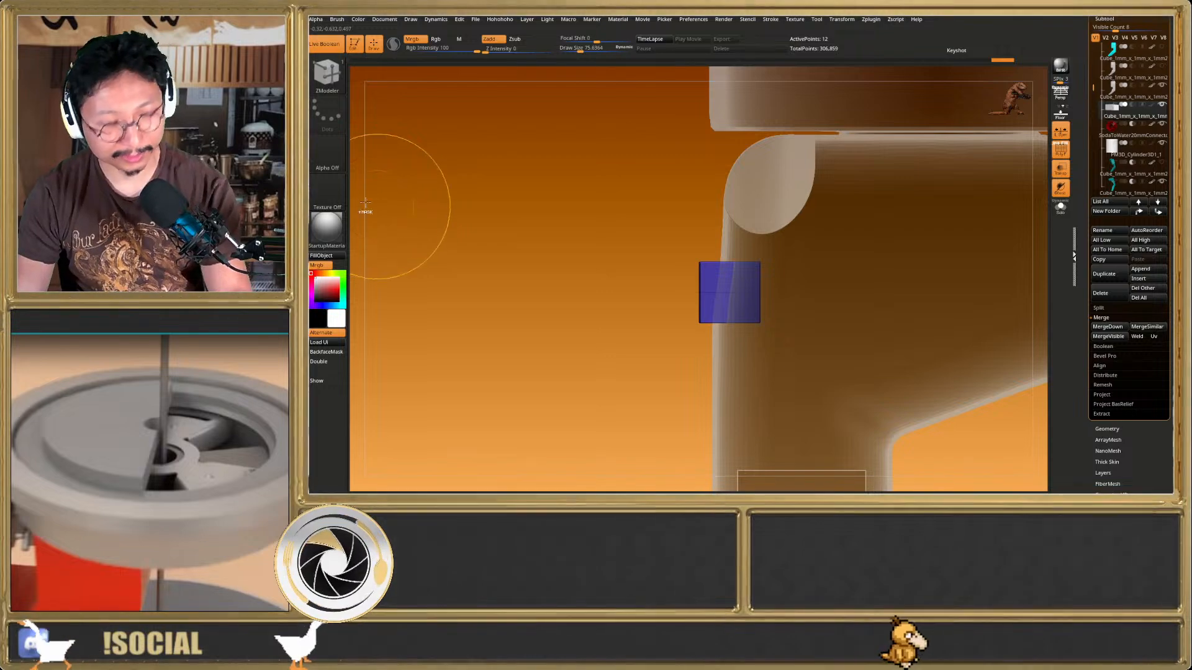
Change the masking brush's stroke to Rect
left_click(327, 112, "ctrl")
left_click(611, 124, "ctrl")
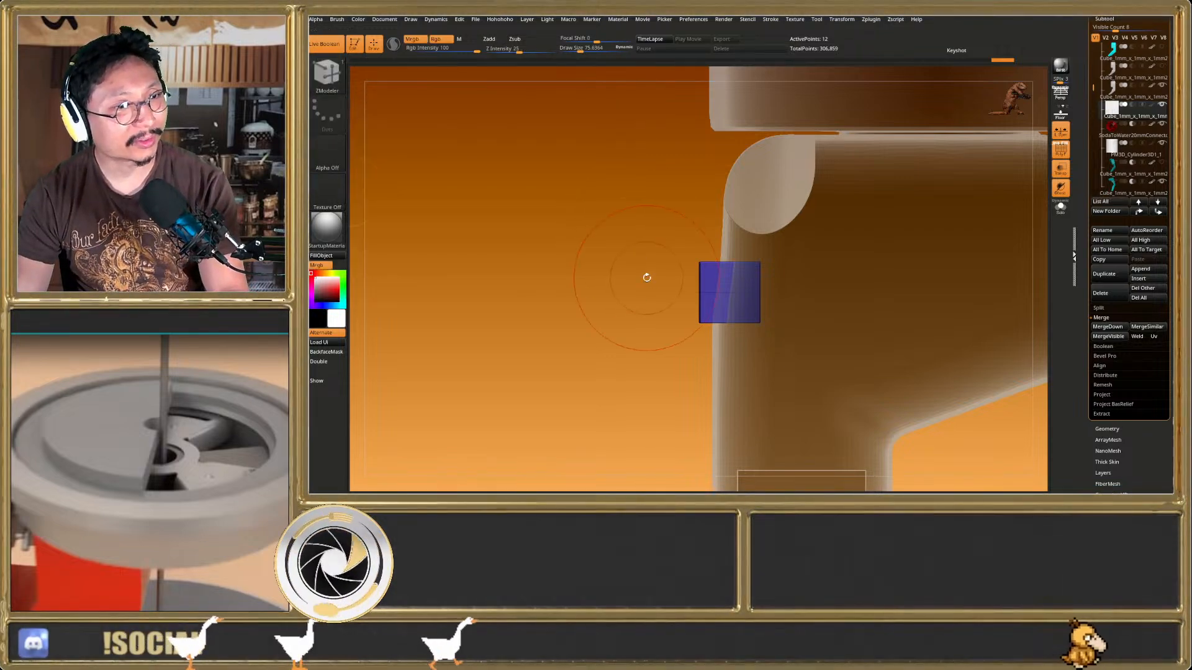
Undo a whole-polygroup extrusion and extrude only the upper strip of the bar's rear face outward, using A Single Poly as target
left_click_drag(647, 277, 668, 305)
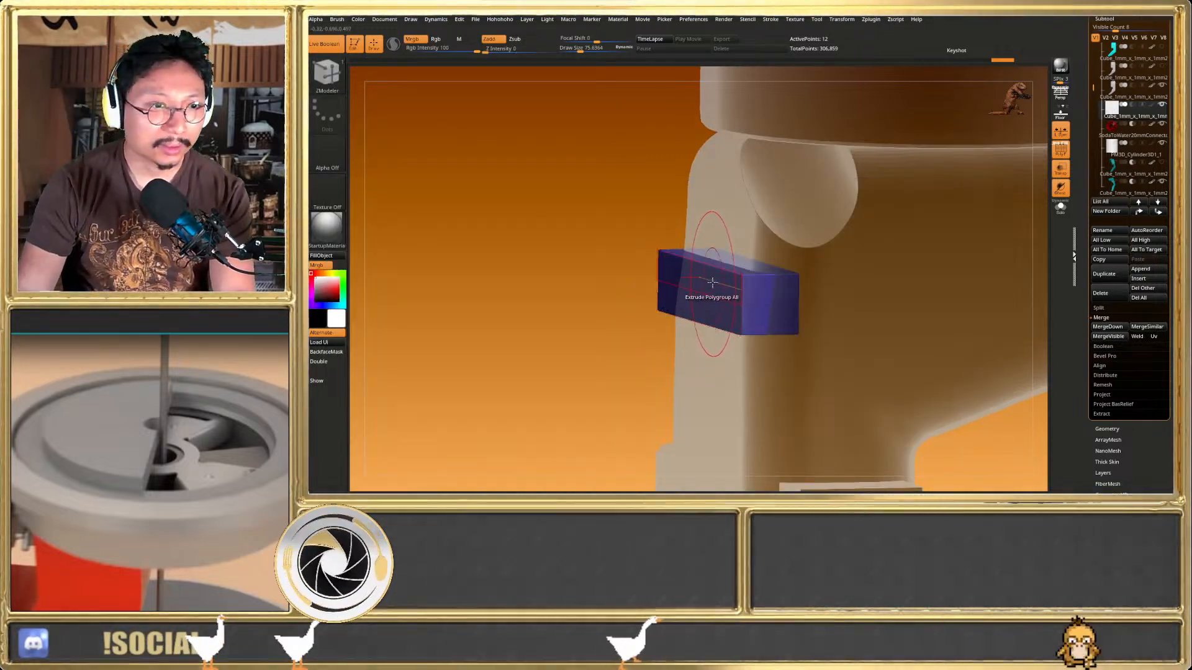
left_click_drag(708, 281, 634, 290)
key("ctrl+z")
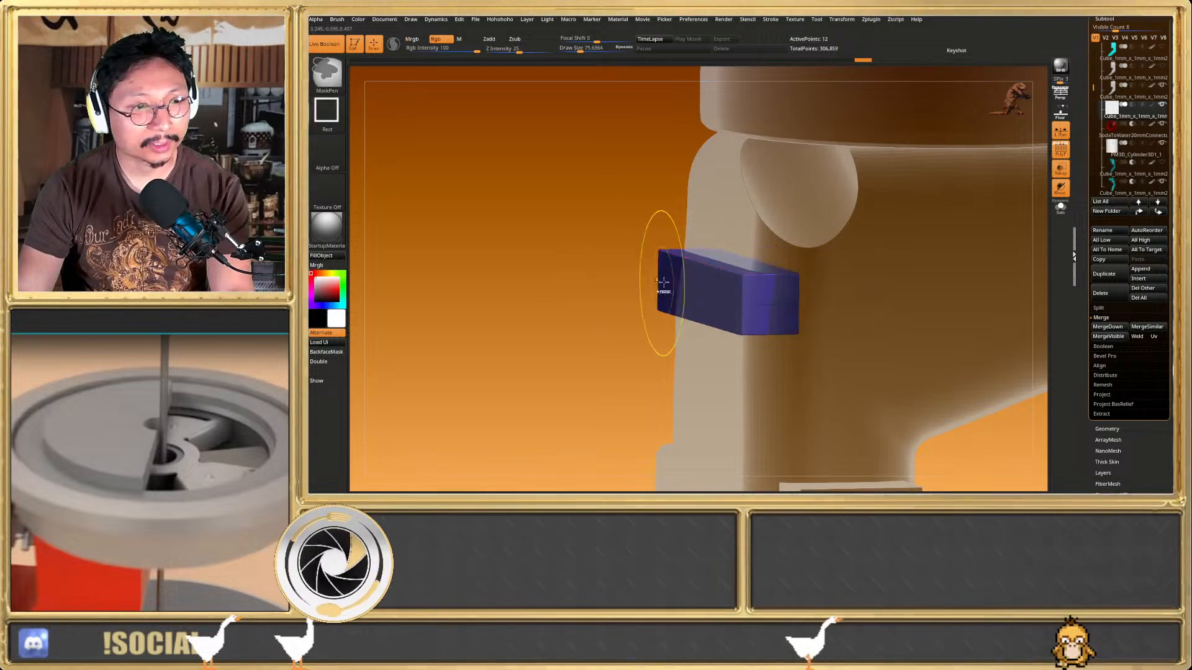
key("space")
left_click(584, 261)
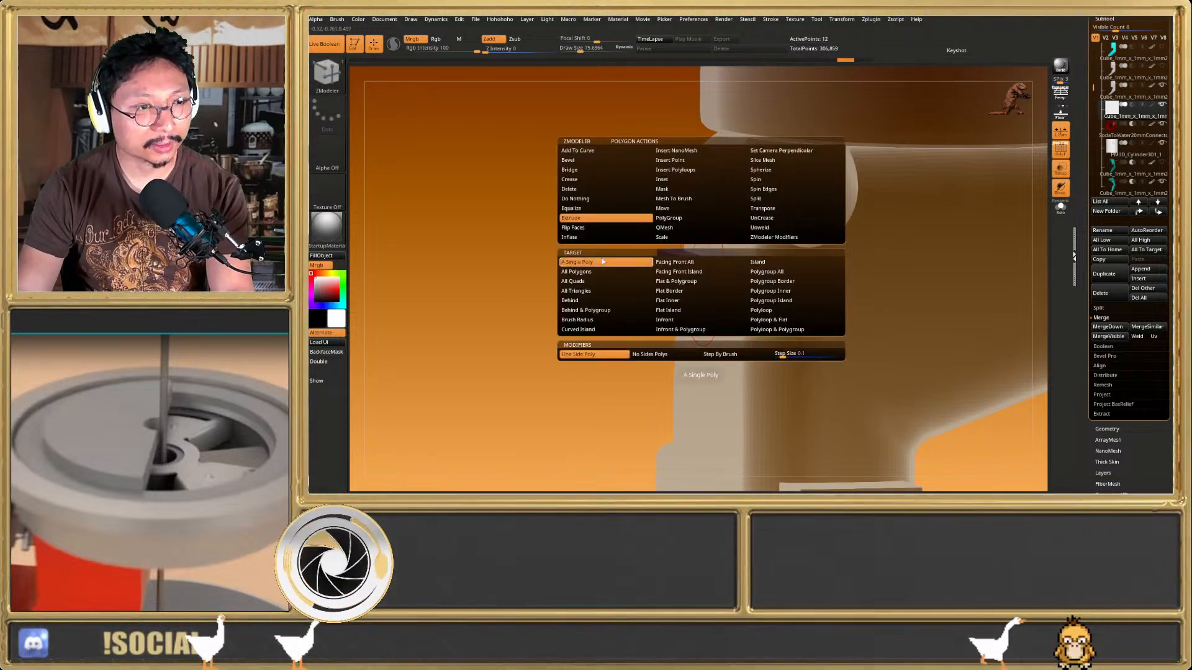
left_click_drag(688, 285, 634, 315)
Crease the edges of the extruded L-shaped bar and hide its polygroup wireframe
key("d")
key("shift+d")
key("2")
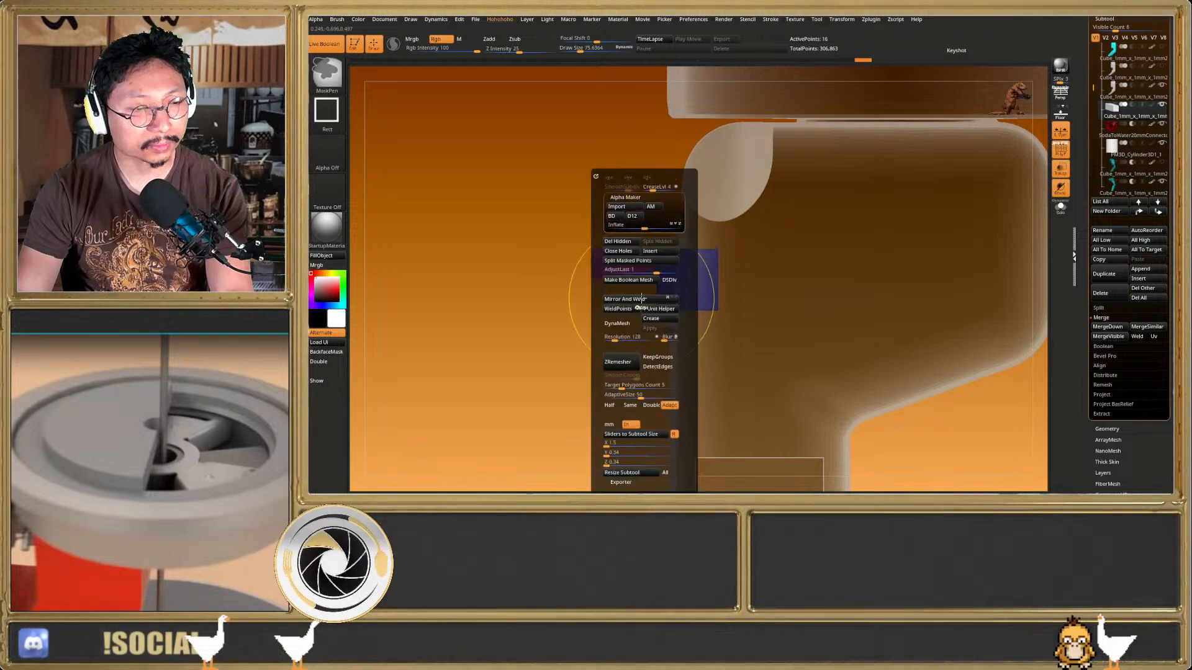
left_click(649, 317)
key("shift+f")
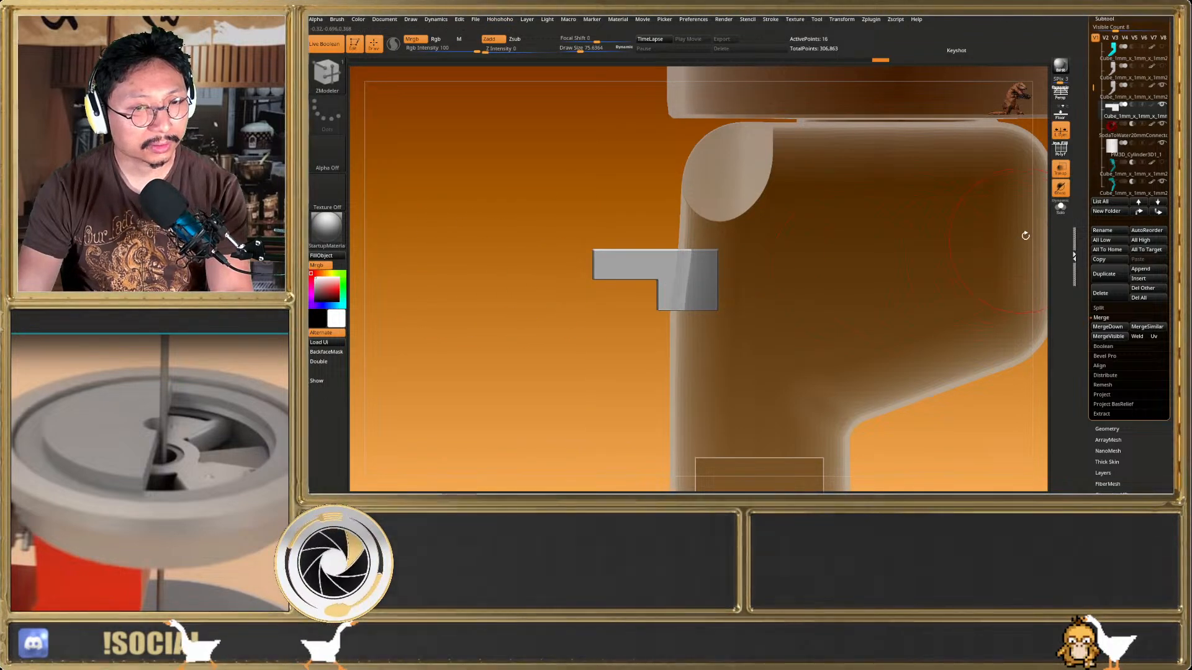
Examine the L-shaped bar against the full dispenser from several angles, ending with the bar isolated in side view
left_click(1061, 215)
key("f")
left_click_drag(748, 273, 749, 301)
key("f")
left_click_drag(769, 341, 761, 336)
left_click(1060, 208)
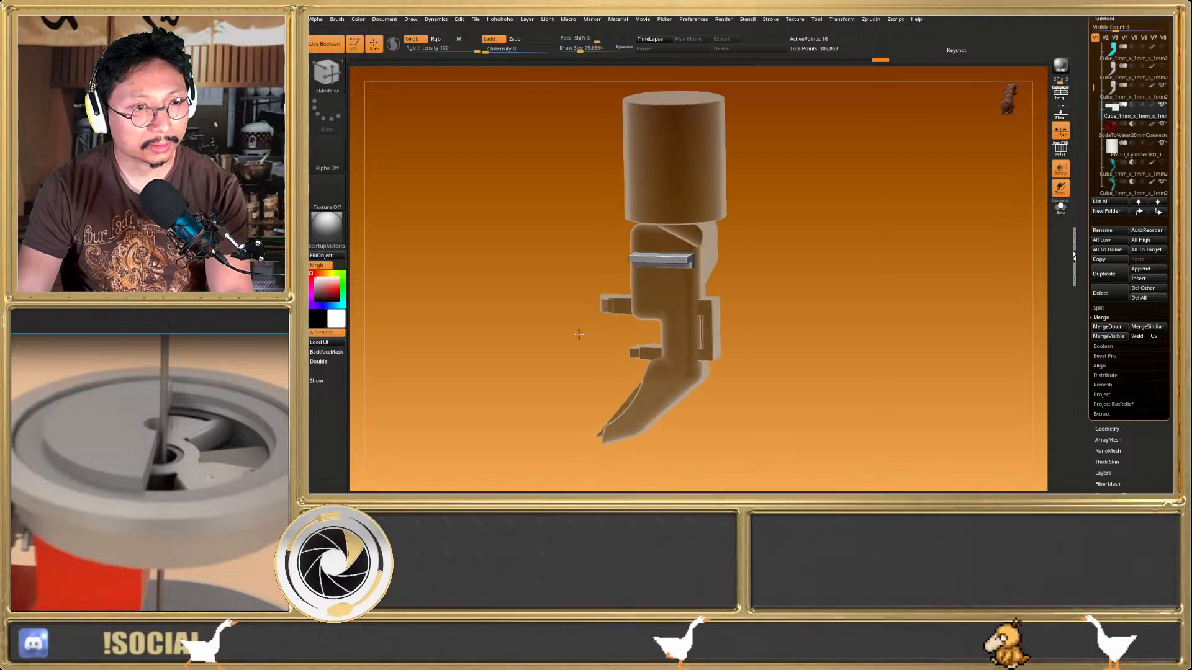
key("shift+f")
left_click(1060, 168)
key("shift+f")
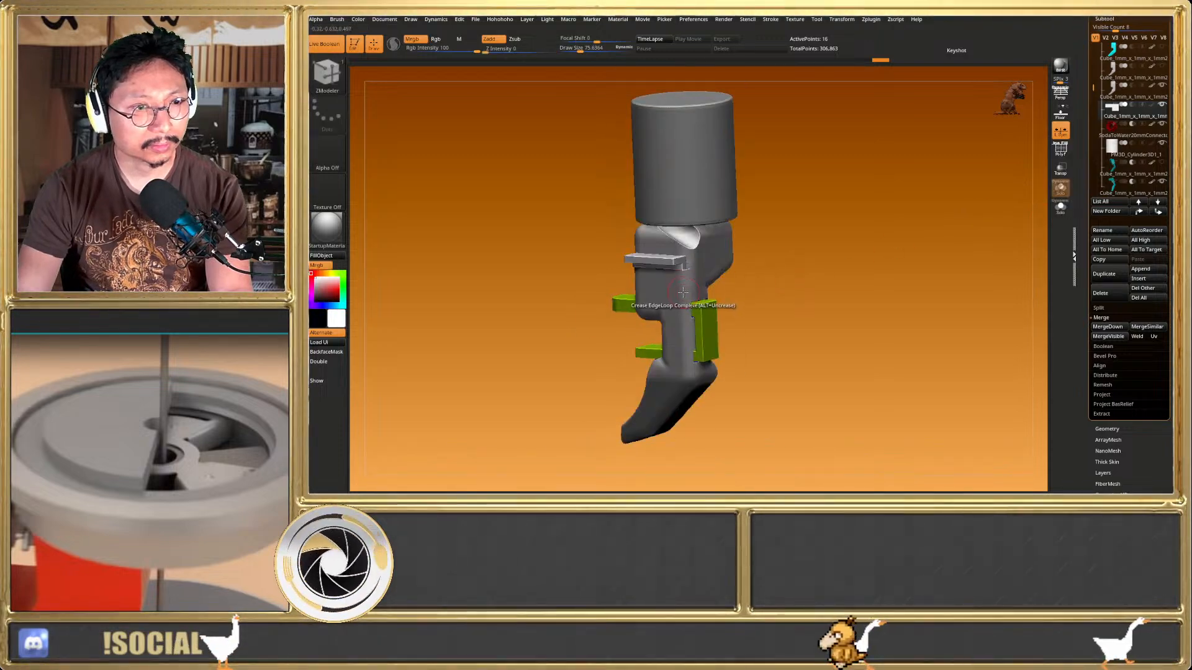
right_click_drag(680, 291, 656, 286)
left_click_drag(657, 286, 704, 256, "shift")
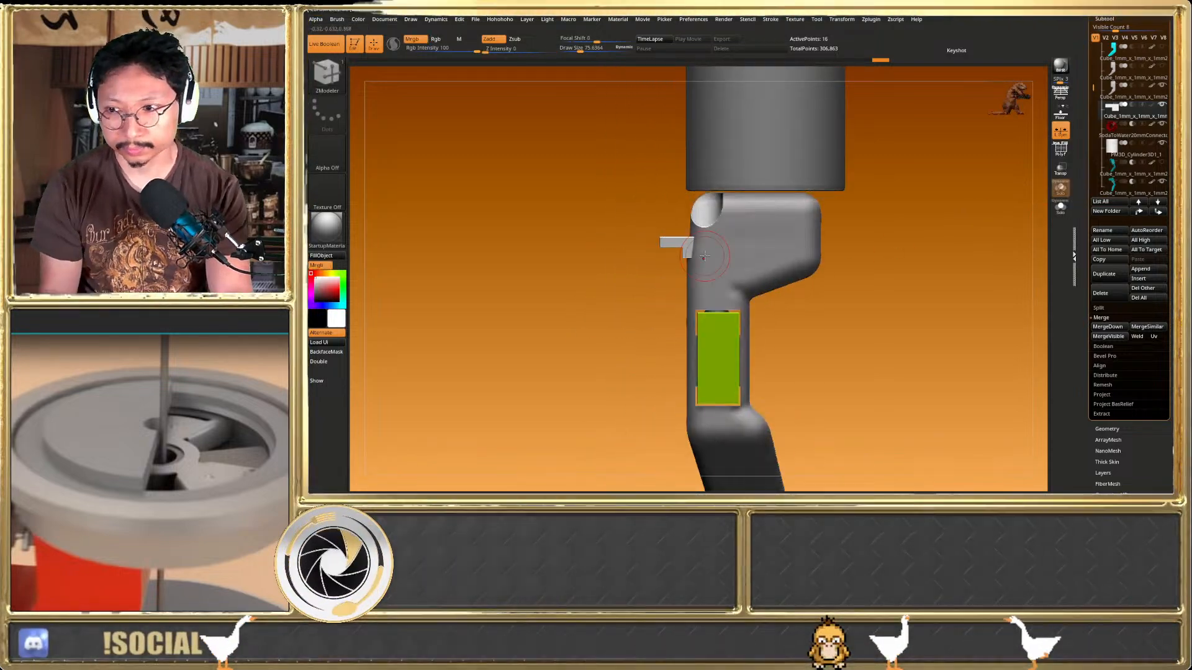
key("shift+f")
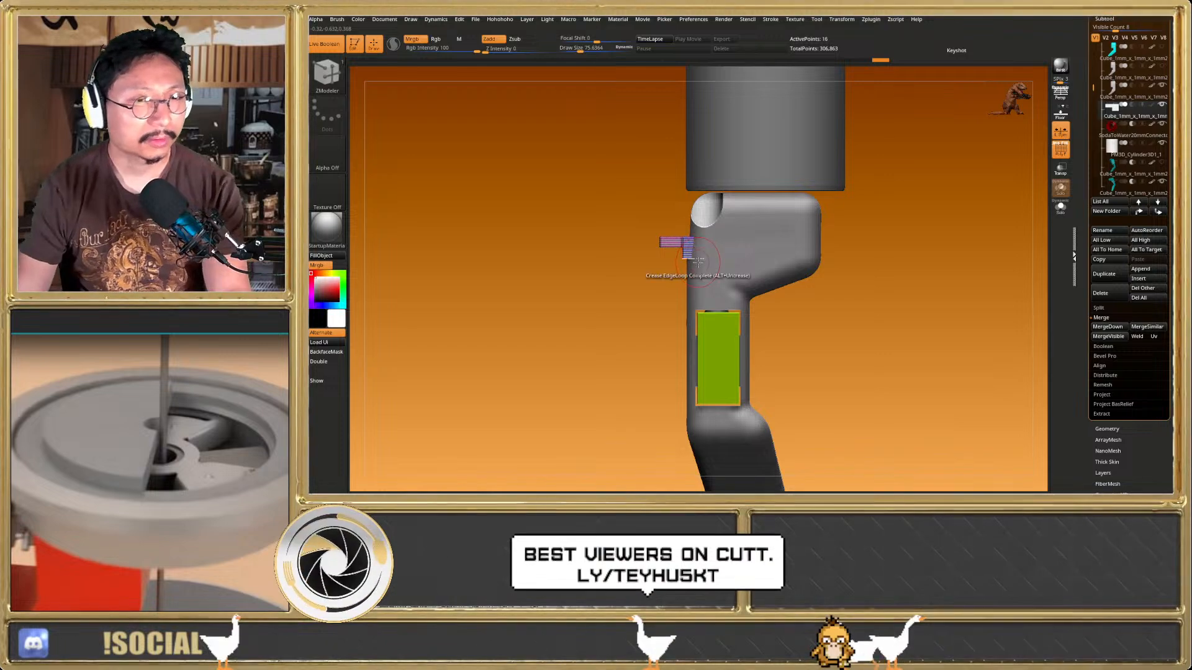
left_click(1061, 209)
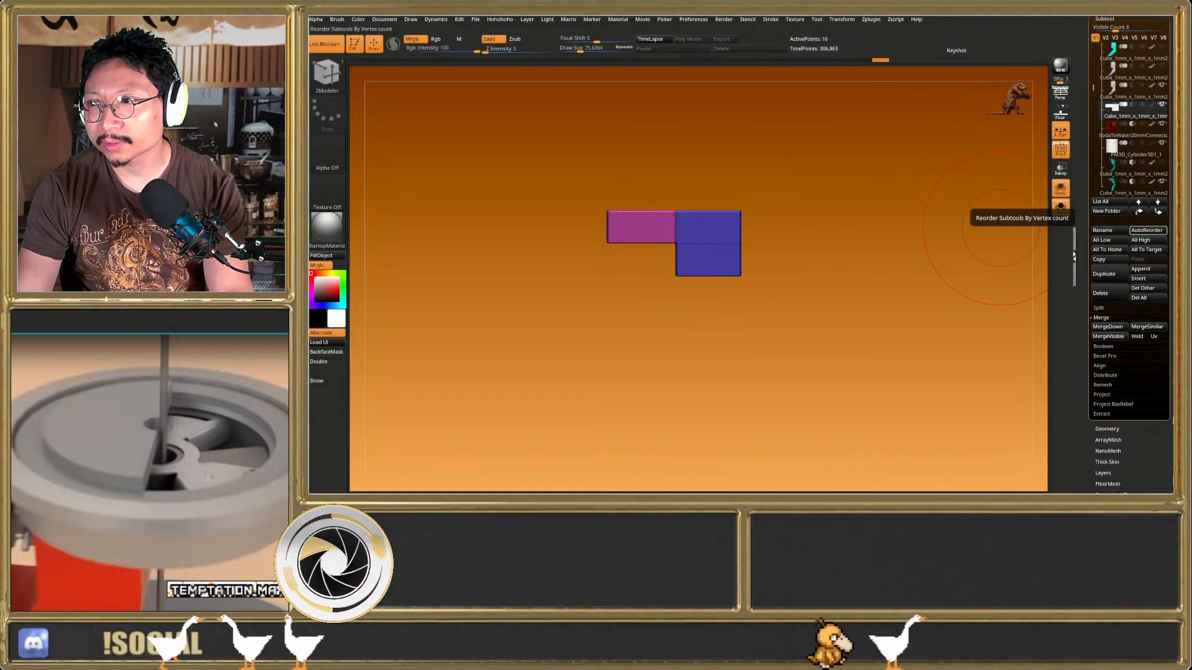
mouse_move(999, 228)
left_mouse_down()
mouse_move(869, 301)
mouse_move(731, 269)
mouse_move(785, 269)
mouse_move(766, 269)
mouse_move(787, 308)
mouse_move(808, 292)
left_mouse_up()
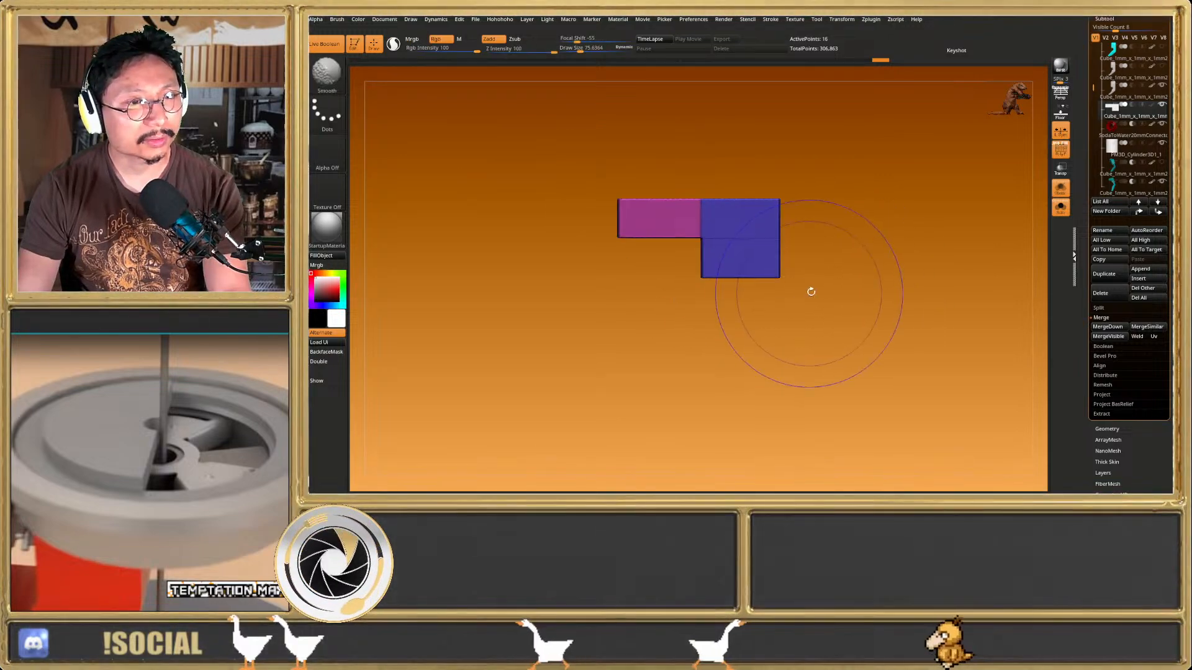
Insert multiple evenly spaced edge loops across the bar's protruding ledge, with alternating polygroups
key("b")
key("z")
key("m")
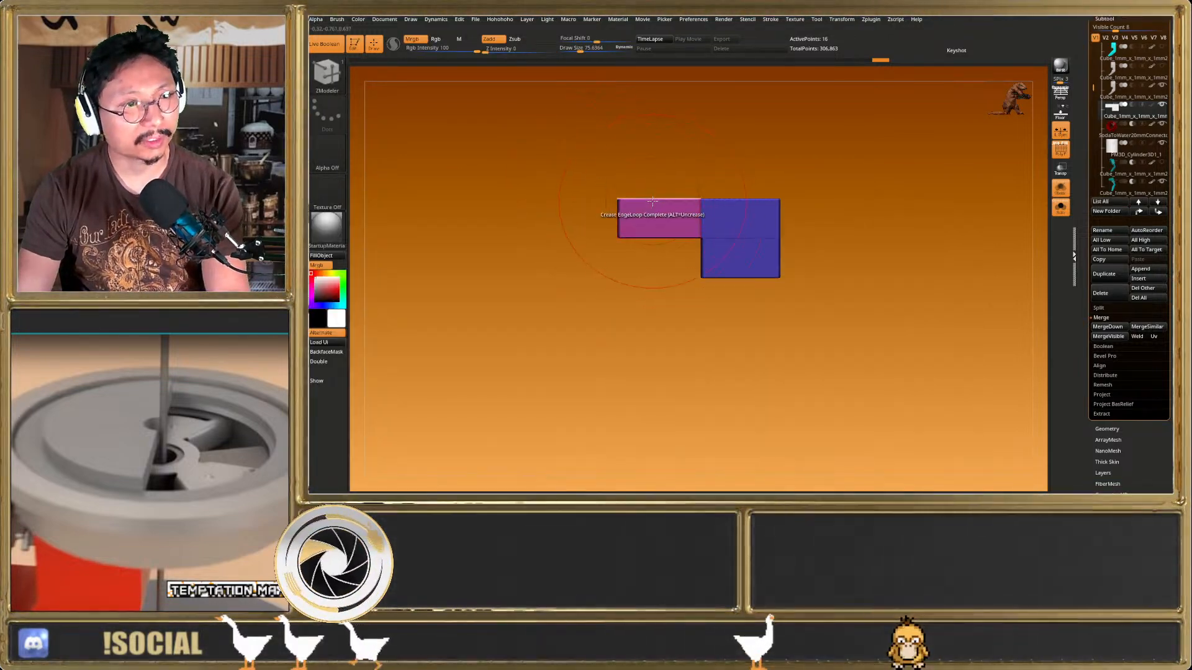
key("space")
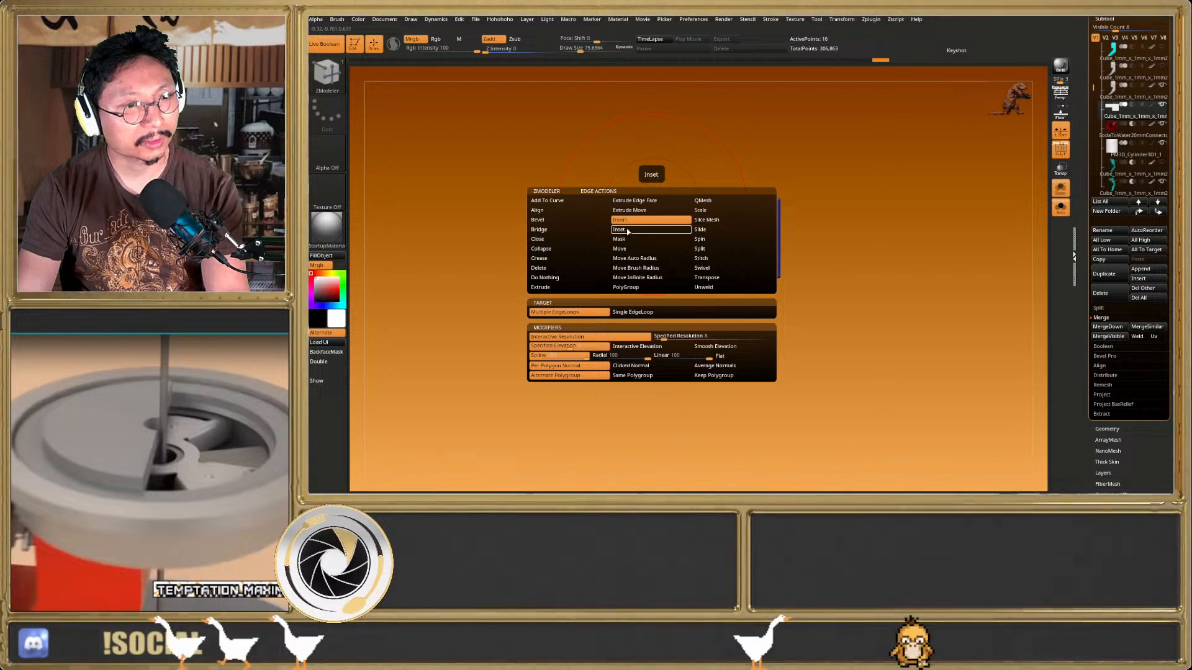
left_click(623, 230)
left_click_drag(648, 200, 650, 231)
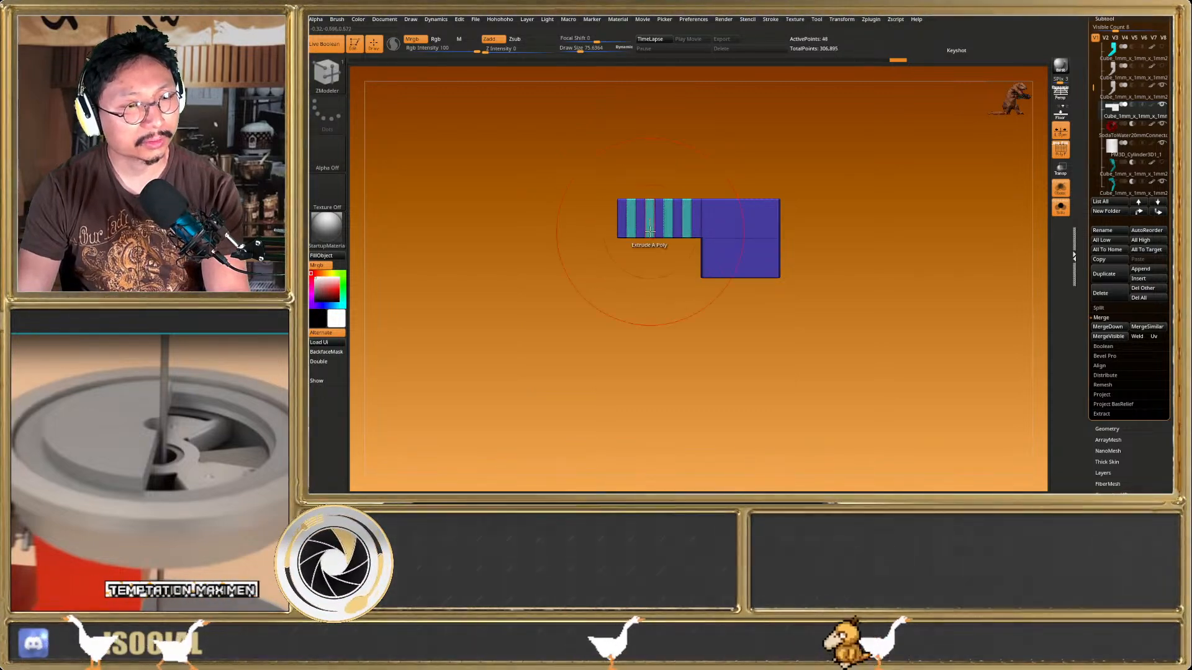
Place the gizmo at the ledge's base and try to curve the ledge downward with a bend deformer
key("w")
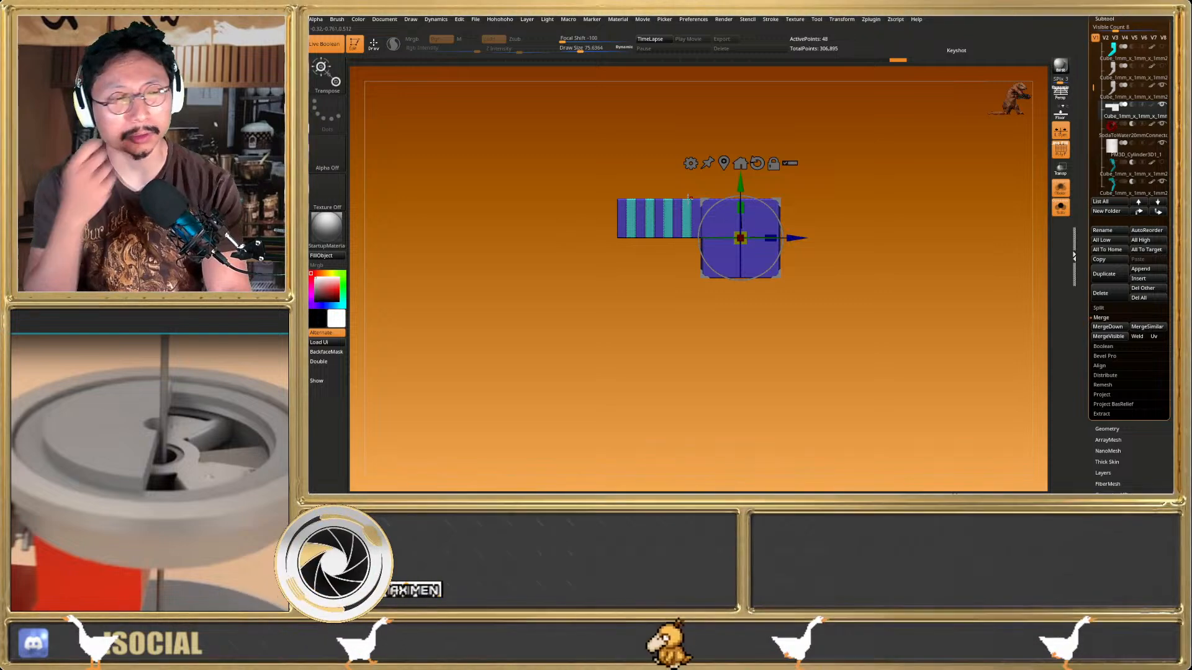
key("q")
key("w")
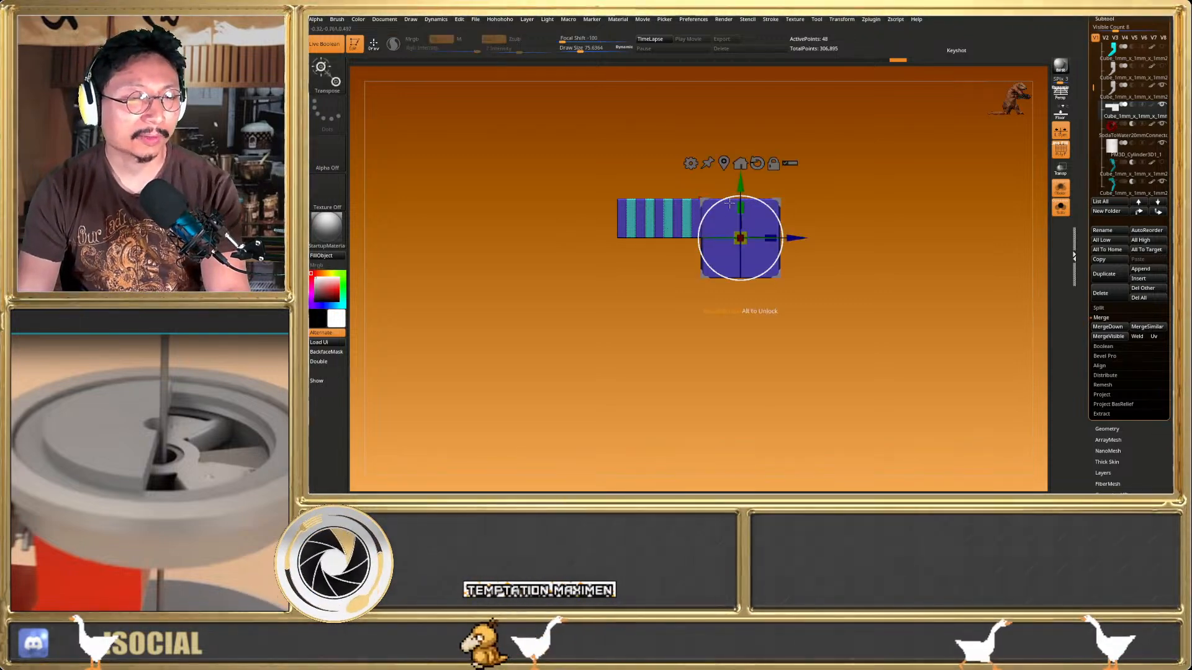
left_click(723, 164)
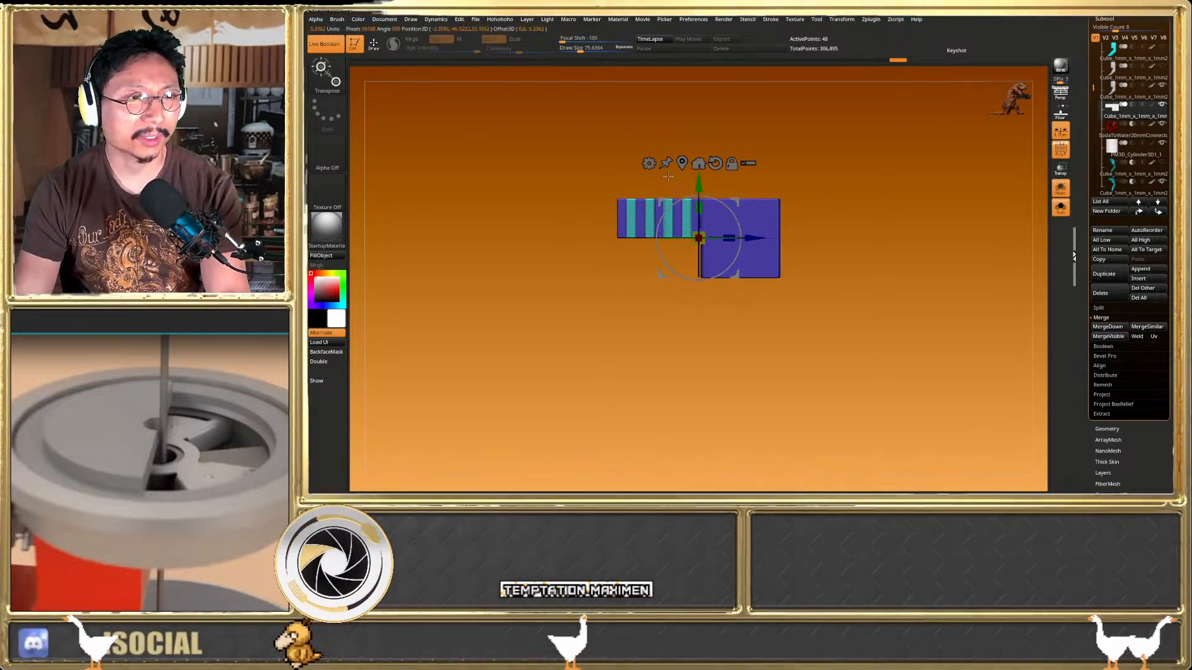
left_click(649, 164)
left_click(650, 189)
left_click_drag(698, 200, 695, 234)
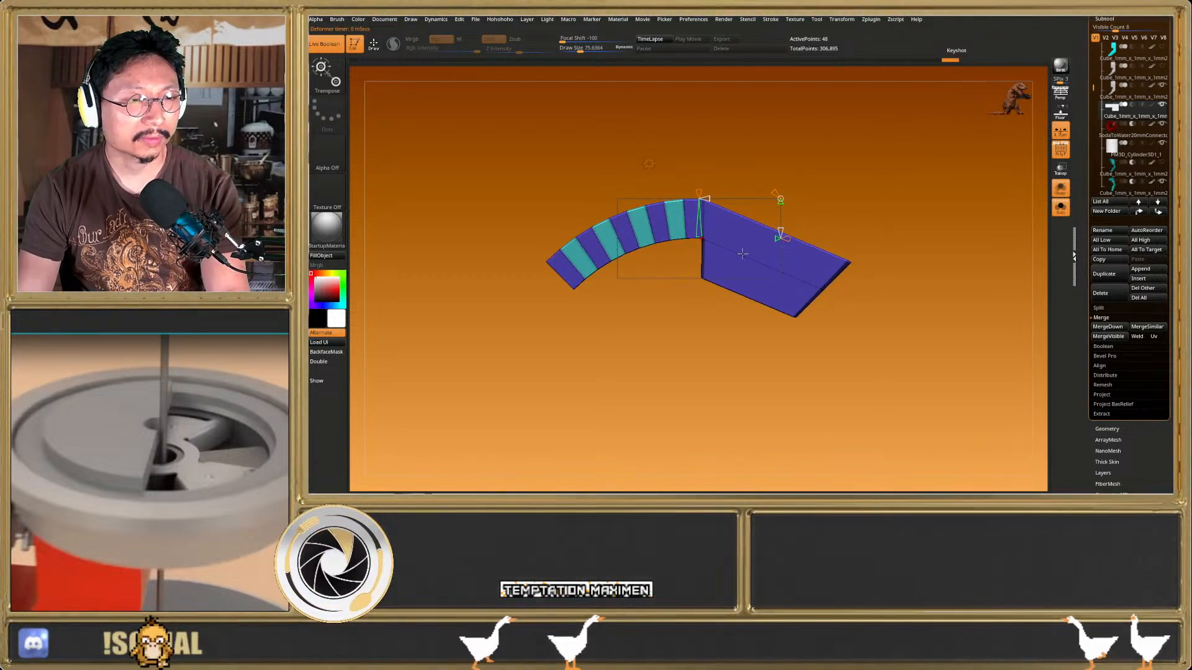
Undo the bend, the ledge's edge loops and the extrusion, and hide the bar's polygroup wireframe
key("ctrl+z")
key("q")
key("ctrl+z")
key("ctrl+z")
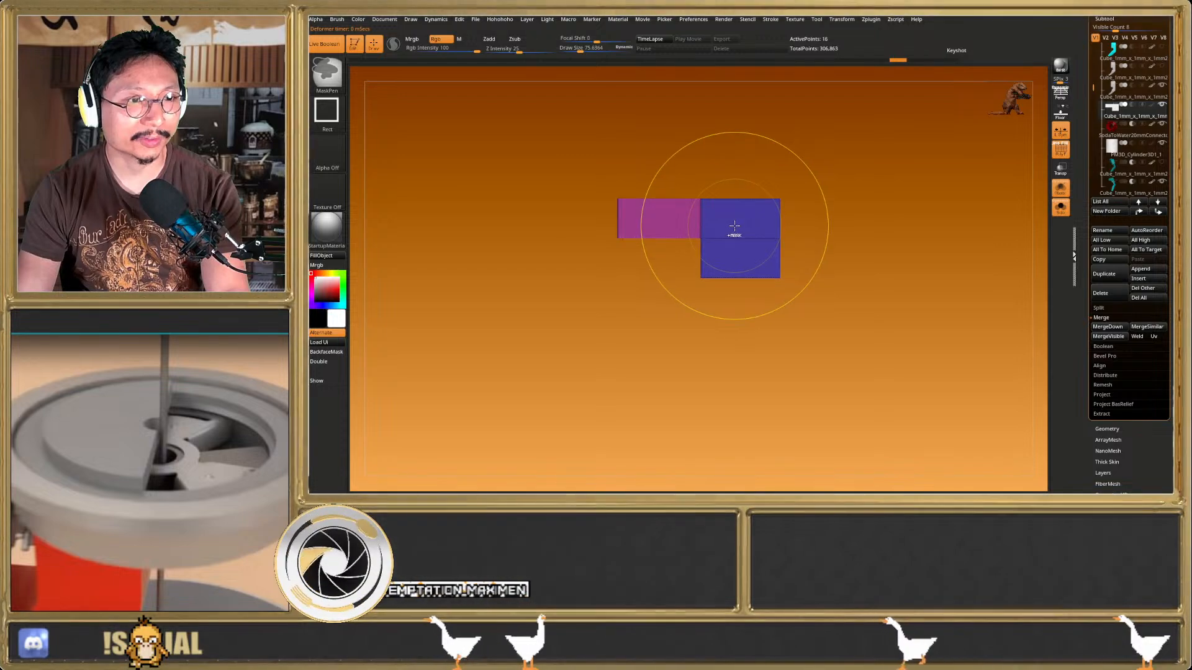
key("ctrl+z")
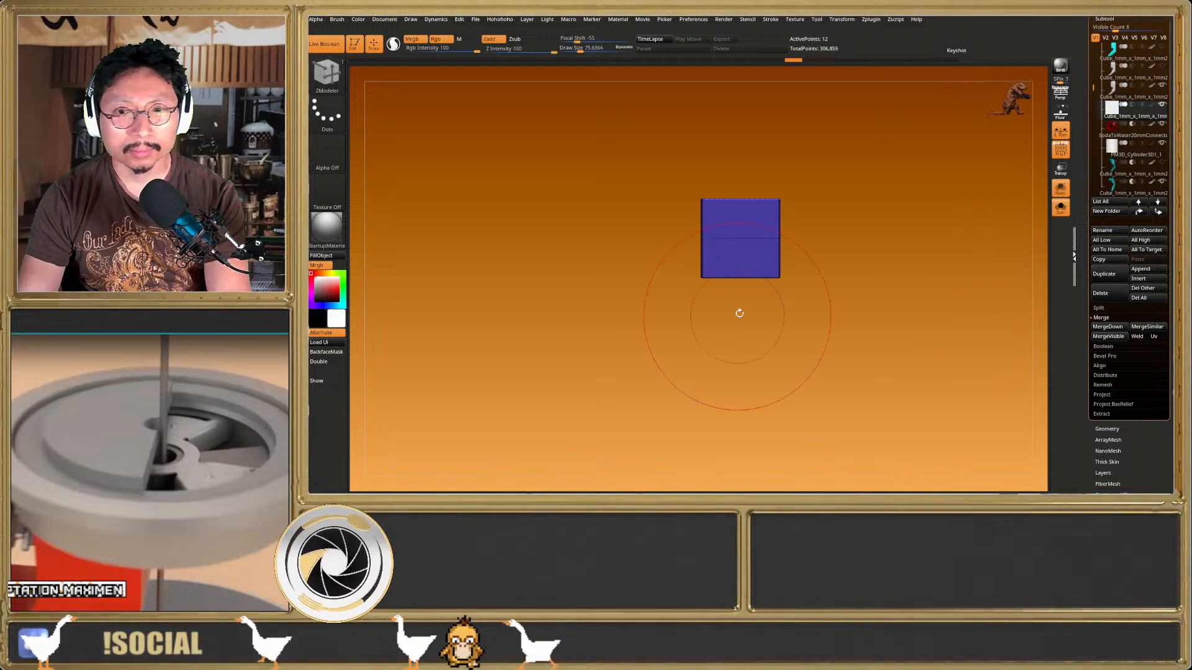
key("shift")
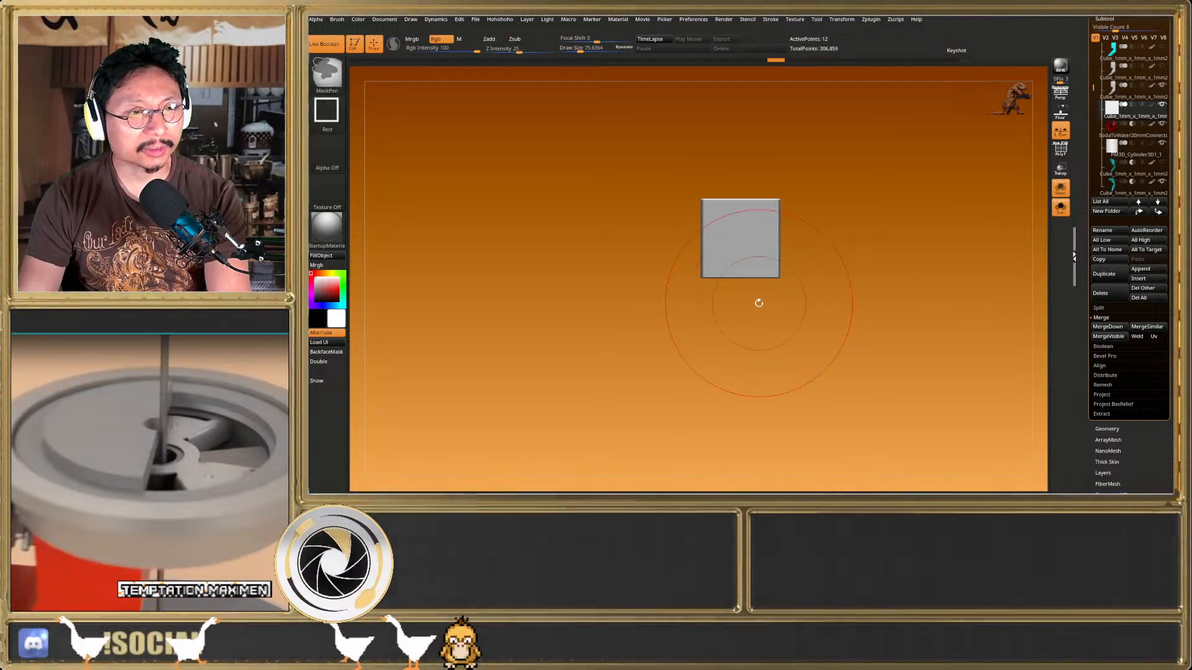
Isolate the bar and delete the horizontal edge loop that divides its end face
left_click(1060, 207)
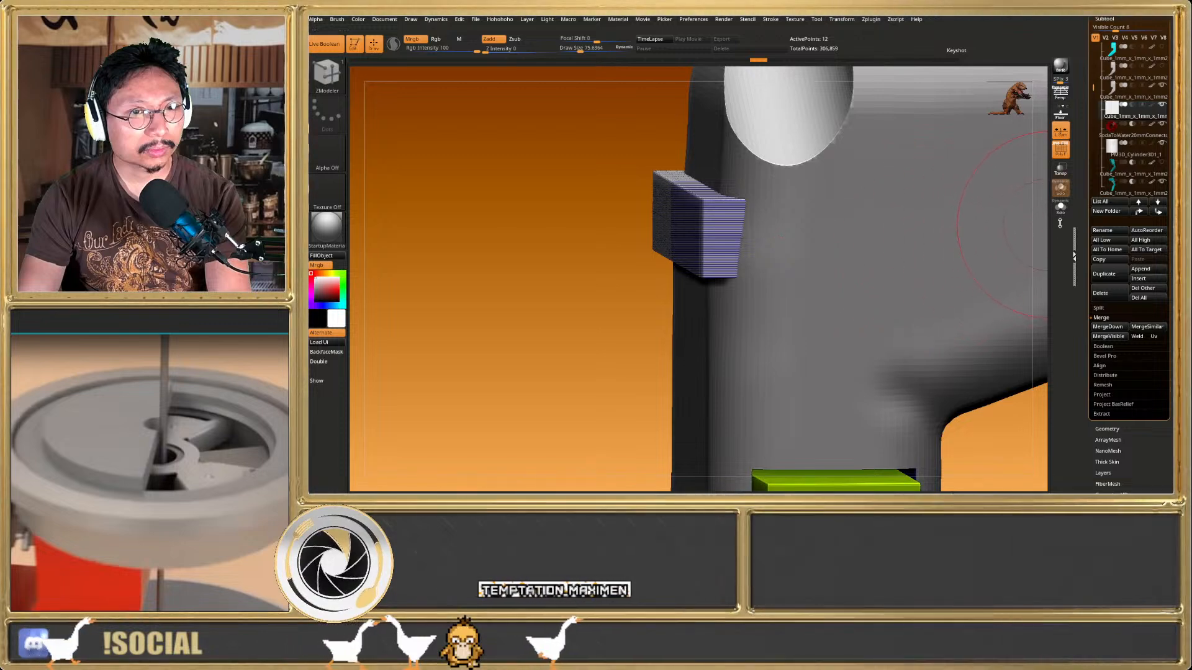
left_click(1062, 211)
key("b")
key("z")
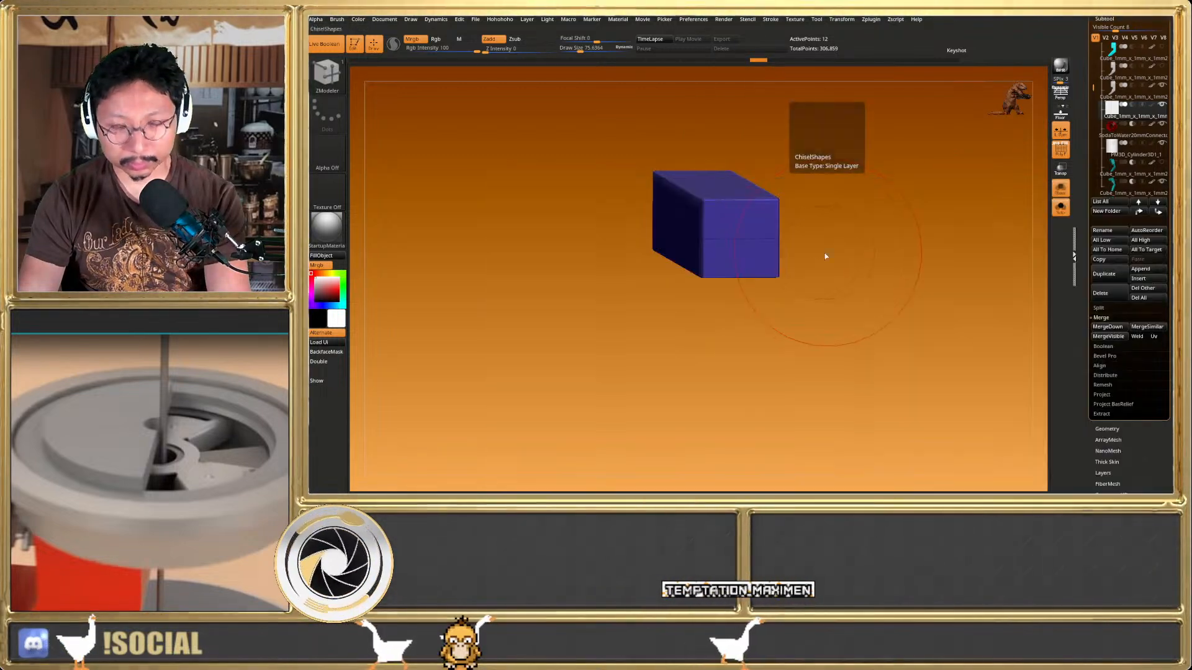
key("m")
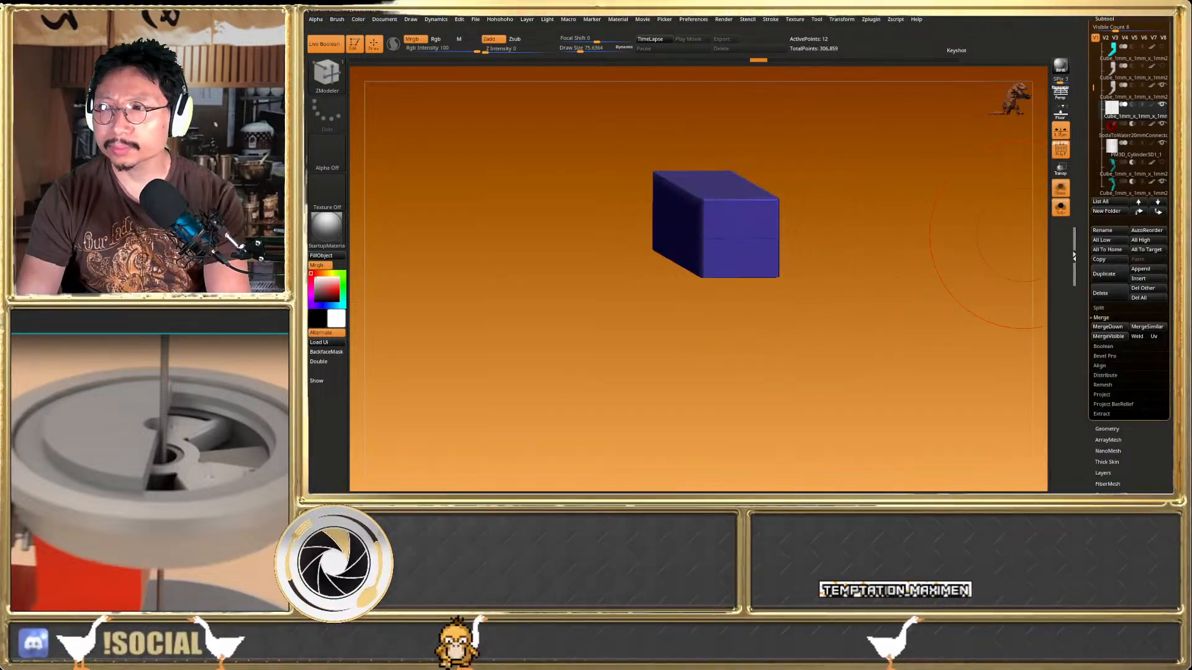
left_click_drag(862, 292, 724, 292)
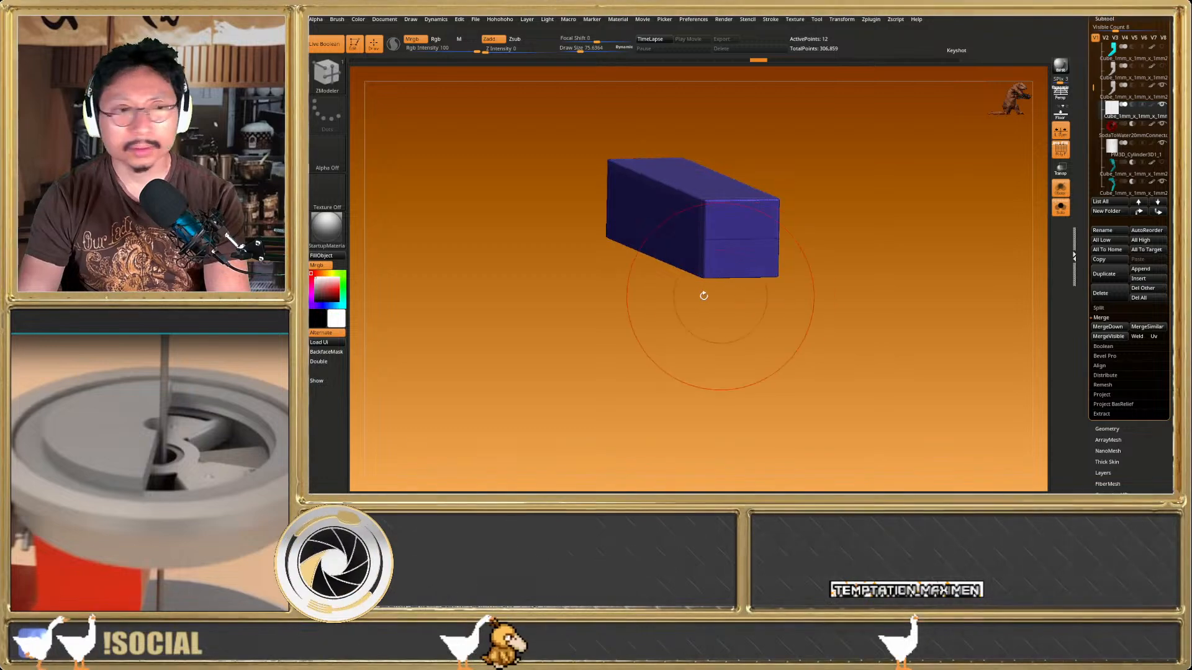
key("b")
key("Escape")
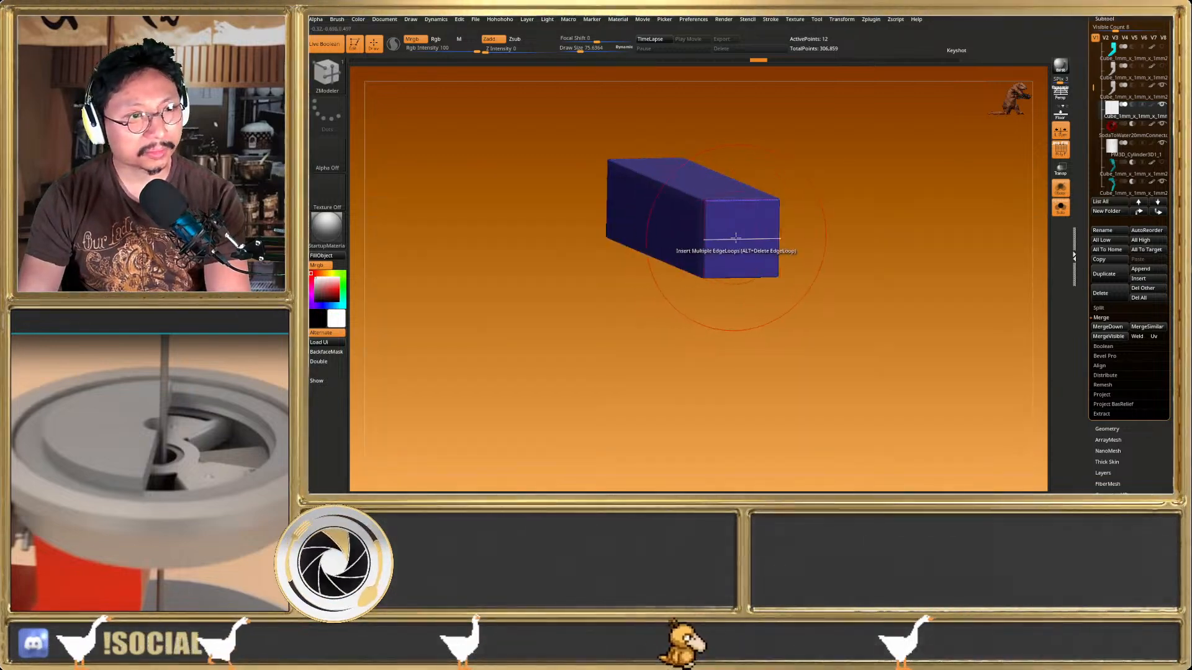
key("space")
left_click(646, 285)
key("space")
left_click(712, 333)
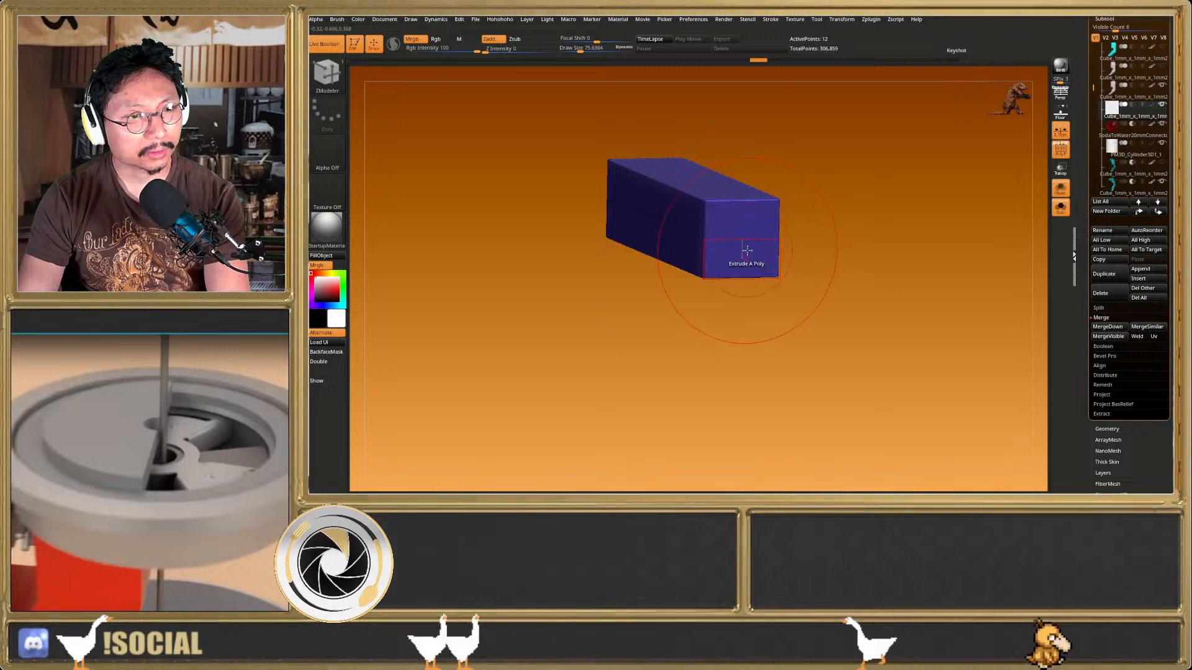
left_click(752, 236)
right_click_drag(755, 238, 775, 259, "shift")
key("shift+f")
Stretch the bar along its depth so that it protrudes well beyond the body's rear face
left_click(1060, 206)
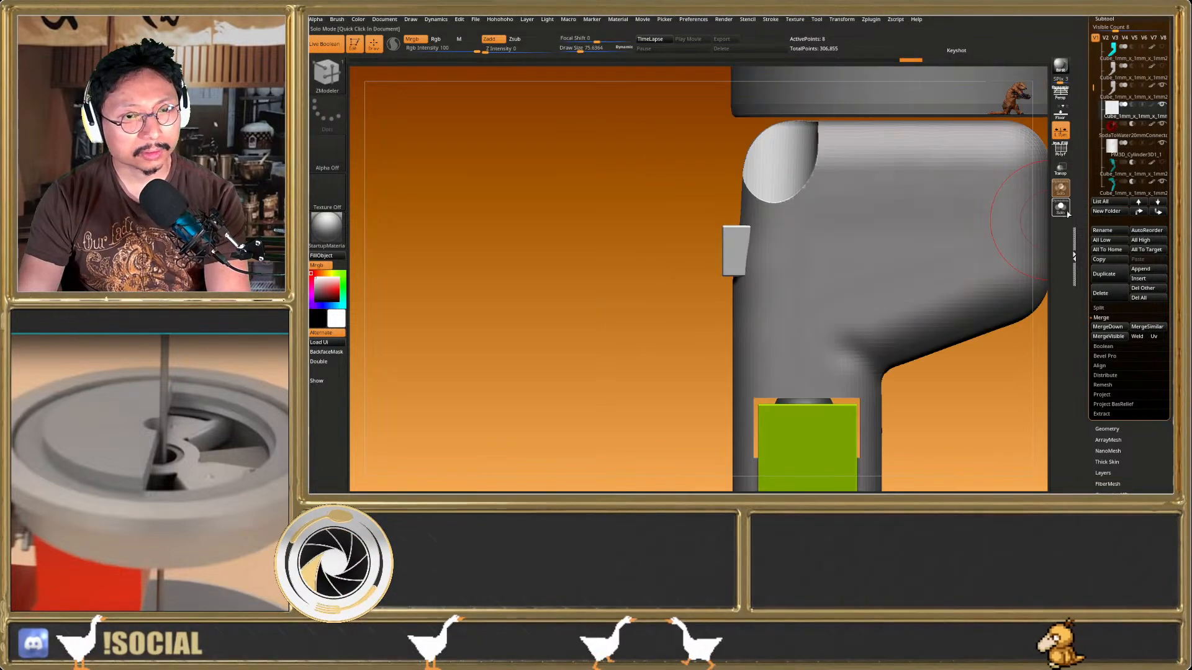
key("w")
left_click_drag(777, 250, 793, 249)
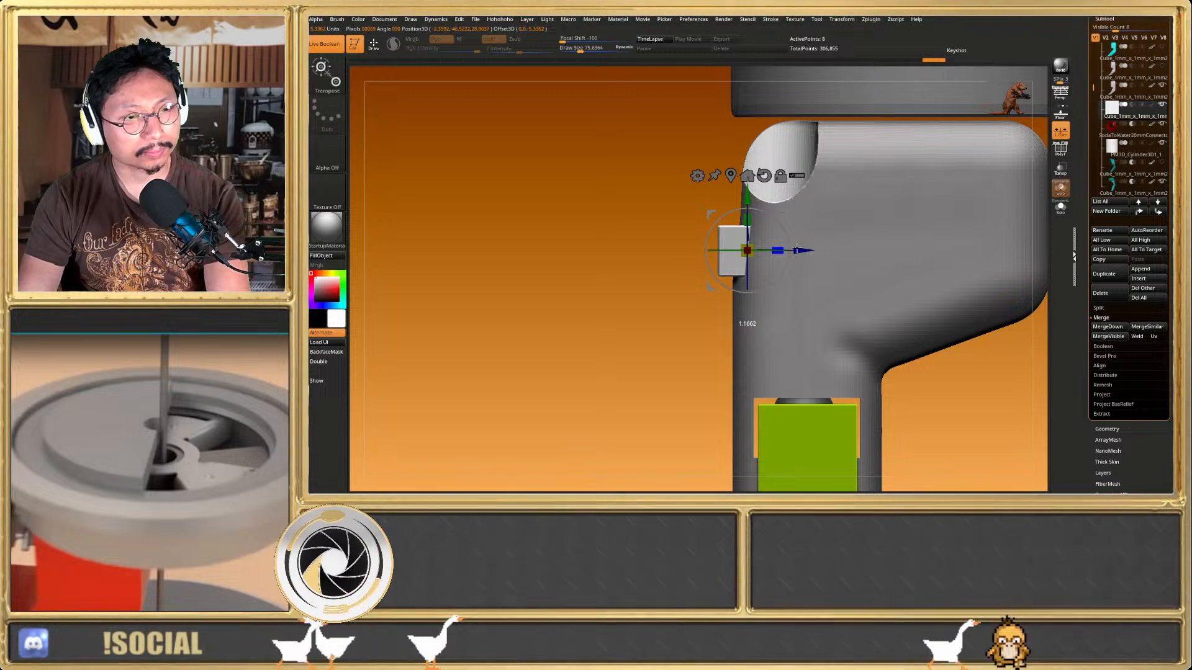
left_click(1061, 208)
key("q")
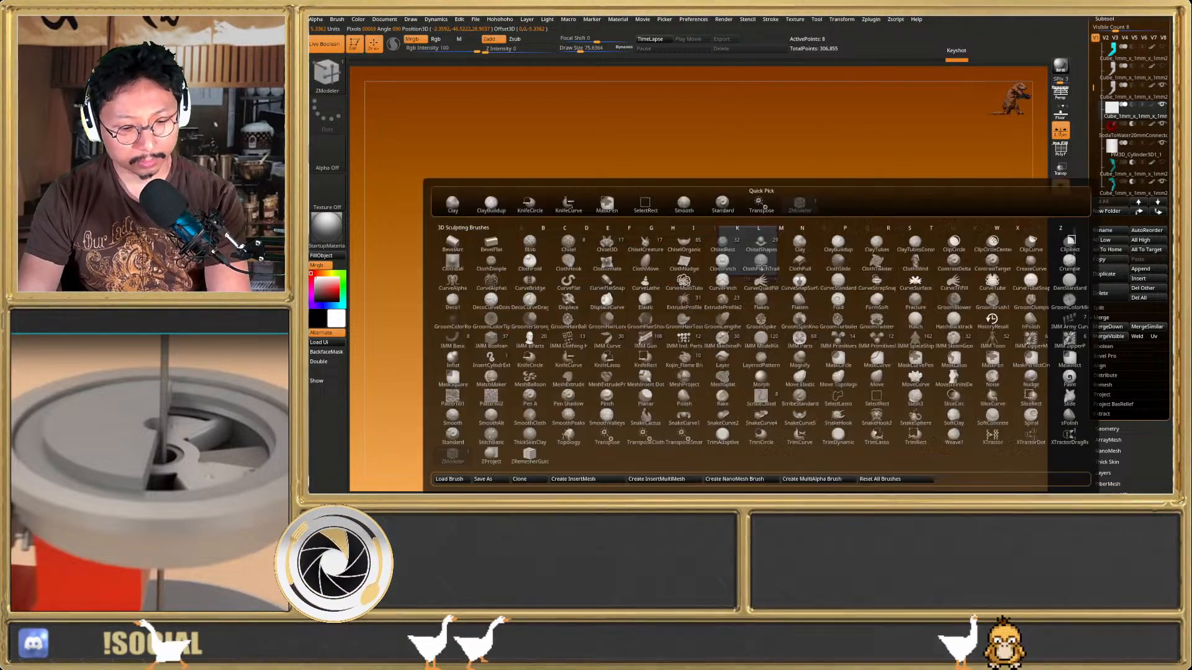
key("shift+f")
key("w")
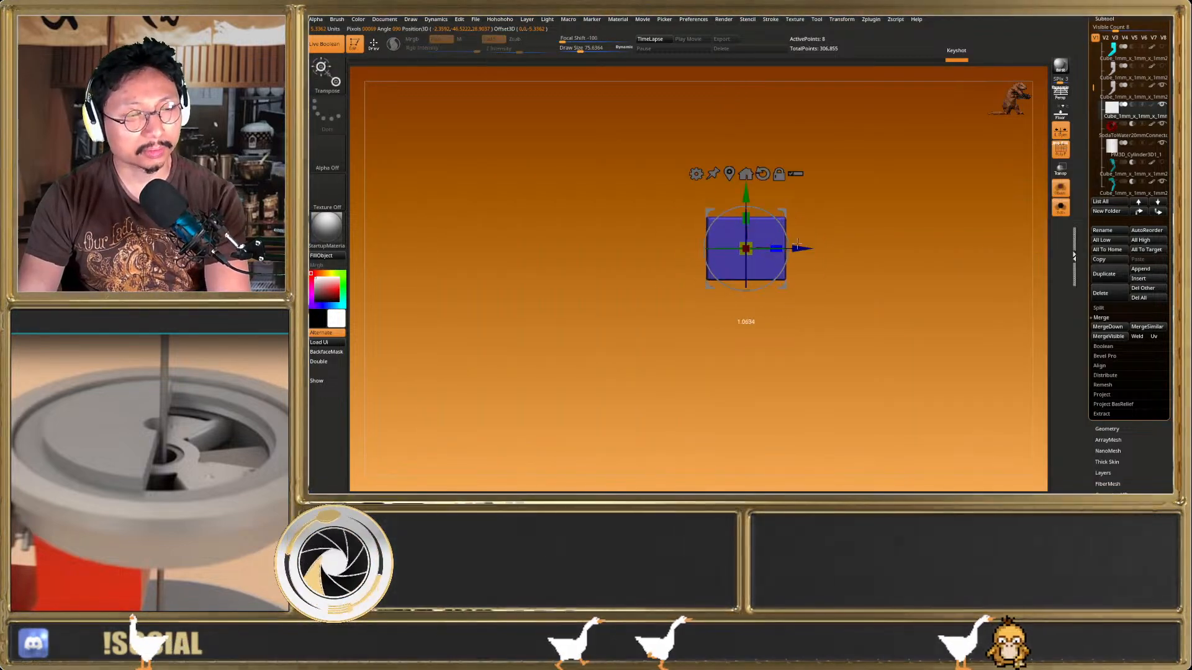
left_click_drag(777, 245, 813, 247)
key("q")
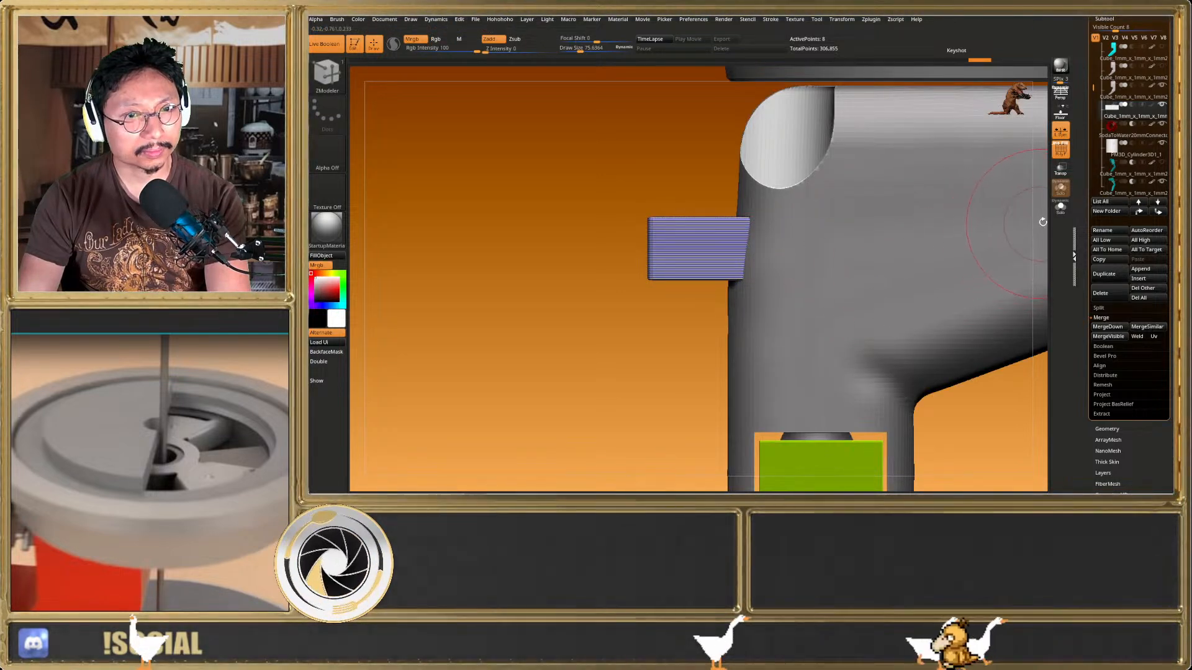
left_click(1060, 206)
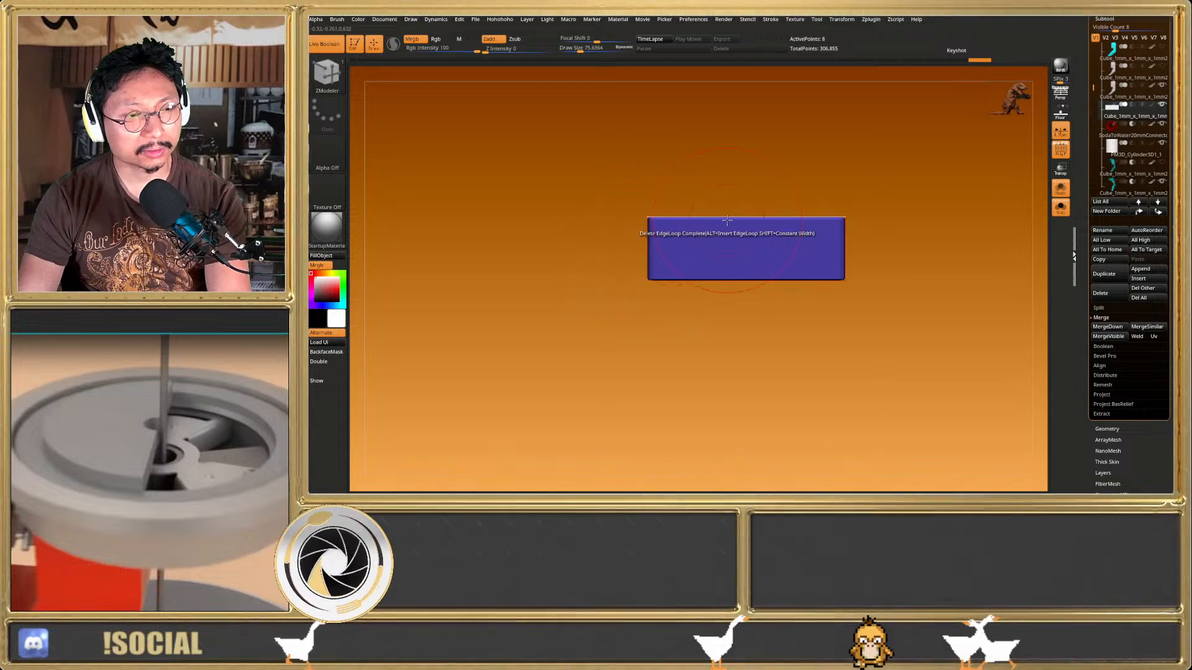
Insert multiple evenly spaced edge loops along the isolated bar's length, with alternating polygroups
key("space")
left_click(694, 237)
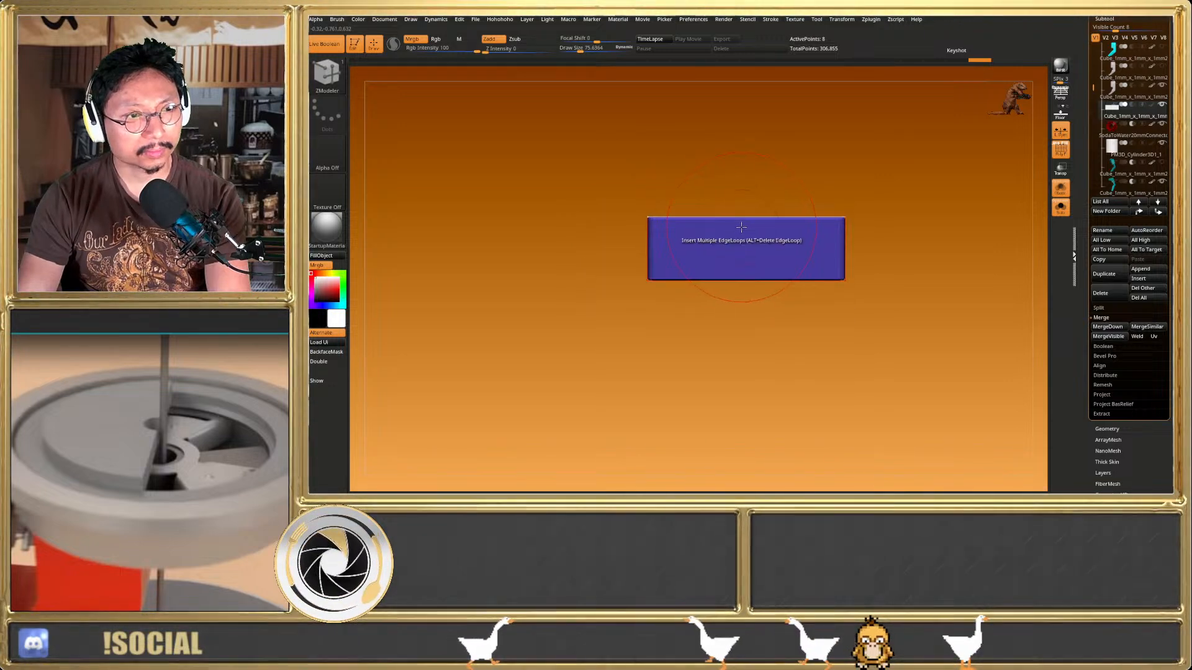
left_click_drag(741, 227, 743, 268)
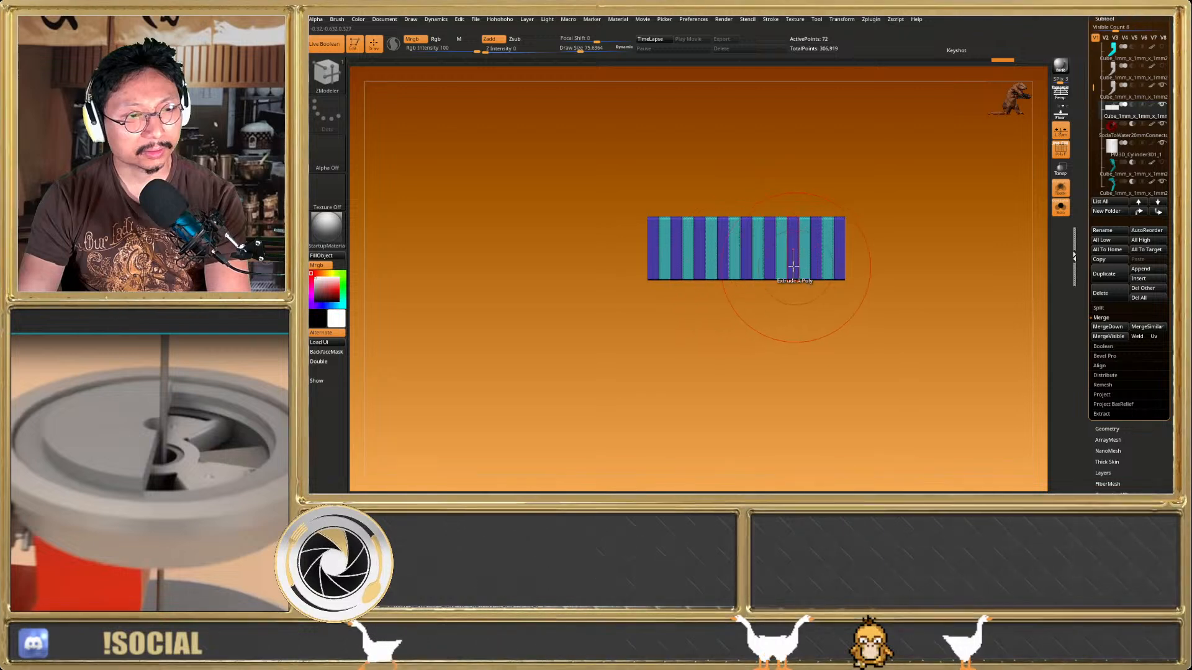
Bend the bar into an arch with both ends curving downward, using a bend deformer
key("w")
left_click(698, 173)
left_click(726, 239)
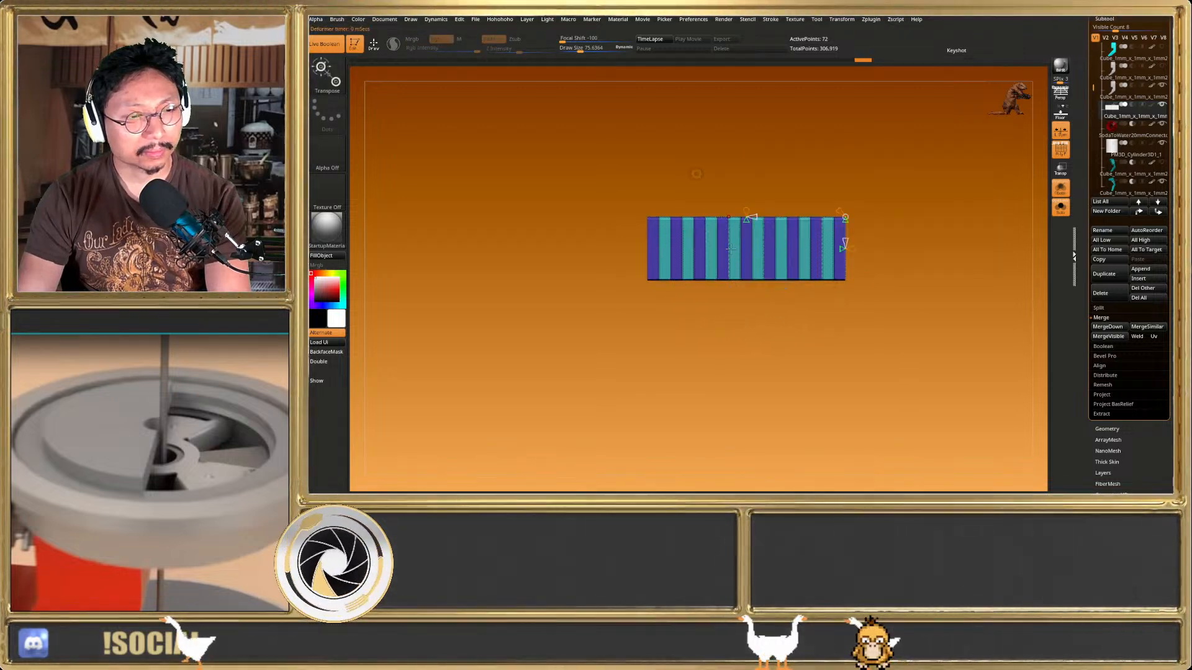
left_click_drag(750, 223, 740, 257)
key("w")
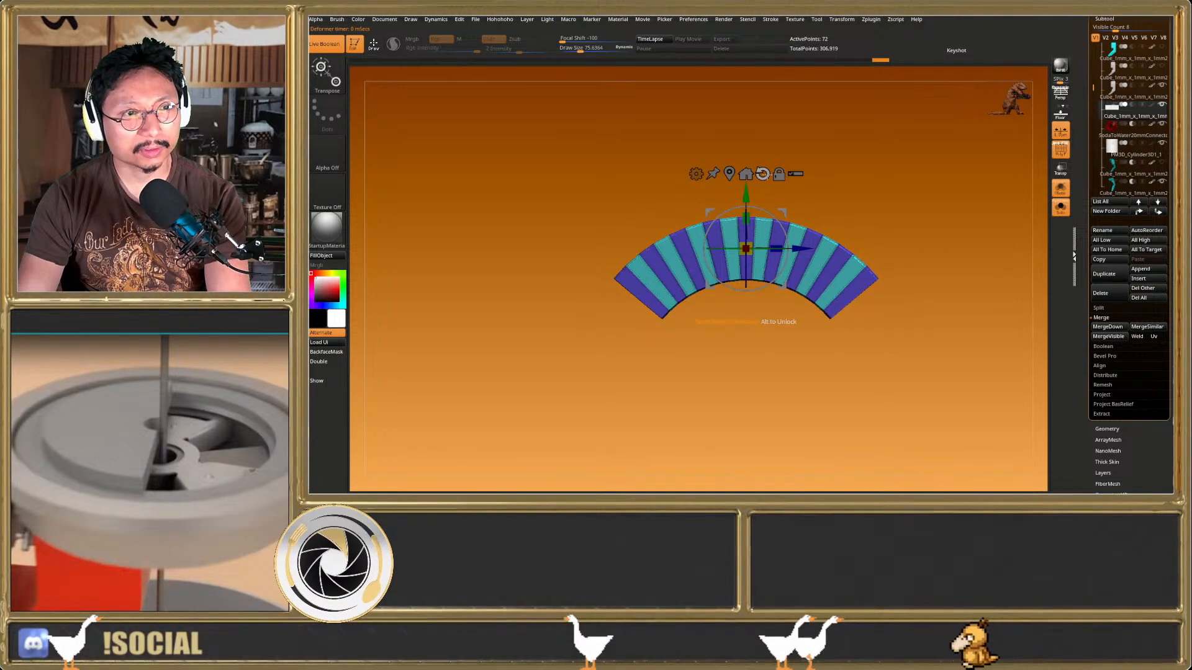
Center the gizmo on the arched bar and reposition the bar against the dispenser body's rear face
left_click(730, 176)
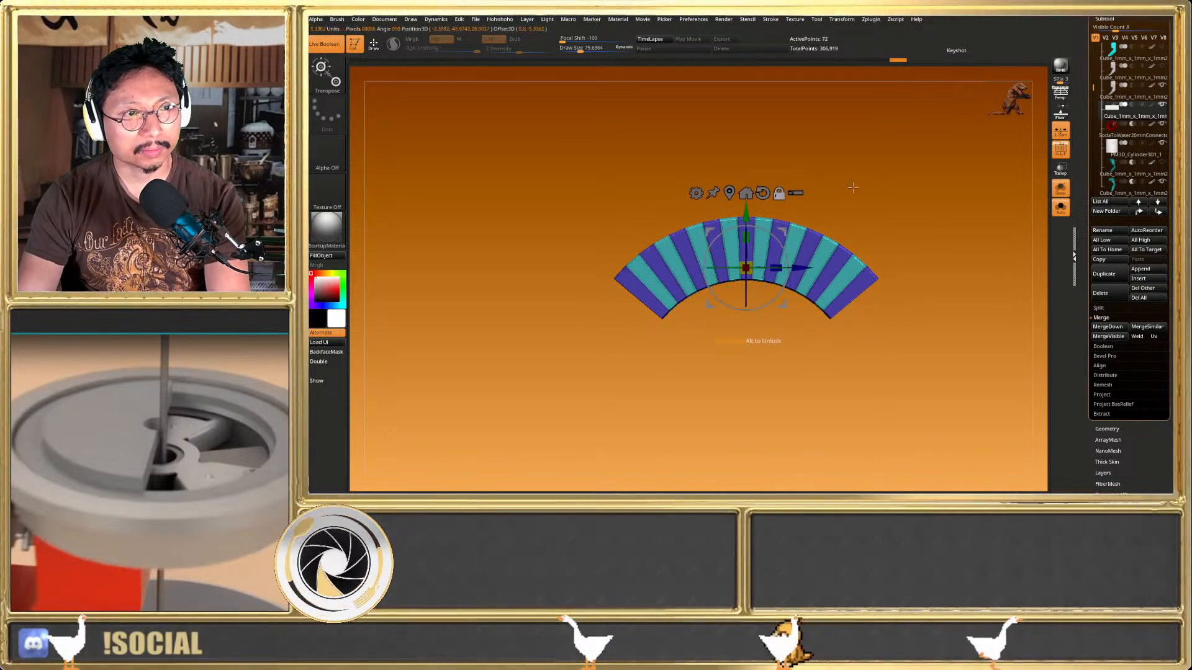
left_click(1059, 209)
key("shift+f")
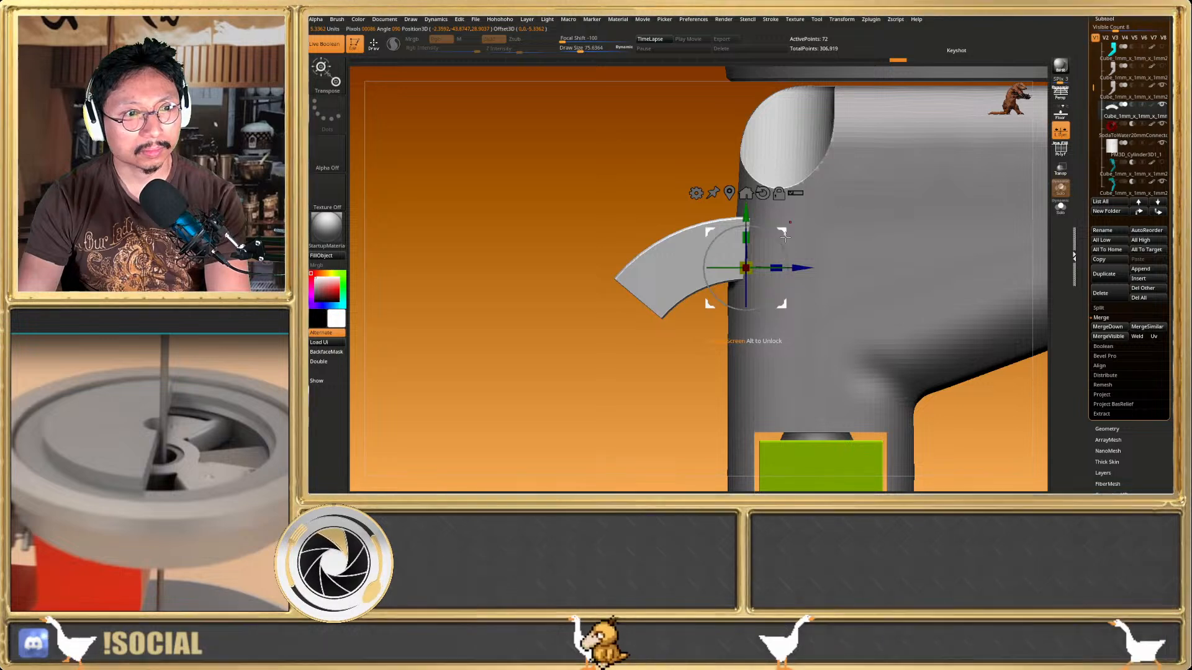
mouse_move(783, 247)
left_mouse_down()
mouse_move(788, 264)
mouse_move(792, 217)
left_mouse_up()
key("q")
key("shift+f")
mouse_move(797, 258)
right_mouse_down("ctrl")
mouse_move(773, 264)
mouse_move(848, 287)
right_mouse_up("ctrl")
key("shift+f")
right_click_drag(754, 287, 814, 301)
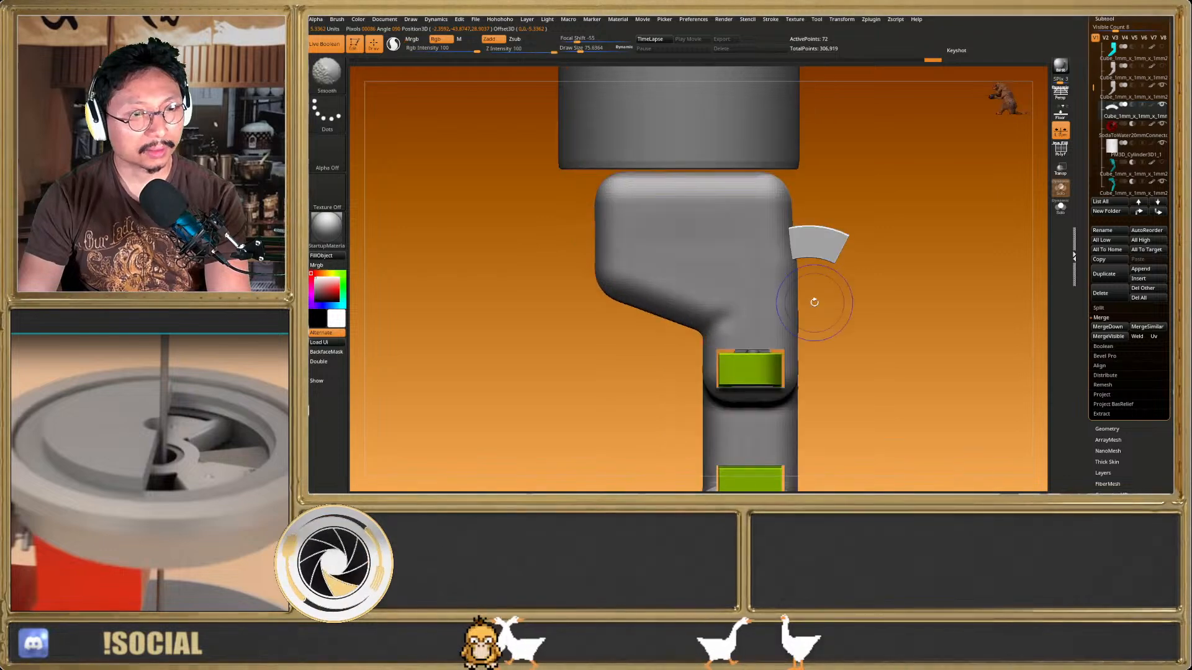
key("shift+f")
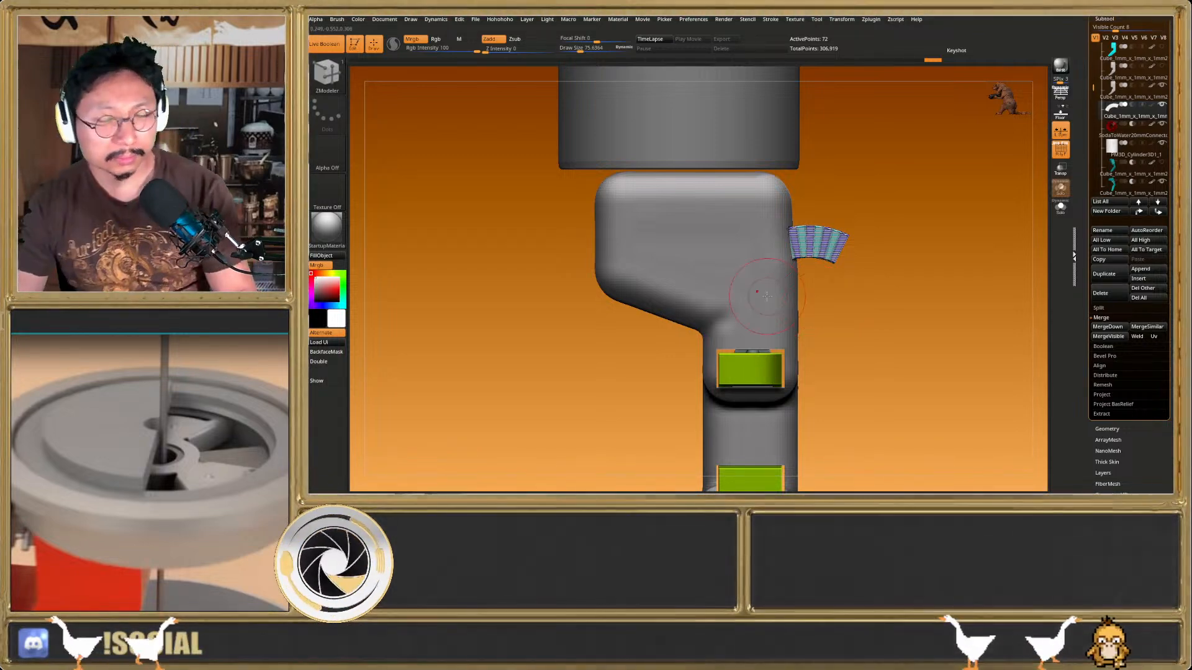
Delete the arched bar subtool and insert a ring primitive as a new subtool
left_click(1105, 293)
left_click(1025, 309)
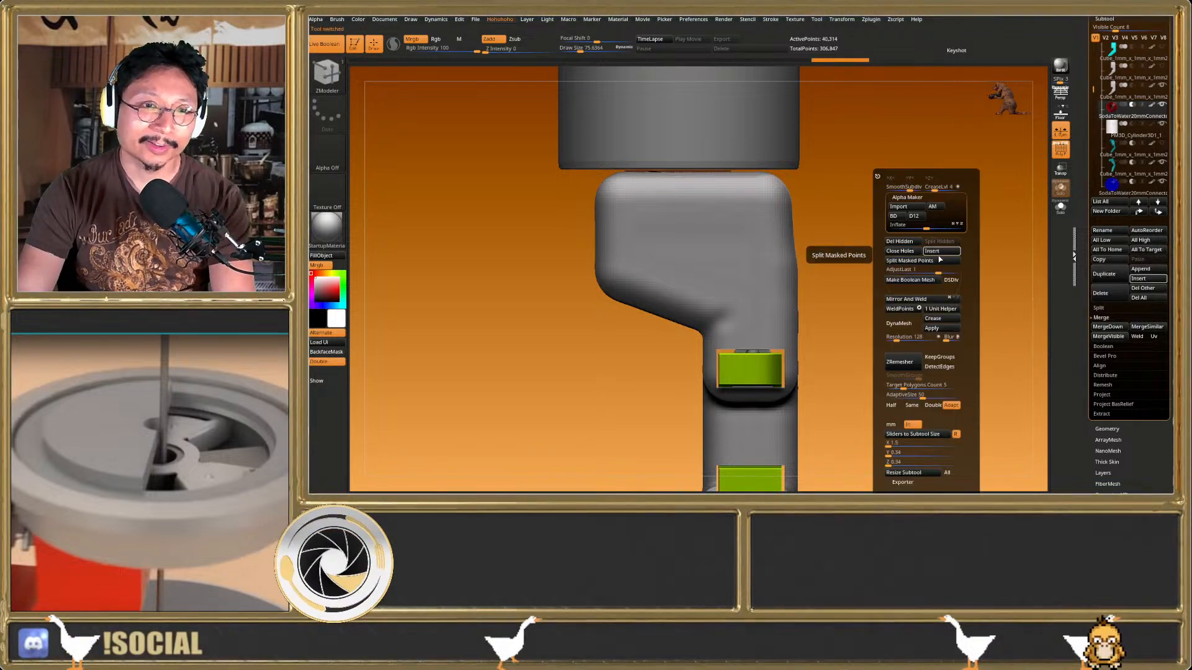
left_click(941, 251)
left_click(740, 304)
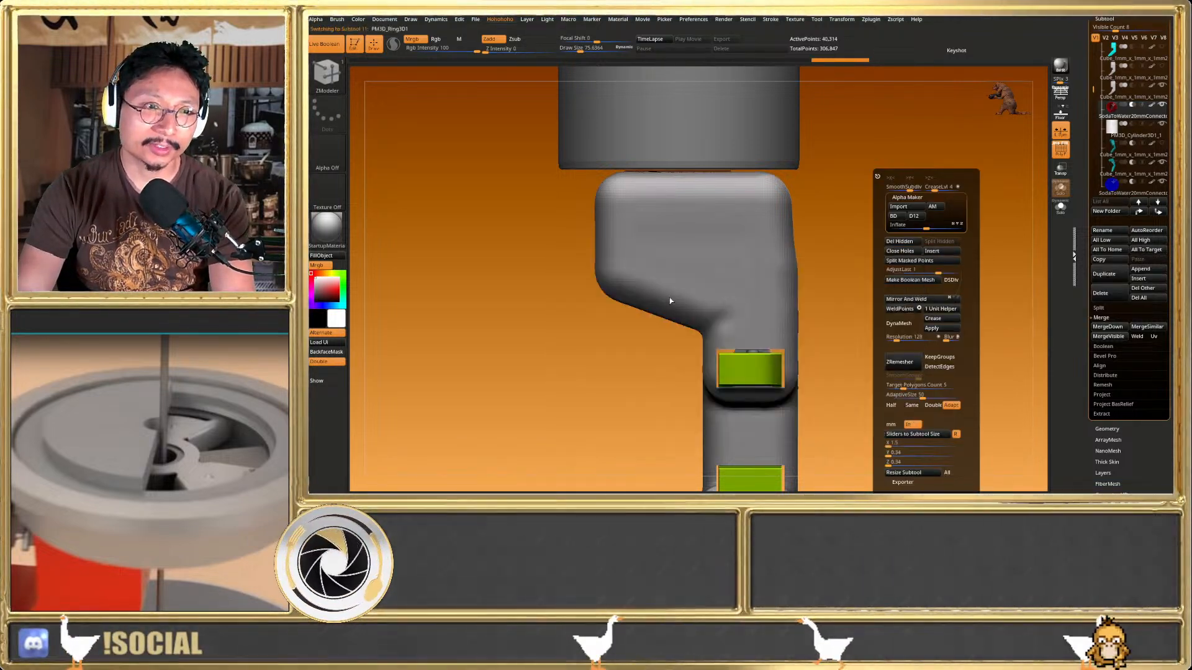
Shrink the ring and move it to the upper rear of the dispenser body
key("w")
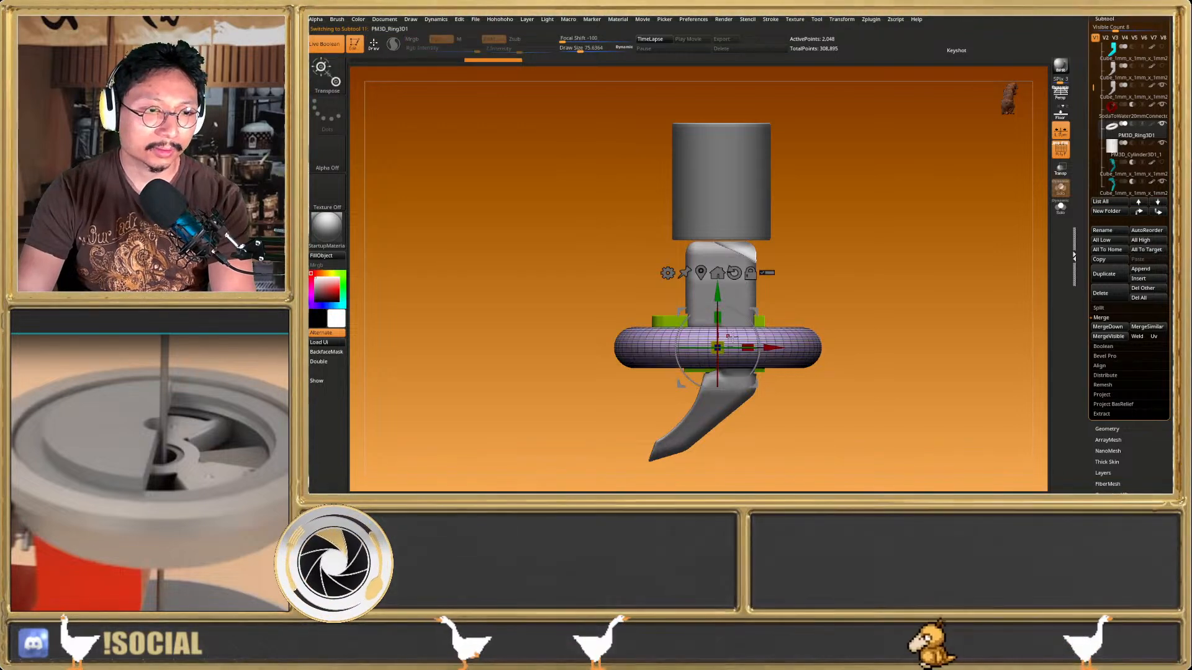
right_click_drag(736, 330, 824, 321)
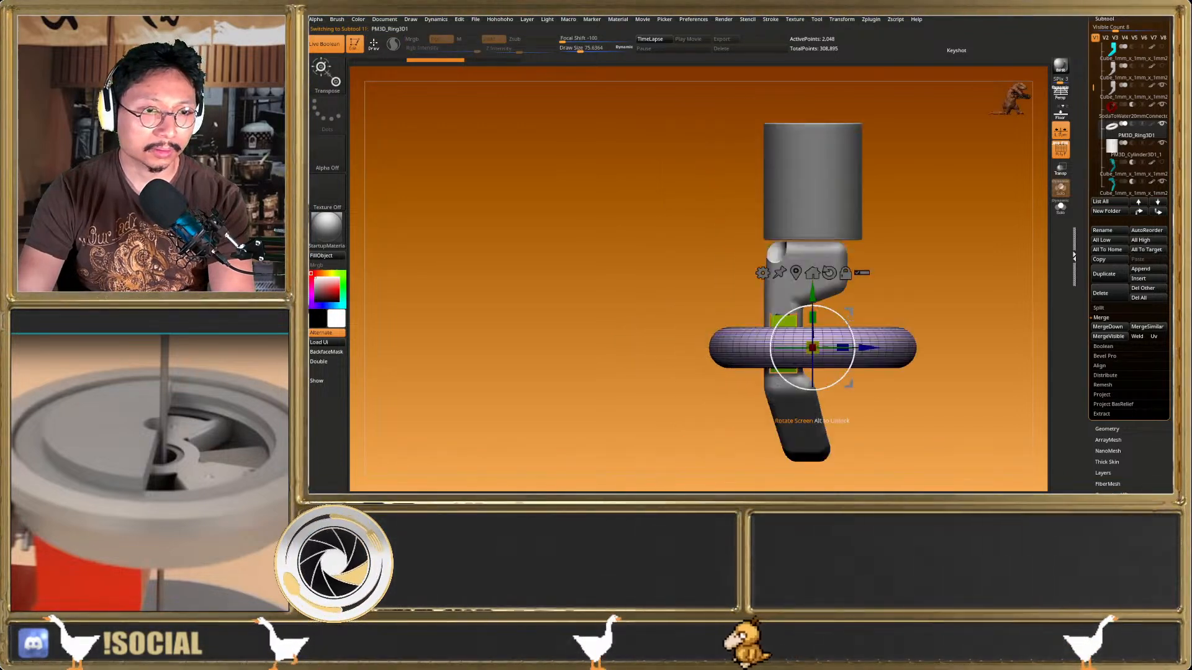
left_click_drag(822, 341, 670, 282)
right_click_drag(667, 297, 720, 254, "ctrl")
left_click_drag(727, 248, 874, 237)
key("q")
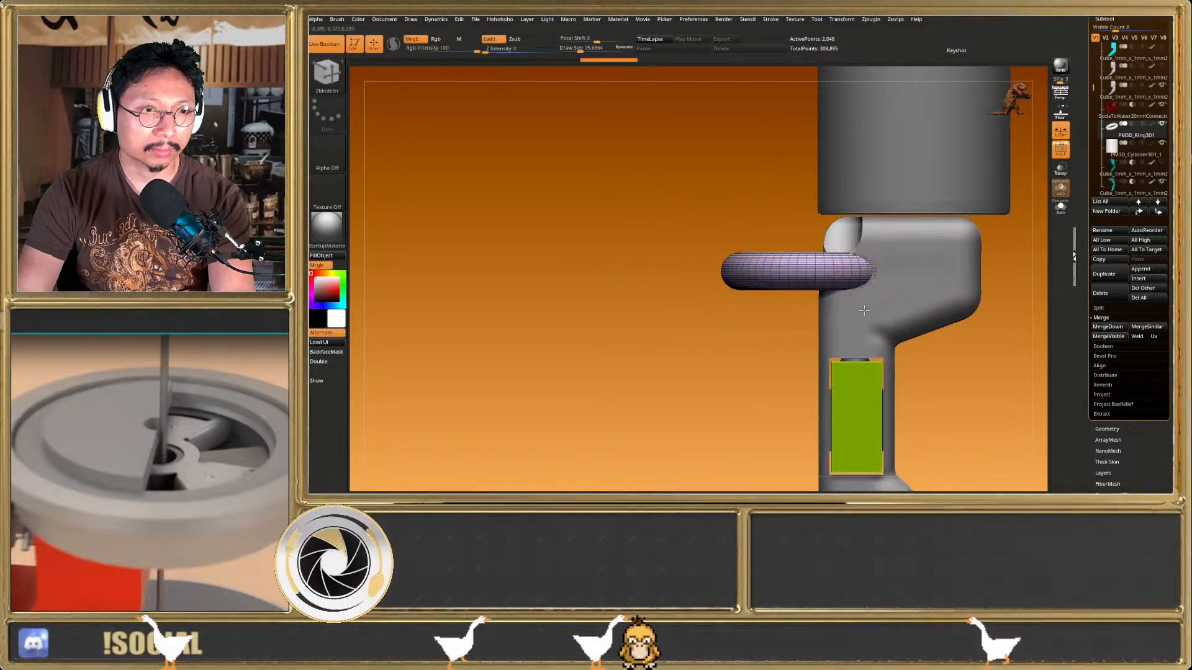
Shrink and tilt the ring diagonally, and place it with its lower end embedded in the body's rear face
right_click_drag(864, 267, 866, 358, "shift")
key("w")
left_click_drag(816, 189, 777, 206)
key("q")
mouse_move(828, 317)
right_mouse_down("shift")
mouse_move(839, 240)
mouse_move(840, 267)
right_mouse_up("shift")
right_click_drag(839, 266, 814, 221)
key("w")
left_click_drag(816, 220, 851, 260)
key("q")
mouse_move(806, 292)
right_mouse_down()
mouse_move(825, 276)
mouse_move(831, 233)
right_mouse_up()
key("shift+f")
key("w")
left_click_drag(762, 290, 800, 298)
key("q")
mouse_move(804, 301)
right_mouse_down("ctrl")
mouse_move(810, 286)
mouse_move(842, 350)
mouse_move(786, 334)
mouse_move(778, 304)
mouse_move(785, 332)
mouse_move(796, 331)
right_mouse_up("ctrl")
key("shift+f")
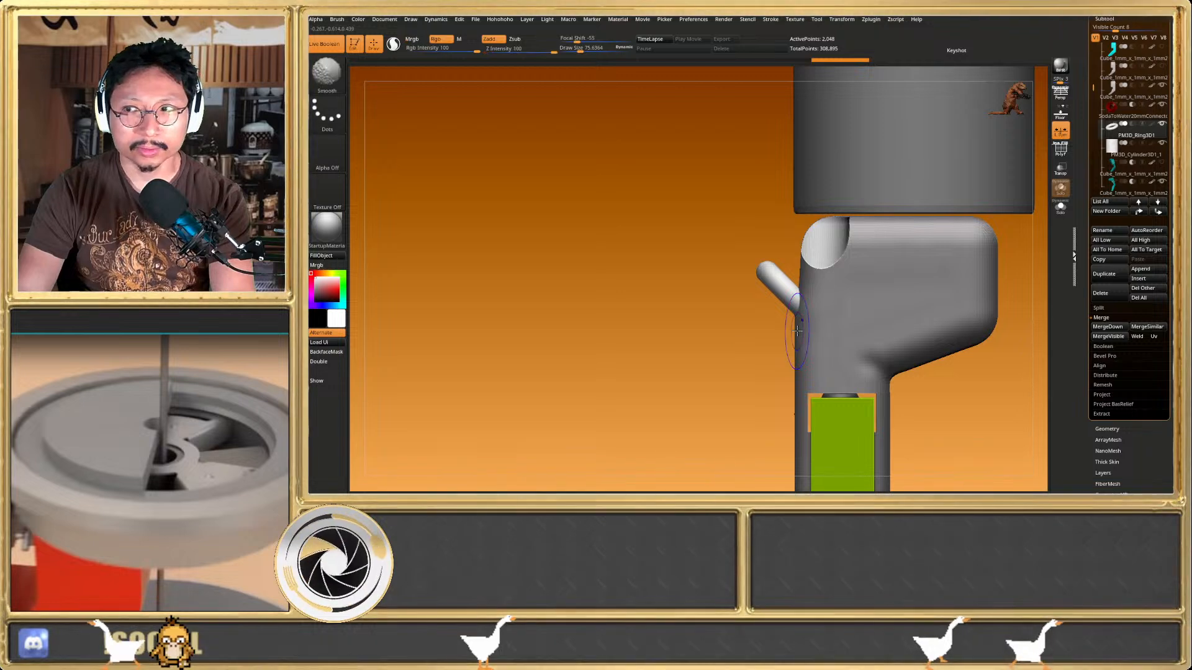
Isolate the ring, assign the gradient Alpha 27 to the mask brush and try to mask across the ring
left_click(1057, 211)
mouse_move(850, 359)
right_mouse_down()
mouse_move(825, 382)
mouse_move(843, 343)
right_mouse_up()
key("shift+f")
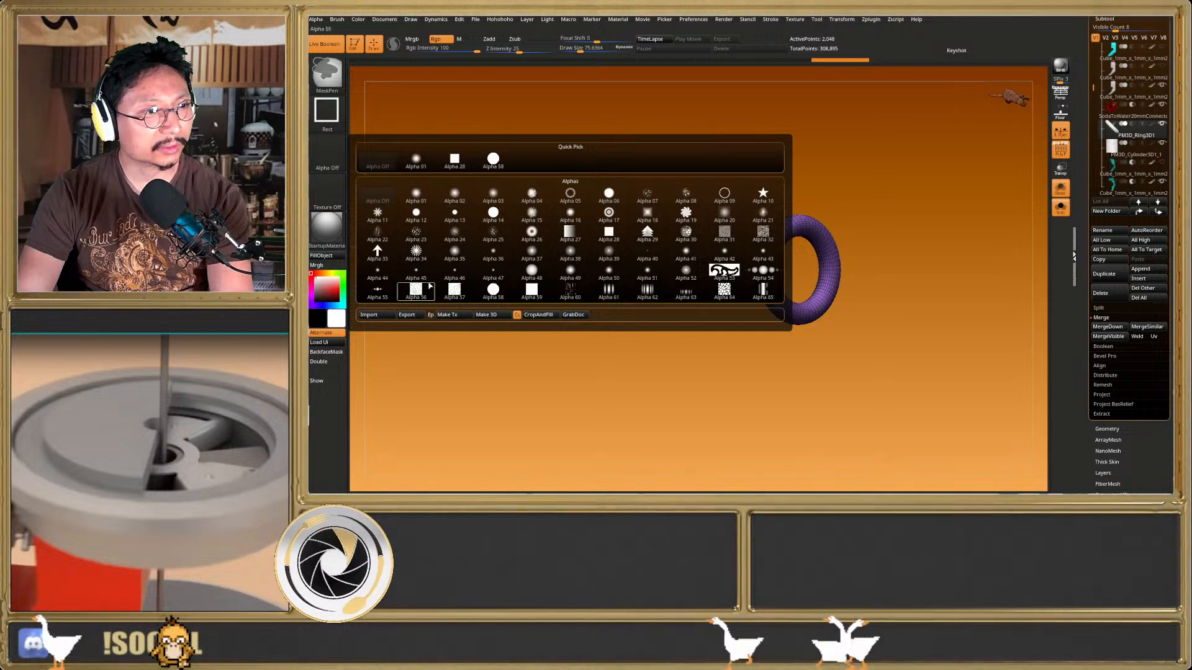
left_click(556, 239)
left_click_drag(748, 200, 846, 331, "ctrl")
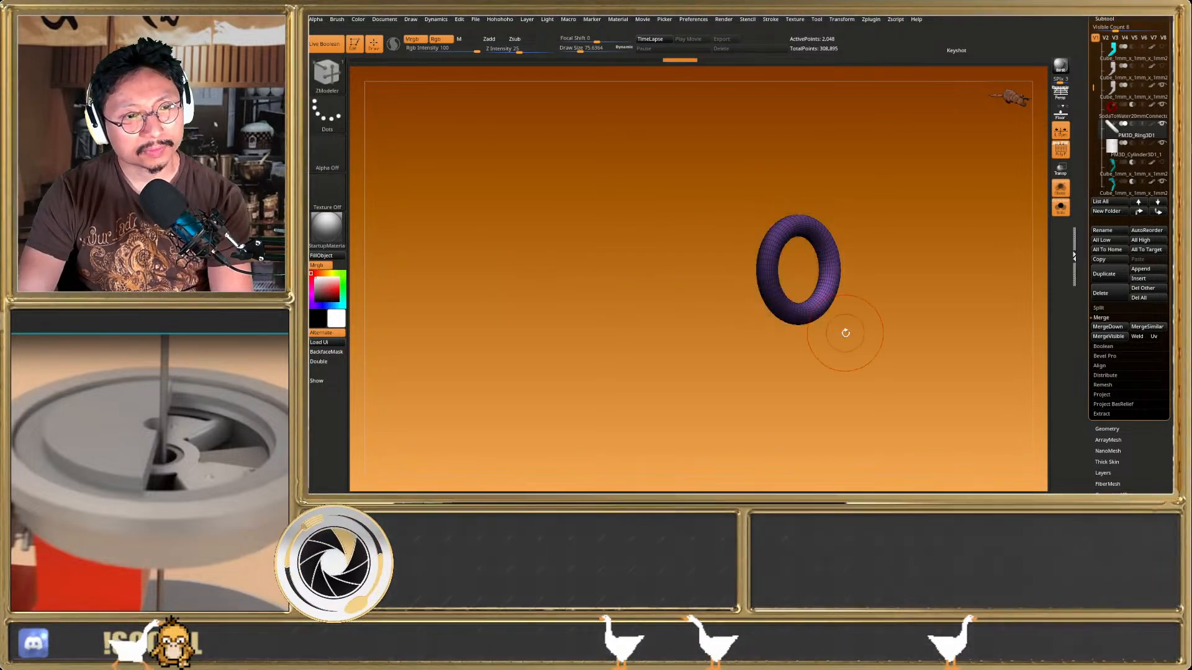
Delete the stray PM3D_Plane3D subtool and return to the dispenser tool that contains the ring
key("ctrl+space")
left_click(1058, 209)
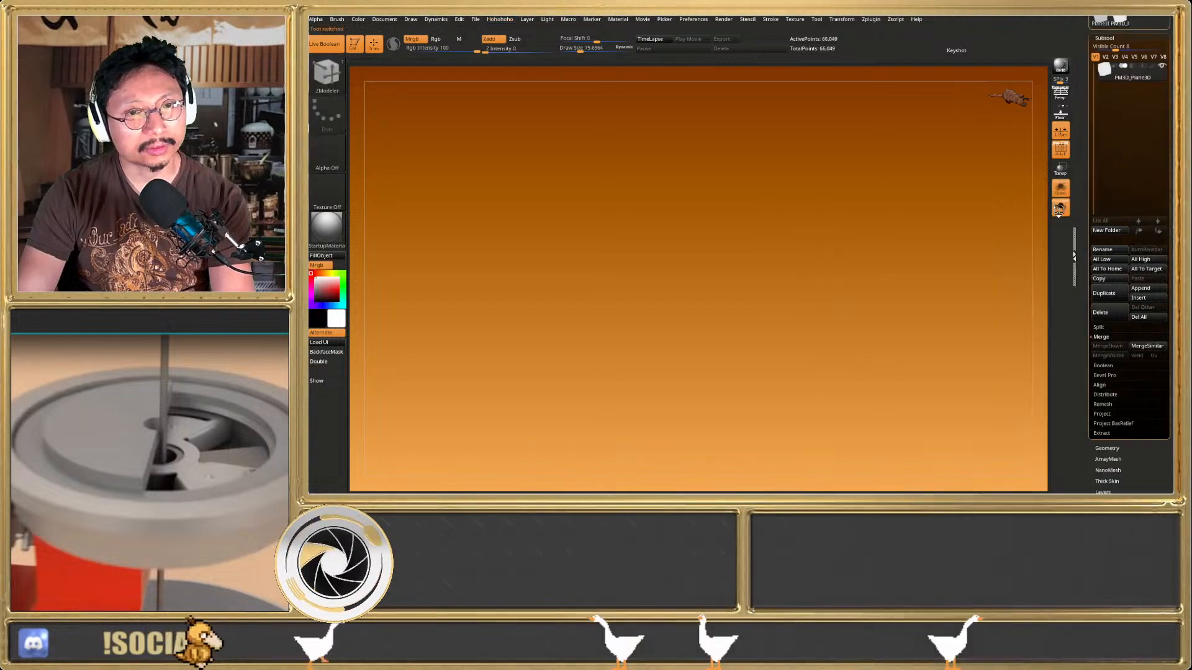
left_click(1101, 311)
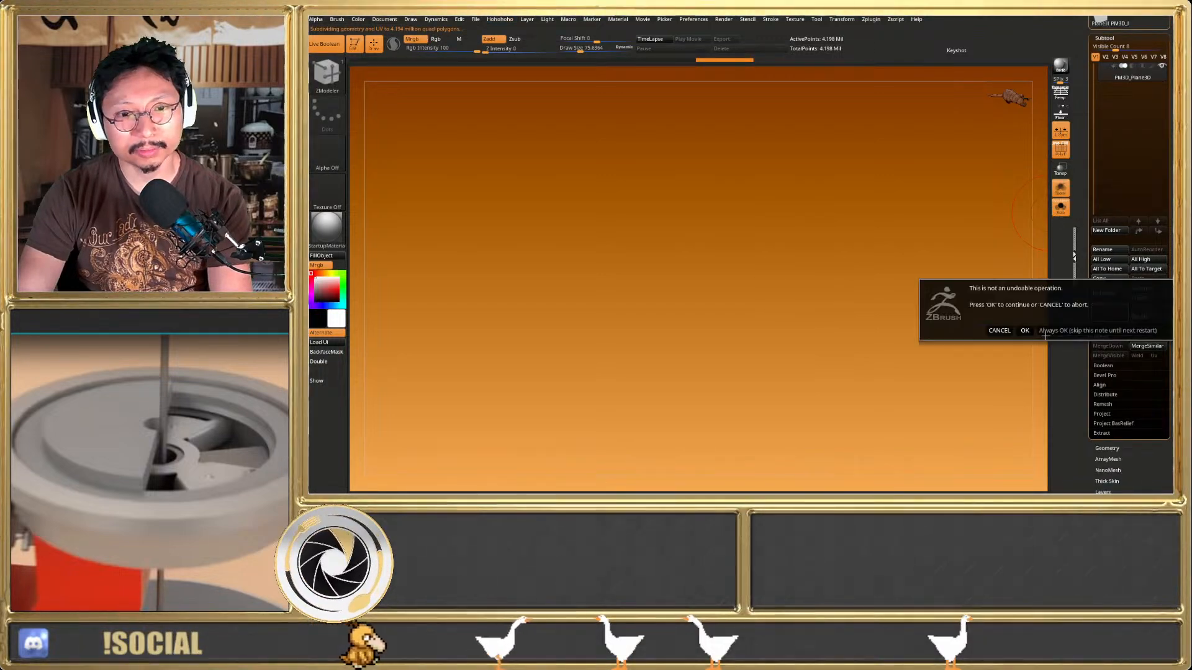
left_click(1025, 331)
left_click_drag(1090, 48, 1132, 171)
left_click(1139, 135)
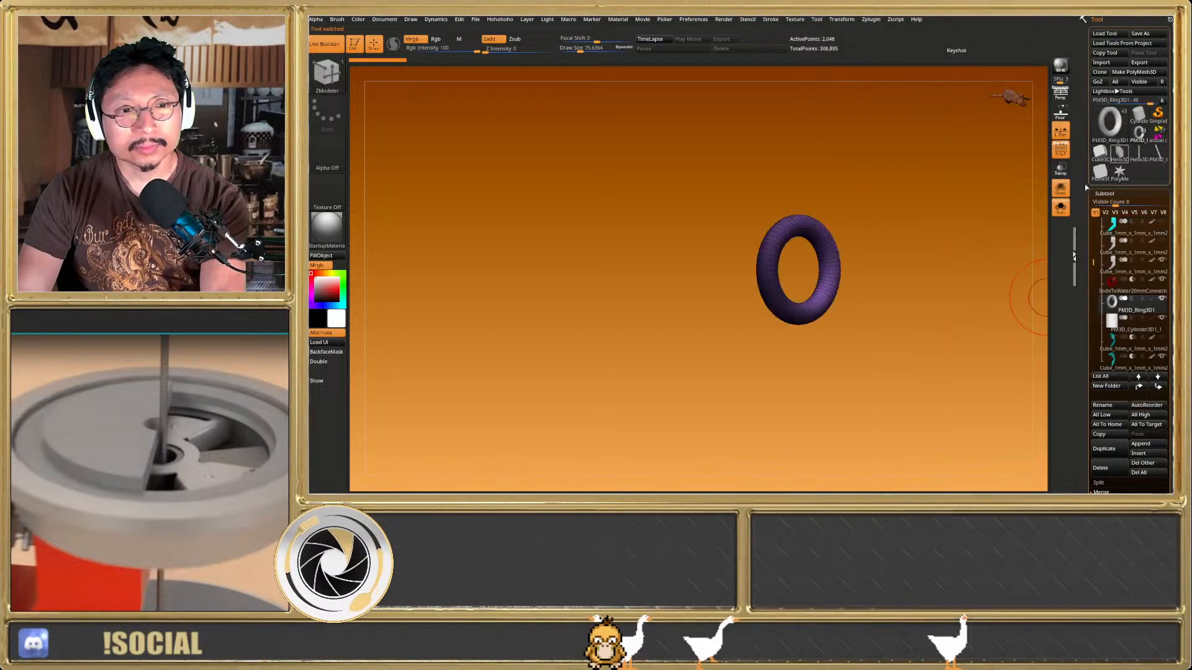
Try thickening the ring with Inflate, compare it with the body and in isolation, and undo the inflation
left_click(1061, 209)
key("shift+f")
right_click_drag(805, 308, 799, 282)
key("grave")
right_click_drag(913, 268, 725, 217, "alt")
right_click_drag(725, 218, 723, 240, "ctrl")
key("grave")
left_click_drag(718, 224, 745, 228)
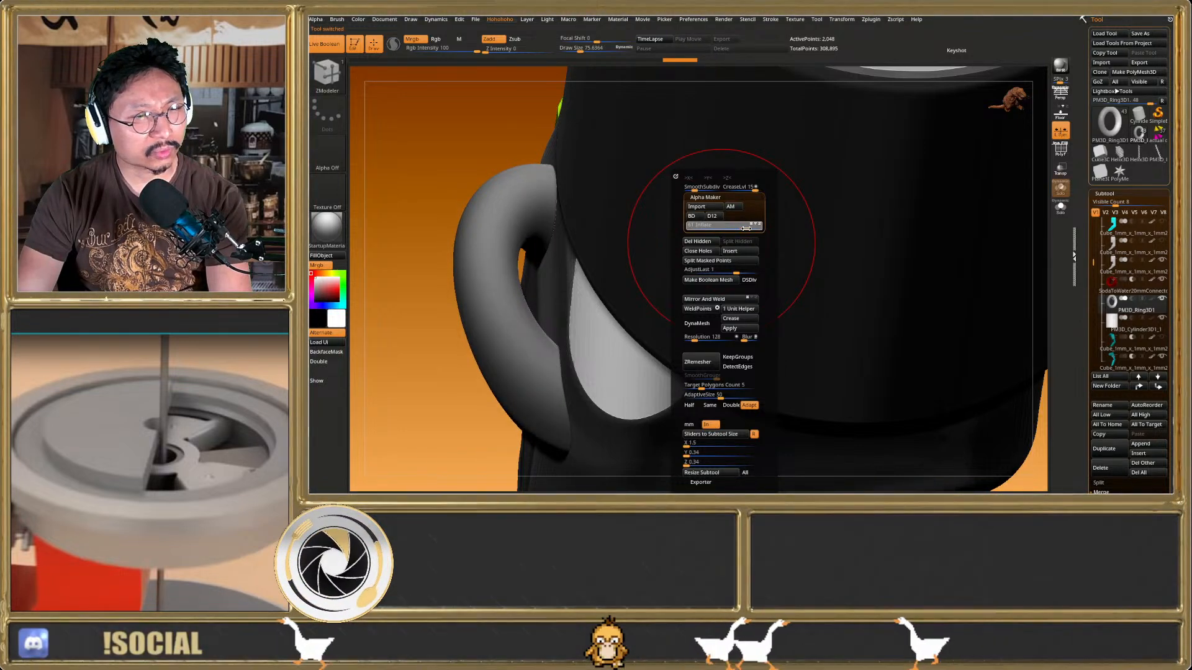
left_click(1059, 207)
right_click_drag(985, 242, 971, 249)
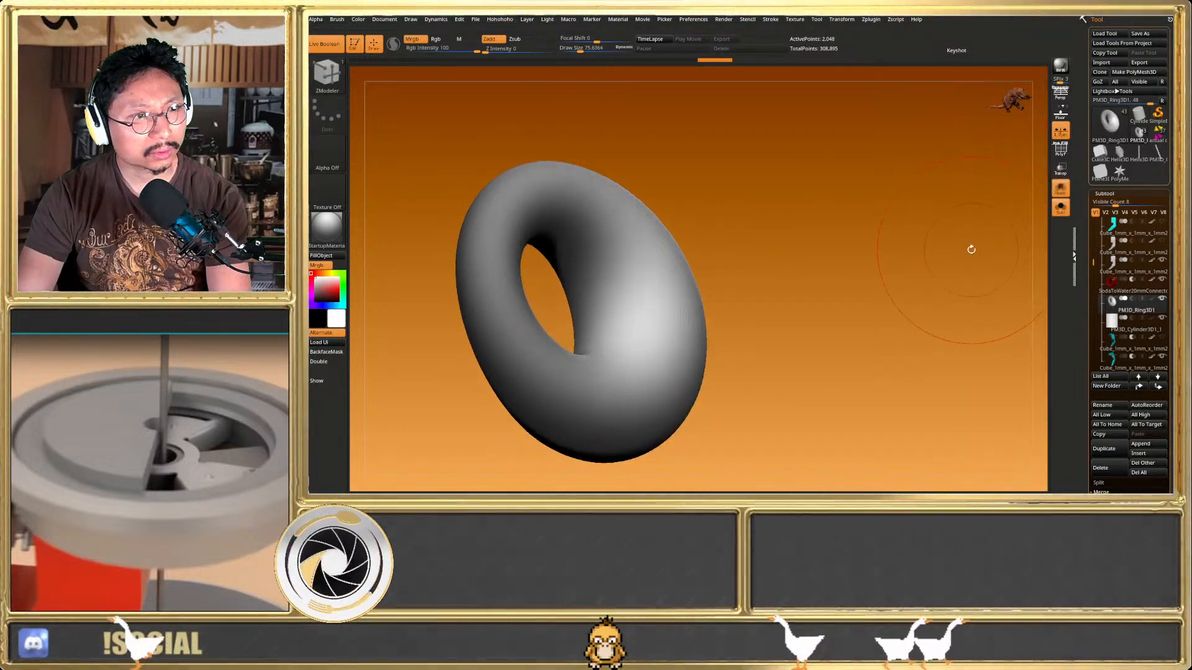
key("ctrl+z")
Compare the ring with the body, isolate it again and adjust its thickness with Inflate
left_click(1060, 209)
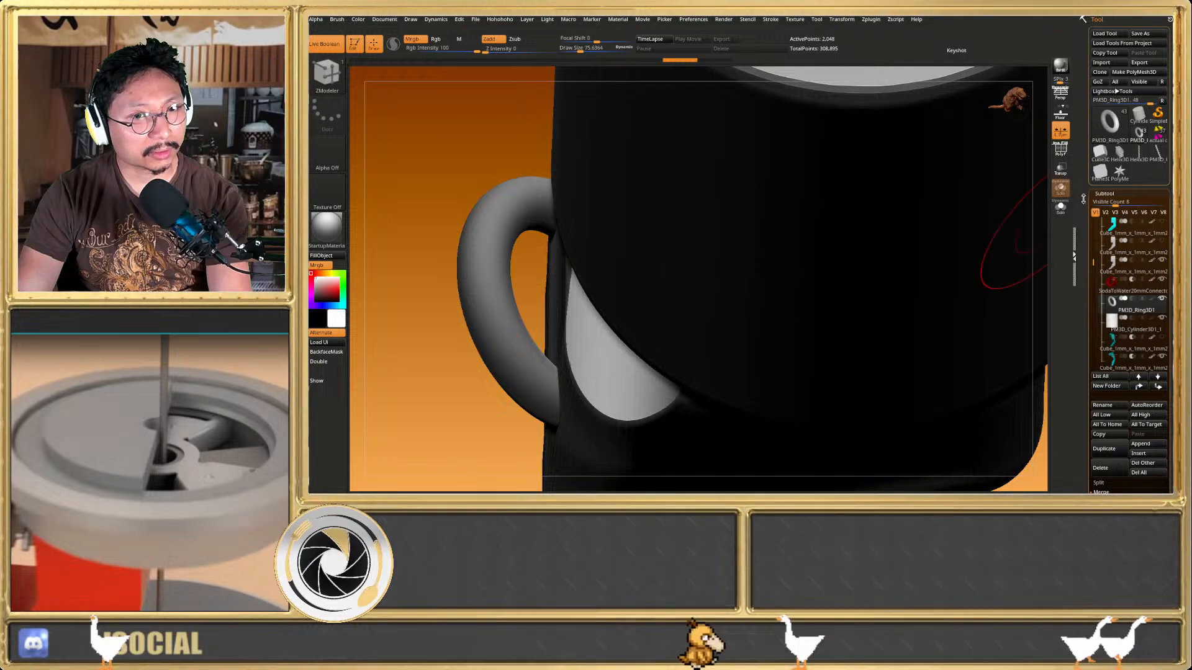
left_click(1060, 209)
left_click(1060, 149)
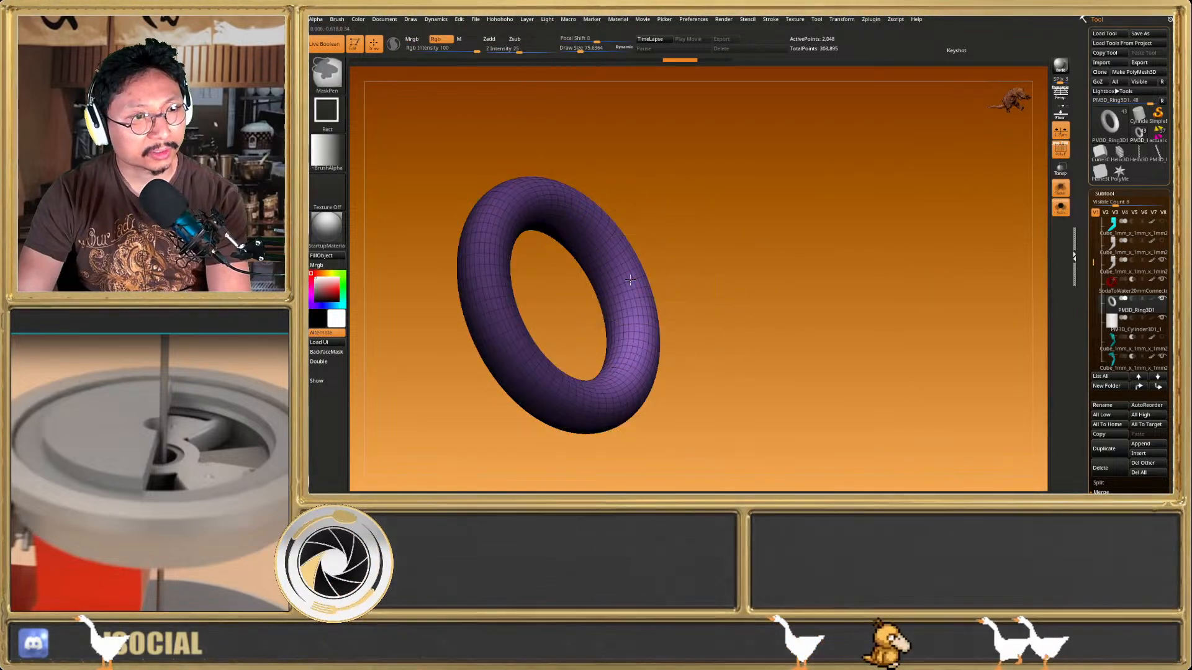
key("shift+f")
key("h")
left_click(832, 227)
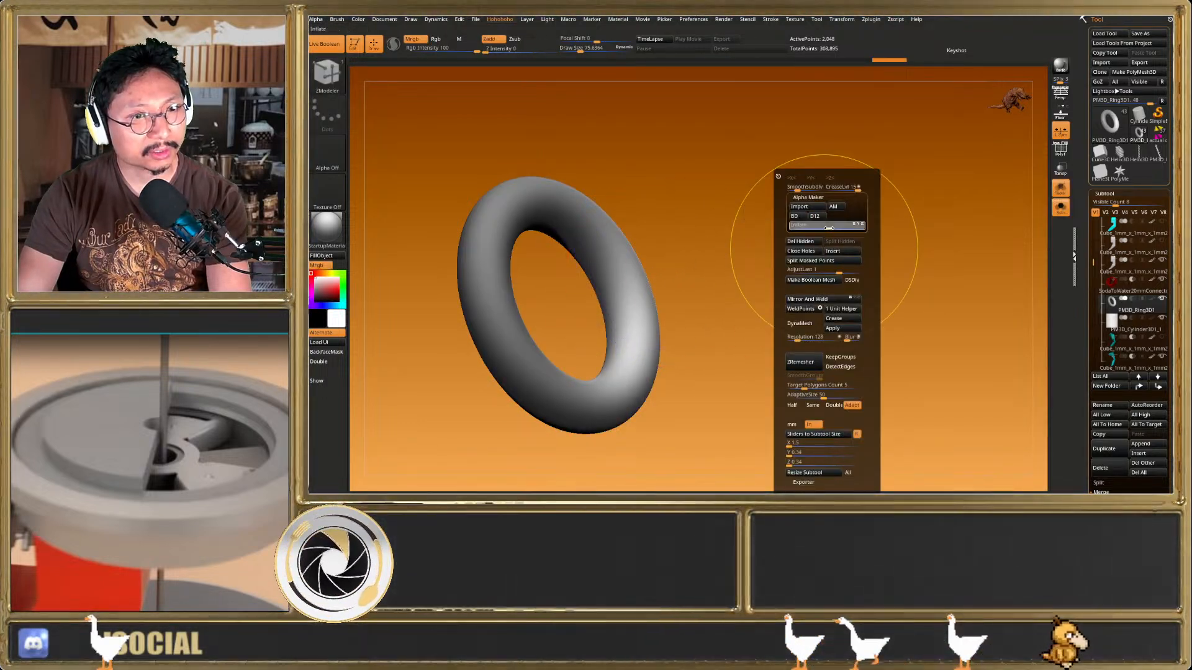
left_click_drag(832, 228, 896, 224)
Move the transform pivot to the ring's outer end and rotate there to bend the loop toward horizontal
right_click_drag(691, 317, 648, 254, "ctrl")
key("shift+f")
key("shift+f")
mouse_move(592, 325)
right_mouse_down("alt")
mouse_move(598, 291)
mouse_move(586, 348)
right_mouse_up("alt")
key("w")
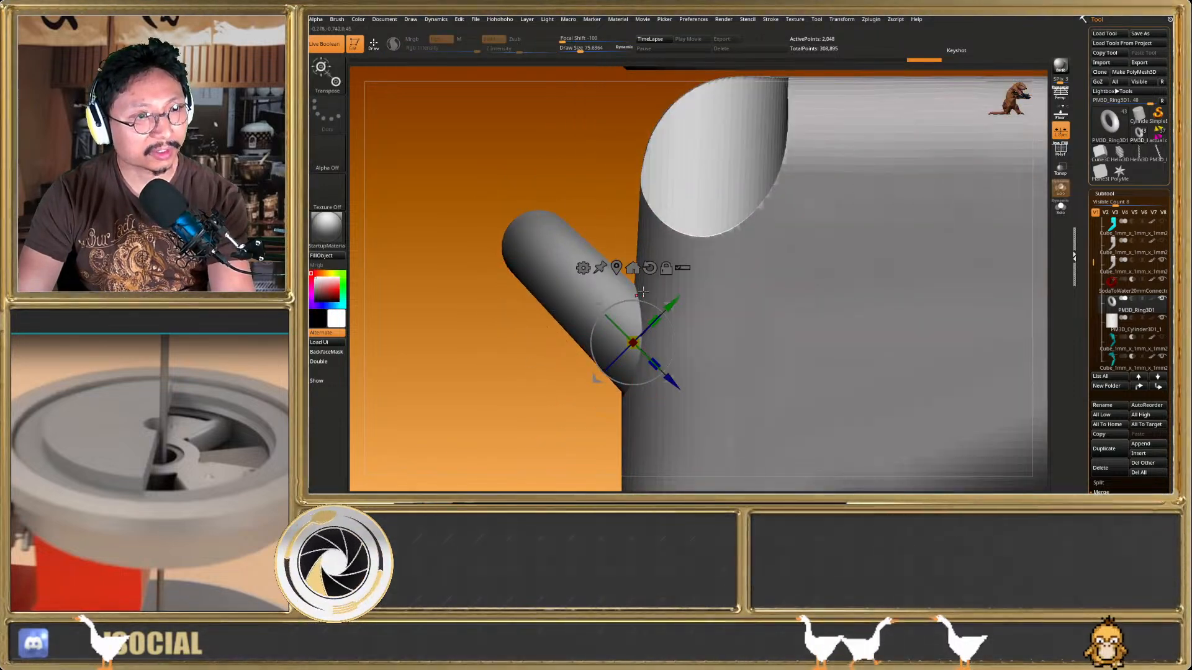
left_click_drag(680, 389, 570, 237, "alt")
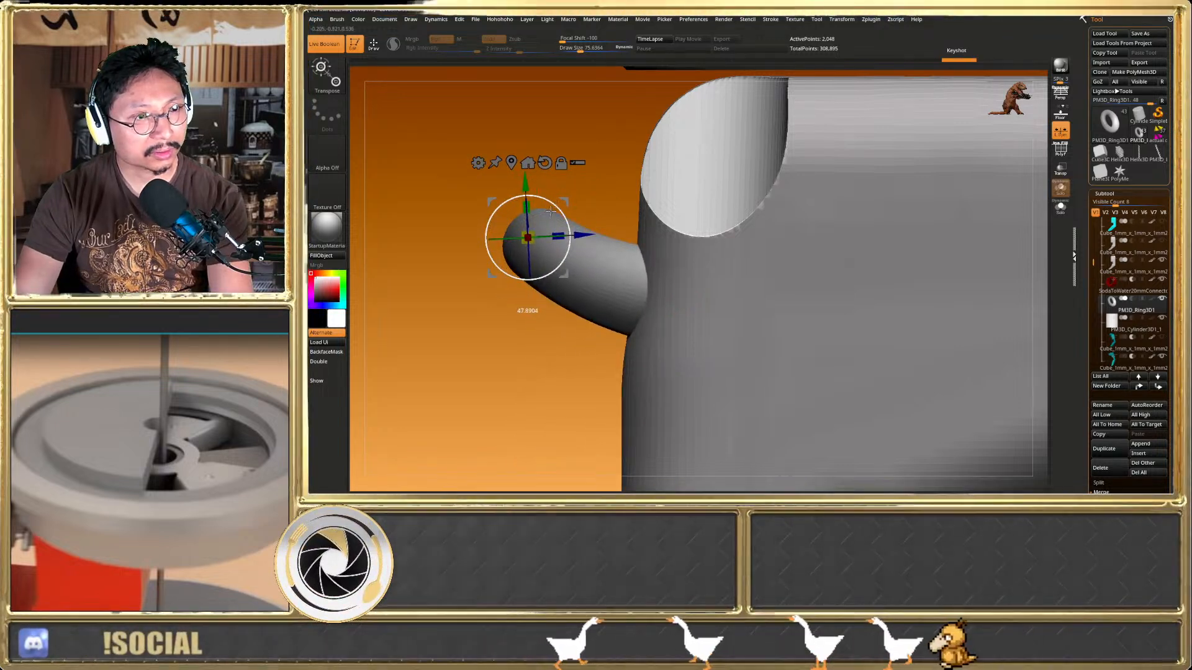
left_click_drag(434, 261, 471, 298, "ctrl")
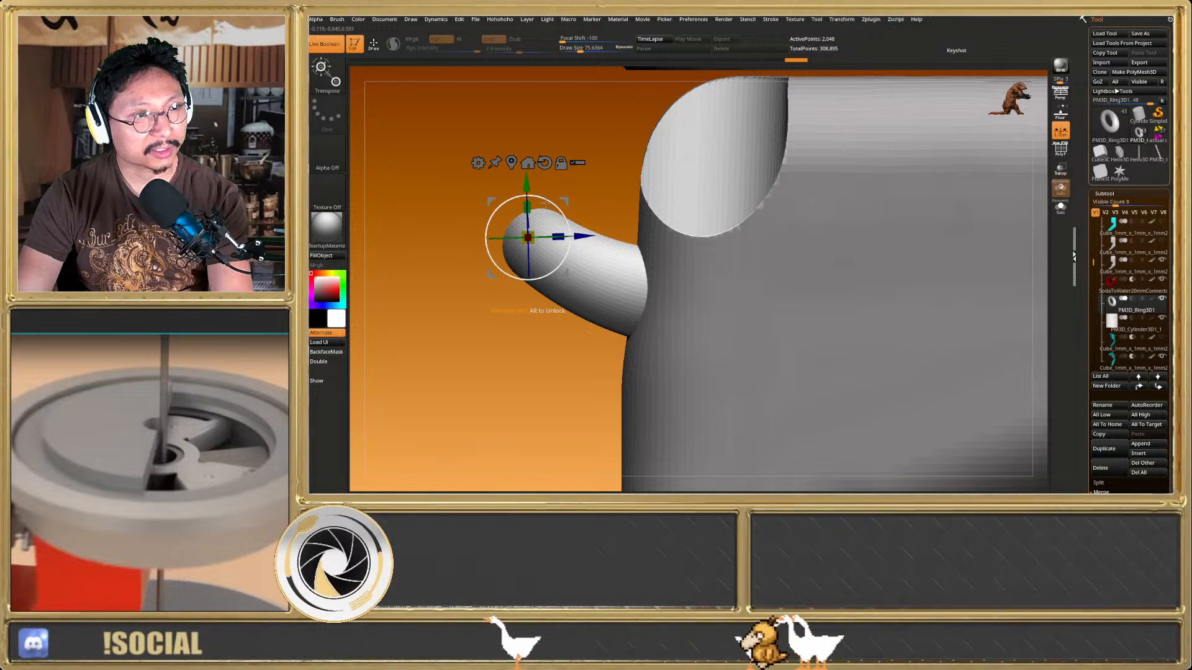
Readjust the outer end's rotation so the loop slopes down more steeply into the body
key("q")
mouse_move(599, 298)
right_mouse_down()
mouse_move(617, 306)
mouse_move(598, 303)
mouse_move(604, 278)
right_mouse_up()
key("w")
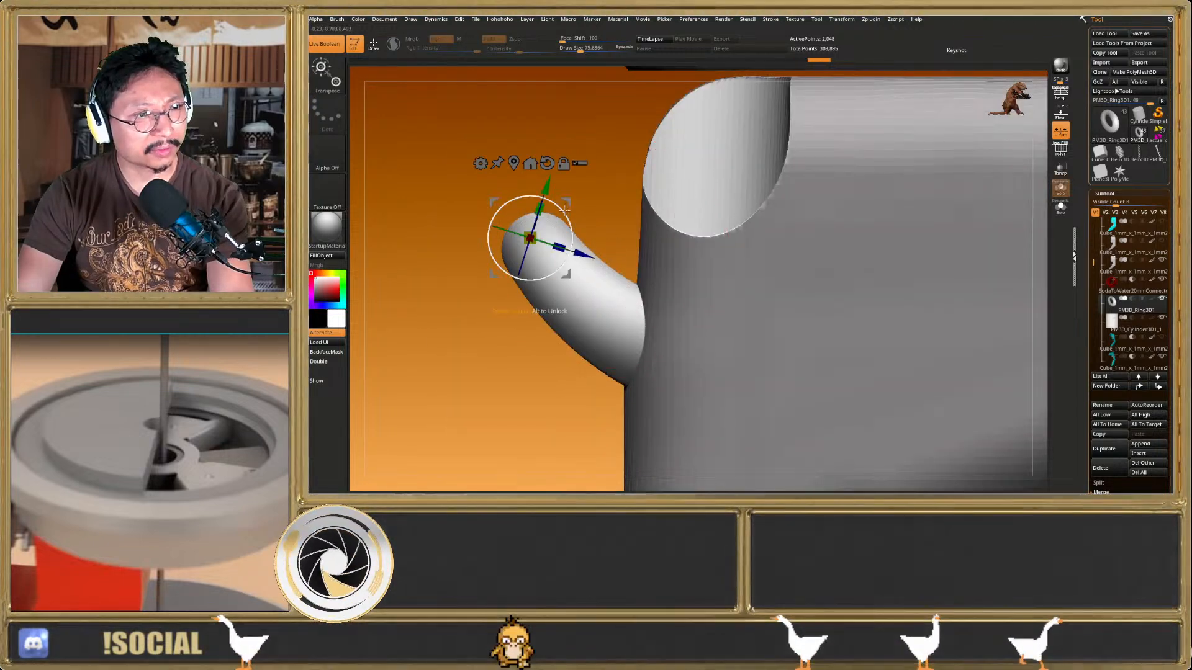
left_click_drag(566, 204, 570, 208)
key("q")
right_click_drag(566, 329, 561, 290, "ctrl")
mouse_move(561, 290)
right_mouse_down()
mouse_move(608, 317)
mouse_move(526, 358)
mouse_move(543, 373)
mouse_move(534, 385)
mouse_move(586, 308)
right_mouse_up()
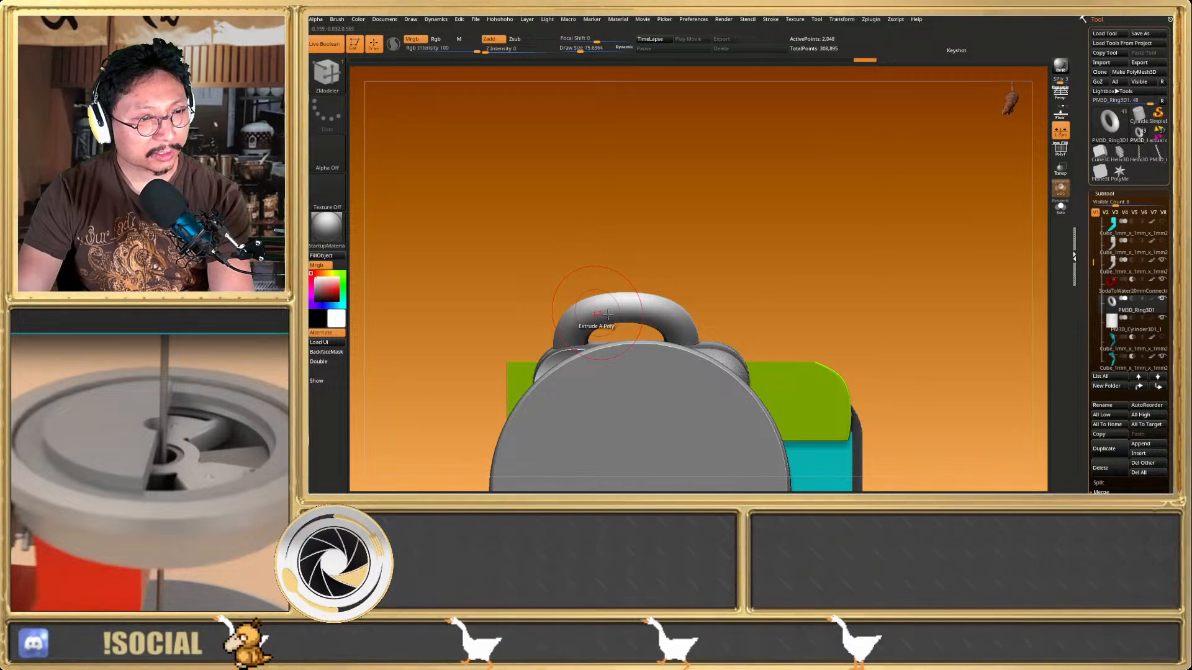
Move the pivot inside the body using transparency, and stretch the loop outward by about 1.28 times
key("w")
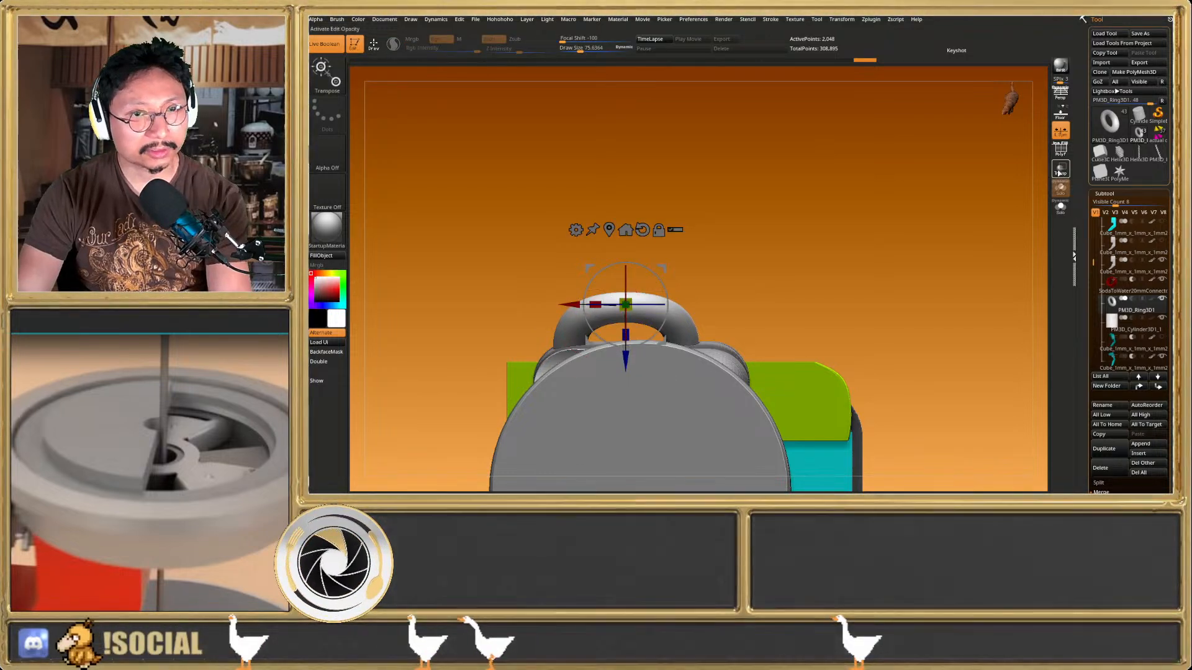
left_click(1060, 172)
left_click_drag(632, 371, 632, 427)
left_click(1059, 172)
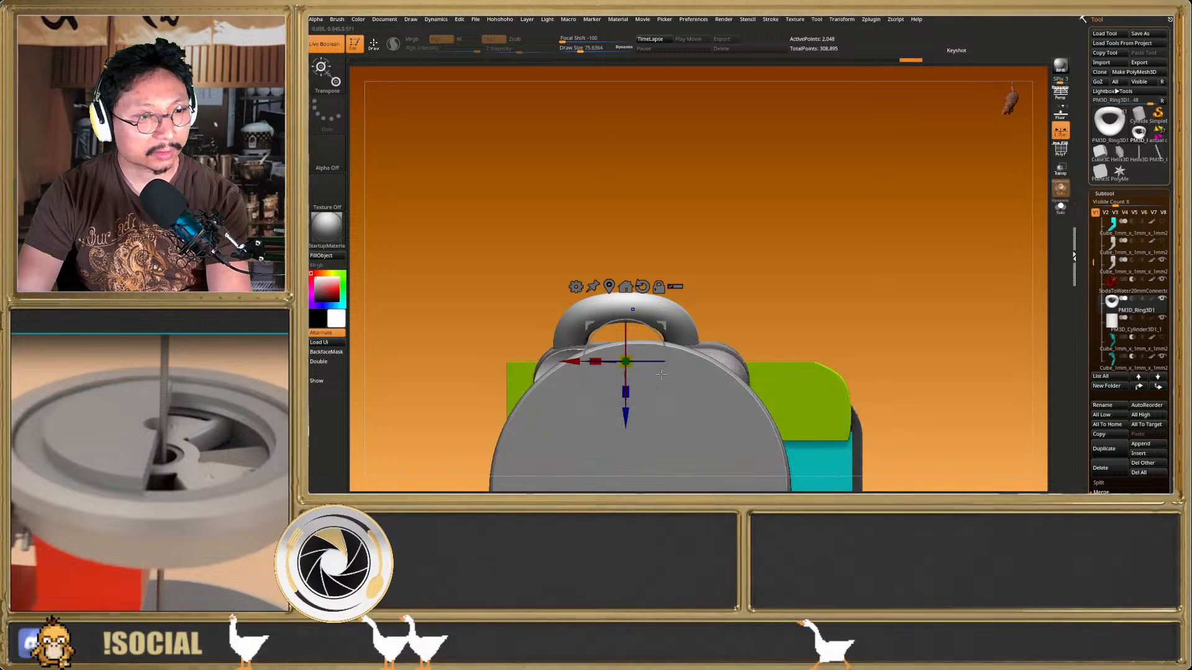
left_click_drag(627, 390, 628, 410)
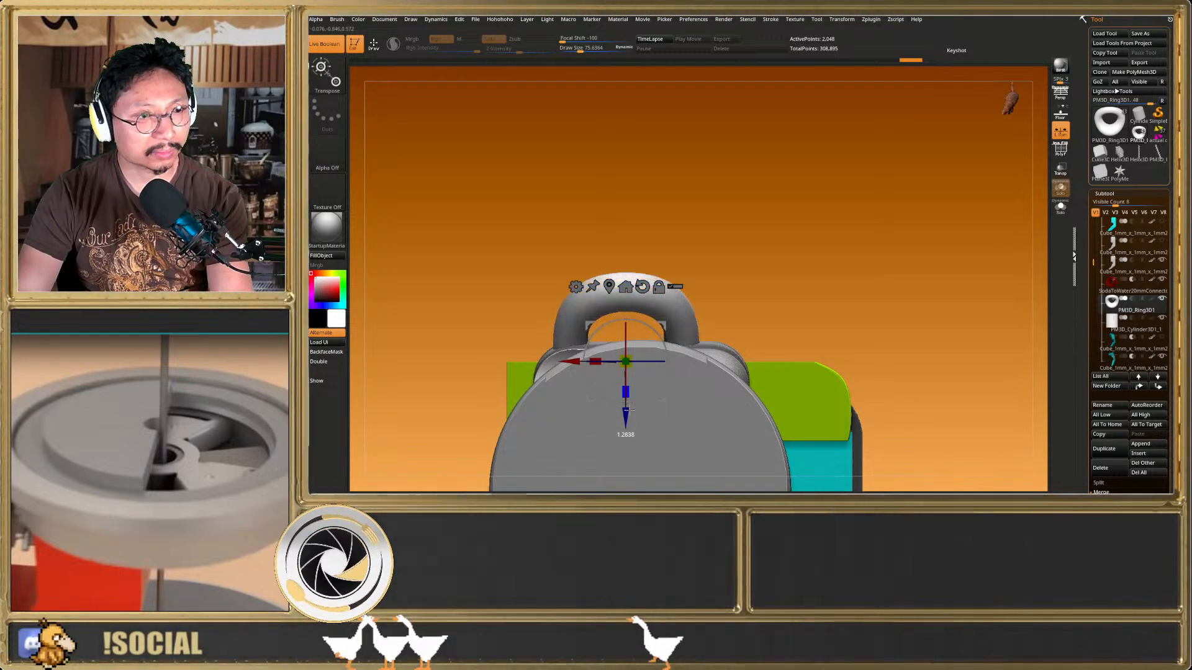
Fine-tune the loop's sideways placement on the body's rear face
key("q")
mouse_move(623, 397)
right_mouse_down()
mouse_move(604, 325)
mouse_move(639, 299)
mouse_move(622, 317)
mouse_move(666, 217)
right_mouse_up()
right_click_drag(584, 273, 641, 320, "shift")
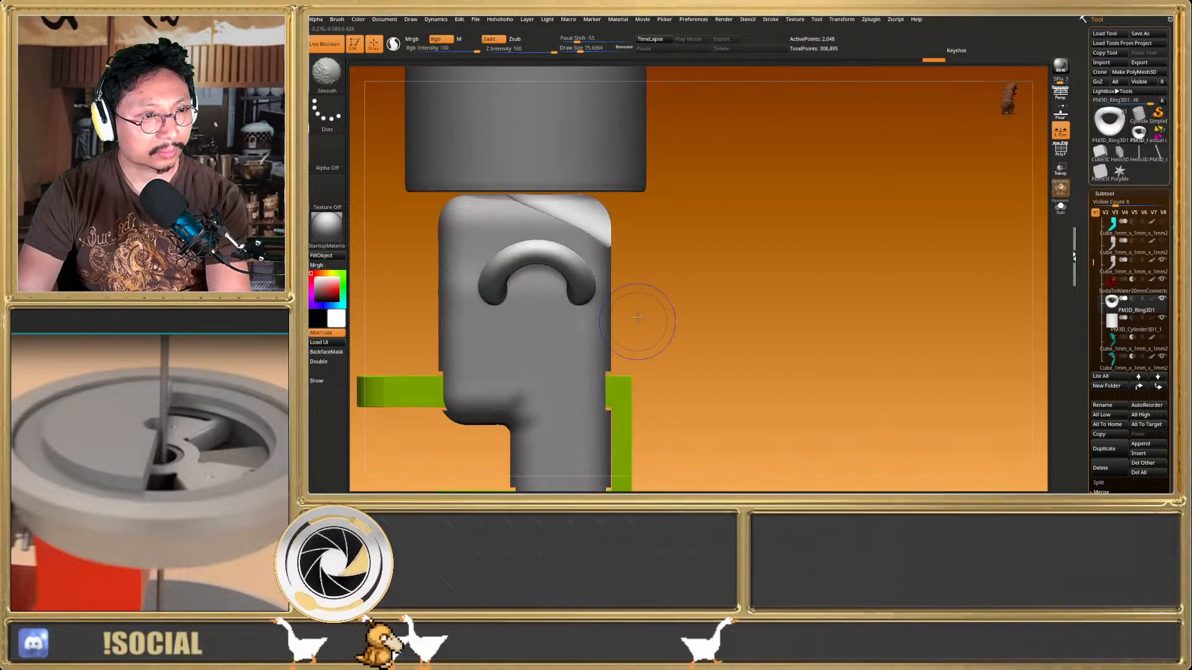
right_click_drag(541, 322, 529, 288, "ctrl")
key("w")
left_click_drag(564, 151, 594, 153)
right_click_drag(611, 180, 621, 206, "ctrl")
right_click_drag(623, 186, 657, 212, "alt")
left_click_drag(659, 198, 647, 196)
key("q")
mouse_move(730, 233)
right_mouse_down()
mouse_move(669, 272)
mouse_move(690, 278)
right_mouse_up()
key("shift+f")
key("shift+f")
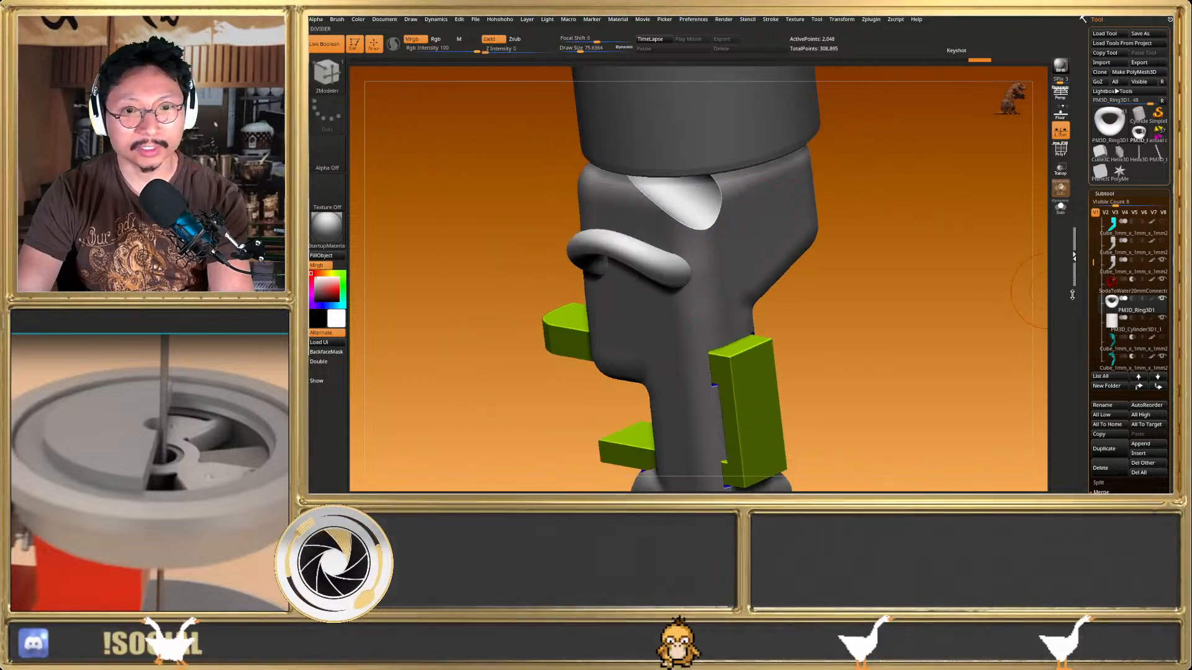
Hide the large cylinder on top and nudge the loop slightly along one axis against the body
left_click(1163, 319)
right_click_drag(822, 264, 753, 404)
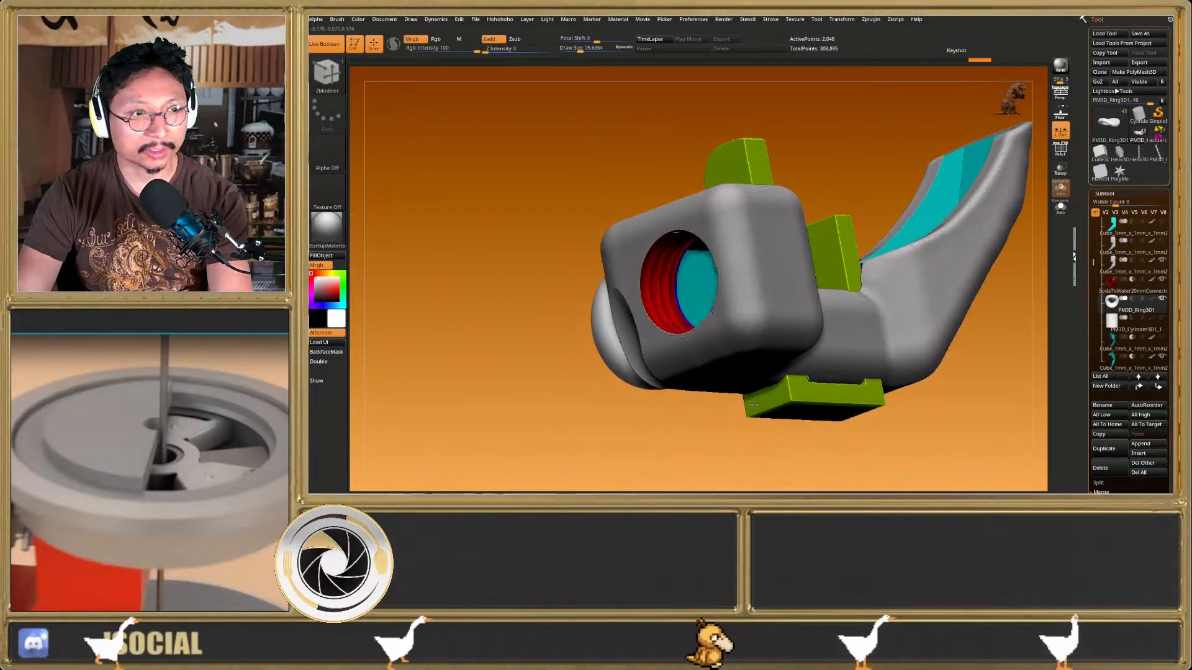
key("shift+f")
right_click_drag(728, 324, 805, 341)
key("shift+f")
key("shift+f")
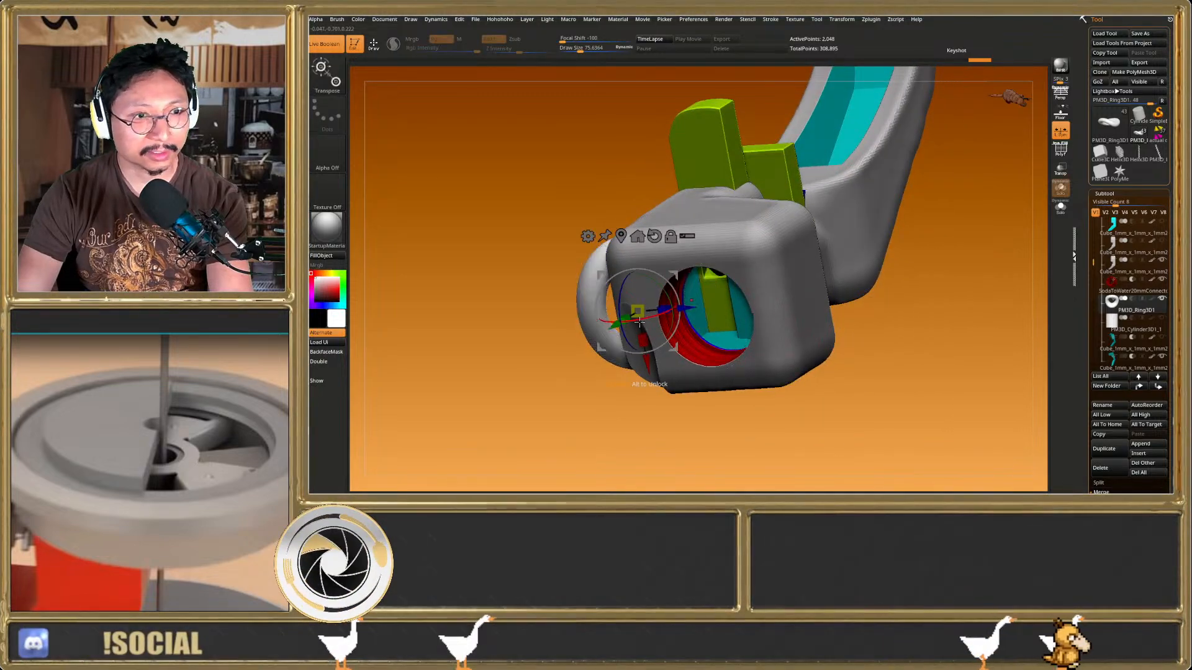
mouse_move(688, 308)
left_mouse_down()
mouse_move(808, 300)
mouse_move(690, 308)
left_mouse_up()
key("q")
right_click_drag(692, 309, 695, 255, "shift")
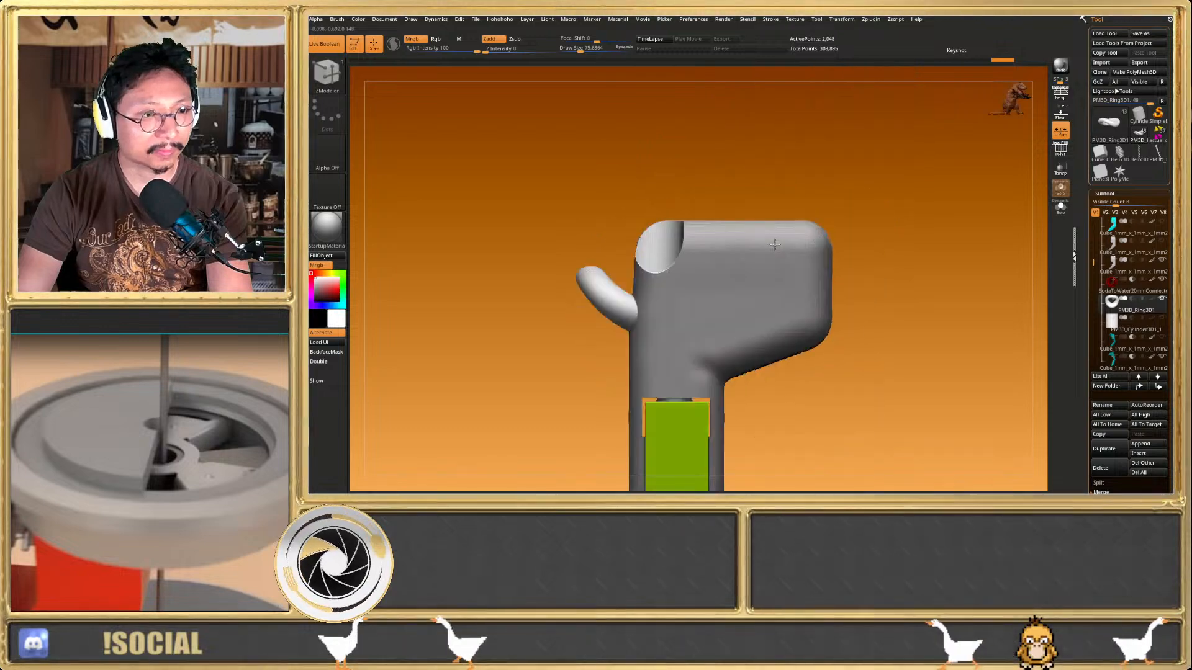
Examine how the loop sits against the rear face from several angles with its wireframe displayed
mouse_move(636, 332)
right_mouse_down()
mouse_move(668, 337)
mouse_move(579, 283)
mouse_move(654, 287)
right_mouse_up()
key("shift+f")
key("w")
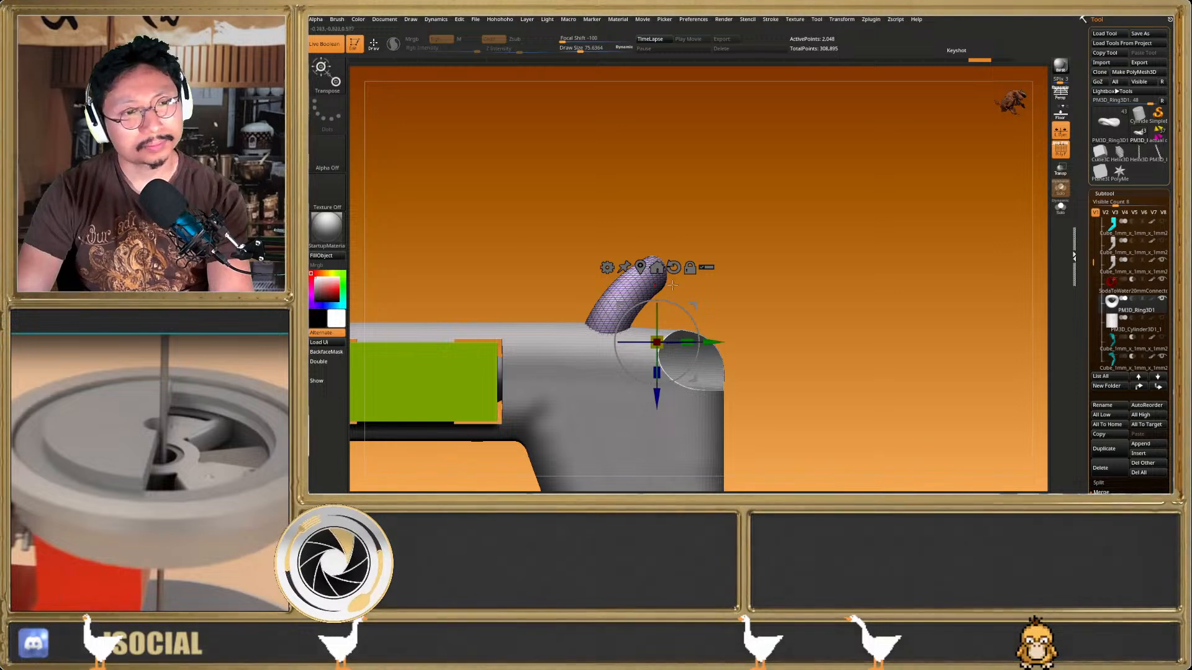
key("q")
mouse_move(745, 280)
right_mouse_down()
mouse_move(748, 307)
mouse_move(713, 403)
right_mouse_up()
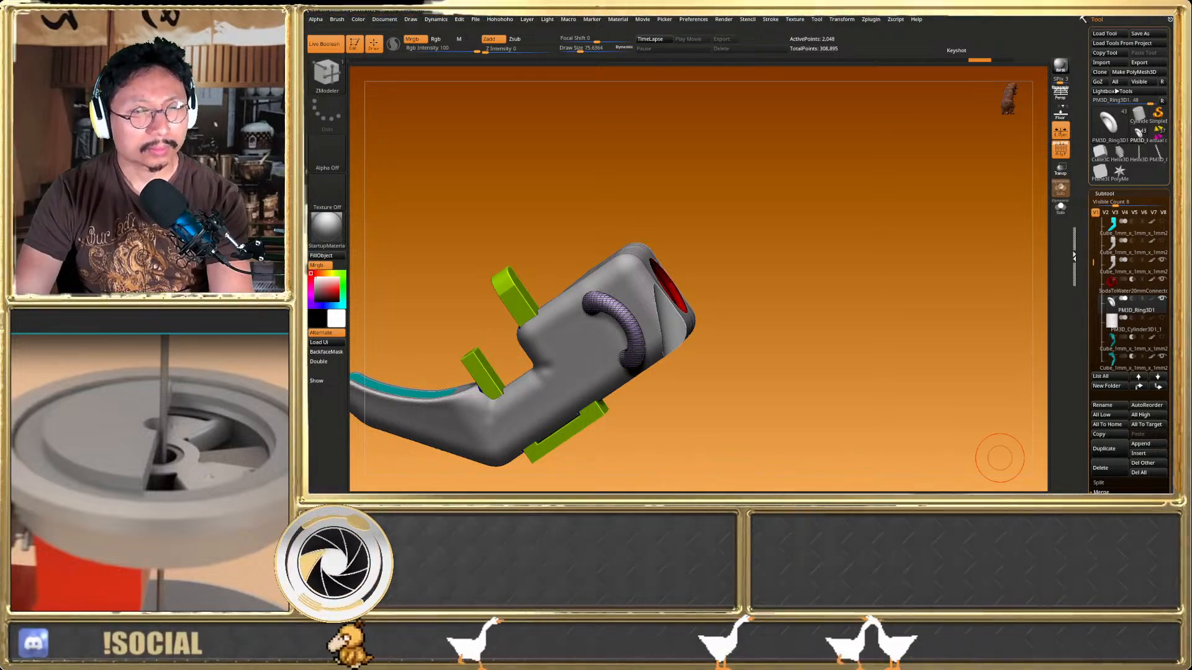
left_click_drag(701, 345, 633, 342)
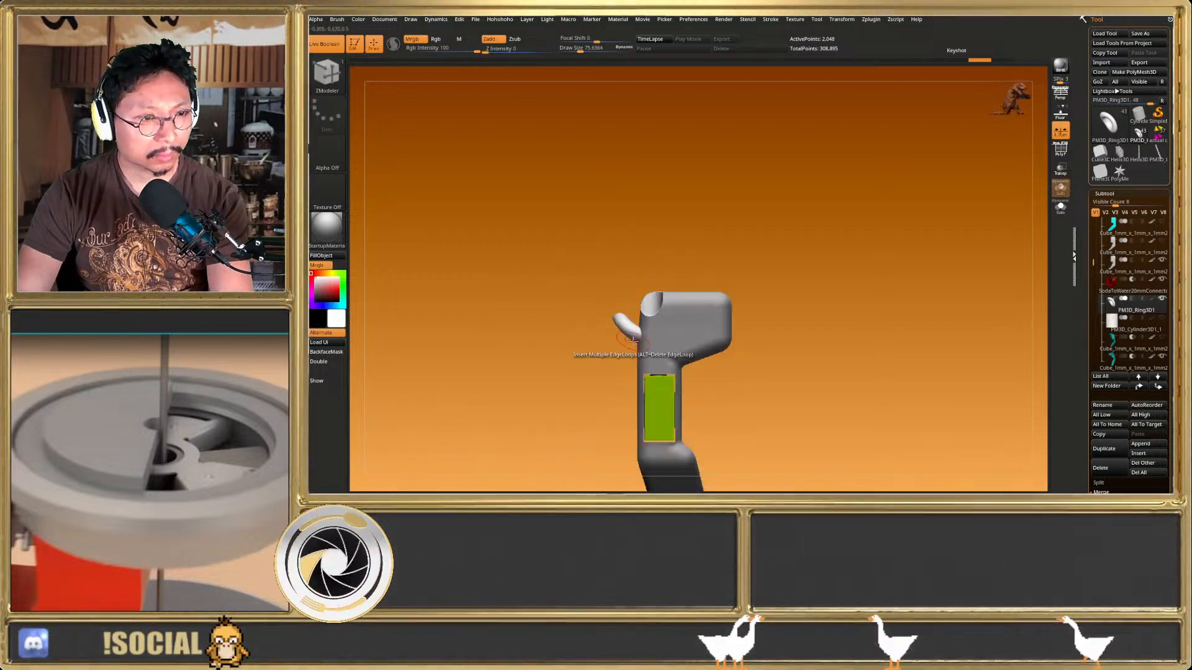
scroll(633, 336, "up", 5)
key("shift+f")
scroll(632, 333, "up", 2)
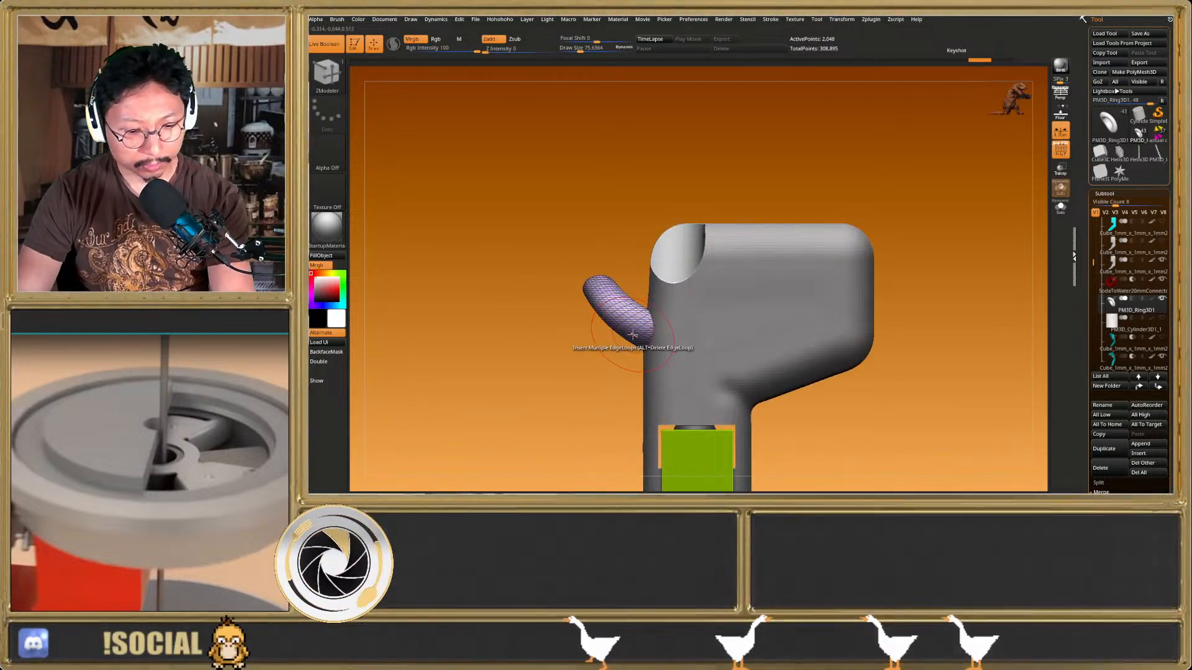
Select the Move brush and check the loop in isolation before showing it with the body again
key("b")
key("m")
key("v")
left_click(1061, 210)
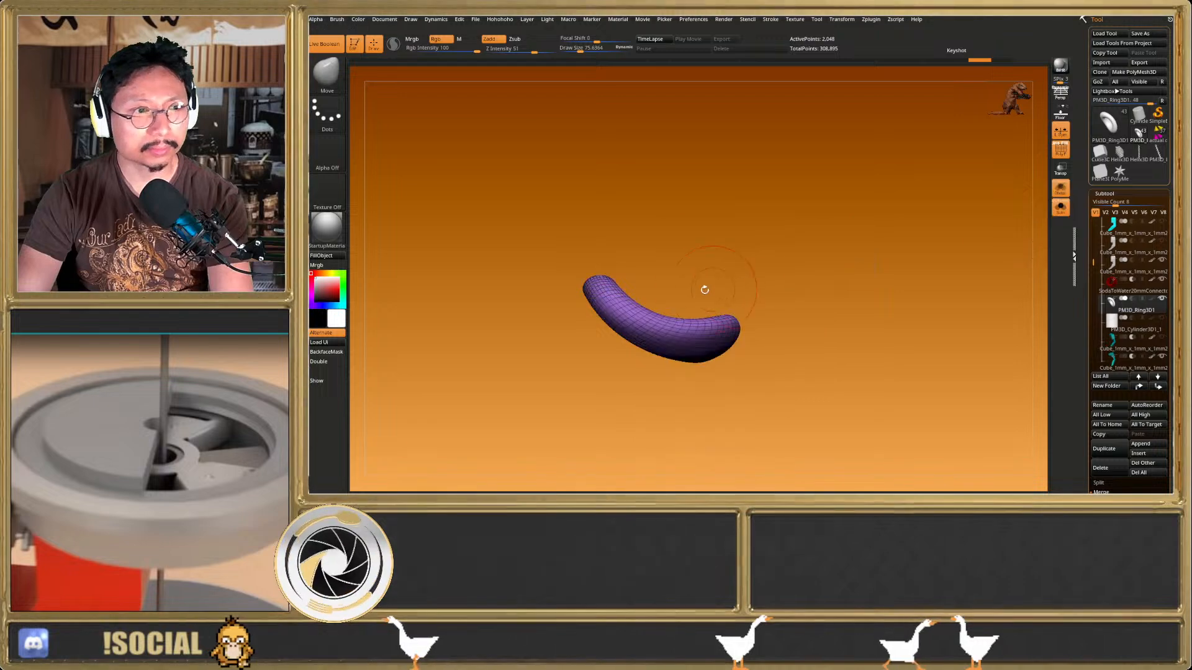
right_click_drag(641, 328, 634, 379)
key("ctrl+z")
right_click_drag(626, 324, 630, 286, "shift")
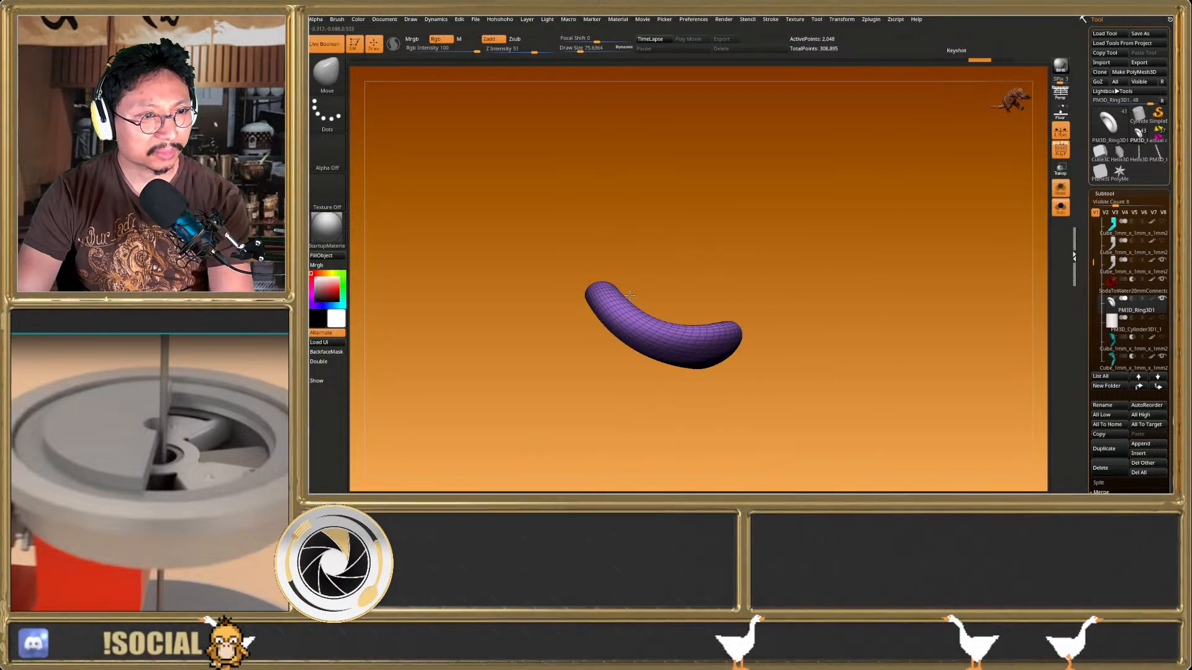
key("b")
key("m")
key("v")
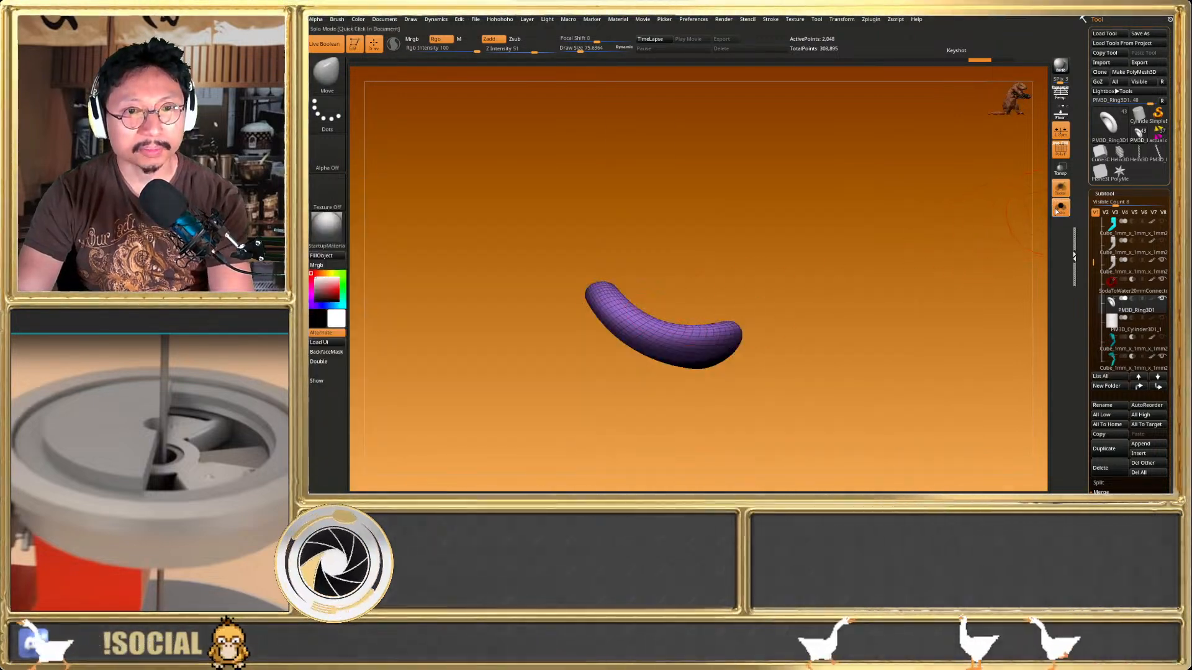
left_click(1059, 210)
Try reshaping the underside of the loop with the Move brush and undo the strokes
mouse_move(643, 349)
left_mouse_down()
mouse_move(637, 373)
mouse_move(615, 326)
left_mouse_up()
right_click_drag(616, 337, 614, 345, "ctrl")
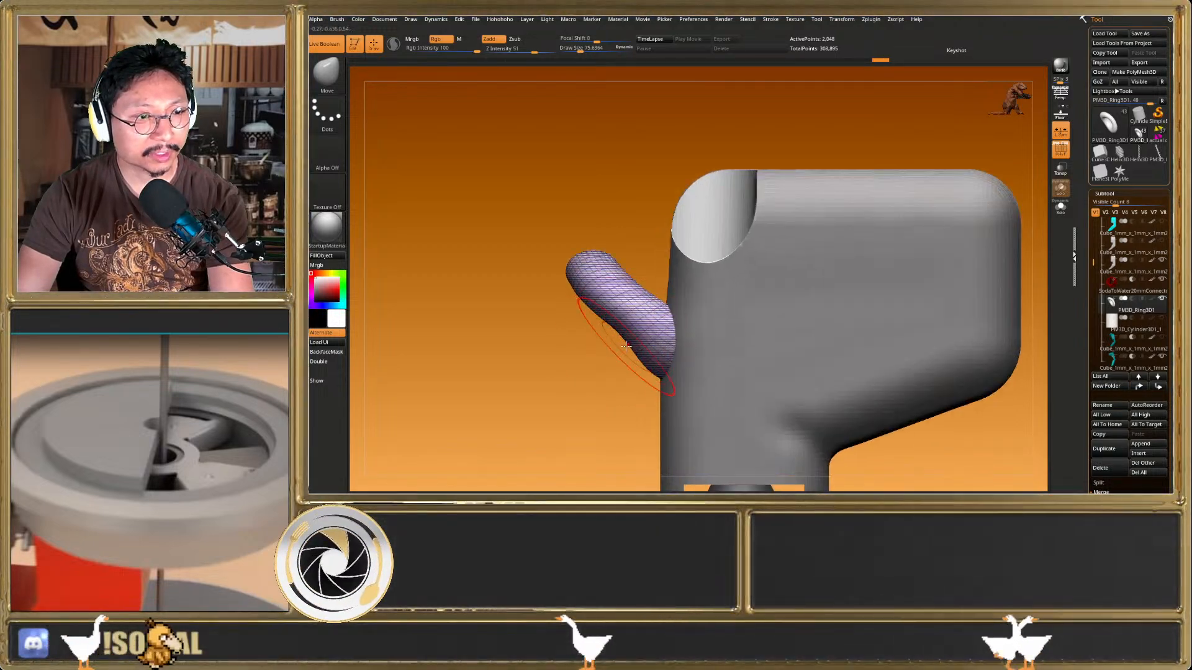
left_click_drag(628, 350, 633, 343)
key("ctrl+z")
key("ctrl+z")
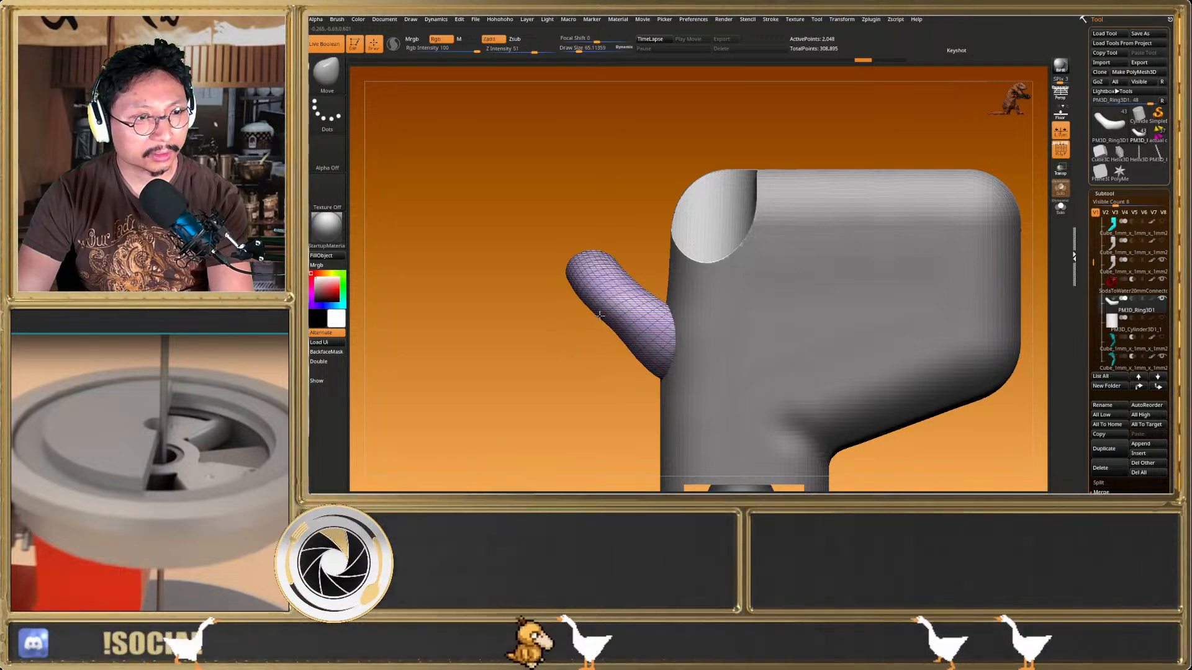
Reshape the loop's underside and its junction with the rear face using the Move brush
mouse_move(616, 339)
right_mouse_down()
mouse_move(619, 348)
mouse_move(618, 336)
right_mouse_up()
left_click_drag(617, 335, 609, 338)
left_click_drag(598, 317, 651, 367)
left_click_drag(601, 331, 857, 323)
key("shift+f")
mouse_move(502, 360)
left_mouse_down()
mouse_move(666, 363)
mouse_move(627, 351)
left_mouse_up()
Enlarge the Move brush to a draw size of about 116 and refine the loop's curve from the opposite side
key("s")
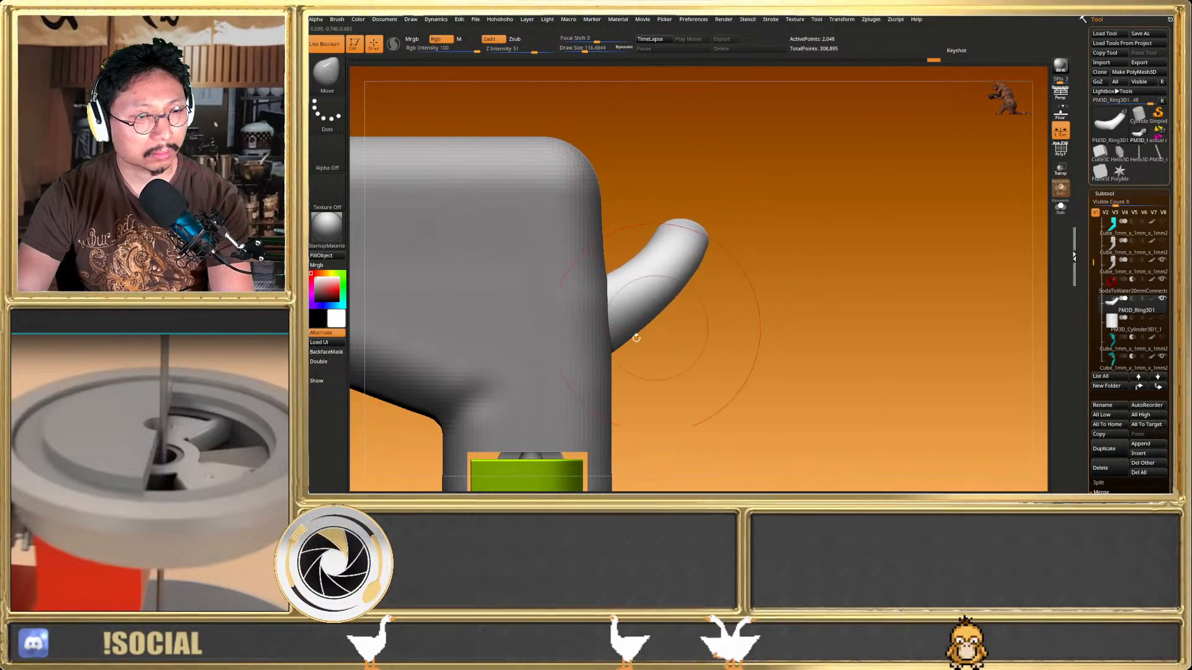
left_click_drag(686, 292, 634, 302)
mouse_move(634, 302)
right_mouse_down("shift")
mouse_move(708, 306)
mouse_move(797, 234)
right_mouse_up("shift")
left_click_drag(799, 224, 755, 205, "shift")
Examine the reshaped loop and its attachment to the body from several angles
mouse_move(795, 246)
right_mouse_down("shift")
mouse_move(821, 316)
mouse_move(775, 384)
mouse_move(819, 434)
right_mouse_up("shift")
key("shift+f")
key("shift+f")
right_click_drag(834, 340, 813, 254)
key("shift+f")
key("shift+f")
right_click_drag(818, 363, 773, 282, "ctrl")
mouse_move(773, 282)
right_mouse_down()
mouse_move(833, 299)
mouse_move(797, 278)
right_mouse_up()
mouse_move(795, 226)
right_mouse_down("ctrl")
mouse_move(788, 254)
mouse_move(776, 230)
right_mouse_up("ctrl")
Measure the loop's protrusion from its outer tip to the body with a horizontal transpose line
key("w")
key("y")
right_click_drag(789, 159, 787, 227, "alt")
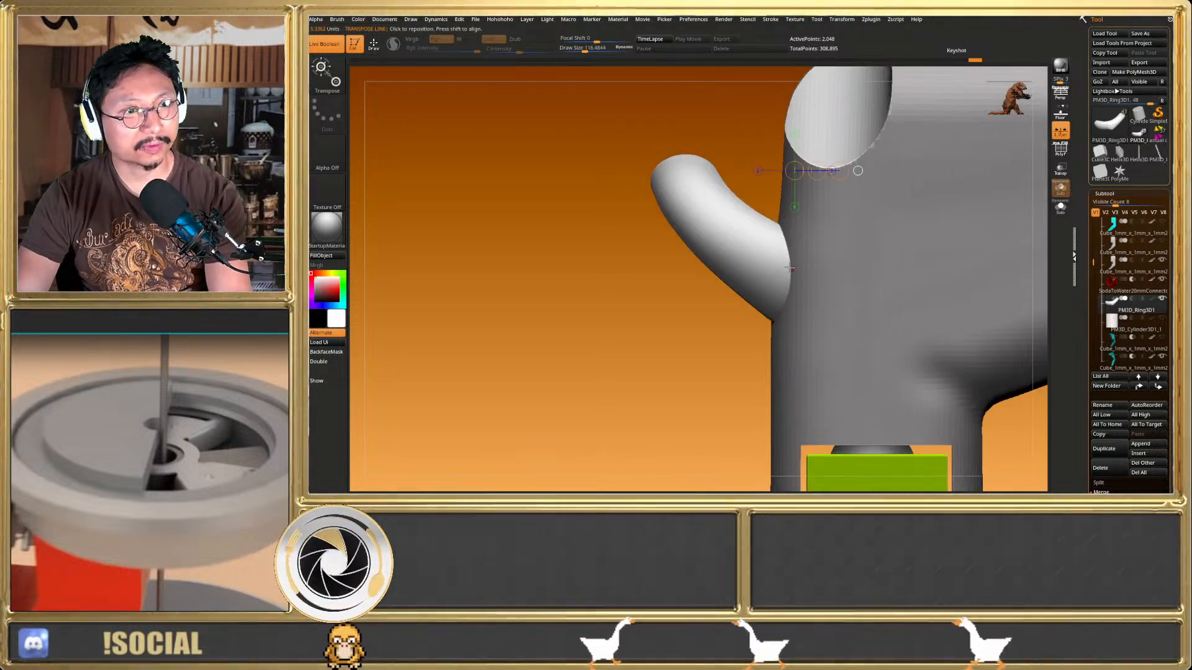
left_click_drag(650, 177, 791, 177)
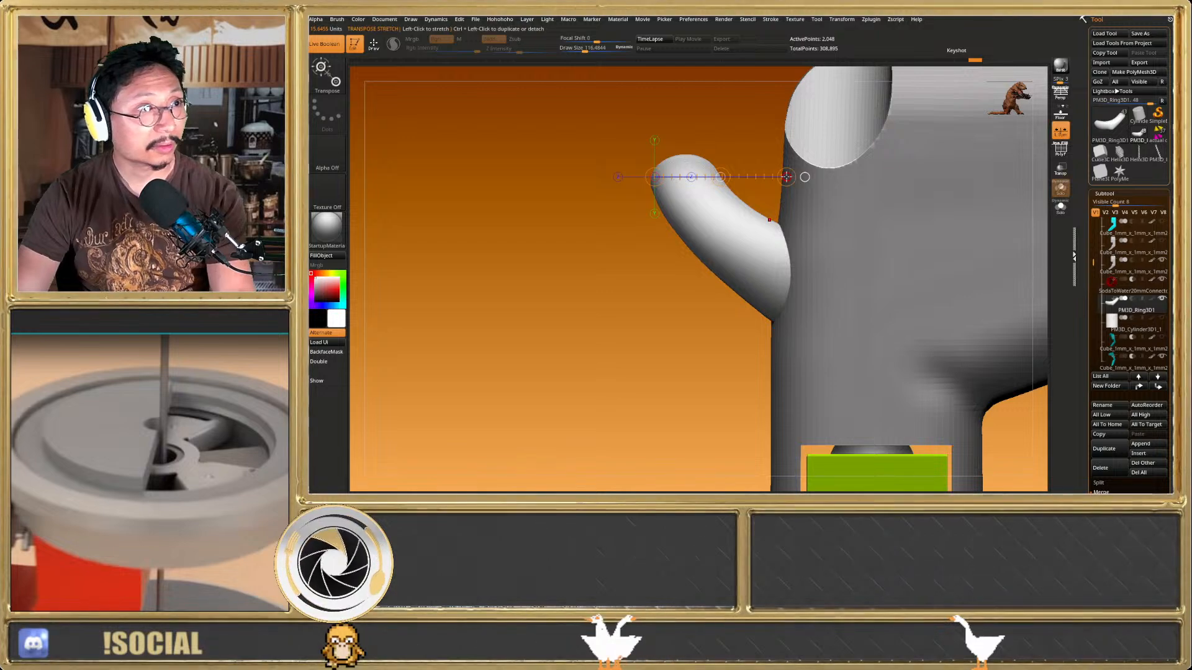
Insert a unit helper cube, resize it to 15.6 mm on all three axes, and switch the size units to inches
key("q")
key("ctrl+space")
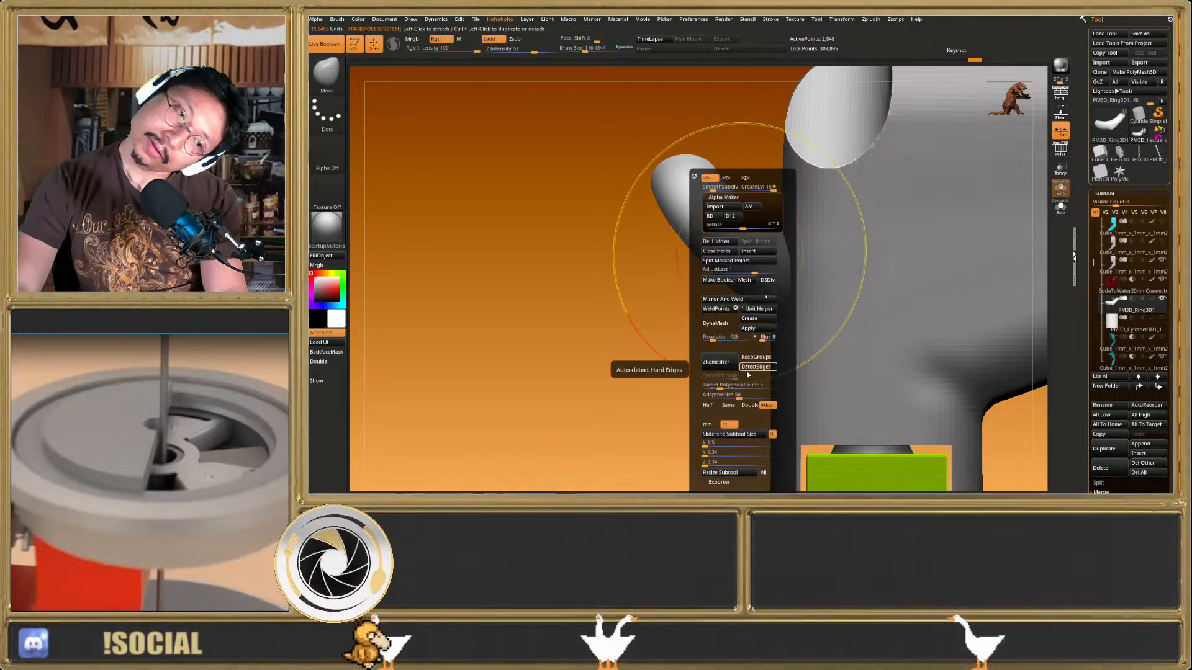
left_click(764, 313)
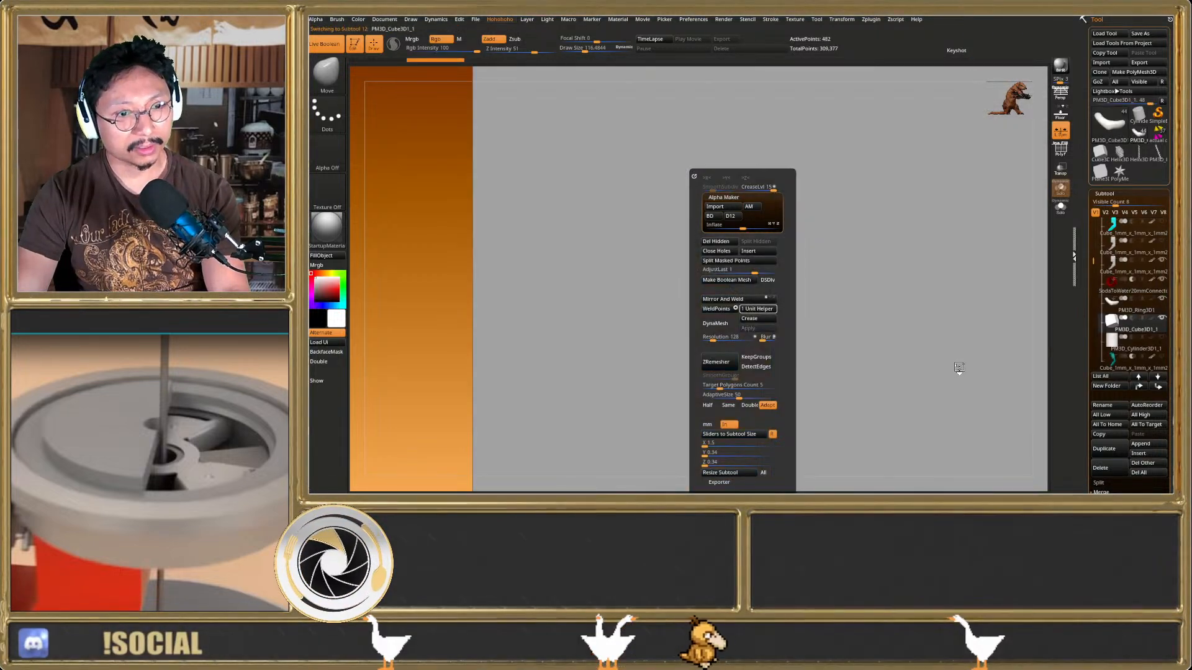
key("space")
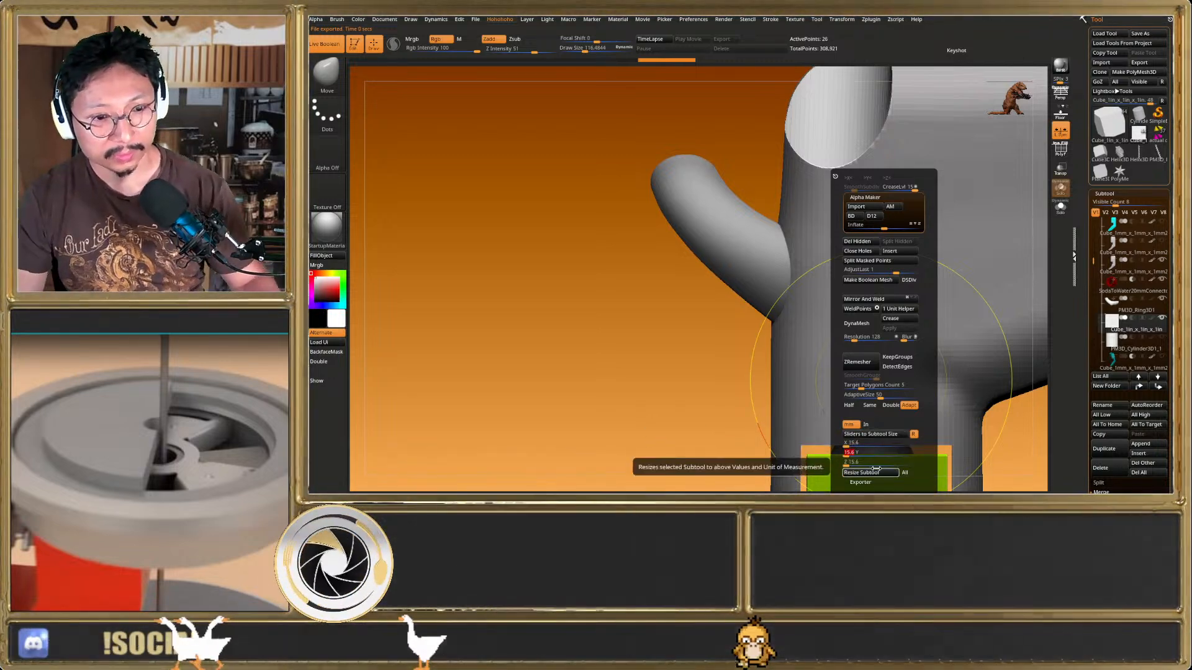
left_click(869, 426)
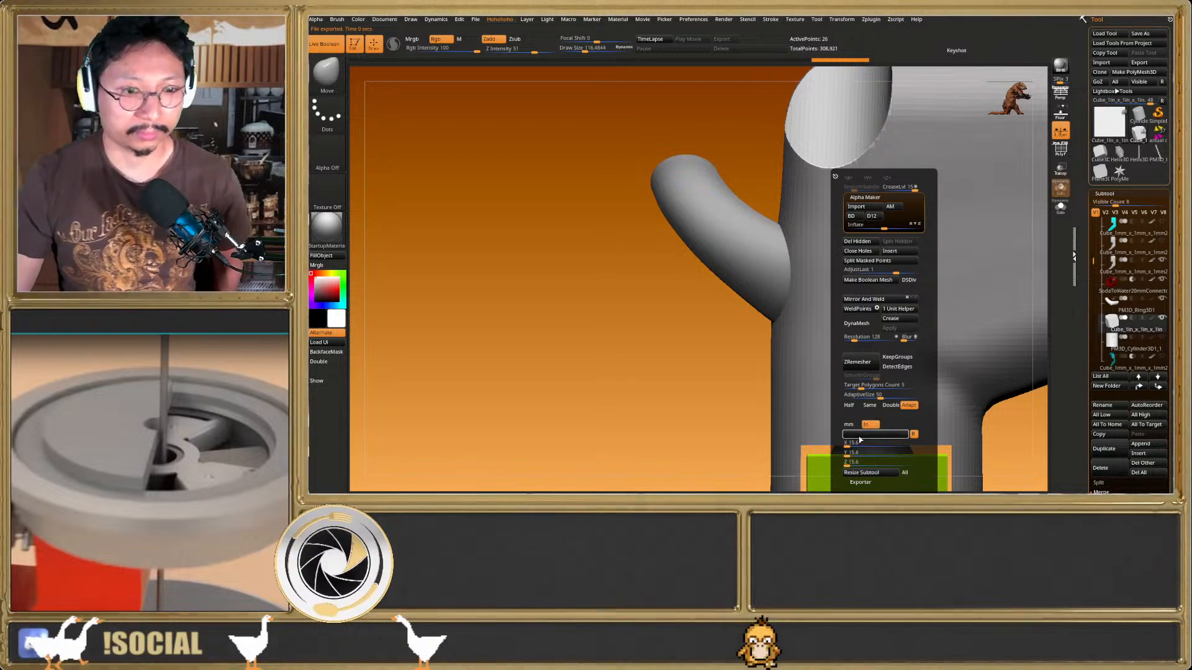
left_click(859, 435)
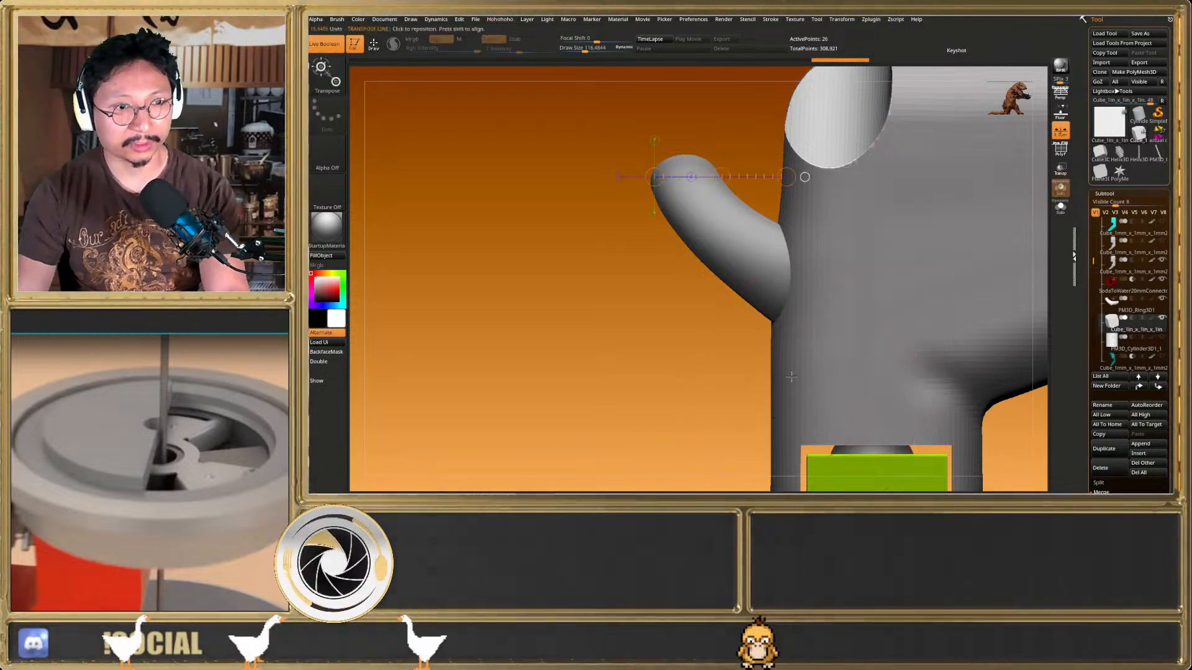
Place the helper cube inside the rear loop's opening and narrow it to fit between the loop and the body
key("w")
scroll(787, 322, "down", 5)
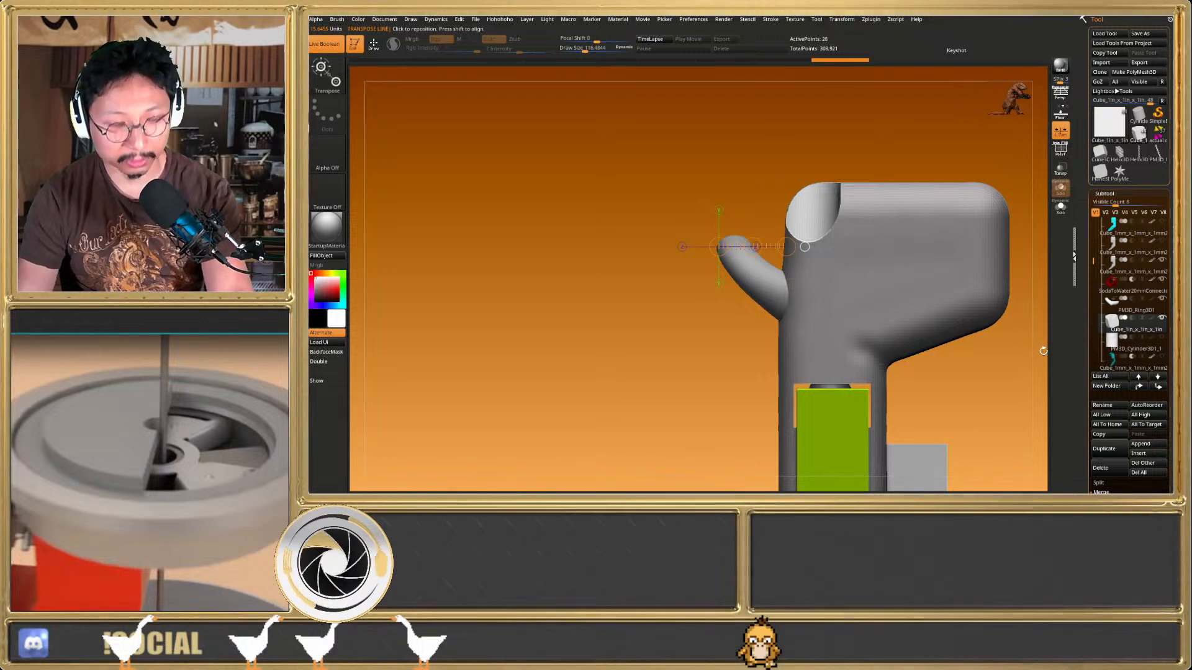
key("y")
left_click_drag(944, 428, 785, 225)
right_click_drag(785, 224, 774, 316)
left_click_drag(770, 243, 755, 244)
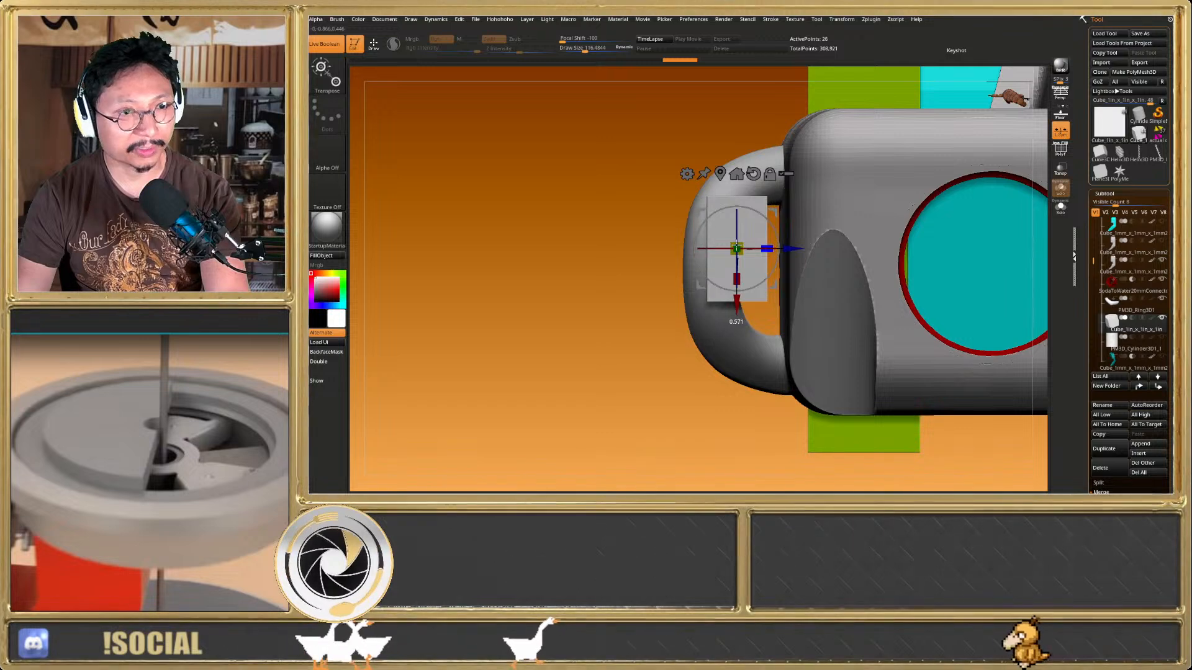
left_click_drag(779, 205, 769, 259)
Update the size sliders to the helper cube's current dimensions in inches
key("q")
key("w")
key("q")
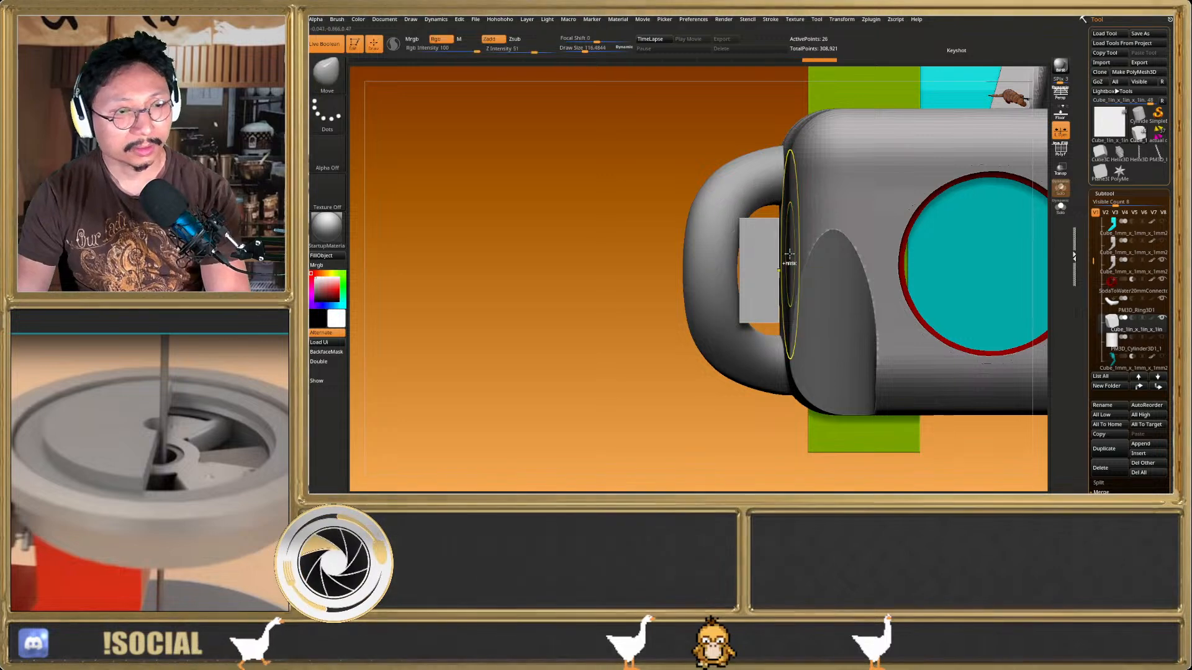
key("ctrl+space")
left_click(770, 436)
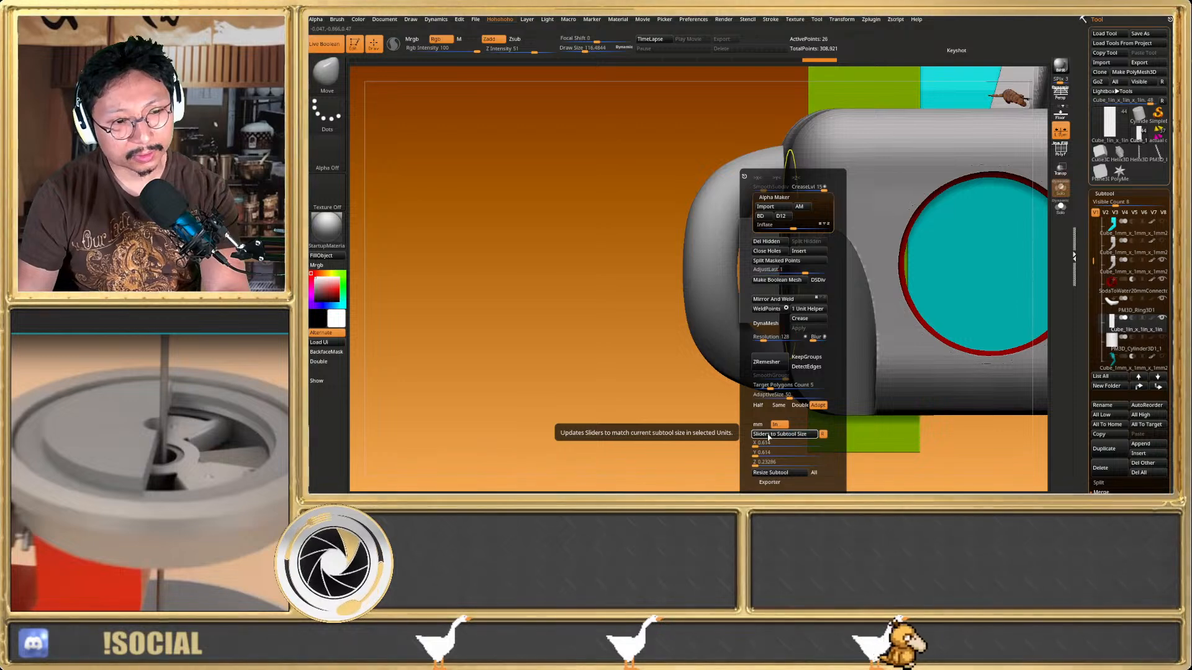
Widen the helper cube slightly to span the loop's opening and check the fit from an angle
key("w")
right_click_drag(772, 239, 797, 267, "ctrl")
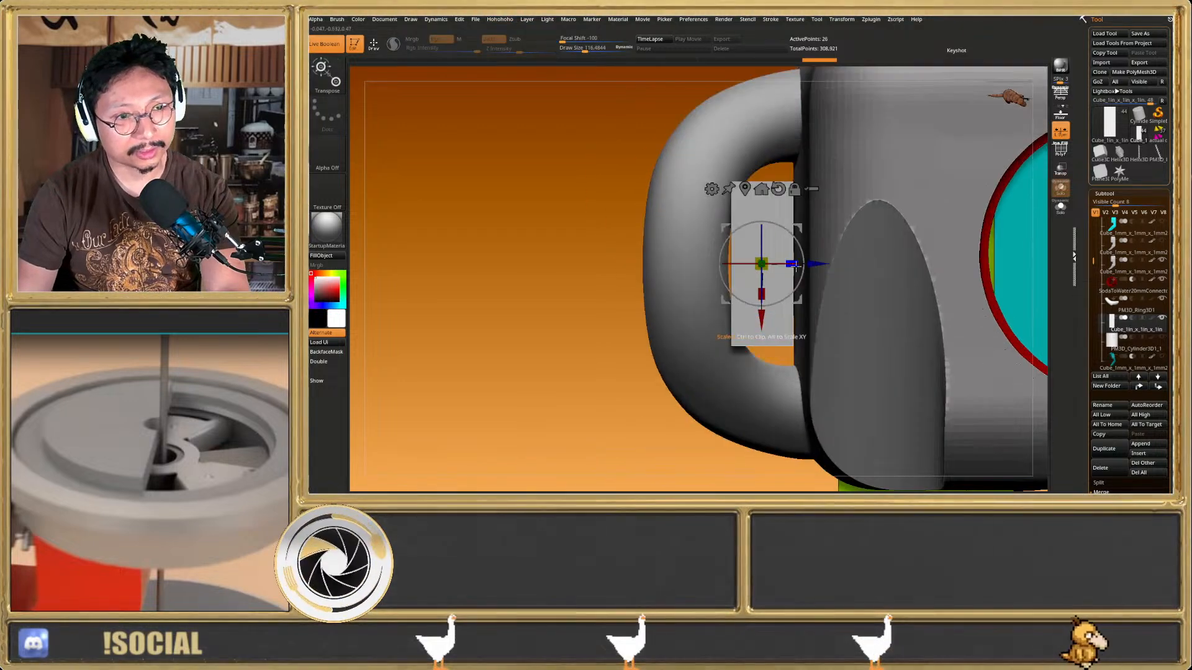
left_click_drag(792, 259, 795, 259)
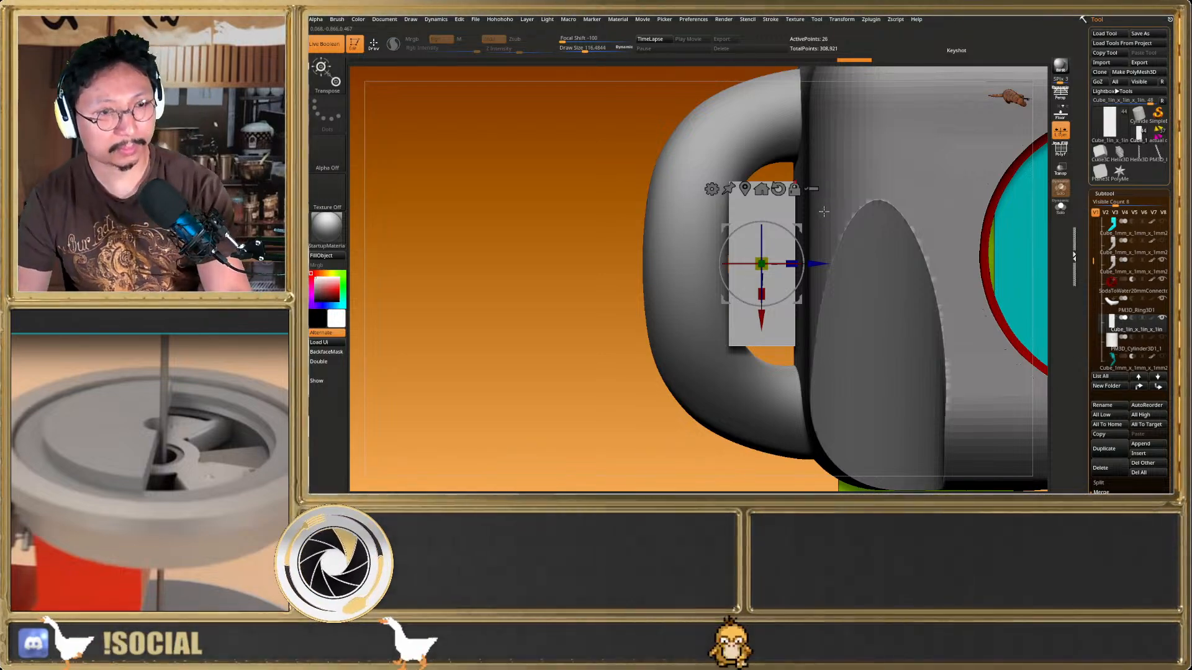
key("q")
right_click_drag(832, 214, 835, 168, "ctrl")
mouse_move(850, 255)
right_mouse_down()
mouse_move(891, 202)
mouse_move(919, 201)
right_mouse_up()
key("shift+f")
key("shift+f")
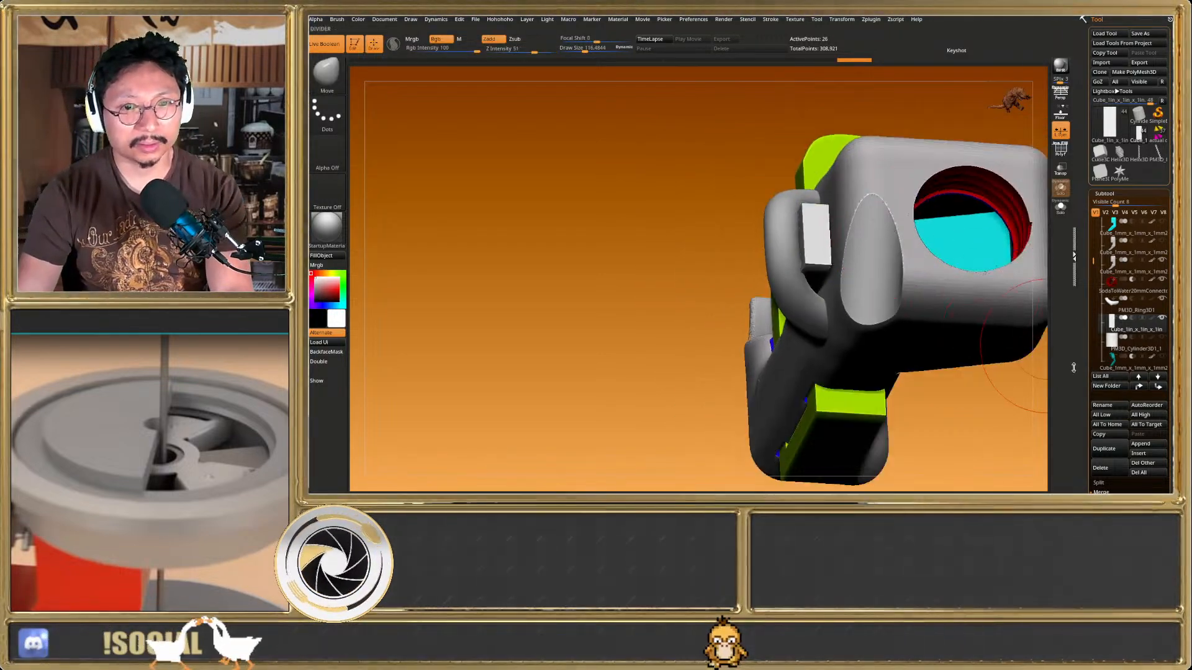
Delete the helper cube subtool and view the whole dispenser from the side
left_click(1099, 467)
left_click(1024, 486)
mouse_move(912, 341)
right_mouse_down("ctrl")
mouse_move(845, 229)
mouse_move(840, 279)
mouse_move(898, 317)
mouse_move(871, 249)
mouse_move(895, 281)
right_mouse_up("ctrl")
key("shift+f")
key("shift+f")
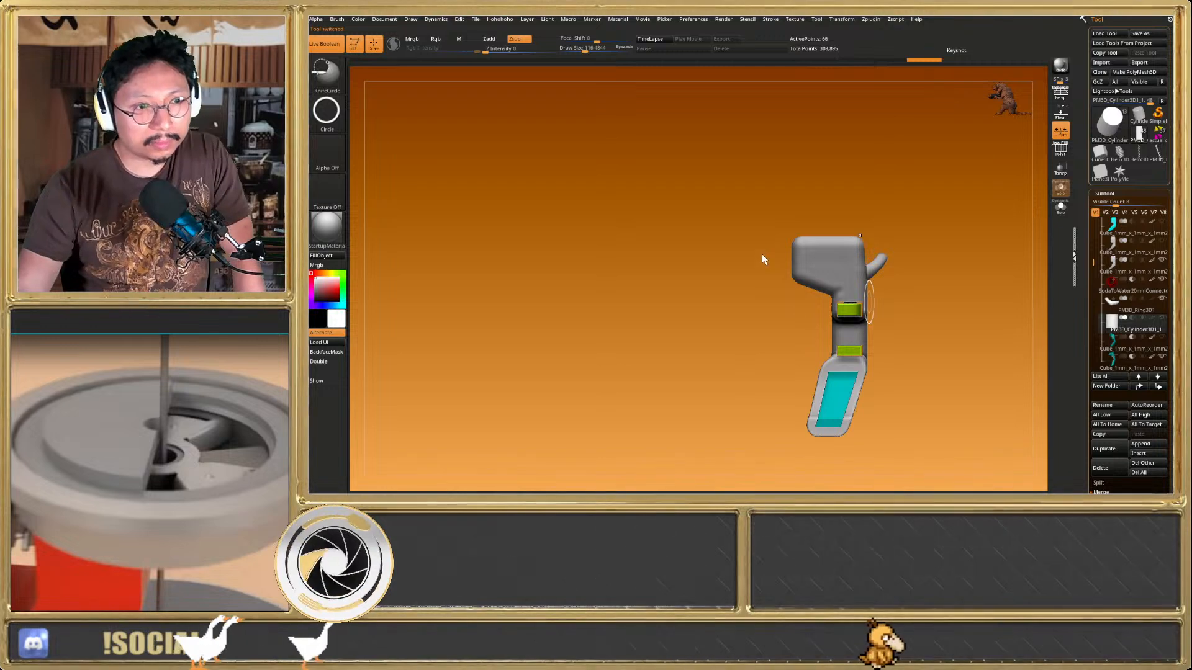
Examine the dispenser from several angles and isolate the green slider to inspect its side profile
right_click_drag(806, 339, 858, 342)
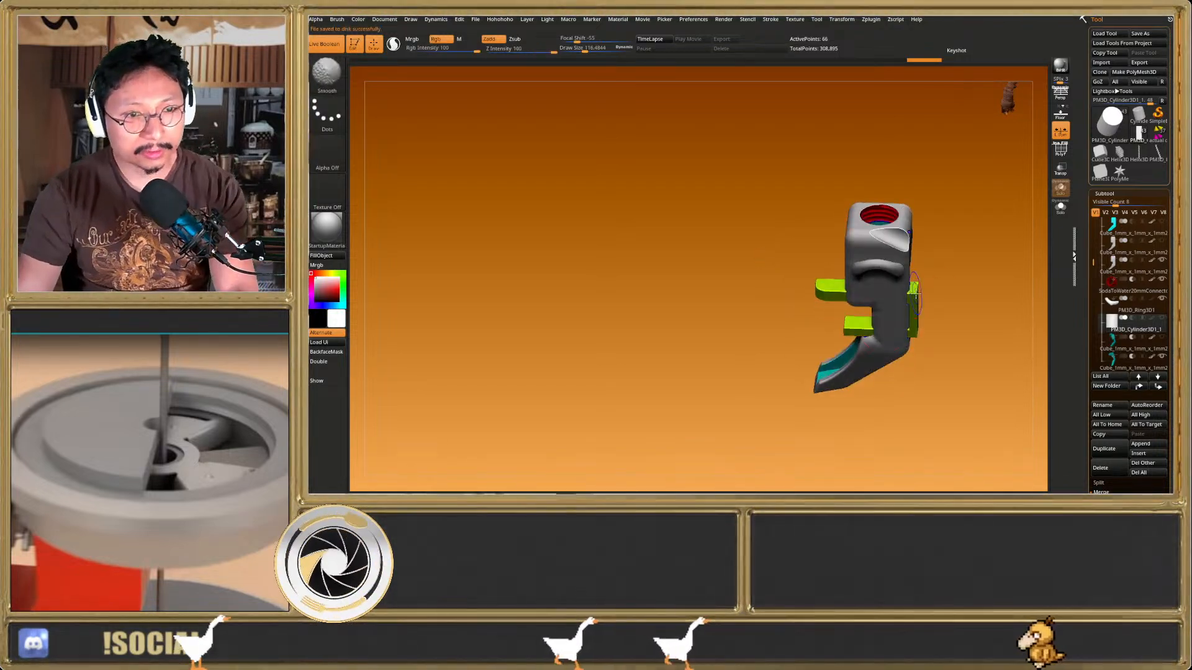
key("shift+f")
mouse_move(881, 288)
right_mouse_down()
mouse_move(884, 317)
mouse_move(894, 298)
right_mouse_up()
key("shift+f")
right_click_drag(894, 298, 841, 327)
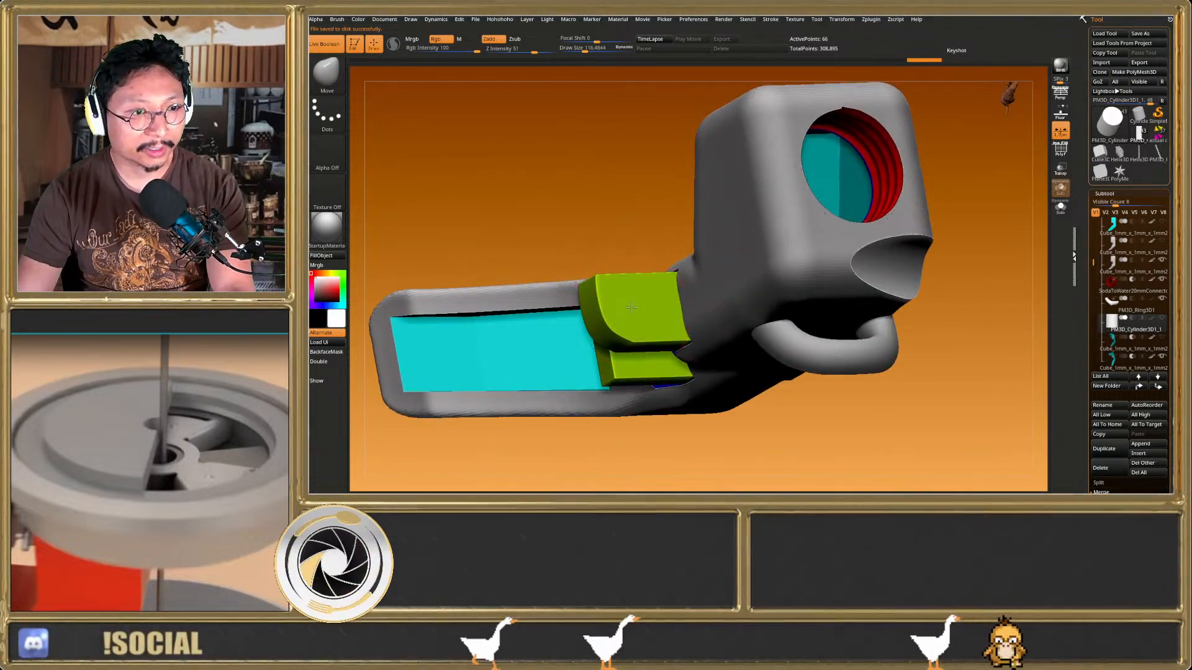
left_click(631, 306, "alt")
right_click_drag(631, 306, 820, 340)
key("w")
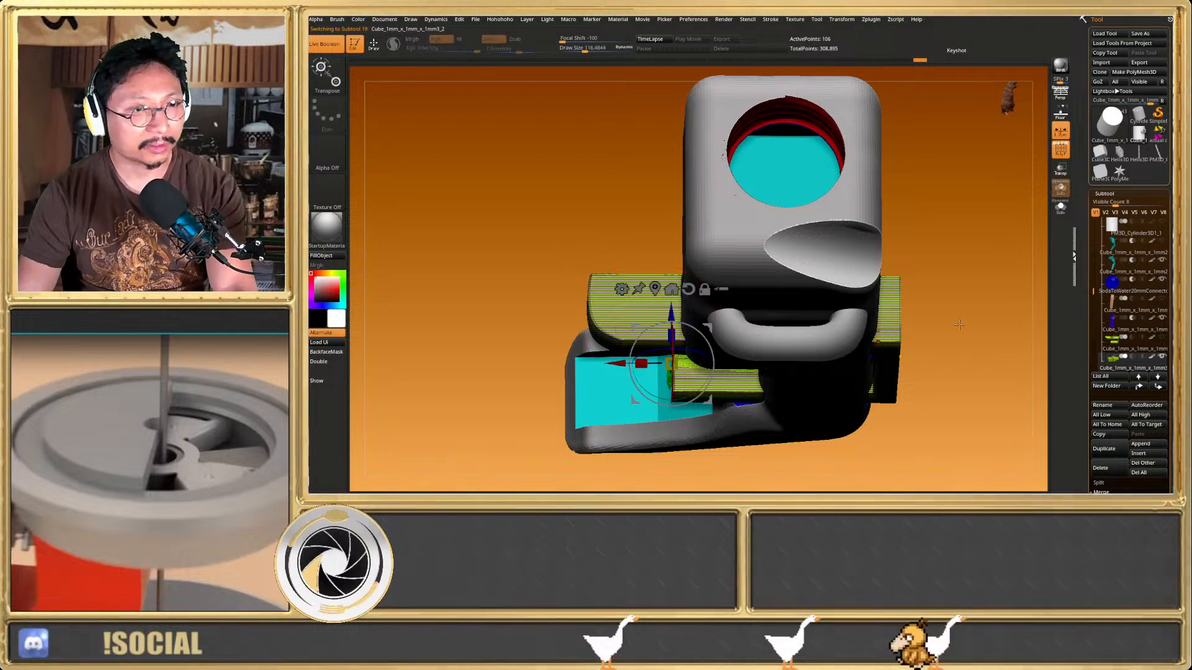
left_click(1060, 209)
right_click_drag(980, 298, 977, 258, "shift")
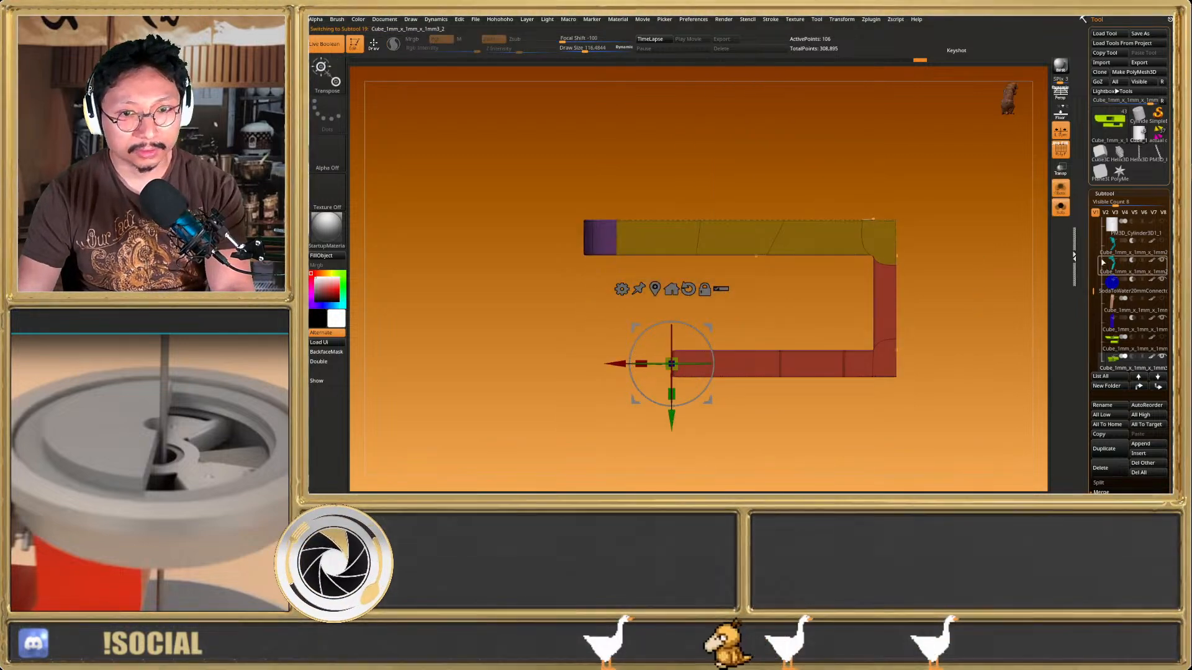
Show the purple cutting block and chip models with the full assembly to reveal a cross-section
left_click_drag(1094, 292, 1094, 318)
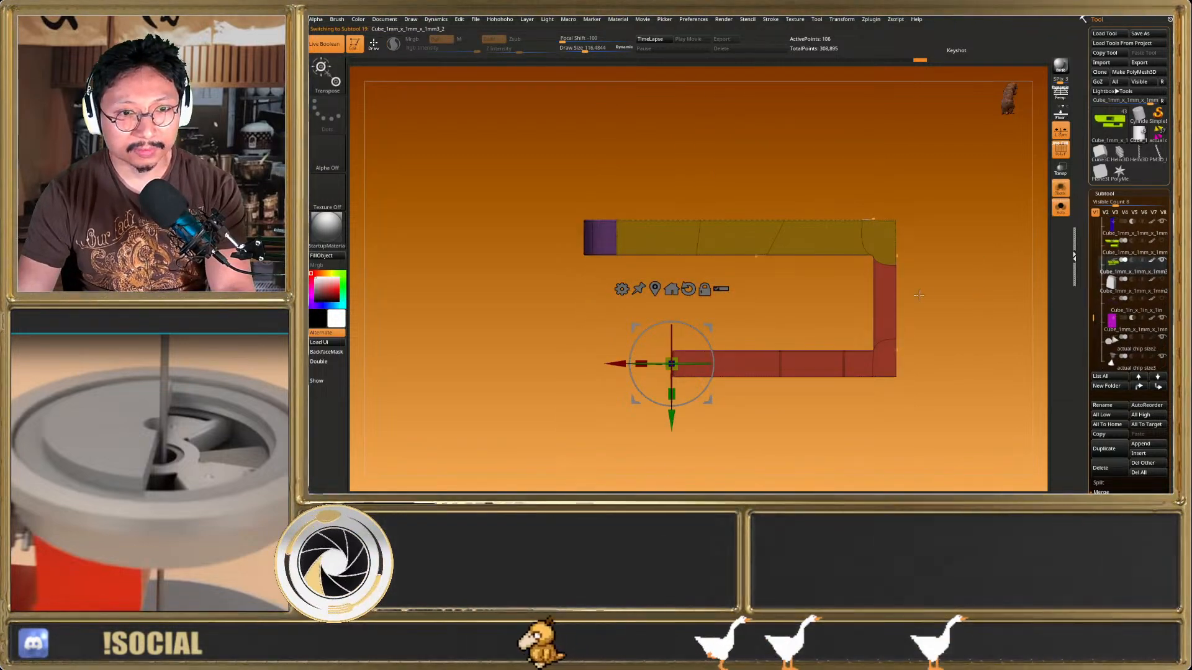
right_click_drag(929, 298, 1040, 229)
left_click(1060, 208)
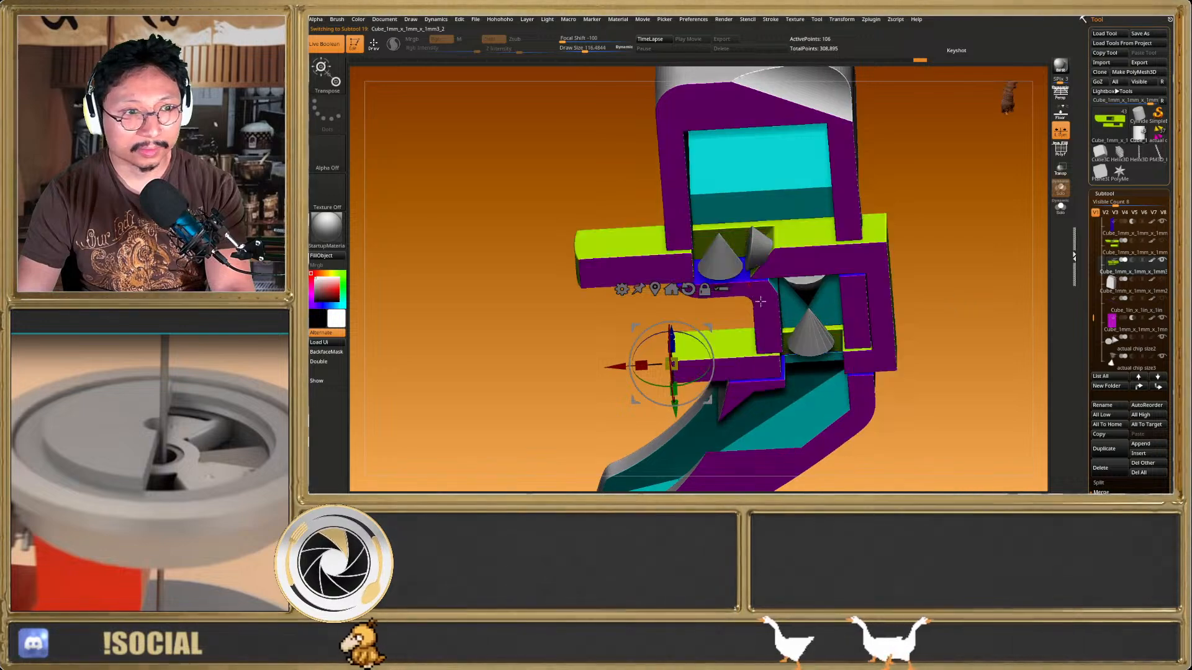
Slide the green slider sideways through the sectioned body to test its travel, and undo the move
left_click(655, 289)
left_click_drag(682, 315, 778, 322)
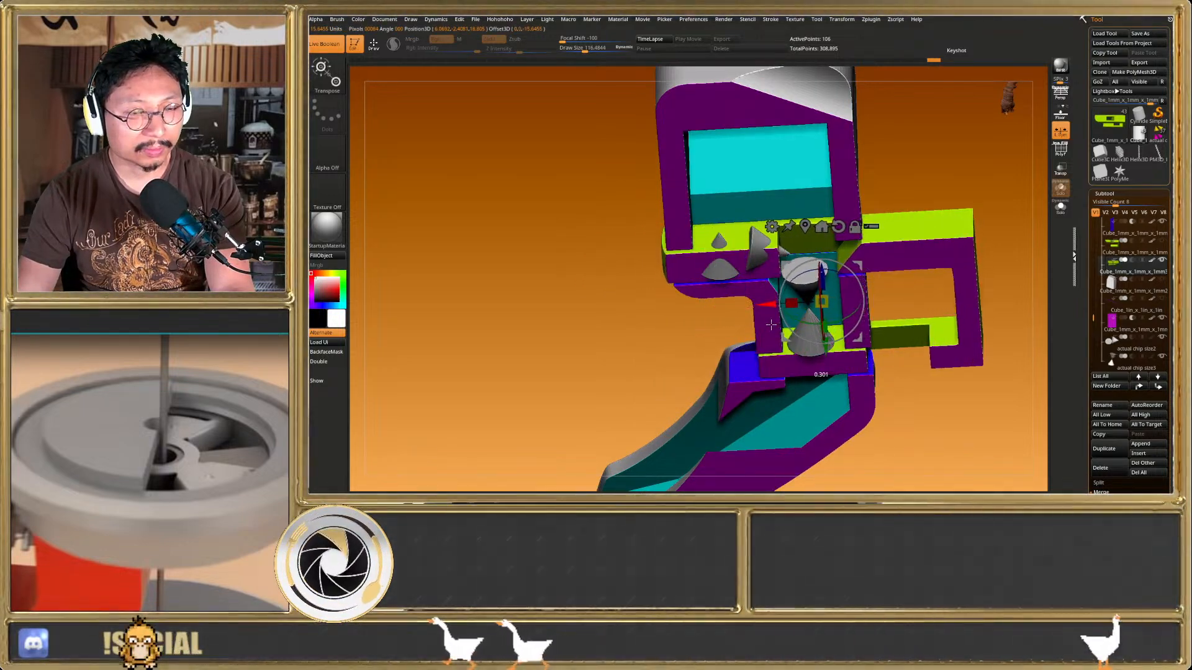
key("q")
key("ctrl+z")
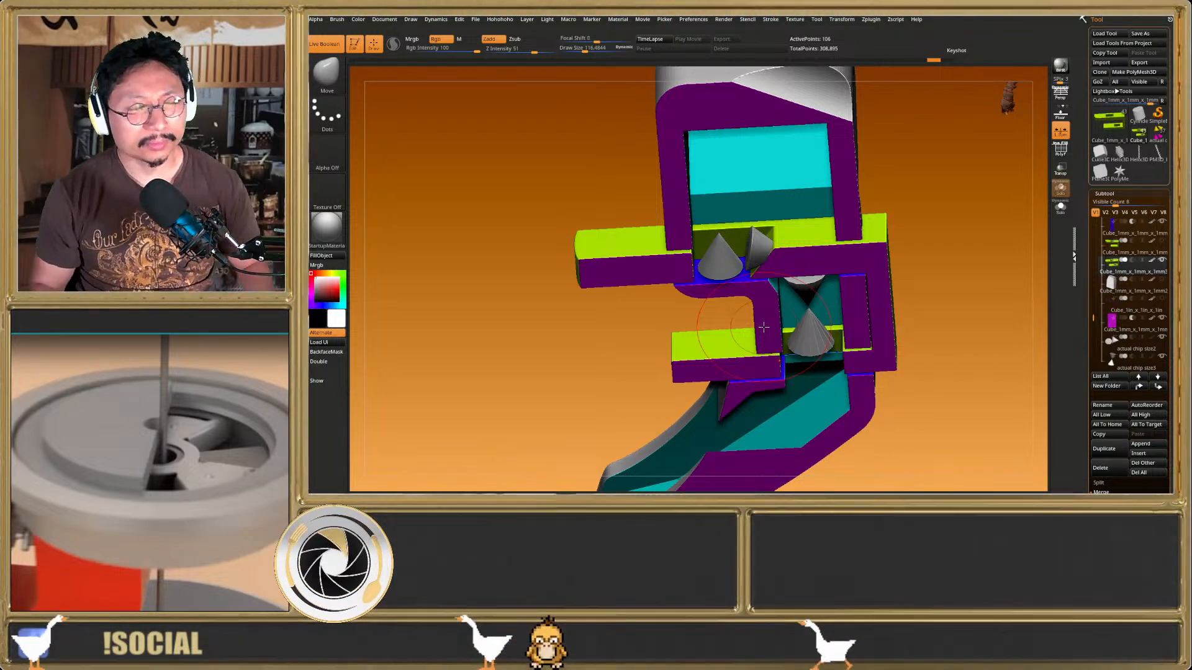
Isolate the gray body and try removing its cut corner surface and closing the resulting hole
right_click_drag(845, 267, 858, 296)
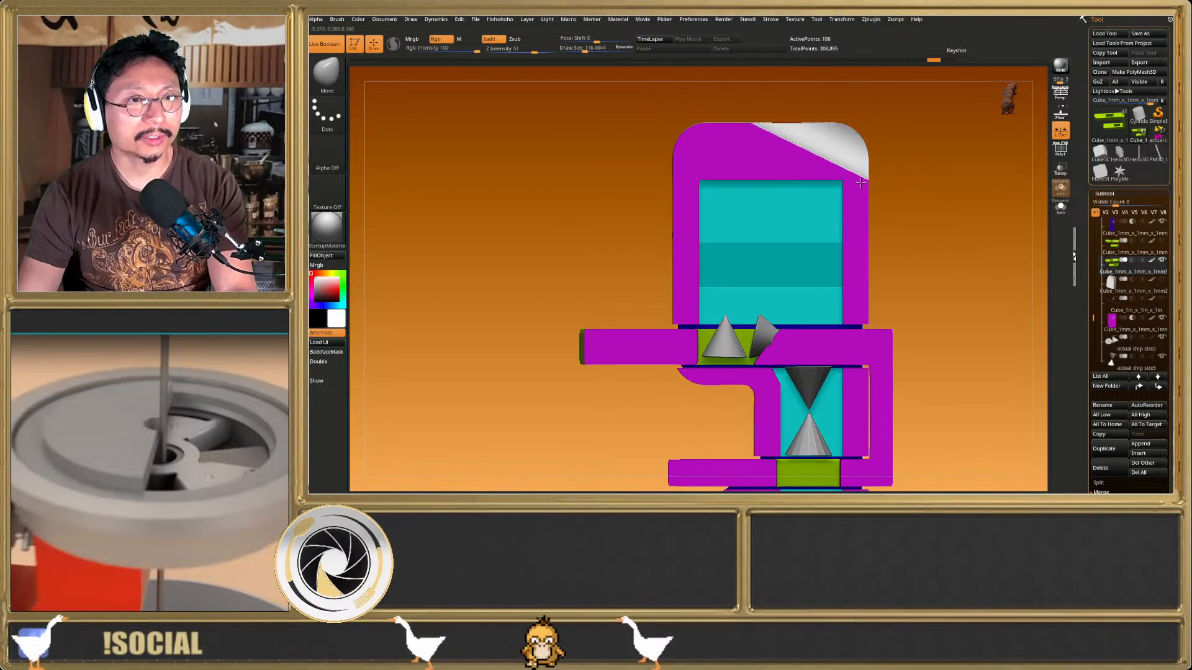
right_click_drag(845, 186, 852, 194)
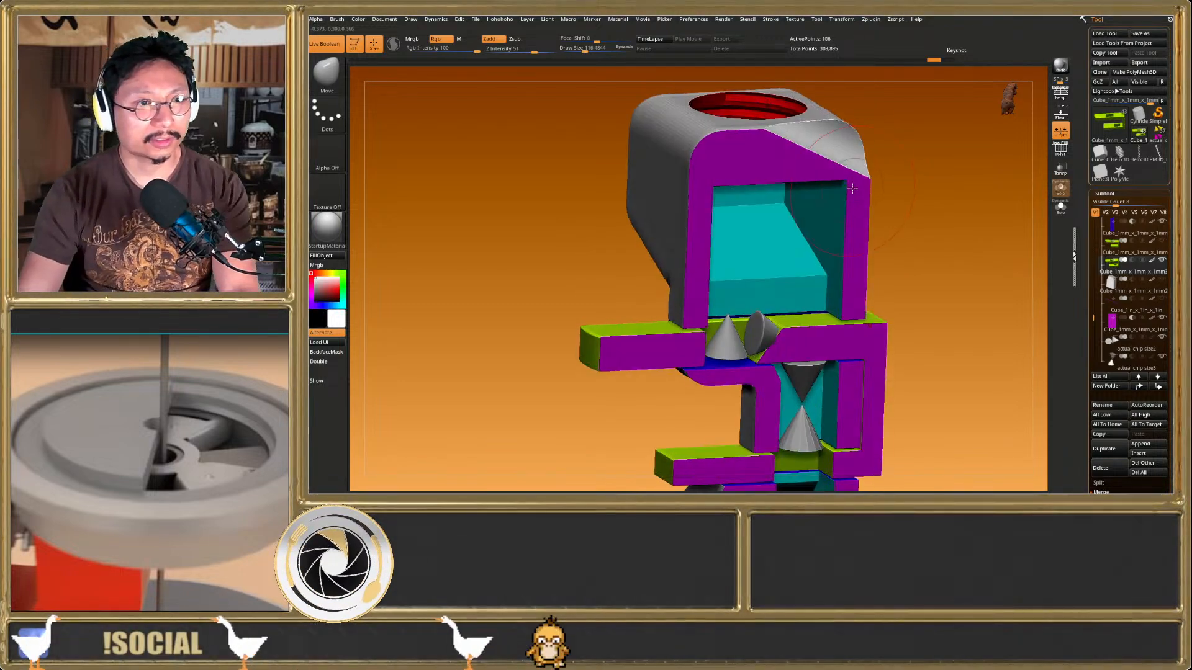
left_click(657, 142, "alt")
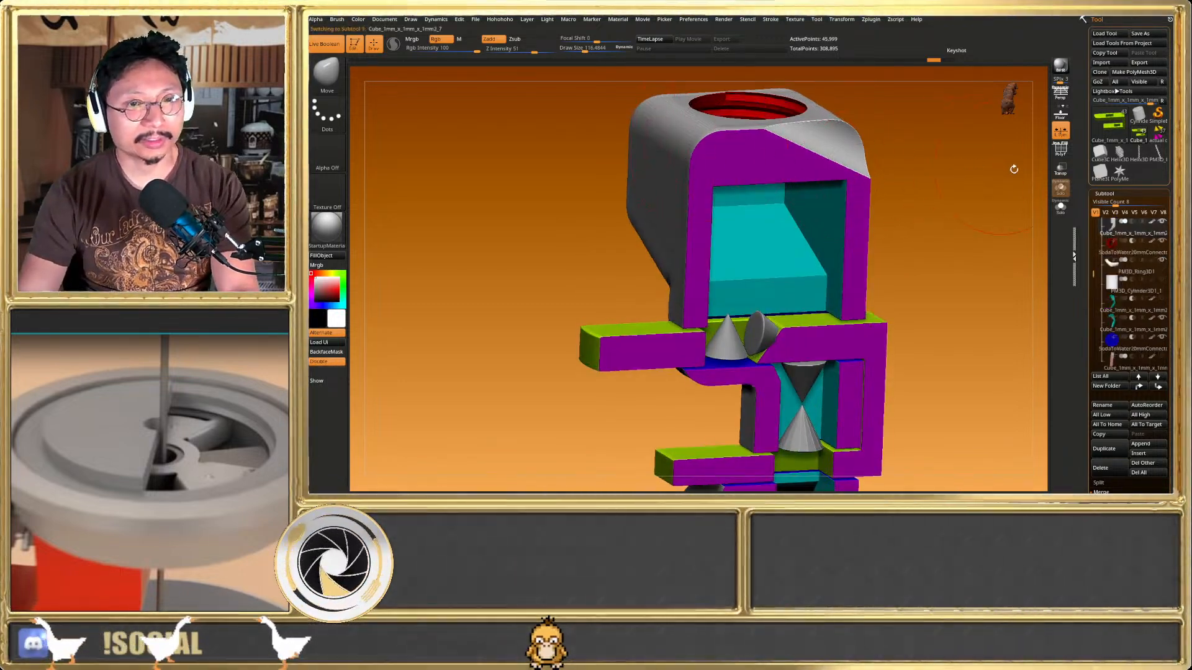
left_click(1060, 209)
key("shift+f")
mouse_move(888, 269)
right_mouse_down()
mouse_move(814, 273)
mouse_move(800, 304)
right_mouse_up()
left_click(731, 186, "ctrl+shift")
left_click(731, 185, "ctrl+shift")
key("space")
left_click(705, 252)
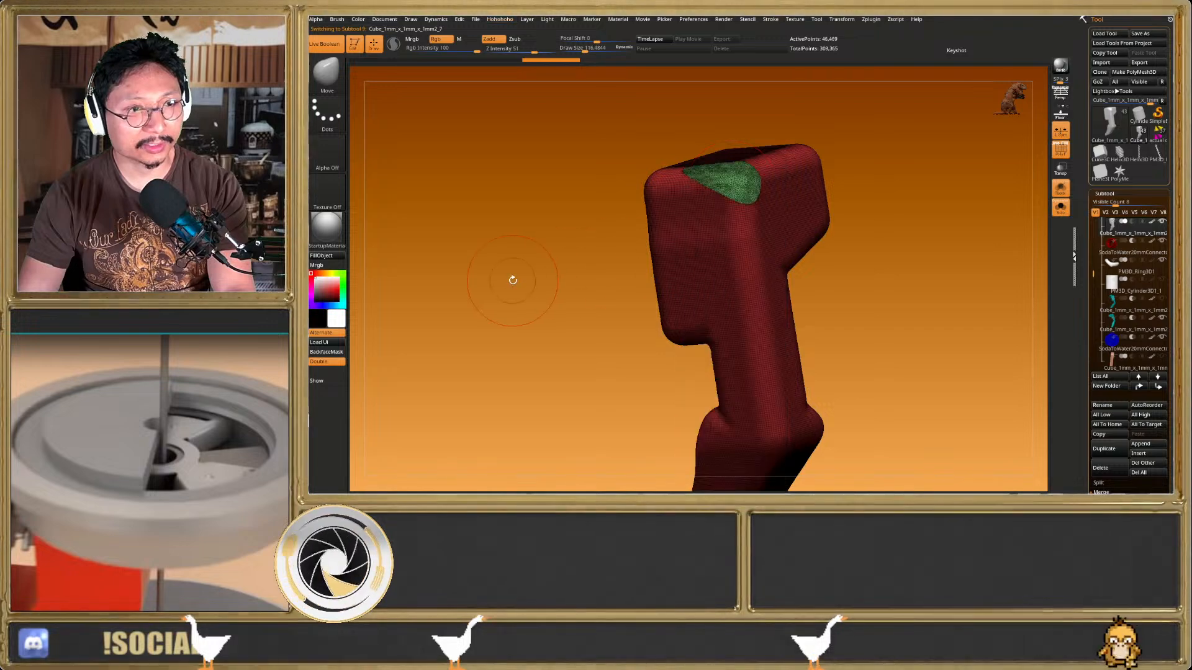
Undo the hole closing and the removal of the body's corner surface
key("shift+f")
right_click_drag(708, 214, 678, 224, "ctrl")
key("ctrl+z")
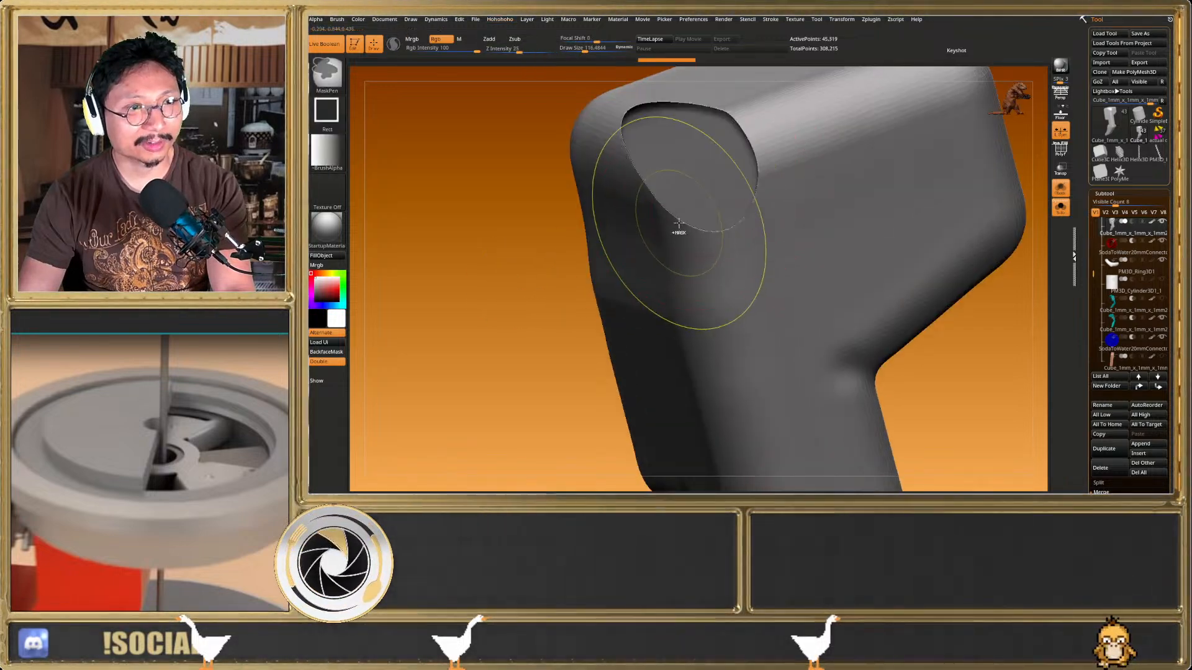
key("ctrl+z")
key("ctrl+z")
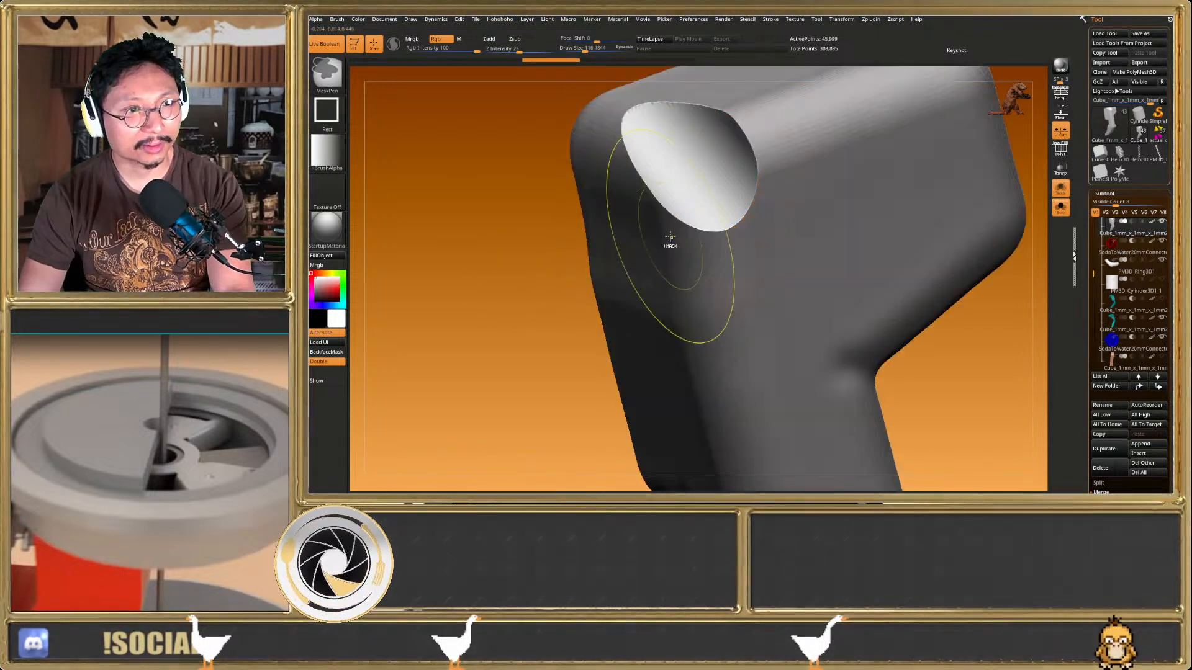
key("shift+f")
right_click_drag(610, 265, 671, 258, "ctrl")
key("shift+f")
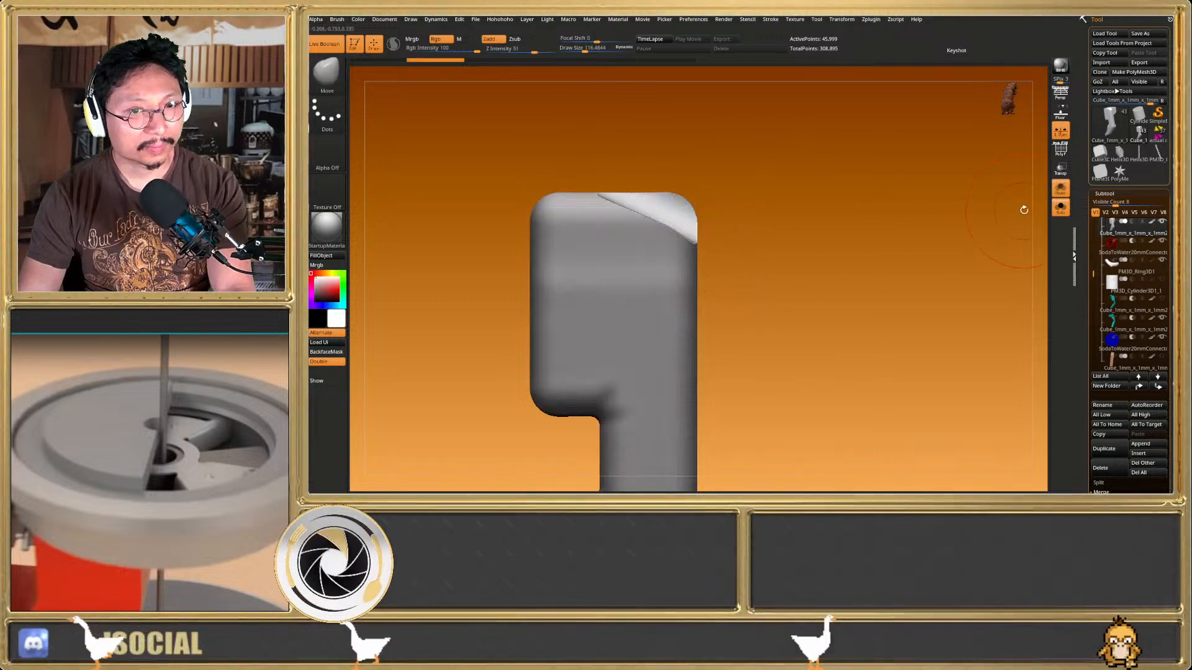
Compare the isolated gray body with the cut corner against the uncut version
left_click(1060, 209)
right_click_drag(658, 194, 821, 225, "ctrl")
left_click_drag(1095, 269, 1096, 258)
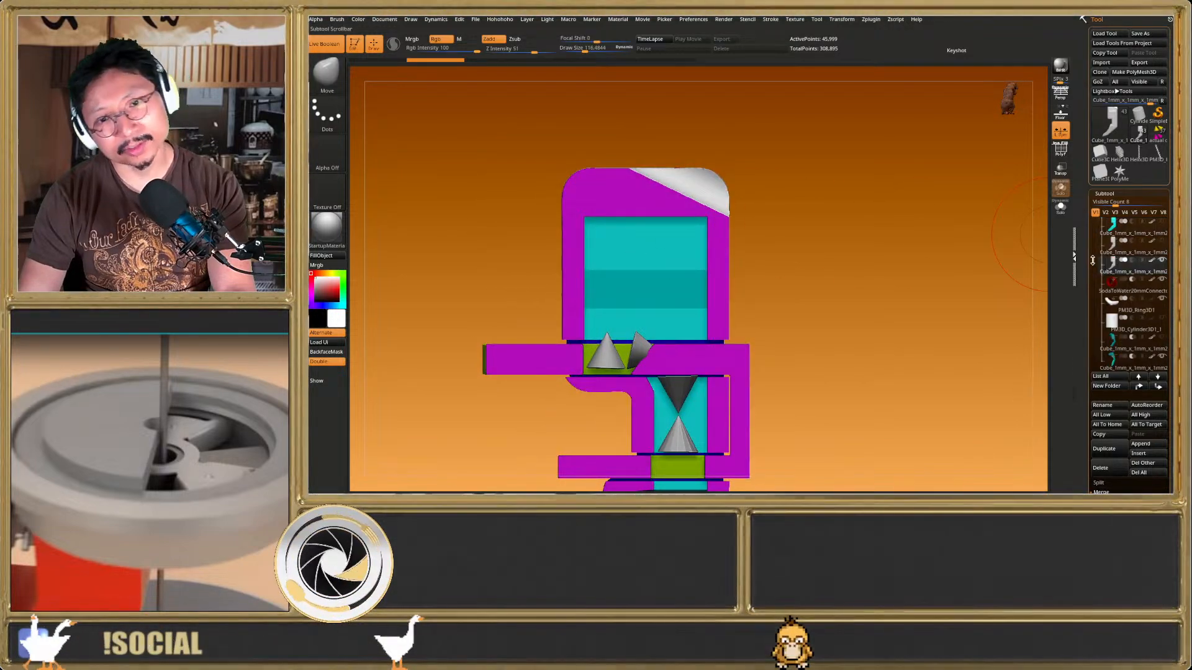
left_click(1061, 207)
right_click_drag(981, 267, 783, 227)
key("Up")
right_click_drag(783, 227, 848, 238)
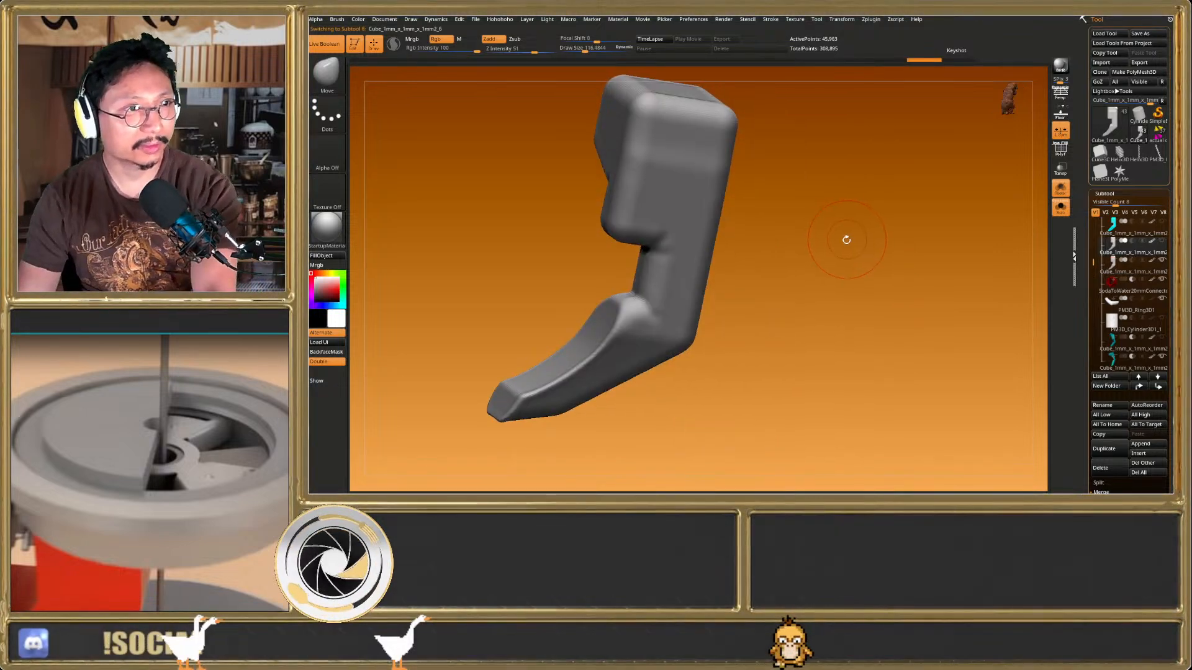
key("Down")
key("Up")
key("Down")
key("Up")
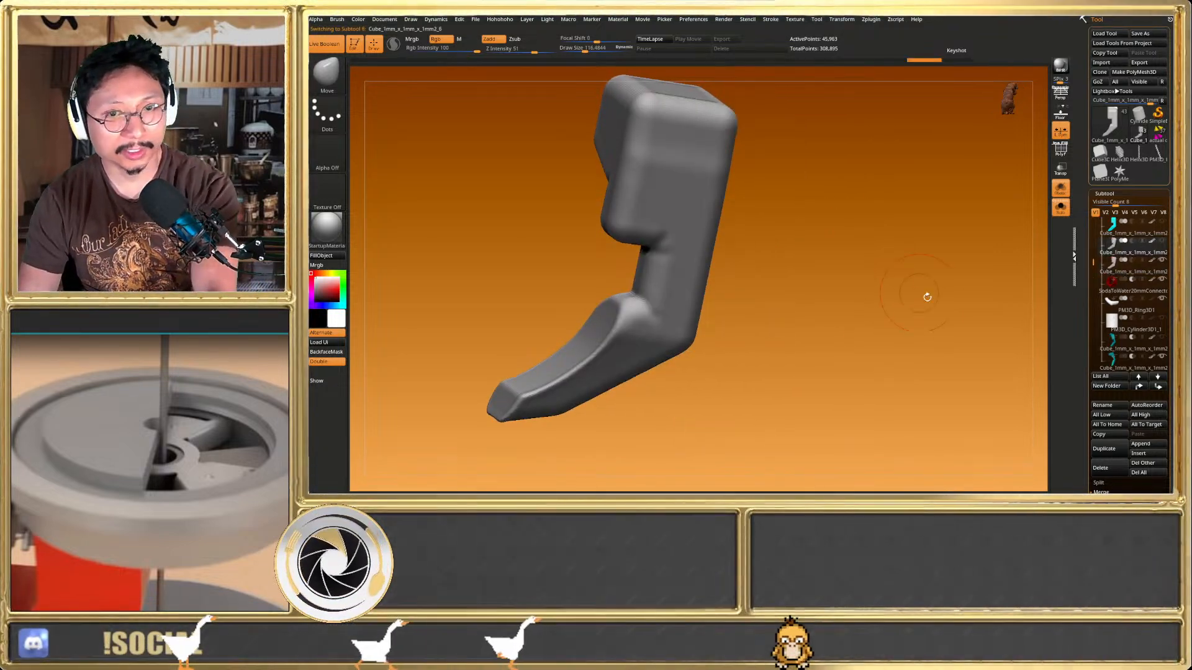
Delete the gray body with the cut corner, duplicate the uncut body, and select the copy
key("Down")
left_click(1095, 470)
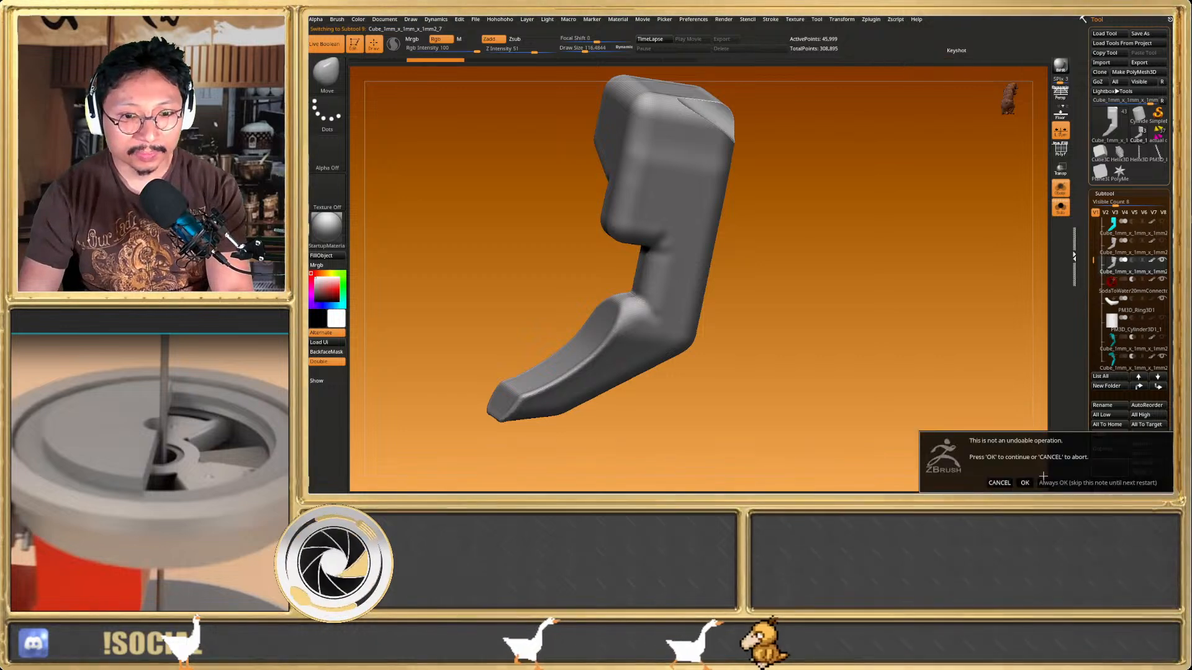
left_click(1025, 483)
key("Up")
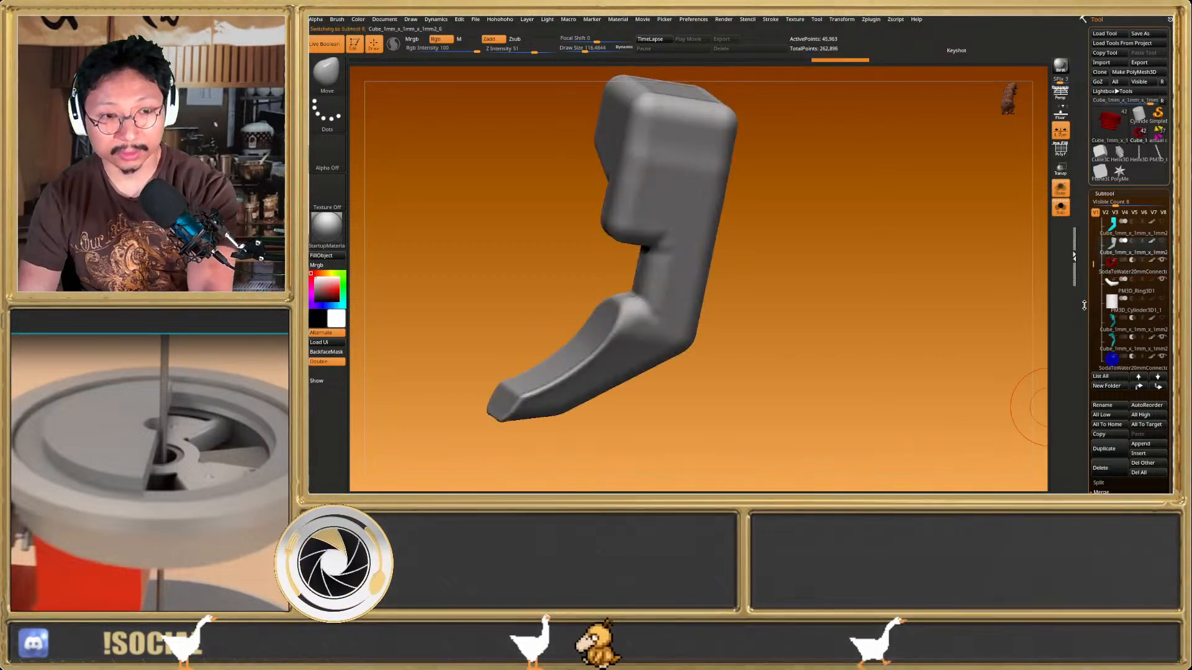
key("ctrl+shift+d")
key("Down")
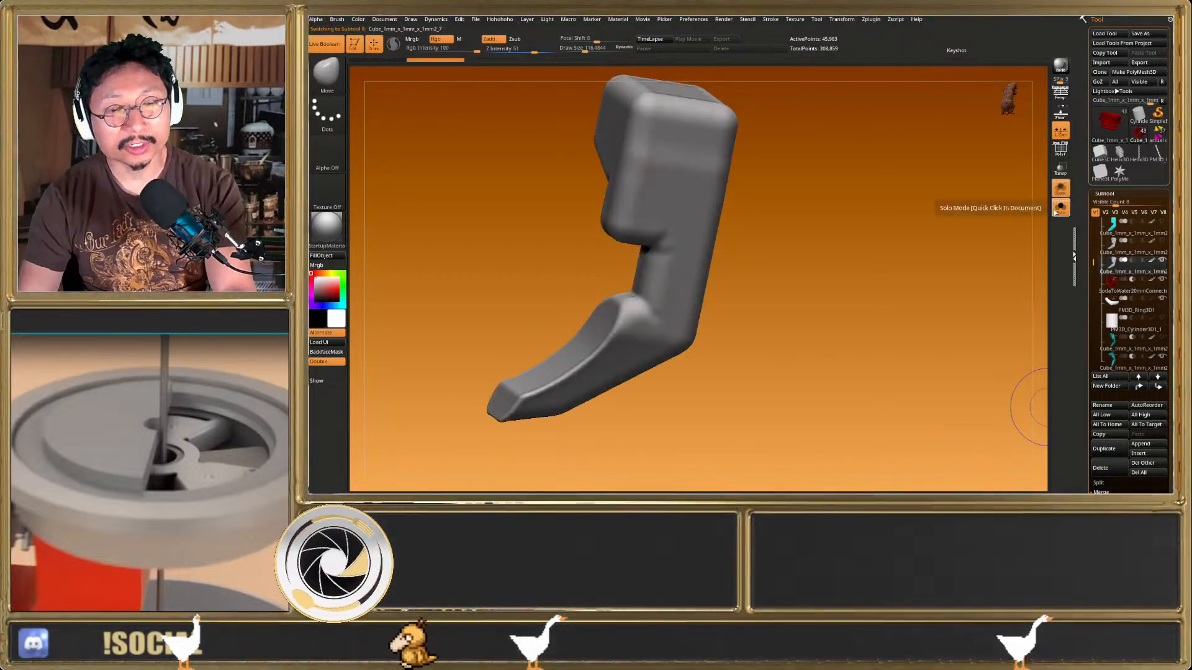
Try cutting the duplicated body's upper rear corner with a KnifeCircle stroke
left_click(1055, 215)
left_click_drag(832, 218, 777, 307, "shift")
left_click_drag(737, 206, 714, 239)
mouse_move(795, 217)
left_mouse_down()
mouse_move(753, 222)
mouse_move(760, 202)
left_mouse_up()
key("ctrl+shift")
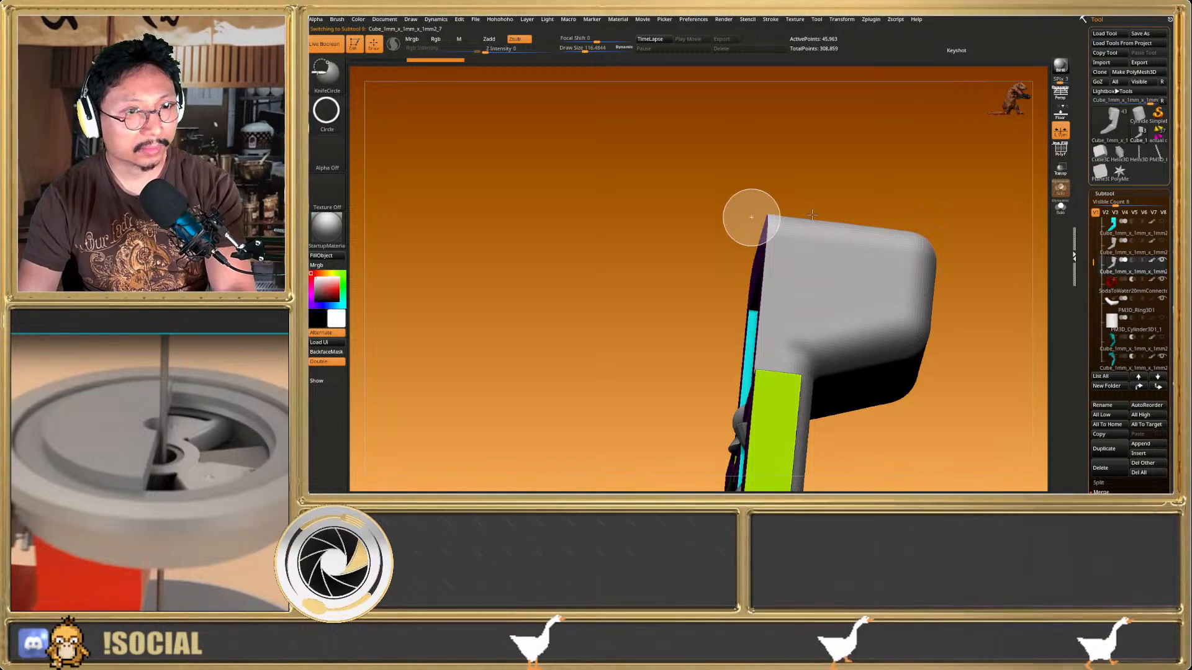
left_click_drag(841, 200, 862, 252, "ctrl+shift")
mouse_move(800, 202)
left_mouse_down()
mouse_move(828, 217)
mouse_move(859, 263)
mouse_move(835, 272)
left_mouse_up()
mouse_move(575, 160)
left_mouse_down()
mouse_move(548, 171)
mouse_move(670, 229)
mouse_move(826, 254)
left_mouse_up()
Inspect the corner cut with Live Boolean off, toggle the purple cutting block's visibility, and restore Live Boolean
left_click_drag(1096, 263, 1094, 309)
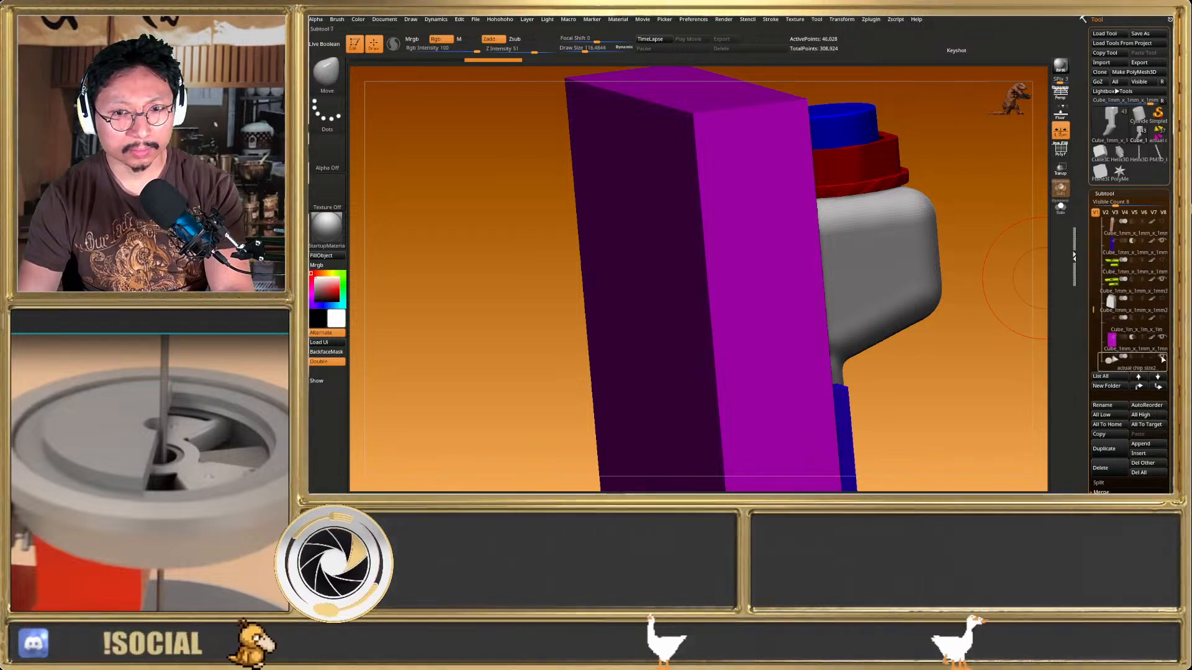
left_click(1161, 337)
right_click_drag(811, 260, 1057, 331)
left_click(1162, 338)
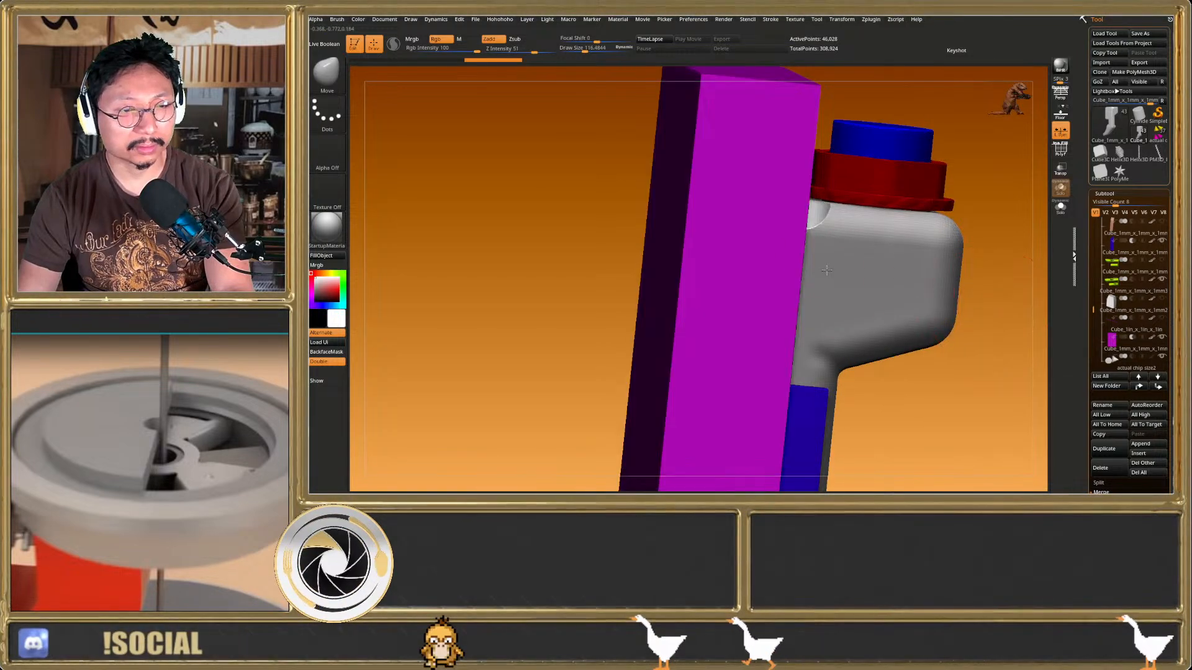
right_click_drag(827, 269, 945, 283)
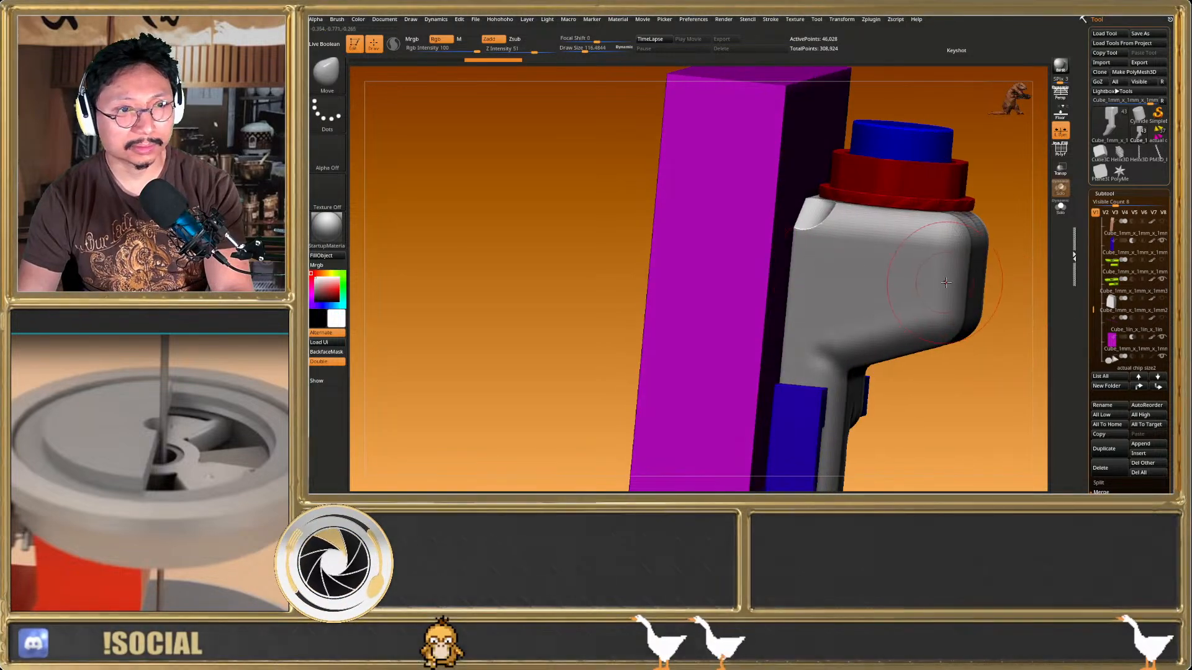
left_click(331, 48)
Recut the duplicated body's upper rear corner with a KnifeCircle stroke and check the cut in cross-section
mouse_move(777, 251)
right_mouse_down()
mouse_move(859, 205)
mouse_move(705, 178)
right_mouse_up()
left_click(327, 114, "ctrl+shift")
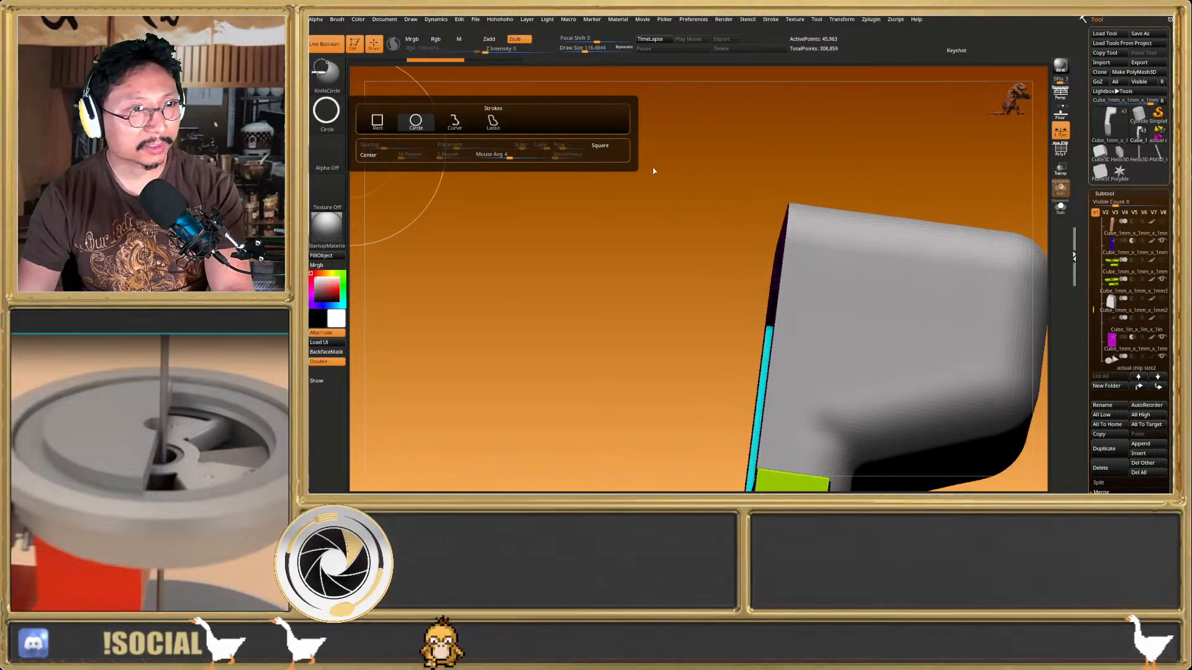
mouse_move(768, 171)
left_mouse_down("ctrl+shift")
mouse_move(838, 228)
mouse_move(829, 238)
mouse_move(853, 231)
left_mouse_up("ctrl+shift")
right_click_drag(785, 239, 839, 276)
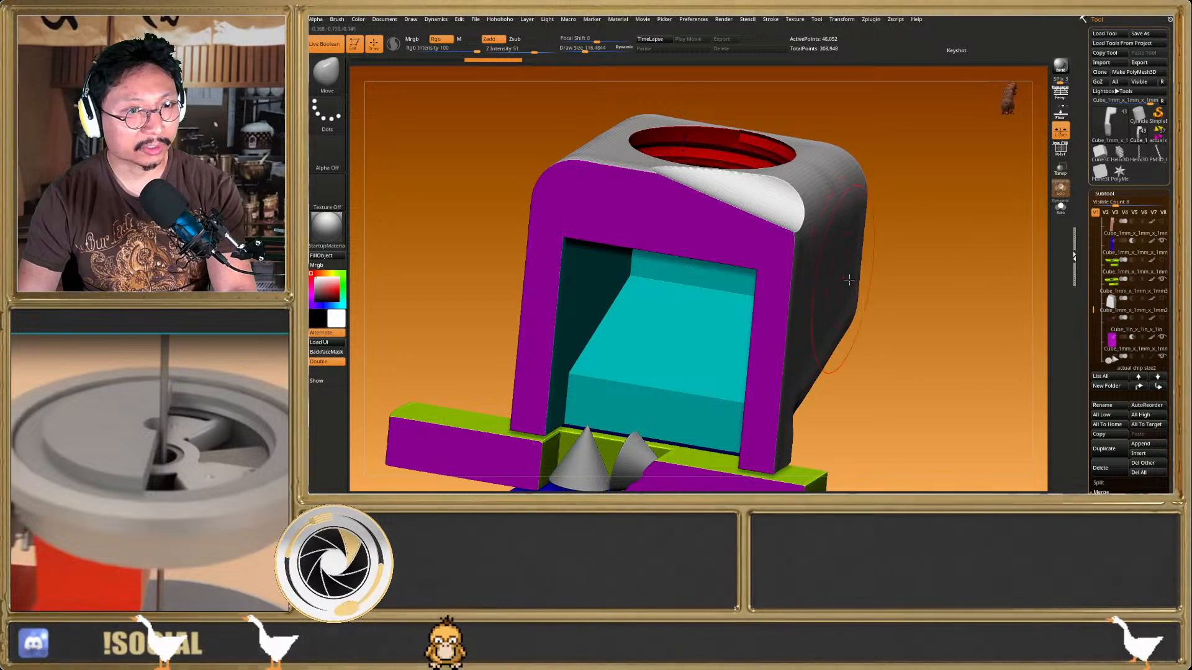
Hide the purple cutting block, view the dispenser from the side, and undo the body's upper rear corner cut
left_click(1161, 339)
right_click_drag(909, 310, 784, 299)
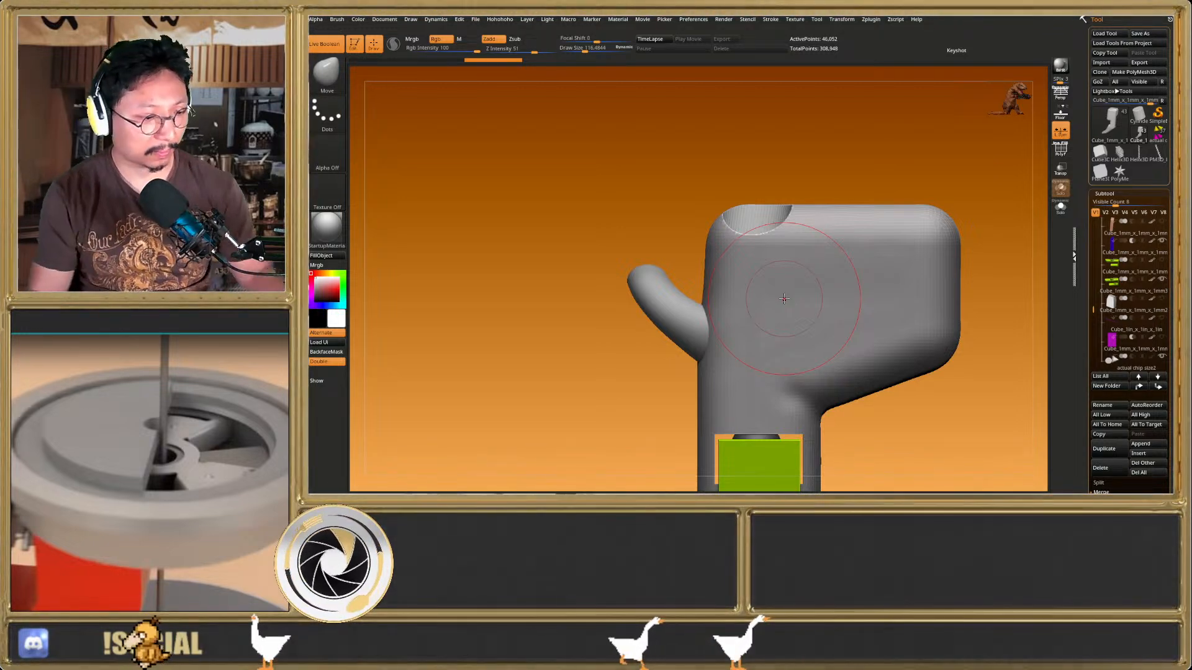
key("ctrl+z")
key("ctrl+z")
key("ctrl+z")
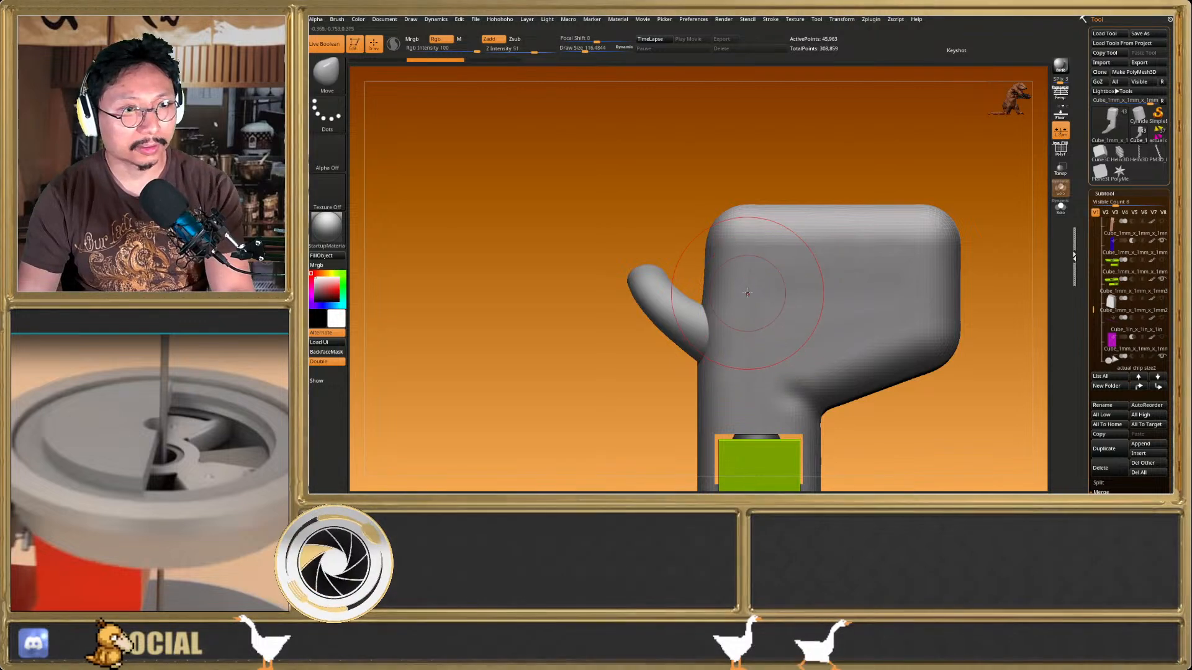
Try a smaller KnifeCircle cut at the body's upper rear corner, check it against the cutting block, and undo it
key("ctrl+shift")
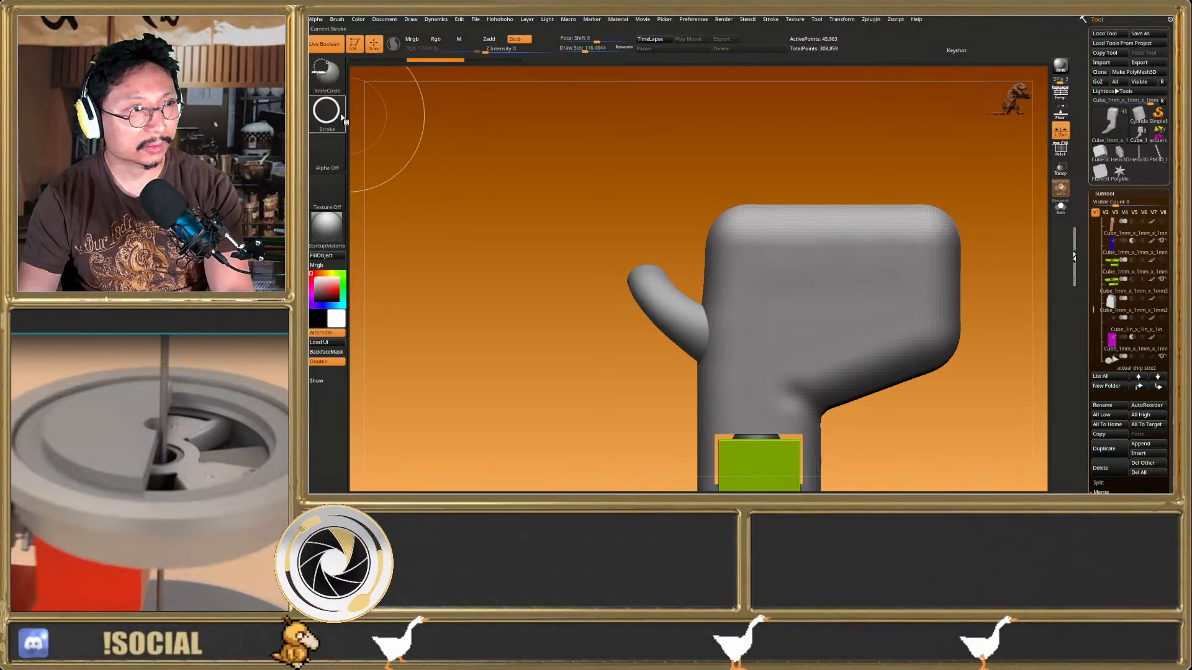
right_click_drag(751, 242, 707, 202)
mouse_move(707, 184)
left_mouse_down("ctrl+shift")
mouse_move(771, 242)
mouse_move(767, 231)
left_mouse_up("ctrl+shift")
right_click_drag(742, 225, 803, 347)
left_click(1161, 340)
left_click(1161, 340)
right_click_drag(738, 285, 675, 281)
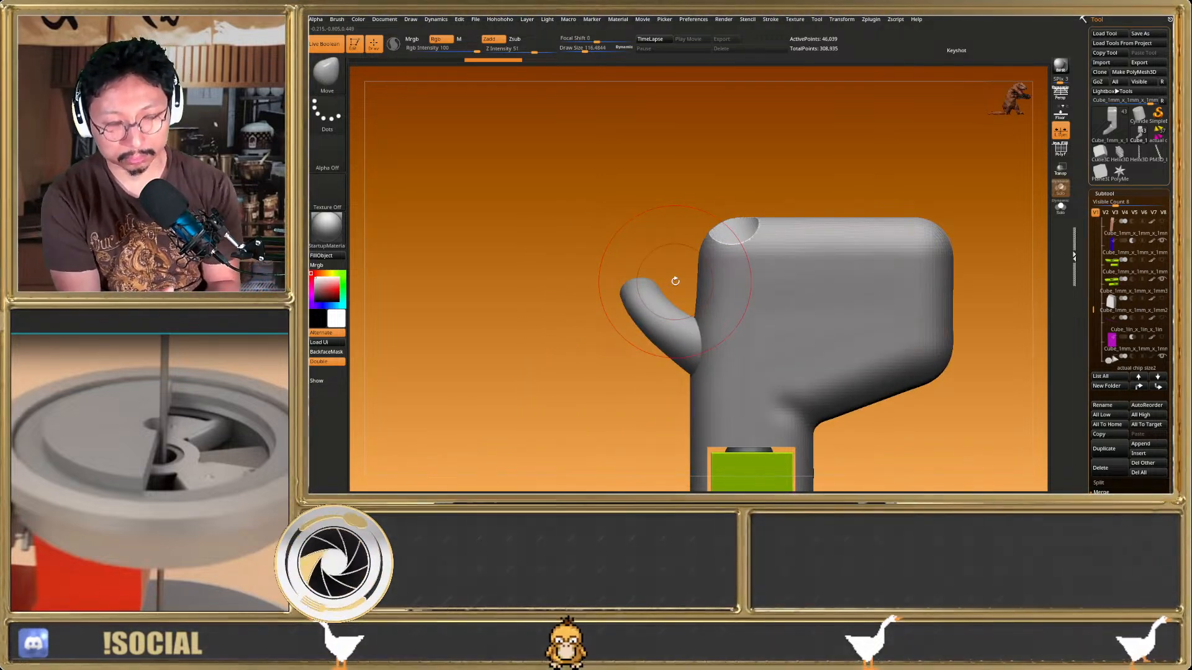
key("ctrl+z")
Cut the body's upper rear corner with a KnifeCircle stroke and check it by toggling the purple cutting block's visibility
mouse_move(747, 234)
right_mouse_down()
mouse_move(925, 256)
mouse_move(745, 237)
right_mouse_up()
mouse_move(716, 184)
left_mouse_down("ctrl+shift")
mouse_move(742, 188)
mouse_move(806, 242)
left_mouse_up("ctrl+shift")
right_click_drag(835, 274, 872, 319, "shift")
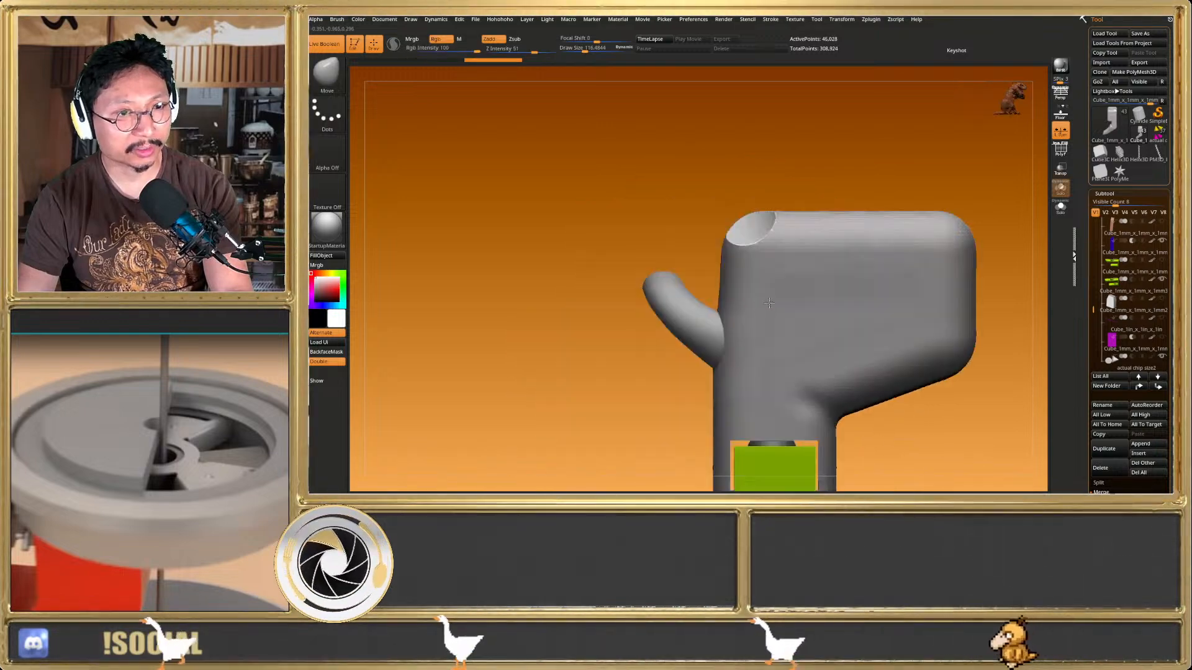
left_click(1163, 343)
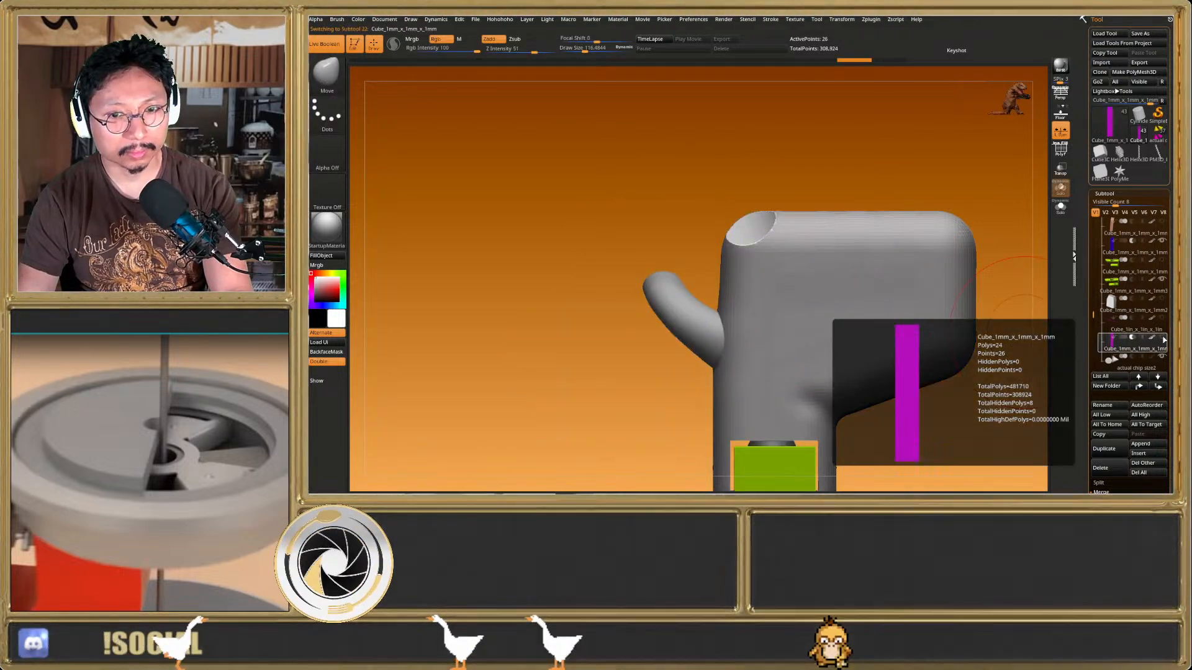
left_click(1163, 340)
mouse_move(797, 318)
right_mouse_down()
mouse_move(869, 327)
mouse_move(828, 327)
mouse_move(838, 291)
mouse_move(796, 404)
mouse_move(807, 317)
right_mouse_up()
left_click(1163, 340)
Select the gray body and examine the new corner cut in Solo mode and within the full assembly
key("shift+f")
key("shift+f")
right_click_drag(809, 426, 810, 222, "alt")
right_click_drag(785, 298, 832, 335, "shift")
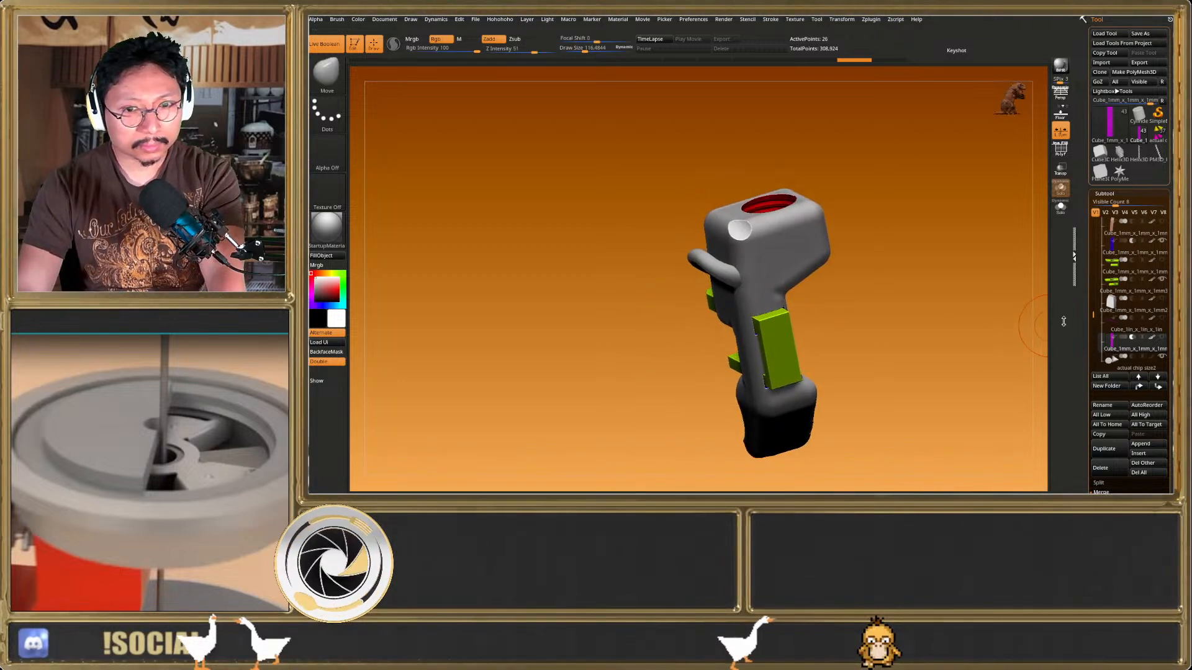
left_click(792, 239, "alt")
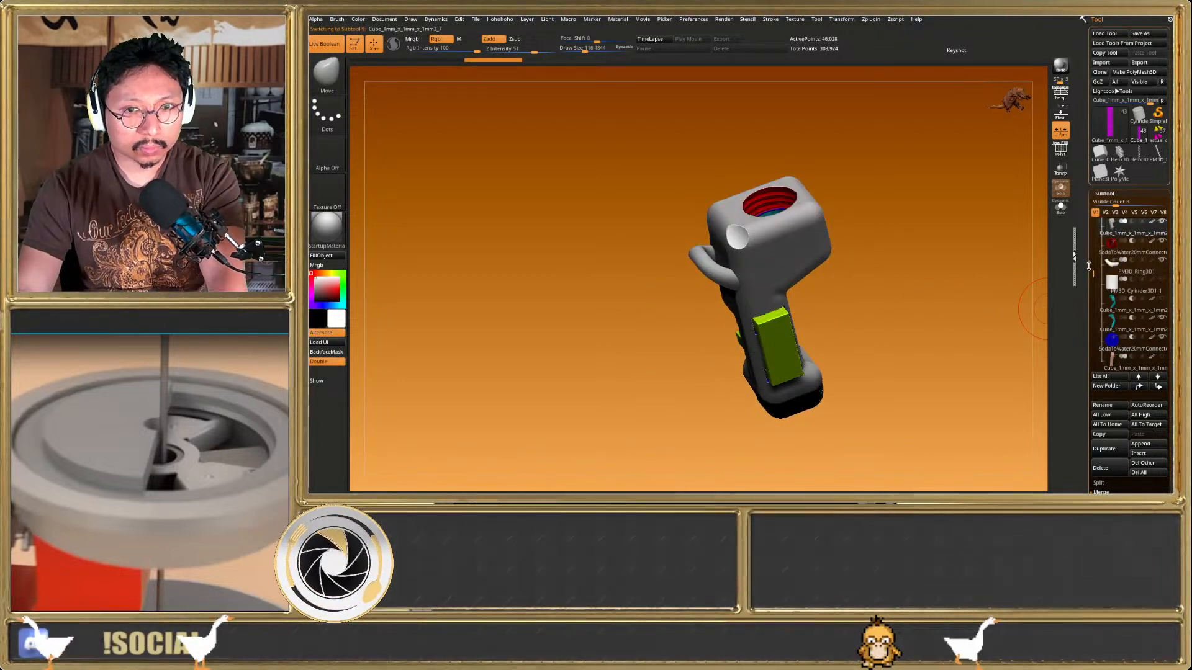
left_click(1061, 209)
mouse_move(1019, 245)
right_mouse_down()
mouse_move(1001, 257)
mouse_move(968, 236)
mouse_move(956, 243)
right_mouse_up()
left_click(1060, 209)
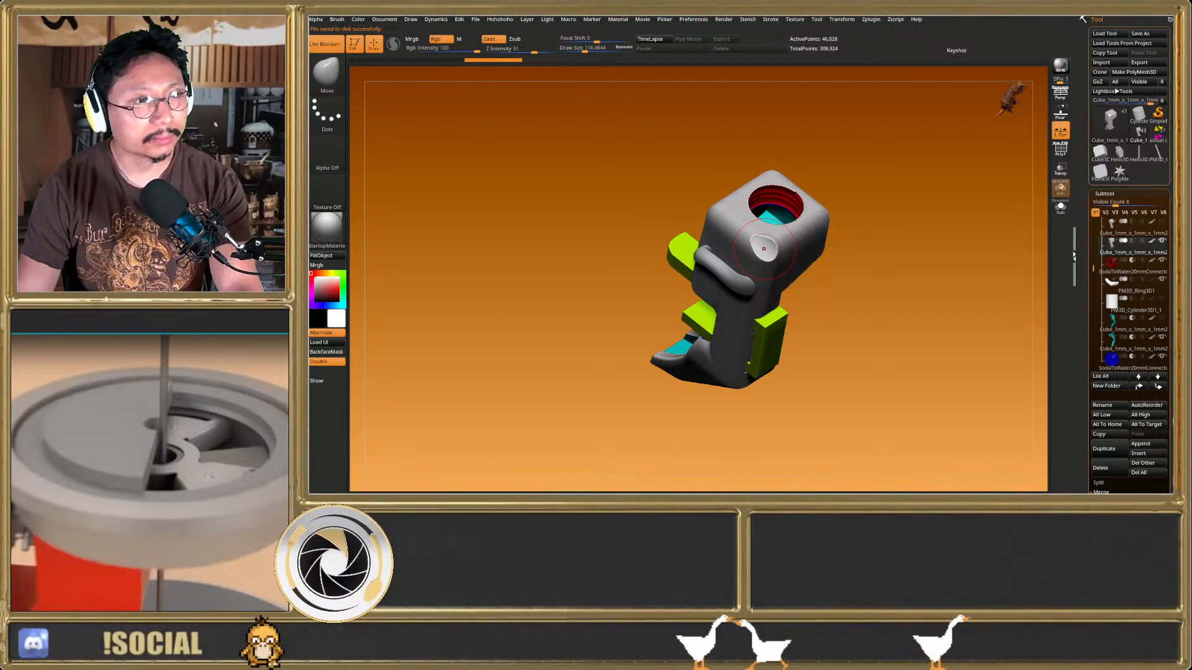
mouse_move(1132, 324)
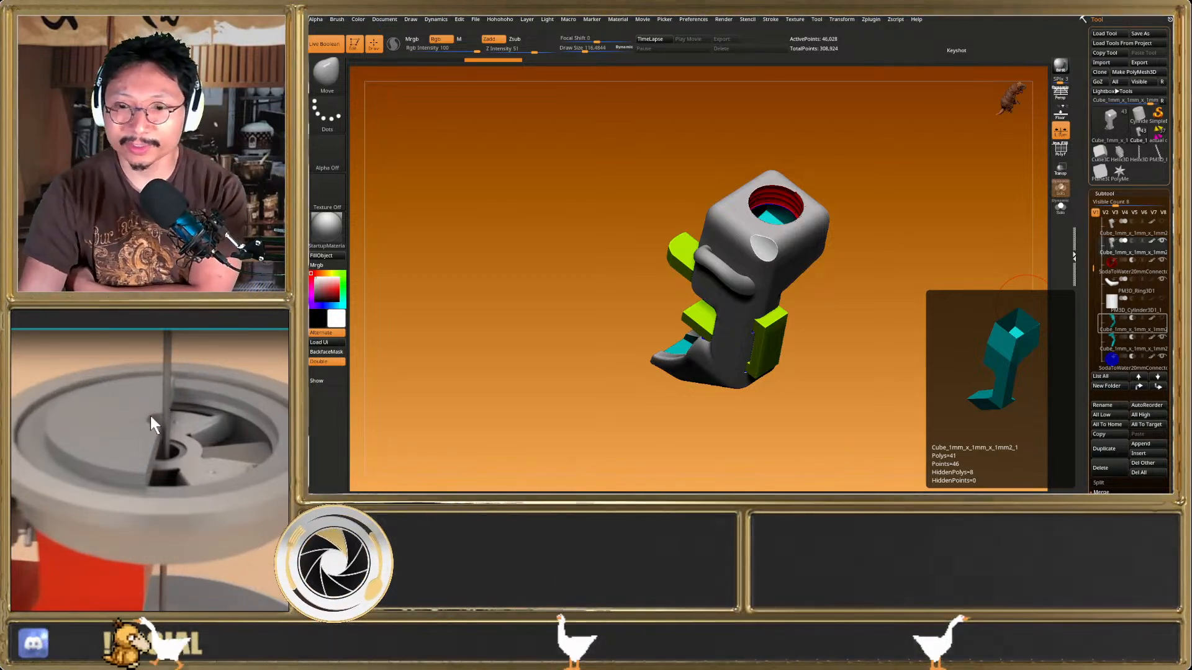
mouse_move(900, 279)
left_mouse_down()
mouse_move(770, 309)
mouse_move(775, 348)
mouse_move(736, 347)
mouse_move(763, 345)
left_mouse_up()
scroll(768, 304, "up", 3)
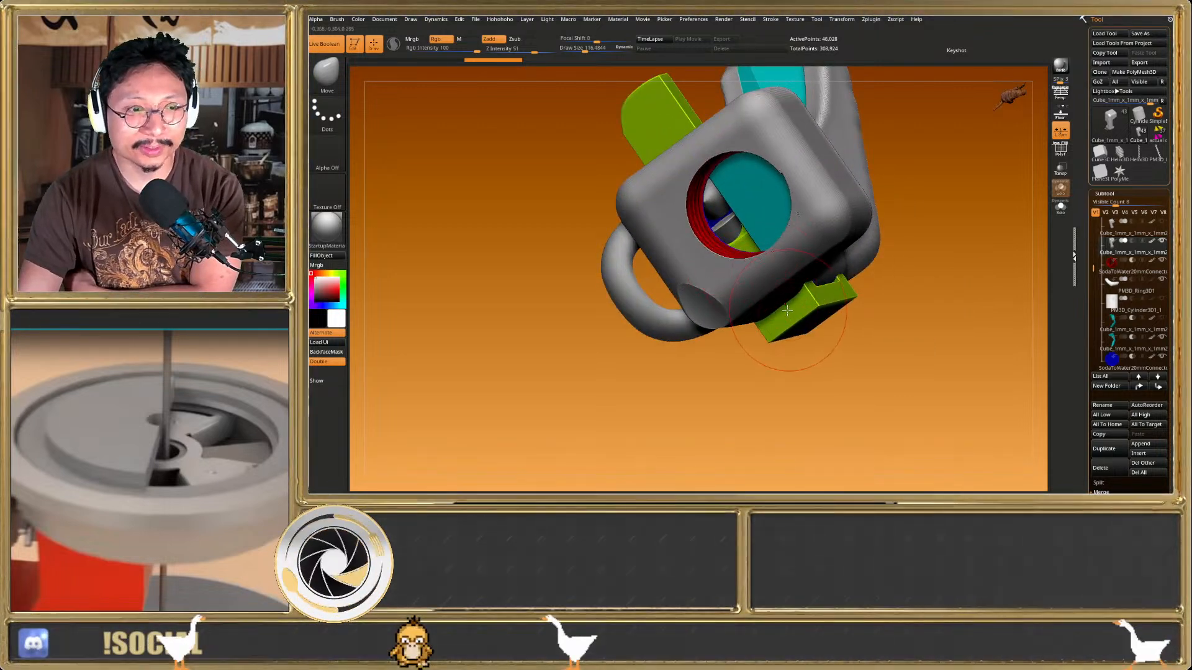
Select the green slider and inspect its slots in Solo mode with polyframe, then within the assembly from the rear
left_click(683, 139, "alt")
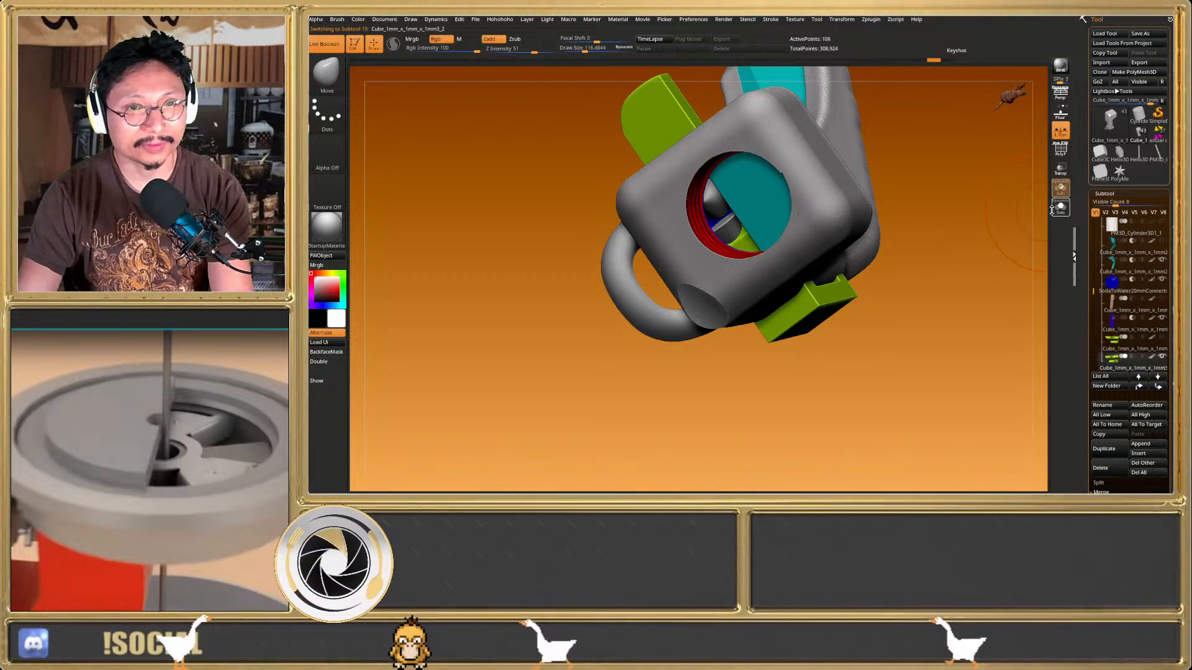
left_click(1059, 210)
left_click_drag(853, 381, 799, 327)
key("shift+f")
scroll(752, 190, "up", 2)
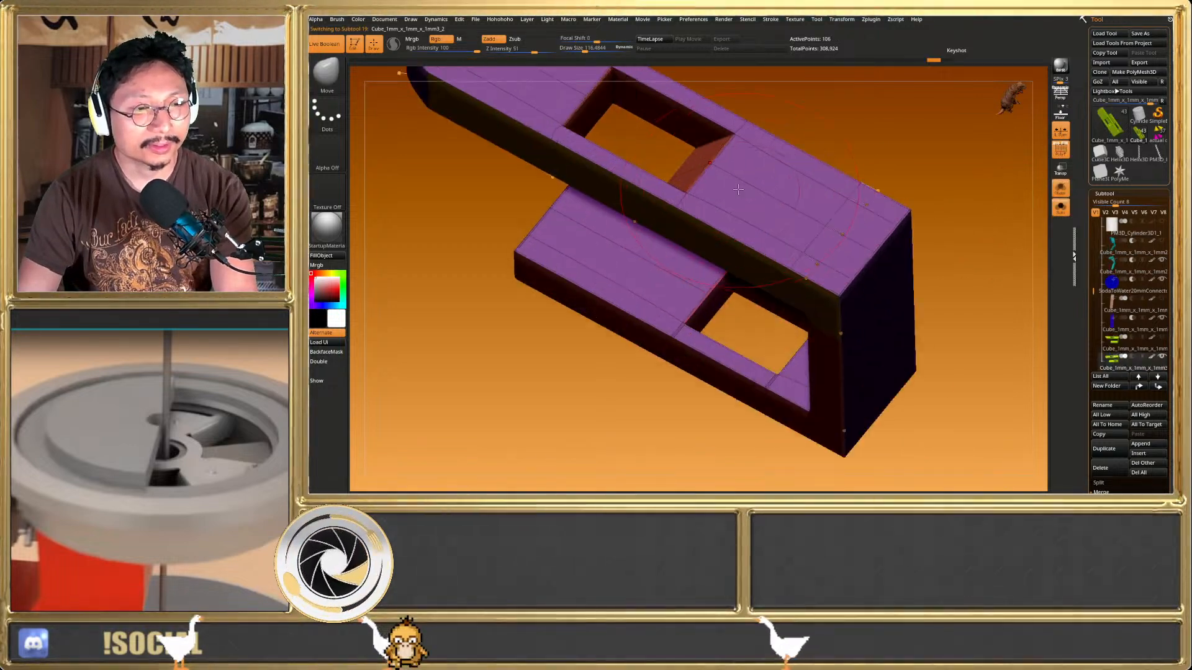
scroll(660, 165, "down", 2)
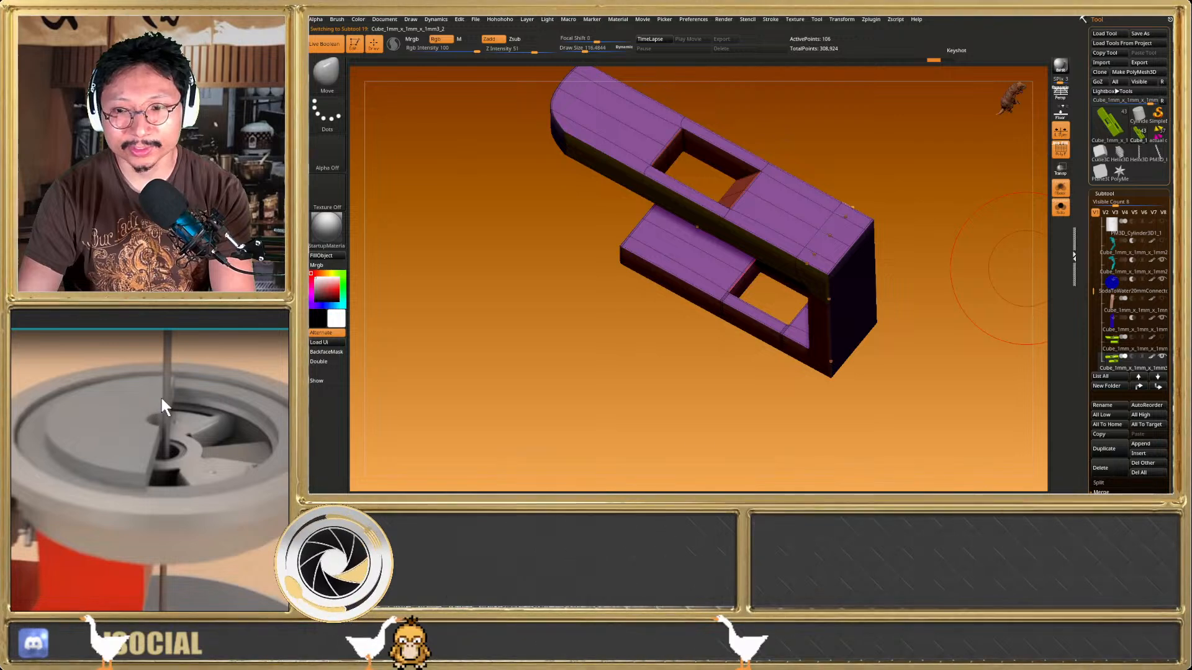
key("shift+s")
right_click_drag(788, 249, 767, 305)
key("shift+f")
key("shift+f")
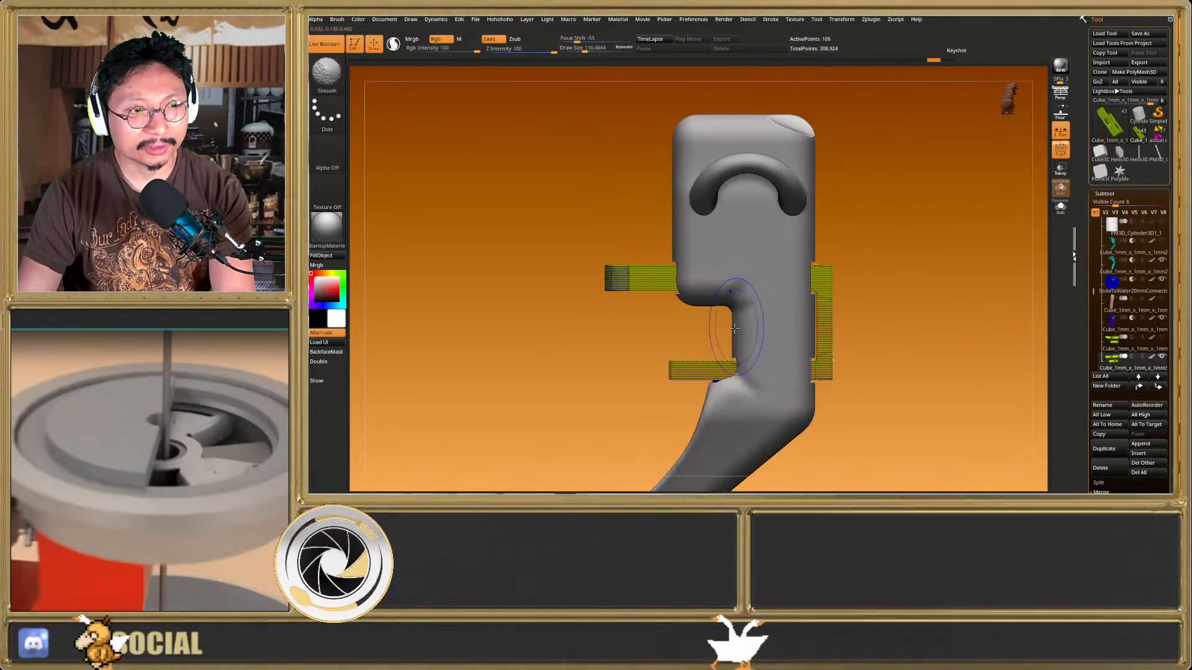
Step through the green slider's undo history to put it in its pulled-out position
key("shift+f")
key("shift+f")
key("w")
key("ctrl+z")
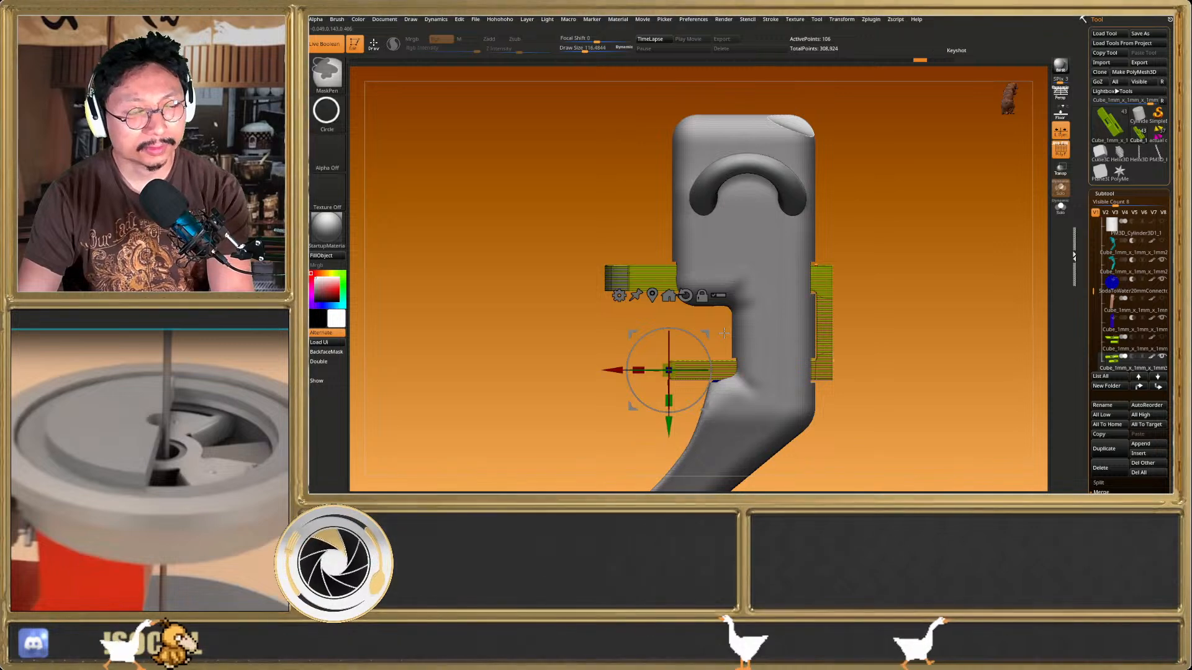
key("ctrl+z")
key("ctrl+z")
key("ctrl+z")
key("ctrl+shift+z")
key("ctrl+z")
key("ctrl+shift+z")
key("ctrl+z")
key("ctrl+shift+z")
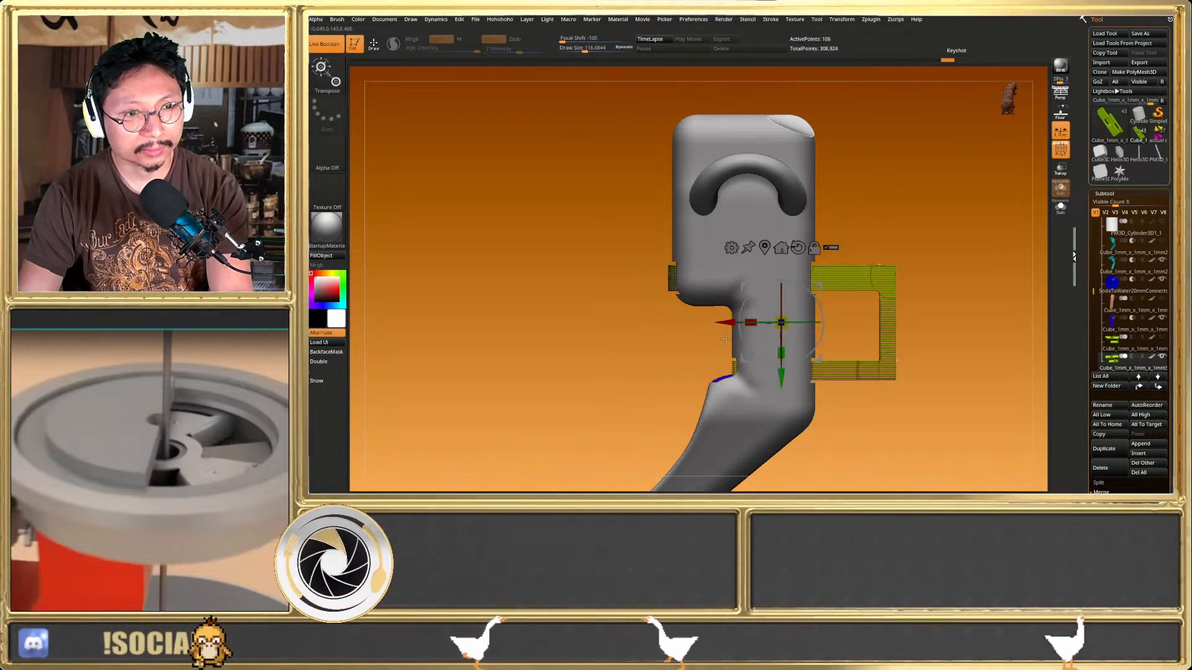
Inspect the dispenser with the slider pulled out, viewing it from the side, the rear and above
key("q")
mouse_move(845, 348)
right_mouse_down()
mouse_move(827, 386)
mouse_move(795, 348)
right_mouse_up()
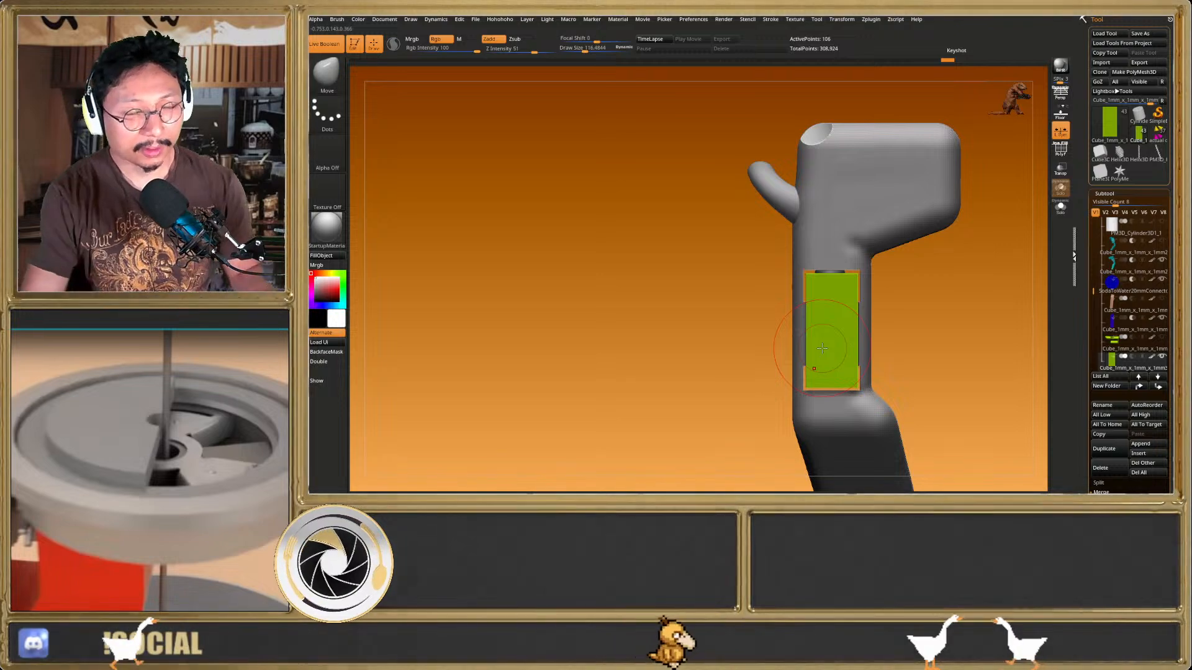
right_click_drag(1041, 403, 874, 279)
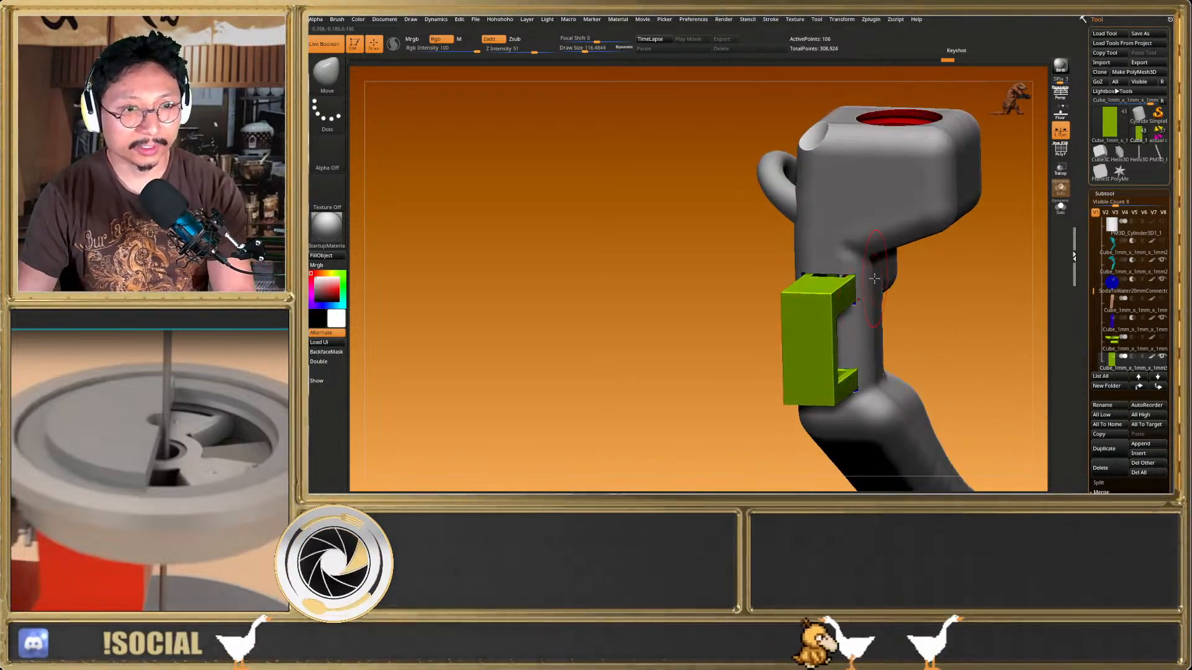
right_click_drag(887, 380, 867, 315)
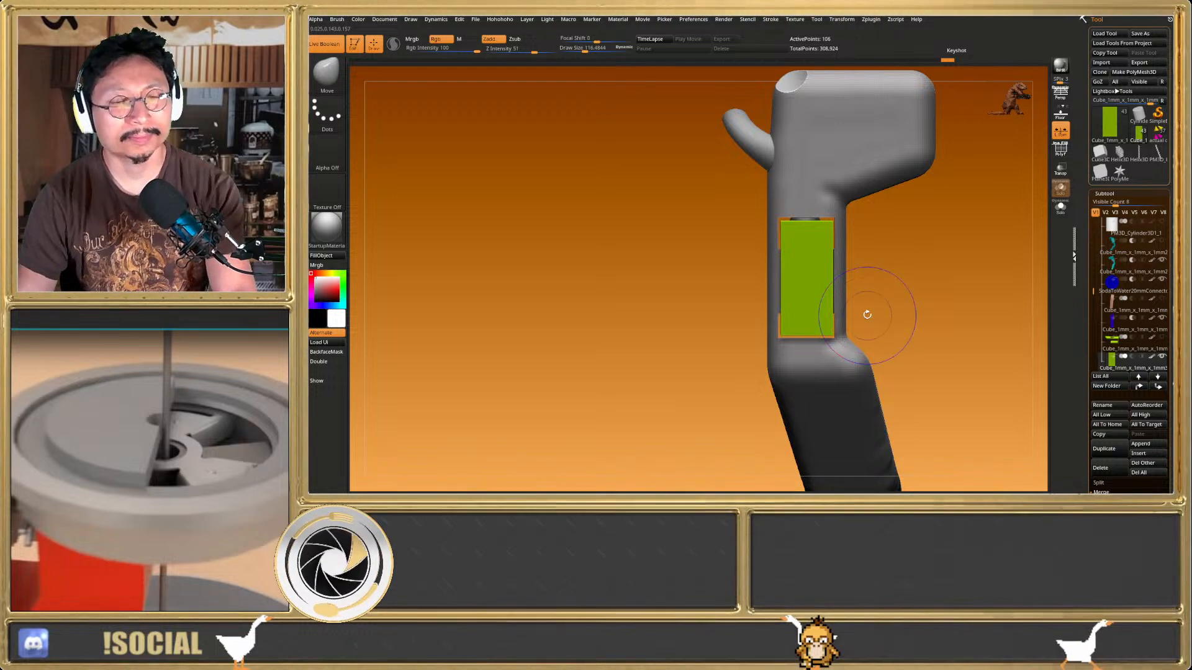
key("shift")
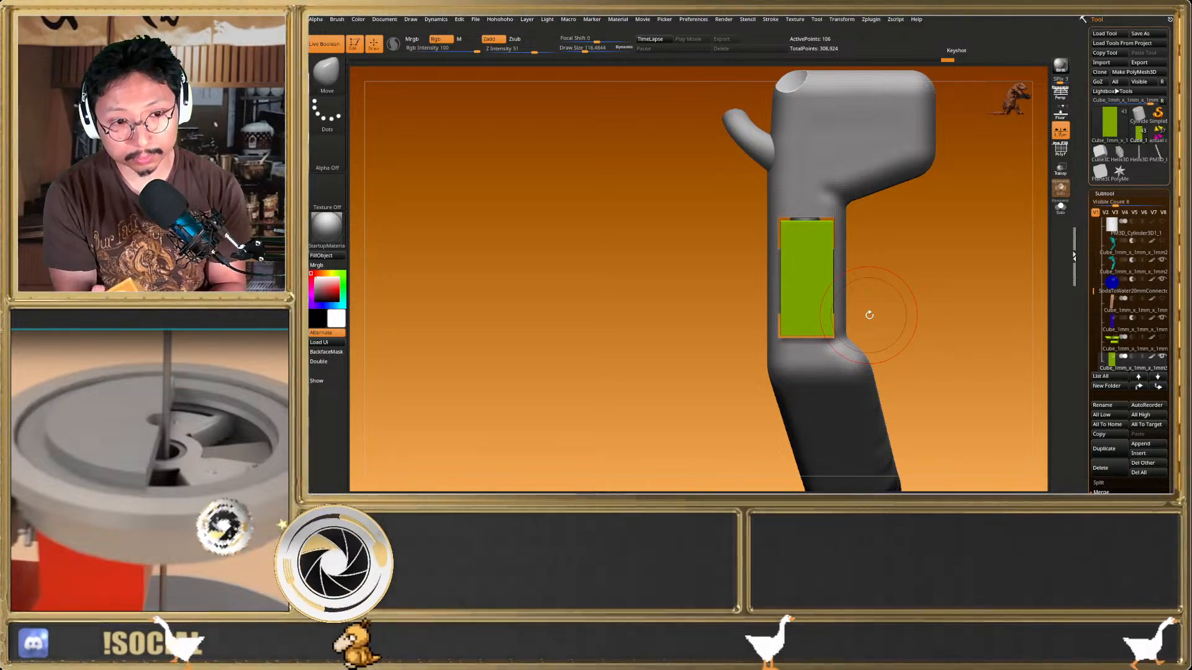
left_click_drag(869, 316, 887, 298)
left_click_drag(887, 298, 866, 358, "alt")
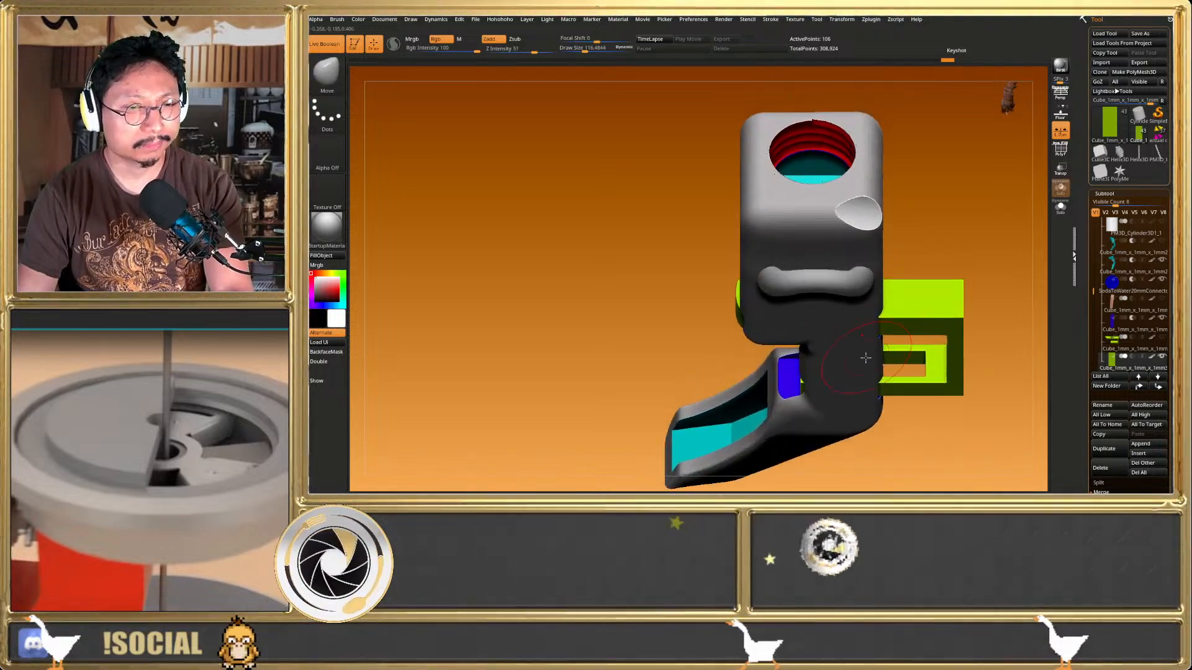
Rename the rear loop's subtool to "side hook" and fill it with blue
left_click(863, 287, "alt")
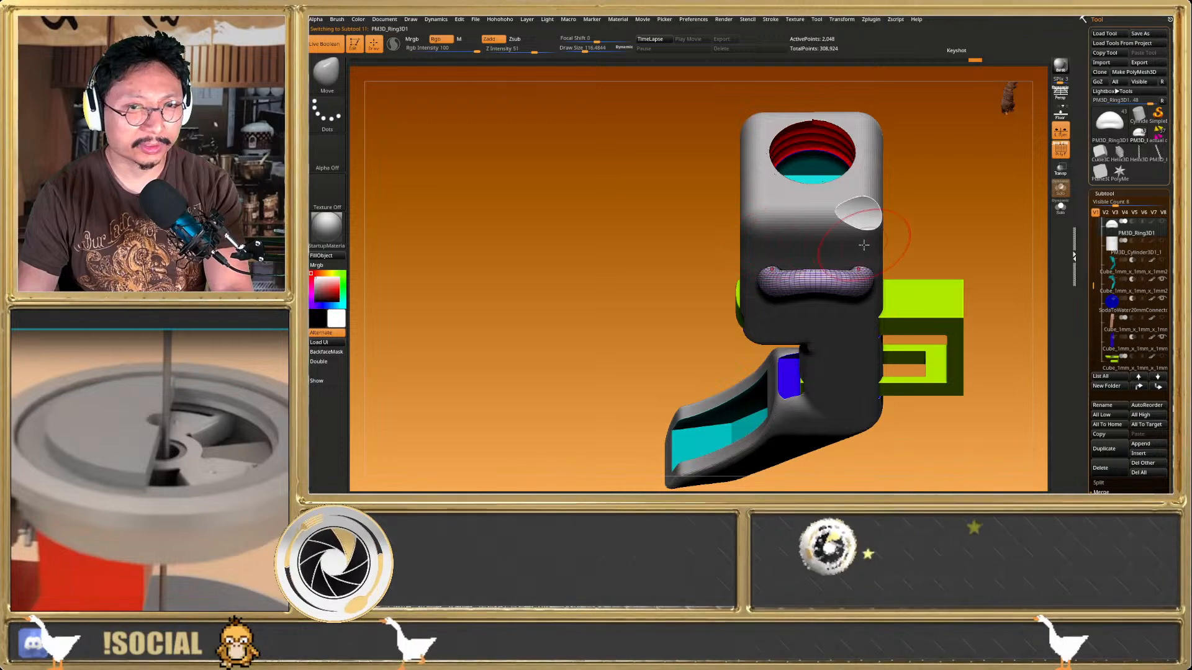
key("F2")
type("h")
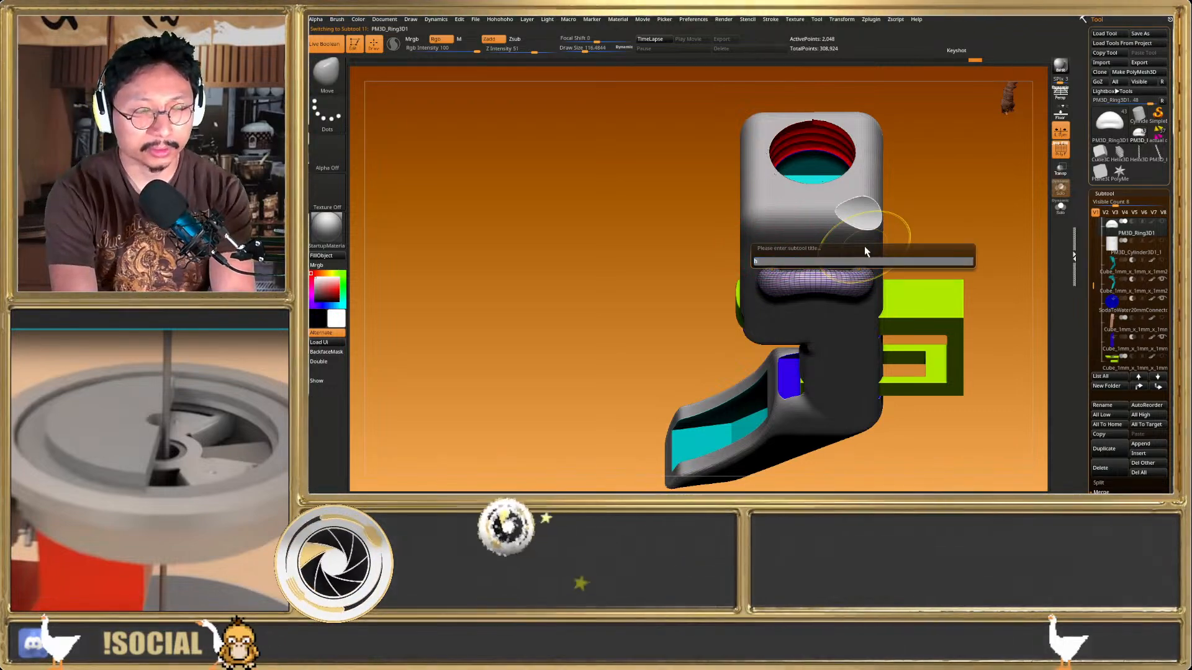
type("ide hook")
key("Return")
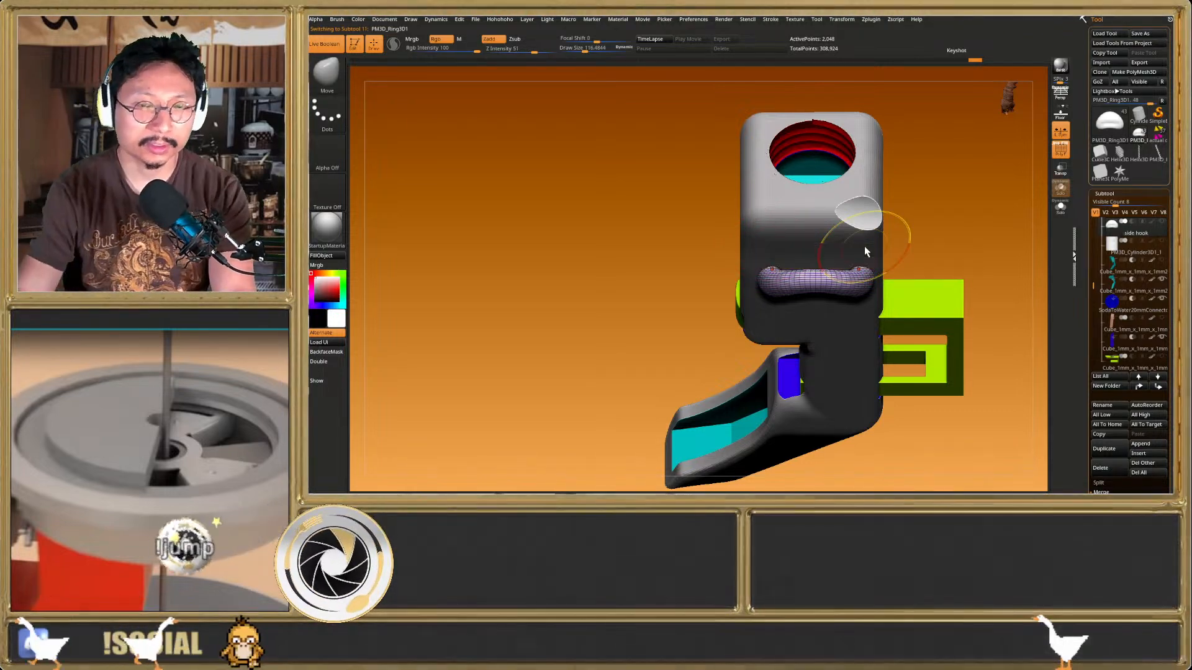
left_click(322, 304)
left_click(328, 265)
left_click_drag(700, 256, 772, 248)
Select the gray body and examine the dispenser without the side hook, from above and at an angle, toggling polyframe
left_click(815, 216, "alt")
key("shift+f")
right_click_drag(847, 260, 822, 303, "ctrl")
key("shift+f")
key("shift+f")
left_click_drag(845, 314, 812, 390)
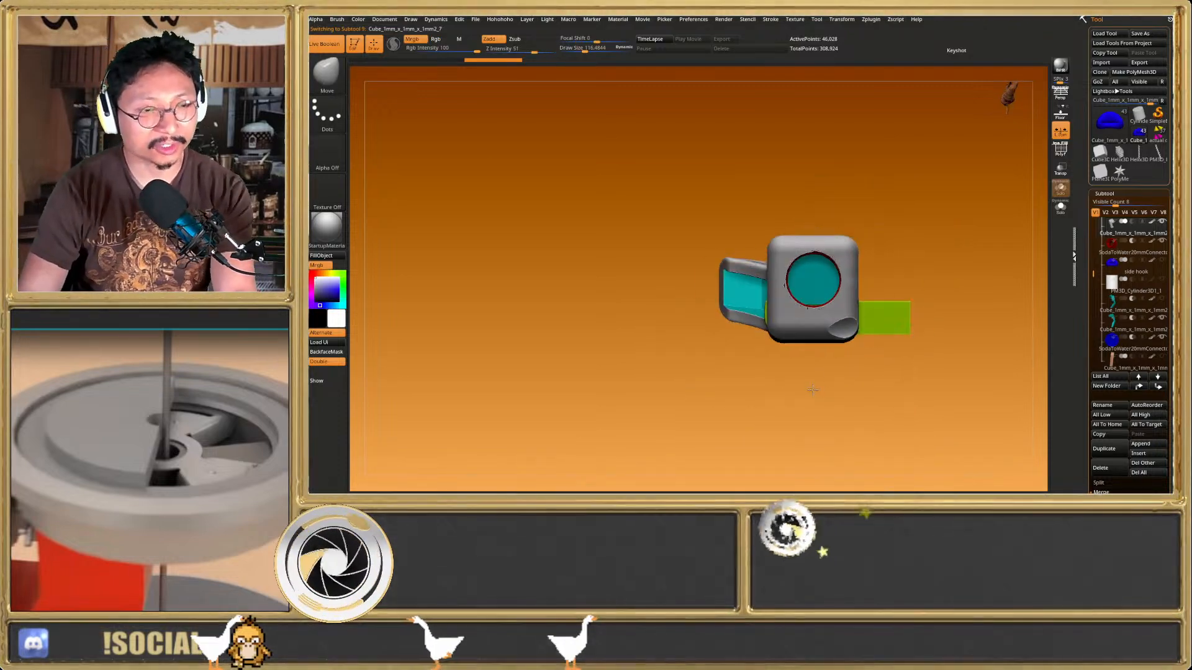
key("shift+f")
right_click_drag(830, 348, 711, 263, "ctrl")
key("shift+f")
right_click_drag(859, 314, 859, 285, "ctrl")
right_click_drag(859, 285, 862, 246)
mouse_move(865, 308)
right_mouse_down("alt")
mouse_move(877, 280)
mouse_move(856, 325)
right_mouse_up("alt")
Frame the body and examine the corner cut, slider and chute from the rear and from above
key("ctrl+shift")
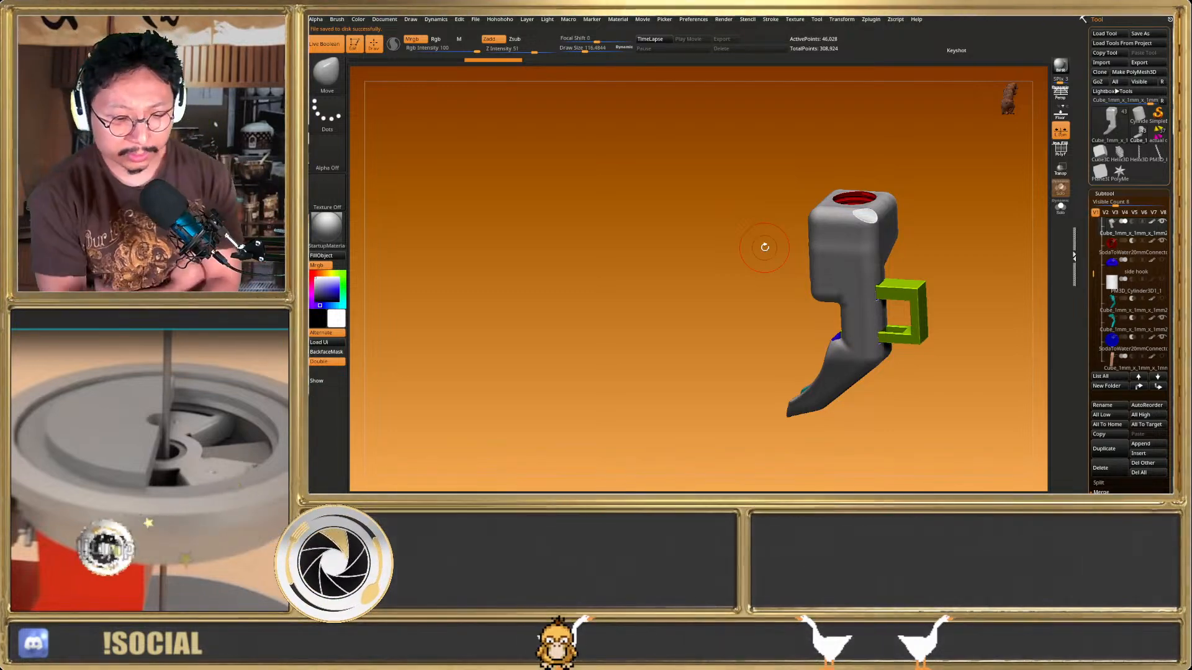
key("f")
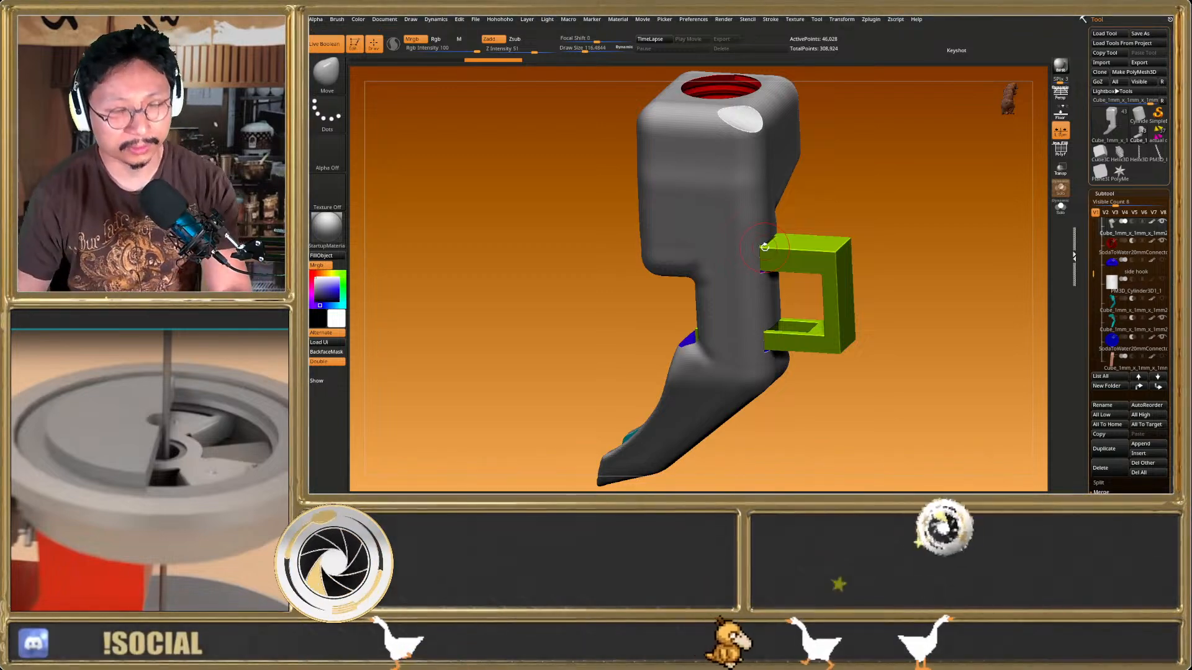
right_click_drag(765, 247, 894, 305, "alt")
key("shift+f")
key("shift+f")
right_click_drag(756, 214, 757, 236, "alt")
mouse_move(758, 236)
right_mouse_down()
mouse_move(787, 168)
mouse_move(821, 149)
mouse_move(767, 224)
right_mouse_up()
right_click_drag(769, 268, 782, 247, "shift")
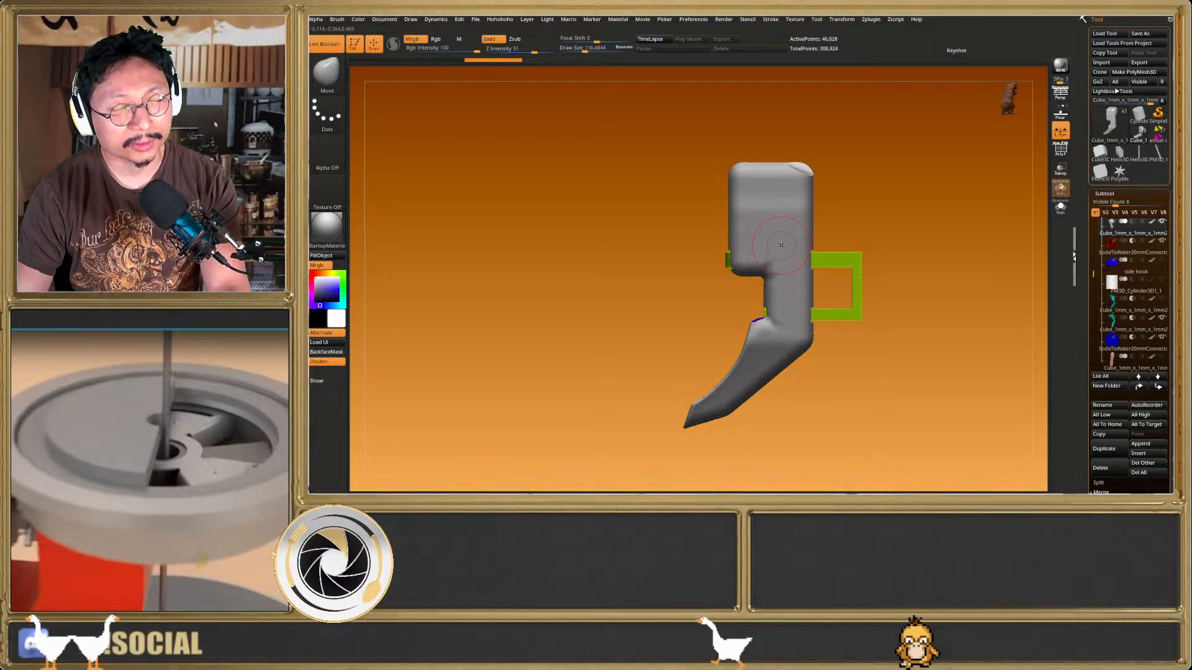
right_click_drag(780, 294, 824, 351)
mouse_move(824, 351)
right_mouse_down()
mouse_move(753, 346)
mouse_move(766, 363)
mouse_move(731, 367)
mouse_move(829, 379)
mouse_move(830, 370)
mouse_move(770, 372)
mouse_move(795, 346)
mouse_move(787, 336)
mouse_move(783, 367)
mouse_move(765, 340)
mouse_move(767, 283)
mouse_move(801, 334)
mouse_move(744, 348)
right_mouse_up()
right_click_drag(744, 347, 818, 254, "ctrl")
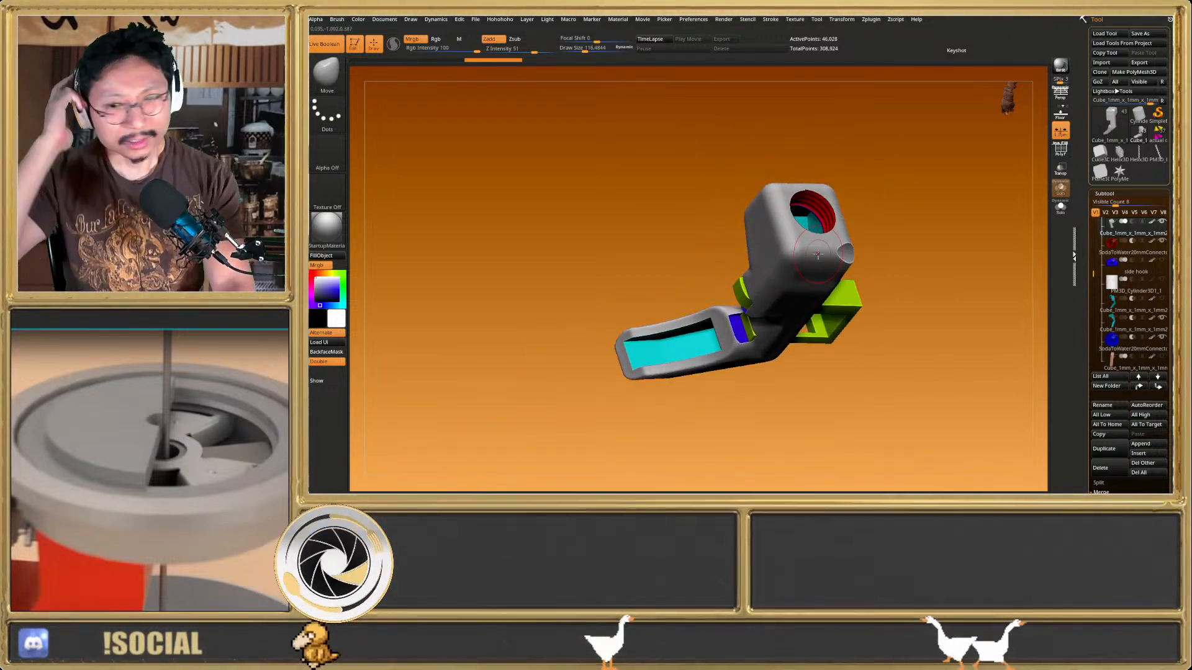